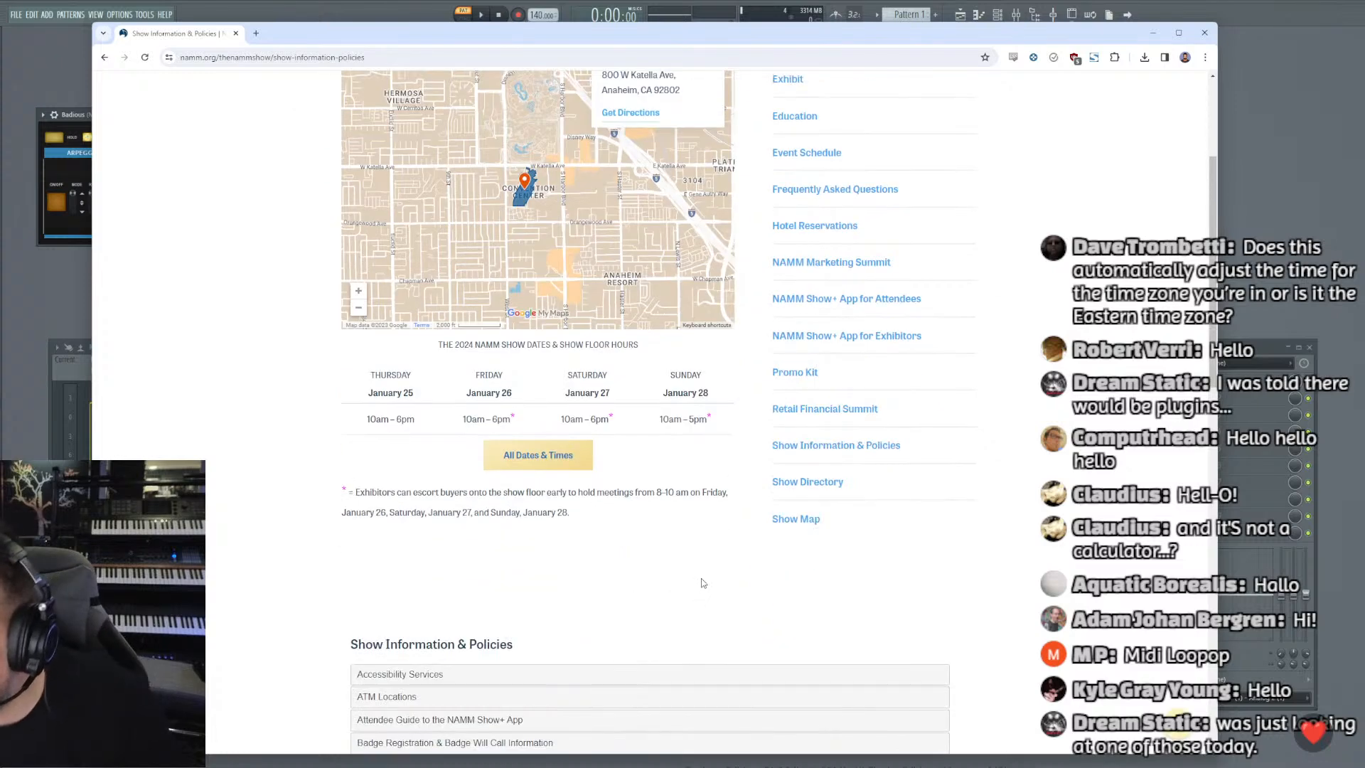
Step: Look through the list of topics under Show Information & Policies for the 2024 NAMM Show
scroll(702, 583, down, 3)
scroll(700, 605, down, 3)
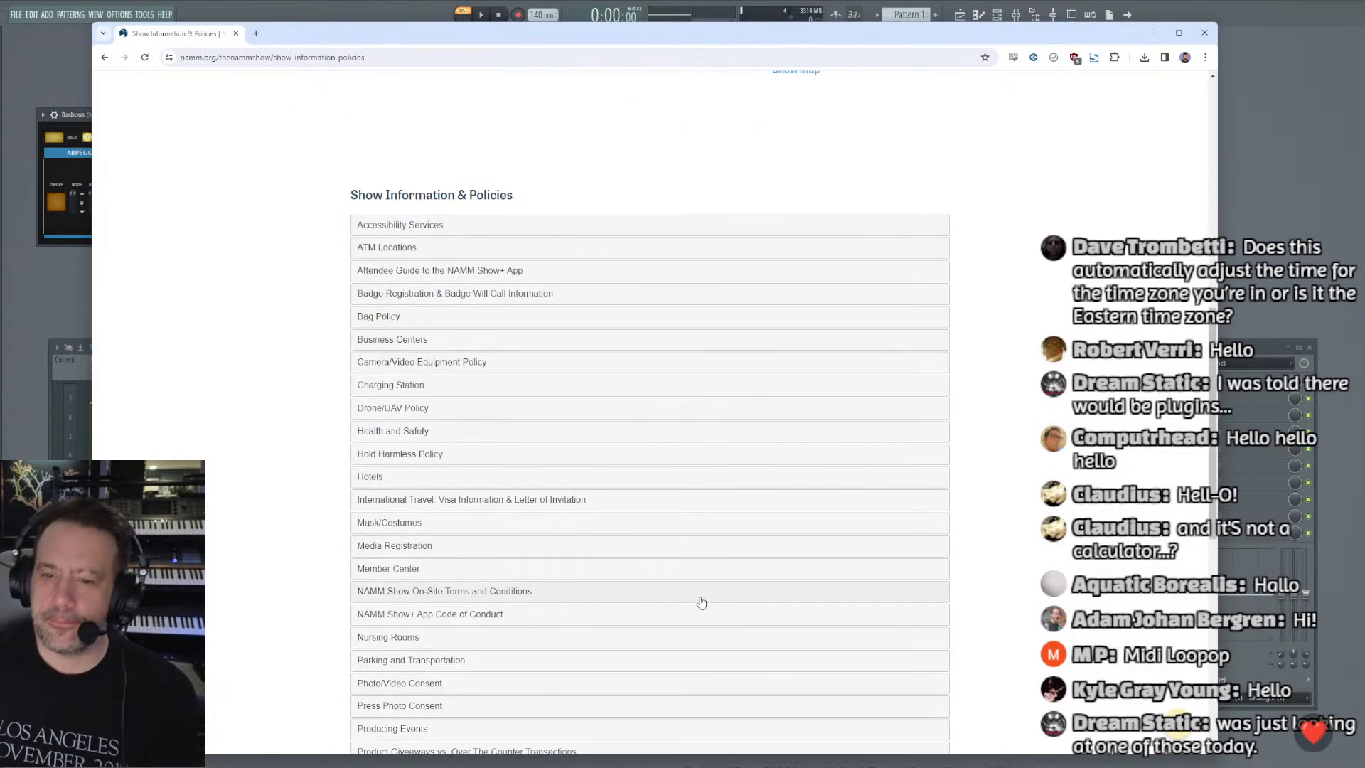
scroll(701, 602, down, 2)
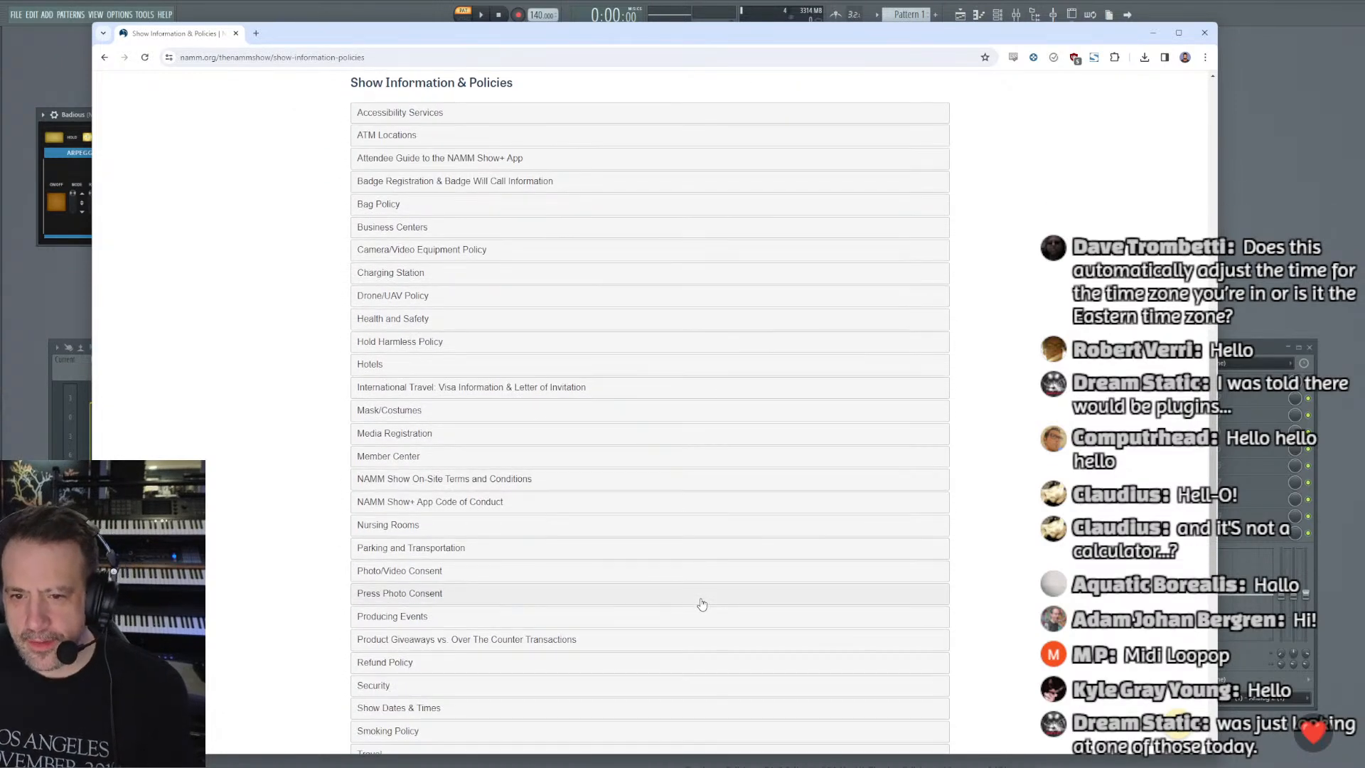
scroll(701, 606, down, 1)
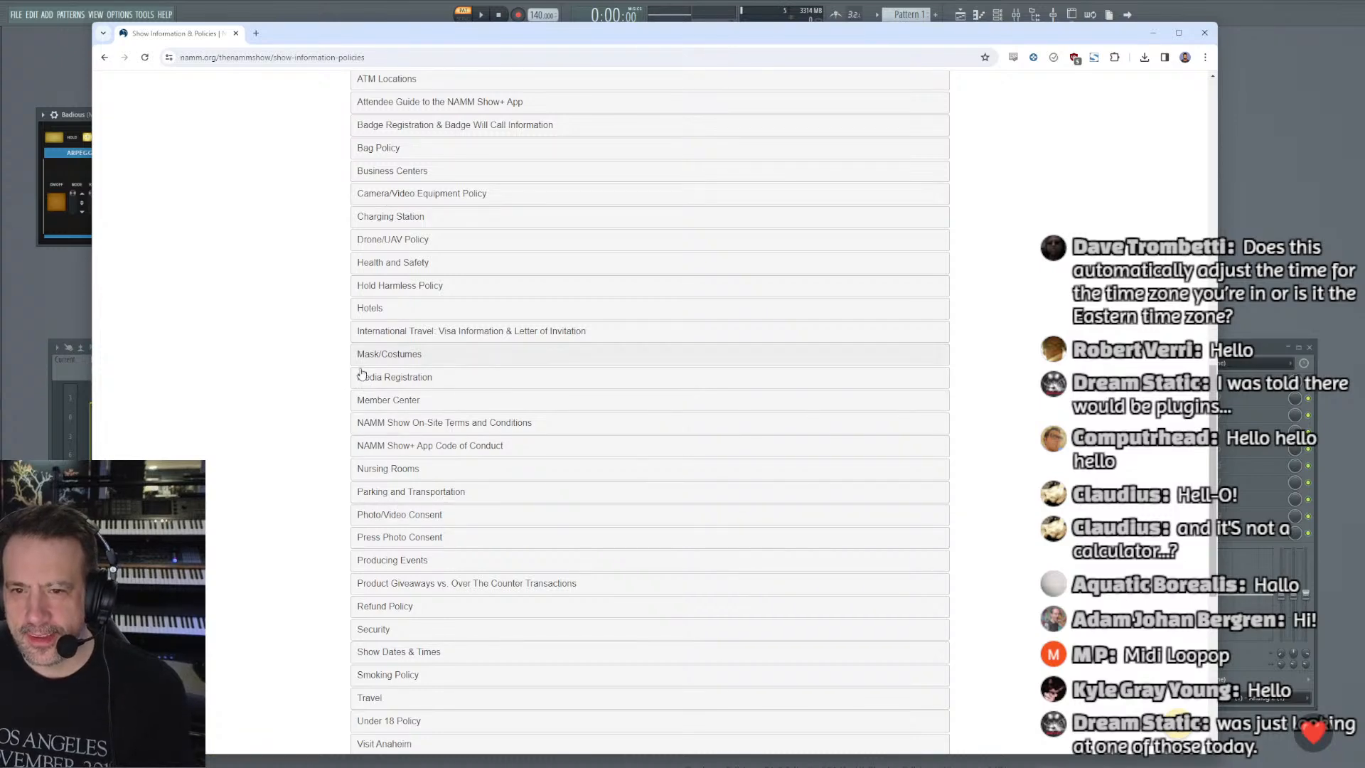
scroll(366, 541, down, 1)
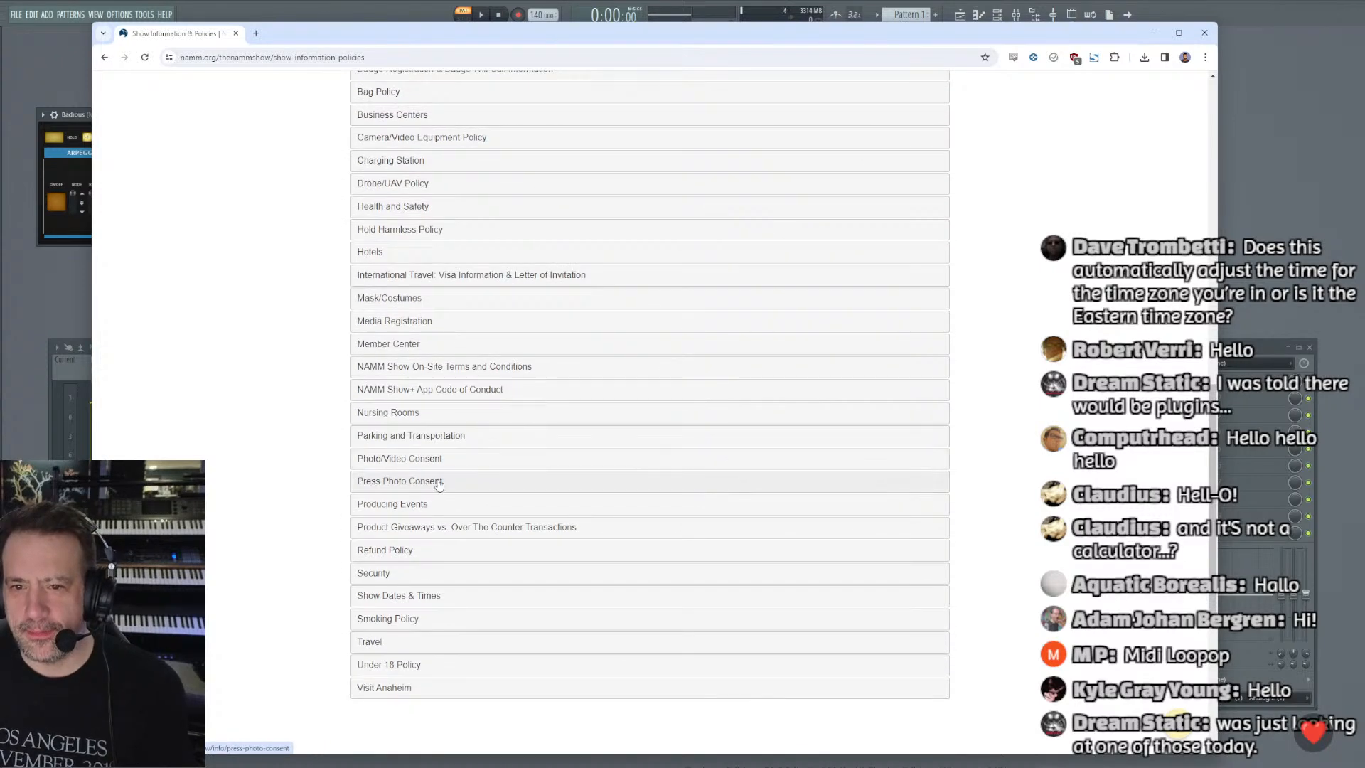
scroll(448, 519, down, 2)
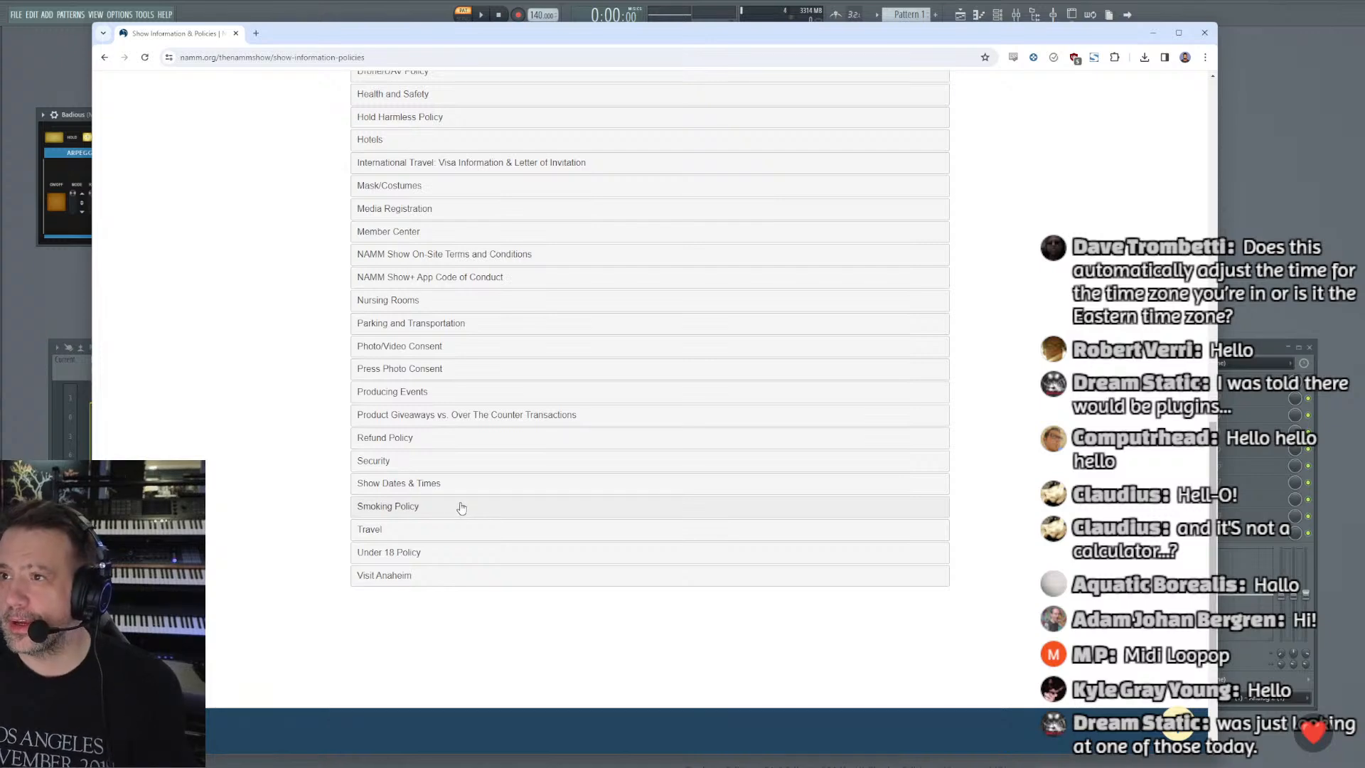
scroll(458, 519, up, 3)
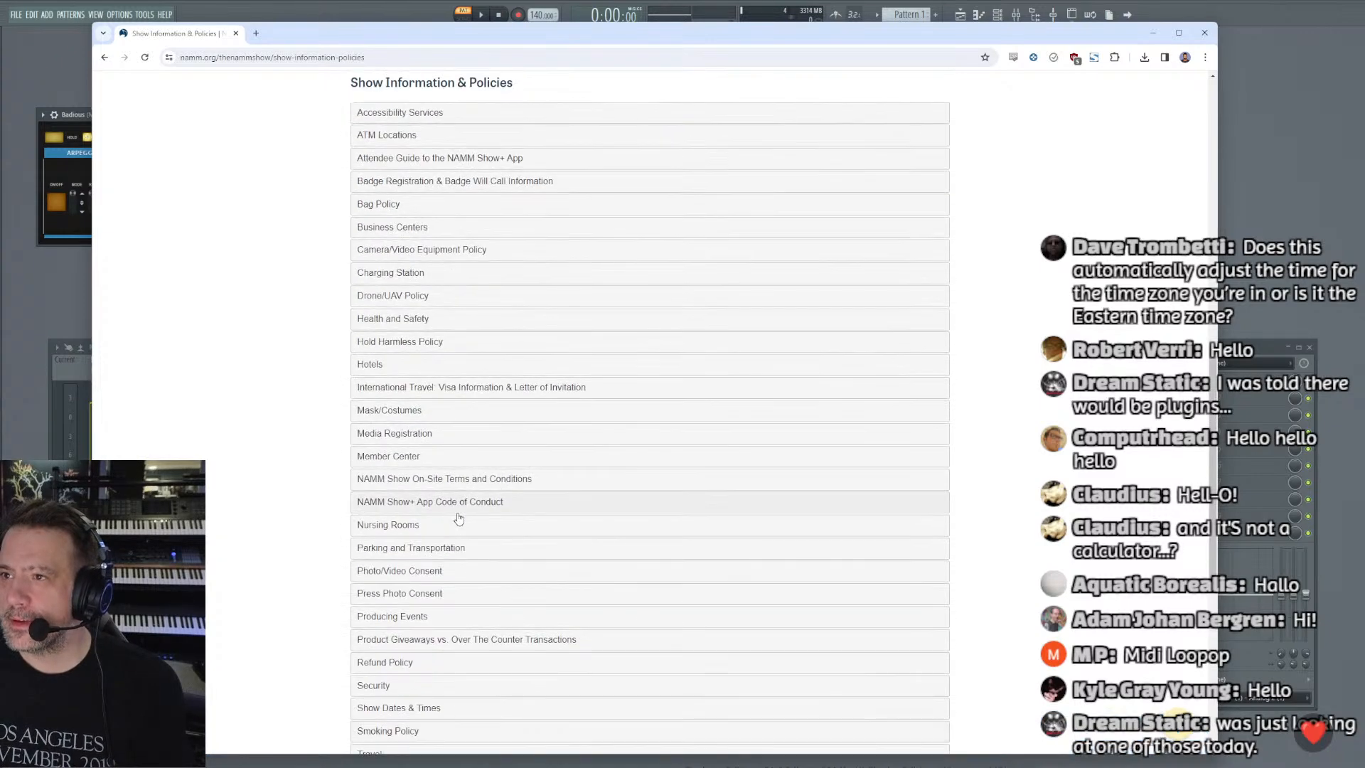
scroll(459, 522, down, 3)
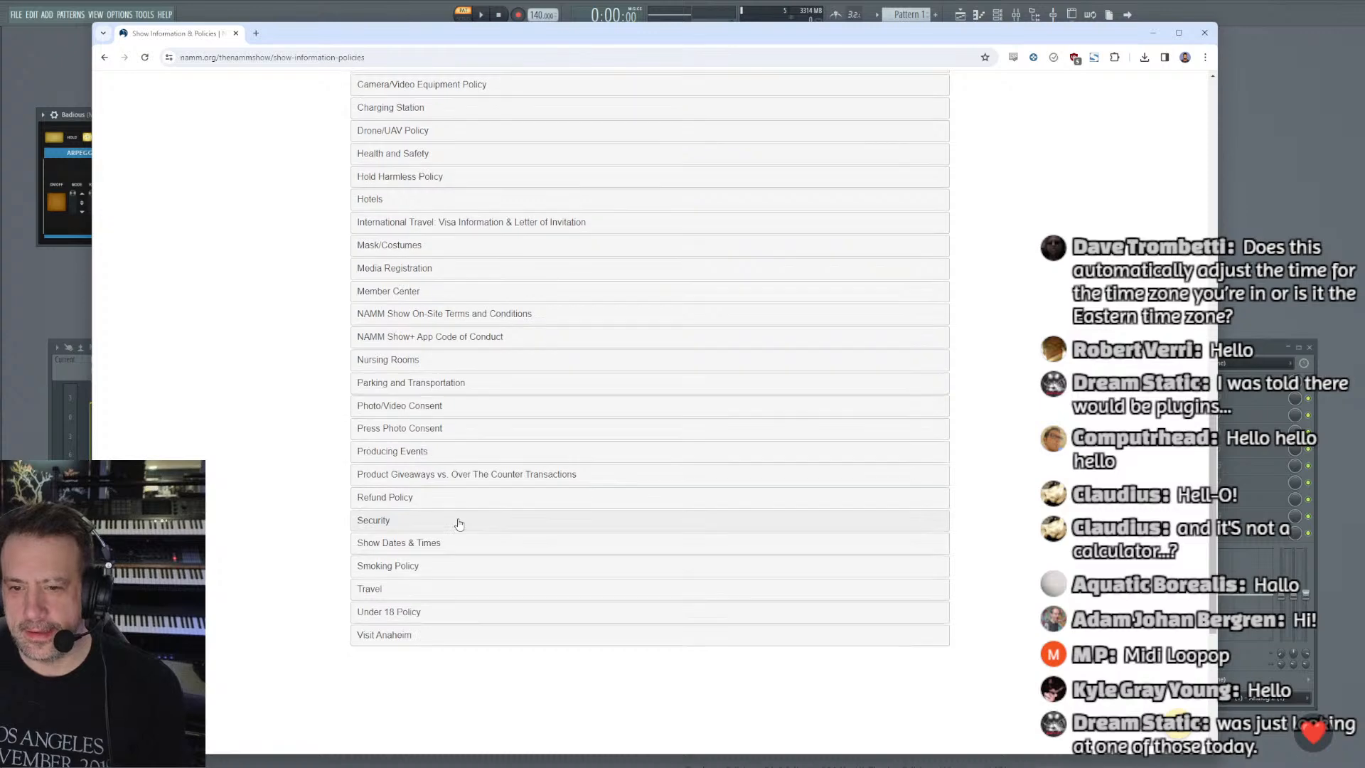
scroll(458, 523, up, 1)
scroll(459, 524, up, 4)
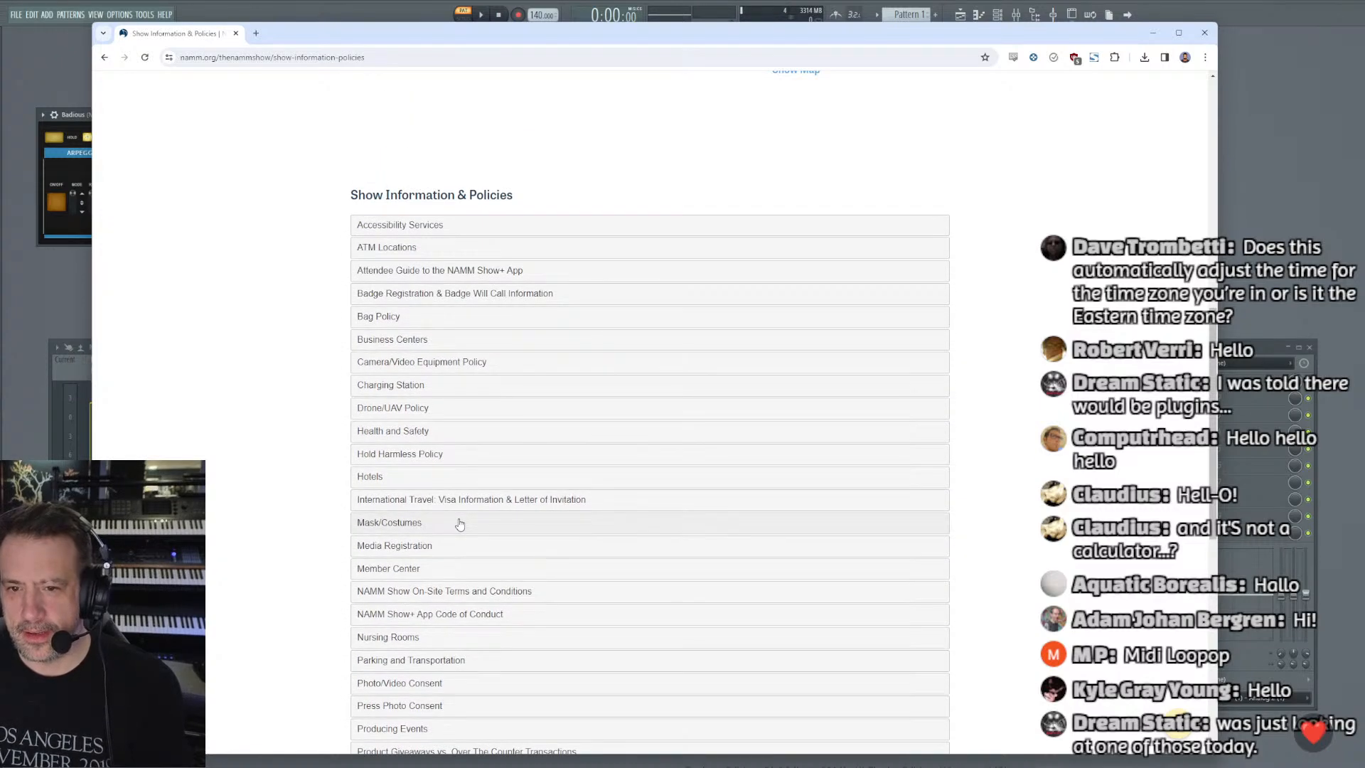
Step: Expand the Business Centers entry and the Drone/UAV Policy entry in the policy list to read them
click(377, 343)
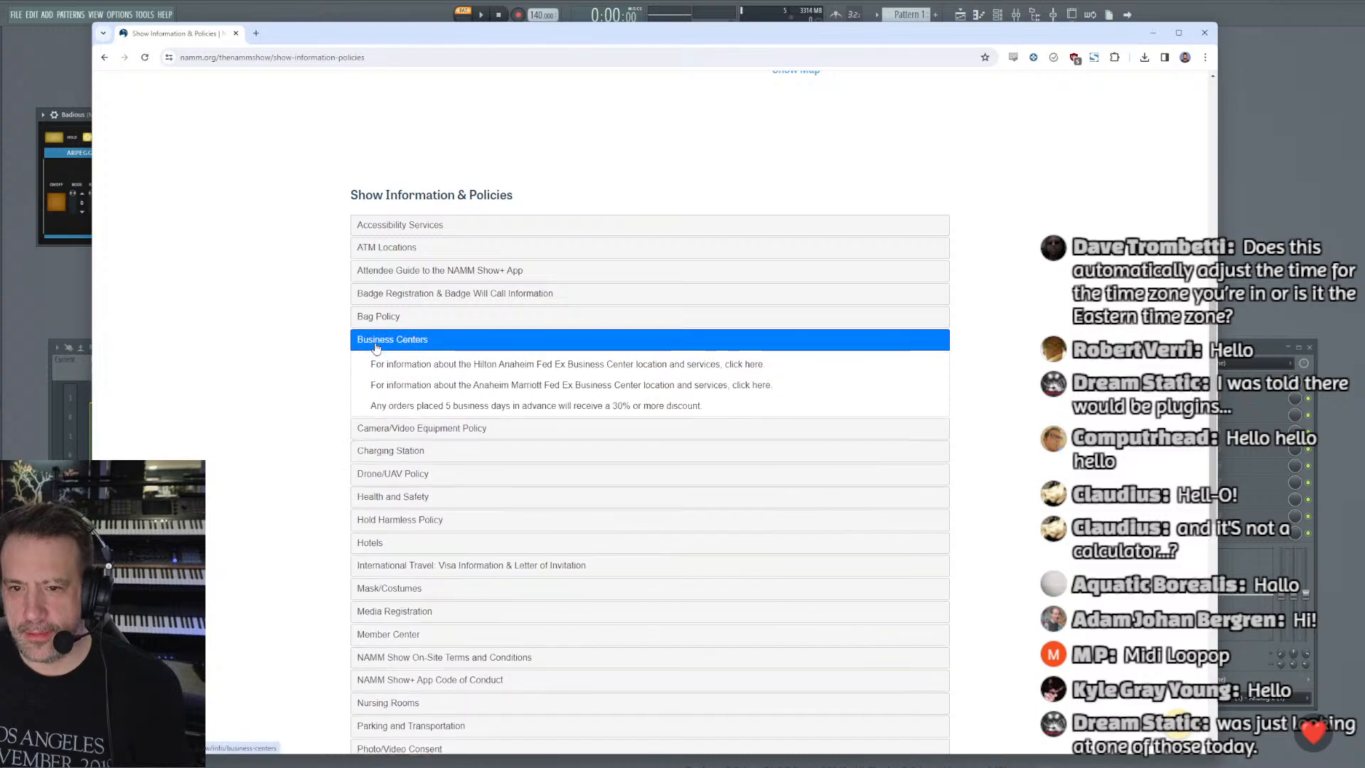
scroll(460, 502, down, 3)
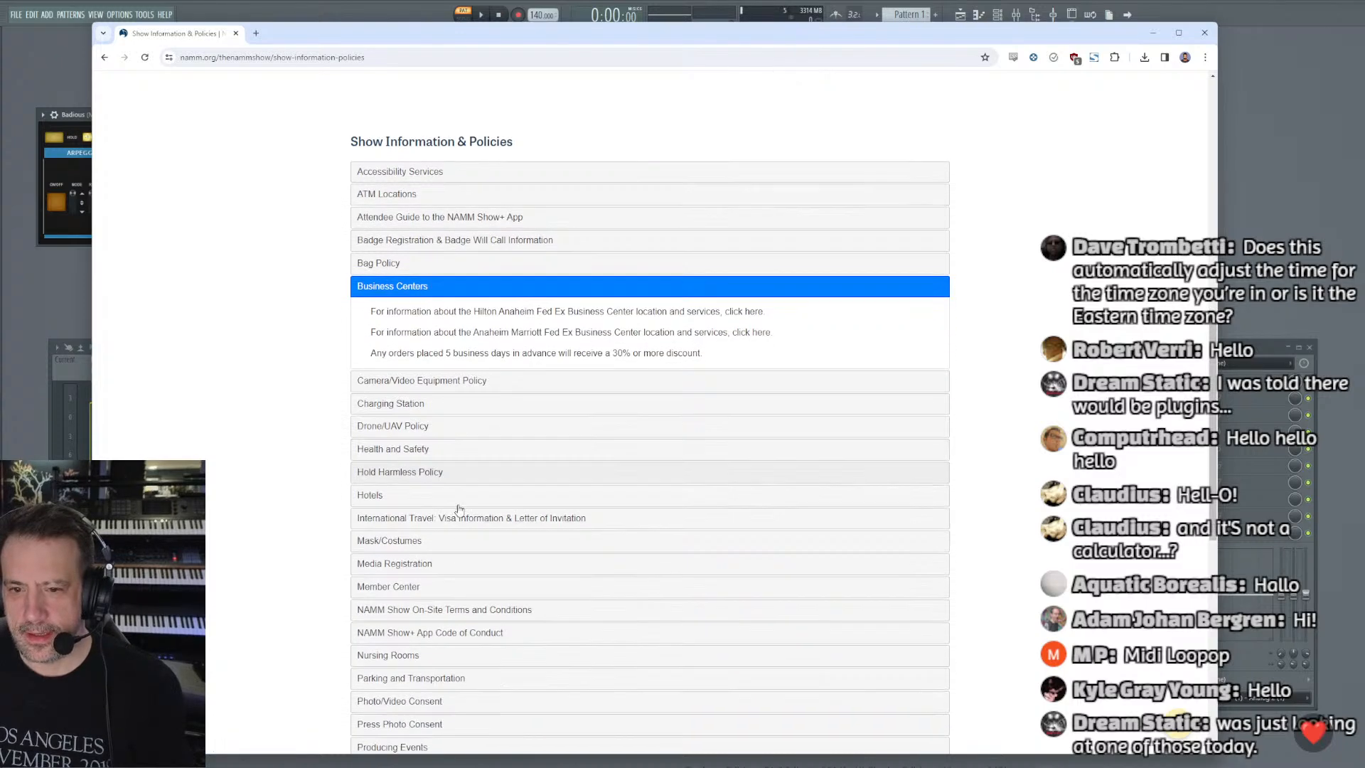
click(383, 311)
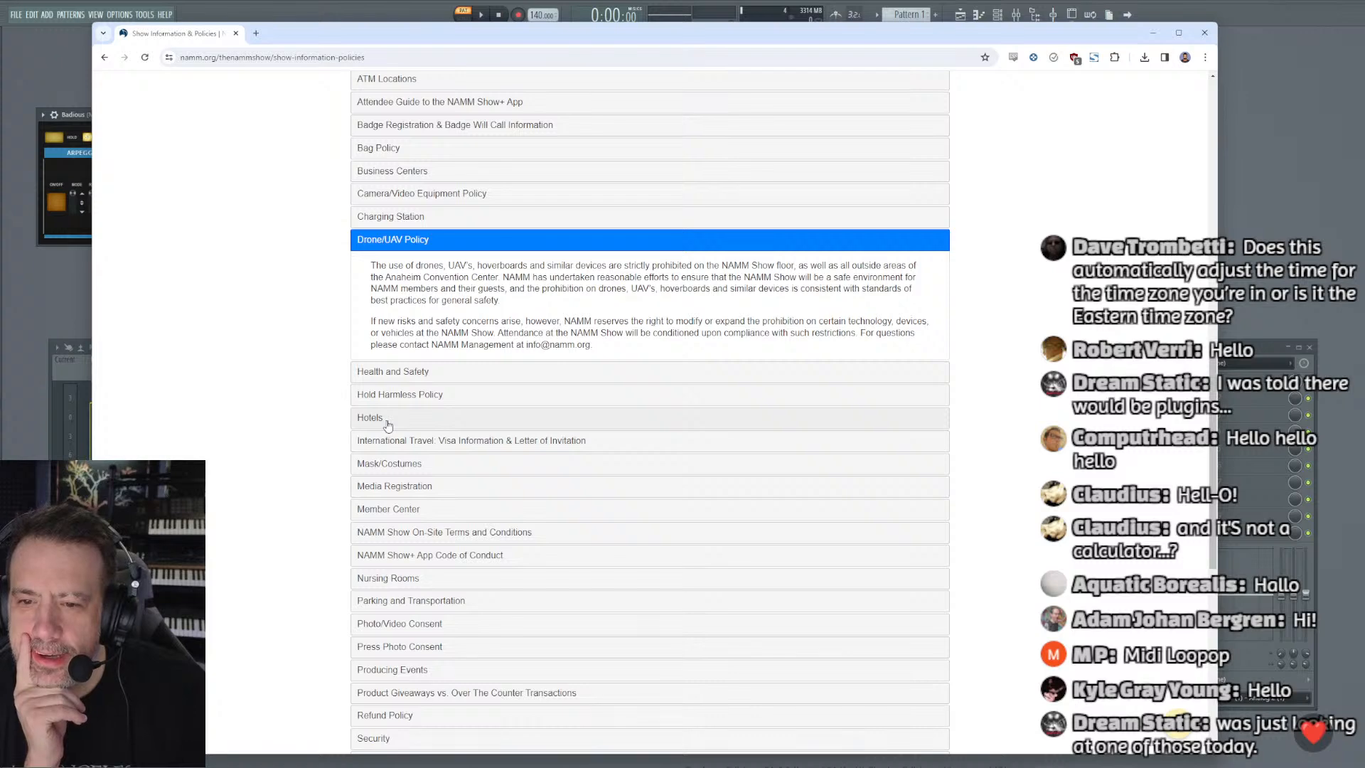
Step: Expand the Smoking Policy entry near the end of the policy list and read it
scroll(387, 425, down, 1)
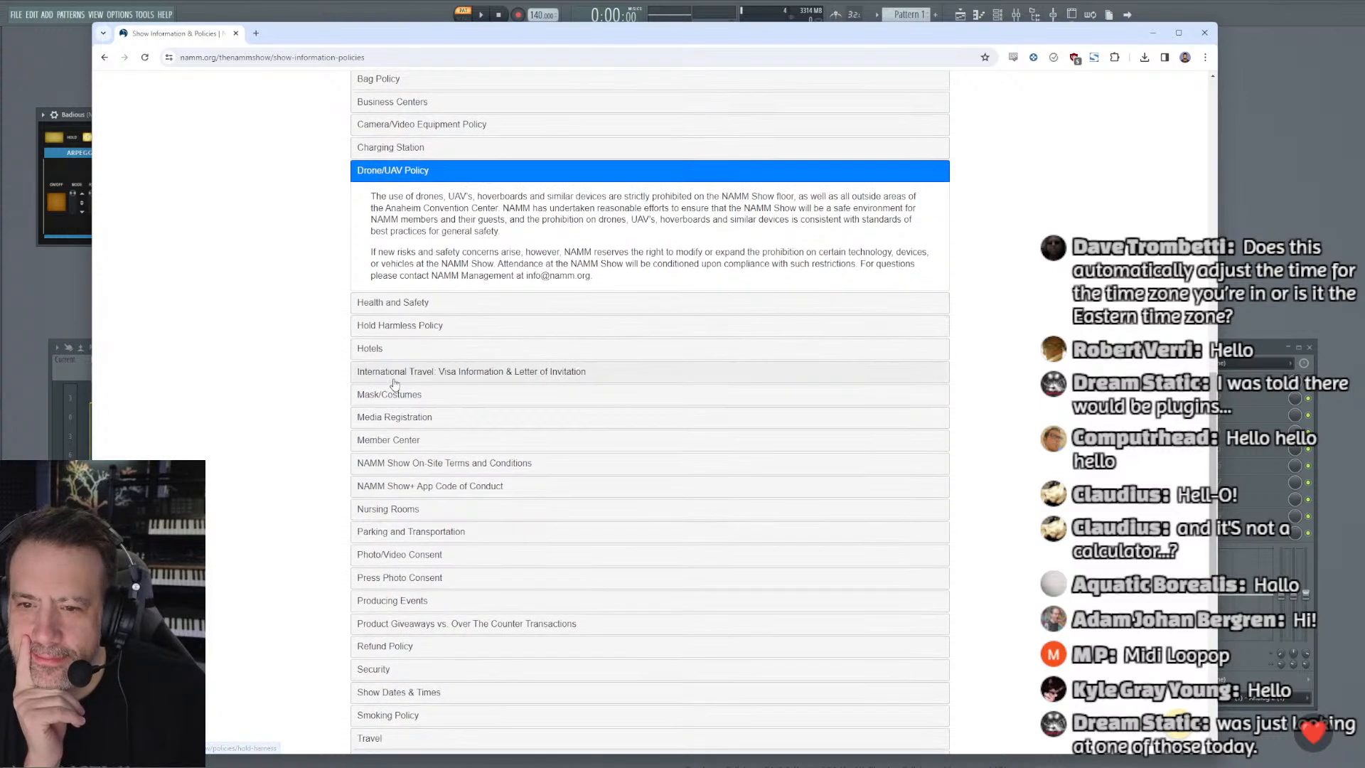
scroll(395, 383, down, 2)
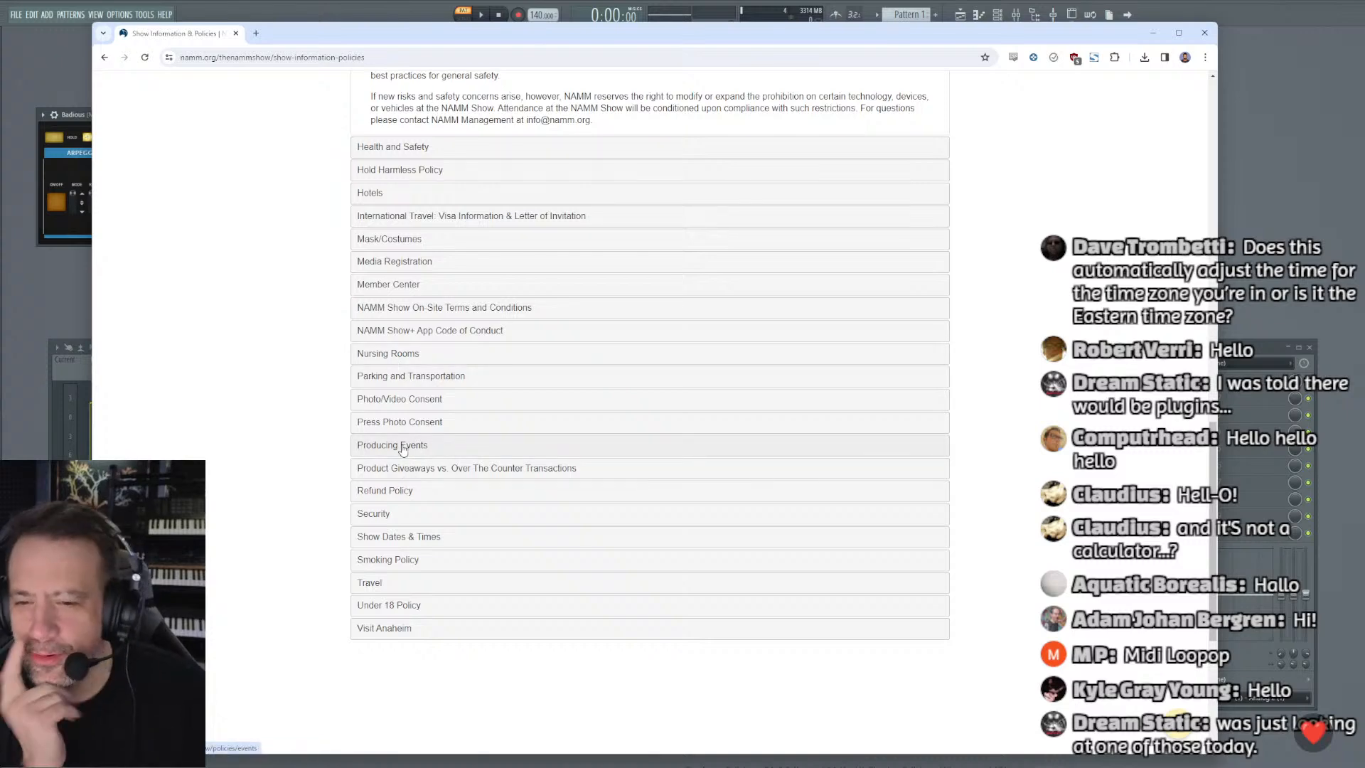
scroll(413, 483, down, 2)
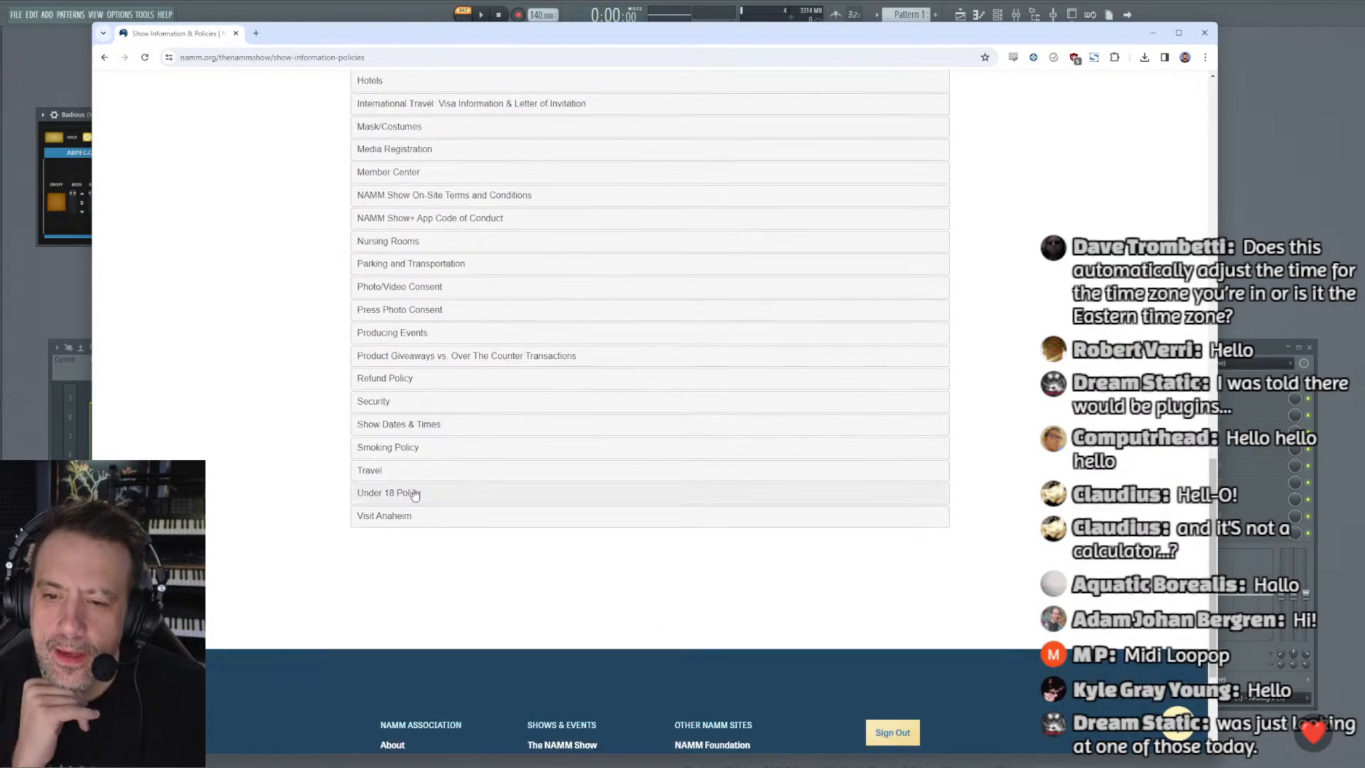
click(390, 447)
scroll(409, 483, down, 2)
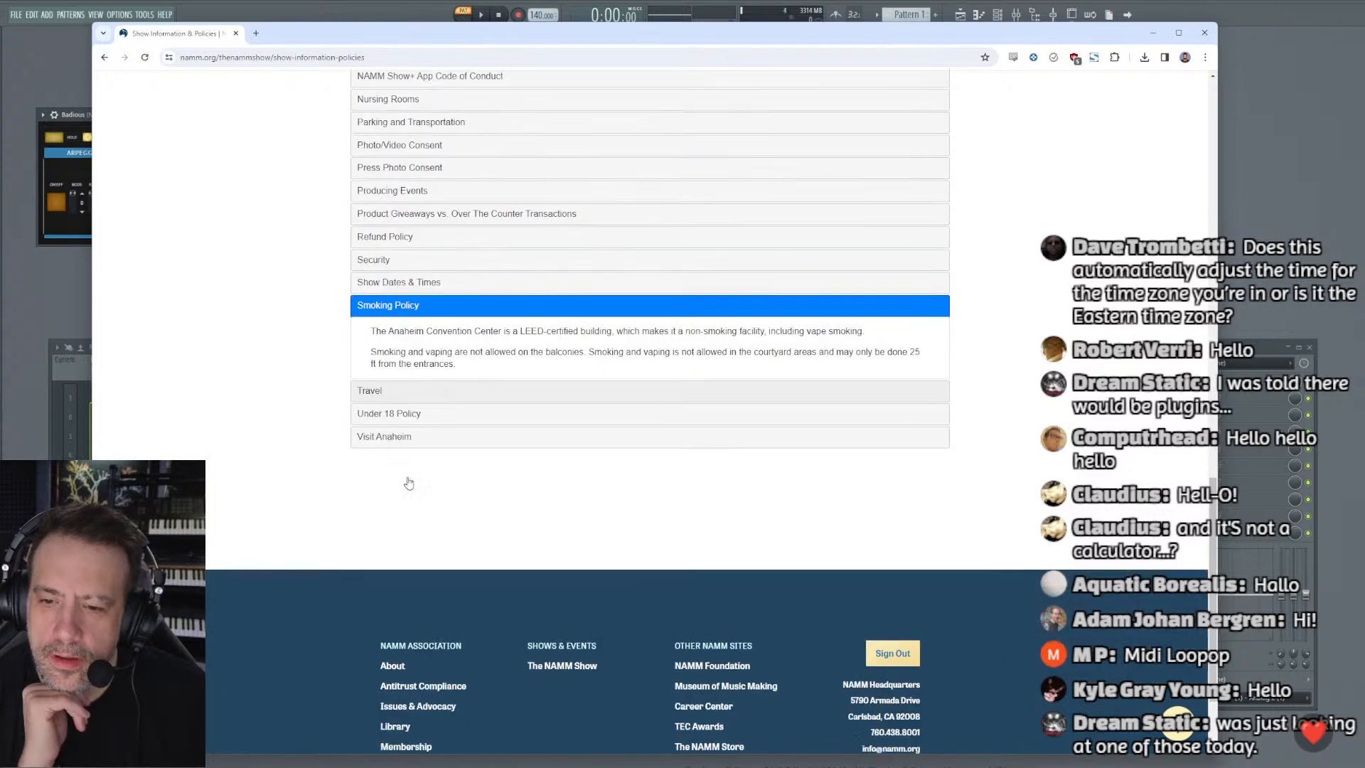
Step: Expand the Camera/Video Equipment Policy entry in the policy list
scroll(409, 484, down, 1)
scroll(410, 477, up, 10)
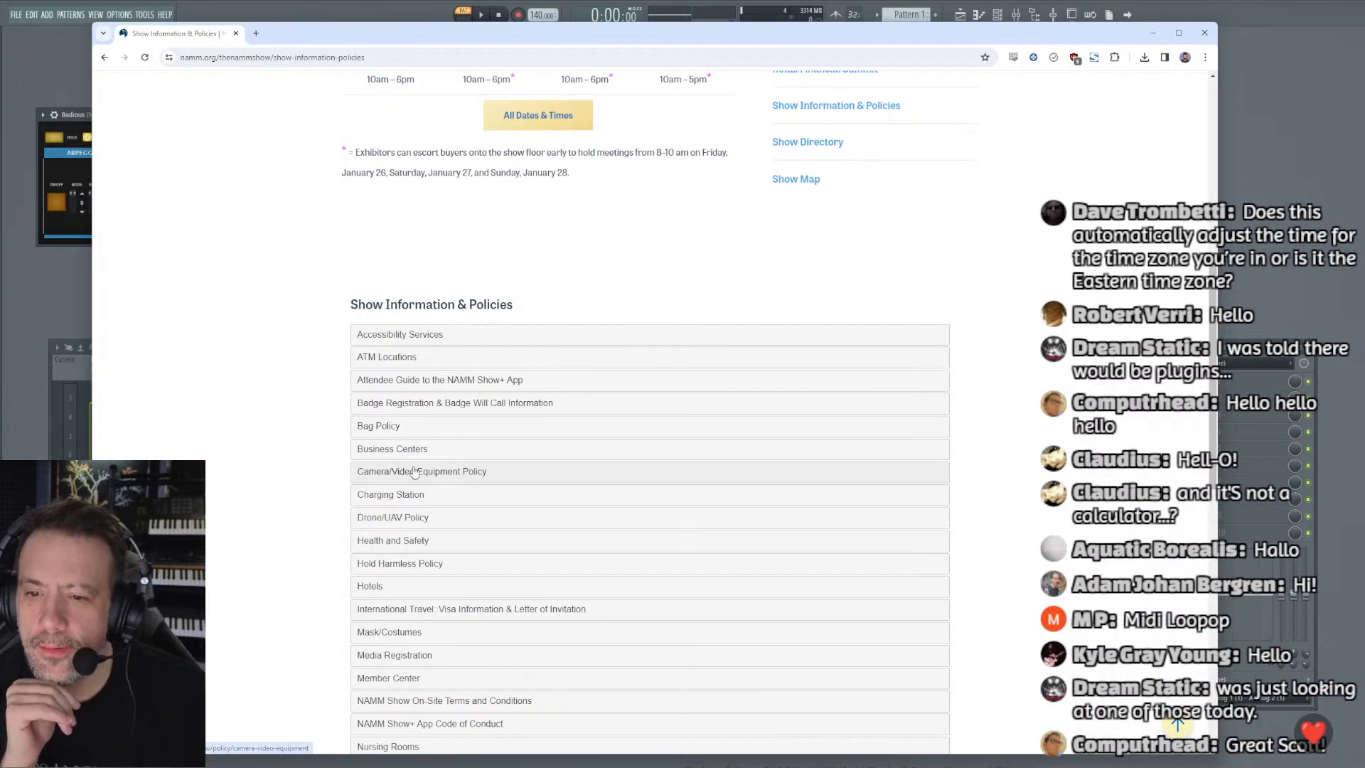
scroll(410, 459, down, 2)
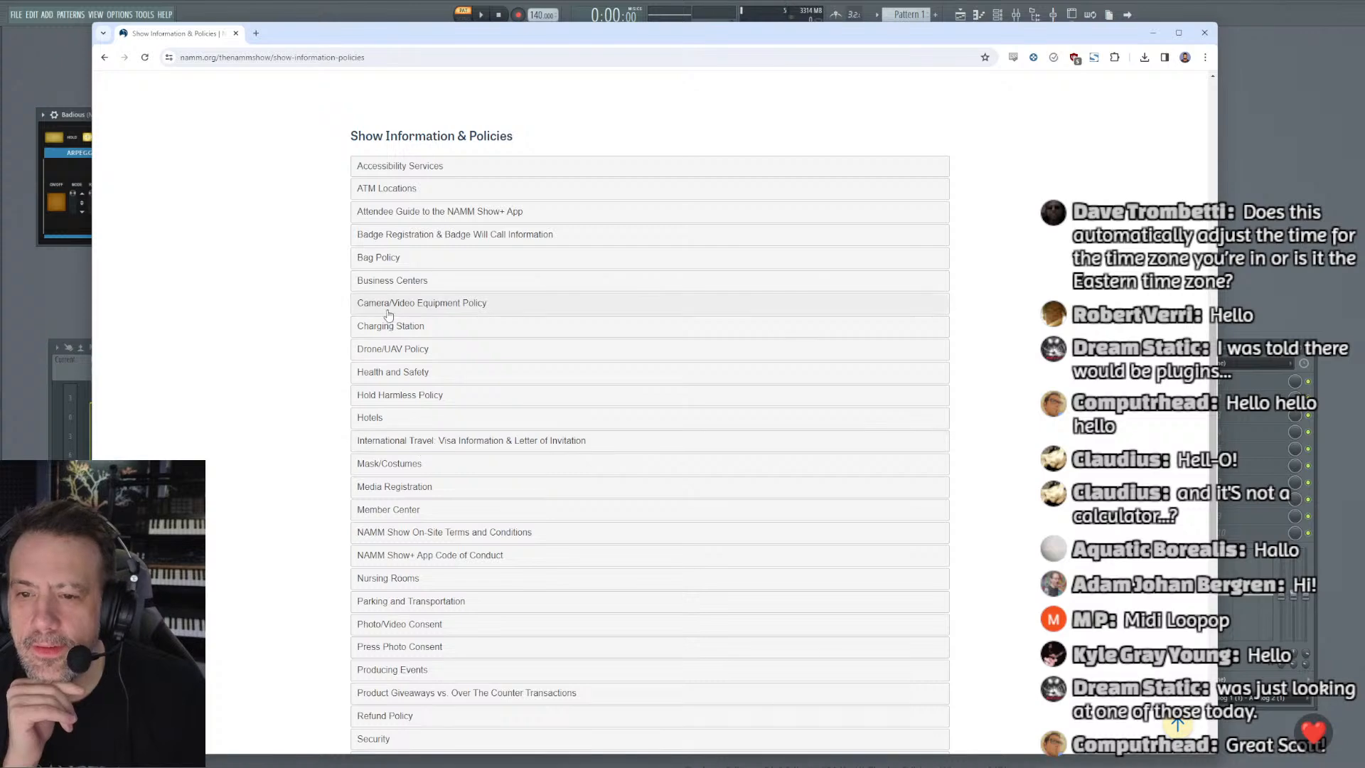
click(388, 310)
Step: Look over the show's venue, dates and related links, and open the Show Directory
scroll(592, 446, up, 5)
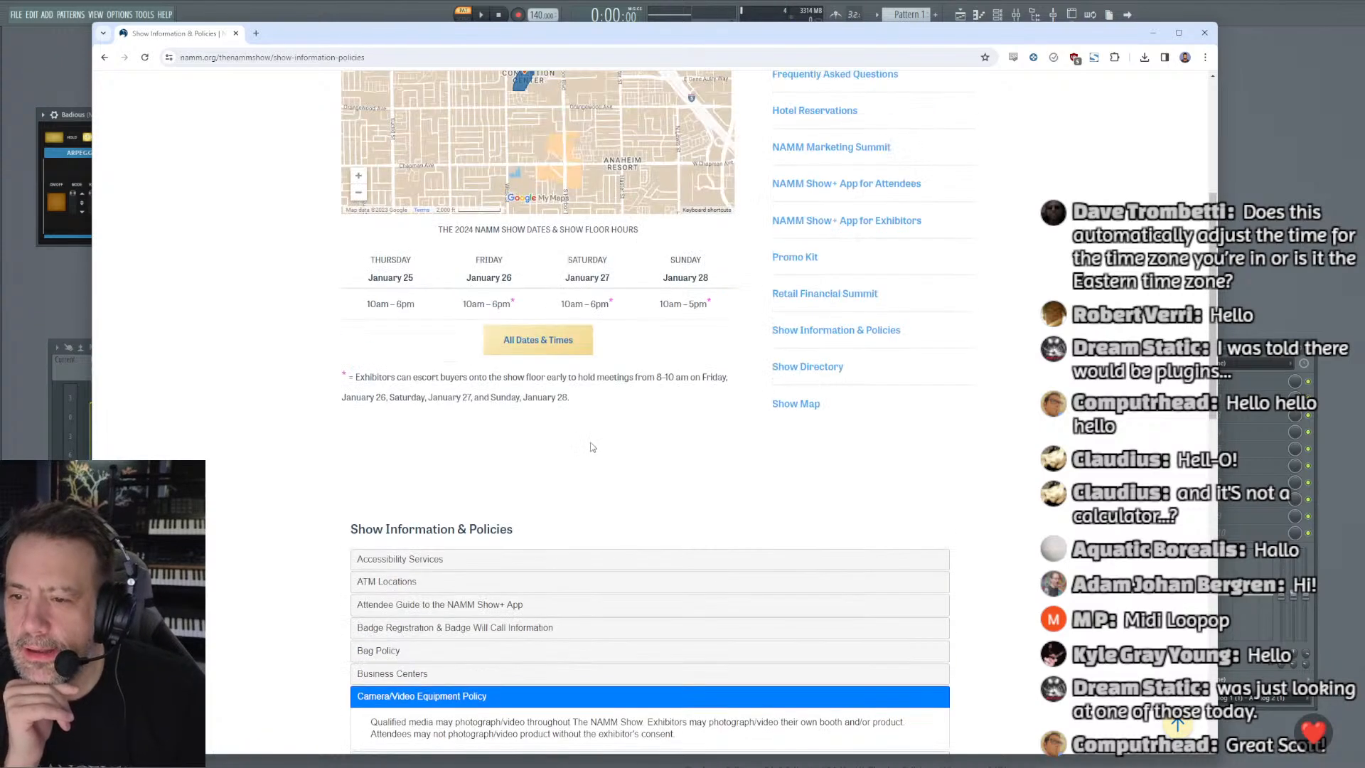
scroll(593, 458, up, 3)
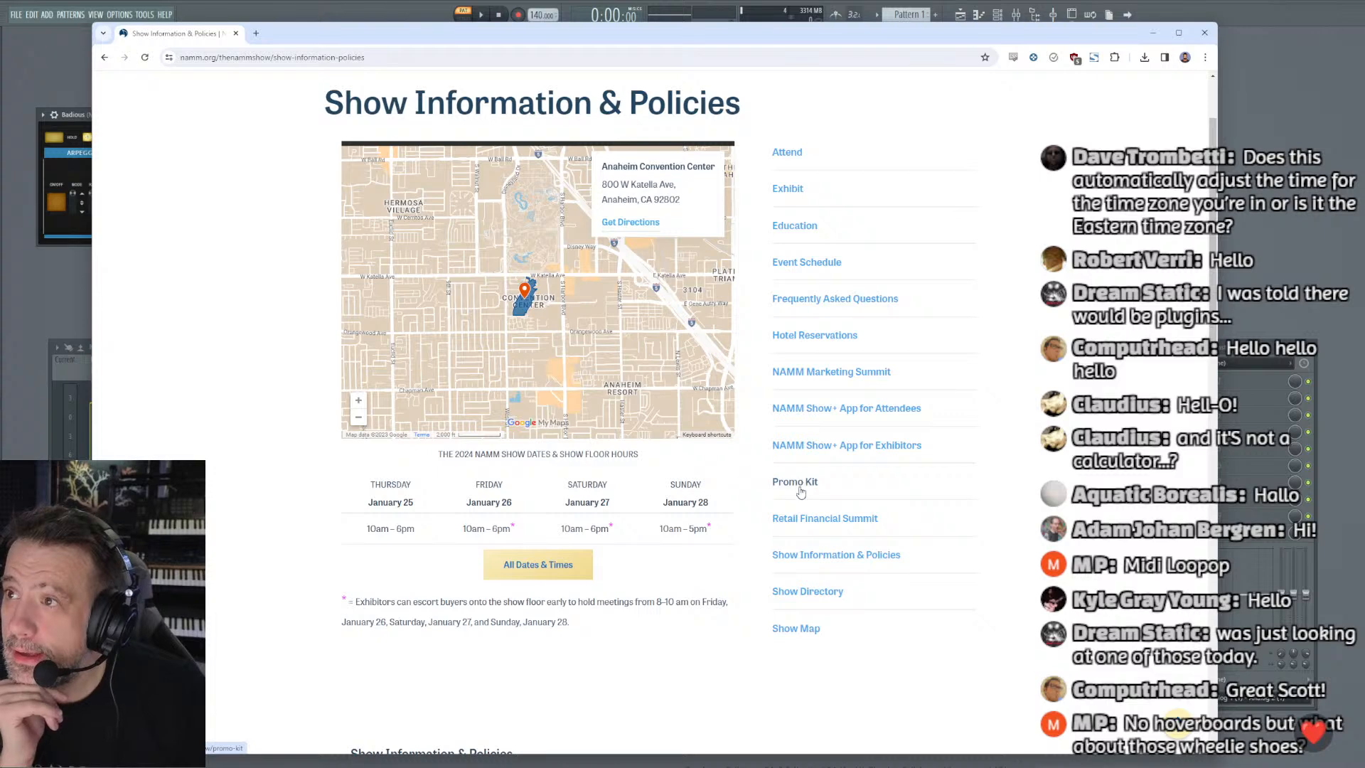
scroll(801, 491, up, 2)
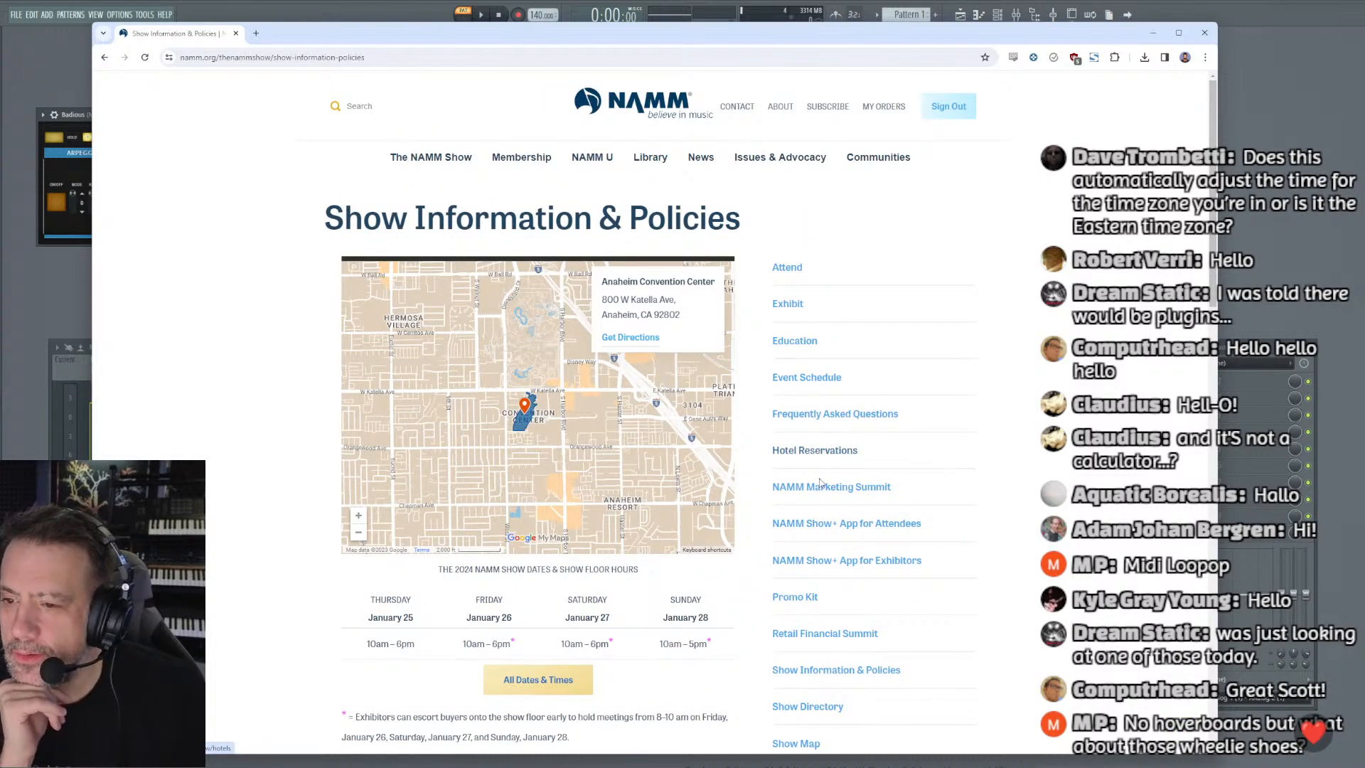
scroll(818, 466, down, 3)
scroll(821, 481, up, 2)
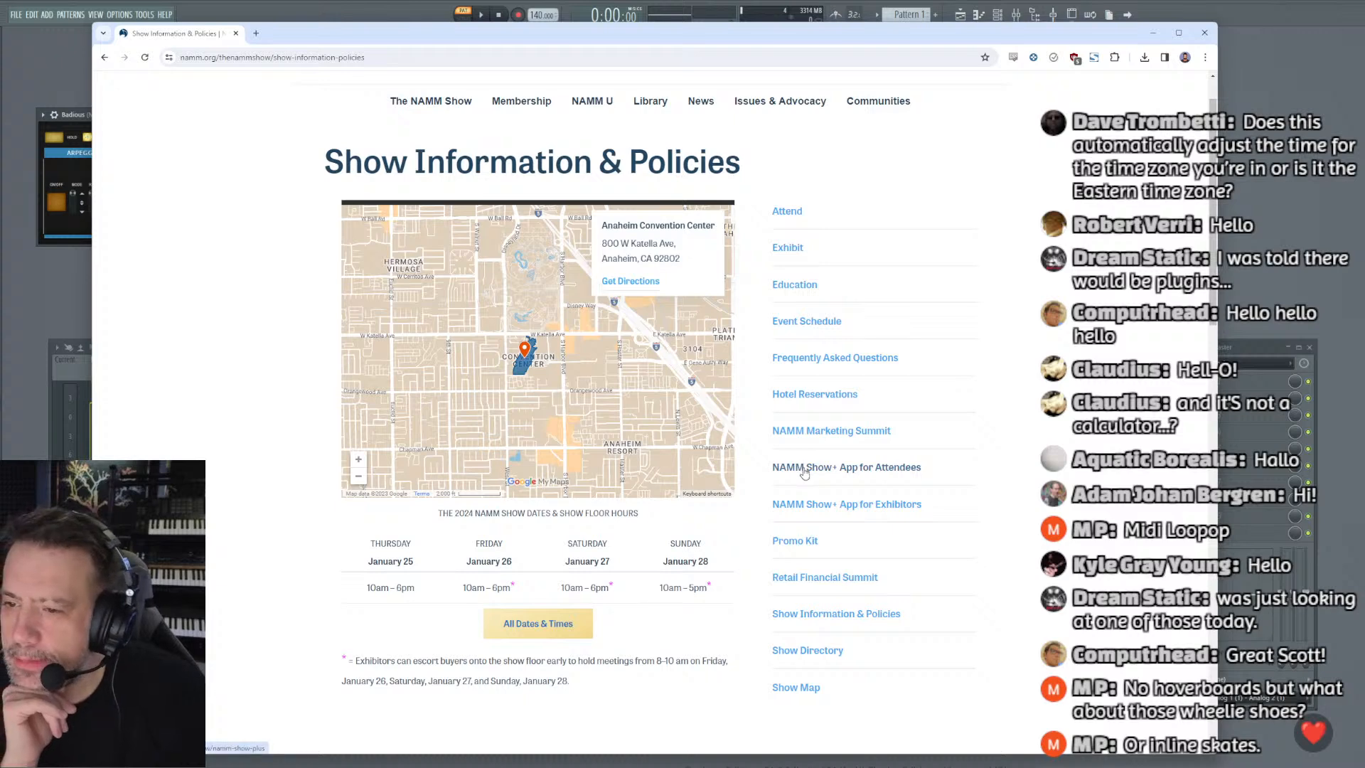
scroll(804, 473, down, 1)
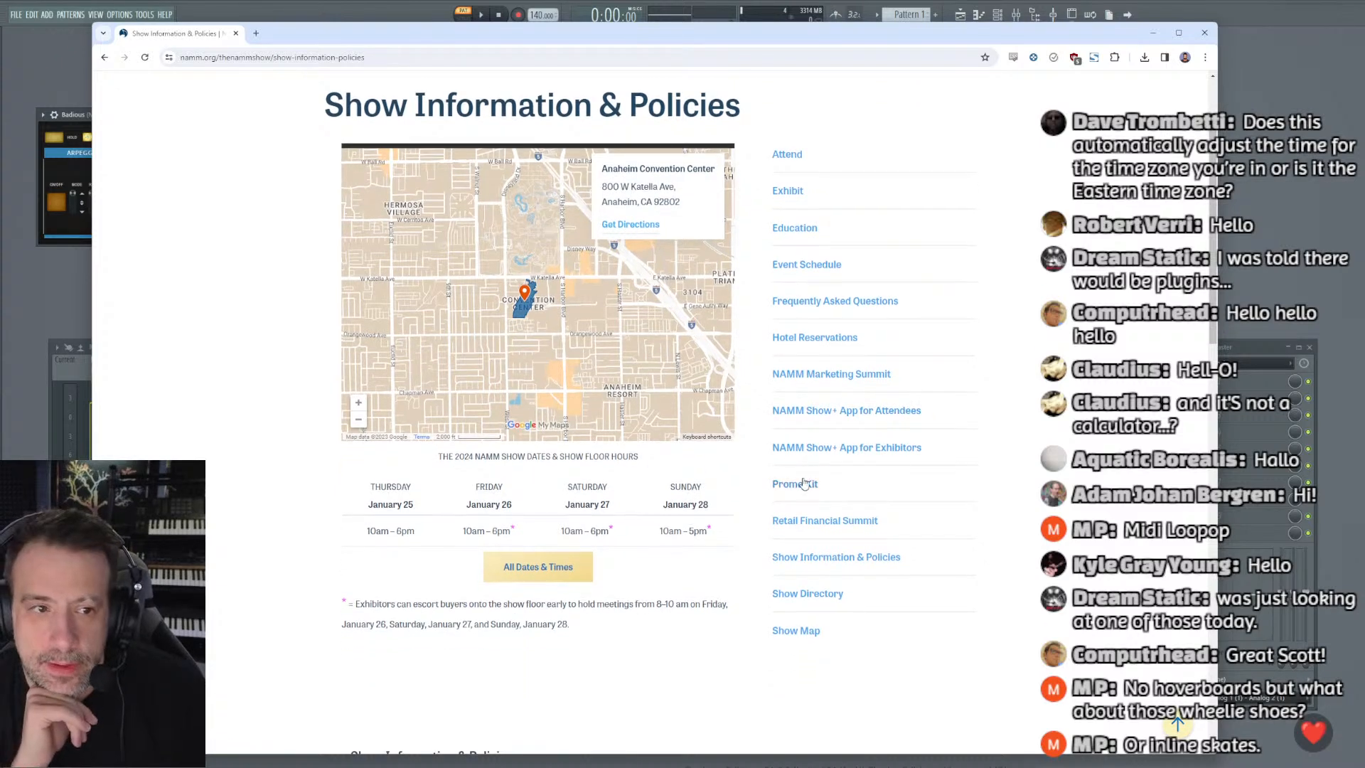
scroll(804, 480, down, 1)
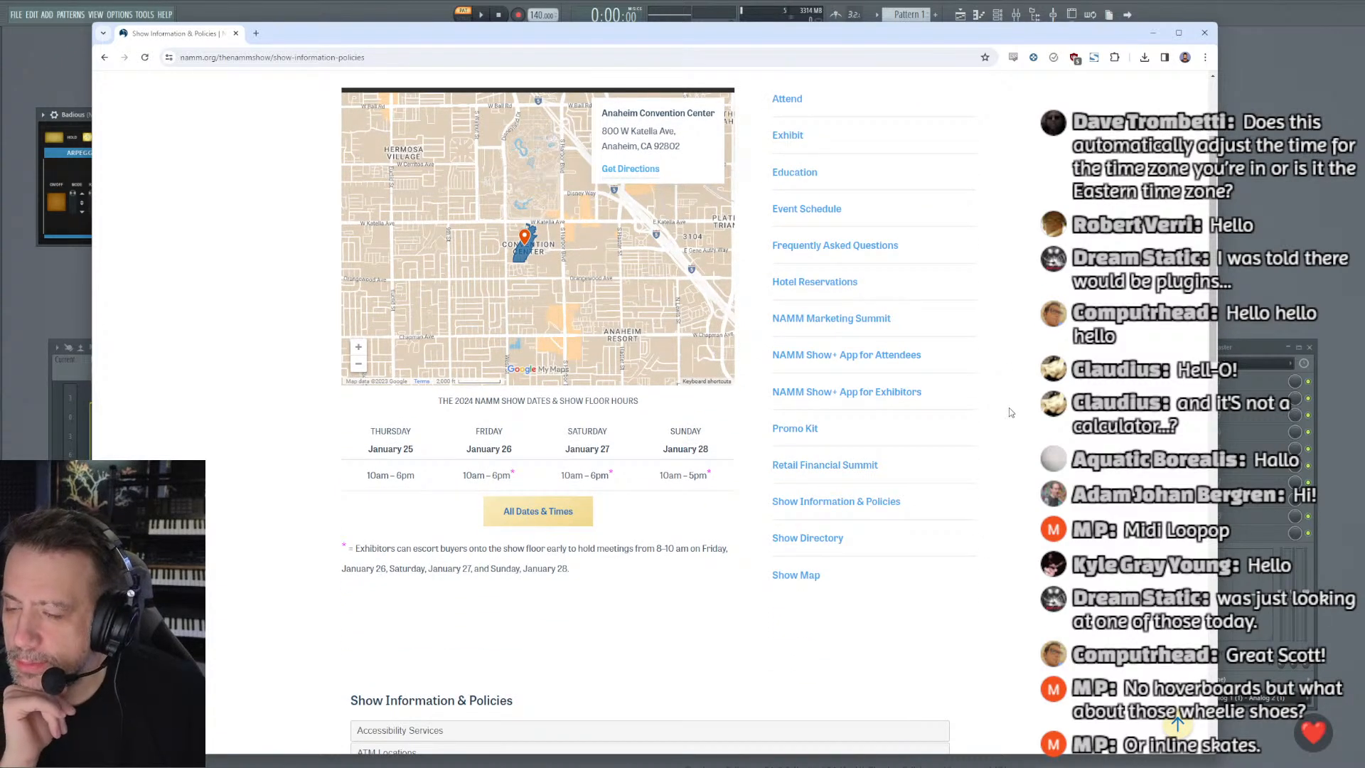
scroll(1008, 412, down, 1)
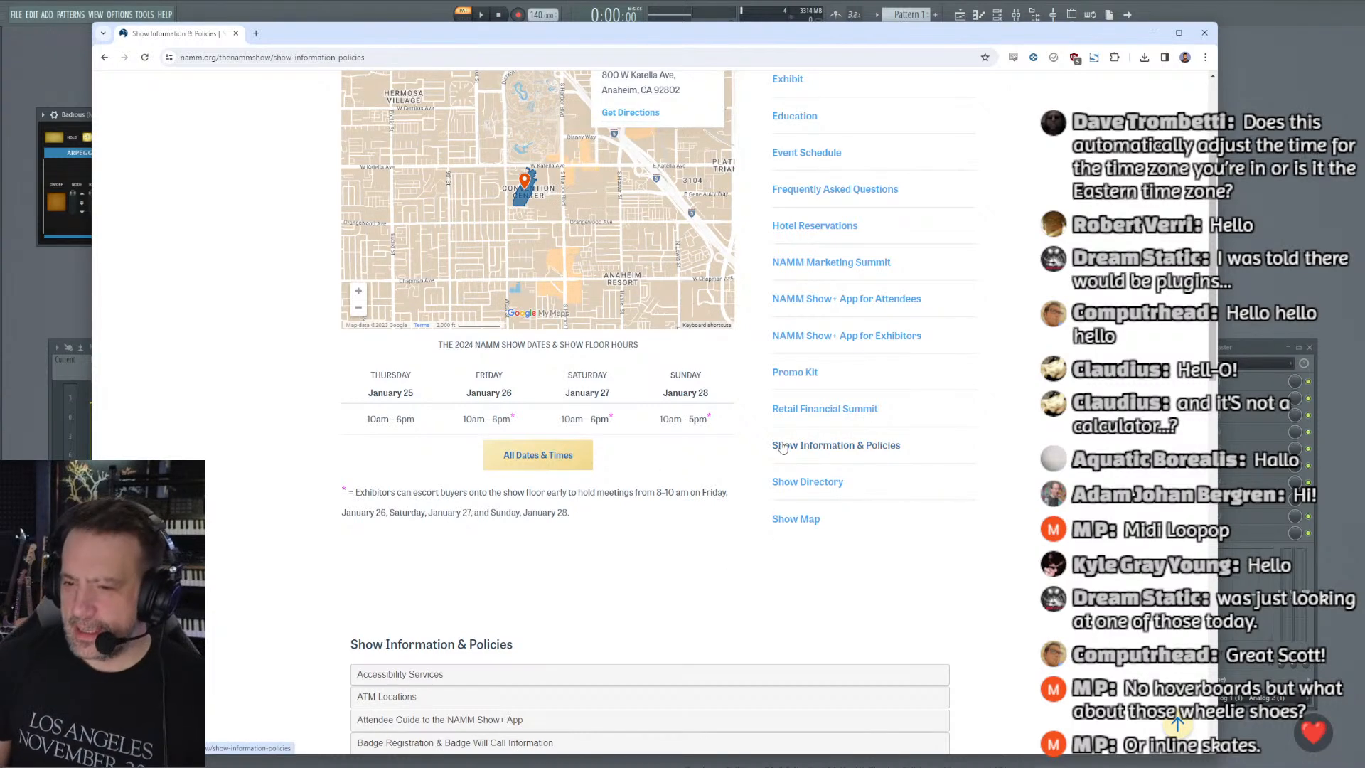
scroll(807, 525, up, 3)
scroll(806, 526, down, 2)
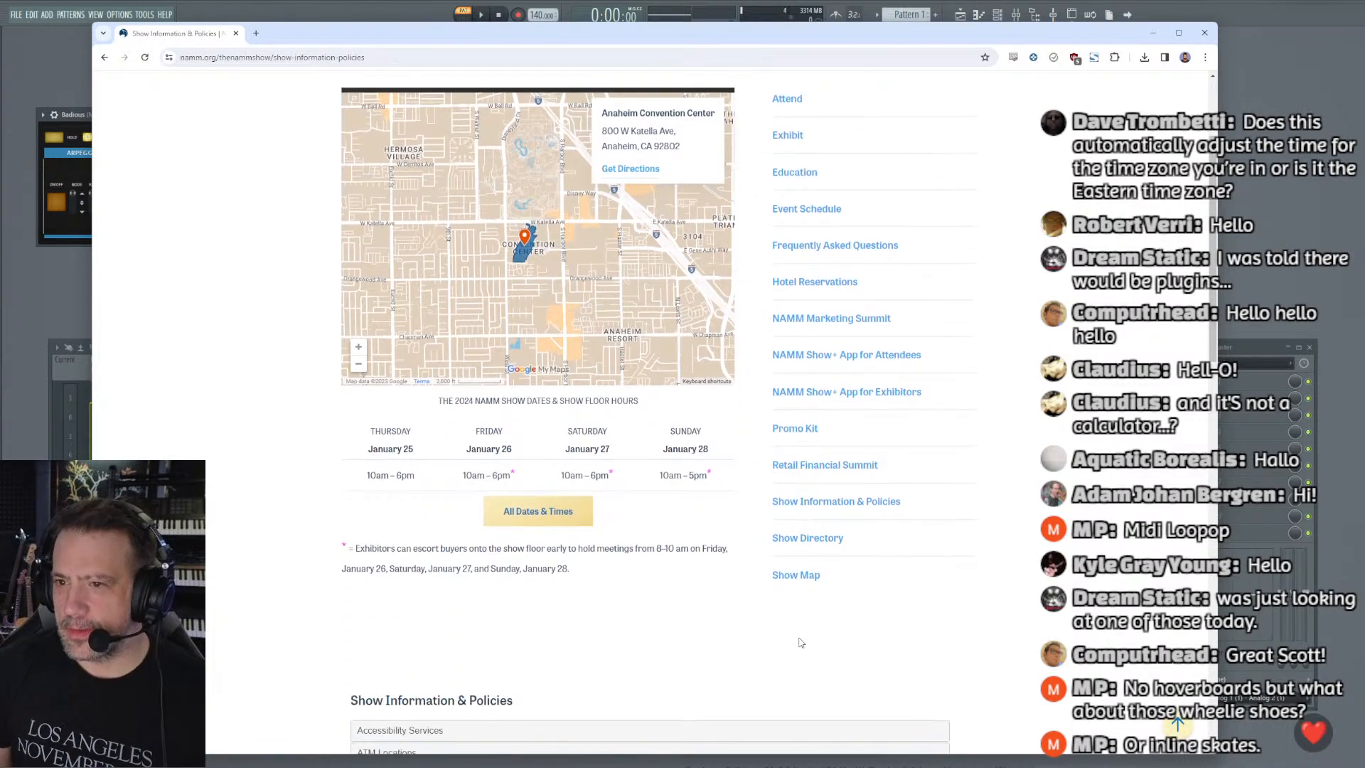
click(800, 542)
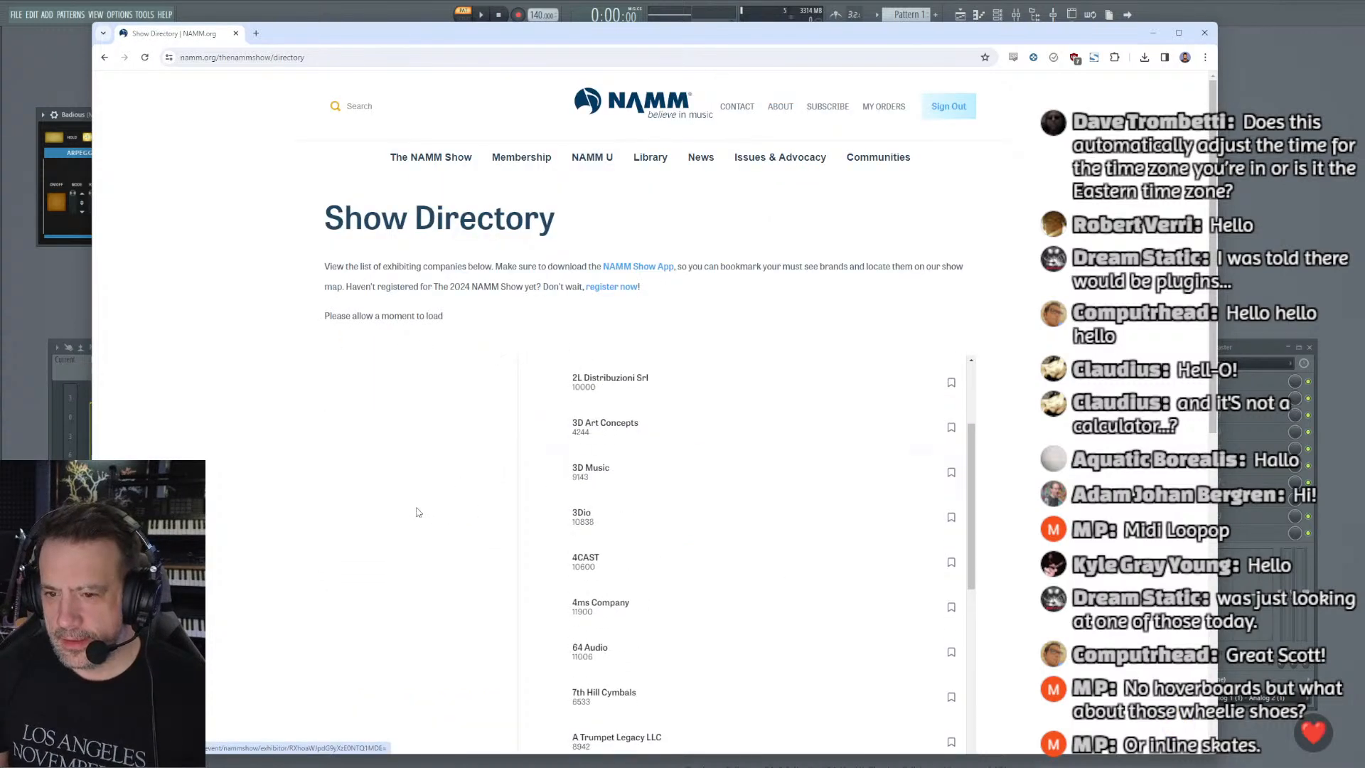
Step: Look through the beginning of the exhibitor list in the Show Directory, from the featured brands down through the A entries
scroll(419, 512, down, 6)
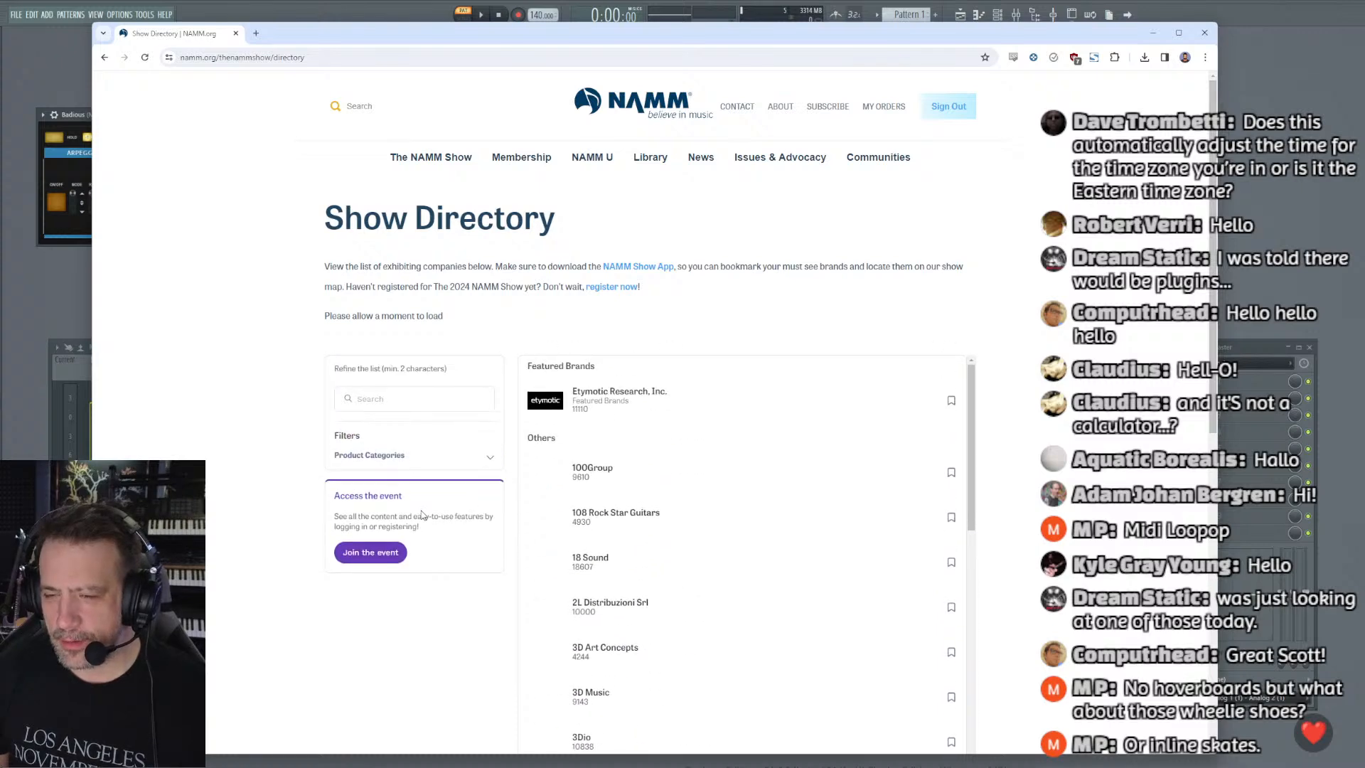
scroll(997, 479, down, 3)
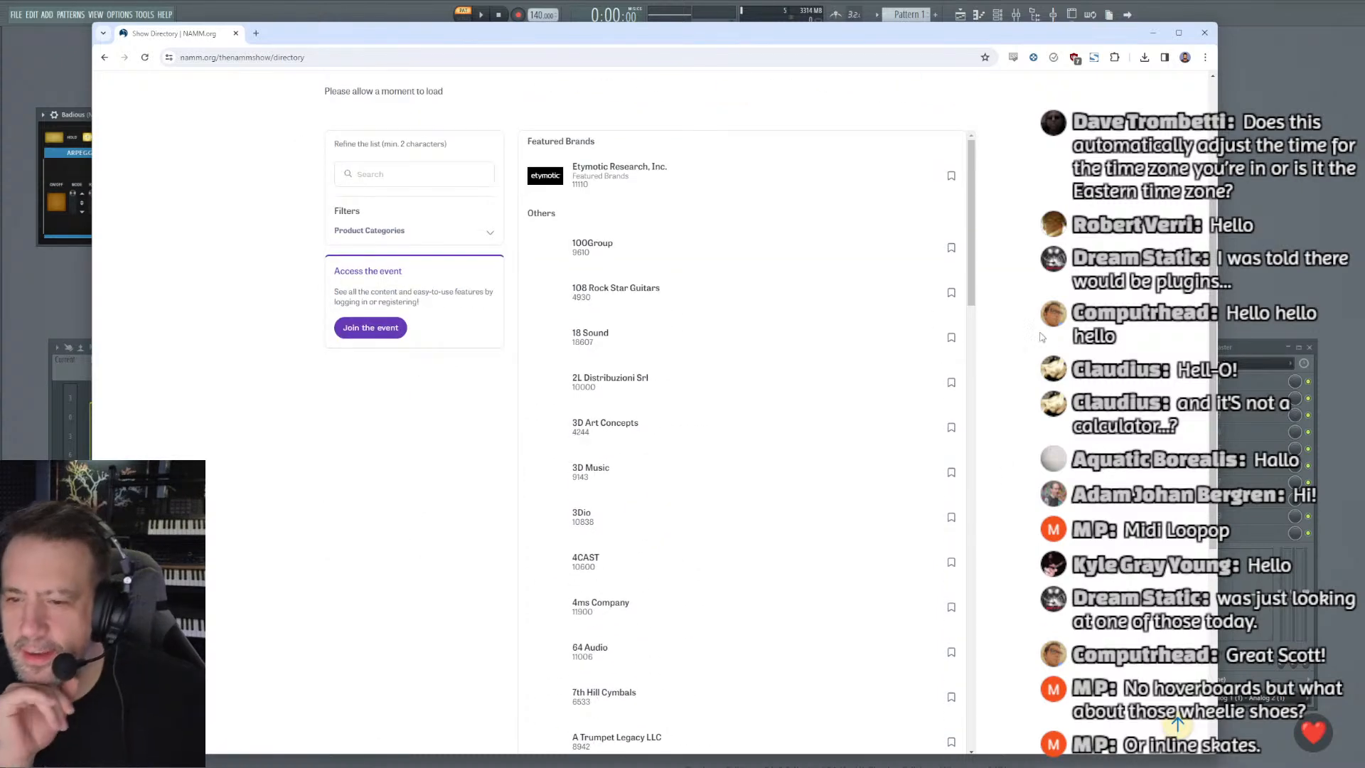
scroll(558, 448, up, 3)
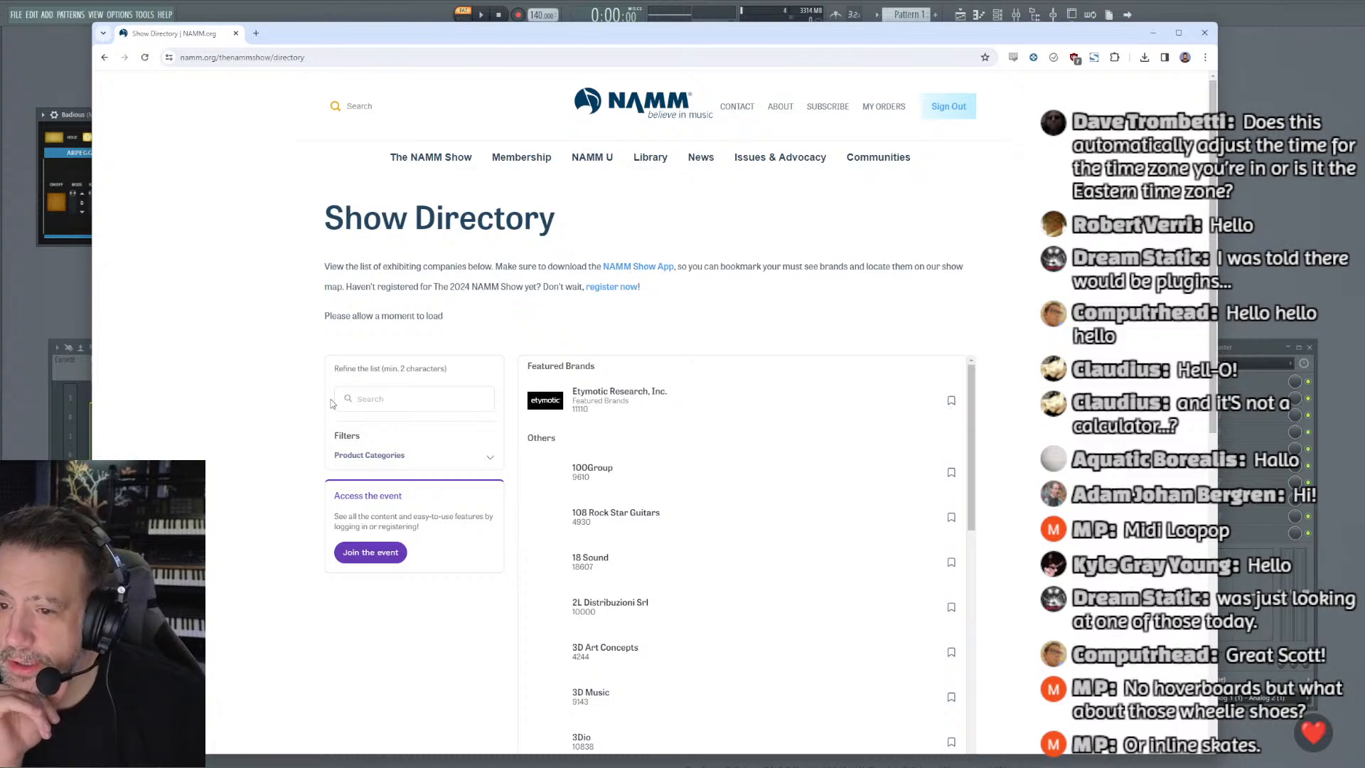
scroll(202, 442, down, 5)
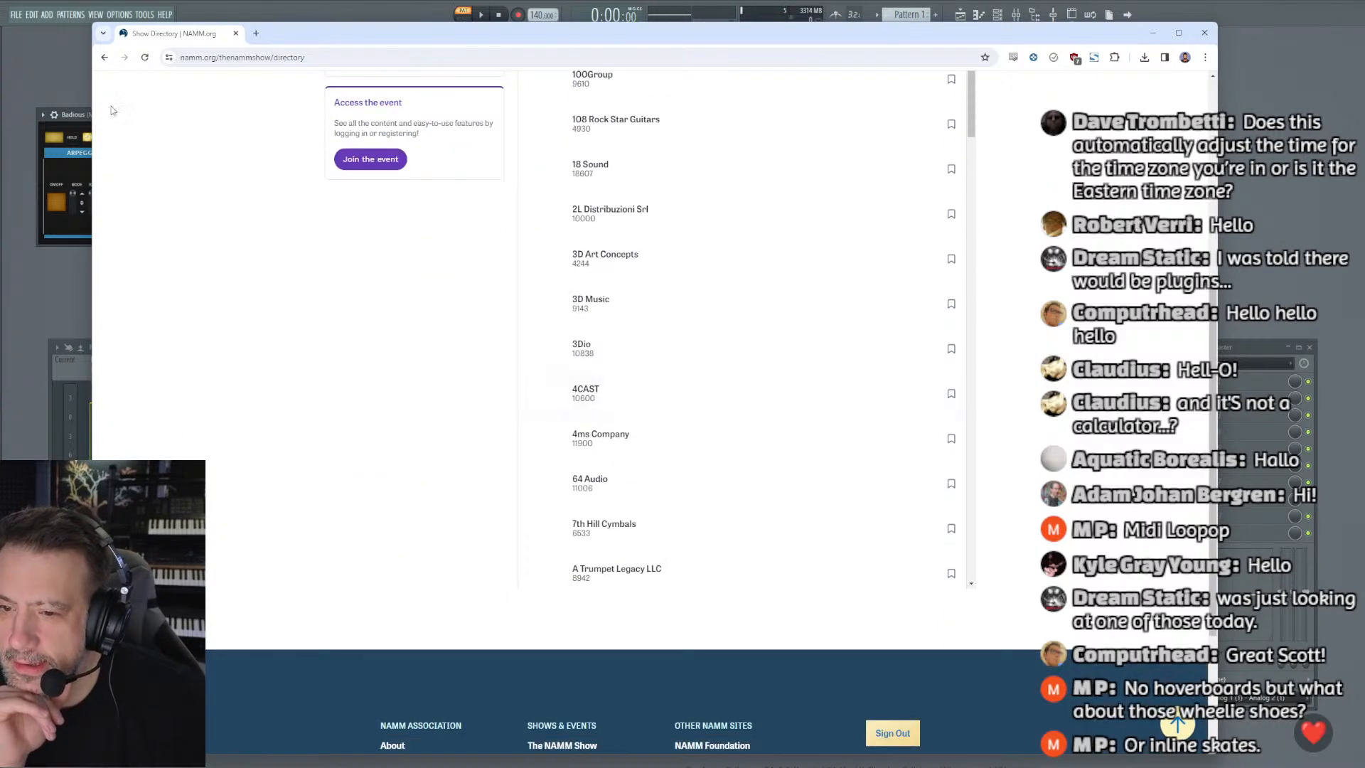
scroll(597, 360, down, 6)
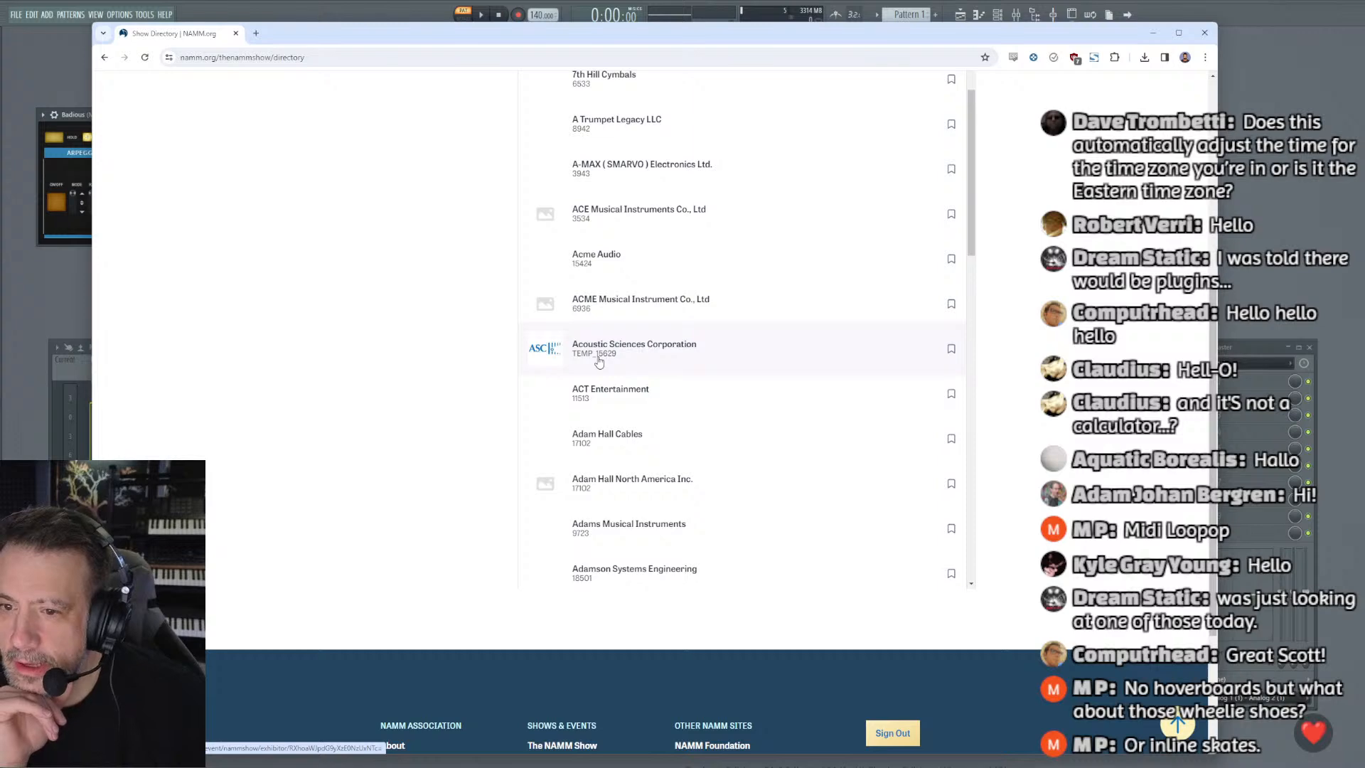
scroll(599, 363, down, 4)
scroll(977, 332, down, 15)
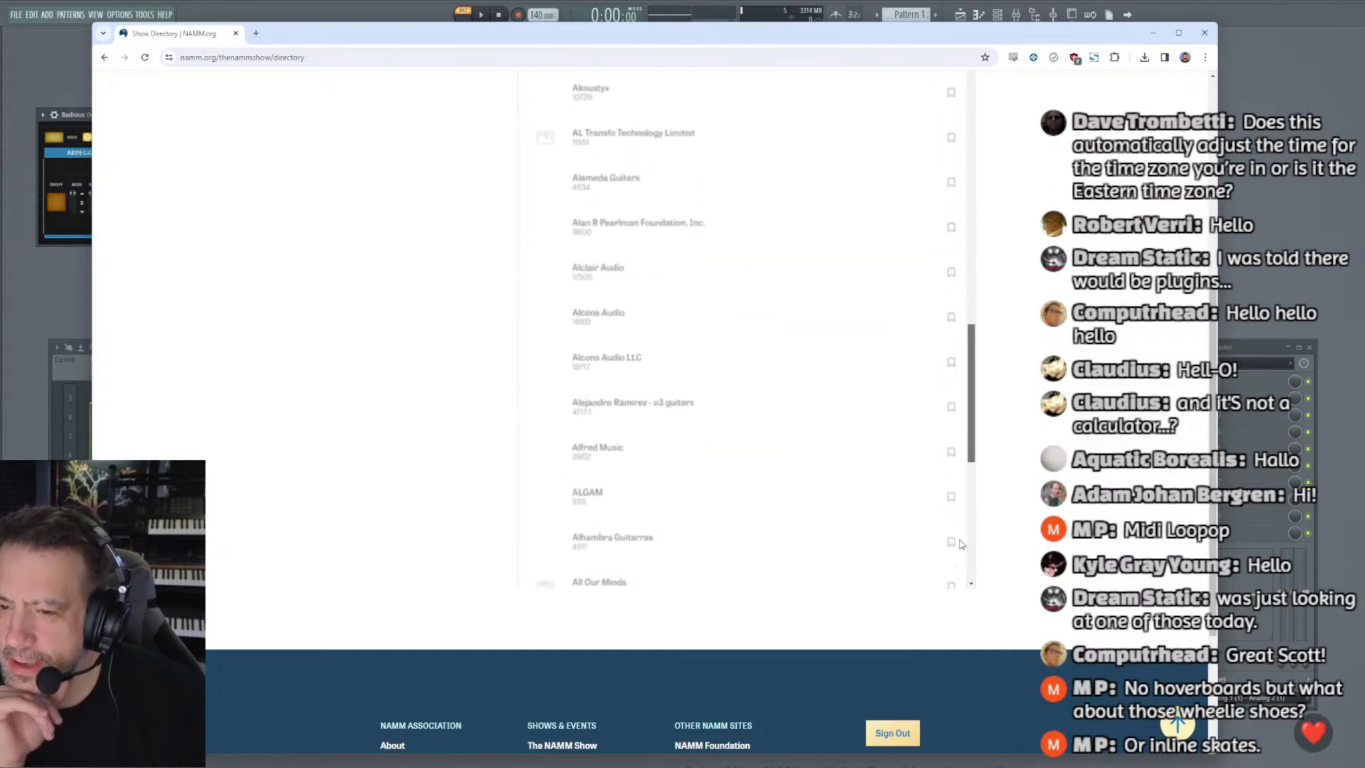
scroll(1024, 464, up, 6)
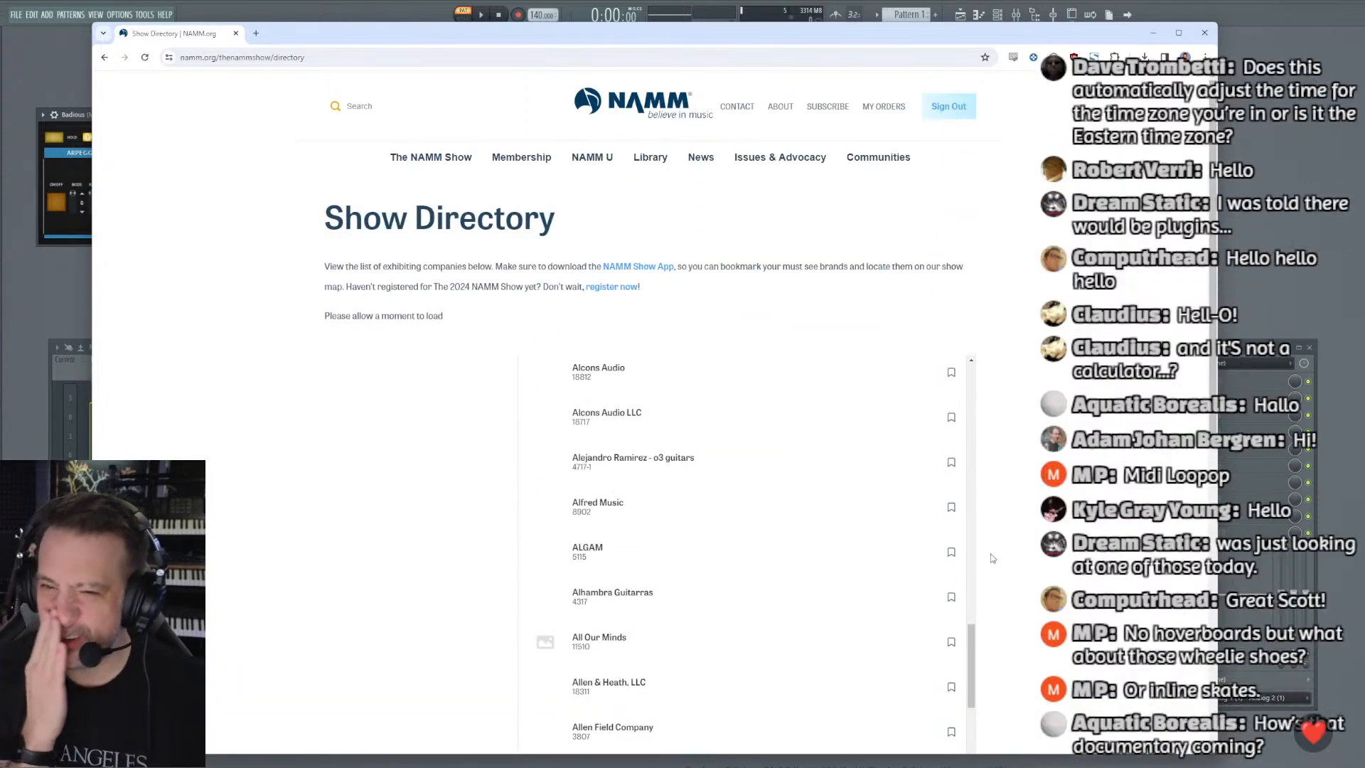
Step: Continue down the exhibitor list to Arturia and open its entry to read the company information
scroll(936, 601, down, 5)
scroll(931, 613, down, 10)
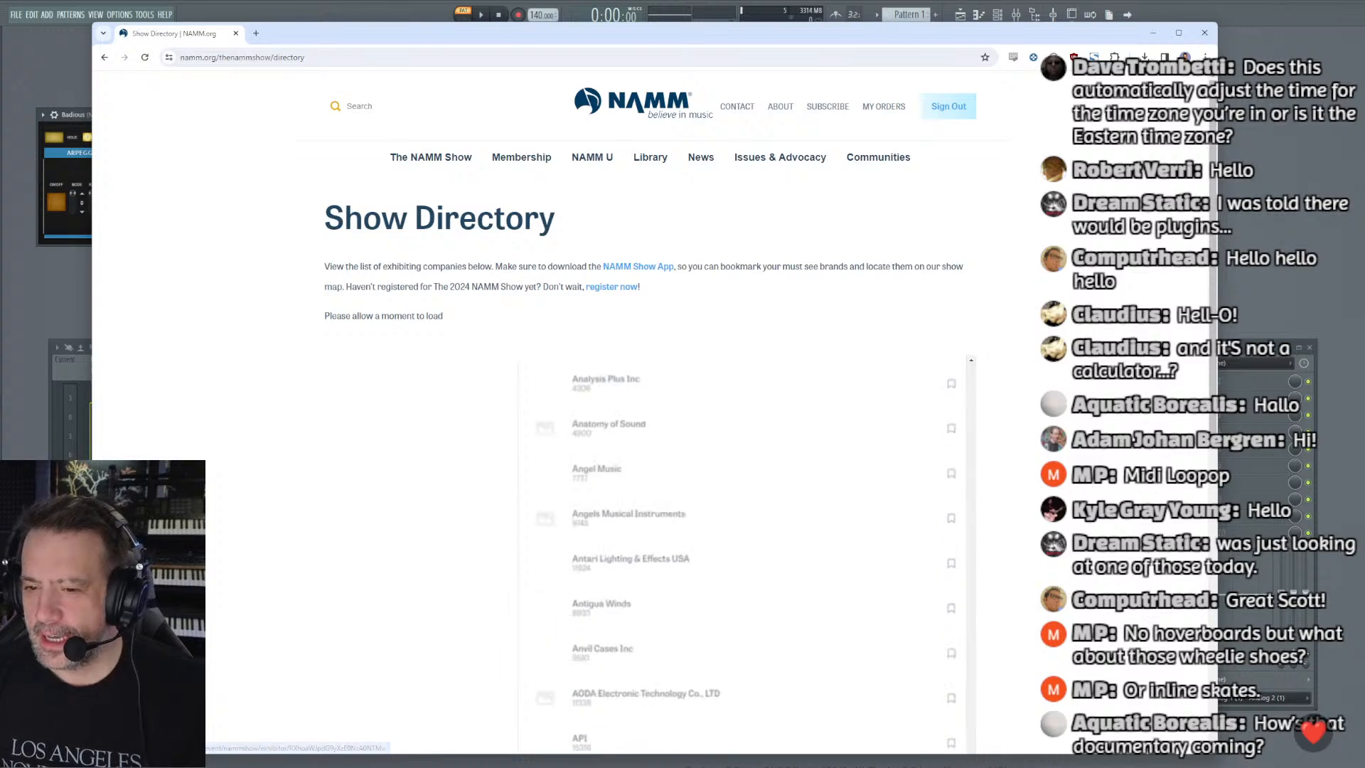
scroll(1046, 459, down, 2)
scroll(847, 604, down, 4)
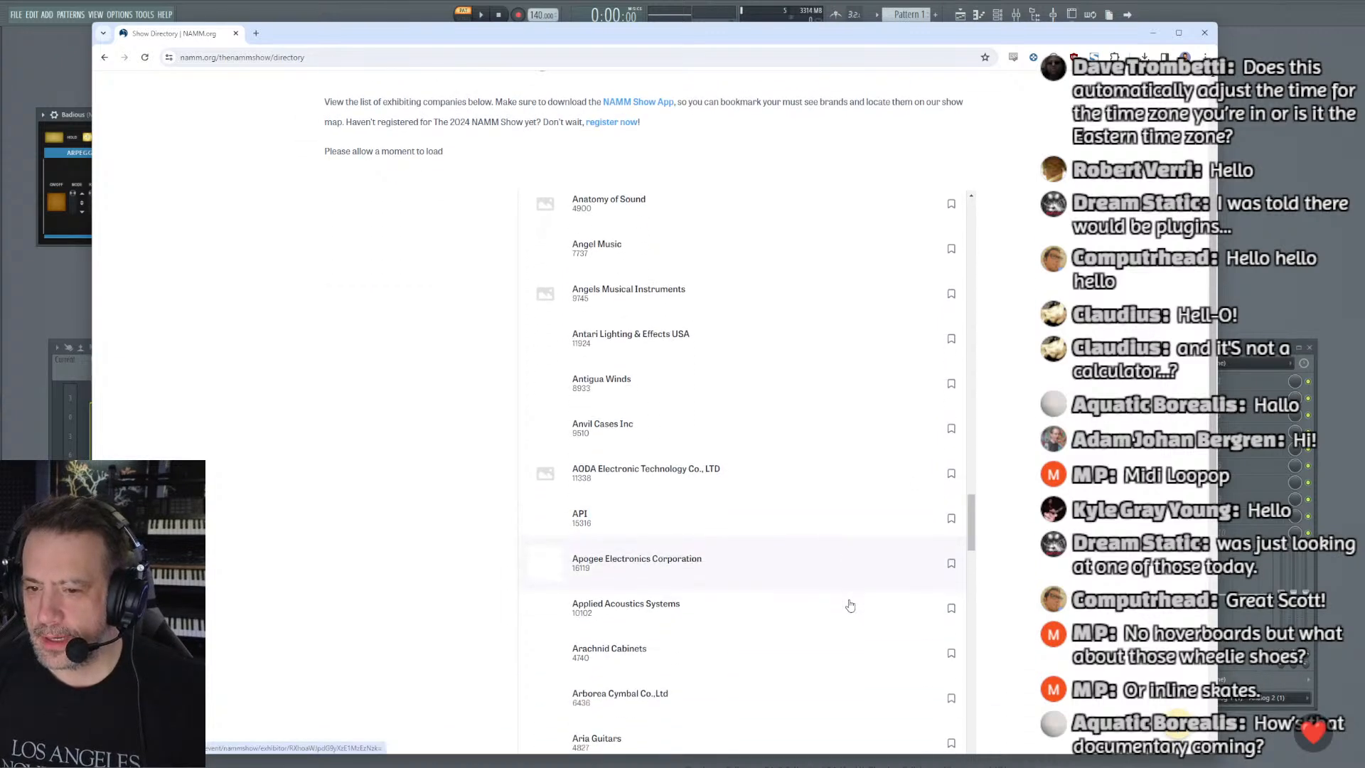
scroll(848, 606, down, 4)
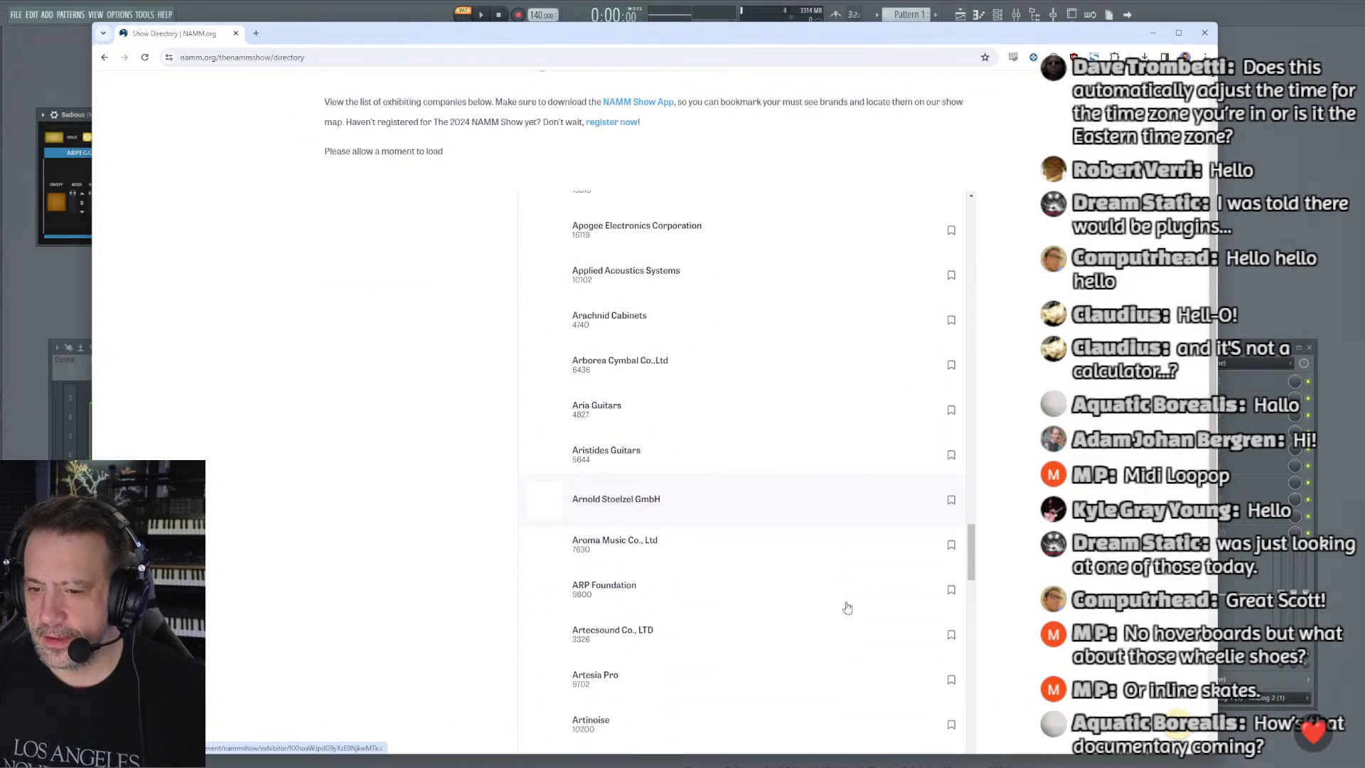
scroll(848, 607, down, 3)
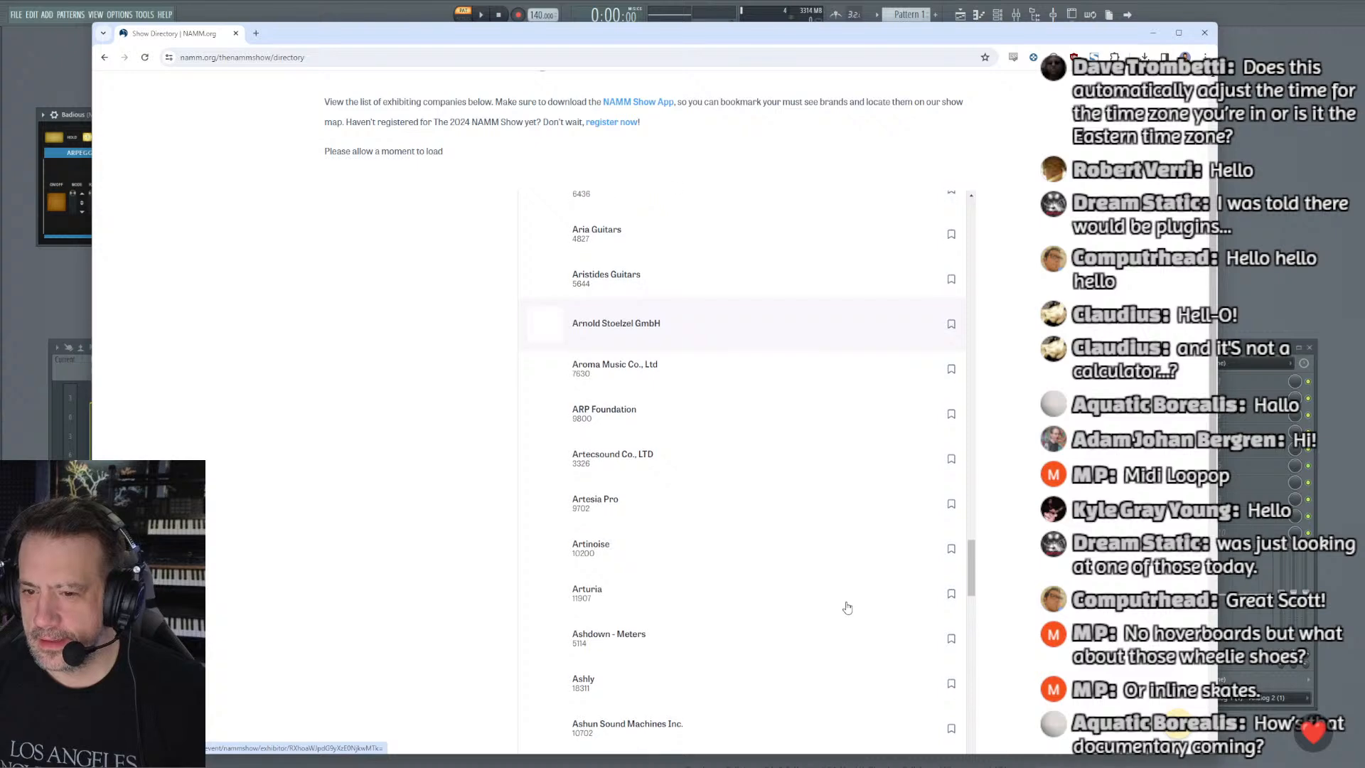
click(608, 437)
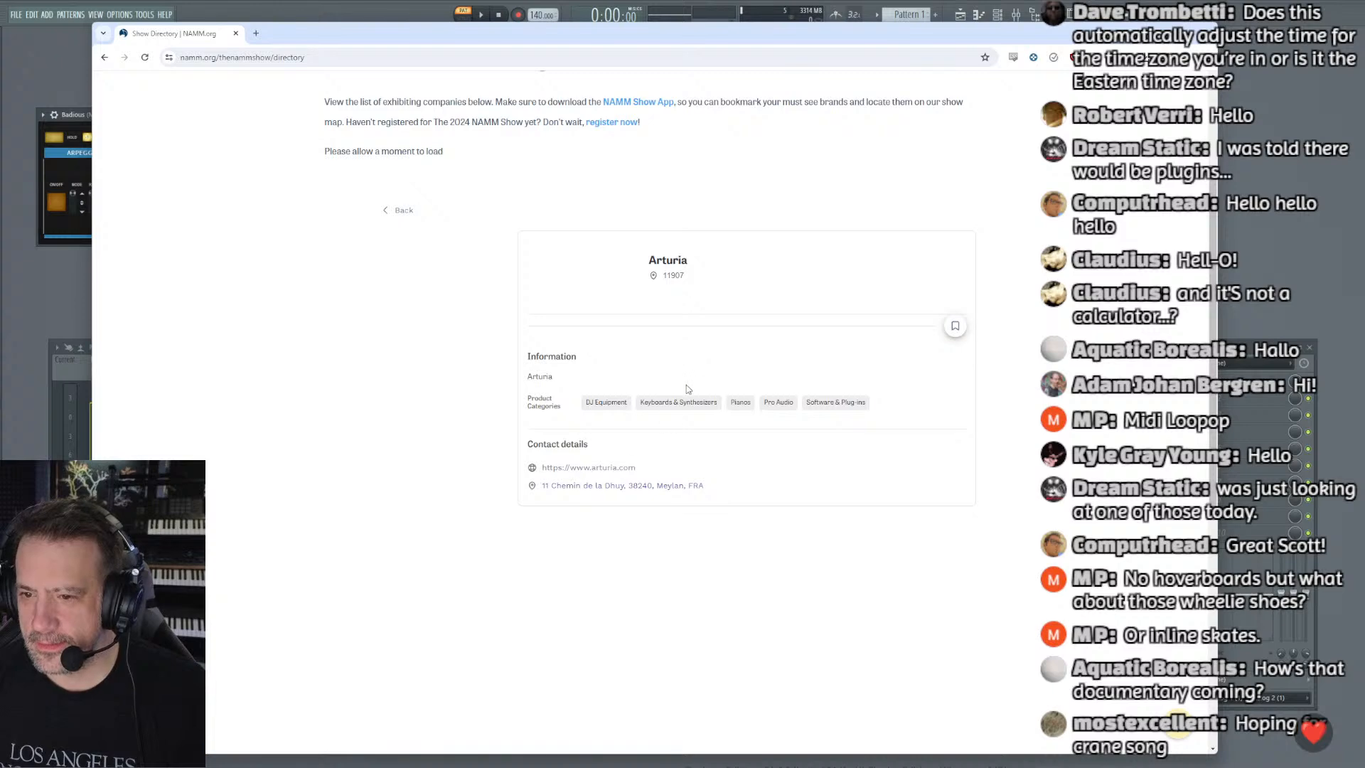
Step: Leave the Arturia entry, return to the Show Information & Policies page, and open the Show Map page
click(415, 220)
click(384, 227)
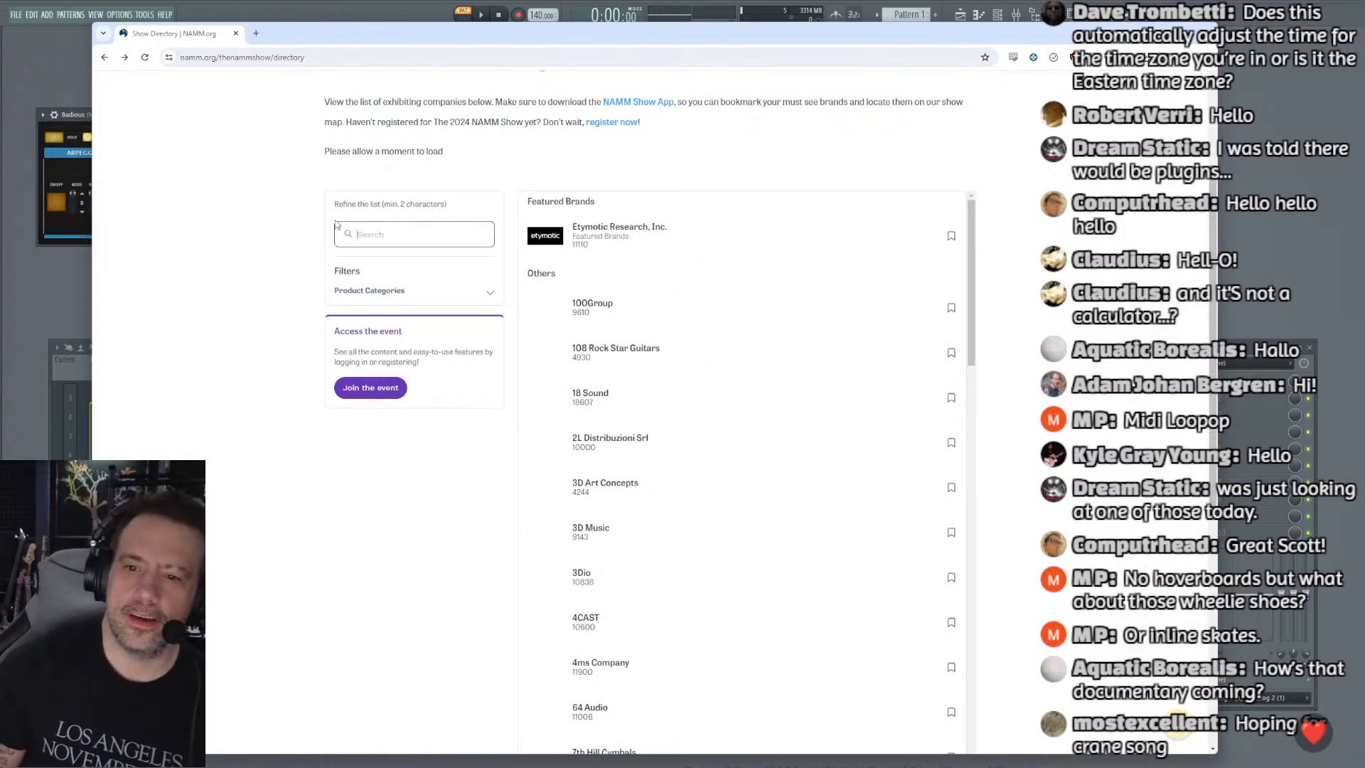
click(104, 57)
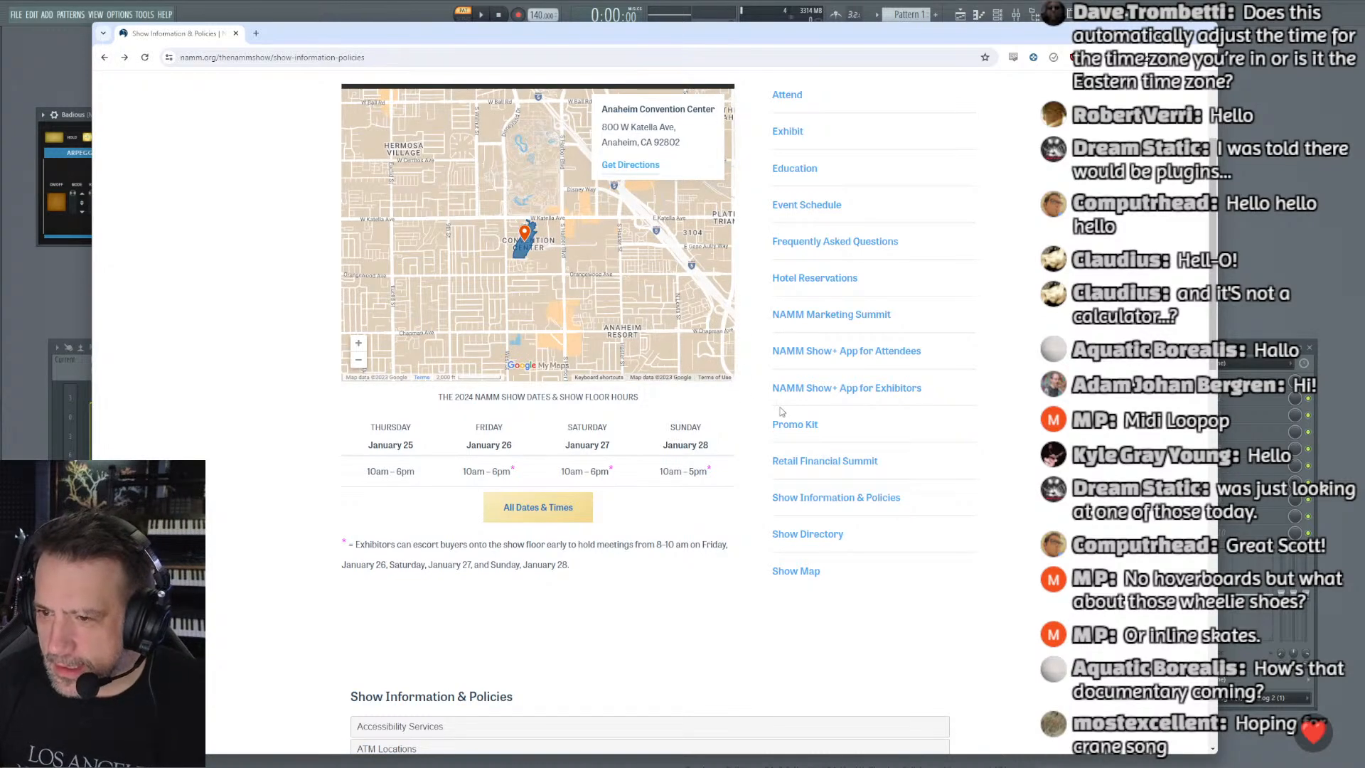
click(798, 571)
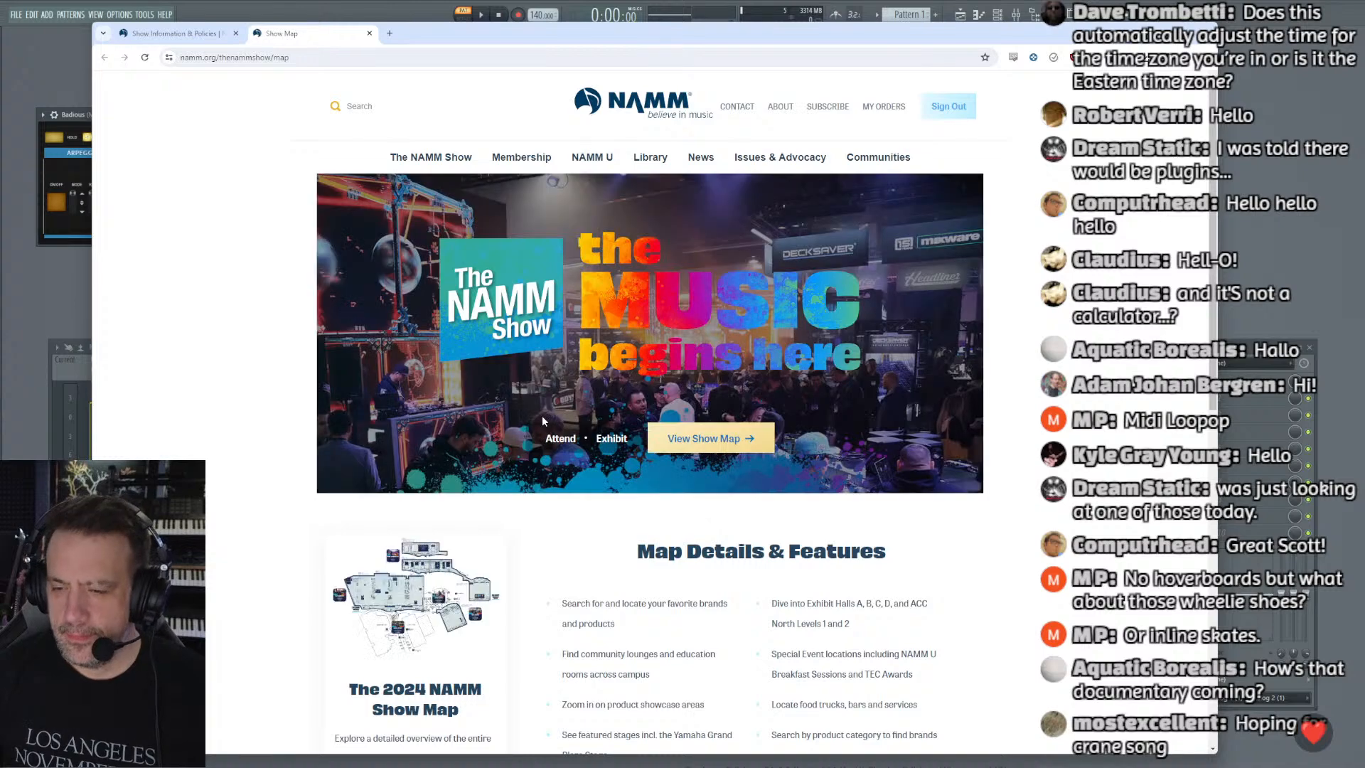
Step: Look over the map features and show hours, and open the 2024 NAMM Show Map
scroll(541, 420, down, 3)
scroll(541, 430, down, 5)
scroll(410, 453, up, 2)
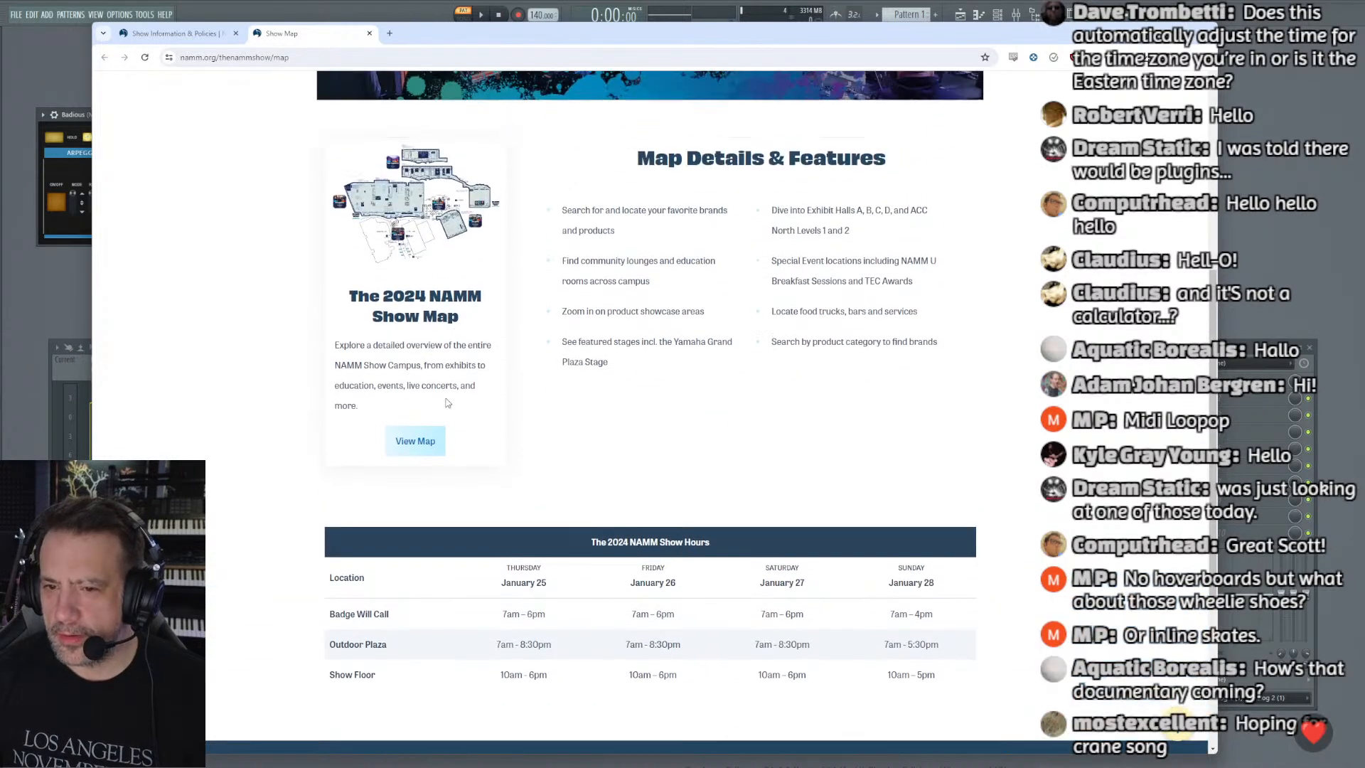
click(415, 450)
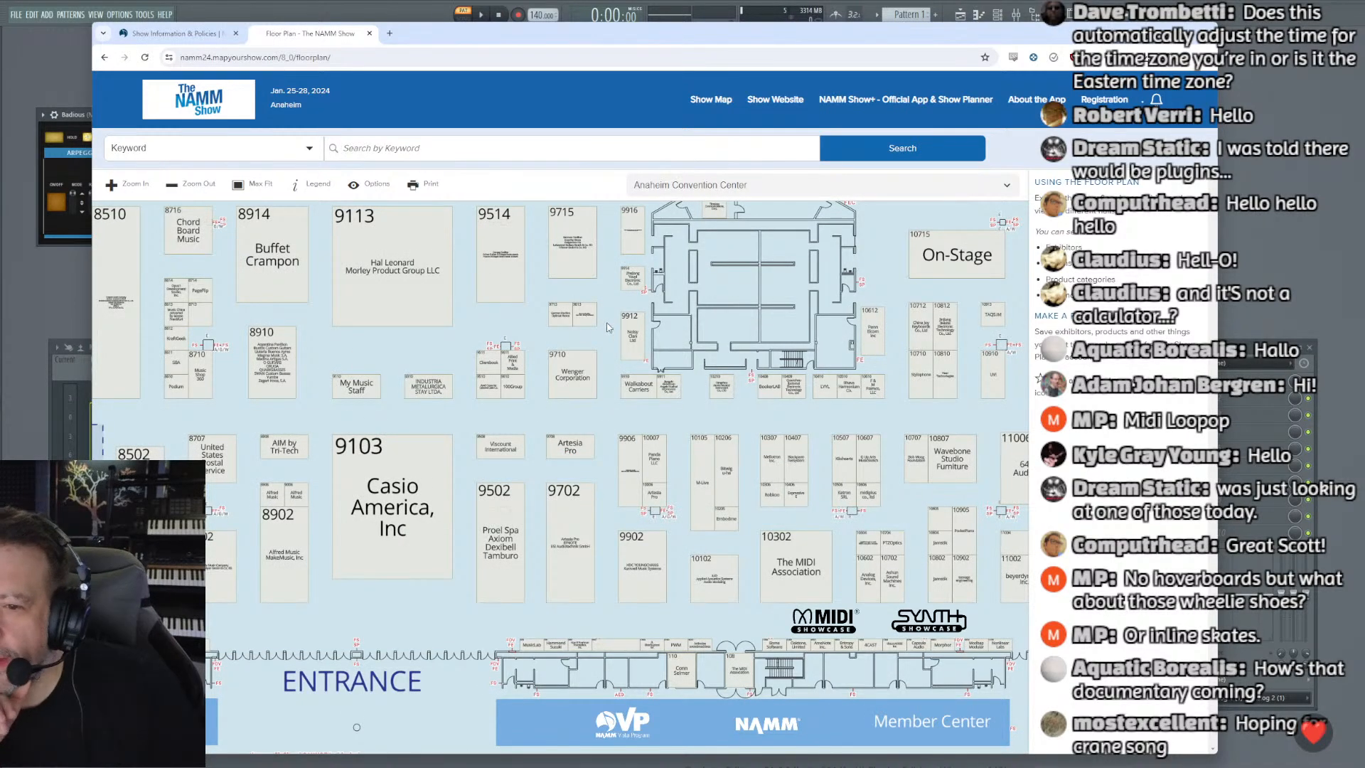
Step: Survey the Anaheim Convention Center floor plan and examine the Walmart Marketplace booth in the Networking@NAMM meeting rooms area closely
scroll(351, 356, down, 4)
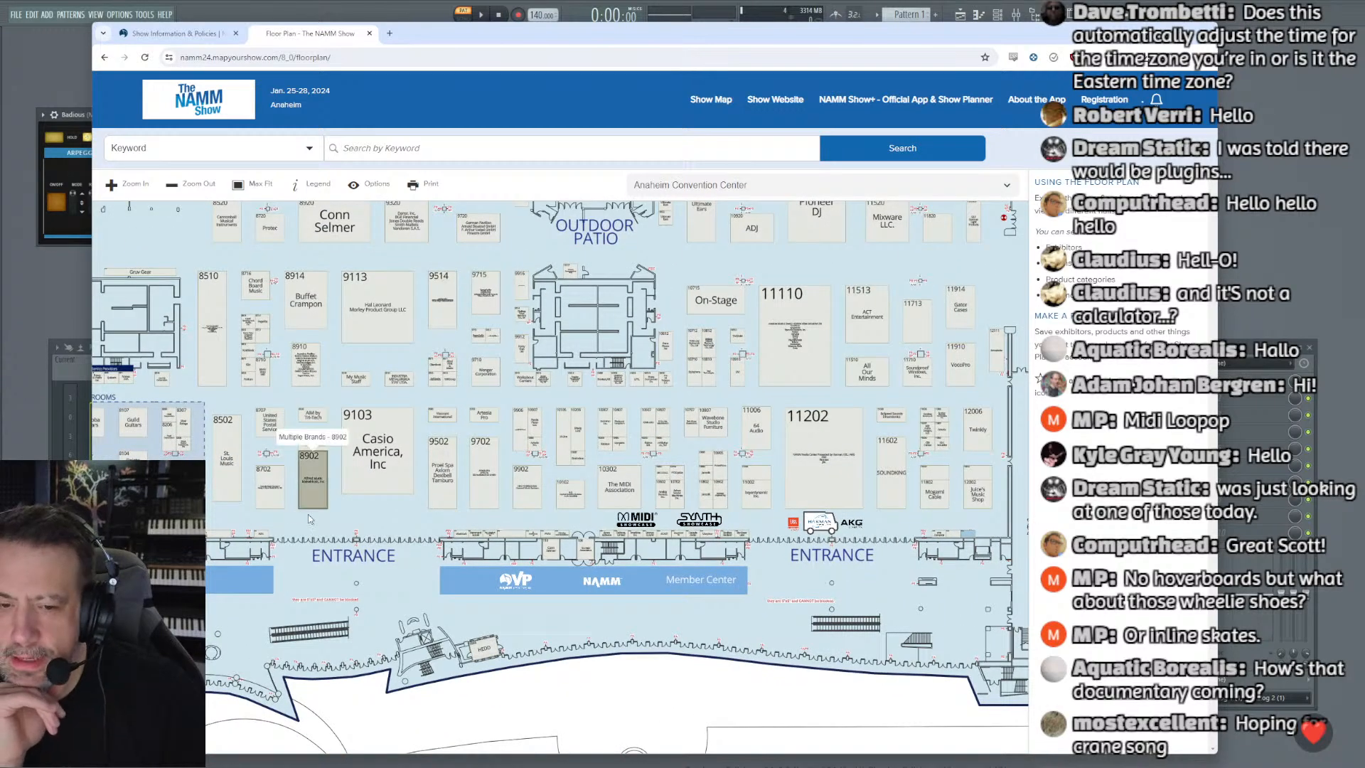
drag(309, 514, 492, 533)
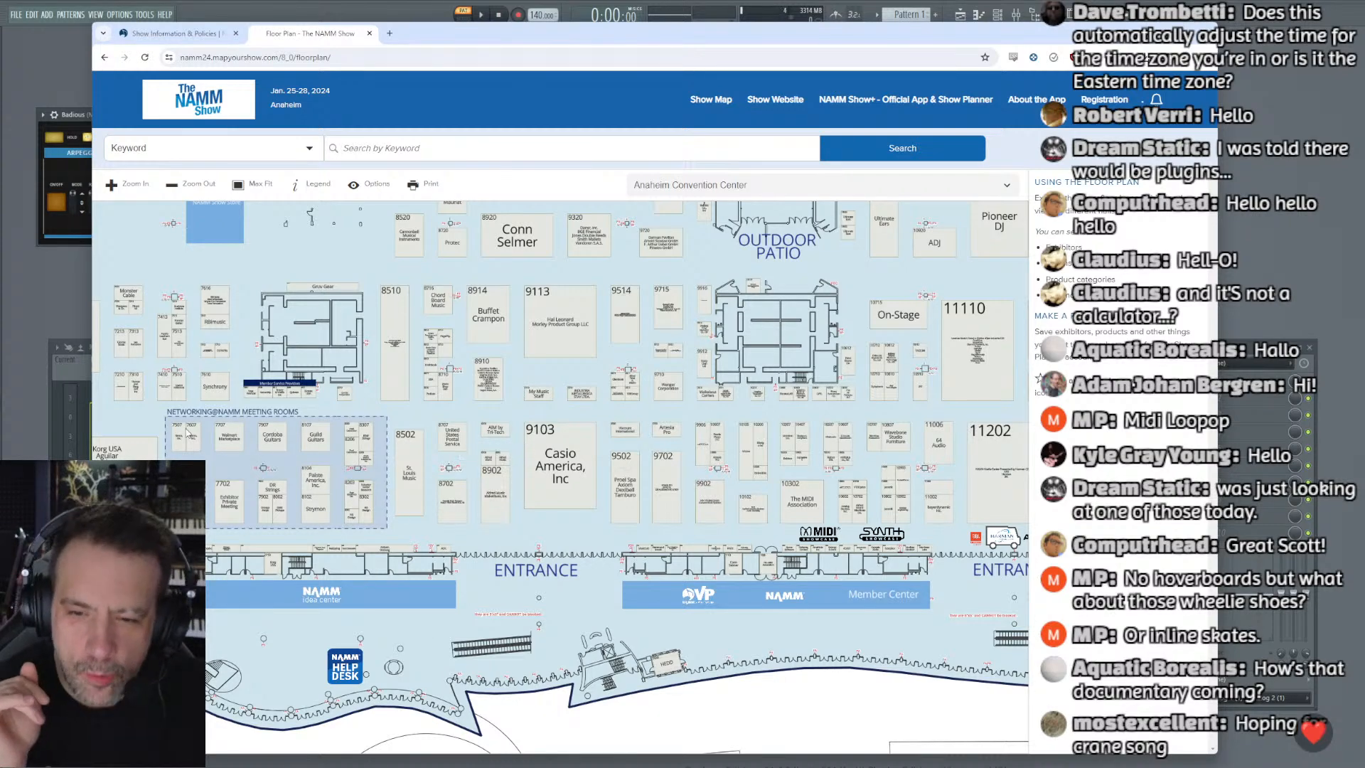
scroll(216, 448, up, 4)
scroll(277, 444, up, 3)
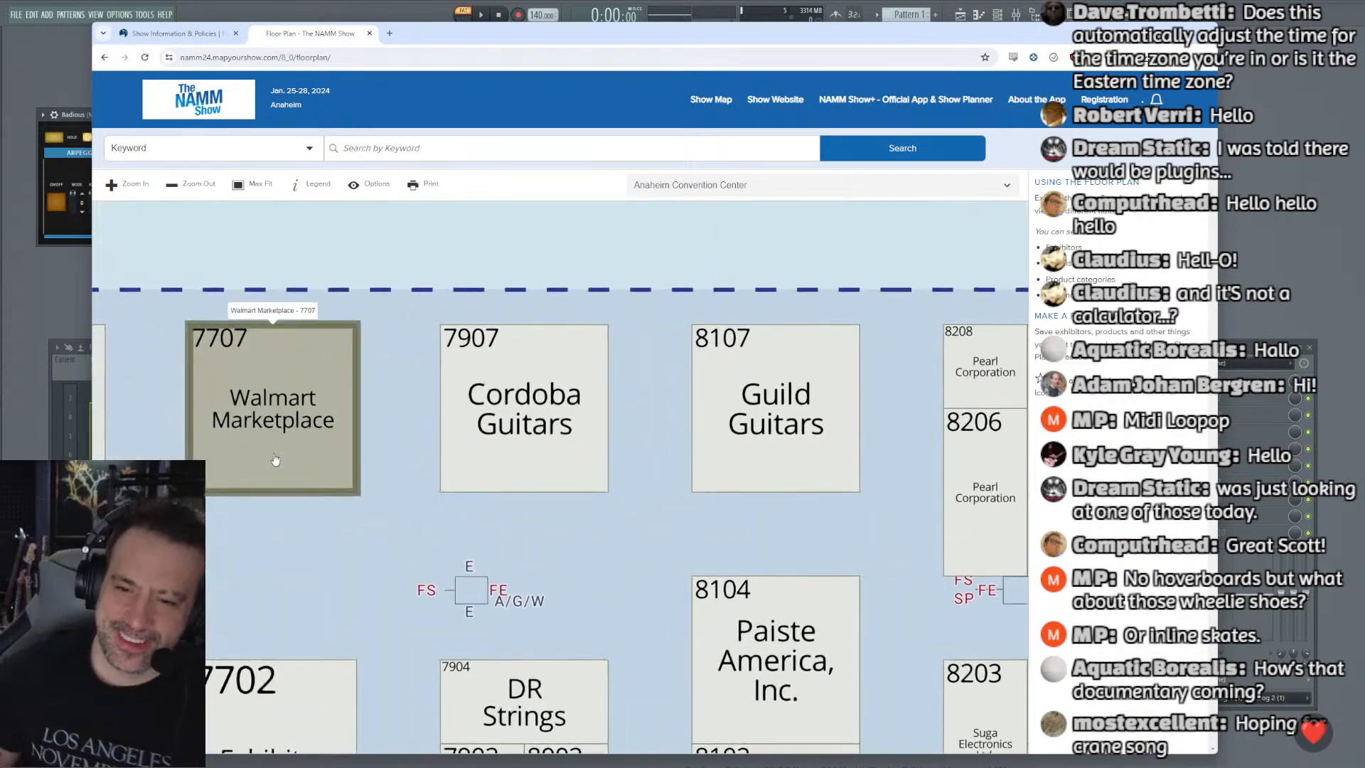
scroll(327, 517, down, 5)
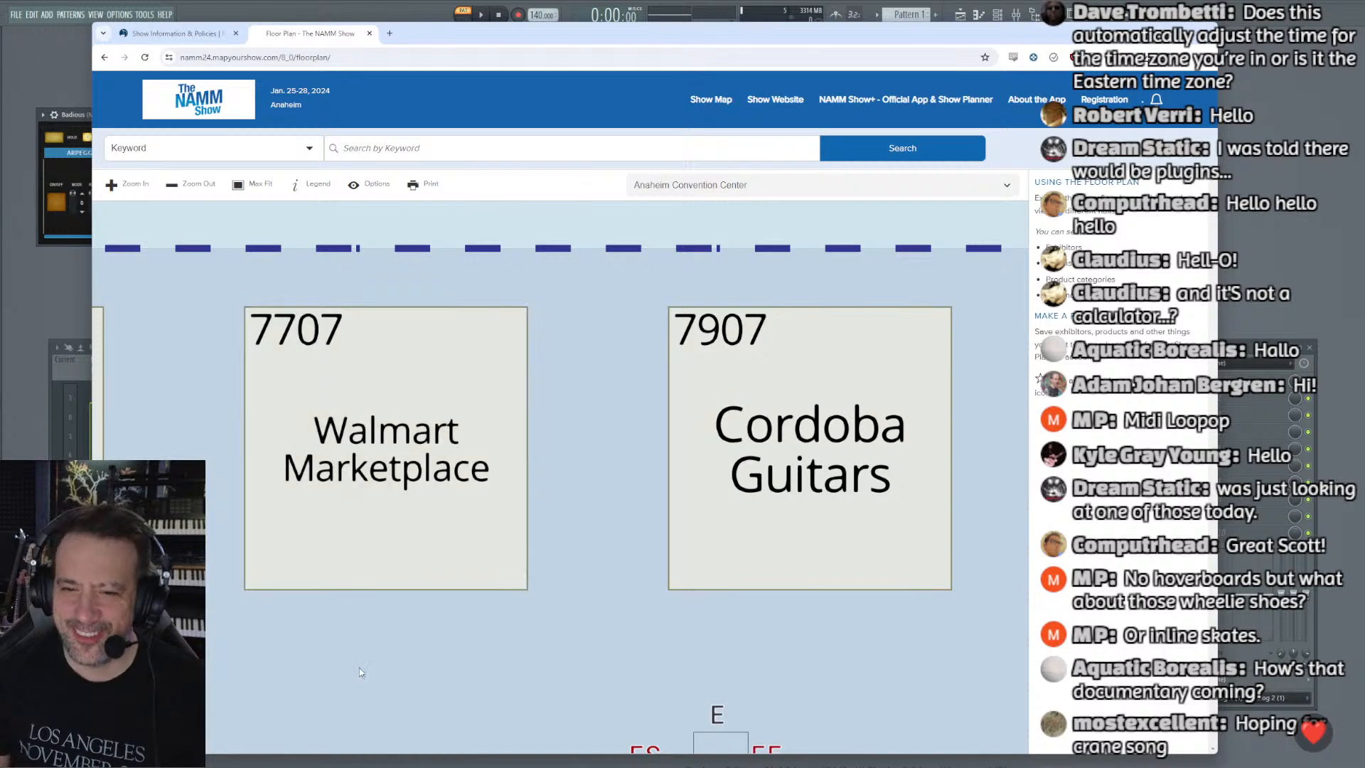
scroll(453, 530, up, 4)
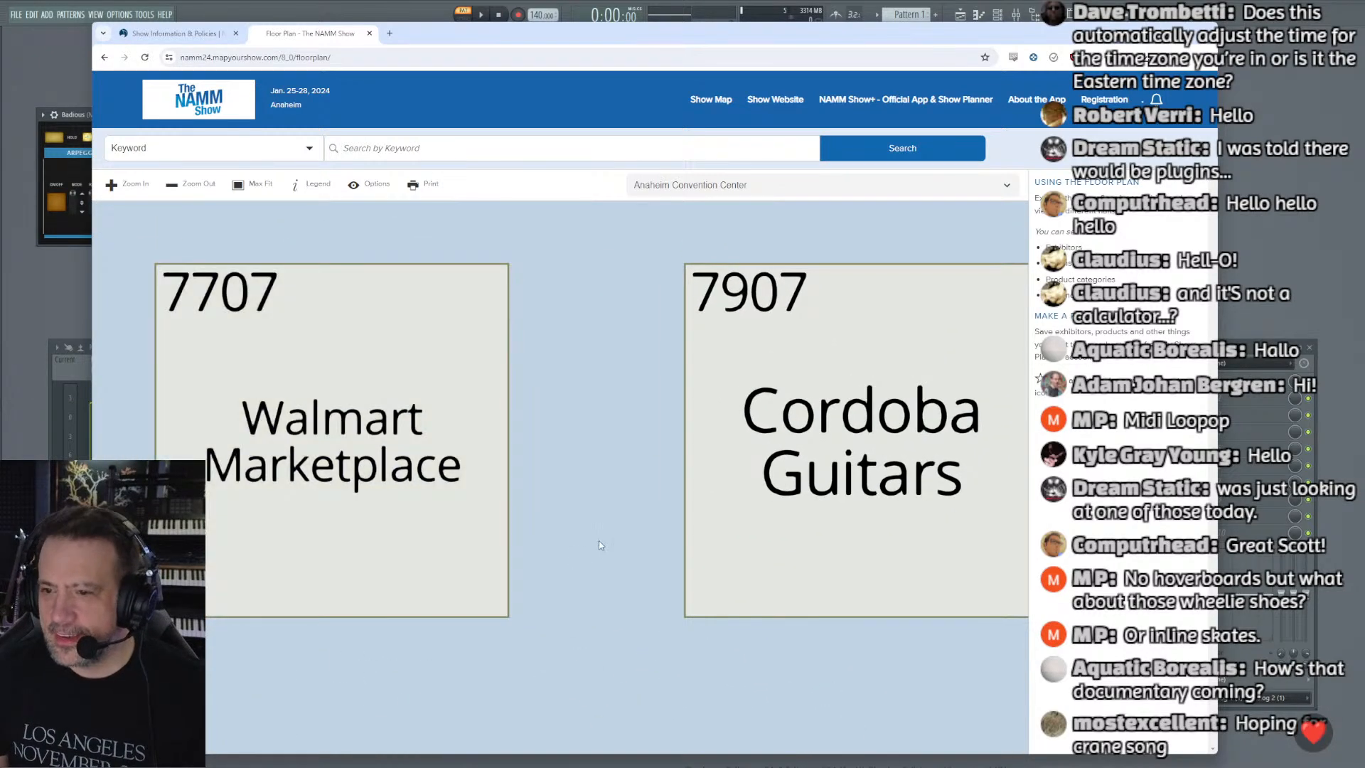
Step: Examine the Cordoba Guitars and Guild Guitars booths and their surroundings in the meeting rooms area
drag(768, 546, 482, 538)
drag(784, 489, 540, 488)
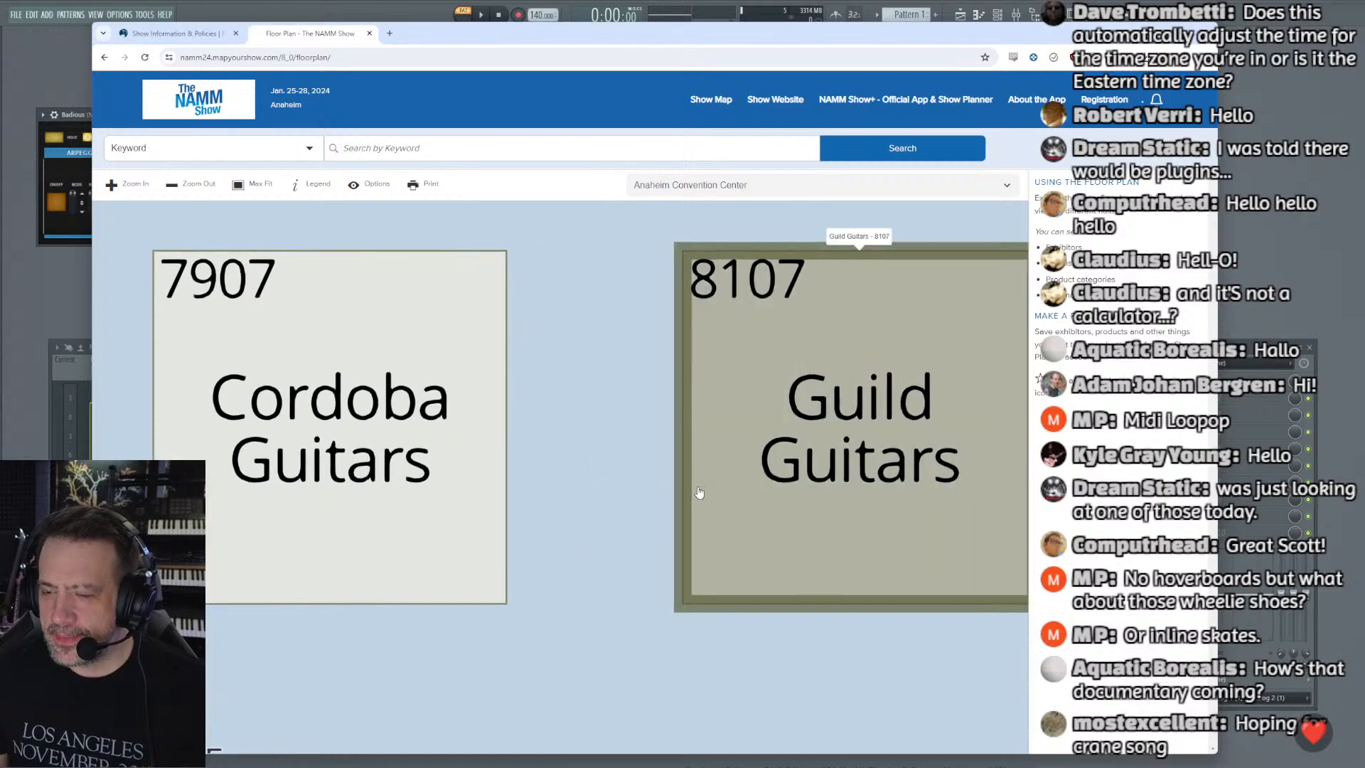
drag(804, 512, 396, 500)
drag(834, 611, 507, 564)
scroll(507, 563, down, 5)
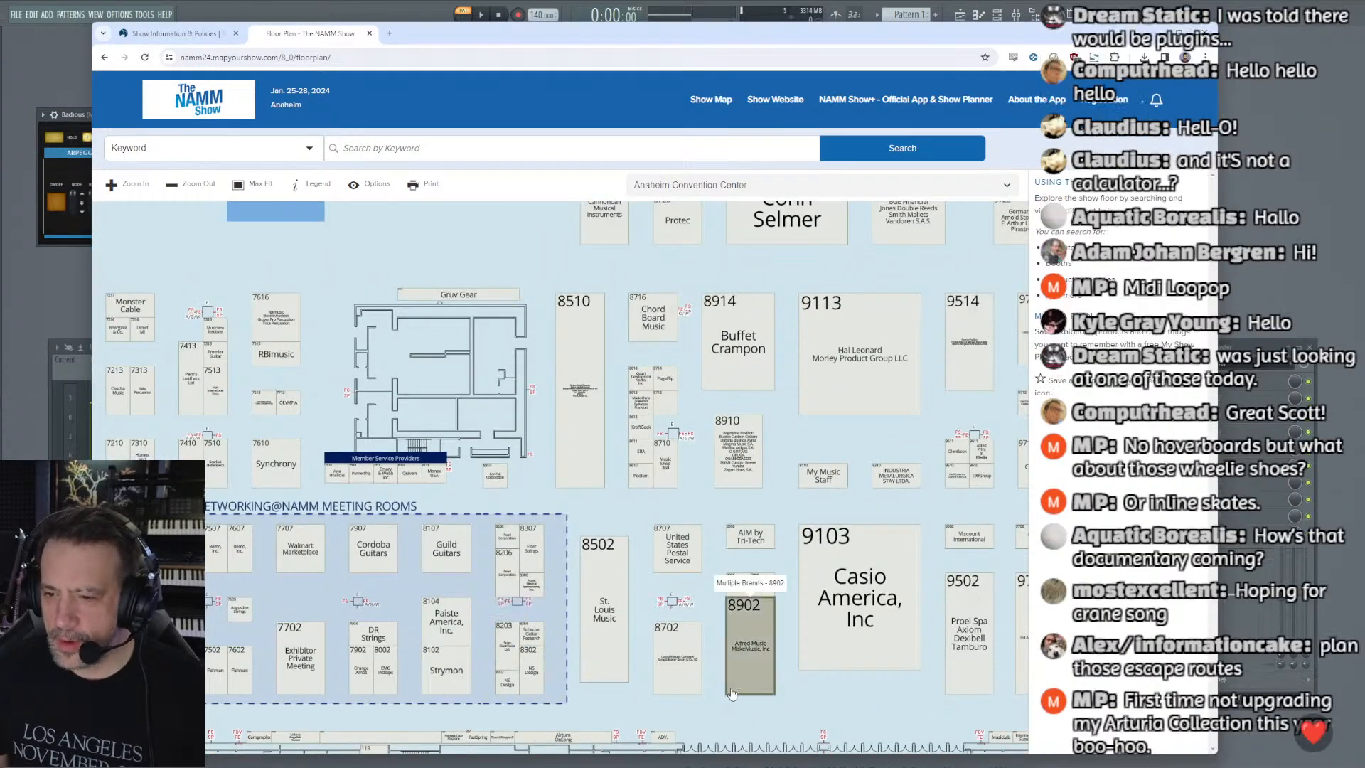
Step: Examine the booths along the entrances, from Casio America past The MIDI Association to booth 11202 and Twinkly
drag(906, 718, 535, 509)
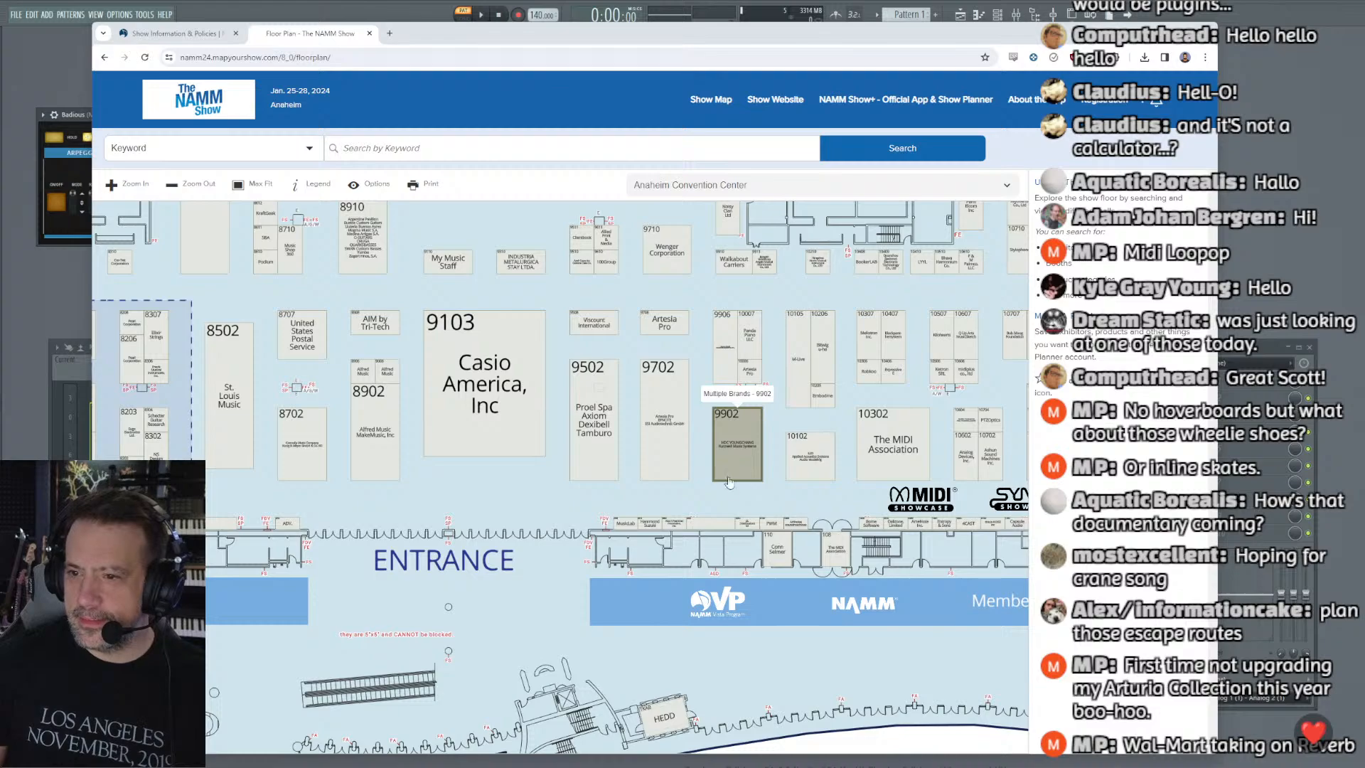
scroll(729, 481, up, 1)
scroll(736, 502, down, 1)
drag(952, 338, 605, 371)
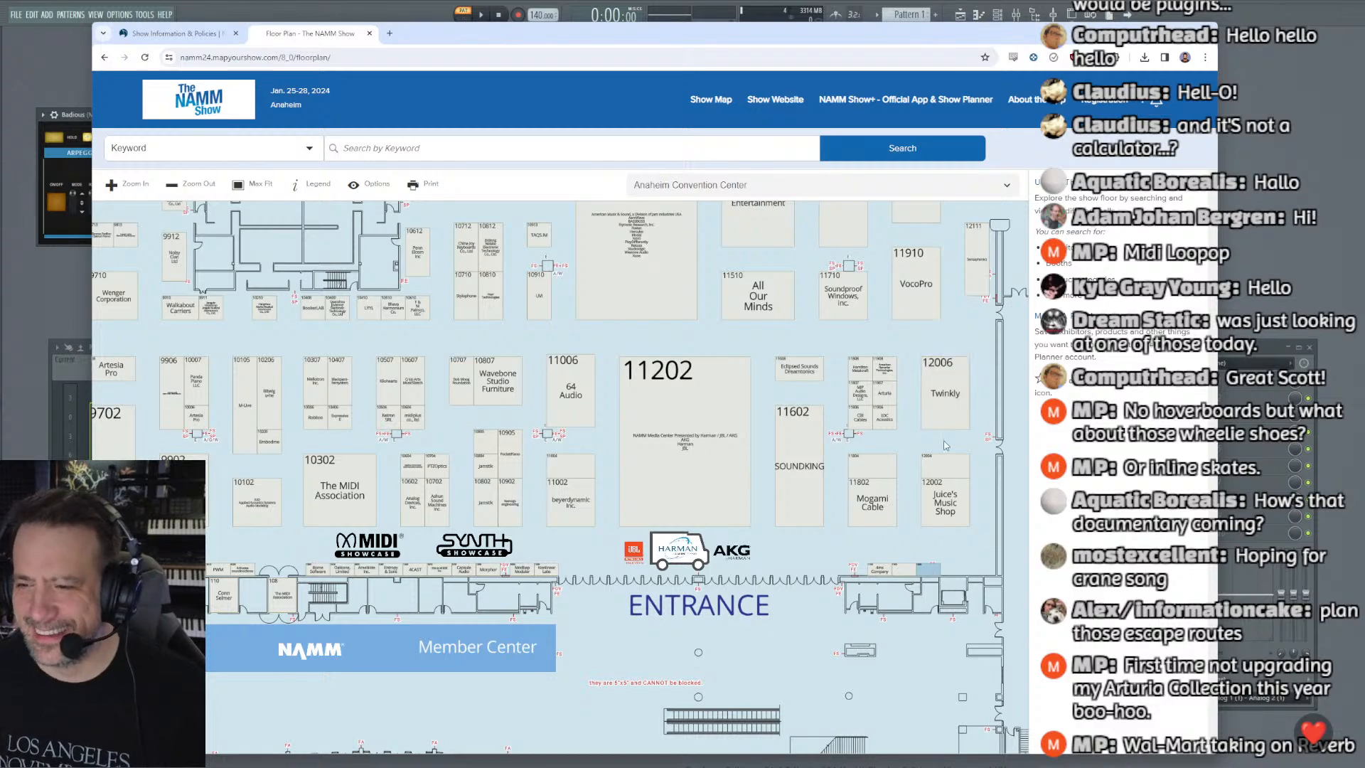
drag(489, 332, 758, 516)
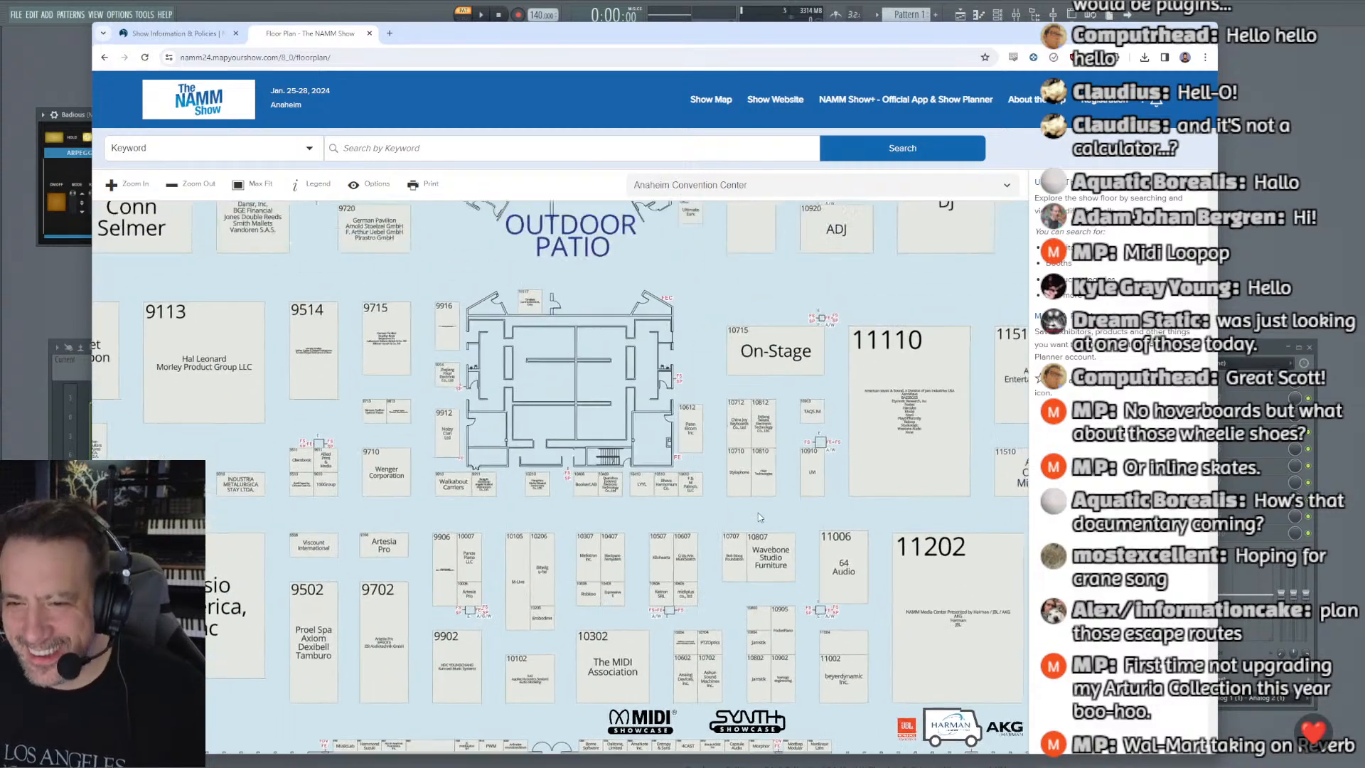
Step: Examine the booths around the building block below the outdoor patio and over to the Hal Leonard booth 9113
scroll(434, 444, up, 2)
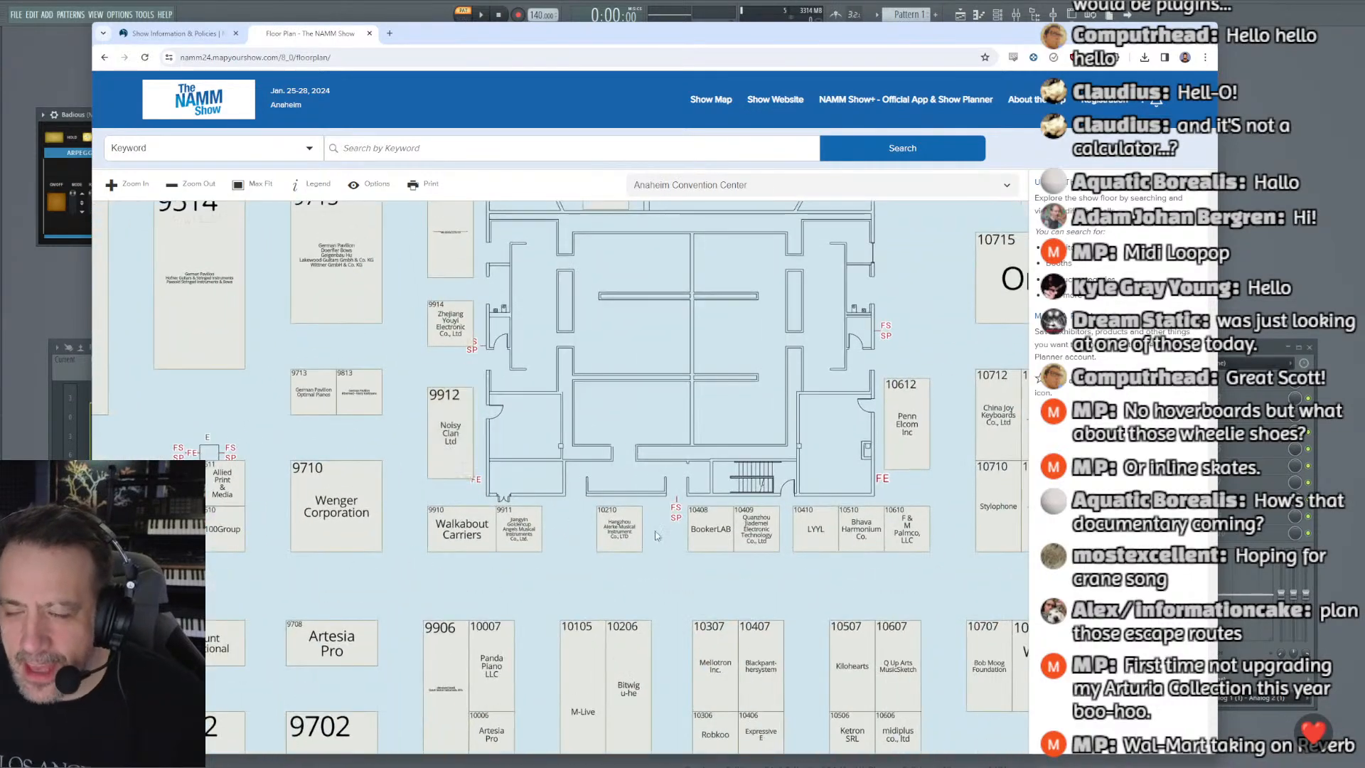
scroll(665, 589, down, 3)
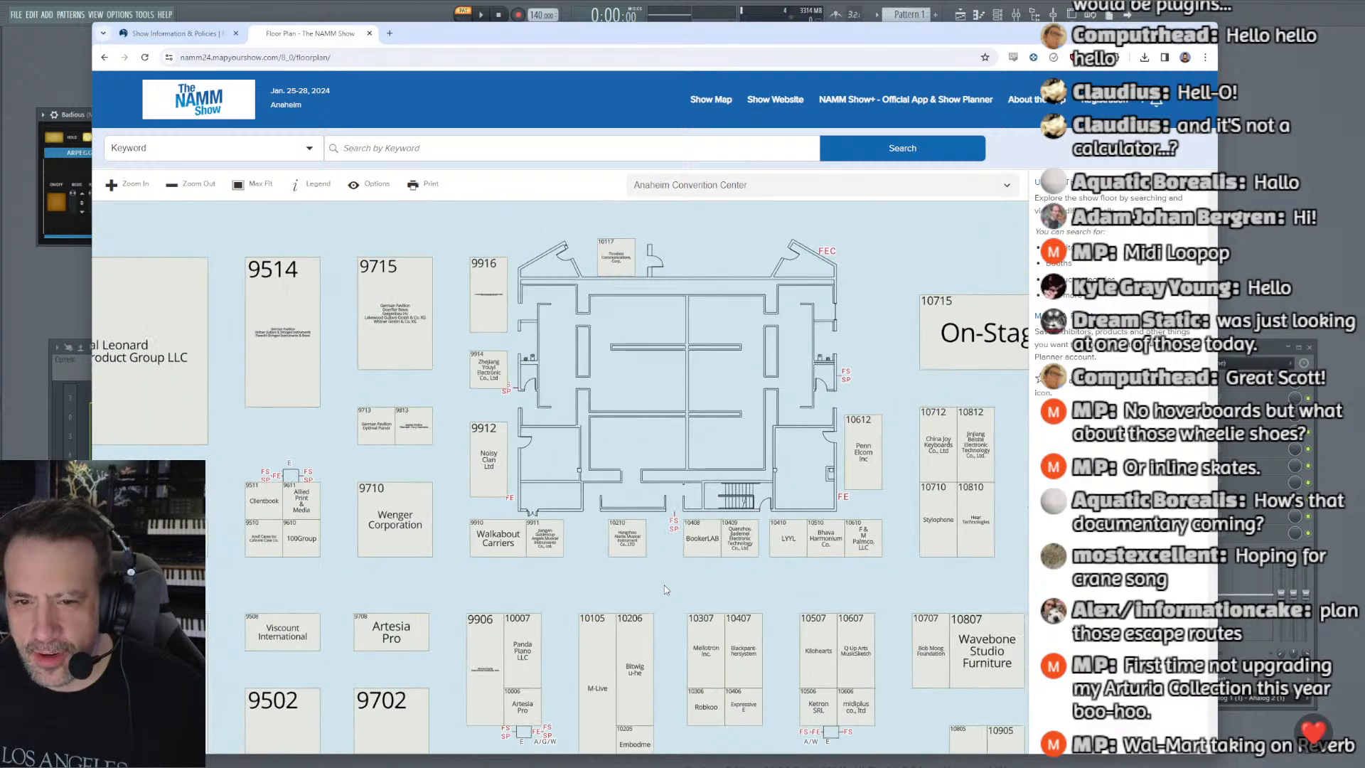
scroll(666, 590, down, 3)
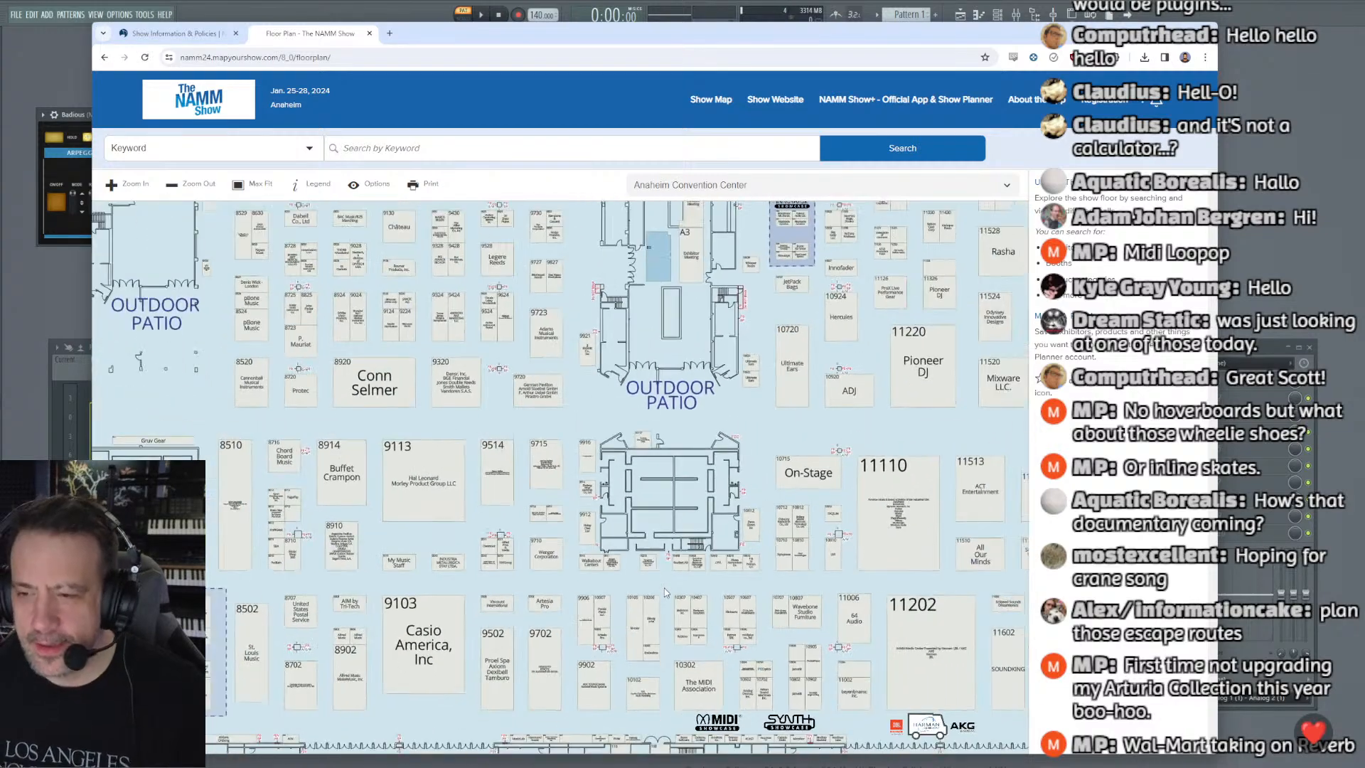
scroll(665, 591, up, 5)
scroll(284, 431, up, 4)
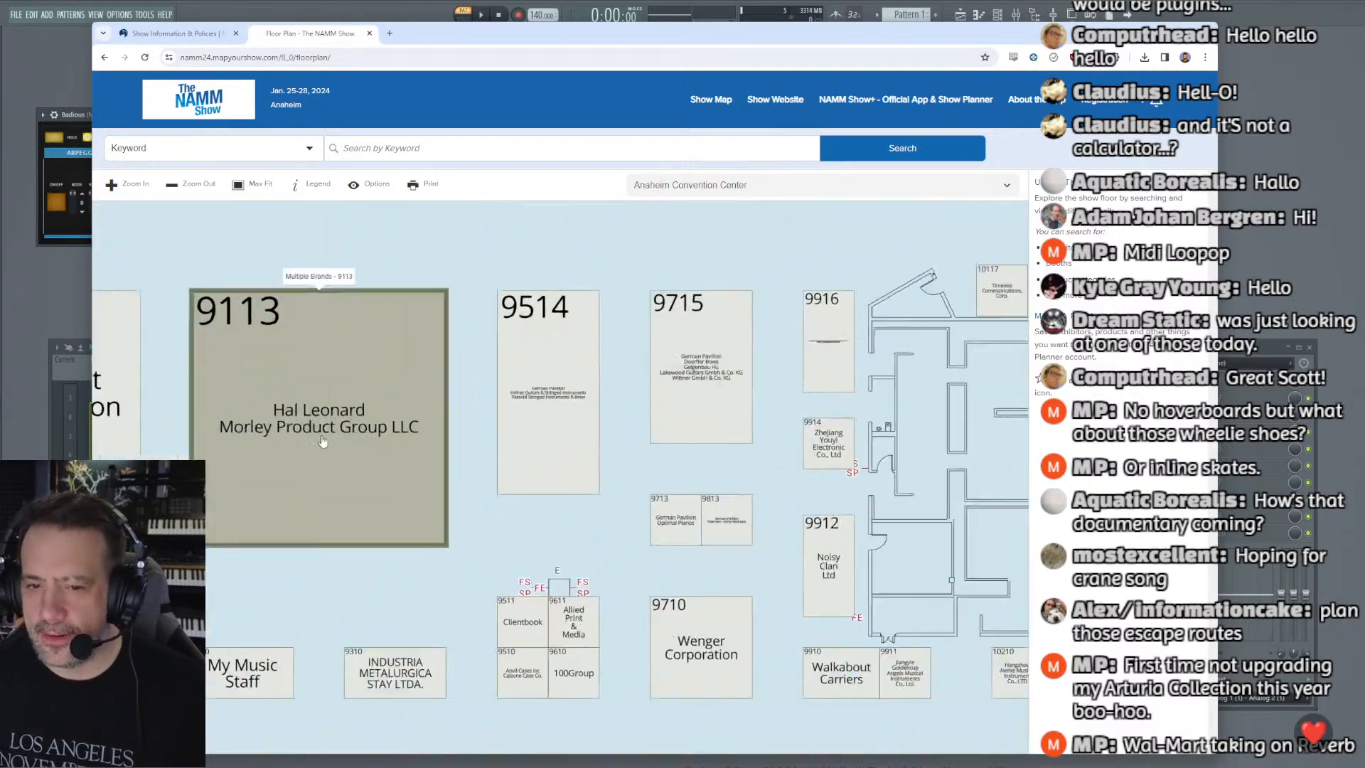
Step: Select booth 9113 and the neighbouring booth 9514 on the floor plan to view their exhibitors
scroll(579, 558, down, 3)
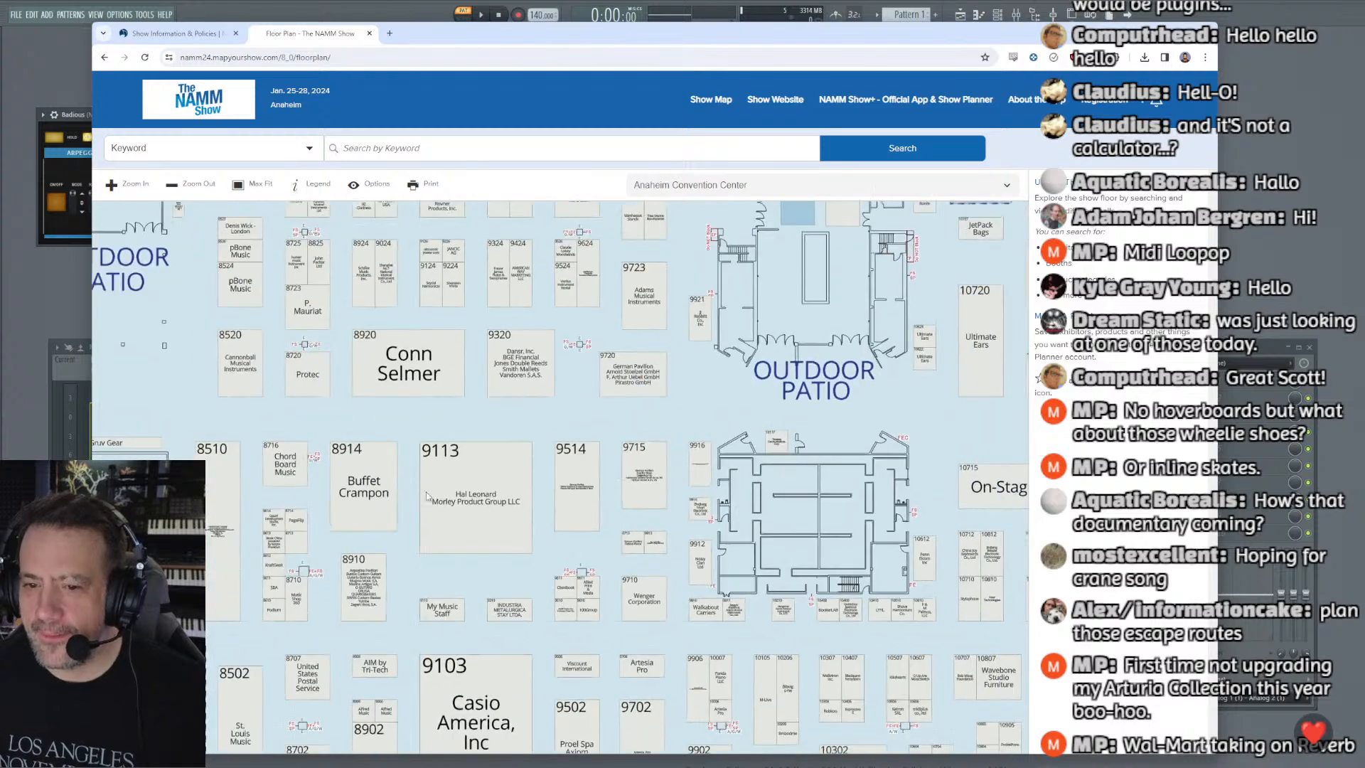
click(478, 501)
click(576, 526)
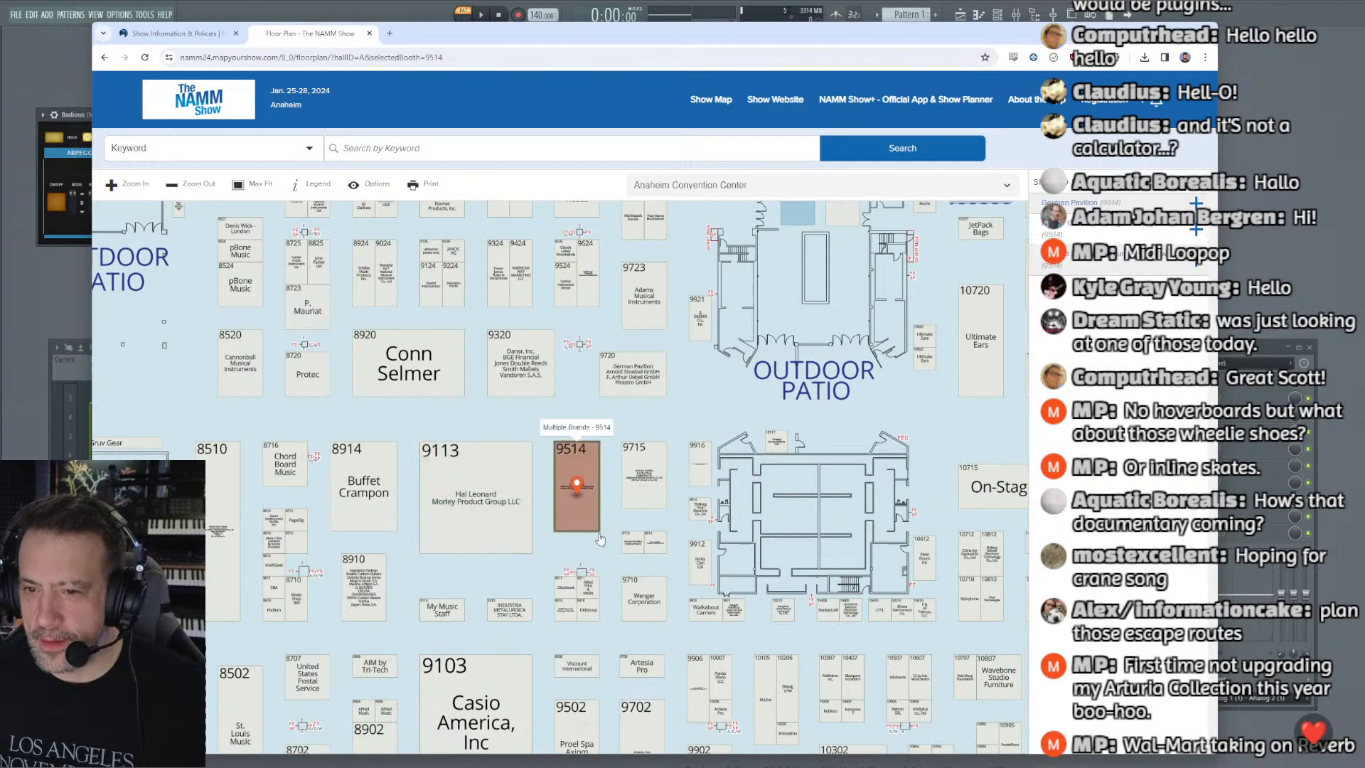
Step: Examine the booths from Pioneer DJ and the Entertainment Tech Lounge back across the hall to Conn Selmer, Château and Legere Reeds
drag(765, 406, 526, 483)
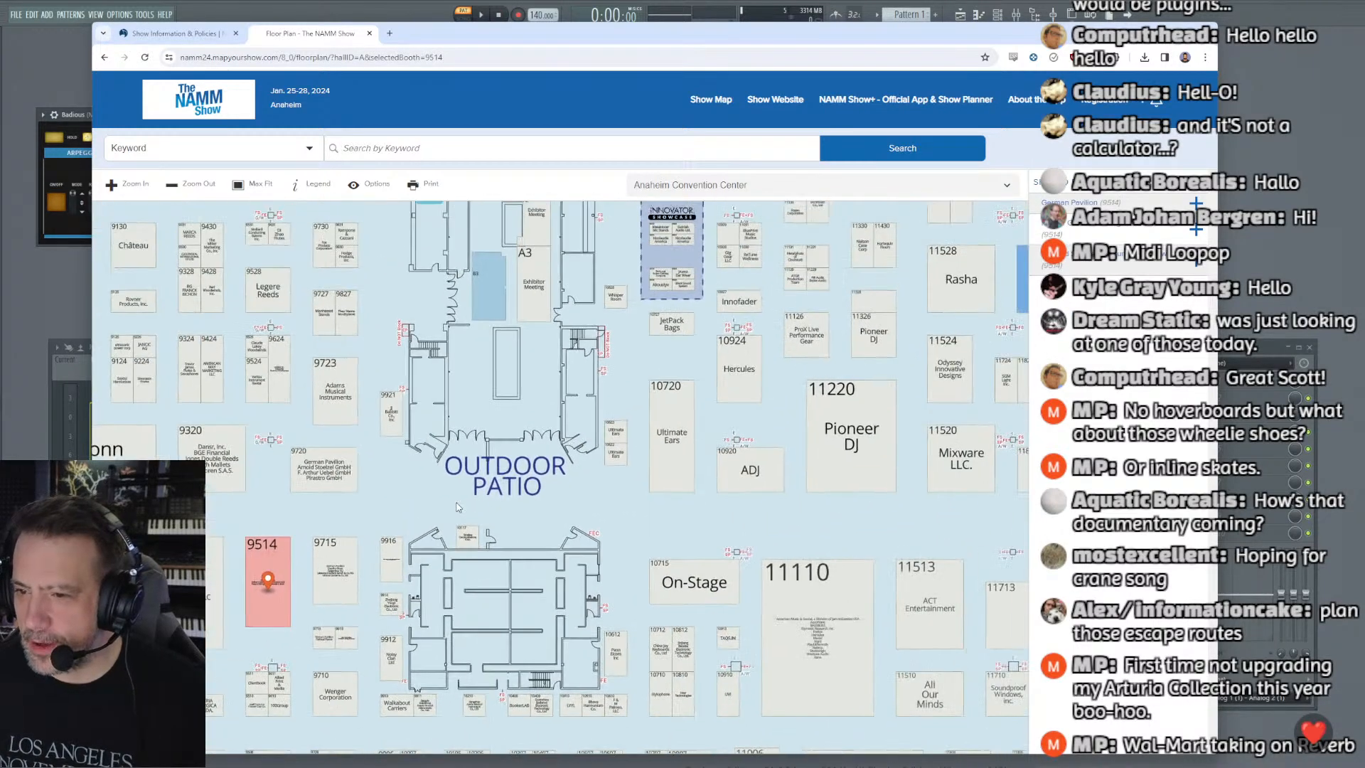
drag(668, 535, 500, 583)
scroll(500, 587, down, 1)
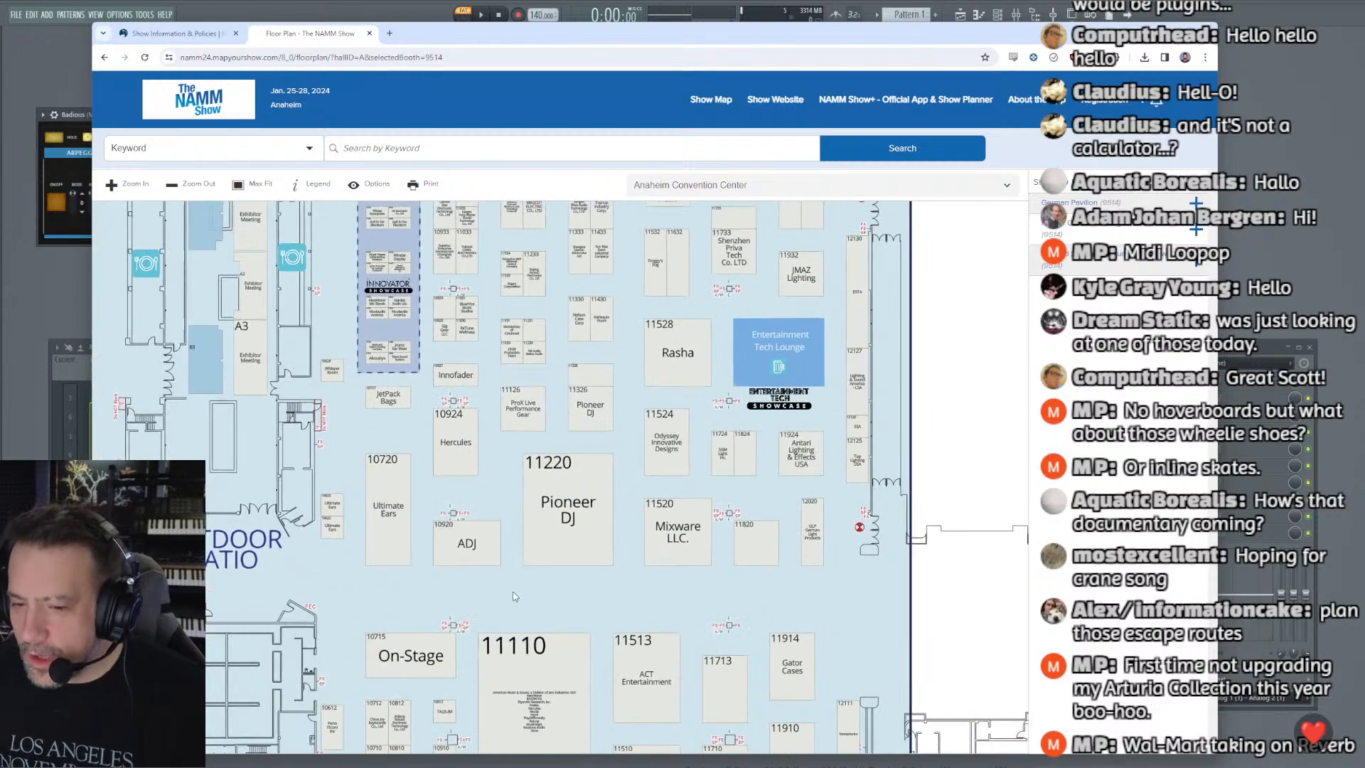
scroll(567, 606, down, 1)
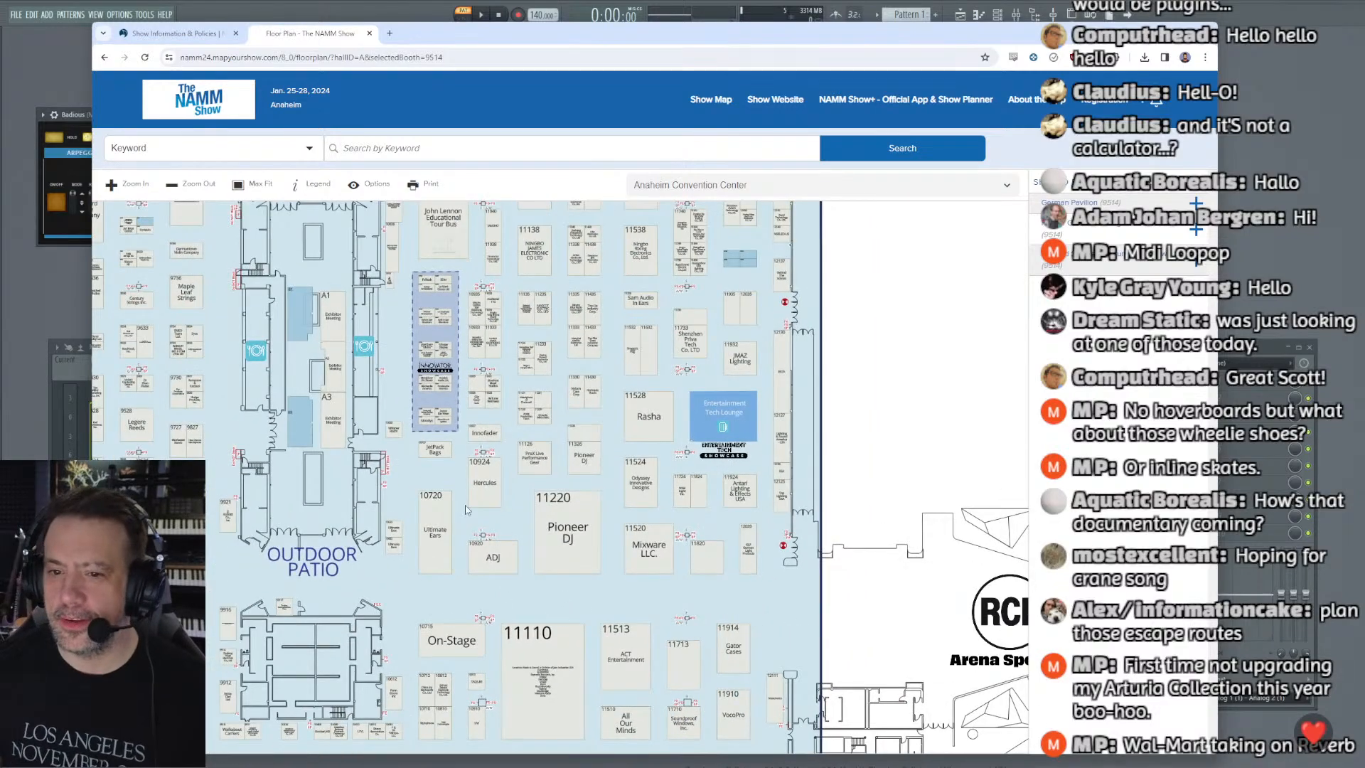
drag(328, 475, 626, 498)
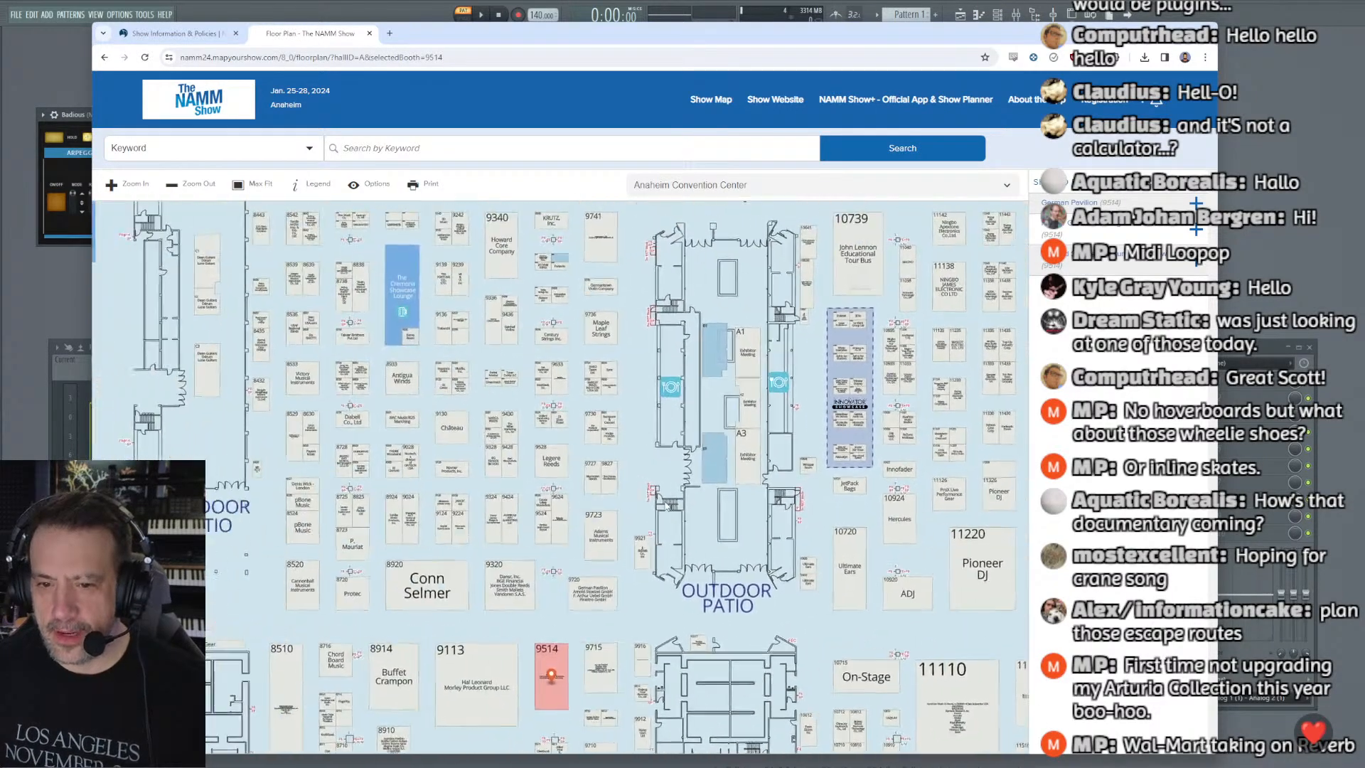
drag(359, 596, 402, 677)
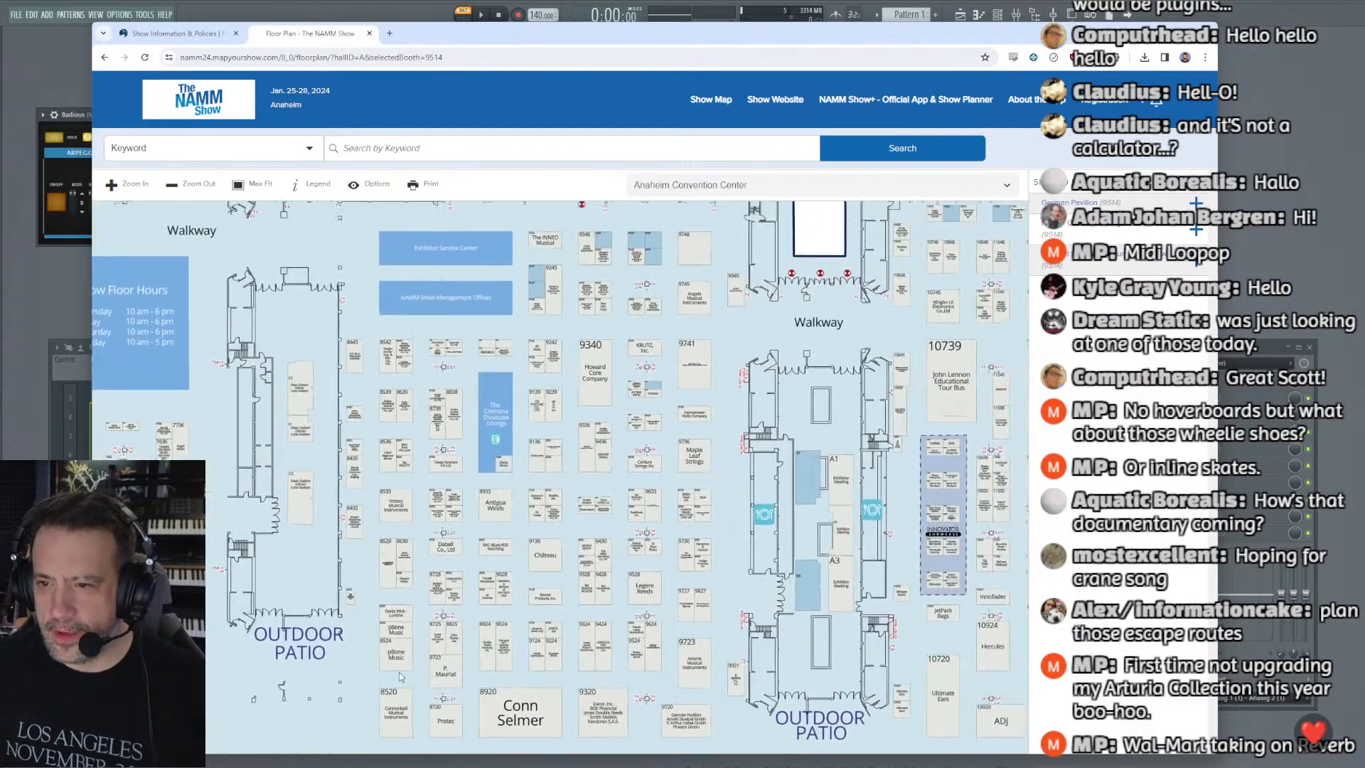
scroll(483, 682, up, 5)
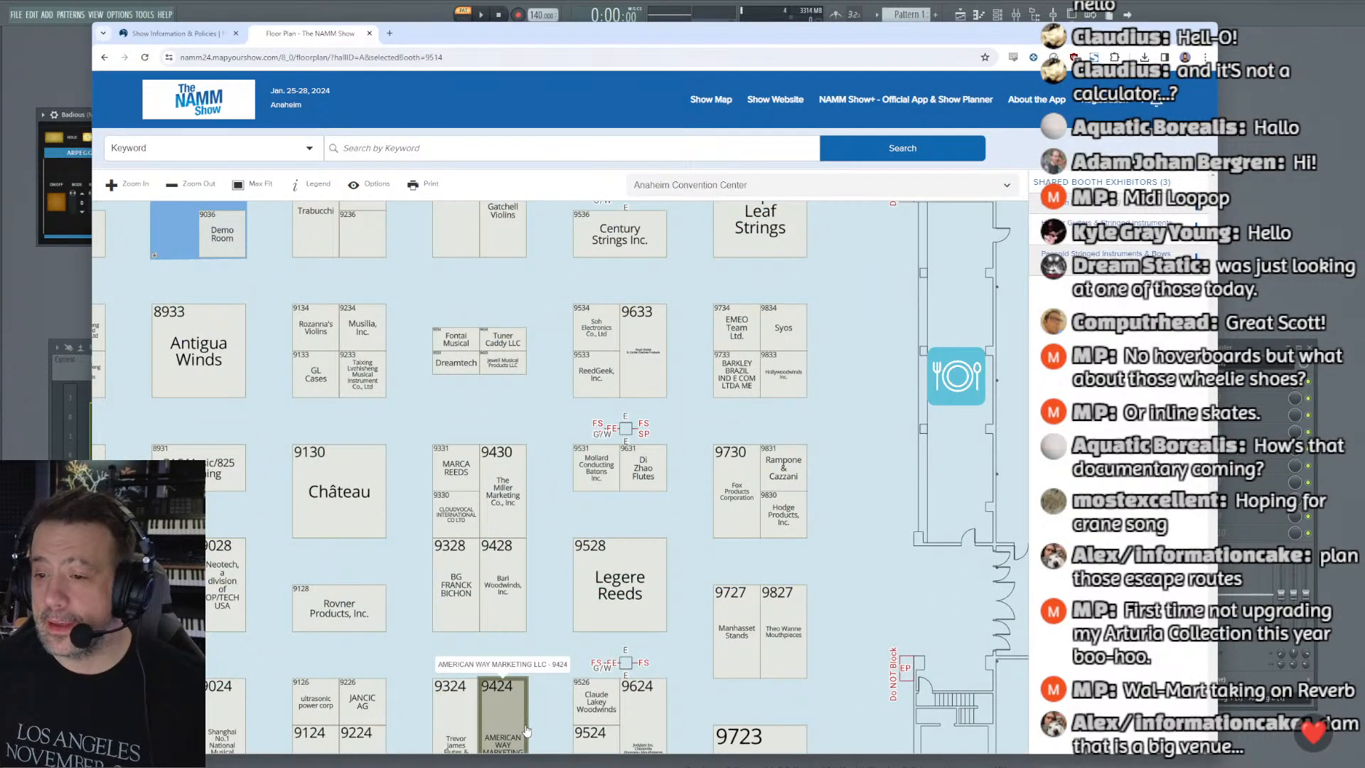
scroll(534, 721, down, 2)
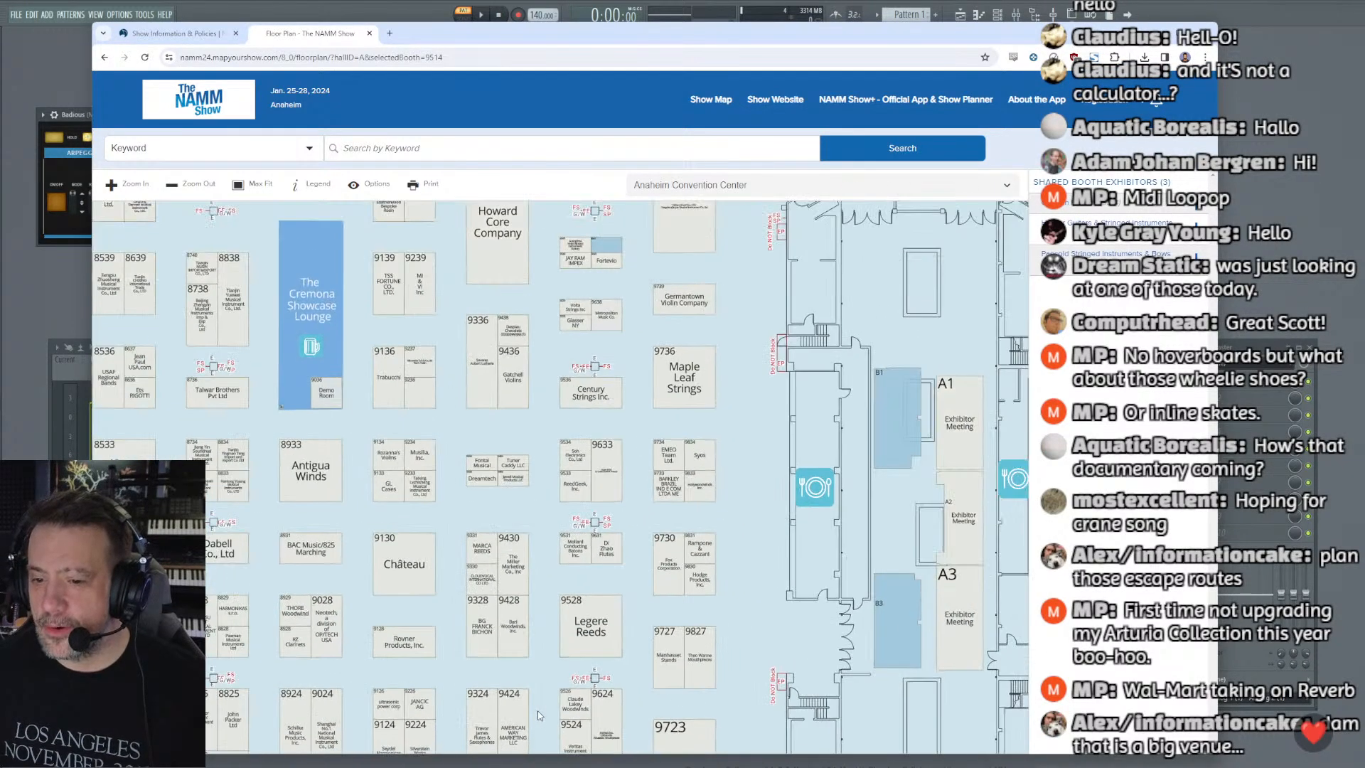
scroll(540, 714, up, 2)
drag(540, 715, 531, 544)
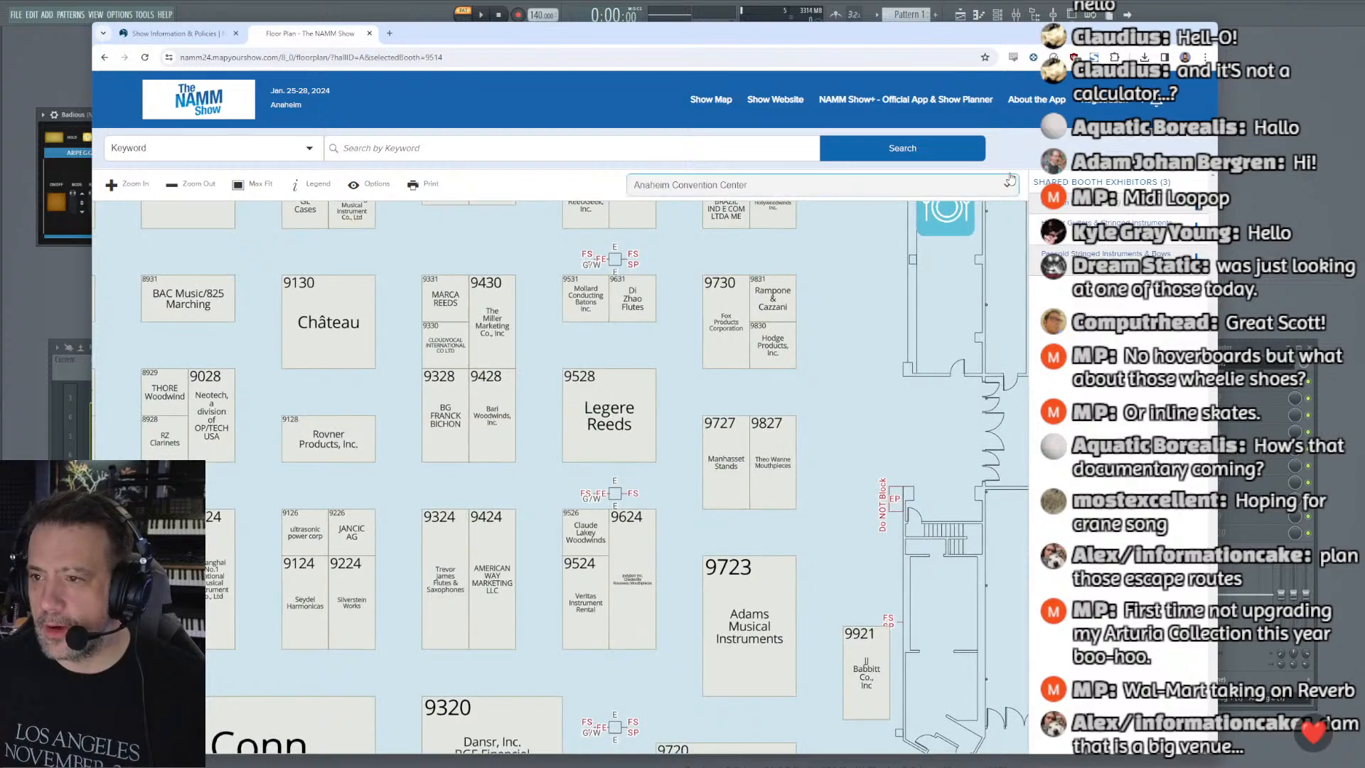
Step: Switch to FL Studio and line up the Channel rack, Kepler synth and mixer windows in a non-overlapping stack
click(1206, 30)
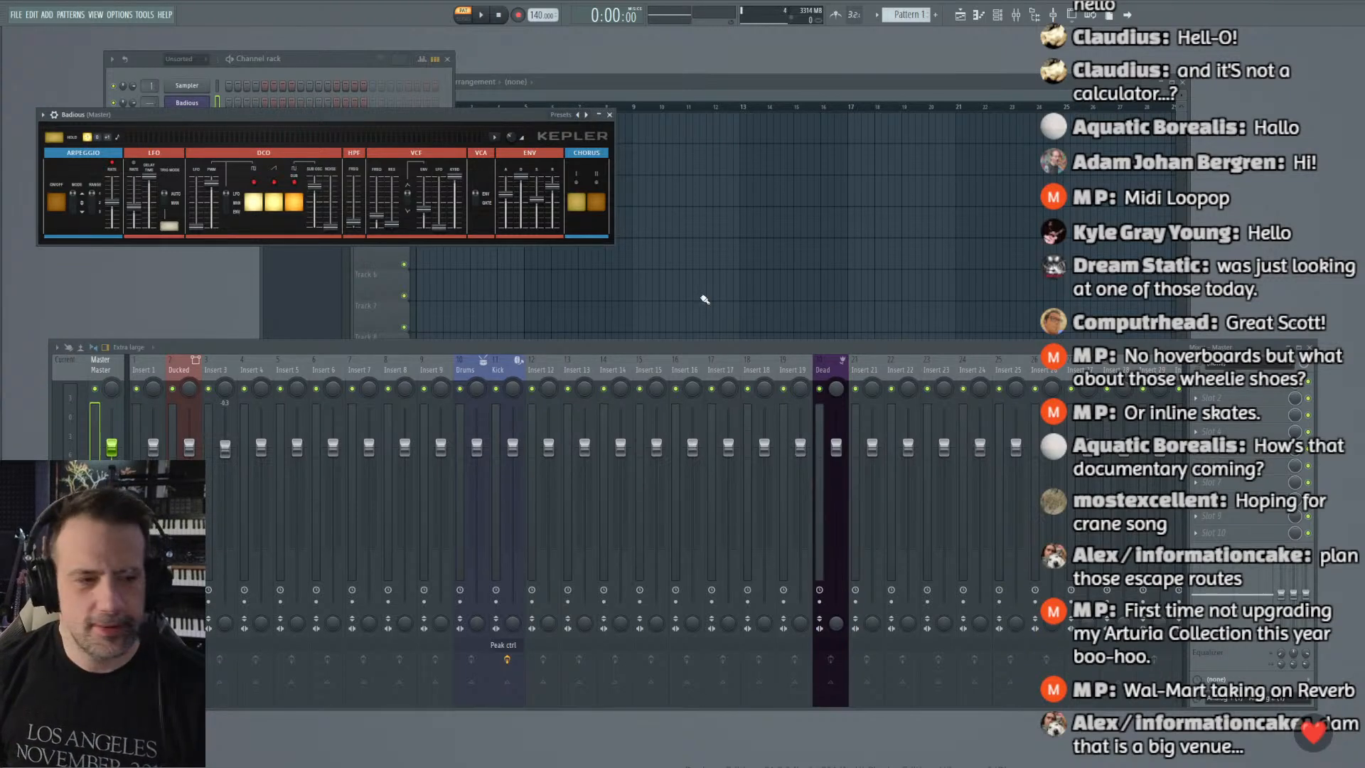
drag(191, 115, 199, 150)
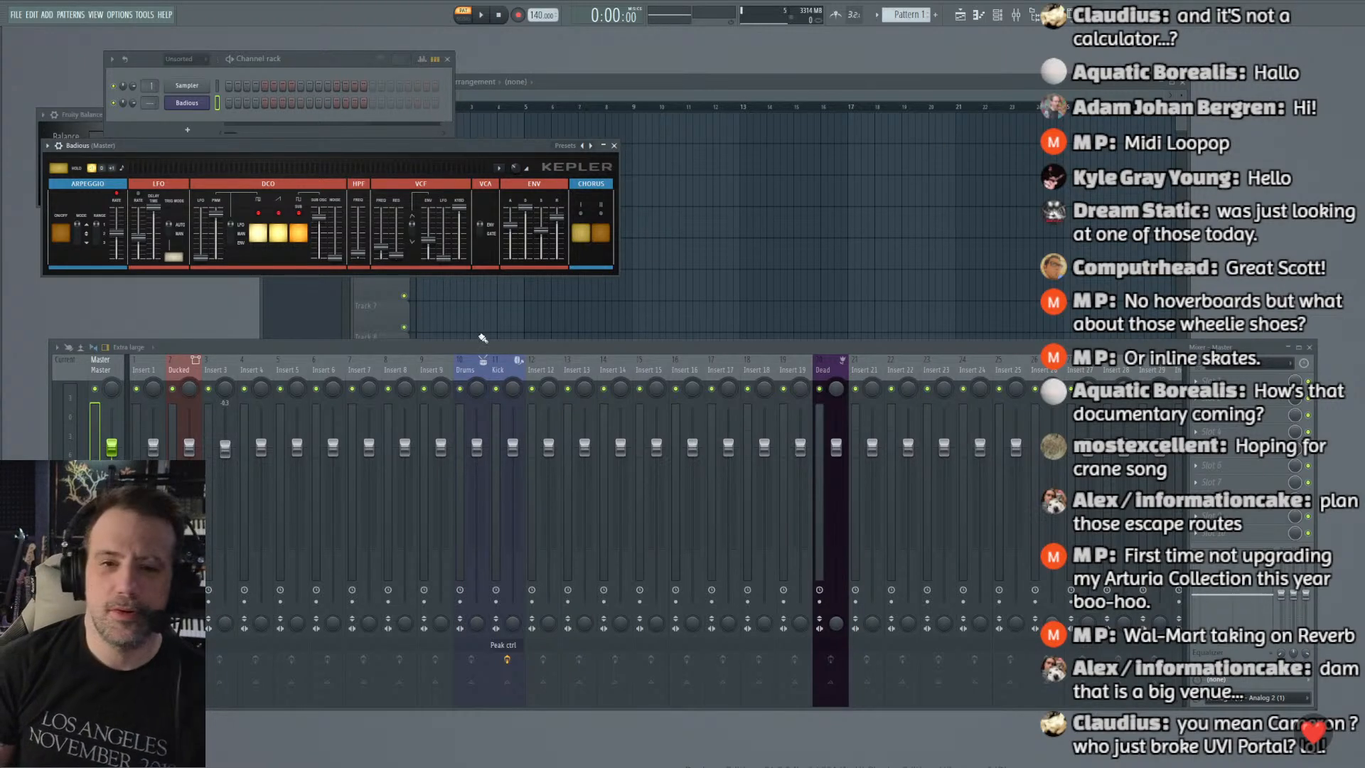
drag(119, 152, 125, 174)
drag(304, 63, 227, 91)
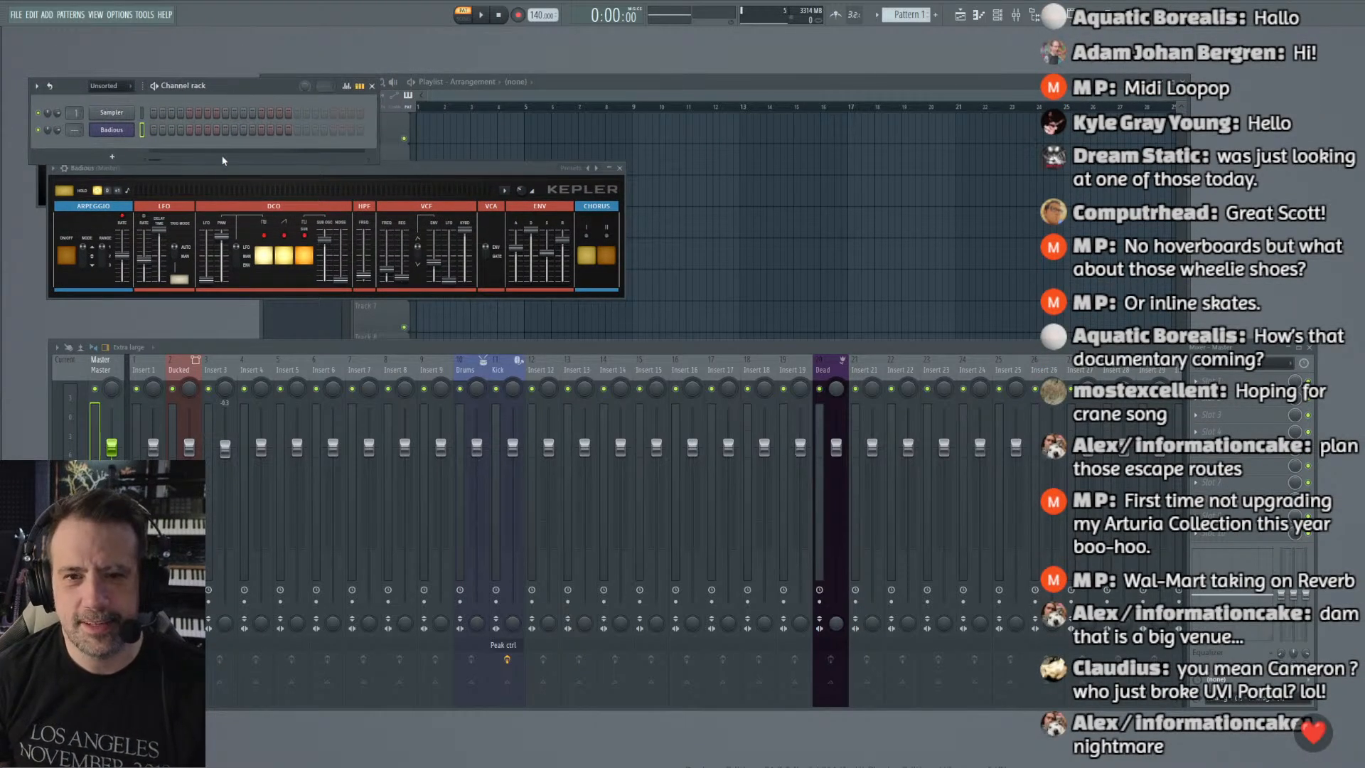
drag(219, 172, 198, 176)
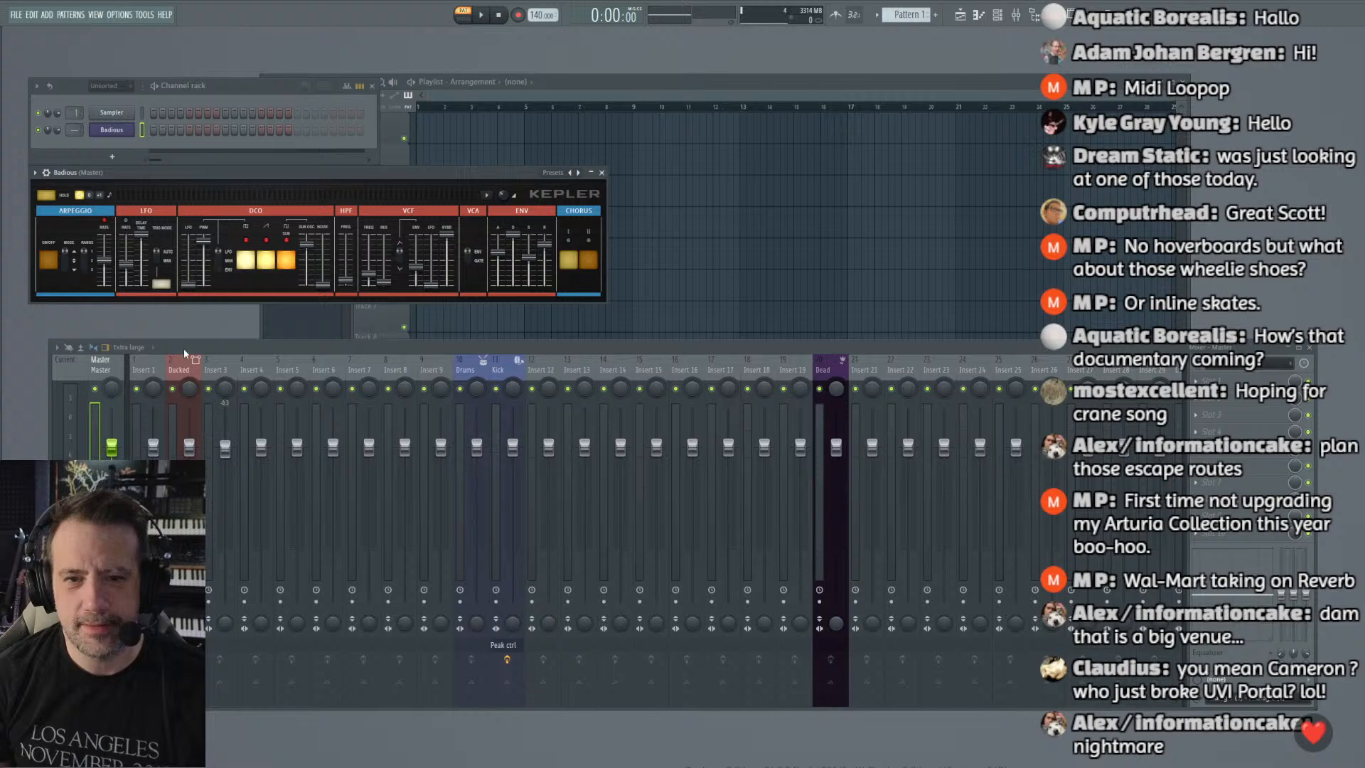
drag(184, 353, 165, 355)
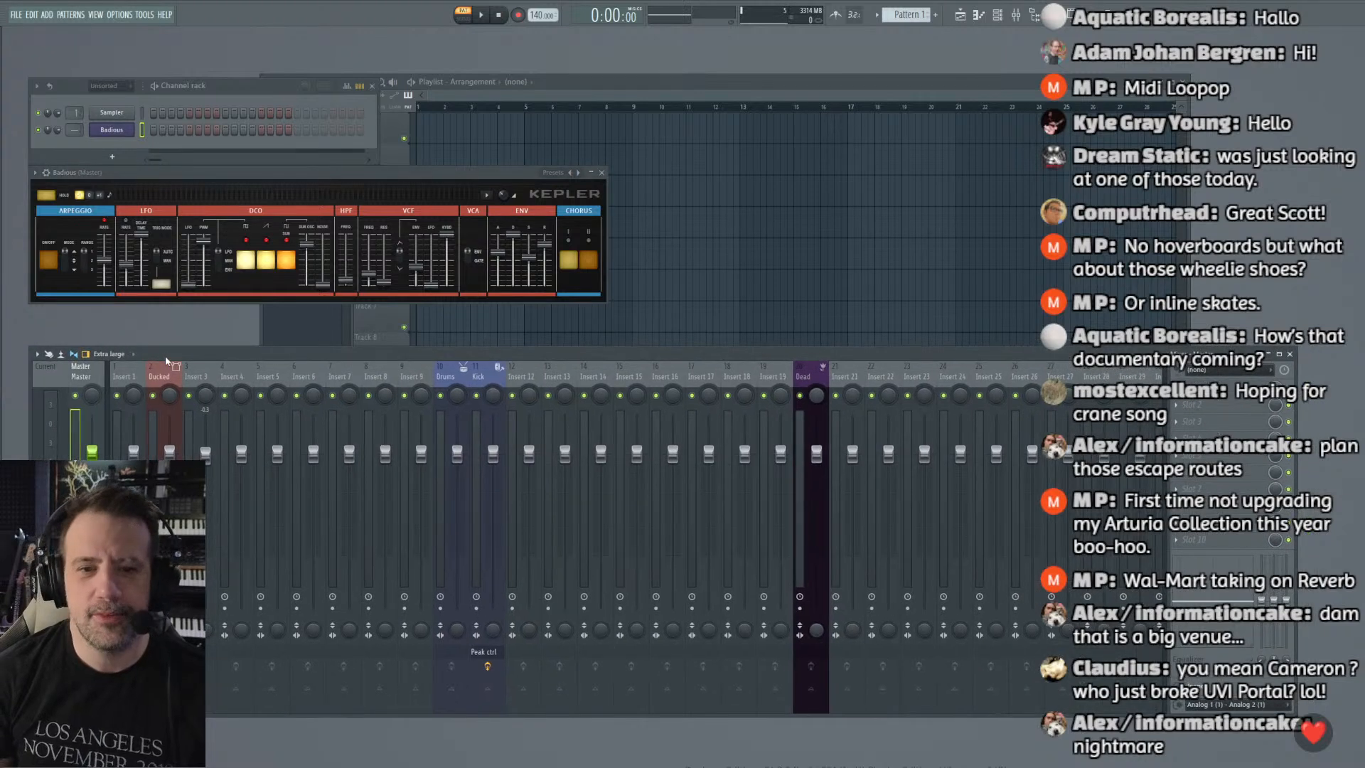
click(171, 182)
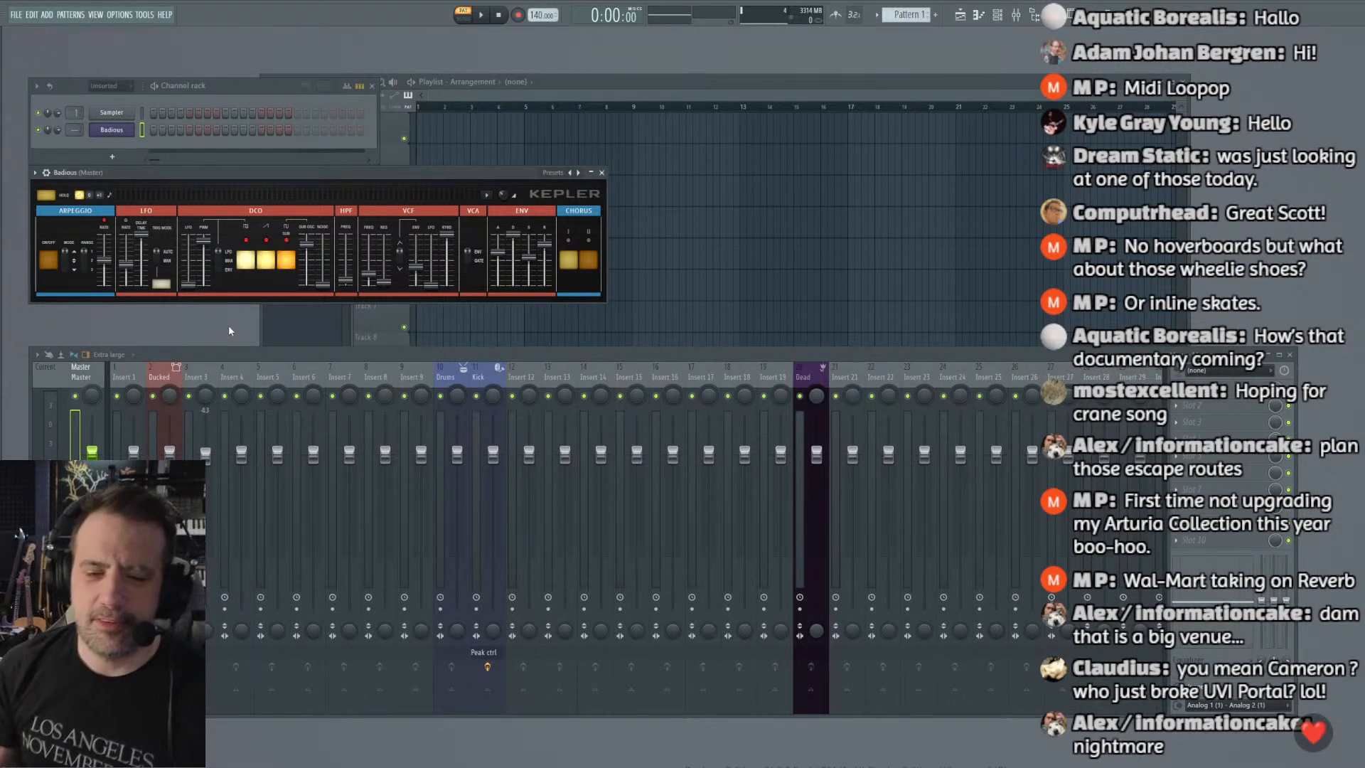
Step: Add UVIWorkstation from the UVI plugins as a new channel in the Channel rack
click(192, 370)
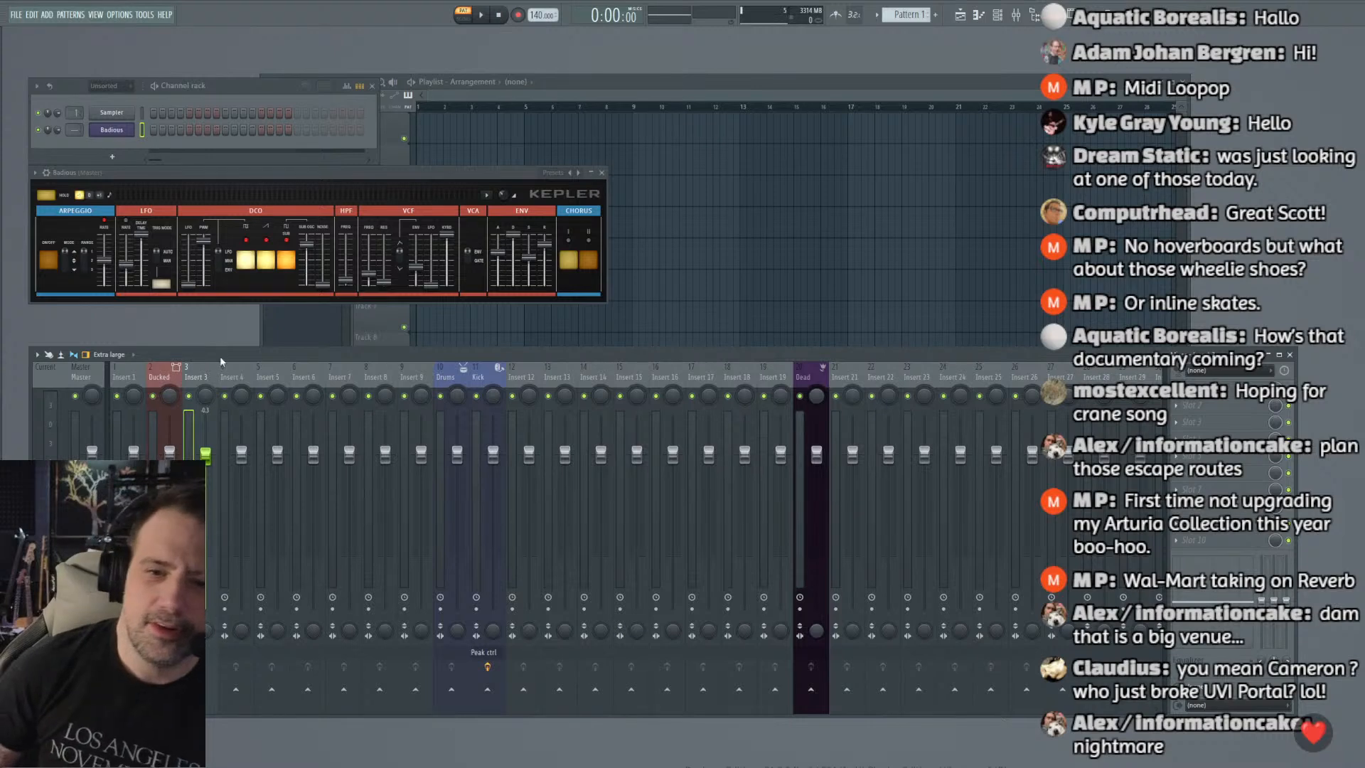
click(111, 157)
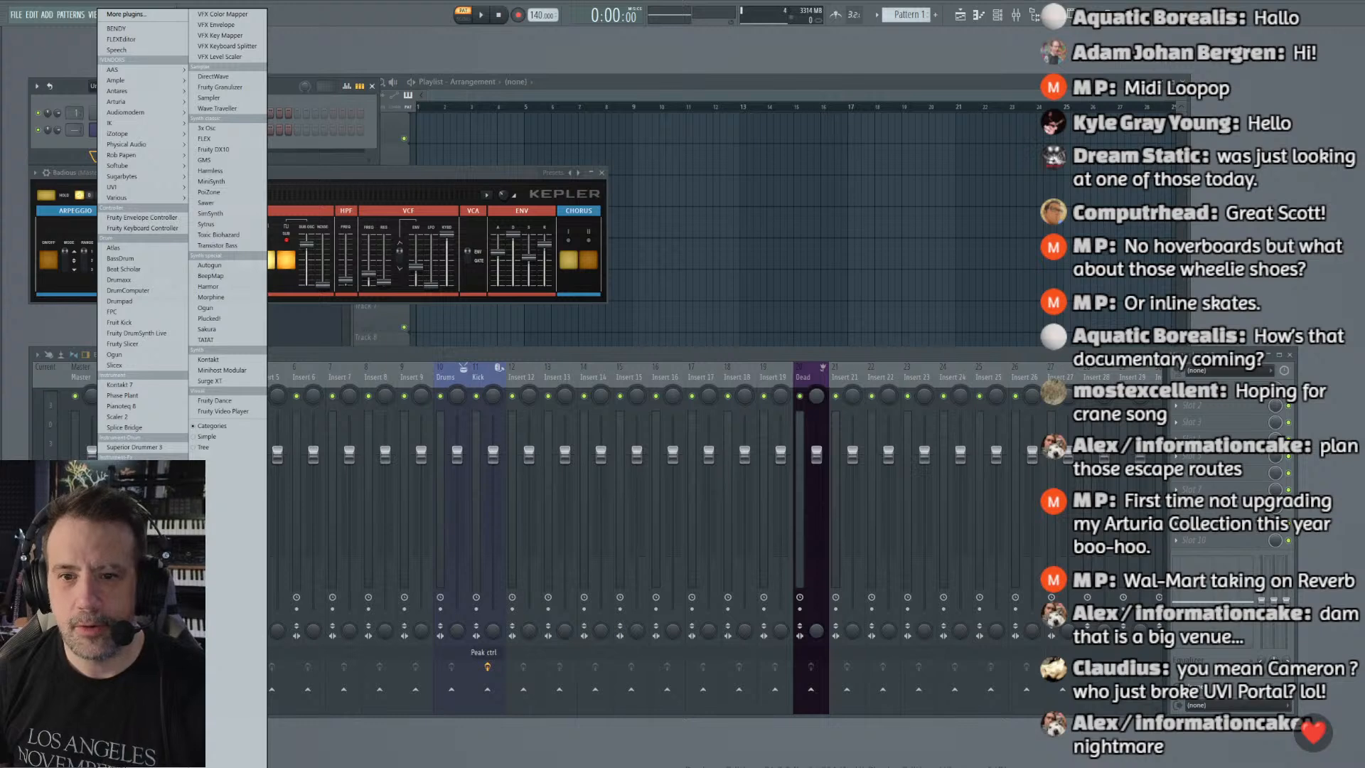
mouse_move(135, 188)
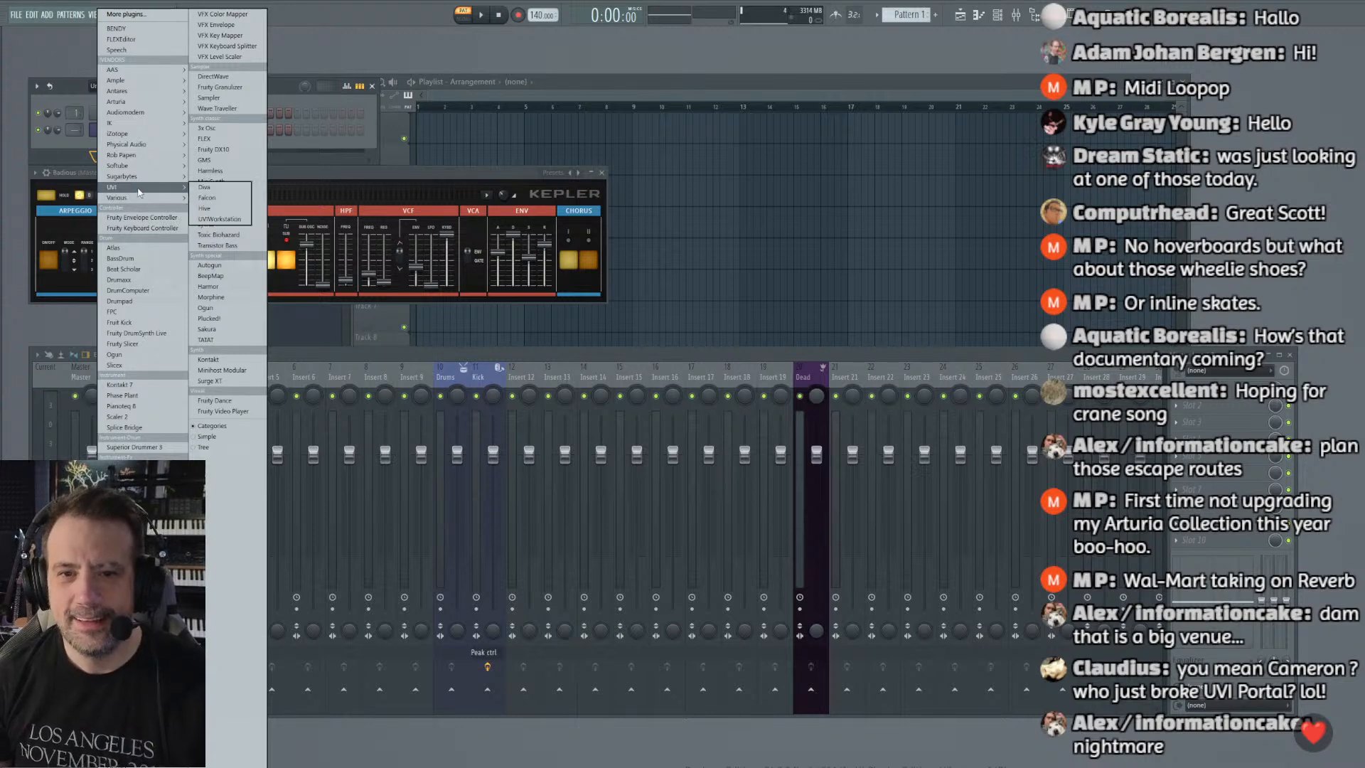
click(236, 222)
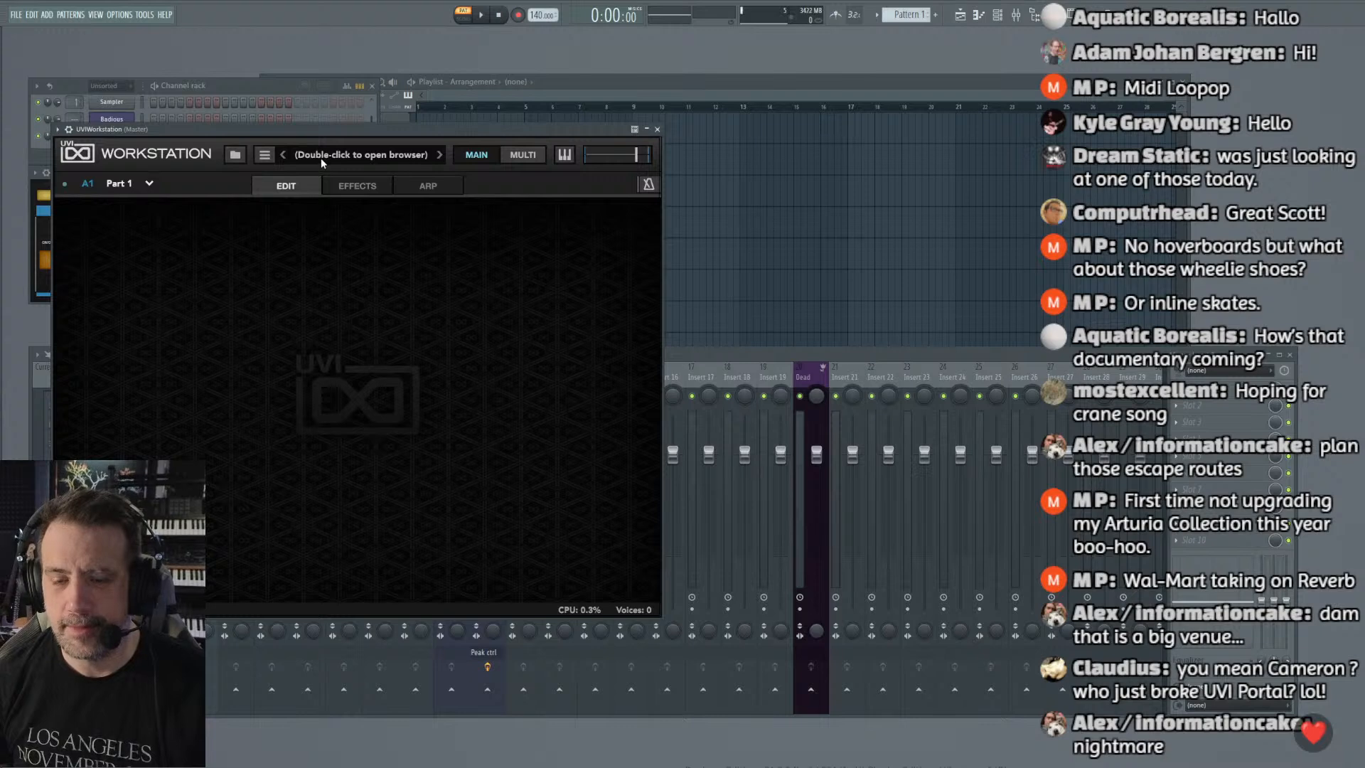
Step: Open the UVIWorkstation sound browser, discard the licence errors and look over the list of soundbanks
double_click(322, 157)
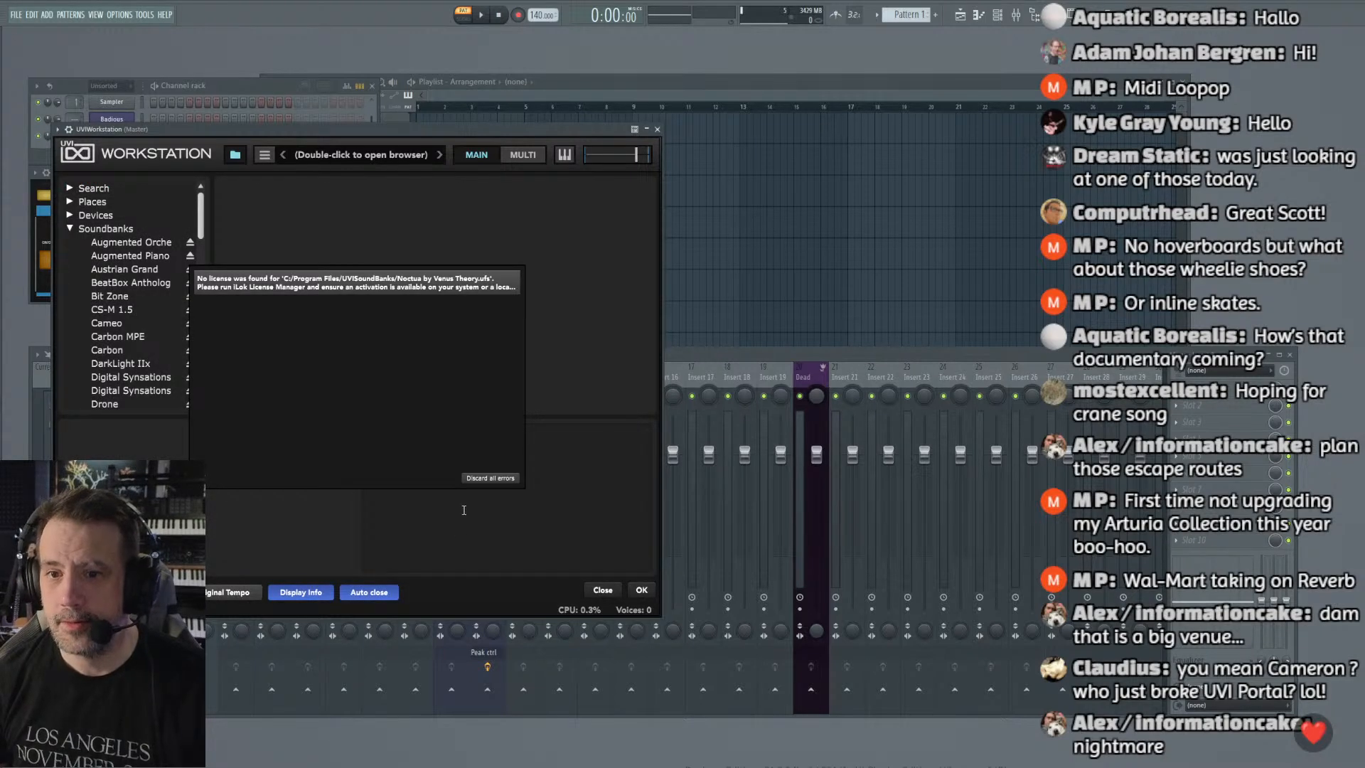
click(471, 478)
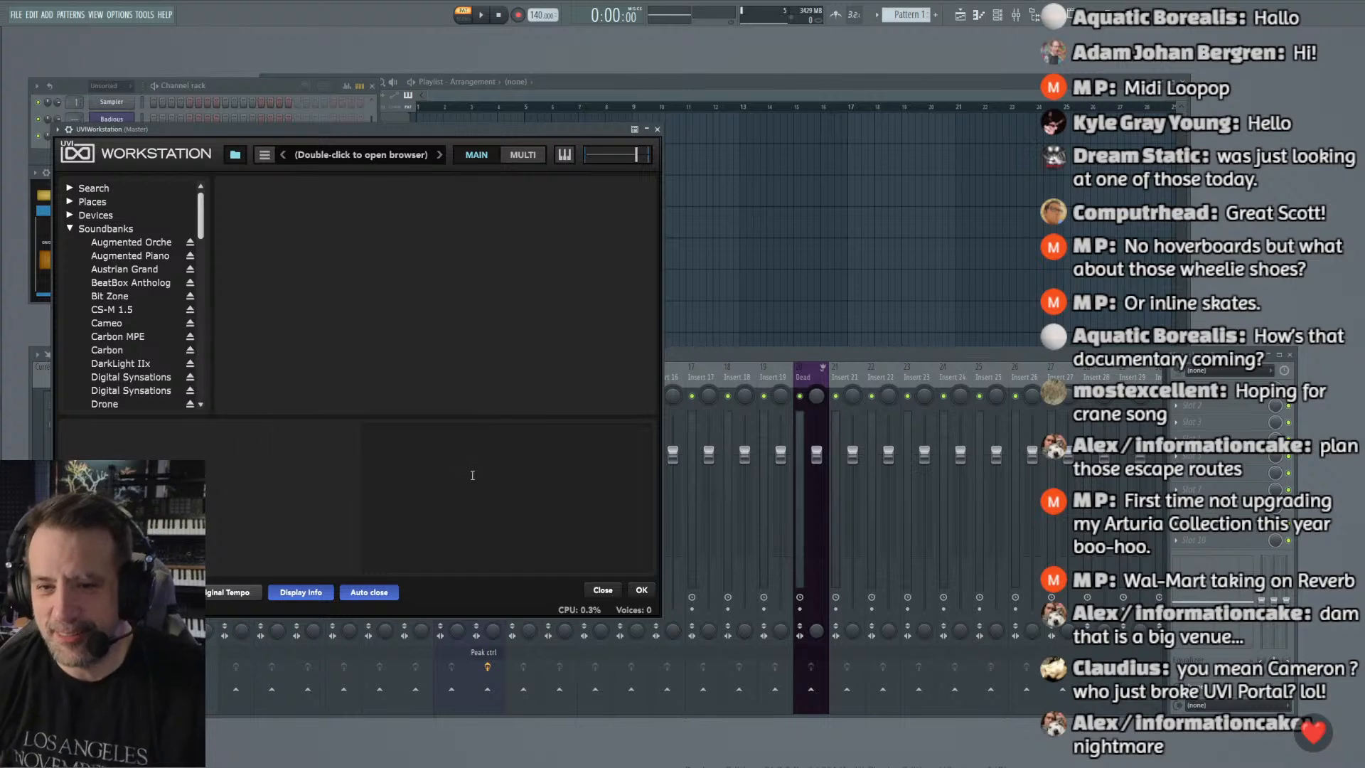
scroll(130, 325, down, 3)
scroll(130, 326, up, 3)
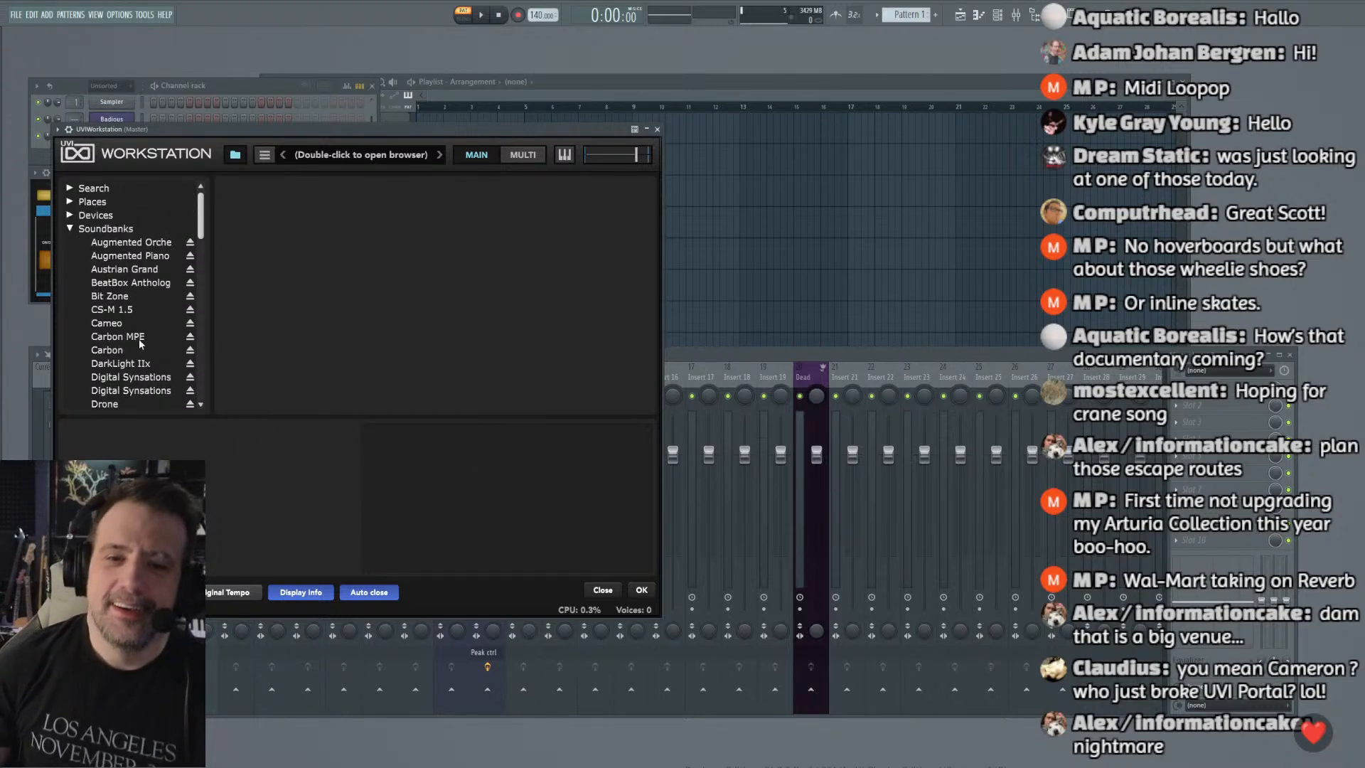
Step: Find and launch iLok License Manager from the Windows search
key(super)
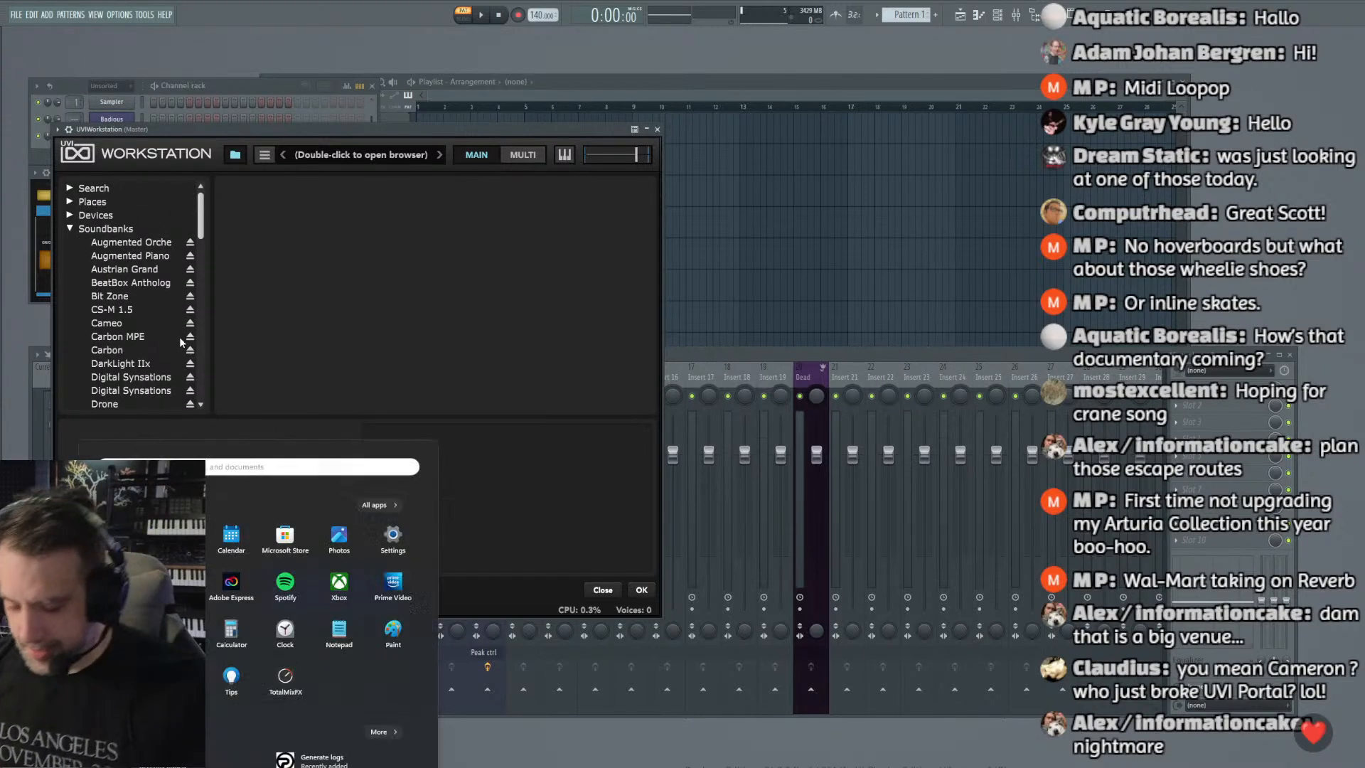
text(ilok)
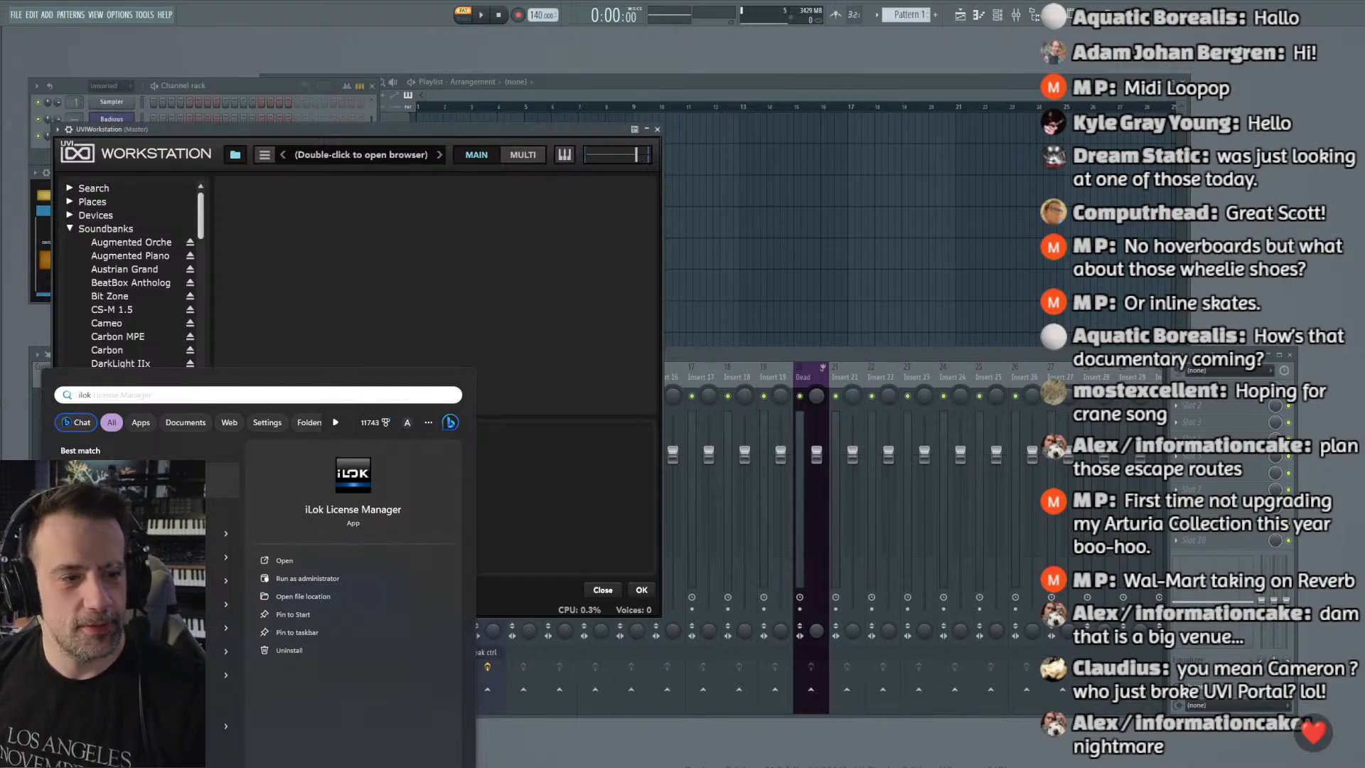
key(Return)
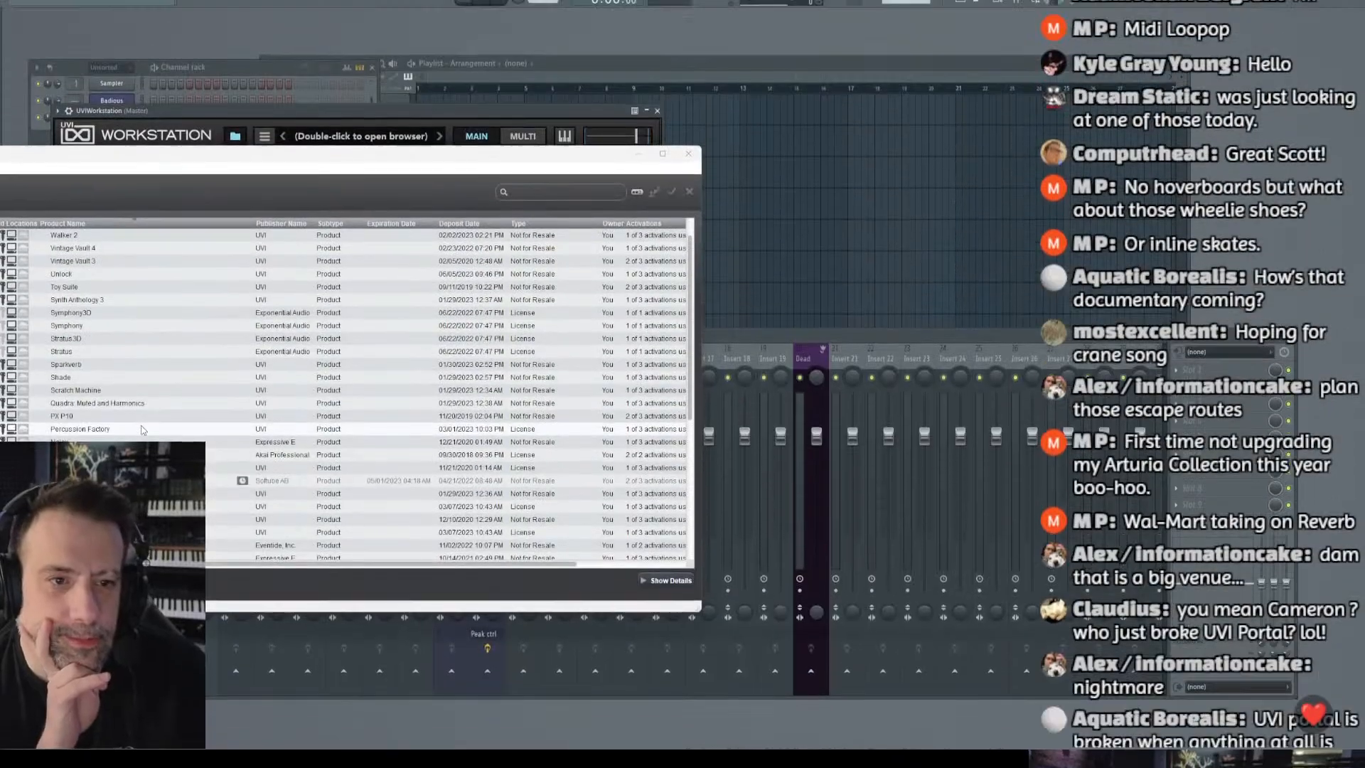
Step: Look through the full list of product licences and their activations for the UVI soundbanks
scroll(176, 396, up, 1)
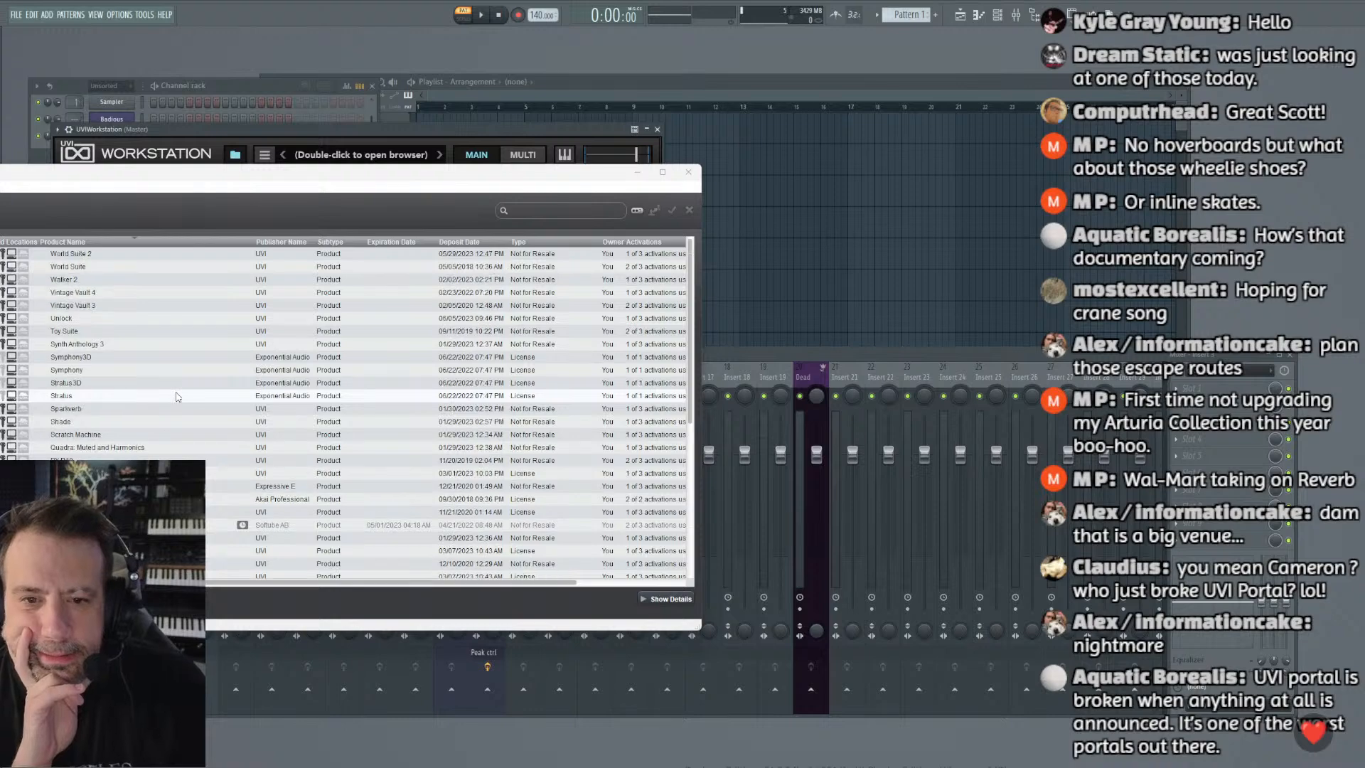
mouse_move(223, 180)
mouse_down()
mouse_move(234, 454)
mouse_move(246, 188)
mouse_move(228, 167)
mouse_up()
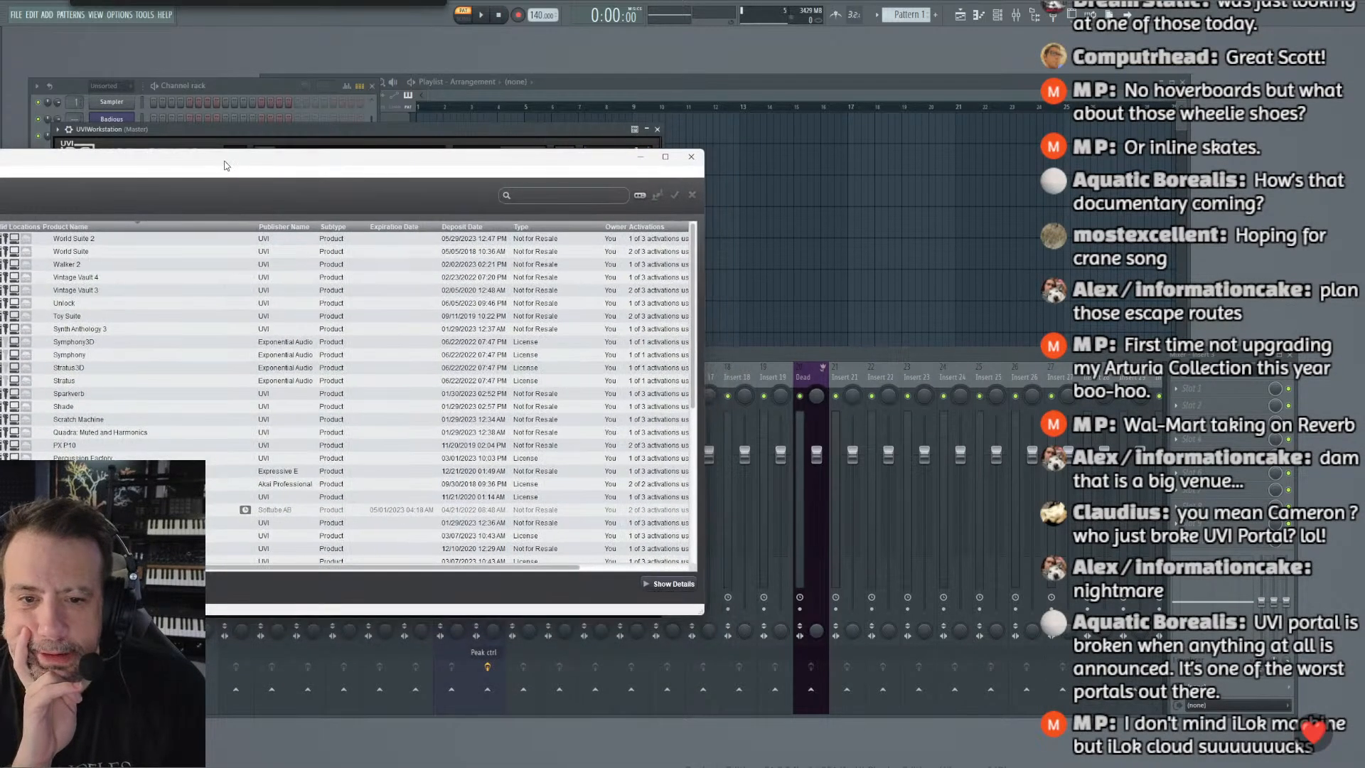
scroll(192, 455, down, 10)
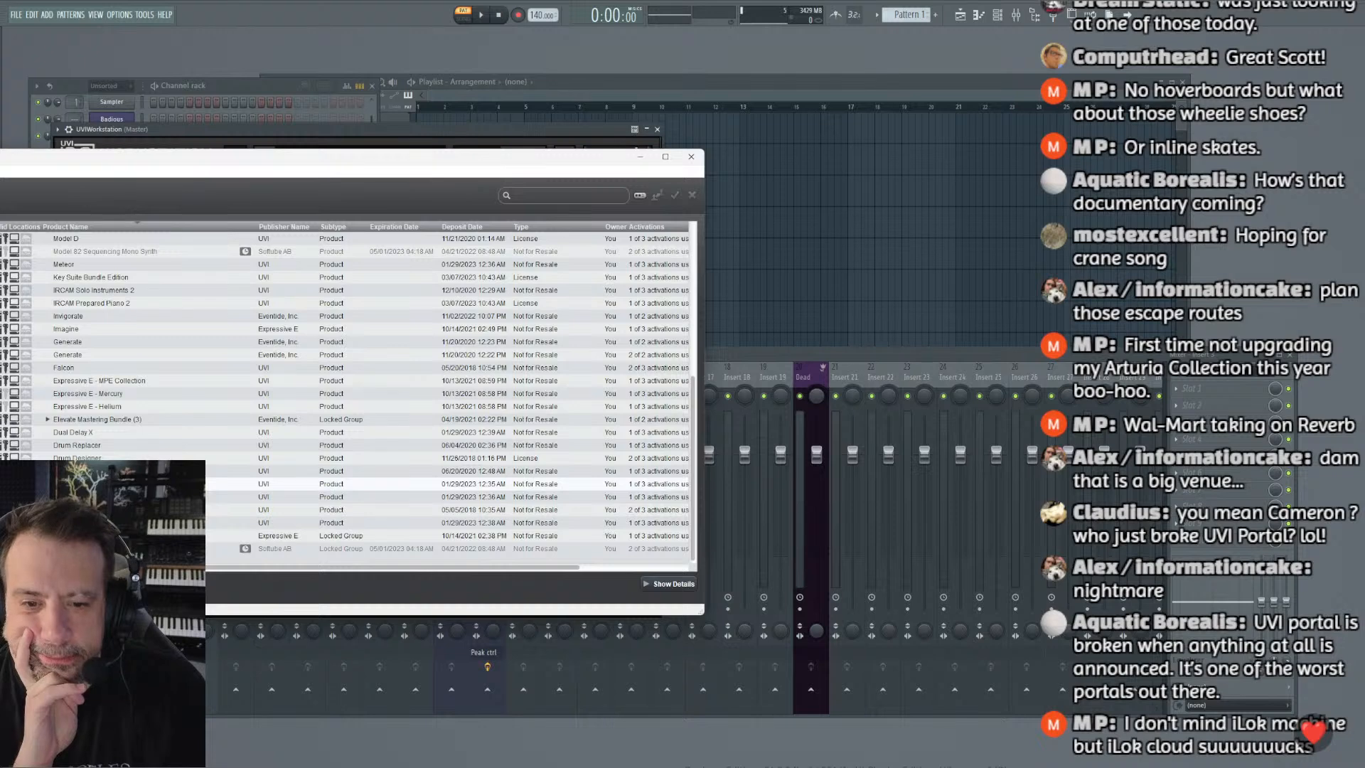
scroll(355, 398, up, 2)
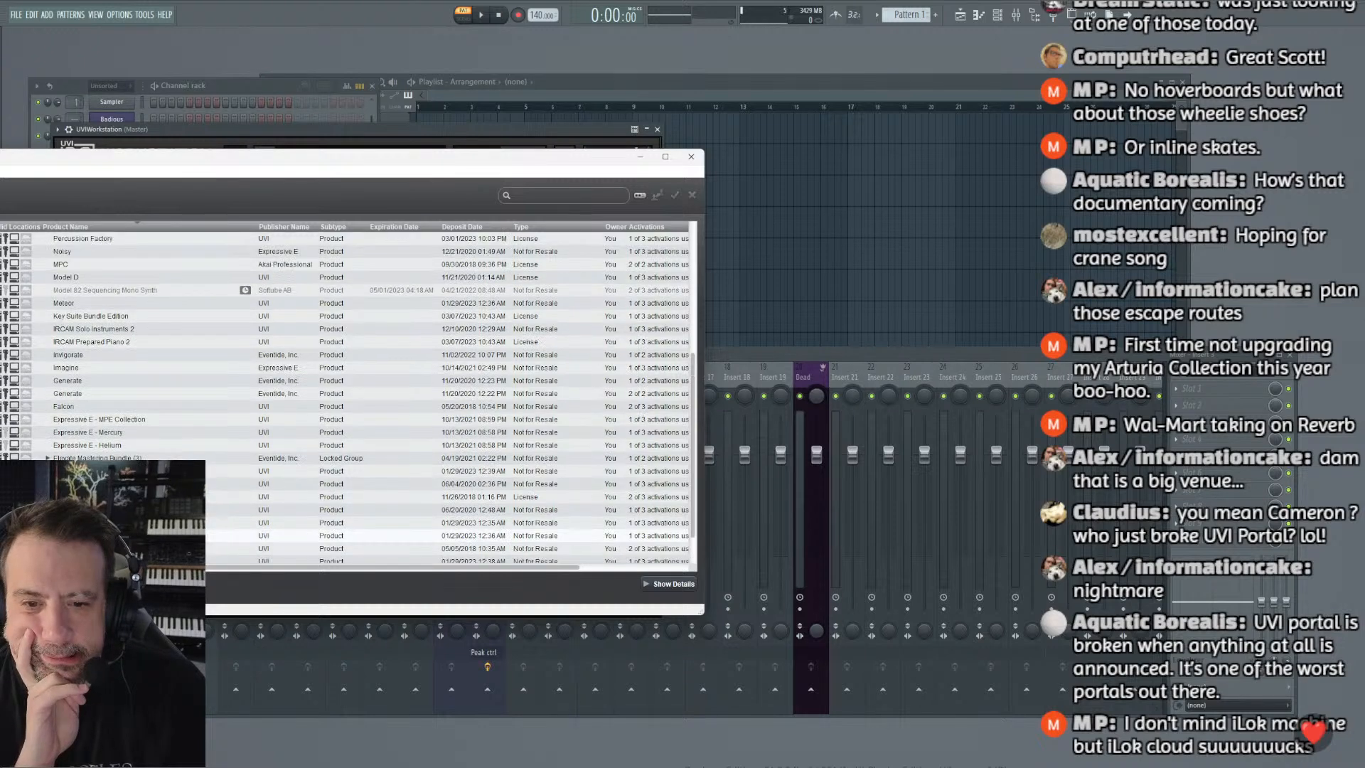
scroll(355, 398, up, 2)
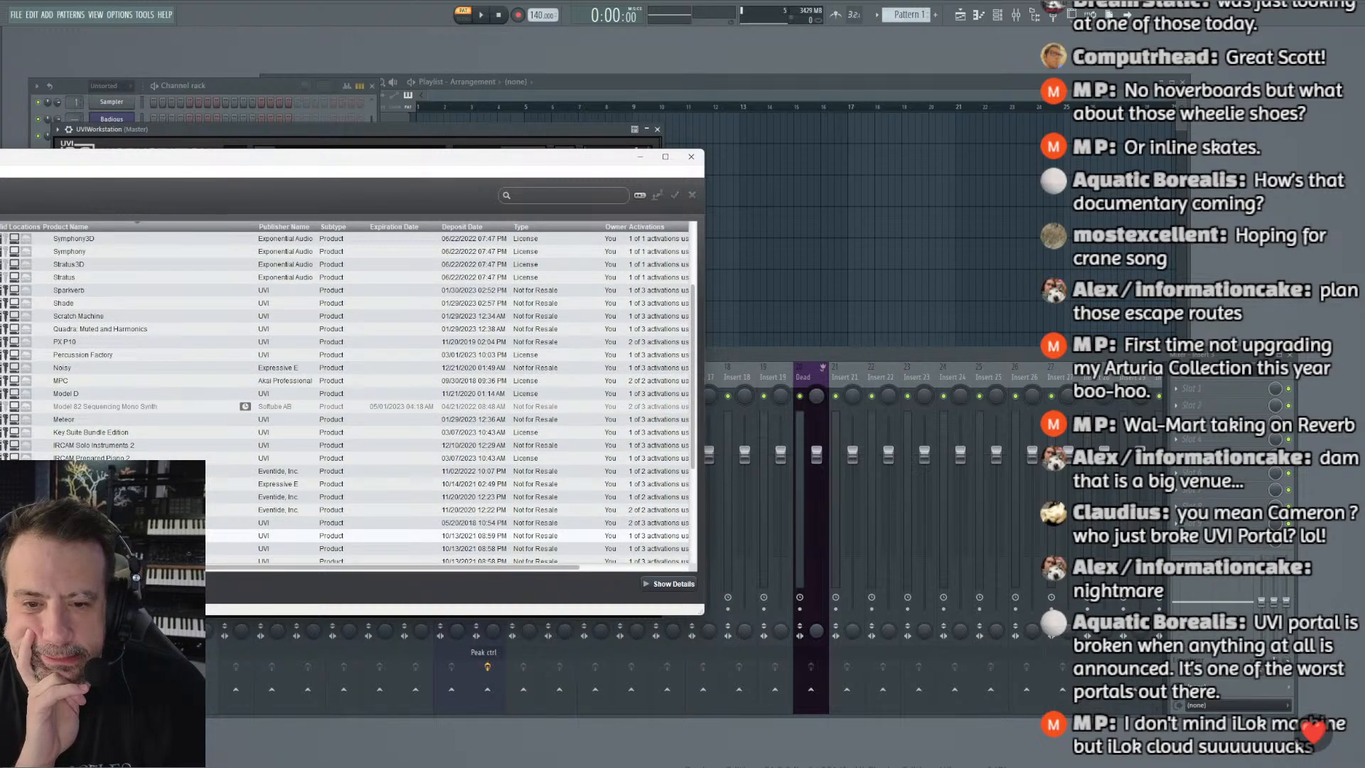
scroll(355, 398, up, 1)
scroll(356, 398, up, 2)
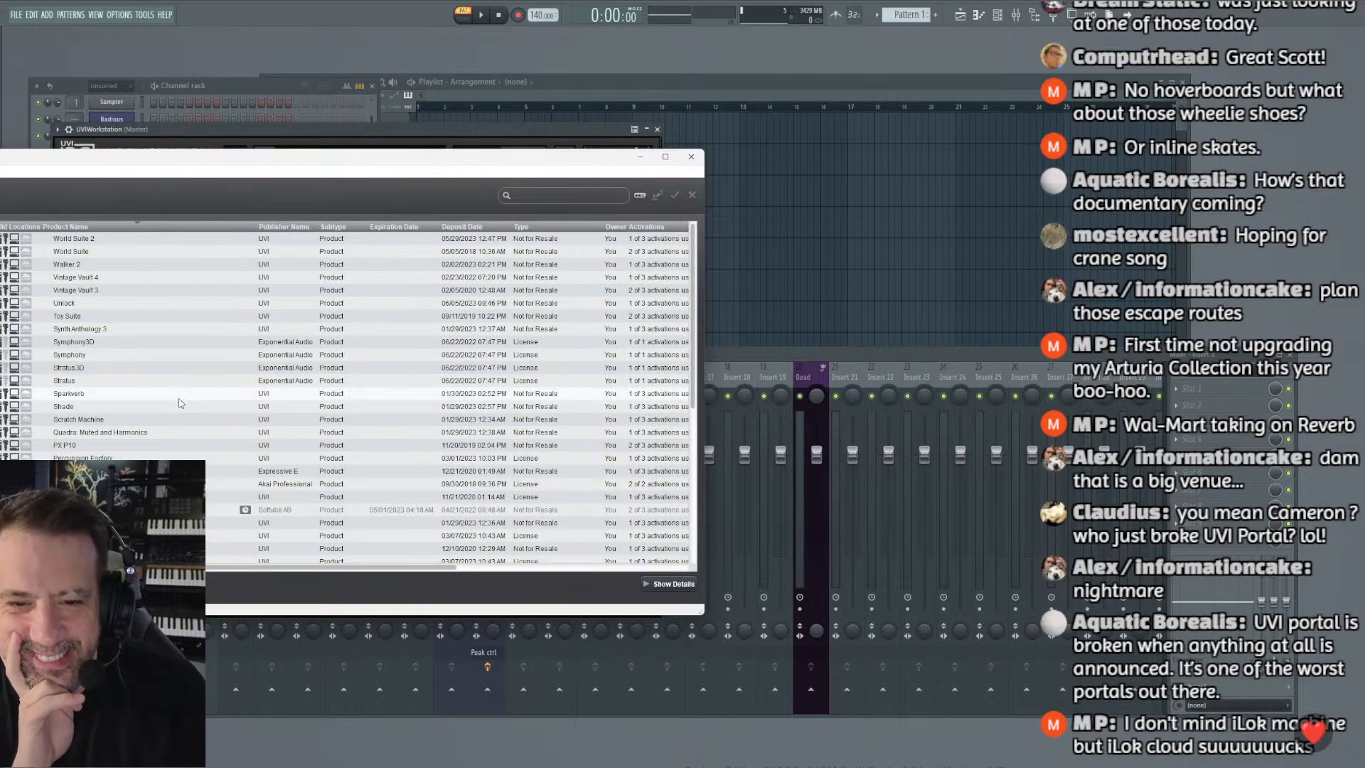
Step: Move the iLok License Manager window out of the way and return to the UVIWorkstation soundbank list
drag(181, 160, 0, 295)
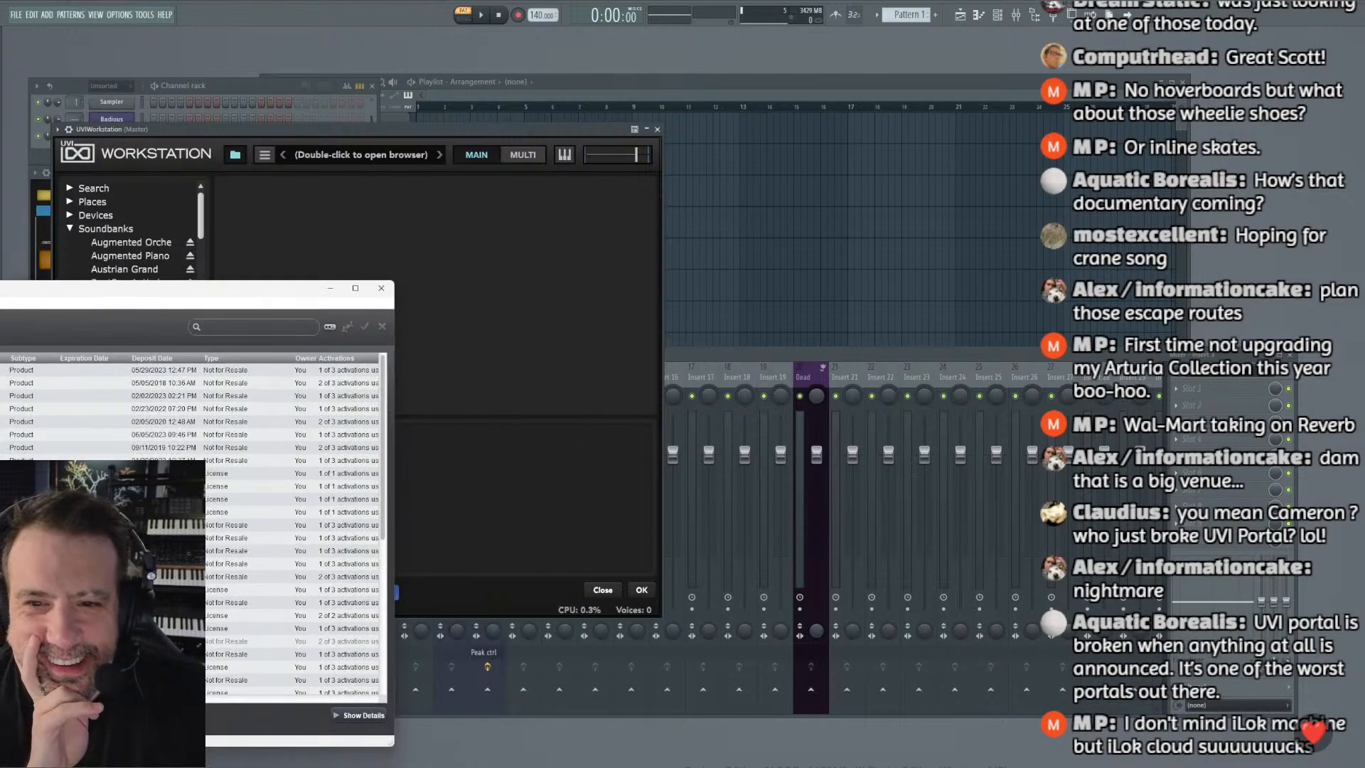
click(427, 221)
mouse_move(201, 224)
mouse_down()
mouse_move(212, 330)
mouse_move(201, 206)
mouse_move(204, 391)
mouse_move(219, 225)
mouse_move(230, 367)
mouse_move(222, 226)
mouse_up()
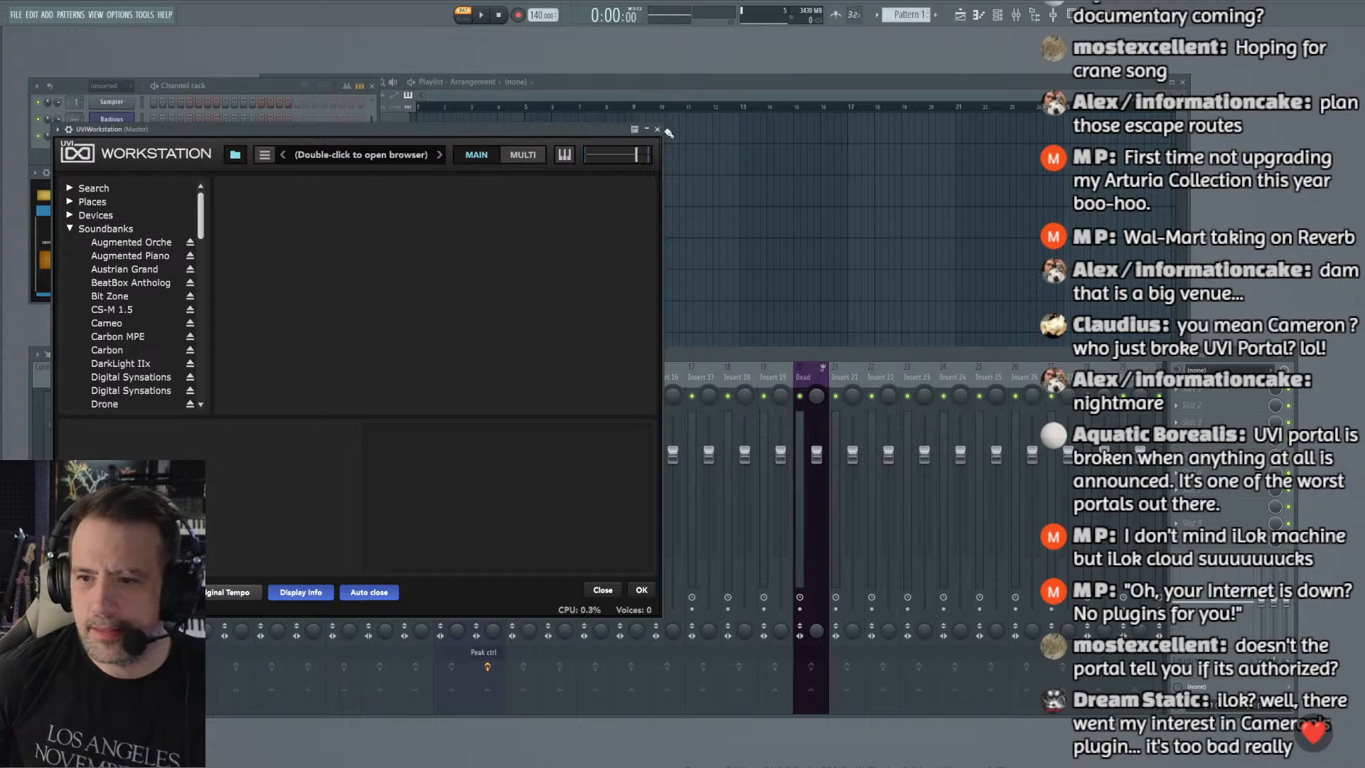
Step: Close the UVIWorkstation window and delete its channel from the Channel rack
click(657, 129)
right_click(142, 137)
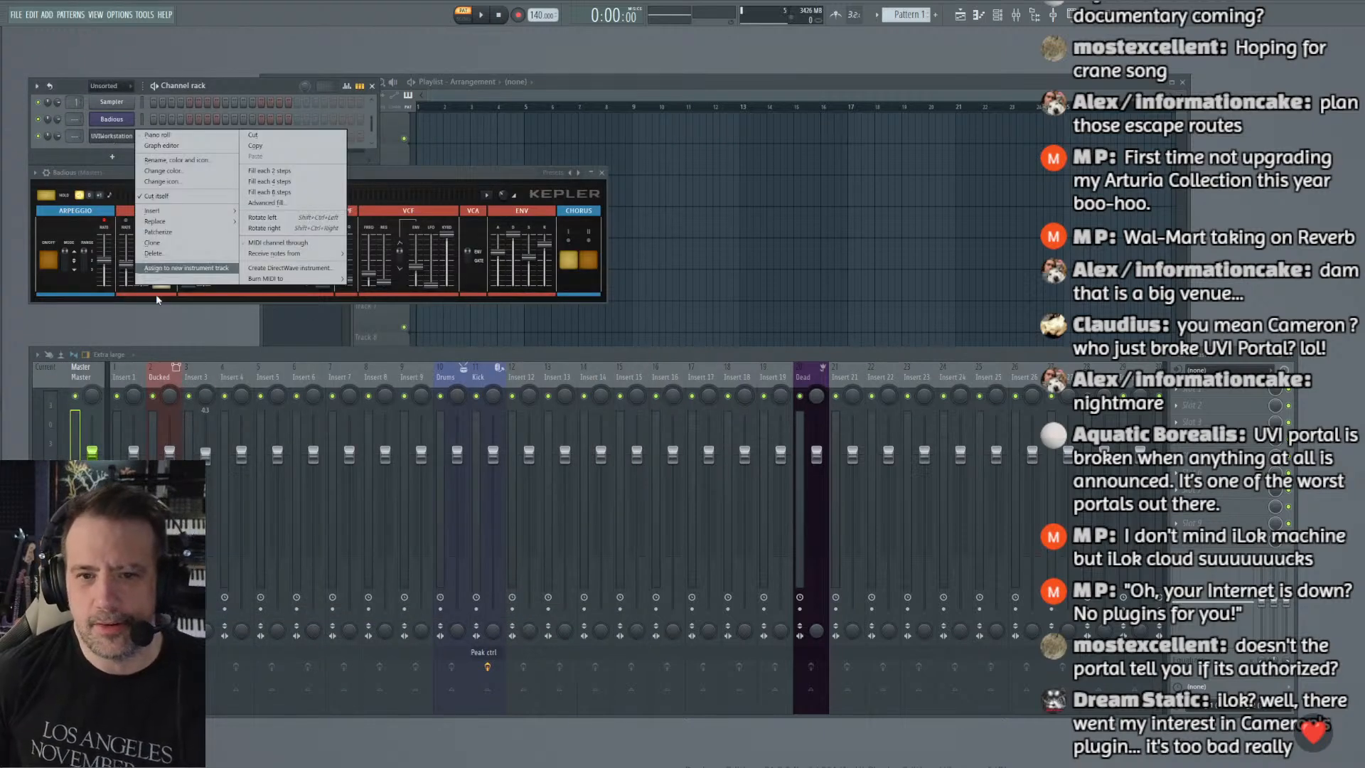
click(171, 270)
Step: Add UVIWorkstation to the Channel rack again and open its soundbank browser
click(112, 156)
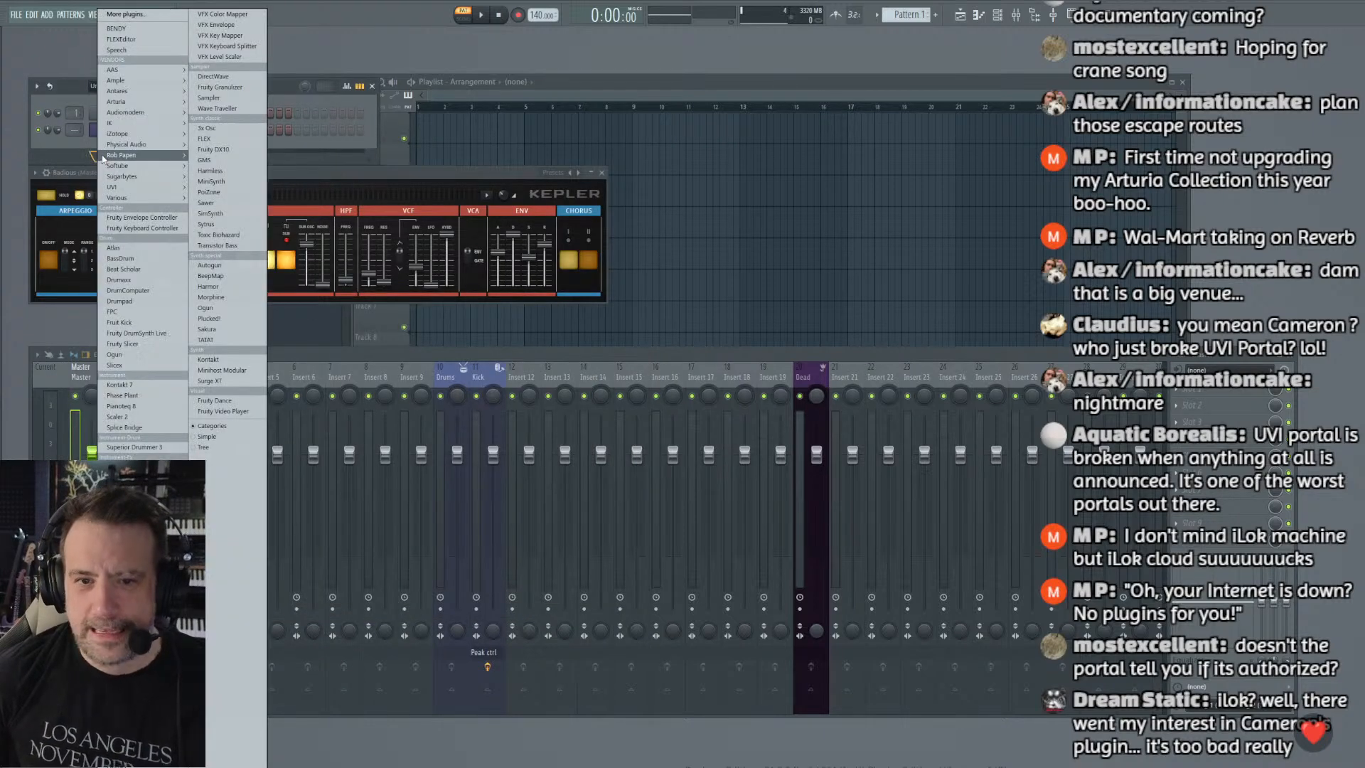
mouse_move(122, 191)
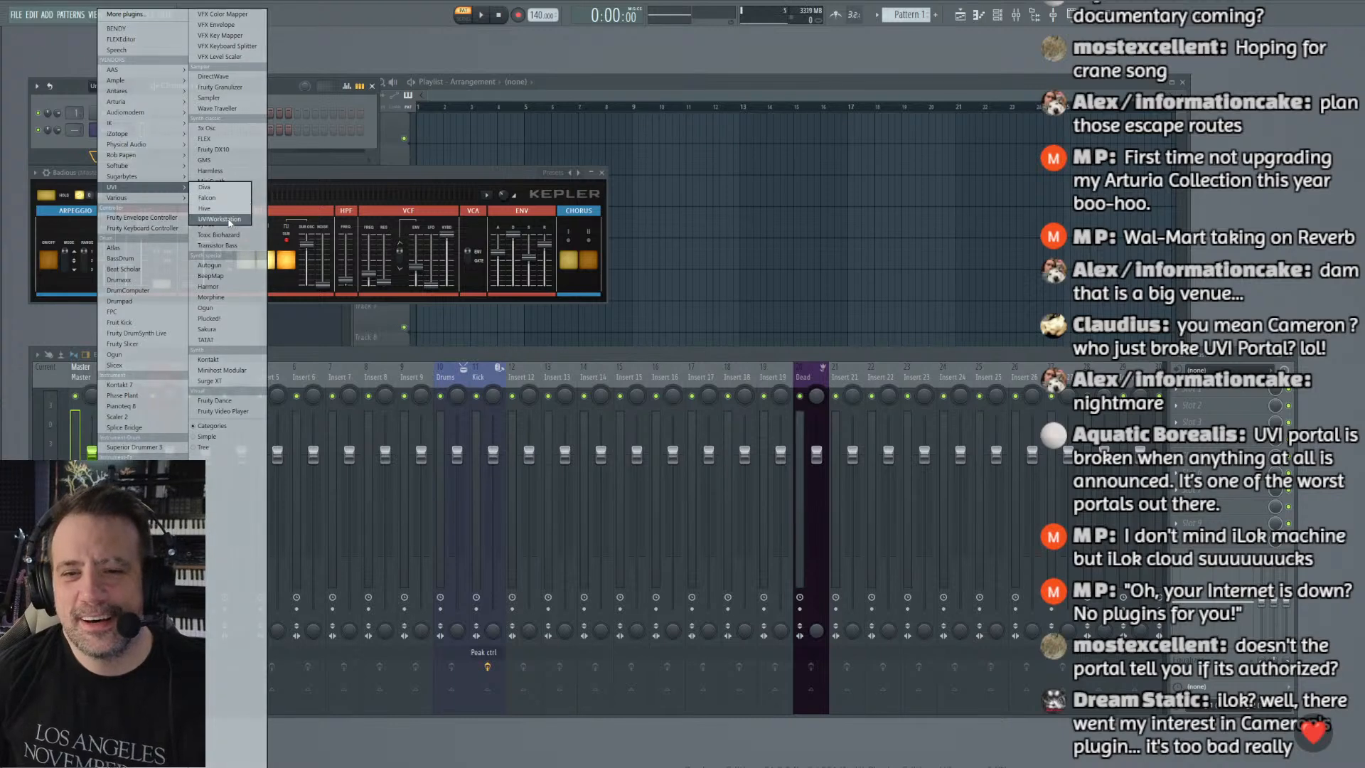
click(219, 218)
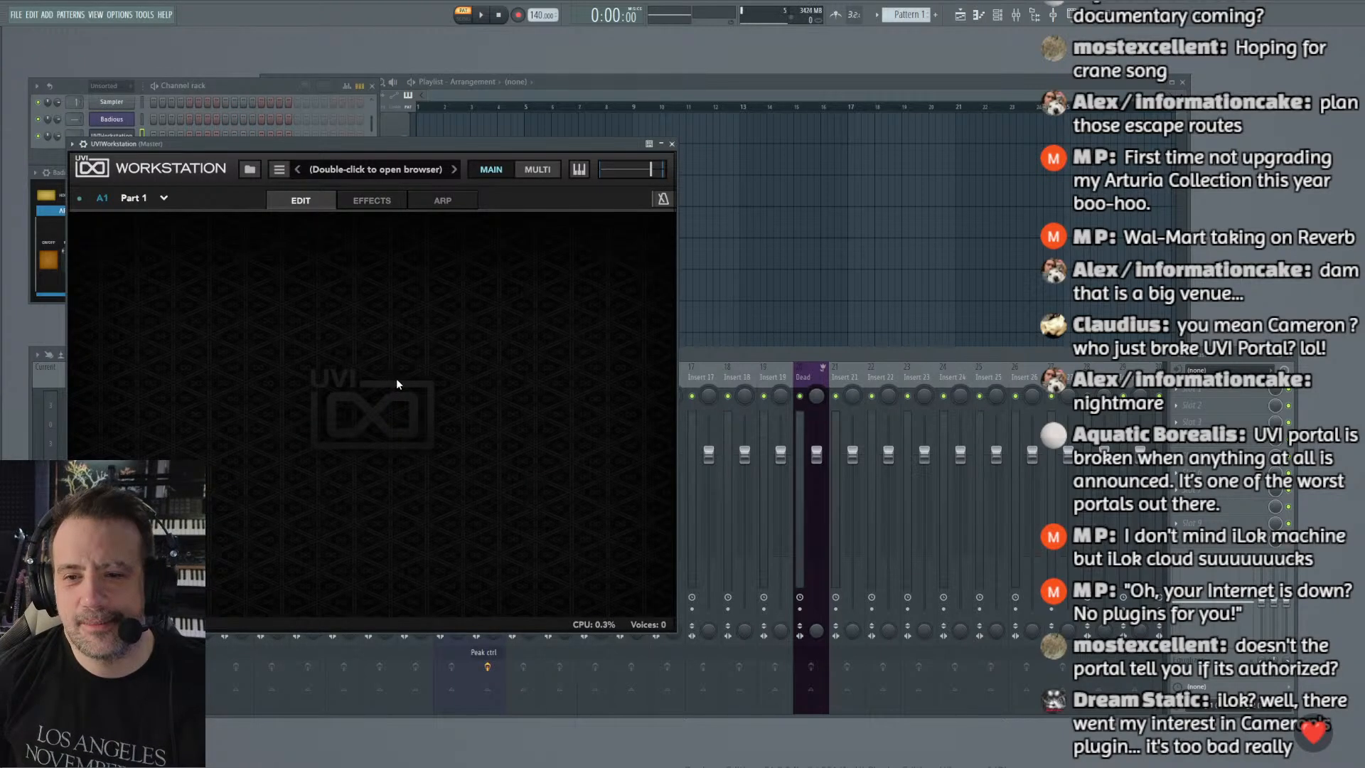
double_click(326, 170)
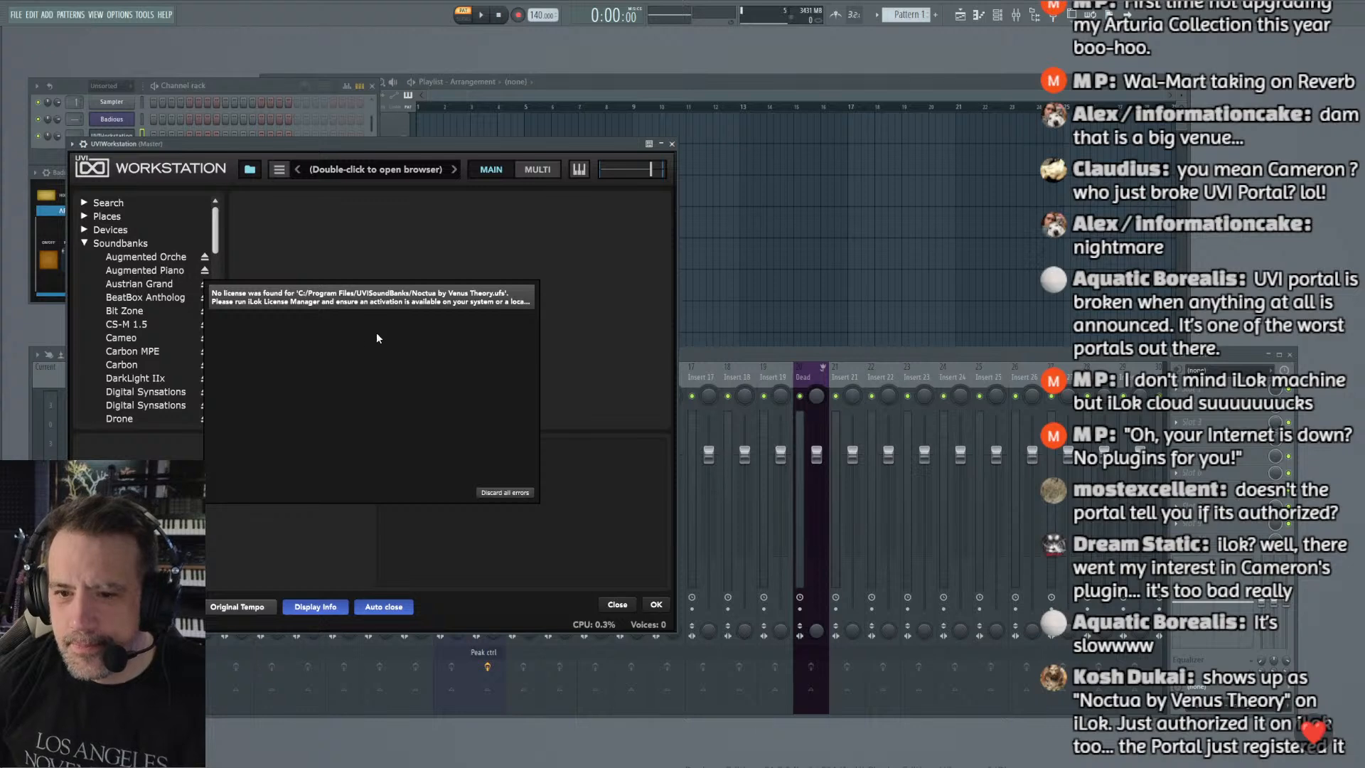
Step: Check the iLok License Manager product list for the Noctua by Venus Theory licence, then discard the errors in UVIWorkstation
key(alt+Tab)
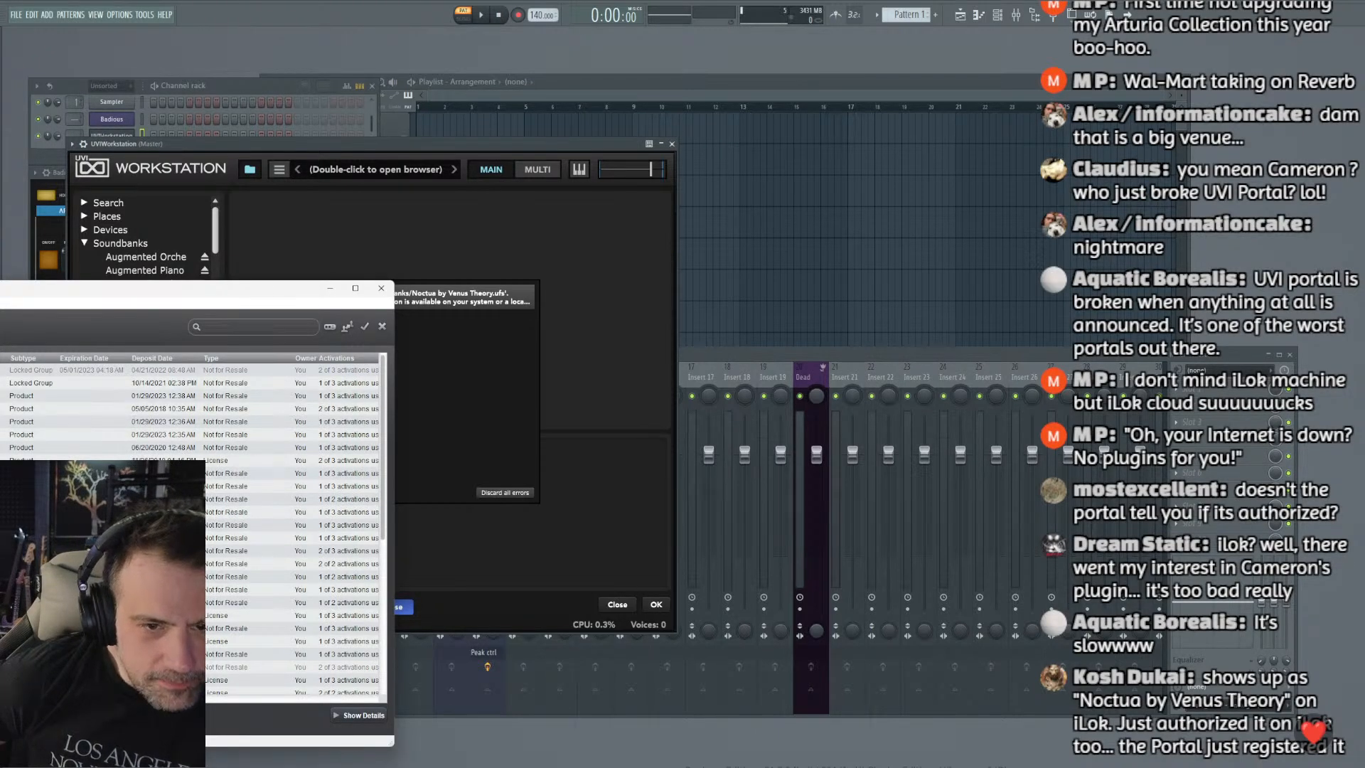
drag(177, 290, 520, 228)
scroll(455, 528, down, 4)
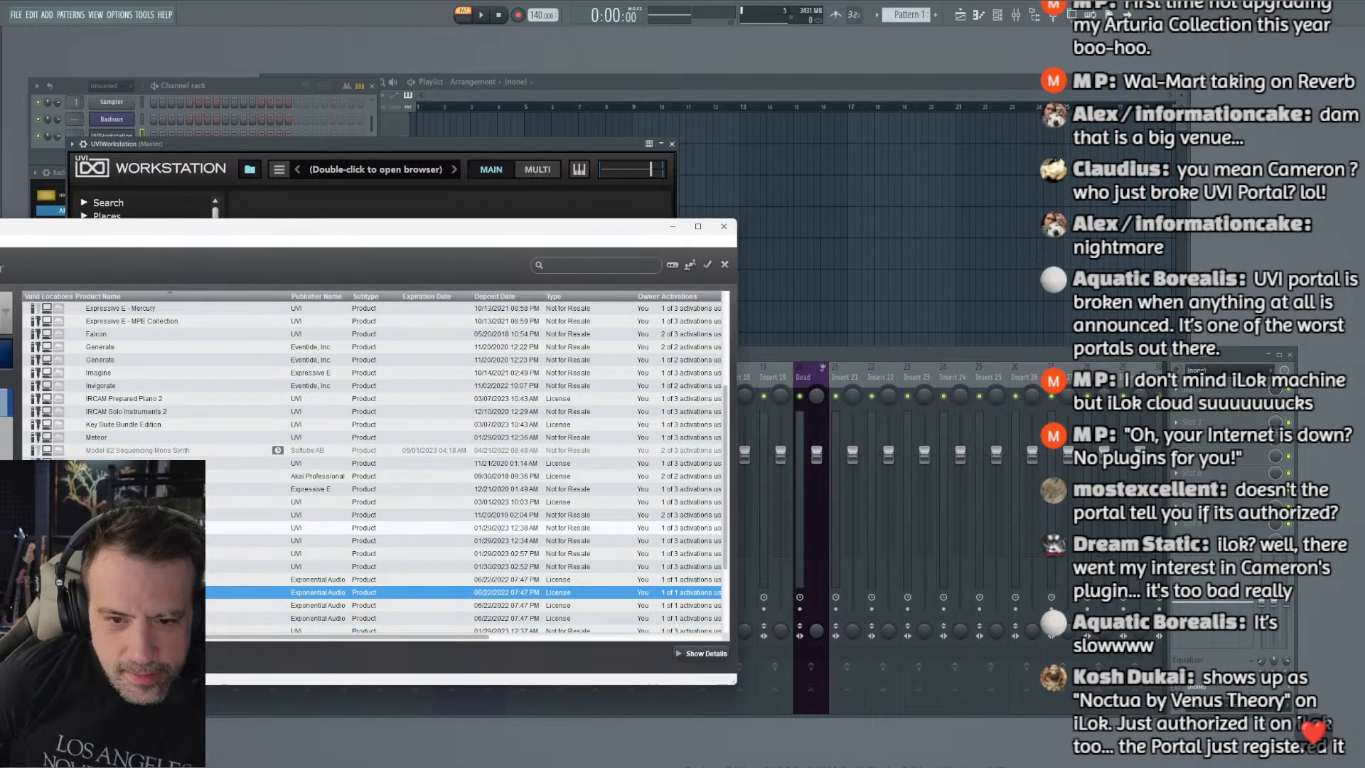
drag(96, 225, 0, 281)
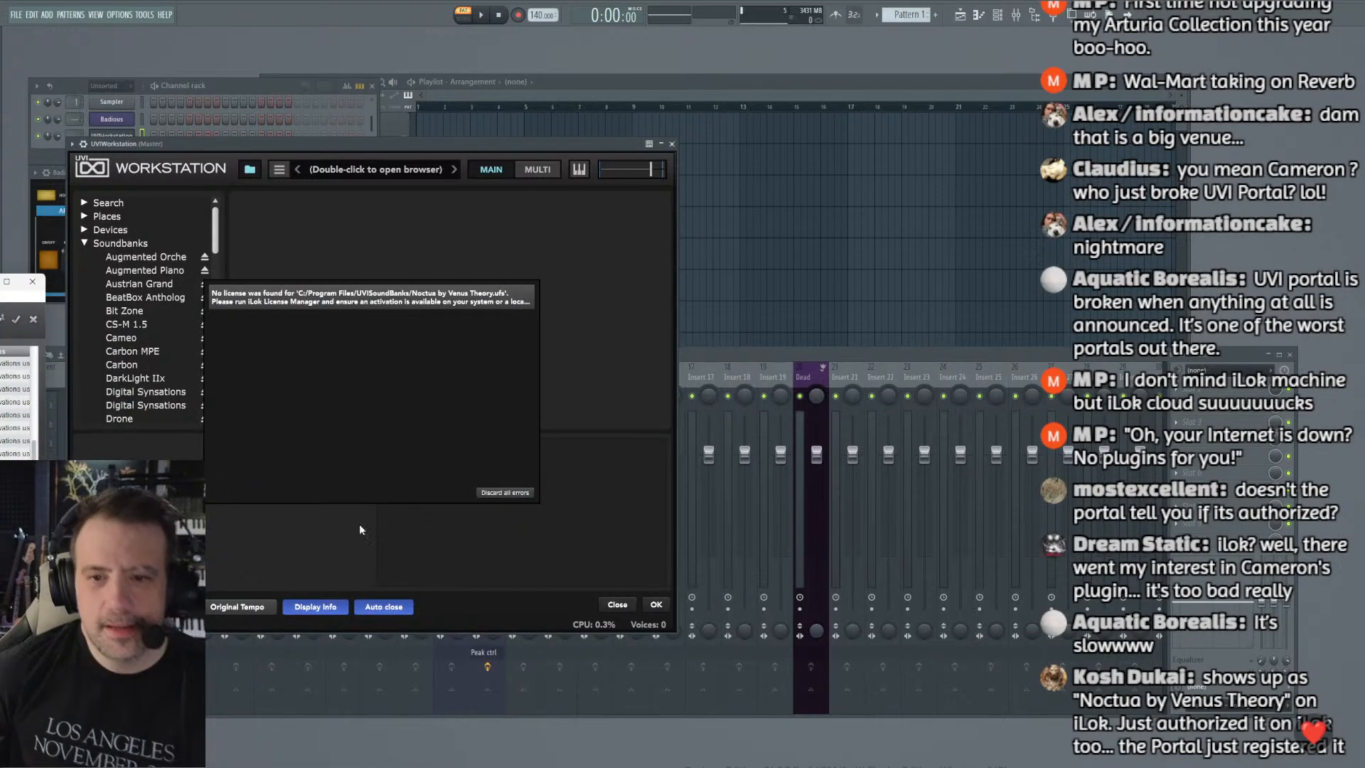
click(500, 494)
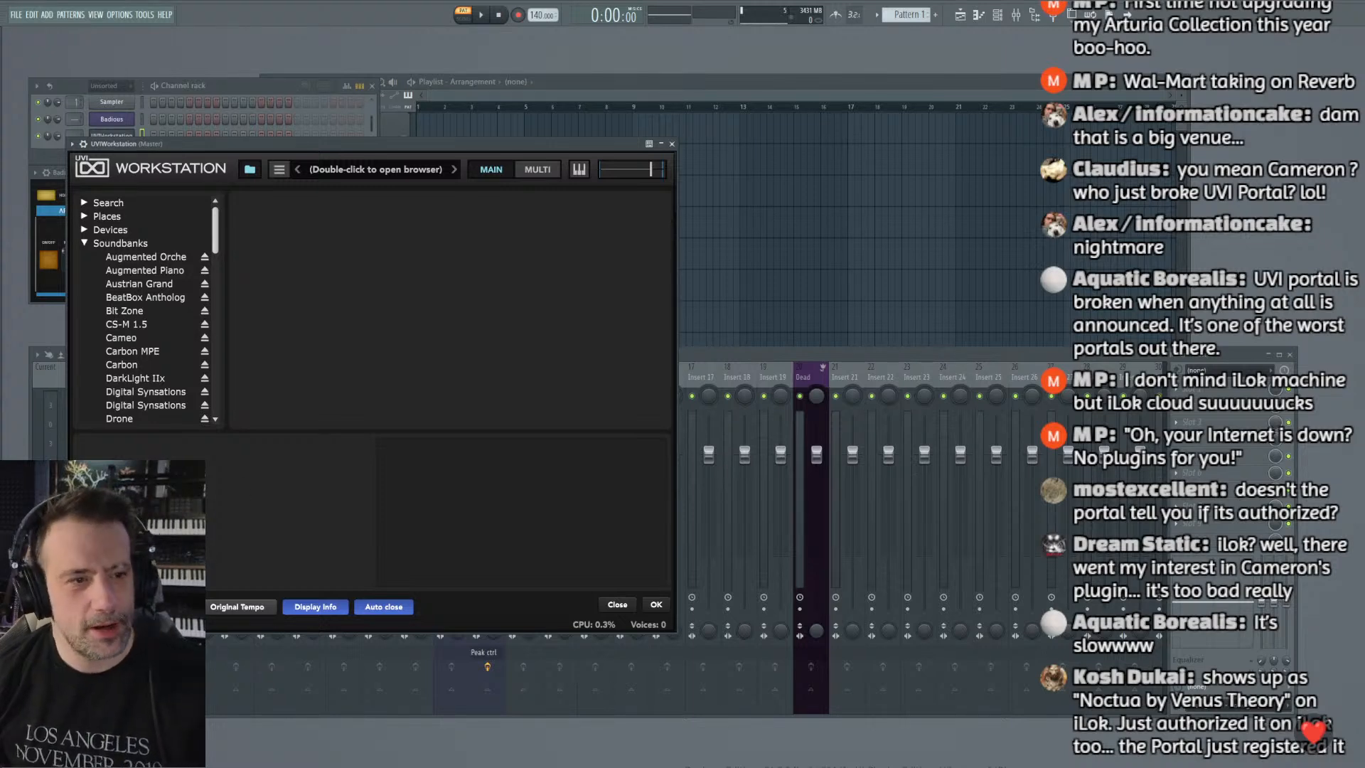
Step: Find and launch UVI Portal from the Windows search and reposition its window
key(super)
text(uvi)
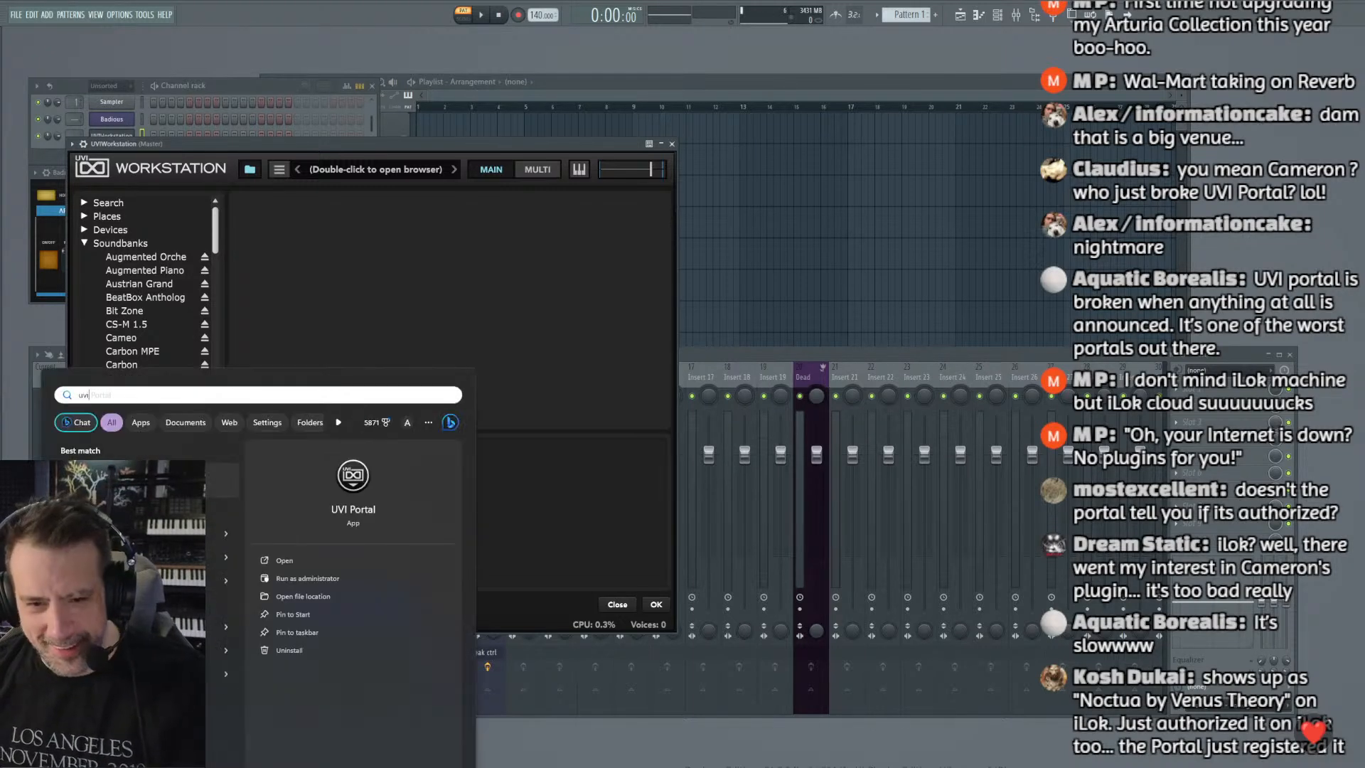
key(Return)
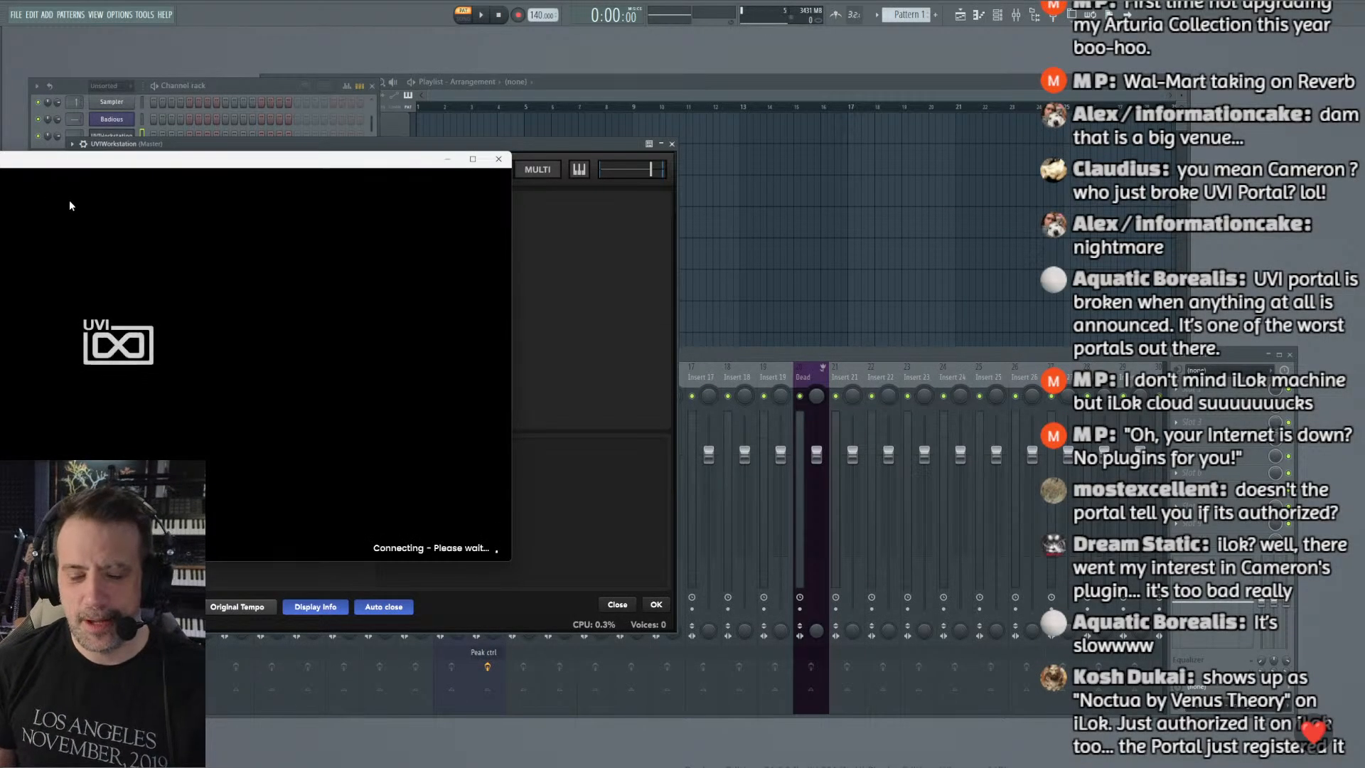
drag(55, 162, 116, 148)
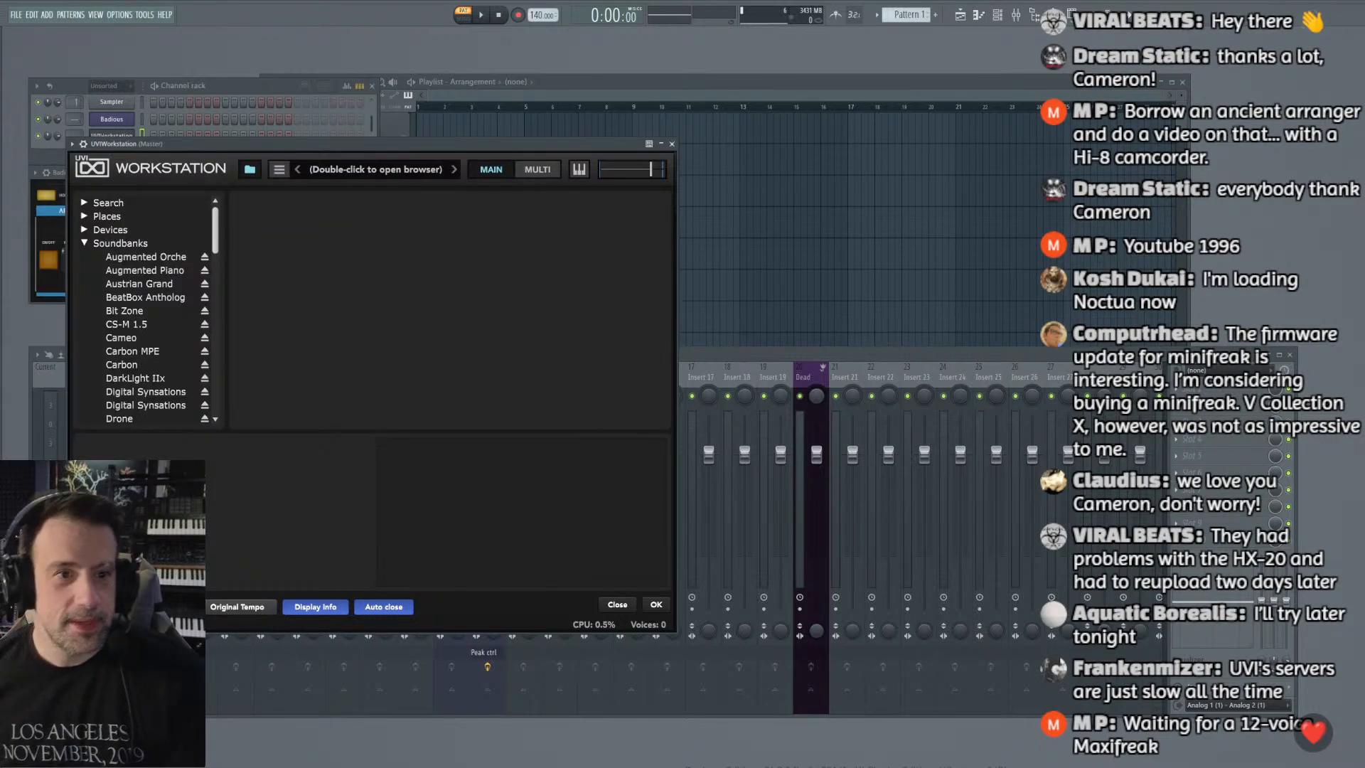
Step: Close UVIWorkstation and remove its channel from the Channel rack, leaving the Sampler and Kepler channels
click(672, 144)
right_click(132, 134)
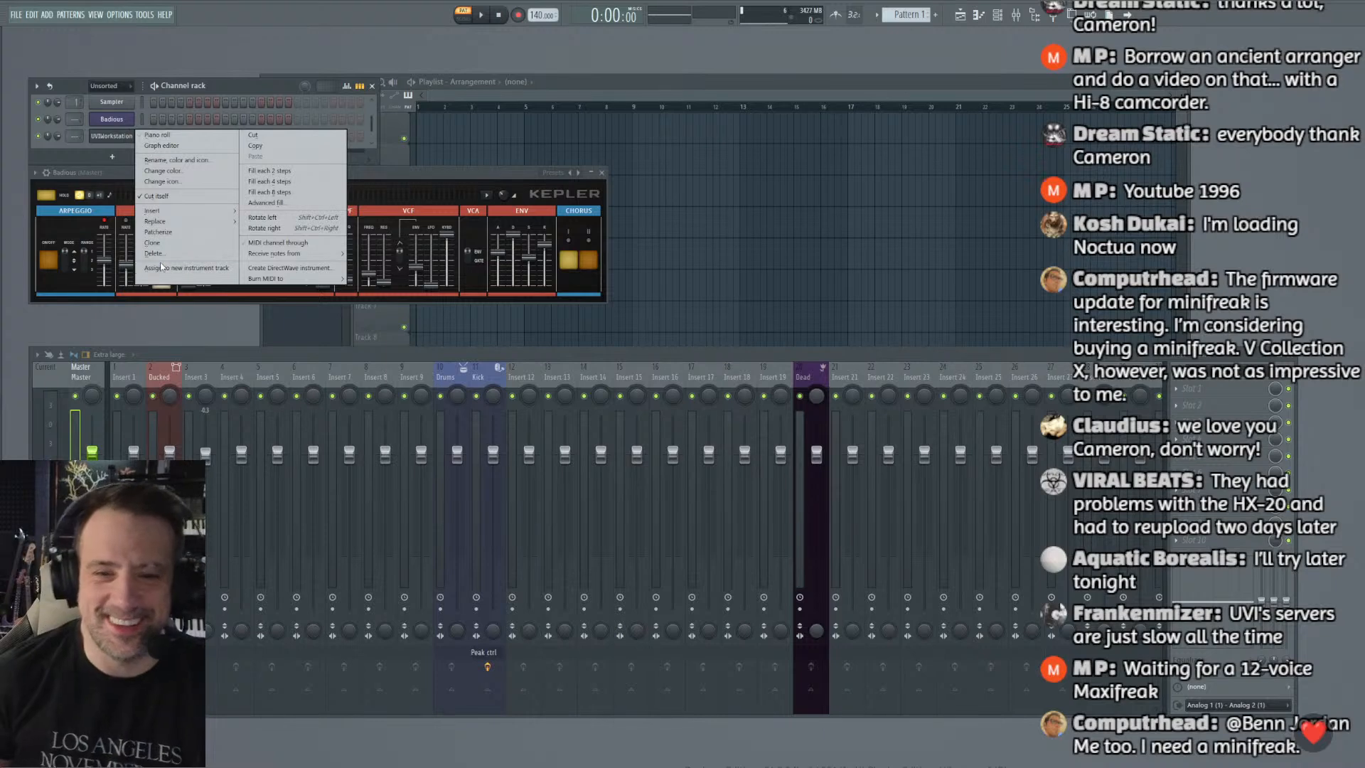
click(171, 245)
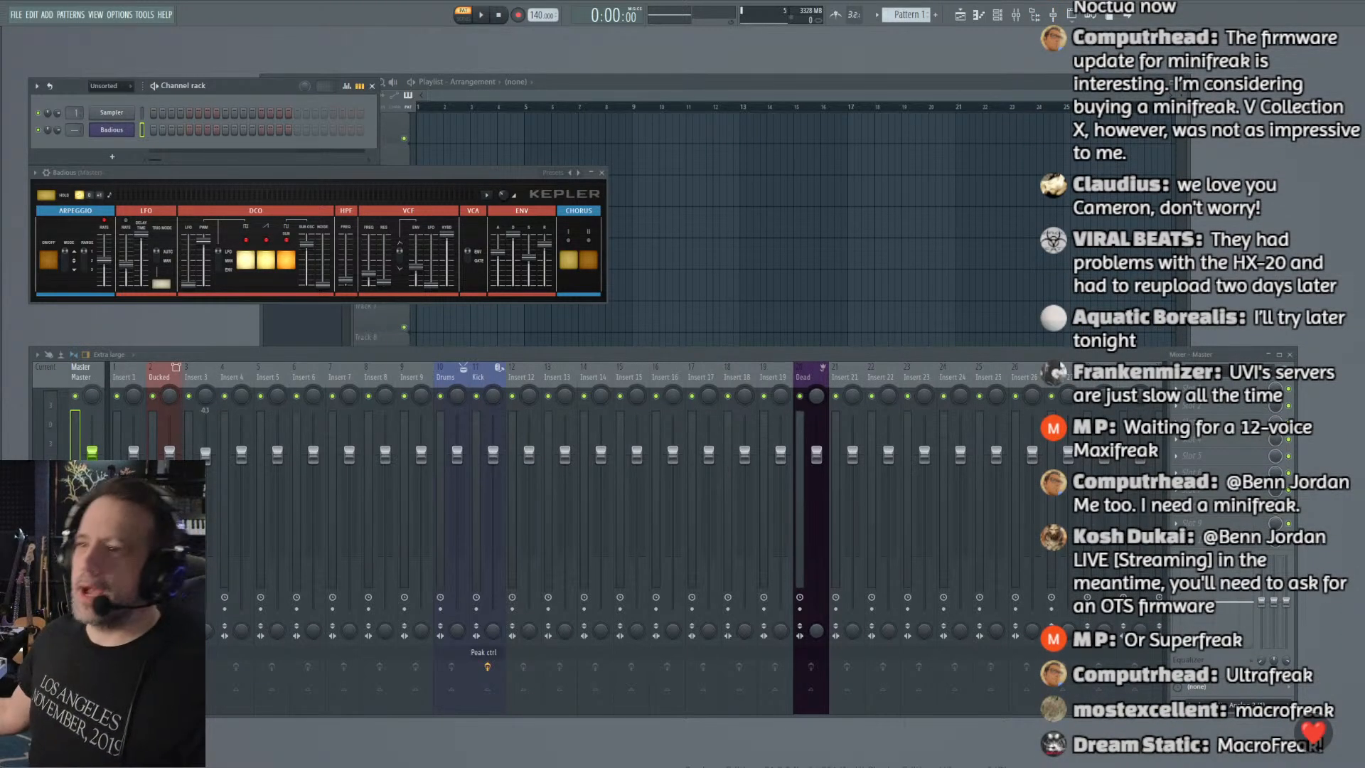
Step: Bring the Kepler synth forward and load its J60 Zealot preset
click(211, 176)
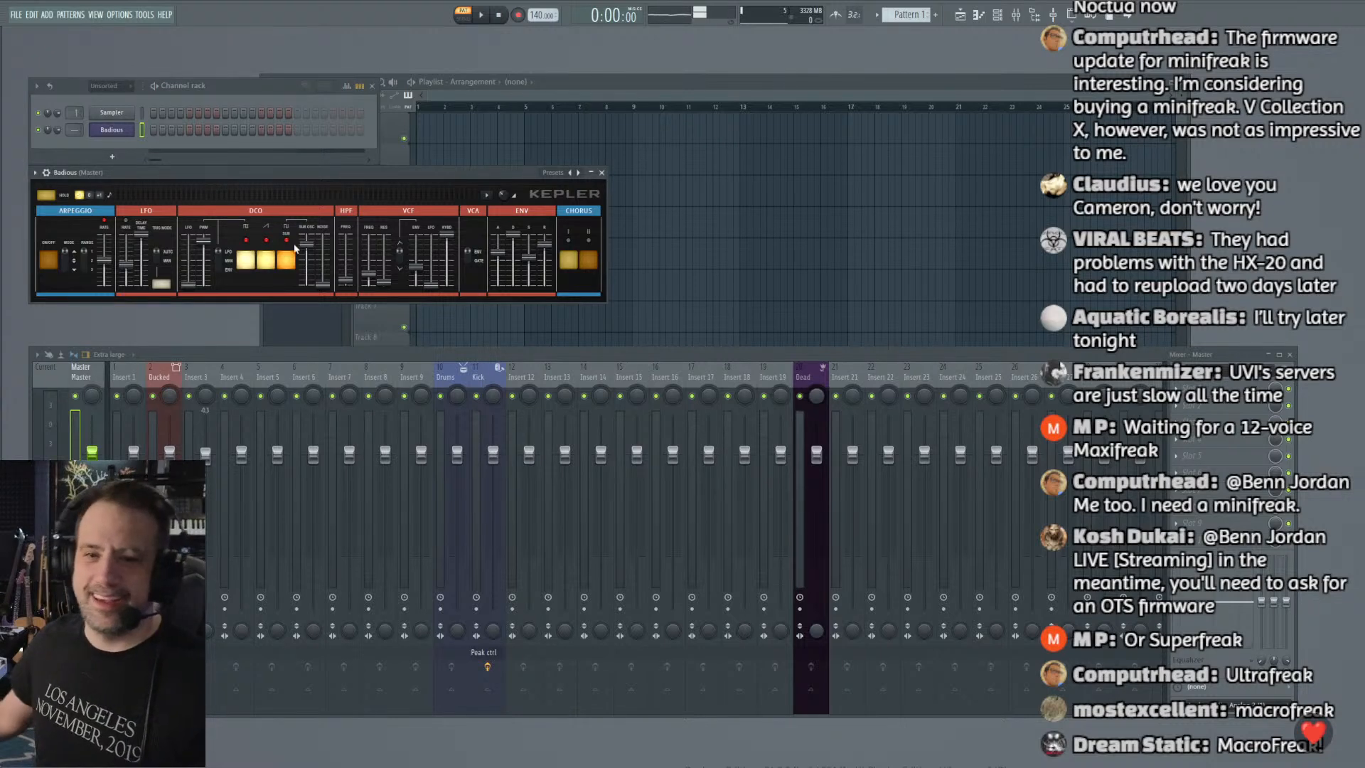
click(555, 173)
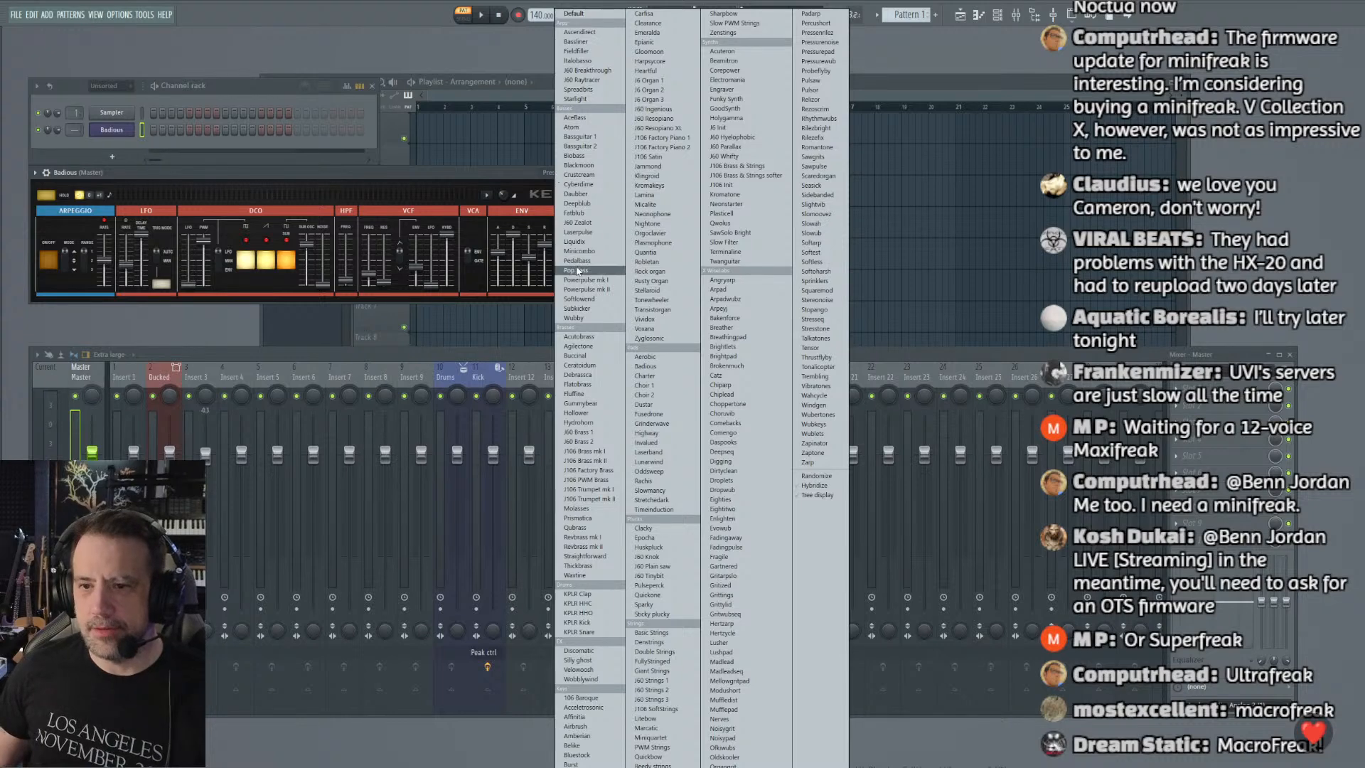
click(577, 222)
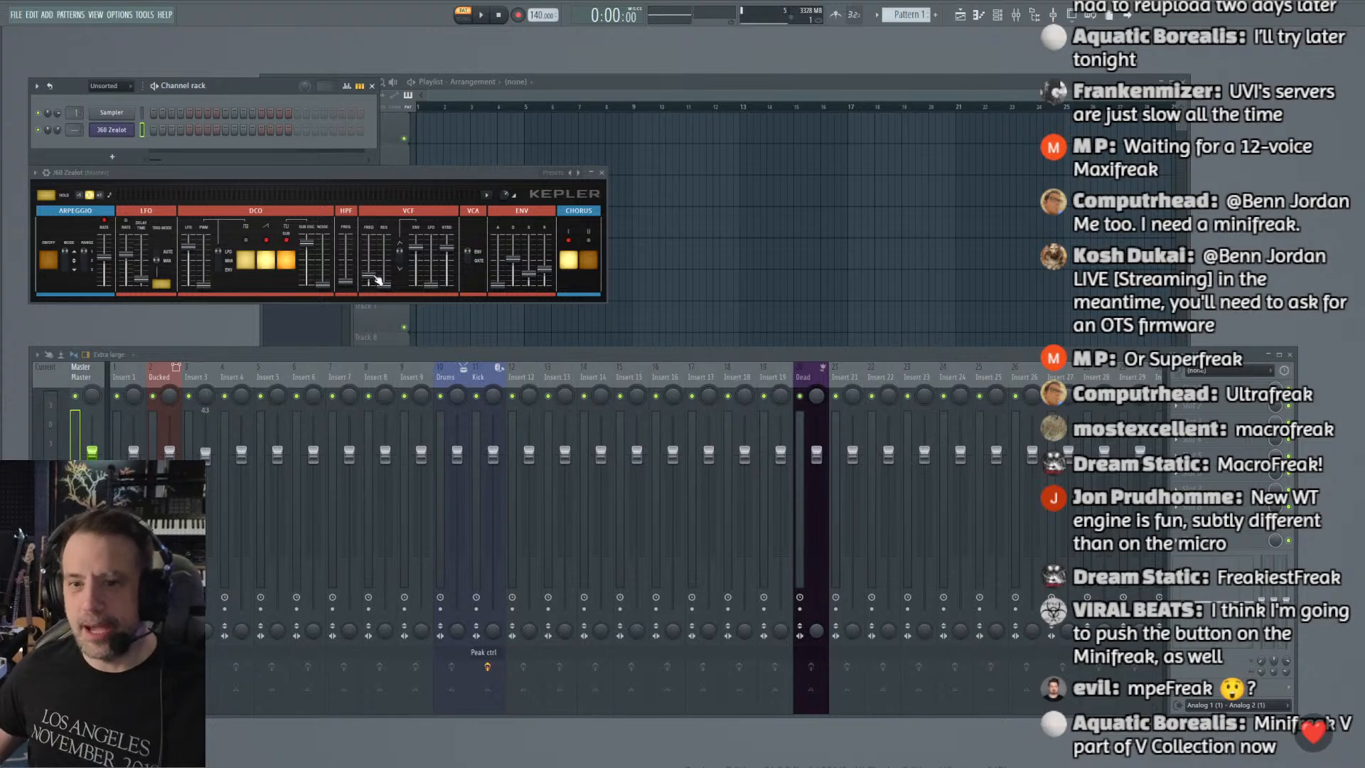
Step: Raise Kepler's VCF frequency slightly and switch the chorus from I to II
mouse_move(369, 275)
mouse_down()
mouse_move(369, 245)
mouse_move(369, 276)
mouse_move(384, 236)
mouse_move(372, 283)
mouse_move(385, 245)
mouse_move(385, 265)
mouse_move(370, 242)
mouse_move(370, 277)
mouse_move(381, 261)
mouse_move(369, 280)
mouse_move(388, 263)
mouse_move(368, 278)
mouse_move(369, 239)
mouse_move(368, 263)
mouse_move(385, 235)
mouse_move(368, 260)
mouse_up()
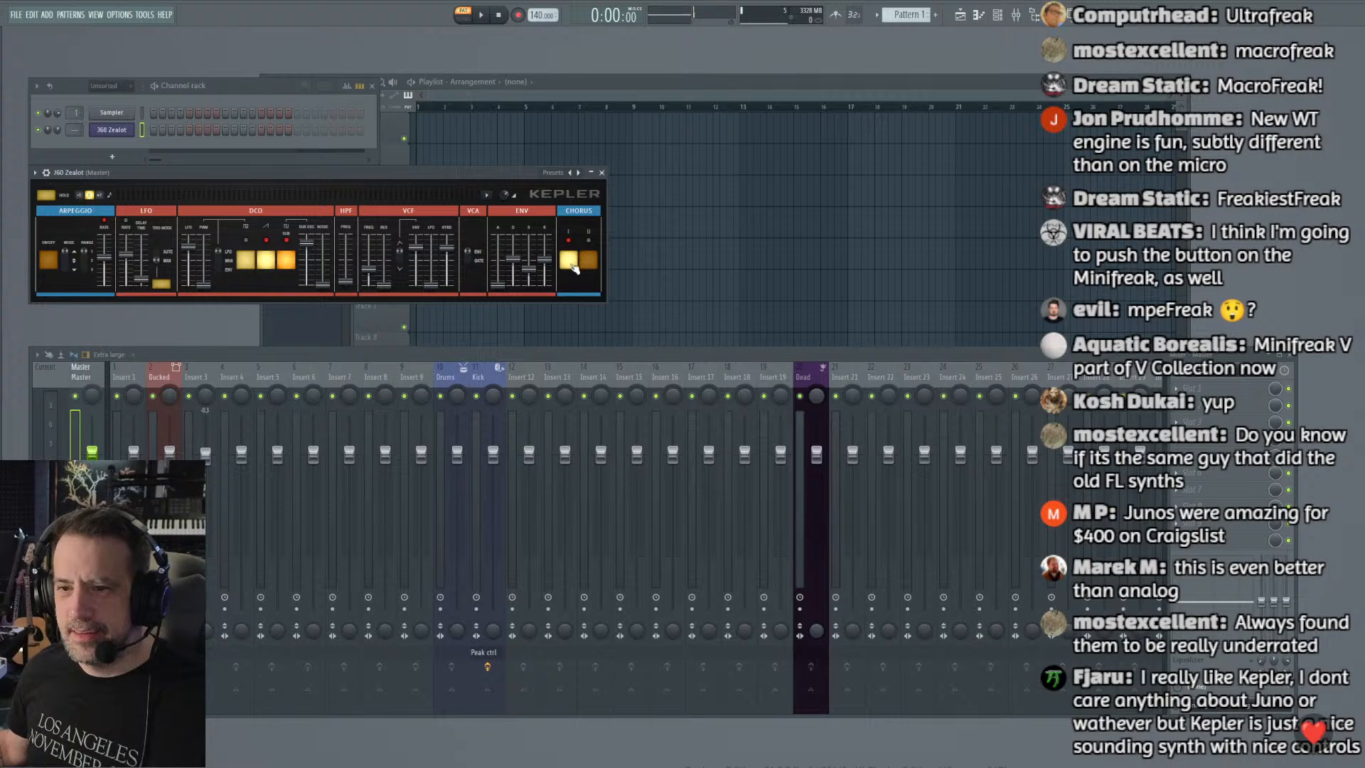
click(588, 260)
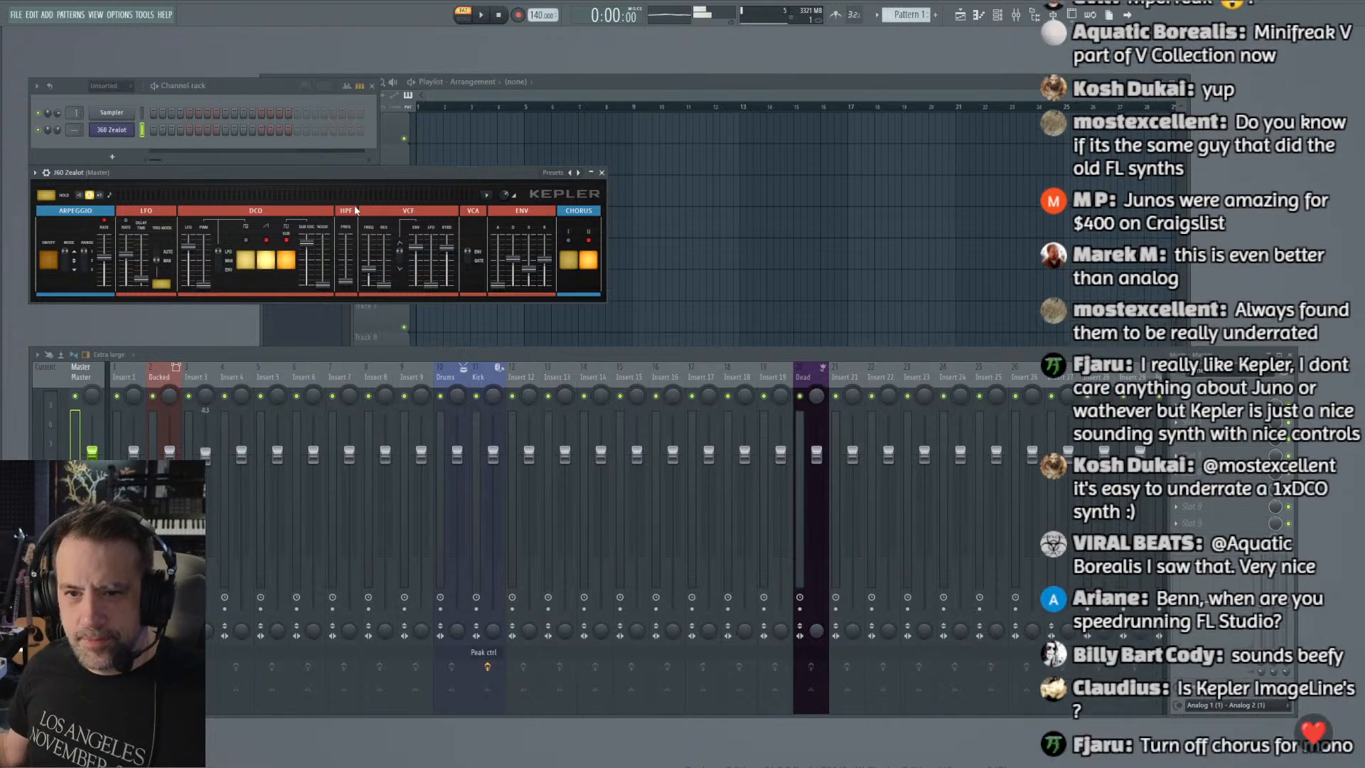
Step: Try Kepler's HQ mode and switch it back off
click(487, 194)
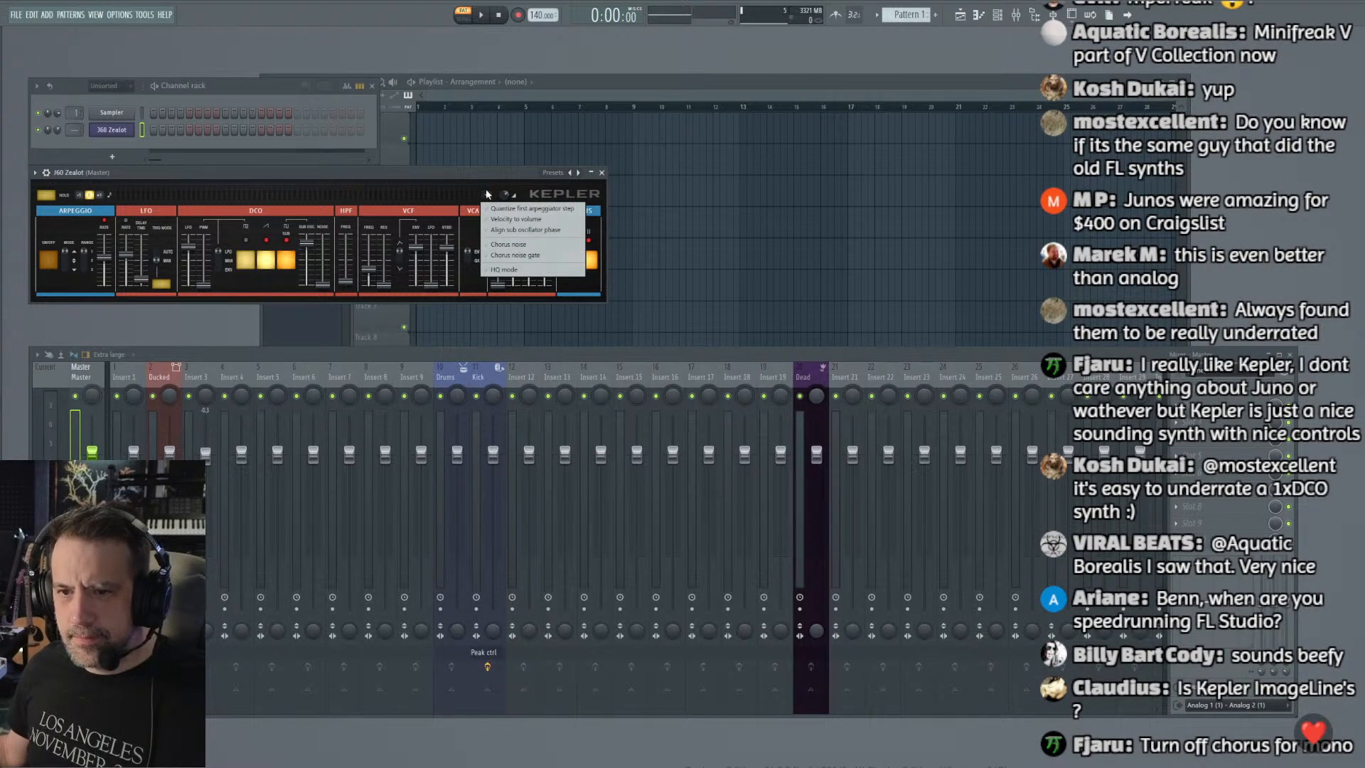
click(503, 286)
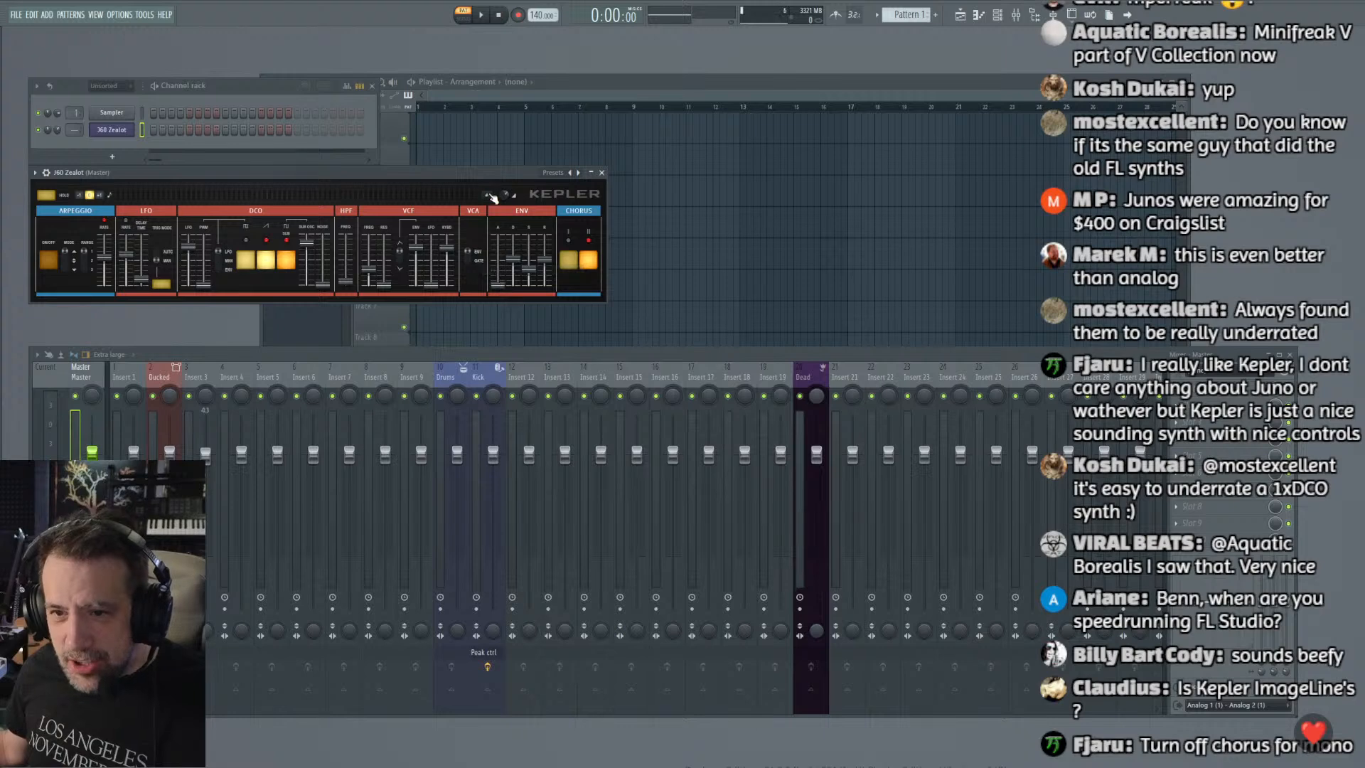
click(487, 196)
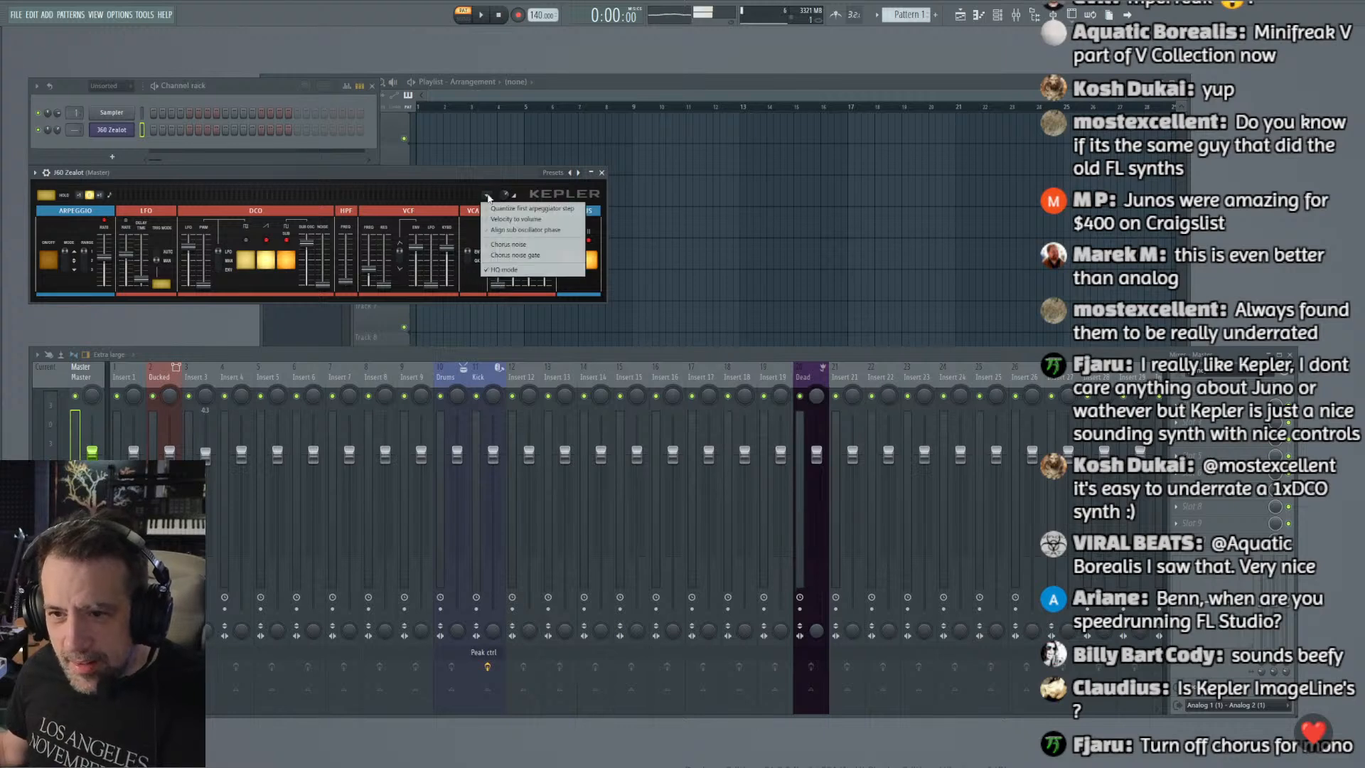
click(506, 271)
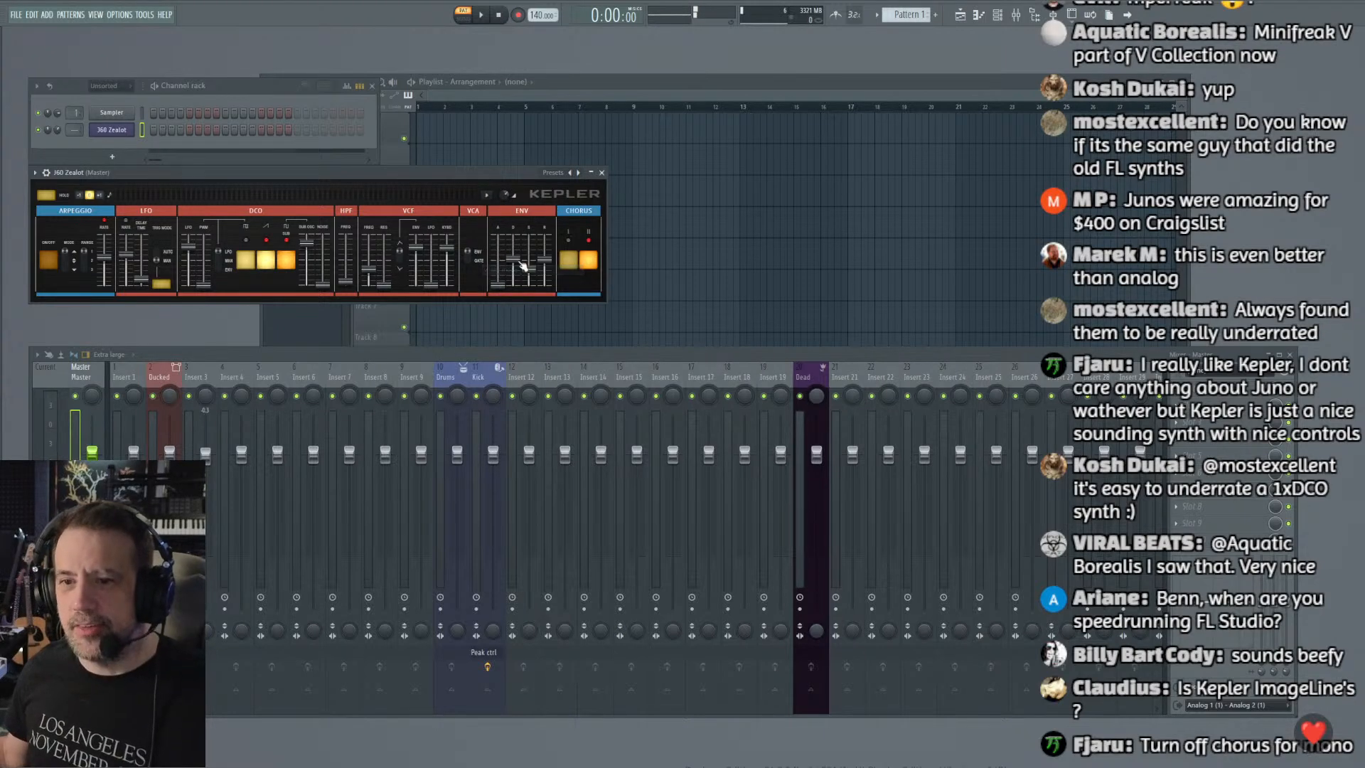
Step: Enable Mono polyphony in the Kepler channel's settings and return to the synth controls
click(47, 173)
click(67, 192)
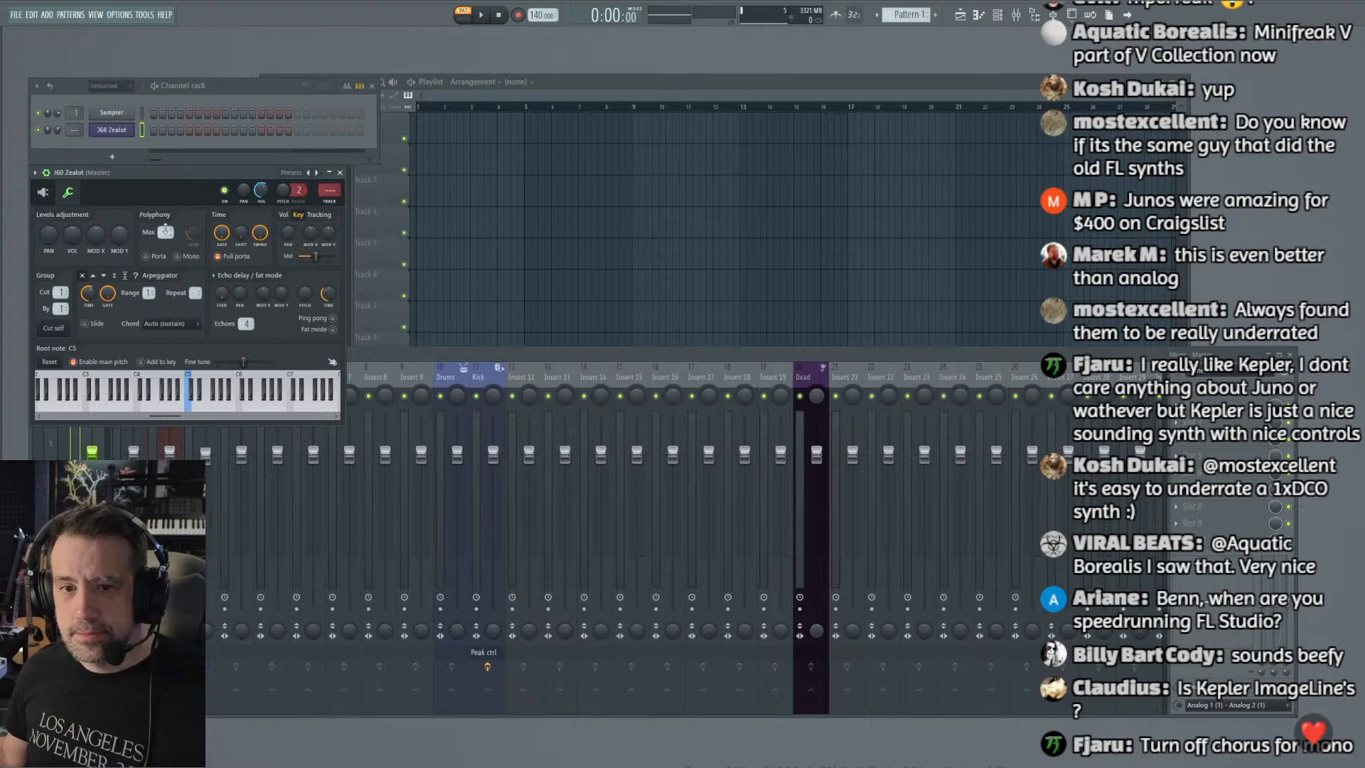
click(186, 256)
click(44, 193)
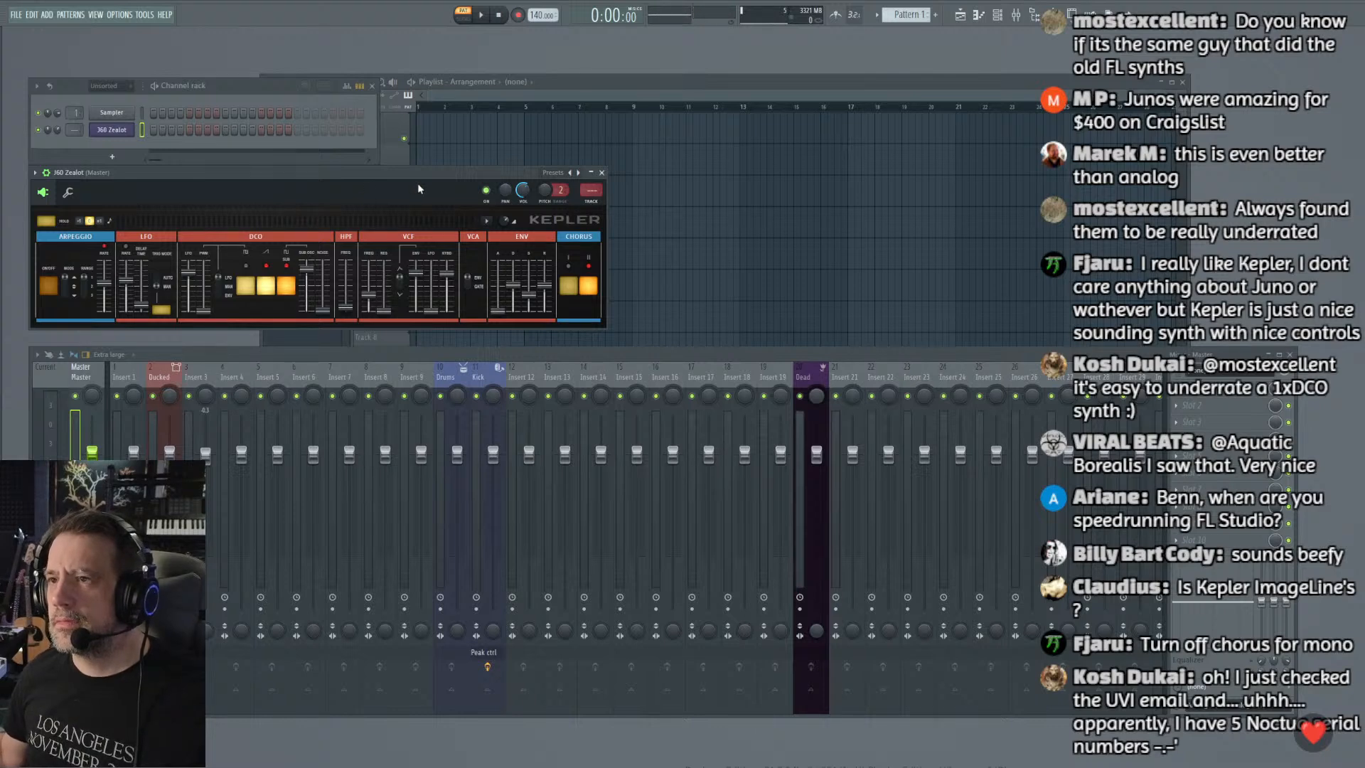
Step: Compare Kepler's chorus I and II combinations, ending with only chorus II on
click(568, 285)
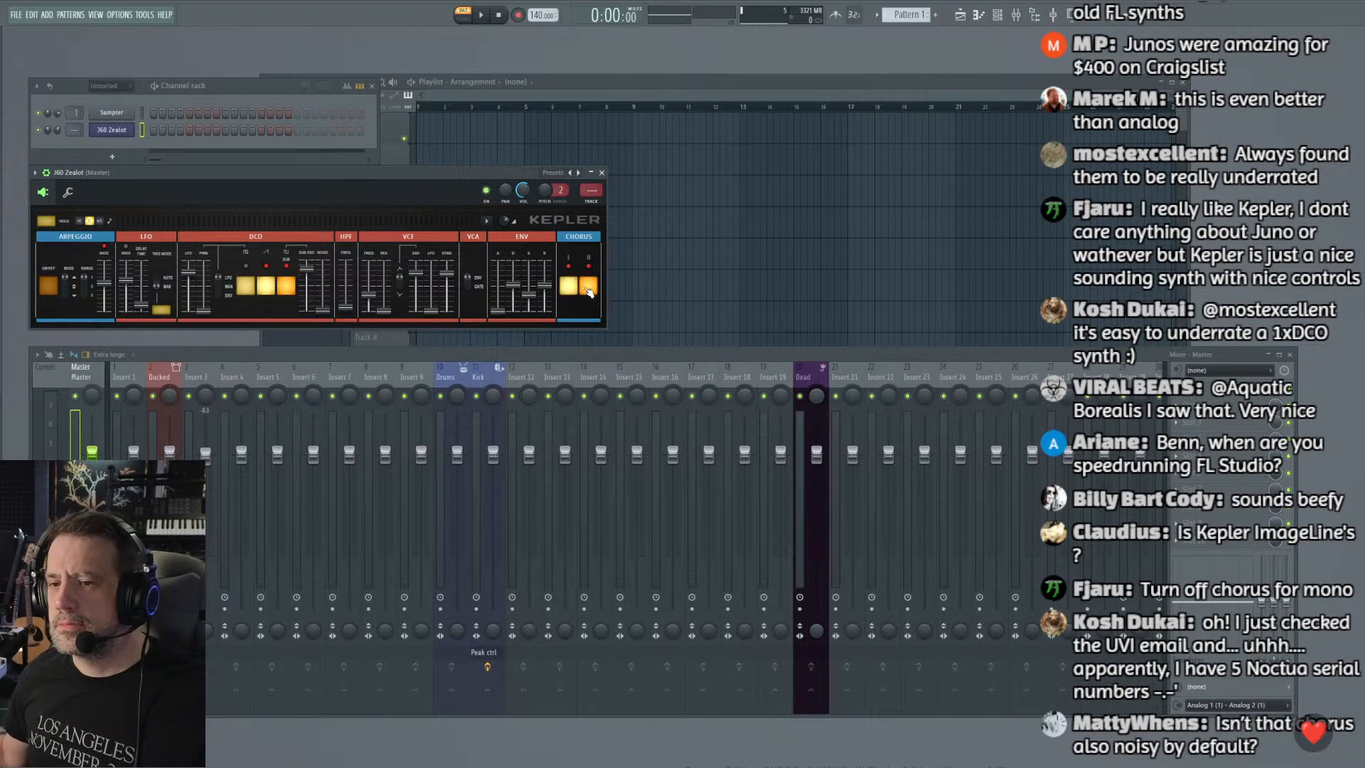
click(587, 286)
click(567, 288)
click(589, 287)
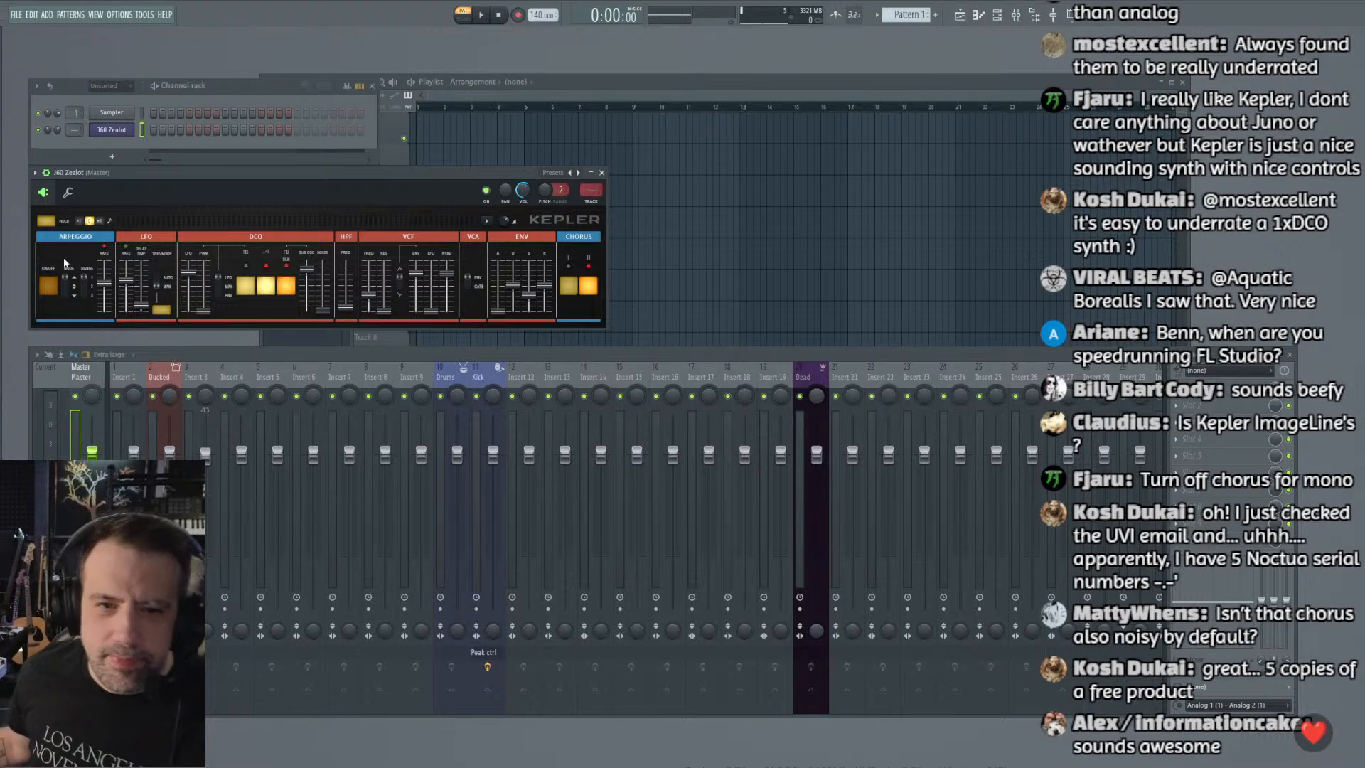
Step: Set the project tempo to 89 BPM and turn on Kepler's arpeggiator
drag(535, 15, 535, 7)
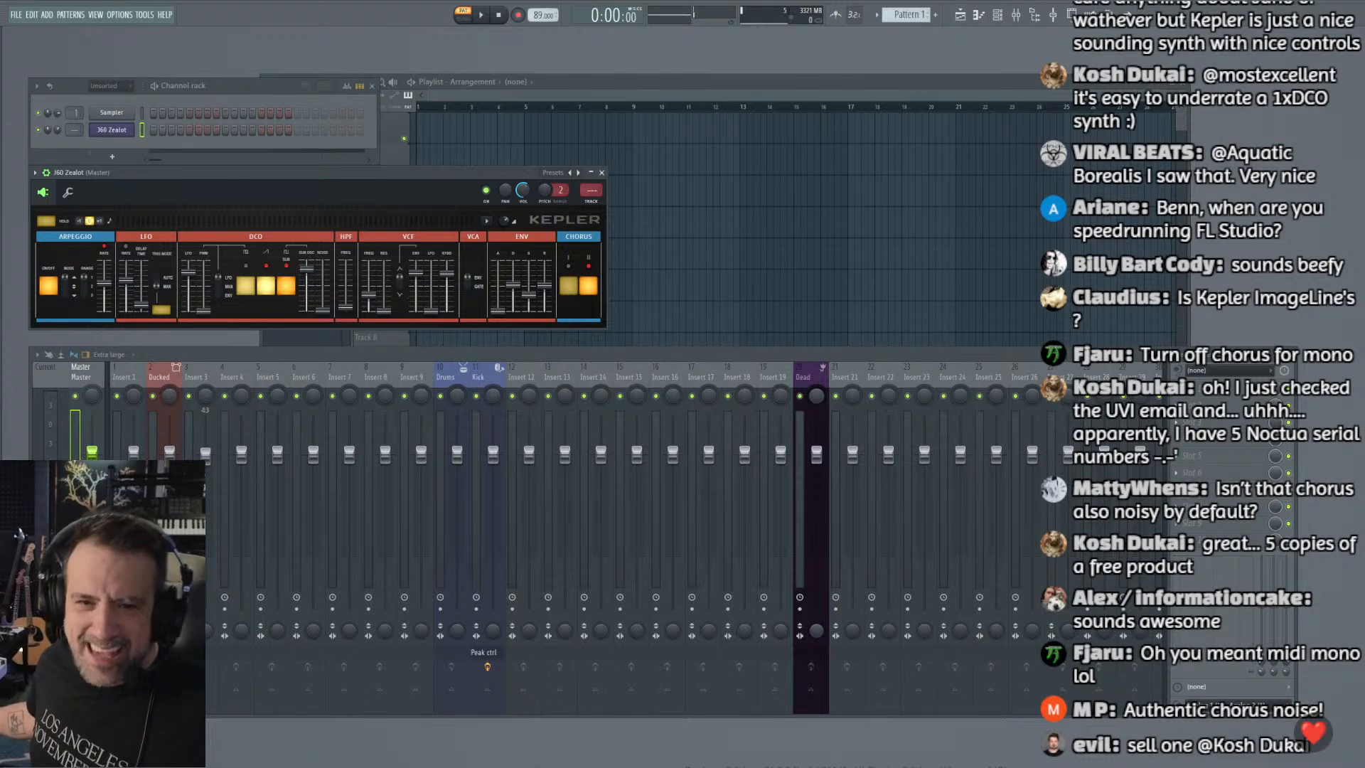
click(58, 134)
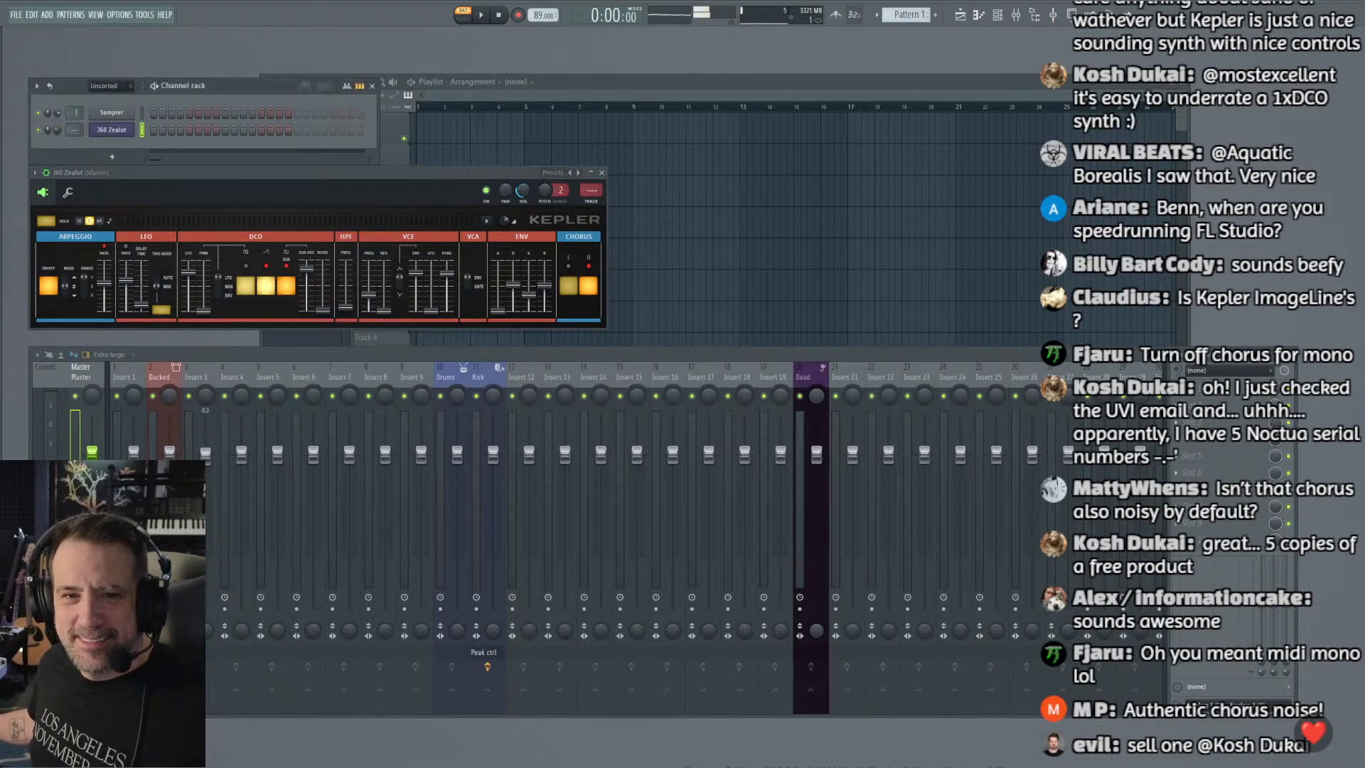
click(94, 293)
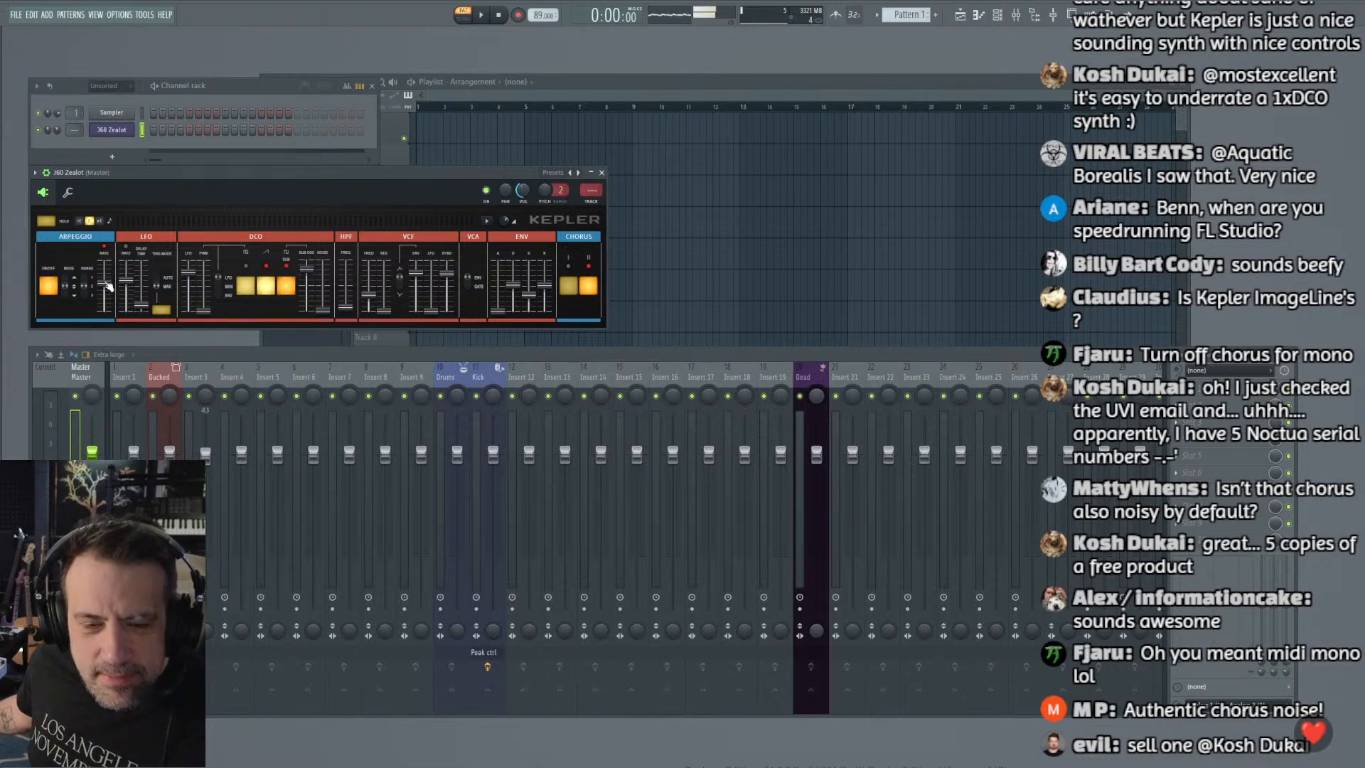
Step: Adjust Kepler's arpeggio rate and lower the project tempo to 81 BPM
click(69, 192)
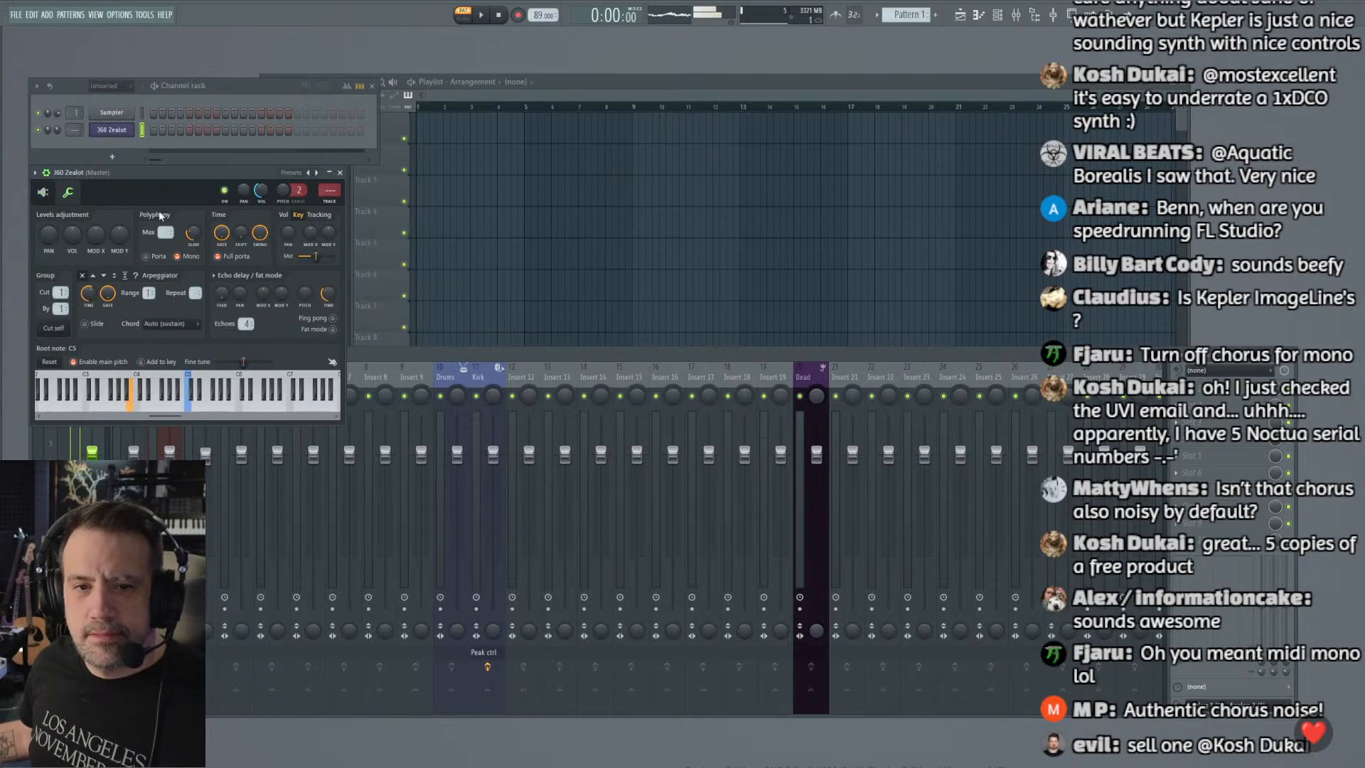
click(44, 193)
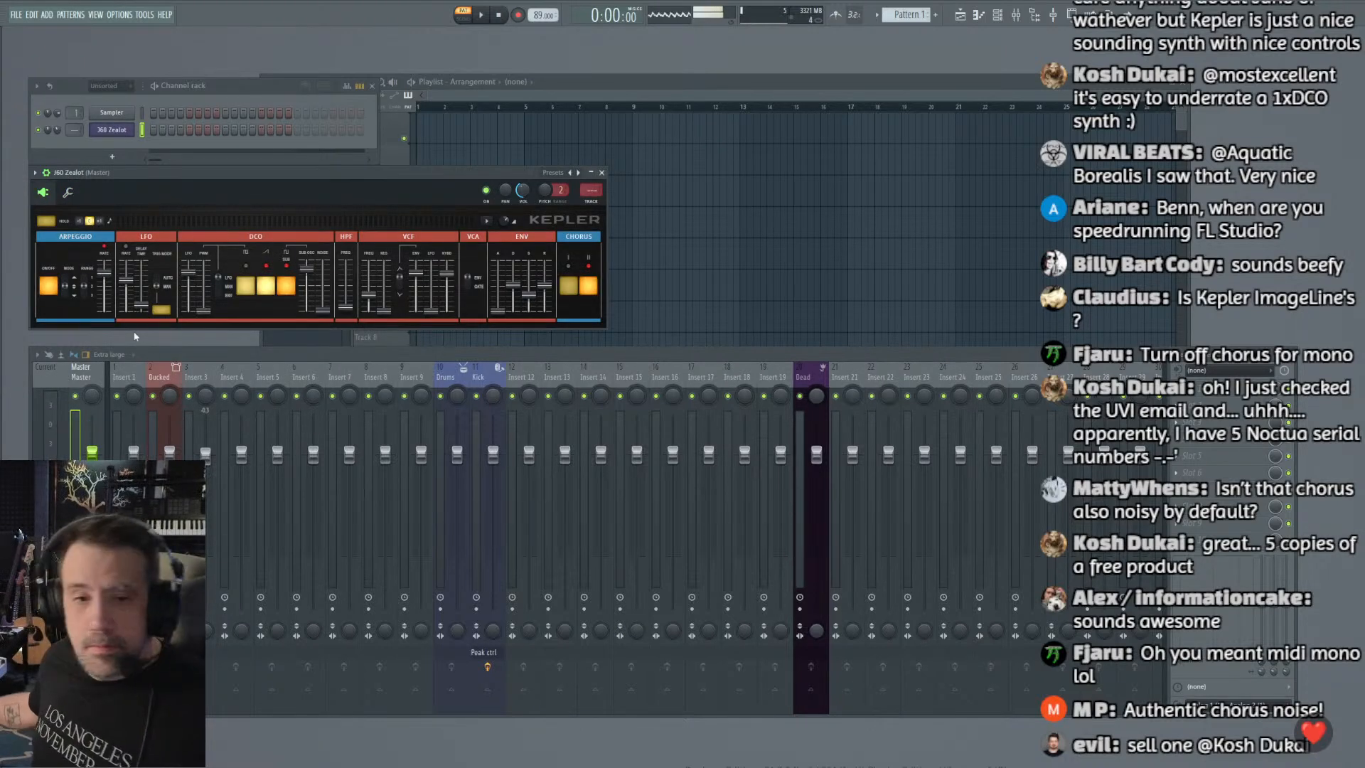
drag(104, 283, 103, 294)
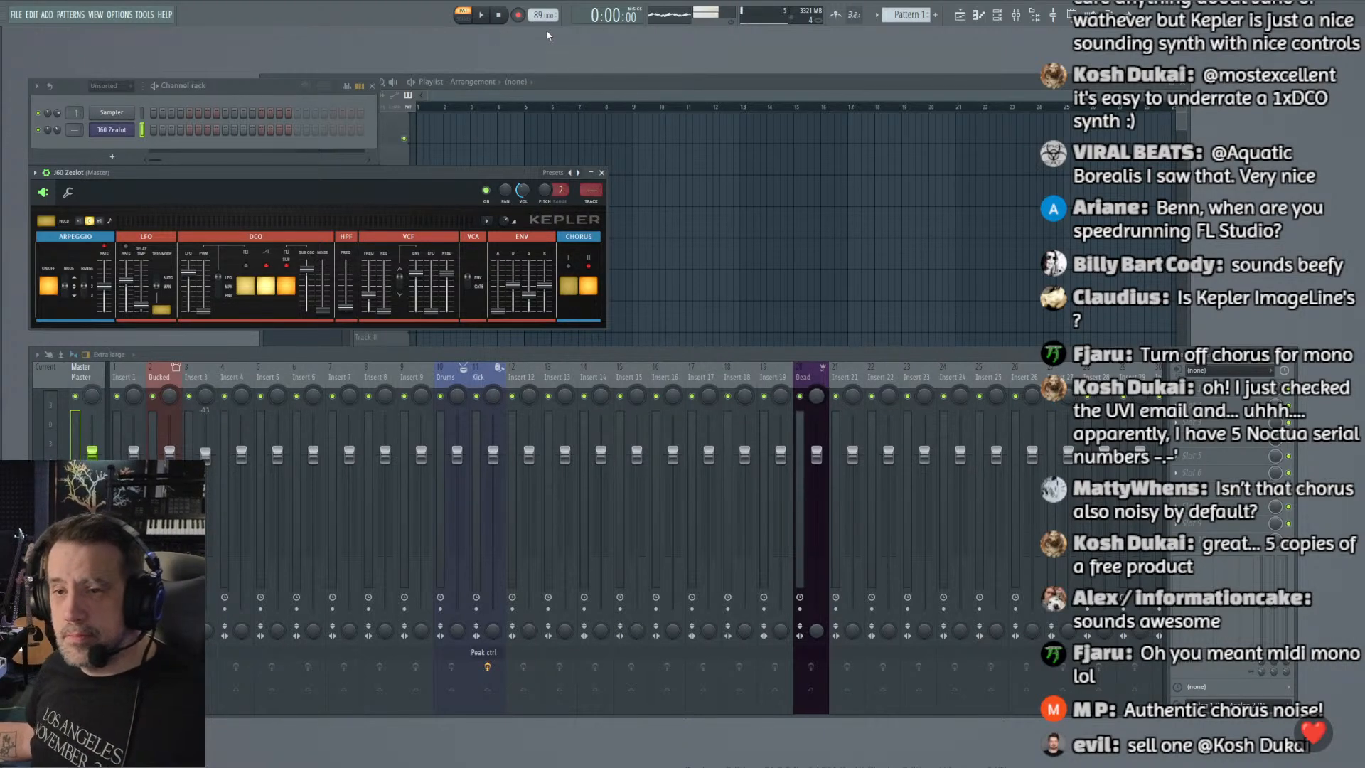
drag(544, 15, 544, 32)
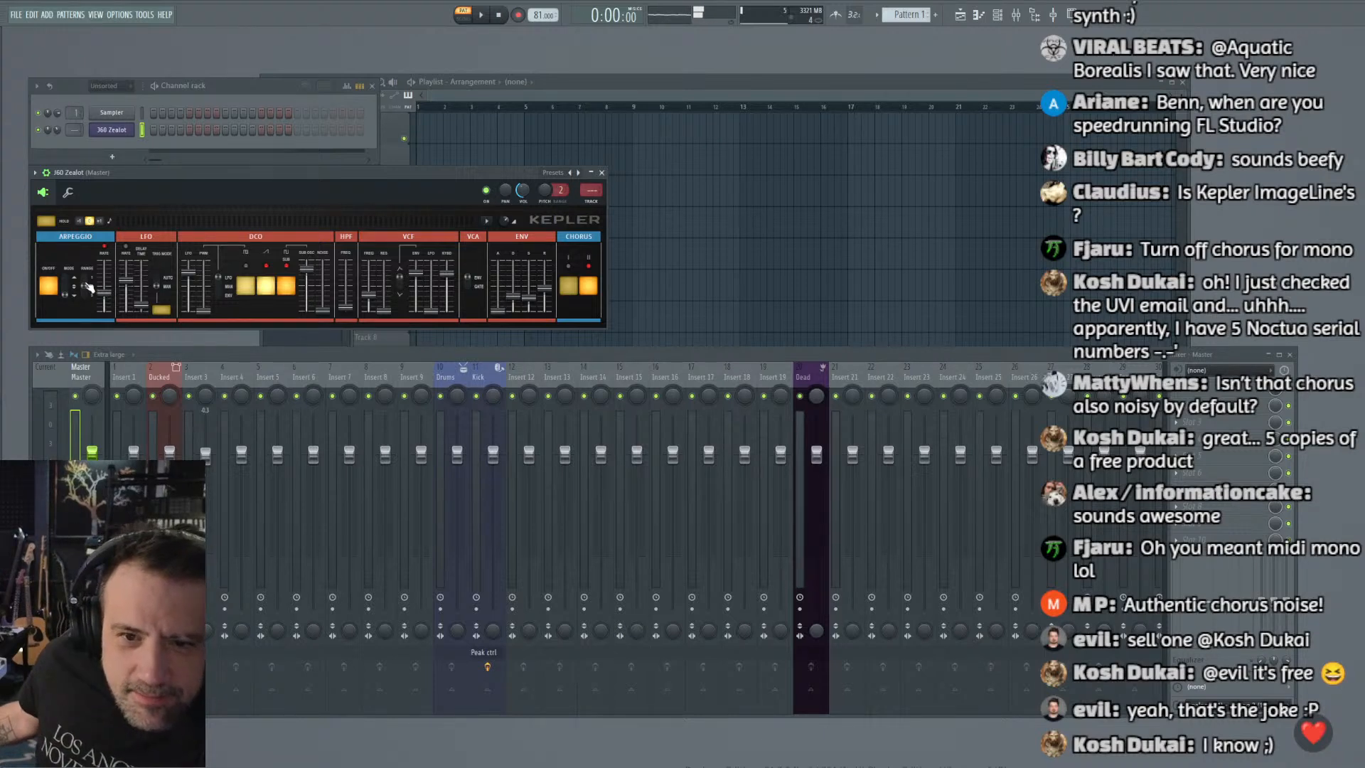
mouse_move(105, 290)
mouse_down()
mouse_move(105, 263)
mouse_move(105, 289)
mouse_up()
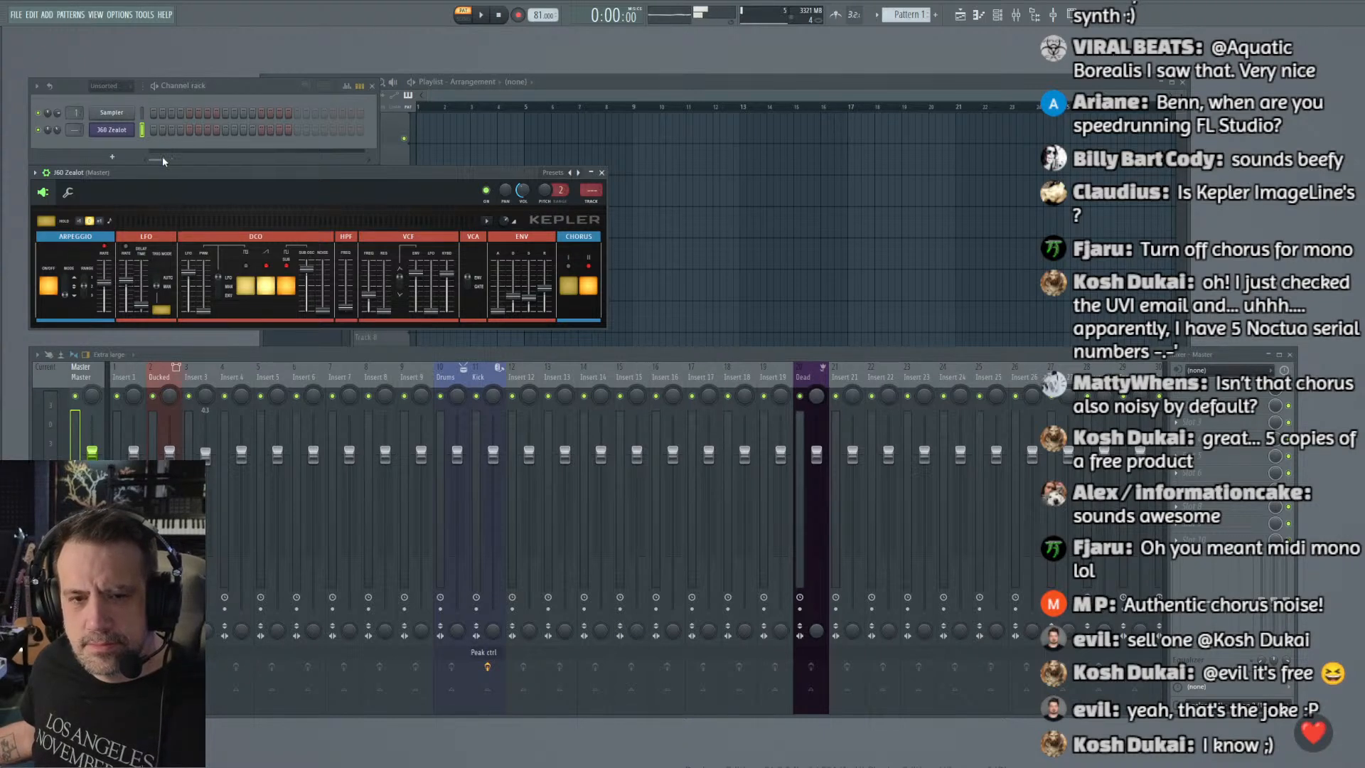
drag(165, 176, 194, 179)
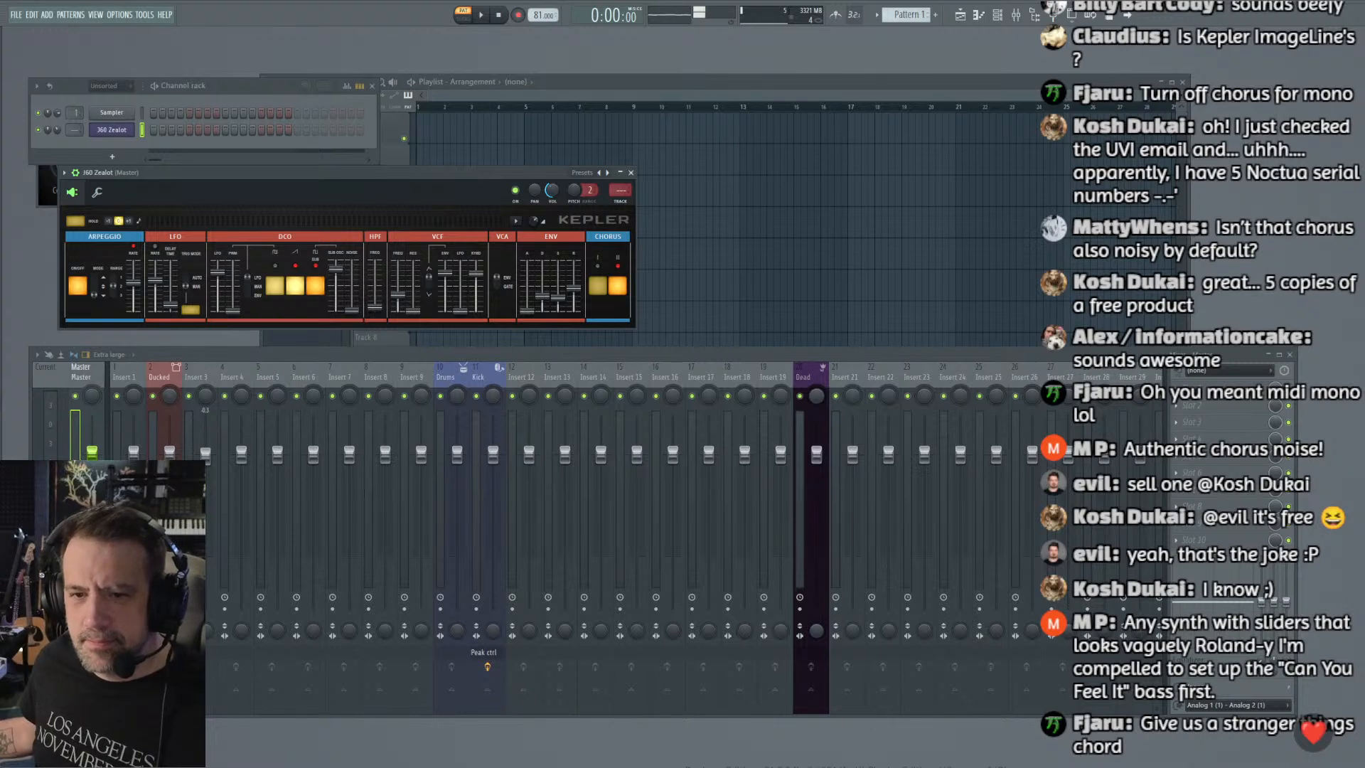
Step: Raise Kepler's last DCO slider and write its bass line: C3 in bar one, F3 in bar two, E3 across bars three and four
drag(352, 309, 352, 295)
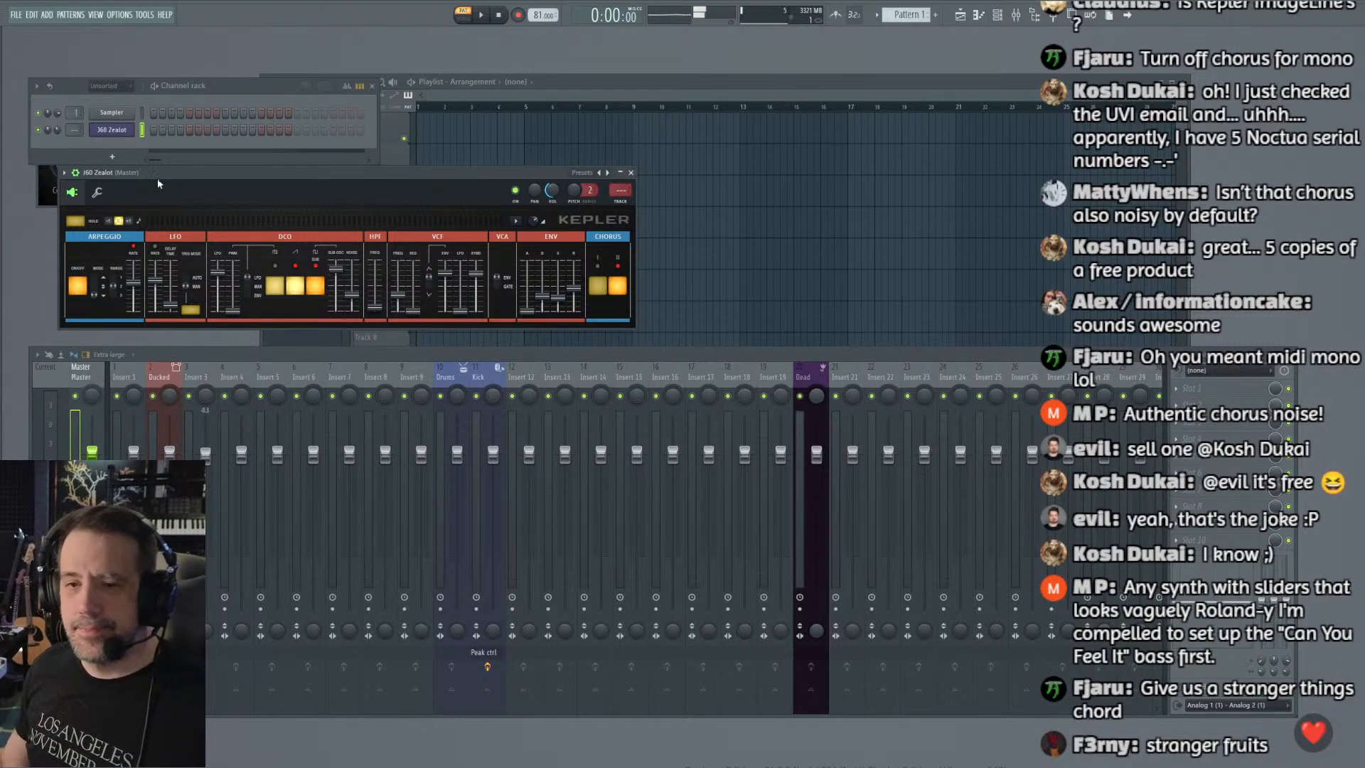
right_click(127, 129)
click(171, 132)
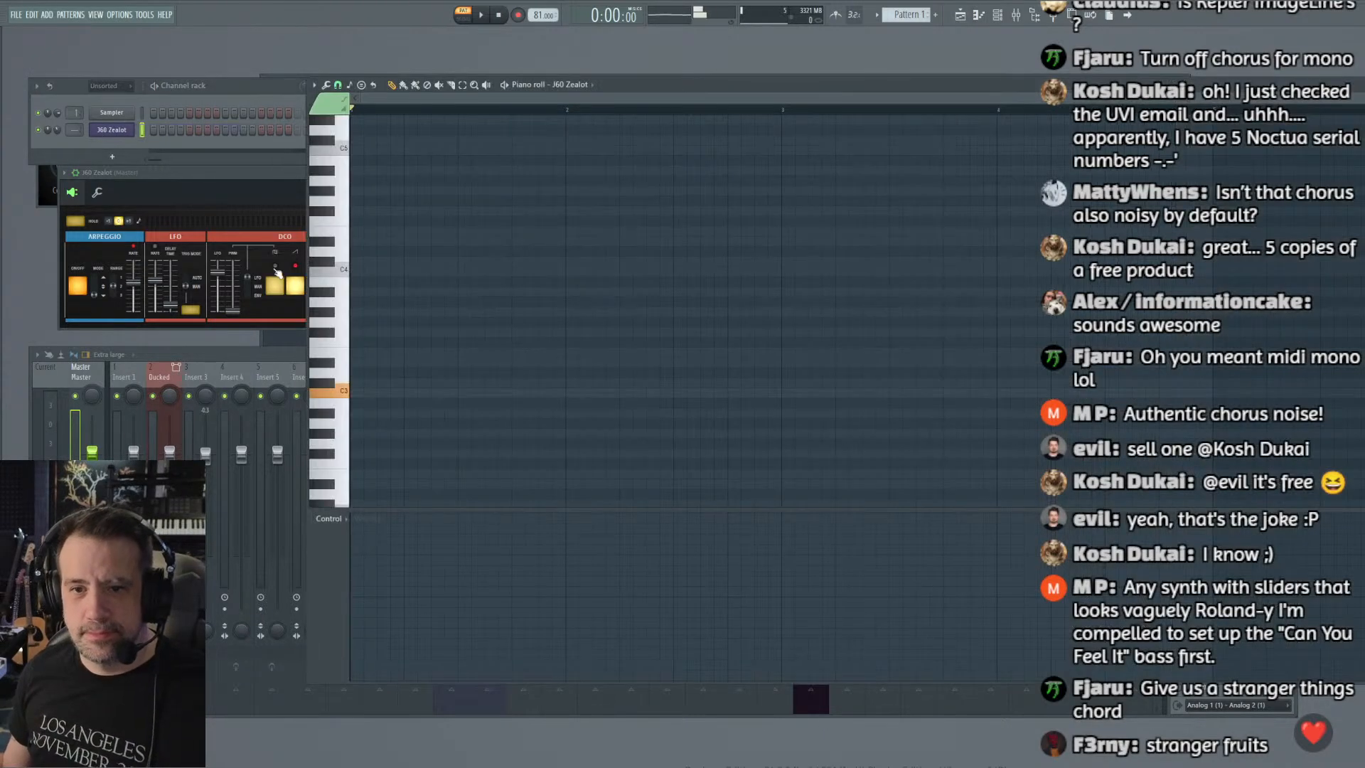
click(362, 395)
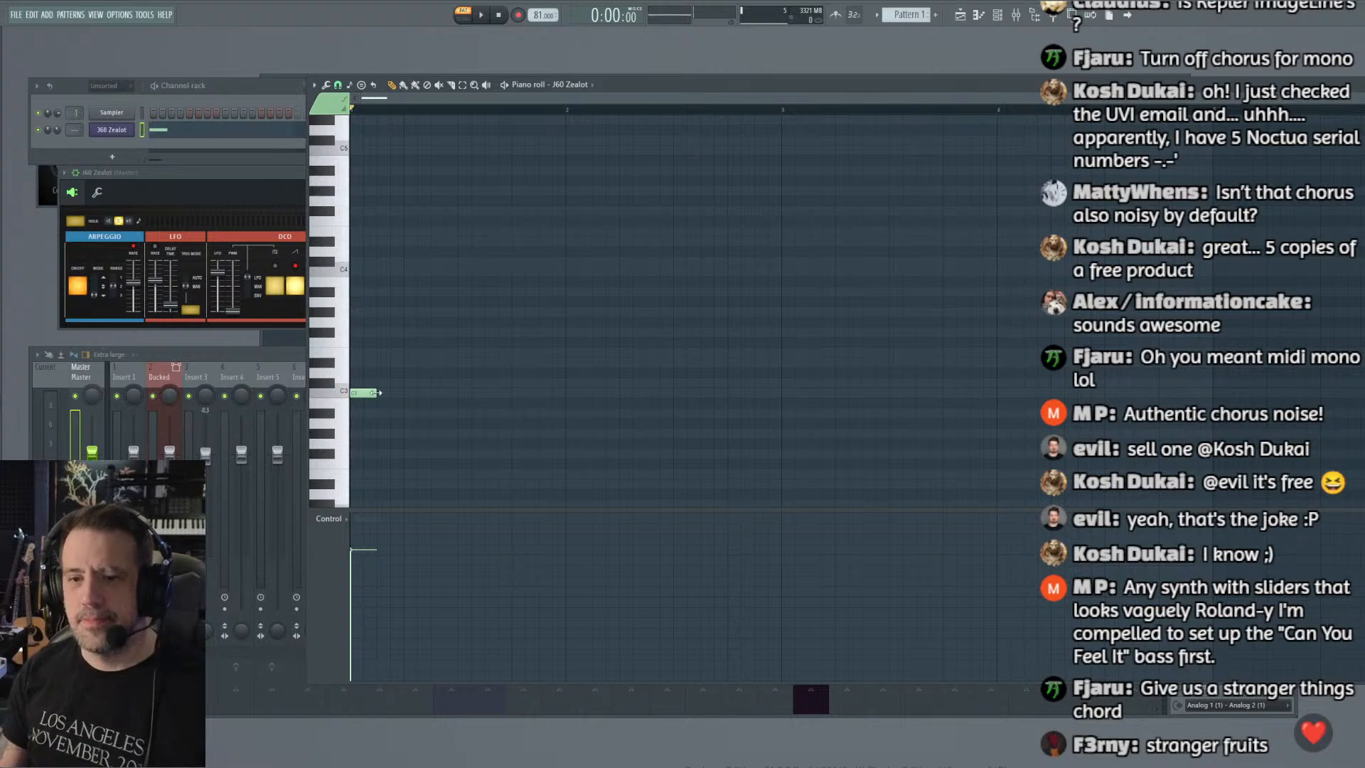
drag(388, 406, 575, 409)
drag(558, 290, 559, 342)
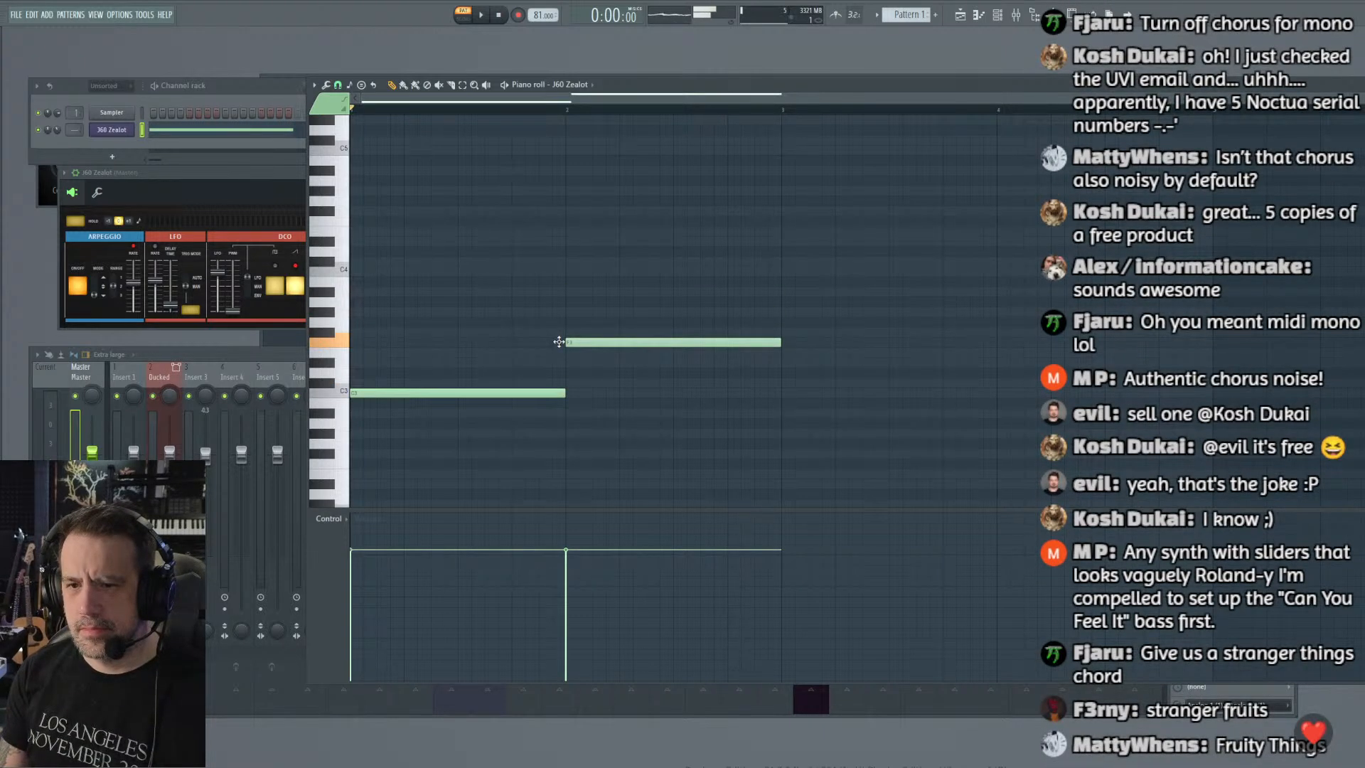
click(782, 362)
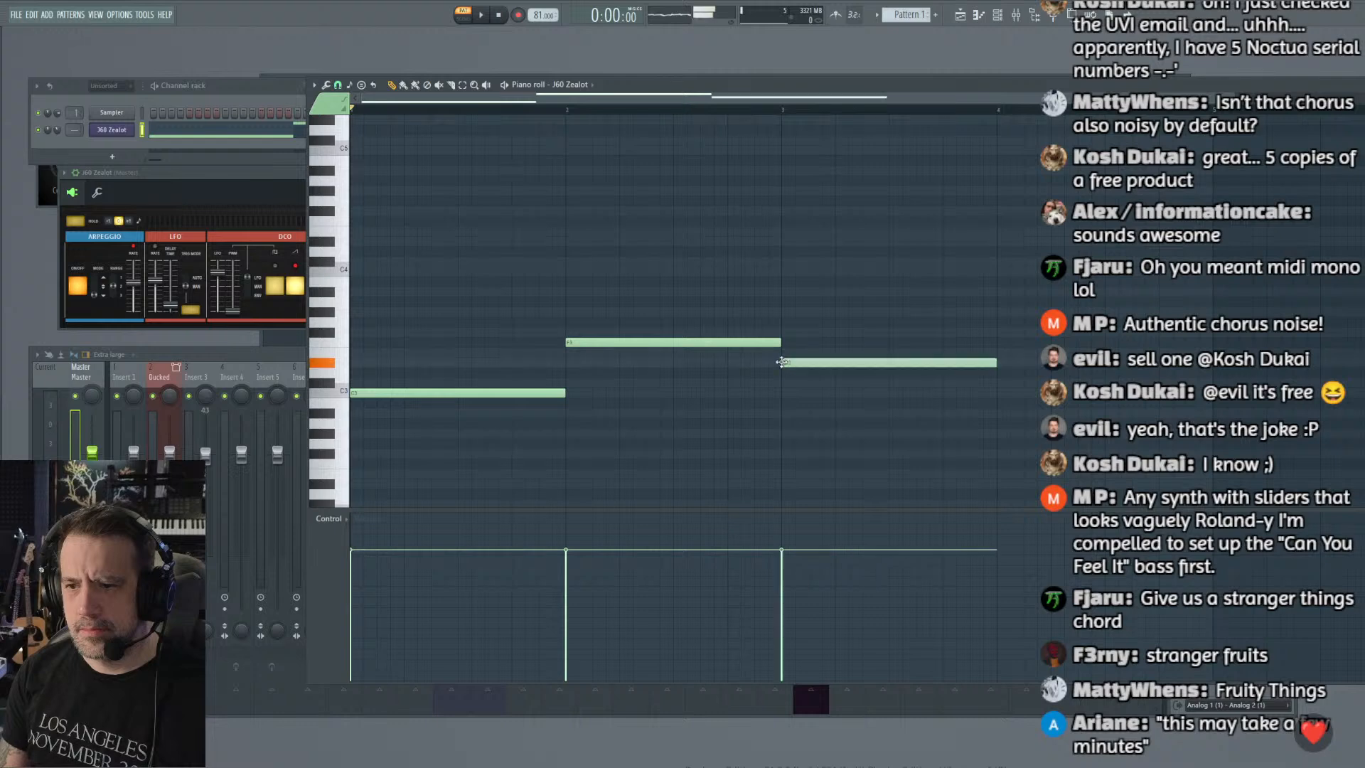
drag(782, 362, 783, 353)
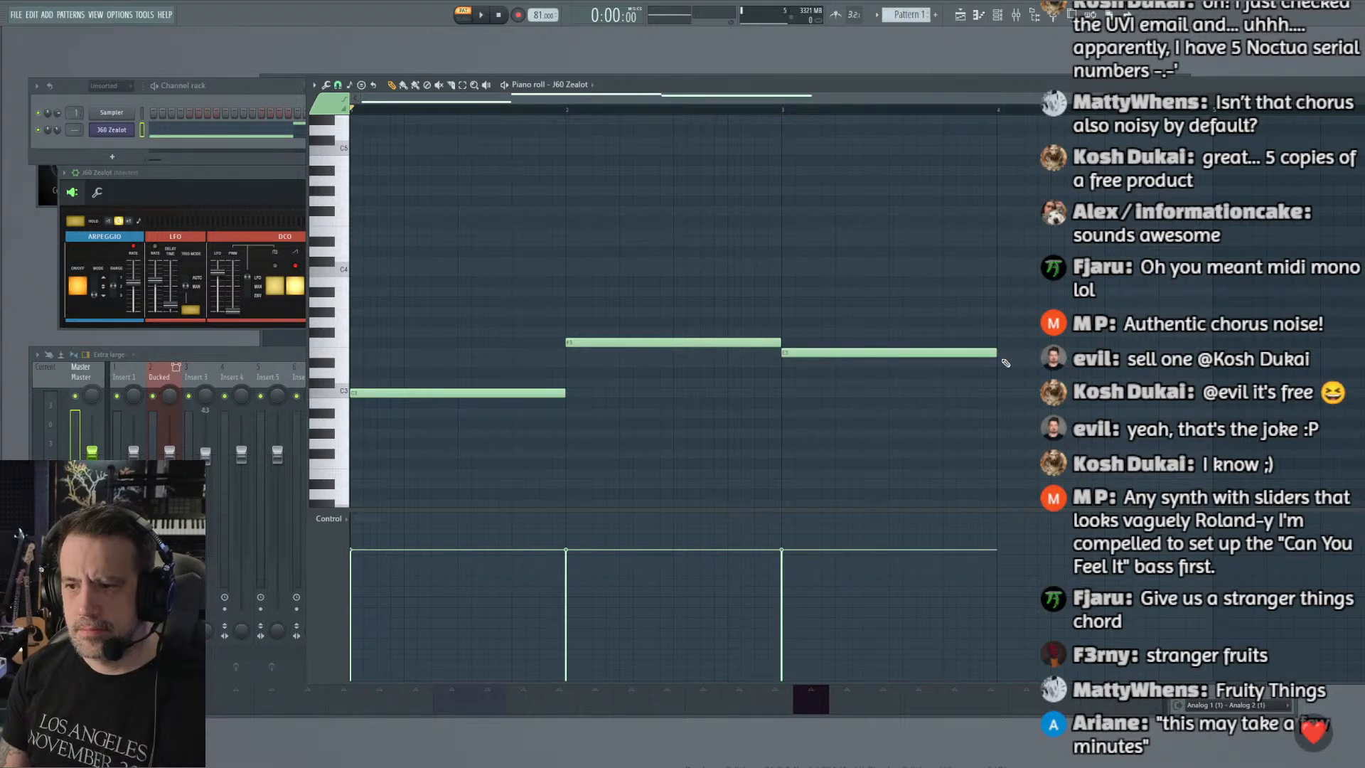
drag(996, 352, 1192, 340)
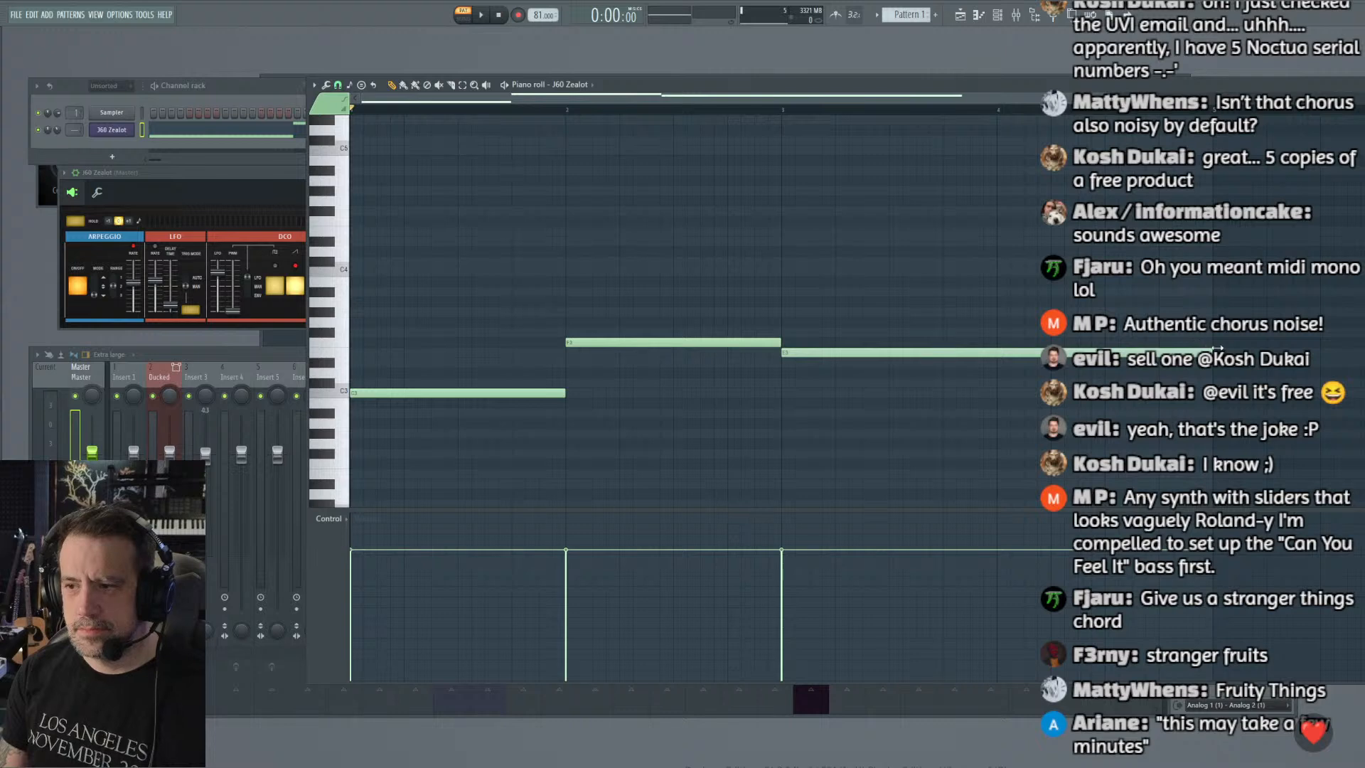
Step: Play the Kepler bass pattern, lower its arpeggio rate slightly, and play the pattern again
key(space)
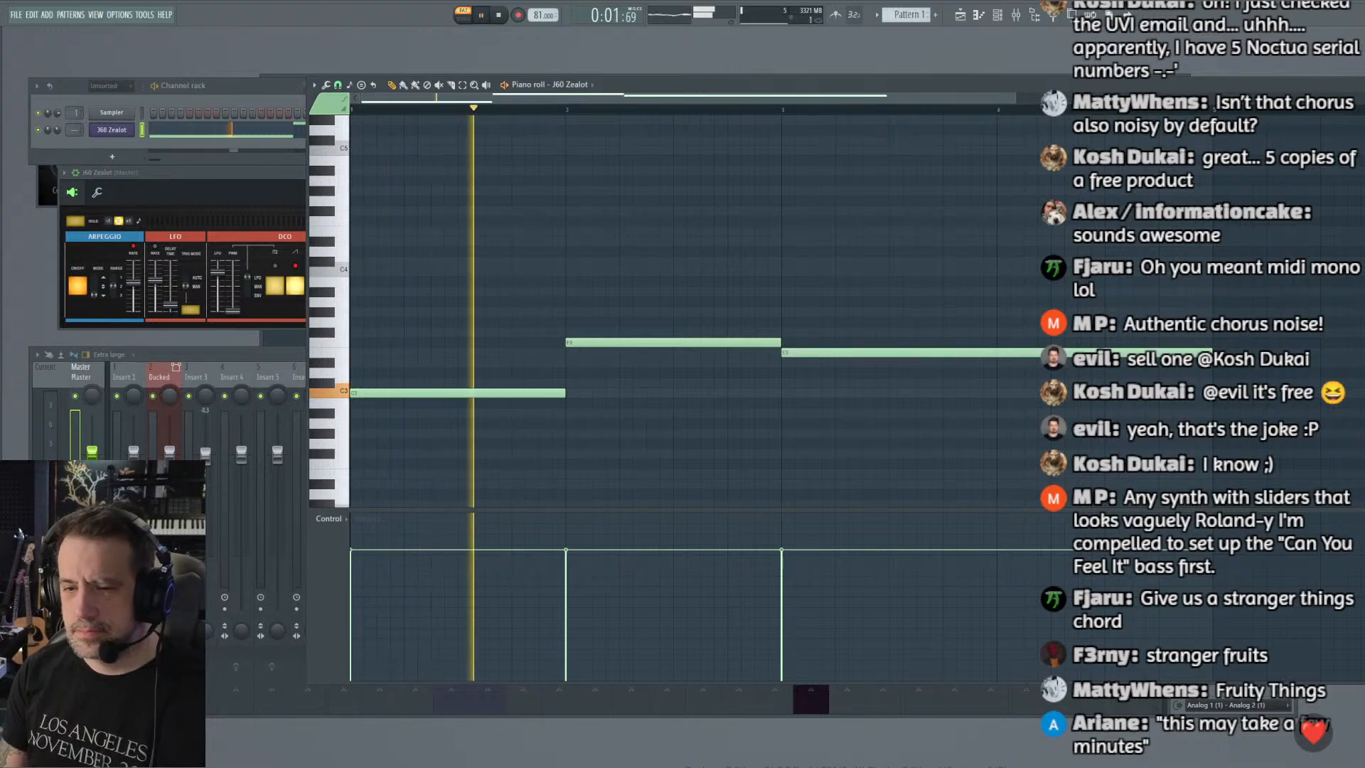
key(F7)
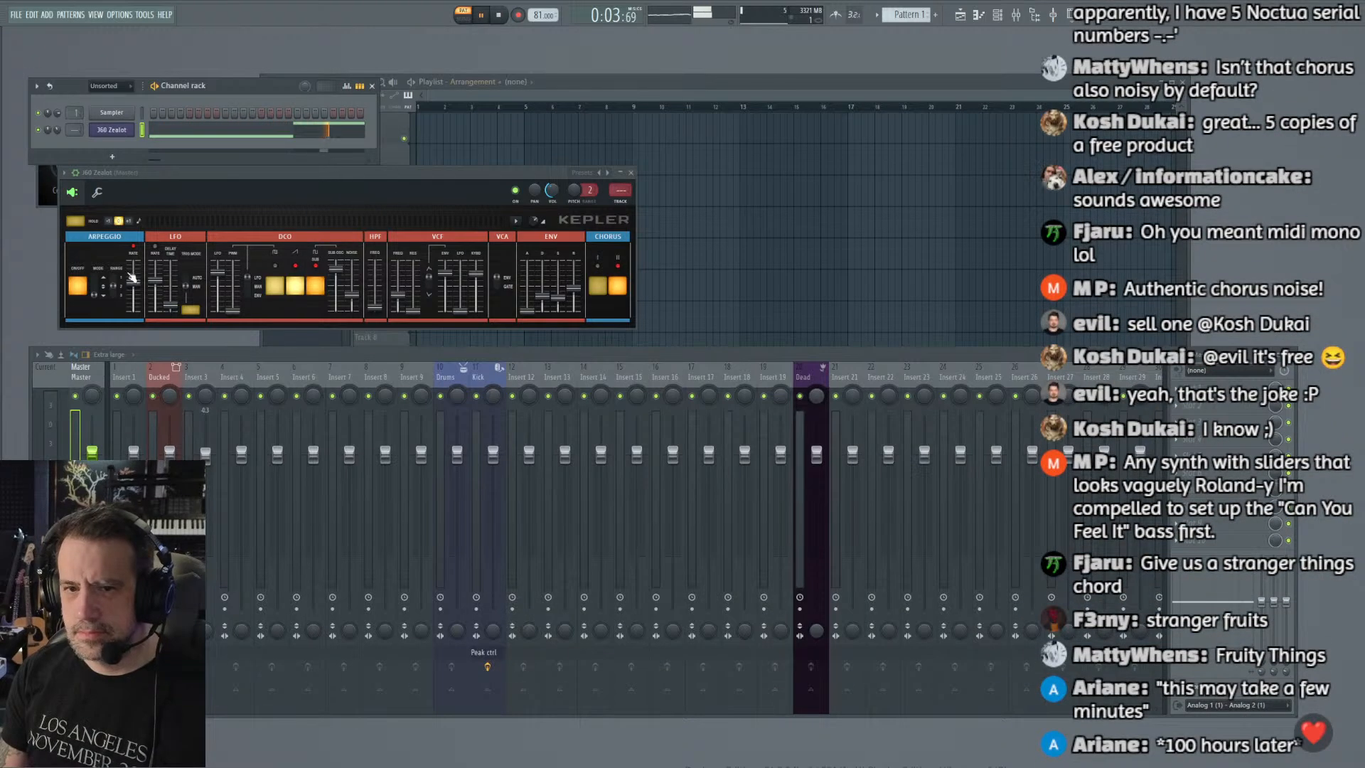
key(space)
drag(134, 282, 134, 286)
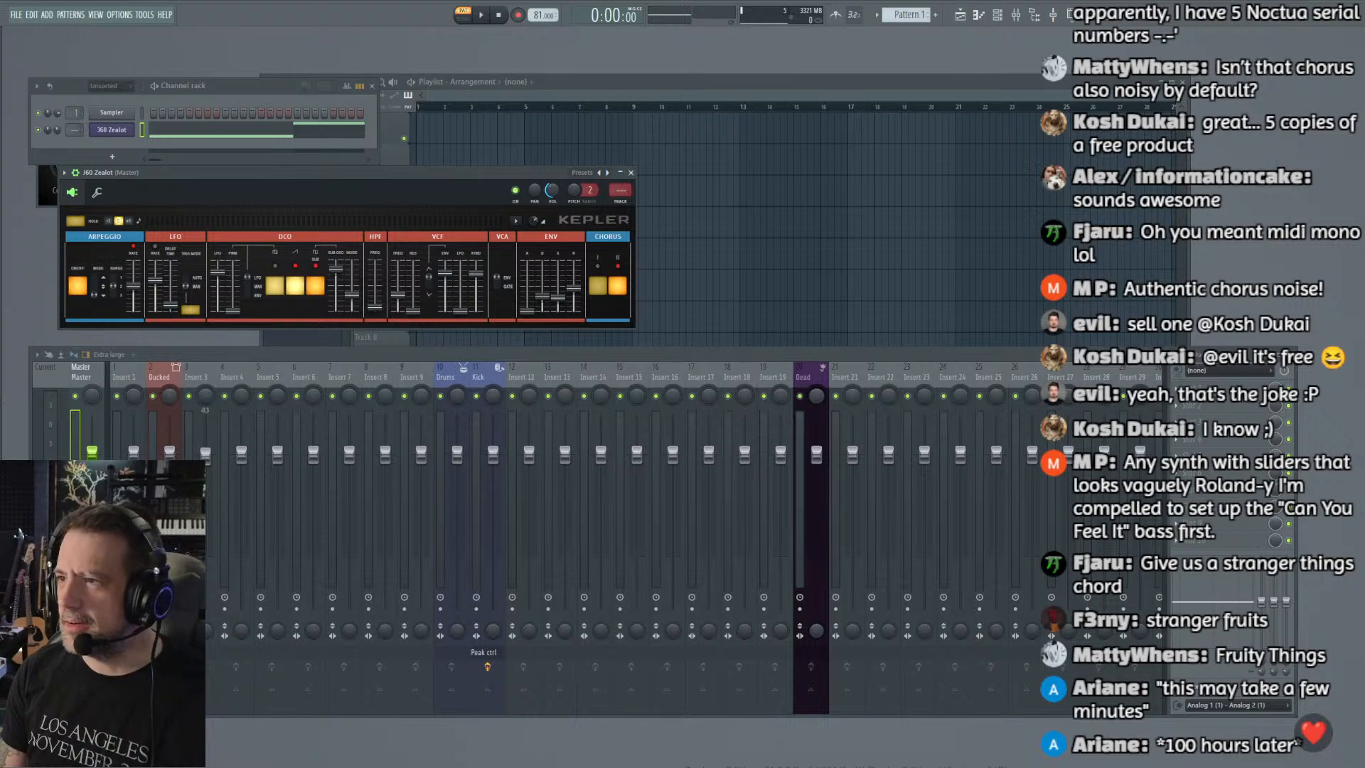
key(space)
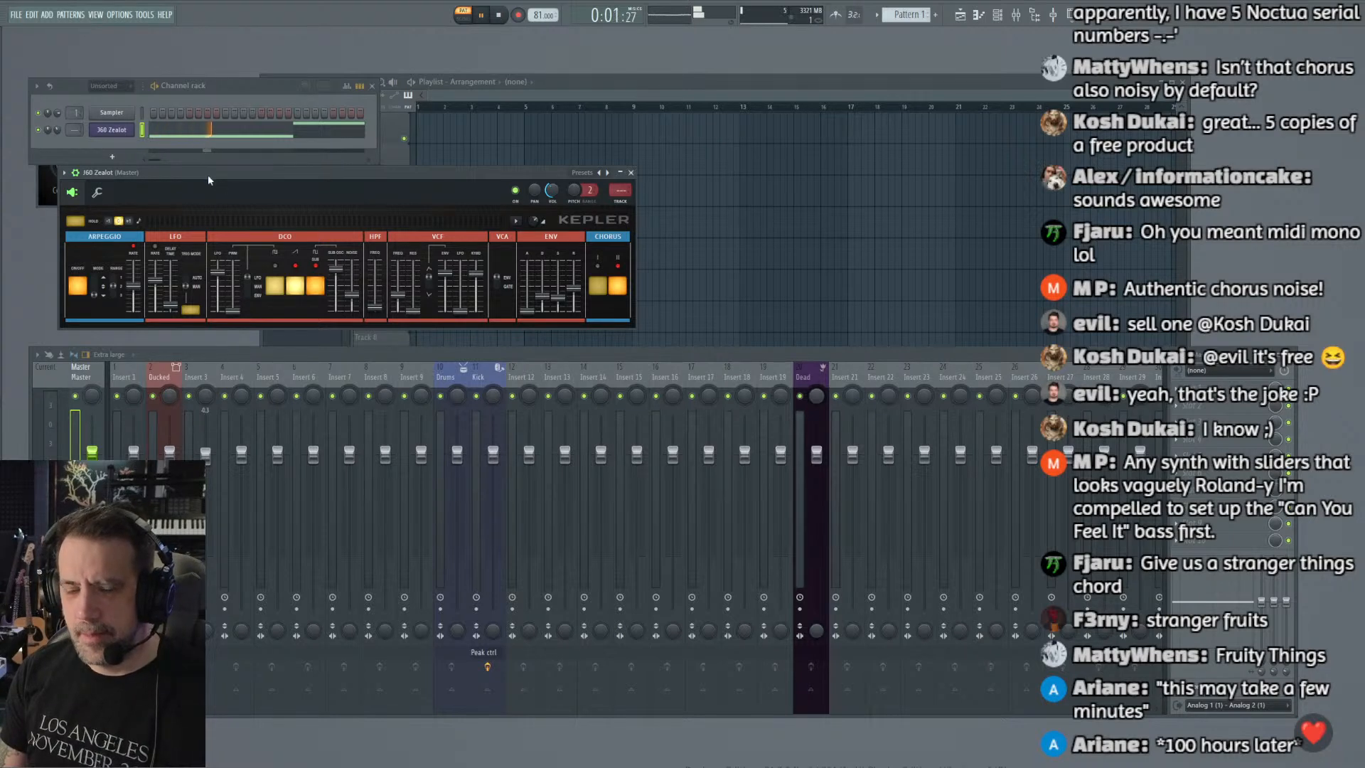
drag(207, 174, 229, 184)
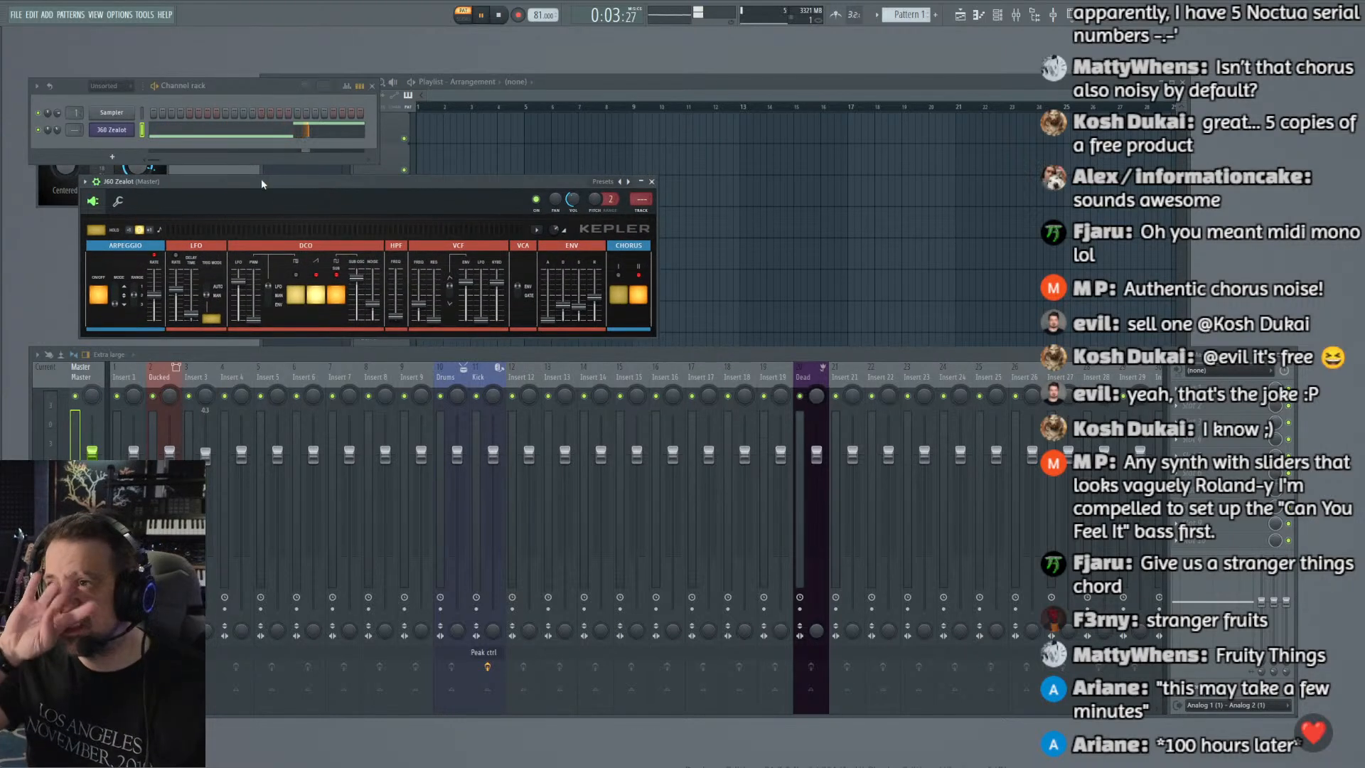
click(111, 156)
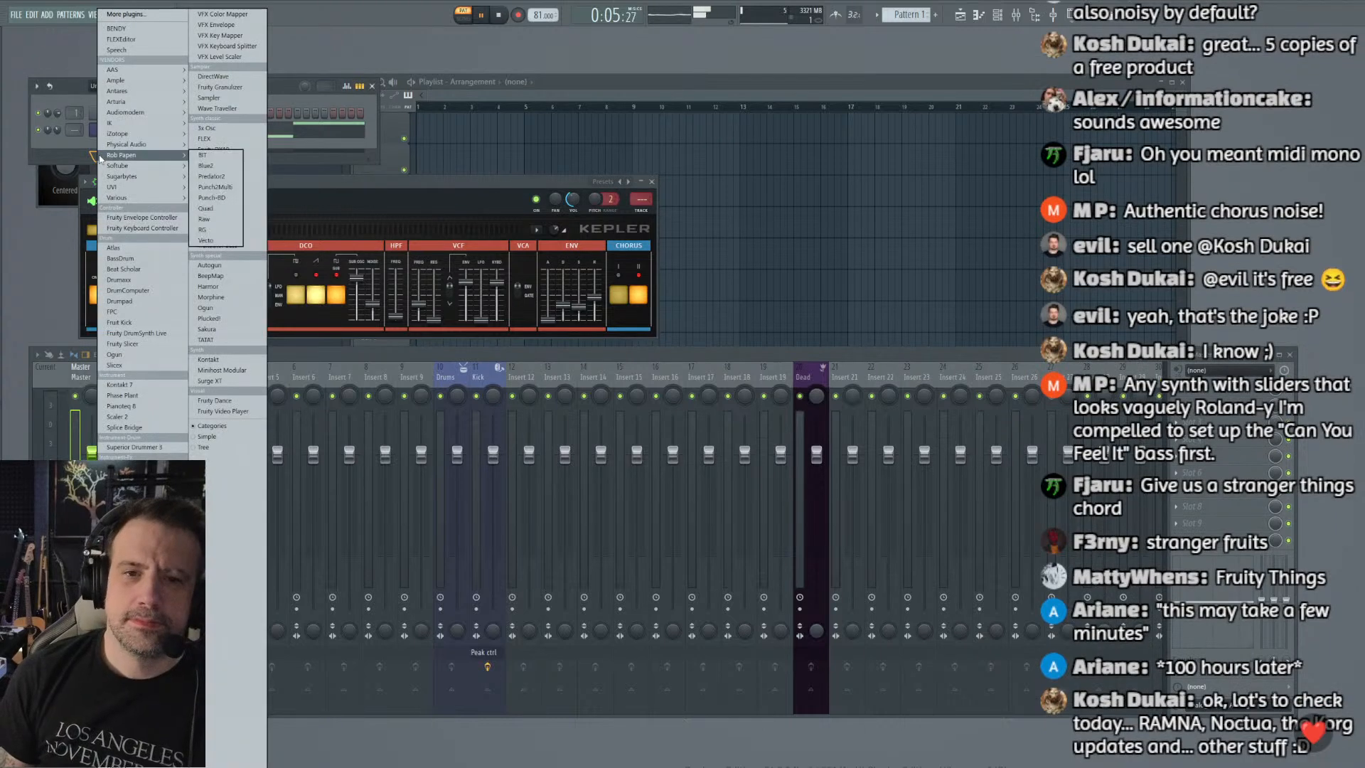
click(76, 157)
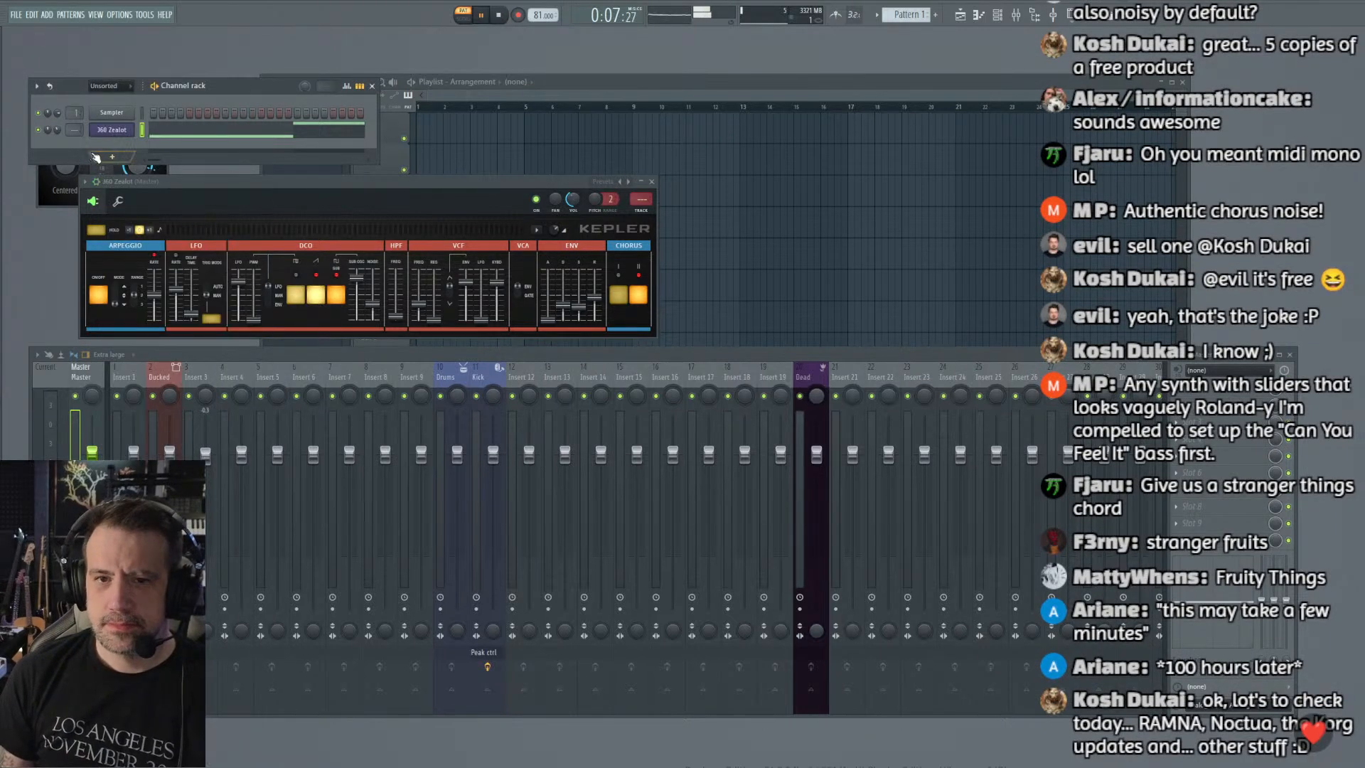
click(99, 160)
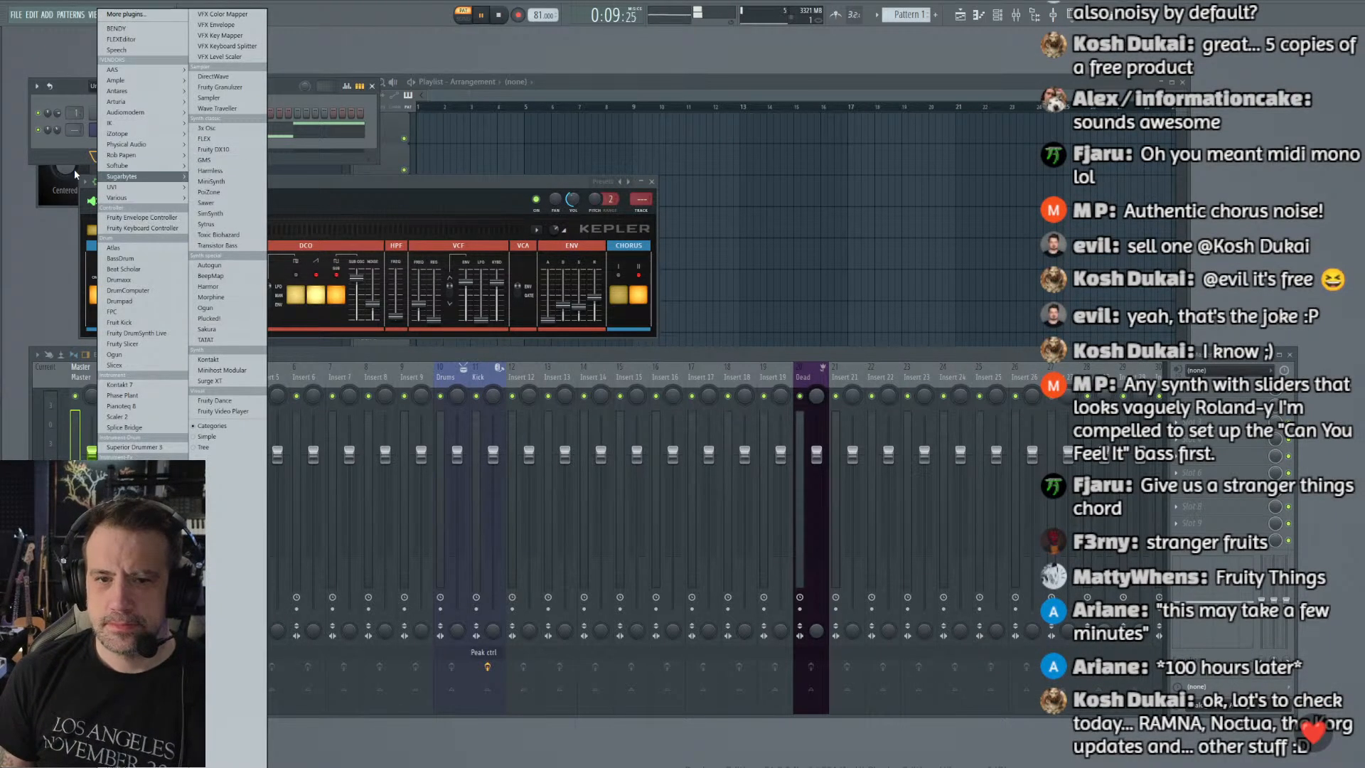
click(103, 161)
key(space)
click(103, 161)
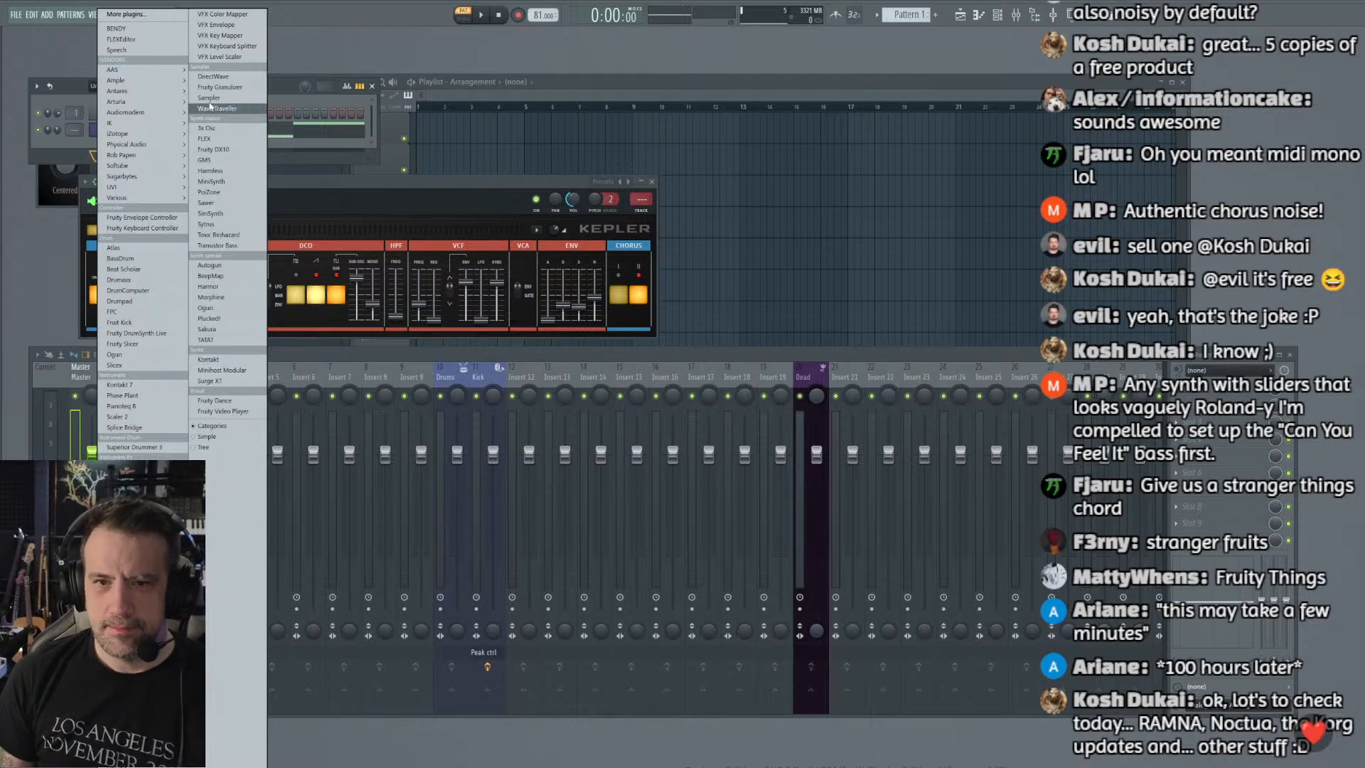
mouse_move(115, 82)
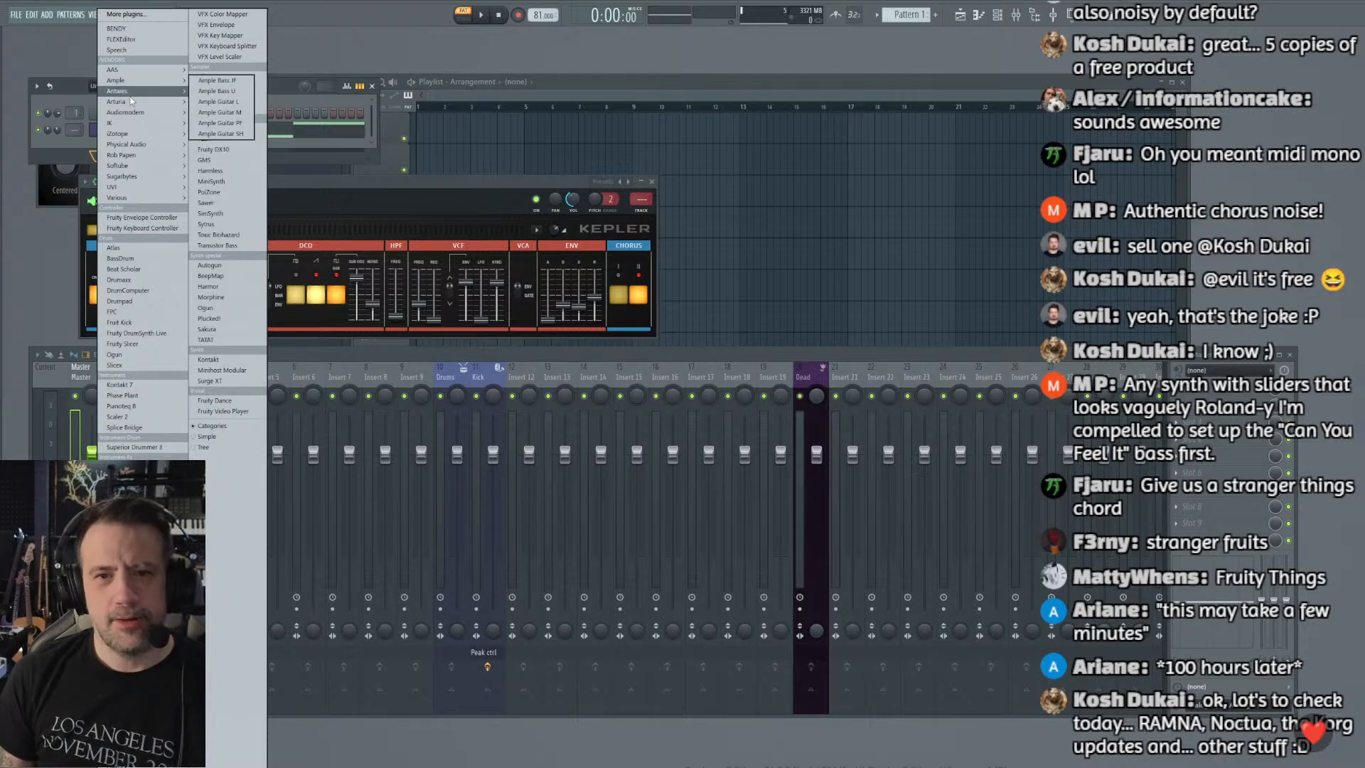
mouse_move(124, 200)
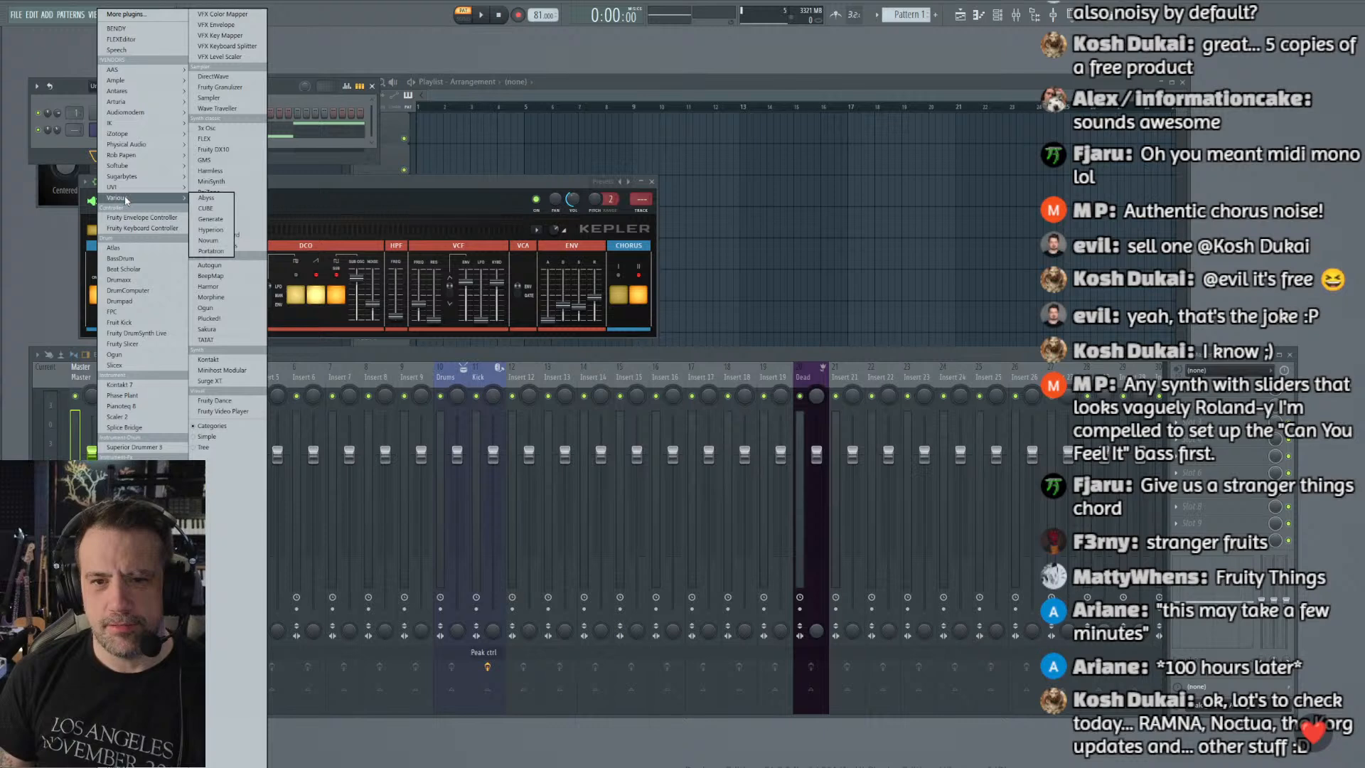
click(1177, 456)
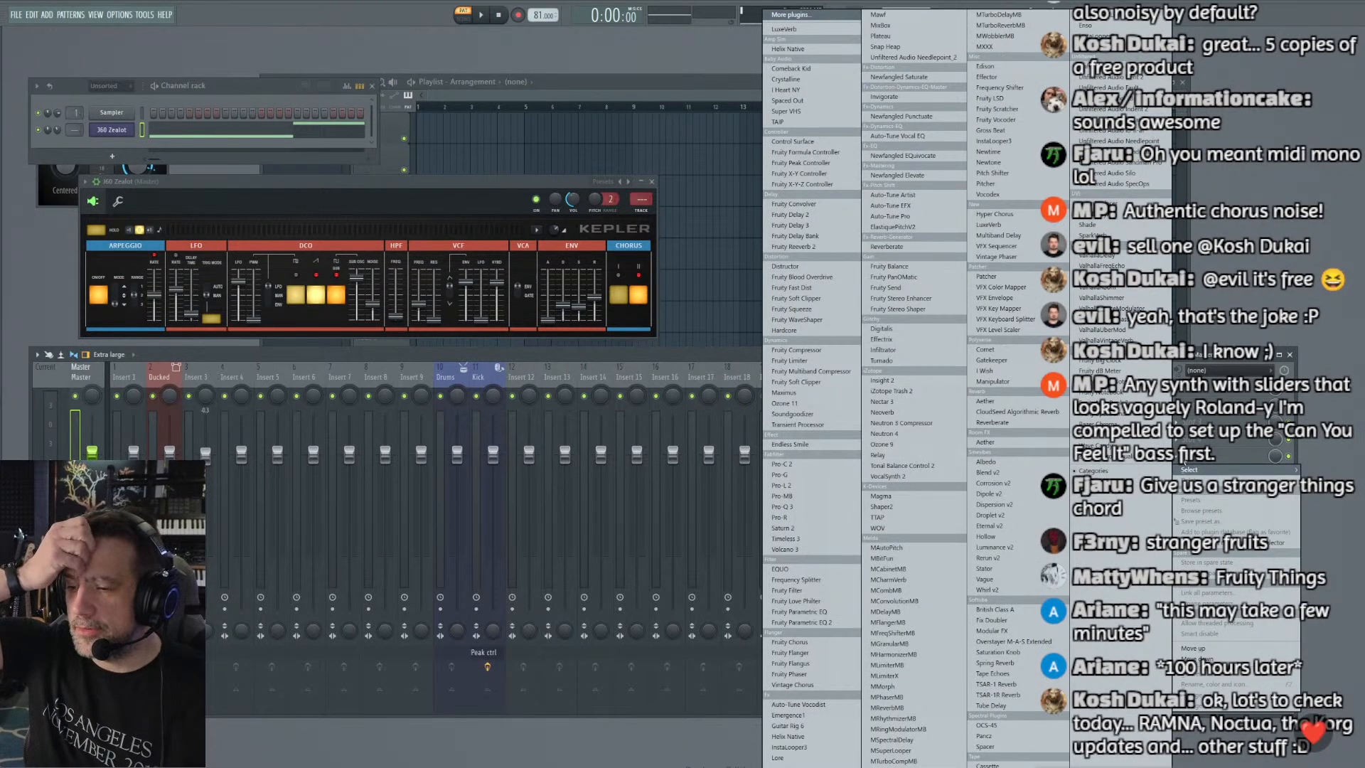
click(66, 152)
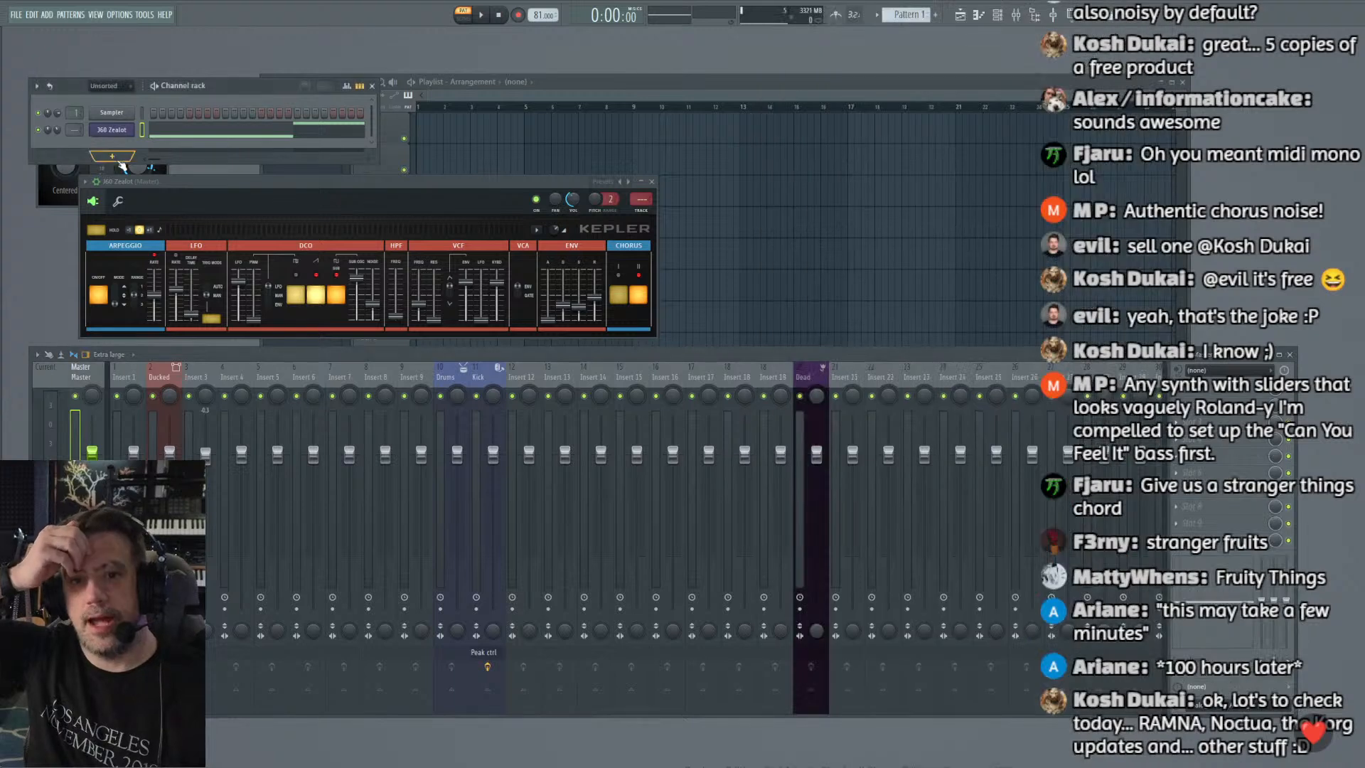
Step: Add an Arturia Mini V3 instrument channel and move its window clear of the channel rack
click(112, 156)
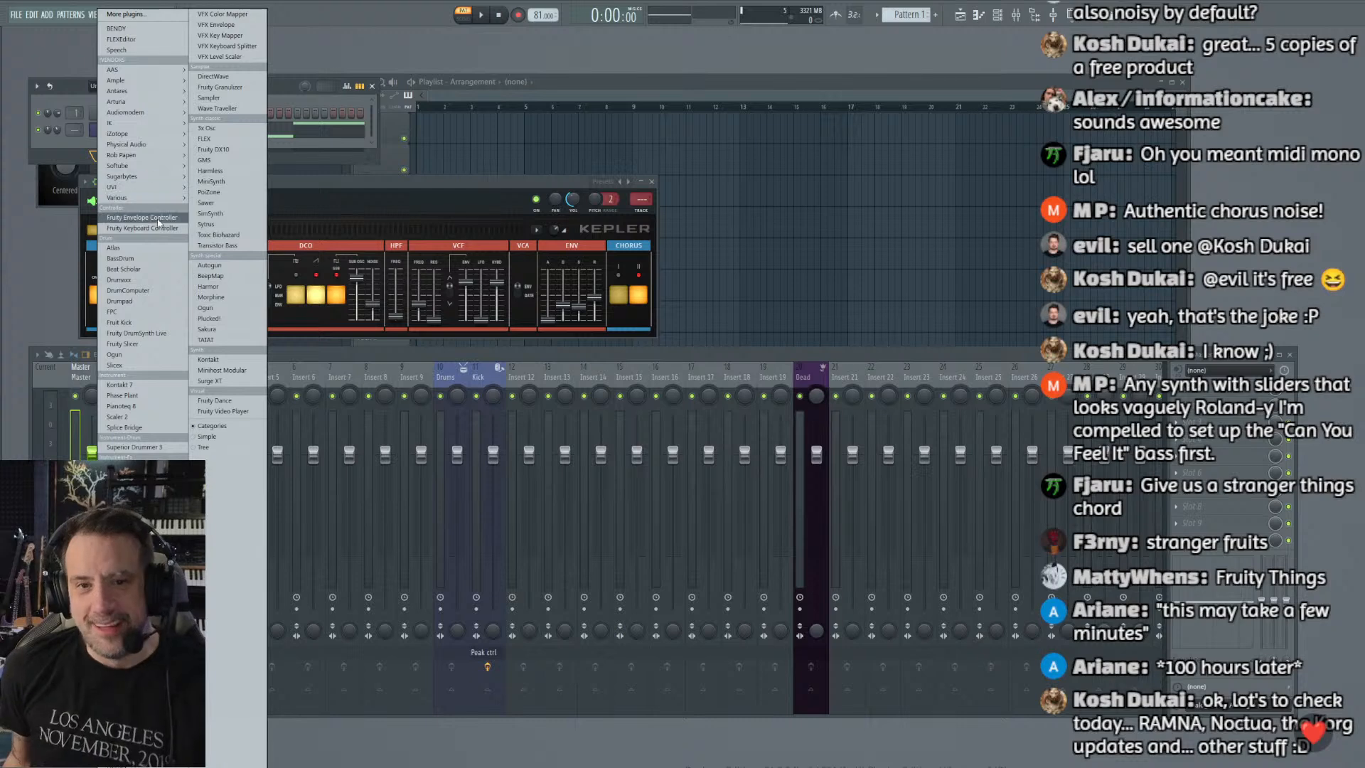
mouse_move(153, 154)
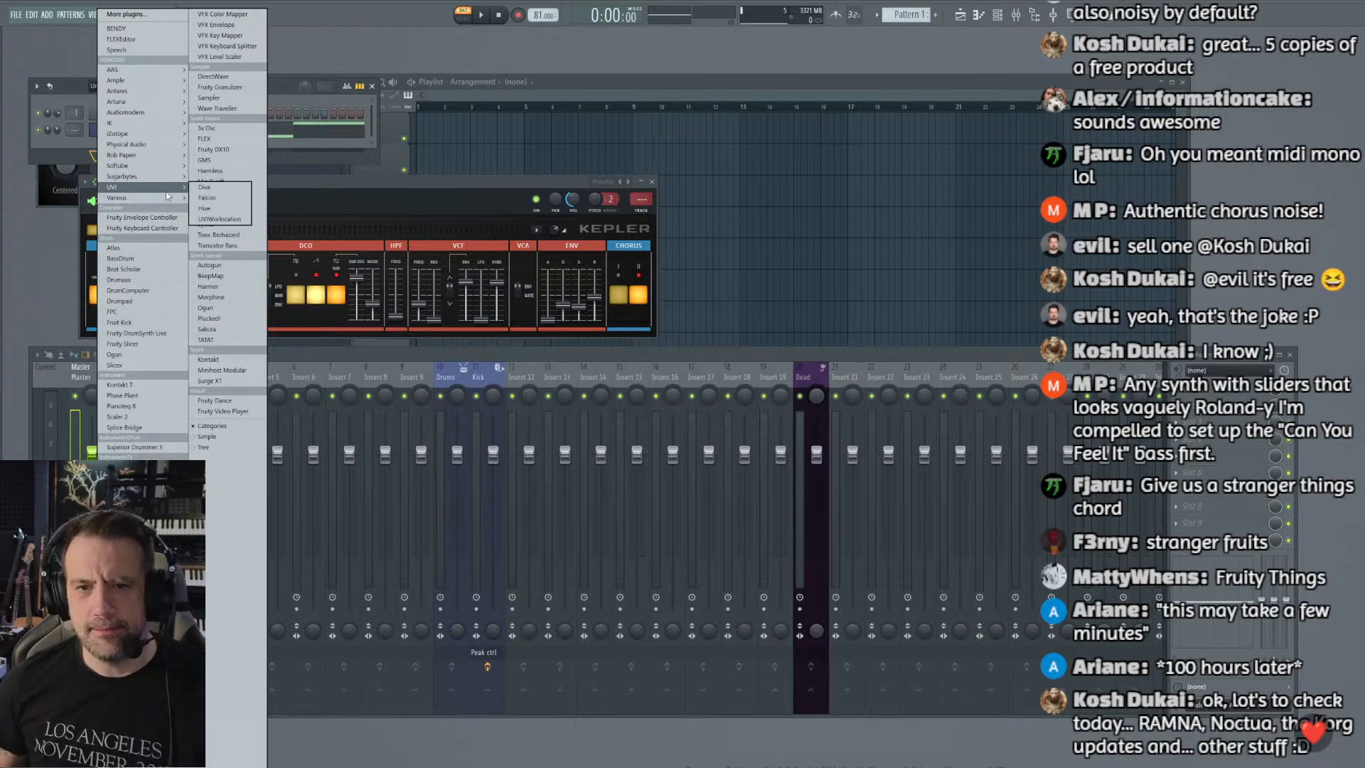
mouse_move(124, 105)
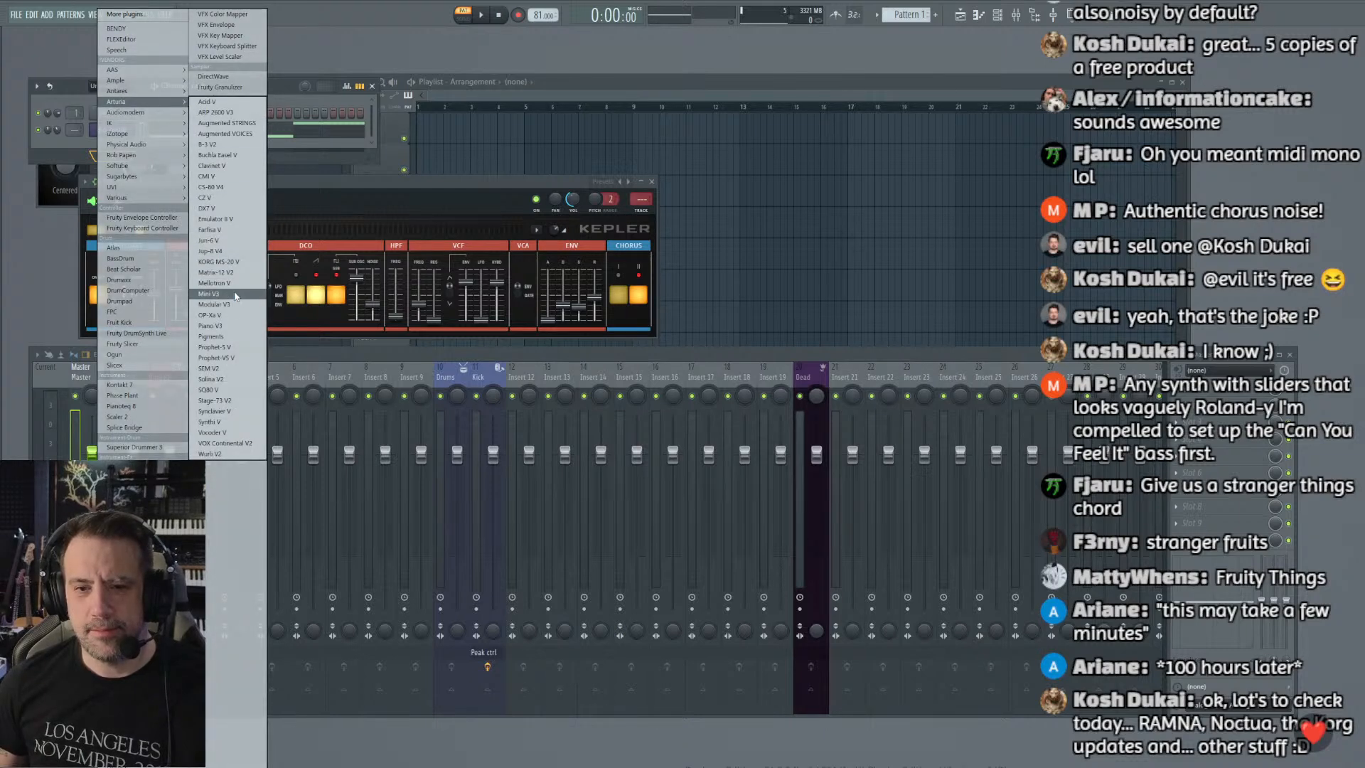
click(236, 294)
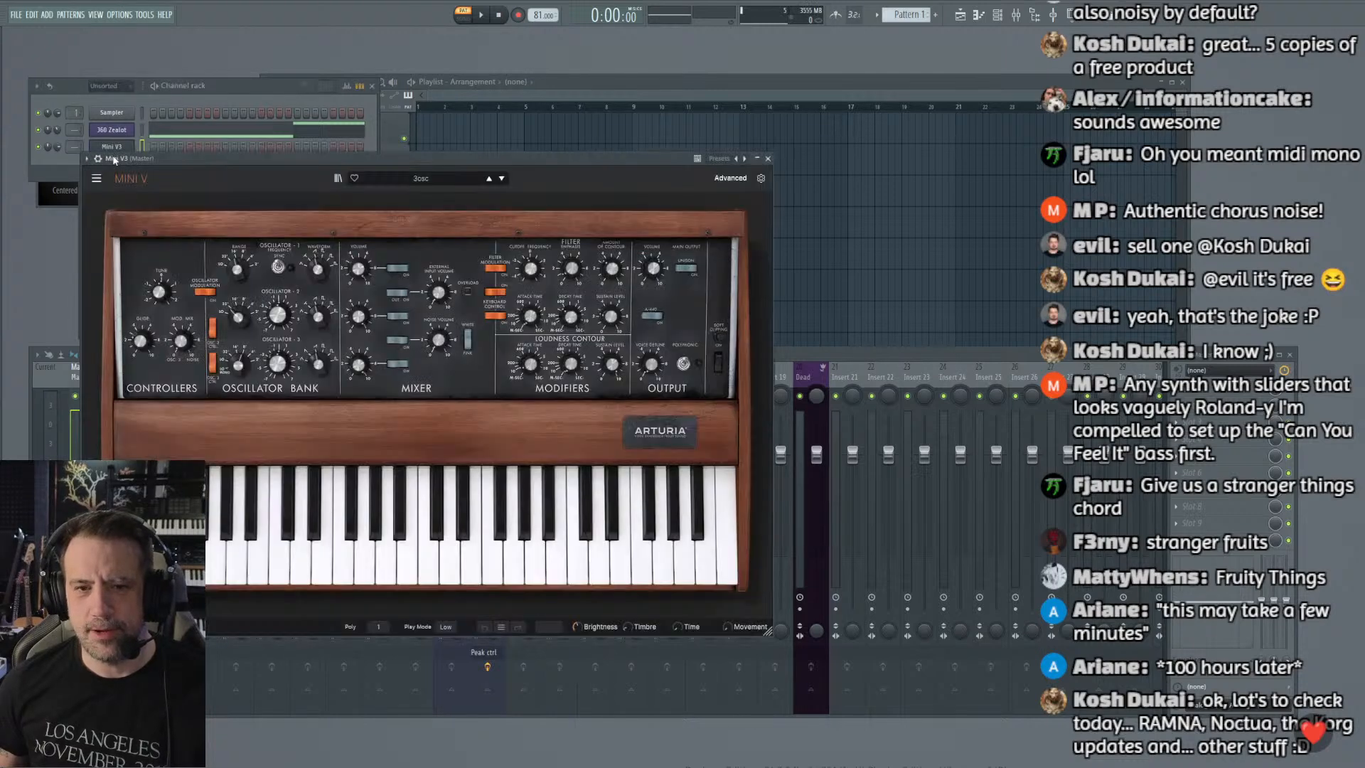
drag(118, 159, 208, 189)
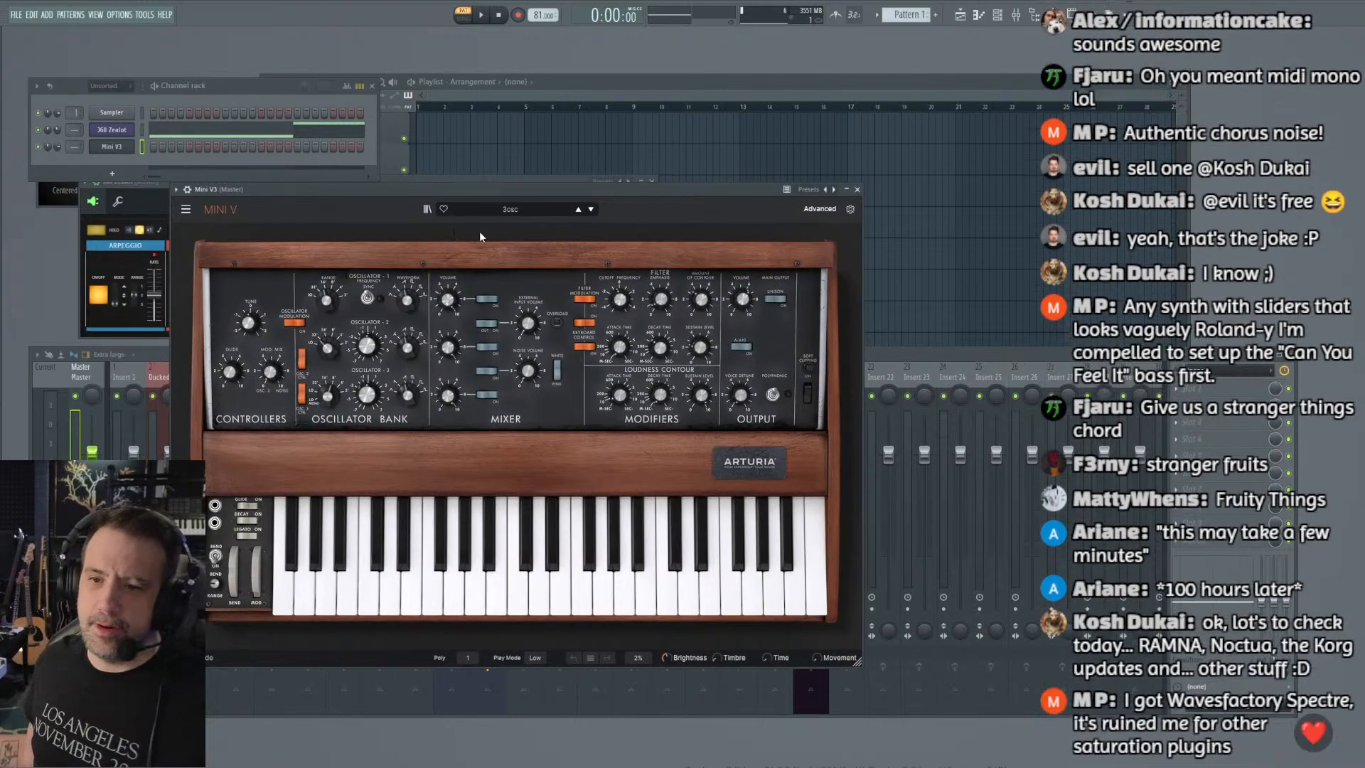
Step: Try Mini V3's 777 preset and switch to the Agape preset
click(507, 212)
mouse_move(523, 314)
click(651, 319)
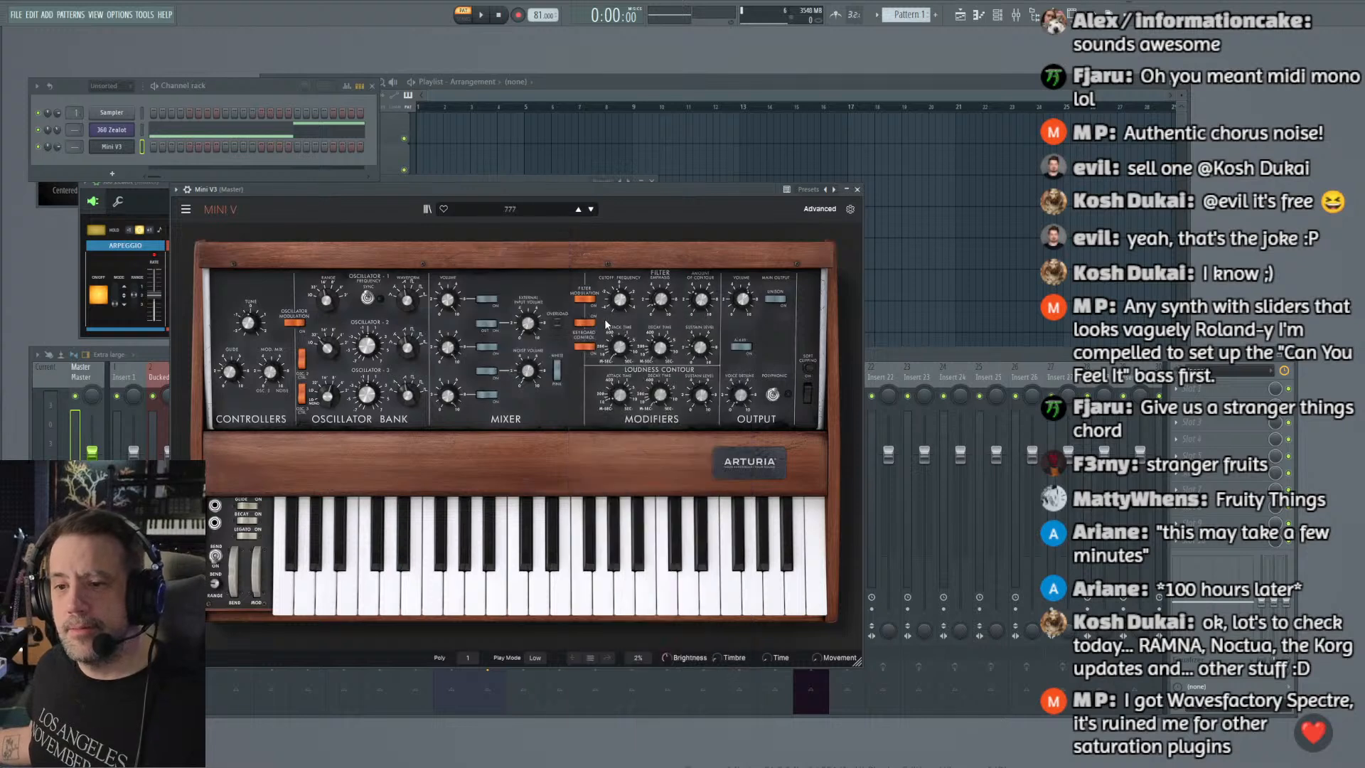
click(590, 210)
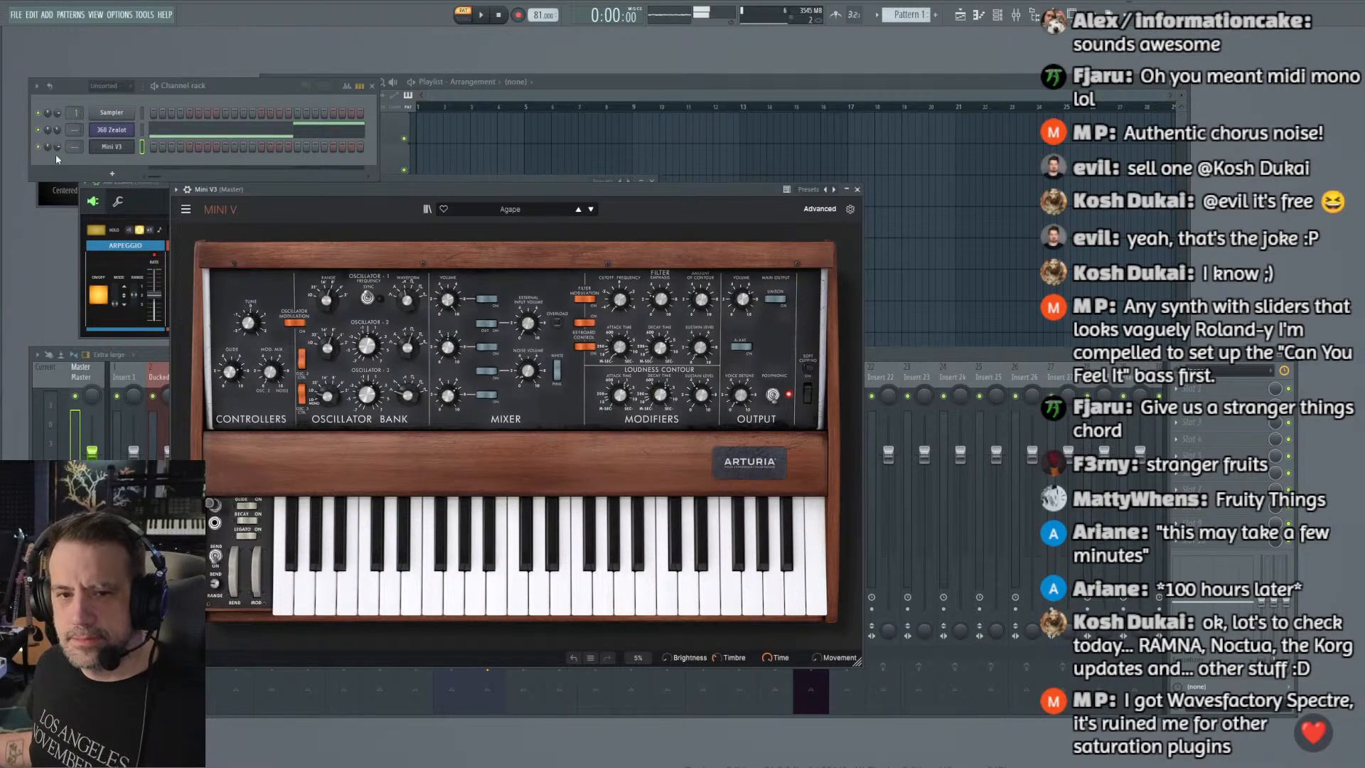
Step: Lower the Mini V3 channel volume and audition its Agape sound over the looping Kepler pattern
drag(58, 147, 57, 160)
click(486, 19)
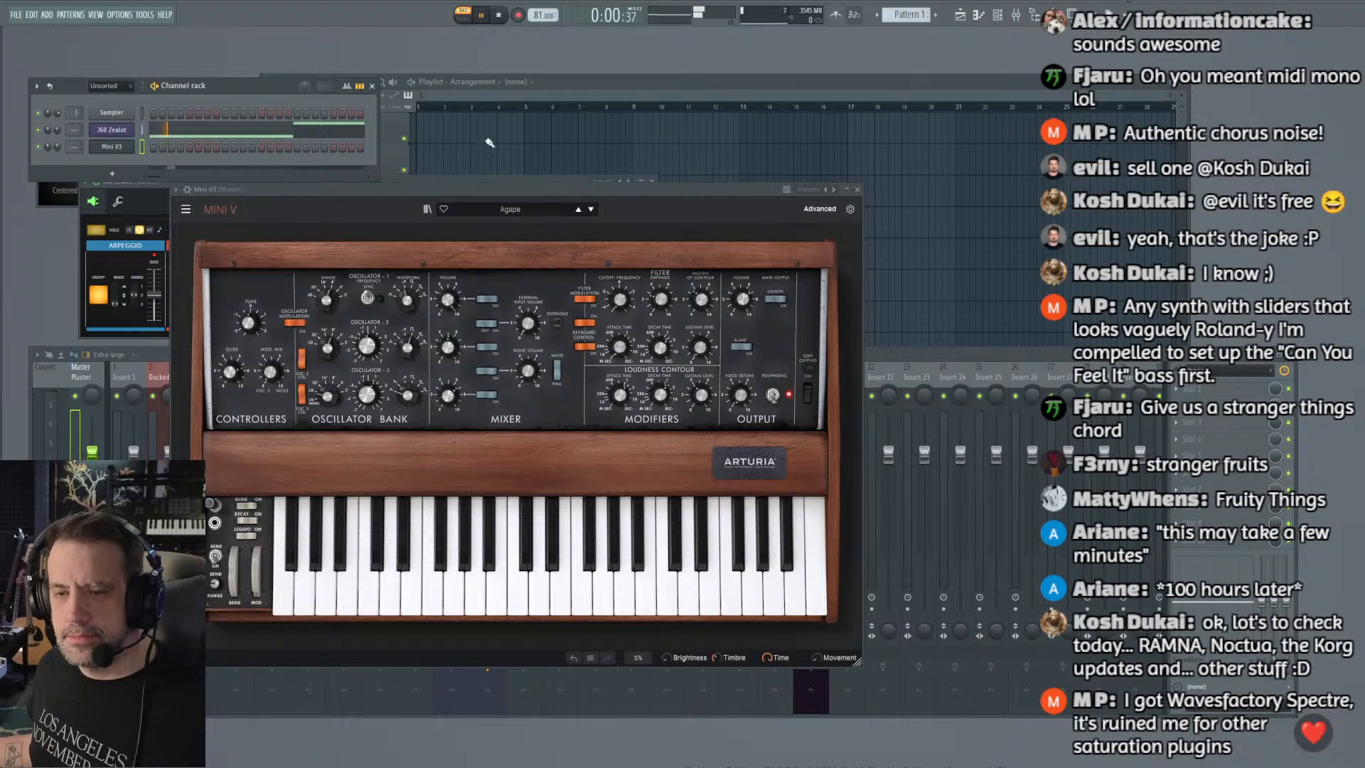
drag(477, 190, 454, 151)
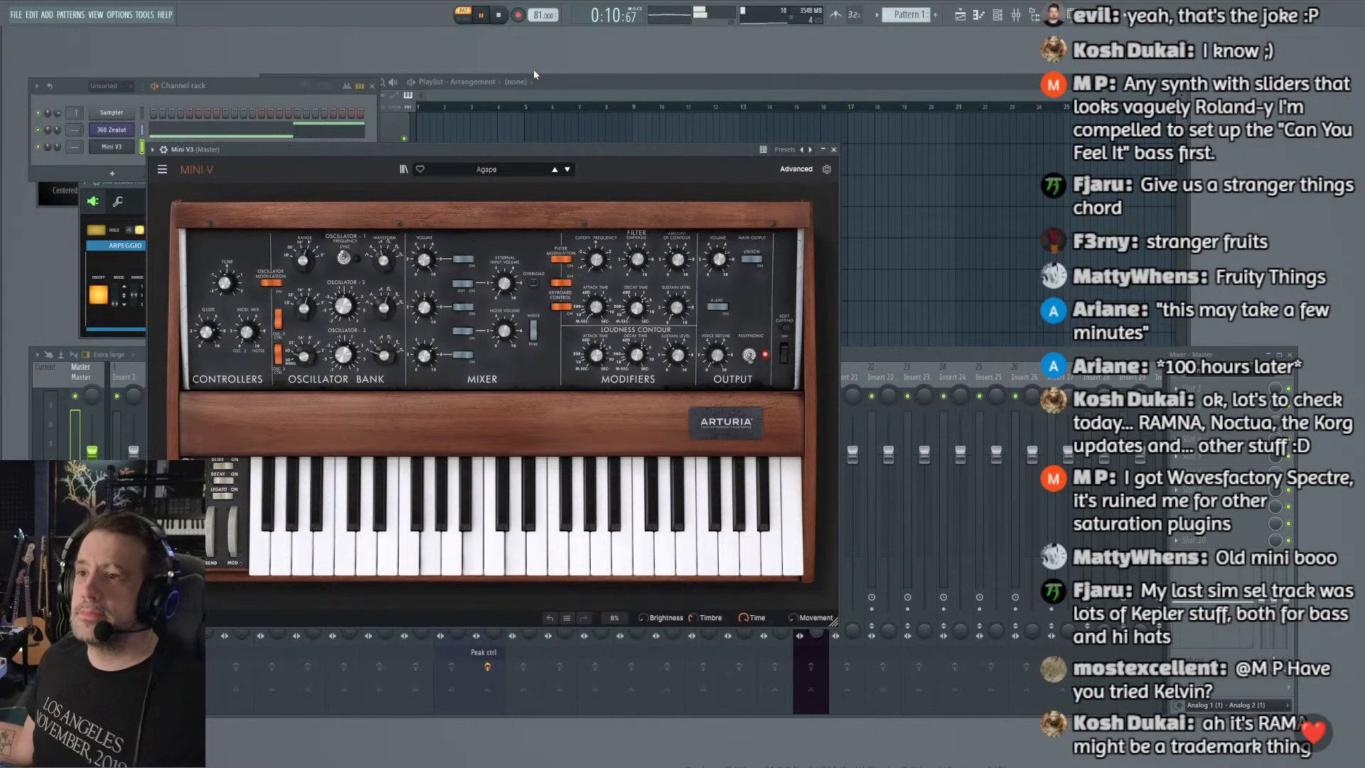
key(space)
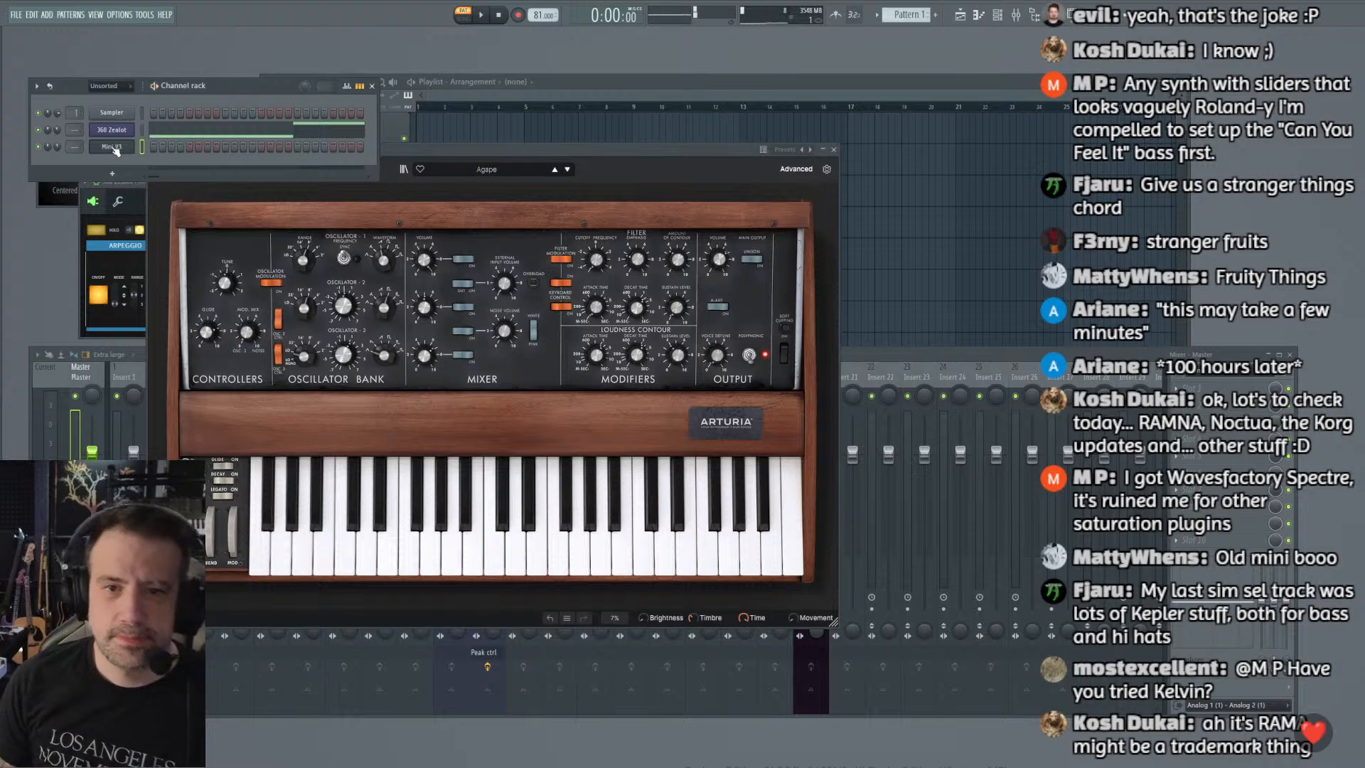
Step: Draw a one-bar Mini V3 chord in bar one with the notes C4, D#4, G4, A#4 and D5
right_click(135, 143)
click(152, 145)
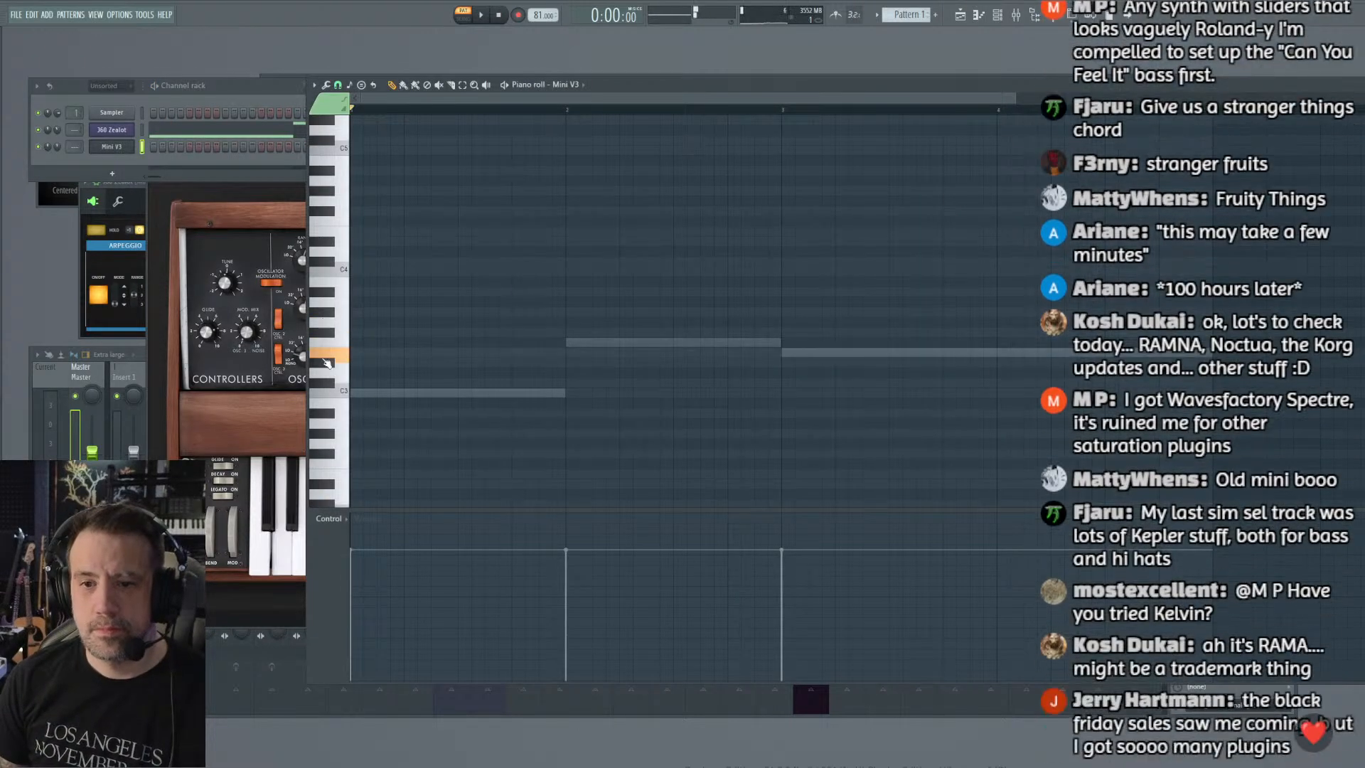
click(369, 393)
drag(367, 394, 342, 393)
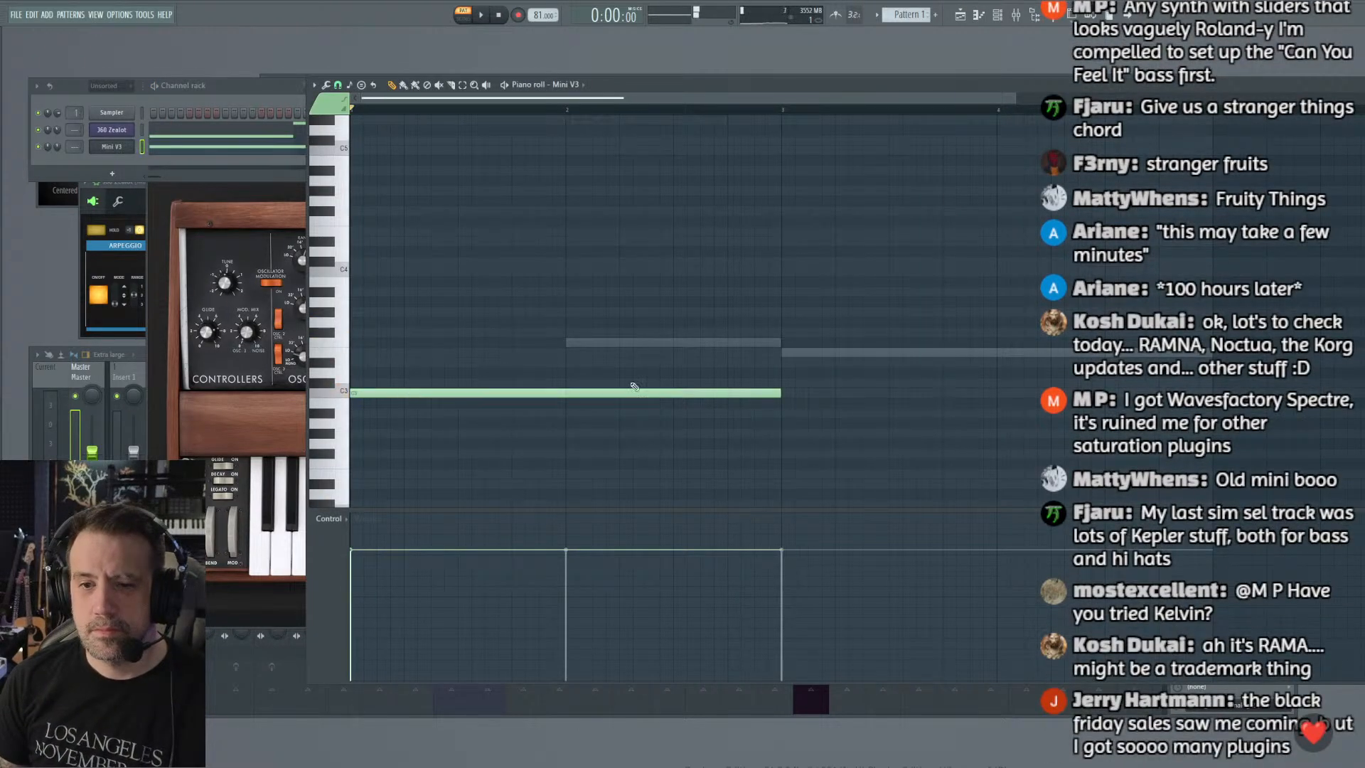
mouse_move(780, 392)
mouse_down()
mouse_move(558, 392)
mouse_move(487, 308)
mouse_move(476, 239)
mouse_move(448, 288)
mouse_move(442, 261)
mouse_up()
click(362, 242)
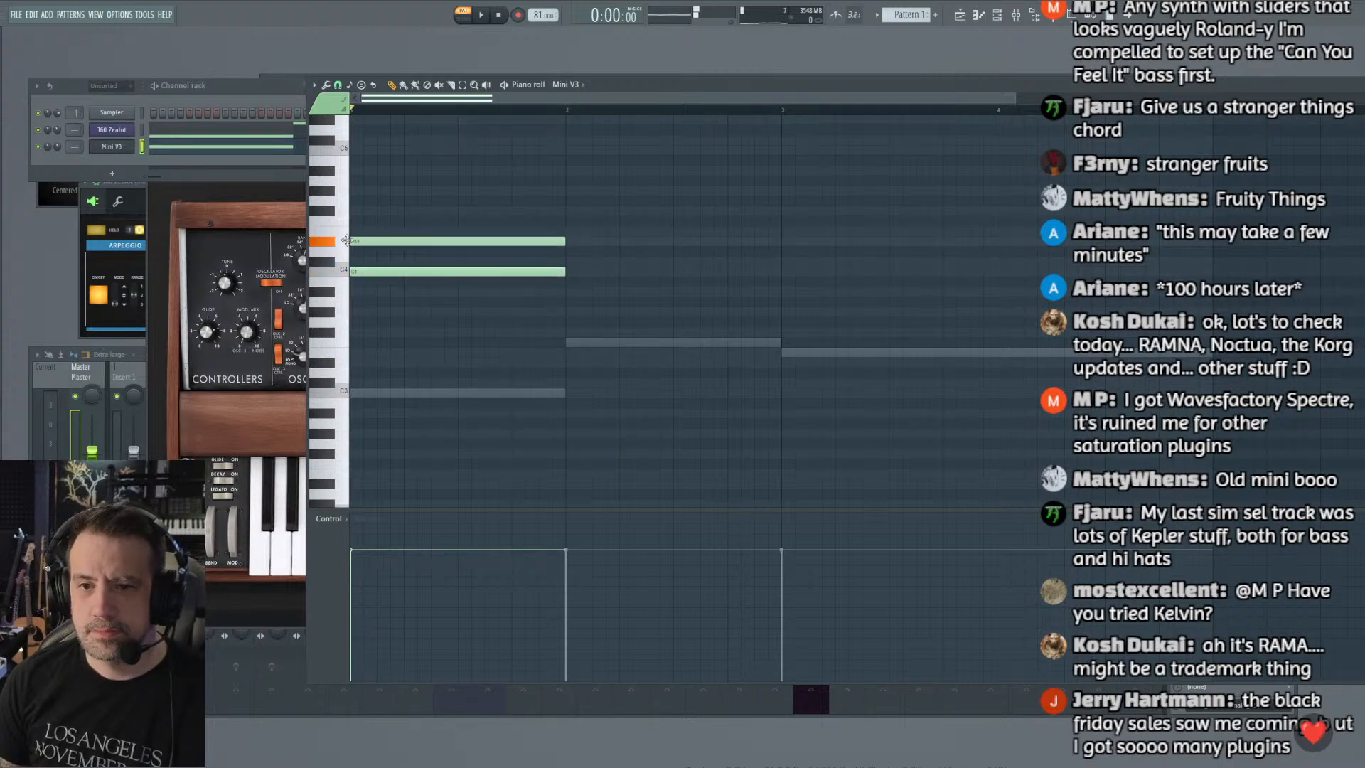
click(360, 201)
click(369, 171)
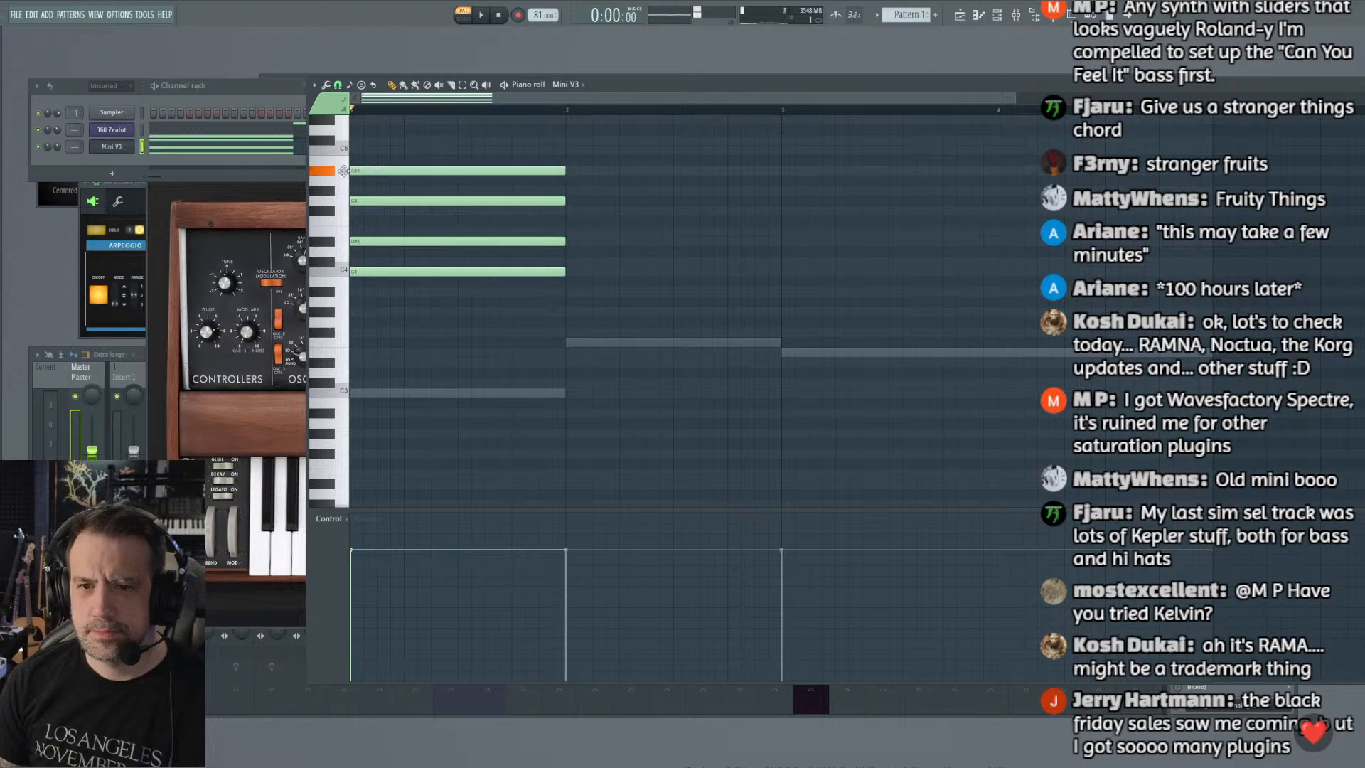
click(364, 130)
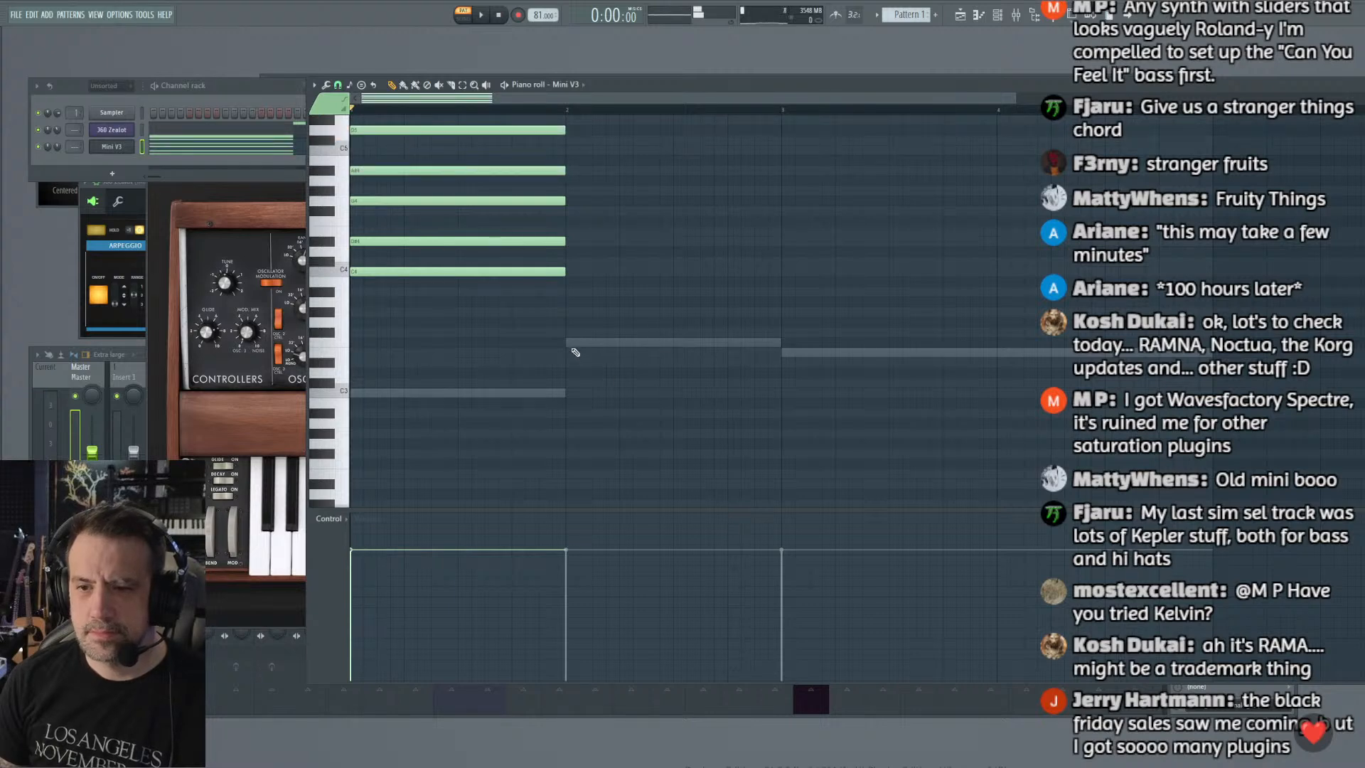
Step: Draw a one-bar Mini V3 chord in bar two with the notes F4, A4, C5 and F5
click(569, 342)
drag(566, 343, 566, 221)
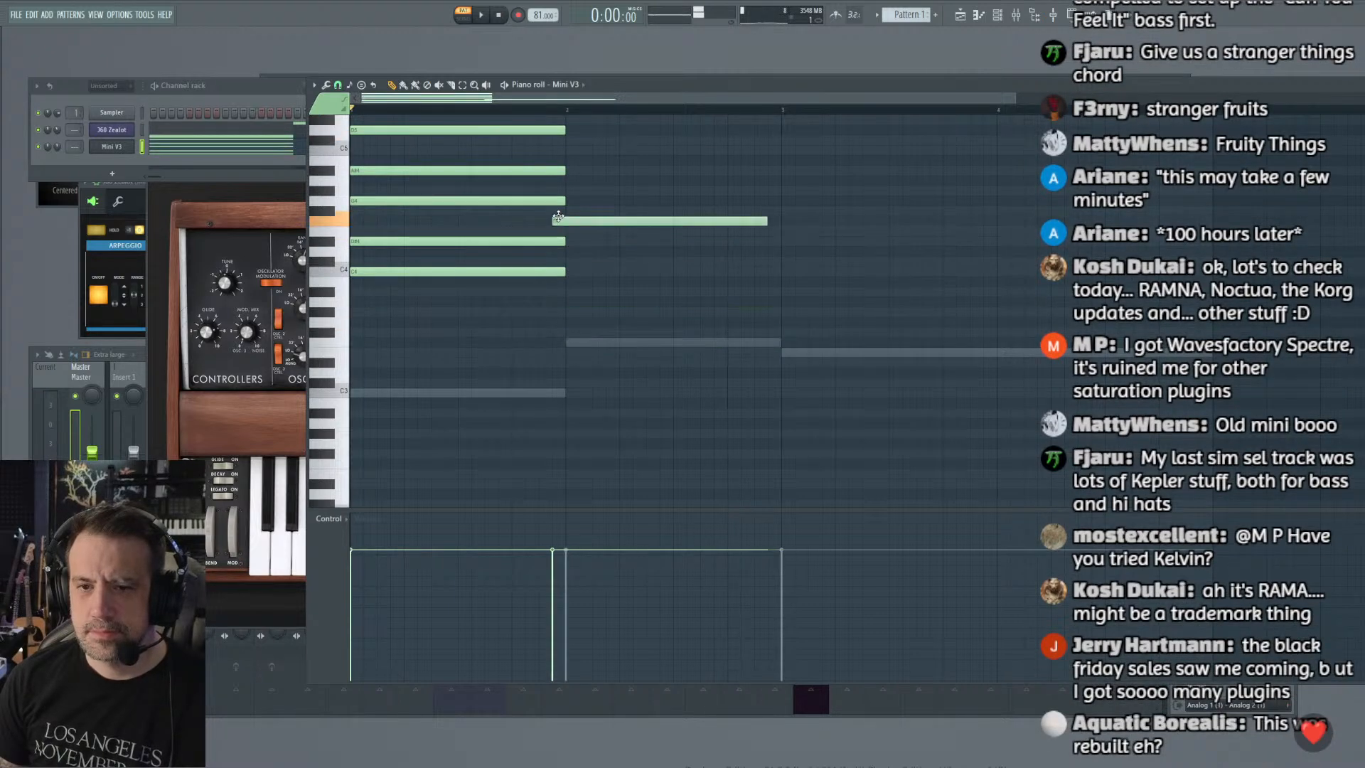
click(581, 191)
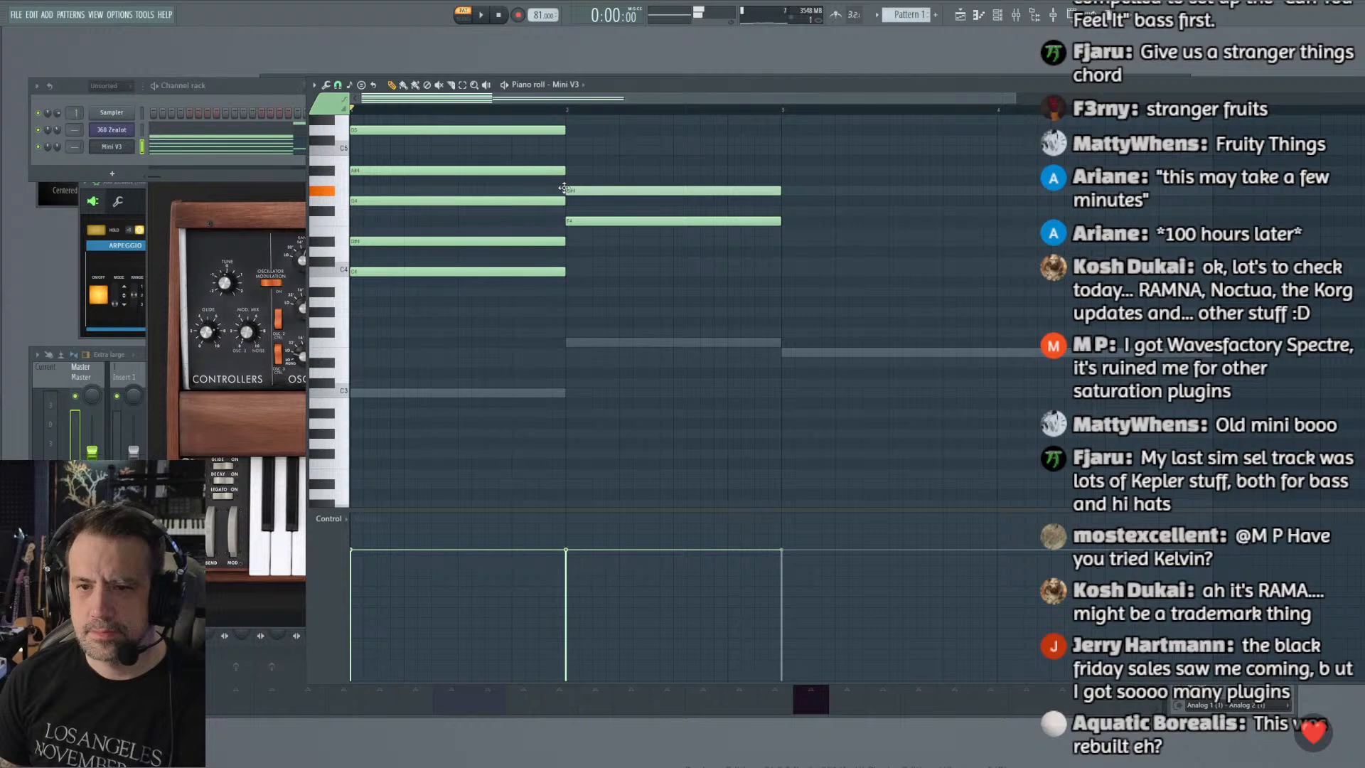
drag(564, 188, 564, 181)
click(573, 151)
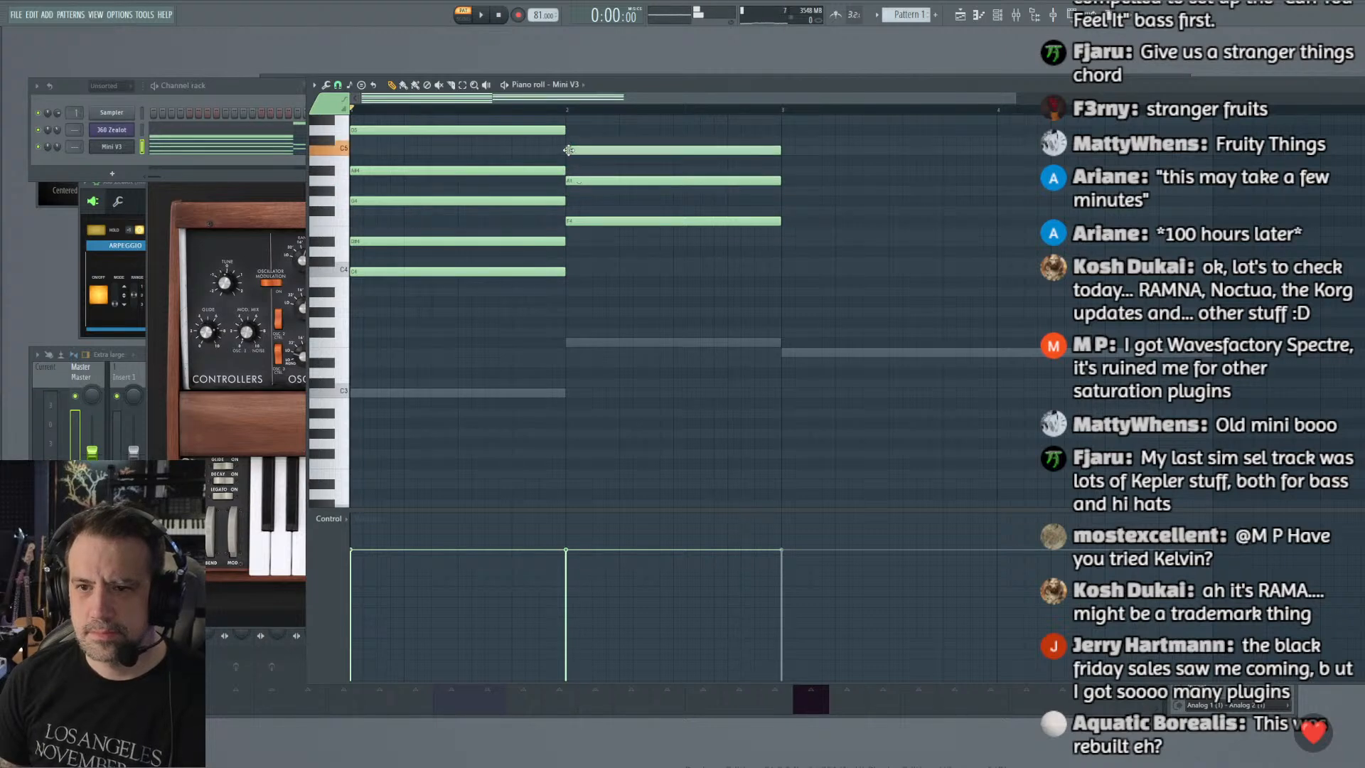
scroll(576, 177, up, 1)
scroll(576, 177, up, 1)
click(575, 170)
drag(573, 169, 572, 160)
Step: Draw a one-bar Mini V3 chord in bar three with the notes E4, G4, C5 and E5
mouse_move(782, 341)
mouse_down()
mouse_move(782, 267)
mouse_move(782, 322)
mouse_up()
scroll(780, 291, up, 3)
click(782, 231)
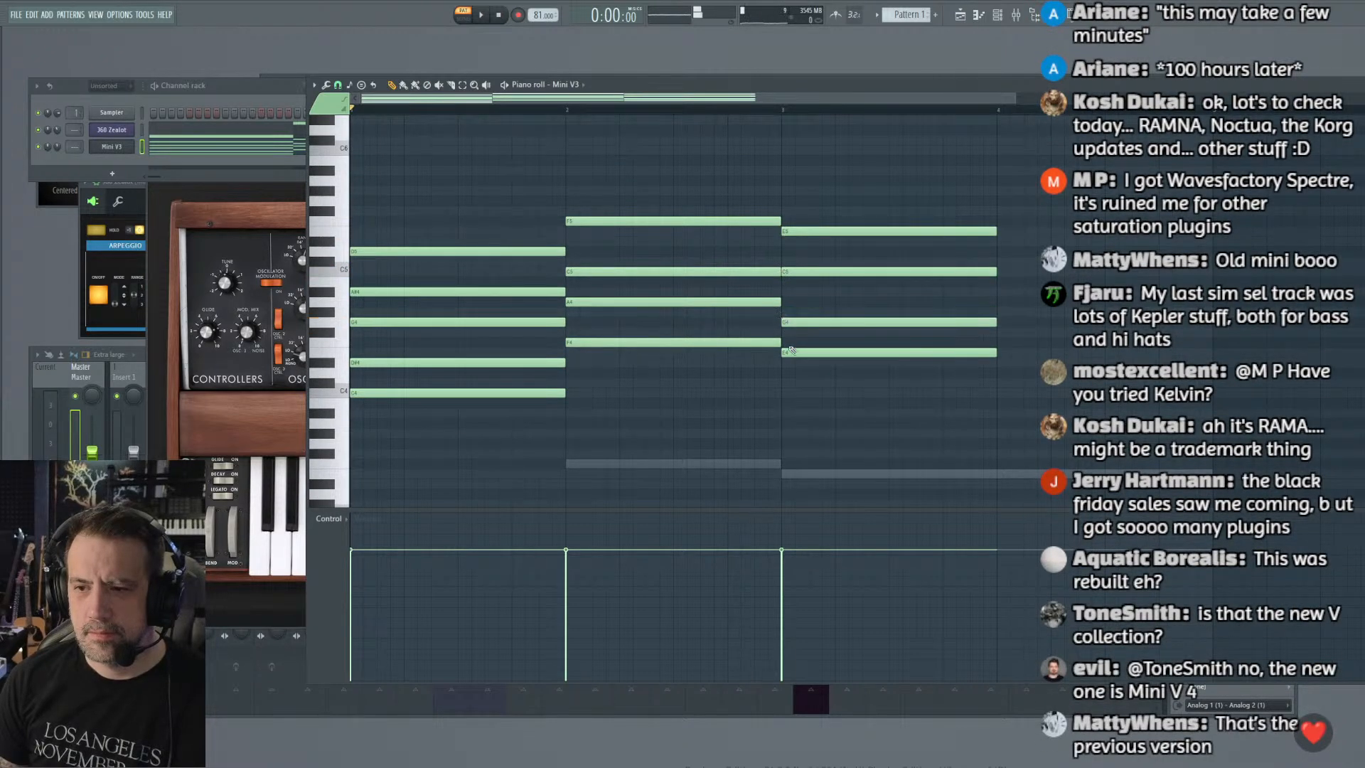
Step: Play the pattern and lower the velocity of all three Mini V3 chords slightly to a similar level
key(space)
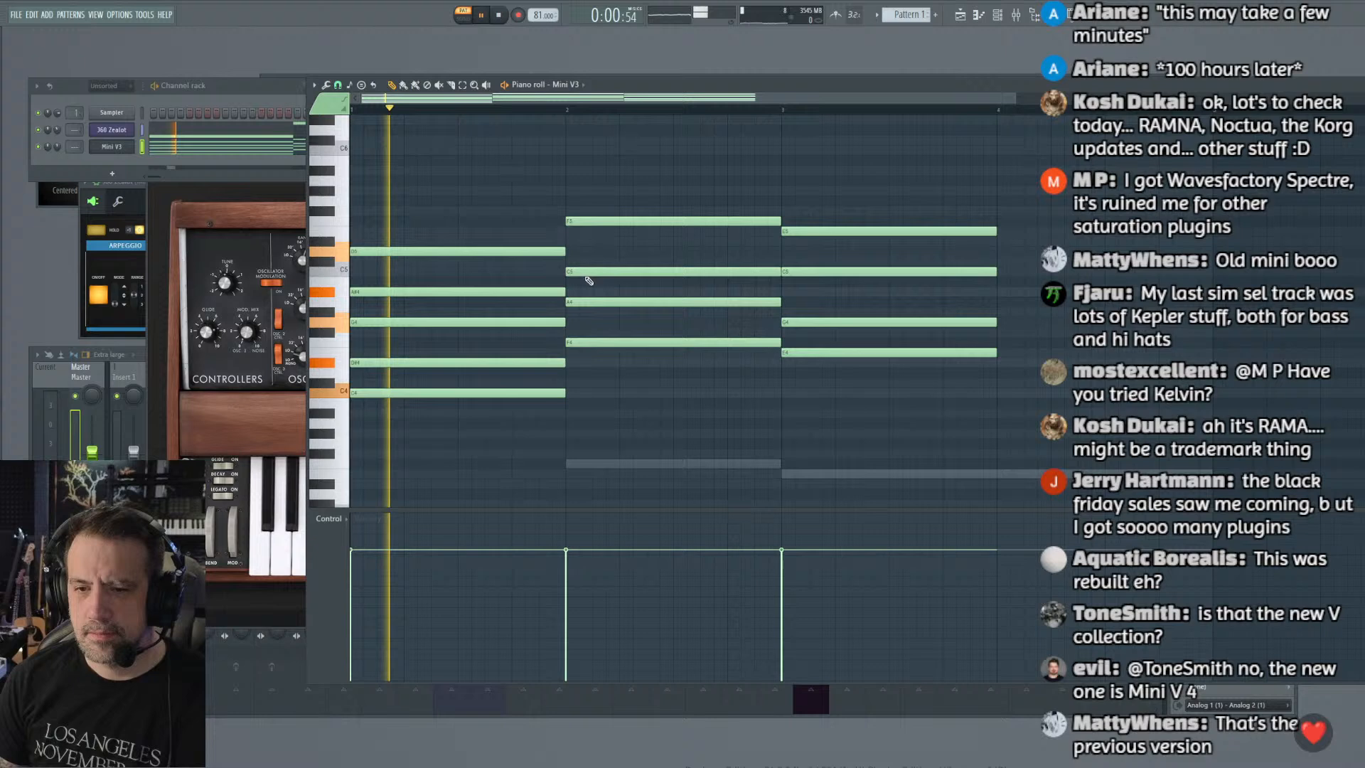
click(359, 566)
click(578, 573)
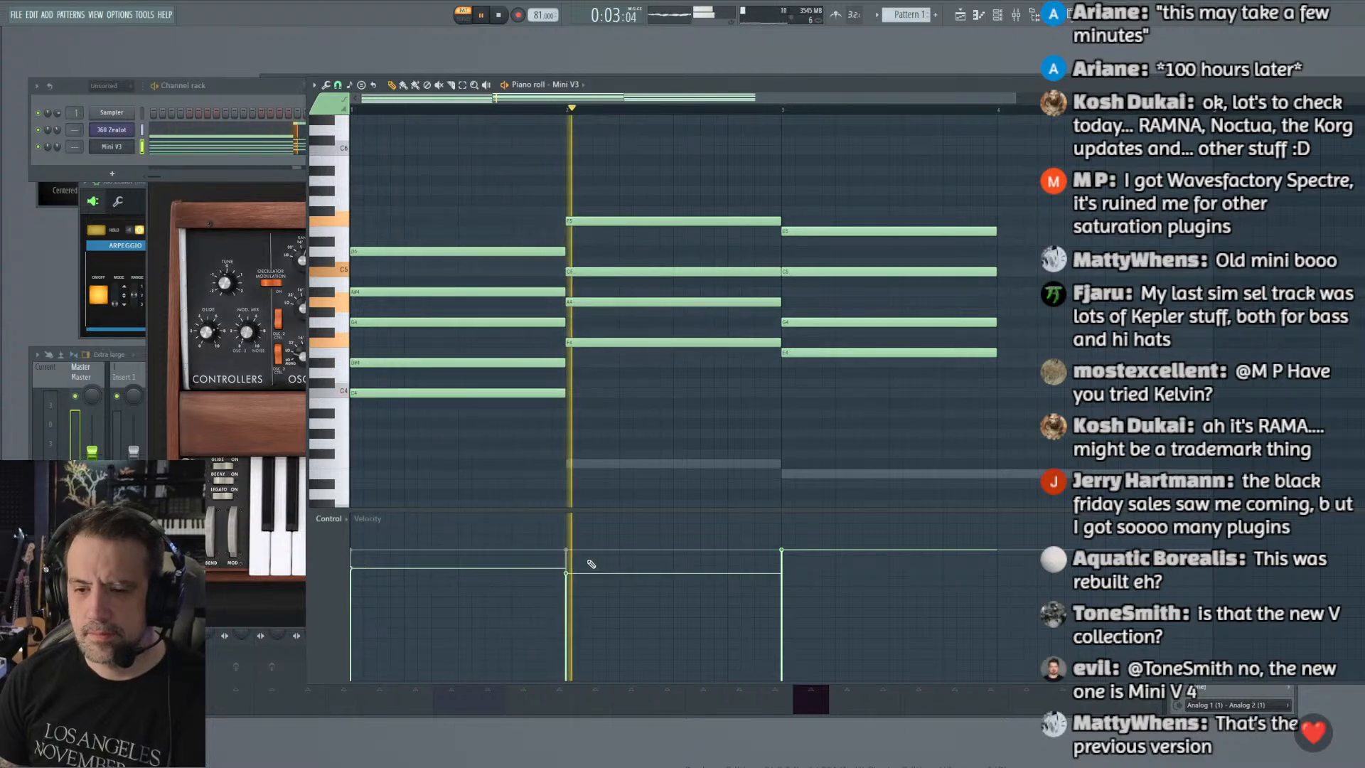
click(797, 570)
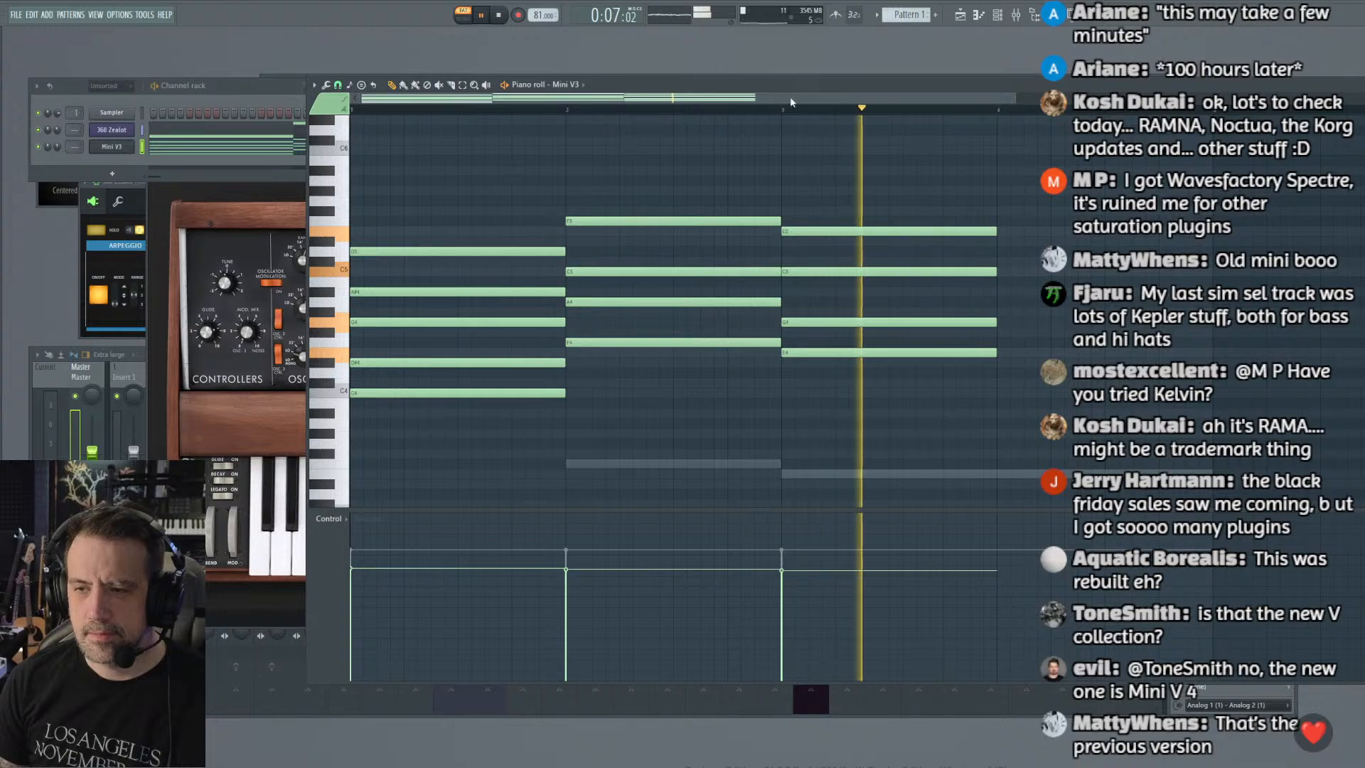
drag(793, 98, 555, 160)
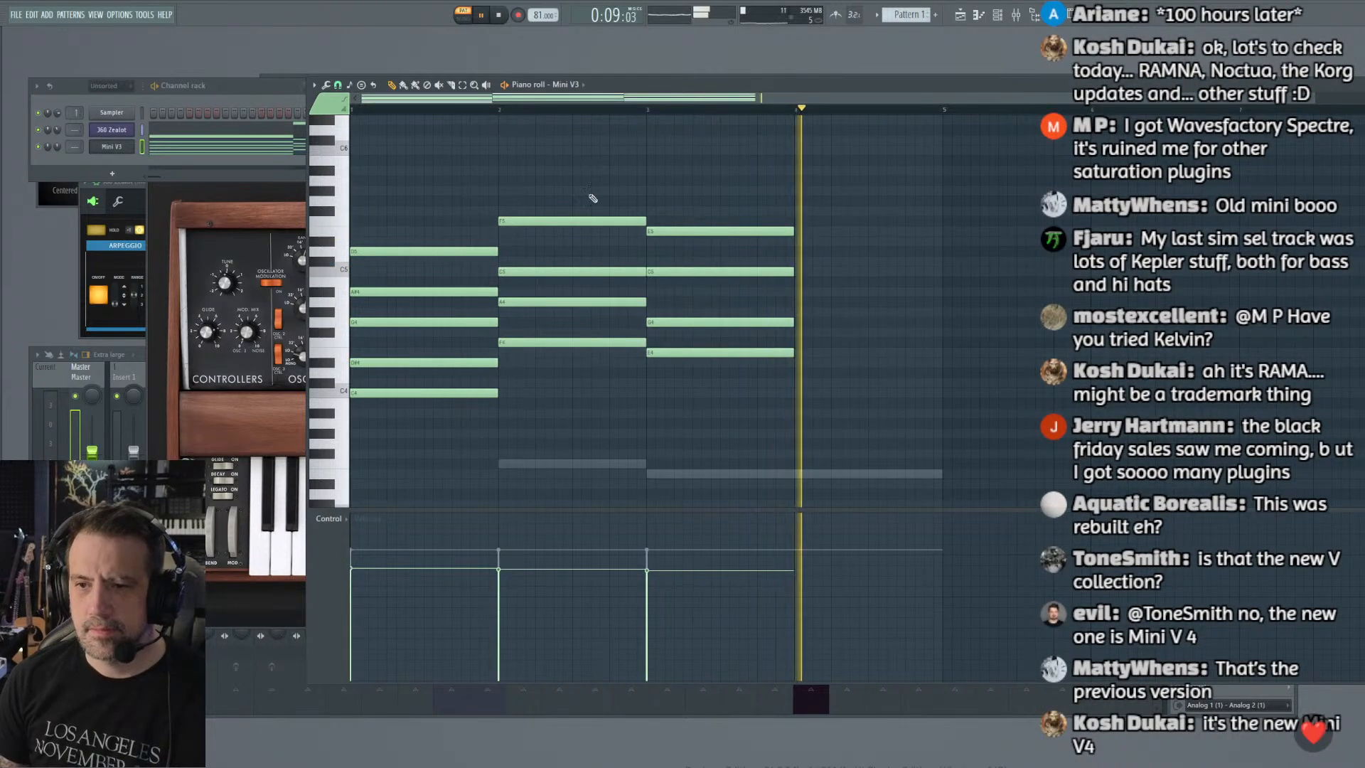
Step: Bring up the Mini V3 instrument and nudge its filter cutoff frequency while the pattern plays
click(269, 205)
click(584, 381)
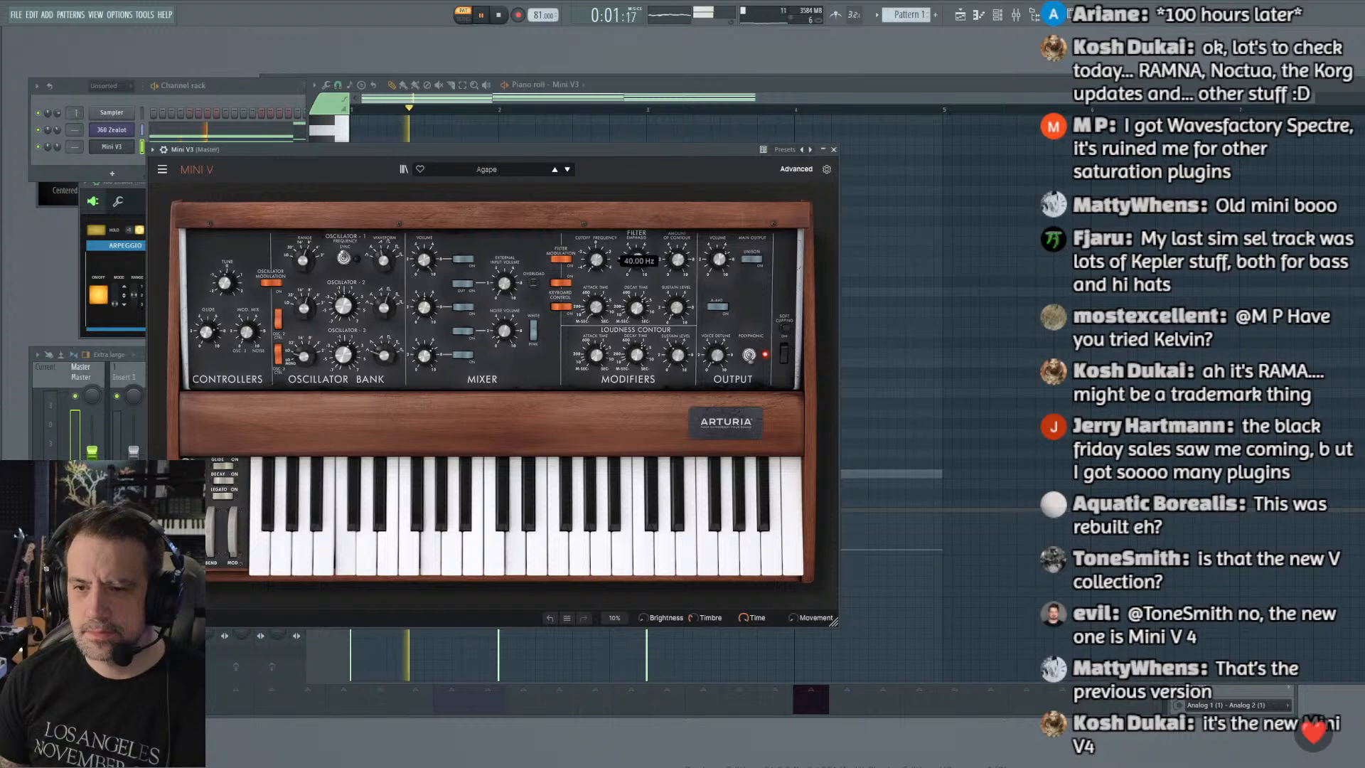
drag(596, 261, 597, 259)
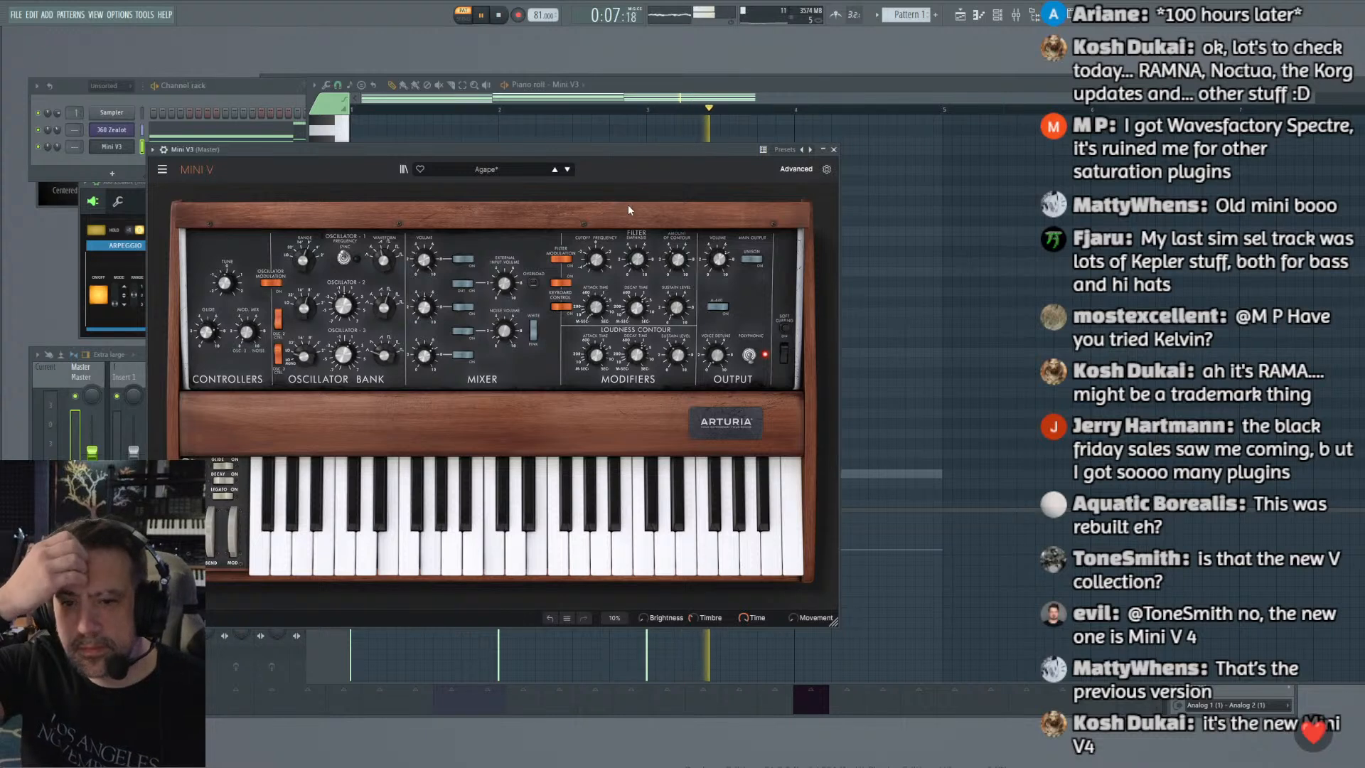
Step: Move the long Kepler bass note spanning bars three and four to A2 and play the pattern
click(140, 171)
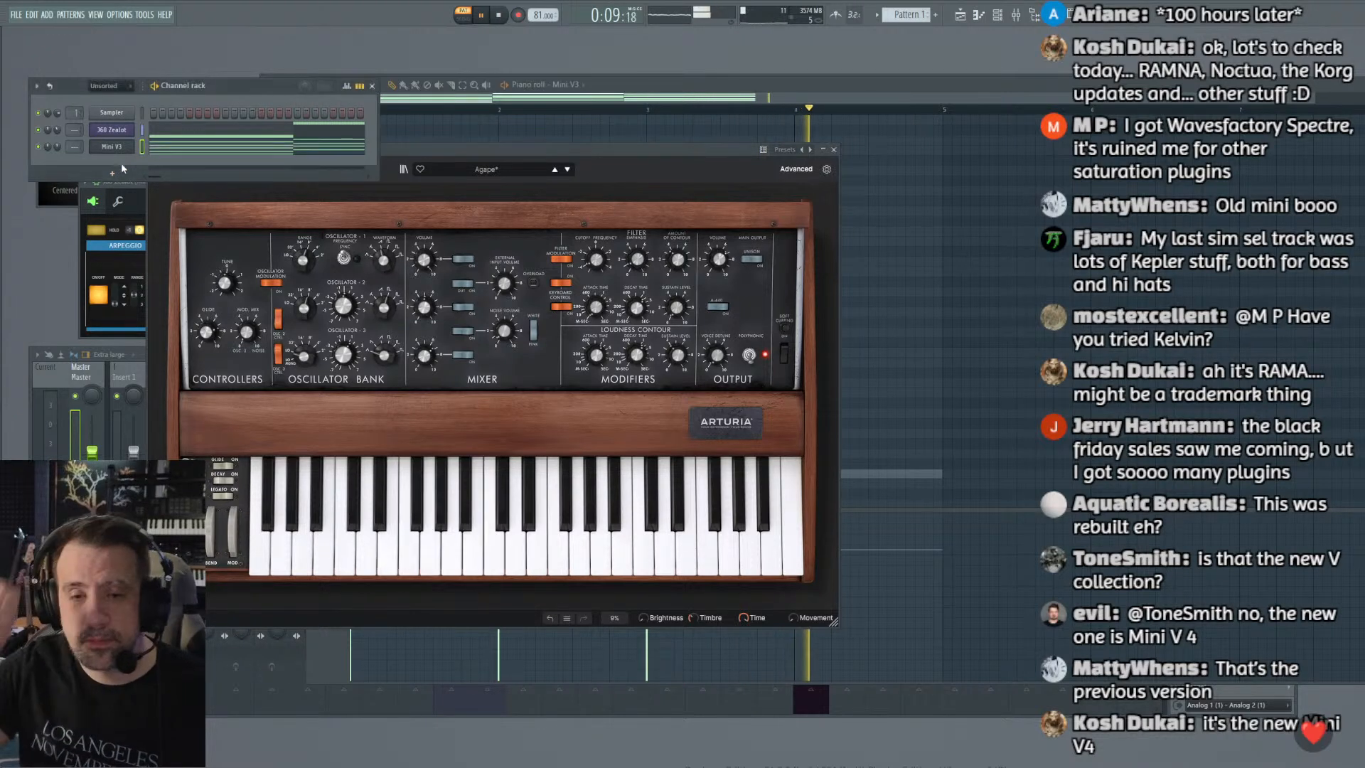
click(215, 134)
key(space)
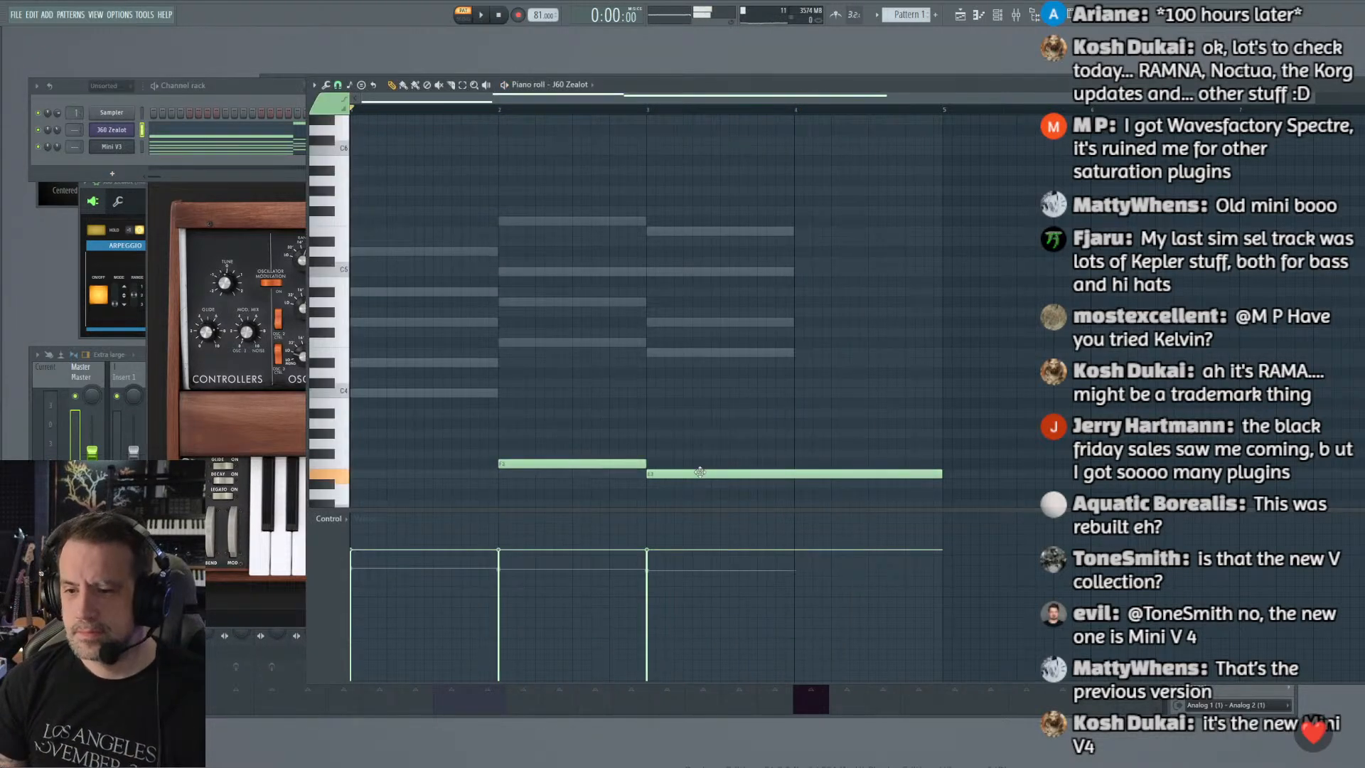
drag(700, 472, 709, 428)
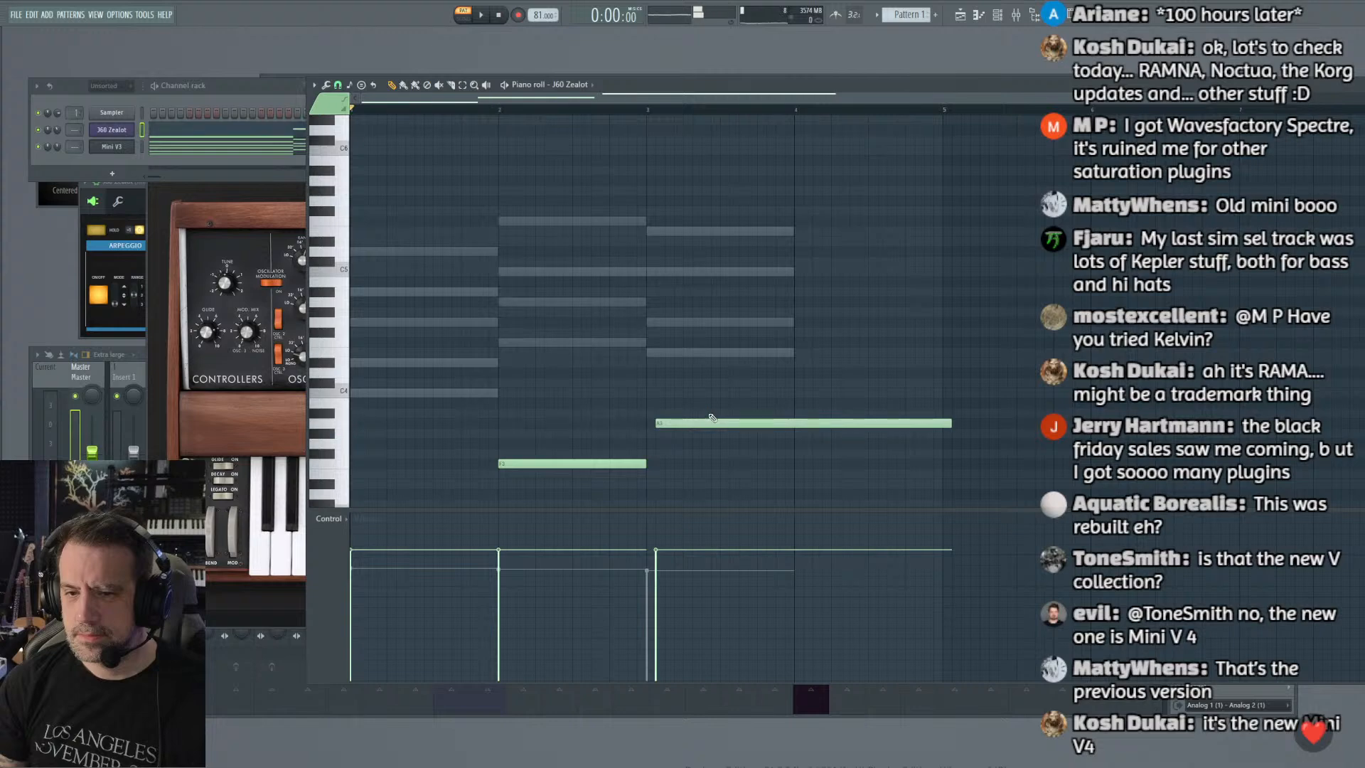
scroll(692, 350, down, 3)
drag(685, 332, 641, 464)
right_click(690, 332)
key(space)
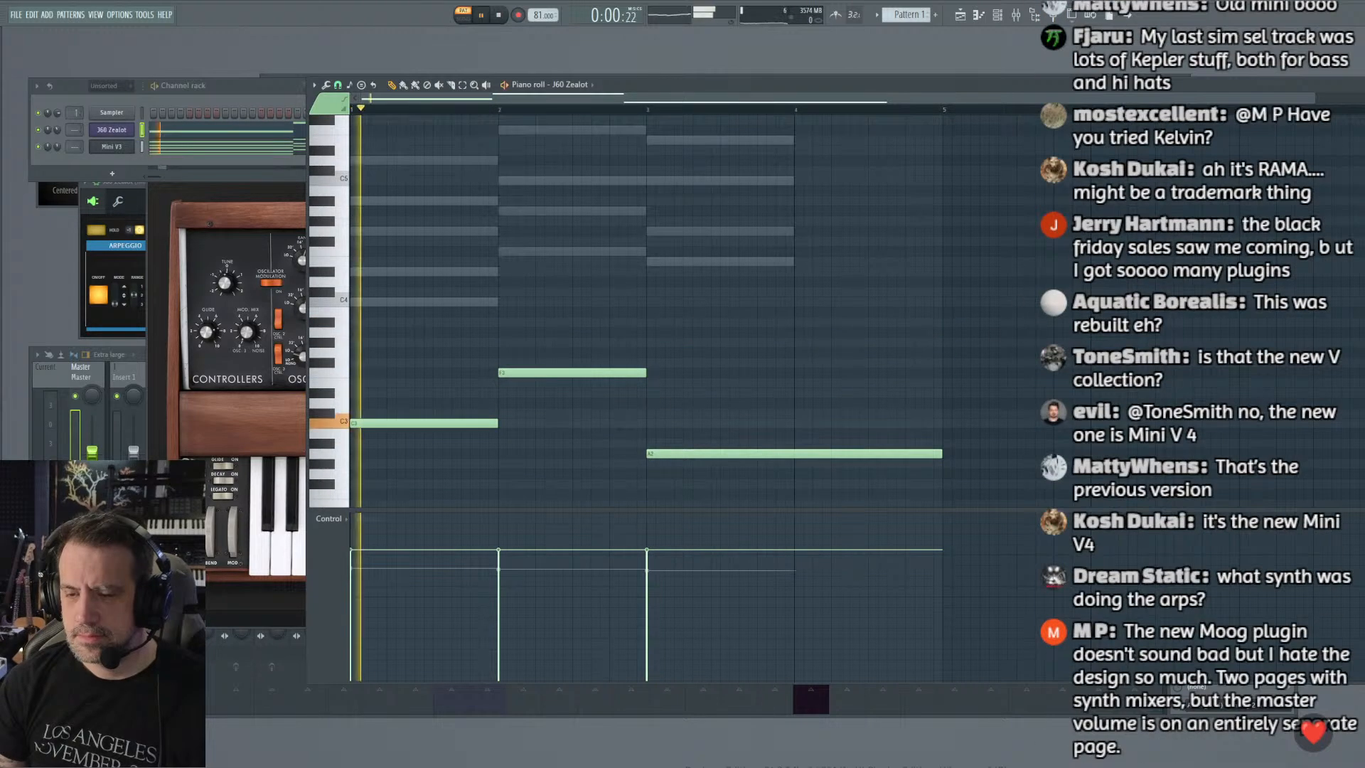
Step: Close the piano roll, shift the Mini V3 window aside and adjust the Mini V3 channel volume
key(F7)
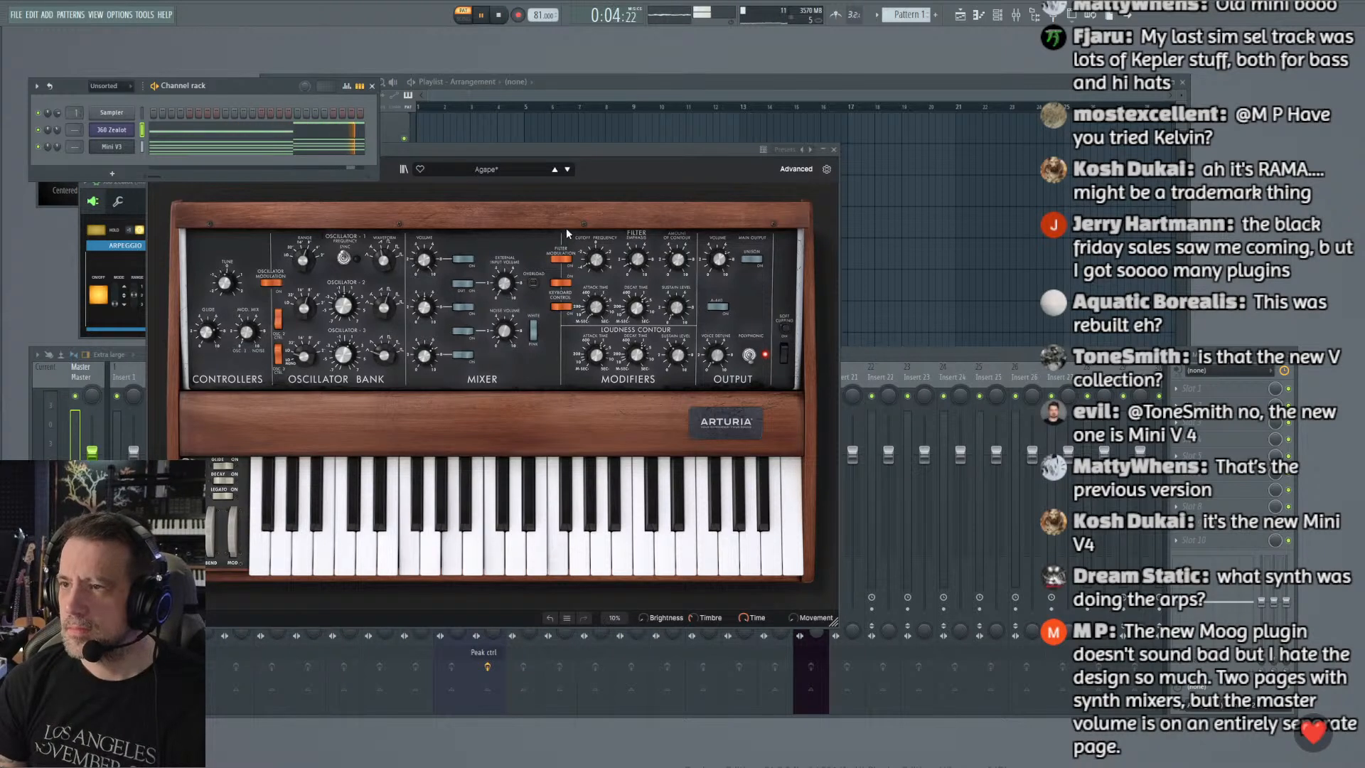
click(586, 155)
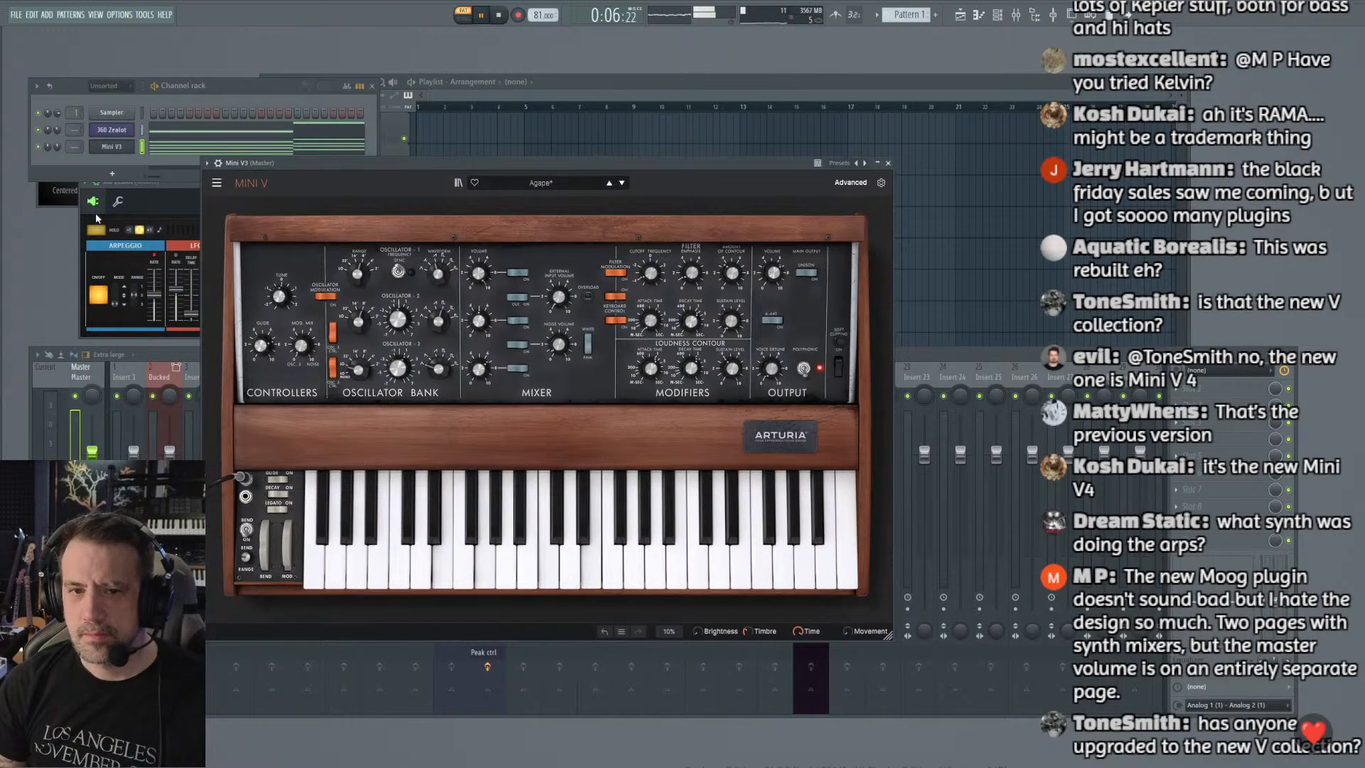
click(56, 145)
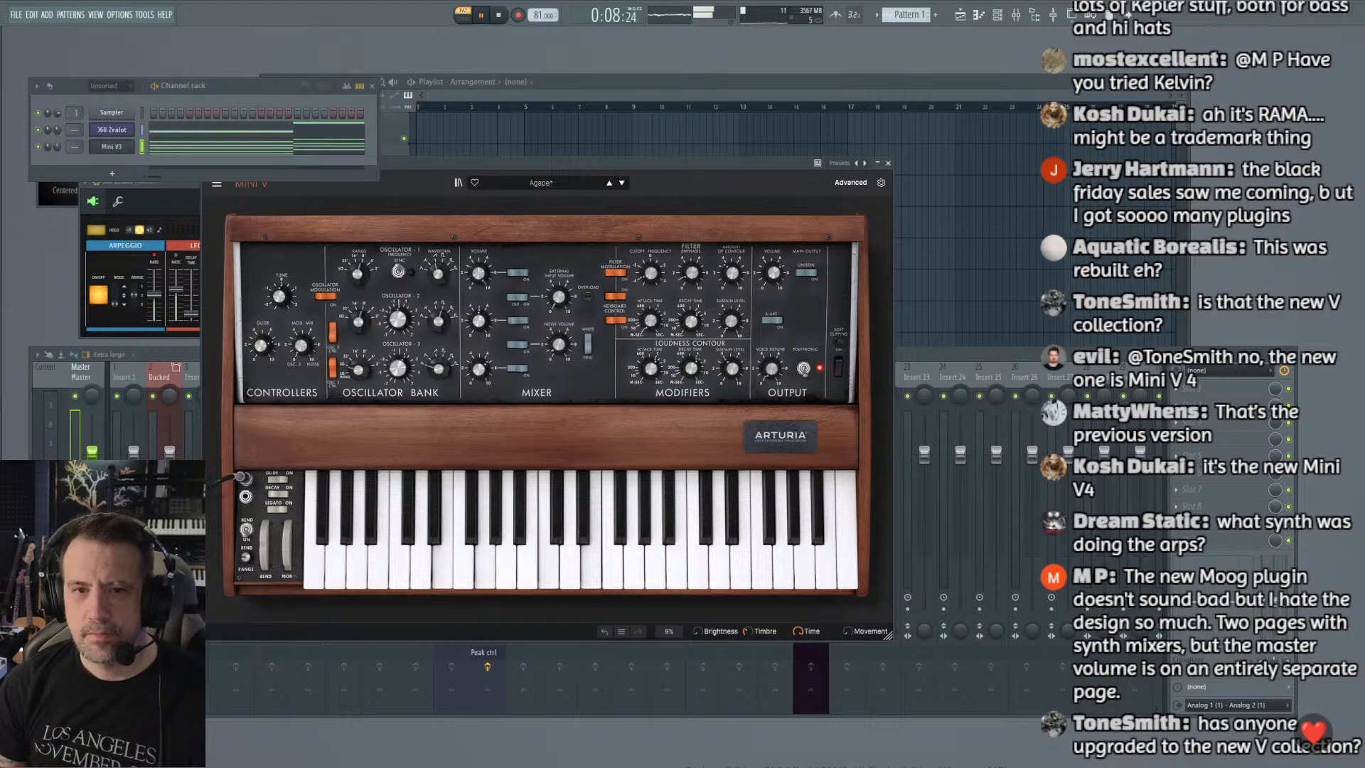
Step: Shorten the Kepler A2 bass note by one beat and add a one-beat G2 note at the end of bar four
click(289, 130)
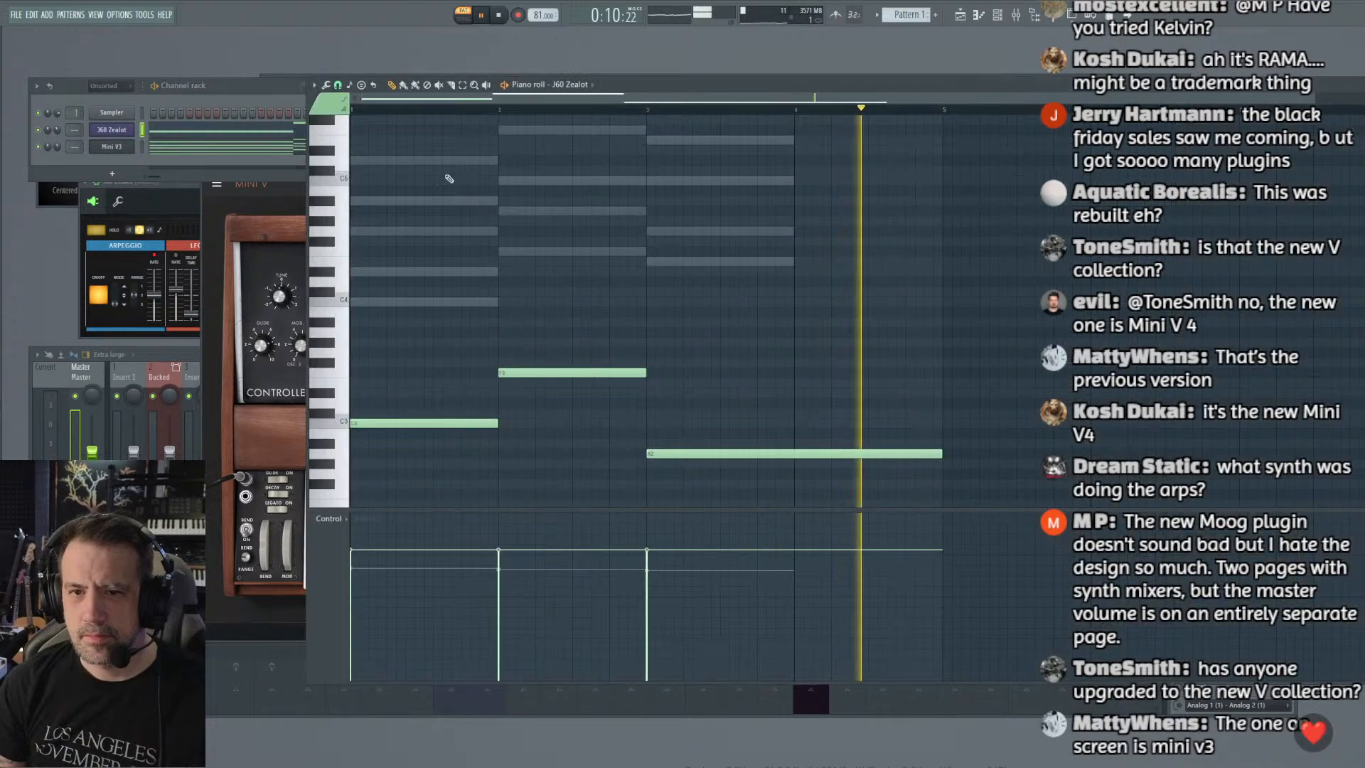
key(space)
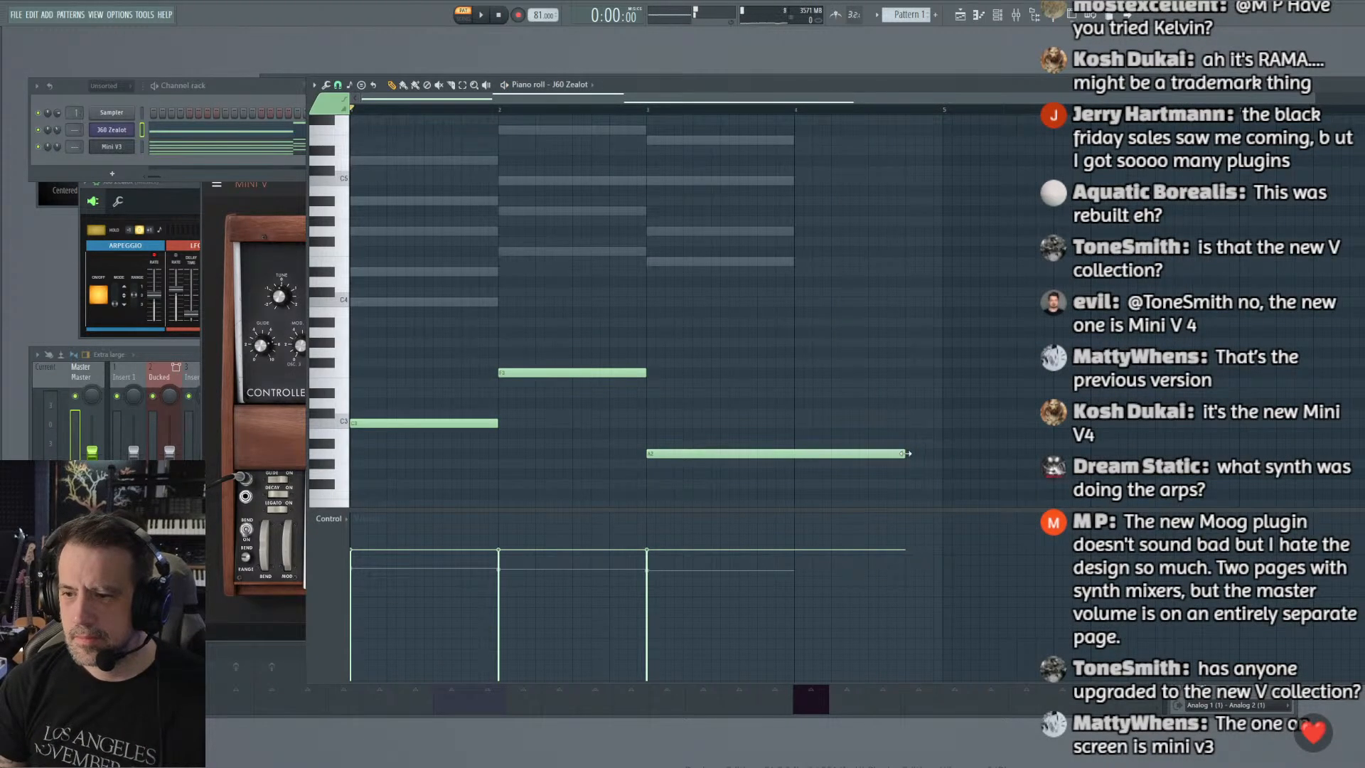
click(912, 473)
key(space)
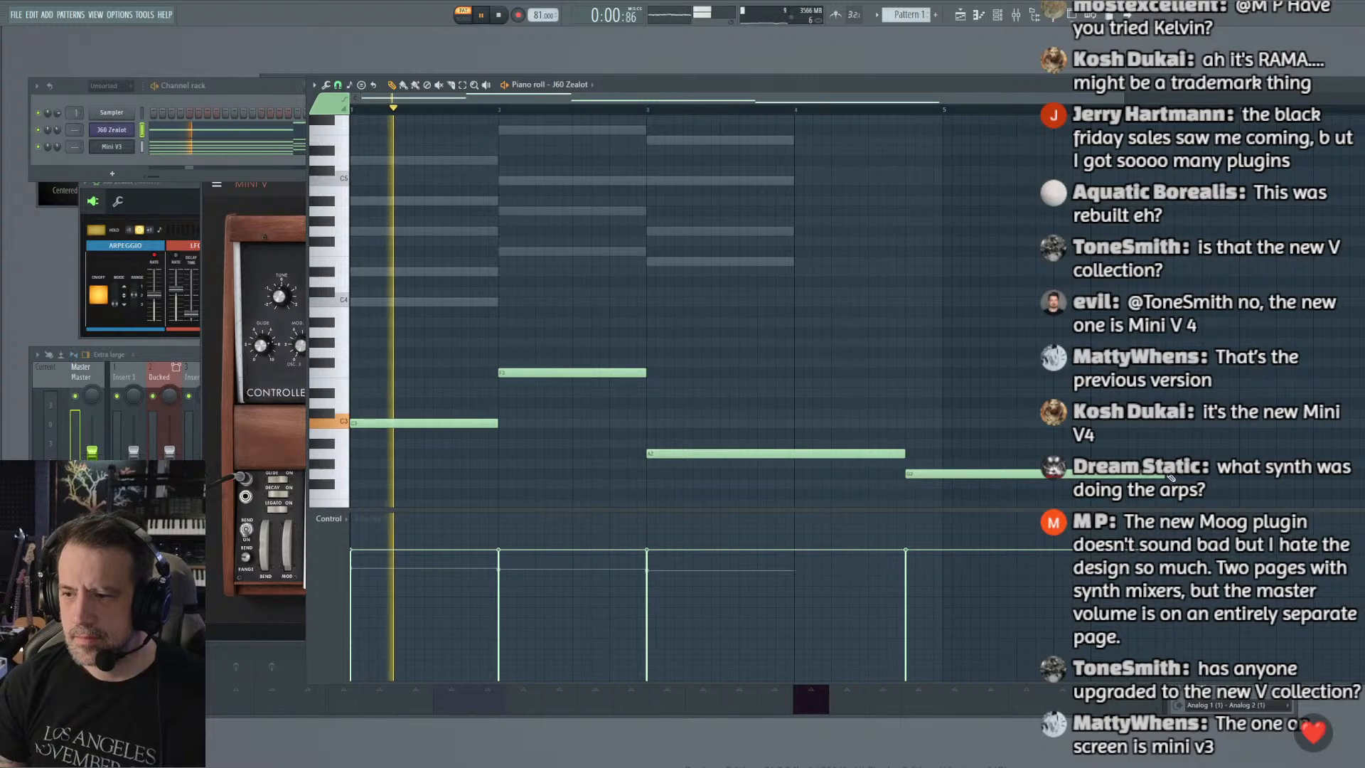
drag(1163, 474, 943, 490)
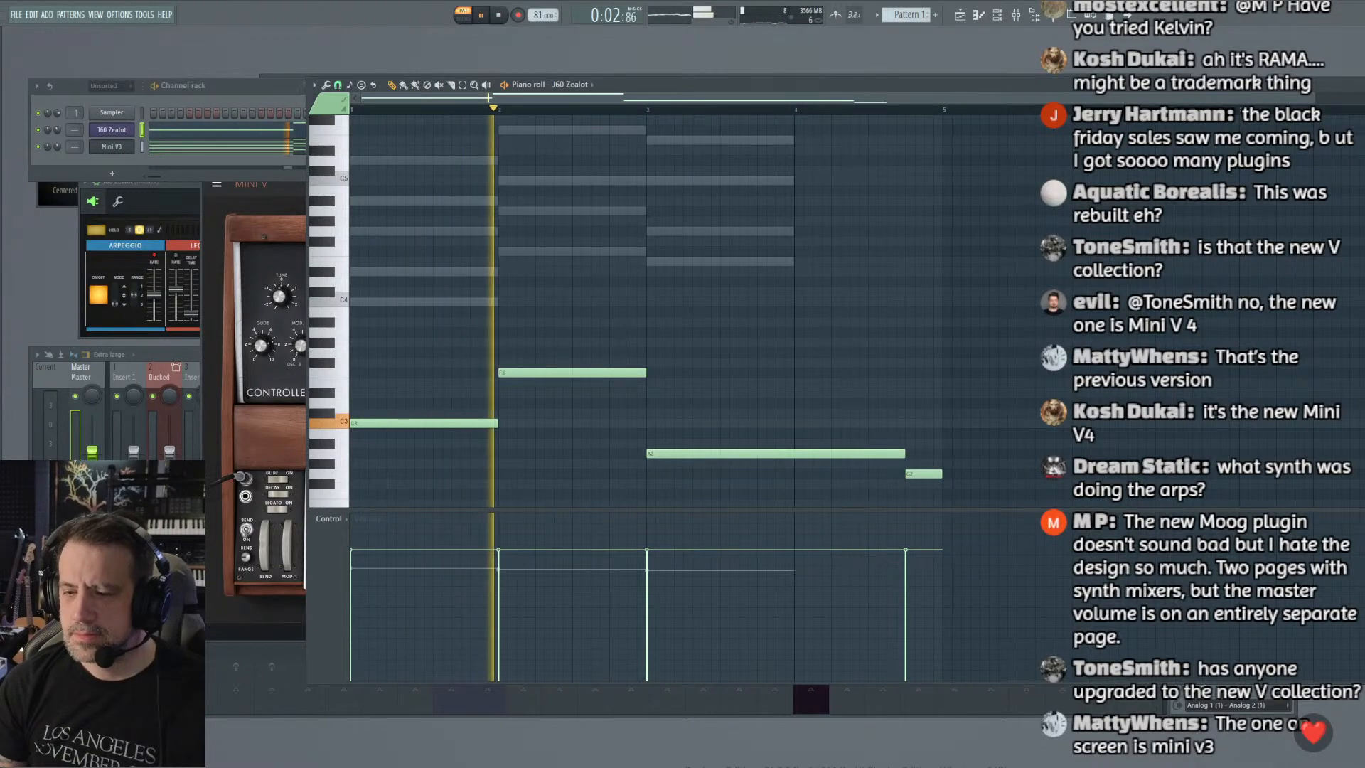
Step: Adjust the attack time of Mini V3's loudness contour and close the instrument window
key(Escape)
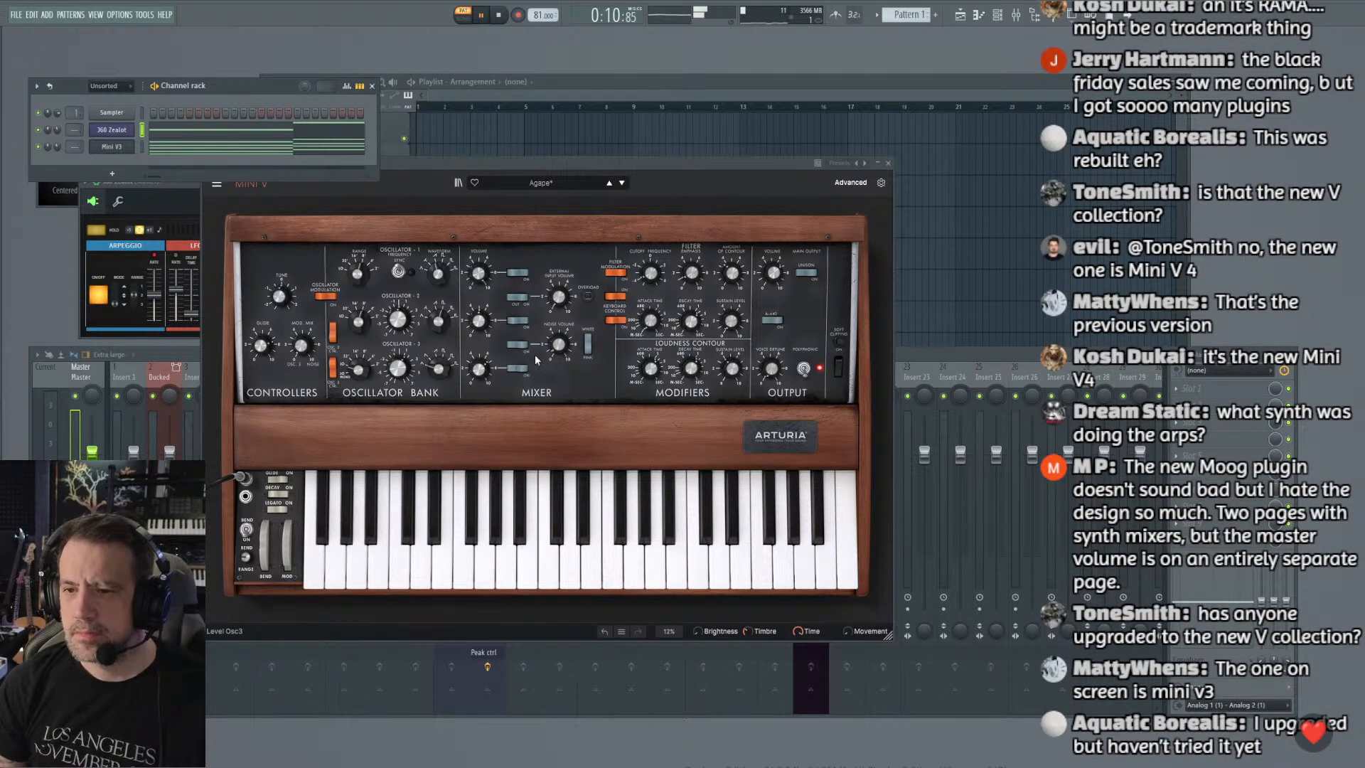
click(650, 371)
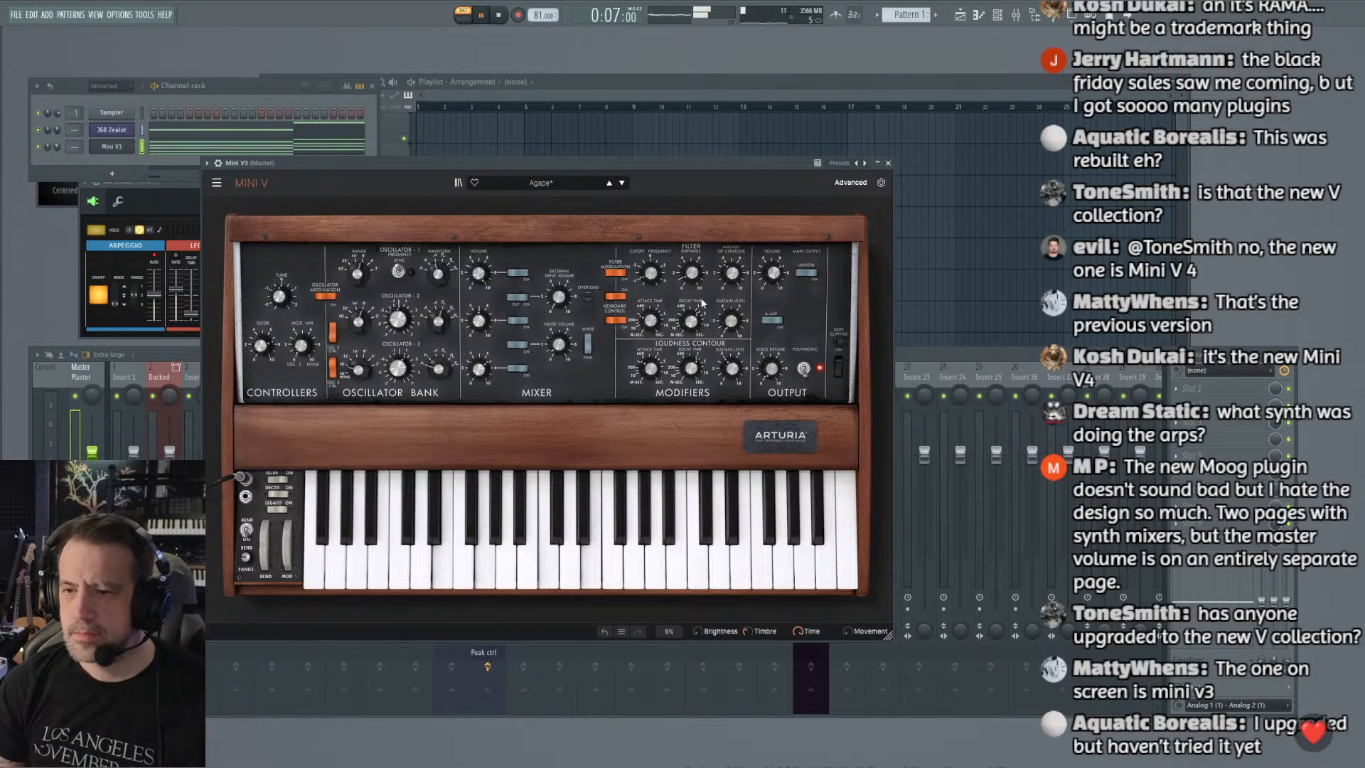
click(879, 166)
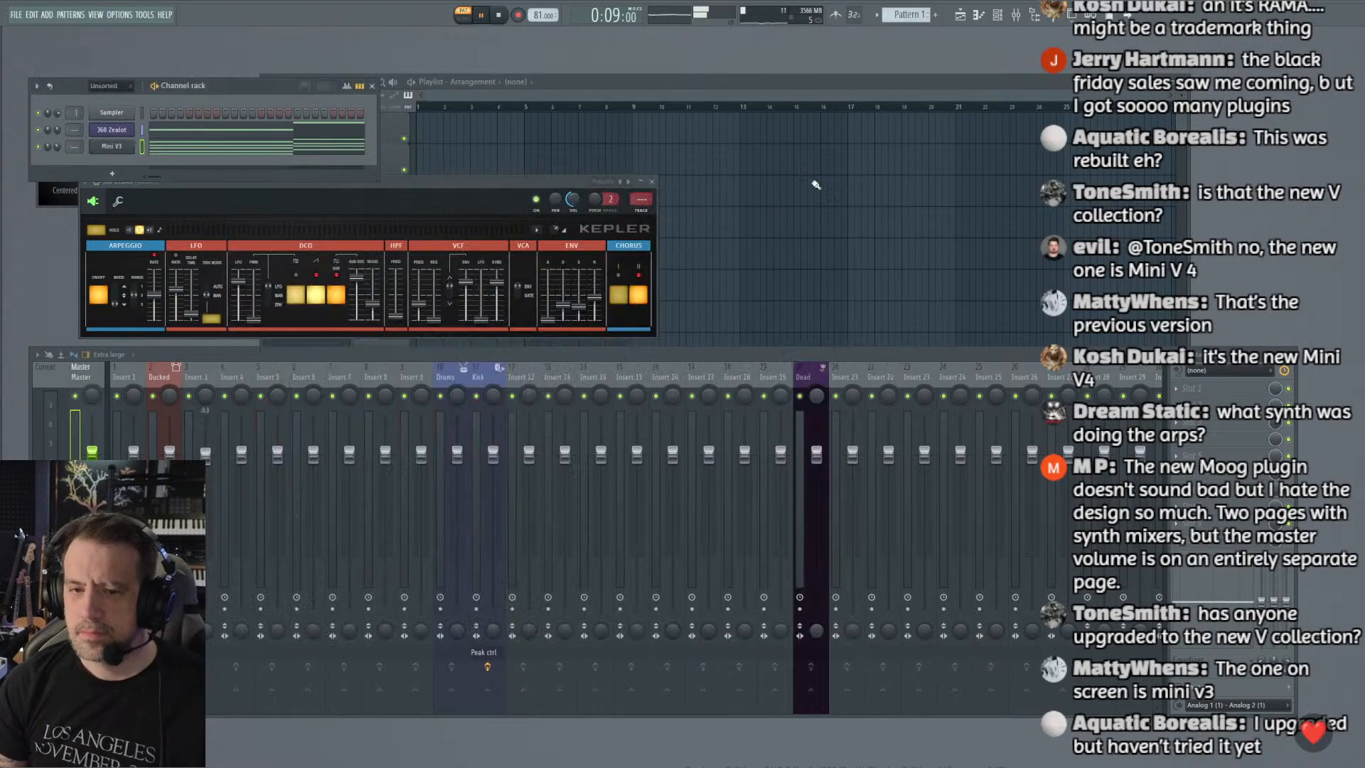
Step: Route the Mini V3 channel to mixer insert 3 and load ValhallaVintageVerb on that insert
drag(74, 146, 74, 138)
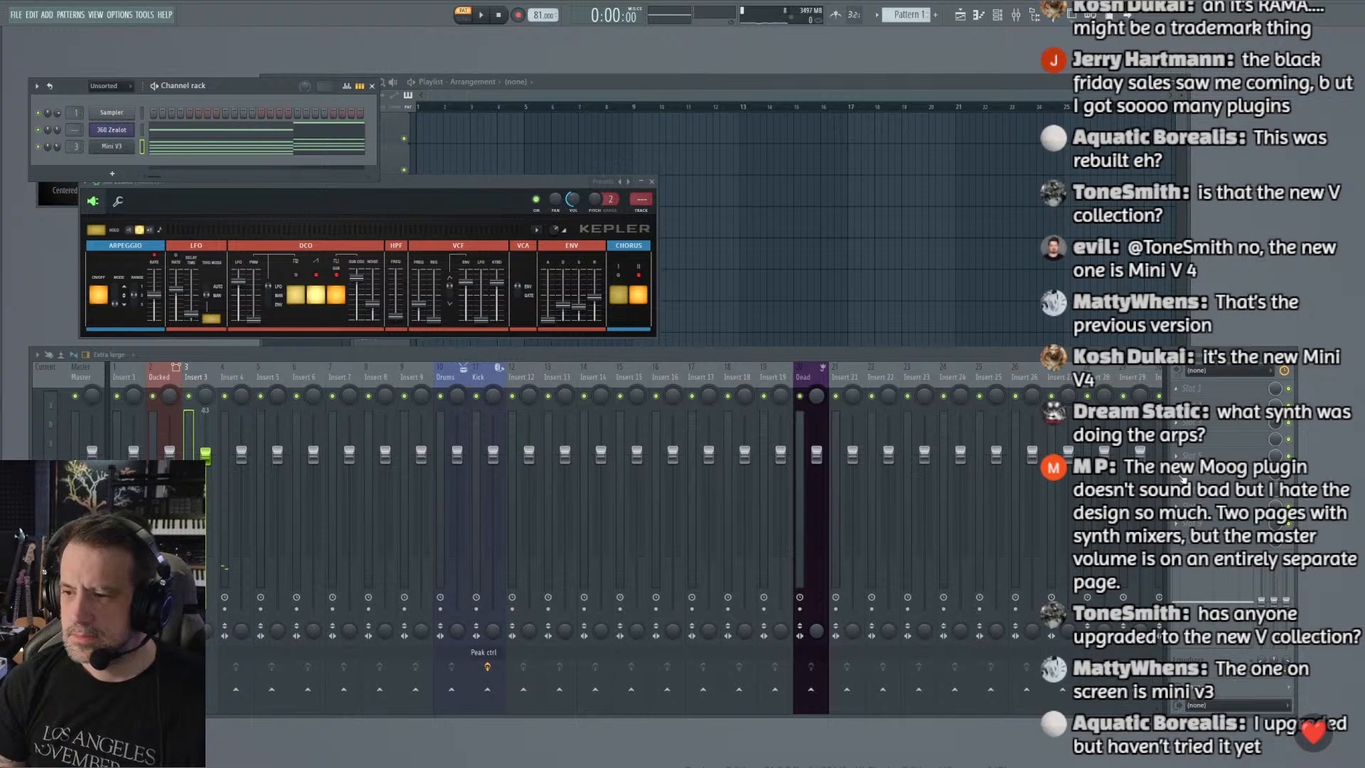
click(1178, 475)
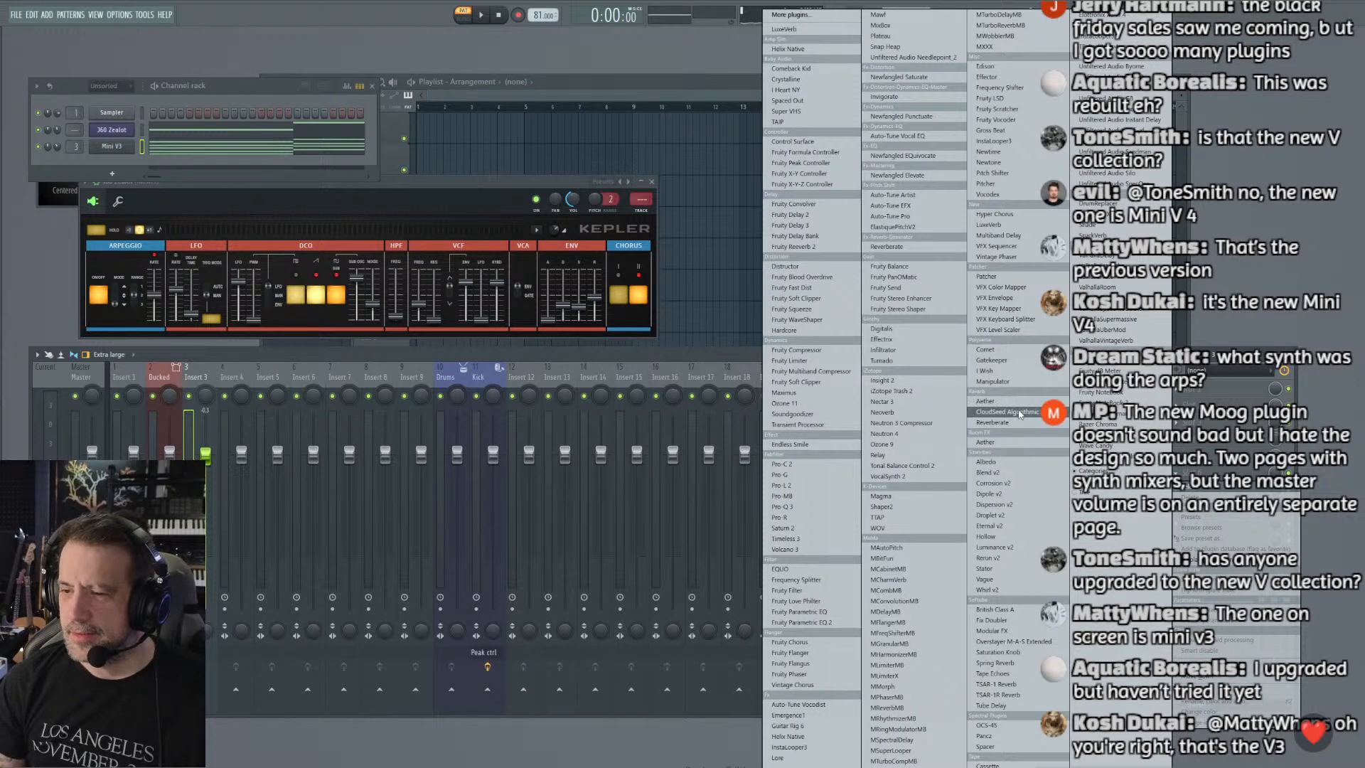
click(1105, 340)
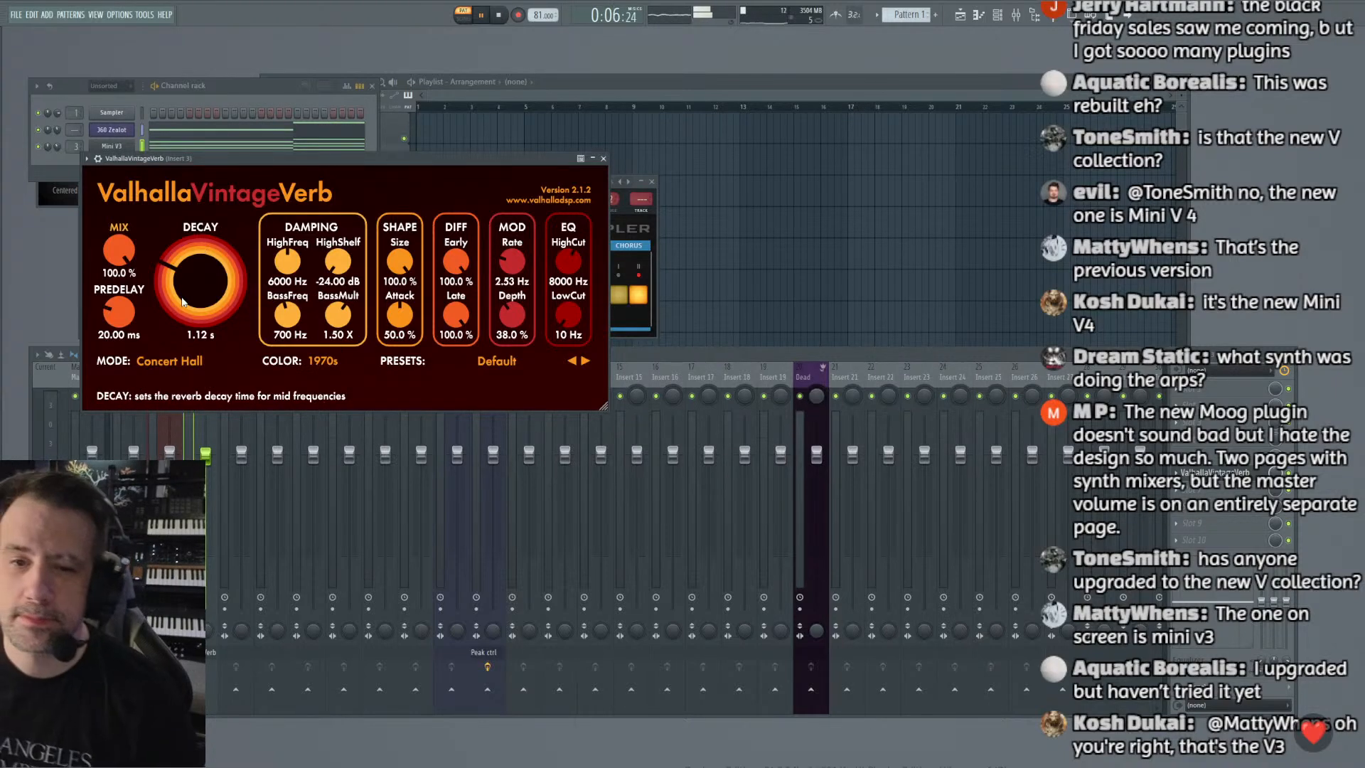
Step: Set the reverb's decay to 5.80 s, low cut to 250 Hz and color to 1980s, and close its window
scroll(185, 288, up, 1)
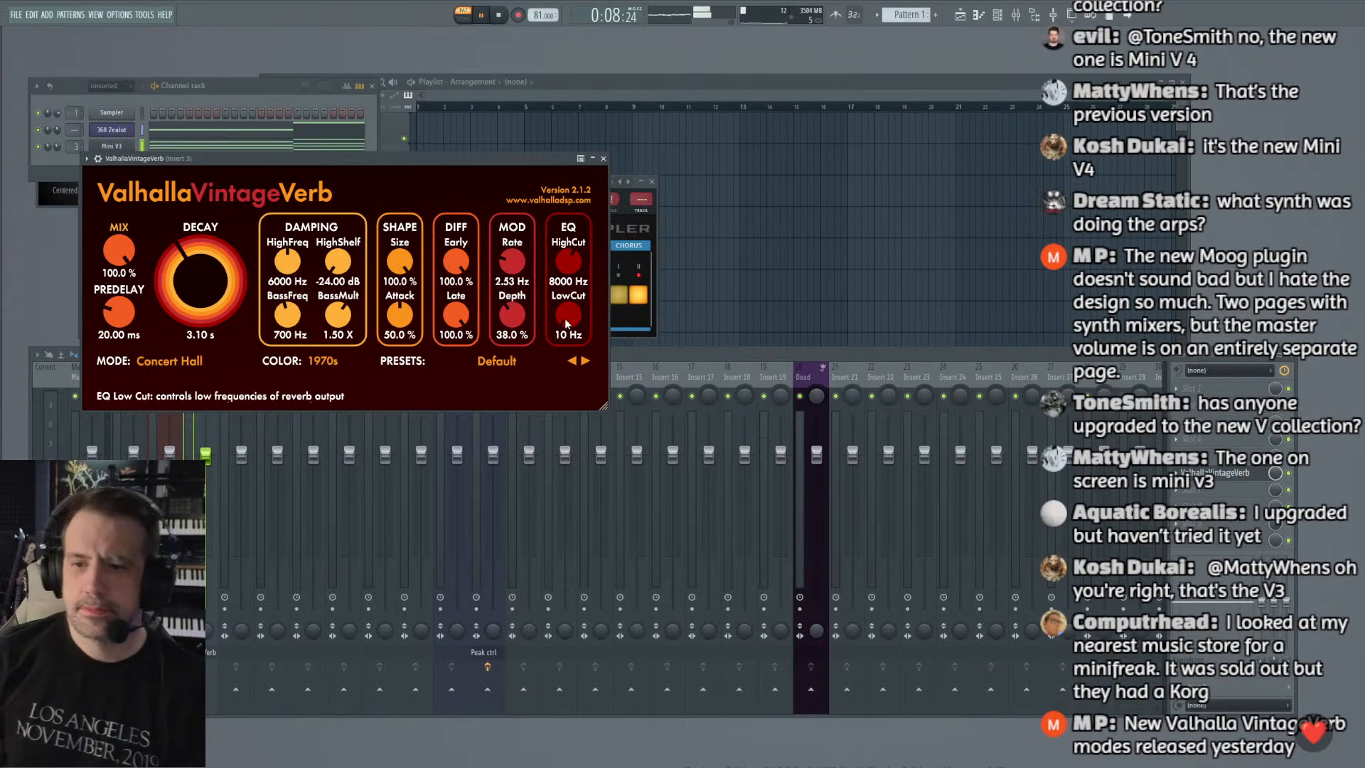
scroll(563, 314, up, 5)
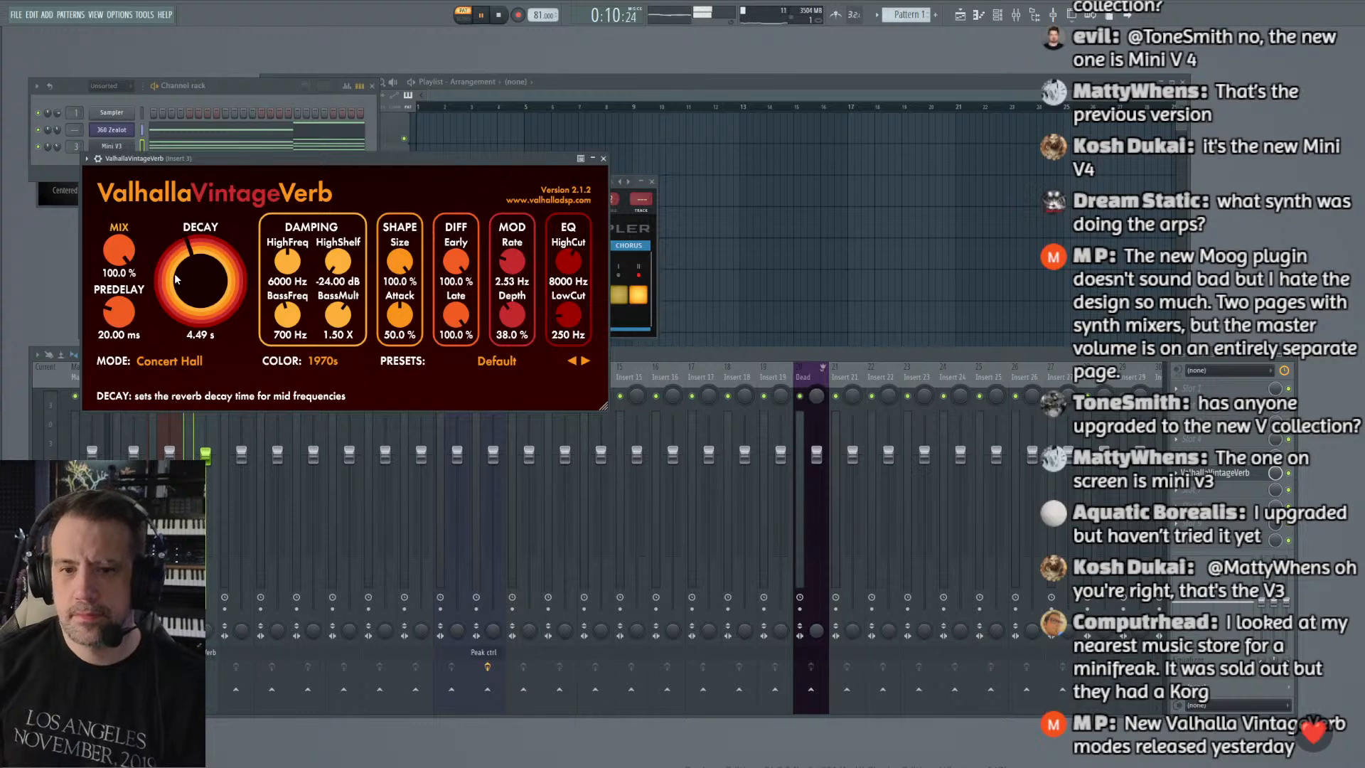
scroll(177, 280, up, 1)
click(322, 360)
click(330, 394)
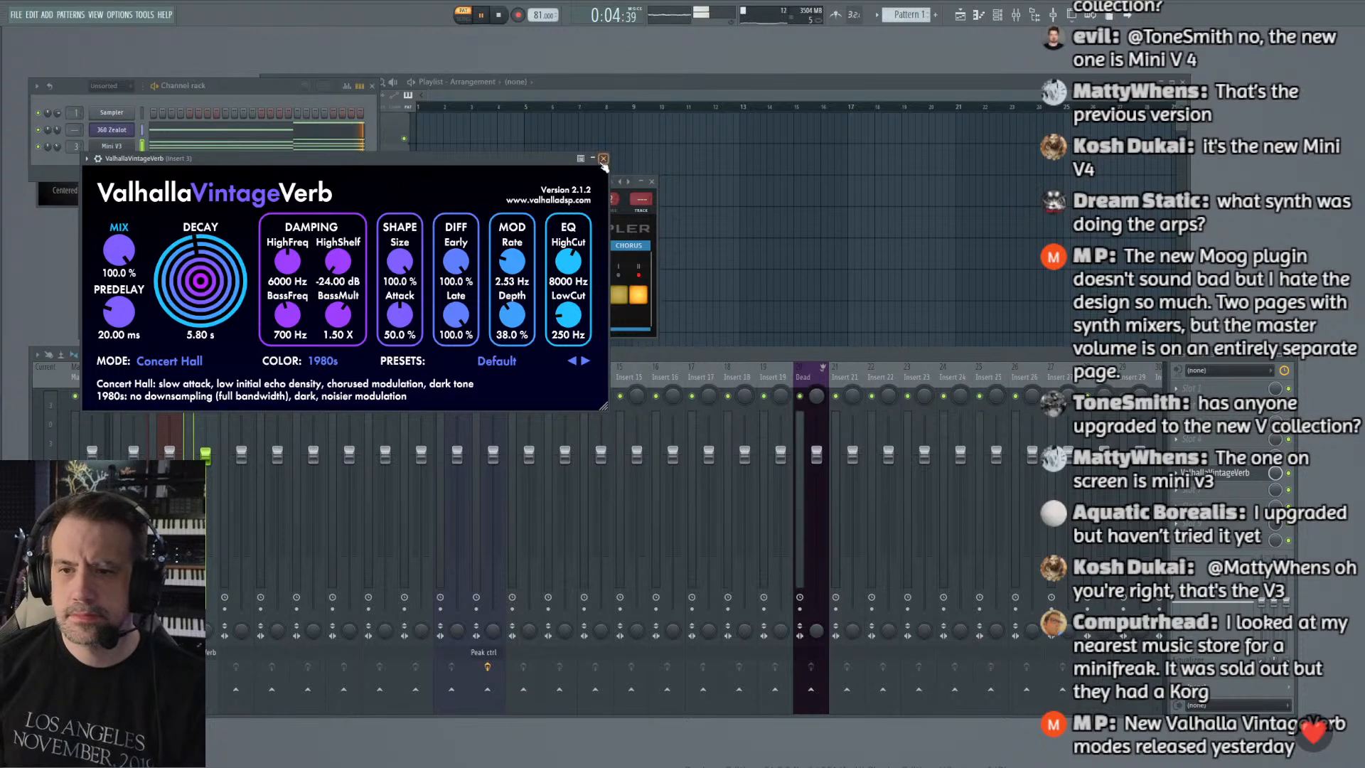
click(603, 158)
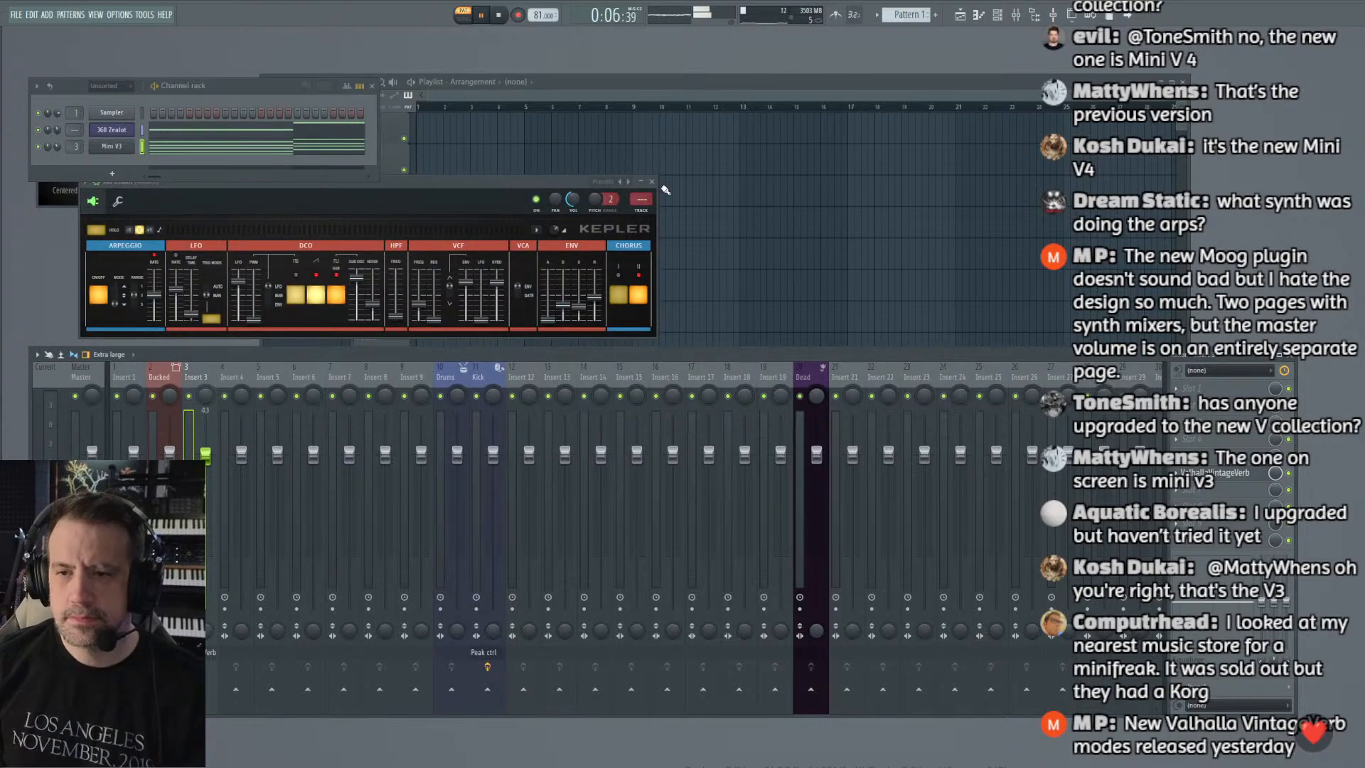
Step: Open the Kepler channel's piano roll and place the Kepler window over it, below the channel rack
click(652, 181)
click(185, 132)
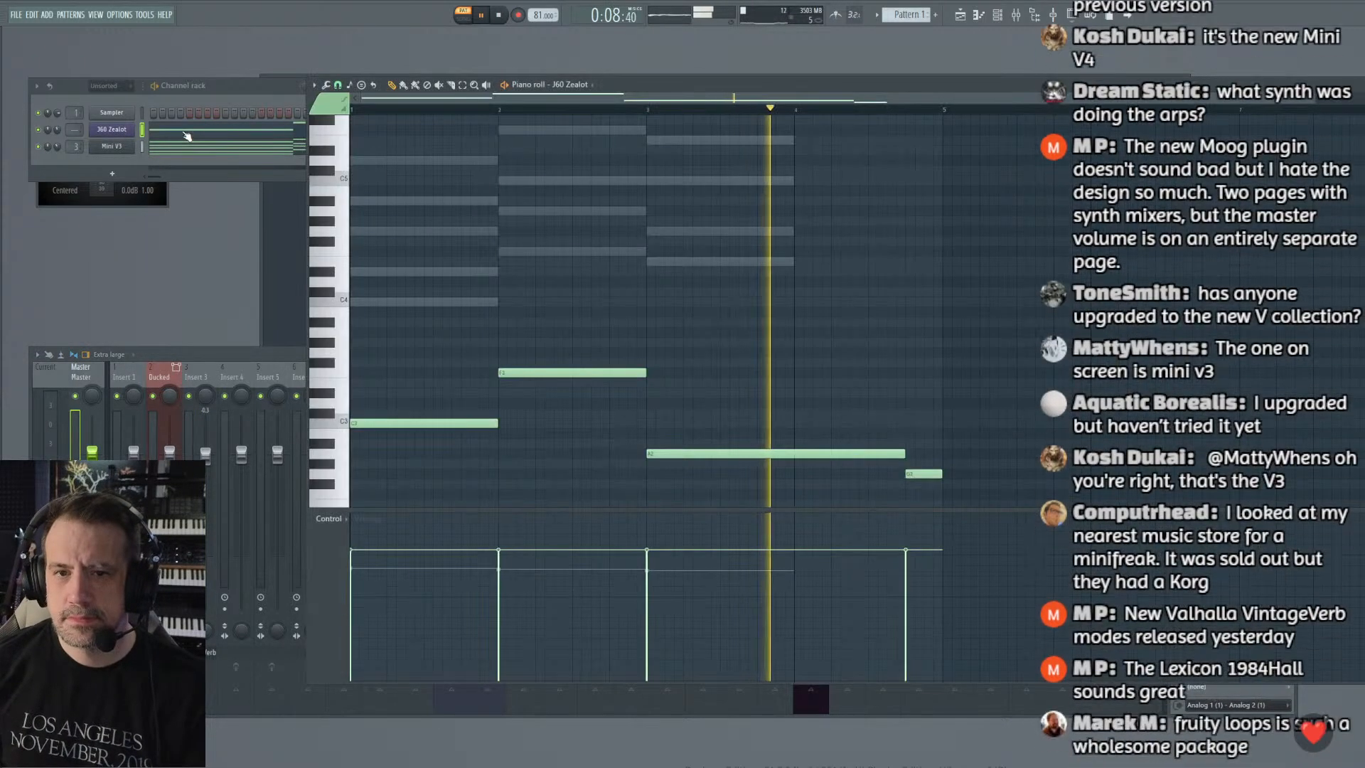
click(186, 133)
click(185, 133)
click(108, 128)
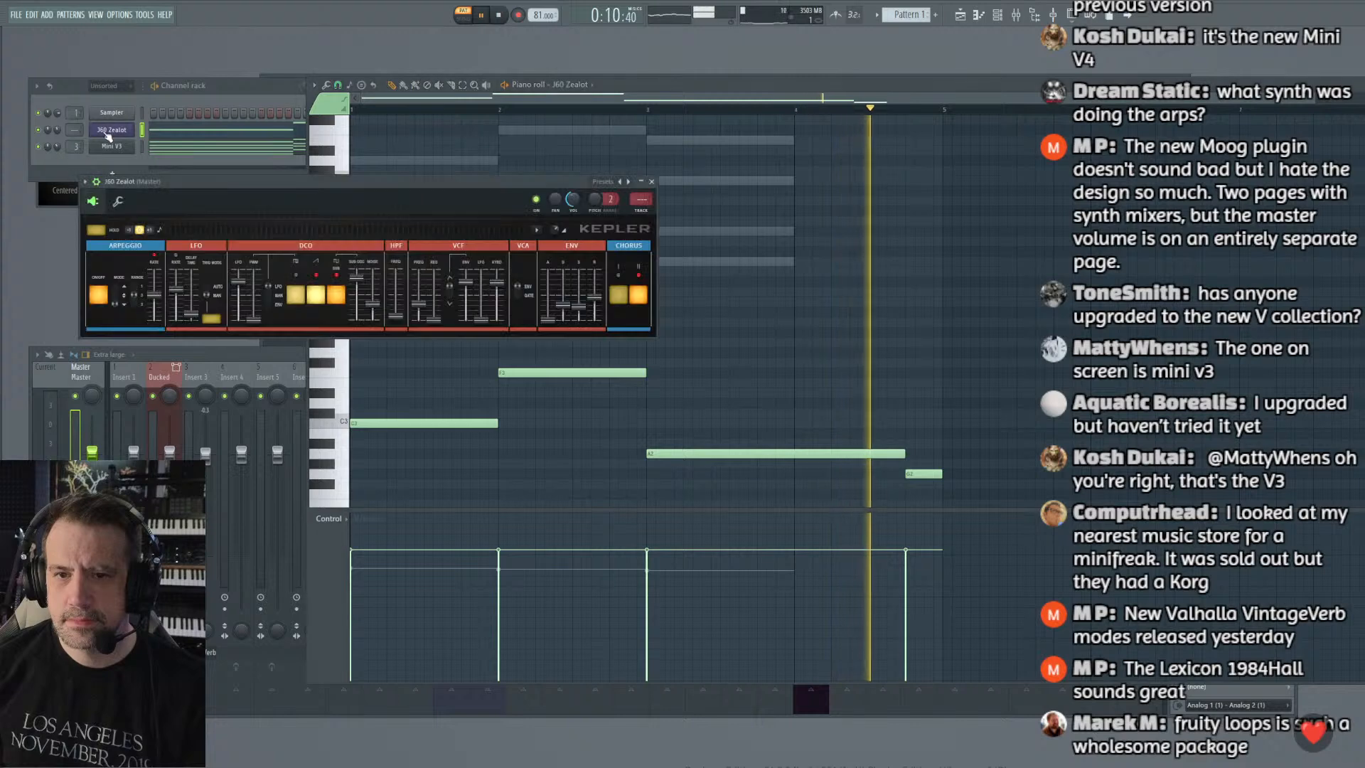
drag(234, 182, 248, 216)
Step: Set the project tempo to 78 BPM and restart the pattern
key(space)
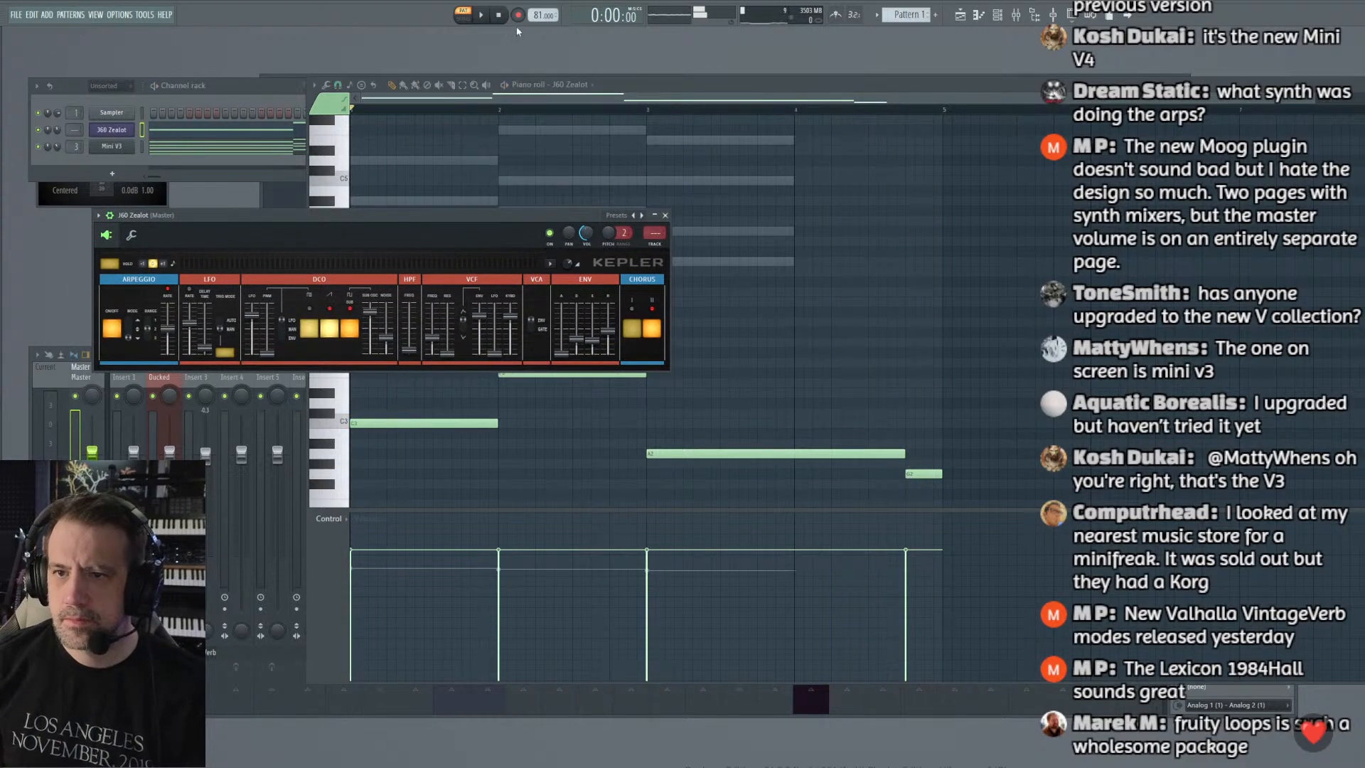
key(space)
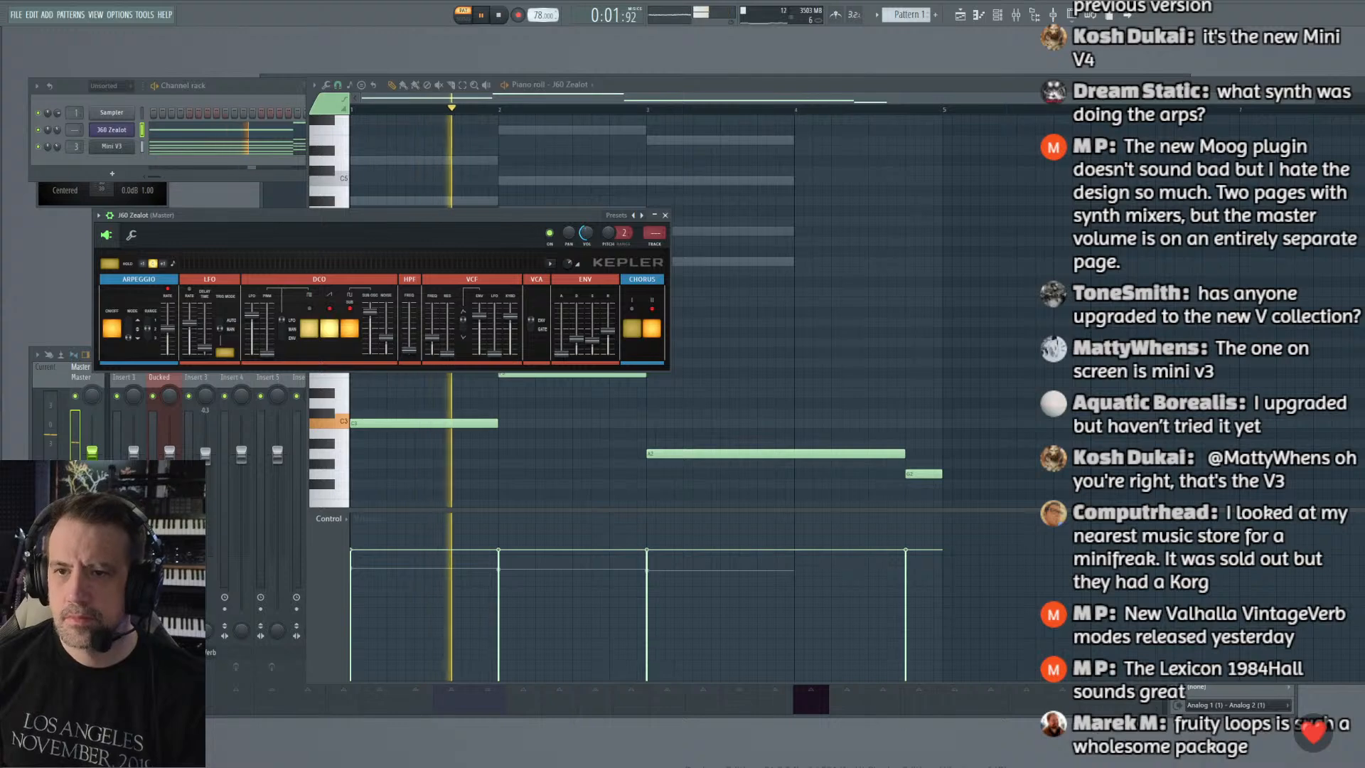
Step: Clear all bass notes from the Kepler channel's piano roll and switch off Kepler's arpeggiator
click(509, 86)
key(space)
key(ctrl+a)
key(Return)
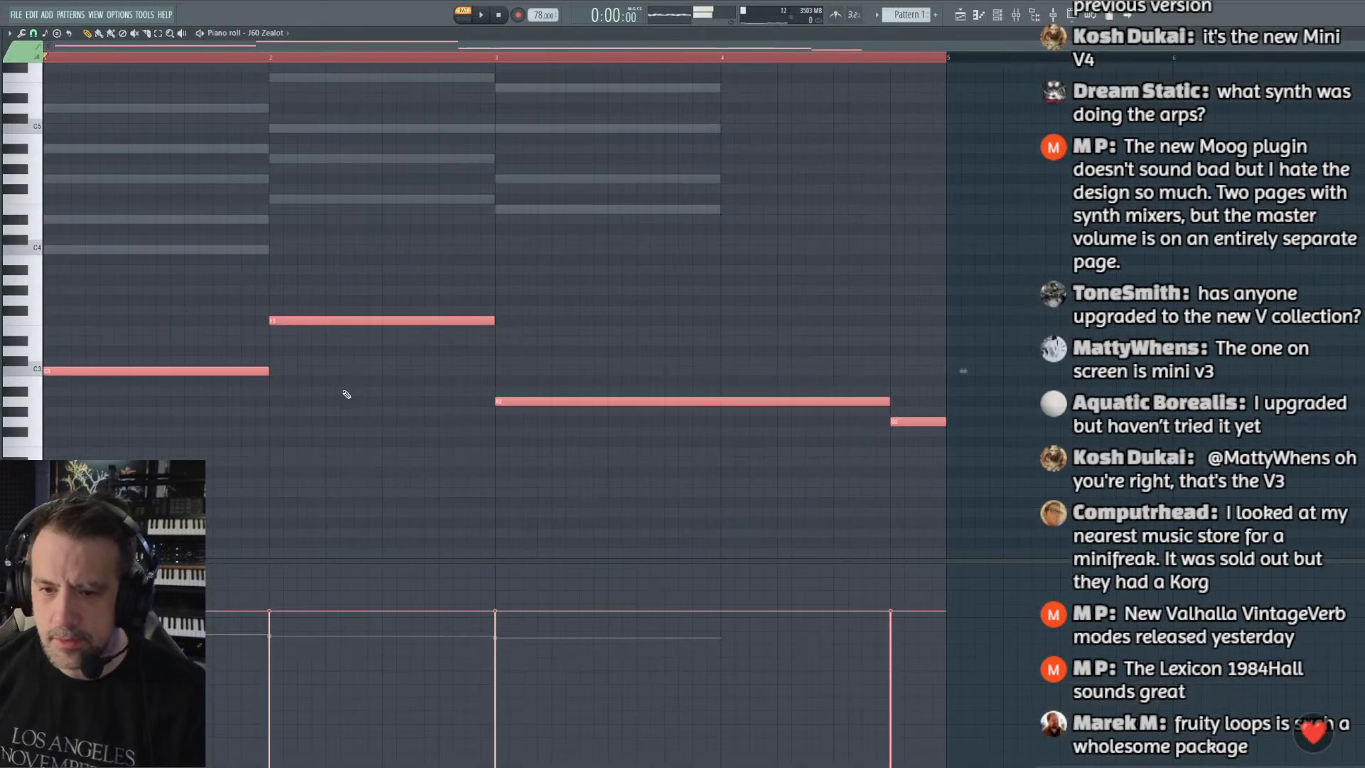
key(Return)
click(181, 226)
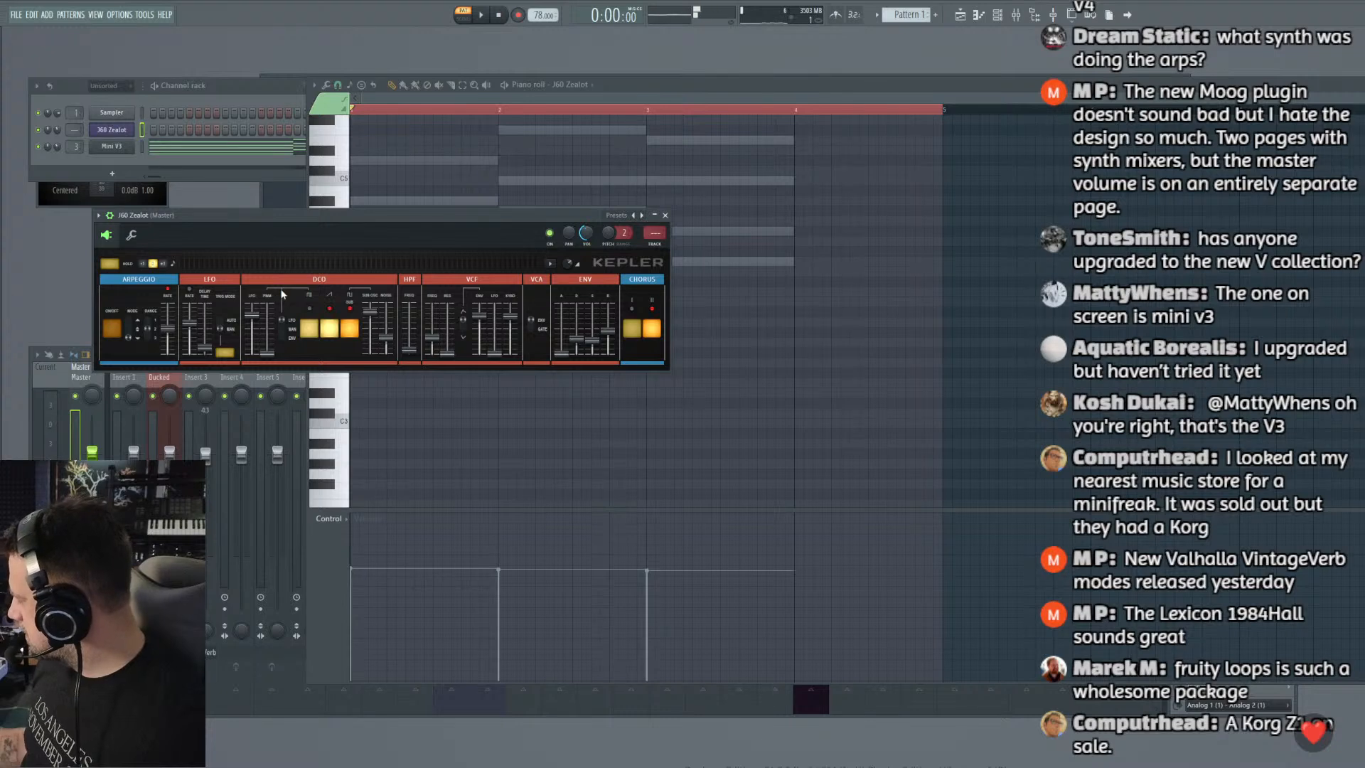
Step: Record a new Kepler line over the four bars as notes and automation, and play it back
click(518, 16)
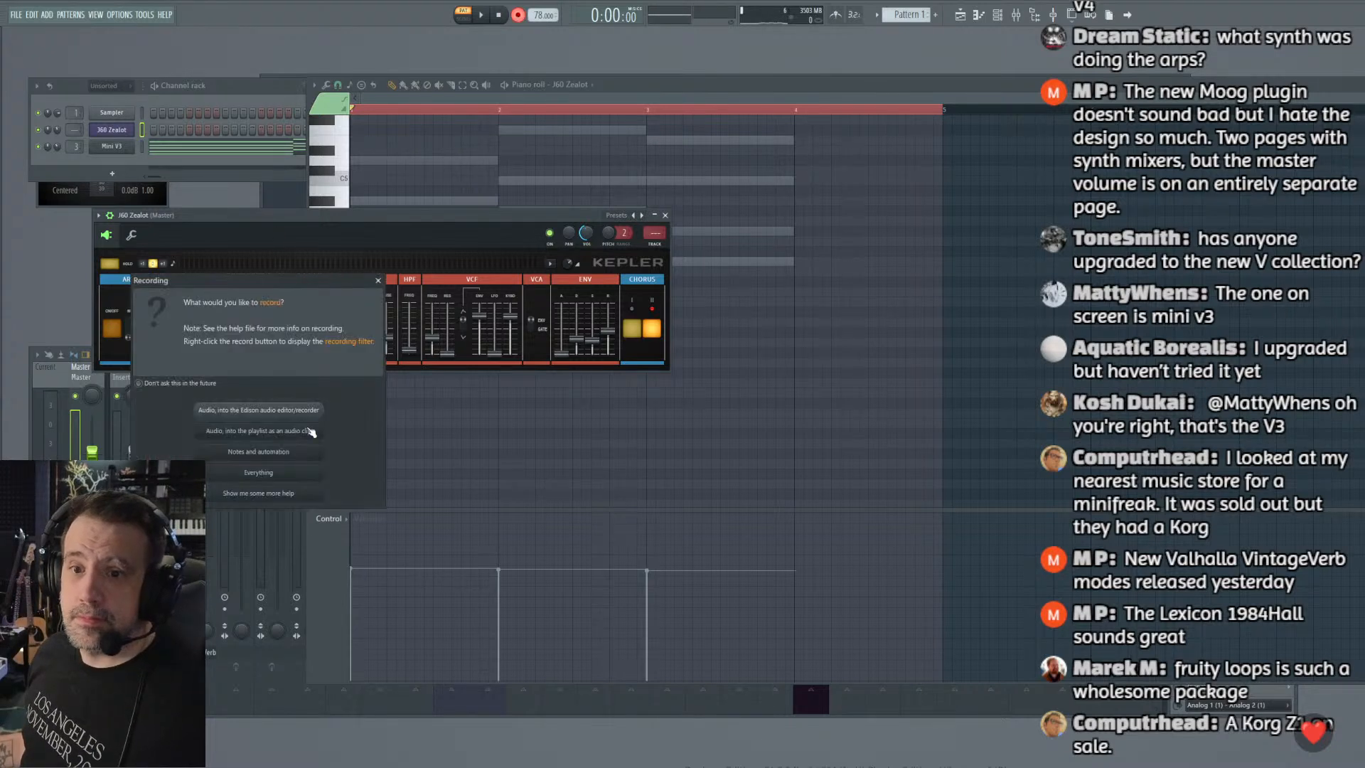
click(230, 453)
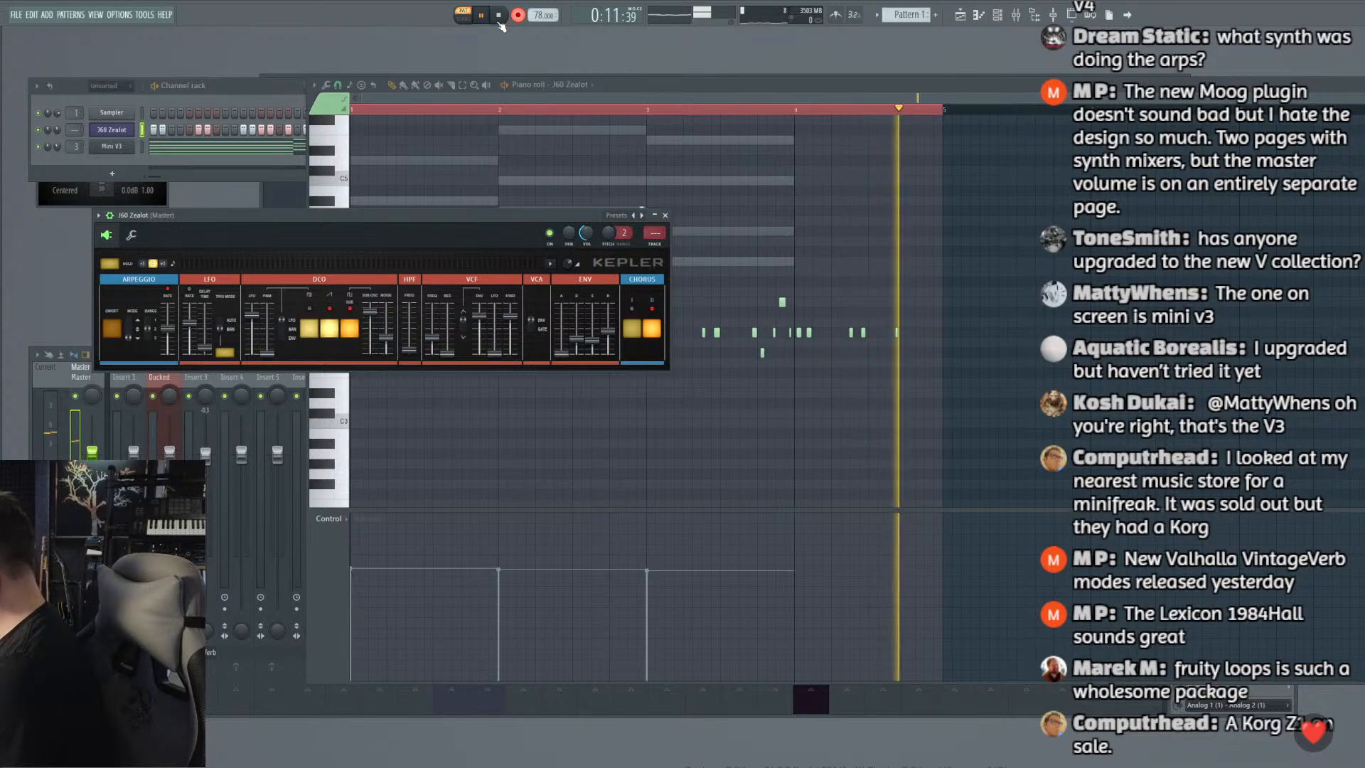
click(499, 21)
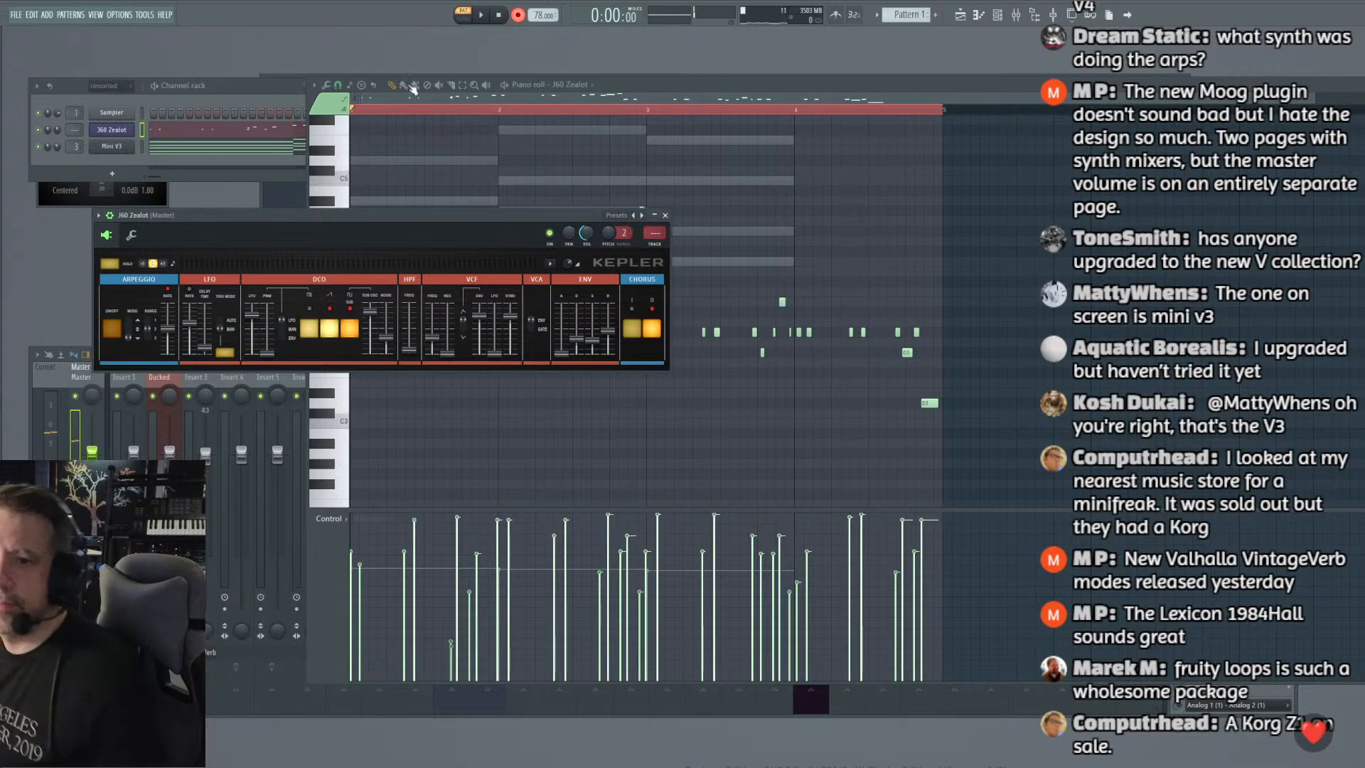
key(space)
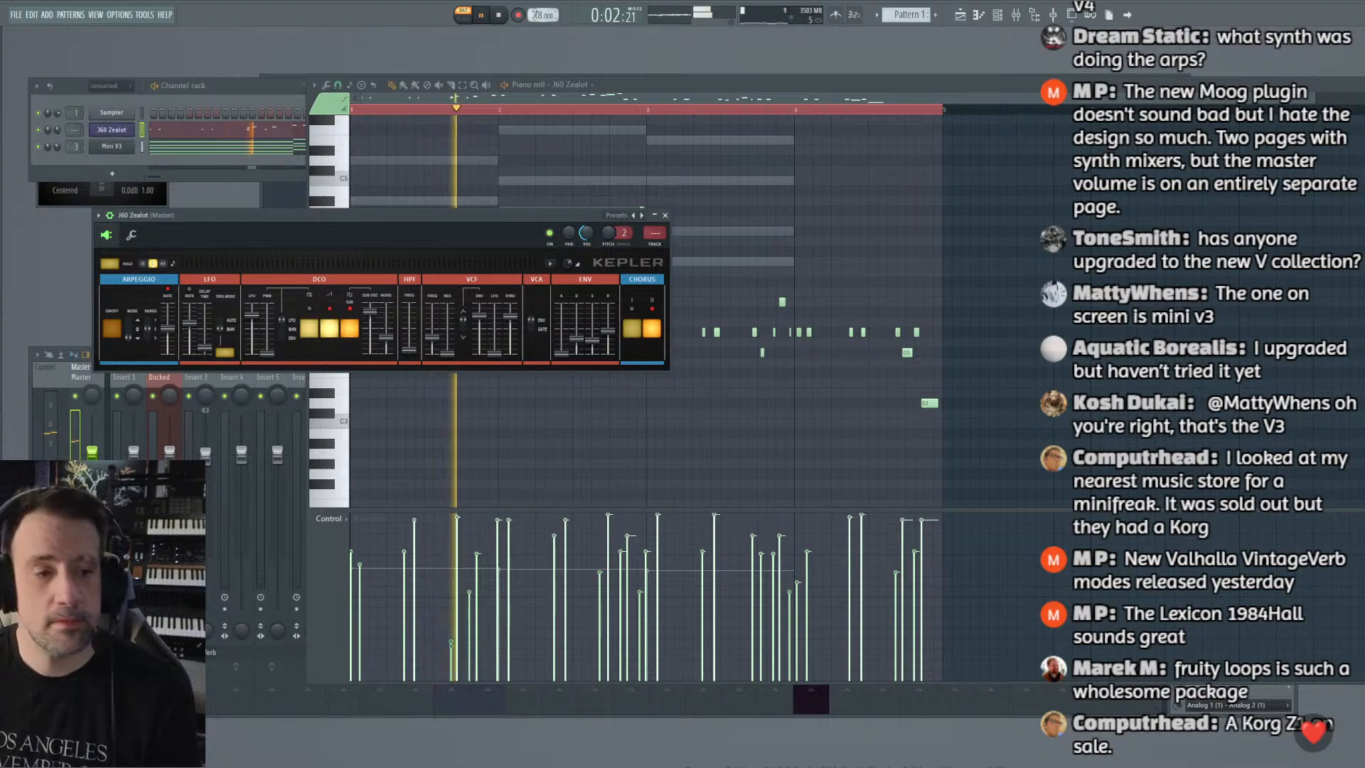
Step: Quantize all the recorded Kepler notes to the grid, deselect them and start playback
drag(1317, 99, 623, 98)
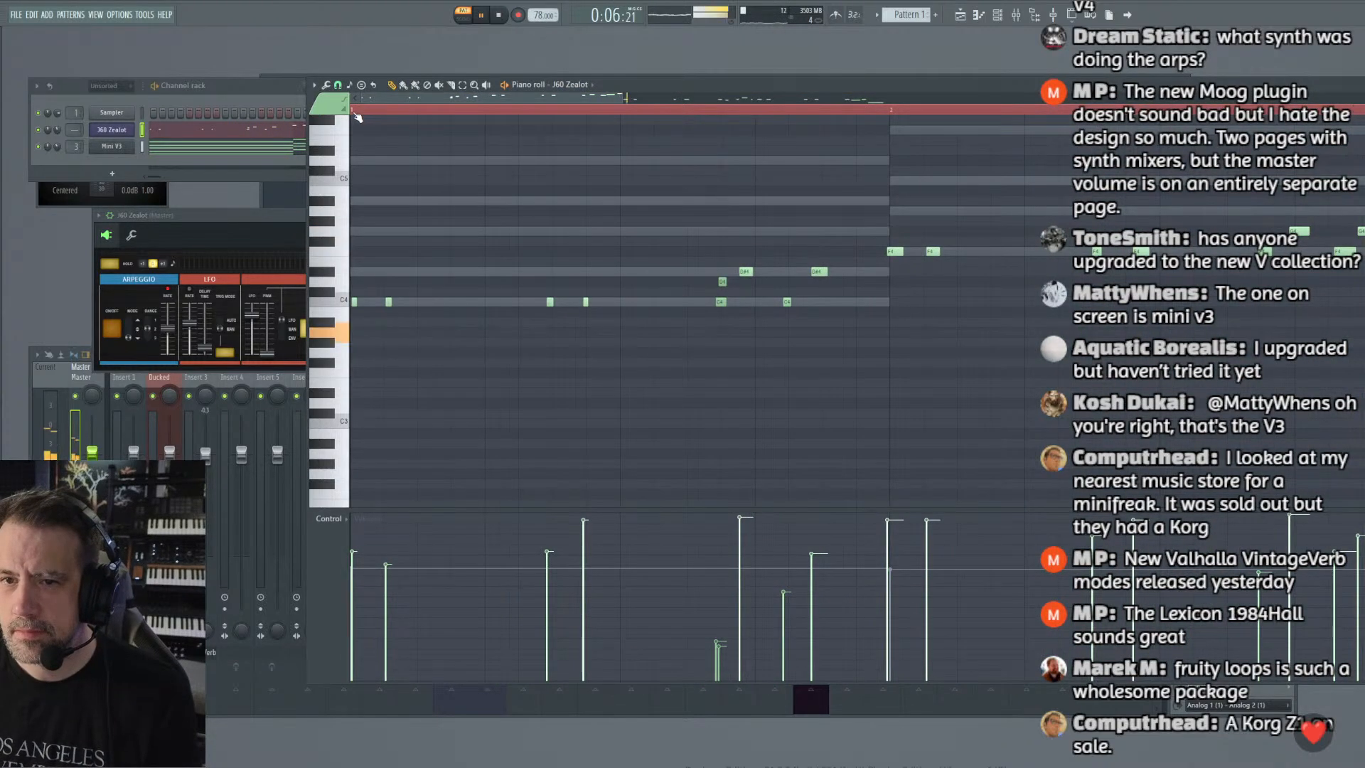
key(space)
key(space)
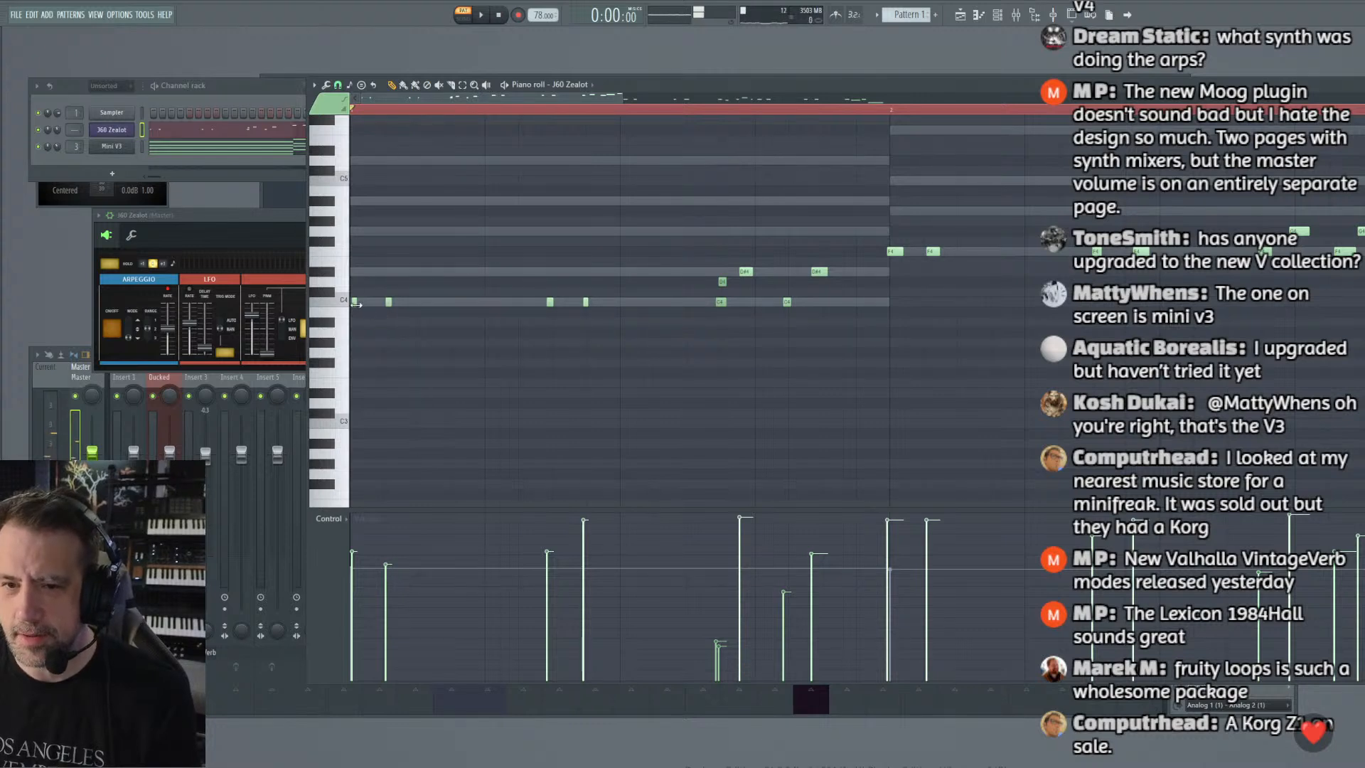
key(ctrl+a)
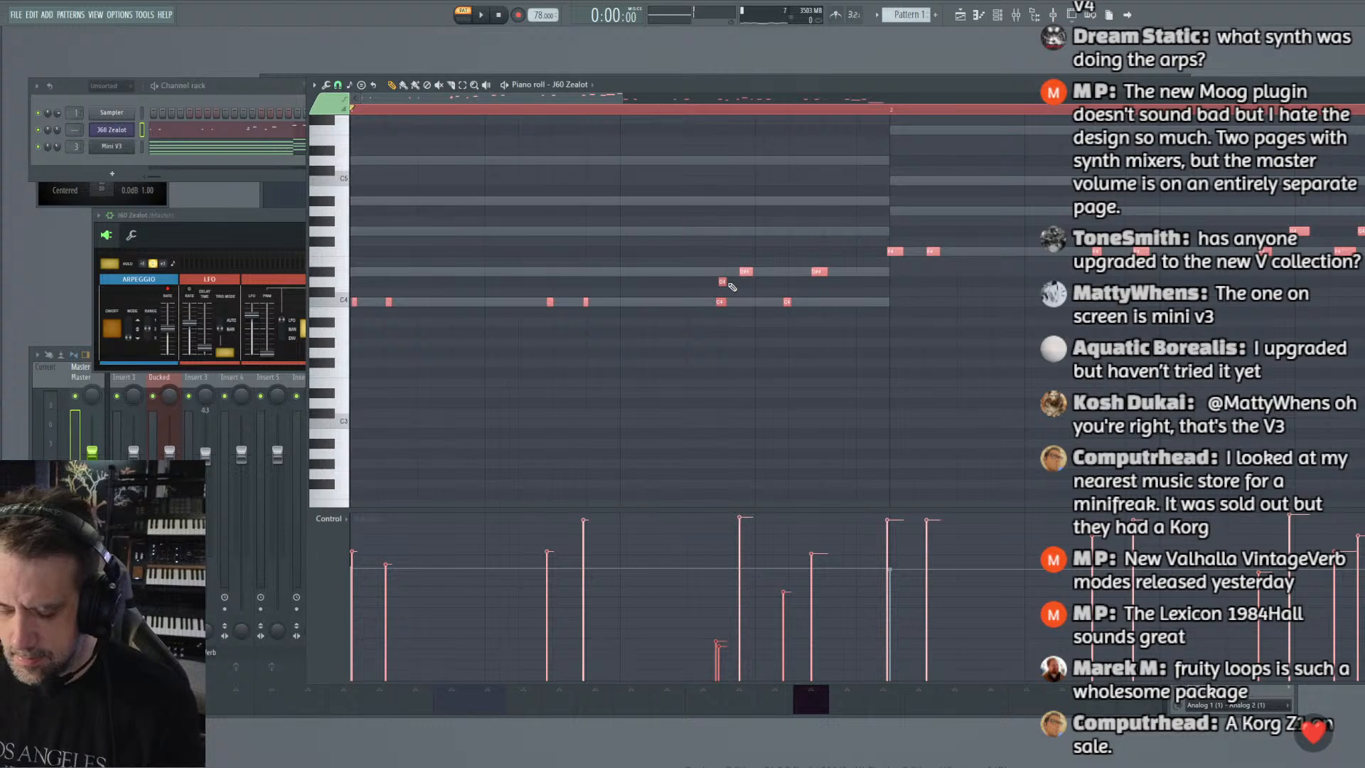
key(ctrl+q)
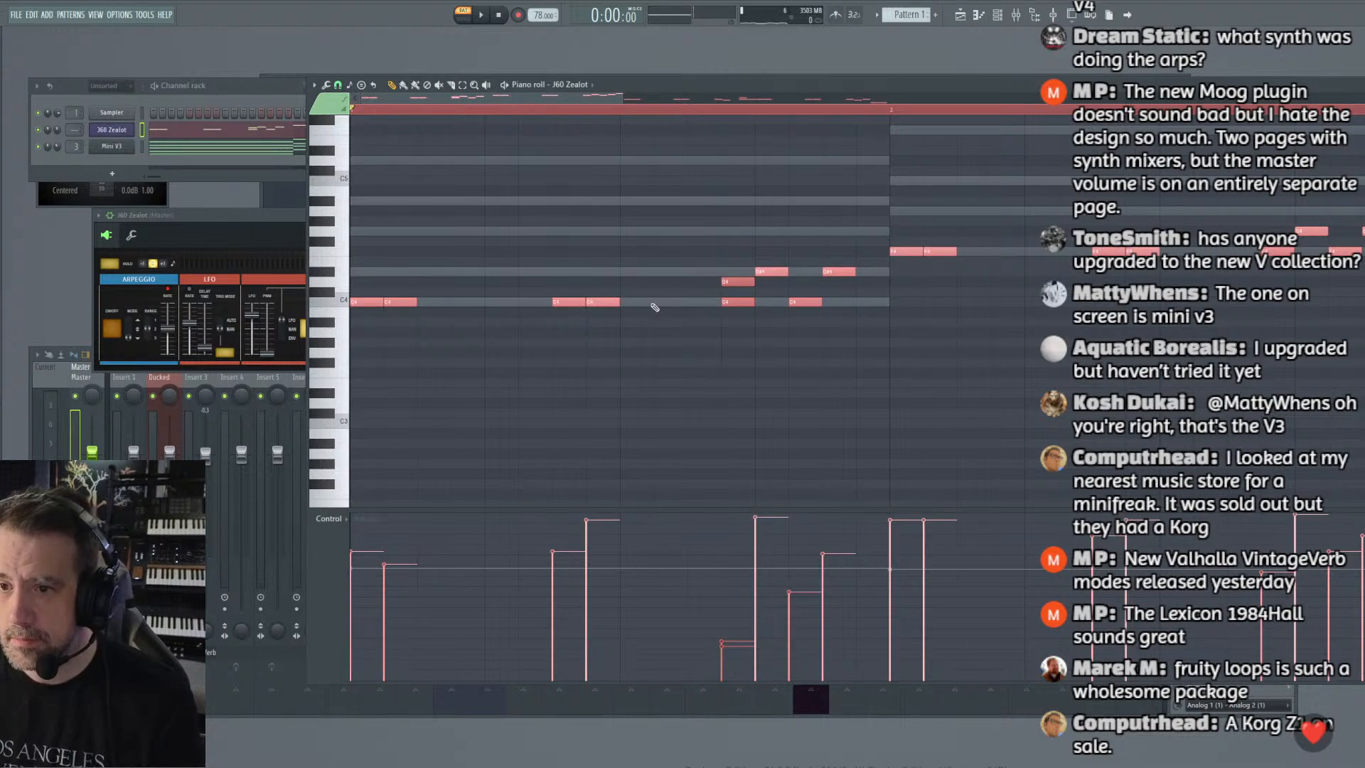
key(space)
key(ctrl+d)
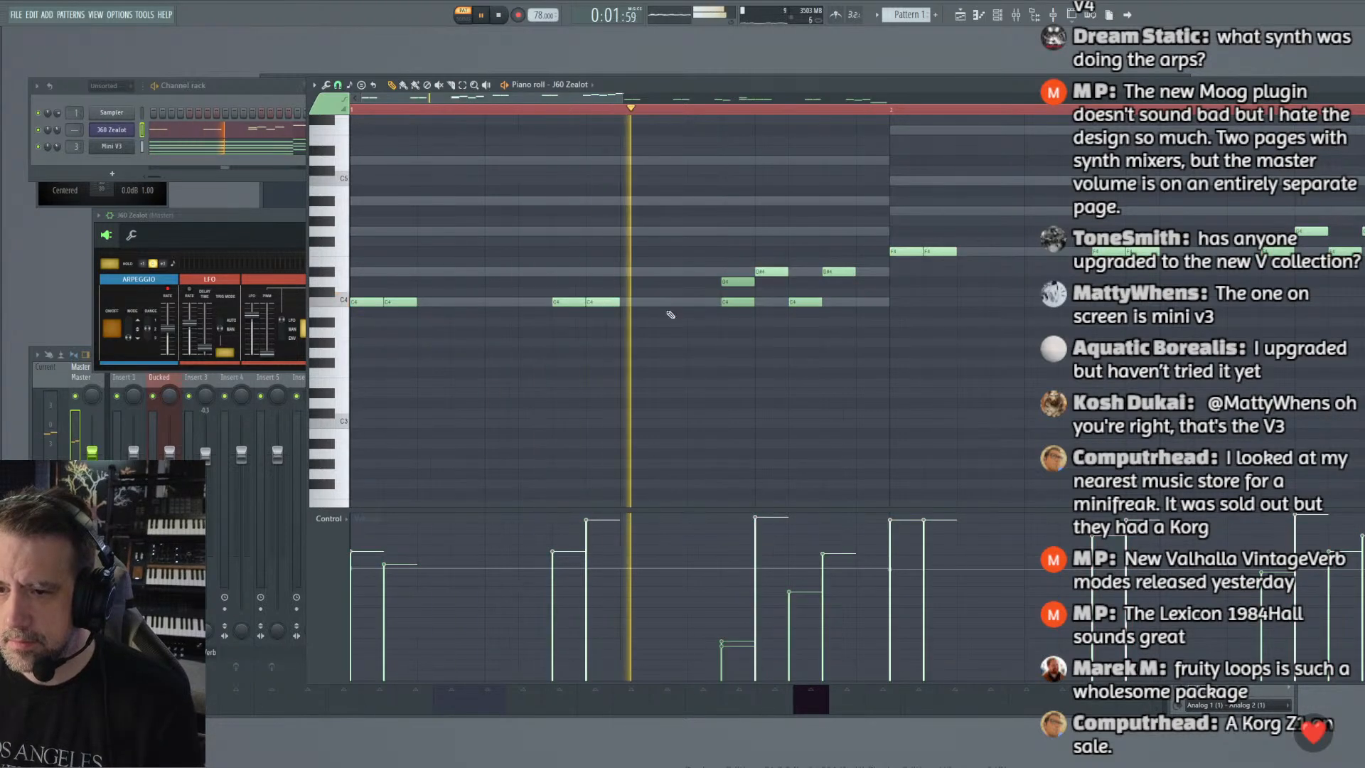
Step: Delete the stray D4 note doubling the C4 in bar 1 and restart the pattern
right_click(736, 282)
key(space)
key(space)
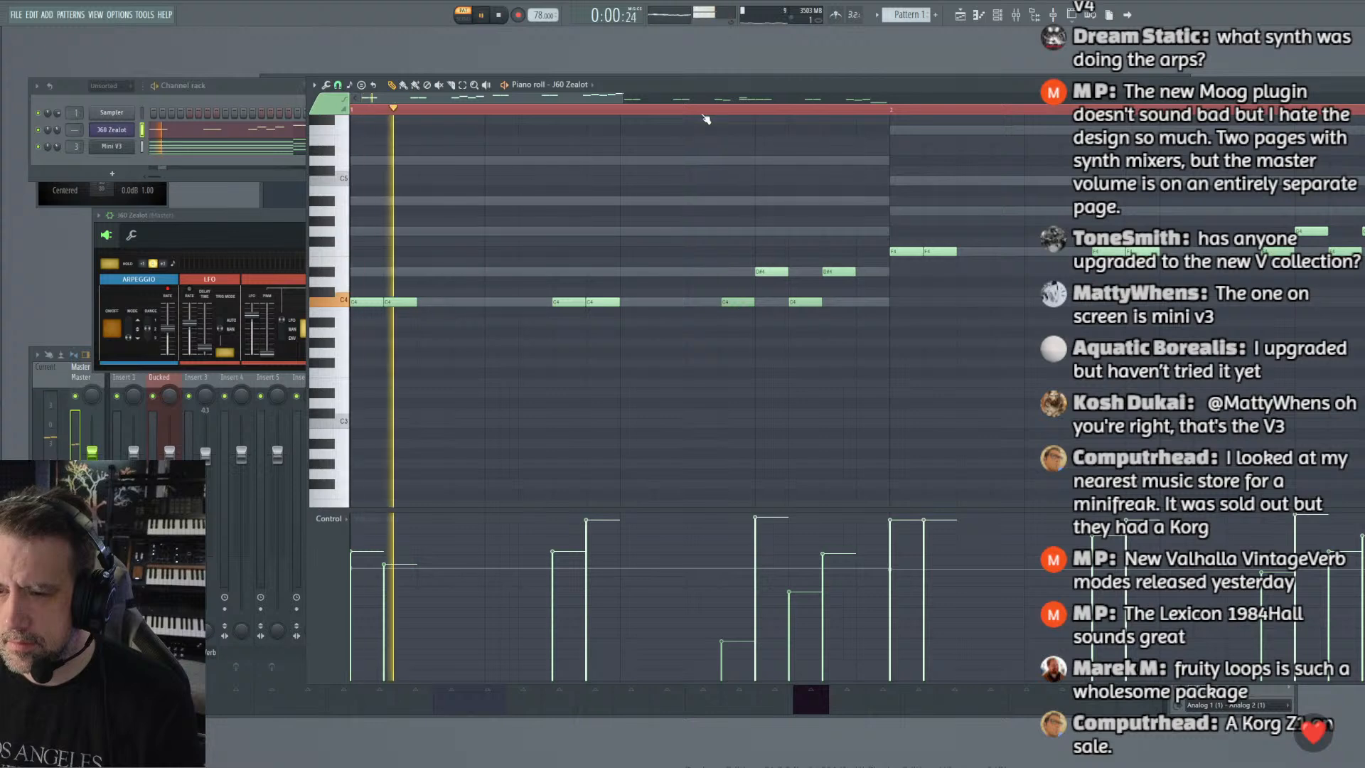
Step: Lower the first D#4 note in bar 1 to D4 and raise the second one to G4, auditioning the change
click(719, 108)
key(space)
click(766, 280)
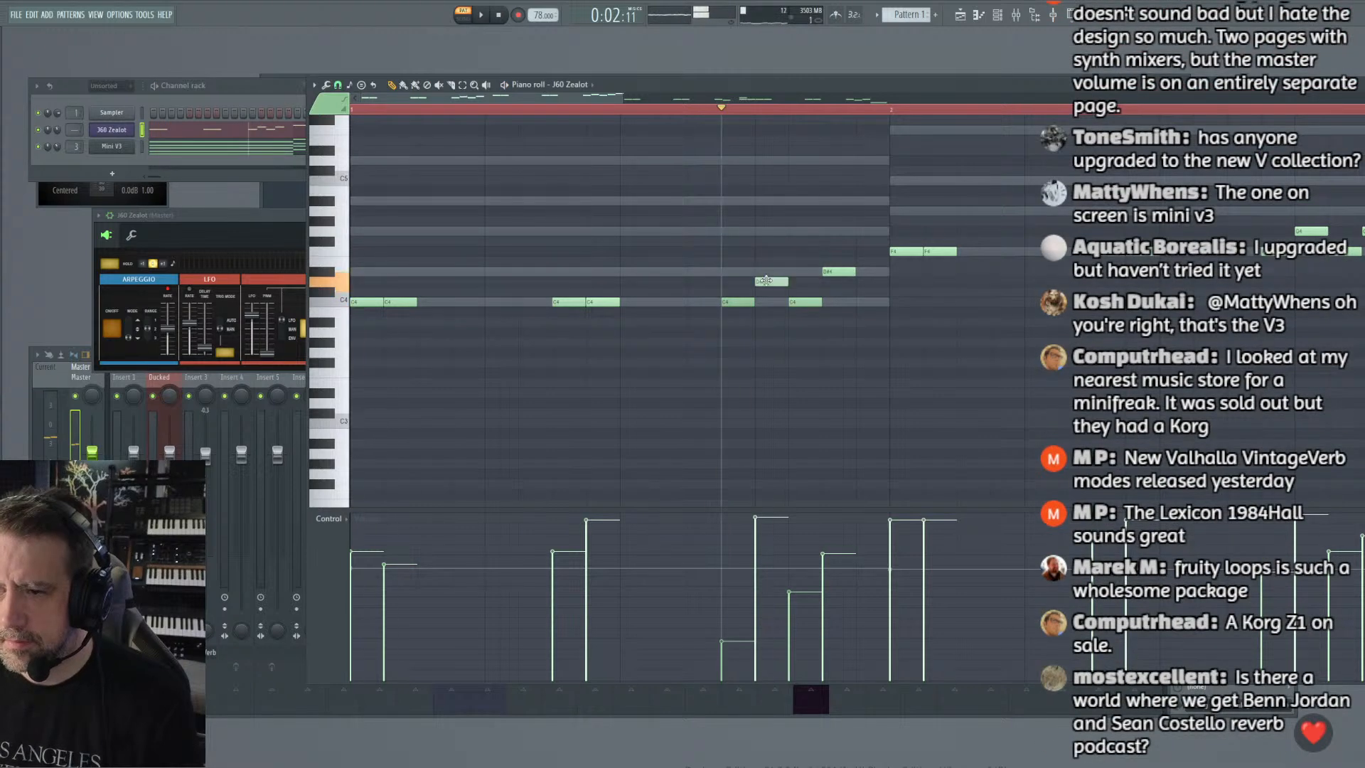
drag(837, 276, 834, 229)
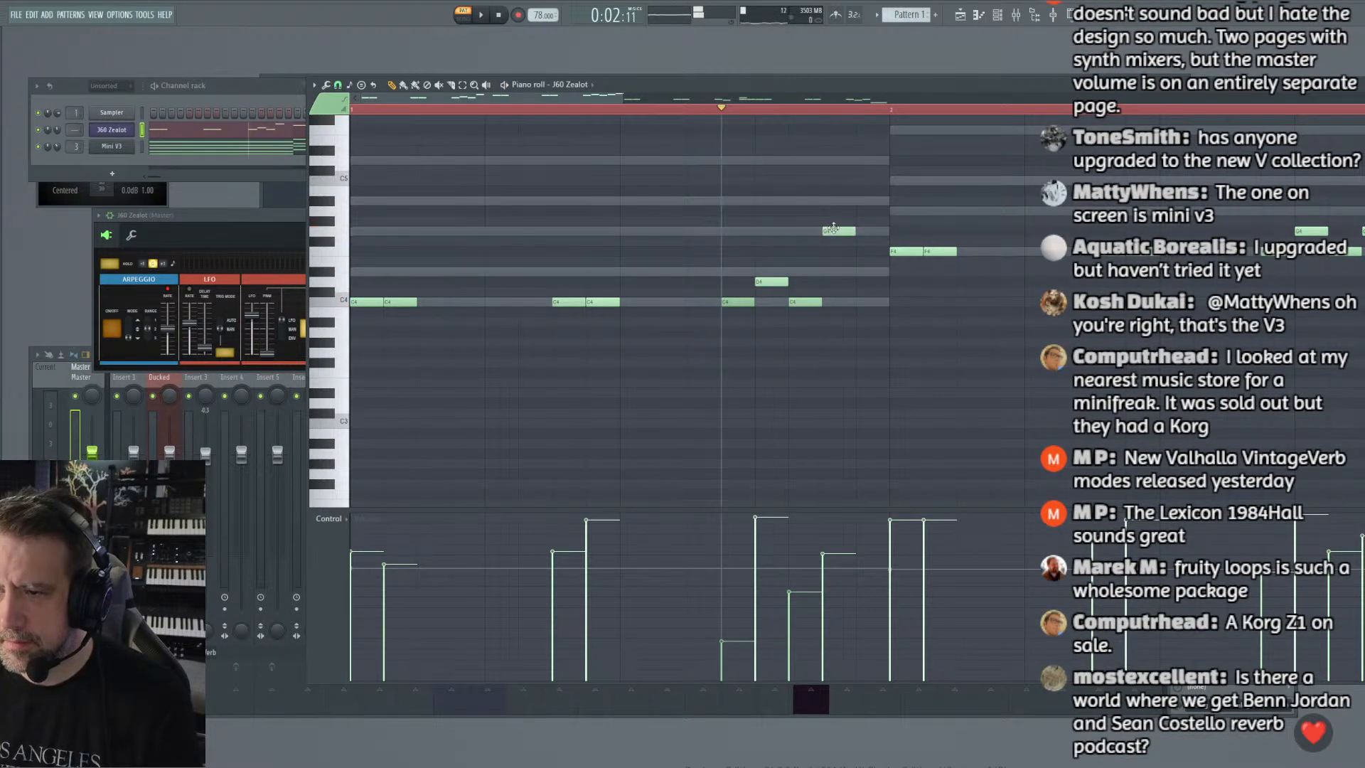
key(space)
double_click(834, 109)
key(space)
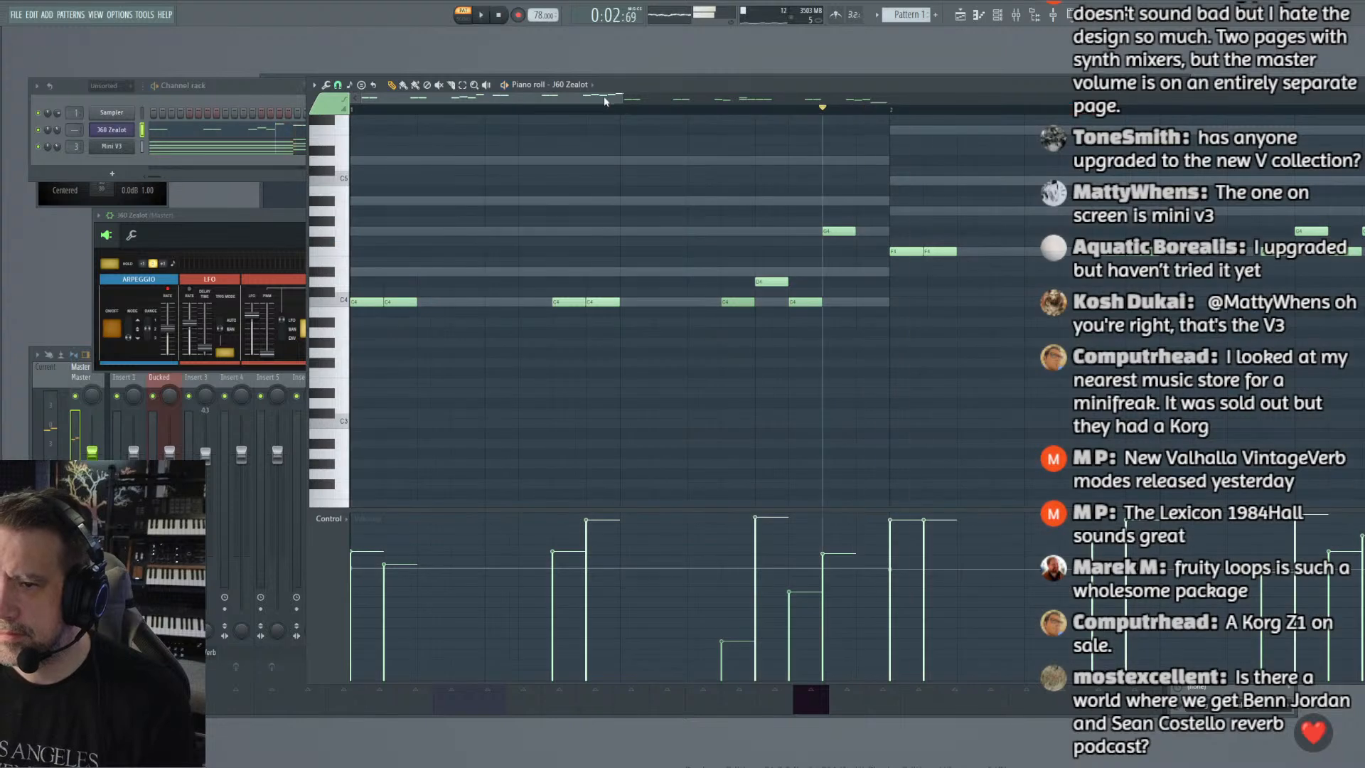
Step: Set the project tempo to 100 BPM and play the pattern
scroll(603, 96, down, 3)
click(41, 154)
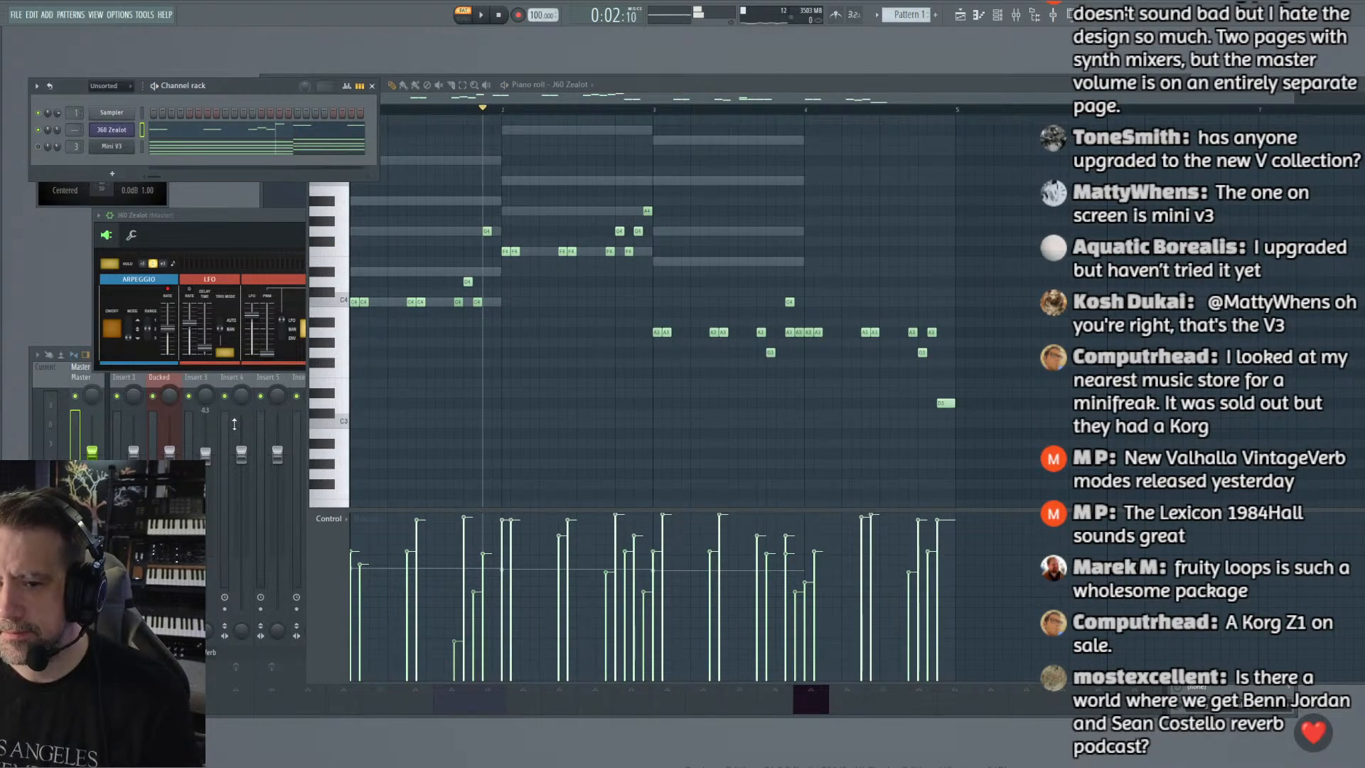
click(222, 410)
key(space)
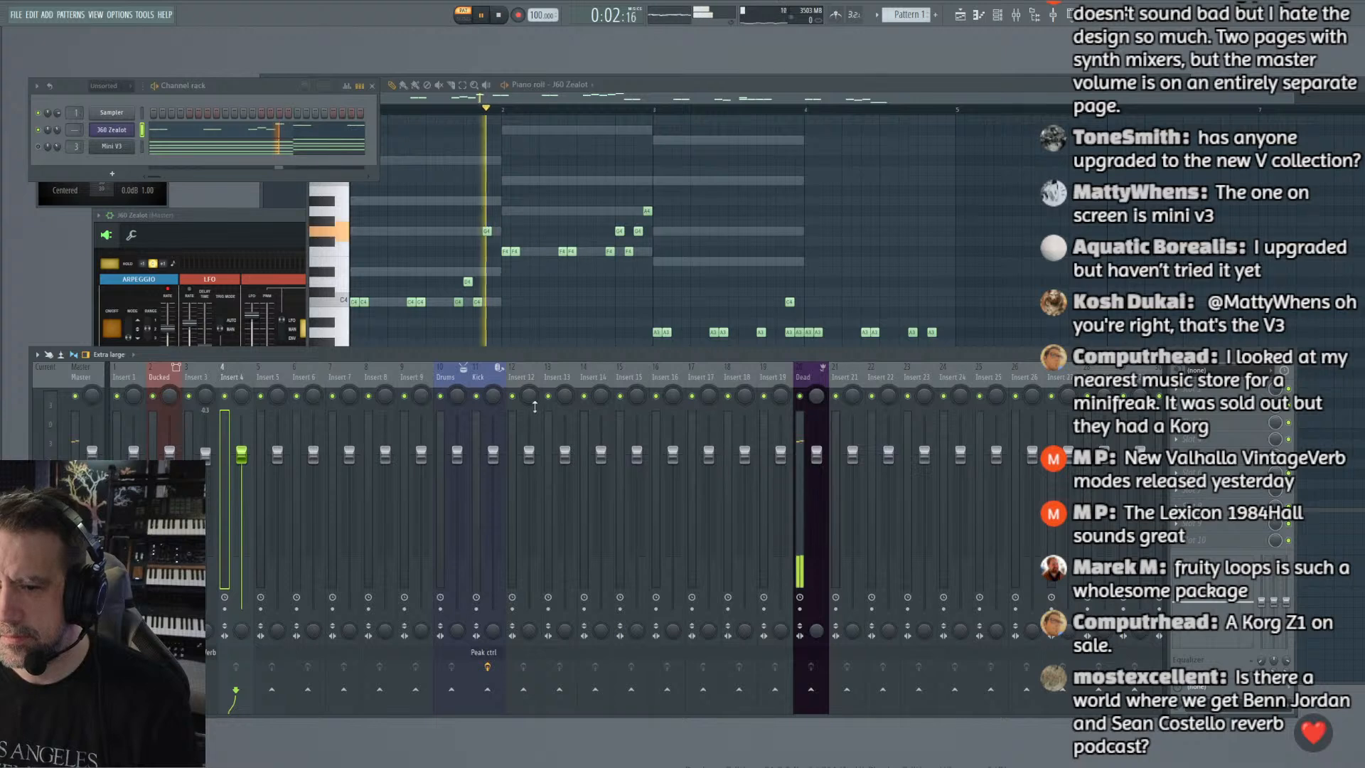
Step: In bar 3, delete the A3 note doubling the C4 and raise the note after it to D4
click(713, 99)
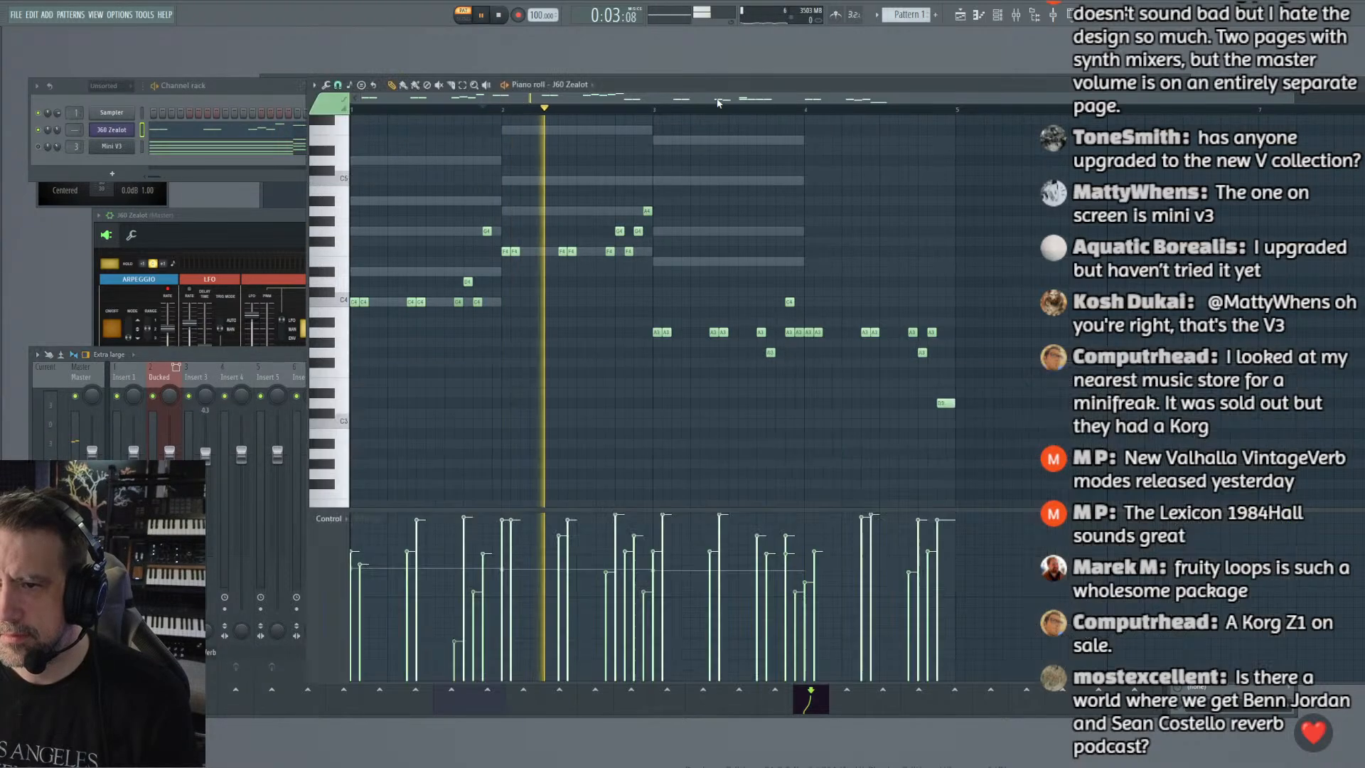
mouse_move(713, 99)
mouse_down()
mouse_move(729, 116)
mouse_move(651, 117)
mouse_move(711, 119)
mouse_up()
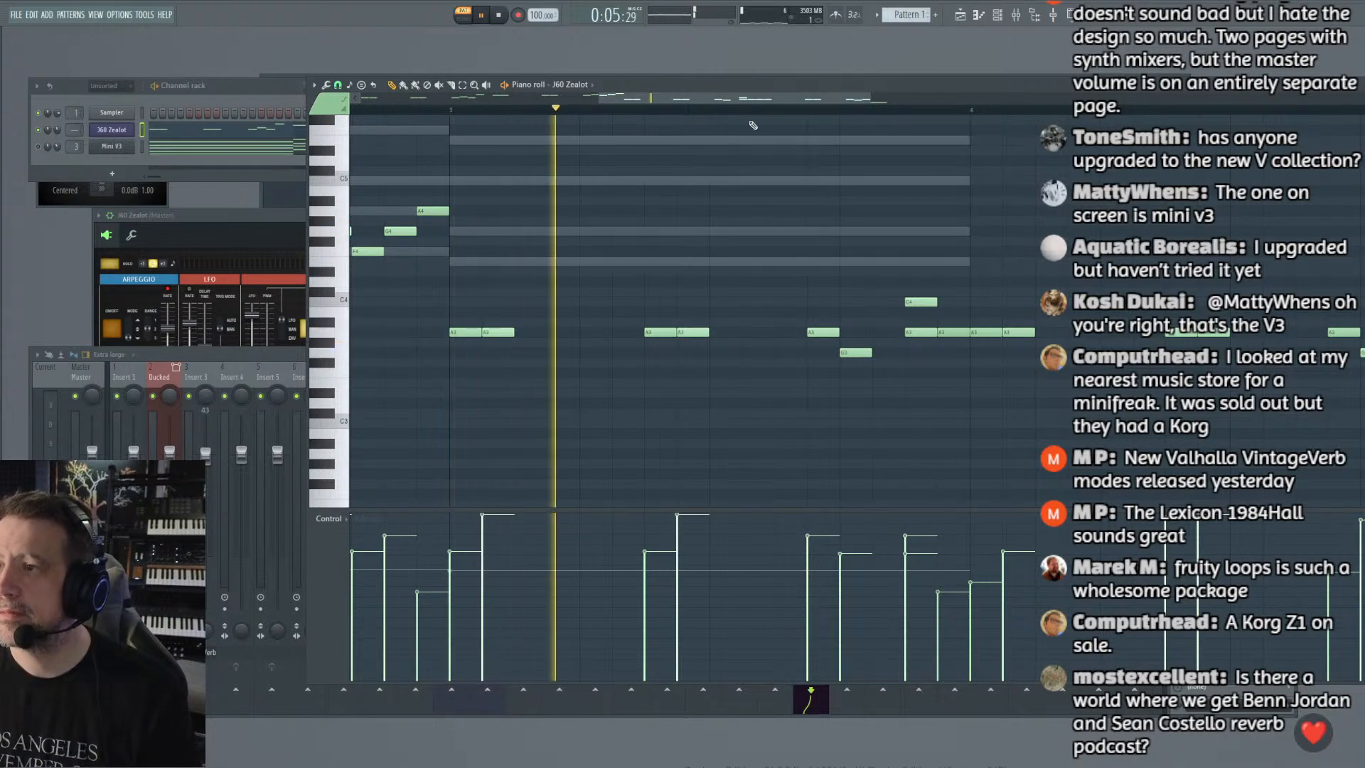
key(space)
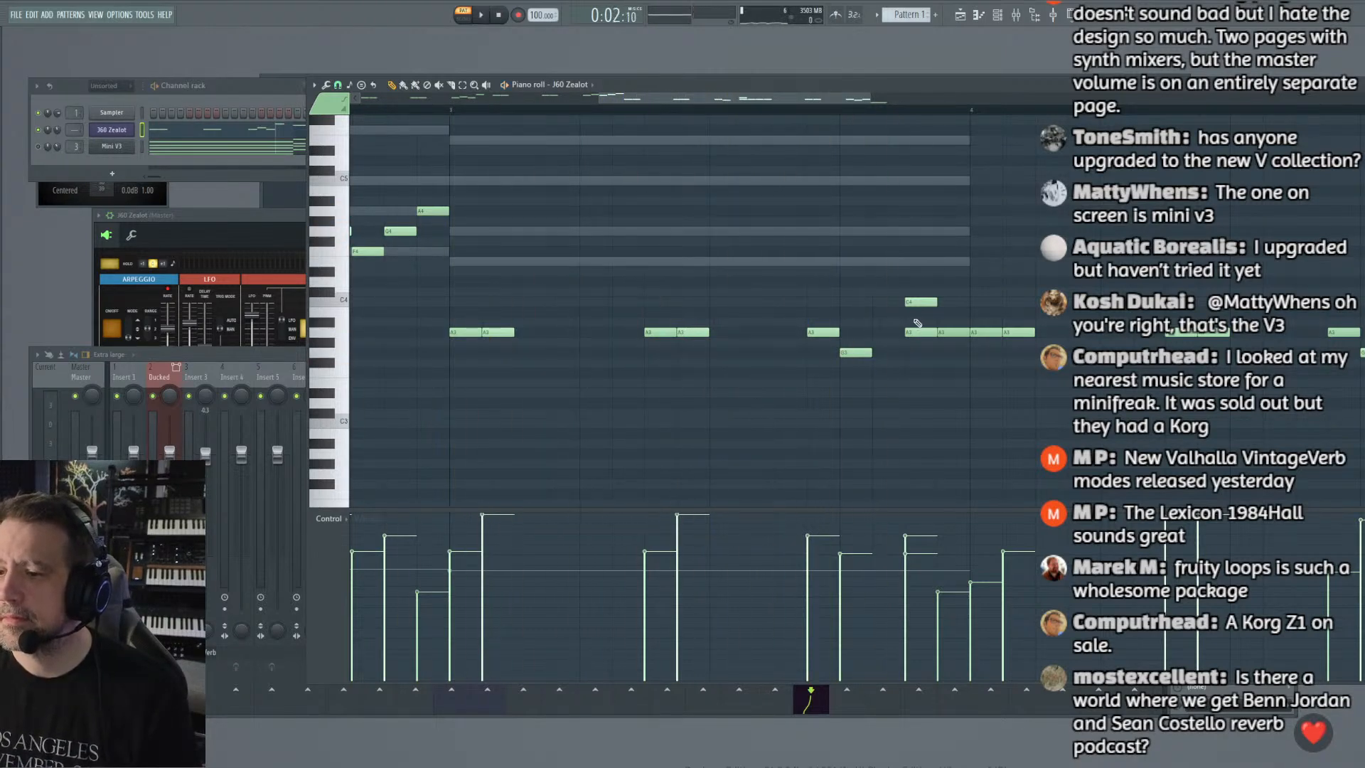
key(space)
right_click(922, 332)
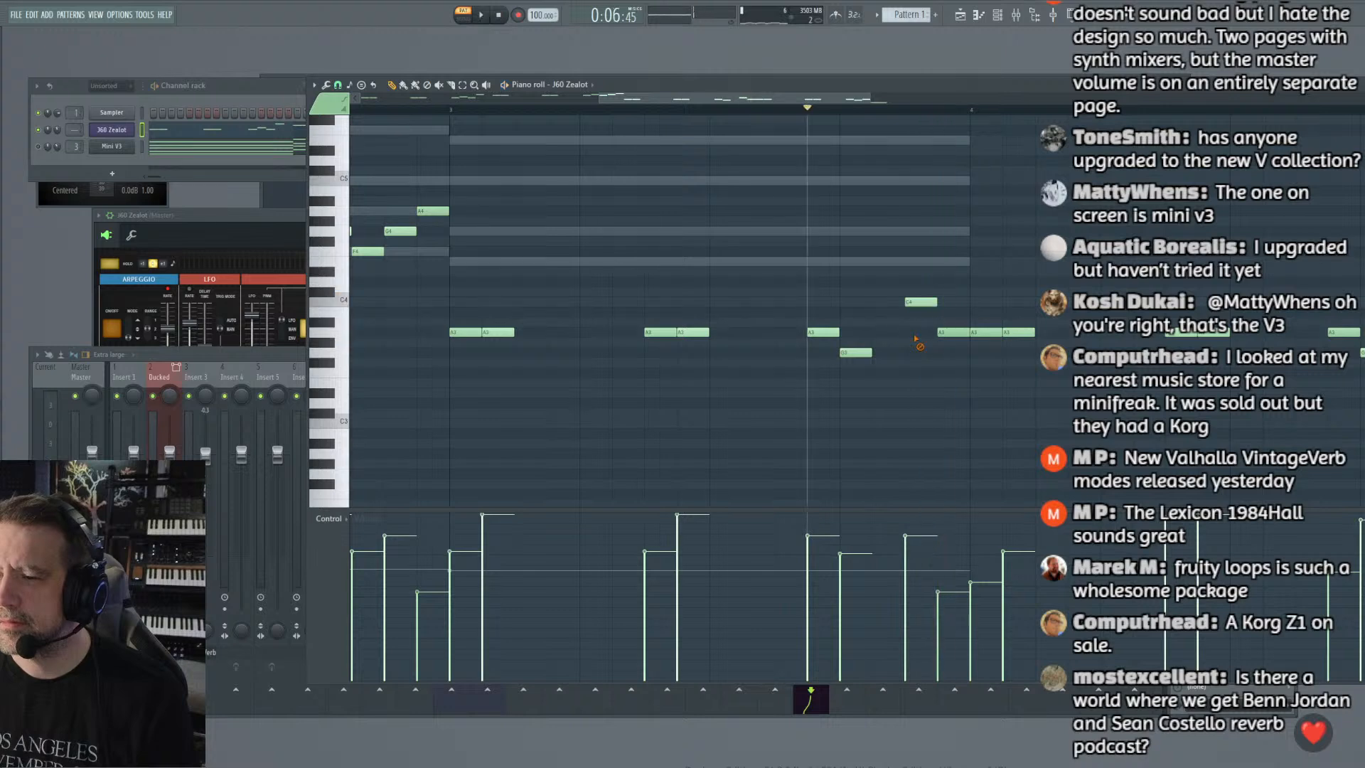
key(space)
key(space)
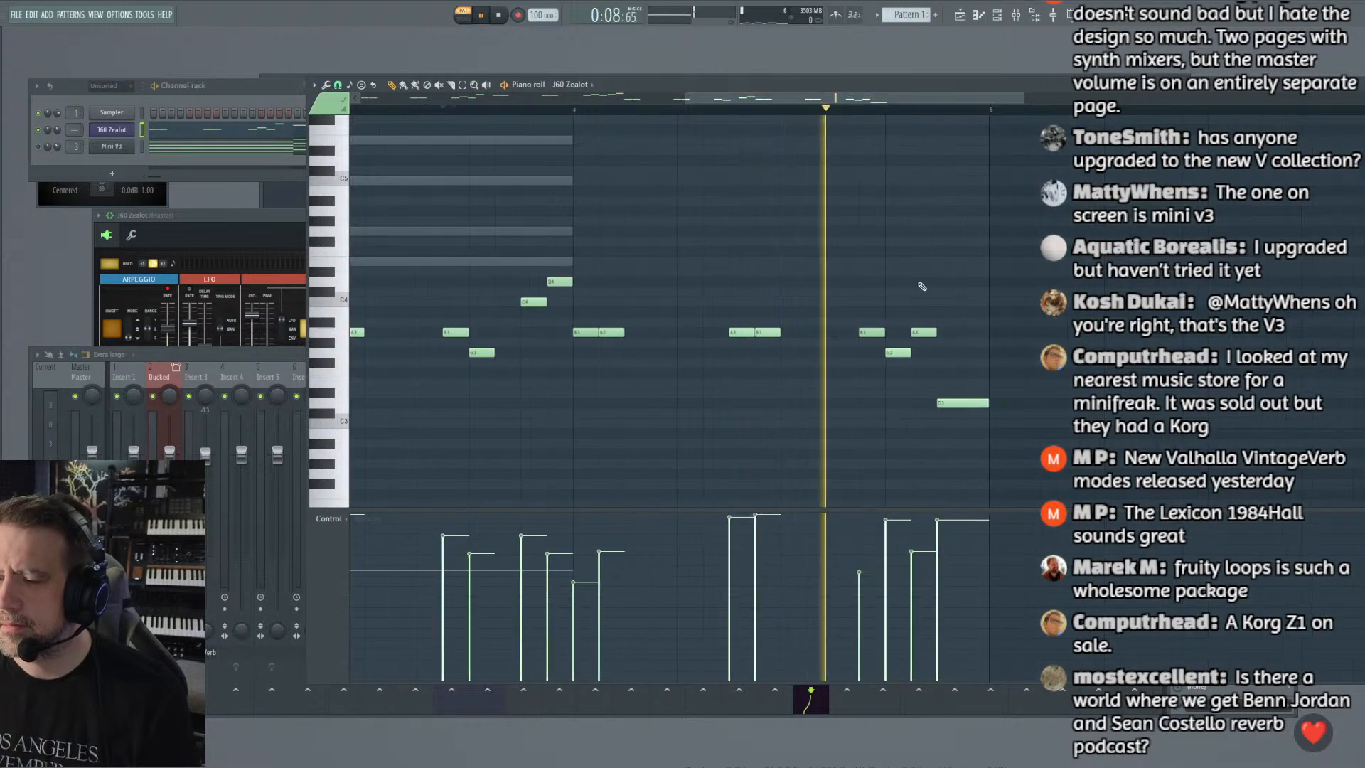
Step: Raise the final long note of bar 4 to E3 and audition the pattern from the start
key(space)
drag(947, 399, 947, 380)
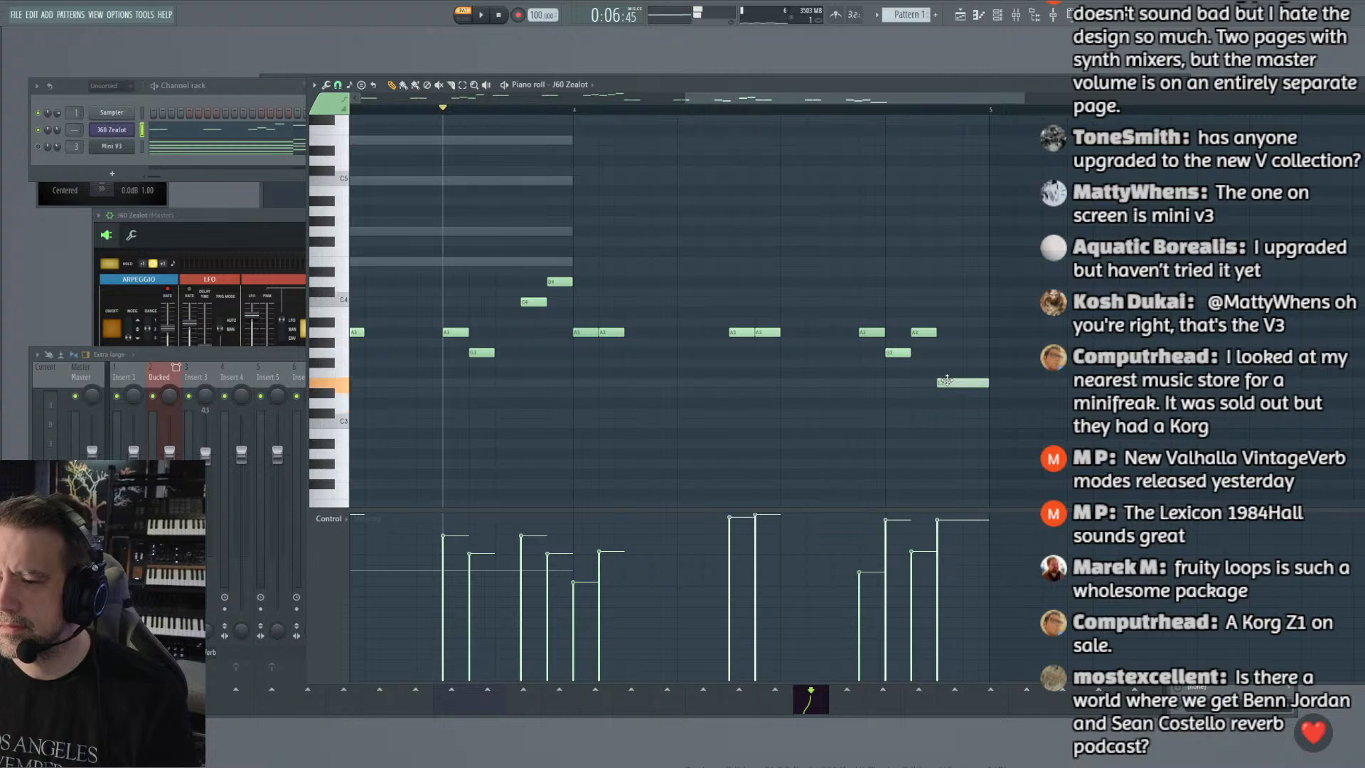
drag(908, 99, 866, 104)
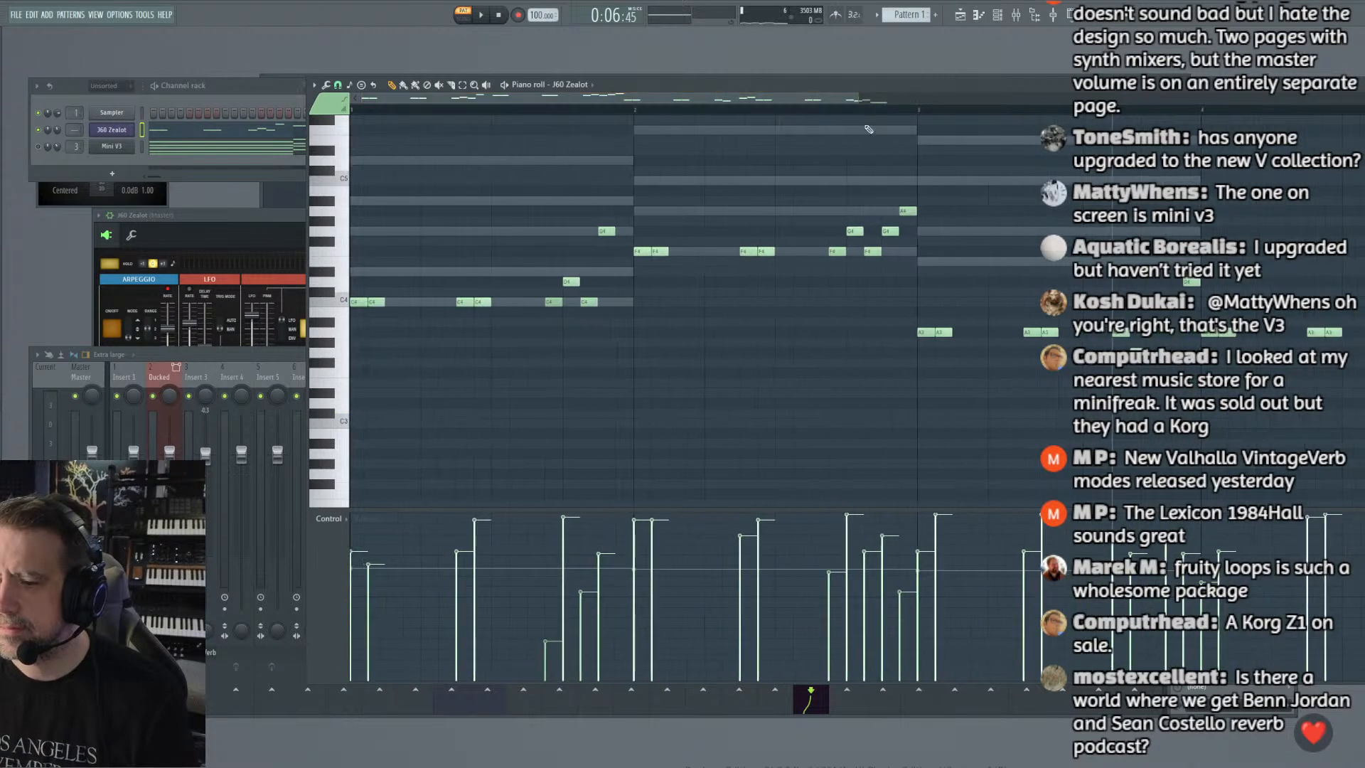
click(387, 110)
key(space)
key(space)
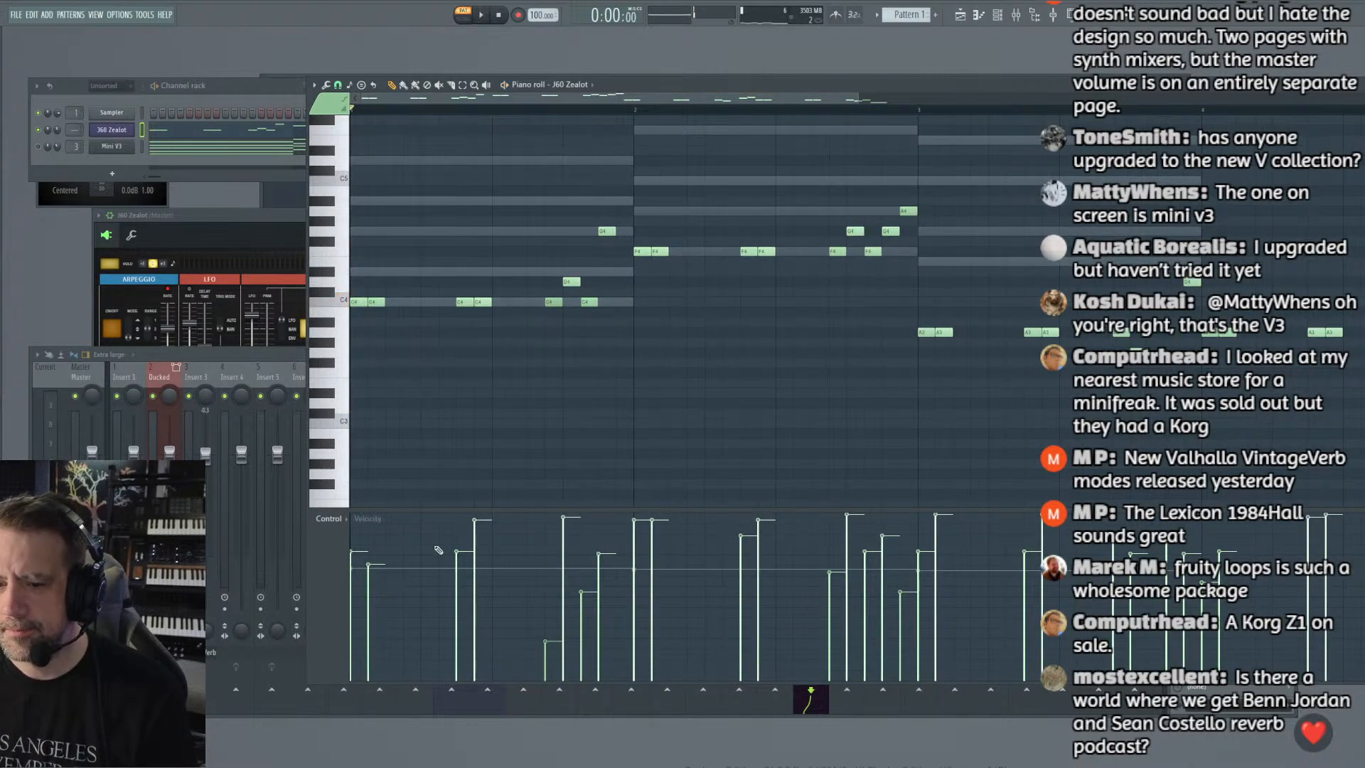
Step: Raise the velocities of all Kepler notes to an even level near maximum and play the pattern
click(375, 534)
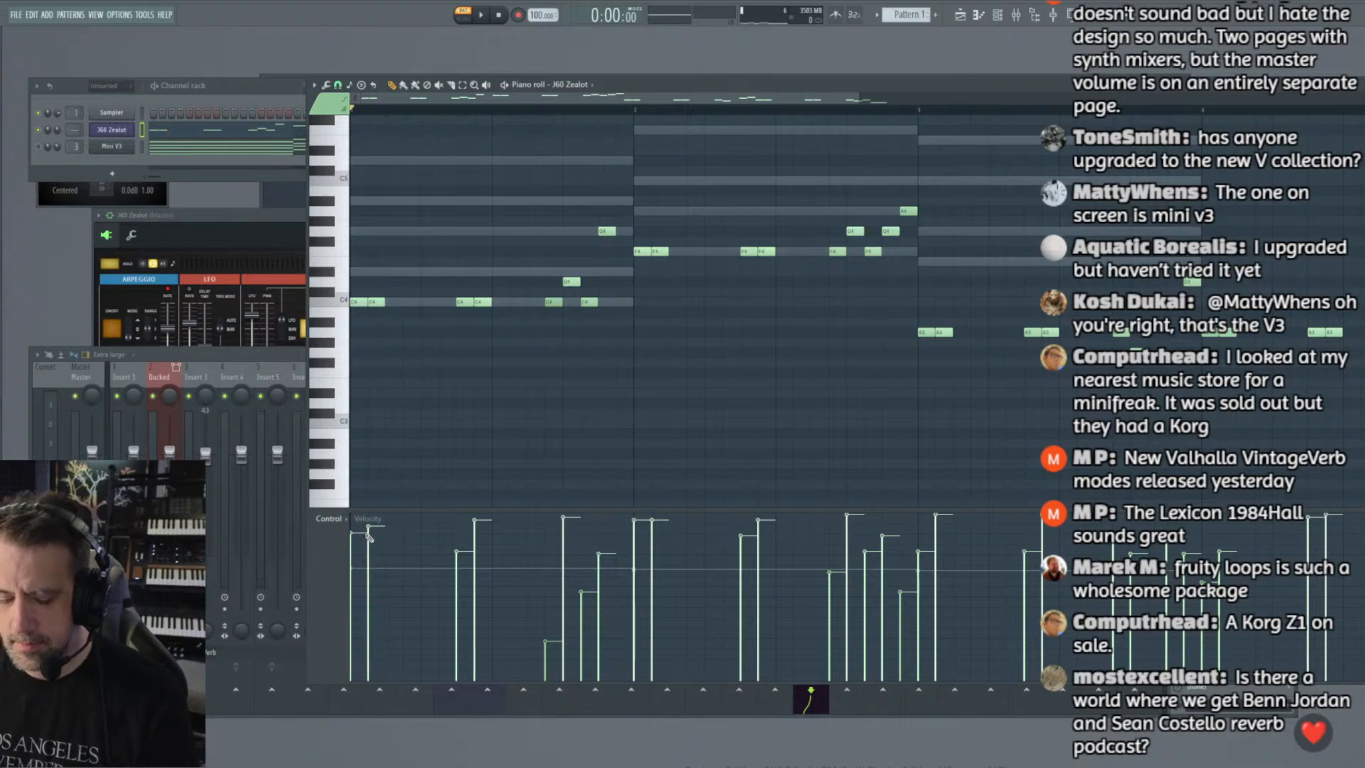
key(ctrl+a)
mouse_move(352, 518)
mouse_down()
mouse_move(911, 484)
mouse_move(1344, 490)
mouse_up()
key(space)
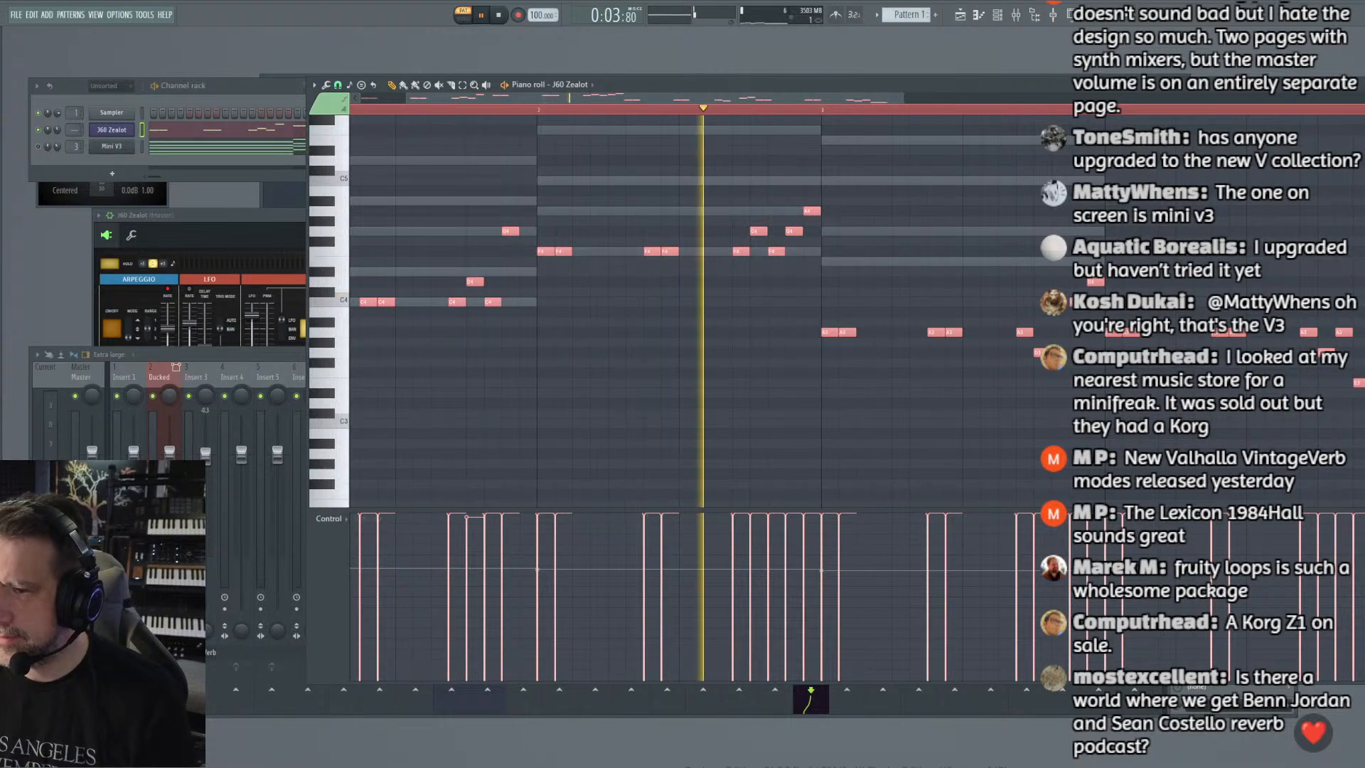
Step: Check the ValhallaVintageVerb settings on mixer insert 3 during playback and close its window
key(F7)
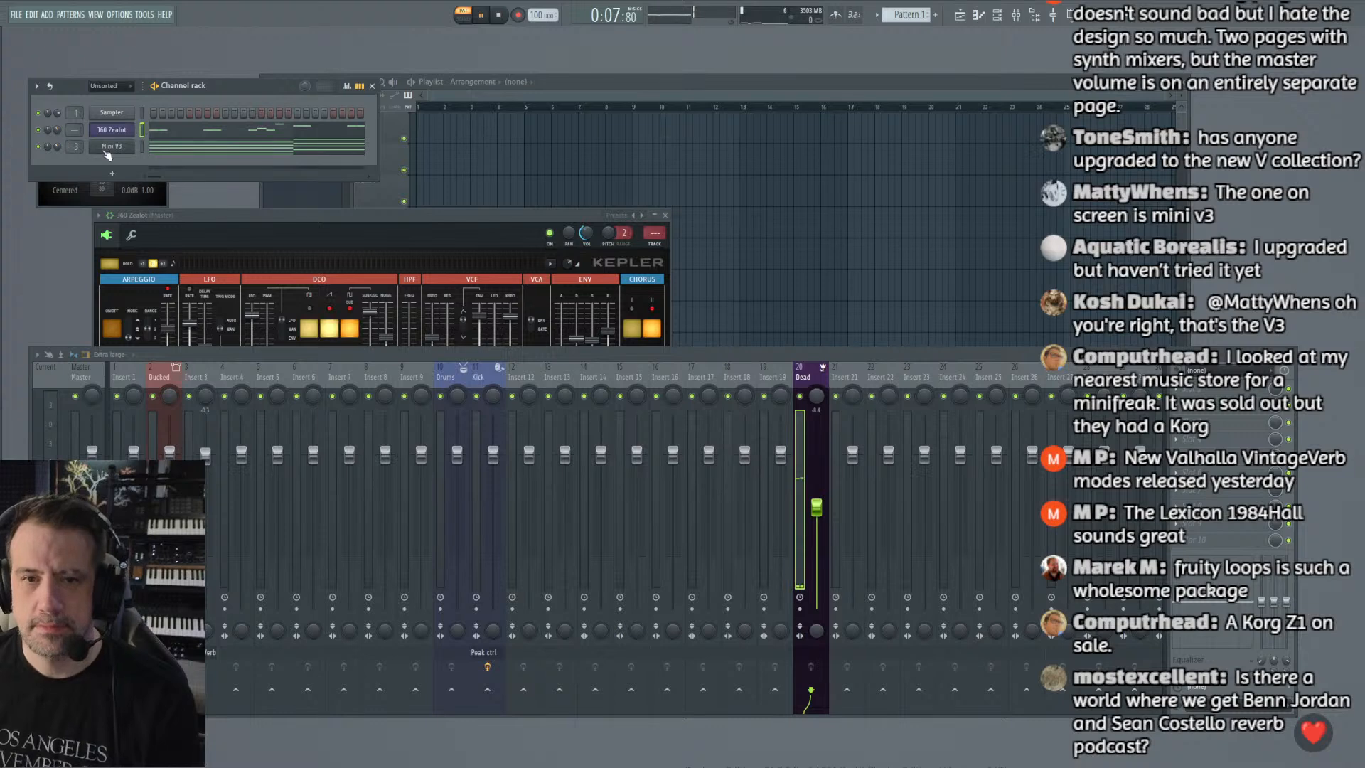
click(196, 390)
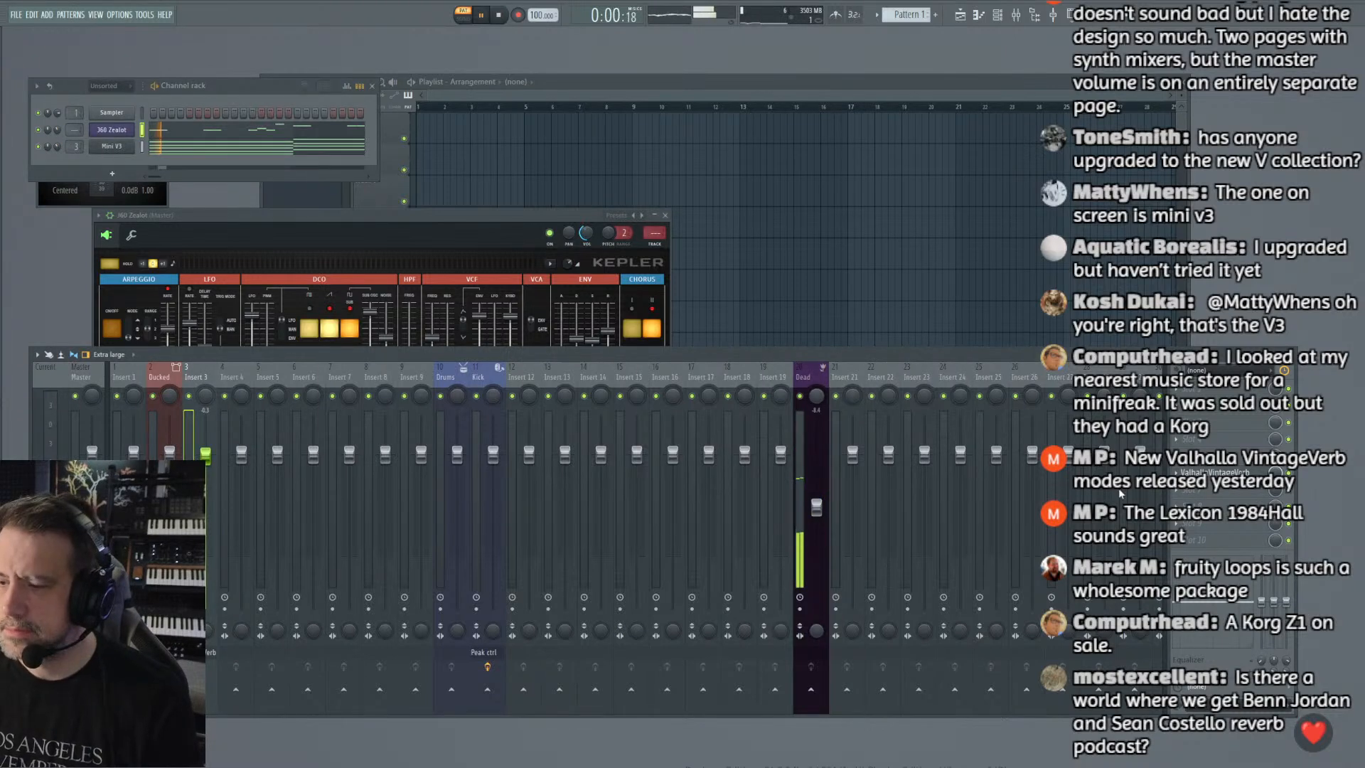
click(1210, 474)
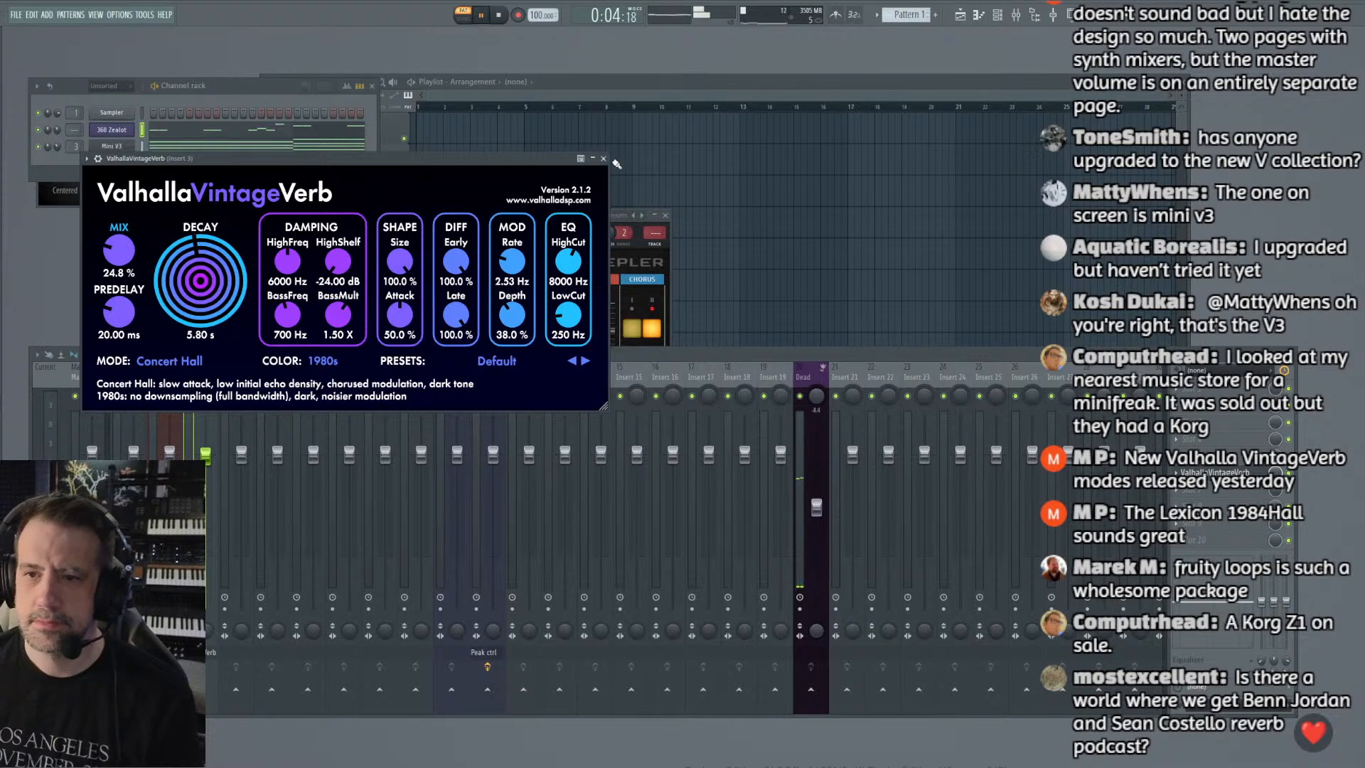
click(604, 159)
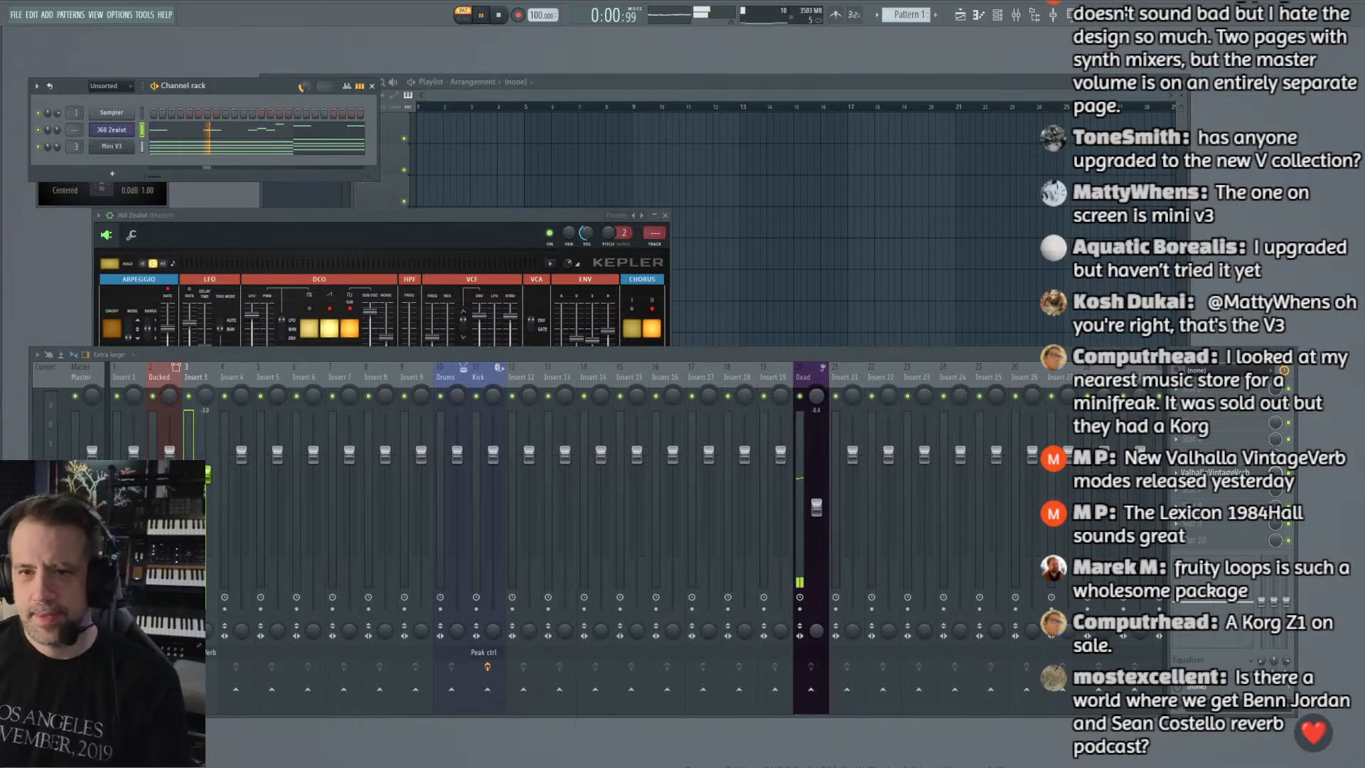
Step: Shift the channel rack slightly, place the Kepler window over the playlist above the mixer, and stop playback
drag(269, 88, 285, 101)
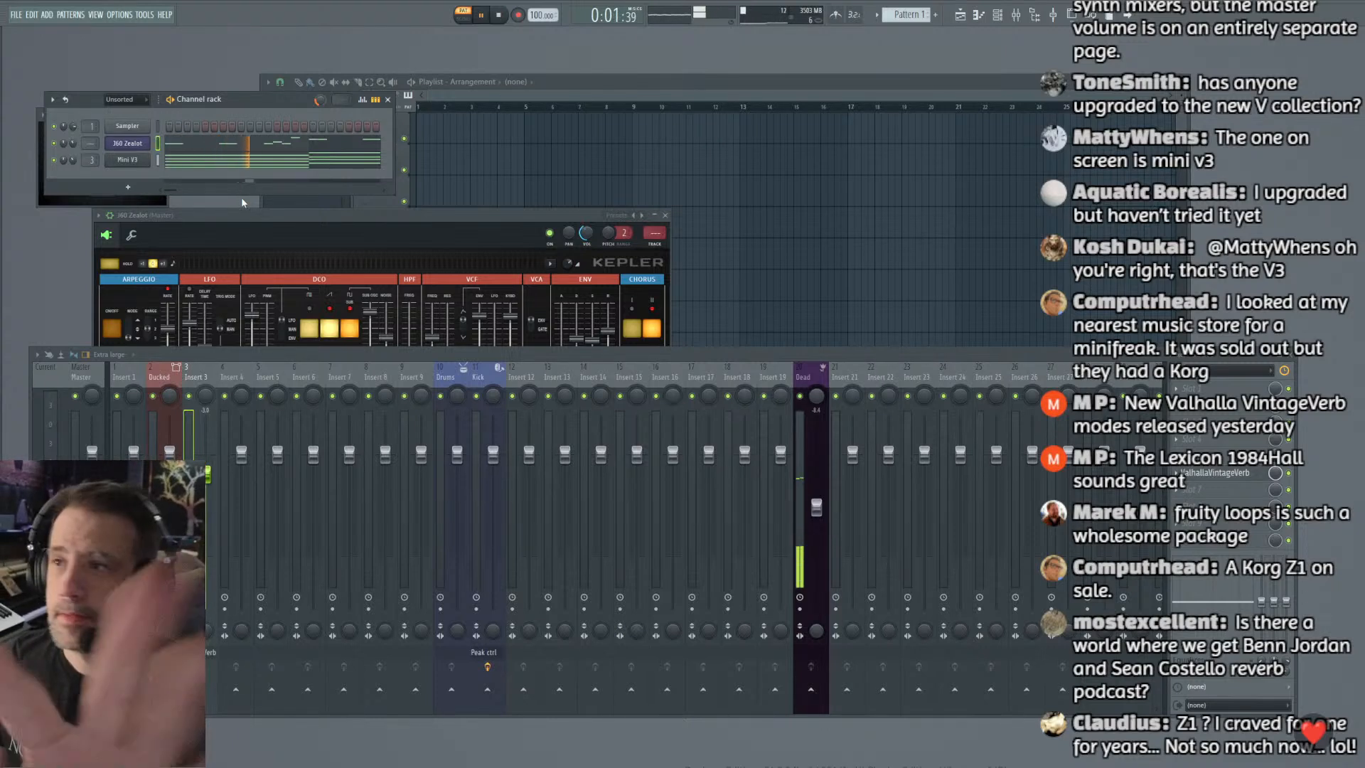
click(461, 221)
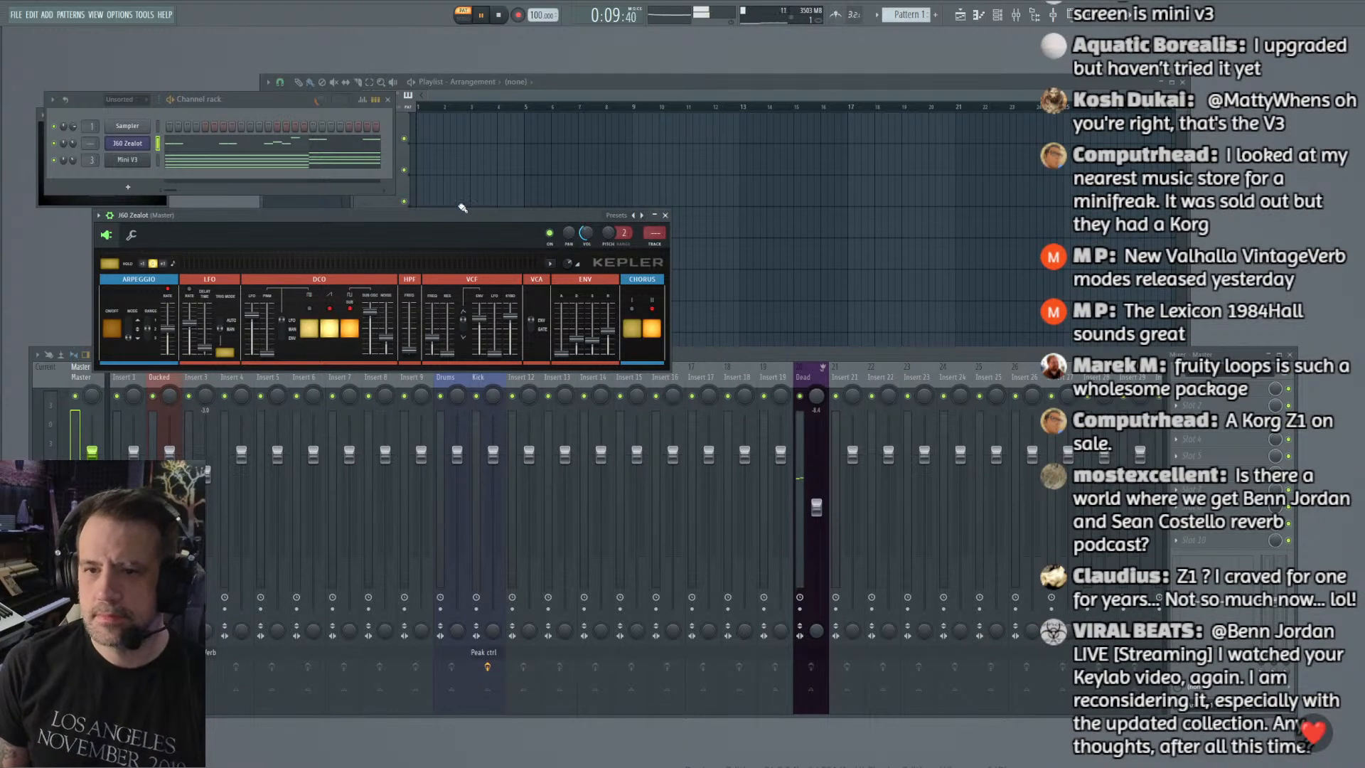
drag(462, 219, 691, 165)
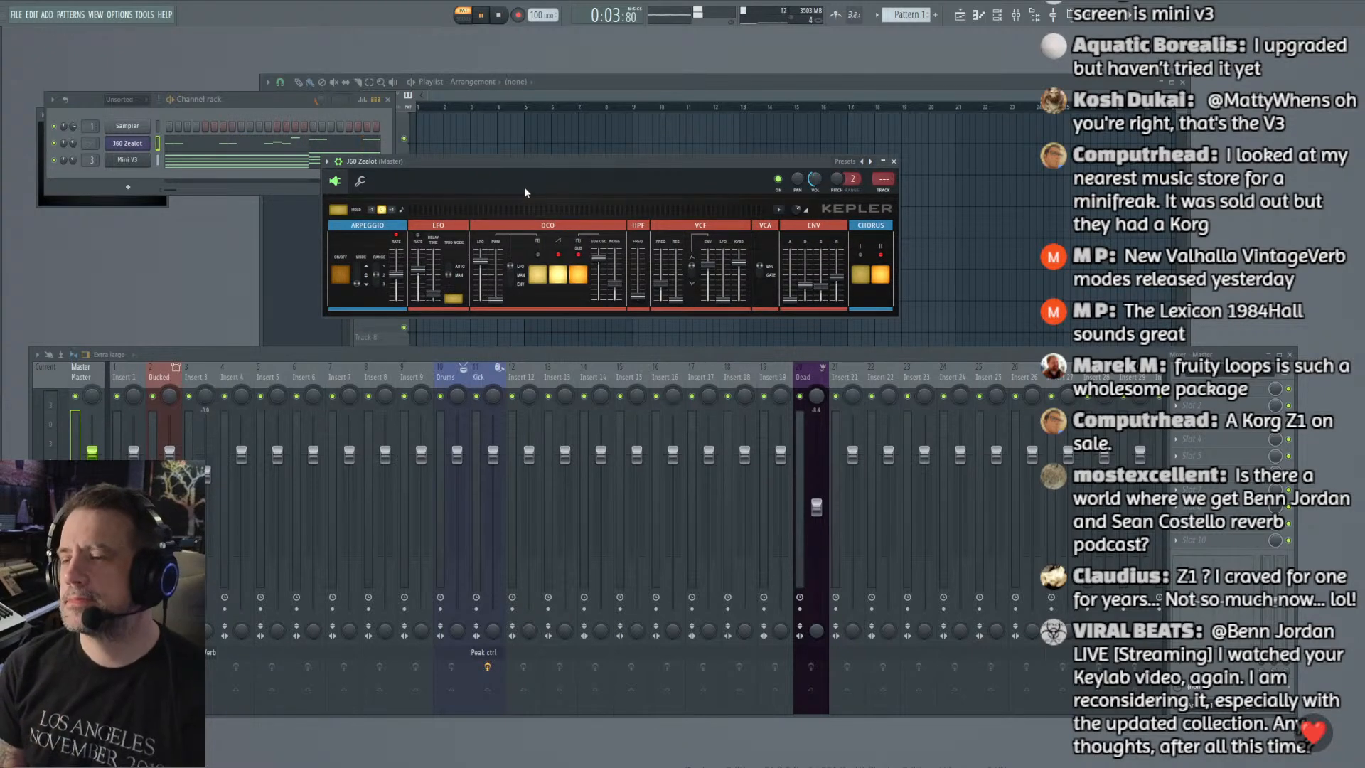
key(space)
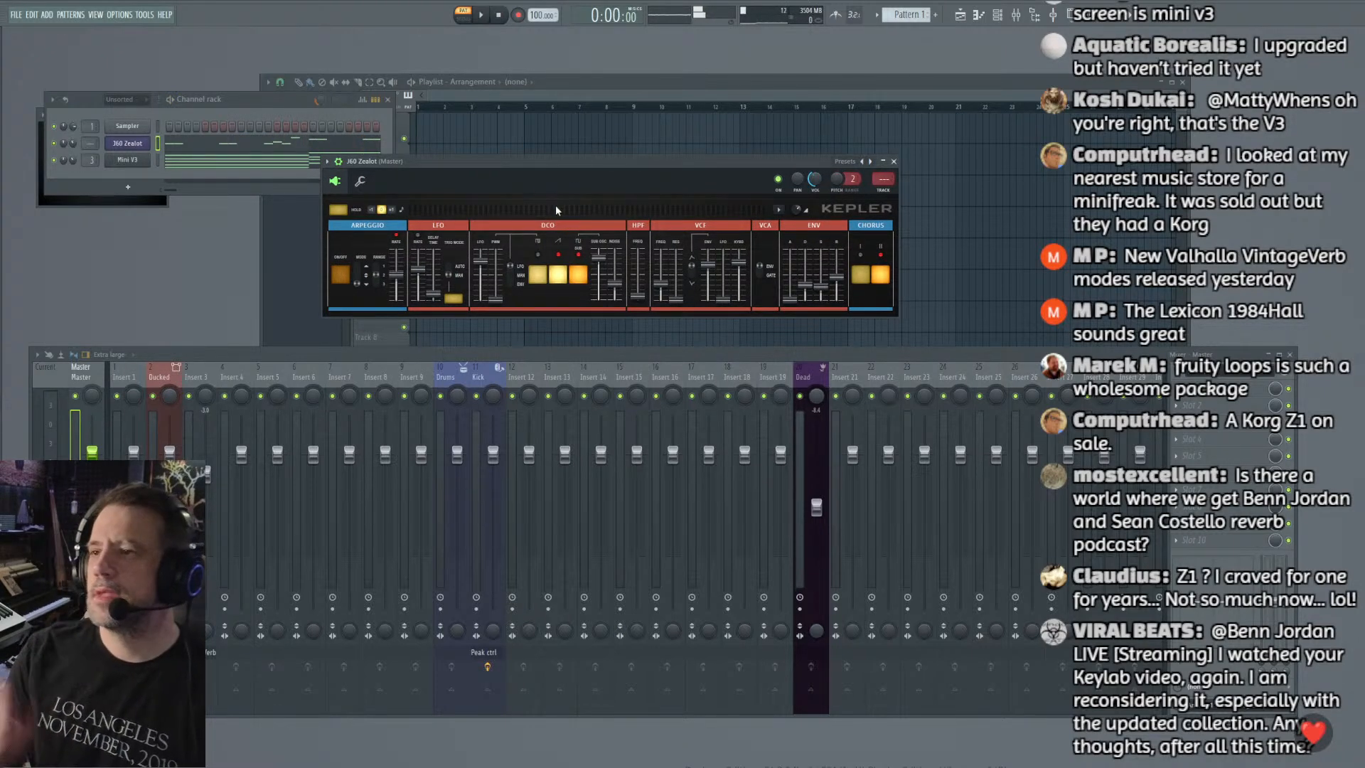
Step: Move the Kepler window down to sit just above the mixer and look through the list of instruments to add
drag(543, 164, 553, 190)
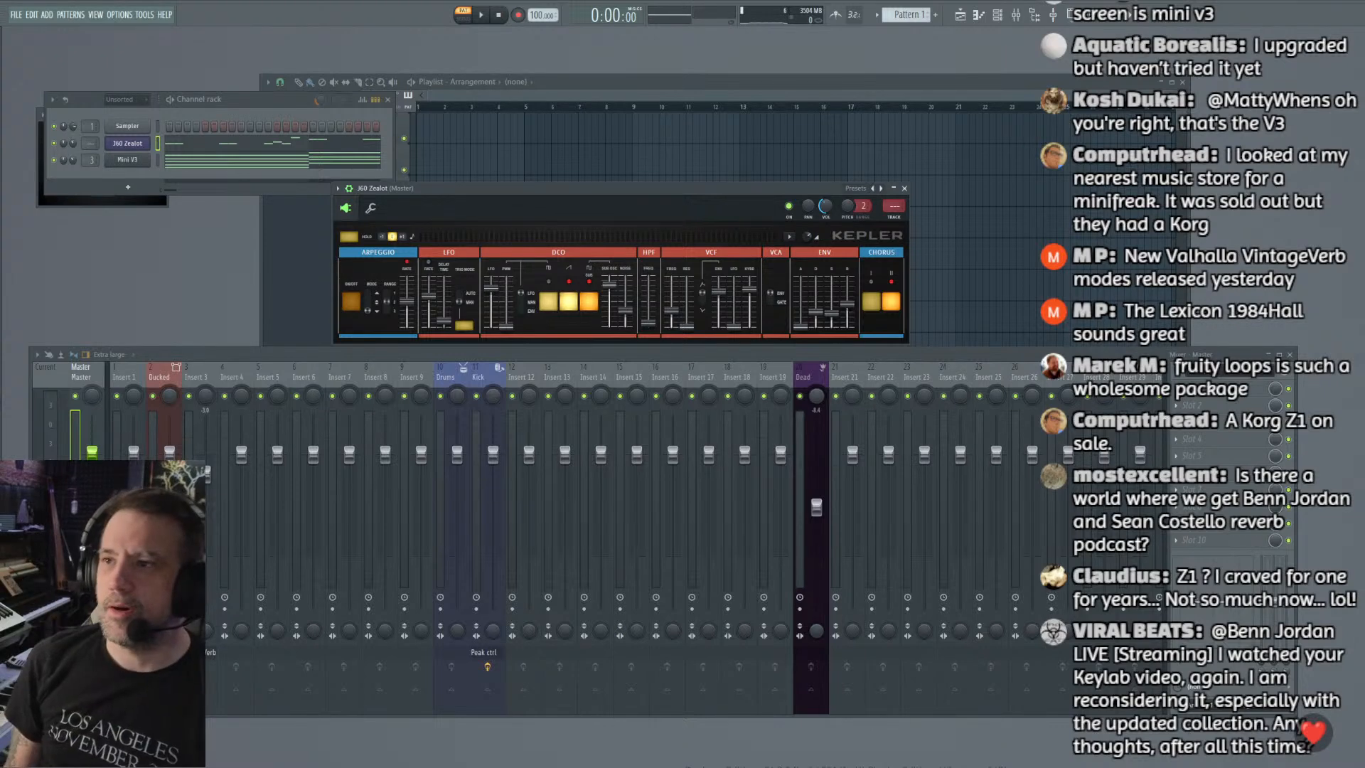
click(98, 187)
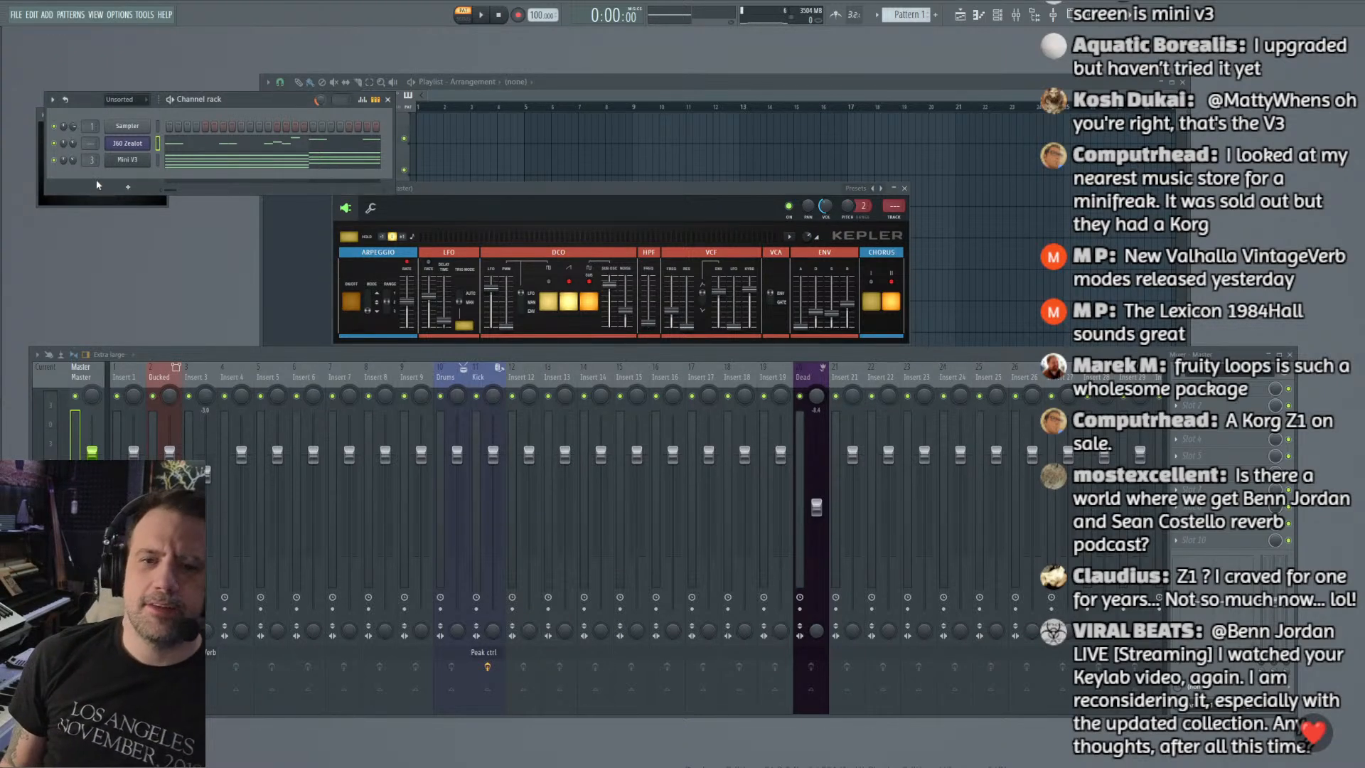
click(128, 187)
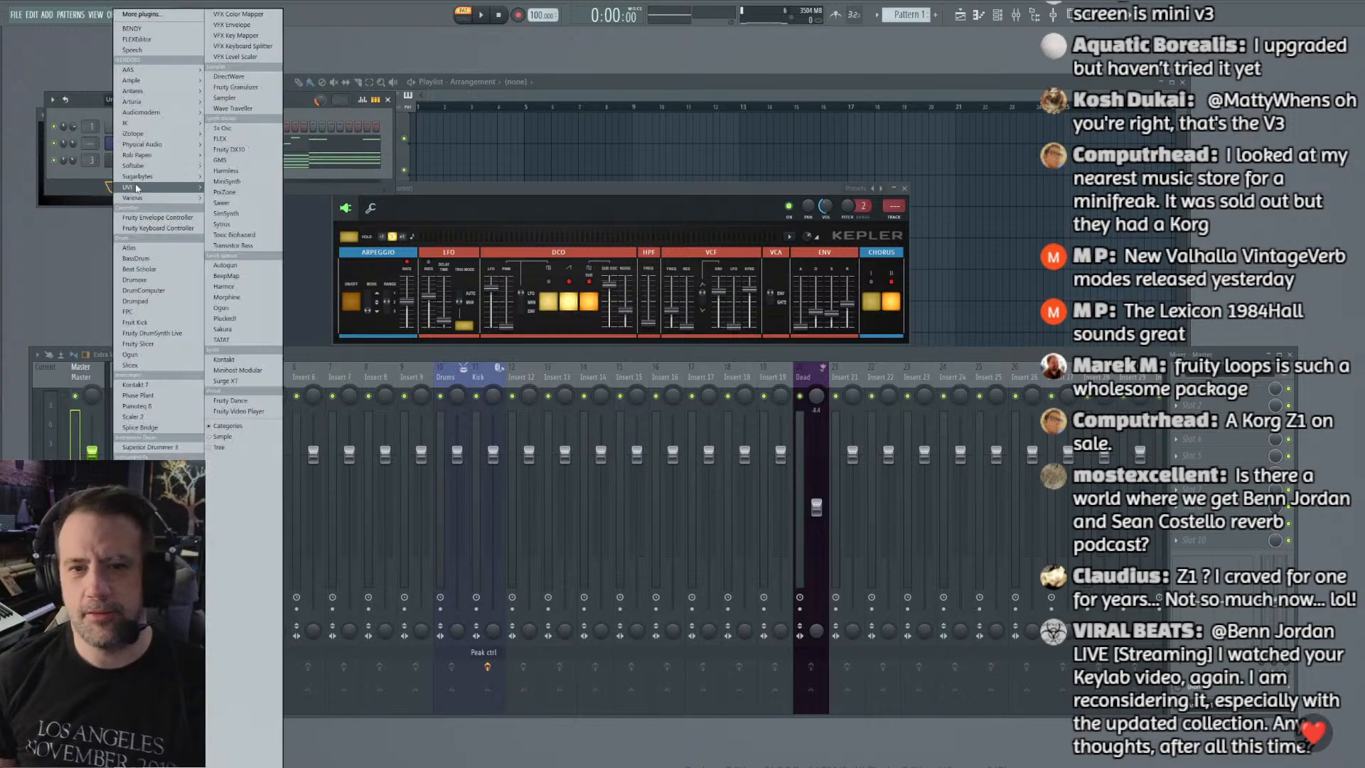
click(75, 193)
click(128, 188)
click(82, 191)
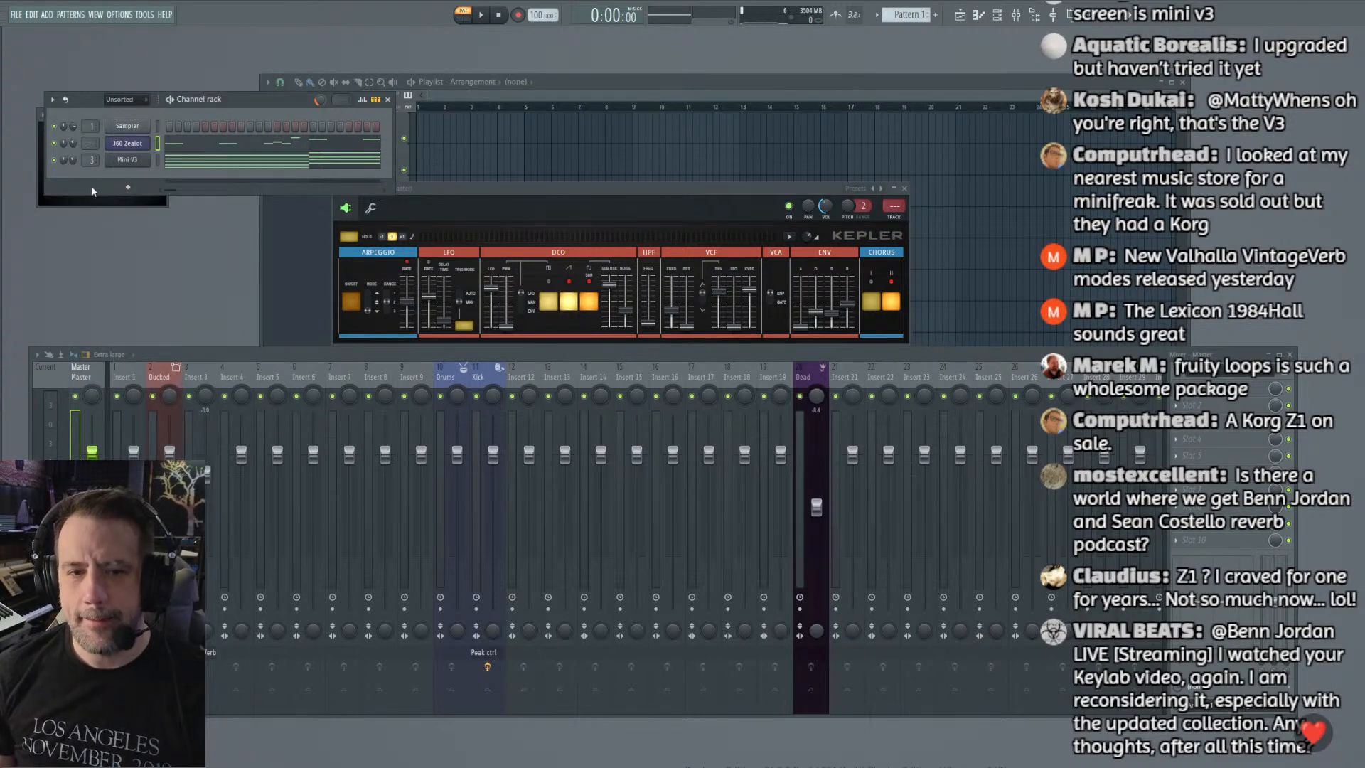
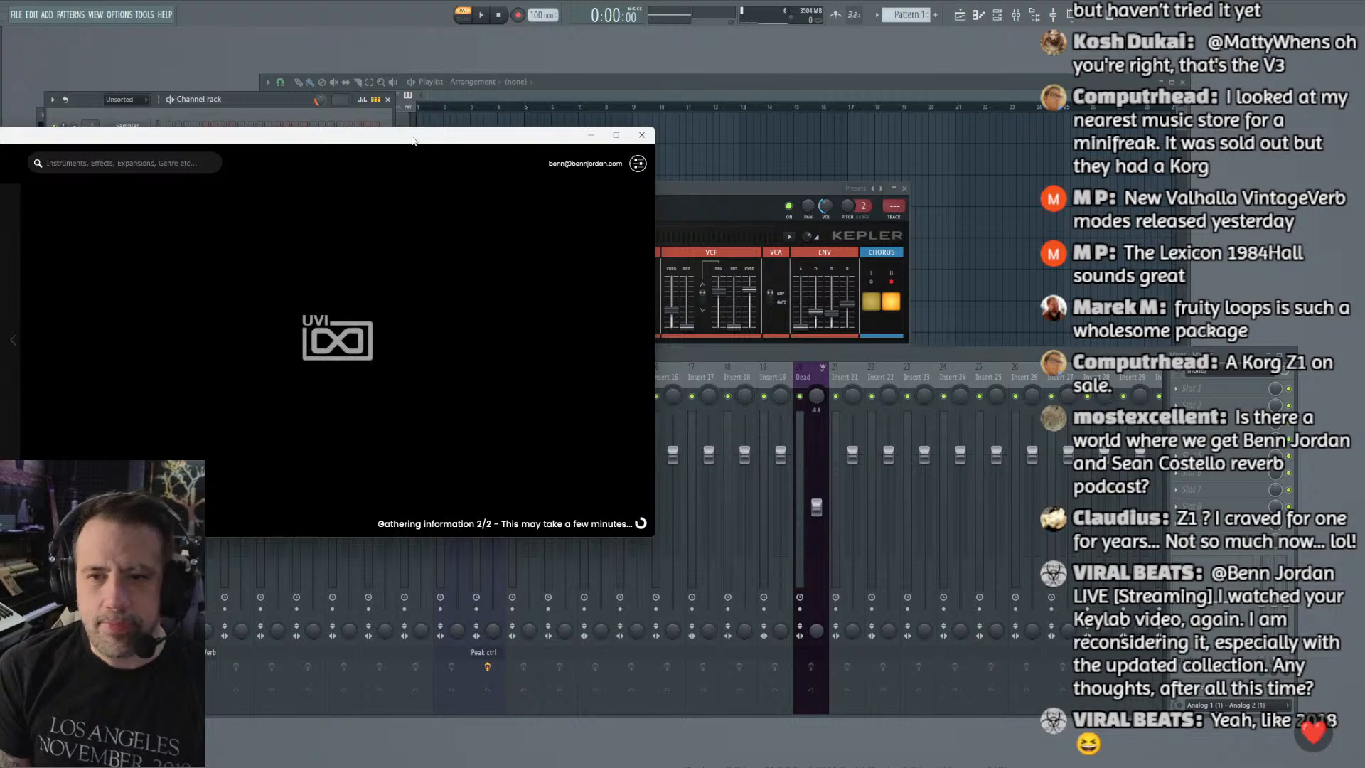
Step: Move the UVI application window out of view and return to the FL Studio mixer
mouse_move(413, 137)
mouse_down()
mouse_move(394, 153)
mouse_move(406, 139)
mouse_up()
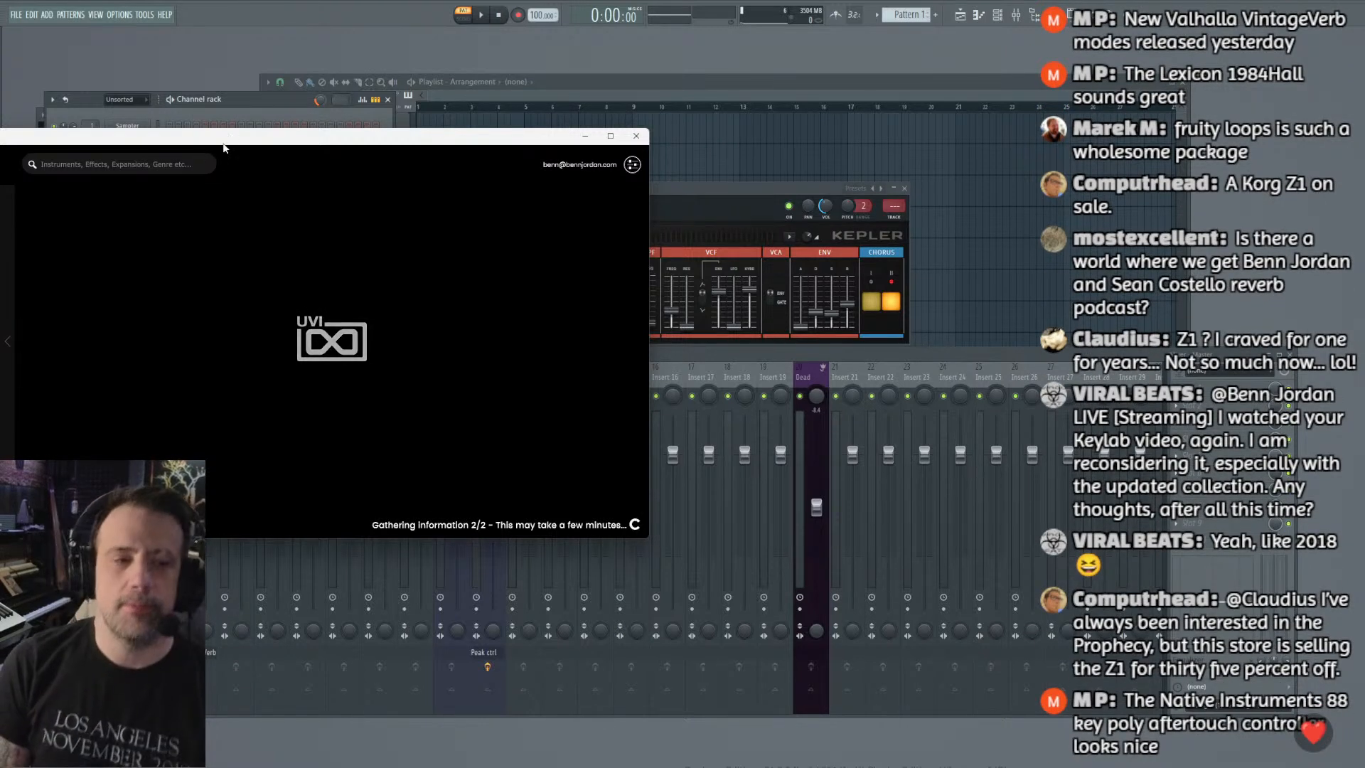
drag(210, 141, 0, 373)
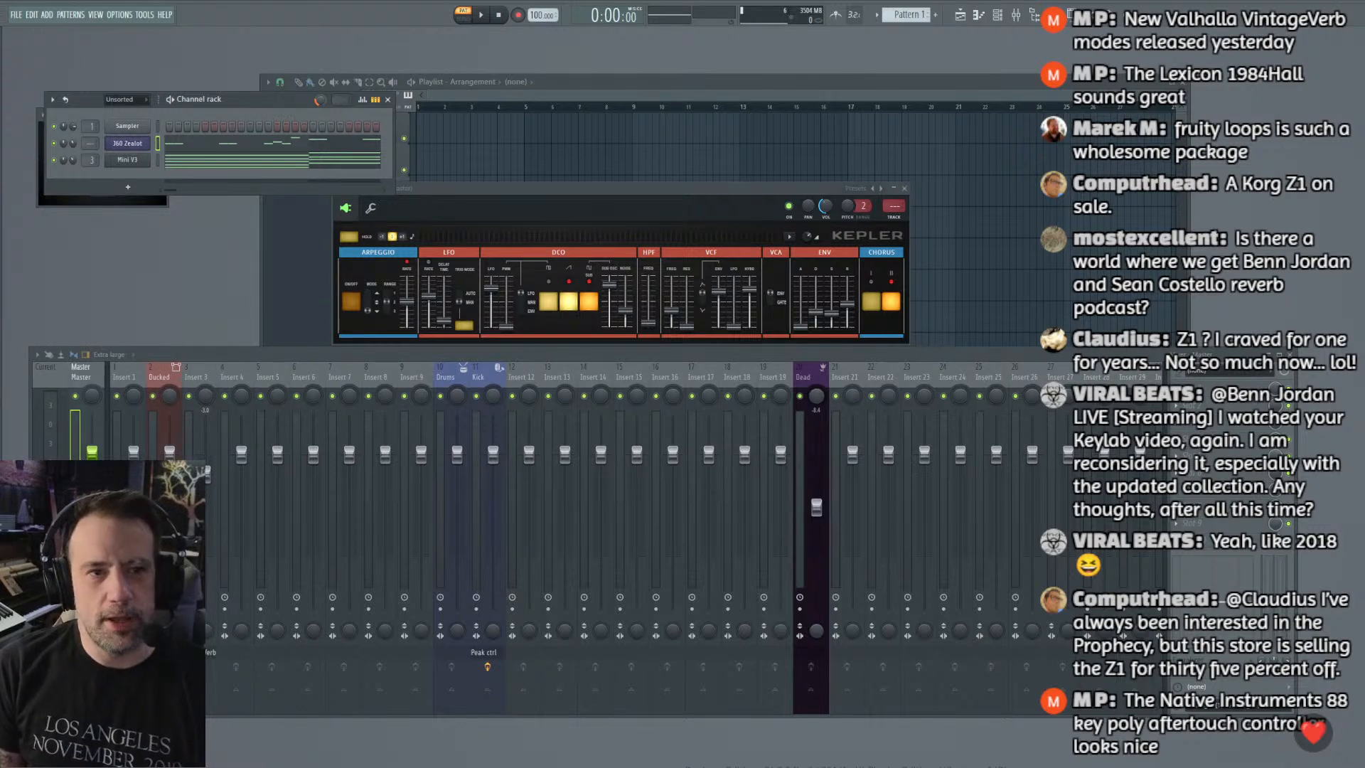
click(257, 351)
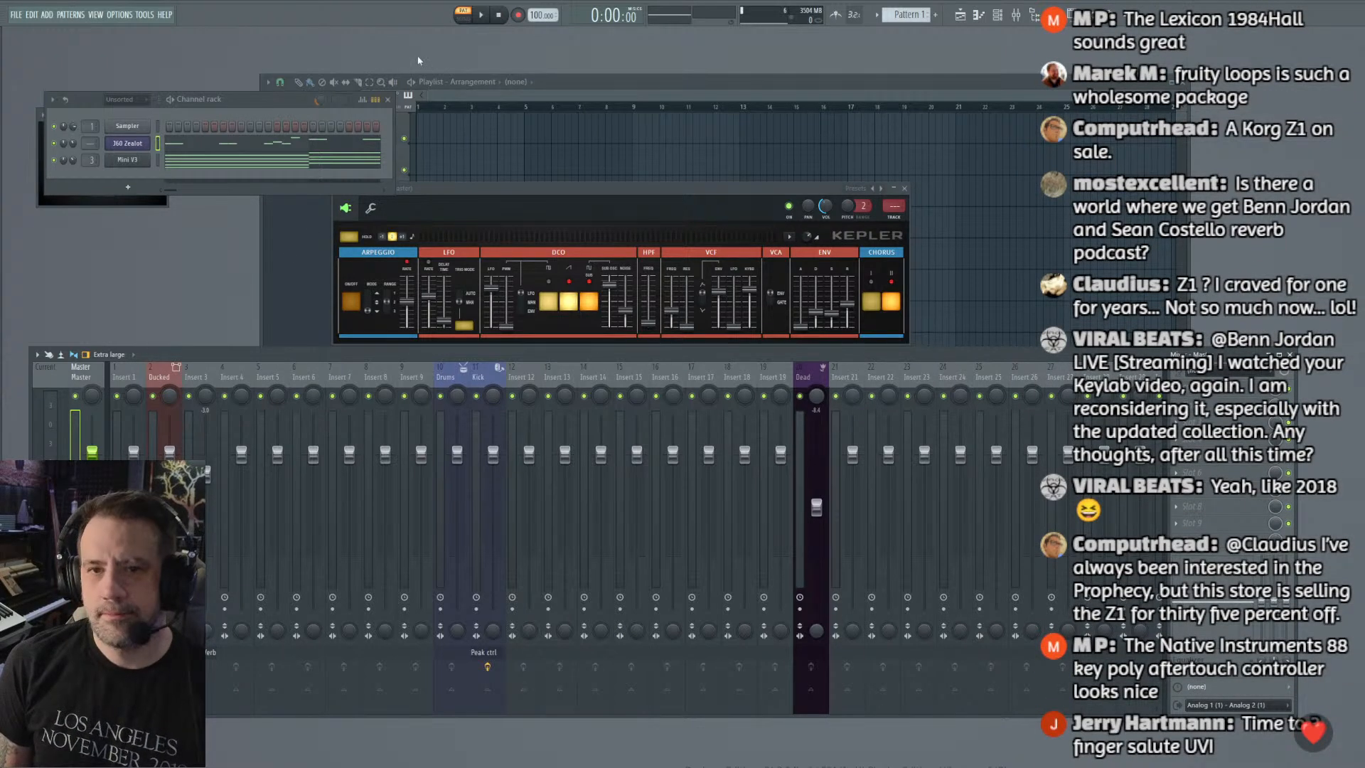
Step: Add the Sugar Bytes DrumComputer as a new channel and play its default kit sounds
click(127, 188)
mouse_move(125, 188)
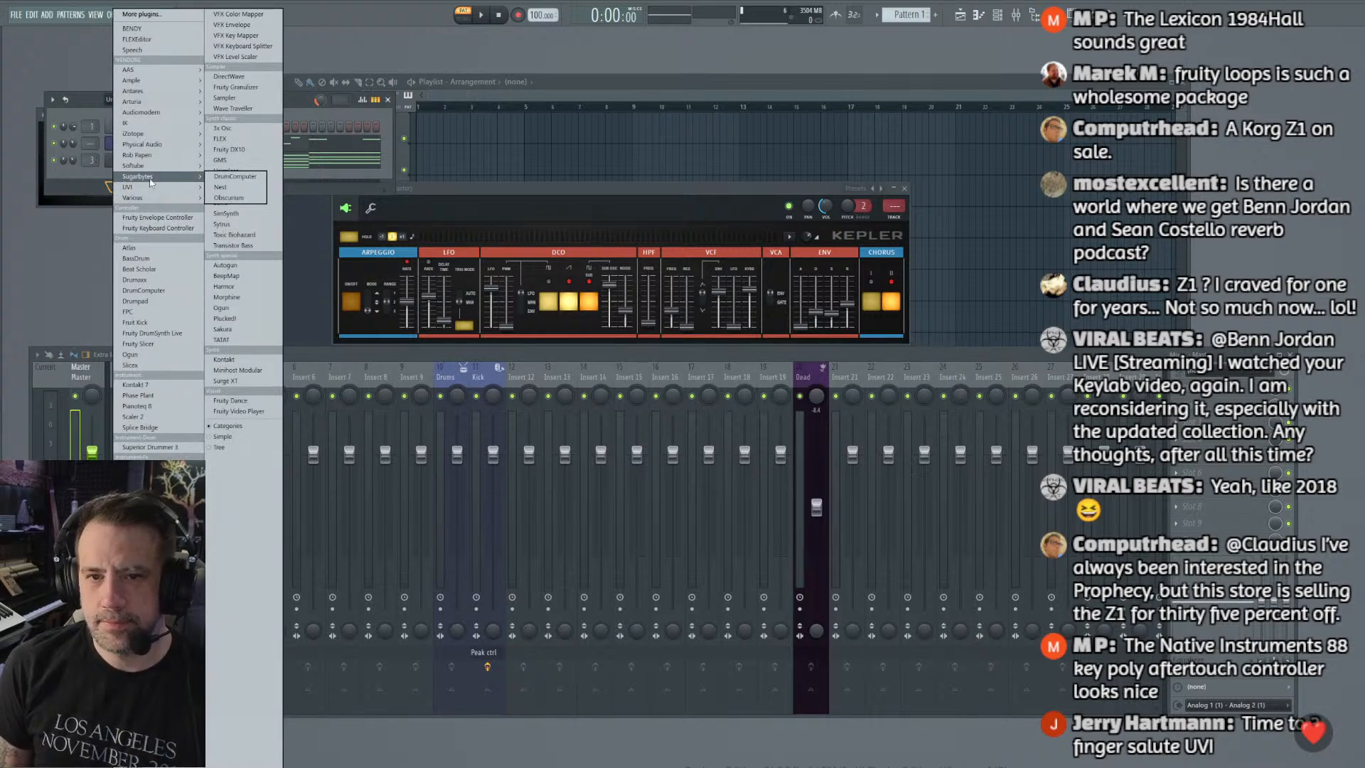
click(234, 176)
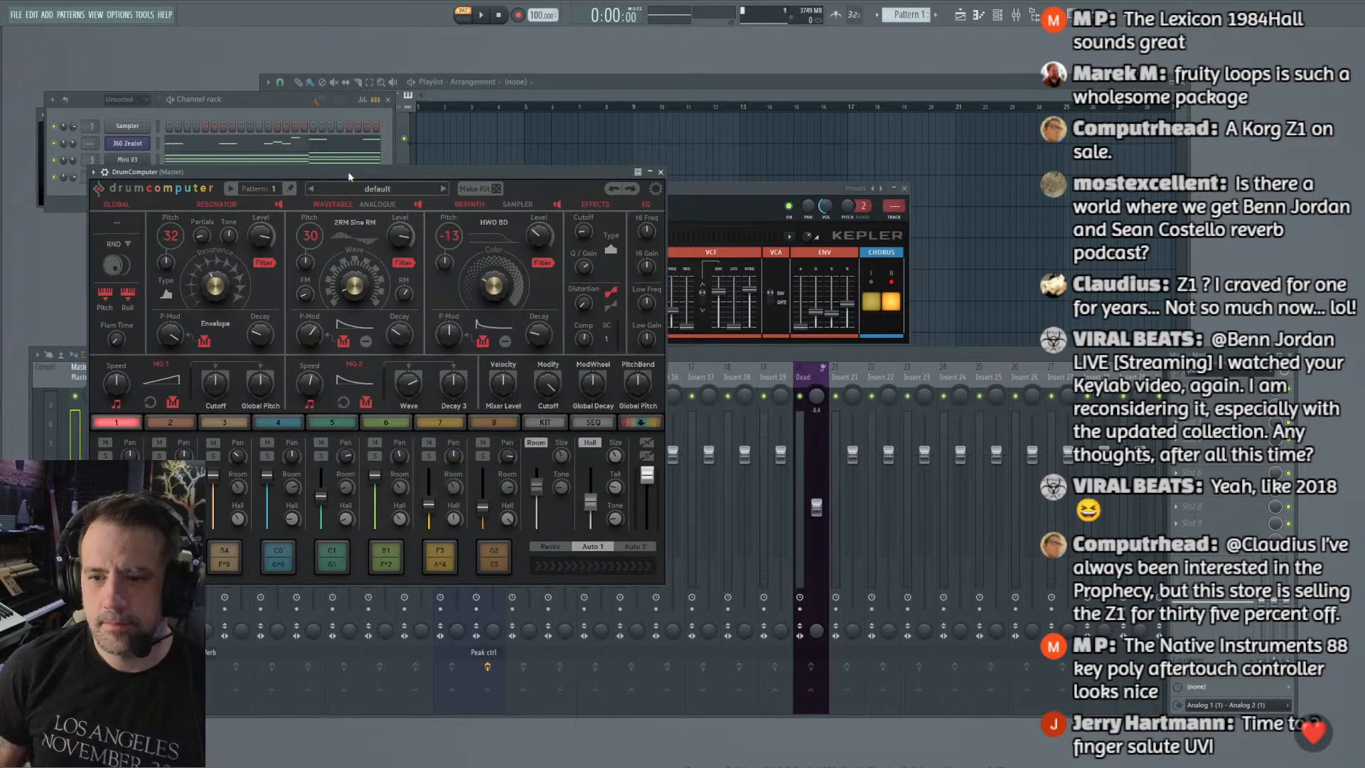
drag(347, 170, 352, 170)
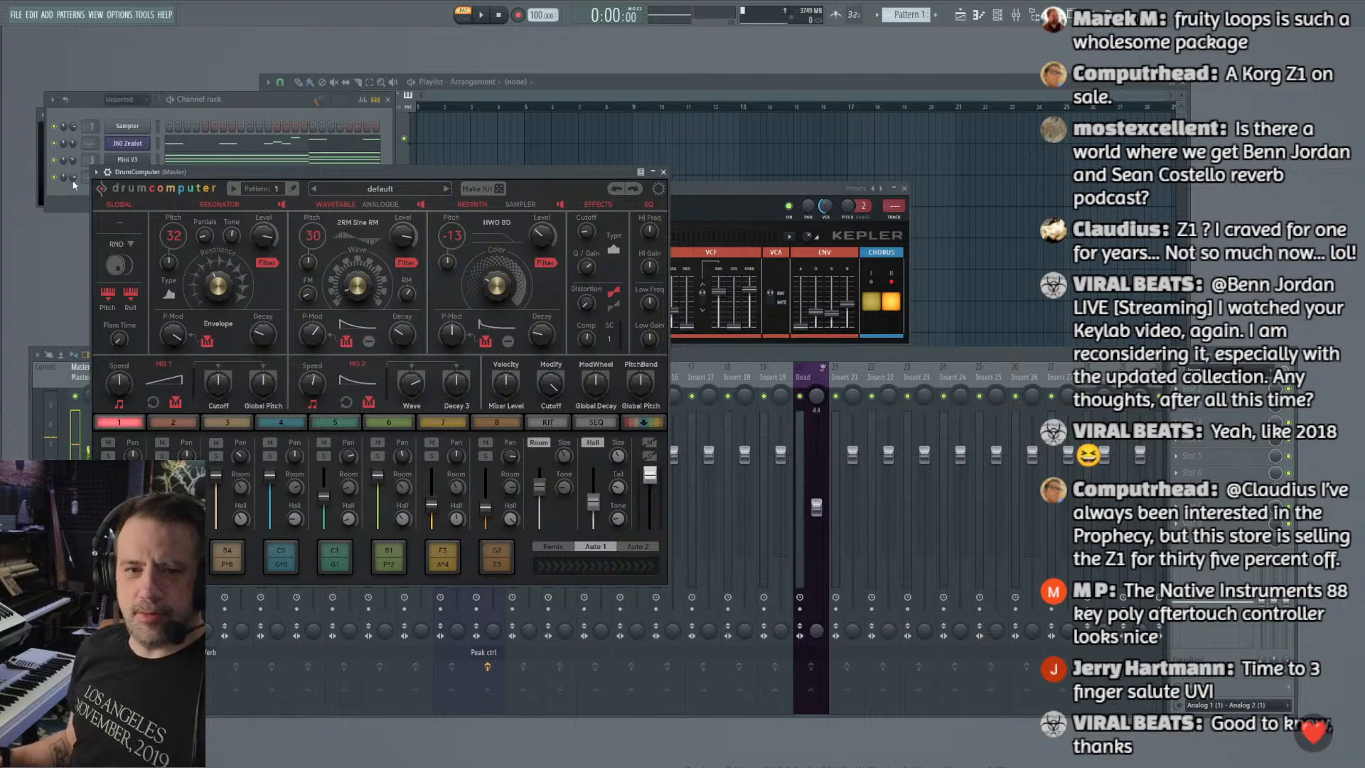
click(74, 185)
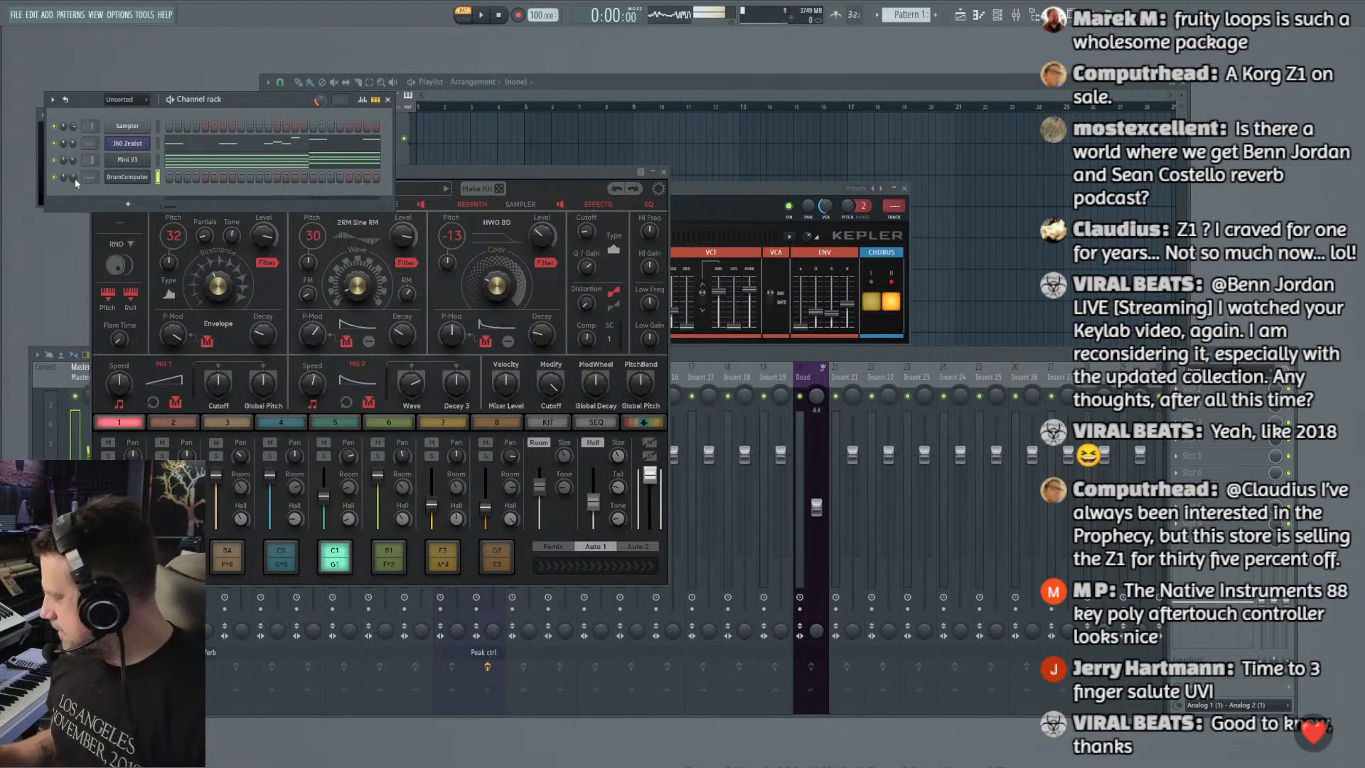
click(425, 172)
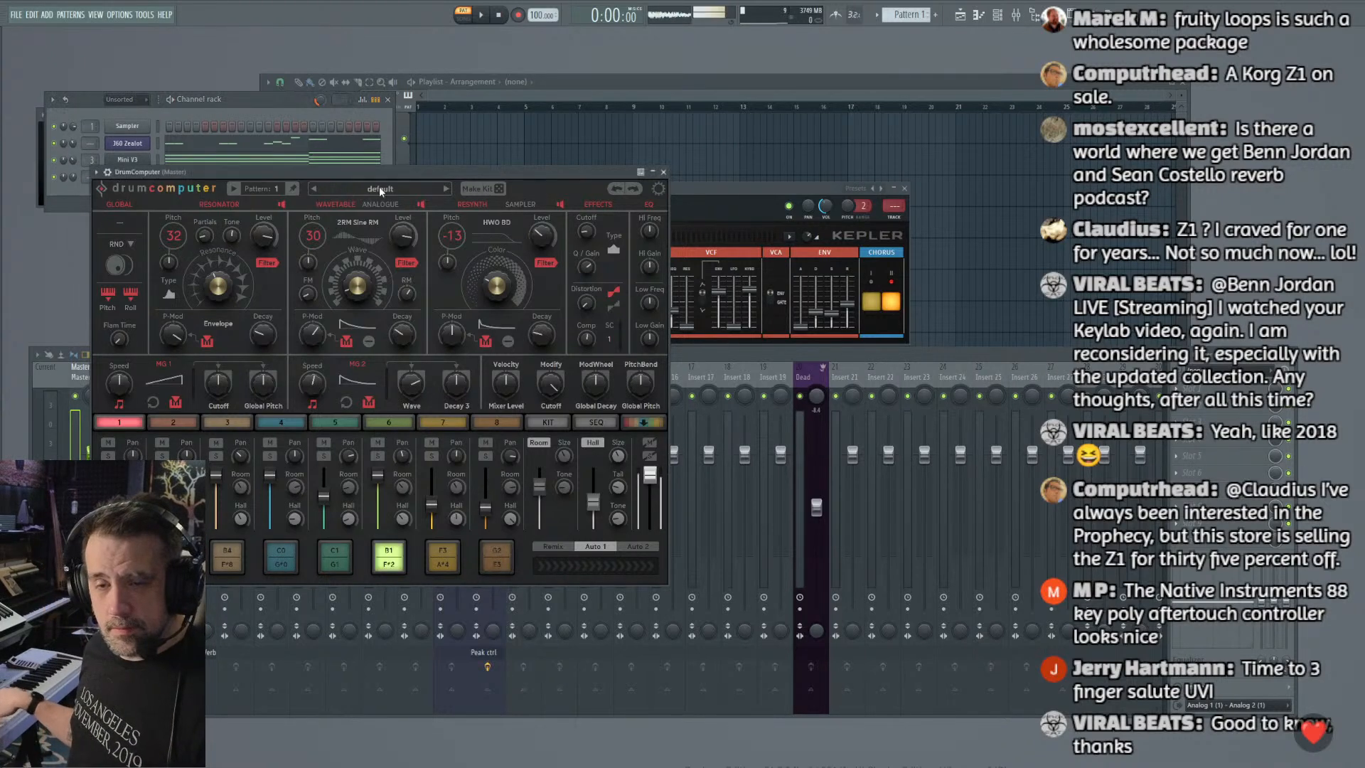
Step: Generate random DrumComputer kits with Make Kit several times, auditioning the sounds and viewing engine 1 and then engine 2
click(493, 187)
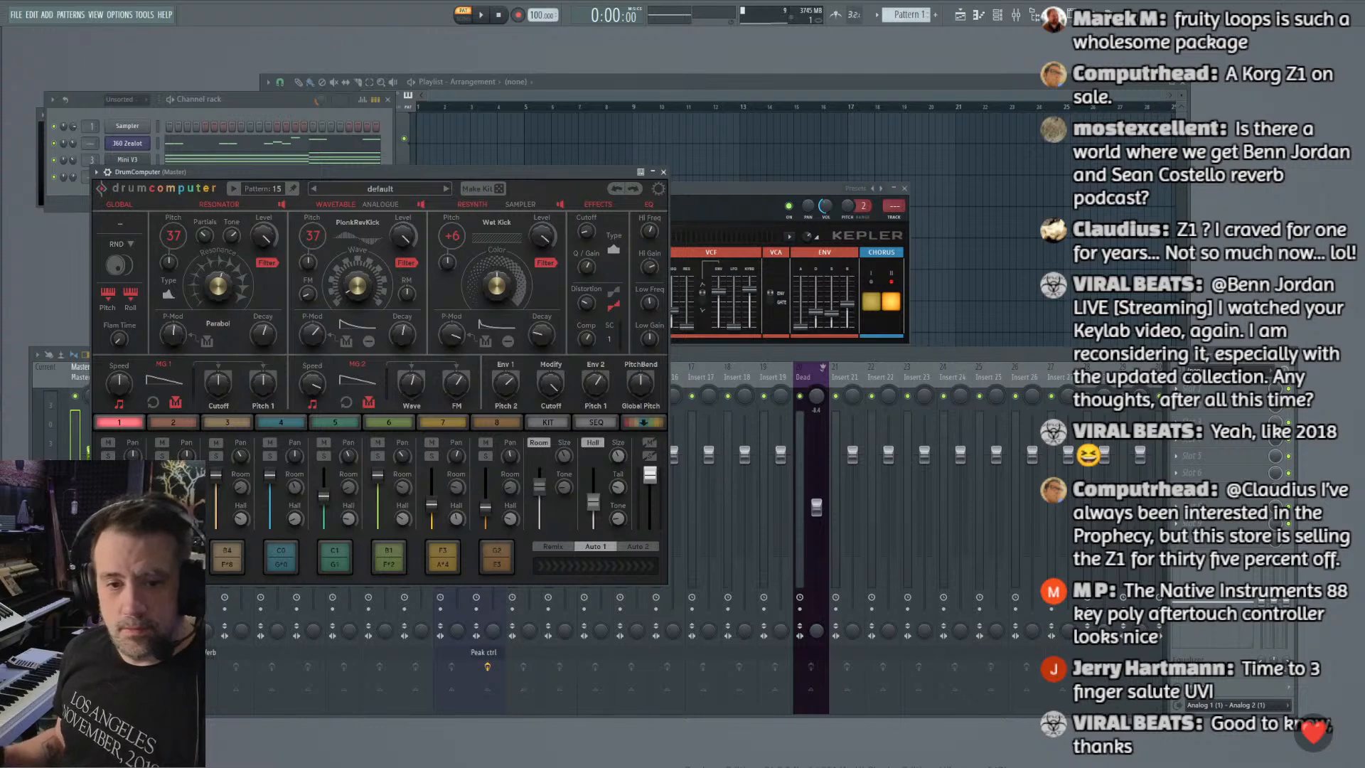
click(72, 186)
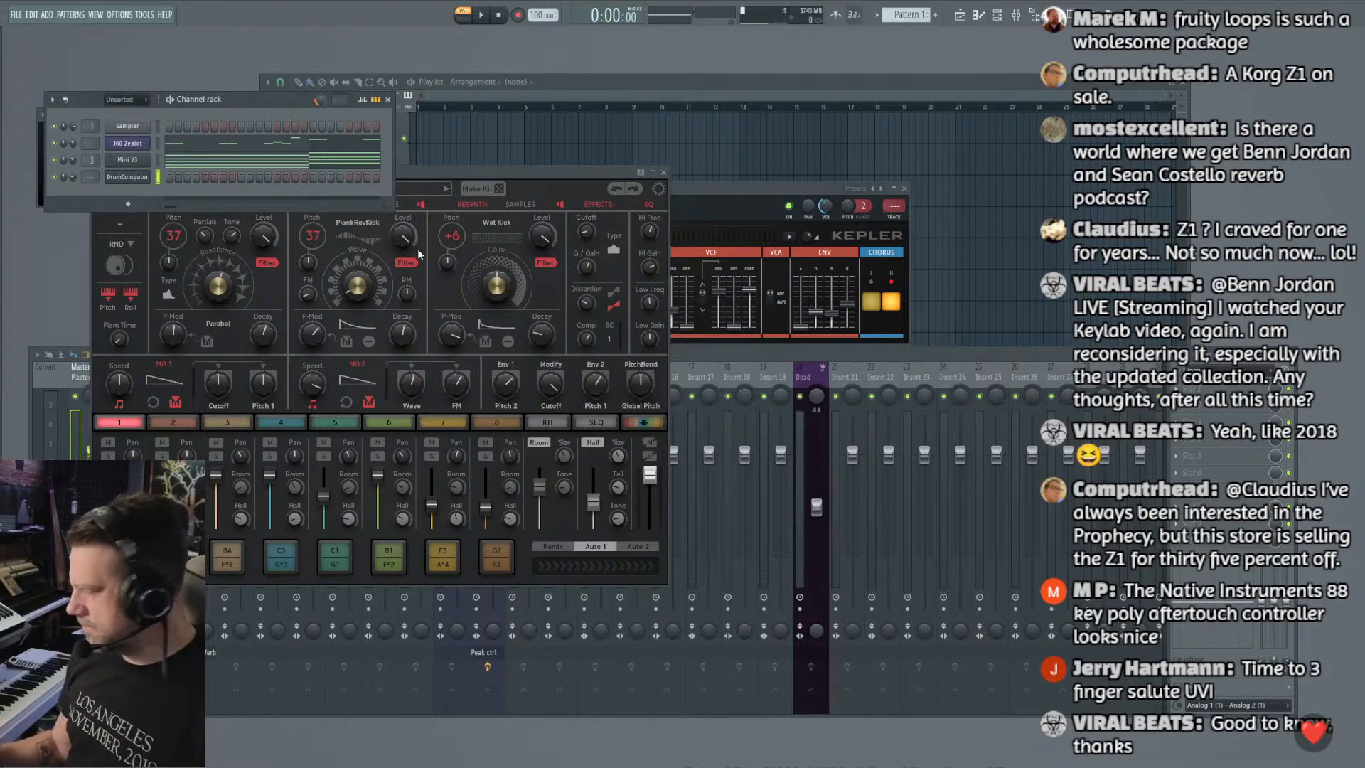
click(423, 173)
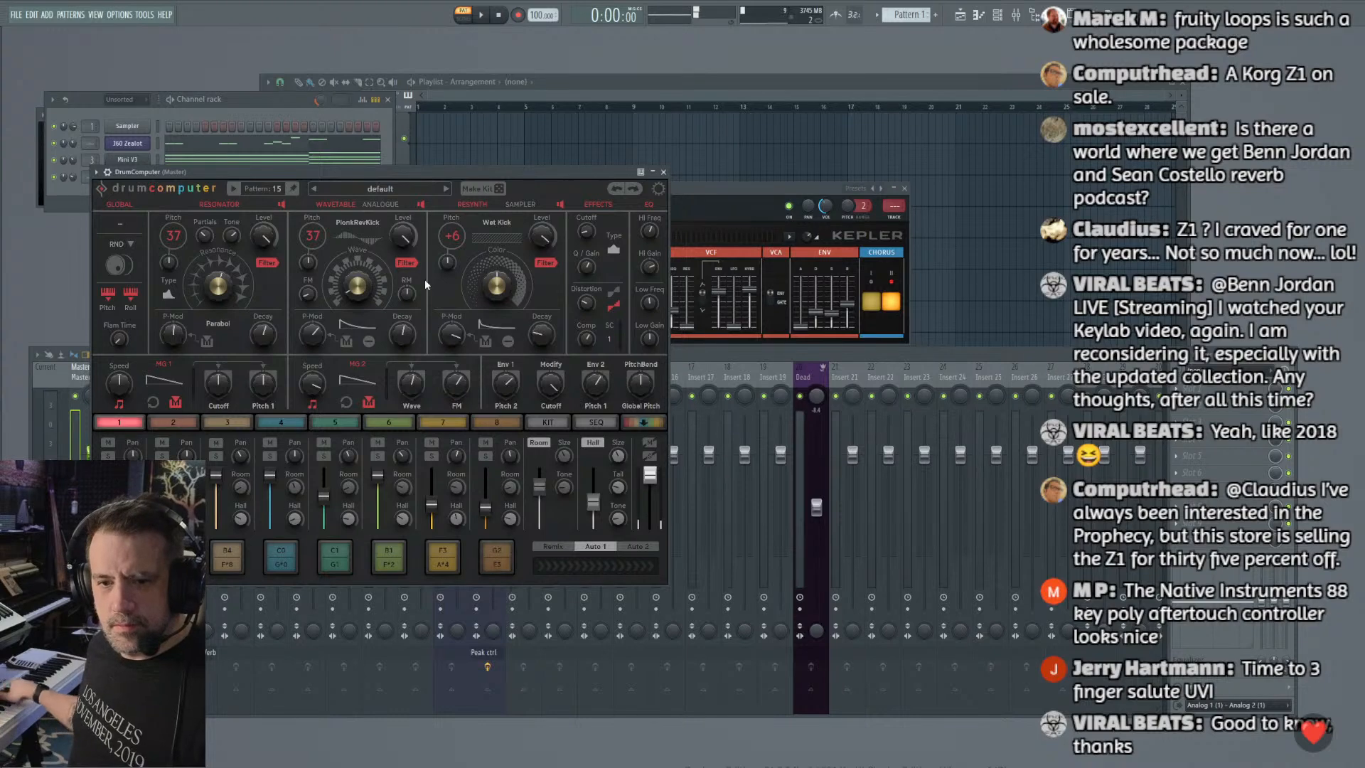
click(466, 190)
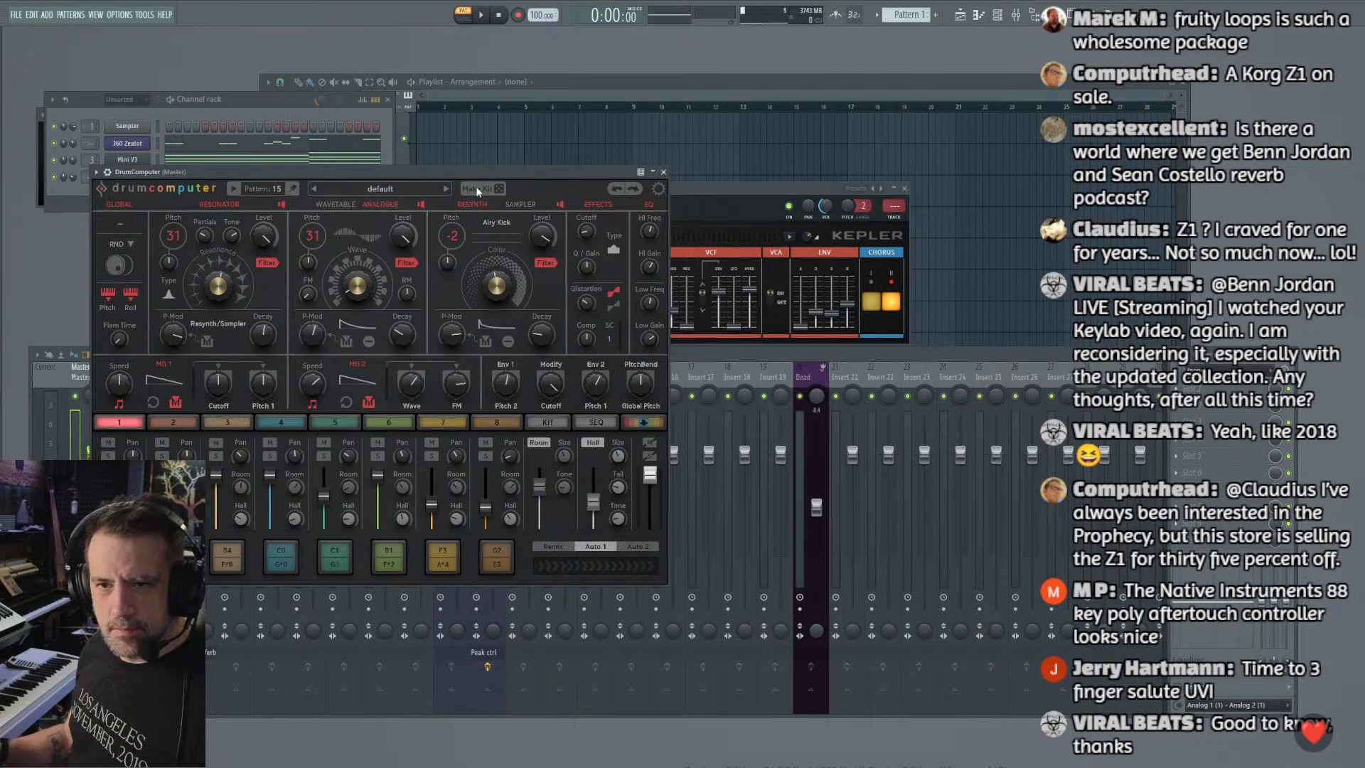
click(477, 189)
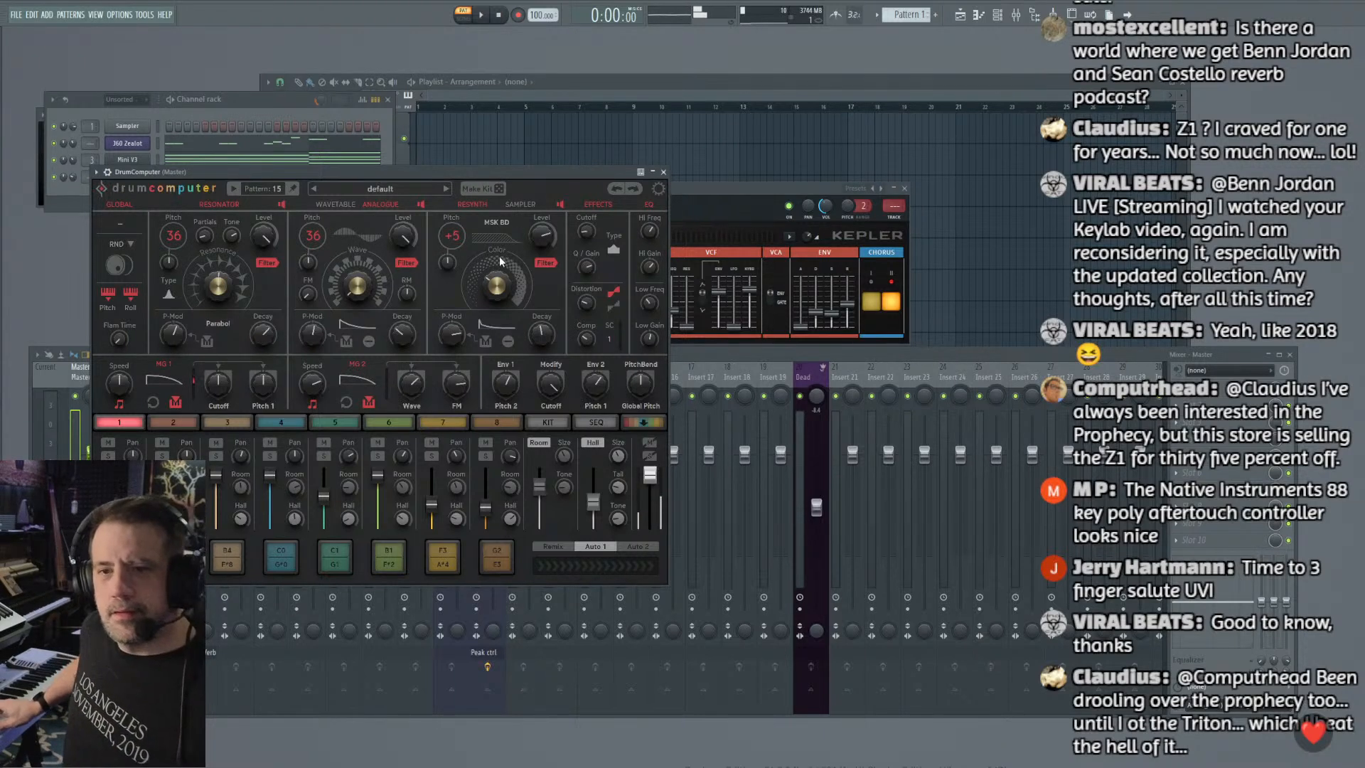
click(492, 189)
click(499, 187)
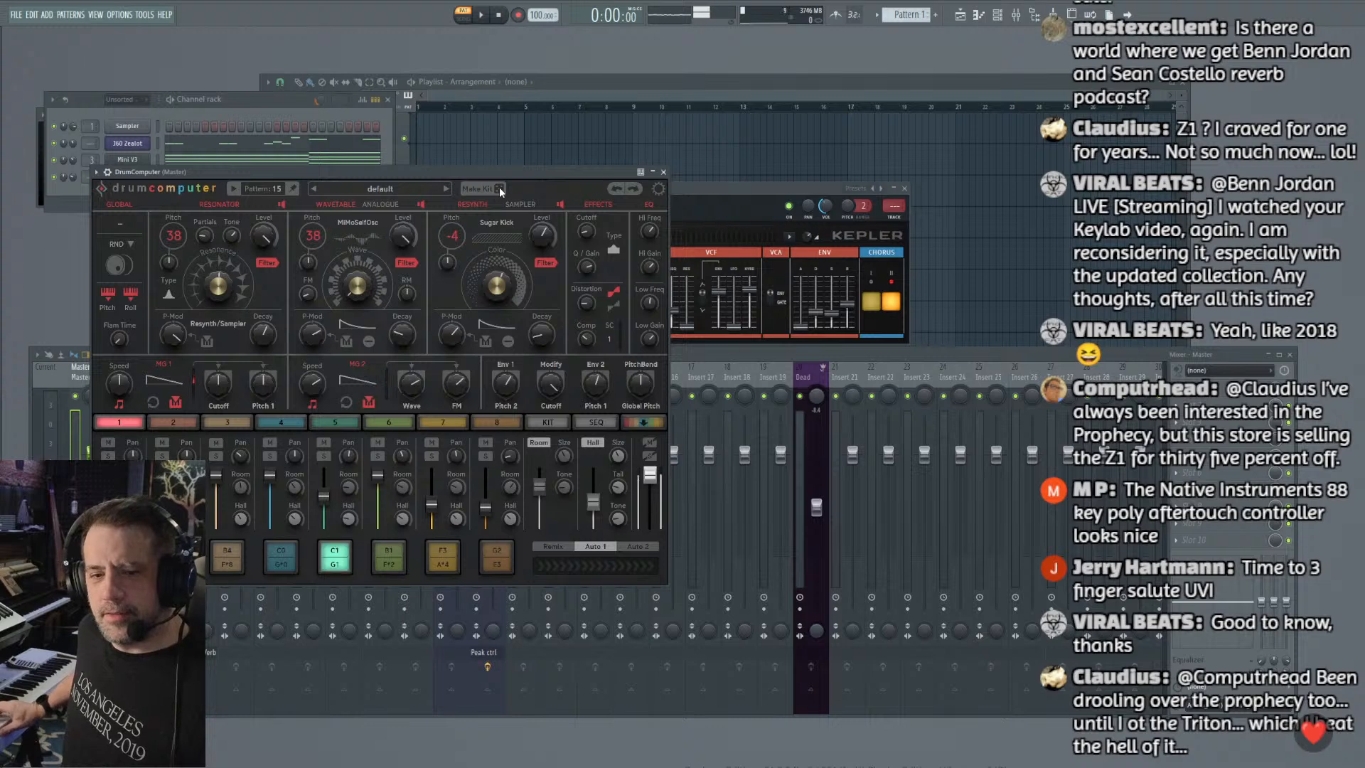
click(499, 187)
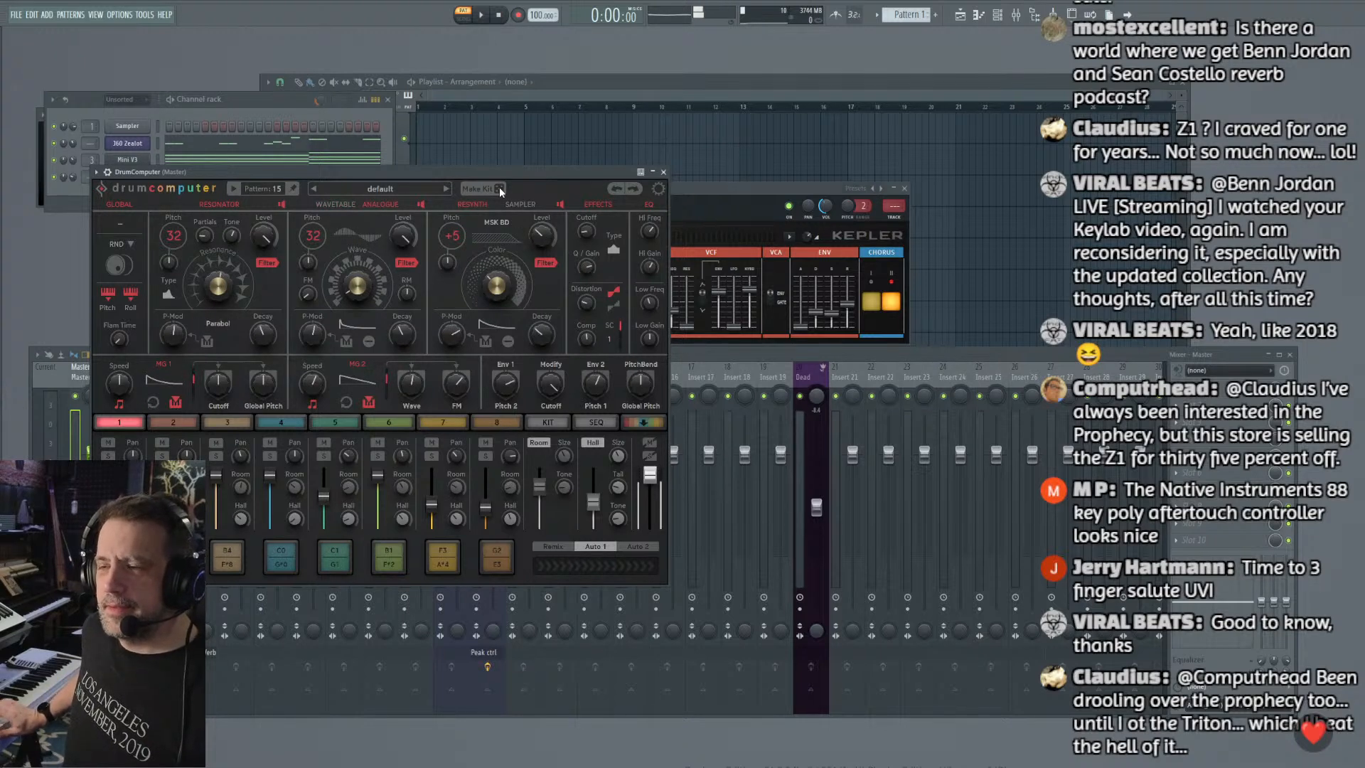
click(499, 187)
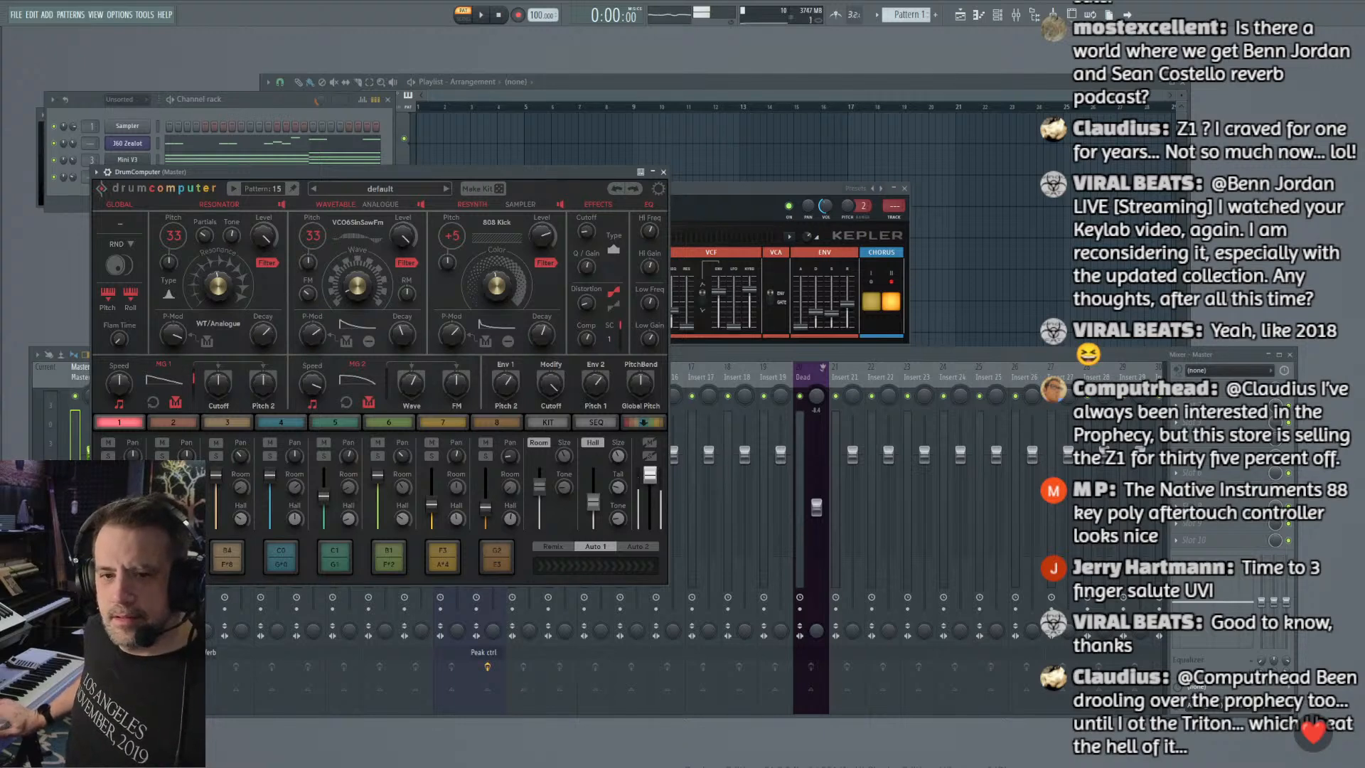
click(171, 423)
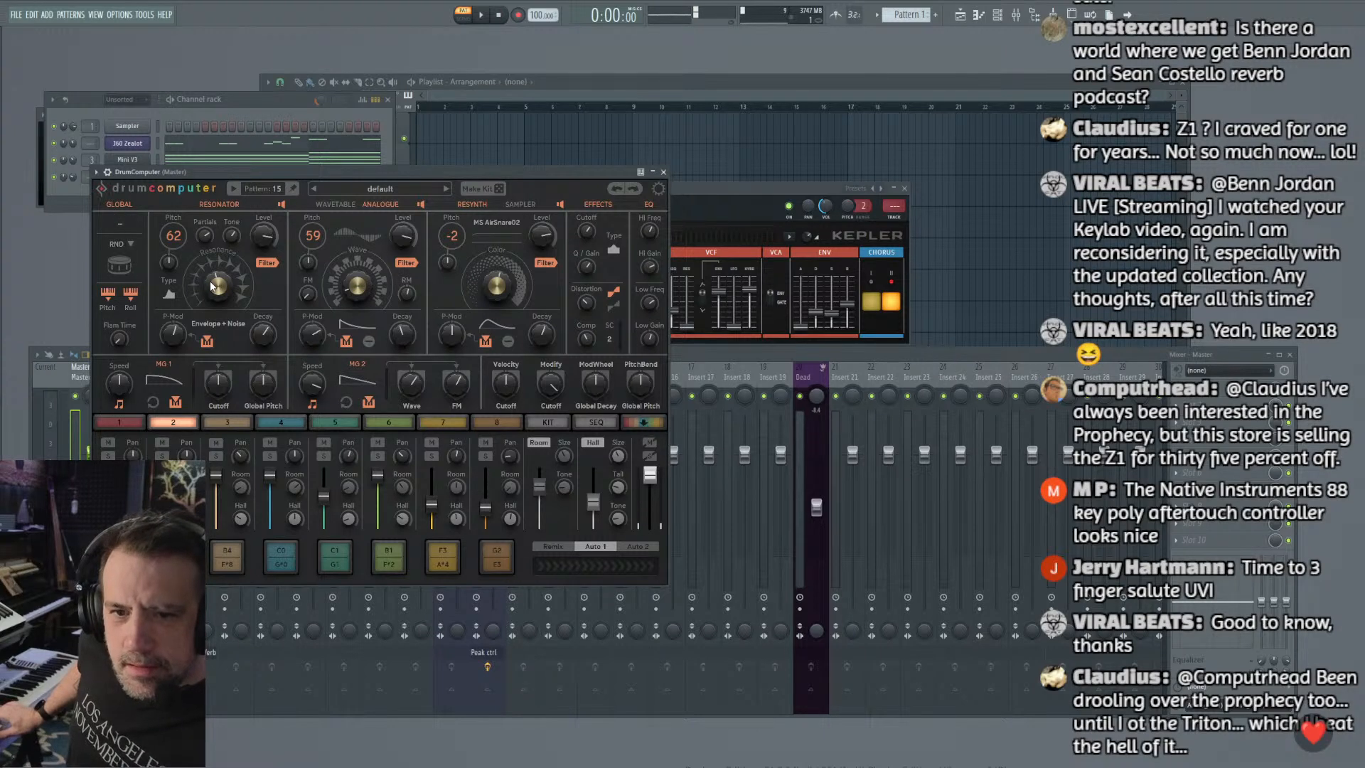
click(486, 189)
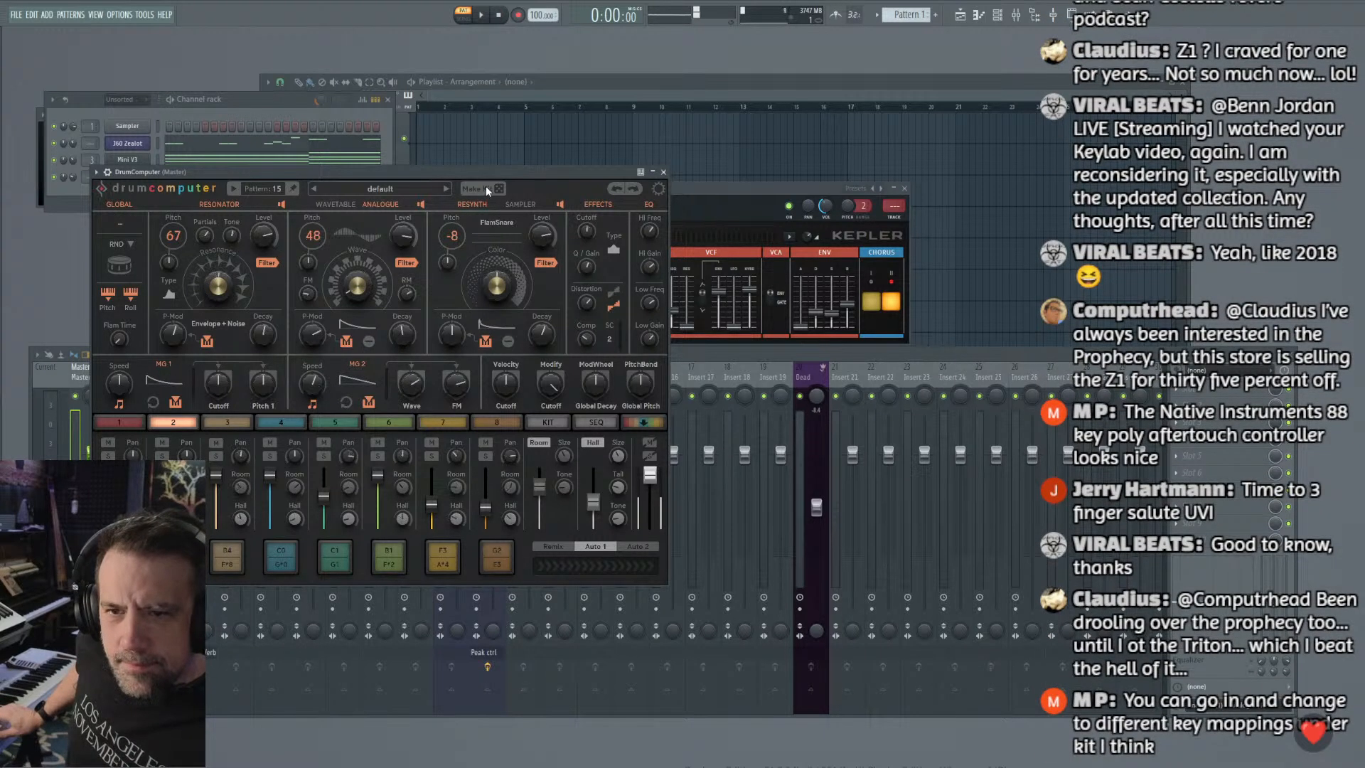
Step: Load a Sugar Bytes preset in DrumComputer, replace it with DF D&B 2020 07, and check the kit page before returning to engine 2
click(372, 189)
mouse_move(340, 240)
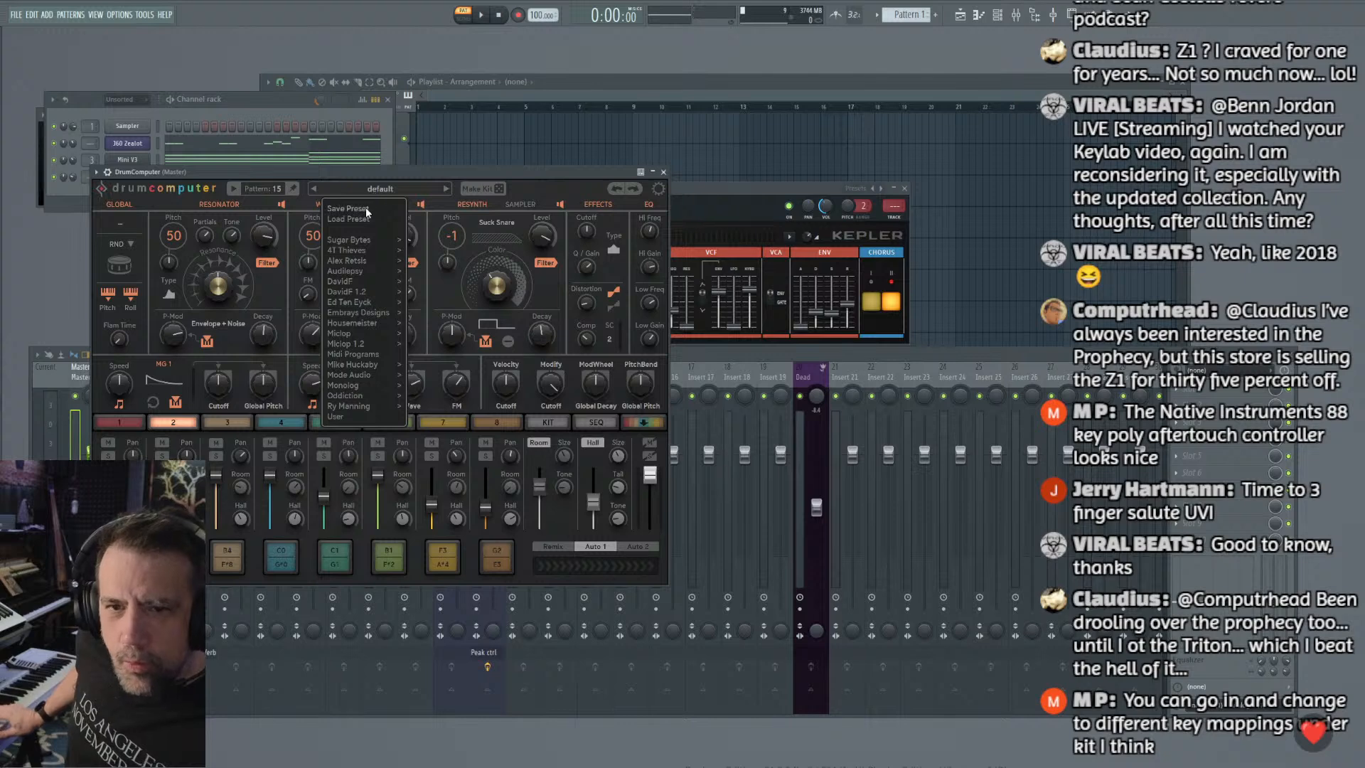
click(433, 235)
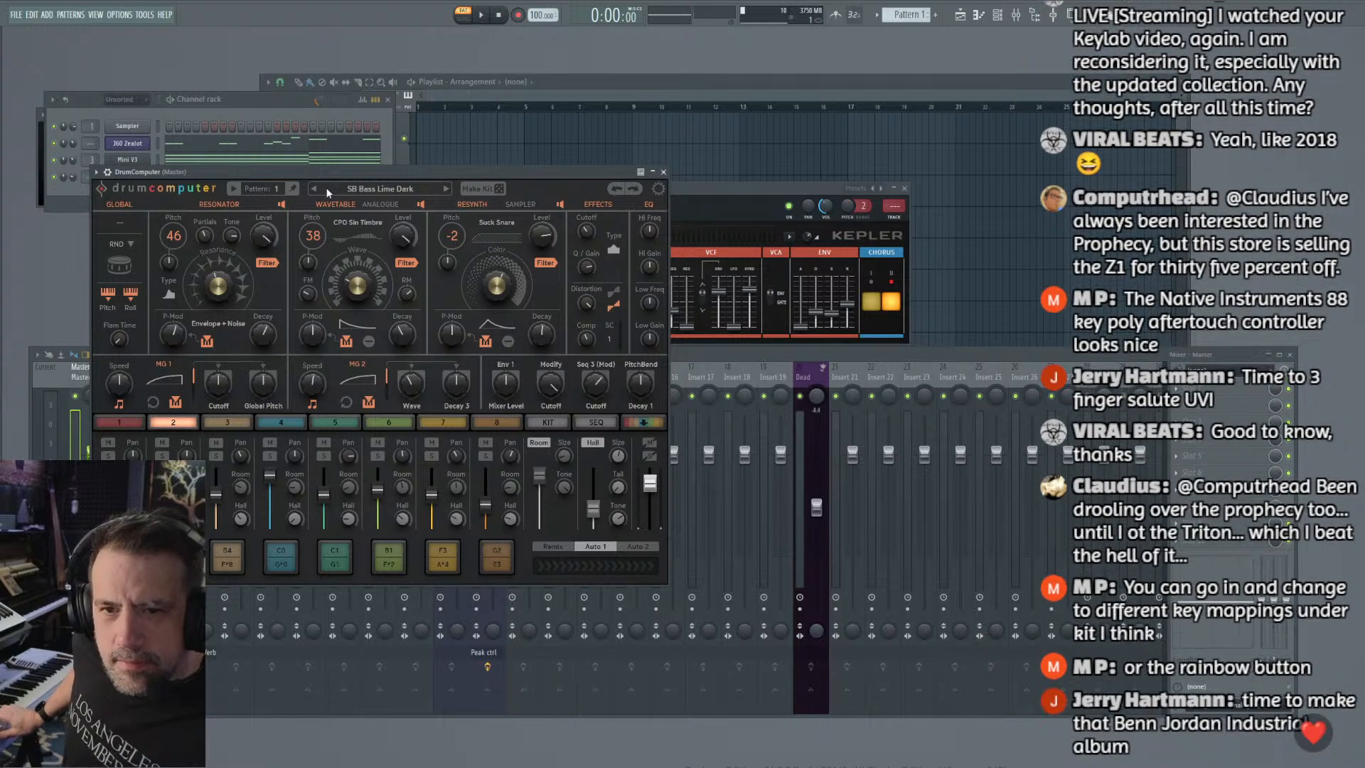
click(391, 189)
mouse_move(359, 291)
click(441, 292)
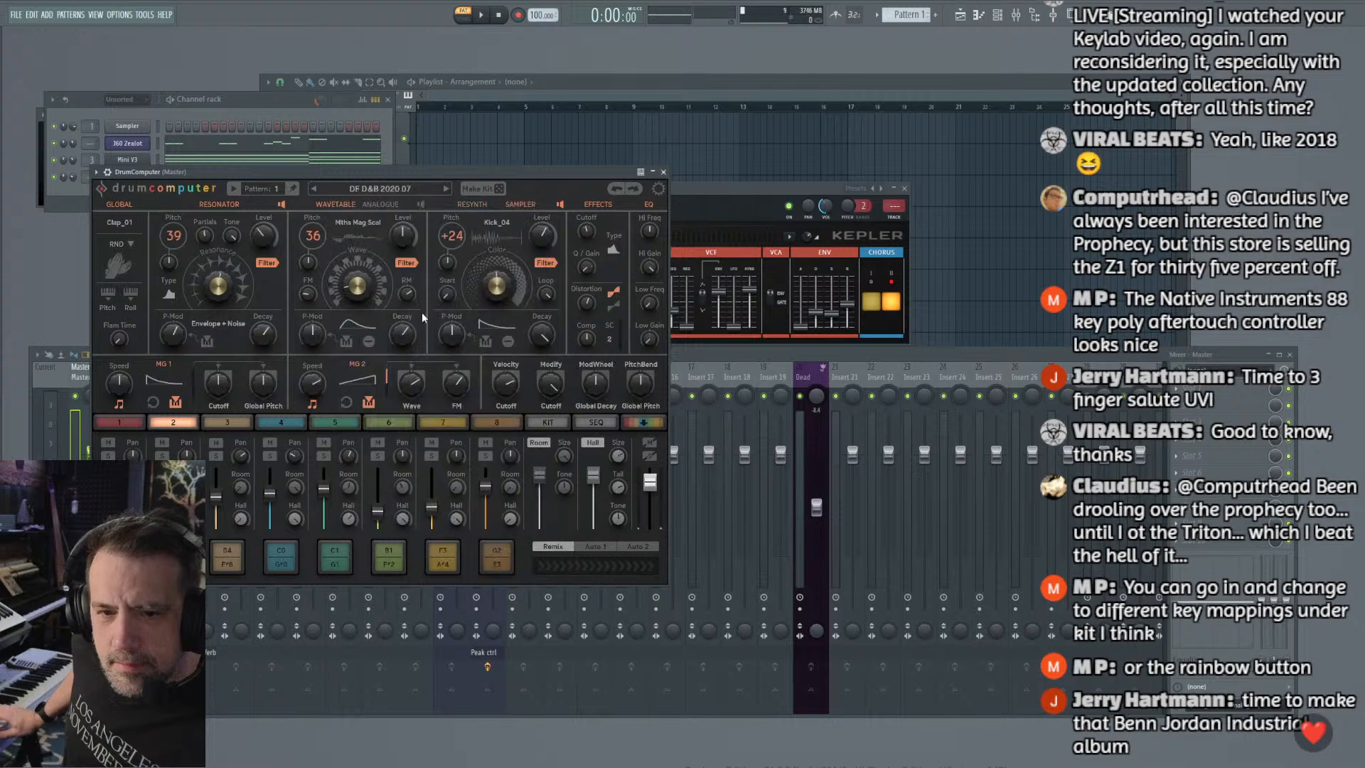
click(548, 423)
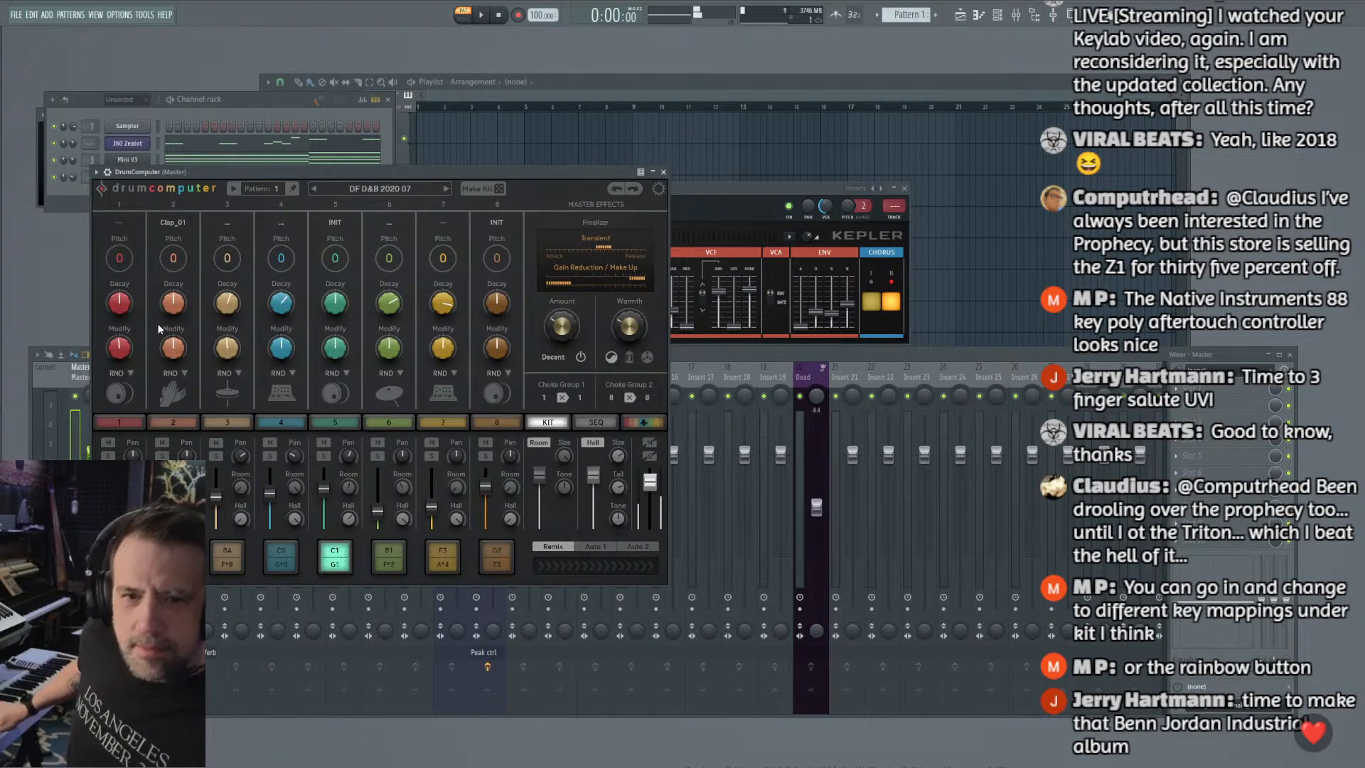
click(158, 426)
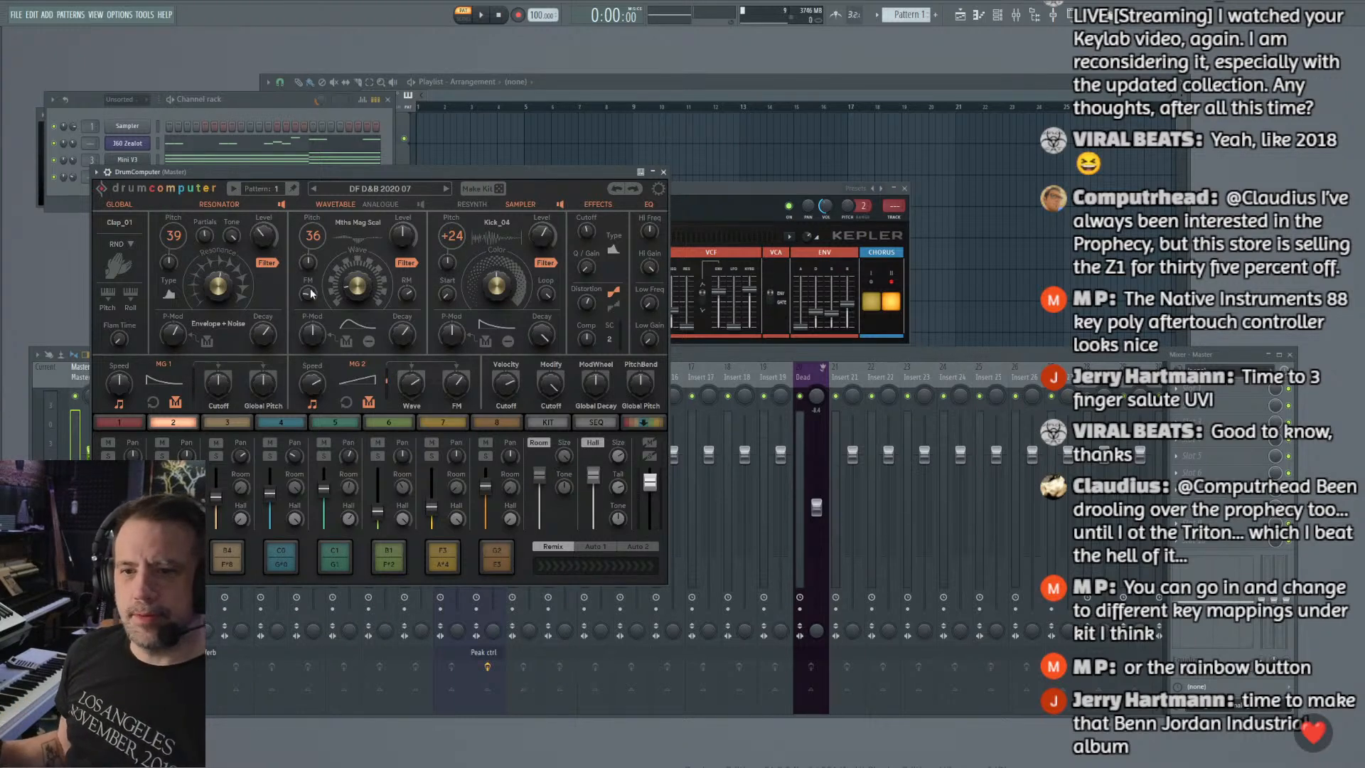
Step: Move the DrumComputer window clear of the channel rack and delete the DrumComputer channel
drag(571, 187, 601, 254)
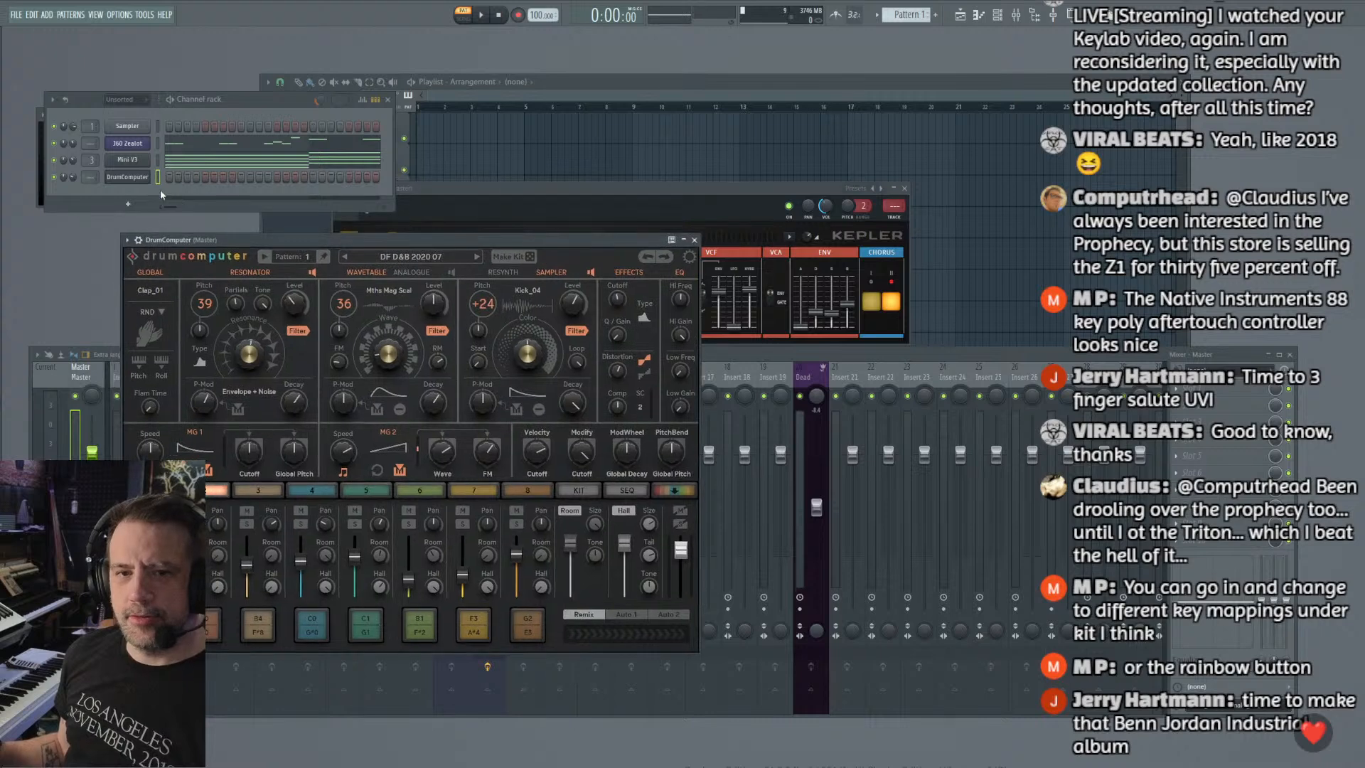
right_click(128, 176)
click(191, 295)
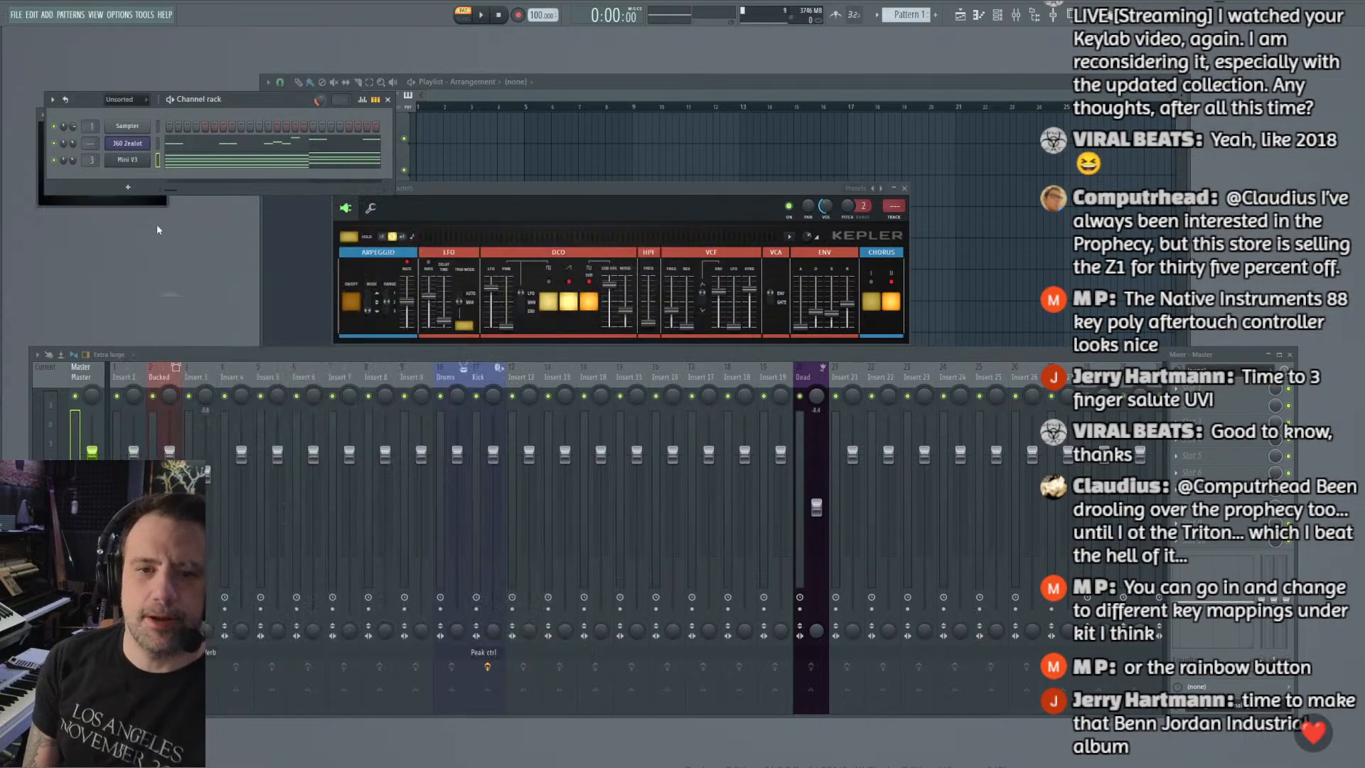
Step: Add the FPC drum instrument as a new channel
click(124, 187)
mouse_move(128, 194)
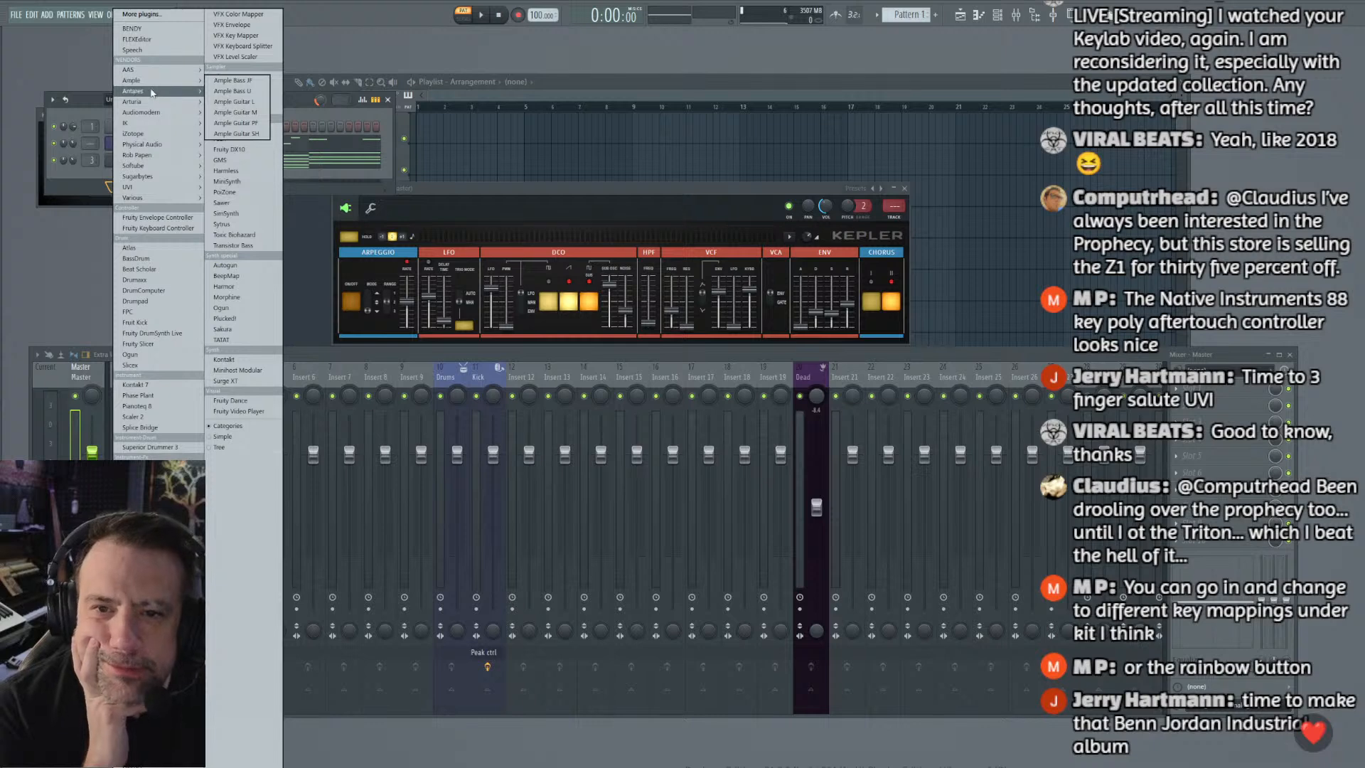
mouse_move(152, 93)
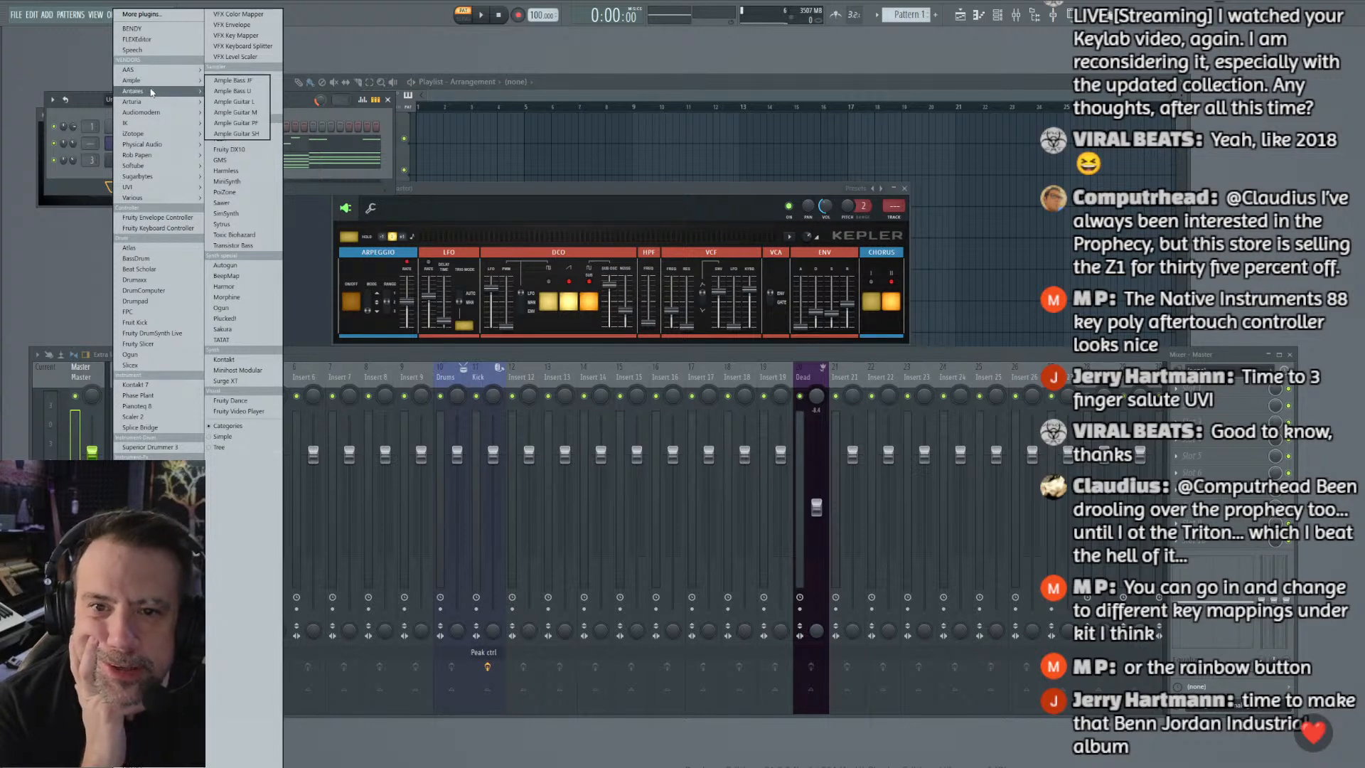
mouse_move(191, 202)
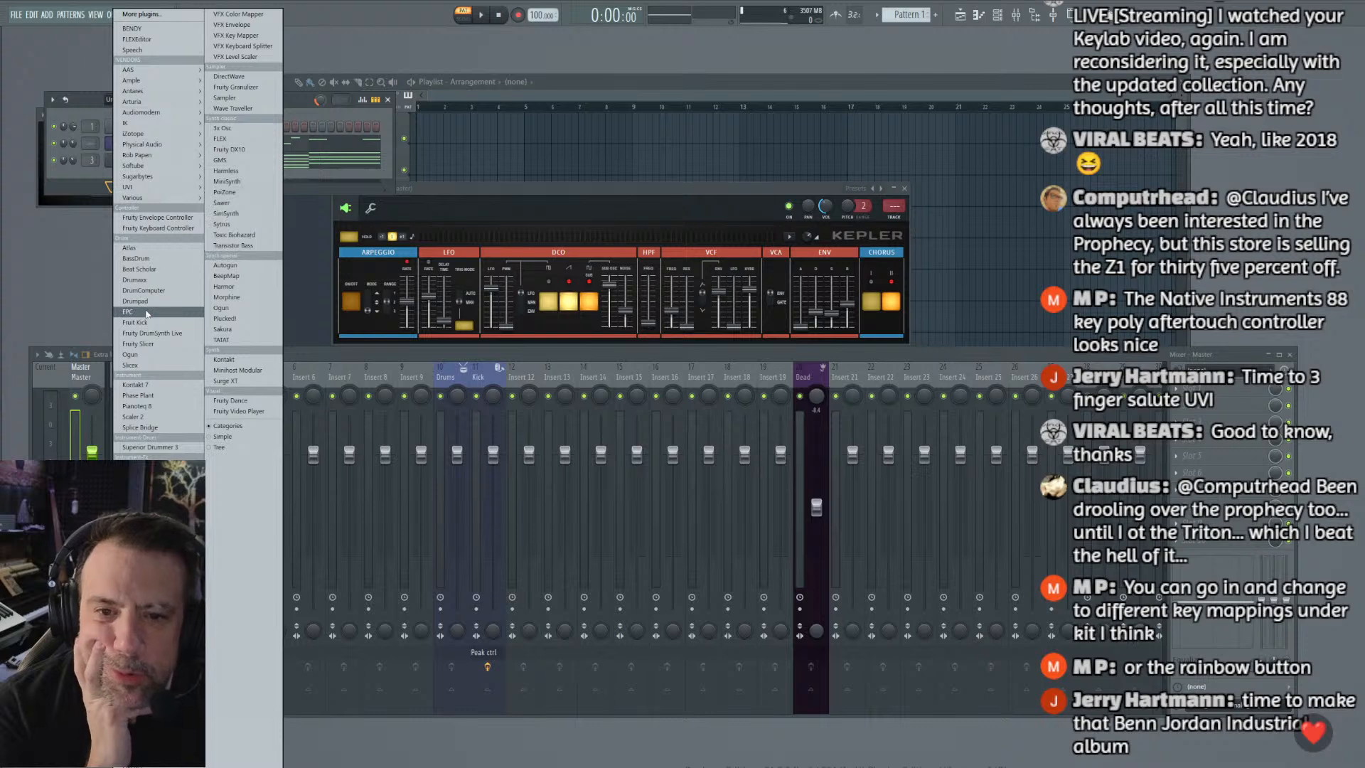
click(132, 311)
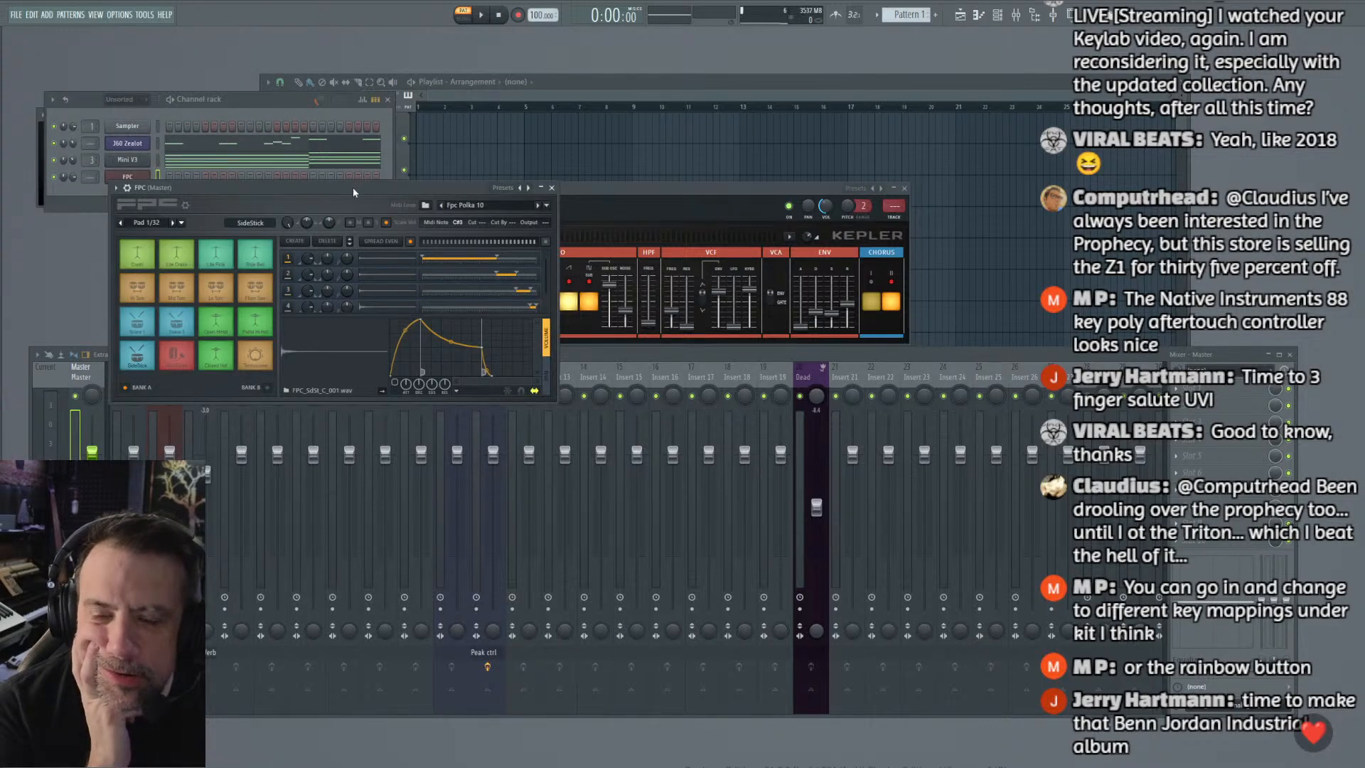
Step: Shift the FPC window slightly and load the electronic preset 707 multi out
drag(353, 192, 328, 182)
click(462, 195)
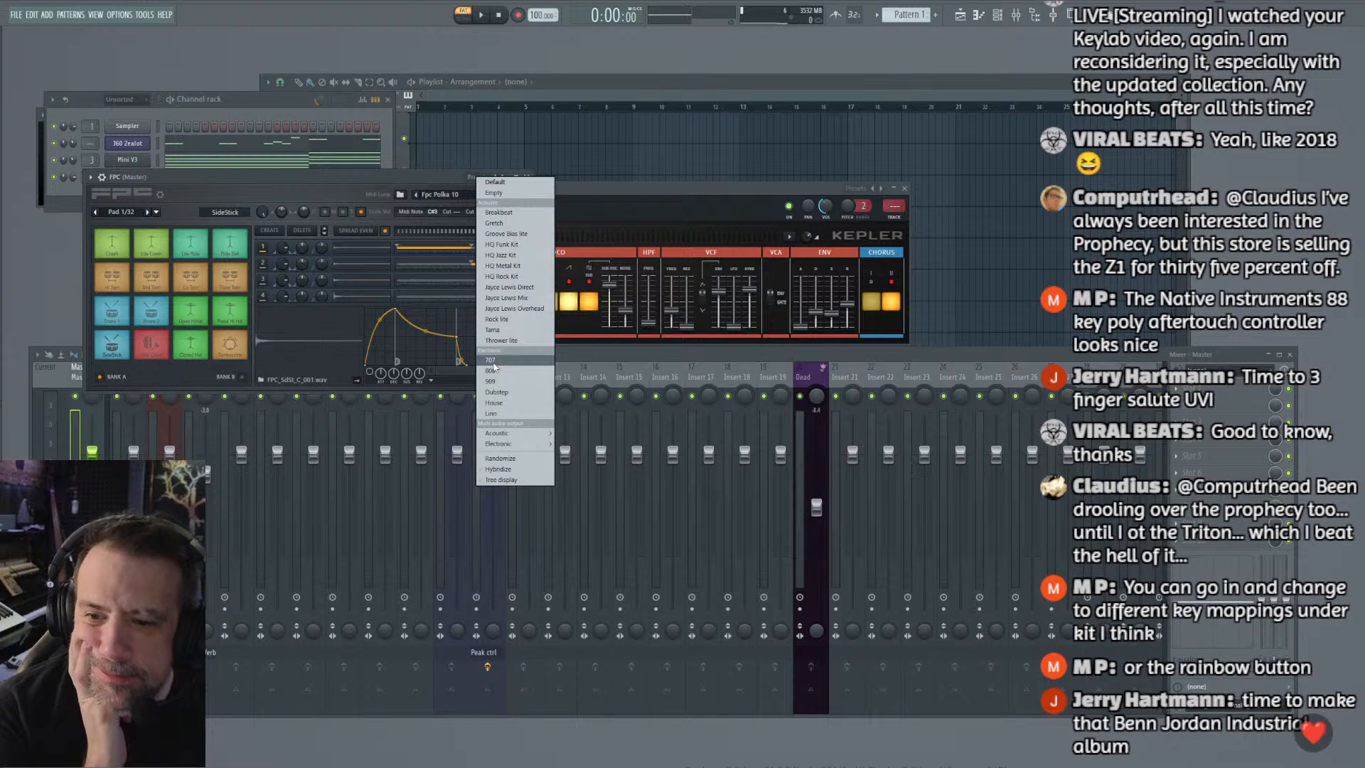
mouse_move(504, 446)
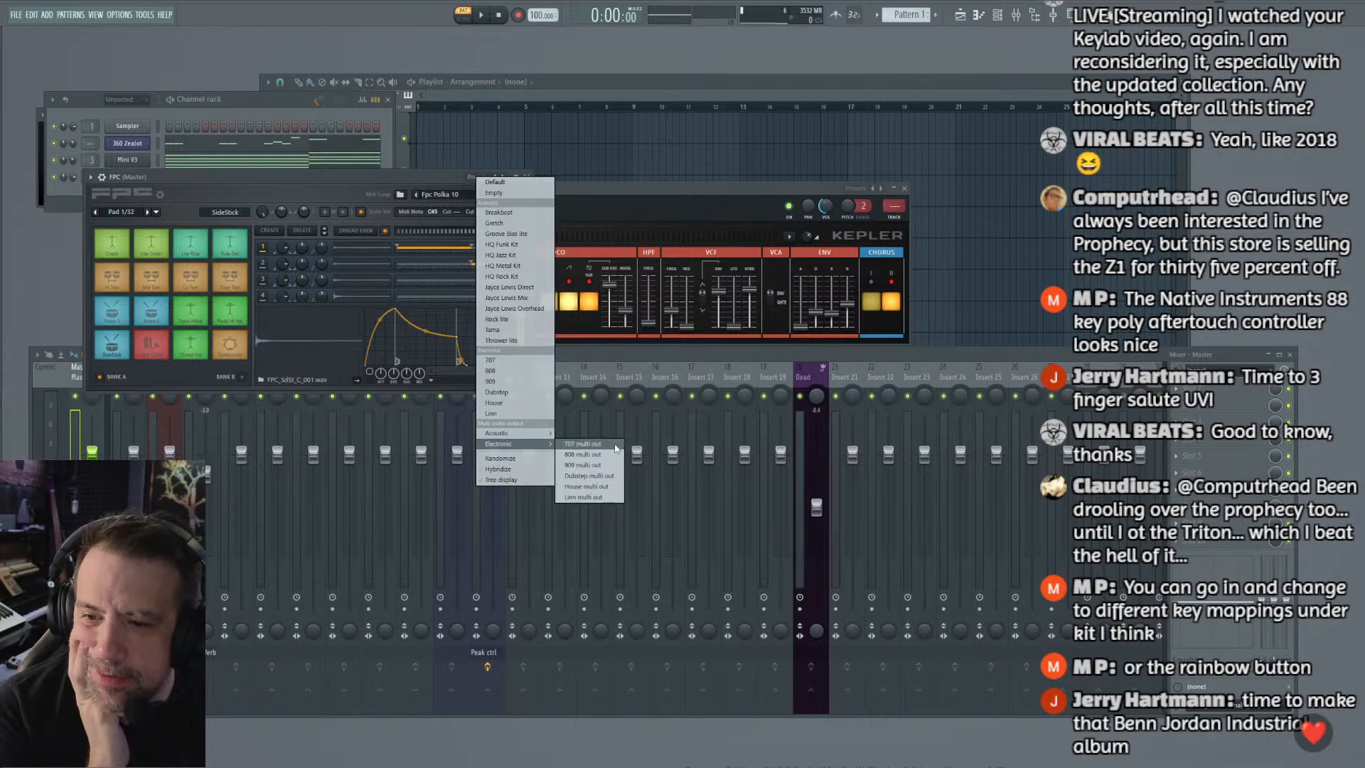
click(599, 446)
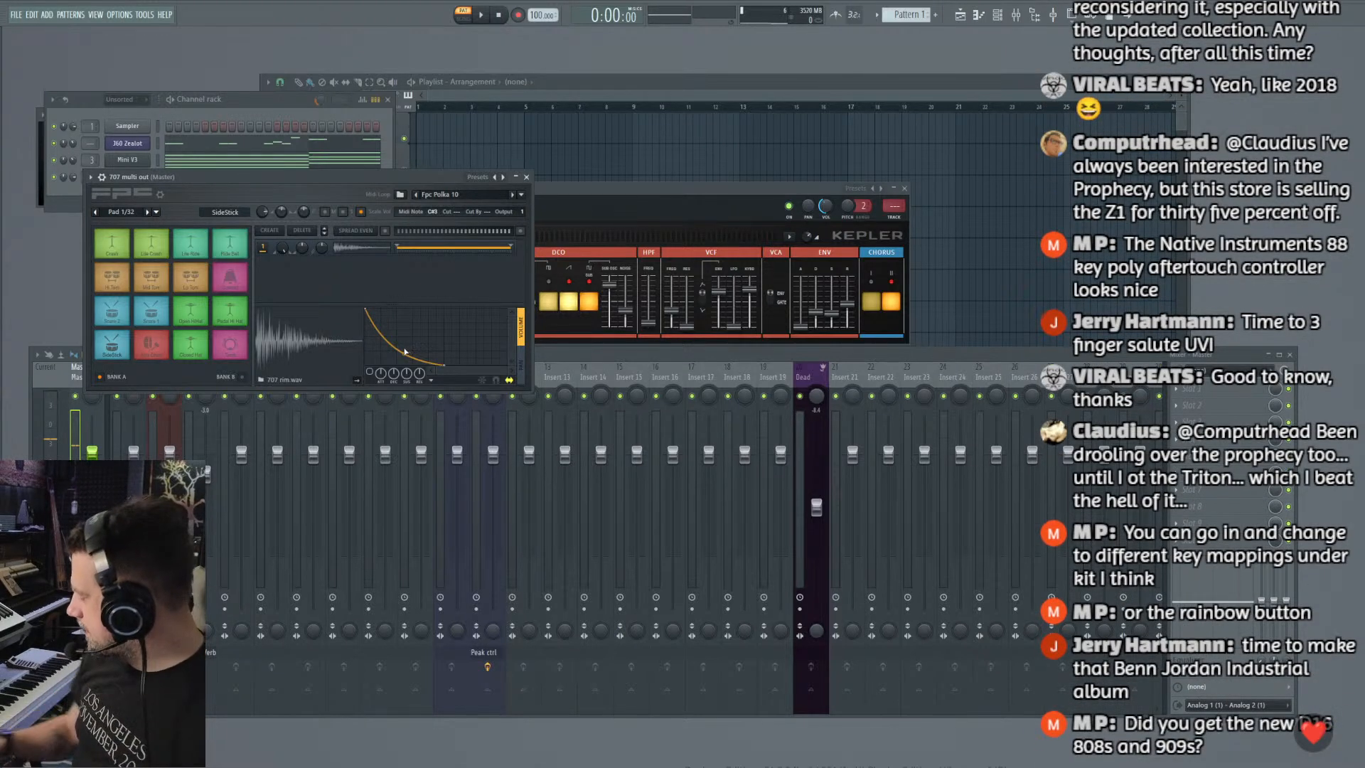
Step: Route the 707 multi out channel to mixer insert 12 and switch it to insert 9 while auditioning the kit
click(61, 198)
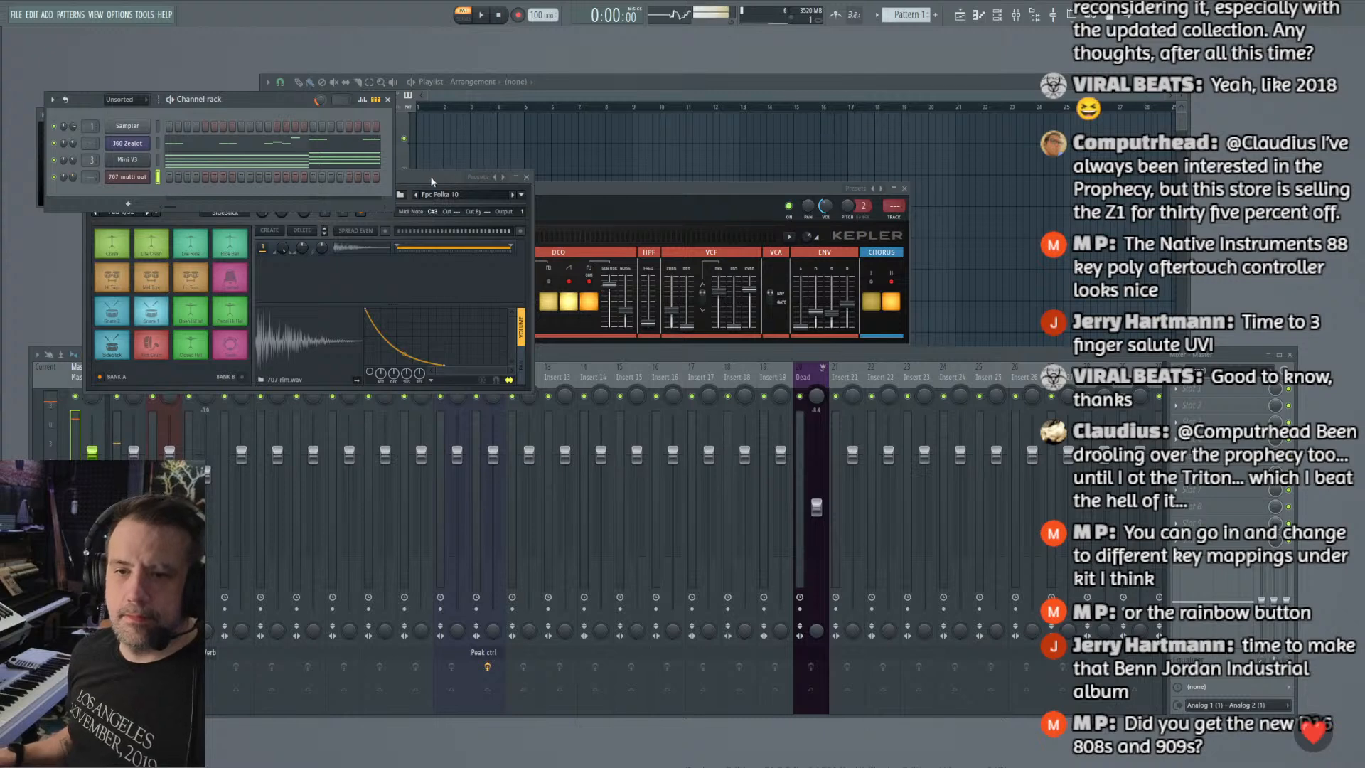
click(128, 175)
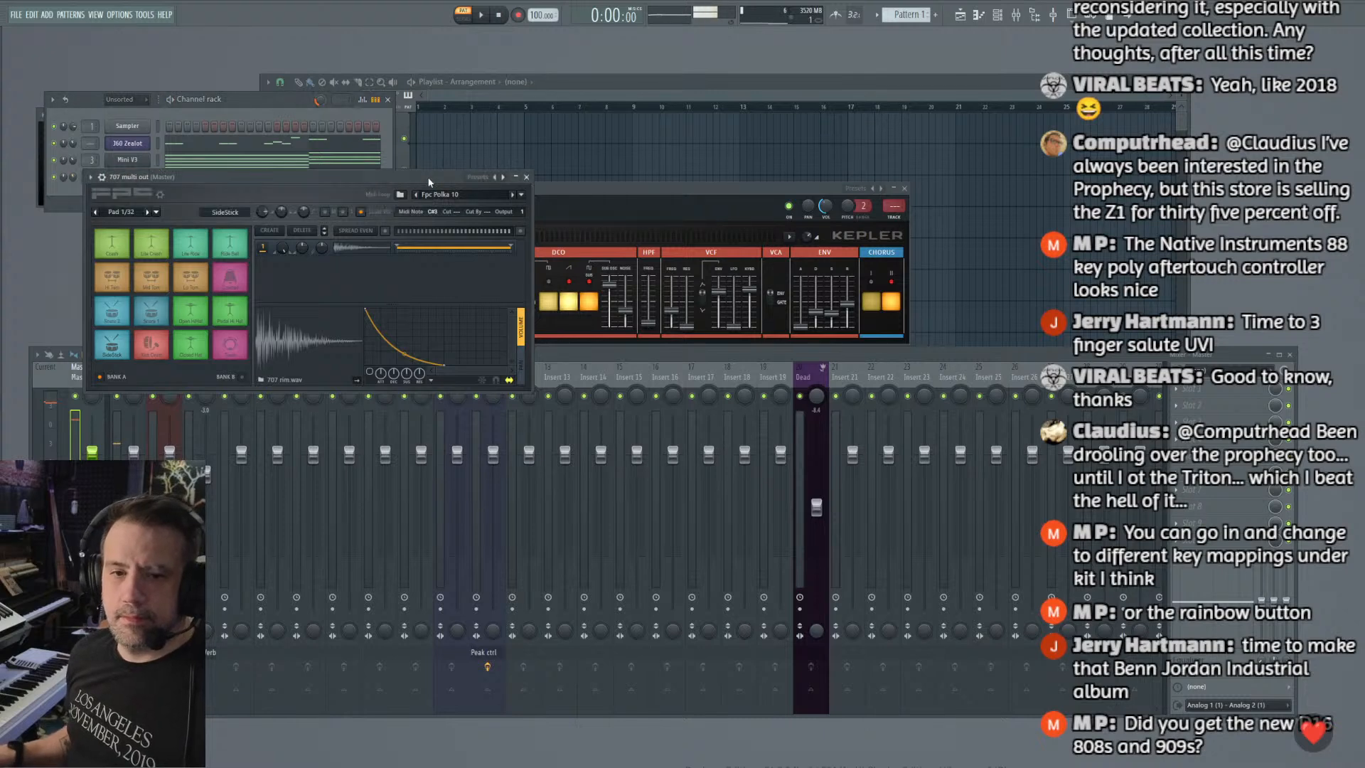
click(65, 201)
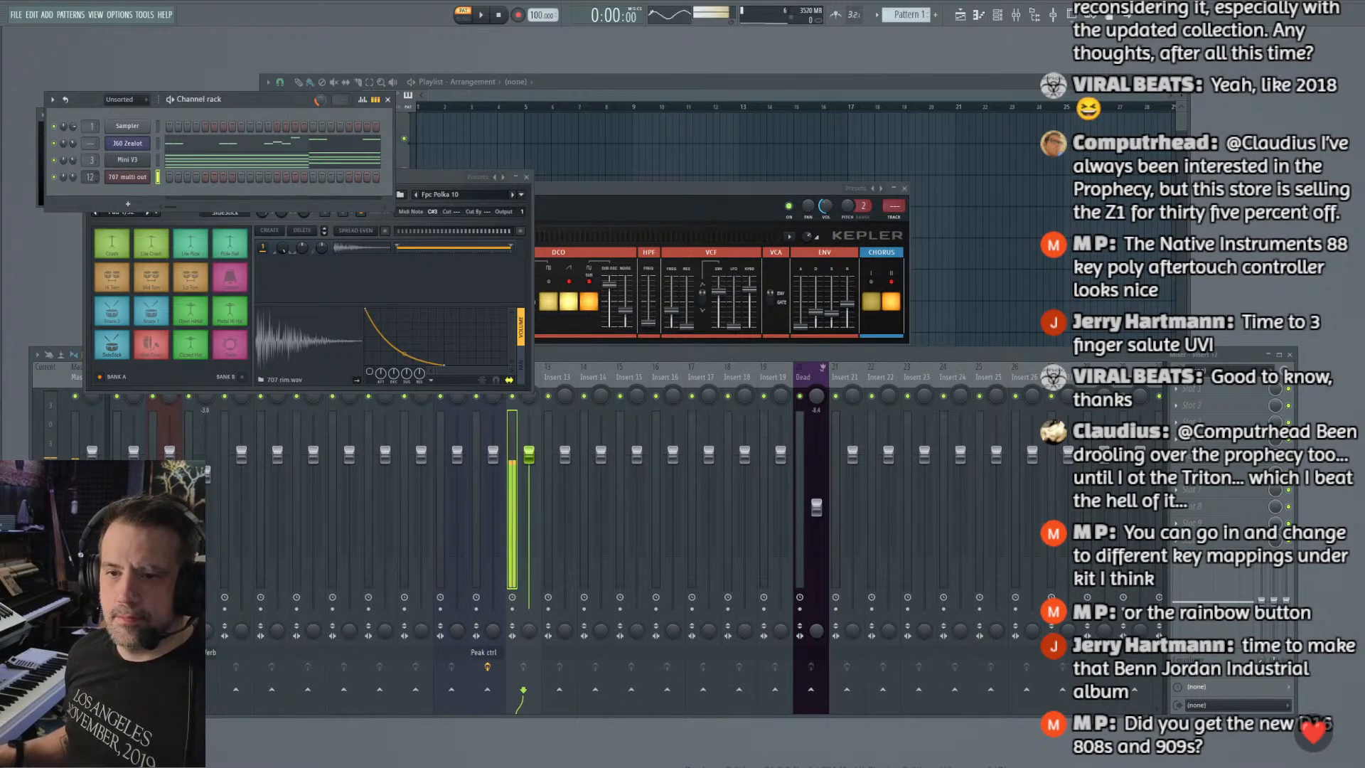
click(580, 355)
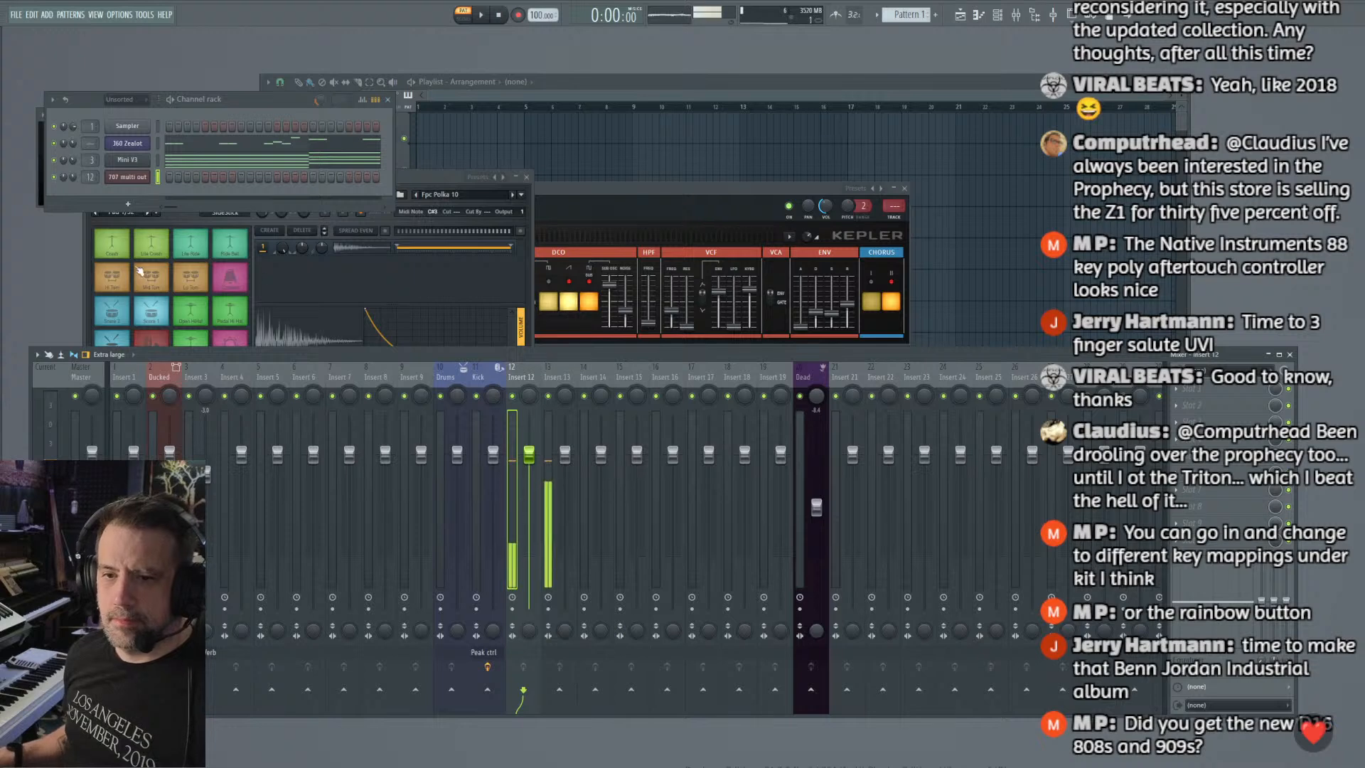
drag(90, 177, 91, 189)
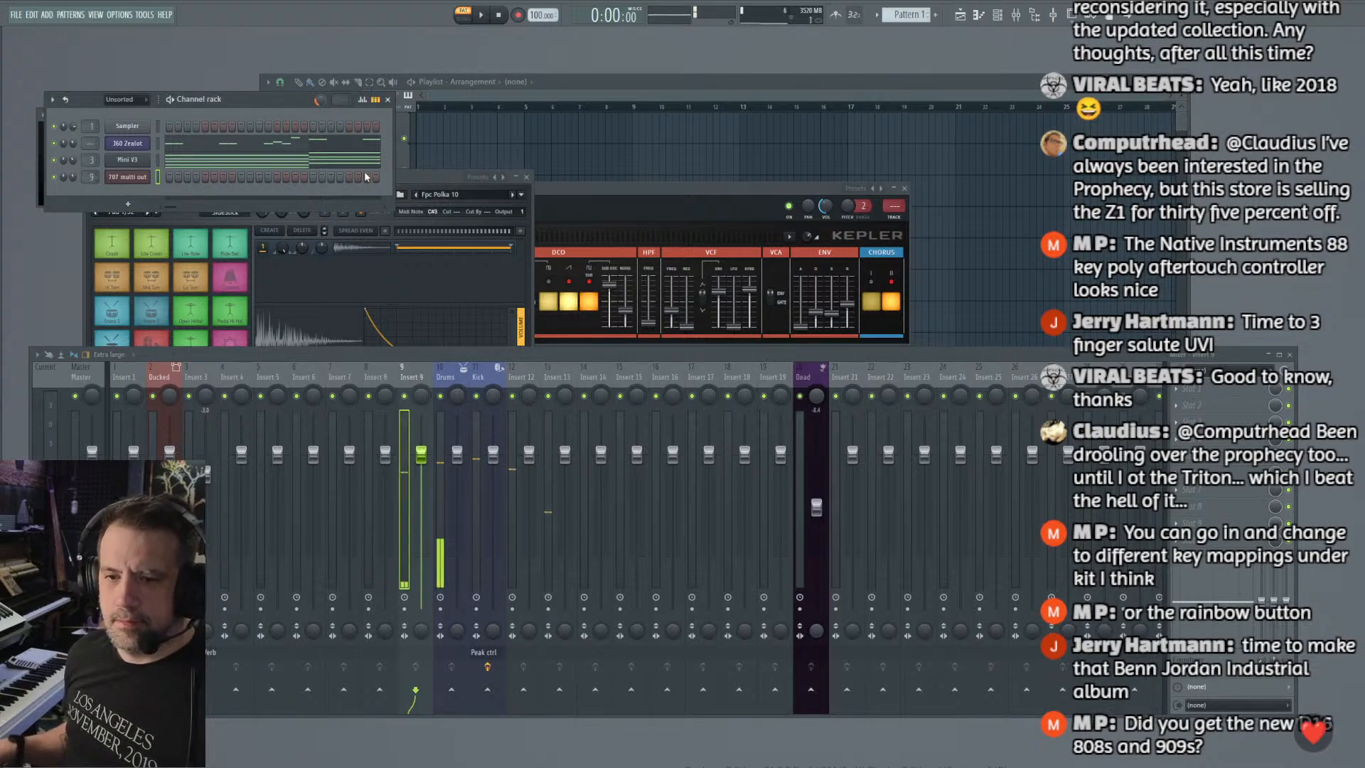
Step: Load the single-output 707 preset in FPC and route its channel to mixer track 10, Drums
click(431, 177)
click(478, 178)
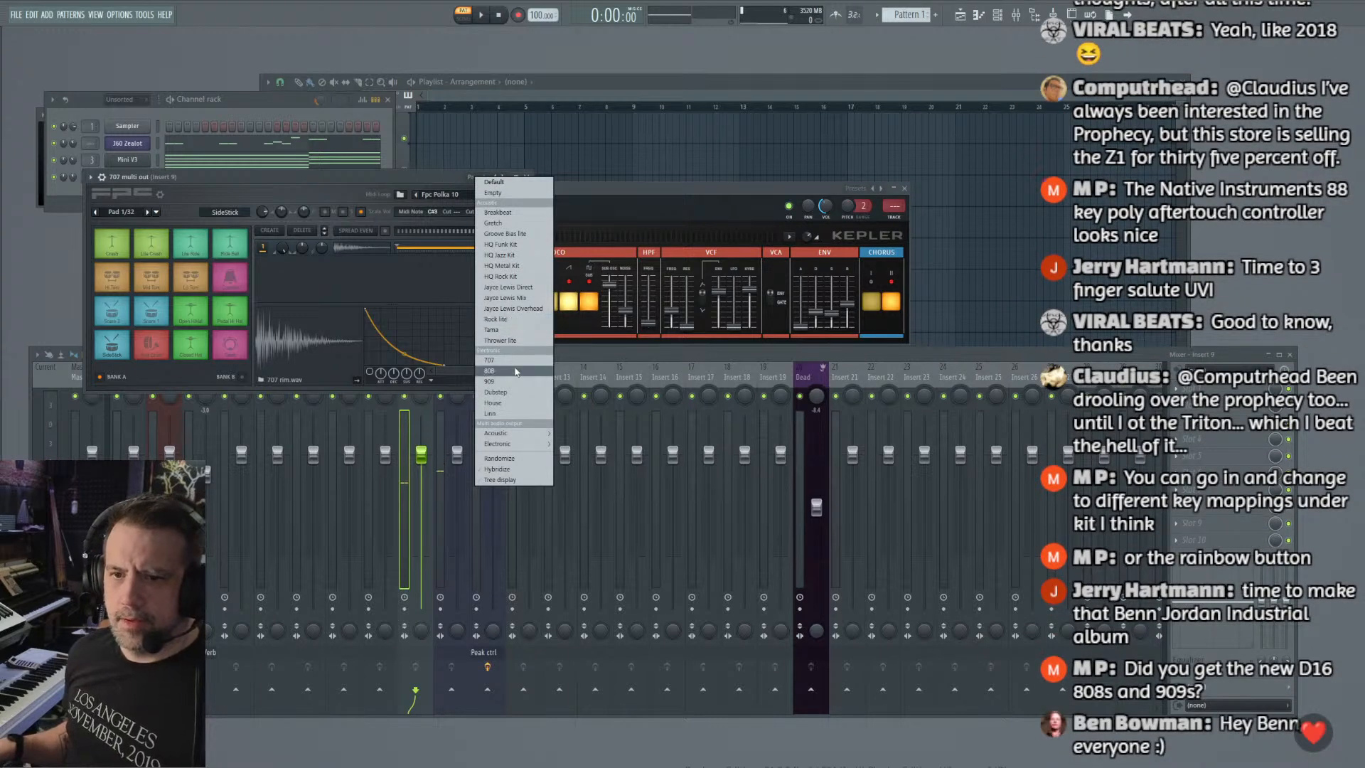
click(517, 371)
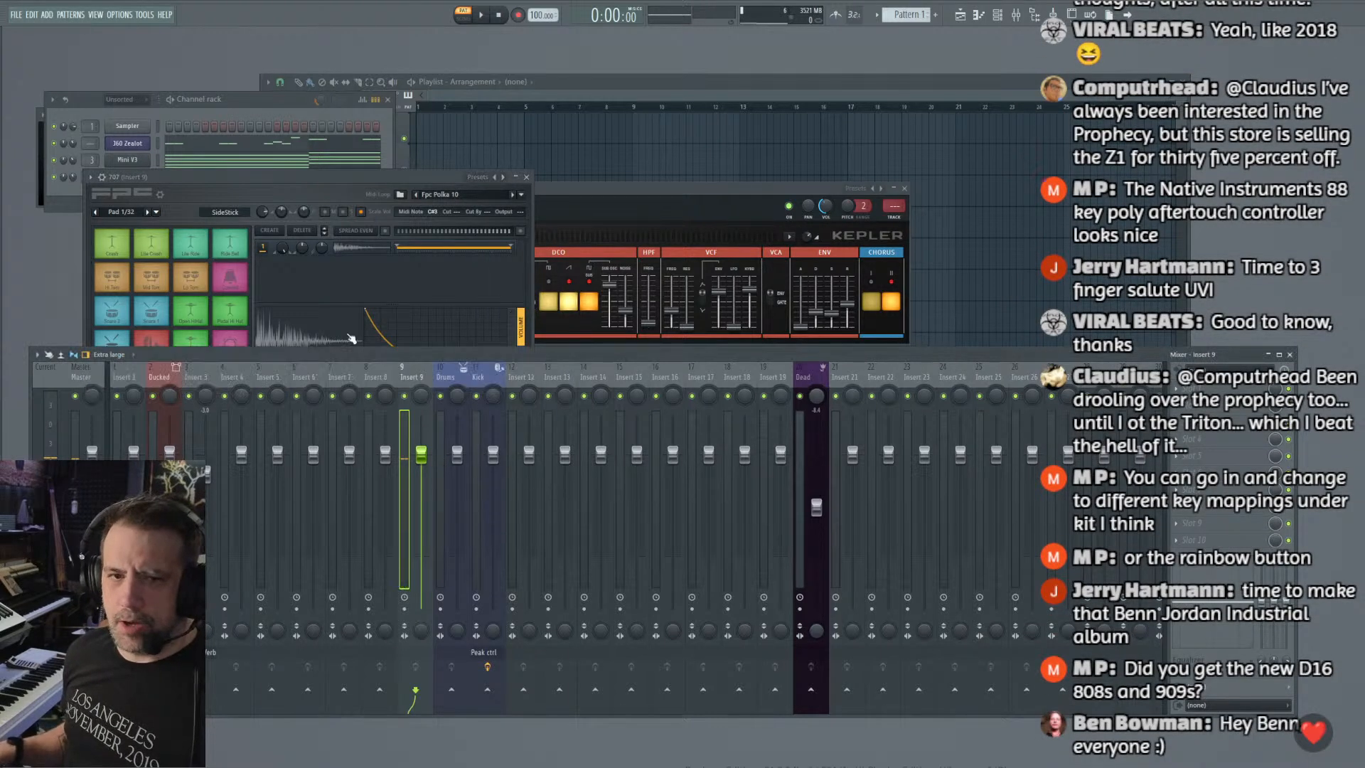
click(62, 198)
drag(90, 178, 90, 172)
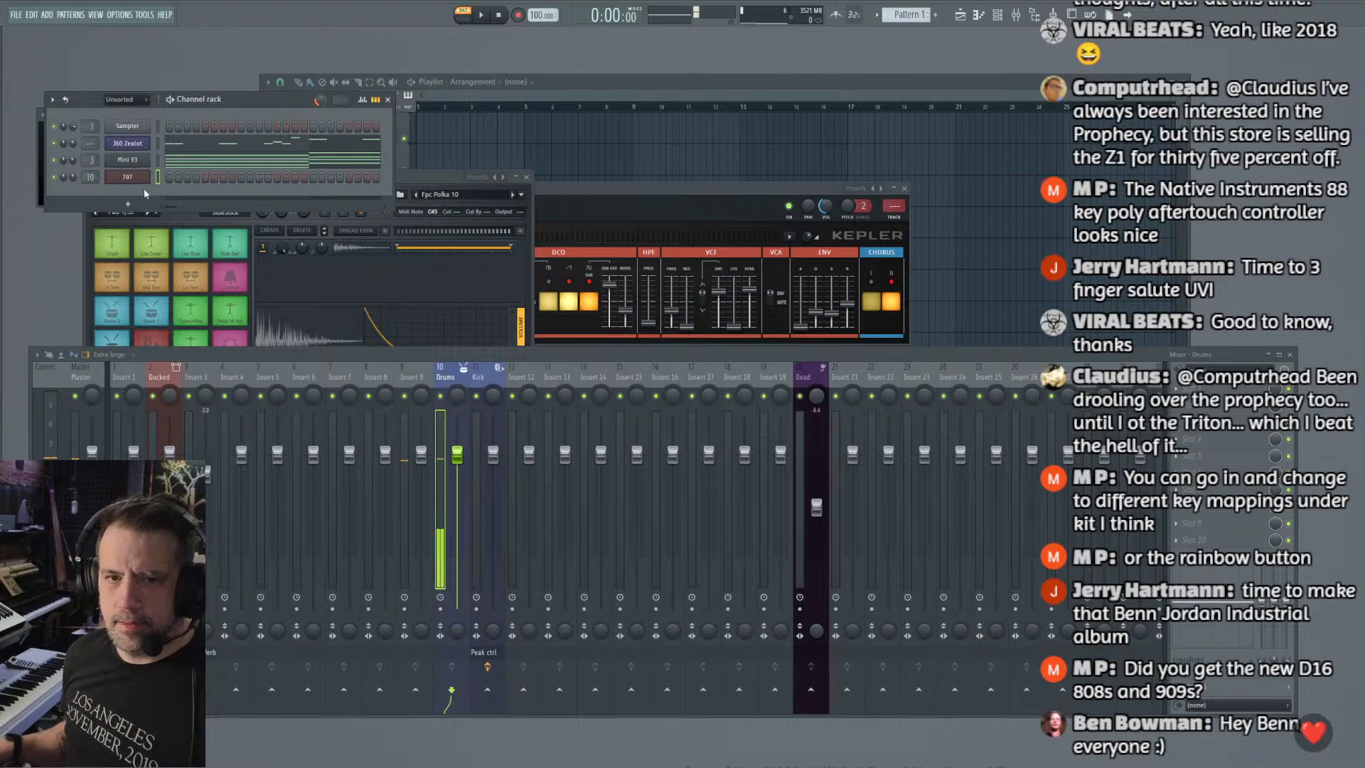
Step: Audition the kick drum pad of the 707 kit several times and close the FPC window
click(150, 345)
click(151, 345)
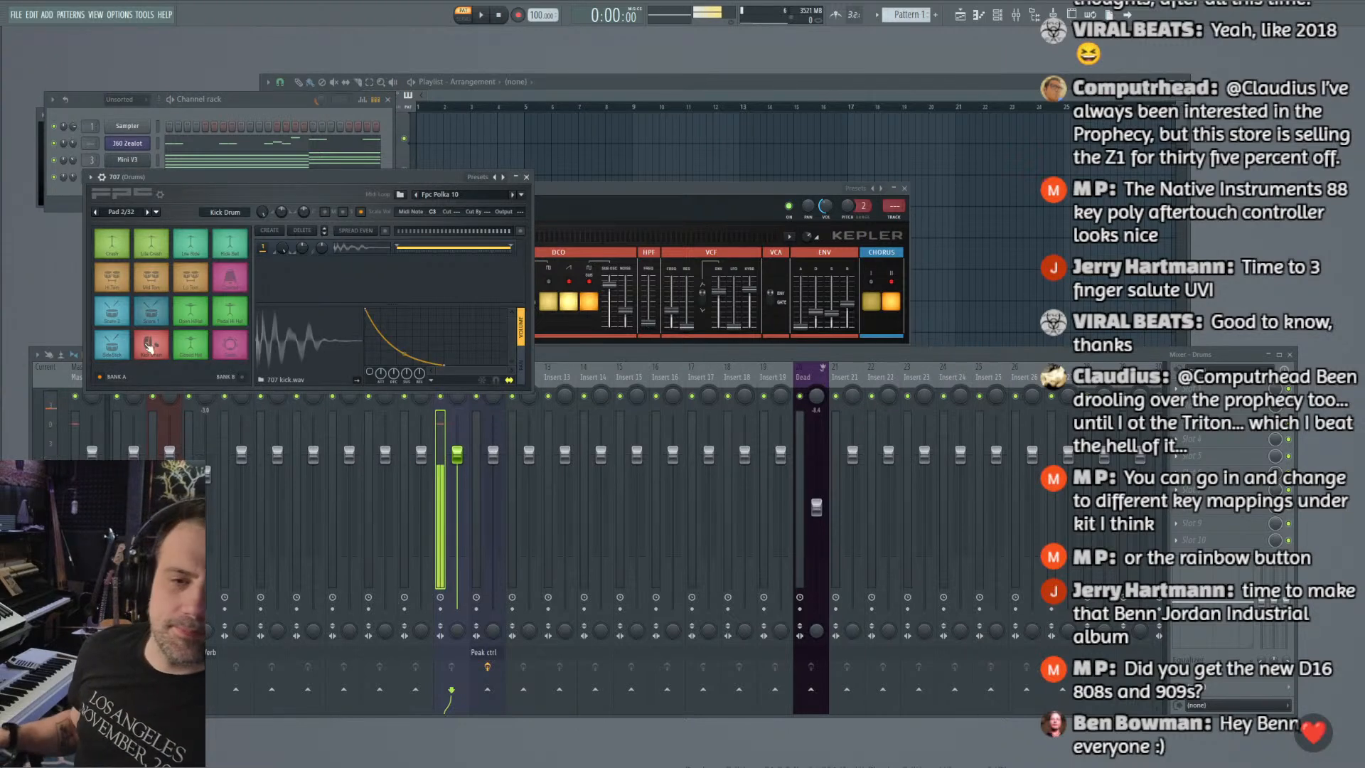
click(151, 345)
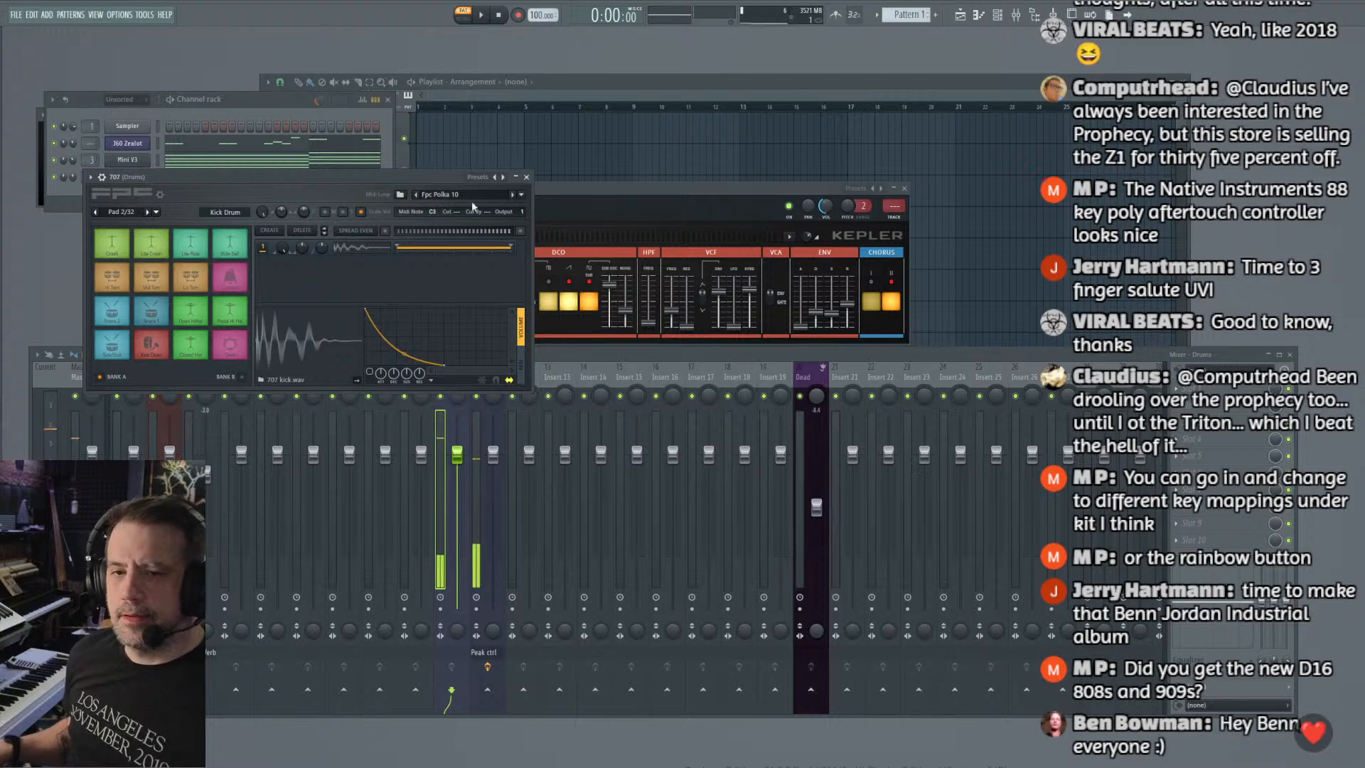
click(527, 177)
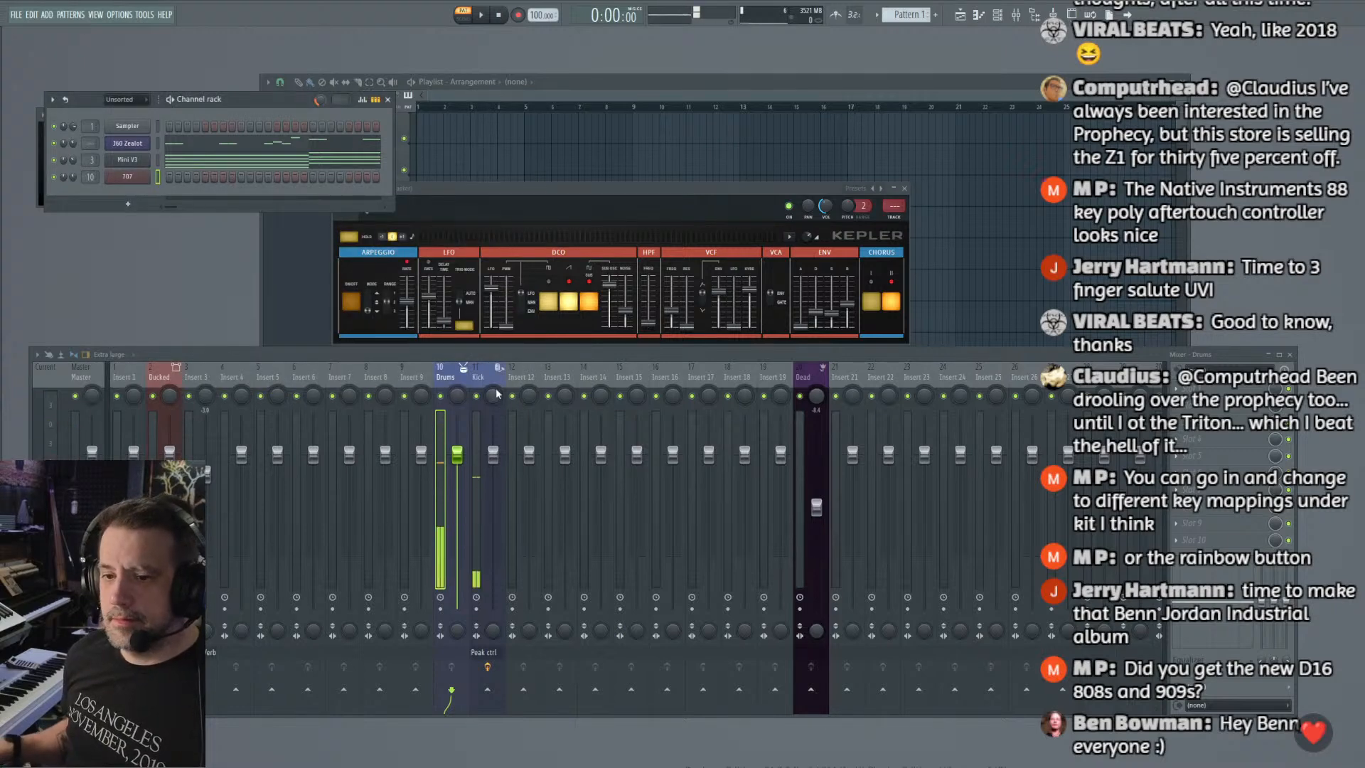
Step: Route the Kick mixer track to the Drums track only, and check both tracks while playing the kit
click(487, 369)
right_click(451, 689)
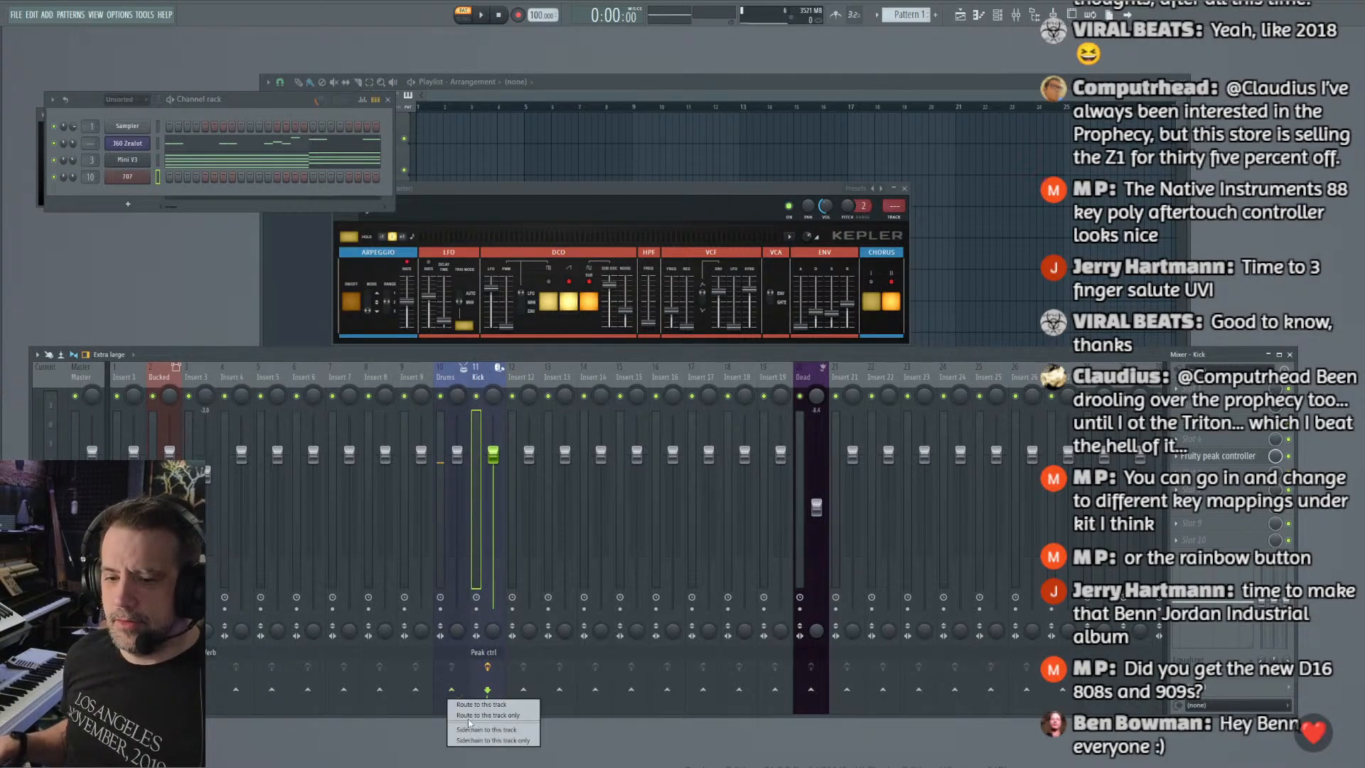
click(472, 718)
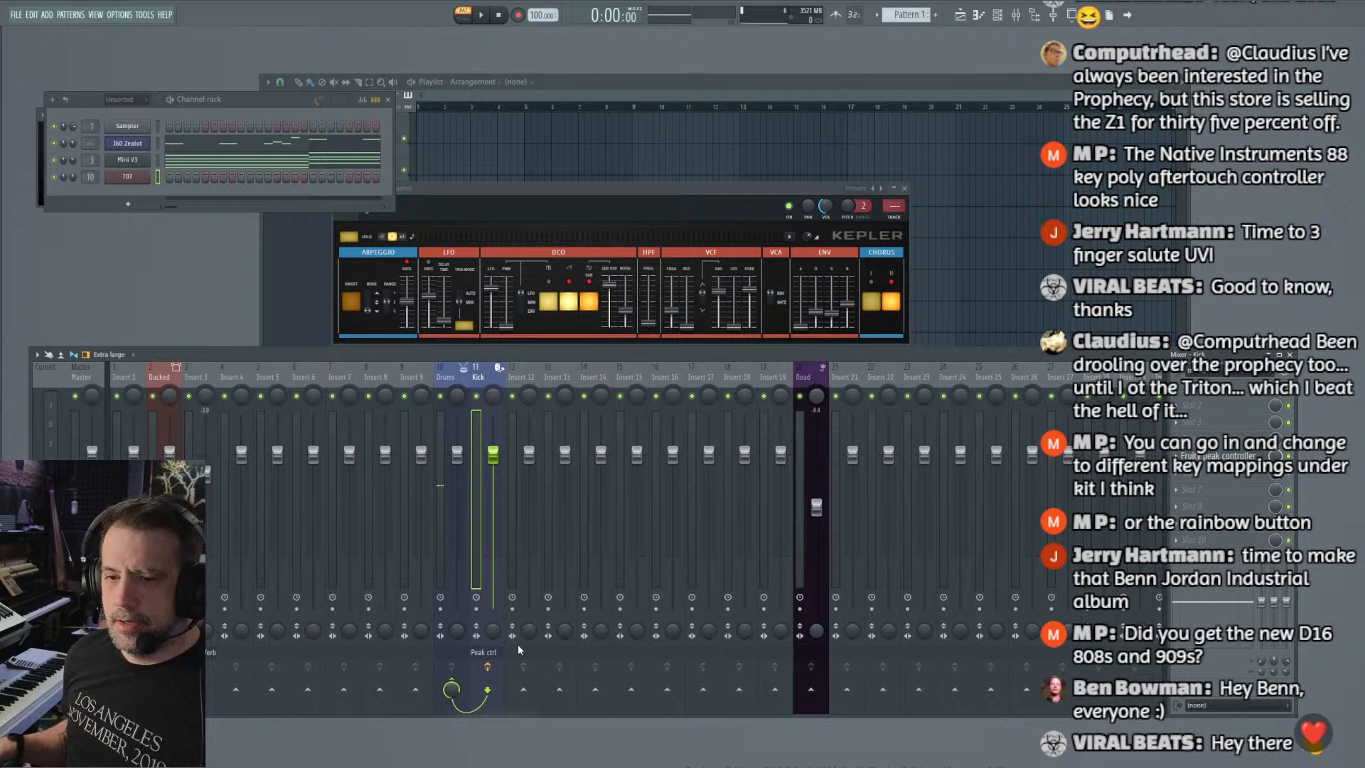
click(441, 380)
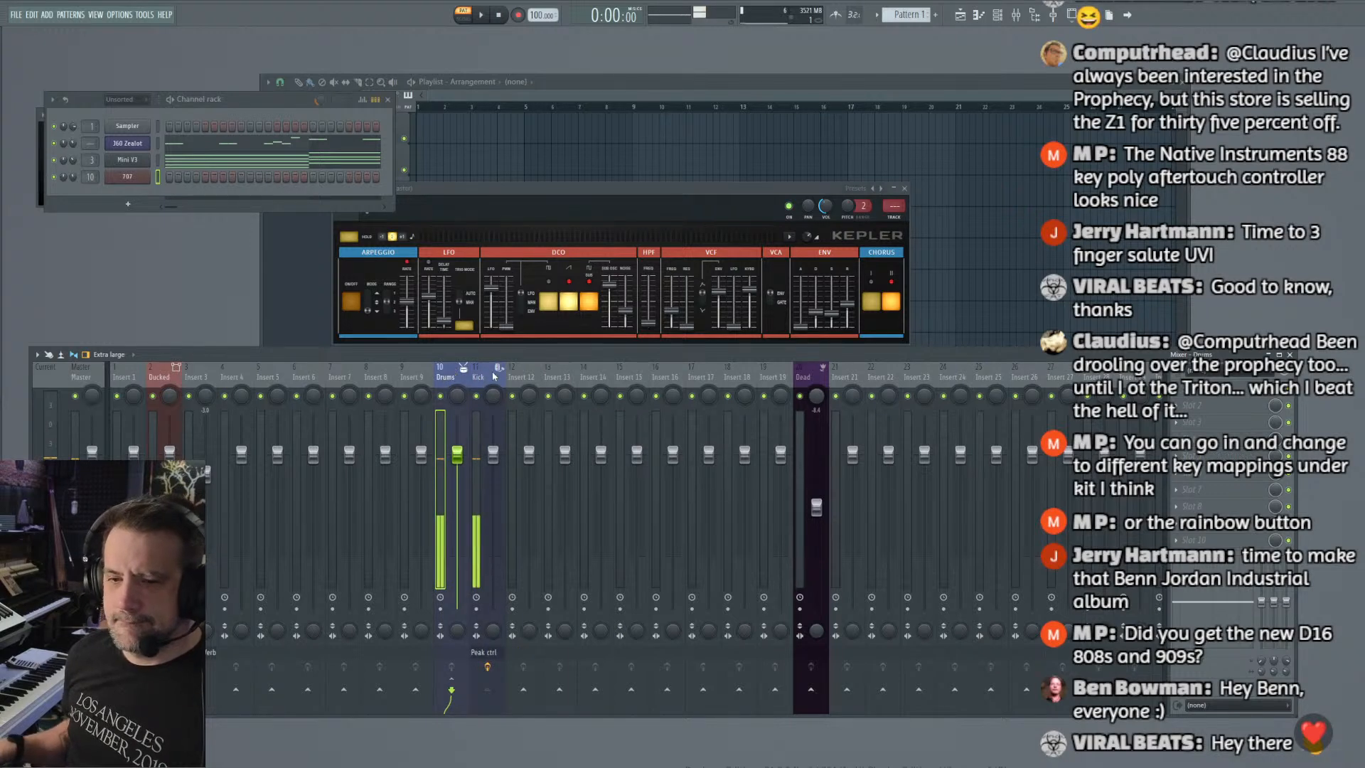
click(492, 377)
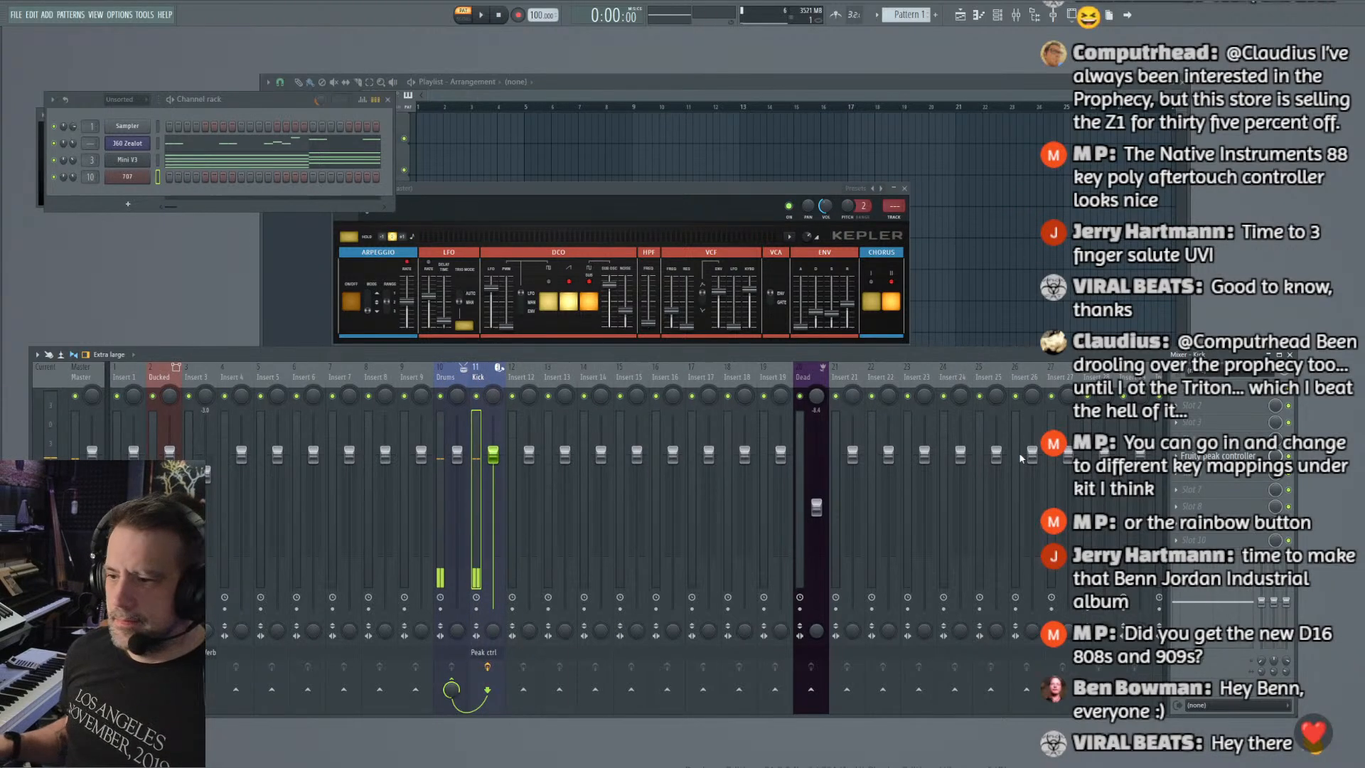
Step: Increase the peak decay in the Kick track's Fruity peak controller while playing drums, and close the controller
click(1177, 456)
click(1200, 461)
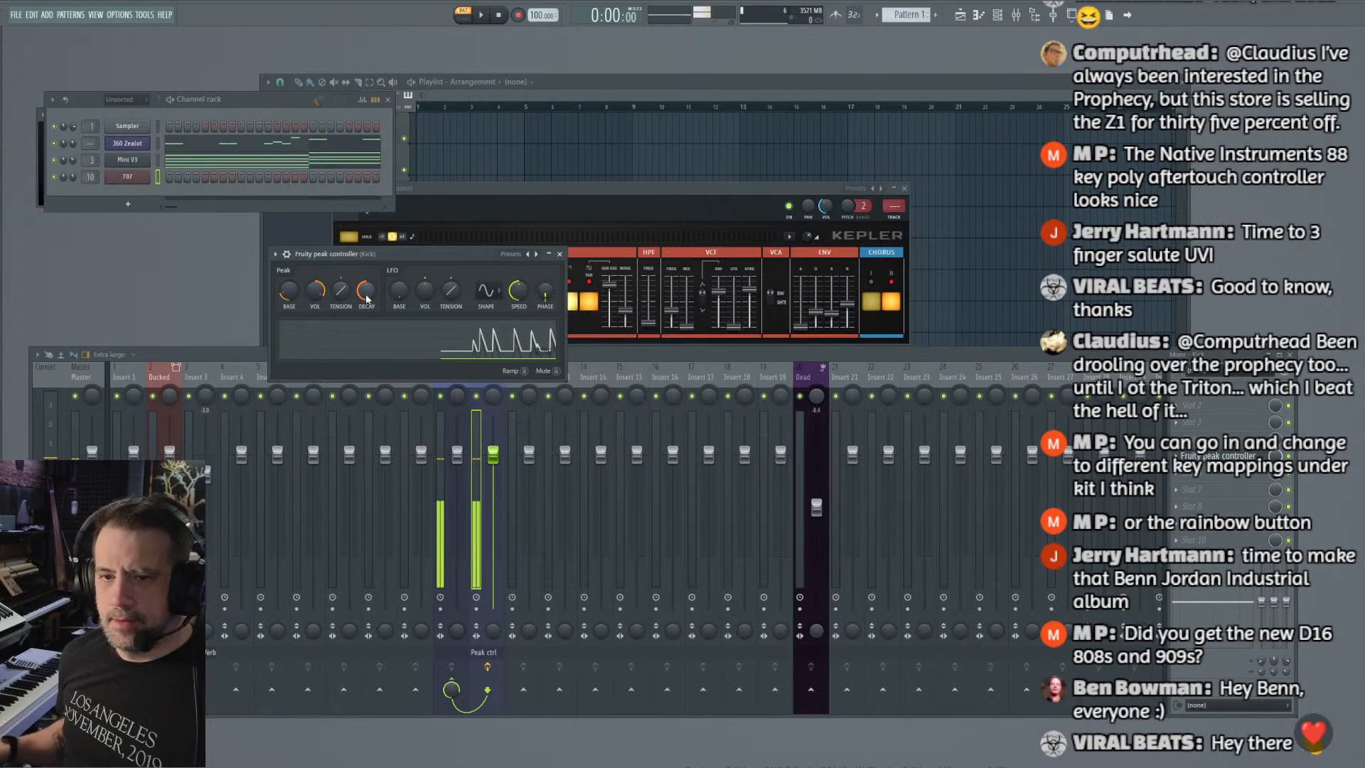
drag(367, 298, 367, 267)
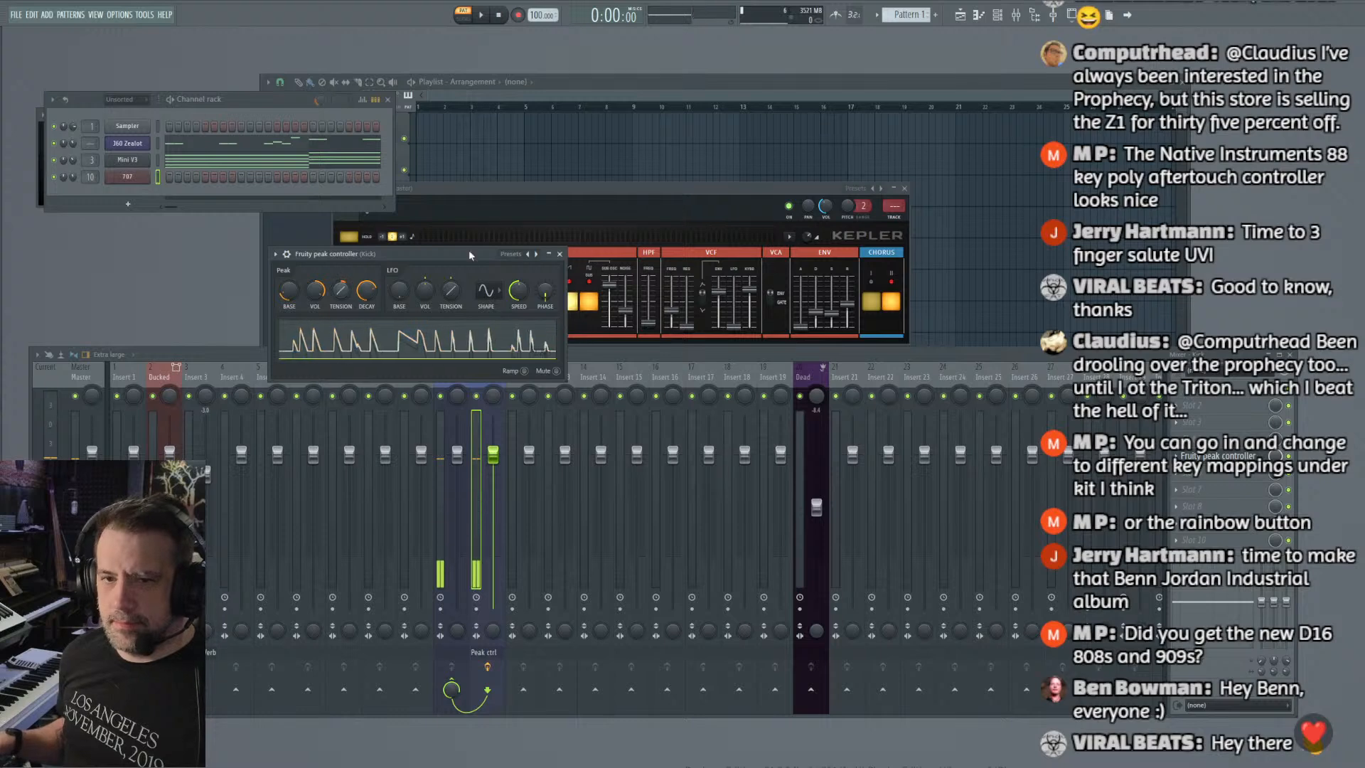
click(559, 254)
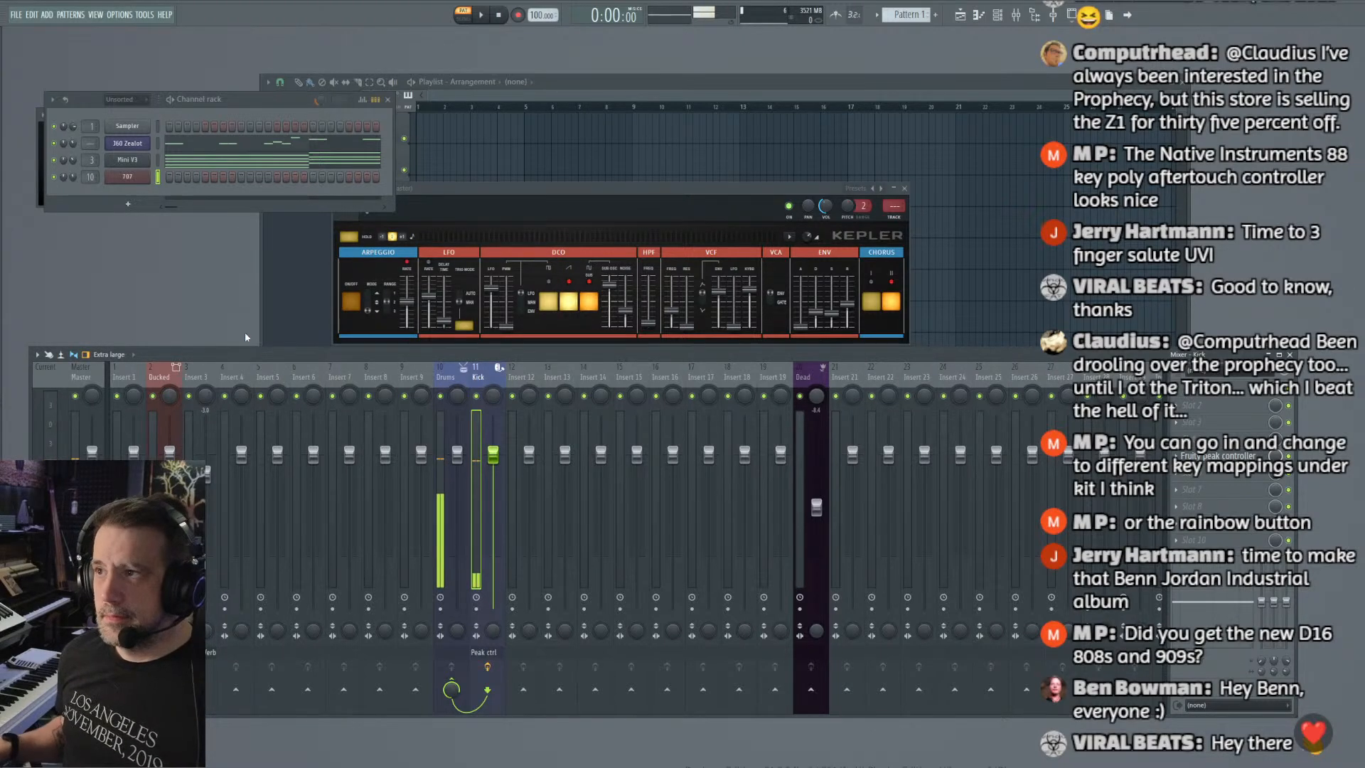
Step: Raise the 360 Zealot channel's volume slightly during pattern playback, open the 707 channel's piano roll, and stop playback
click(484, 14)
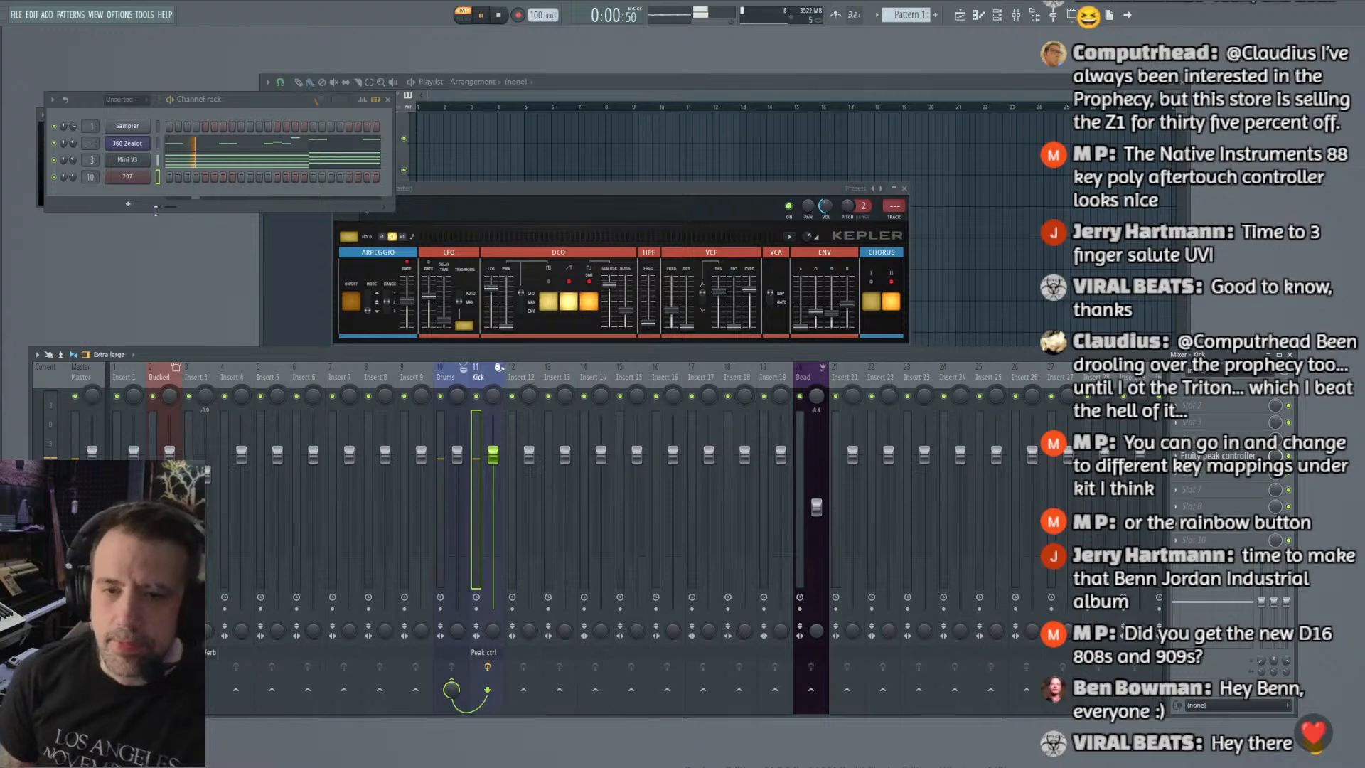
drag(72, 144, 73, 139)
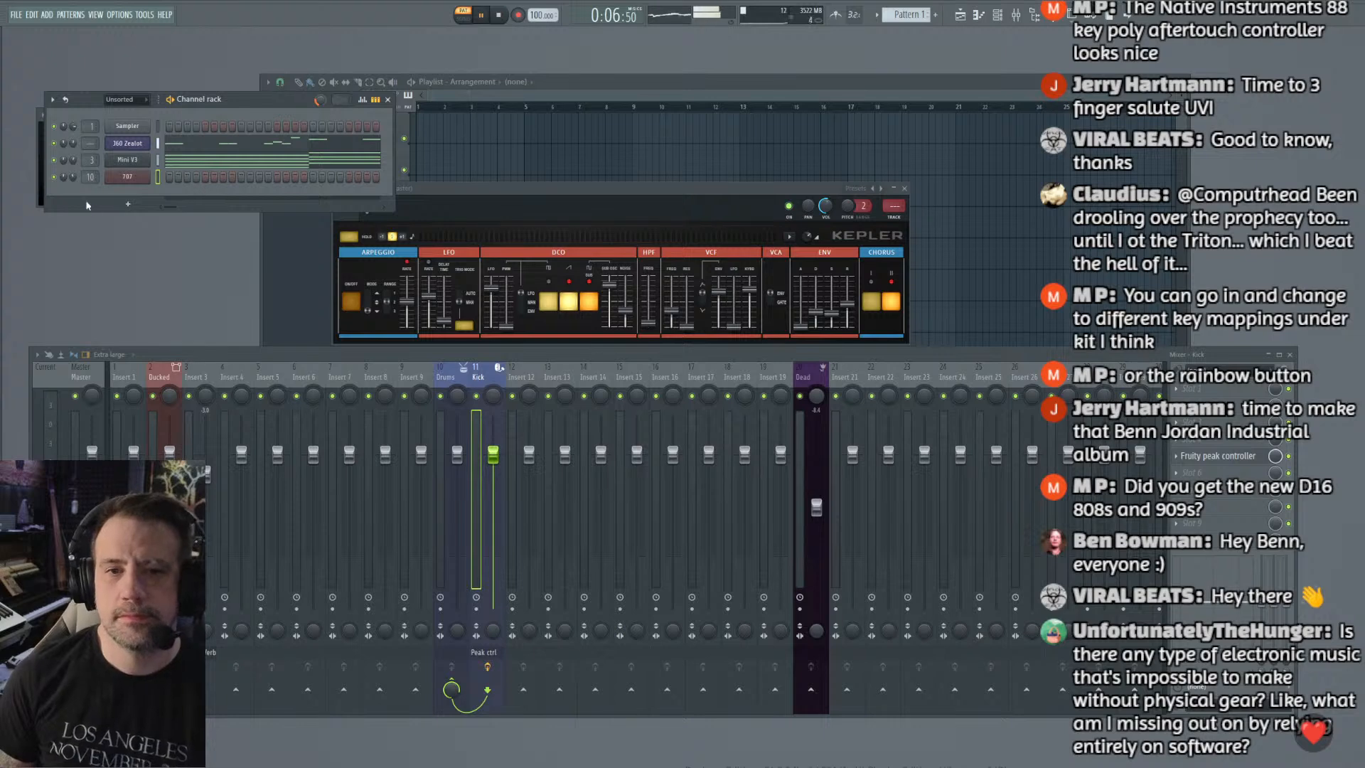
right_click(109, 174)
click(175, 179)
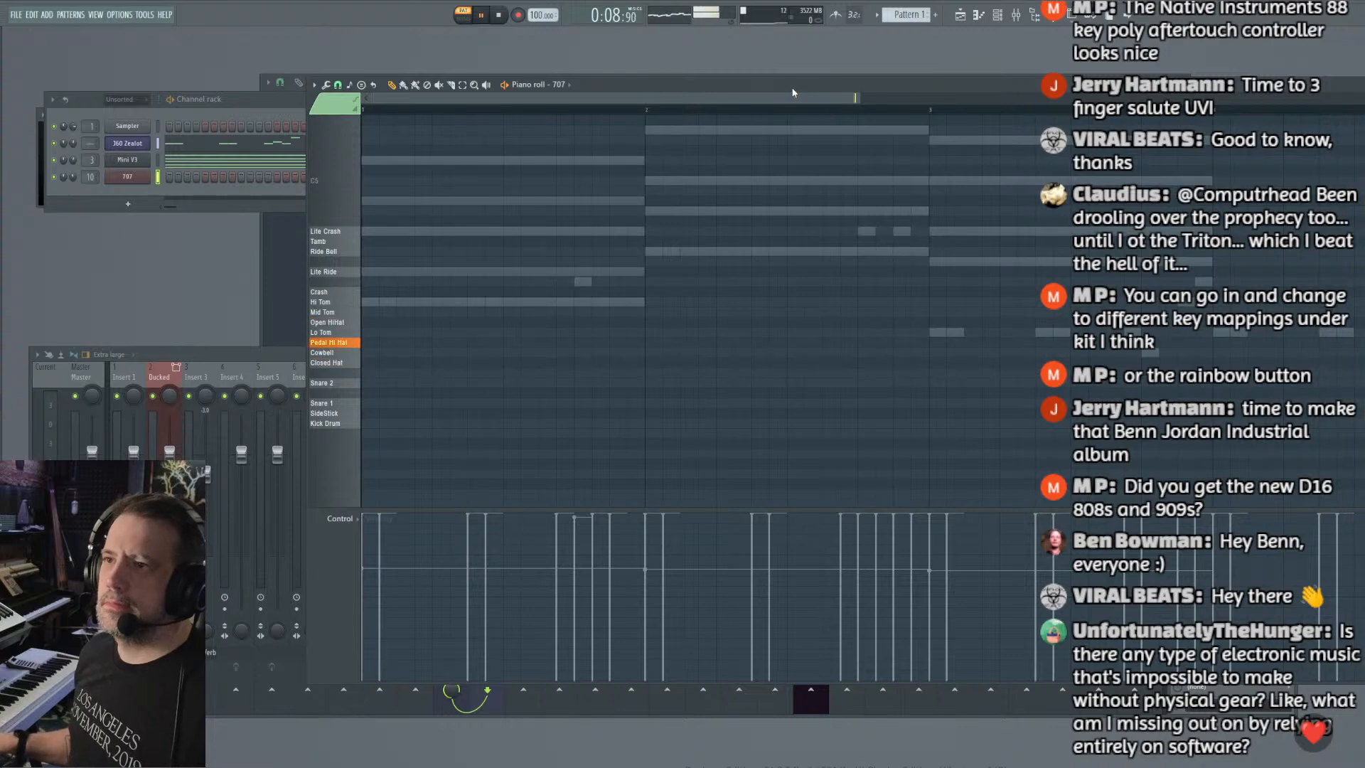
click(500, 16)
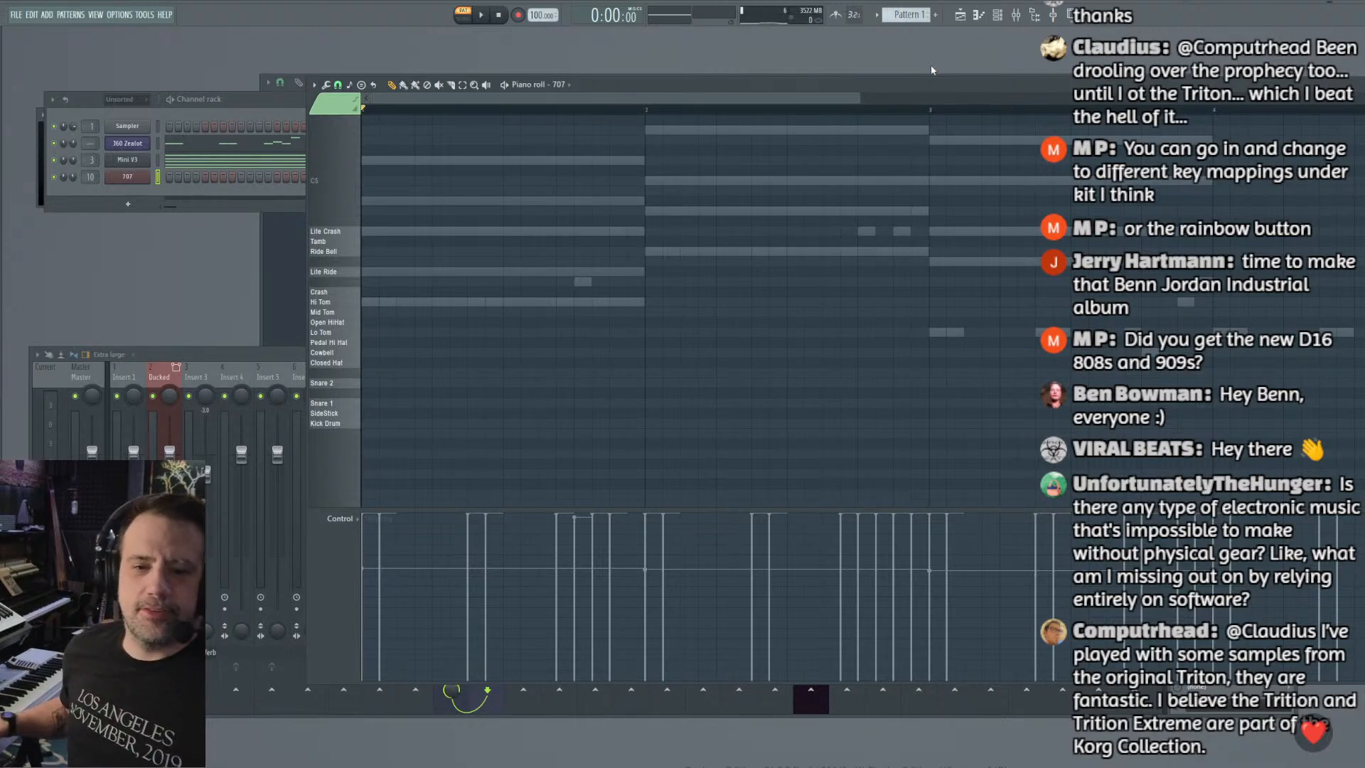
Step: Bring the mixer forward, select the Drums track, and shift the mixer window slightly
click(274, 356)
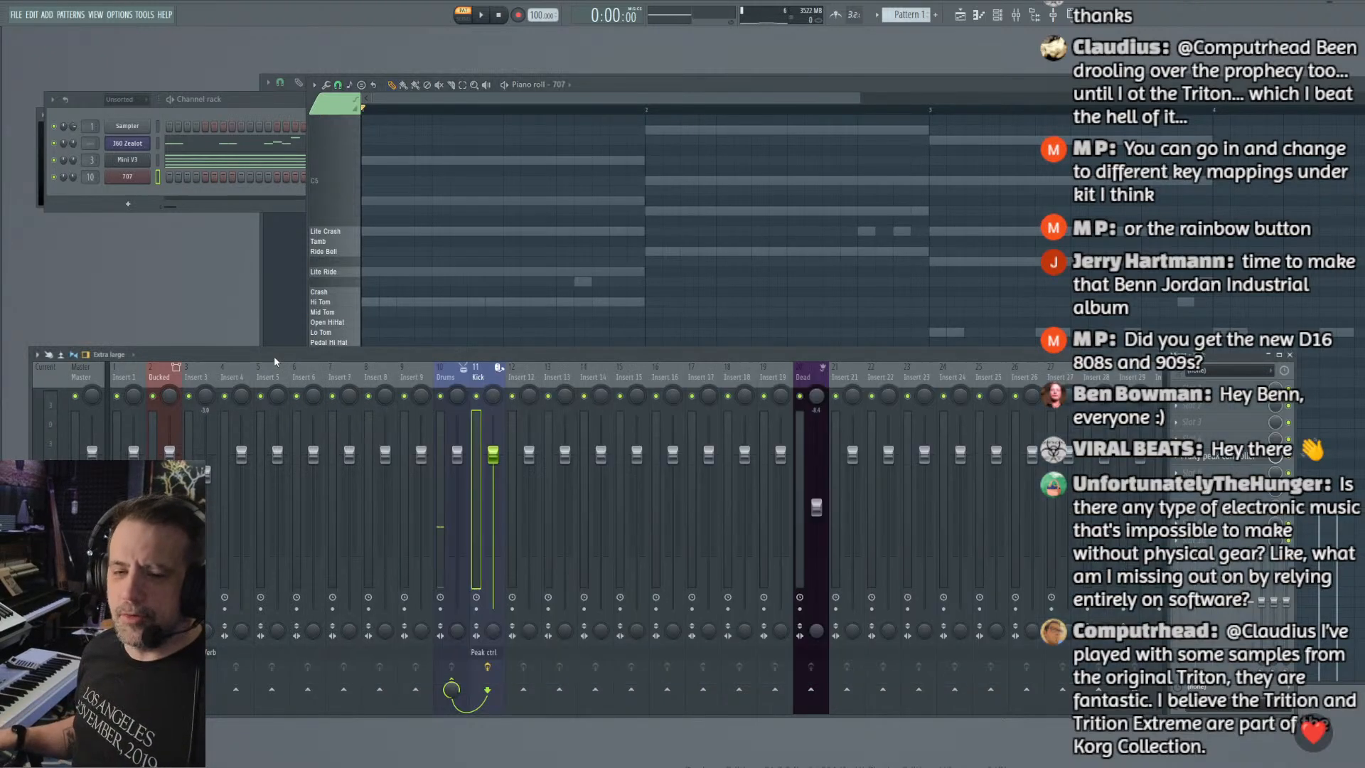
click(465, 381)
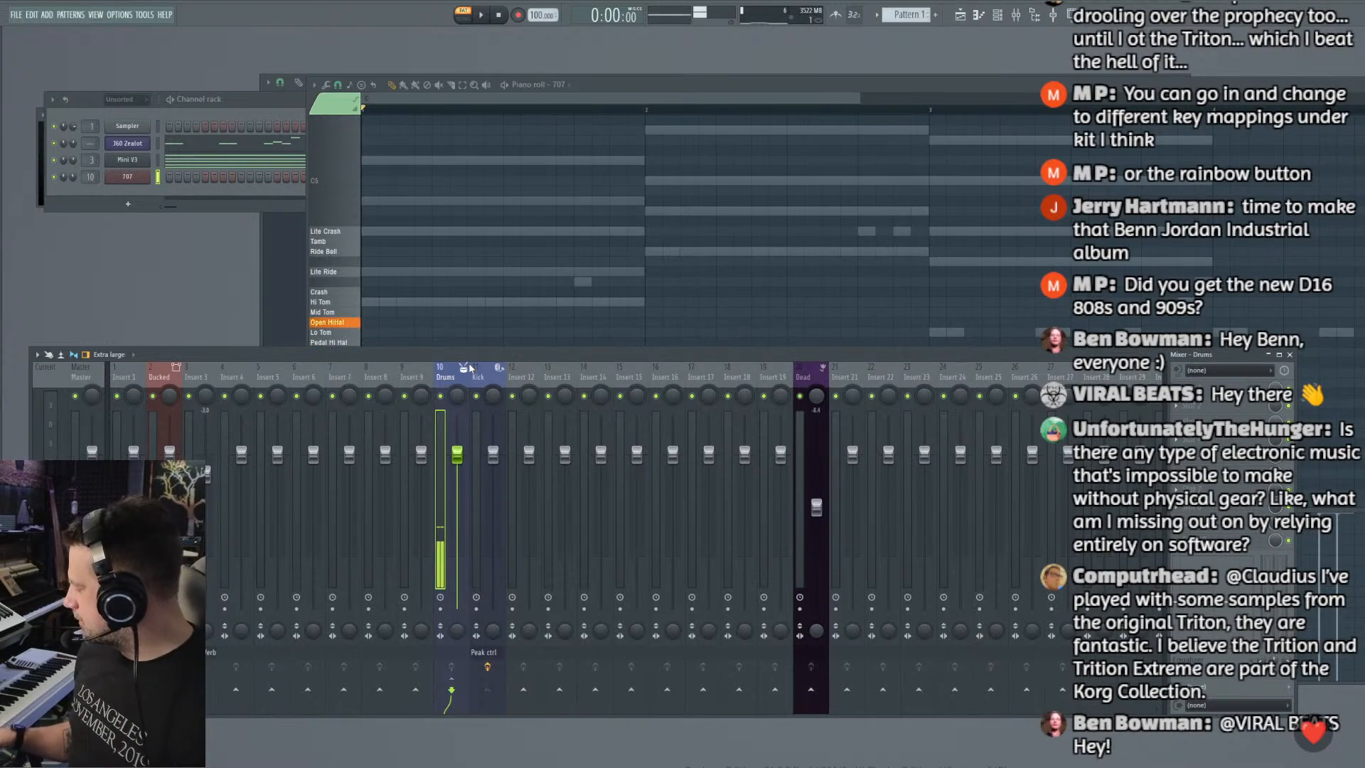
drag(482, 353, 509, 344)
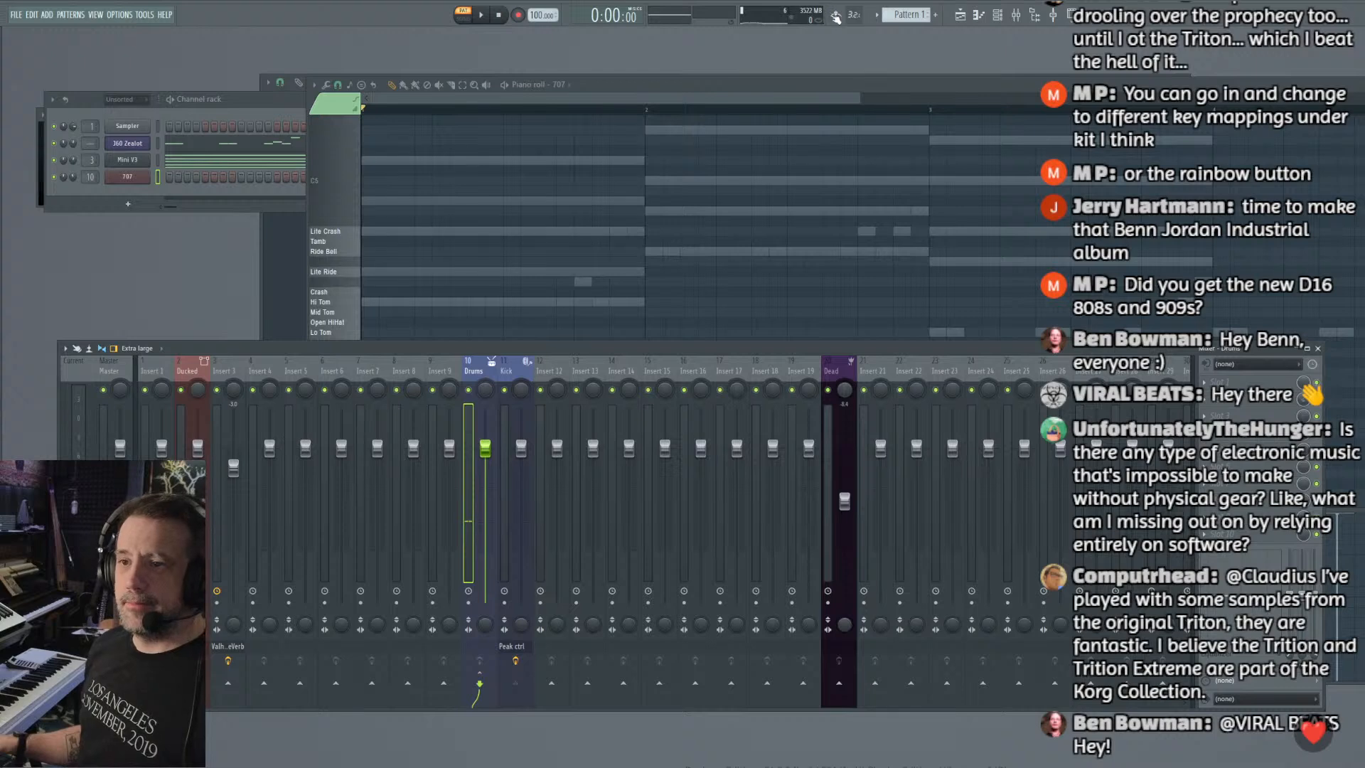
Step: Record a hi-hat part on the 707 channel as notes and automation, undoing the first take and recording it again
click(518, 16)
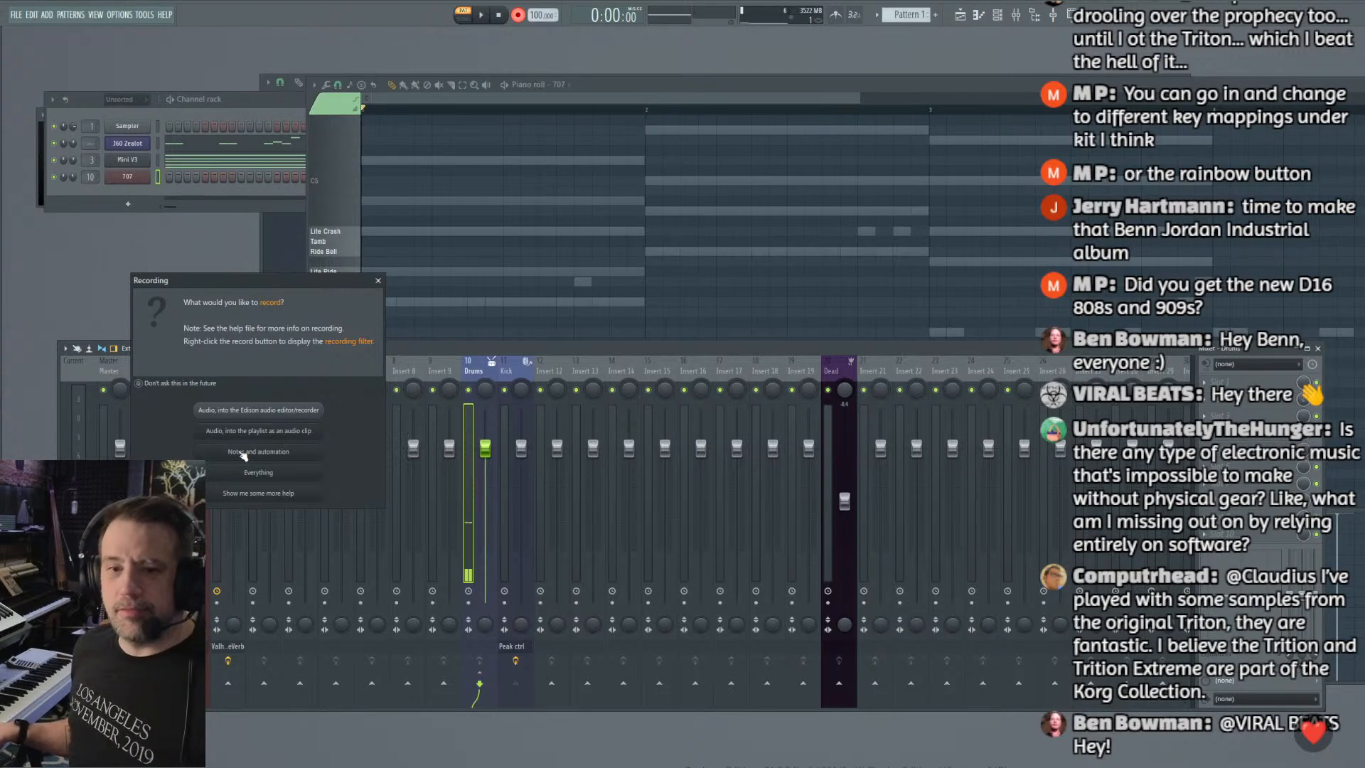
click(258, 452)
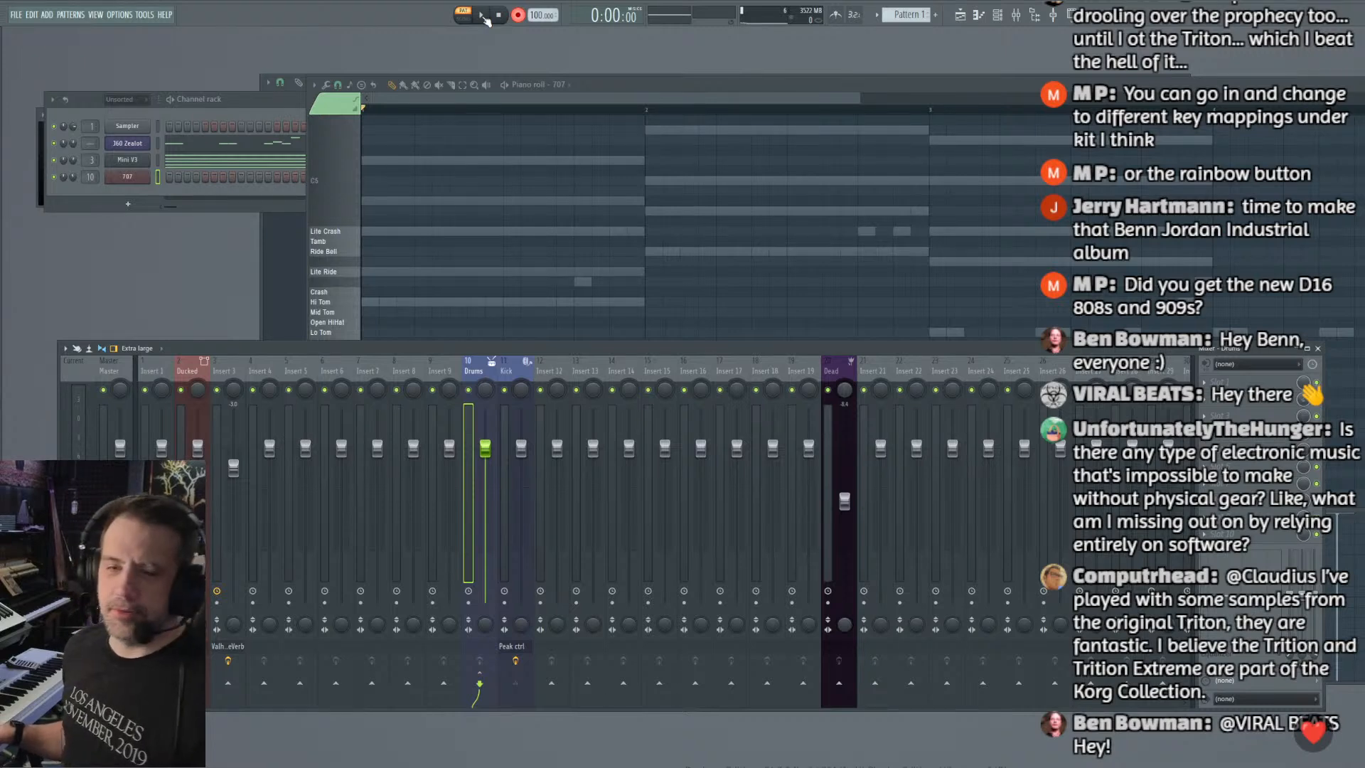
click(482, 15)
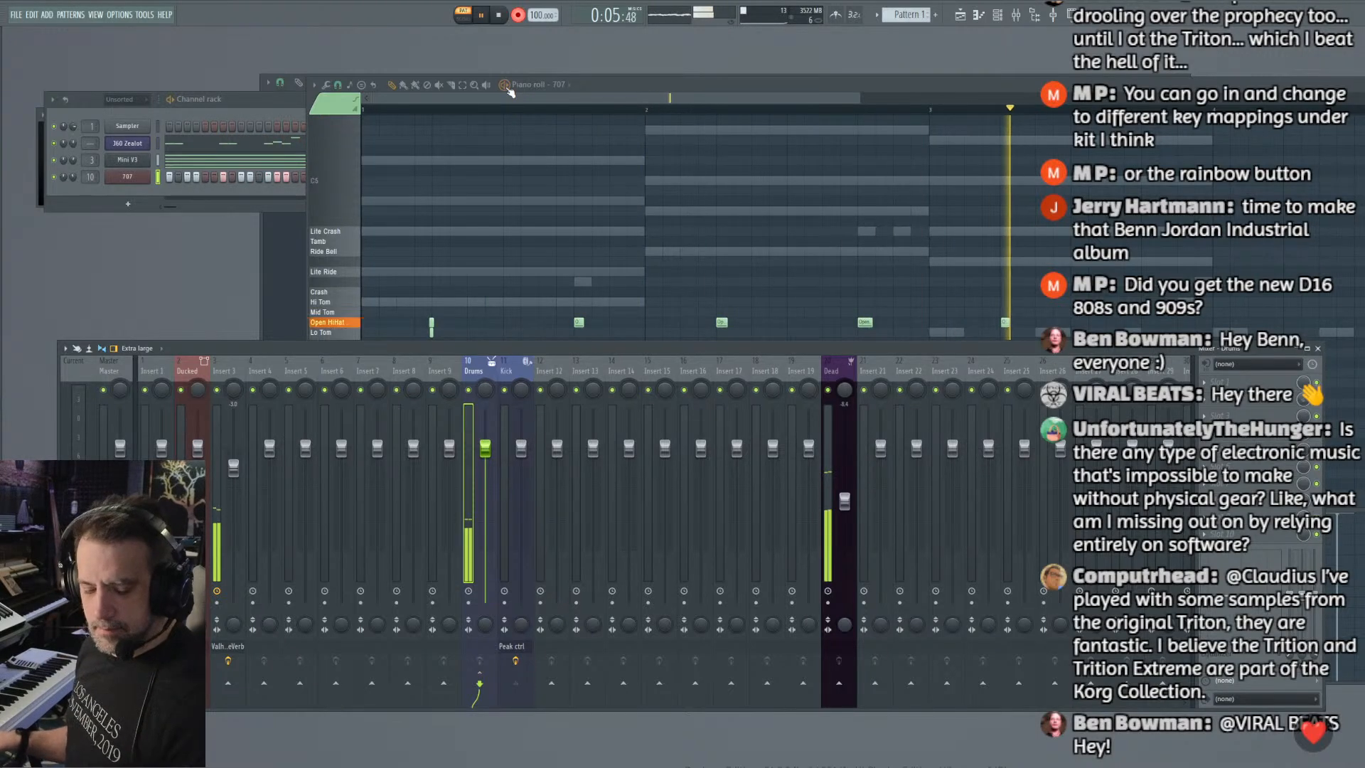
key(space)
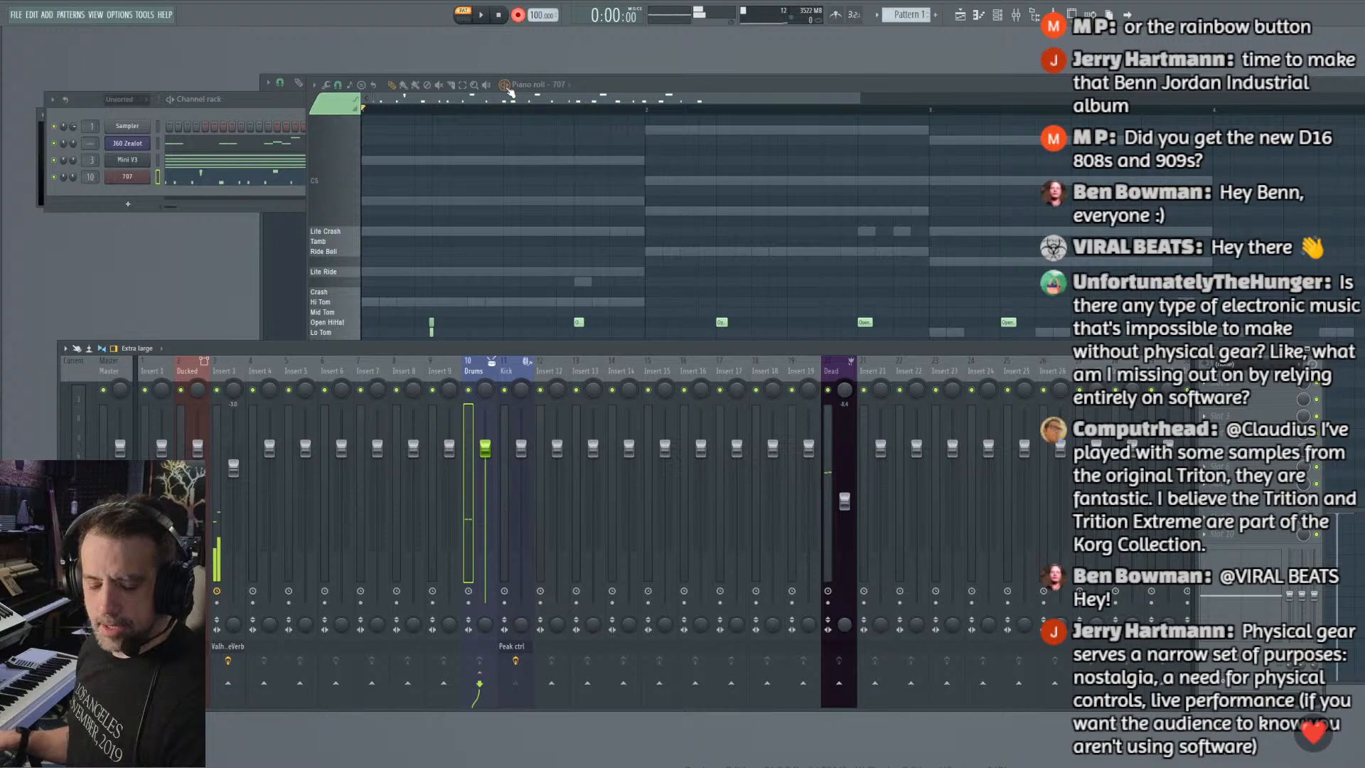
key(ctrl+z)
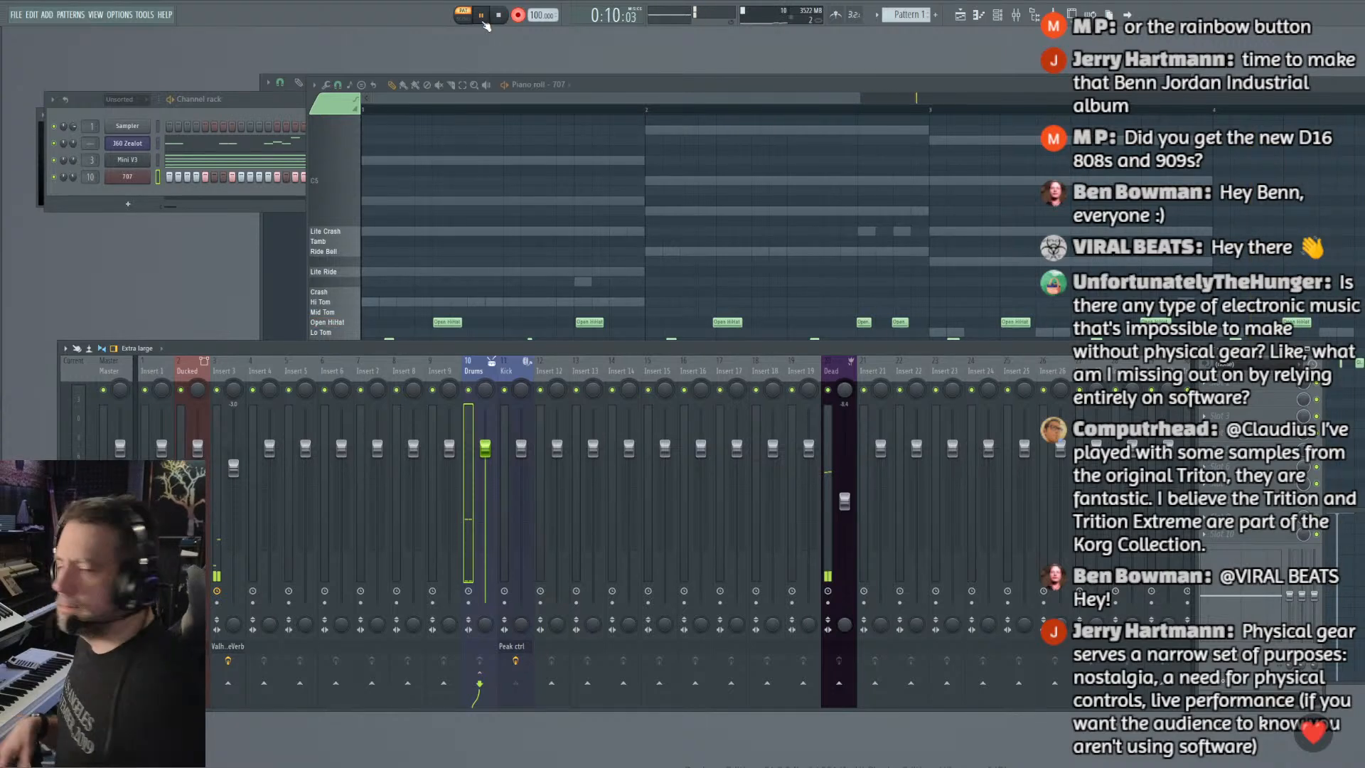
key(space)
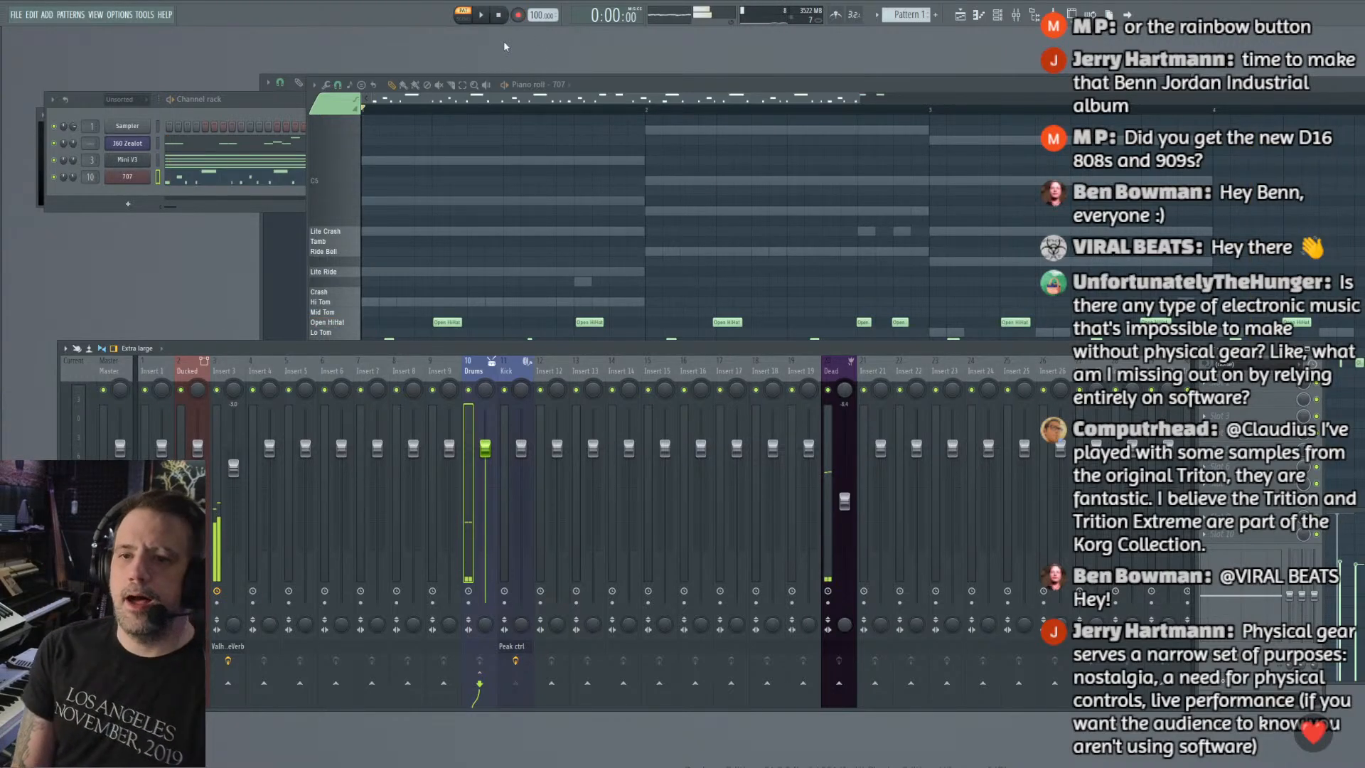
Step: Bring the 707 piano roll forward, look over the recorded hi-hats, quantize them to the grid, and play the pattern
click(520, 102)
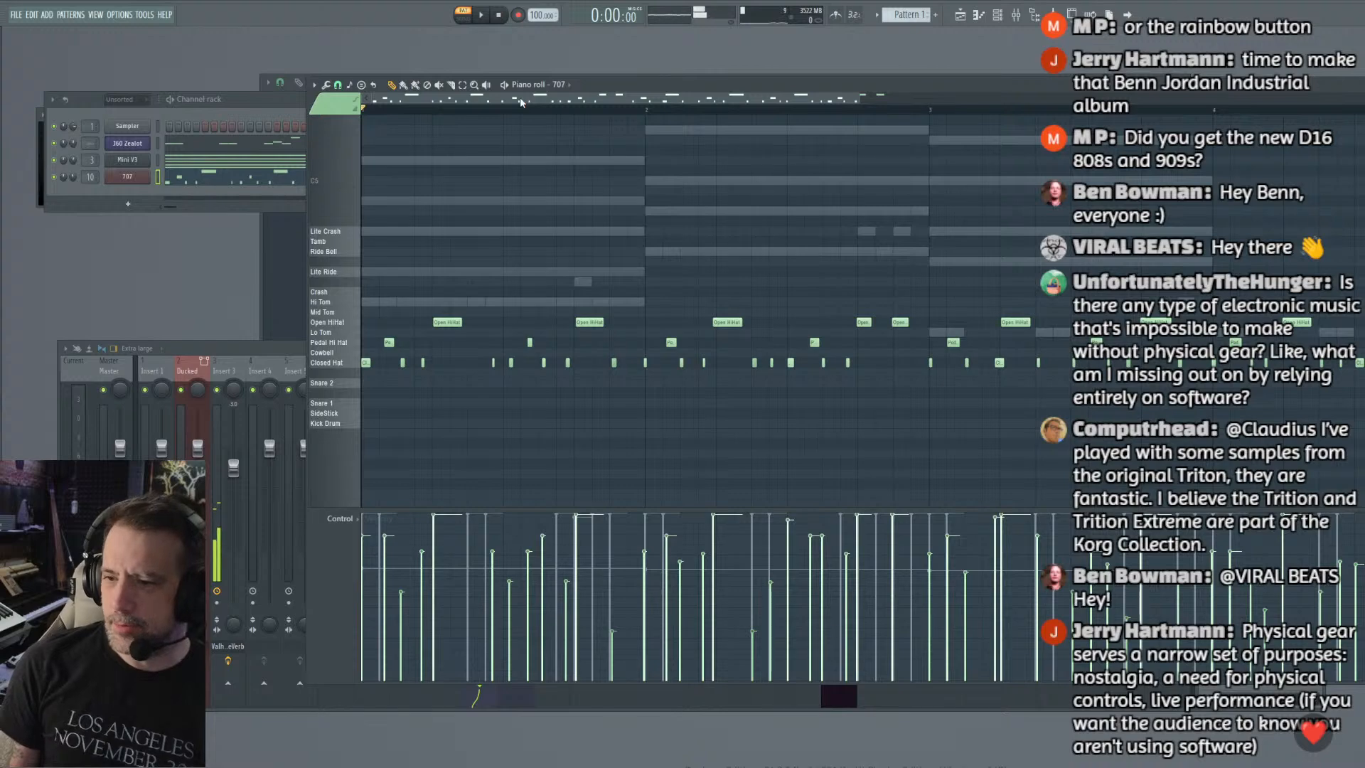
drag(520, 102, 747, 144)
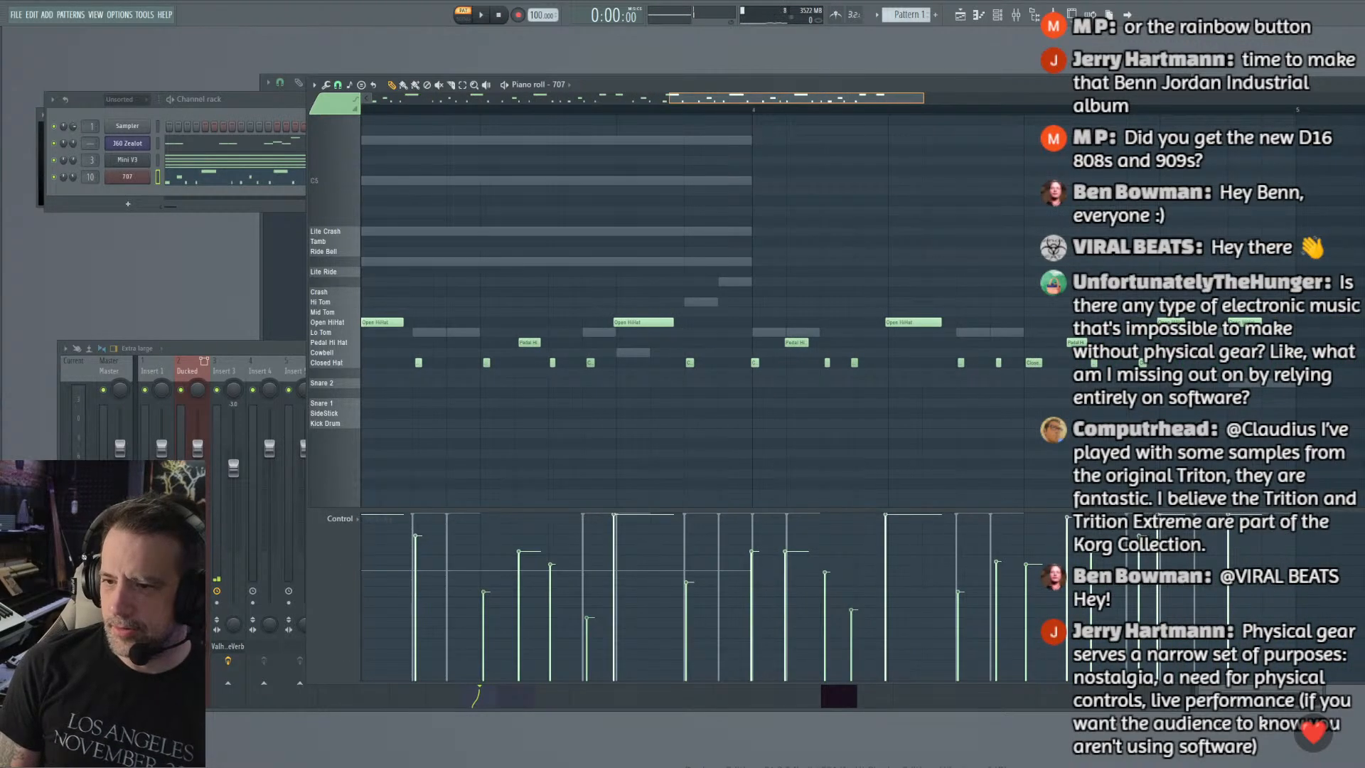
drag(796, 102, 411, 102)
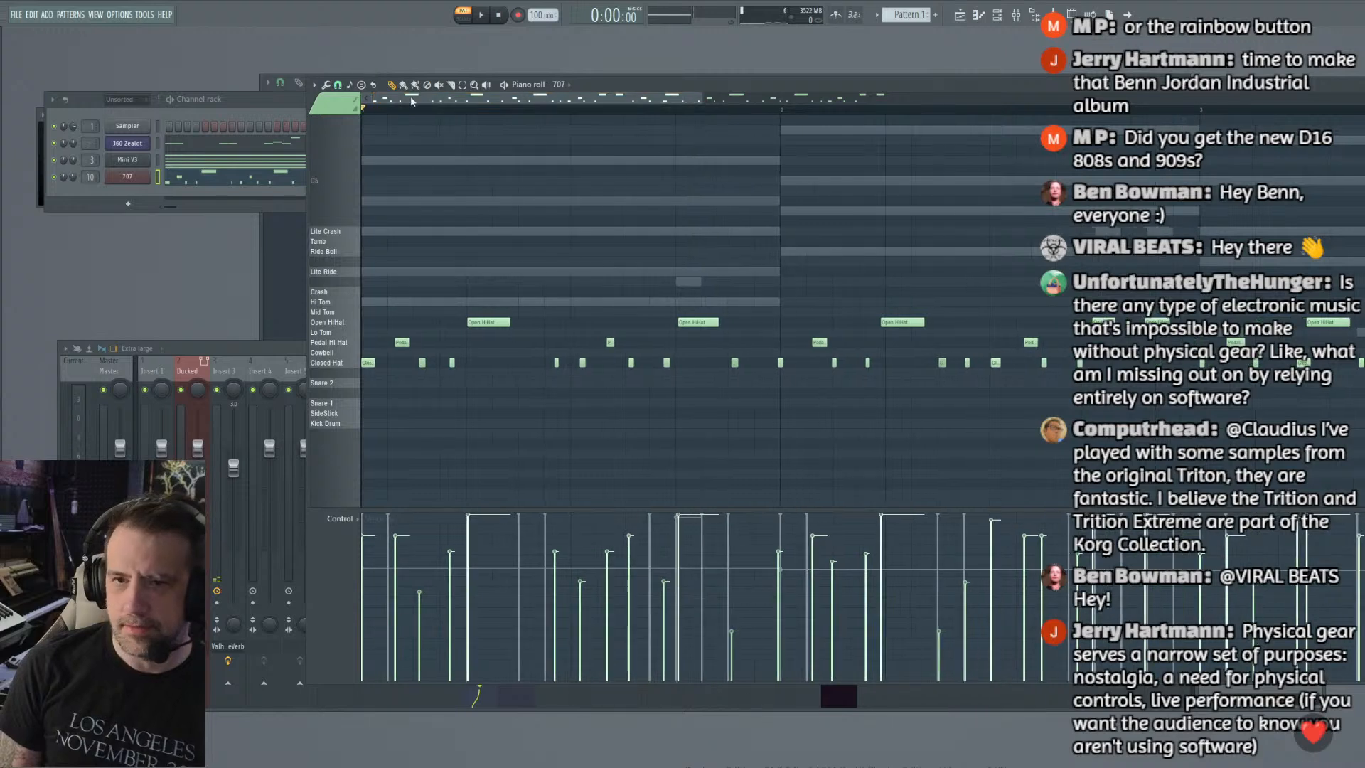
key(space)
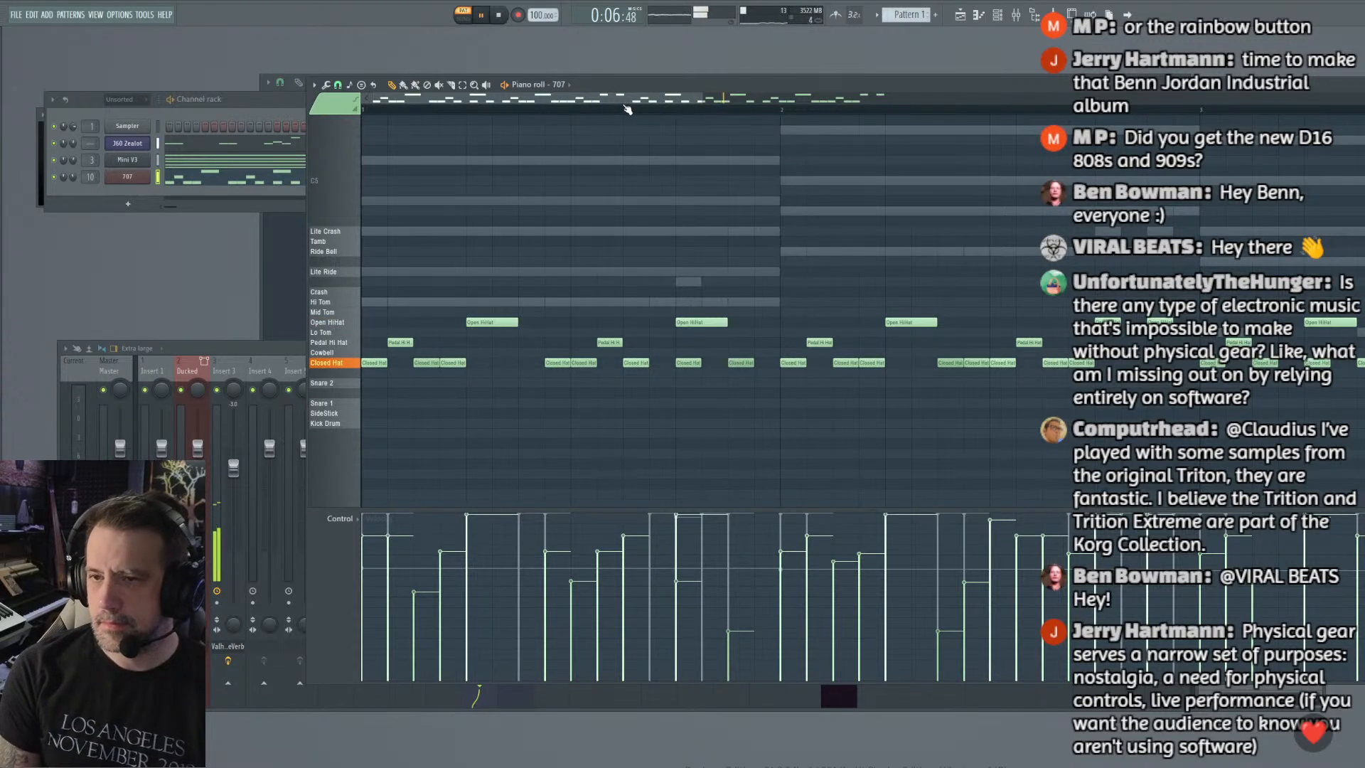
mouse_move(627, 99)
mouse_down()
mouse_move(964, 99)
mouse_move(626, 99)
mouse_up()
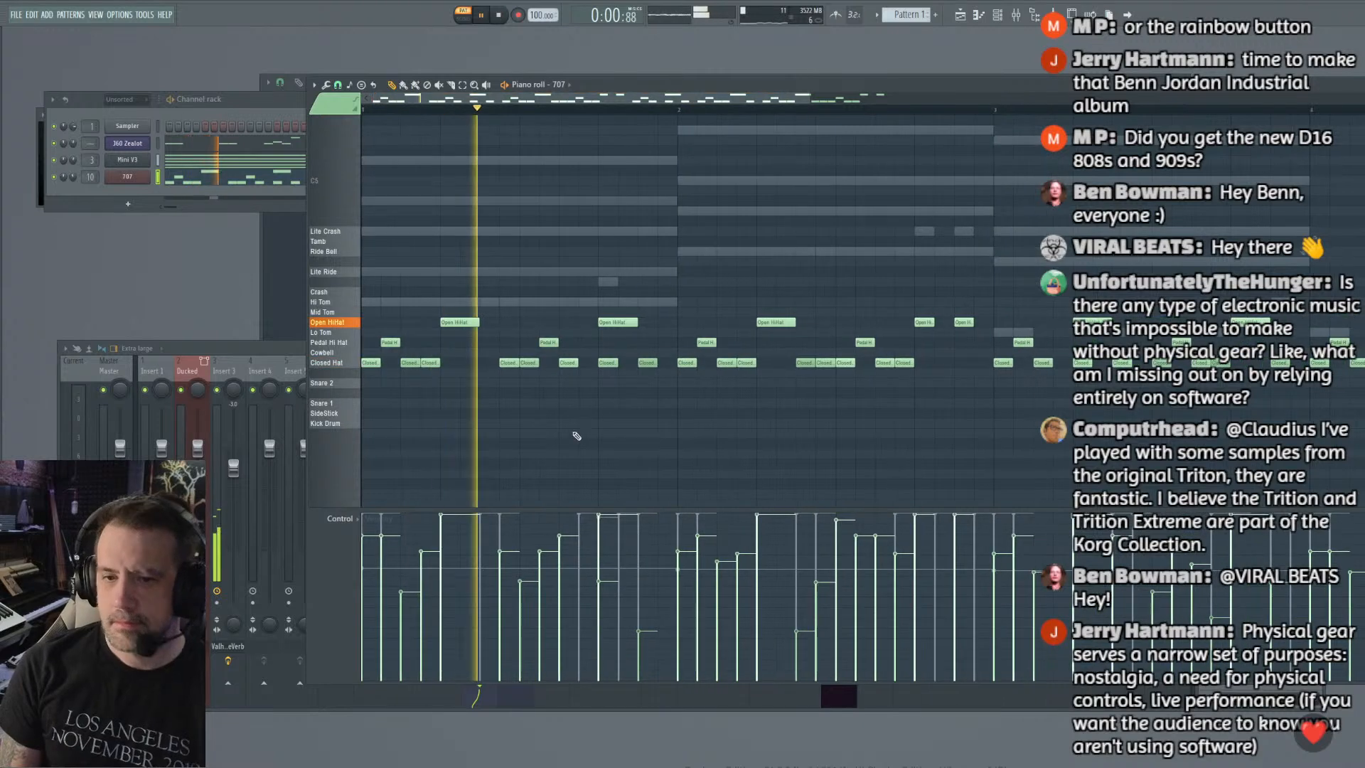
Step: Place kick drum notes on steps 1 and 2 and a Snare 1 note on step 5 of bar 1, and start playback
scroll(577, 436, down, 3)
key(space)
click(380, 363)
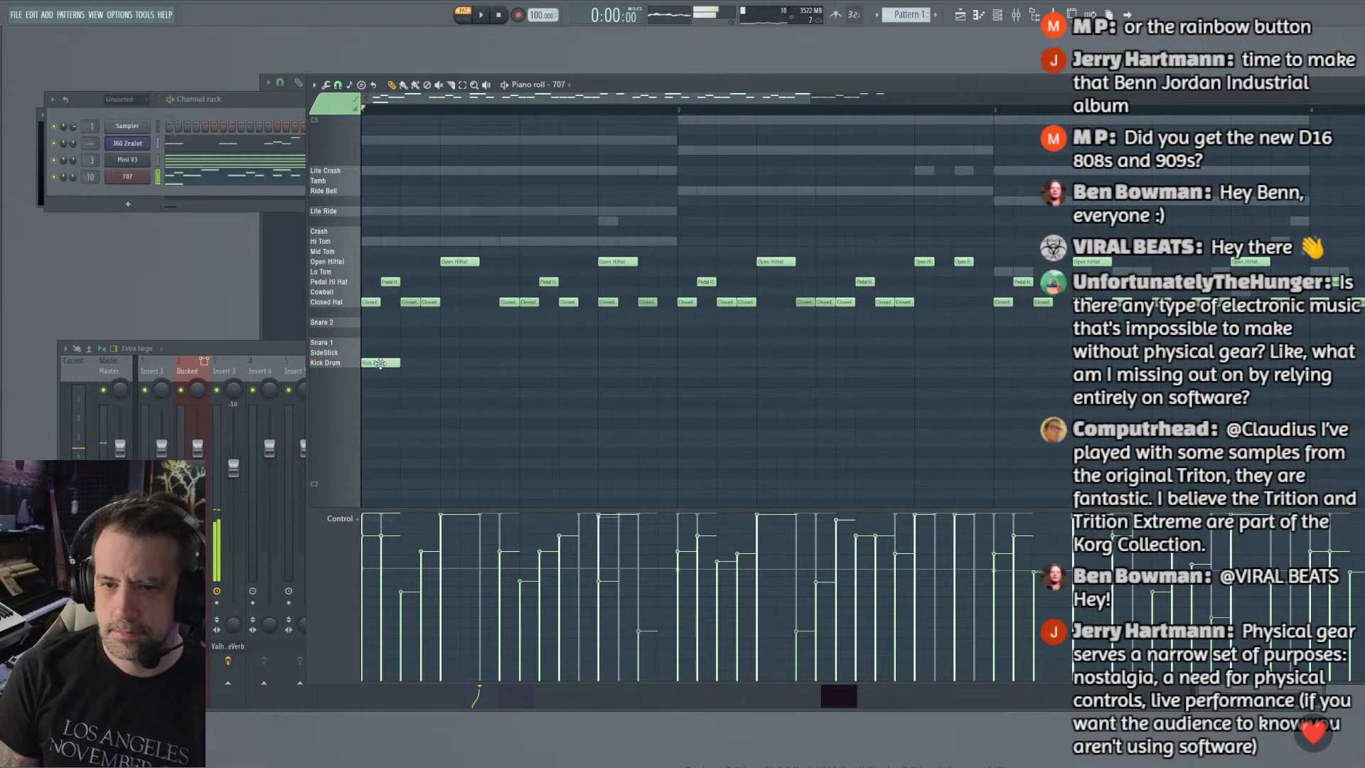
click(409, 363)
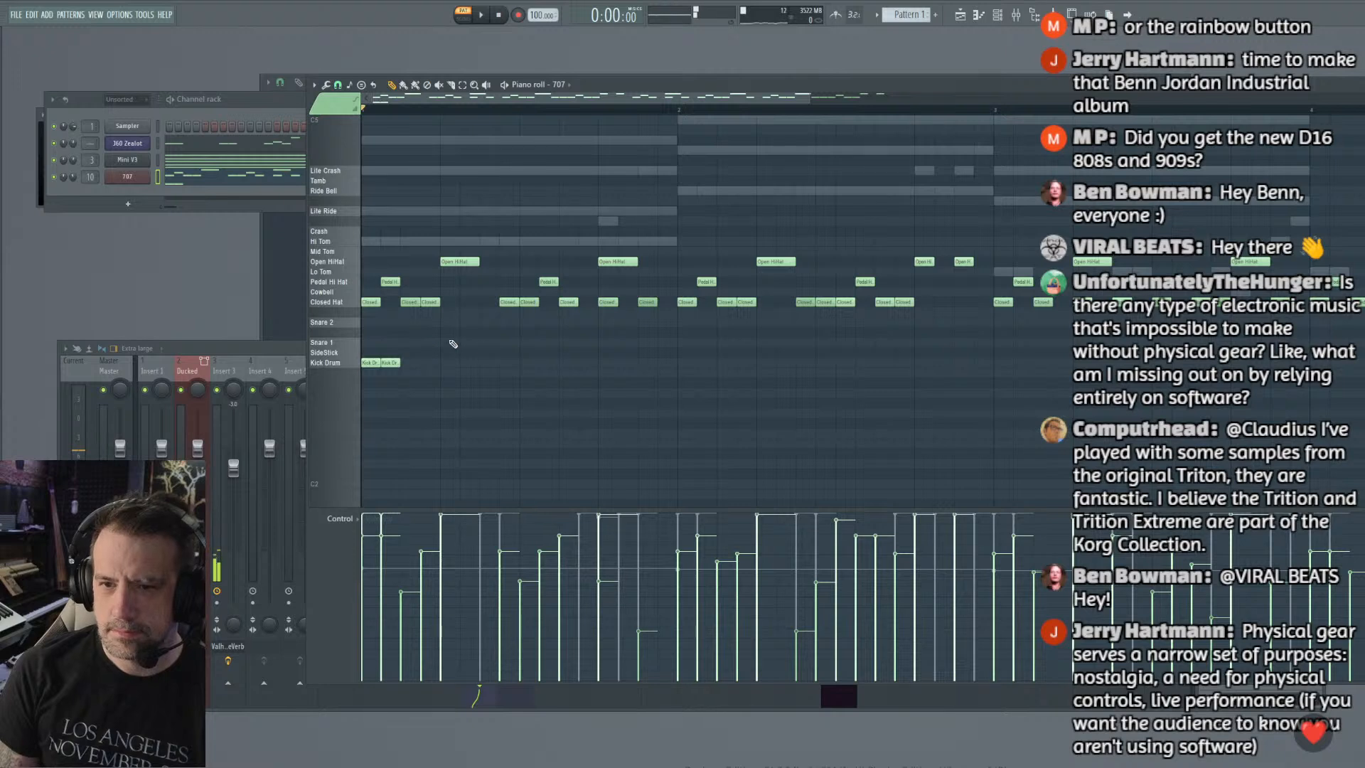
click(452, 343)
key(space)
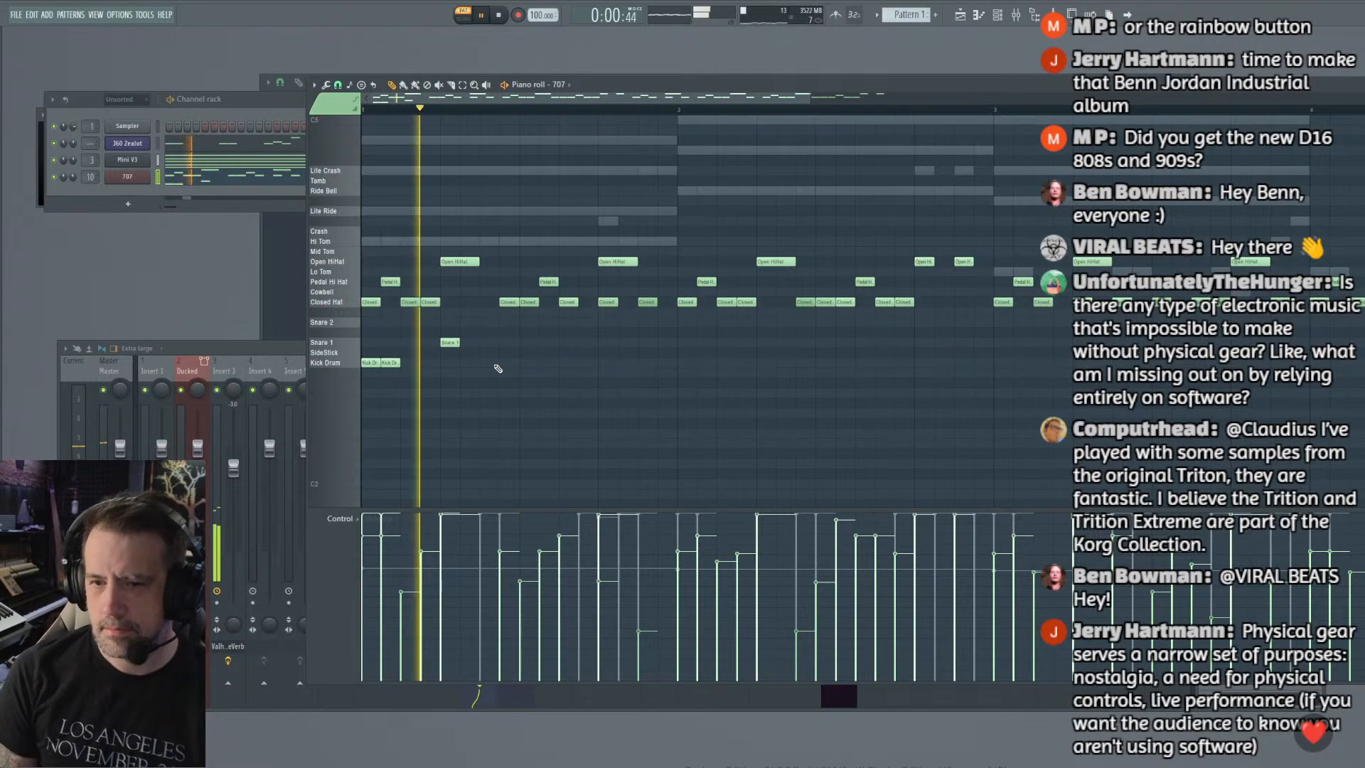
Step: Add a kick drum note on step 7 and Snare 1 notes on steps 12 and 13 of bar 1
click(496, 364)
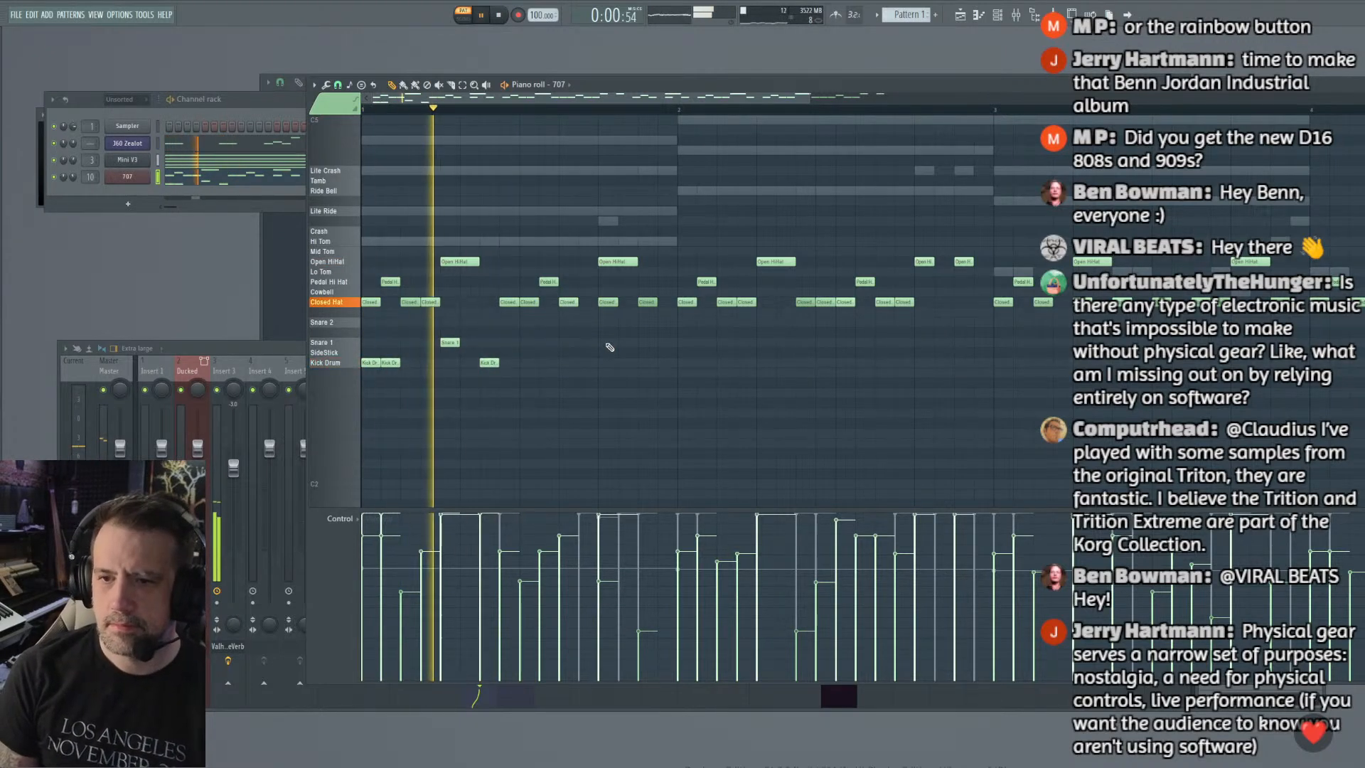
click(588, 342)
key(space)
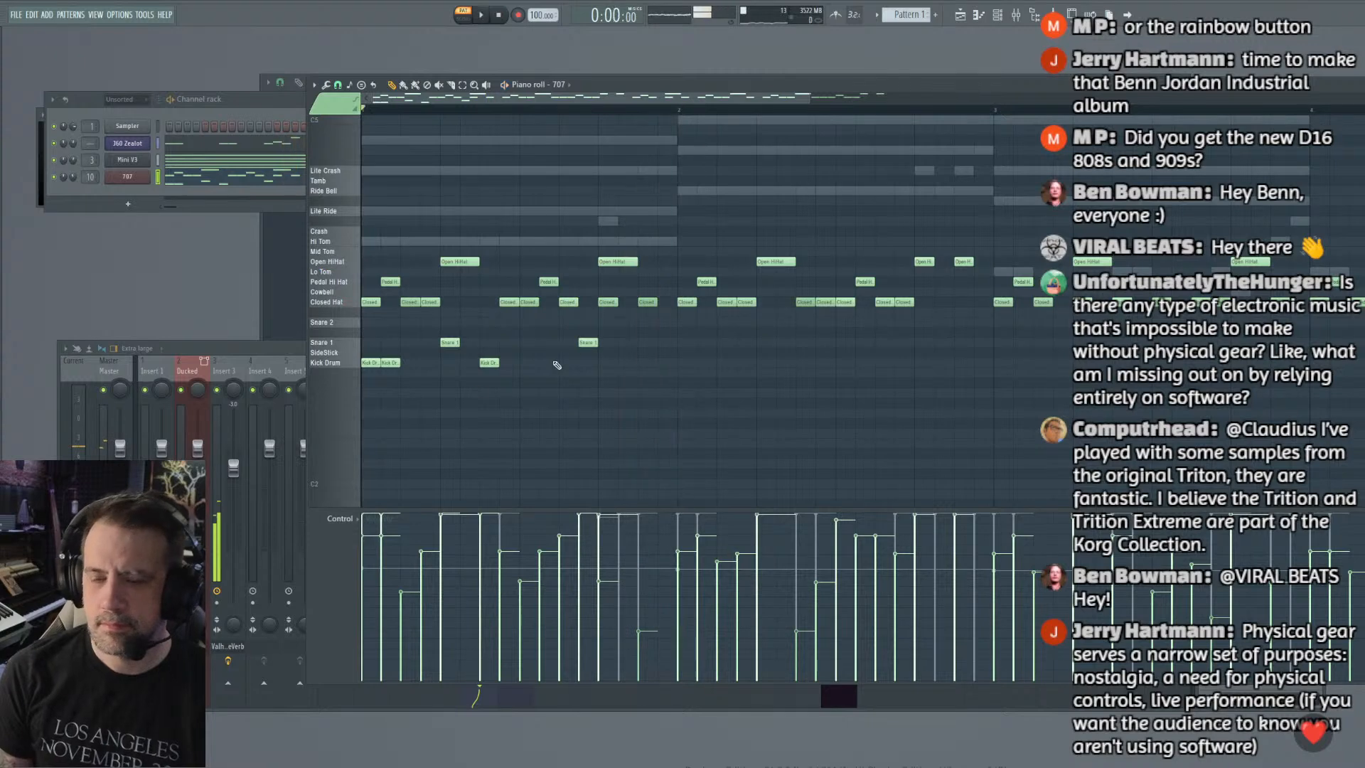
key(space)
click(608, 342)
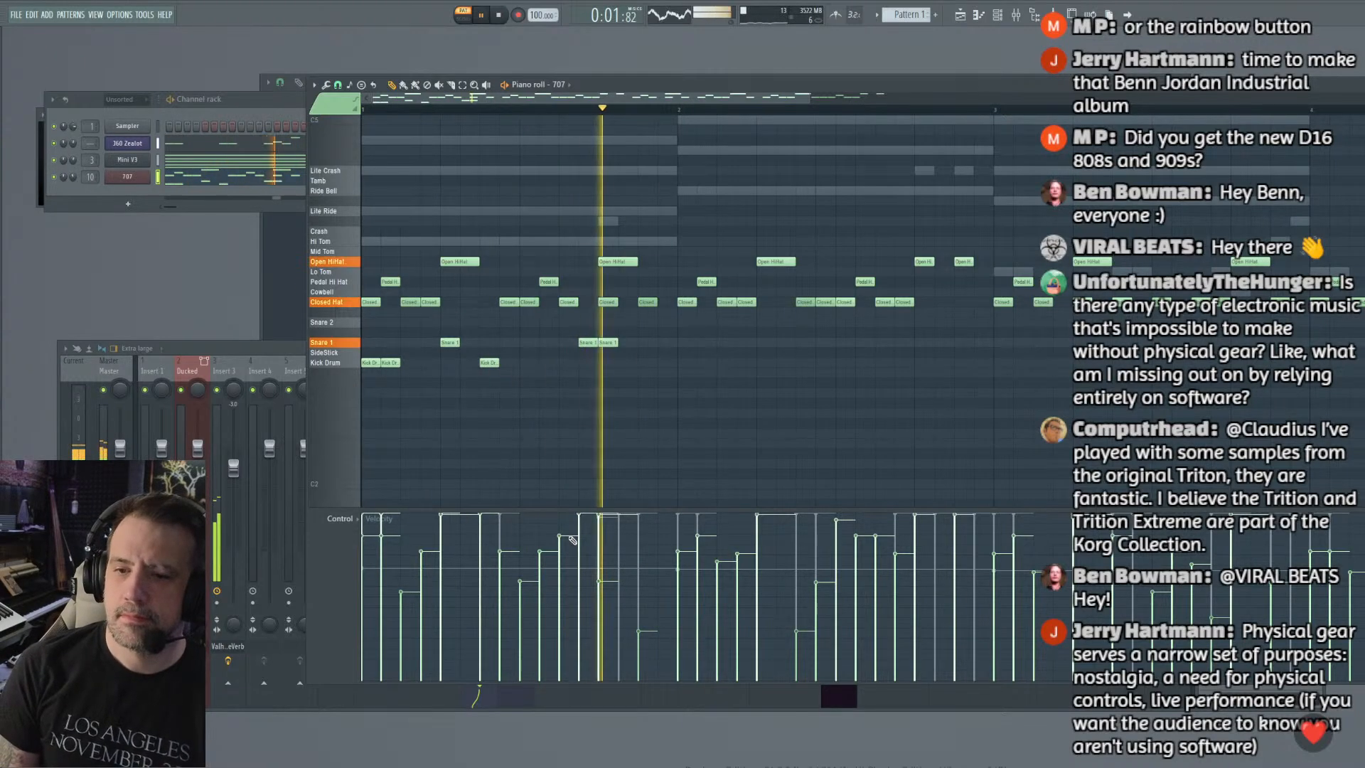
Step: Lower the velocity of the Snare 1 note on step 12 of bar 1, keep it on the Snare 1 row, and replay the bar
key(space)
key(space)
key(space)
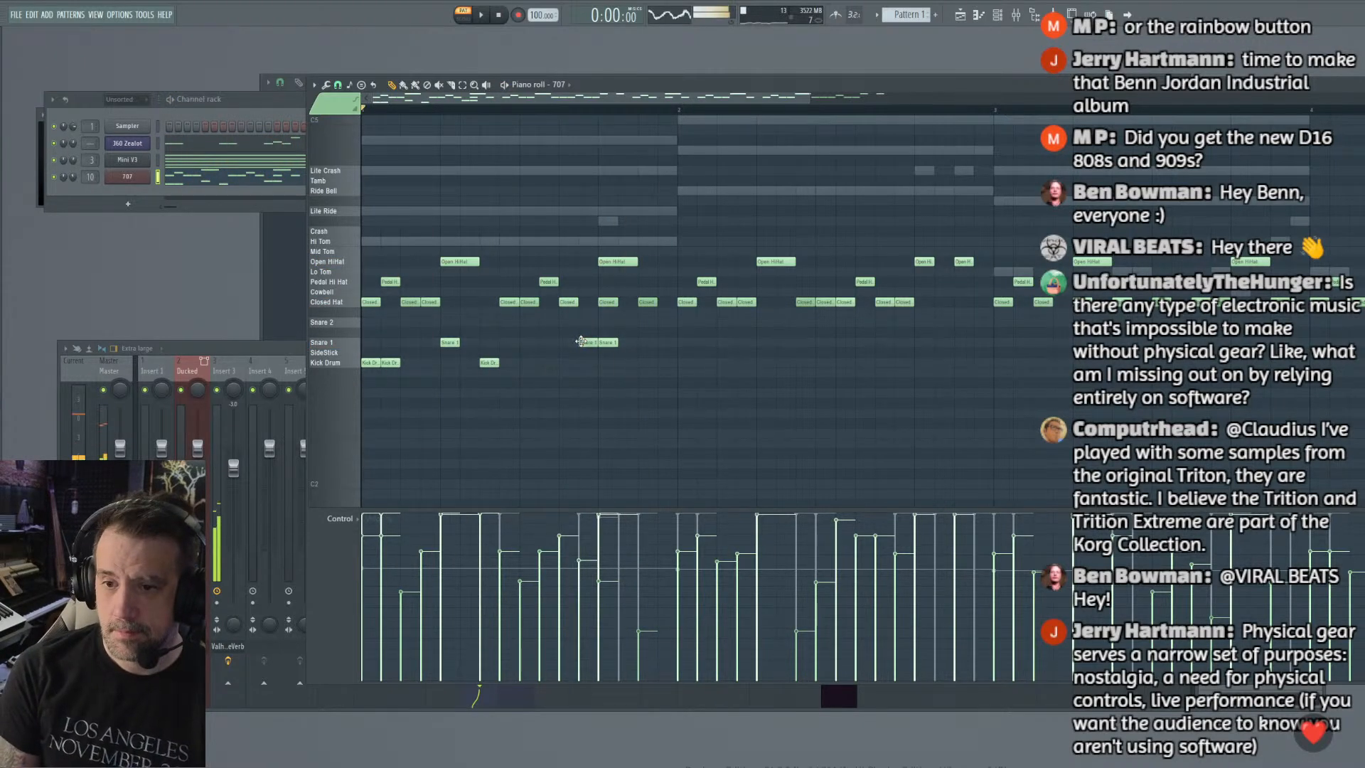
scroll(580, 338, down, 3)
key(space)
key(space)
click(583, 342)
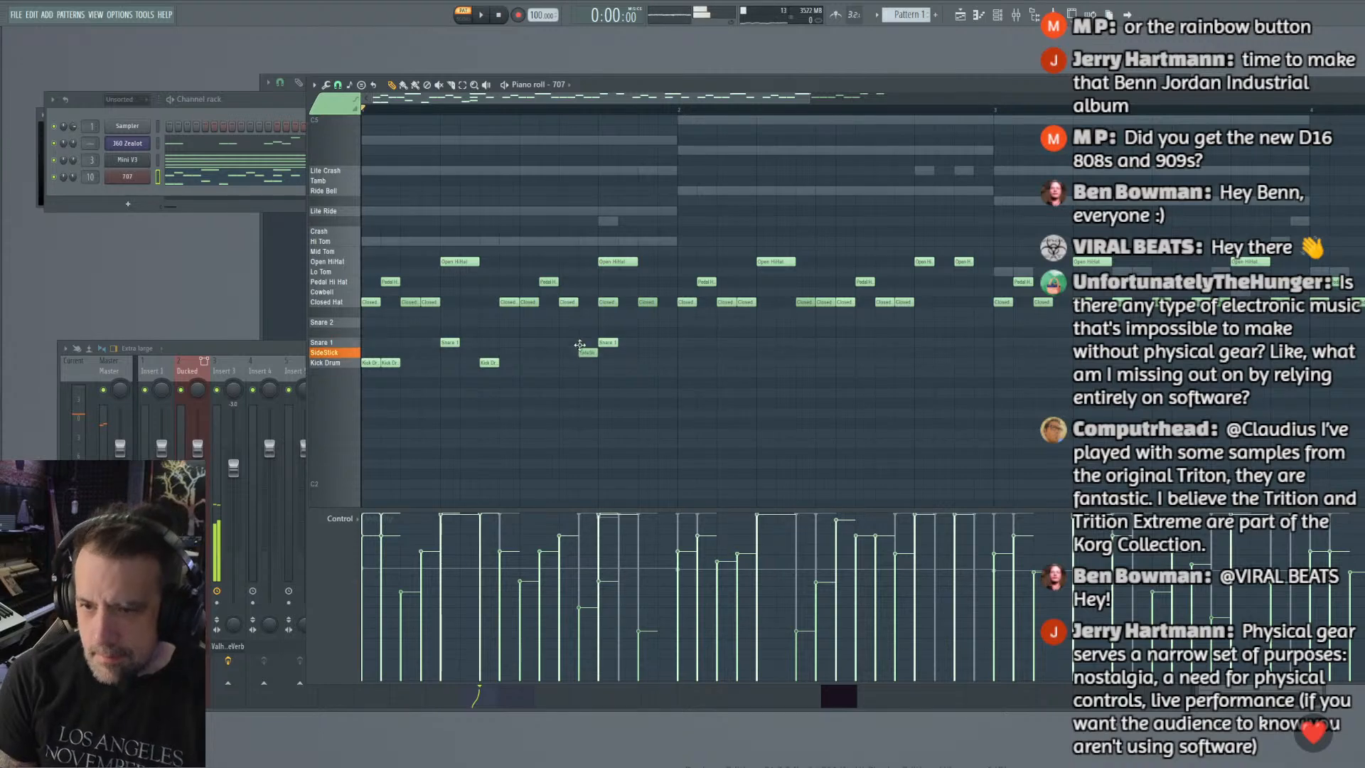
drag(580, 345, 579, 342)
key(space)
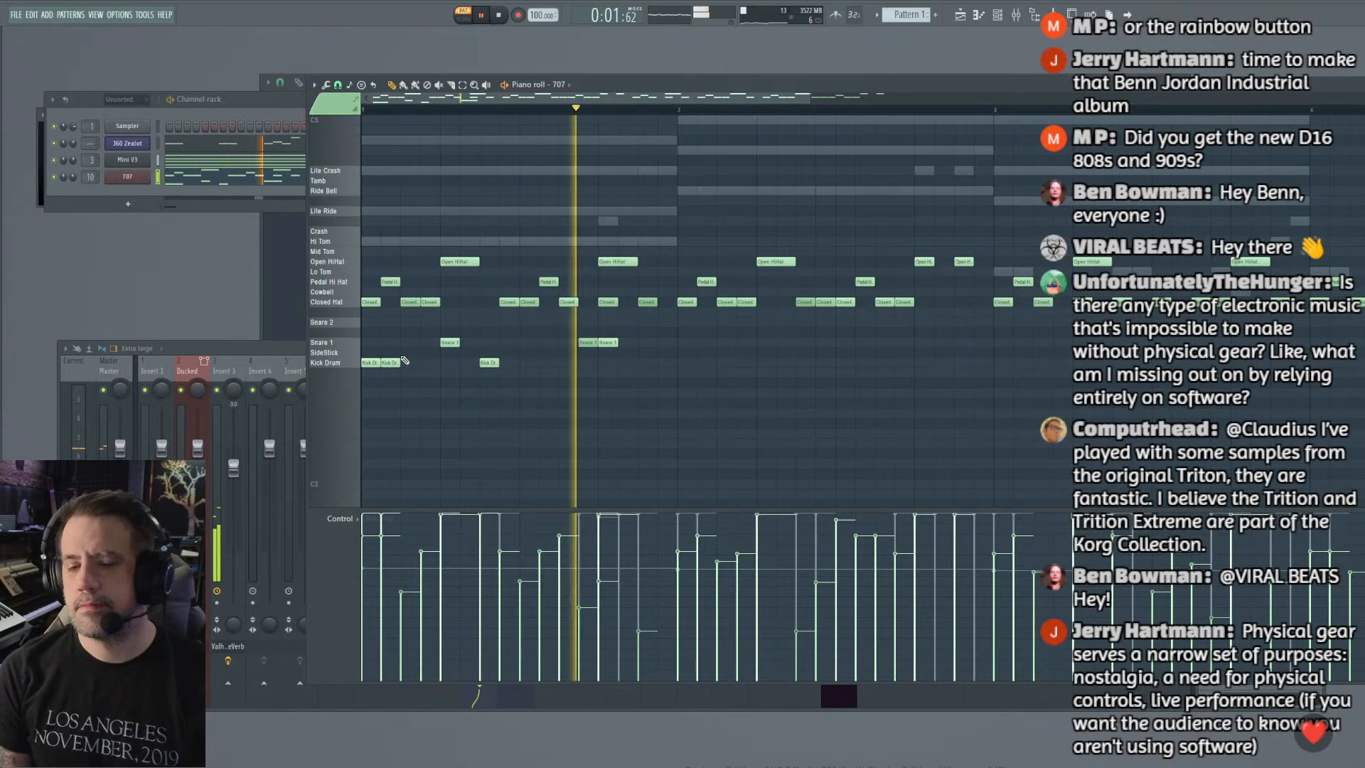
key(space)
Step: Place kick drum notes on steps 1, 9 and 11 and Snare 1 notes on steps 5 and 13 of bar 2
key(space)
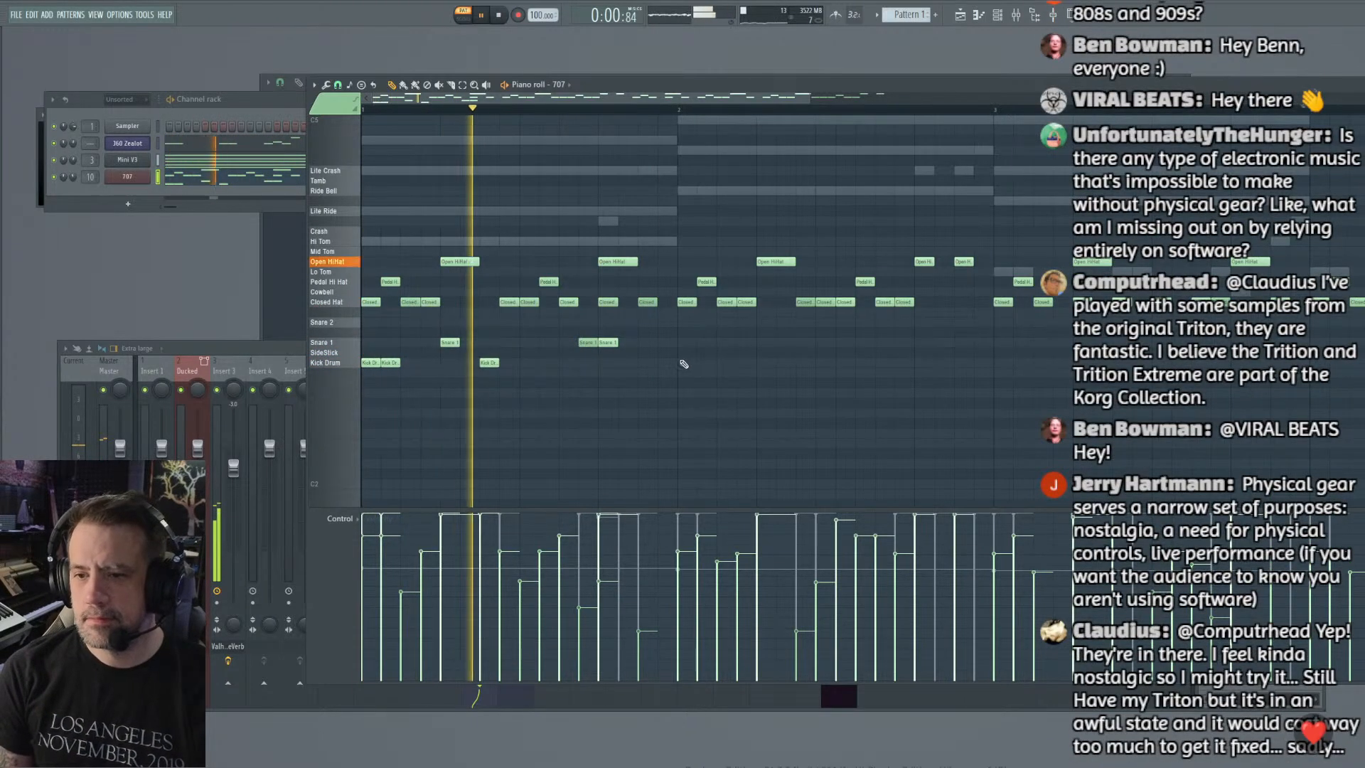
click(684, 363)
key(space)
key(space)
click(845, 363)
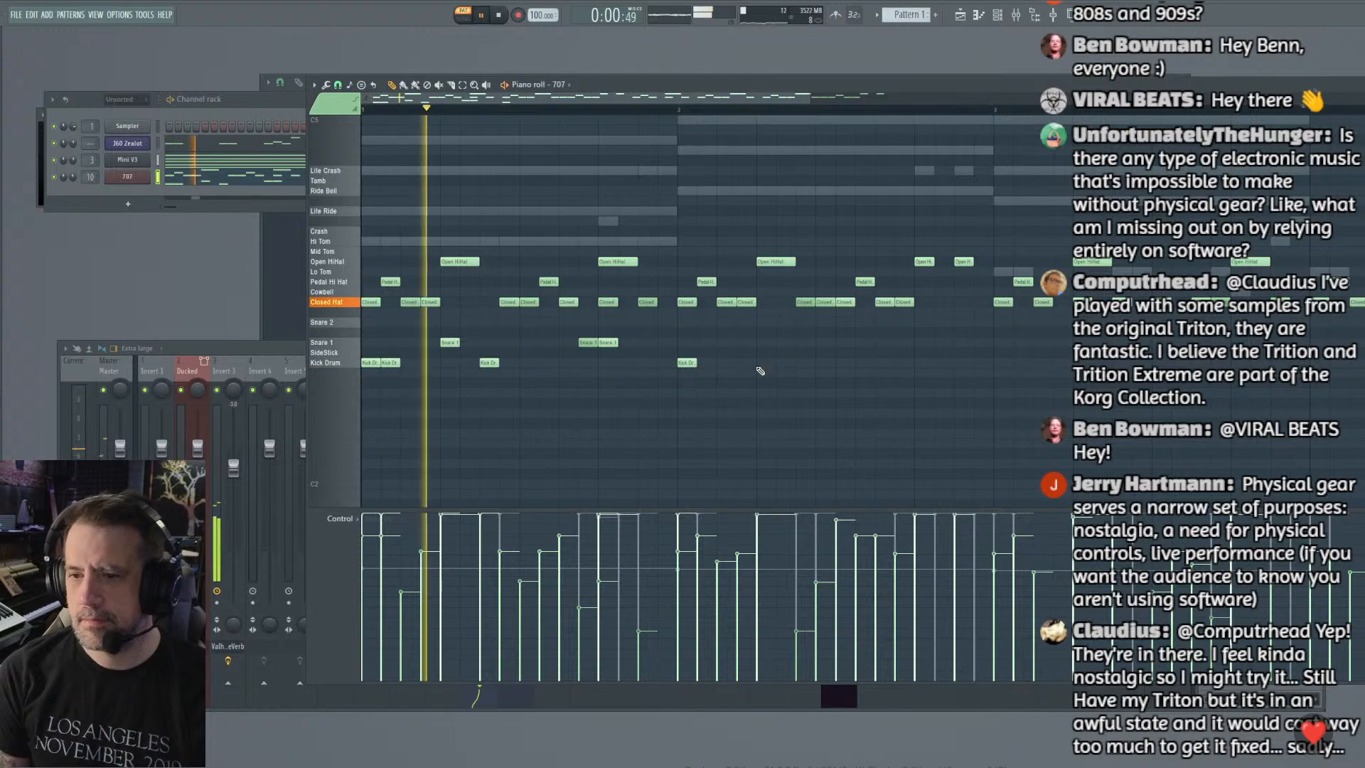
click(885, 362)
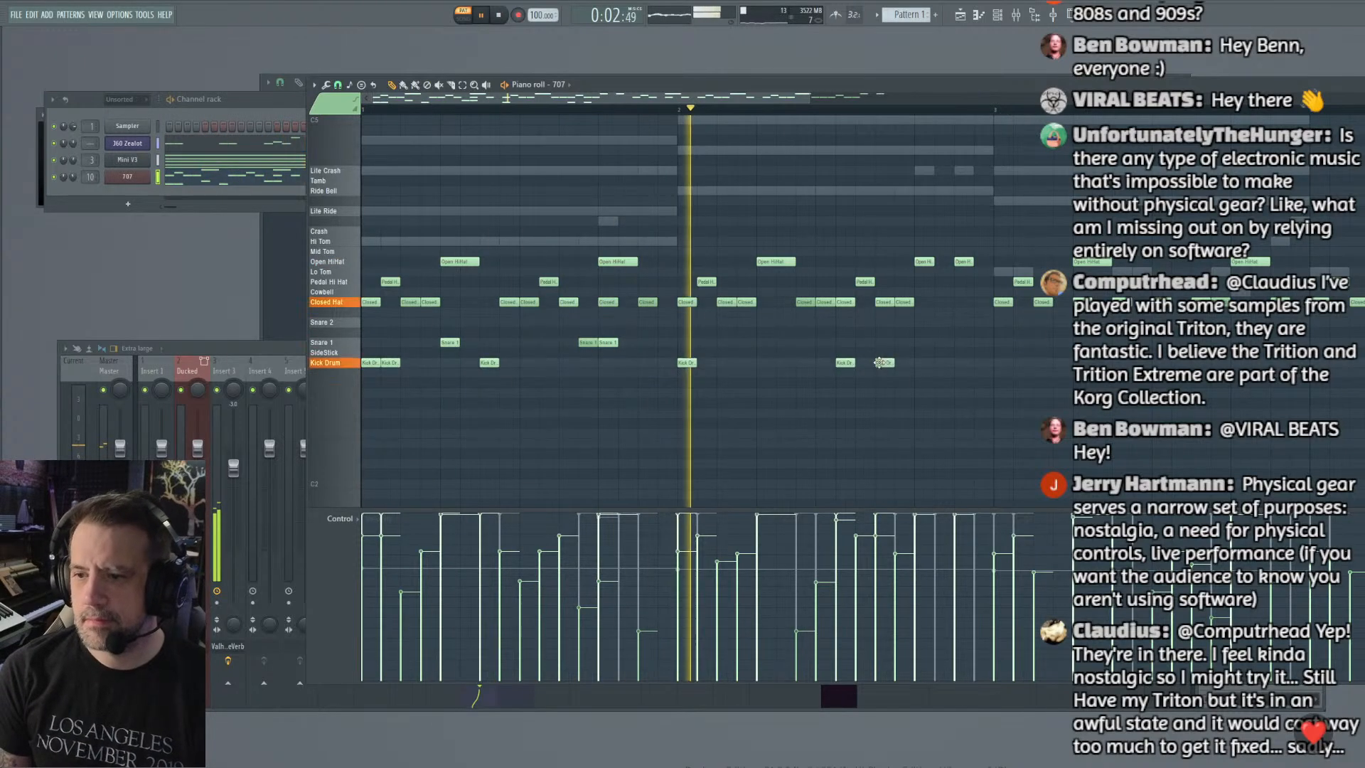
click(766, 342)
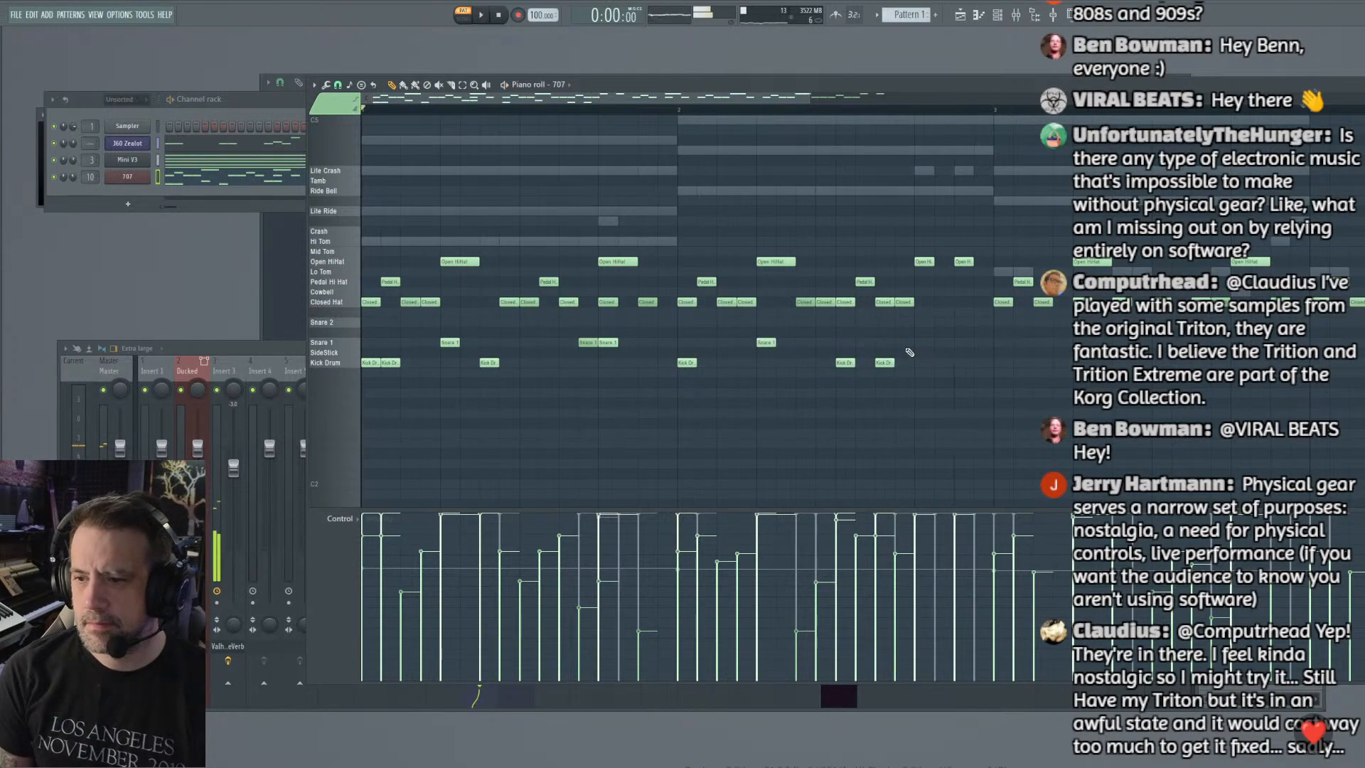
click(923, 342)
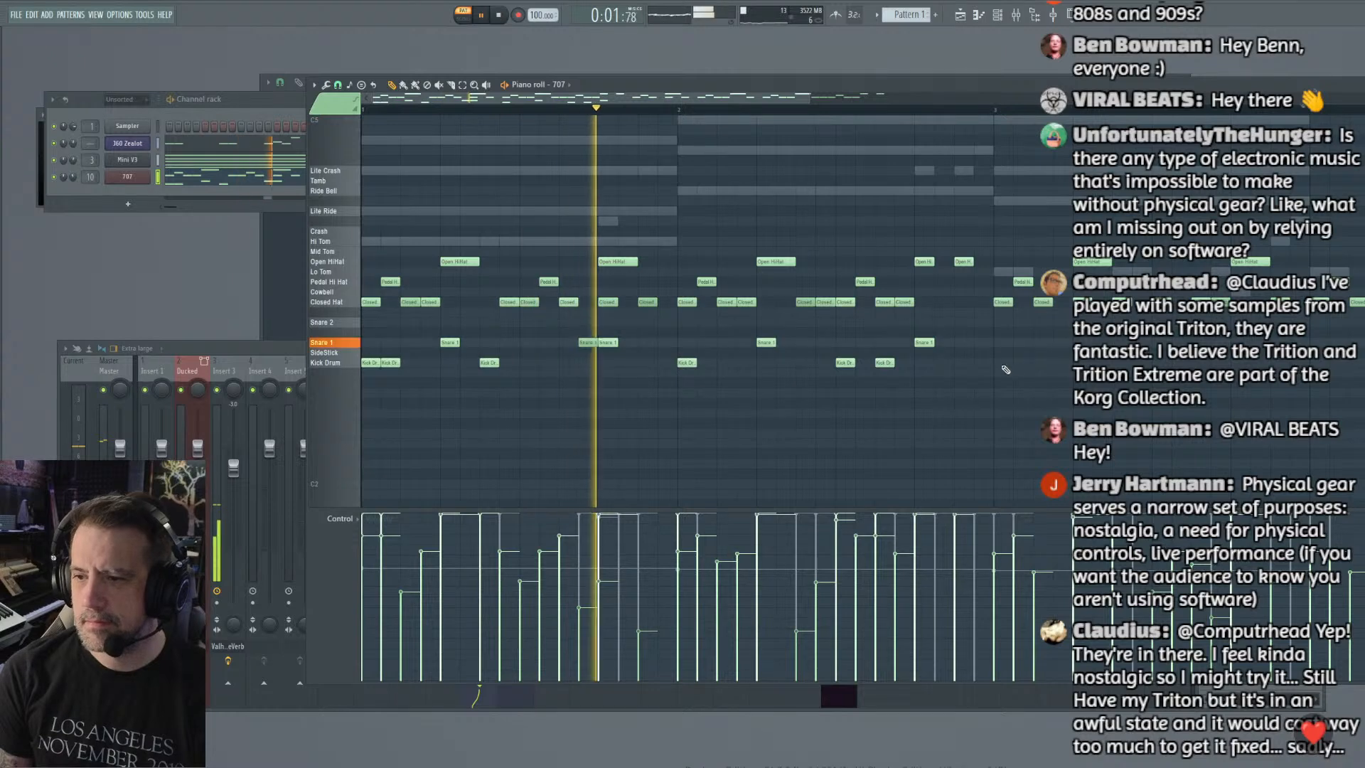
Step: Place kick drum notes on steps 1, 2, 8 and 11 and Snare 1 notes on steps 5 and 13 of bar 3, removing the misplaced kick
click(1003, 362)
click(1041, 363)
key(space)
right_click(1041, 362)
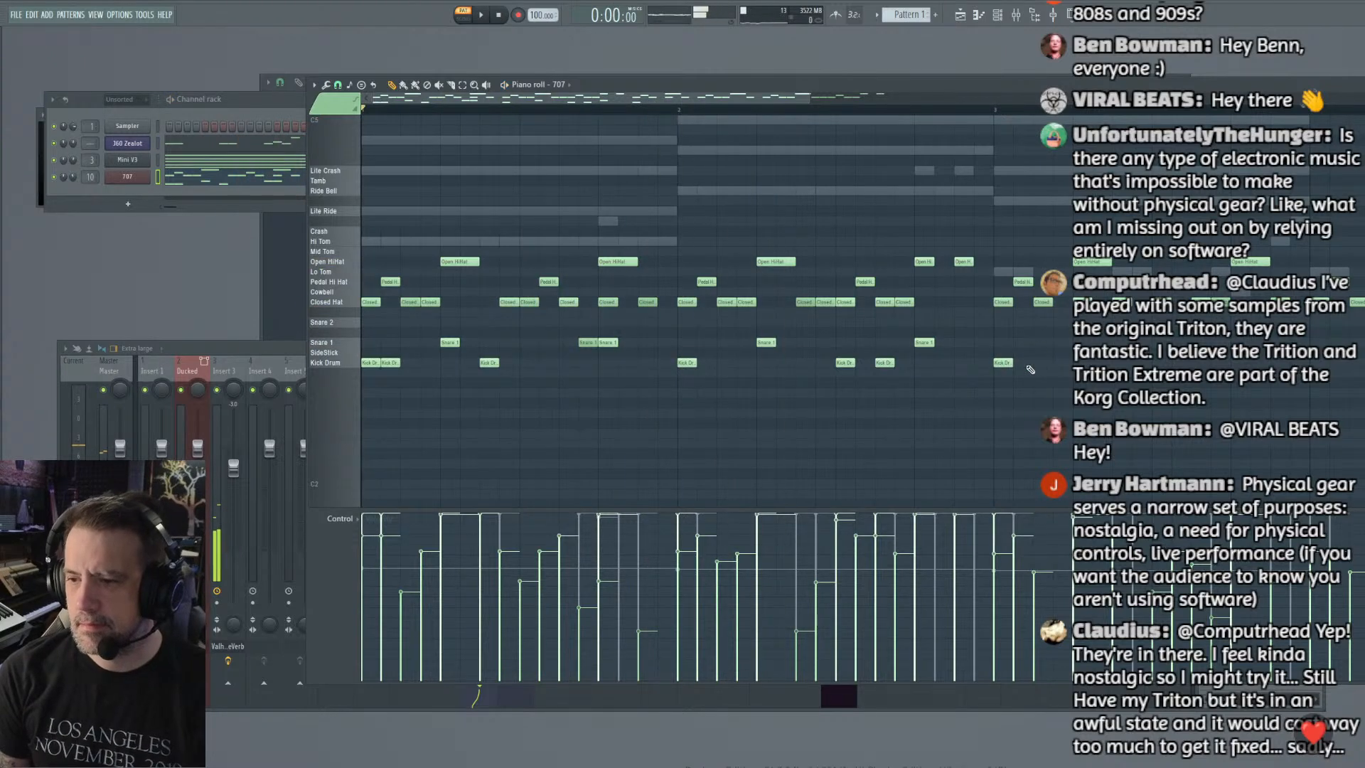
key(space)
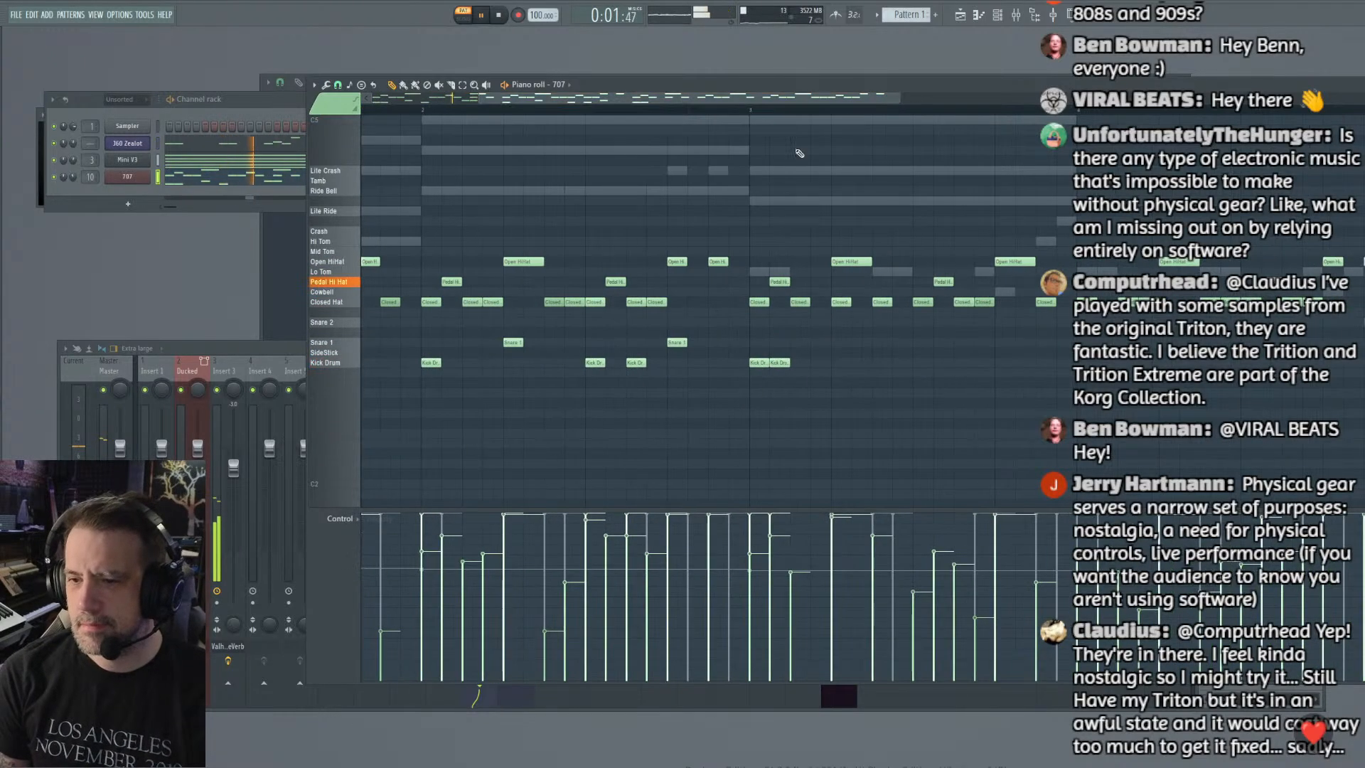
click(841, 342)
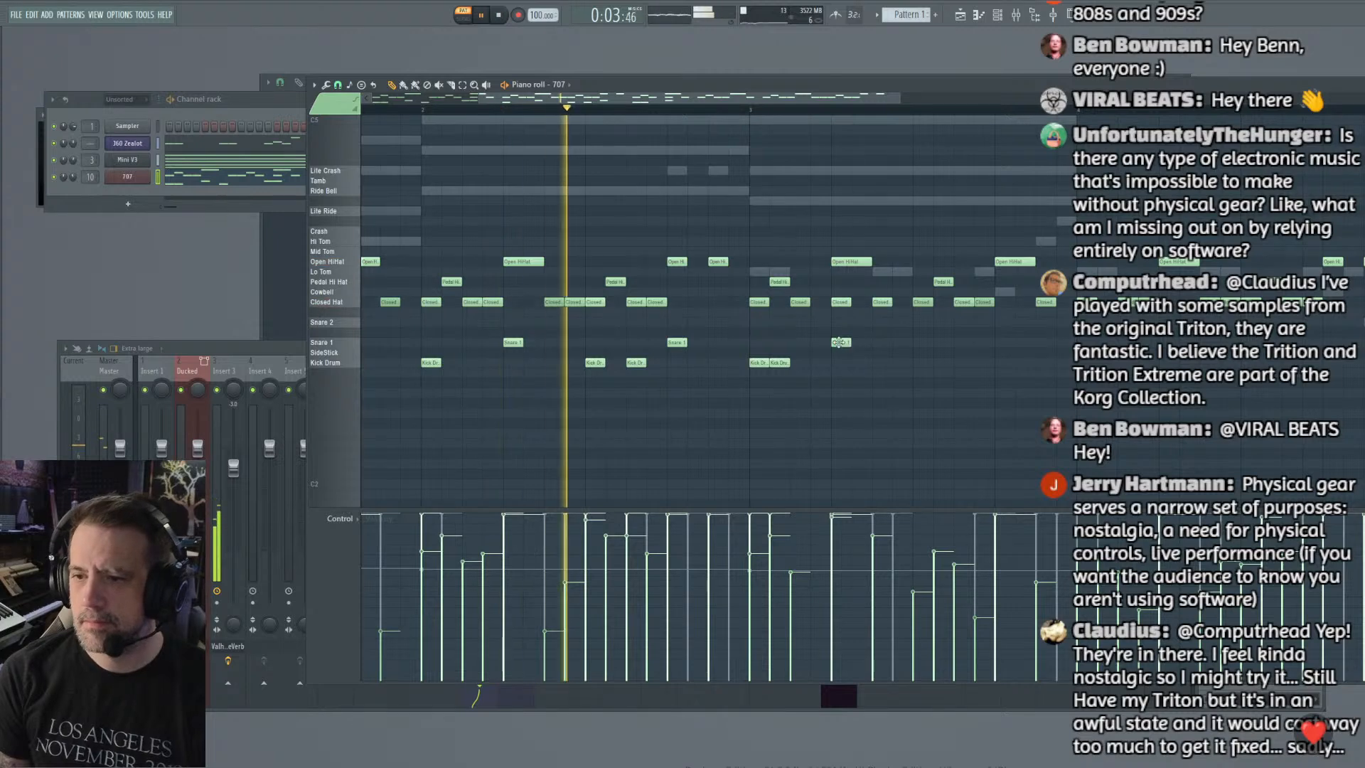
click(1003, 343)
click(960, 363)
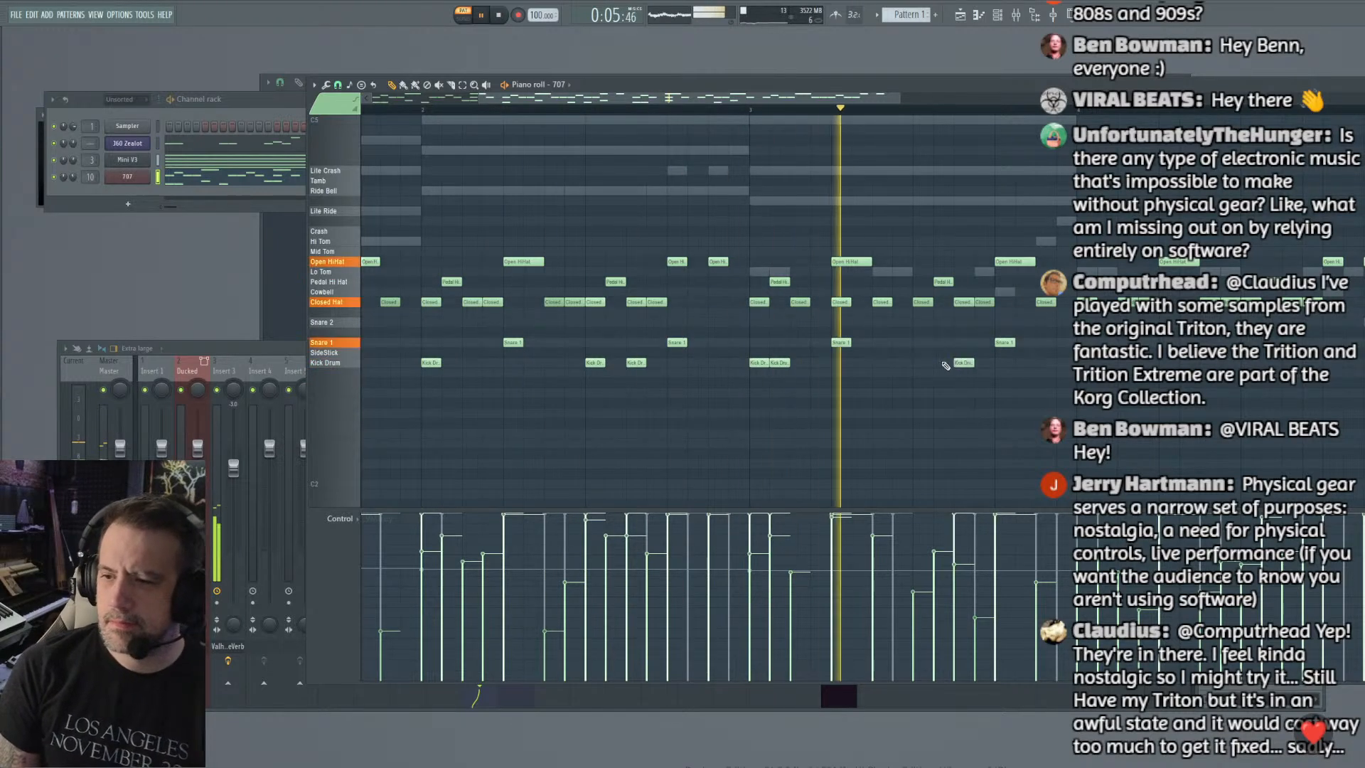
click(918, 364)
drag(910, 365, 902, 366)
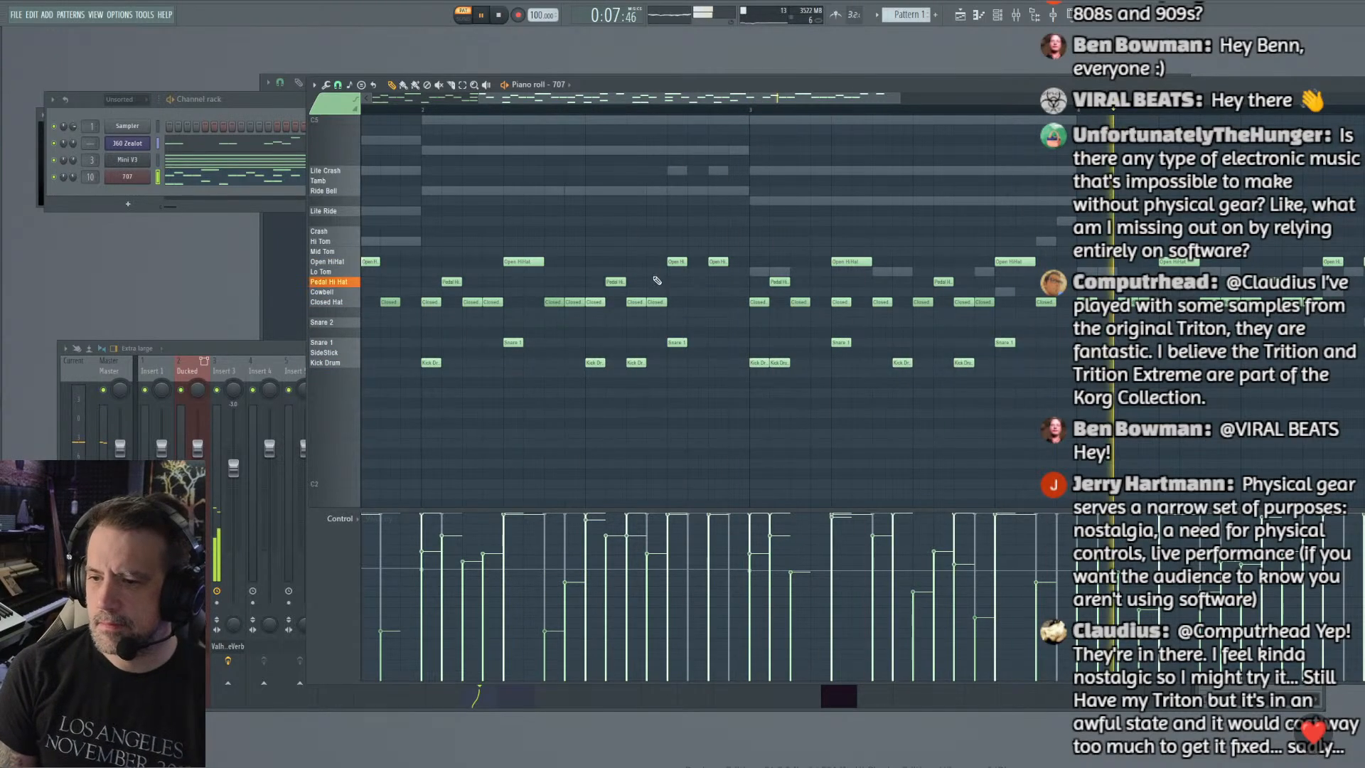
Step: Place kick drum notes on steps 1, 8 and 11 and Snare 1 notes on steps 5, 13 and 14 of bar 4
click(752, 112)
drag(802, 100, 947, 107)
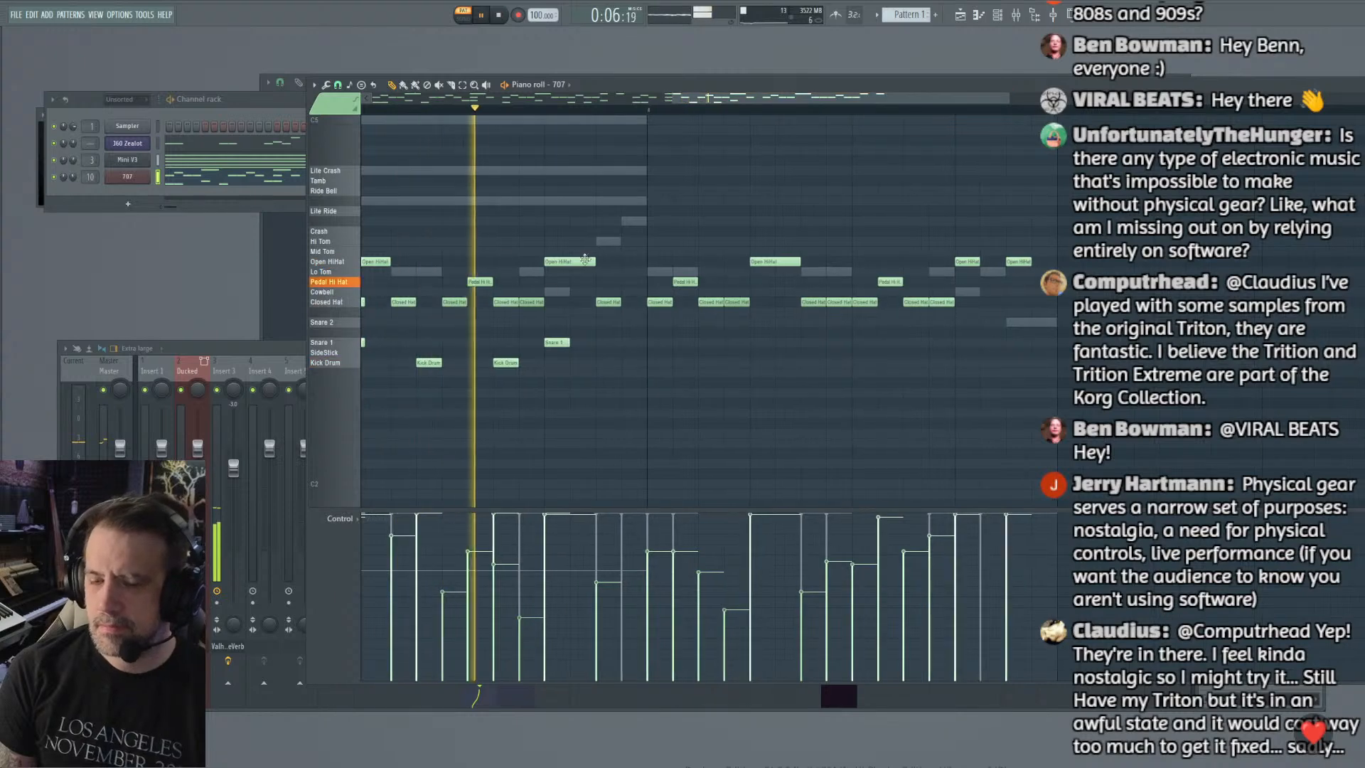
click(658, 363)
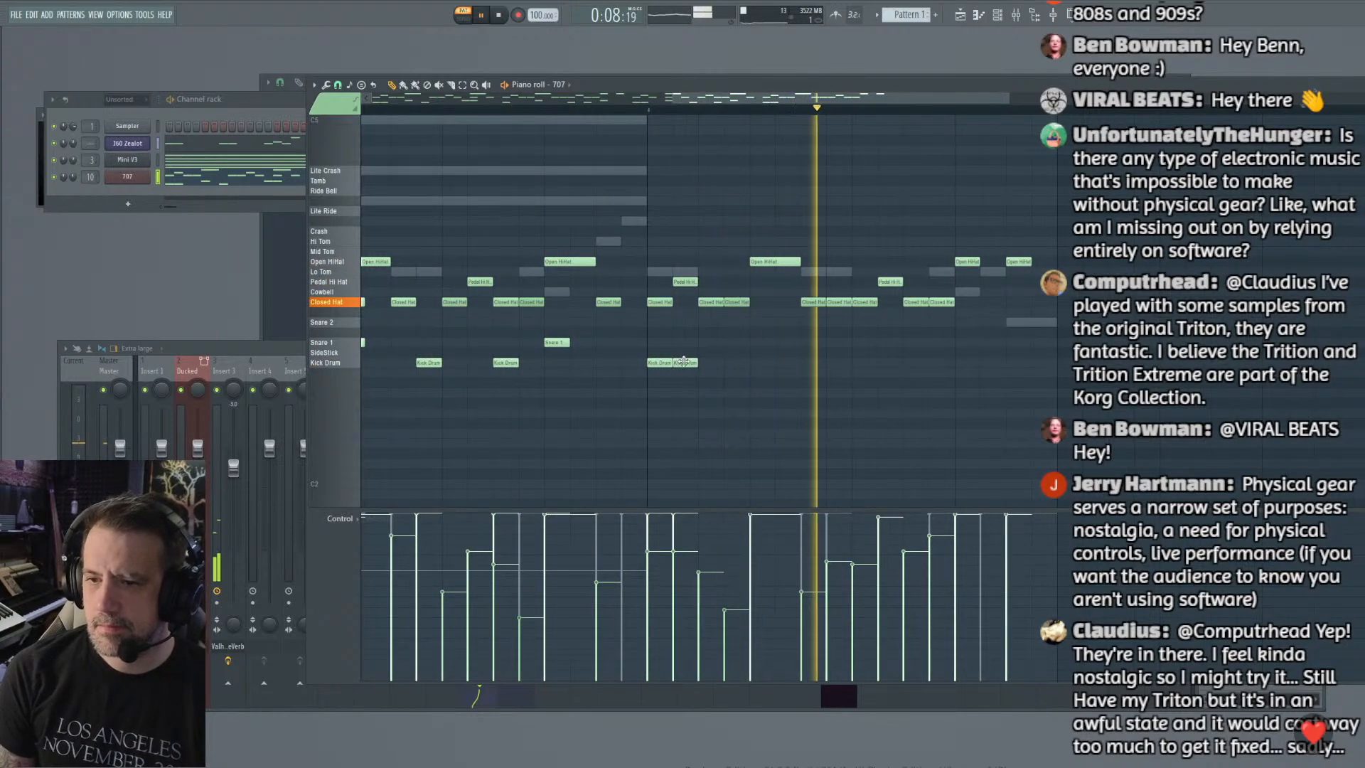
click(754, 342)
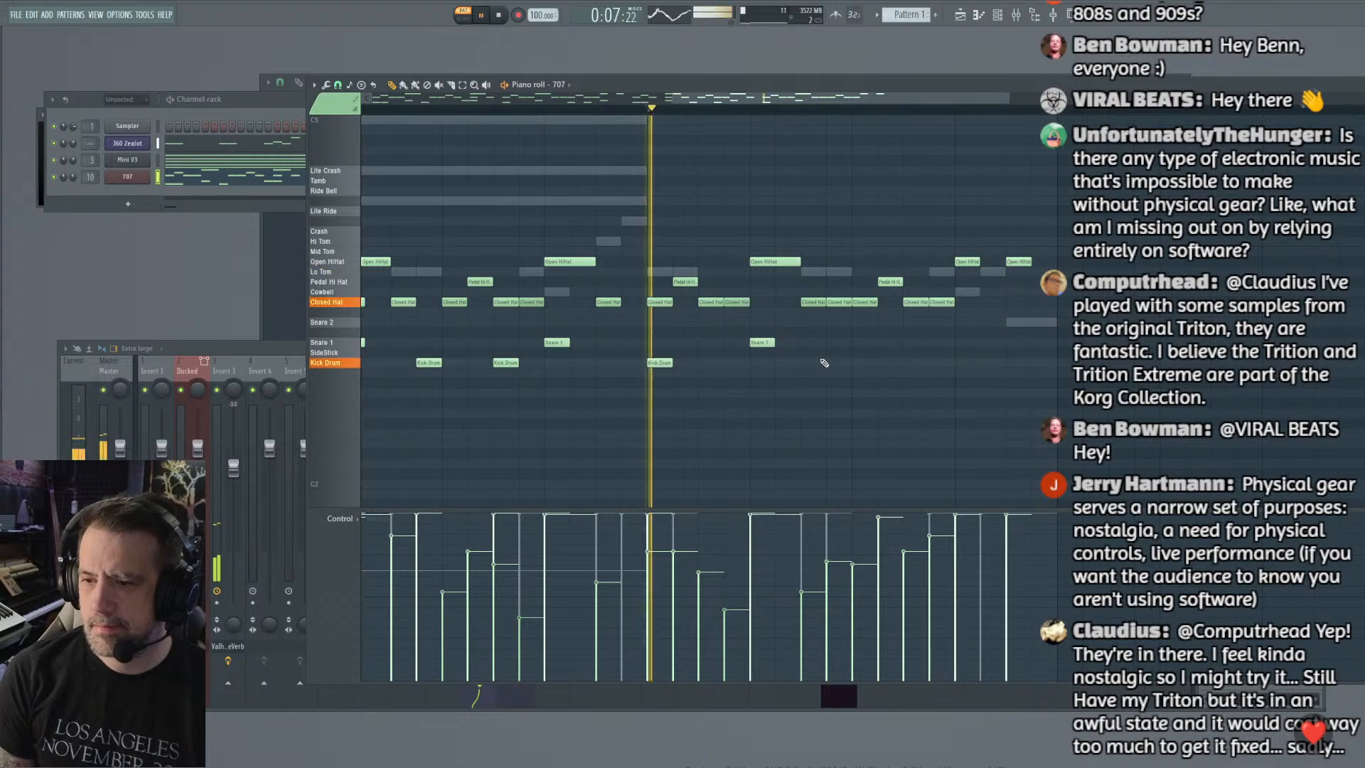
click(829, 363)
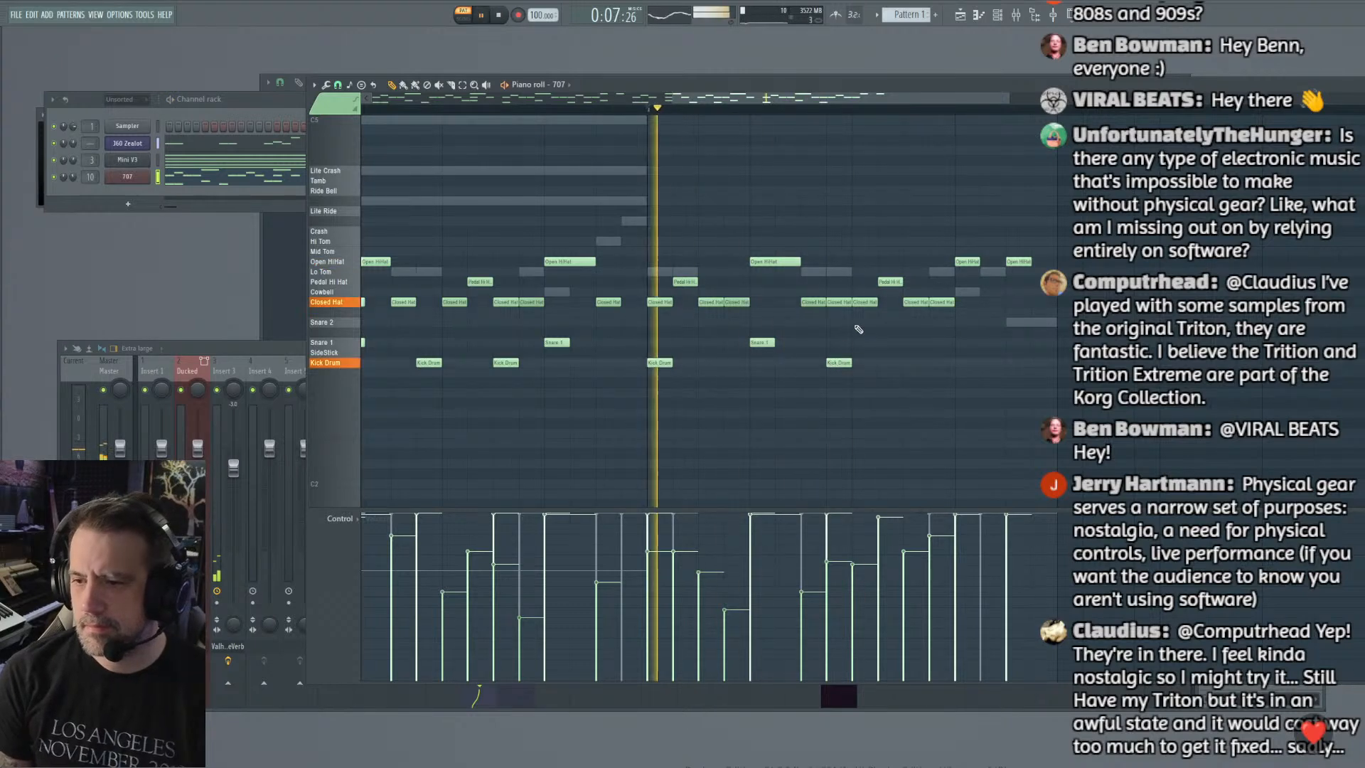
click(911, 362)
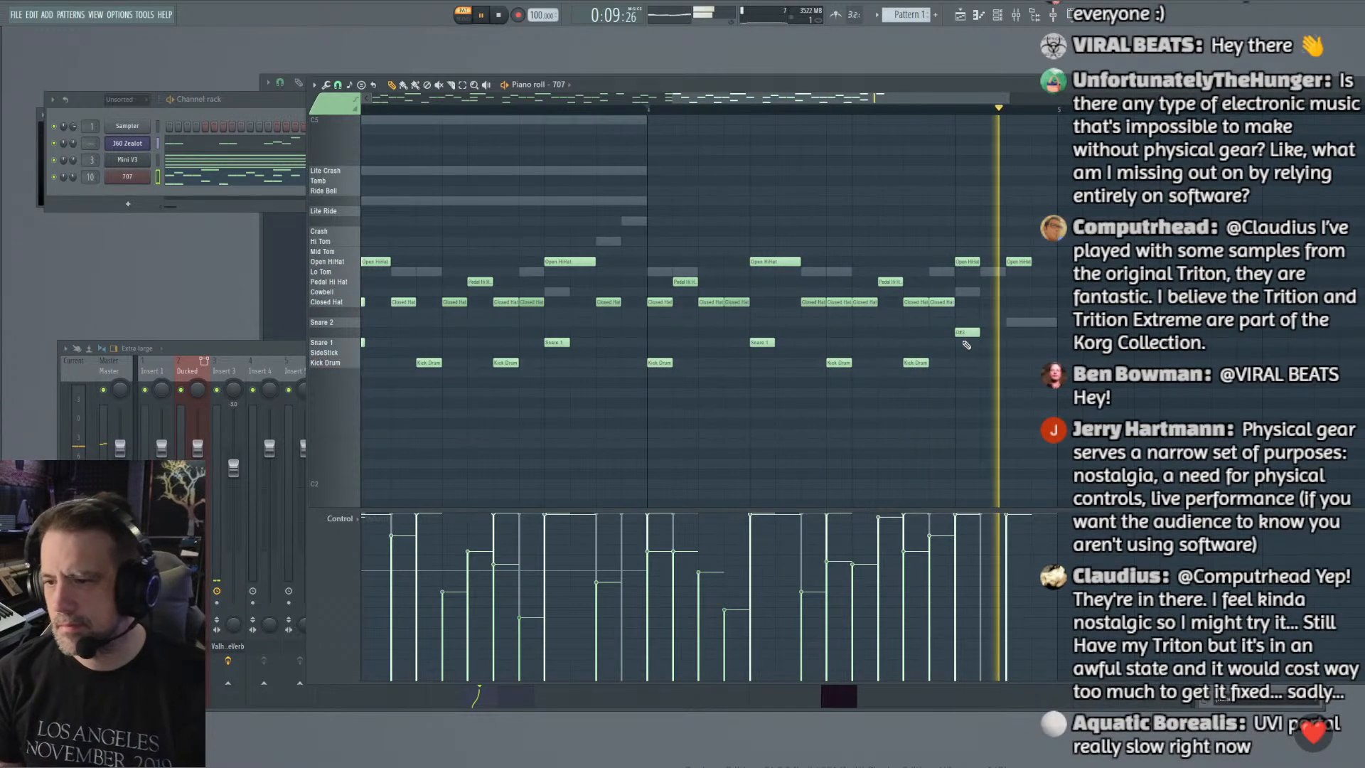
key(space)
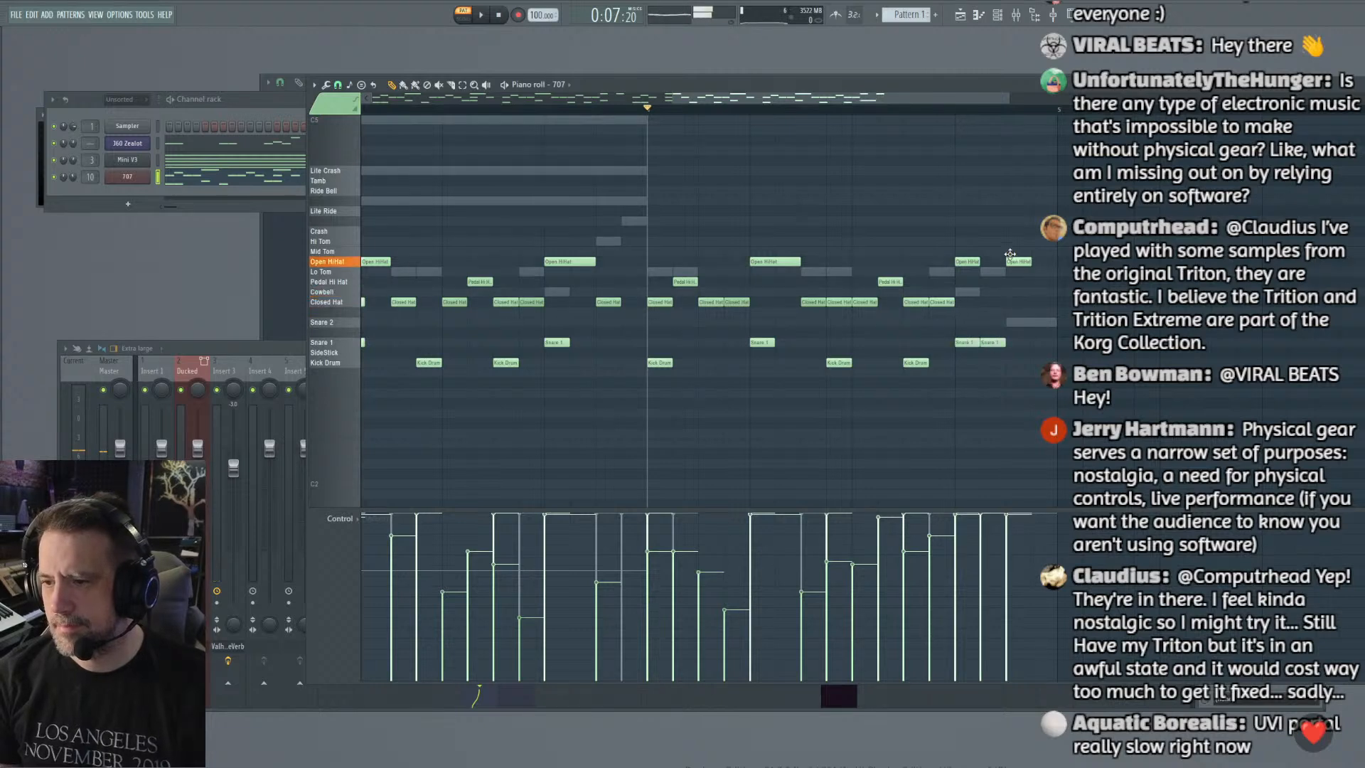
Step: End bar 4 with a Mid Tom note on step 15 and a Lo Tom note on step 16, and replay the pattern
click(1004, 282)
drag(1003, 269, 1006, 249)
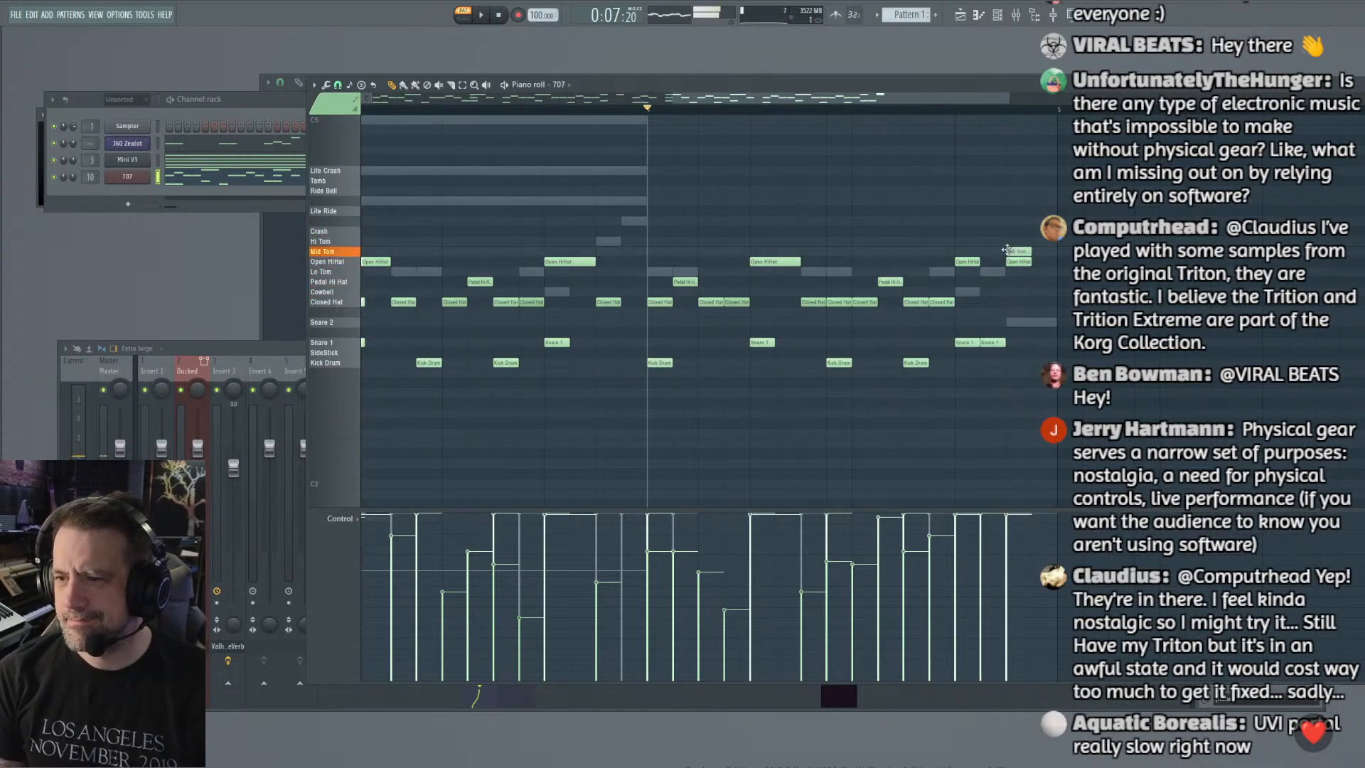
click(1036, 271)
key(space)
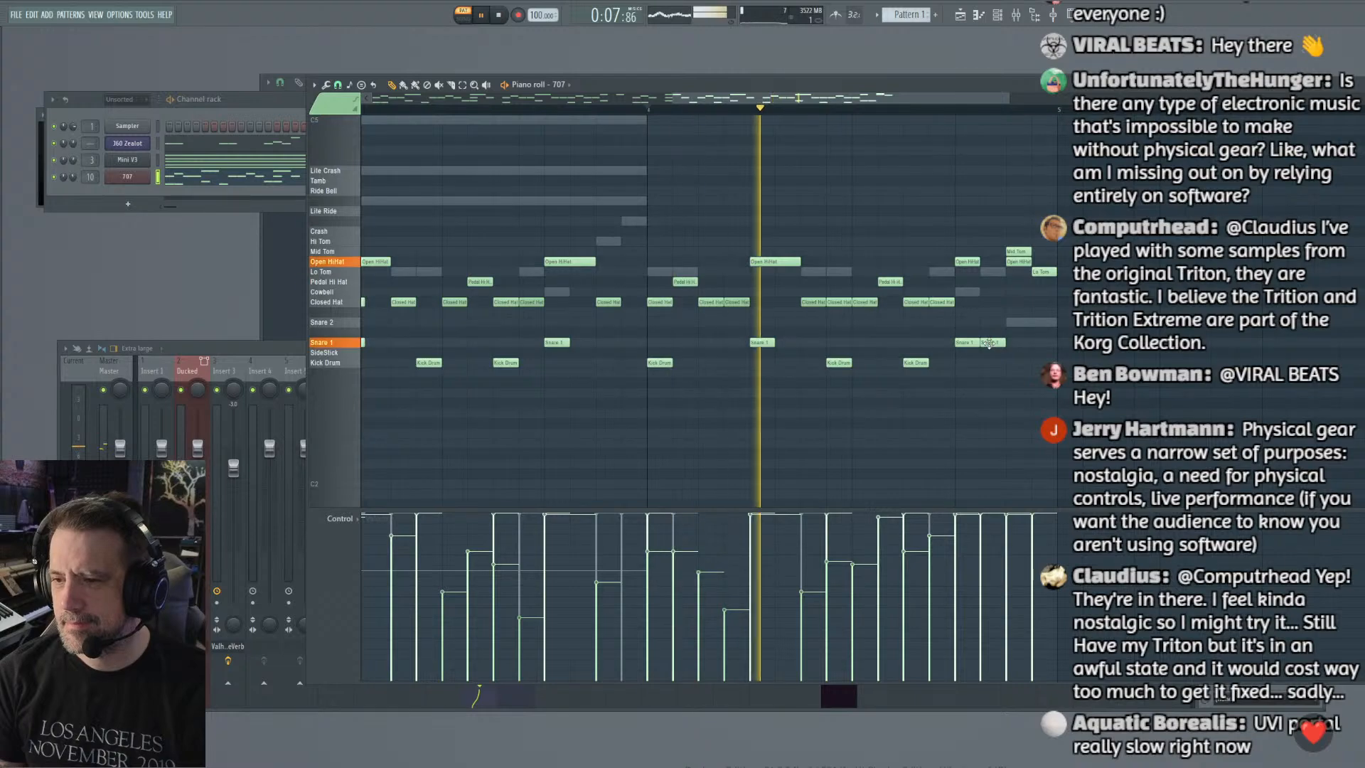
scroll(902, 99, down, 5)
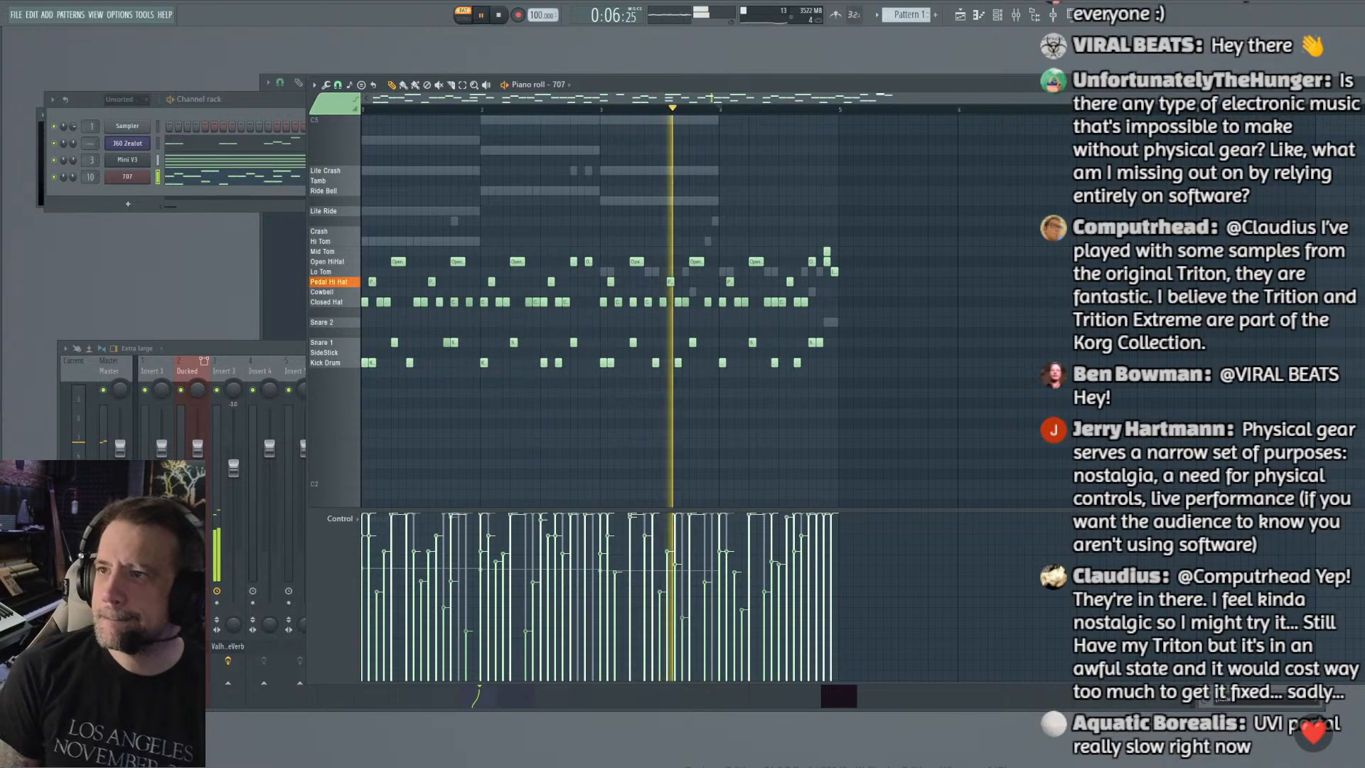
Step: Close the 707 piano roll, slightly lower the 707 channel's volume while the whole pattern plays, and stop playback
key(F7)
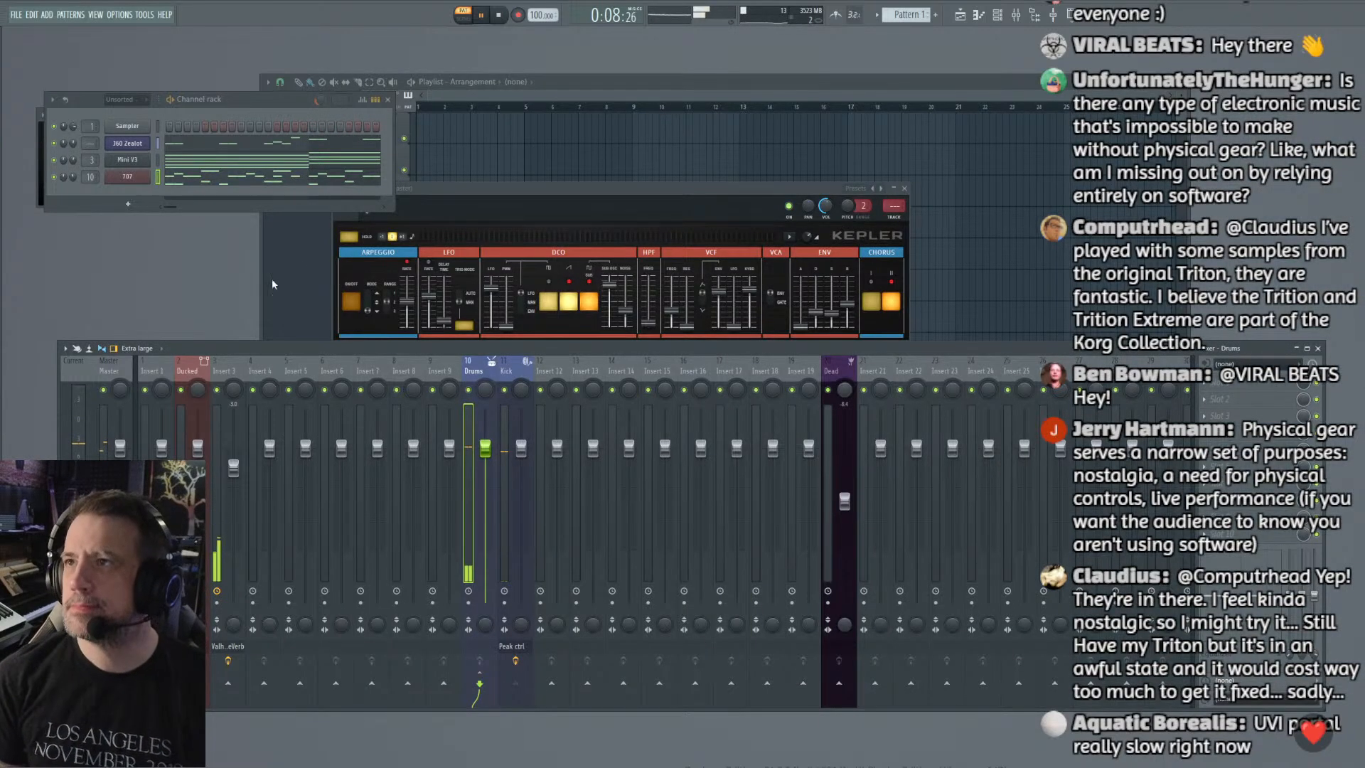
drag(207, 349, 206, 349)
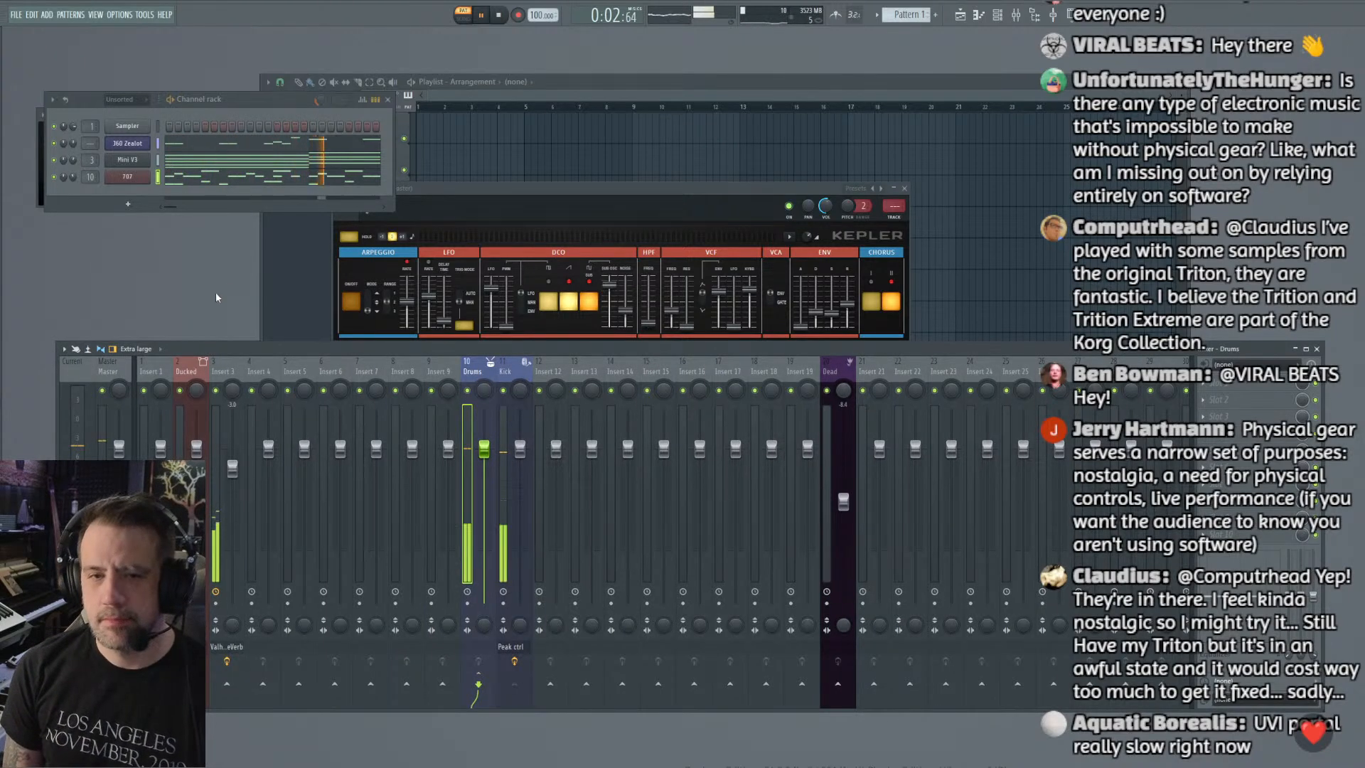
drag(73, 176, 74, 180)
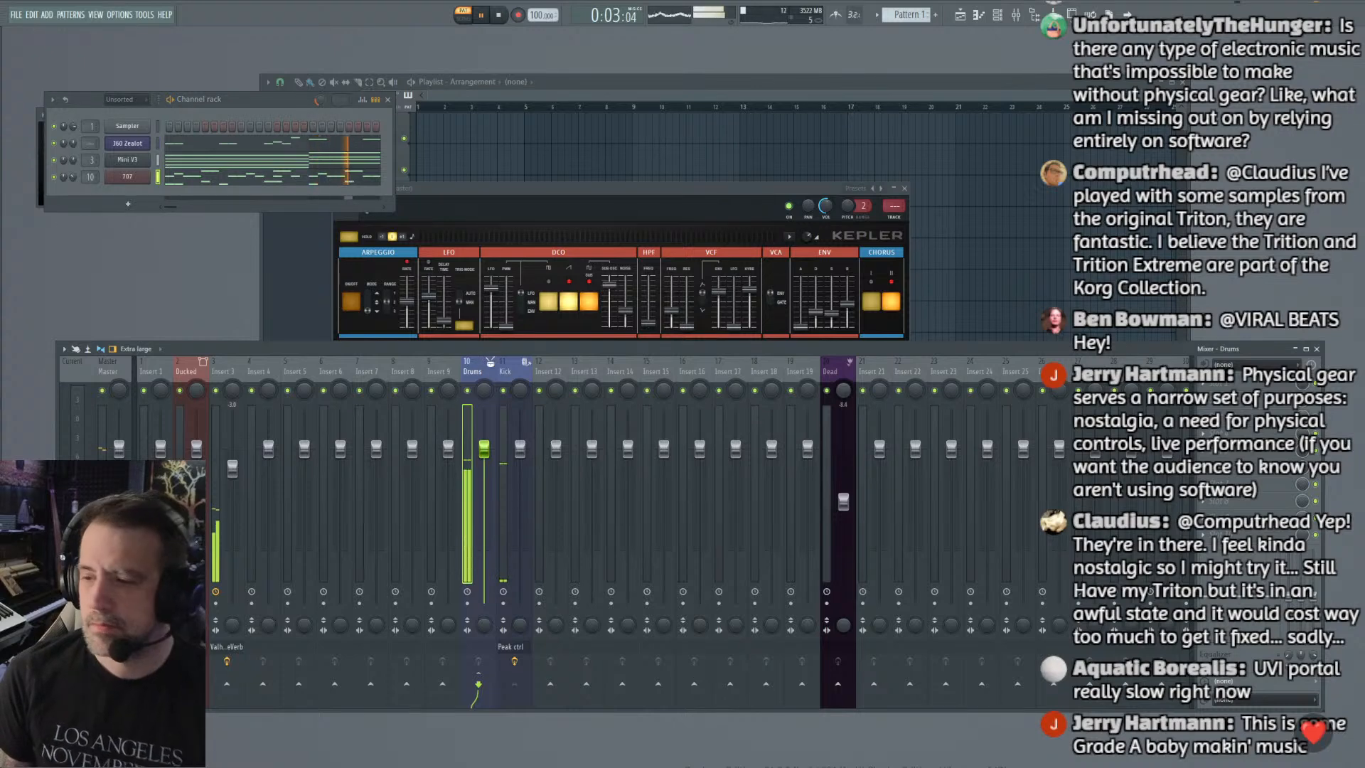
key(space)
click(1203, 384)
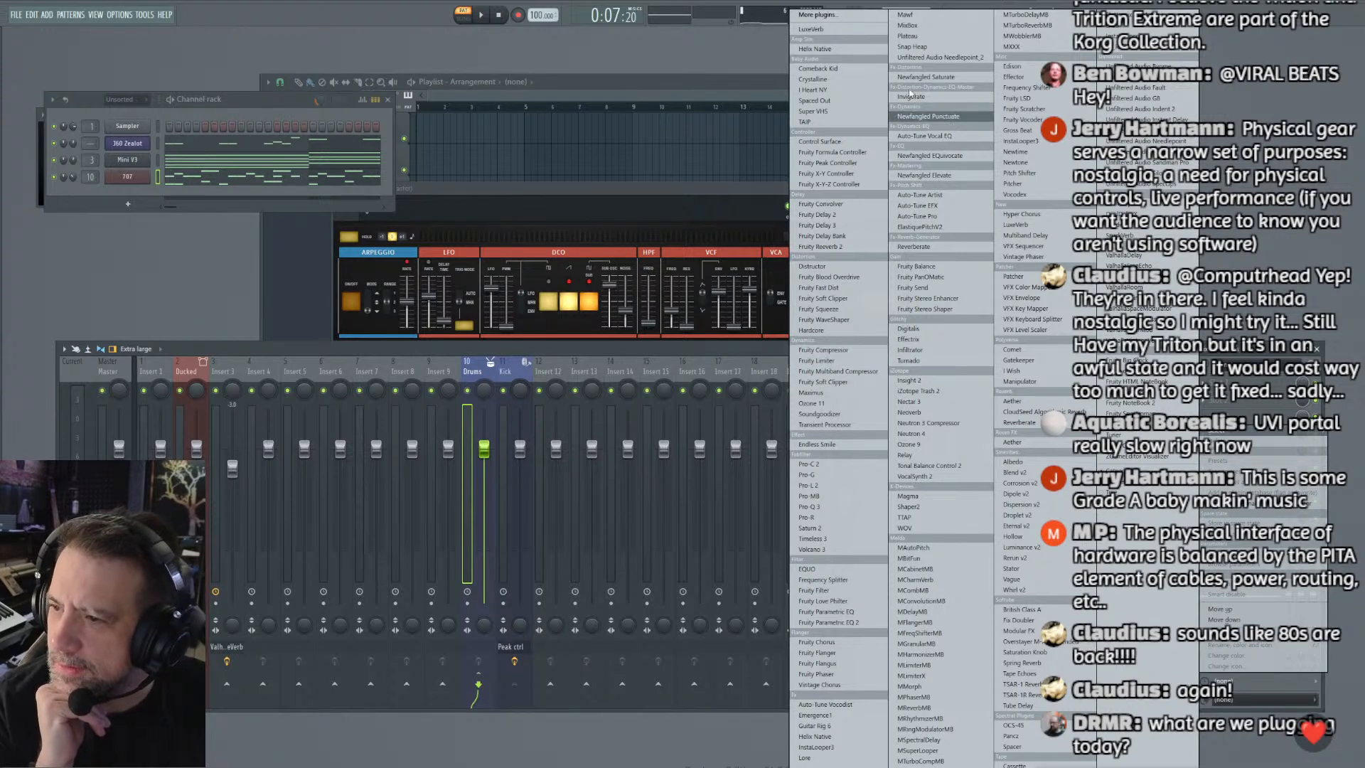
click(828, 19)
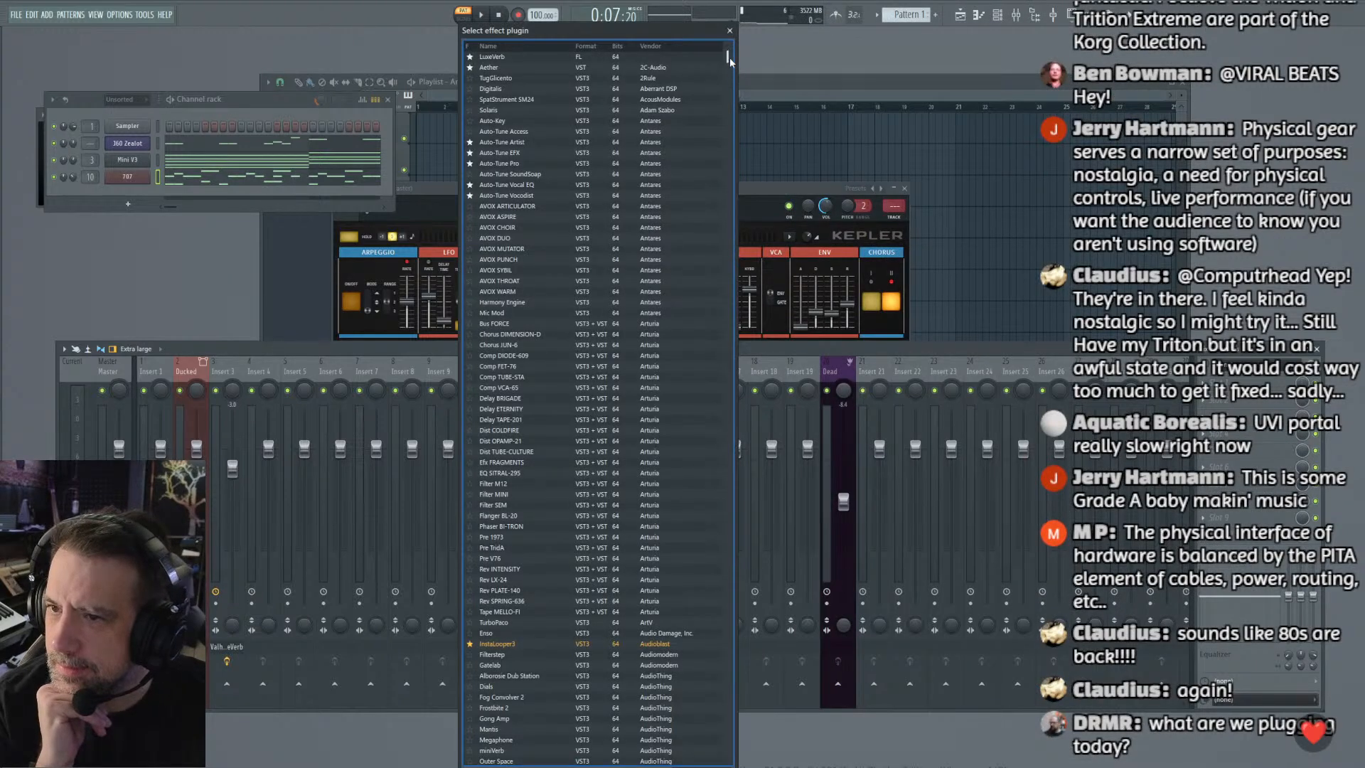
drag(729, 58, 716, 765)
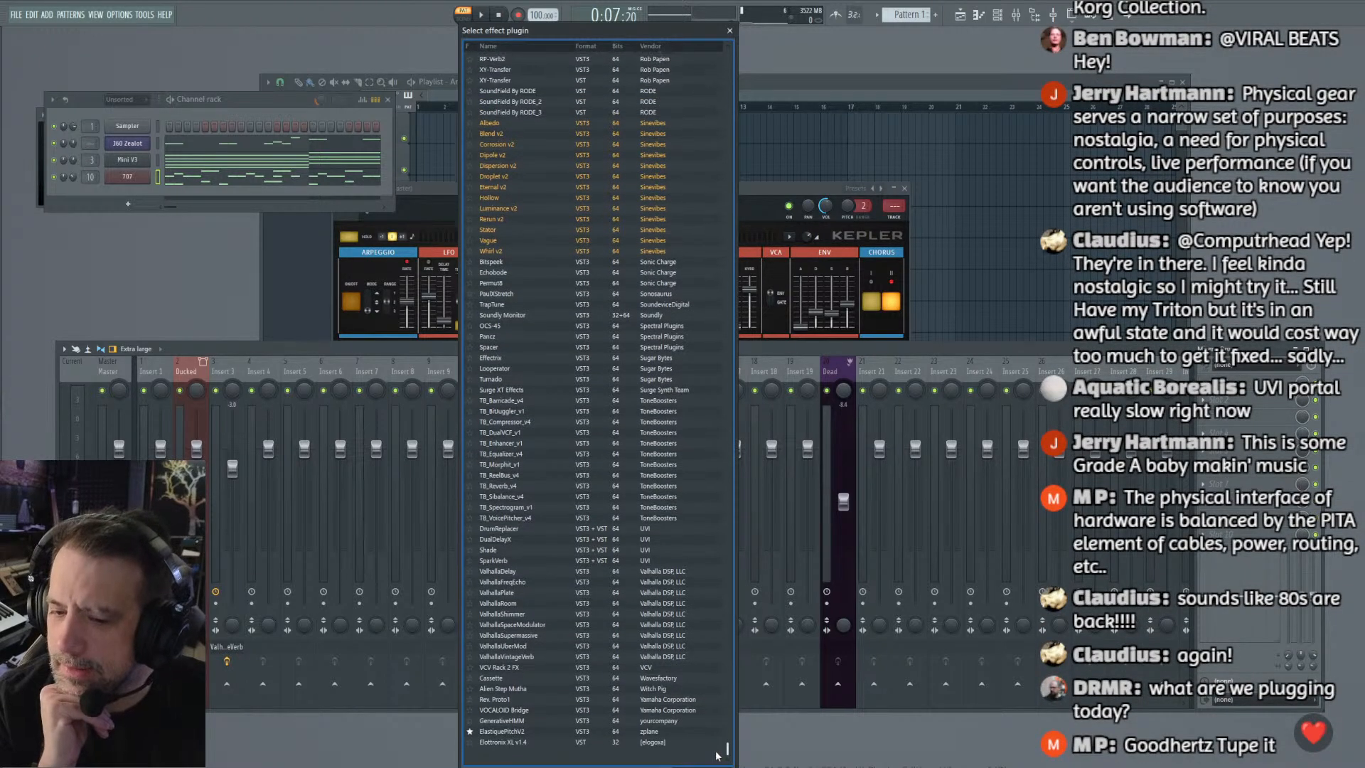
scroll(635, 317, up, 20)
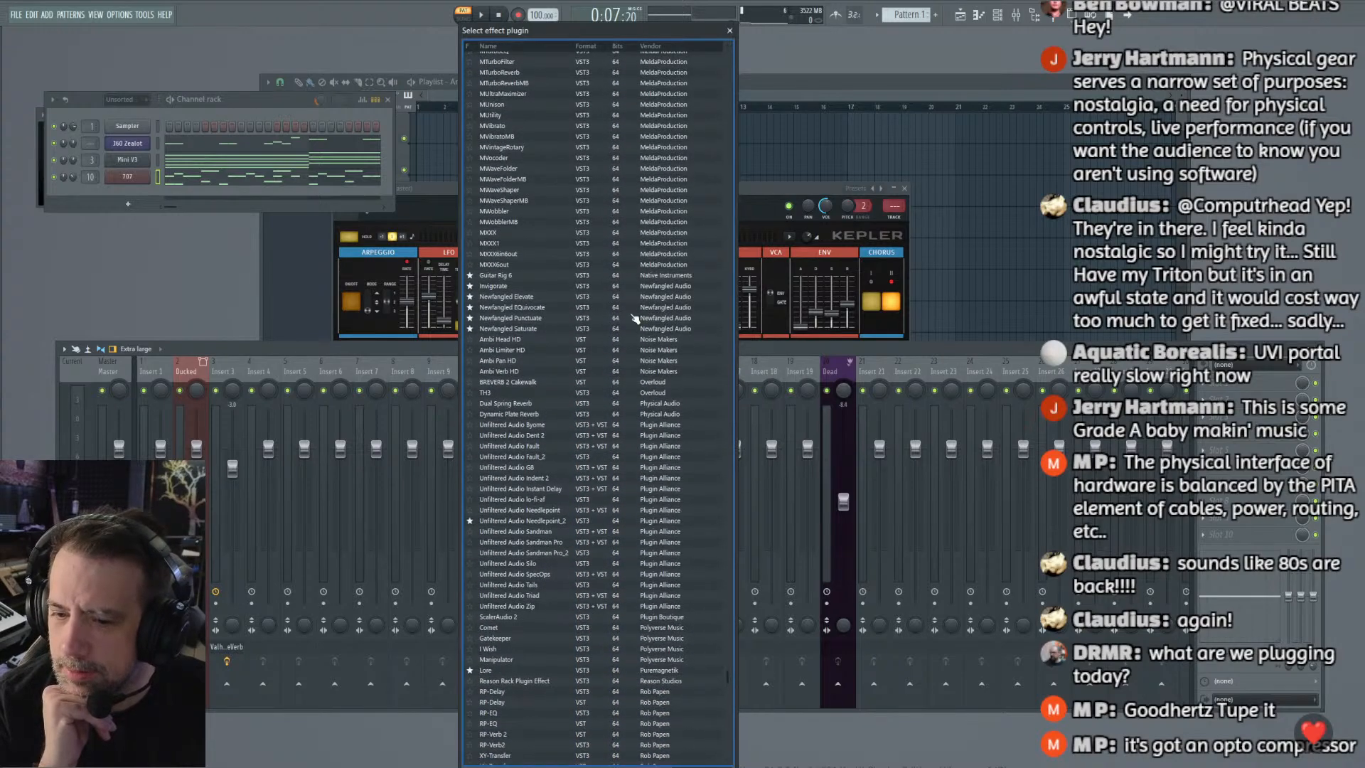
scroll(634, 317, up, 3)
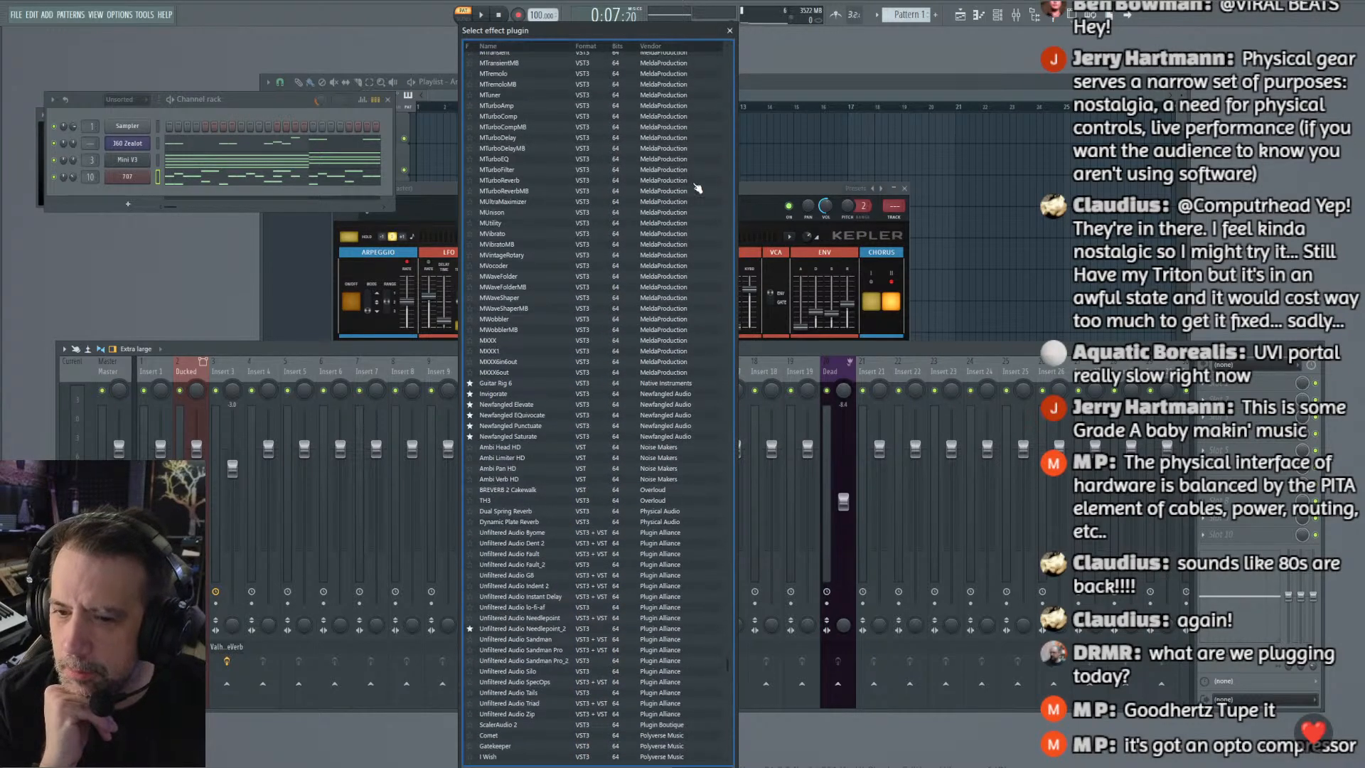
click(730, 31)
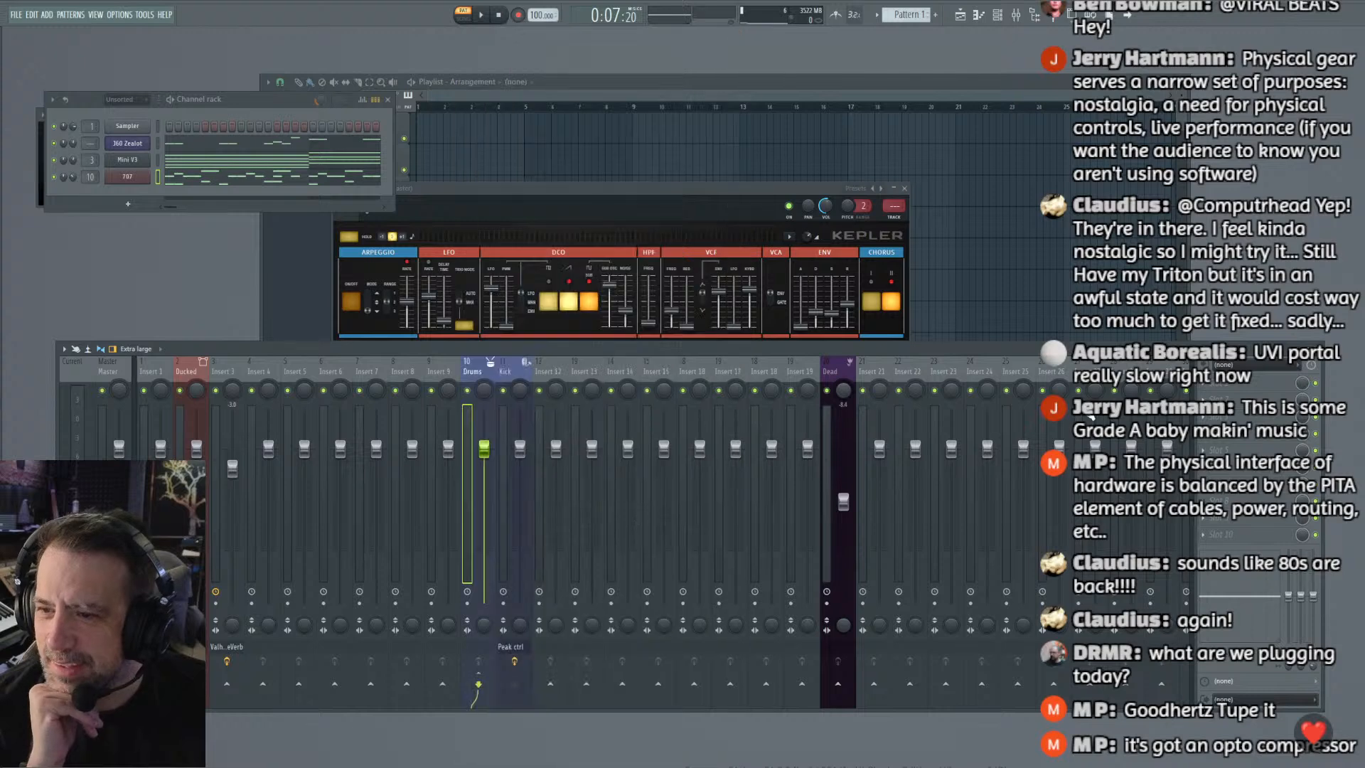
Step: Load Fruity Multiband Compressor into slot 3 of the Drums mixer track, play the pattern and move the plugin clear of the channel rack
click(1204, 420)
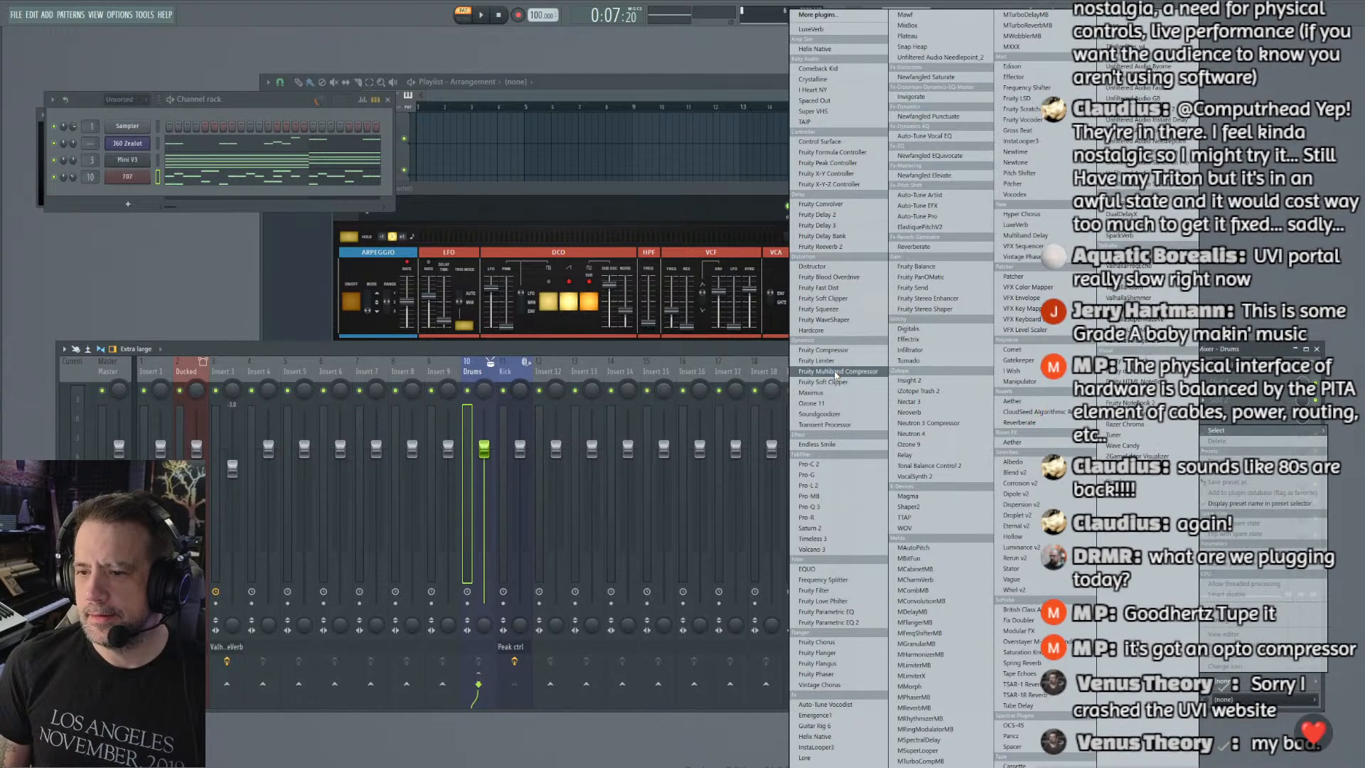
click(836, 373)
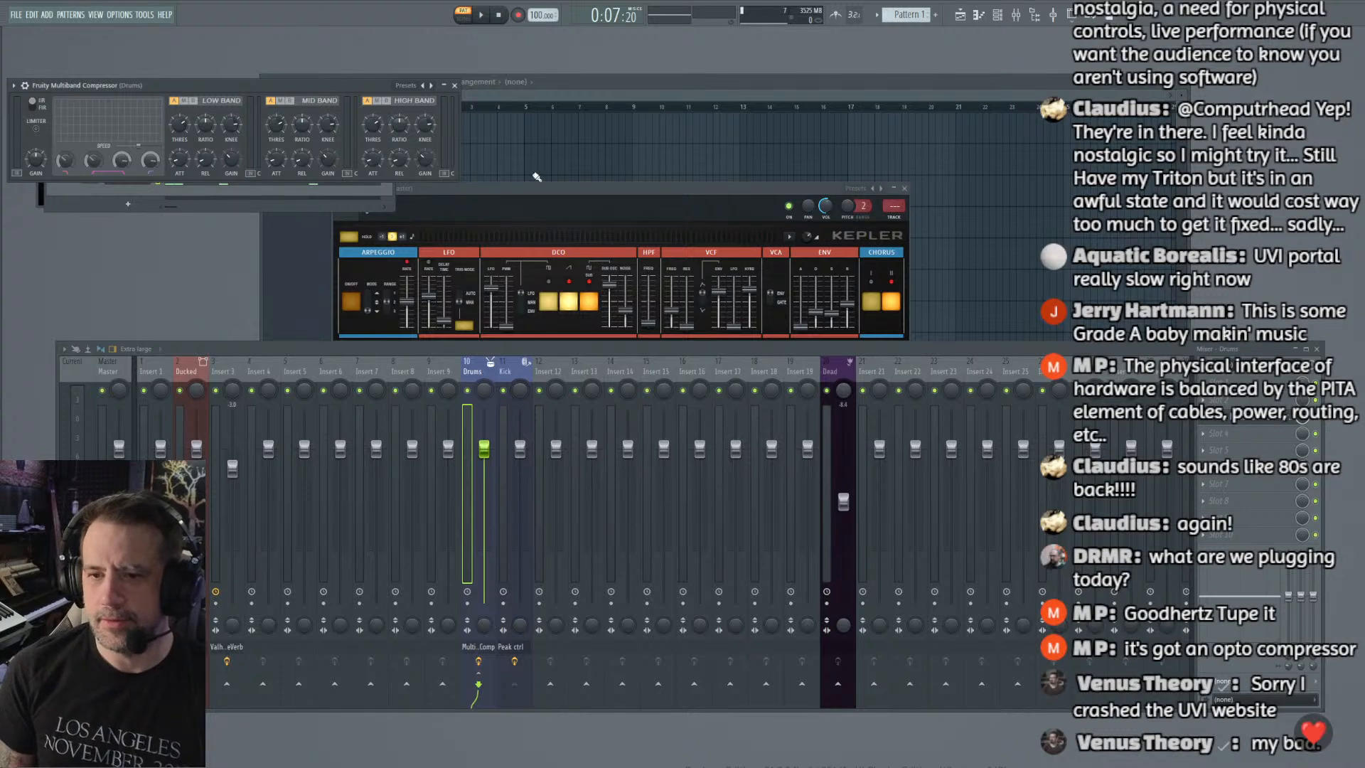
key(space)
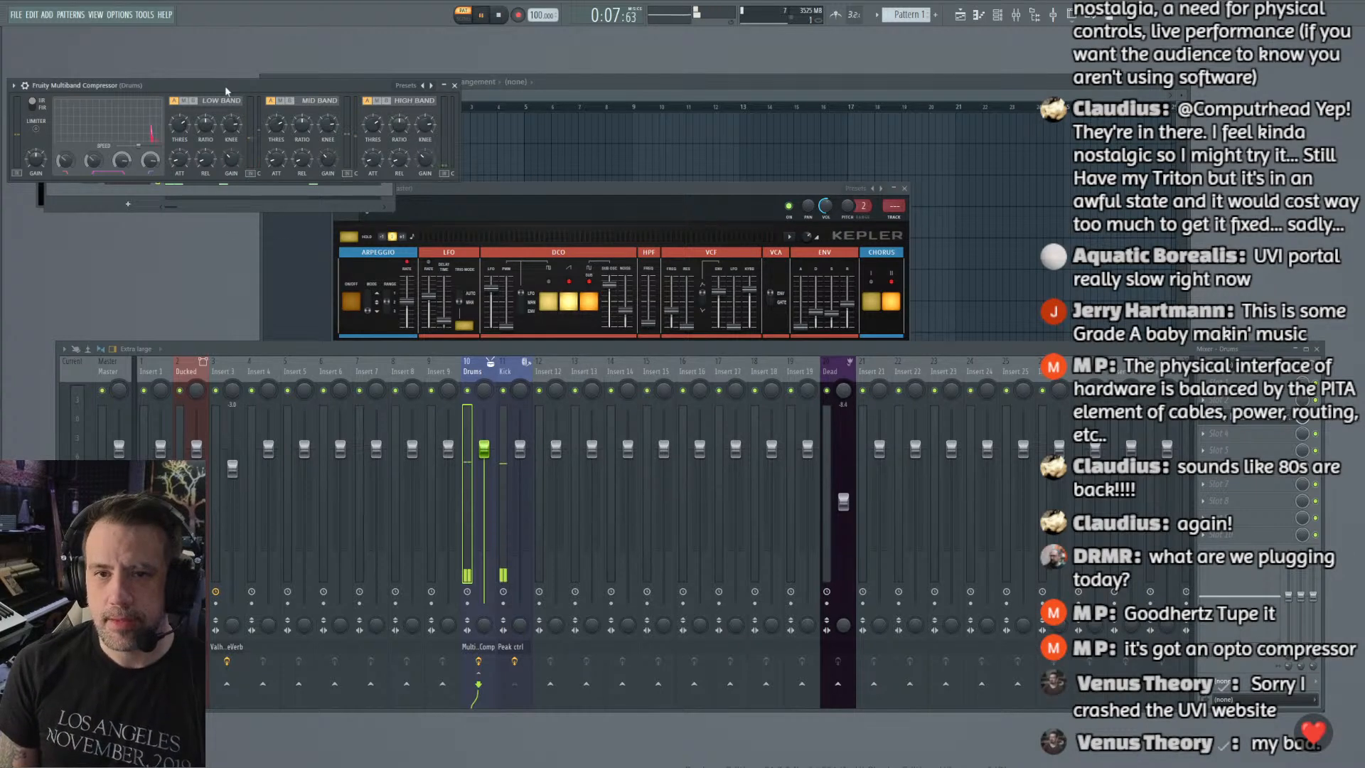
drag(222, 83, 495, 183)
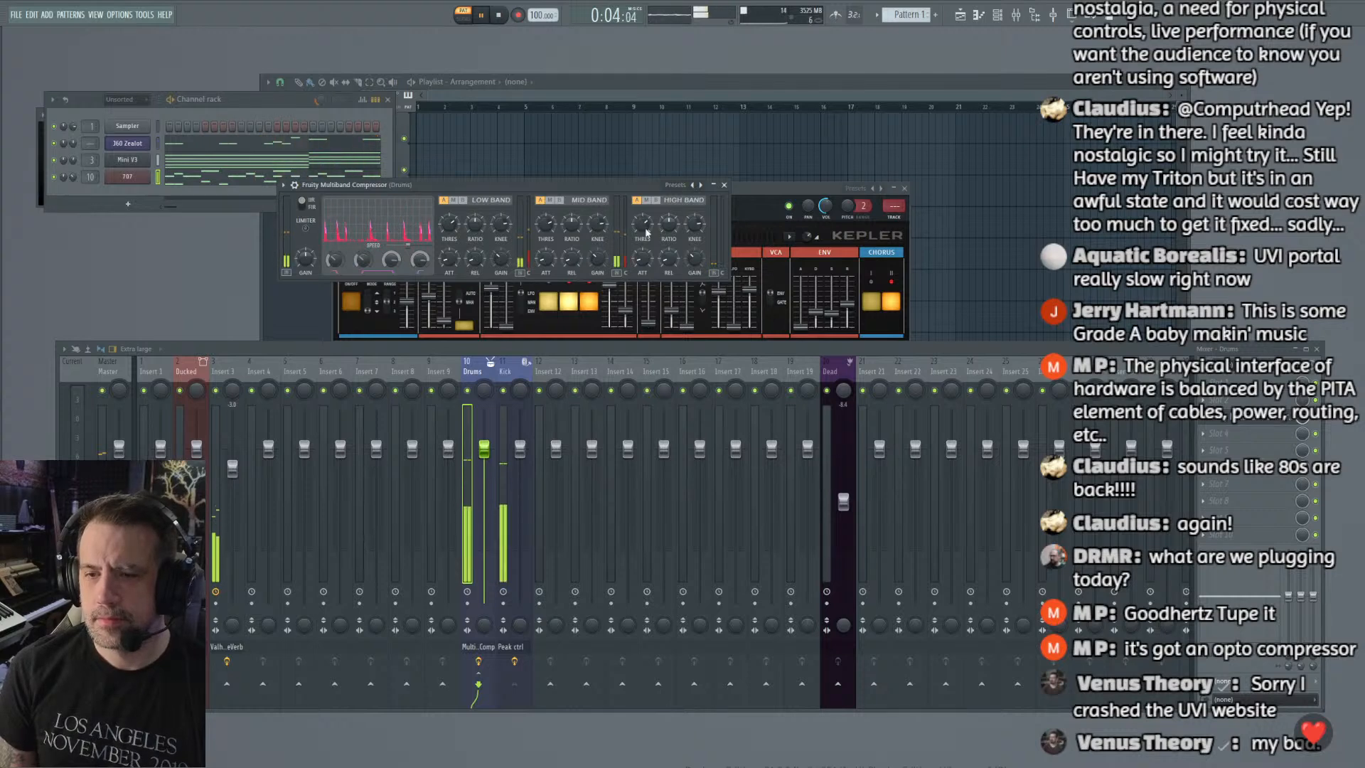
Step: Solo the Drums mixer track together with the Kick track, leaving the Drums track selected
right_click(468, 391)
click(504, 391)
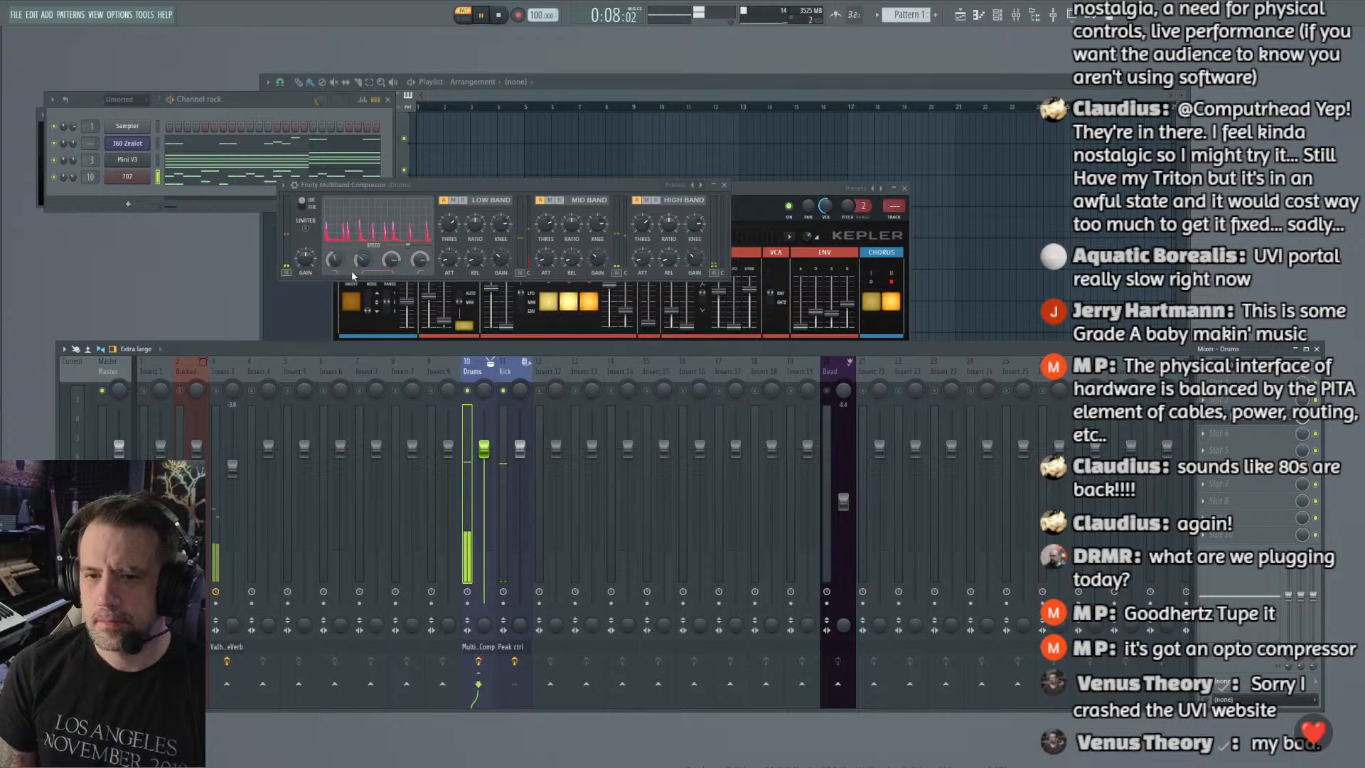
click(505, 373)
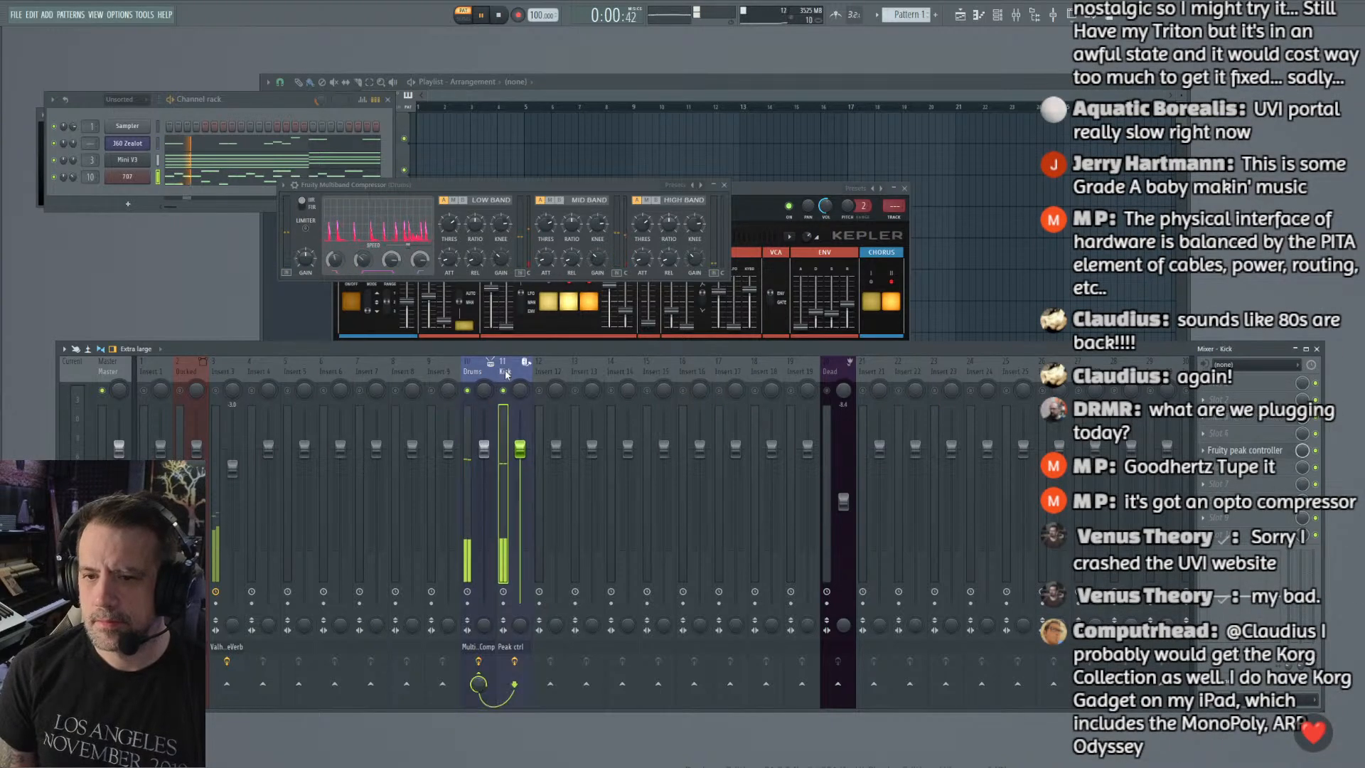
click(482, 370)
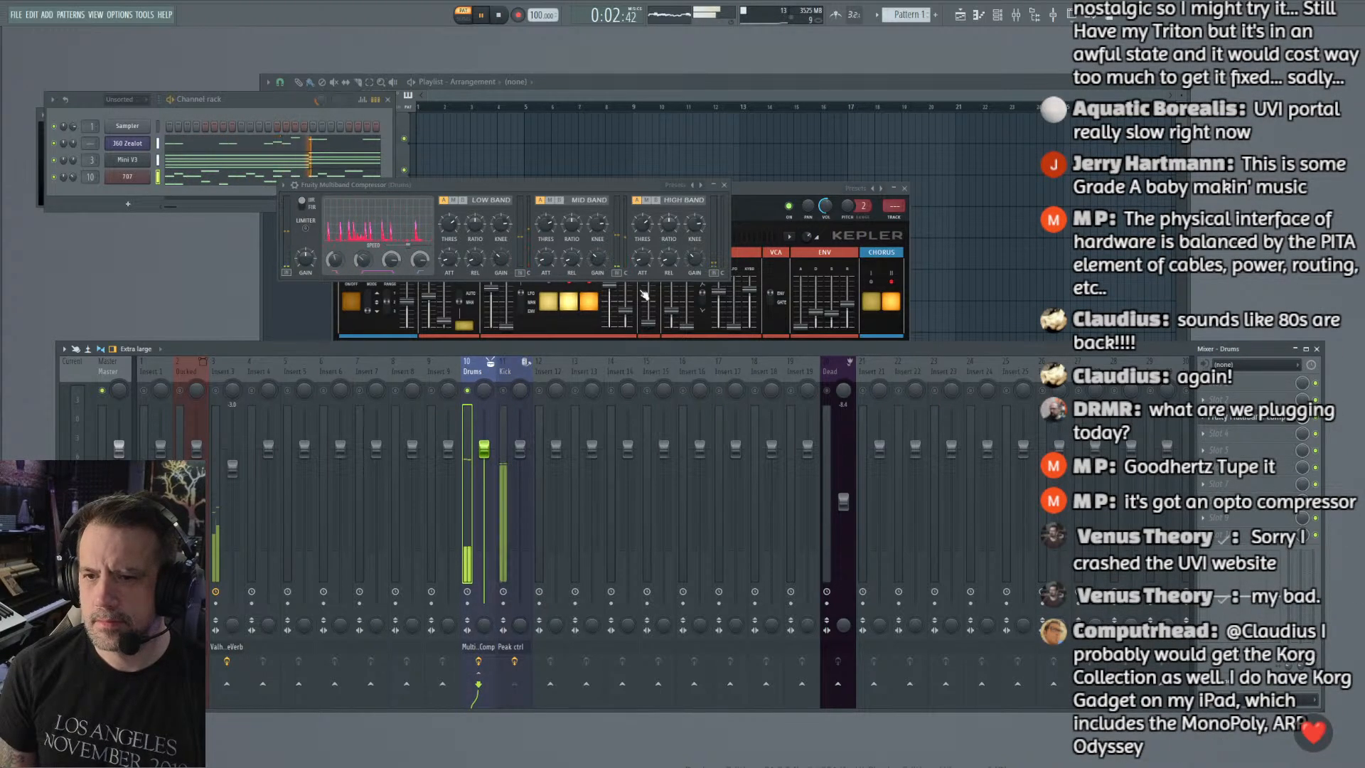
Step: Compare the soloed drums with the multiband compressor bypassed and enabled, with Drums and Kick both audible again, and stop playback
click(503, 391)
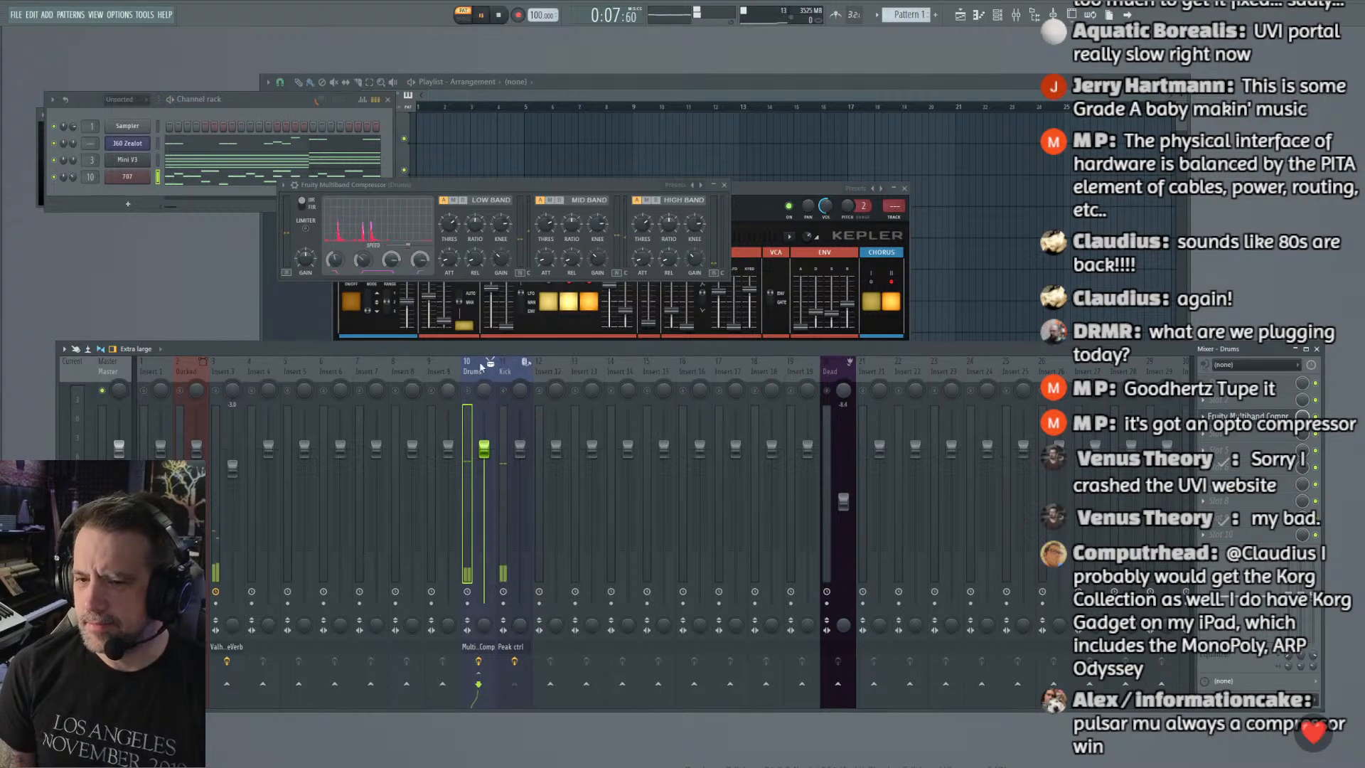
click(1315, 417)
click(467, 390)
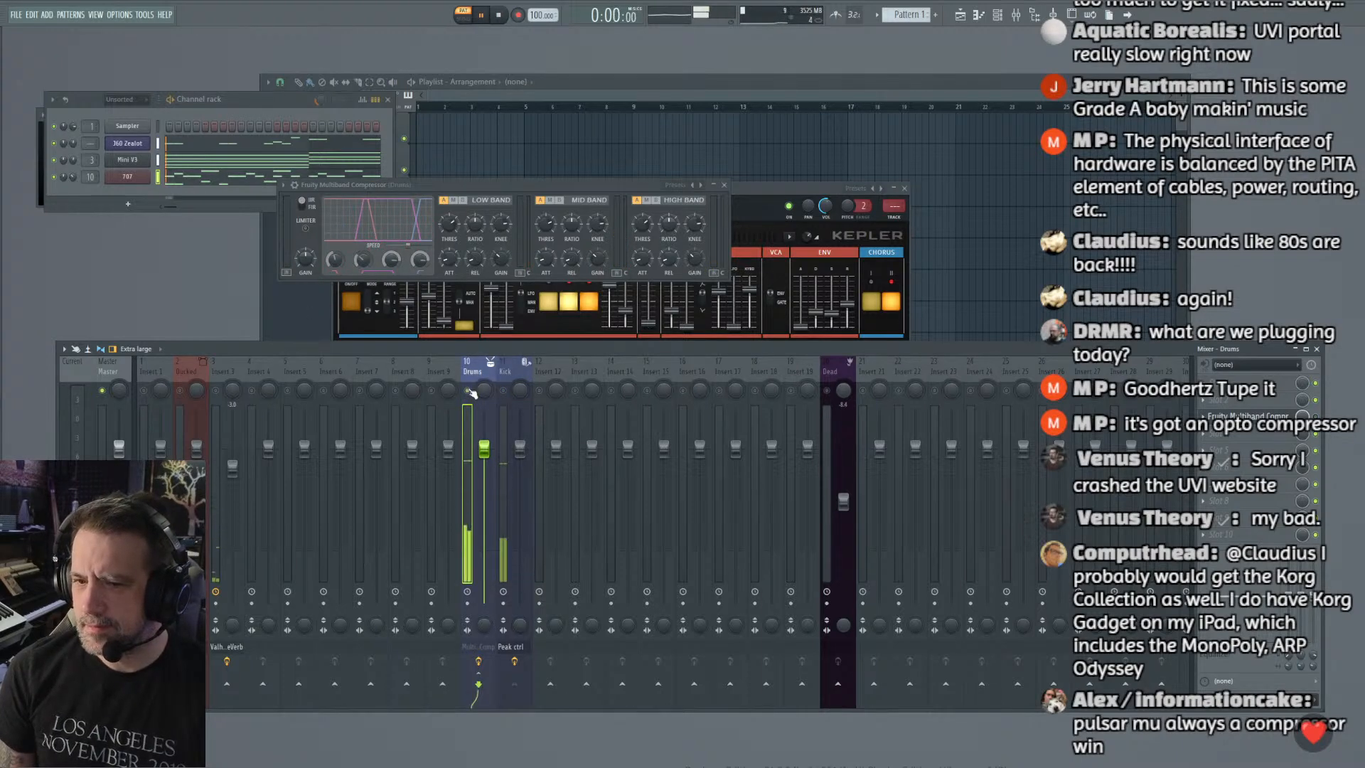
click(504, 391)
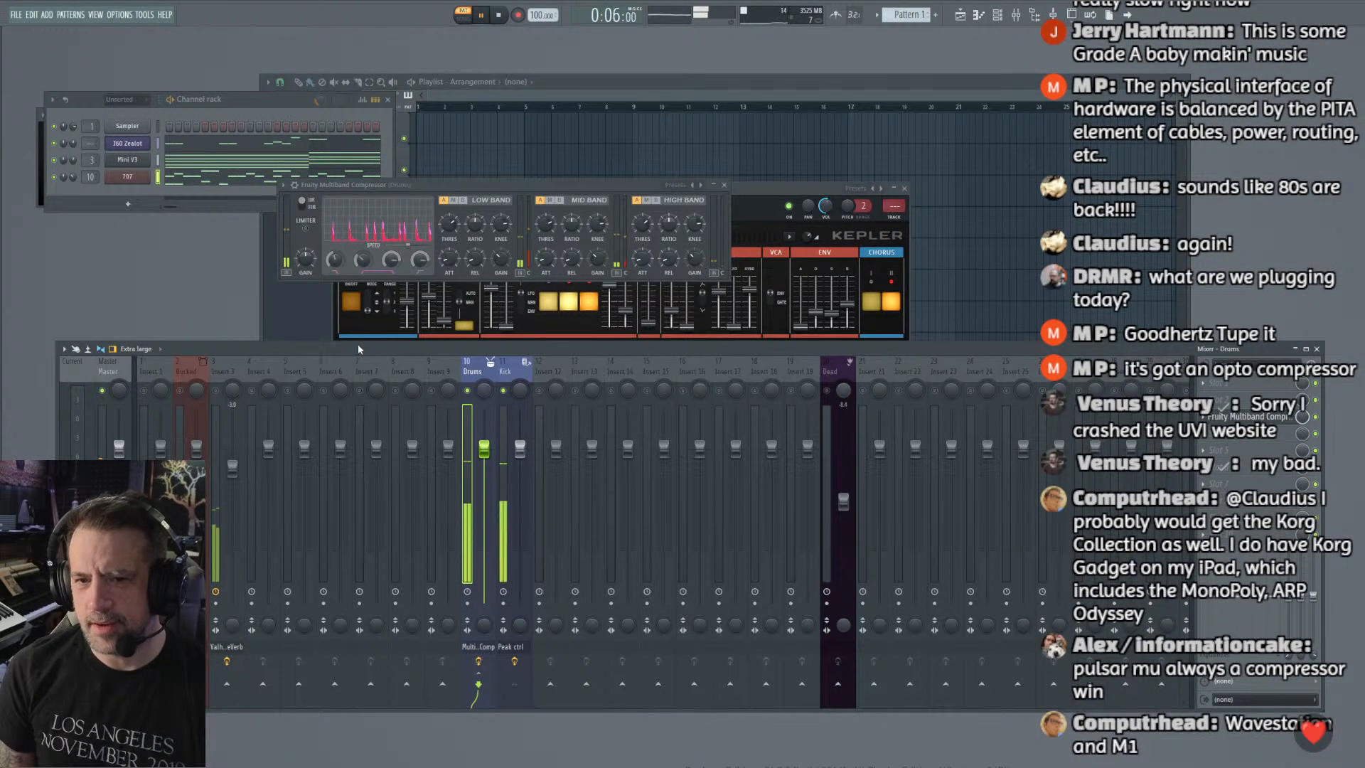
key(space)
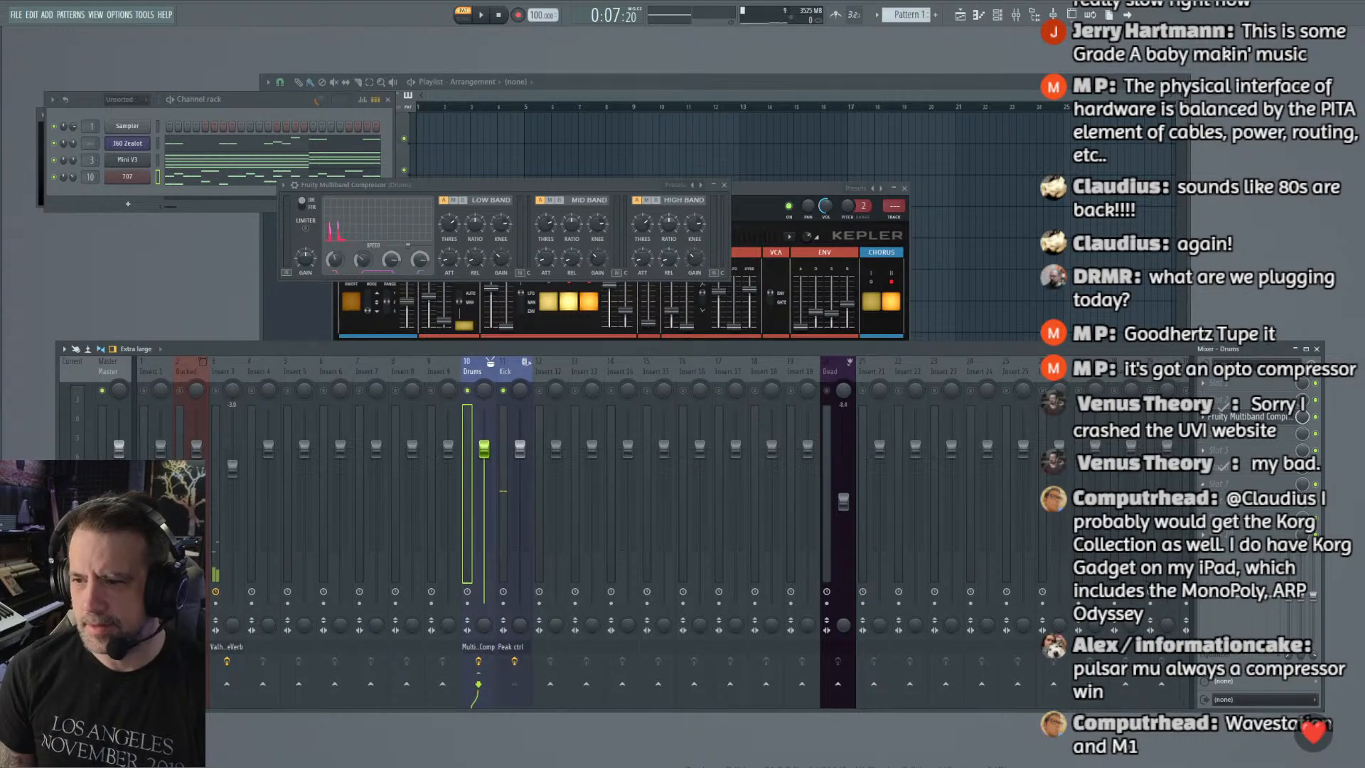
Step: Replace the multiband compressor on the Drums track with Fruity Compressor, play the pattern and reposition the plugin window
click(1202, 417)
mouse_move(1217, 431)
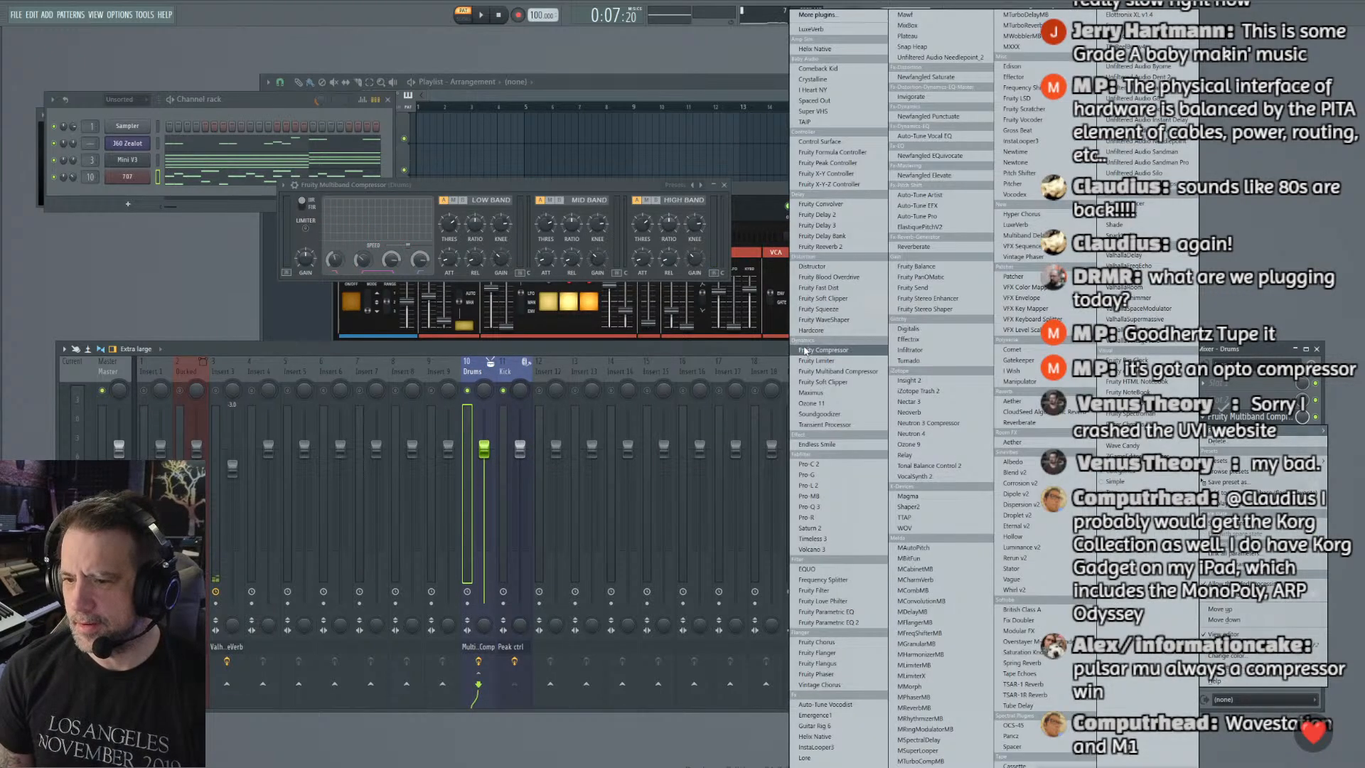
click(806, 351)
key(space)
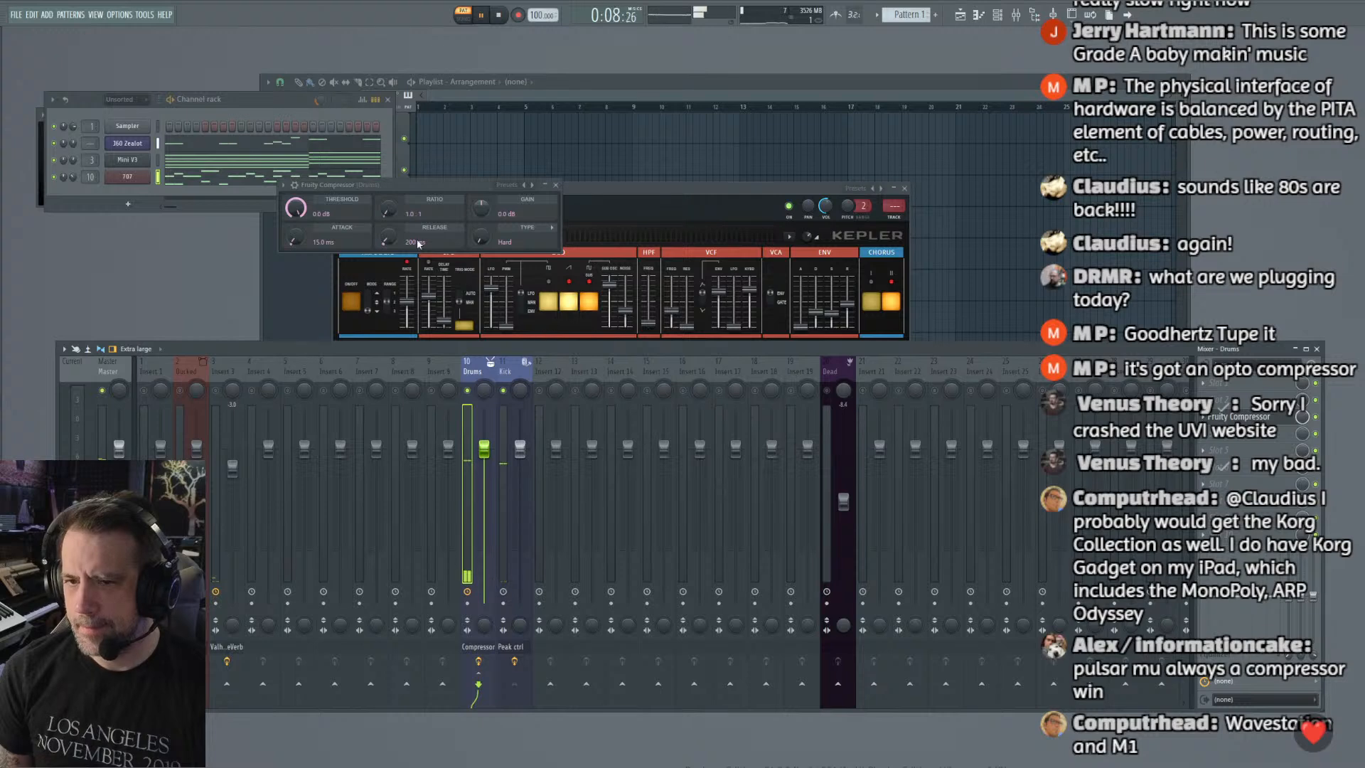
drag(342, 186, 322, 166)
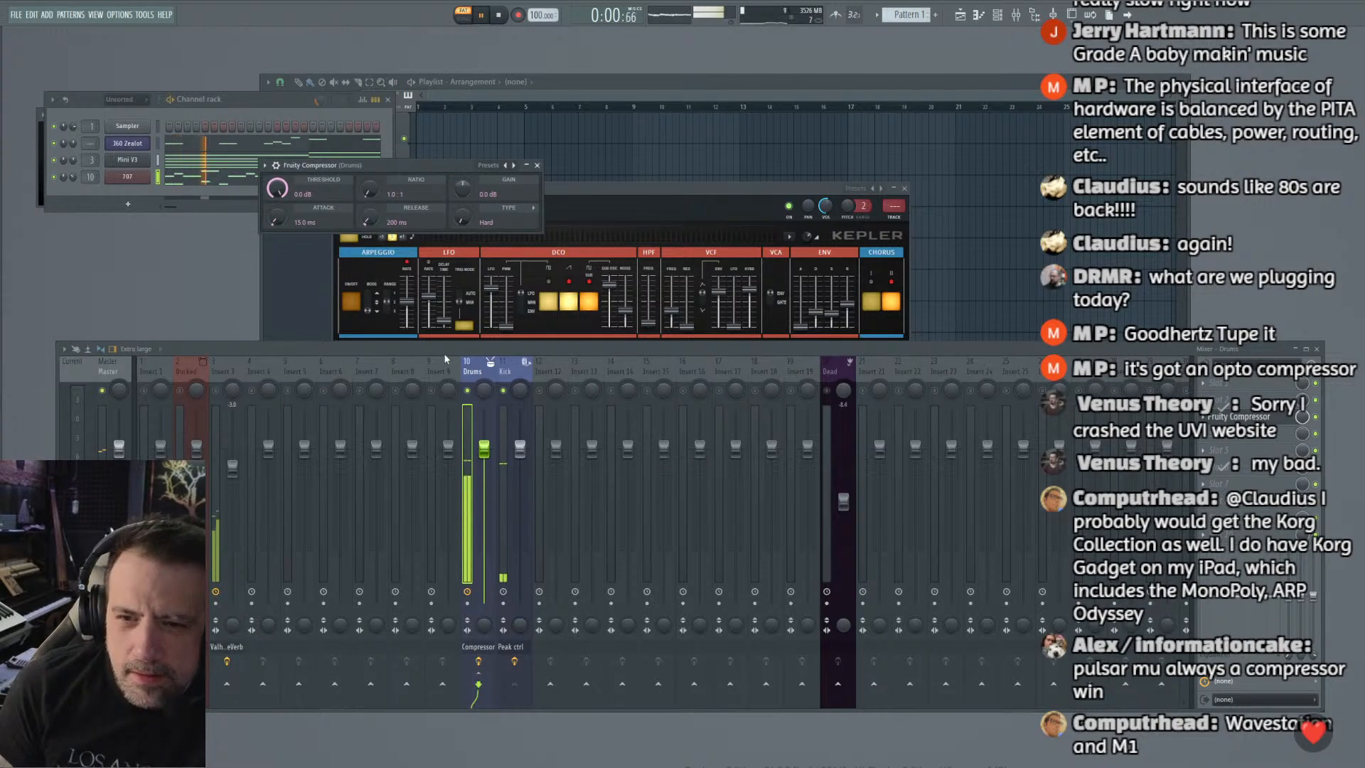
Step: Route the 360 Zealot channel to mixer track 3 and reselect the Drums mixer track
click(91, 143)
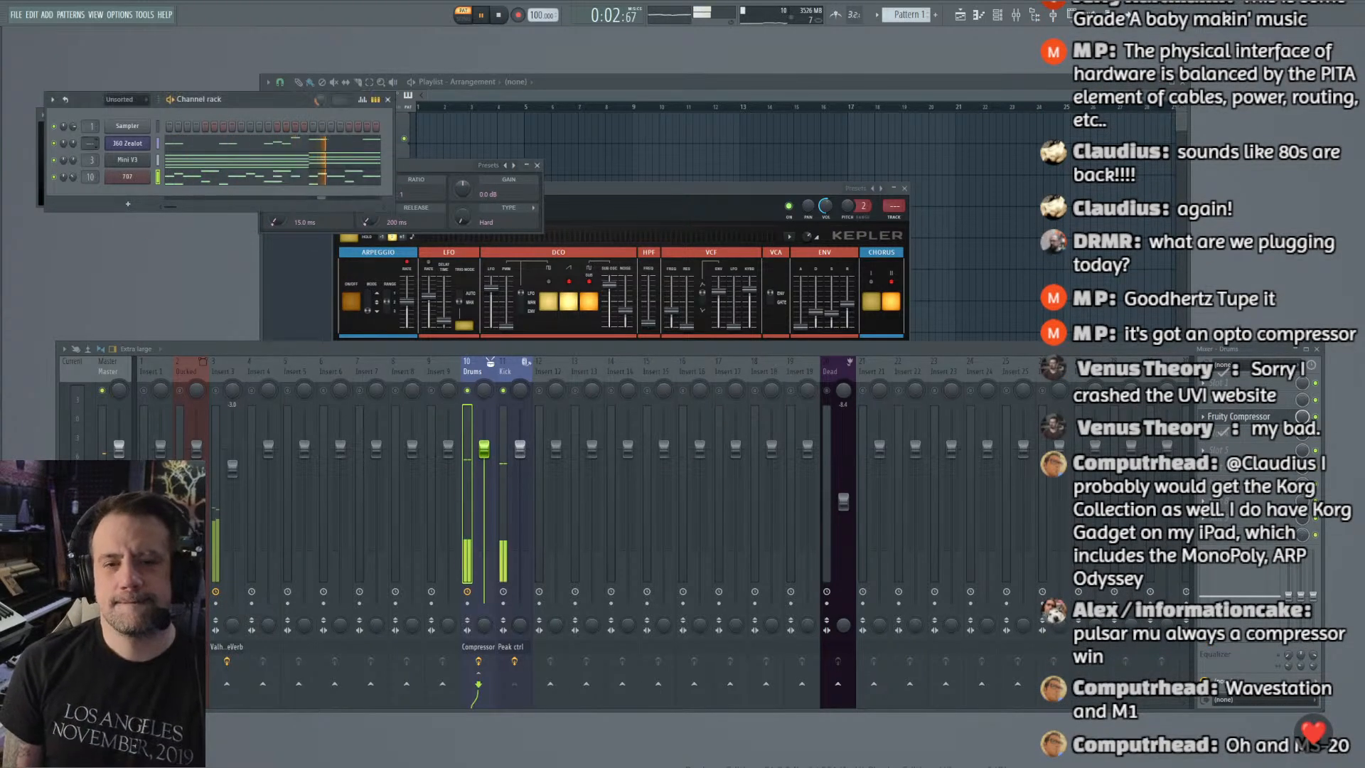
drag(91, 144, 94, 163)
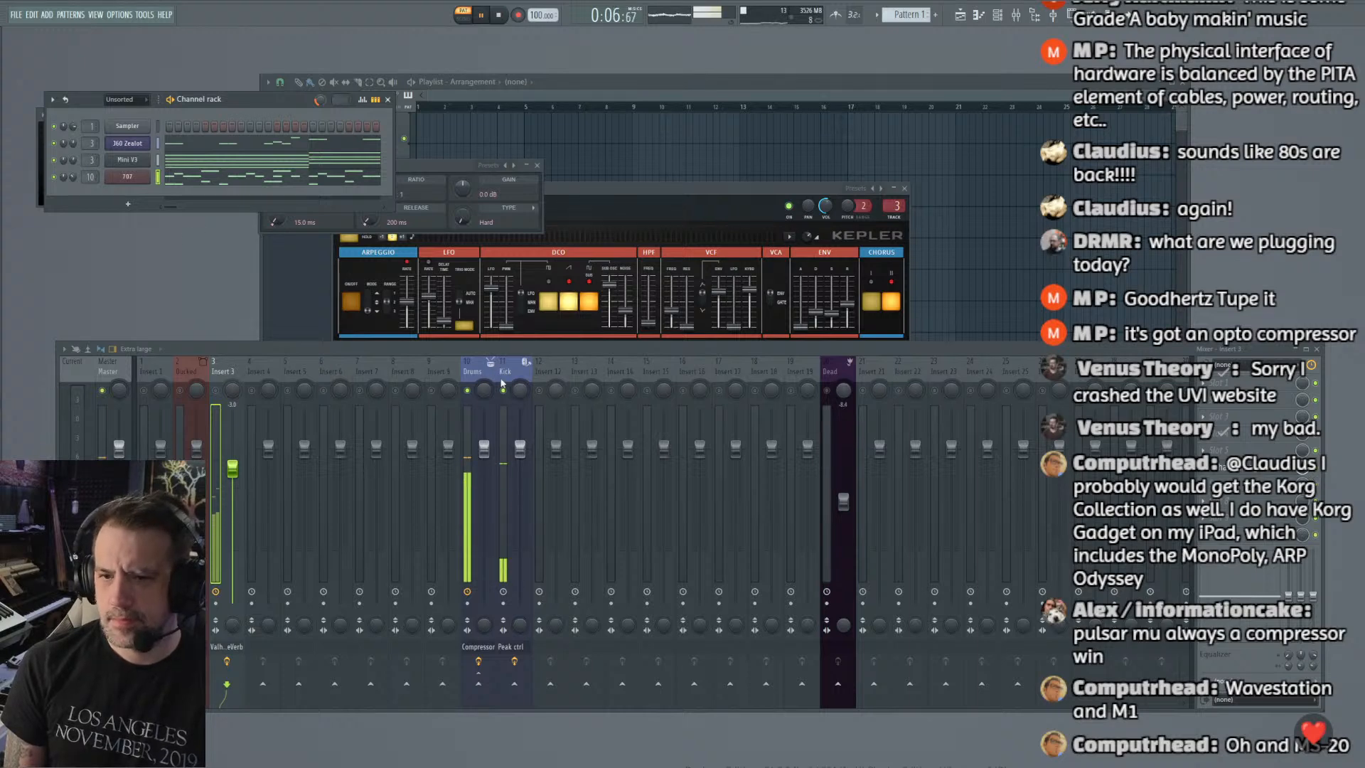
click(478, 376)
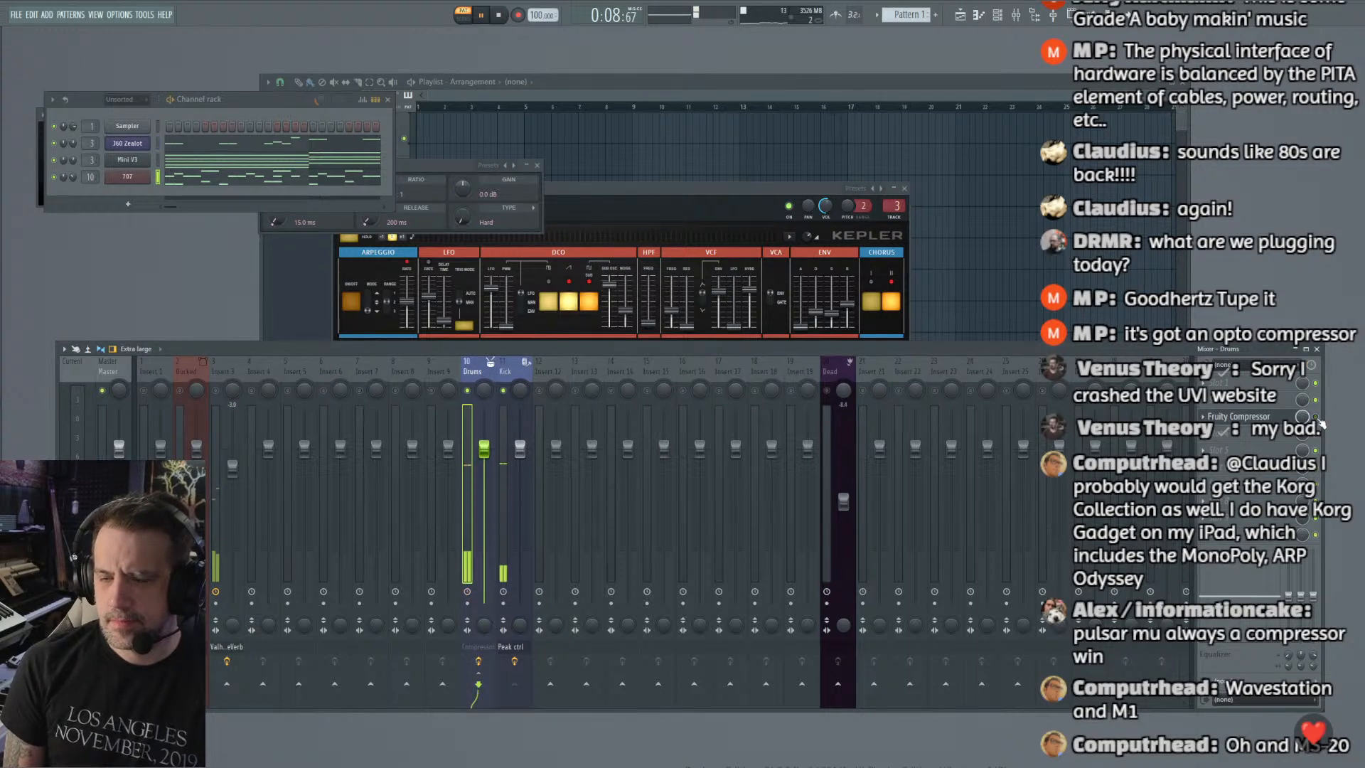
Step: Reposition the Fruity Compressor and set threshold to -24.1 dB, ratio to 21.9:1, attack to 240 ms and release to 1223 ms
drag(429, 165, 538, 206)
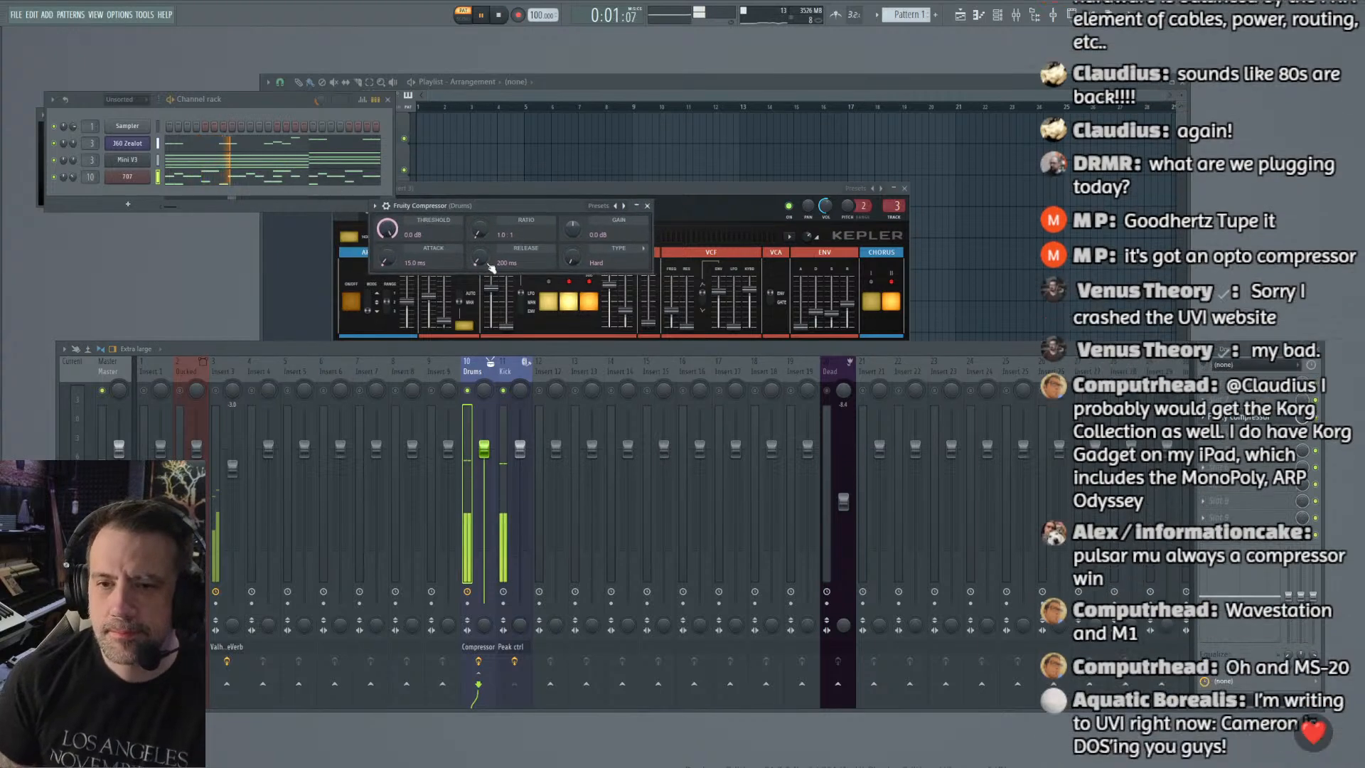
drag(387, 229, 388, 284)
mouse_move(479, 230)
mouse_down()
mouse_move(477, 214)
mouse_move(475, 240)
mouse_up()
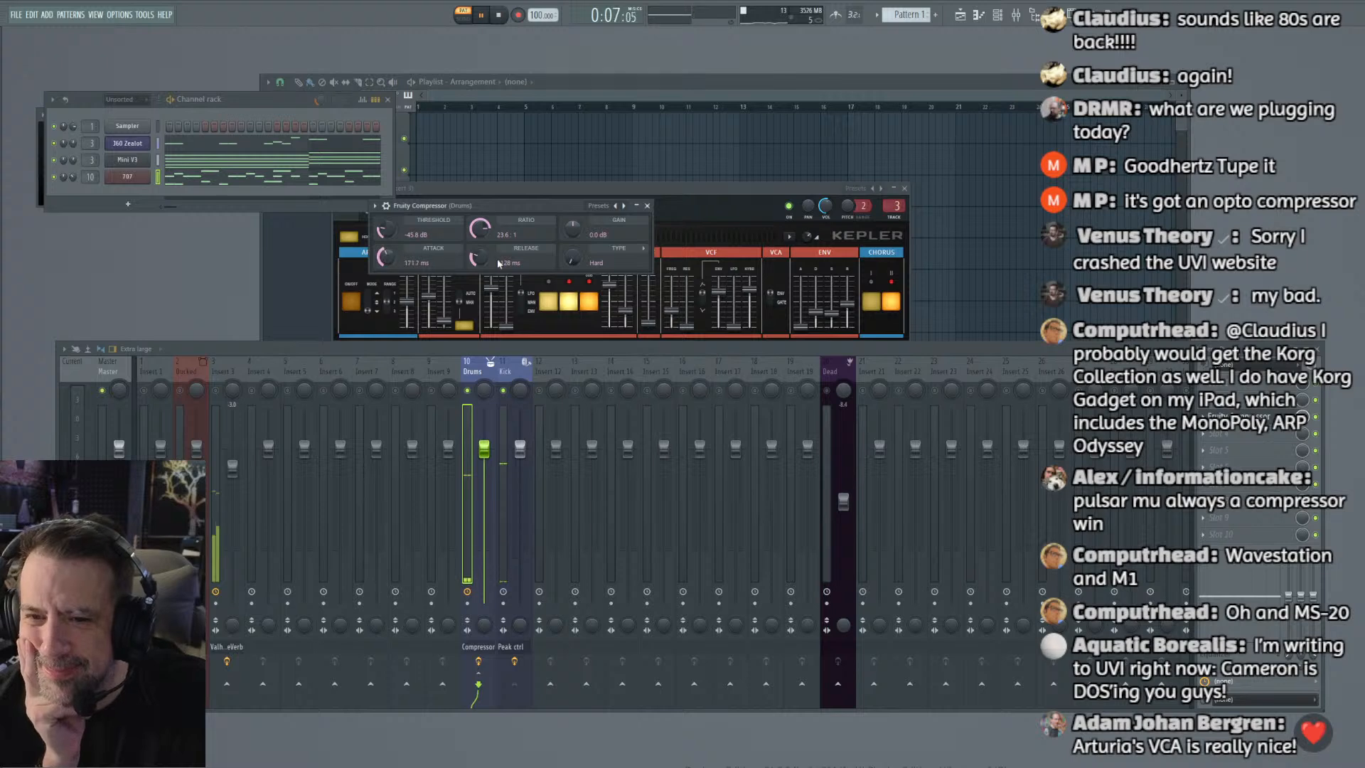
drag(379, 264, 386, 219)
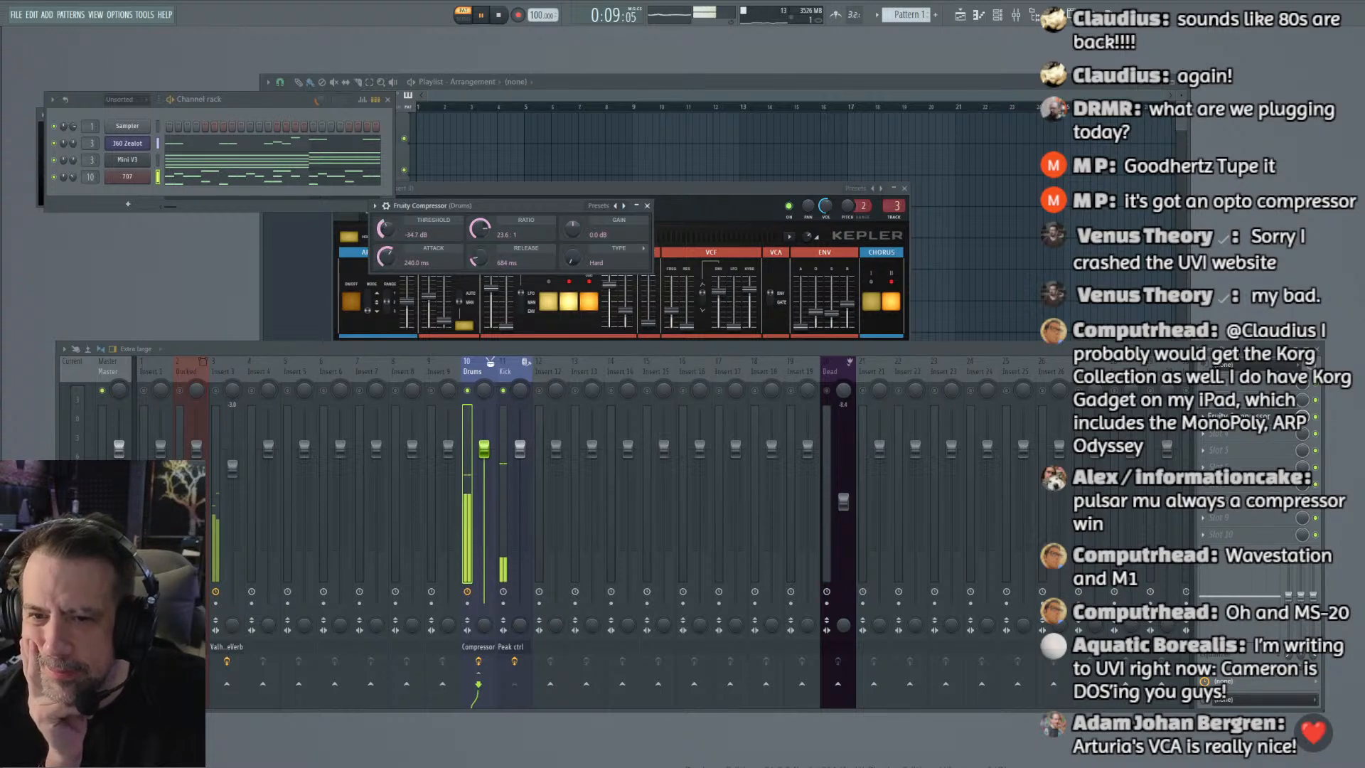
drag(479, 229, 478, 241)
drag(386, 229, 387, 234)
drag(478, 230, 478, 222)
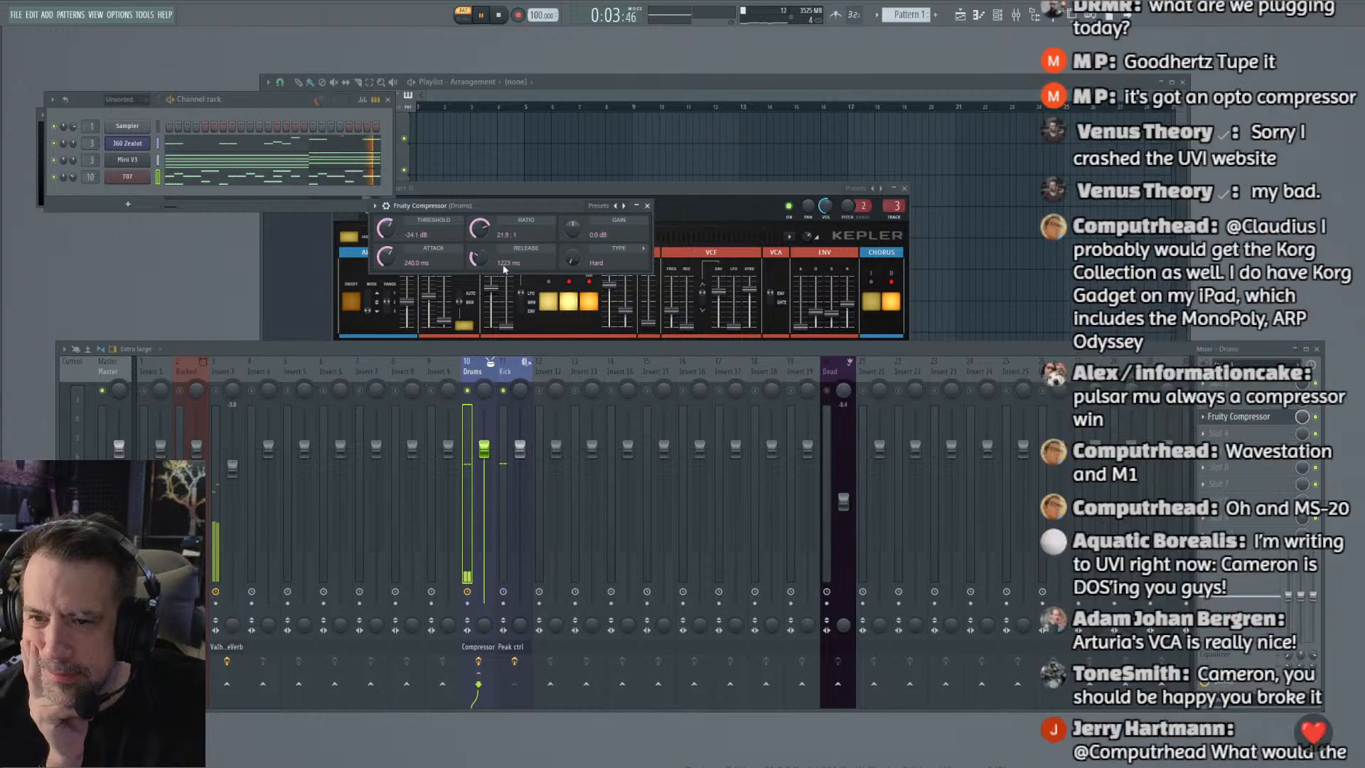
Step: Set the compressor type to Medium/R, release to 1512 ms, threshold to about -28.6 dB, ratio to 18.1:1 and gain to 2.4 dB
drag(579, 260, 573, 262)
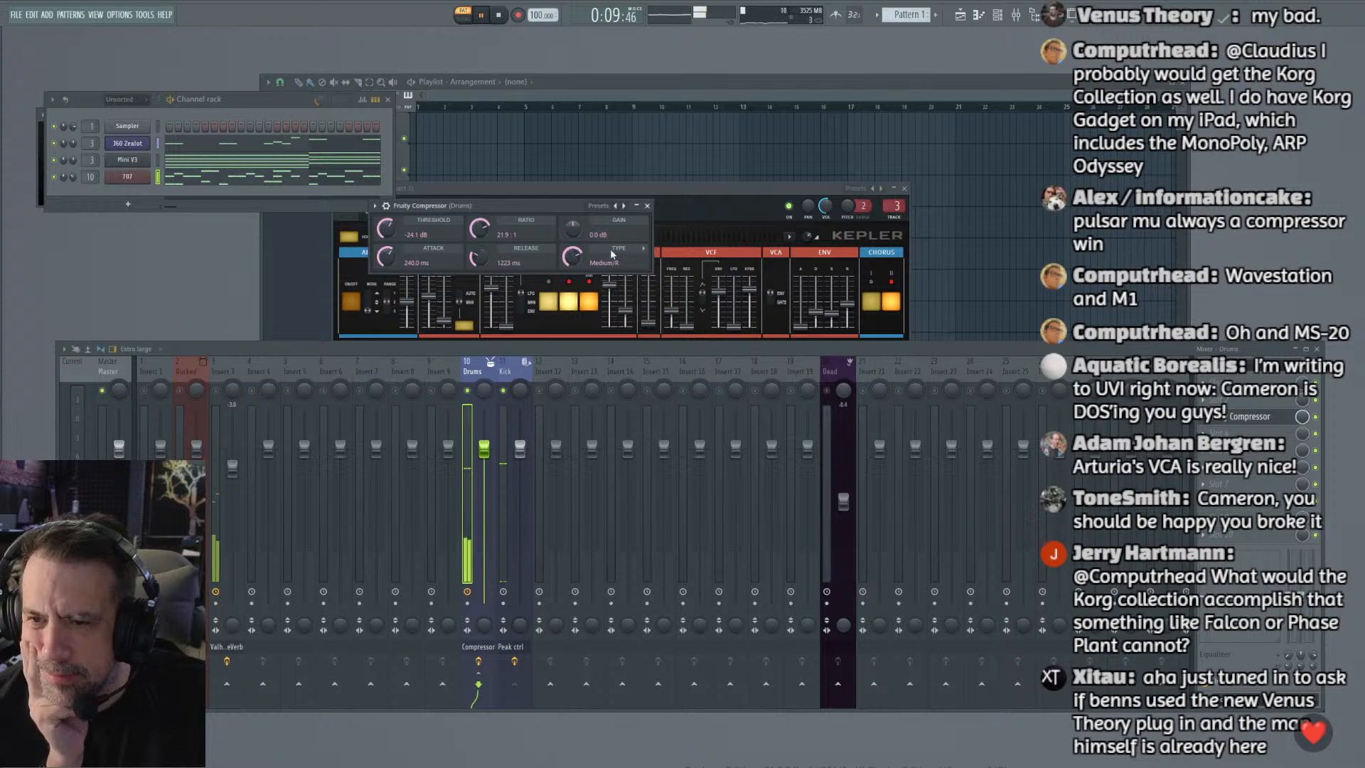
drag(478, 258, 500, 222)
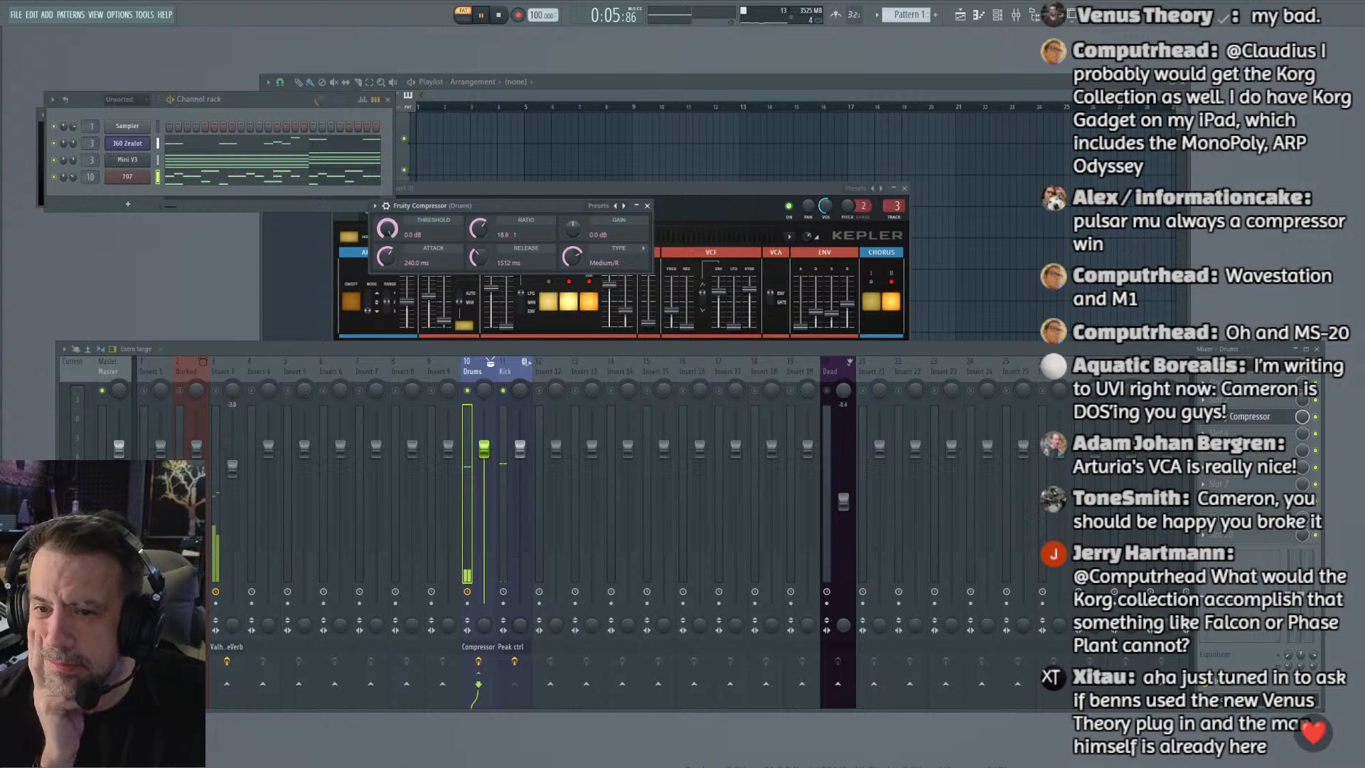
drag(388, 227, 387, 238)
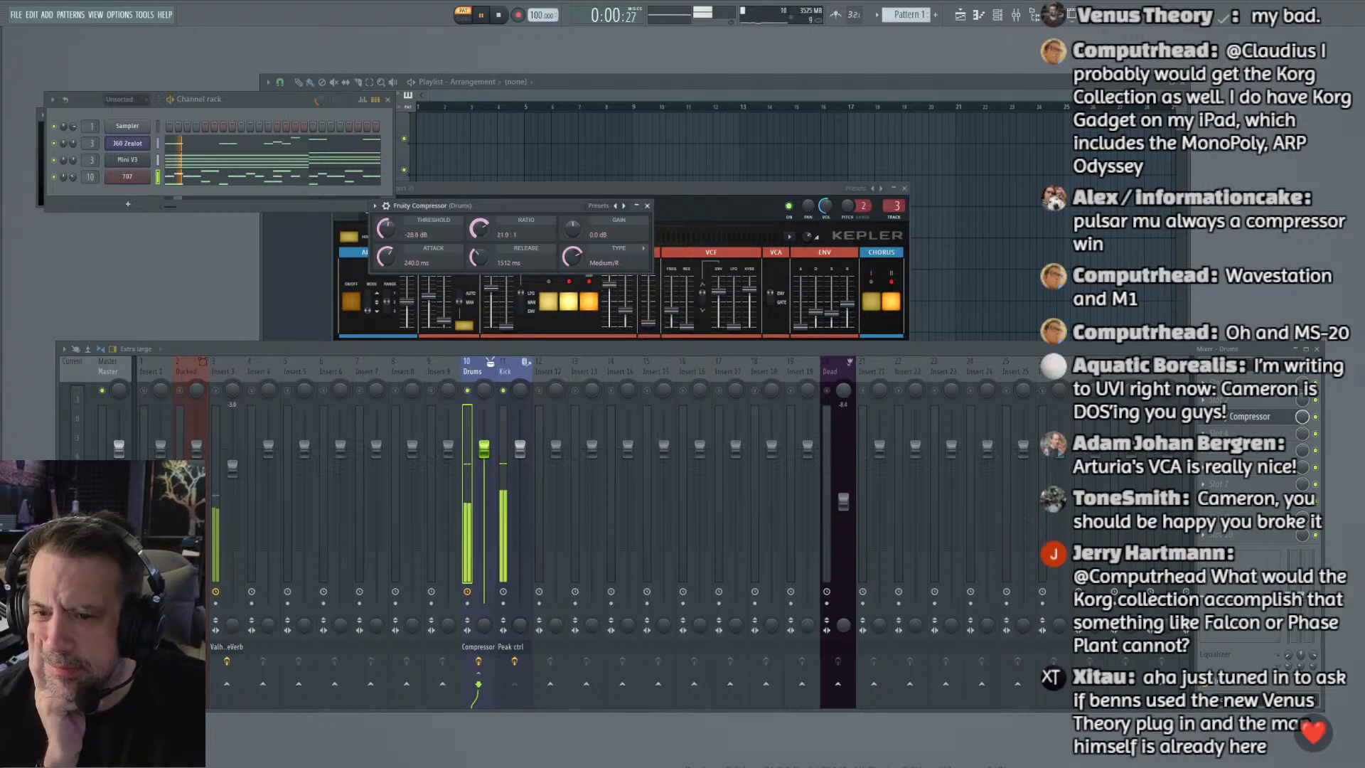
mouse_move(478, 228)
mouse_down()
mouse_move(478, 254)
mouse_move(478, 203)
mouse_up()
drag(573, 228, 573, 221)
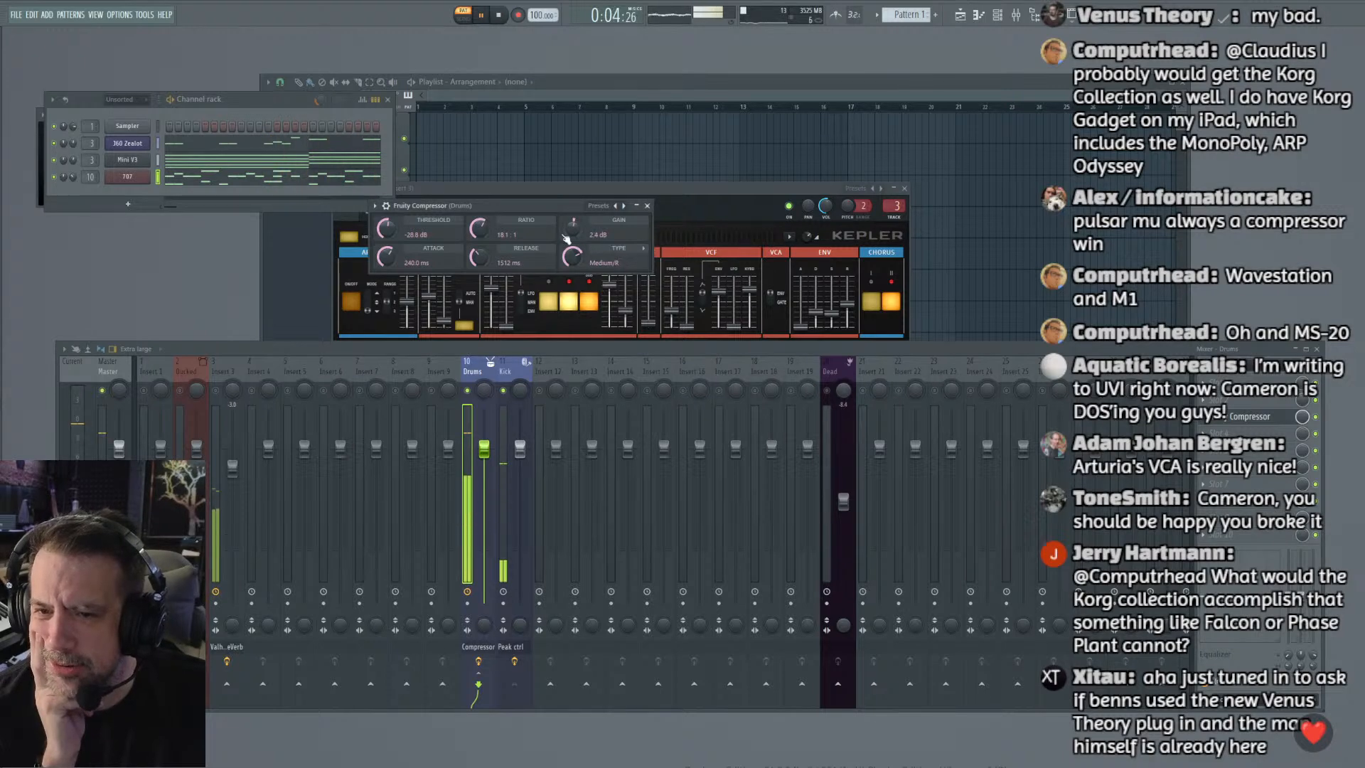
Step: Route the 360 Zealot channel to the Ducked mixer track 2 and the Mini V3 channel to mixer track 3
click(215, 391)
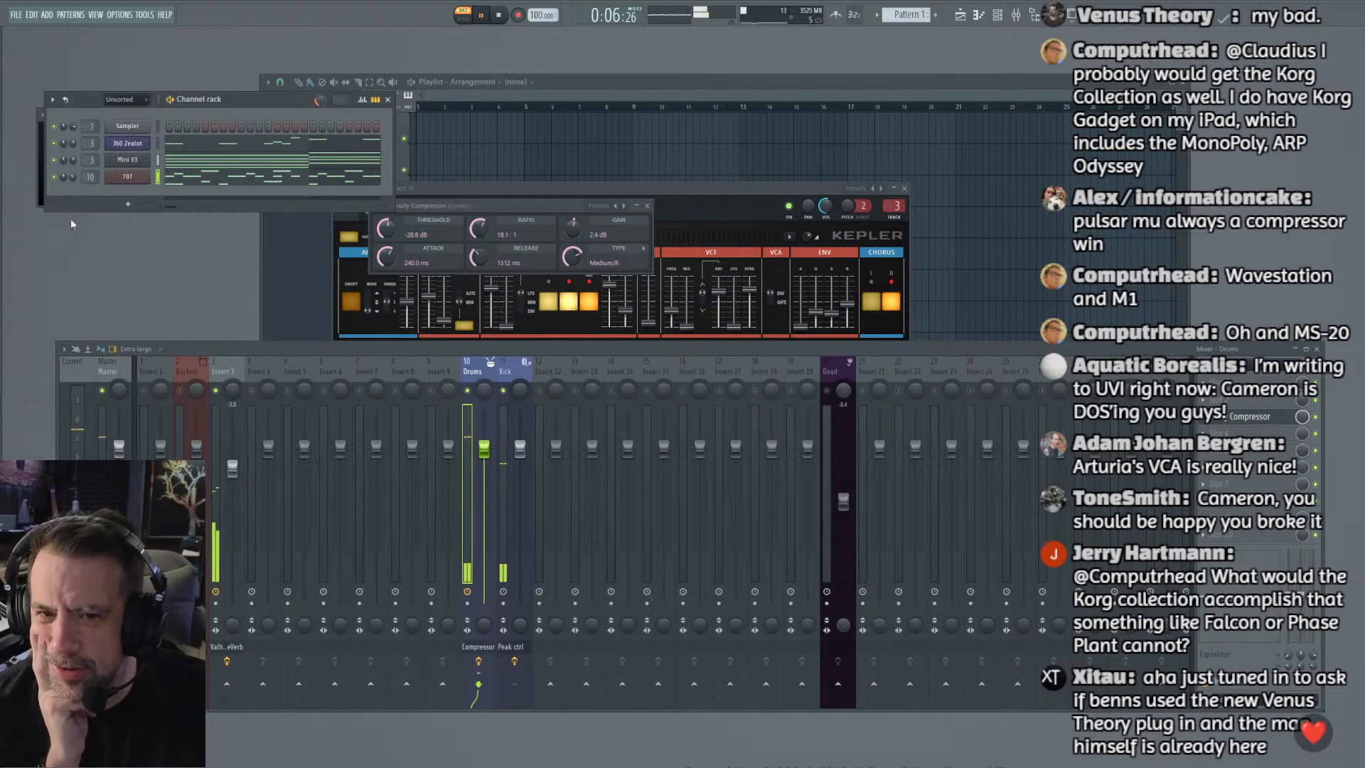
drag(89, 160, 89, 156)
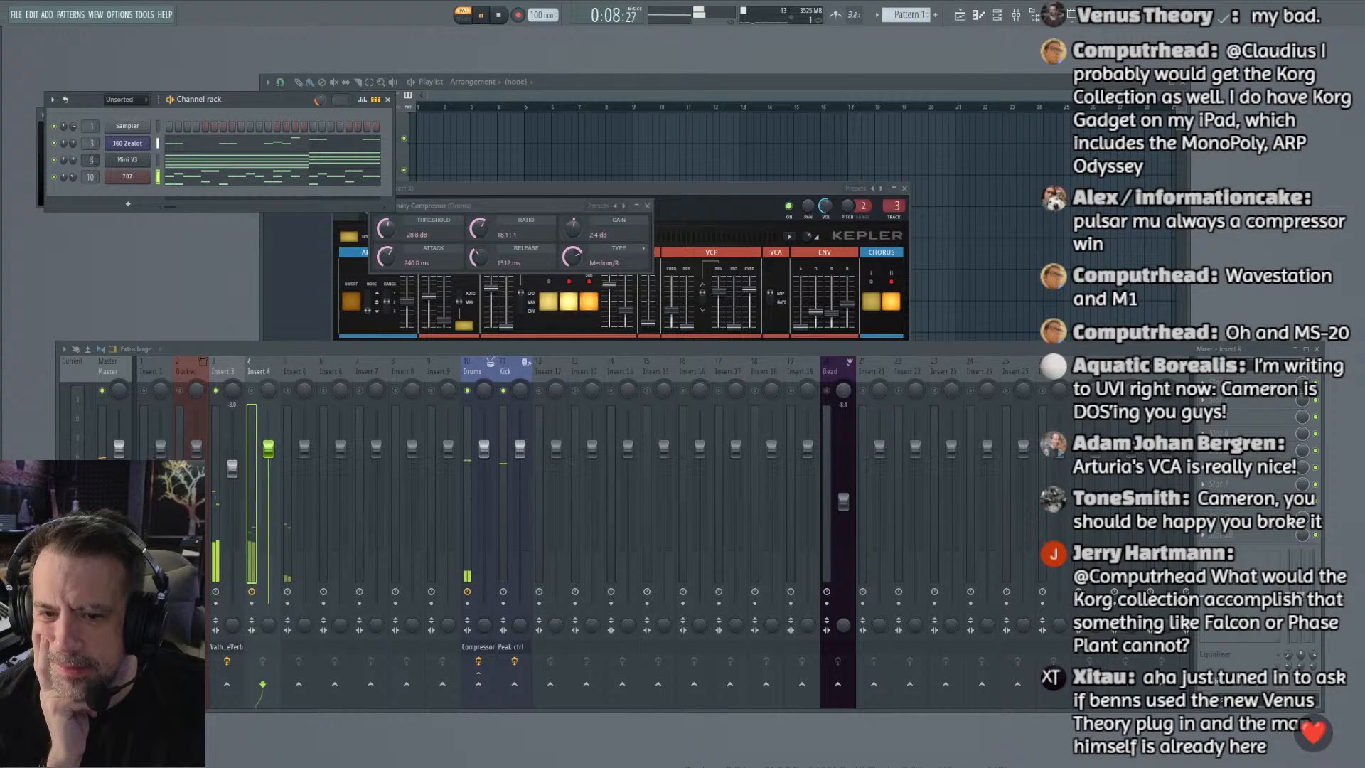
click(225, 376)
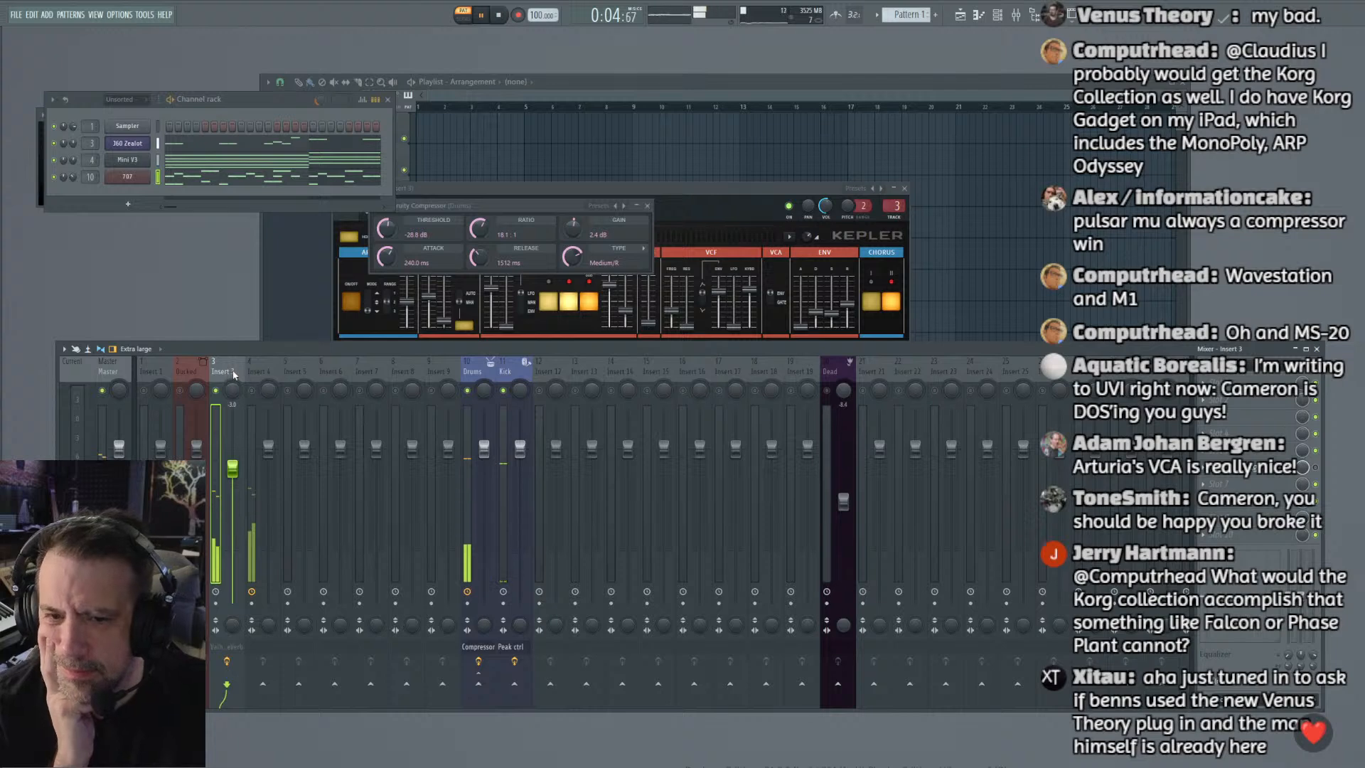
click(91, 161)
drag(86, 160, 90, 150)
click(180, 390)
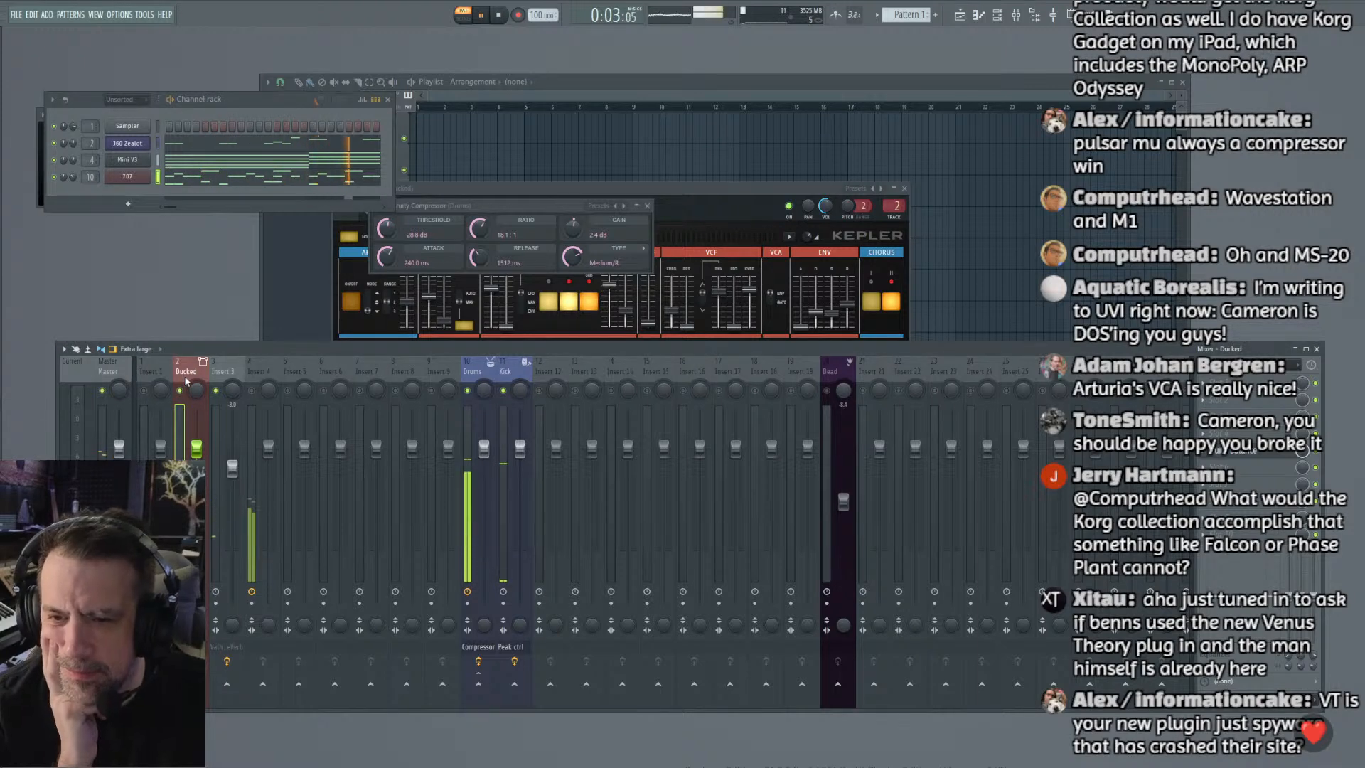
click(225, 374)
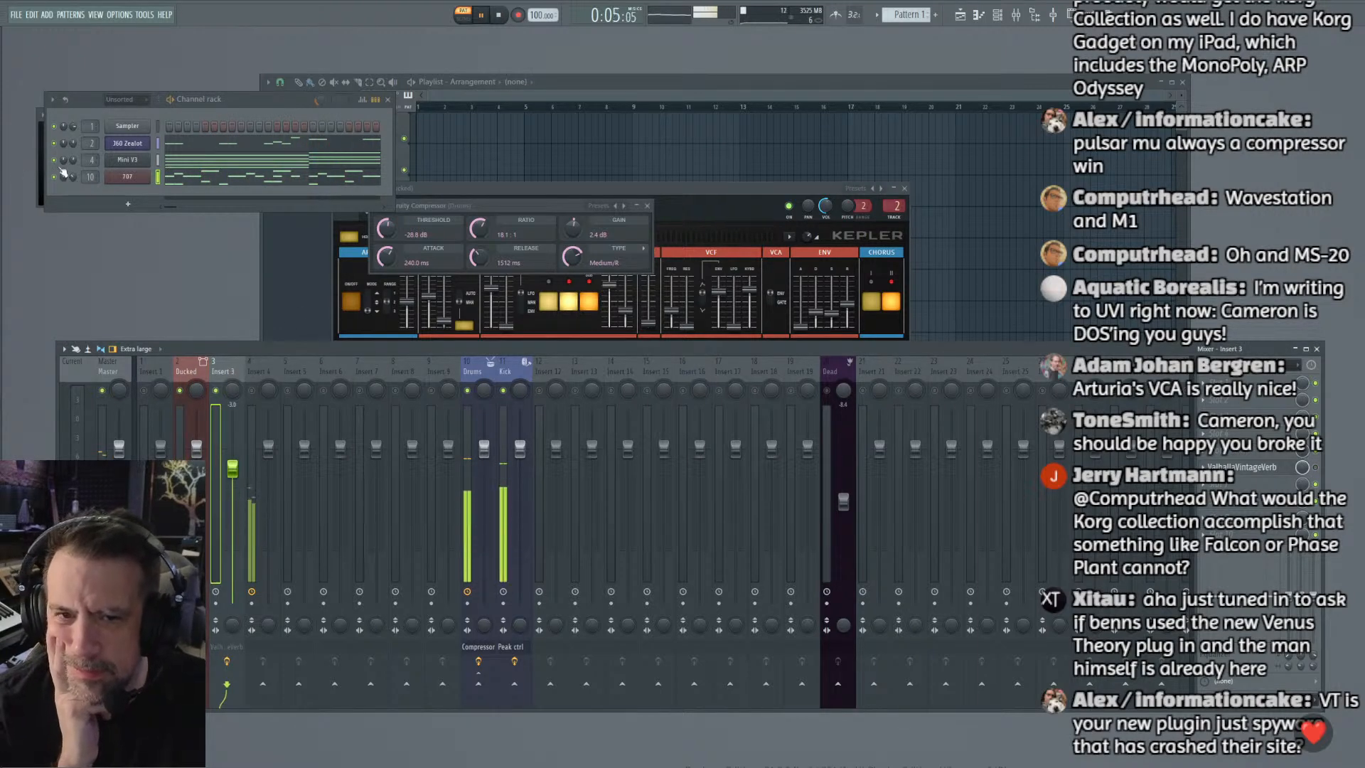
drag(92, 160, 92, 156)
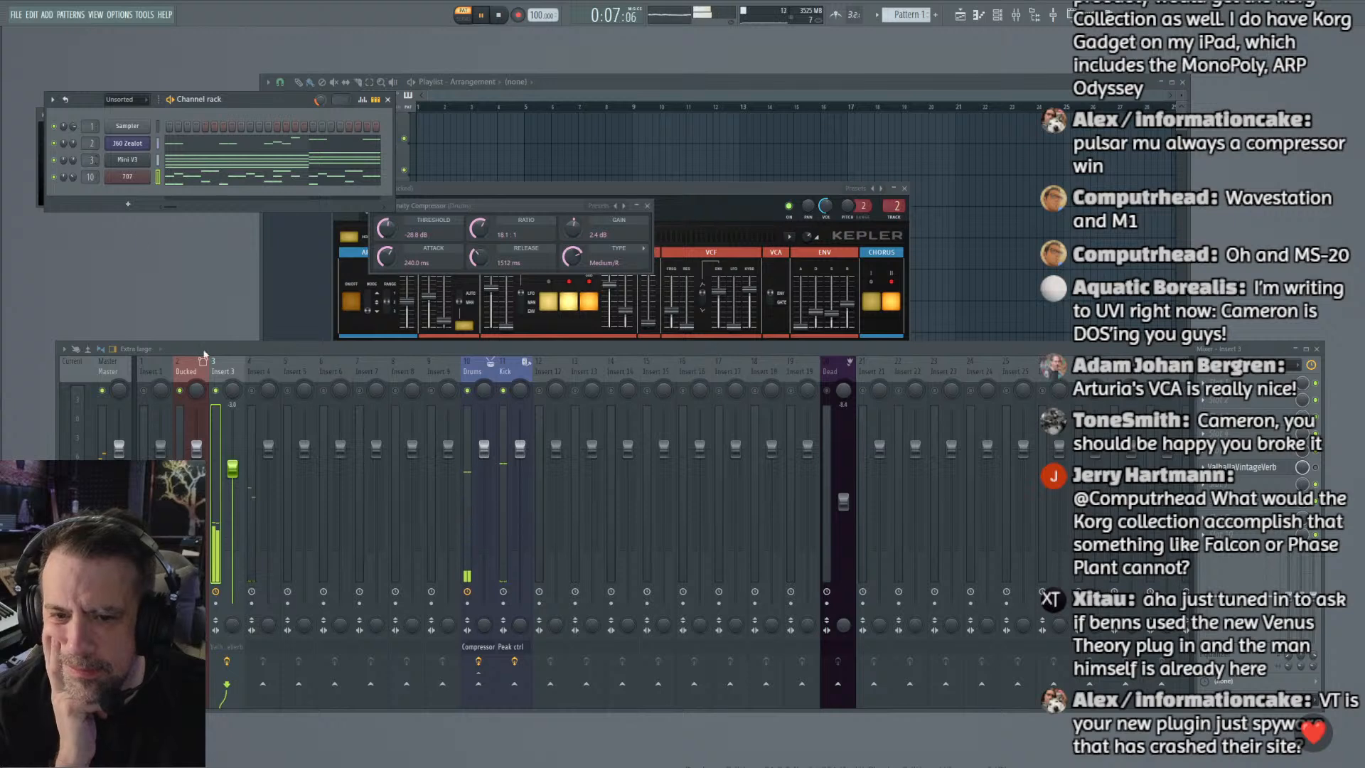
Step: Enable ValhallaVintageVerb on mixer track 3, set its mix to 18.0 % and decay to 4.90 s, and close it
click(1316, 468)
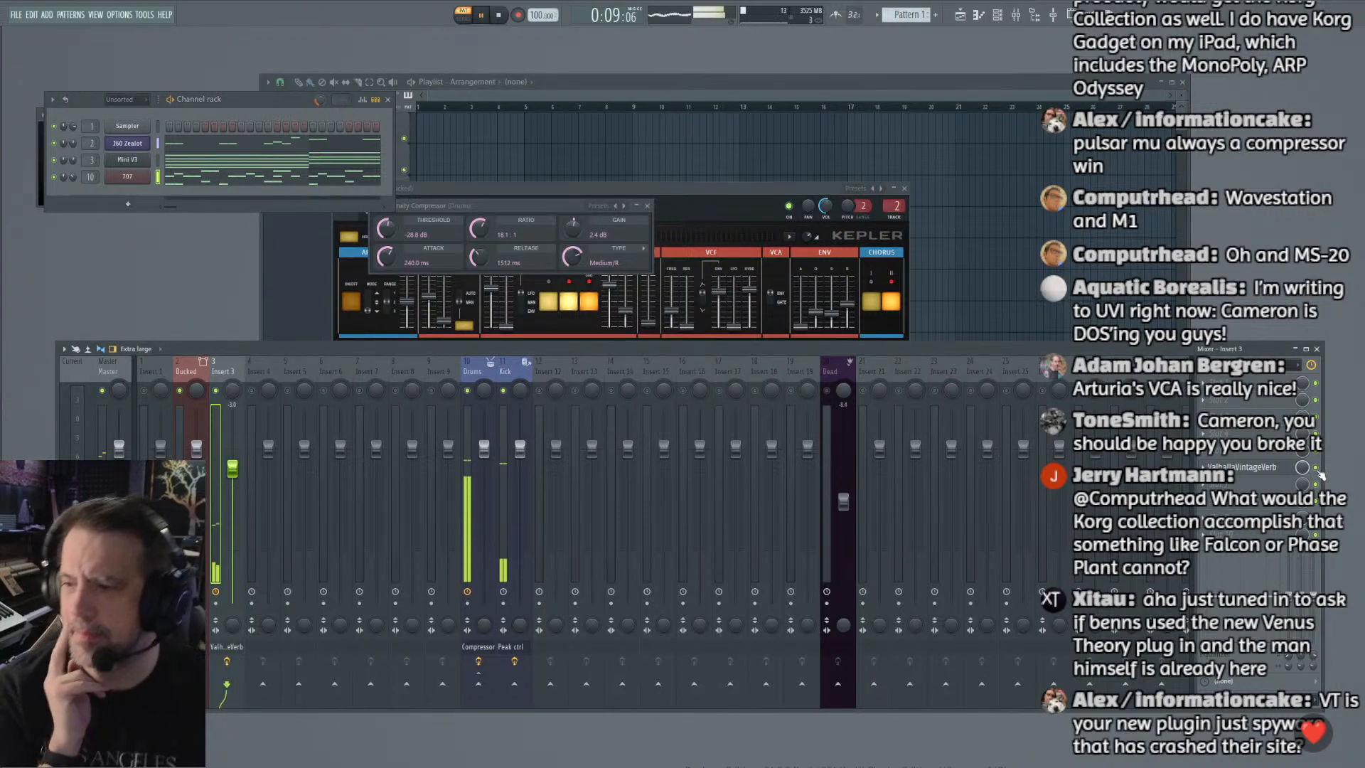
click(1260, 470)
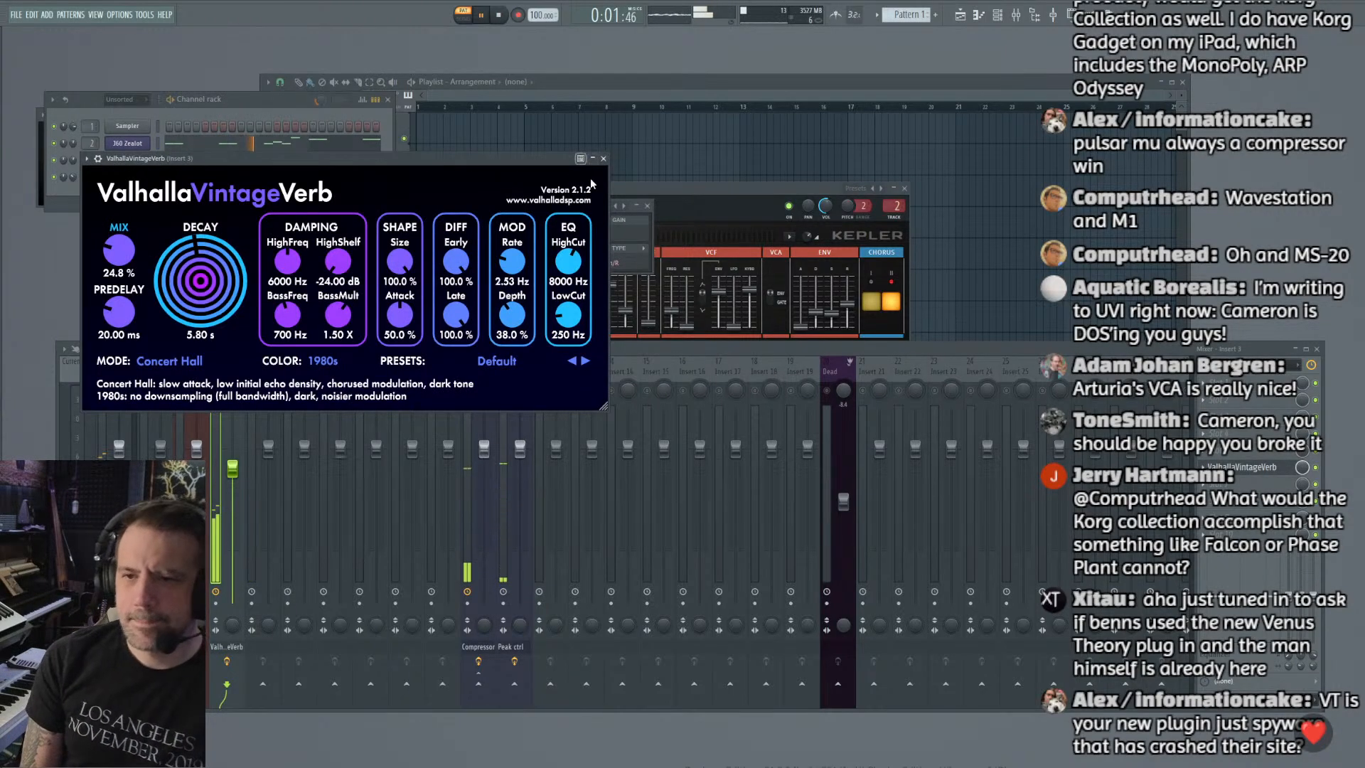
drag(202, 277, 203, 288)
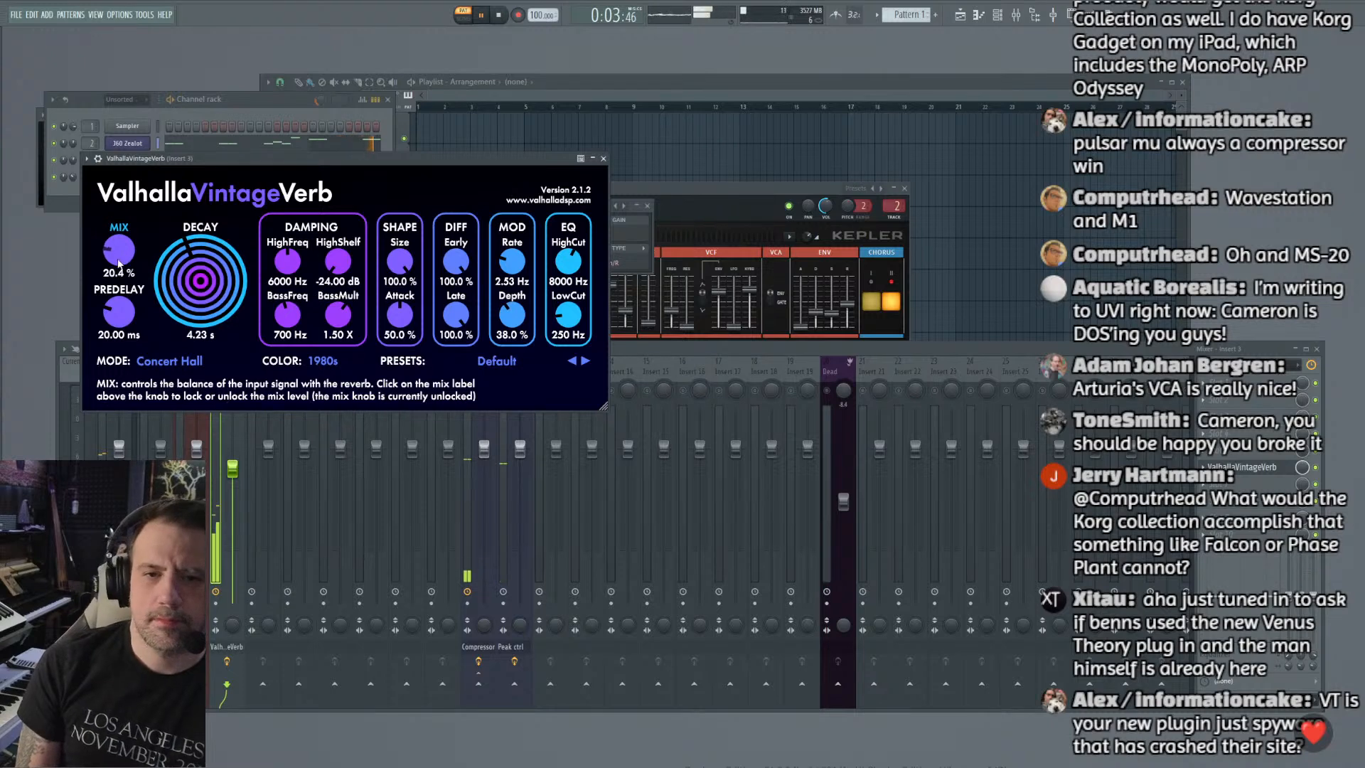
drag(120, 264, 174, 285)
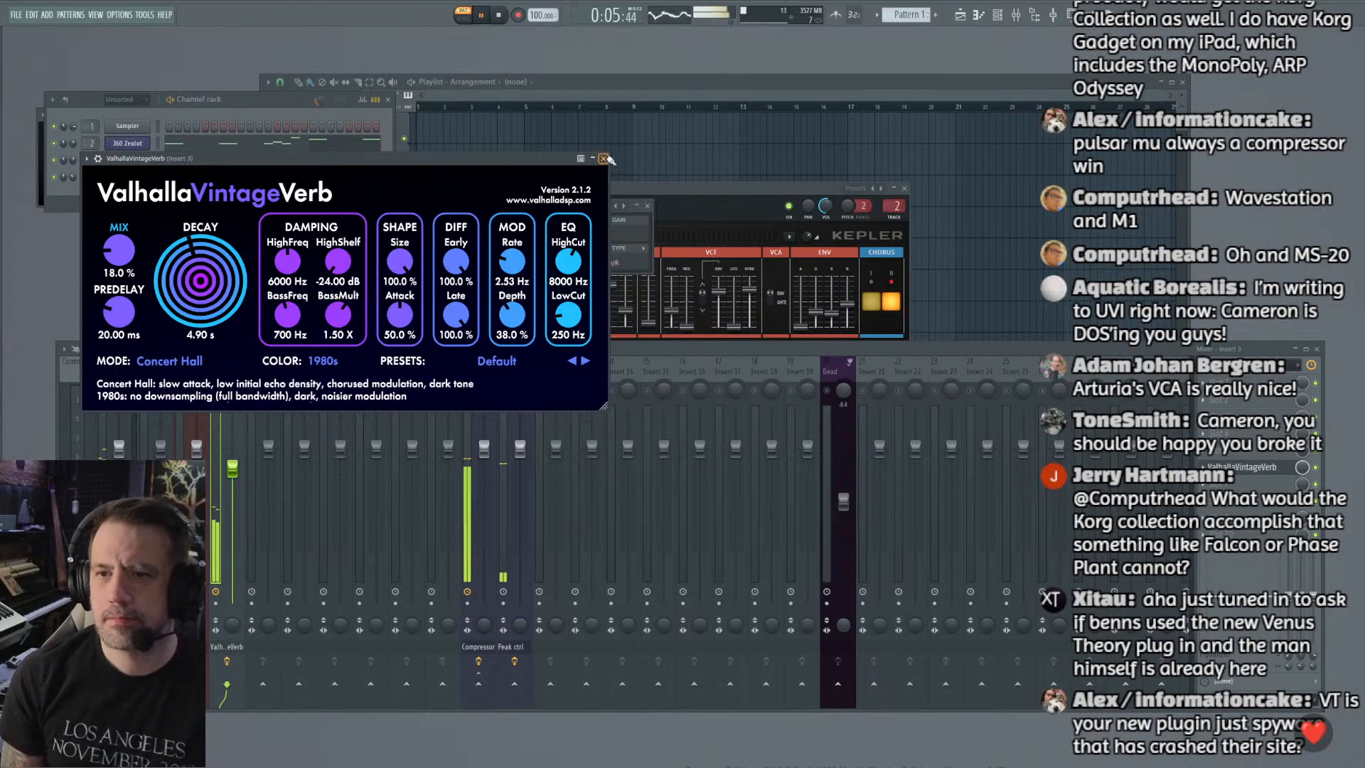
click(606, 159)
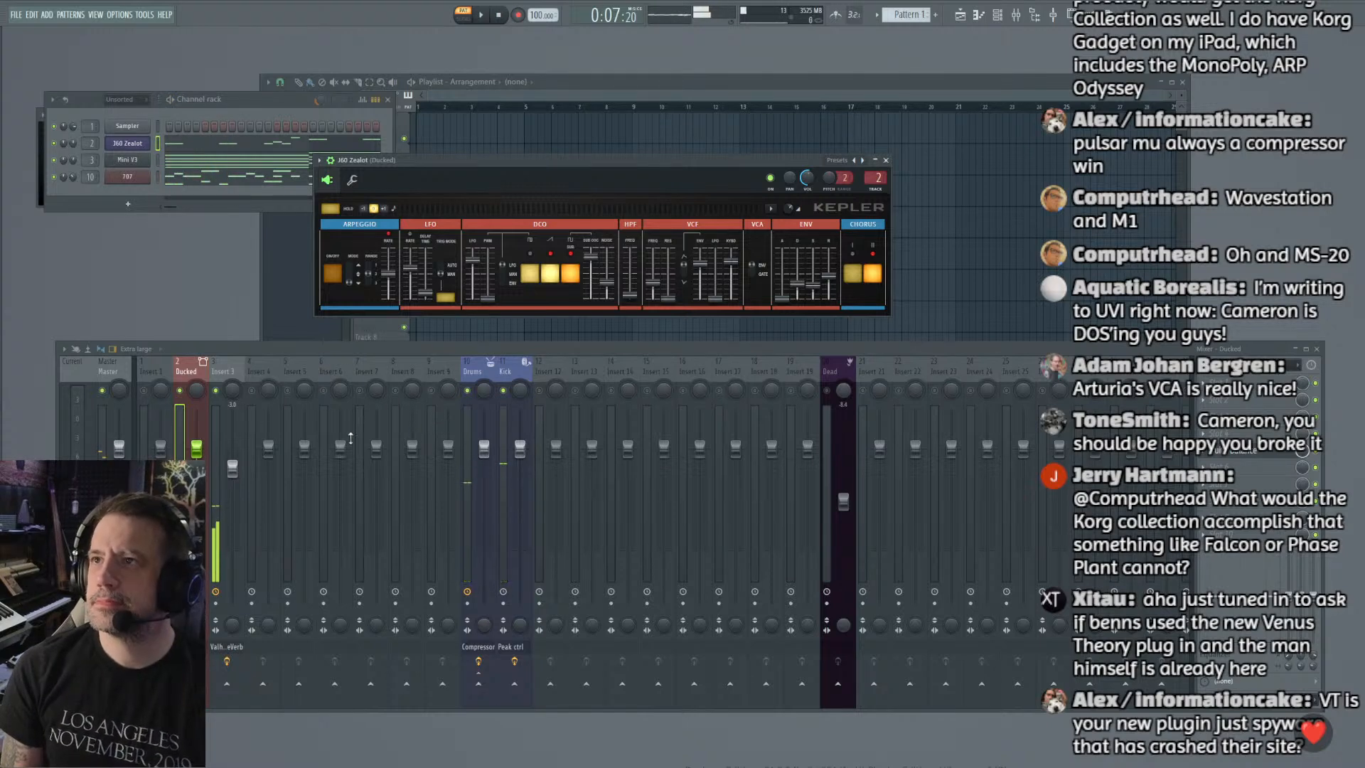
Step: Add the Rob Papen Quad synth as a new channel and choose its Quad 2014 arp preset
click(127, 204)
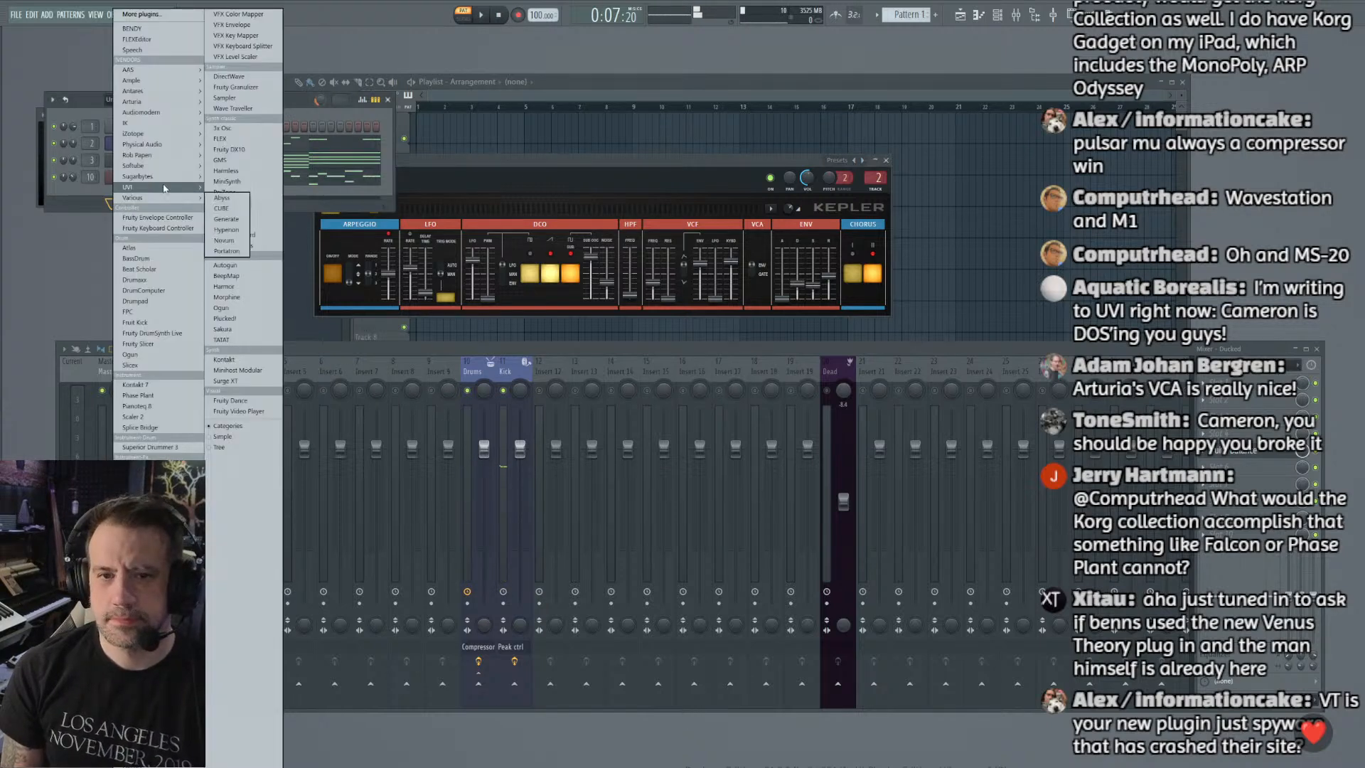
mouse_move(143, 156)
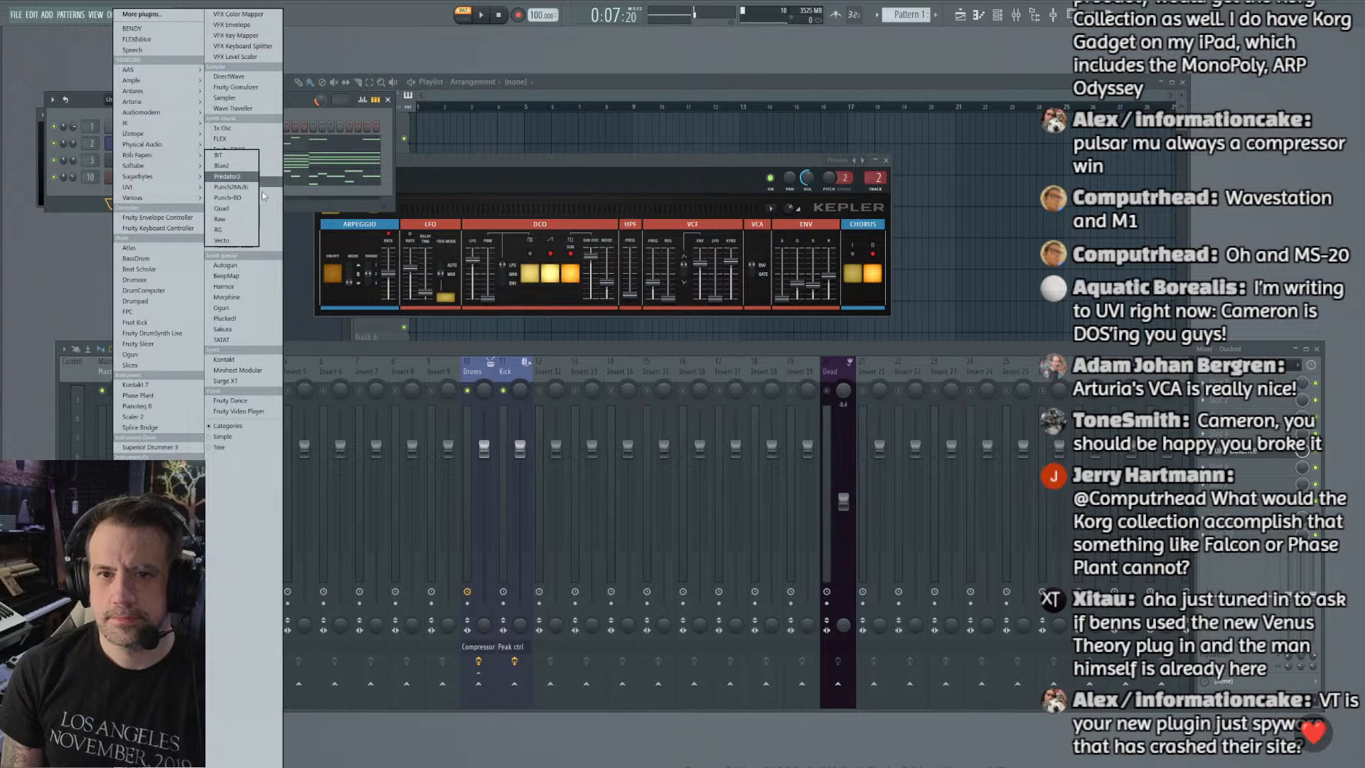
click(244, 208)
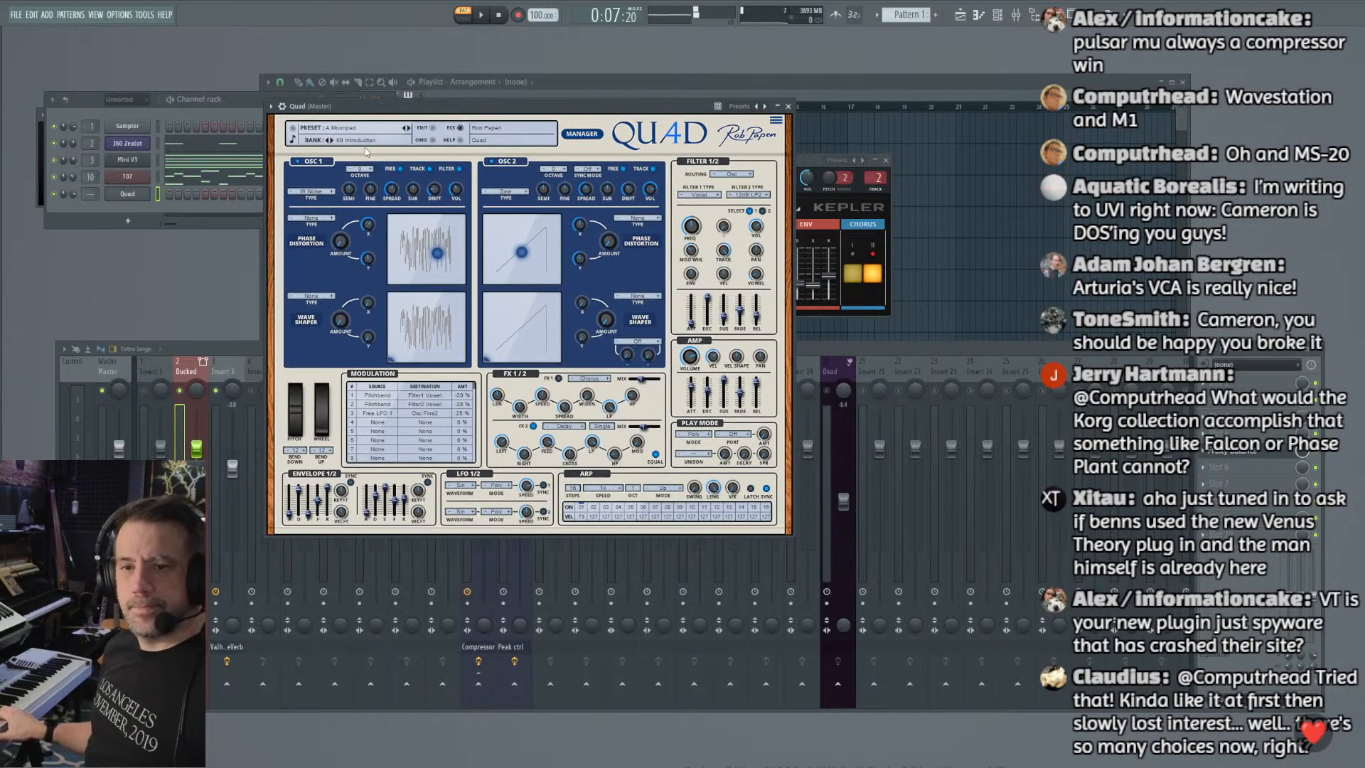
click(335, 131)
mouse_move(377, 156)
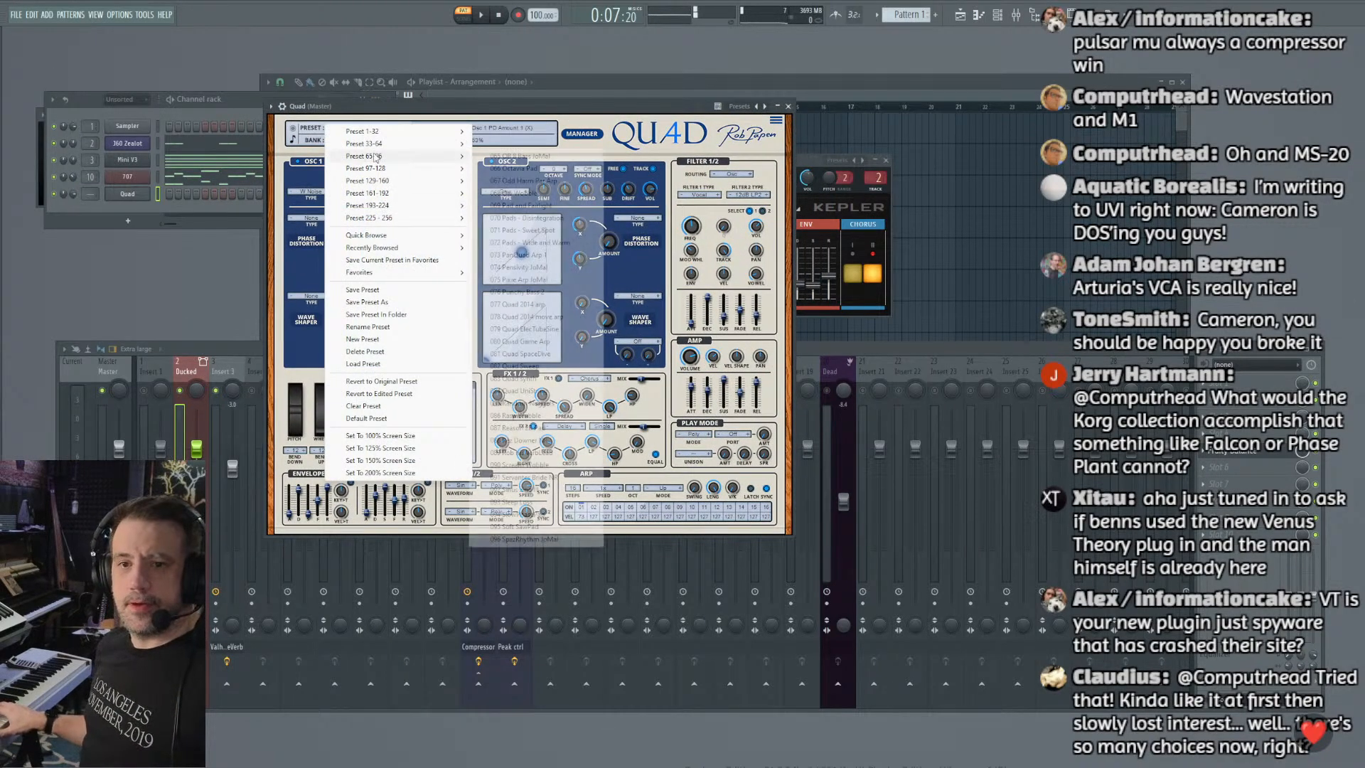
click(518, 304)
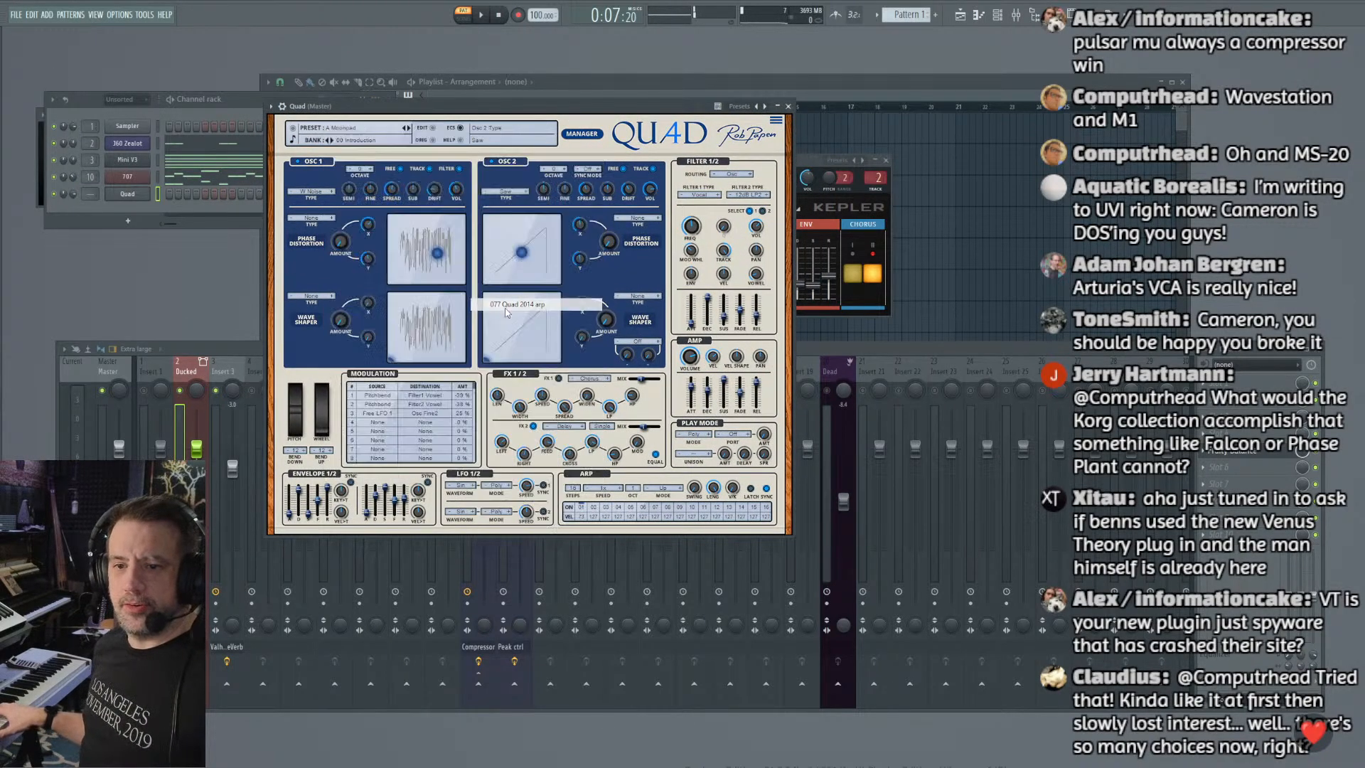
Step: Load Quad's Dimensional Bending preset, try it out, and delete the Quad channel
click(408, 130)
click(380, 130)
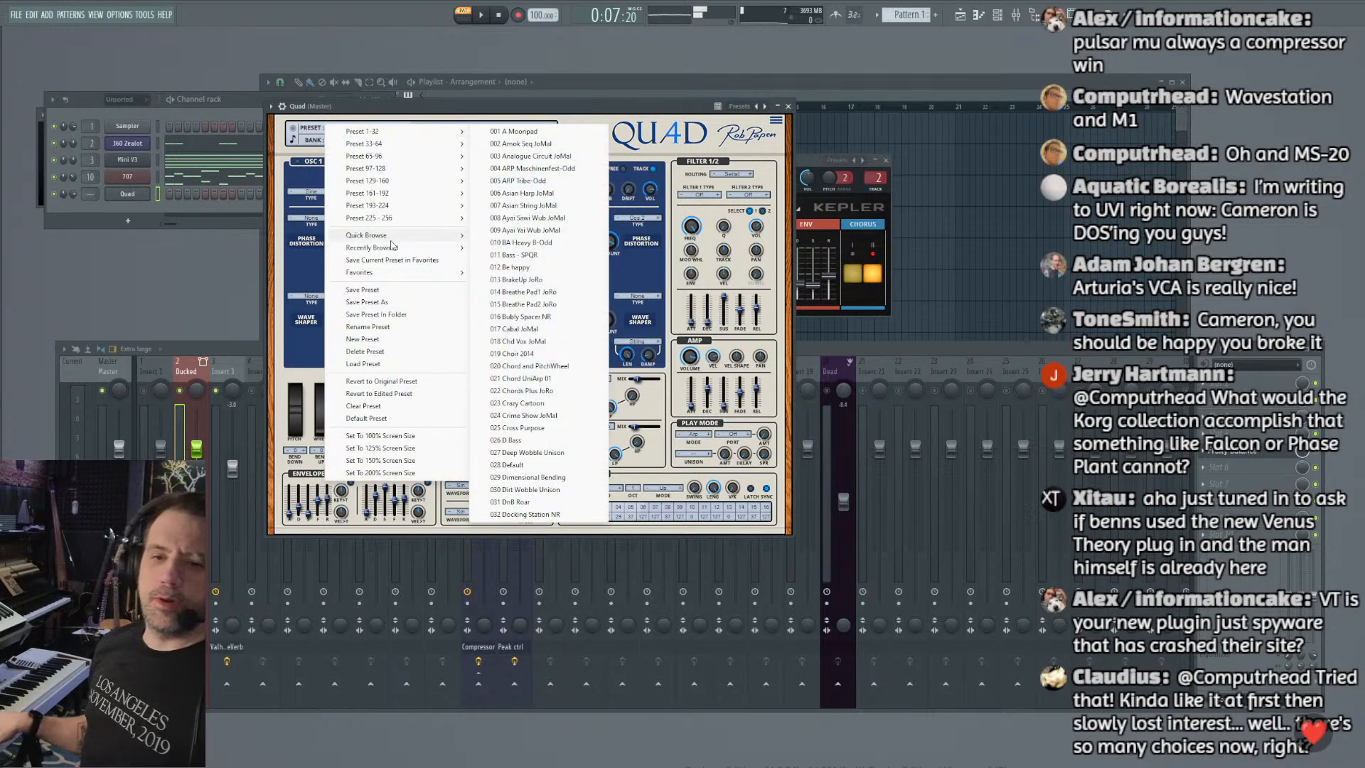
mouse_move(386, 229)
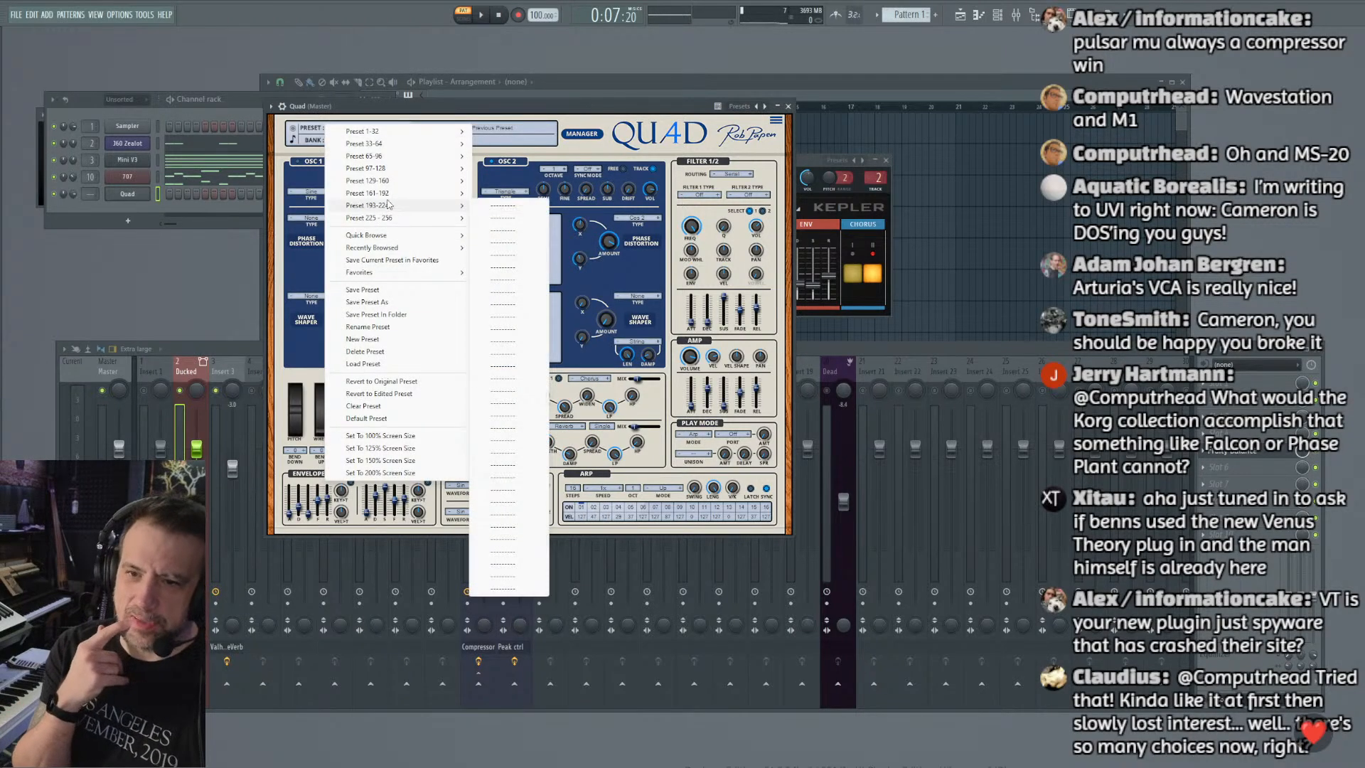
mouse_move(376, 149)
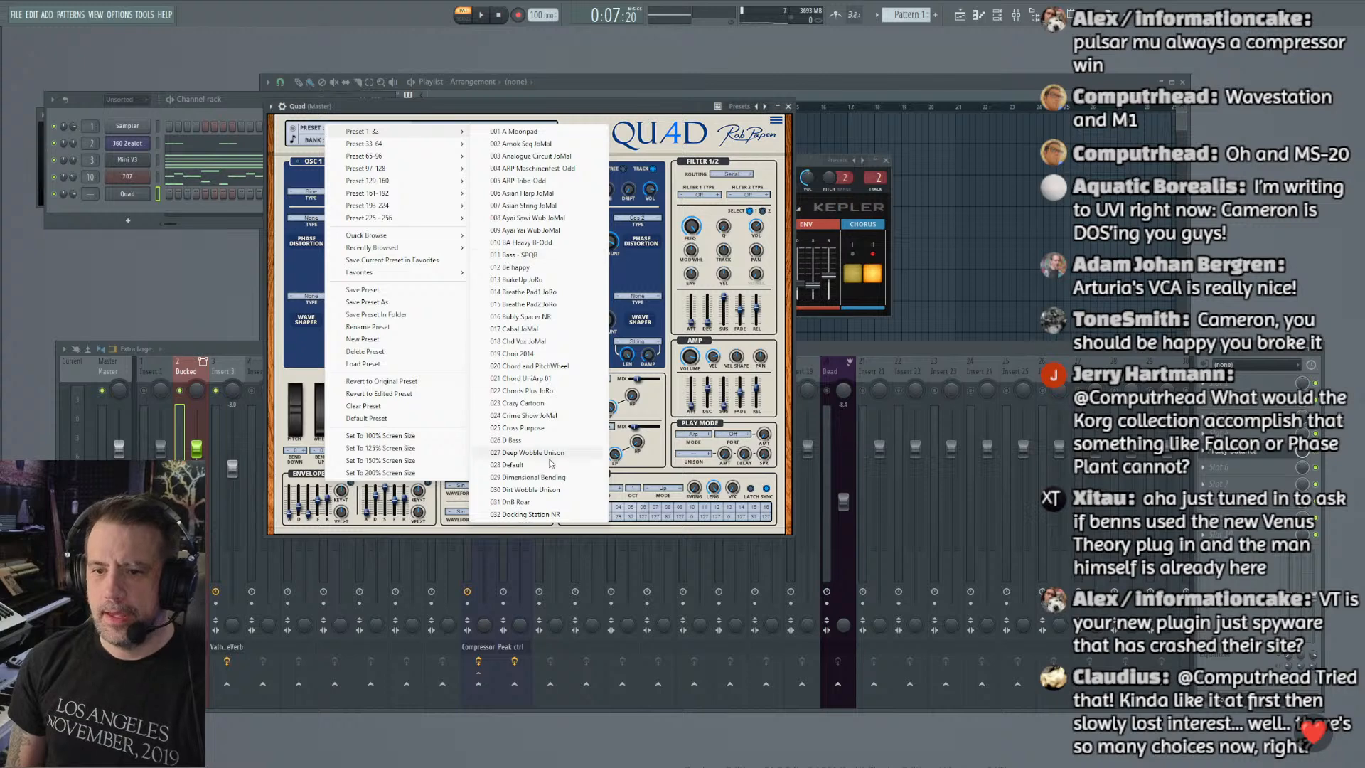
click(554, 477)
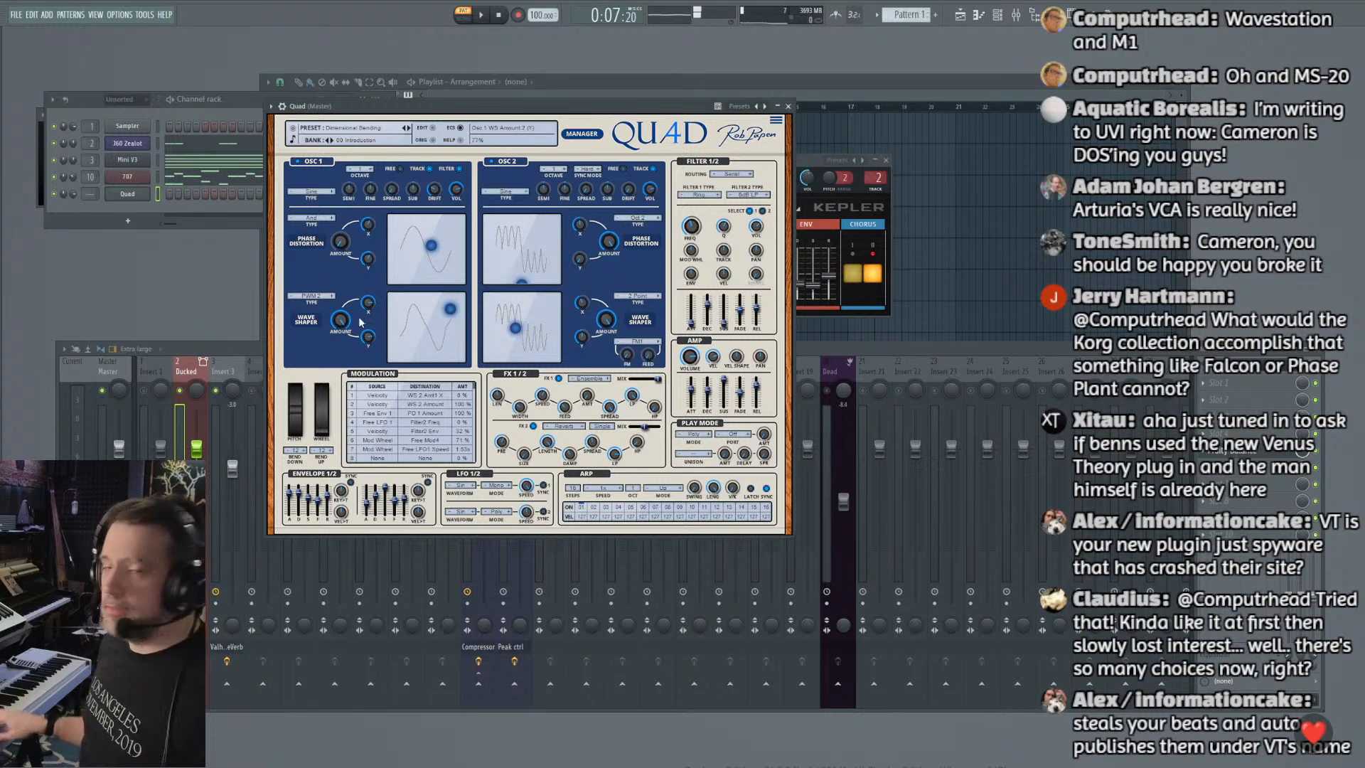
right_click(111, 196)
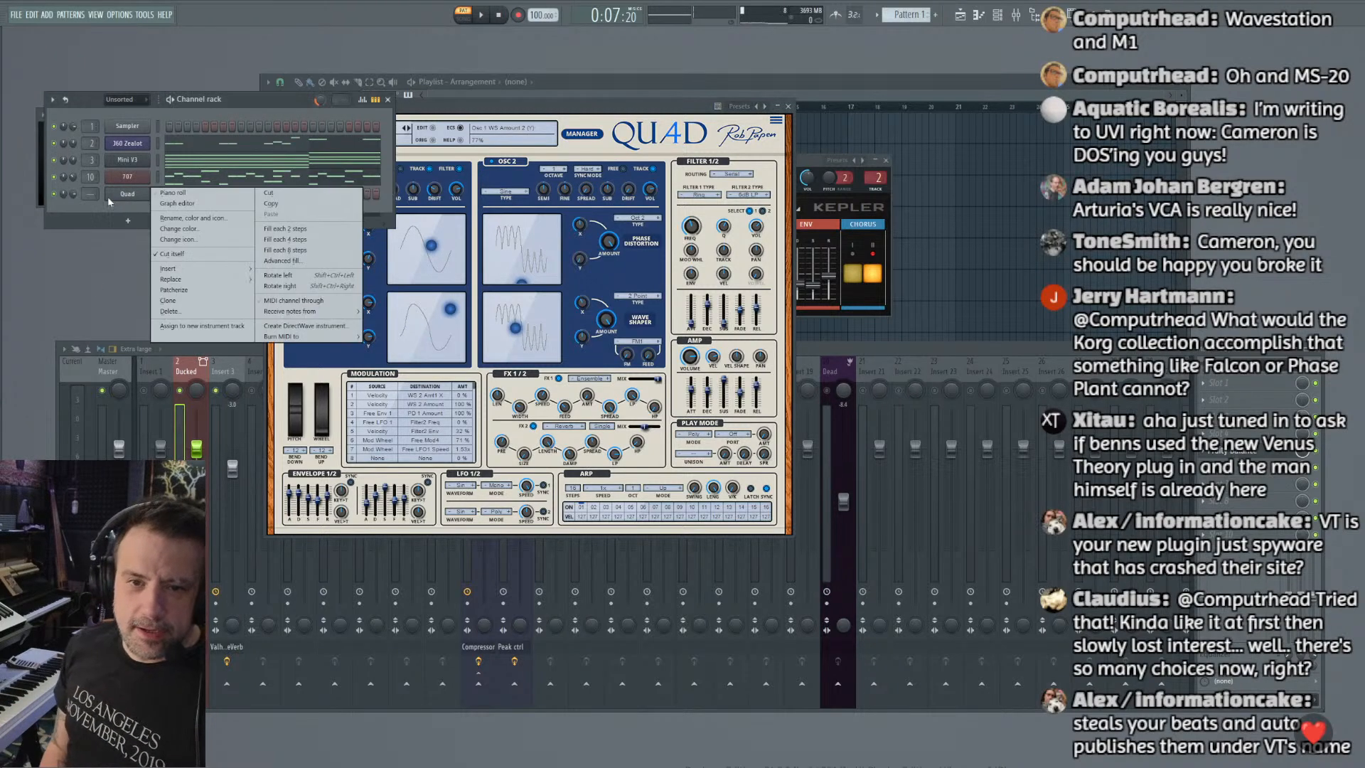
click(203, 305)
Step: Browse the Rob Papen instruments for another synth to add as a new channel
click(130, 205)
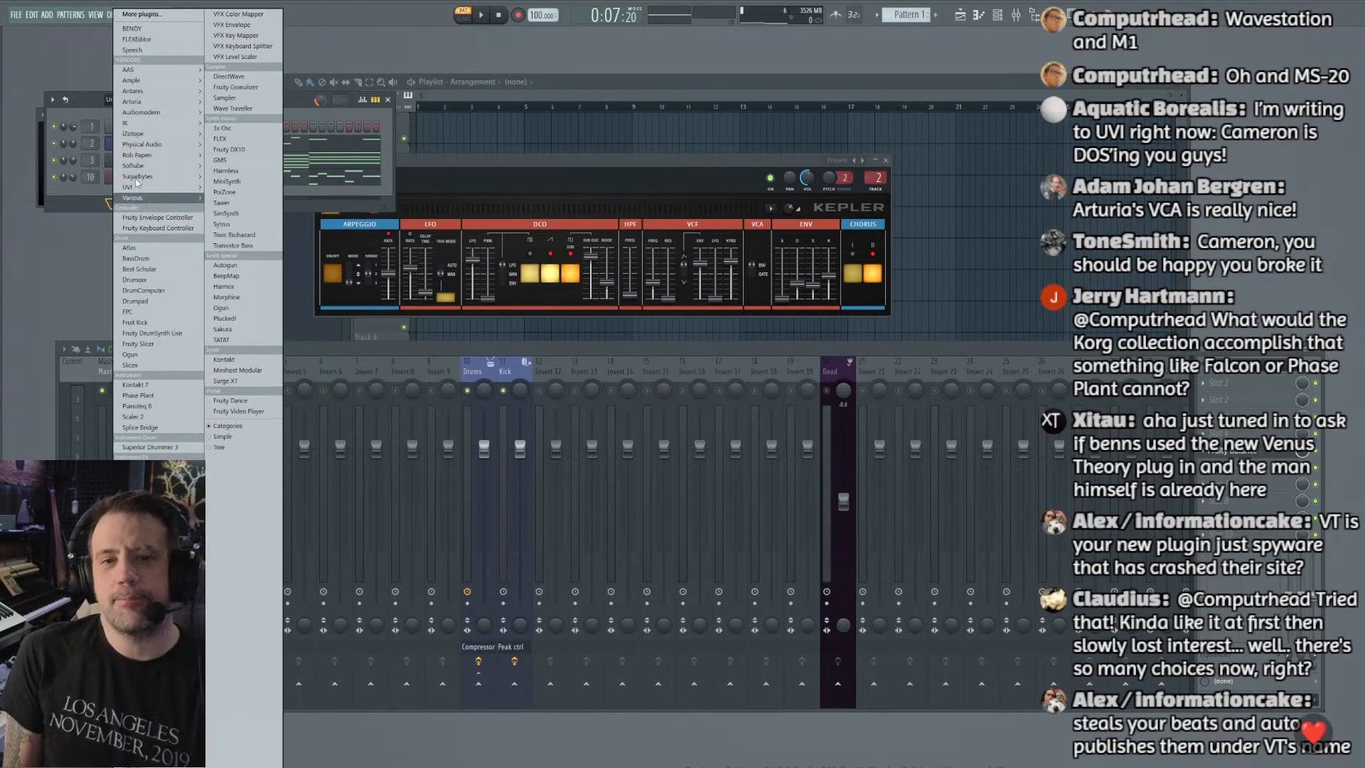
mouse_move(177, 155)
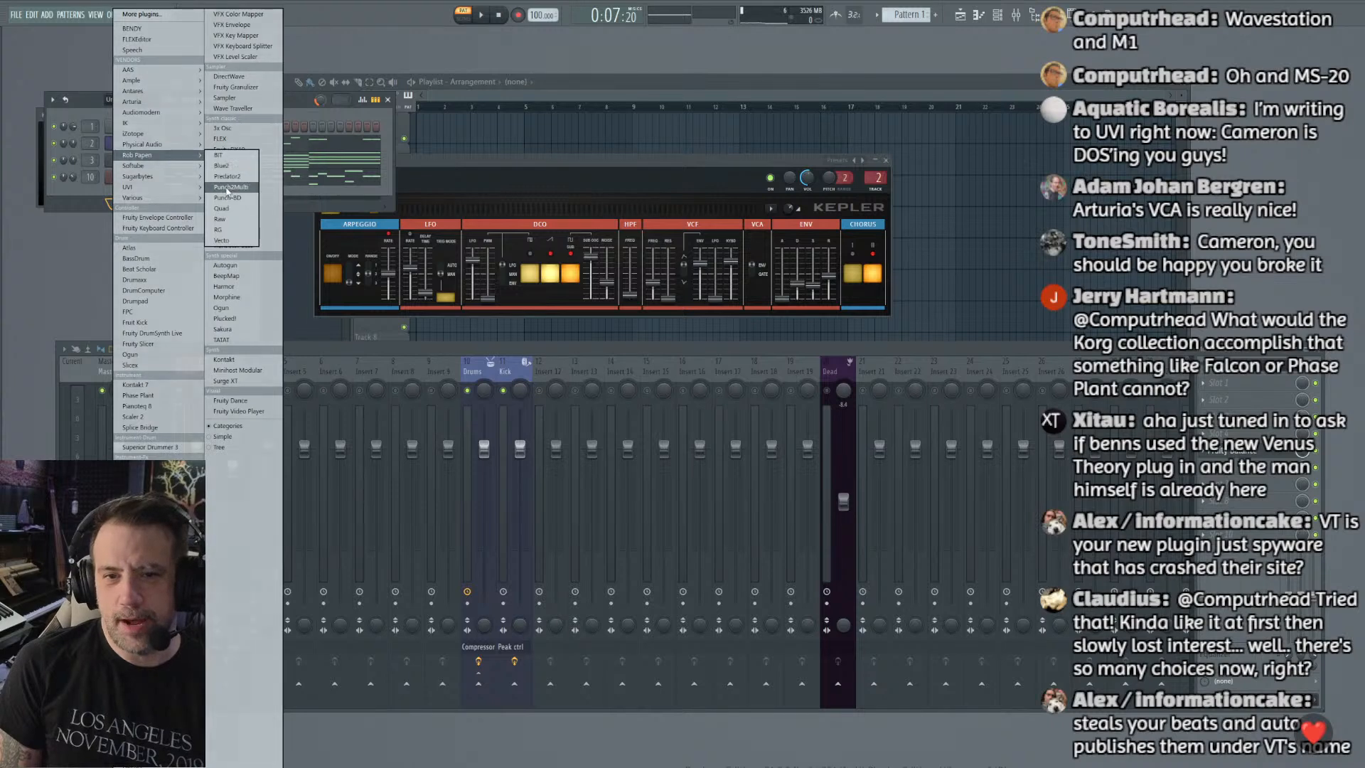
Step: Add Rob Papen's Vecto synth as a new channel and load its 077 Space Vox 9 preset
click(226, 240)
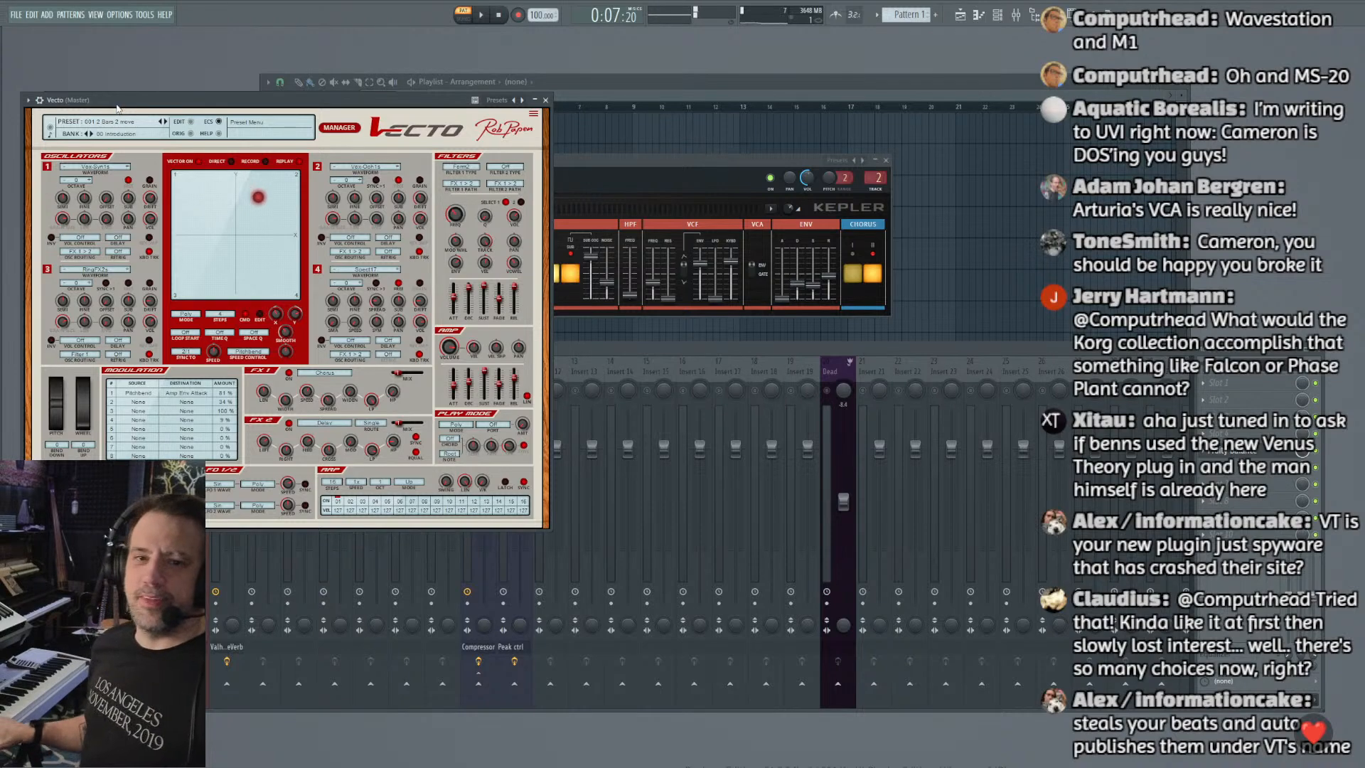
drag(112, 100, 306, 44)
click(298, 69)
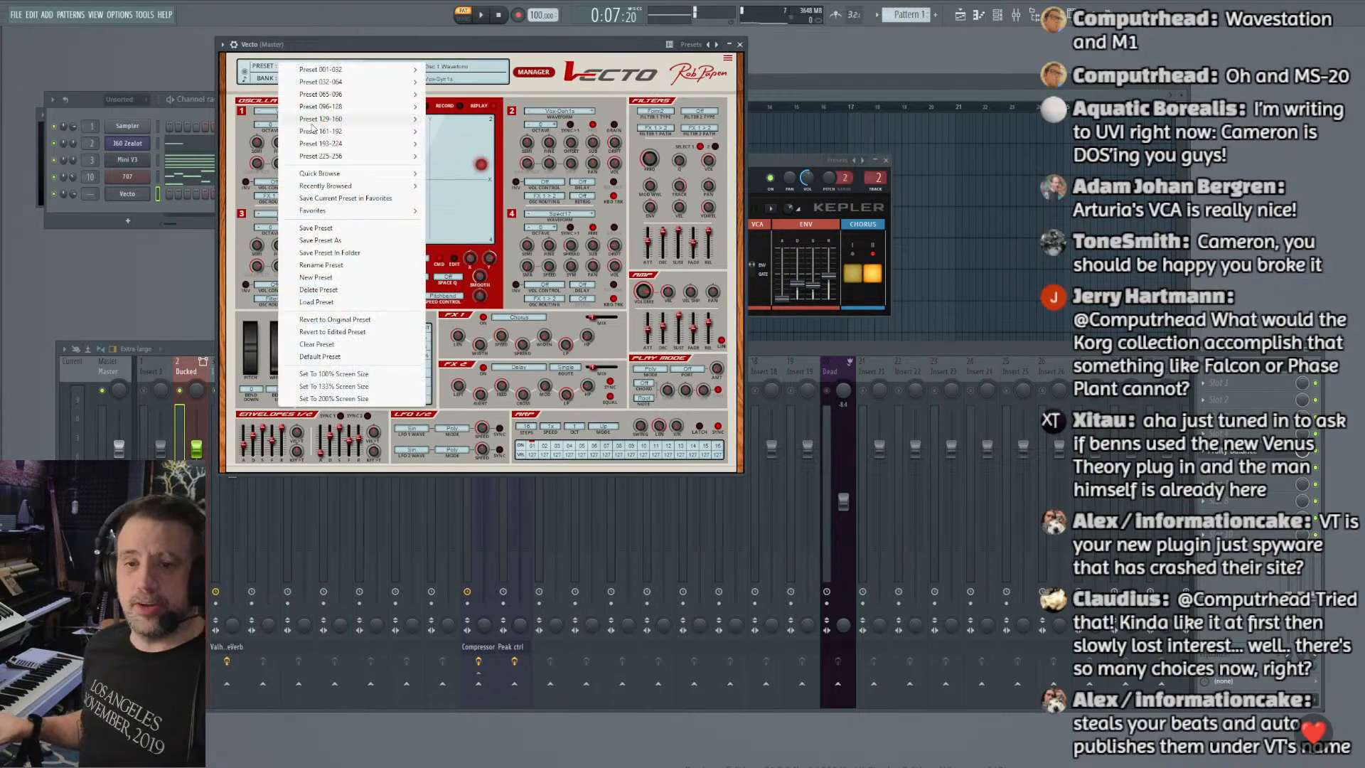
mouse_move(341, 94)
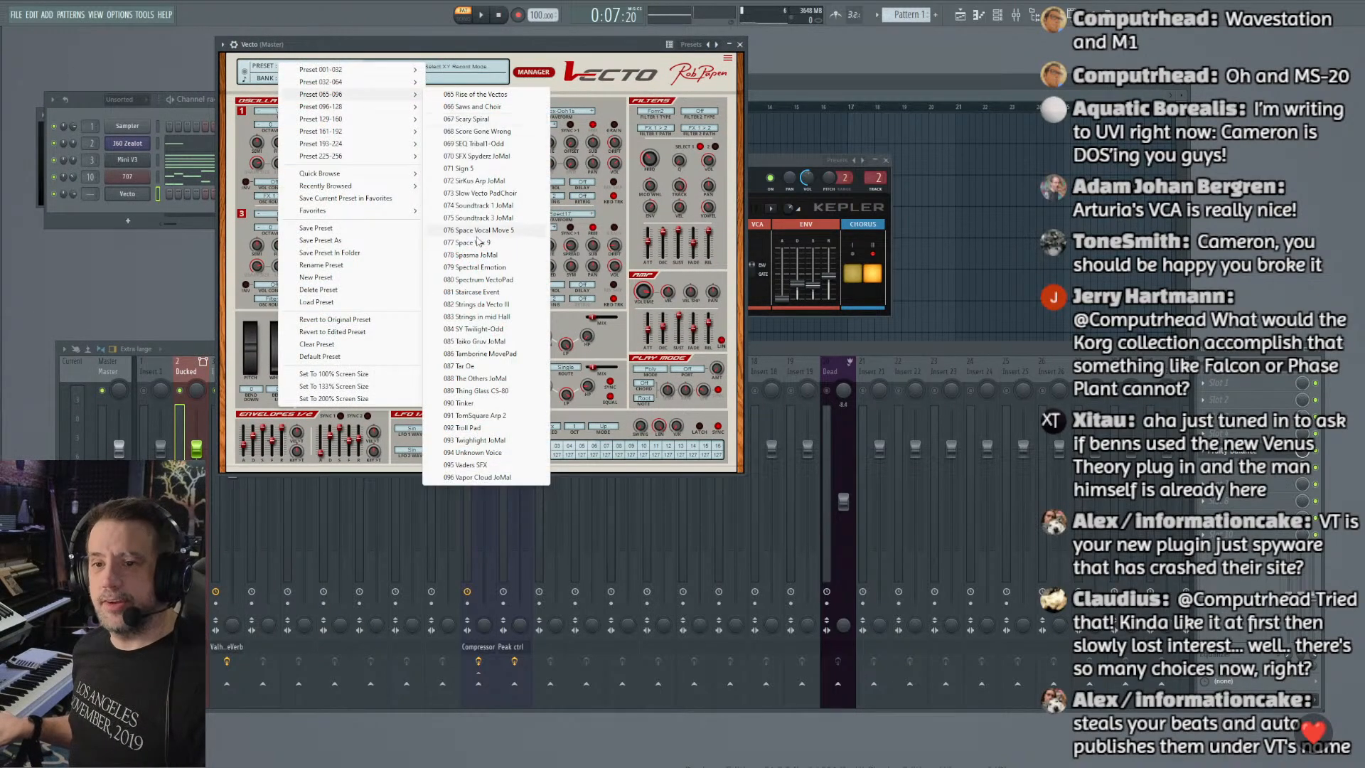
click(469, 243)
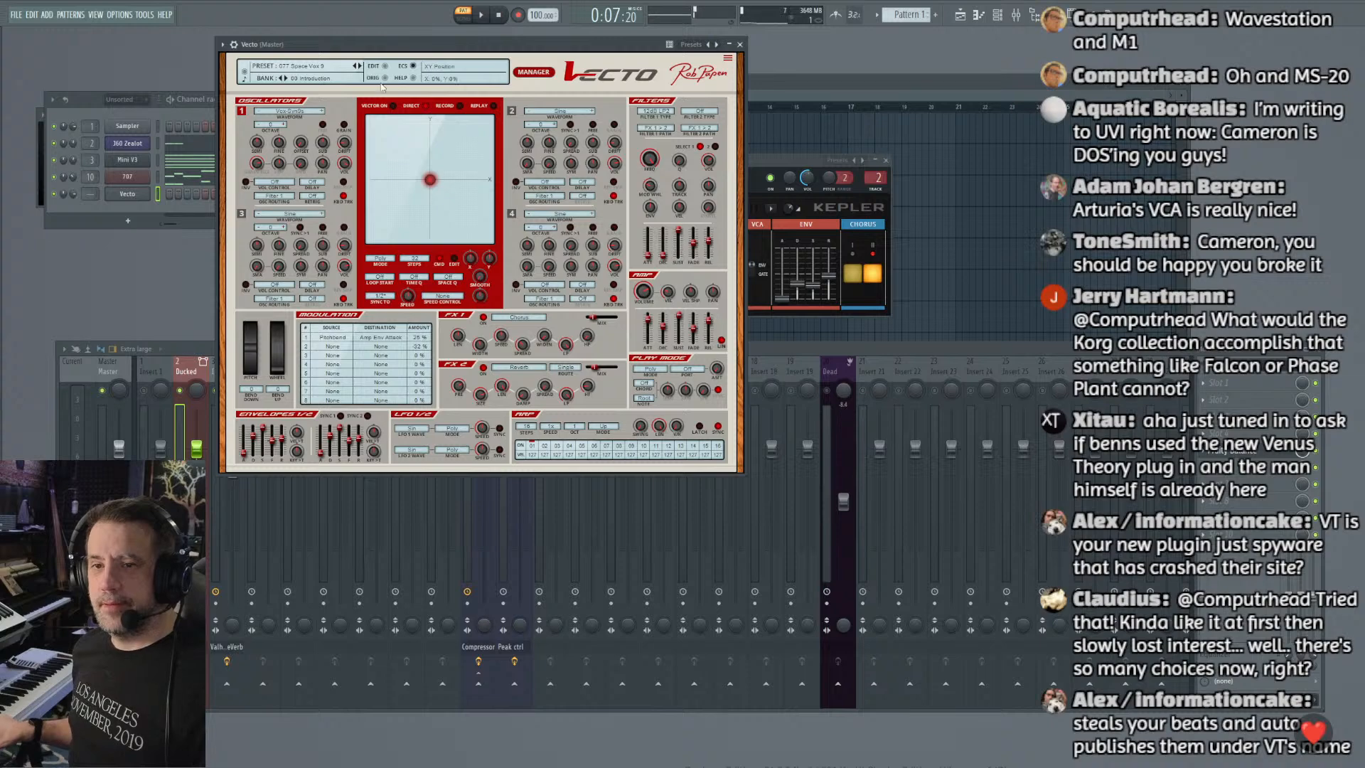
Step: Load the 043 Insane ST Bells preset in Vecto
click(321, 66)
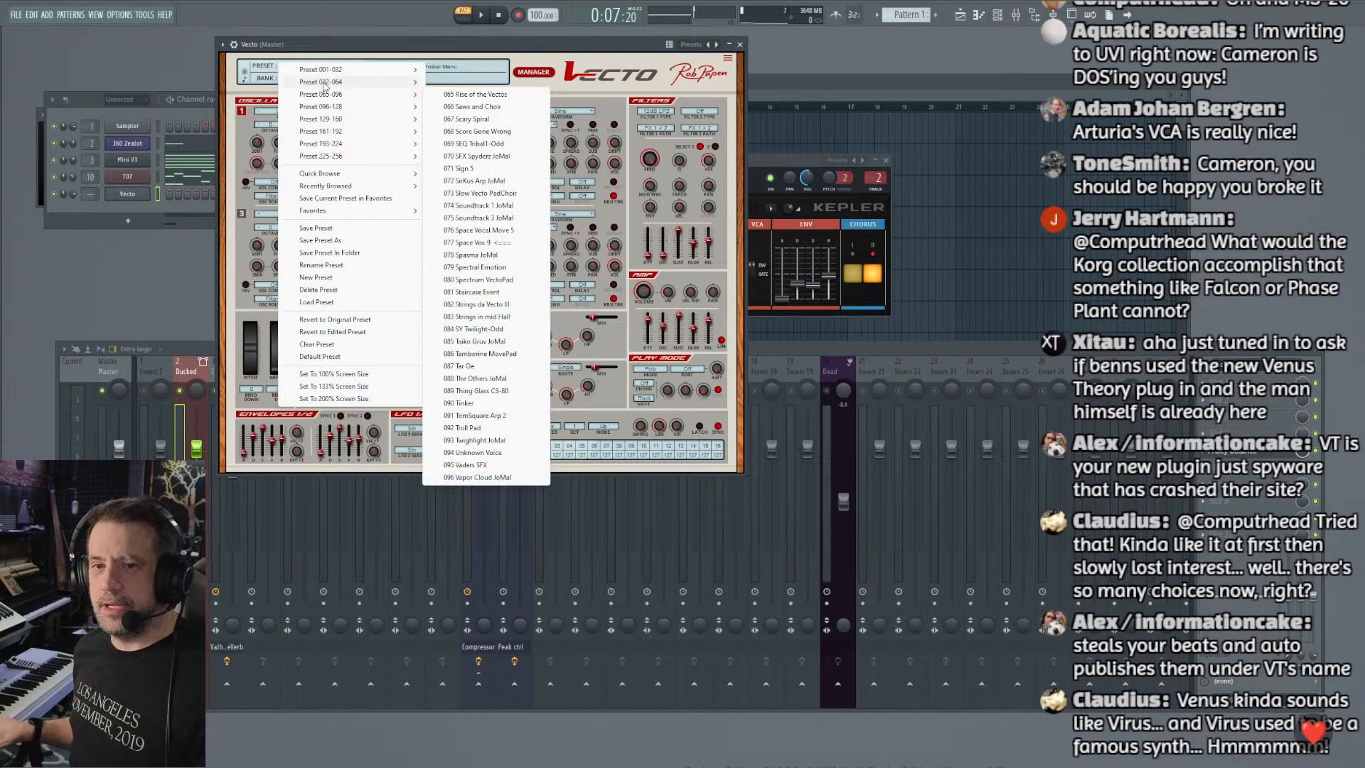
mouse_move(334, 82)
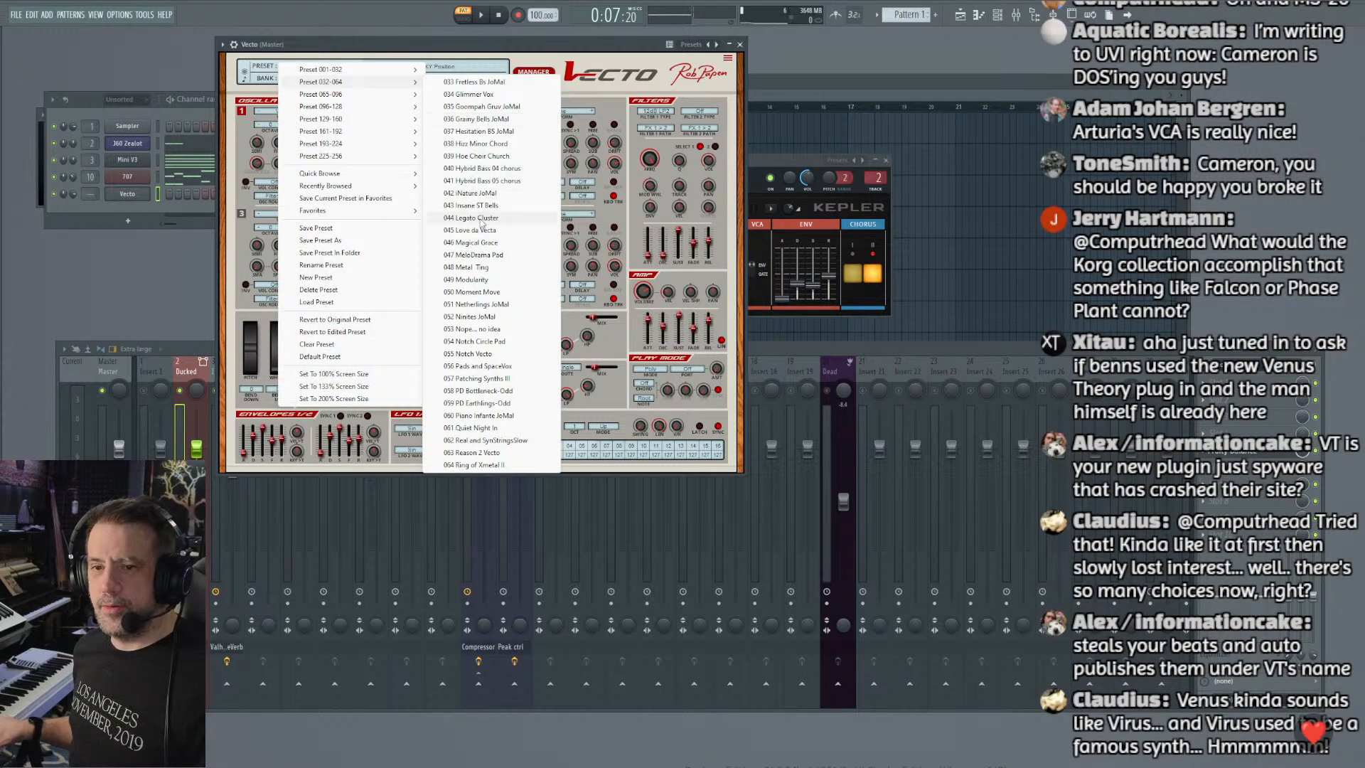
click(482, 205)
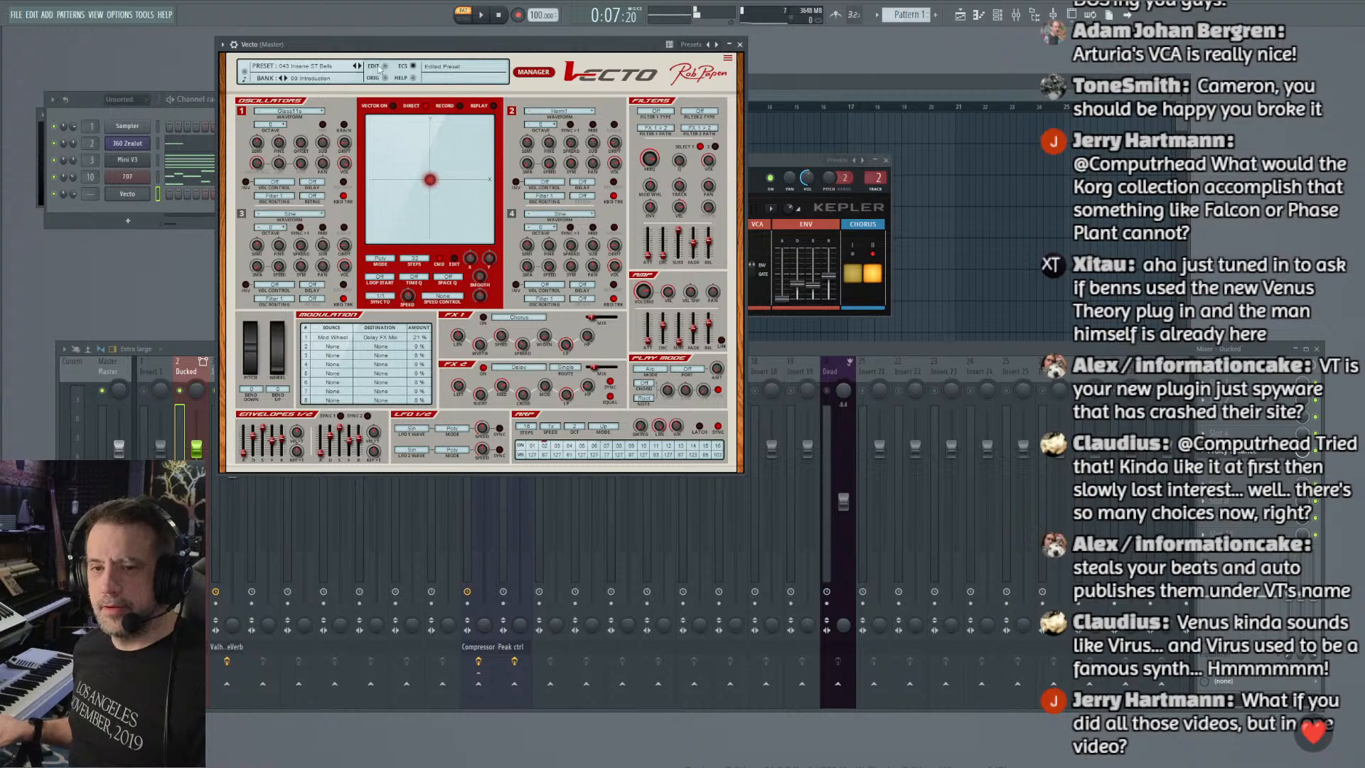
click(89, 193)
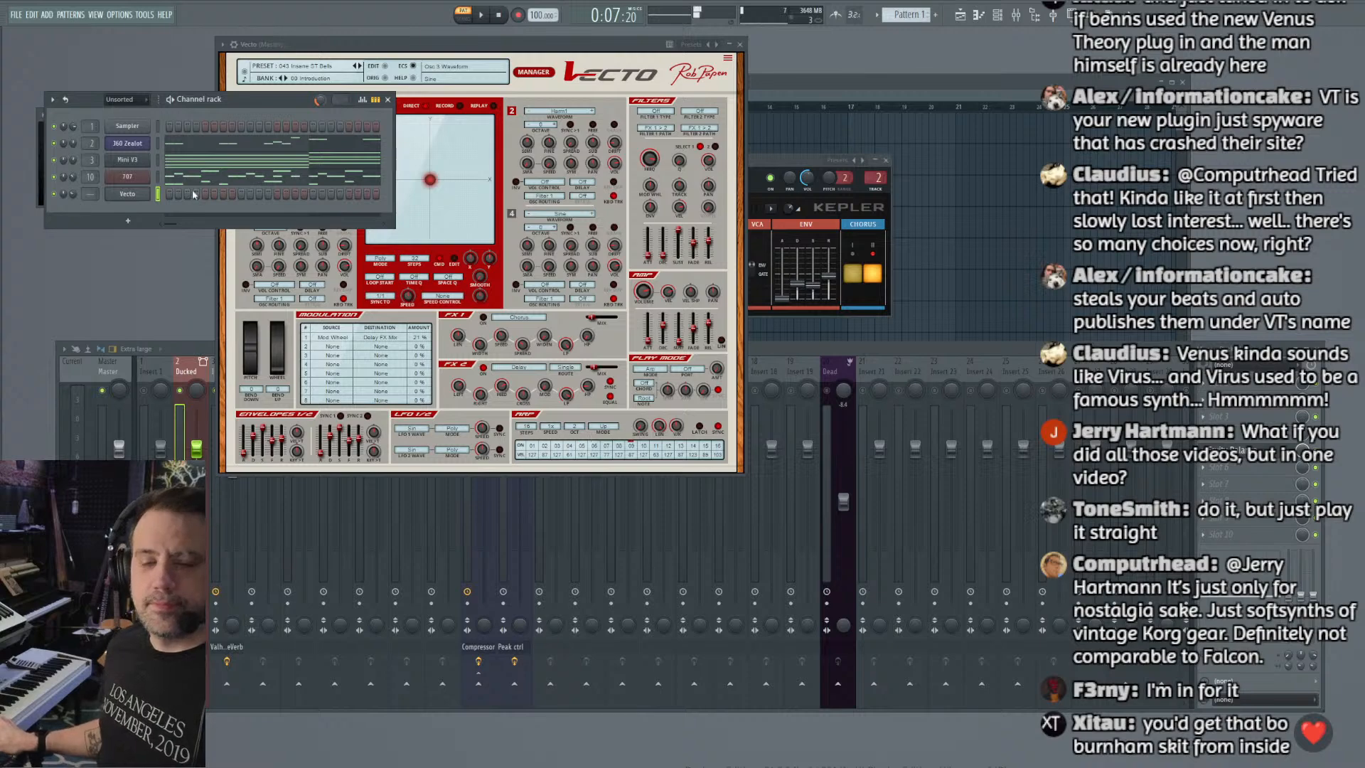
Step: Load the Bewitched JoMal preset from Vecto's presets 001-032
click(287, 66)
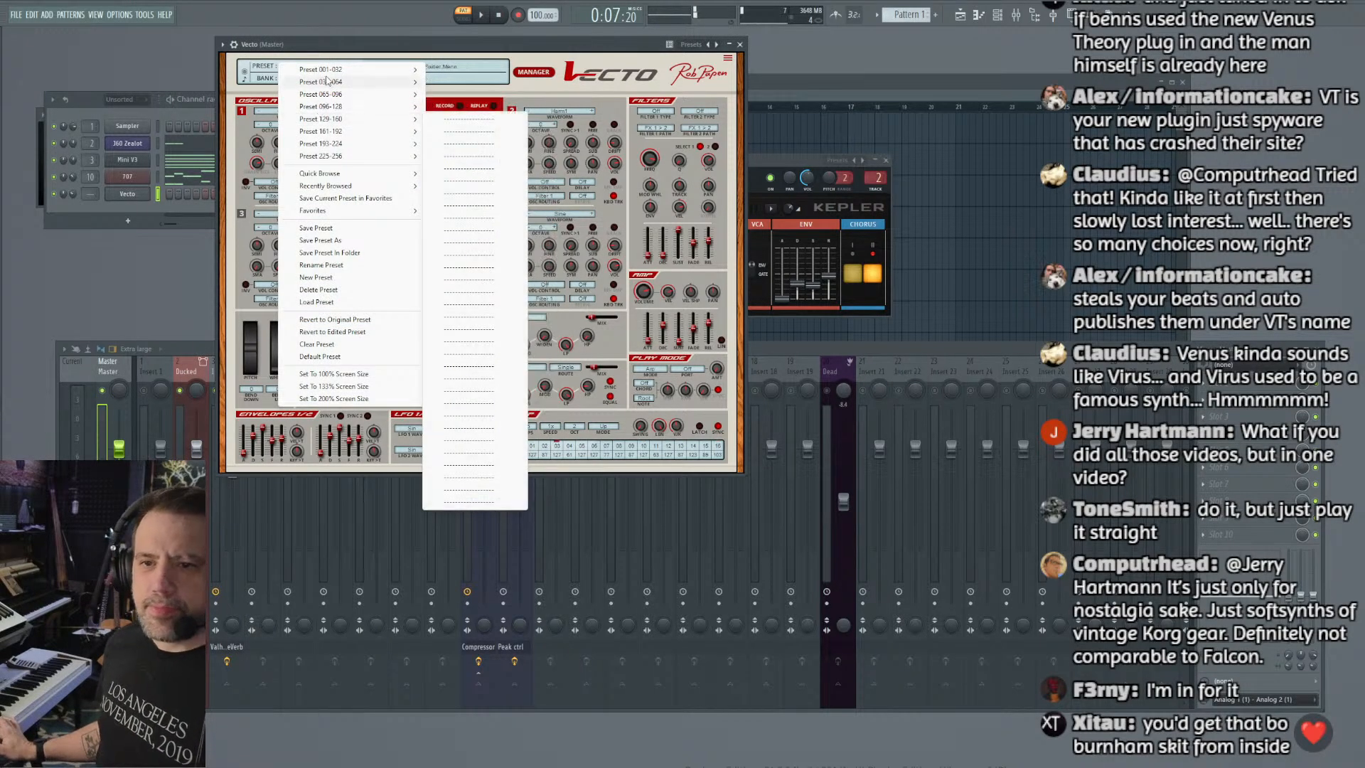
click(533, 205)
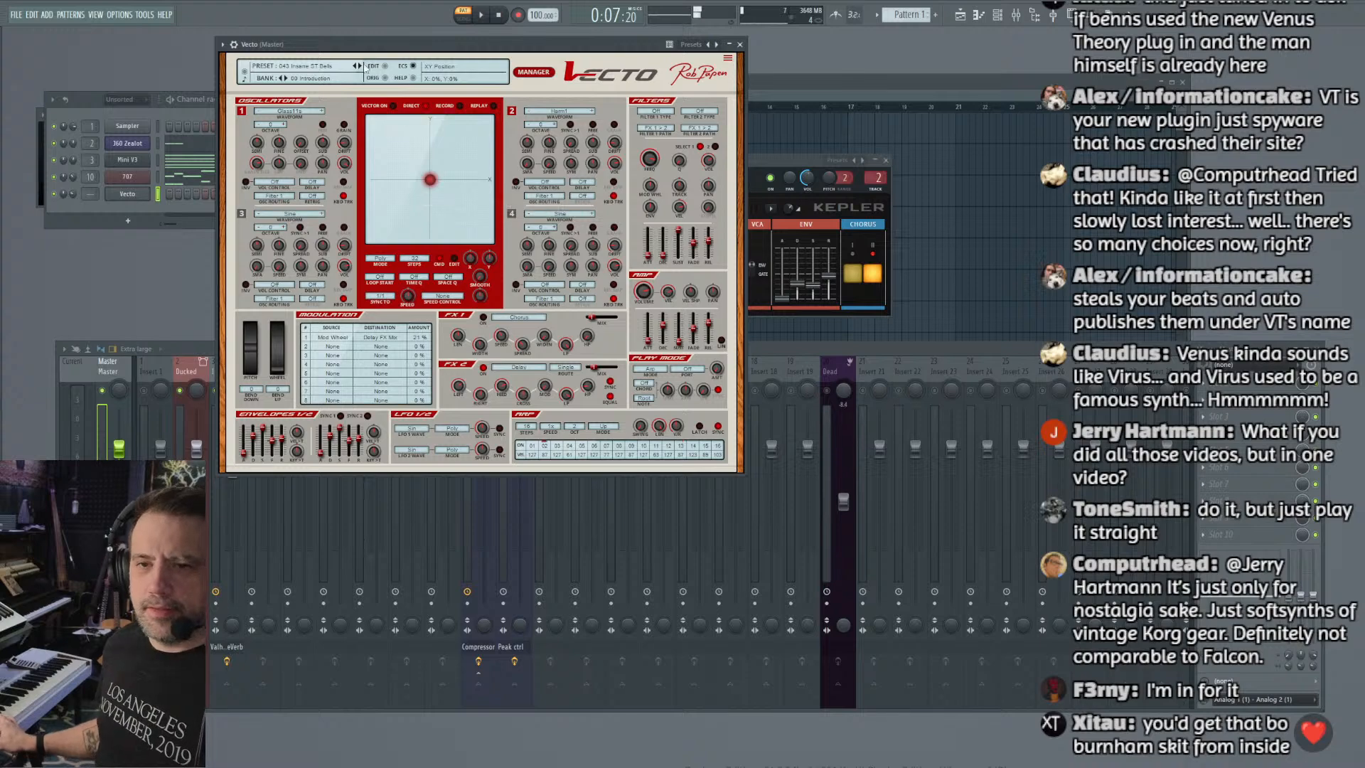
click(360, 66)
click(321, 67)
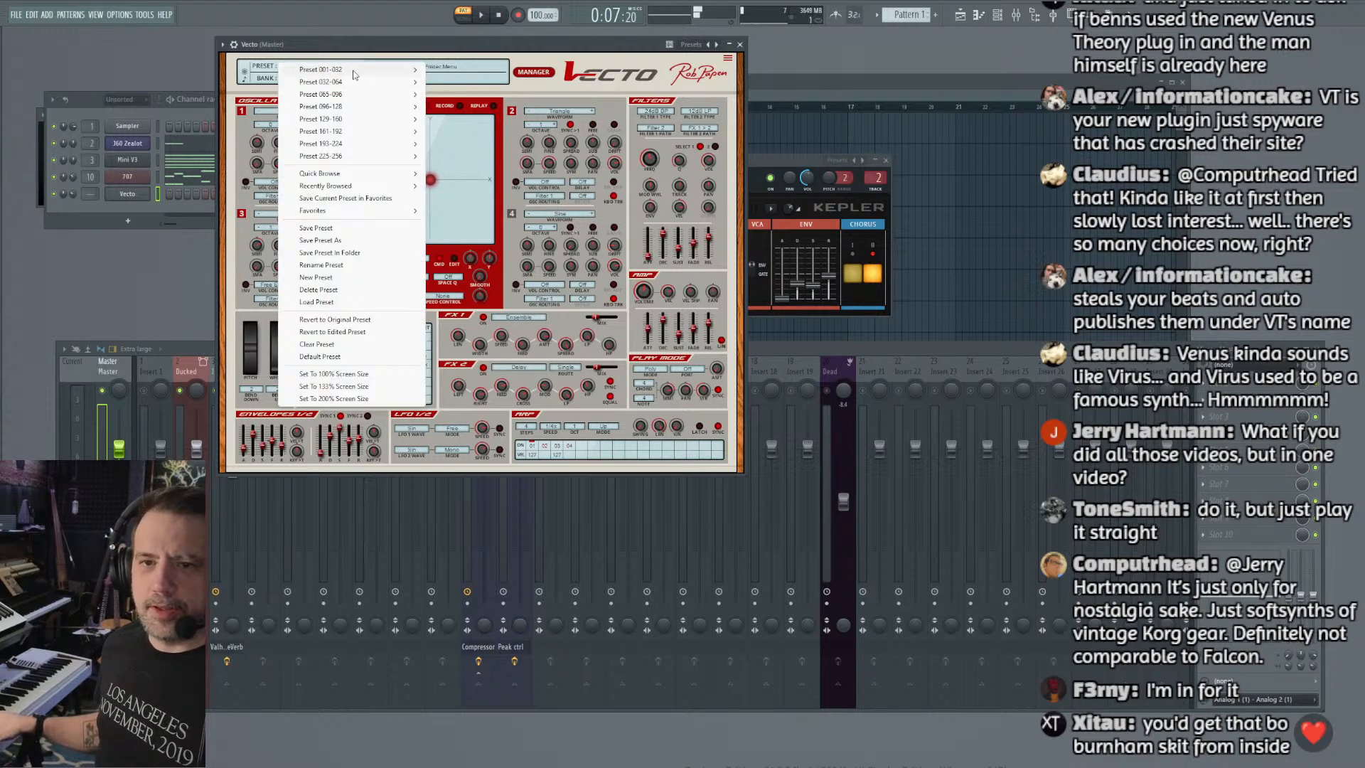
mouse_move(353, 75)
click(455, 156)
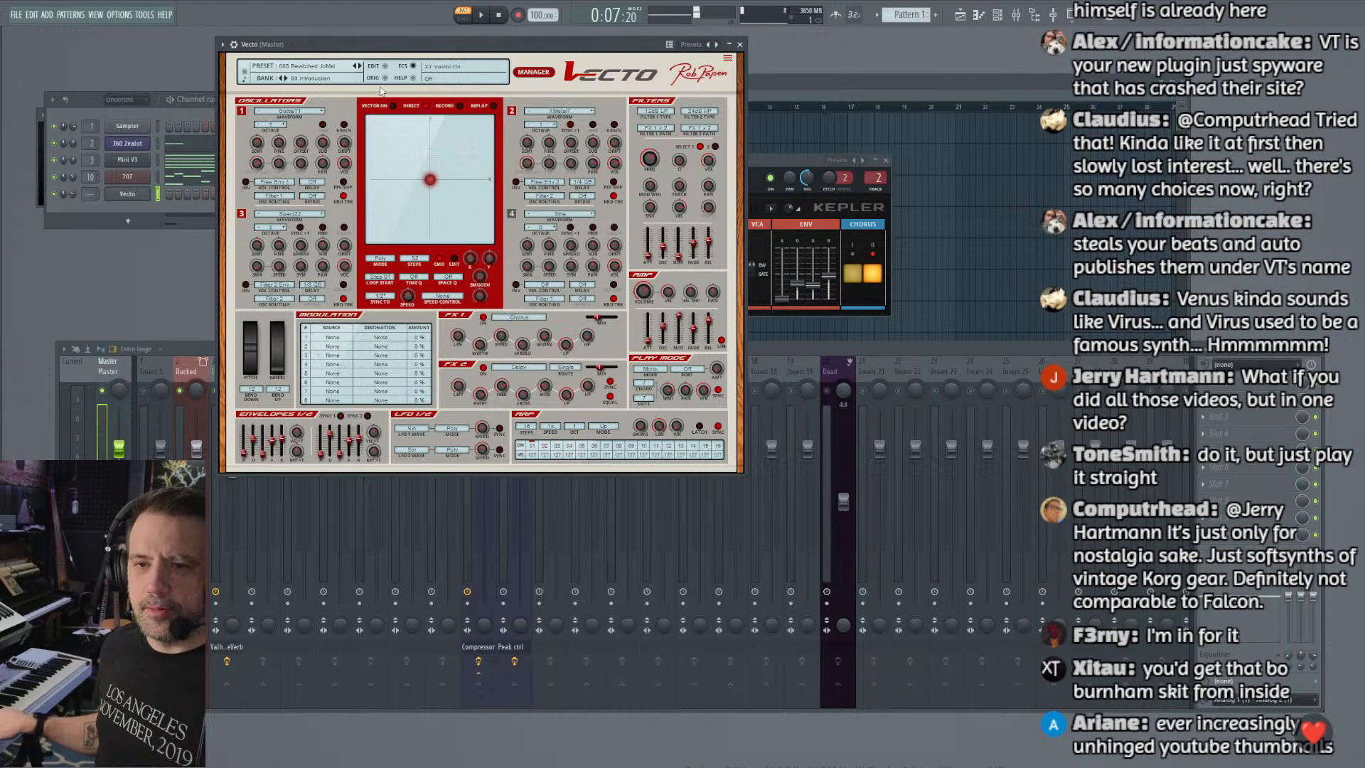
Step: Delete the Vecto channel from the channel rack
click(350, 71)
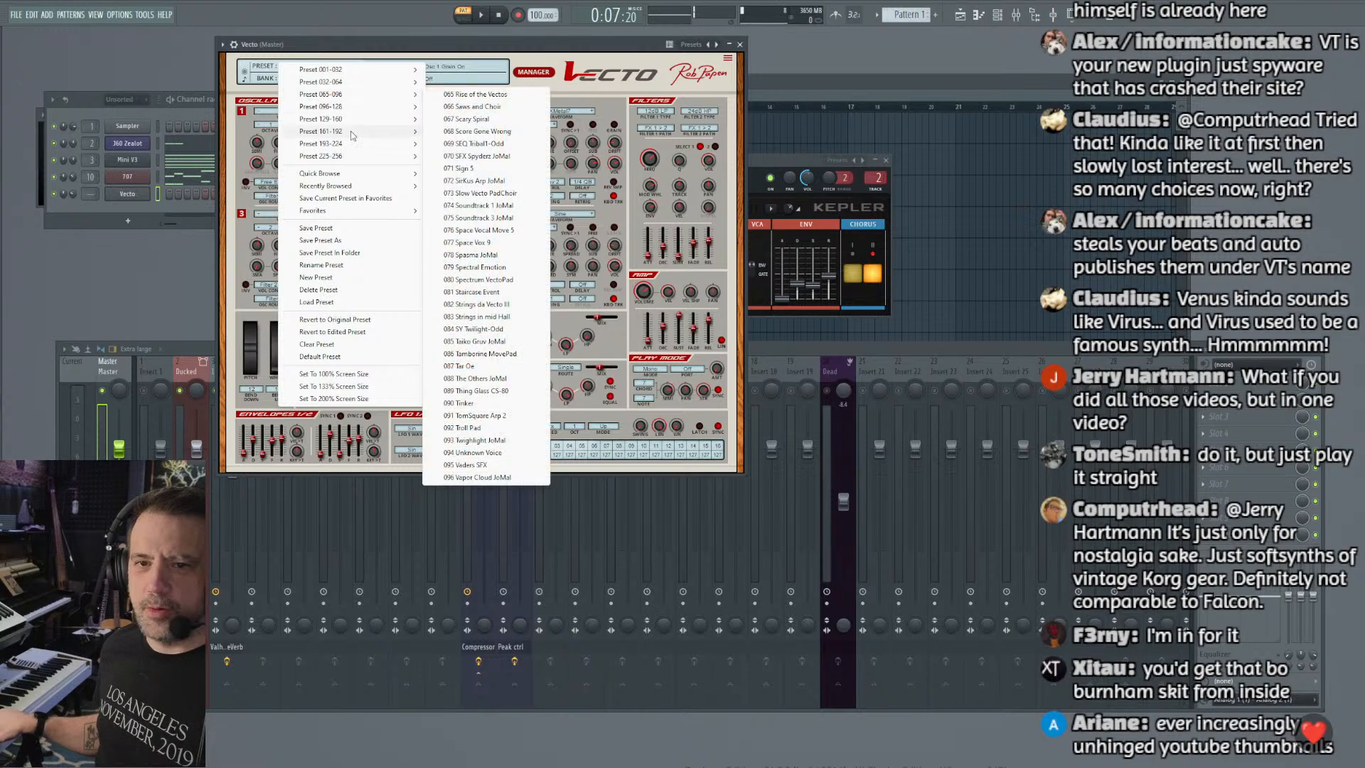
right_click(123, 196)
click(160, 312)
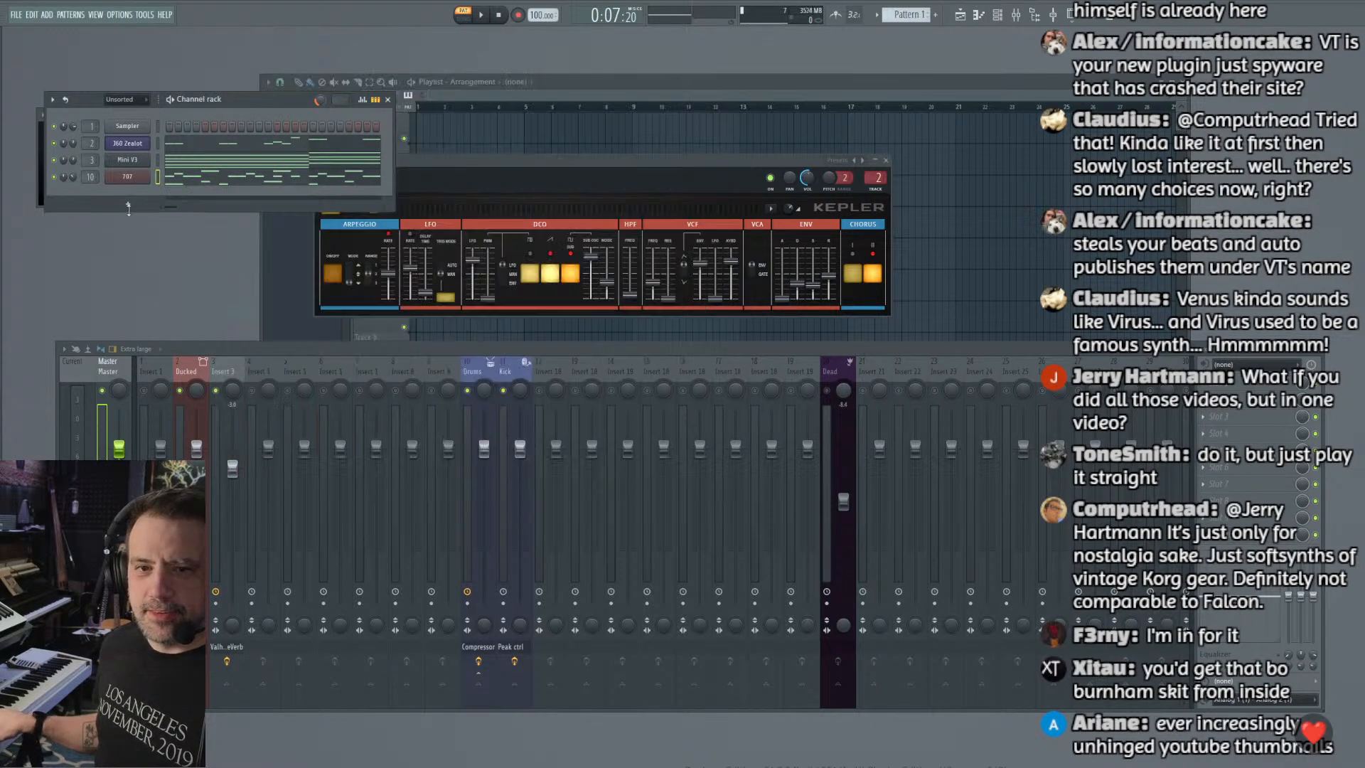
Step: Add Rob Papen's Blue2 synth as a new channel and move its window clear of the channel rack
click(129, 207)
mouse_move(163, 157)
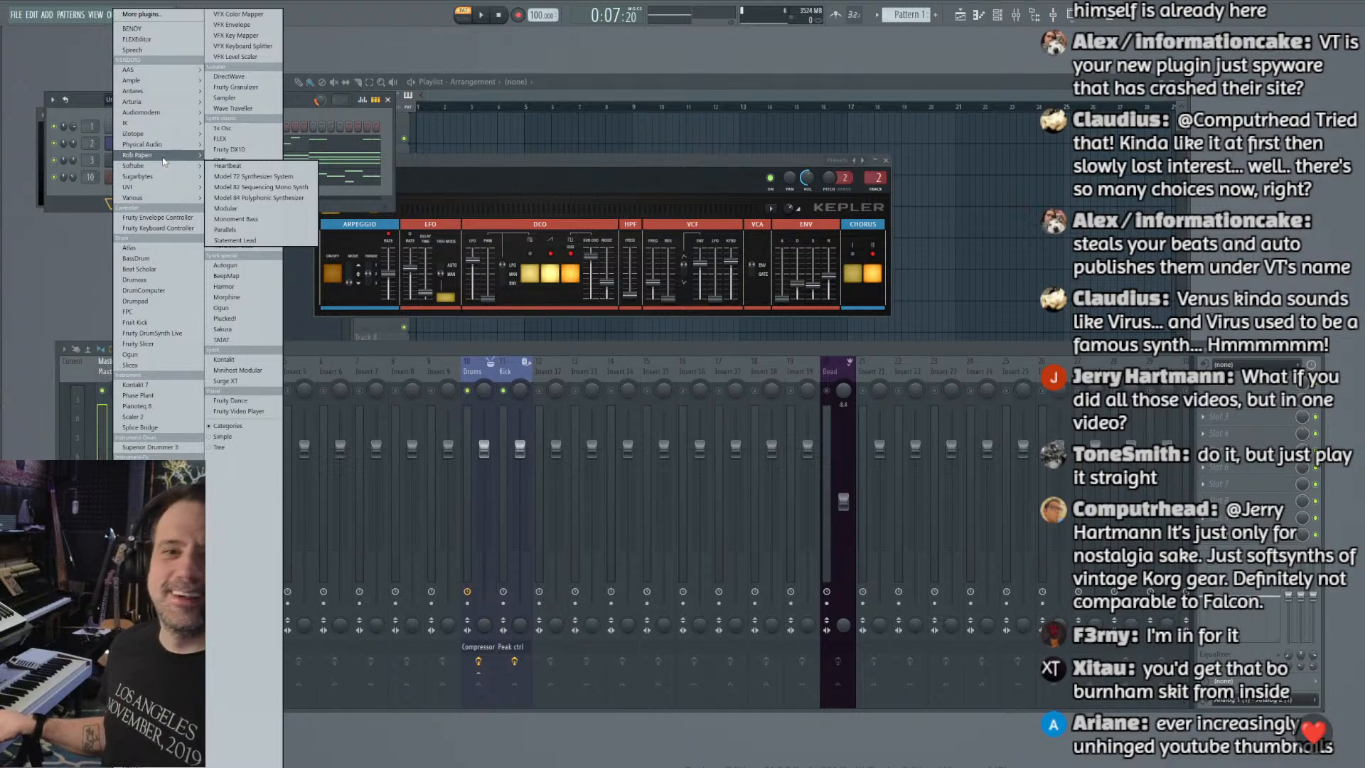
click(226, 156)
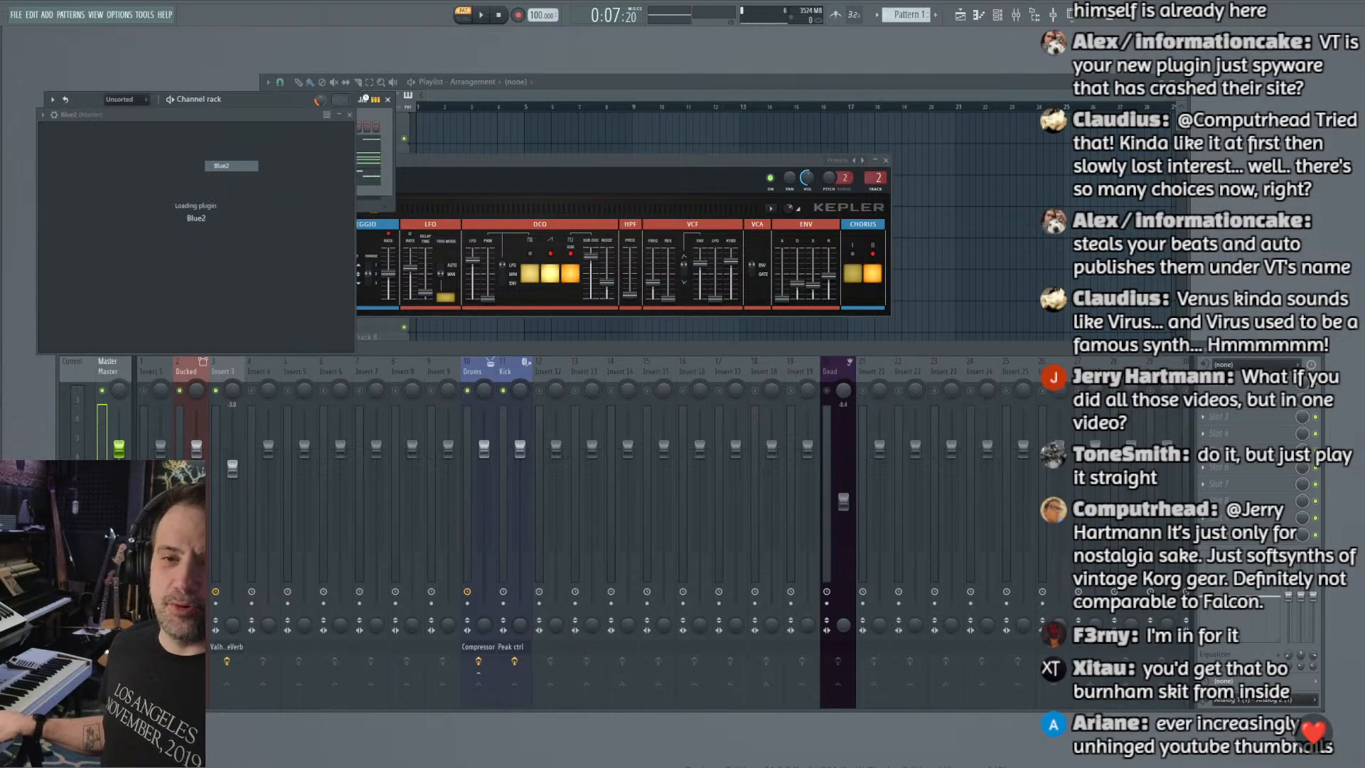
drag(215, 112, 324, 70)
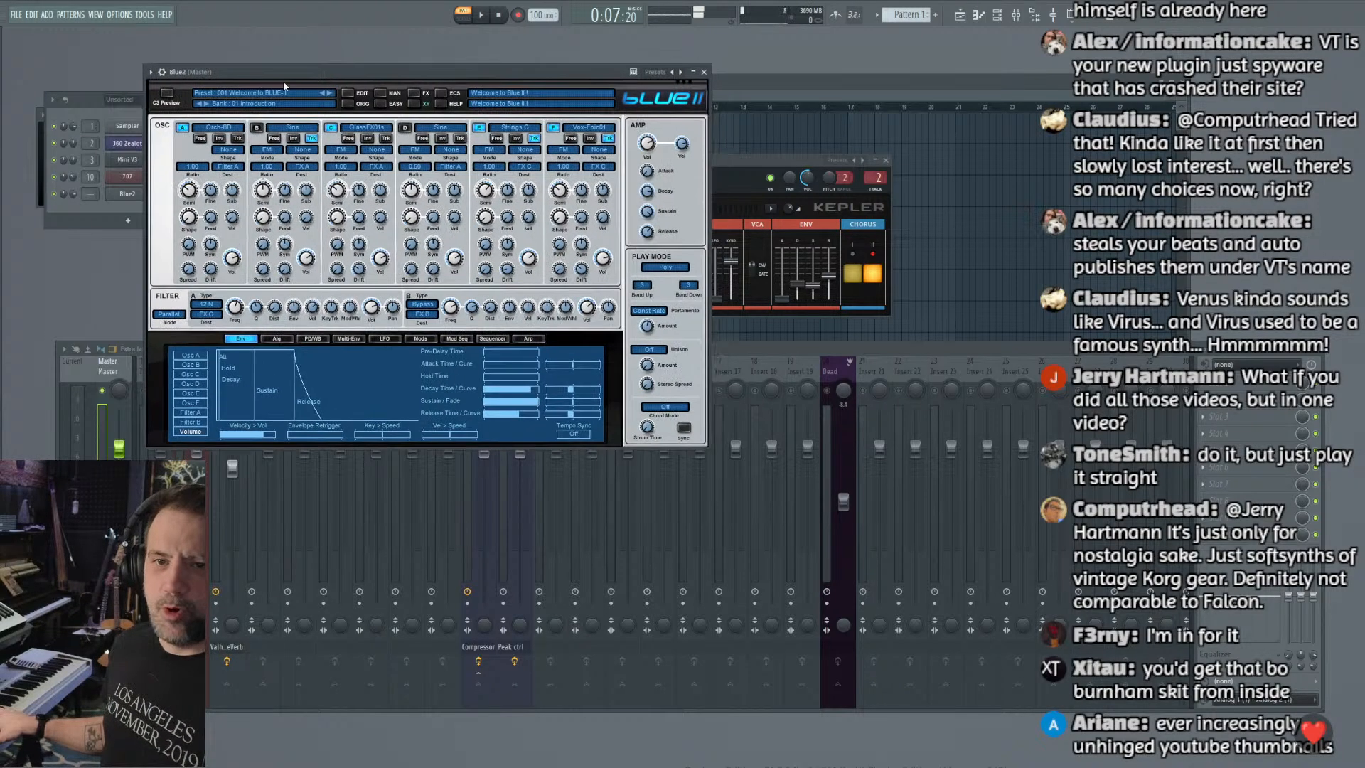
Step: Audition Blue2's 012 Just happend Seq preset and another preset from the 33 to 64 group
click(274, 93)
mouse_move(267, 99)
click(398, 233)
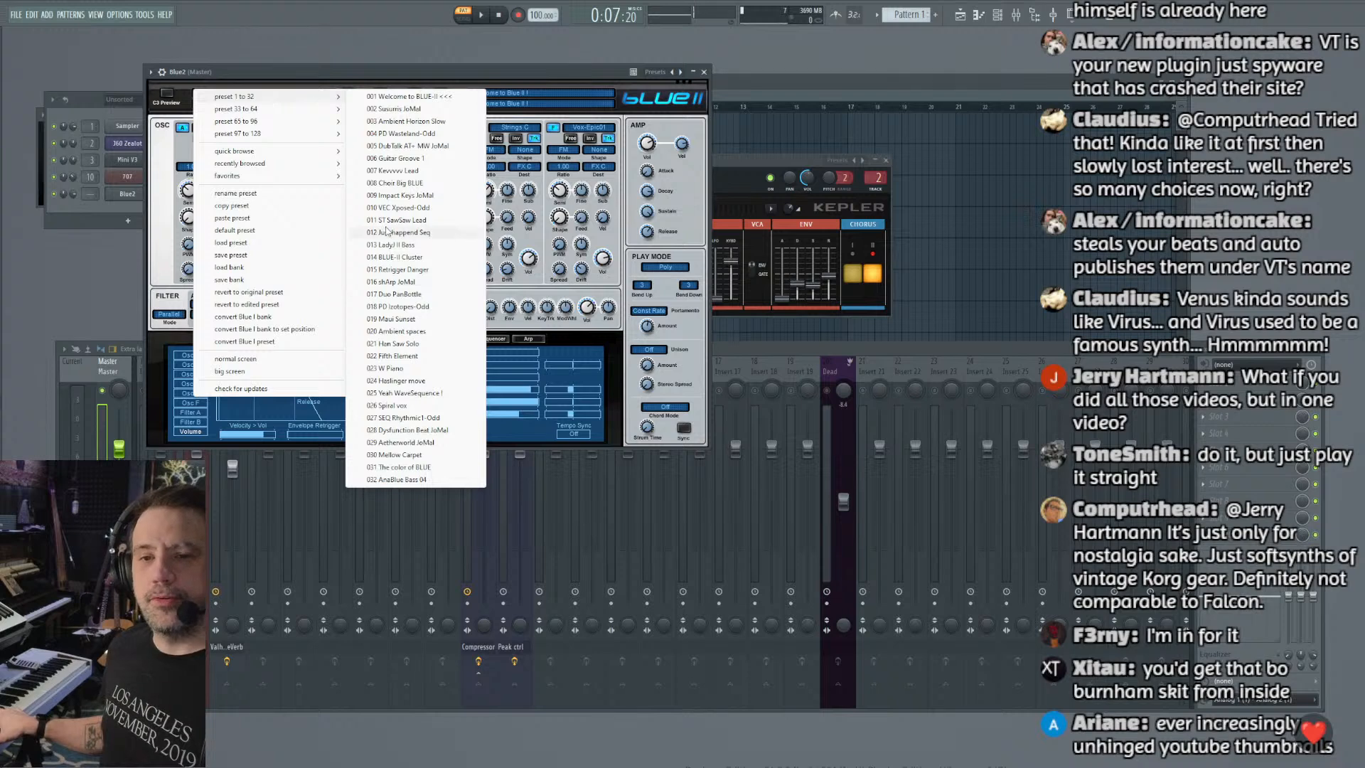
click(290, 92)
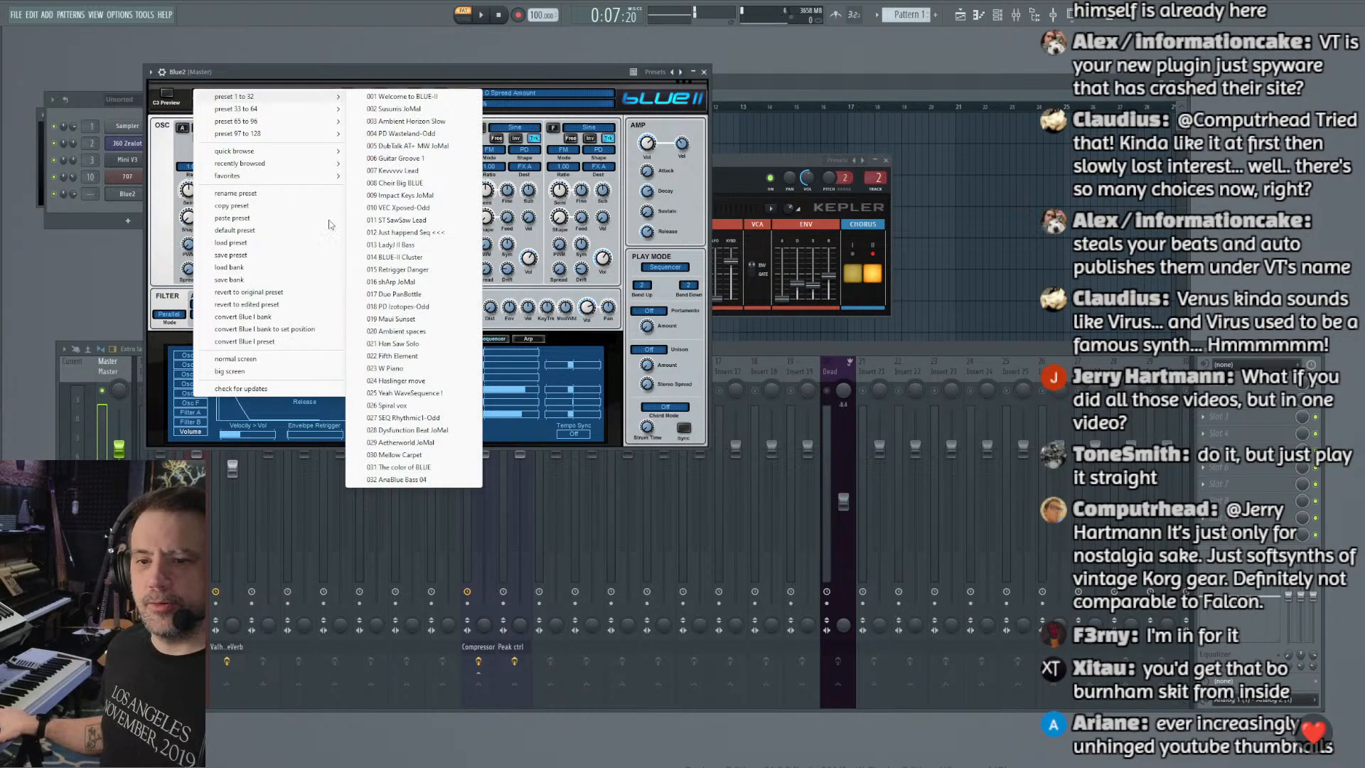
click(428, 272)
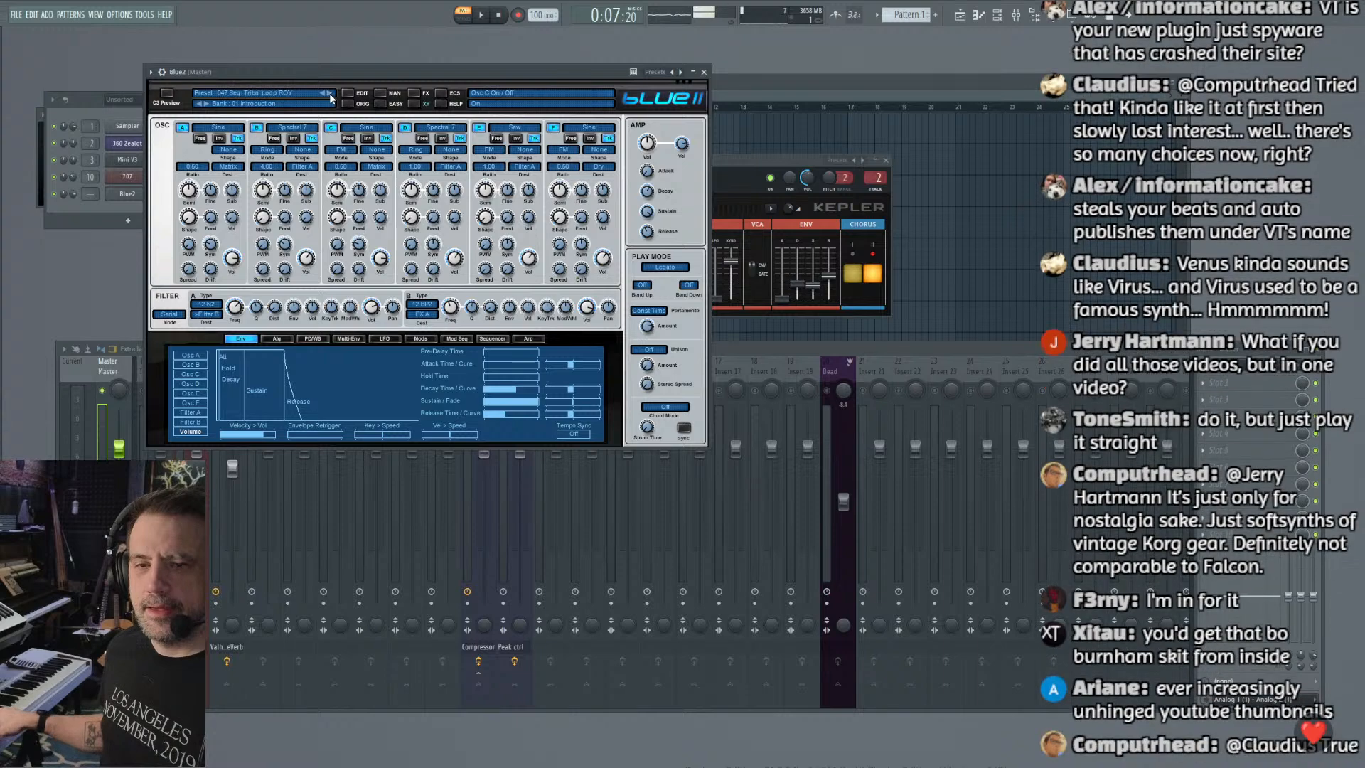
Step: Step forward through the presets of Blue2's 01 Introduction bank to the E-Piano HoVox preset
click(330, 94)
click(330, 94)
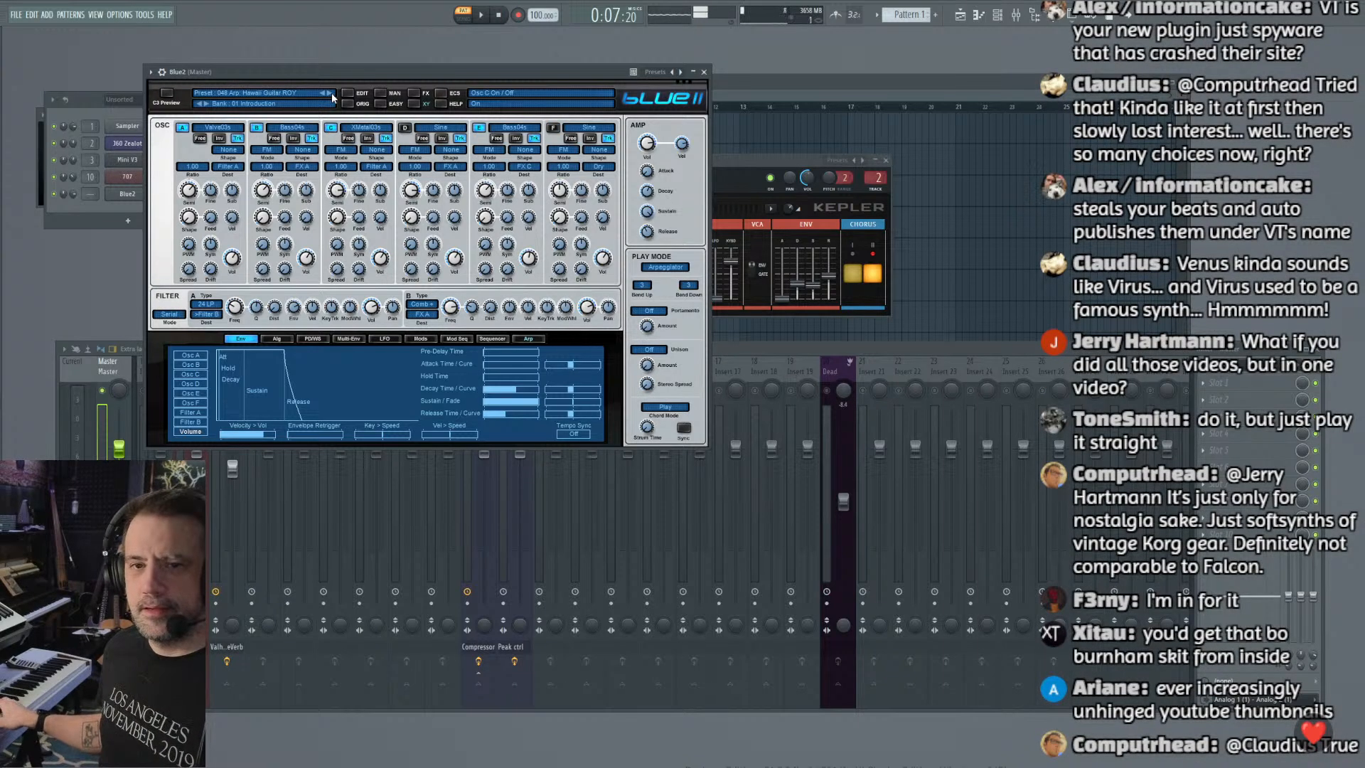
click(331, 94)
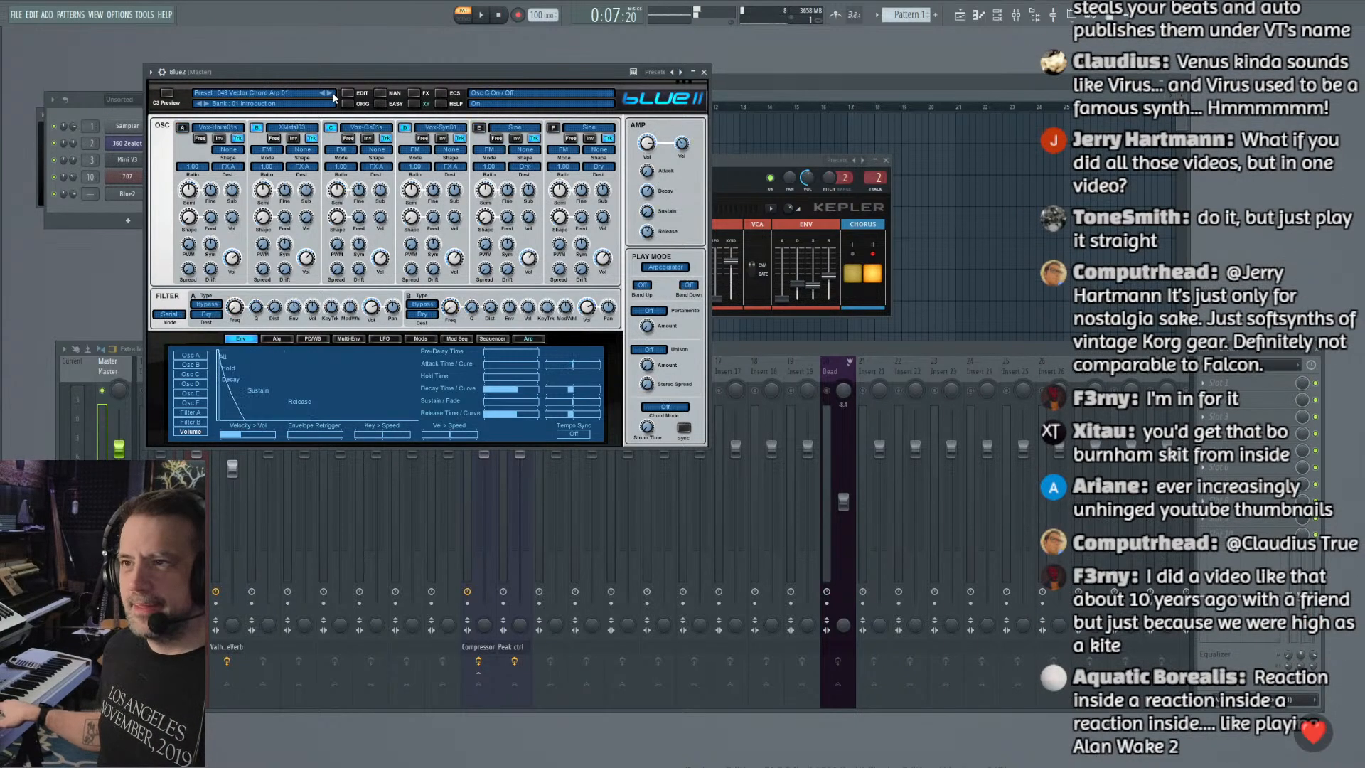
click(330, 93)
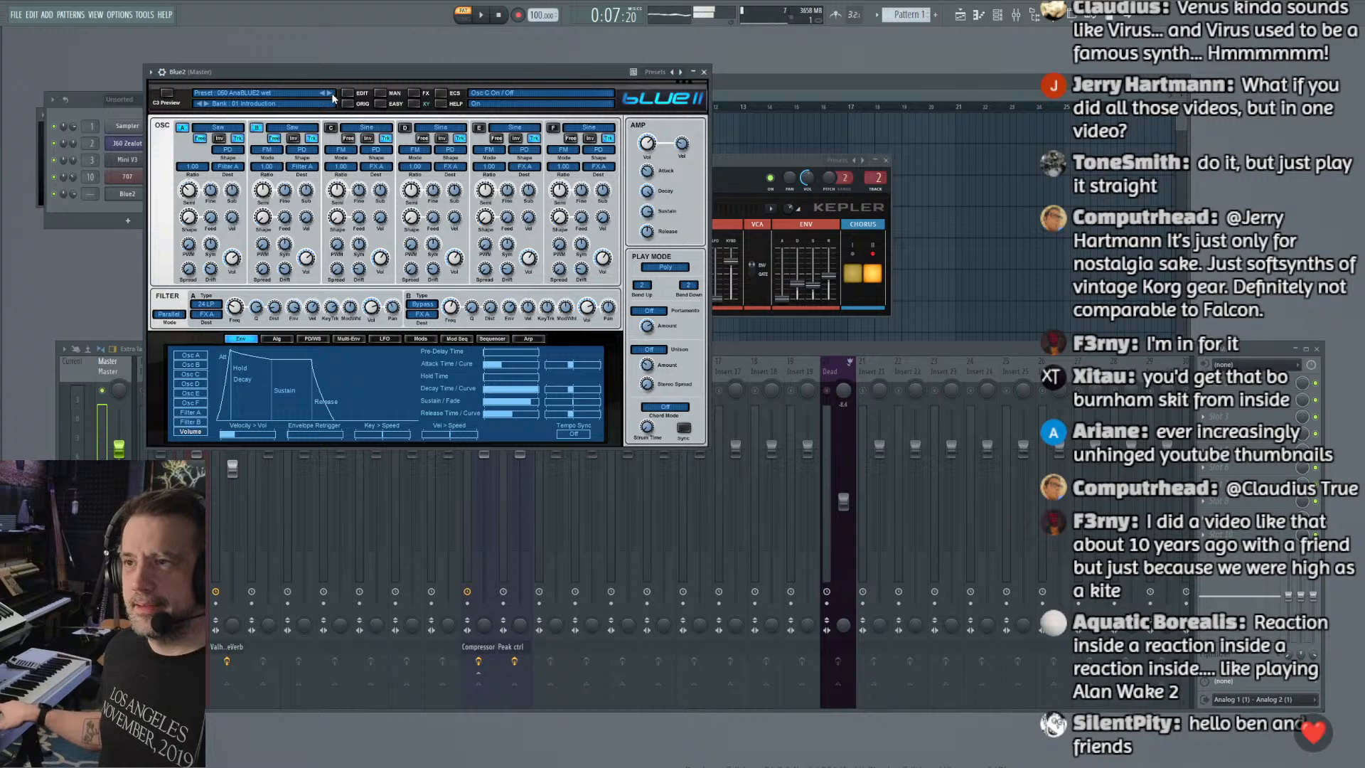
click(330, 94)
click(330, 94)
click(331, 94)
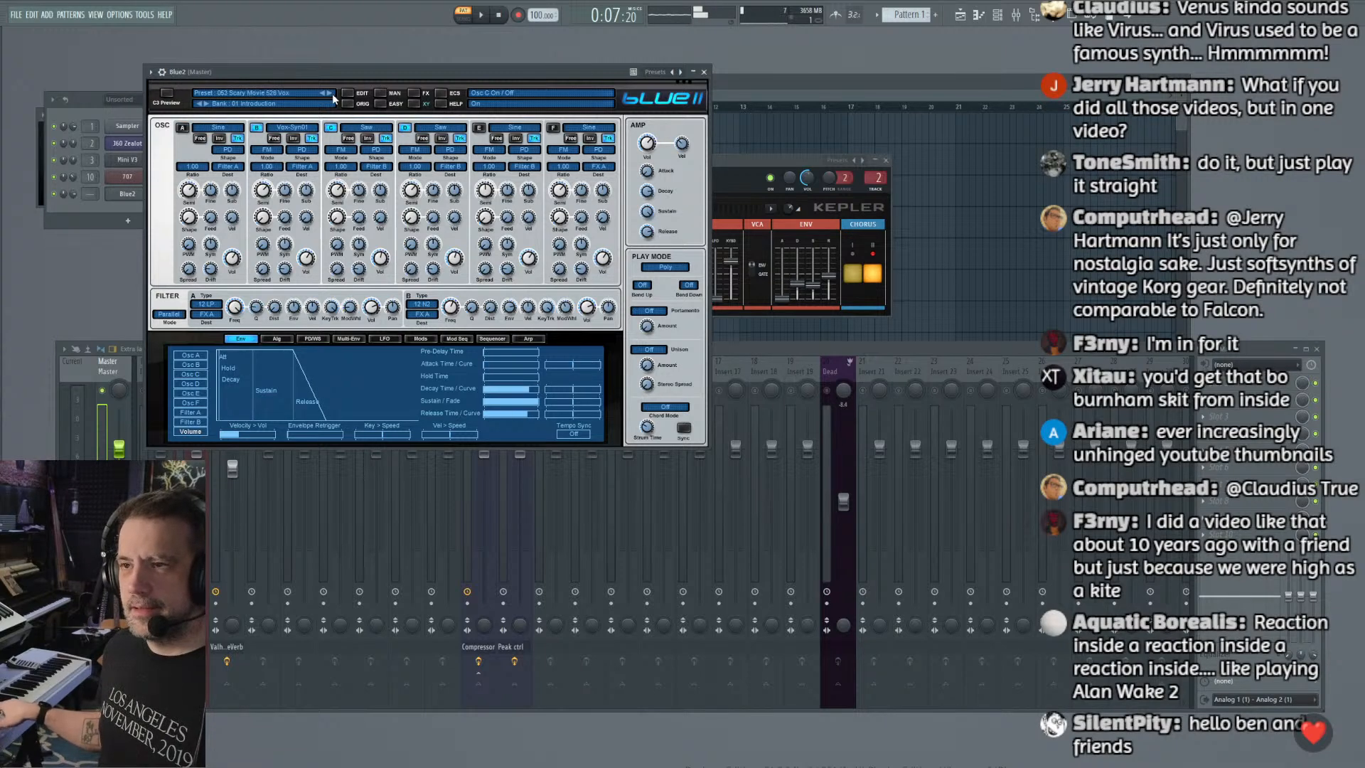
click(331, 93)
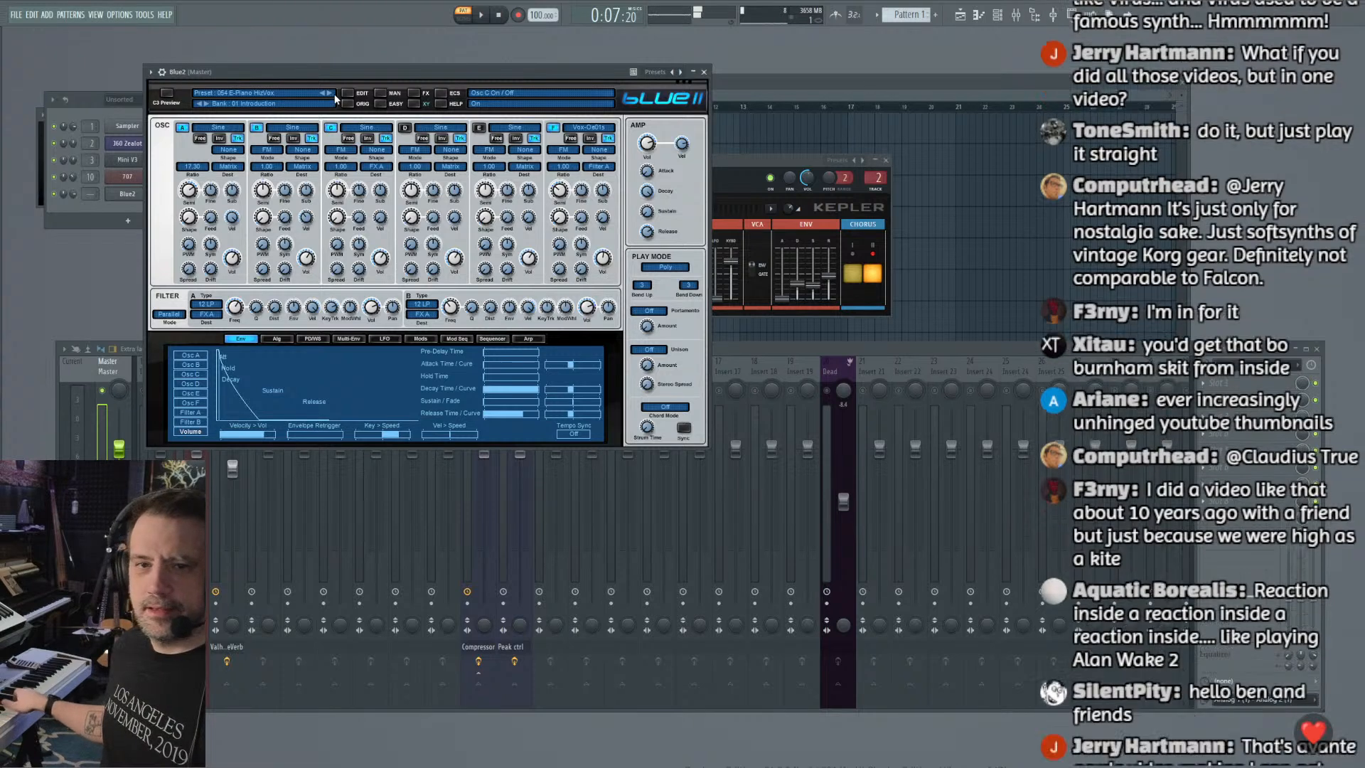
Step: Switch Blue2 to the SynthLeads 01 bank with its first preset, Mini-BLUE
click(91, 208)
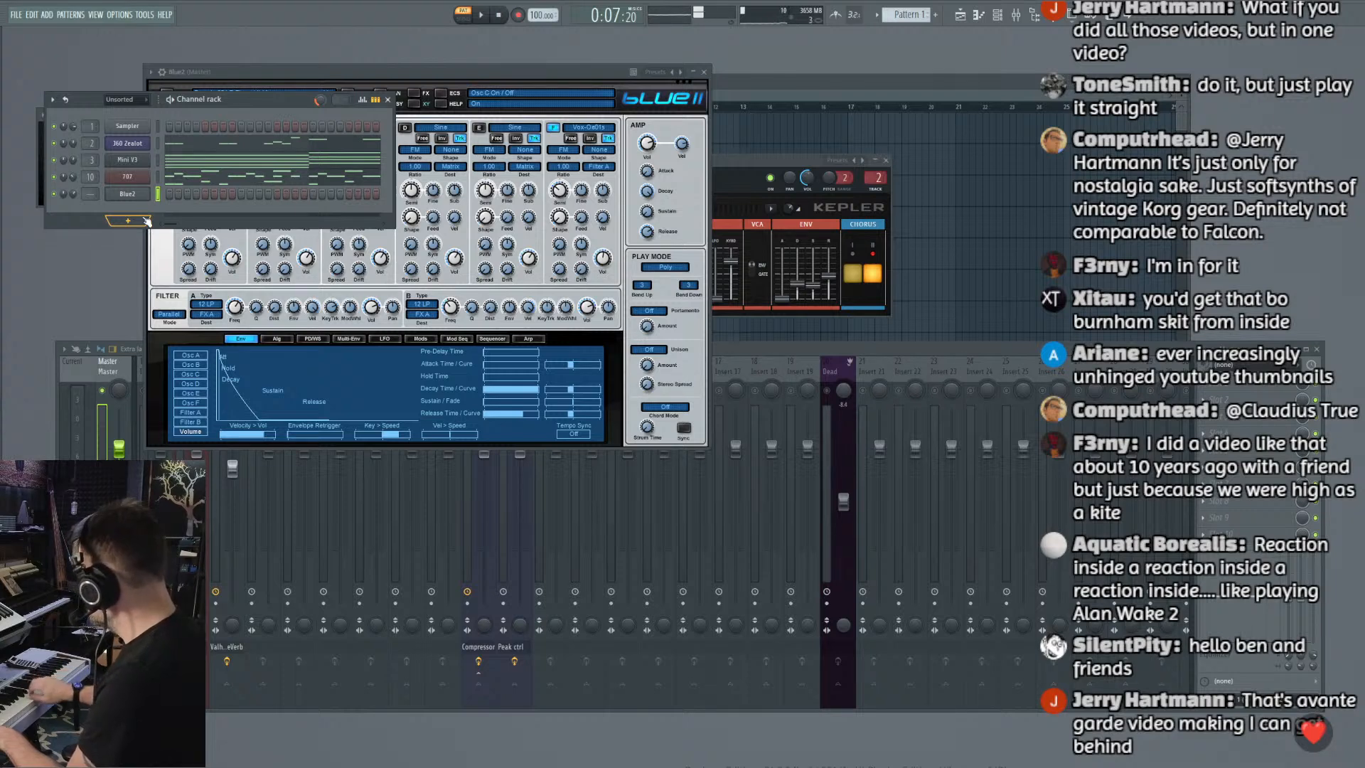
click(459, 80)
click(209, 107)
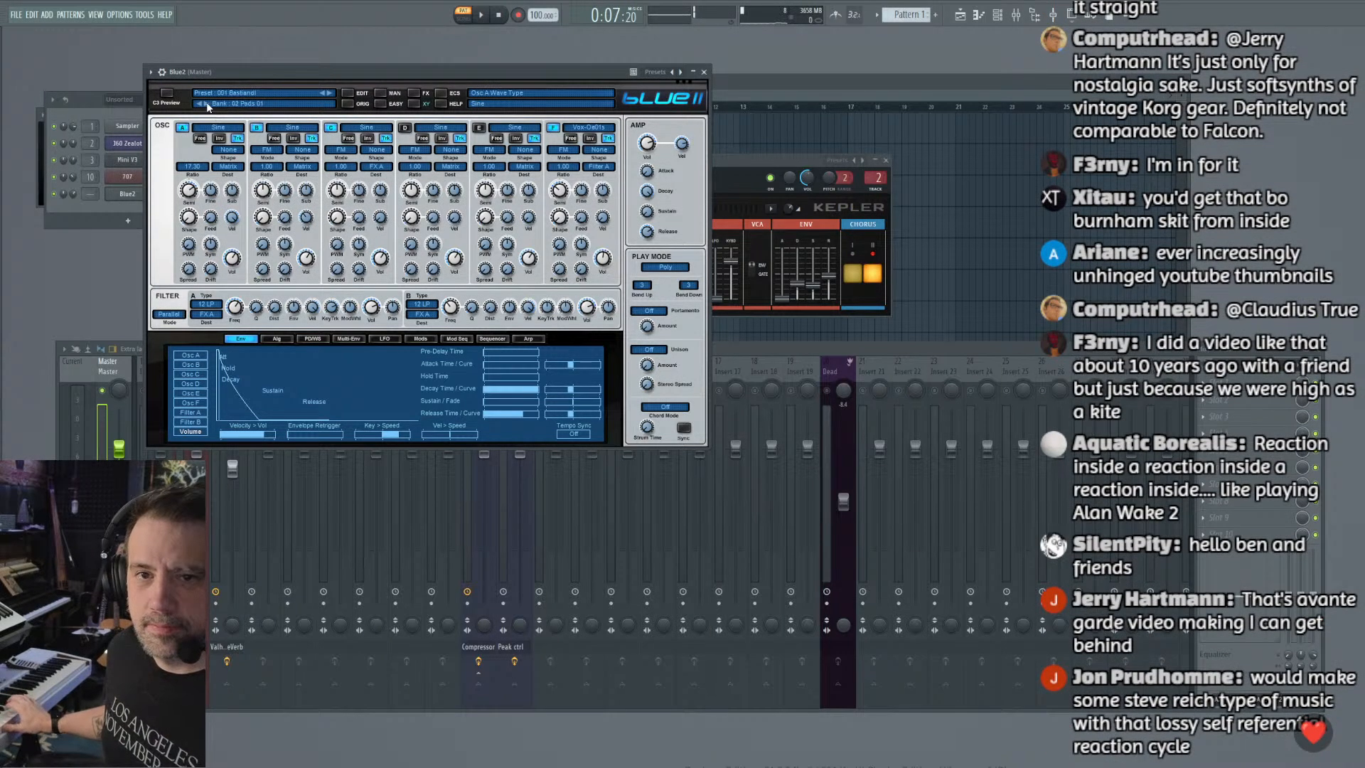
click(208, 107)
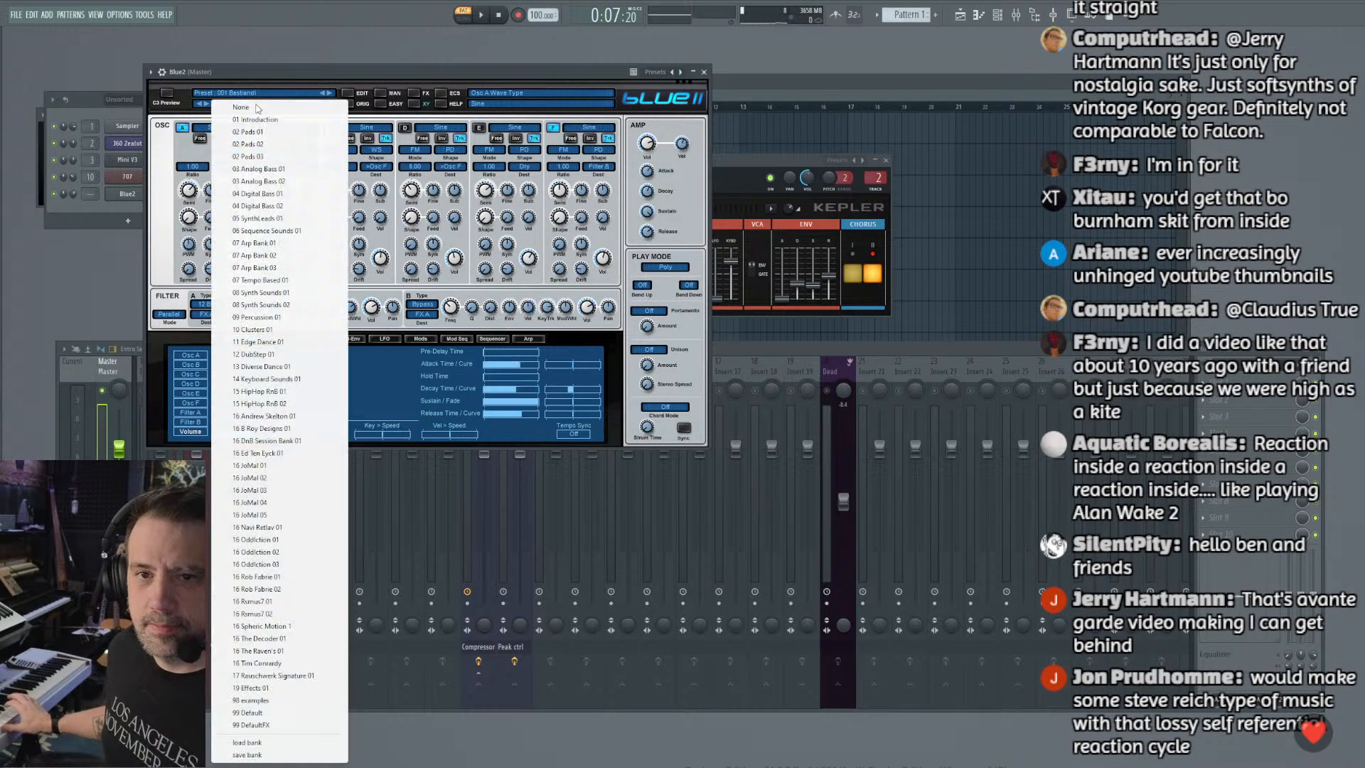
click(275, 218)
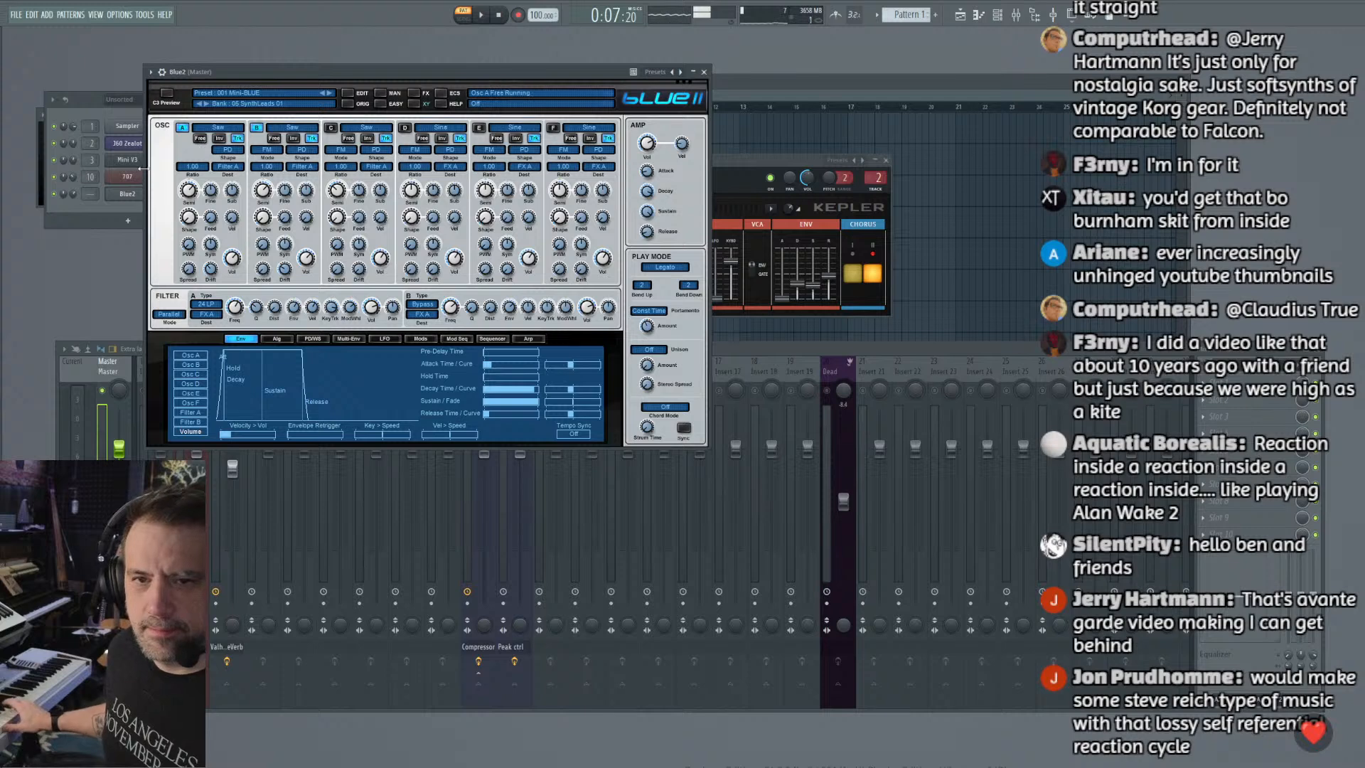
Step: Play the existing pattern to try the Blue2 lead sound against it, and stop playback
click(78, 198)
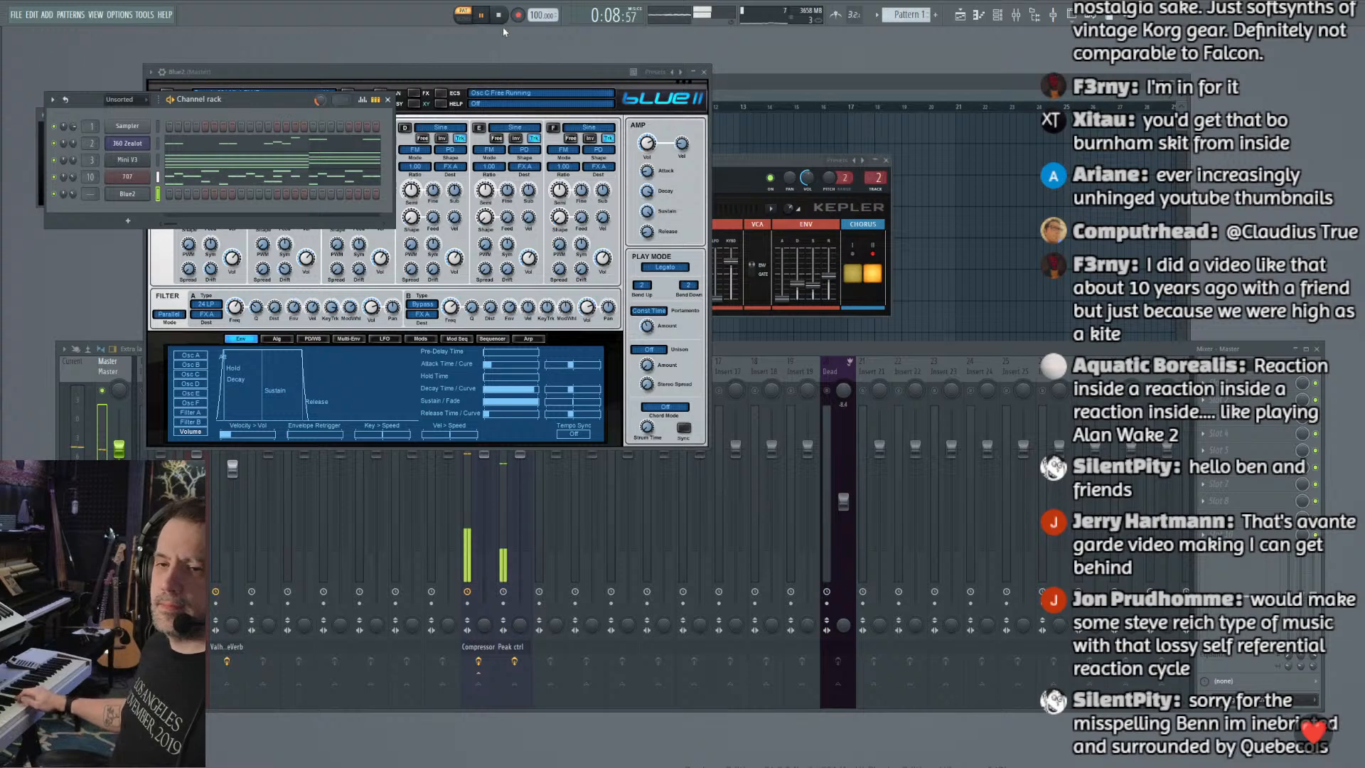
click(500, 19)
click(484, 17)
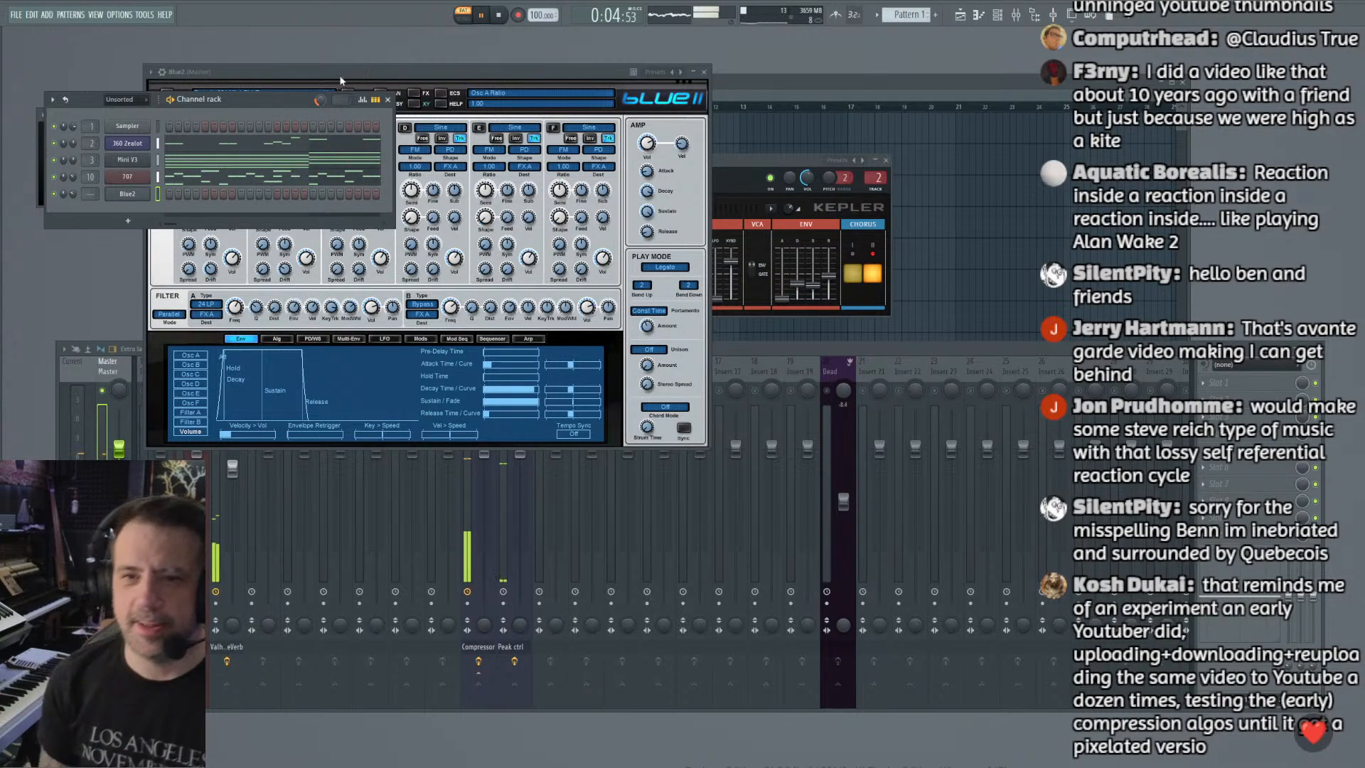
key(space)
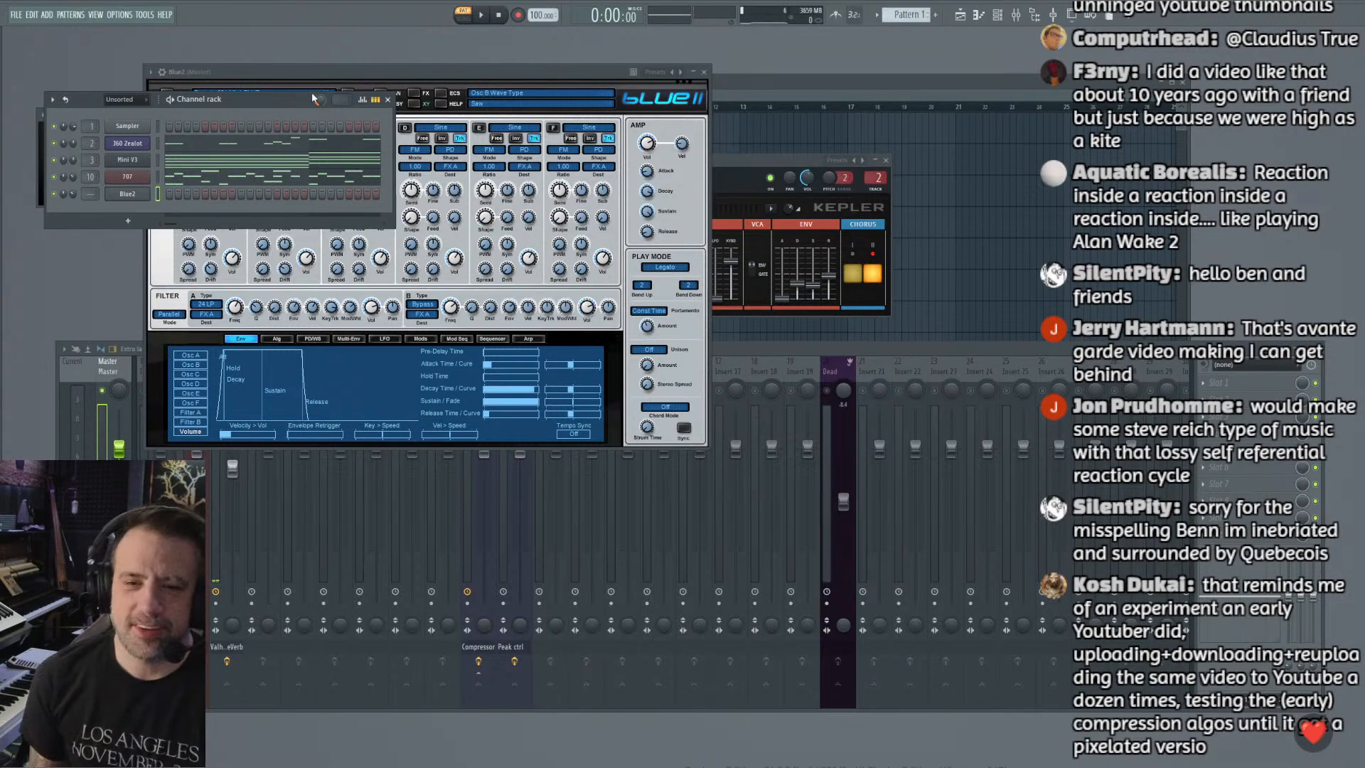
Step: Show the wrapper controls of the Blue2 channel and set its pitch range to 48
click(450, 77)
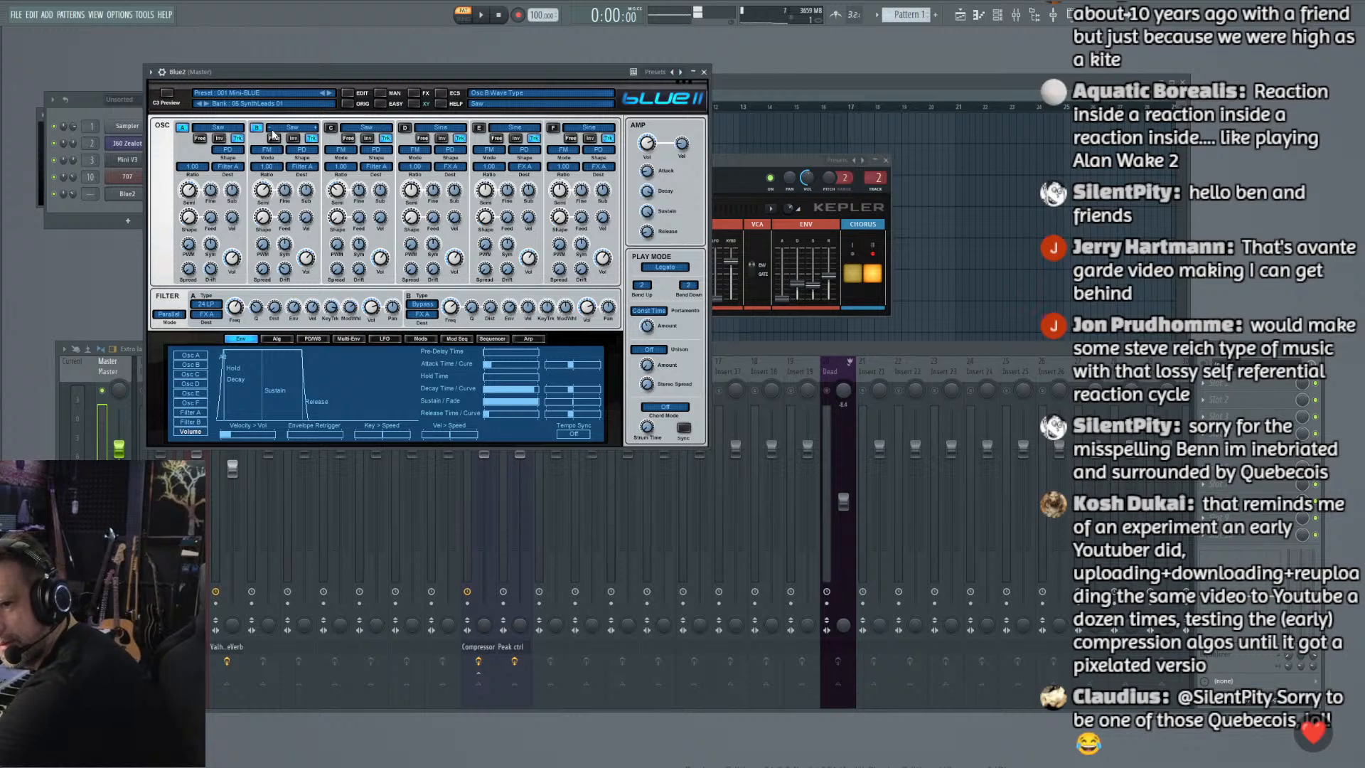
click(164, 73)
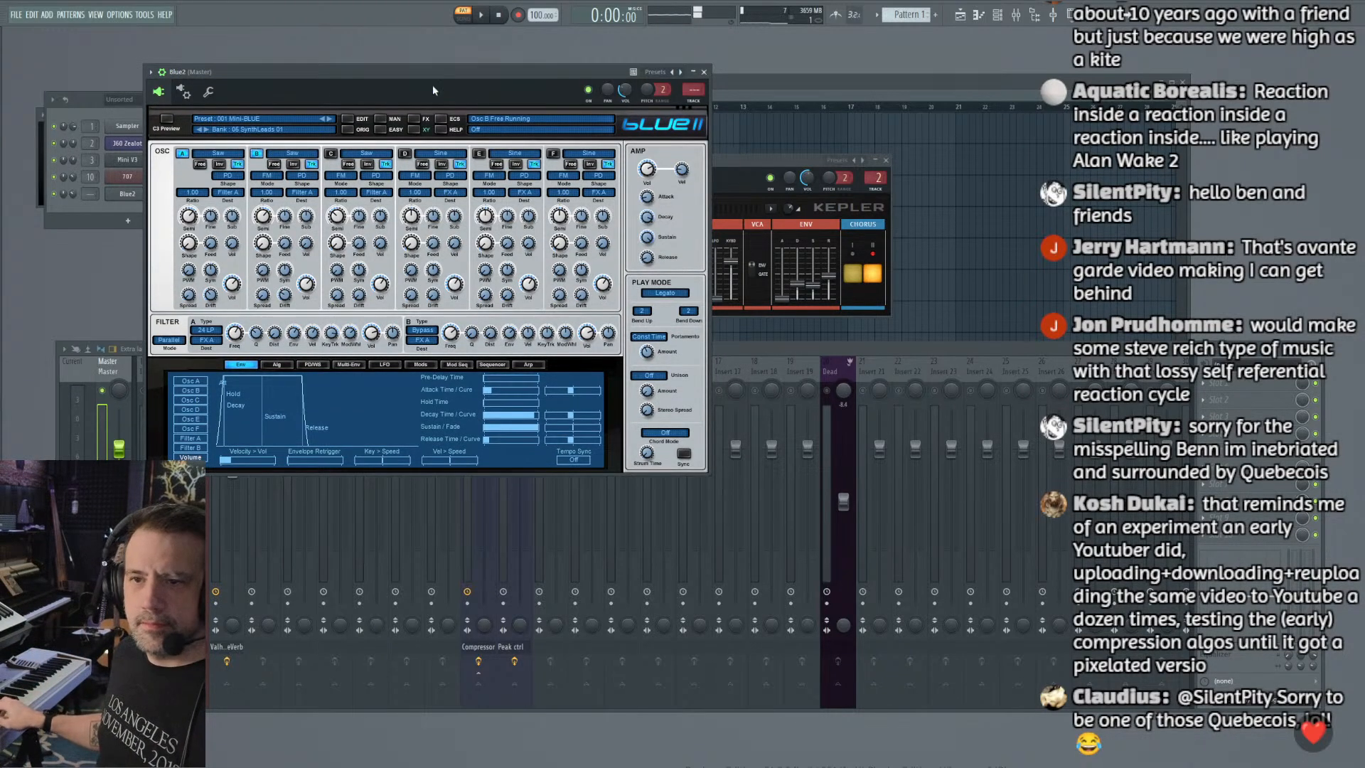
drag(663, 90, 662, 86)
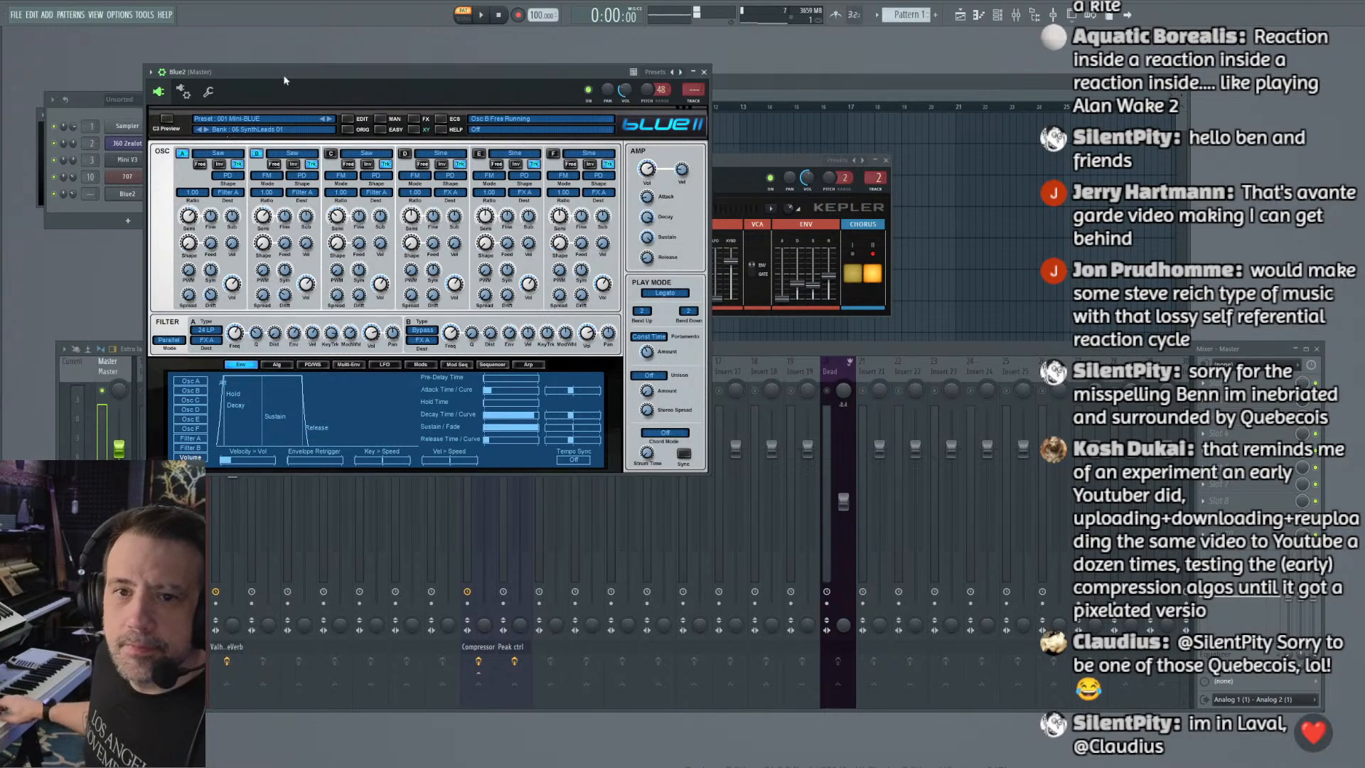
Step: Play the pattern, advance Blue2 to the 002 Solo TubeFlute preset to try it against the parts, and stop playback
click(183, 93)
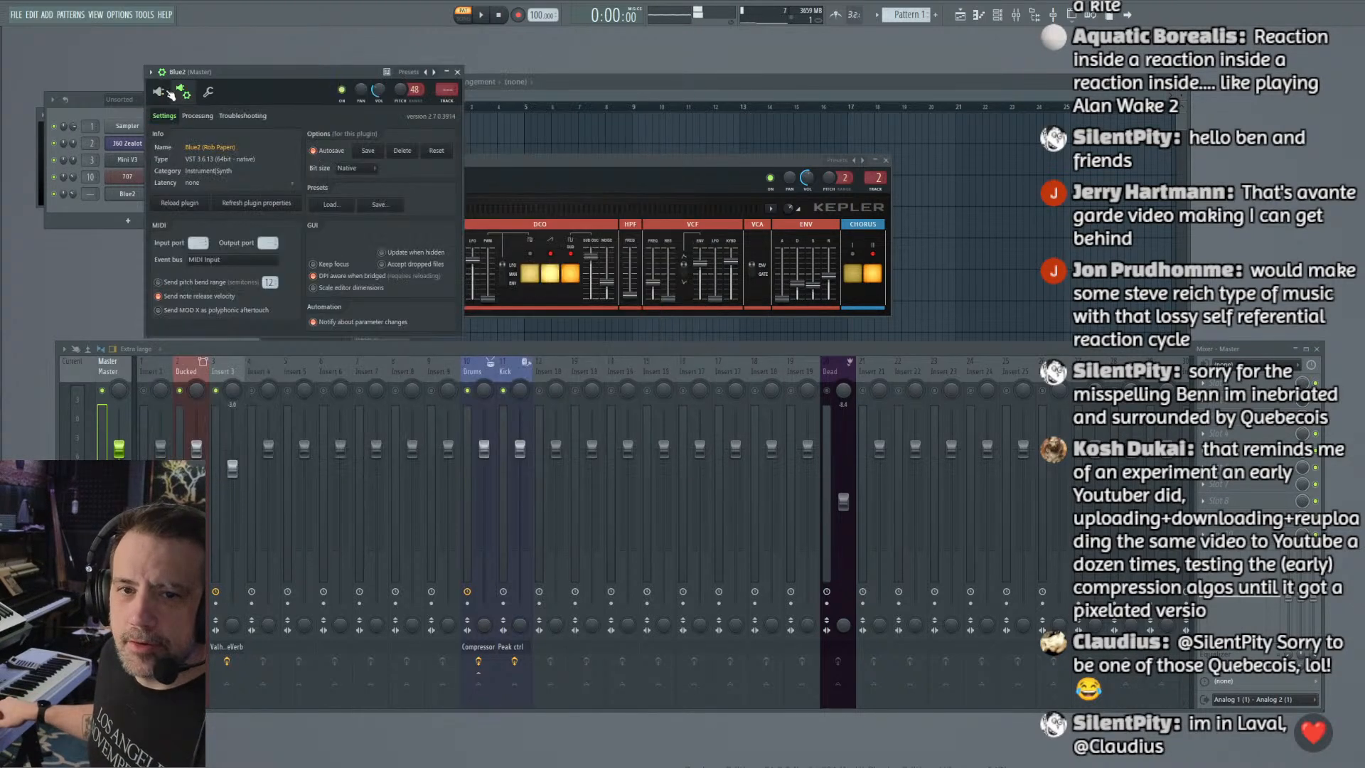
click(183, 93)
click(483, 17)
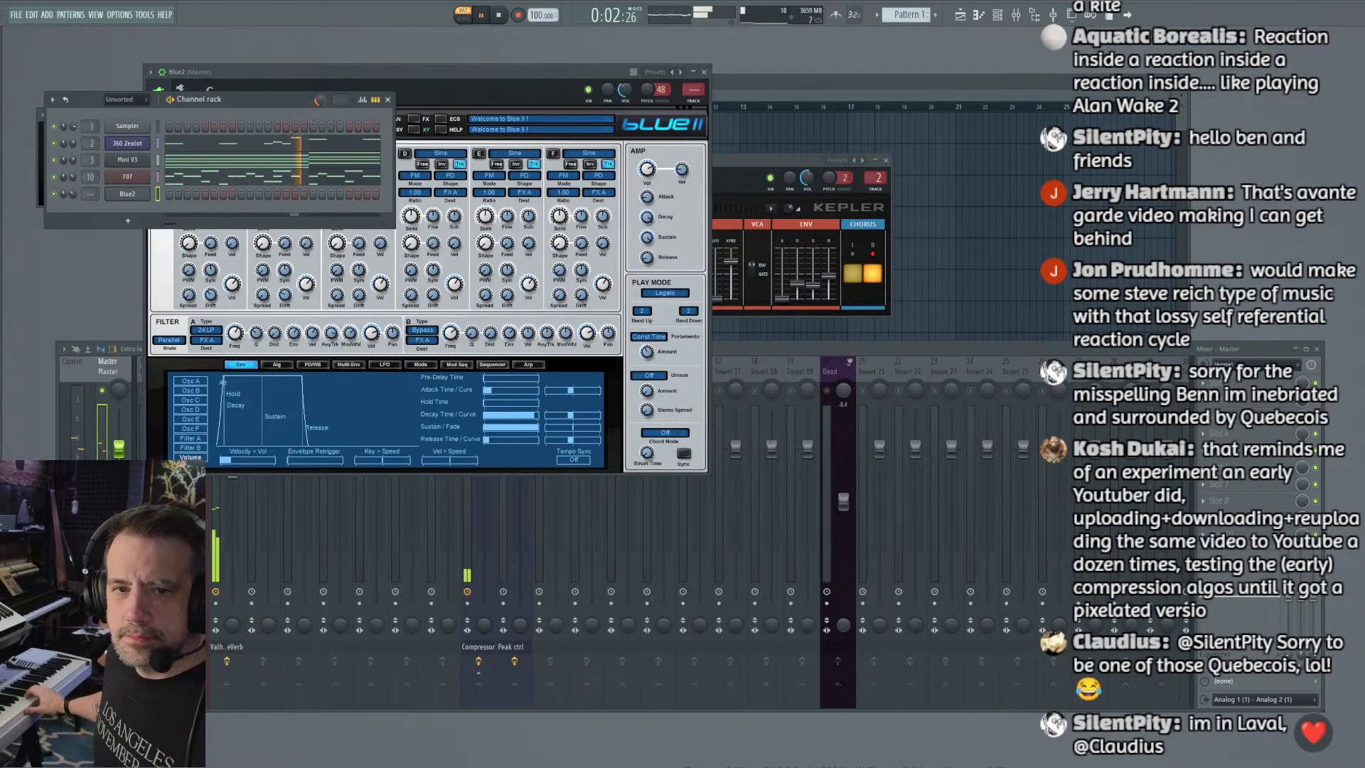
drag(354, 71, 353, 72)
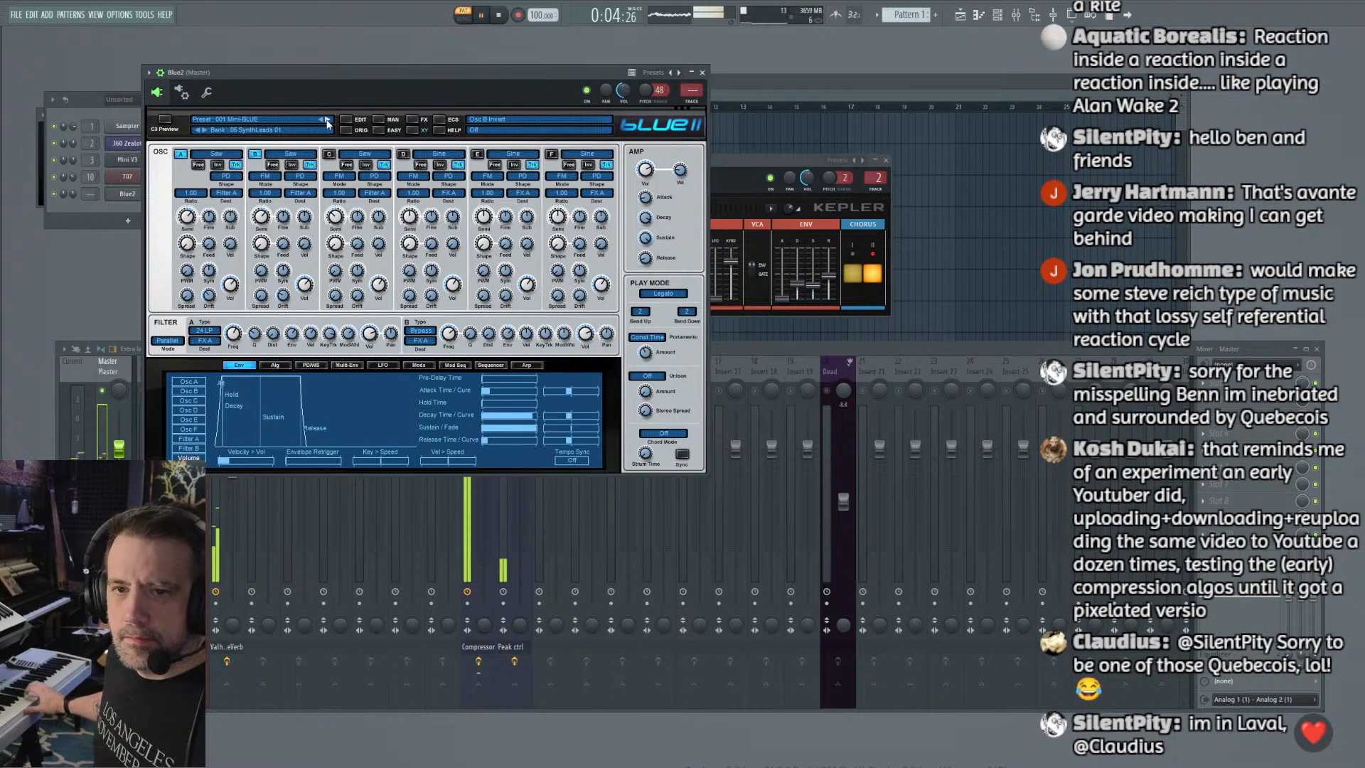
click(327, 119)
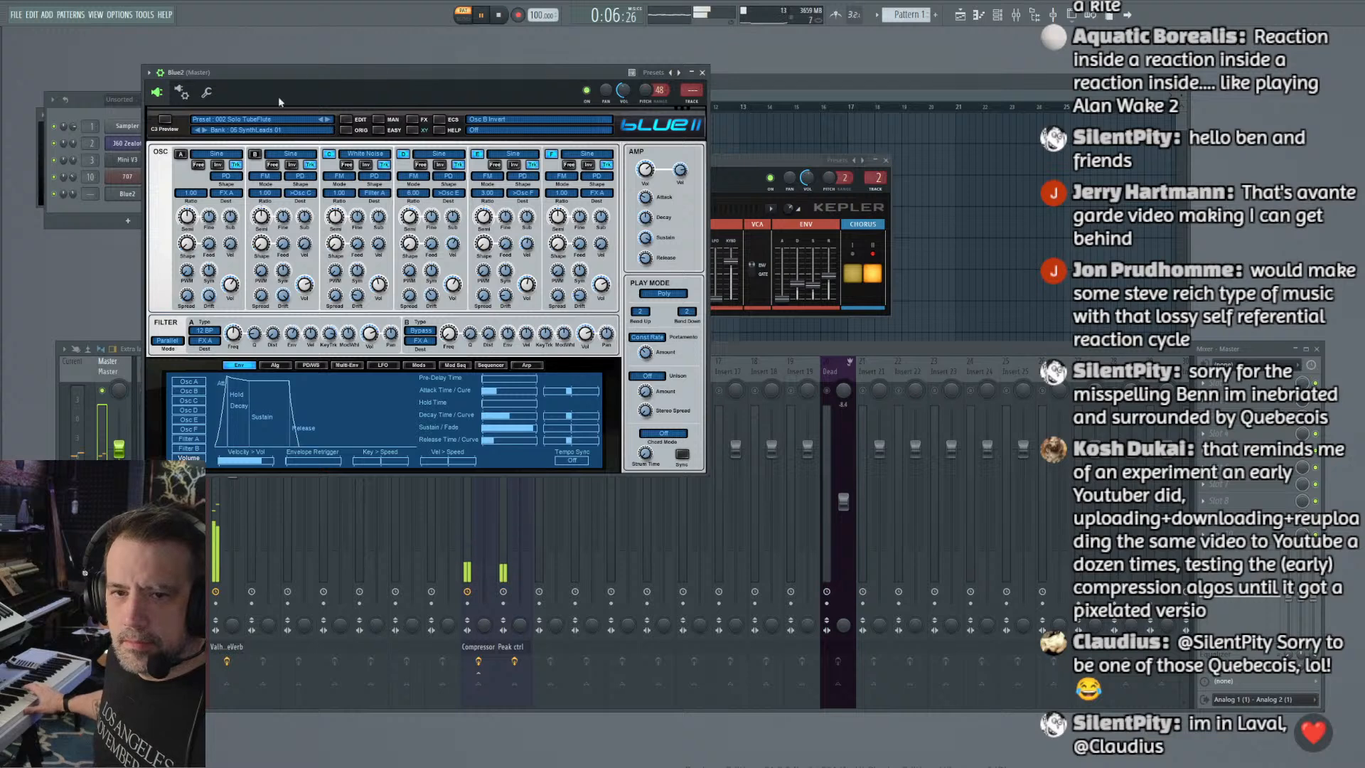
click(498, 15)
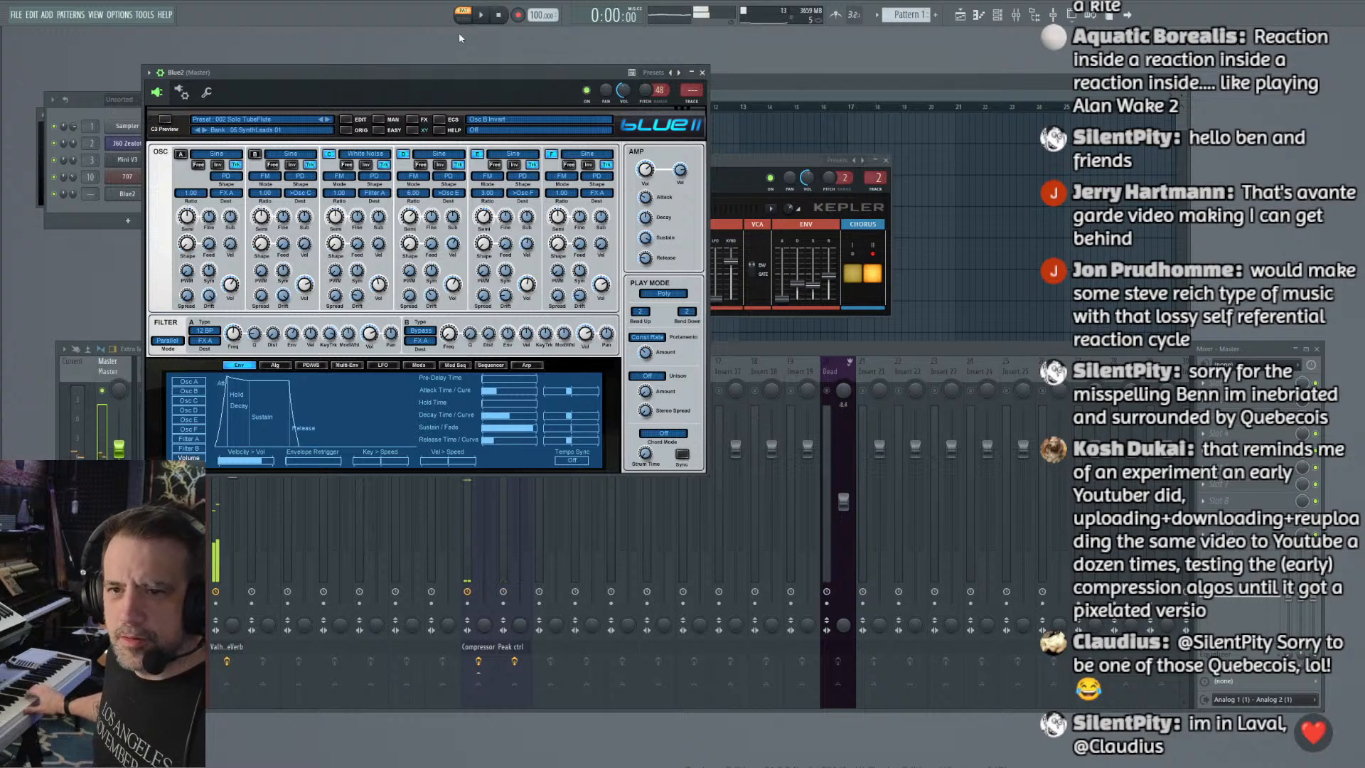
Step: Audition the following SynthLeads 01 presets up to number 006, and return to 002 Solo TubeFlute
click(327, 119)
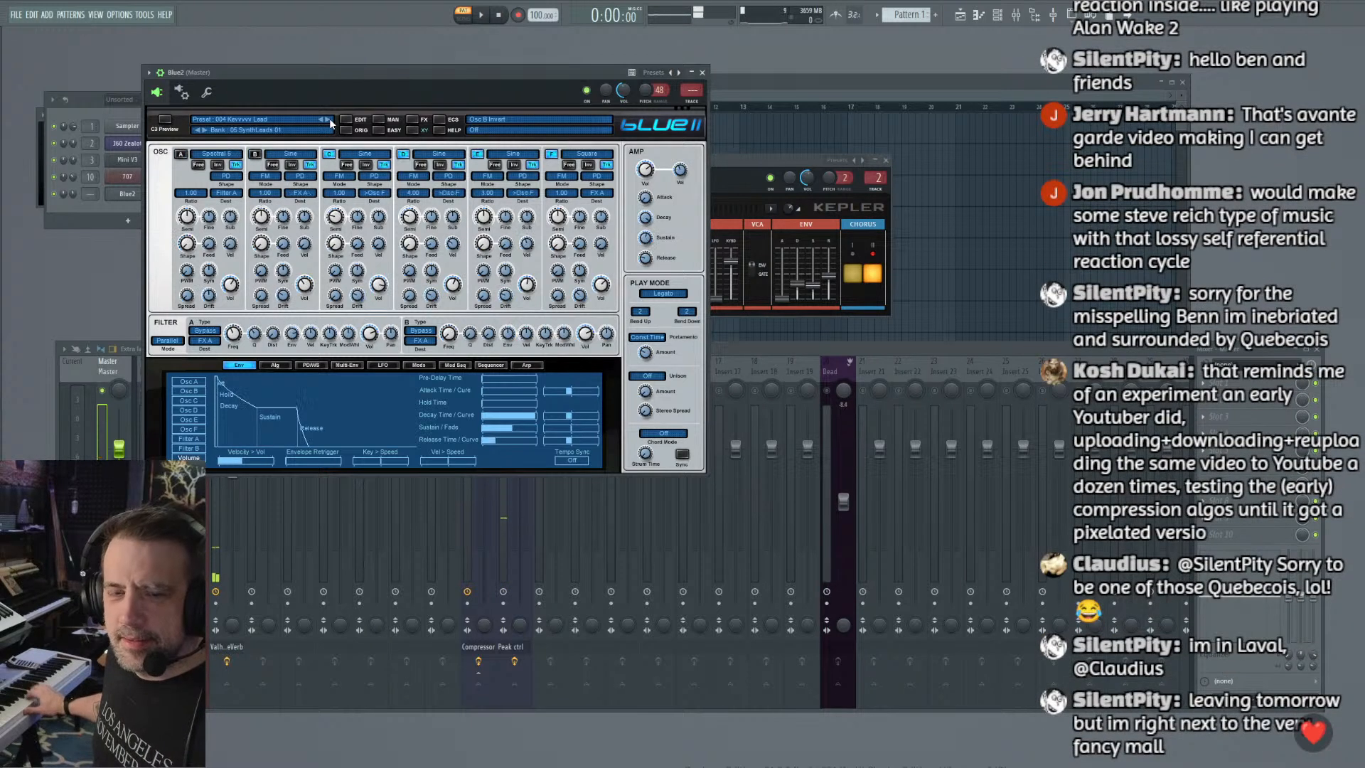
click(328, 120)
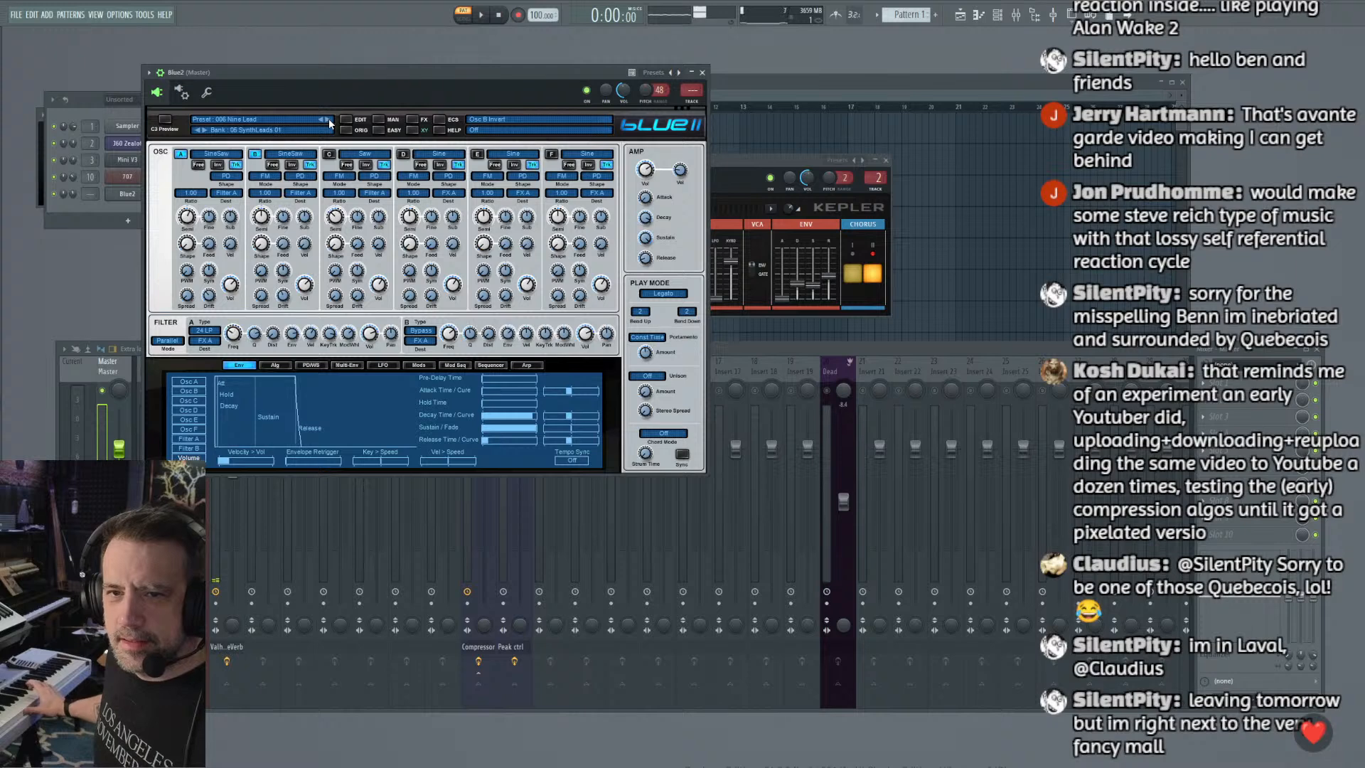
click(321, 120)
click(322, 119)
click(321, 119)
click(321, 120)
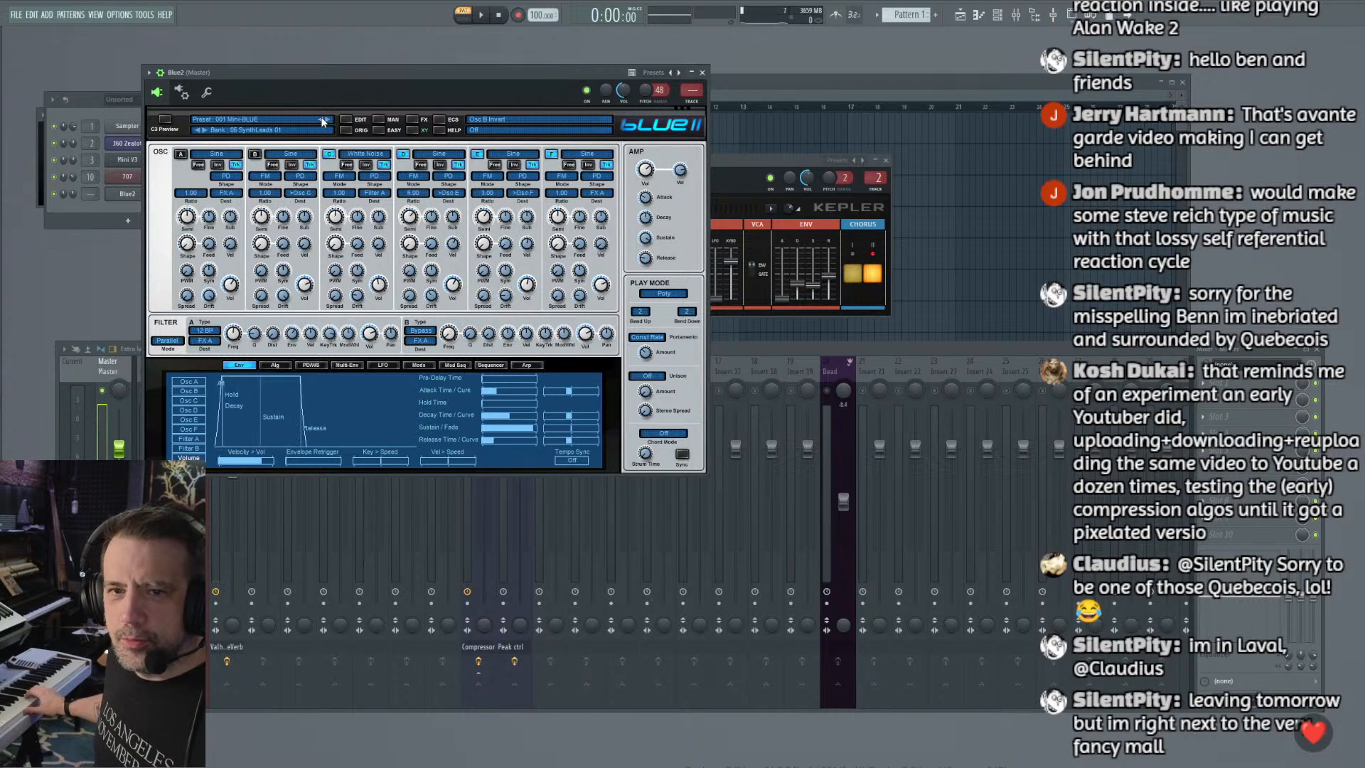
click(322, 119)
click(329, 119)
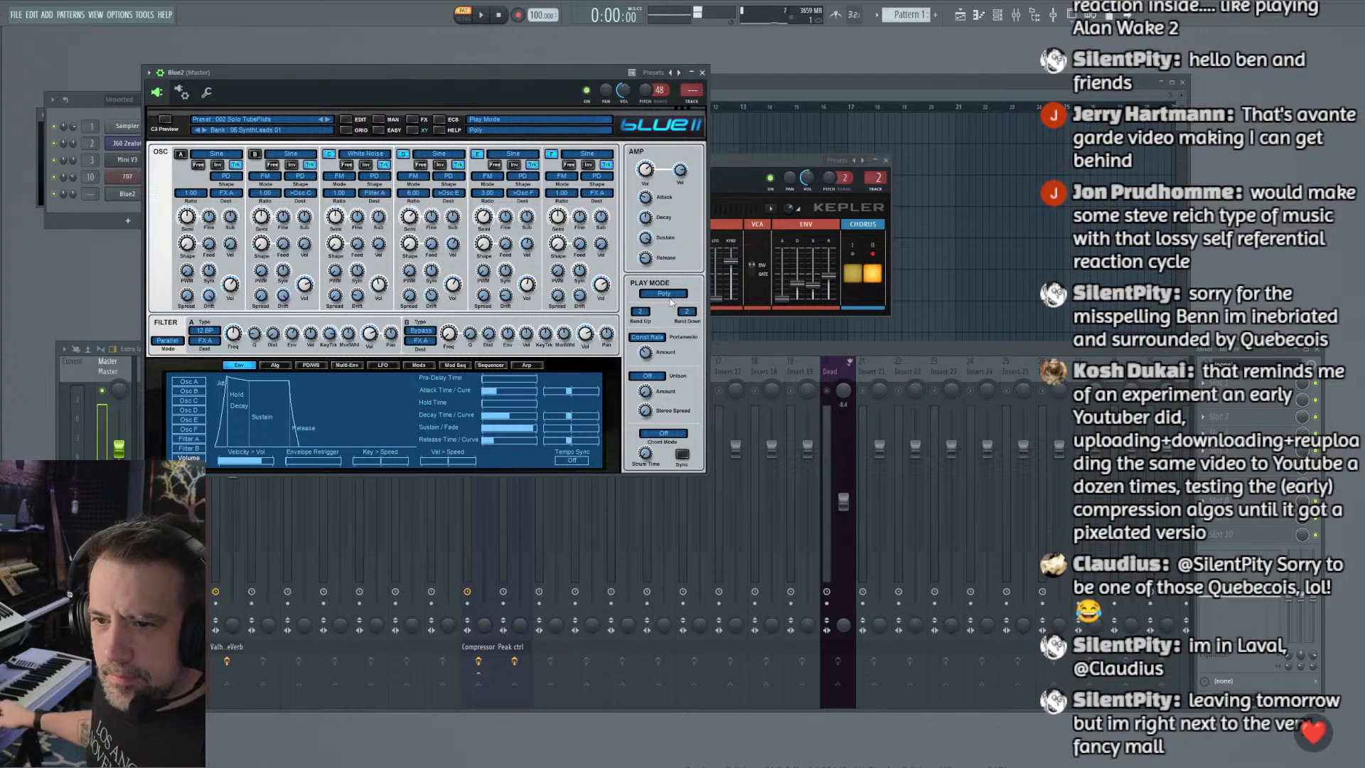
Step: Set Blue2's Bend Up range to 12 and its Bend Down range to 2
click(643, 312)
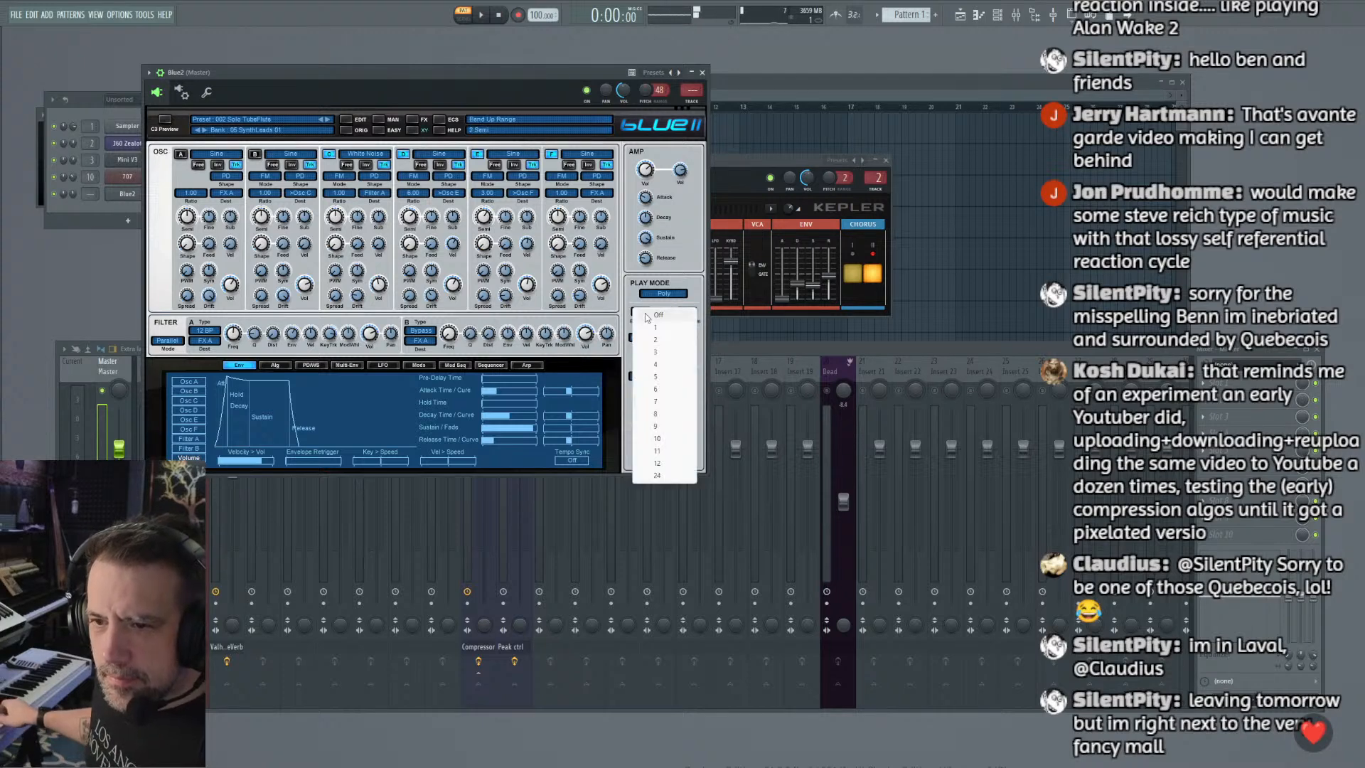
click(658, 462)
click(687, 312)
click(691, 315)
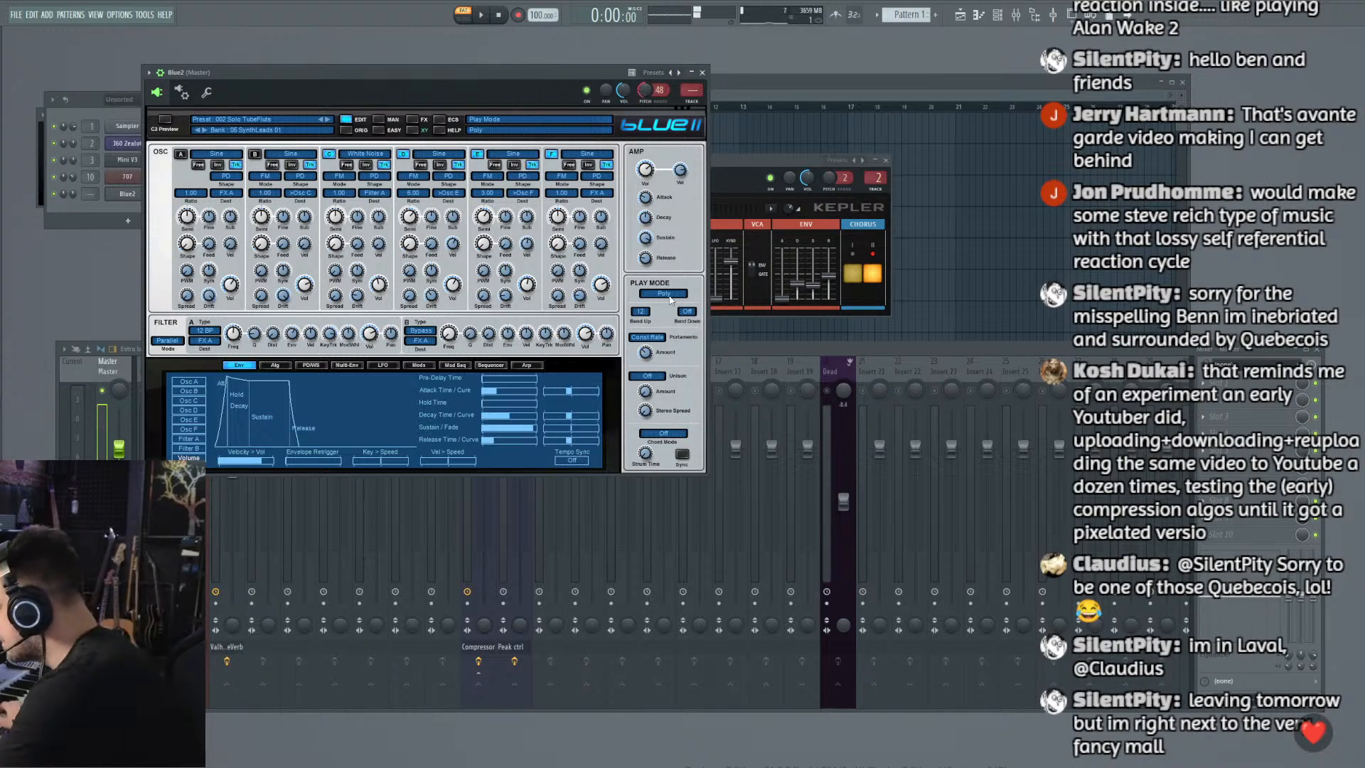
click(688, 319)
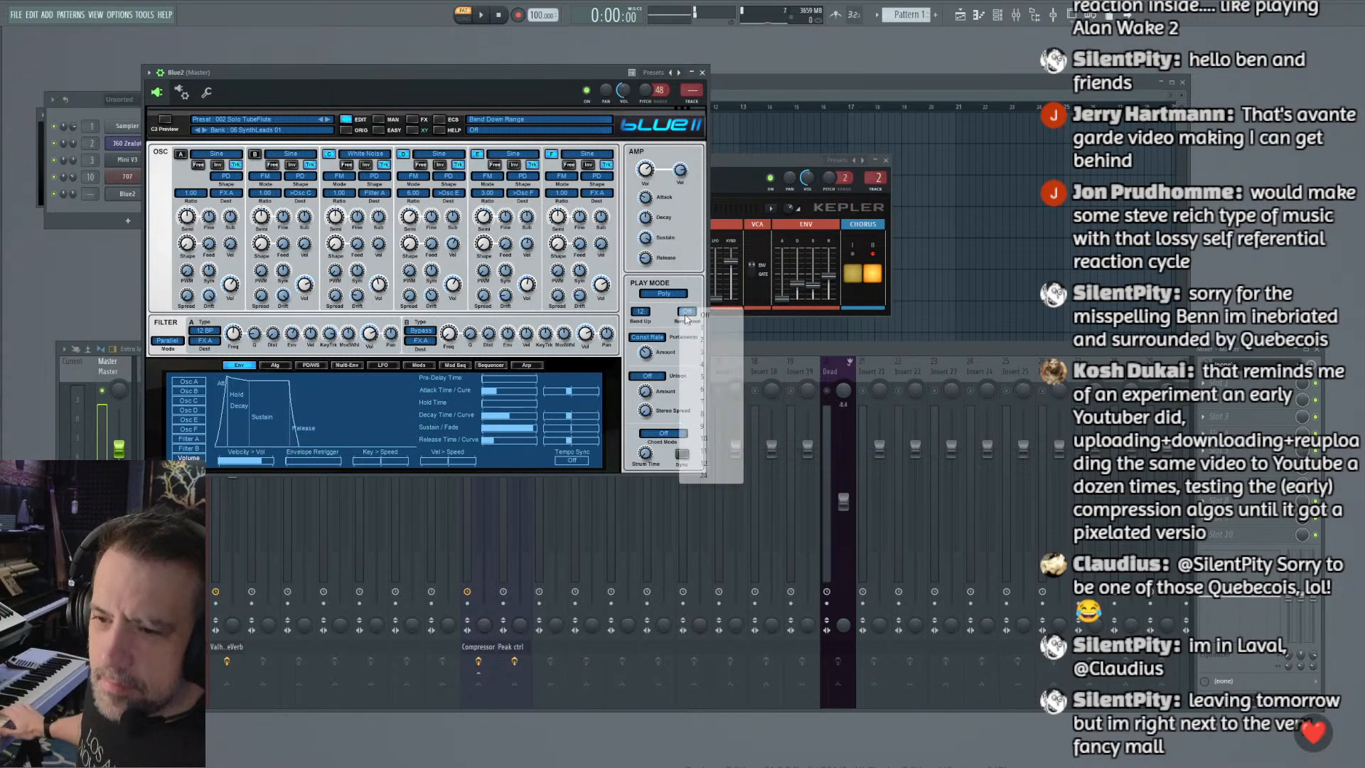
click(691, 342)
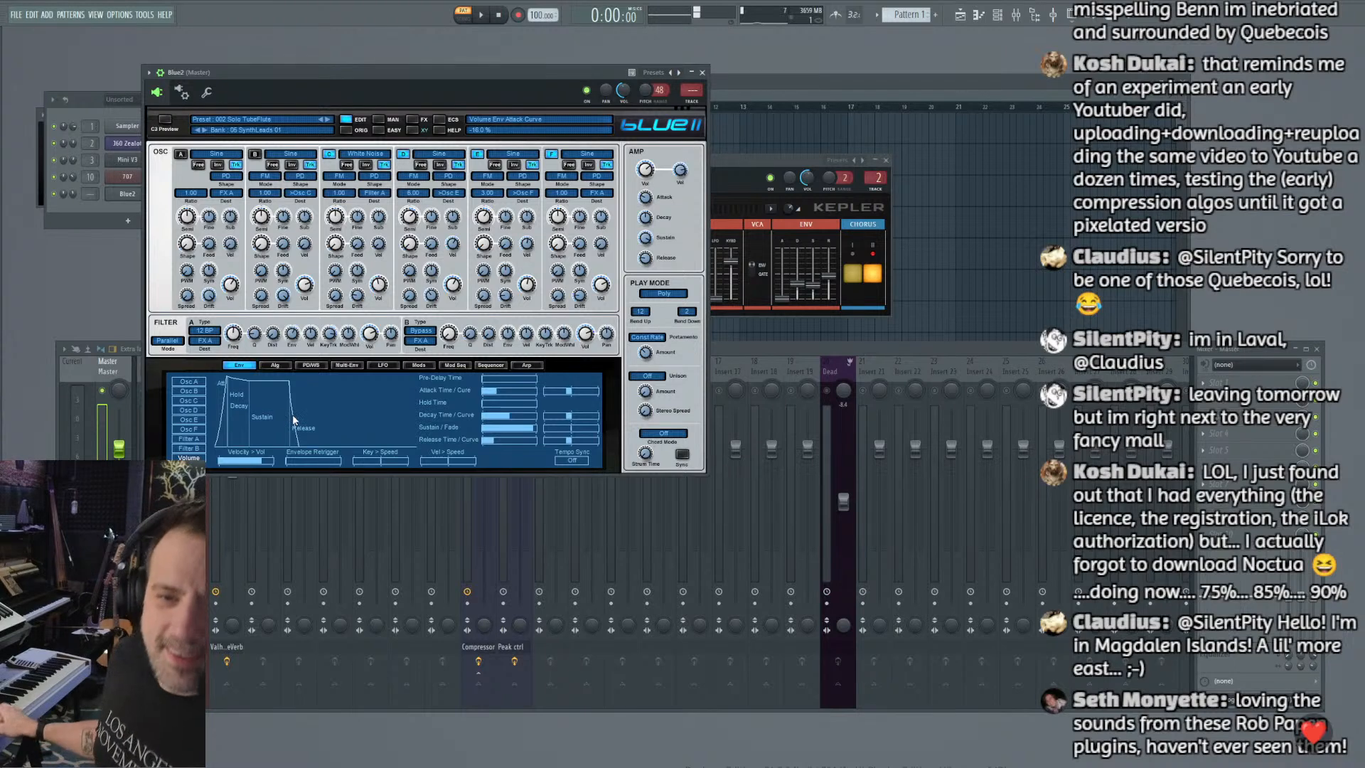
Step: Change Blue2's play mode from Poly to Legato
click(165, 341)
click(164, 343)
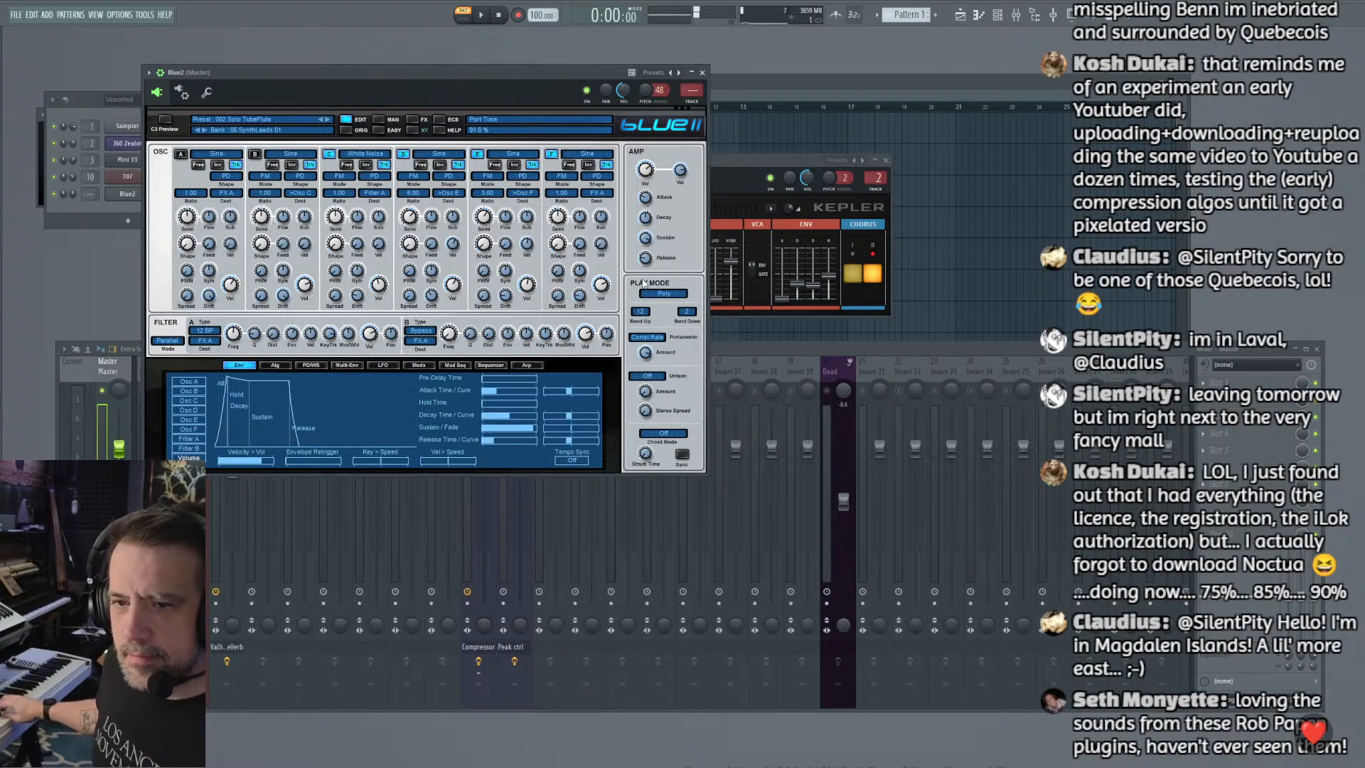
drag(642, 294, 635, 290)
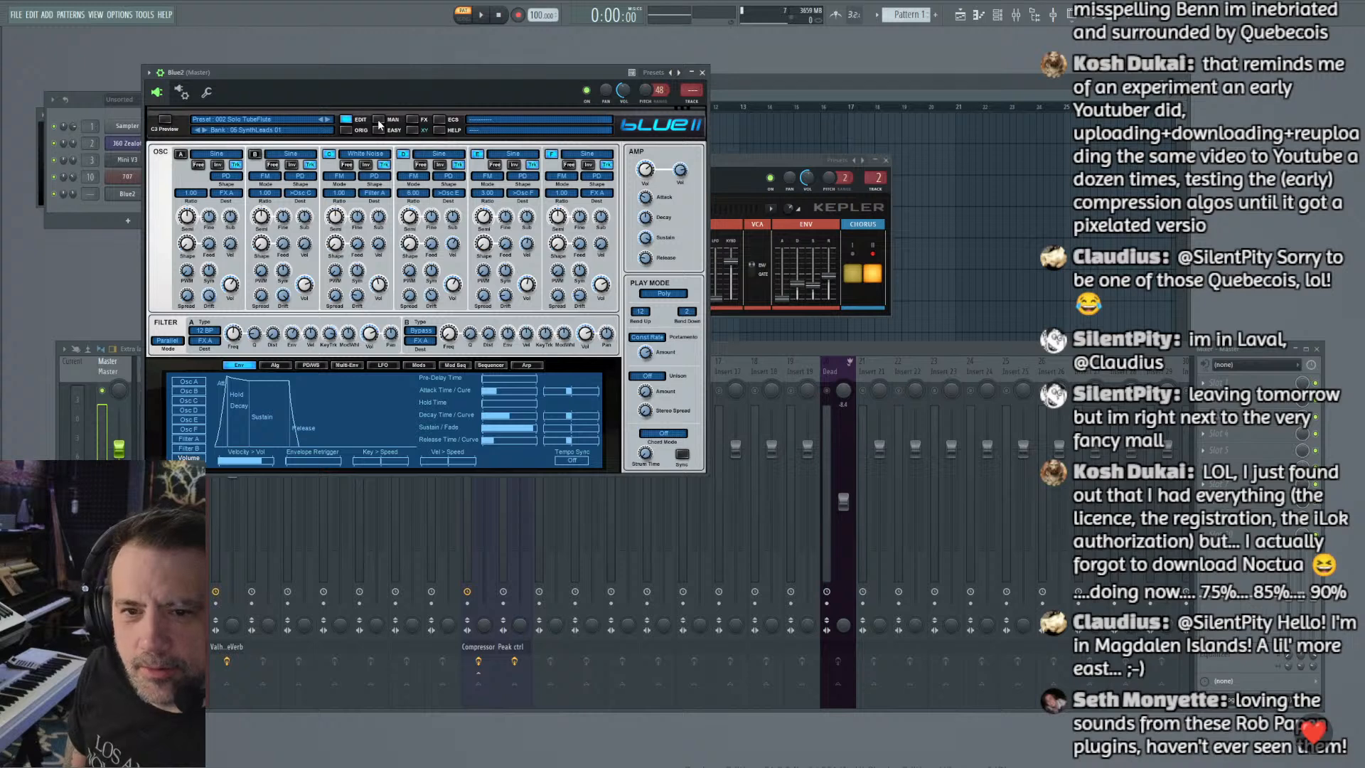
click(675, 295)
click(677, 298)
click(675, 322)
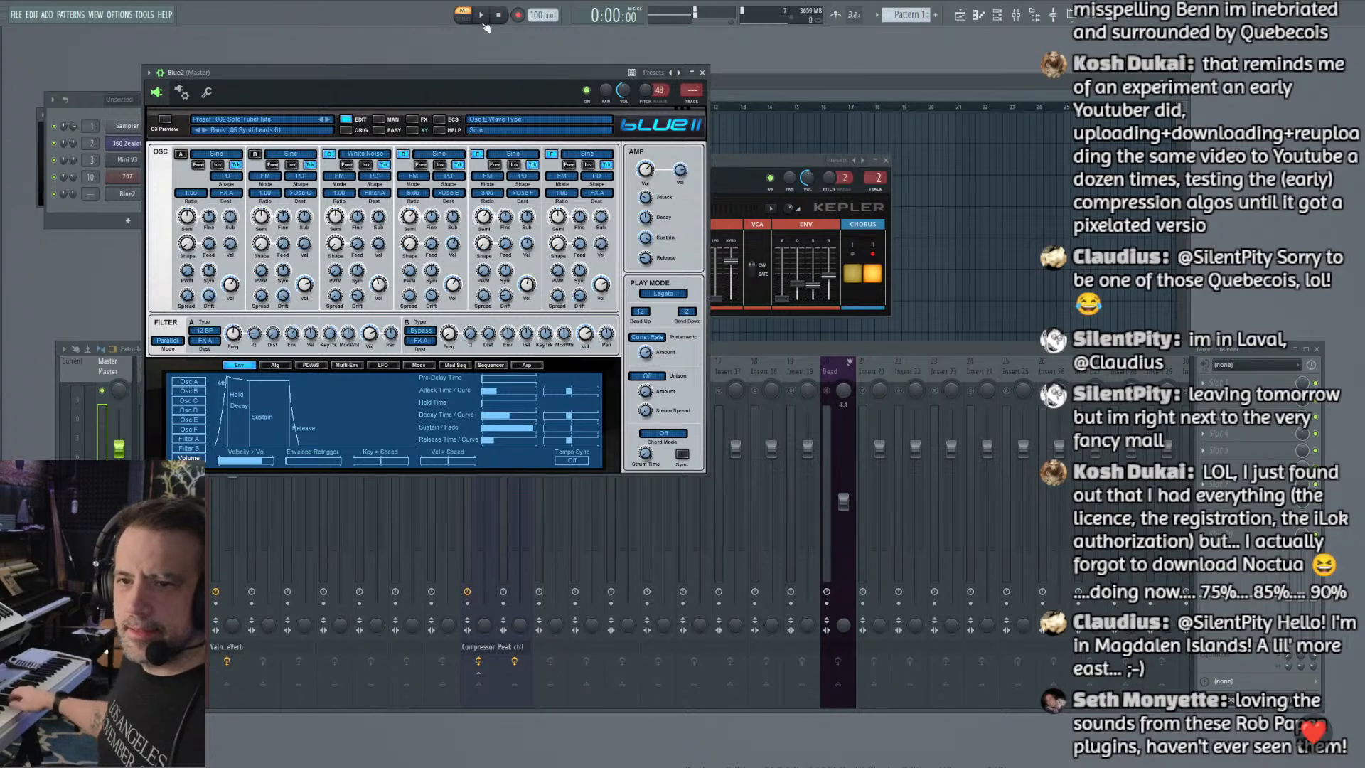
Step: Play the pattern to try the legato lead against it, adjust the portamento amount in Blue2, and stop playback
click(481, 14)
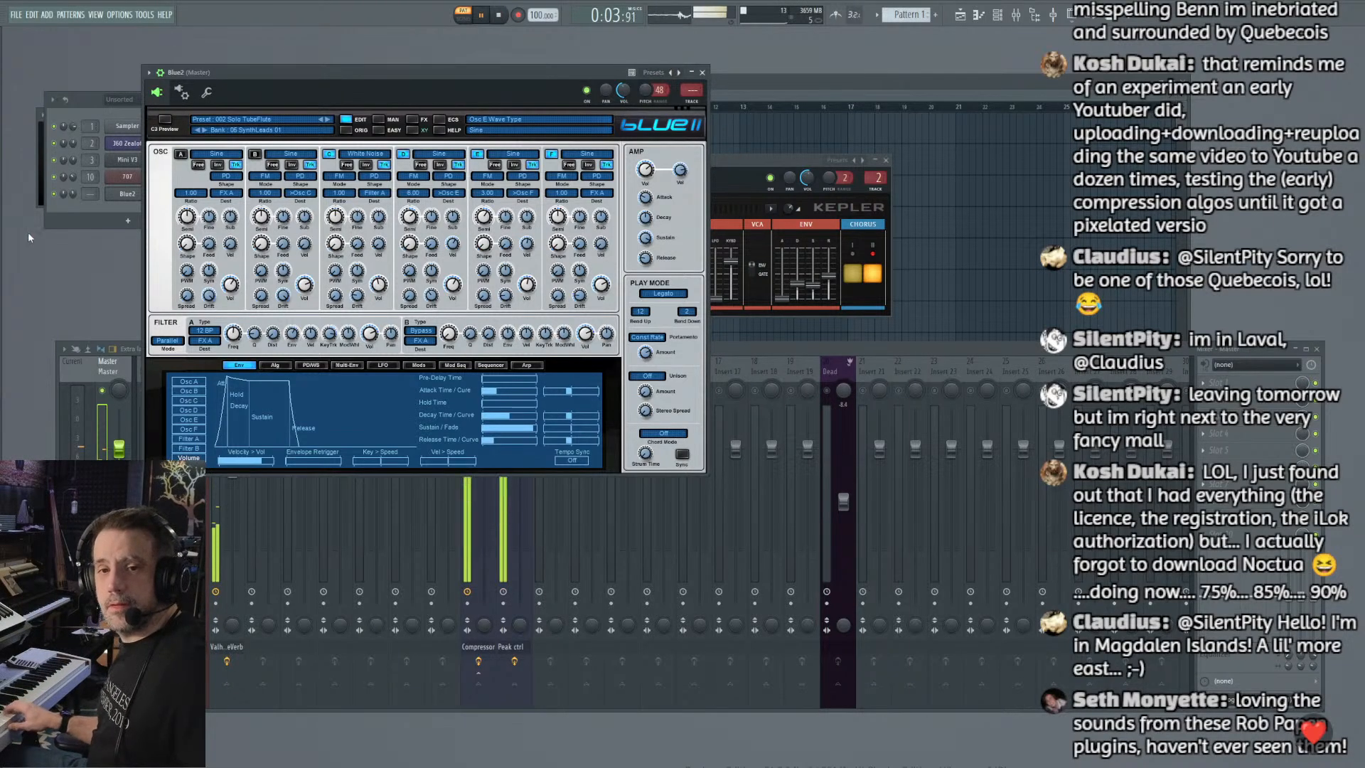
click(79, 190)
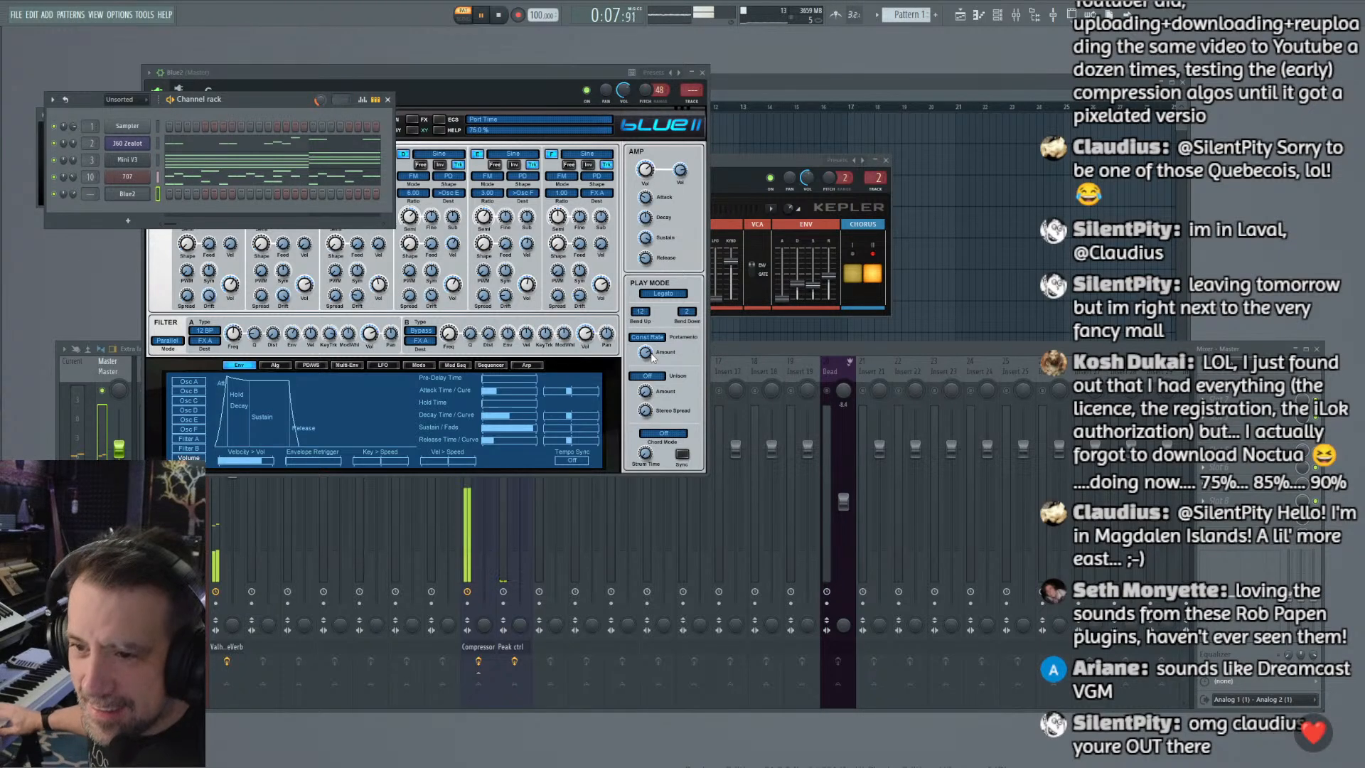
click(632, 406)
drag(632, 402, 631, 435)
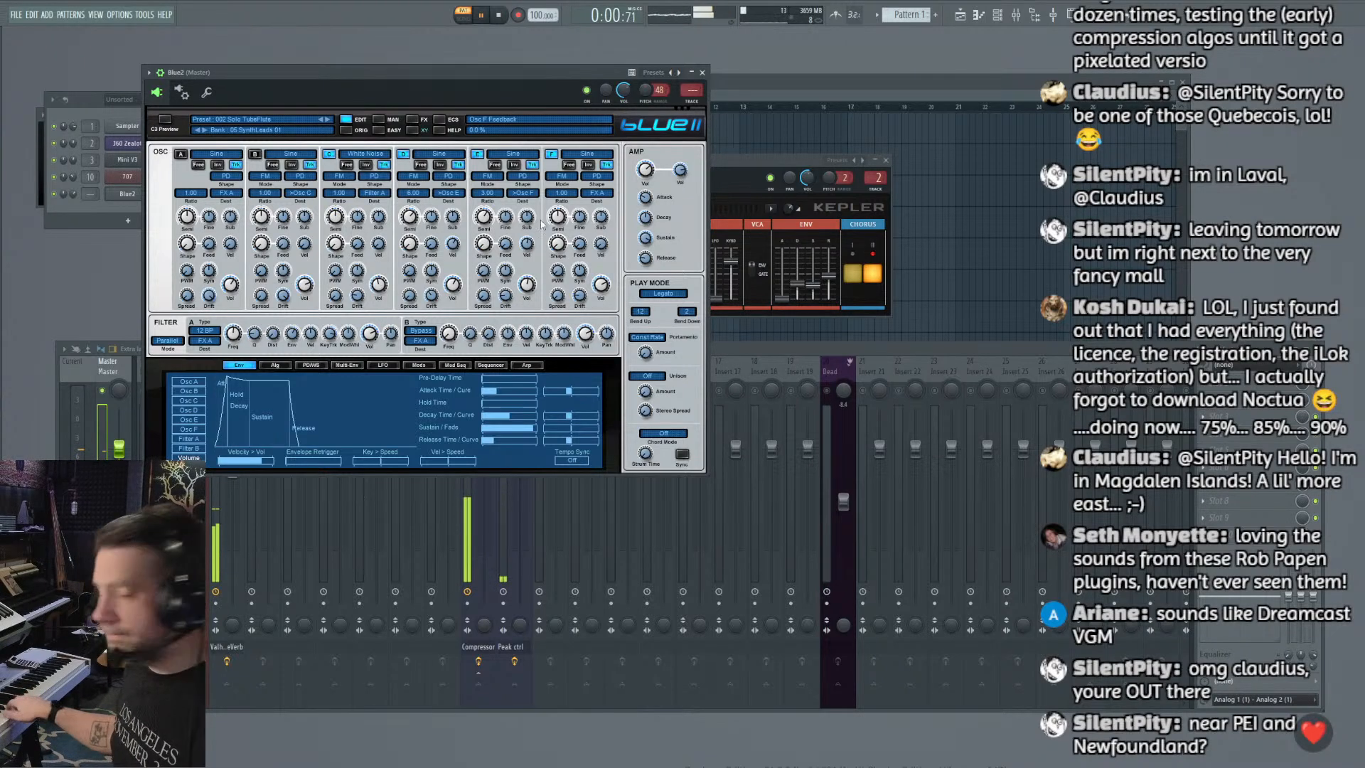
click(495, 15)
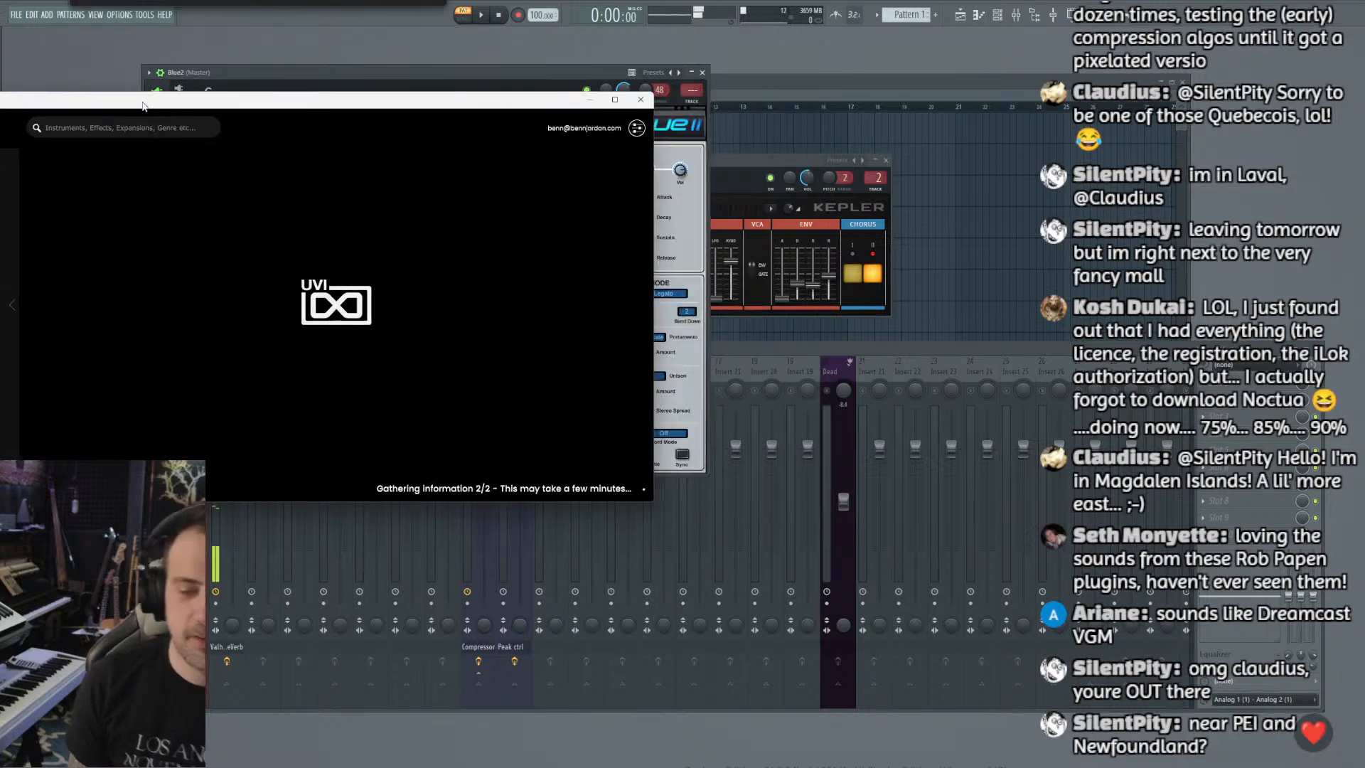
Step: Move the UVI window out of the way, and play and stop the pattern with the Mini V3 channel selected
drag(140, 109, 0, 116)
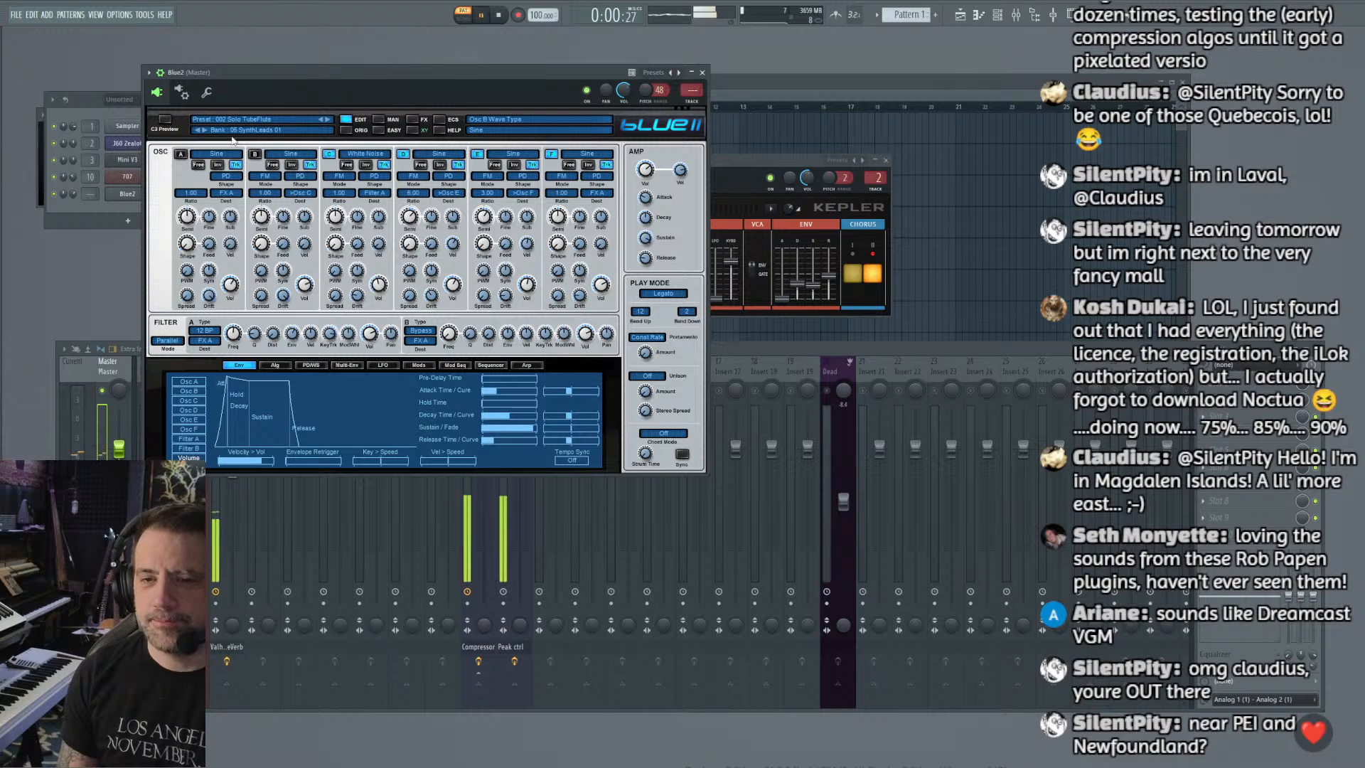
click(81, 208)
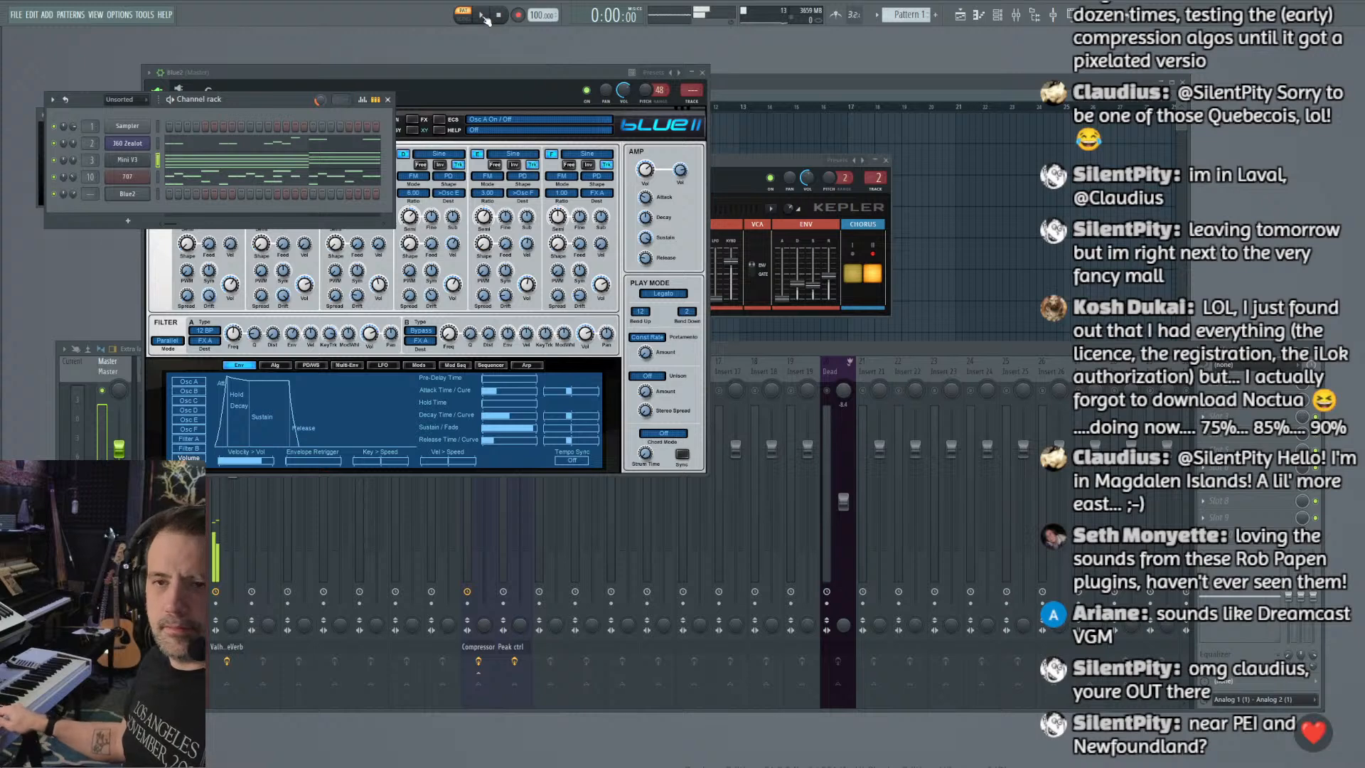
click(483, 15)
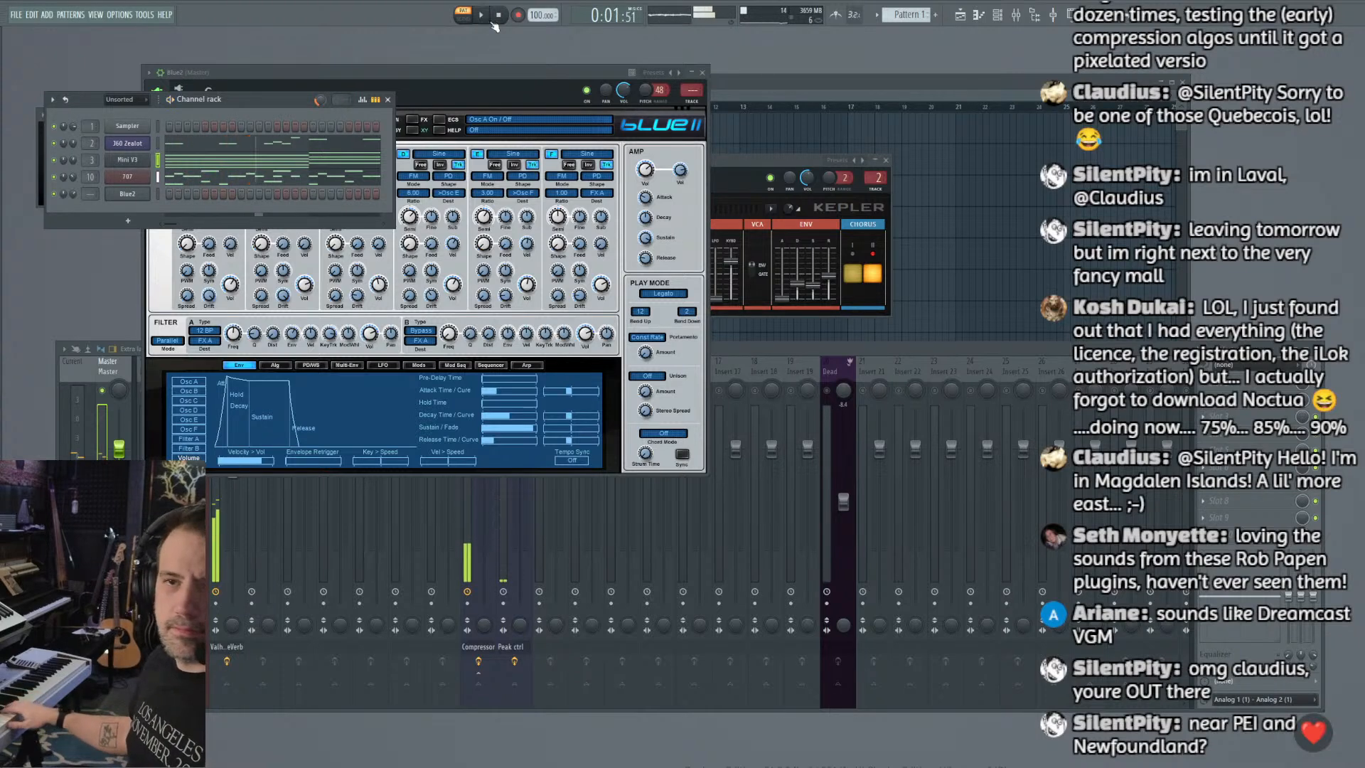
click(499, 16)
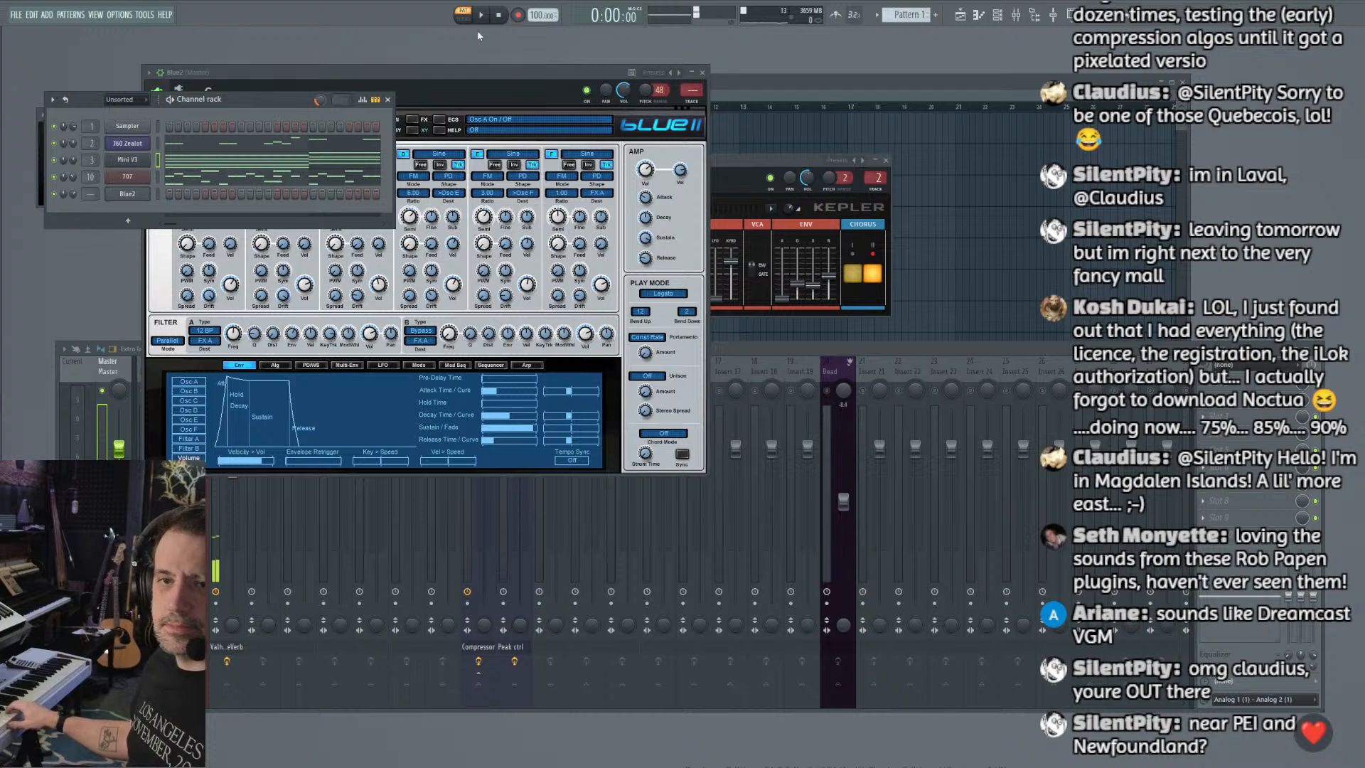
Step: Play the pattern with the Blue2 channel selected, look through Blue2's preset options, and stop playback
click(481, 15)
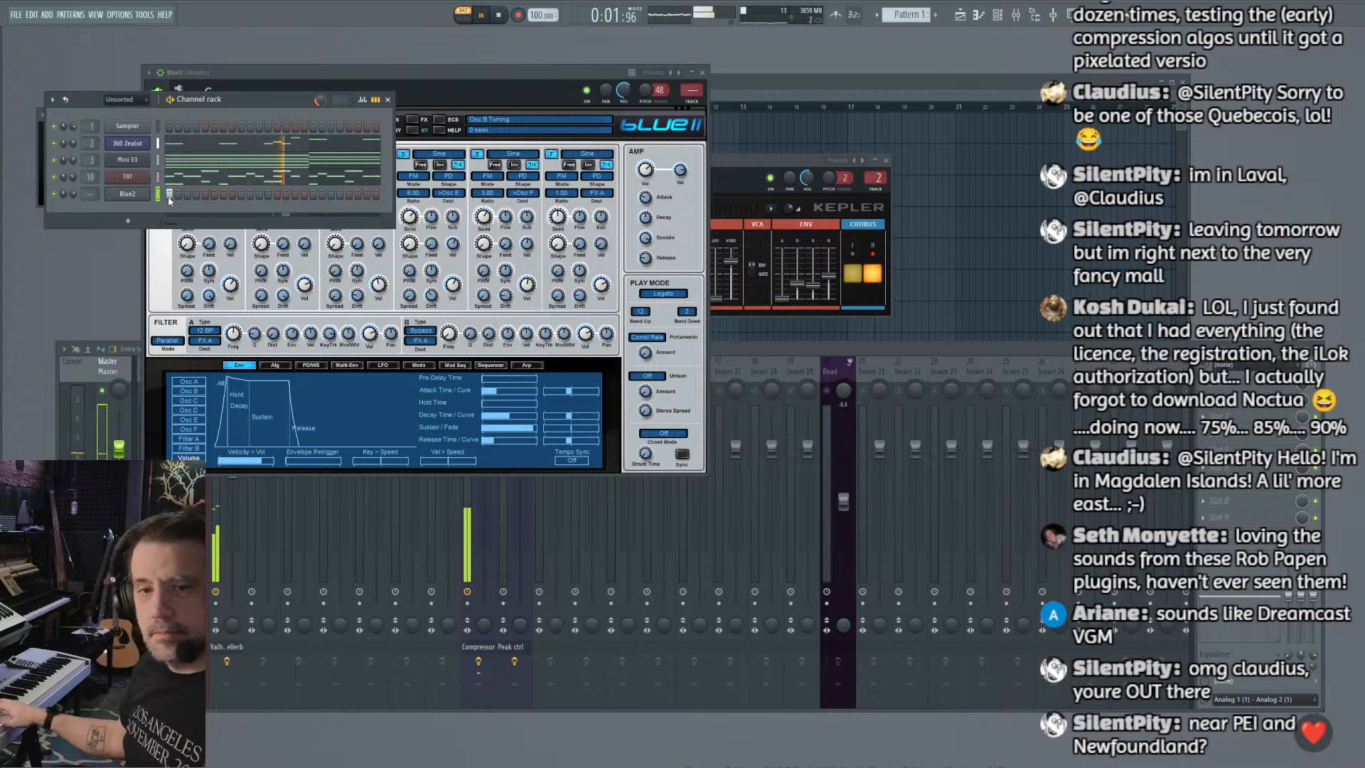
click(436, 80)
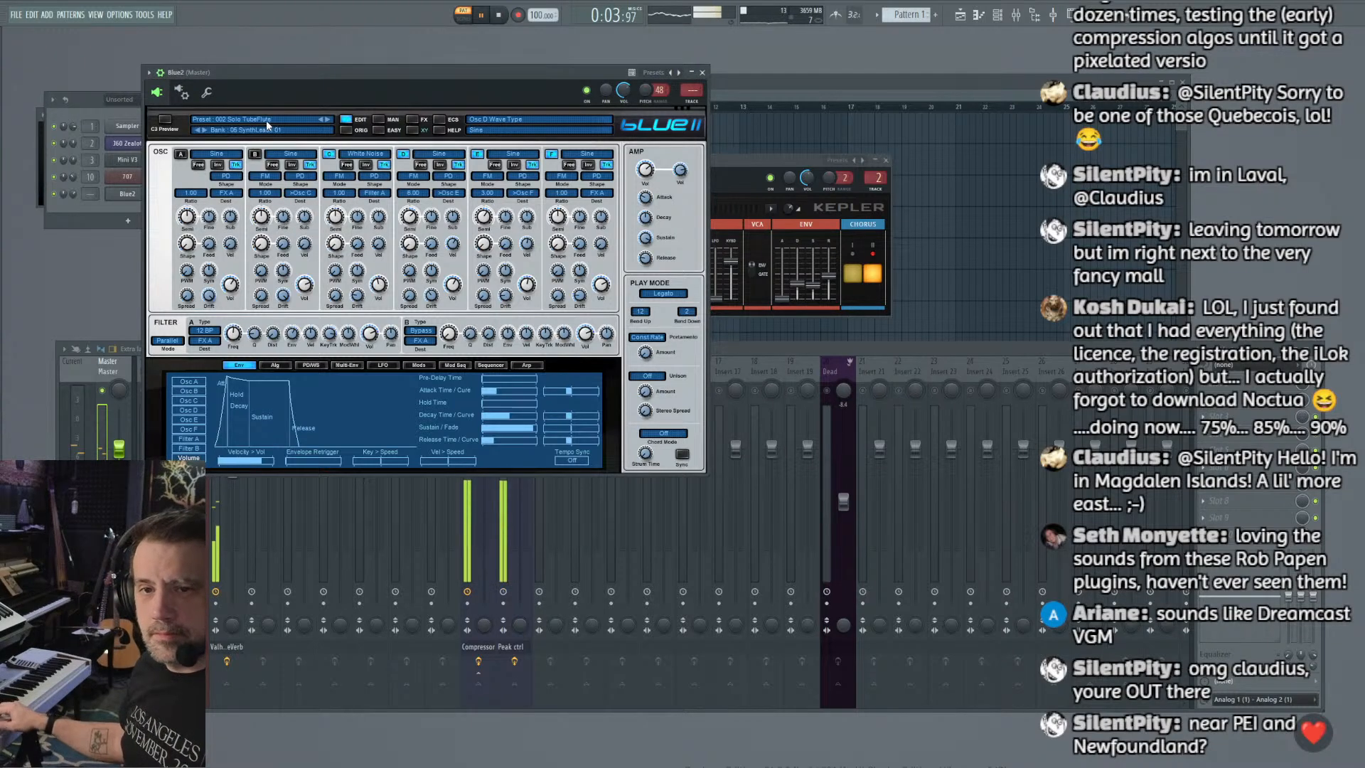
click(272, 119)
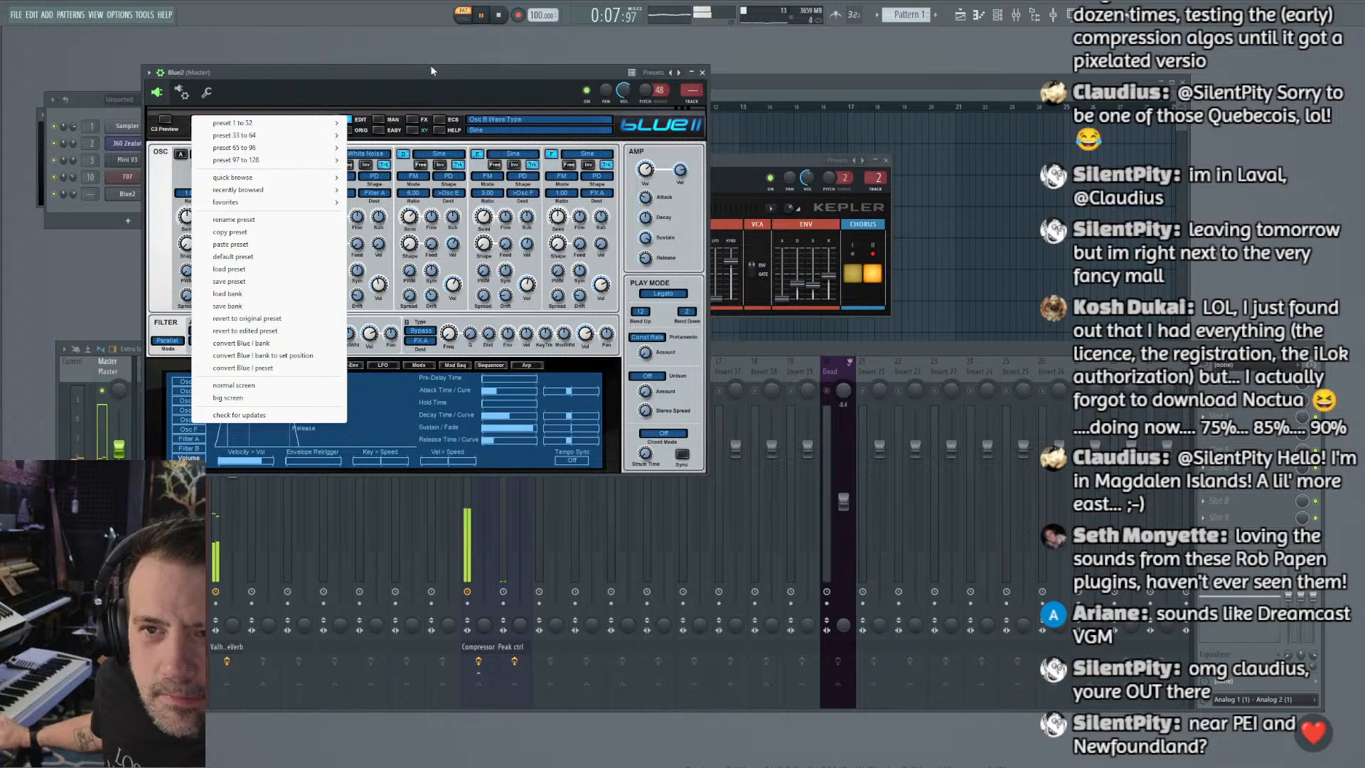
click(503, 15)
key(F6)
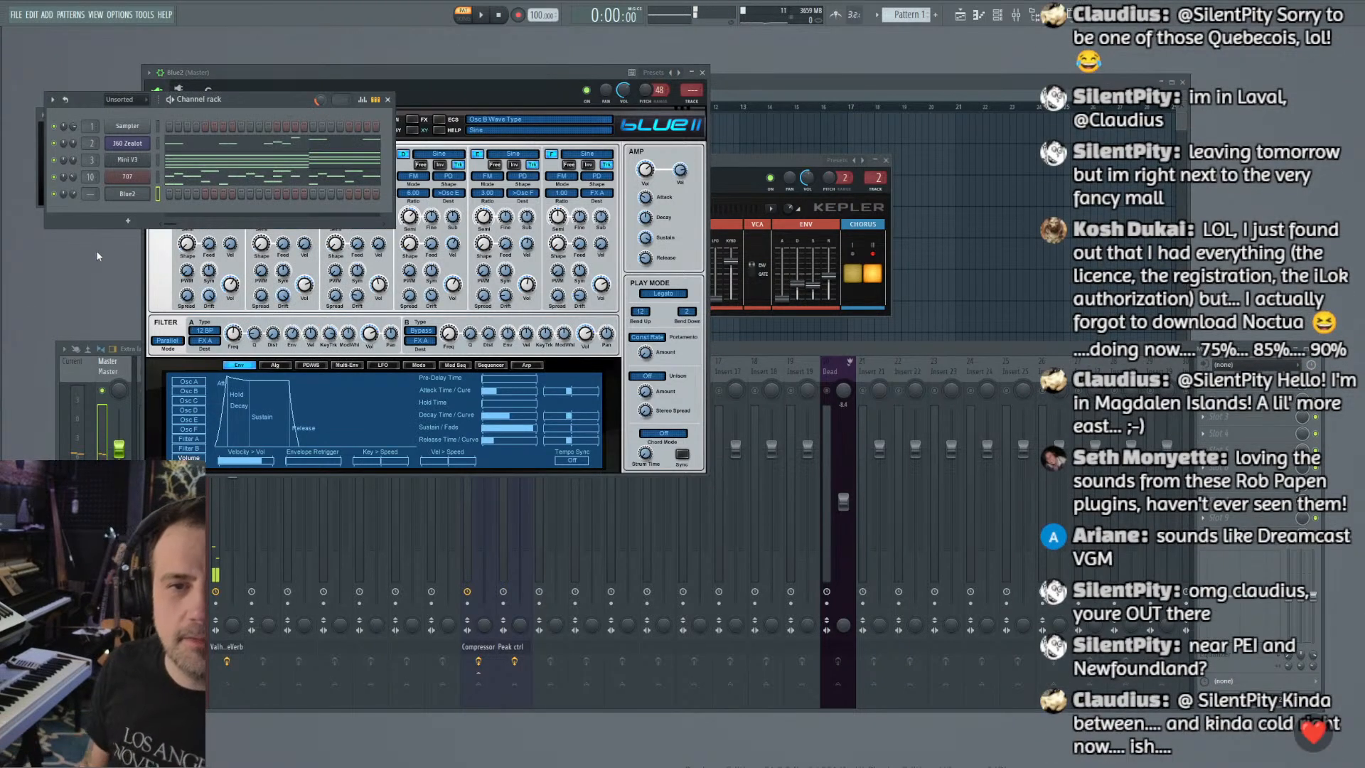
Step: Start a new empty project in place of the current one
click(16, 15)
click(23, 33)
click(274, 426)
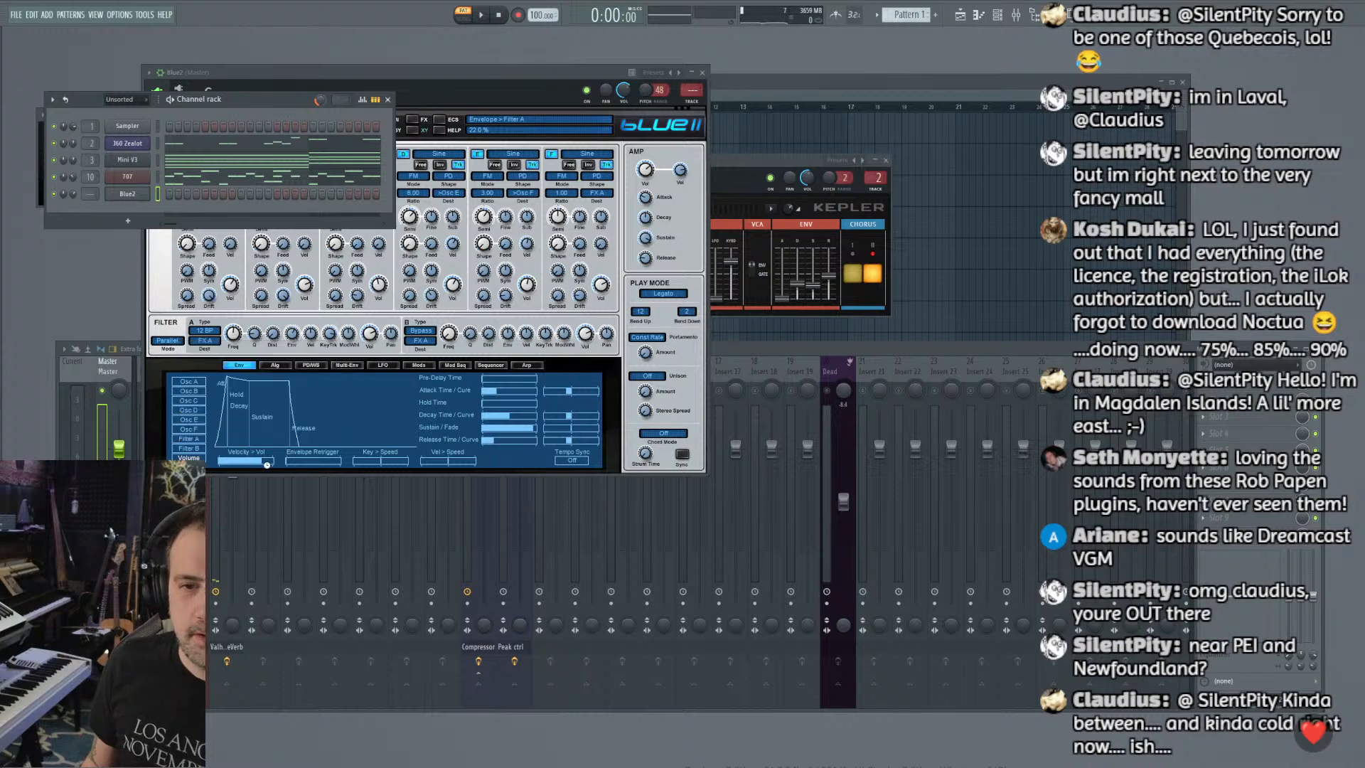
click(89, 101)
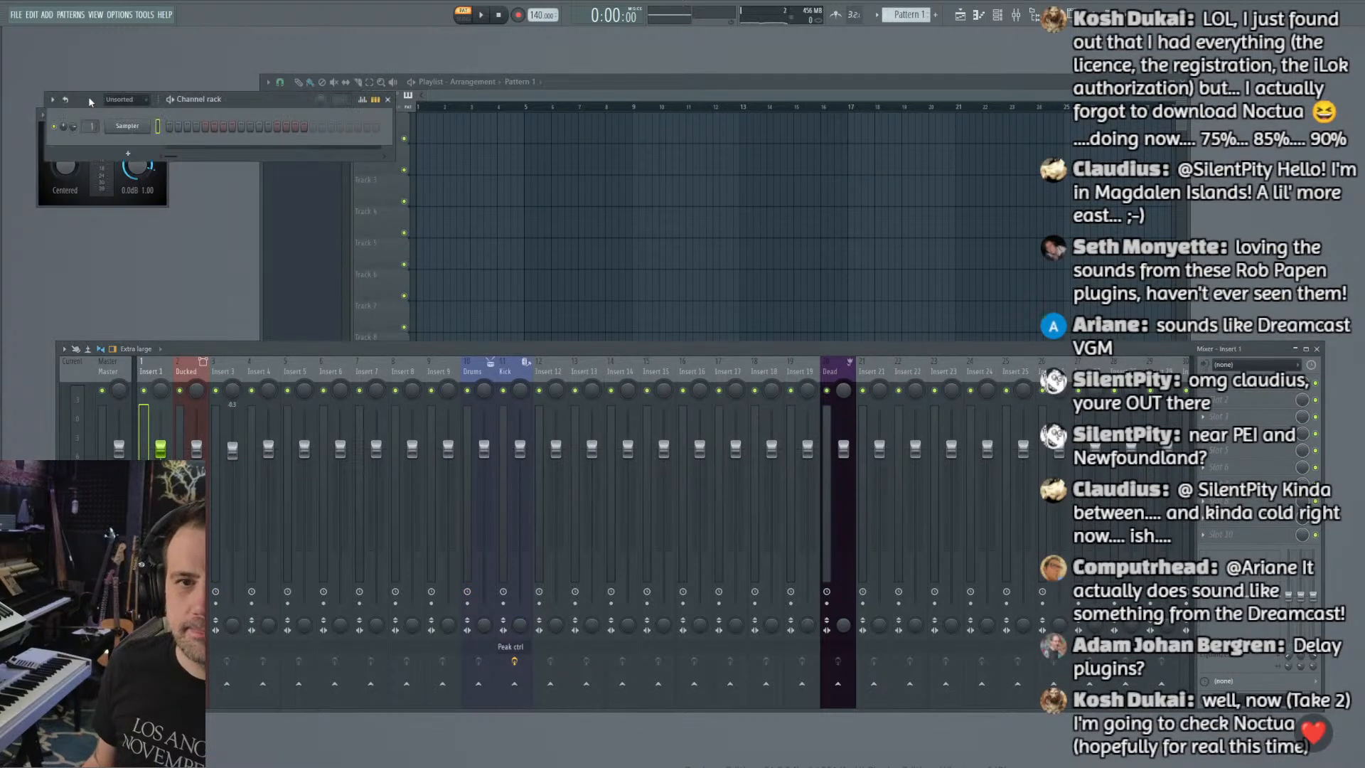
Step: Search the plugin picker for "piano" and add Pianoteq 8 to mixer insert 7
click(123, 155)
key(Escape)
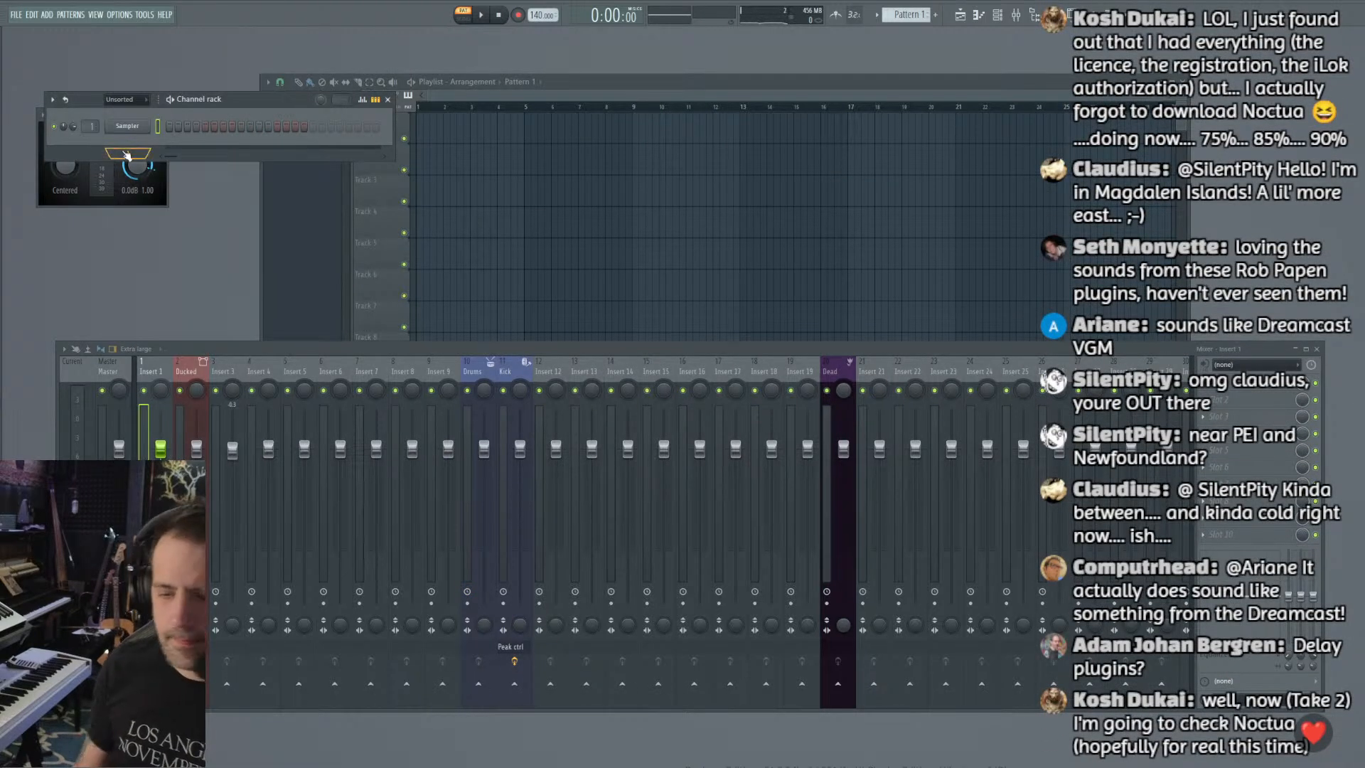
key(F8)
text(piano)
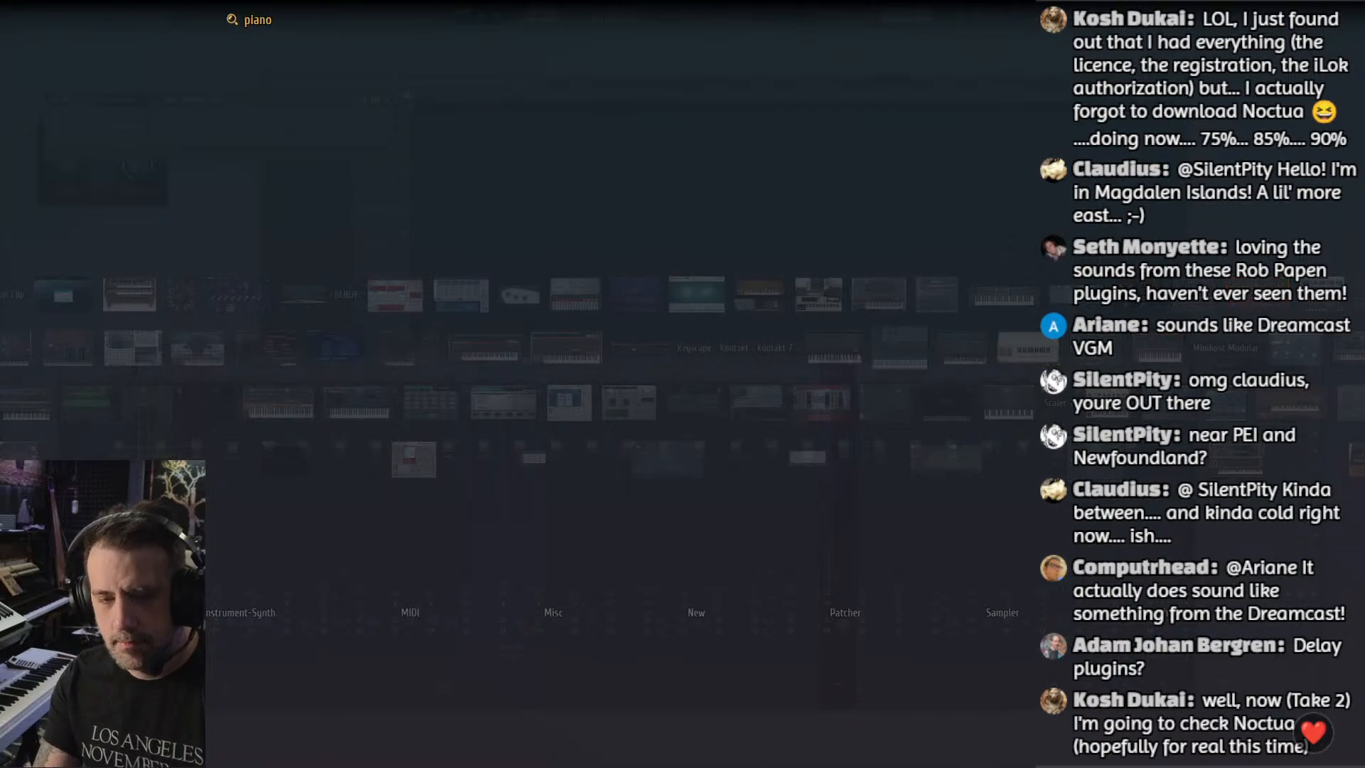
drag(17, 412, 367, 396)
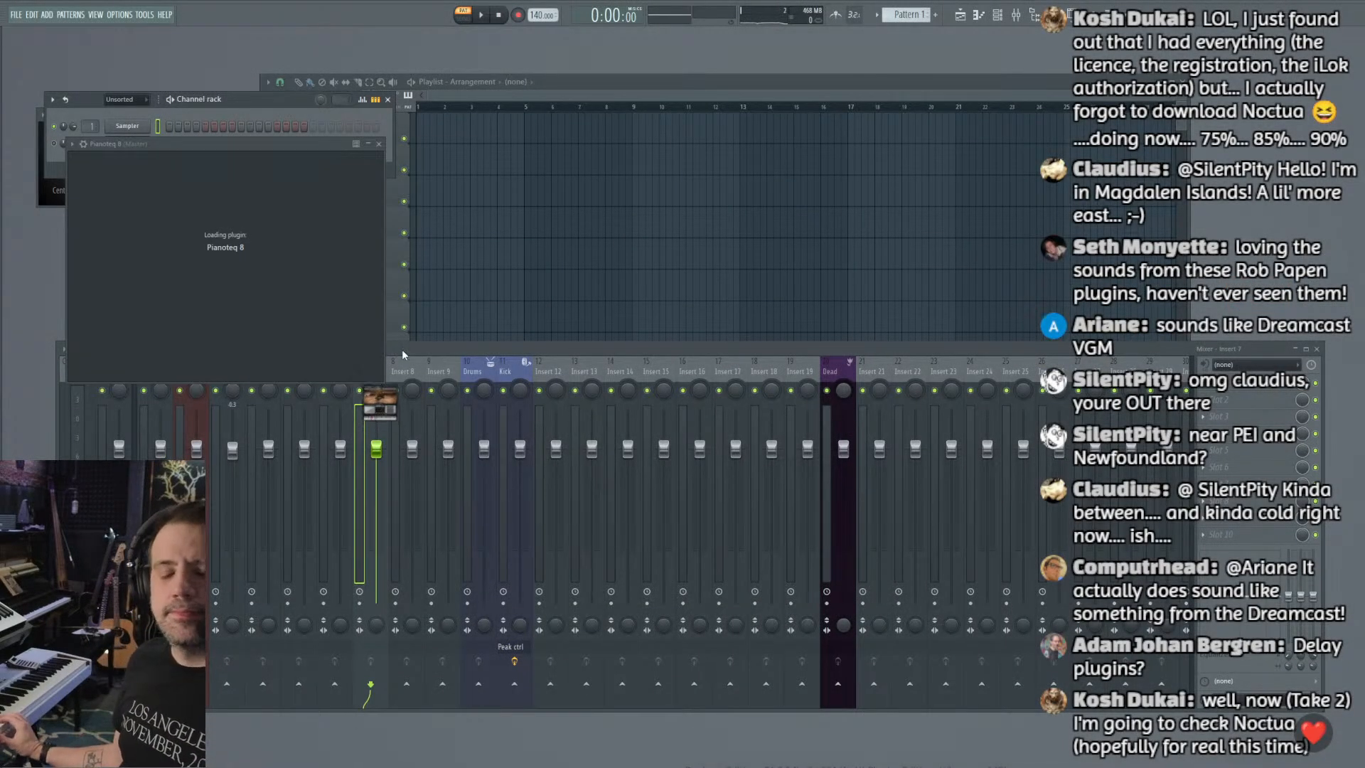
Step: Add the Albedo effect to an empty slot on Pianoteq's mixer insert, and reposition and enlarge its window
click(595, 350)
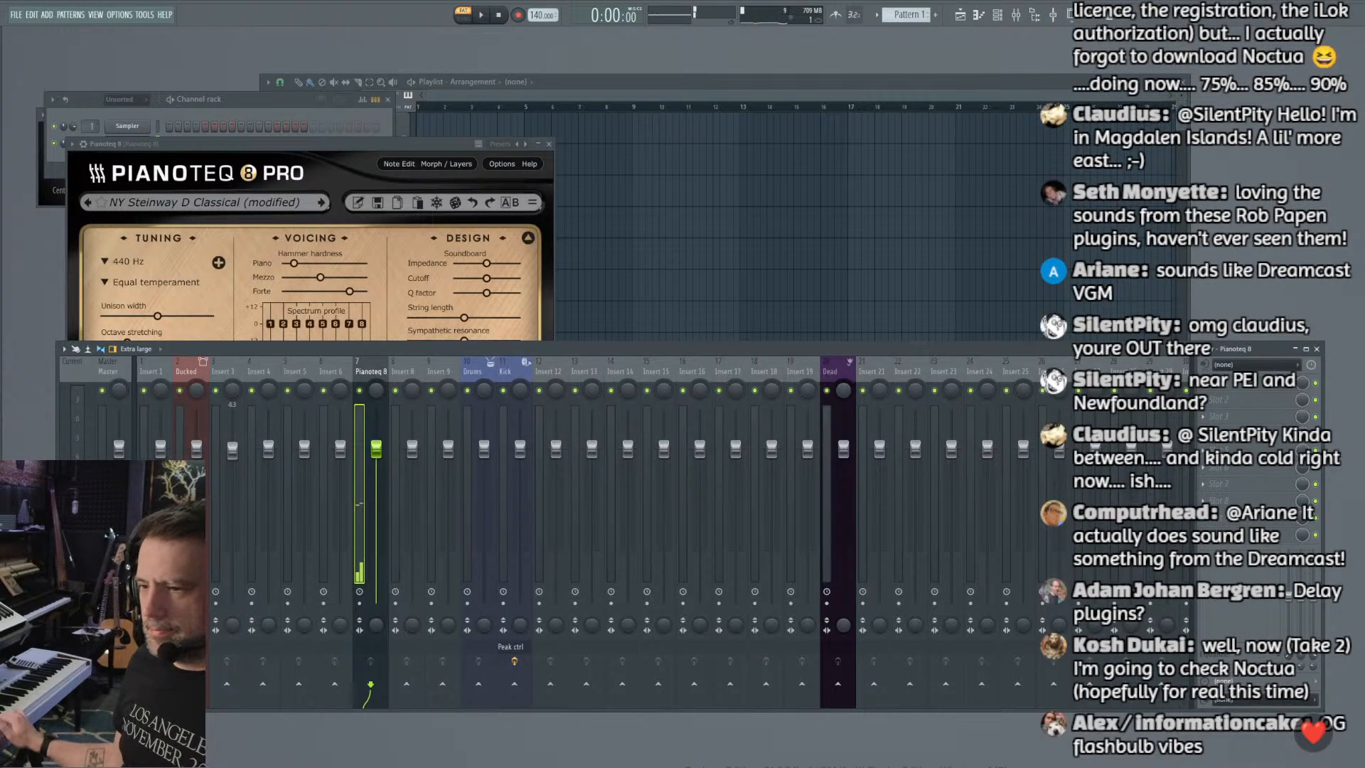
click(1203, 450)
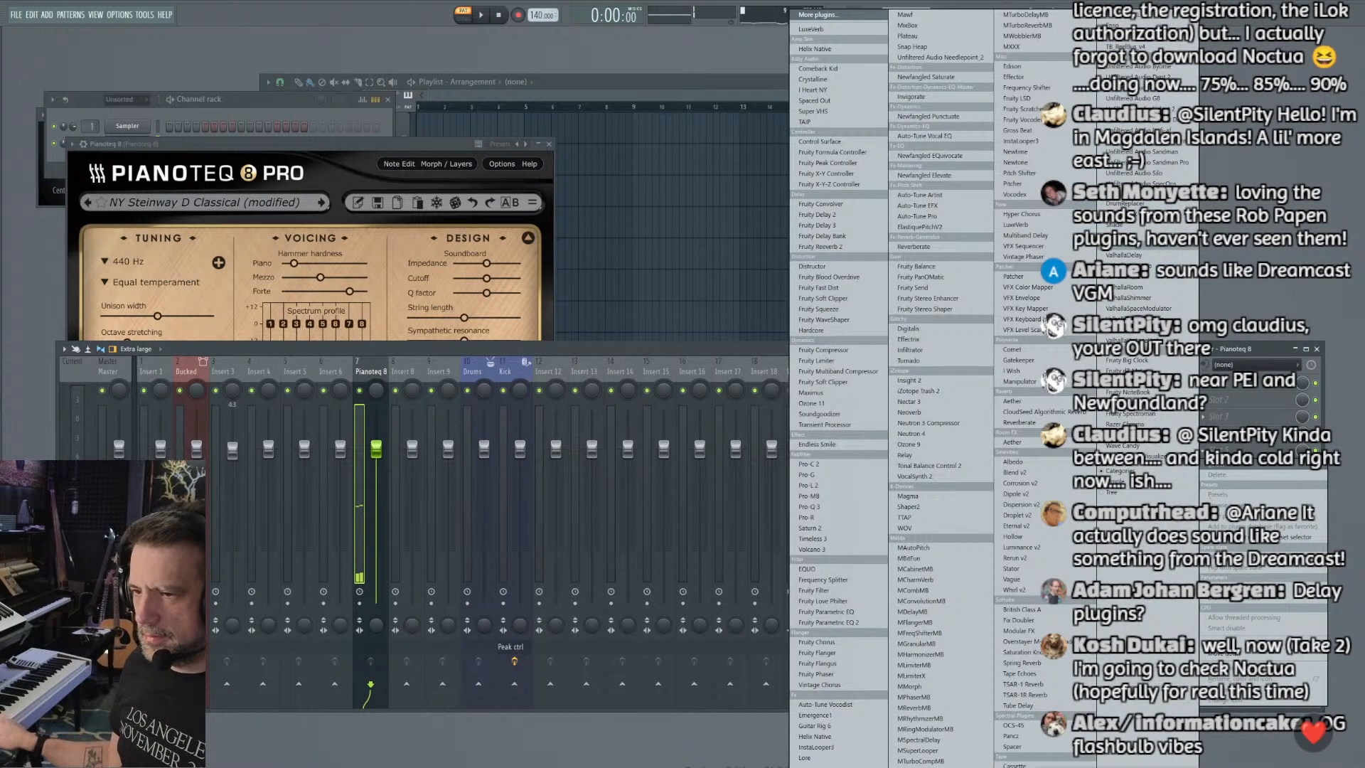
click(1013, 462)
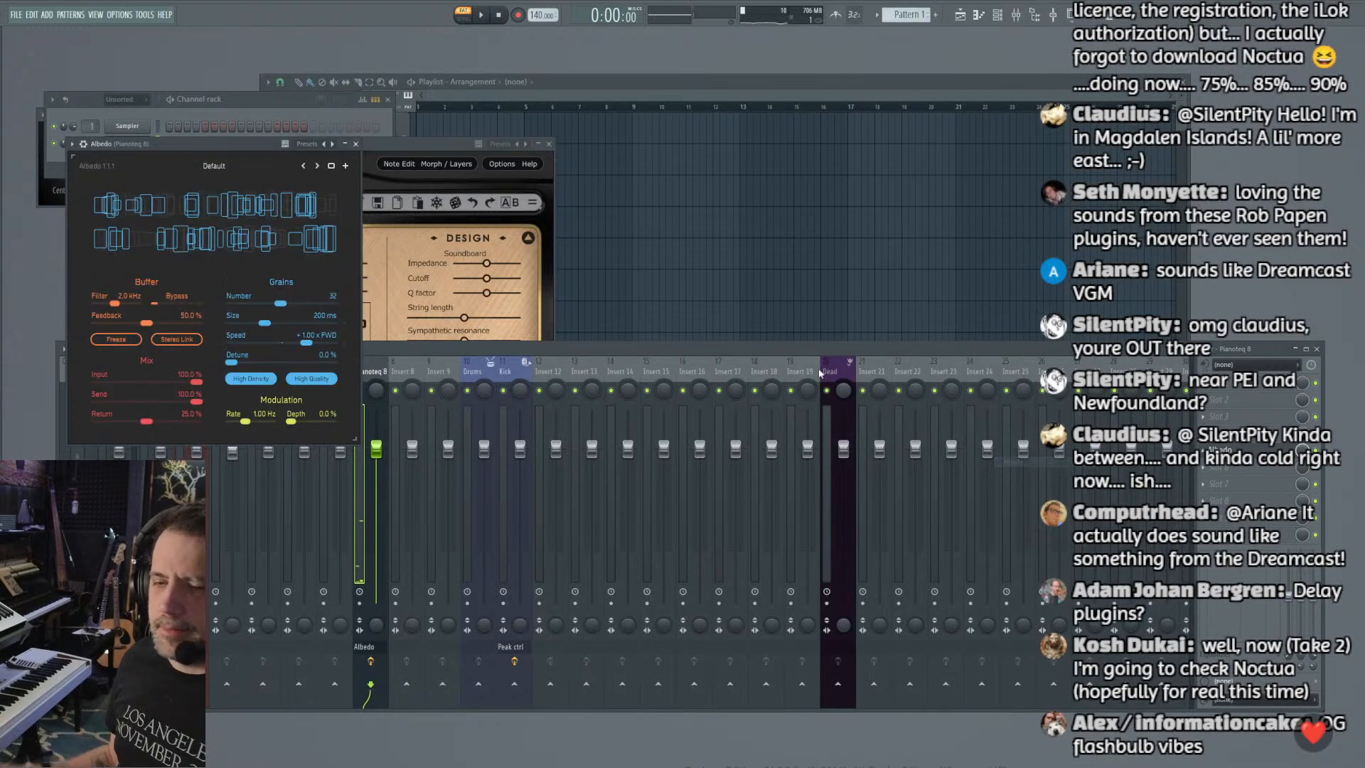
drag(235, 145, 588, 65)
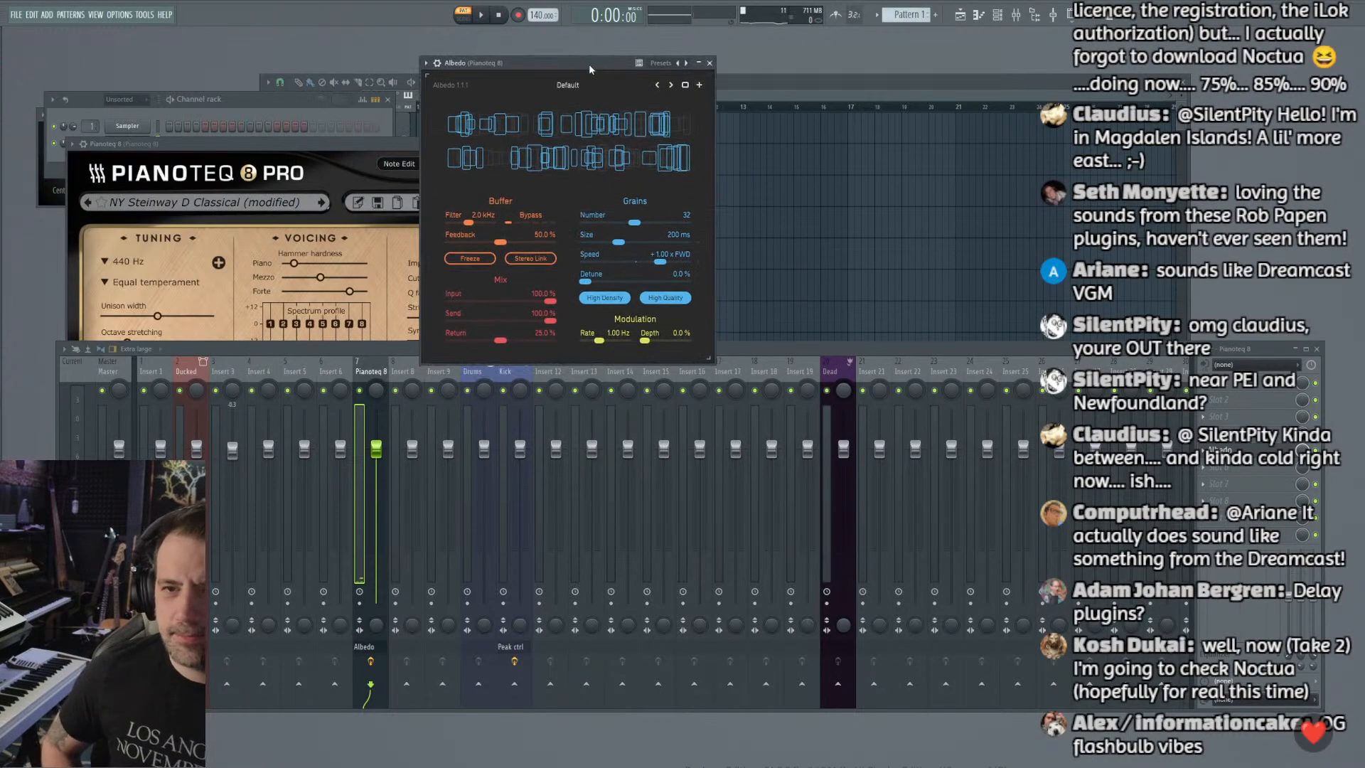
drag(708, 360, 851, 476)
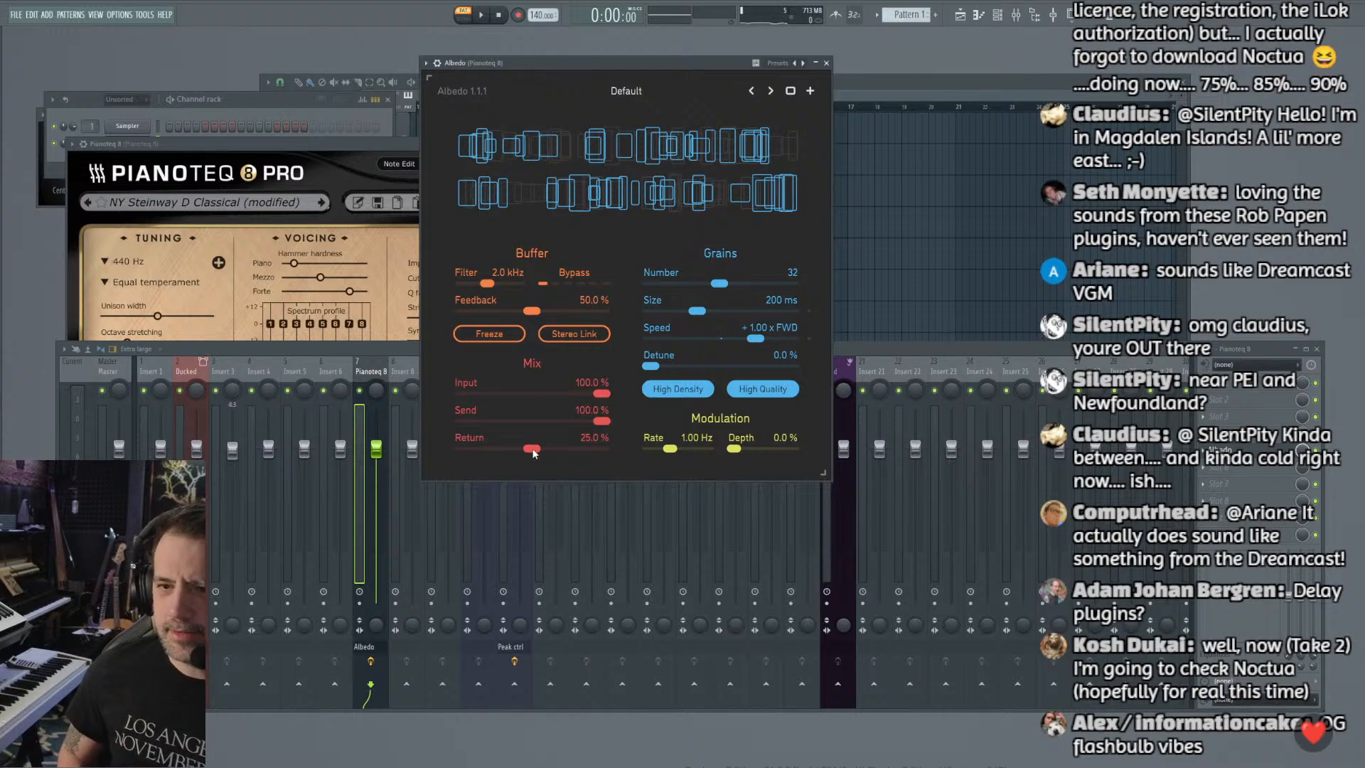
Step: Set Albedo's Return to 77.7 %, Feedback to 97.4 %, grain Size to 500 ms and grain Number to 55
drag(532, 448, 595, 446)
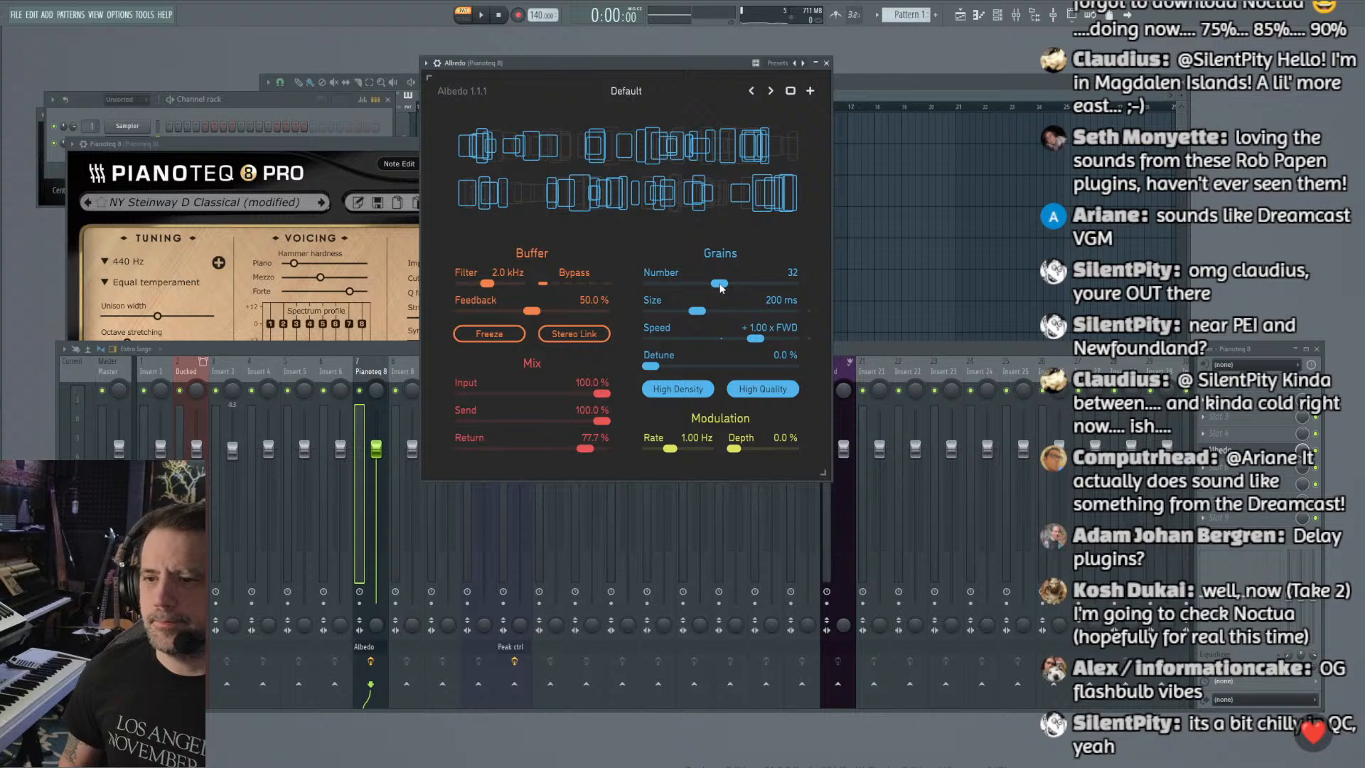
drag(697, 312, 864, 317)
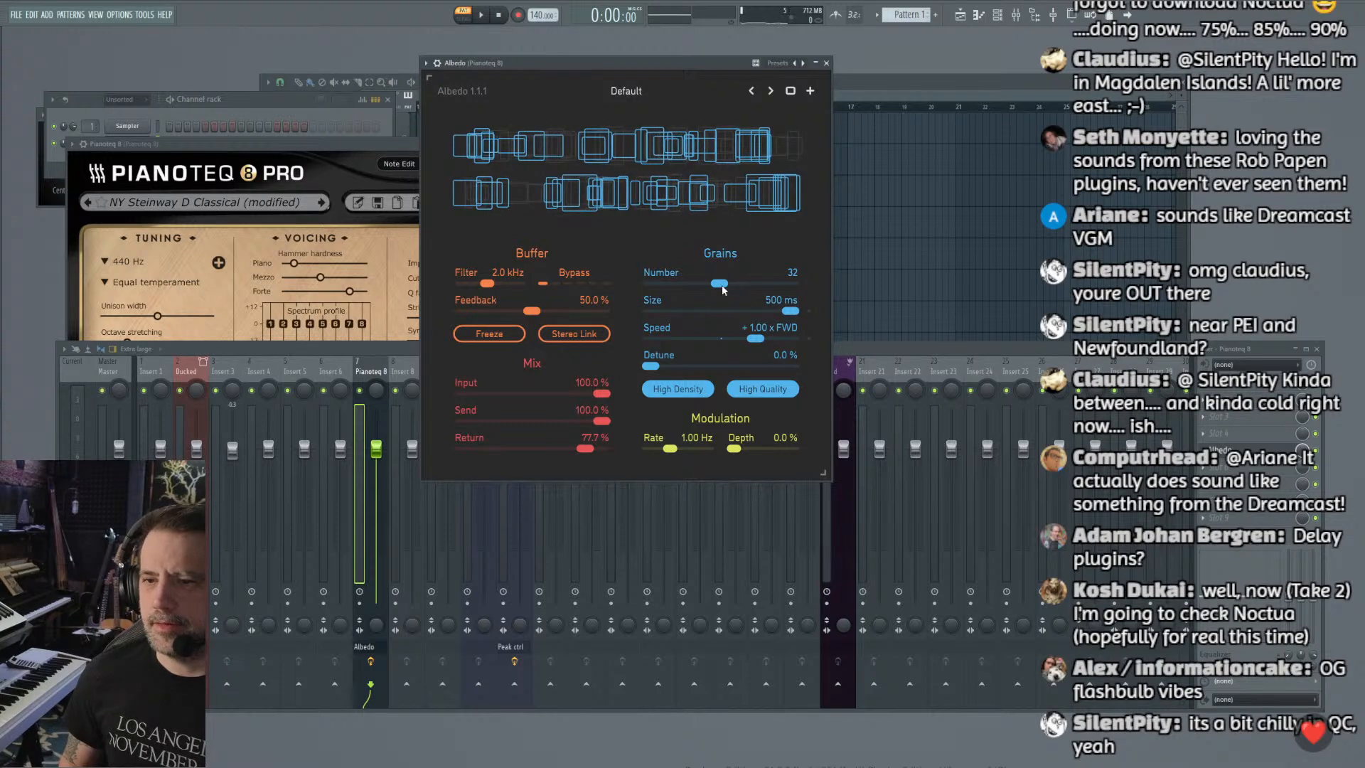
drag(720, 285, 724, 284)
drag(540, 310, 599, 311)
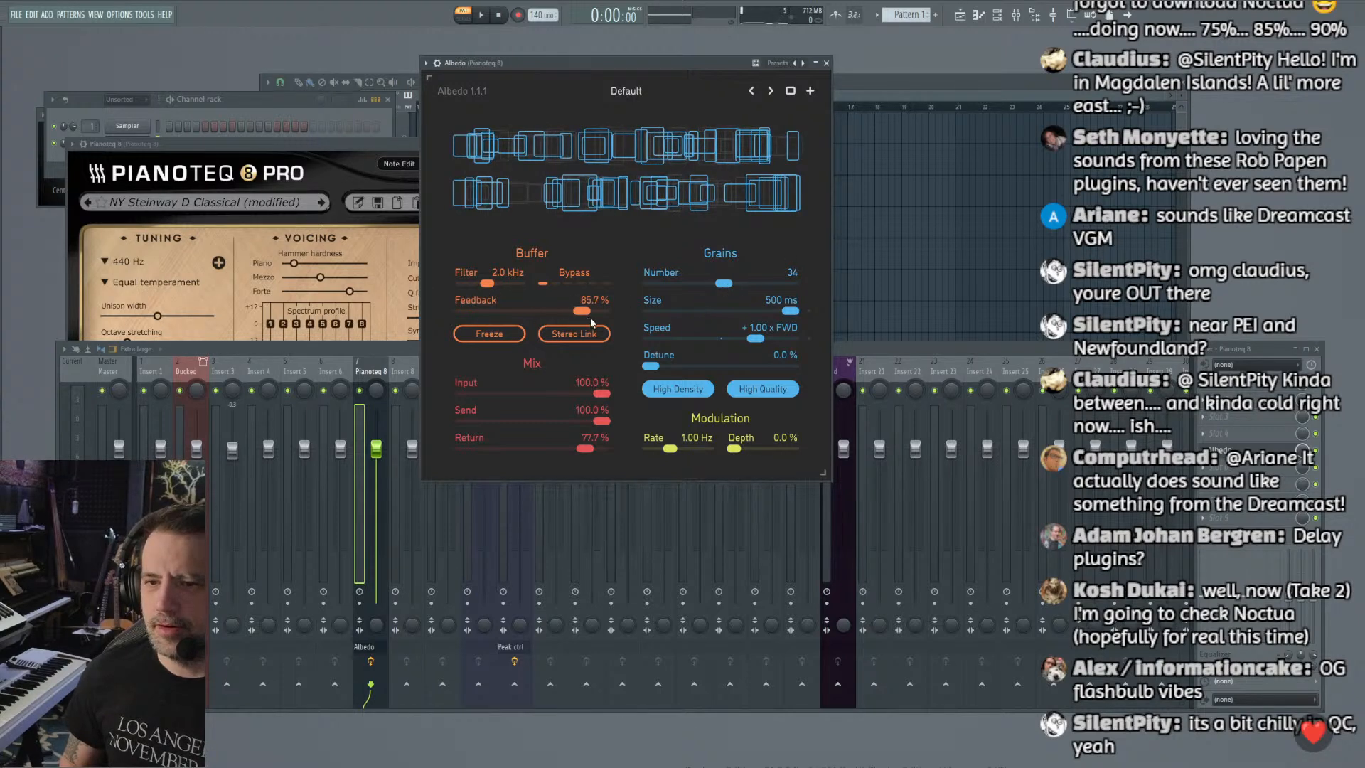
drag(724, 285, 770, 286)
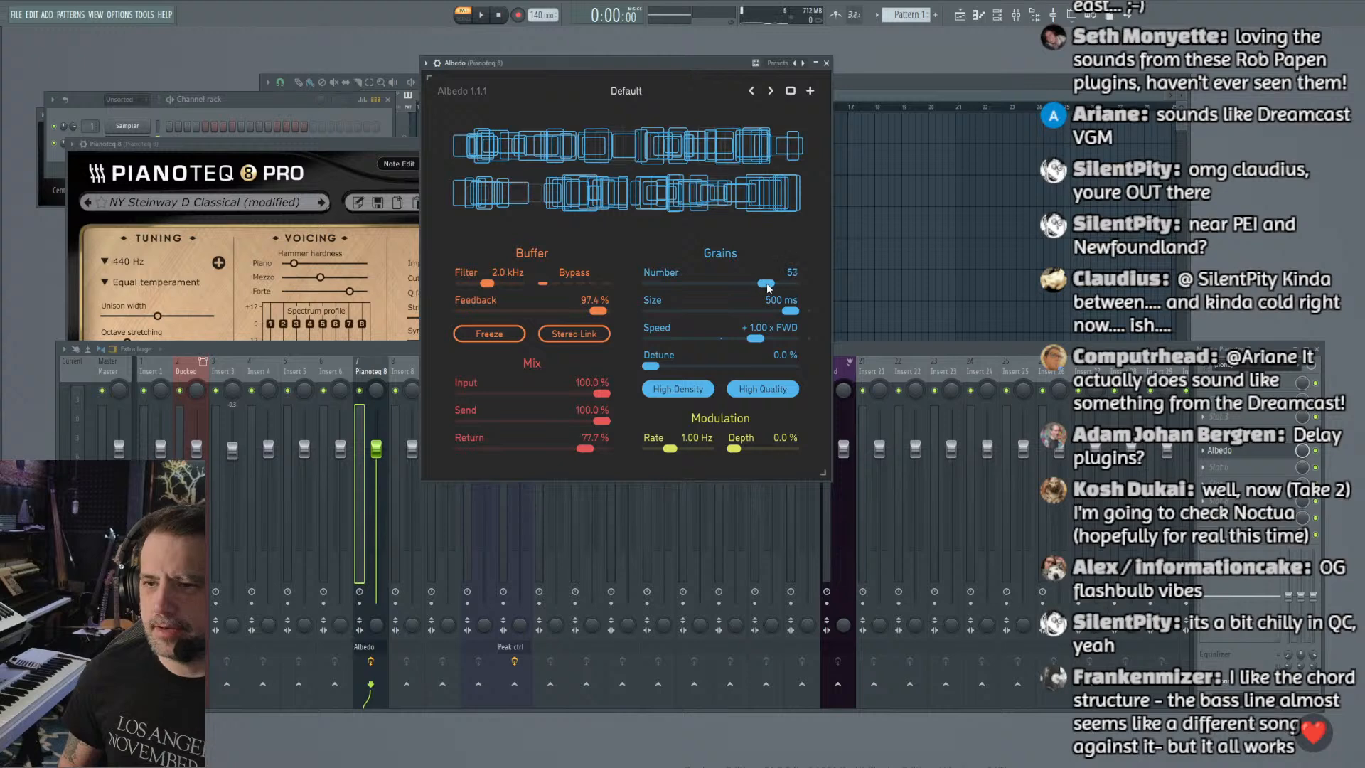
Step: Load the W2 Roomy electric piano preset in Pianoteq
click(162, 203)
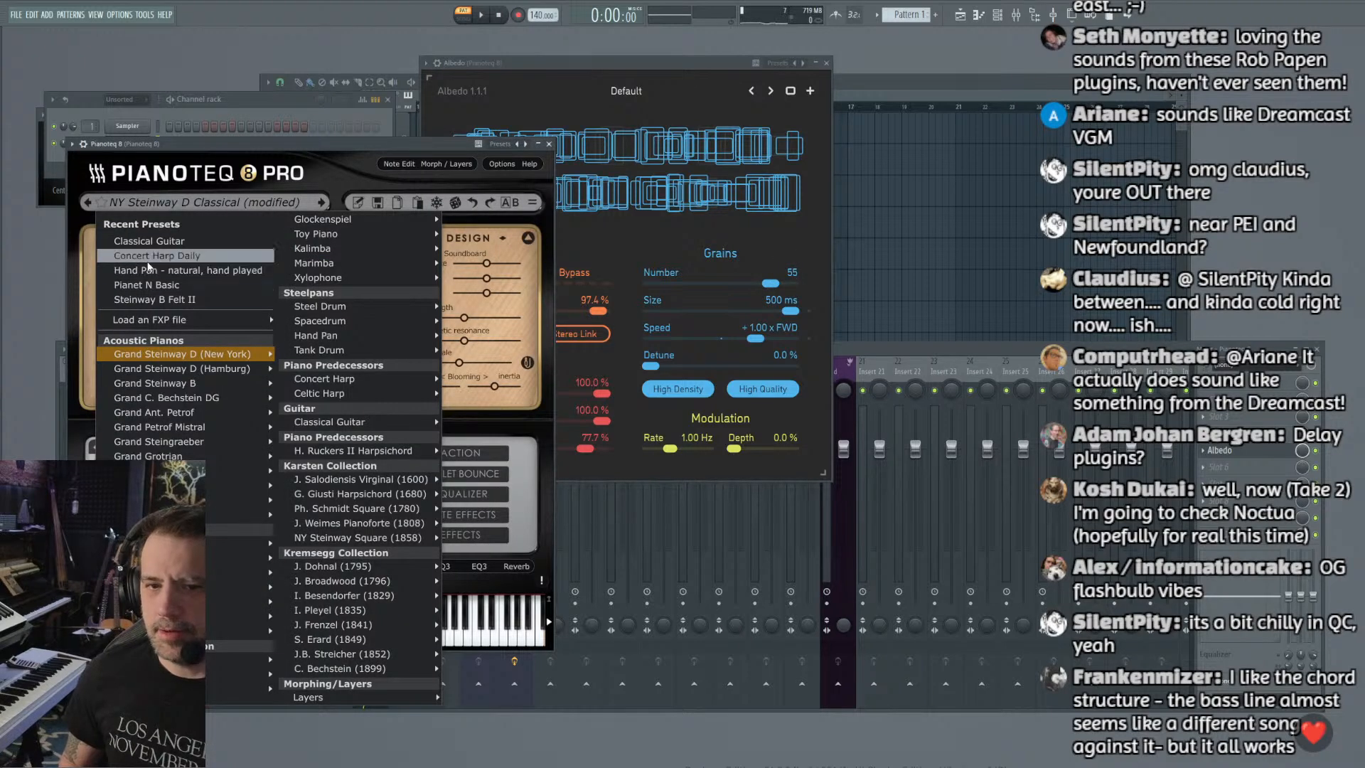
mouse_move(163, 616)
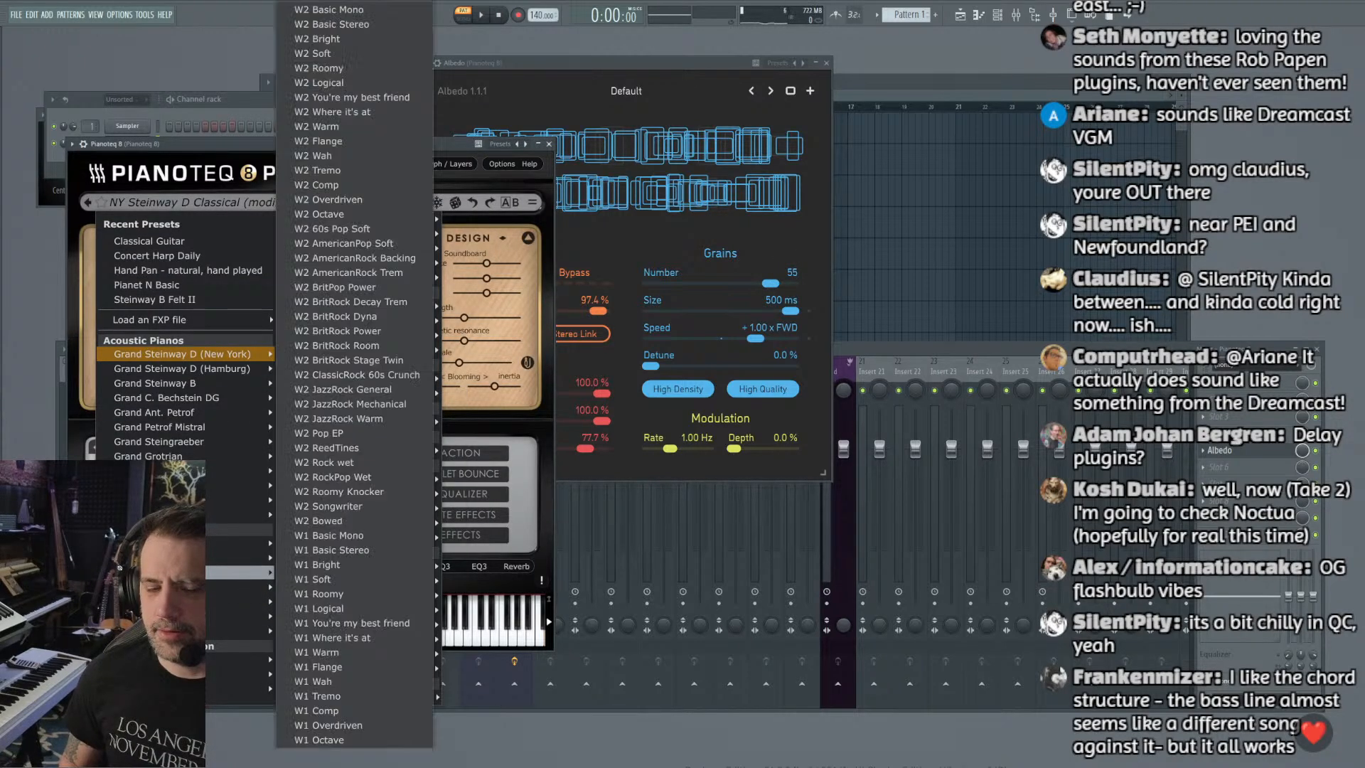
mouse_move(209, 573)
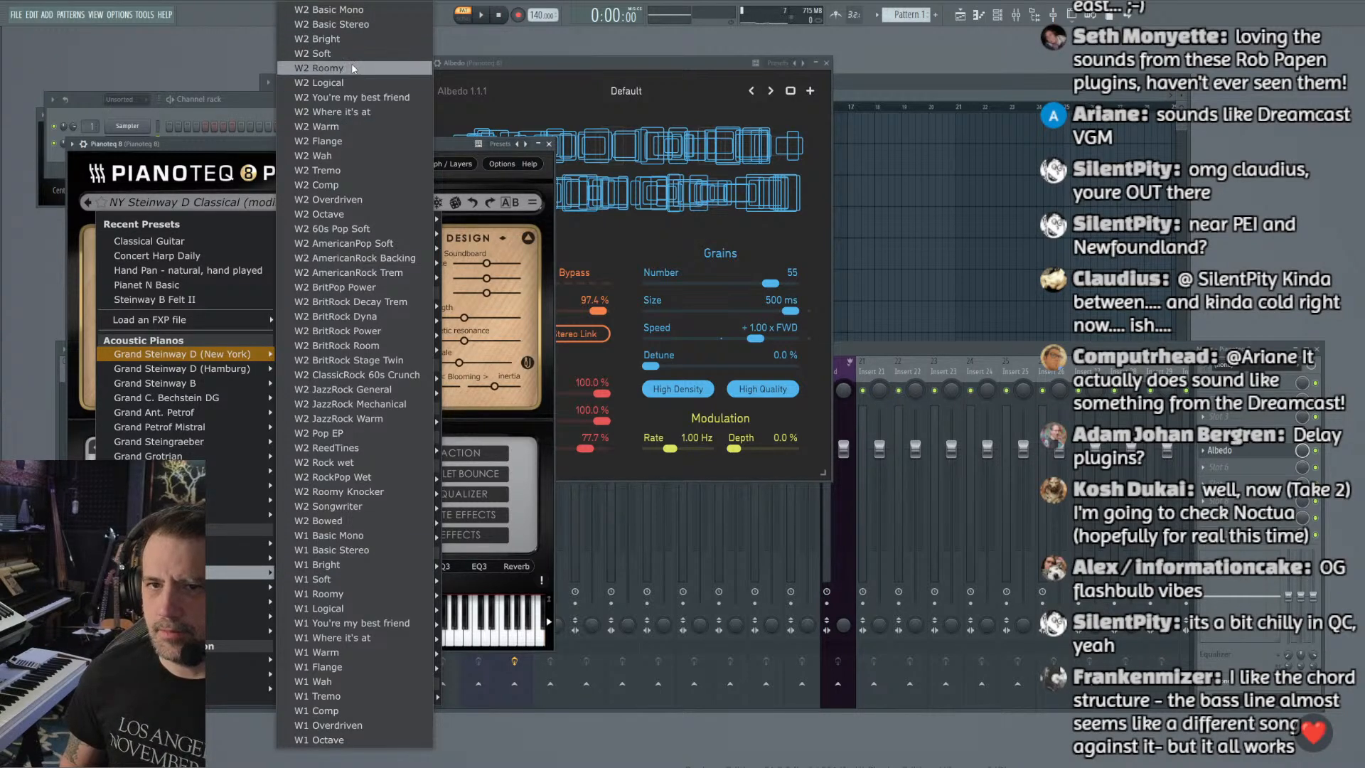
click(319, 68)
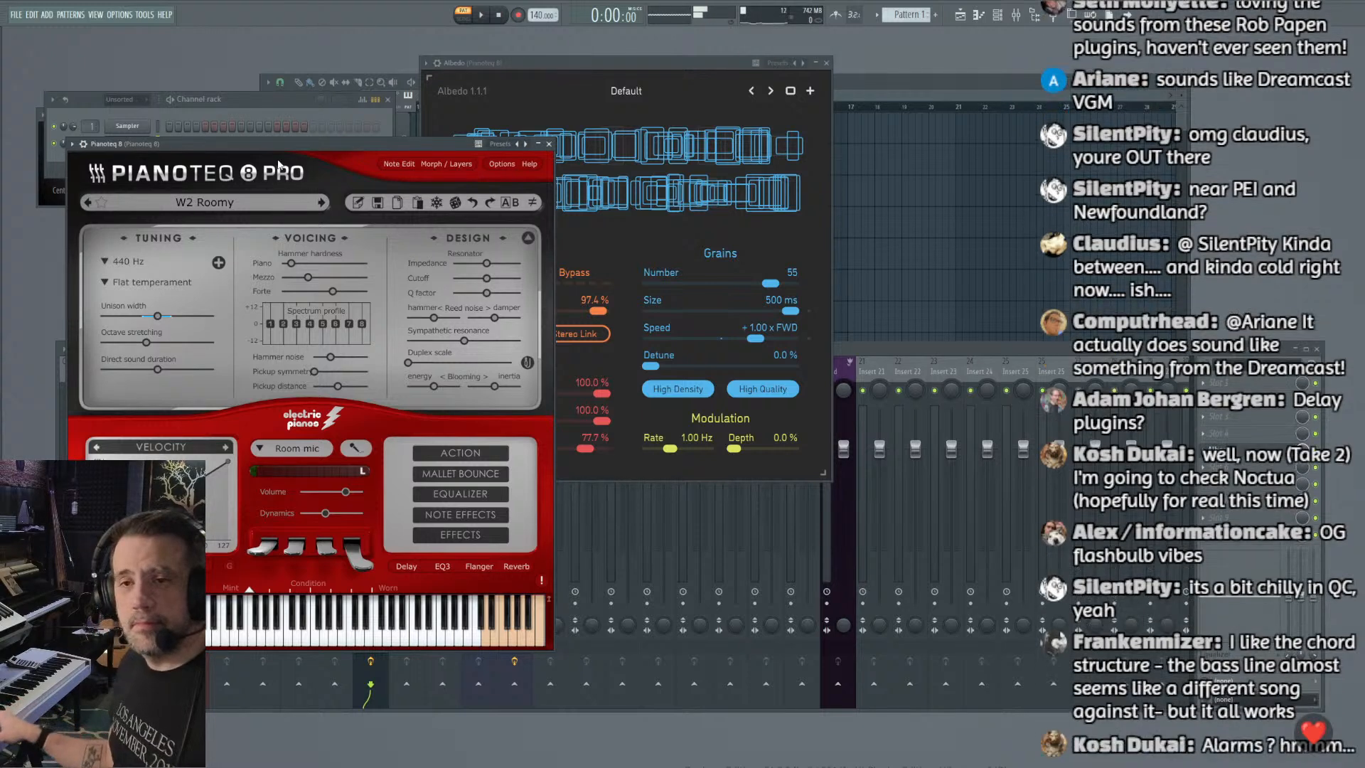
Step: Set the project tempo to 103 BPM and bring the channel rack to the front
drag(539, 15, 539, 18)
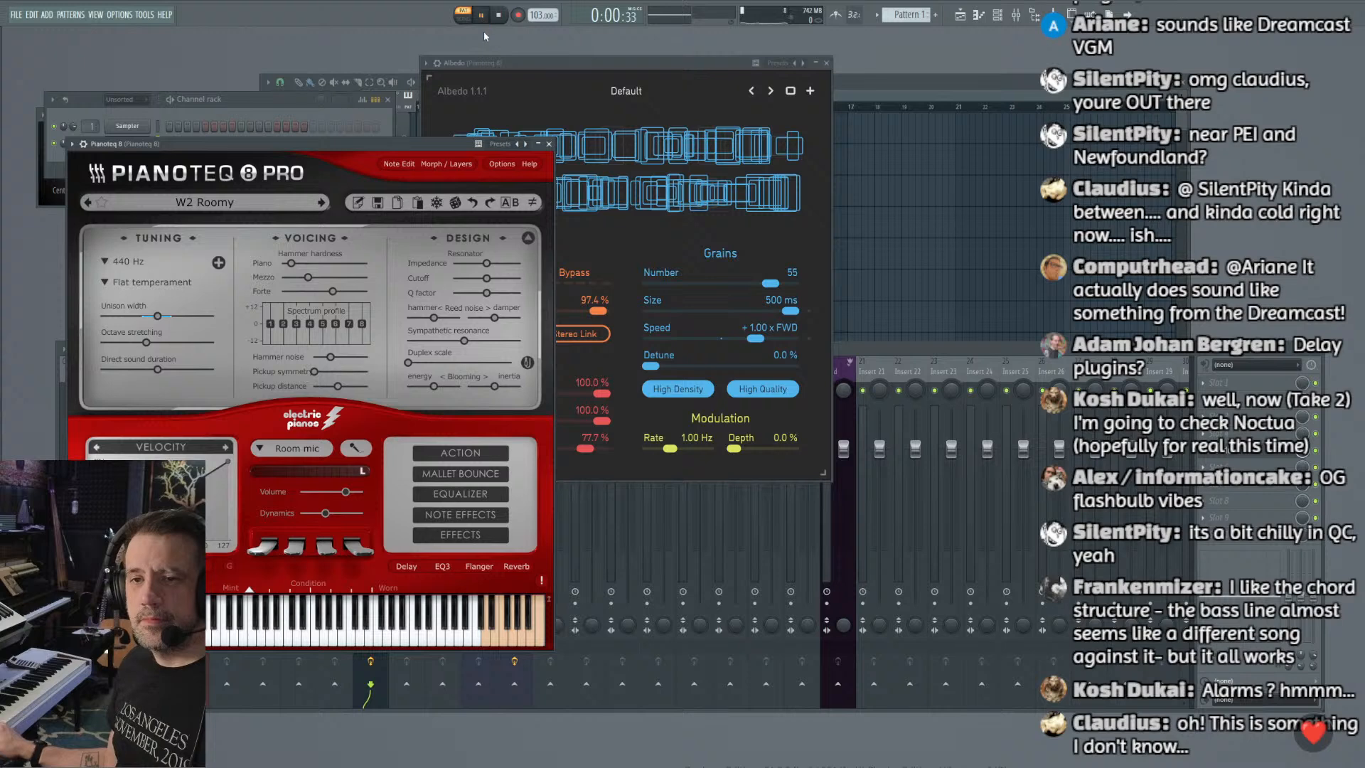
click(203, 97)
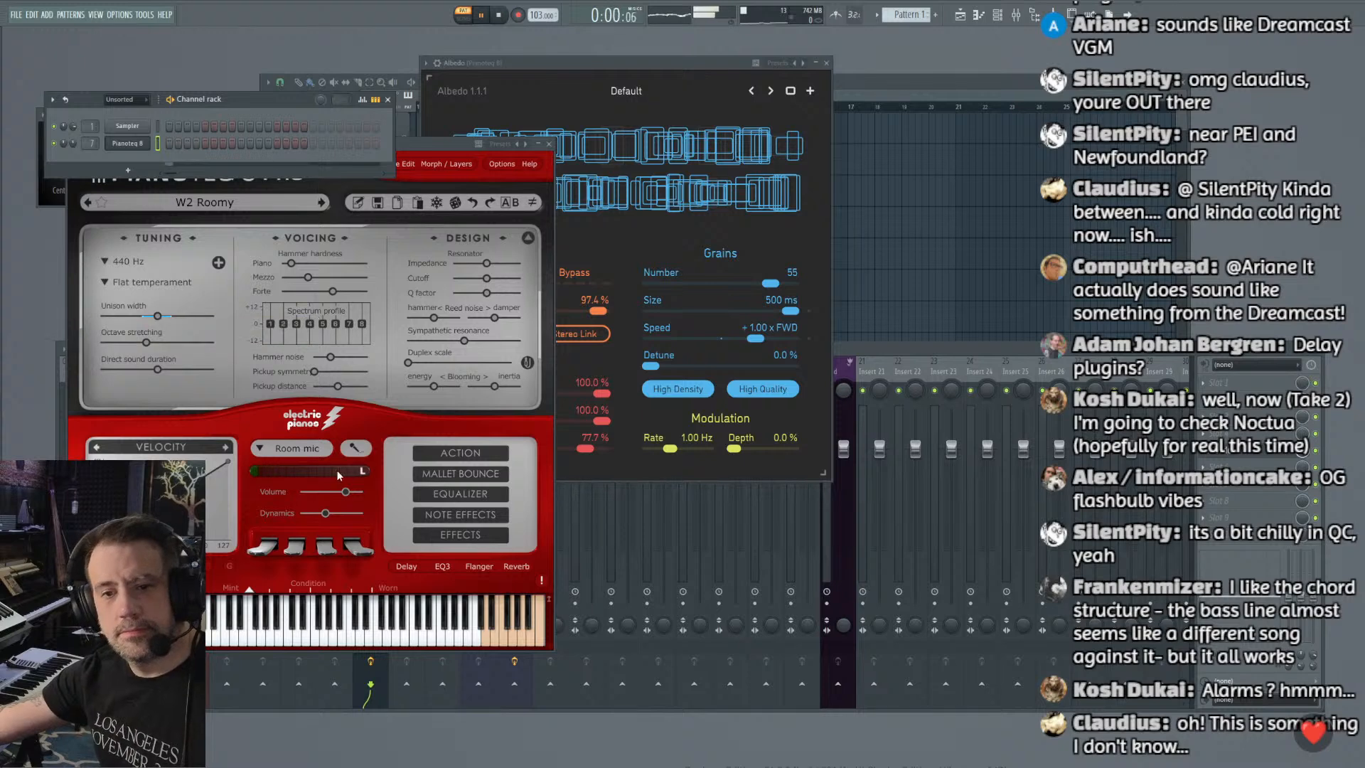
Step: Load the "Tank Drum - dampers" steelpan preset in Pianoteq
click(185, 199)
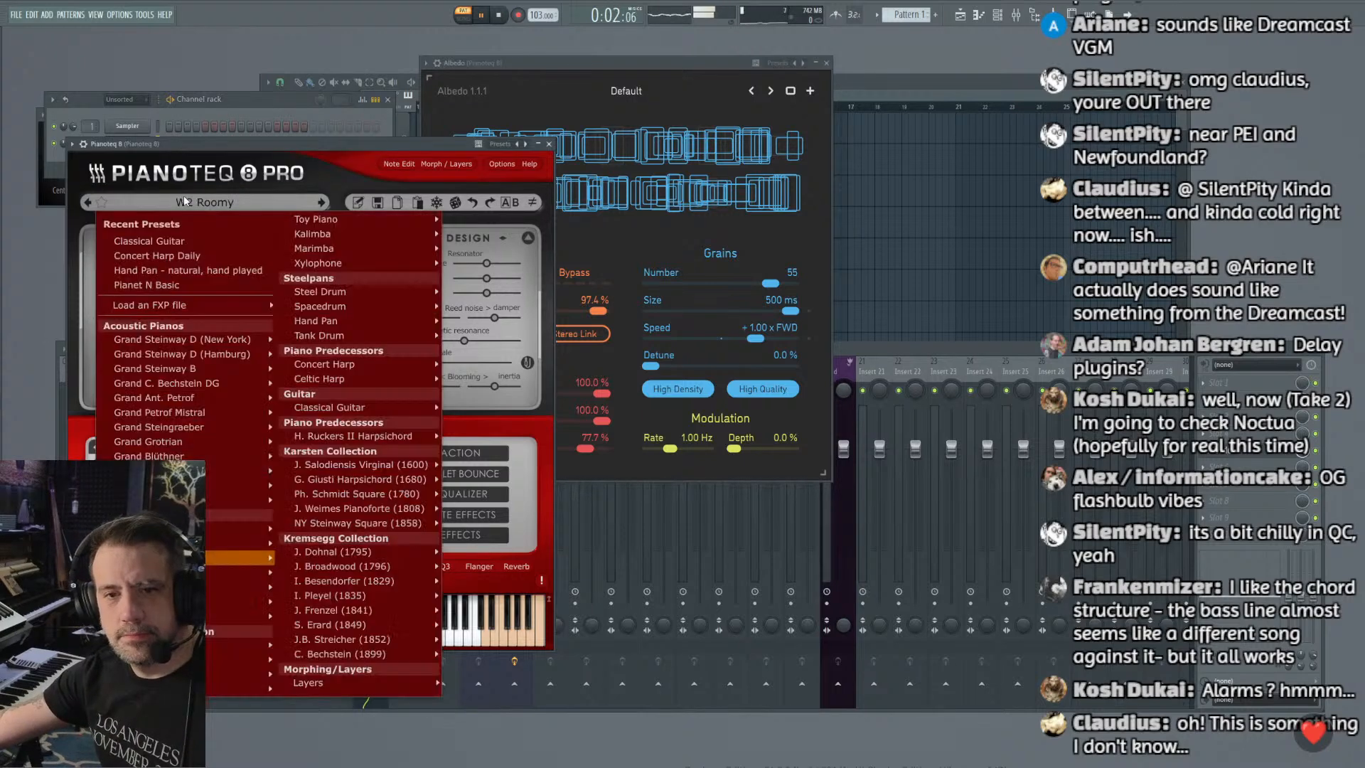
click(185, 199)
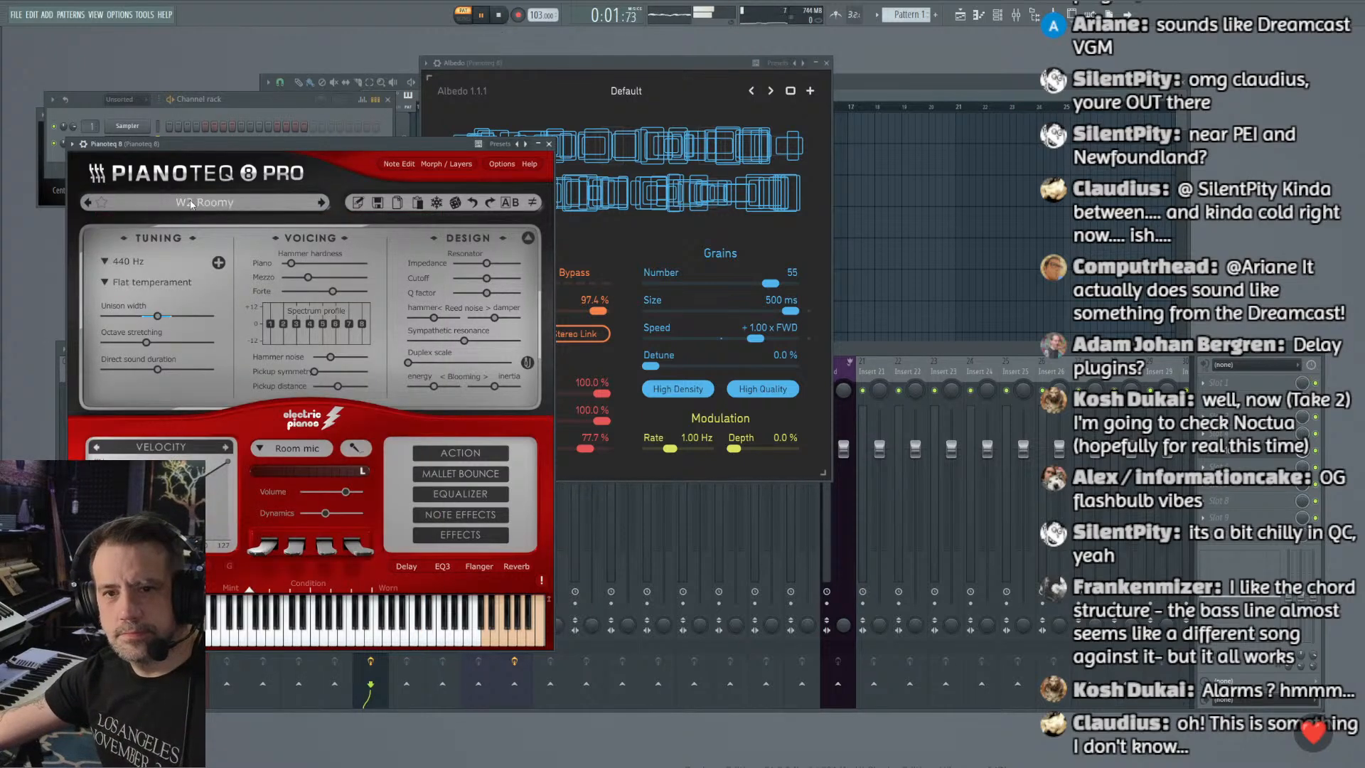
click(190, 204)
mouse_move(337, 340)
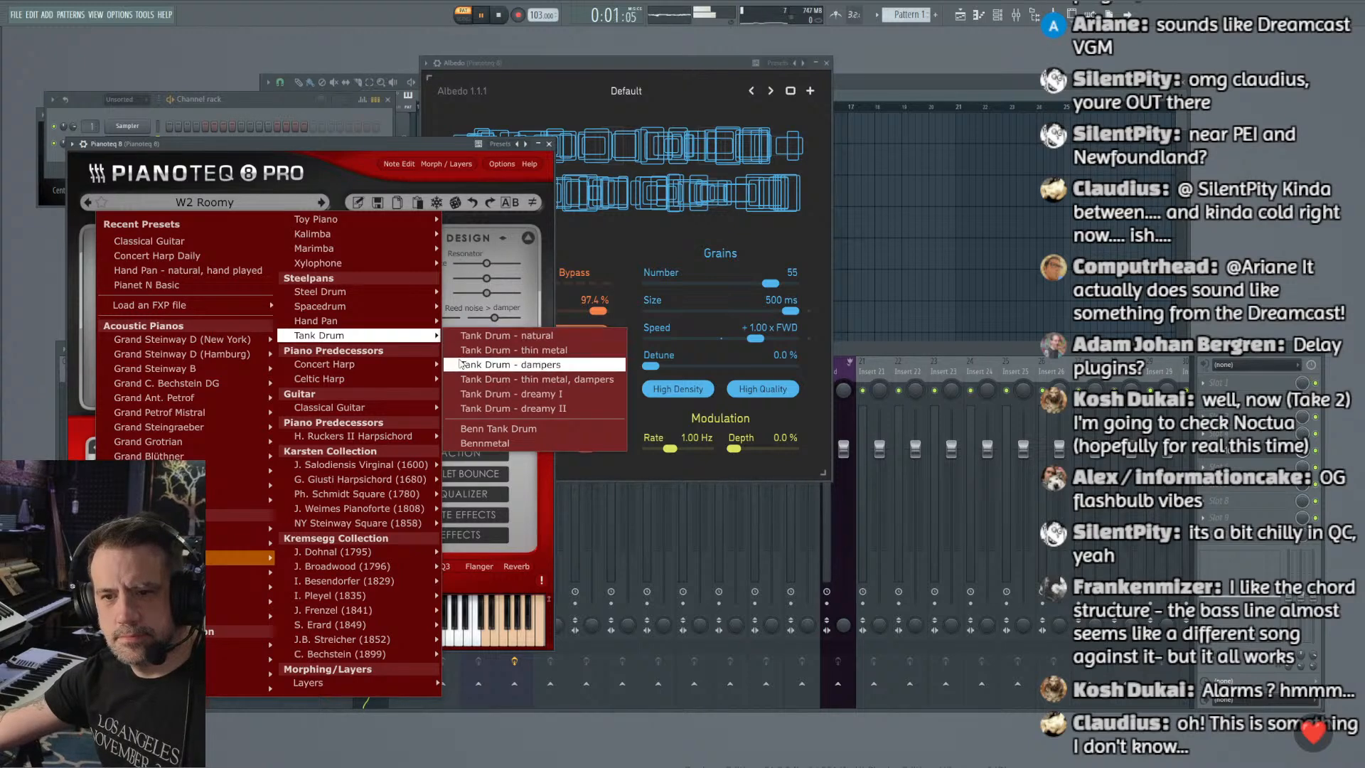
click(461, 364)
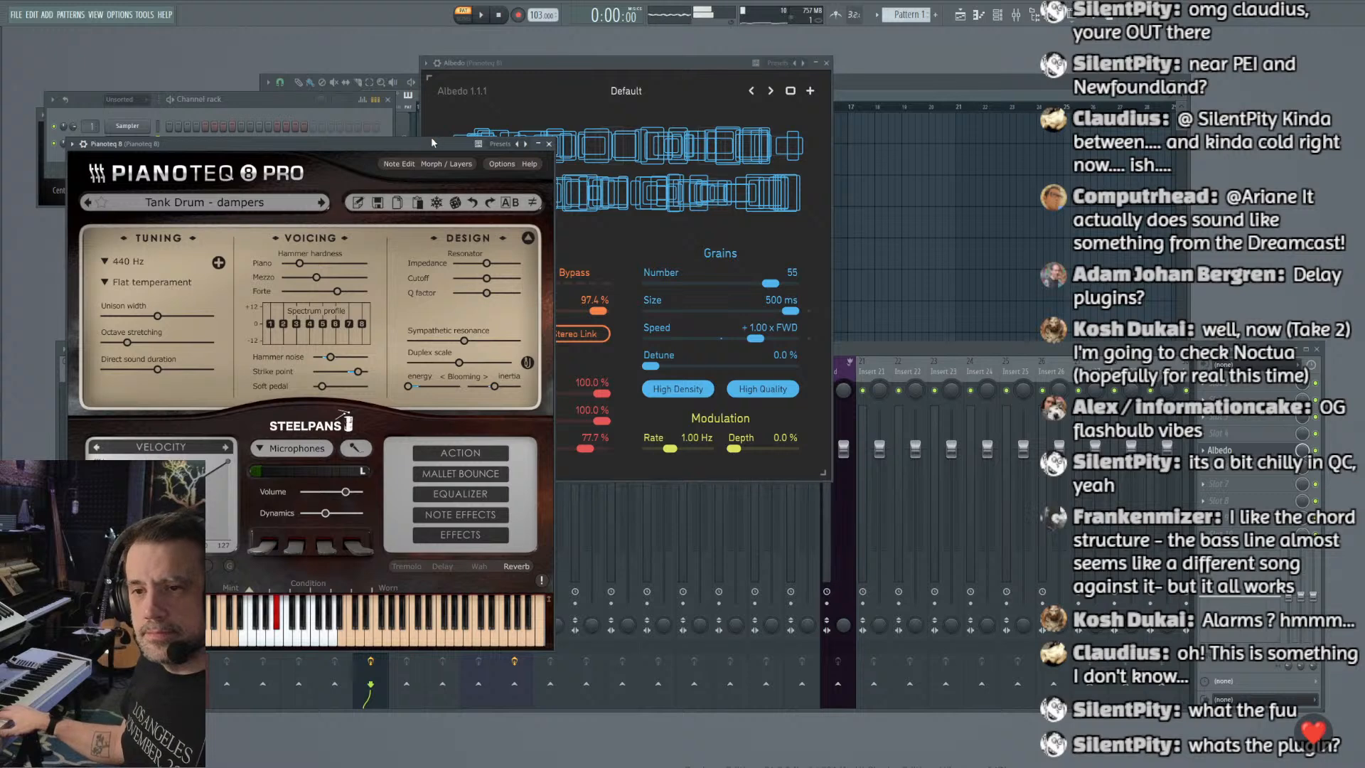
Step: Load the MKII Jazzy electric piano preset in Pianoteq and move its window clear of the channel rack
click(189, 204)
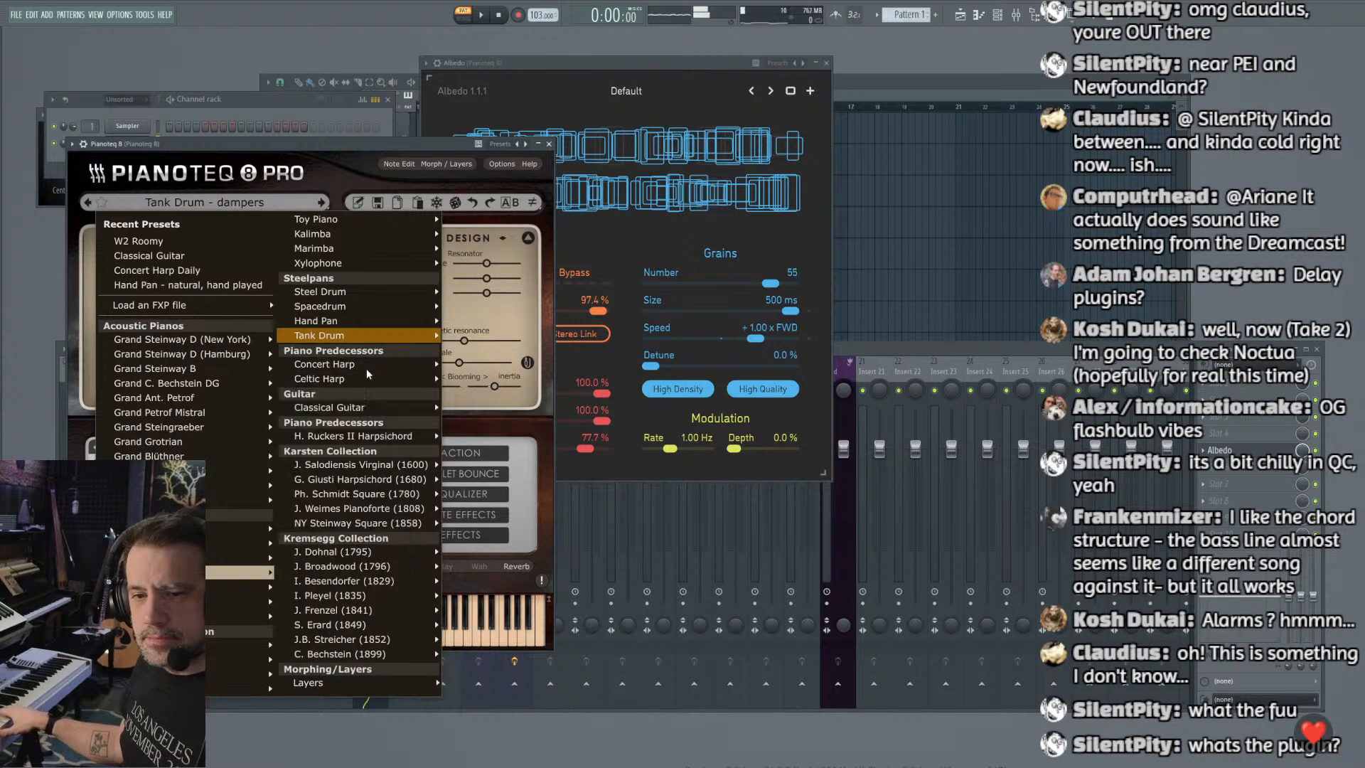
mouse_move(226, 530)
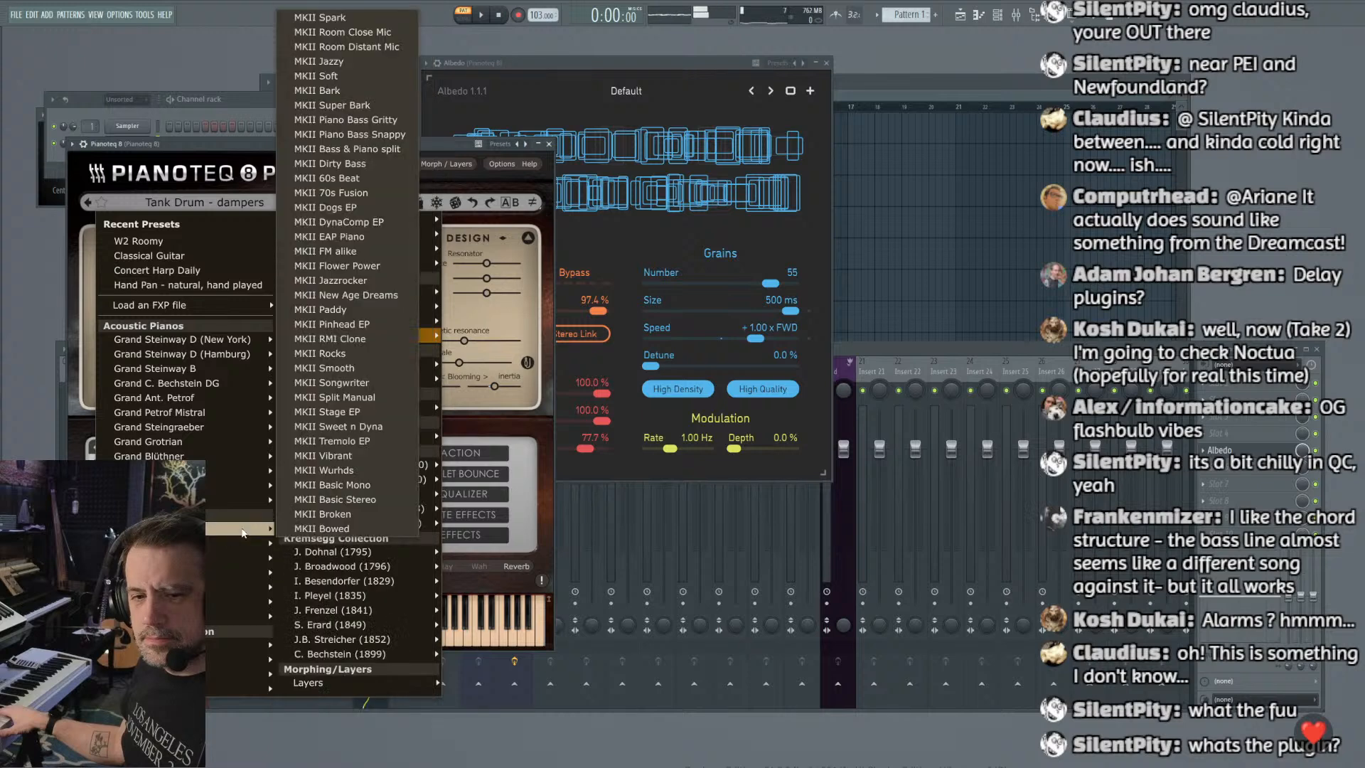
click(374, 62)
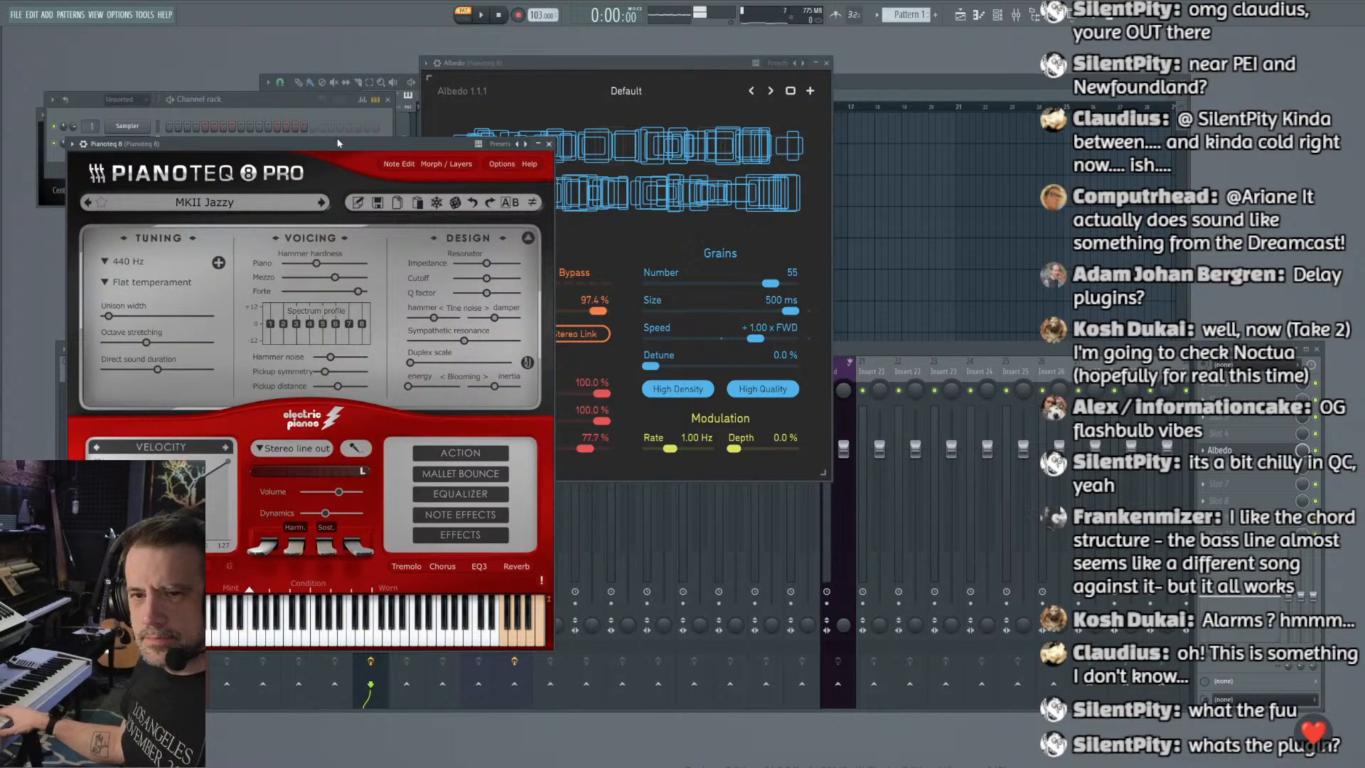
drag(338, 142, 487, 104)
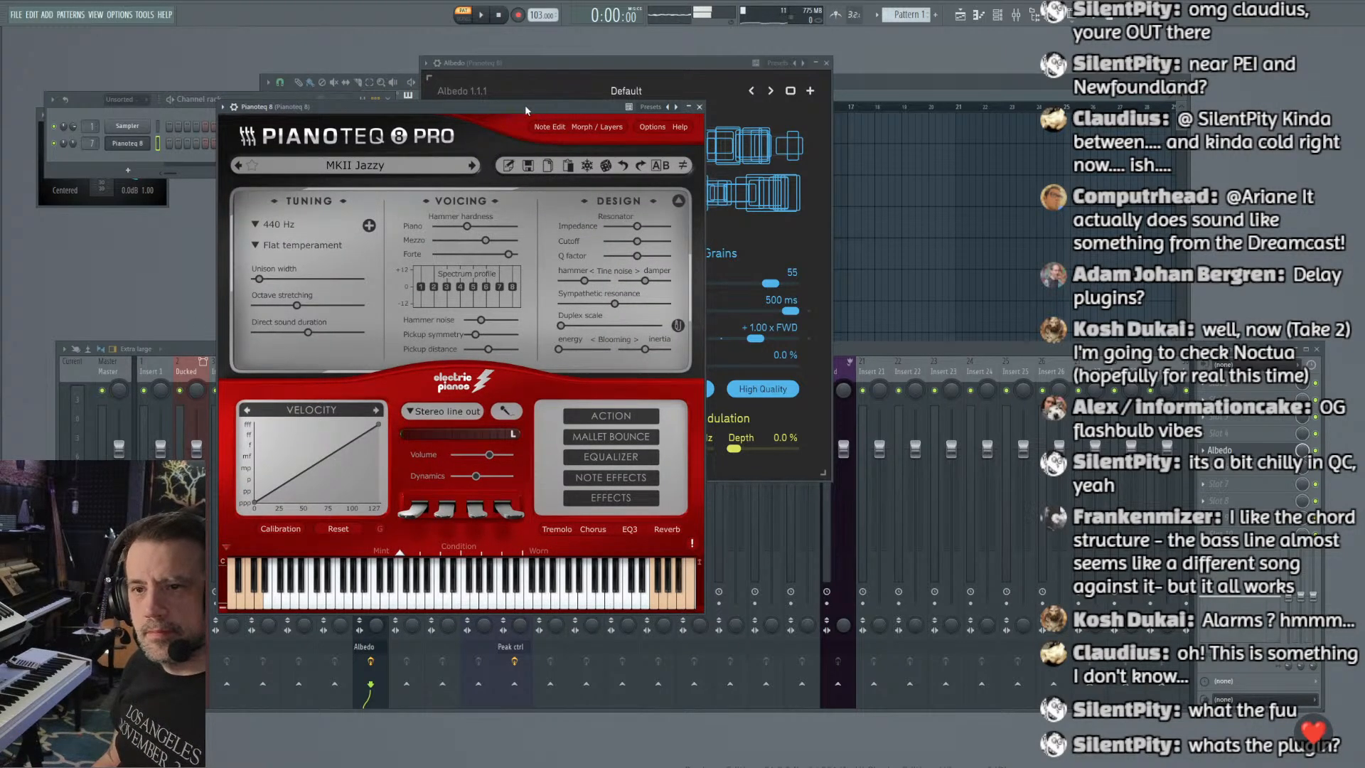
mouse_move(524, 105)
mouse_down()
mouse_move(489, 159)
mouse_move(490, 139)
mouse_move(524, 297)
mouse_move(519, 252)
mouse_move(536, 293)
mouse_move(538, 455)
mouse_move(520, 92)
mouse_up()
Step: Switch the Pianoteq channel's routing back and forth between mixer inserts 8 and 7 to compare the sound with and without Albedo
drag(91, 148, 90, 146)
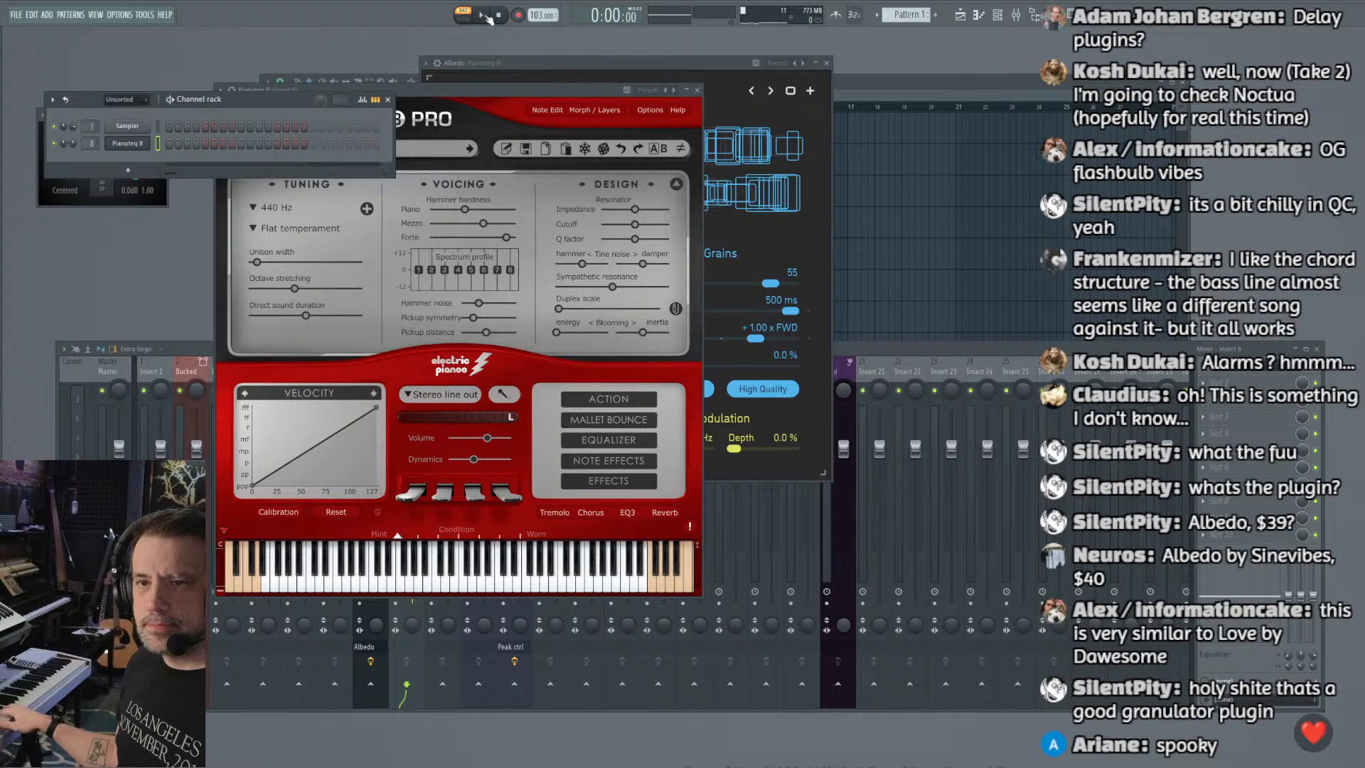
drag(92, 145, 92, 150)
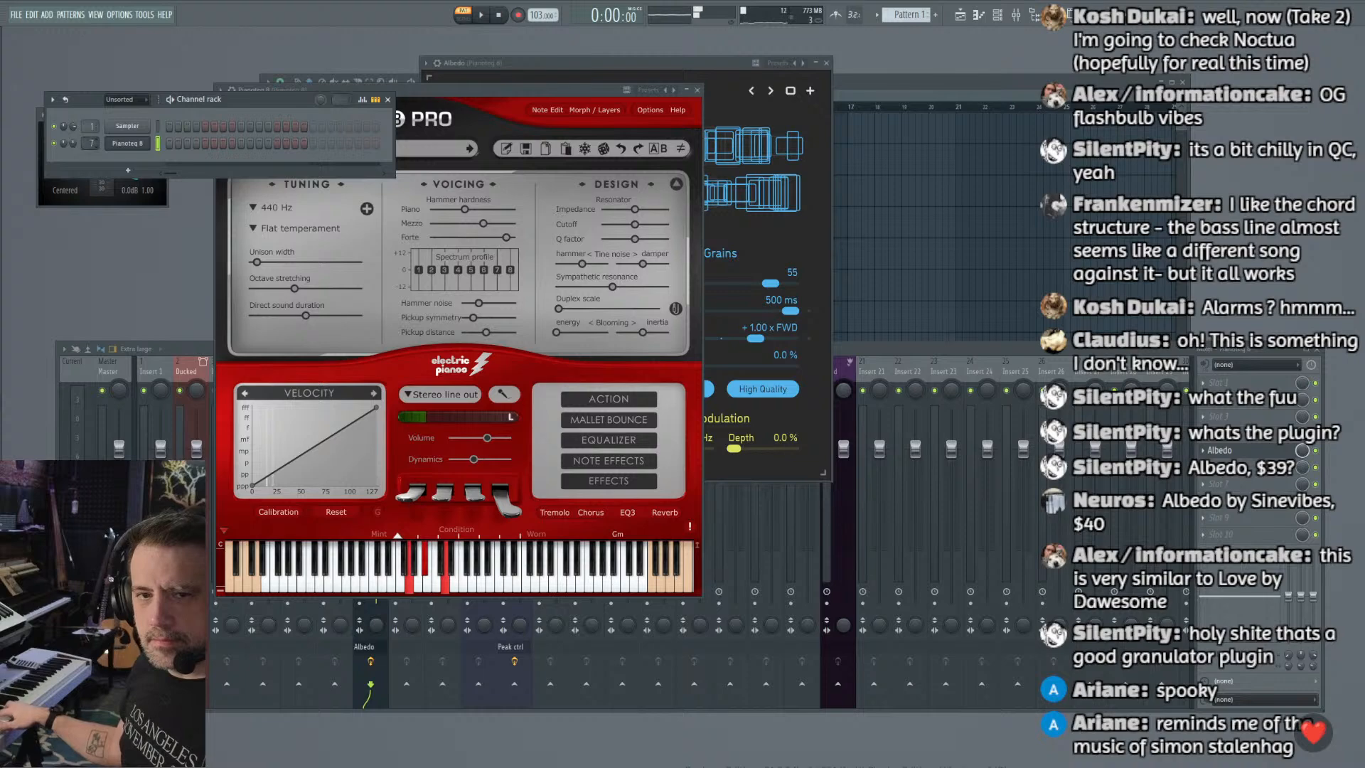
drag(91, 144, 91, 150)
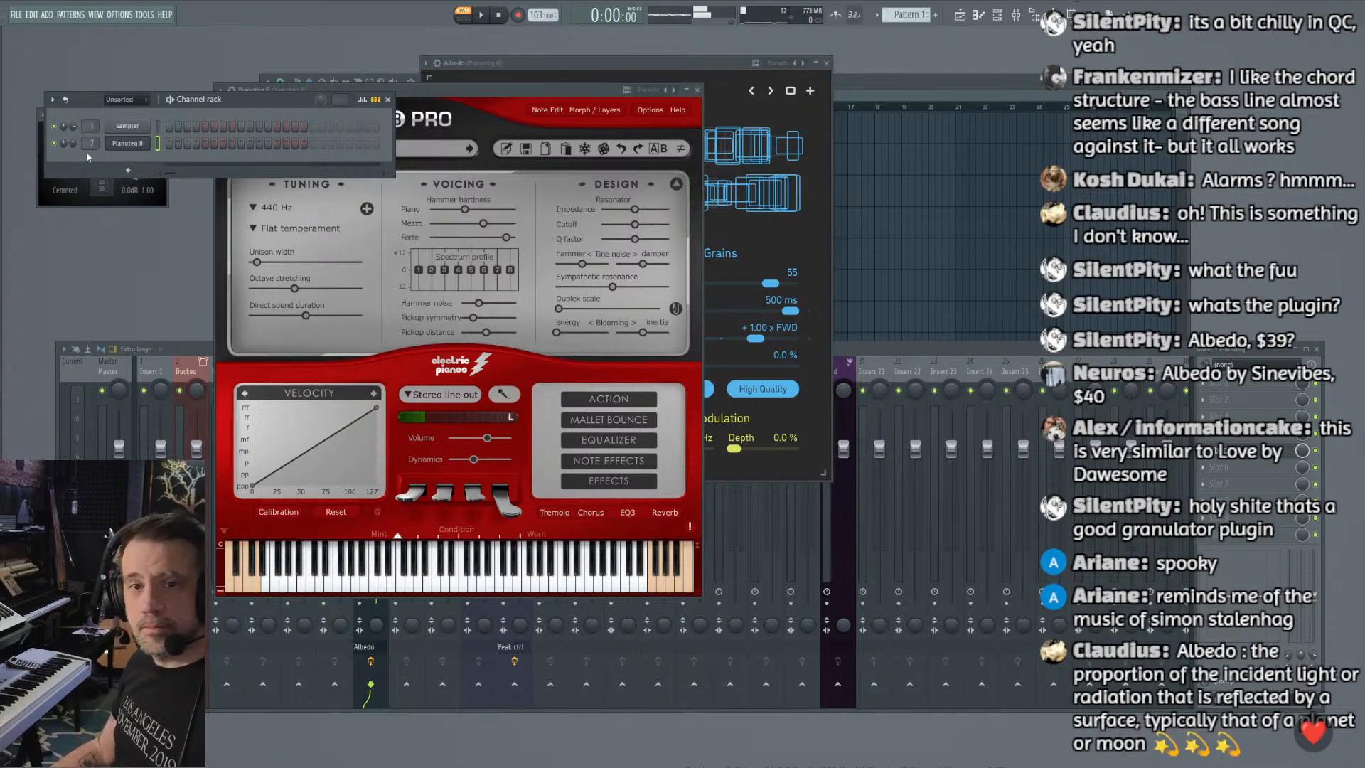
drag(91, 148, 91, 143)
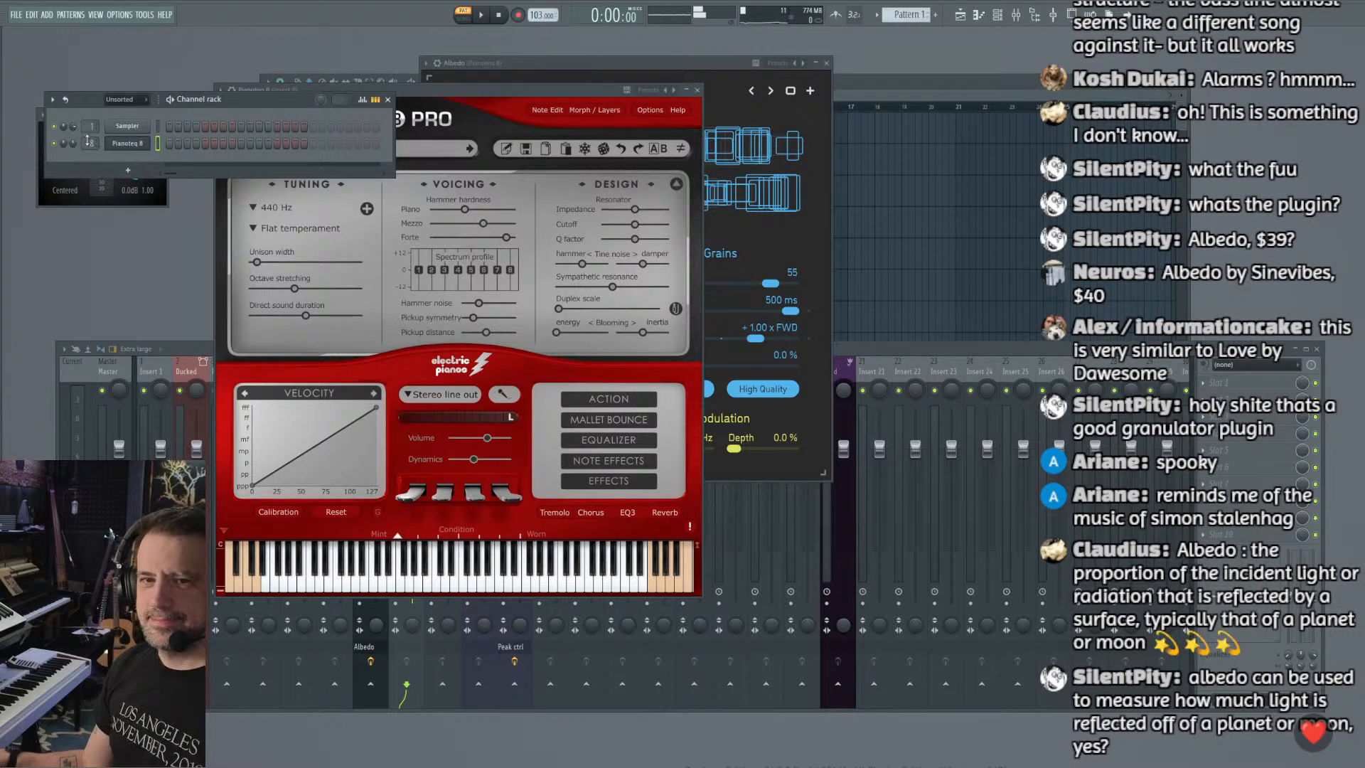
scroll(87, 141, down, 1)
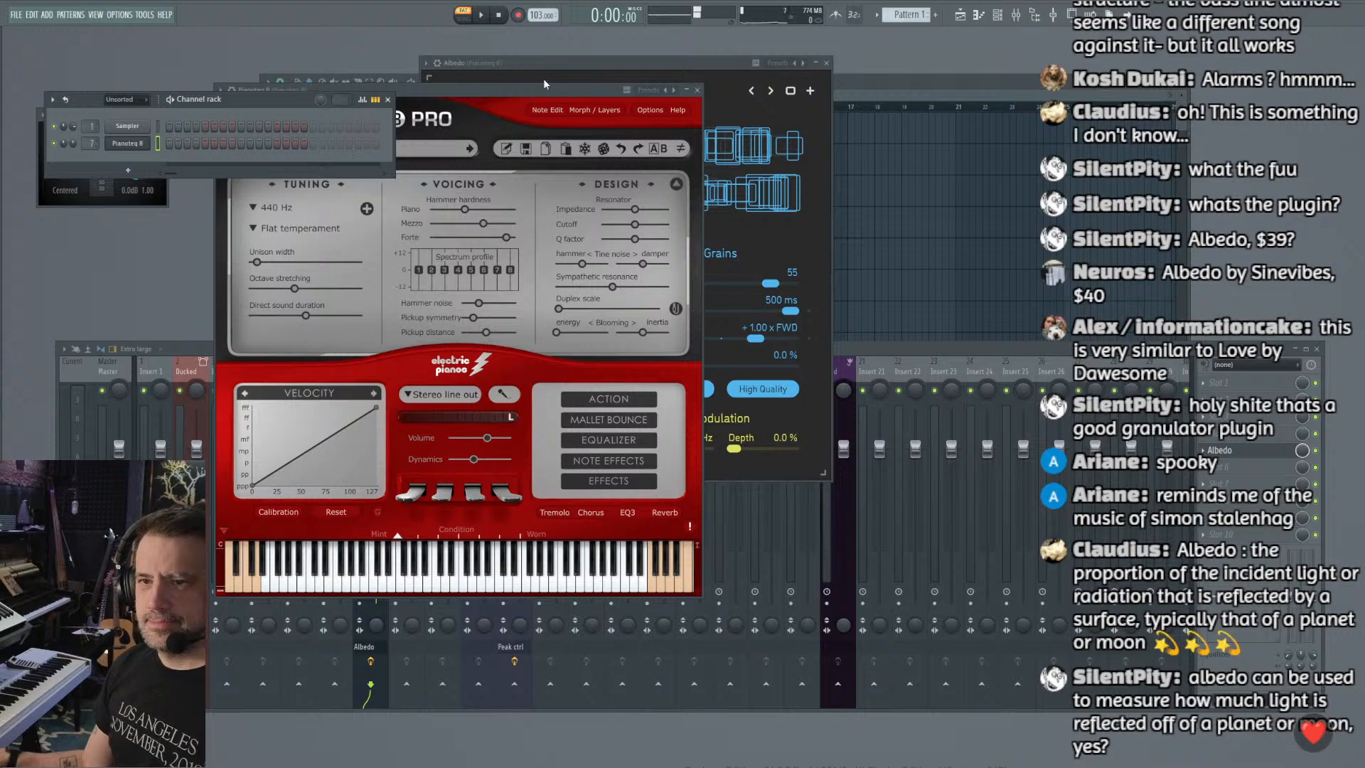
Step: Rearrange the Pianoteq and Albedo windows, and set Albedo's grain Number to 1, Feedback to 100 % and buffer filter to LP -24 dB
drag(544, 89, 399, 149)
drag(562, 66, 658, 75)
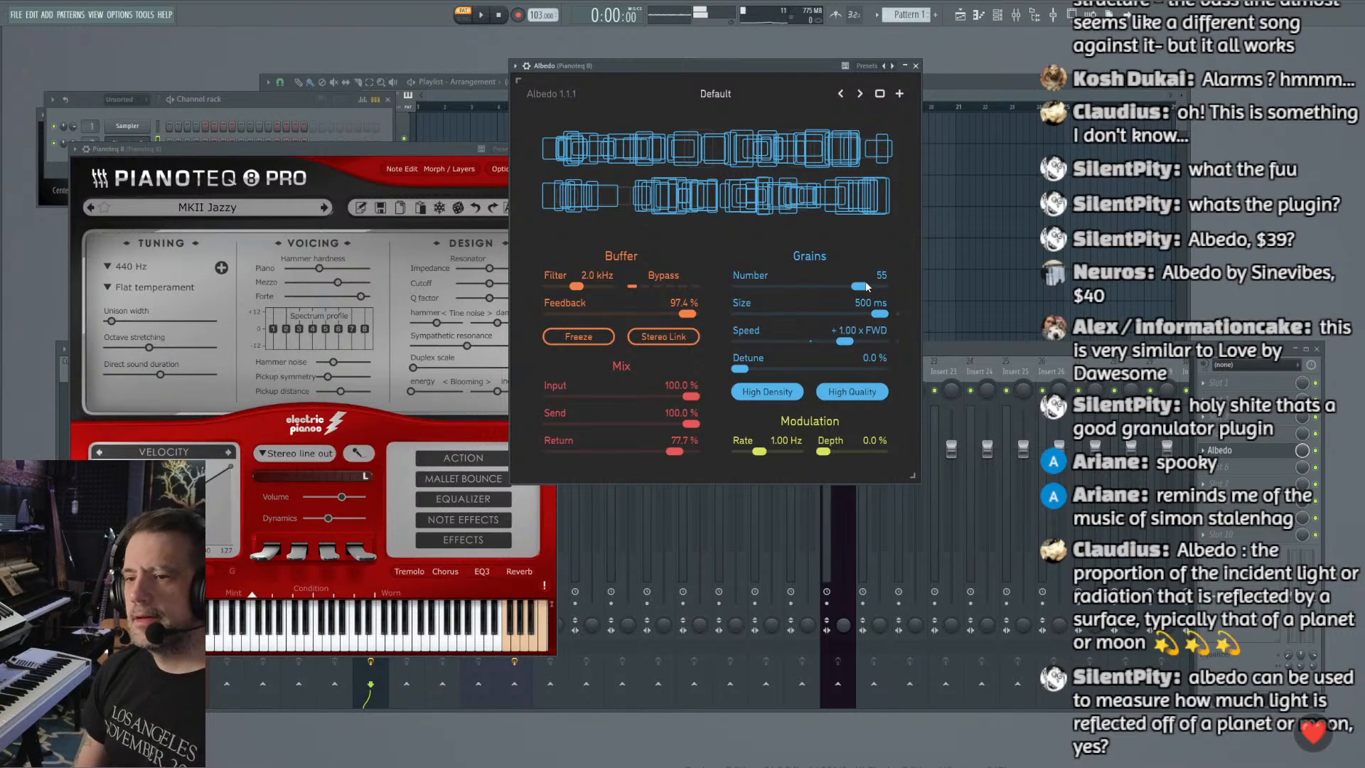
drag(865, 283, 672, 308)
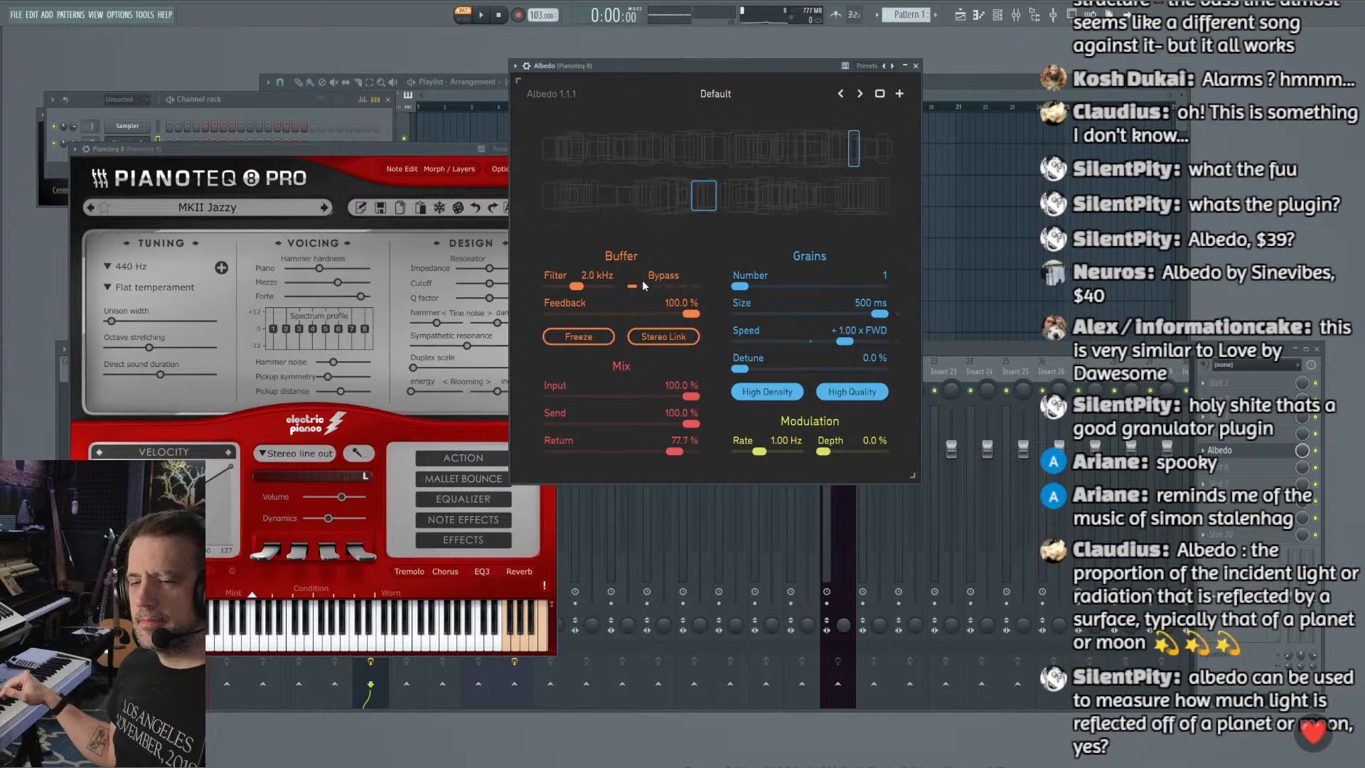
click(649, 286)
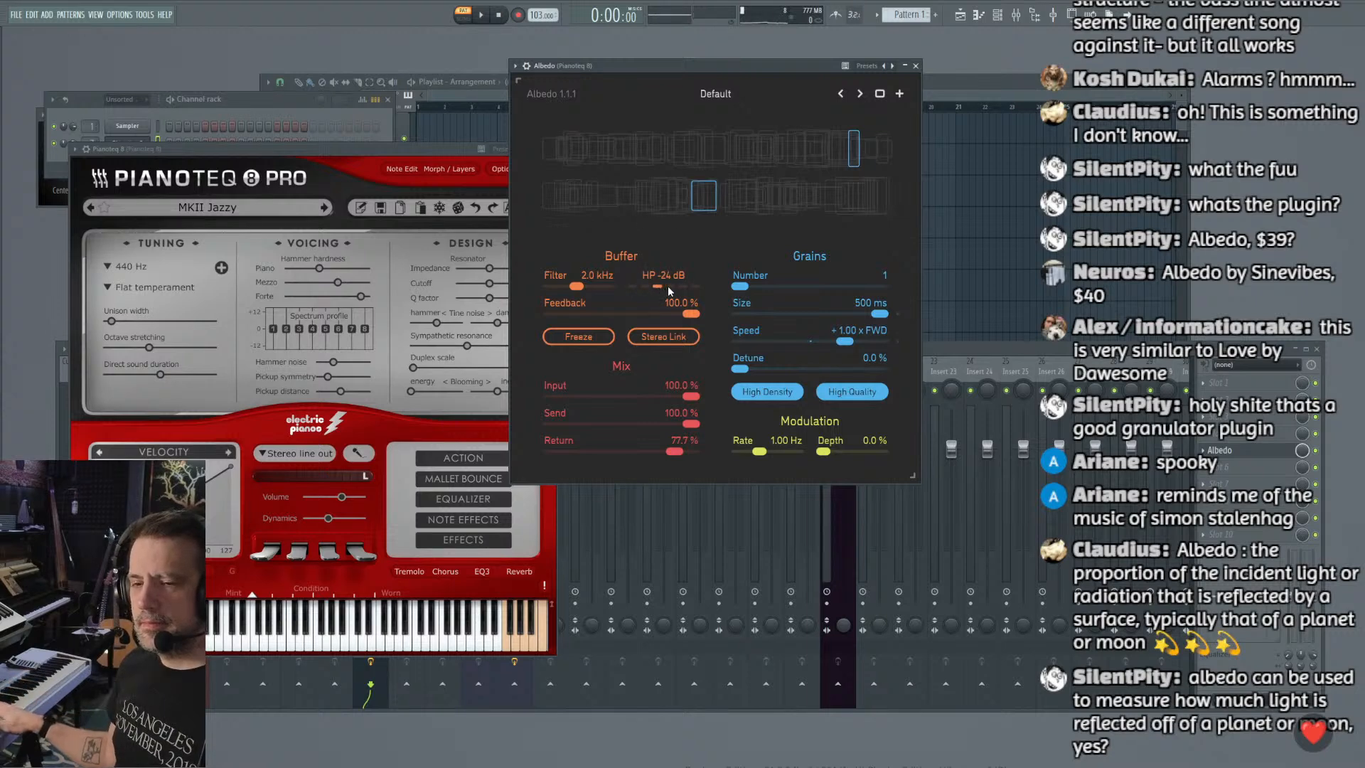
click(668, 285)
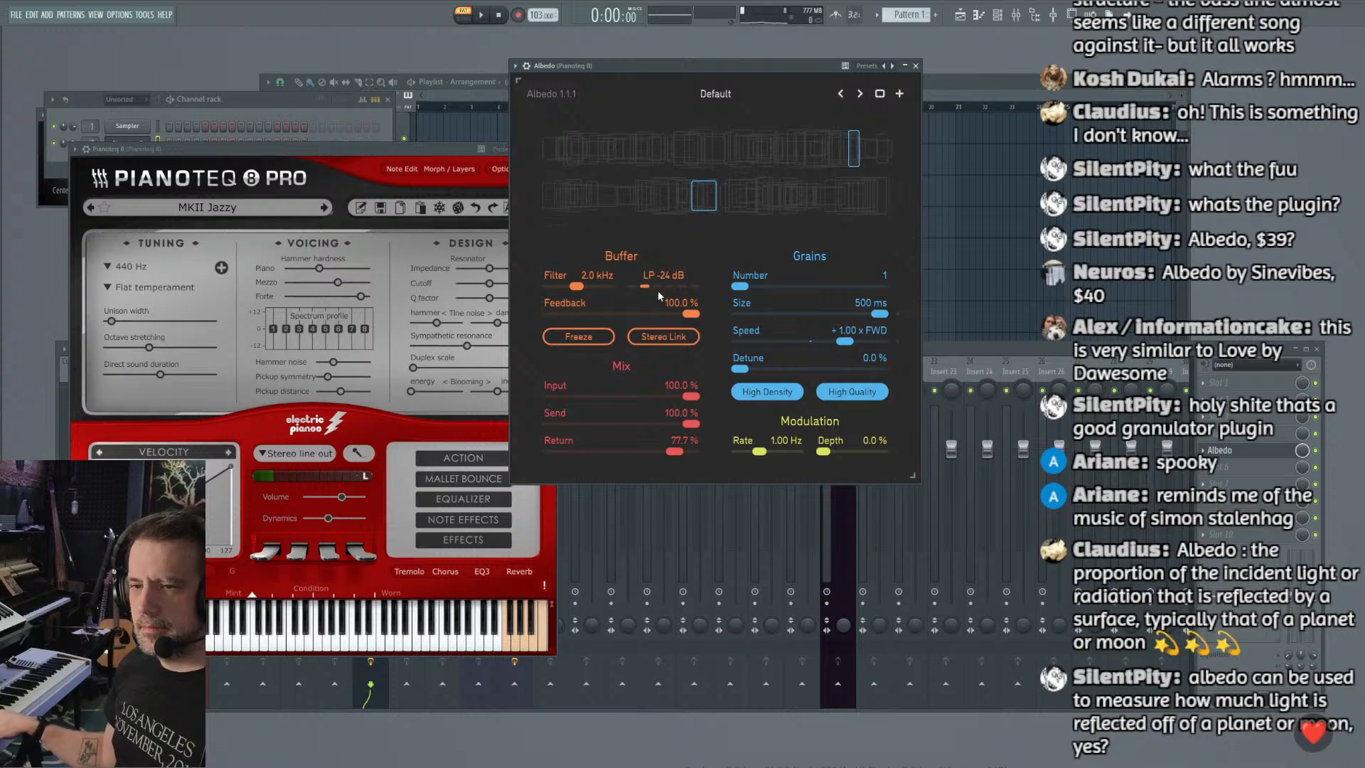
Step: Enable Freeze on Albedo's buffer, and switch Stereo Link on and back off
click(576, 339)
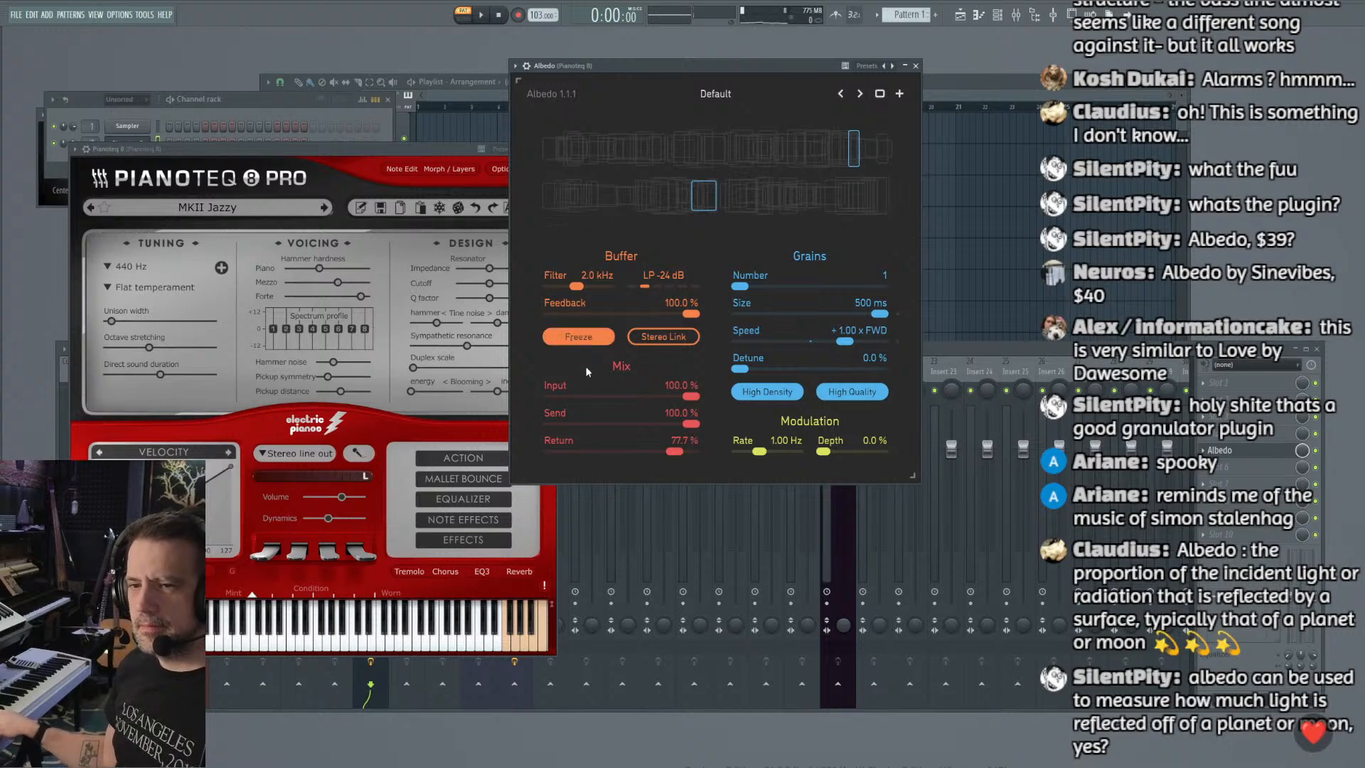
click(659, 341)
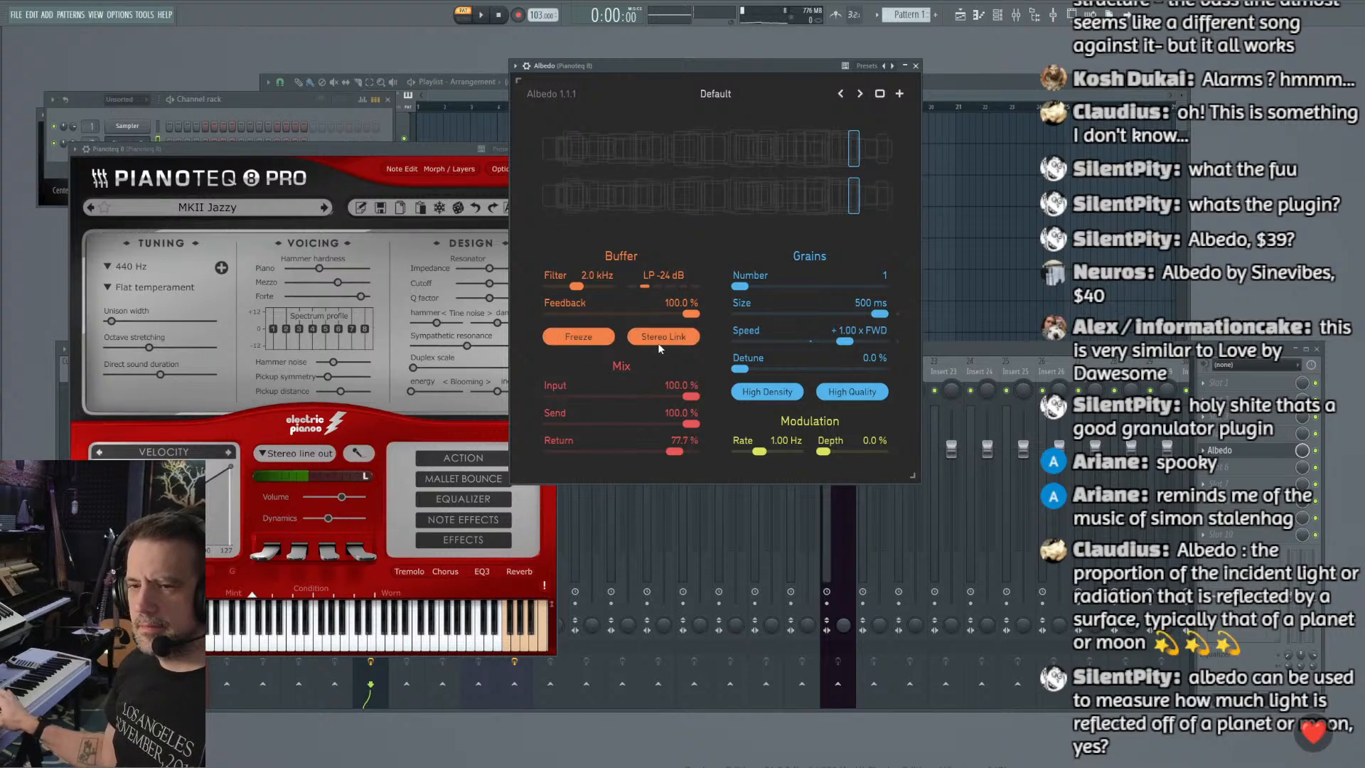
click(658, 343)
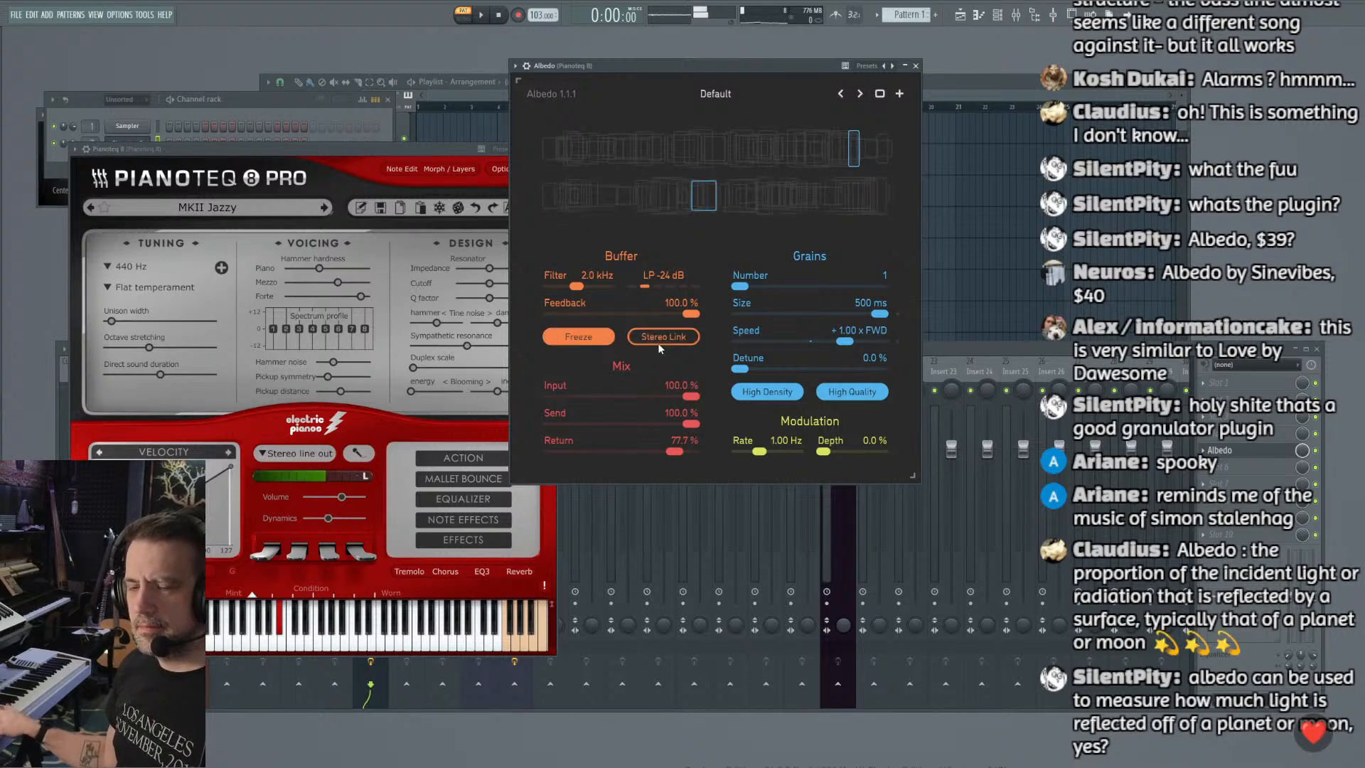
Step: Turn off Freeze on Albedo's buffer
click(610, 340)
click(606, 344)
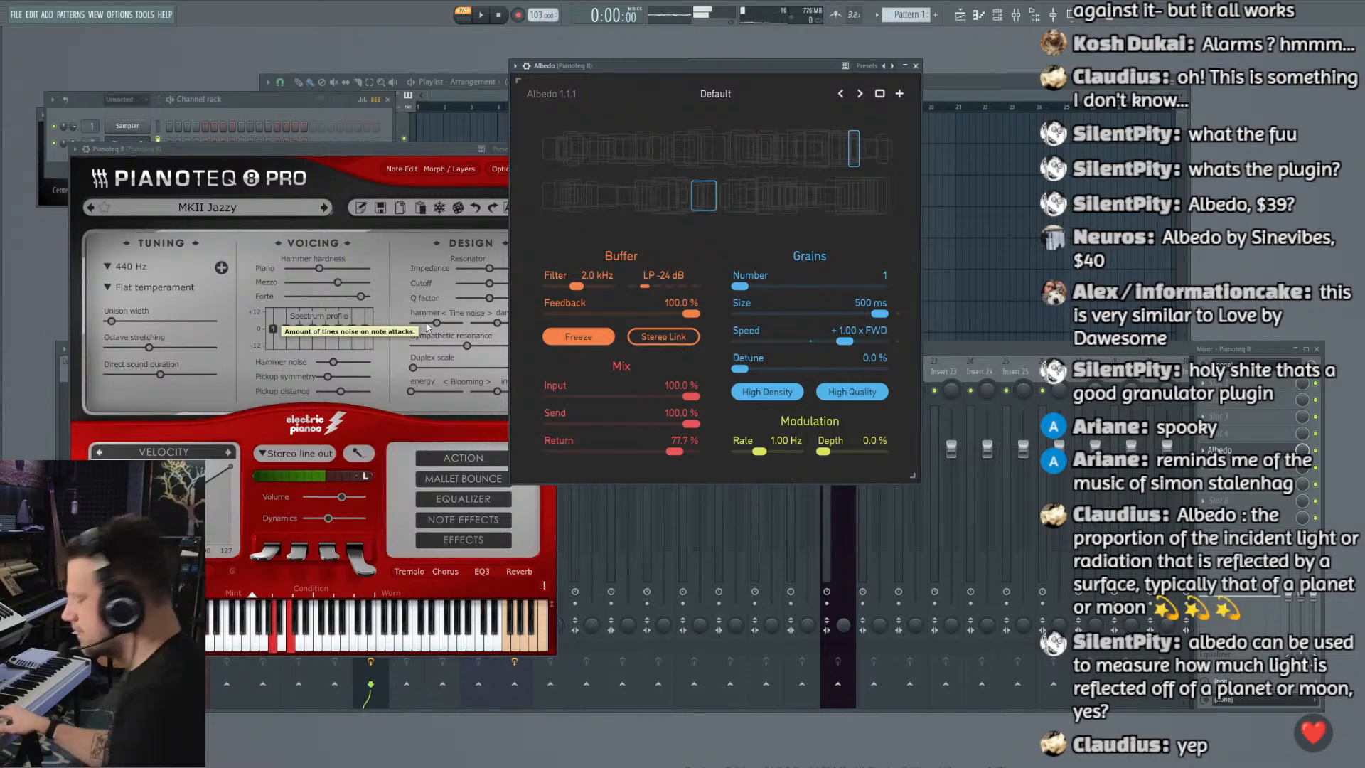
click(583, 343)
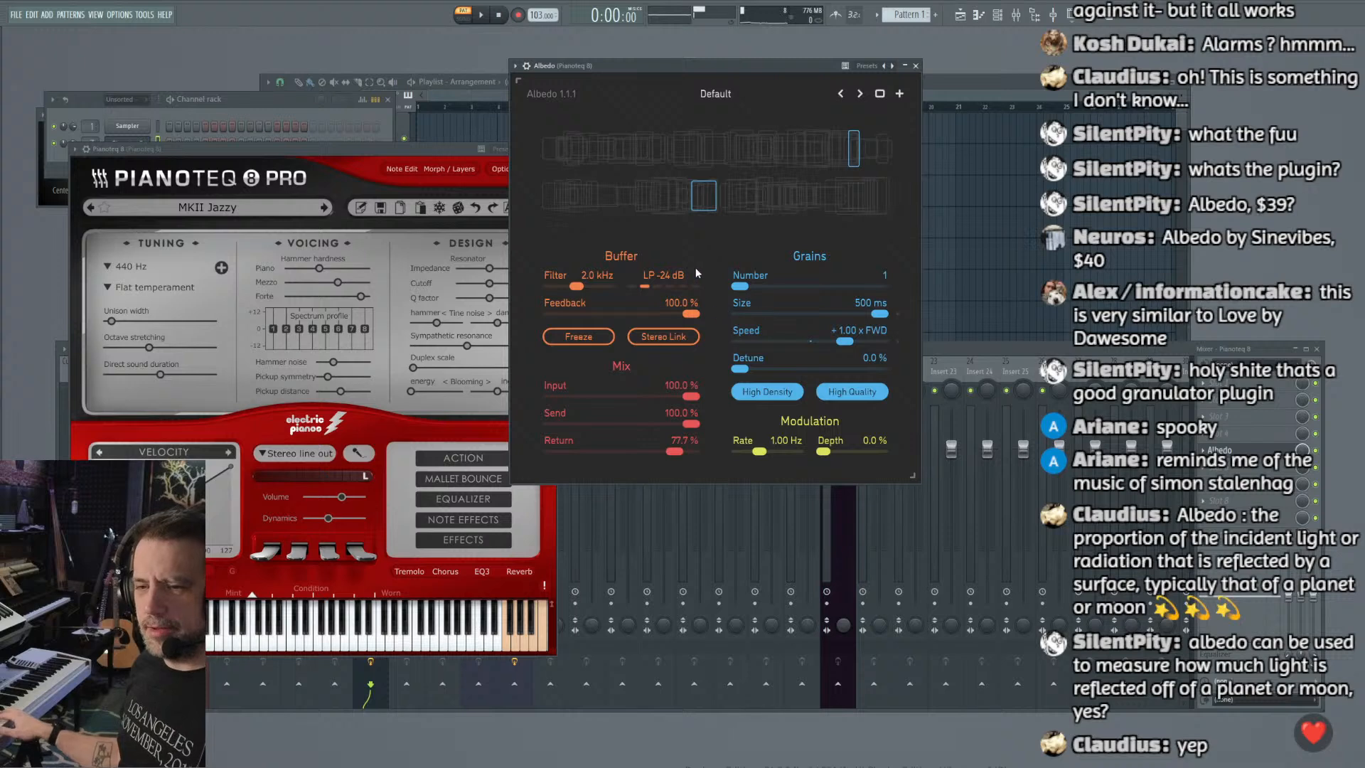
Step: Set Albedo's Feedback to 49.6 %, grain Number to 61 and Detune to 2.0 %, and switch Freeze on and back off
drag(680, 317, 620, 328)
drag(740, 286, 876, 314)
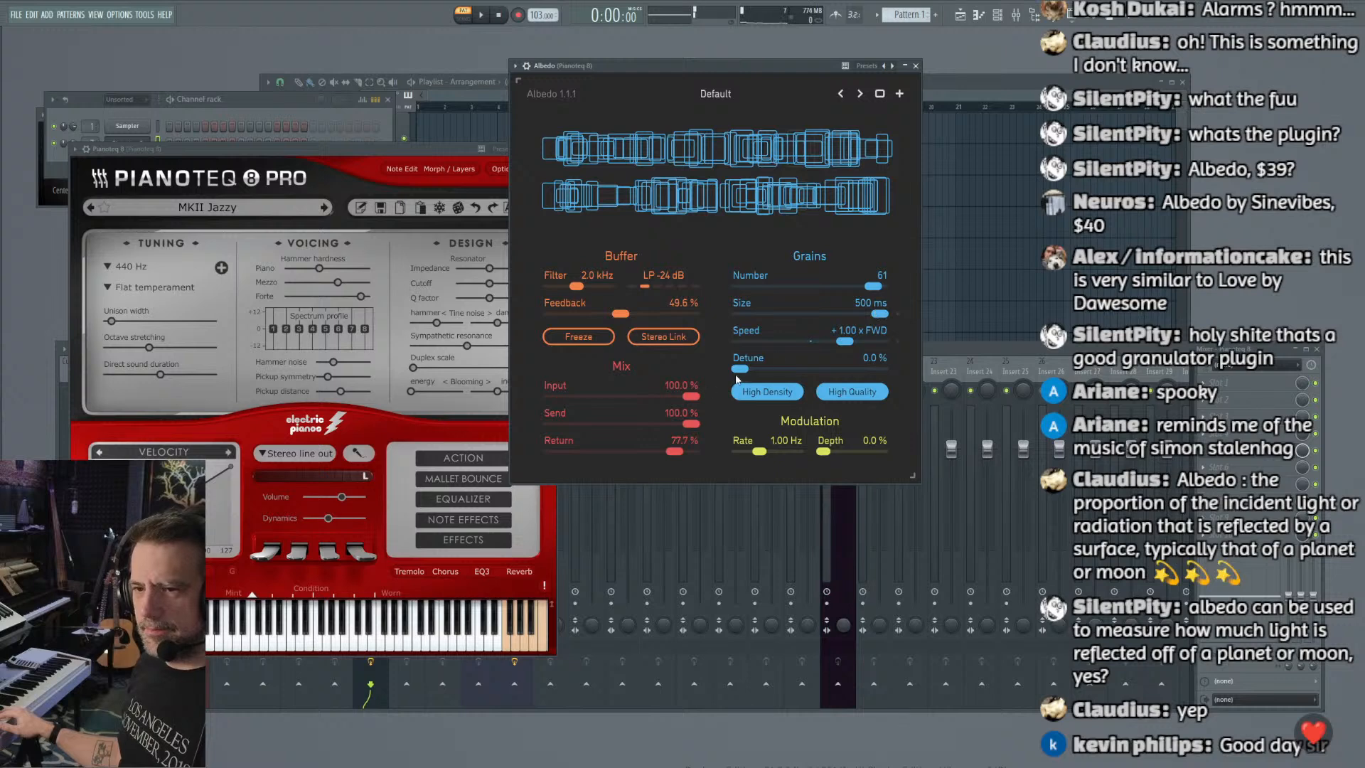
drag(740, 368, 769, 371)
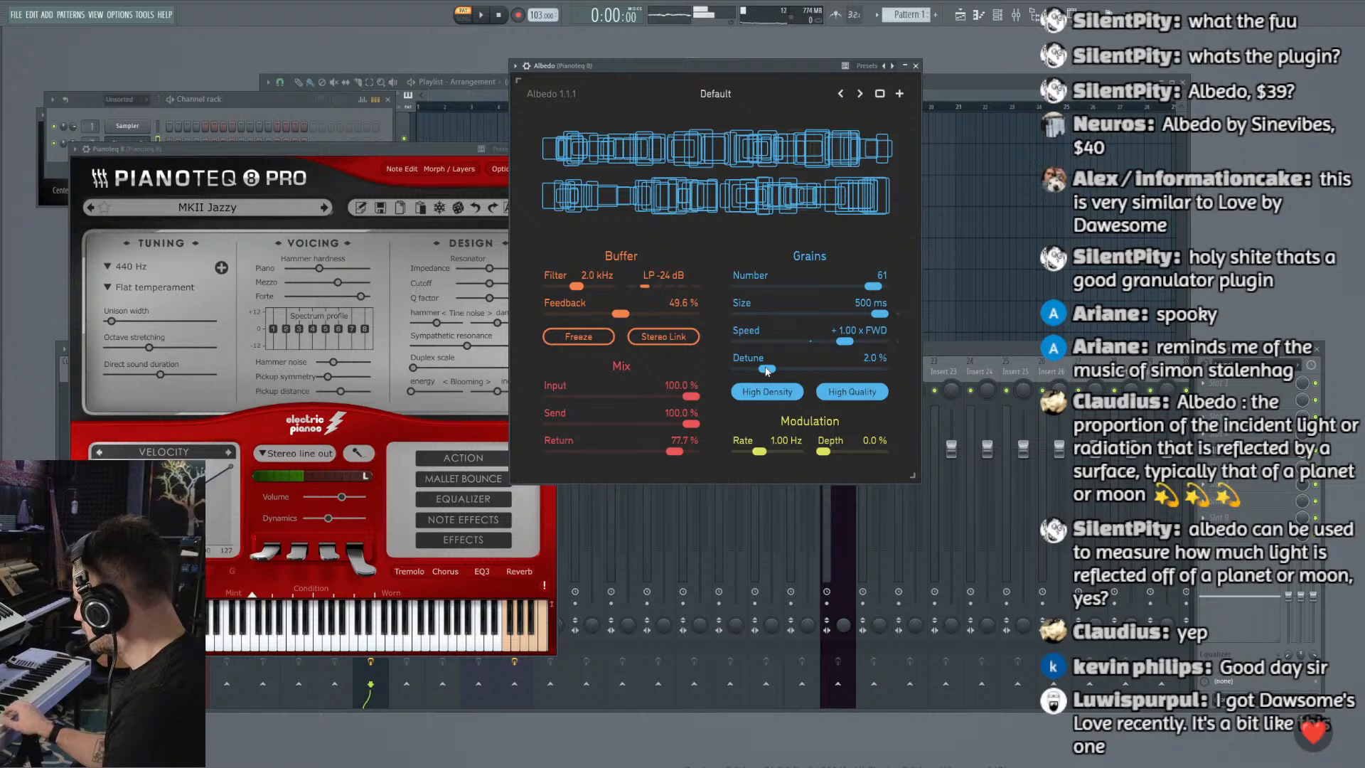
click(568, 334)
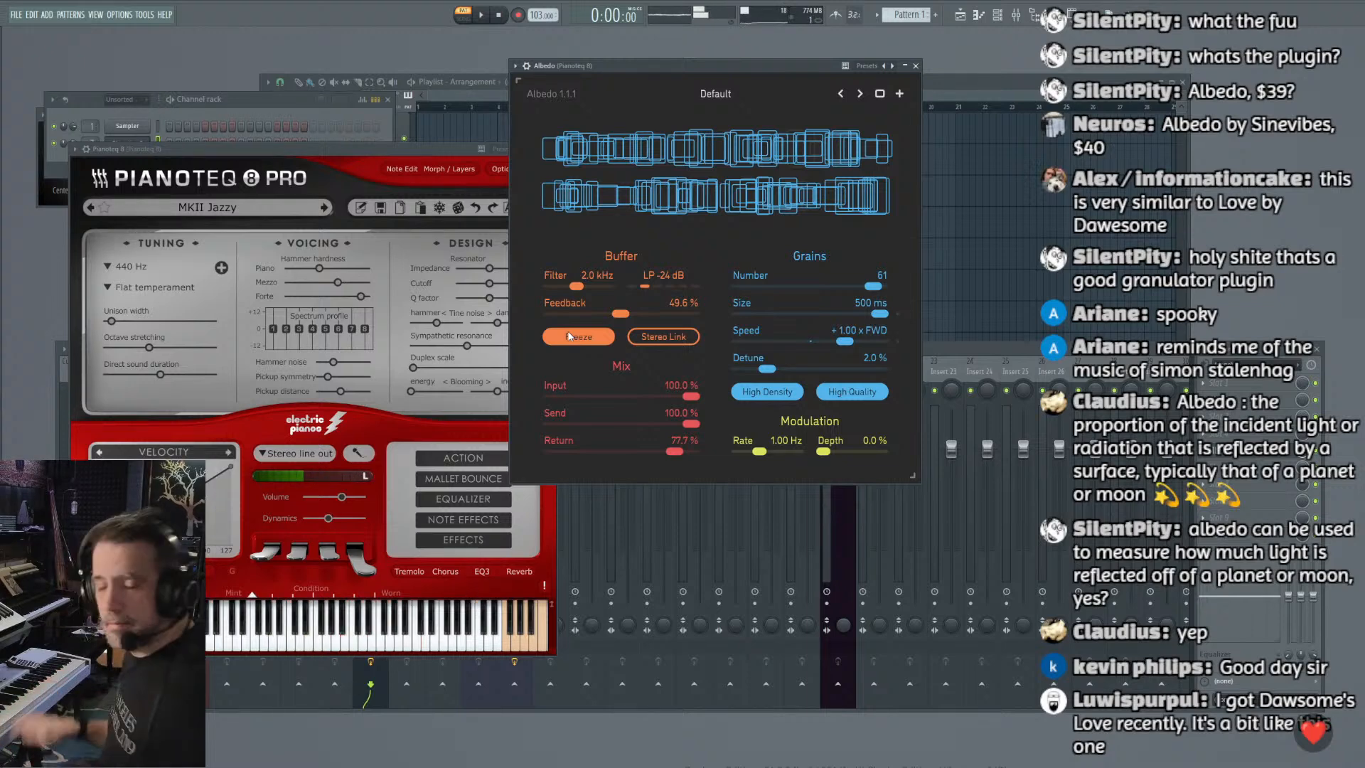
click(588, 336)
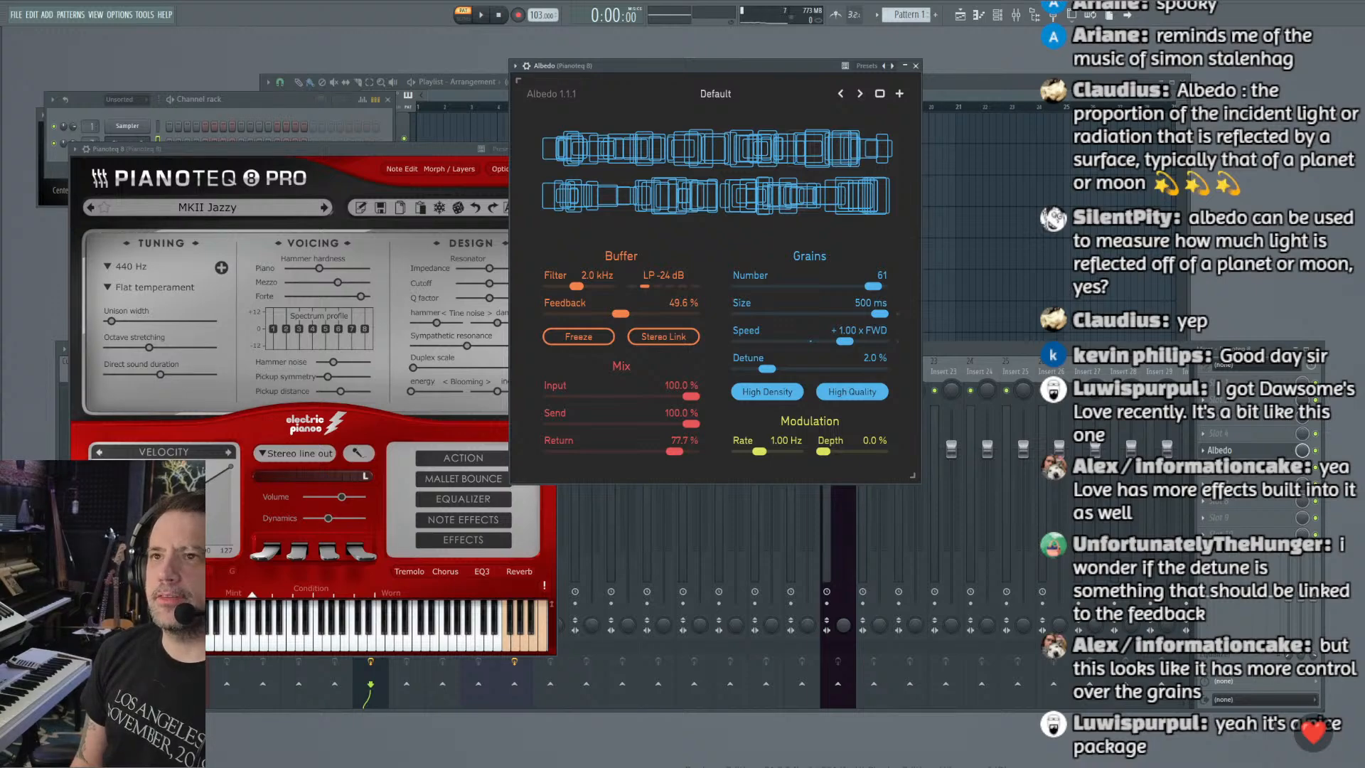
Step: Switch to the browser and examine the Dawesome Love product page on the Tracktion marketplace, including its price and Tracktion Cash offer
drag(825, 0, 797, 33)
mouse_move(899, 230)
mouse_down()
mouse_move(896, 718)
mouse_move(921, 231)
mouse_up()
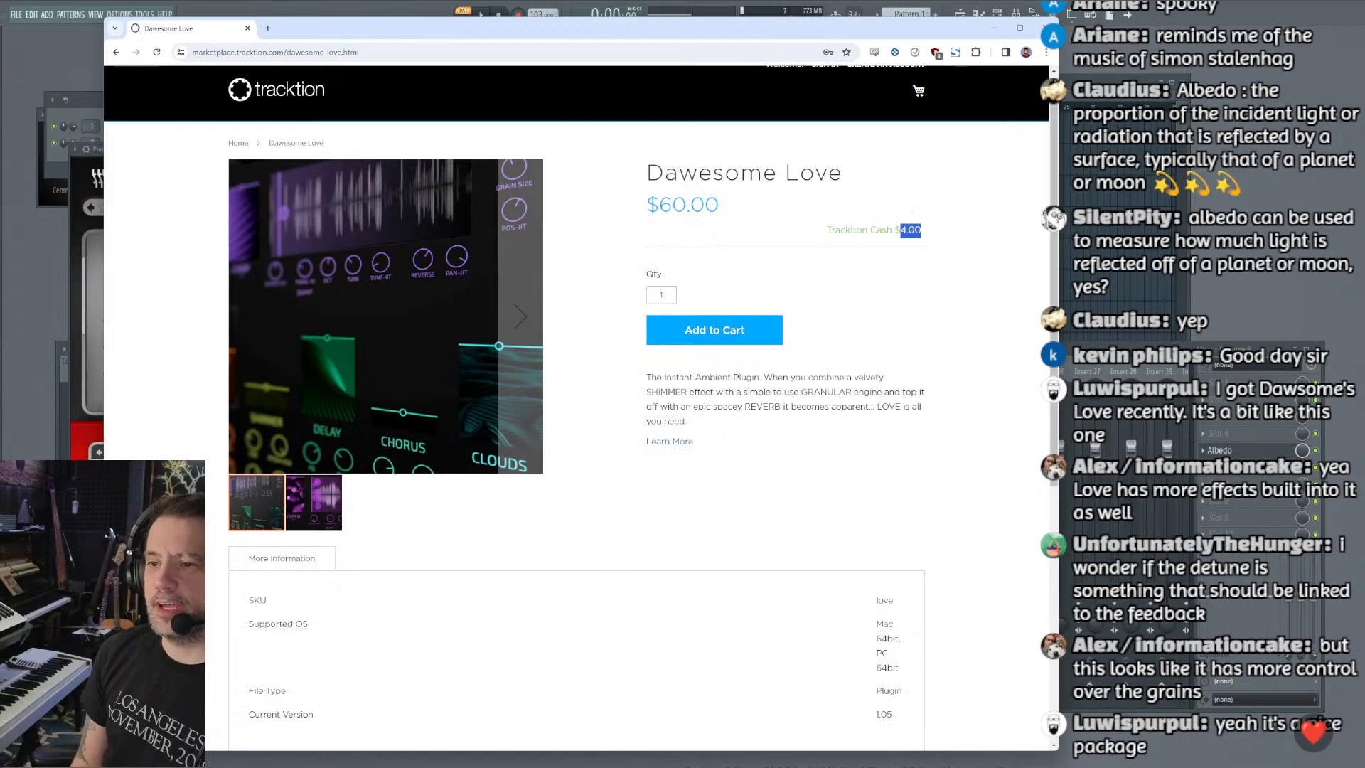
scroll(894, 150, up, 1)
click(904, 246)
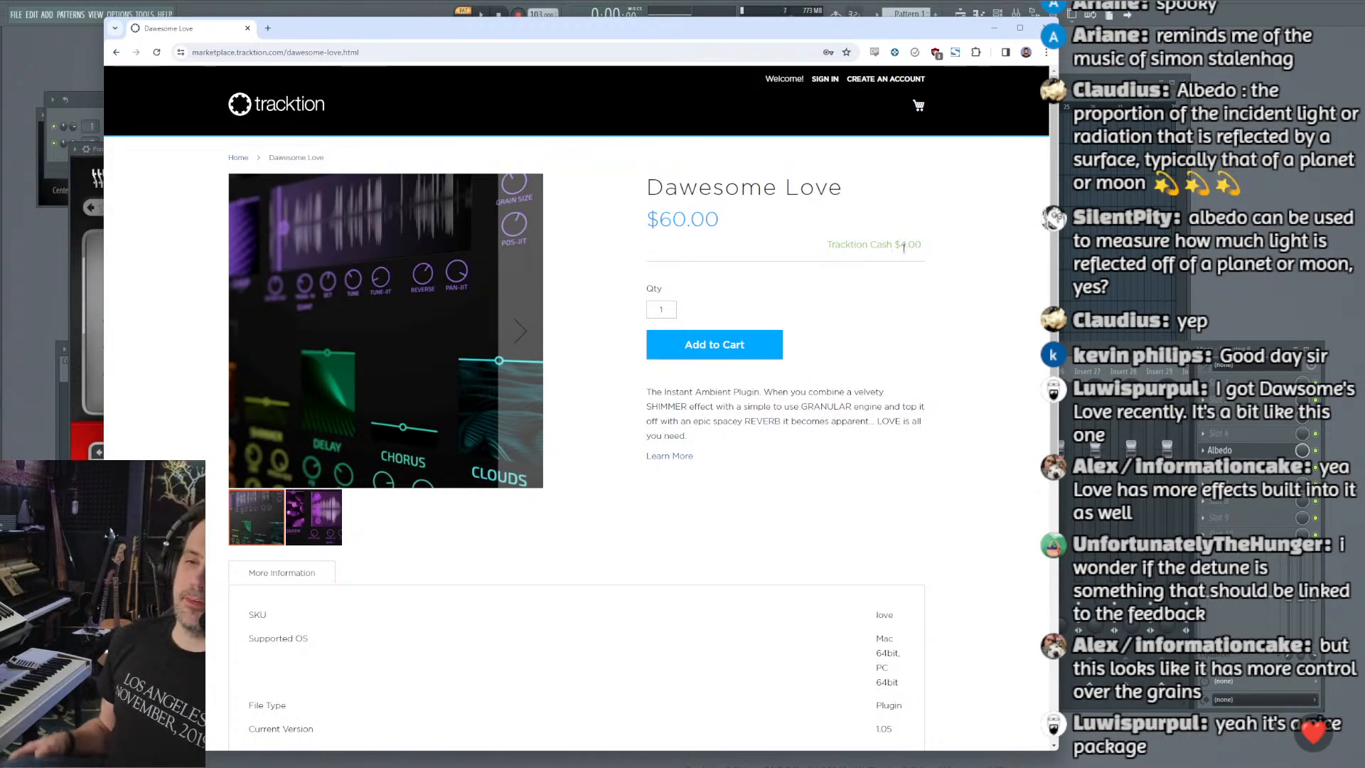
scroll(904, 246, down, 5)
scroll(902, 199, up, 5)
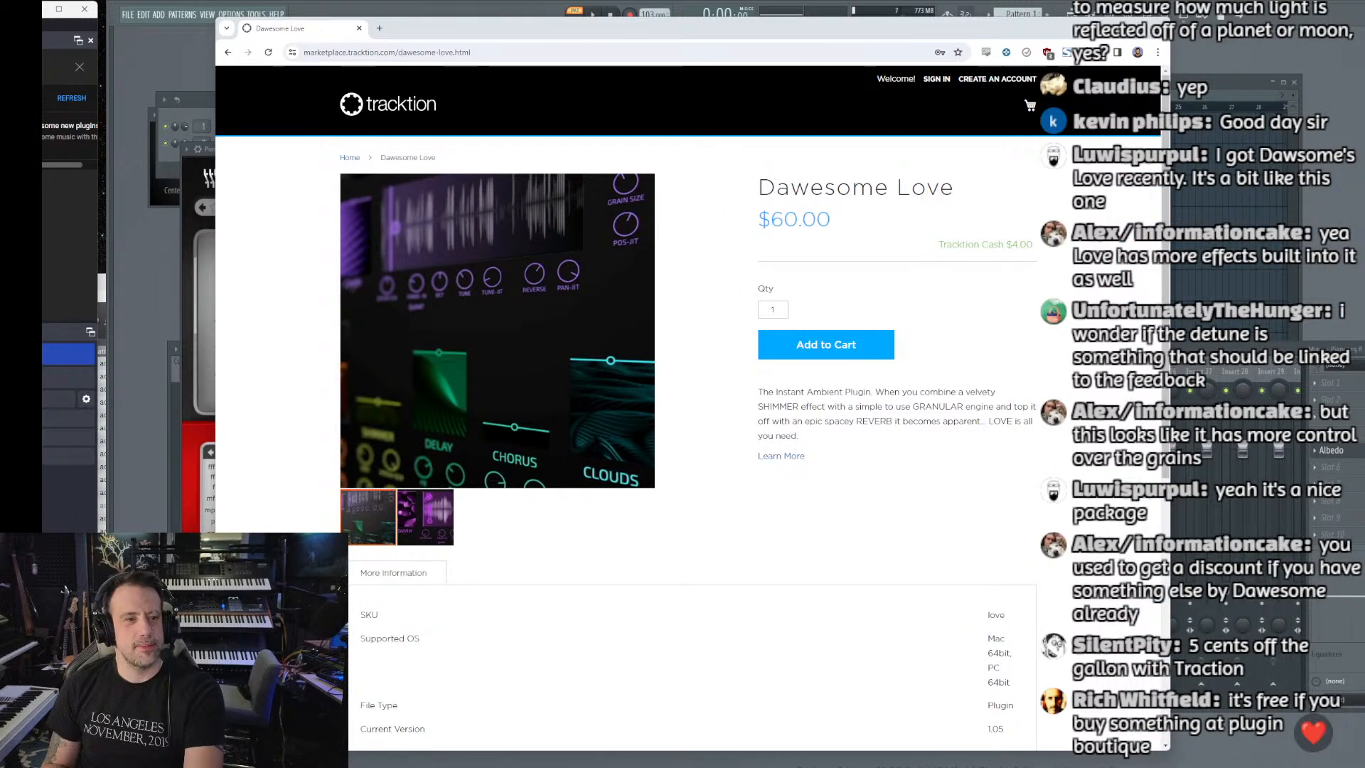
Step: Move the browser window aside and switch back to the FL Studio project
drag(421, 39, 620, 40)
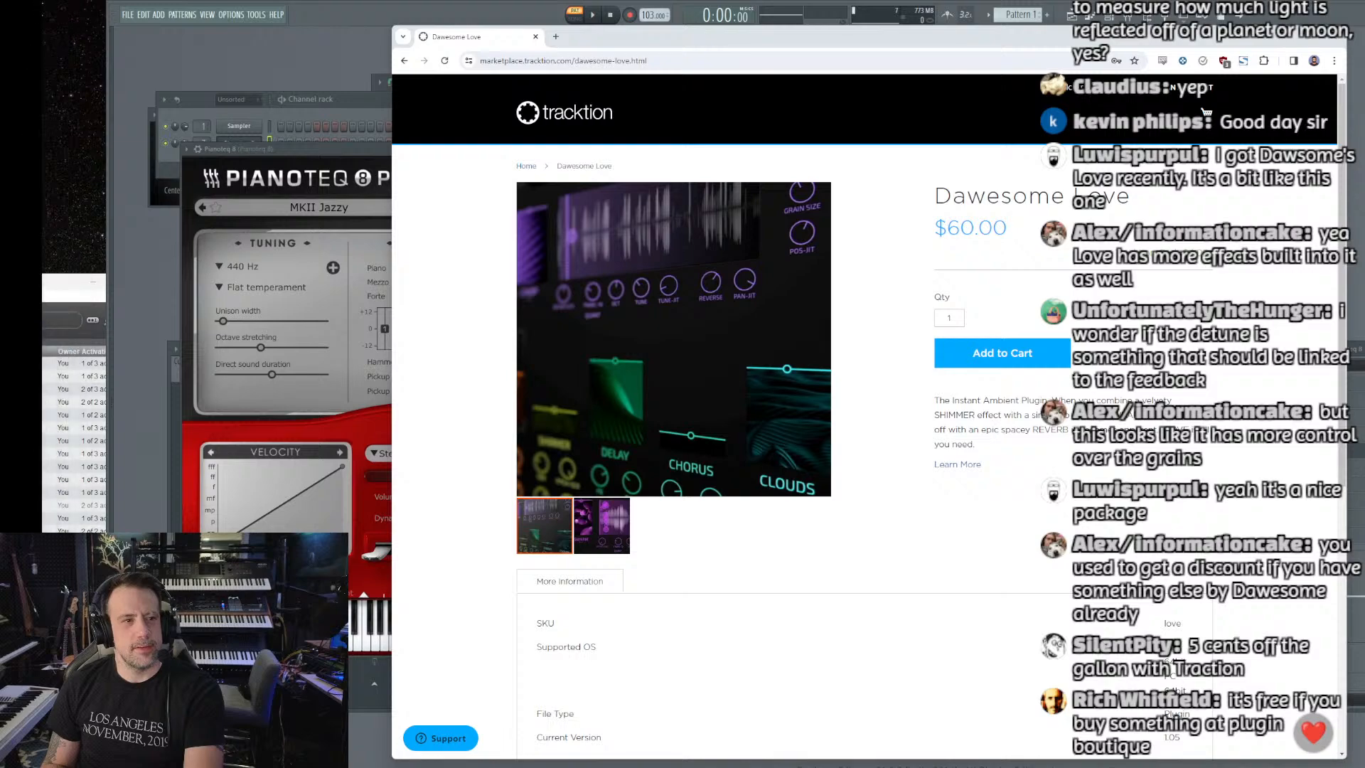
click(173, 65)
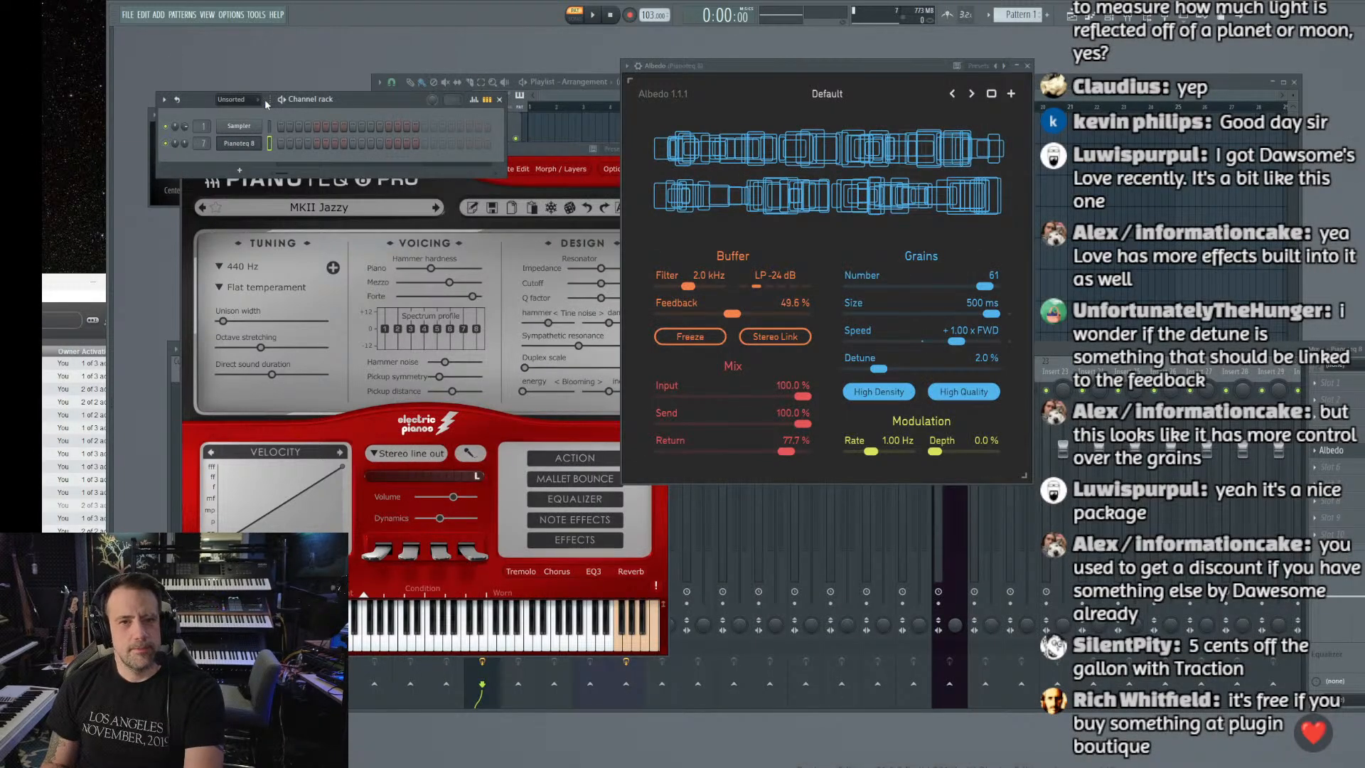
drag(337, 10, 271, 9)
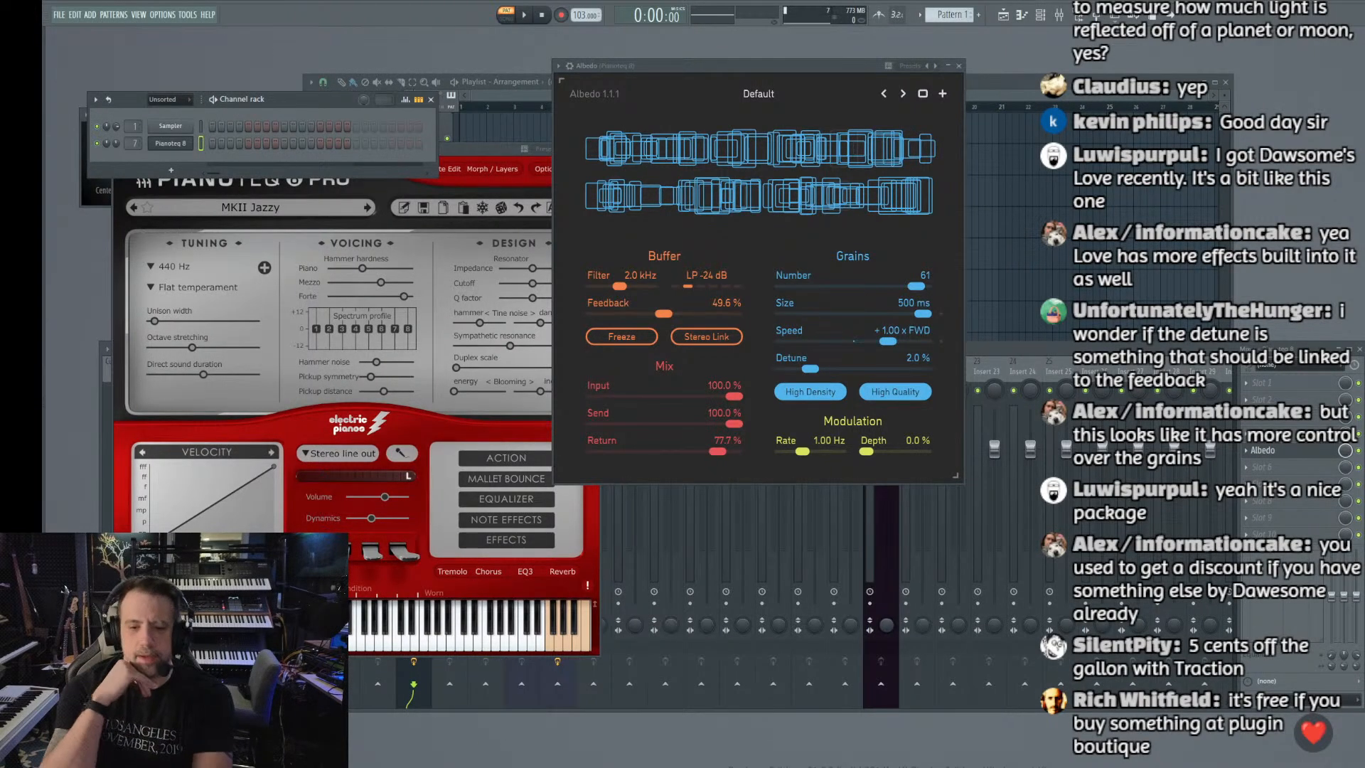
Step: Set Albedo's grain Number to 27 and Speed to +2.00 x FWD
mouse_move(306, 765)
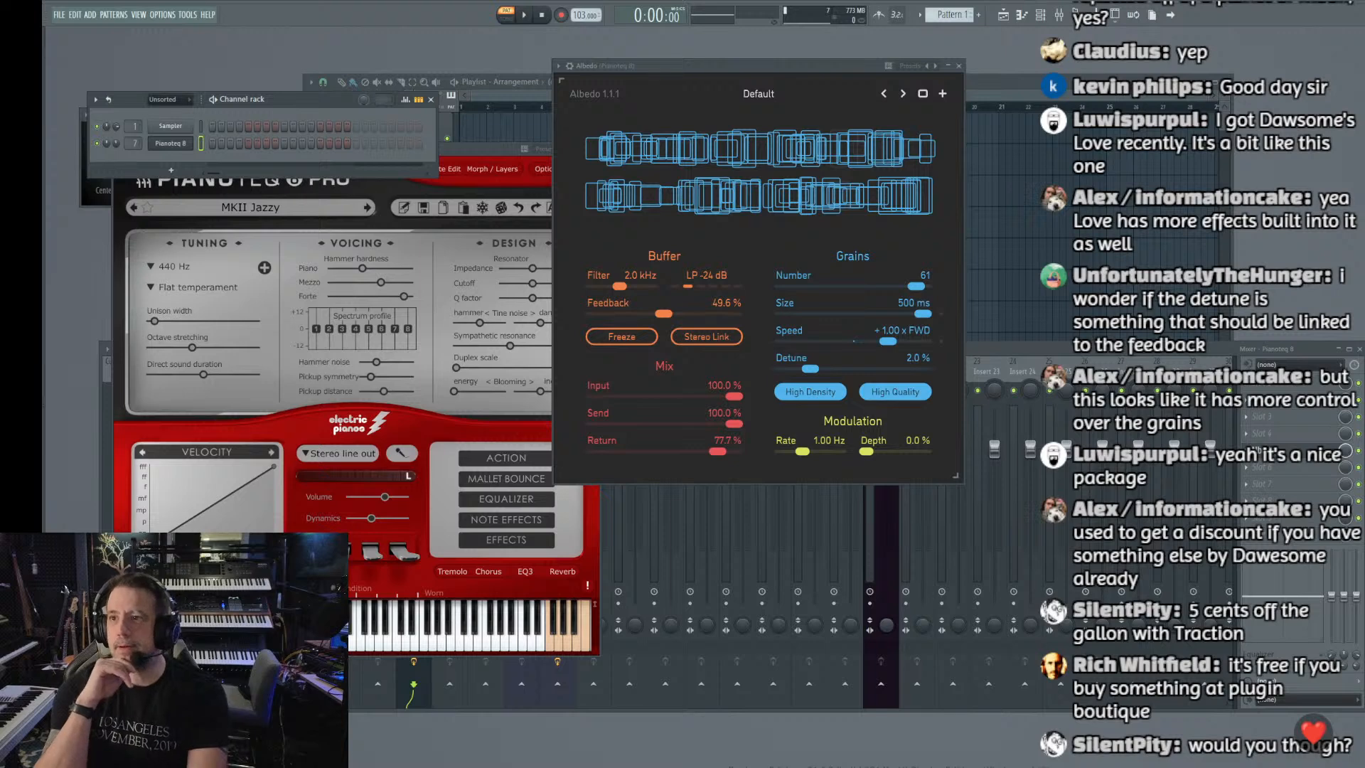
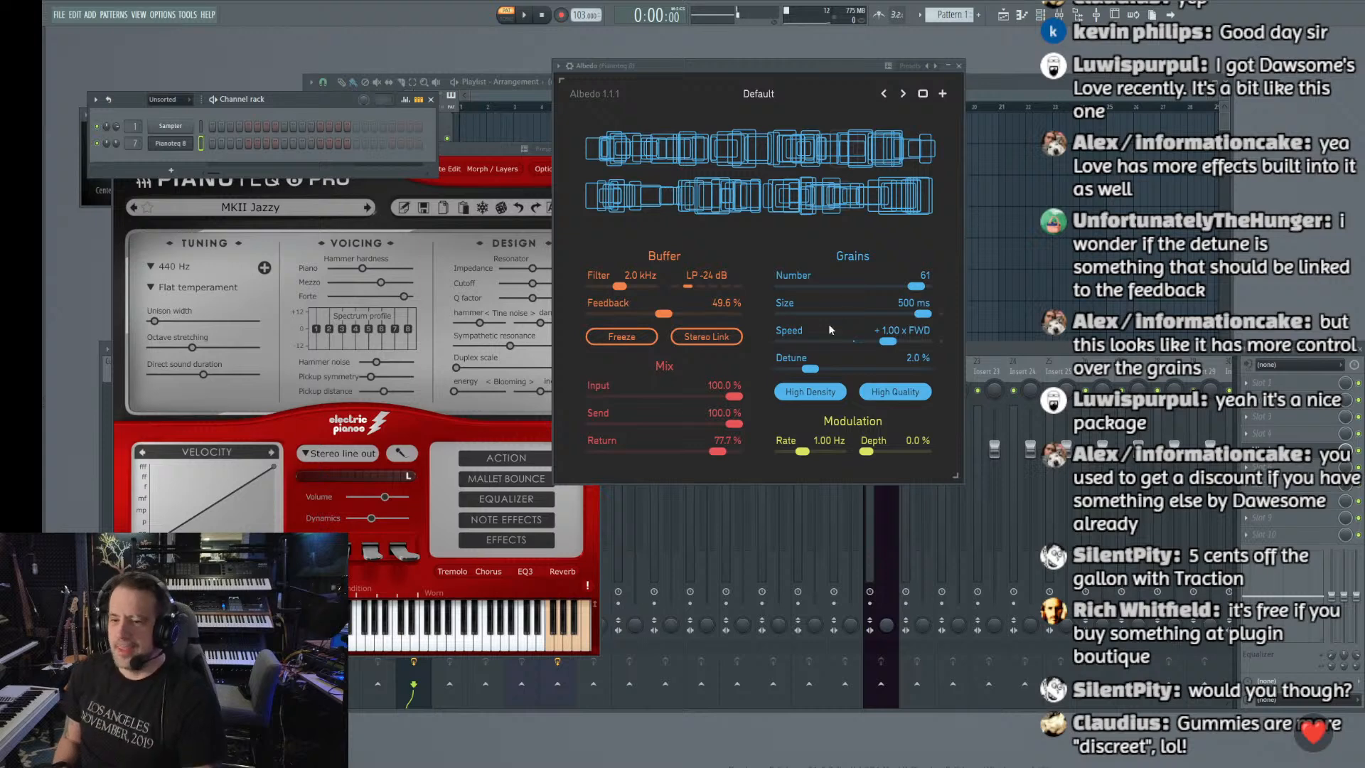
drag(917, 285, 842, 293)
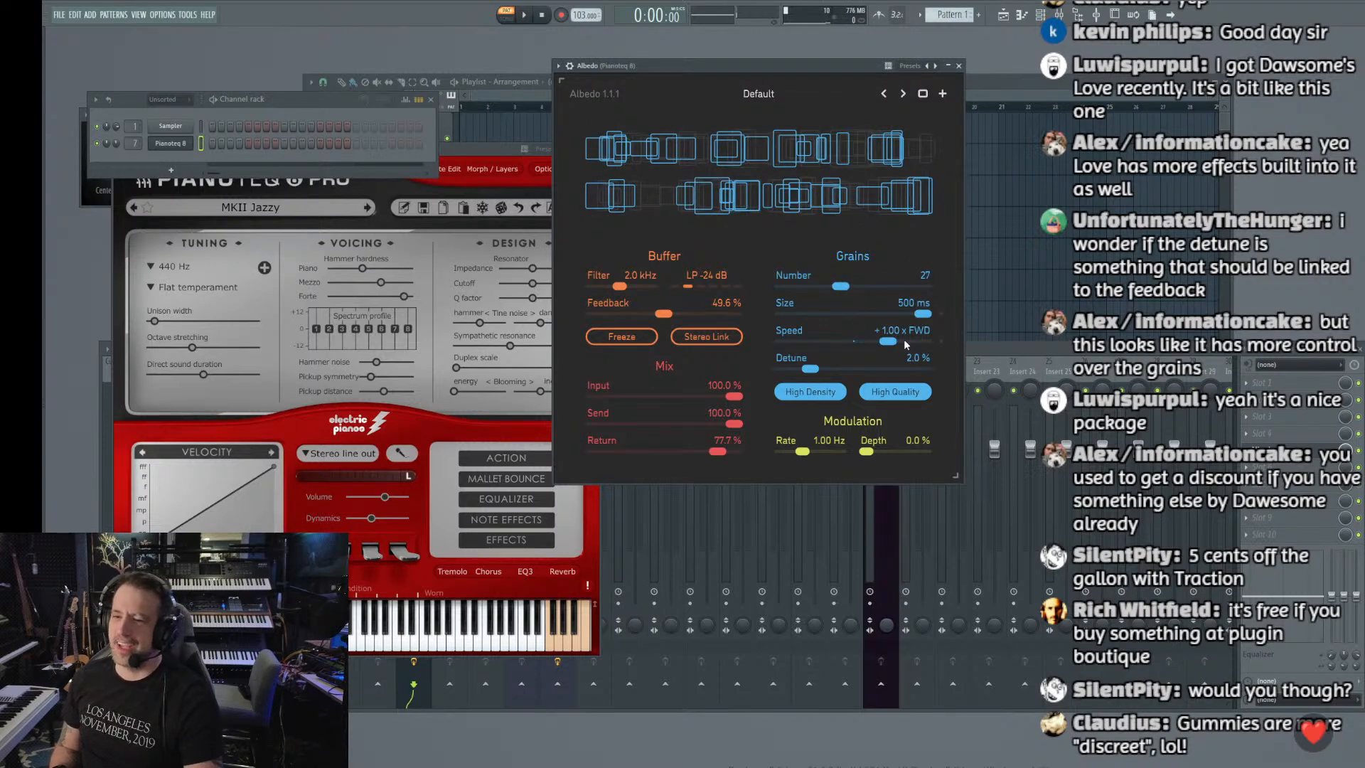
drag(888, 341, 936, 339)
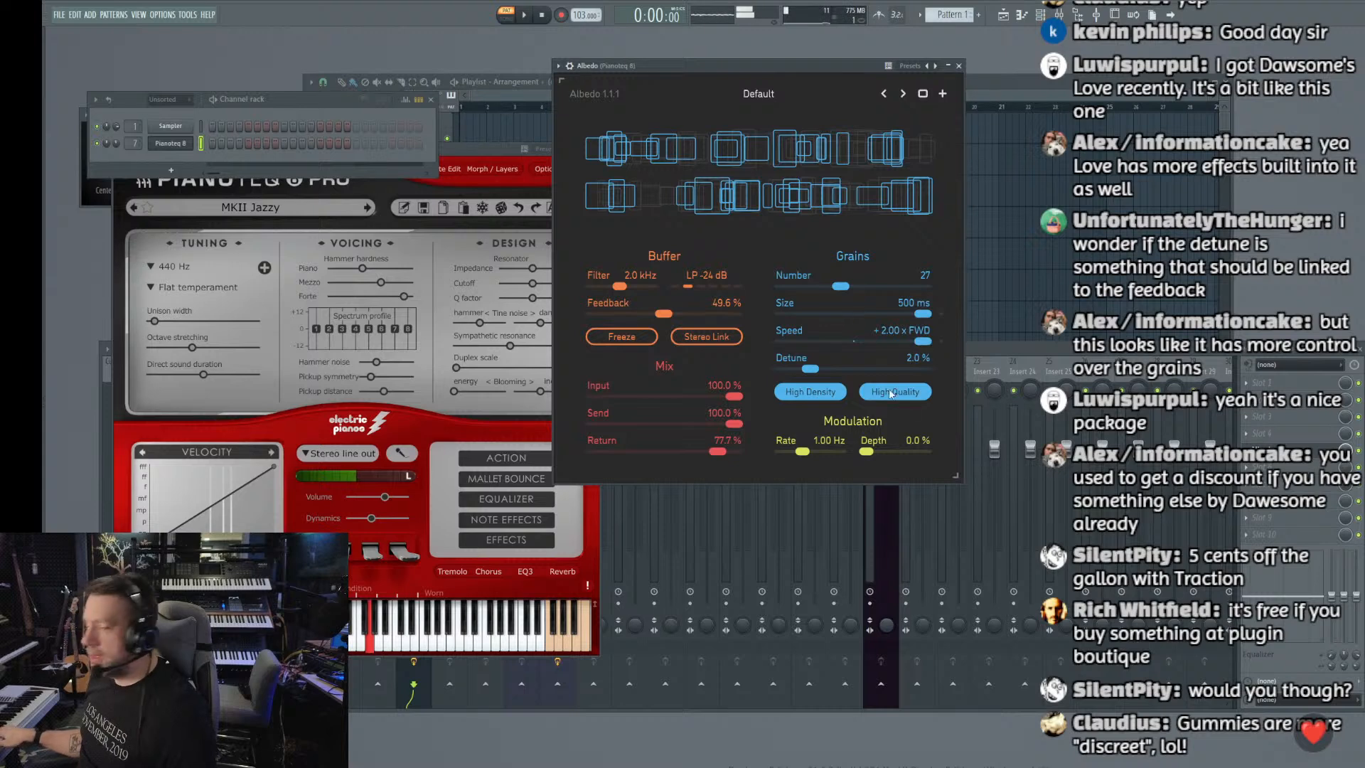
Step: Replace Albedo on the Pianoteq mixer insert with Blend v2, and swap that for Corrosion v2
click(1246, 450)
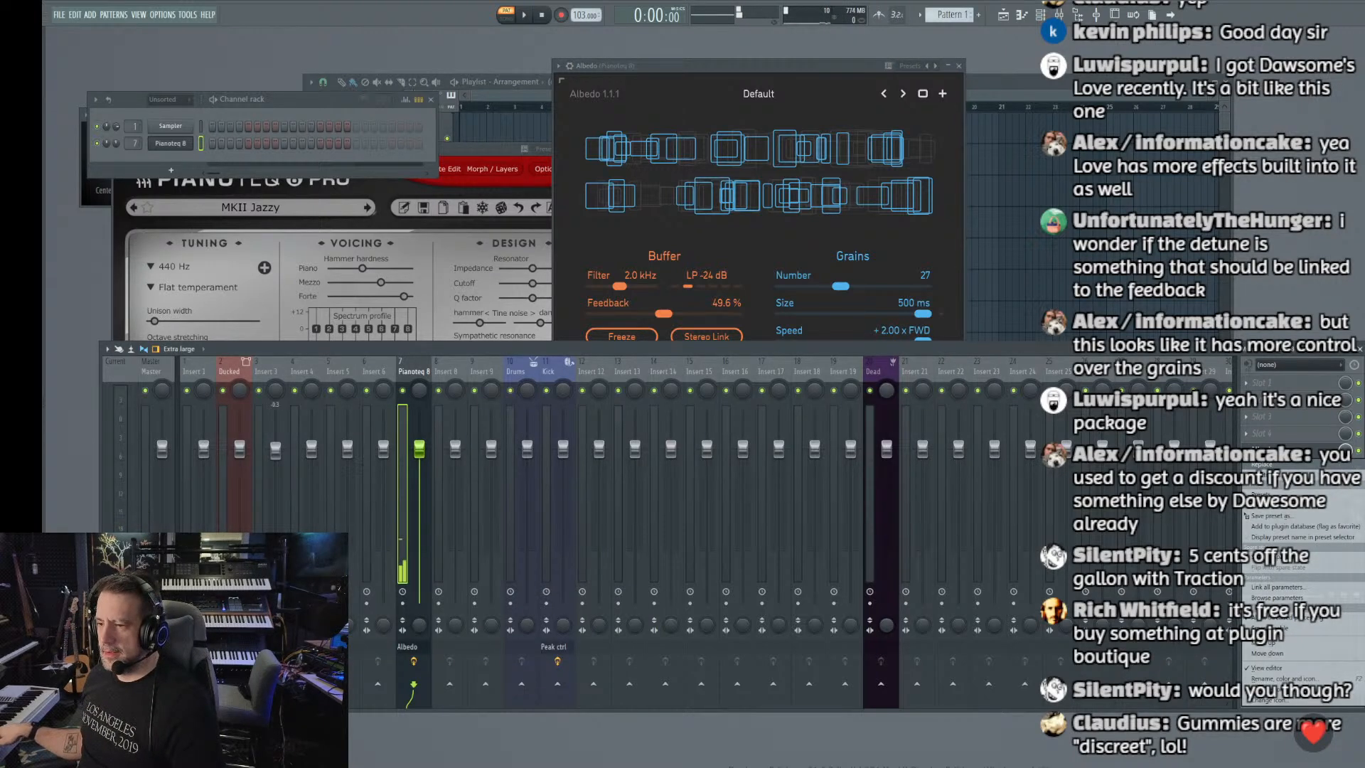
click(912, 327)
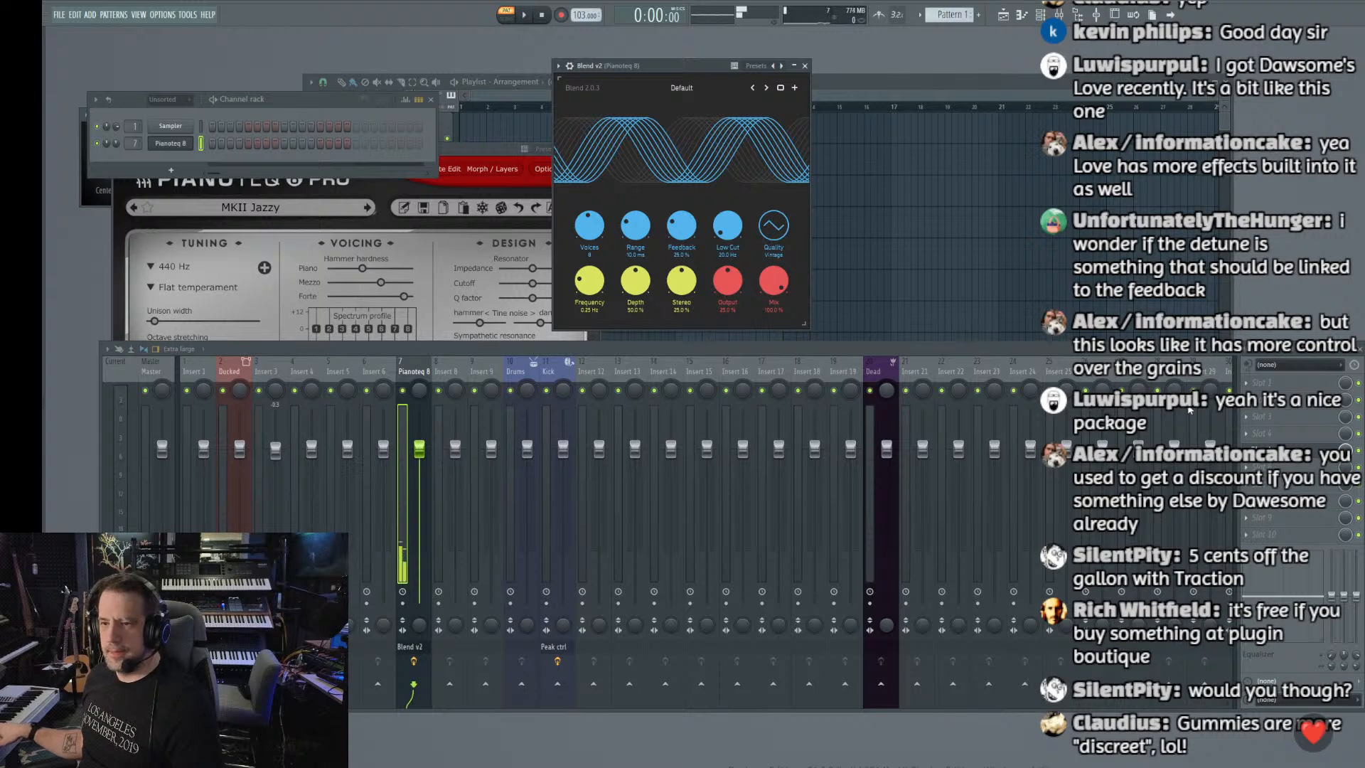
click(1355, 453)
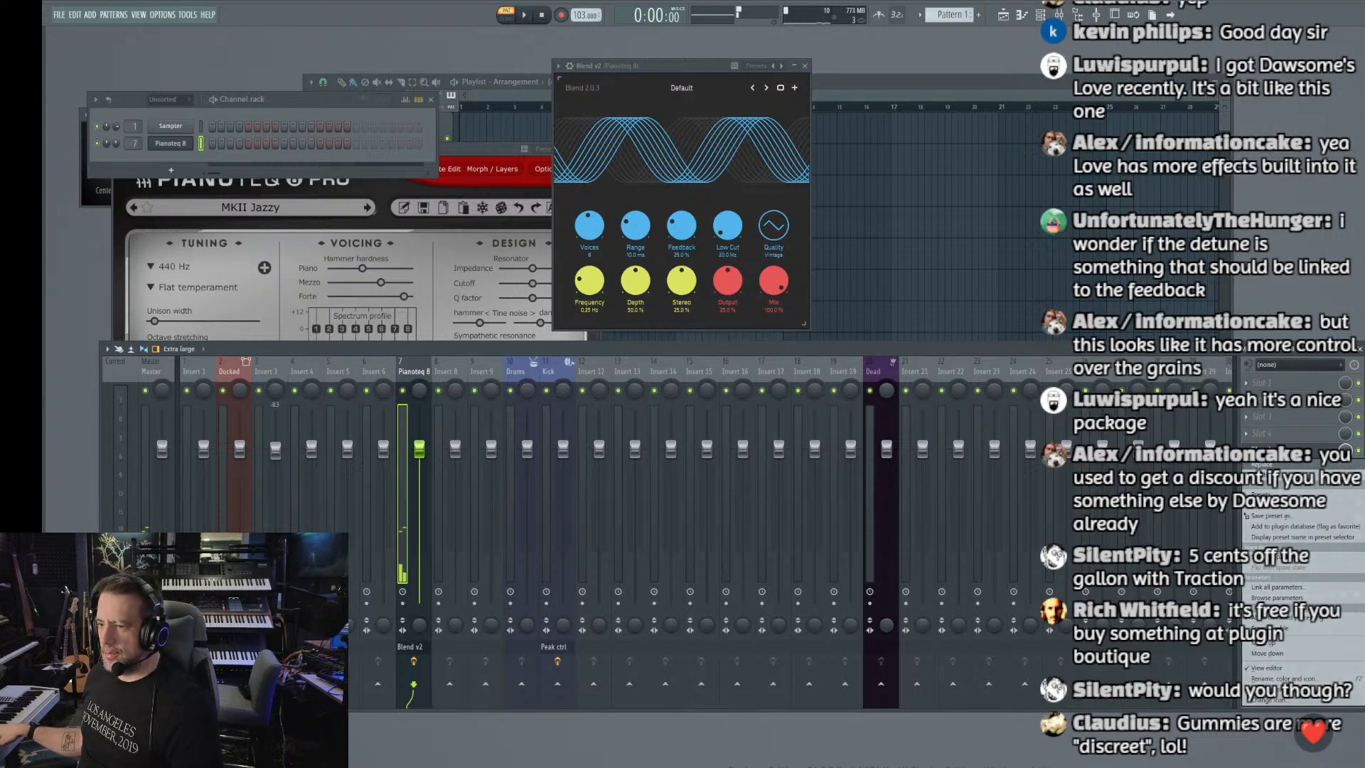
click(912, 337)
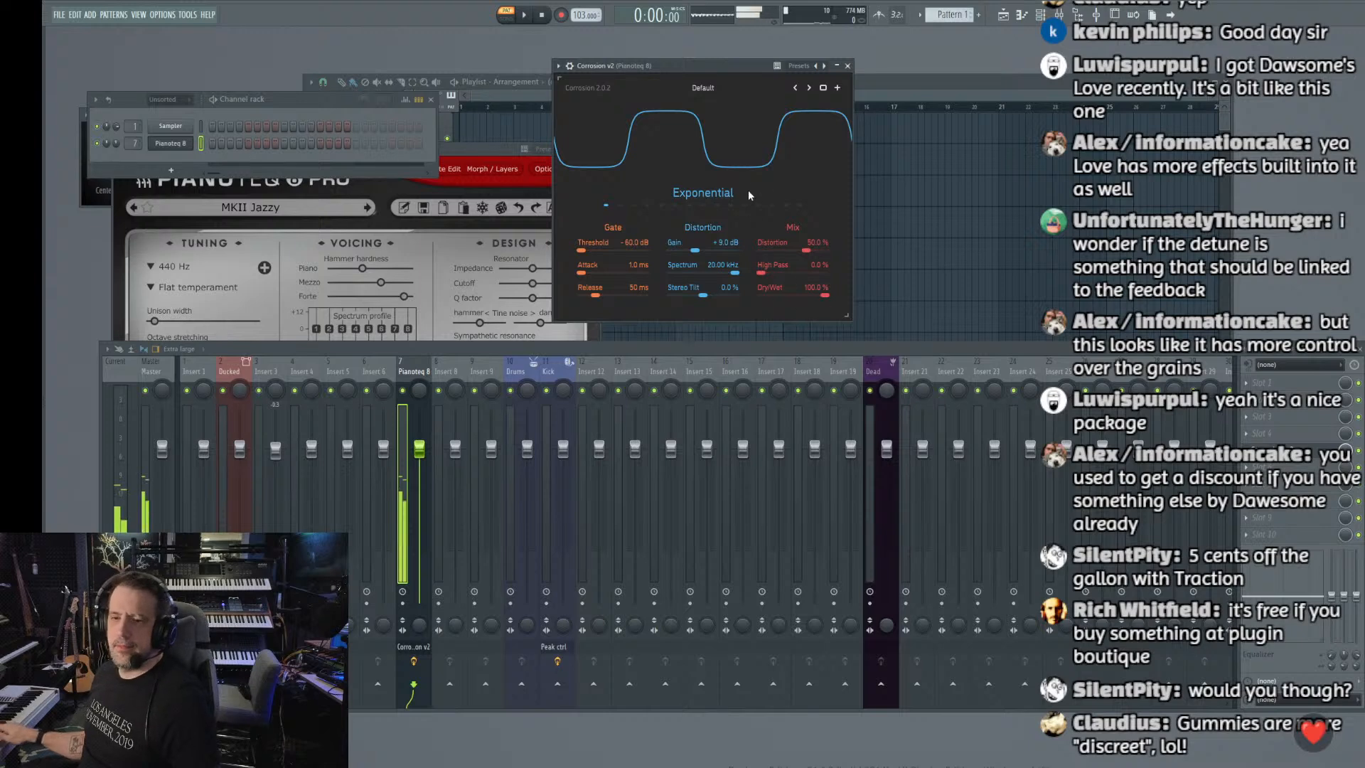
Step: Try Corrosion's Single Foldback distortion type and settle on Sine Bend
click(695, 205)
click(717, 205)
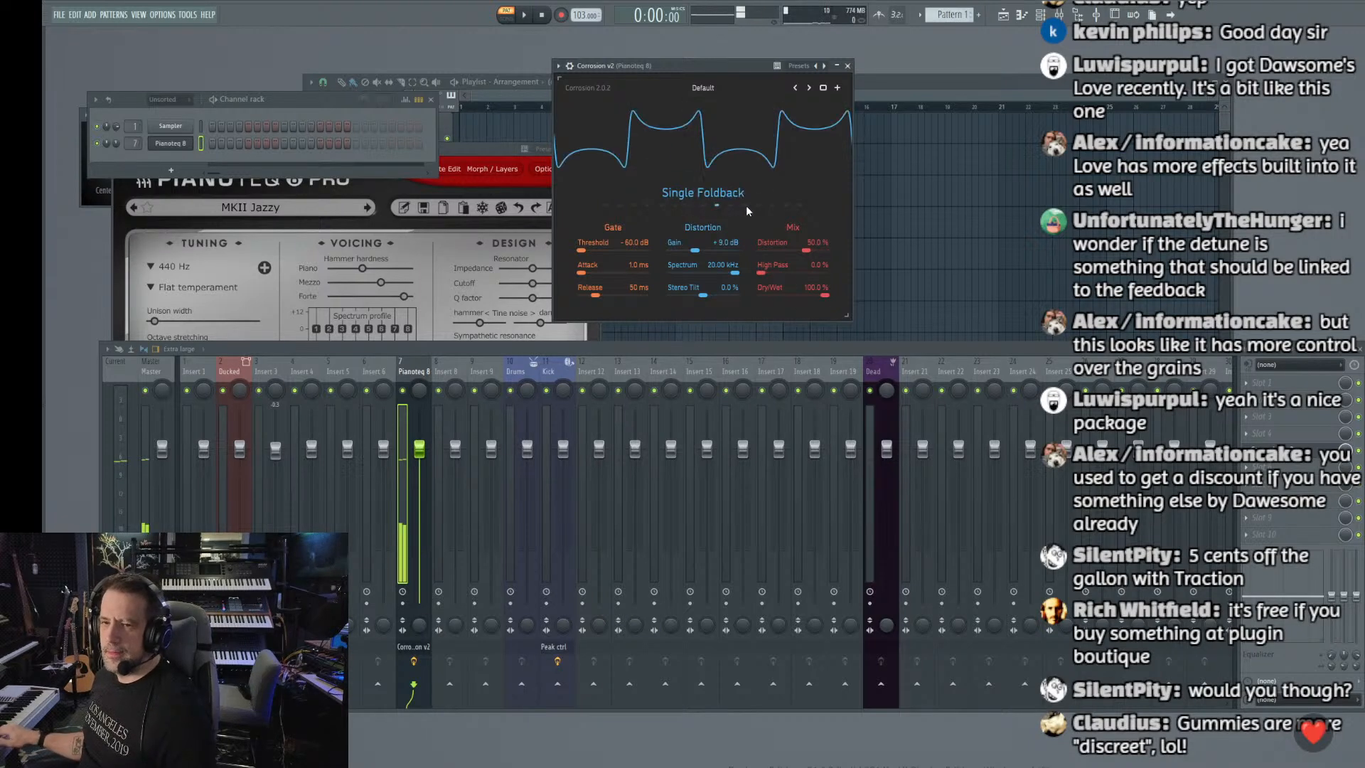
click(745, 206)
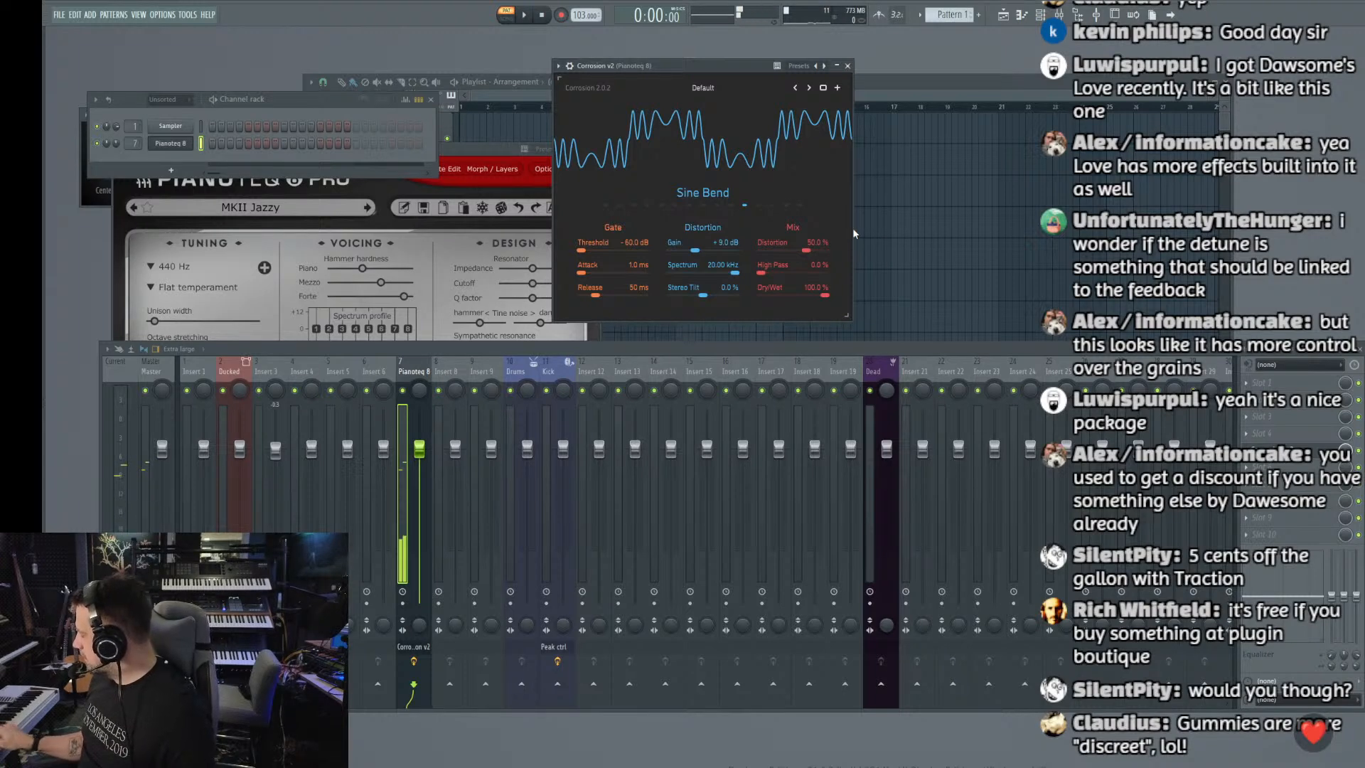
Step: Load Dipole v2 in the effect slot below Corrosion v2 and place its window beside Corrosion's
click(1246, 467)
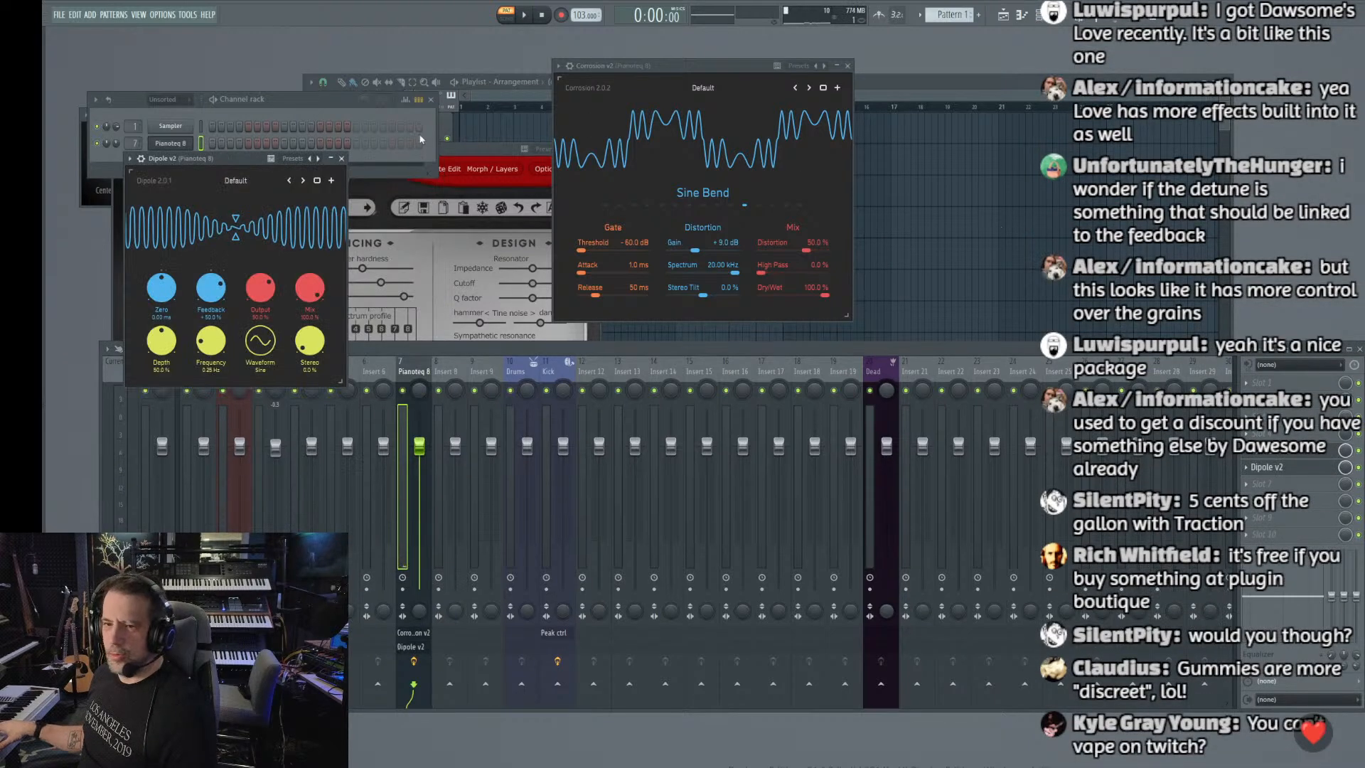
drag(233, 159, 860, 217)
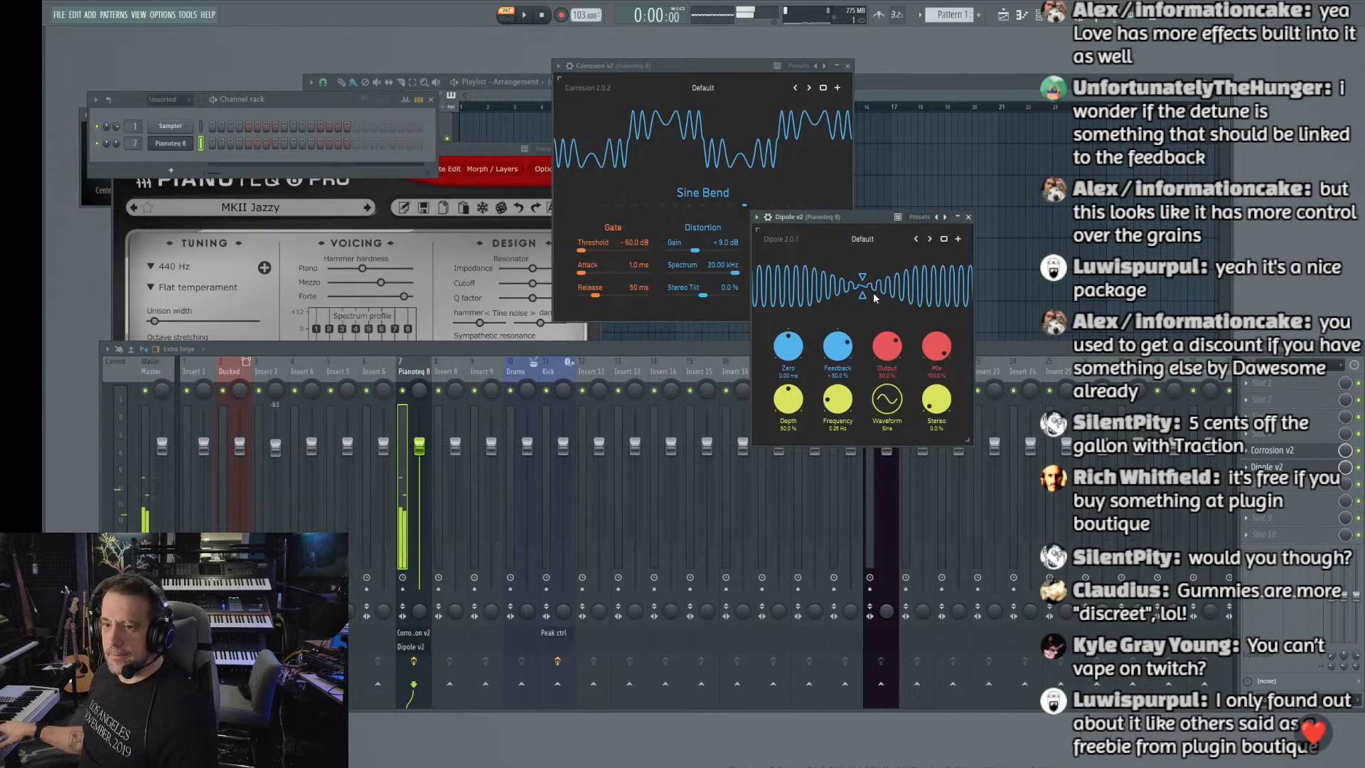
Step: Adjust Dipole's Zero, Feedback and Depth, and set its Stereo to 48.0 % and Frequency to 0.17 Hz
drag(778, 345, 846, 327)
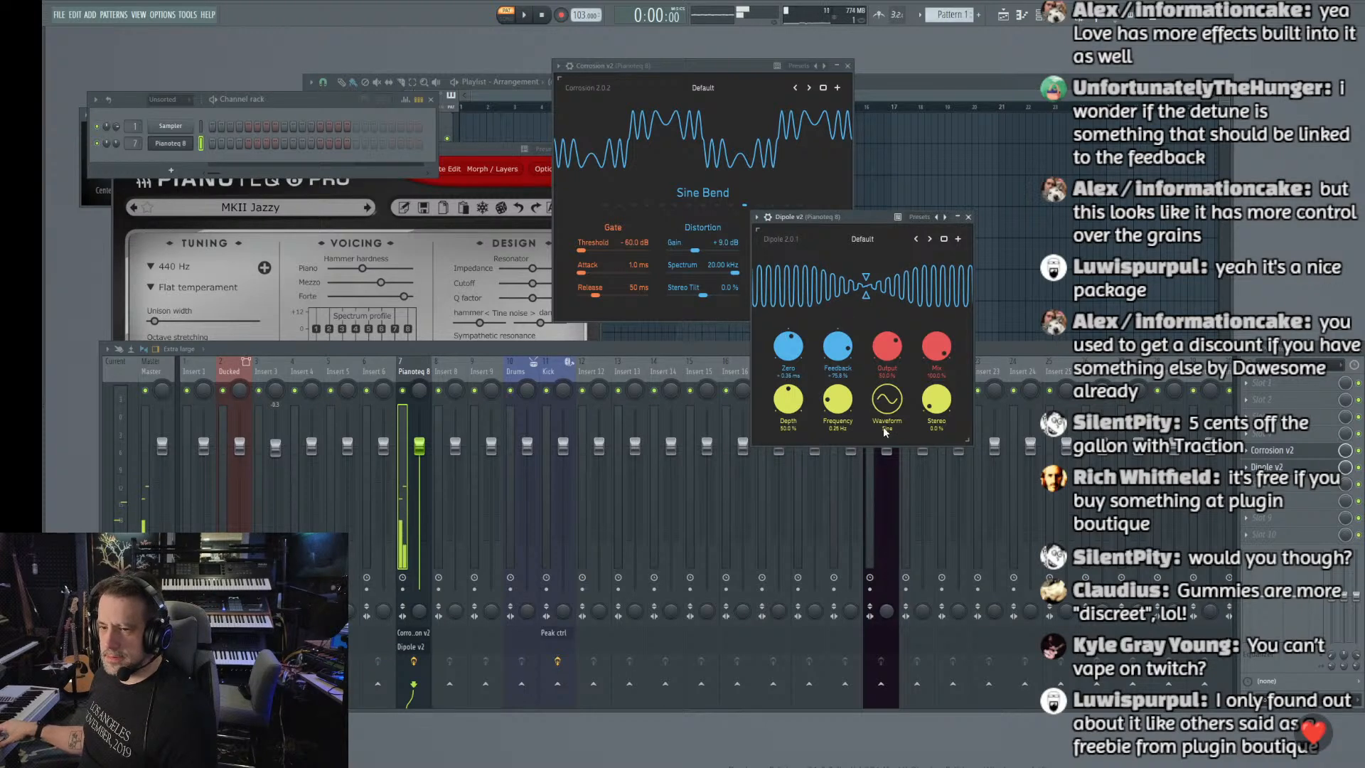
drag(786, 399, 783, 440)
drag(944, 407, 932, 327)
drag(830, 392, 826, 419)
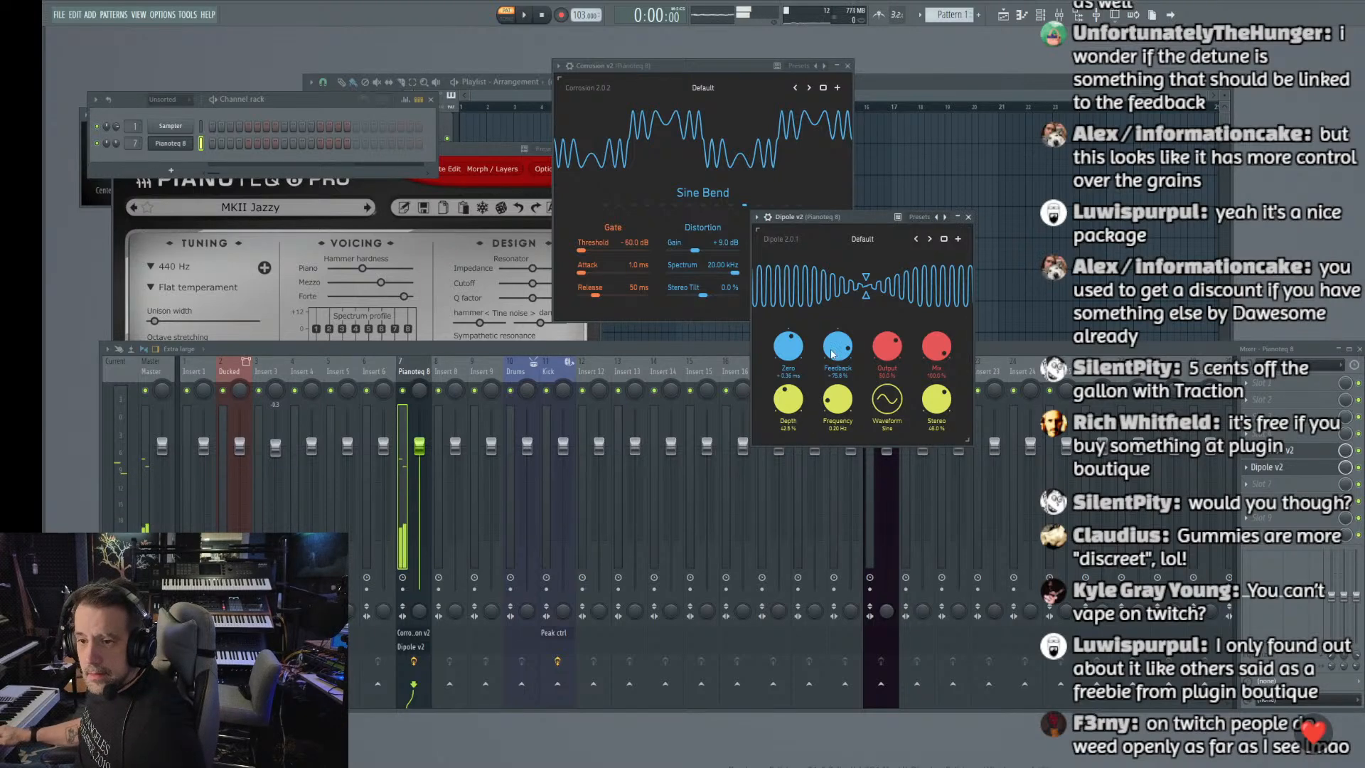
mouse_move(832, 350)
mouse_down()
mouse_move(834, 337)
mouse_move(795, 337)
mouse_move(794, 315)
mouse_move(796, 355)
mouse_up()
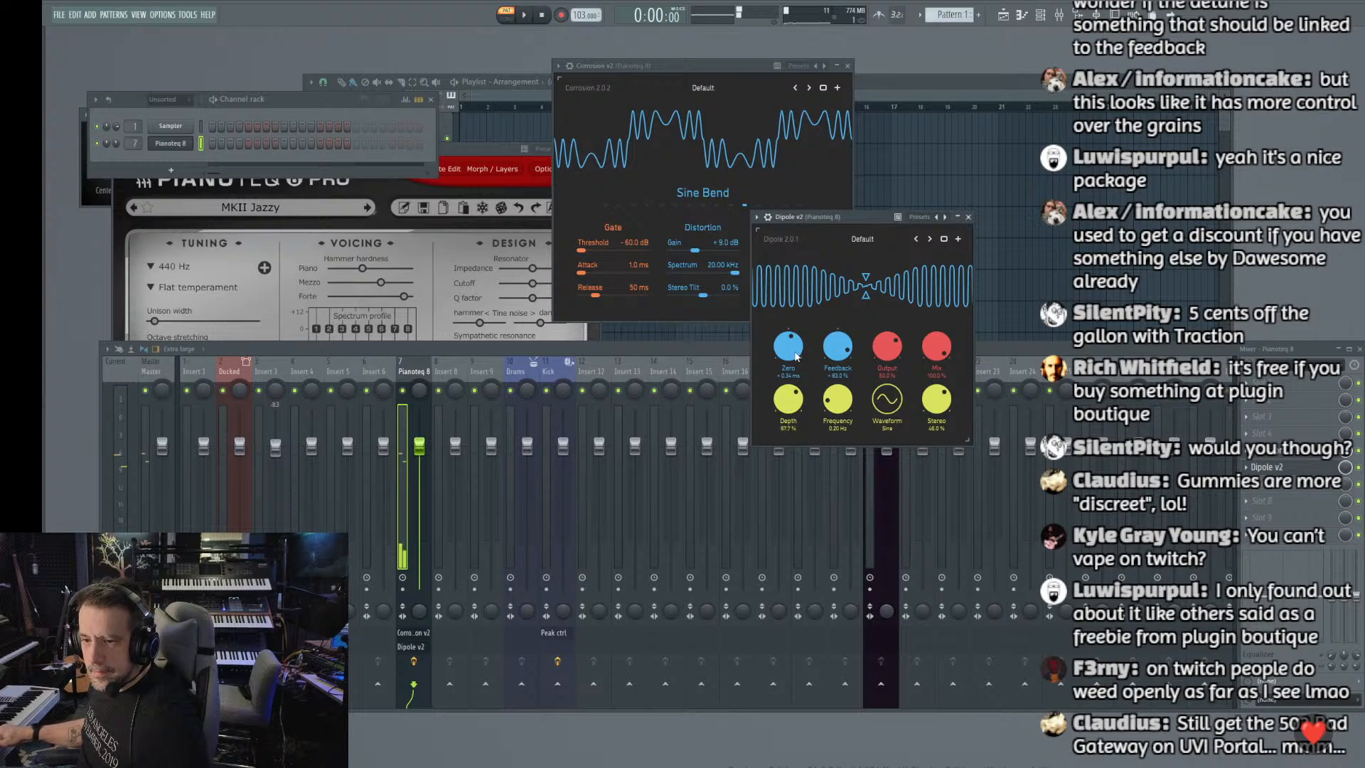
drag(835, 410, 812, 298)
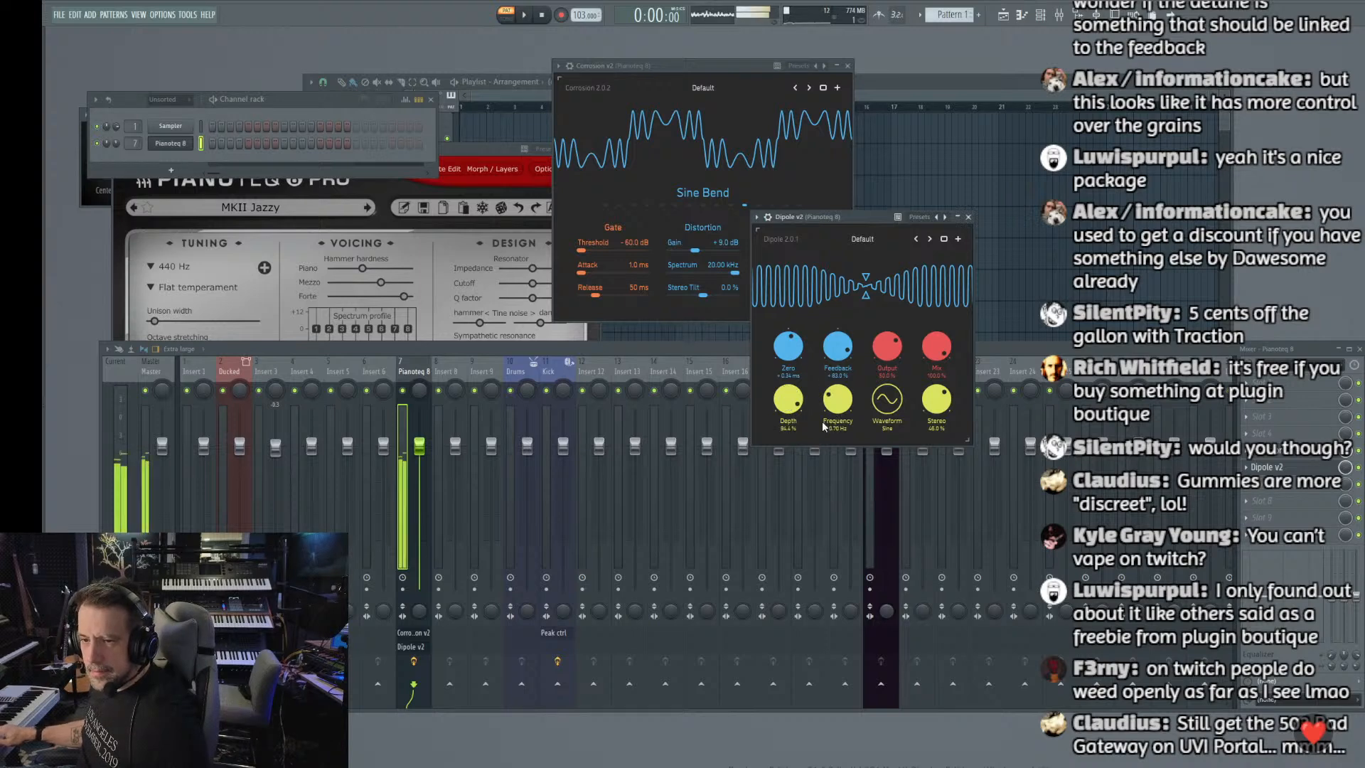
mouse_move(823, 427)
mouse_down()
mouse_move(814, 459)
mouse_move(810, 442)
mouse_up()
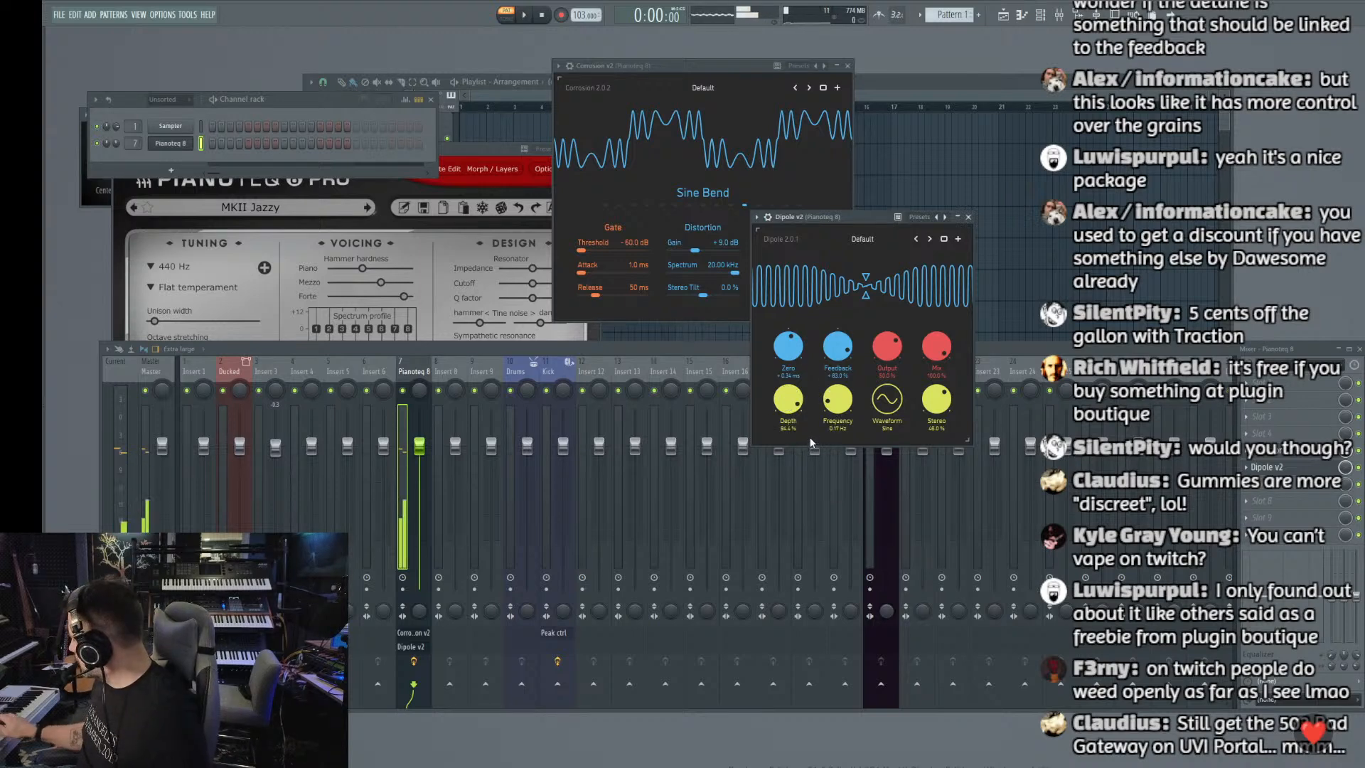
Step: Move Dipole v2 above Corrosion v2 in the Pianoteq insert's effect chain, and remove both effects
click(1248, 467)
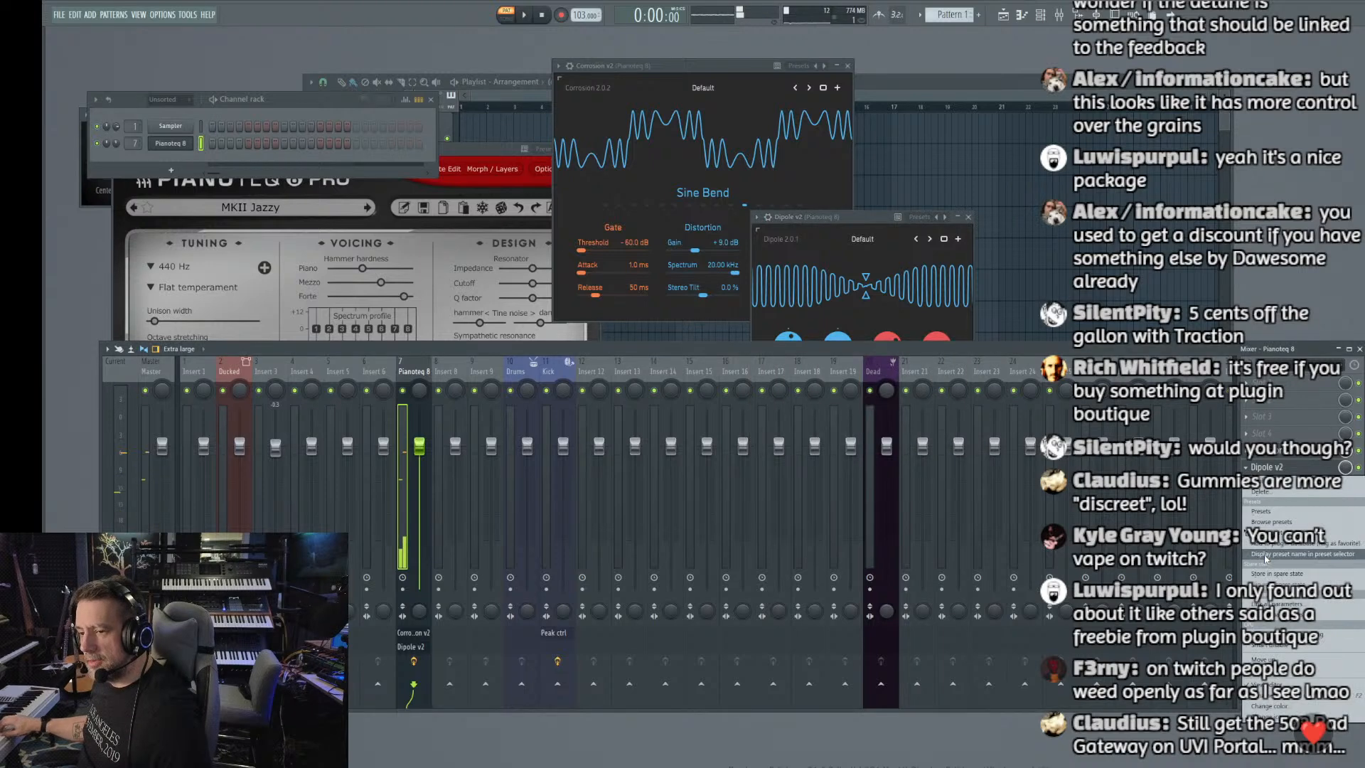
click(1262, 659)
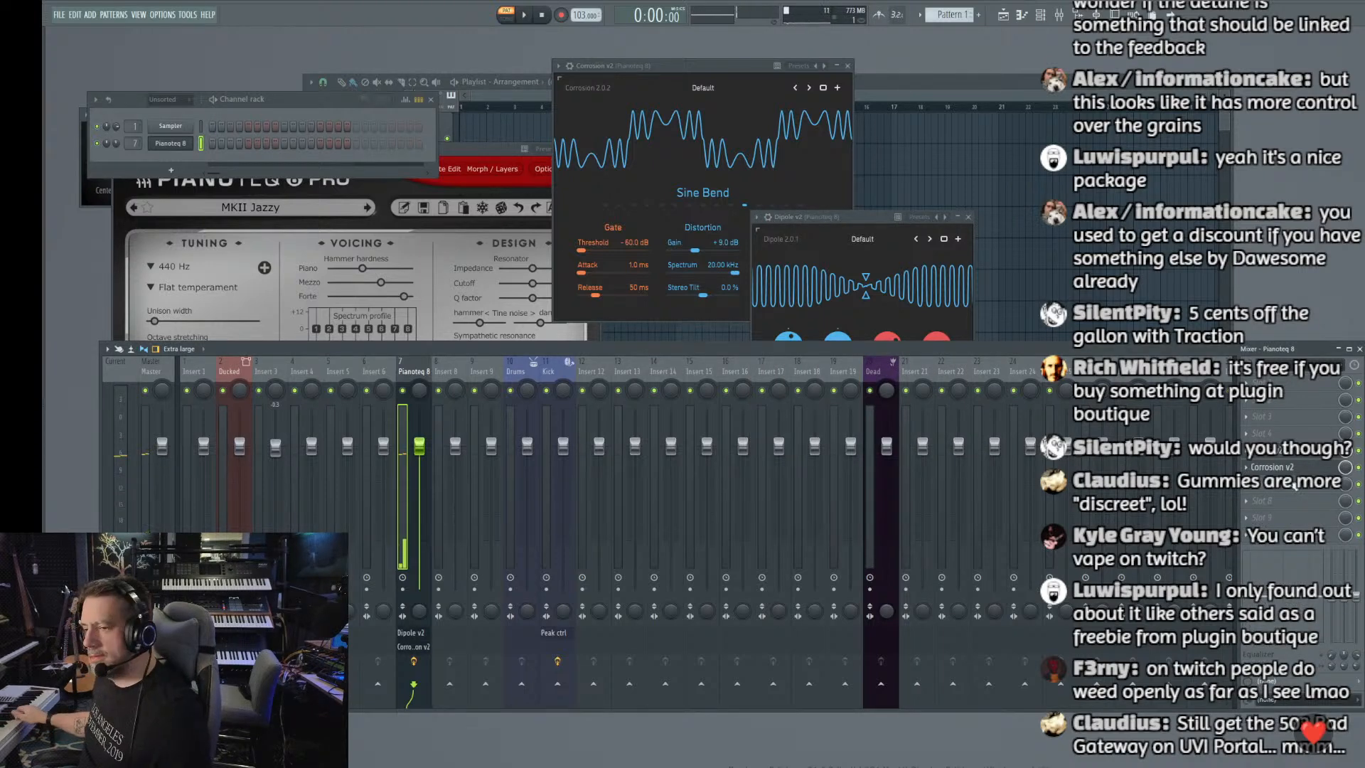
click(1247, 451)
click(1249, 475)
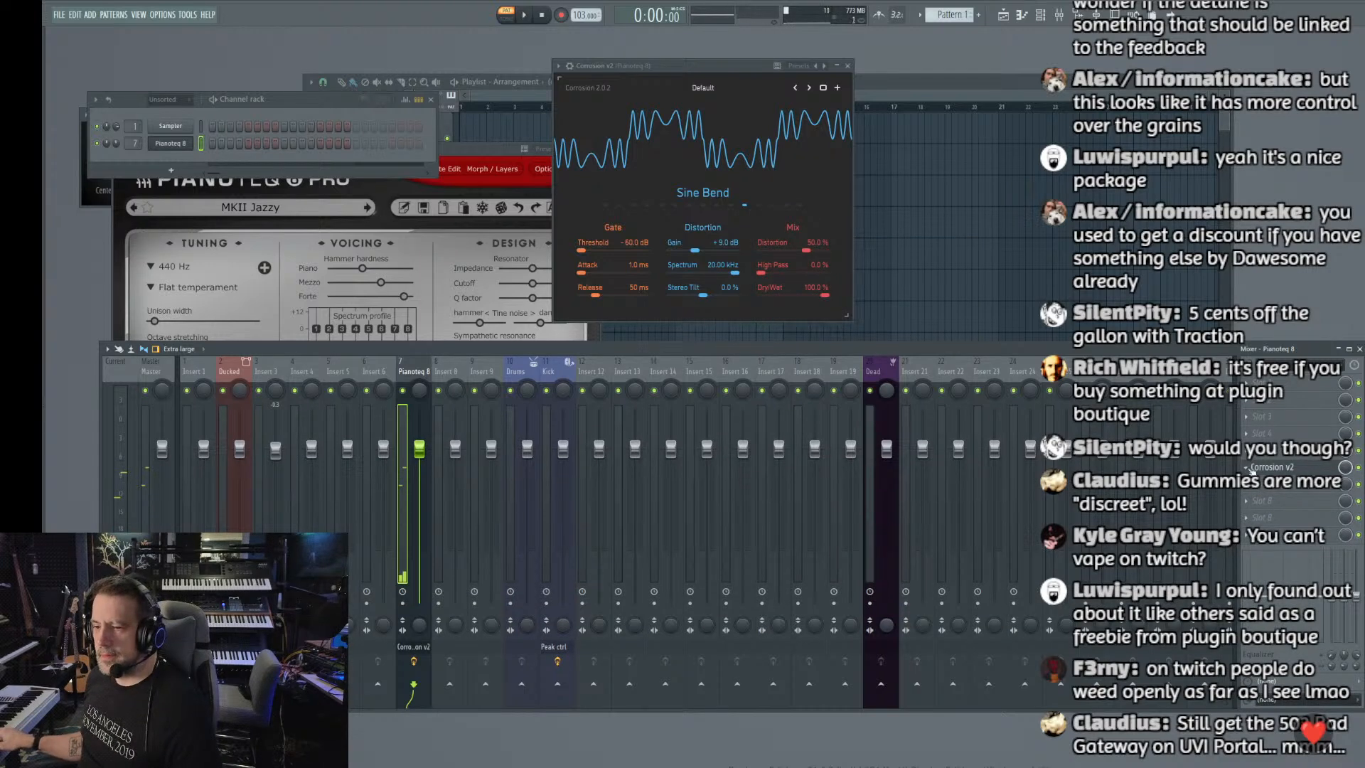
click(1249, 469)
click(1257, 492)
Step: Load a fresh Dipole v2 on the Pianoteq insert, move its window beside Pianoteq and adjust its Feedback
click(1248, 452)
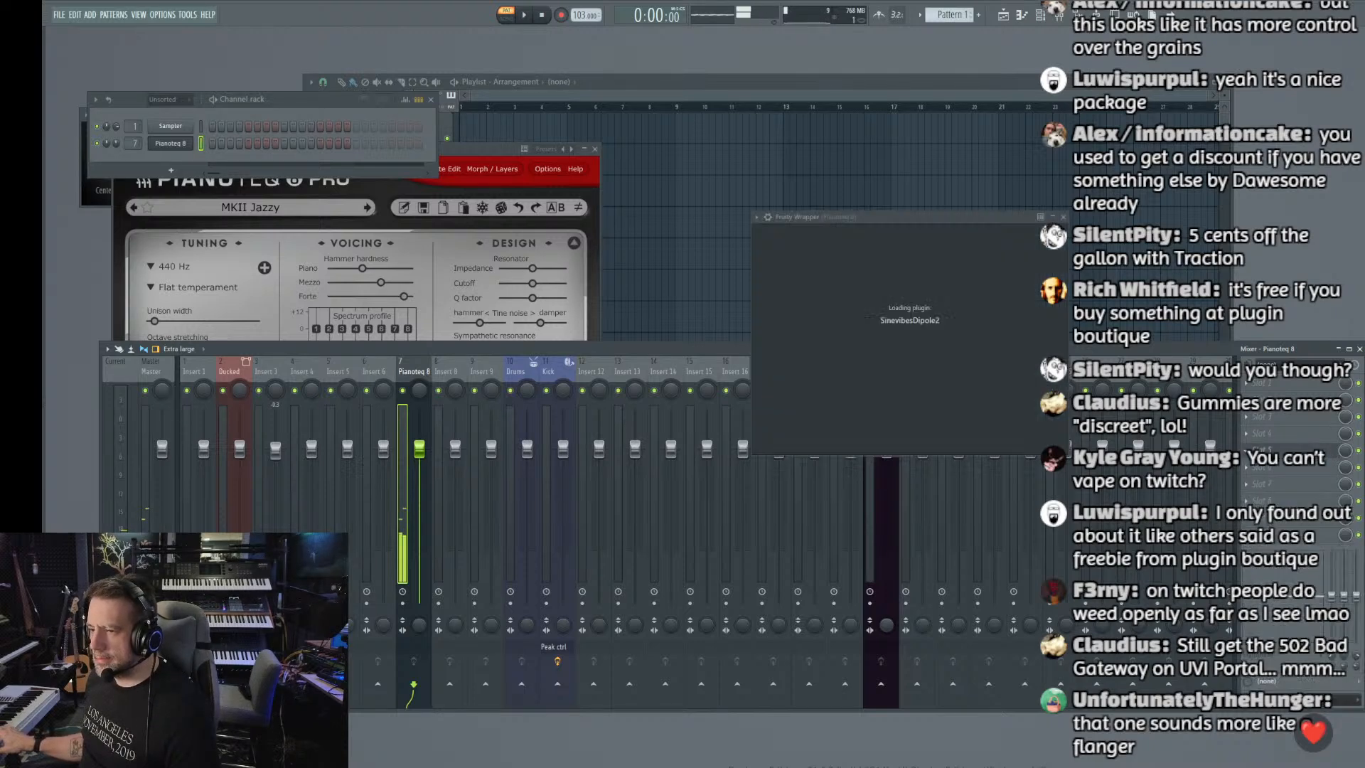
drag(828, 216, 637, 125)
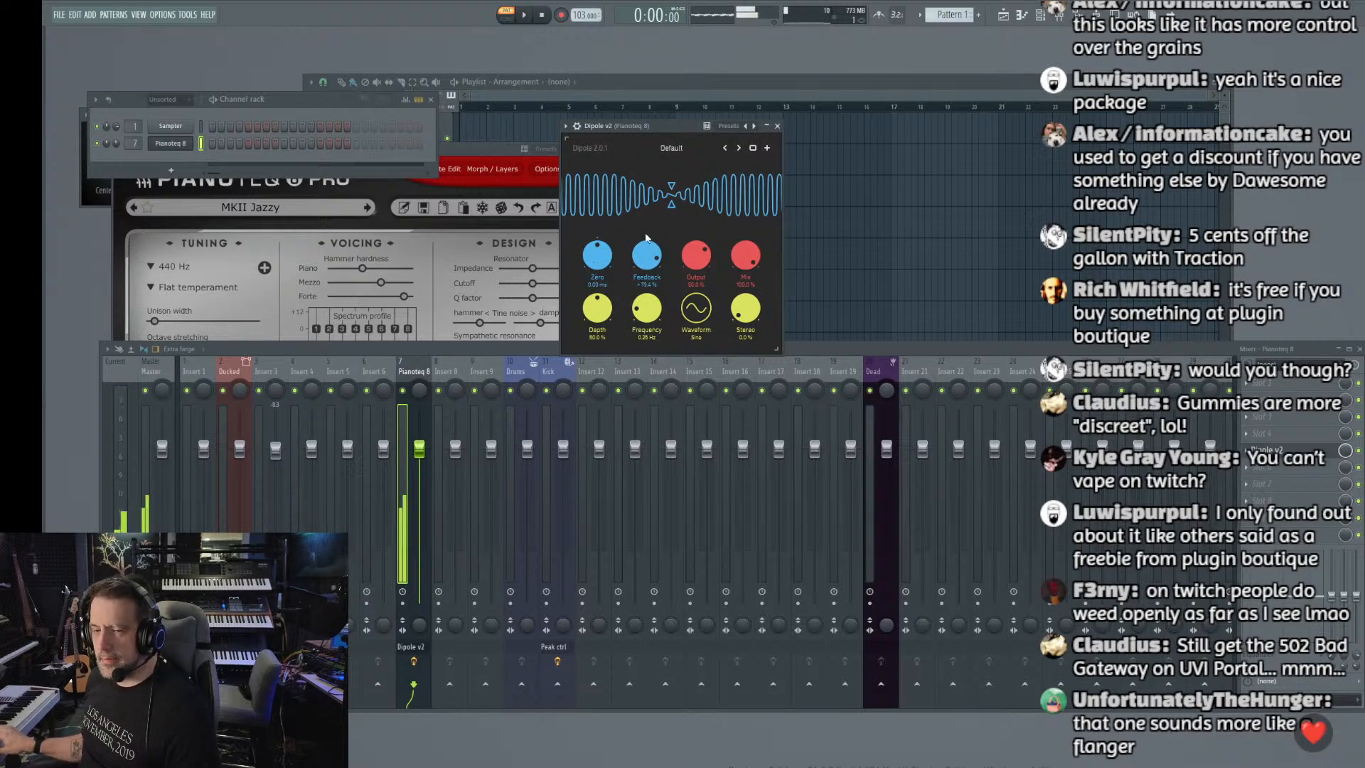
drag(645, 264, 645, 256)
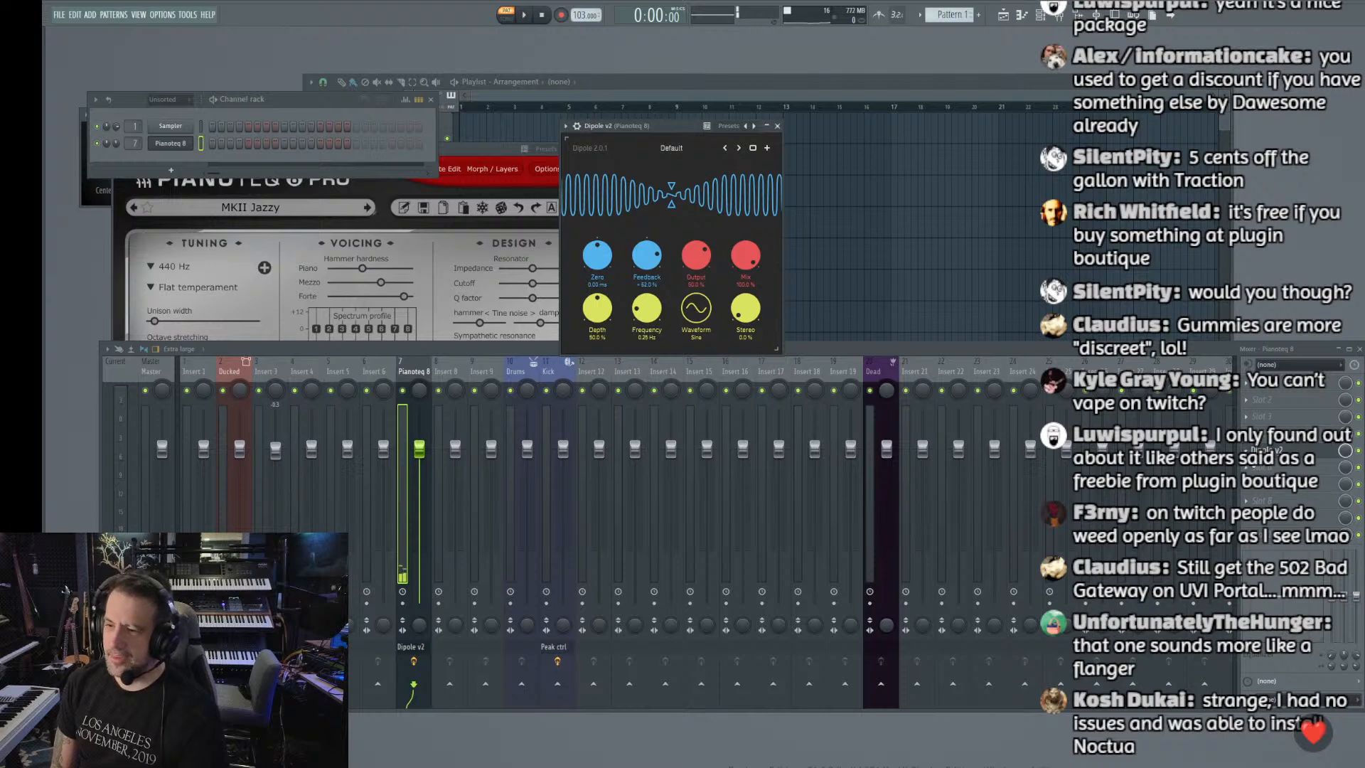
Step: Replace Dipole v2 with Dispersion v2 beside Pianoteq, raise its Bounces and compare the Round and Bounce fades
click(1246, 451)
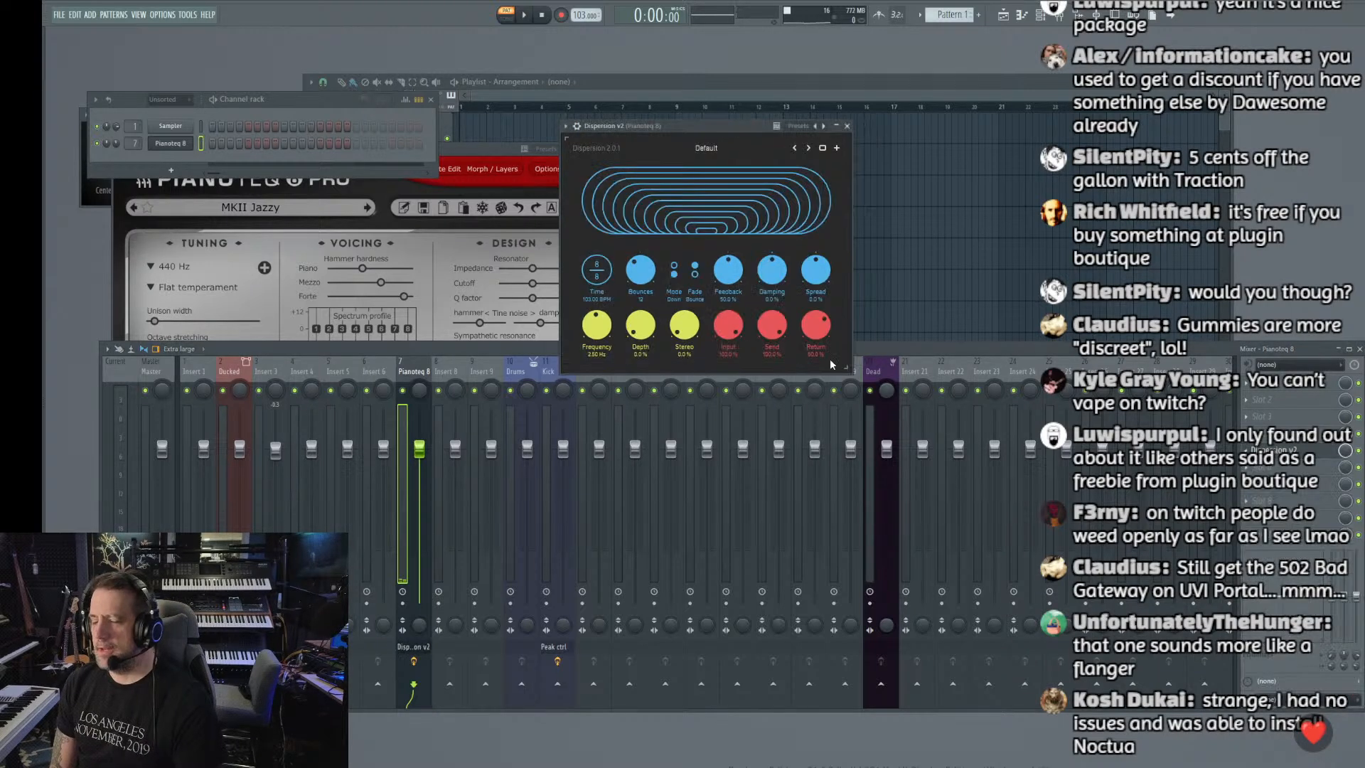
drag(674, 127, 736, 112)
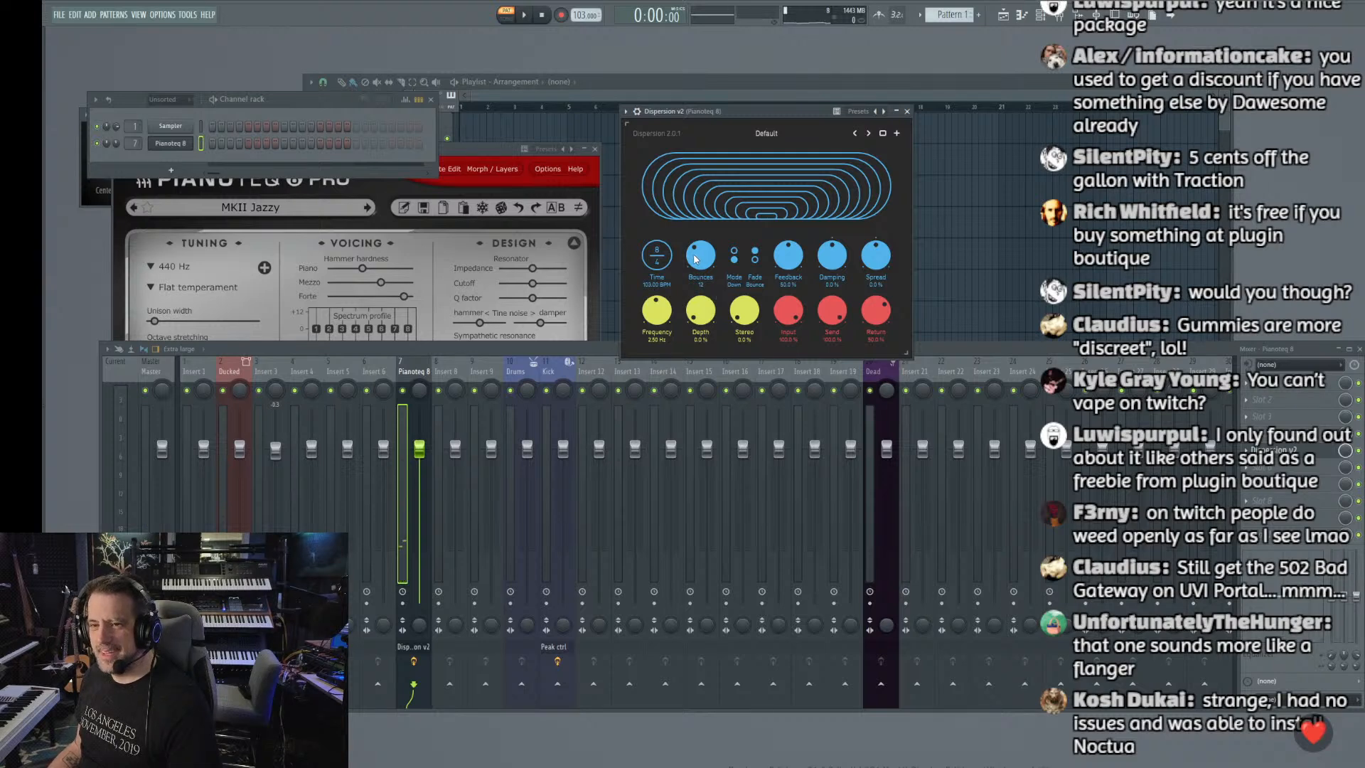
drag(696, 260, 693, 237)
click(755, 258)
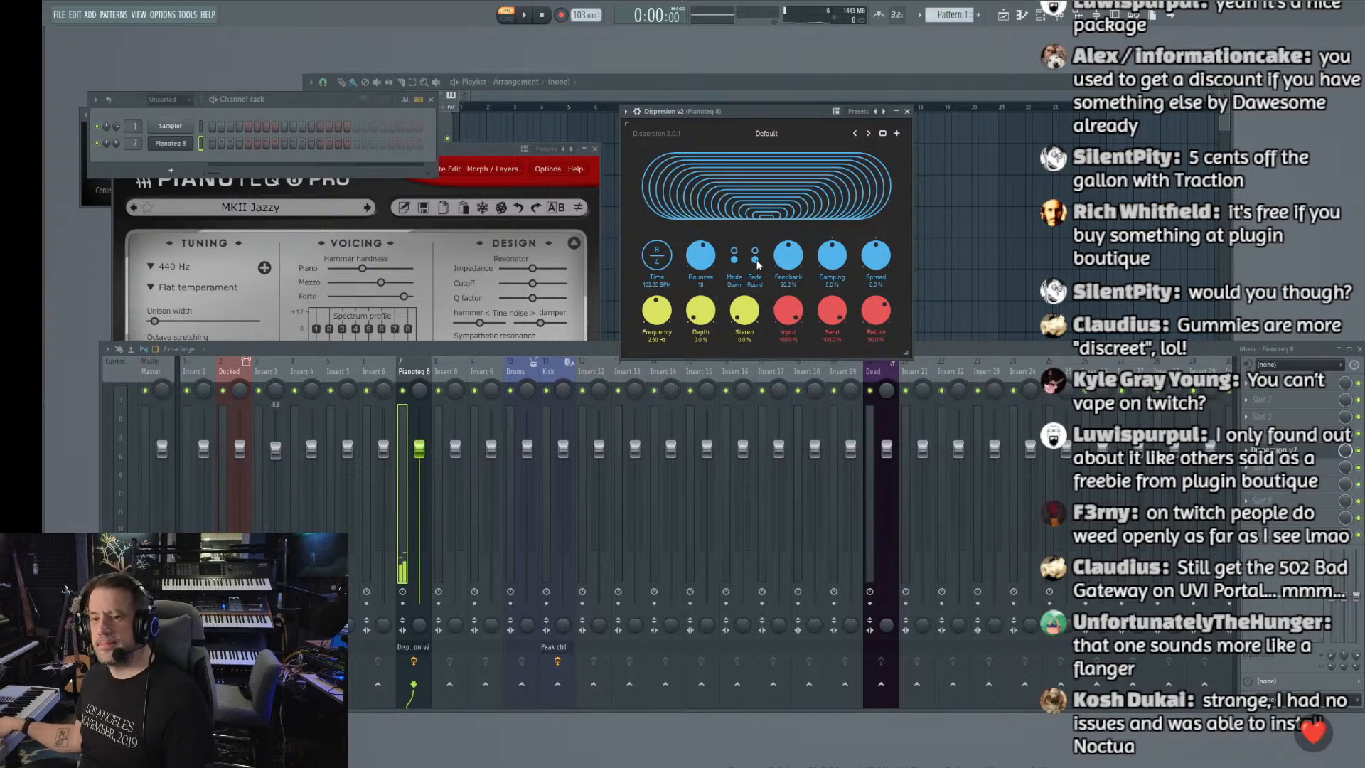
click(755, 257)
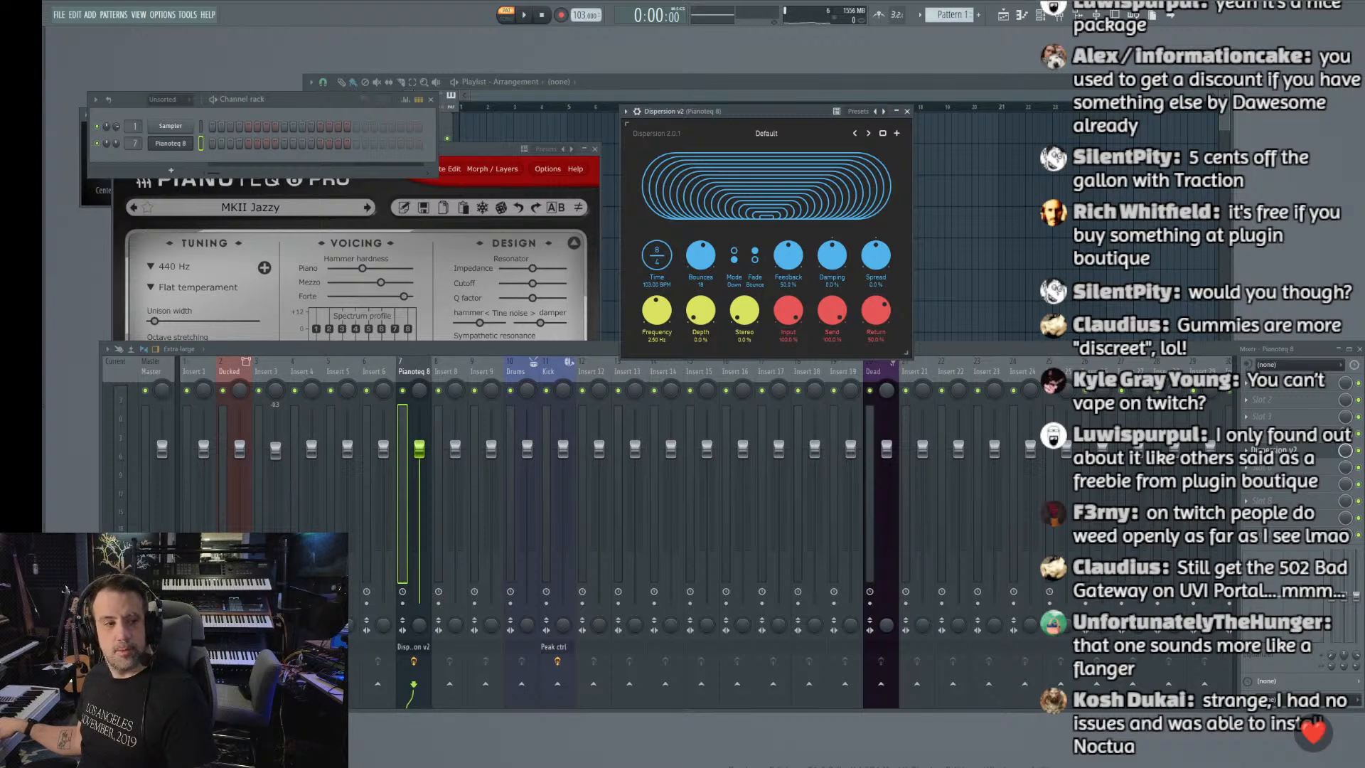
Step: Lower Dispersion's Damping below zero and adjust its Stereo and Feedback amounts
drag(0, 348, 0, 214)
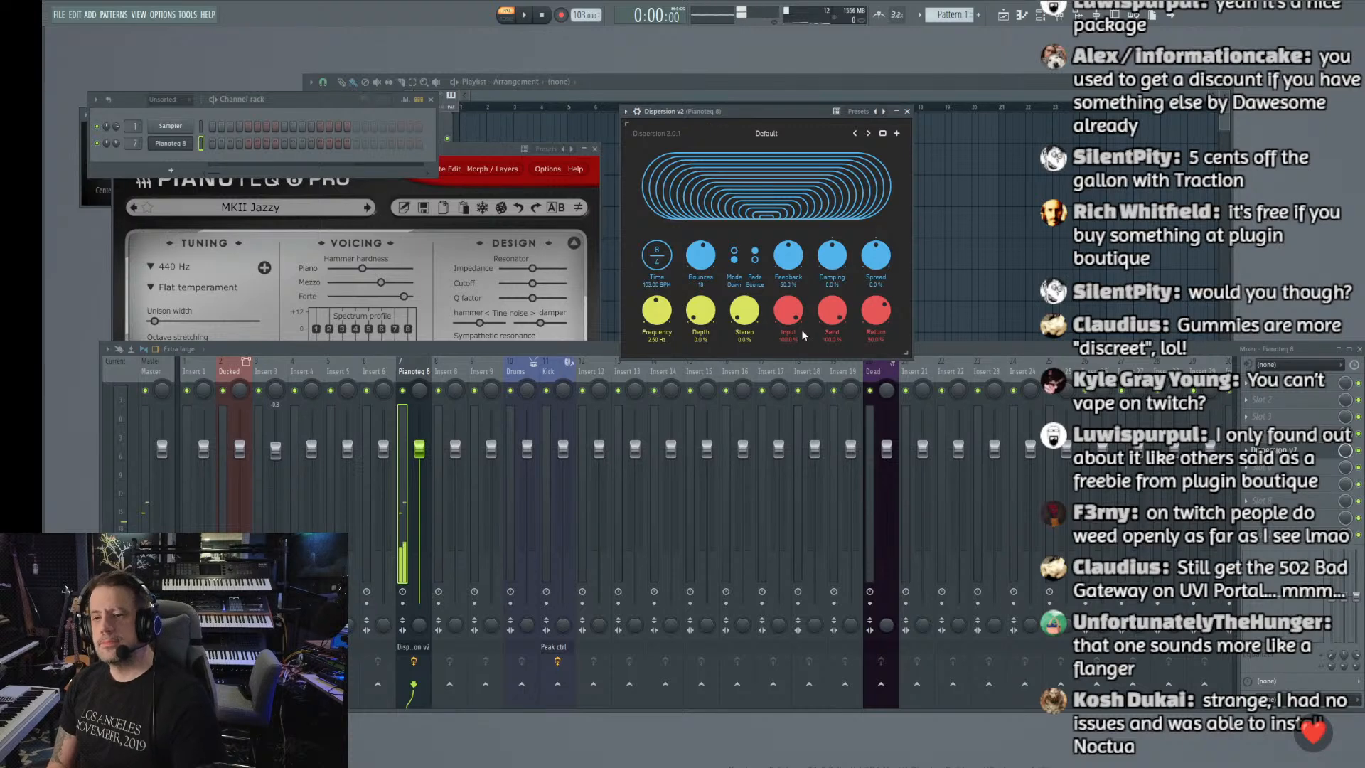
mouse_move(818, 260)
mouse_down()
mouse_move(823, 294)
mouse_move(819, 270)
mouse_up()
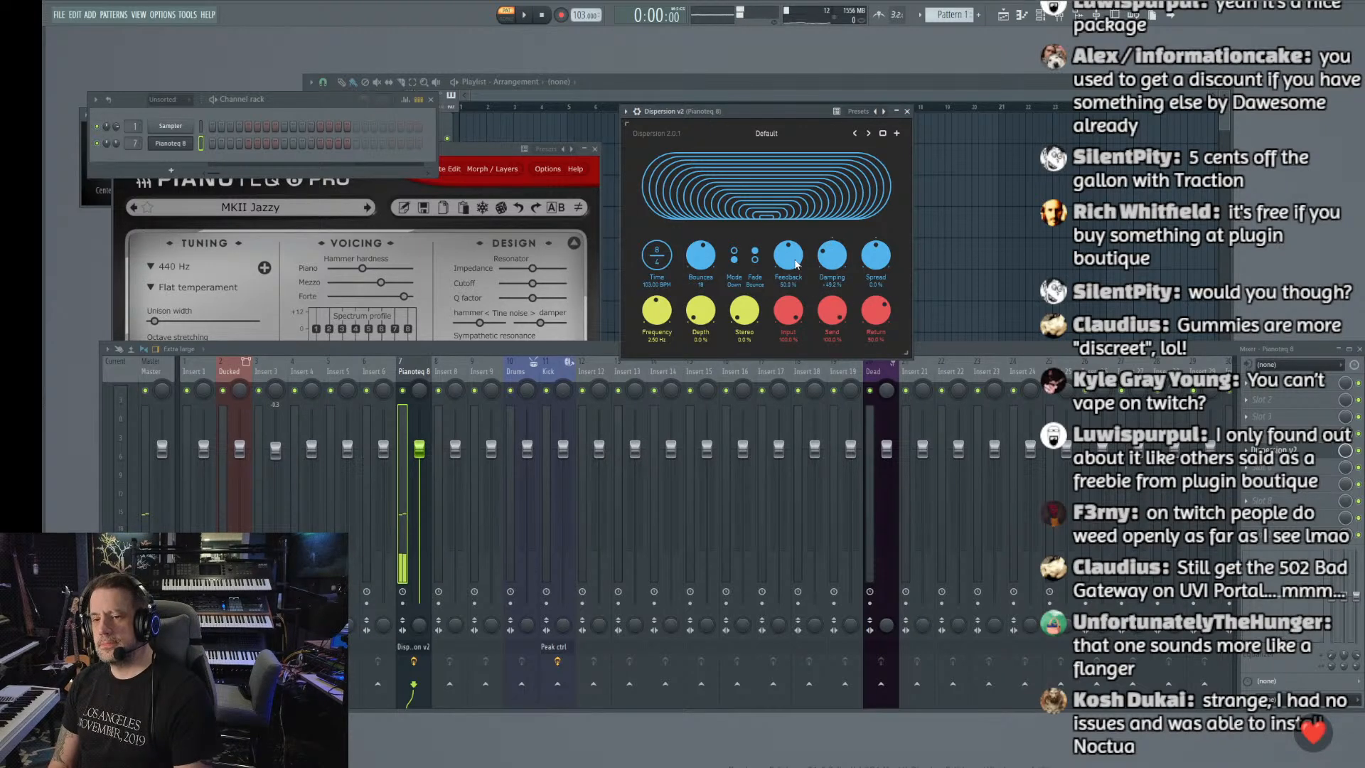
drag(753, 310, 771, 233)
drag(781, 184, 782, 165)
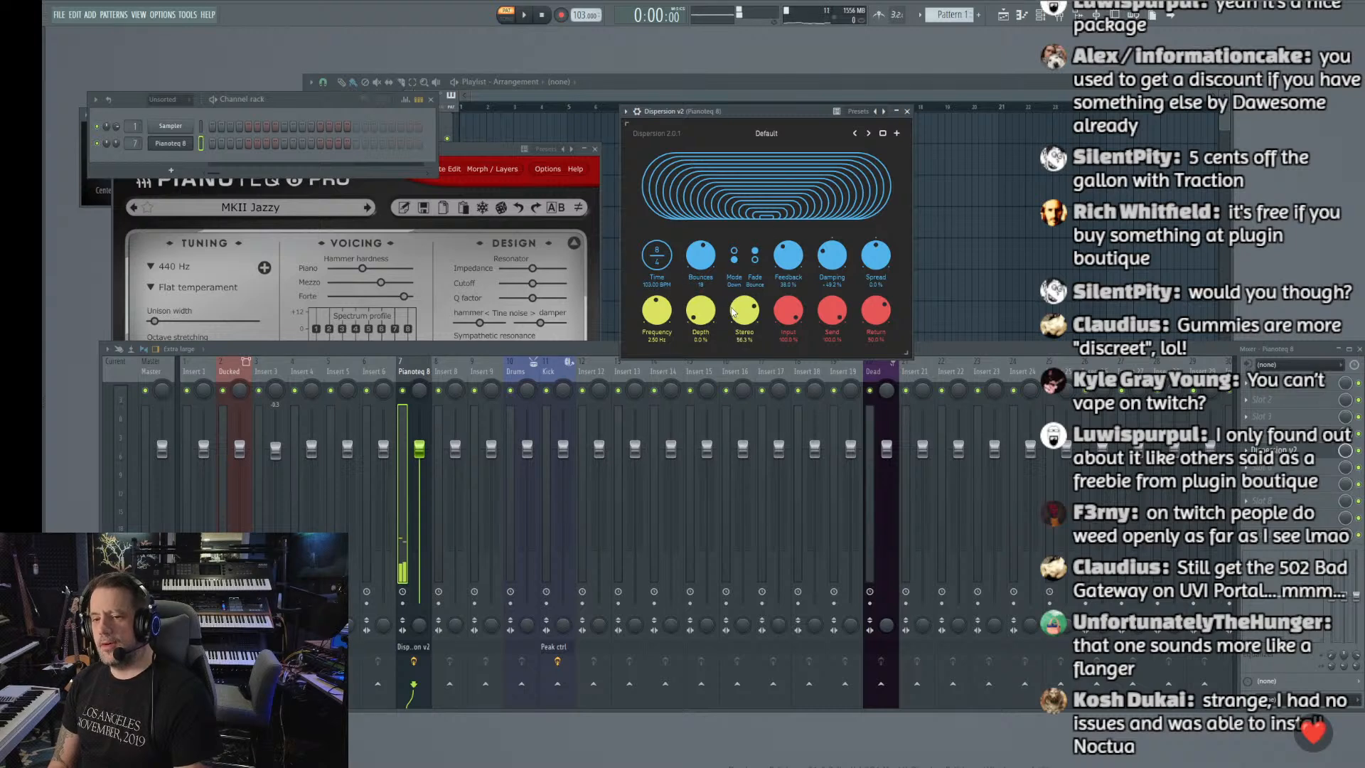
Step: Set Dispersion's Depth to 14.1 %, Frequency to 0.44 Hz and Mode to Up, and raise its Stereo and Spread
drag(697, 313, 698, 272)
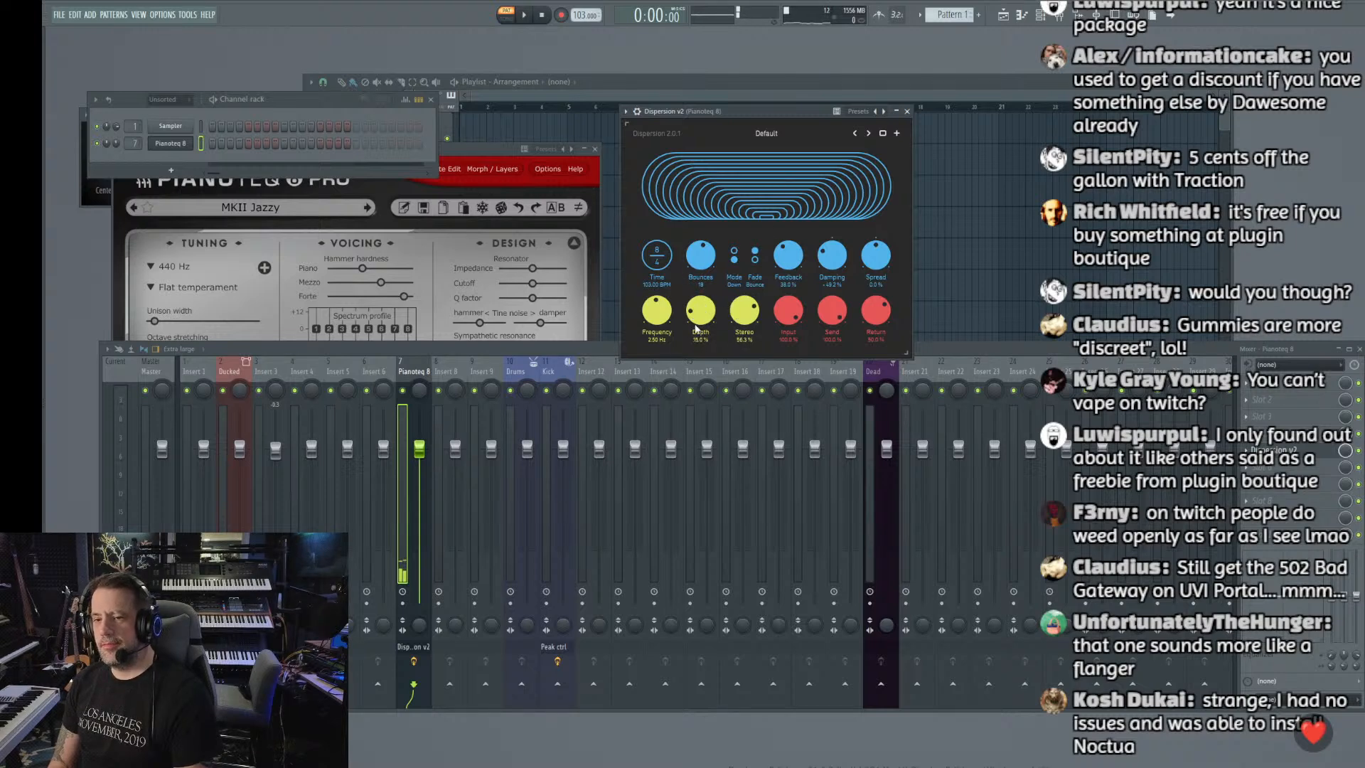
drag(648, 367, 648, 371)
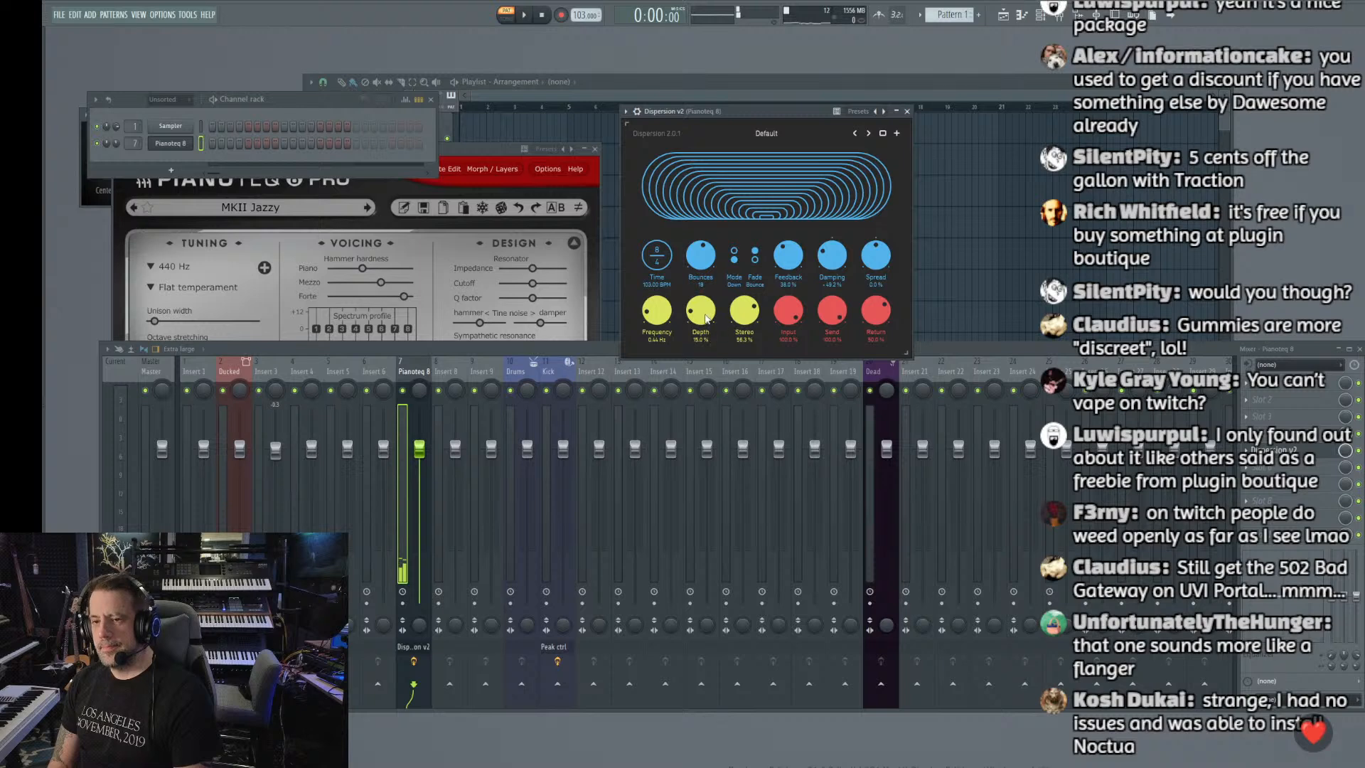
drag(743, 317, 743, 315)
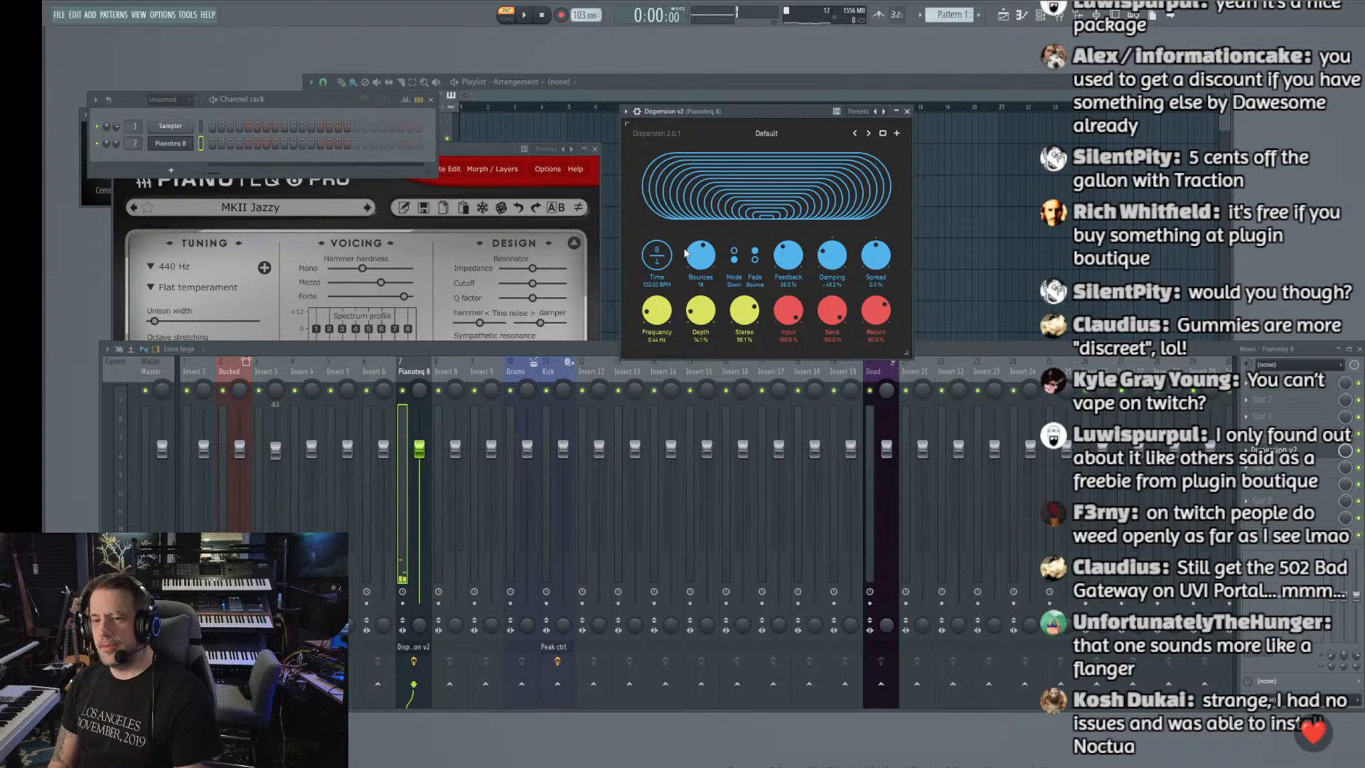
click(736, 251)
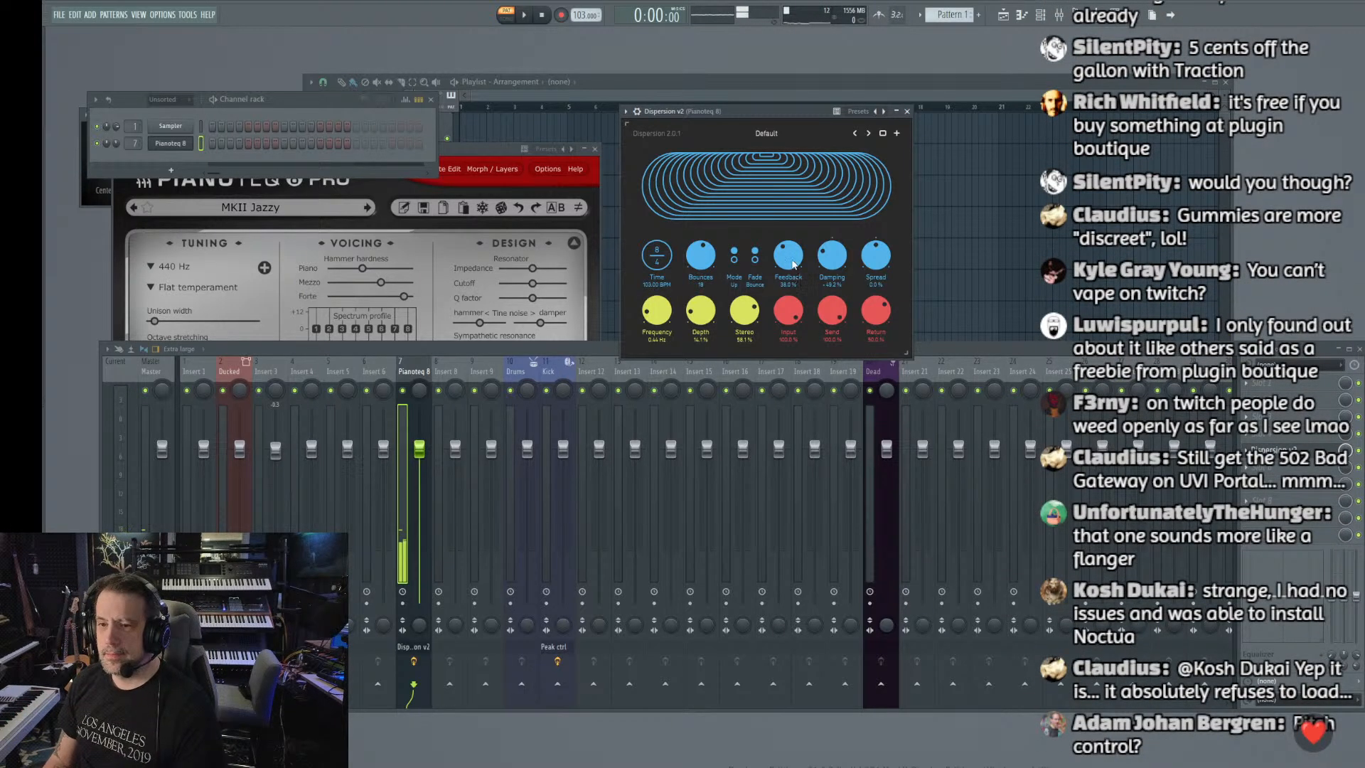
drag(876, 267, 874, 240)
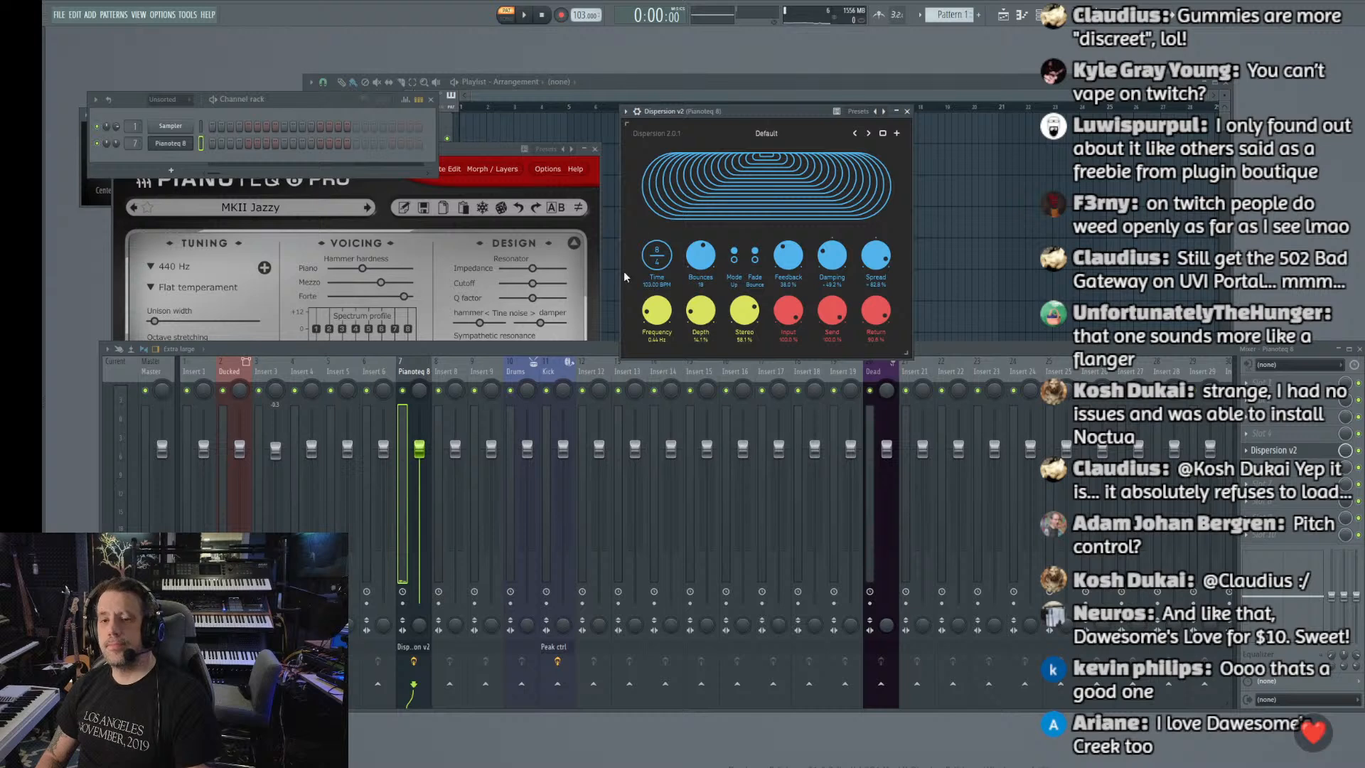
Step: Switch to the browser, look over Tracktion's Dawesome Love product page, move the window aside and open the customer login
mouse_move(307, 767)
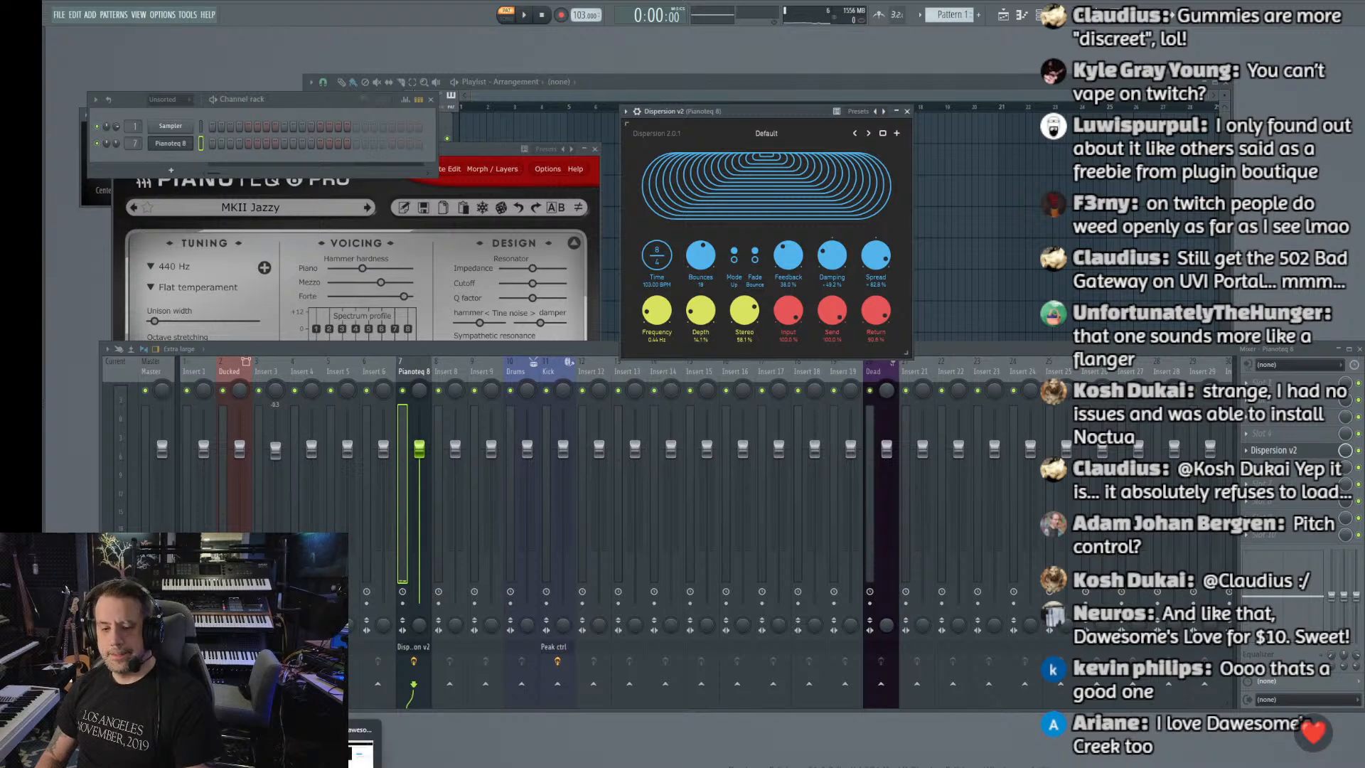
click(364, 748)
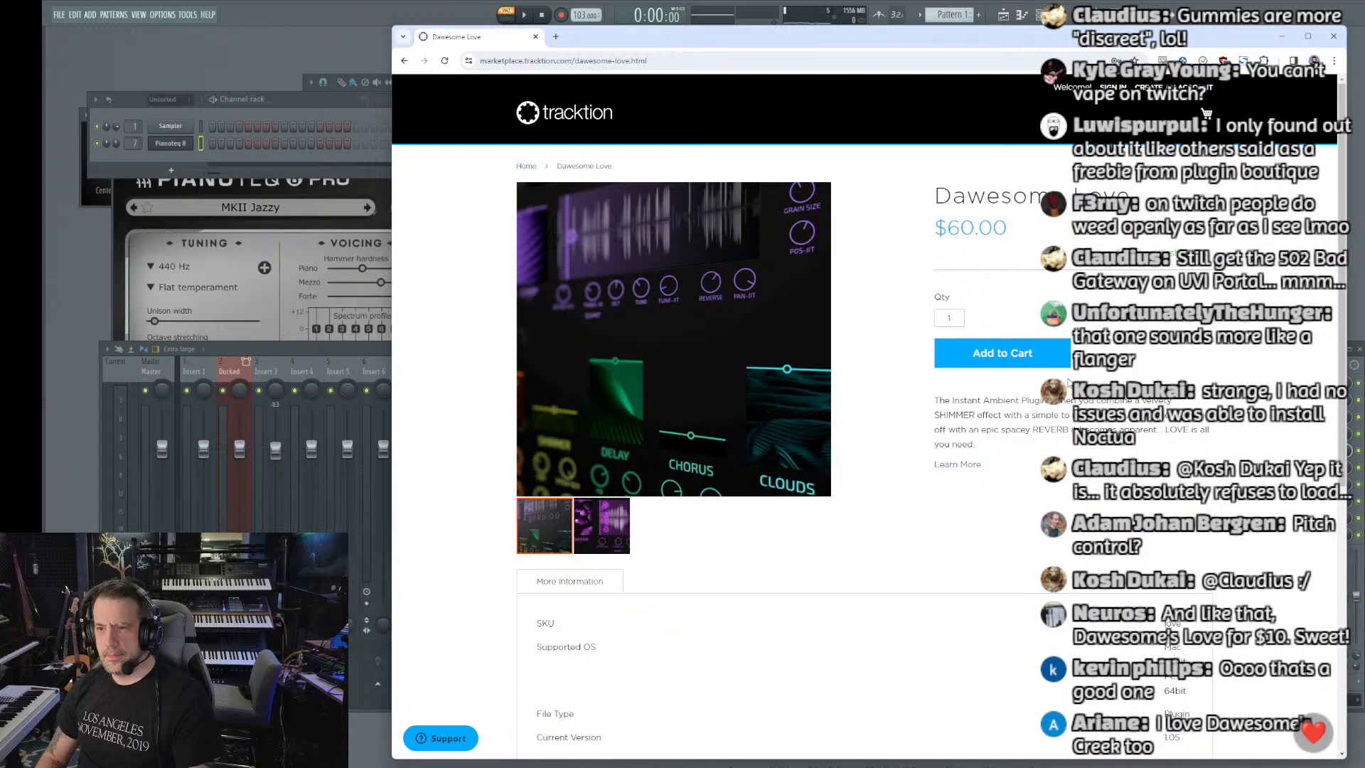
scroll(1068, 382, down, 5)
scroll(1067, 381, up, 4)
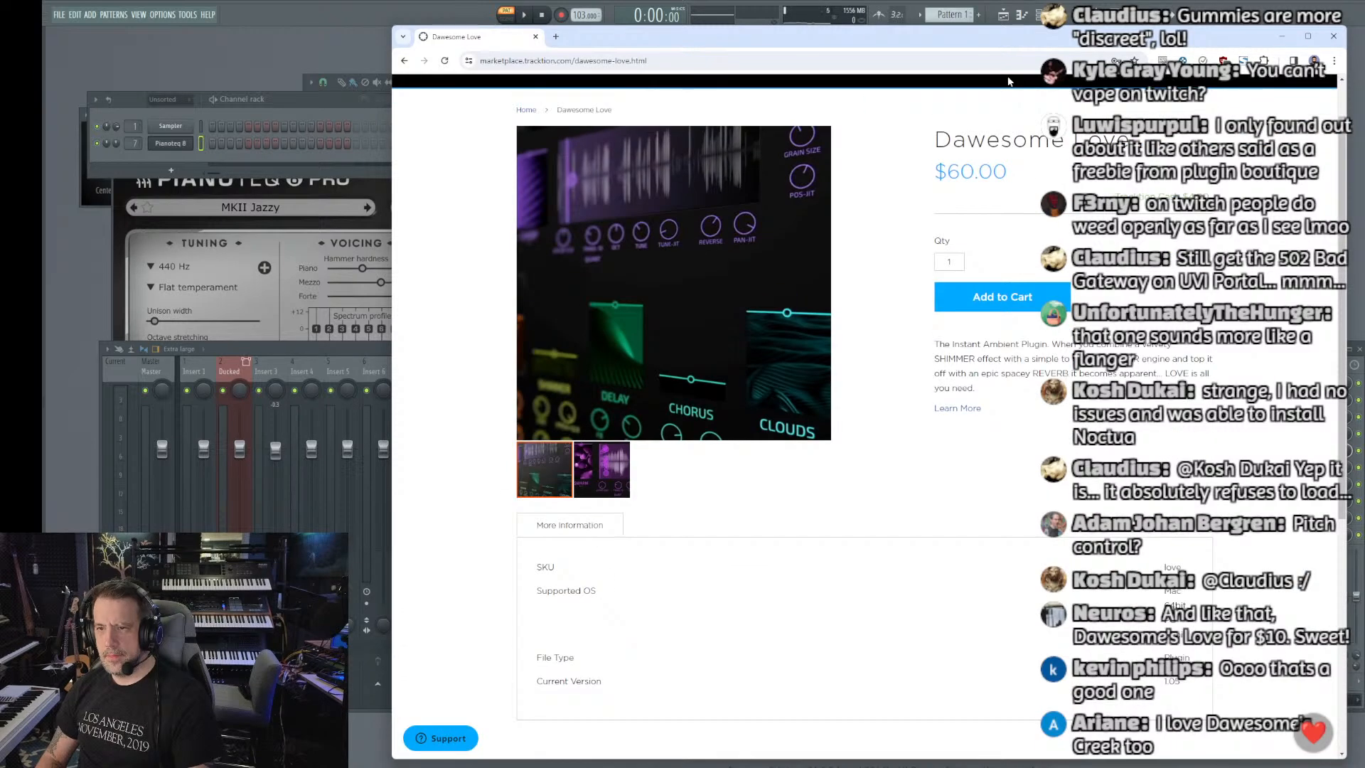
drag(987, 45, 1306, 41)
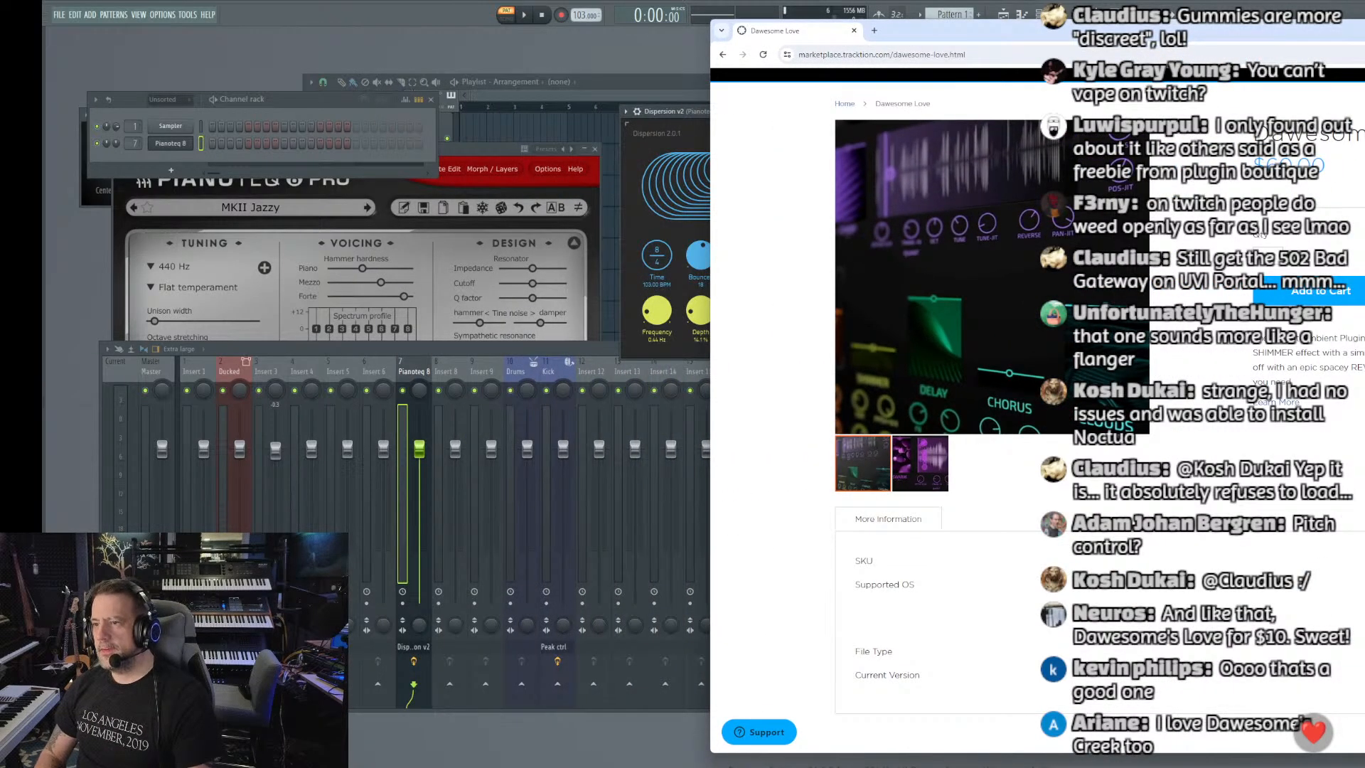
scroll(1066, 383, up, 1)
click(1359, 106)
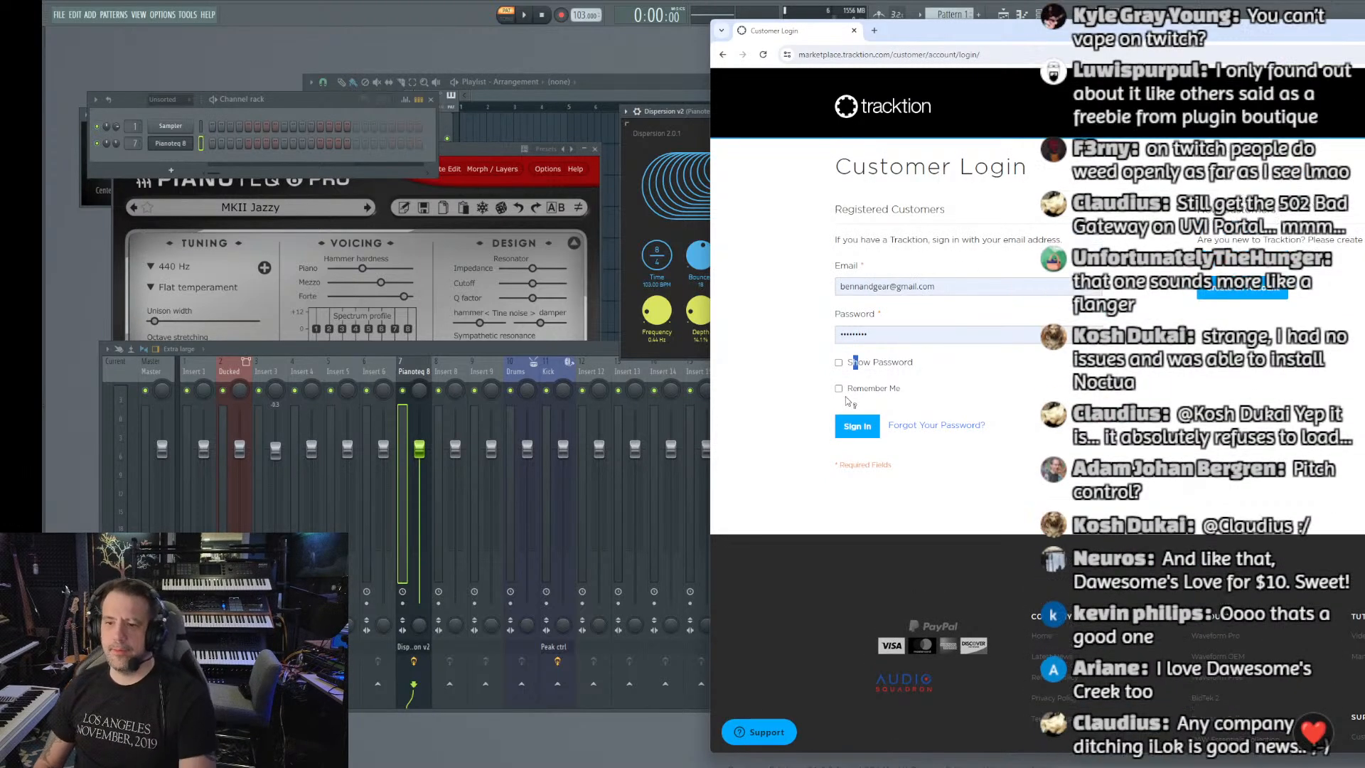
Step: Move the login form mostly off-screen and sign in to the Tracktion account with the saved credentials, enabling Remember Me
drag(936, 30, 1278, 39)
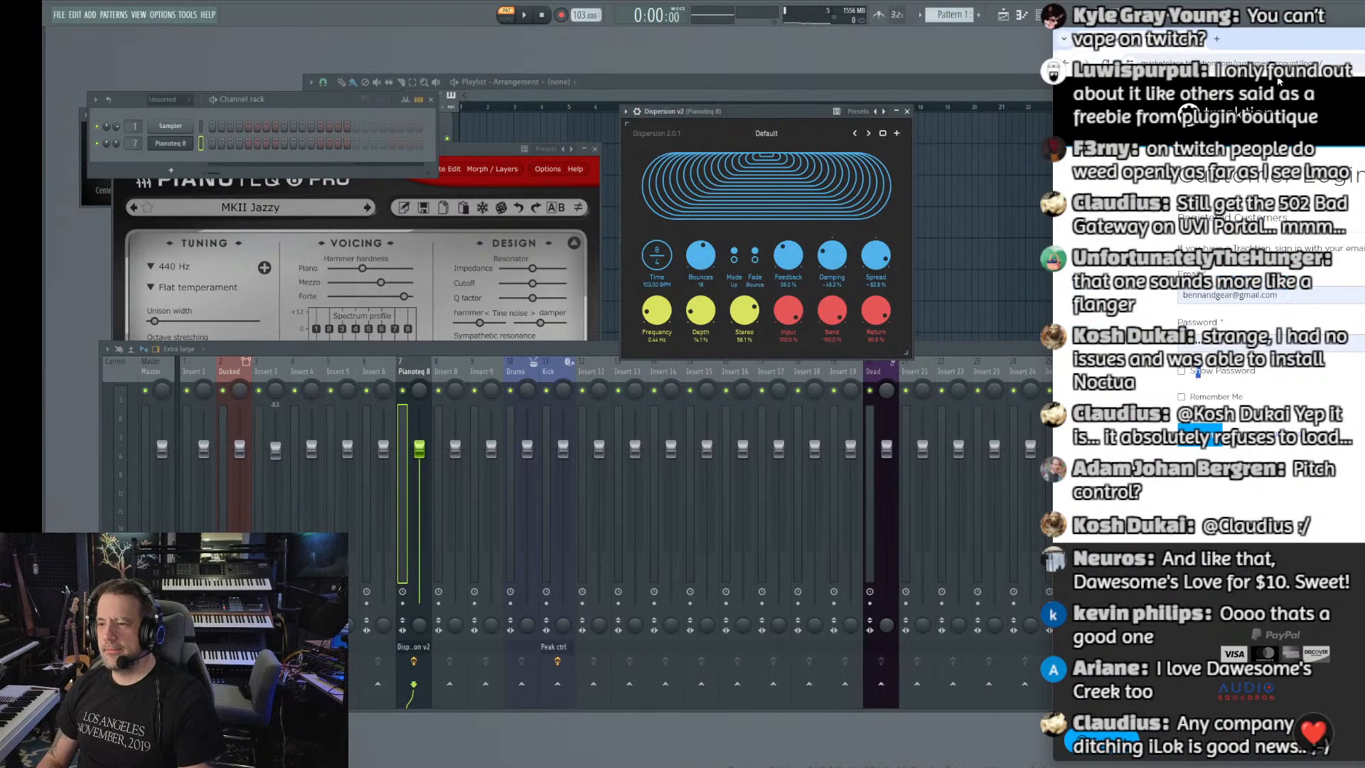
click(1199, 372)
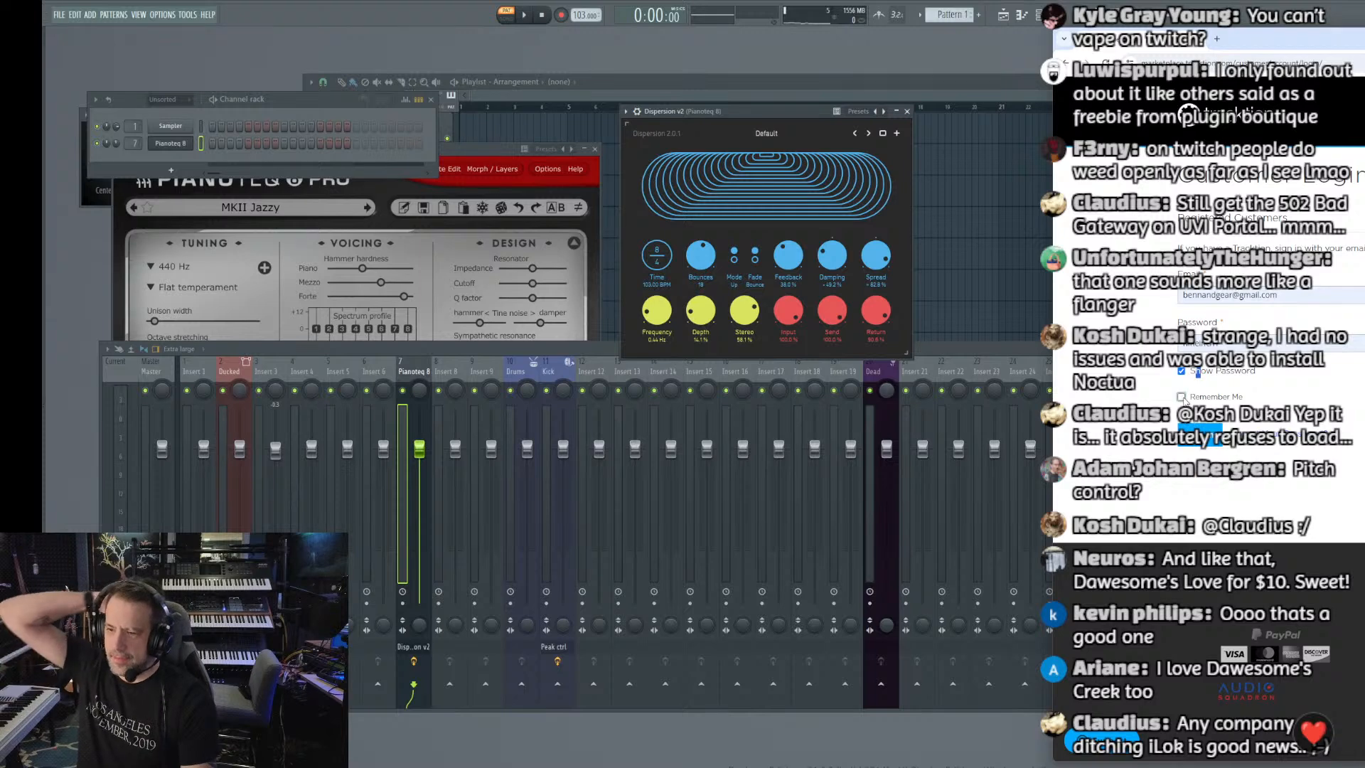
click(1182, 396)
click(1180, 371)
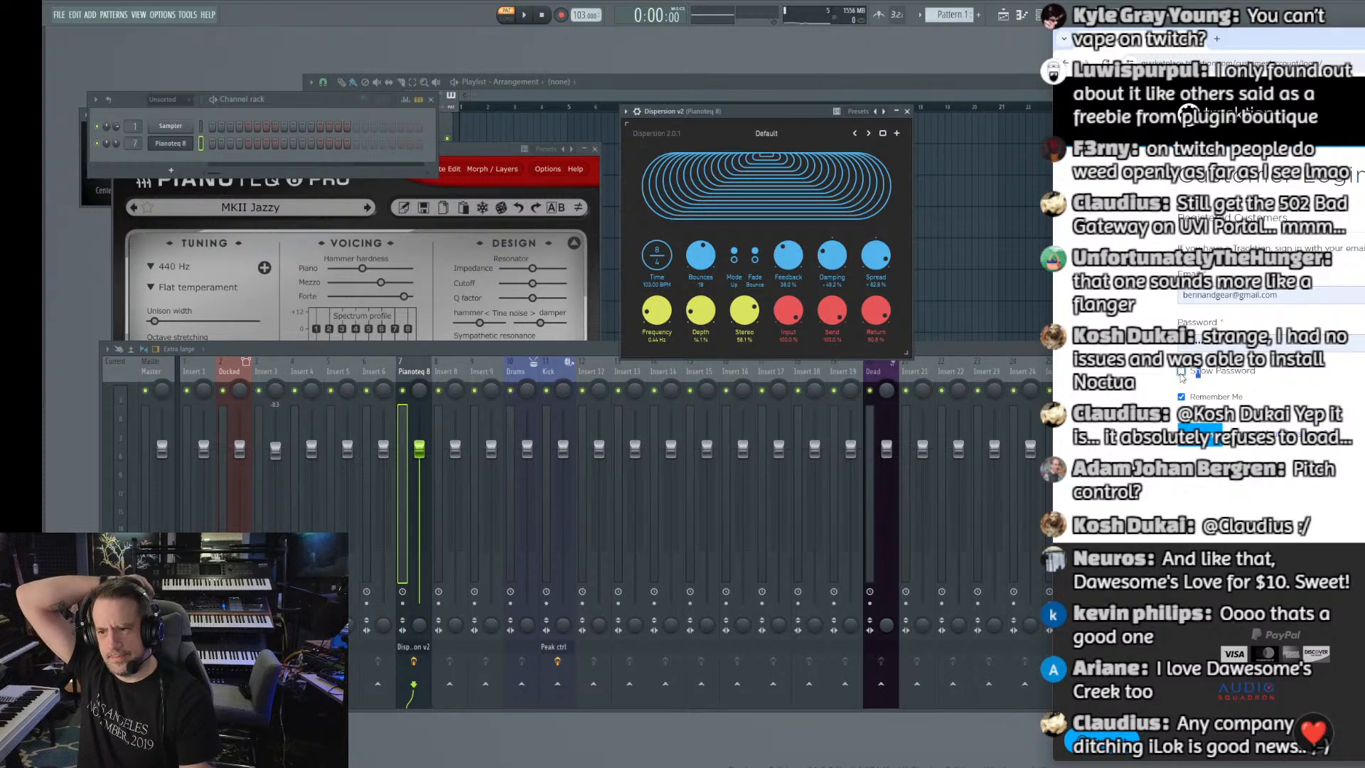
click(1192, 435)
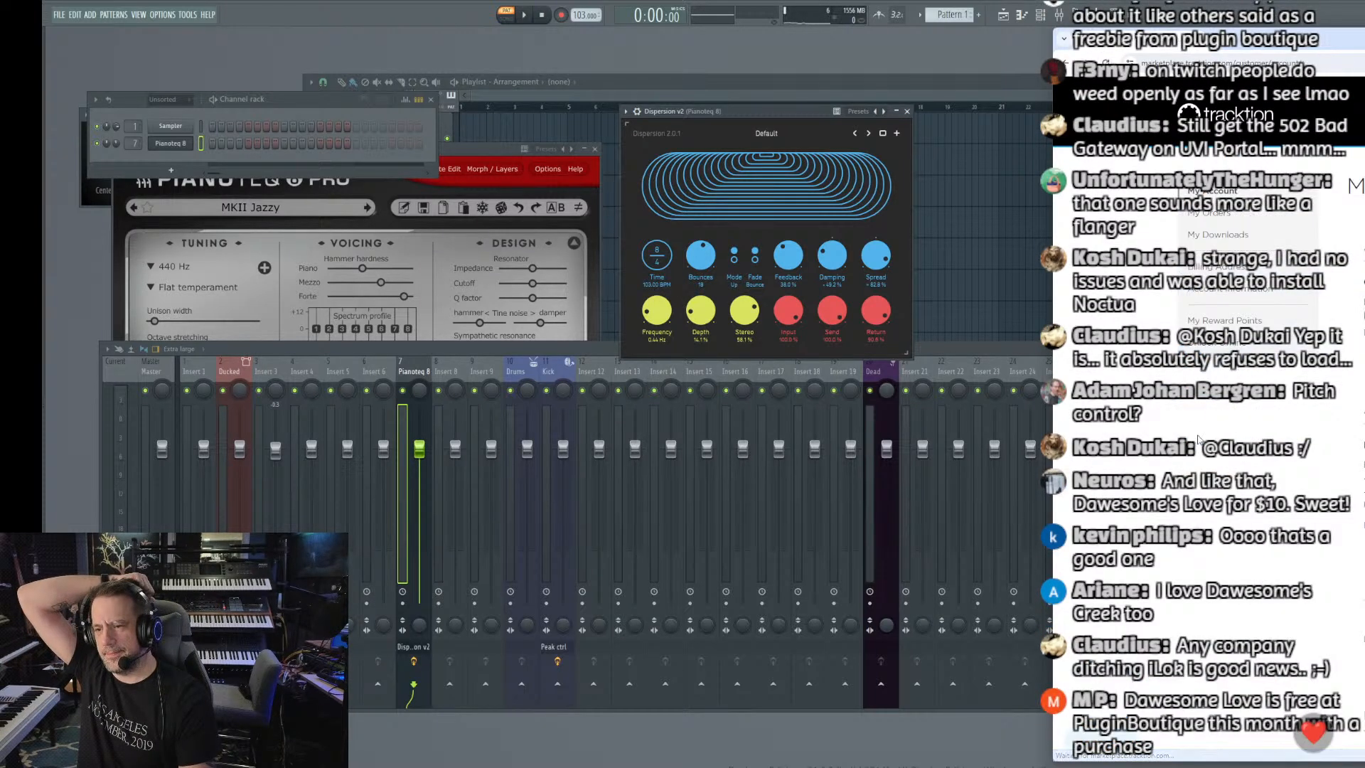
Step: Look through the Tracktion account's overview, orders and downloads pages for owned products
drag(1350, 42, 1285, 35)
scroll(1177, 412, down, 7)
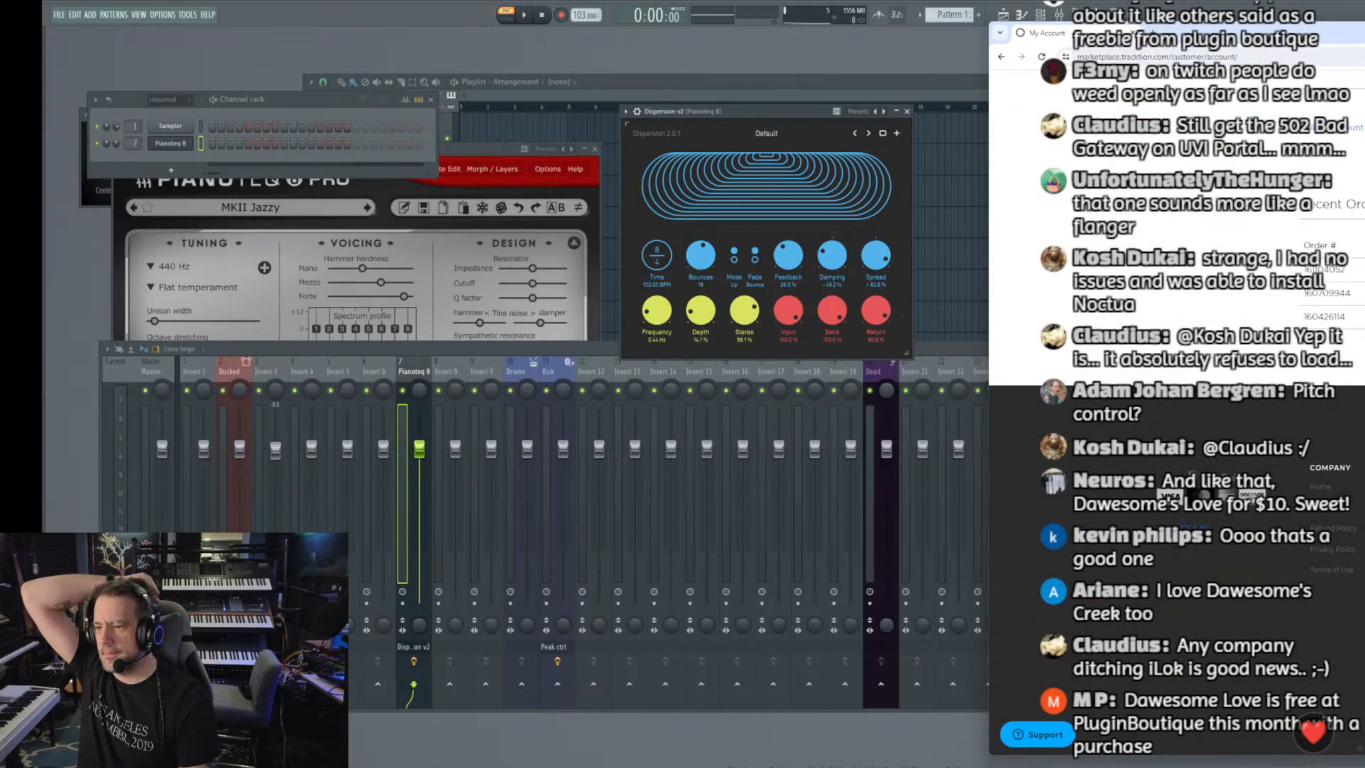
scroll(1177, 413, up, 7)
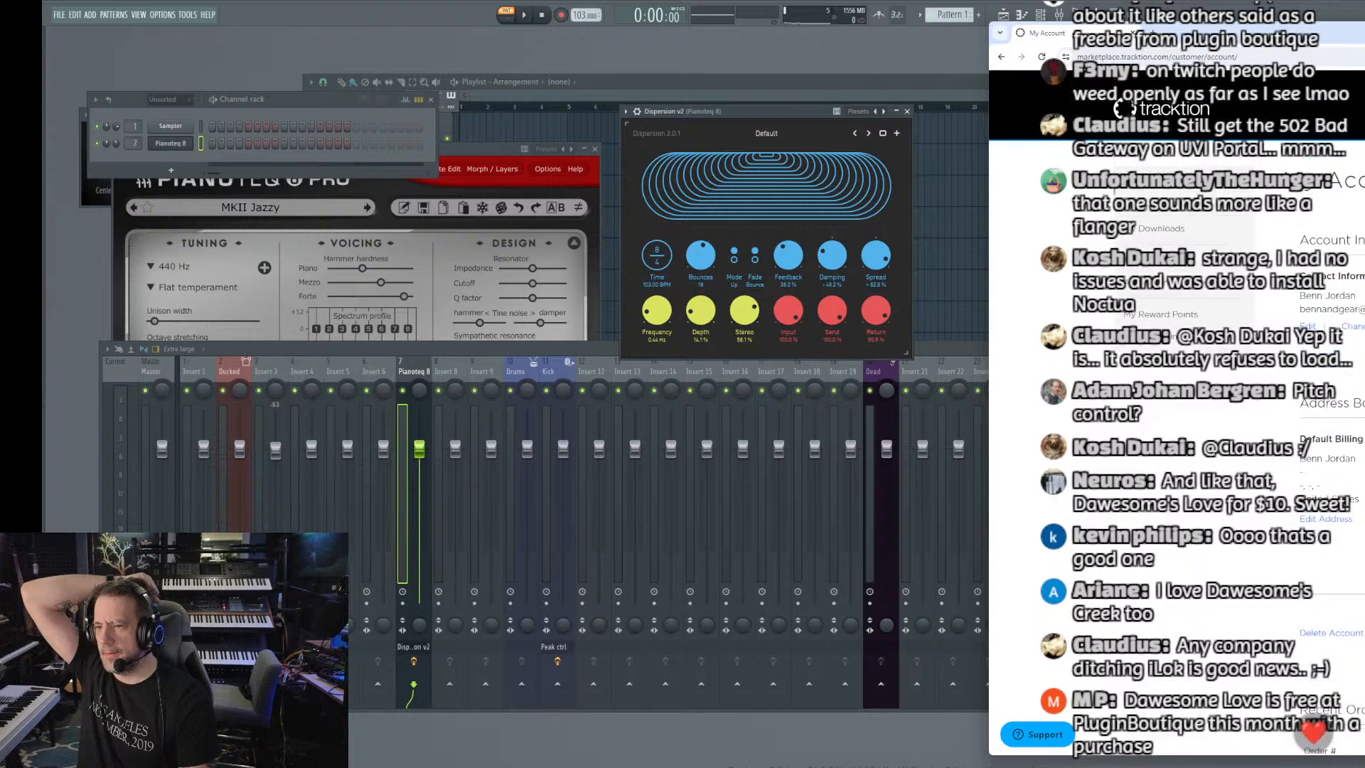
click(1144, 207)
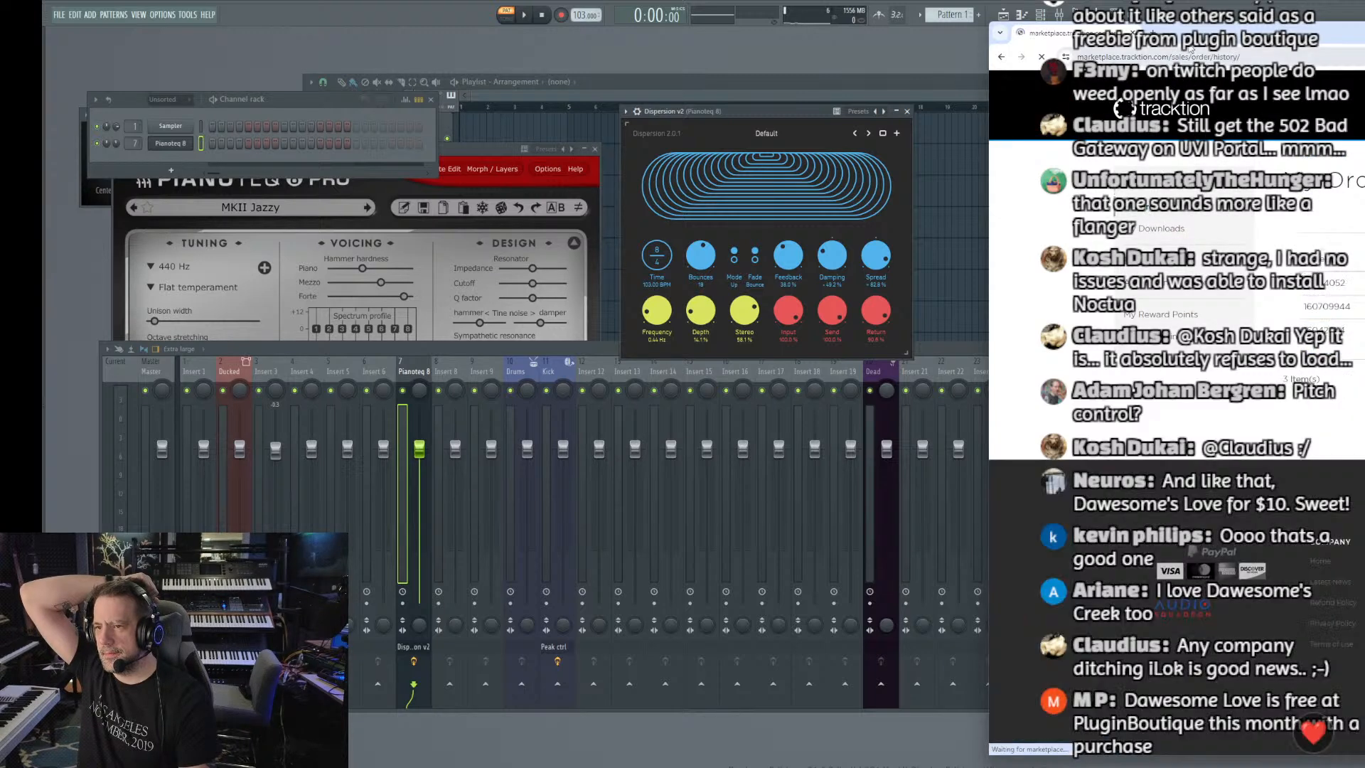
drag(1241, 34, 1191, 34)
click(1141, 228)
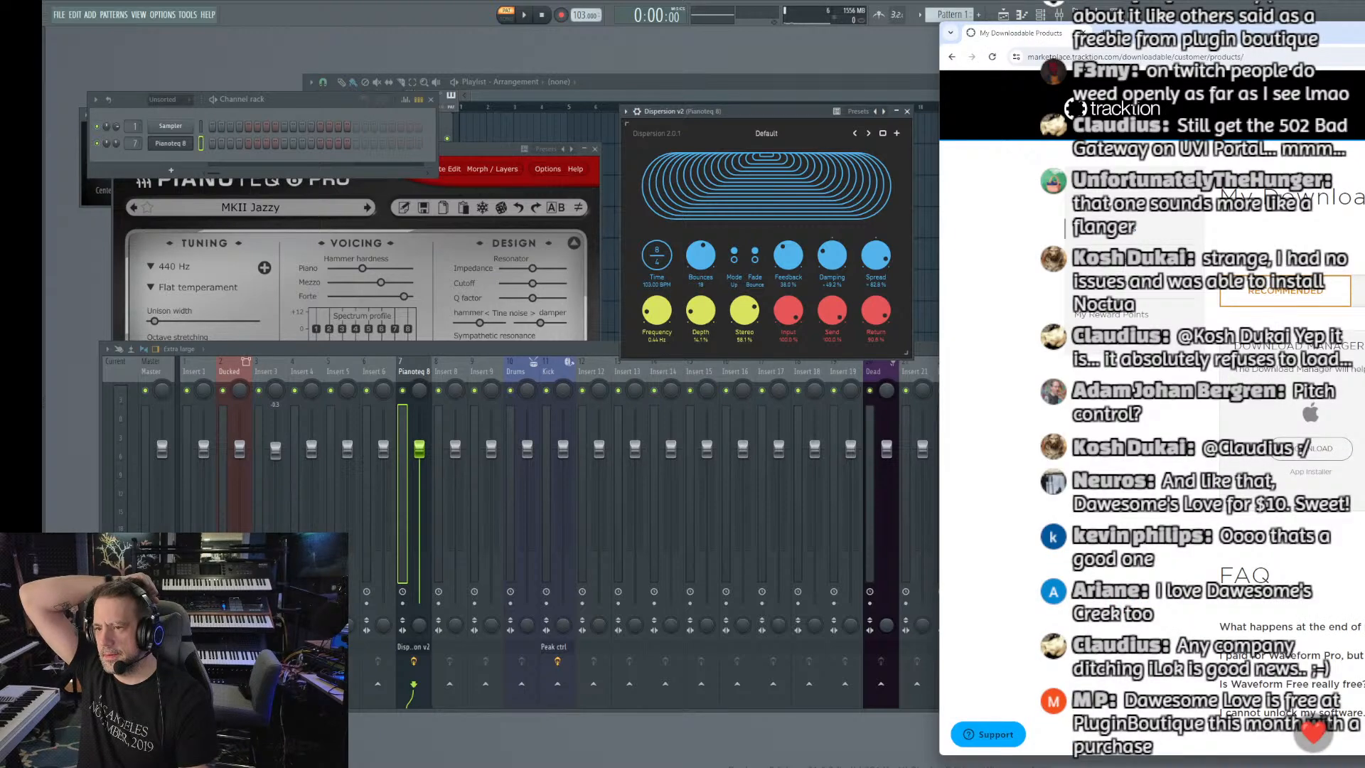
drag(1192, 34, 1282, 27)
scroll(1223, 355, down, 4)
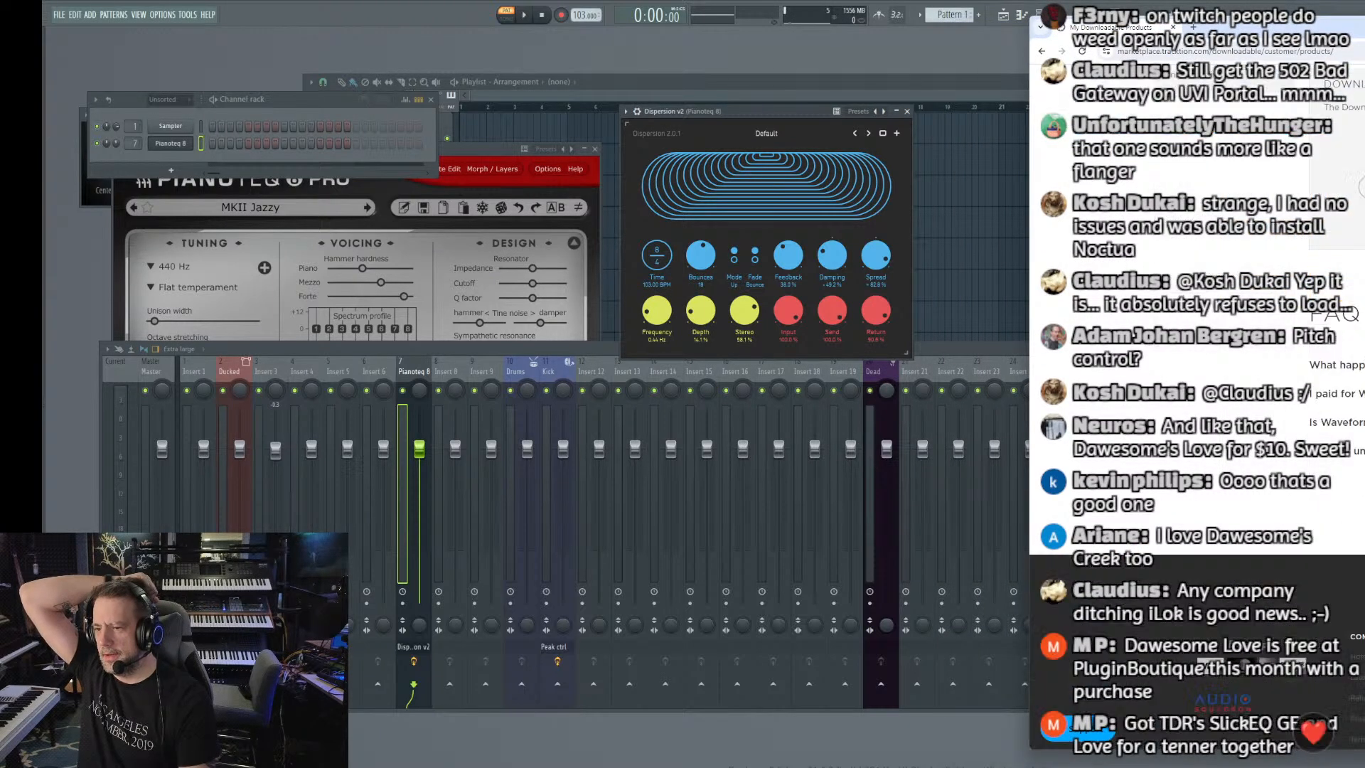
scroll(1222, 356, down, 3)
scroll(1222, 355, up, 6)
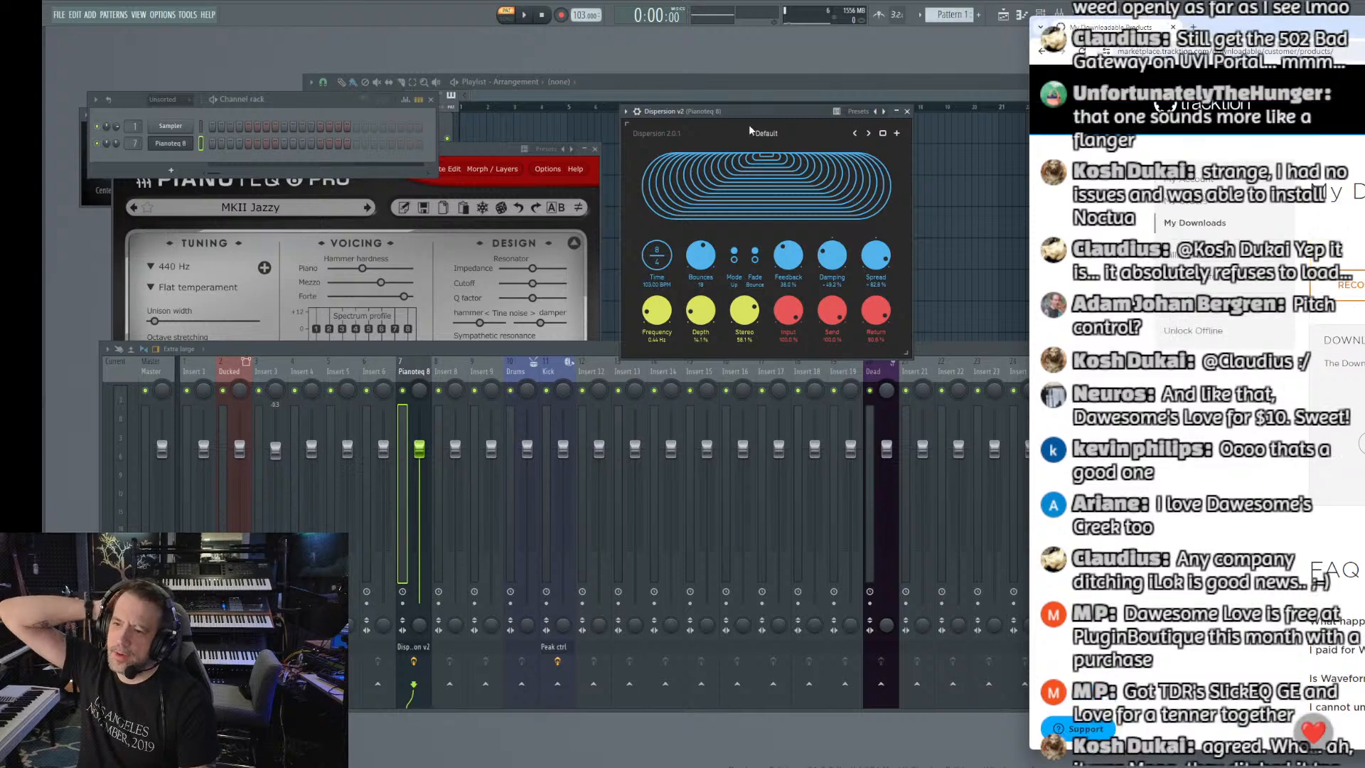
Step: Switch back to FL Studio, bring the mixer and plugin windows forward, and arrange Pianoteq and Dispersion side by side higher up
click(478, 54)
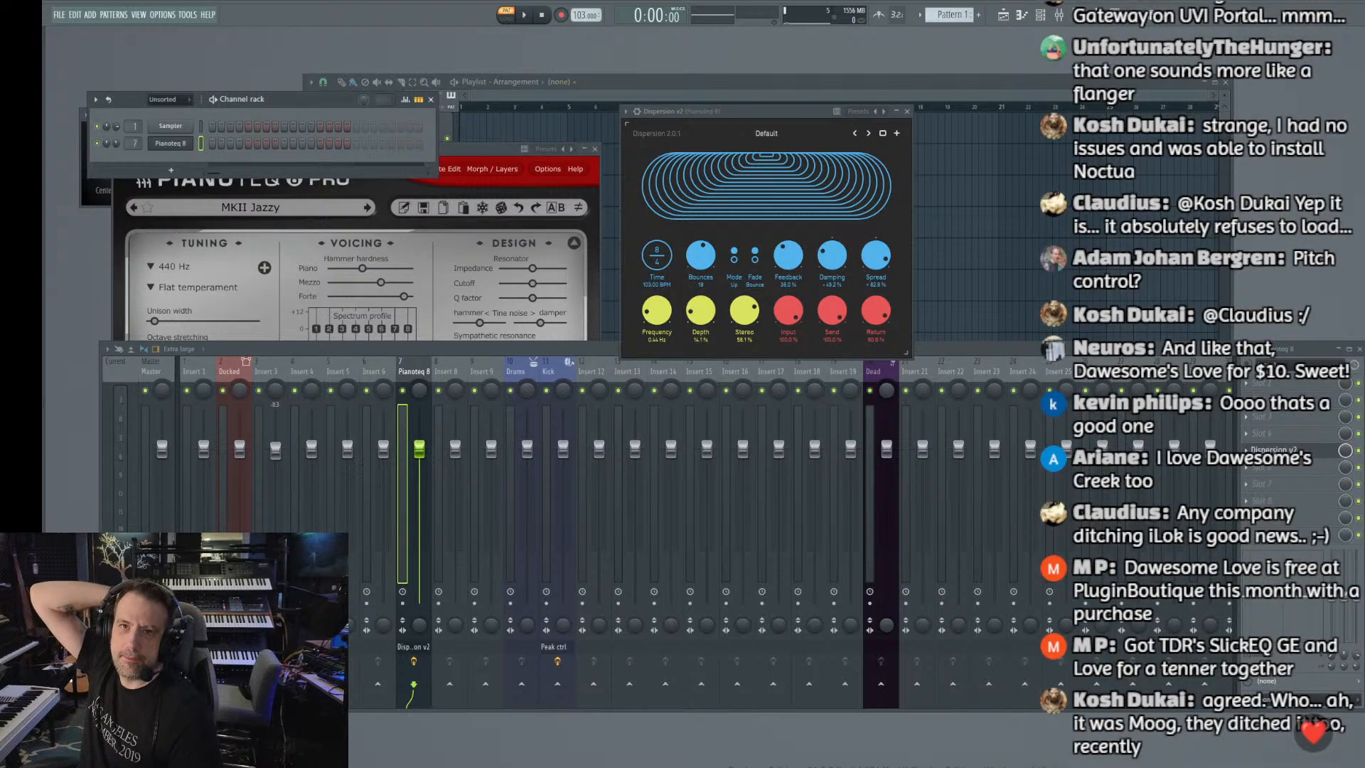
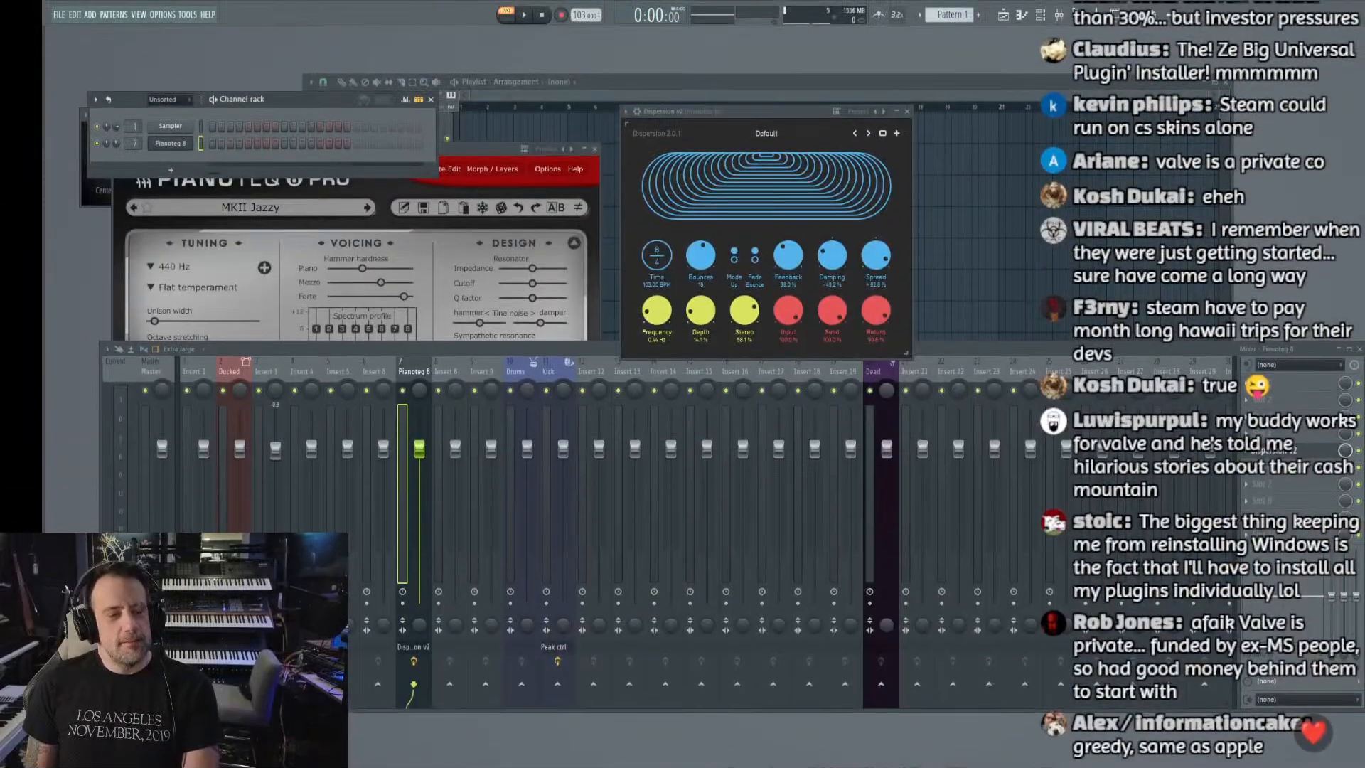
click(268, 349)
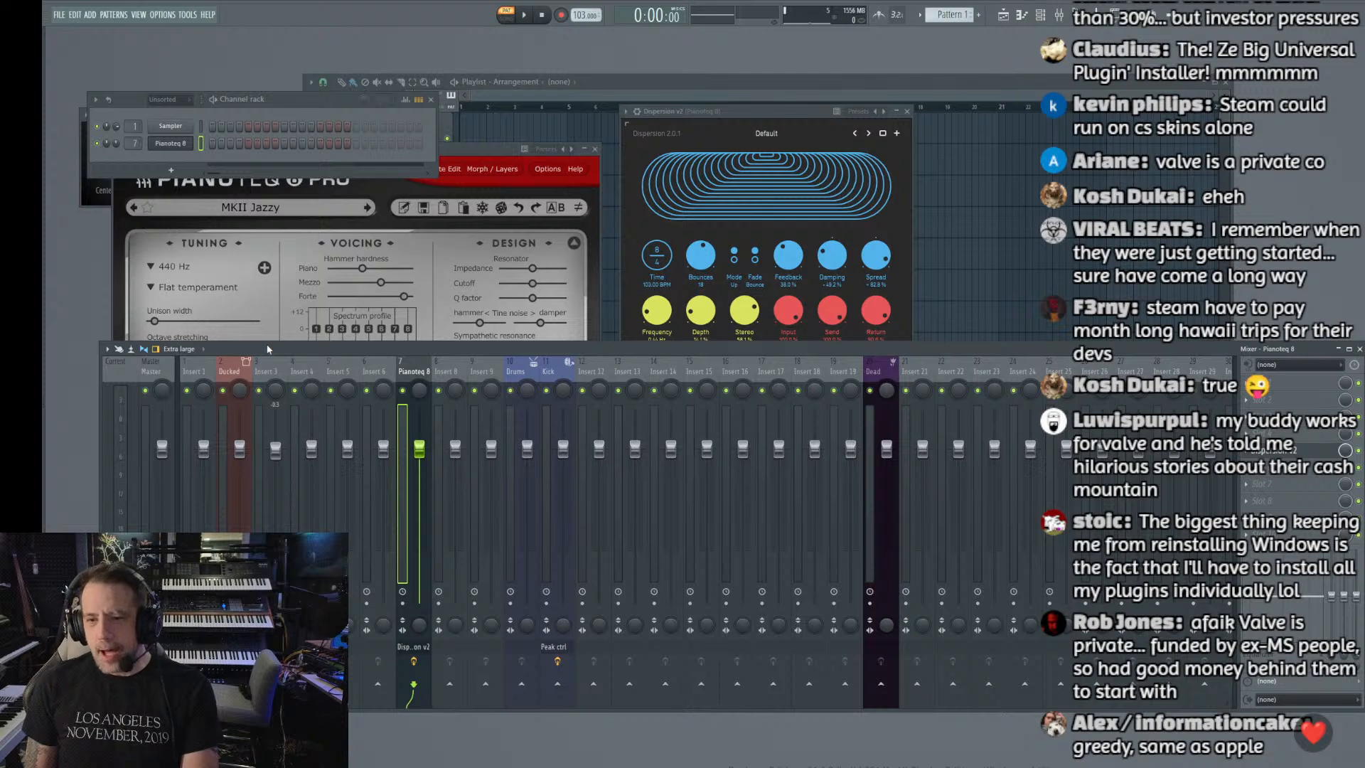
click(709, 114)
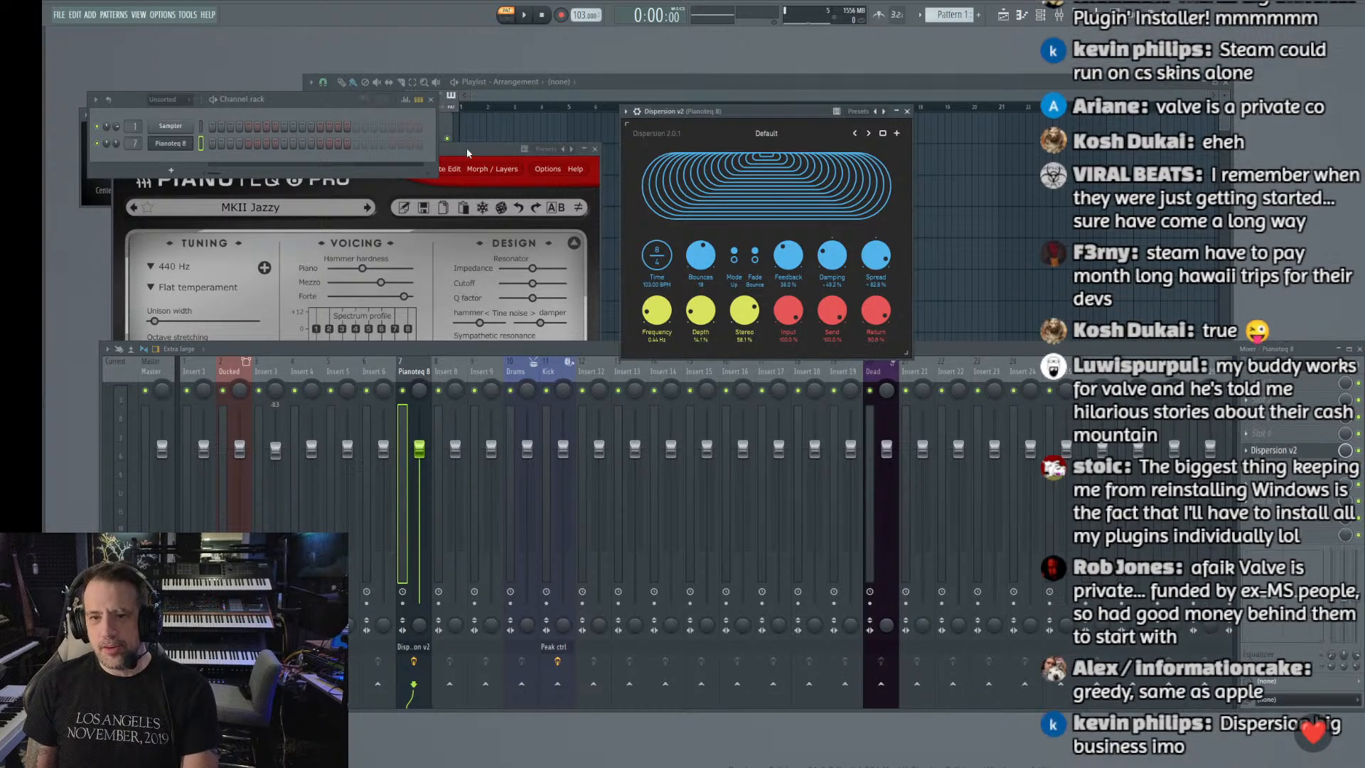
drag(466, 148, 473, 77)
drag(666, 113, 655, 93)
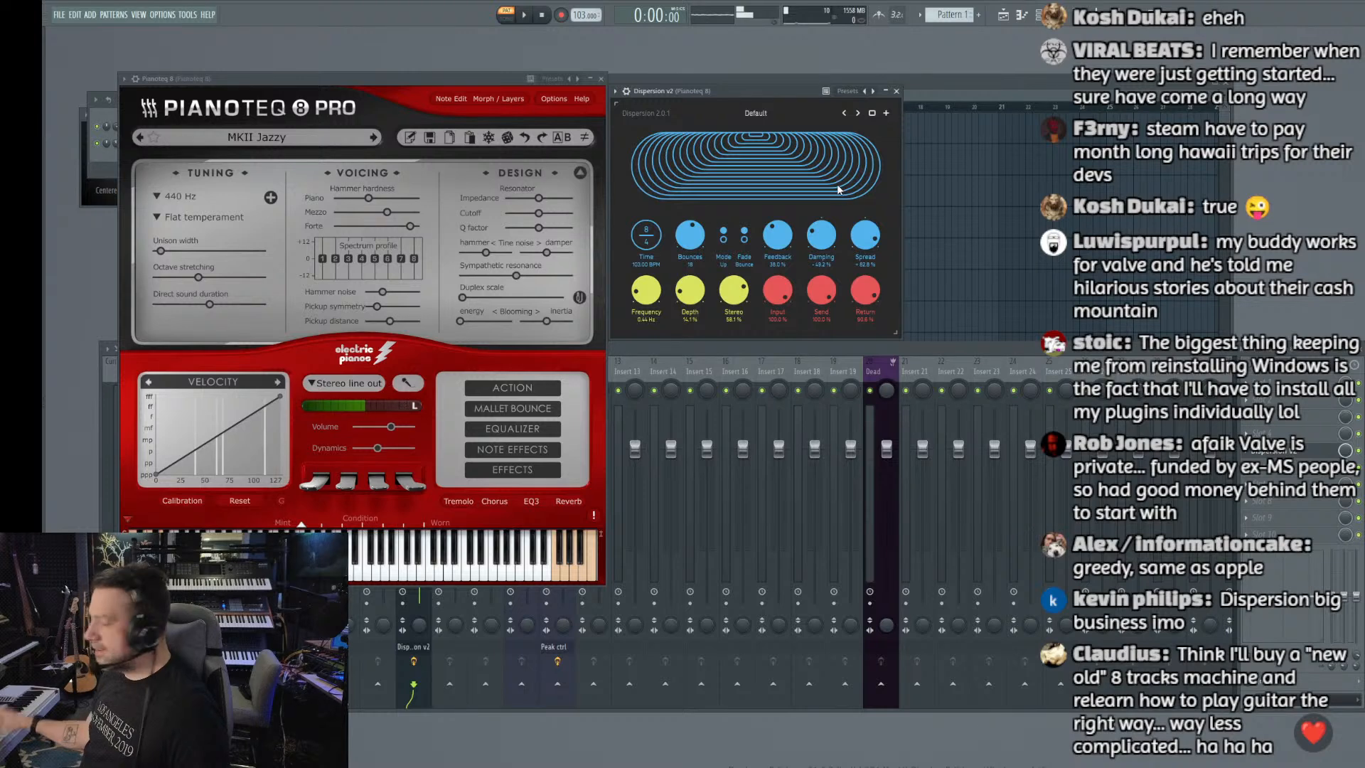
Step: Try Eternal v2 in the empty slot below Dispersion v2 on the Pianoteq track and clear the slot again
click(1245, 472)
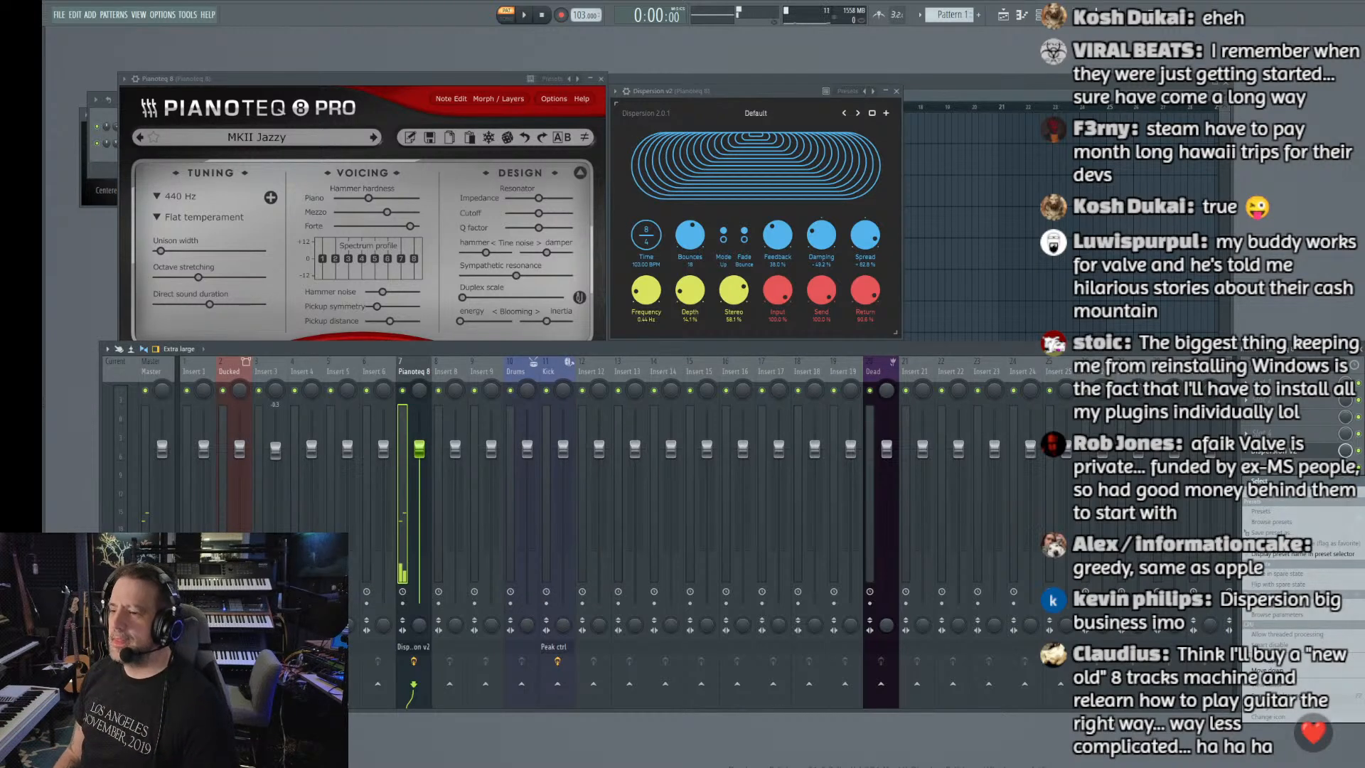
click(1359, 490)
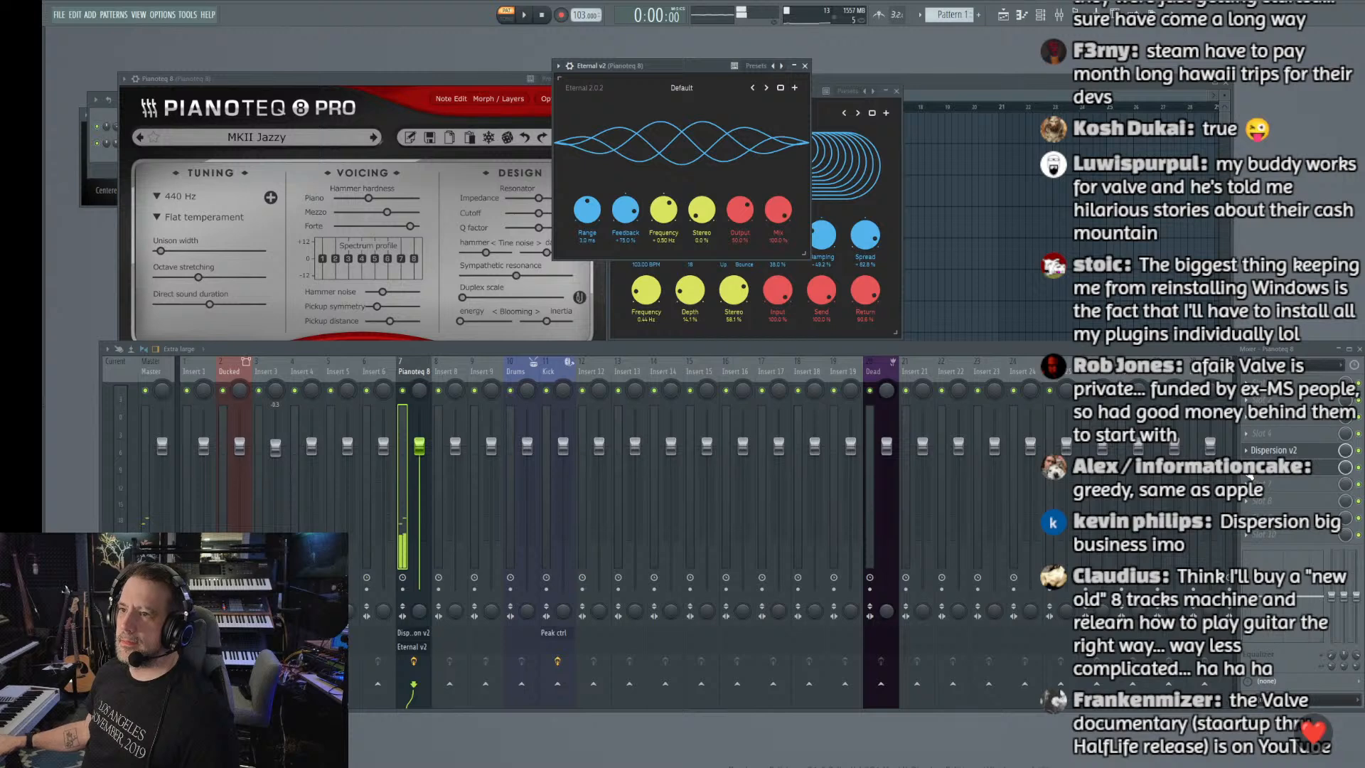
click(1246, 469)
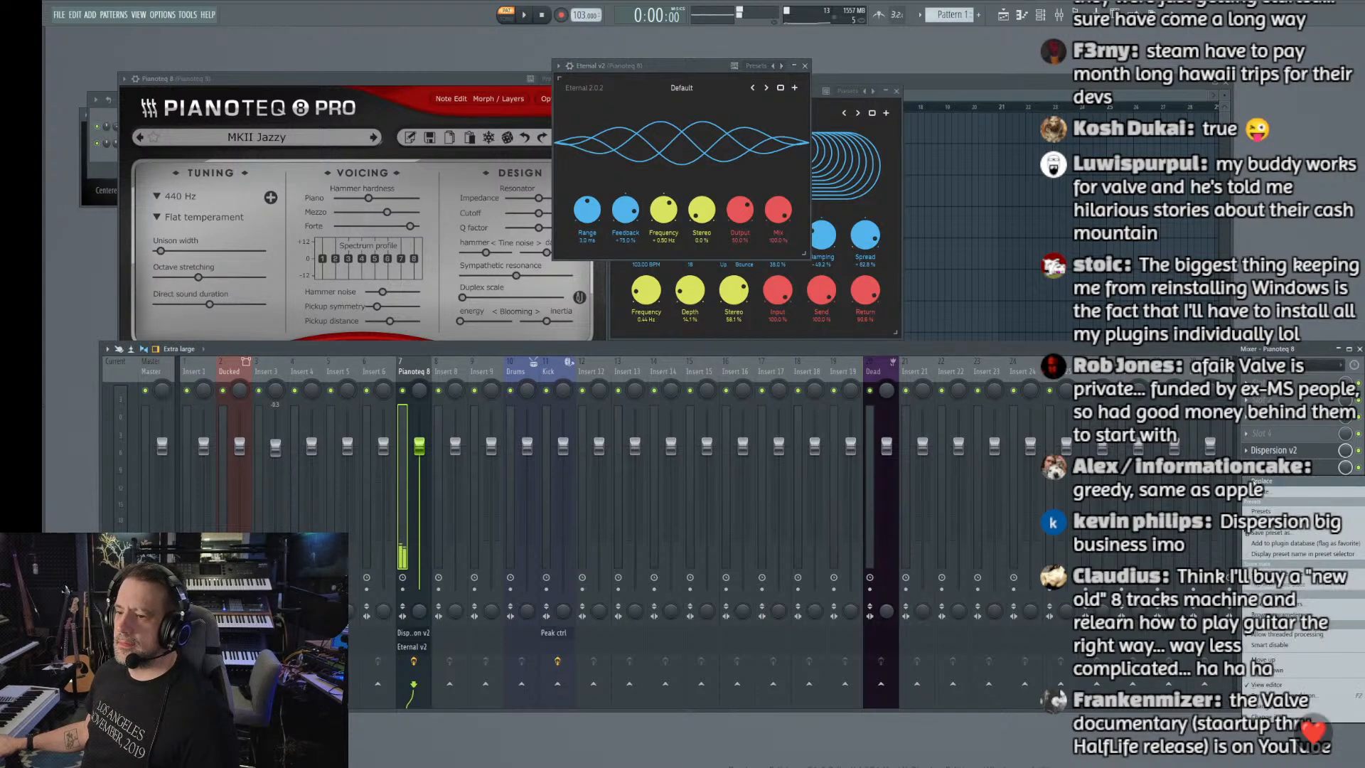
click(1260, 491)
click(1246, 469)
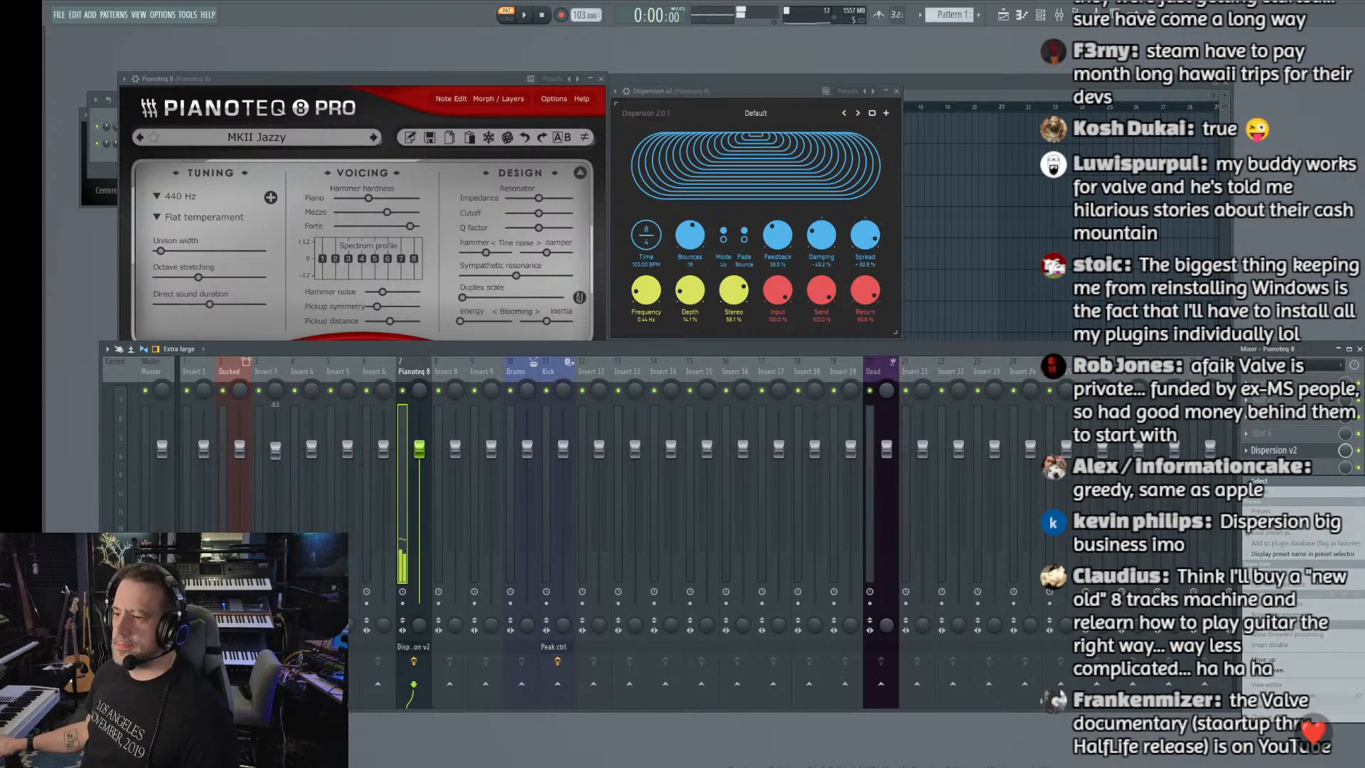
Step: Adjust the Spread and Damping of Dispersion v2
click(874, 244)
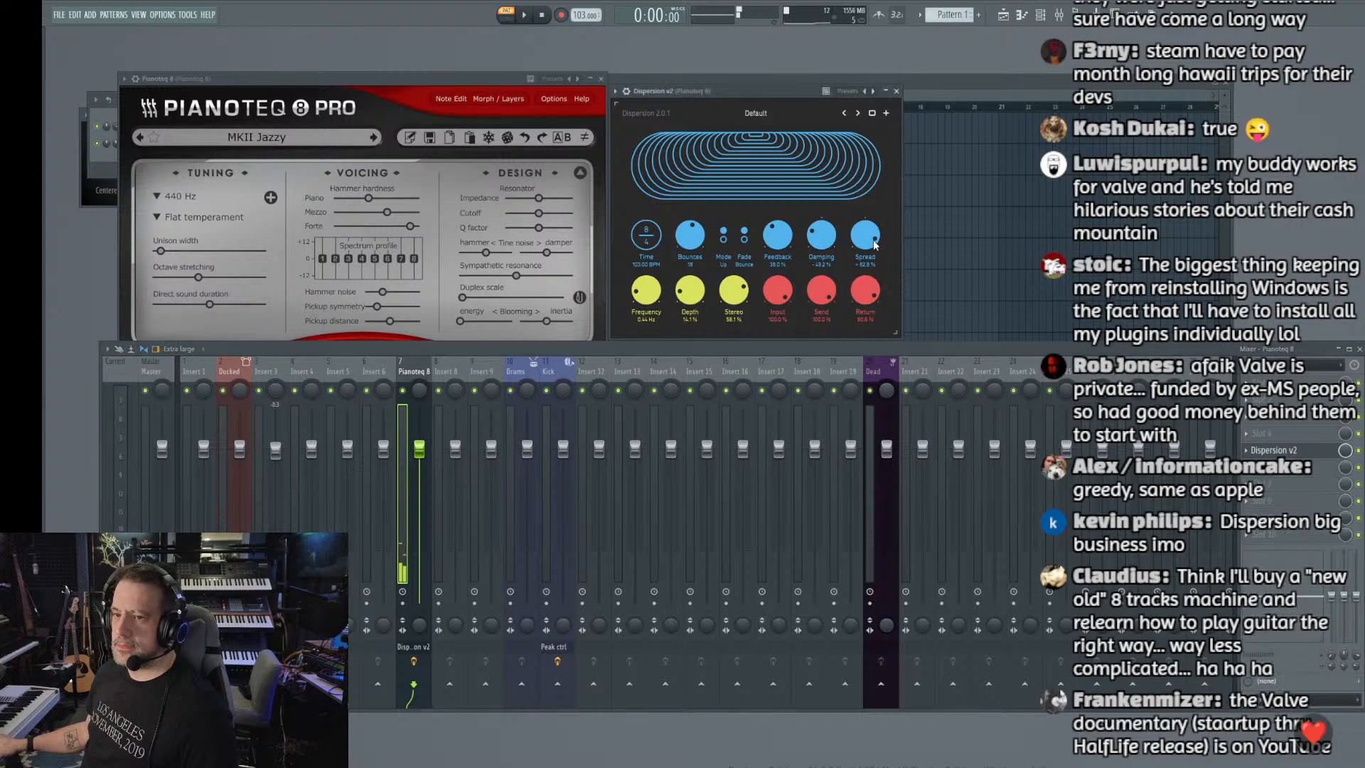
drag(830, 247, 828, 227)
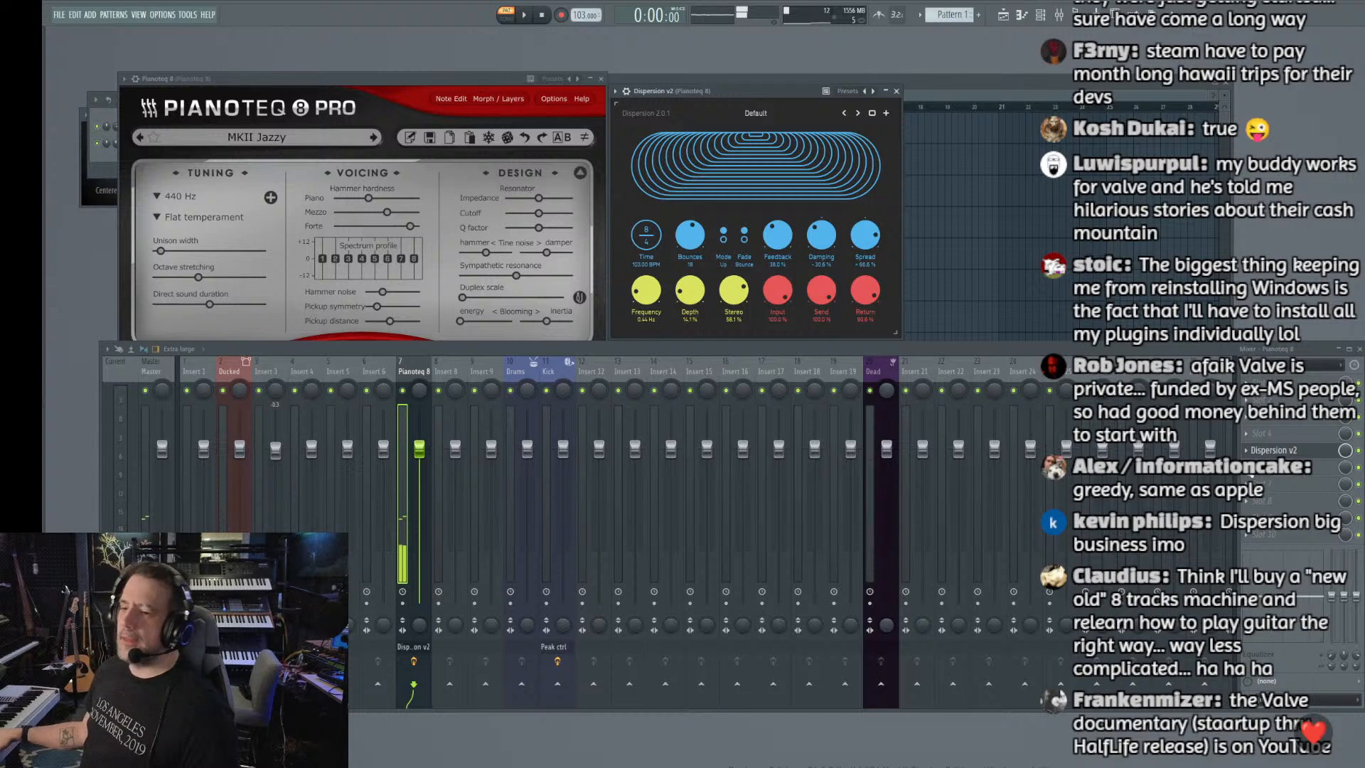
Step: Load Hollow in the slot below Dispersion v2 with Dispersion v2 disabled, and move Hollow's window away from Pianoteq
click(1252, 476)
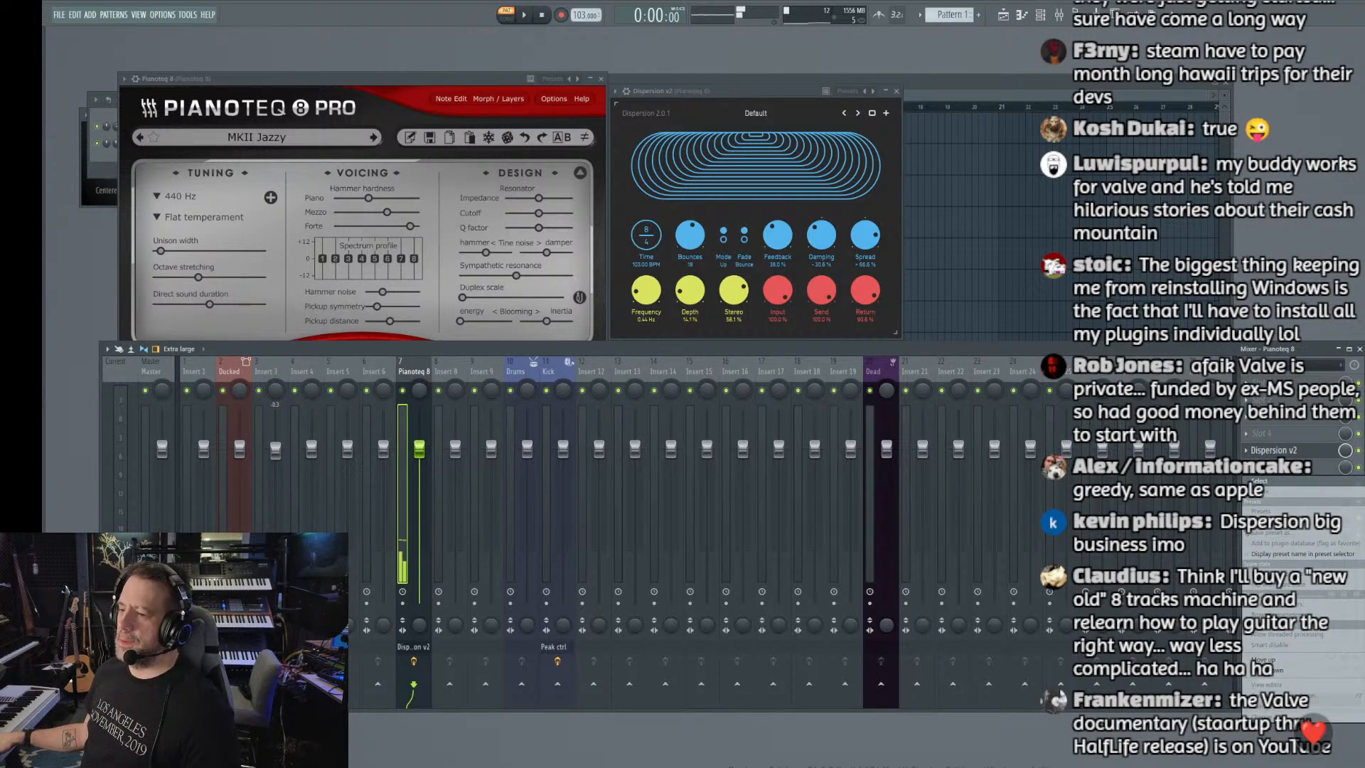
click(1259, 482)
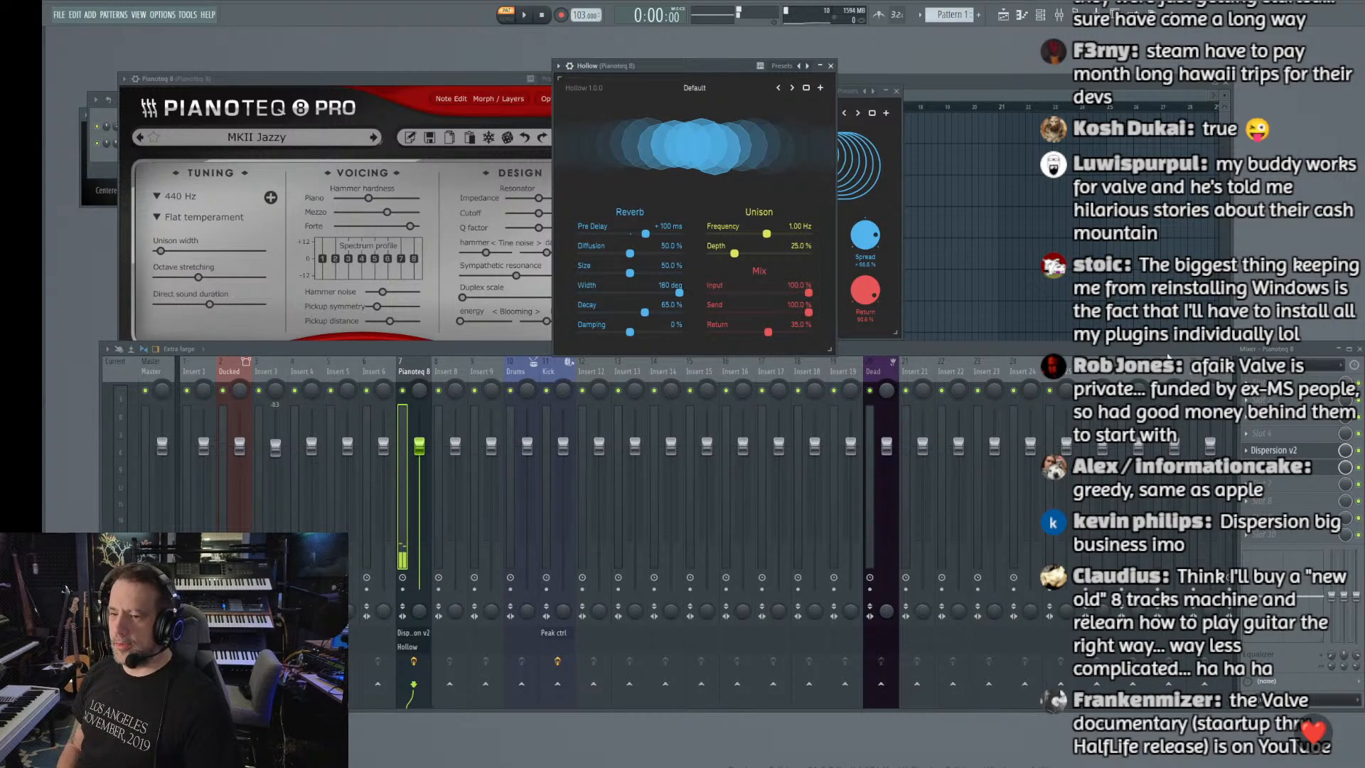
drag(1359, 461, 1278, 421)
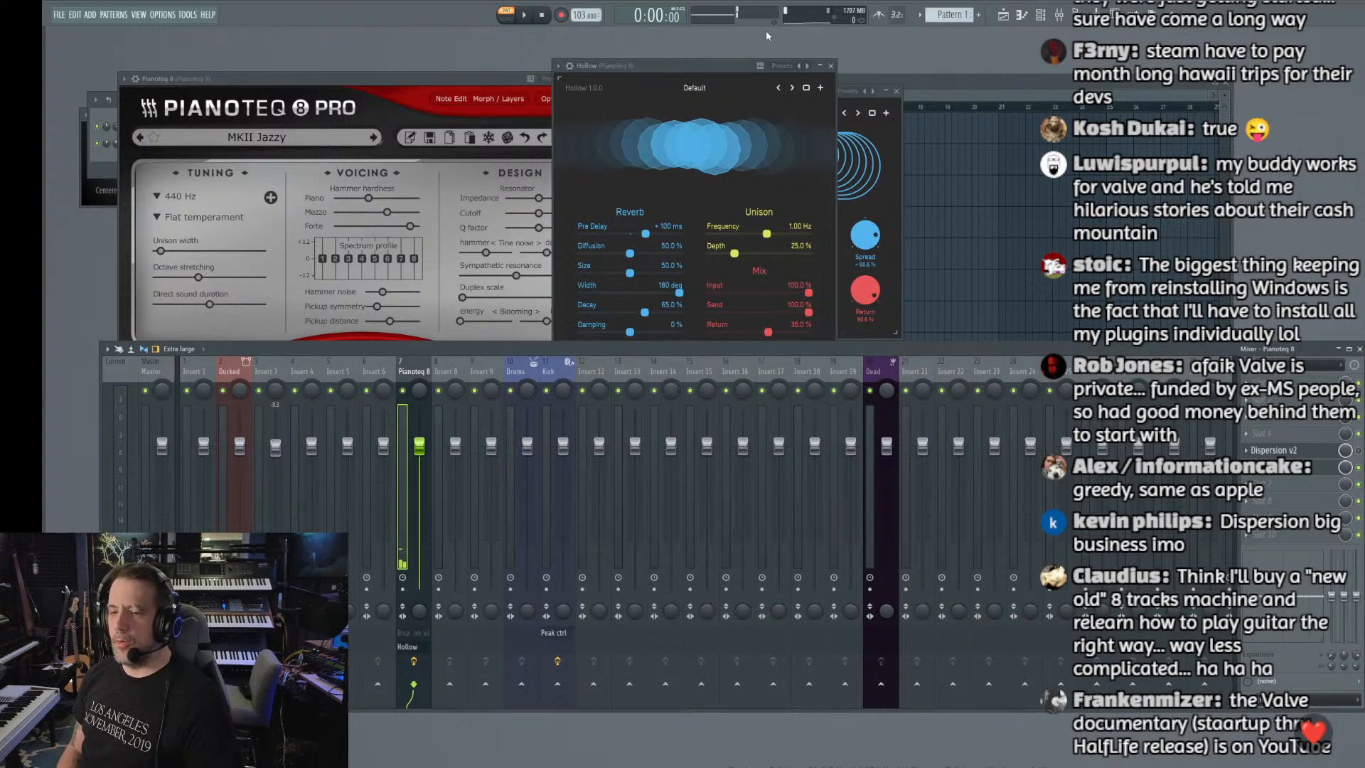
drag(704, 69, 878, 68)
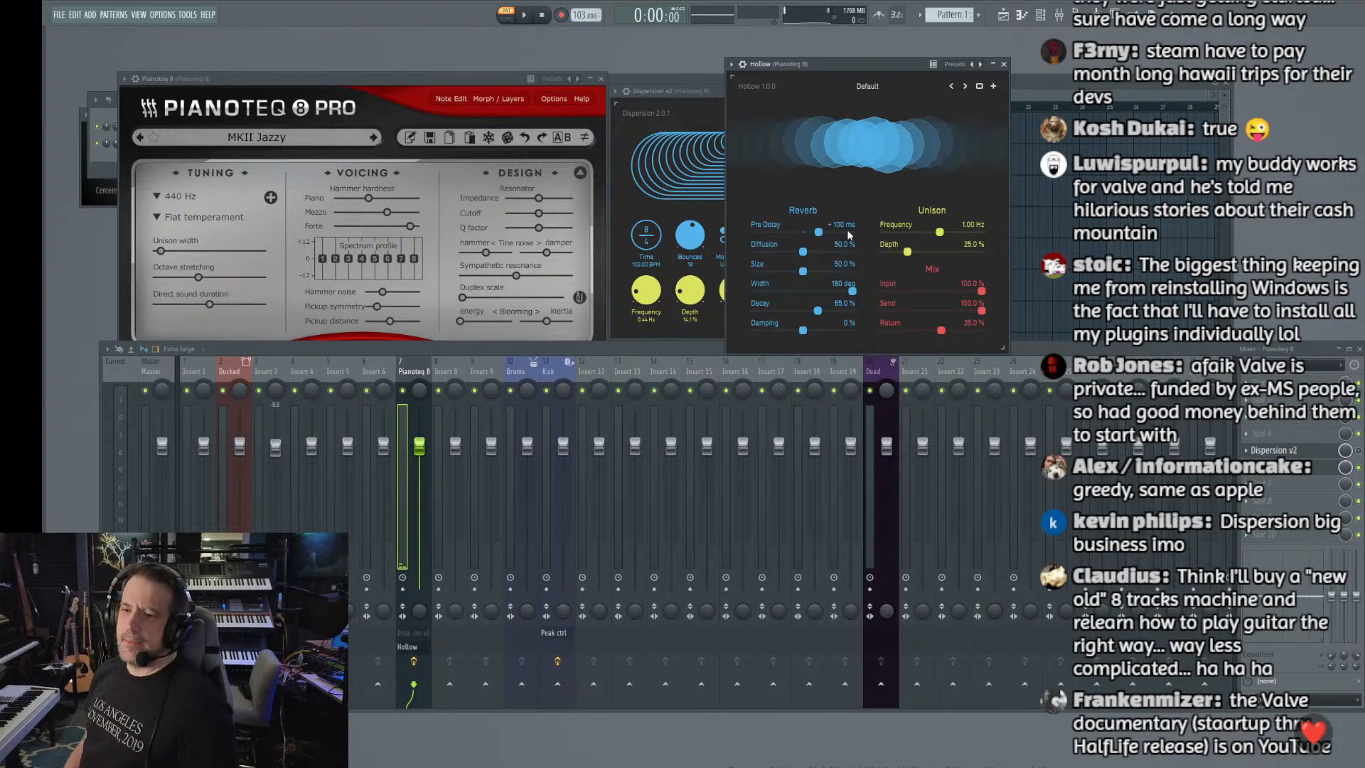
Step: Raise Hollow's Pre Delay and set Diffusion to 67.8%, Size to 96.6%, Decay to 93.2%, Damping to -4.5% and Return to 90%
drag(820, 232, 840, 276)
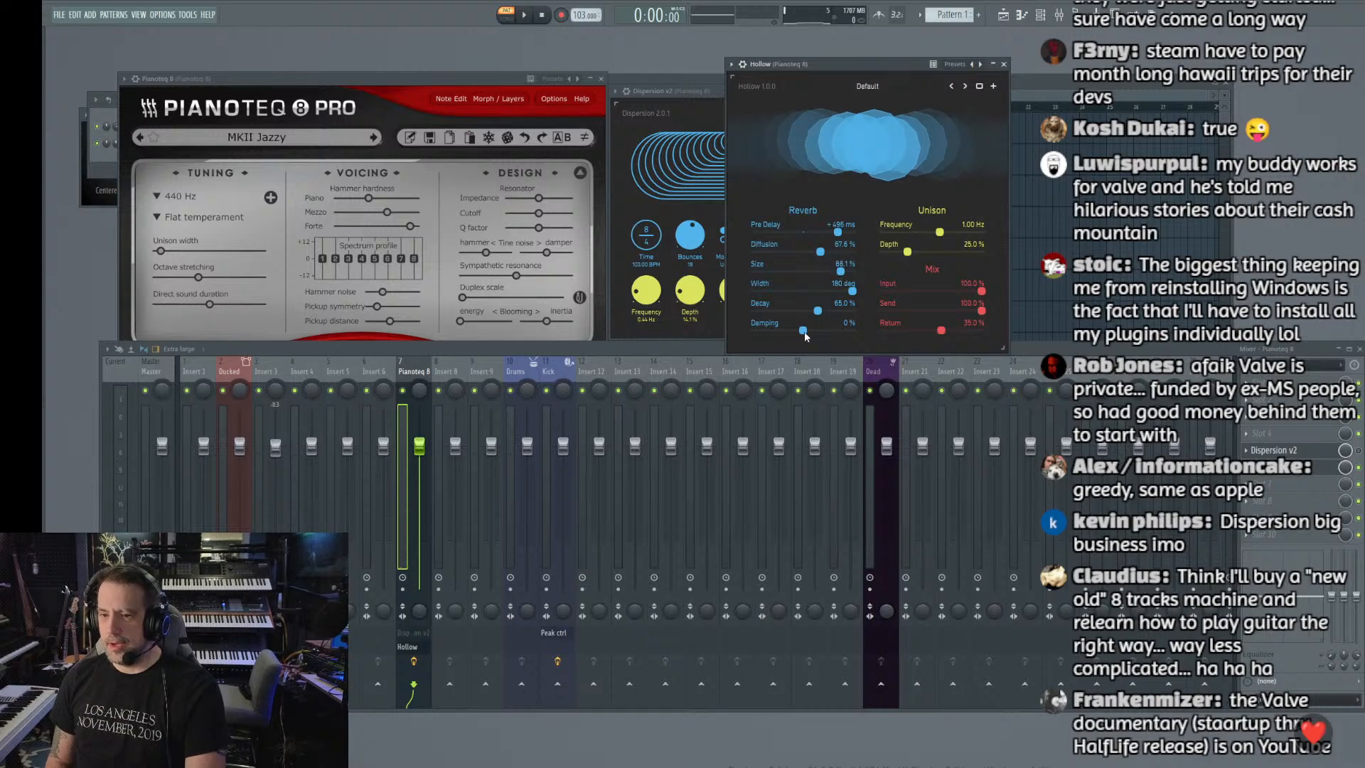
drag(803, 330, 811, 330)
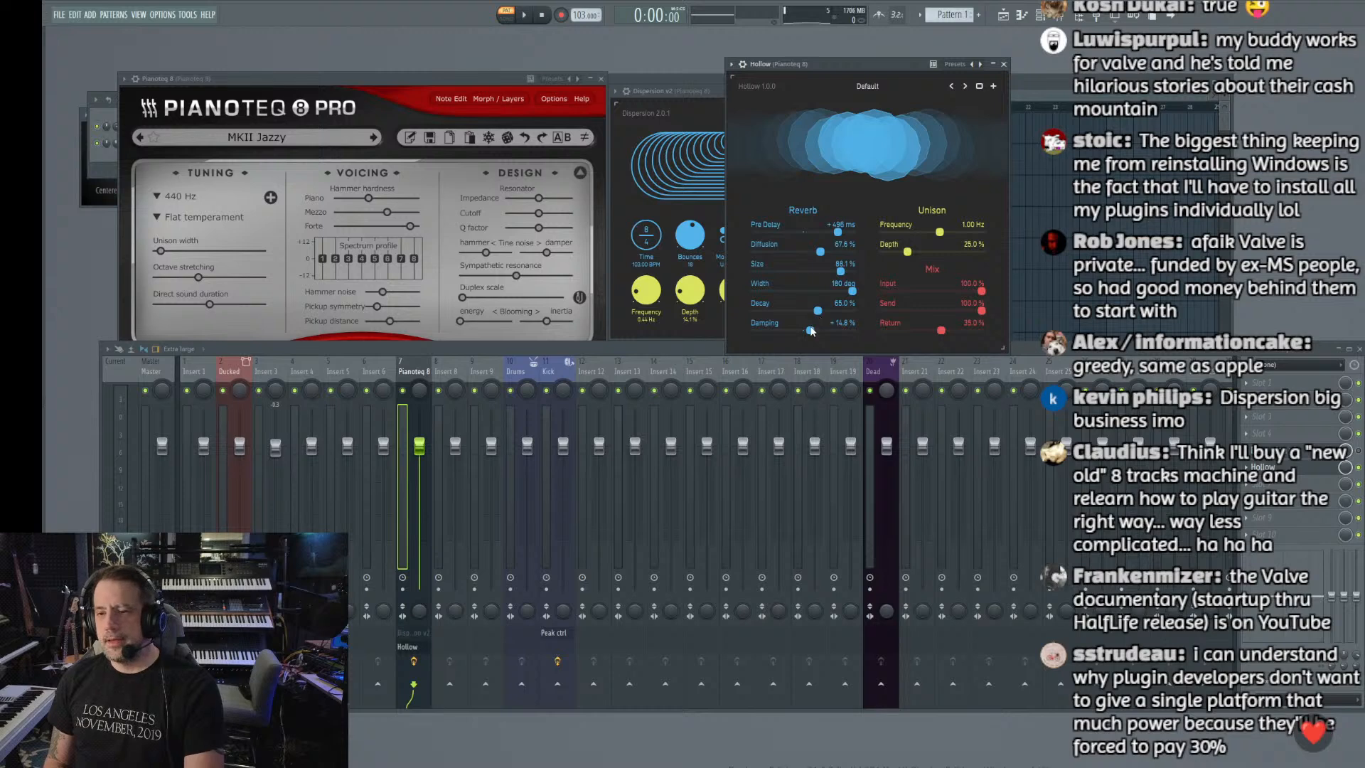
drag(810, 330, 842, 316)
drag(941, 335, 957, 335)
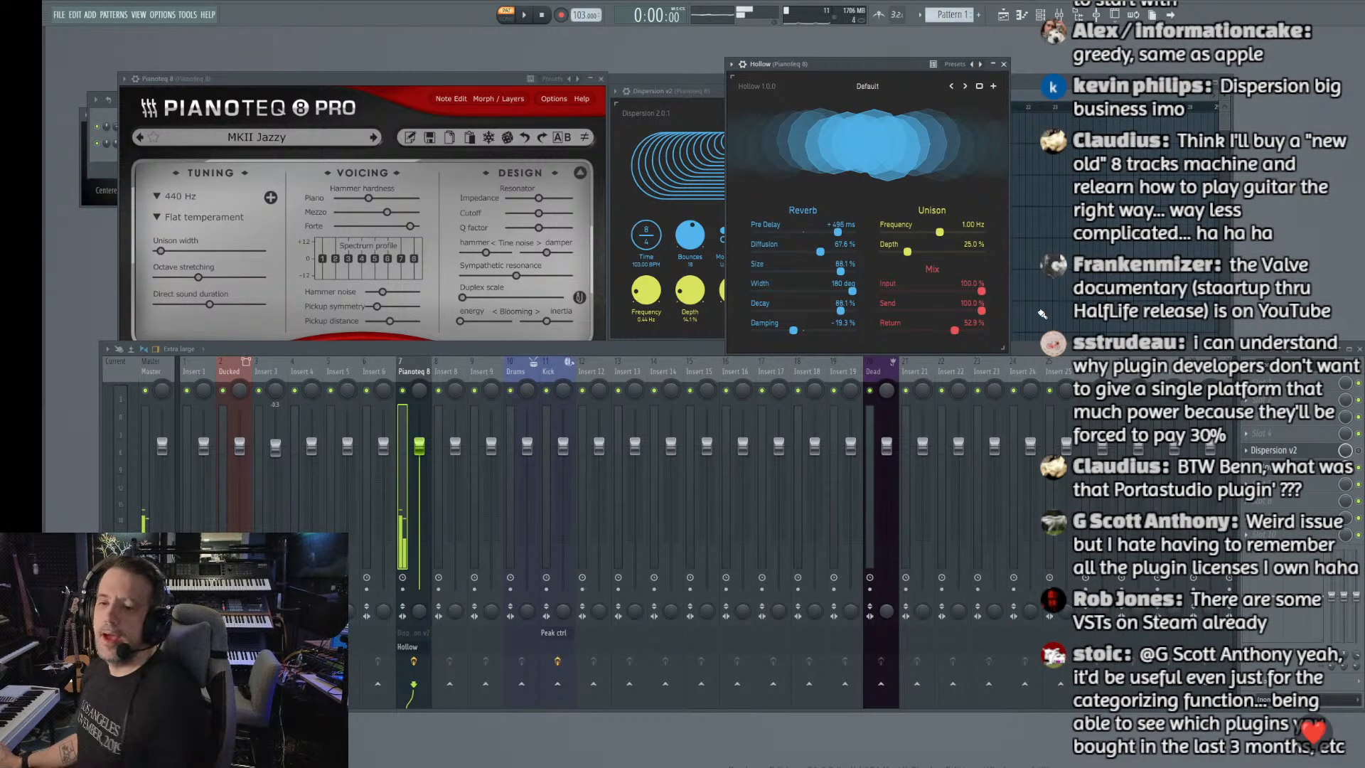
drag(956, 335, 978, 339)
drag(794, 331, 851, 309)
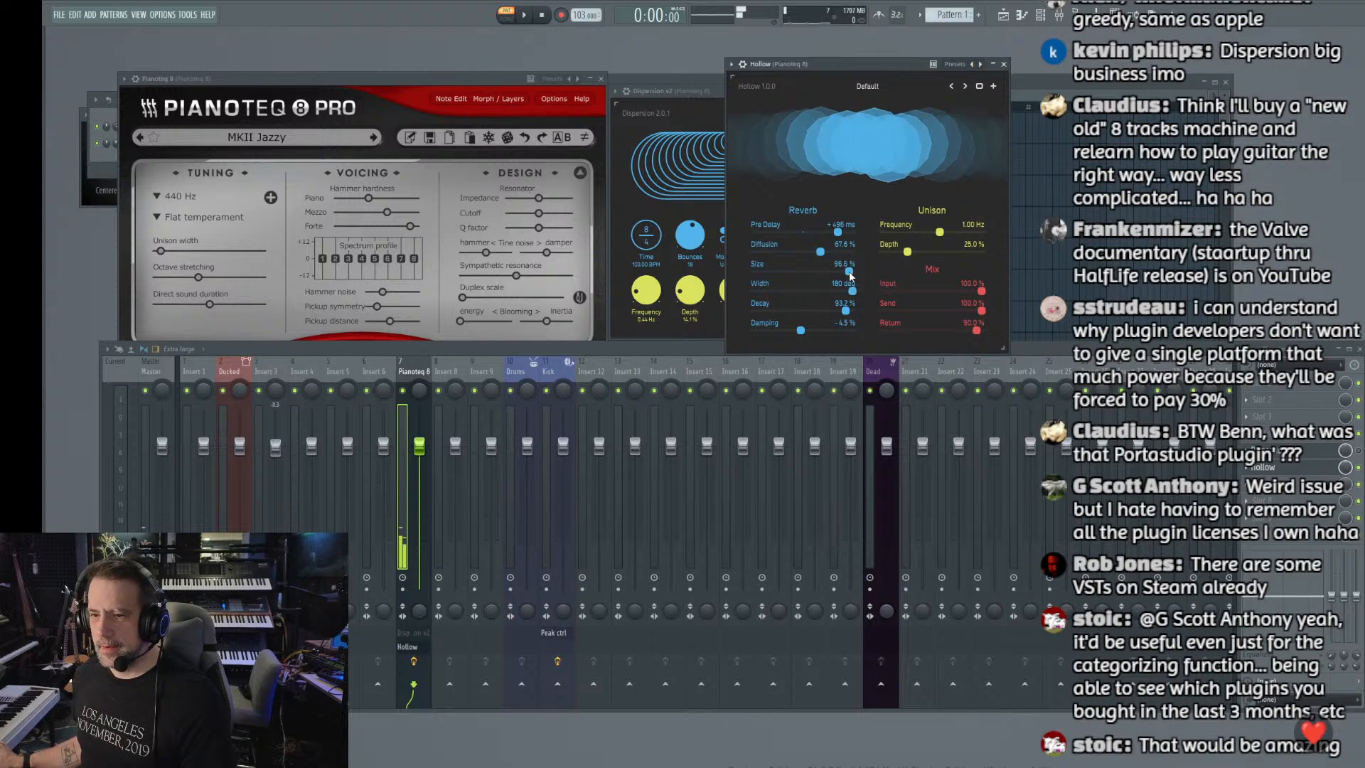
Step: Try Hollow's Size at 0% and 100%, settle on Size 18.8% and Diffusion 14.8%, and set Unison to 0.08 Hz at 93.2% depth
drag(837, 275, 669, 288)
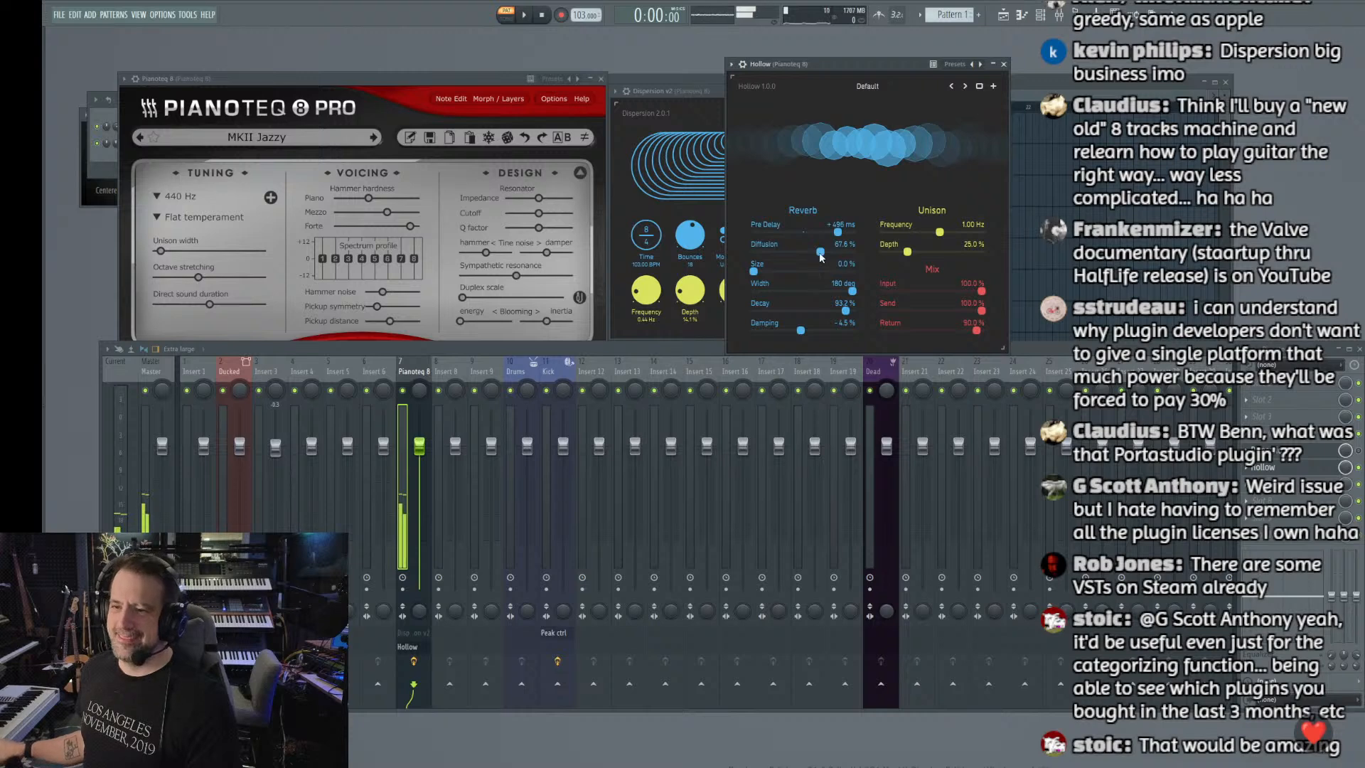
drag(820, 252, 769, 256)
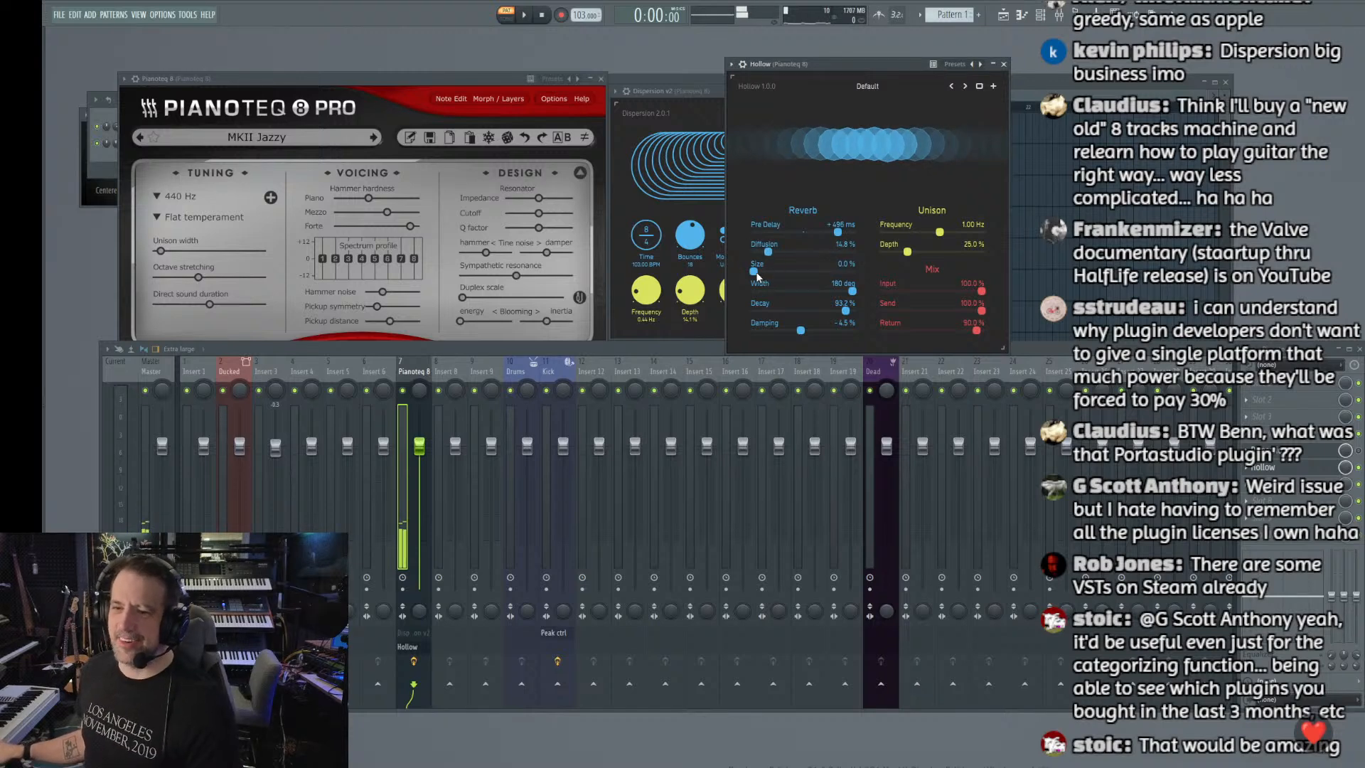
drag(628, 278, 910, 270)
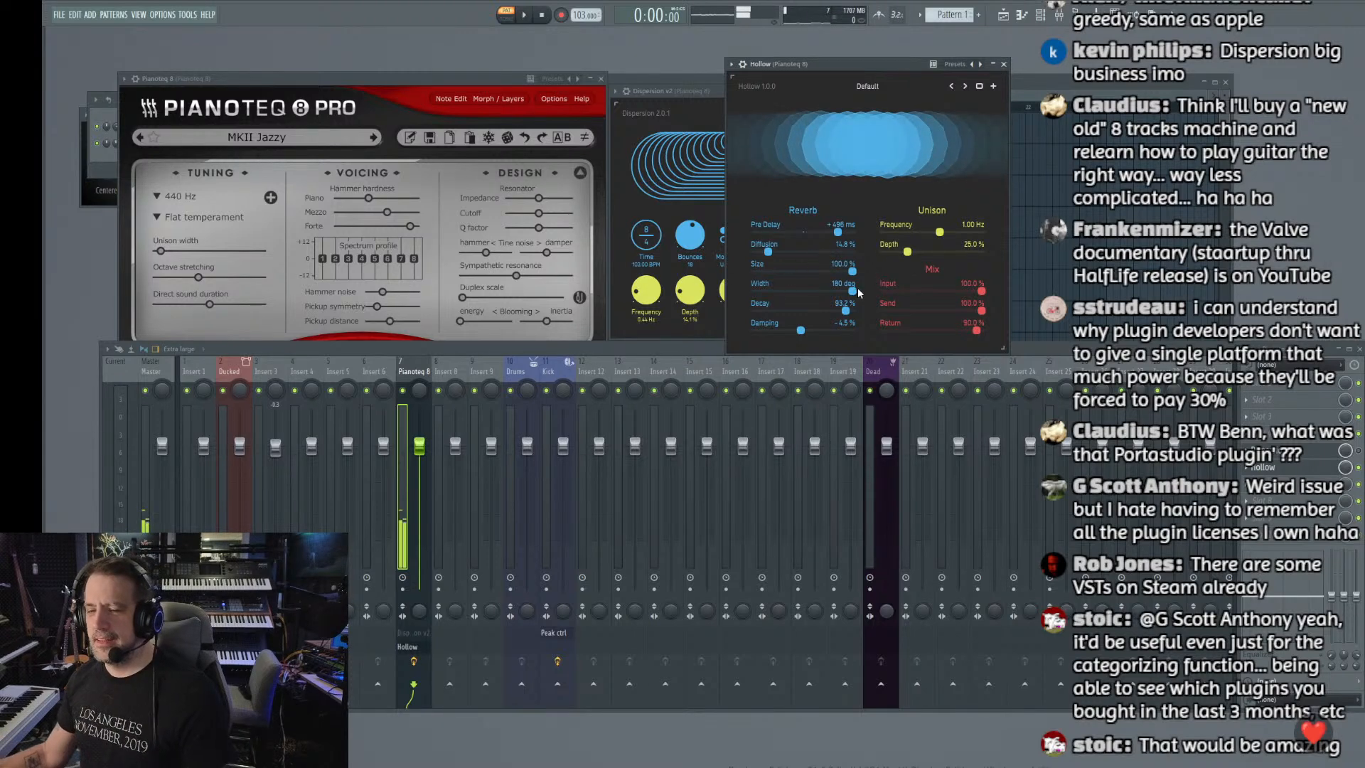
drag(778, 277, 772, 272)
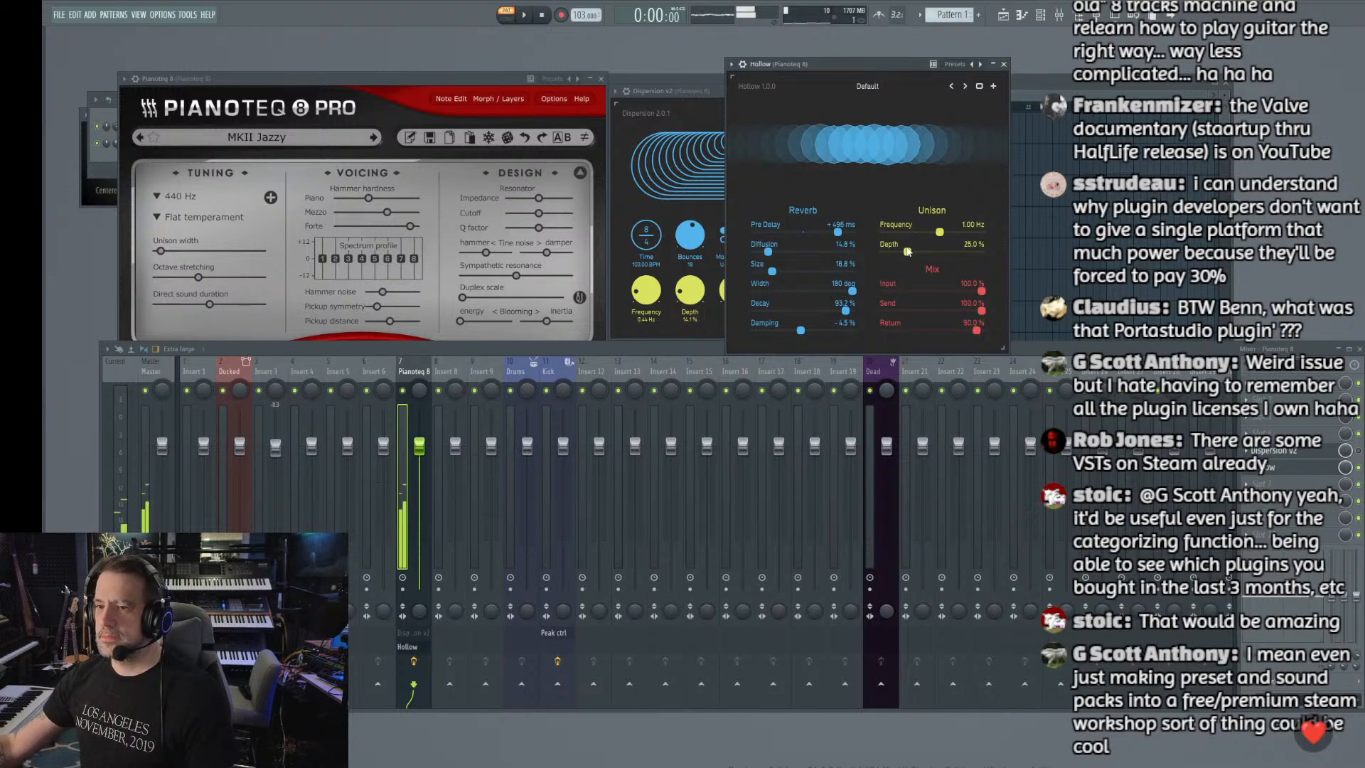
mouse_move(909, 253)
mouse_down()
mouse_move(976, 253)
mouse_move(901, 232)
mouse_up()
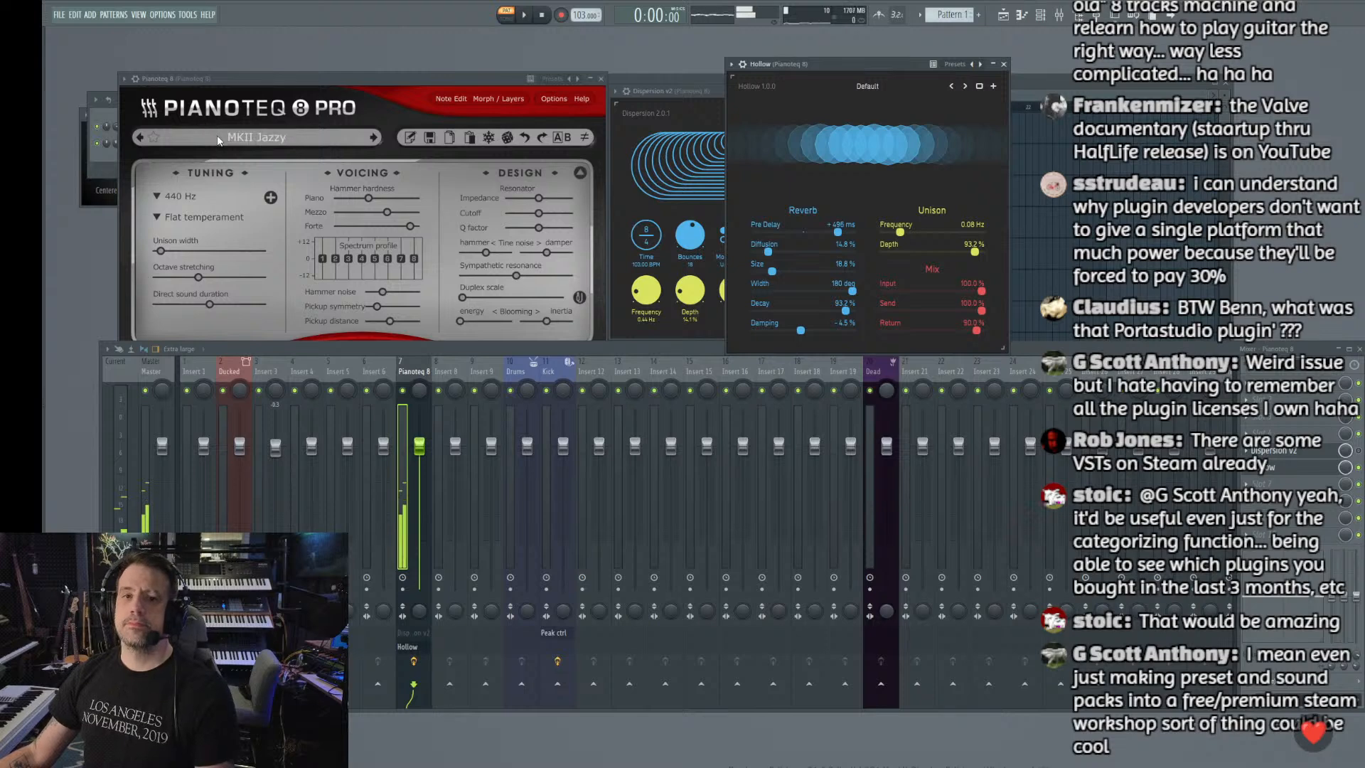
Step: Load the Tank Drum - natural preset in Pianoteq
click(219, 139)
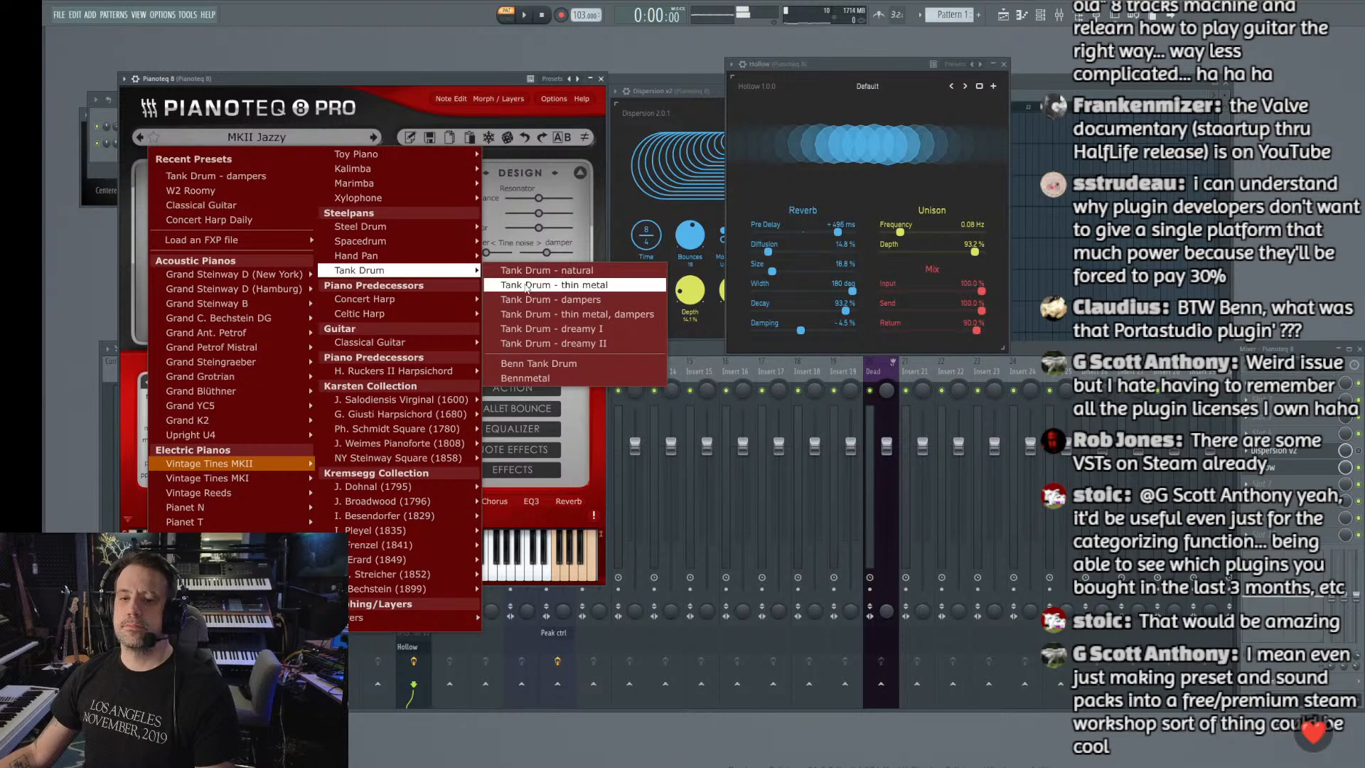
click(528, 282)
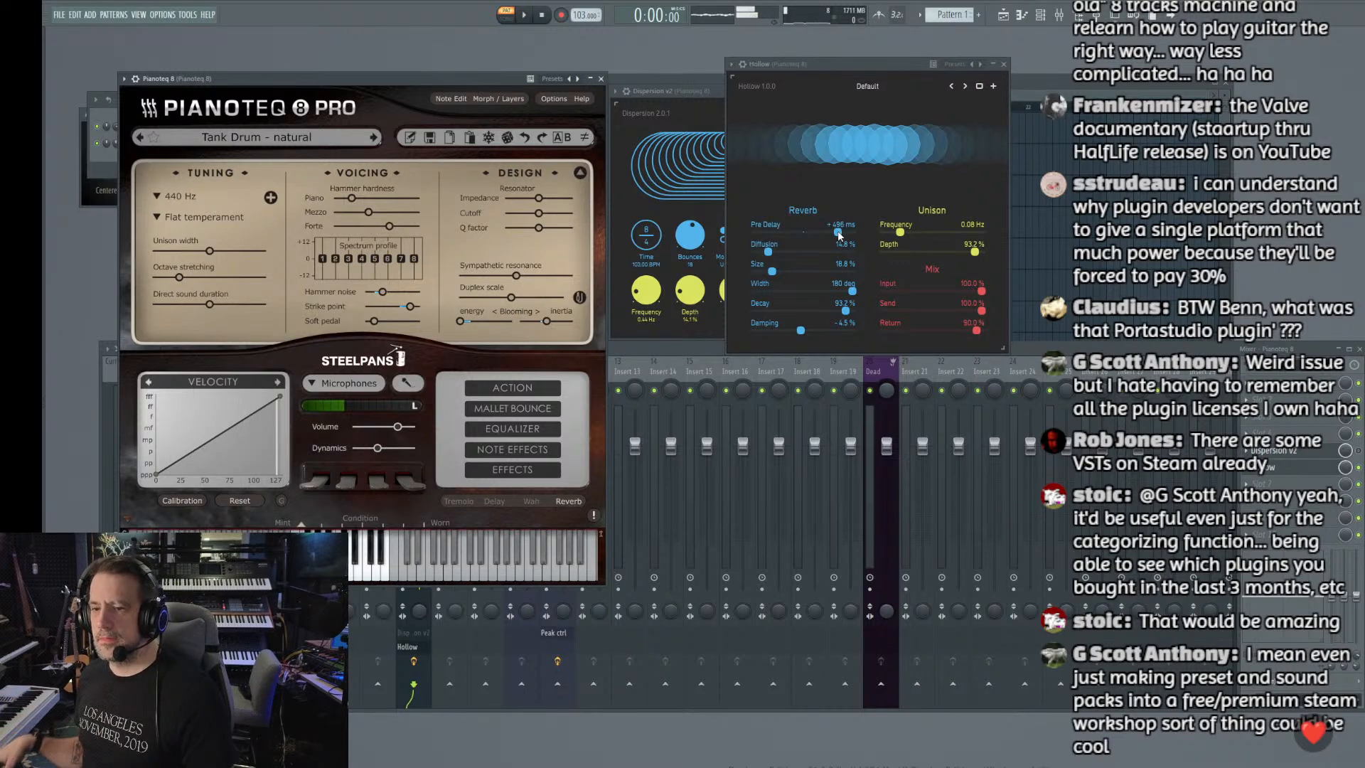
Step: Set Hollow's Pre Delay to +1000 ms, compare Diffusion at 100% and 0%, and settle on Diffusion 0% and Size 63.1%
drag(838, 232, 892, 232)
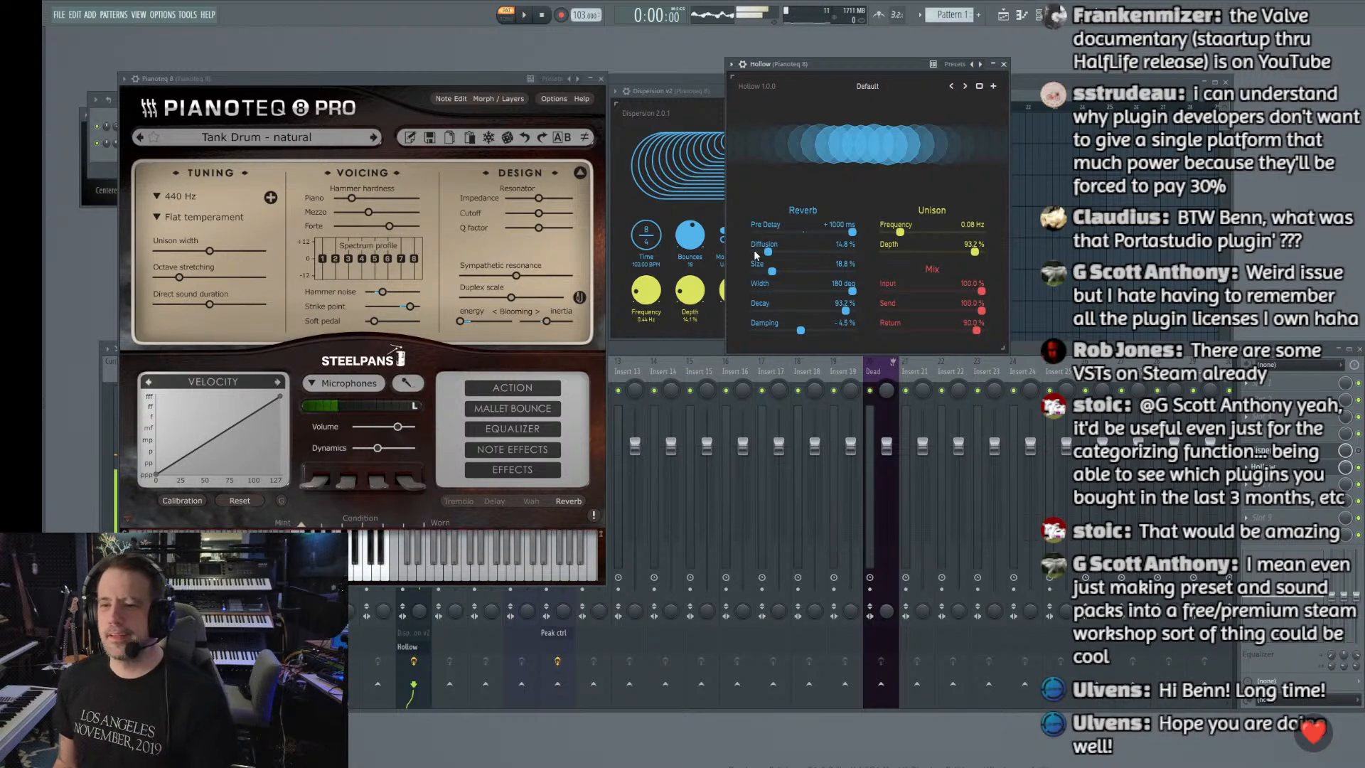
drag(756, 253, 741, 253)
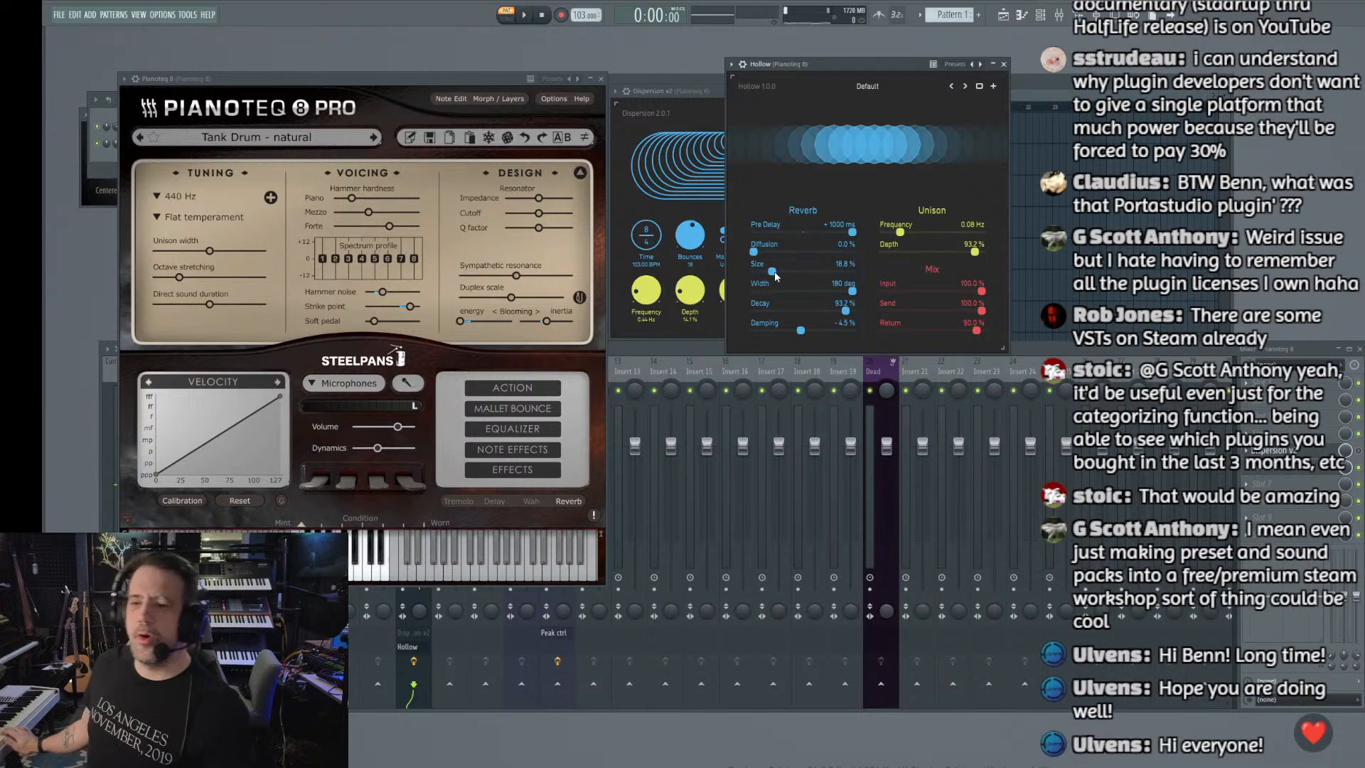
drag(774, 271, 894, 260)
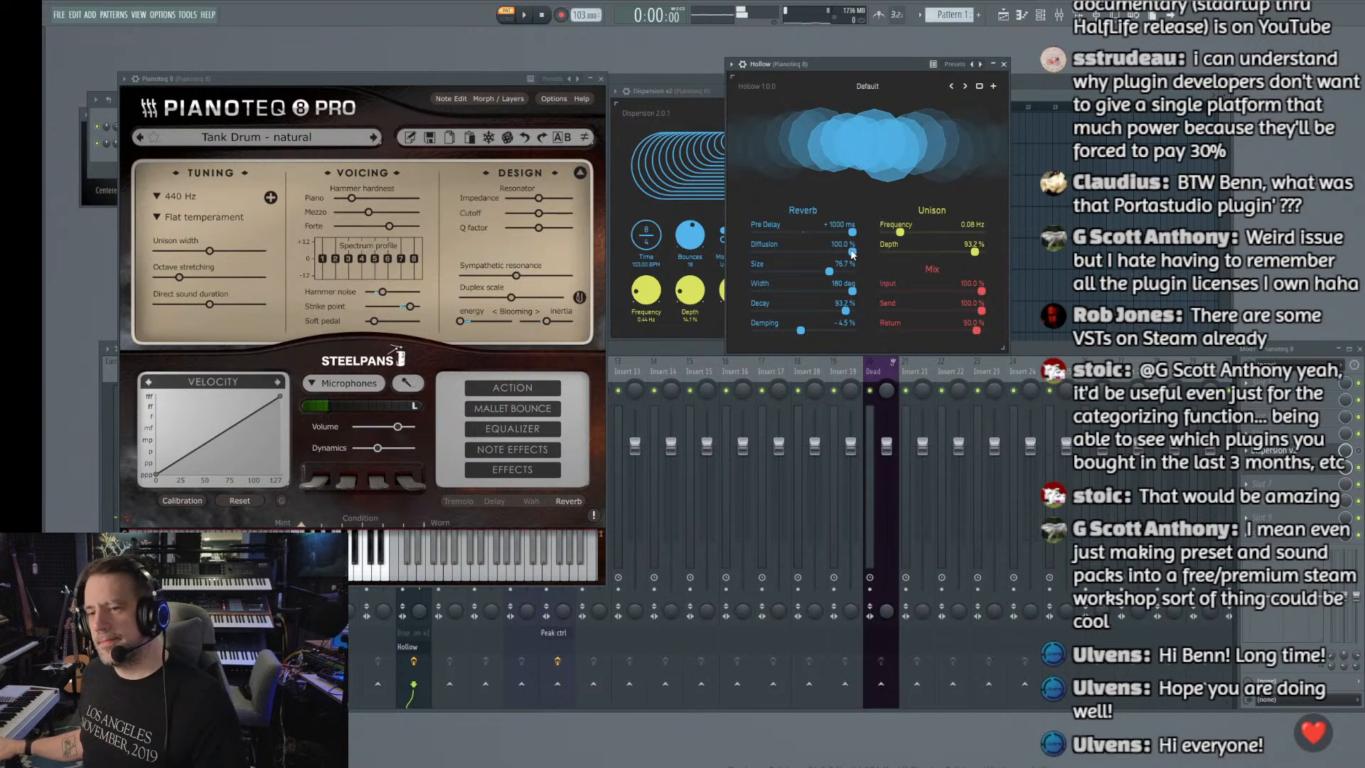
drag(853, 254, 746, 255)
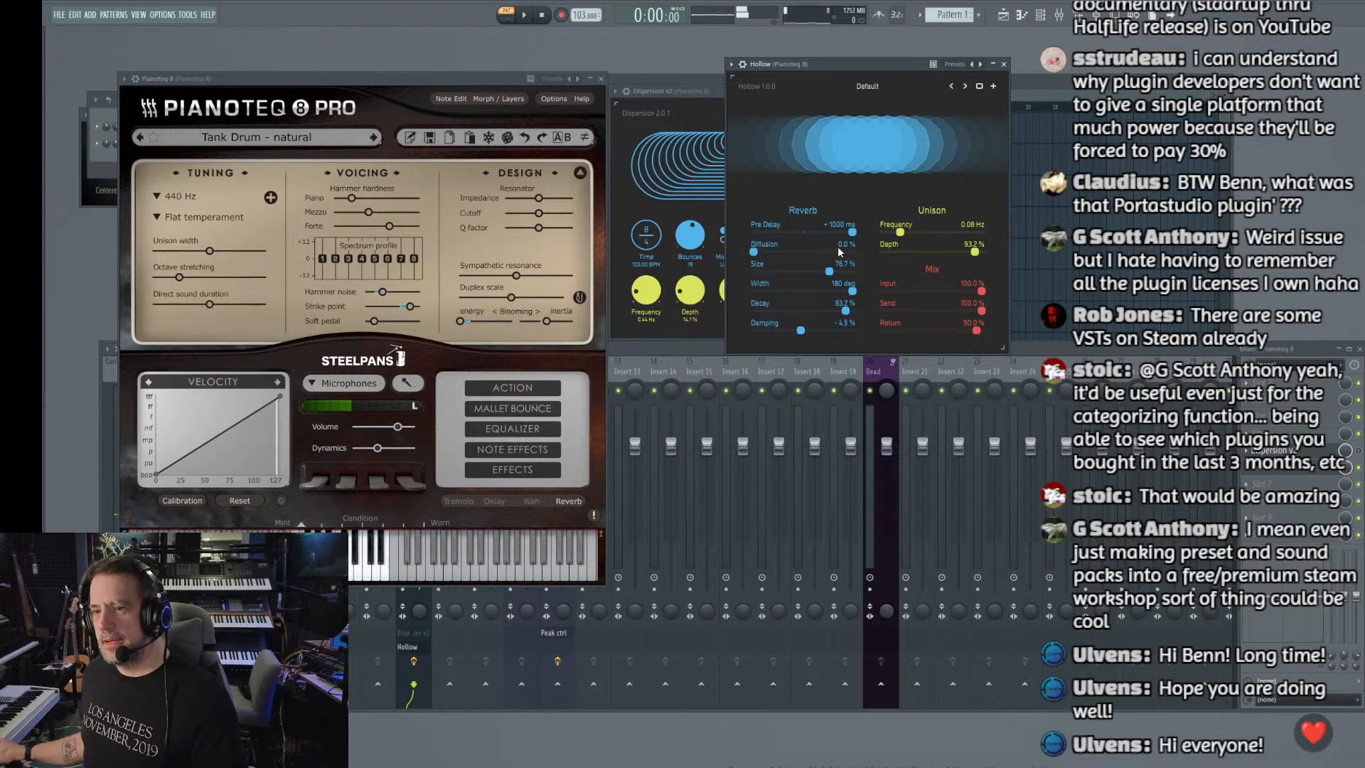
mouse_move(841, 267)
mouse_down()
mouse_move(755, 286)
mouse_move(863, 276)
mouse_move(816, 271)
mouse_up()
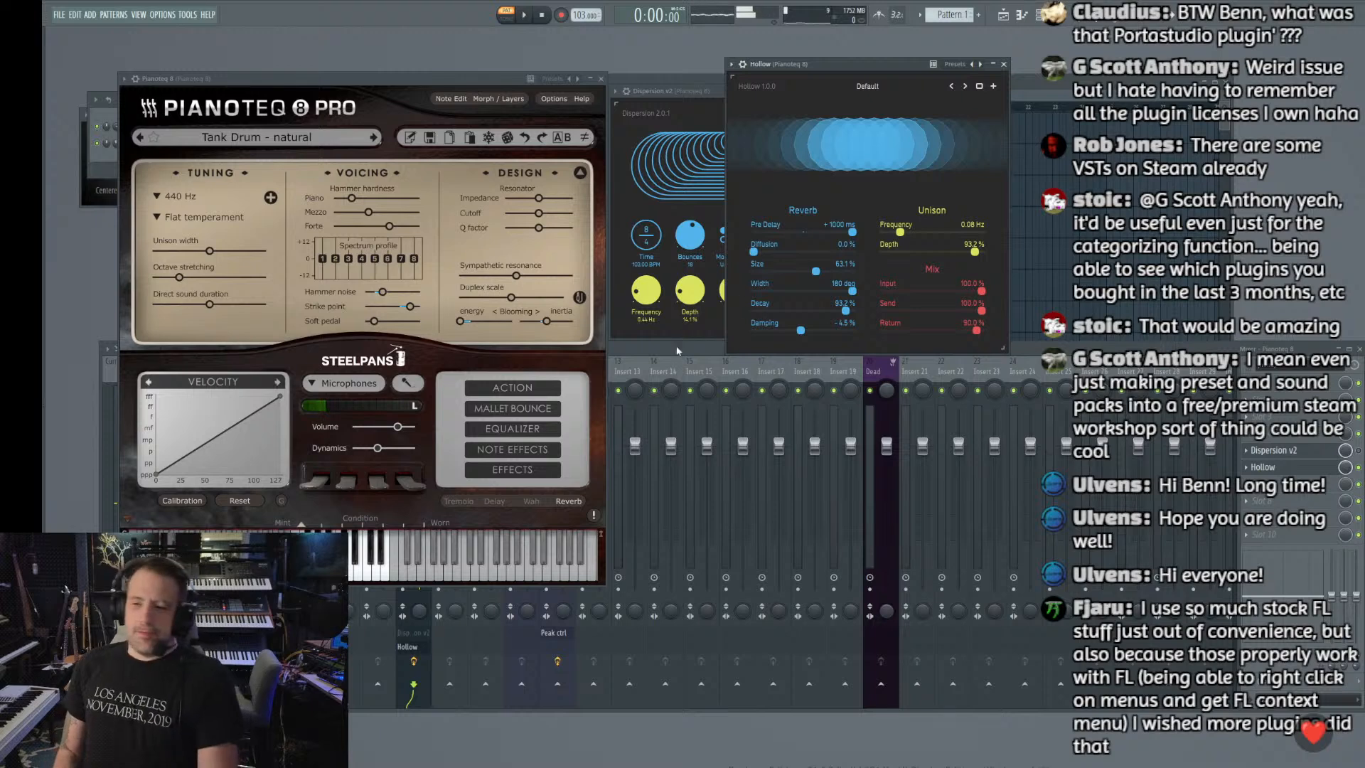
Step: Replace Hollow with Luminance v2 in its mixer slot and move the Luminance window farther from Pianoteq
click(1251, 467)
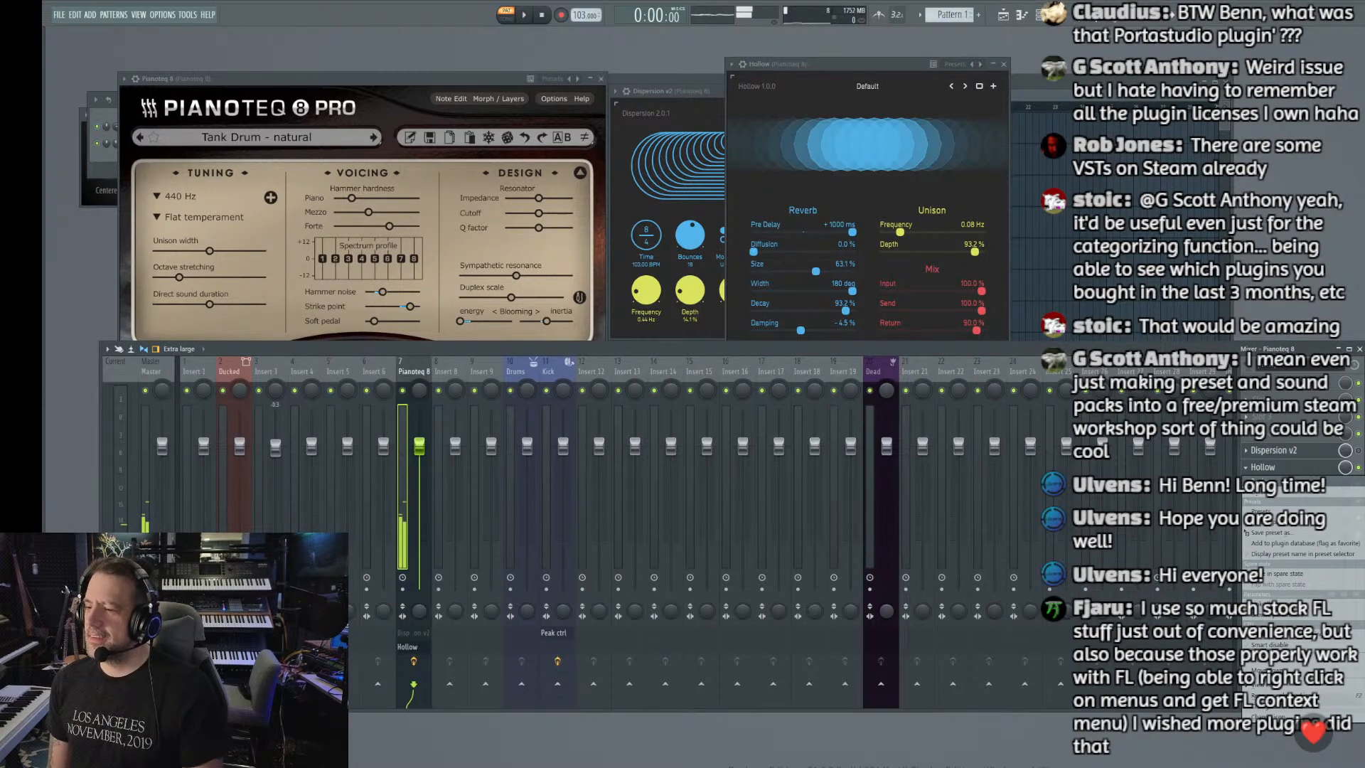
click(1362, 482)
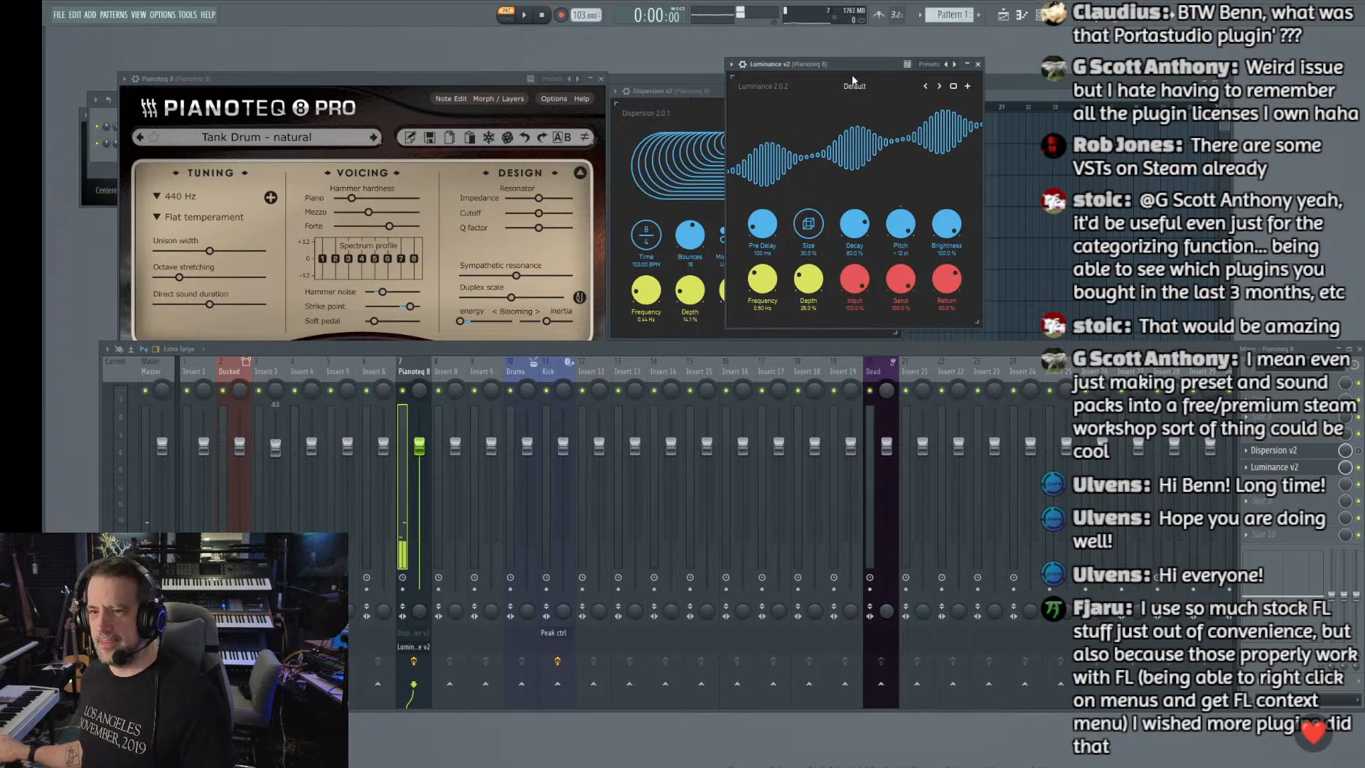
drag(853, 64, 939, 65)
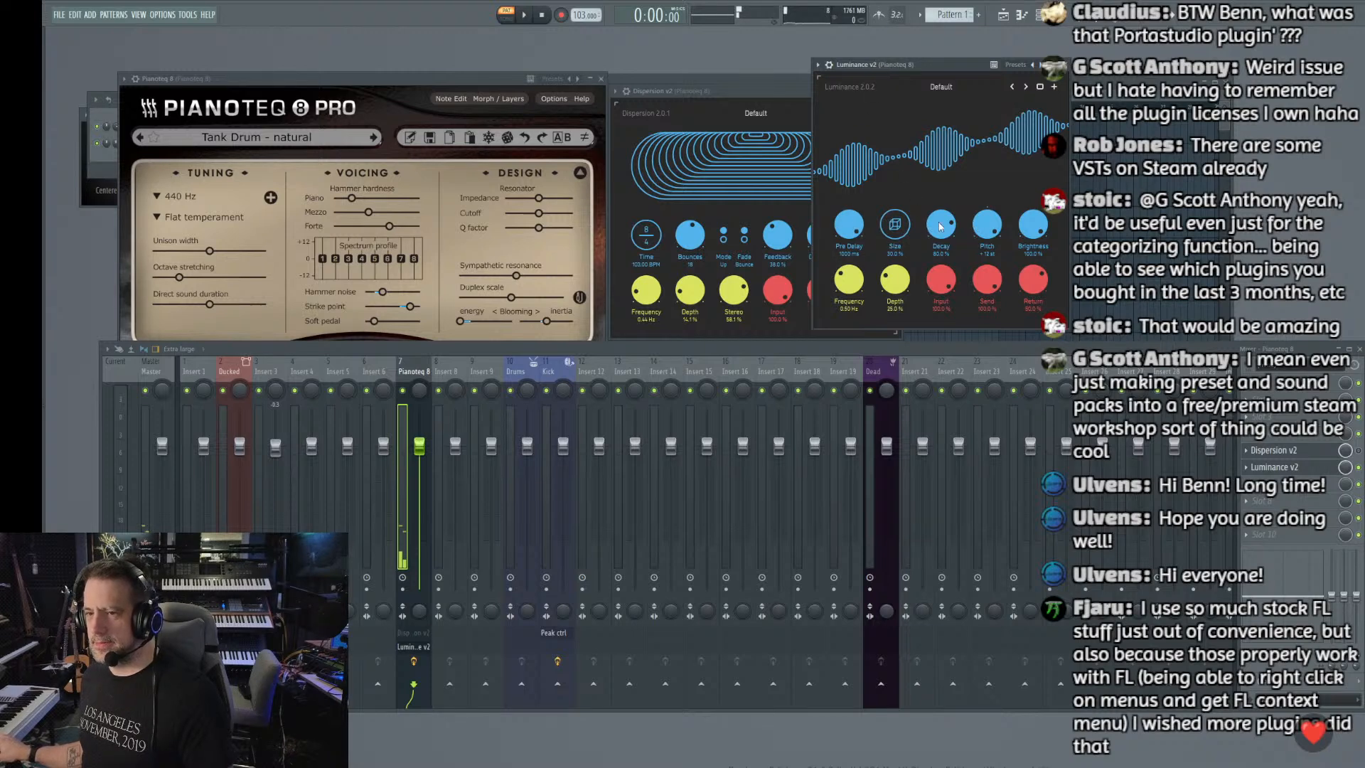
Step: Set Luminance v2's Pre Delay to 1000 ms, Size to 100% and Decay to 97.8%, and raise the modulation Depth to about 79%
drag(944, 231, 913, 99)
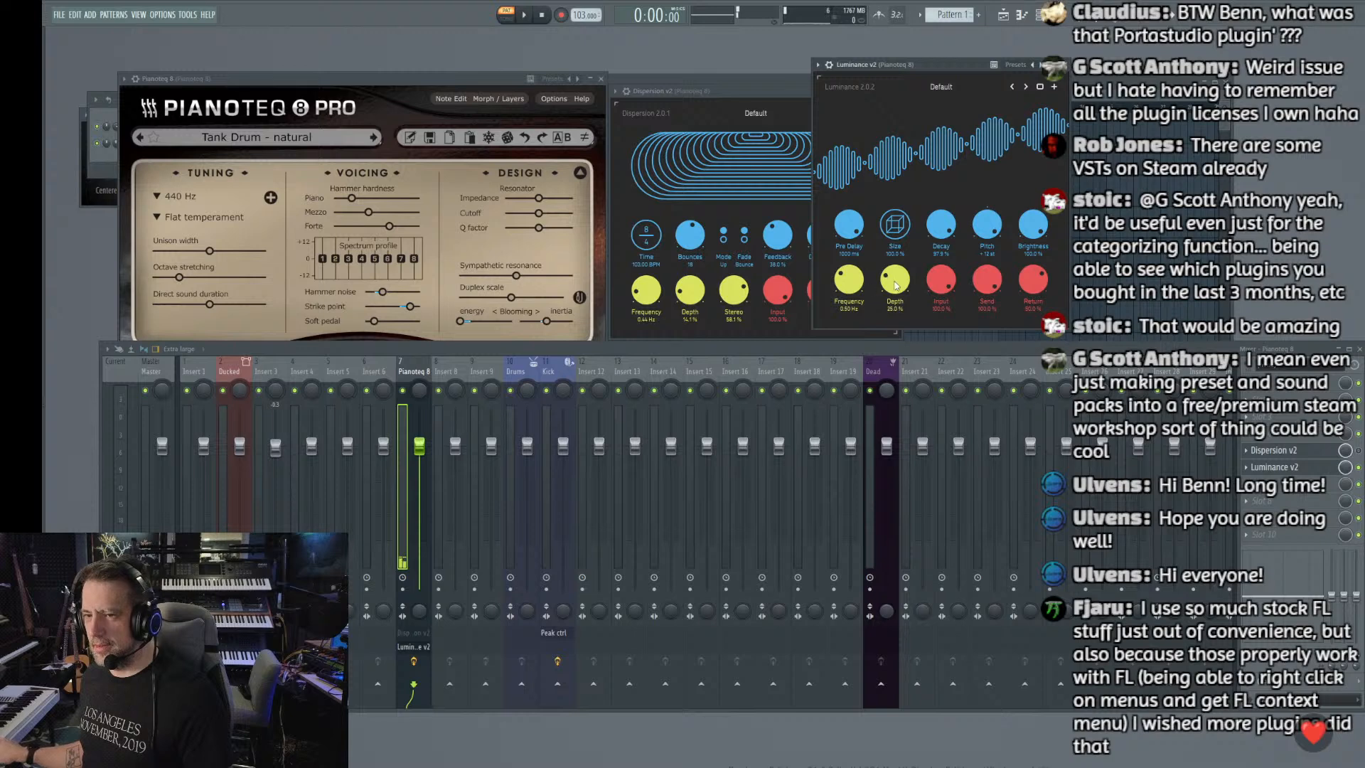
drag(896, 285, 897, 237)
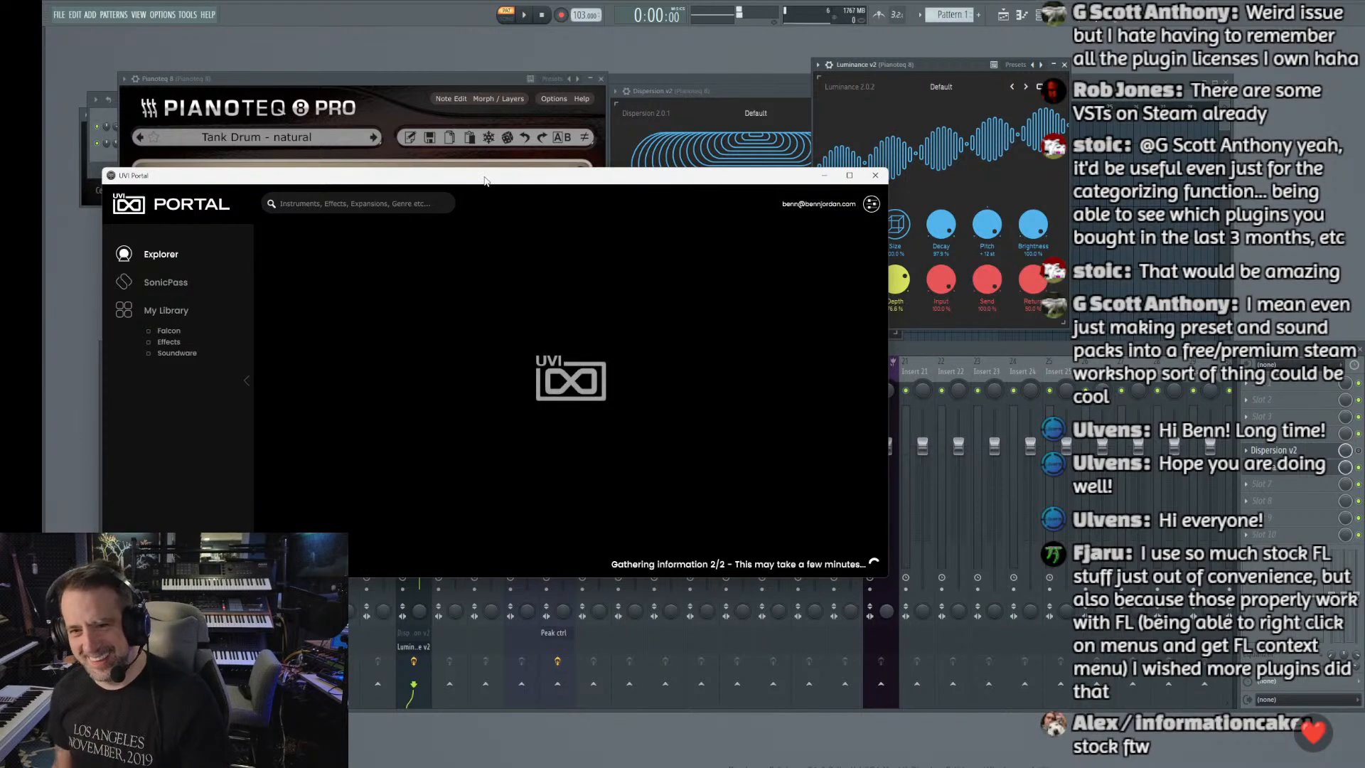
Step: Move the UVI Portal window out of view to uncover the mixer and plugin windows
drag(486, 181, 451, 224)
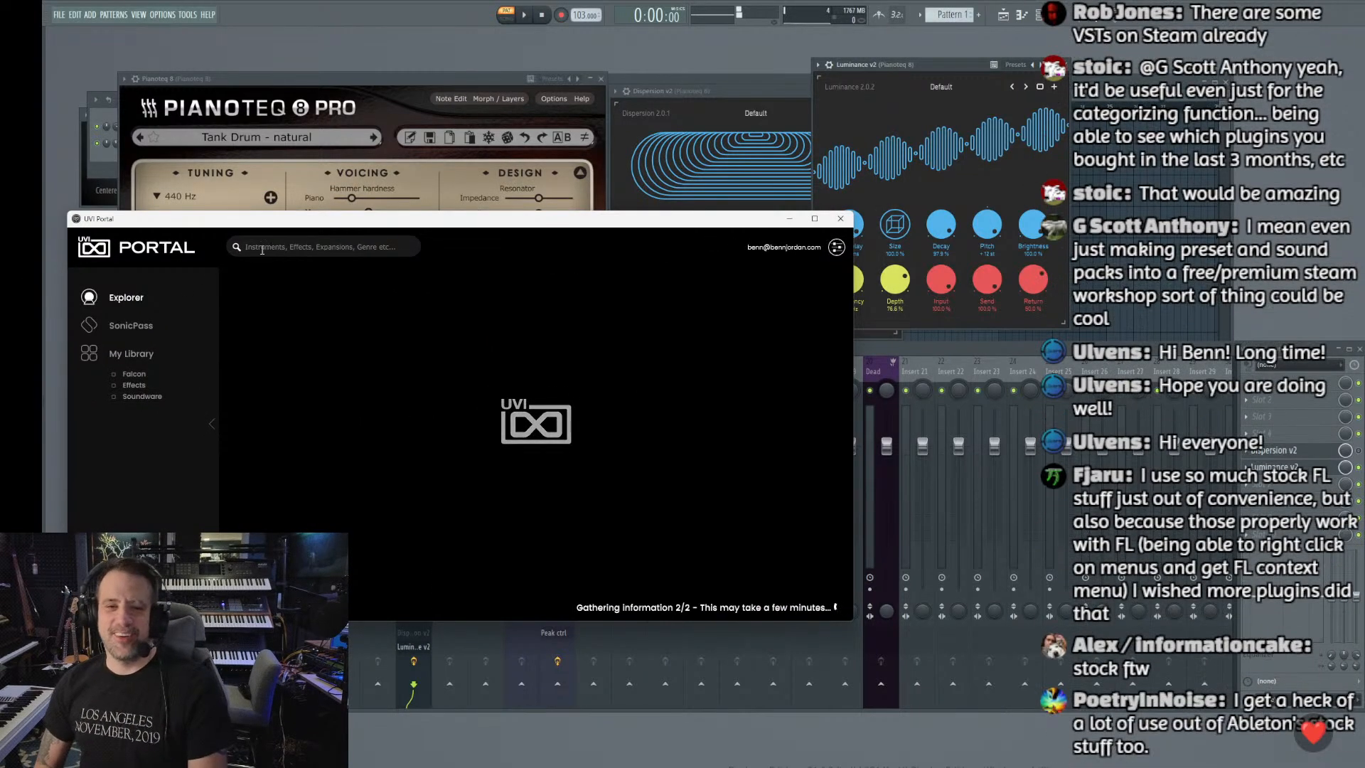
drag(265, 220, 0, 235)
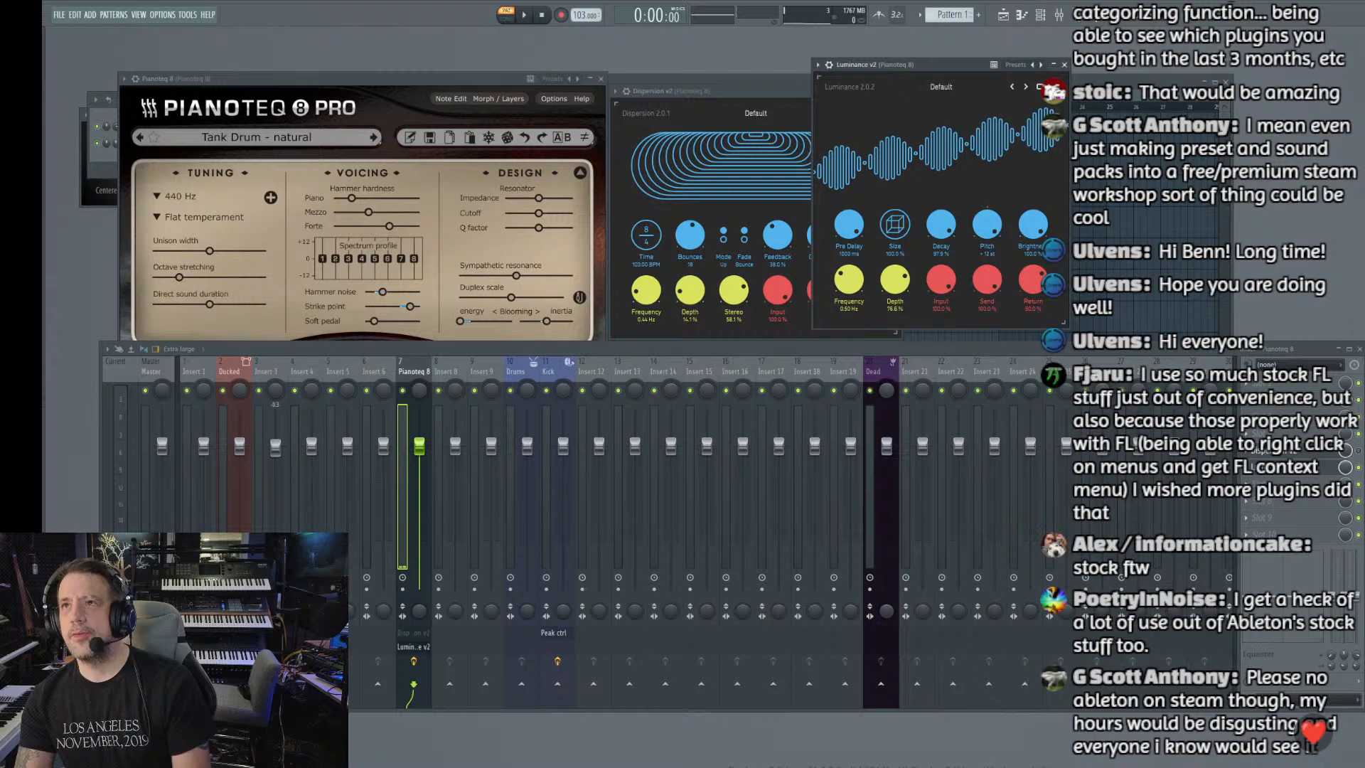
Step: Bring the browser with Plugin Boutique's Tape MELLO-FI page into view and look over the product and its free gift offers
drag(980, 0, 889, 42)
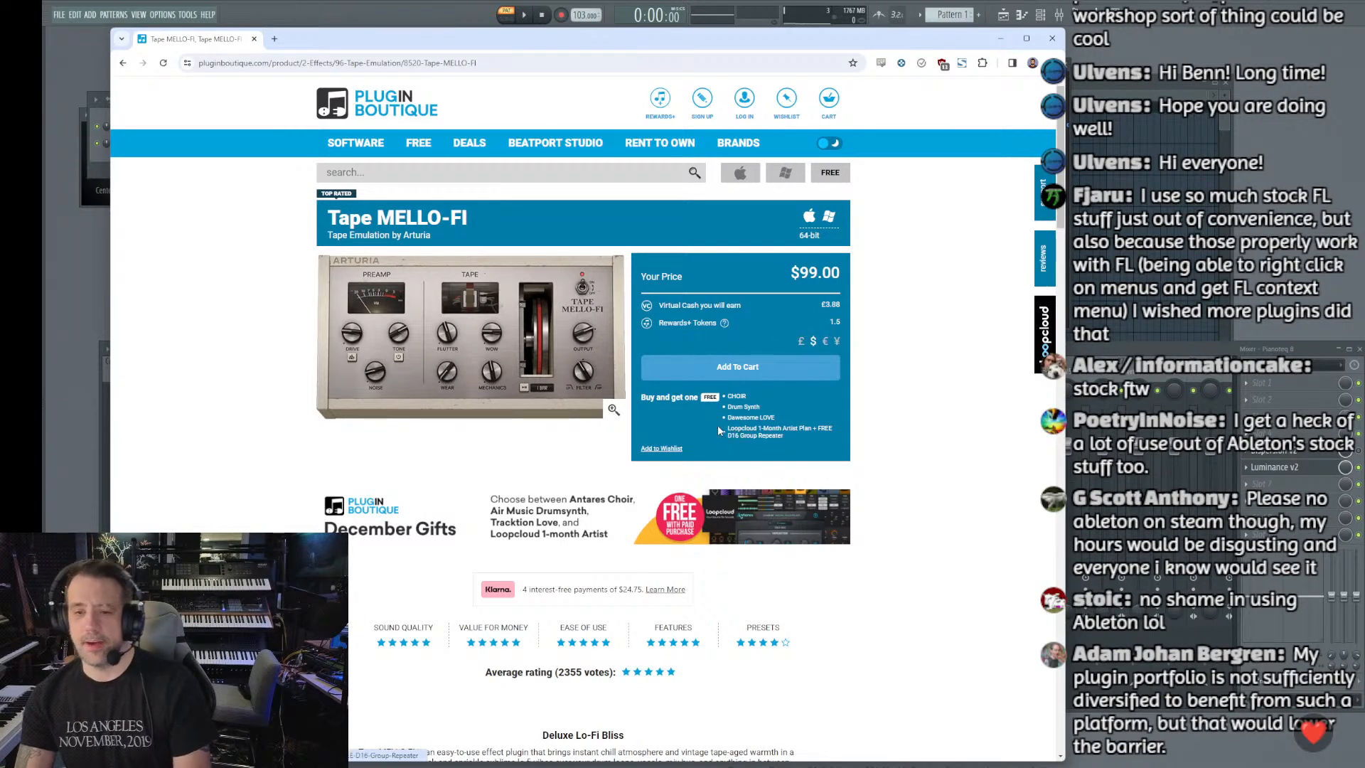
scroll(731, 444, down, 1)
scroll(731, 448, up, 1)
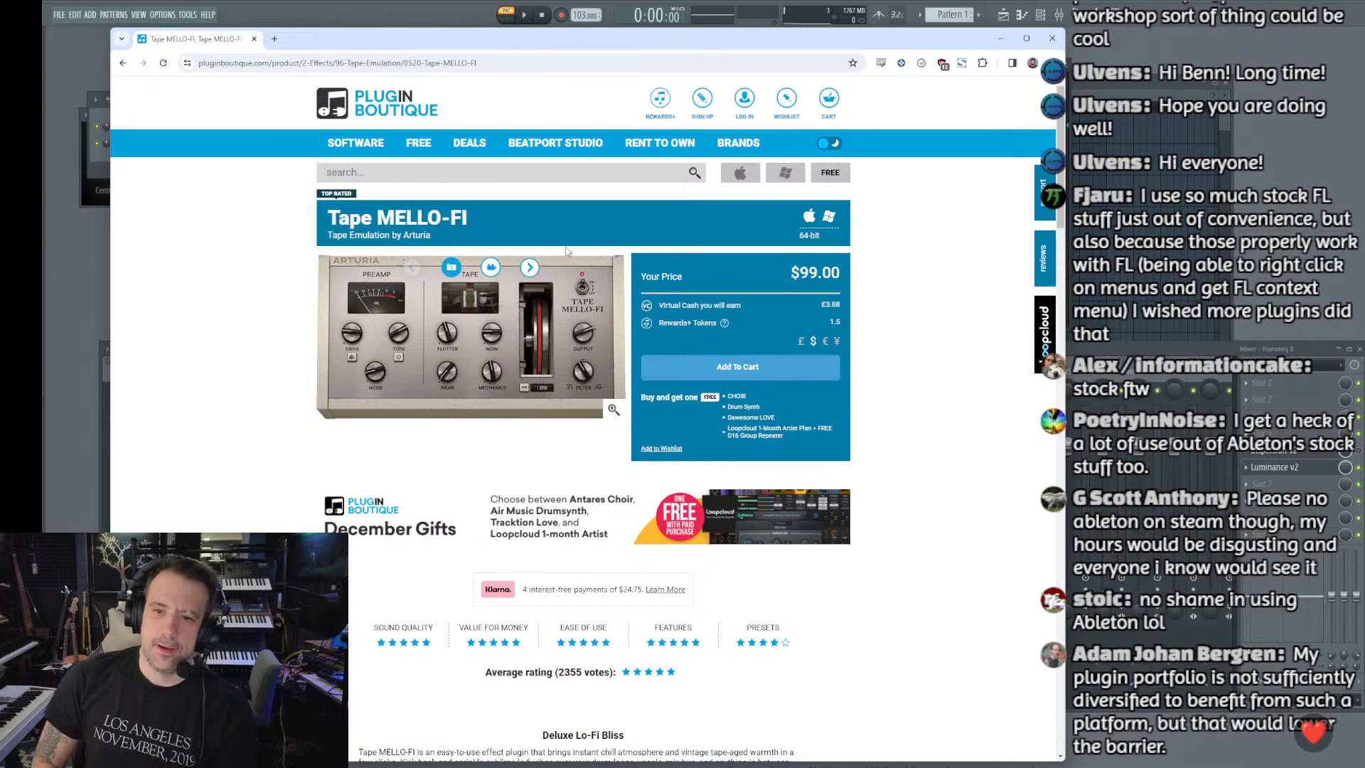
Step: Close the browser window and load the Spacedrum - natural, hand played preset in Pianoteq
click(1053, 38)
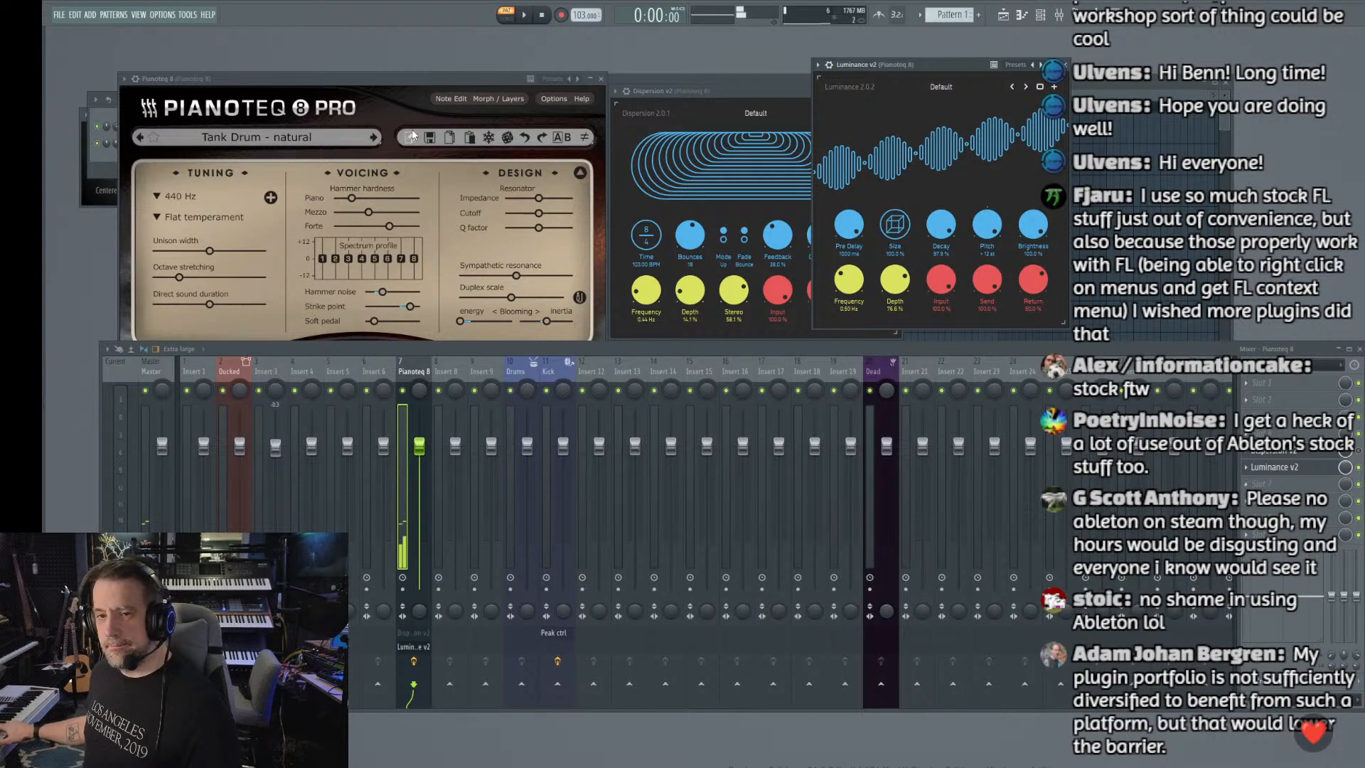
click(401, 77)
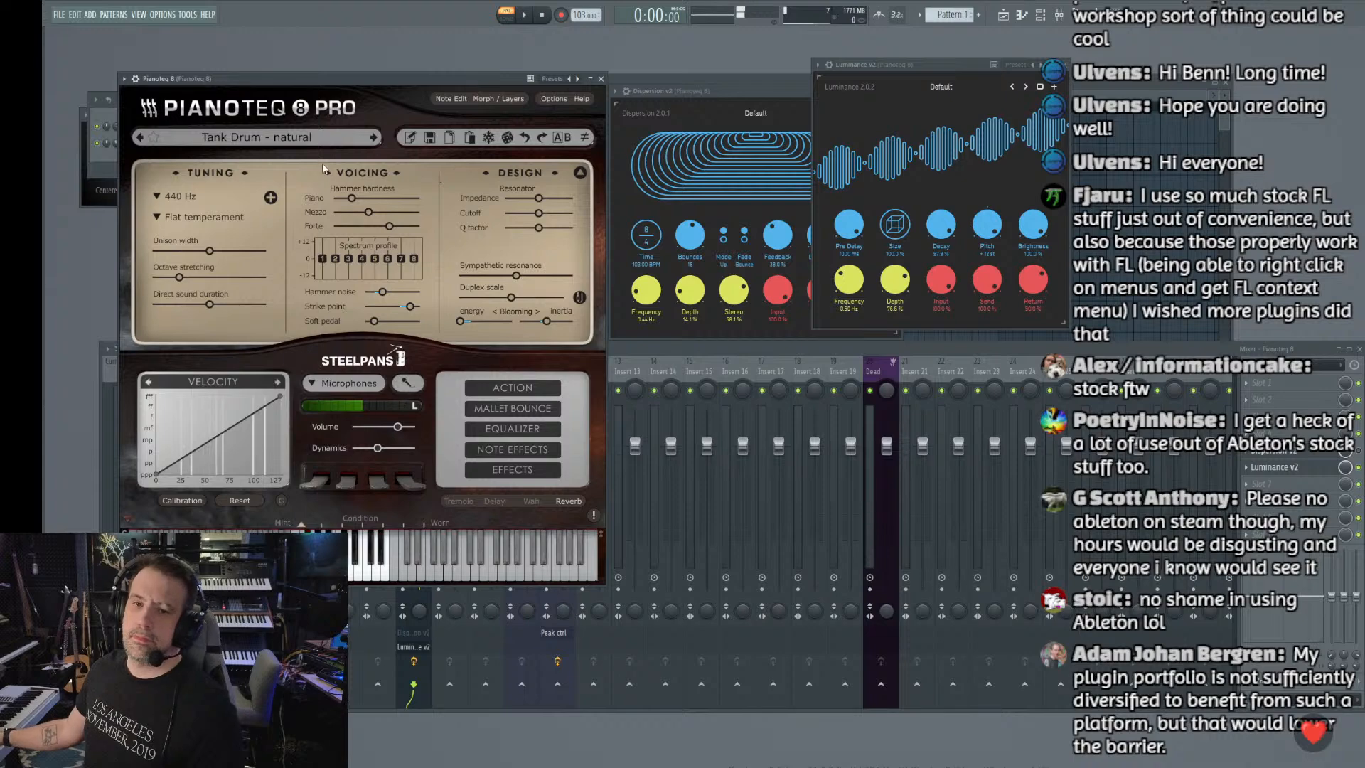
click(299, 139)
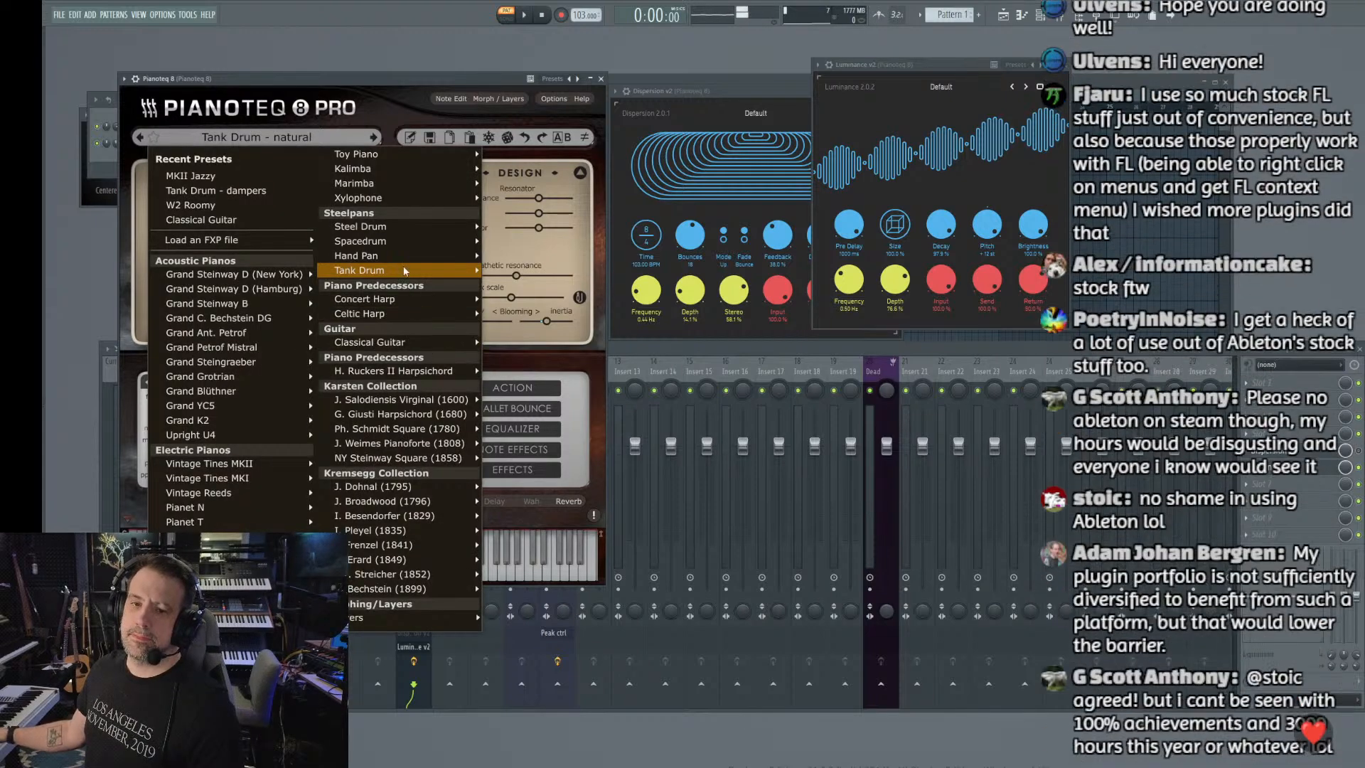
mouse_move(400, 248)
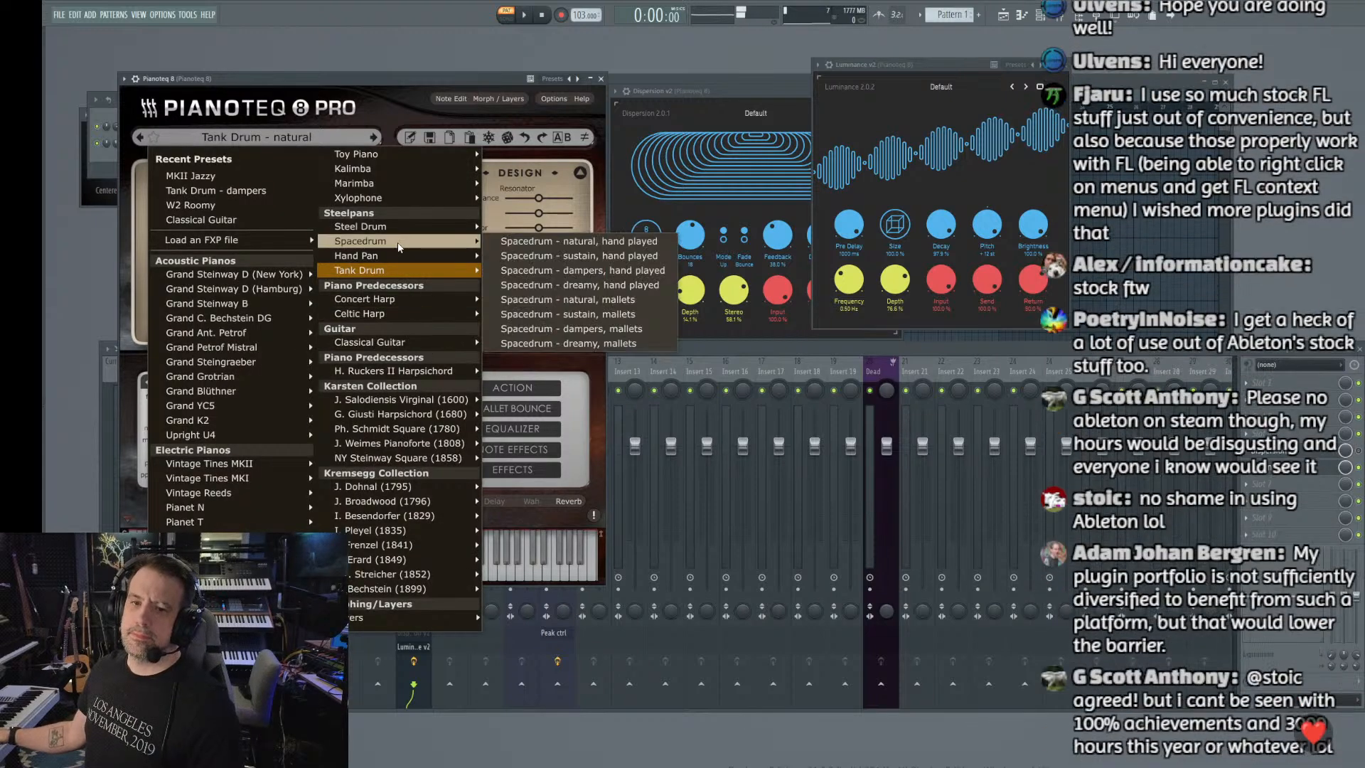
click(520, 246)
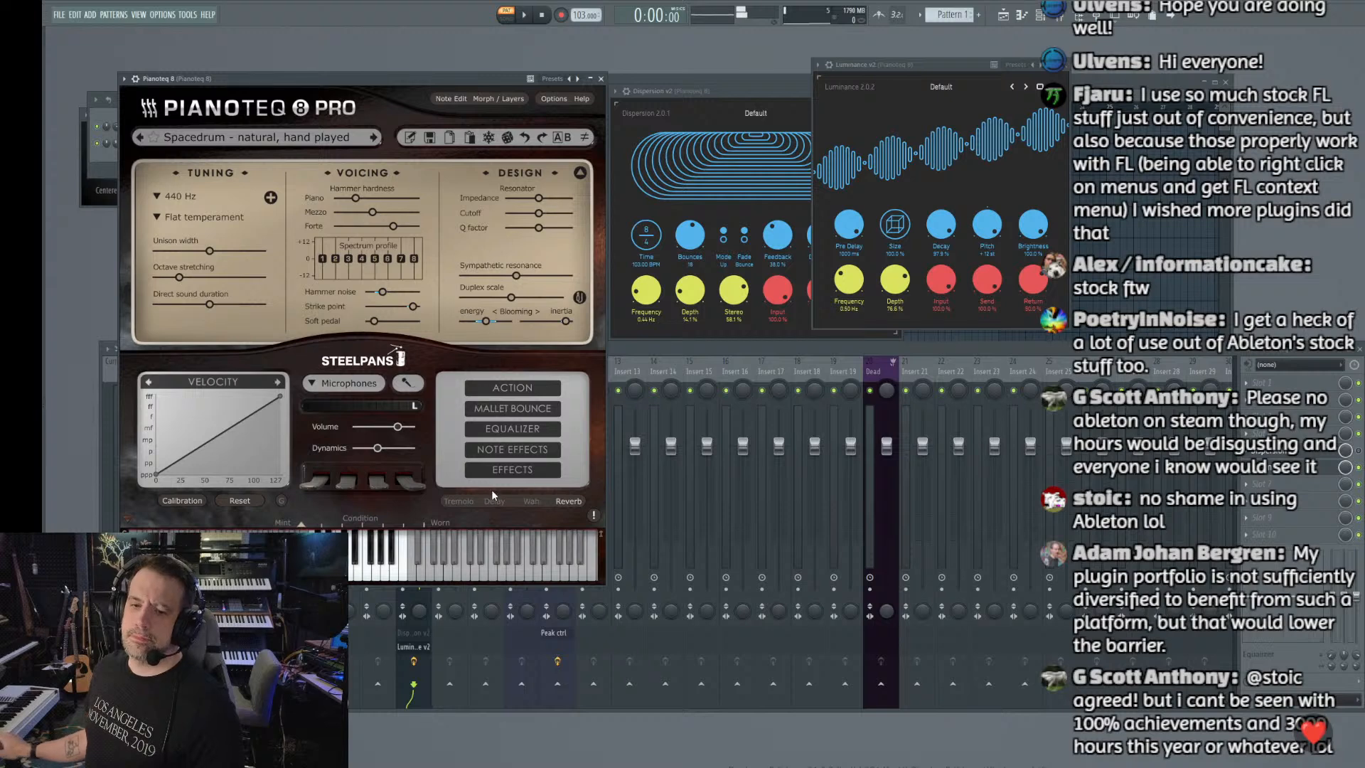
Step: Show Pianoteq's effects section and switch off the Reverb of the Spacedrum preset
click(493, 470)
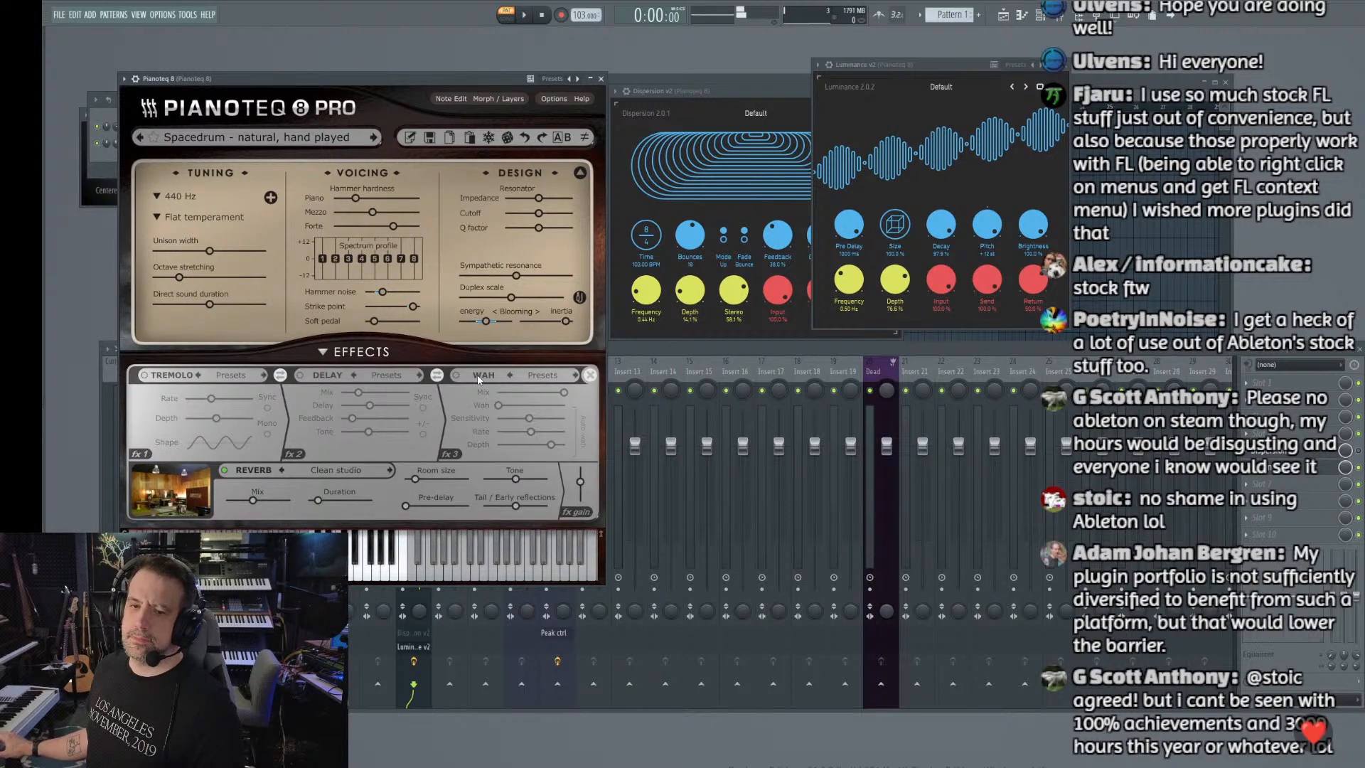
click(337, 359)
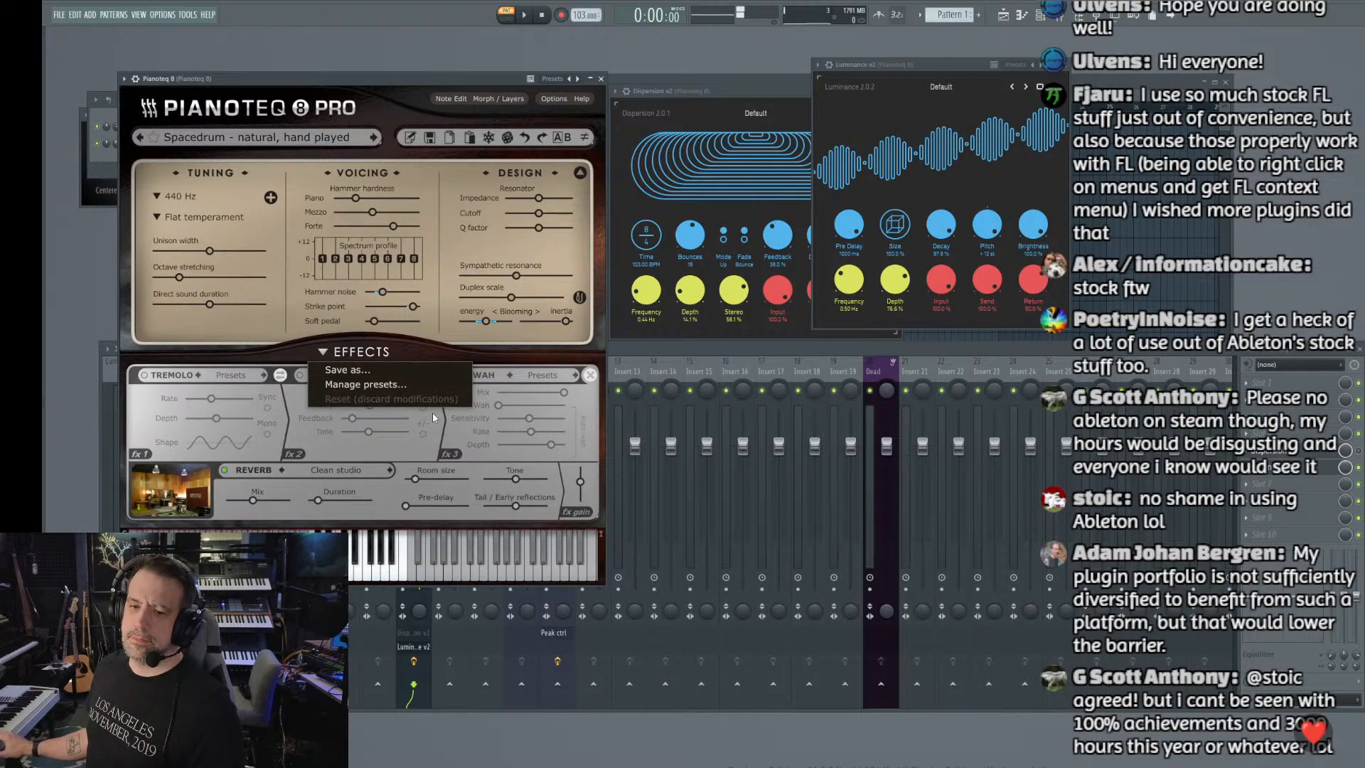
click(234, 473)
click(226, 472)
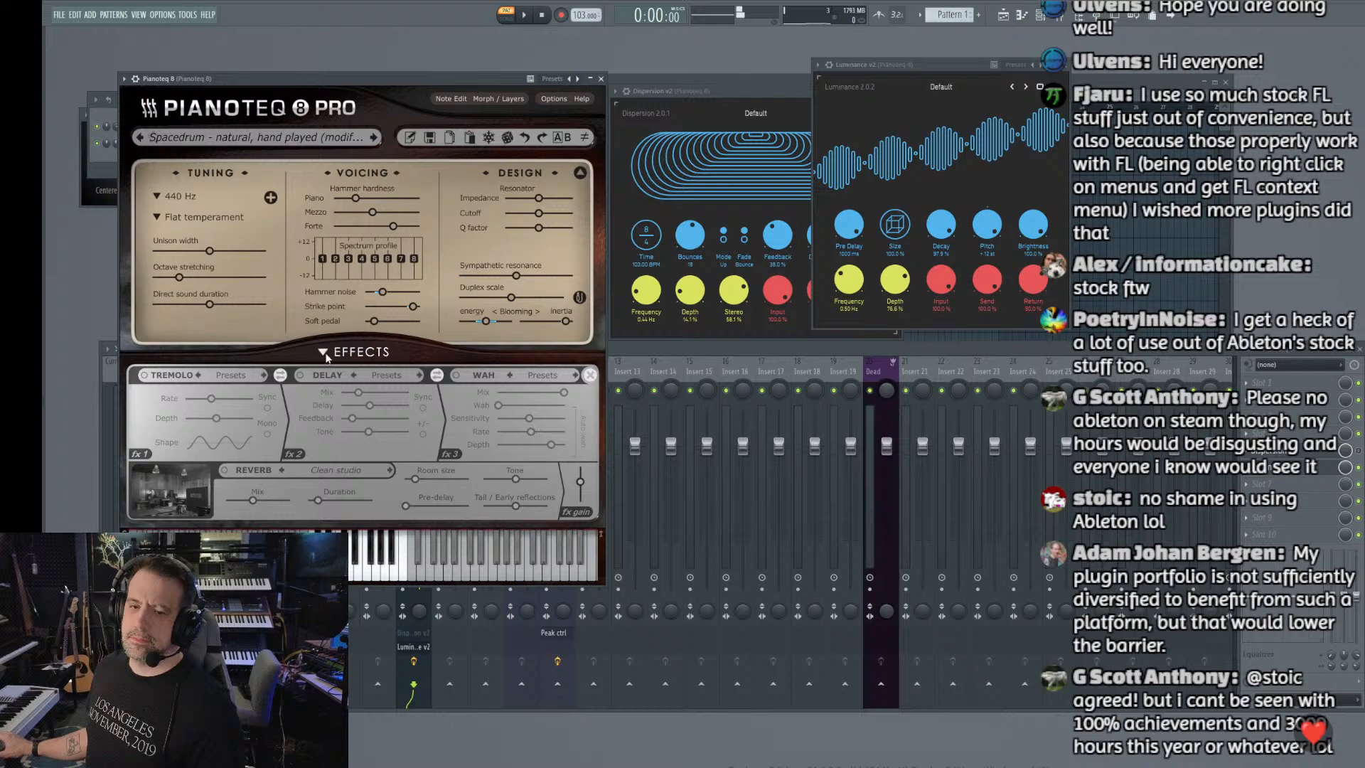
click(326, 355)
click(328, 357)
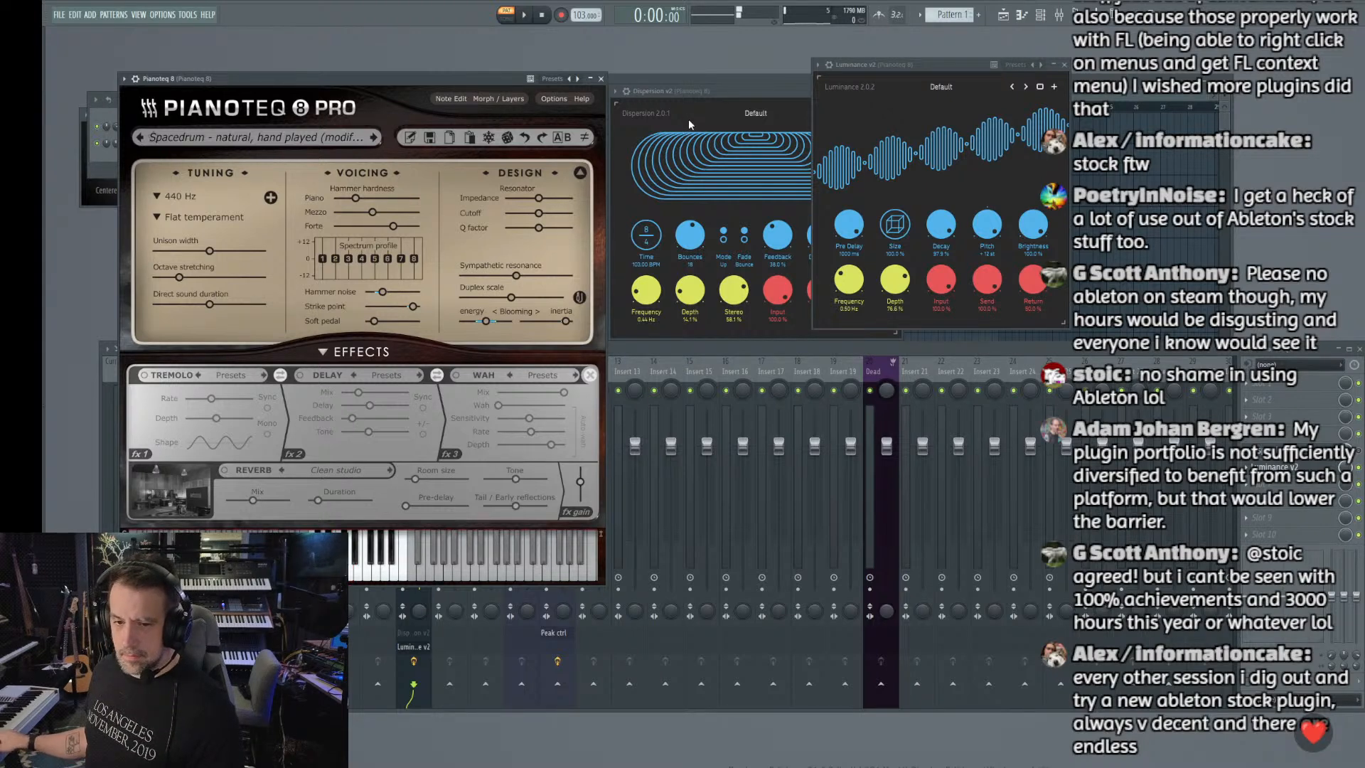
Step: Lower Luminance v2's Pitch to -12 st and load Pianoteq's Hand Pan - natural, hand played preset
drag(979, 230, 954, 344)
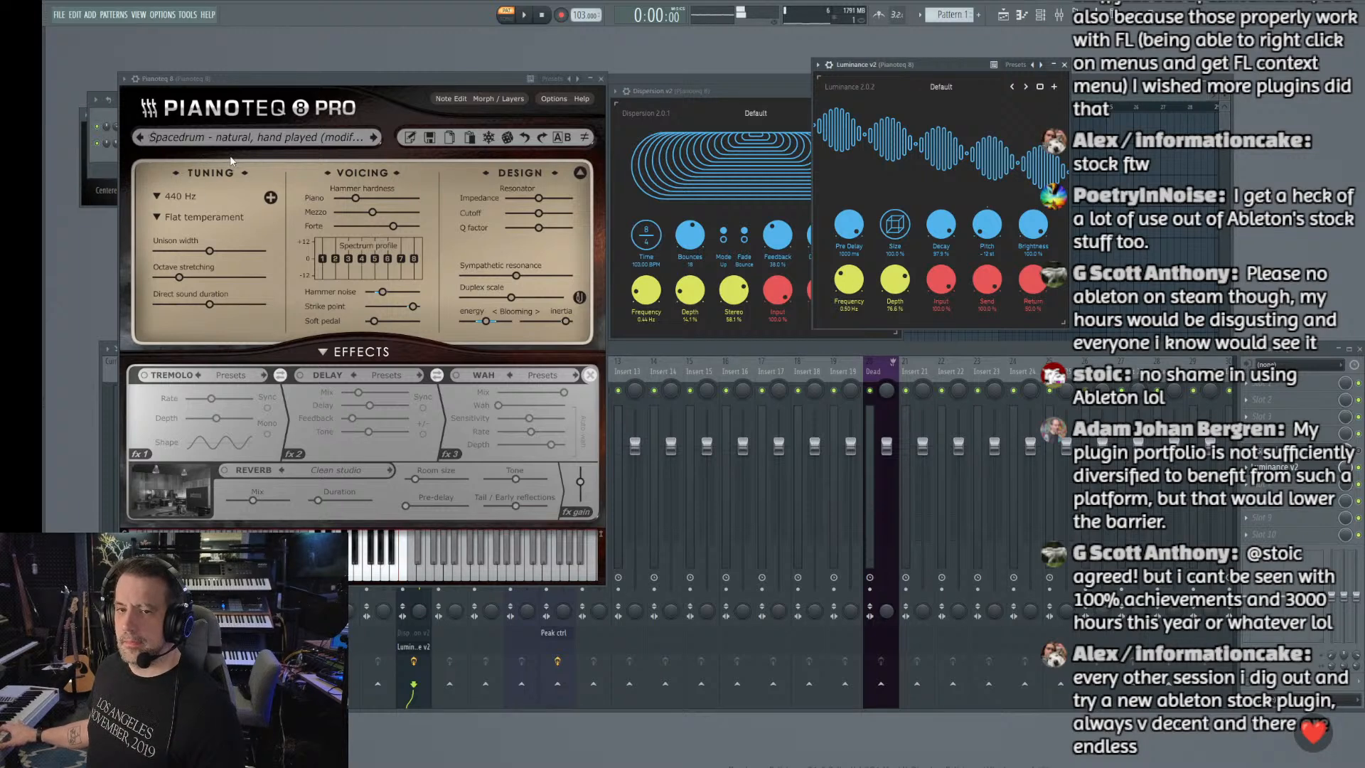
click(256, 137)
mouse_move(383, 278)
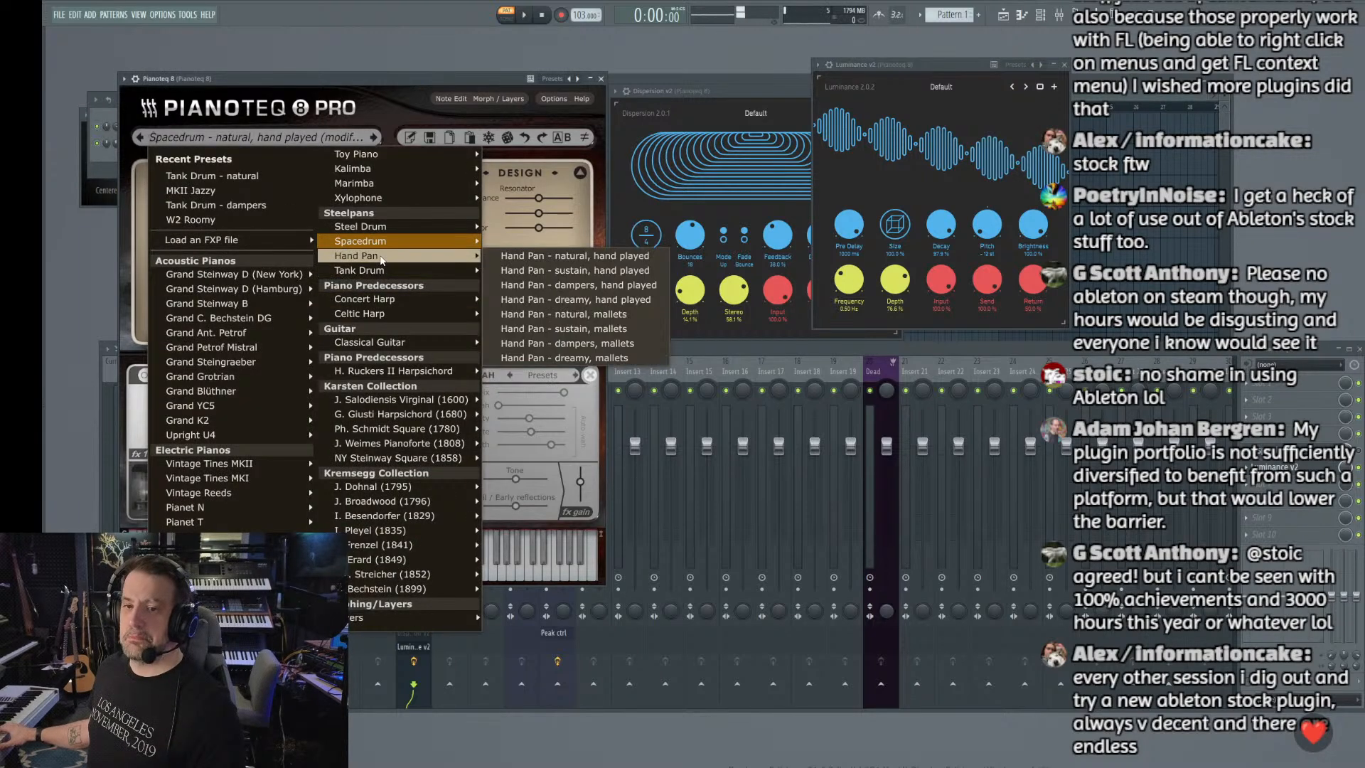
click(526, 256)
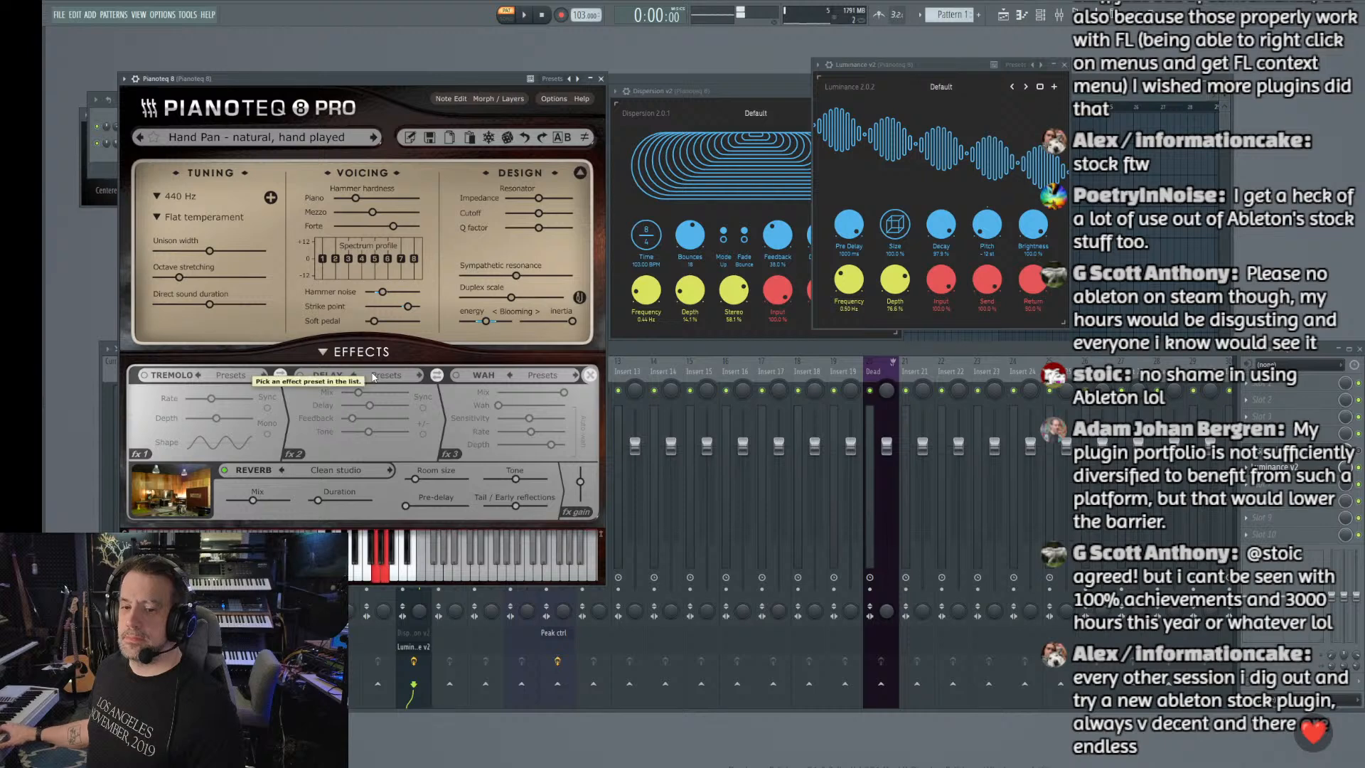
Step: Switch the Pianoteq instrument to the Marimba Humanized preset
click(293, 137)
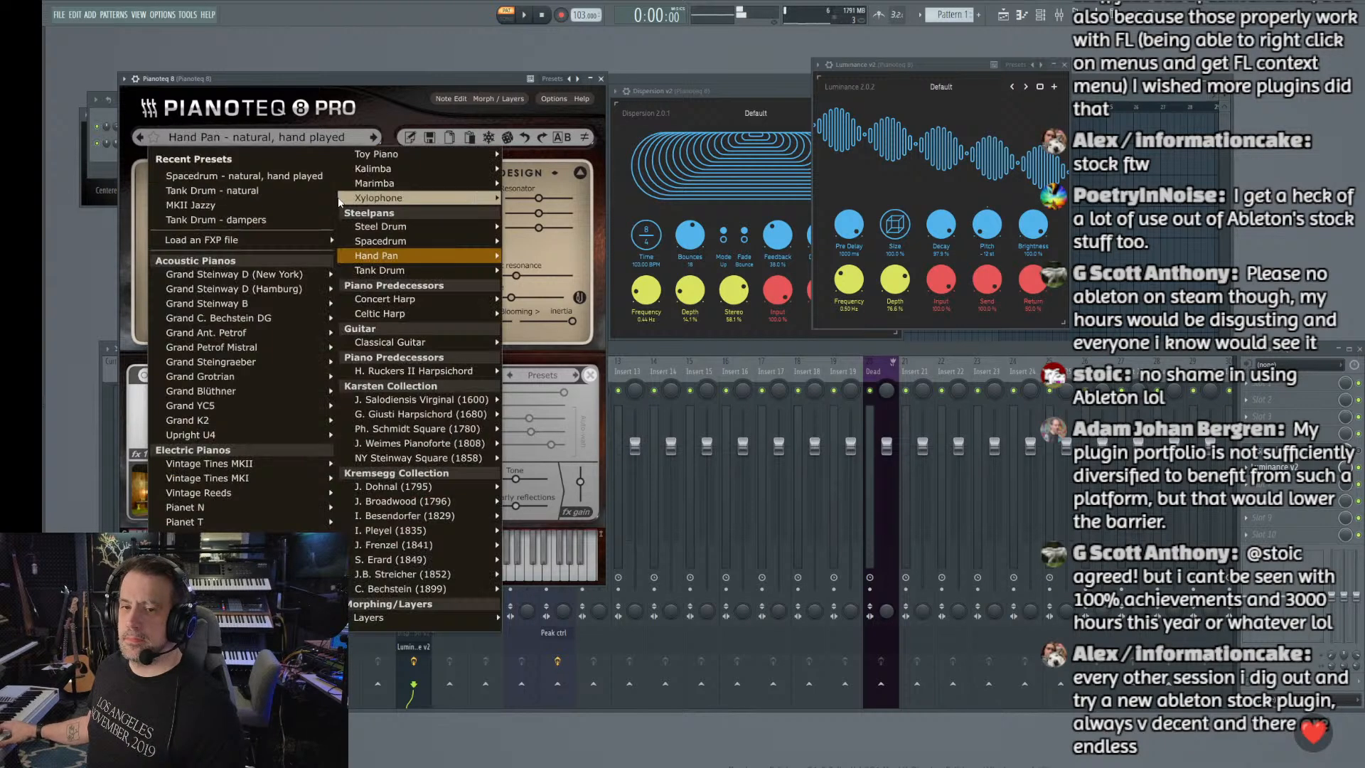
mouse_move(429, 184)
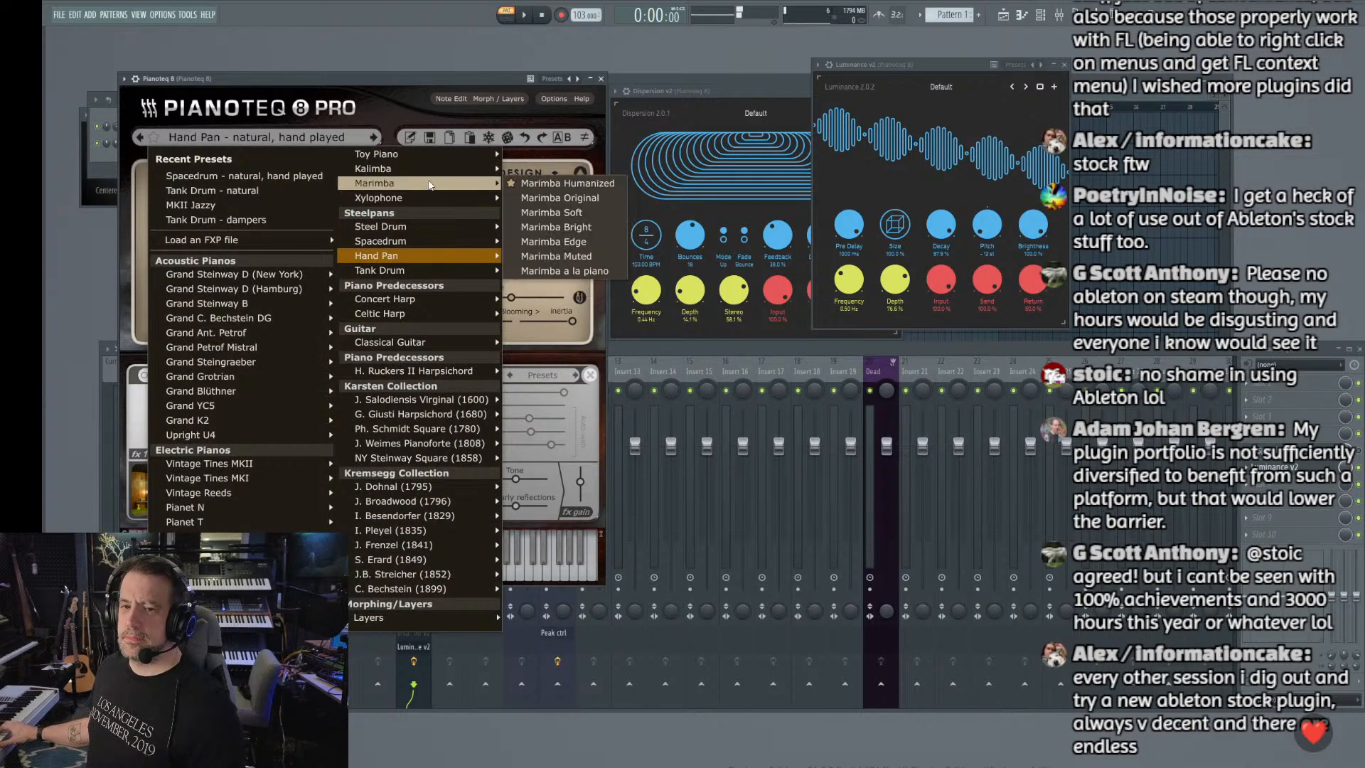
click(548, 185)
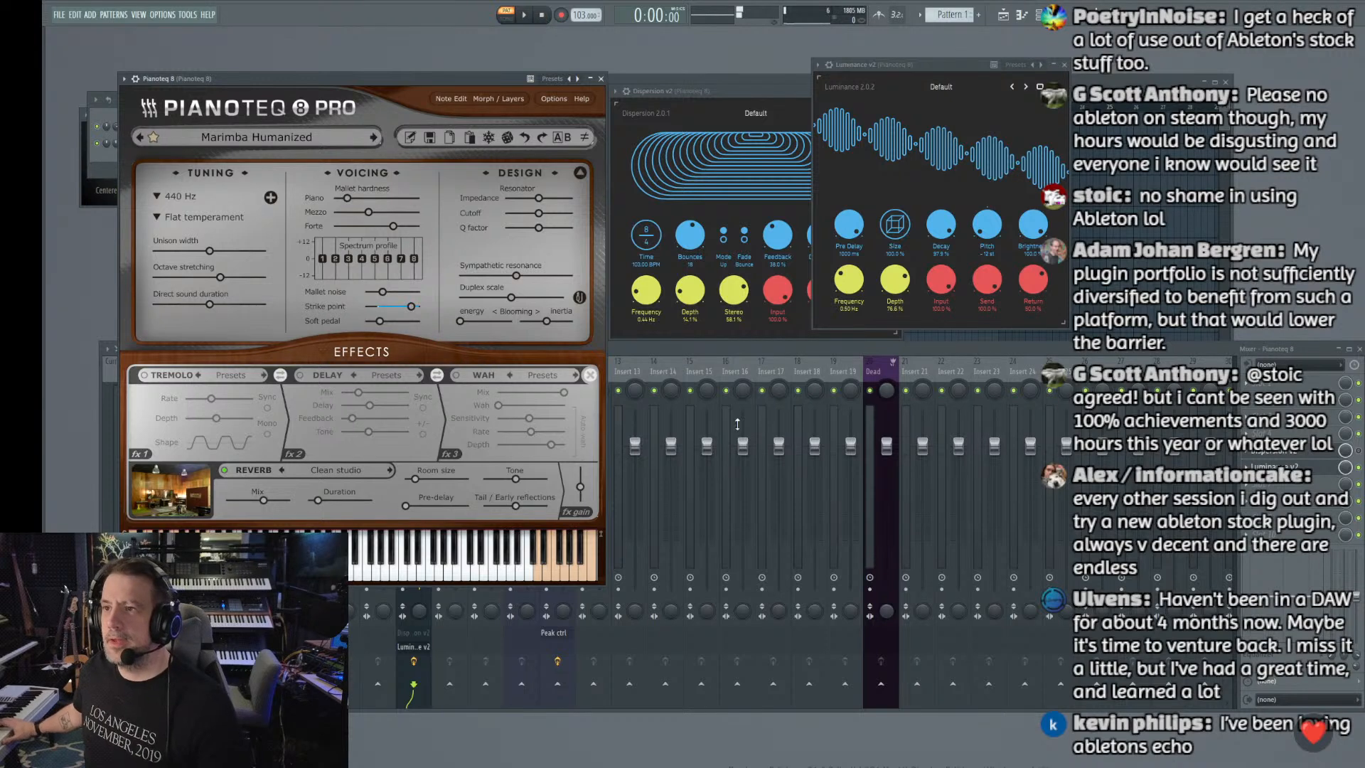
Step: Add Rerun v2 after Luminance v2 on the Pianoteq channel, shorten its Size to about 48 ms and set its Mode to Sum
click(1247, 485)
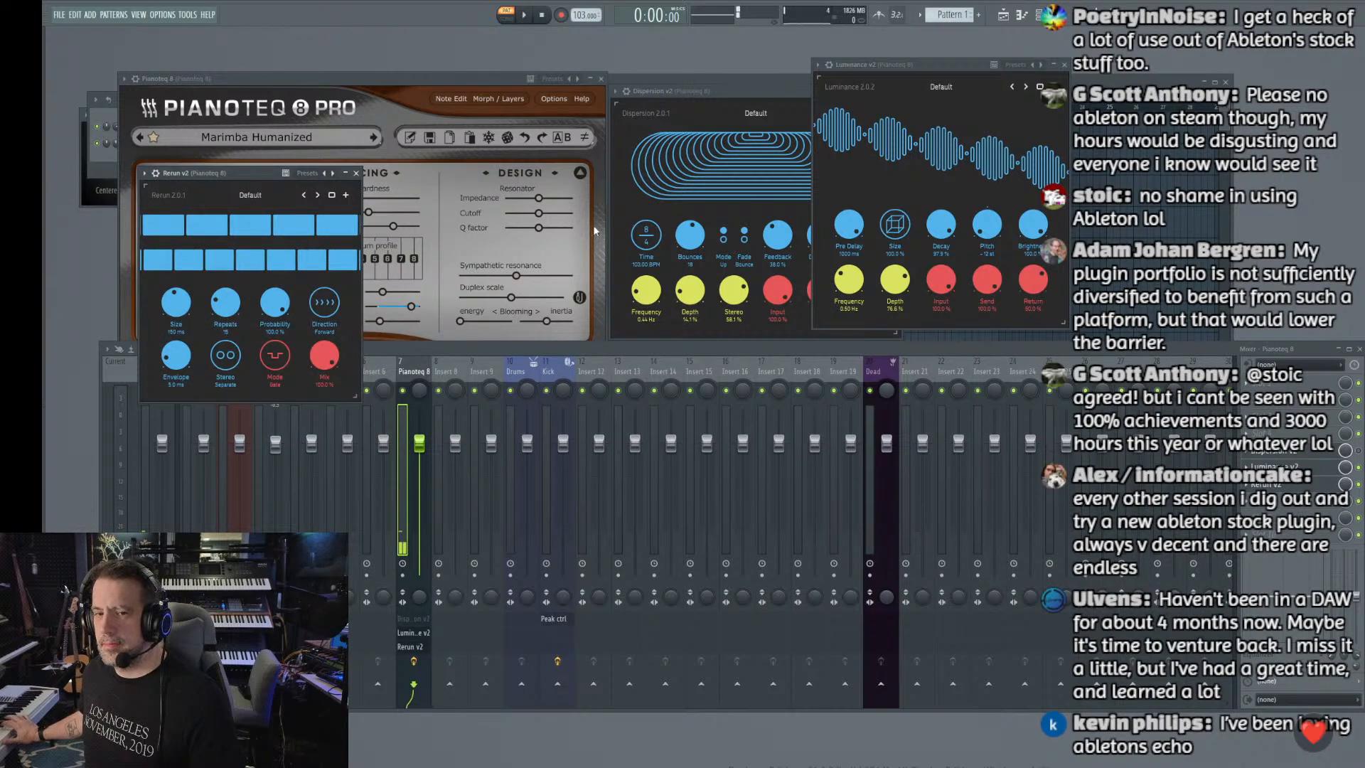
drag(186, 171, 675, 148)
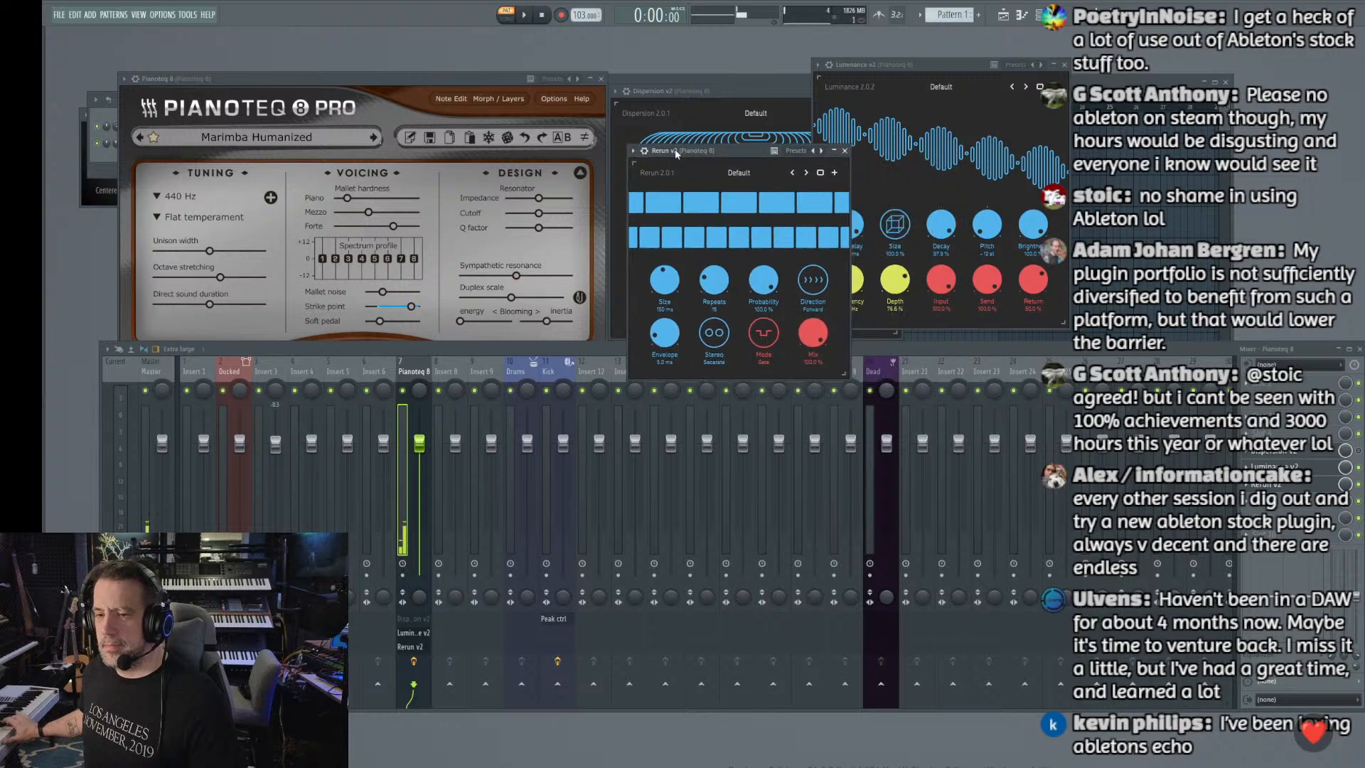
drag(668, 281, 666, 228)
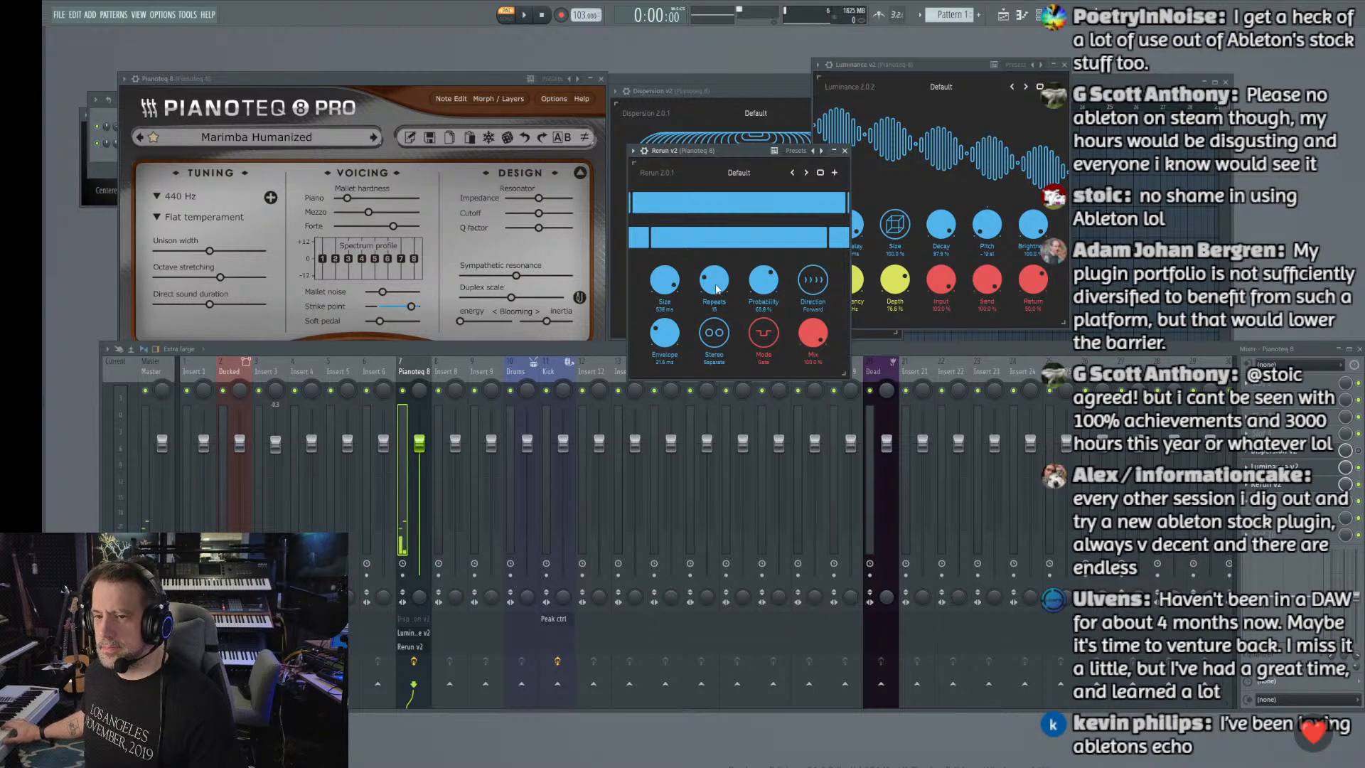
drag(715, 257, 712, 270)
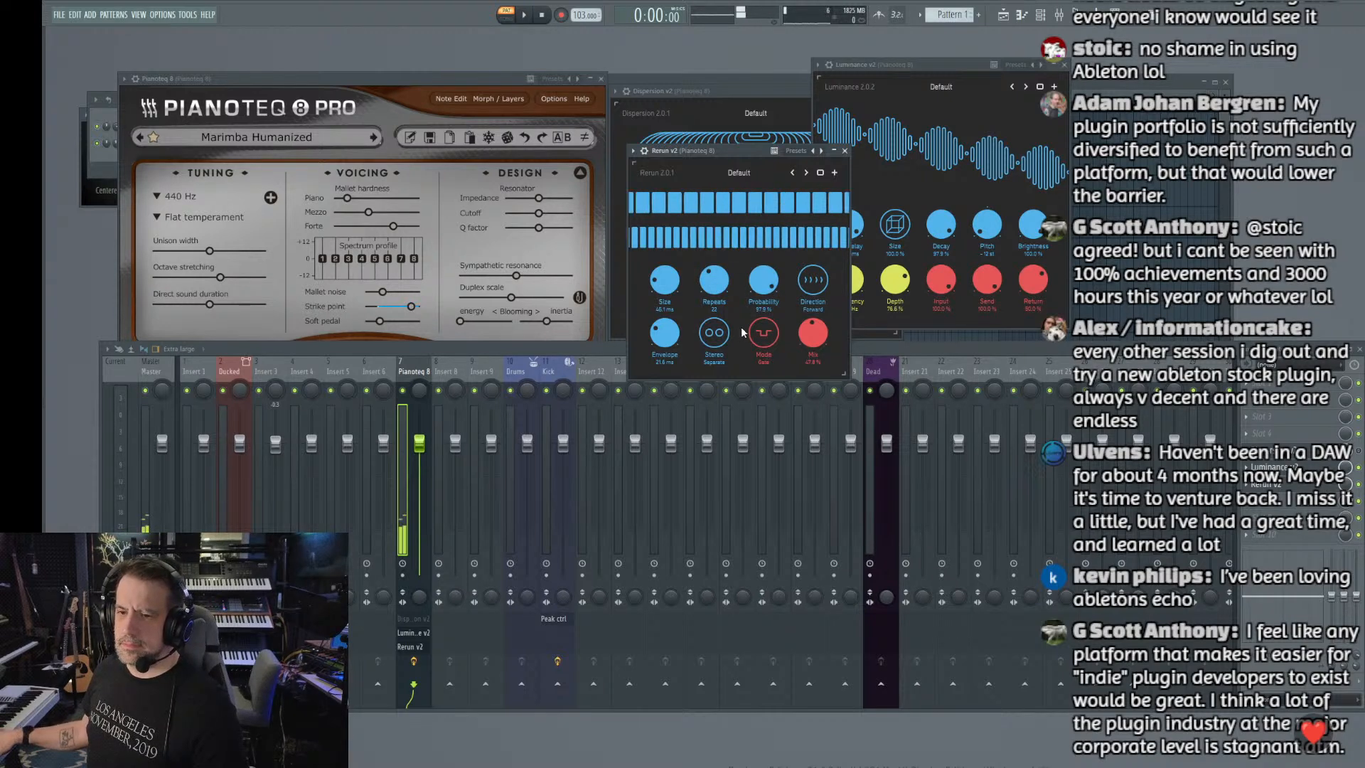
click(755, 346)
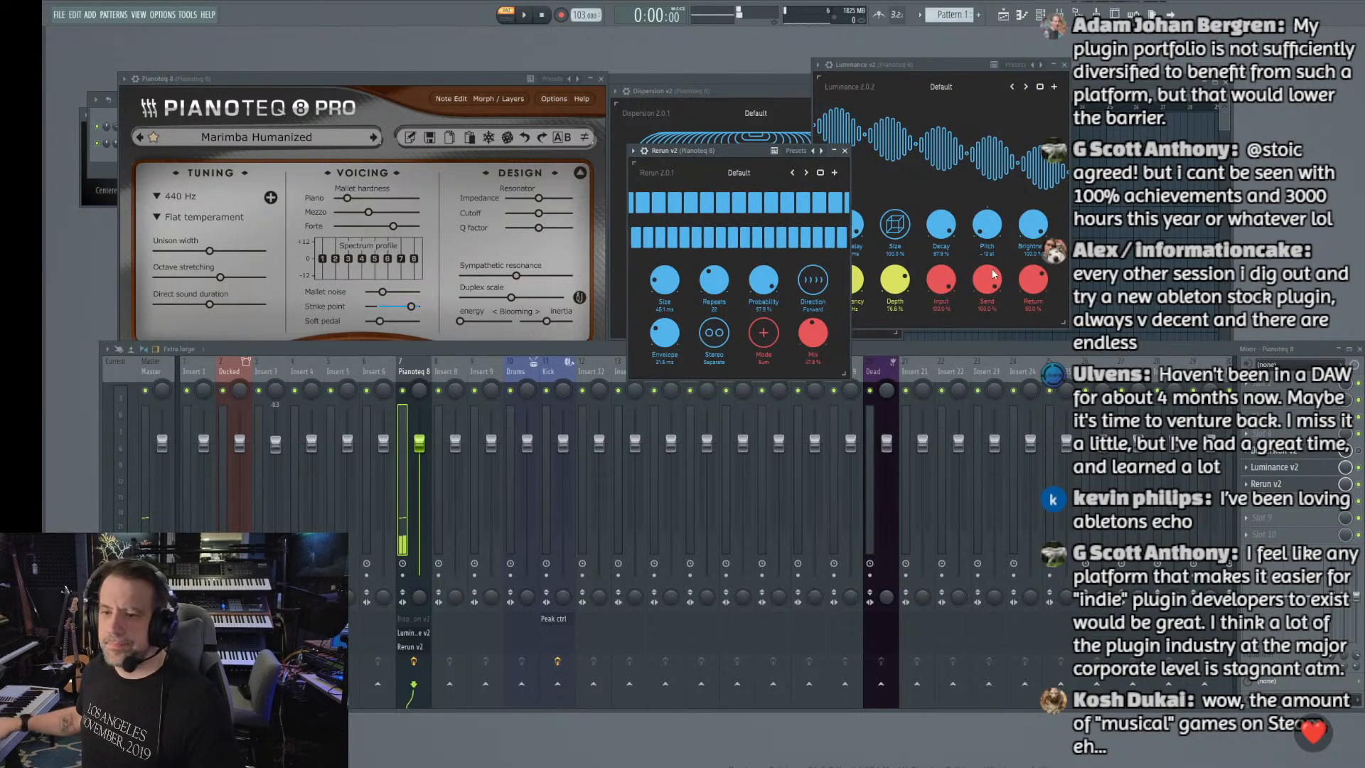
Step: Replace Rerun v2 with Stator, set Flutter to about 42% and Scrape to about 33%, lower Wow and raise Feedback
click(1248, 484)
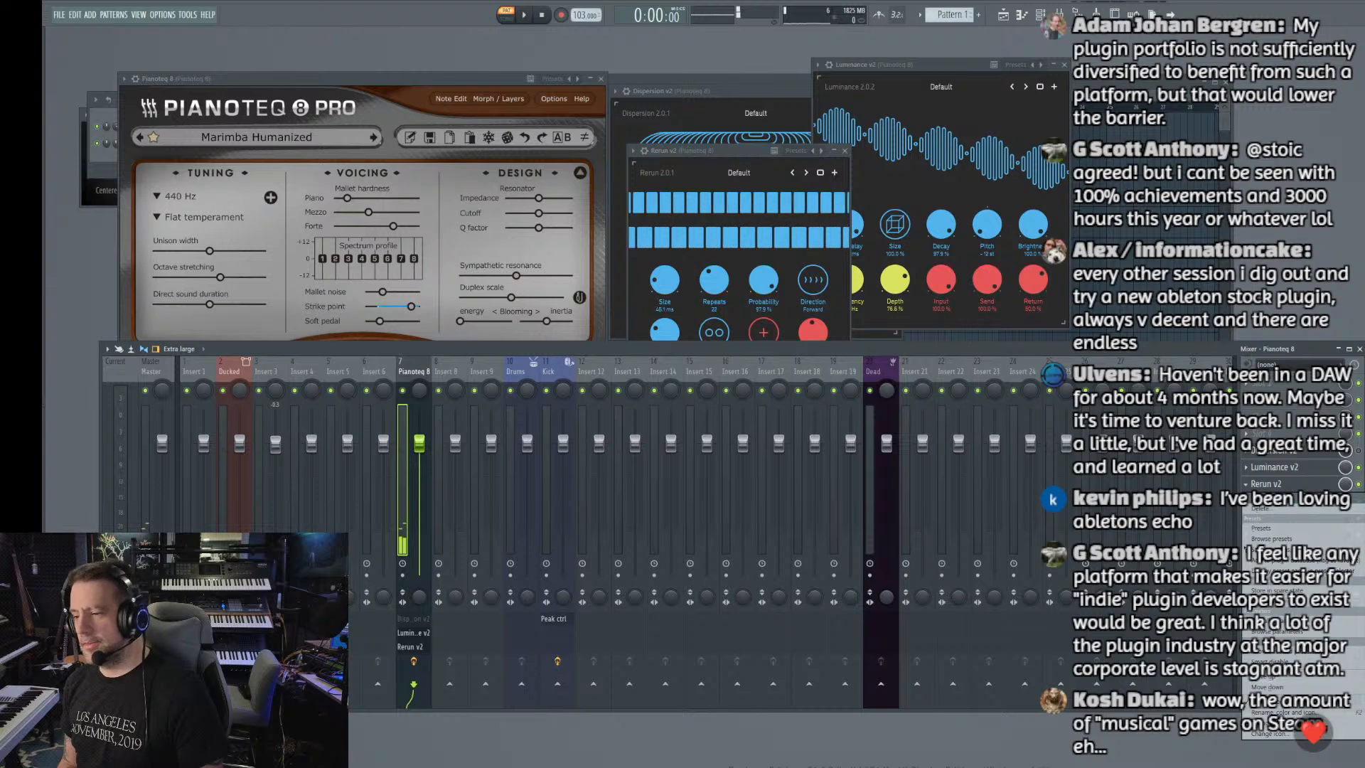
click(1243, 547)
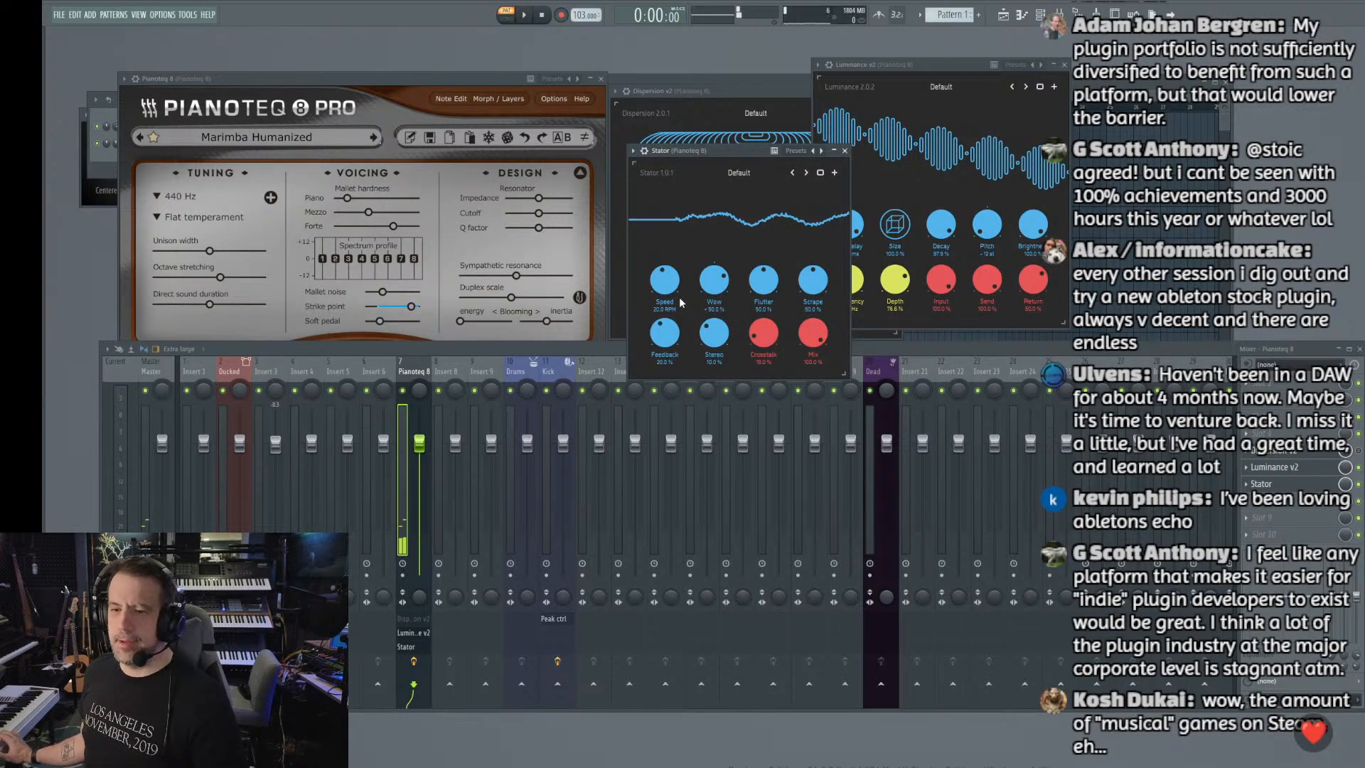
drag(807, 271, 702, 295)
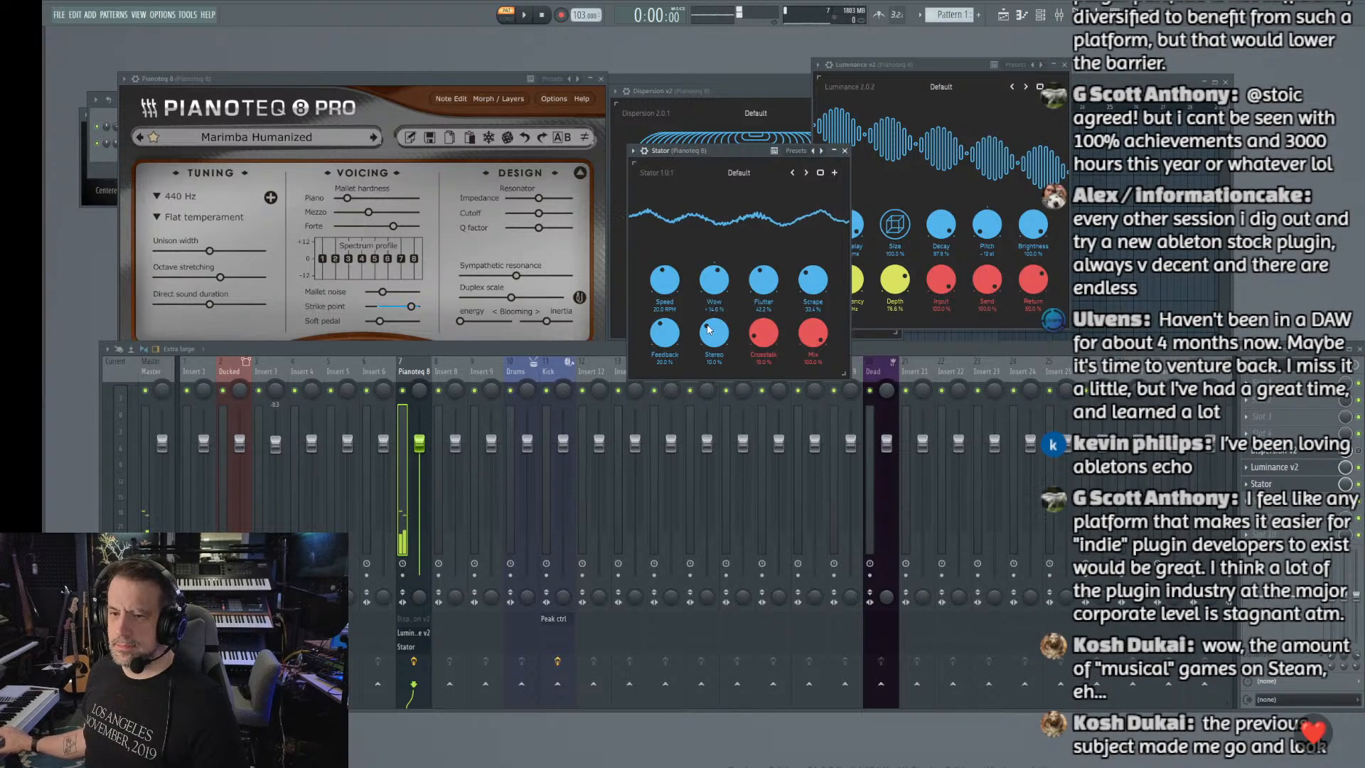
drag(655, 356, 681, 235)
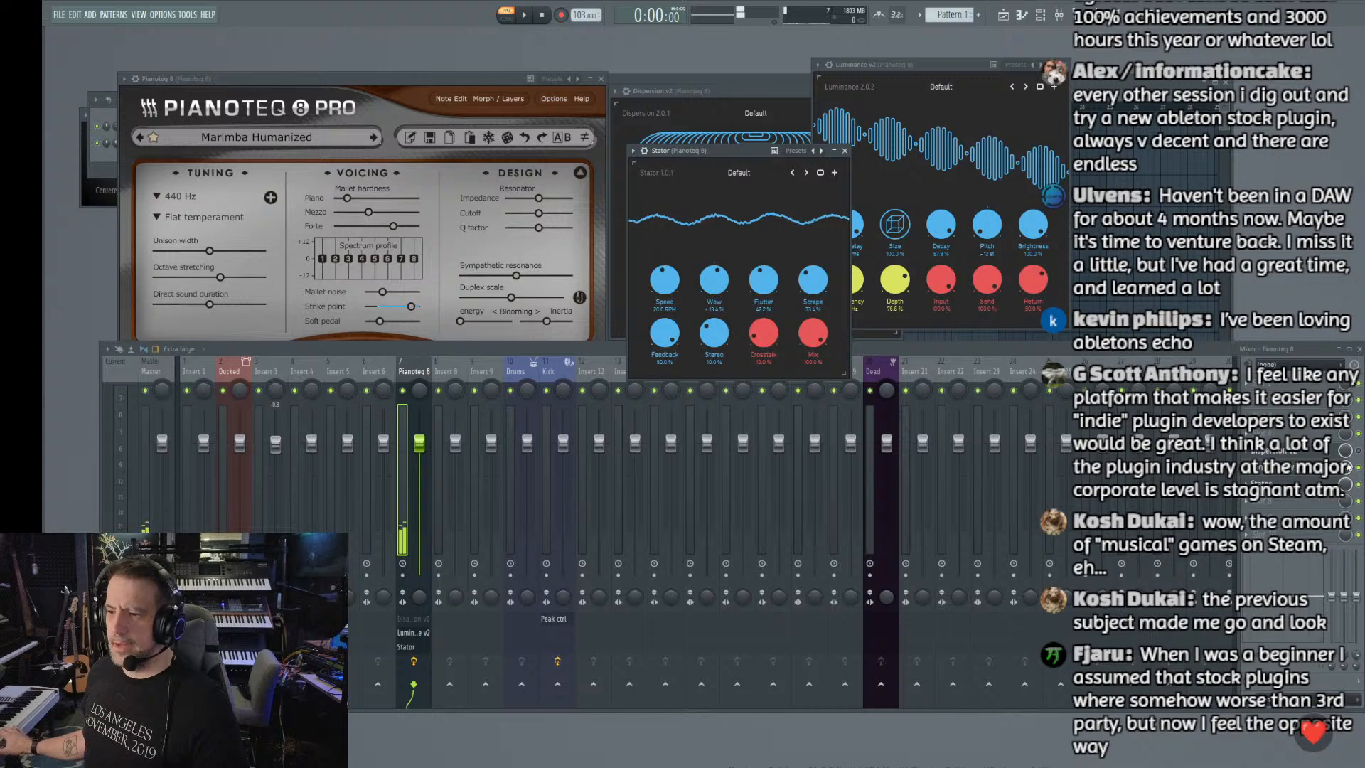
Step: Bypass Luminance v2, then set Stator's Feedback to about 17% and Stereo to about 63%, and raise Flutter, Scrape and Wow
click(1358, 467)
click(698, 150)
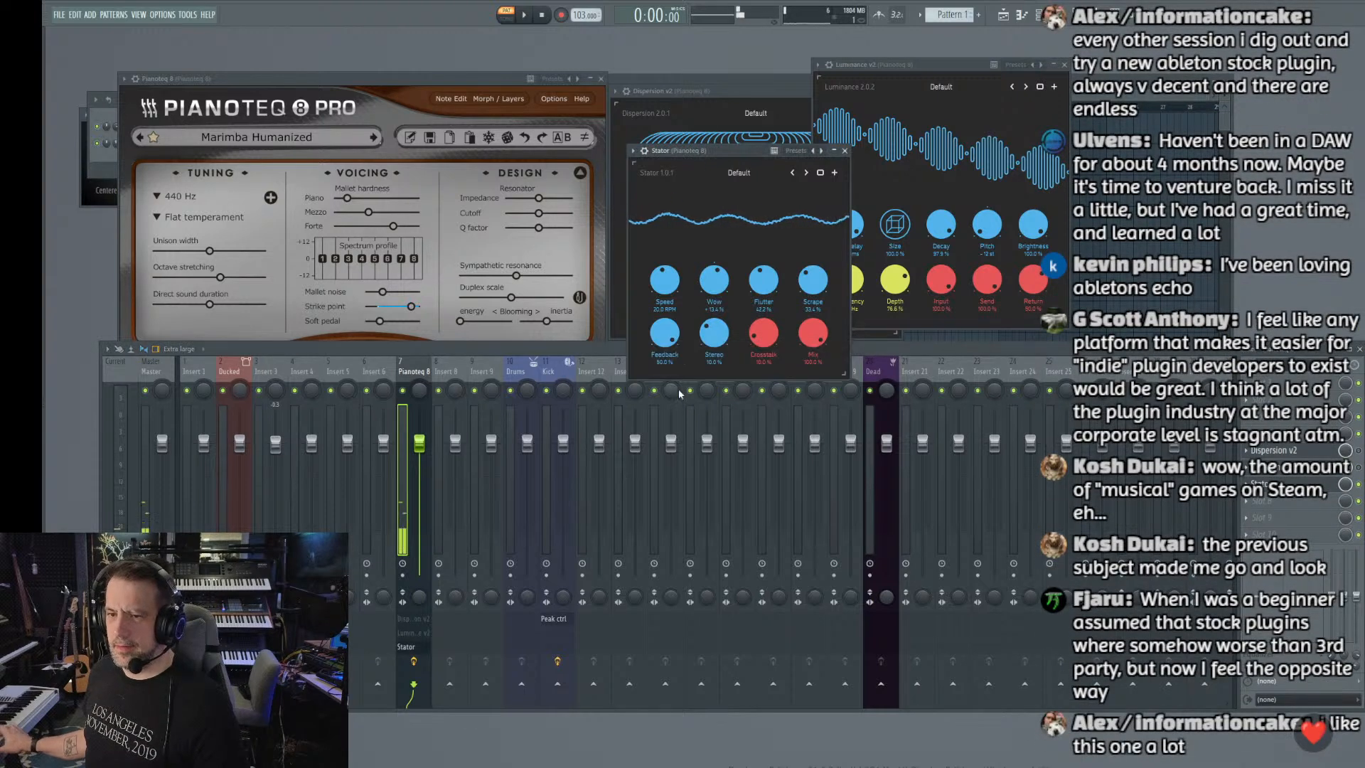
drag(674, 545, 682, 482)
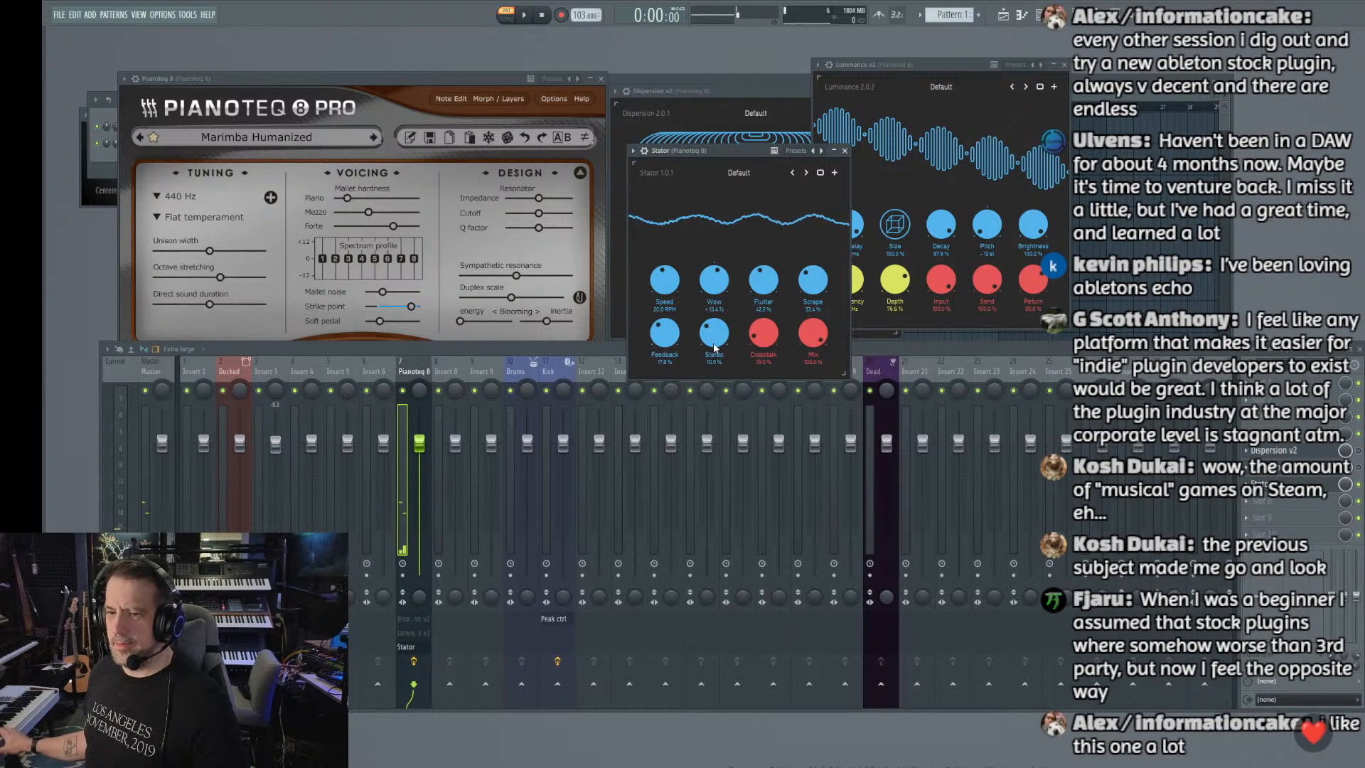
drag(714, 333, 765, 230)
drag(812, 280, 813, 212)
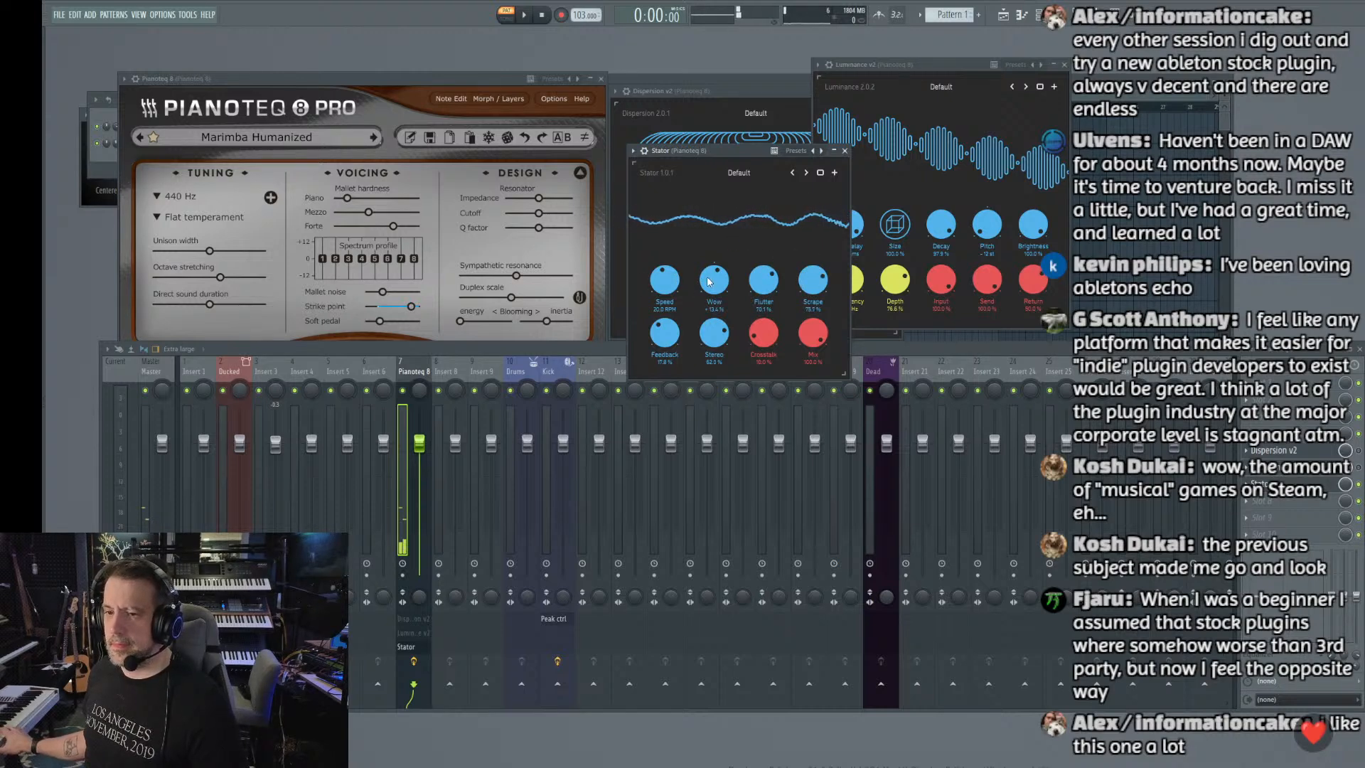
drag(713, 277, 714, 239)
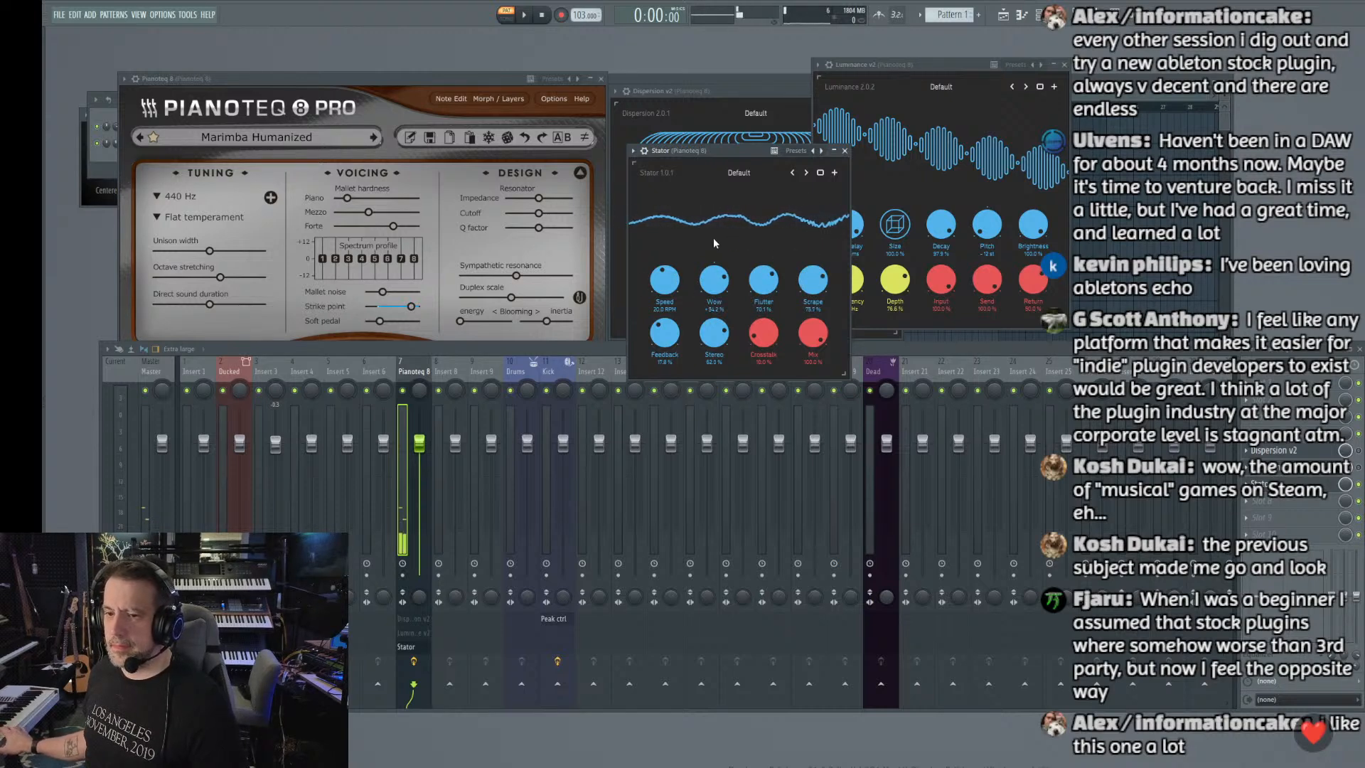
Step: Load the Kalimba Original preset in Pianoteq and compare its sound with Stator disabled and enabled
click(264, 138)
mouse_move(426, 168)
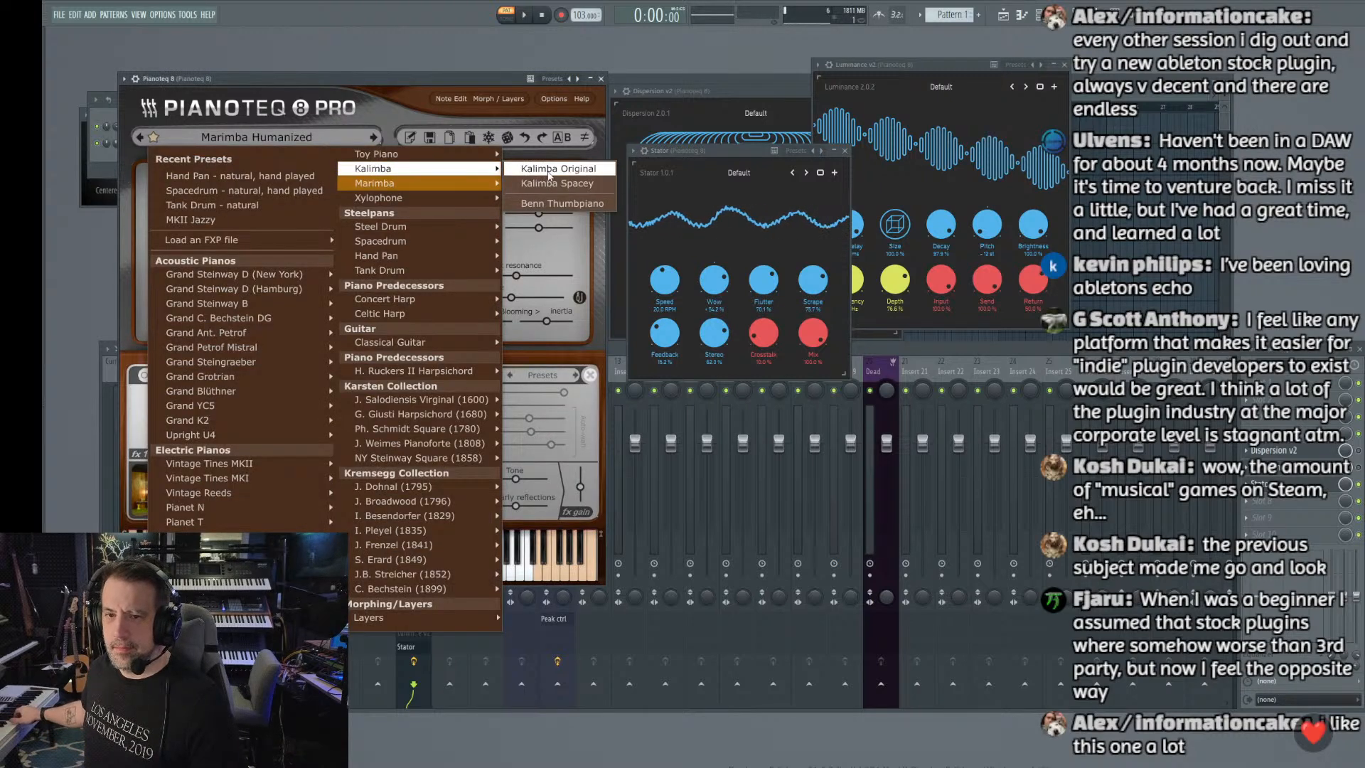
click(547, 168)
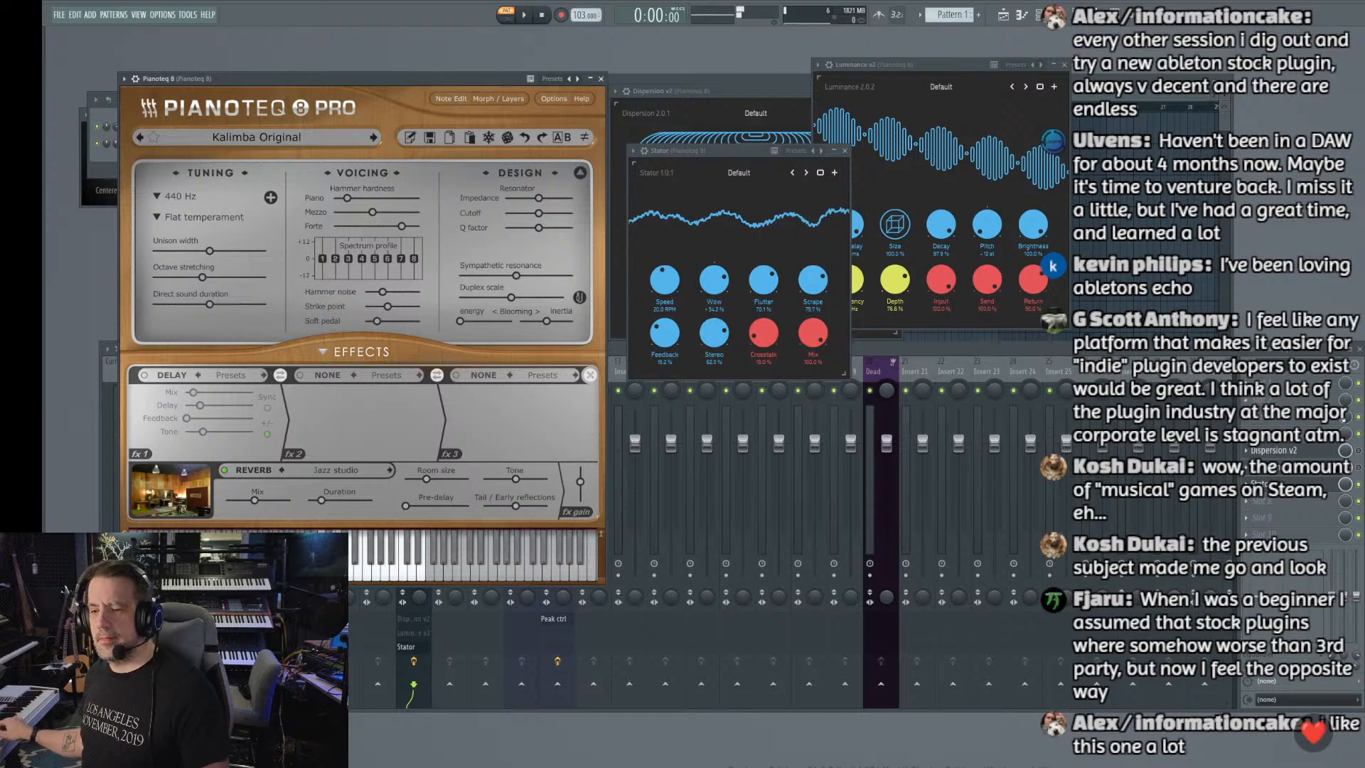
click(1359, 485)
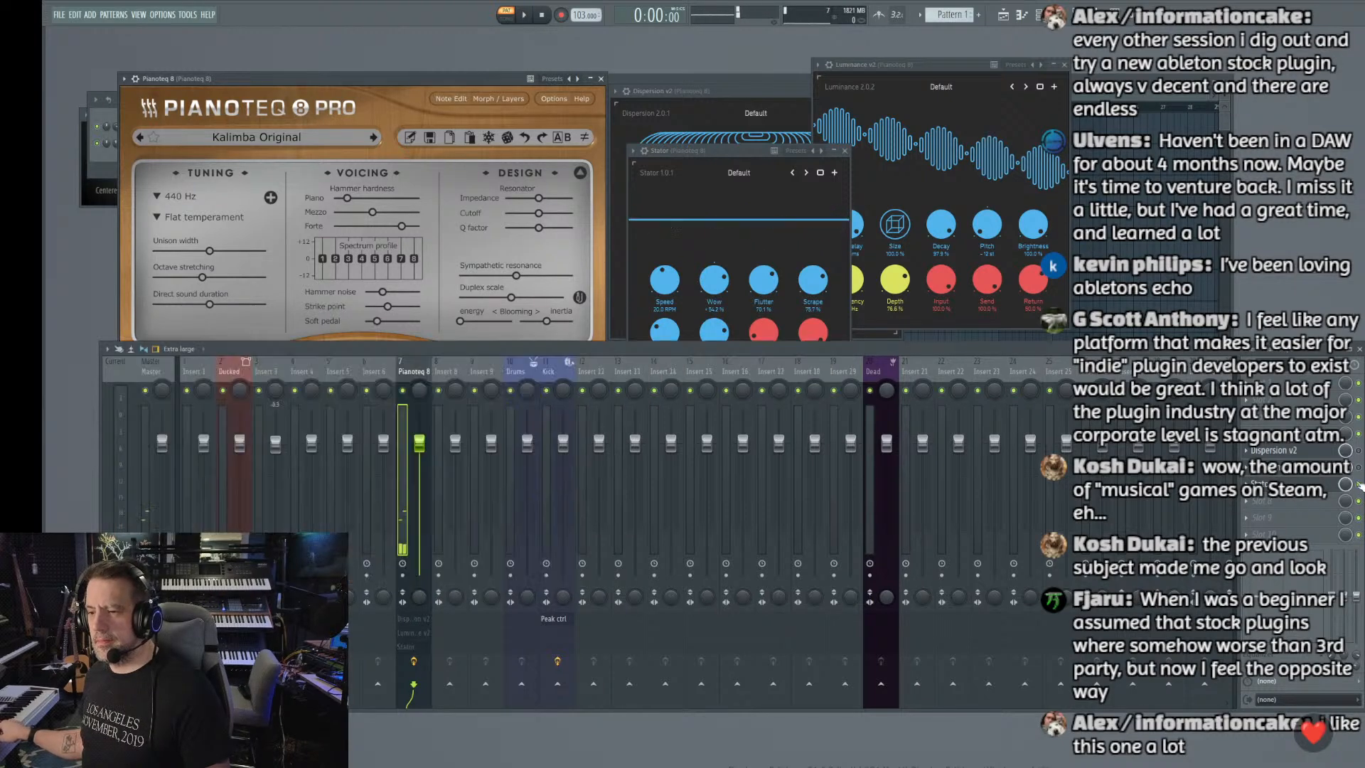
click(1359, 485)
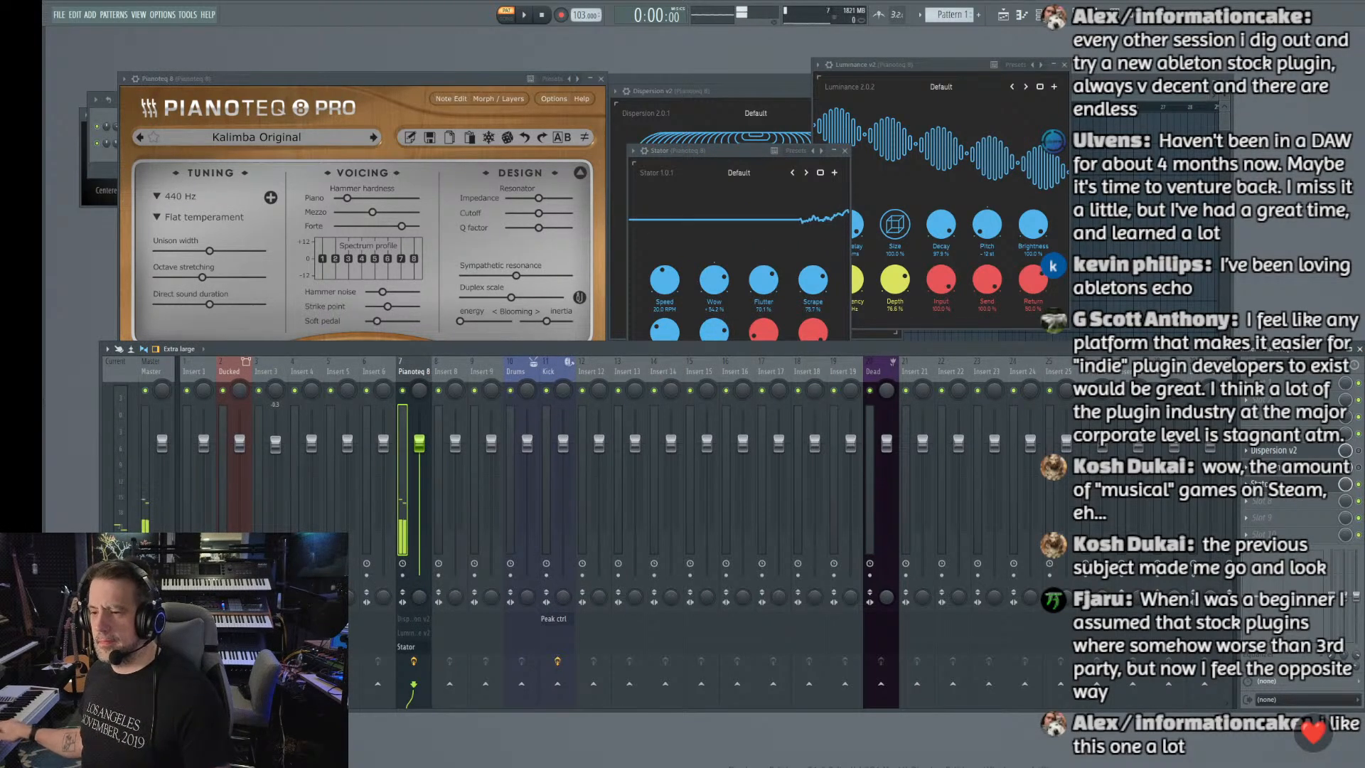
Step: Replace Stator with Vague in its mixer slot and move the Vague window up clear of most of the mixer
right_click(1259, 491)
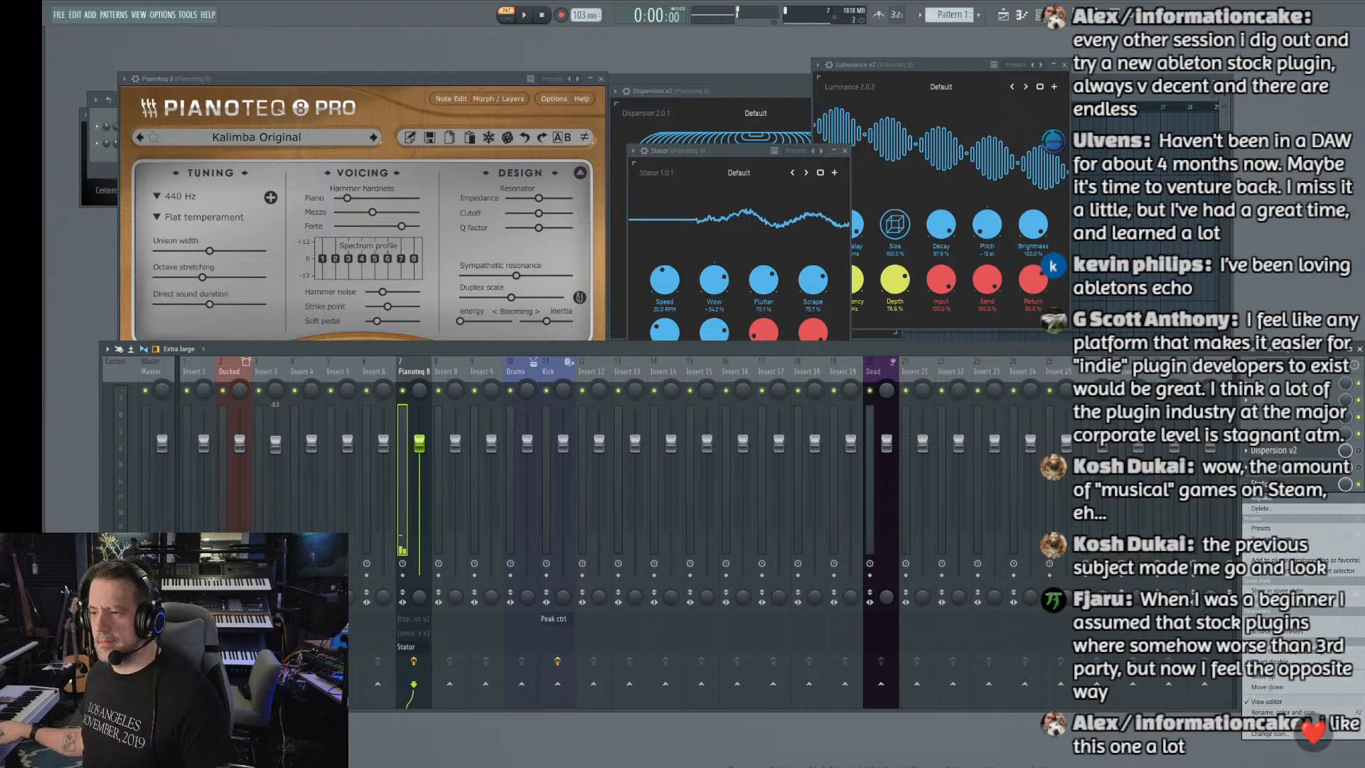
click(1260, 499)
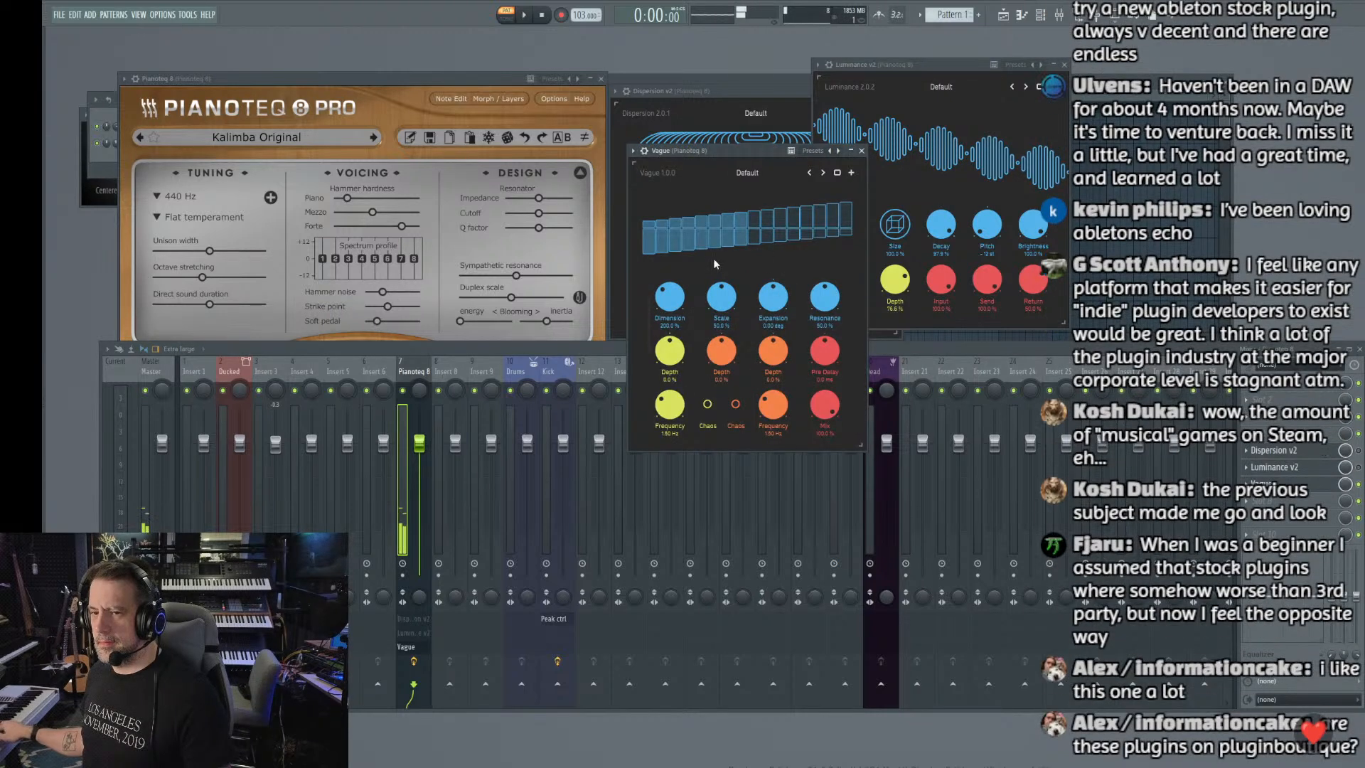
drag(671, 151, 689, 73)
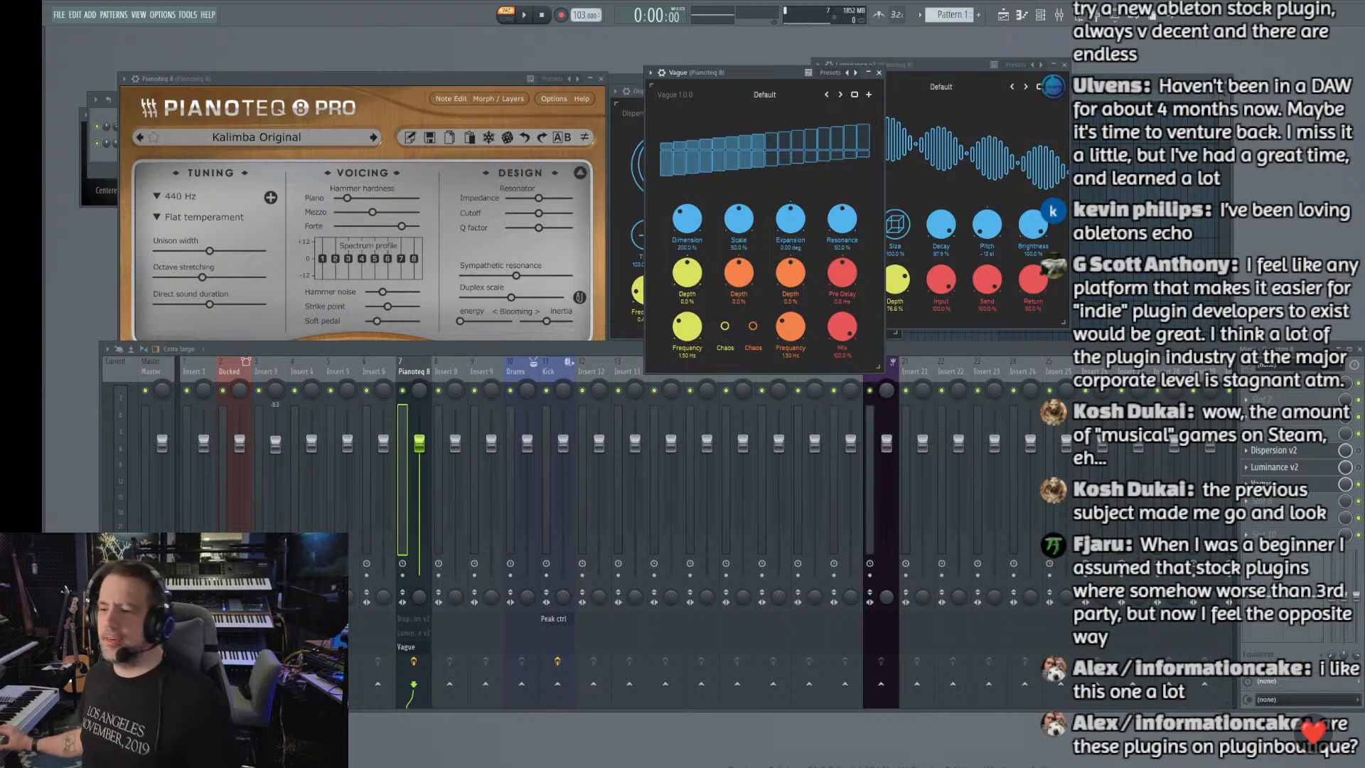
Step: Bypass Vague, load the Xylophone Humanized preset in Pianoteq, and enable Vague again with its window in front
click(1358, 484)
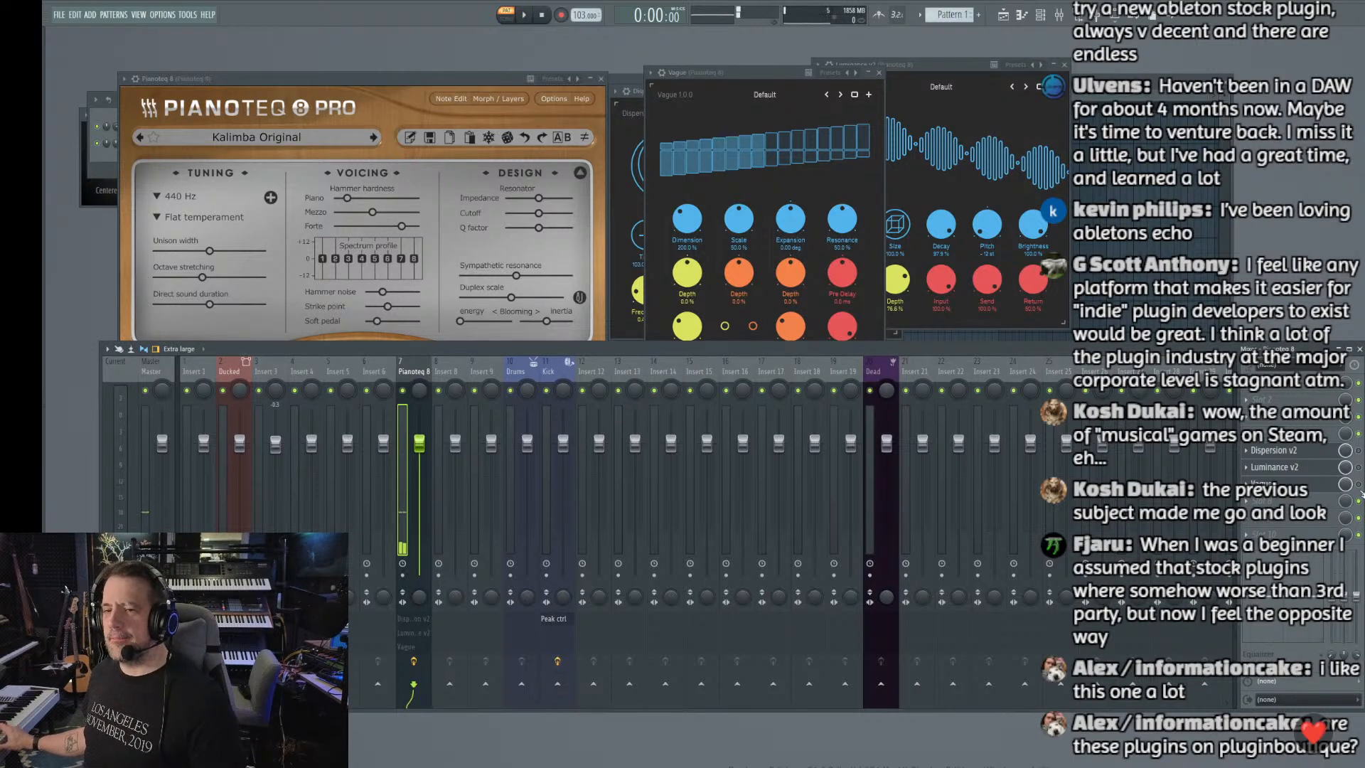
click(247, 138)
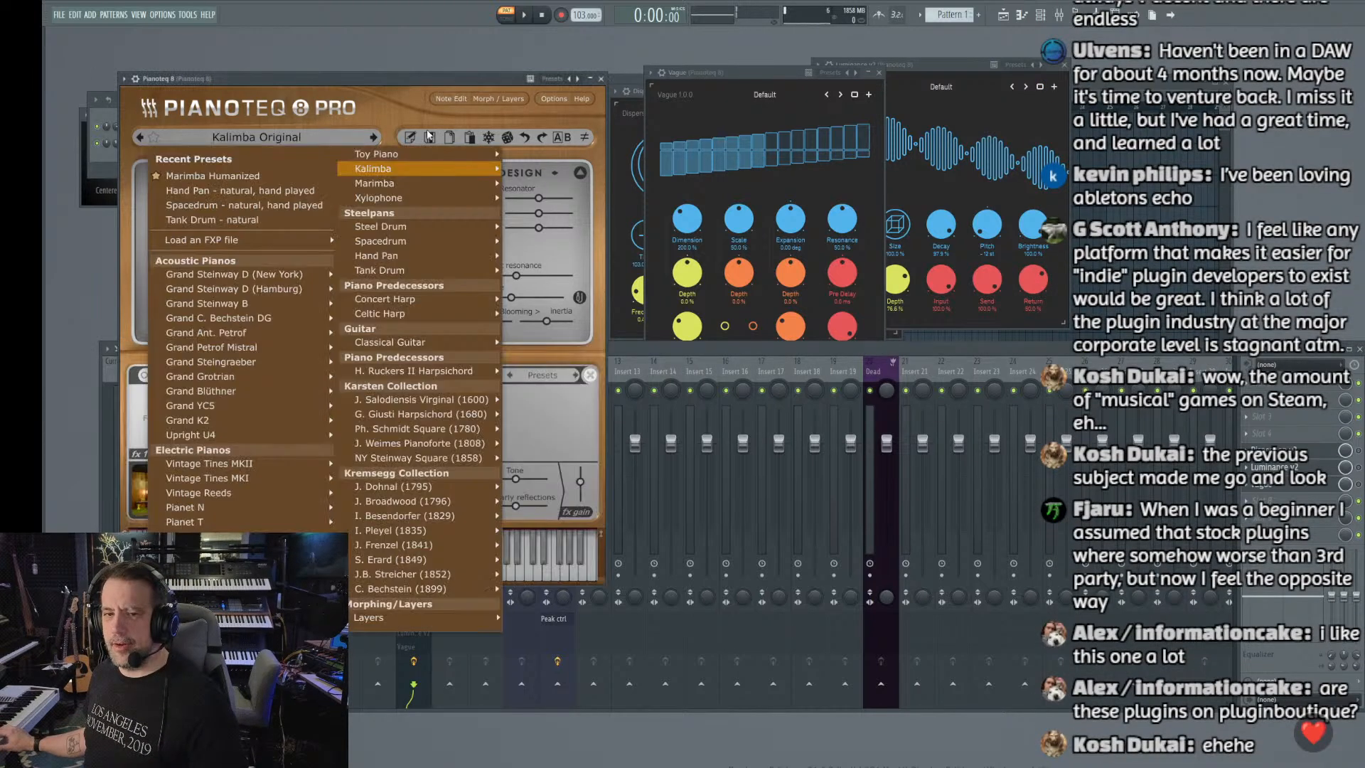
mouse_move(398, 198)
click(585, 200)
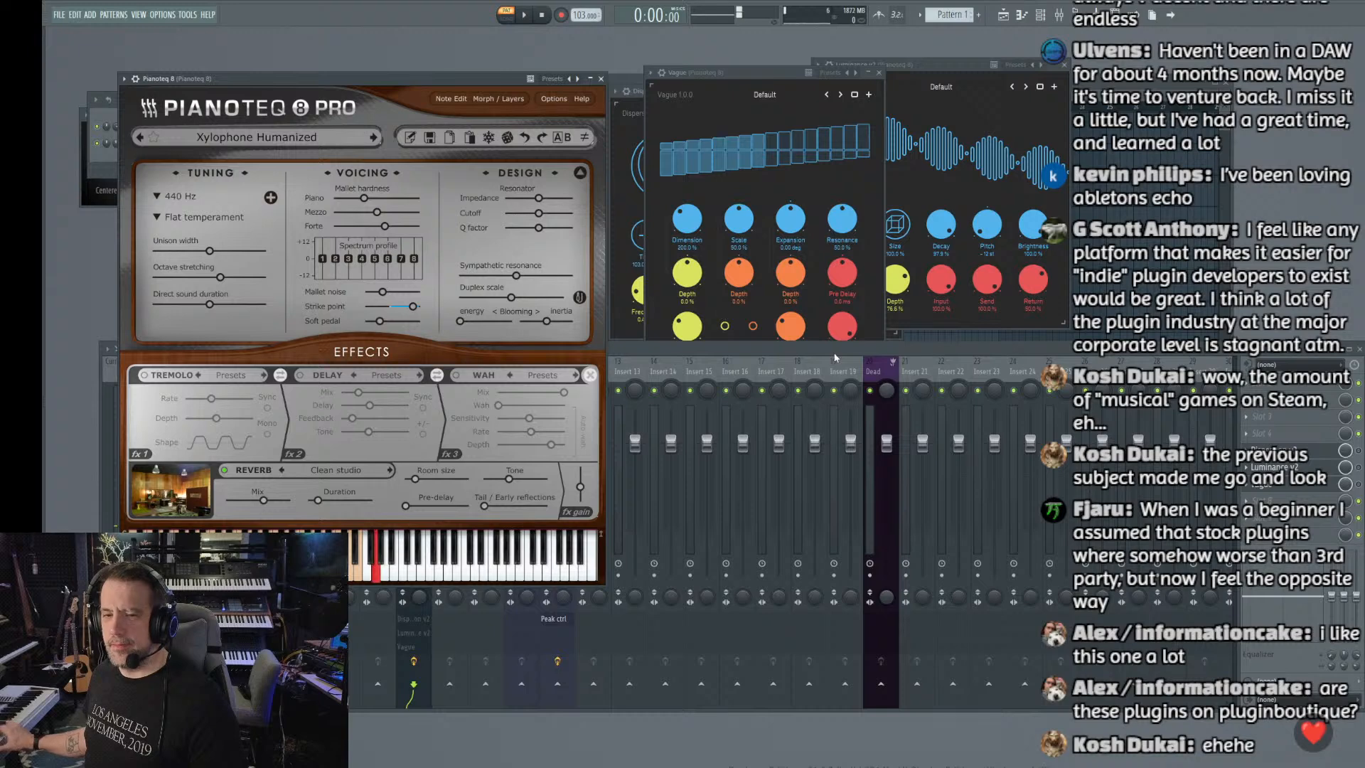
click(1359, 488)
click(729, 83)
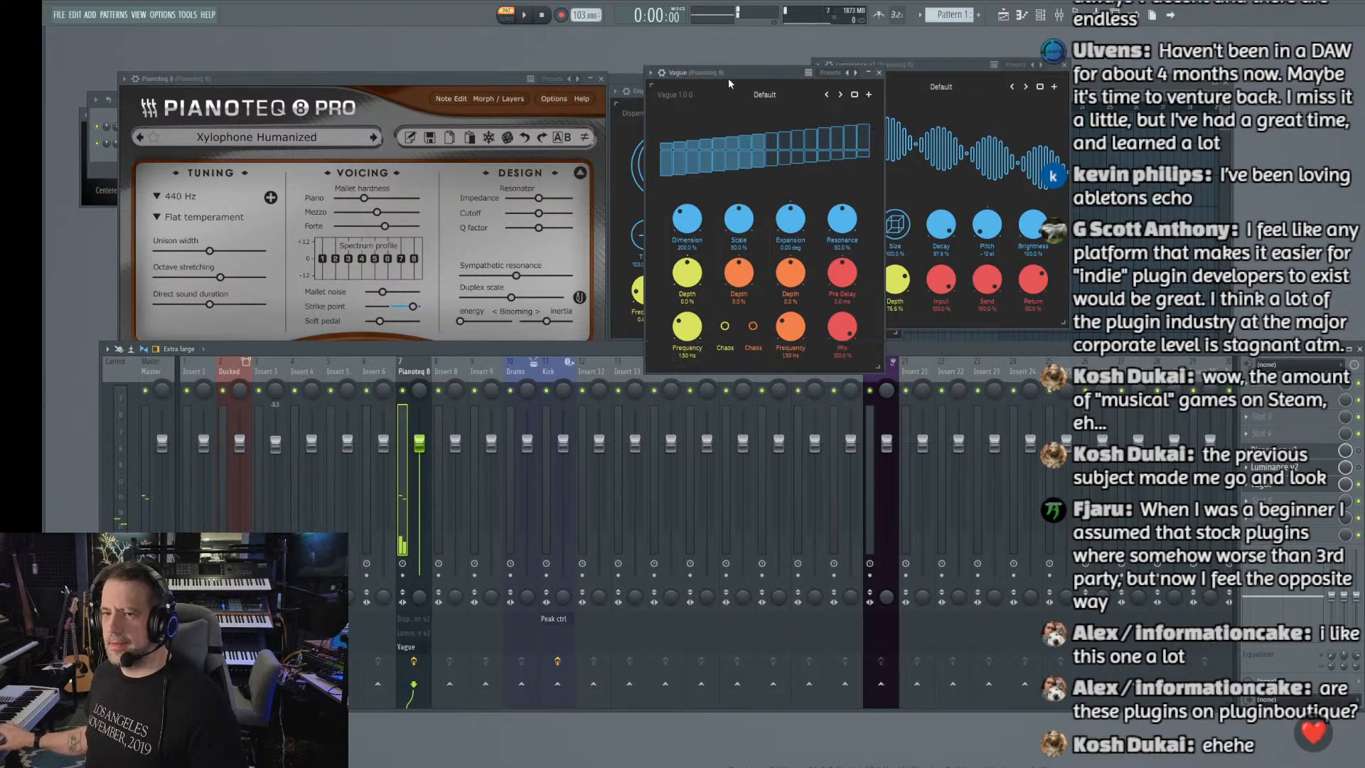
Step: Set Vague's Dimension to about 274% and Scale to about 50%, and raise Resonance
drag(696, 225, 695, 158)
drag(740, 224, 741, 162)
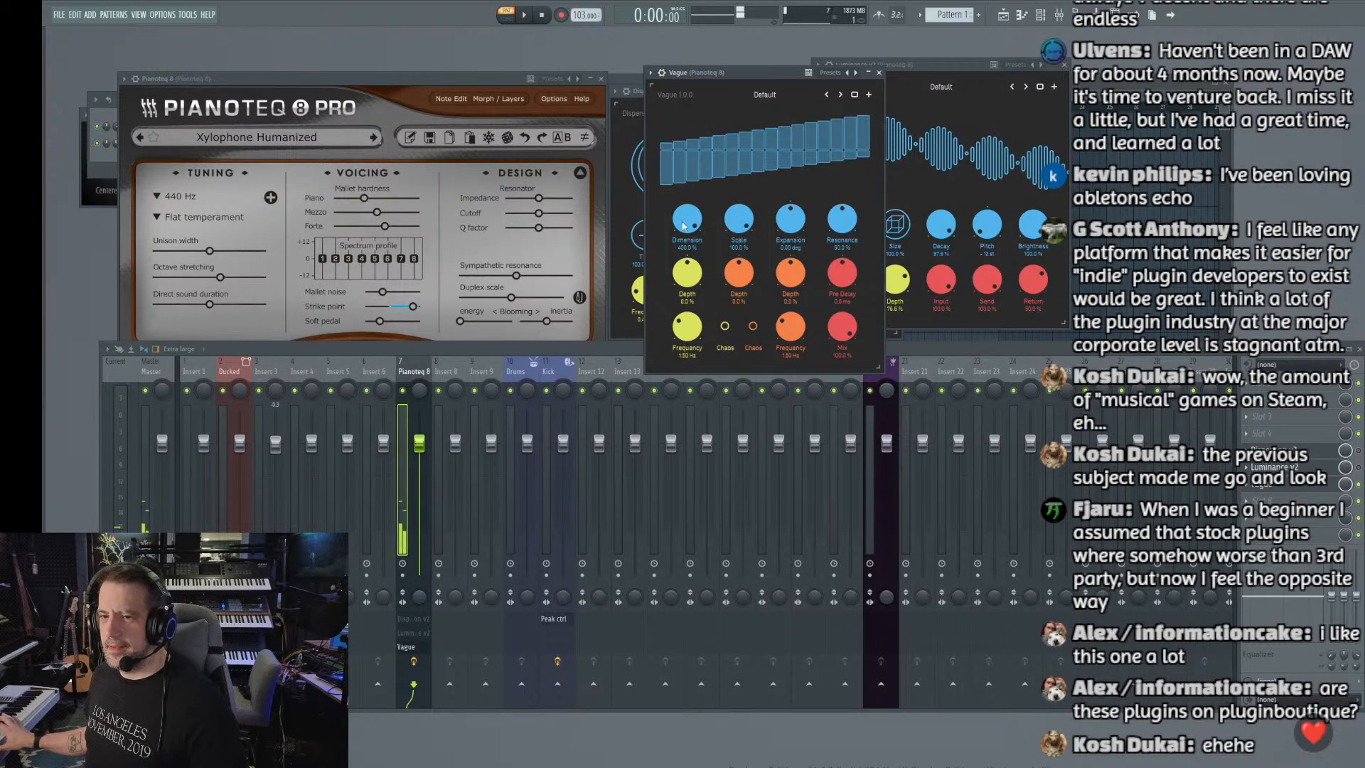
drag(843, 221, 839, 150)
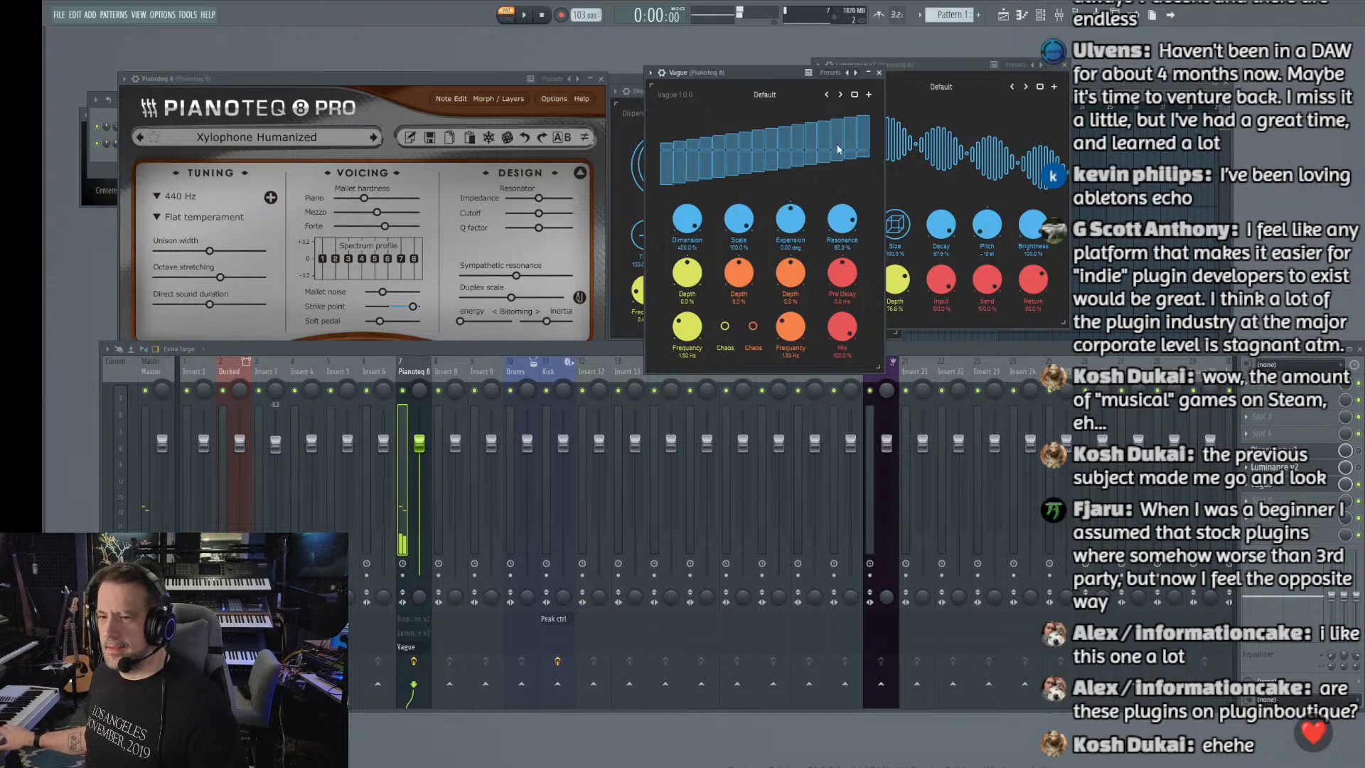
drag(825, 231, 730, 302)
drag(697, 233, 703, 285)
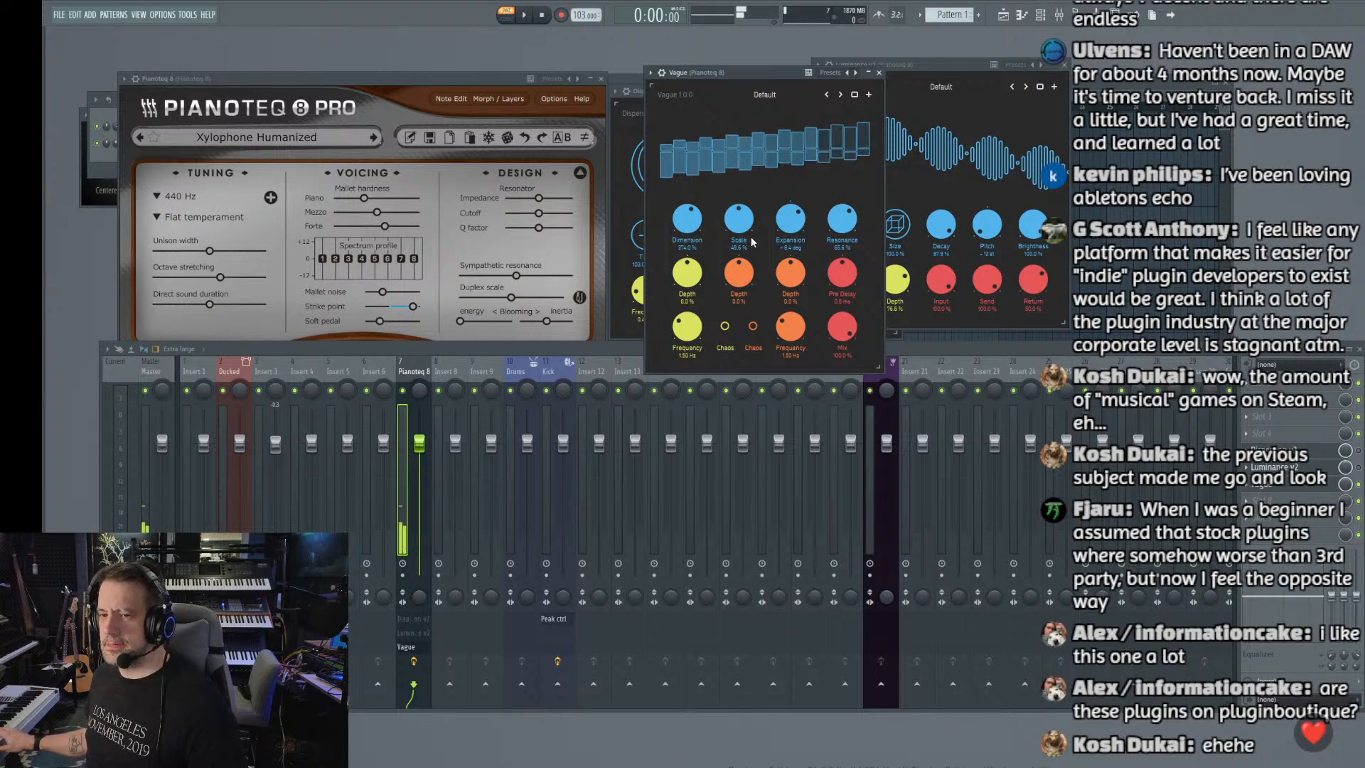
Step: Bring Vague's Expansion close to 0 degrees, set Dimension to about 391%, and raise Scale and Resonance
drag(791, 225, 807, 328)
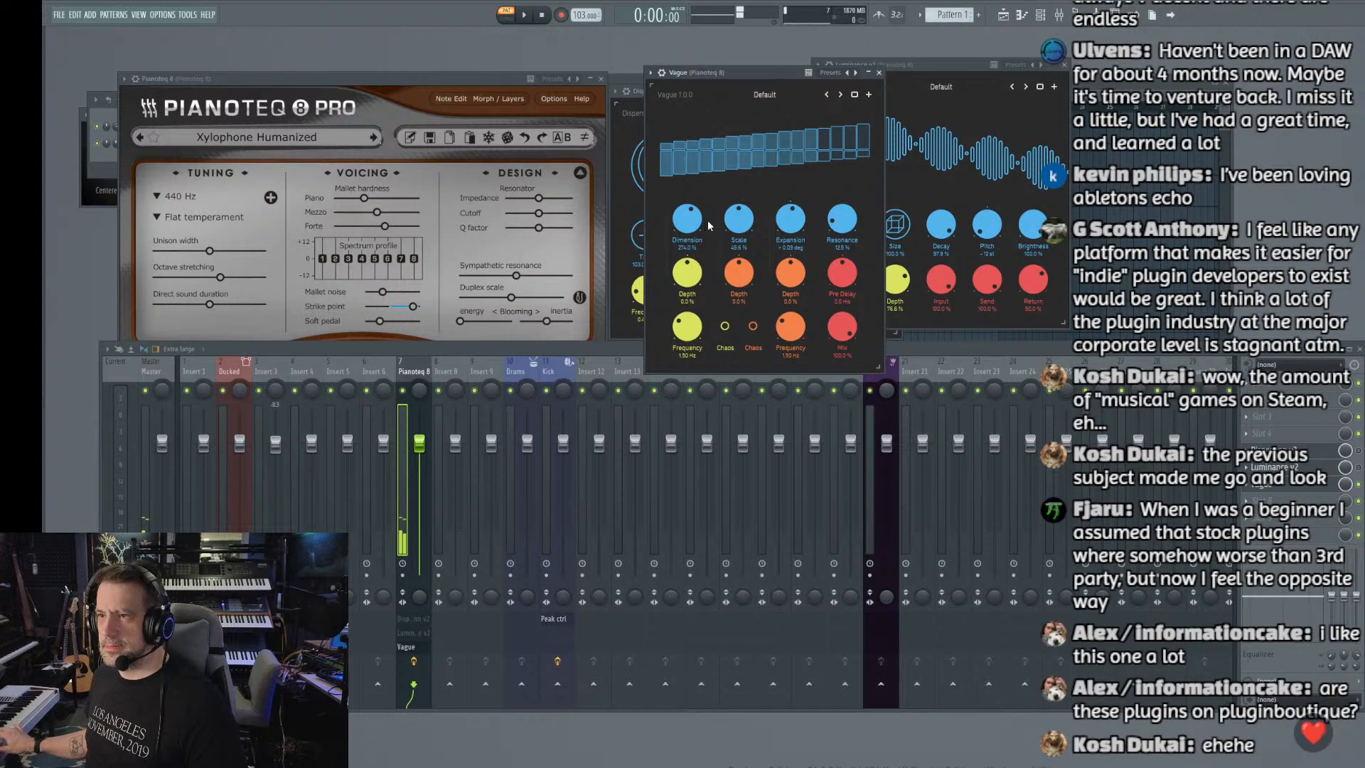
drag(689, 231, 707, 157)
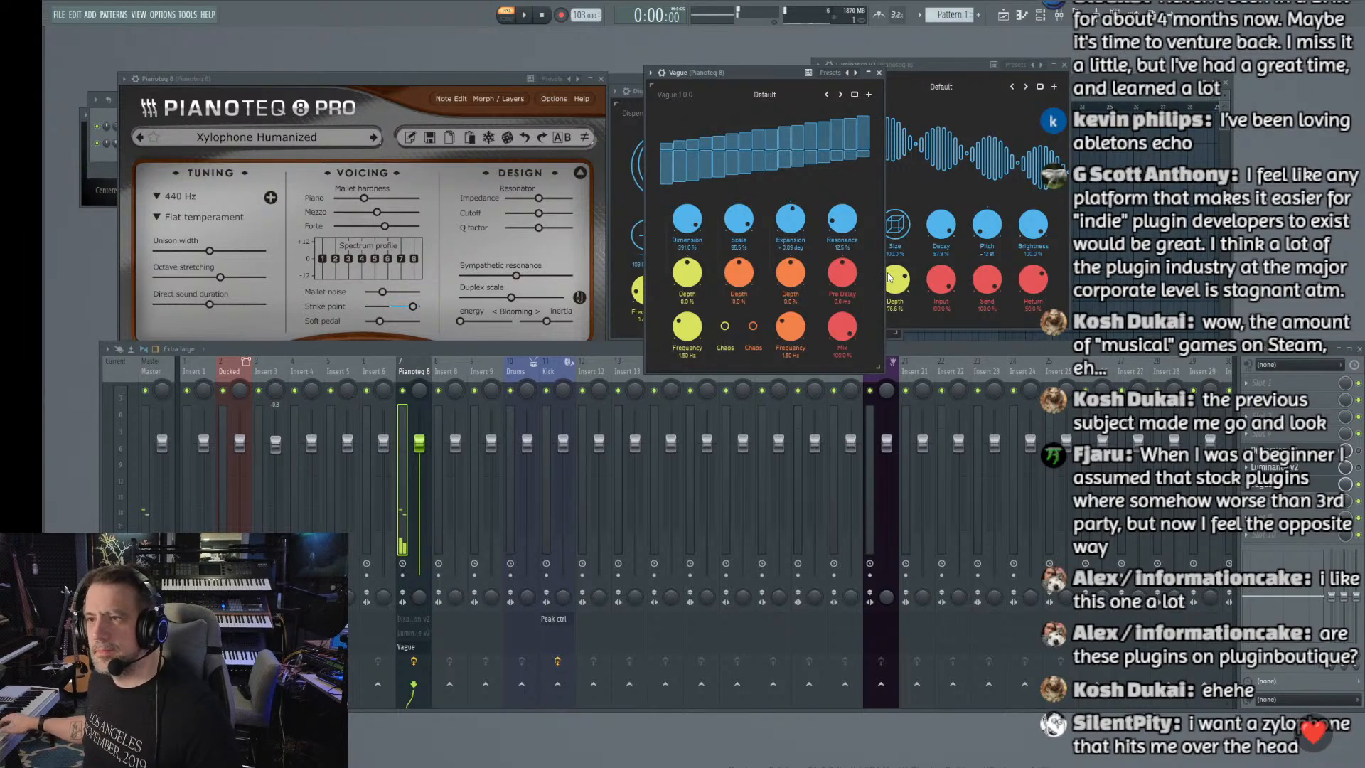
drag(846, 164, 875, 64)
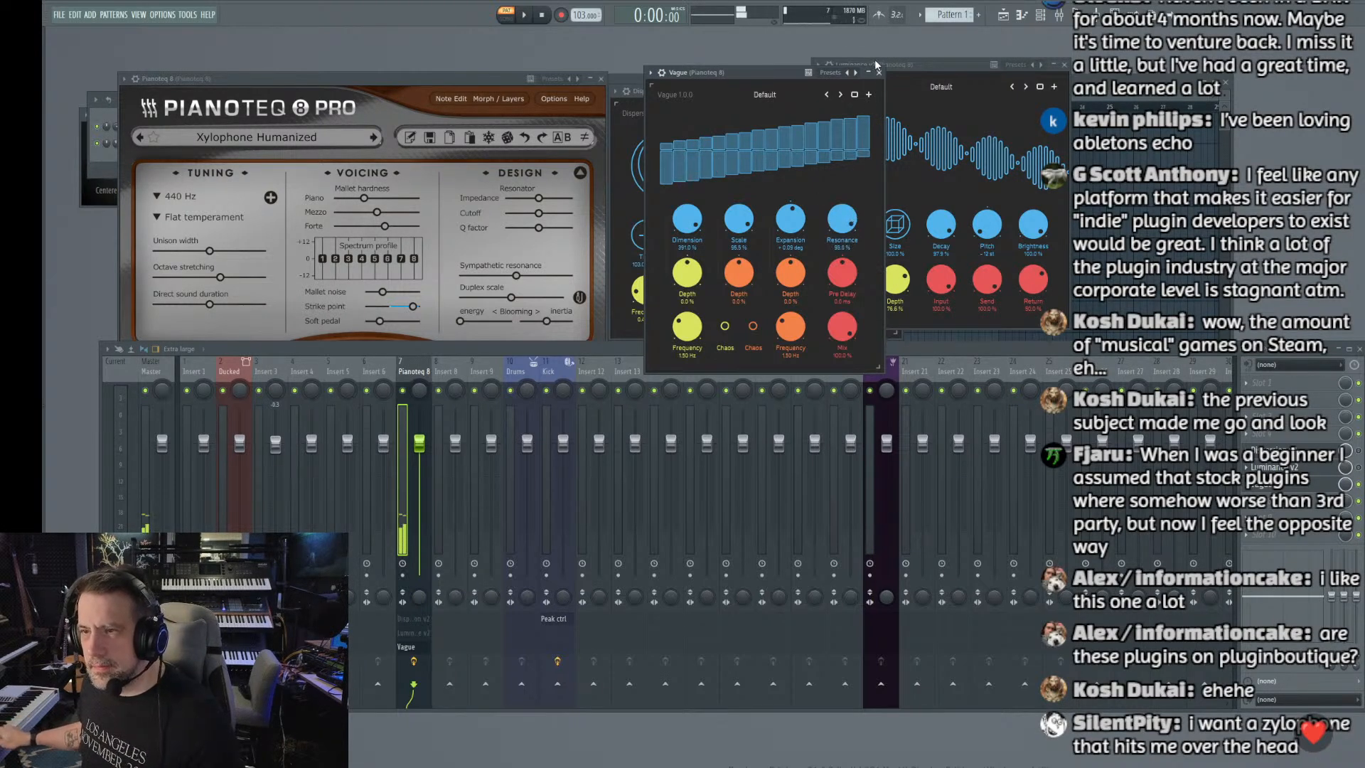
Step: Enable Chaos for Vague's Dimension modulation, raise the Dimension, Scale and Expansion modulation depths, and increase the Pre Delay
click(725, 326)
drag(680, 280, 765, 199)
drag(792, 278, 828, 244)
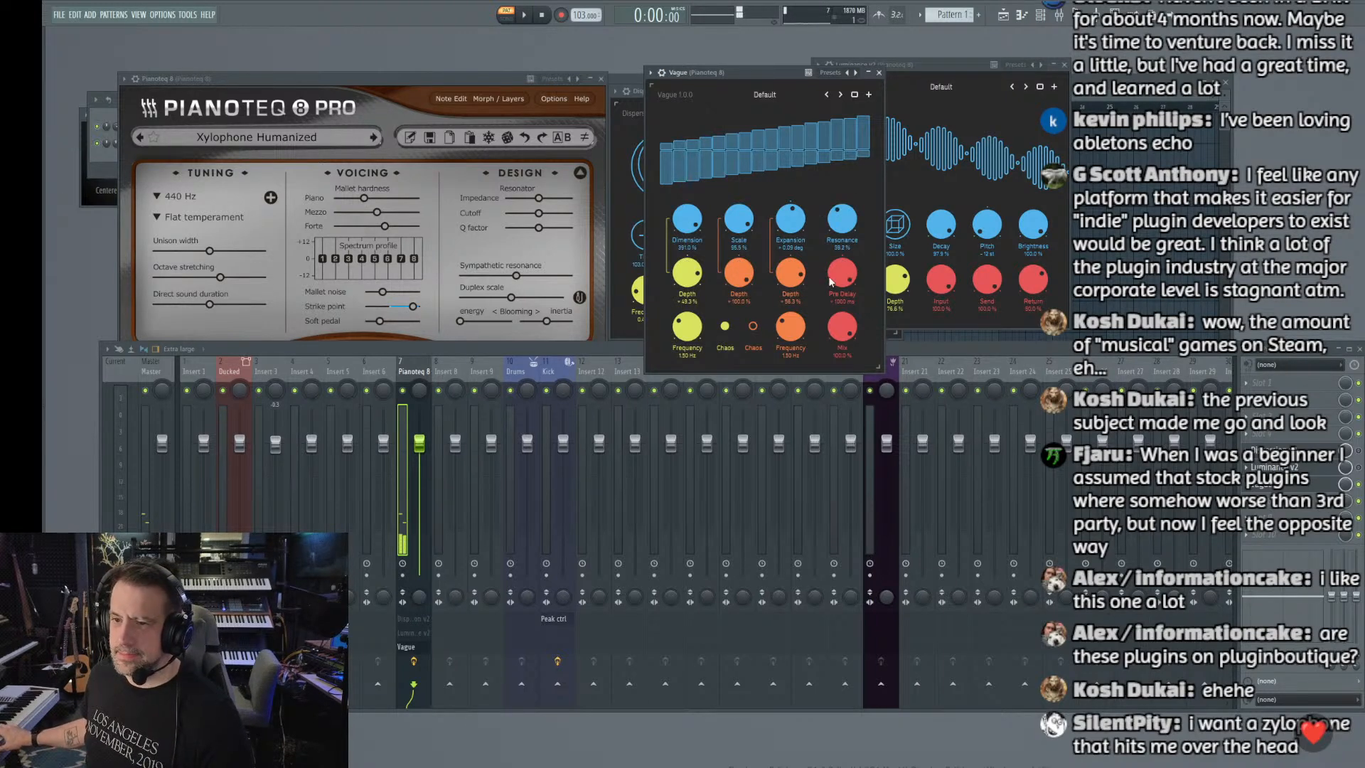
Step: Replace Vague with Whirl v2 in its mixer slot, then close the Whirl v2 and Luminance v2 windows
right_click(1268, 501)
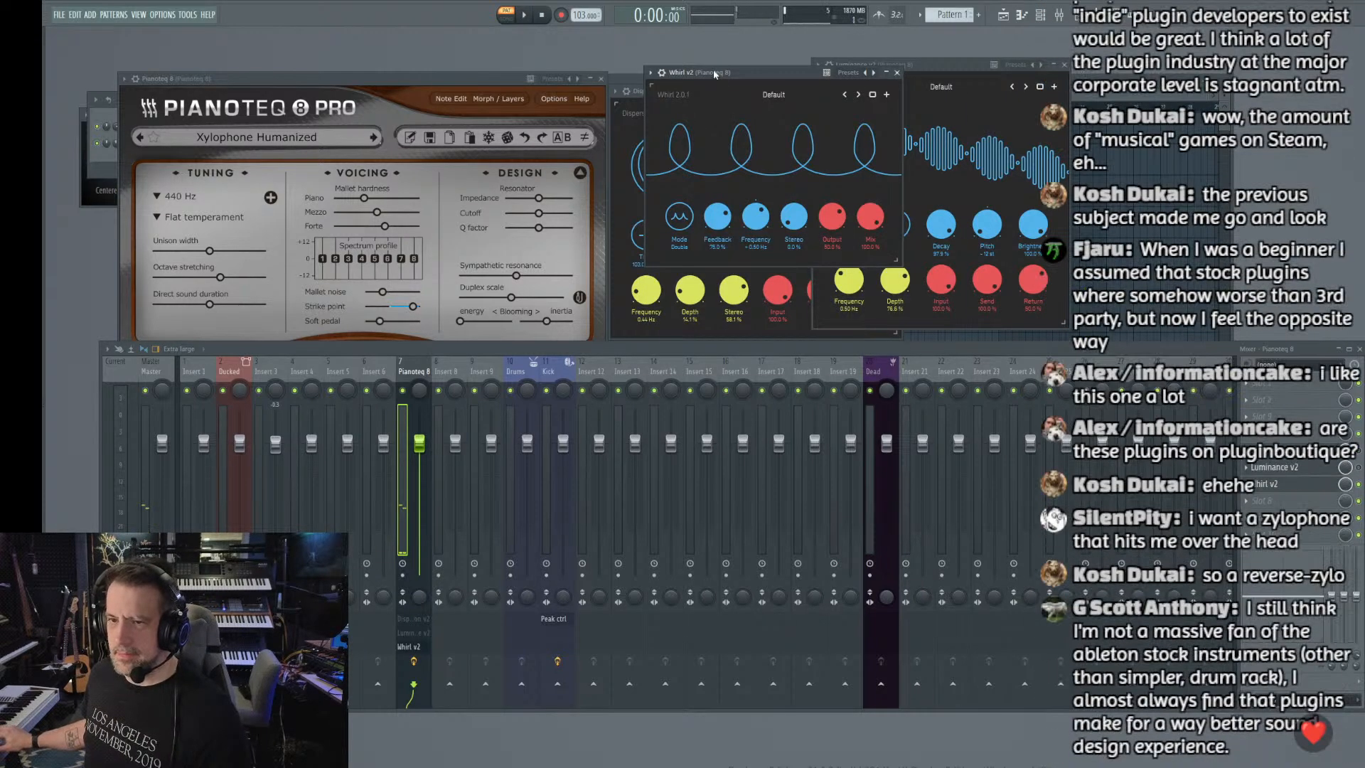
drag(713, 71, 677, 76)
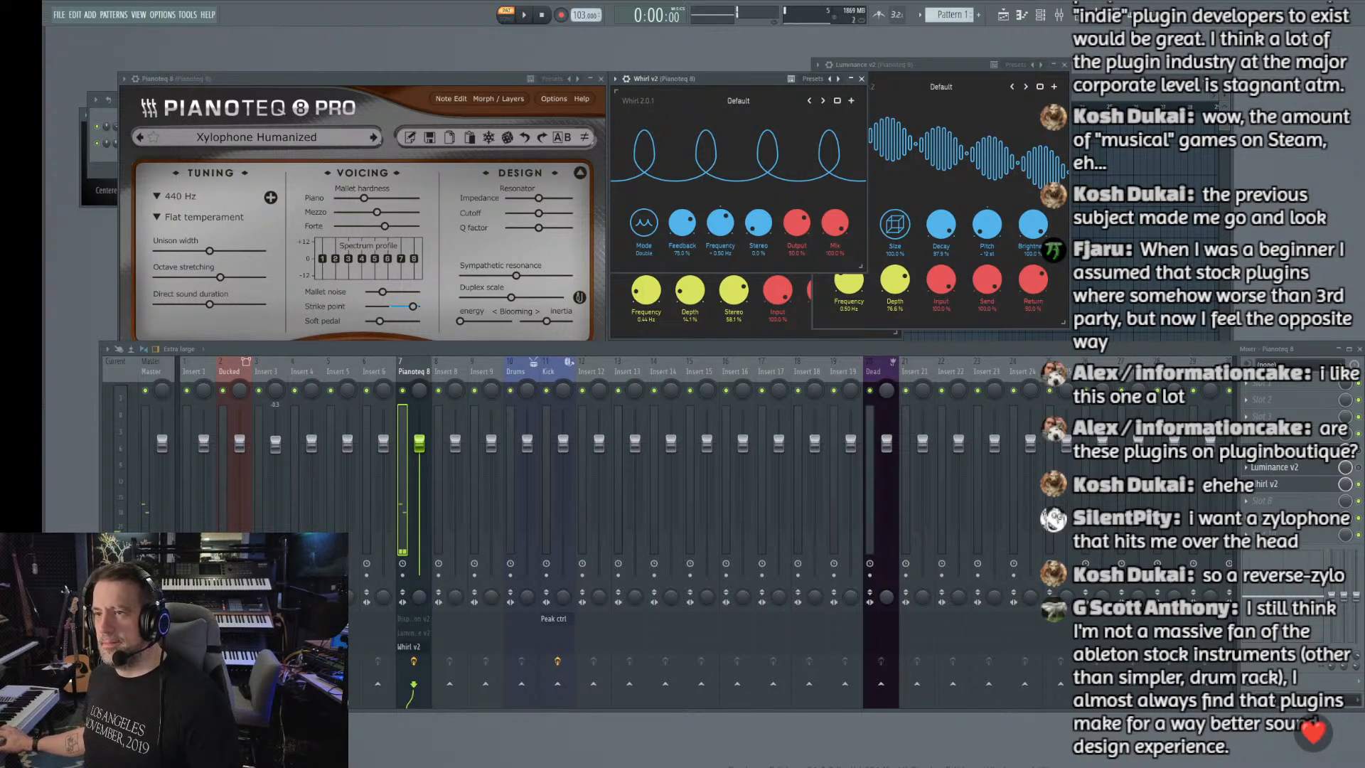
click(862, 78)
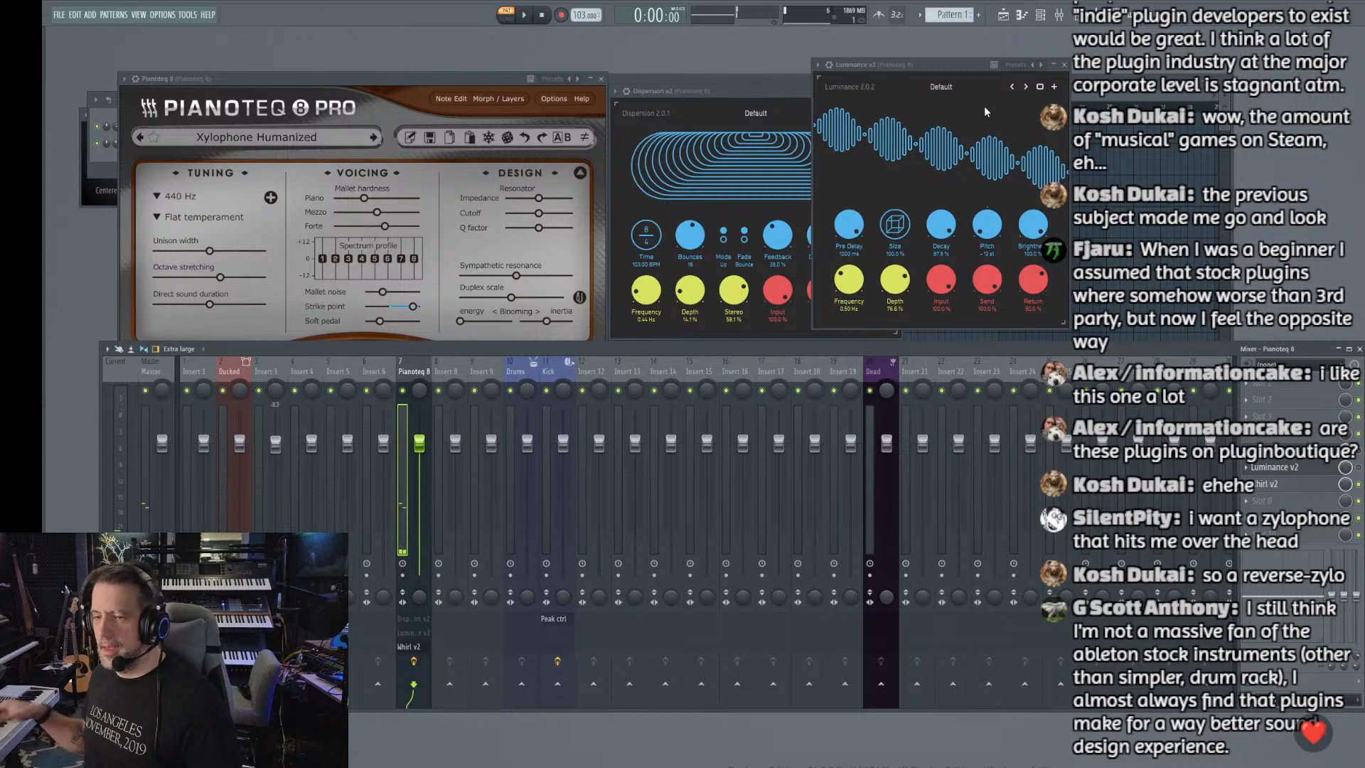
click(1064, 64)
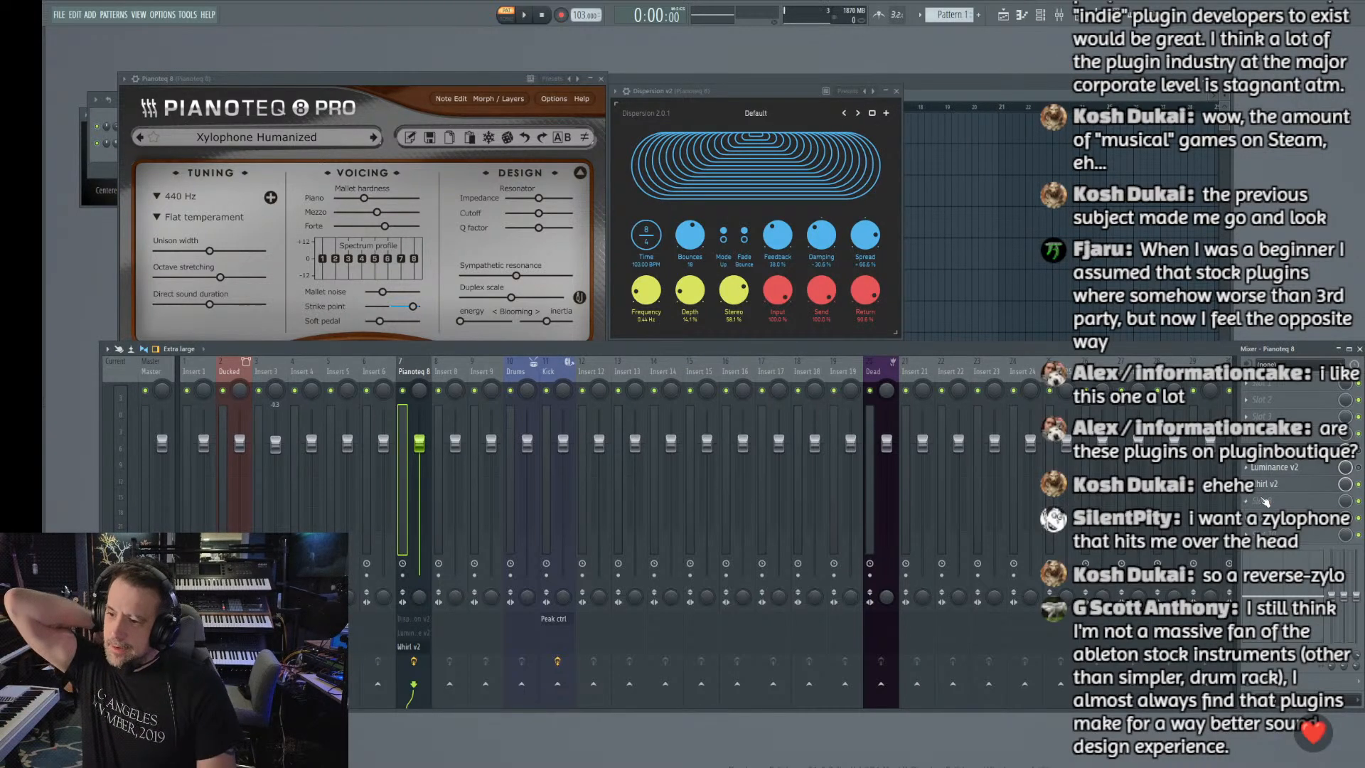
Step: Replace Whirl v2 with Droplet v2 in the mixer slot and move the Droplet v2 window clear of Dispersion v2's controls
right_click(1265, 485)
click(1259, 509)
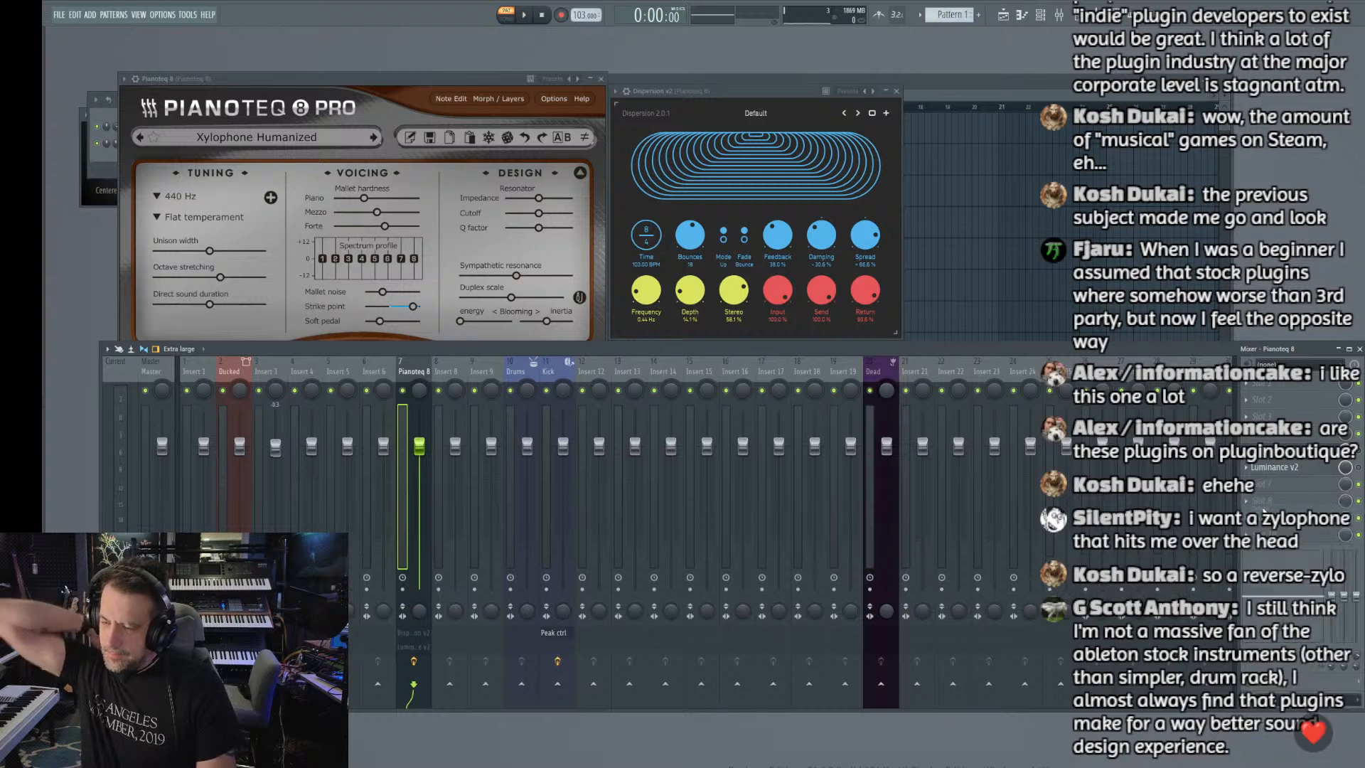
right_click(1293, 484)
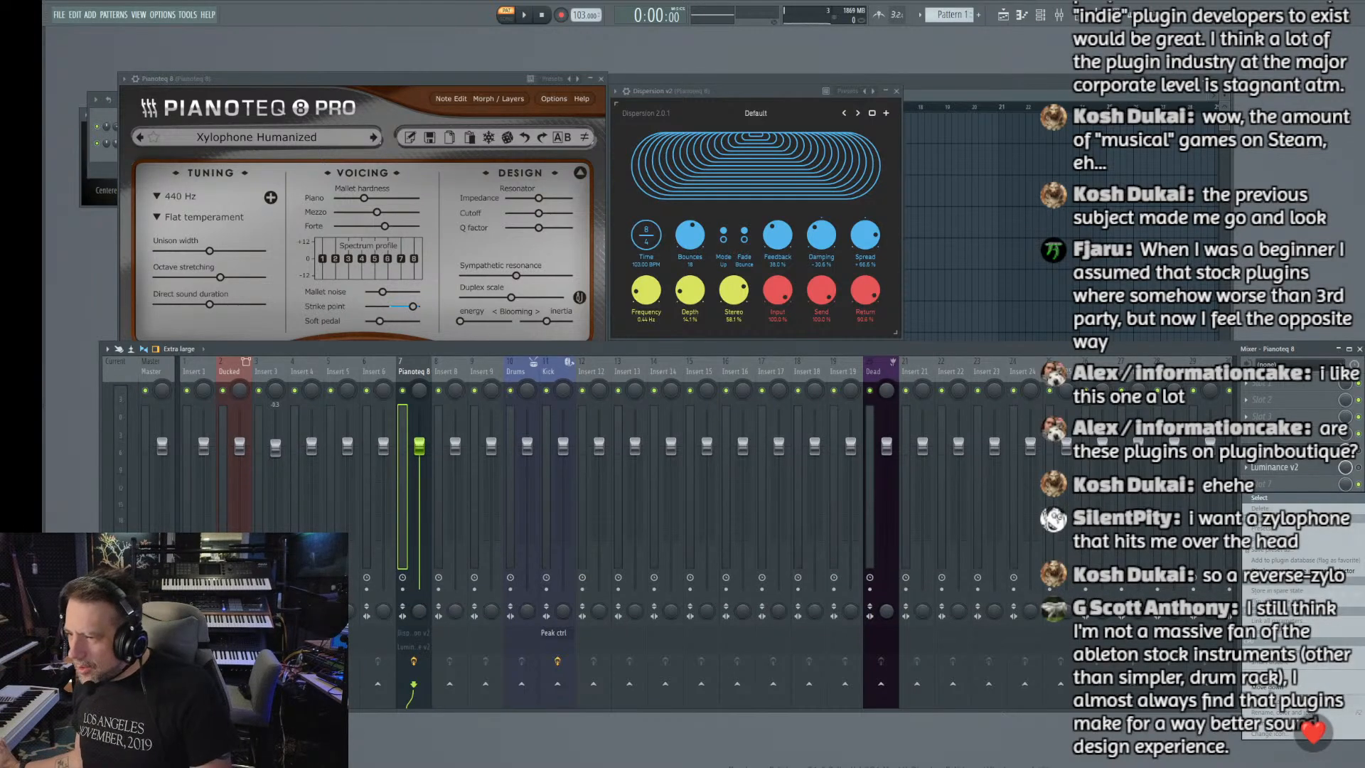
click(661, 312)
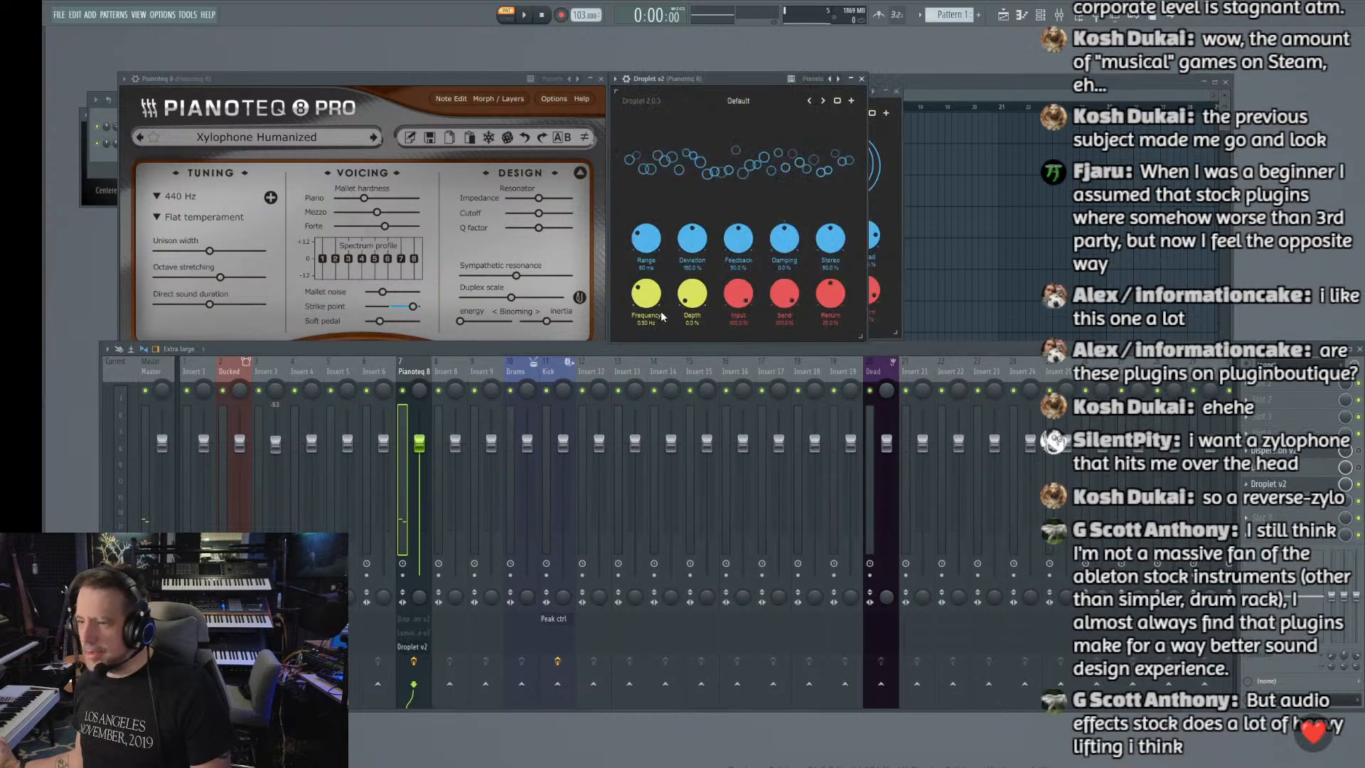
drag(679, 82, 878, 148)
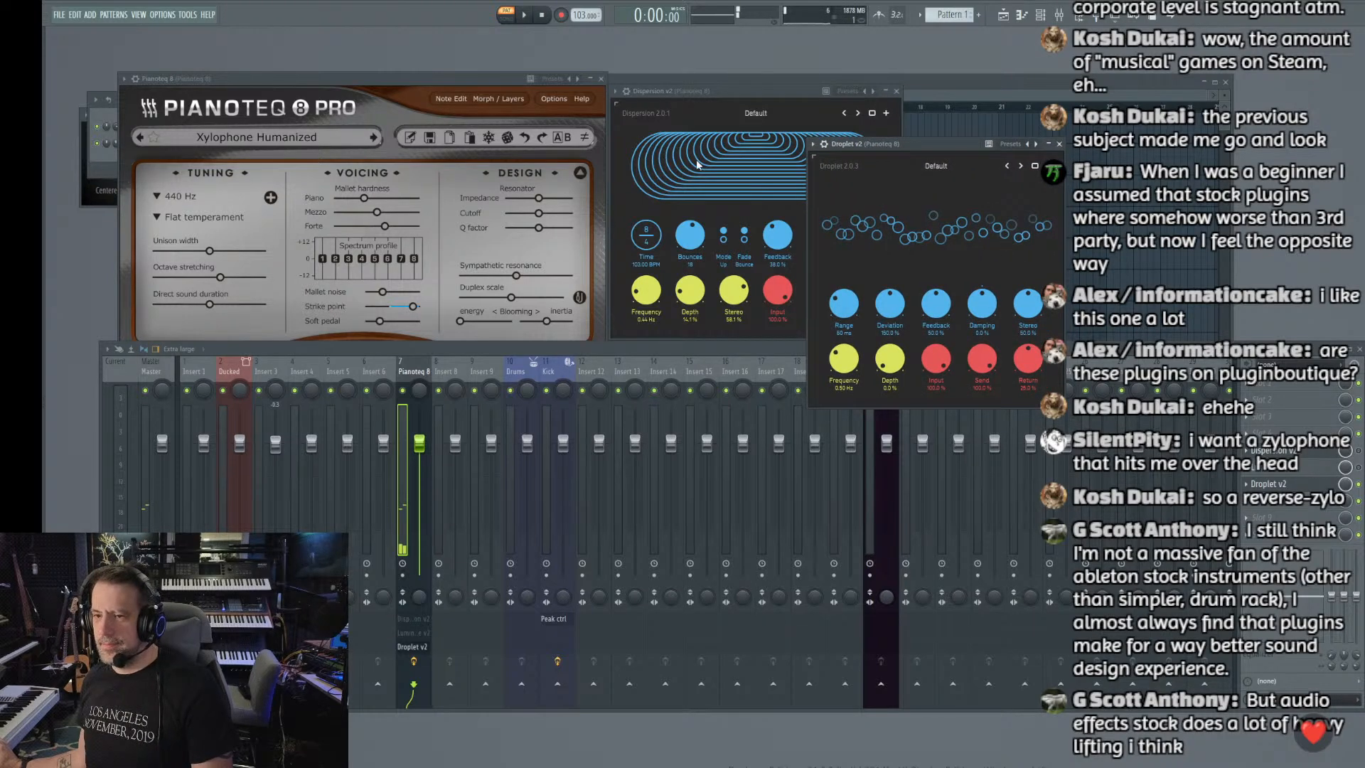
Step: Load the NY Steinway D Felt II preset in Pianoteq
click(256, 137)
mouse_move(366, 302)
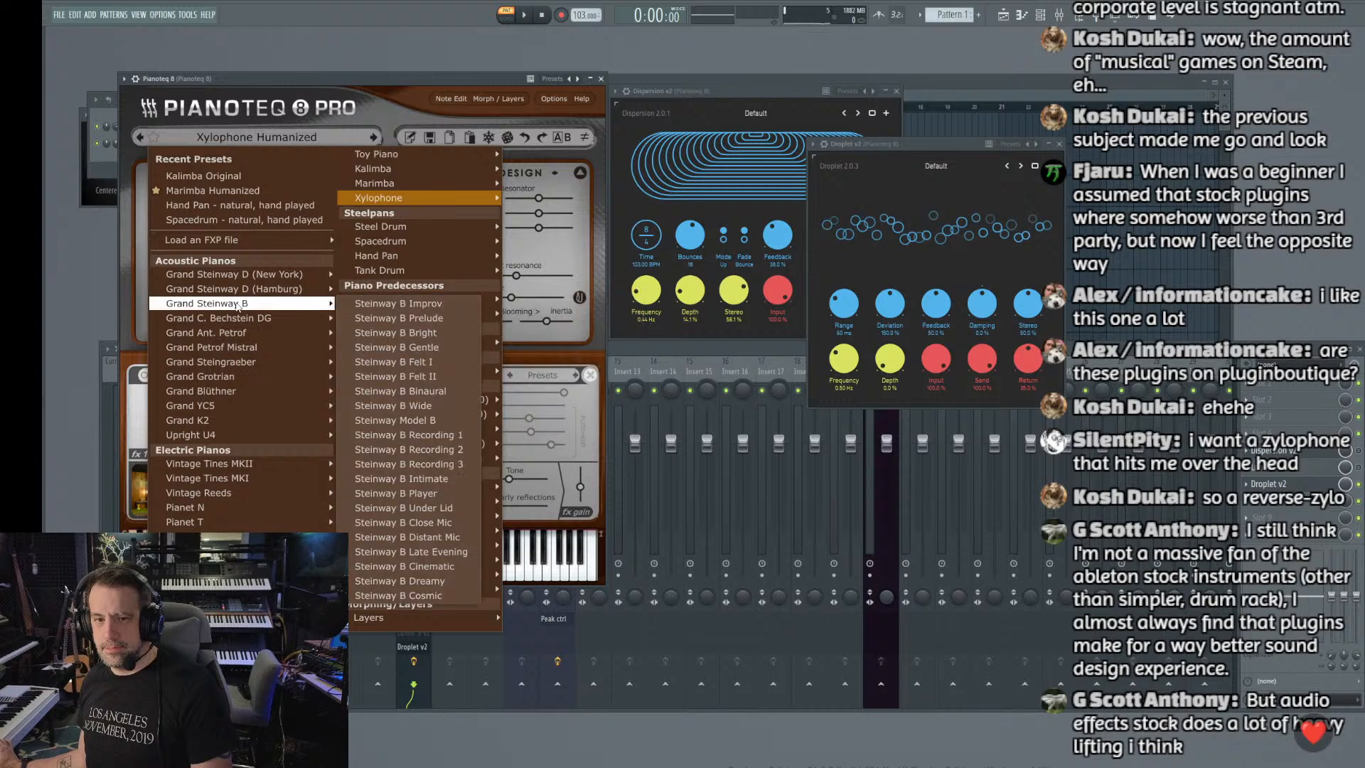
mouse_move(238, 280)
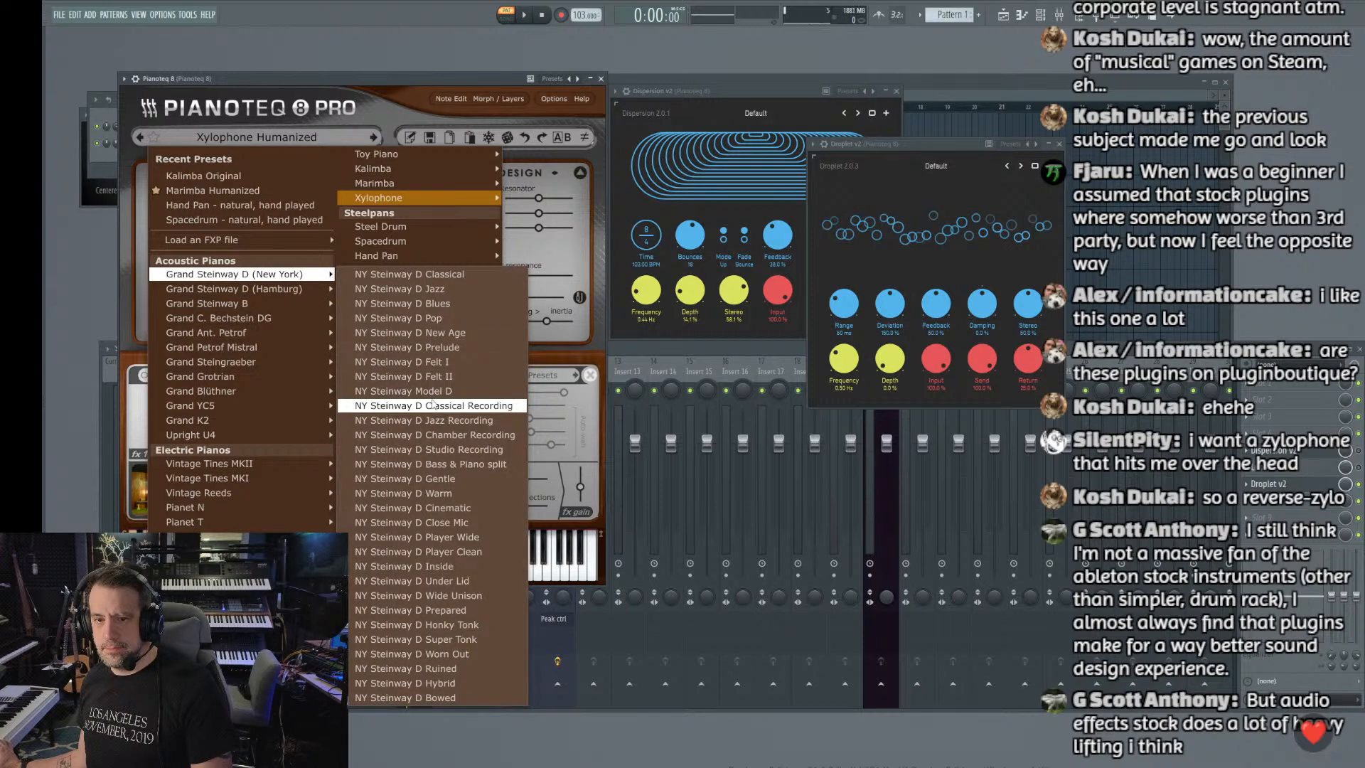
click(434, 376)
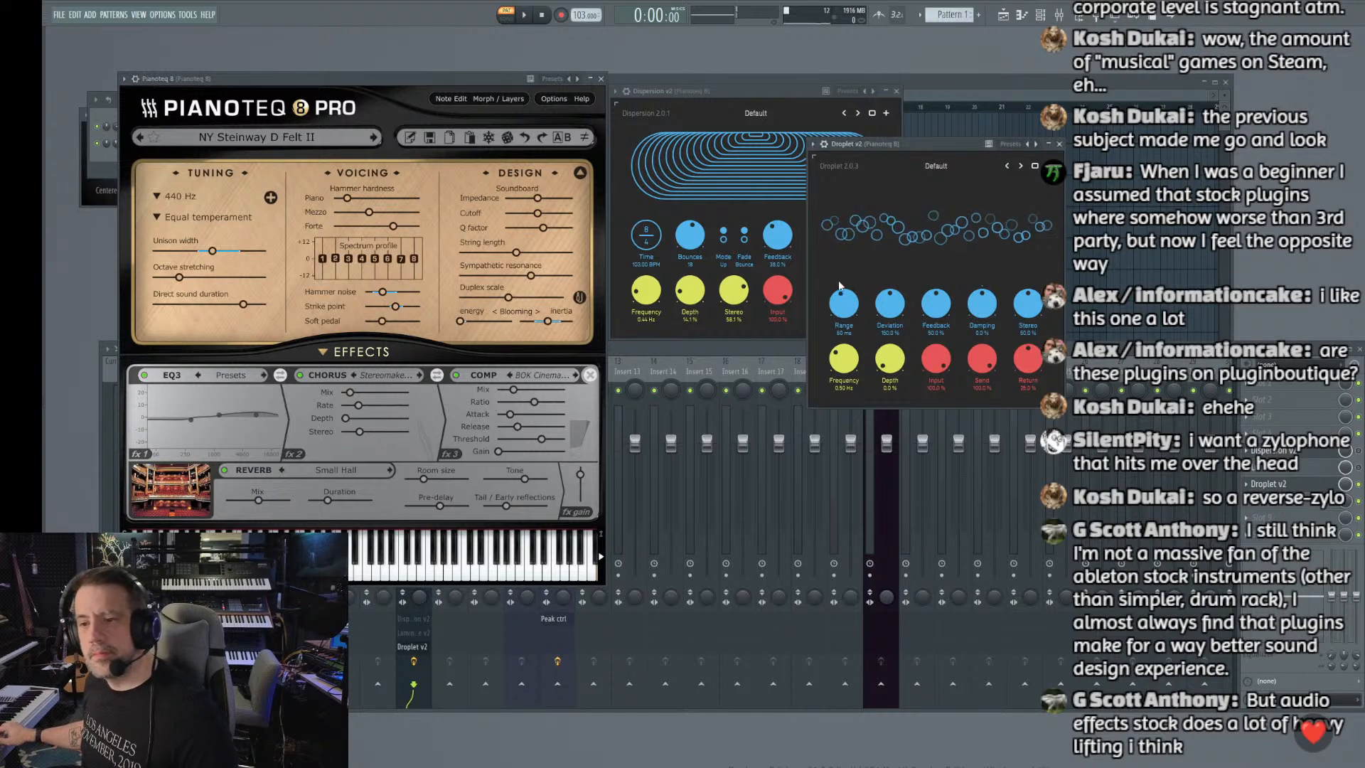
Step: Raise Droplet v2's Range and Deviation, set Feedback and Stereo to 100%, and lower Damping slightly
drag(839, 286, 841, 235)
drag(890, 306, 857, 247)
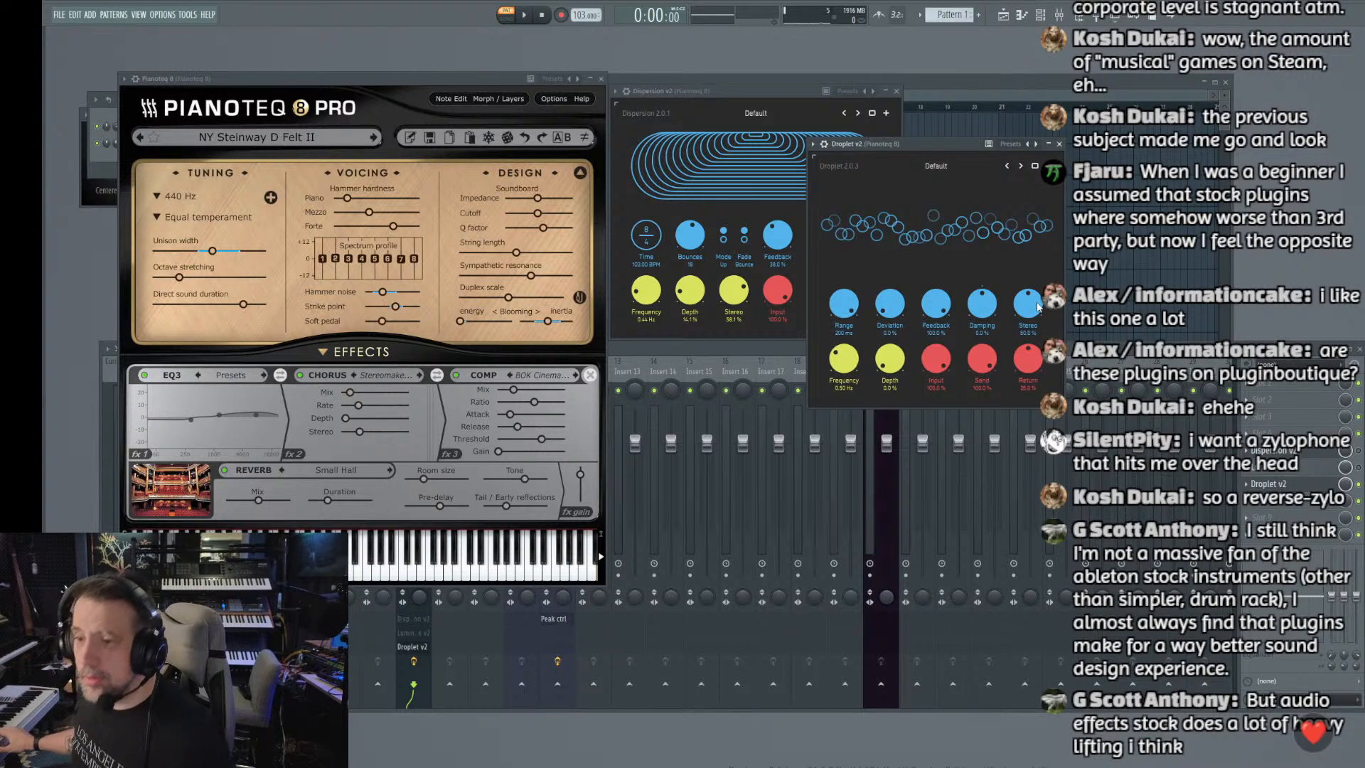
drag(1038, 307, 1035, 243)
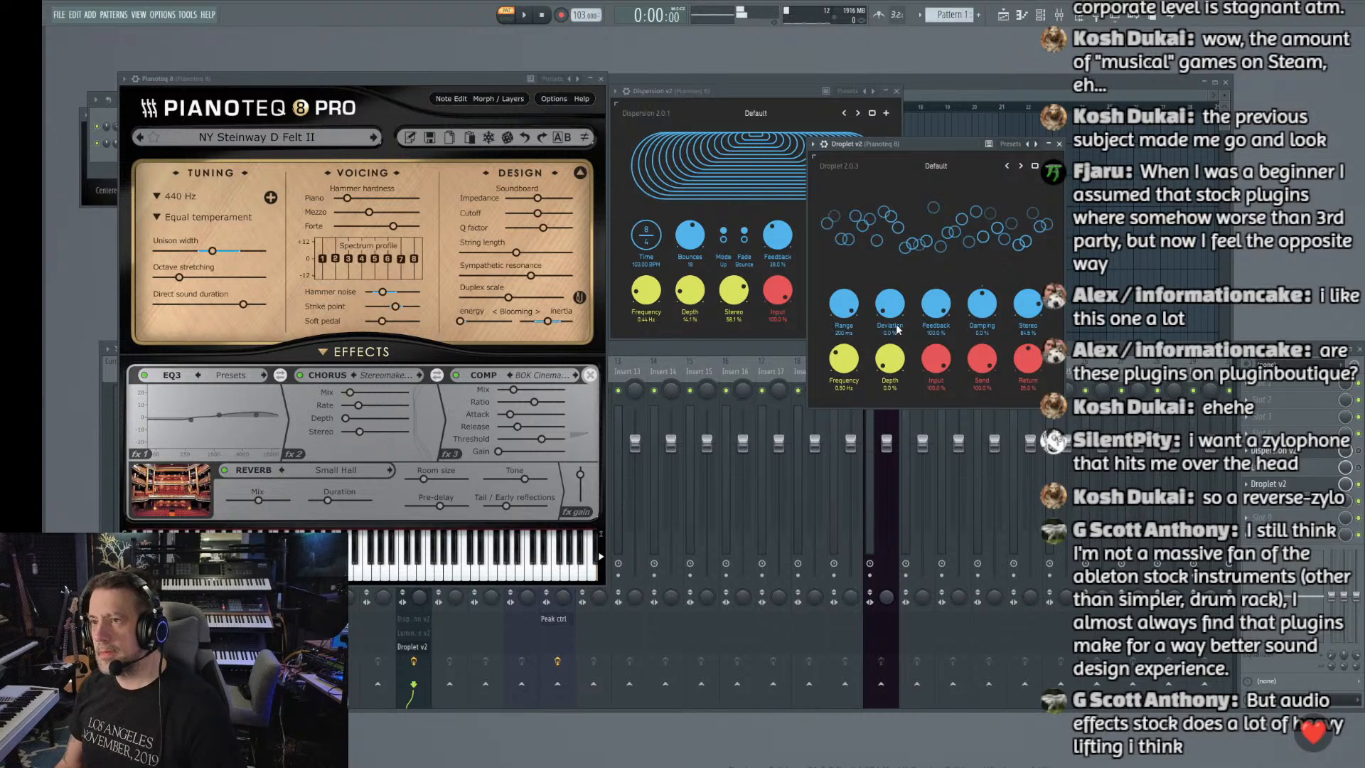
drag(897, 329, 890, 186)
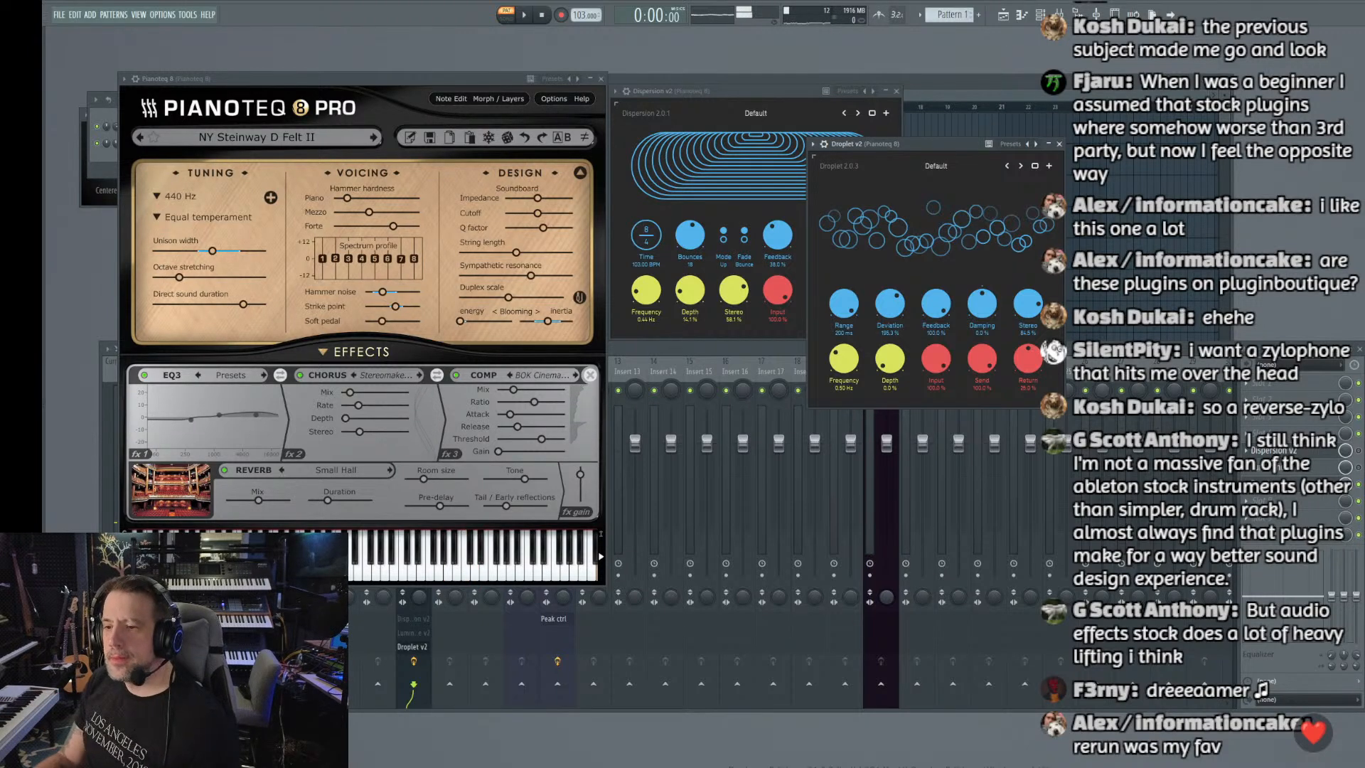
drag(1037, 306, 1039, 283)
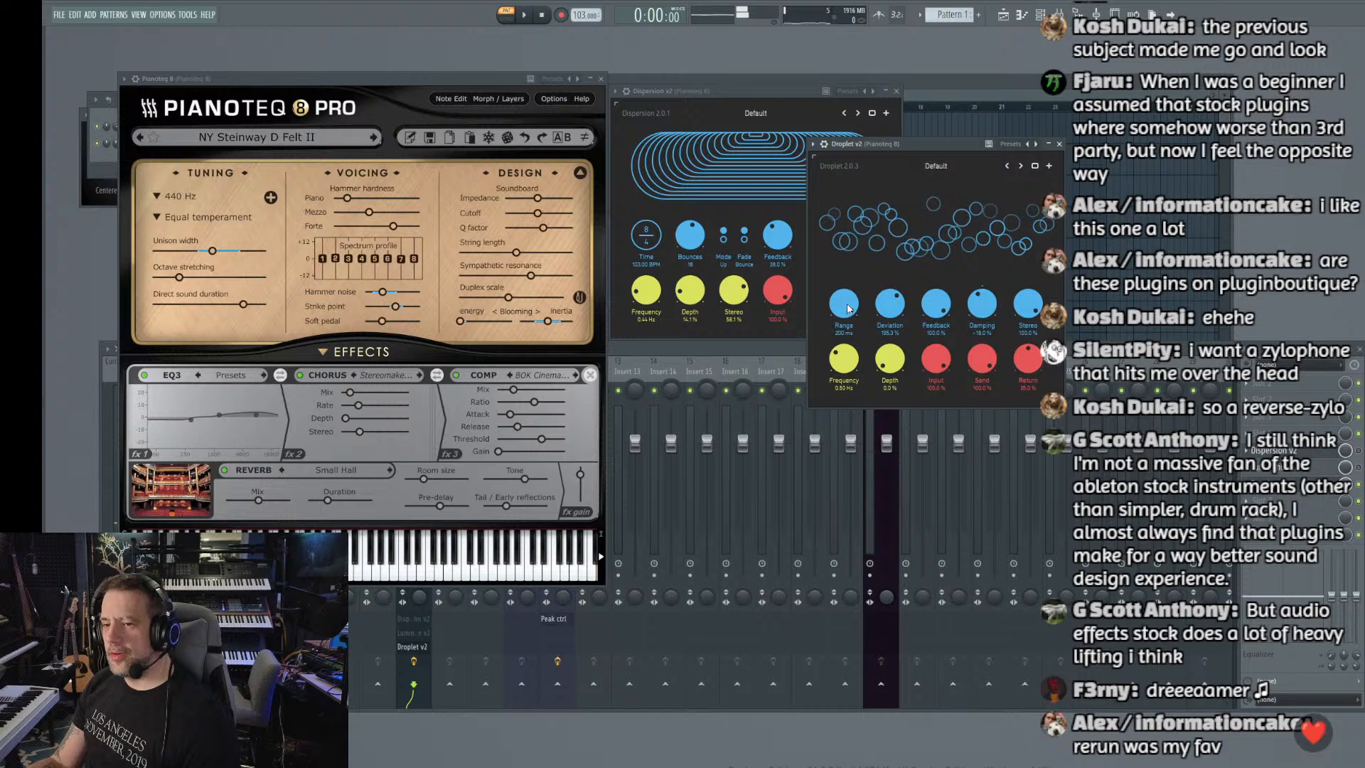
Step: Set Droplet v2's Range to 5 ms and Deviation to 0%, lower Damping further, and turn off Pianoteq's Reverb
drag(848, 308, 808, 534)
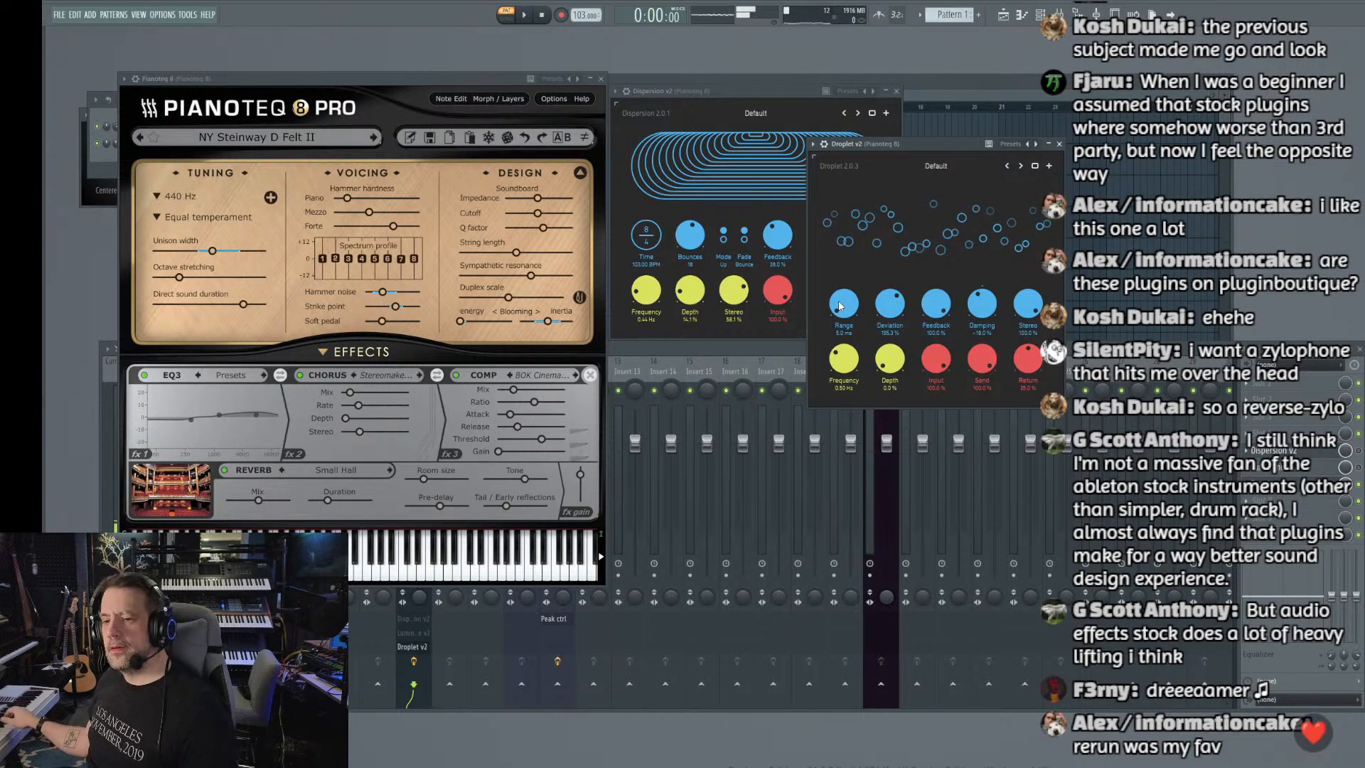
drag(892, 317, 879, 485)
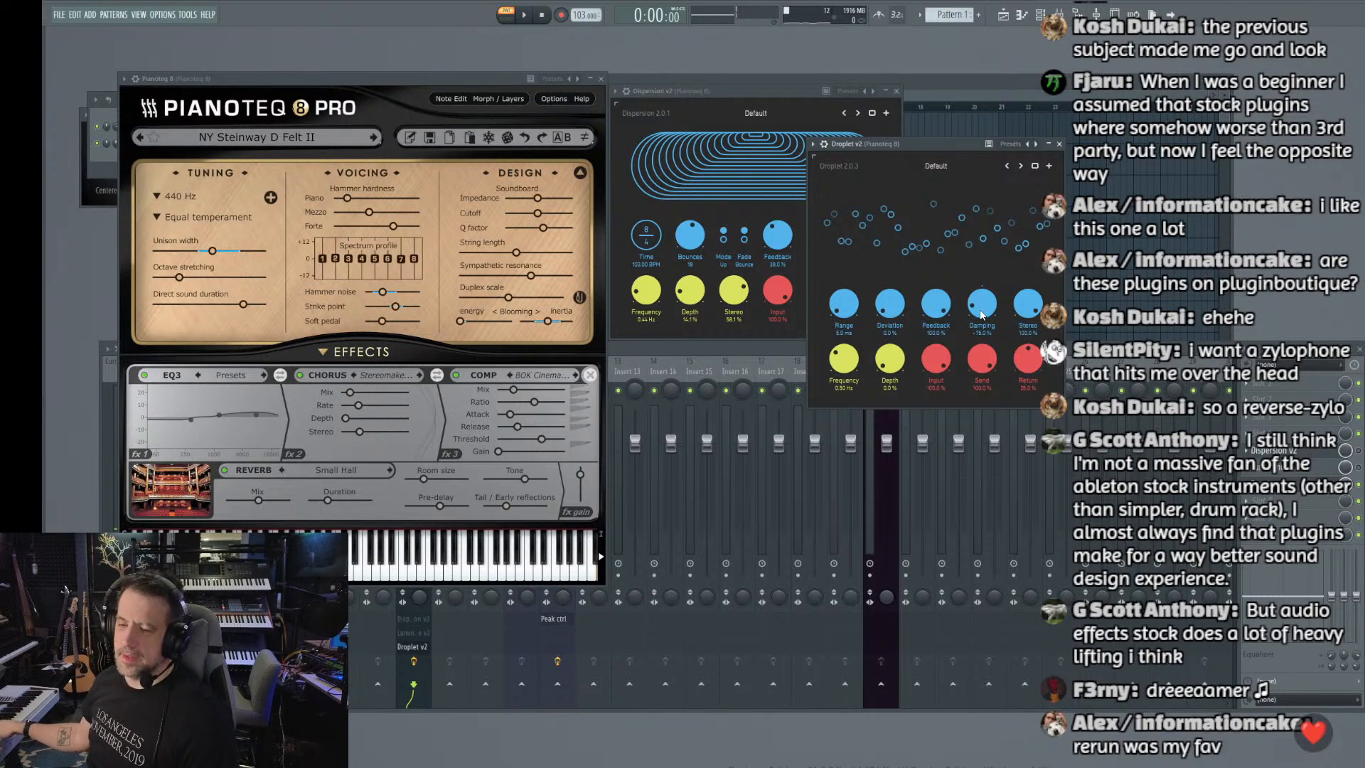
click(225, 470)
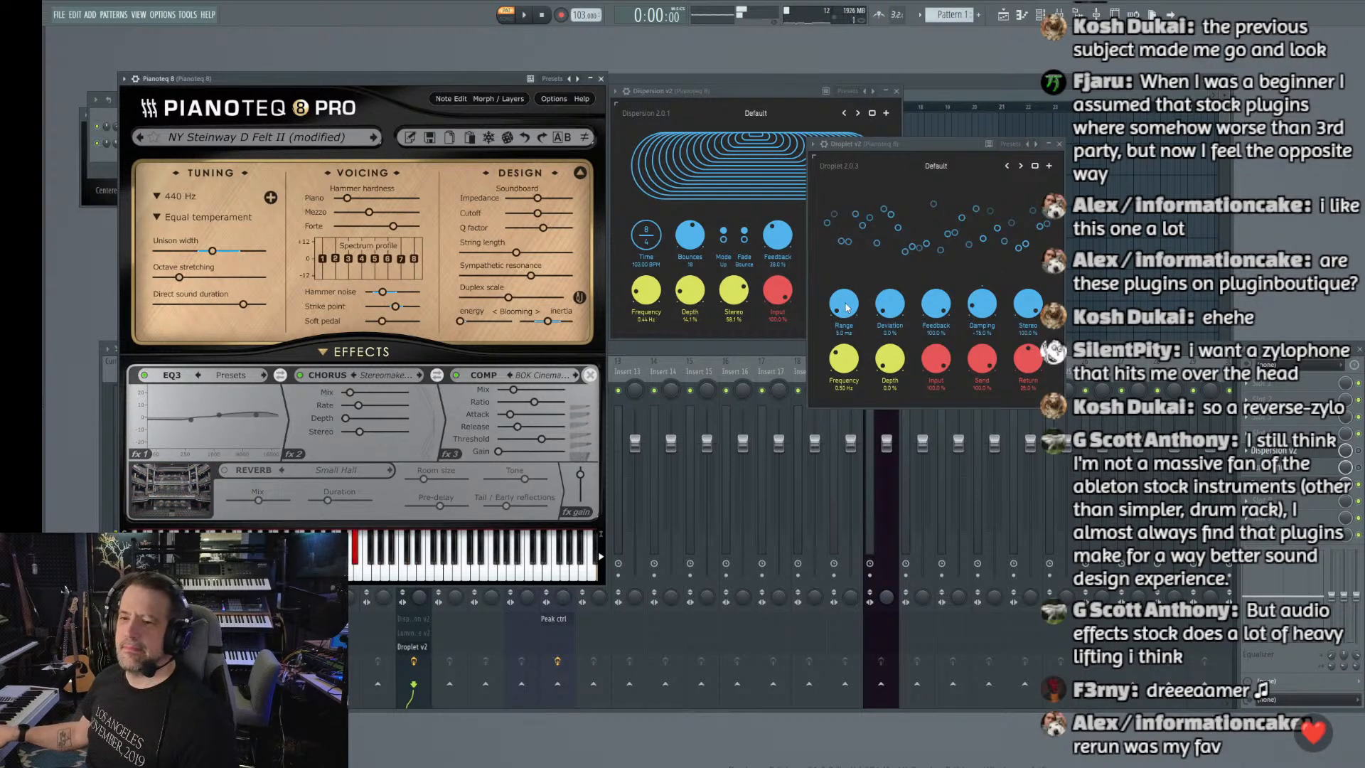
Step: Set Droplet v2's Range to about 106 ms, Deviation to about 32% and Damping to about -1%
drag(846, 307, 843, 246)
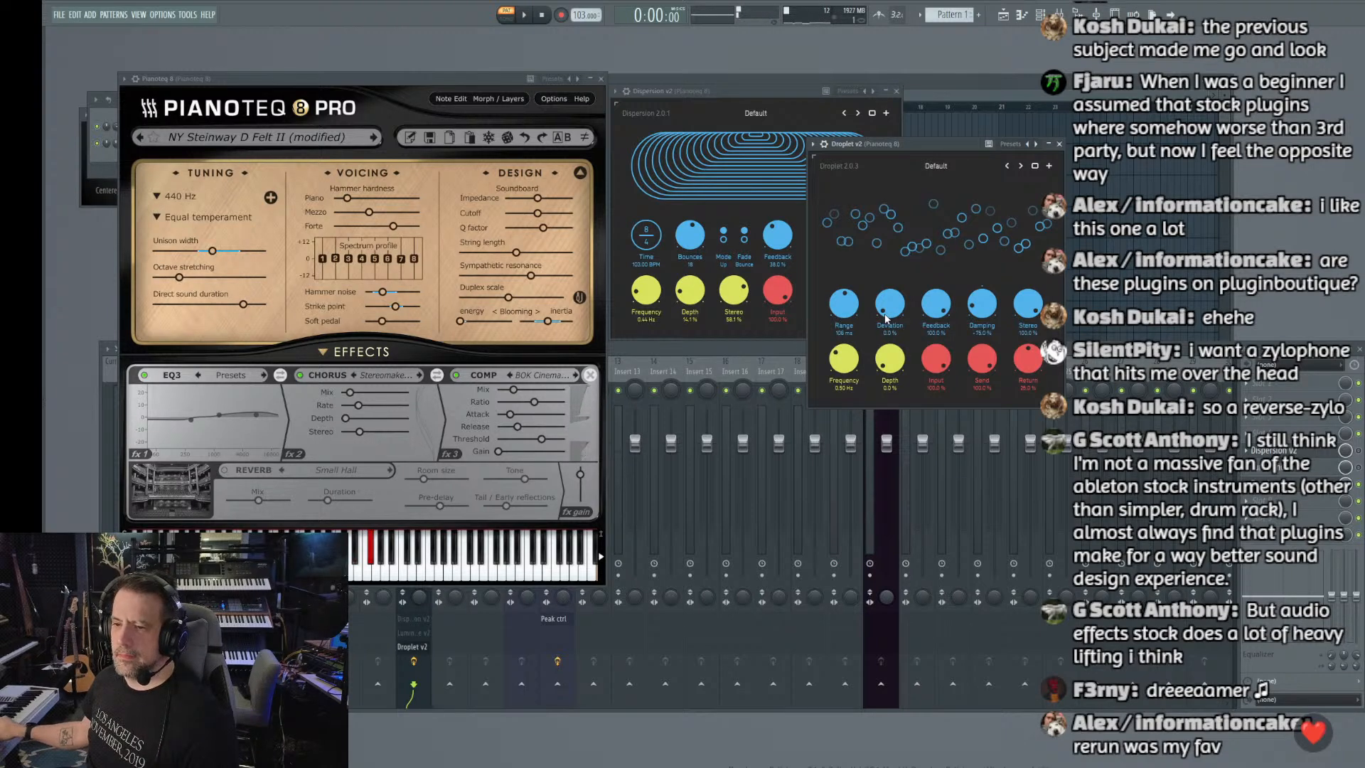
drag(888, 317, 886, 297)
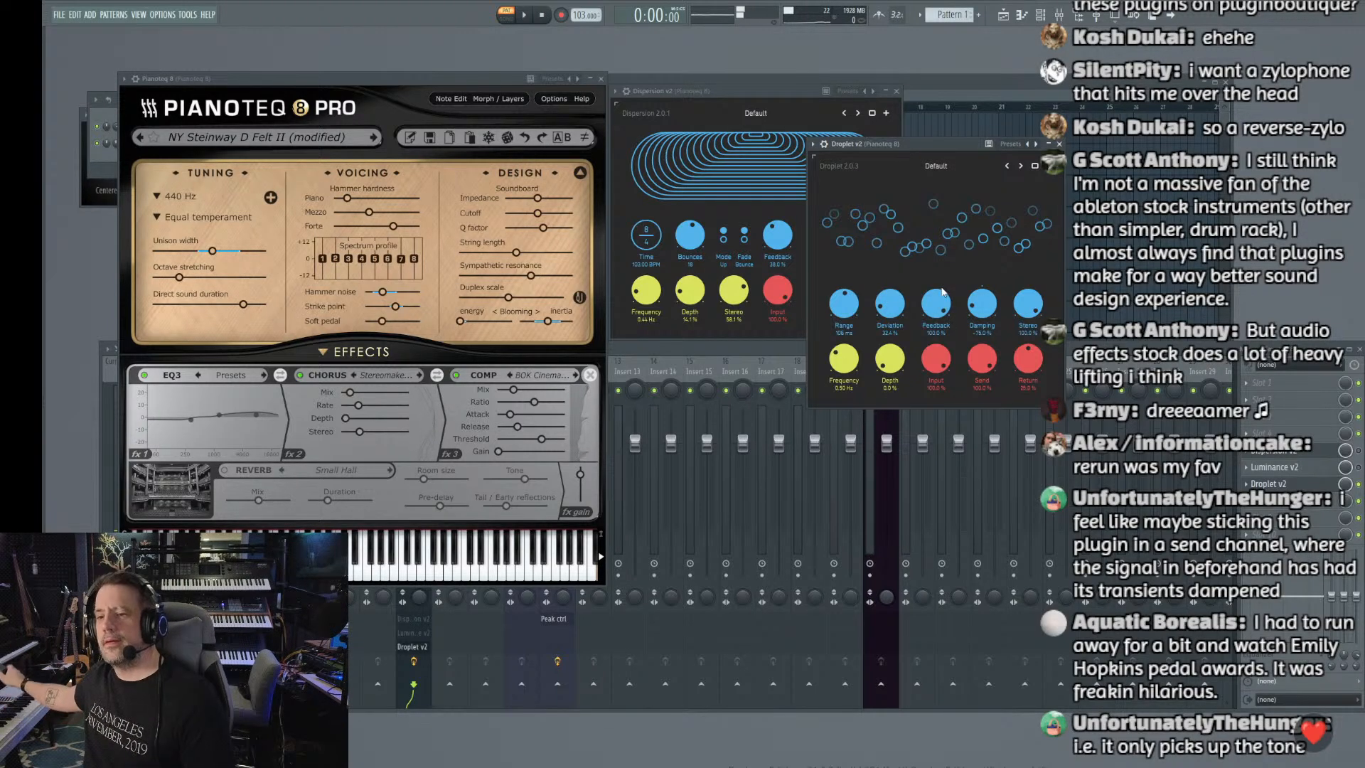
drag(993, 297, 982, 229)
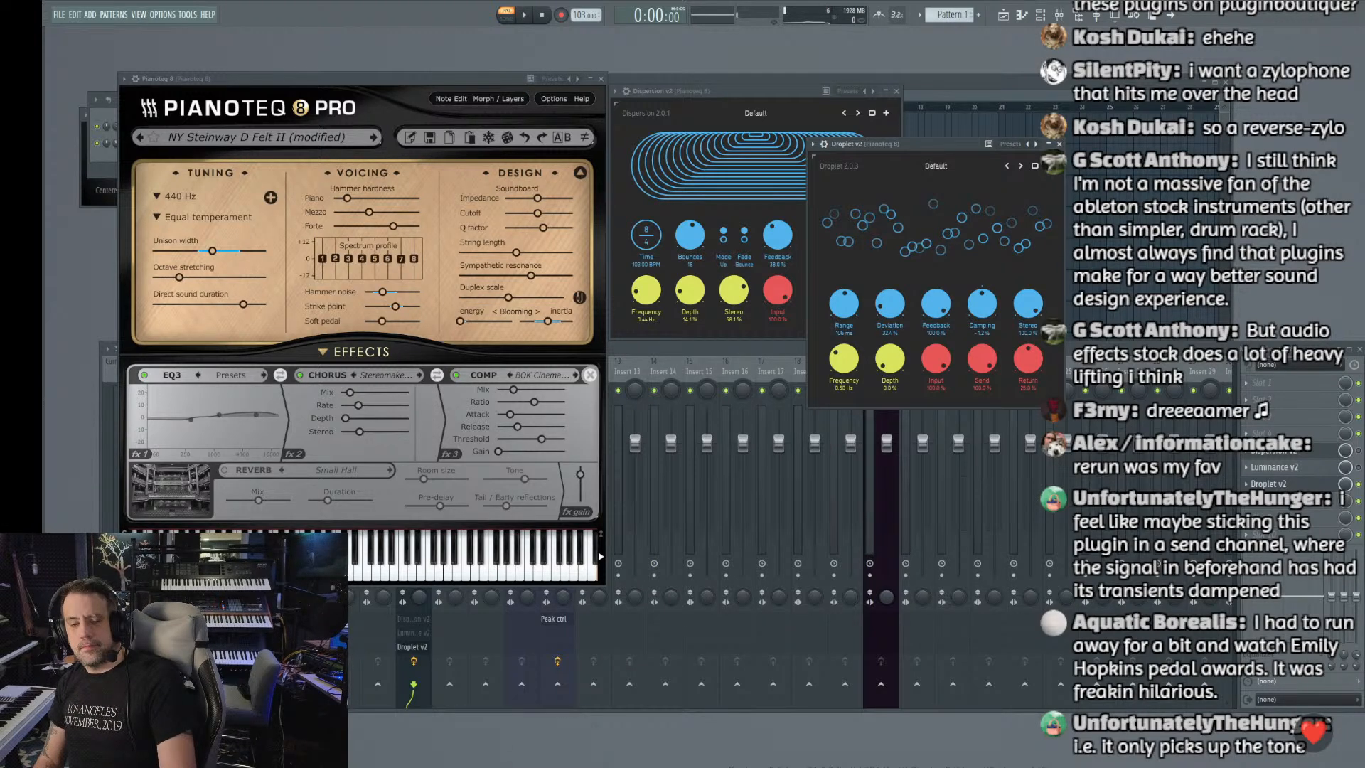
Step: Search the computer for "uvi", launch the UVI application, and move its window out of the visible area
key(super)
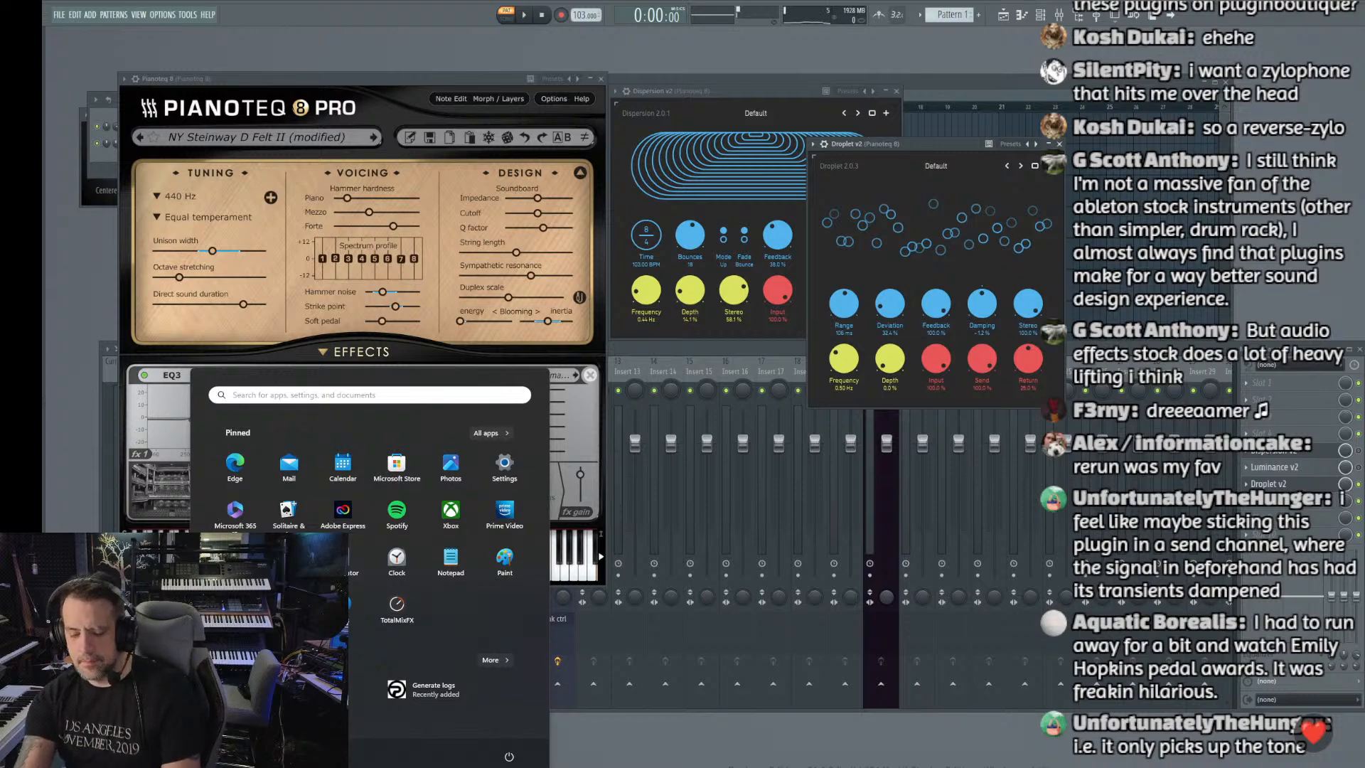
text(uvi)
key(Return)
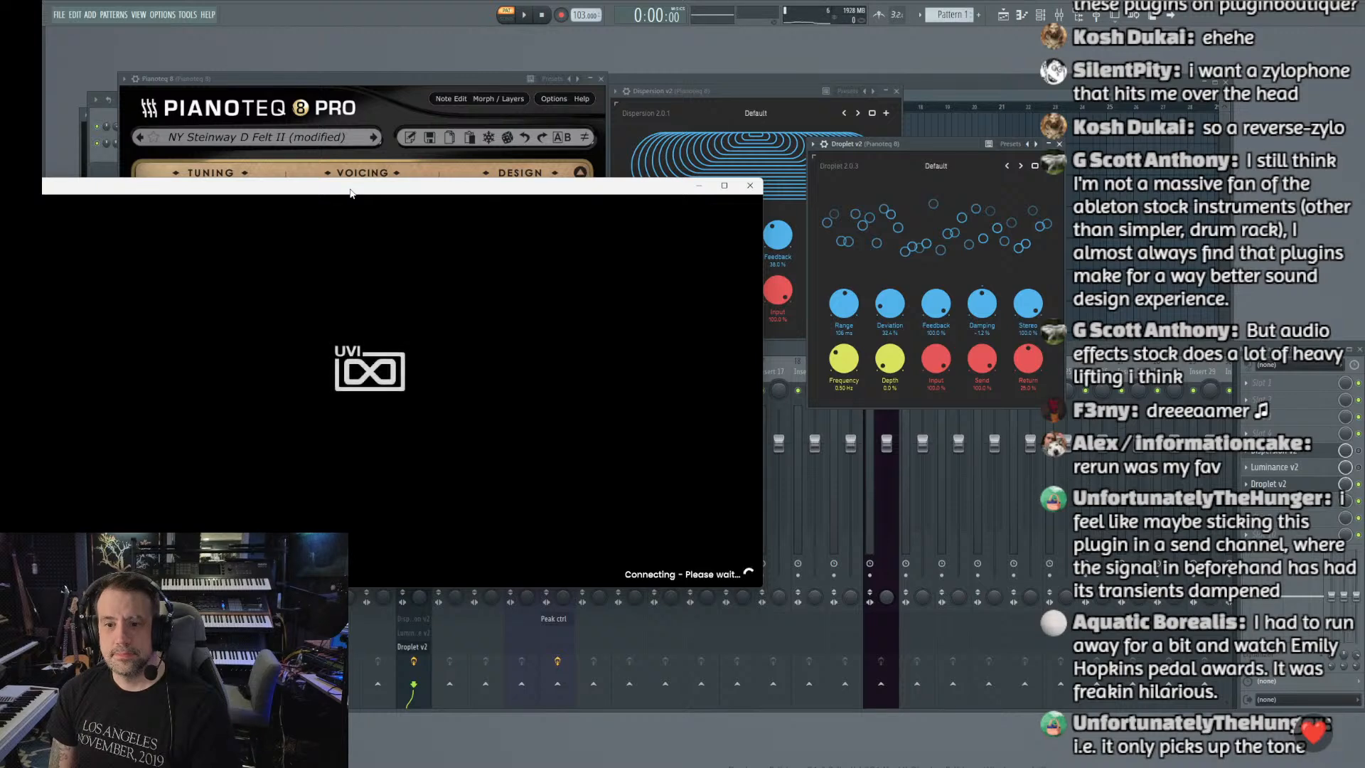
drag(350, 190, 43, 219)
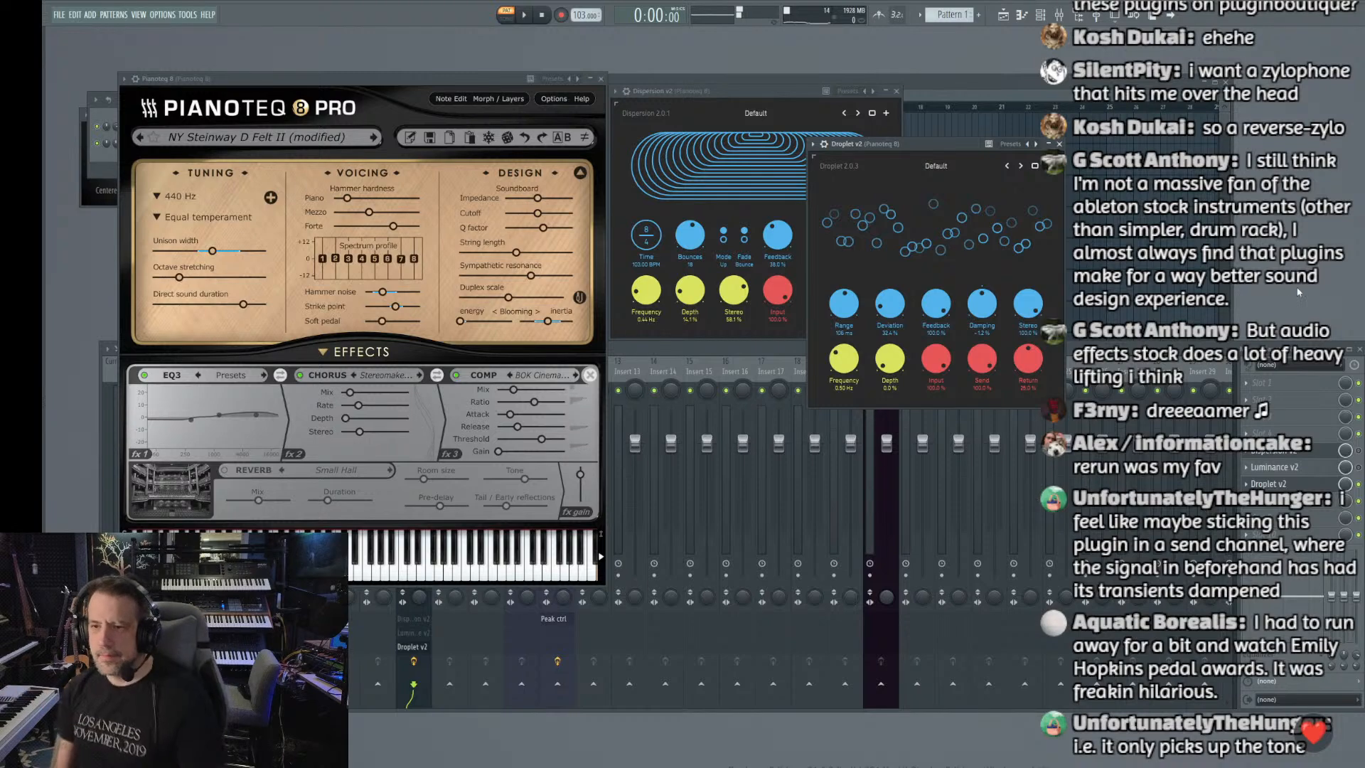
Step: Enable Dispersion v2 on the Pianoteq 8 mixer track and replace Luminance v2 with the Albedo effect
click(1248, 484)
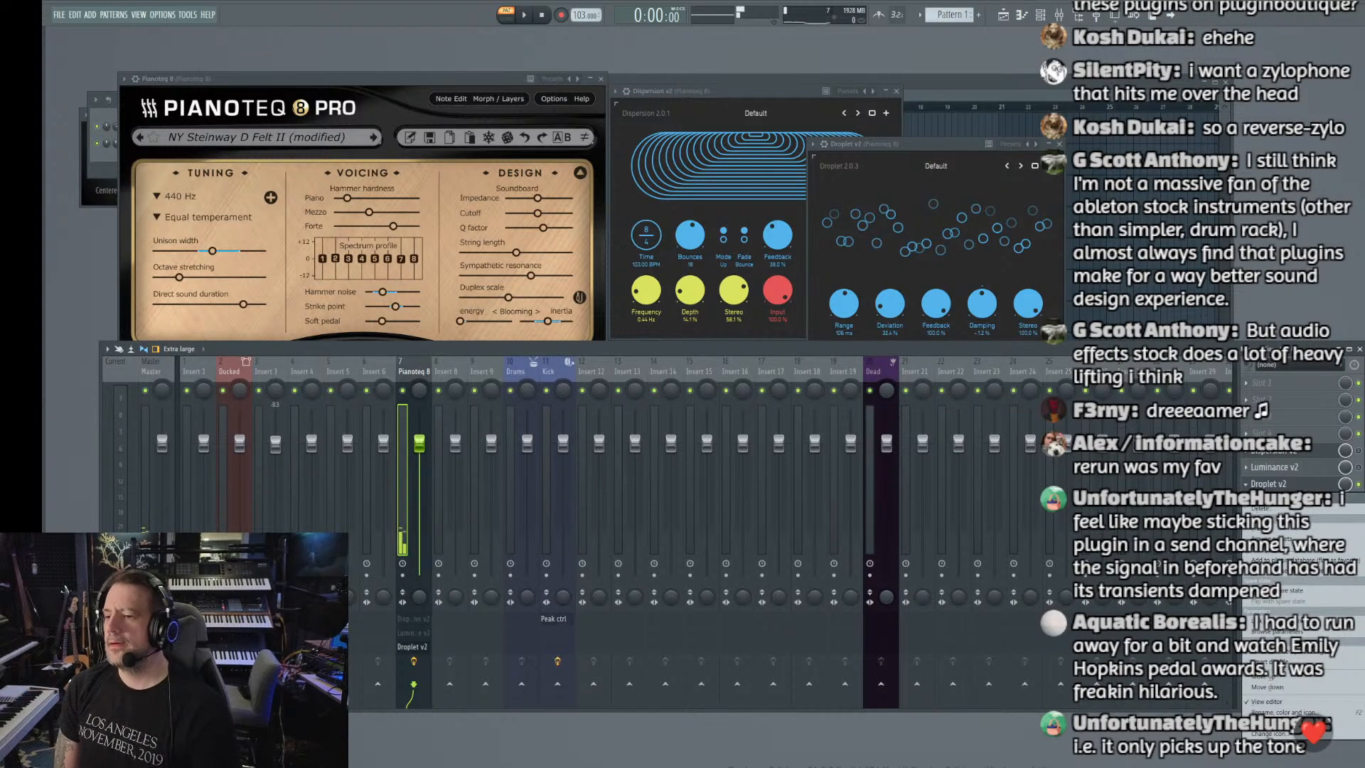
click(1239, 476)
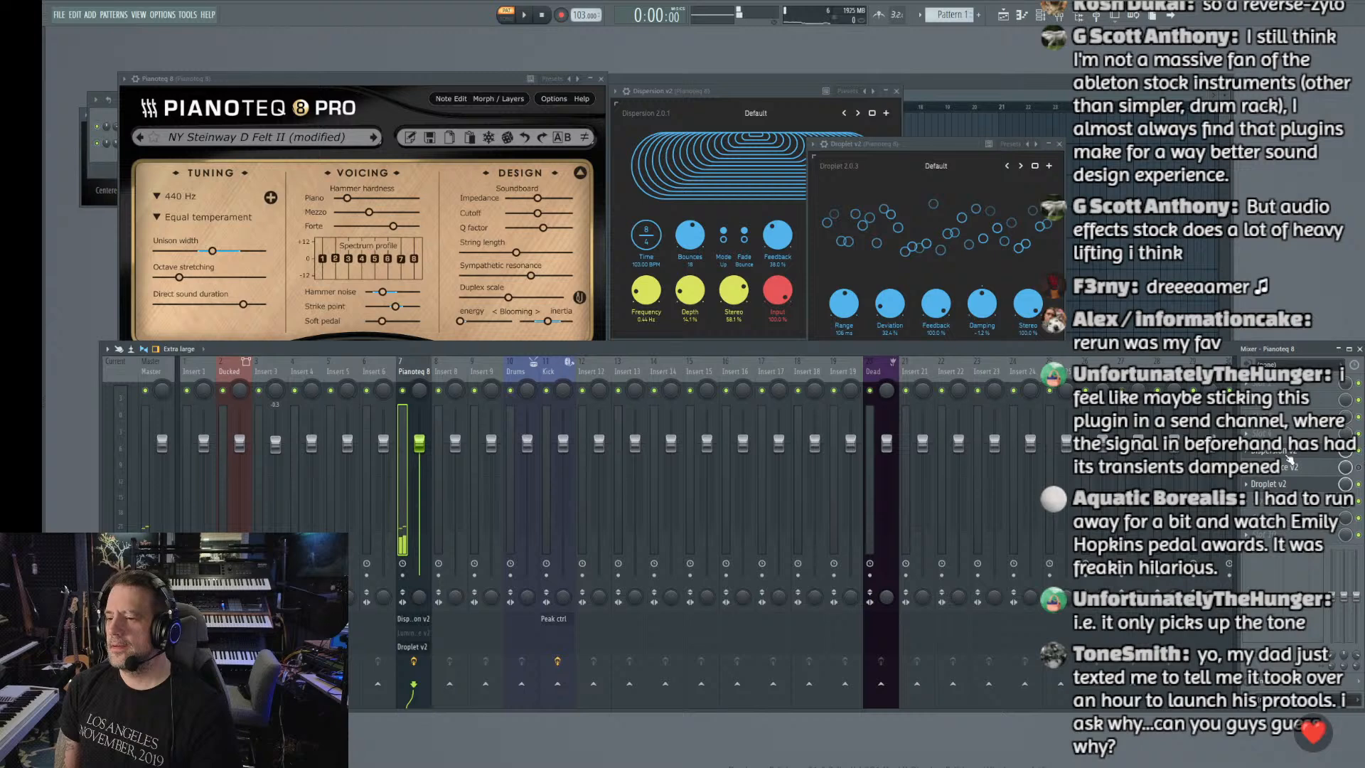
click(1290, 456)
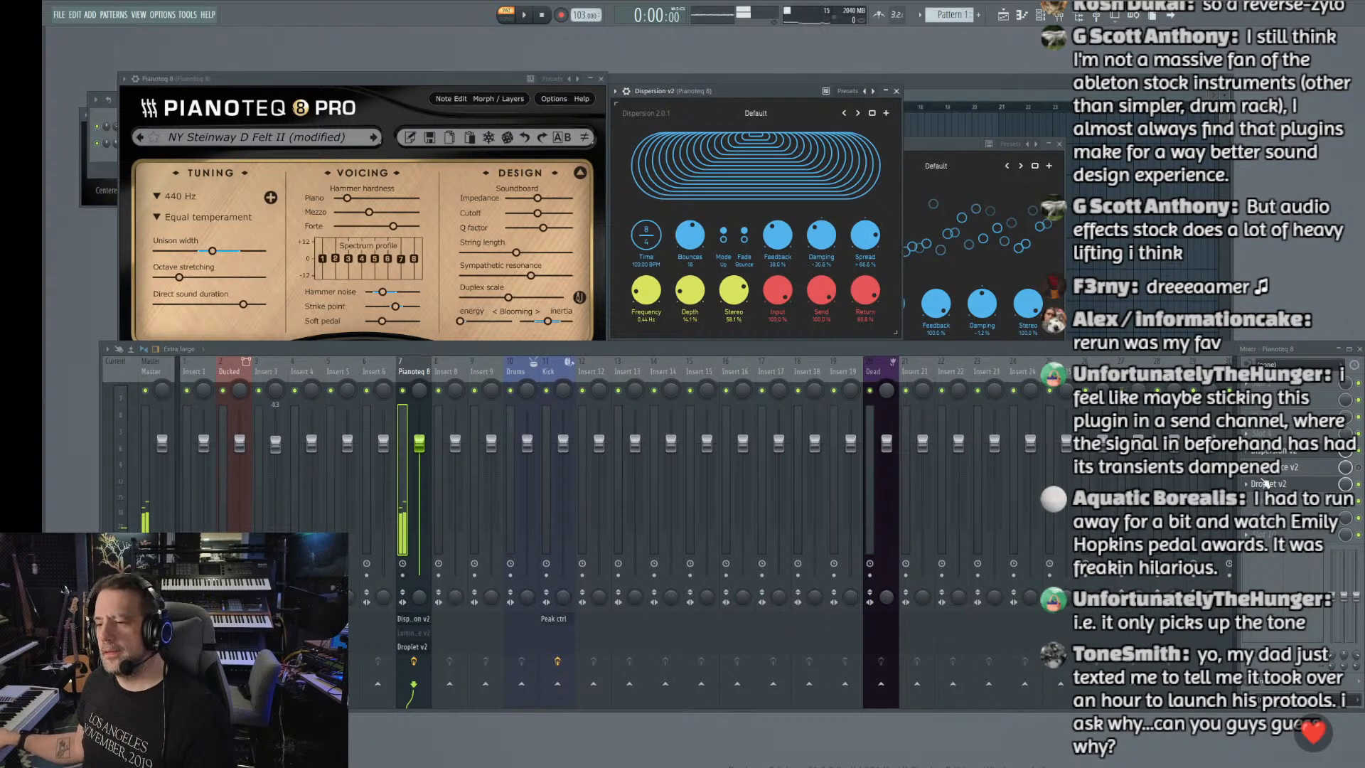
click(1254, 484)
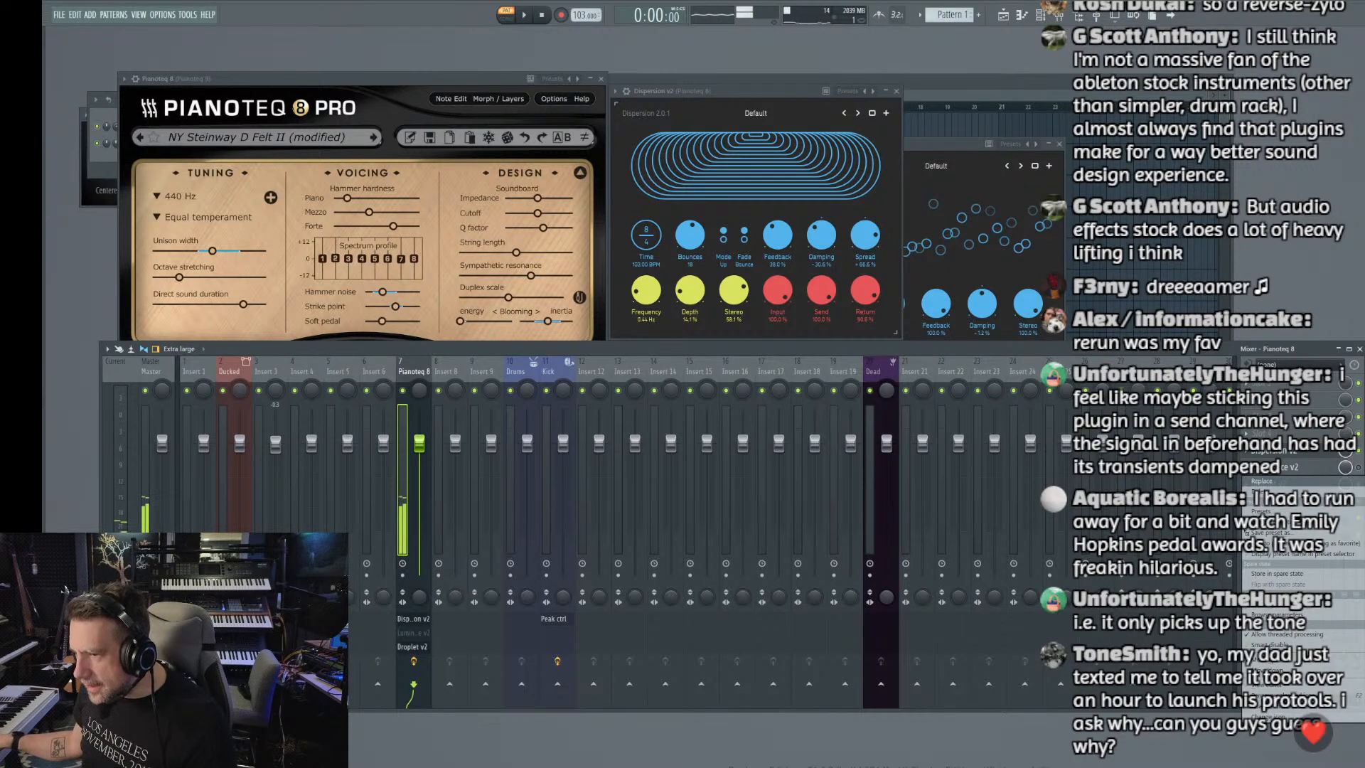
key(Escape)
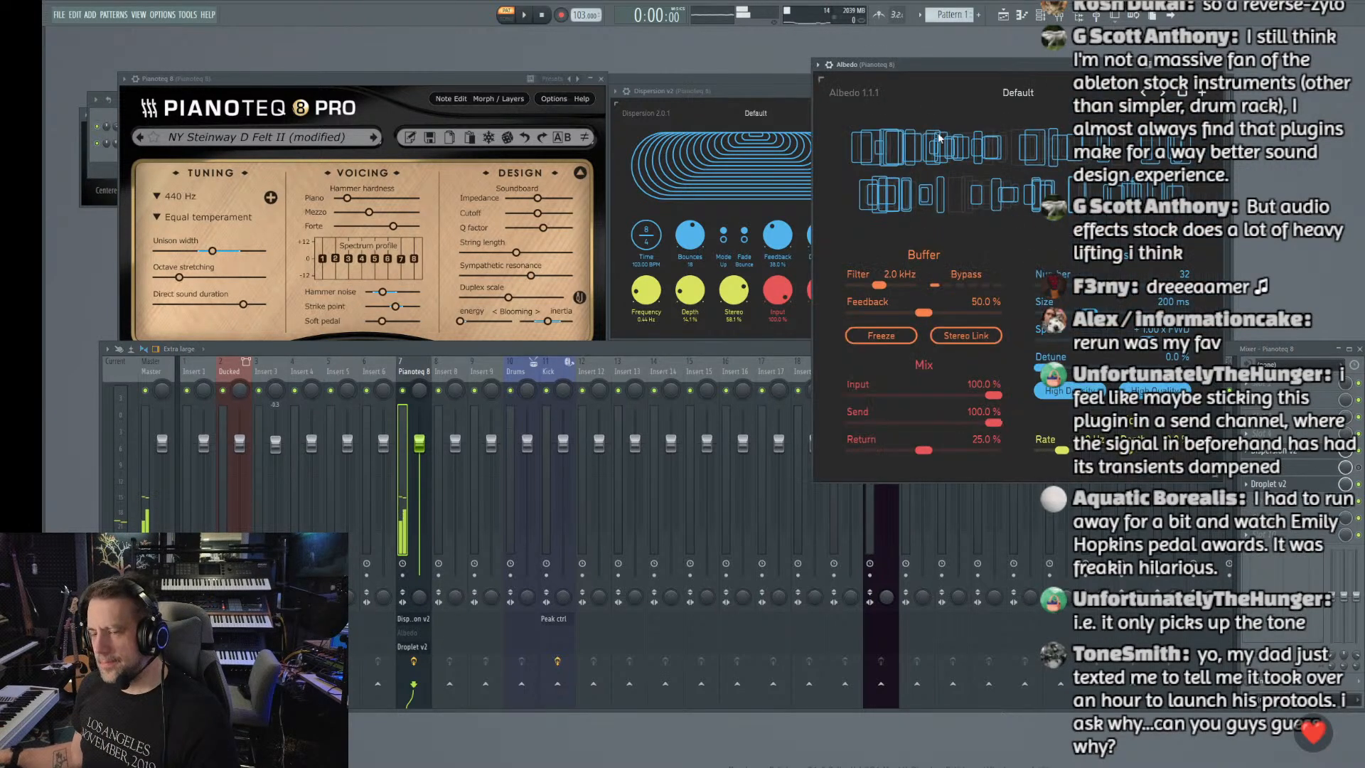
Step: Rearrange the Albedo and Droplet v2 windows, then lower Albedo's buffer Filter and set its Feedback to about 86.5%
drag(873, 69, 1142, 76)
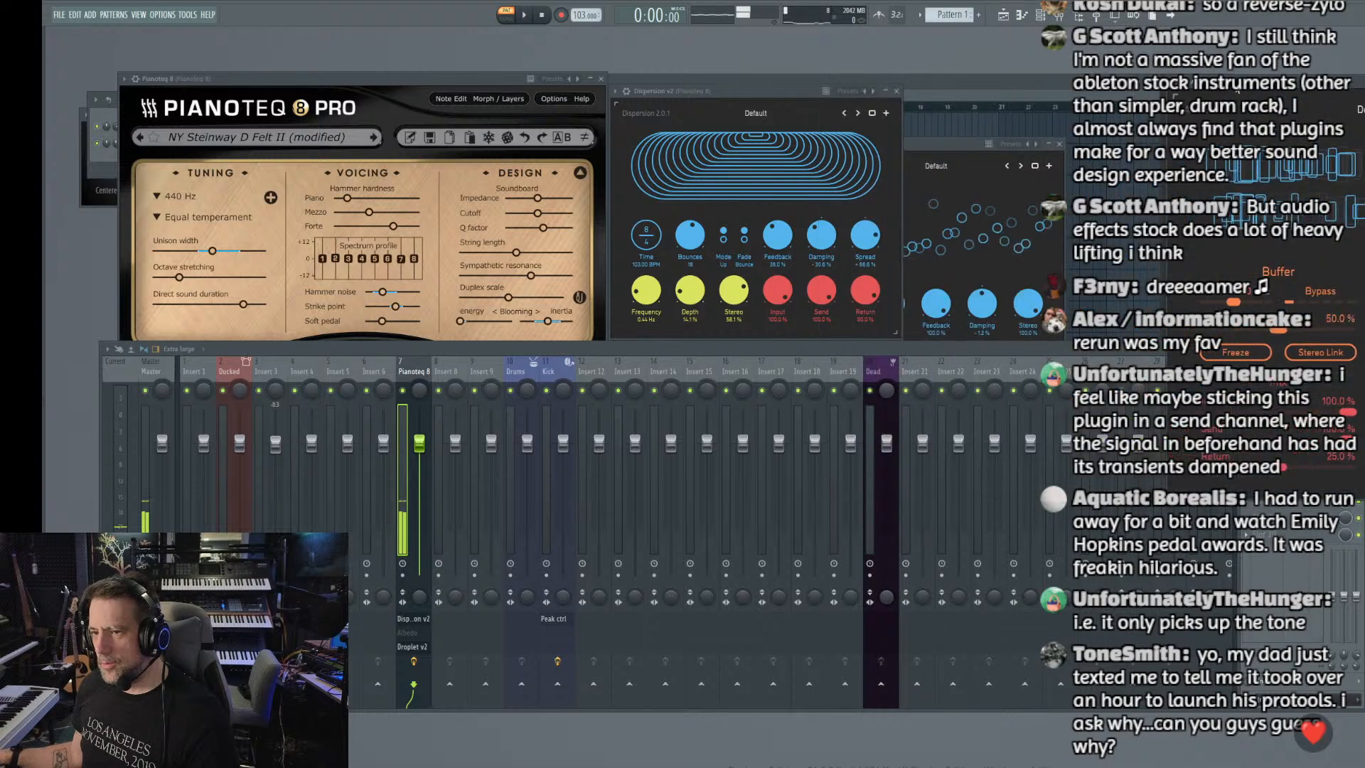
drag(948, 153, 966, 162)
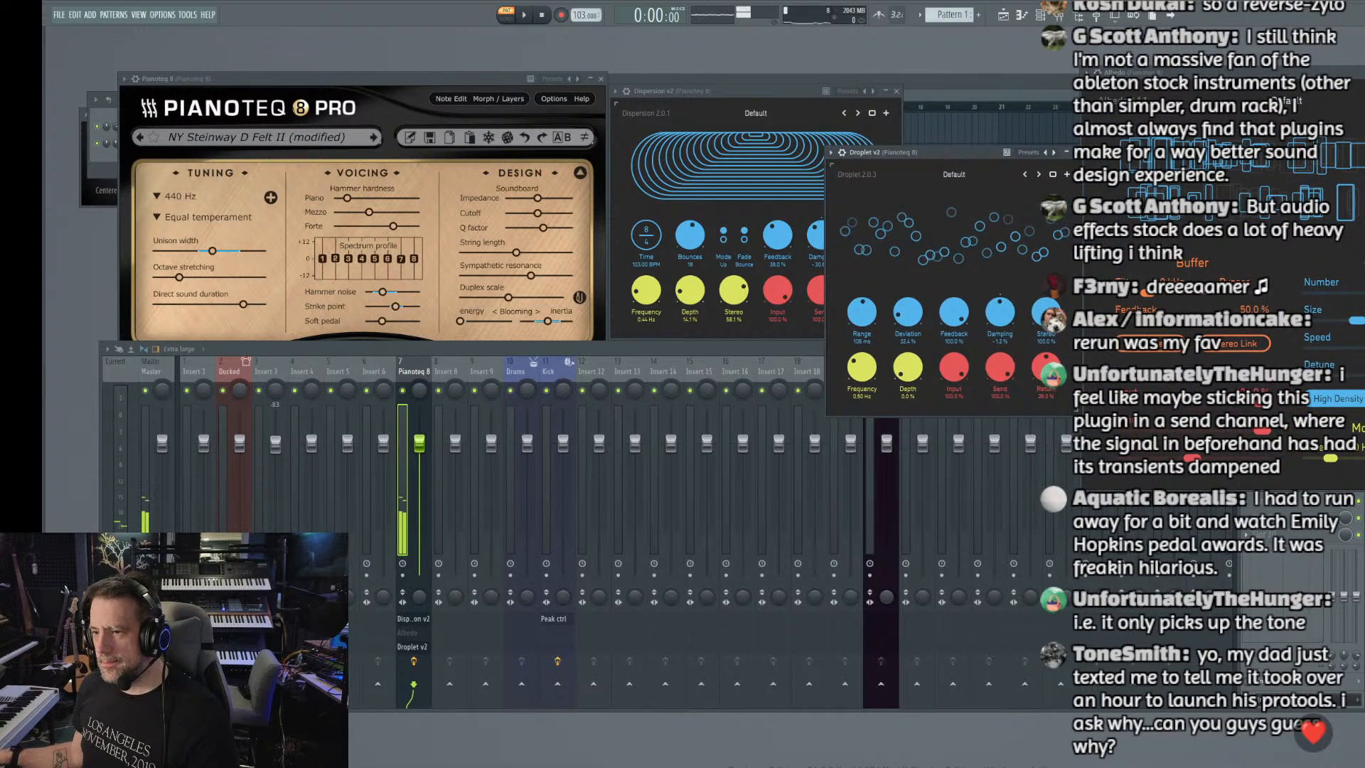
mouse_move(1146, 294)
mouse_down()
mouse_move(1175, 302)
mouse_move(1134, 294)
mouse_up()
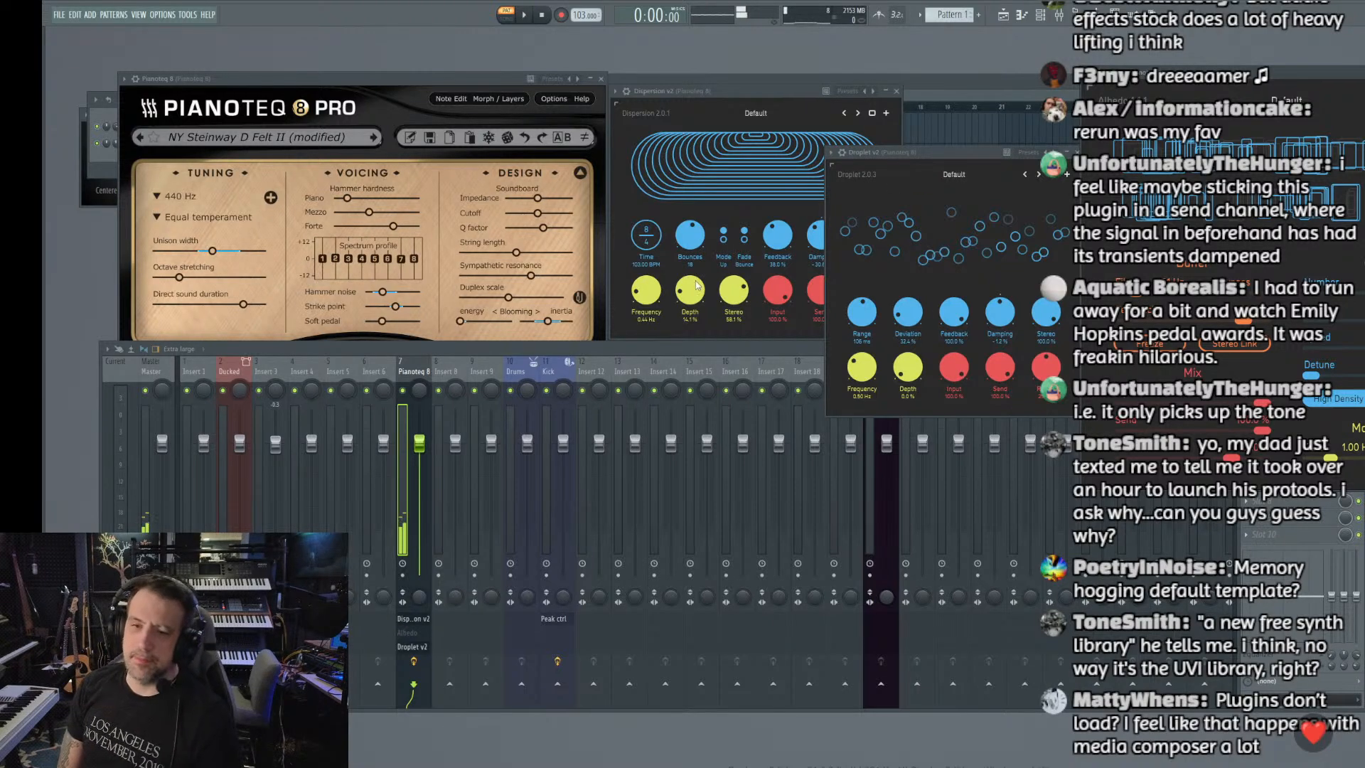
Step: Add the Kepler synth with its Choir 1 preset and route its channel to mixer track 7
drag(461, 74, 659, 65)
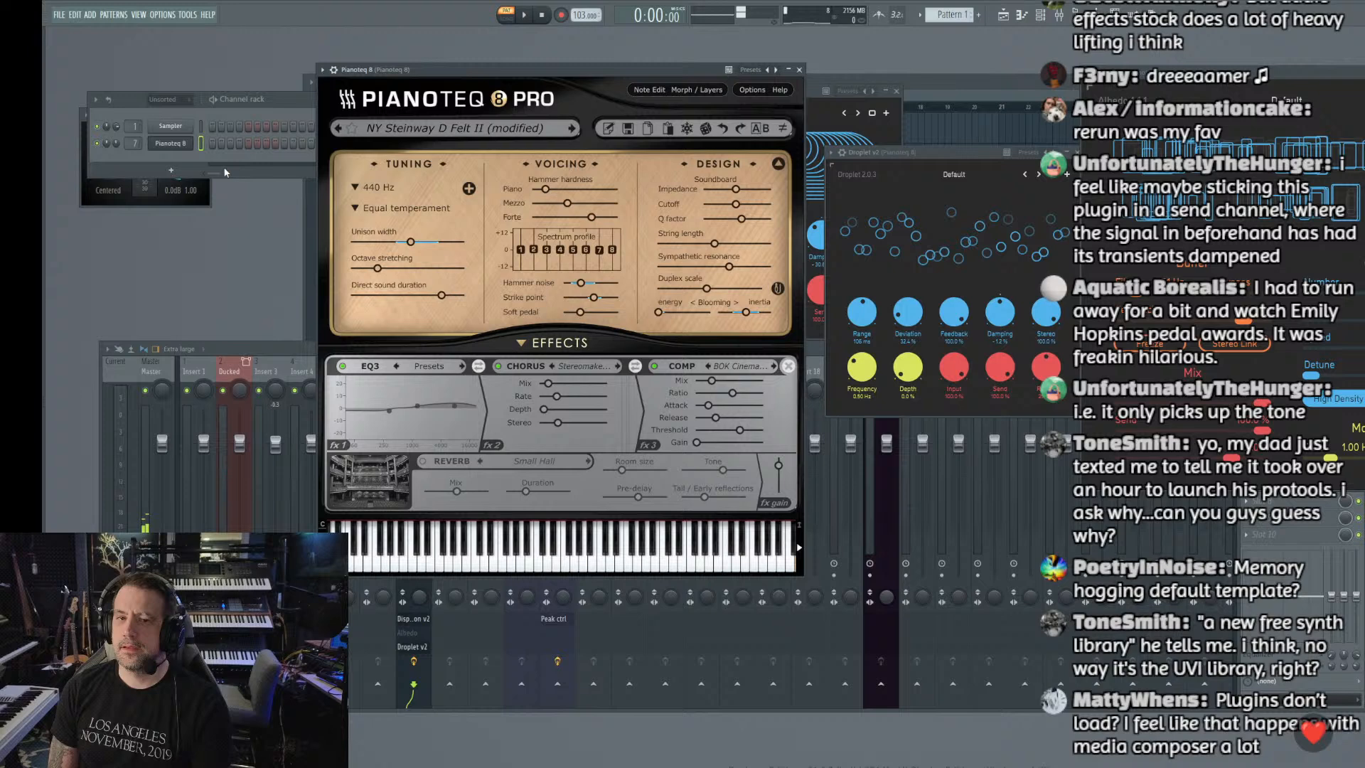
click(170, 170)
mouse_move(170, 173)
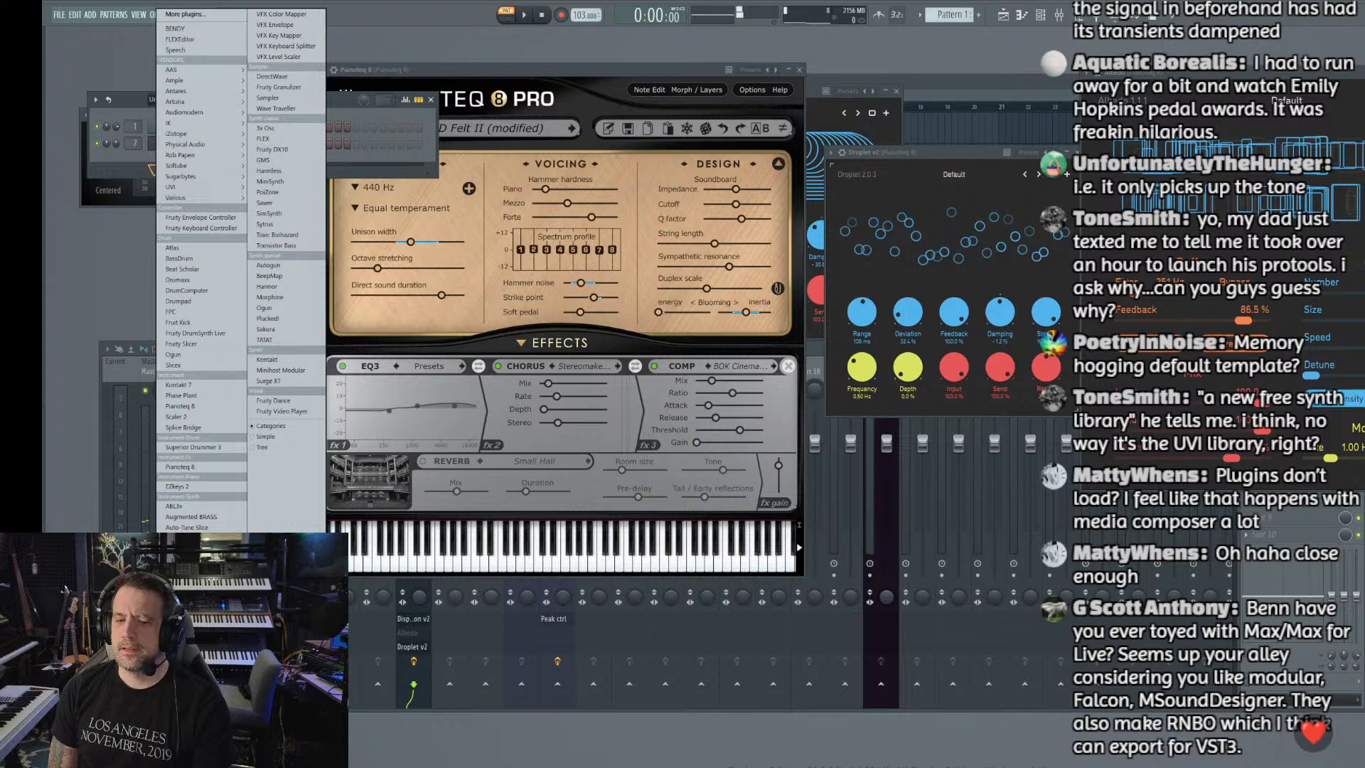
click(178, 613)
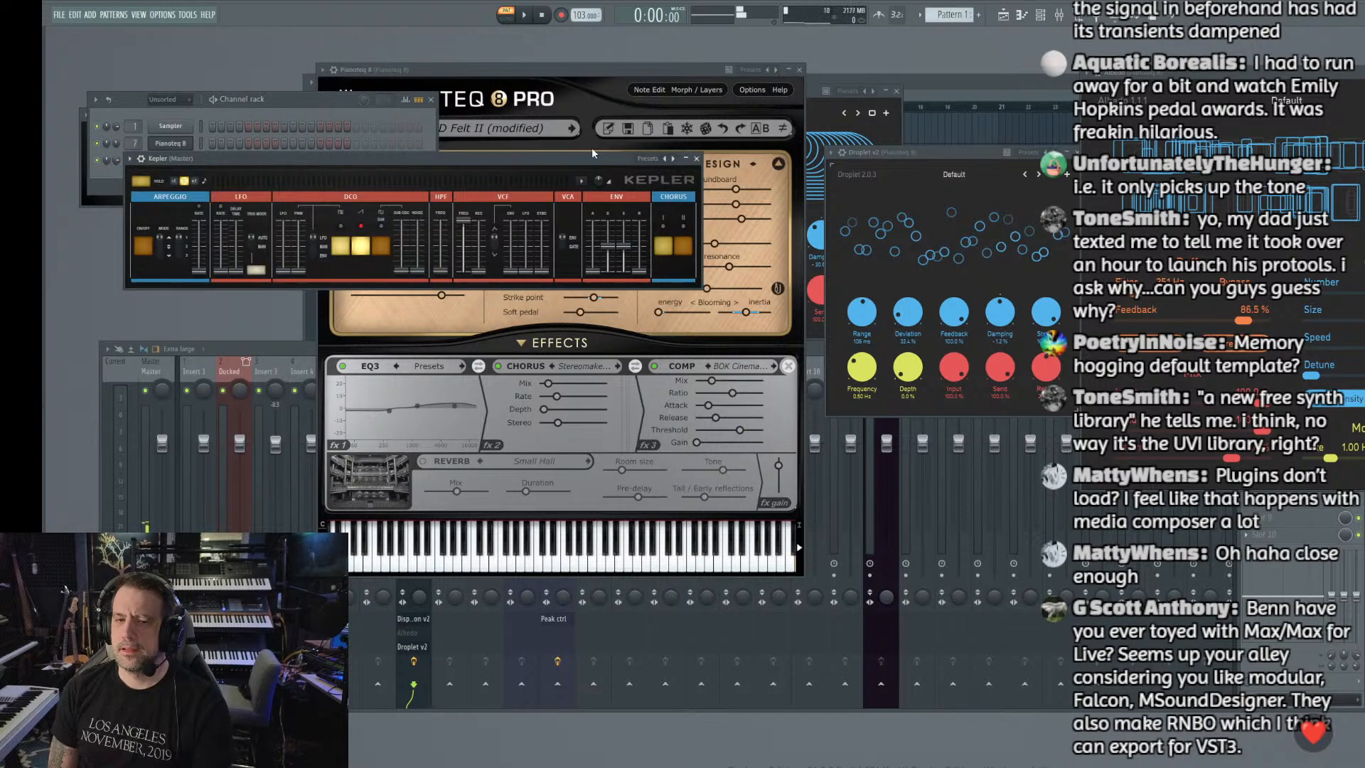
right_click(649, 160)
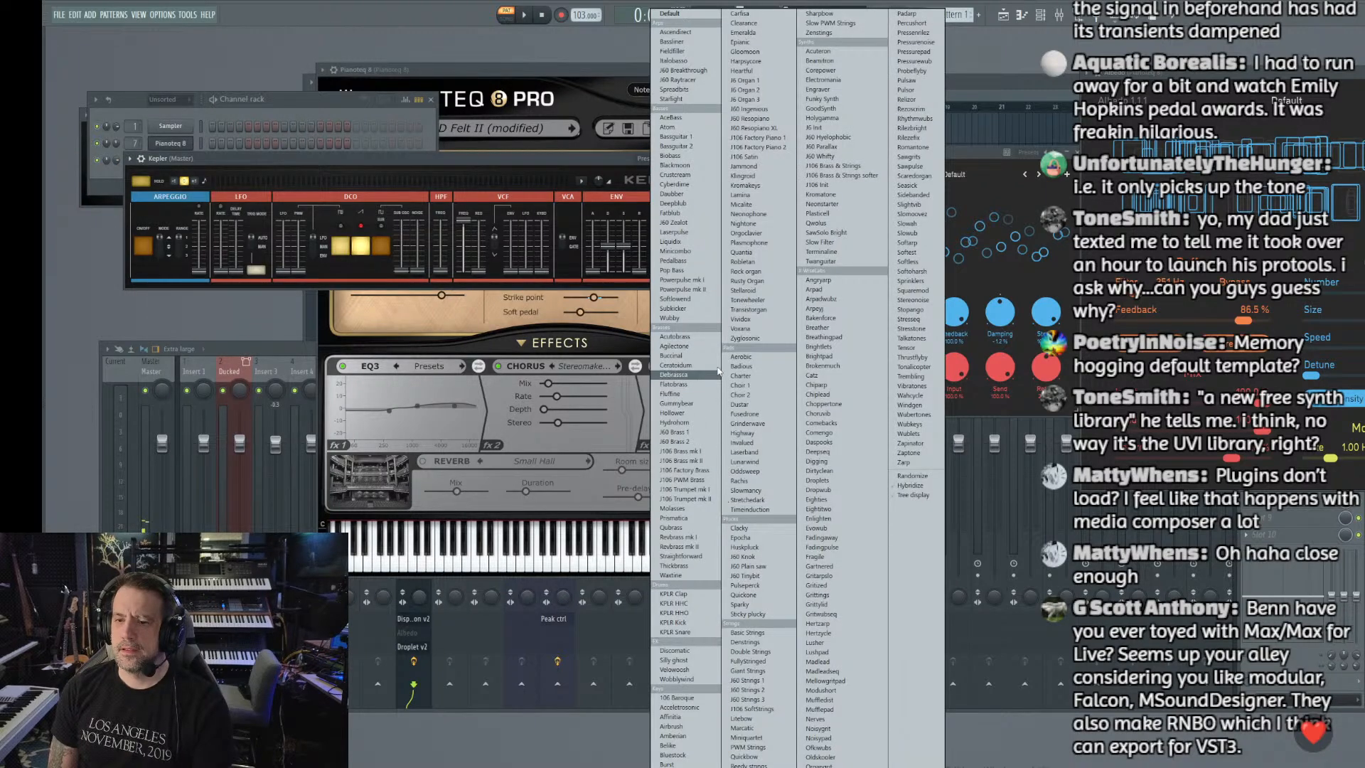
click(739, 385)
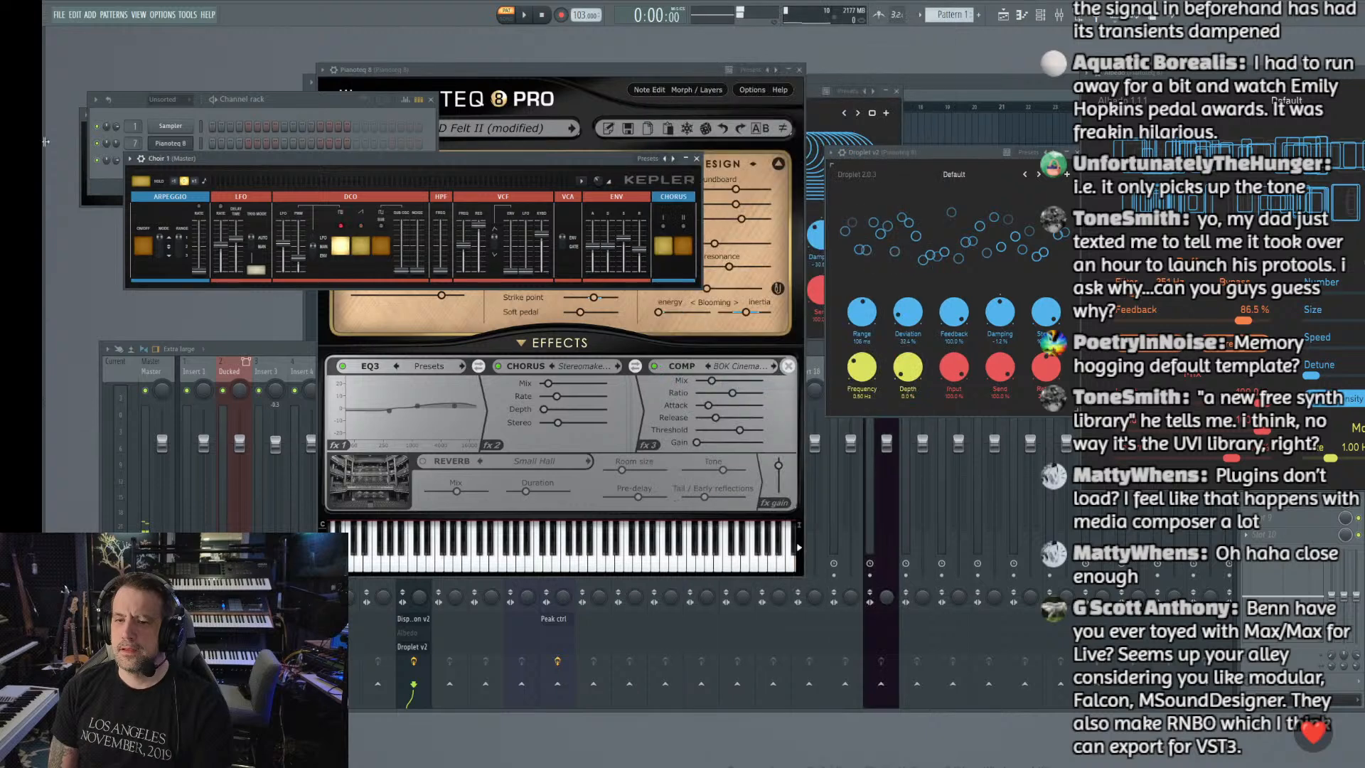
click(100, 183)
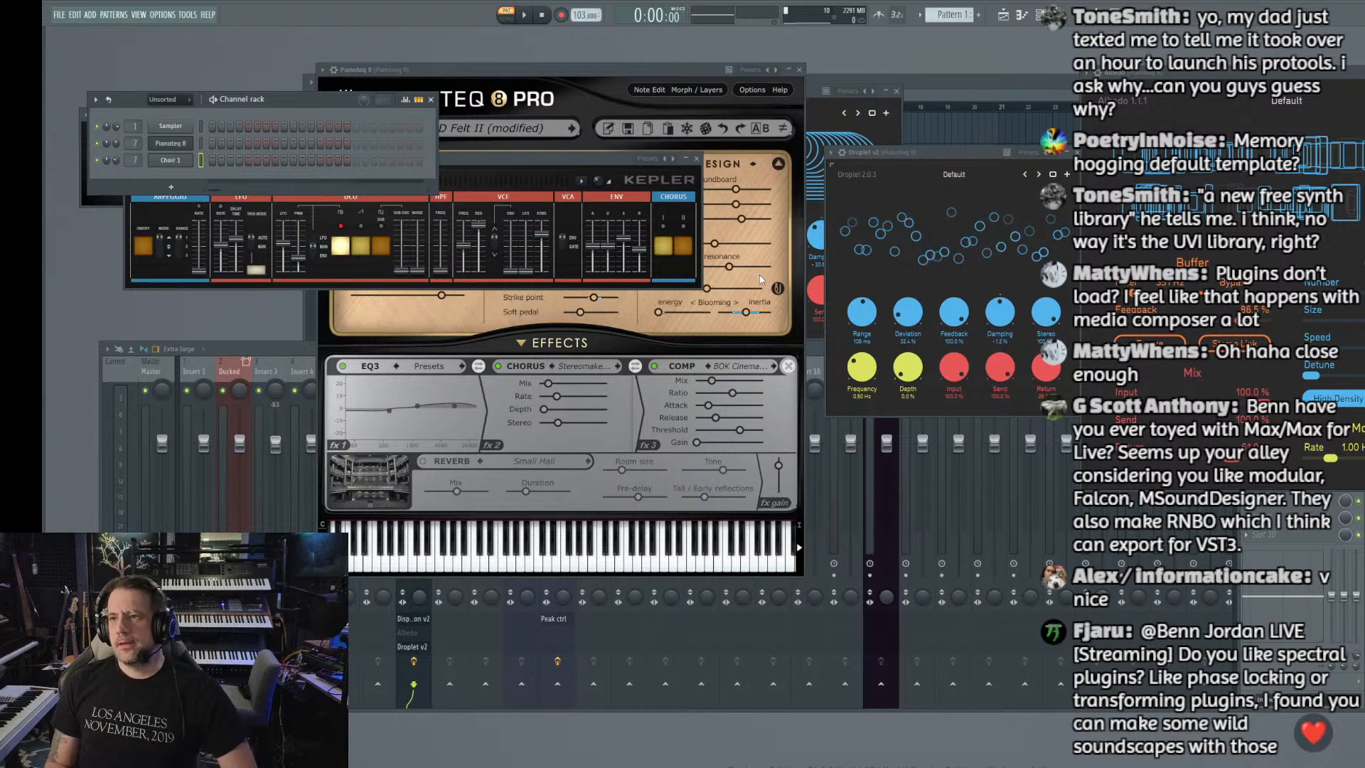
Step: Open the effect plugin list to replace Dispersion v2 and filter it down to the Unfiltered Audio plugins
click(191, 377)
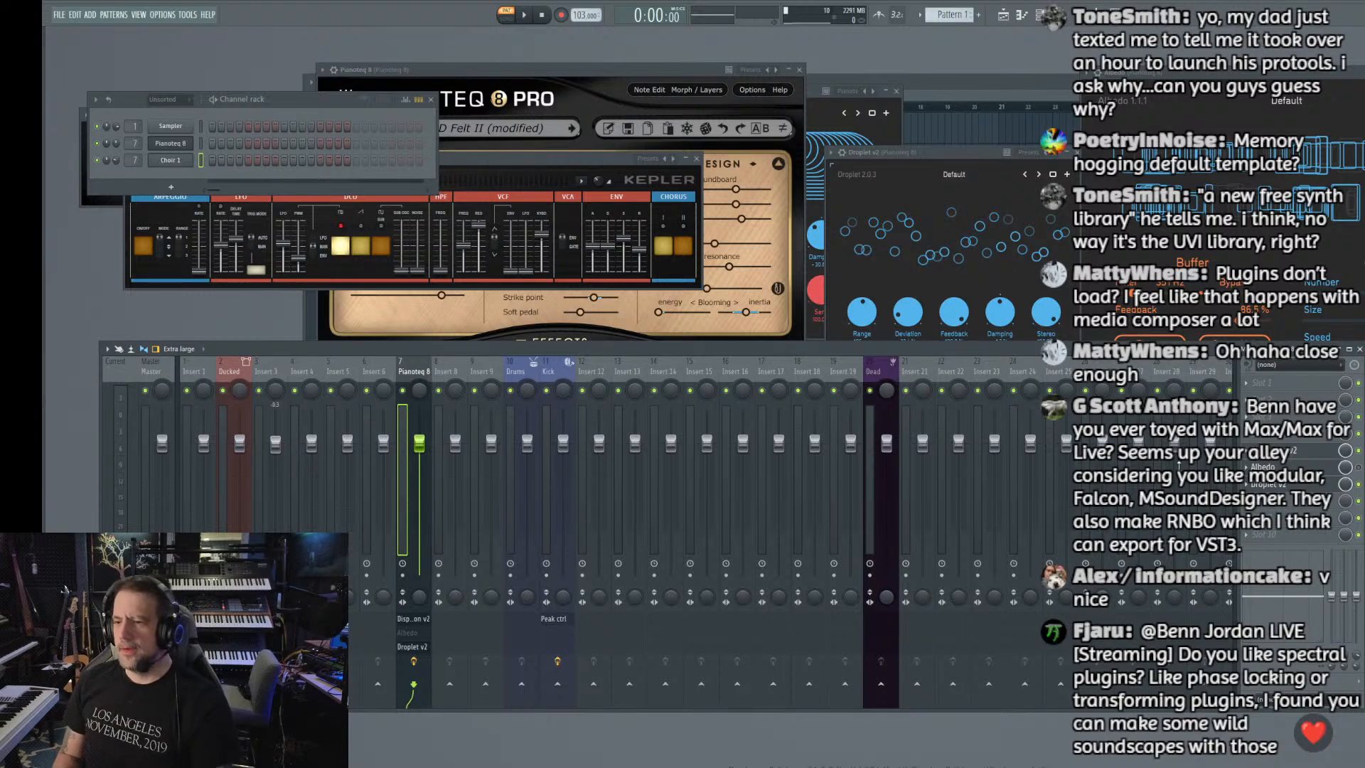
right_click(1257, 465)
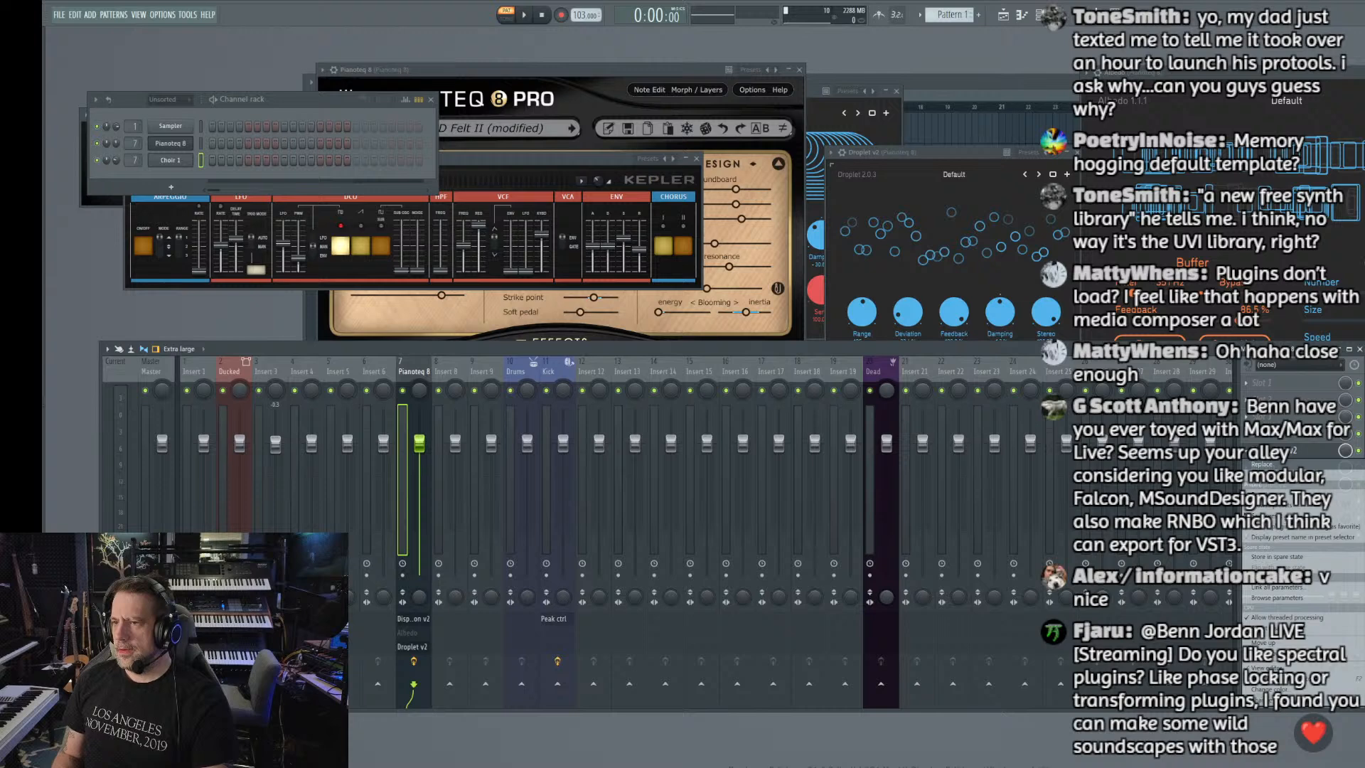
click(1263, 464)
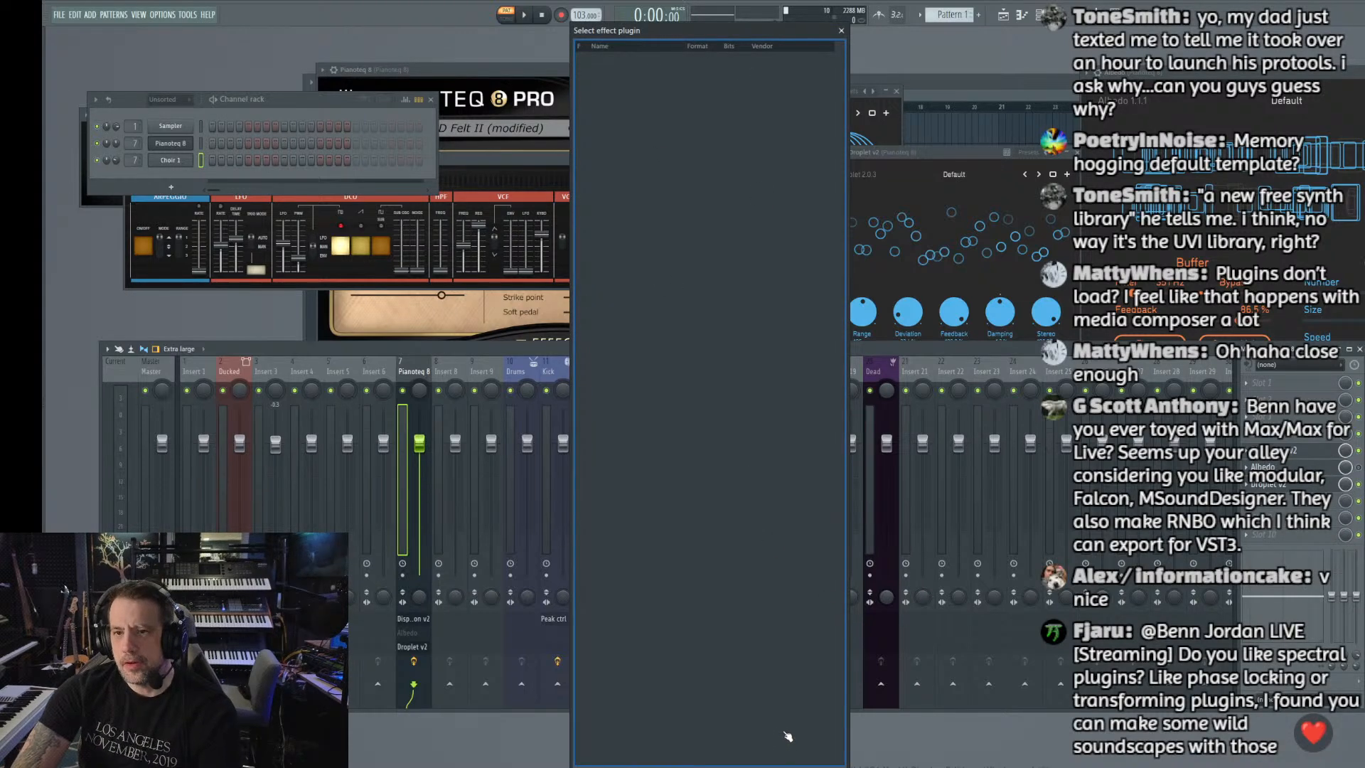
click(707, 766)
text(y)
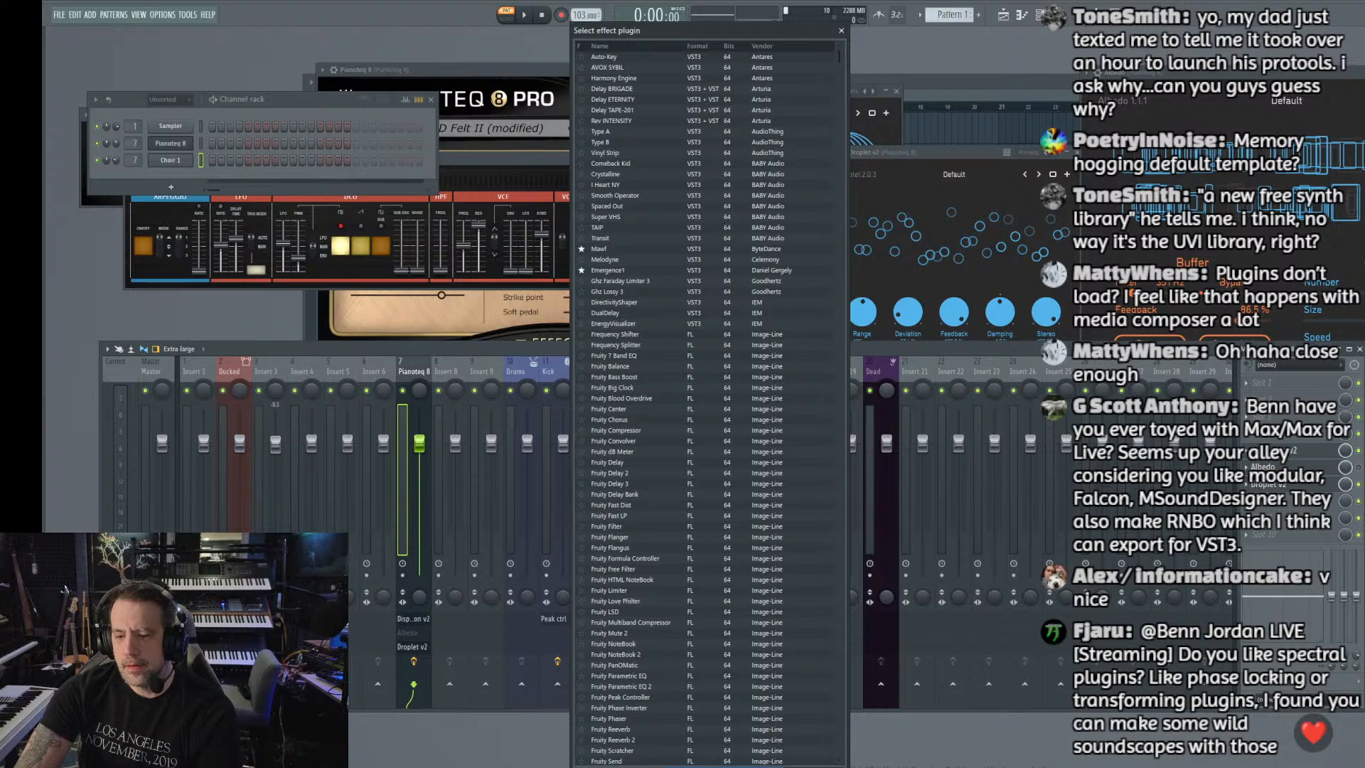
key(BackSpace)
text(u)
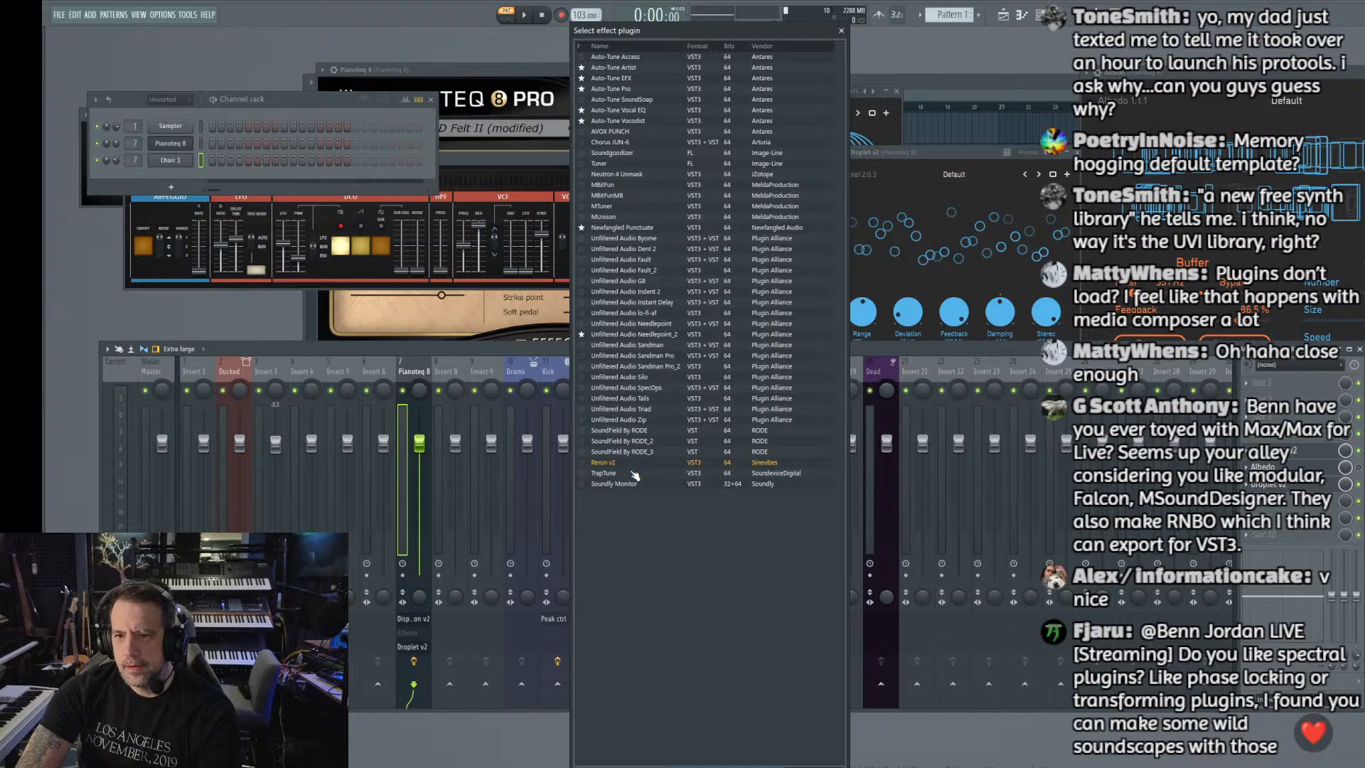
text(f)
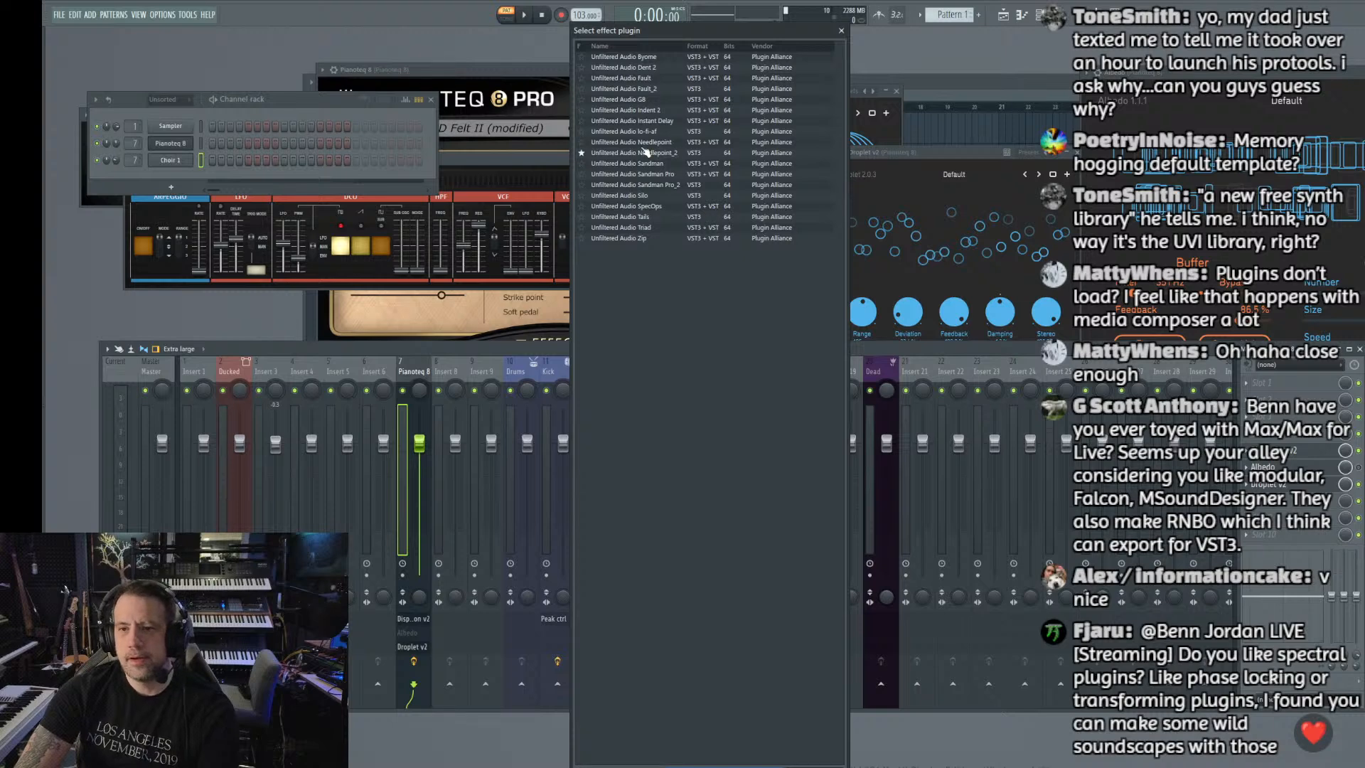
Step: Load Unfiltered Audio SpecOps into the Dispersion v2 slot of the Pianoteq 8 mixer track
click(641, 102)
click(642, 88)
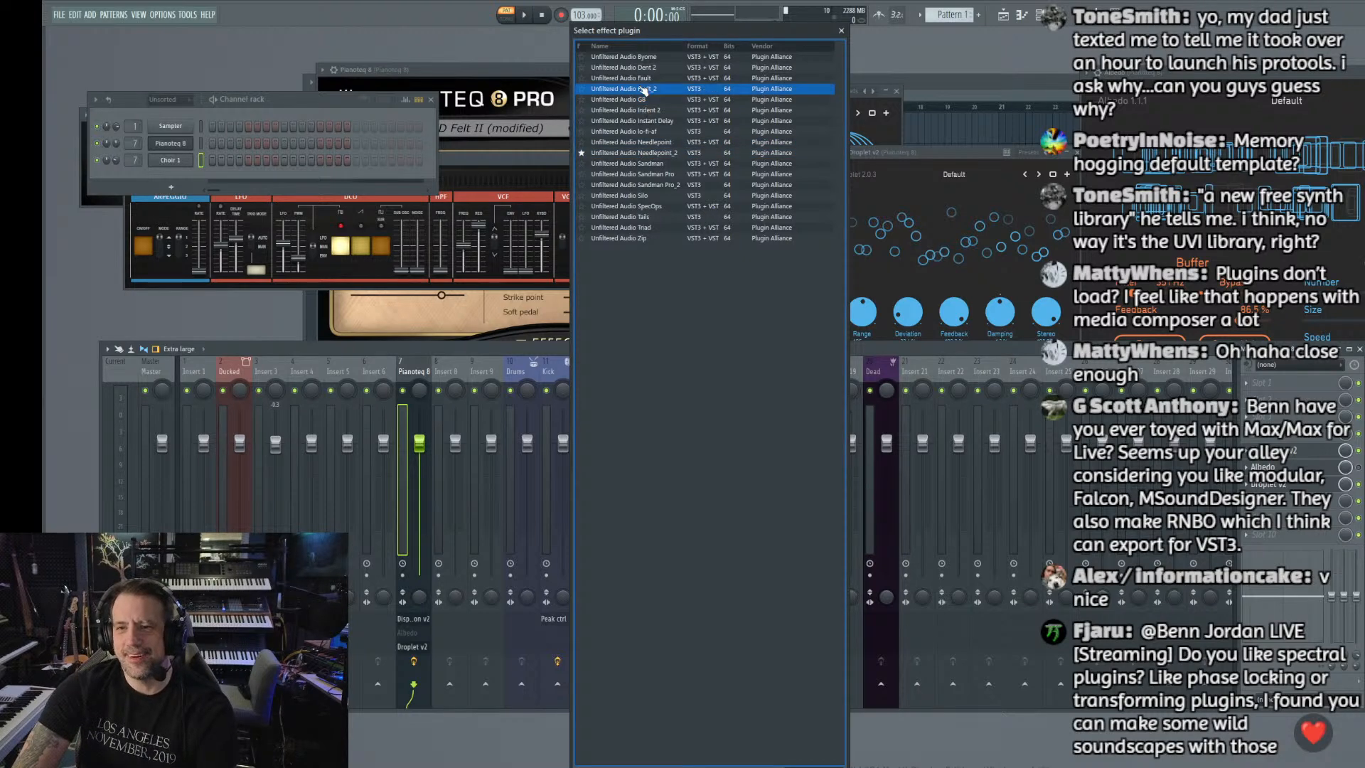
click(641, 67)
click(641, 174)
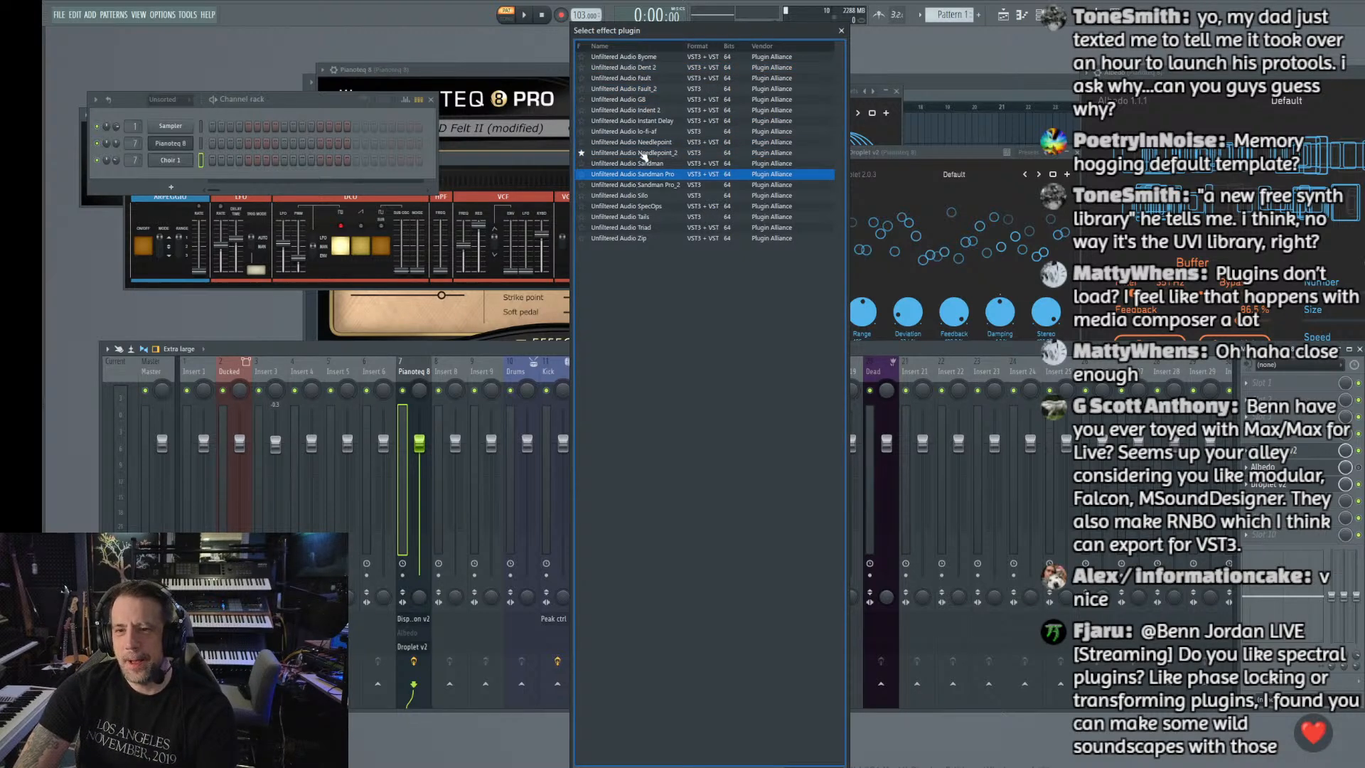
double_click(649, 206)
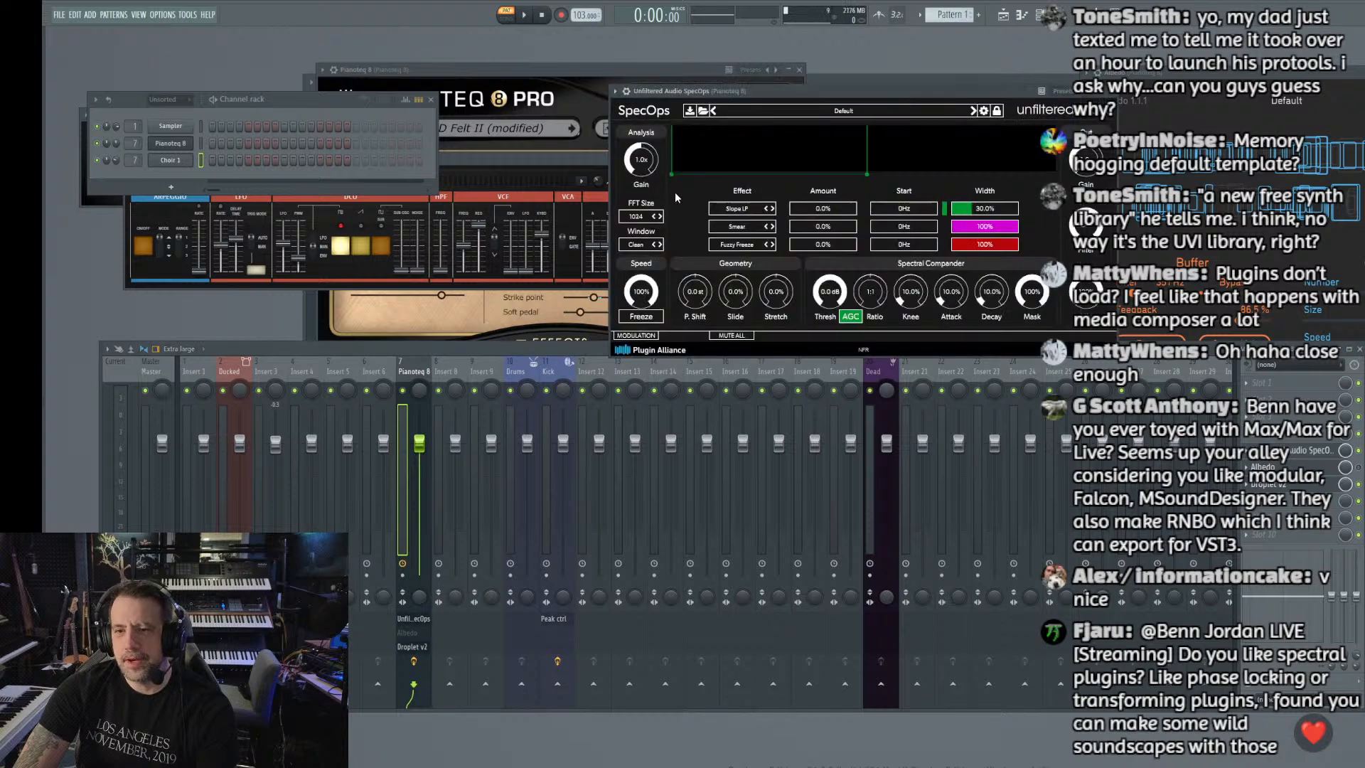
Step: Load the BUNN preset in SpecOps and lower its Smear amount to about 48%
click(809, 111)
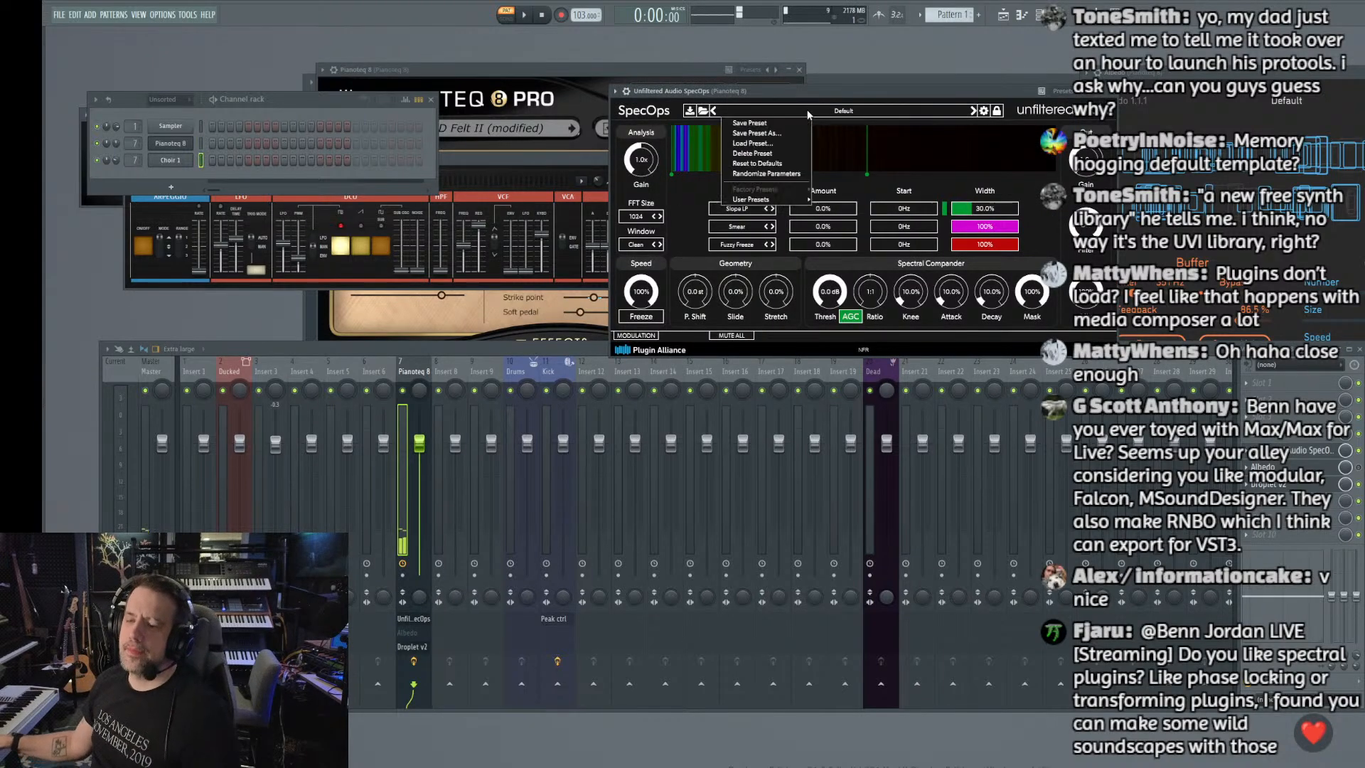
click(843, 112)
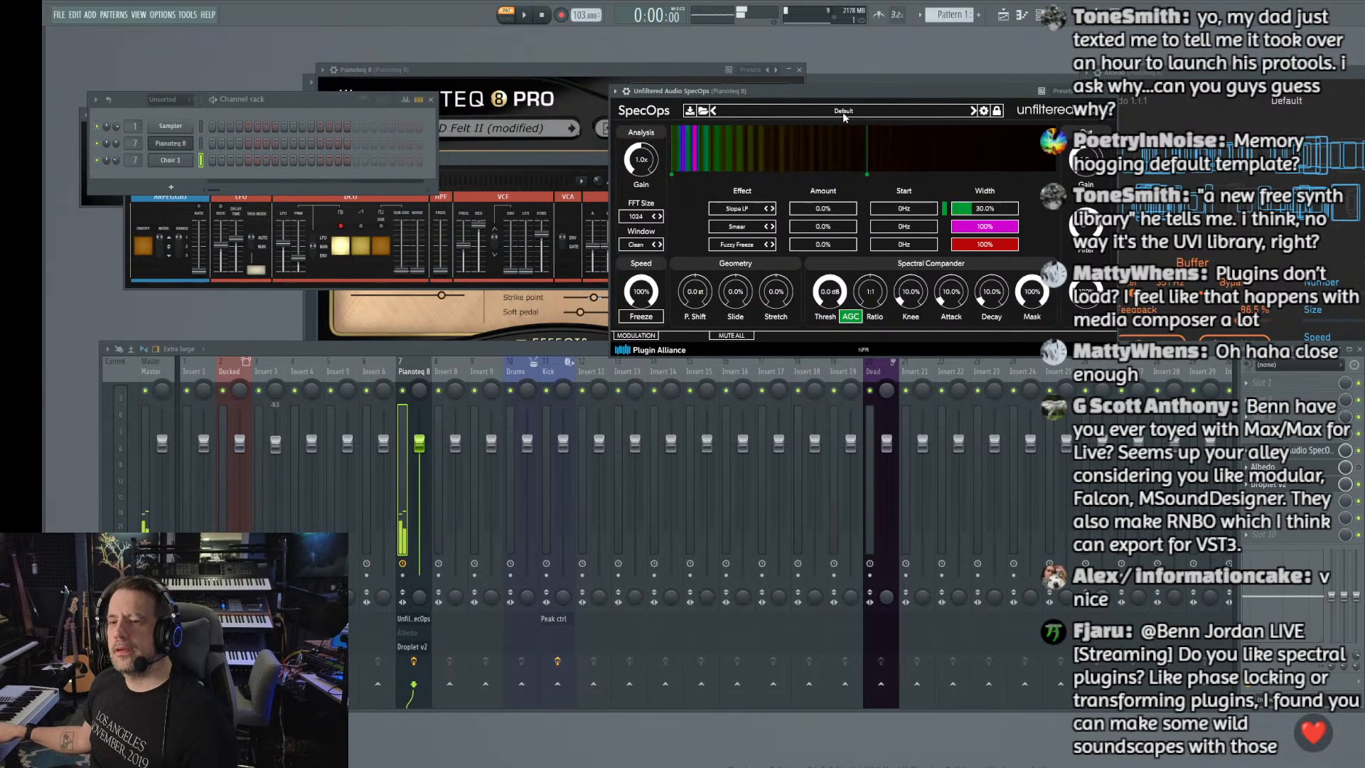
click(843, 113)
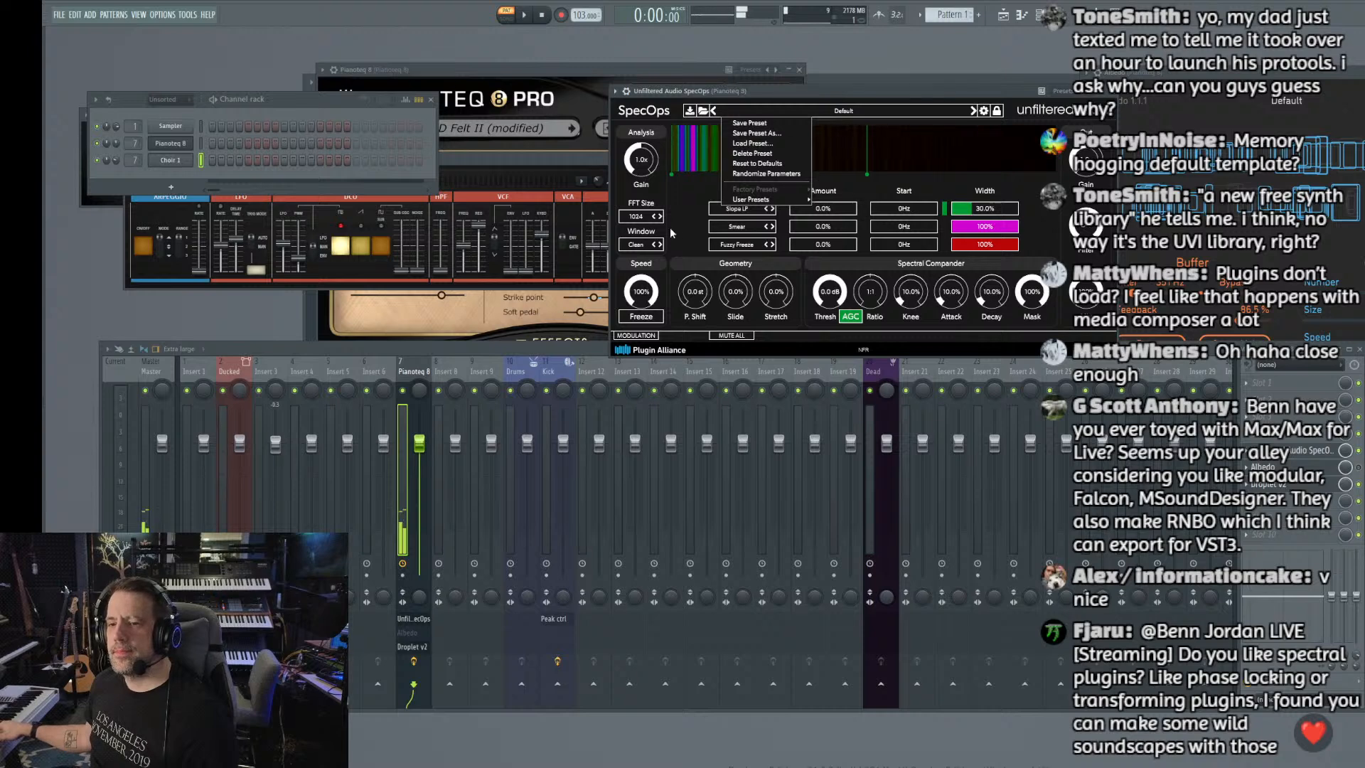
click(699, 211)
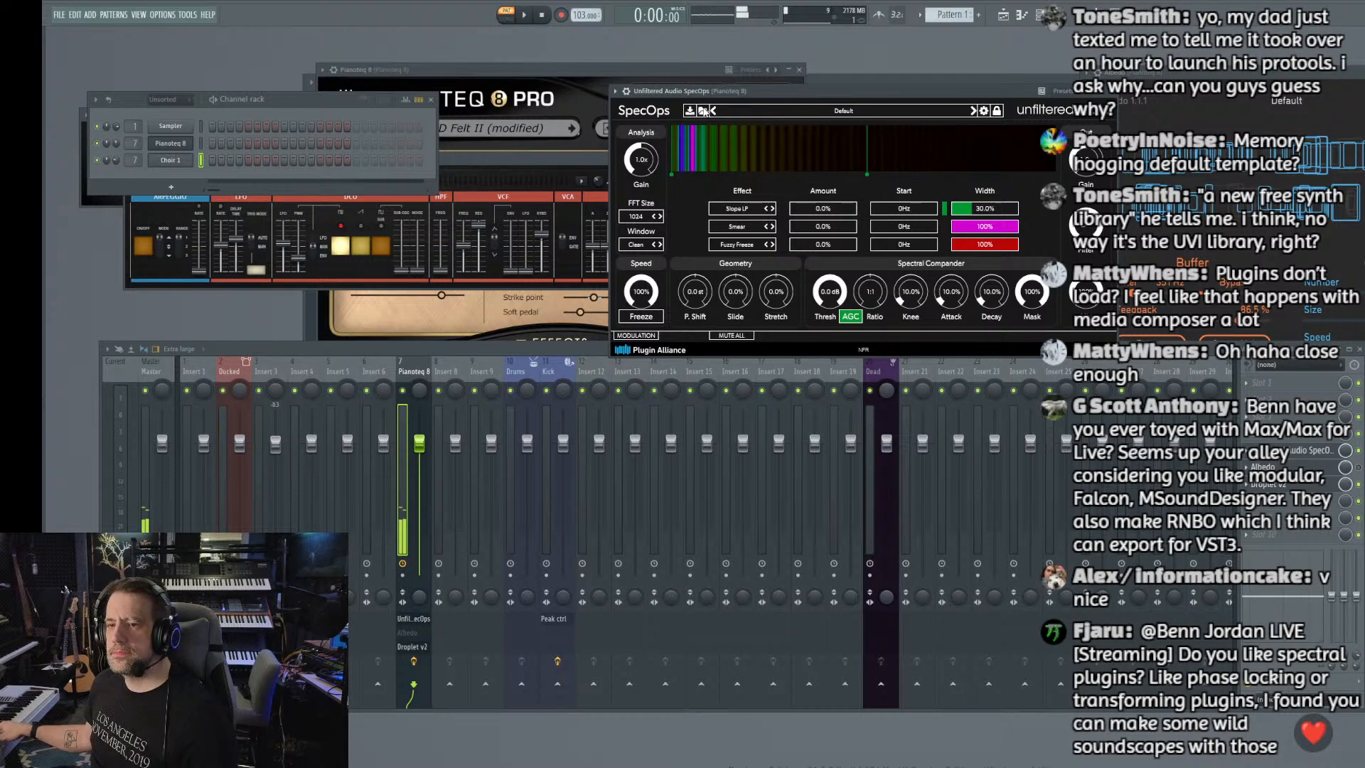
click(703, 110)
key(Escape)
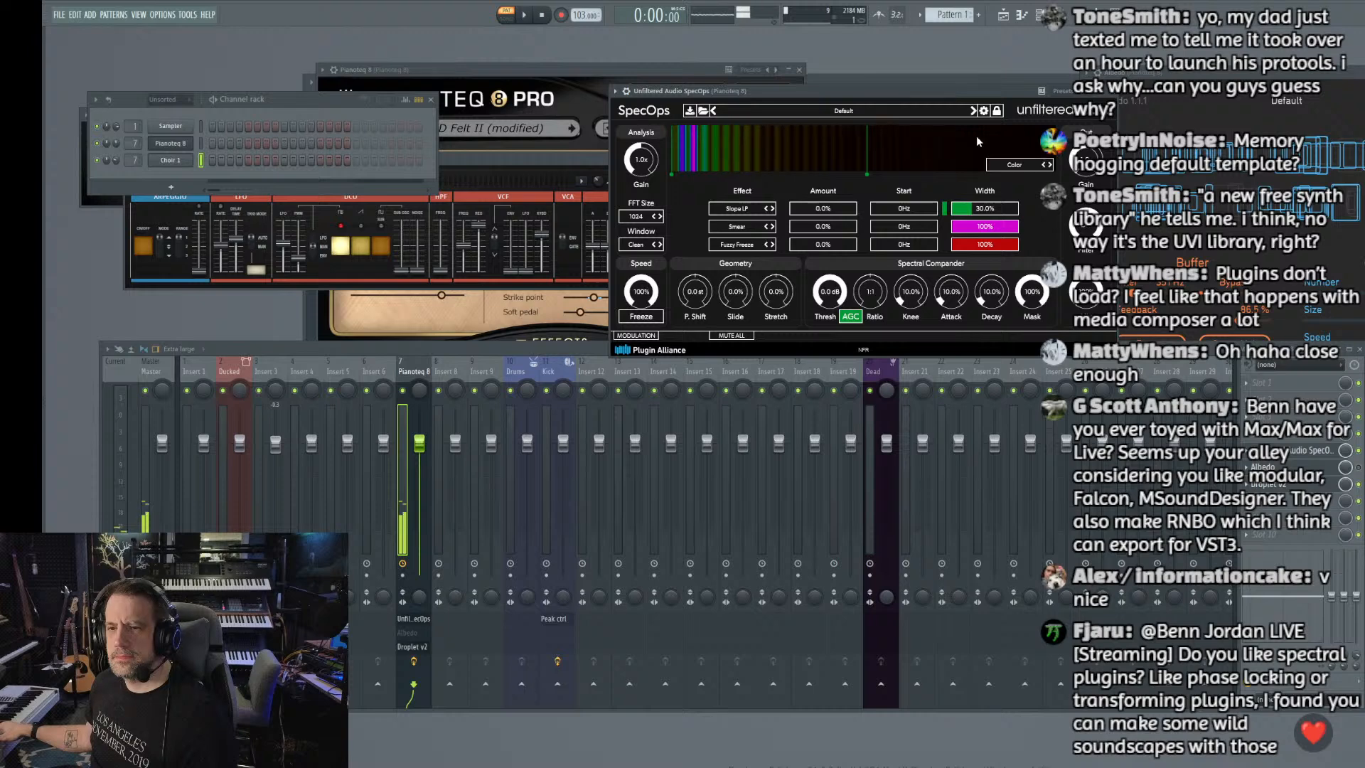
click(973, 111)
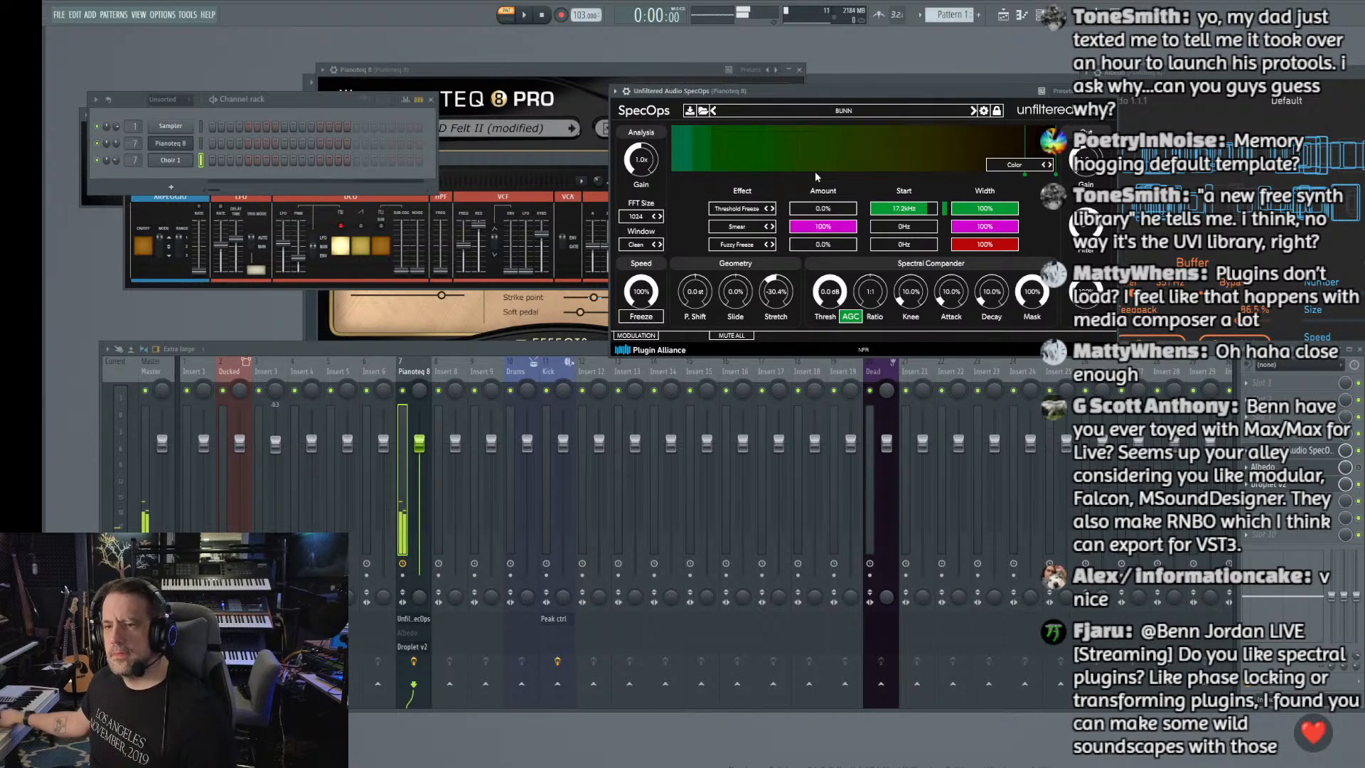
drag(807, 230, 823, 227)
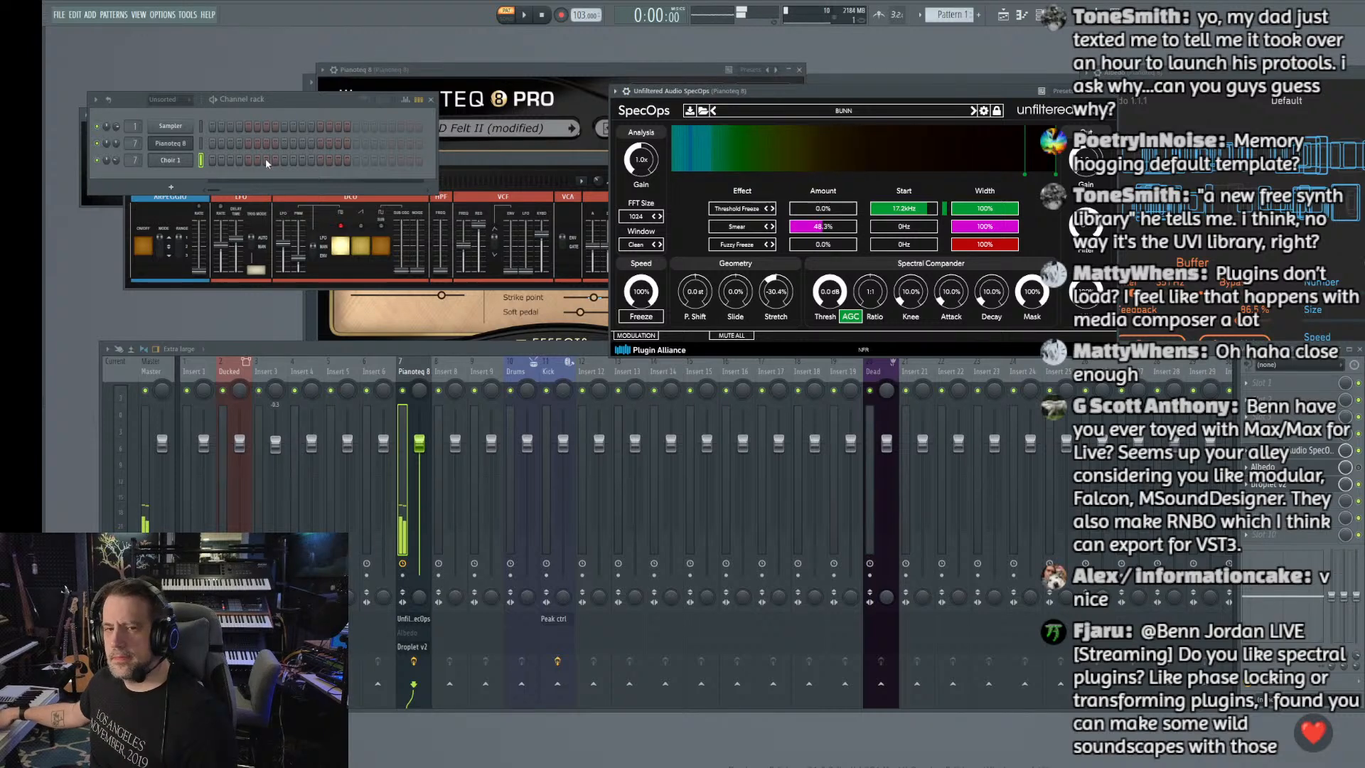
Step: Select the Pianoteq 8 channel for playing and turn off Droplet v2 on its mixer track
click(201, 144)
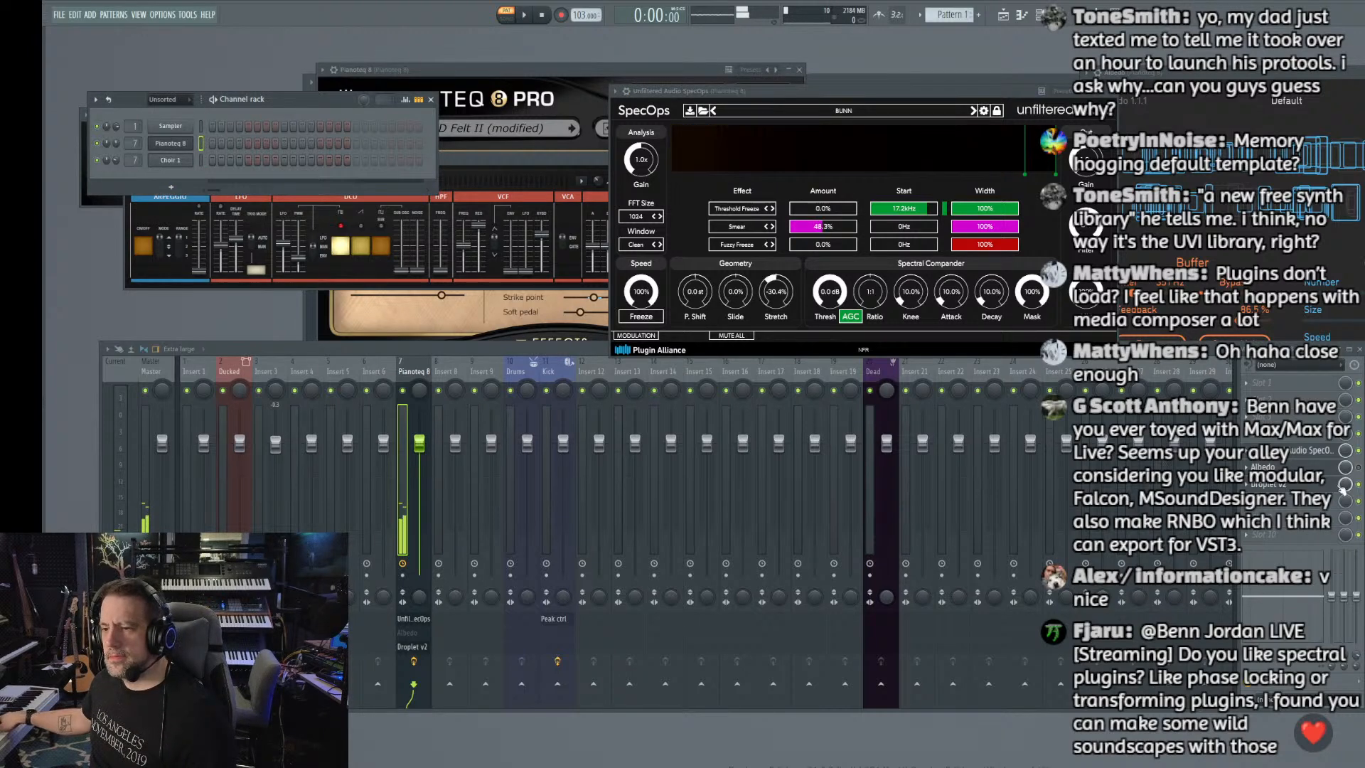
click(1358, 484)
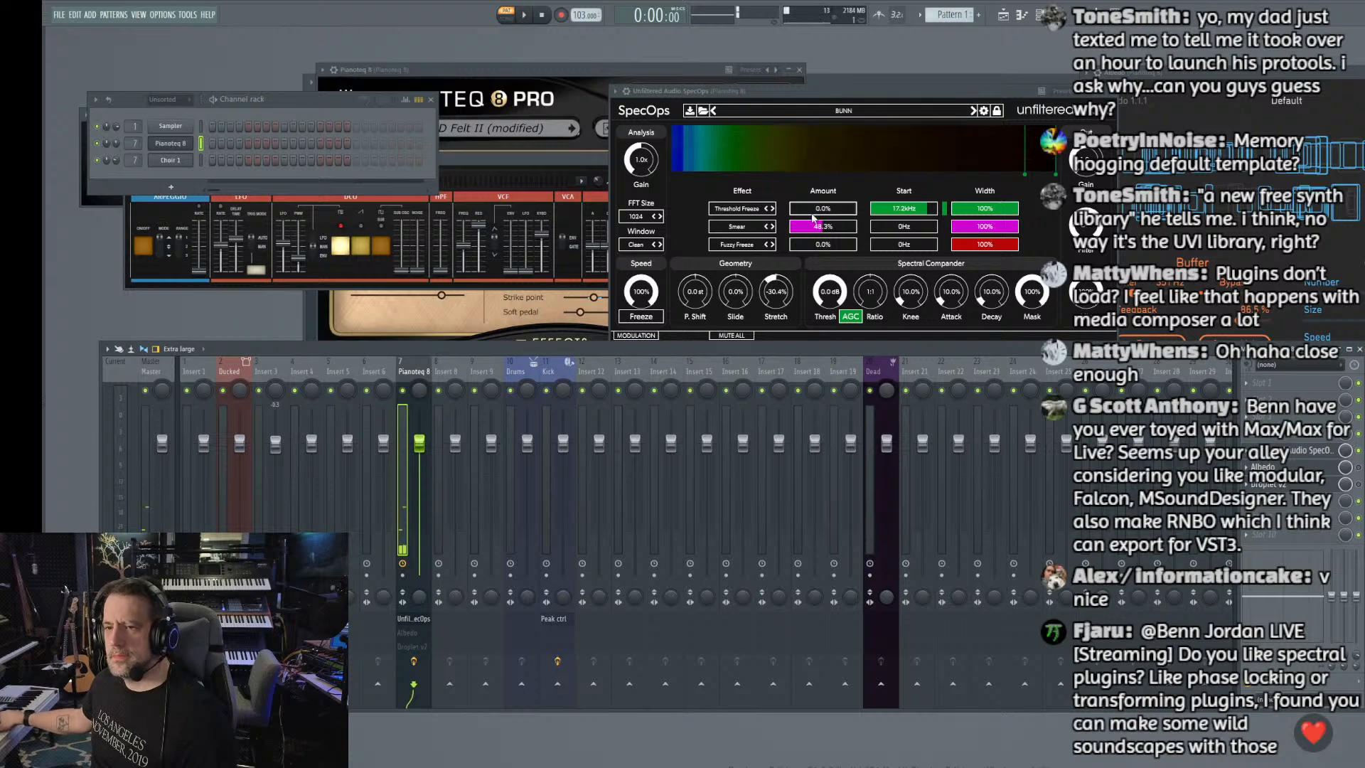
Step: Set SpecOps' Threshold Freeze amount to 13.6%, Smear to 6.8% and Fuzzy Freeze to 22%, and turn on Freeze
click(792, 227)
drag(792, 227, 794, 227)
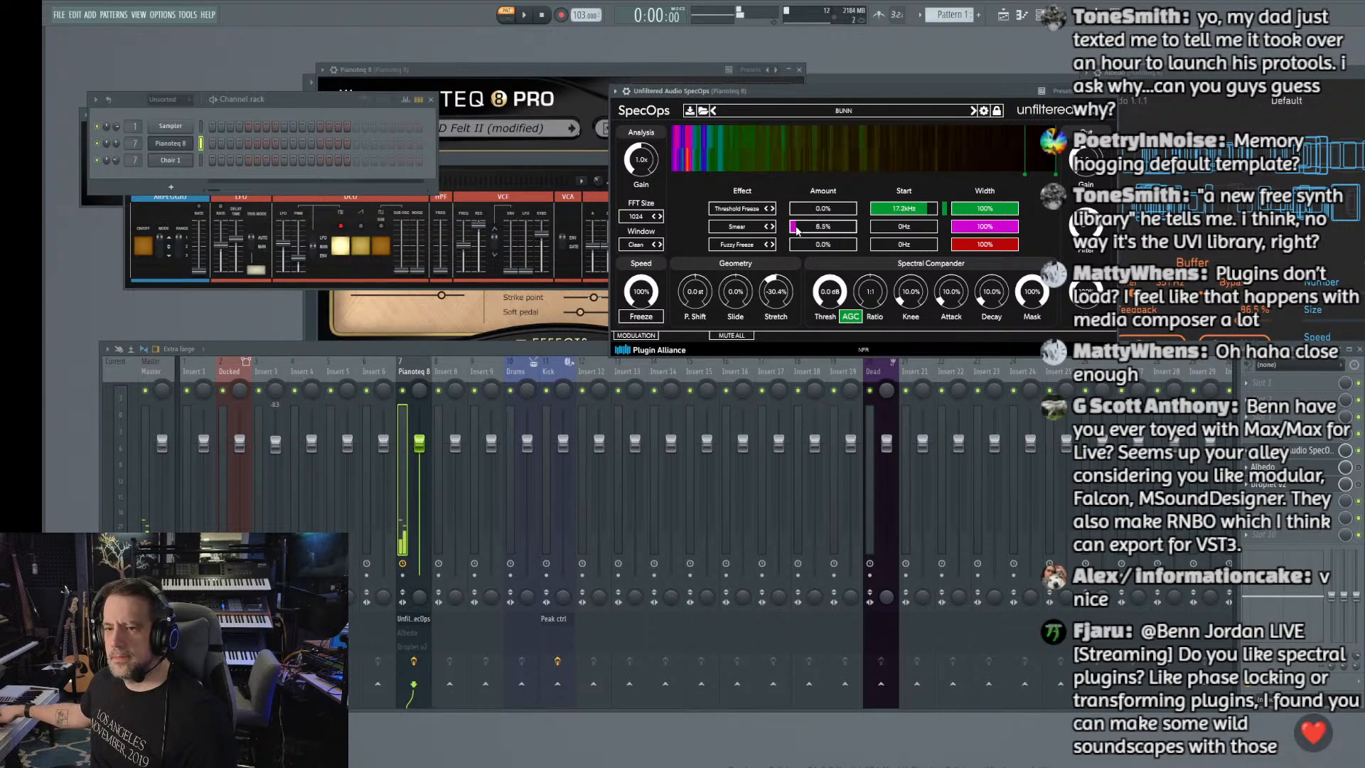
drag(792, 97, 788, 82)
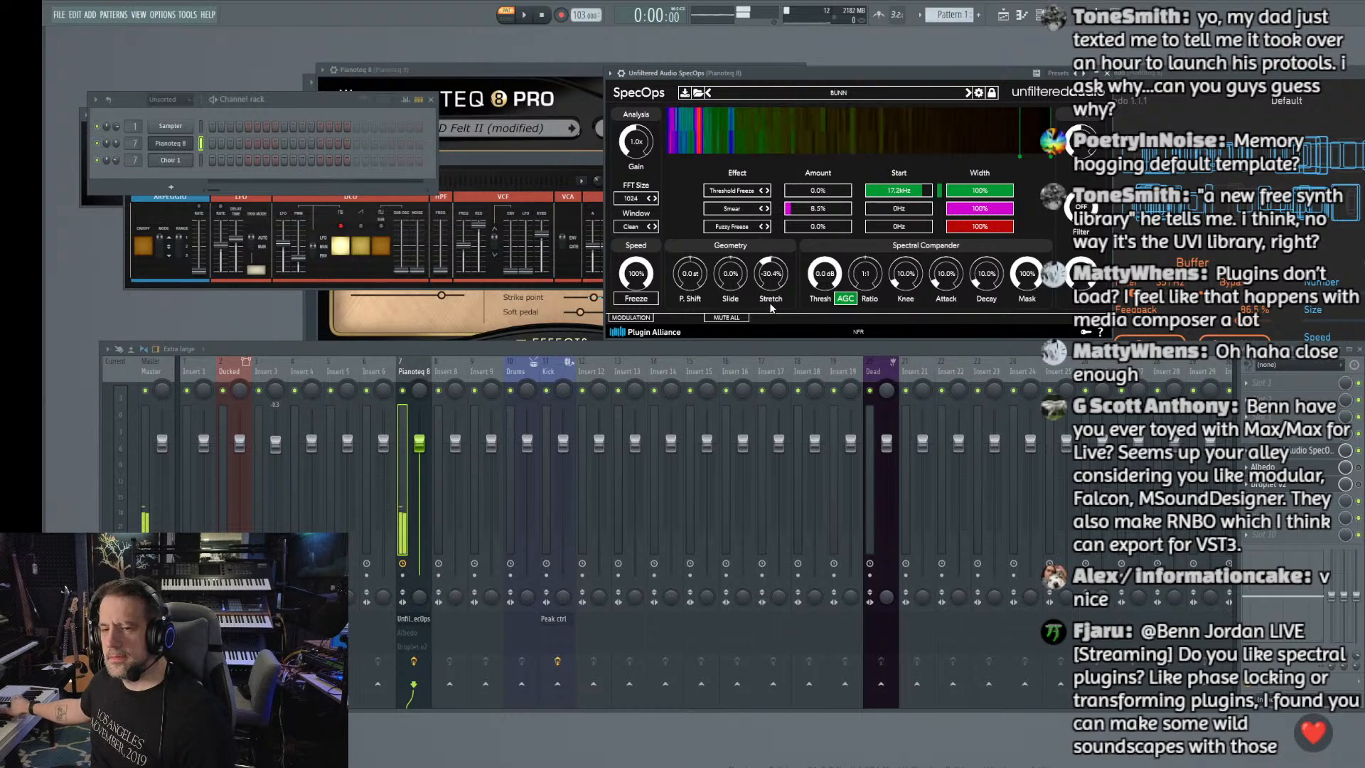
mouse_move(792, 208)
mouse_down()
mouse_move(795, 194)
mouse_move(817, 225)
mouse_move(799, 226)
mouse_up()
click(631, 299)
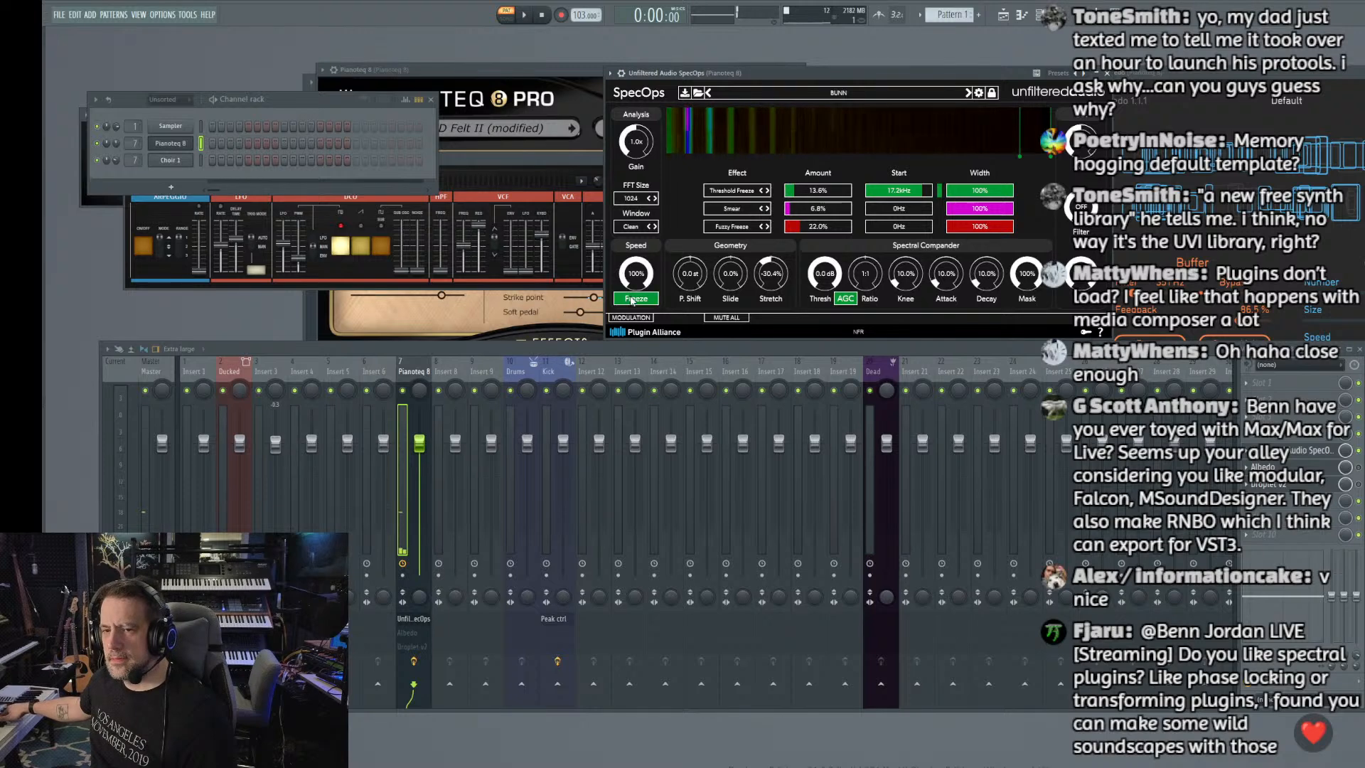
Step: Release and re-engage Freeze in SpecOps to capture new frames of the piano sound
click(632, 300)
click(631, 299)
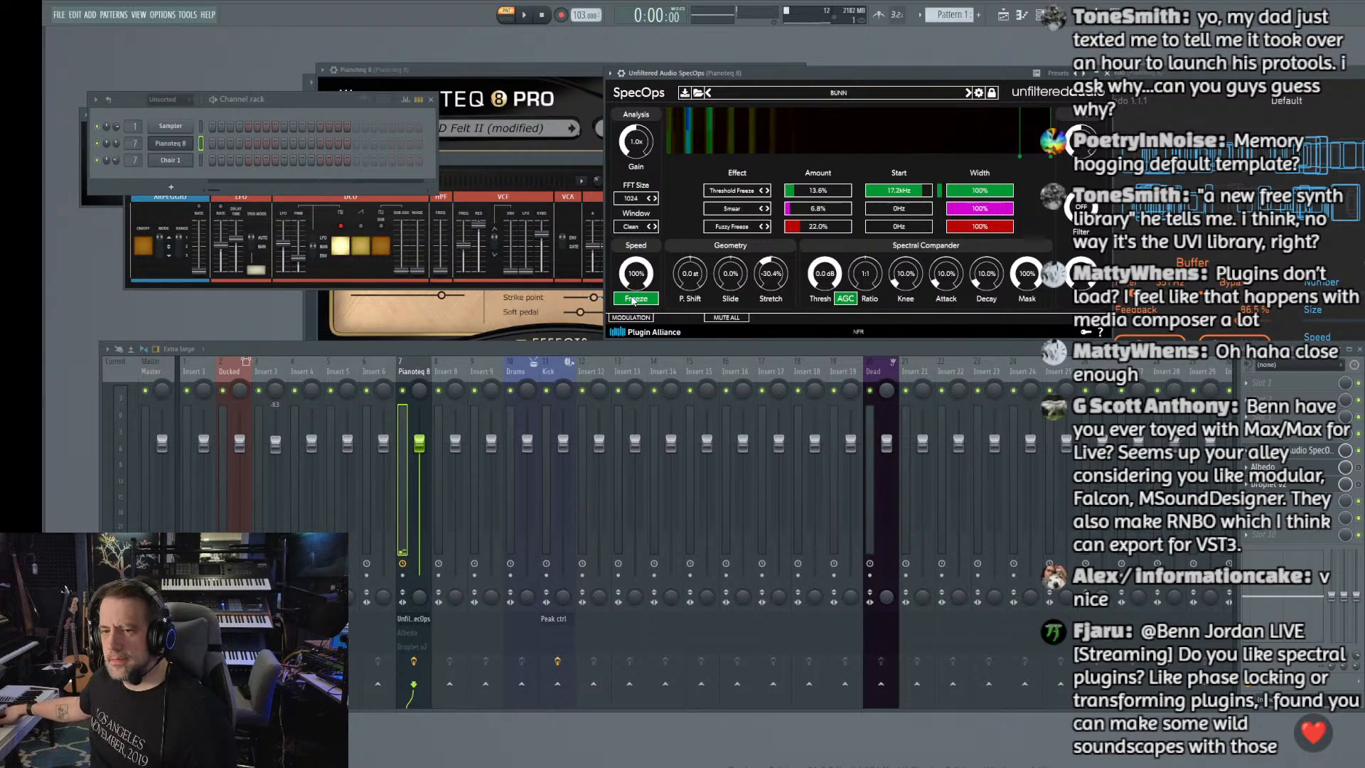
click(635, 299)
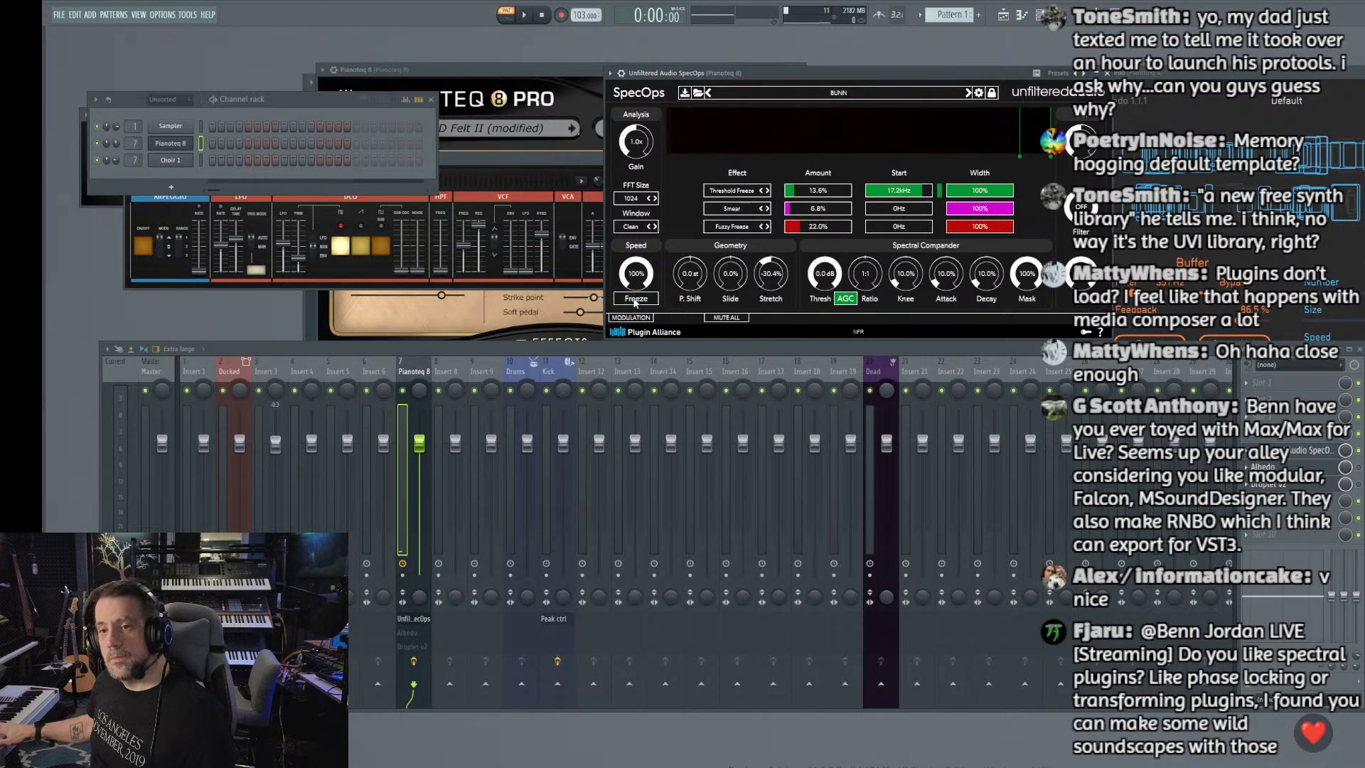
click(635, 300)
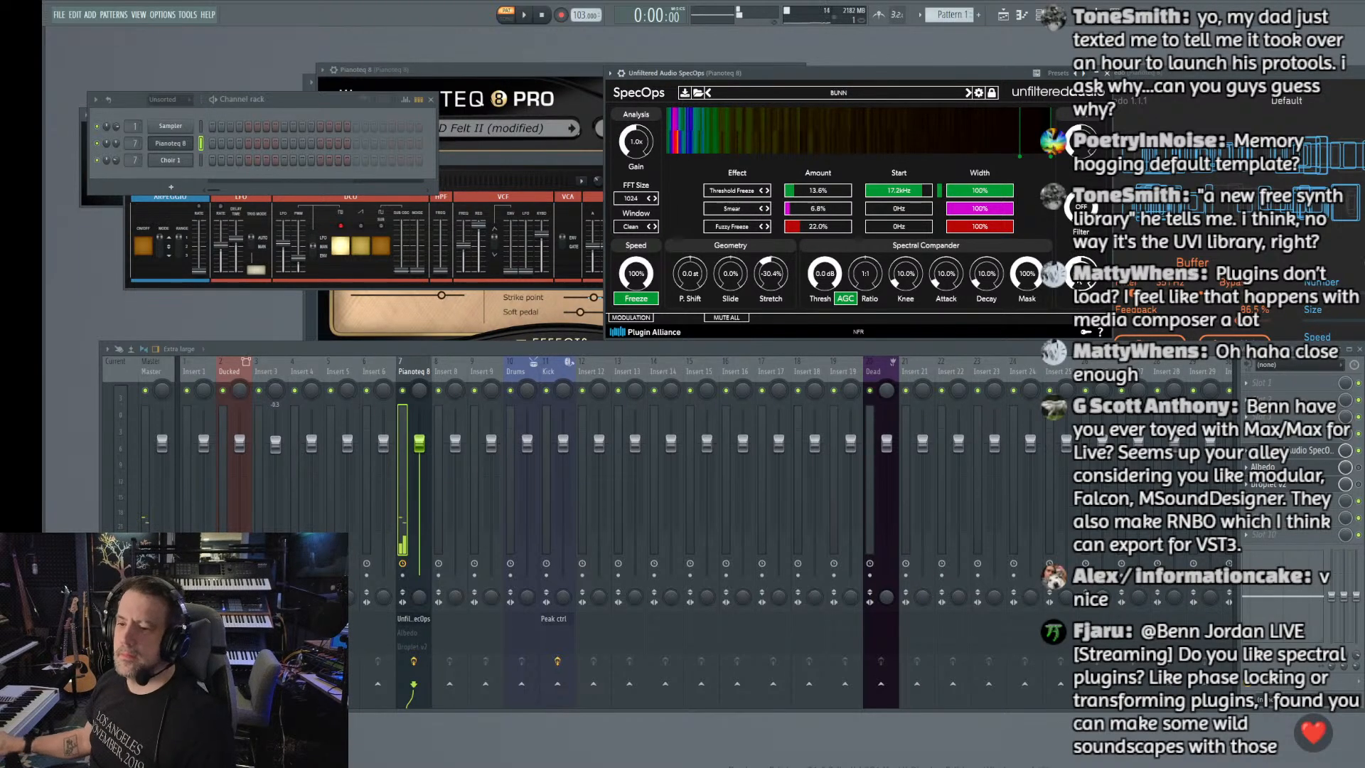
Step: Set SpecOps' Mask to 49.6%, Decay to 45.2%, Slide to 2.4%, Stretch to -39.2% and Window to Leaky, and recapture the frozen sound
drag(1026, 281, 996, 360)
drag(972, 285, 979, 238)
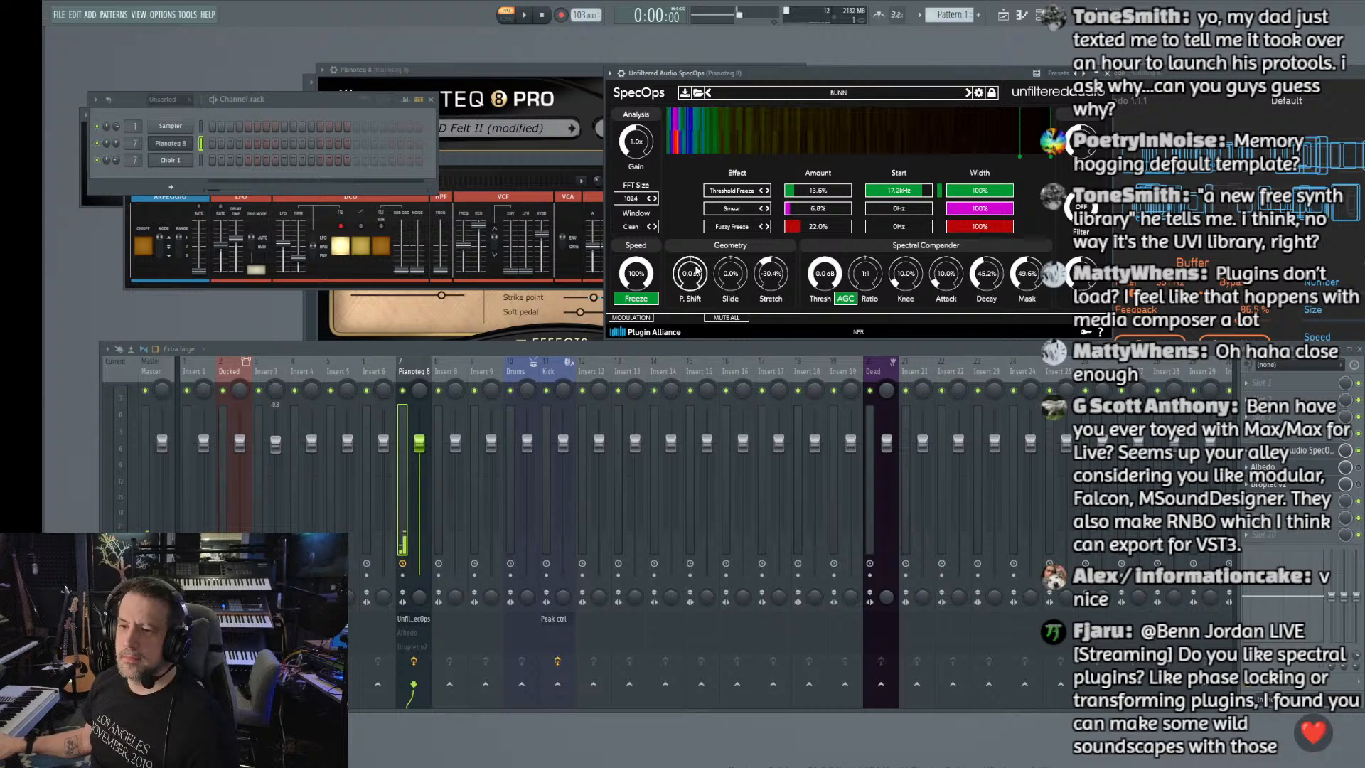
mouse_move(715, 283)
mouse_down()
mouse_move(777, 213)
mouse_move(772, 283)
mouse_up()
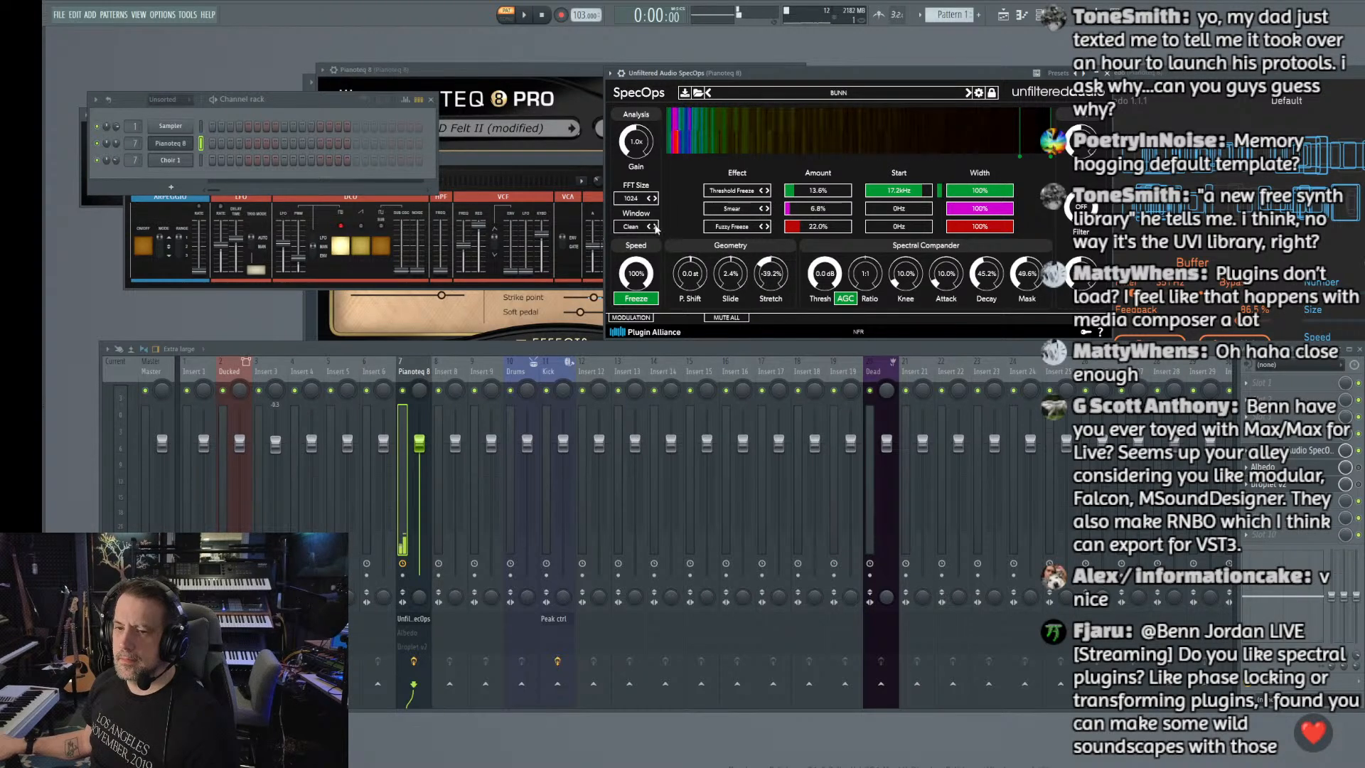
click(638, 300)
click(638, 299)
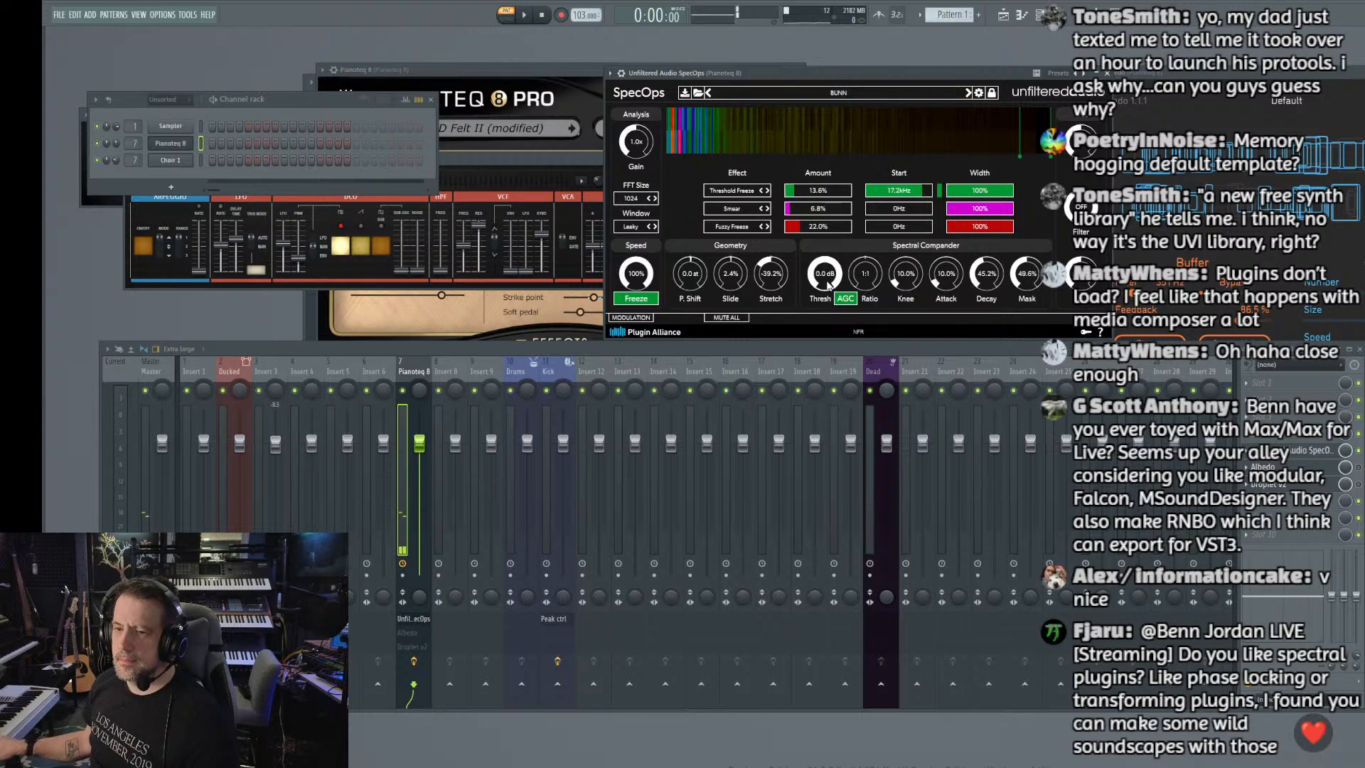
Step: Set SpecOps' Thresh to -72 dB, Ratio to 1.7:1, Knee to 32.4%, Attack to 35.2%, Decay to 51.6%, FFT Size to 4096, and turn on Freeze
drag(828, 285, 983, 268)
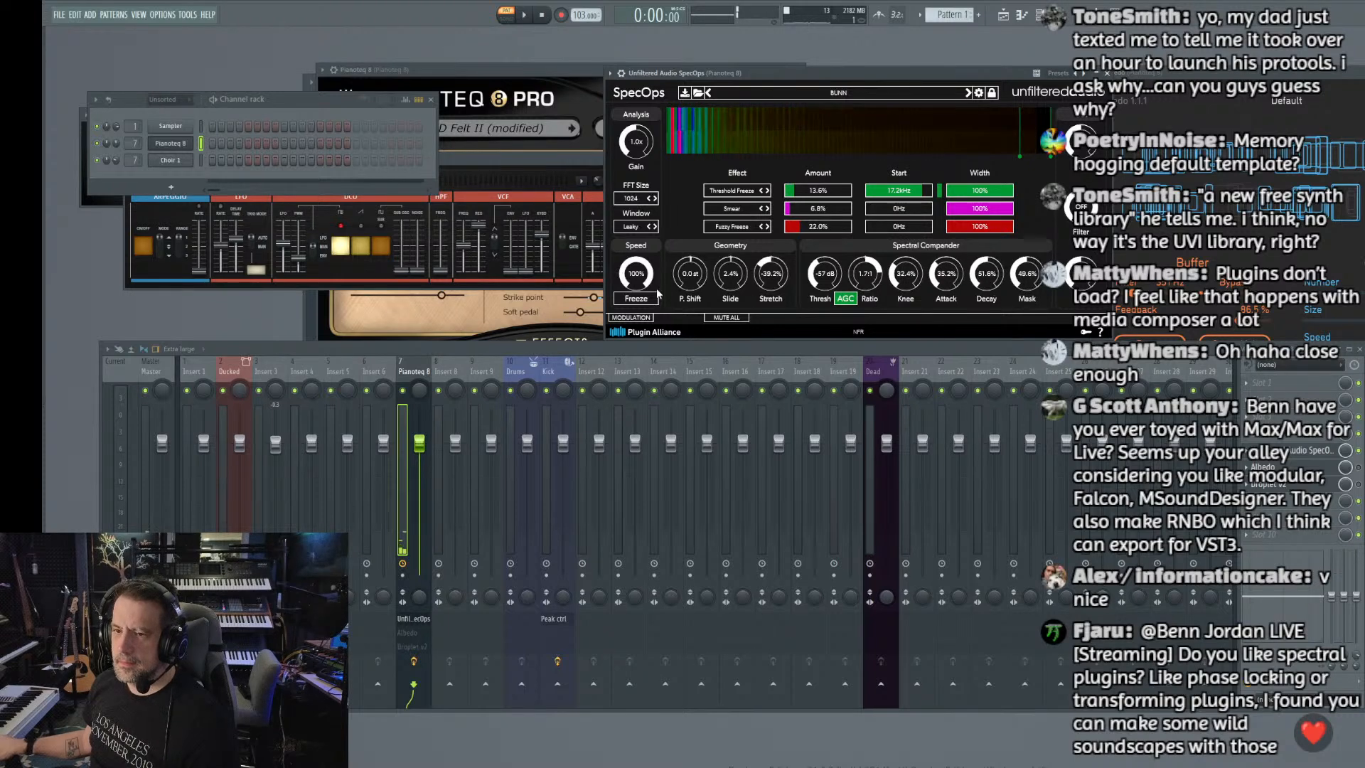
drag(823, 285, 810, 300)
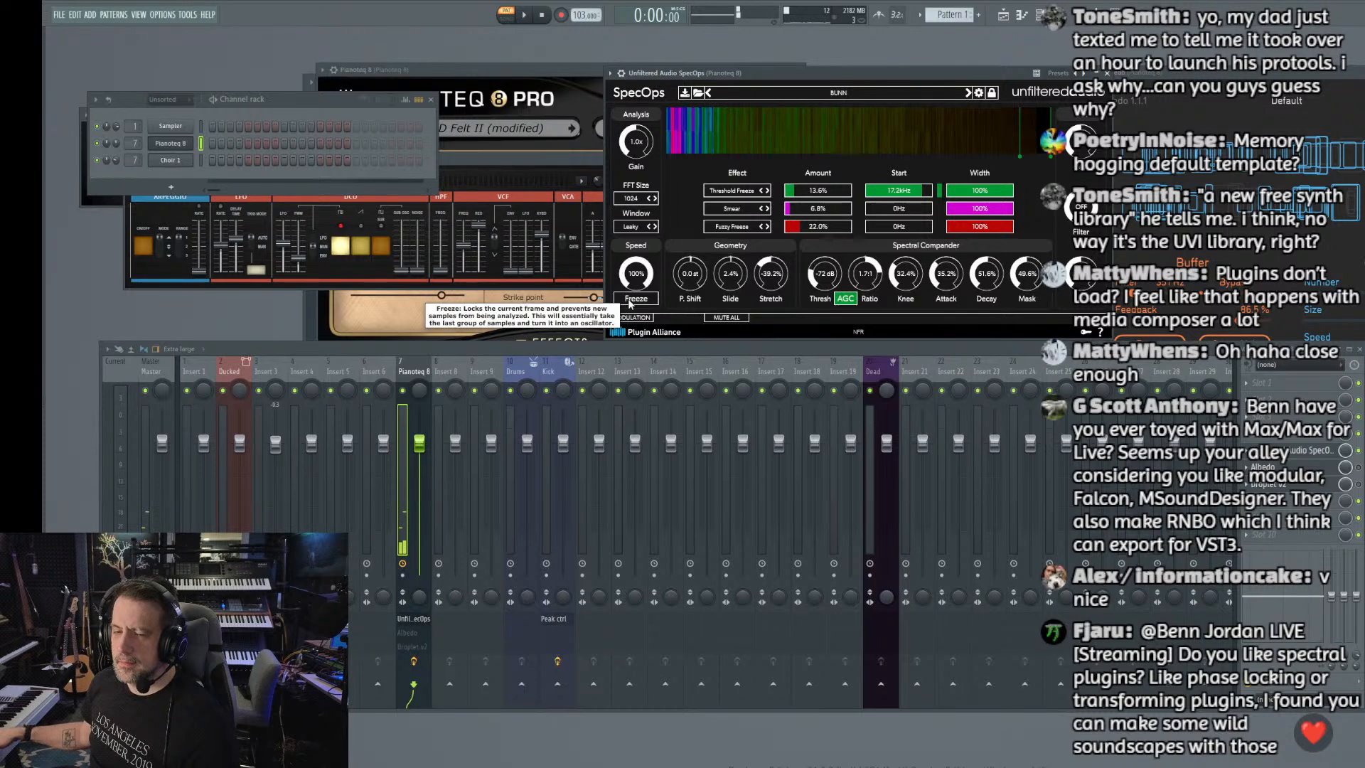
click(655, 199)
click(655, 199)
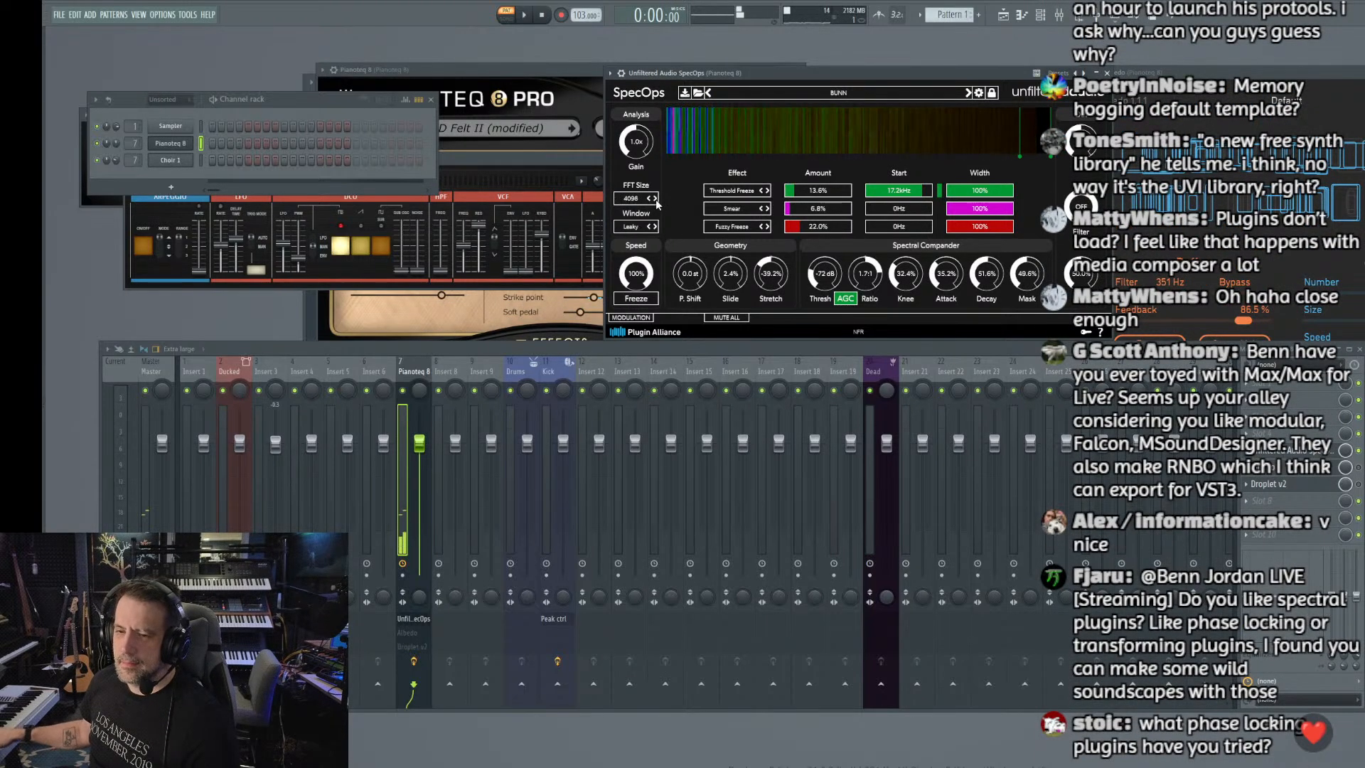
click(635, 302)
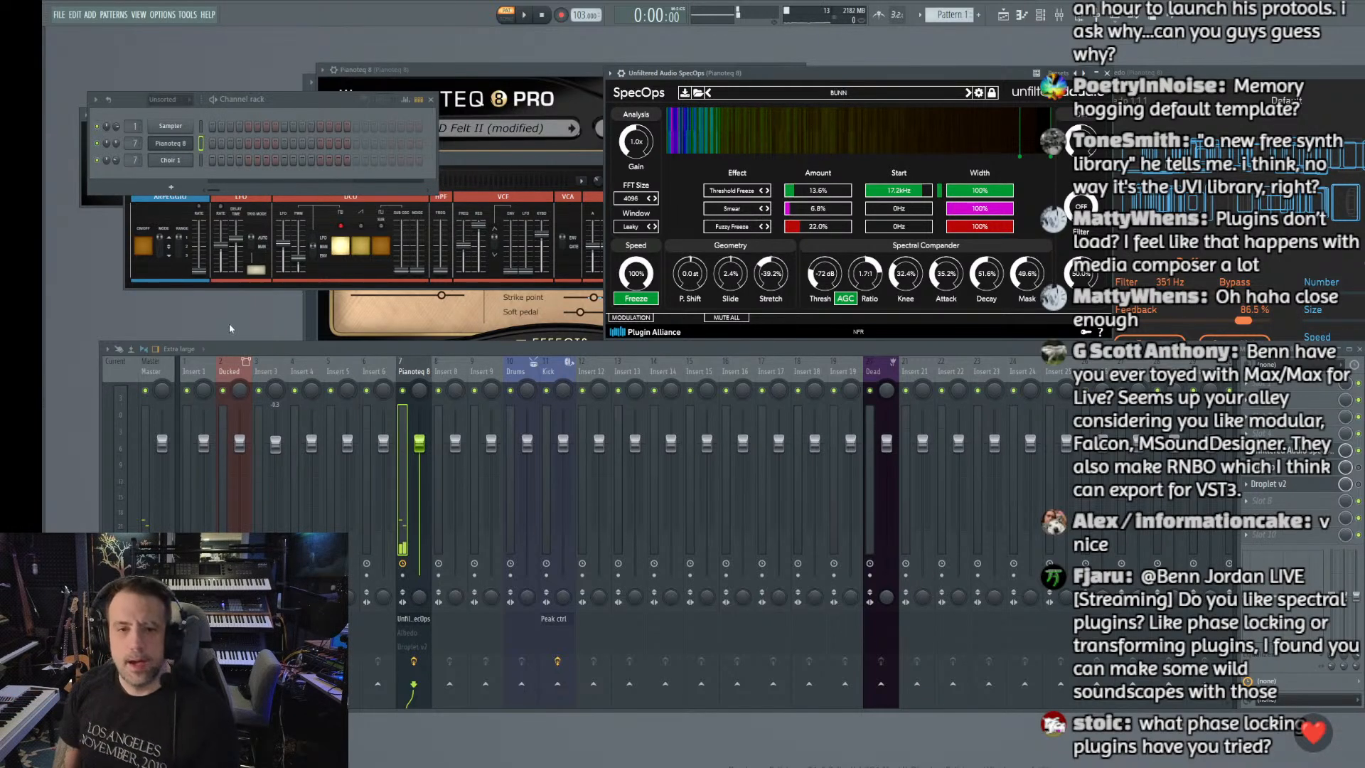
Step: Delete the Choir 1 channel and remove SpecOps, Albedo and Droplet v2 from the Pianoteq 8 mixer track
right_click(171, 160)
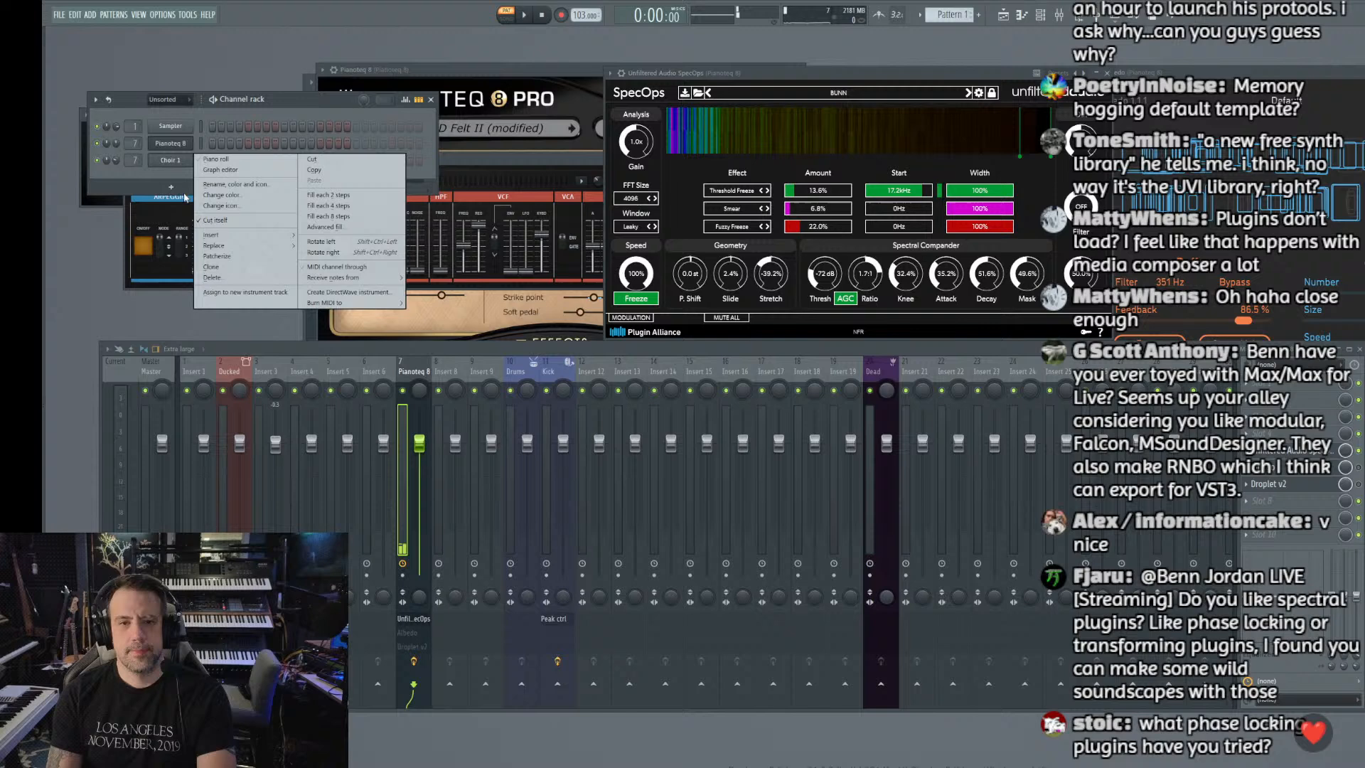
click(223, 277)
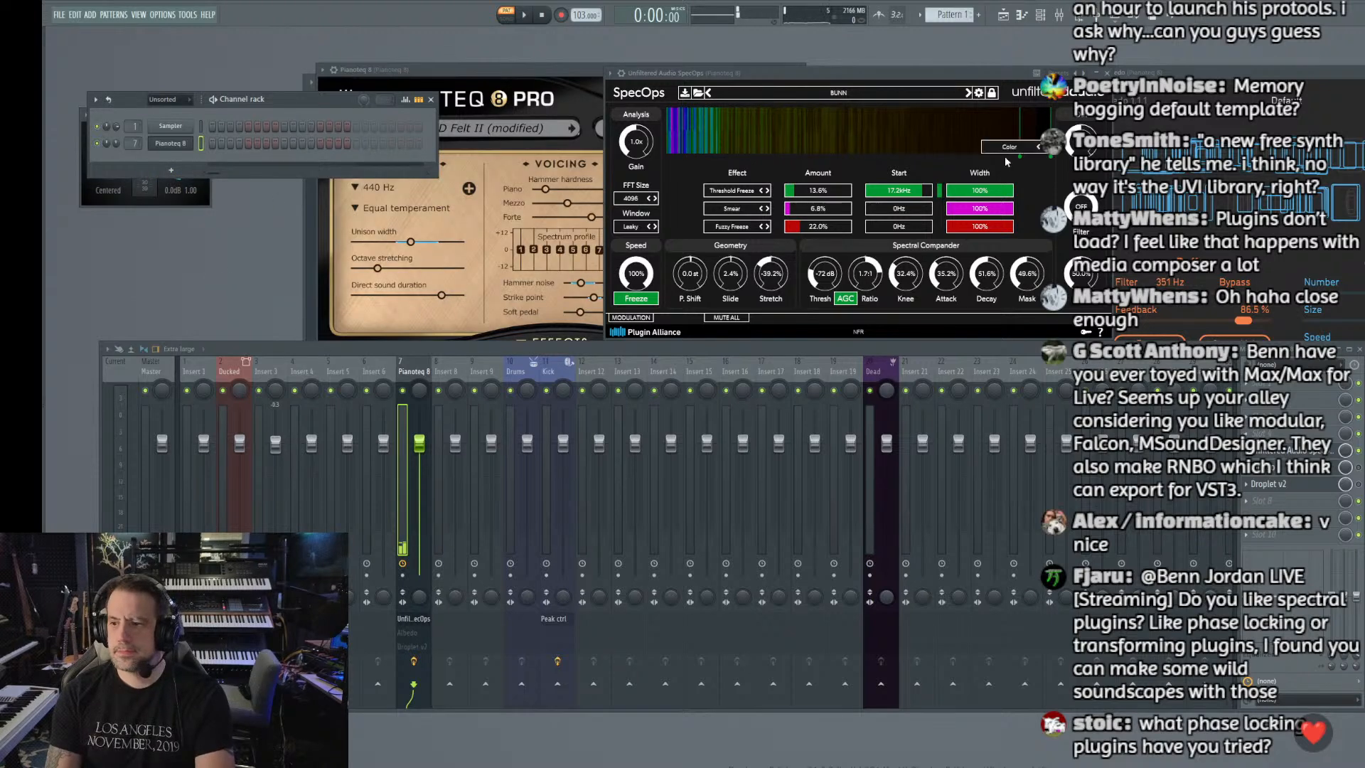
click(1247, 451)
click(1253, 476)
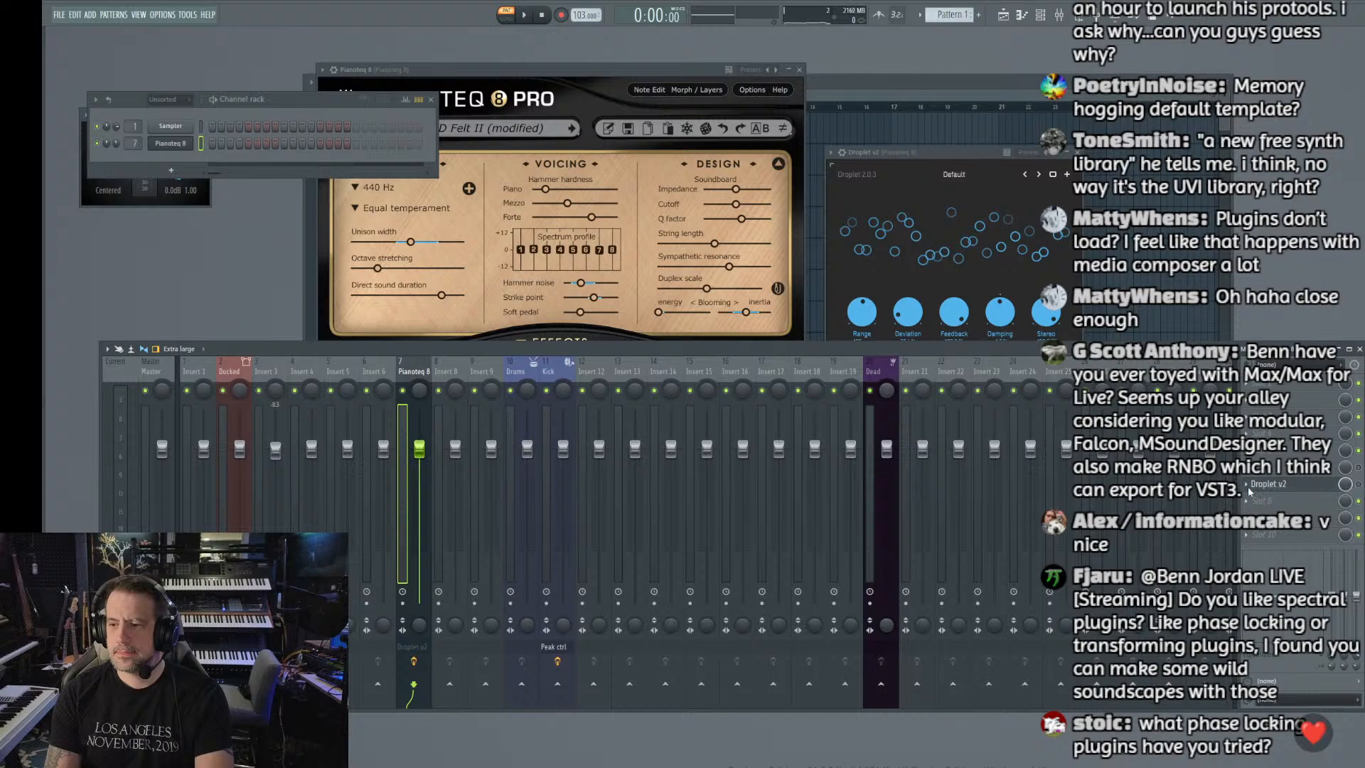
click(1246, 485)
click(1257, 509)
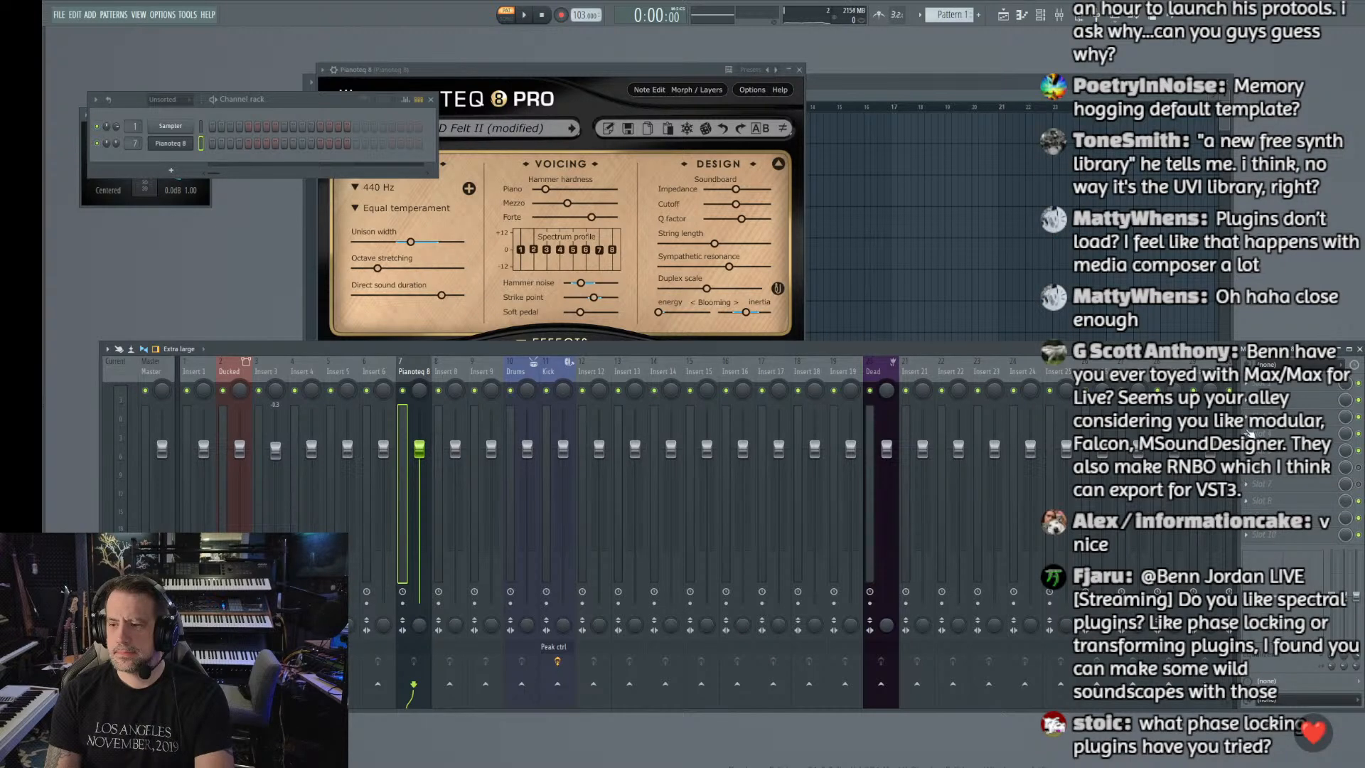
Step: Load Fruity Delay Bank into slot 3 of the Pianoteq 8 mixer track with the Benn 8phaseloop preset and place its window over Pianoteq
click(1246, 417)
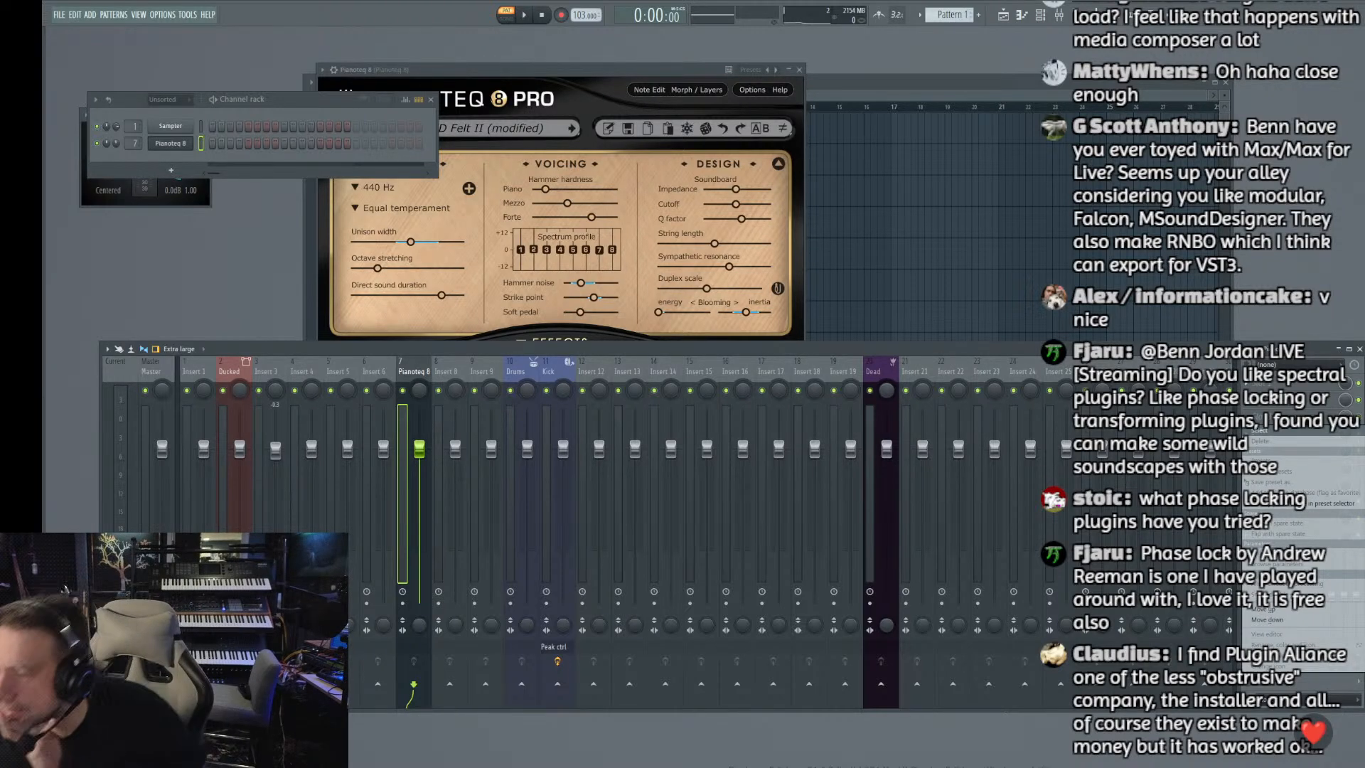
click(1359, 470)
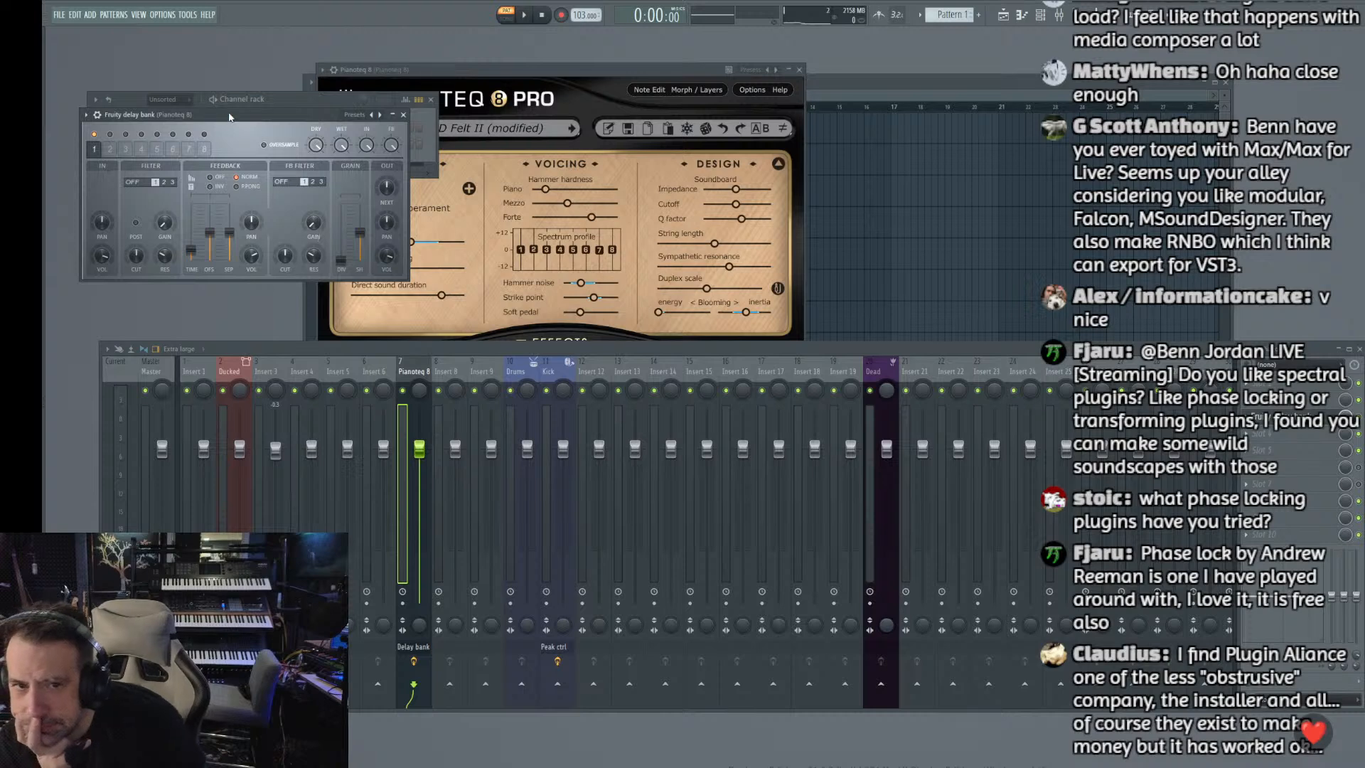
drag(229, 117, 311, 136)
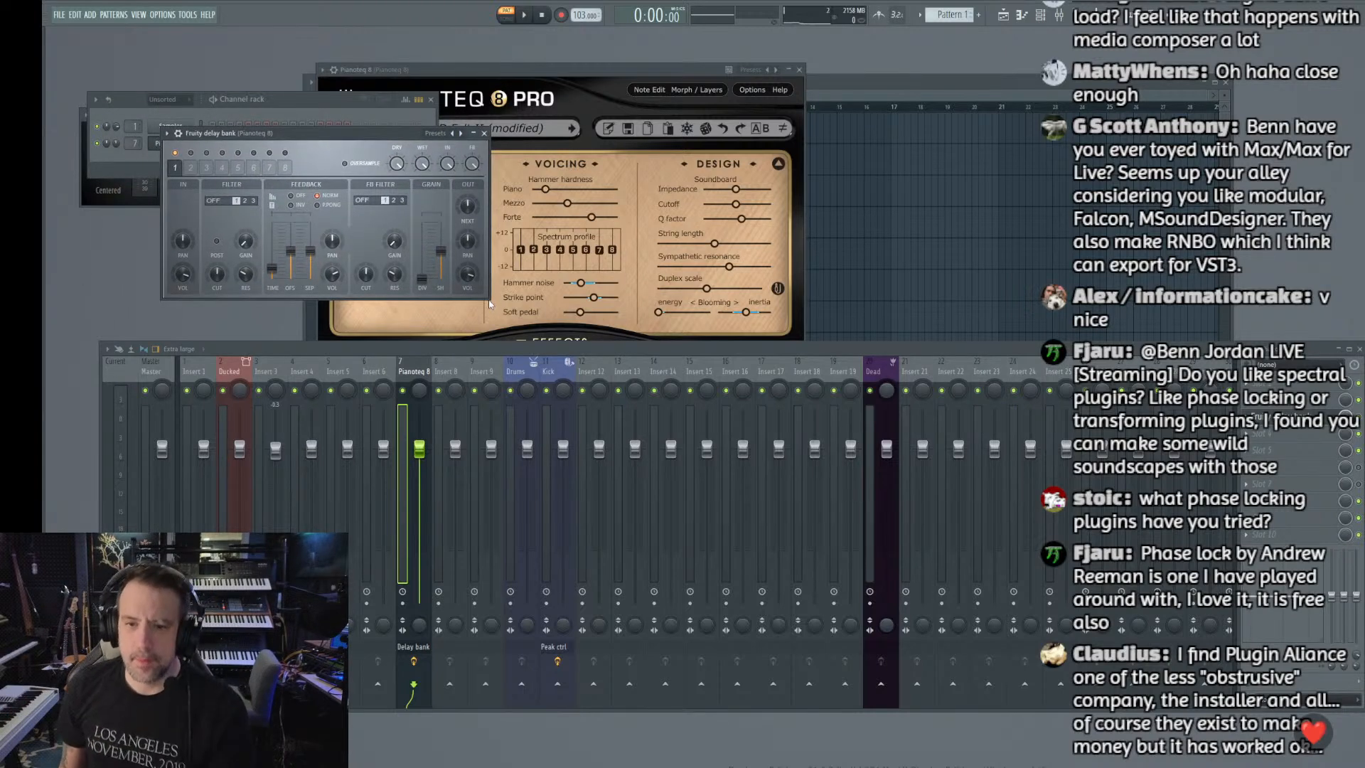
click(440, 135)
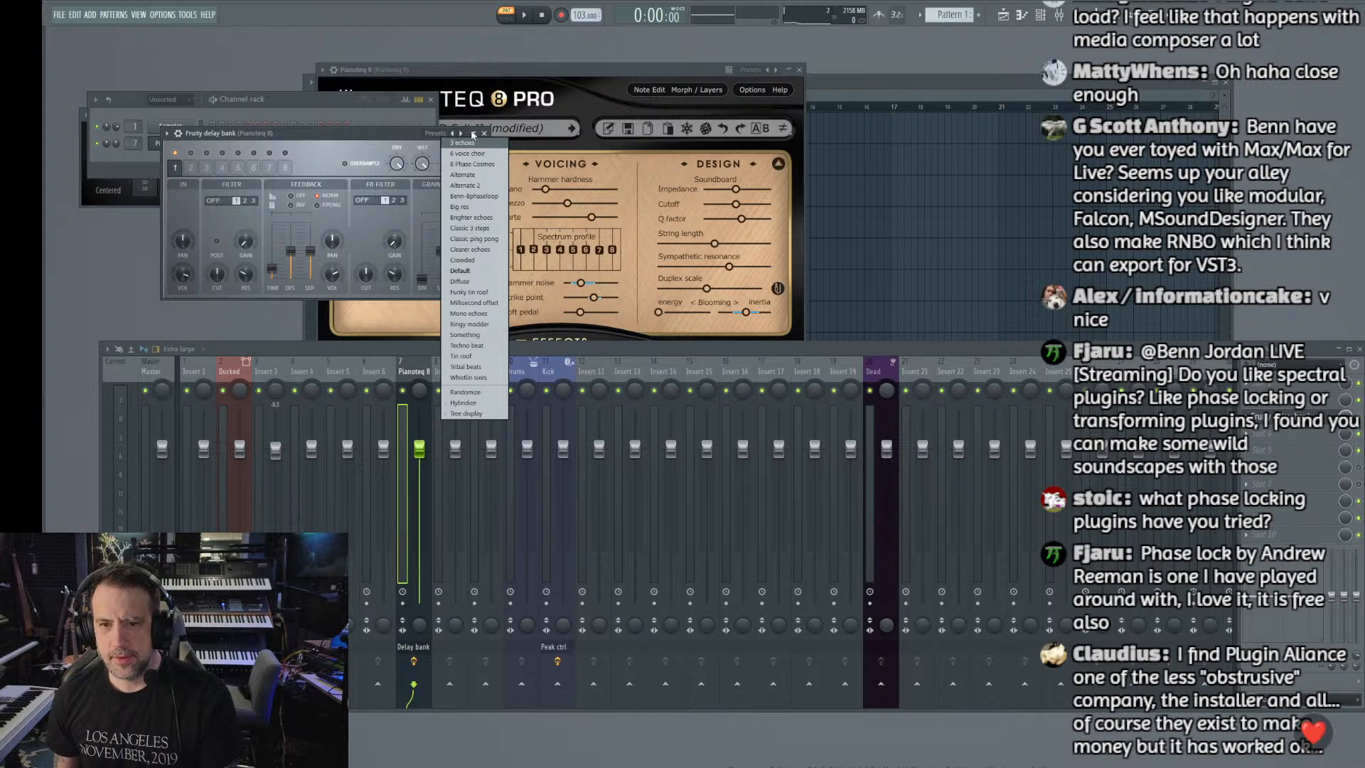
click(466, 197)
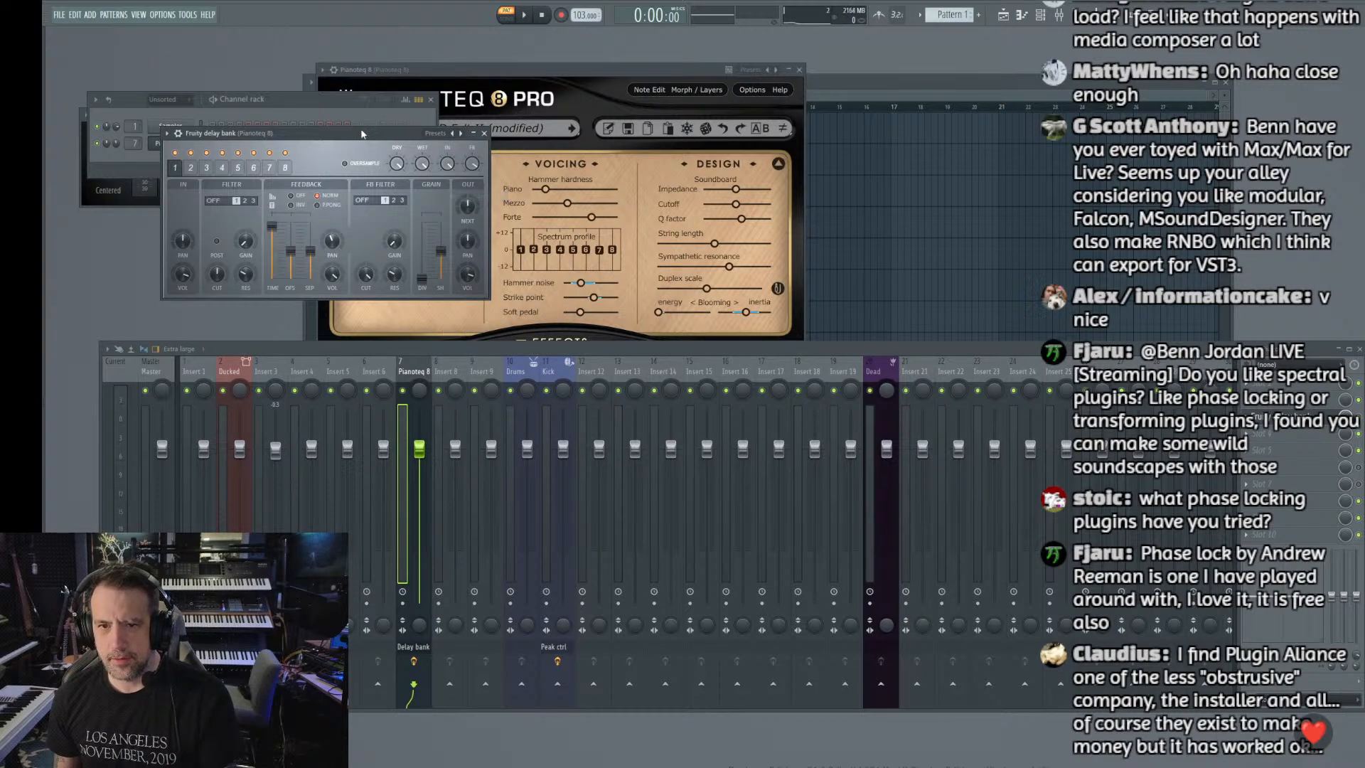
drag(361, 134, 647, 130)
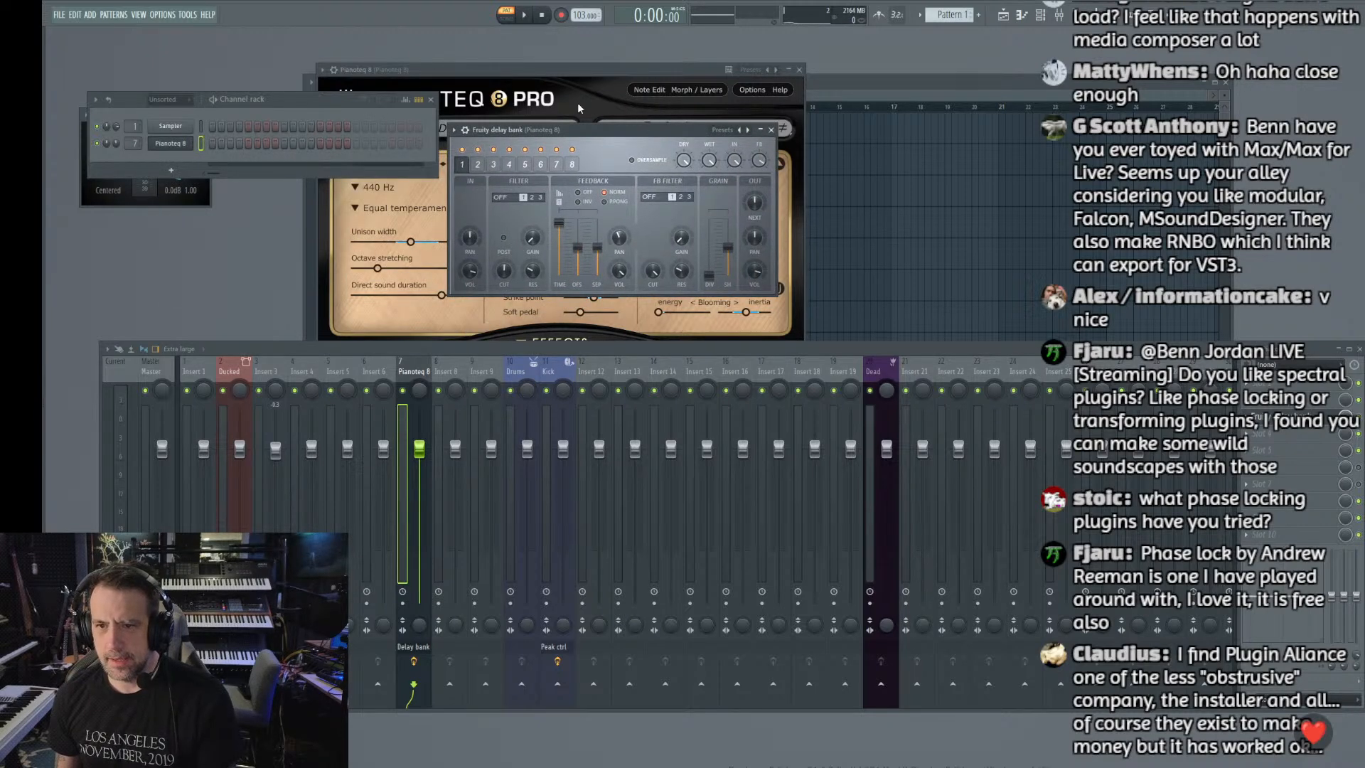
drag(502, 132, 494, 128)
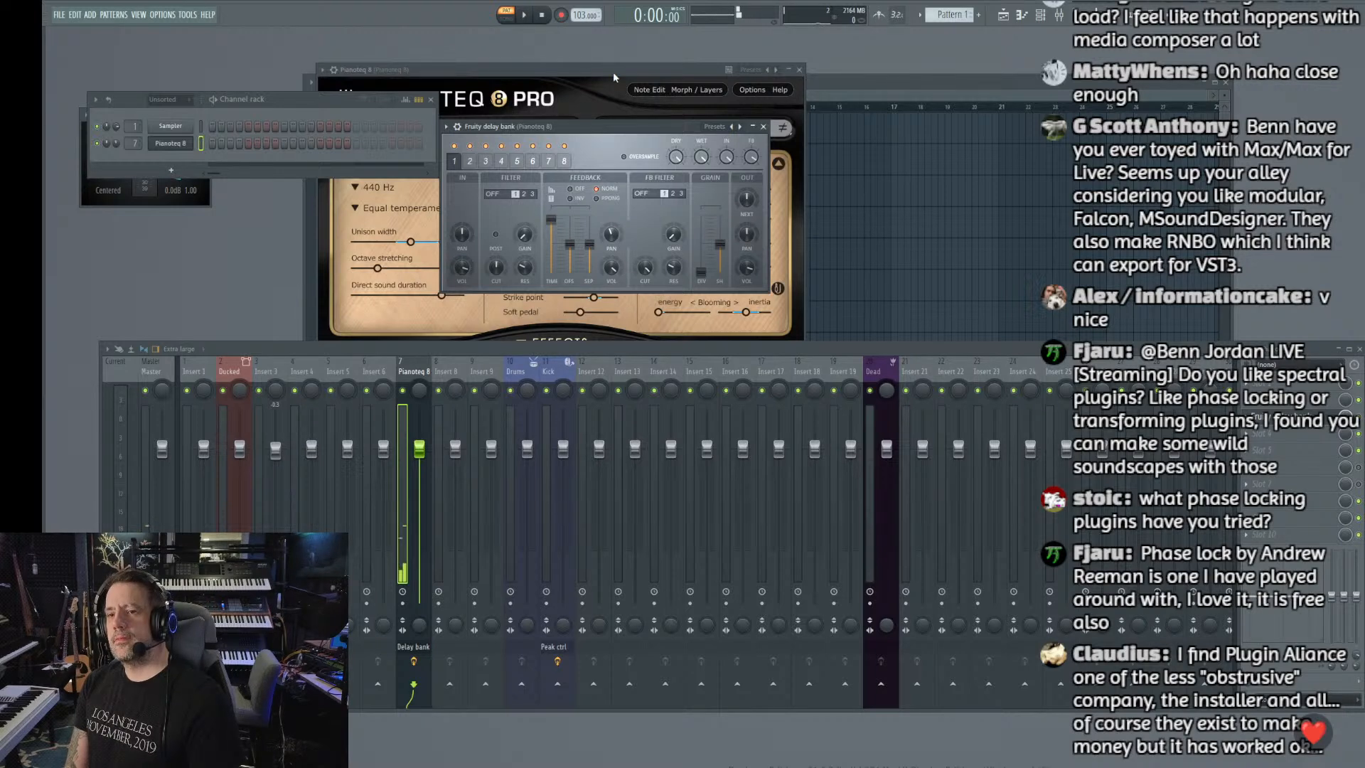
drag(576, 131, 515, 112)
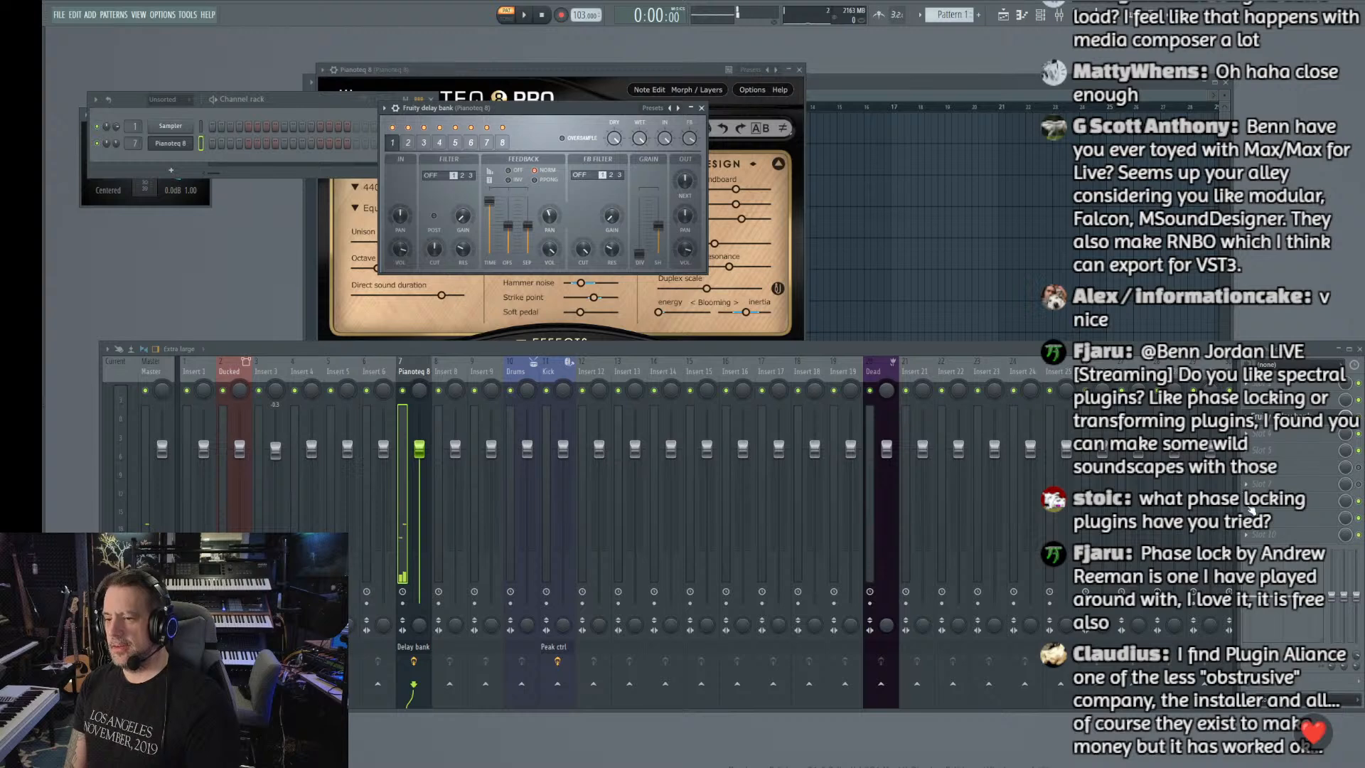
Step: Load a second Fruity Delay Bank into slot 8 with the Benn 8phaseloop preset and place its window below the first one
click(1247, 512)
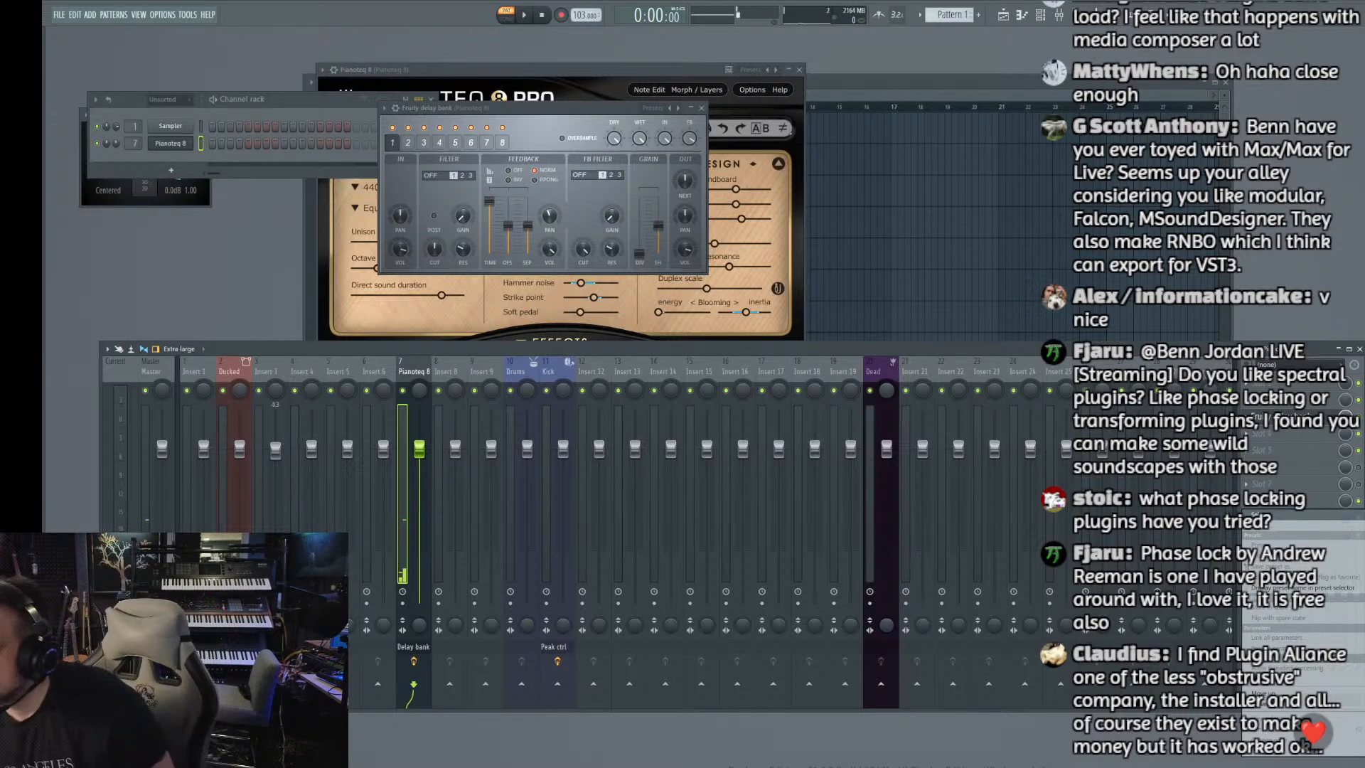
click(461, 202)
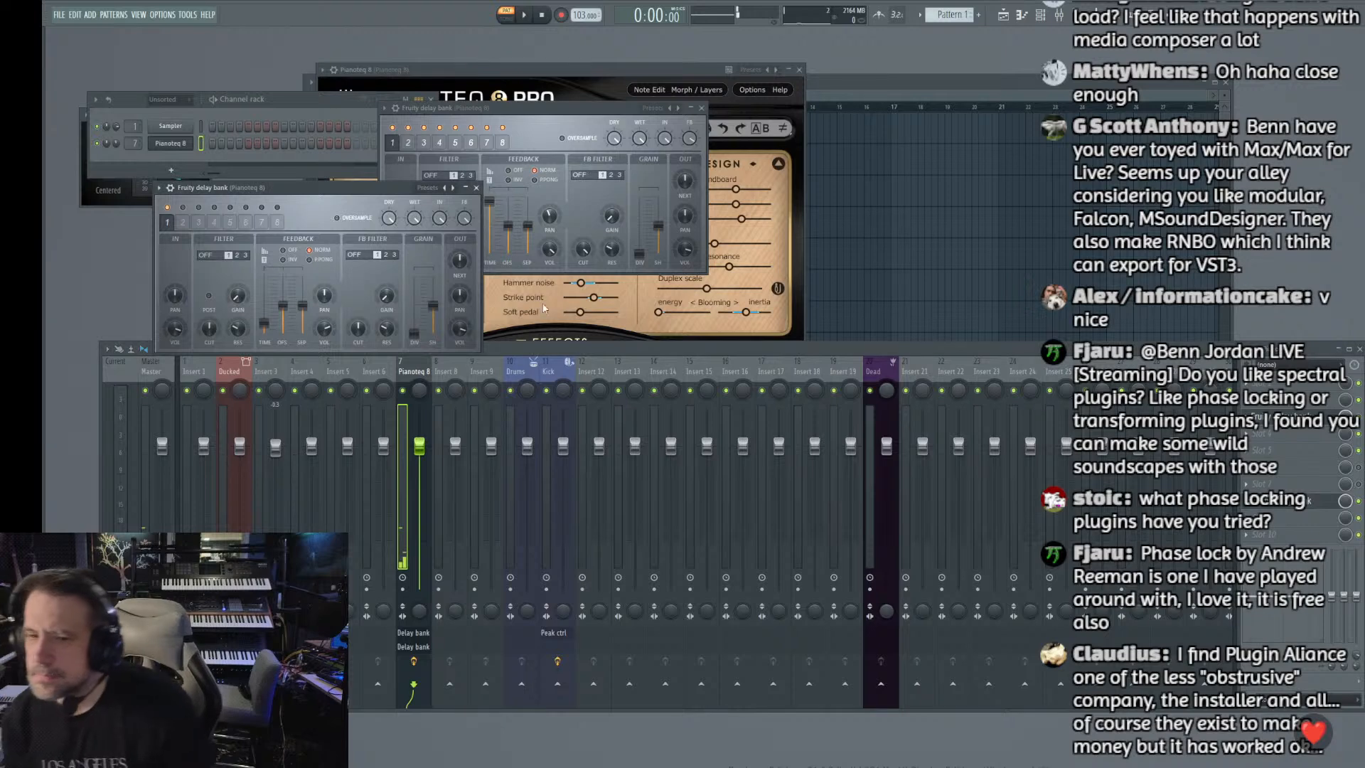
click(434, 188)
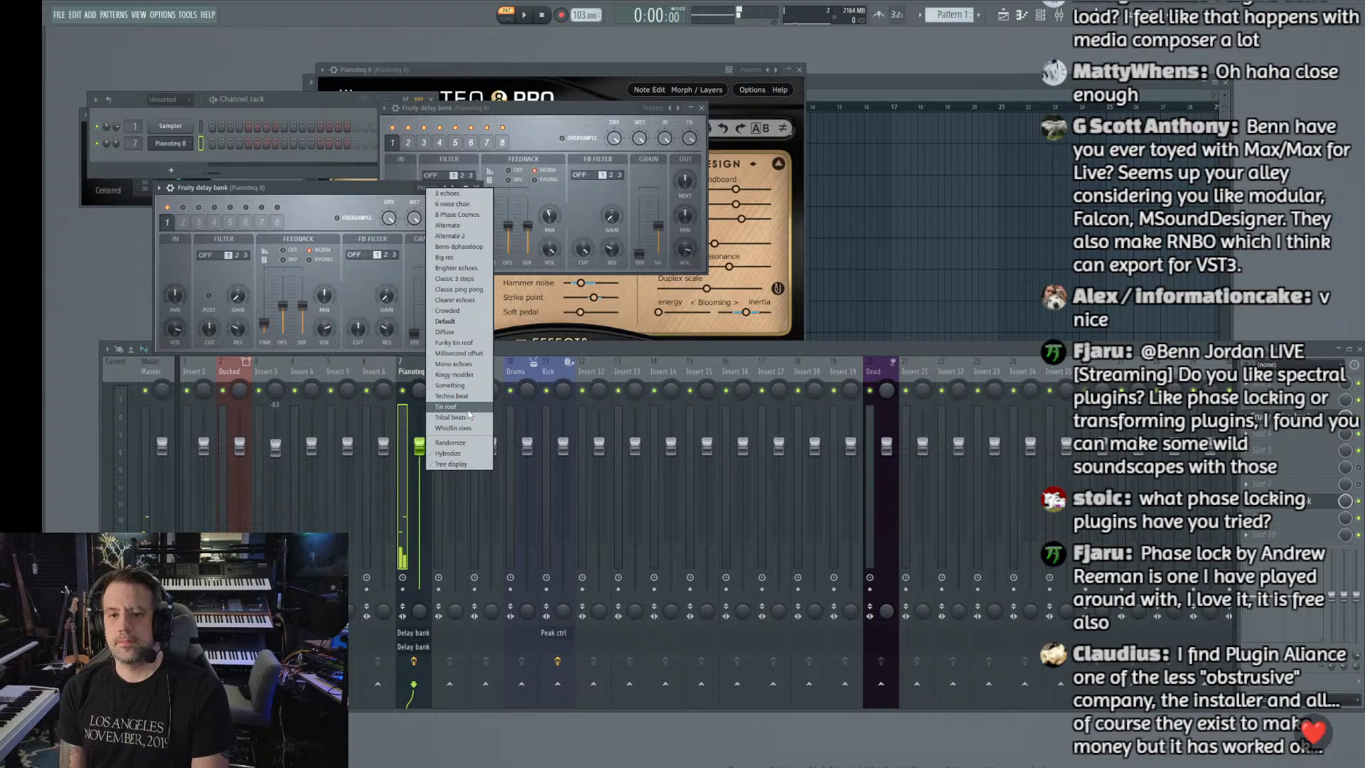
click(488, 246)
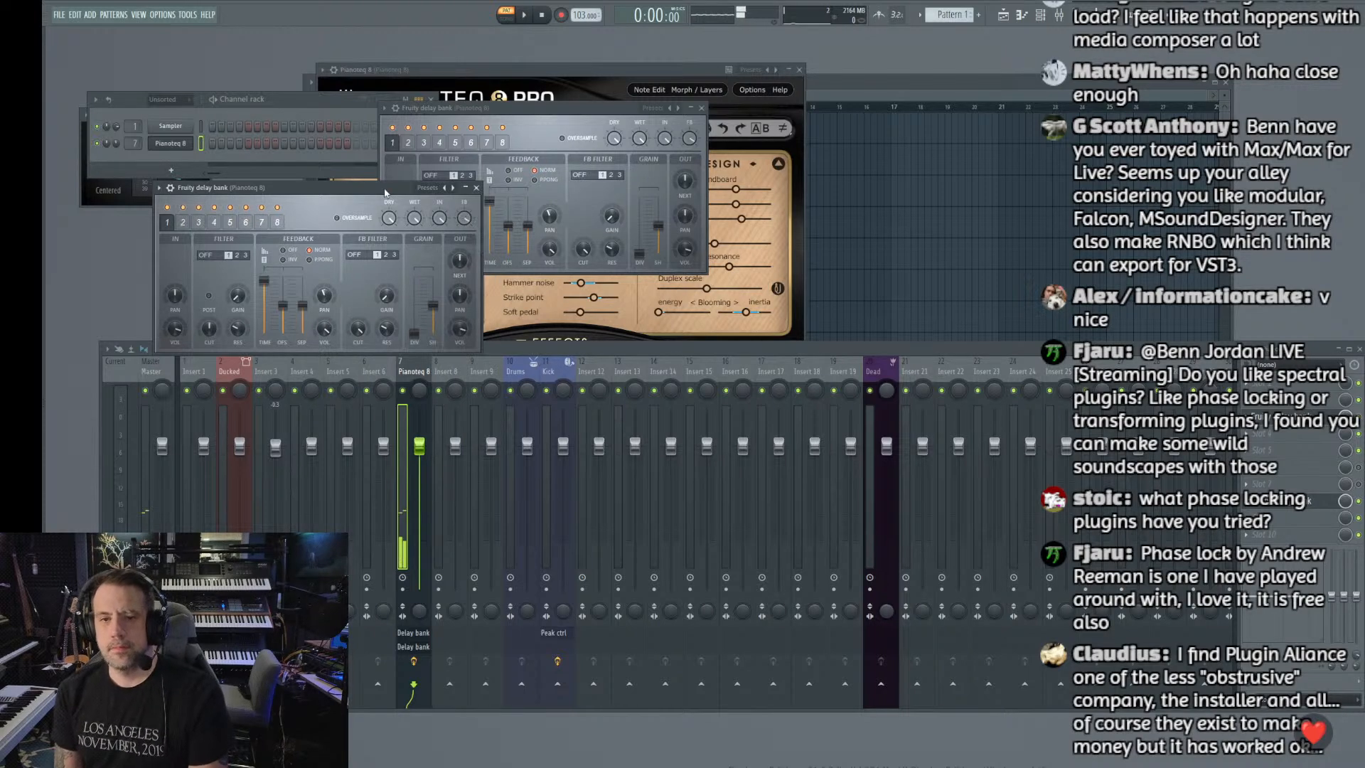
drag(320, 188, 1136, 254)
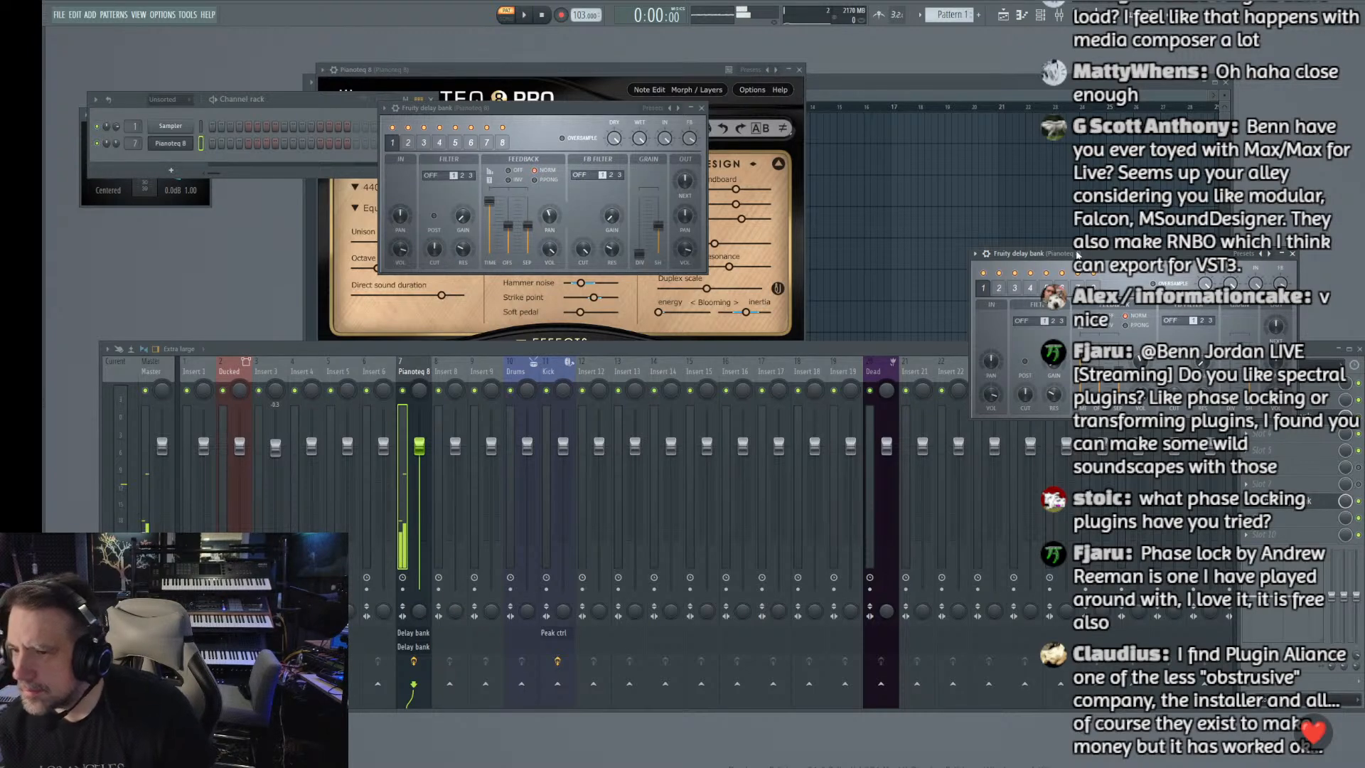
drag(1077, 255, 484, 304)
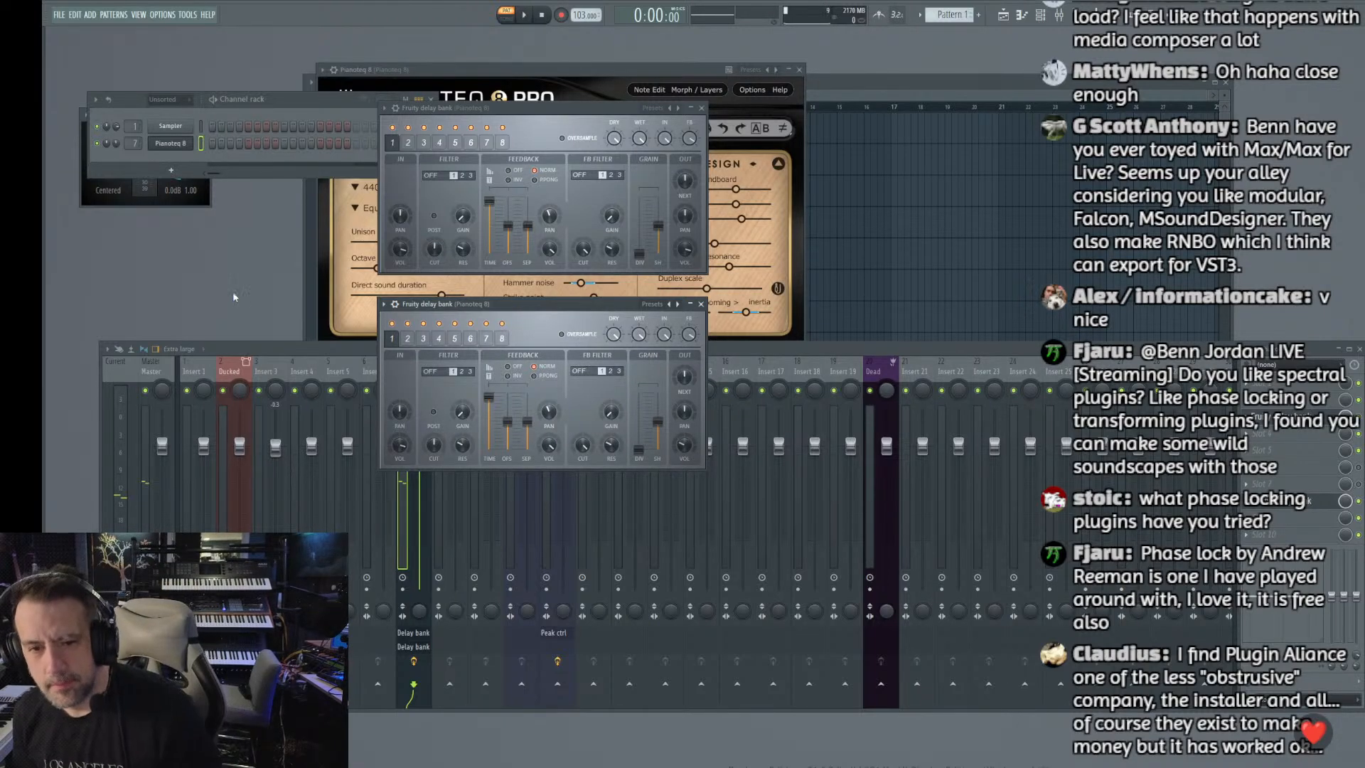
Step: Lower the Pianoteq 8 mixer track's fader and move the second delay bank window directly beneath the first
click(296, 352)
drag(421, 448, 427, 466)
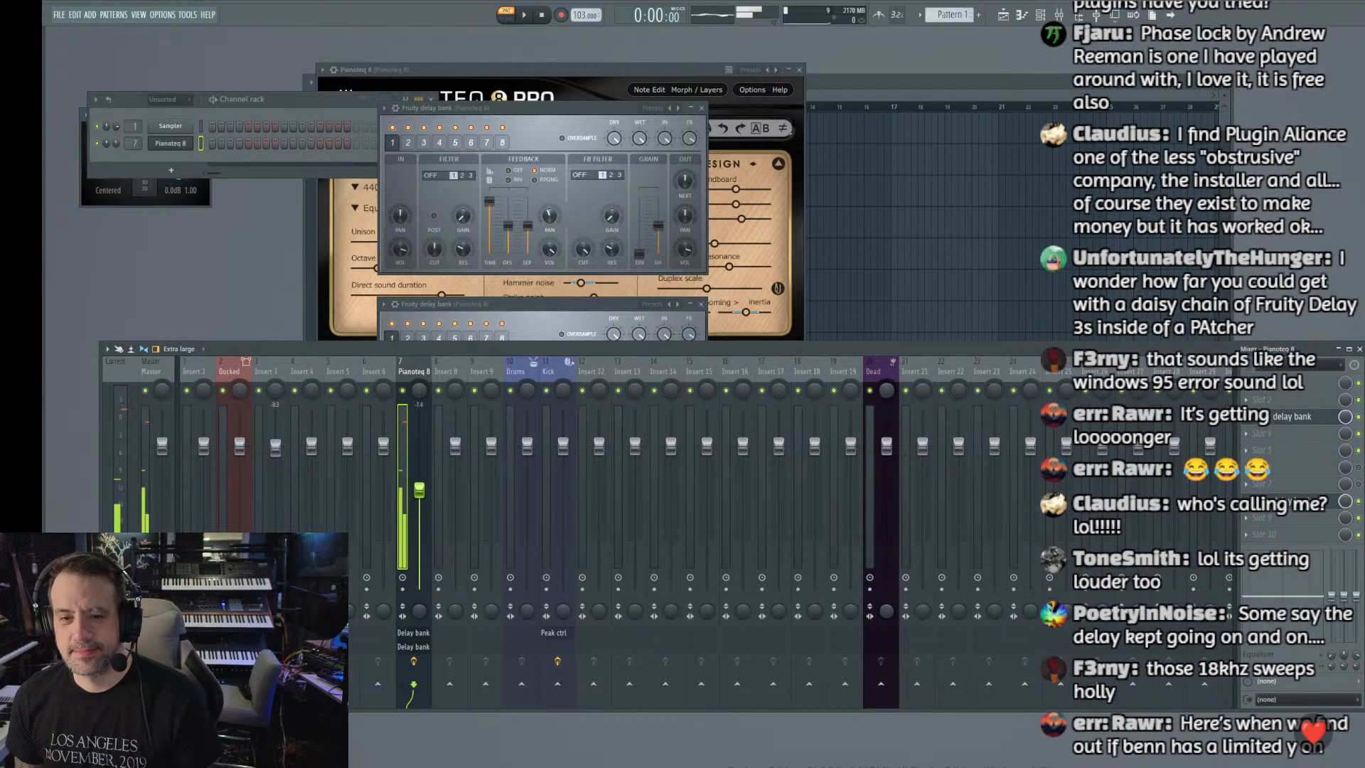
drag(419, 467, 419, 499)
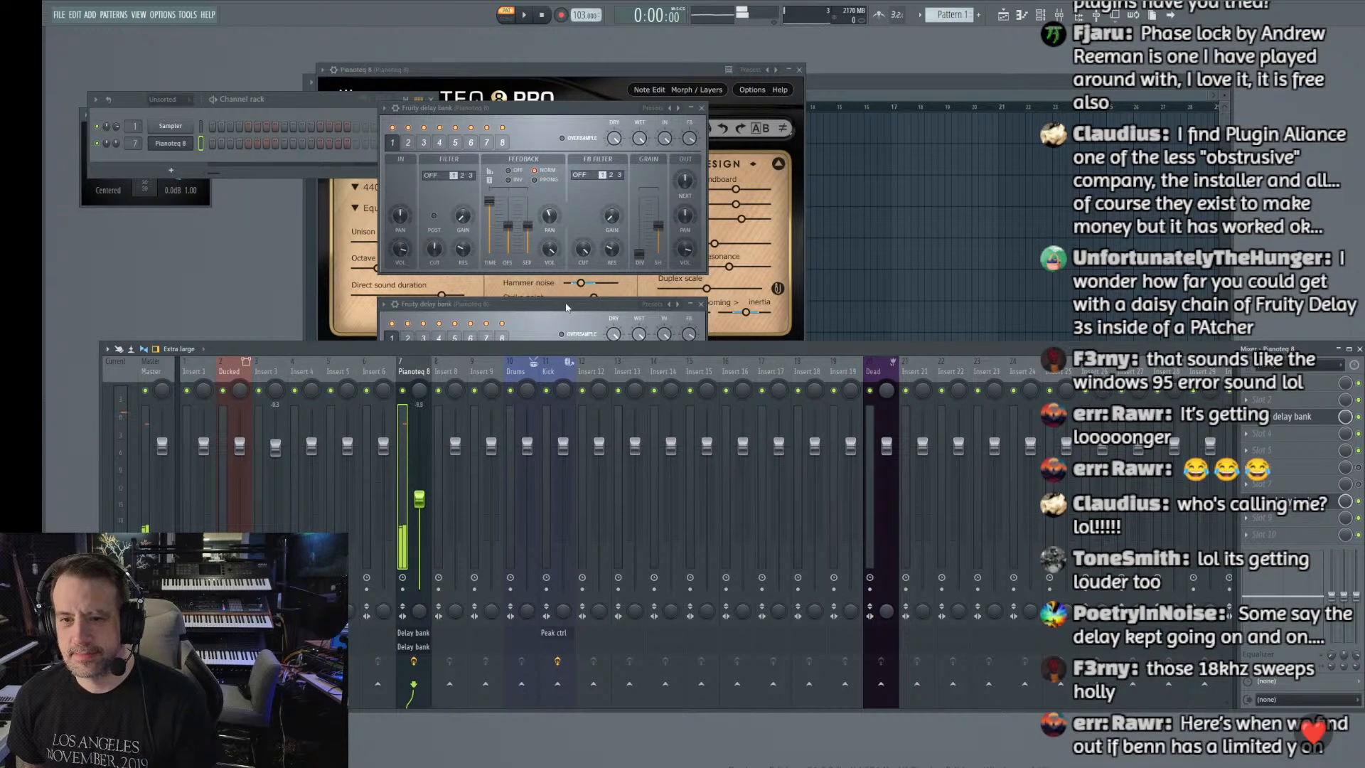
drag(549, 308, 549, 287)
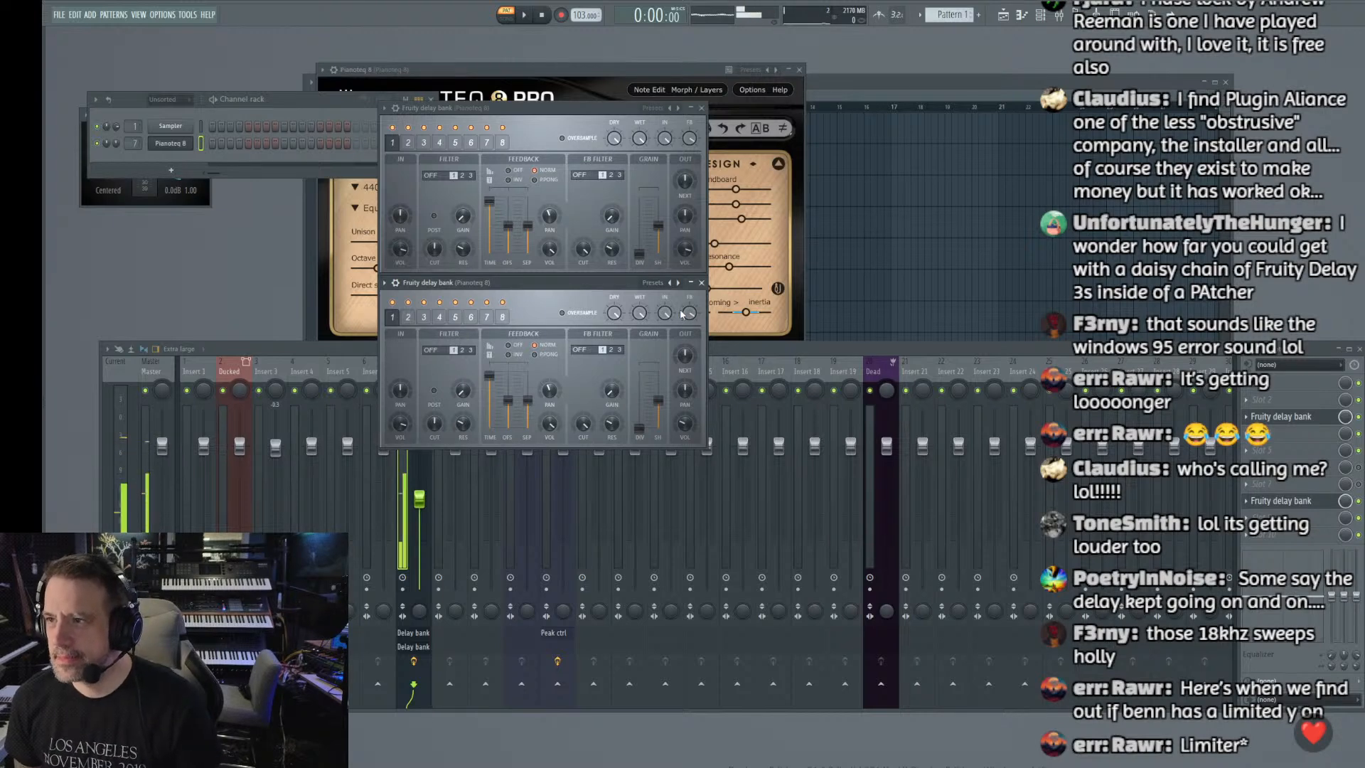
Step: Load Fruity Limiter into slot 10 of the Pianoteq 8 mixer track and move both delay bank windows clear of it
right_click(1253, 544)
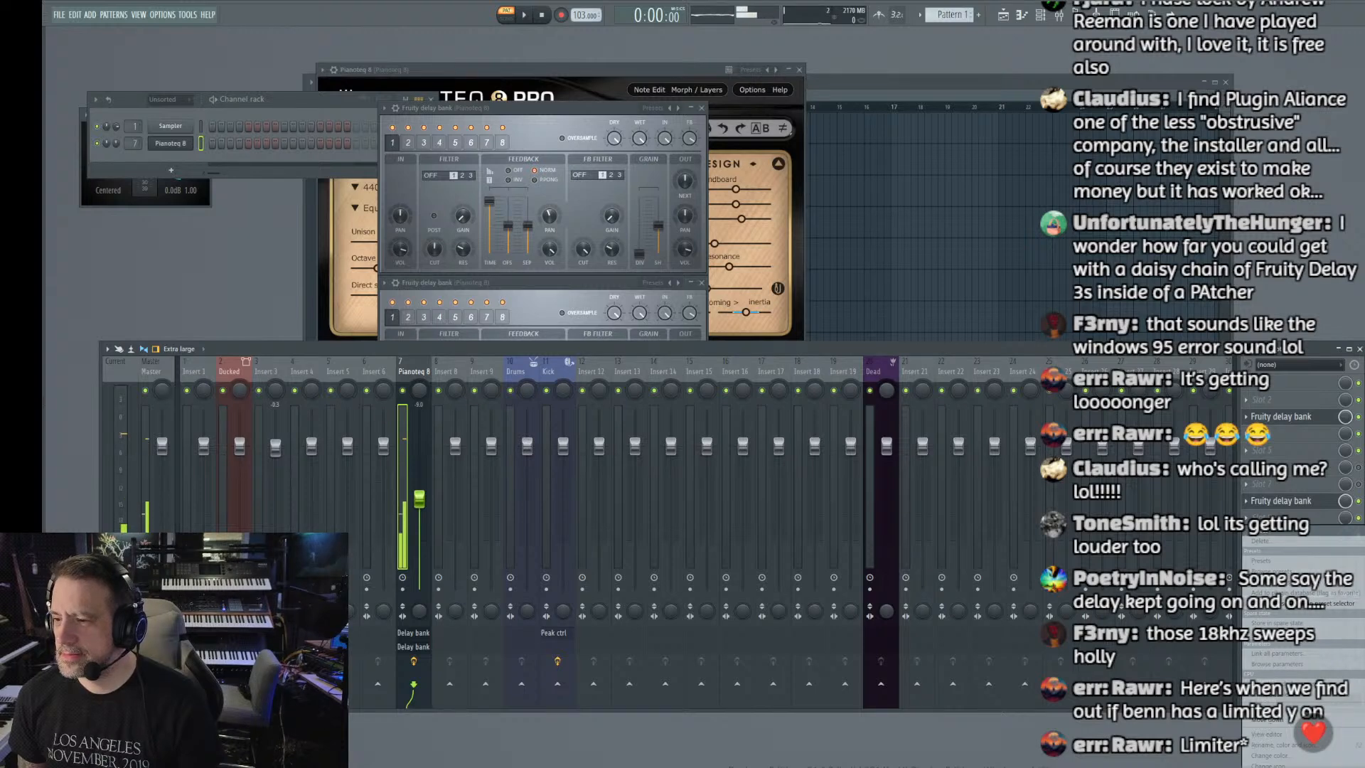
click(1351, 534)
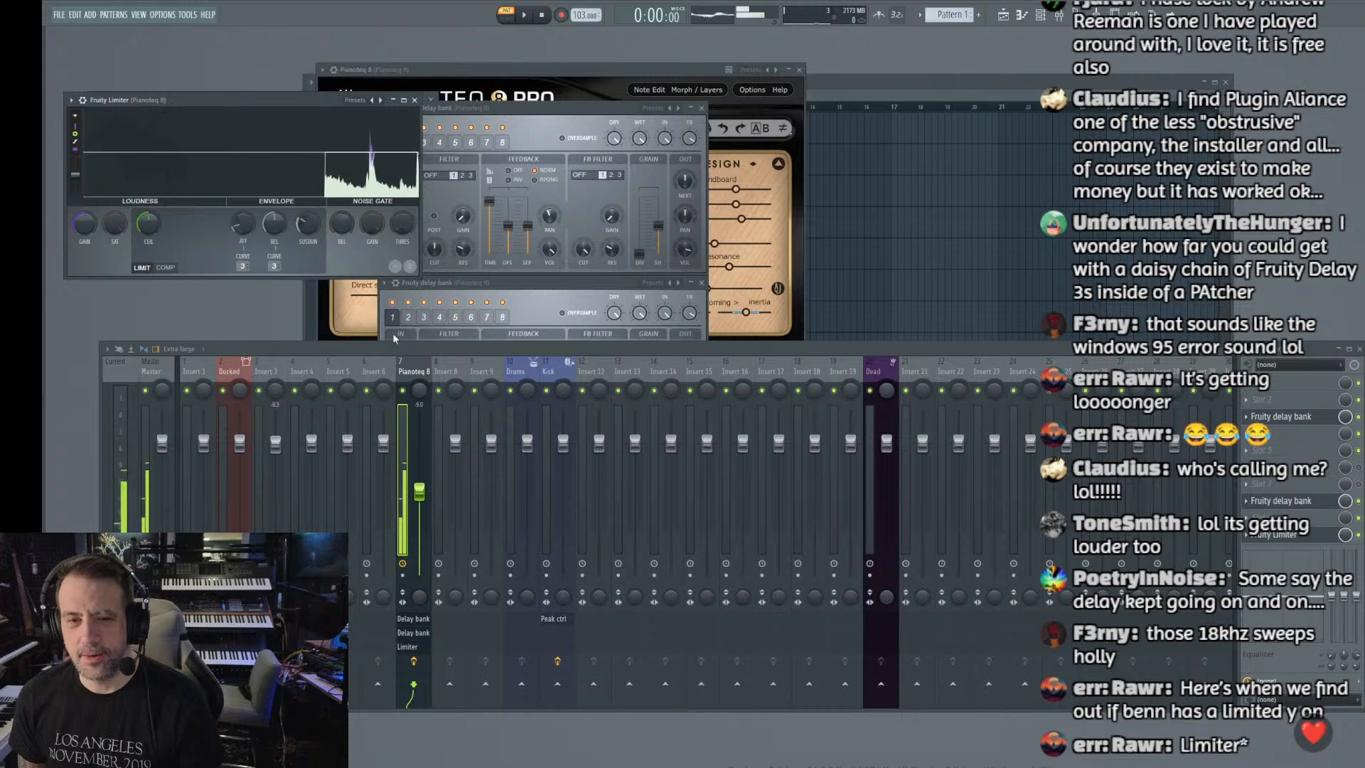
click(451, 347)
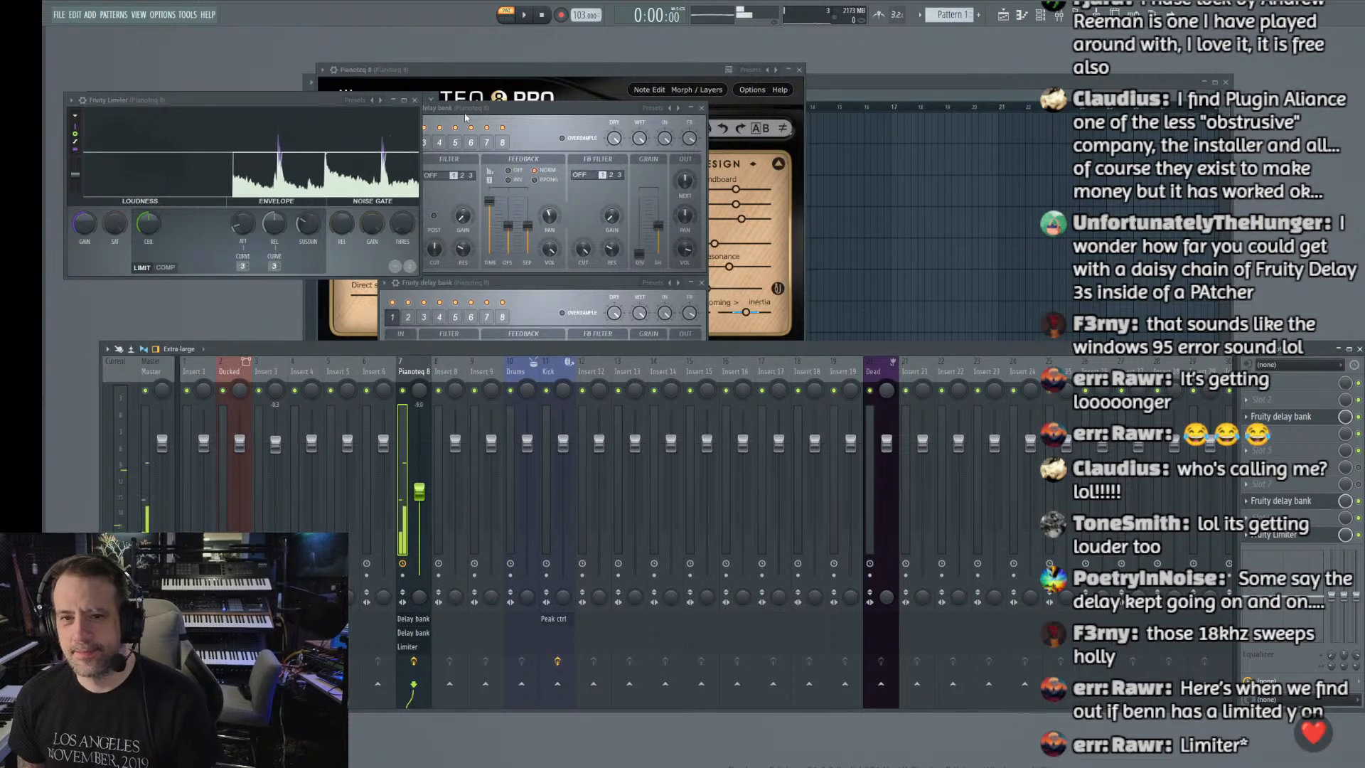
drag(466, 114, 558, 84)
drag(501, 280, 593, 260)
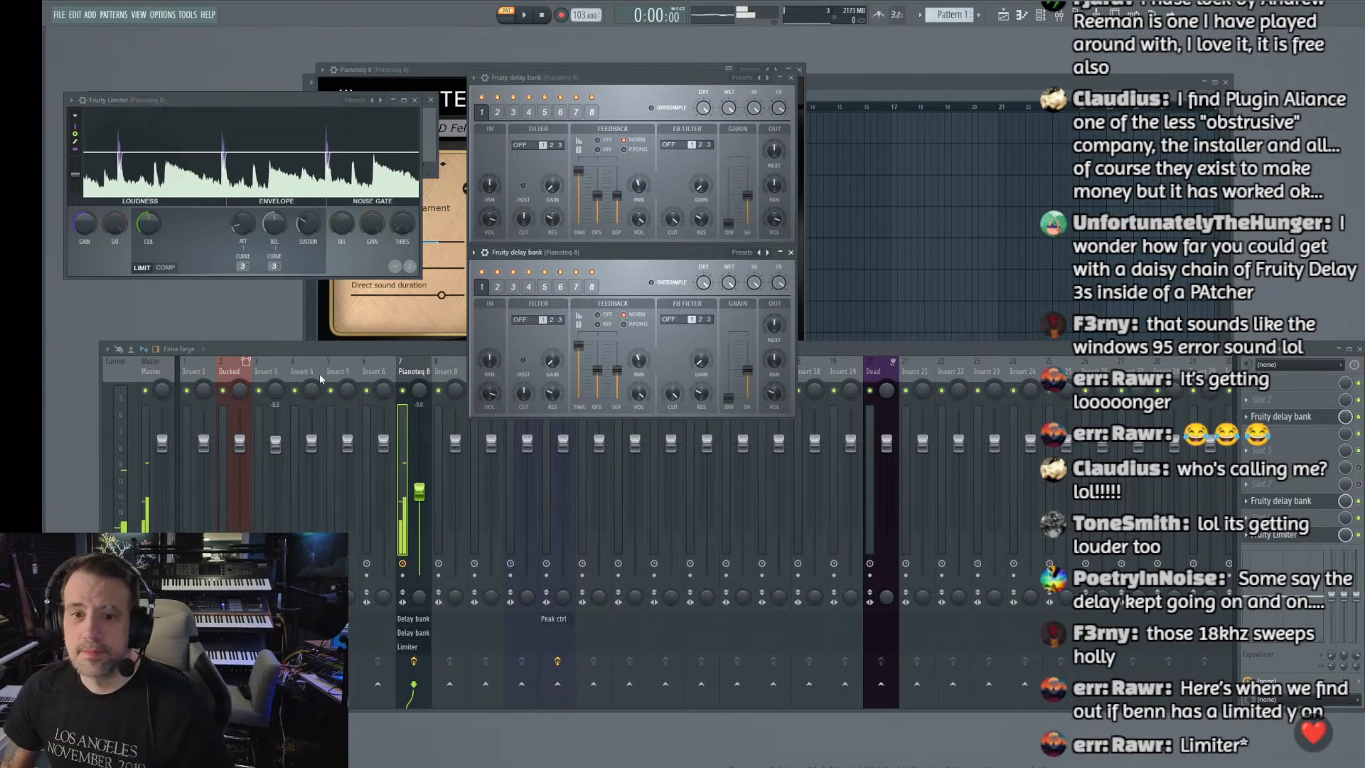
Step: Move the second Fruity Delay Bank up the Pianoteq 8 effect chain into slot 4, directly after the first
click(1250, 504)
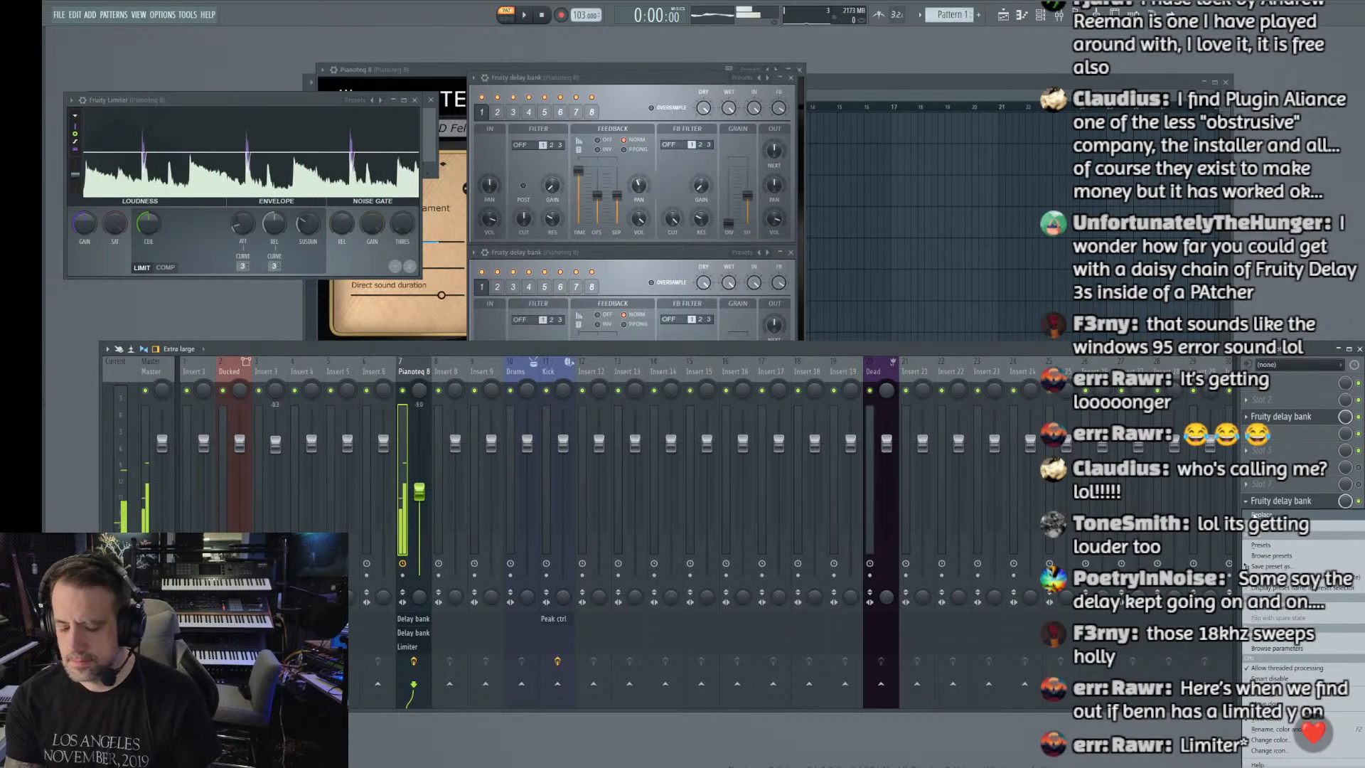
click(1249, 505)
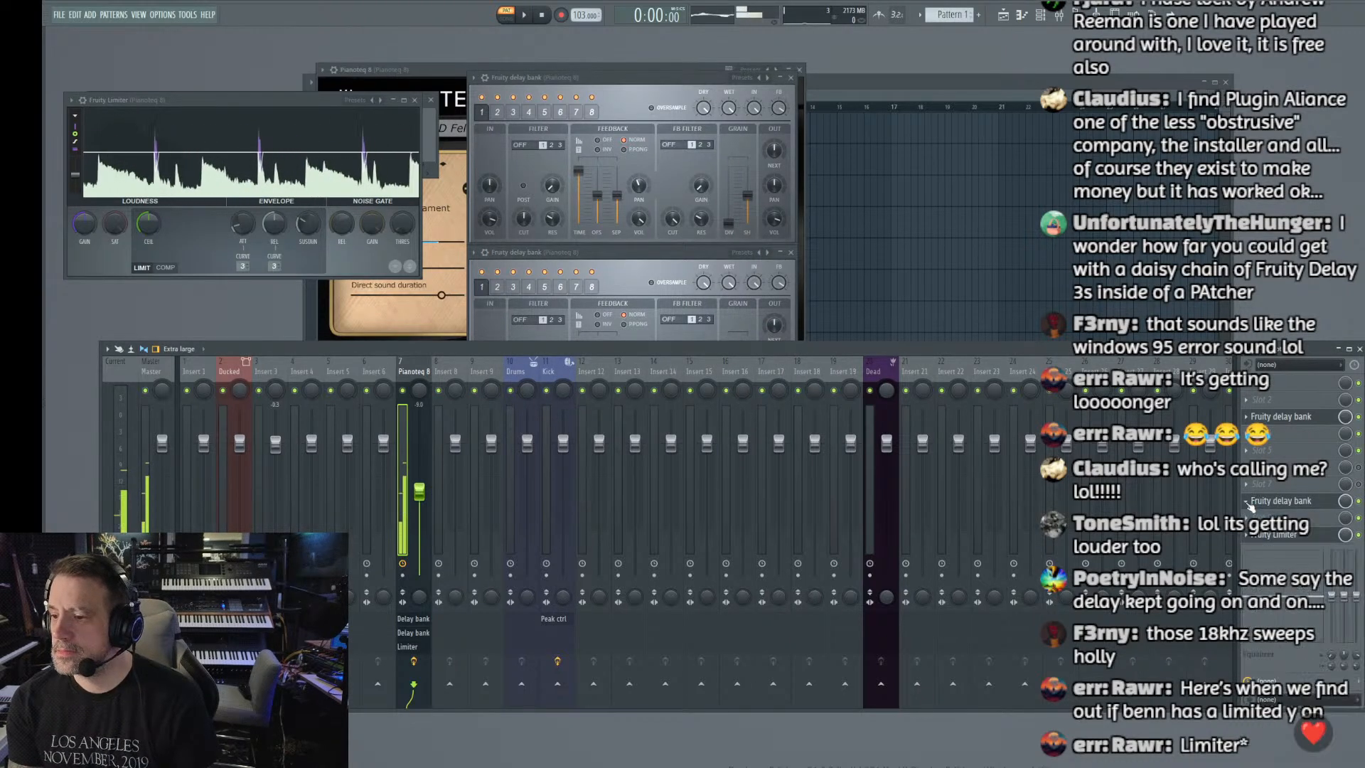
click(1249, 504)
scroll(1249, 505, up, 1)
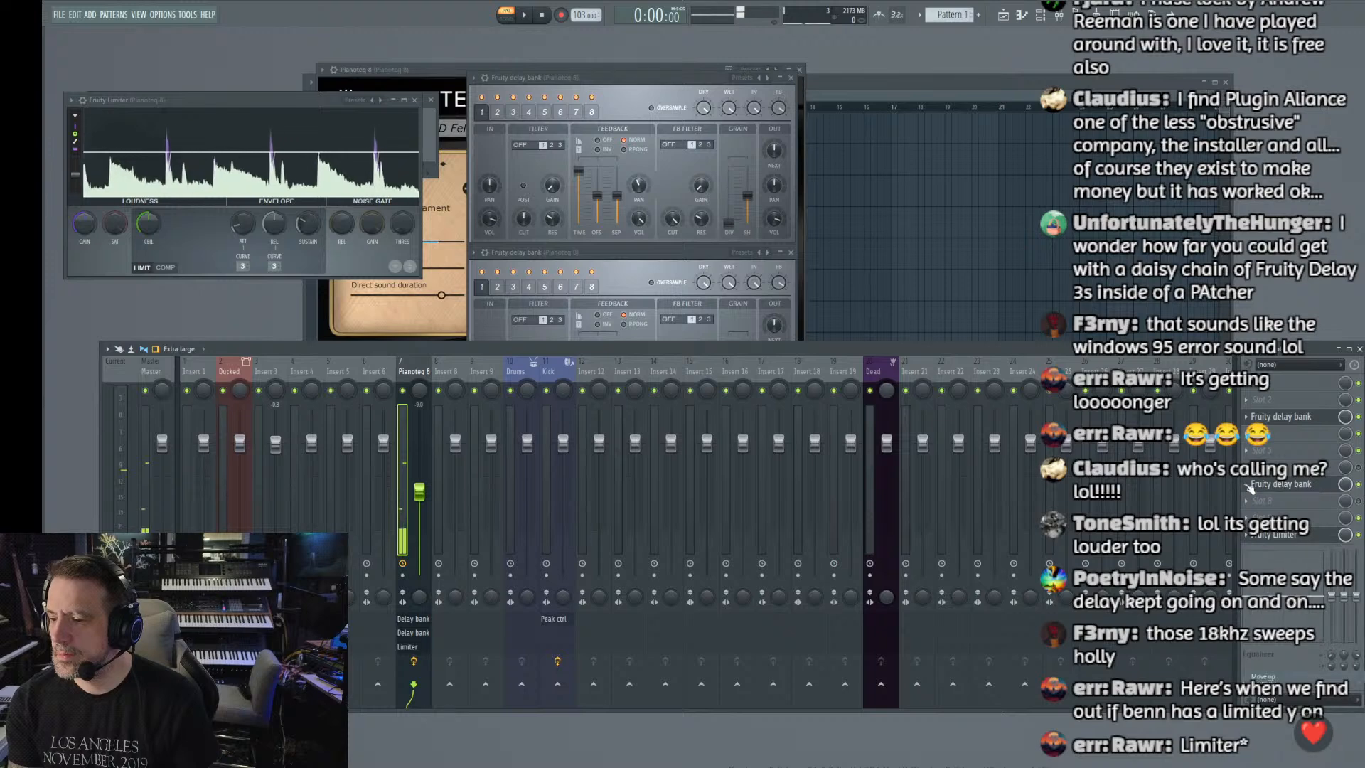
scroll(1248, 489, up, 1)
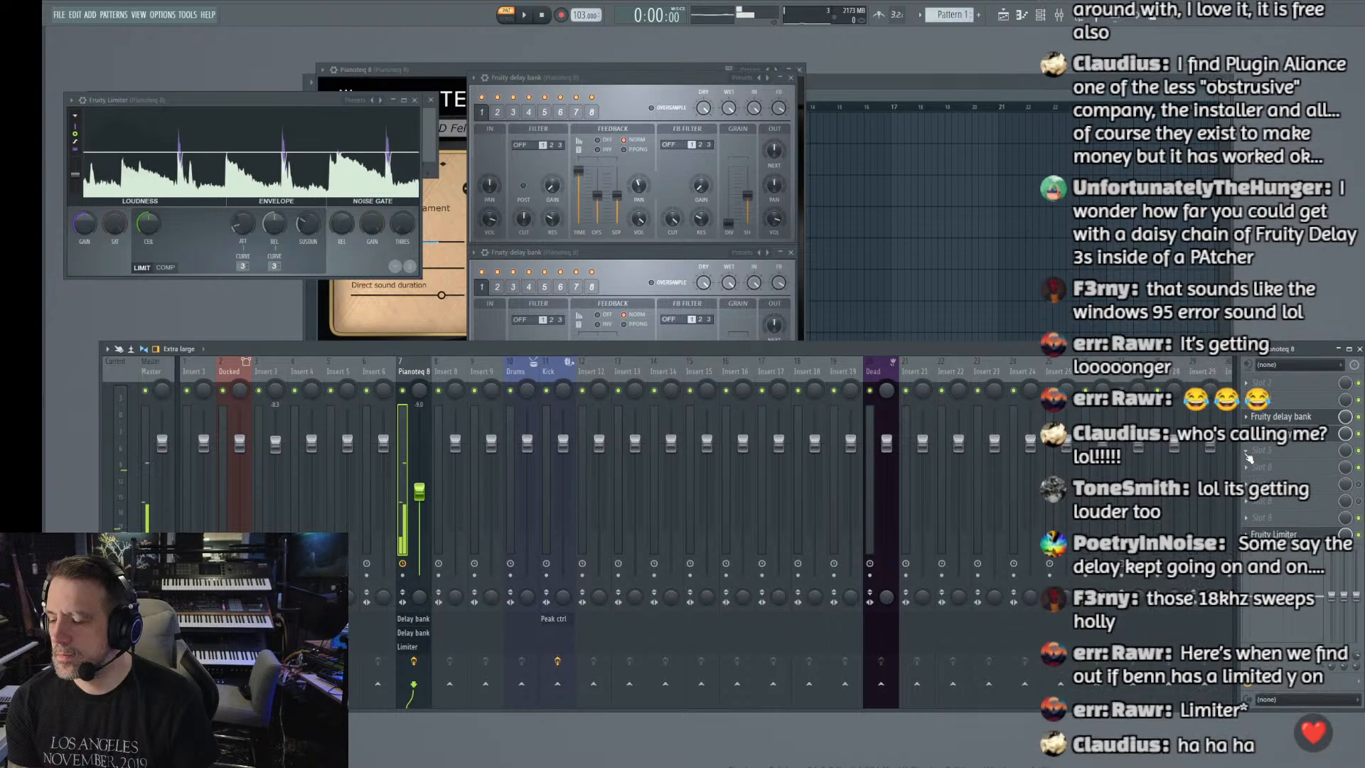
Step: Load a third Fruity Delay Bank into slot 5 with the Benn 8phaseloop preset and place its window beside the other two
click(1247, 453)
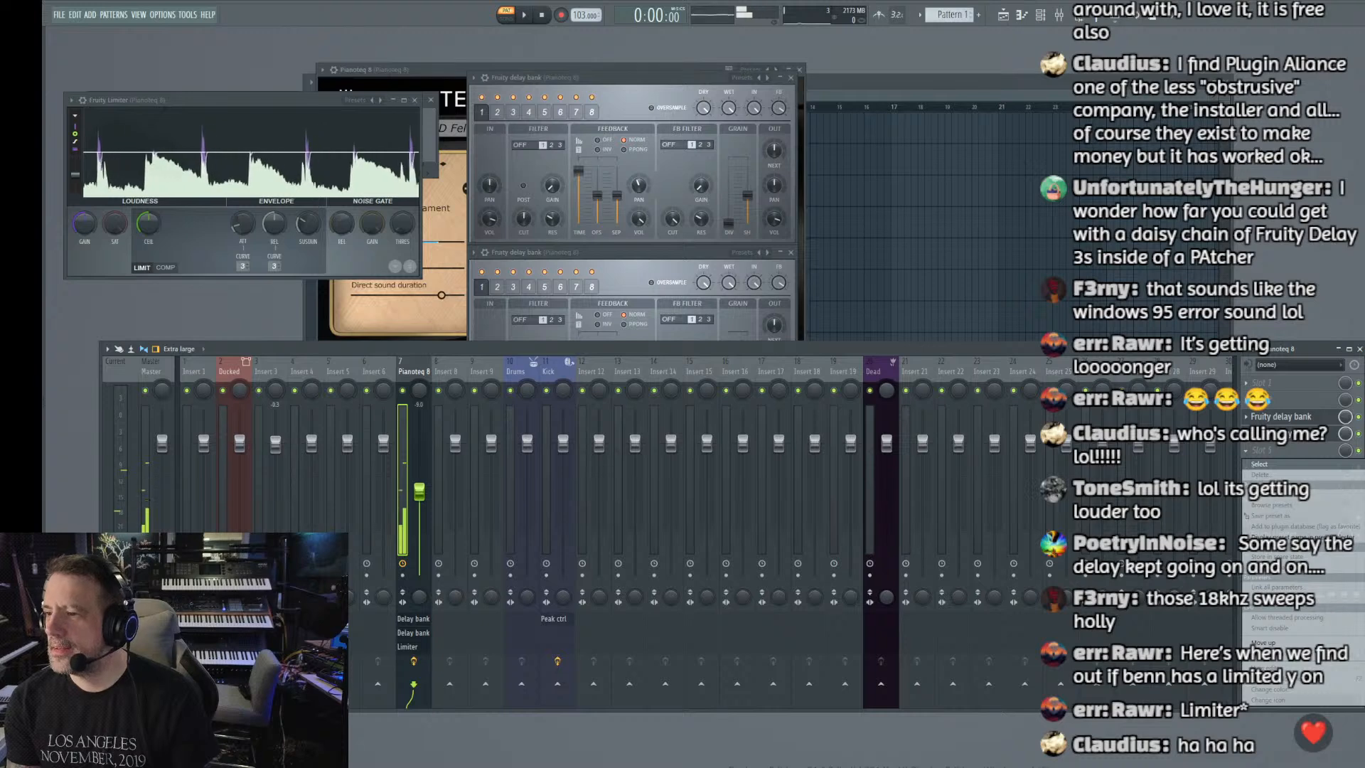
click(723, 466)
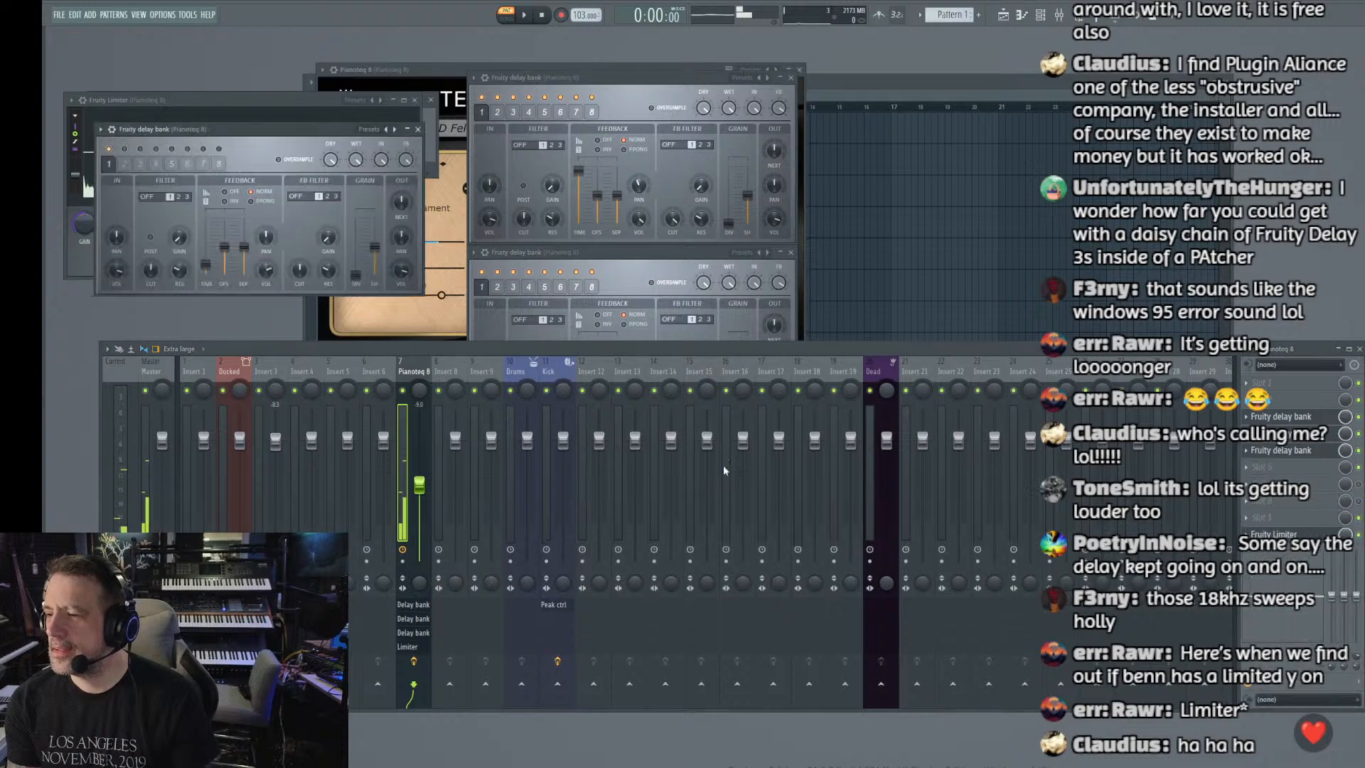
click(372, 129)
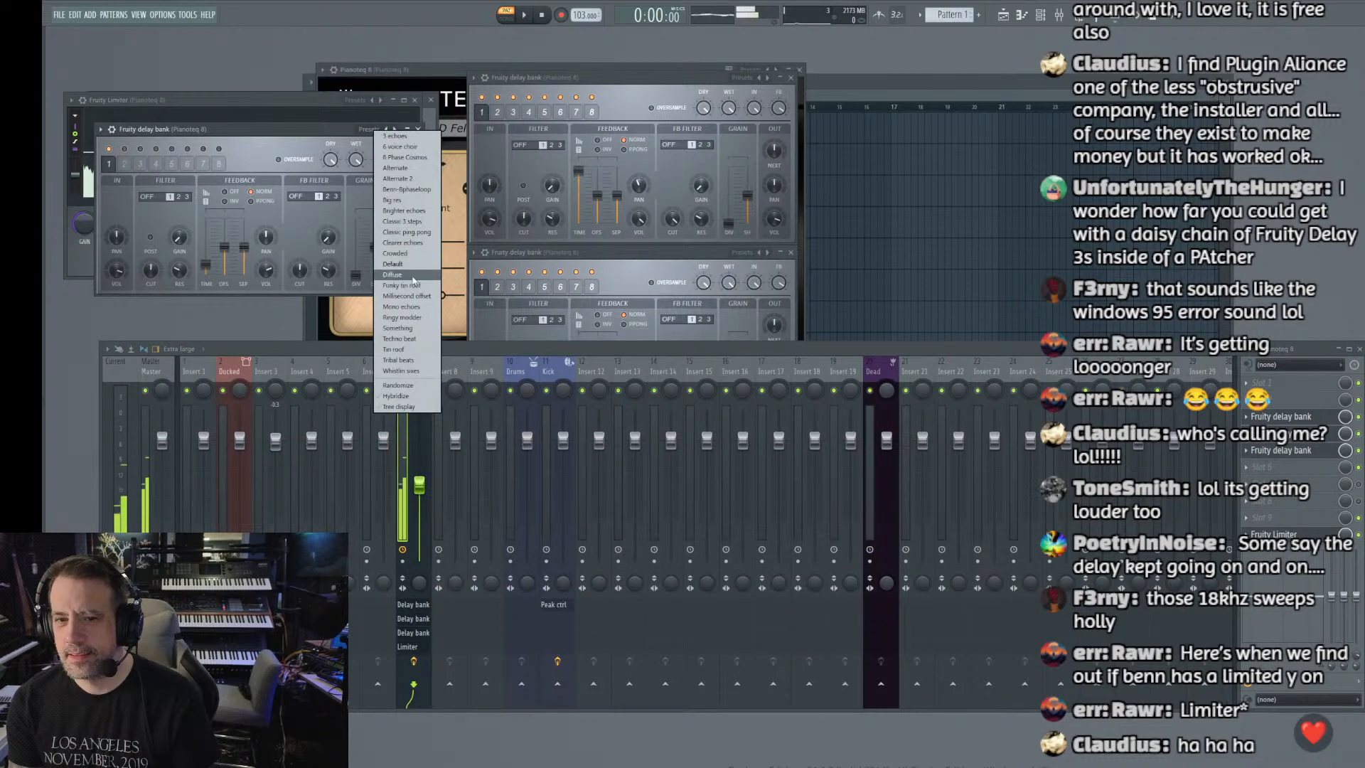
click(400, 189)
drag(332, 135, 1046, 173)
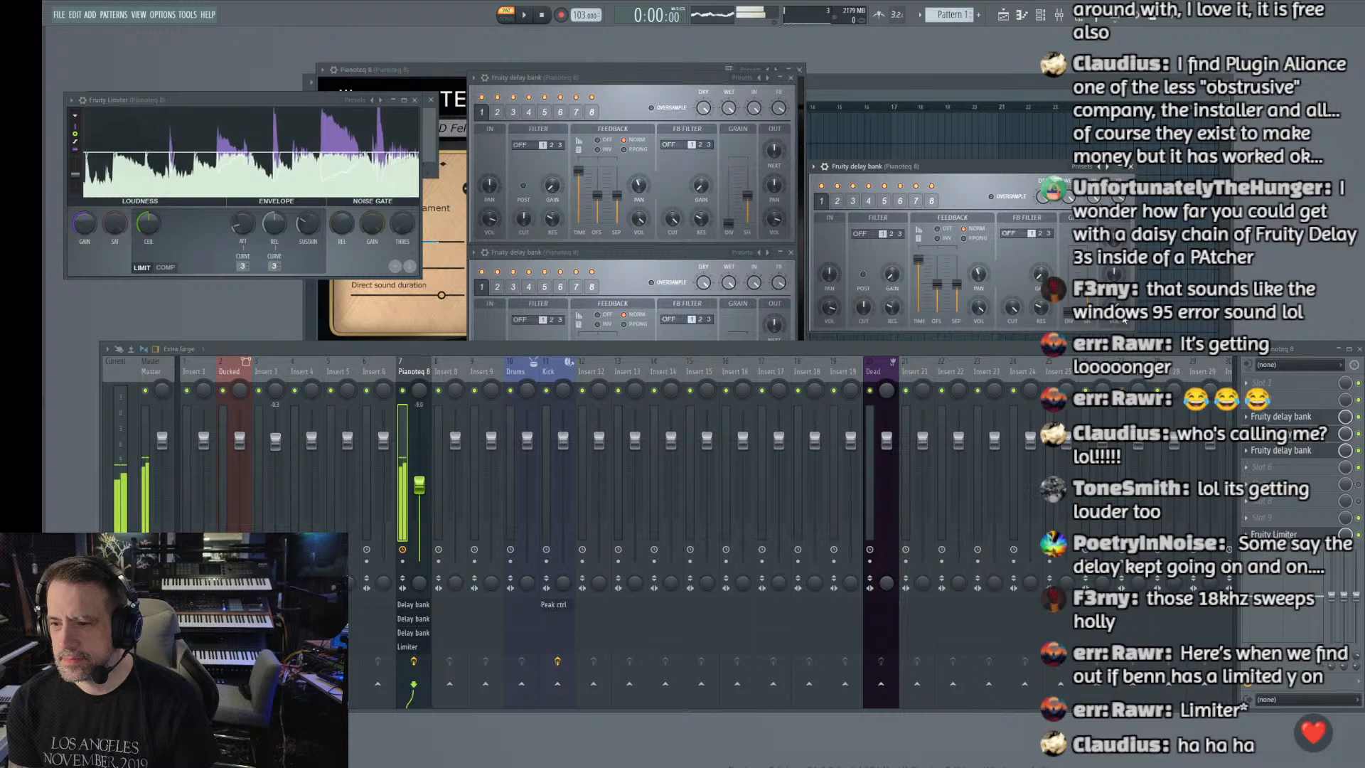
Step: Turn down the second delay bank's output knob and mute the Pianoteq 8 mixer track
click(712, 260)
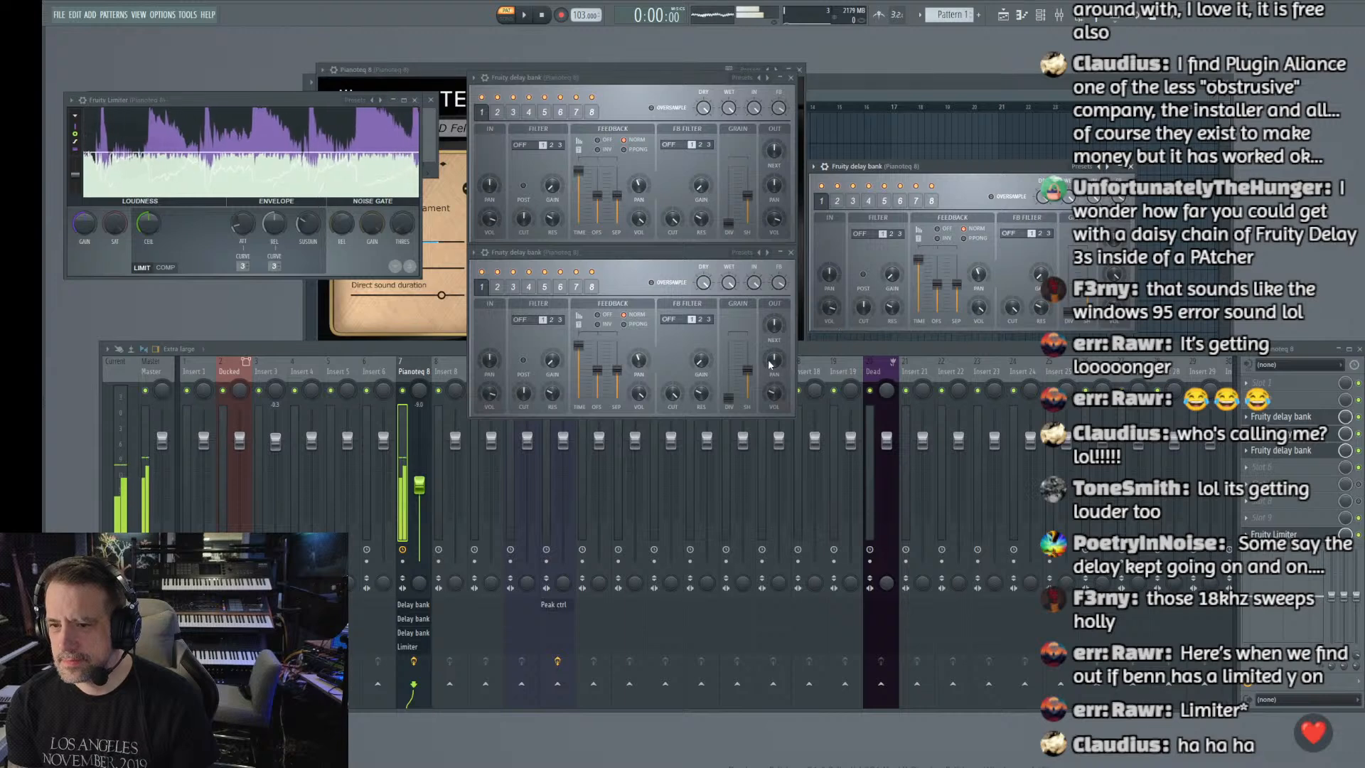
drag(770, 362, 771, 426)
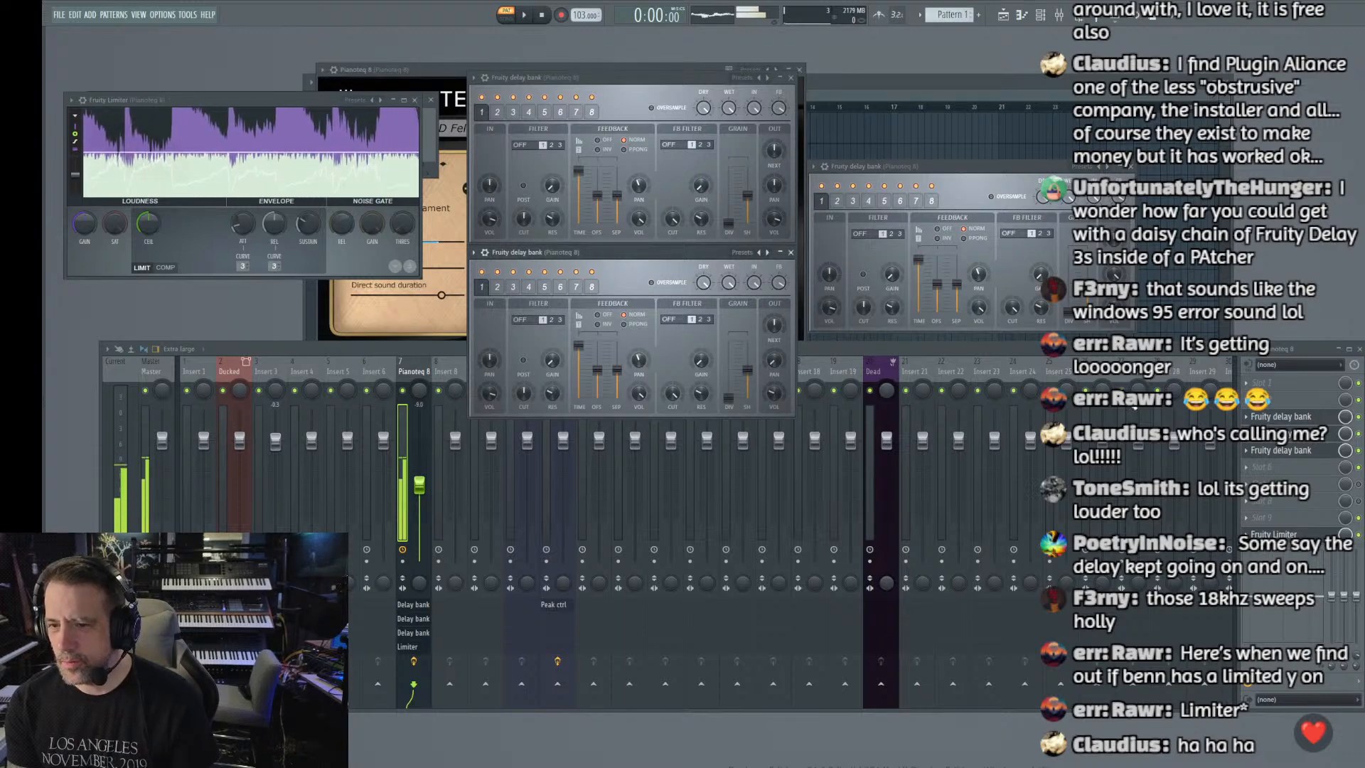
click(1121, 352)
click(402, 391)
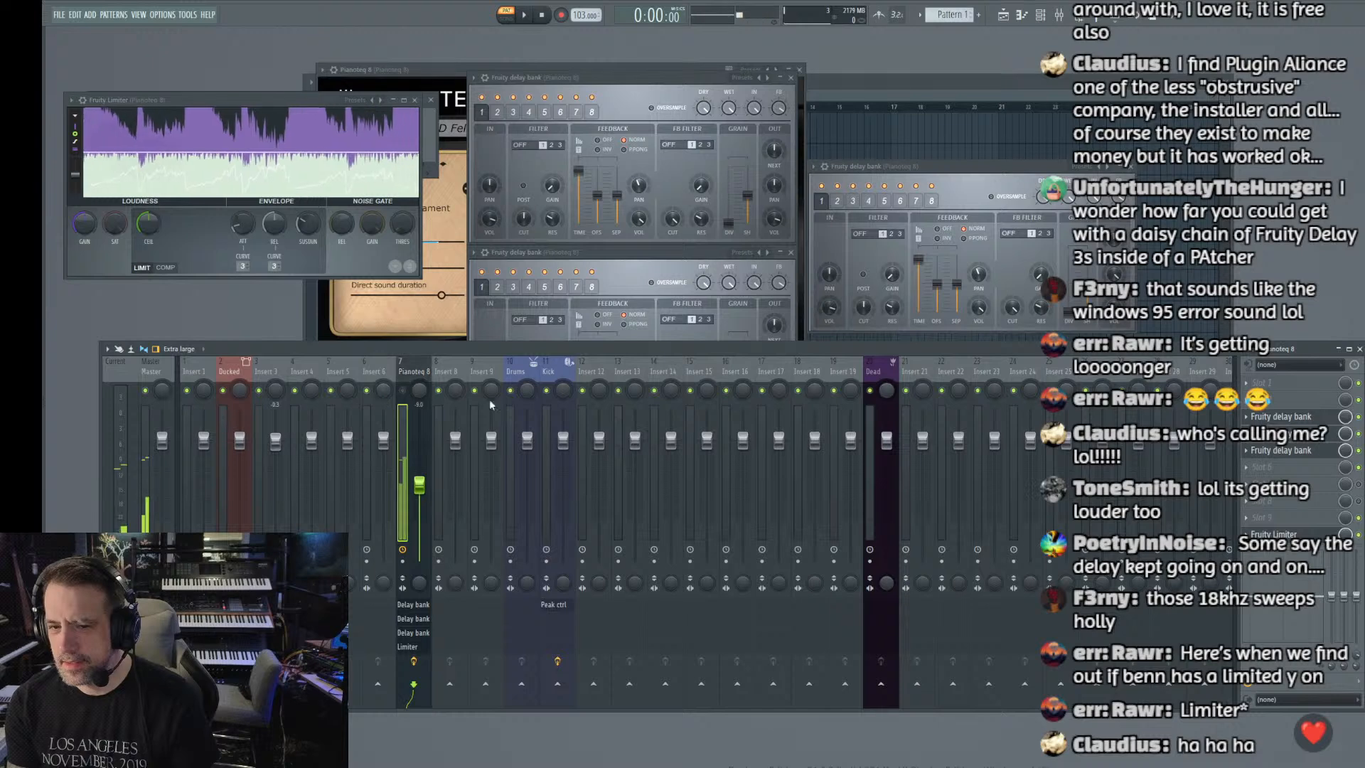
Step: Reset the output pan and output volume of the second and third delay banks to their defaults
click(707, 263)
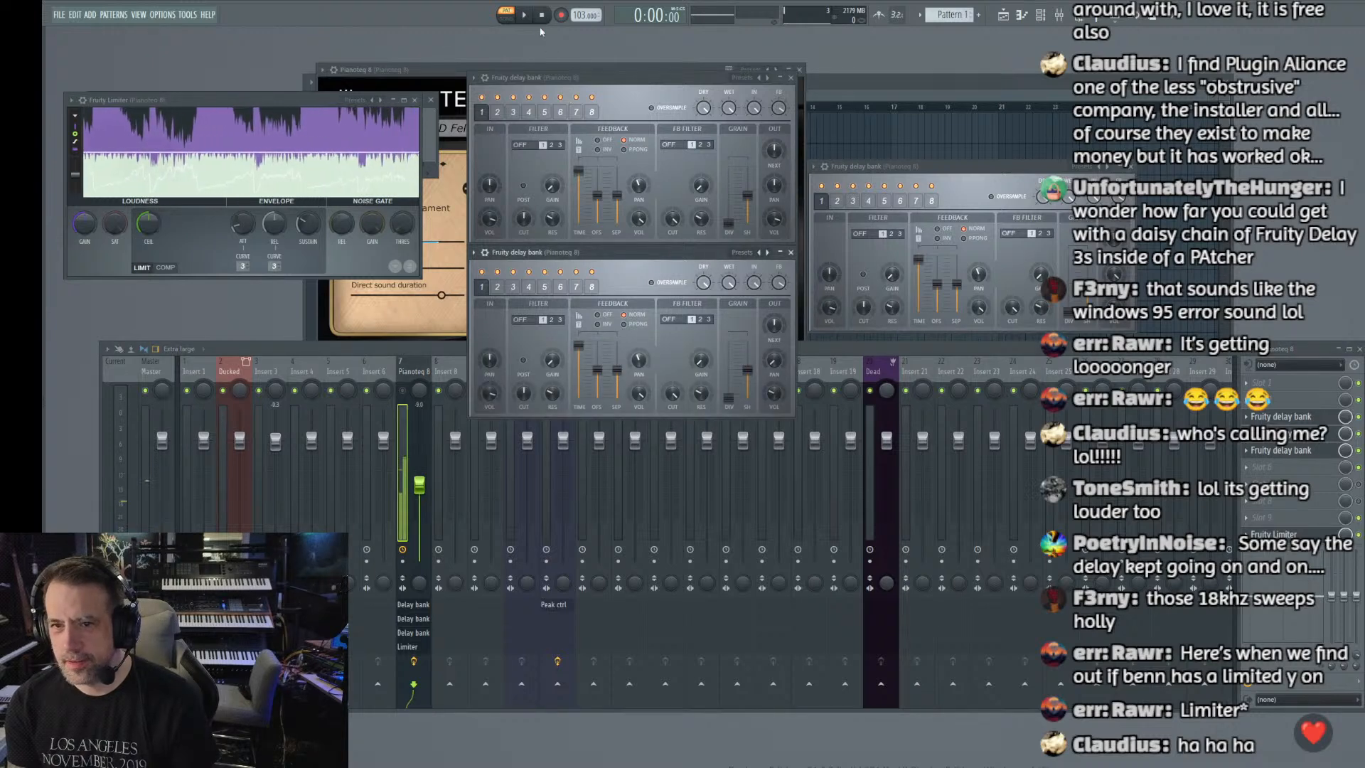
right_click(774, 363)
click(786, 370)
right_click(1113, 275)
click(1126, 282)
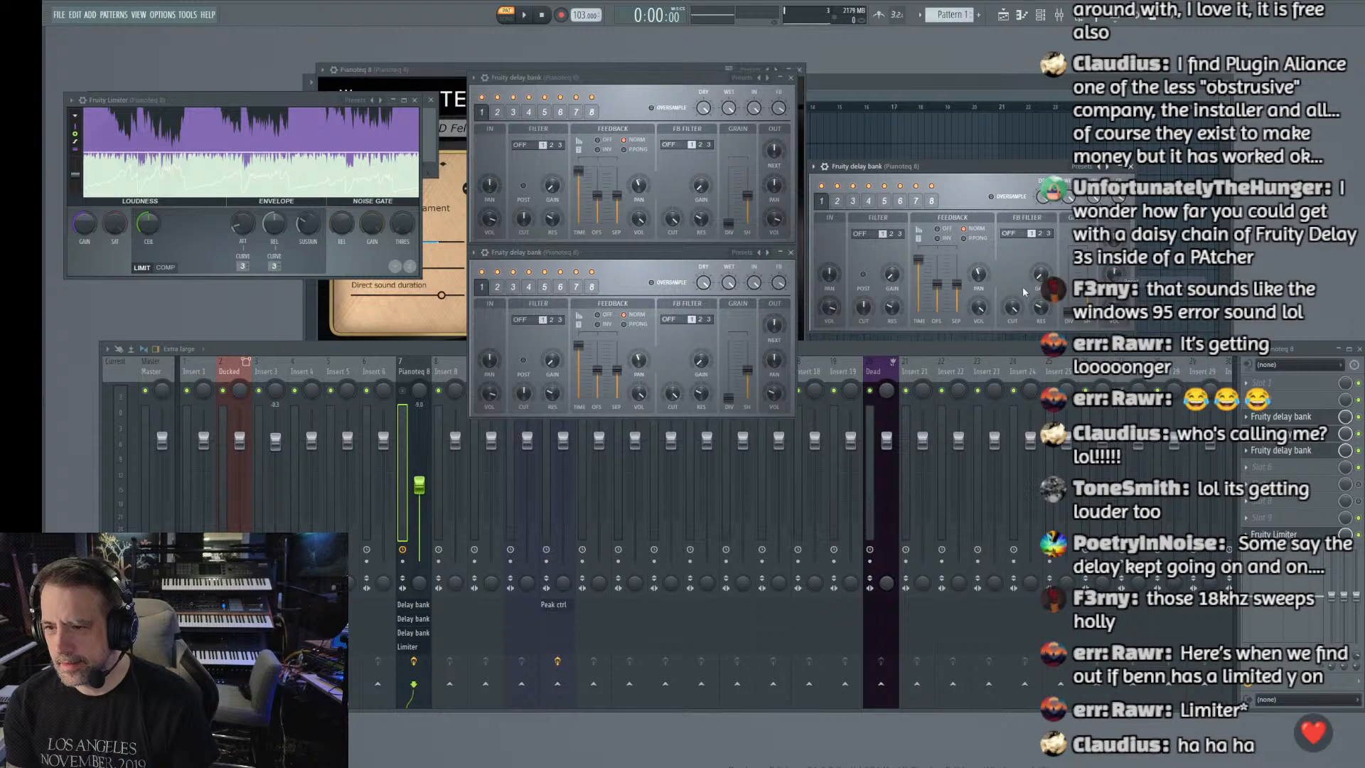
right_click(771, 396)
click(783, 401)
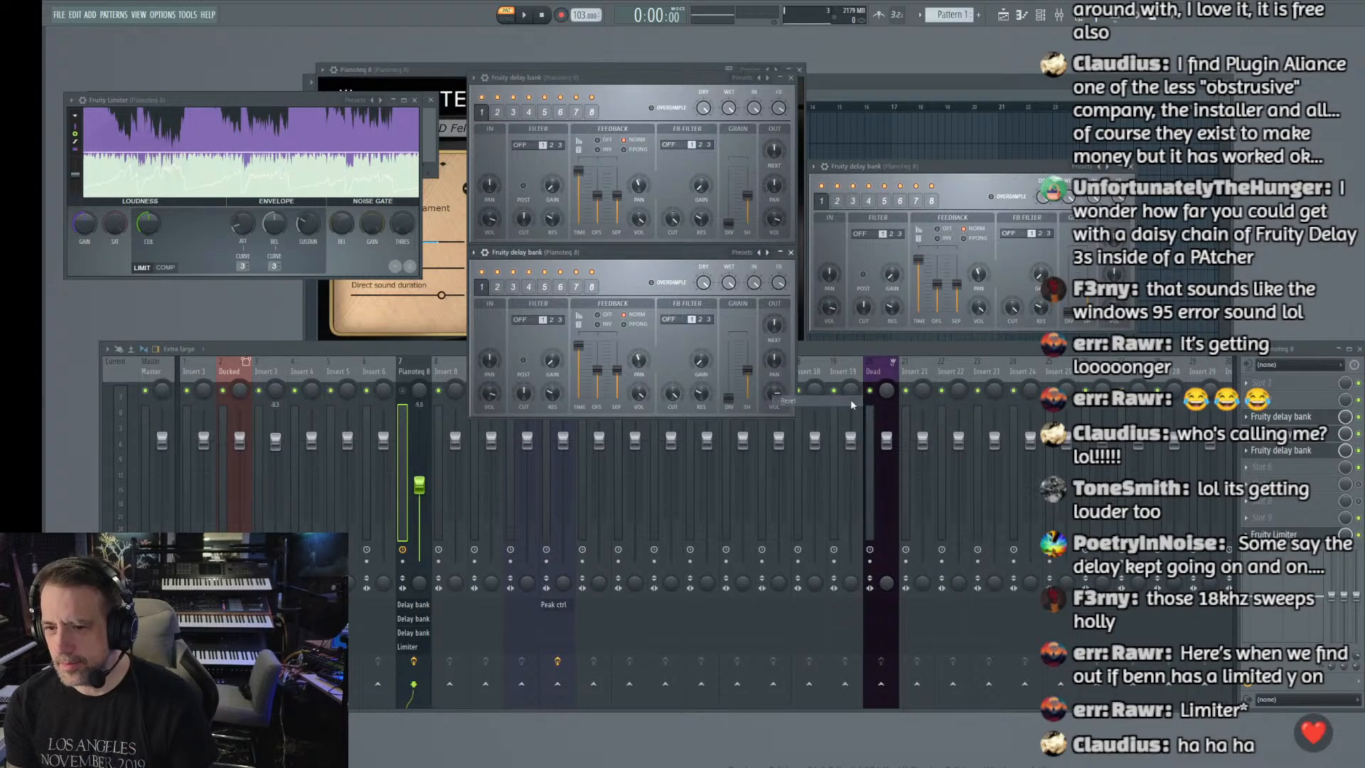
right_click(1113, 307)
click(1124, 317)
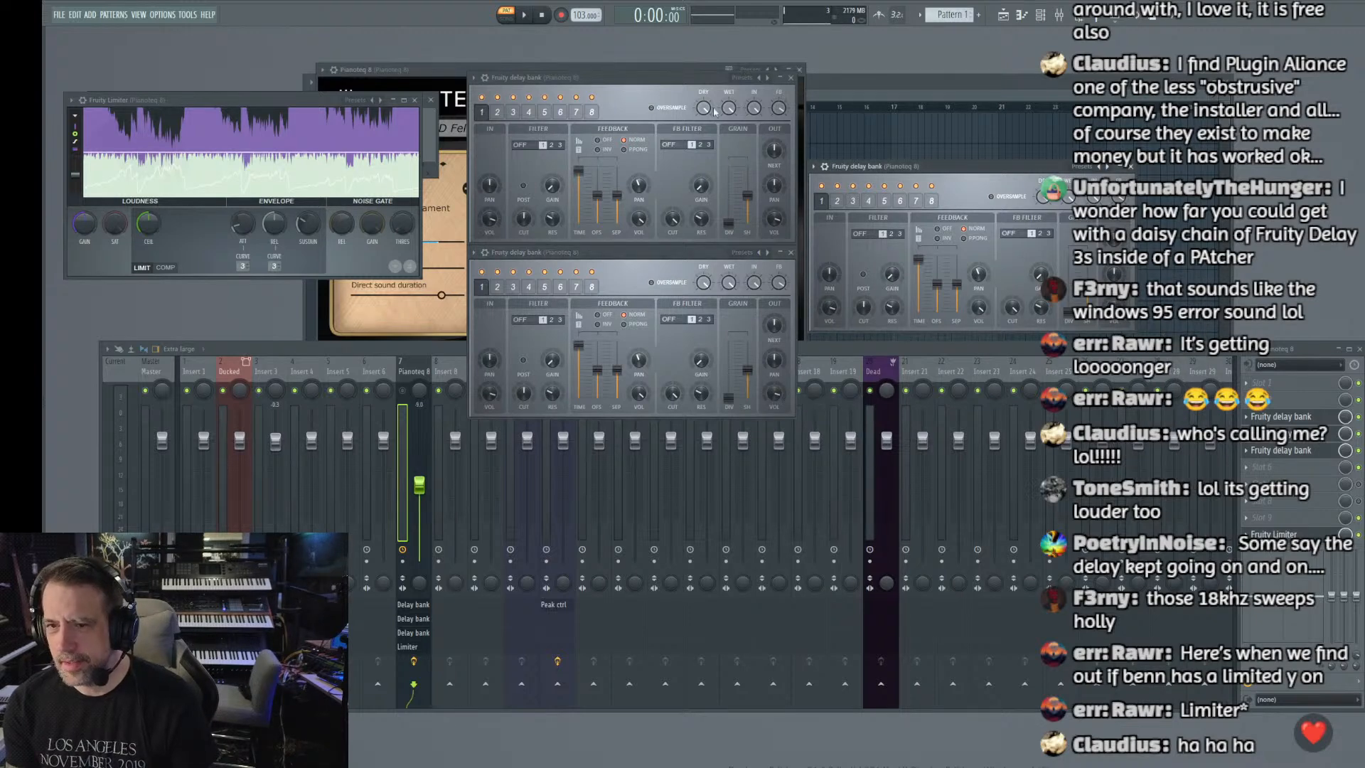
Step: Lower the global feedback and wet levels of the second and third delay banks and unmute the Pianoteq 8 track
drag(778, 283, 779, 320)
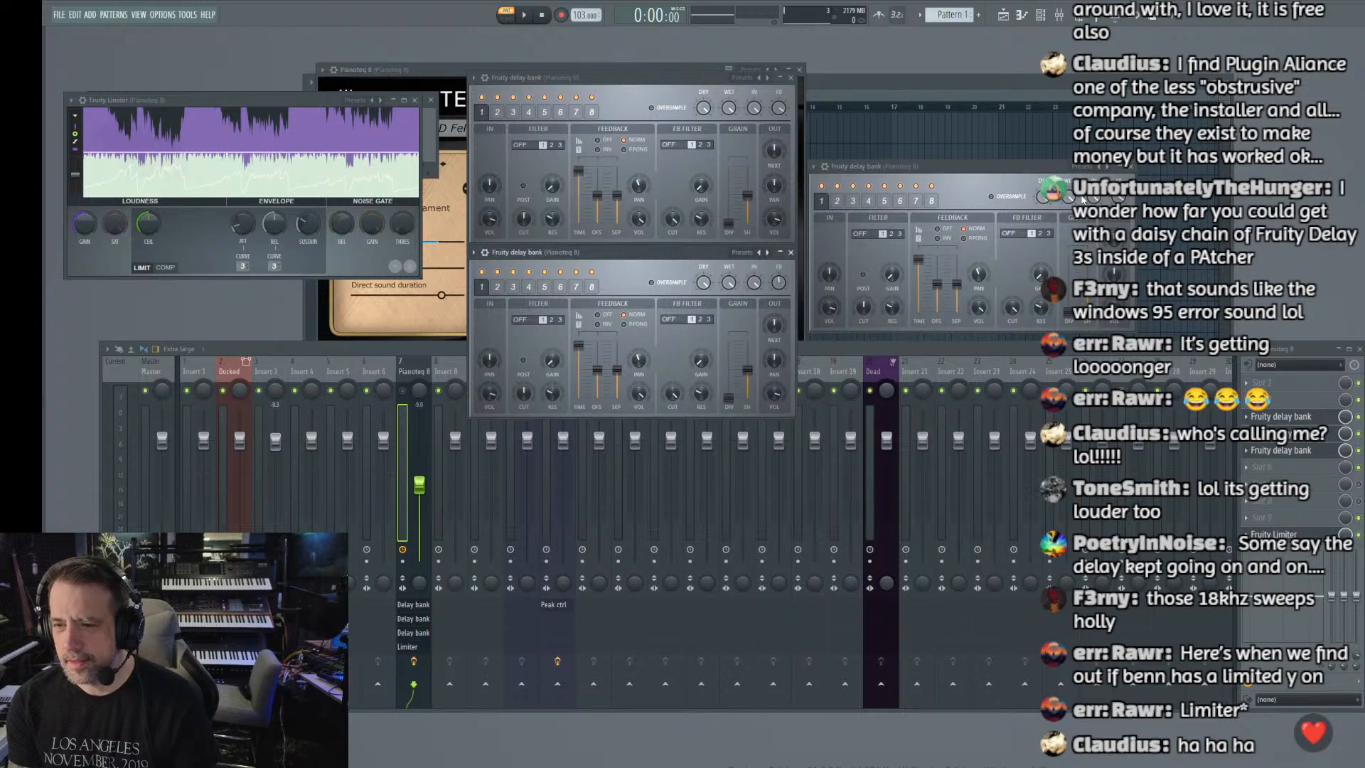
drag(1118, 197, 1118, 214)
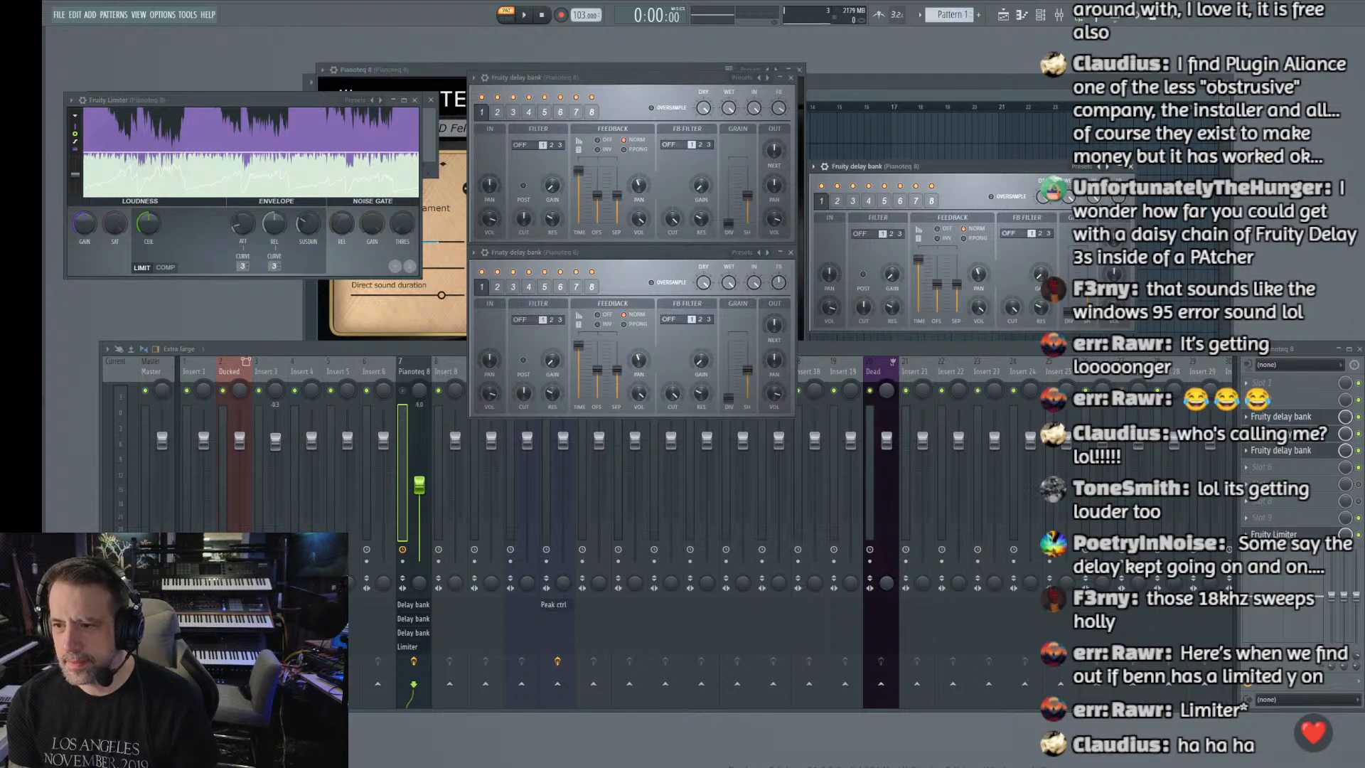
click(704, 283)
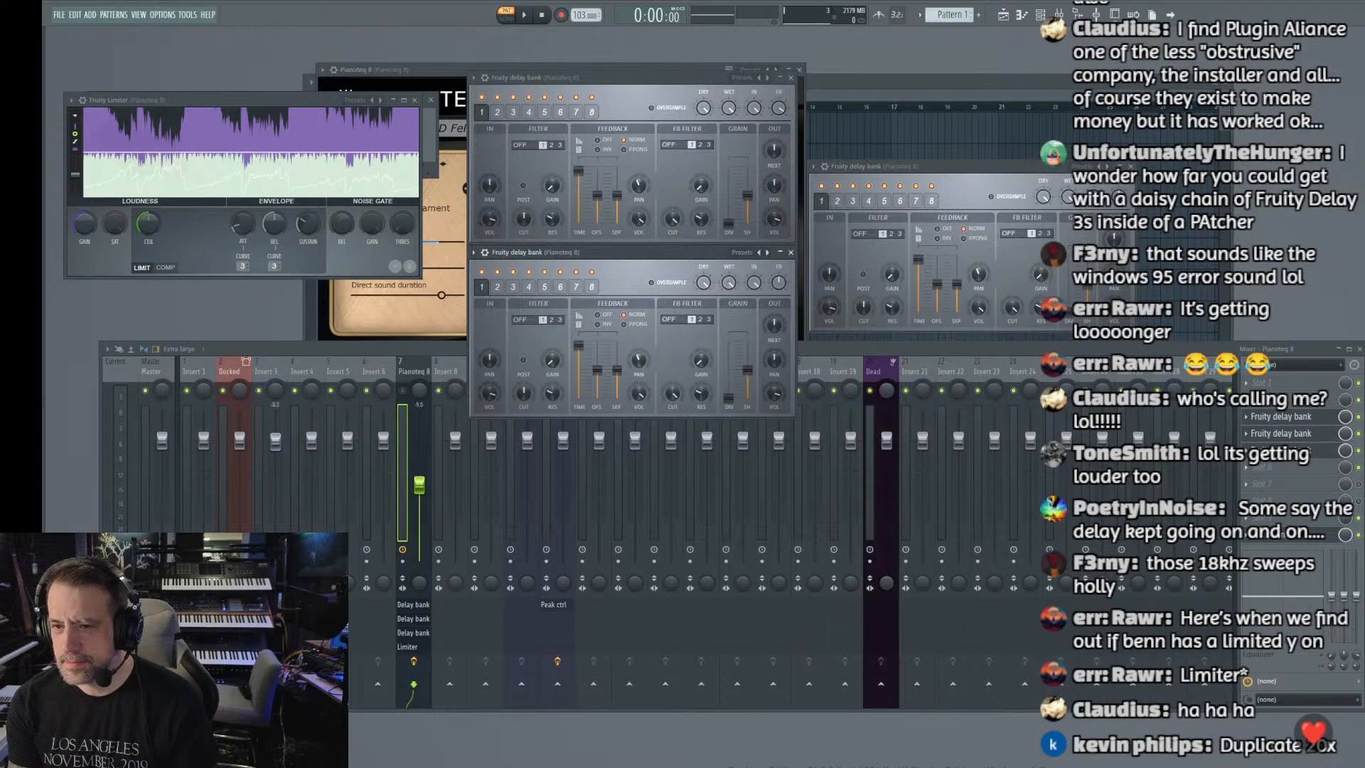
click(1061, 204)
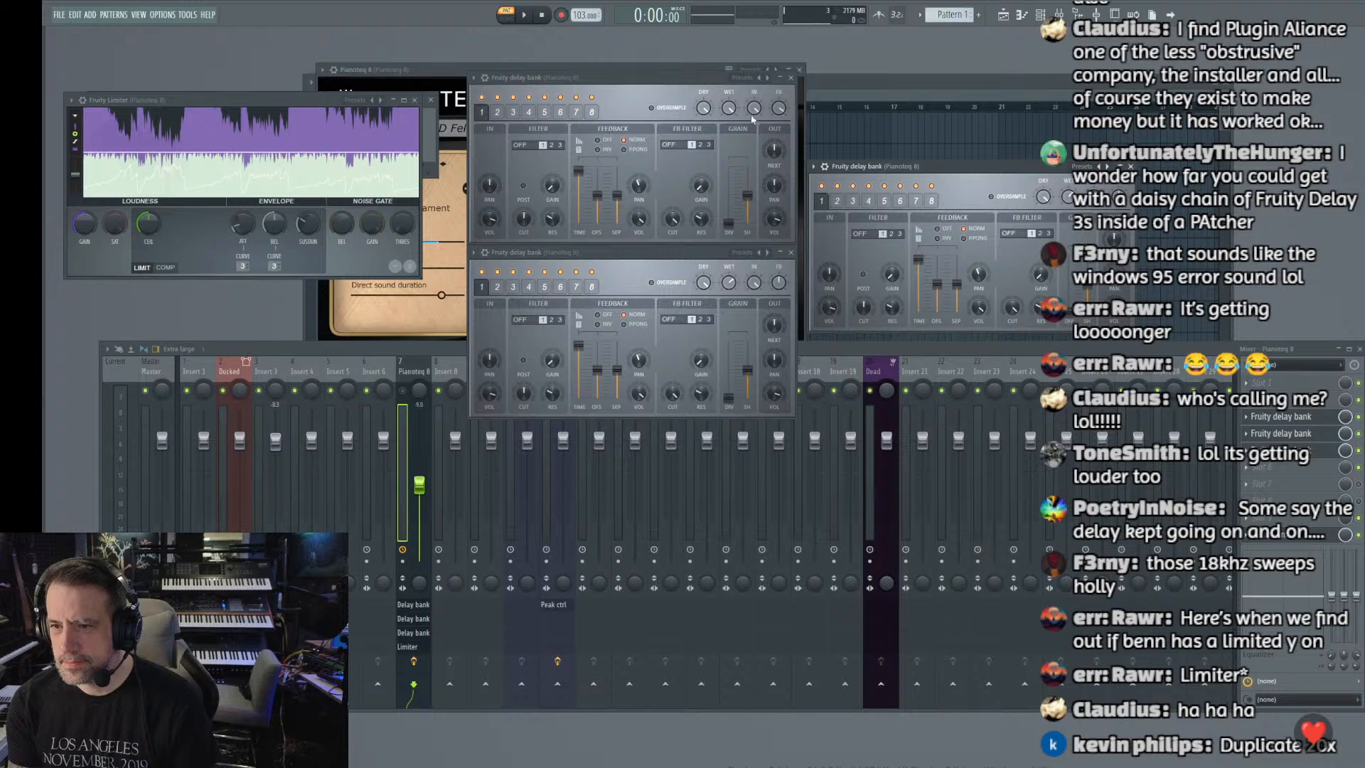
click(413, 389)
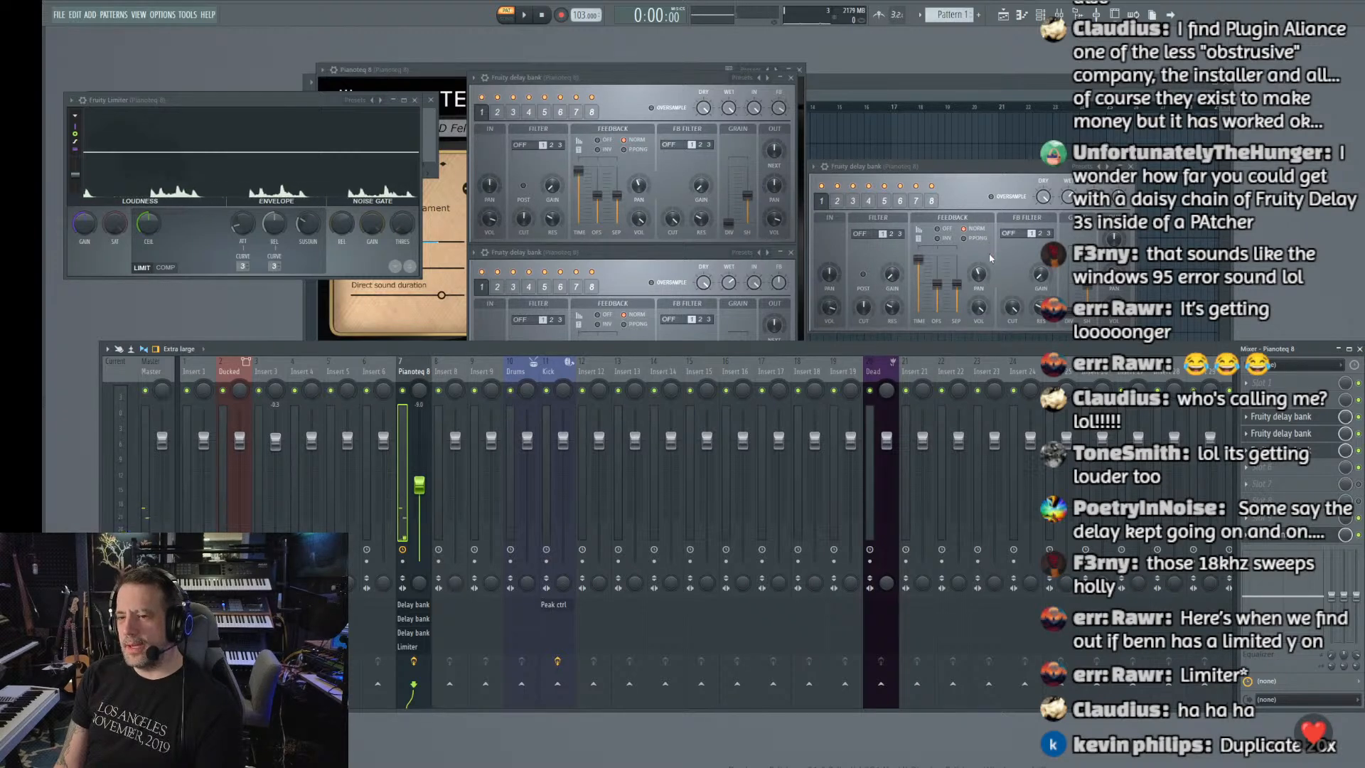
Step: Step through banks 3 to 8 of the third delay bank and return to bank 1 to examine their settings
click(852, 201)
click(869, 200)
click(884, 201)
click(900, 200)
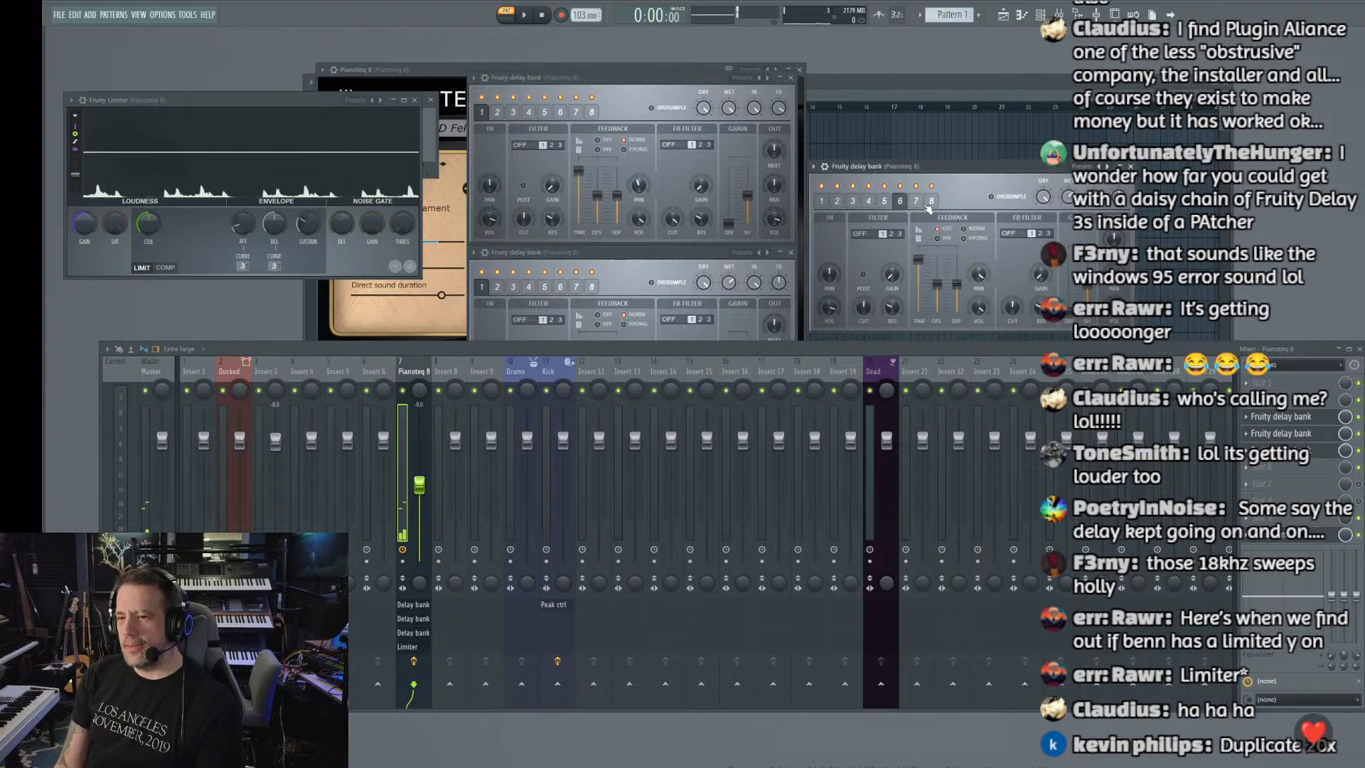
click(916, 201)
click(932, 201)
click(821, 200)
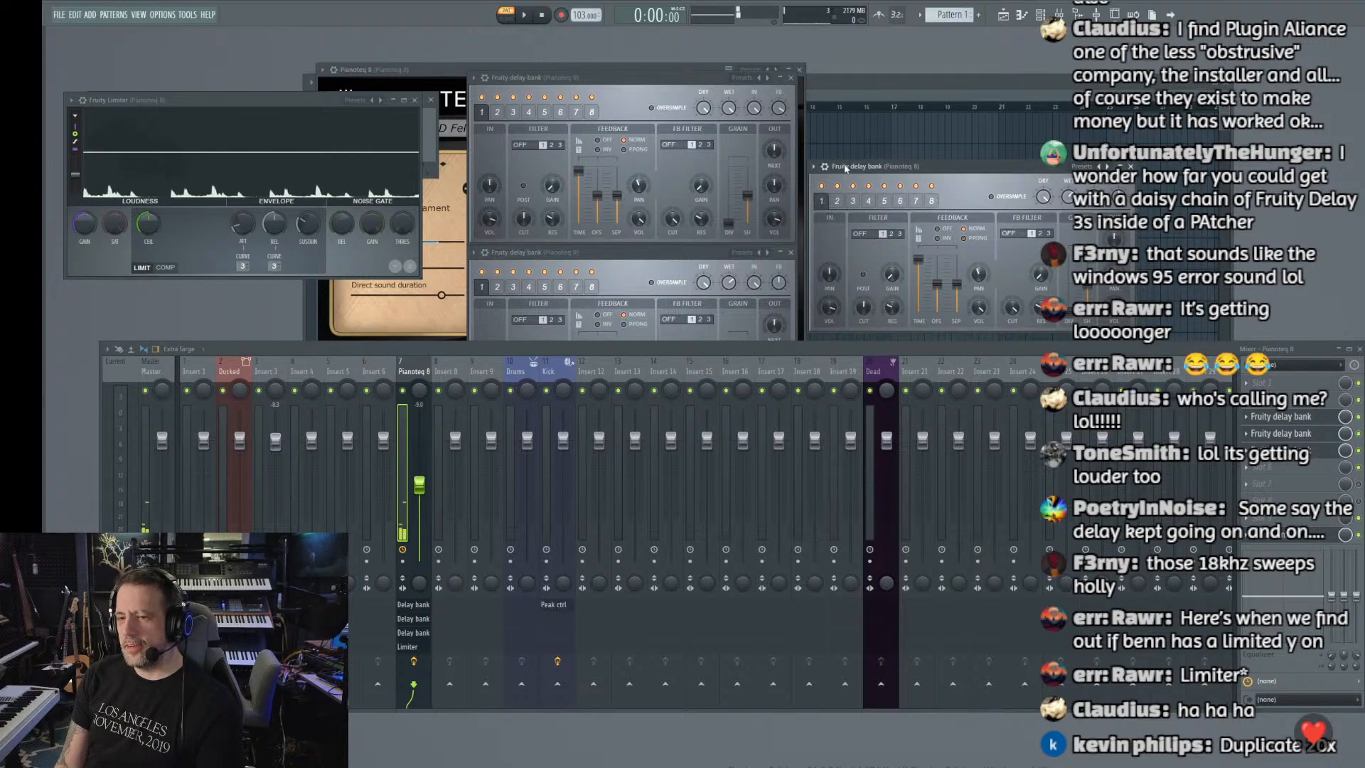
Step: Stack the third delay bank window directly beneath the second and bring the mixer back up over the lower windows
drag(735, 344, 772, 567)
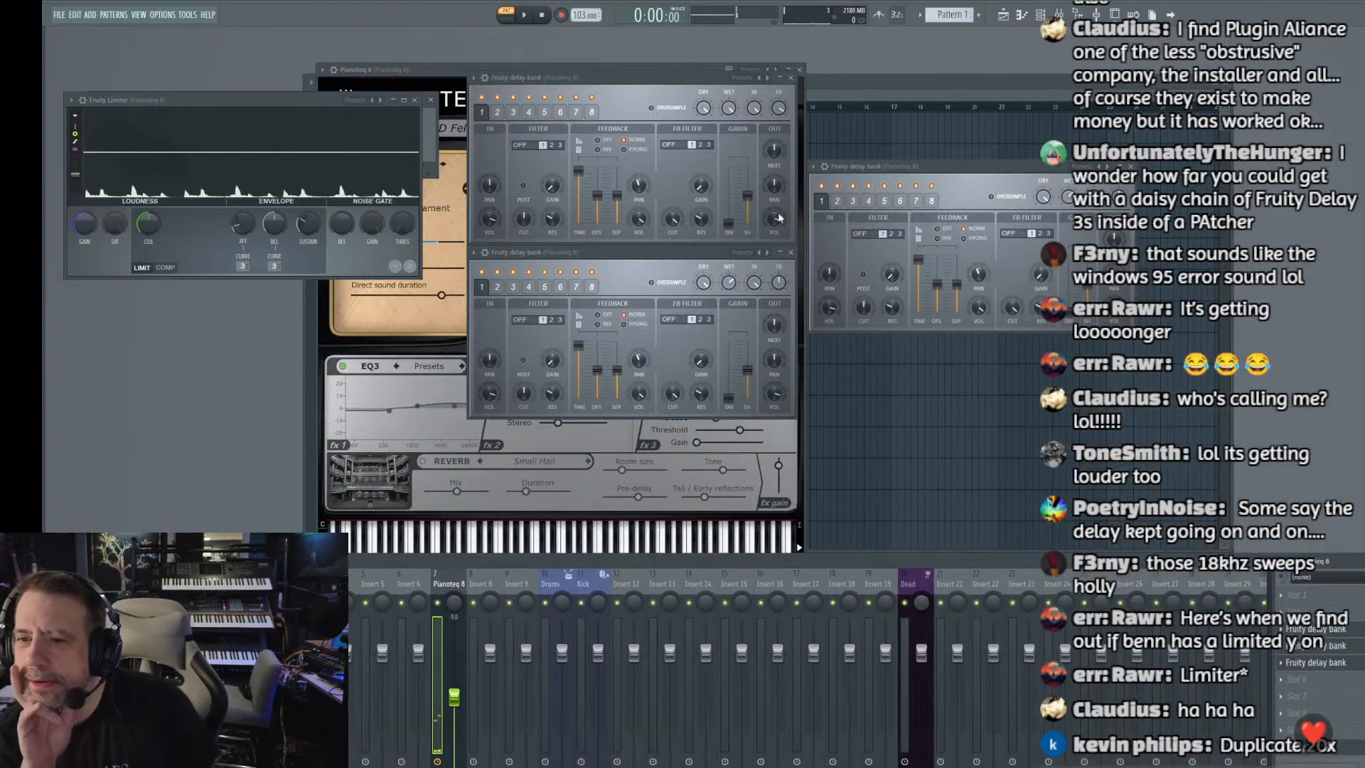
drag(850, 168, 507, 436)
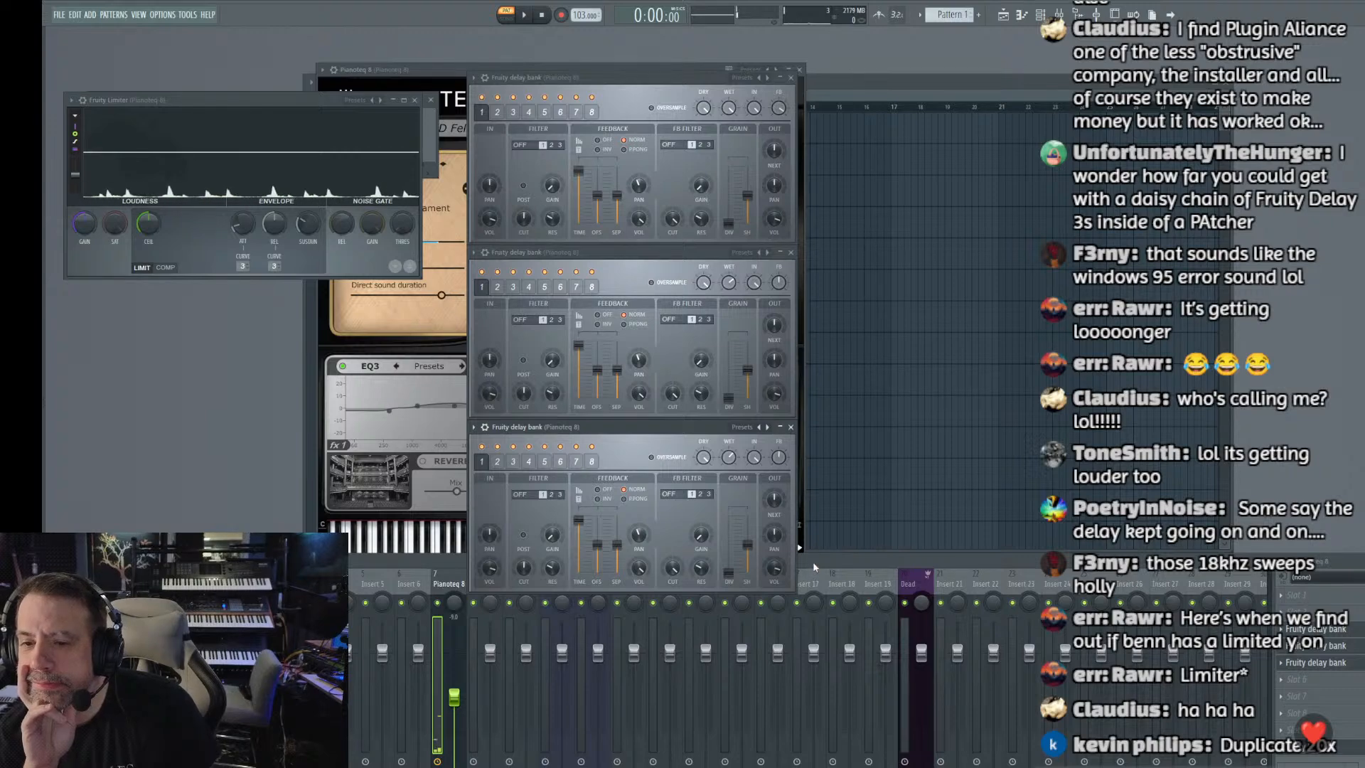
drag(812, 563, 872, 268)
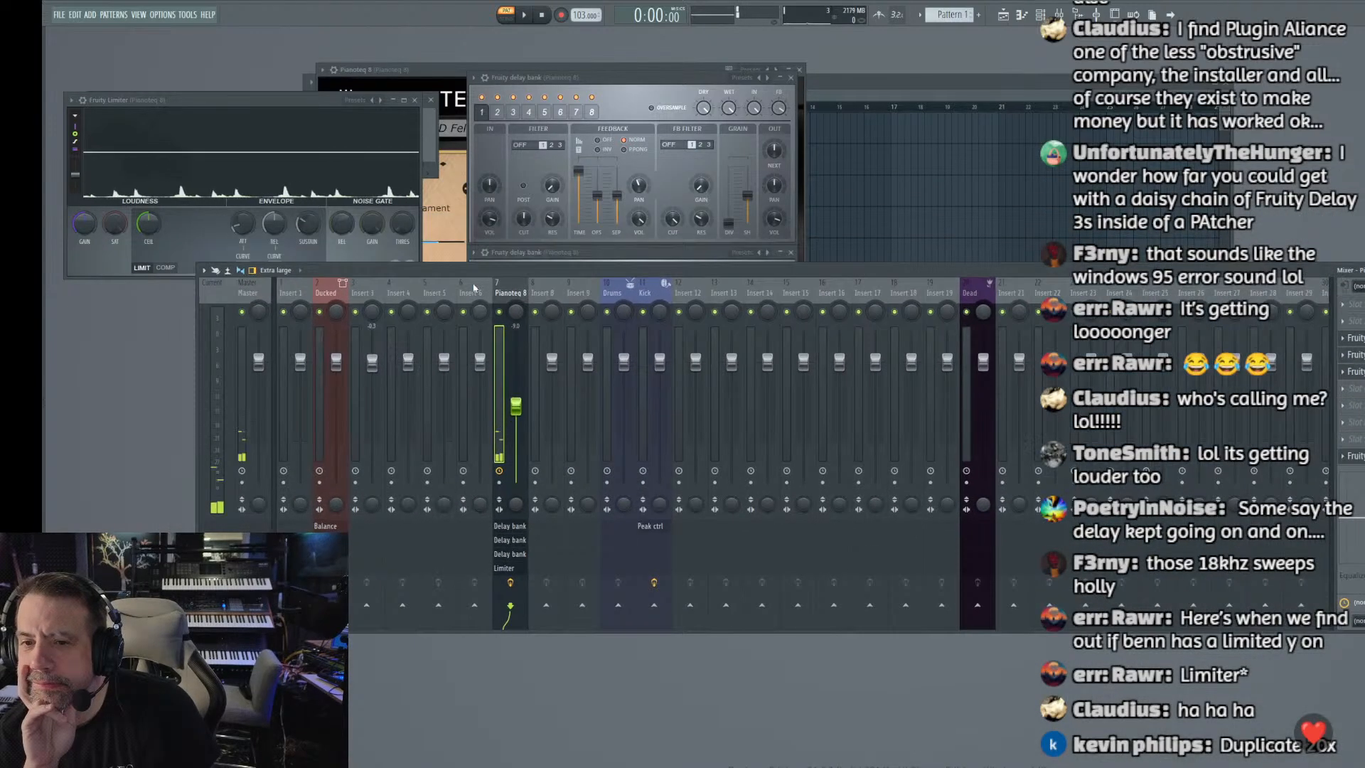
click(475, 461)
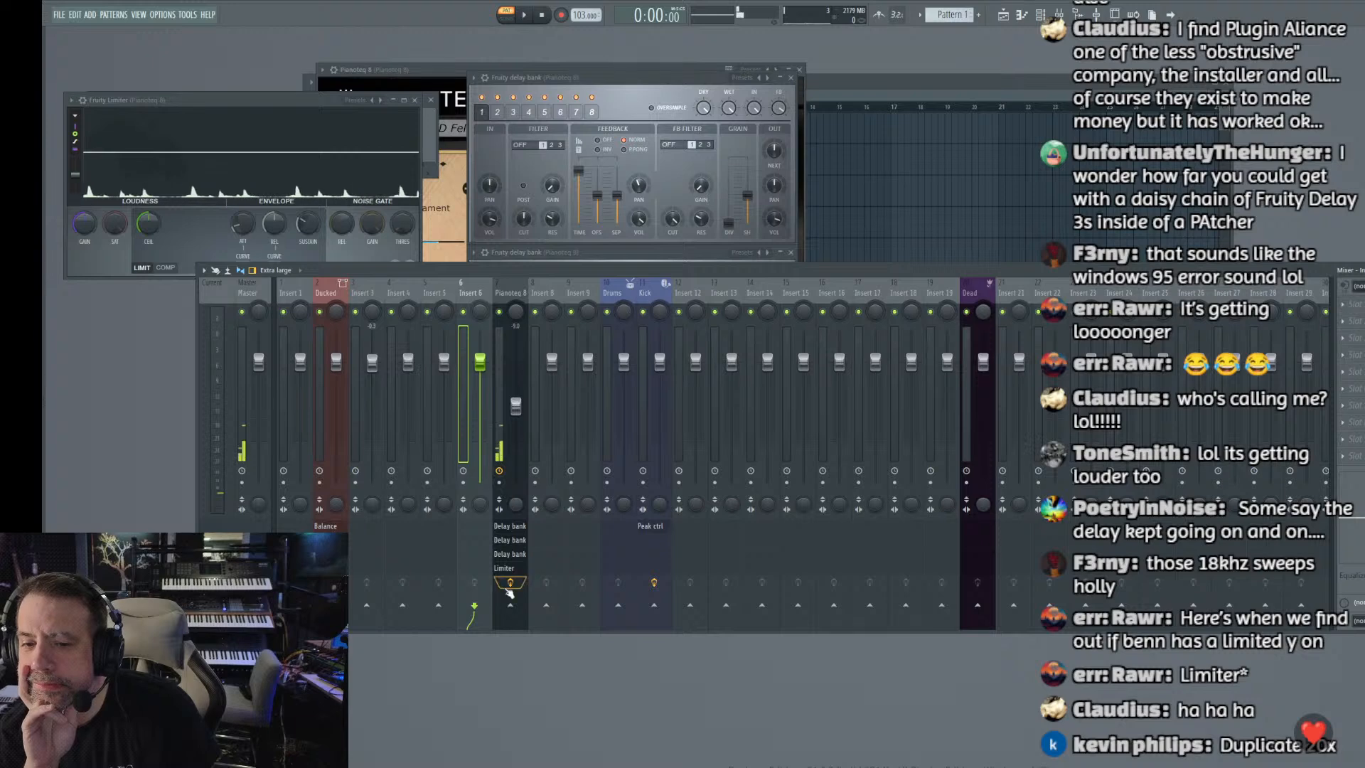
right_click(471, 613)
click(501, 626)
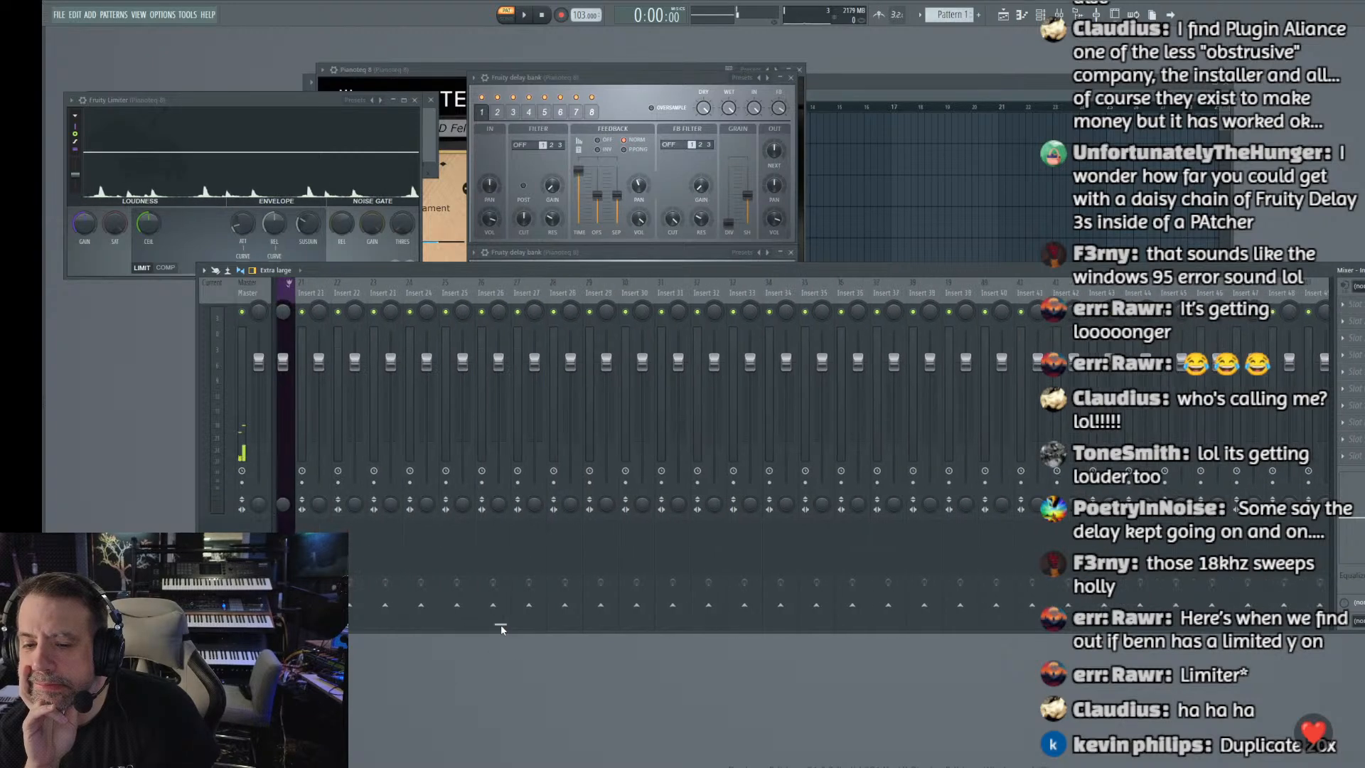
drag(501, 626, 279, 625)
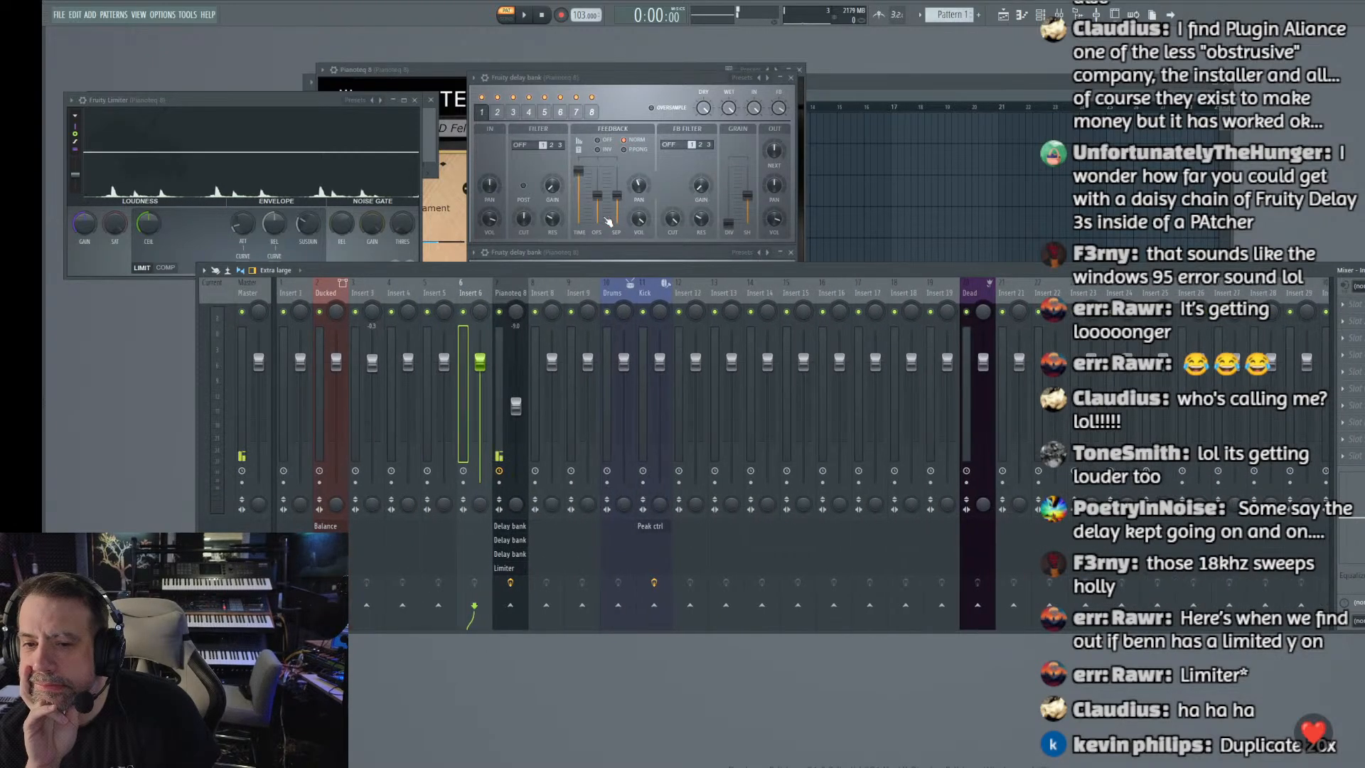
Step: Remove Fruity Limiter from slot 10 of the Pianoteq 8 mixer track
click(514, 293)
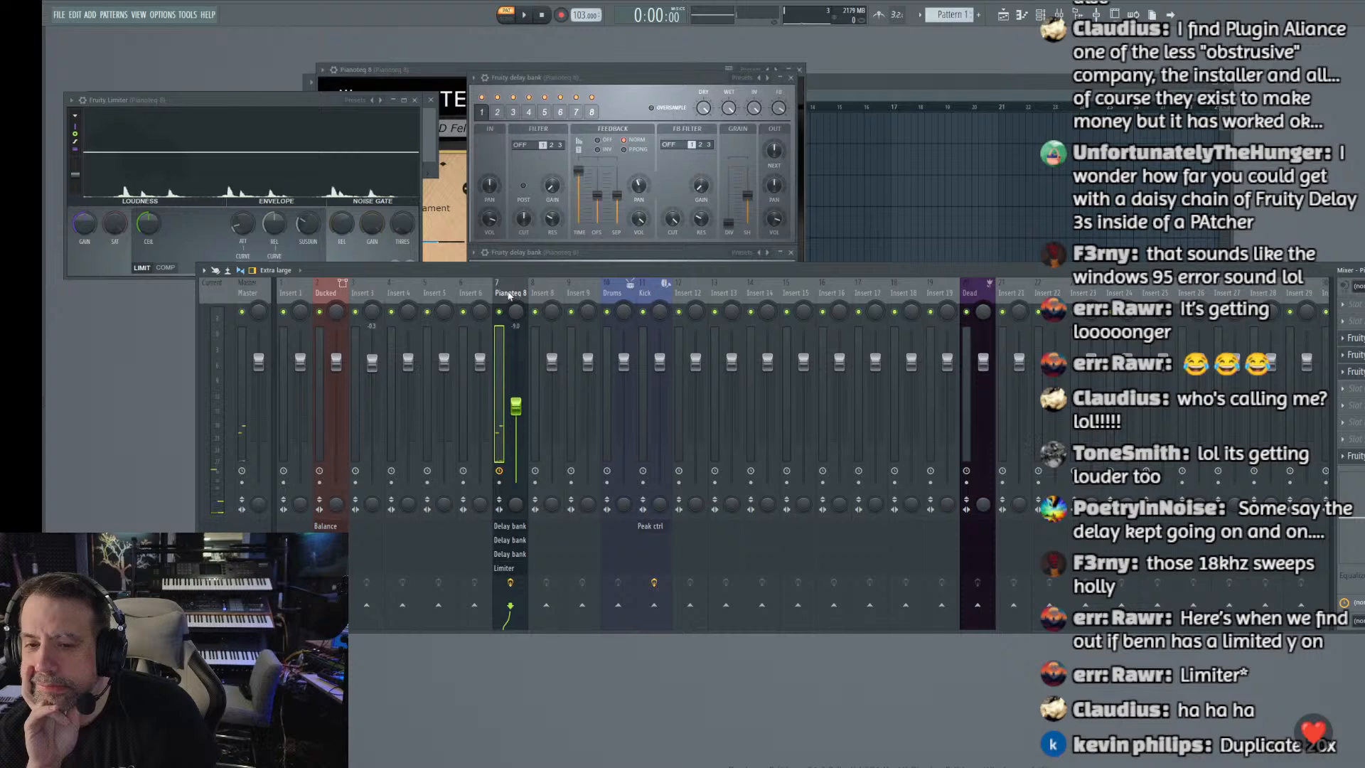
click(505, 569)
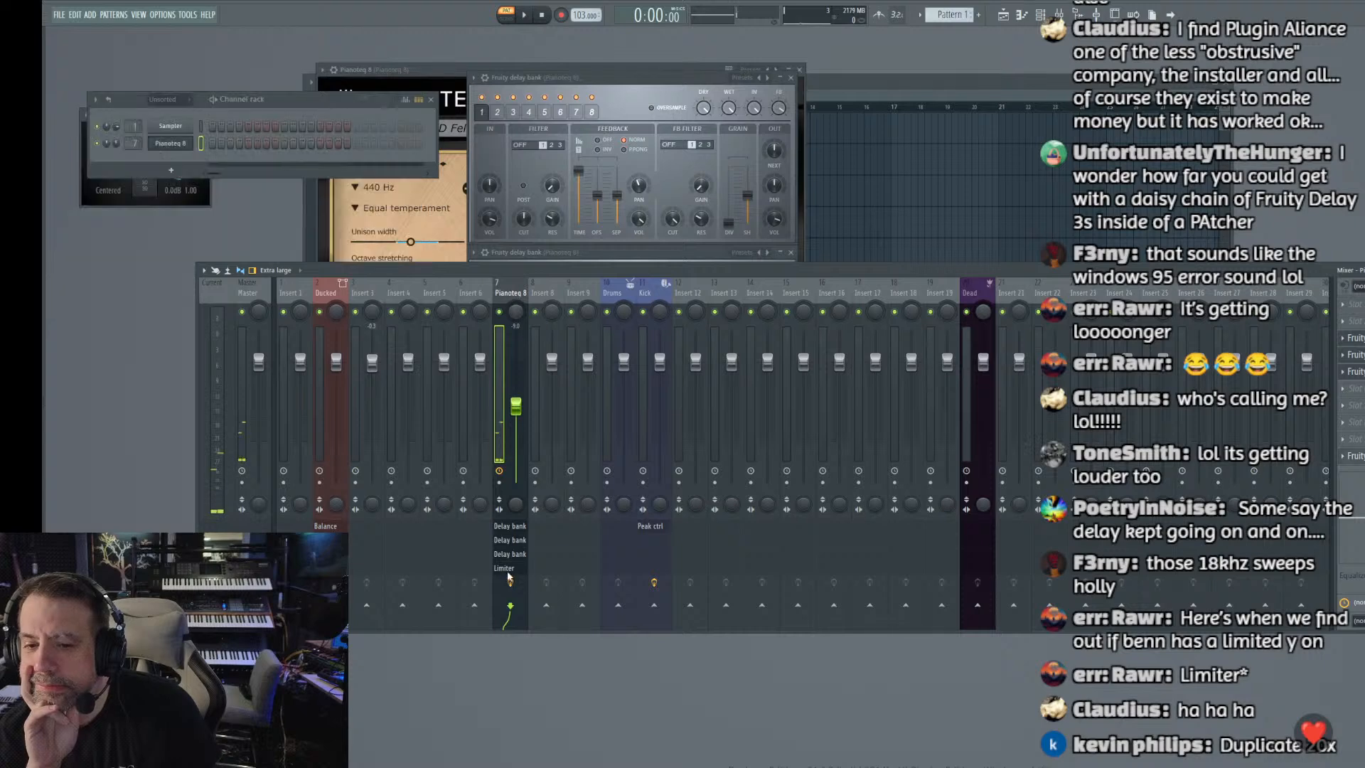
click(1344, 457)
mouse_move(1353, 467)
click(956, 17)
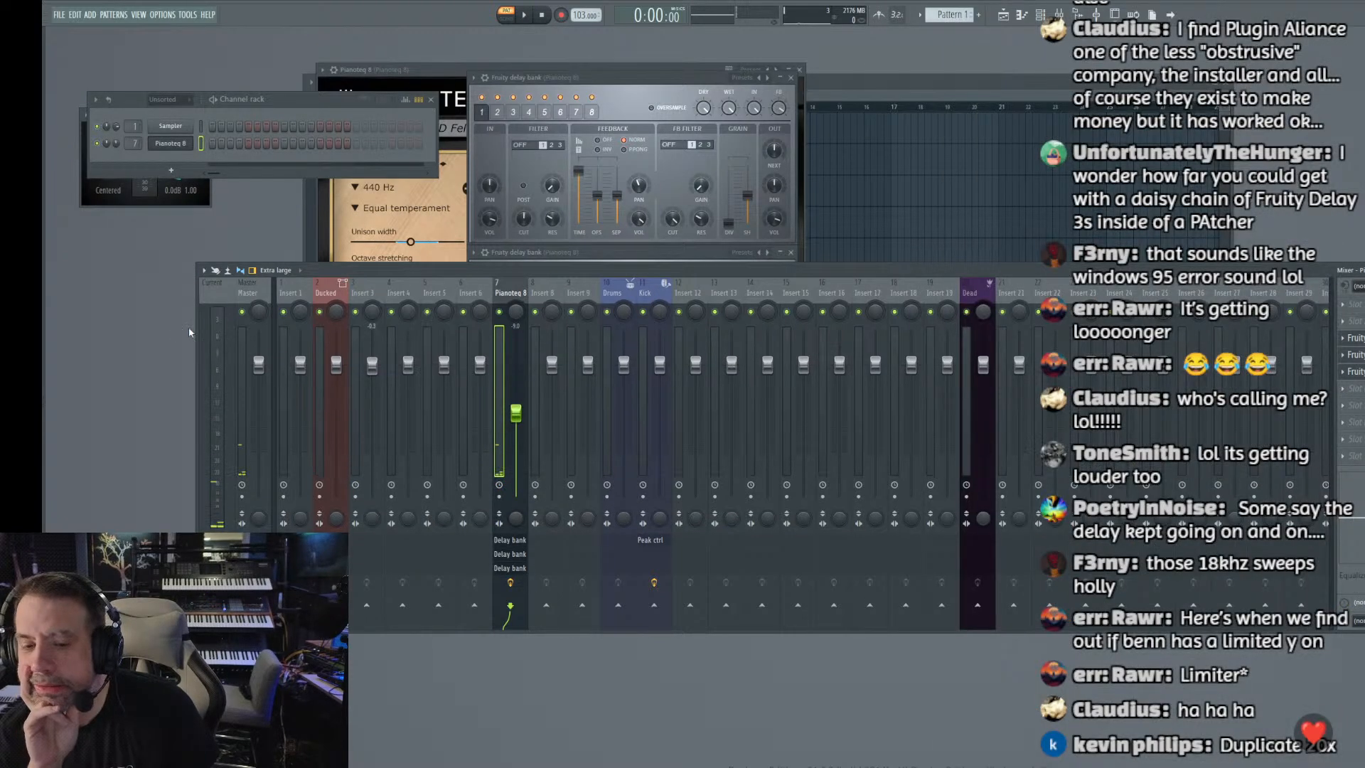
Step: Load Fruity Limiter into an empty effect slot on the Master mixer track
click(247, 295)
click(1344, 405)
mouse_move(1354, 419)
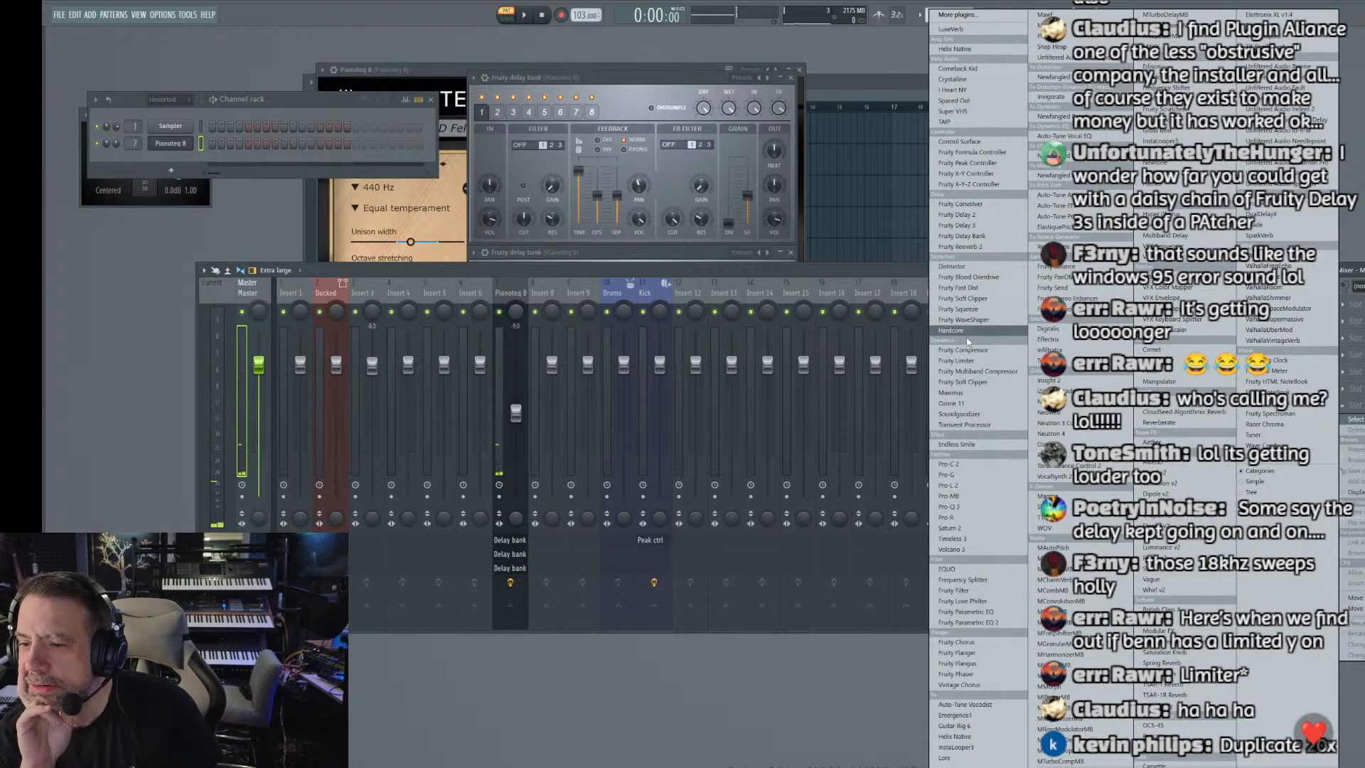
click(961, 360)
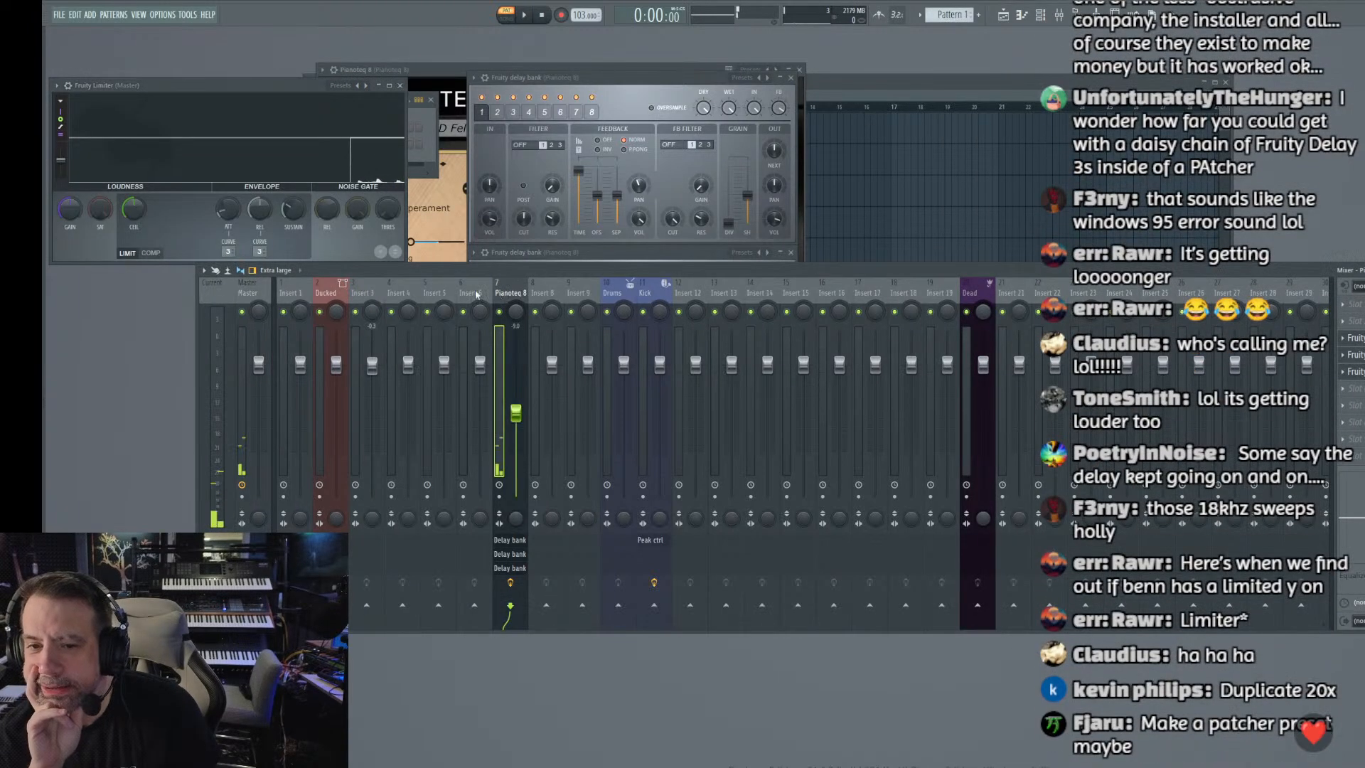
Step: Rename the Insert 8 mixer track as "delay bank L"
click(547, 292)
right_click(566, 282)
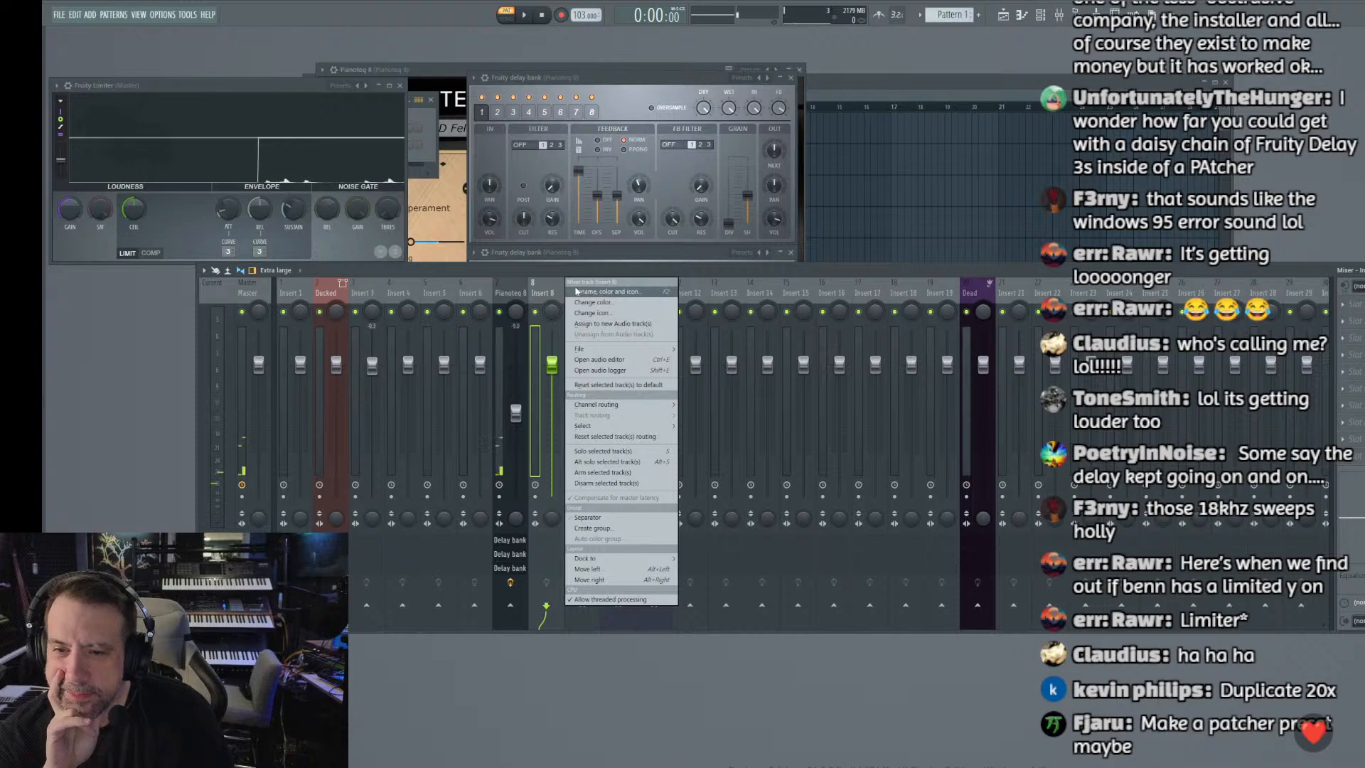
click(576, 290)
text(delay ba)
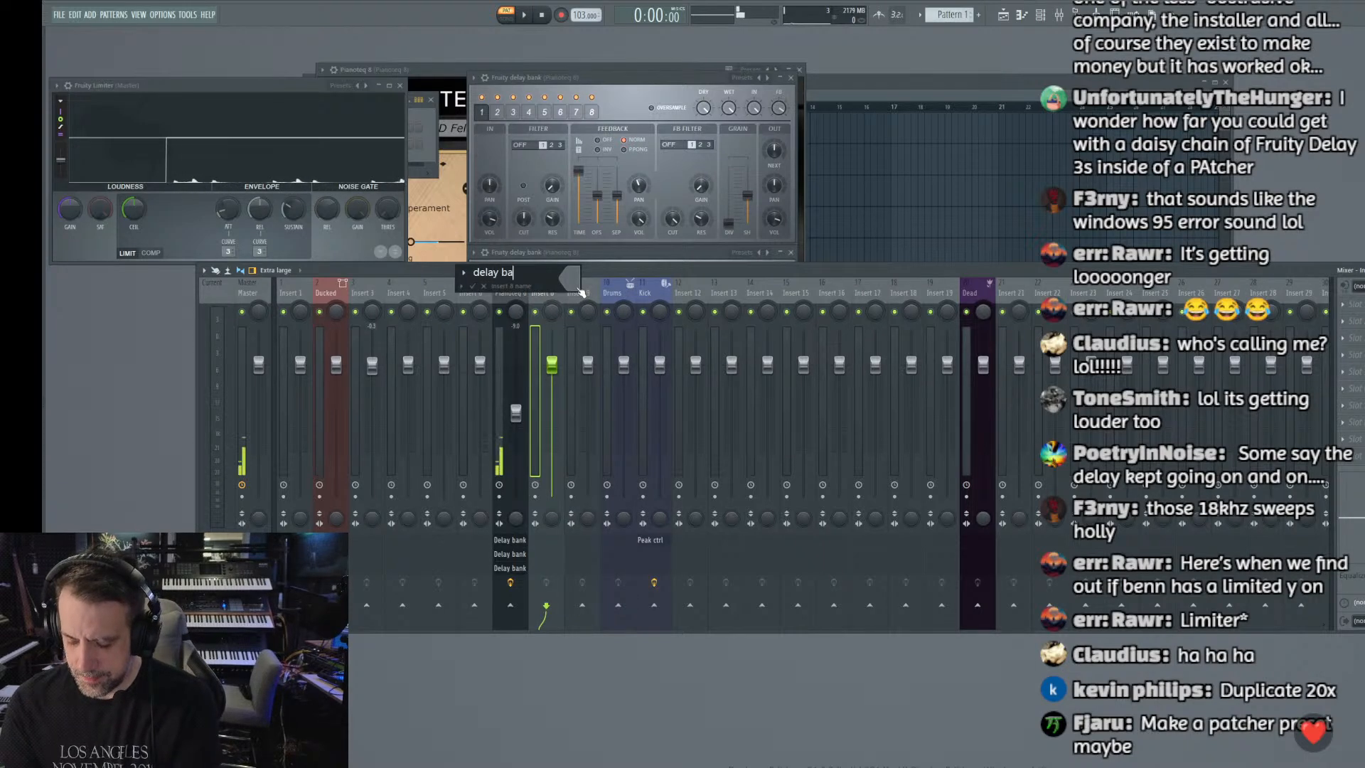
text(nk L)
key(Return)
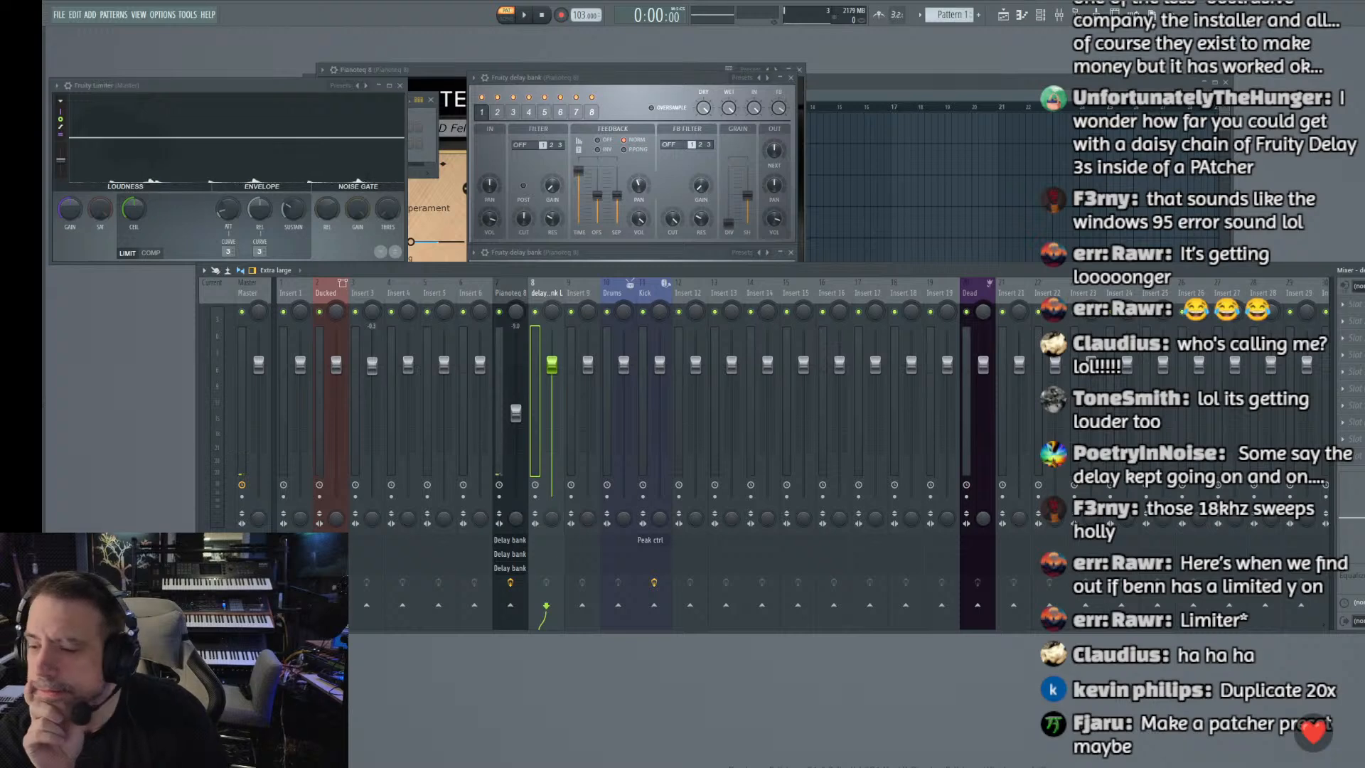
Step: Load Fruity Delay 3 into an empty effect slot on the delay bank L track and shift its window clear of the limiter
click(1348, 359)
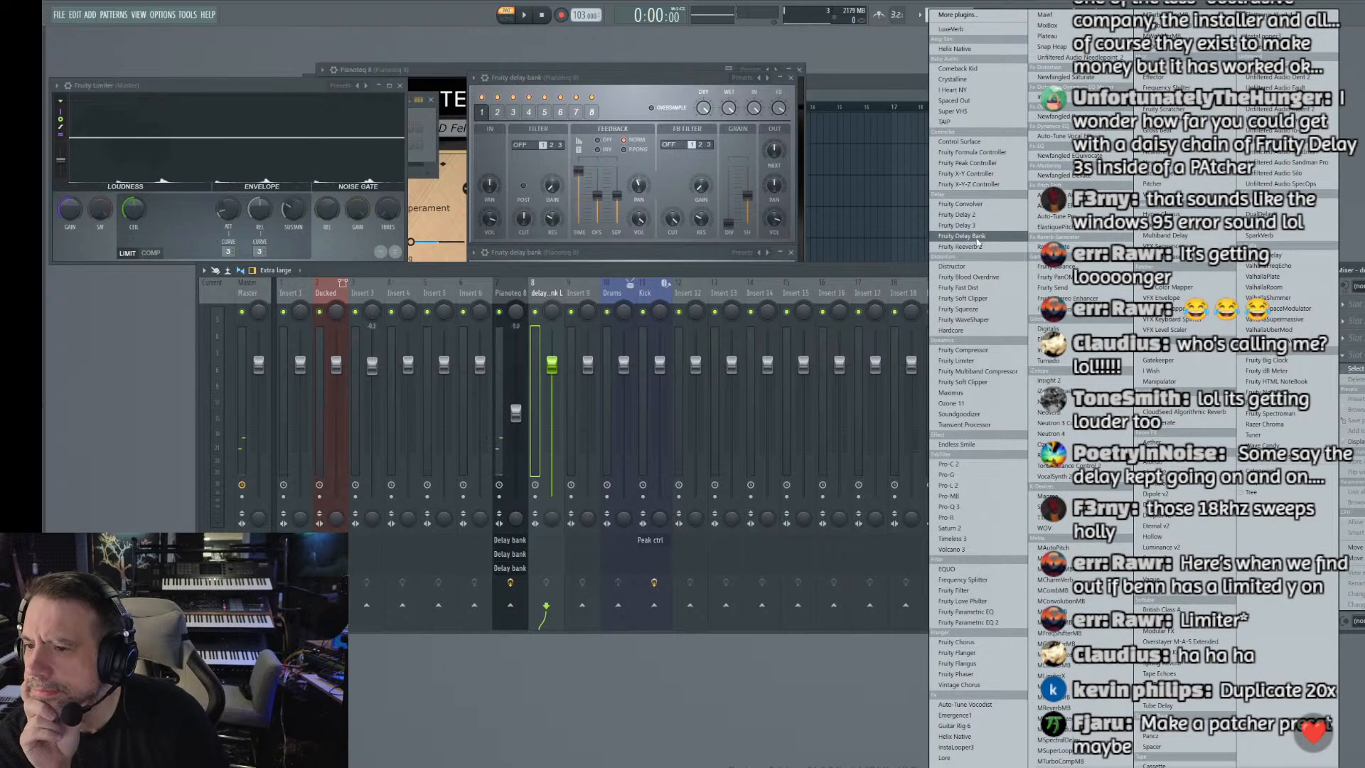
click(977, 225)
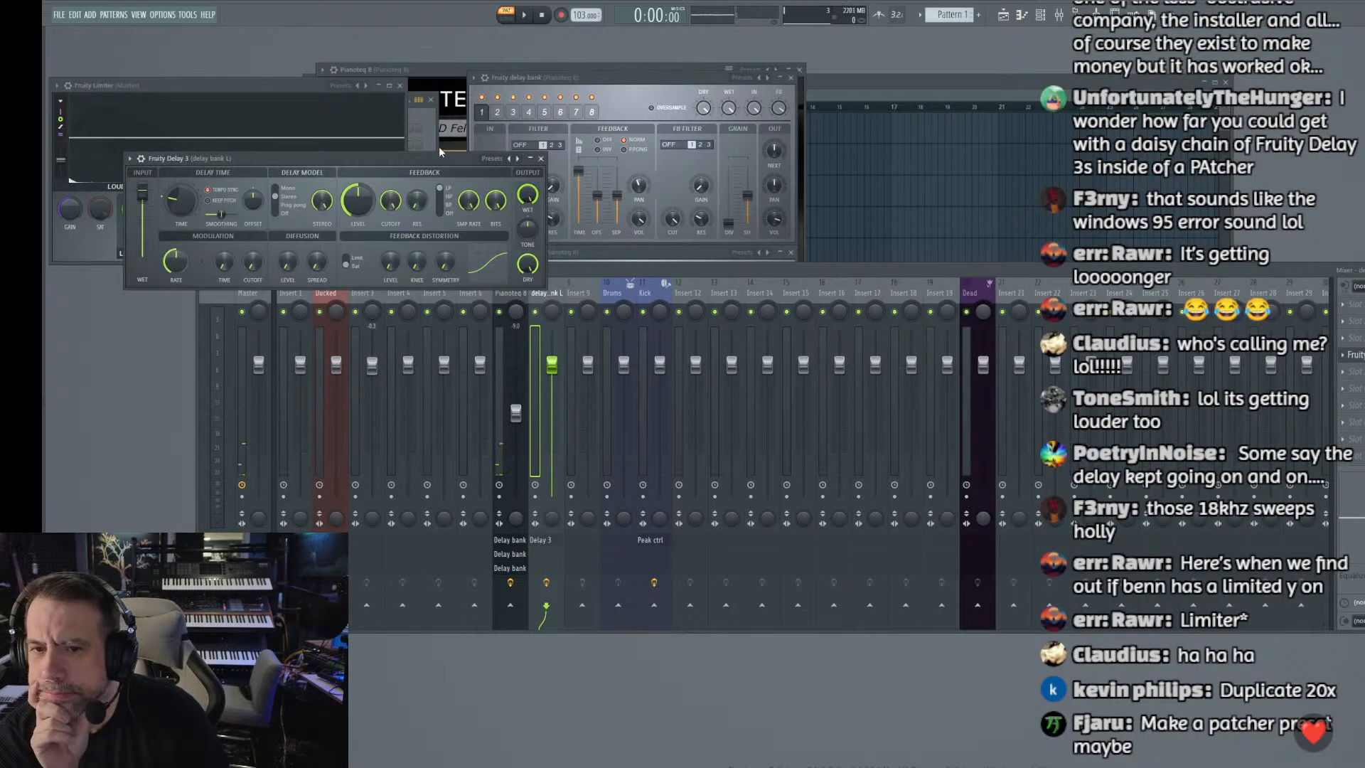
drag(438, 158, 673, 160)
Step: Raise Fruity Delay 3's delay time, choose the Ping pong delay model and increase the feedback level
drag(414, 203, 414, 159)
click(519, 208)
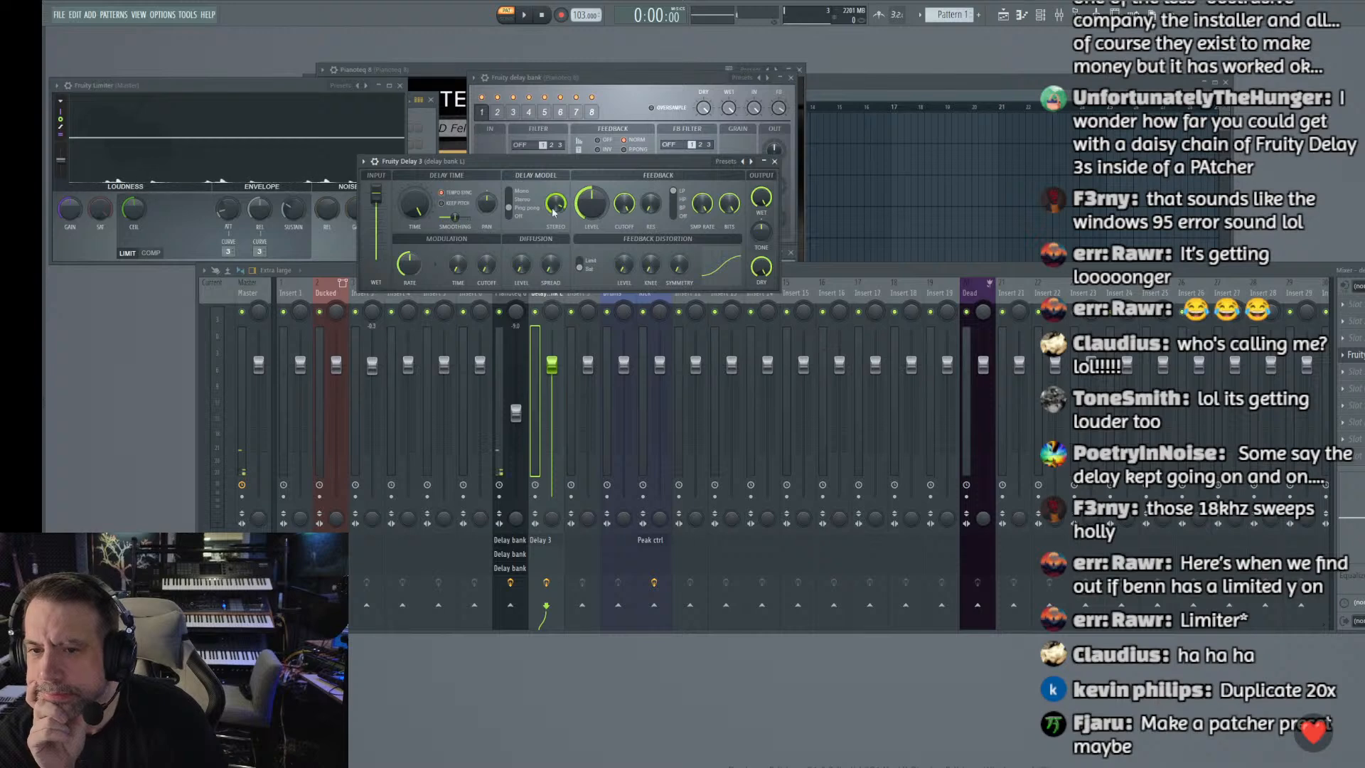
drag(591, 203, 591, 192)
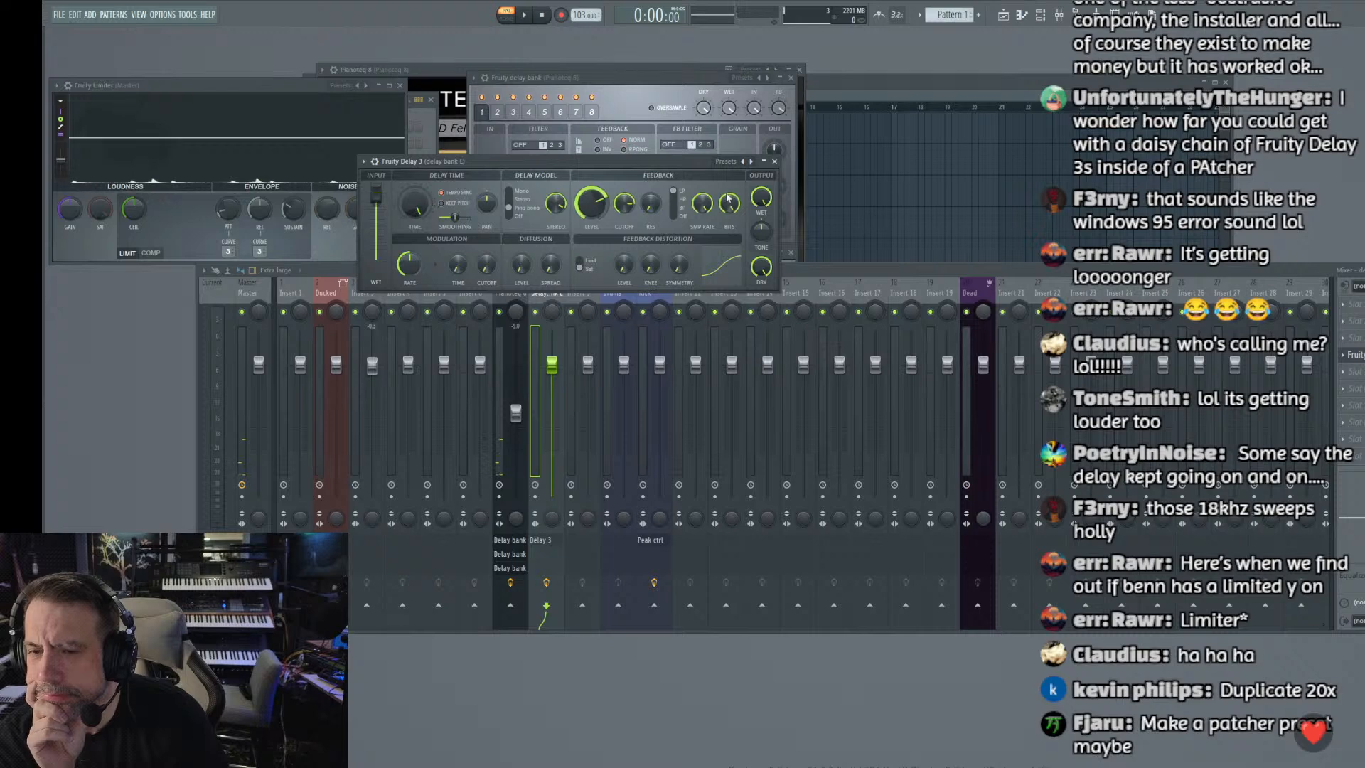
Step: Reposition the Fruity Delay 3 window slightly and open its preset list
drag(652, 163, 633, 161)
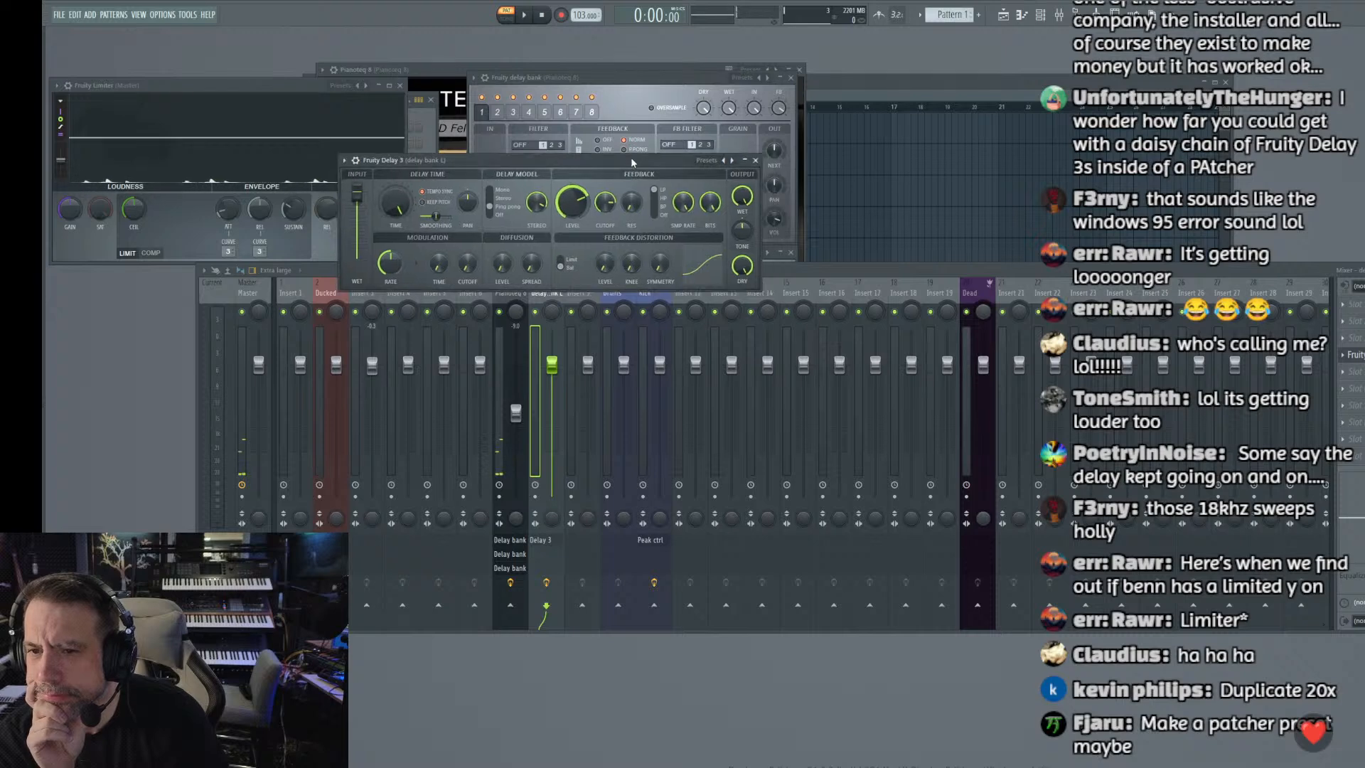
click(700, 162)
click(677, 166)
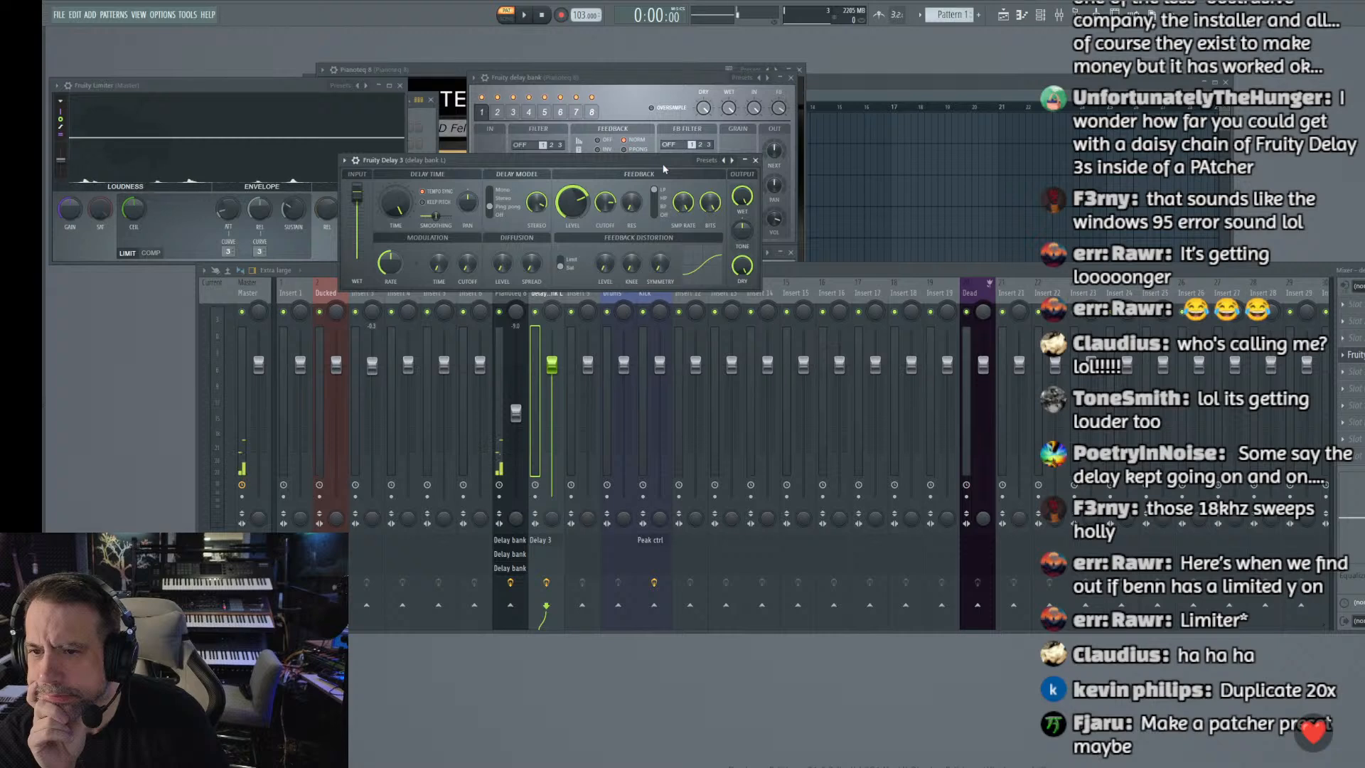
drag(664, 169, 657, 175)
click(705, 176)
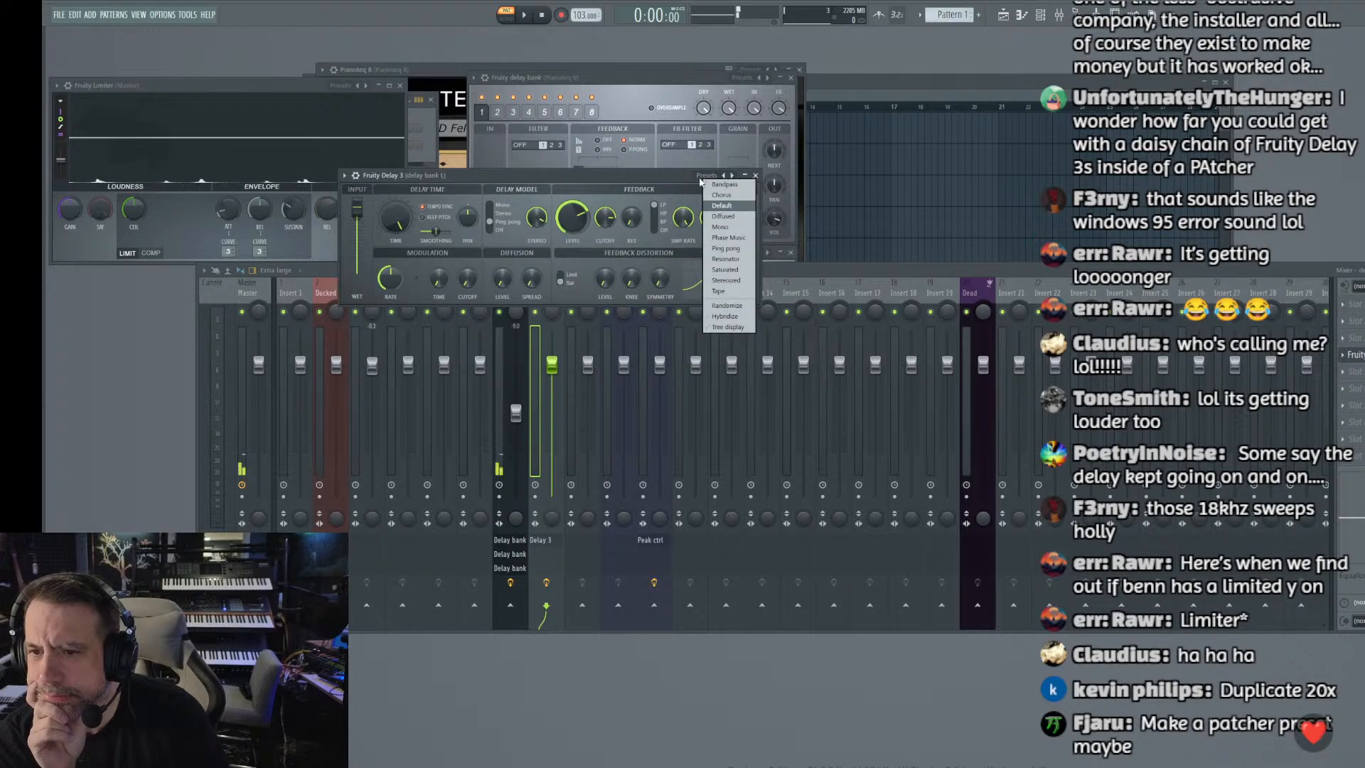
click(626, 258)
click(706, 175)
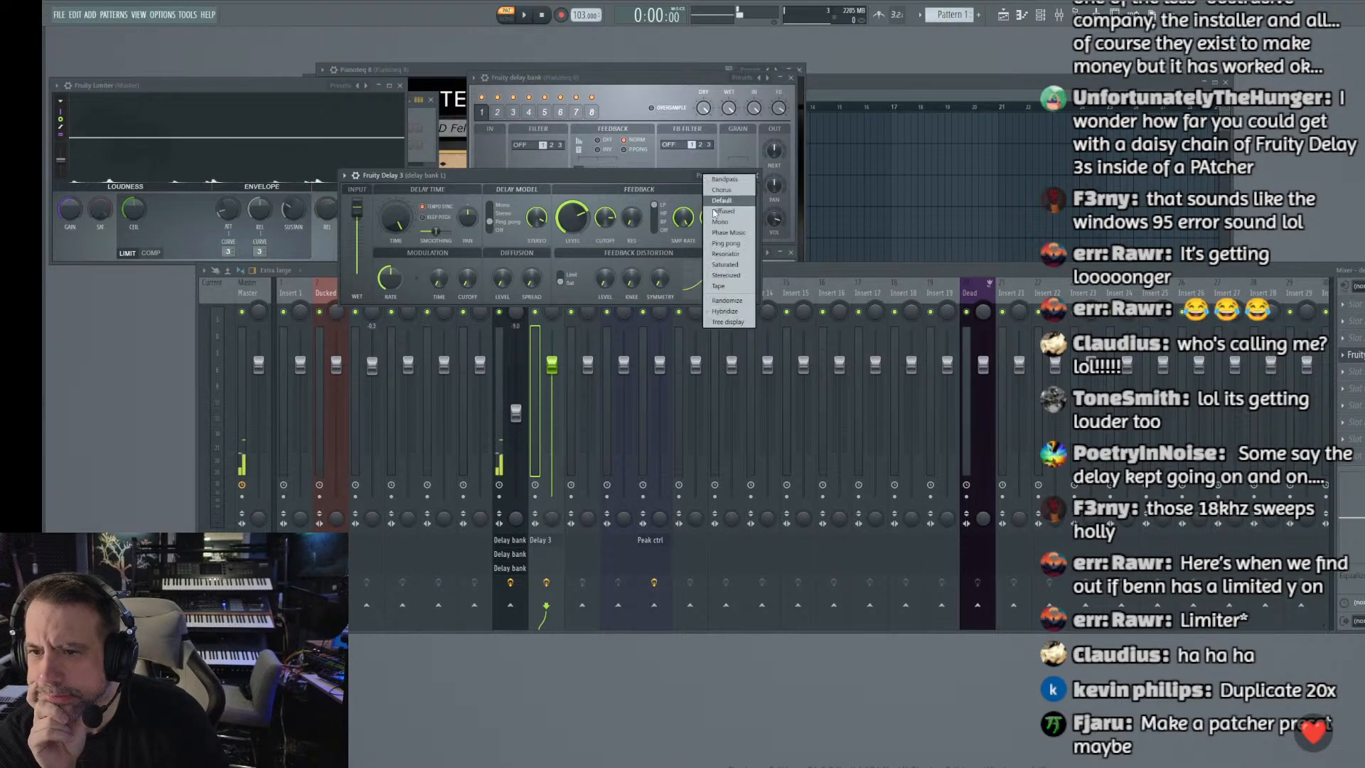
Step: Load a different preset into the Fruity Delay 3 on the first delay track and move its window aside
click(729, 239)
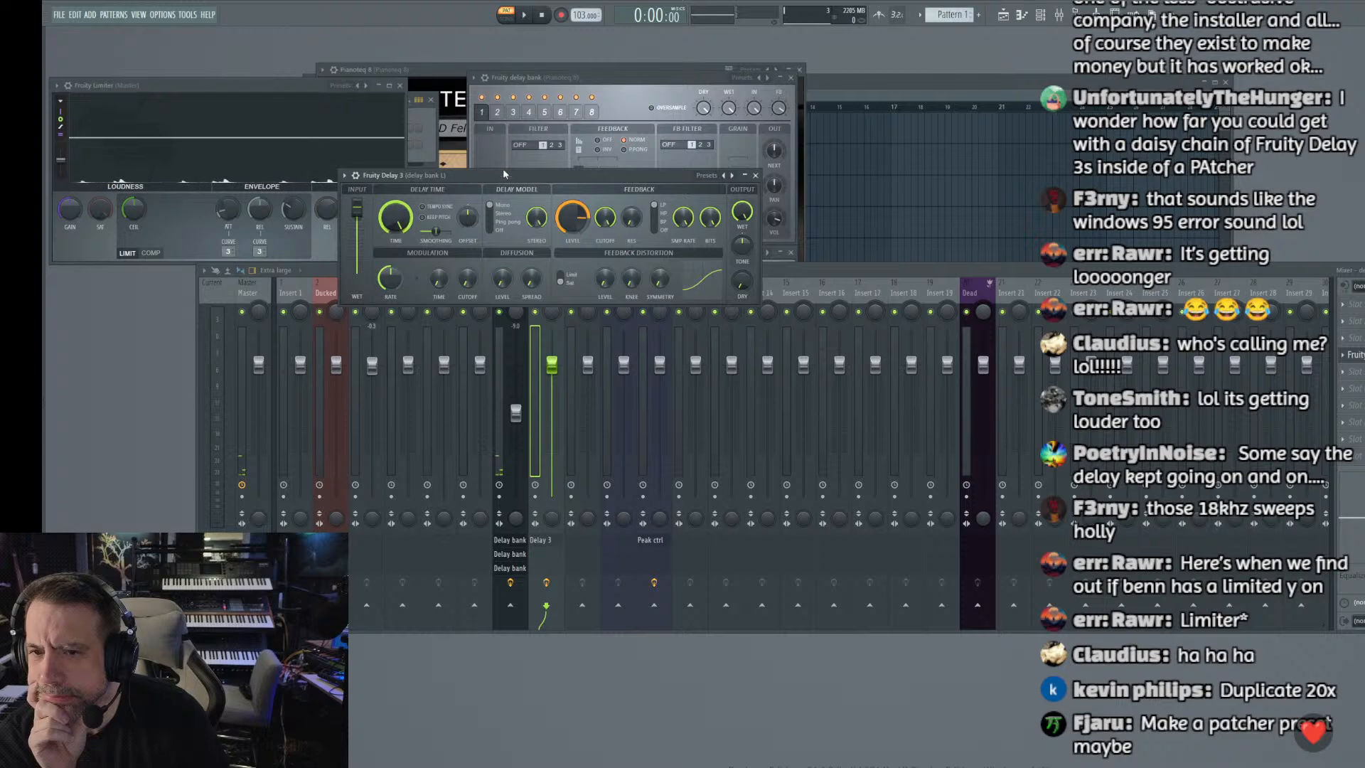
drag(512, 175, 790, 112)
Step: Add Fruity Delay 3 to mixer track Insert 9, load the same preset as on the first delay track, and move its window aside
click(577, 295)
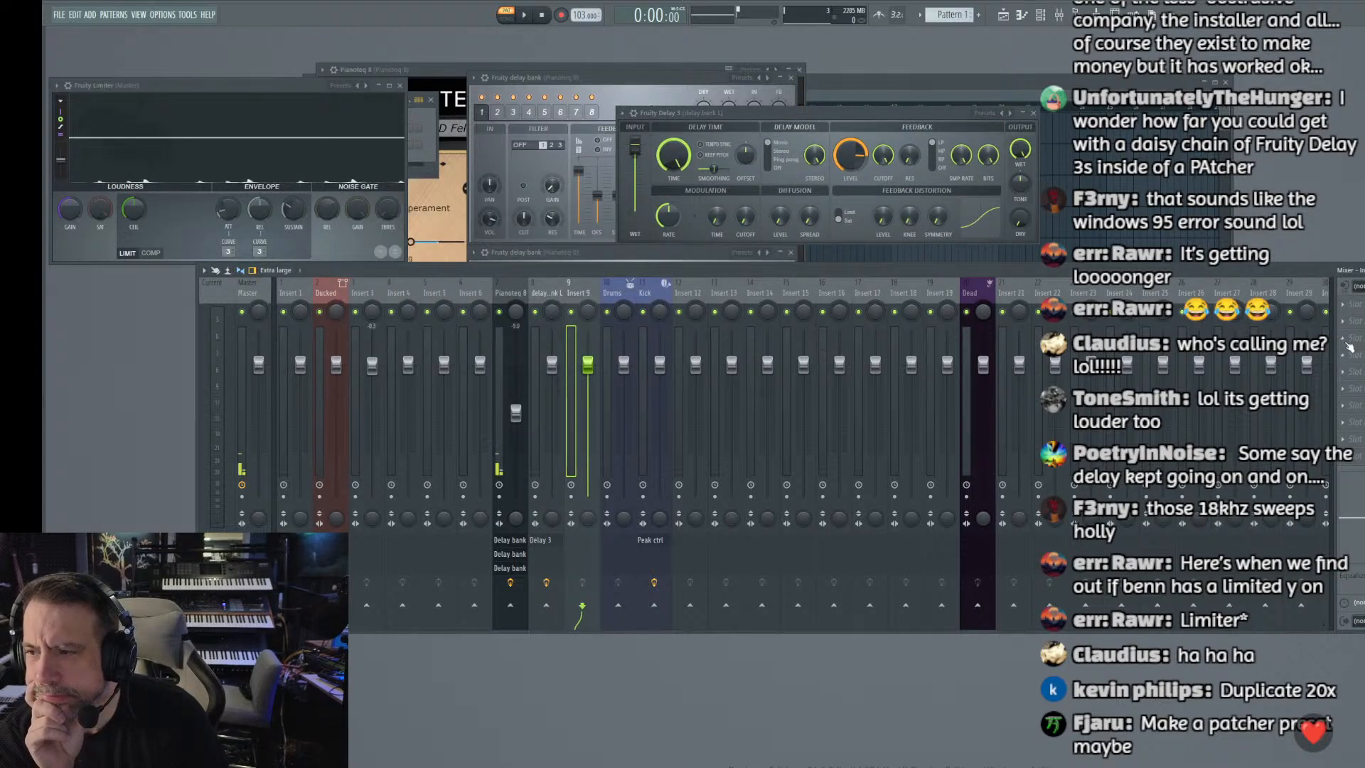
click(1351, 347)
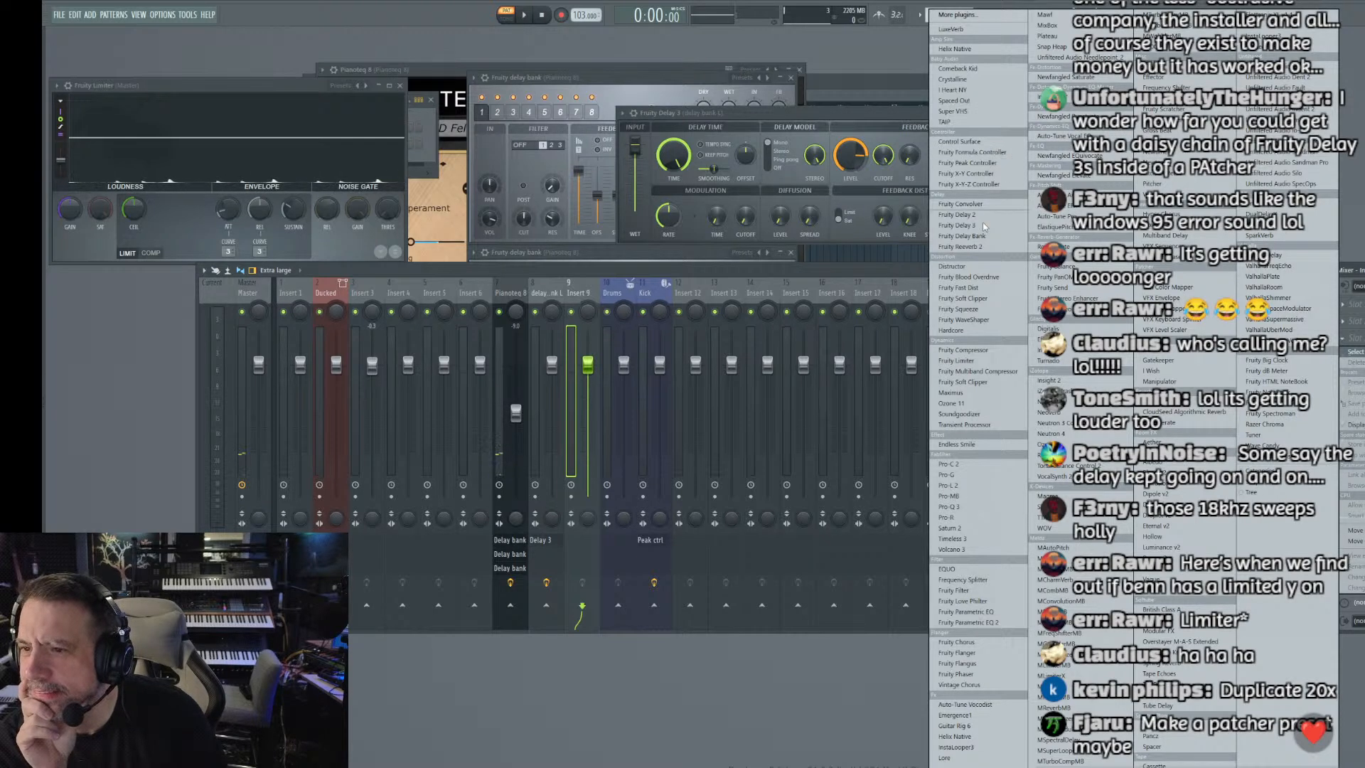
click(951, 225)
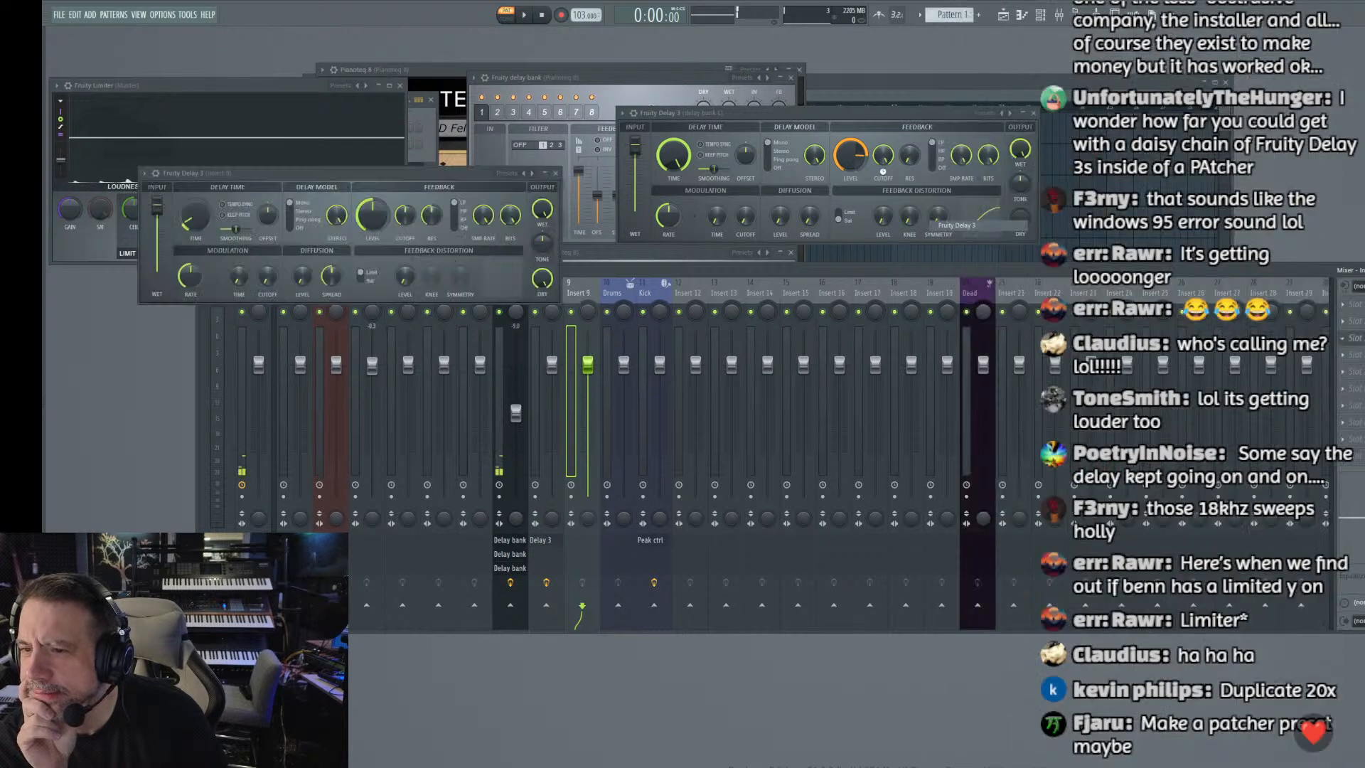
click(506, 173)
click(519, 244)
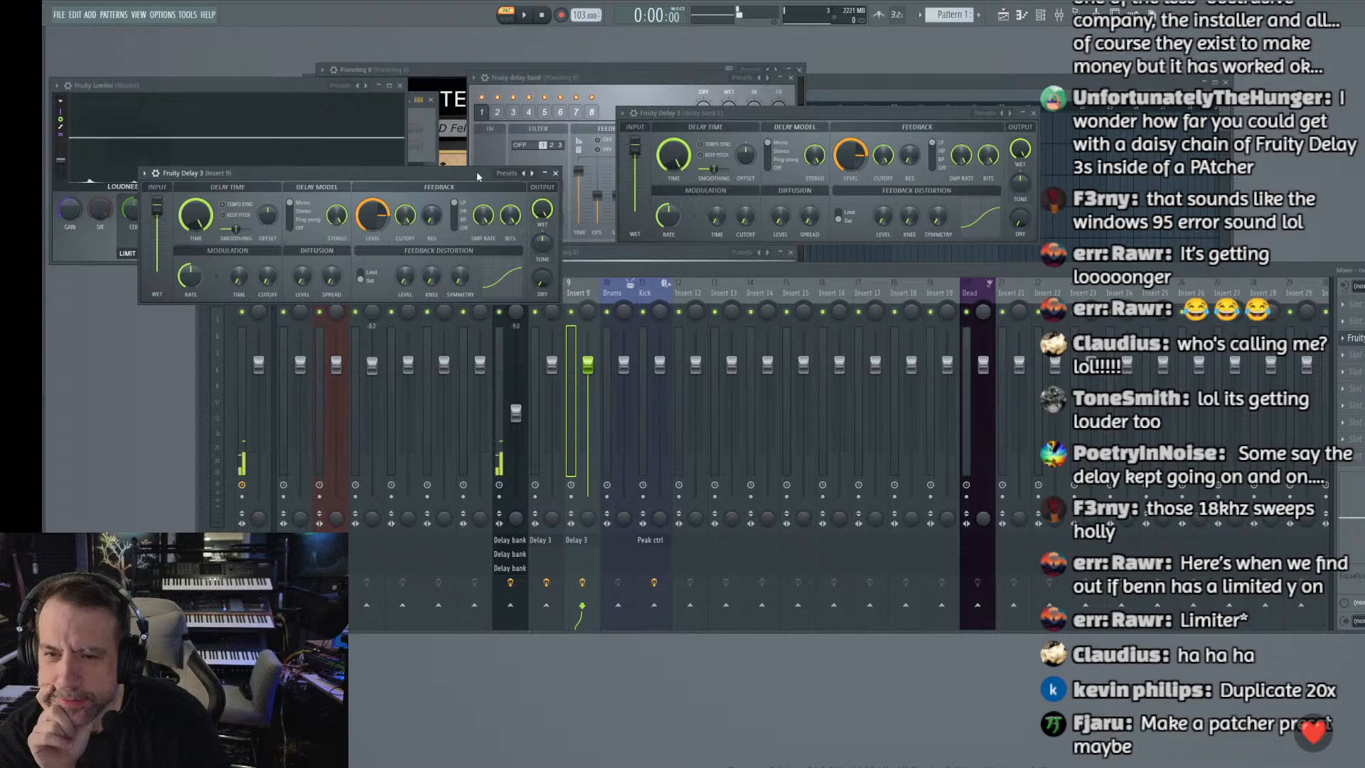
drag(476, 174, 1364, 123)
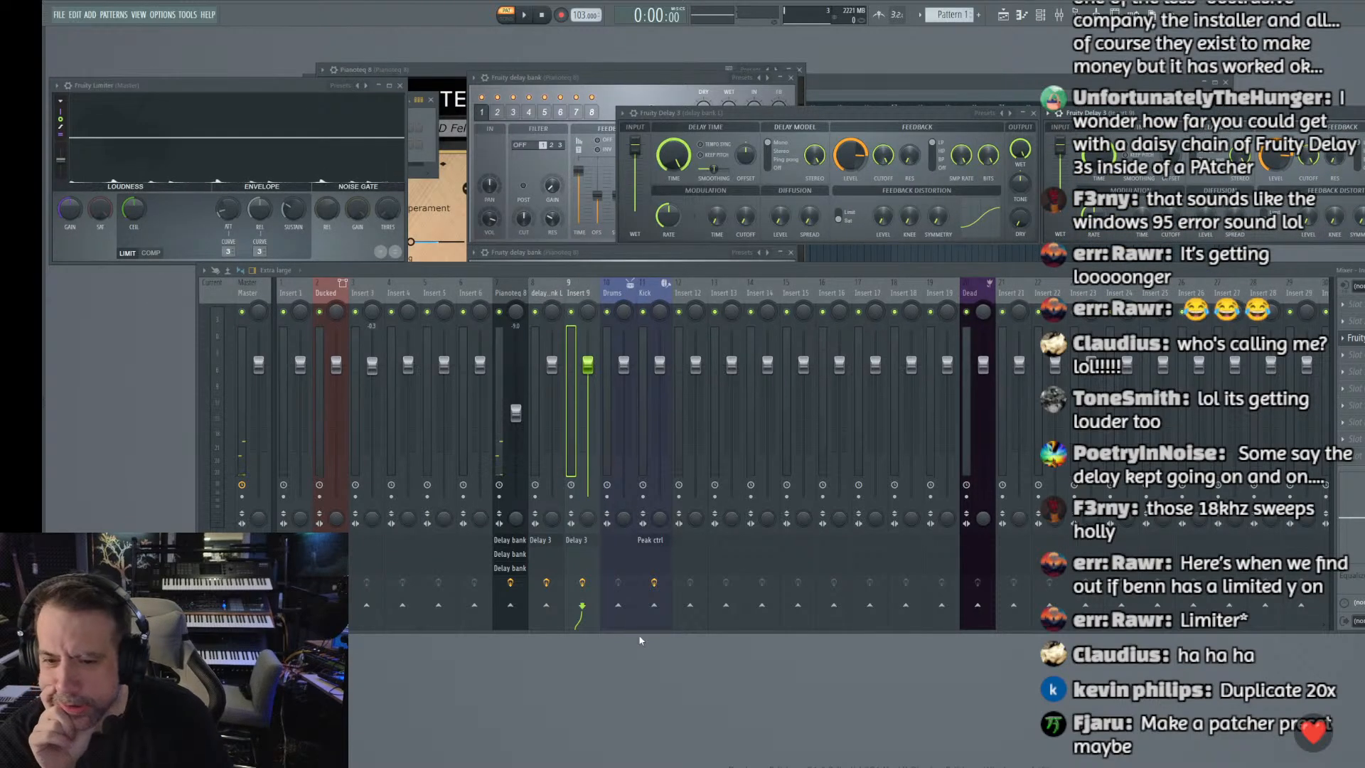
Step: Adjust the stereo separation of the first delay track and of Insert 9 in opposite directions
click(550, 519)
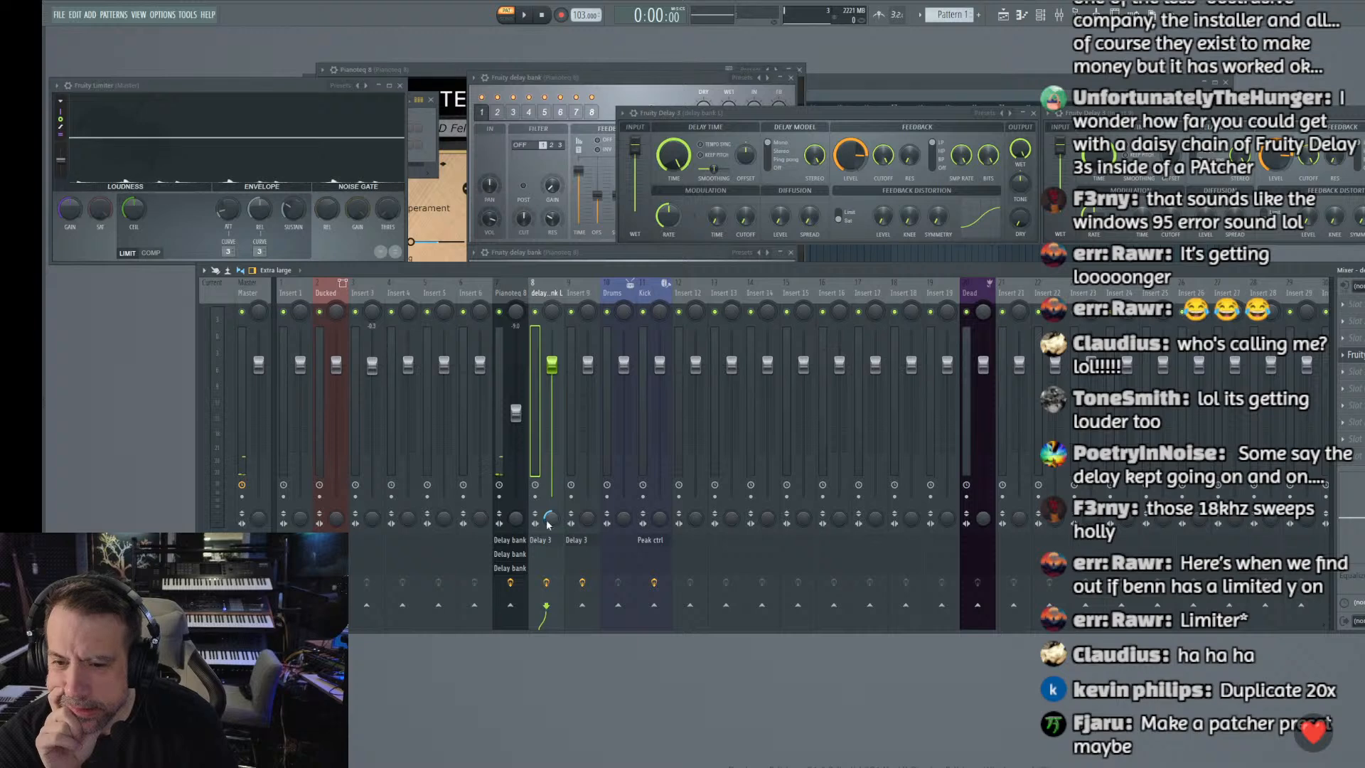
click(588, 519)
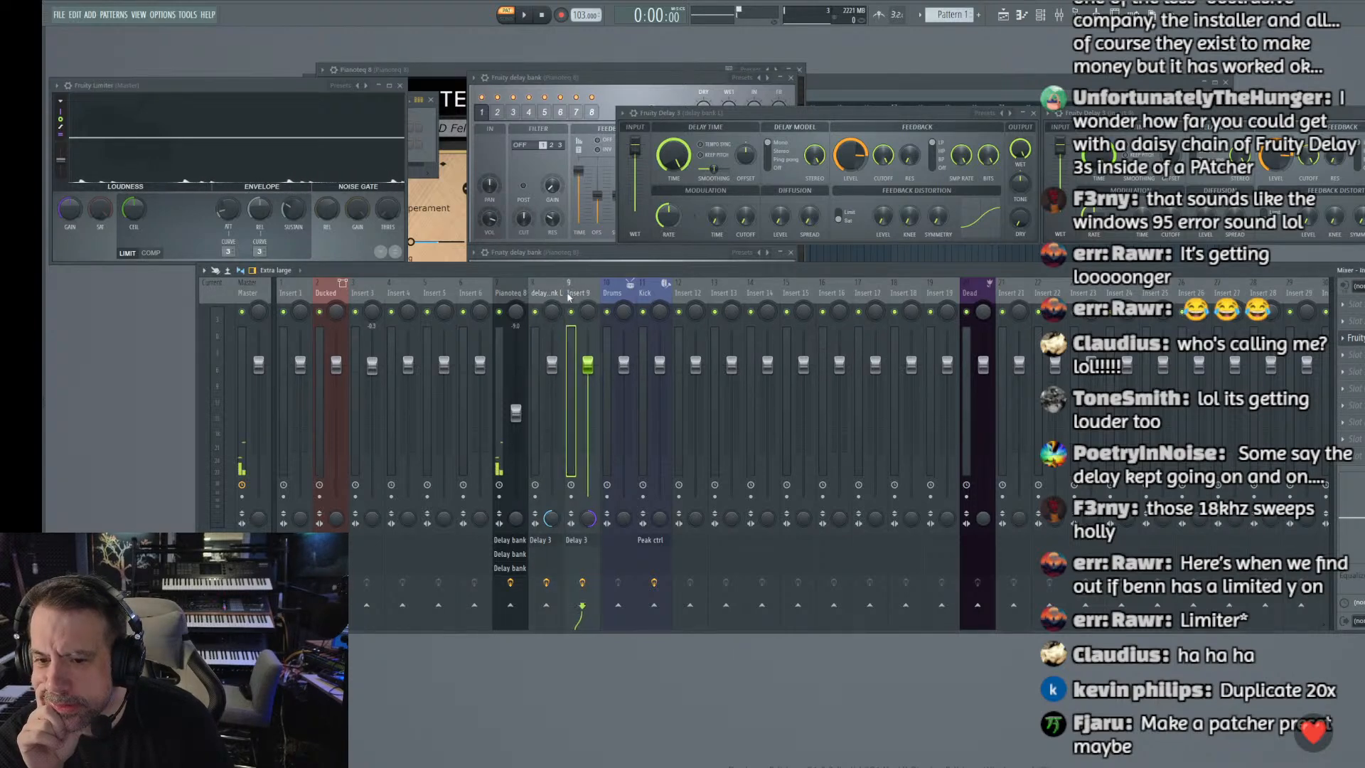
Step: Route the Pianoteq 8 mixer track to both the first delay track and Insert 9
click(513, 287)
right_click(546, 608)
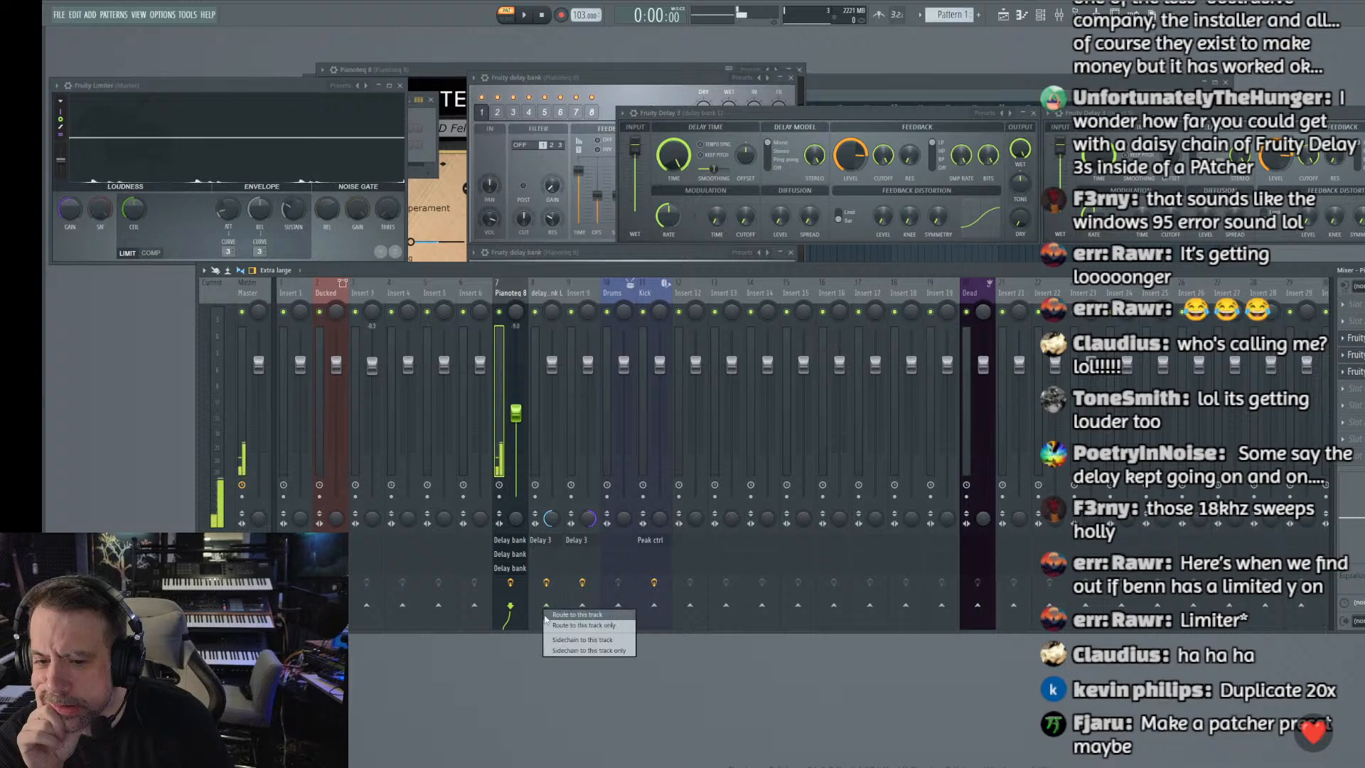
click(557, 616)
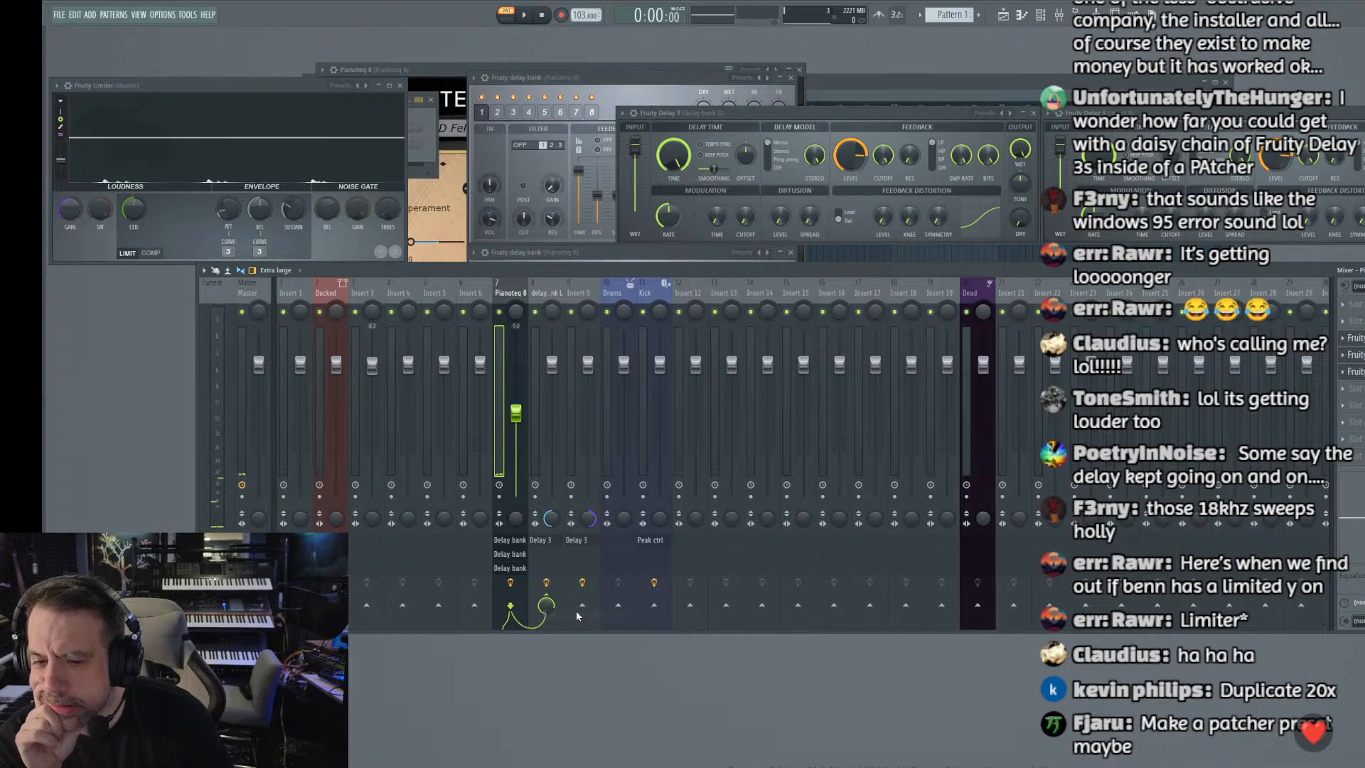
right_click(582, 605)
click(590, 615)
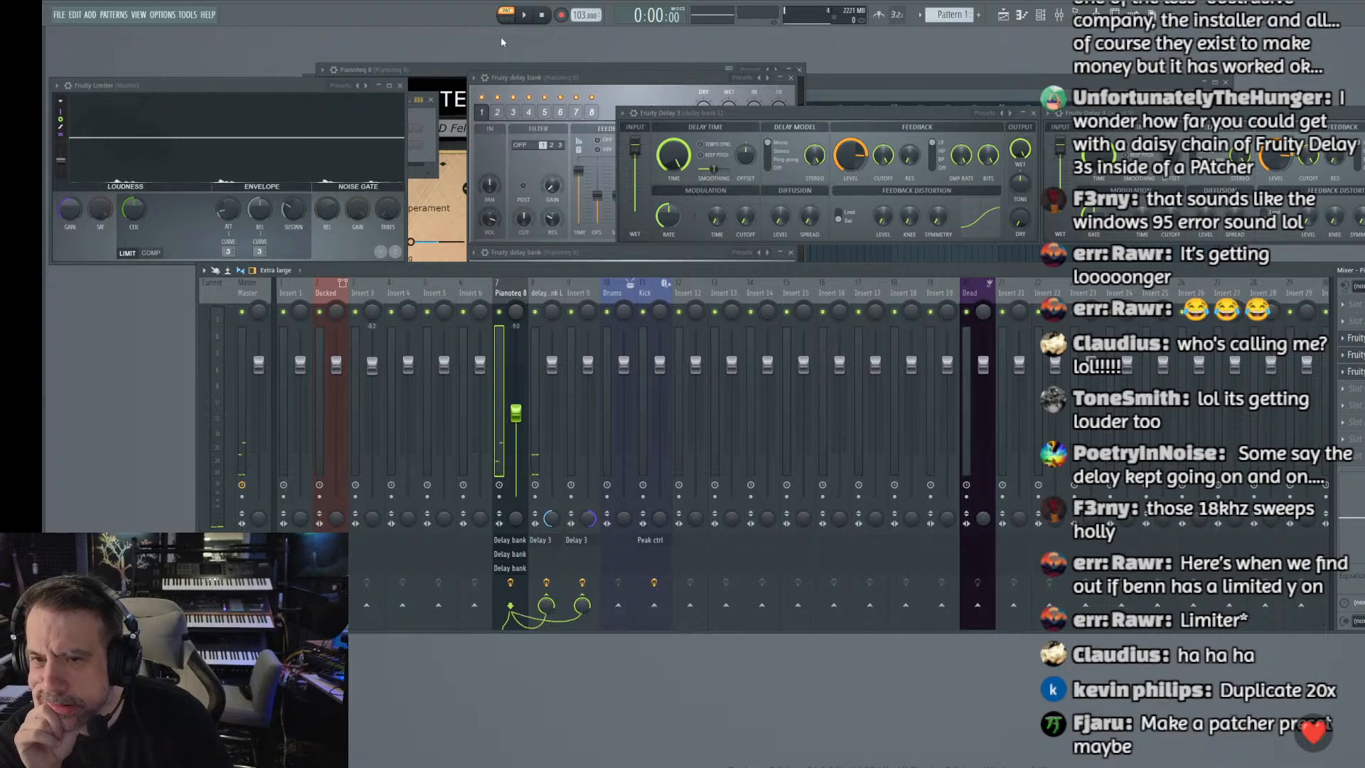
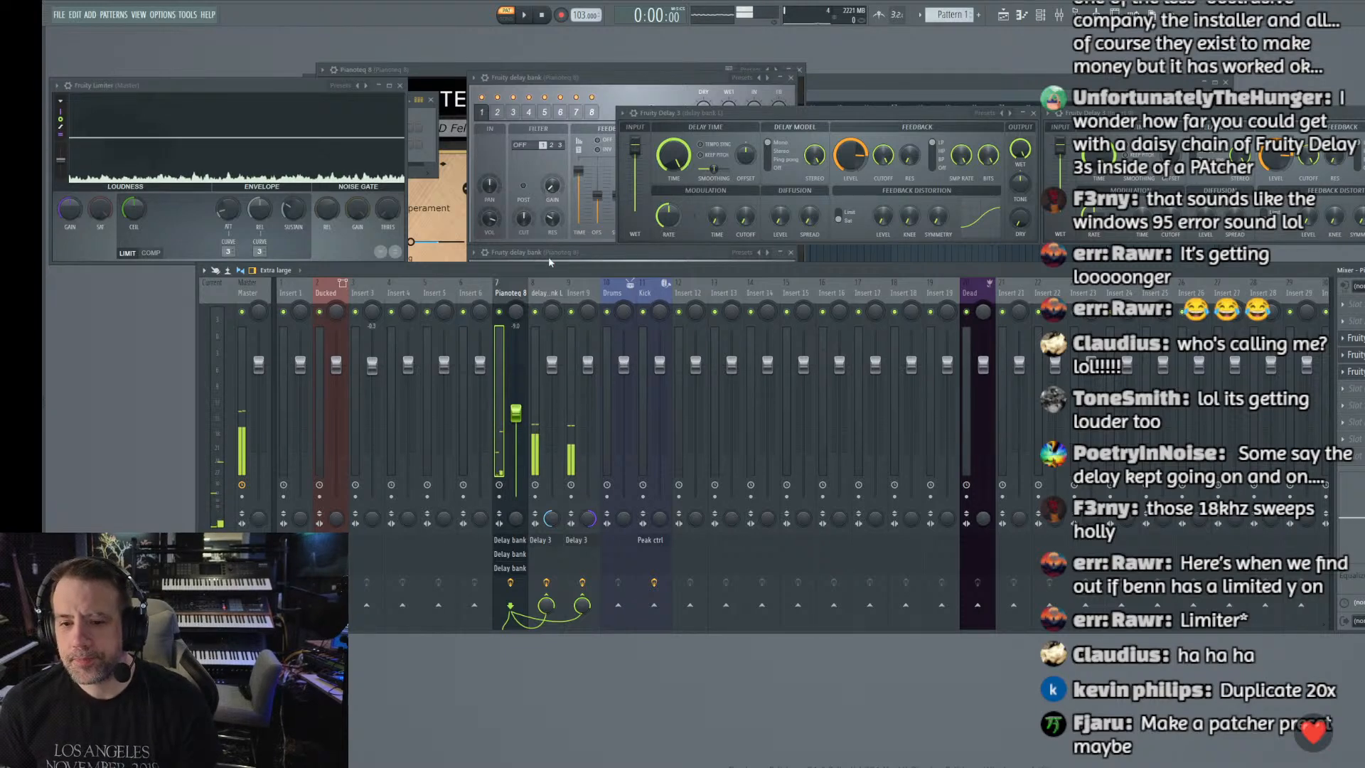
Step: Rename mixer track Insert 5 as "loop back"
click(553, 289)
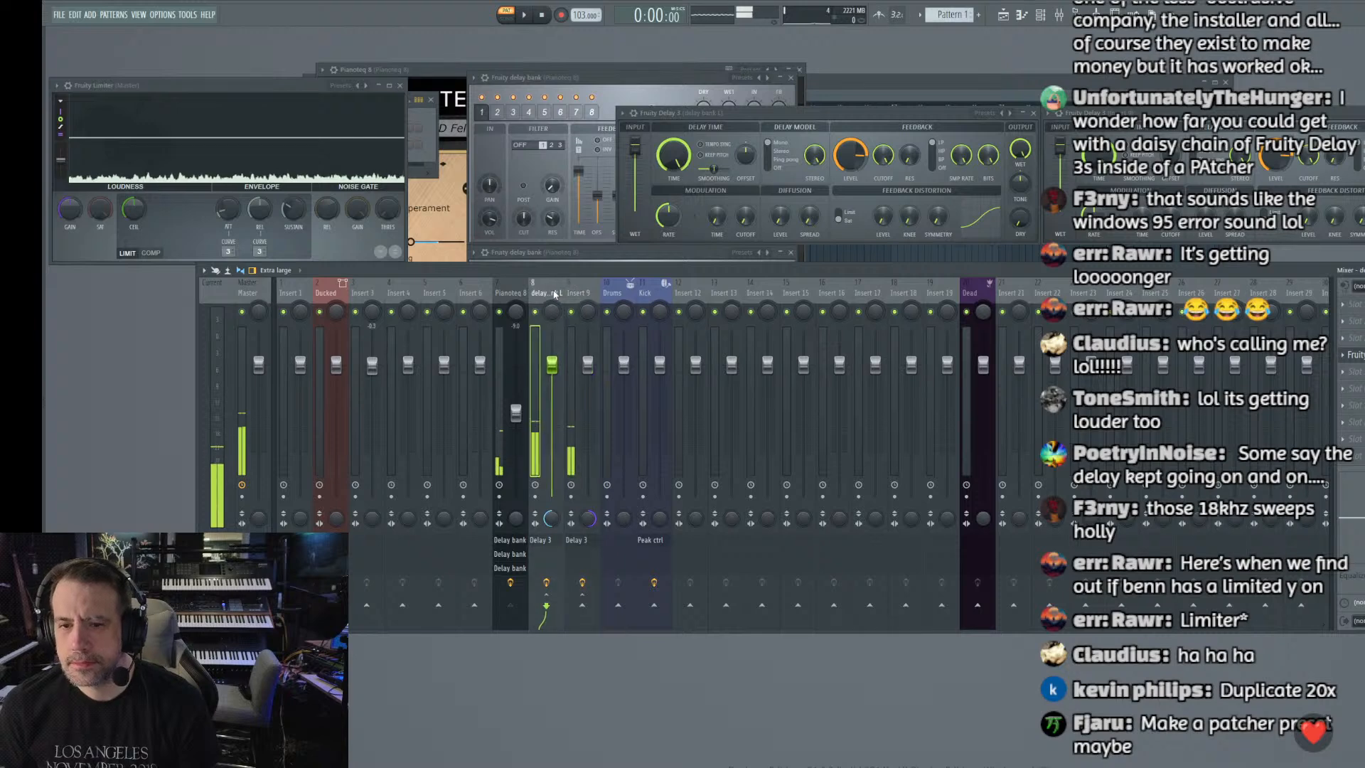
click(440, 288)
right_click(445, 289)
click(512, 292)
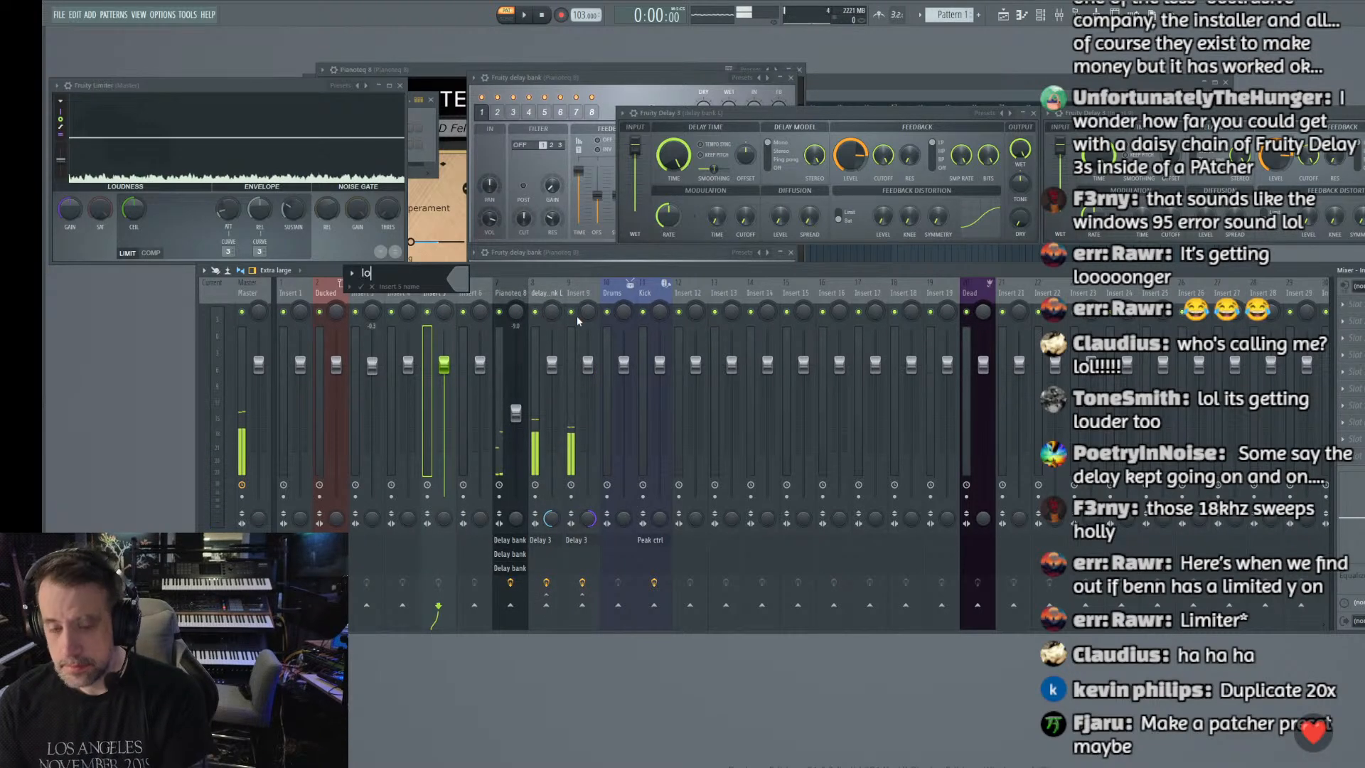
key(BackSpace)
key(BackSpace)
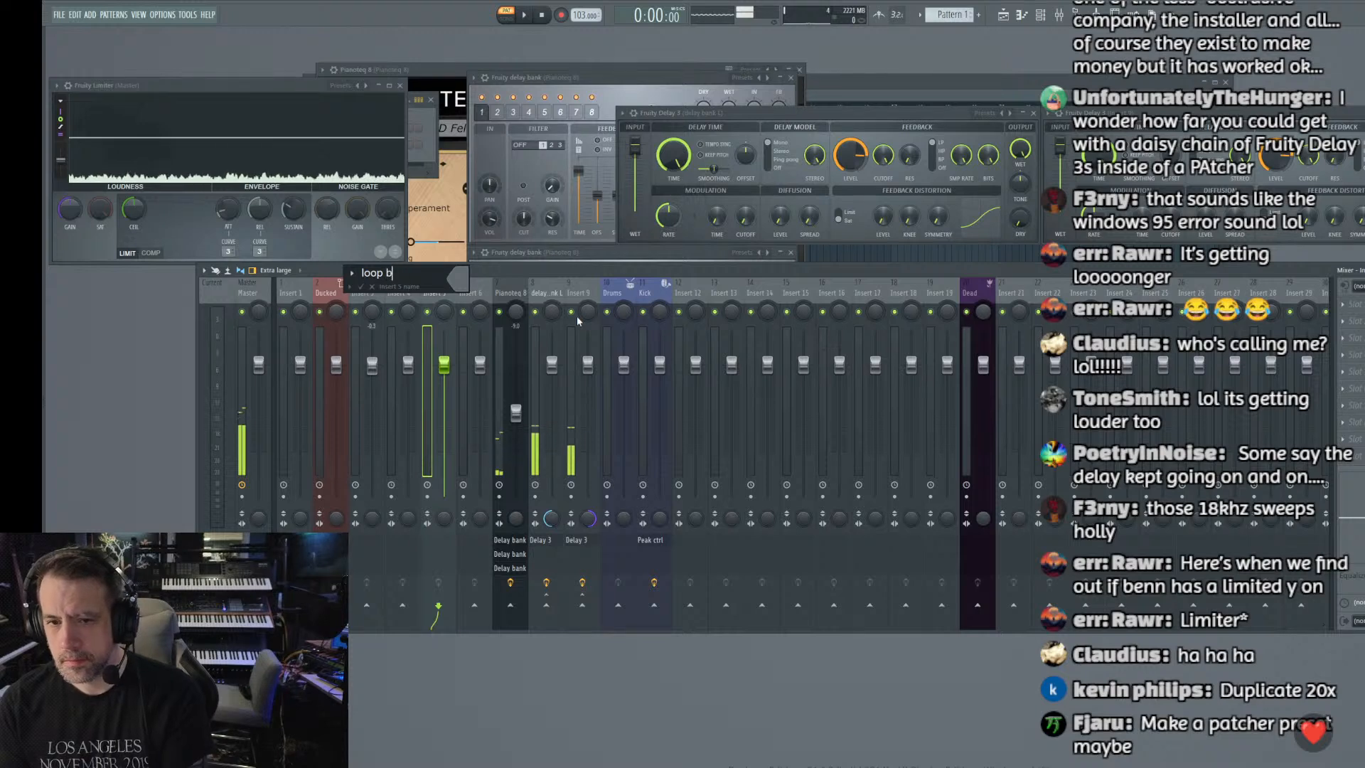
text(ack)
key(Return)
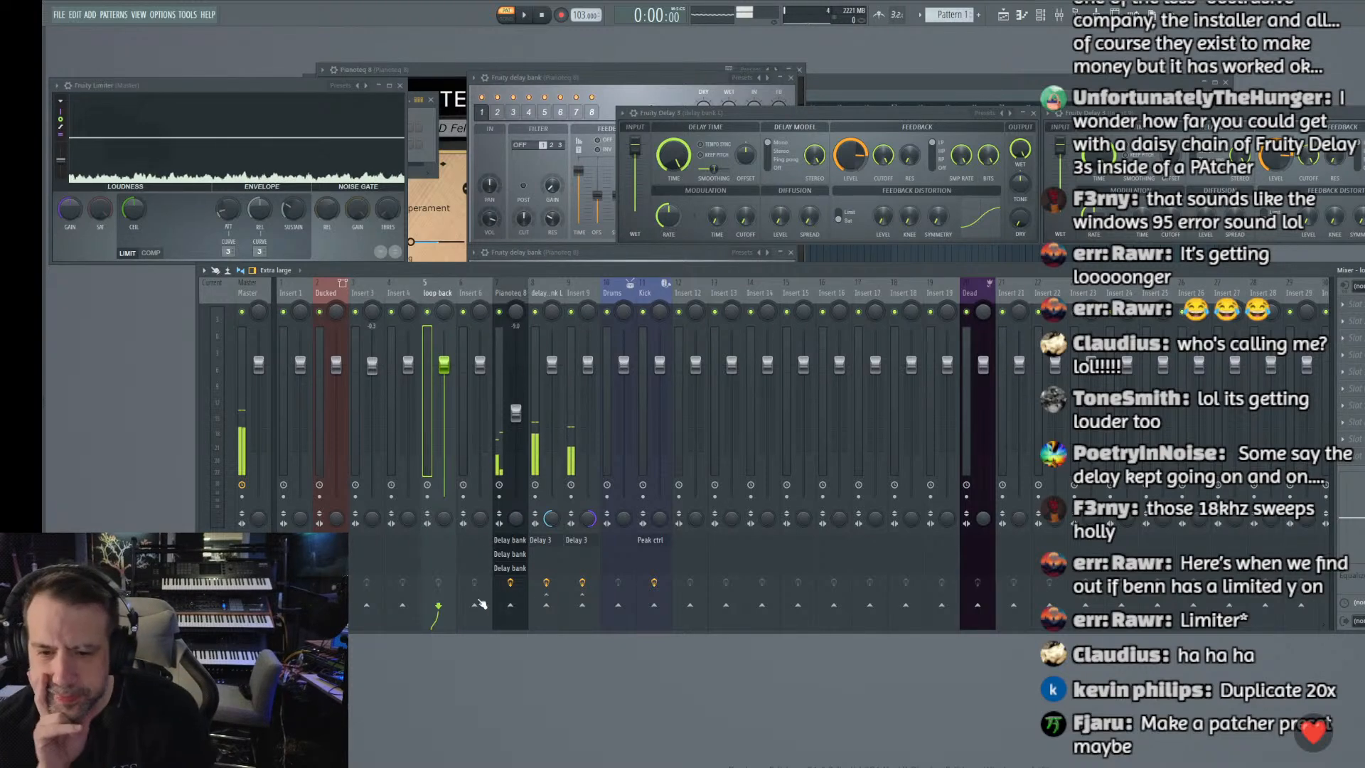
Step: Route the first delay track and Insert 9 to the loop back track, keeping their existing routes
click(543, 566)
right_click(435, 606)
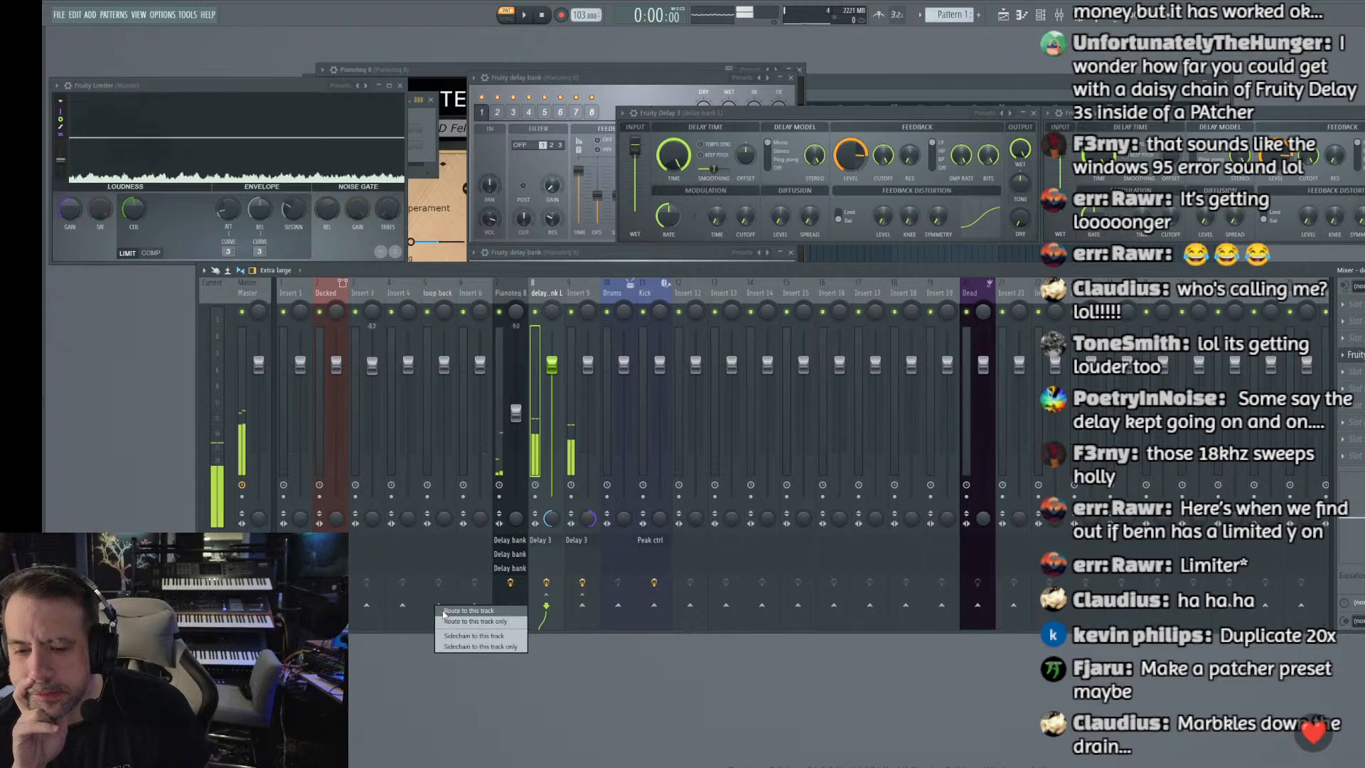
click(444, 612)
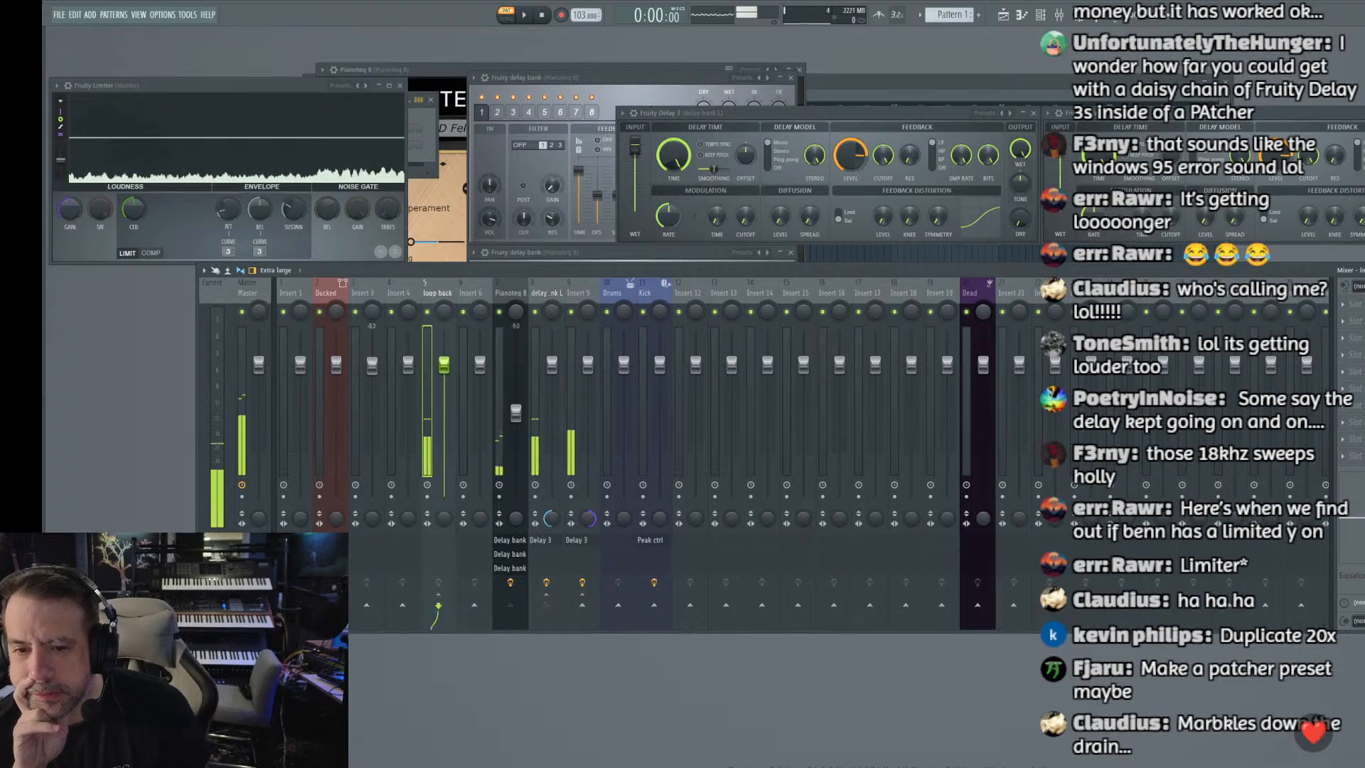
click(582, 283)
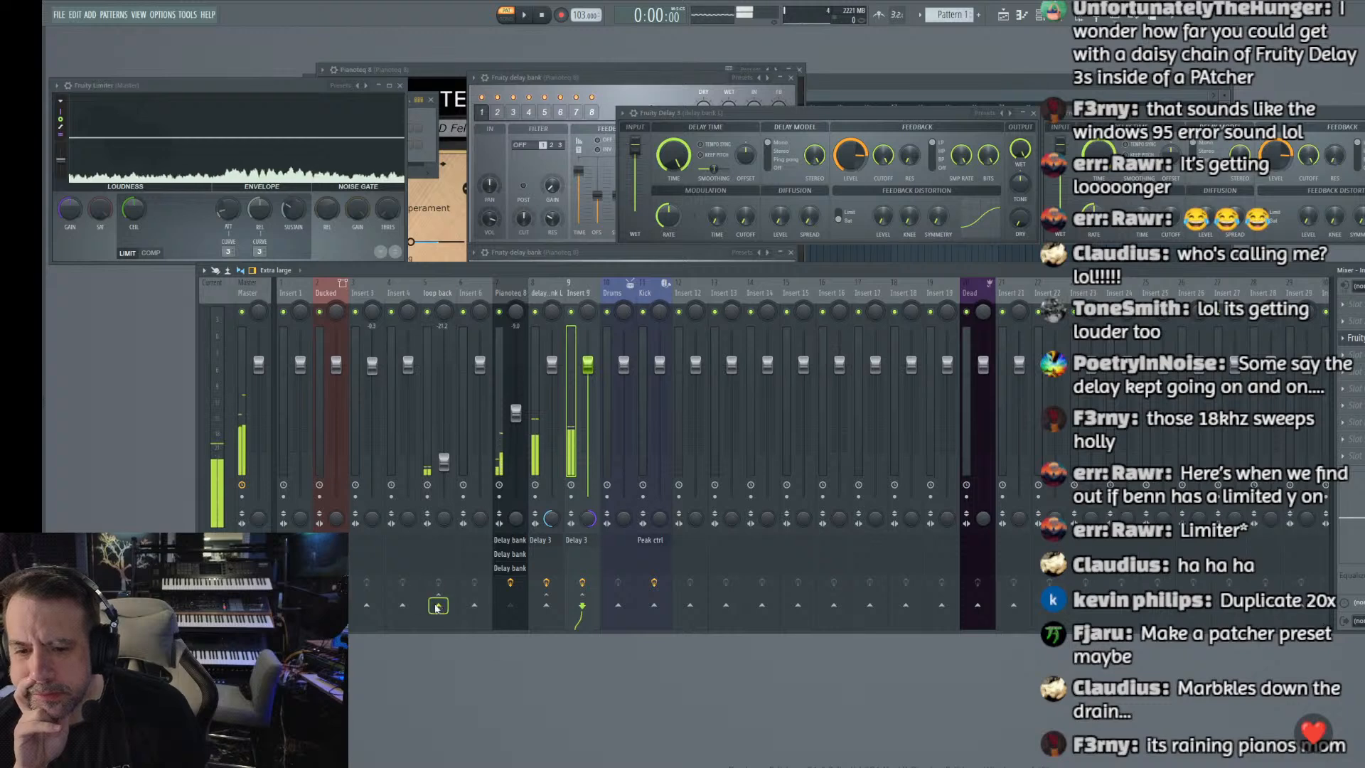
right_click(436, 608)
click(444, 611)
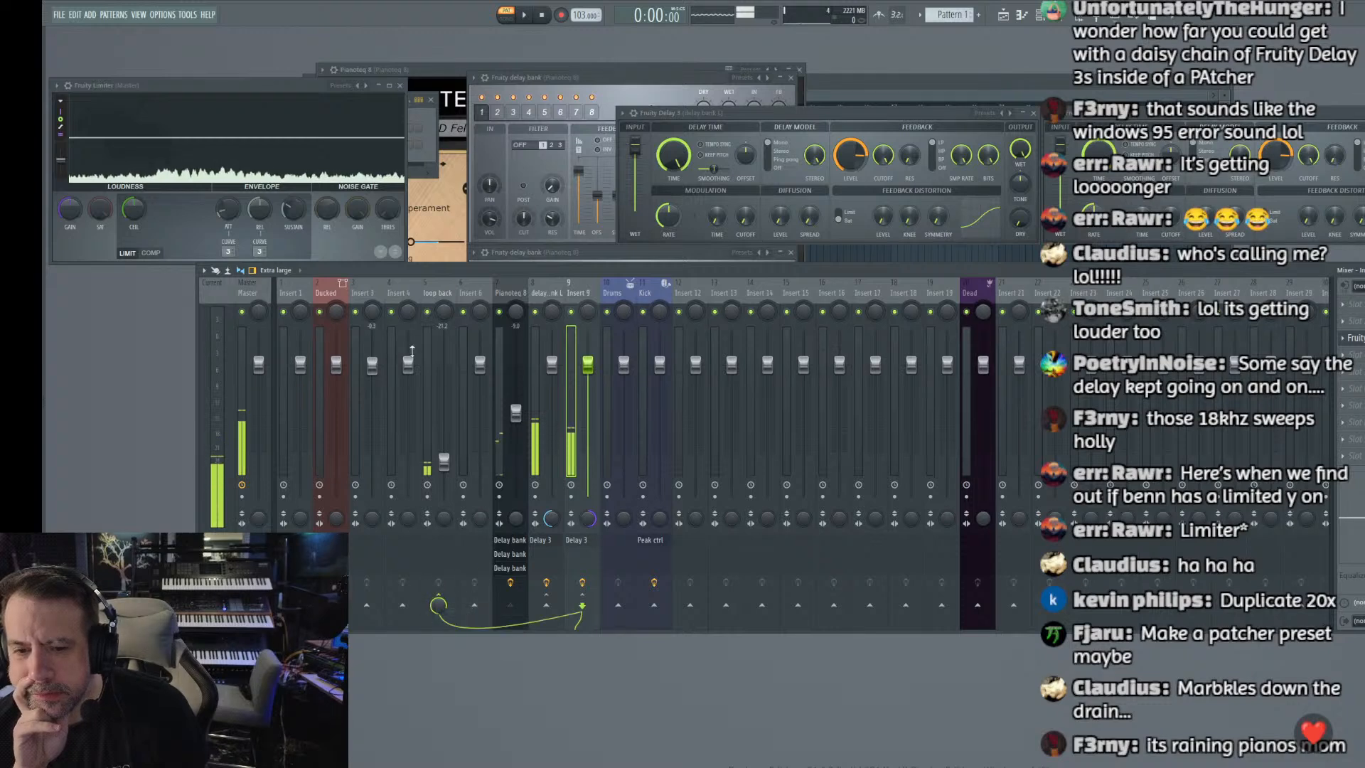
Step: Turn down the sends from both delay tracks to the loop back track and raise the loop back fader to about -15 dB
click(447, 290)
click(561, 287)
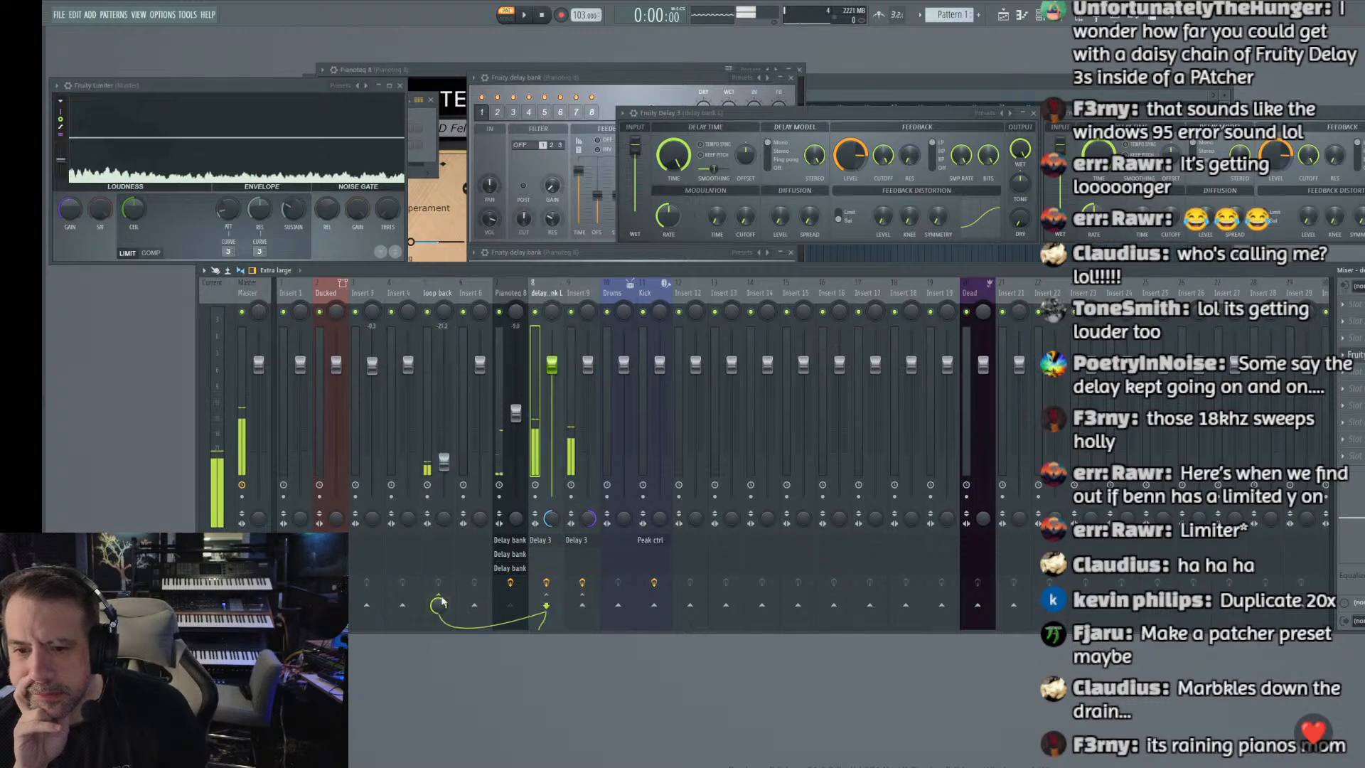
click(580, 294)
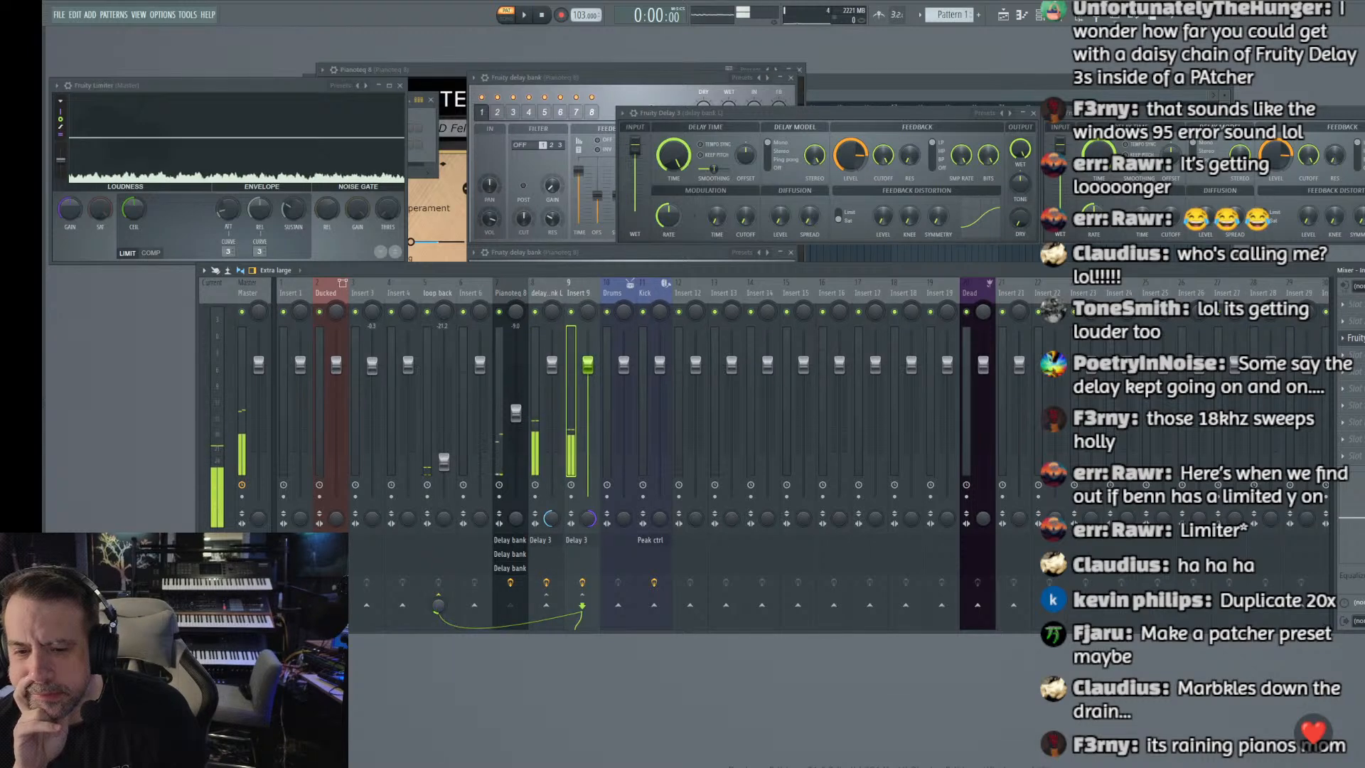
click(439, 293)
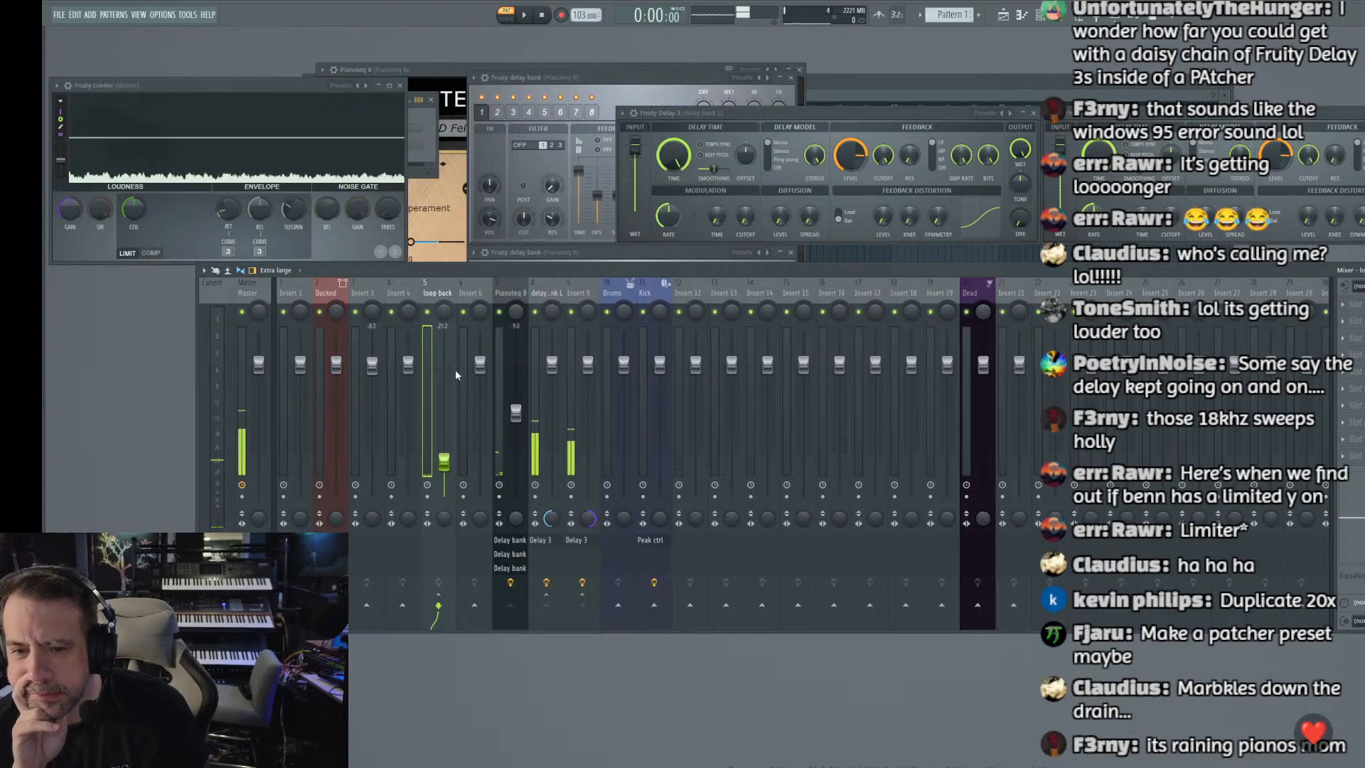
mouse_move(444, 467)
mouse_down()
mouse_move(443, 387)
mouse_move(444, 446)
mouse_up()
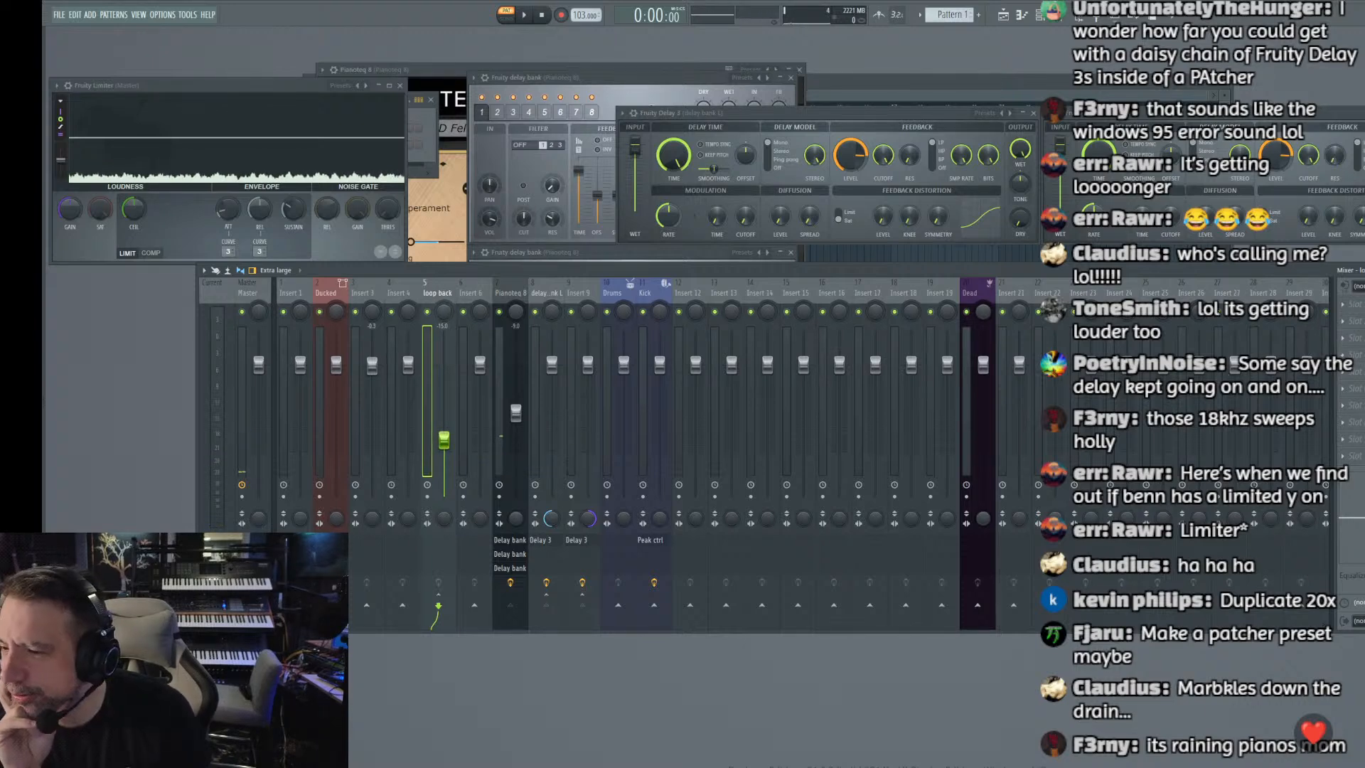
Step: Add Fruity Delay Bank to the loop back track, load the custom saved preset, and close the plugin window
click(1342, 355)
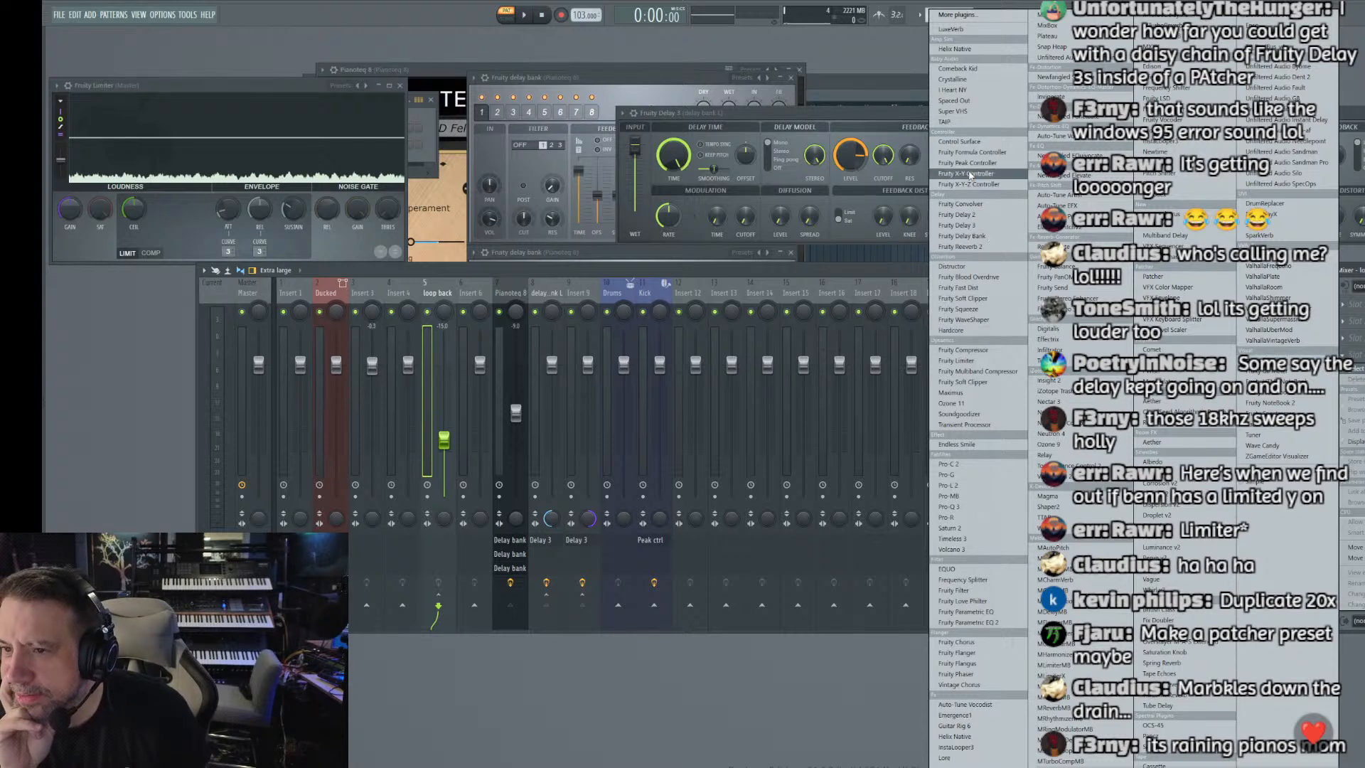
click(961, 236)
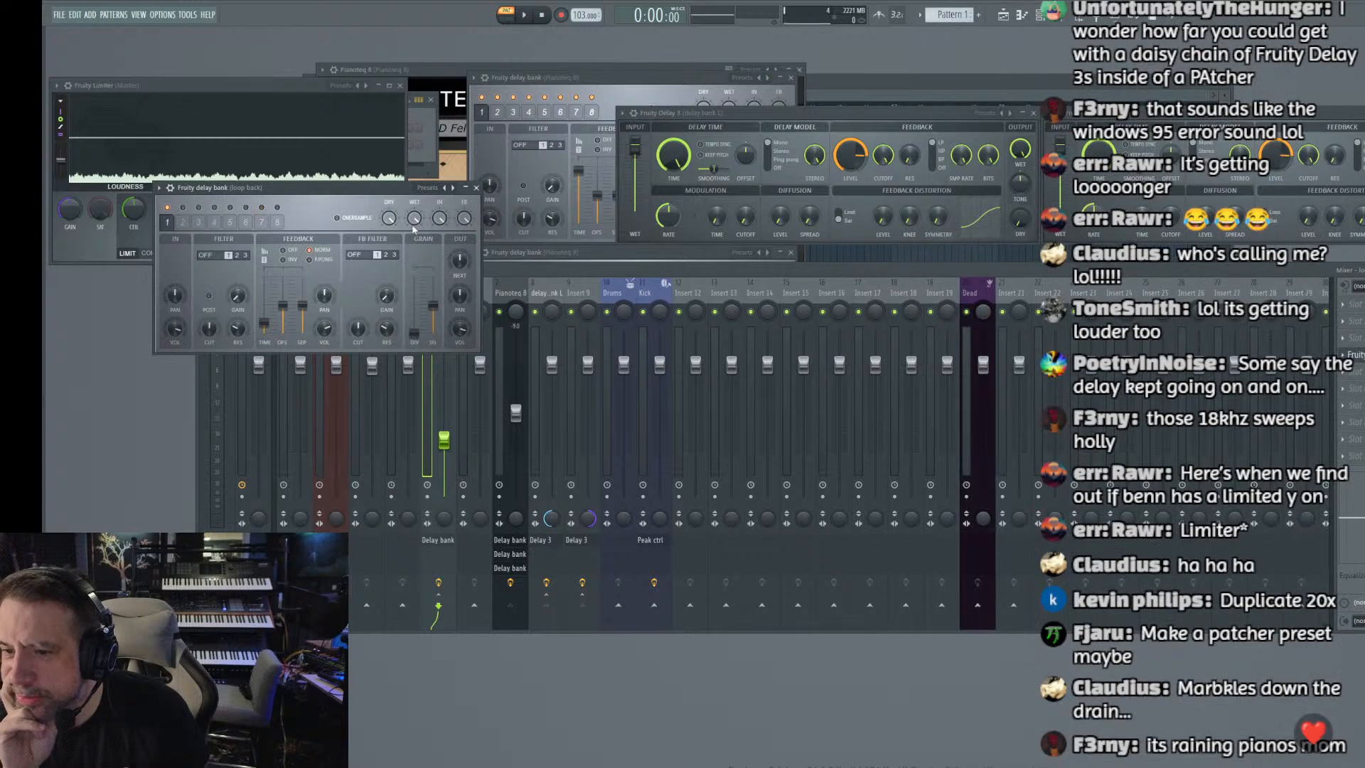
click(430, 189)
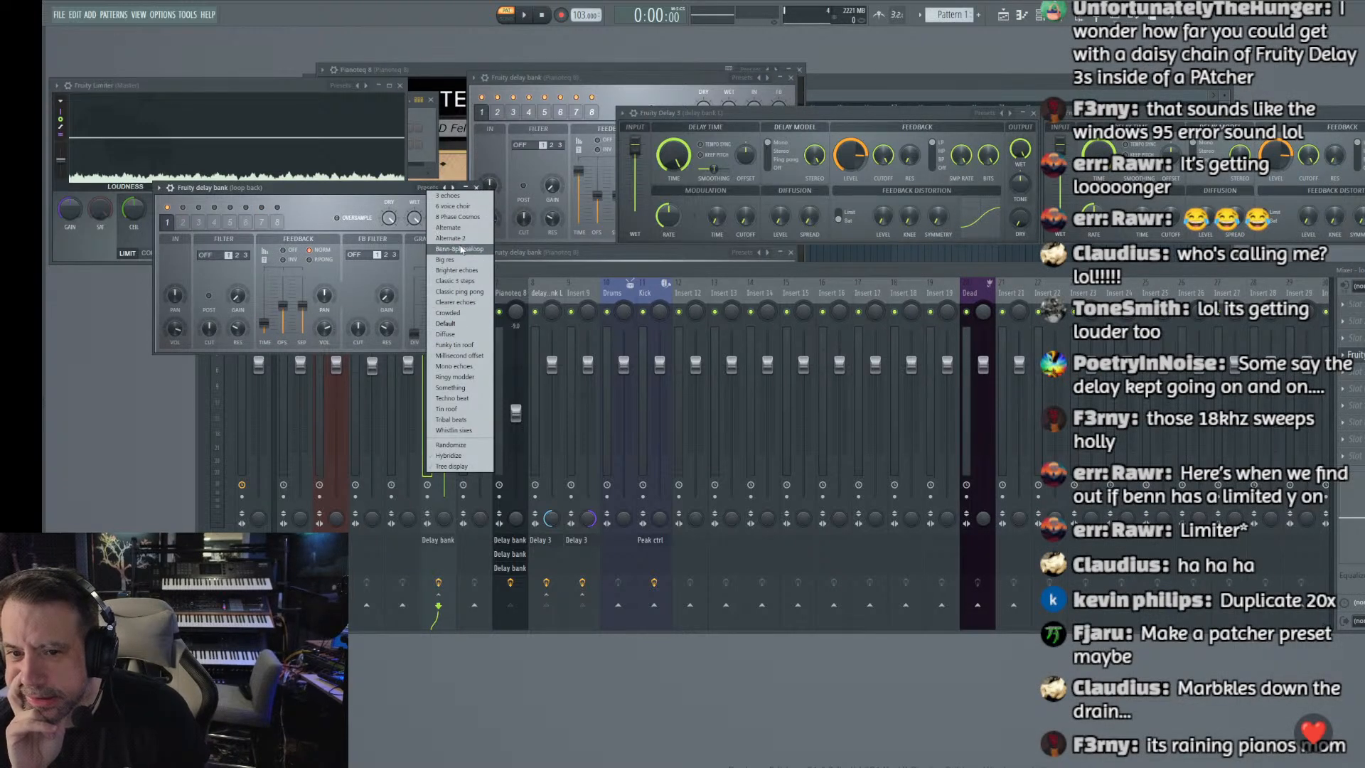
click(455, 249)
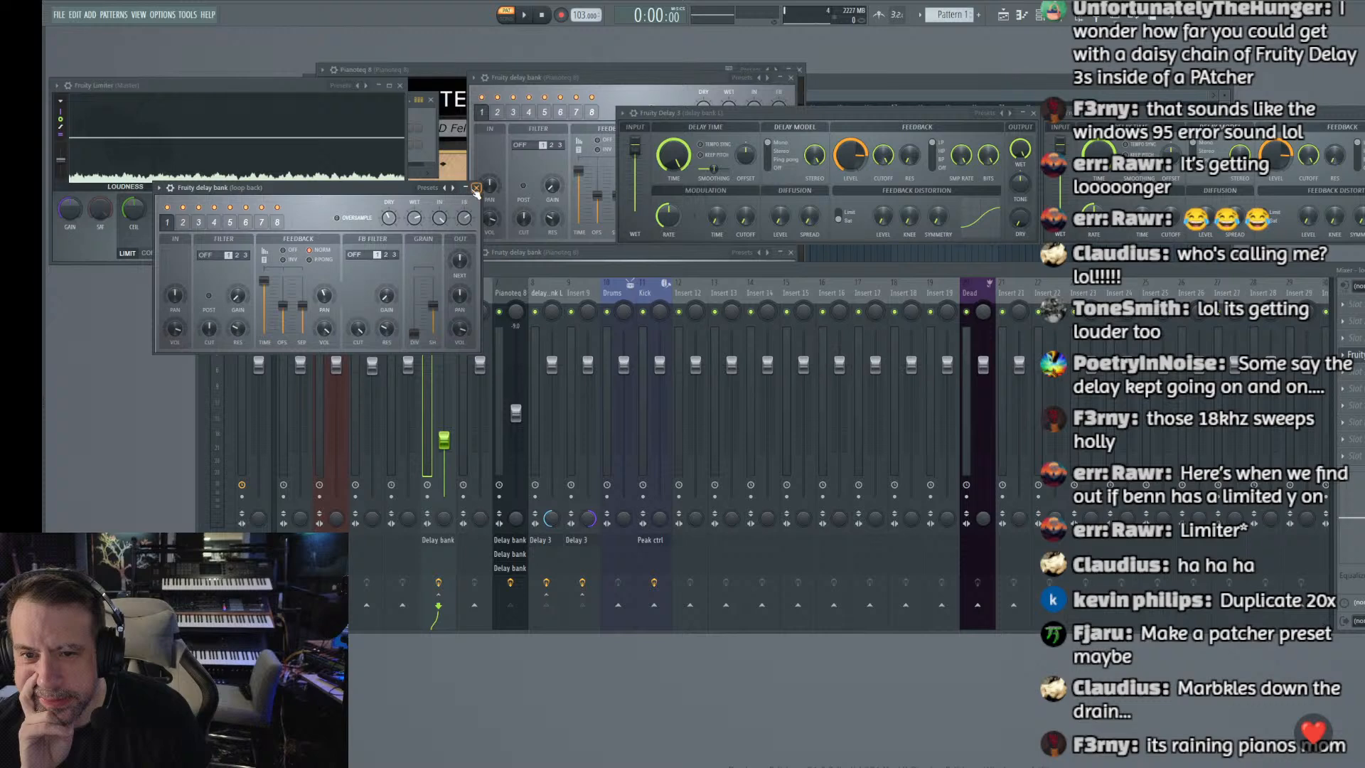
click(476, 188)
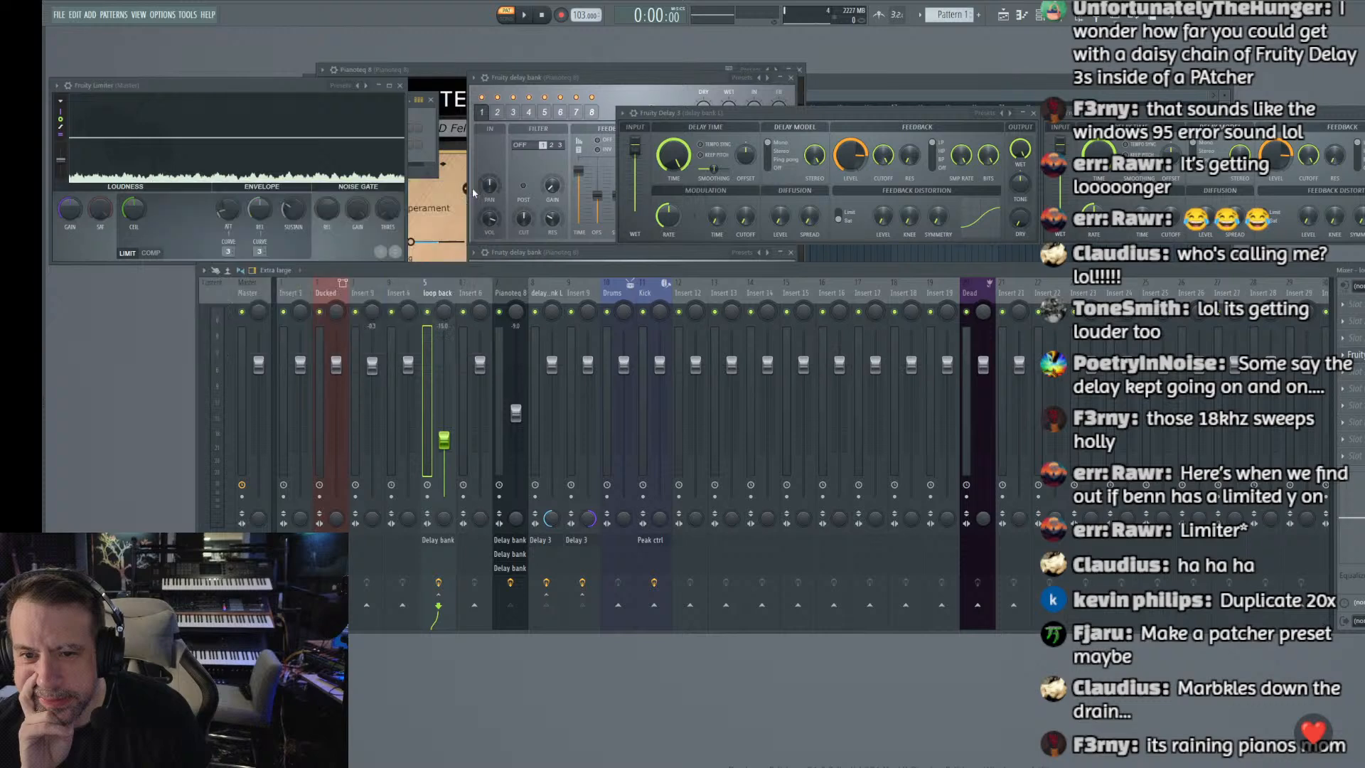
Step: Try to route the loop back track into the Pianoteq 8 track, checking the routing of both tracks
click(438, 295)
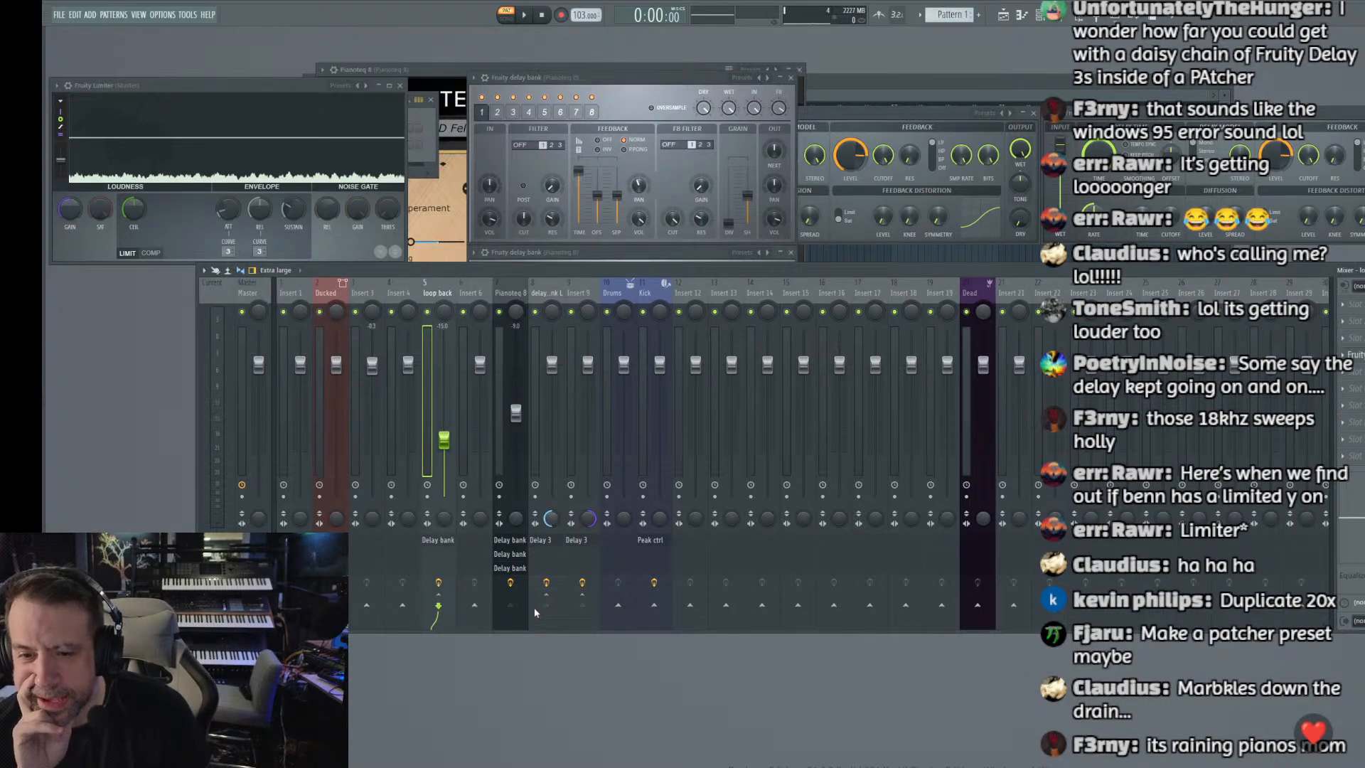
right_click(509, 612)
click(436, 292)
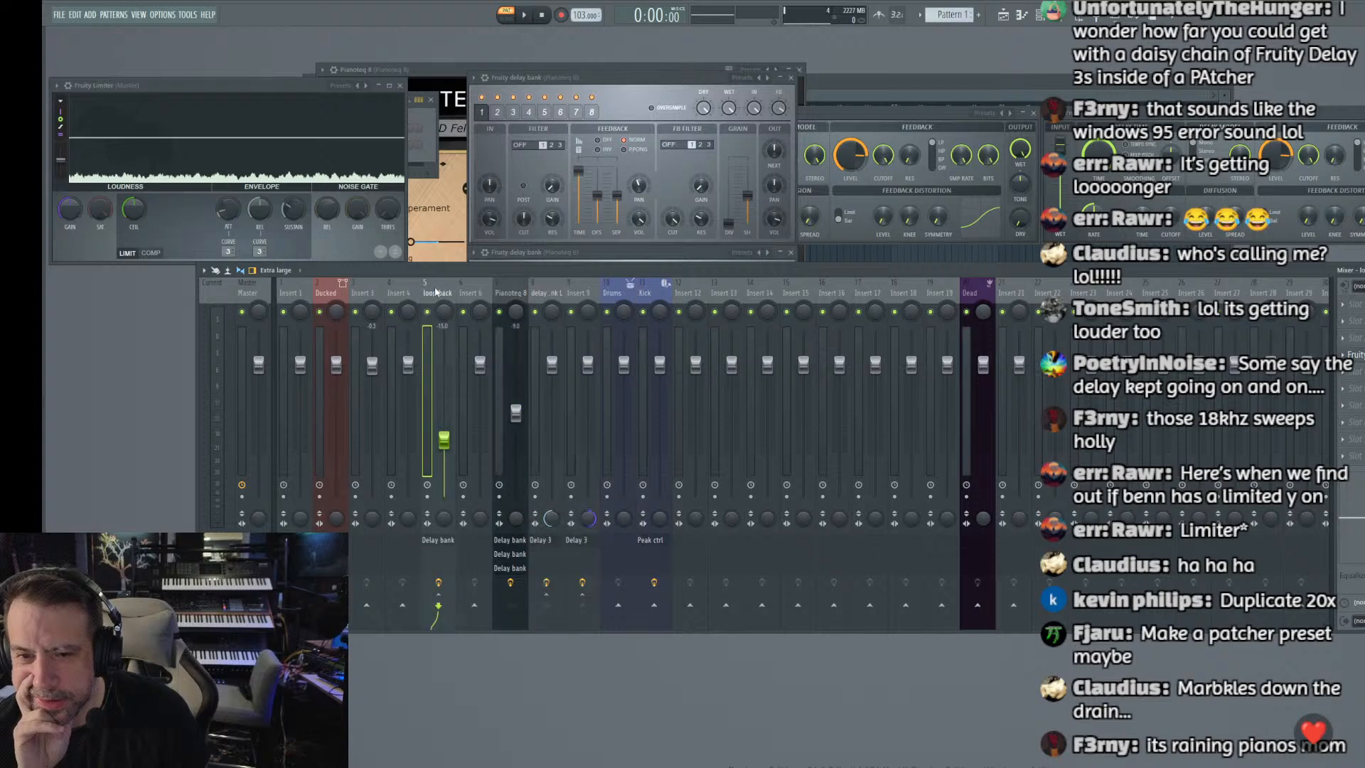
click(511, 295)
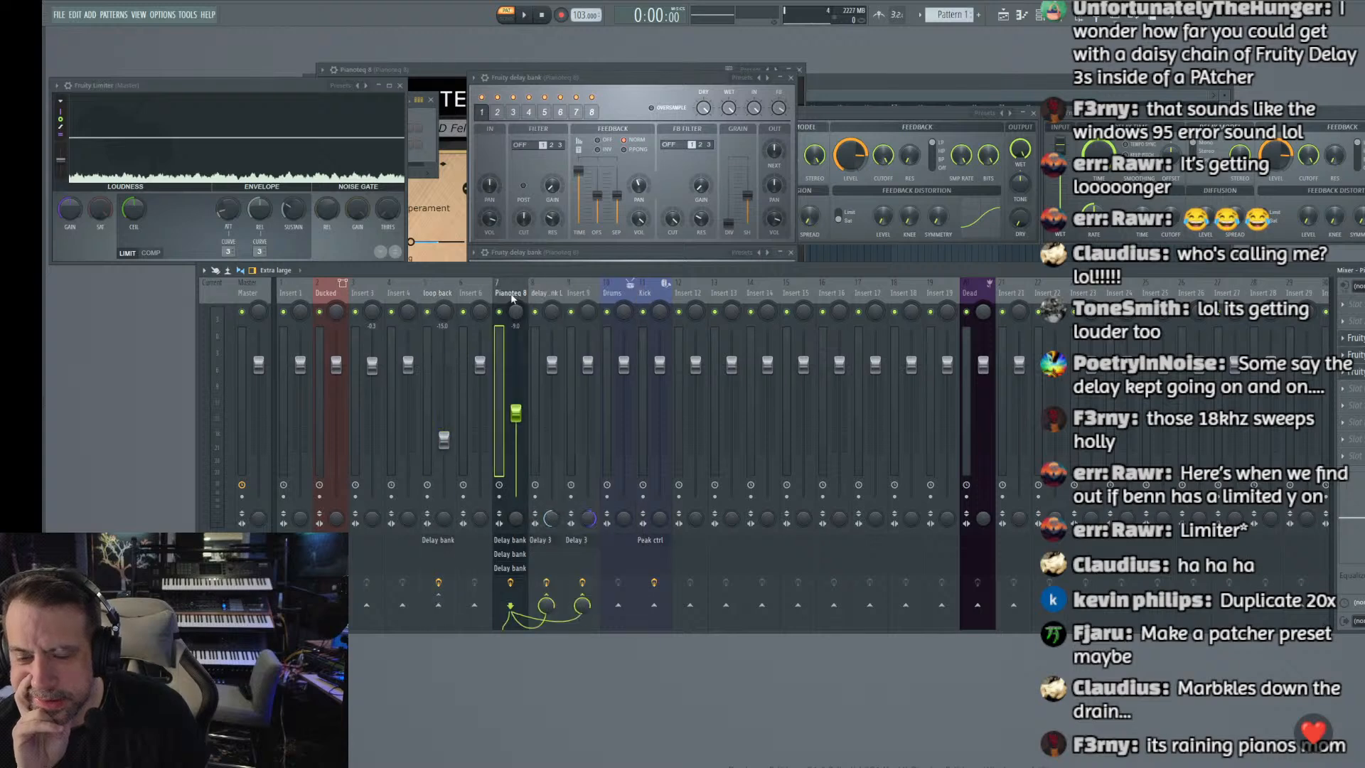
click(440, 293)
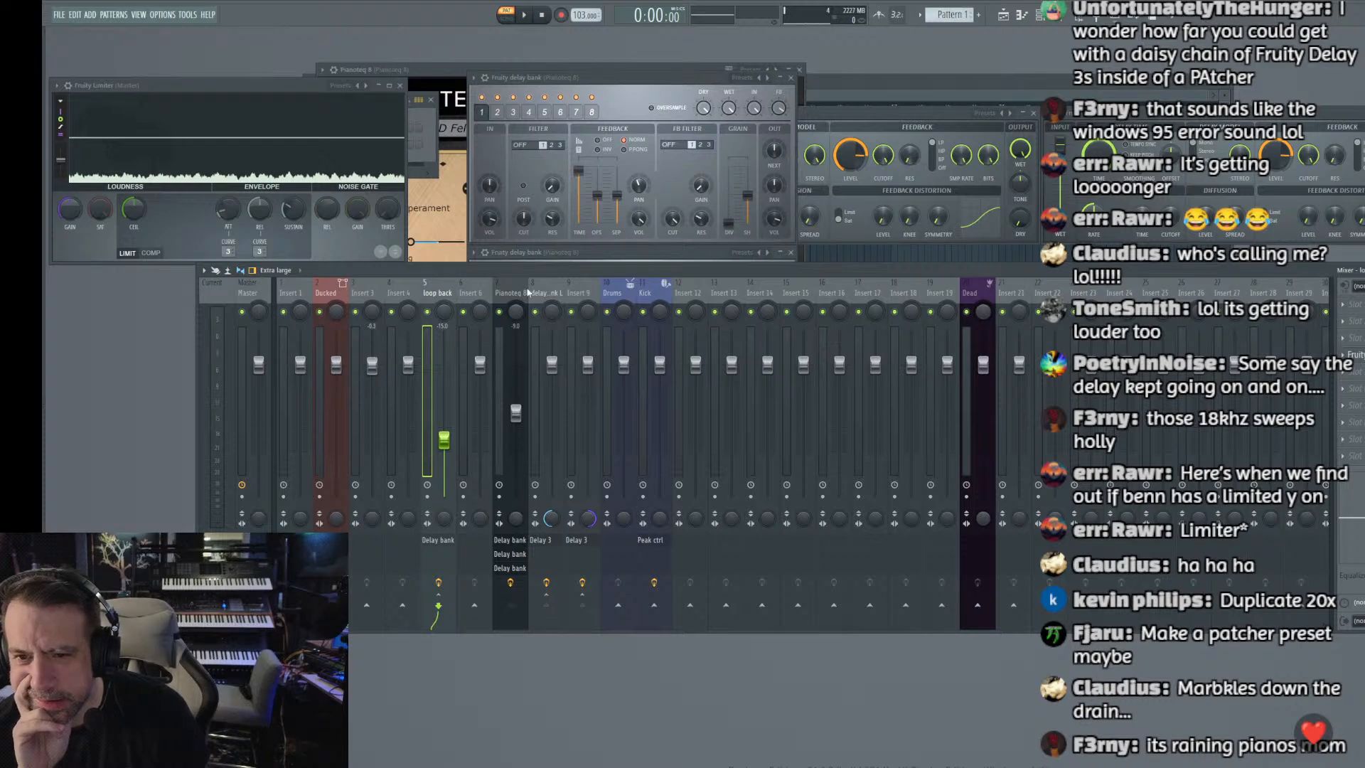
Step: Start playback and raise the loop back track's fader above 0 dB
key(space)
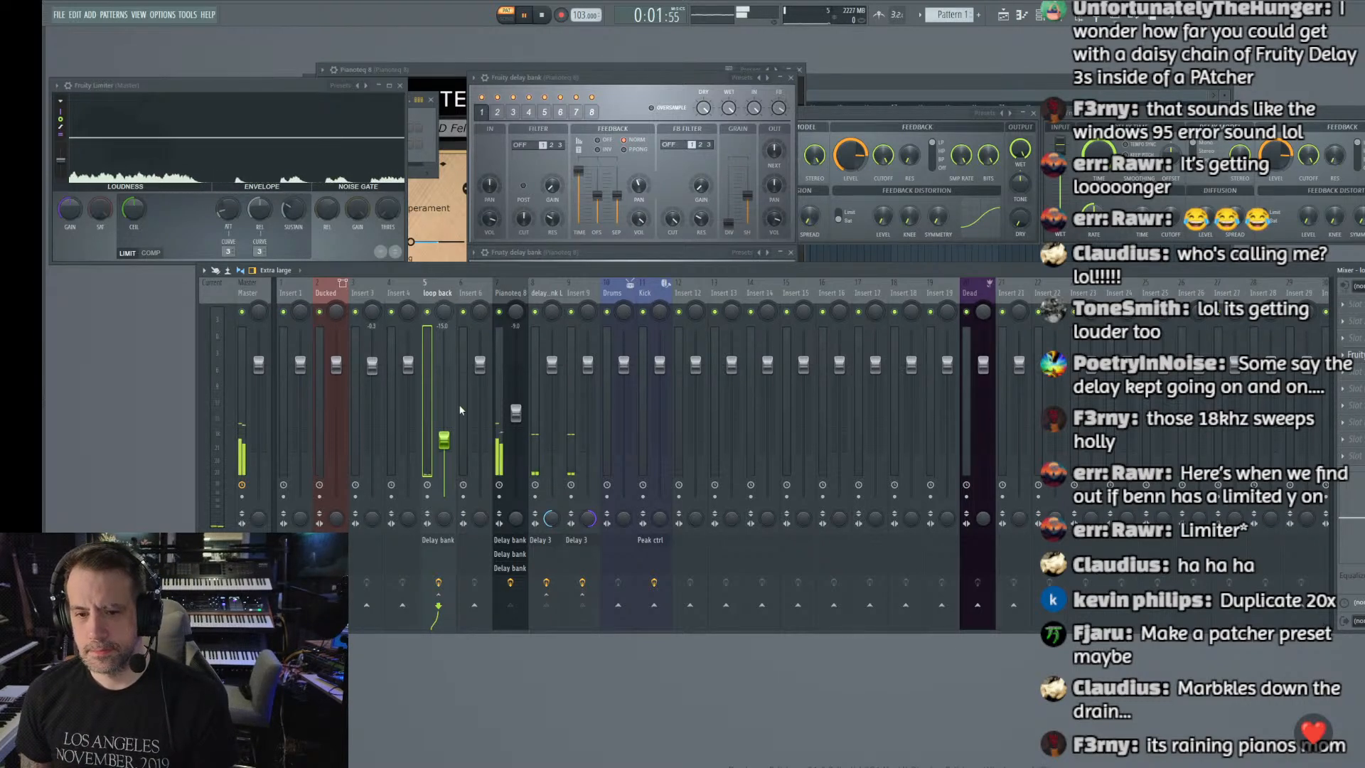
drag(444, 440, 445, 346)
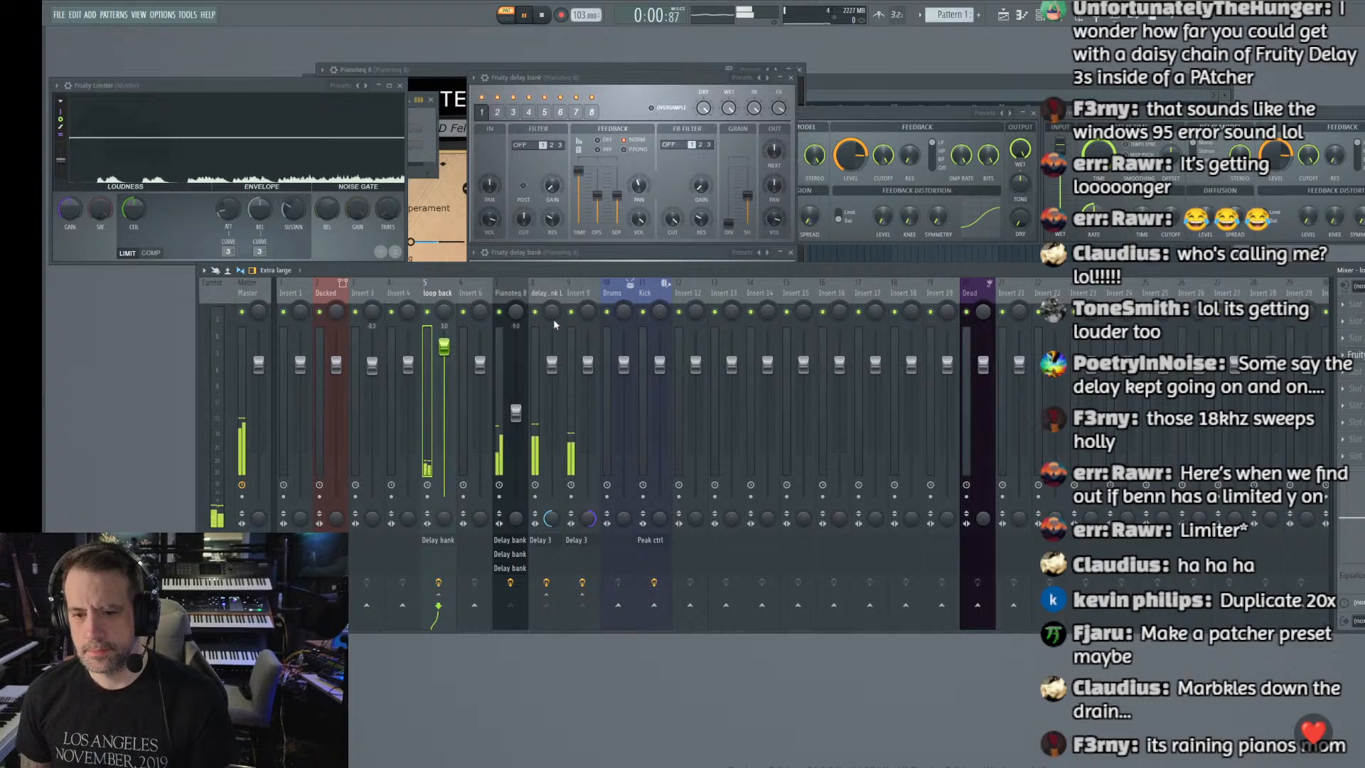
Step: Check the routing of the loop back track and both delay tracks in the mixer
click(547, 291)
click(437, 280)
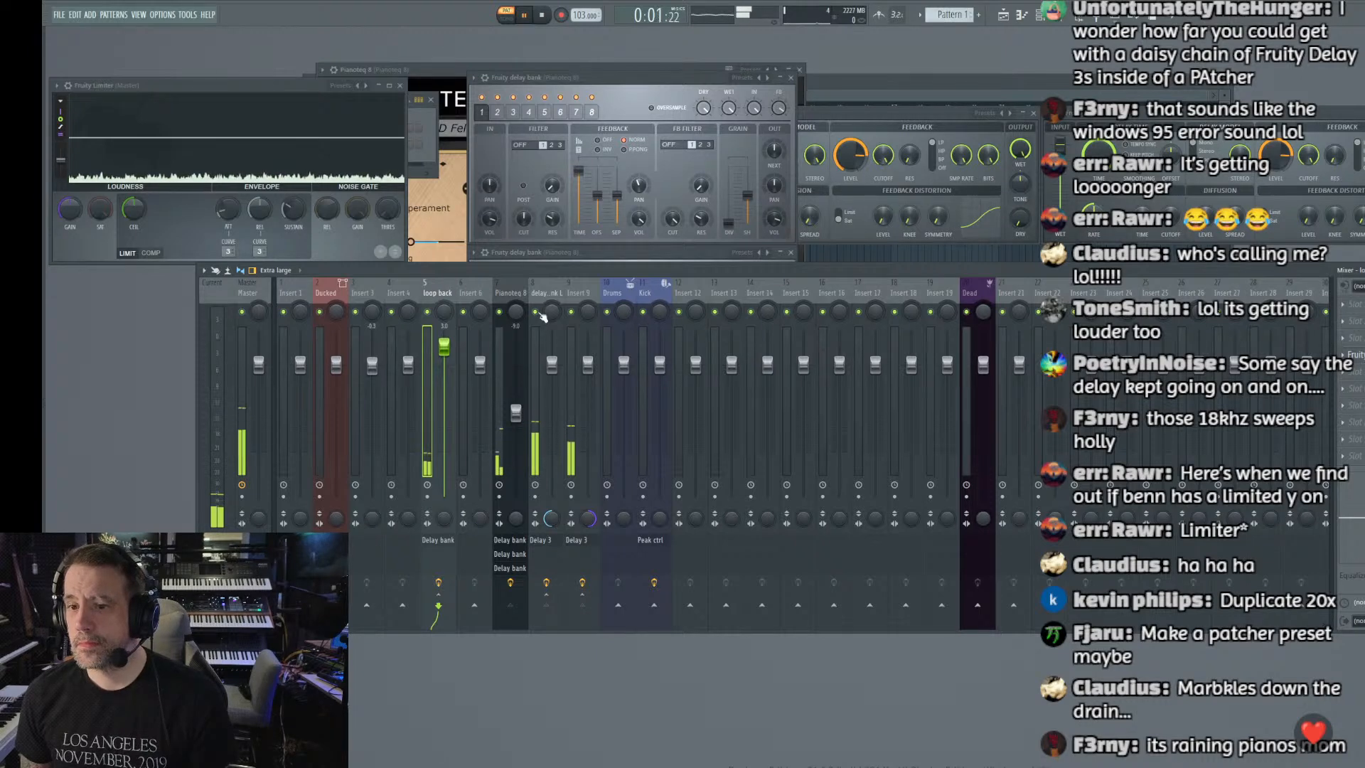
click(575, 294)
click(543, 292)
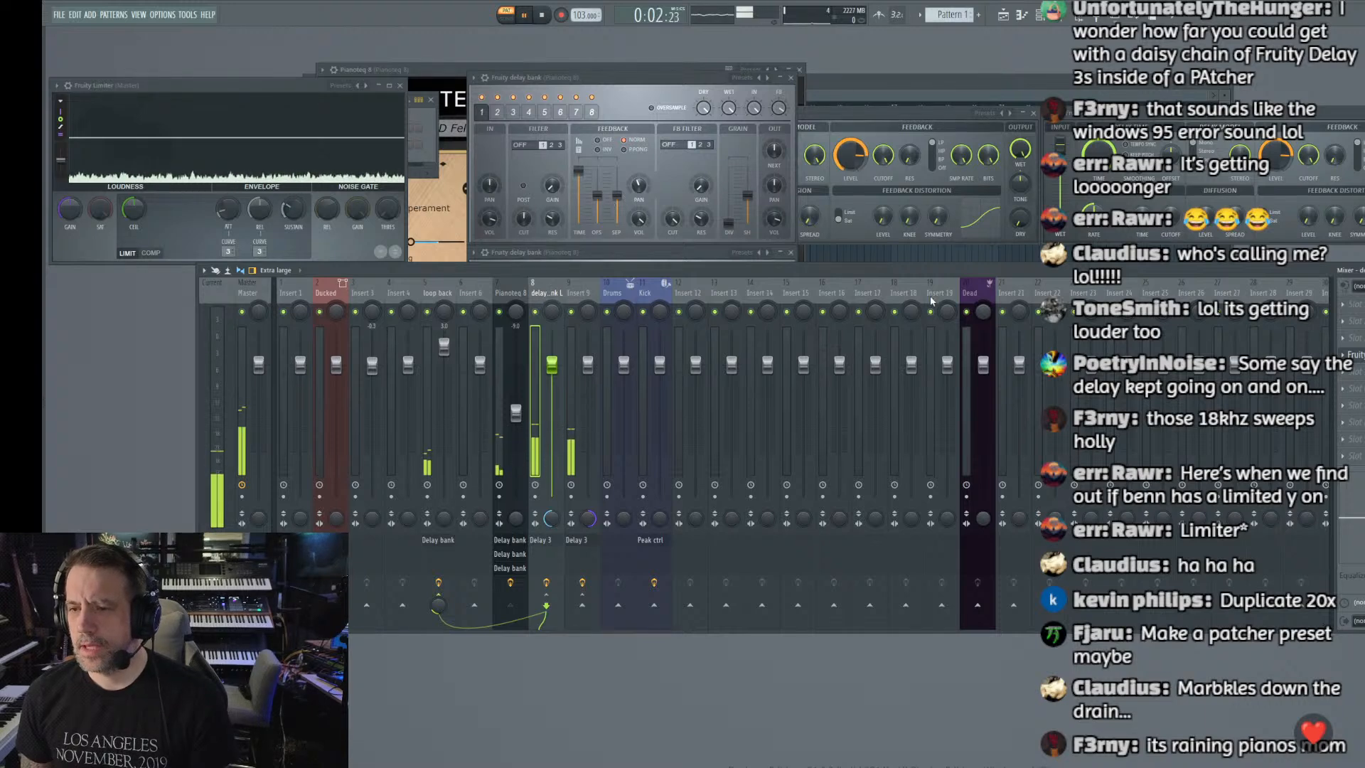
Step: Add the Patcher effect to the Insert 12 mixer track and enlarge its window
click(708, 293)
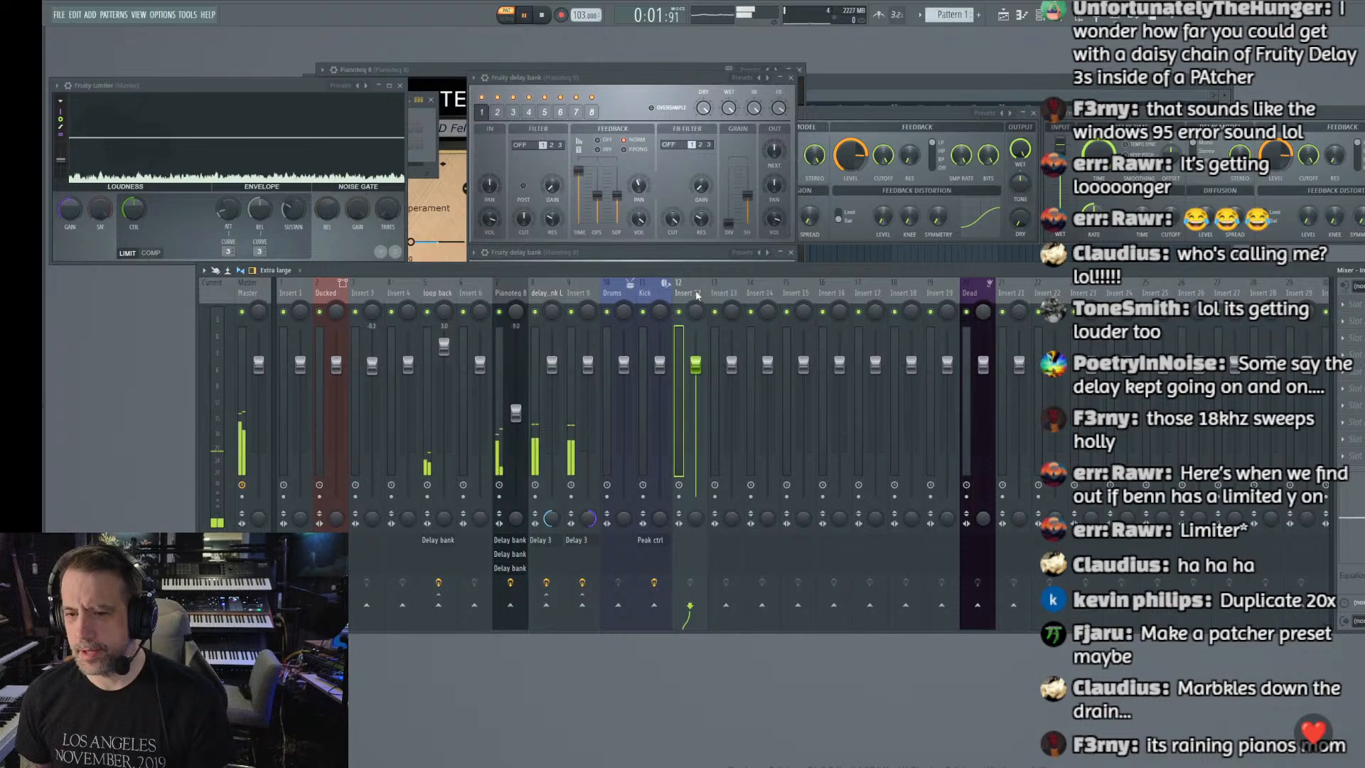
right_click(709, 281)
click(684, 287)
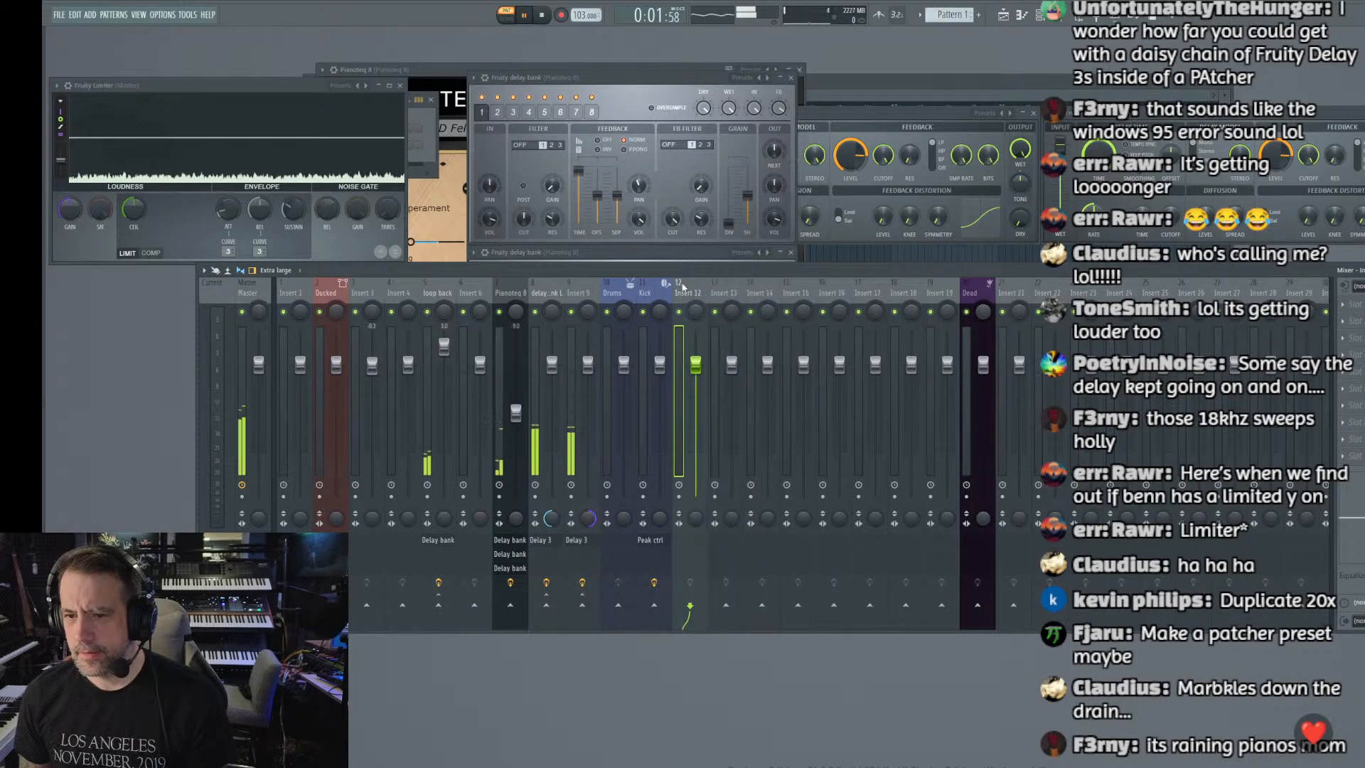
click(1343, 305)
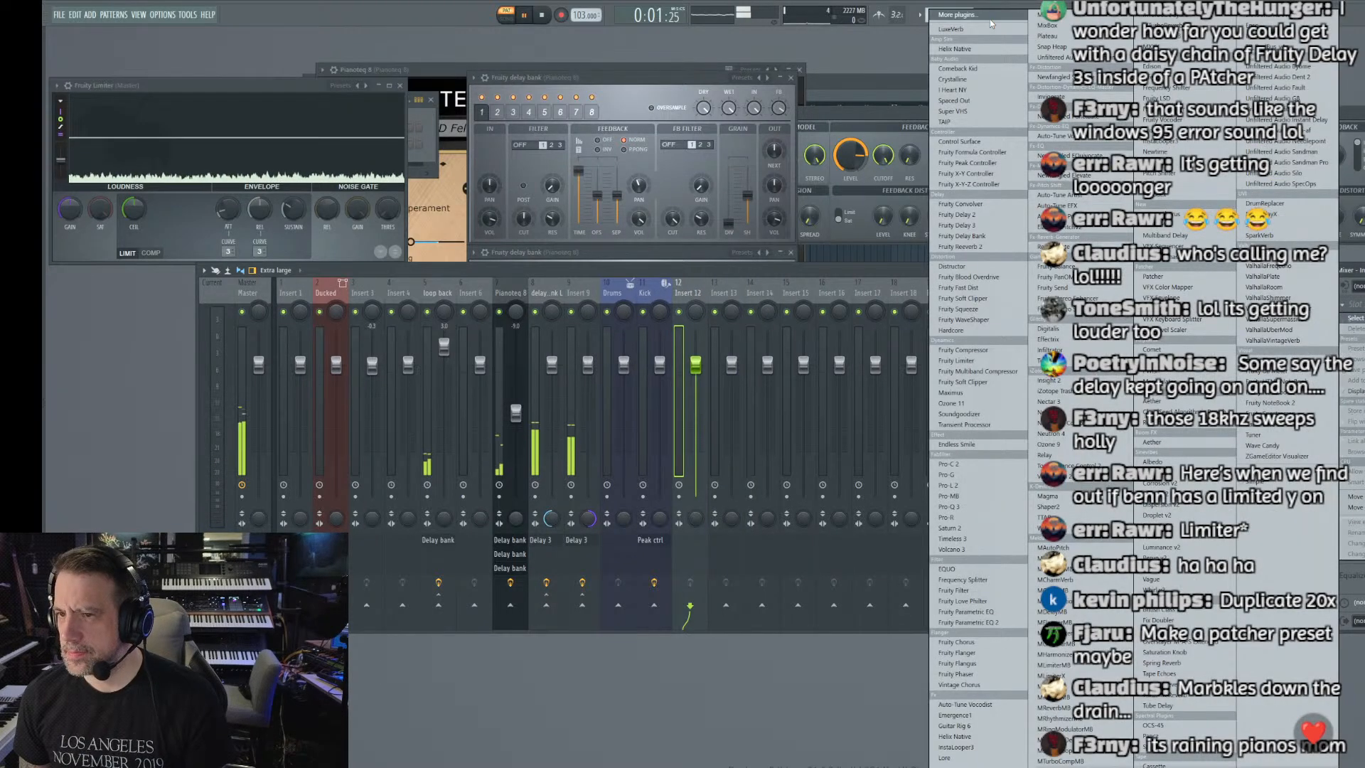
click(956, 14)
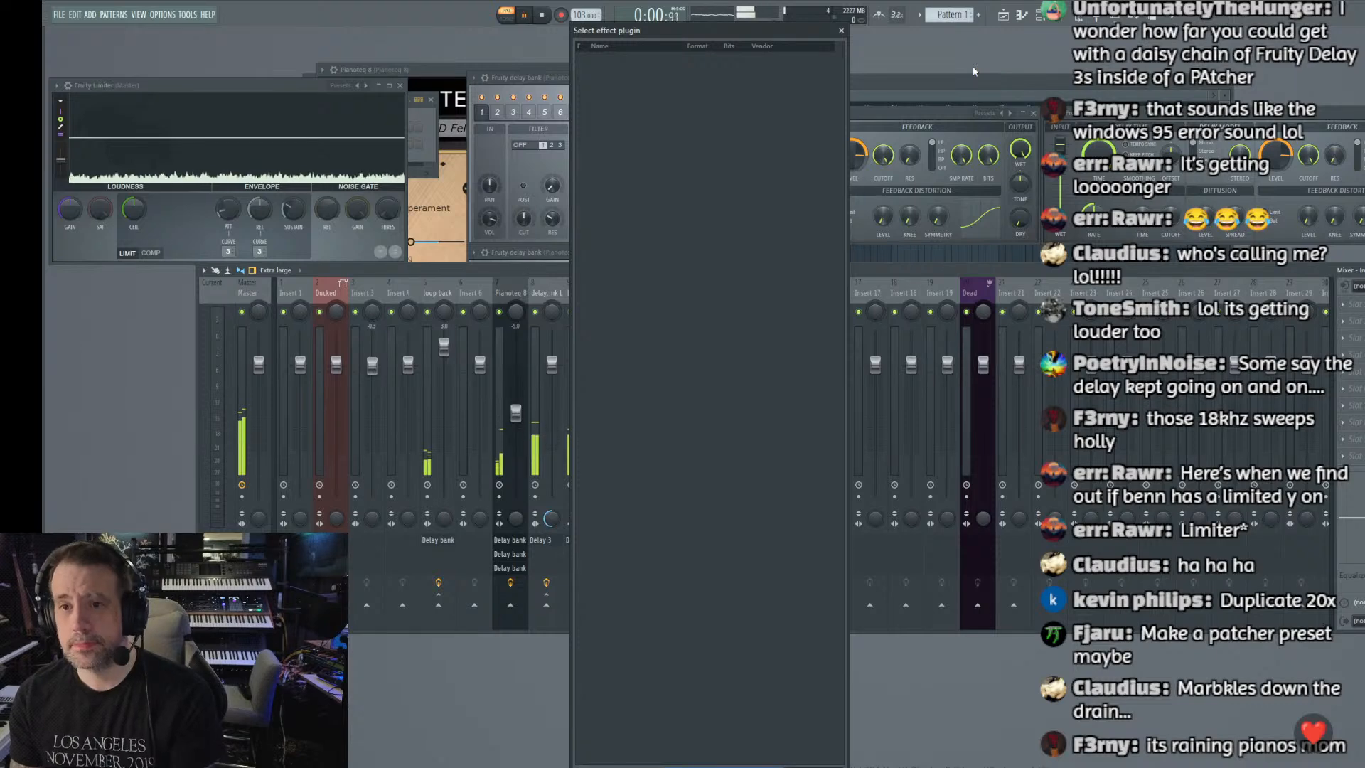
key(BackSpace)
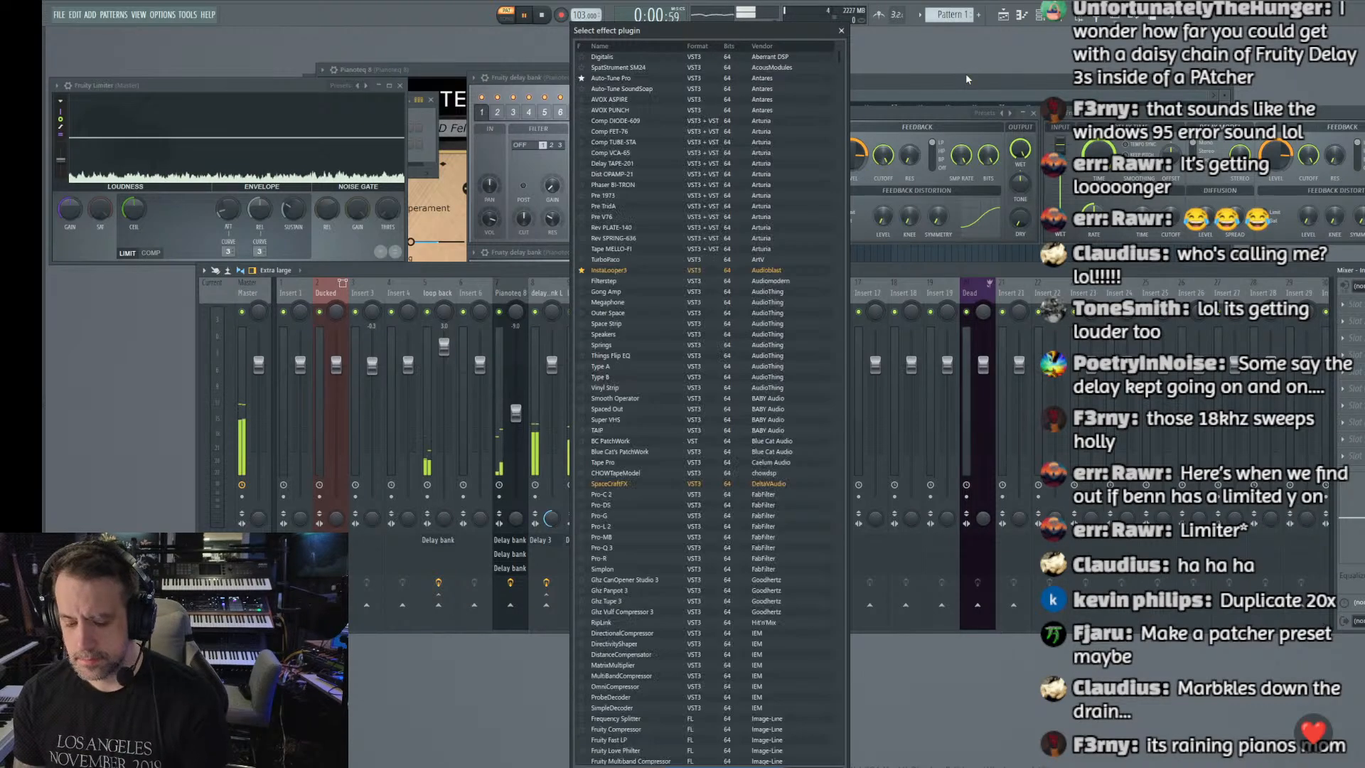
text(at)
click(613, 89)
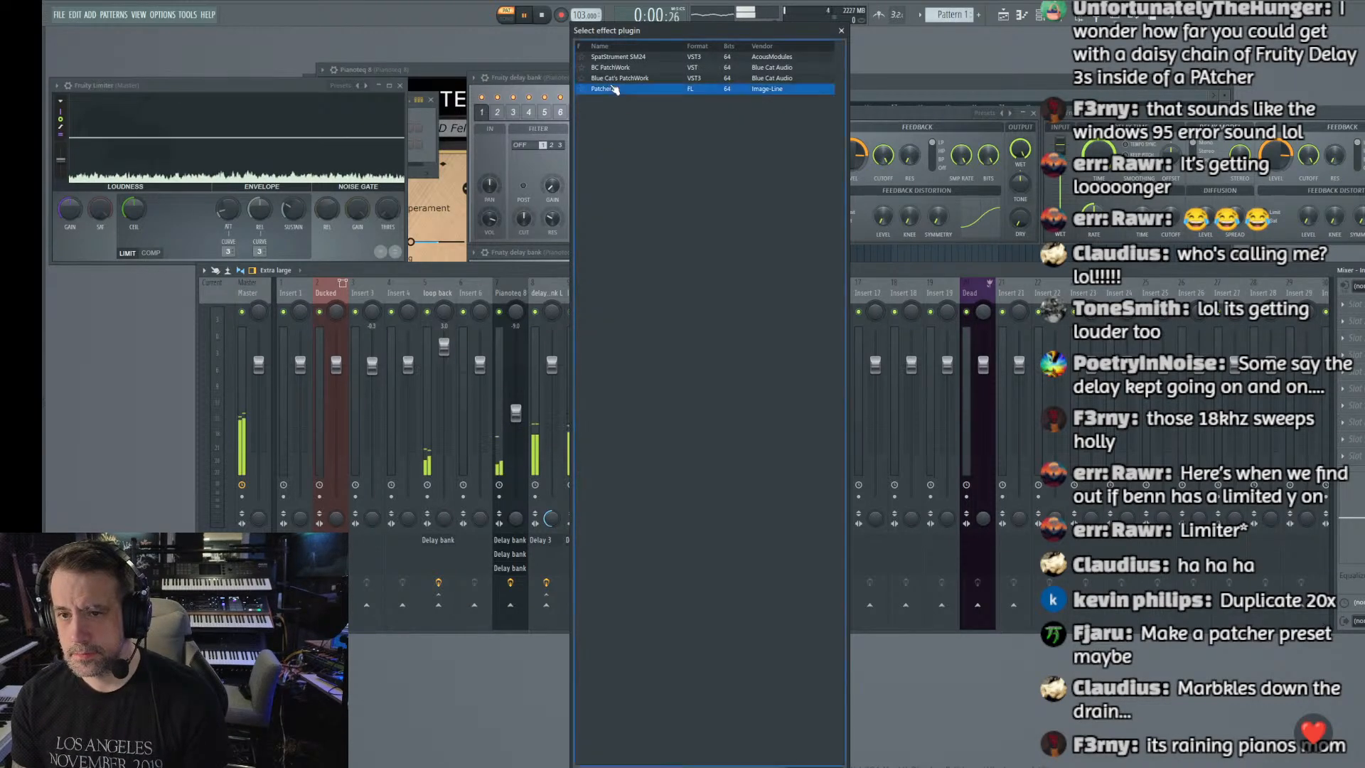
double_click(613, 89)
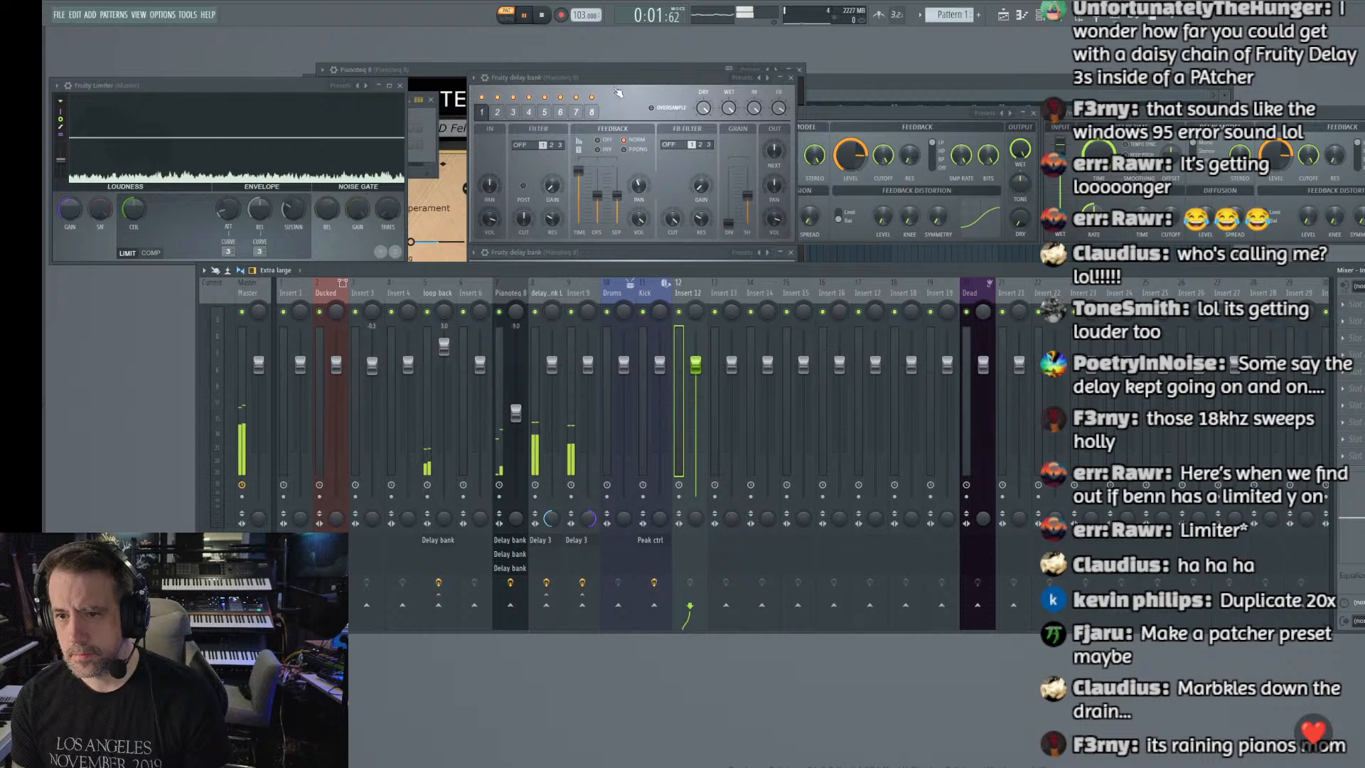
drag(309, 112, 490, 67)
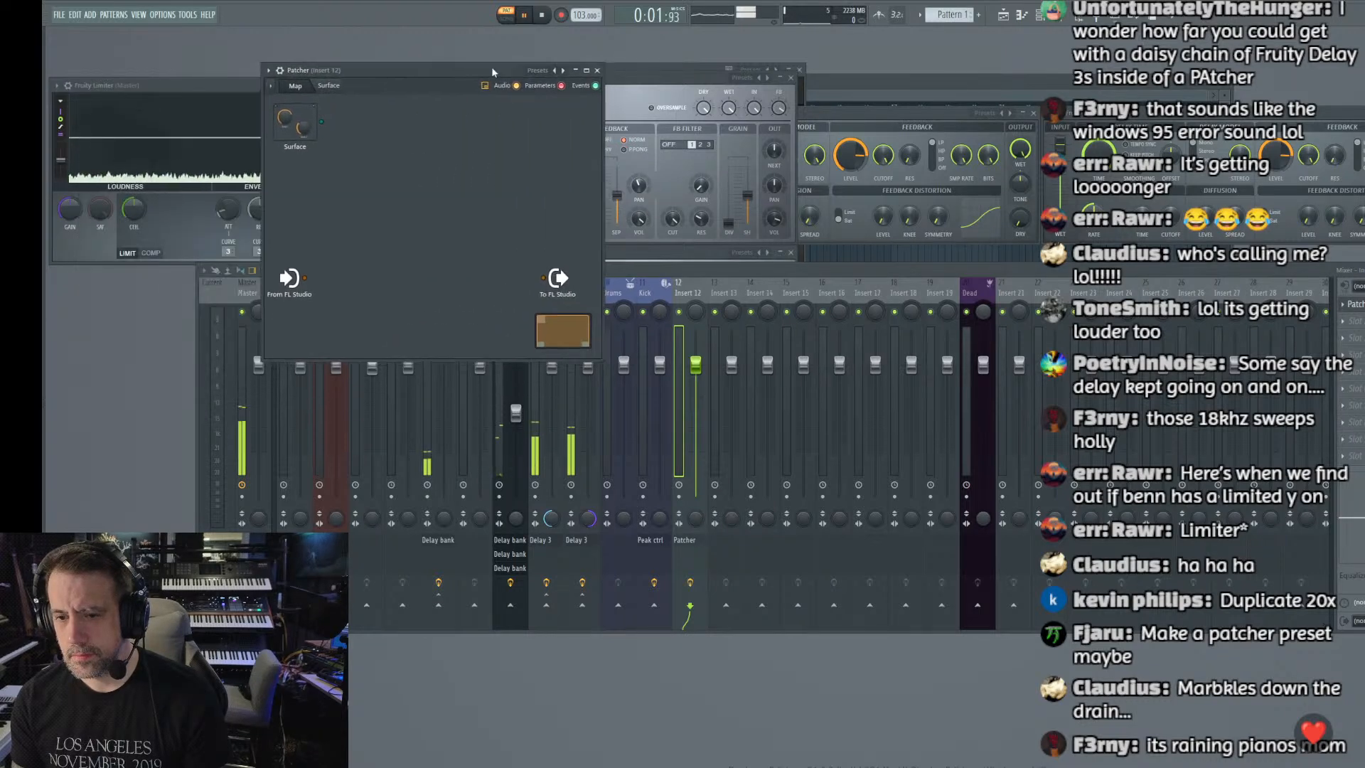
drag(668, 418, 1194, 686)
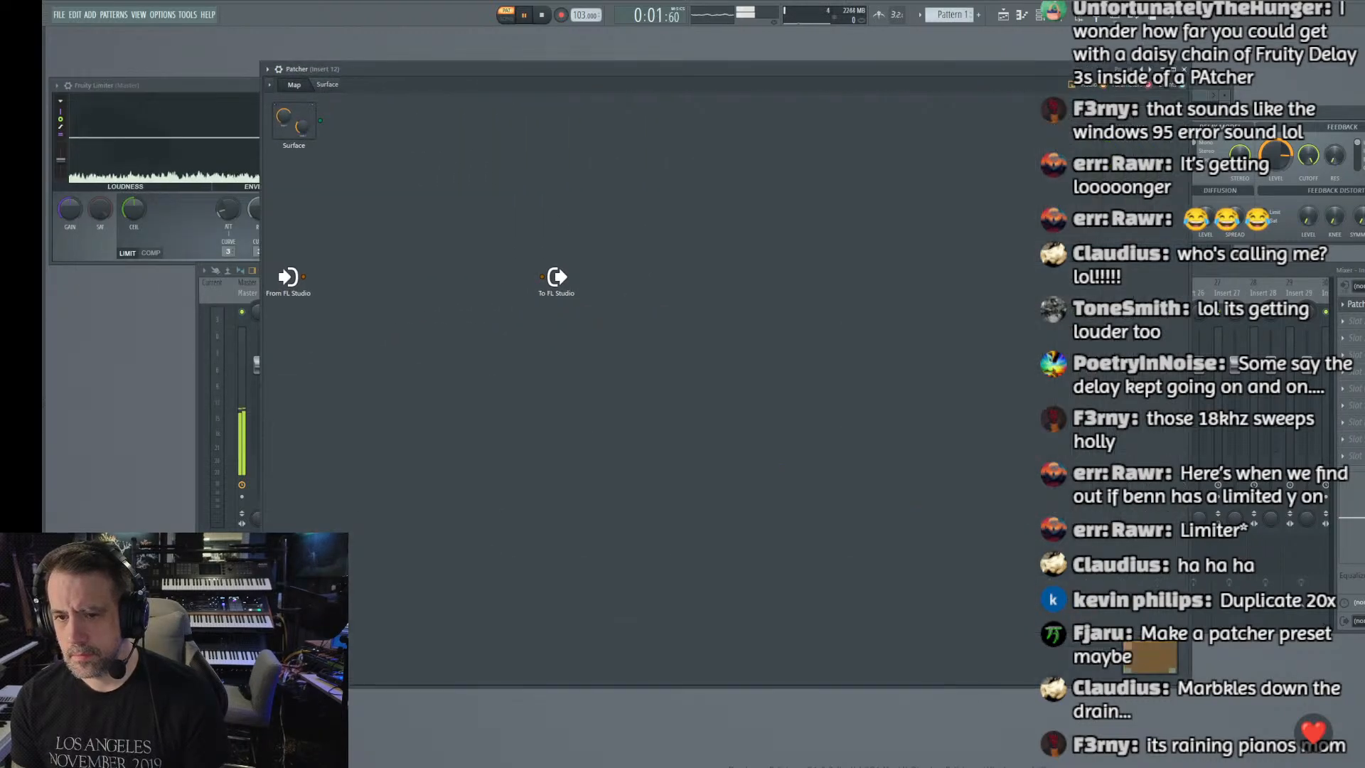
Step: Stop playback and create a new project from the default template, answering the save prompt
key(space)
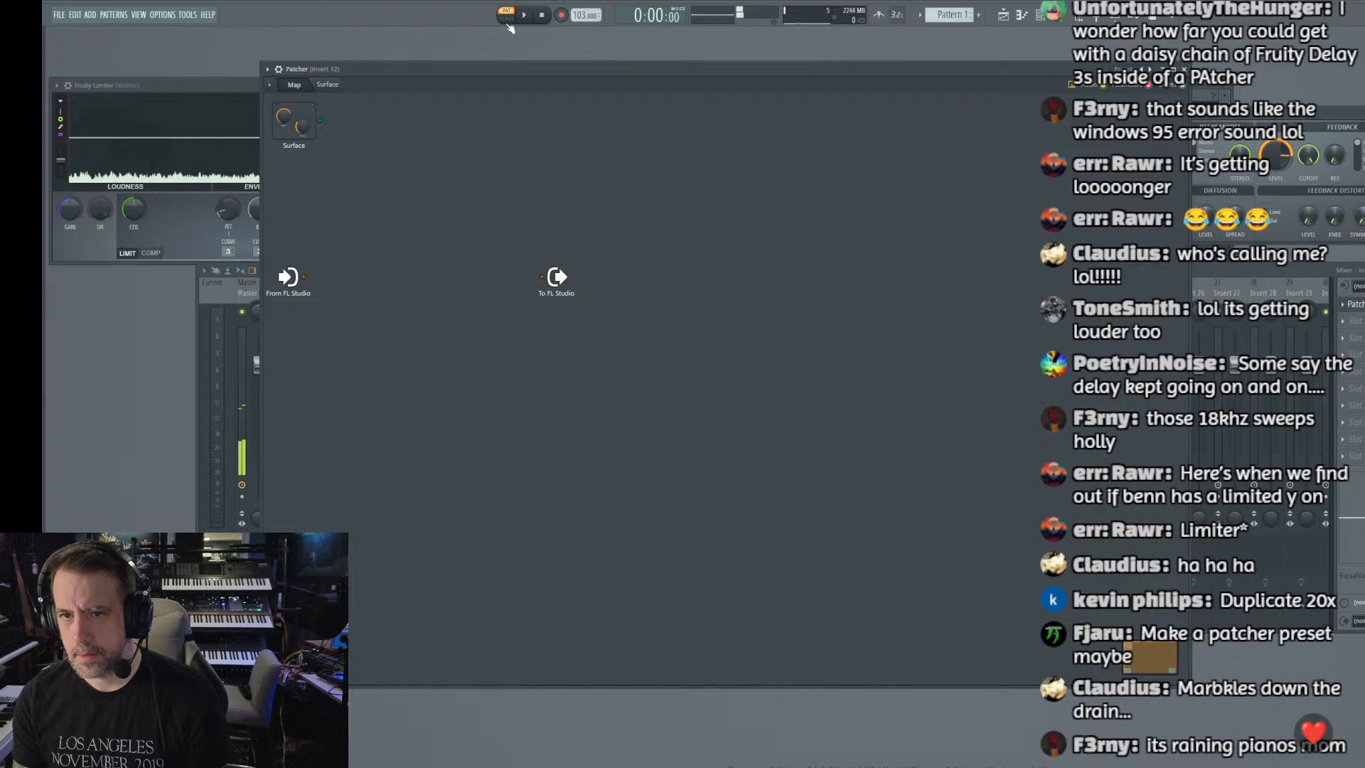
click(60, 15)
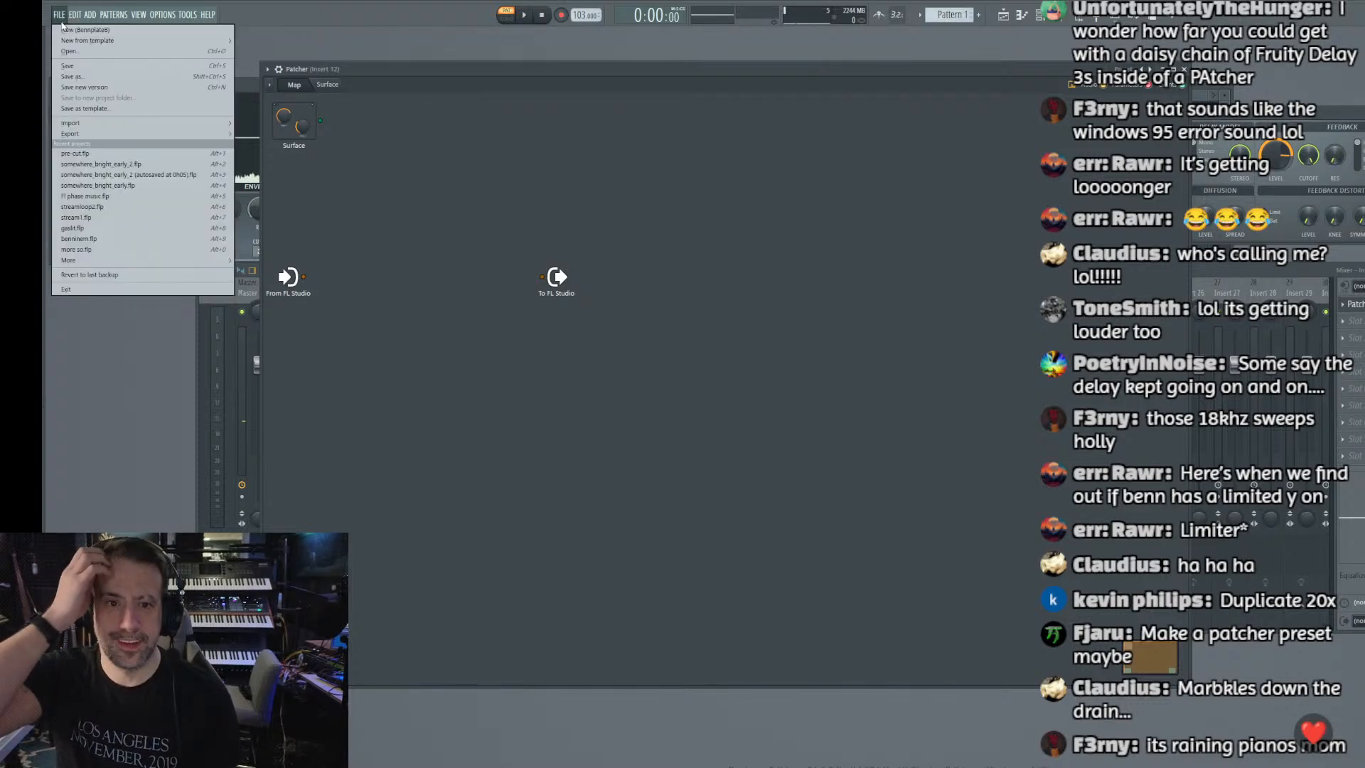
click(63, 29)
click(384, 426)
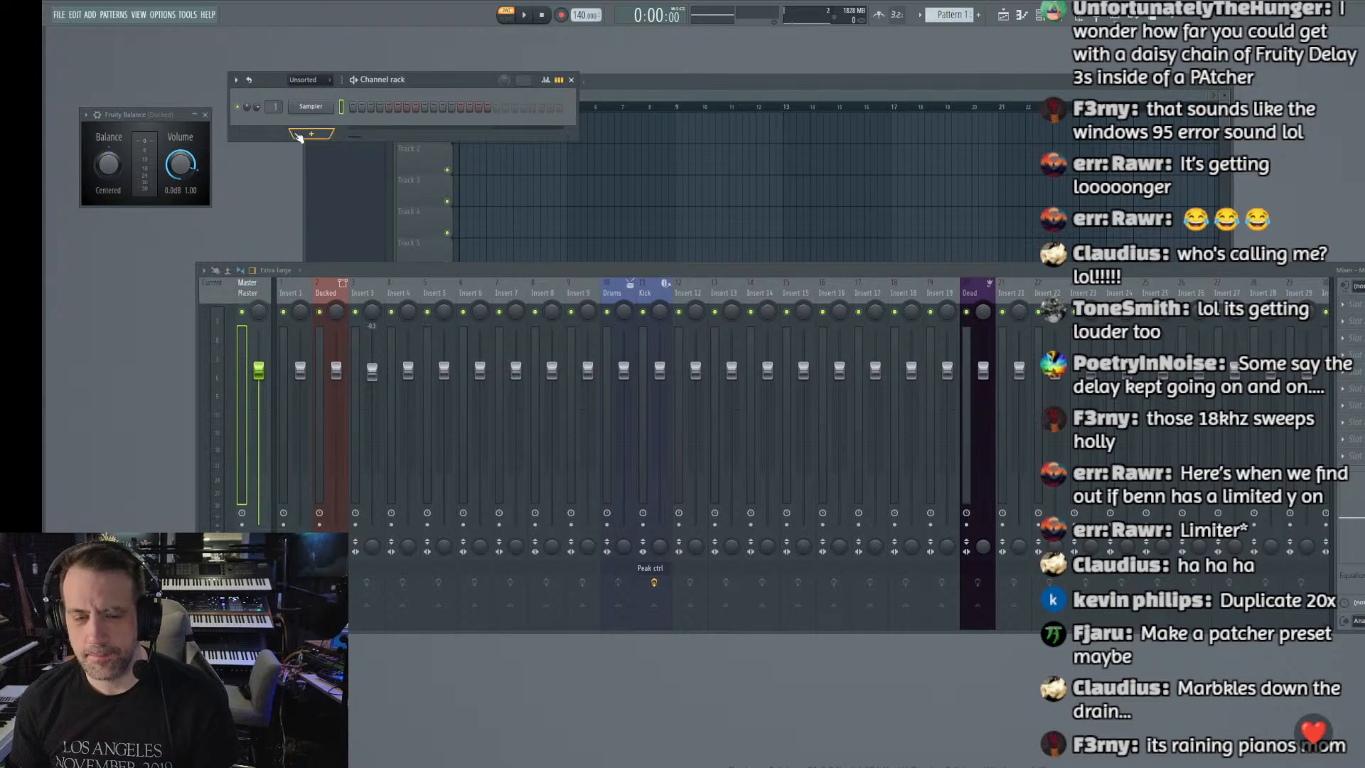
Step: Add the Patcher effect to the Insert 4 mixer track
click(291, 132)
click(281, 135)
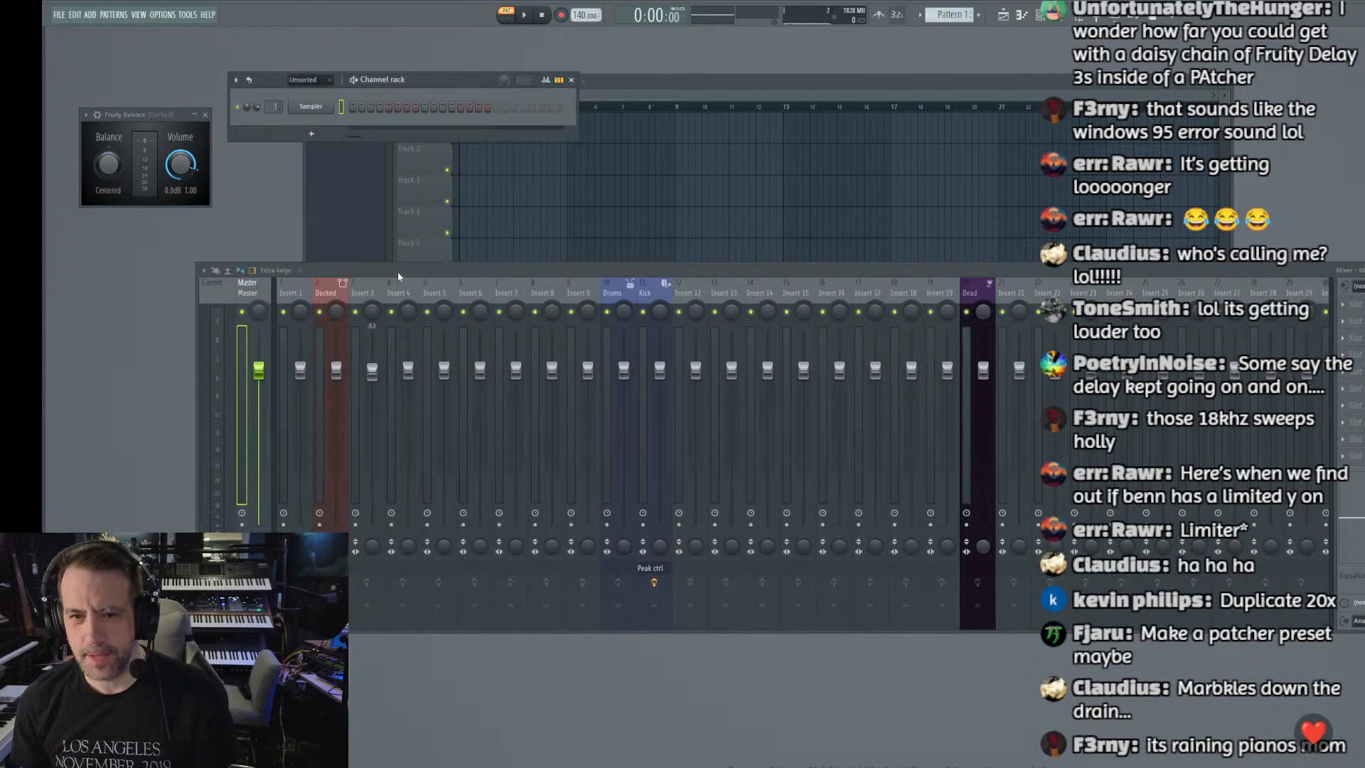
click(399, 292)
click(1354, 364)
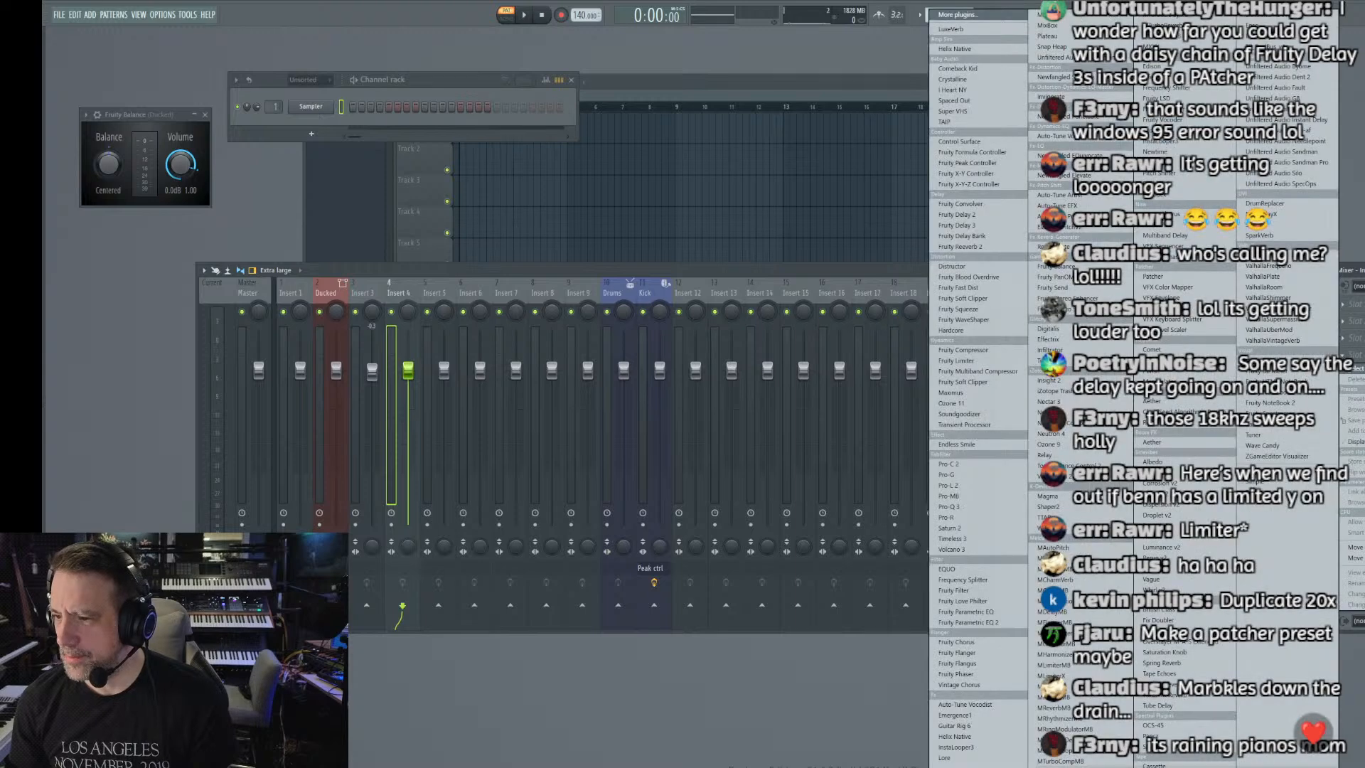
click(985, 20)
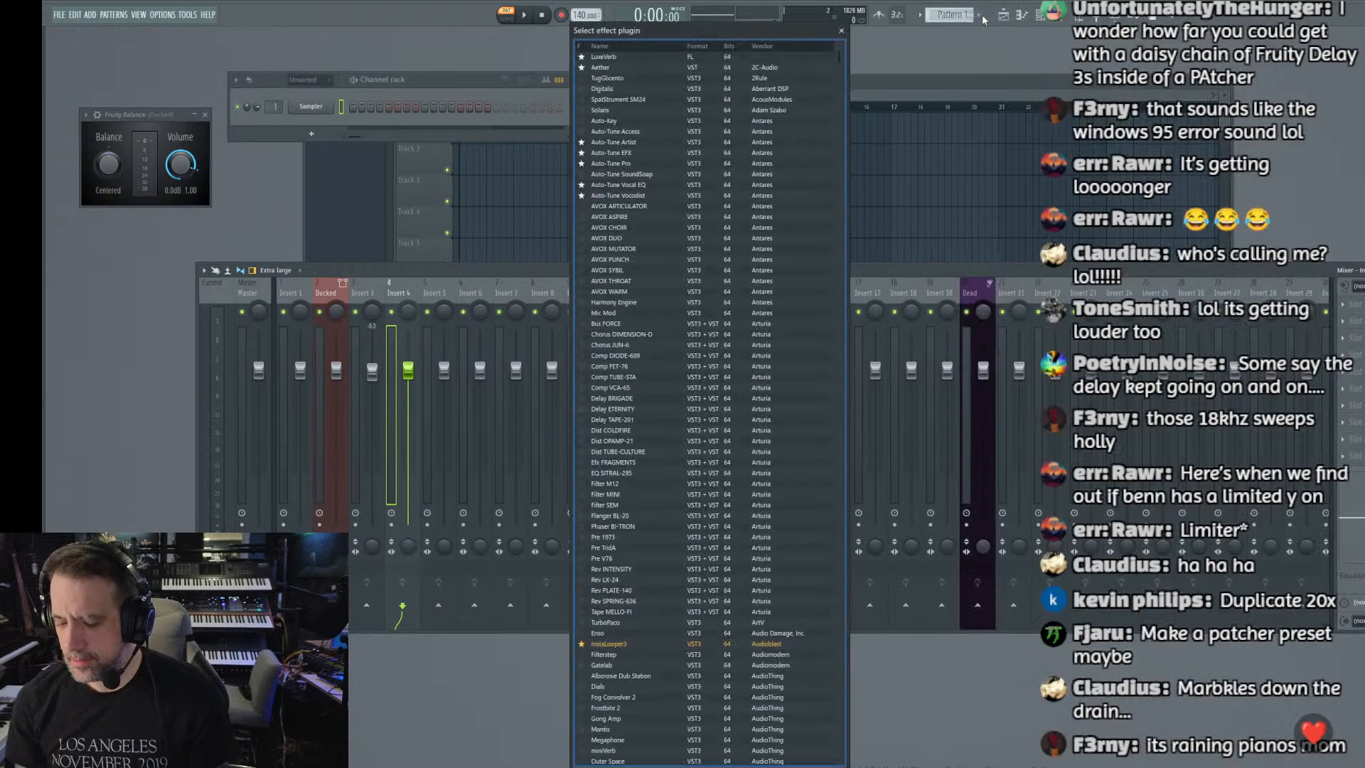
text(pat)
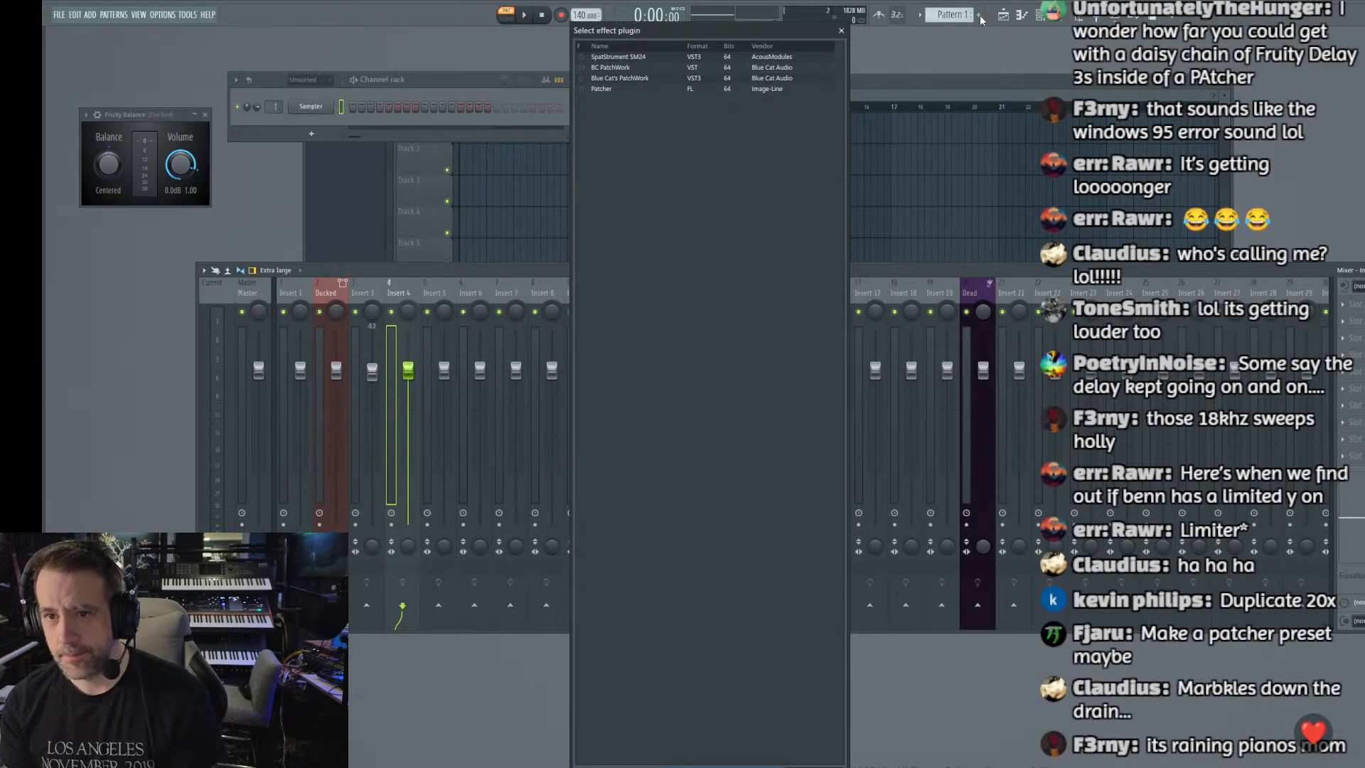
double_click(625, 88)
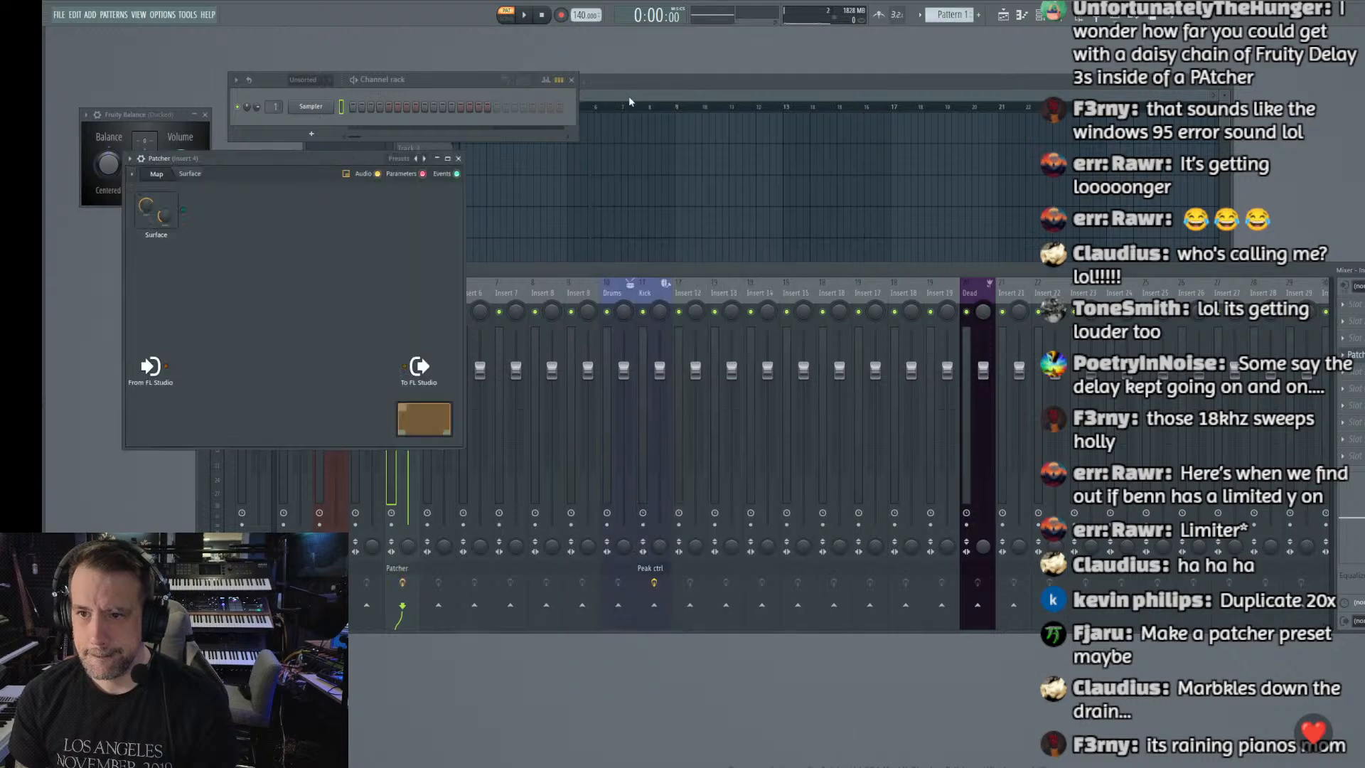
Step: Enlarge the Patcher window and move the To FL Studio node to the far right of the map
drag(318, 159, 591, 87)
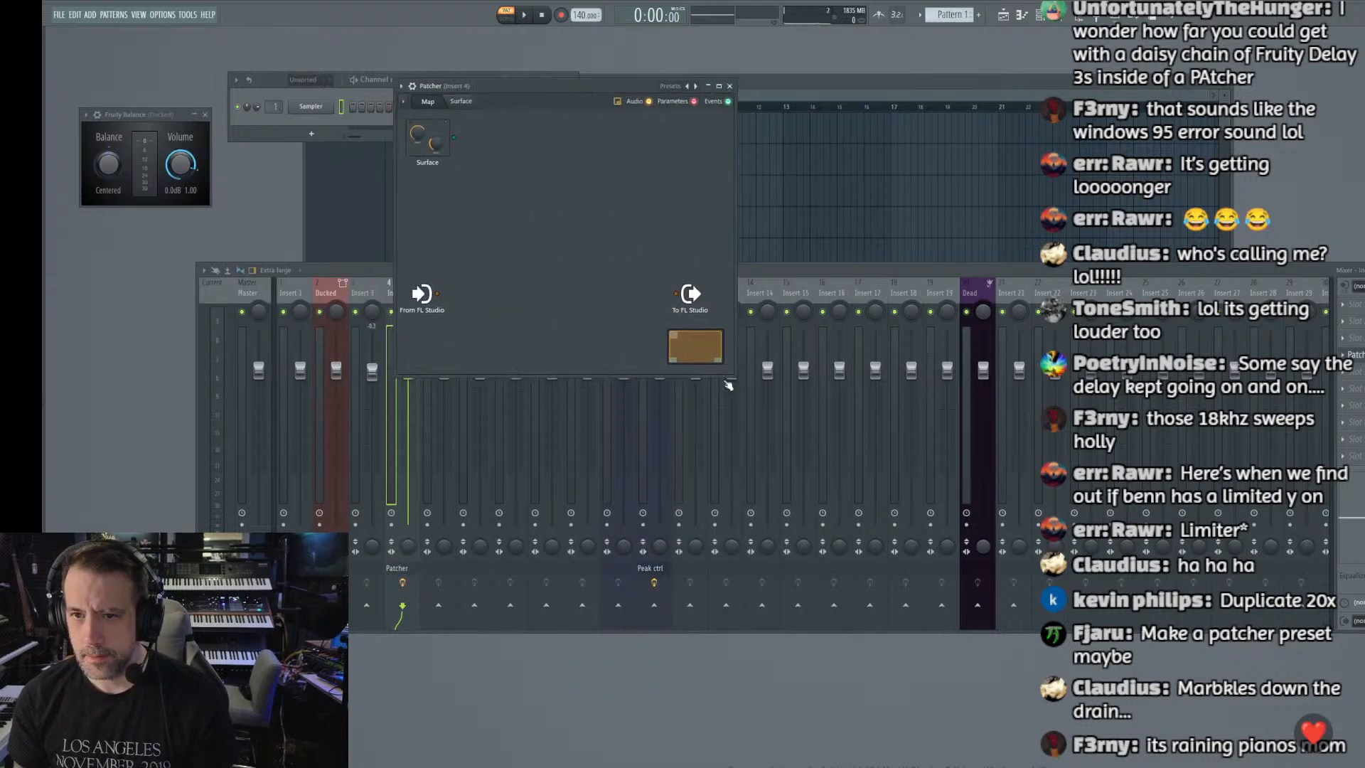
drag(732, 377, 1271, 652)
drag(691, 293, 1220, 319)
Step: Add a Pianoteq 8 instrument and assign it to the Insert 1 mixer track
click(270, 125)
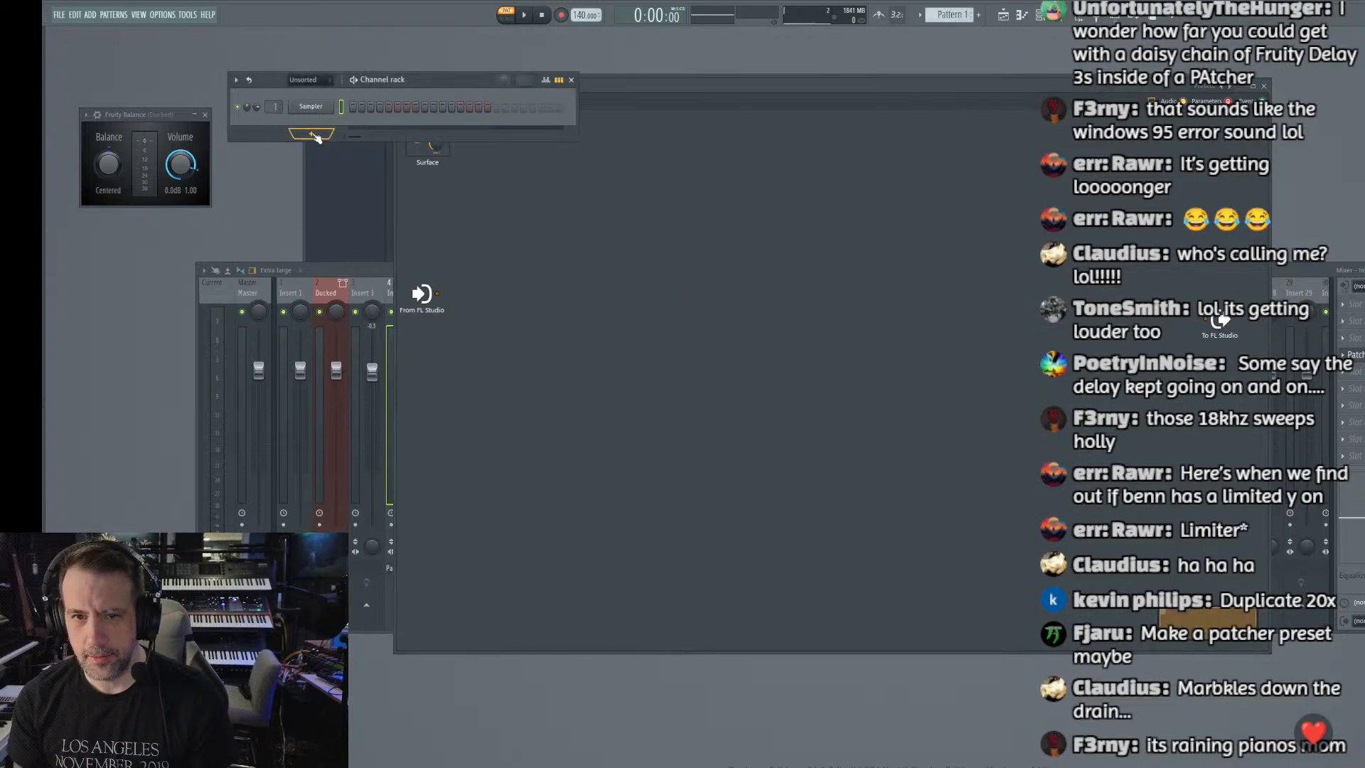
click(312, 134)
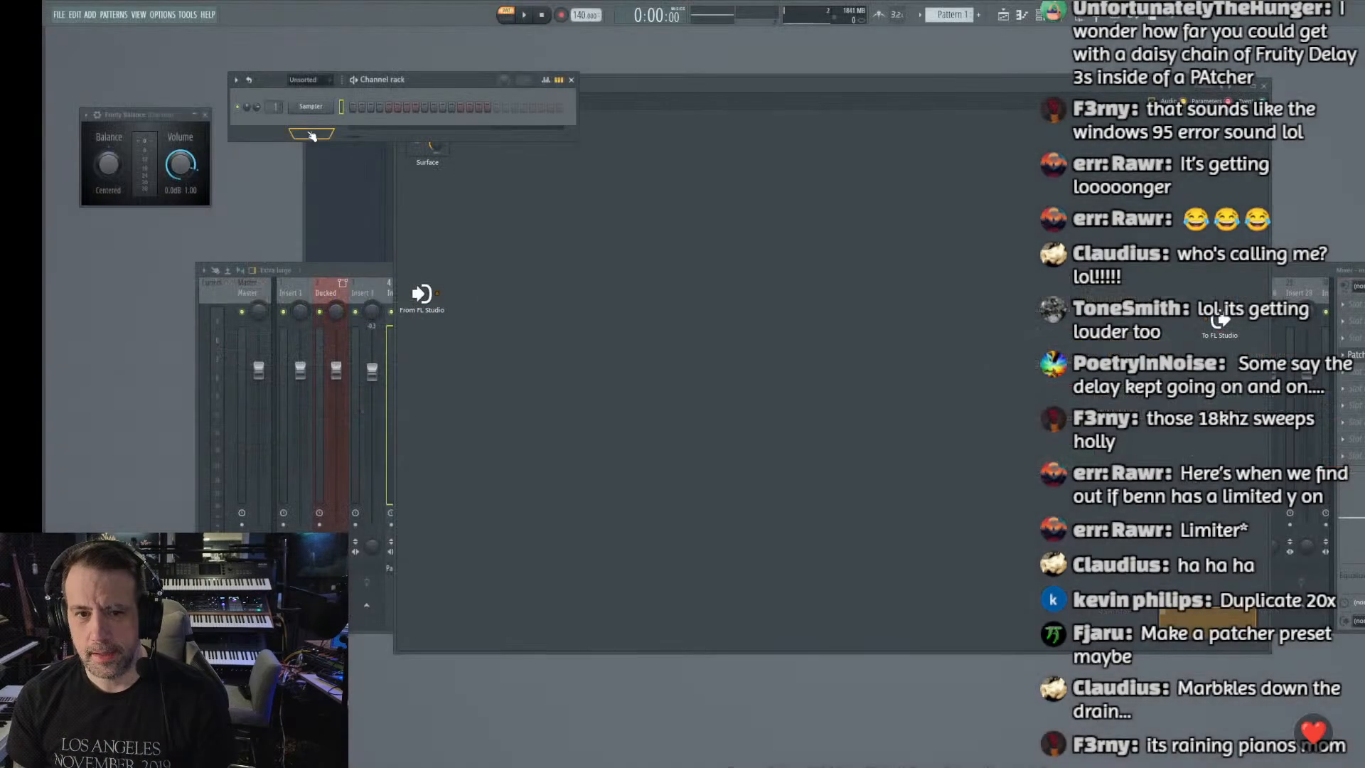
text(piano)
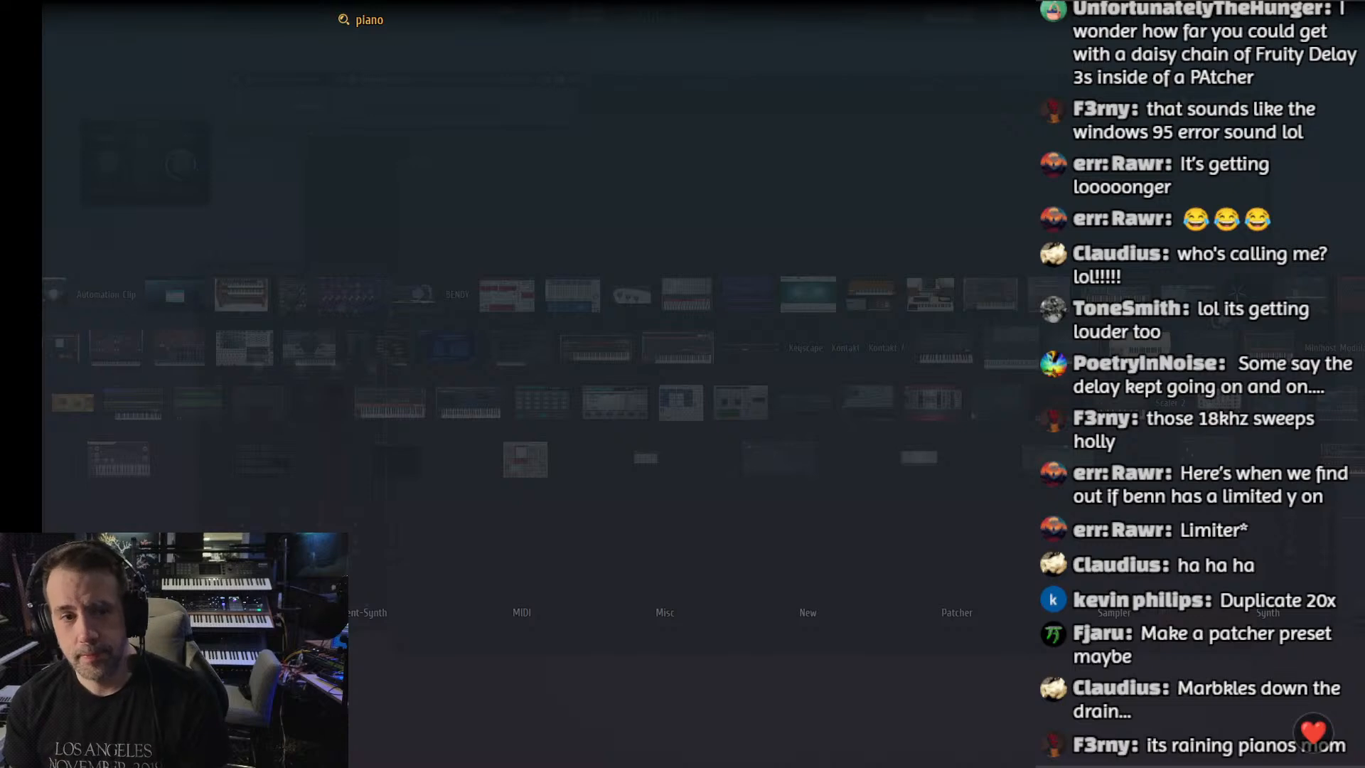
drag(257, 400, 295, 284)
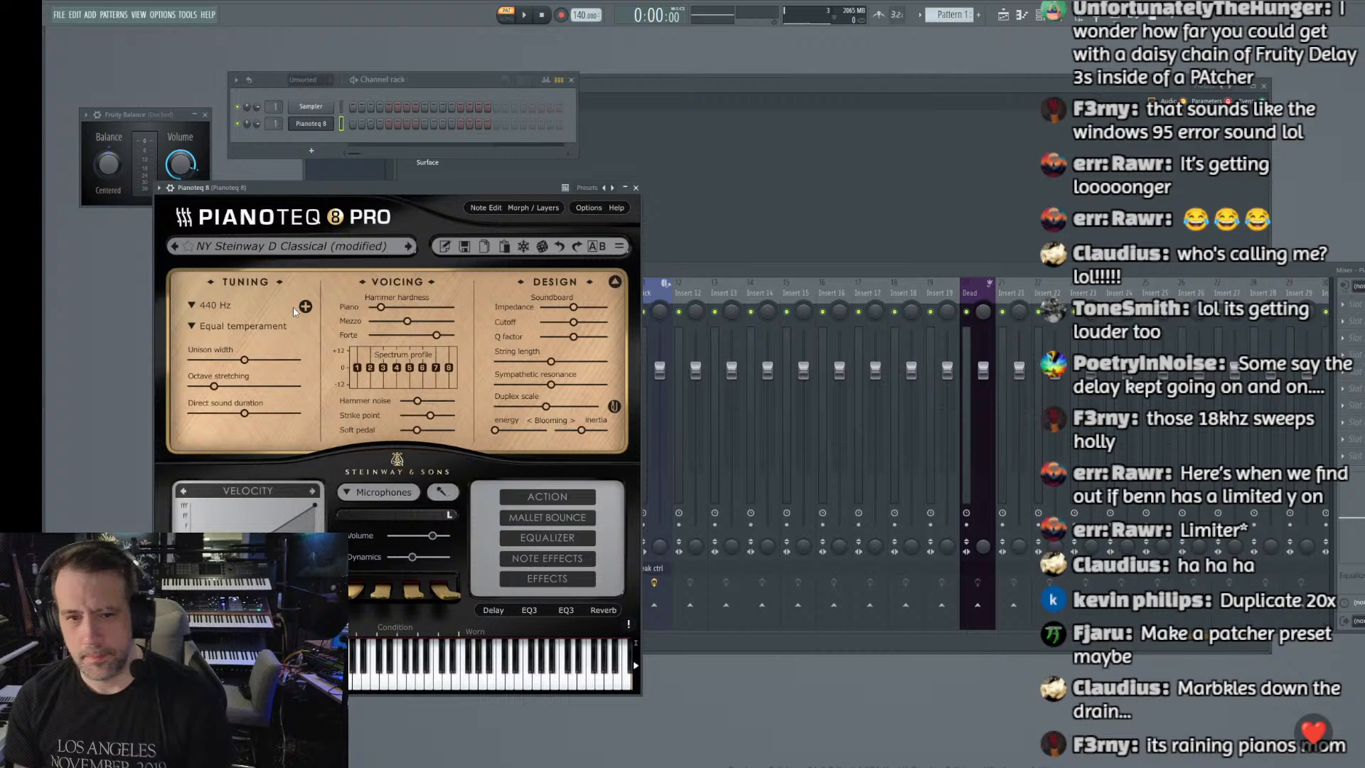
Step: Load the Marimba Humanized preset in Pianoteq 8 and close the plugin window
click(281, 250)
mouse_move(395, 322)
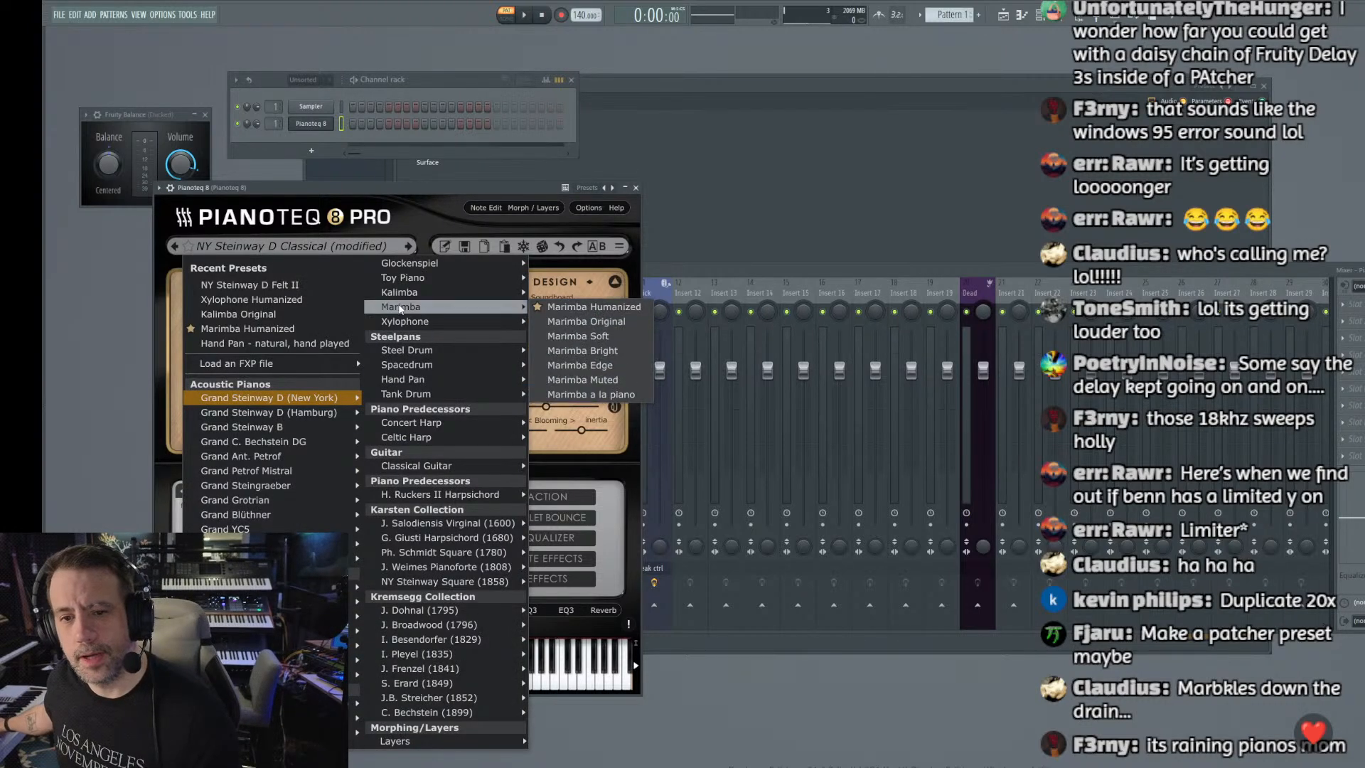
click(594, 307)
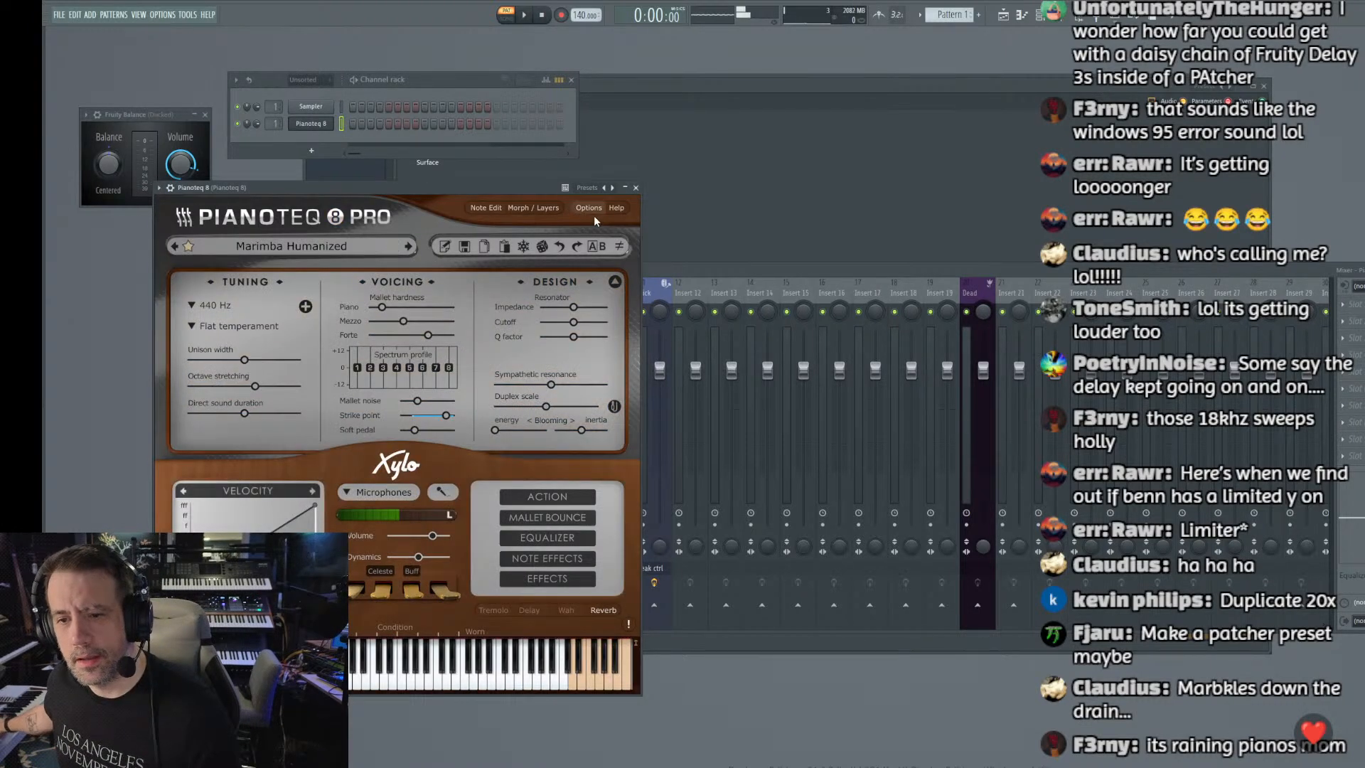
click(635, 187)
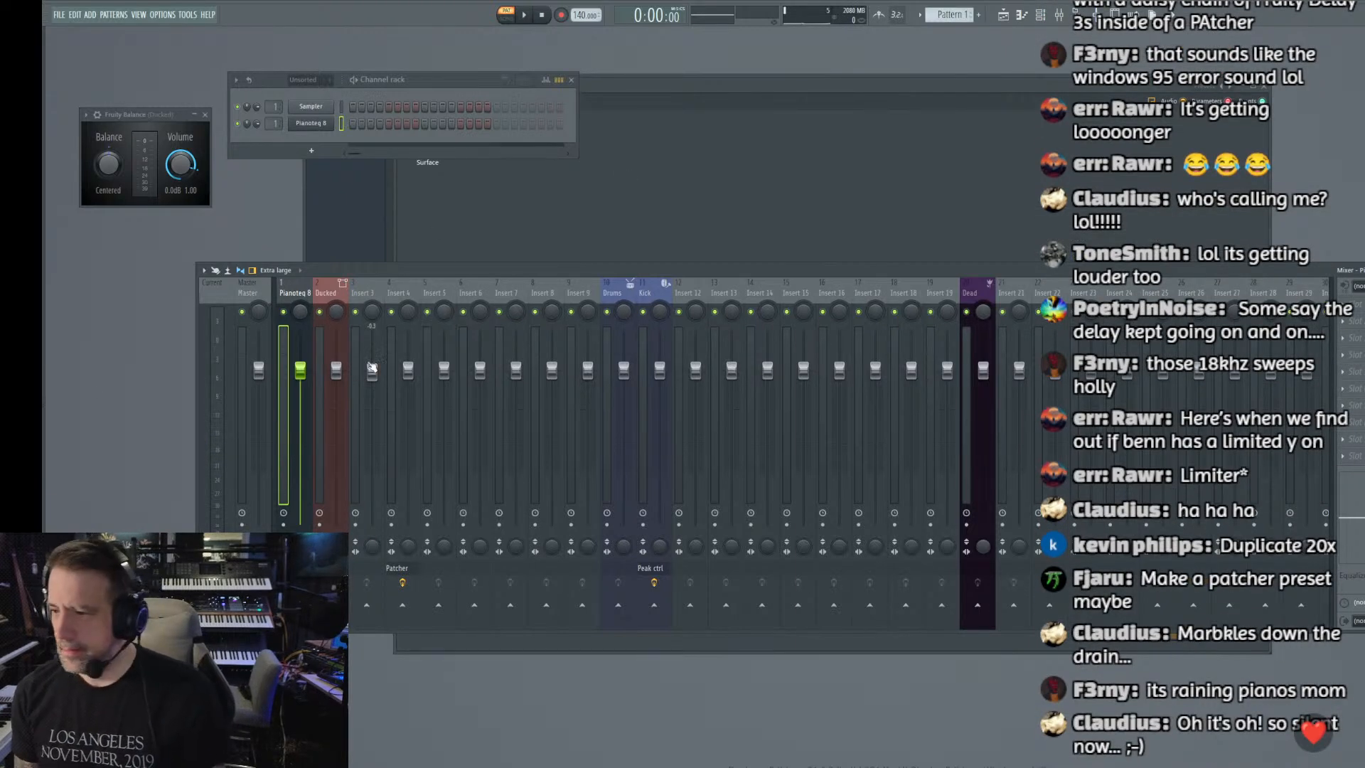
Step: Rename the Insert 3 mixer track as patcher
right_click(362, 295)
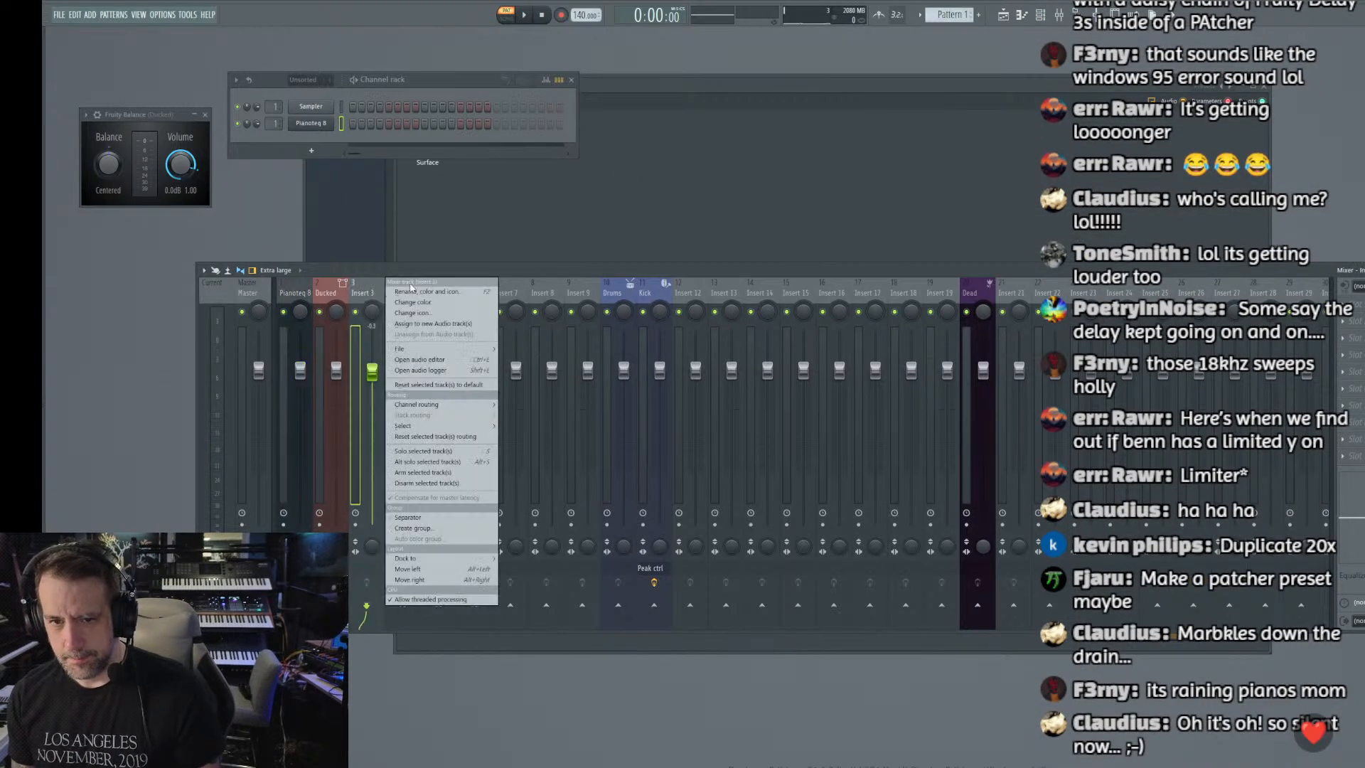
click(455, 308)
text(patcher)
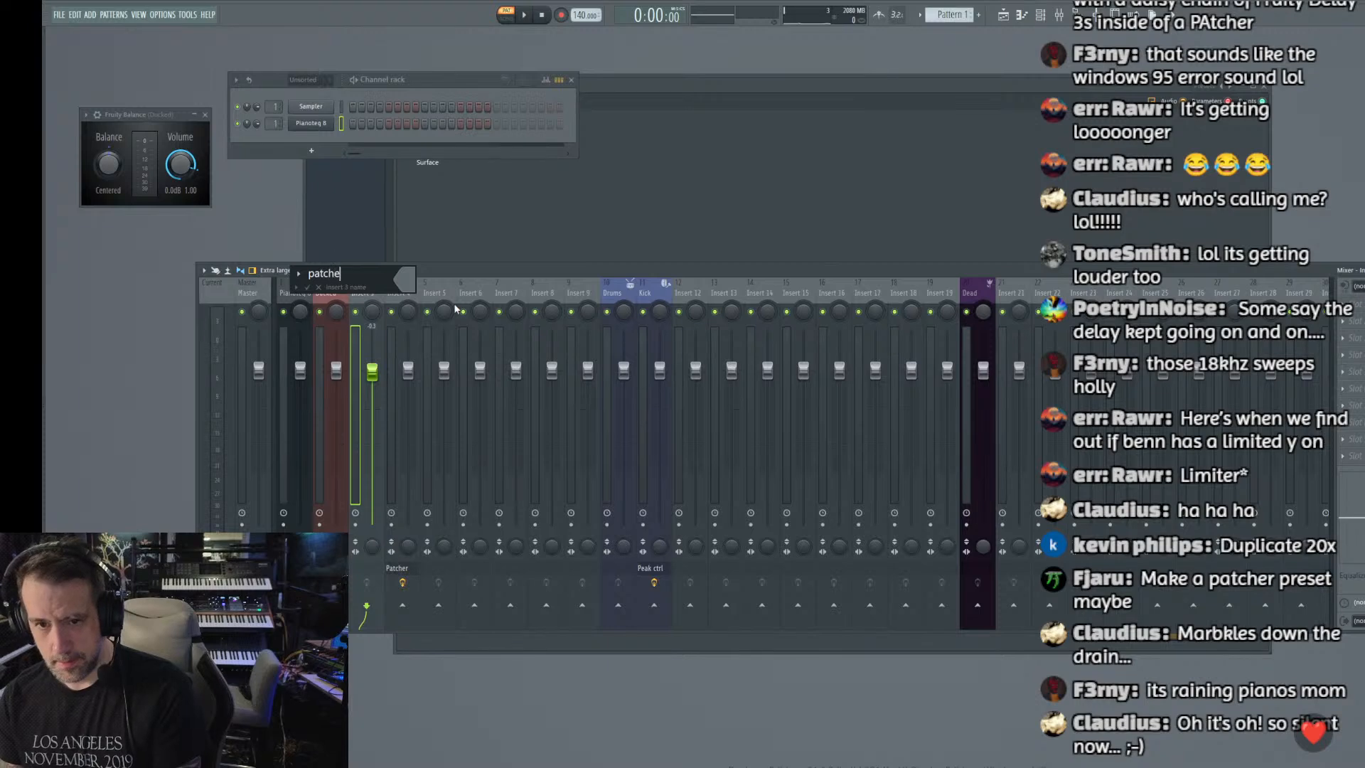
key(Return)
Step: Route the Pianoteq 8 mixer track to the patcher track only and check the routing of both tracks
click(290, 351)
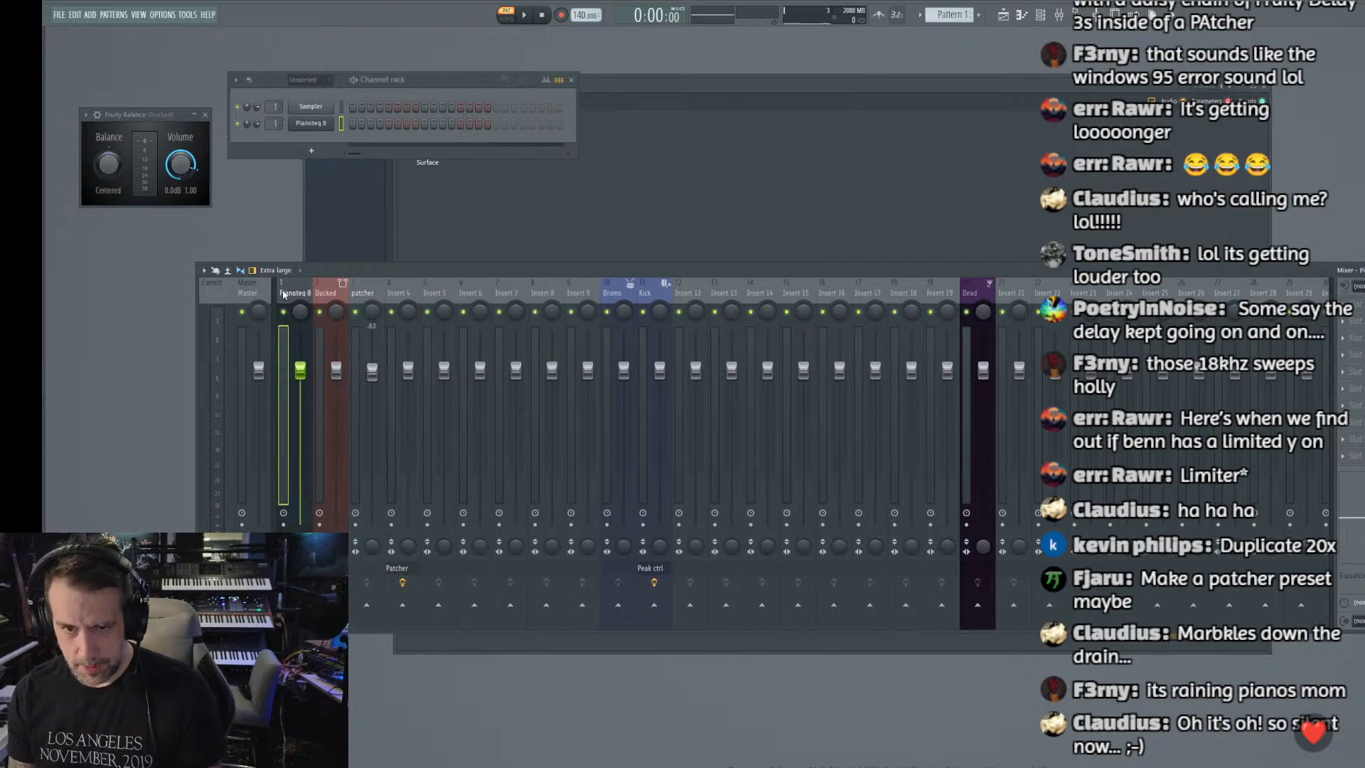
right_click(367, 605)
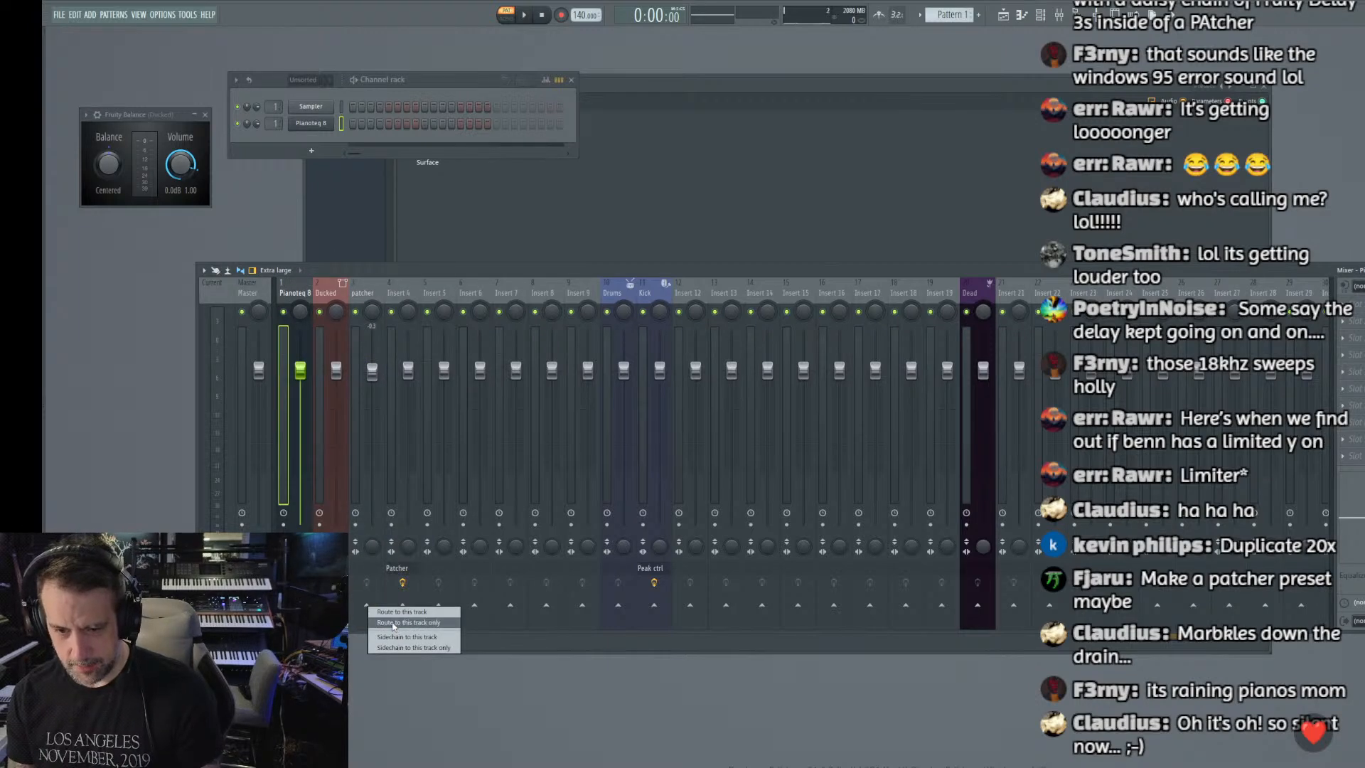
click(392, 624)
click(369, 307)
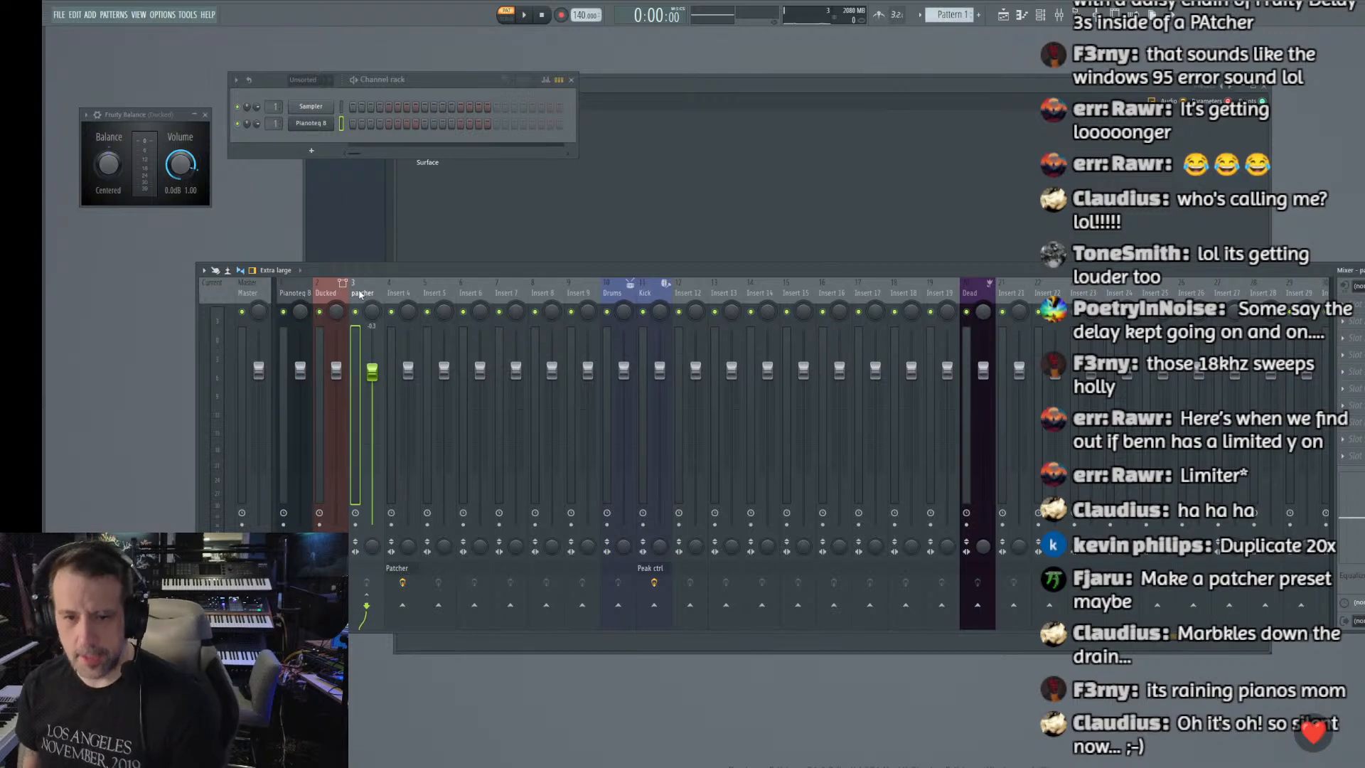
click(297, 291)
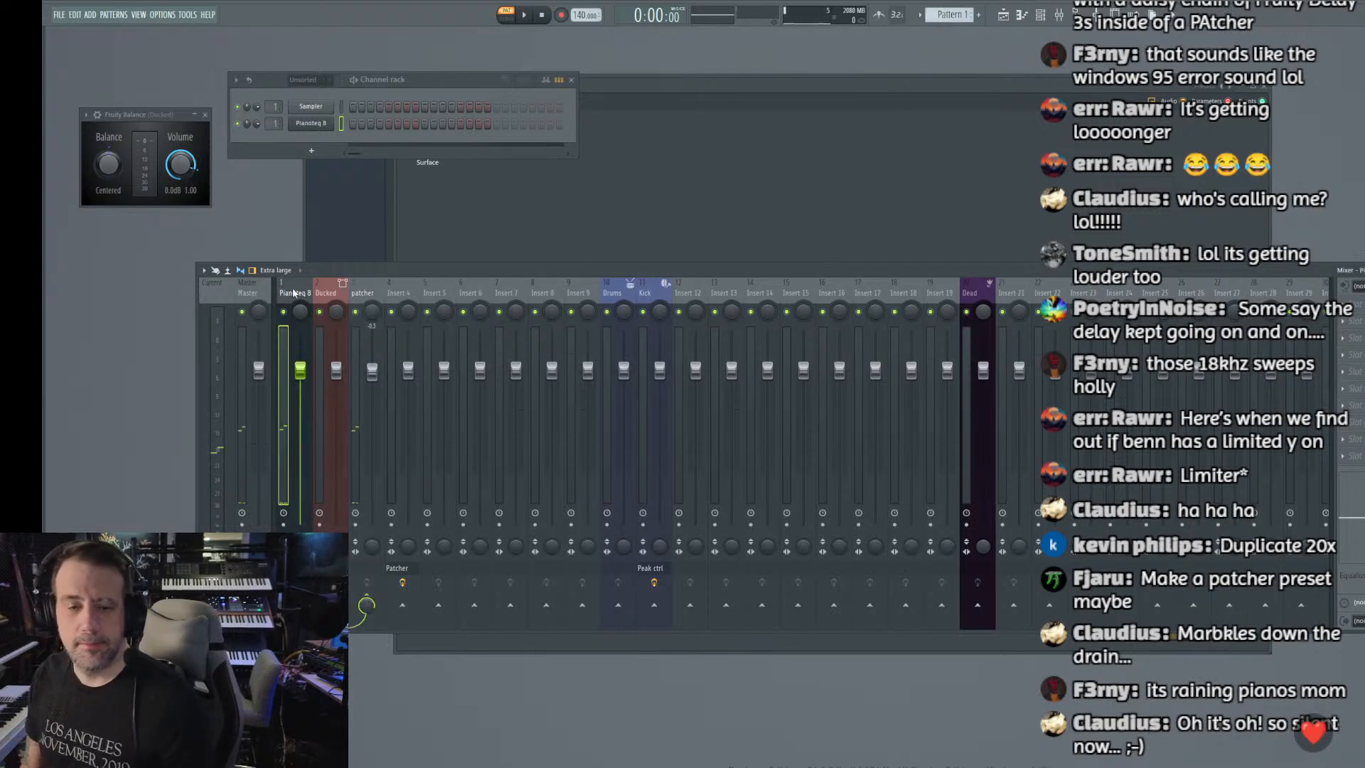
right_click(368, 607)
click(370, 605)
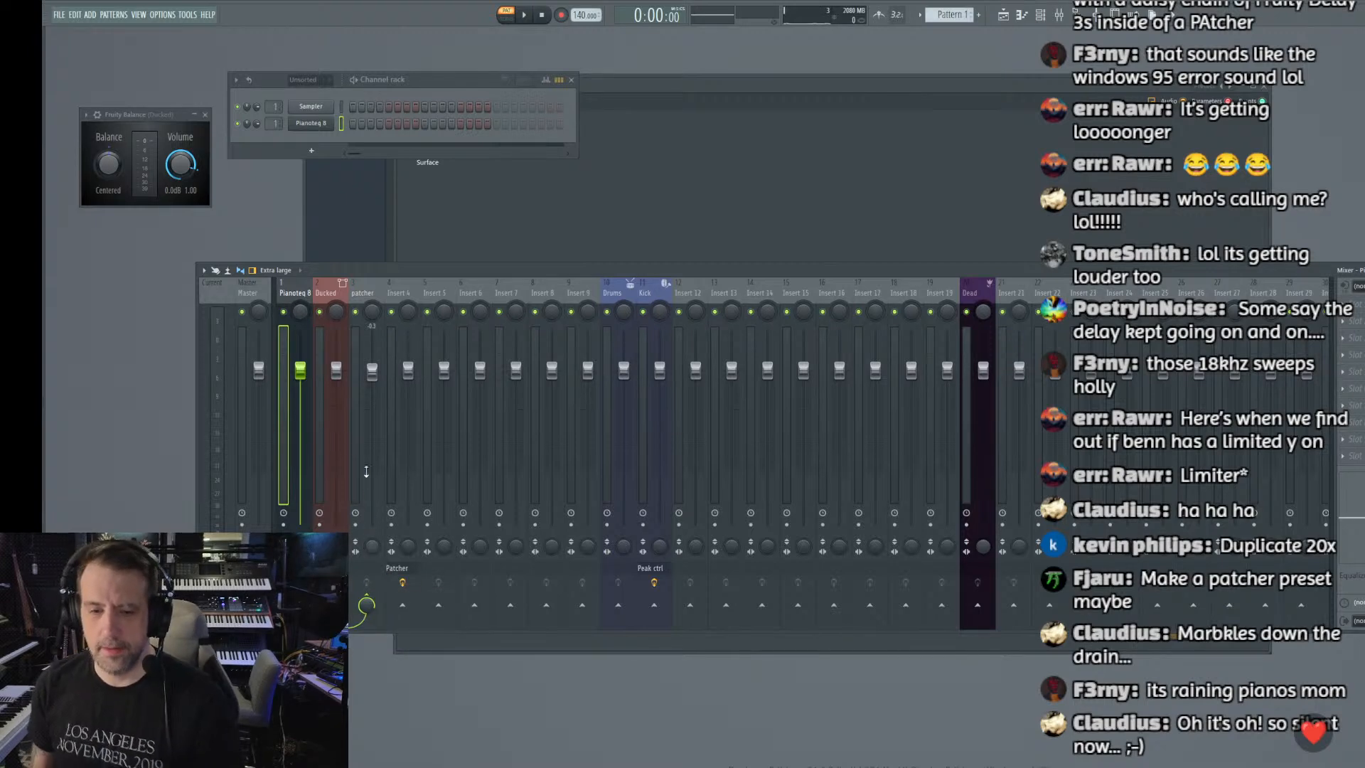
click(367, 306)
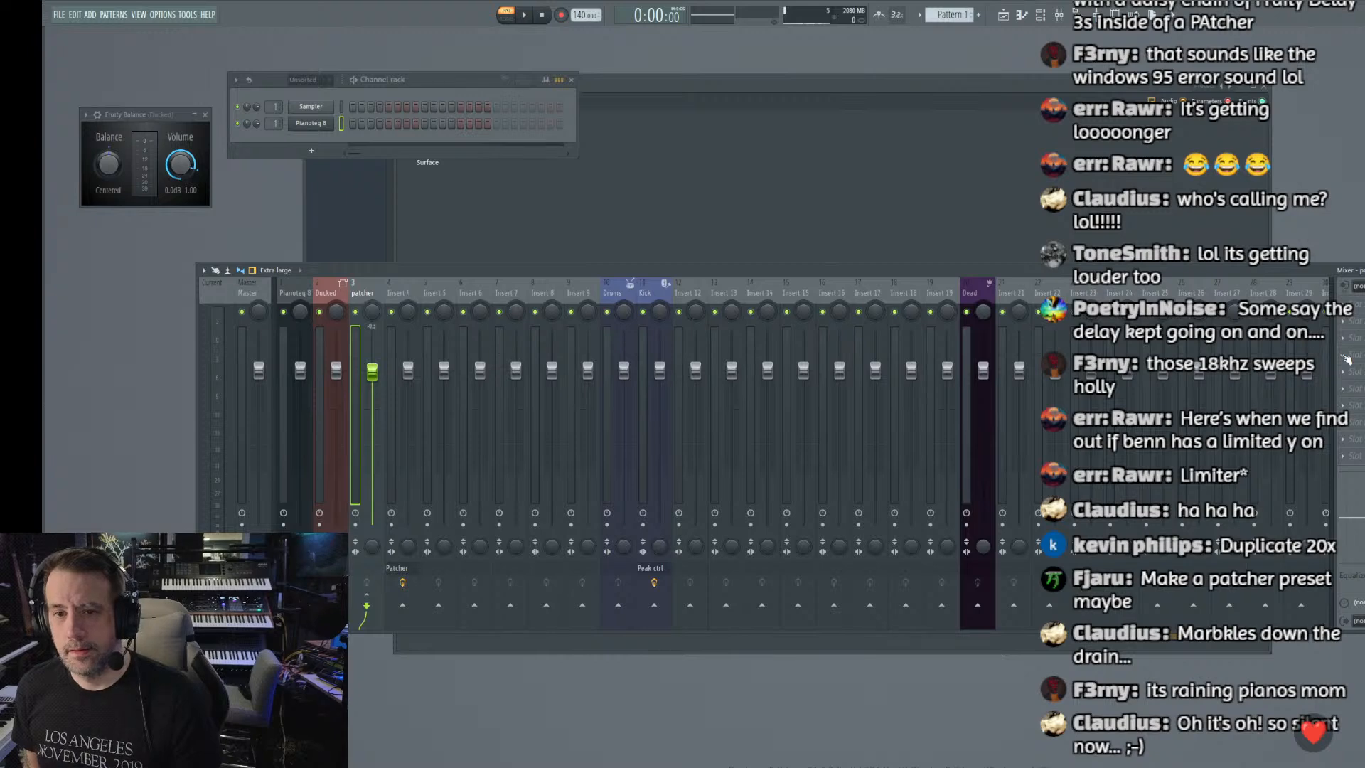
Step: Find the misplaced Patcher effect on the Insert 4 mixer track and remove it from its slot
click(298, 289)
click(322, 286)
click(357, 291)
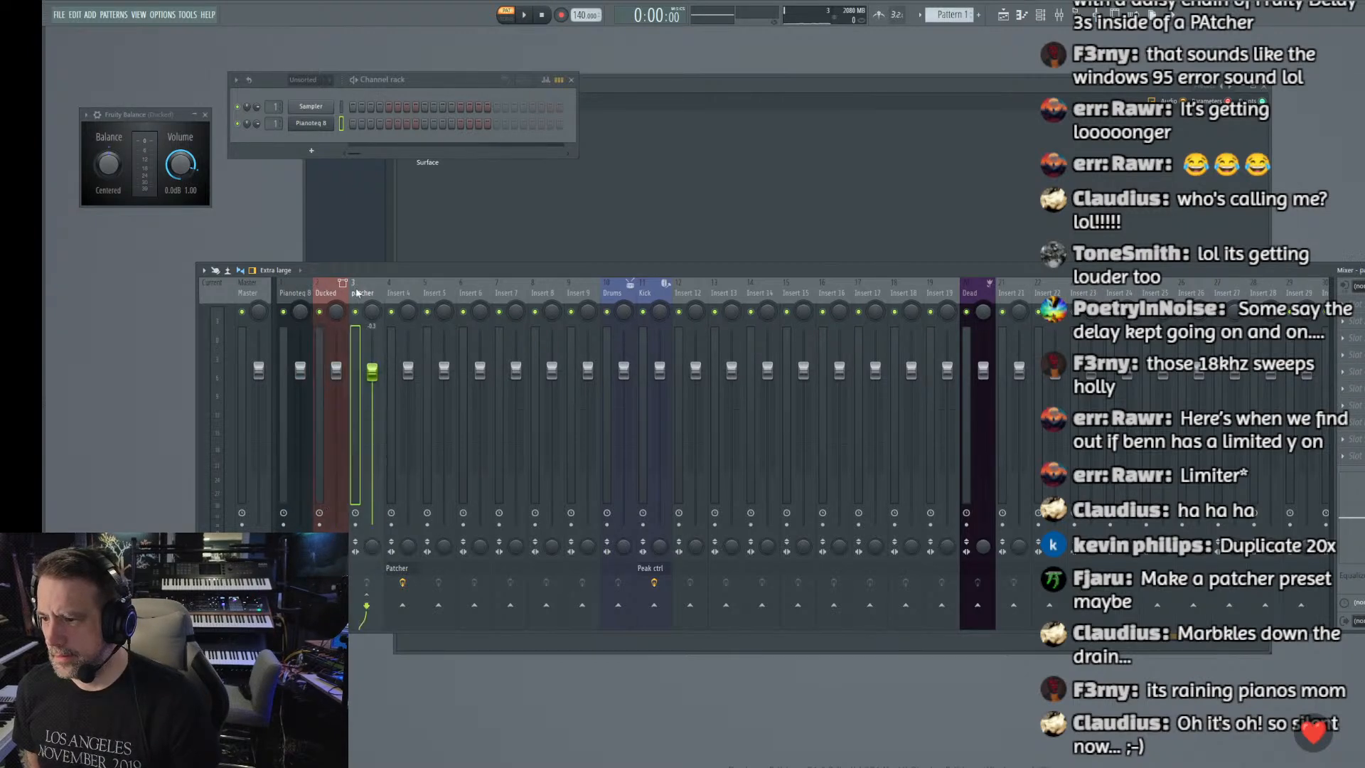
click(393, 298)
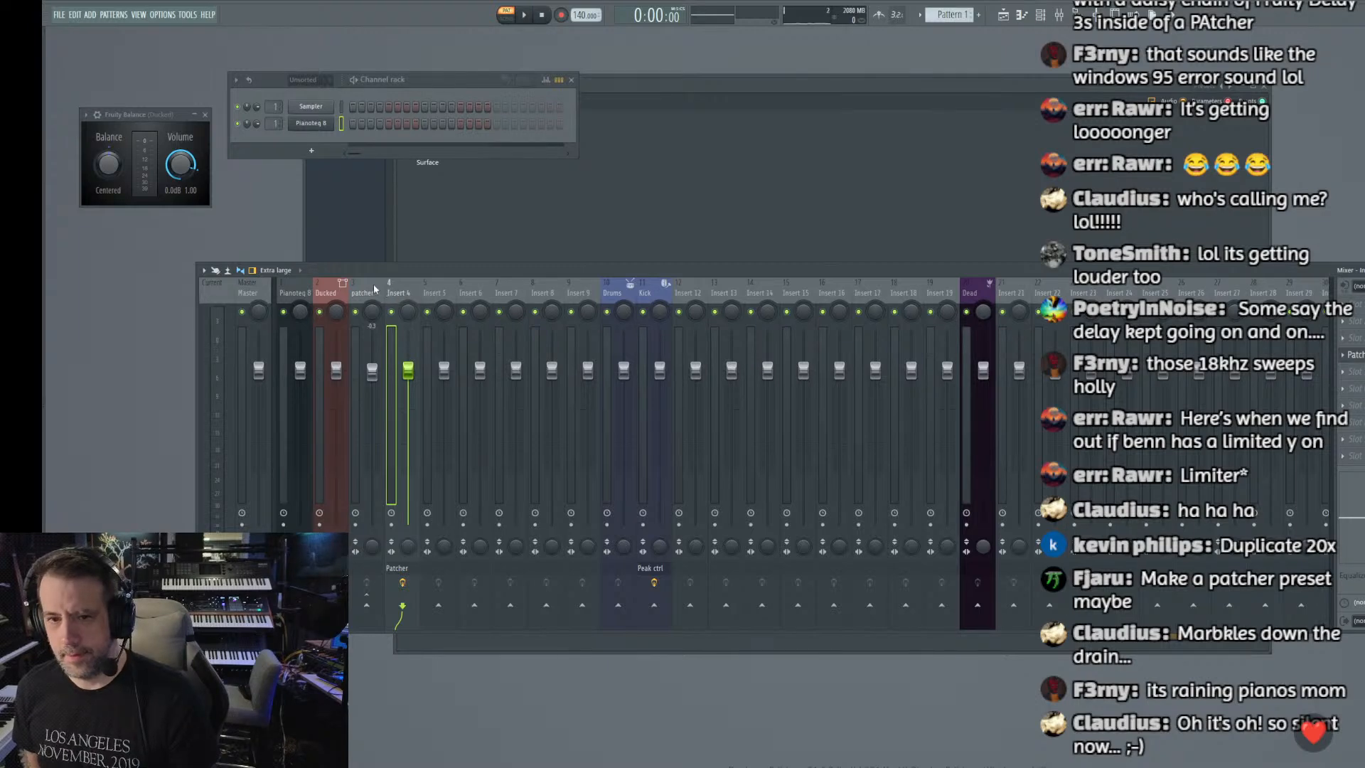
click(369, 294)
click(400, 294)
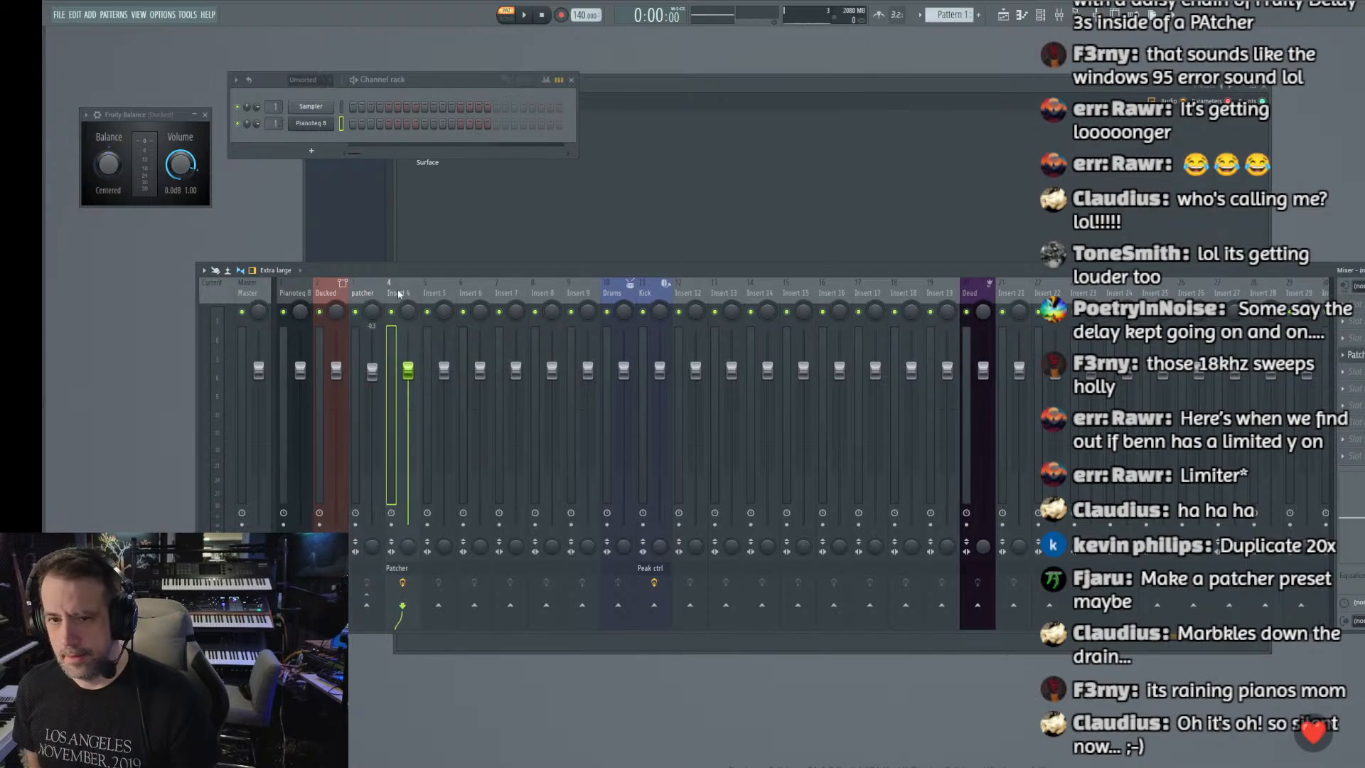
click(1344, 355)
click(1353, 378)
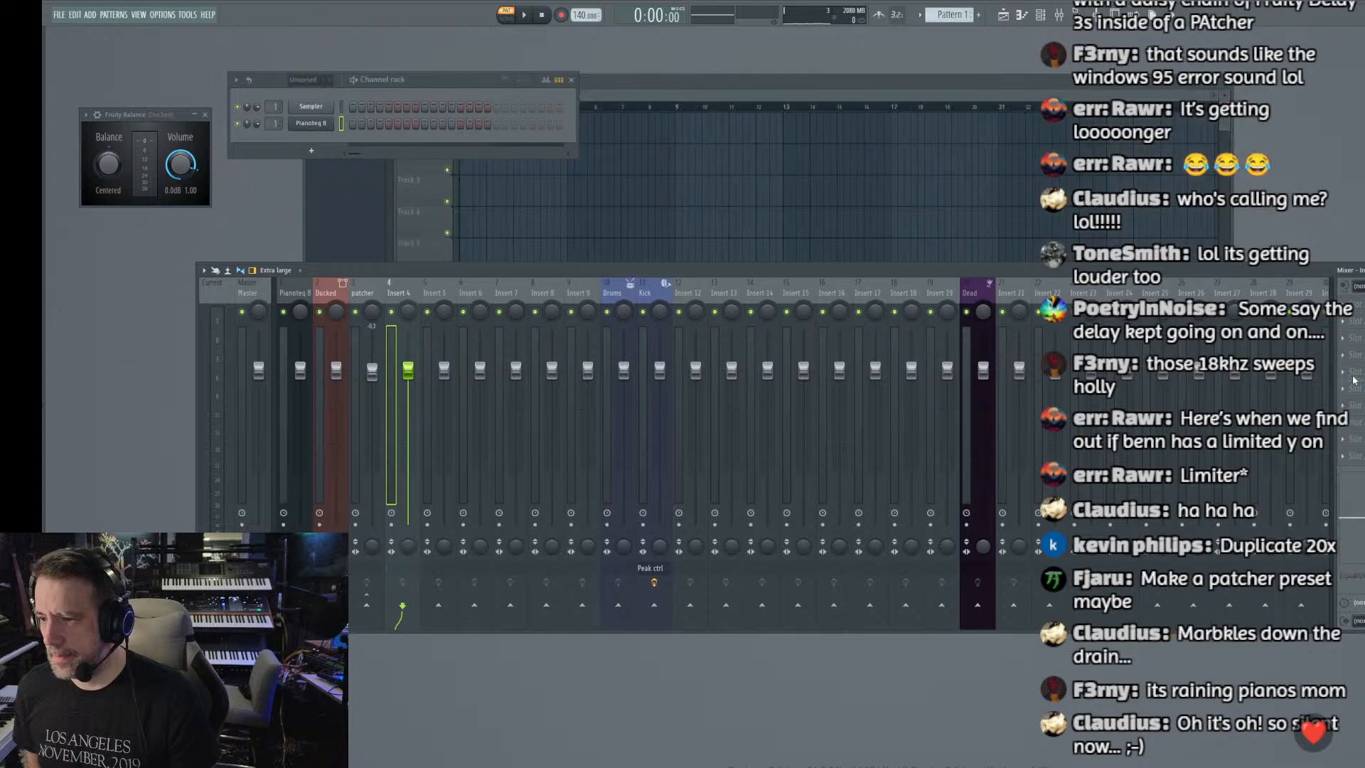
Step: Load the Patcher effect into a slot of the patcher mixer track
click(363, 297)
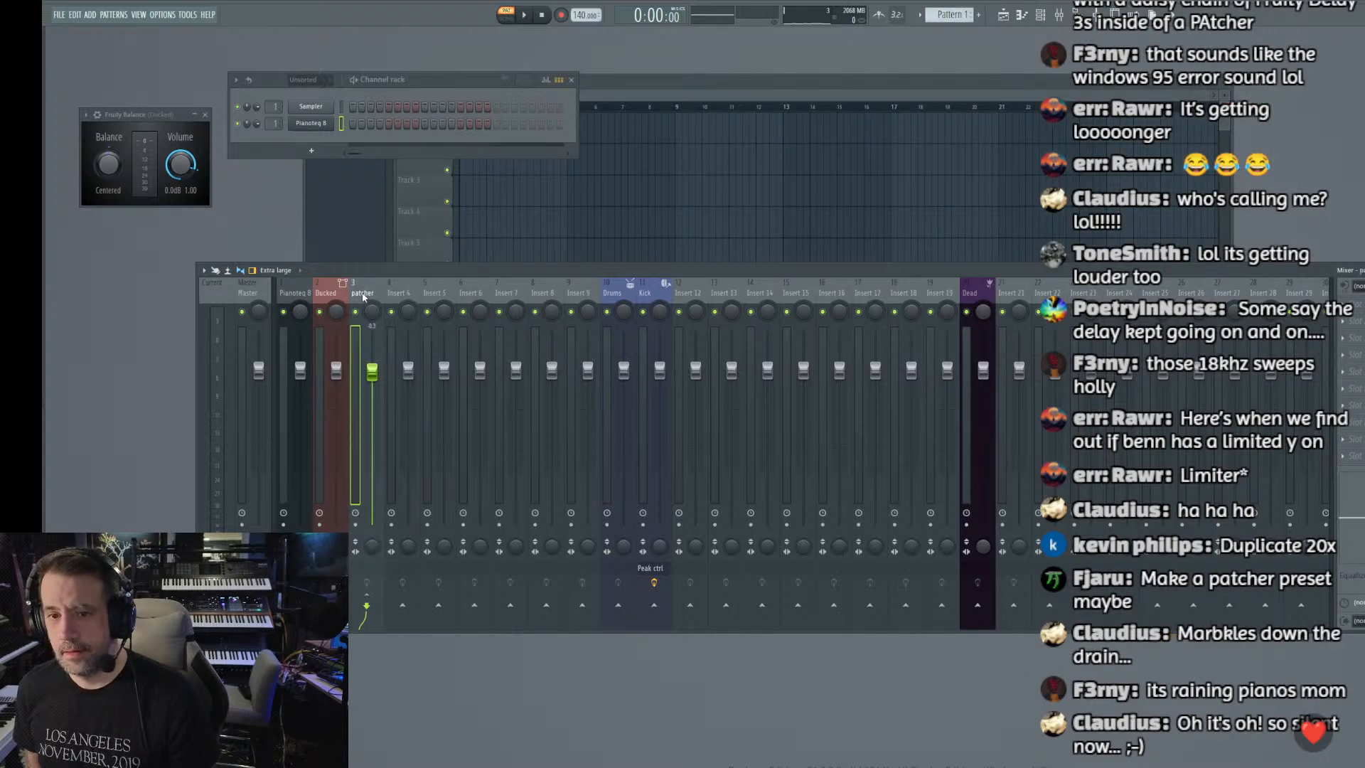
click(1344, 384)
mouse_move(1348, 385)
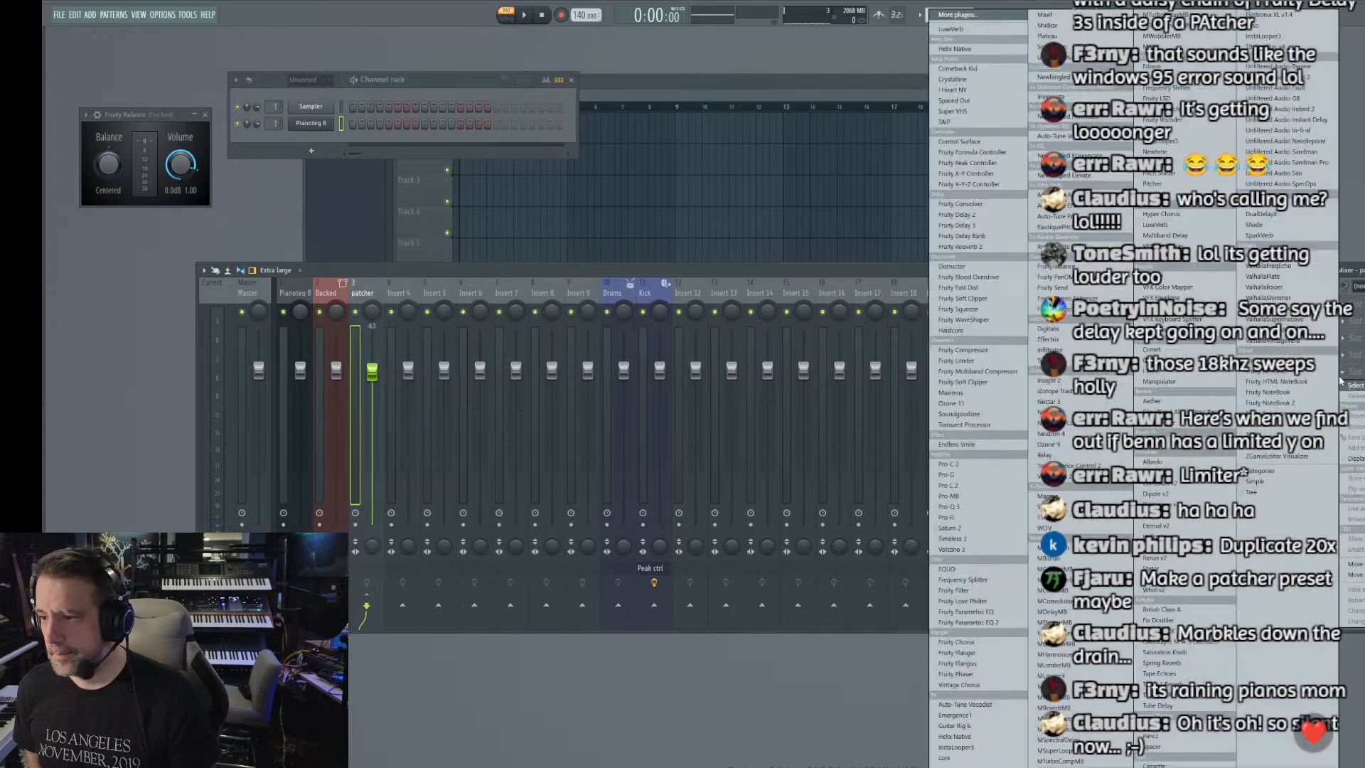
click(1009, 21)
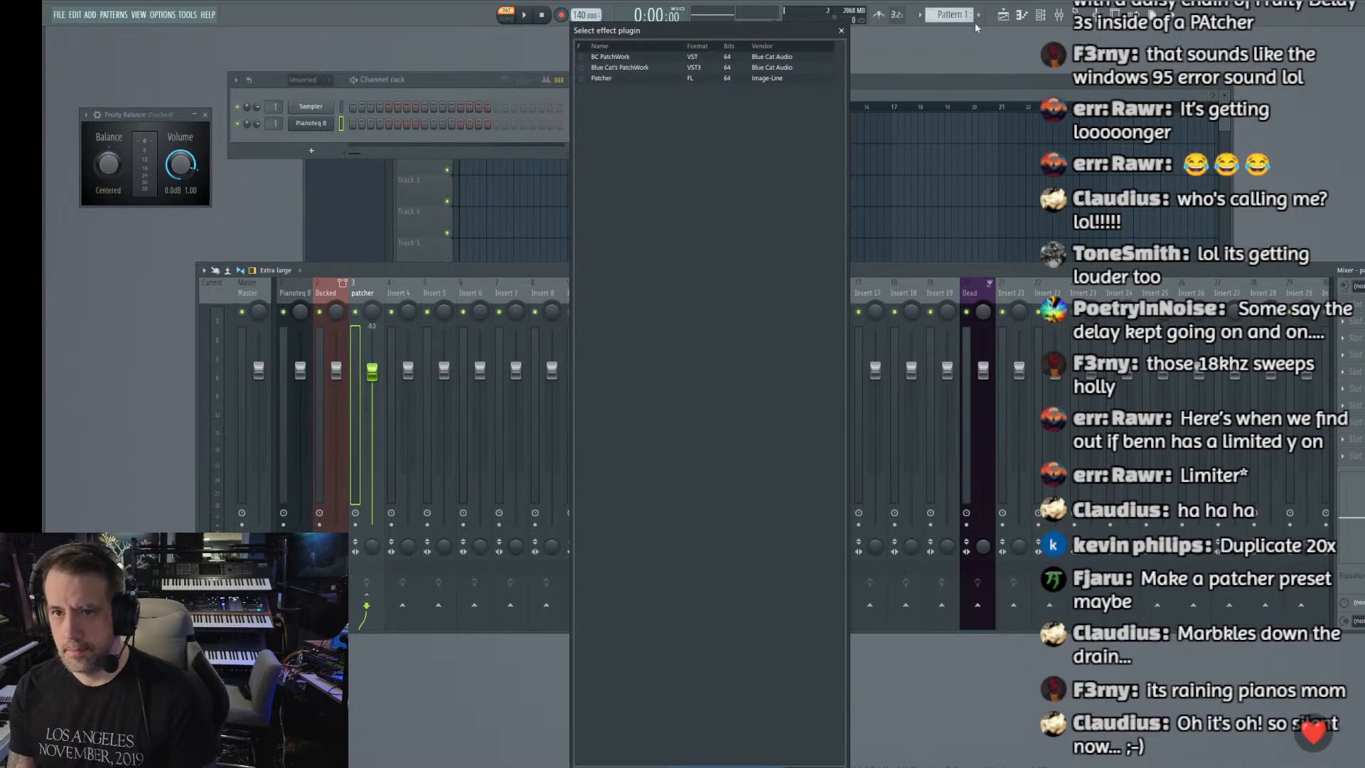
double_click(622, 77)
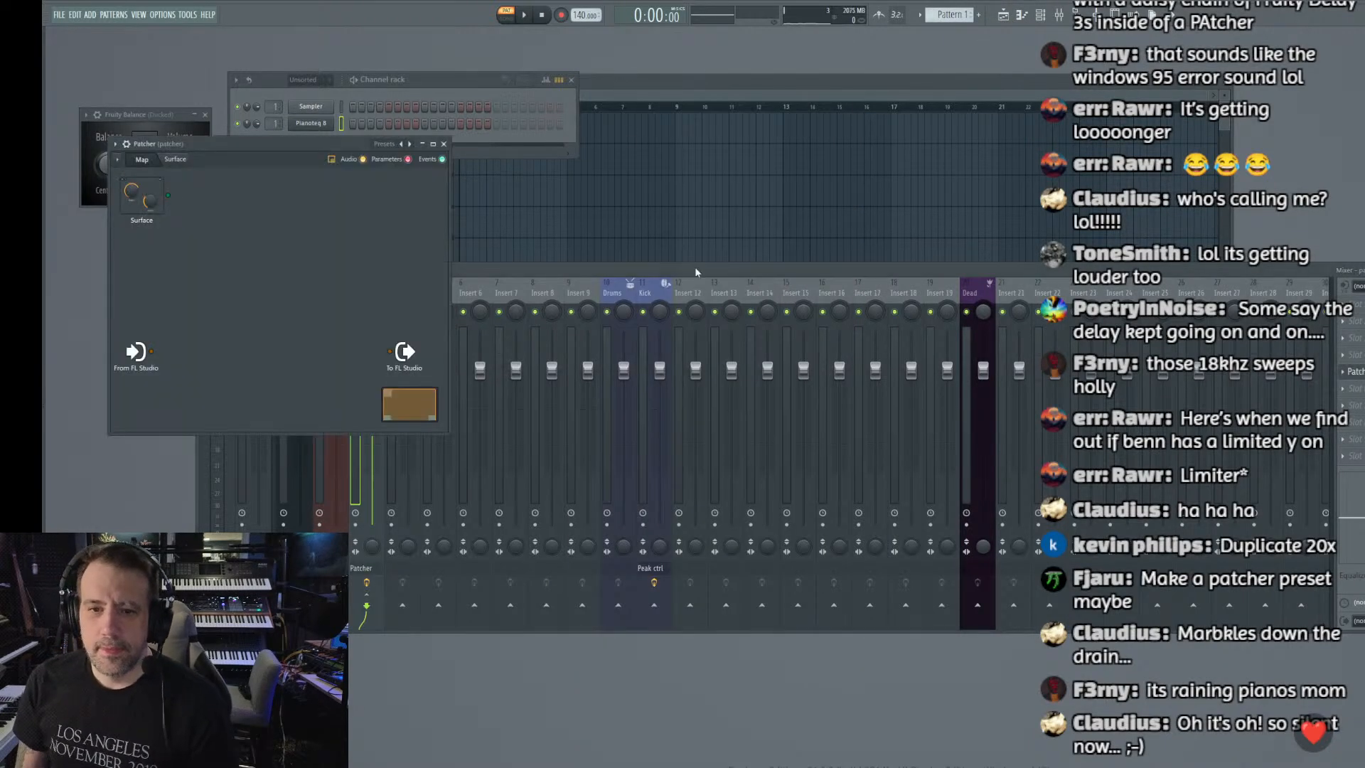
Step: Enlarge the Patcher window and move it aside so the first mixer tracks stay uncovered
drag(323, 144, 758, 87)
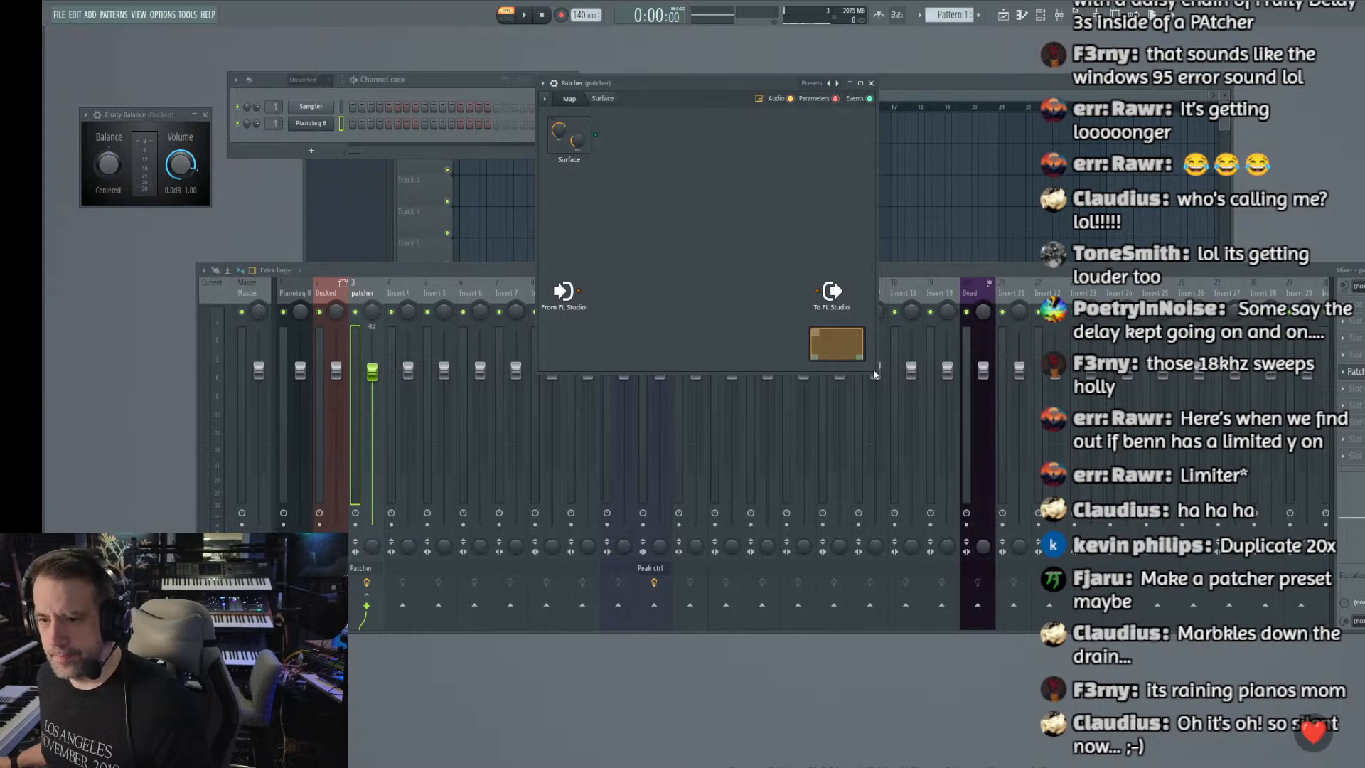
drag(876, 372, 1364, 663)
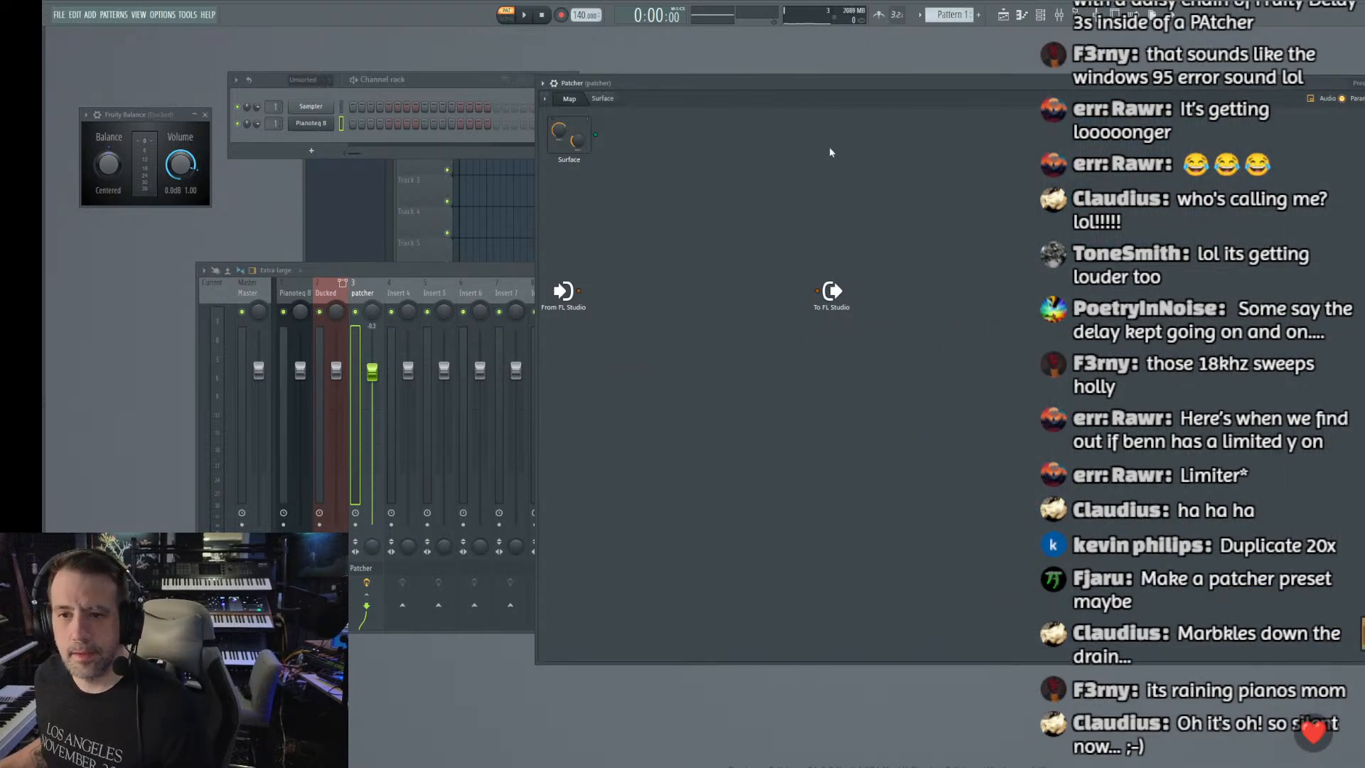
drag(684, 84, 377, 104)
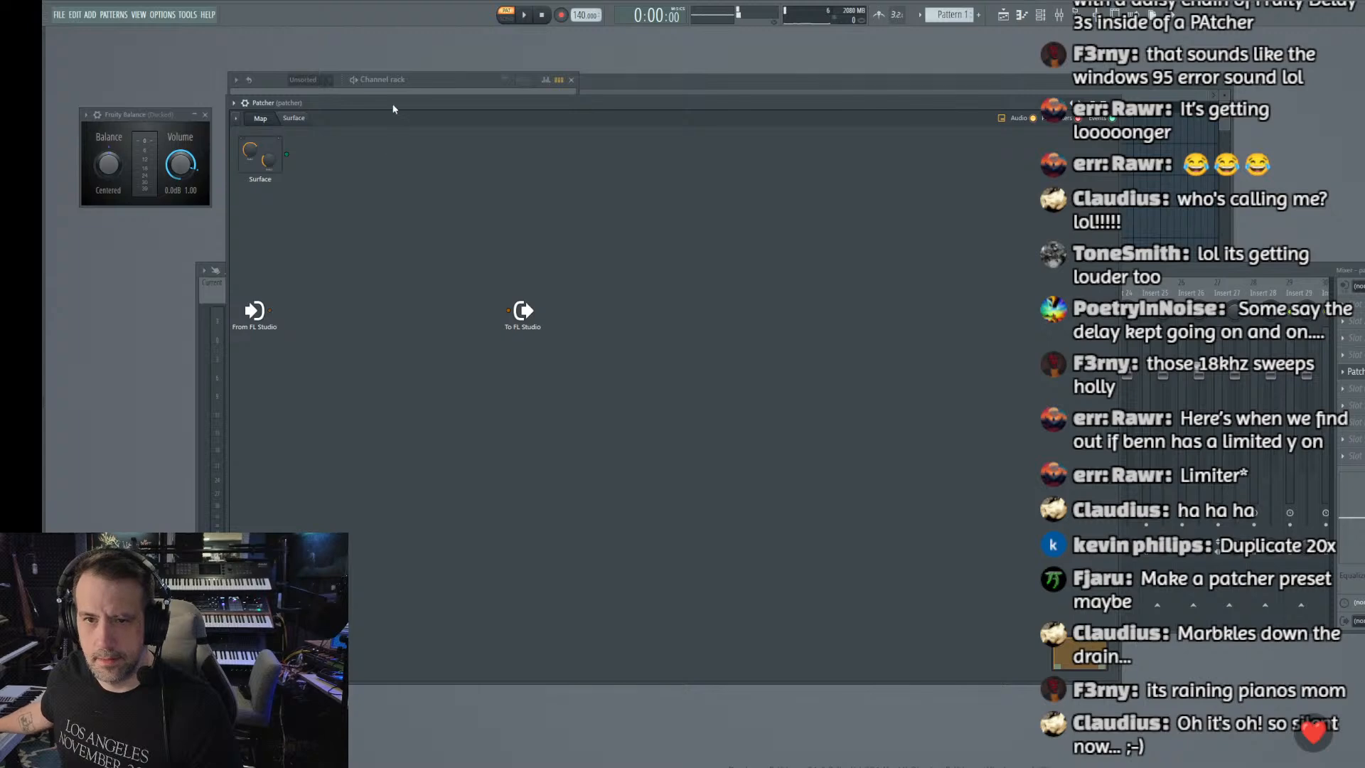
drag(393, 103, 815, 107)
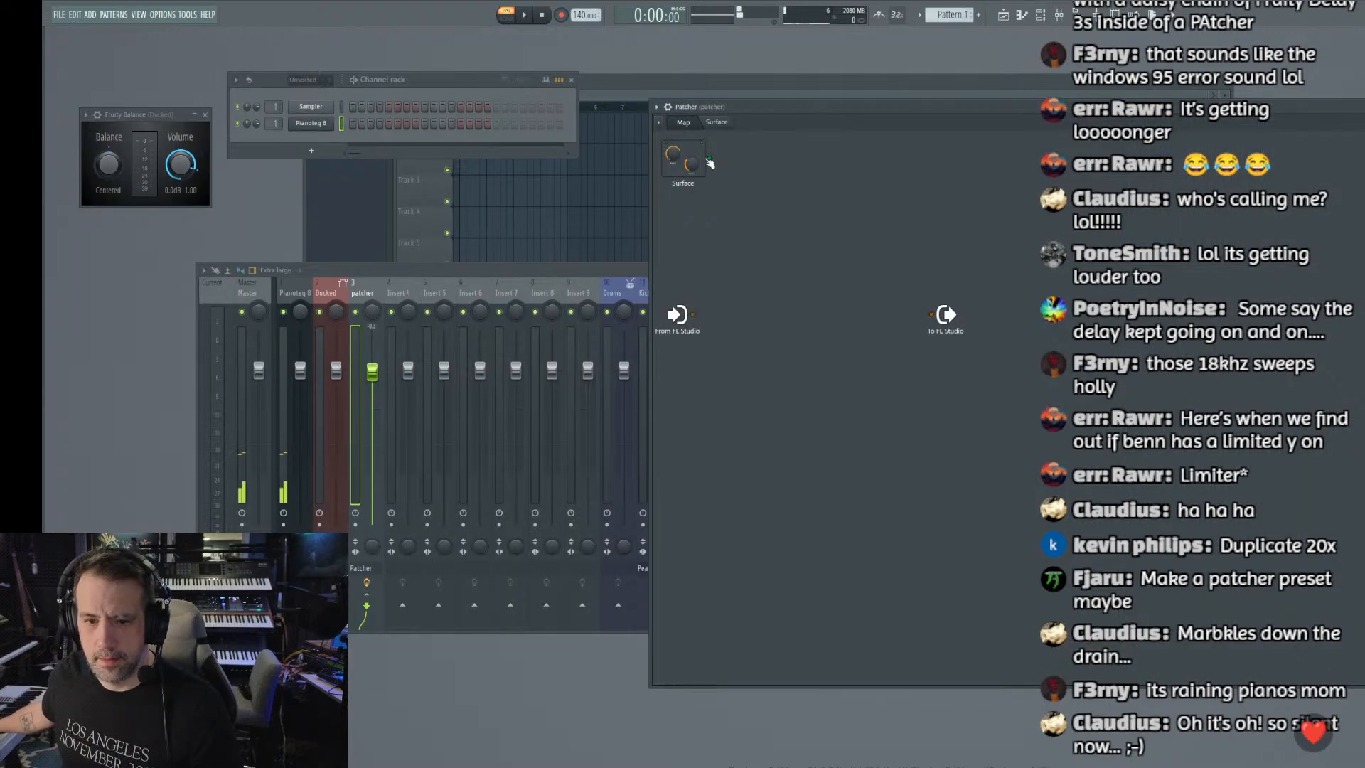
Step: Correct the Pianoteq 8 track's routing so its sound reaches the Master only through the patcher track
click(330, 272)
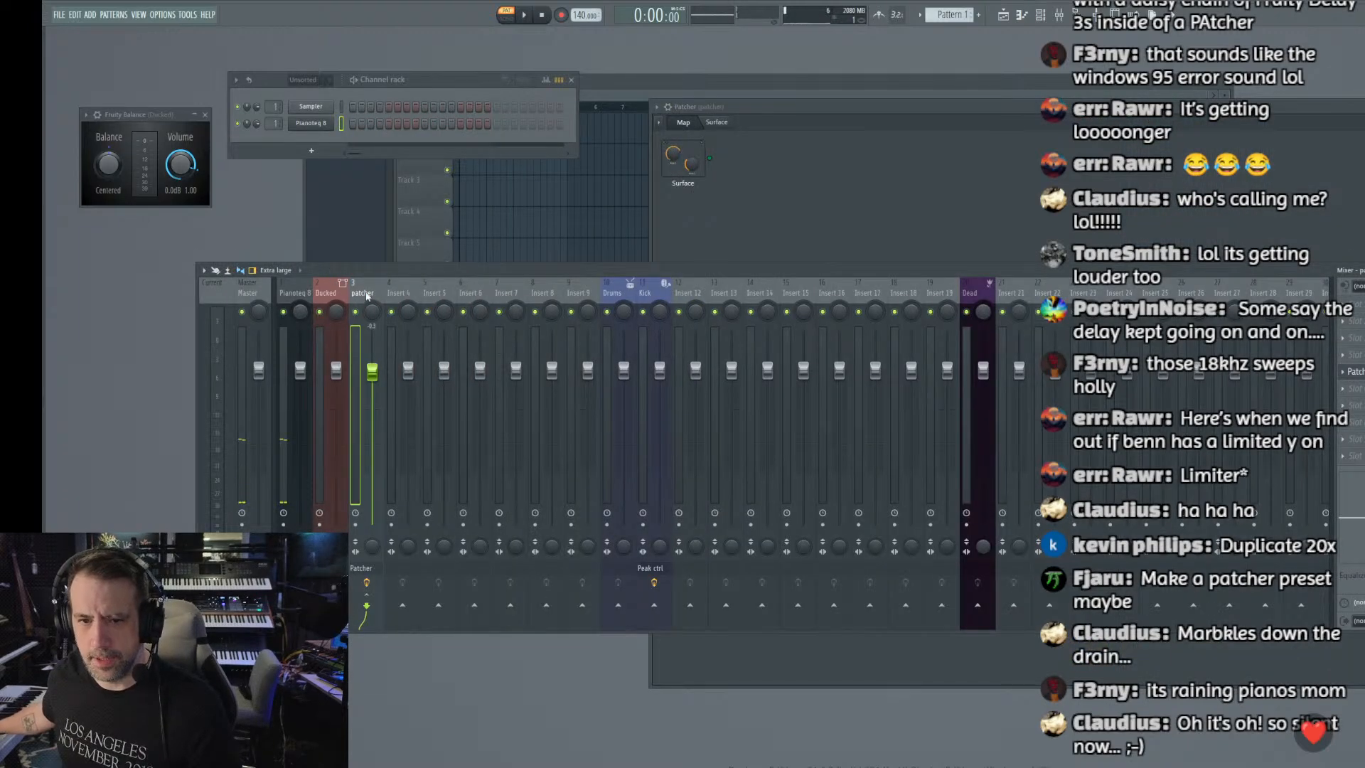
click(294, 294)
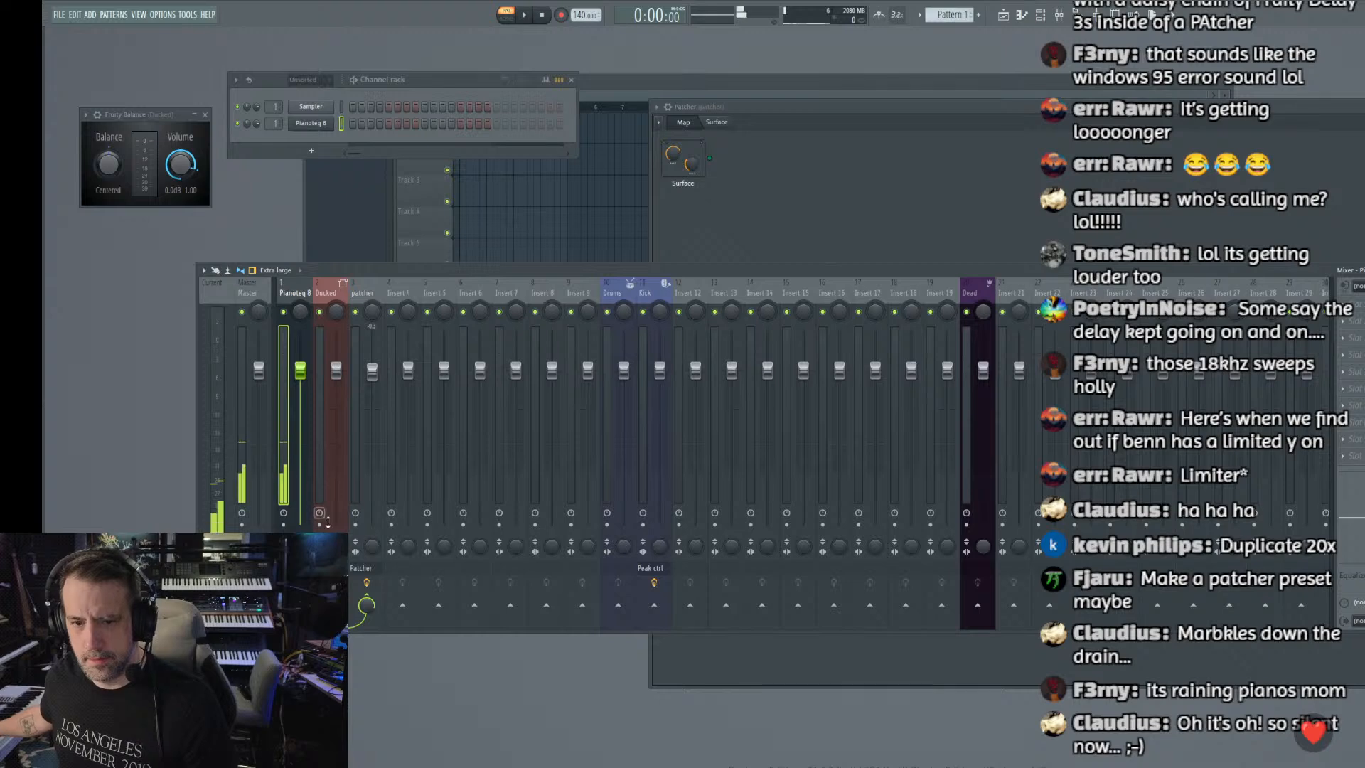
click(364, 292)
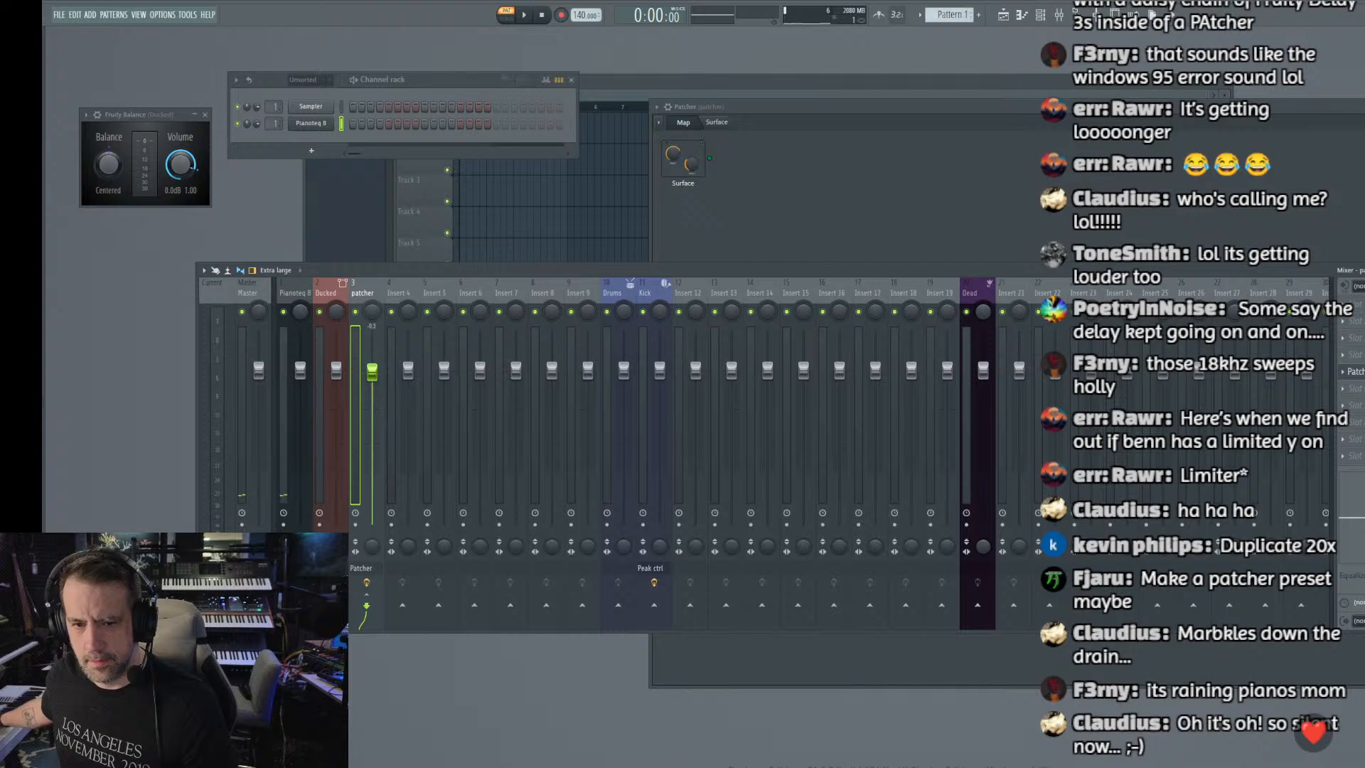
click(296, 291)
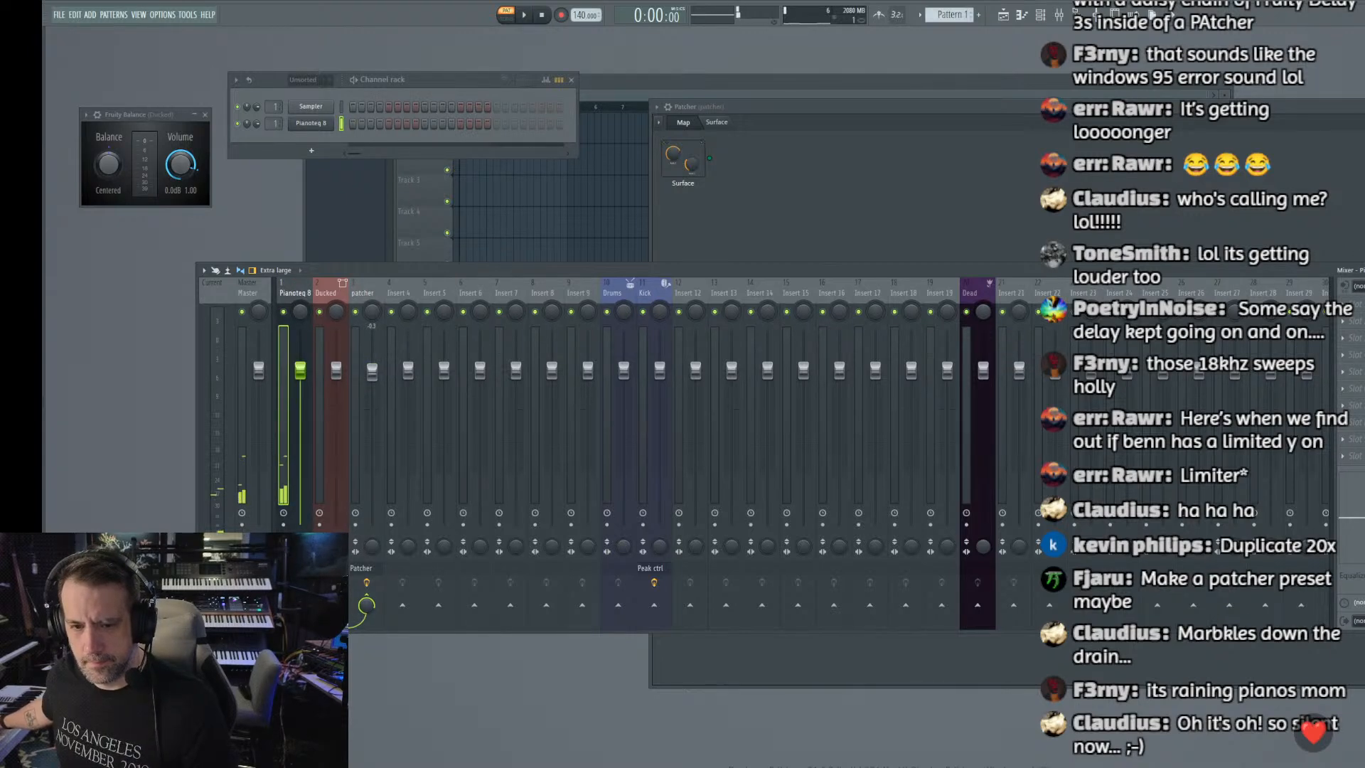
right_click(367, 606)
key(Escape)
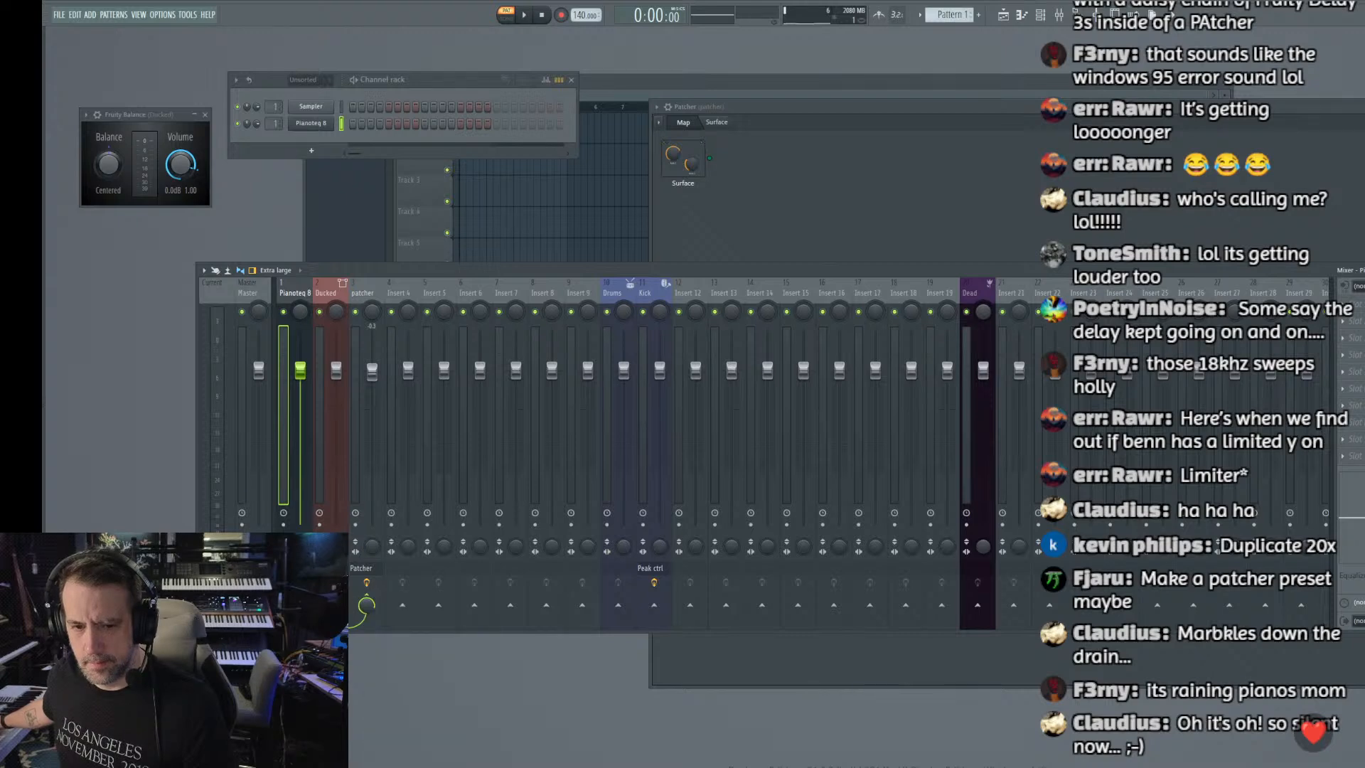
right_click(272, 281)
key(Escape)
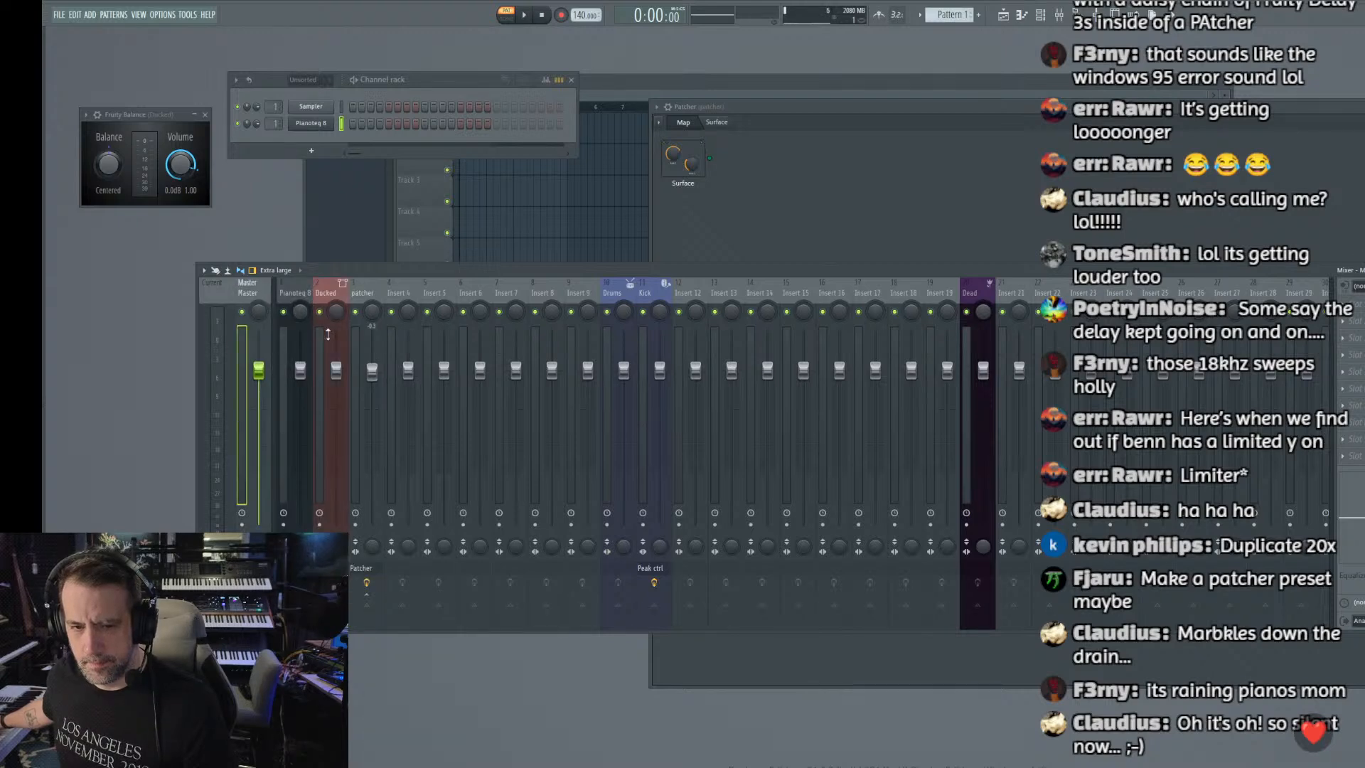
click(292, 334)
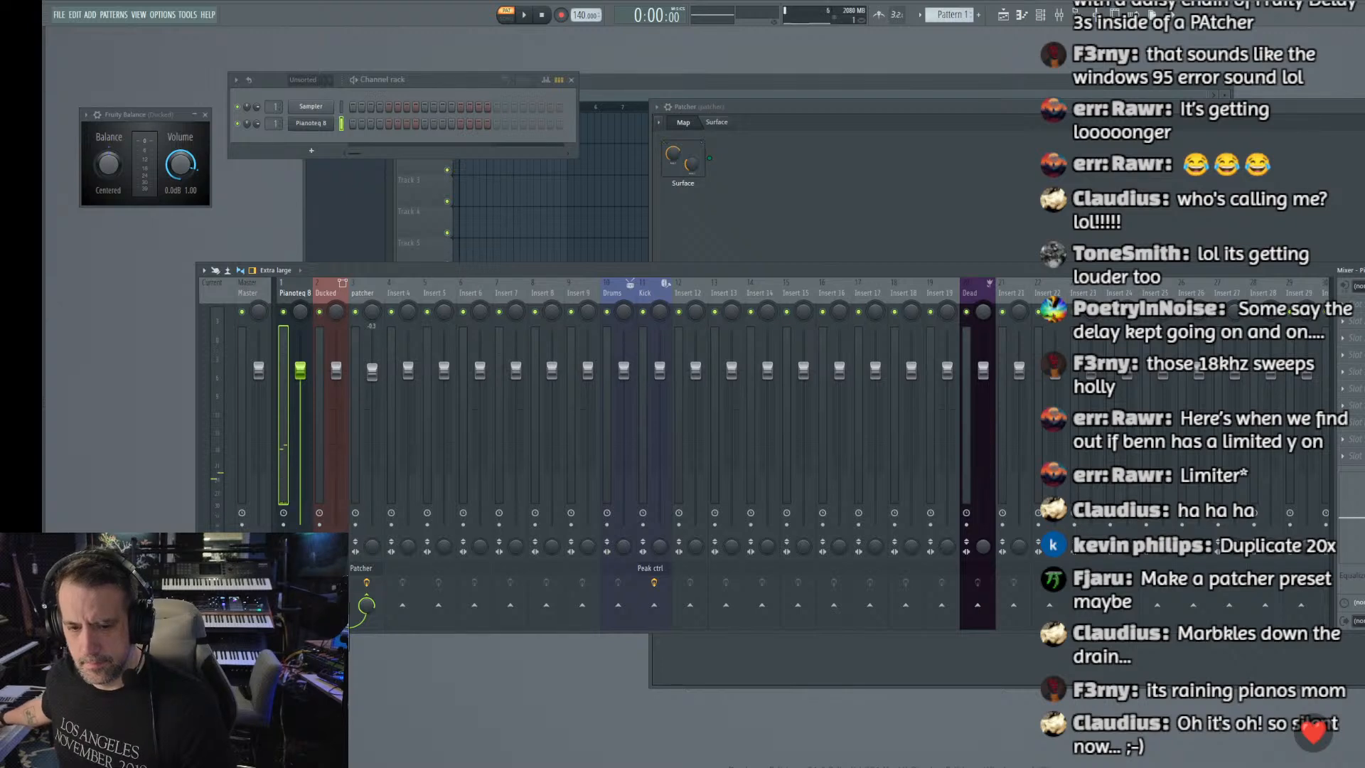
click(368, 290)
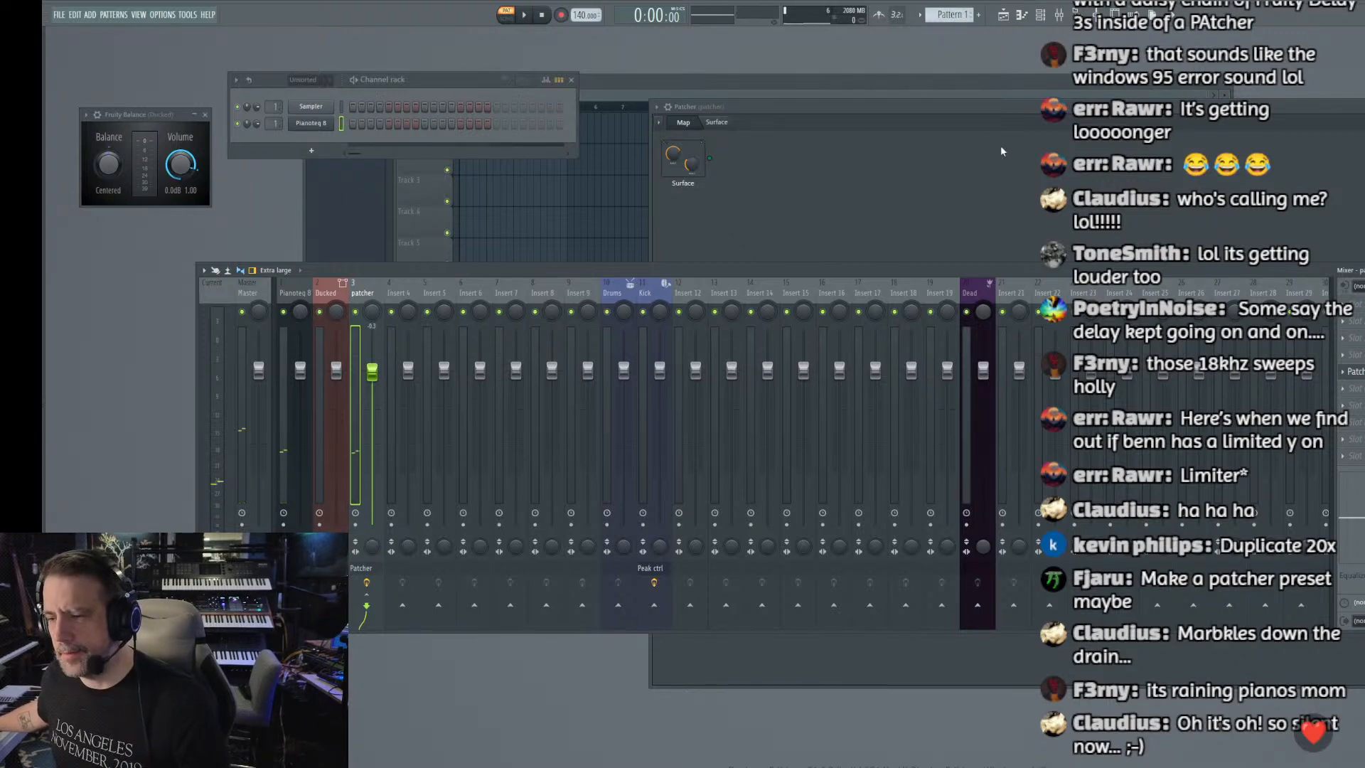
Step: Space out the Patcher input and output nodes and add a Fruity Delay 2 between them, placed above the input node
click(972, 120)
drag(780, 109, 532, 99)
drag(707, 297, 1049, 397)
right_click(461, 246)
mouse_move(514, 263)
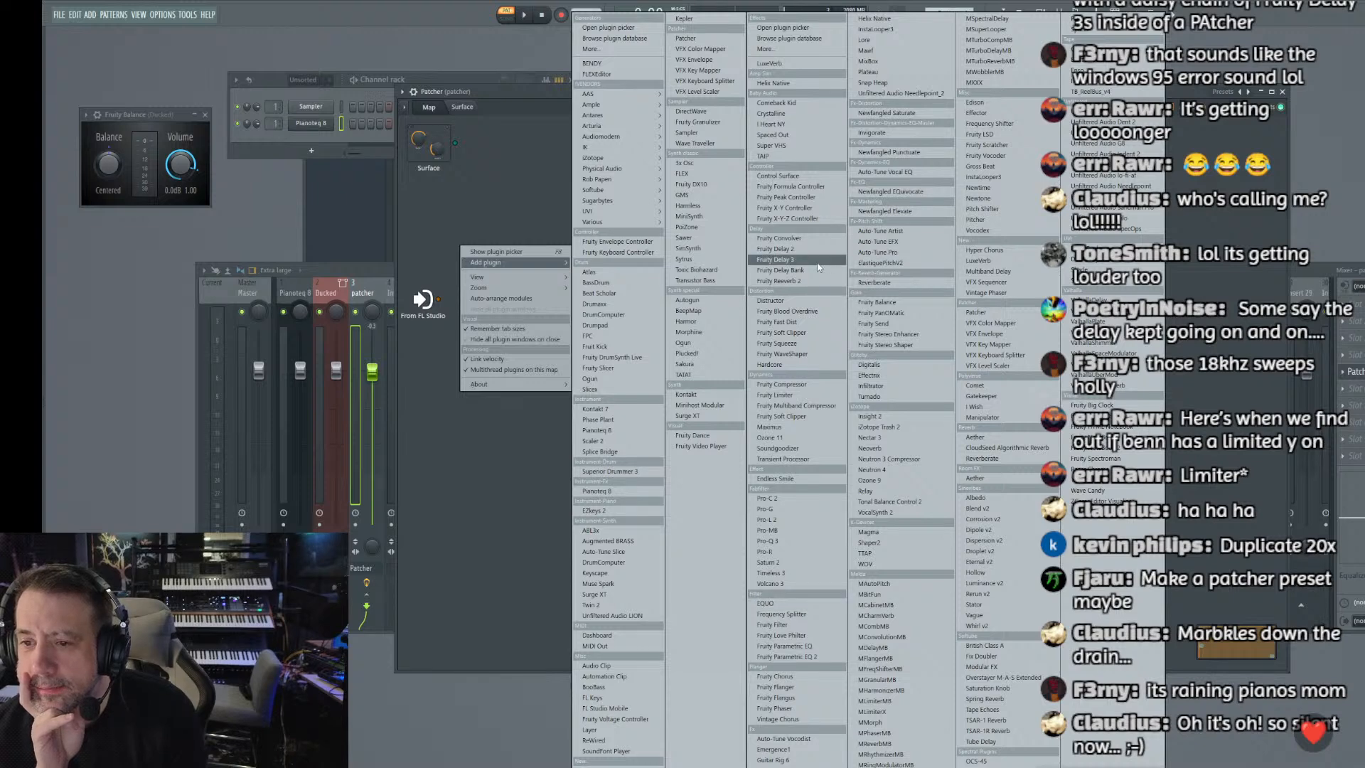
click(802, 252)
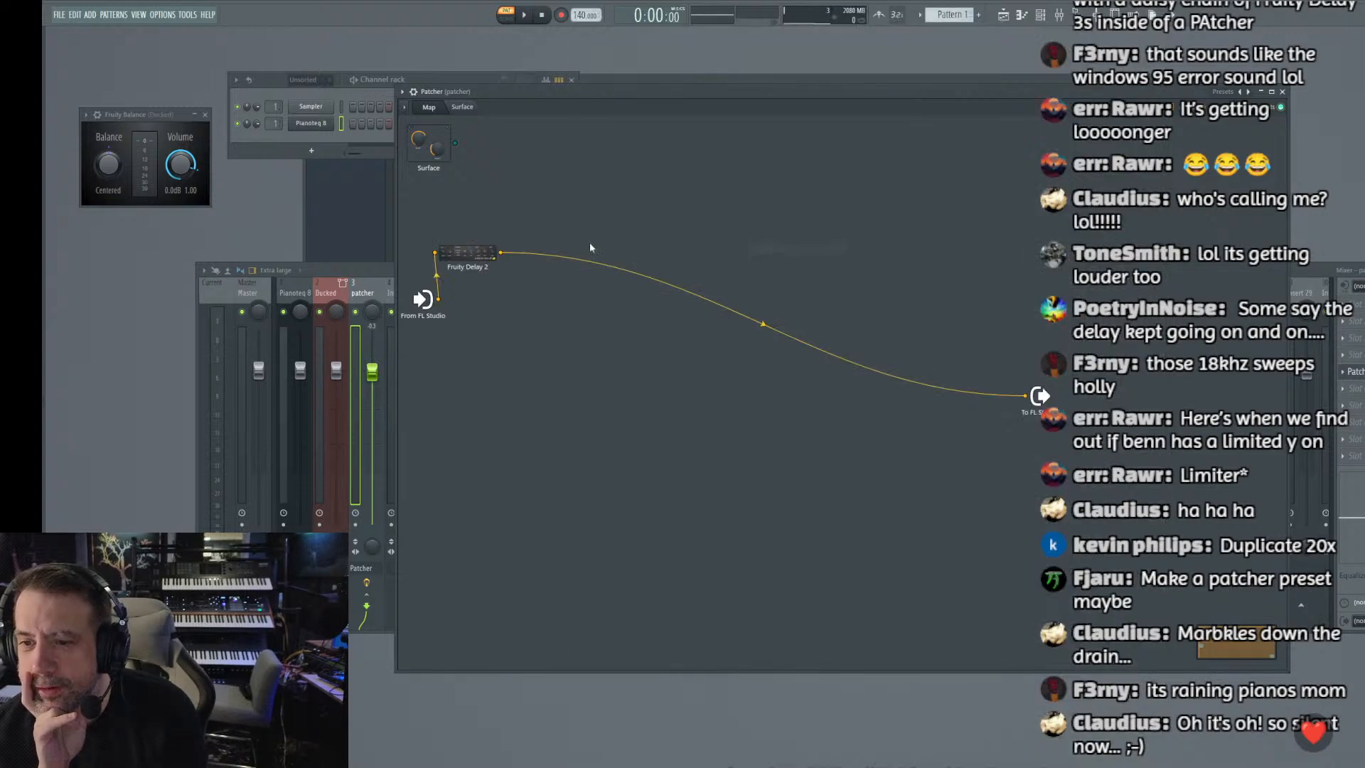
drag(467, 252, 578, 165)
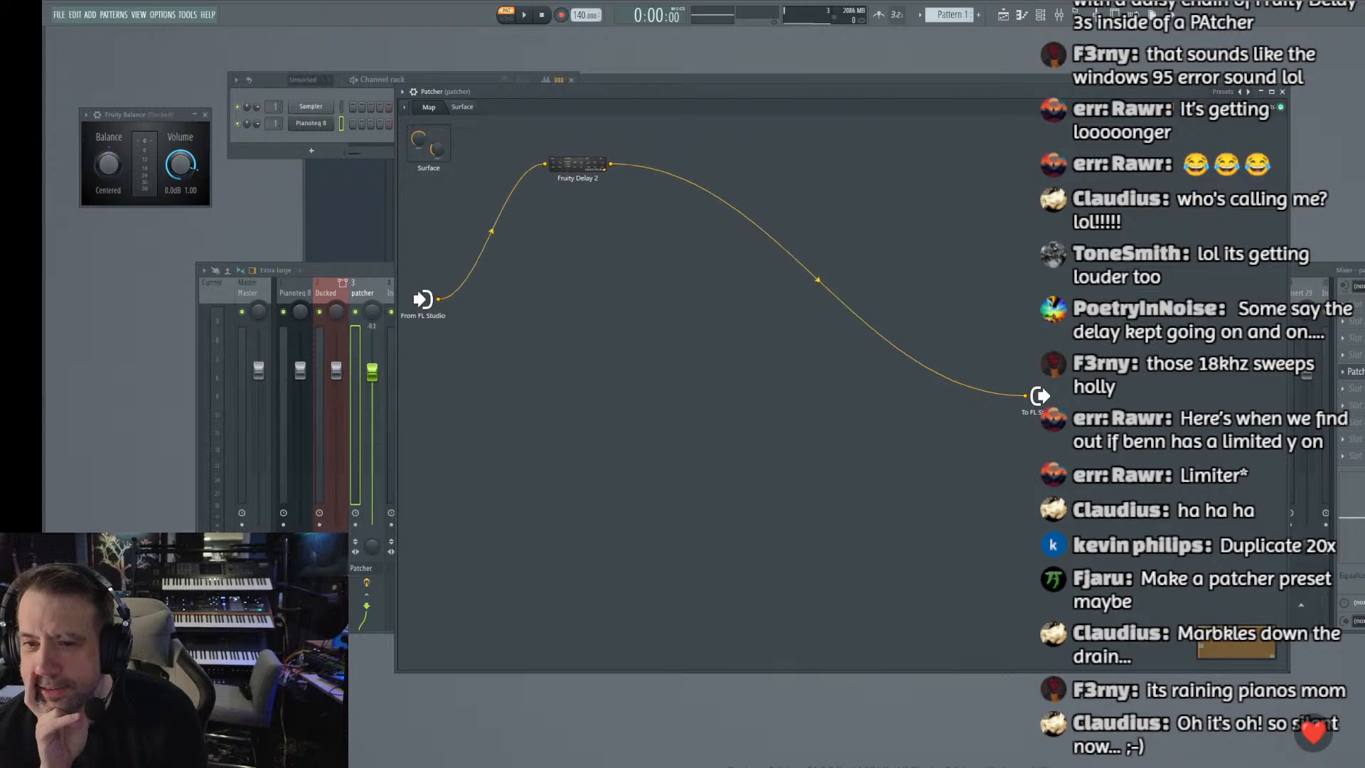
Step: Open the Fruity Delay 2 in the Patcher map and save its settings as a preset named patc
click(576, 167)
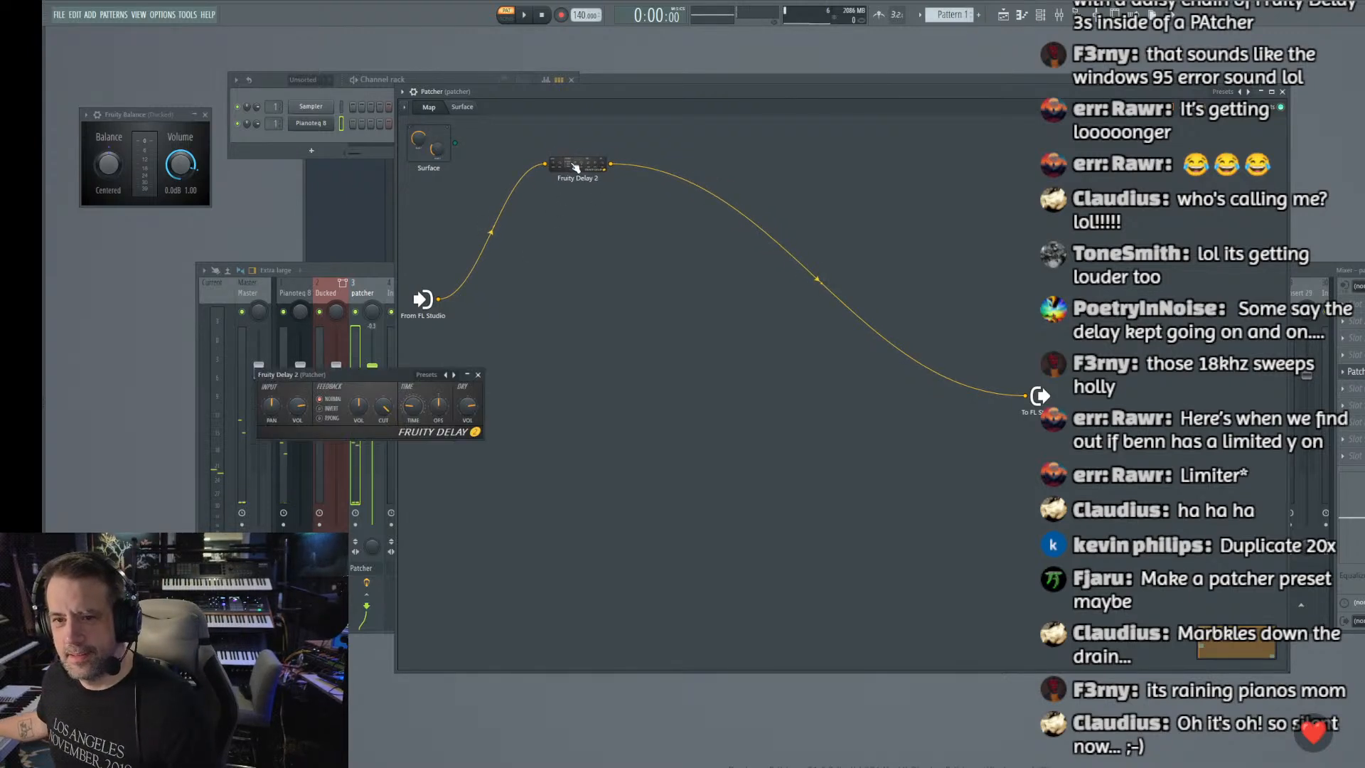
drag(354, 371, 360, 214)
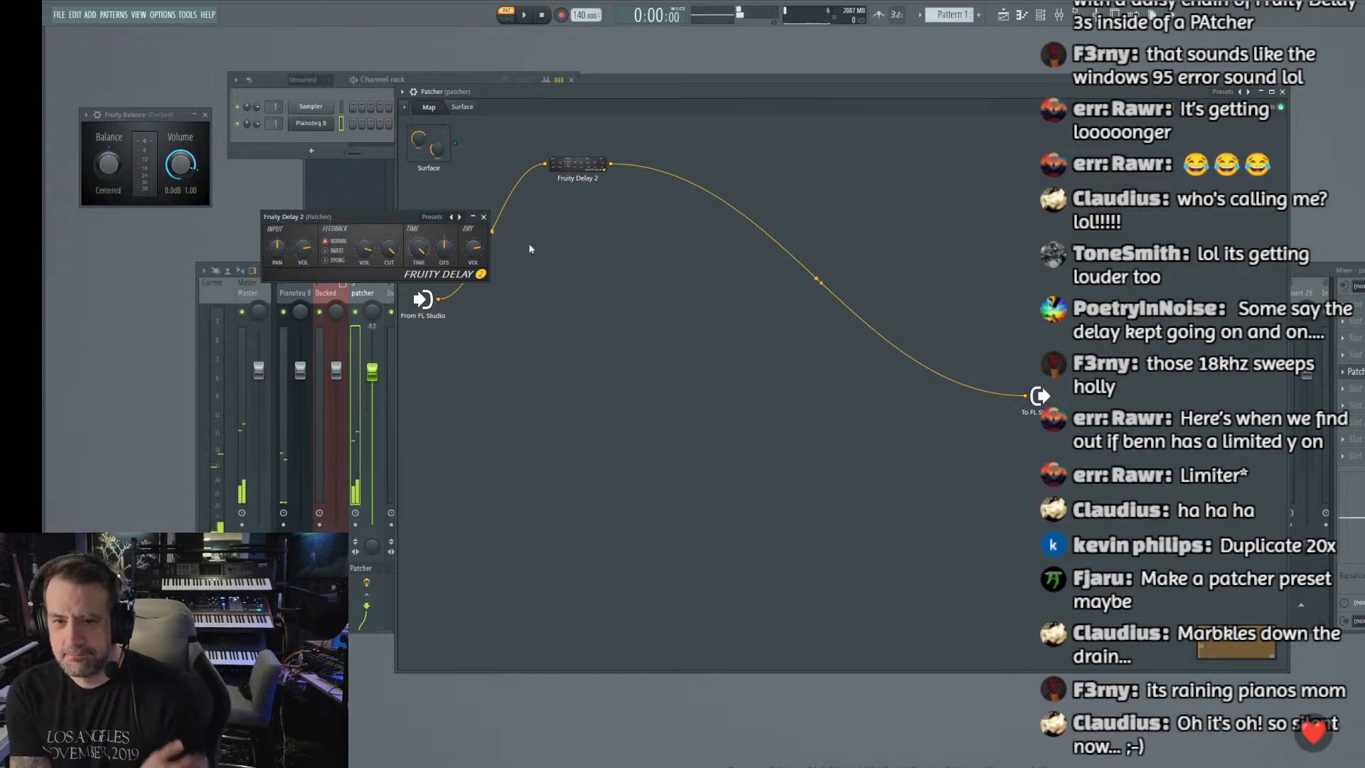
drag(418, 220, 351, 182)
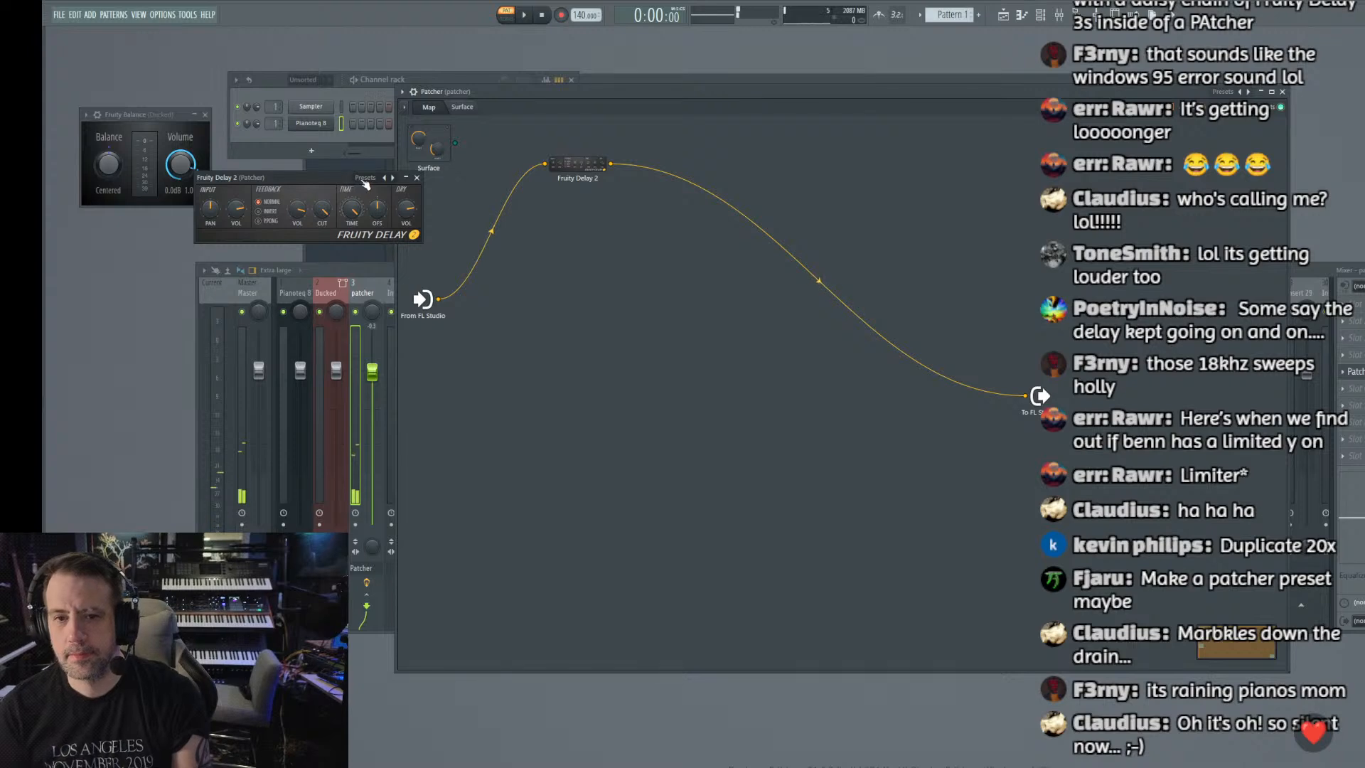
click(364, 178)
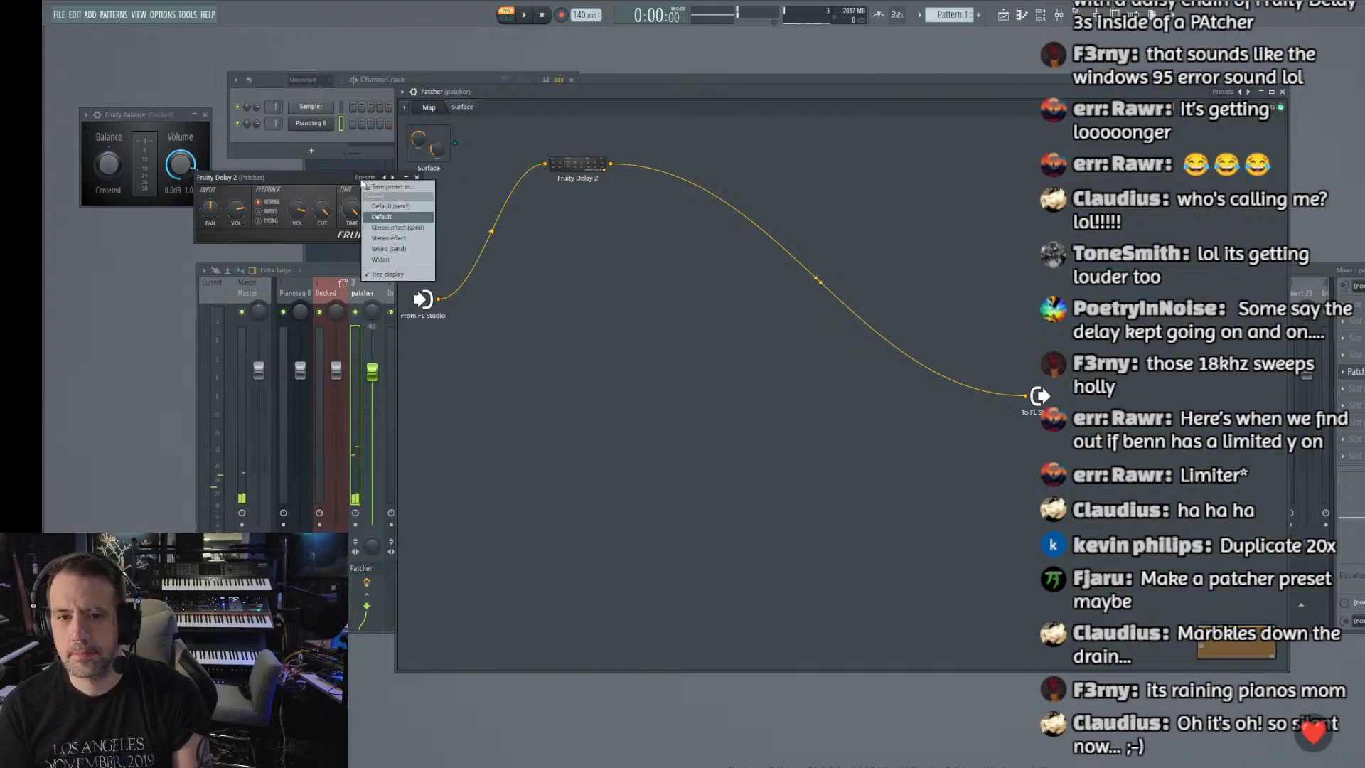
click(366, 186)
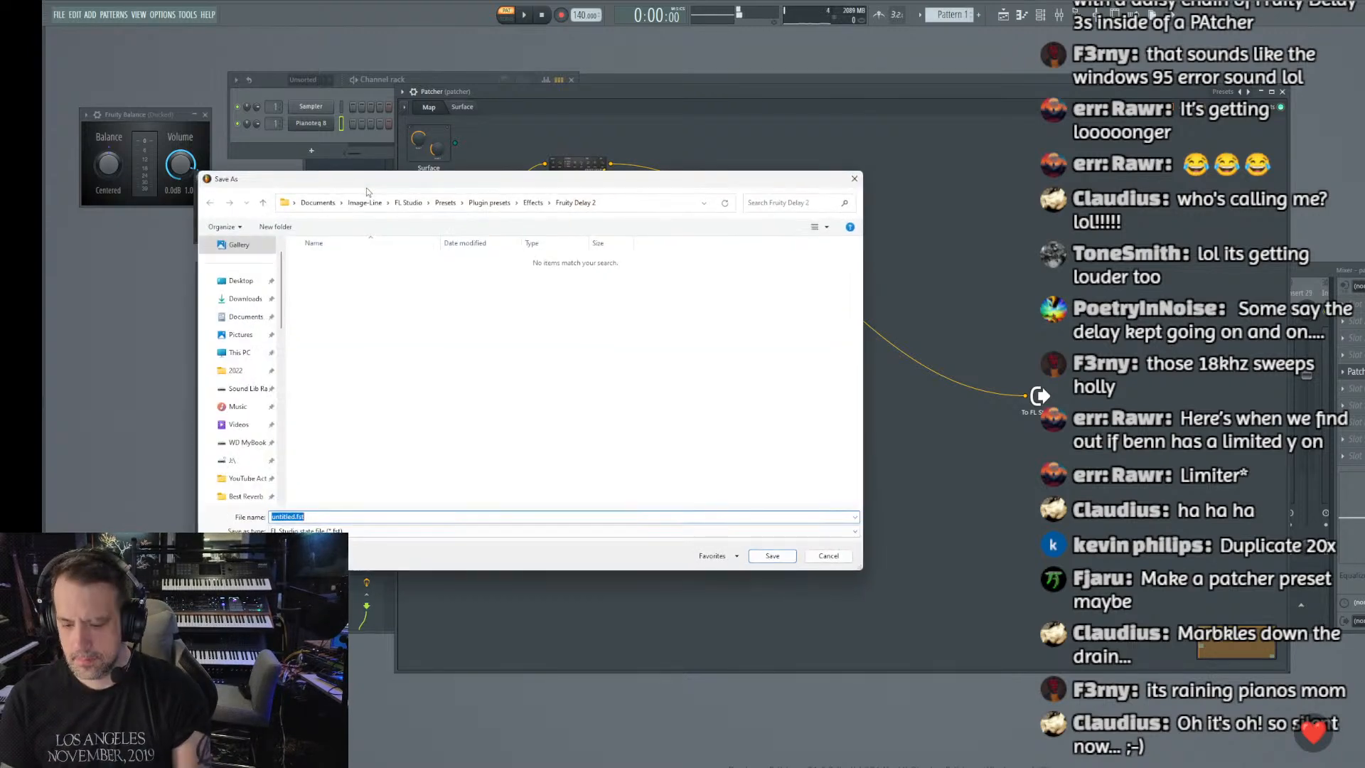
text(patc)
key(Return)
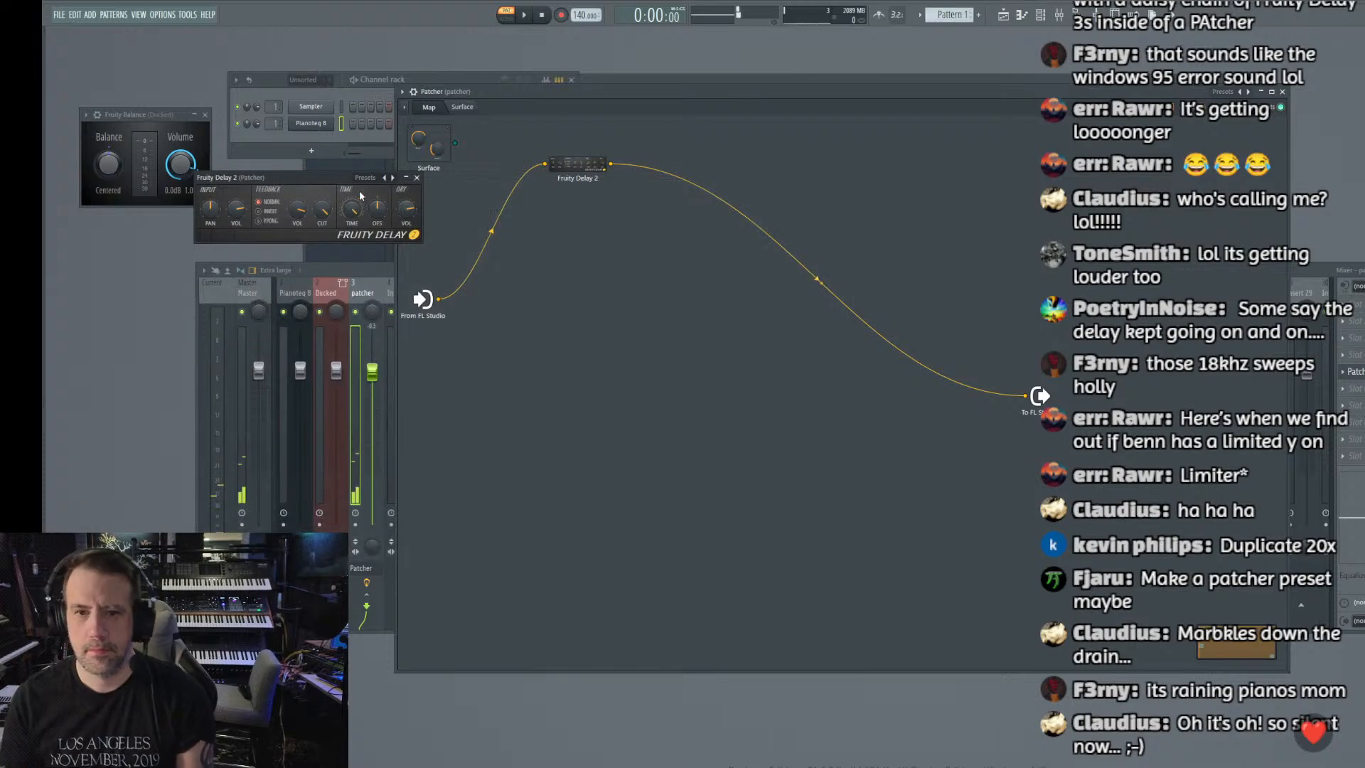
right_click(550, 268)
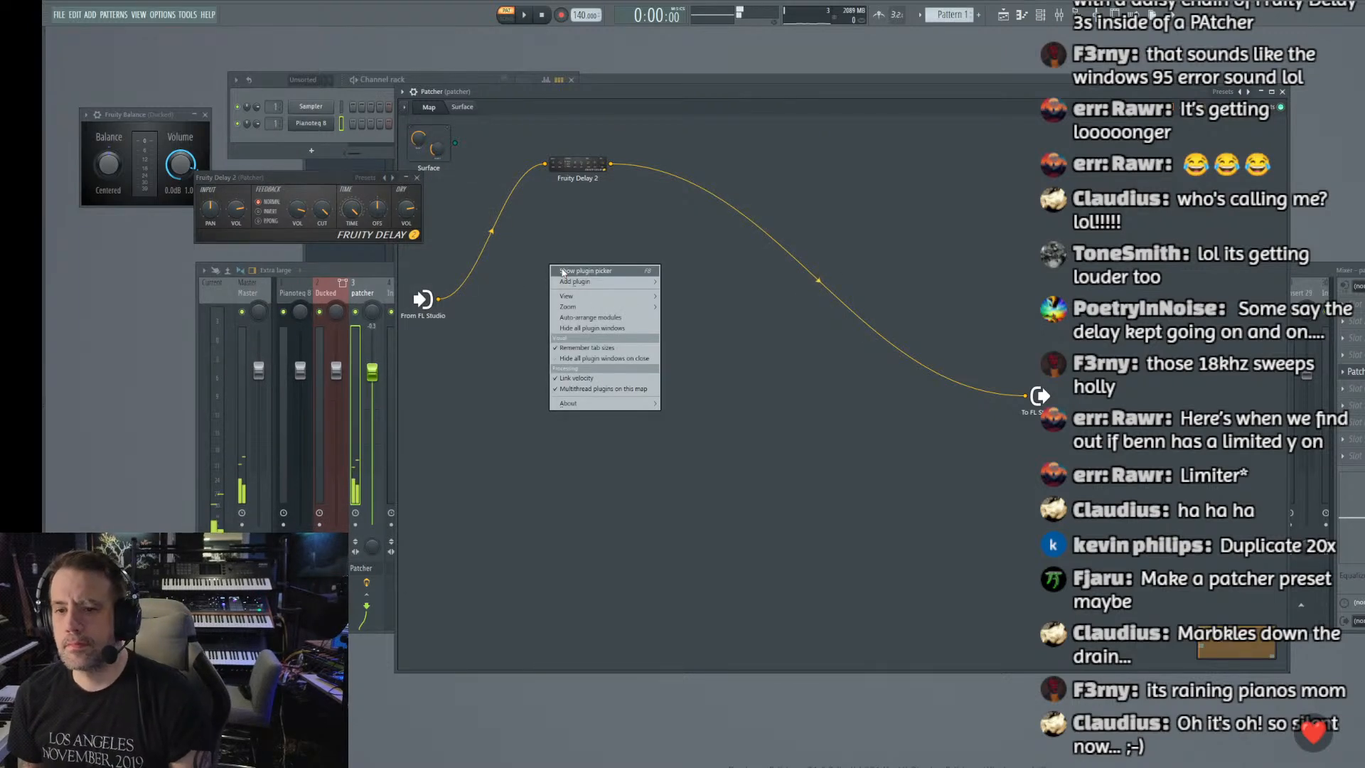
click(573, 172)
right_click(572, 170)
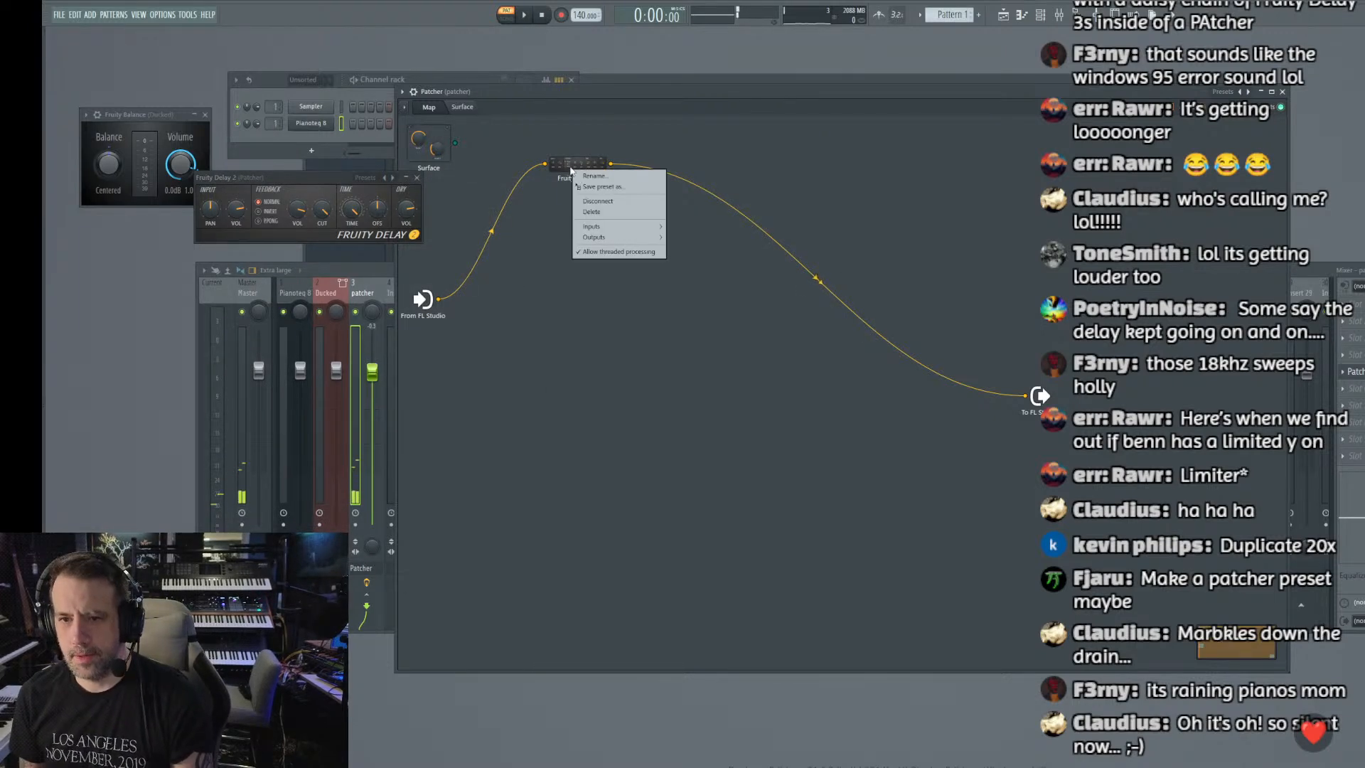
click(572, 168)
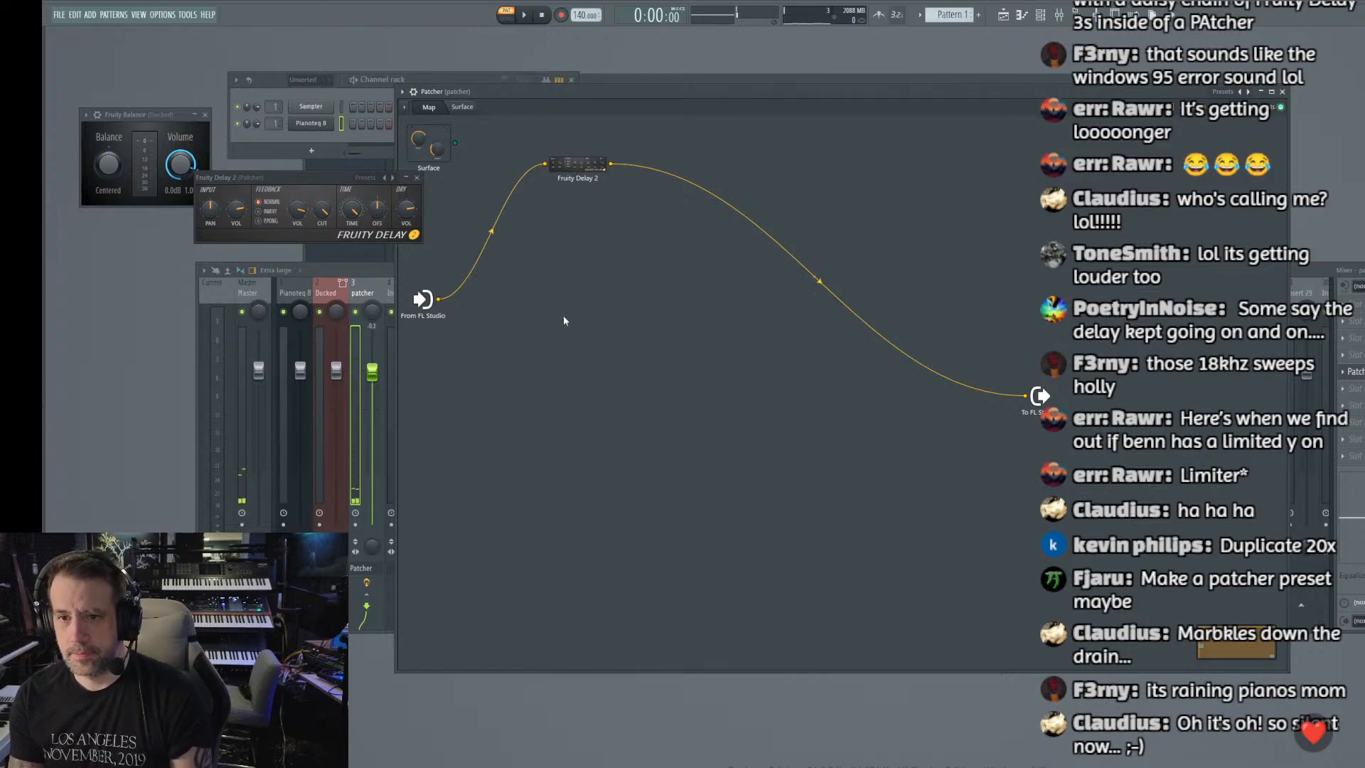
right_click(572, 168)
click(569, 167)
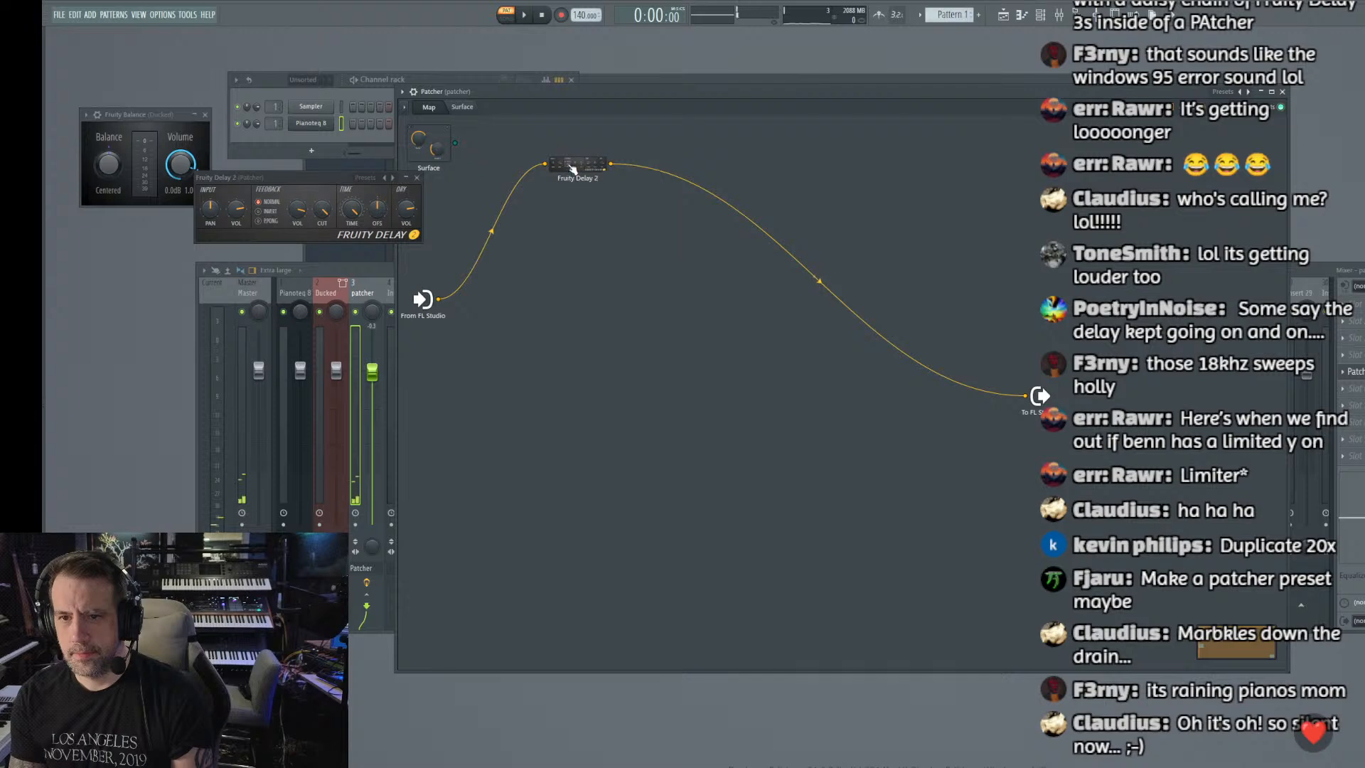
Step: Add a second Fruity Delay 2 below the first one in the Patcher map
right_click(577, 271)
mouse_move(588, 291)
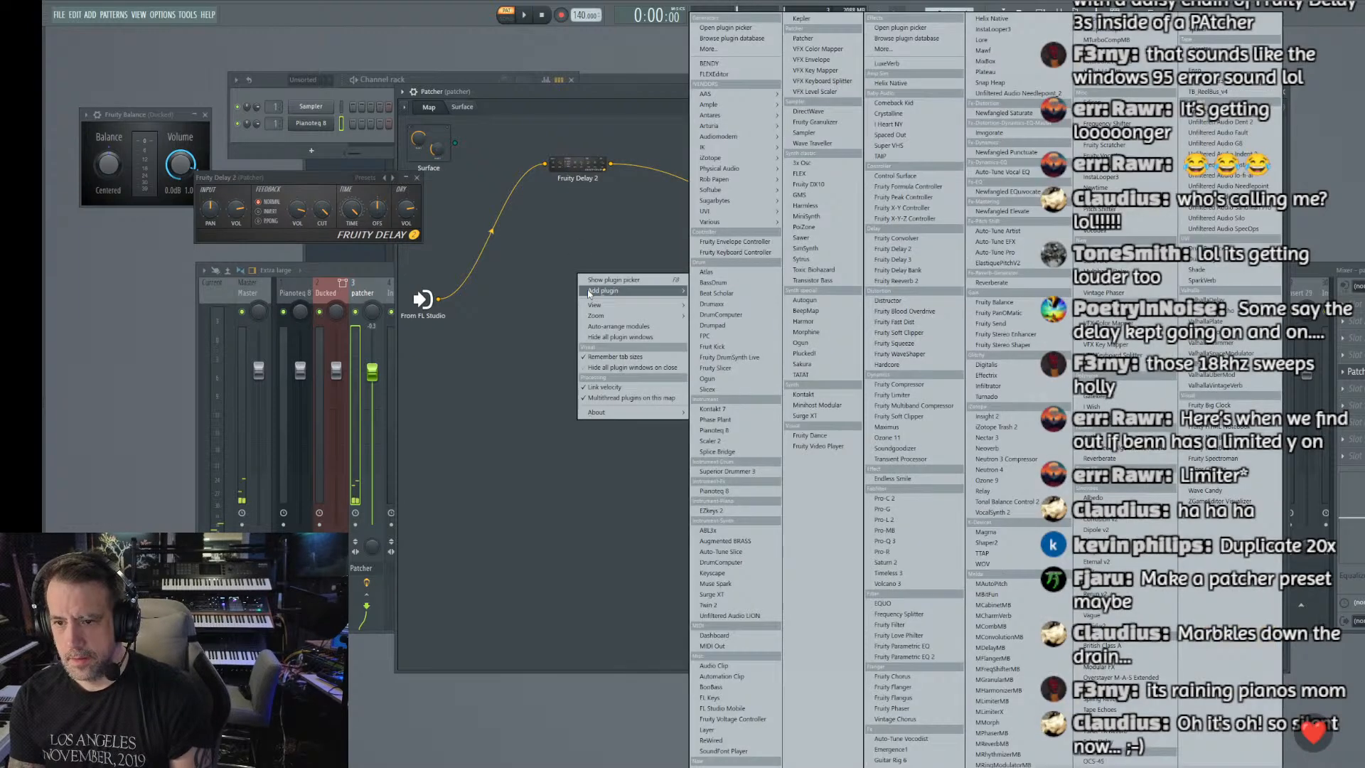
click(892, 249)
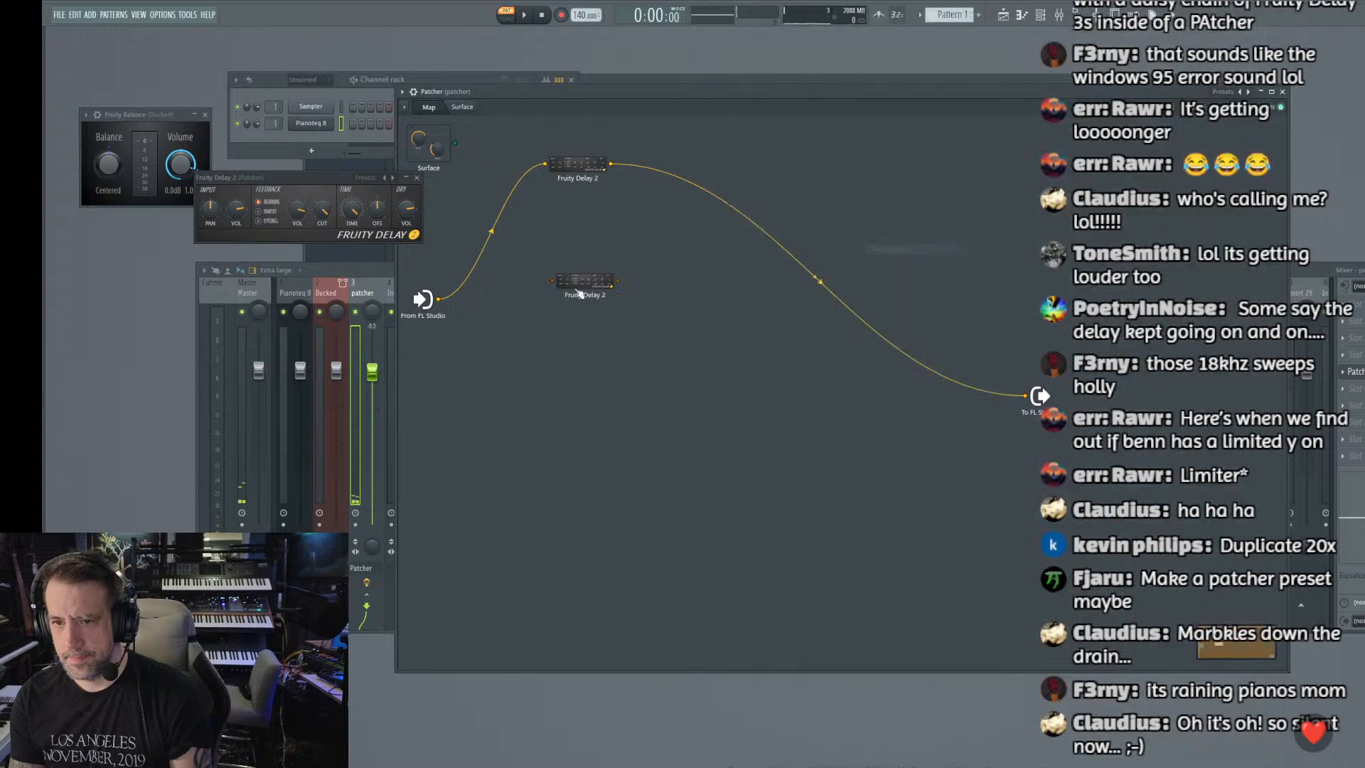
Step: Wire the lower Fruity Delay 2 between the Patcher input and output nodes and nudge it into place
drag(434, 303, 1028, 395)
drag(589, 290, 574, 300)
click(250, 285)
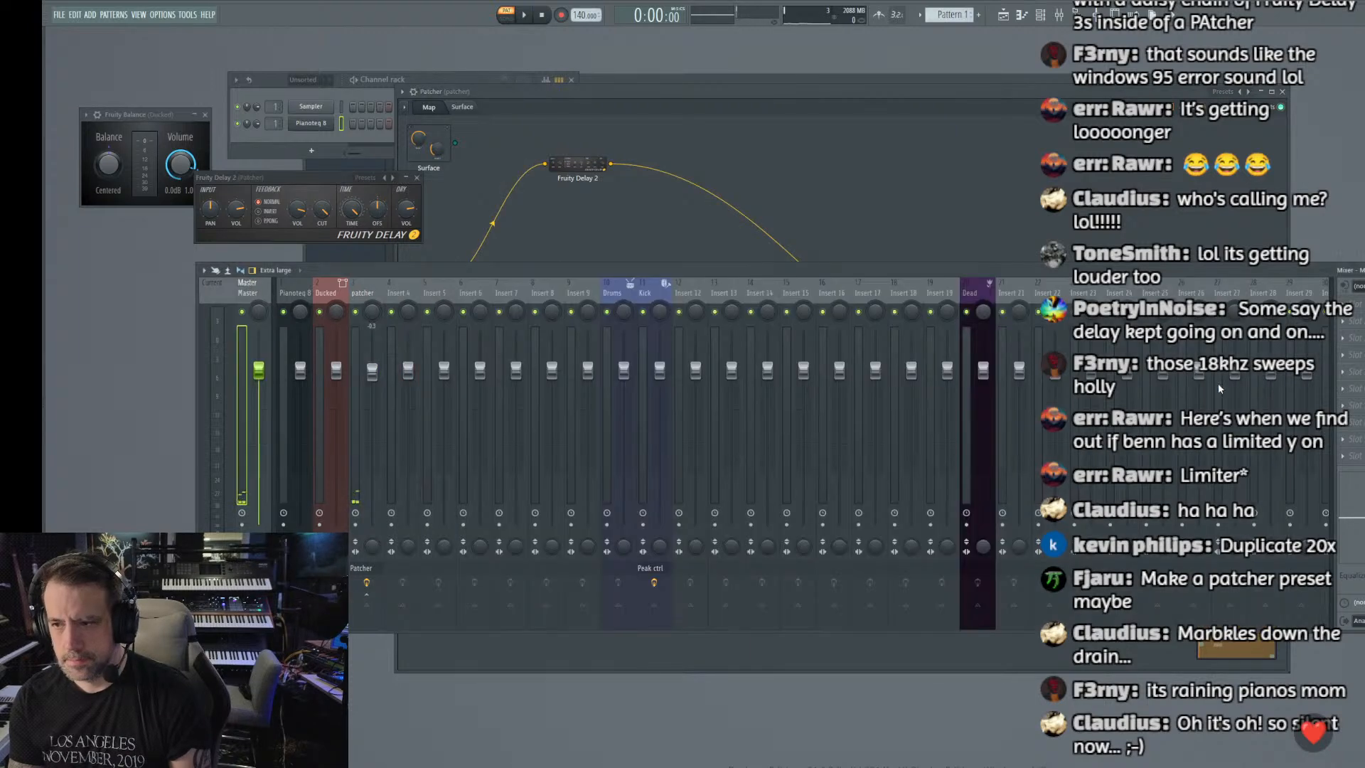
click(1346, 391)
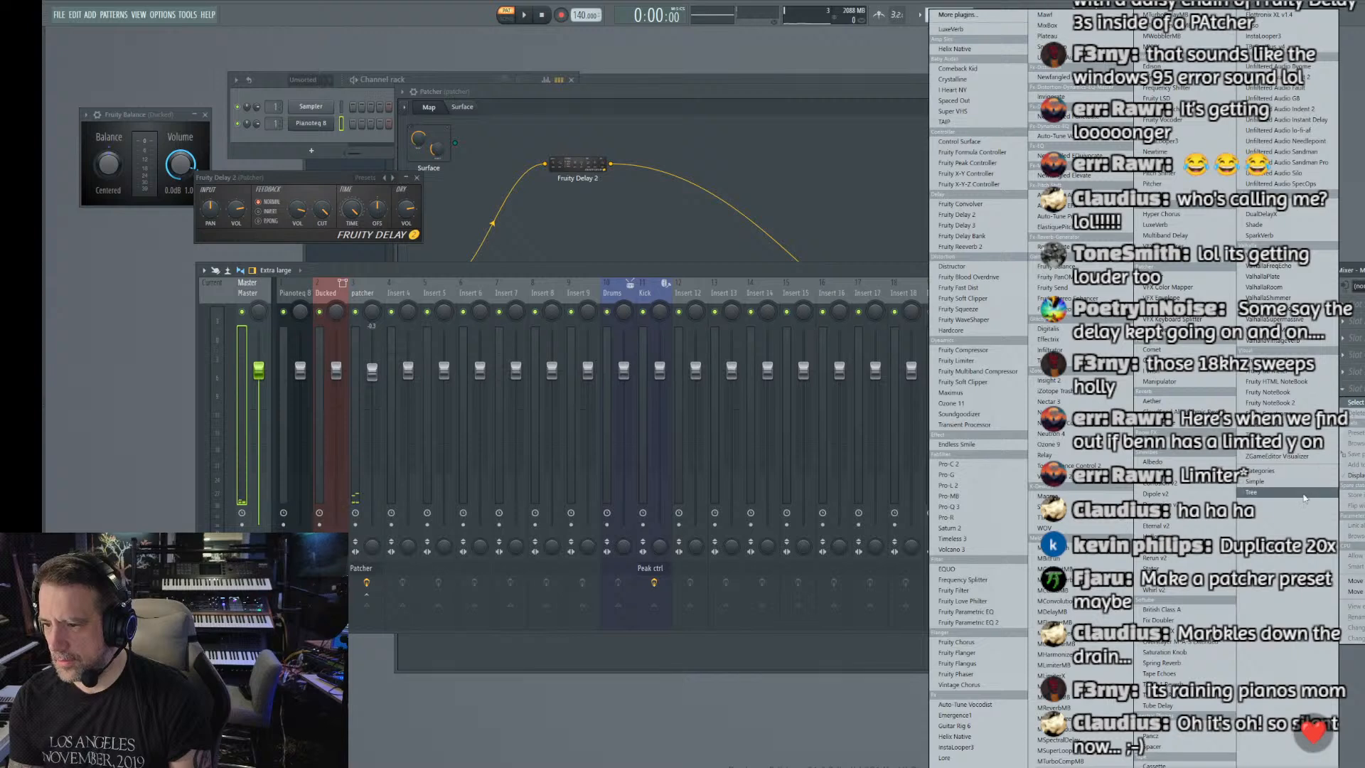
click(364, 284)
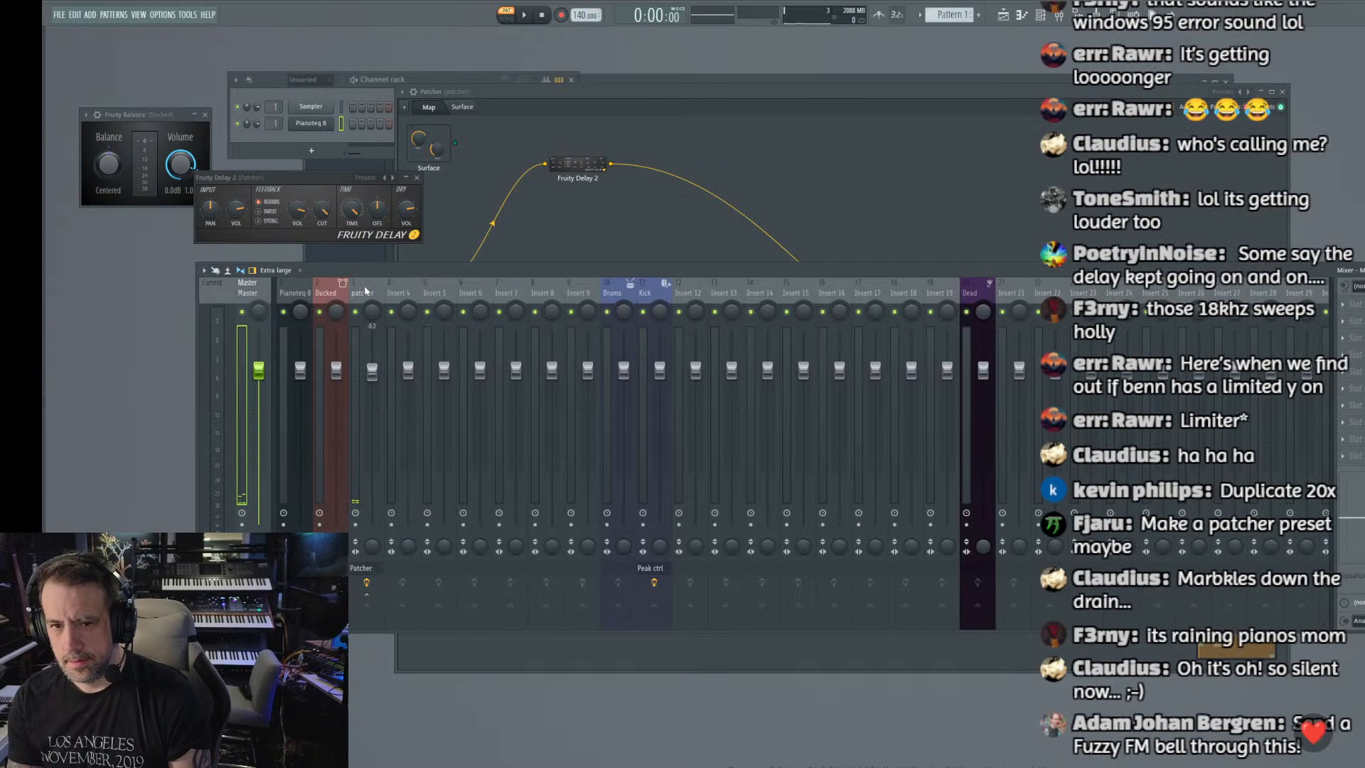
click(364, 288)
click(1337, 429)
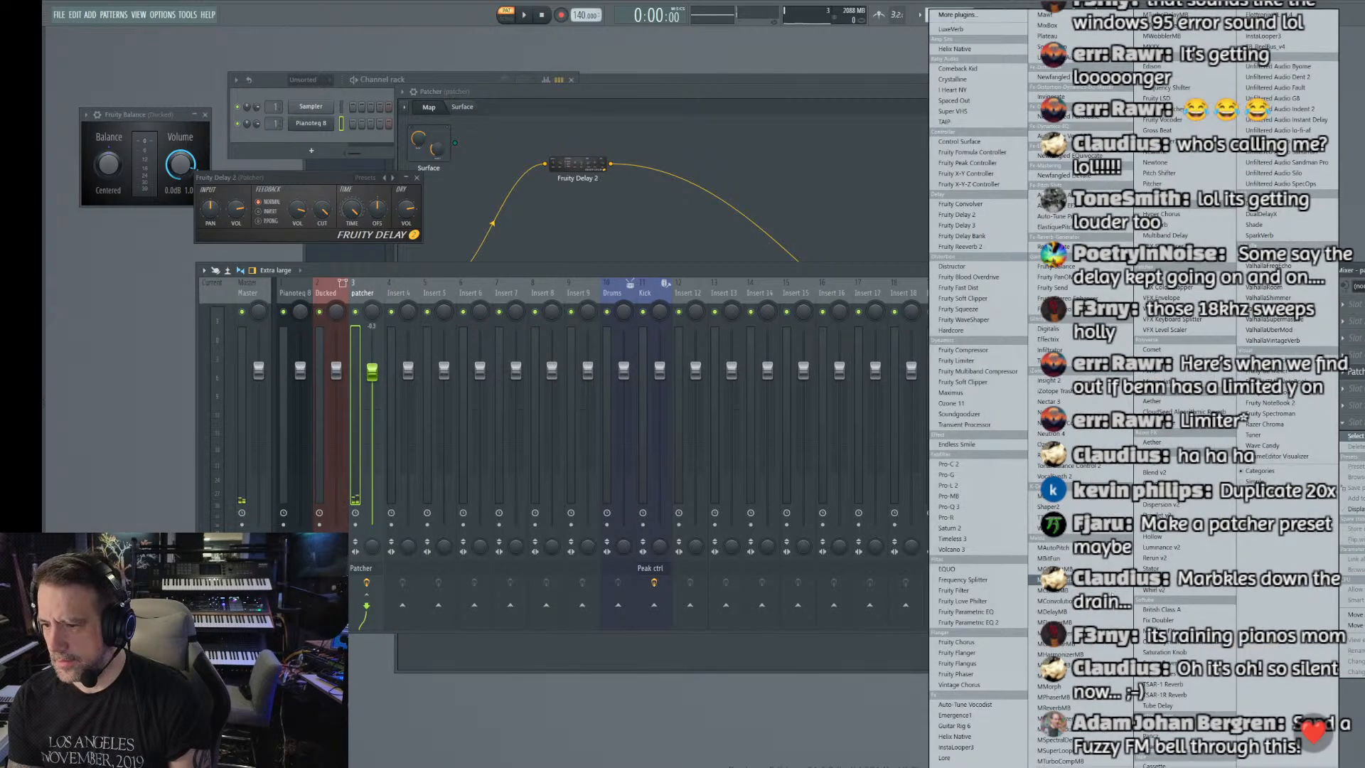
click(765, 141)
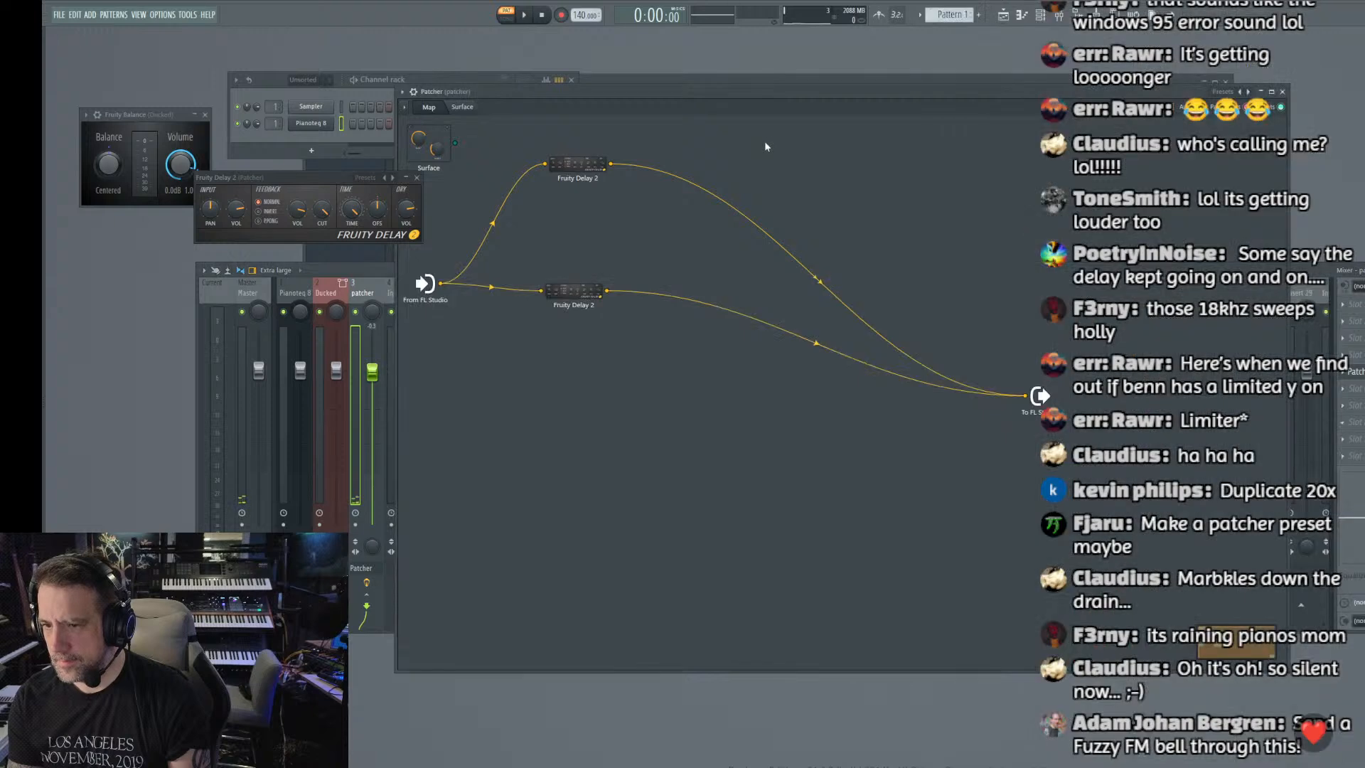
Step: Add a Fruity Limiter to the Patcher map, route both delays through it to the output node, and place it beside that node
right_click(999, 204)
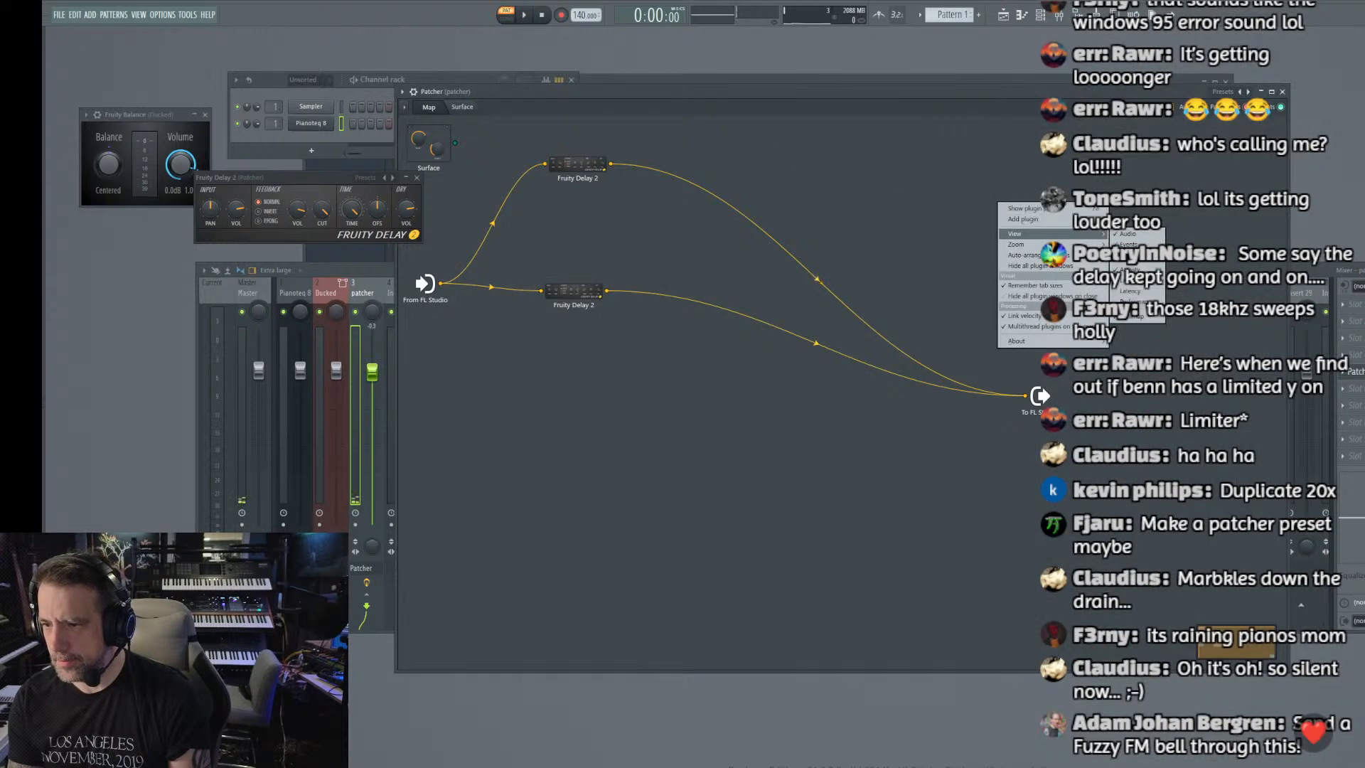
mouse_move(1024, 219)
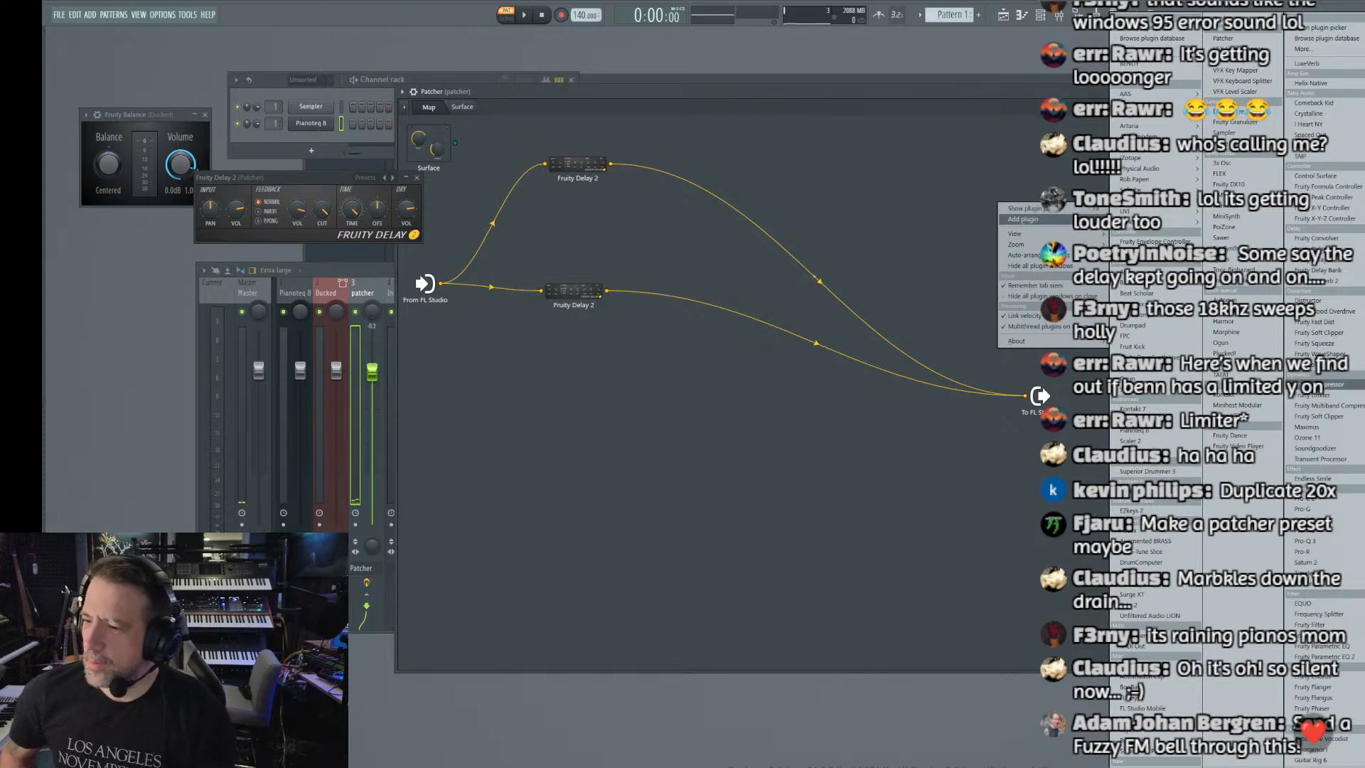
click(1313, 398)
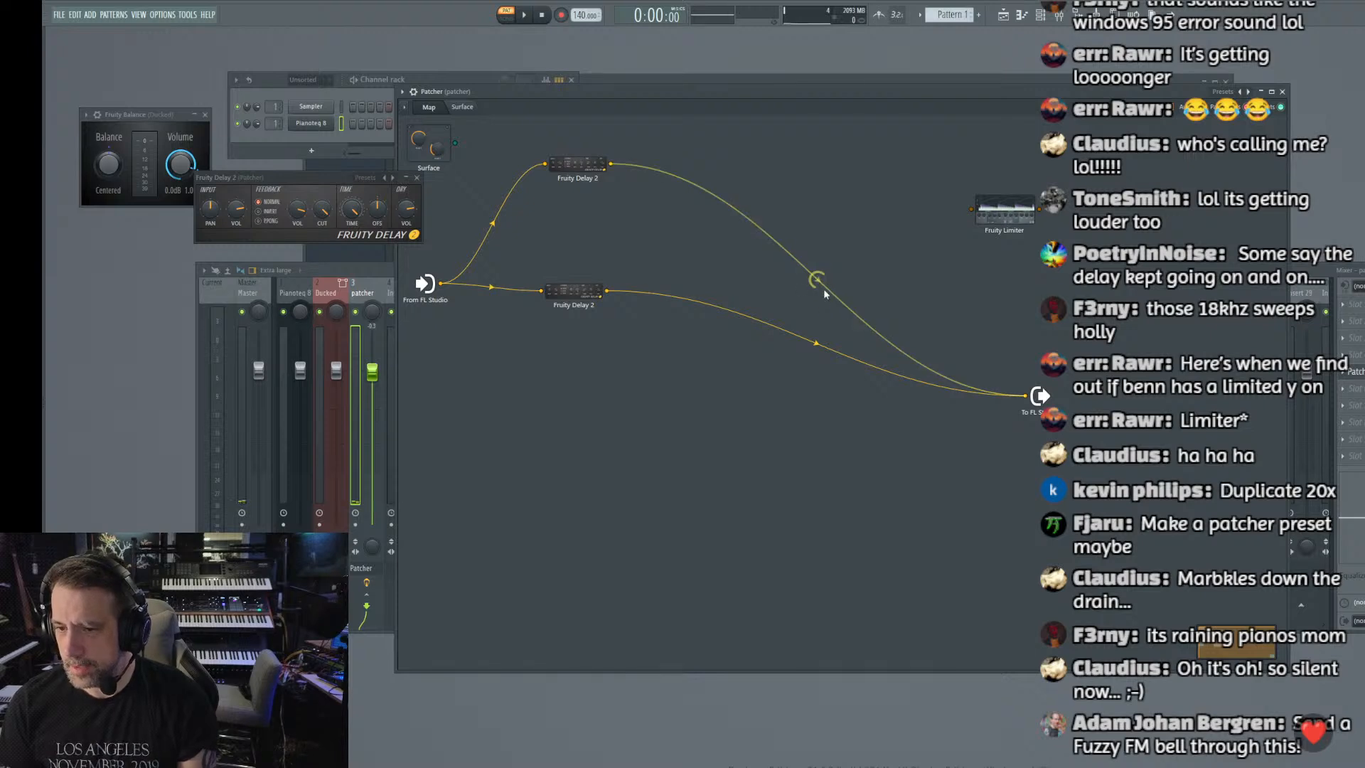
drag(1025, 396, 964, 213)
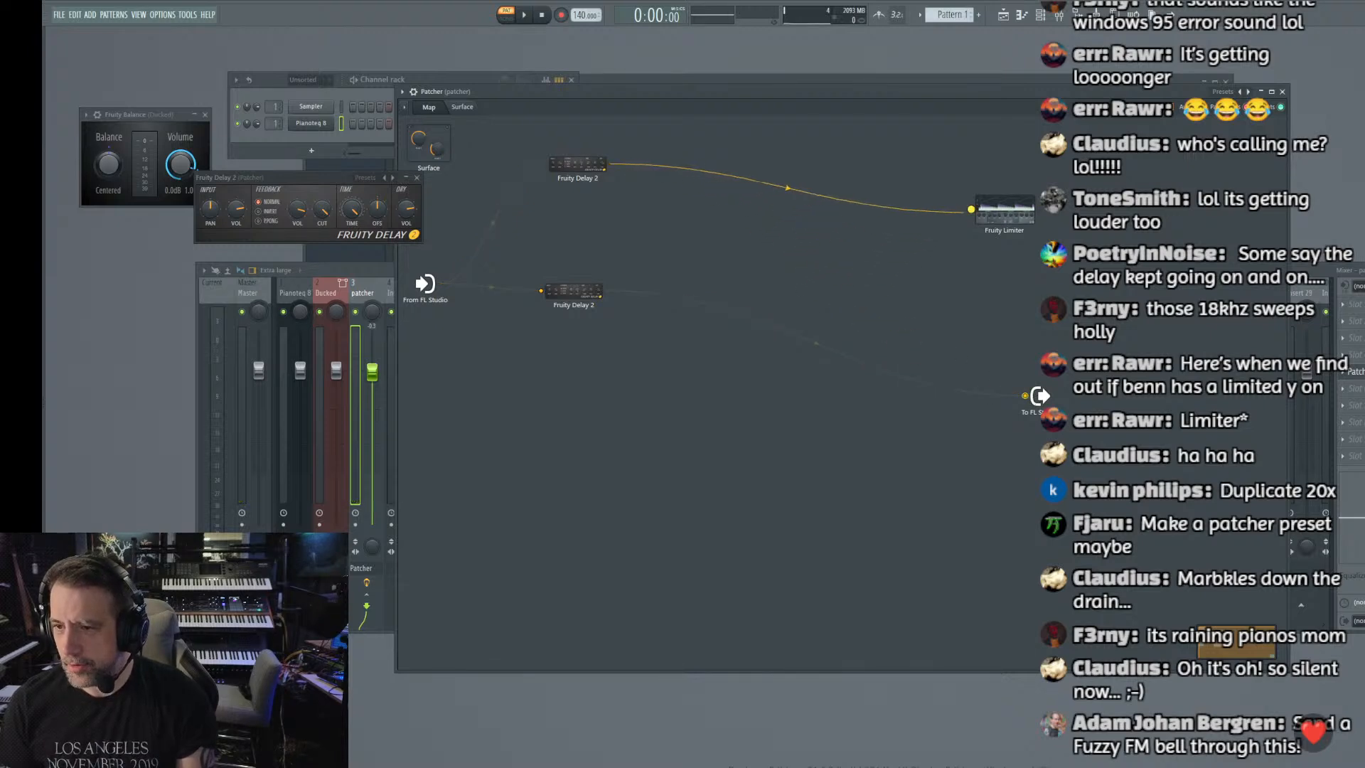
mouse_move(1025, 396)
mouse_down()
mouse_move(957, 217)
mouse_move(972, 209)
mouse_move(1035, 364)
mouse_move(1025, 396)
mouse_up()
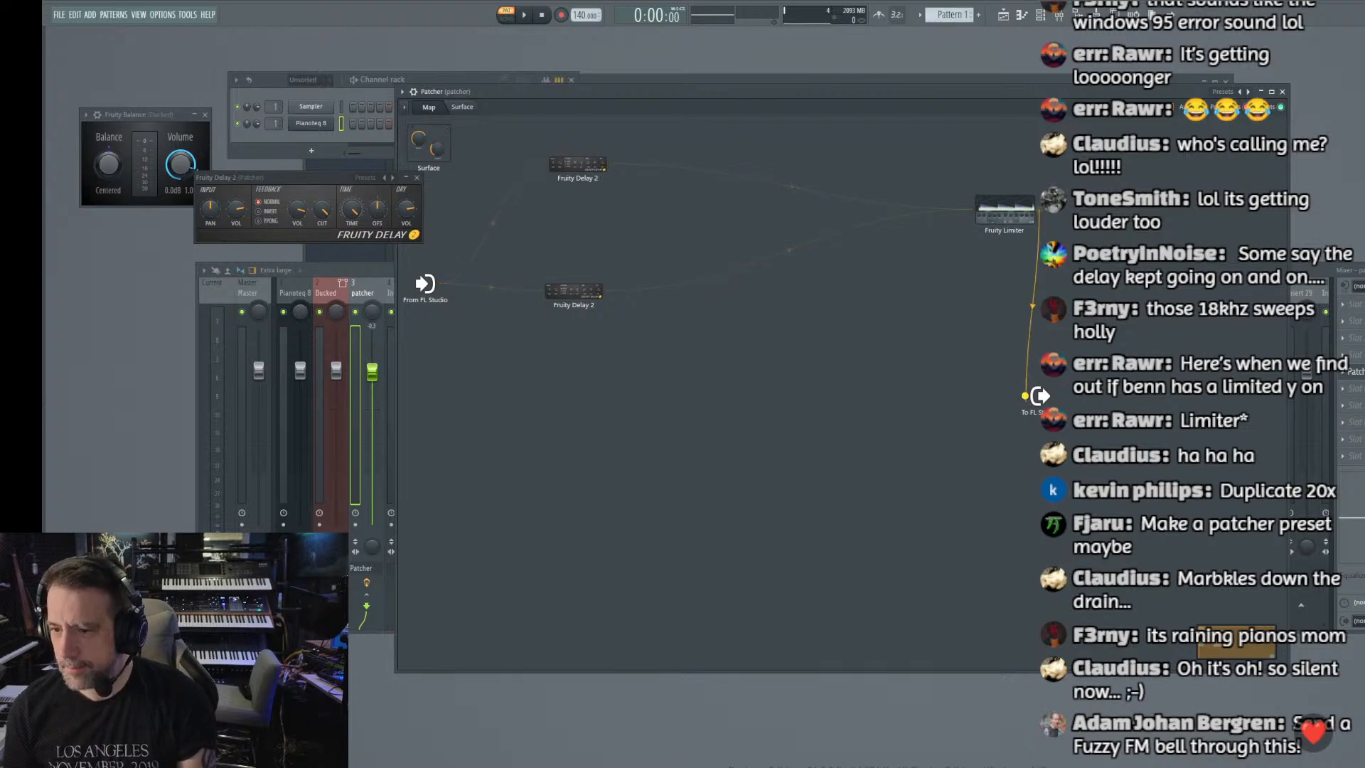
drag(1004, 208, 967, 424)
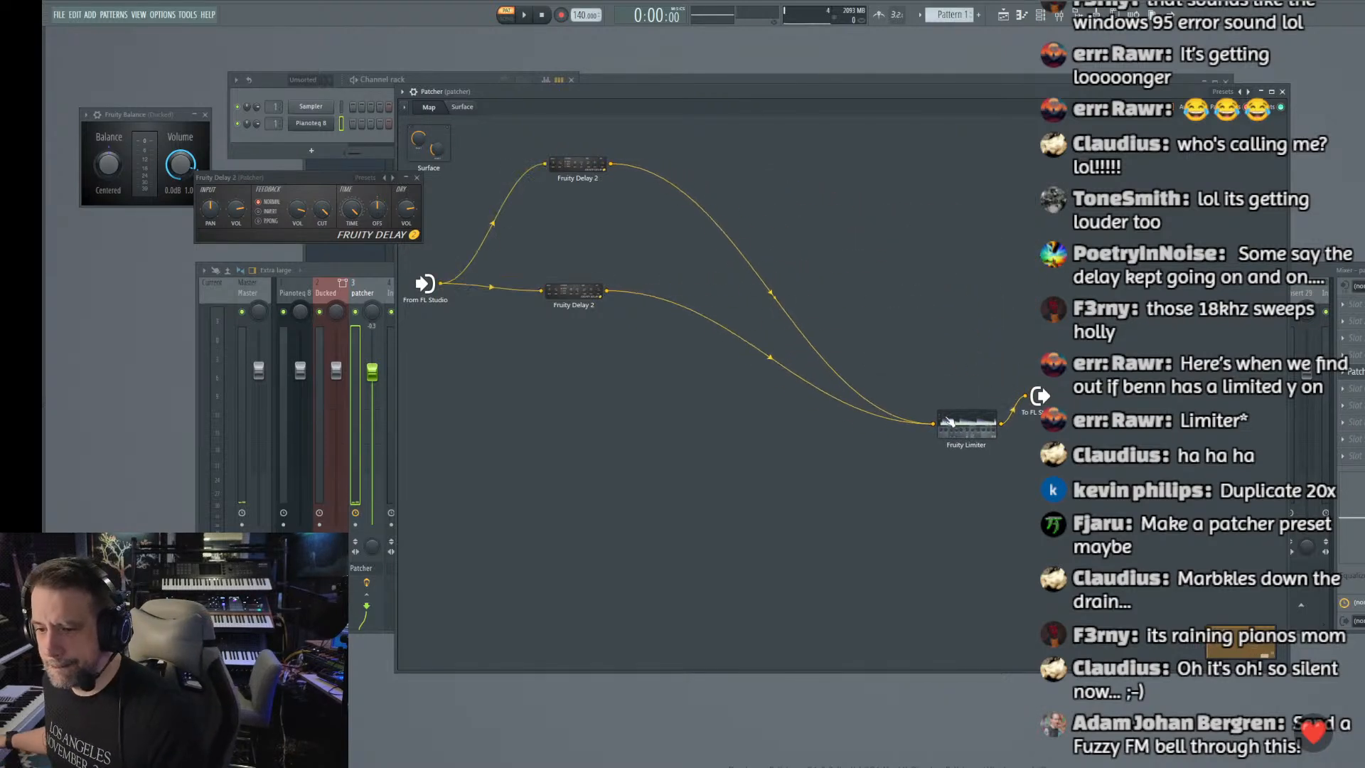
Step: Load the patch preset into the second Fruity Delay 2 and close its window
click(571, 297)
click(425, 376)
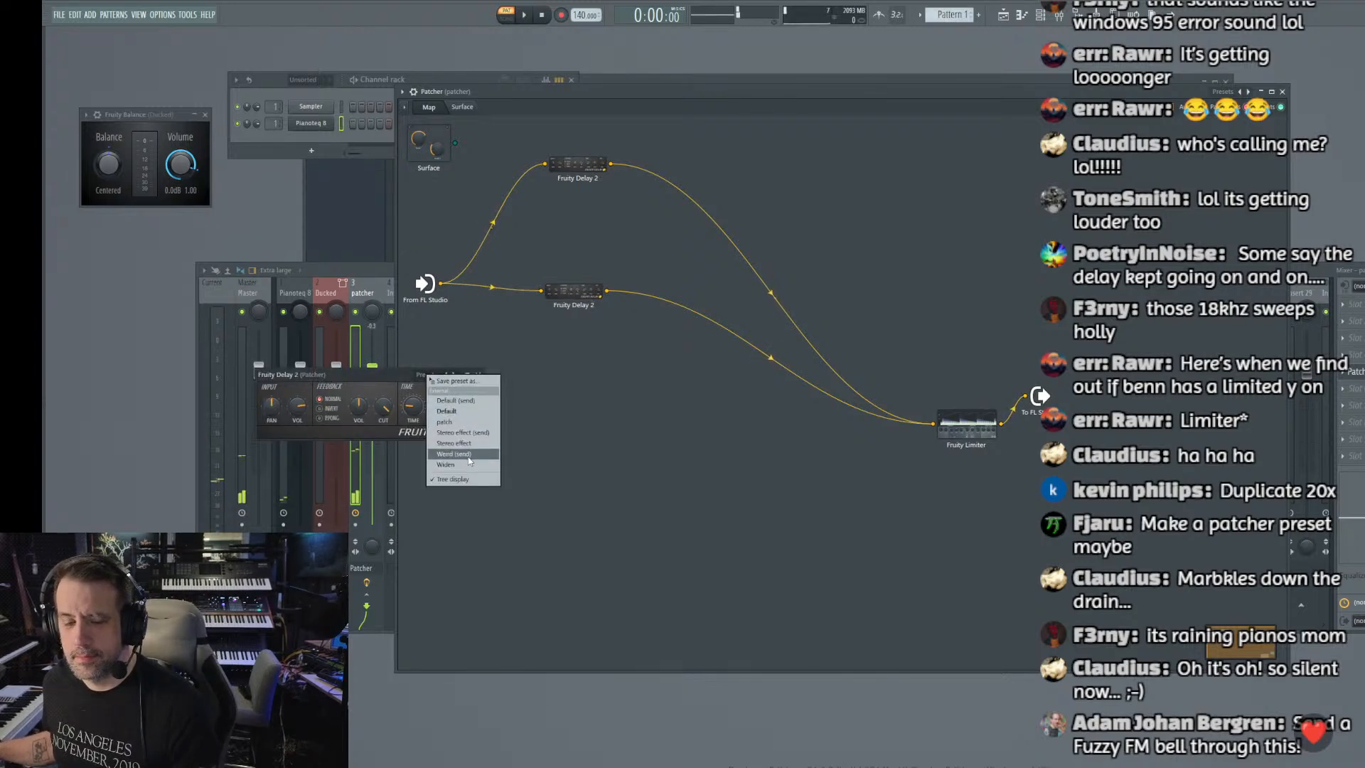
click(448, 422)
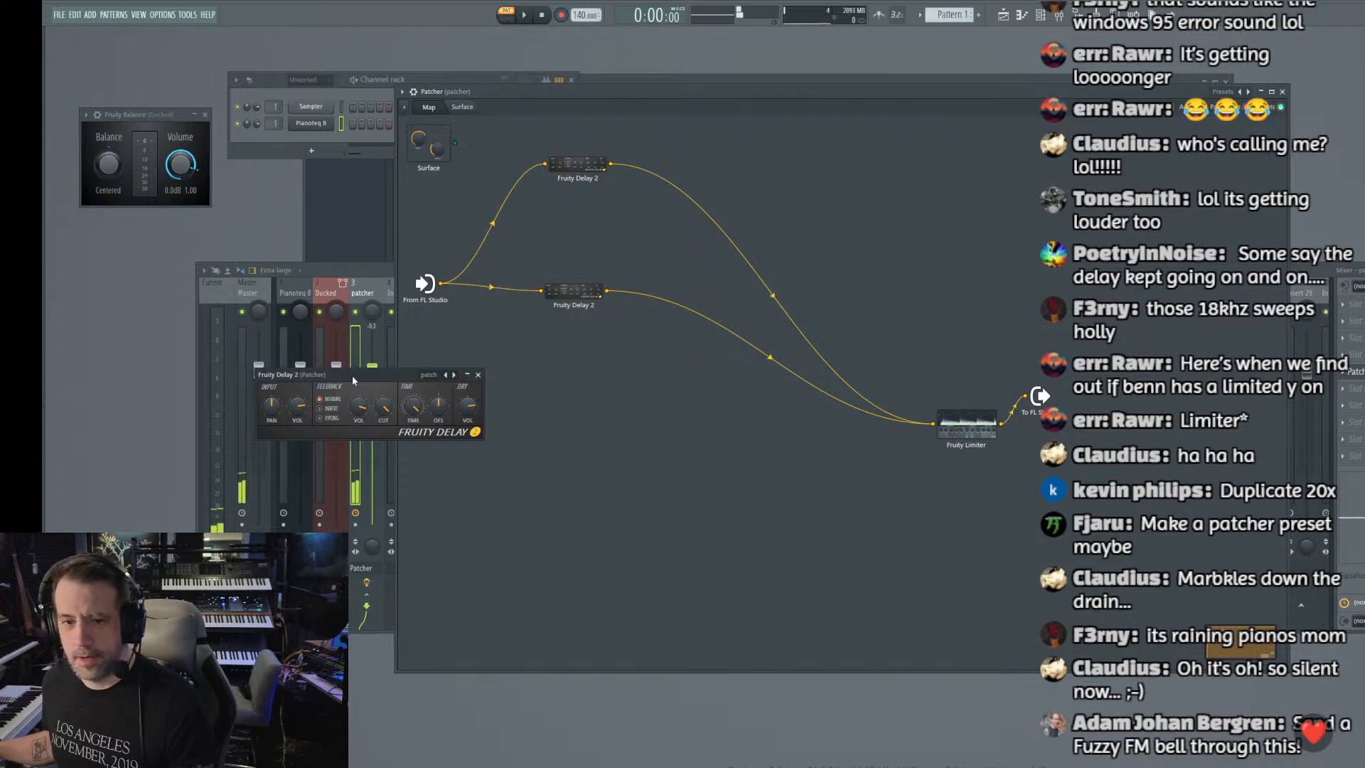
click(478, 375)
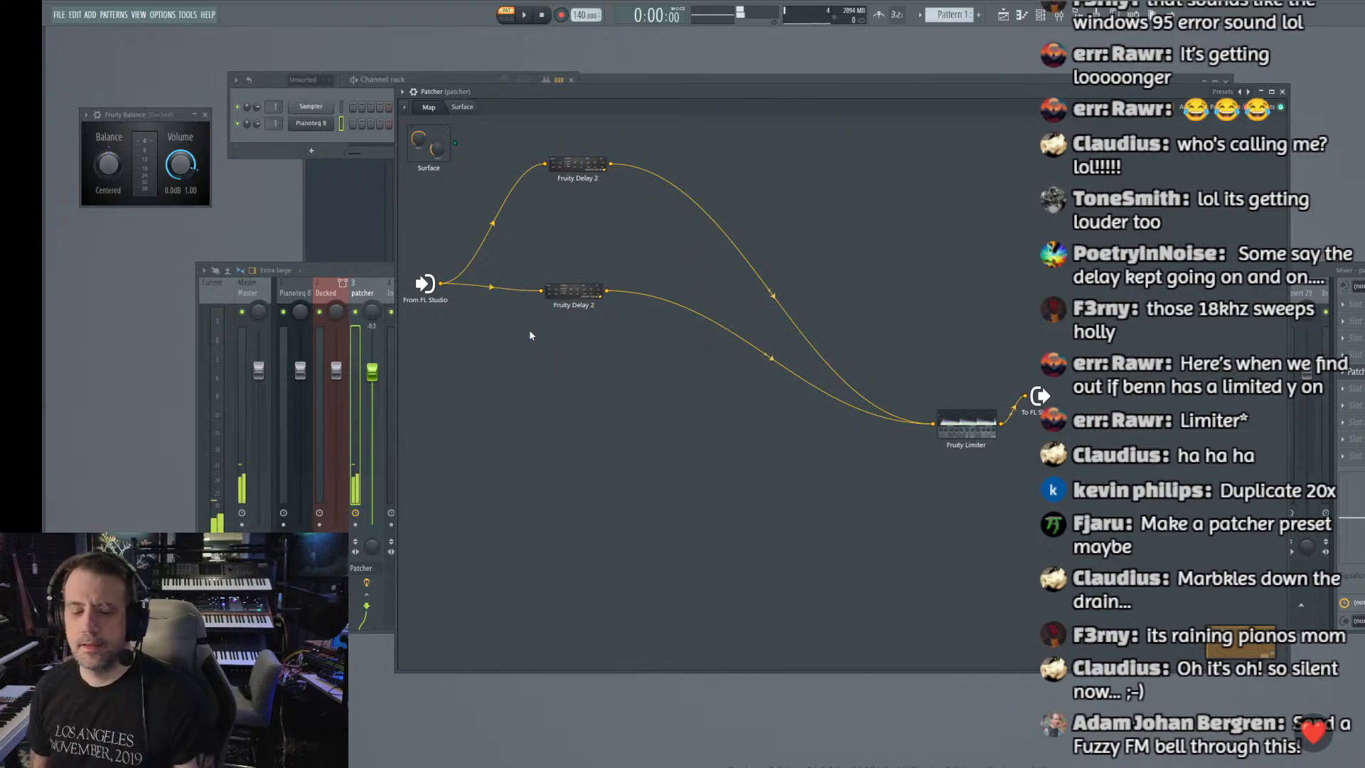
Step: Open both Fruity Delay 2 plugins and save the upper one's settings as a preset named path L
double_click(577, 169)
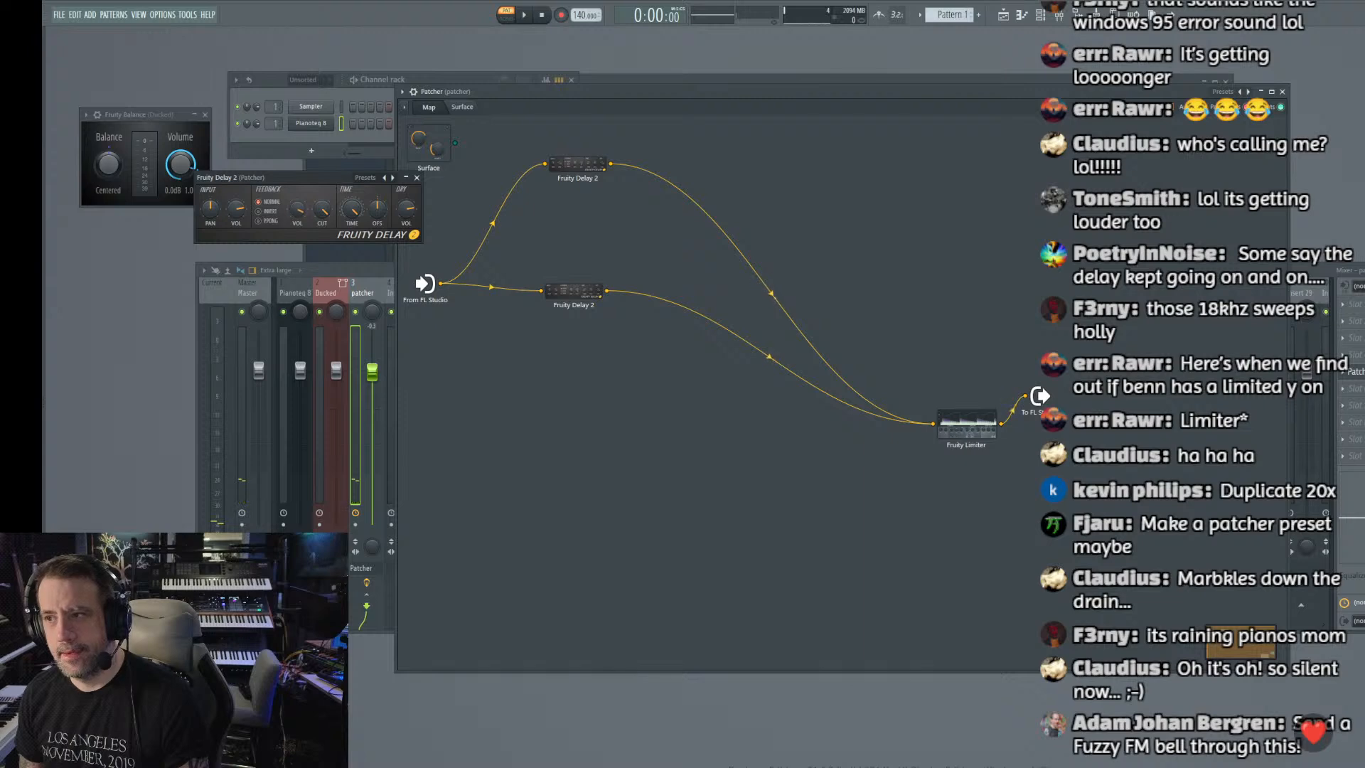
click(417, 177)
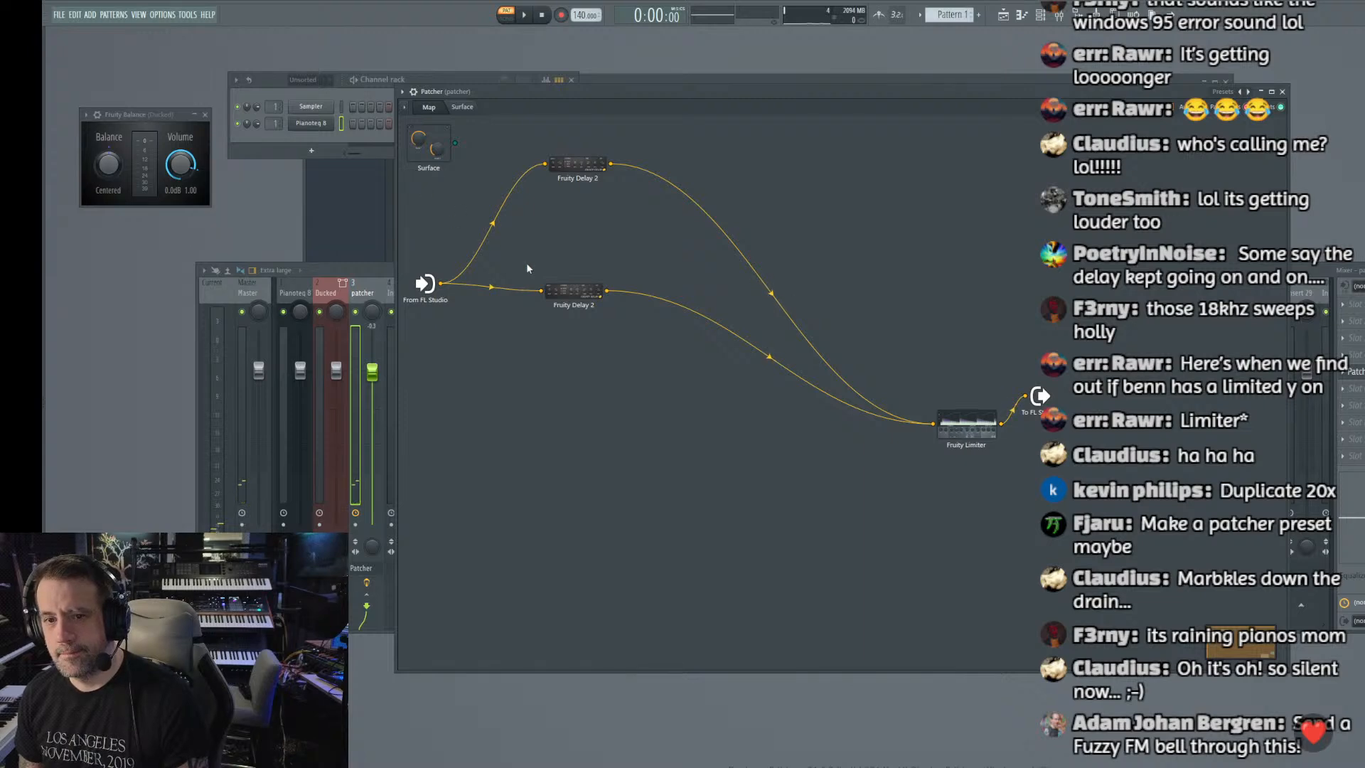
double_click(572, 291)
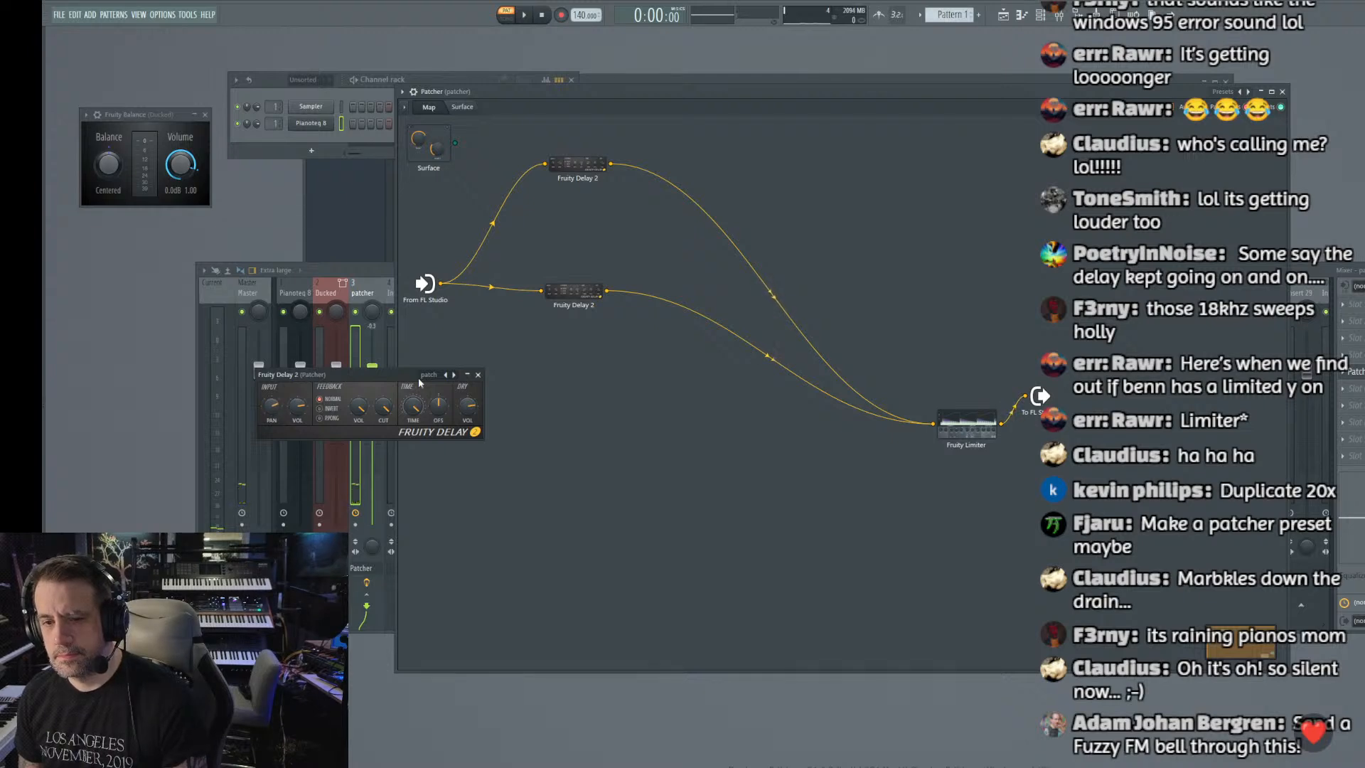
double_click(579, 176)
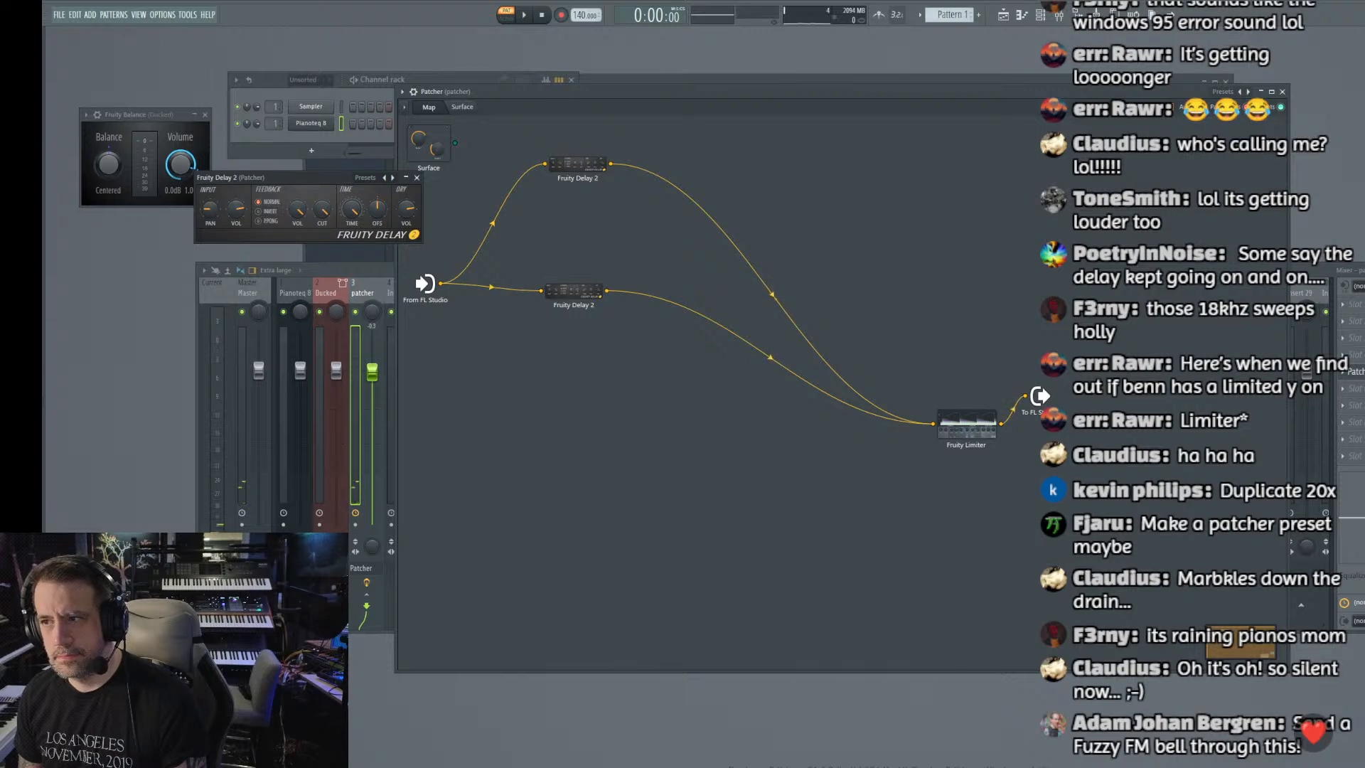
click(364, 179)
click(366, 186)
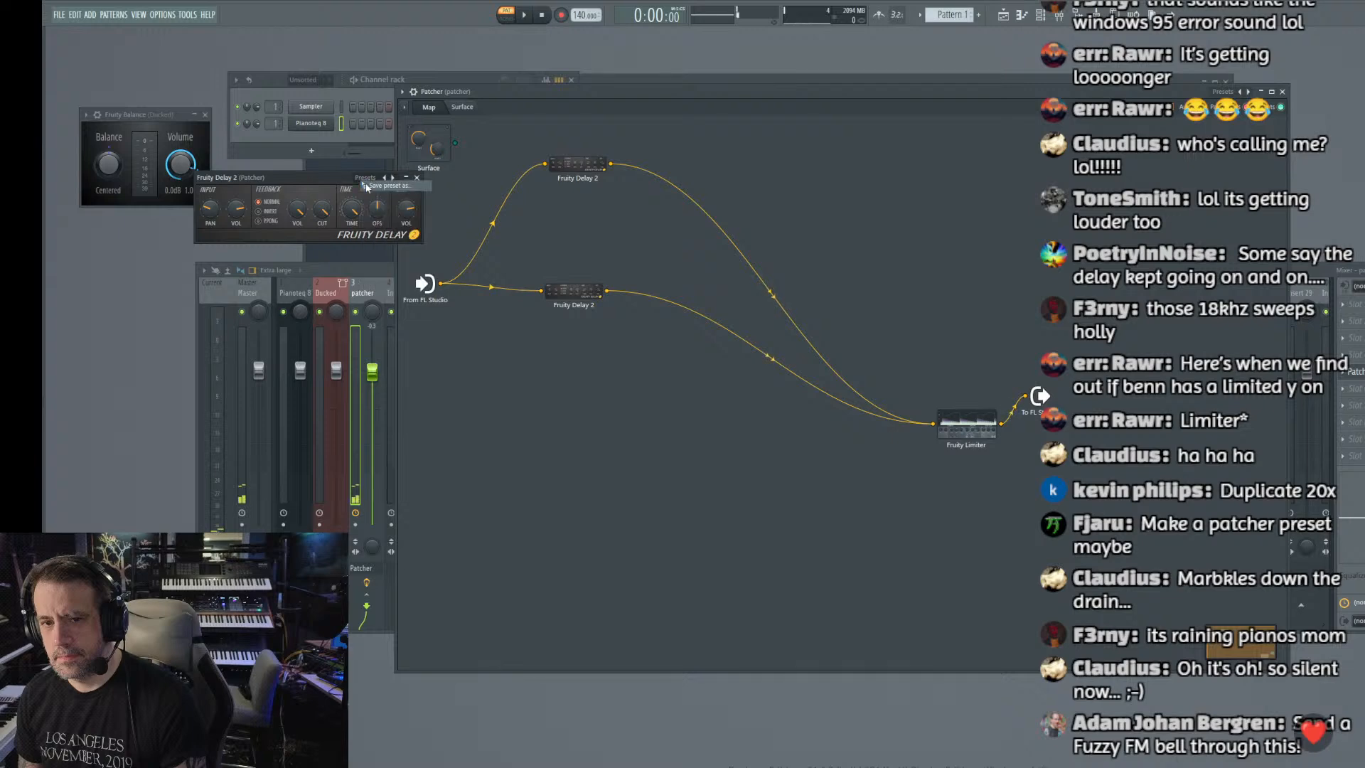
text(patch 2)
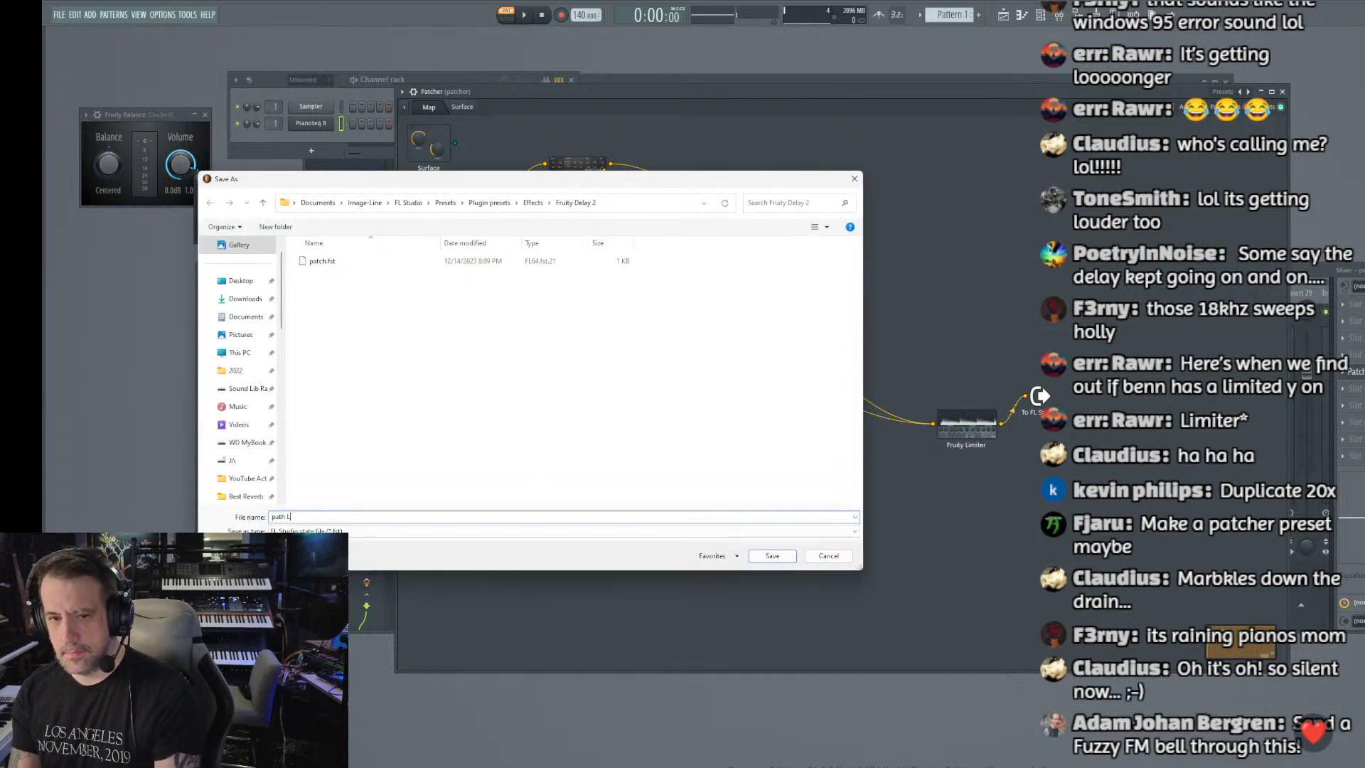
key(Return)
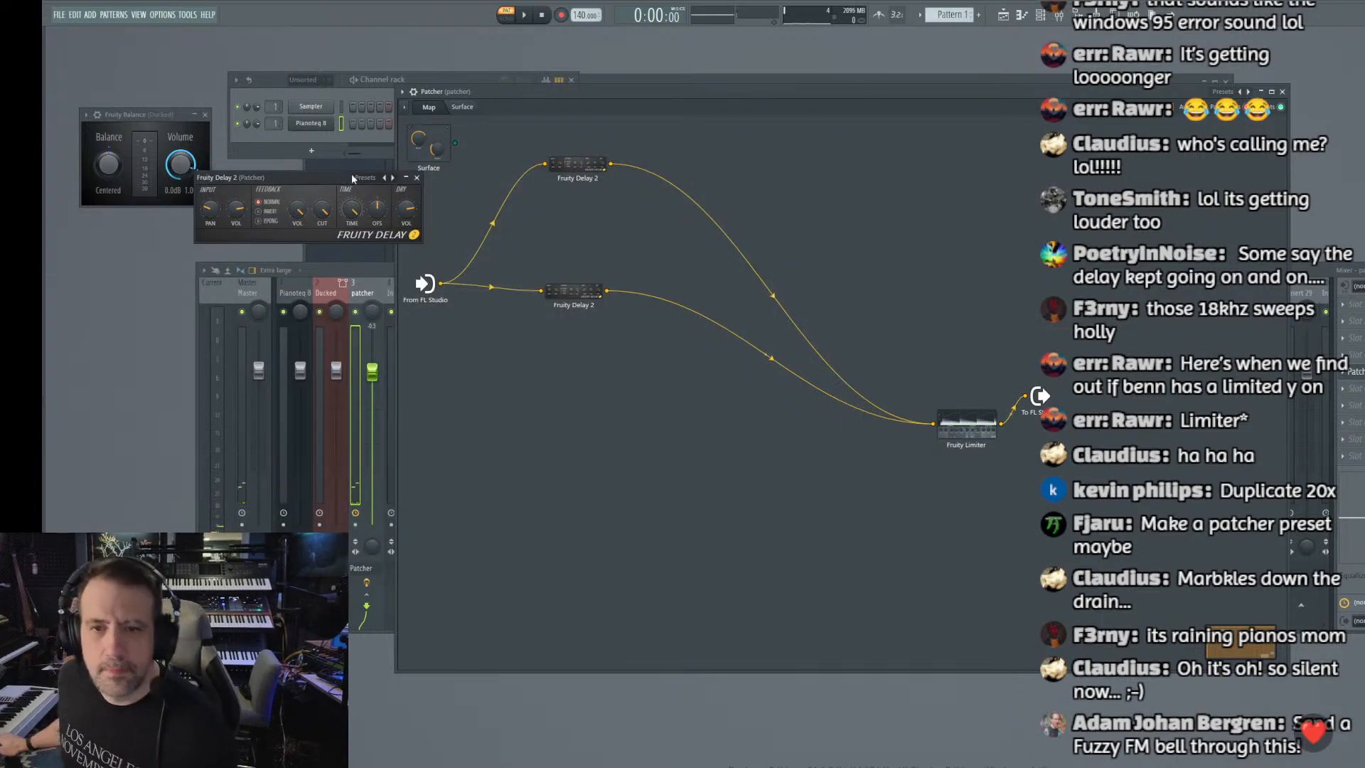
click(416, 177)
Step: Add a third Fruity Delay 2 below the second and wire it between the input node and the Fruity Limiter
right_click(551, 382)
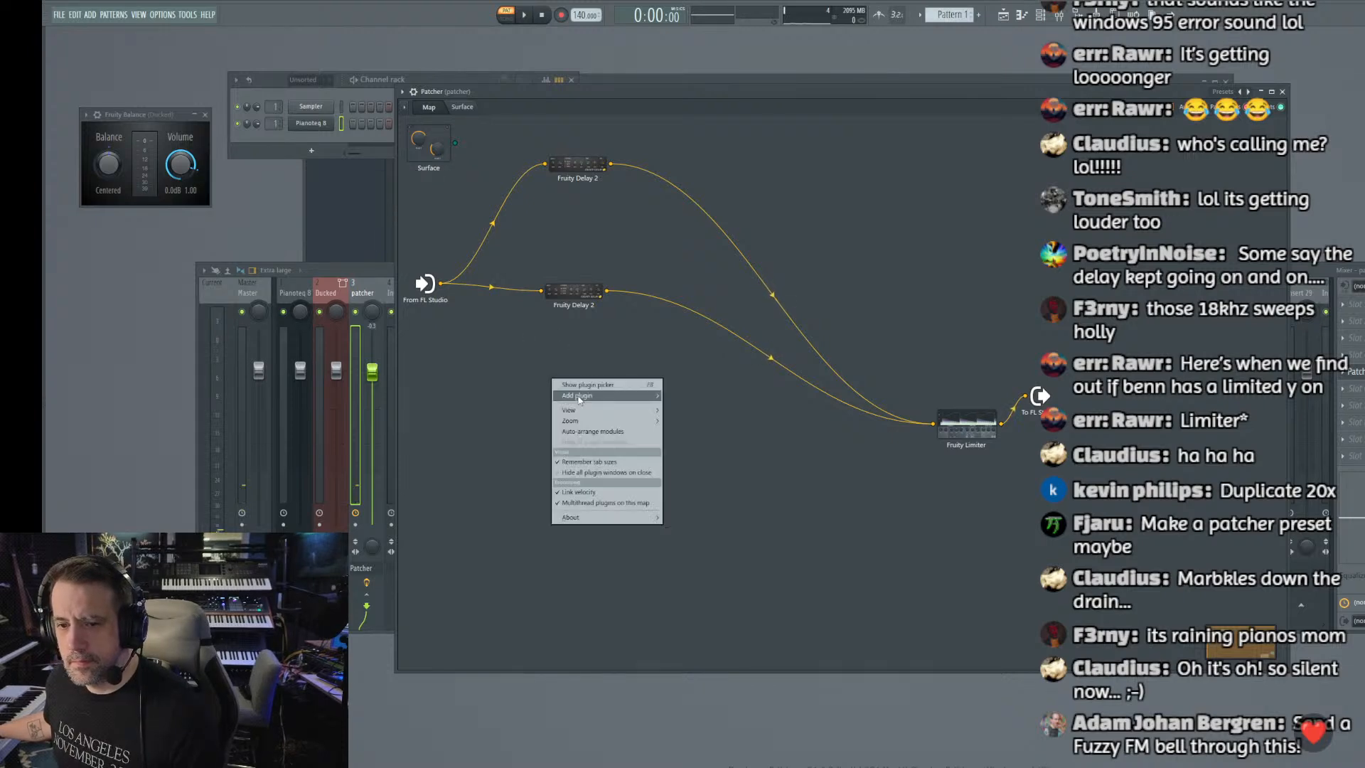
mouse_move(579, 395)
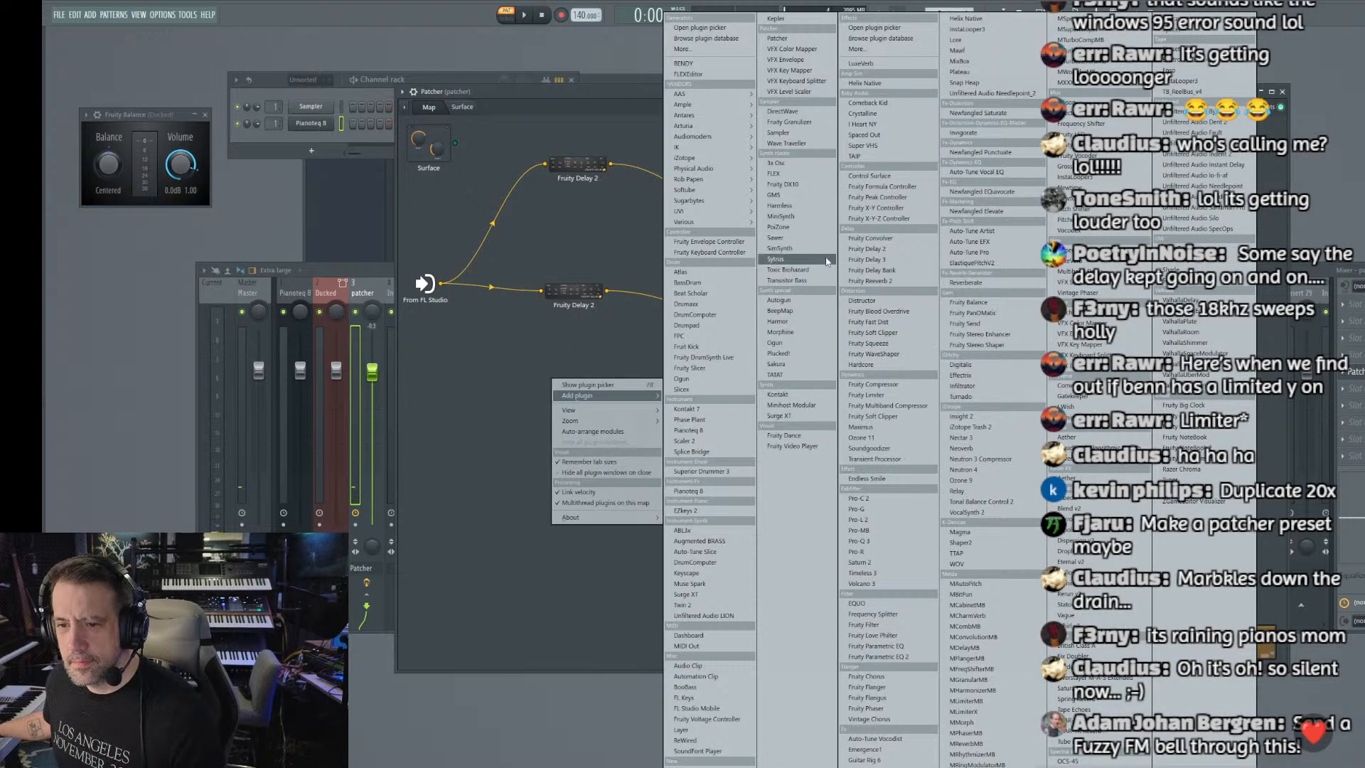
click(894, 250)
drag(441, 283, 933, 424)
Step: Load the path L preset into the third Fruity Delay 2
double_click(559, 388)
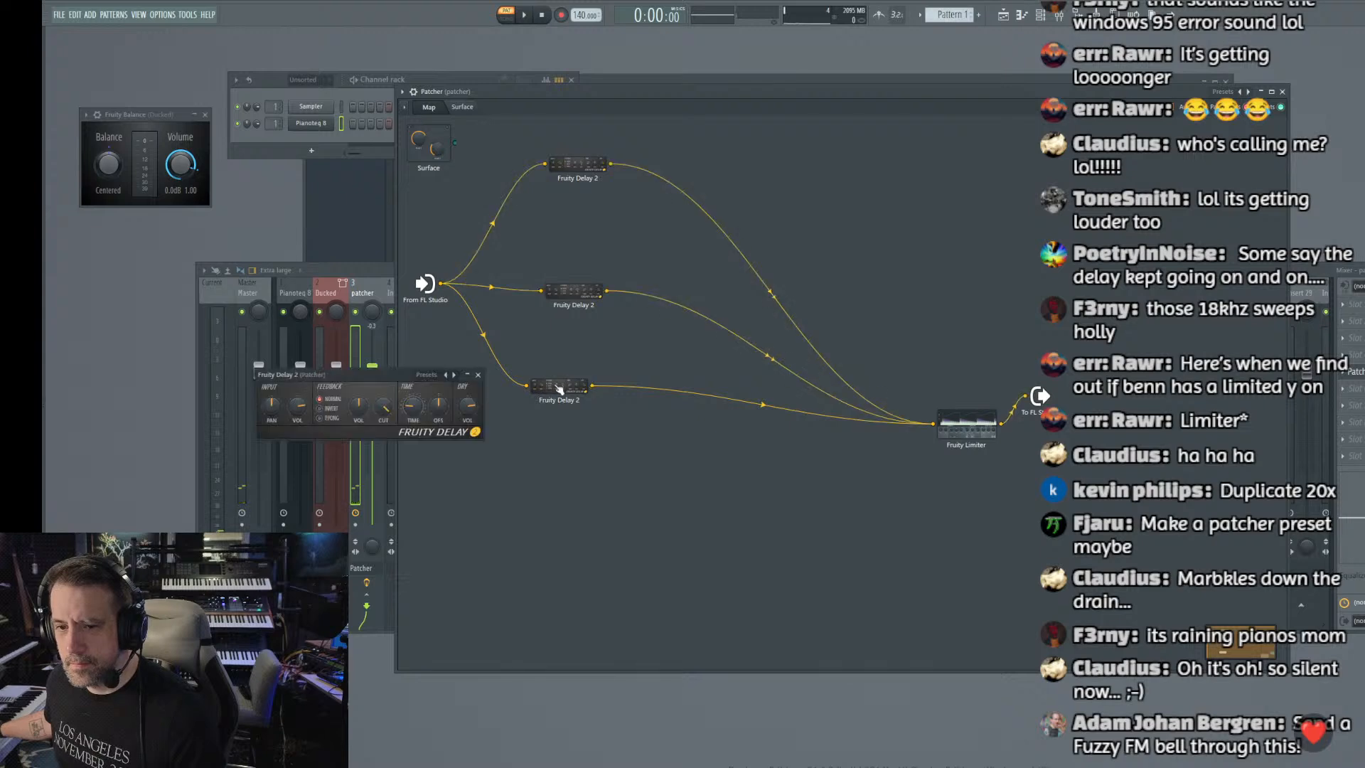
click(430, 375)
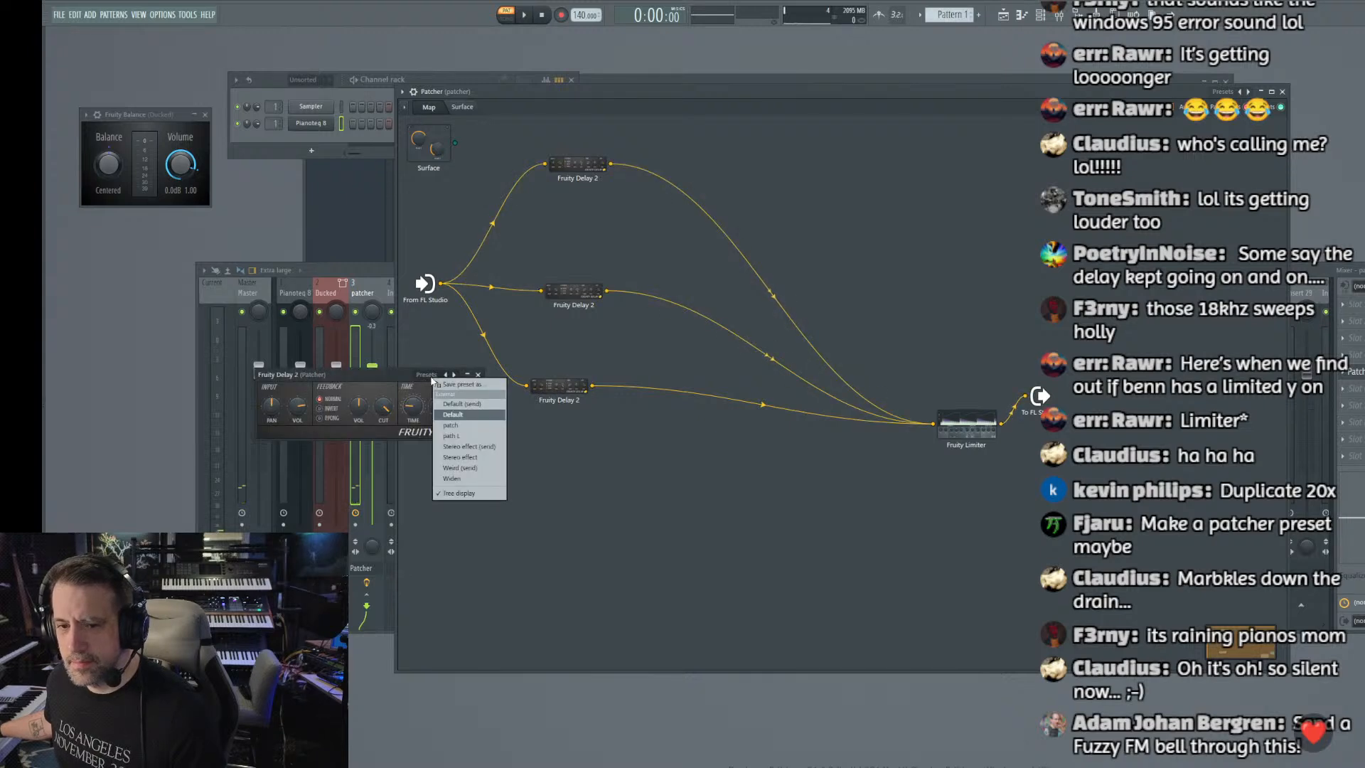
click(450, 435)
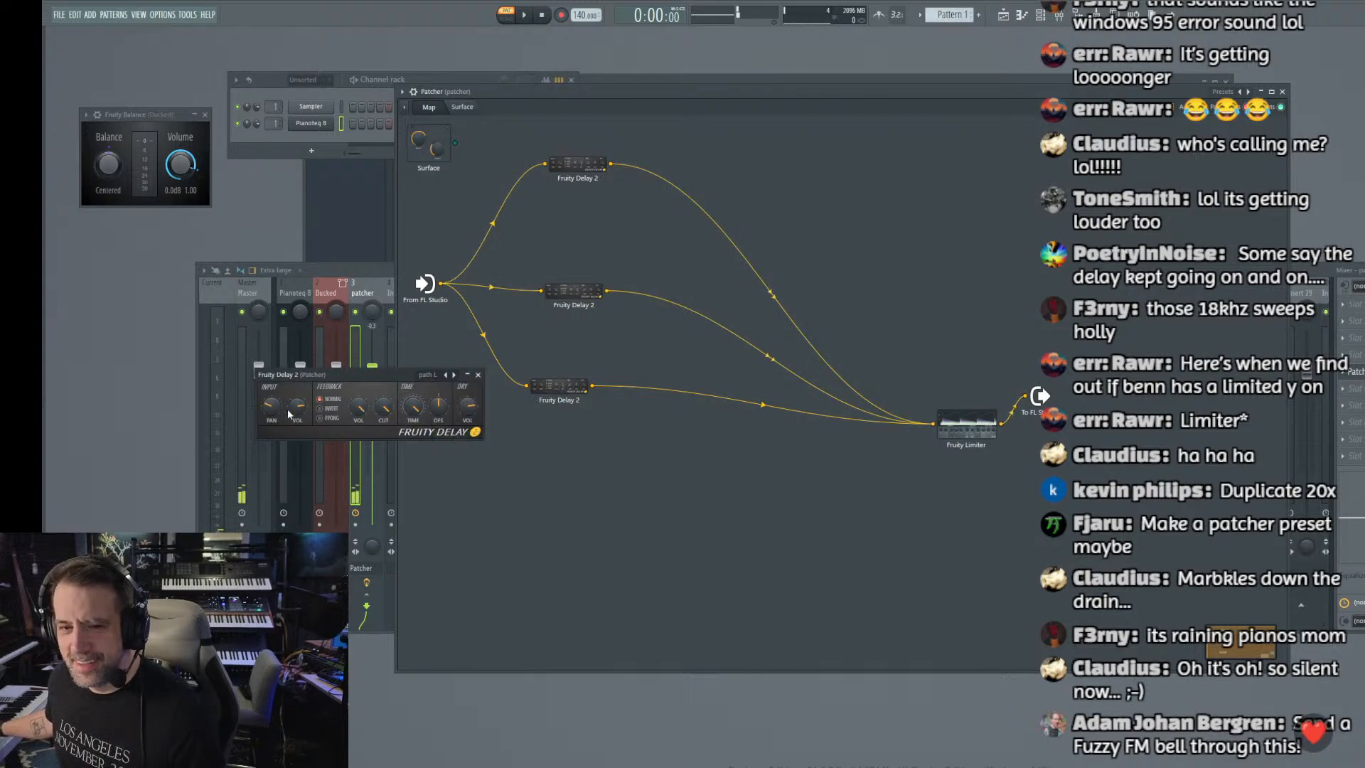
Step: Add a fourth Fruity Delay 2 below the third and load the path L preset into it
right_click(557, 455)
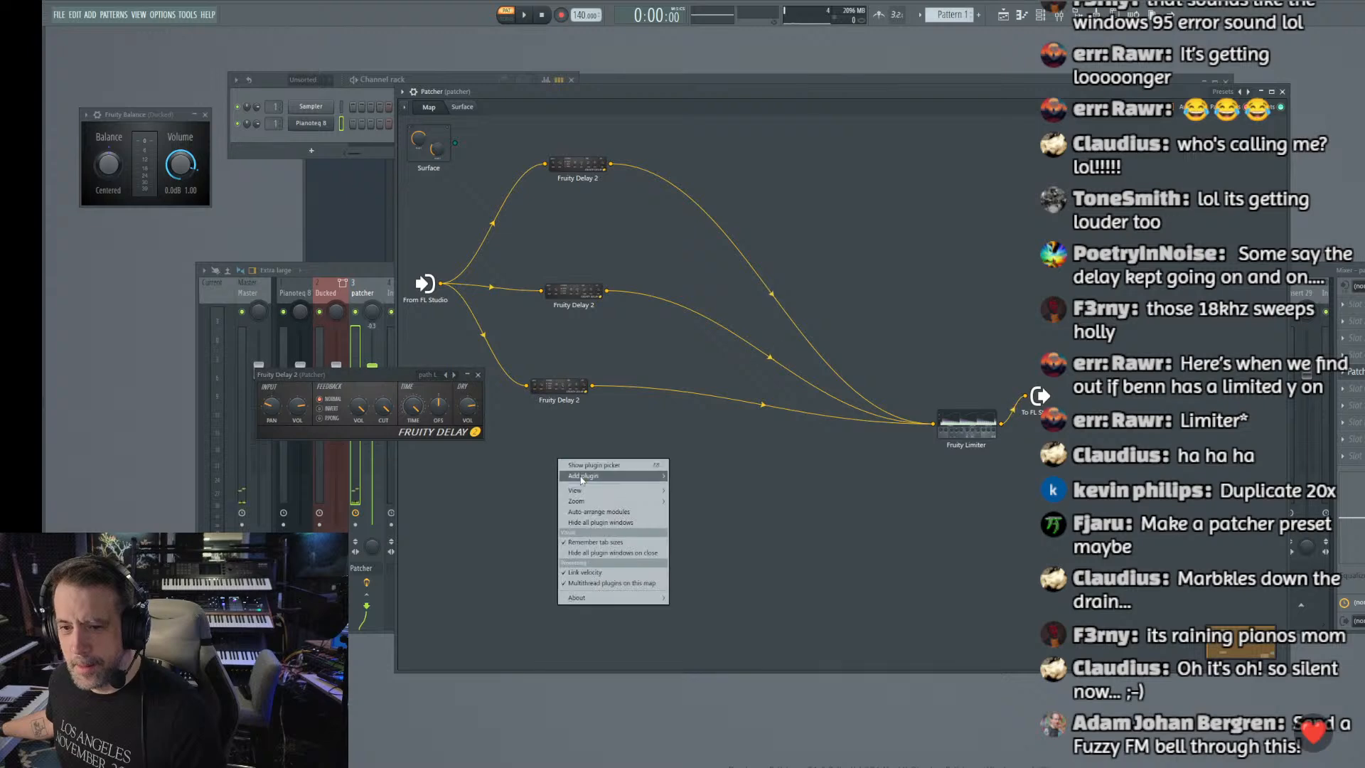
mouse_move(590, 476)
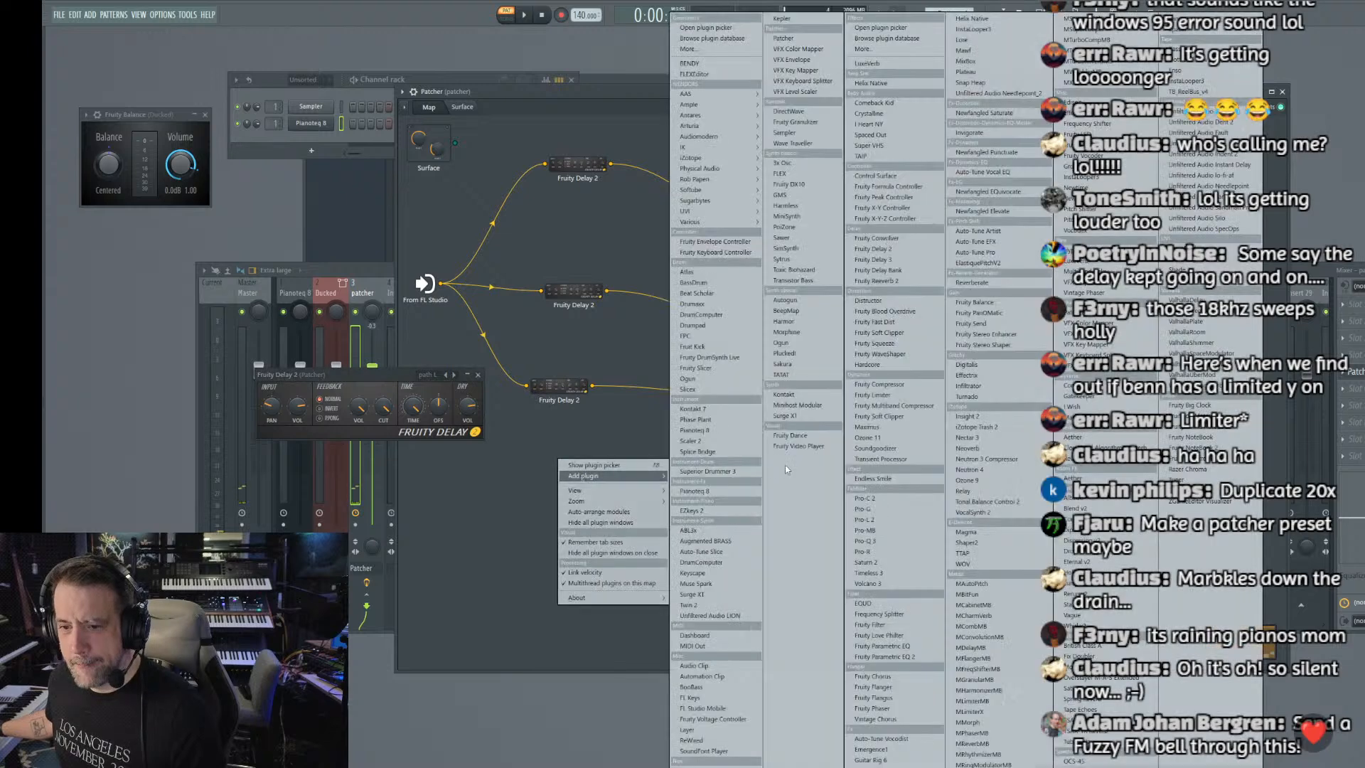
click(907, 253)
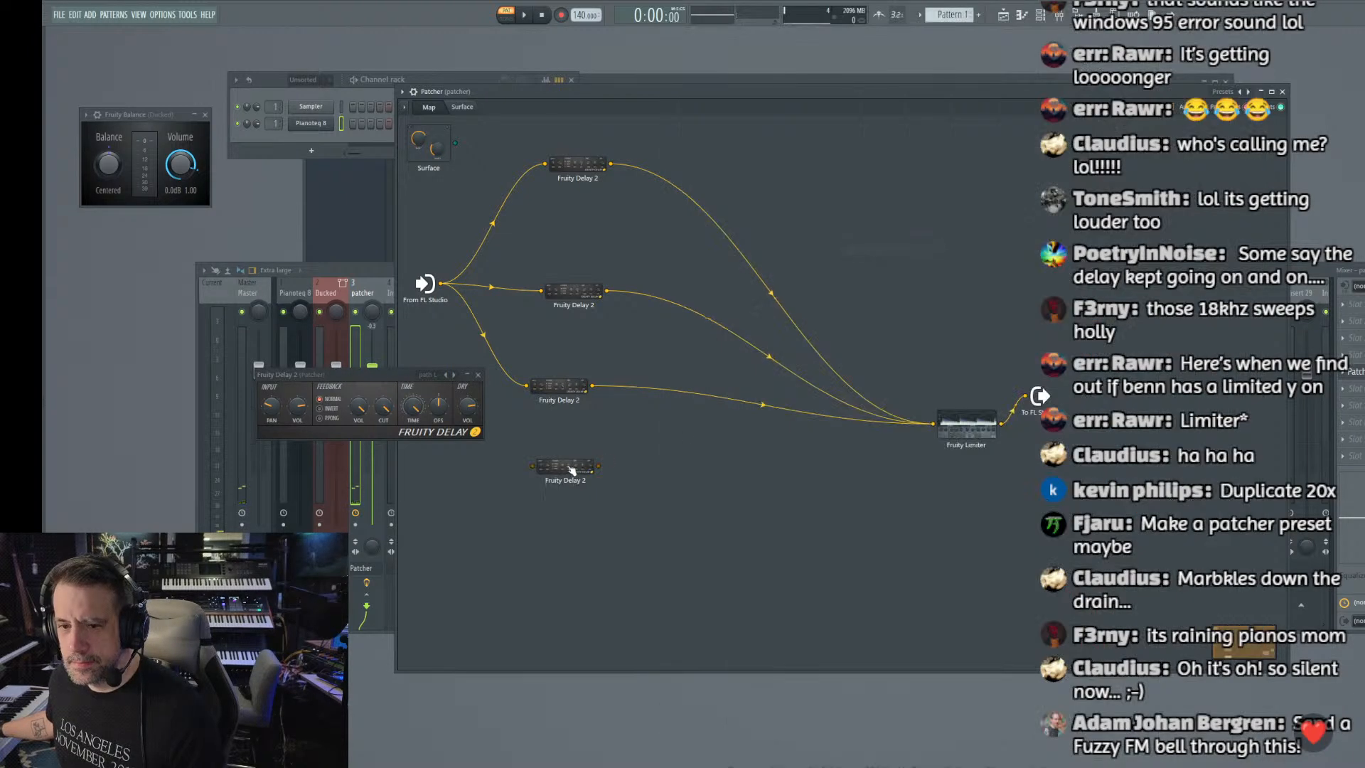
click(423, 374)
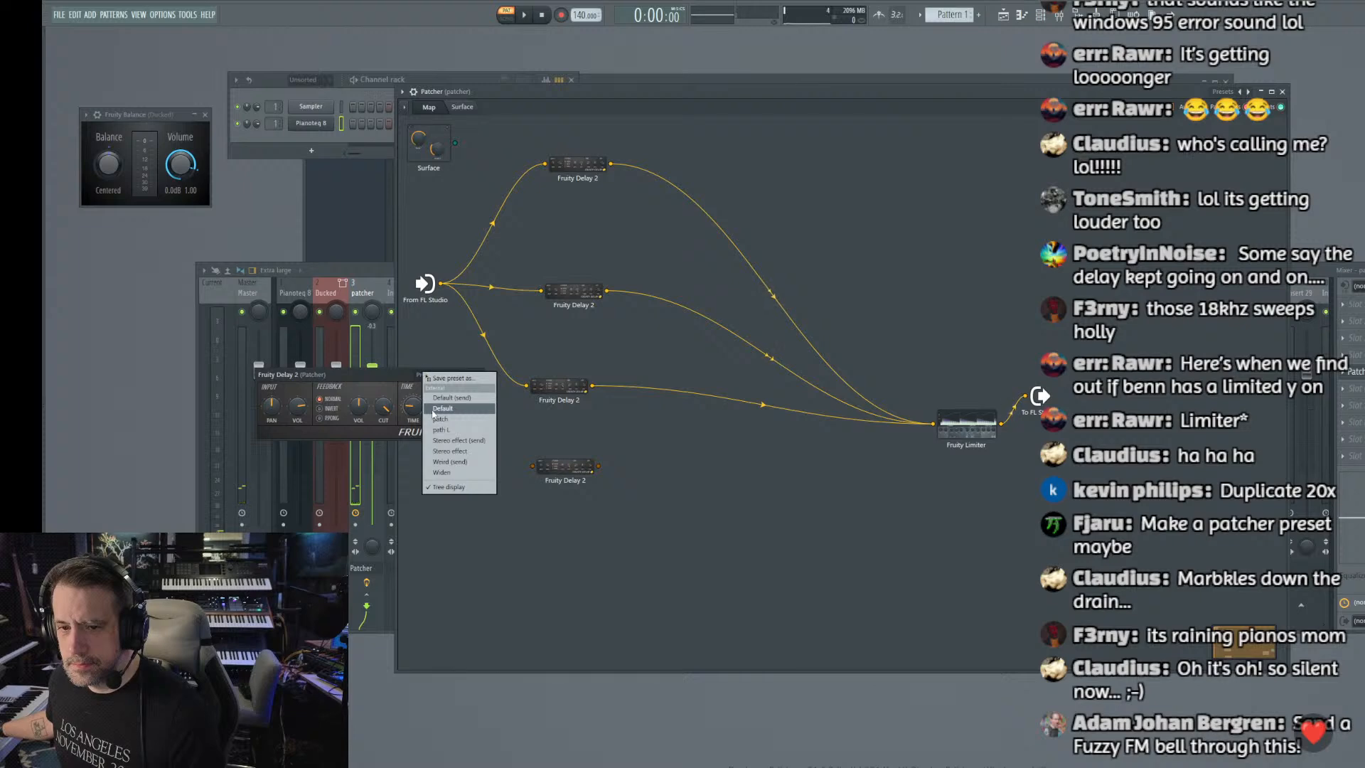
click(441, 430)
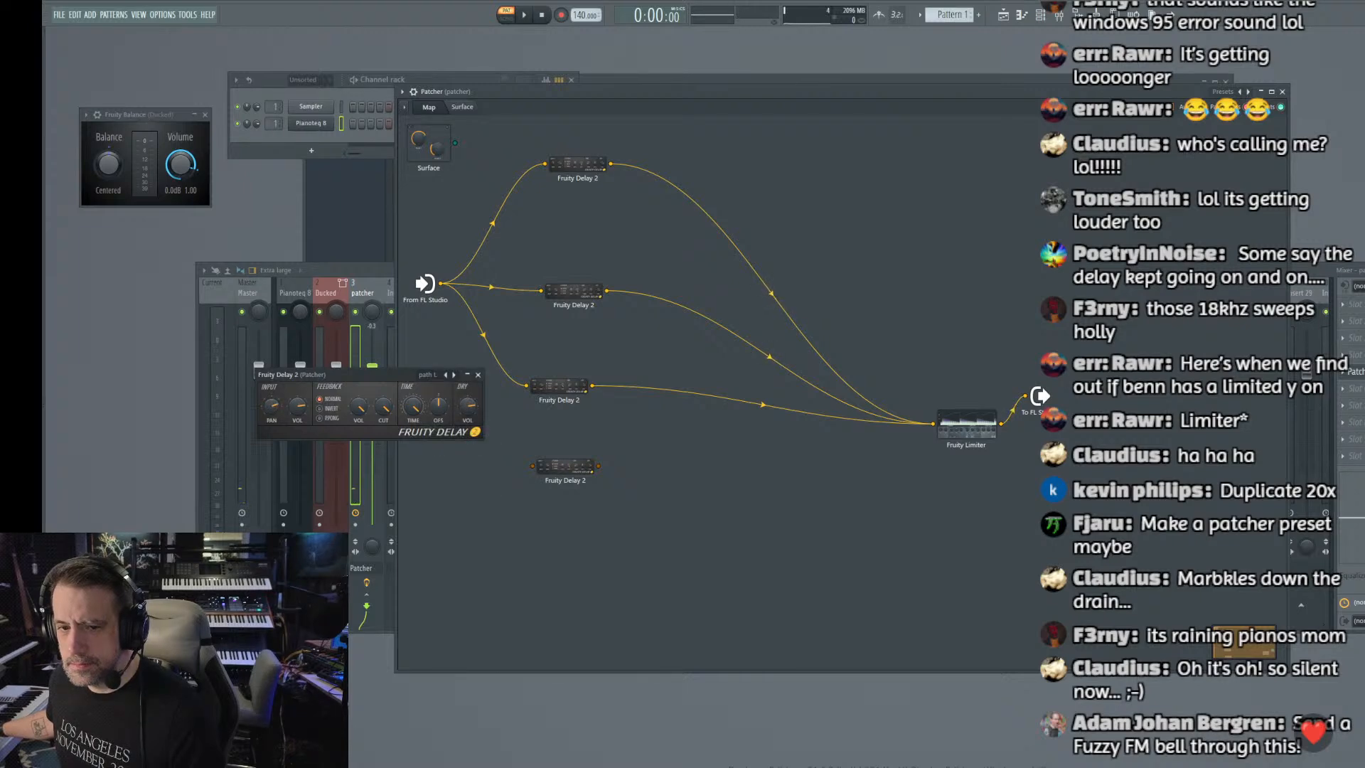
Step: Close the open delay window and wire the fourth Fruity Delay 2 between the input node and the Fruity Limiter
click(561, 405)
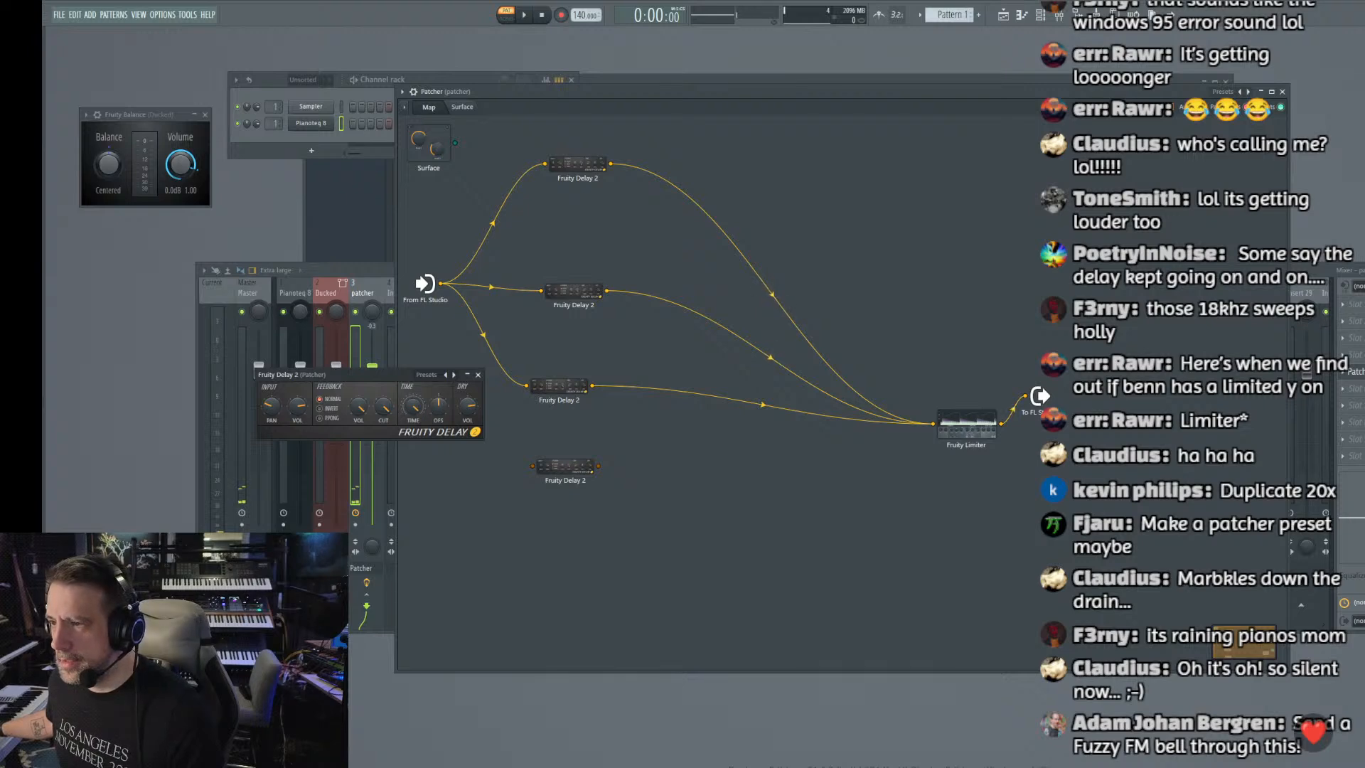
click(563, 466)
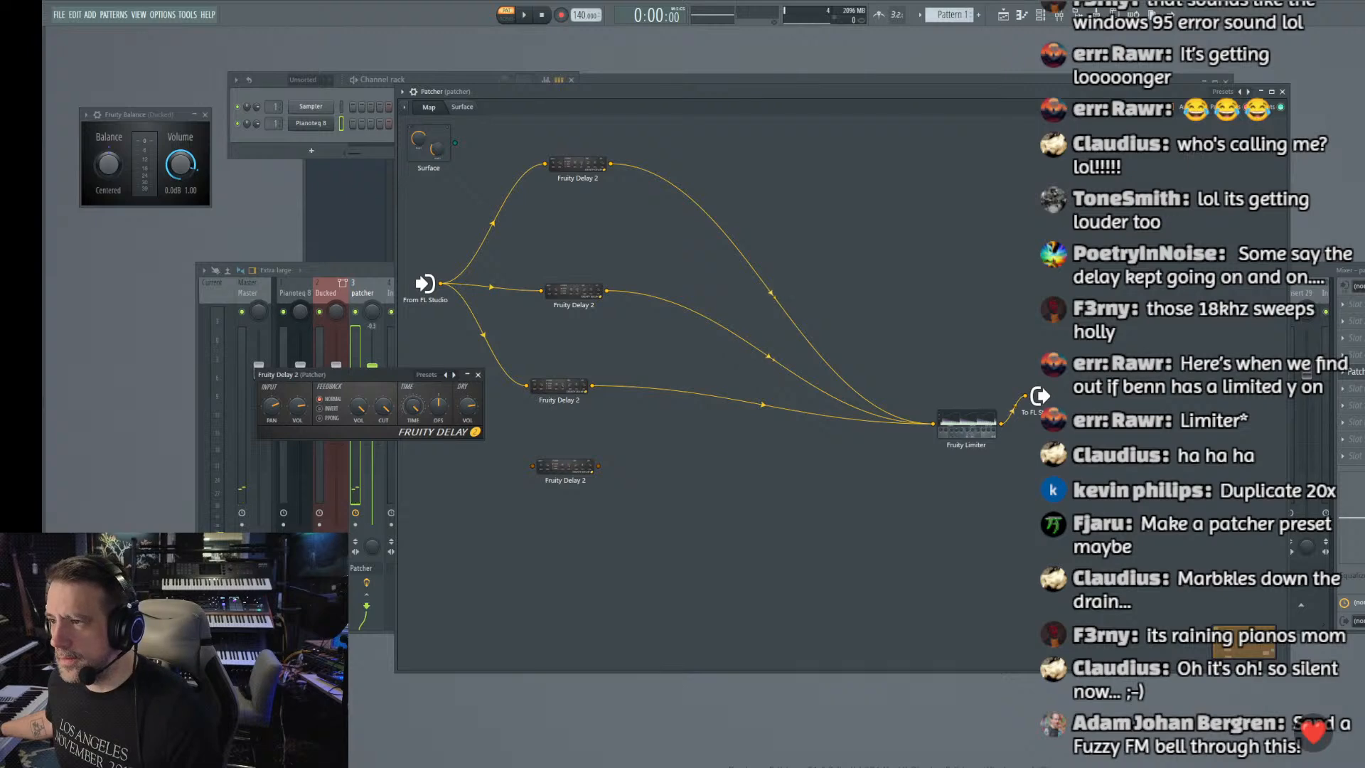
click(478, 374)
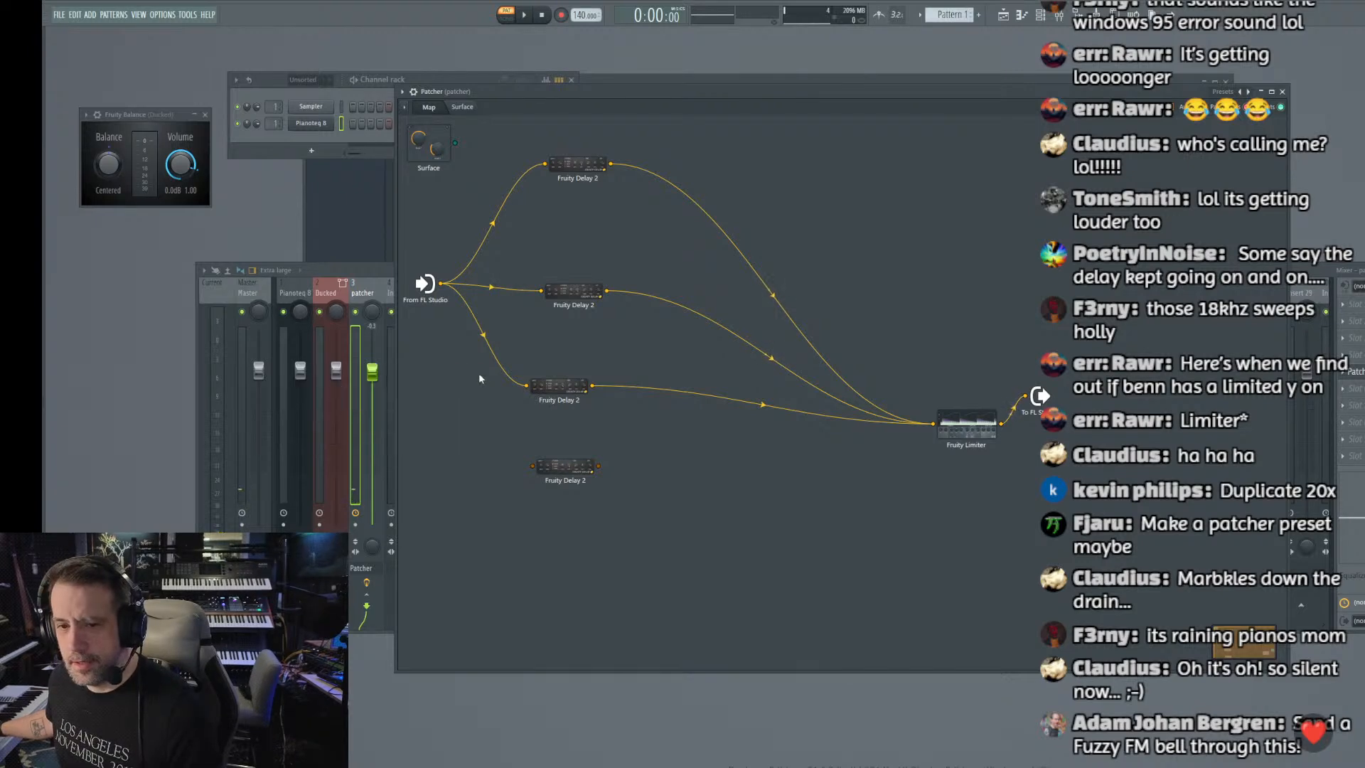
drag(443, 285, 932, 424)
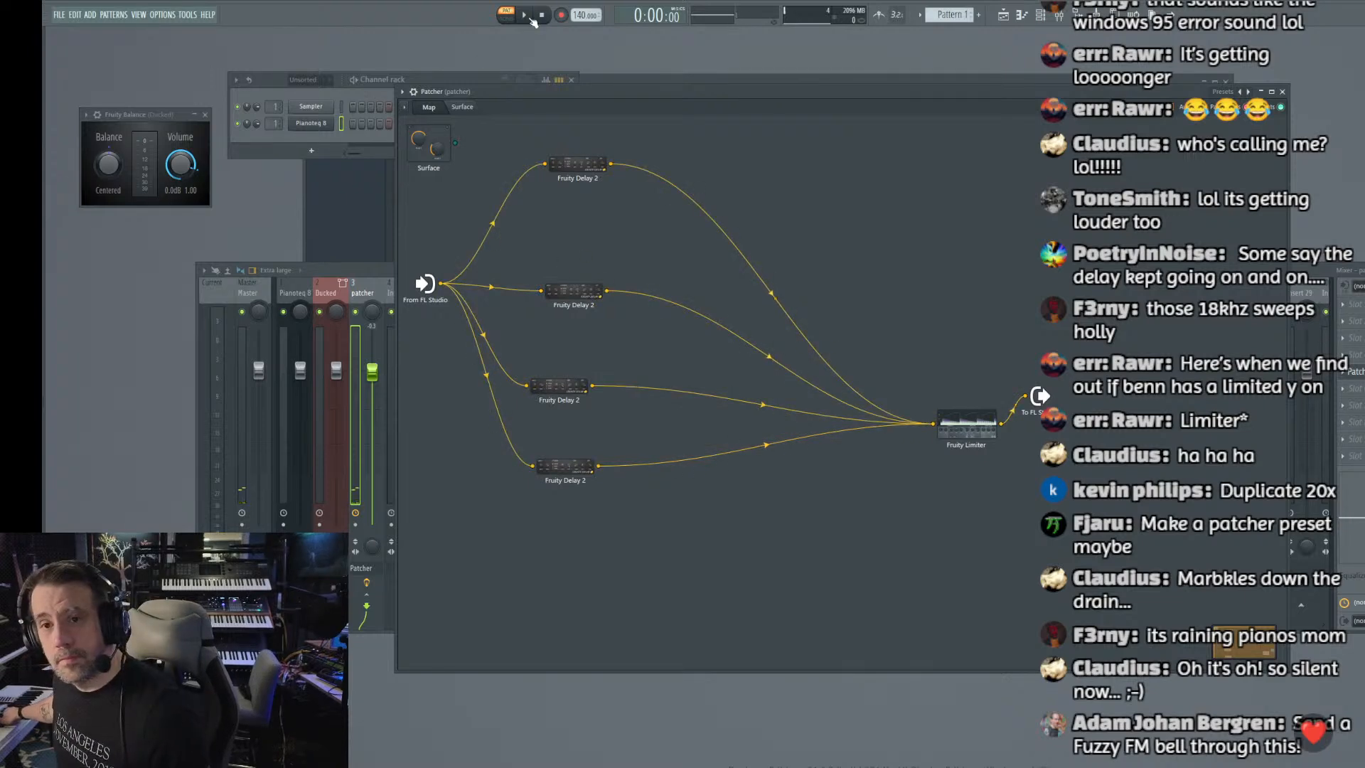
Step: Stop playback and adjust the second Fruity Delay 2's input pan, checking it against the first delay's settings
click(540, 16)
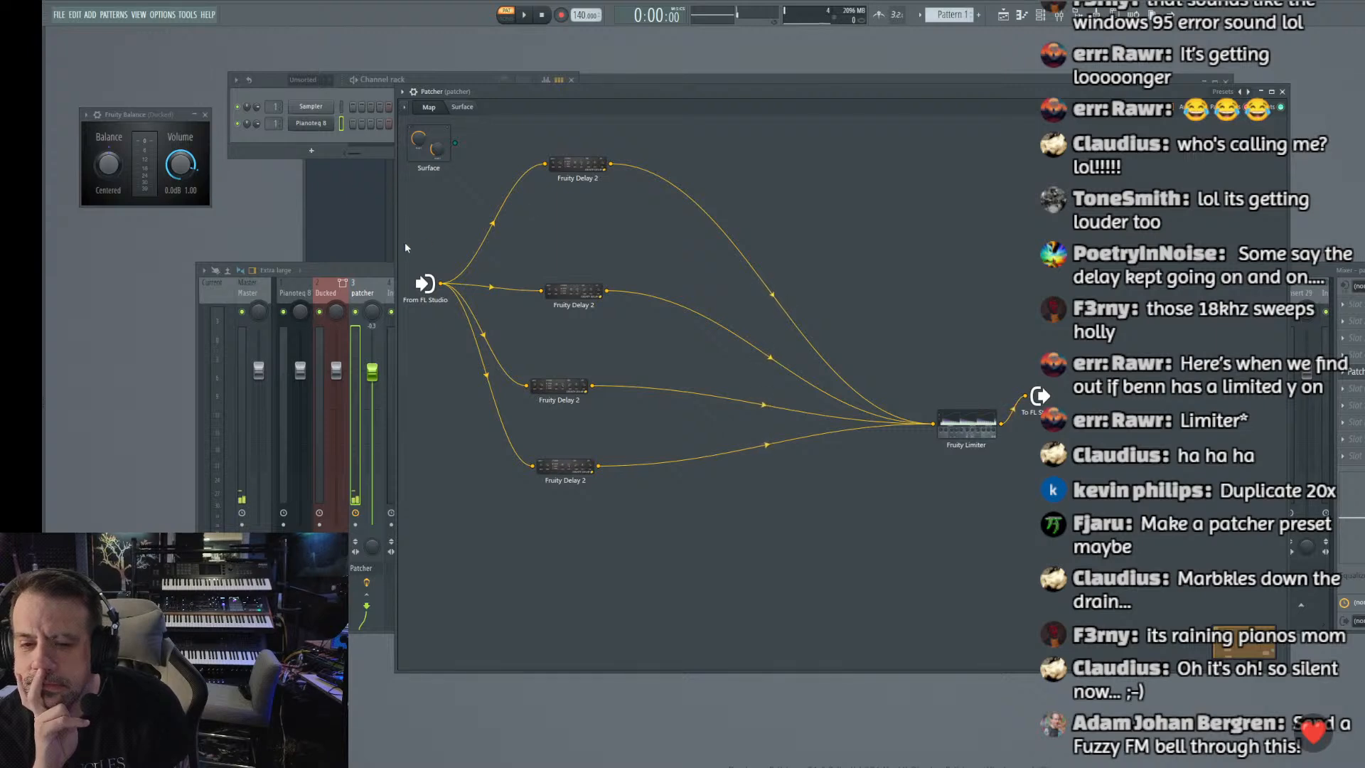
click(580, 170)
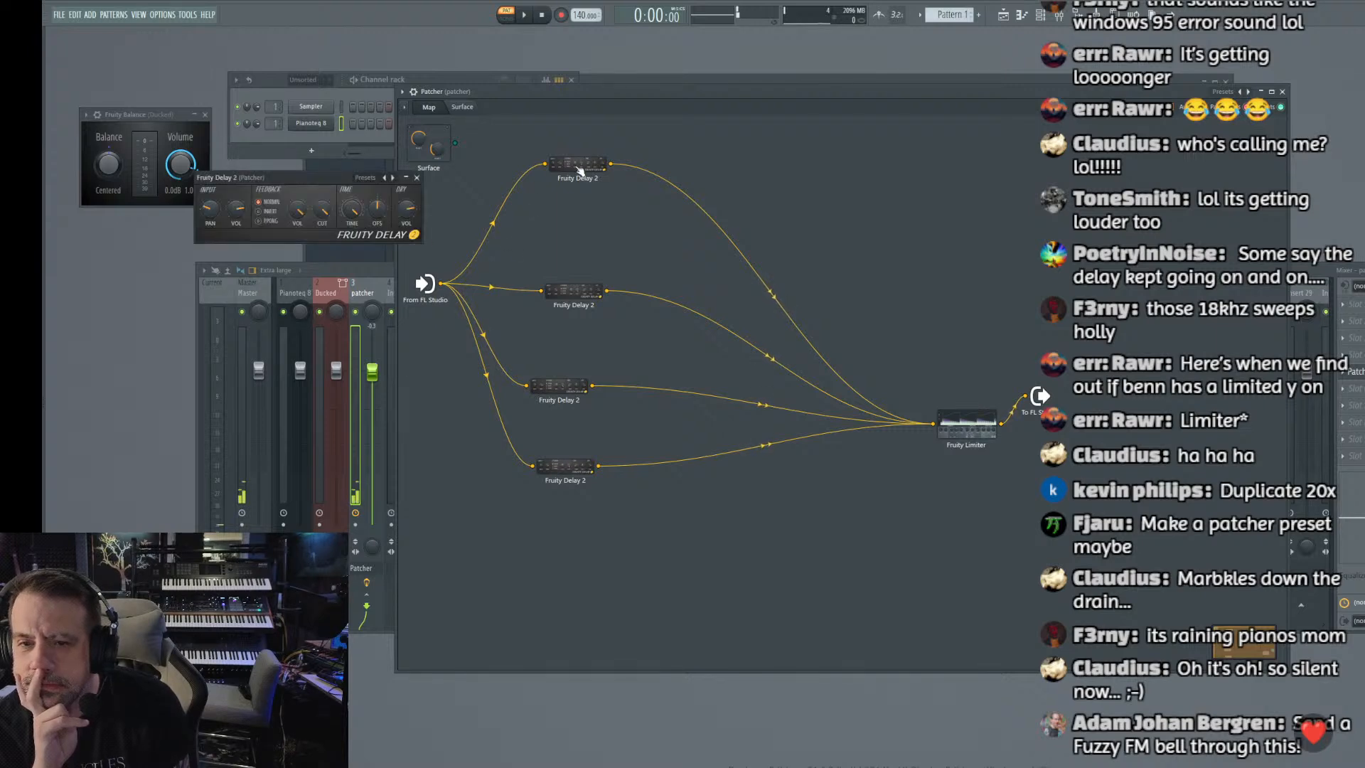
click(573, 290)
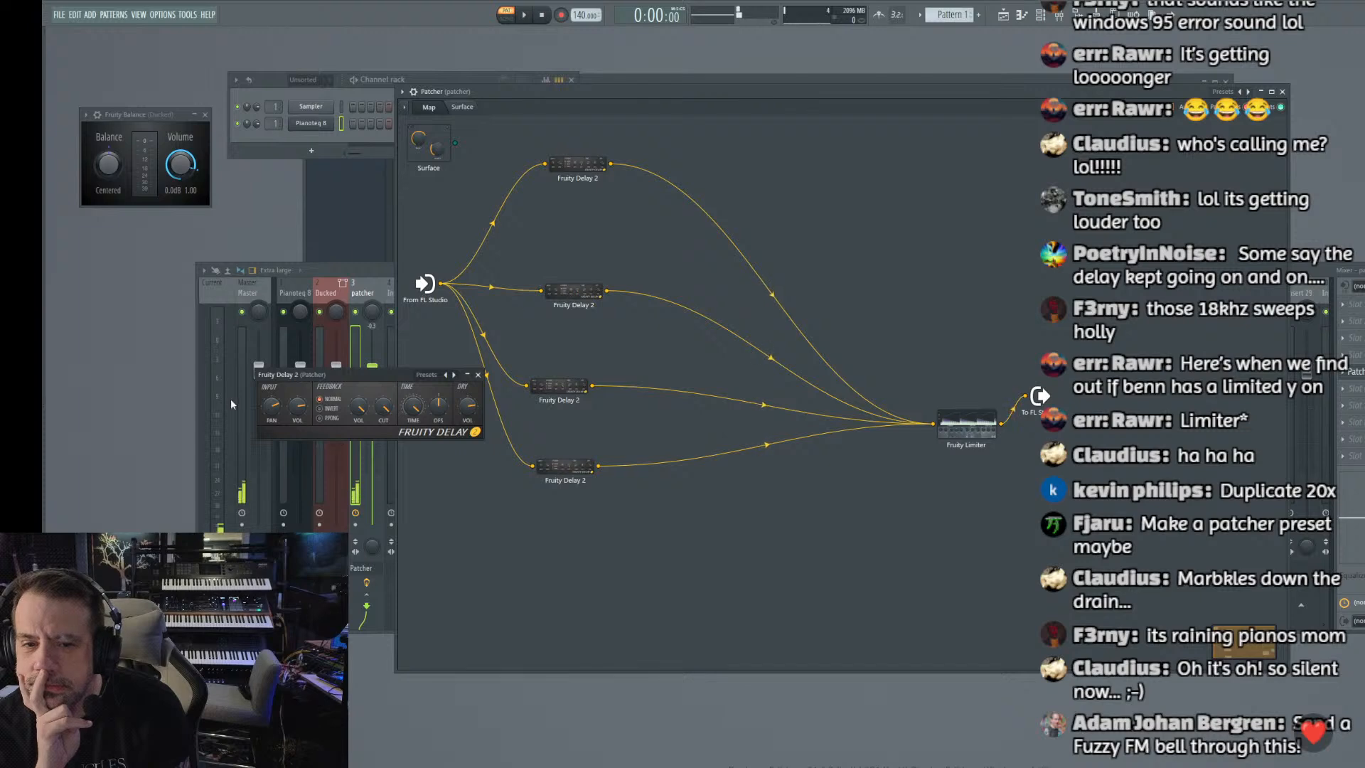
drag(273, 406, 273, 369)
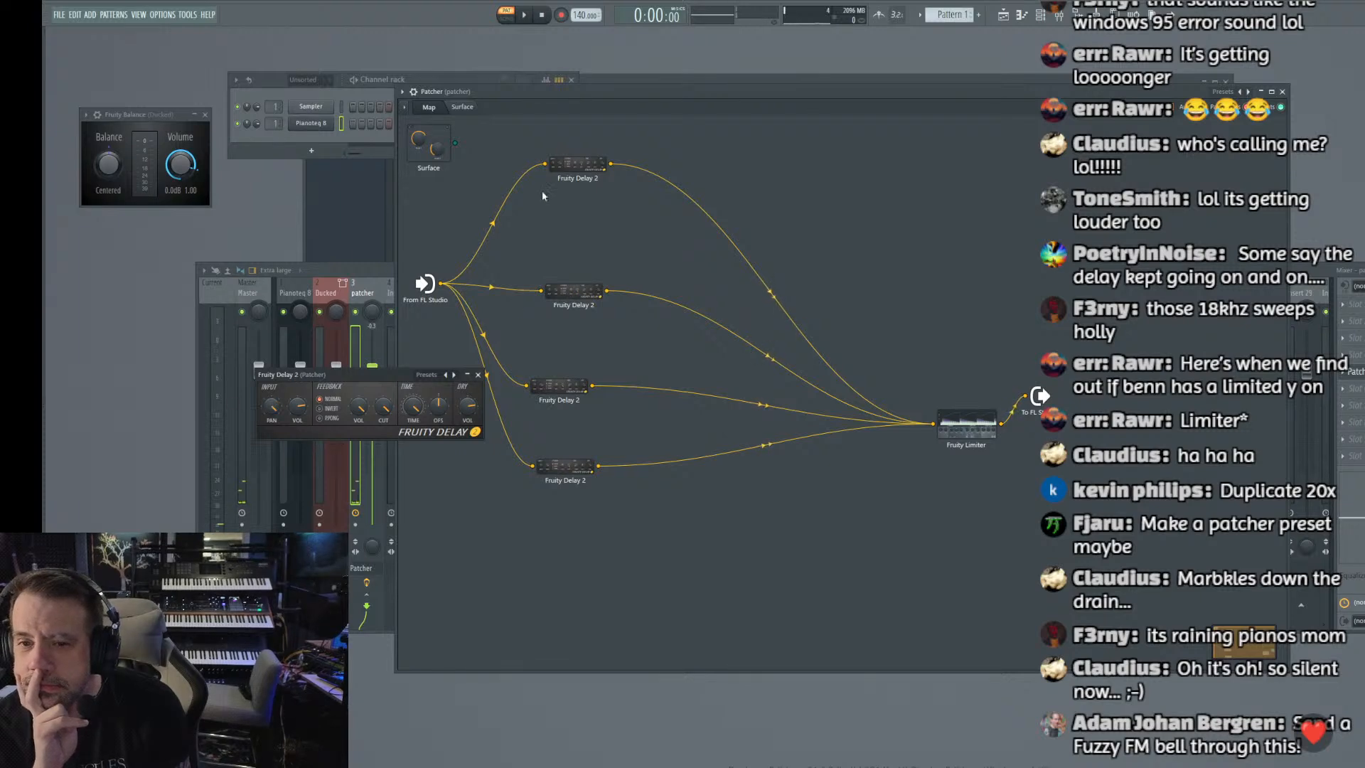
click(578, 165)
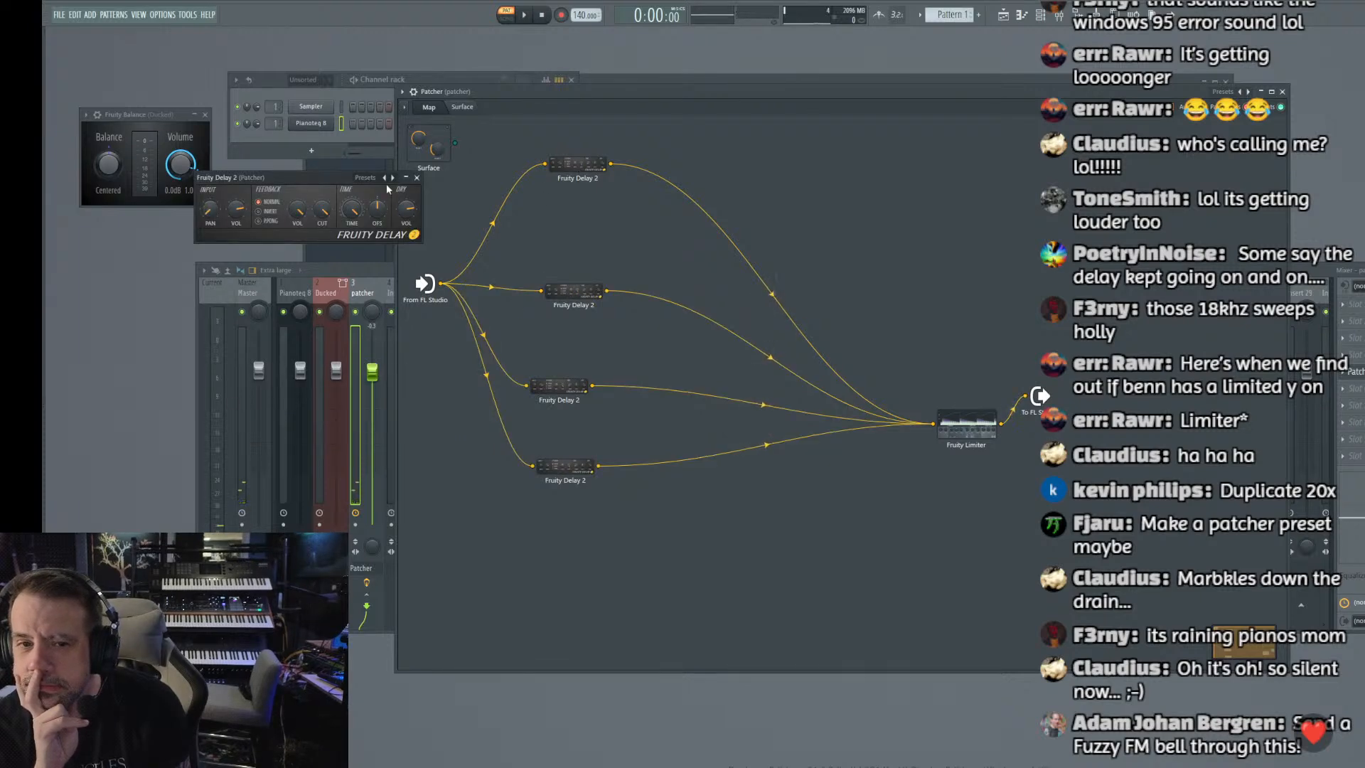
click(417, 178)
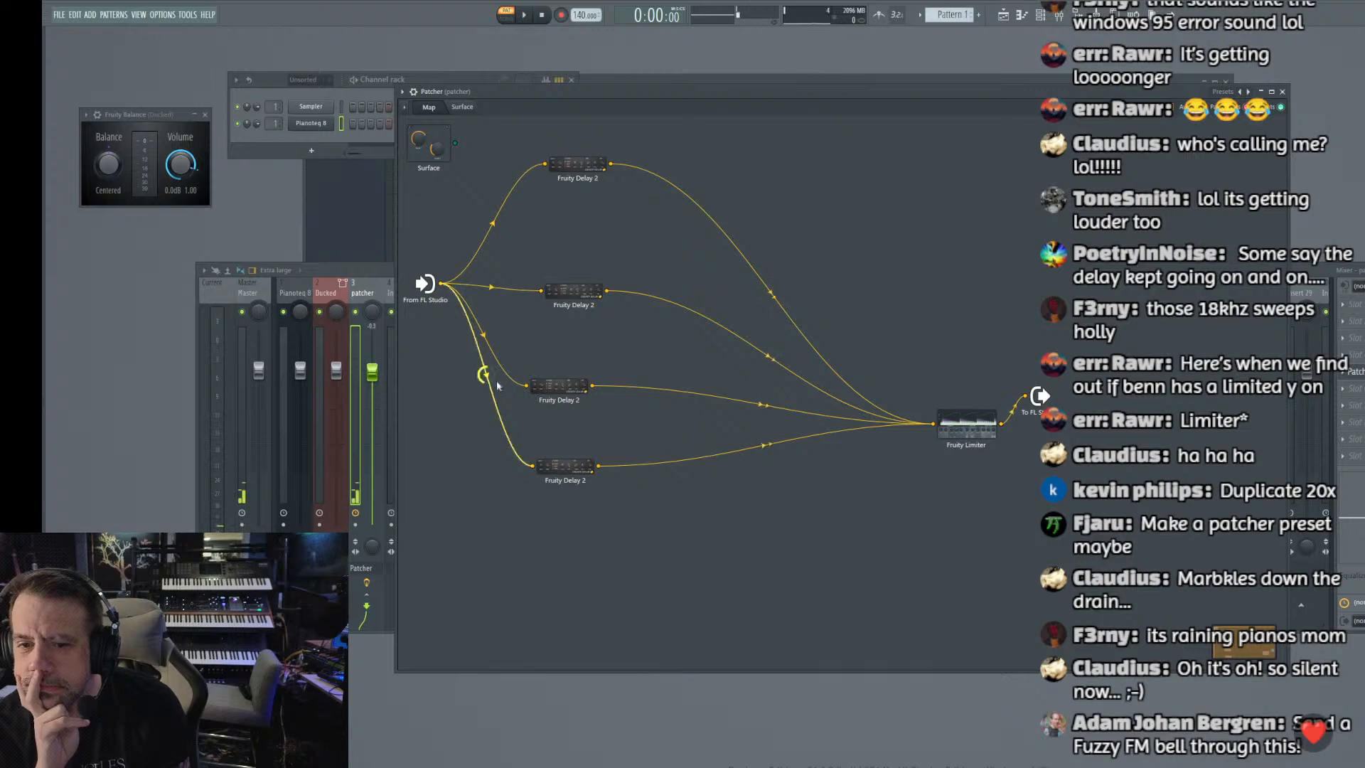
Step: Turn the dry volume down on the third and second Fruity Delay 2 plugins, and check the fourth delay's settings
click(529, 389)
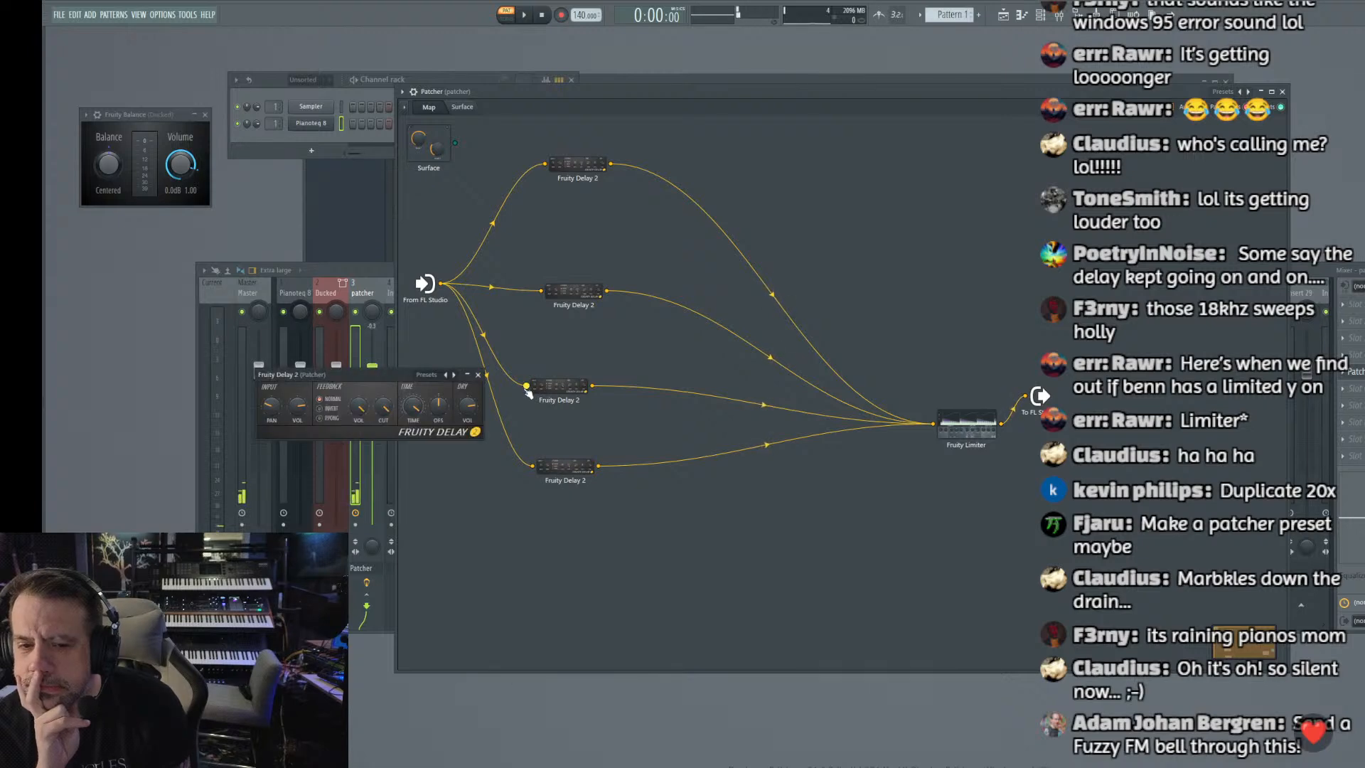
drag(468, 405, 469, 470)
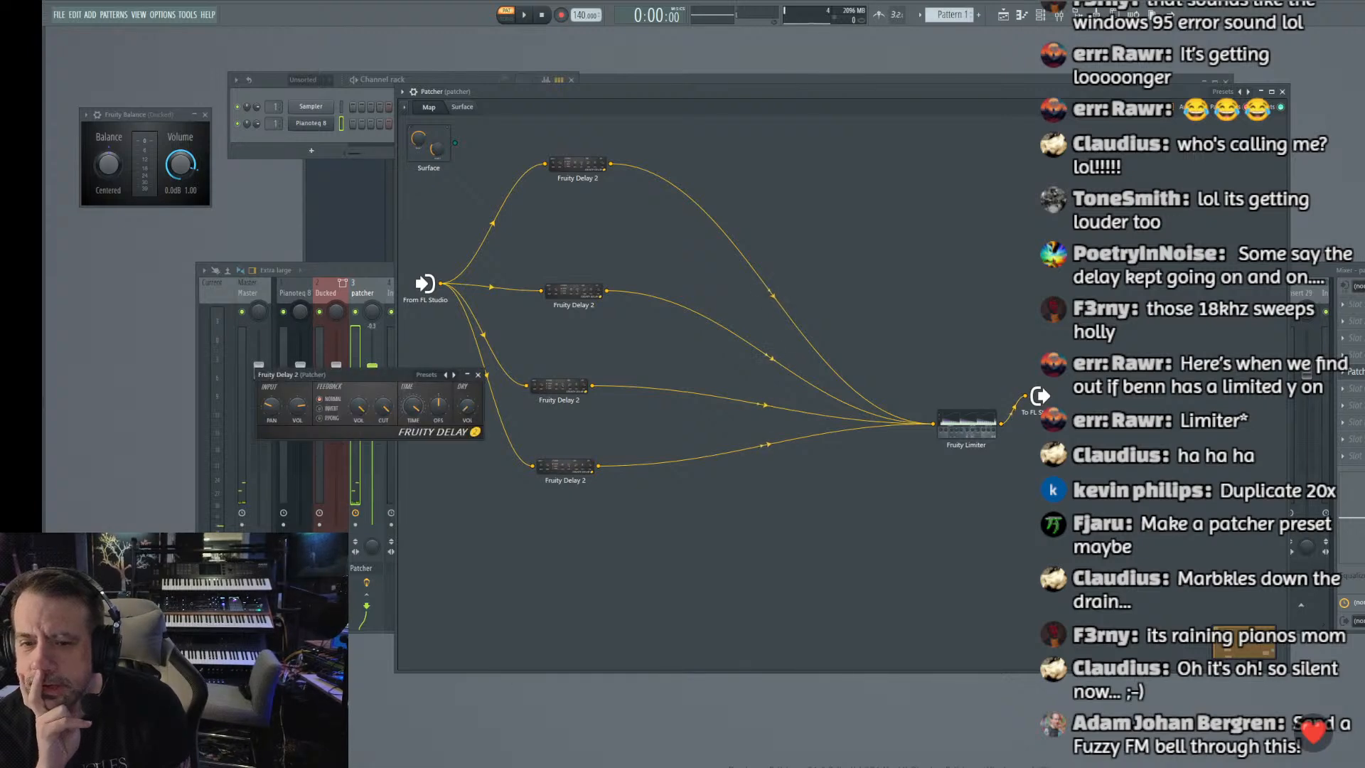
click(478, 375)
click(558, 465)
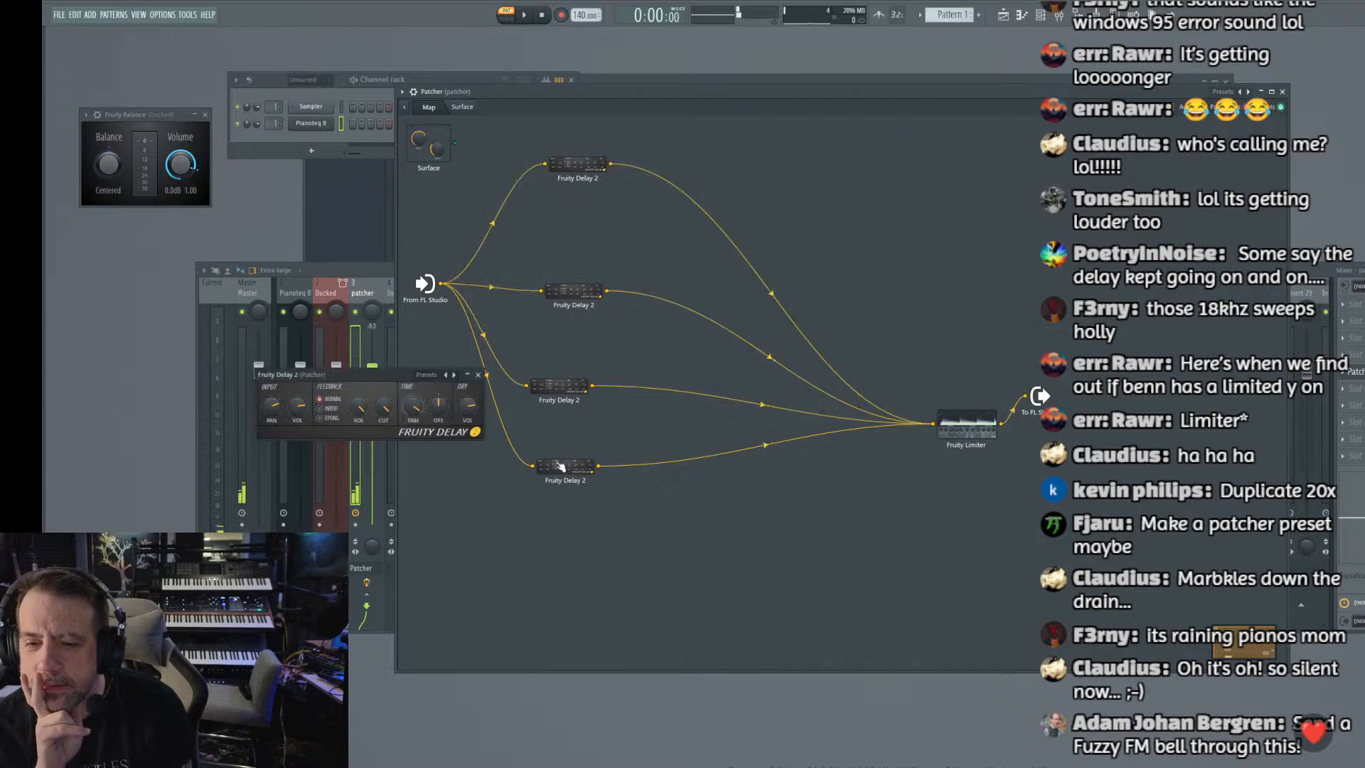
click(478, 375)
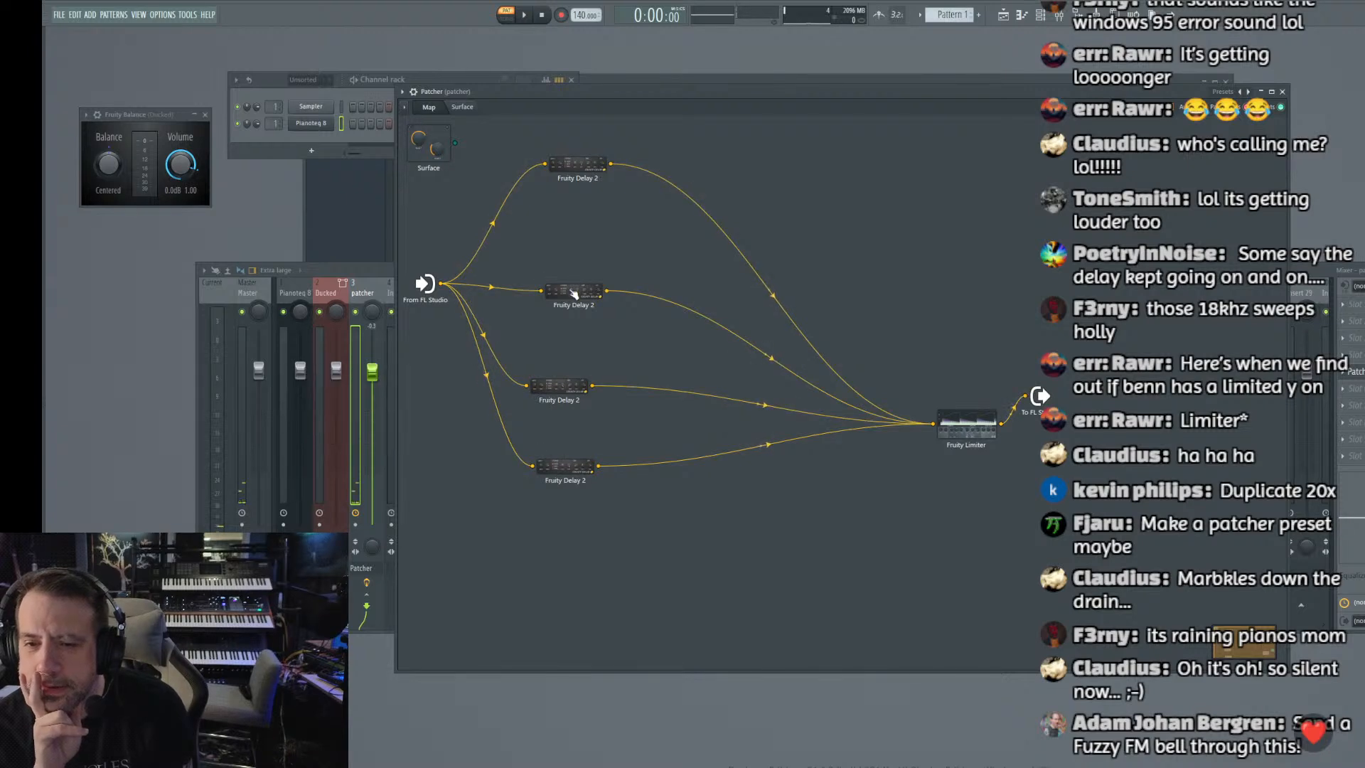
click(569, 291)
drag(469, 405, 469, 426)
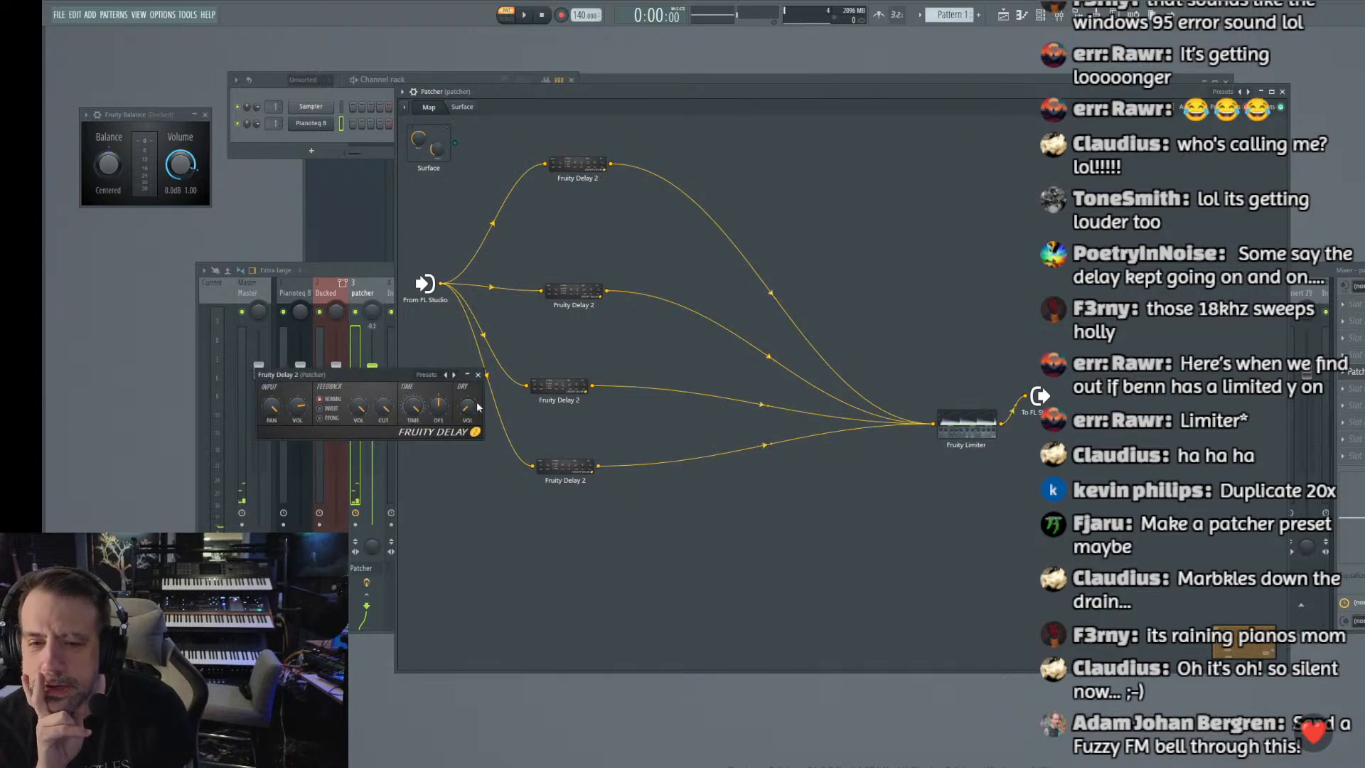
Step: Save the first Fruity Delay 2's settings as a preset over the existing patch.fst and close the delay window
click(587, 171)
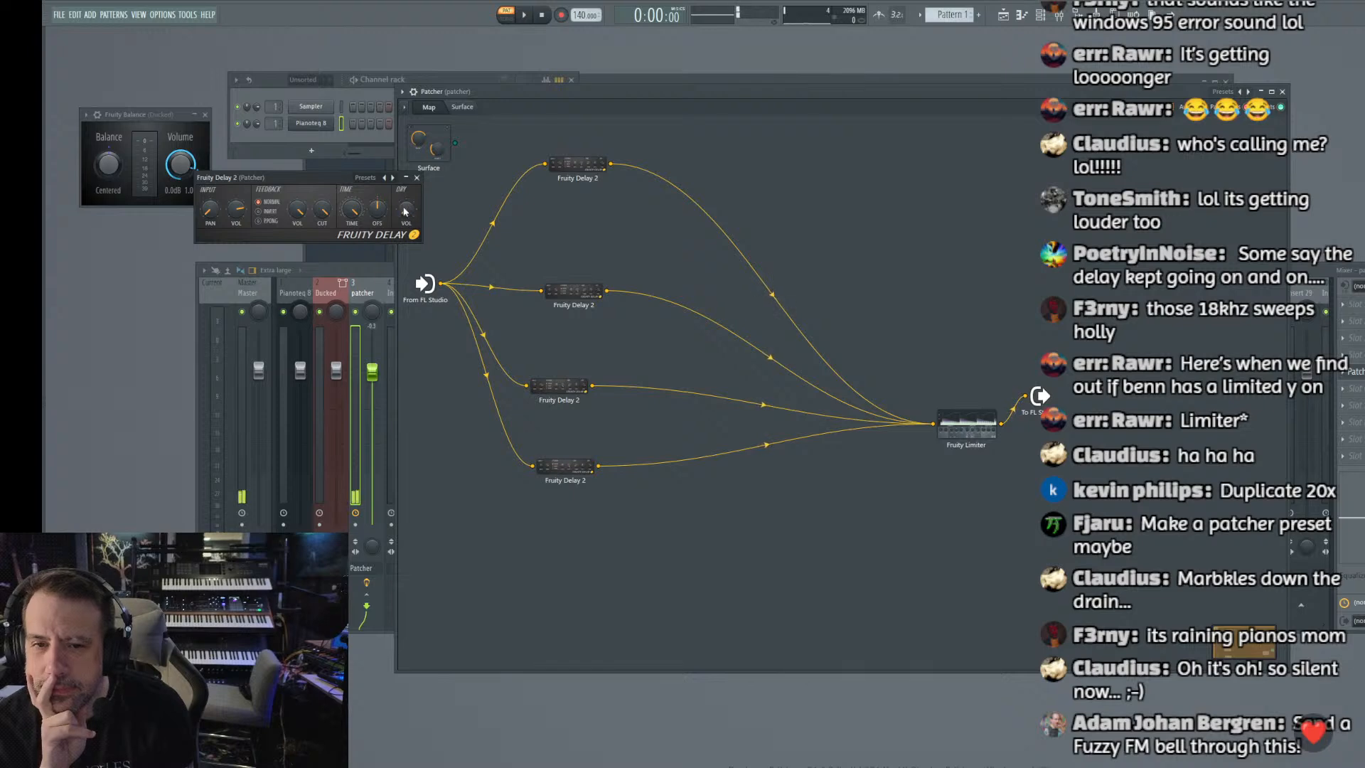
click(378, 181)
click(384, 186)
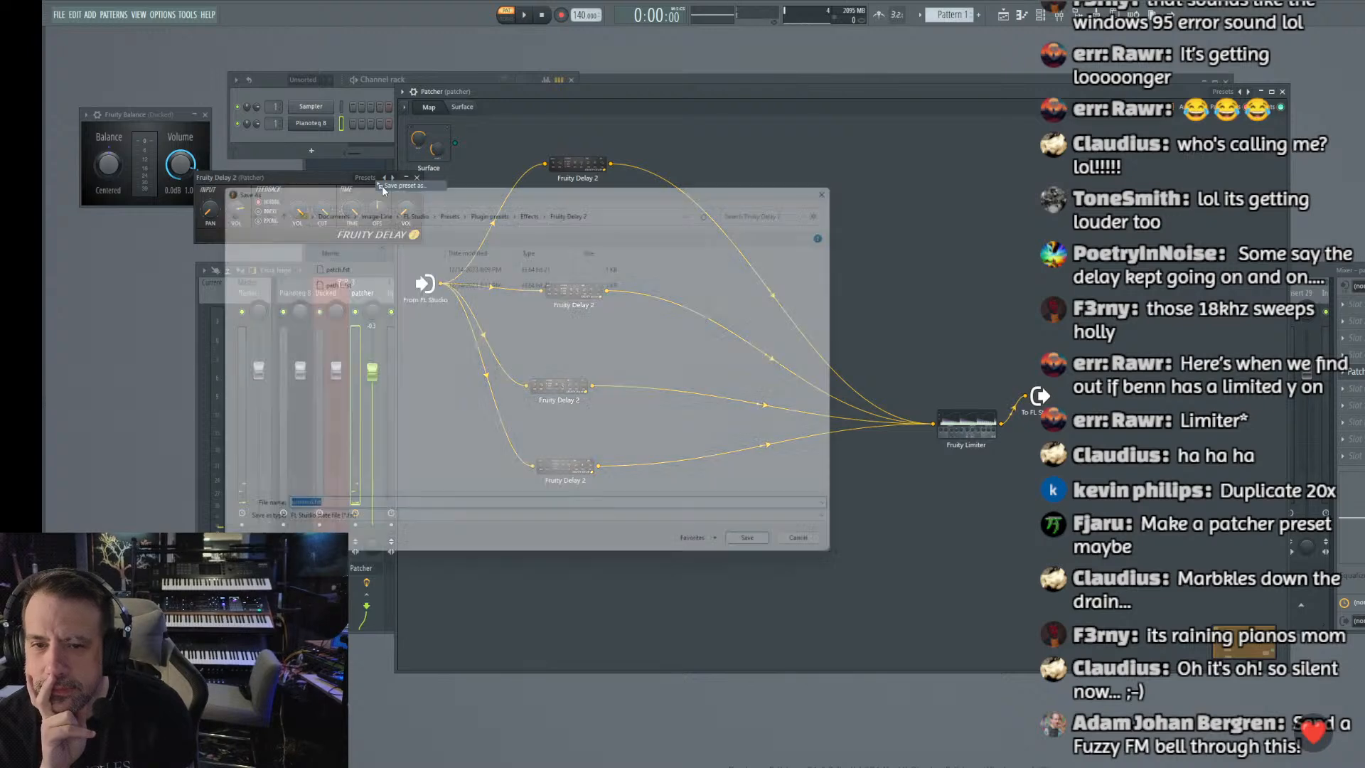
double_click(322, 261)
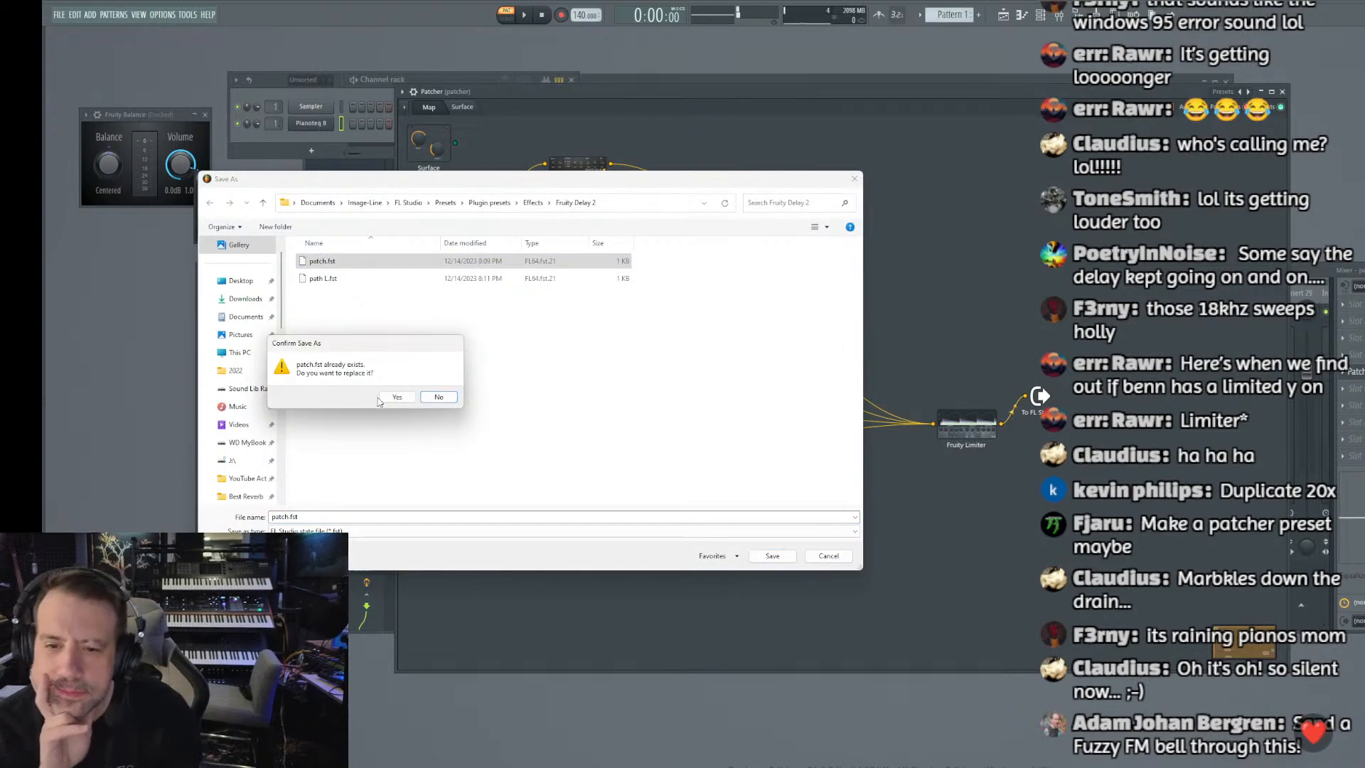
click(395, 398)
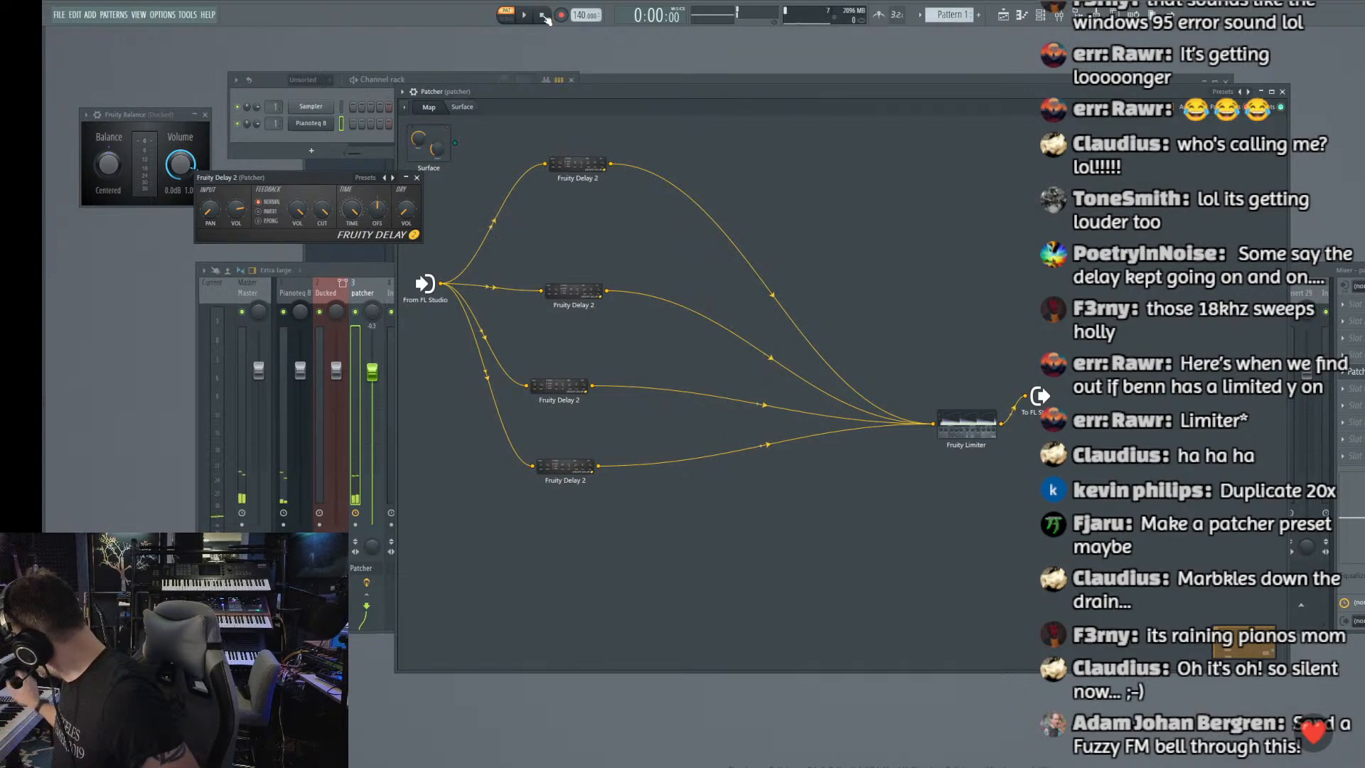
click(416, 177)
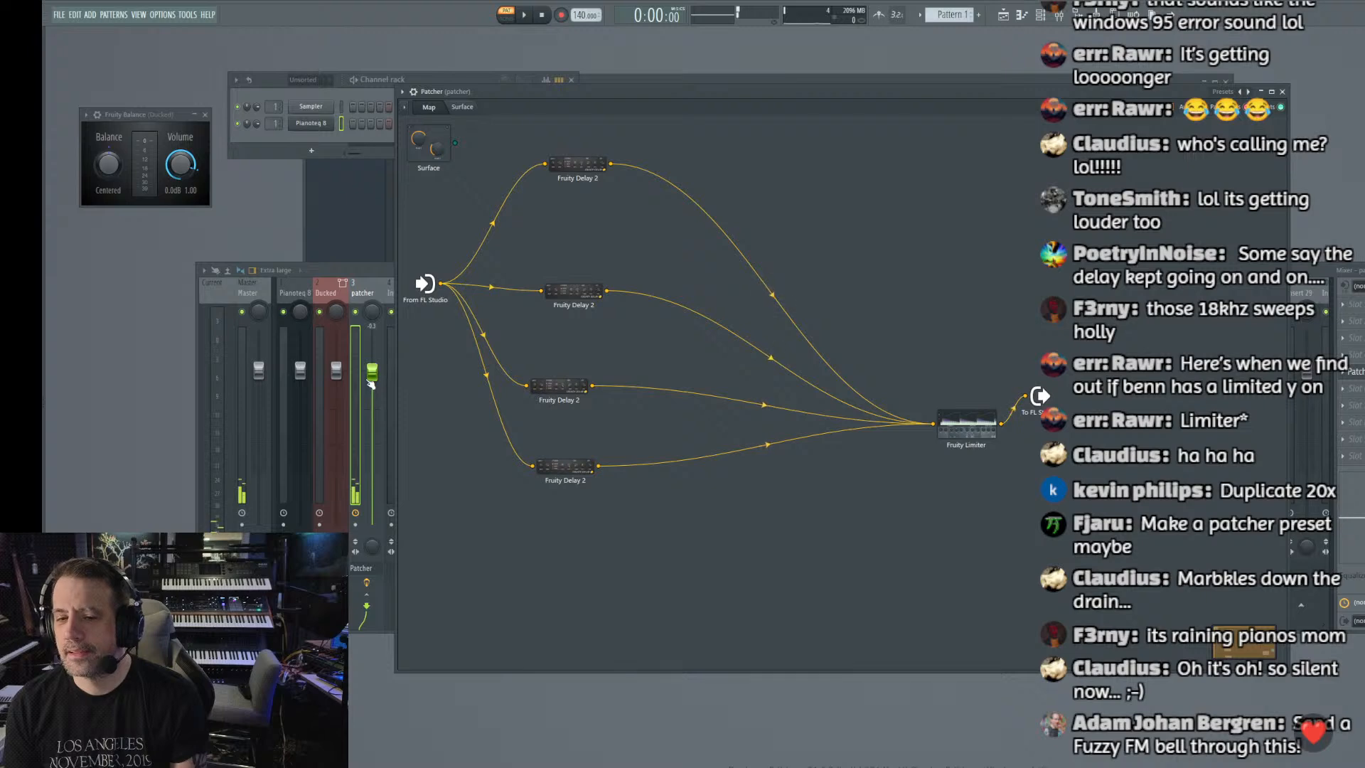
Step: Check the Pianoteq 8 mixer track and the Fruity Limiter's settings in the Patcher map
click(296, 284)
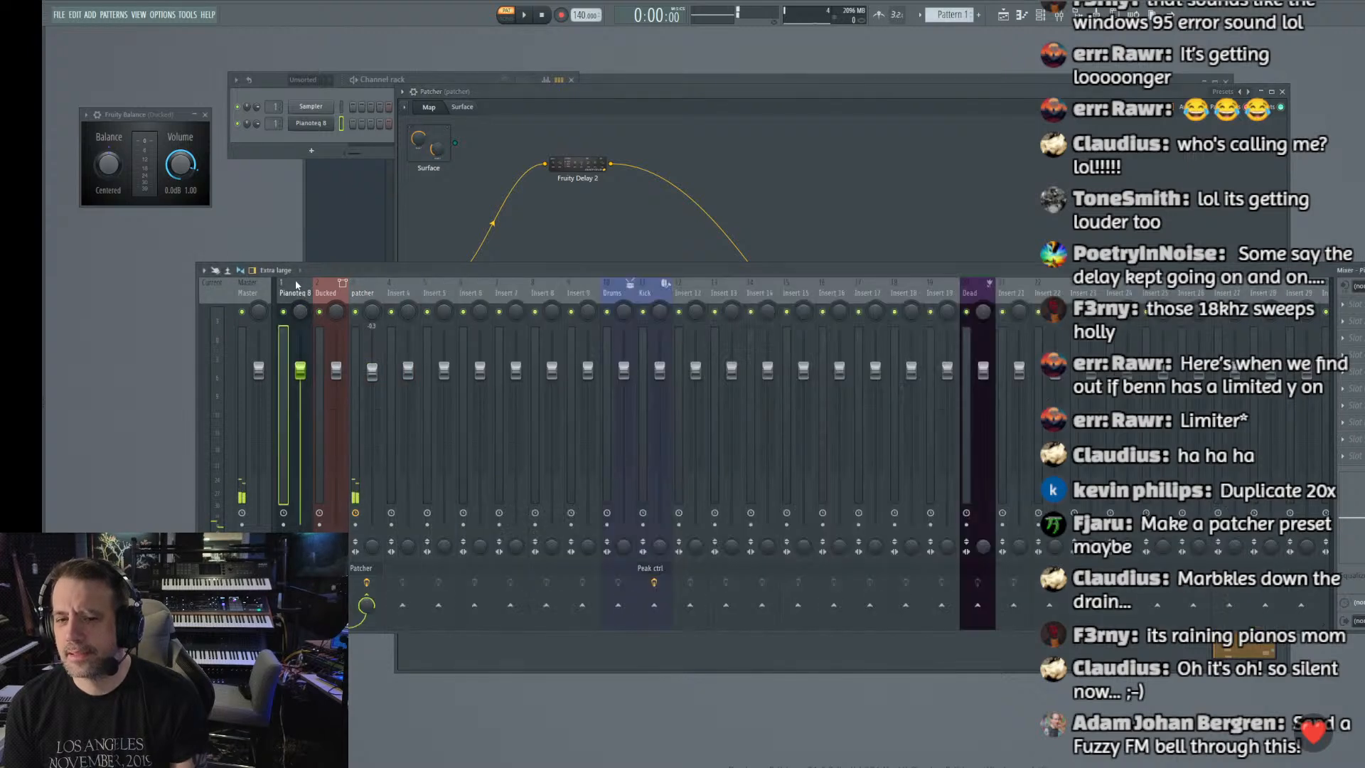
click(373, 275)
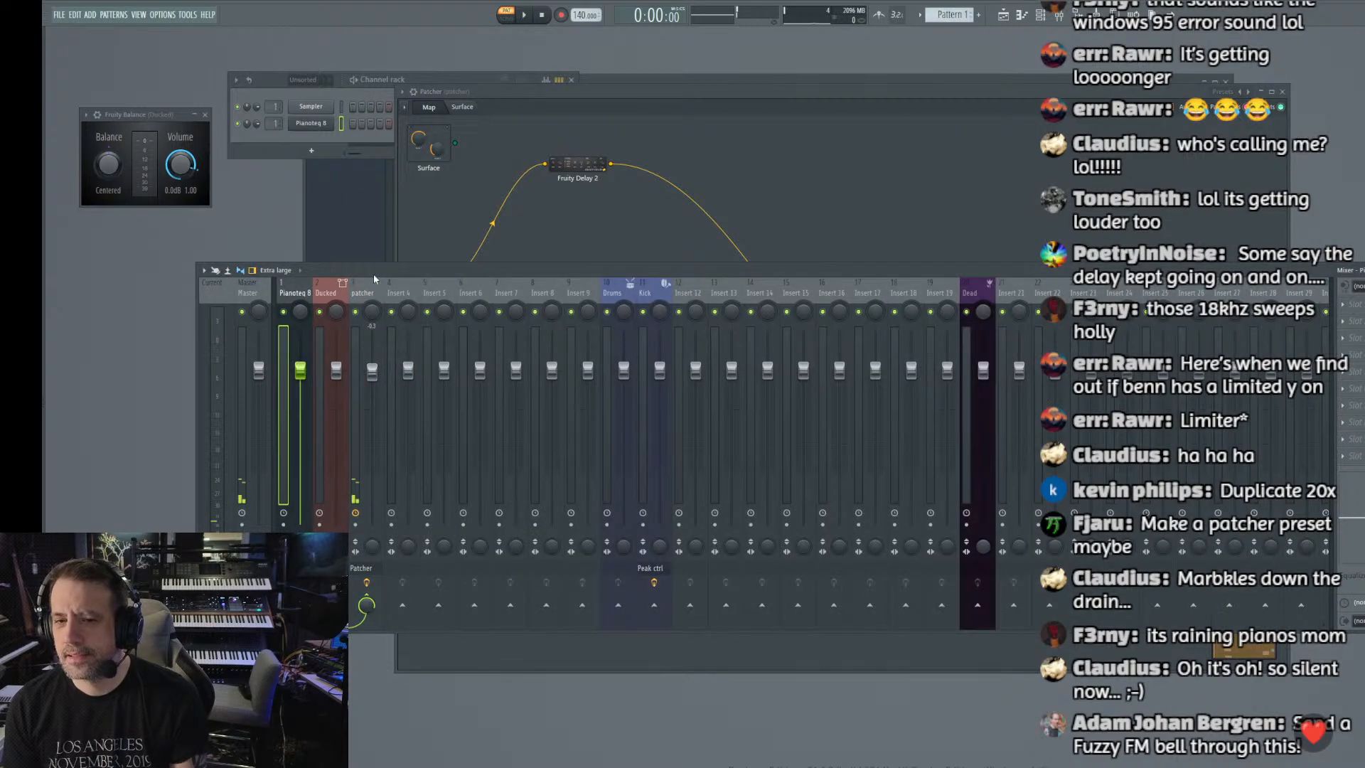
click(700, 153)
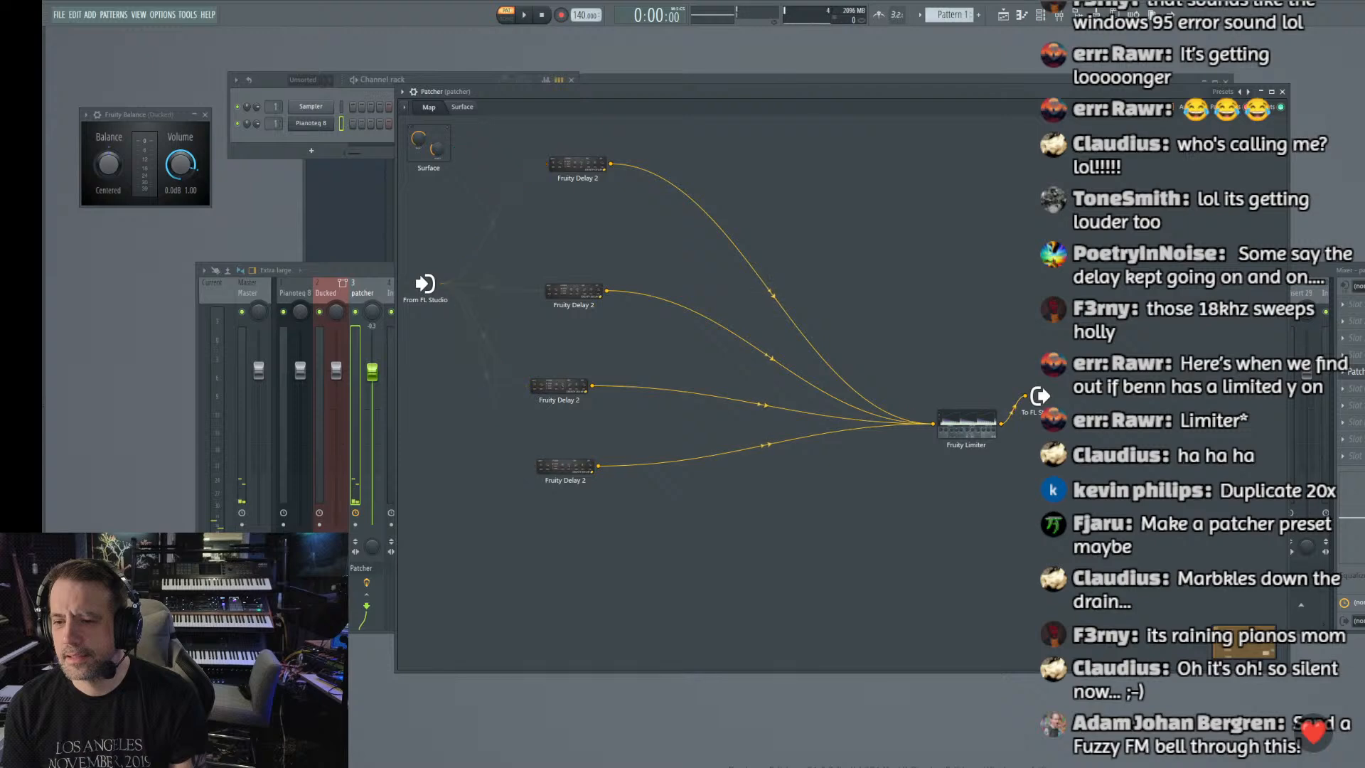
click(967, 421)
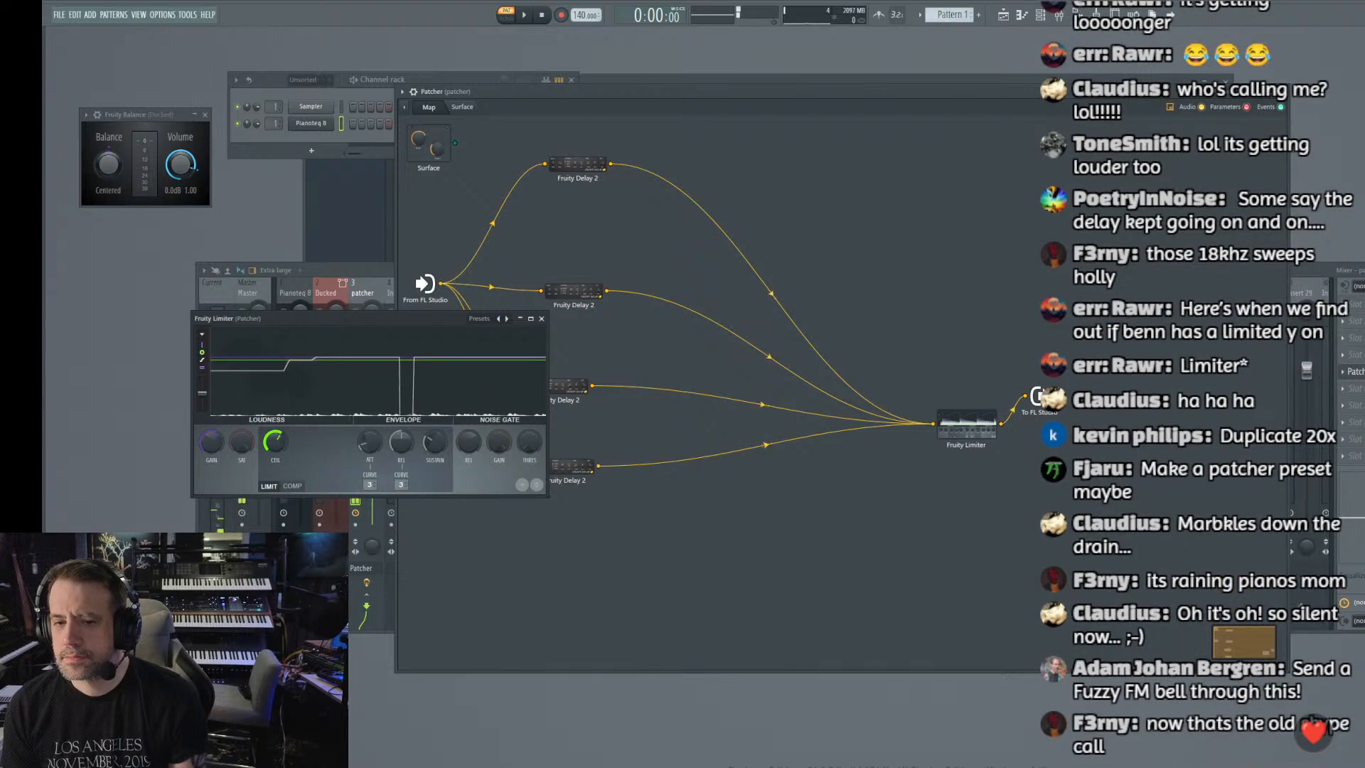
click(542, 318)
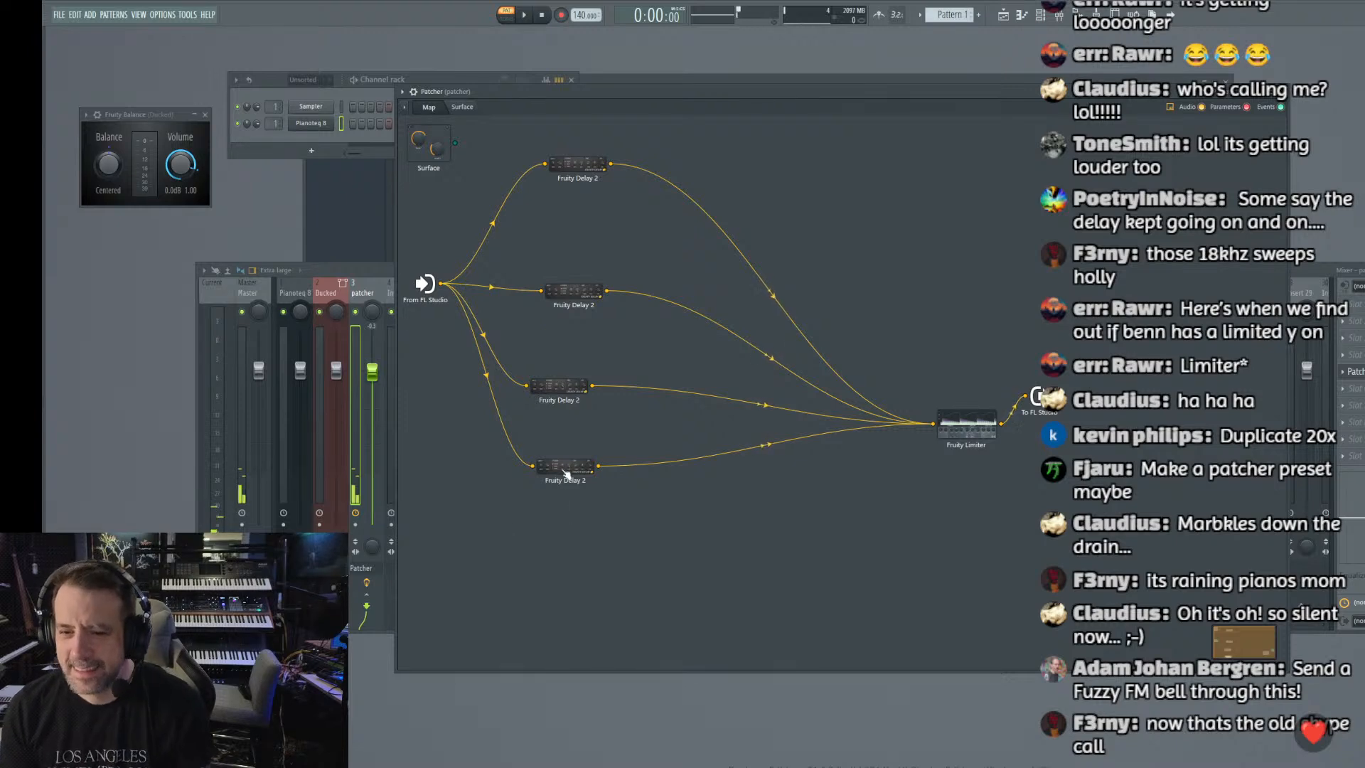
Step: Move the fourth Fruity Delay 2 up directly beneath the third and show the performance readings on the Patcher map
drag(565, 466, 557, 424)
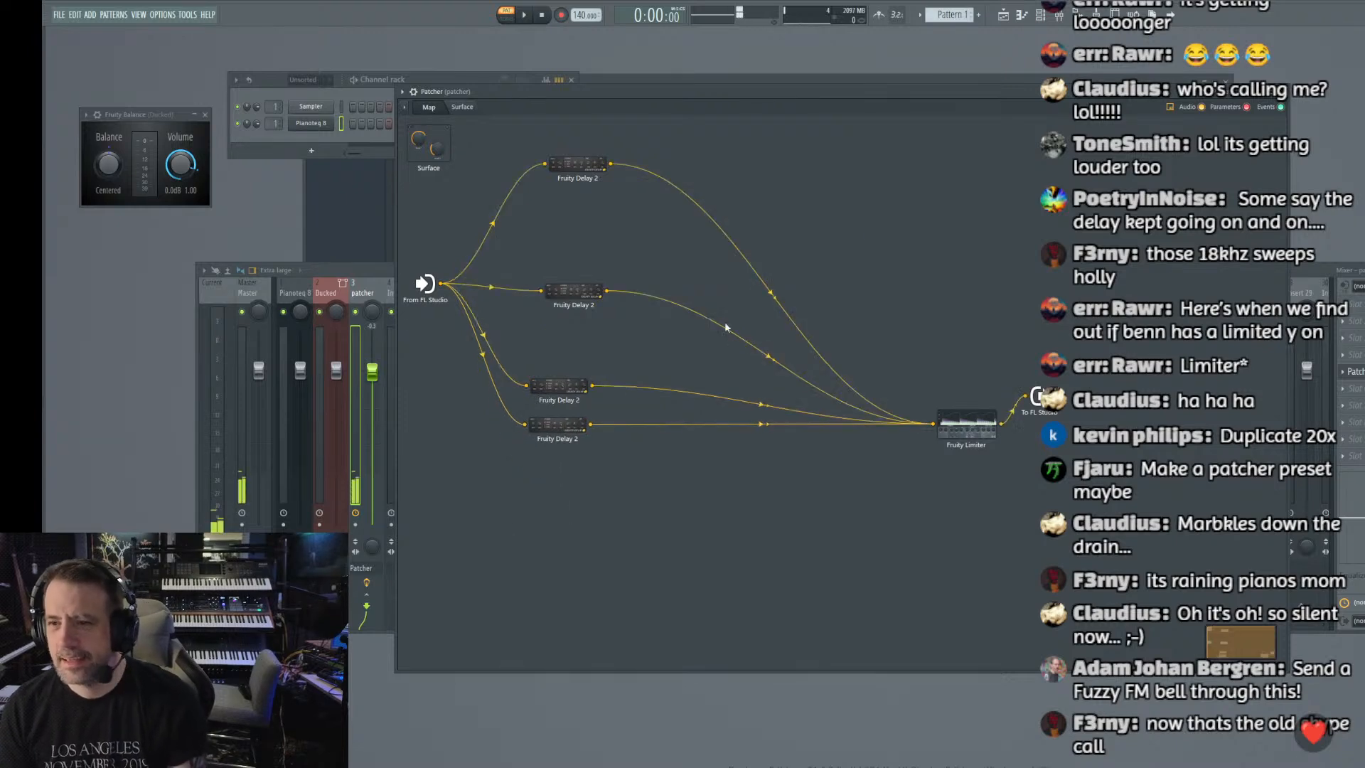
right_click(1010, 178)
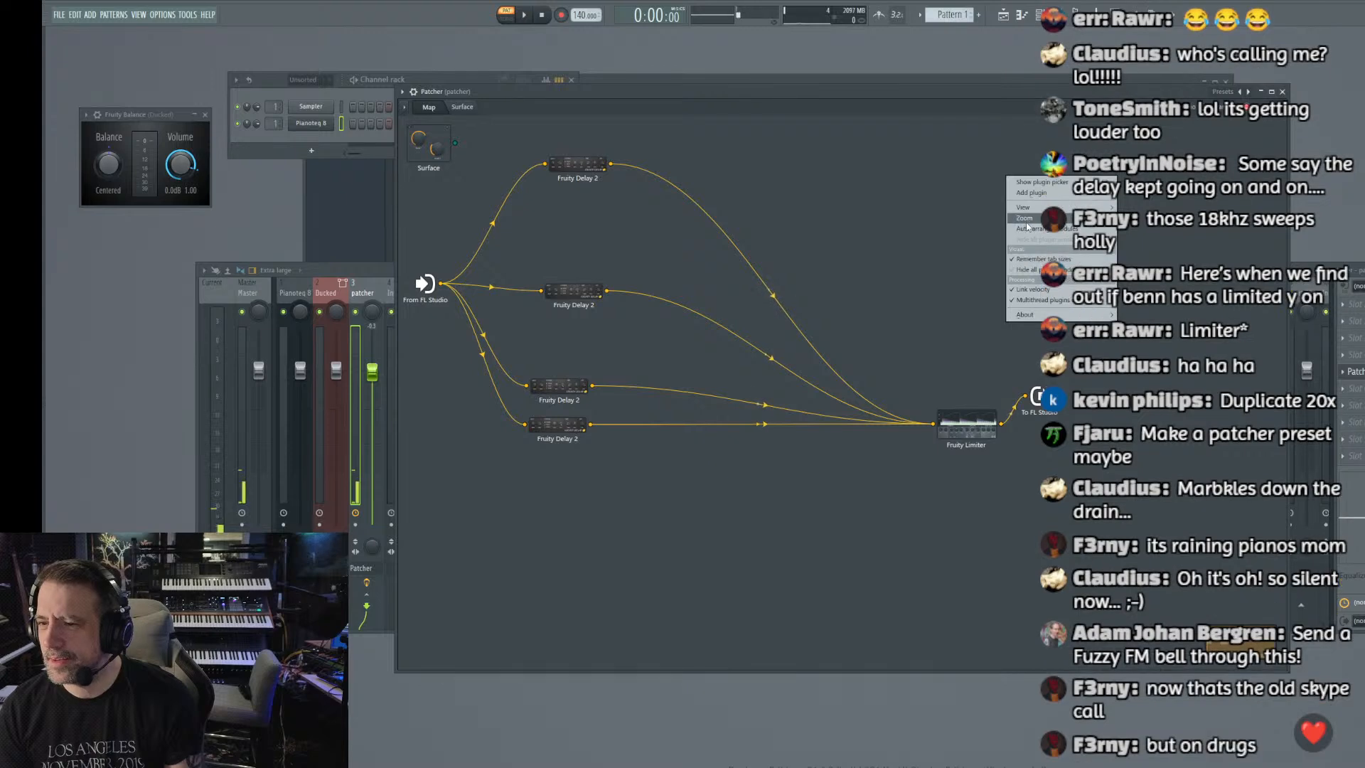
mouse_move(1029, 214)
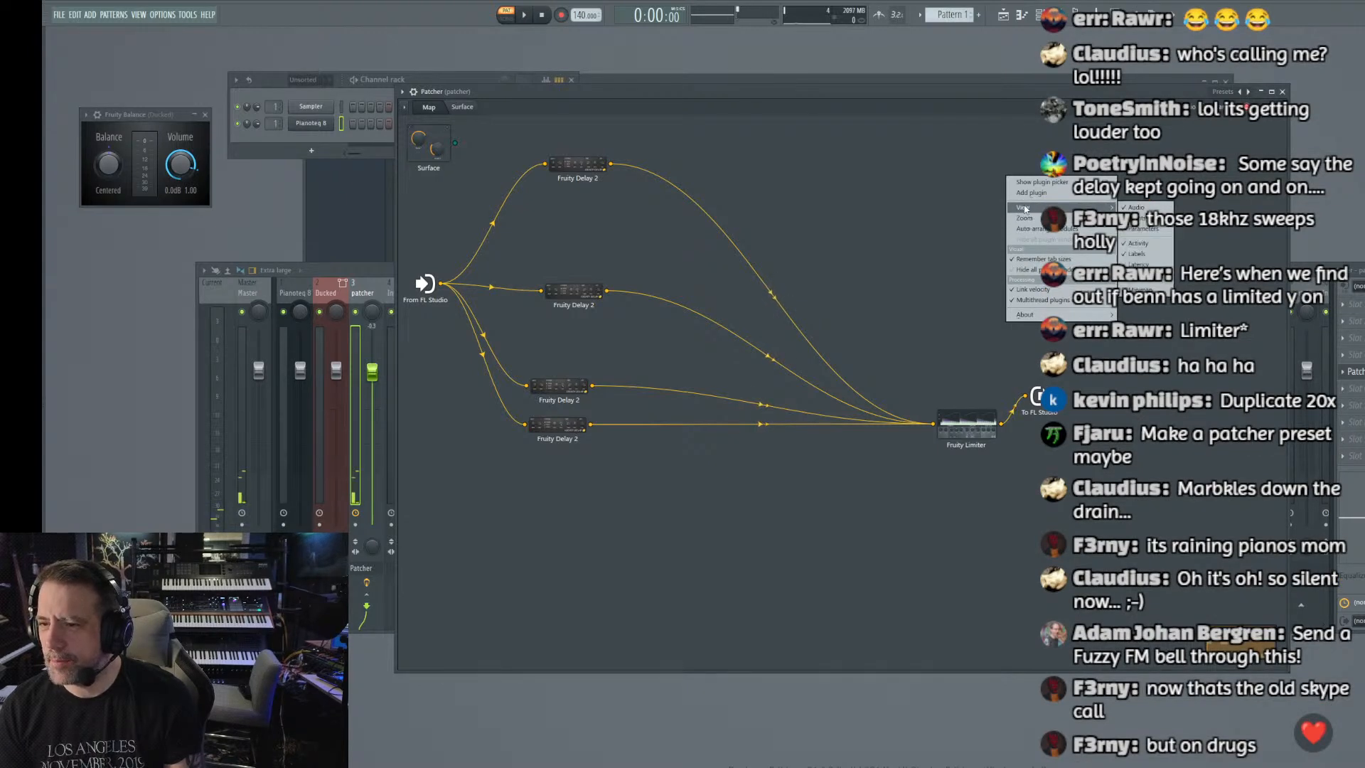
click(1146, 275)
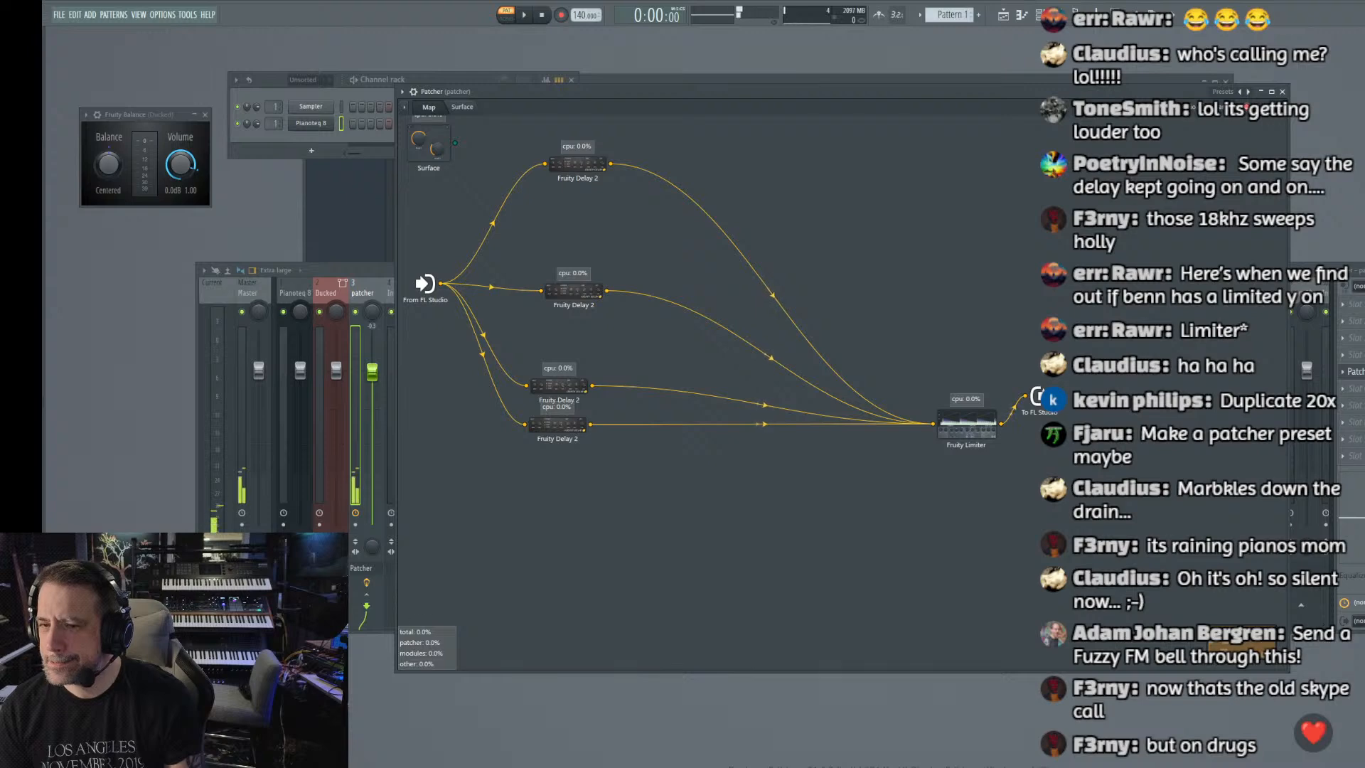
right_click(906, 198)
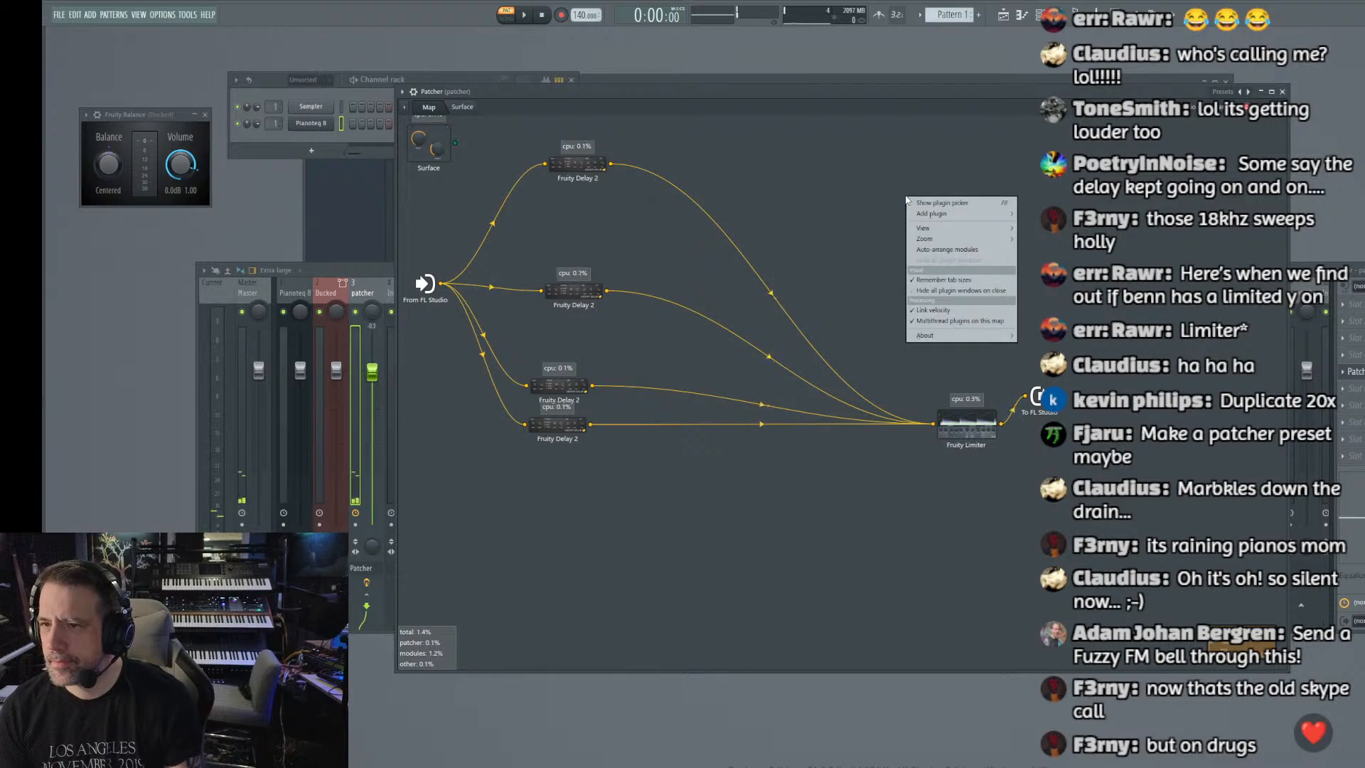
click(814, 186)
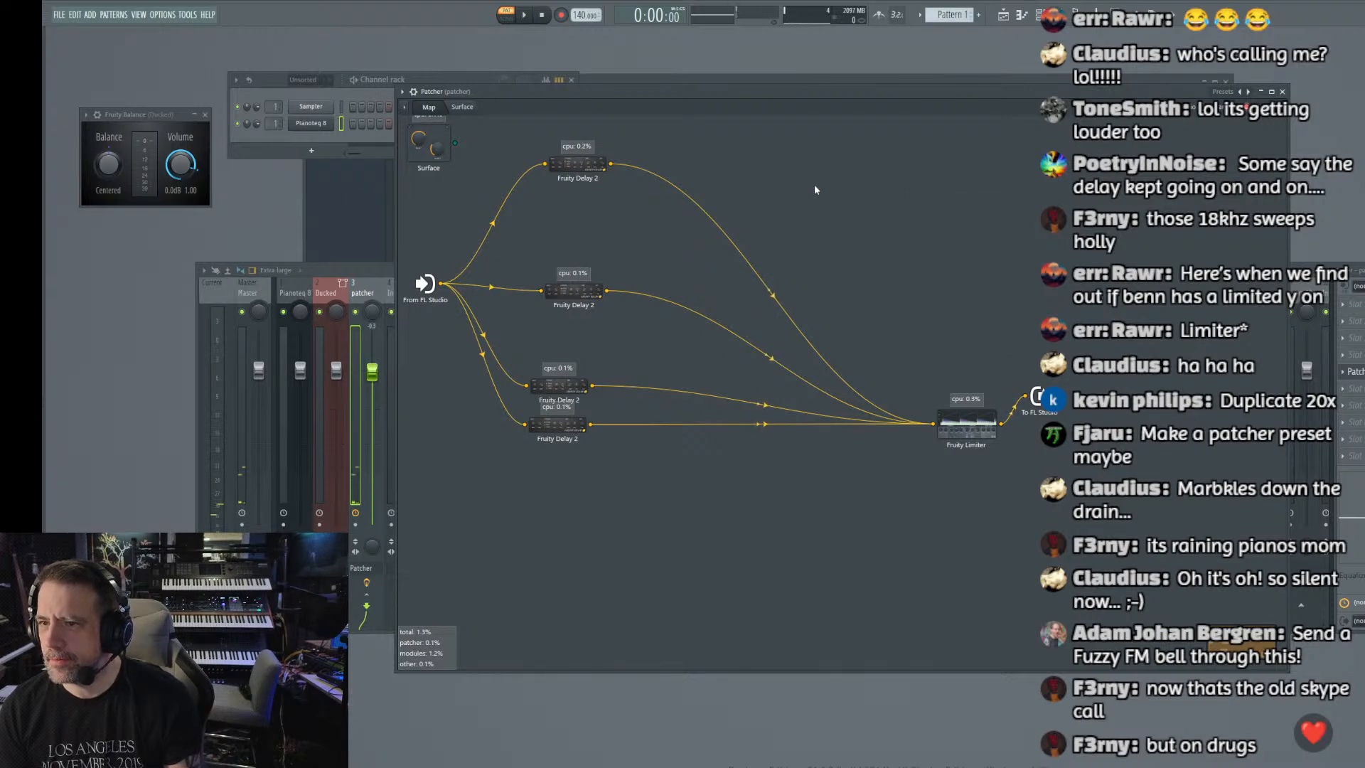
right_click(815, 187)
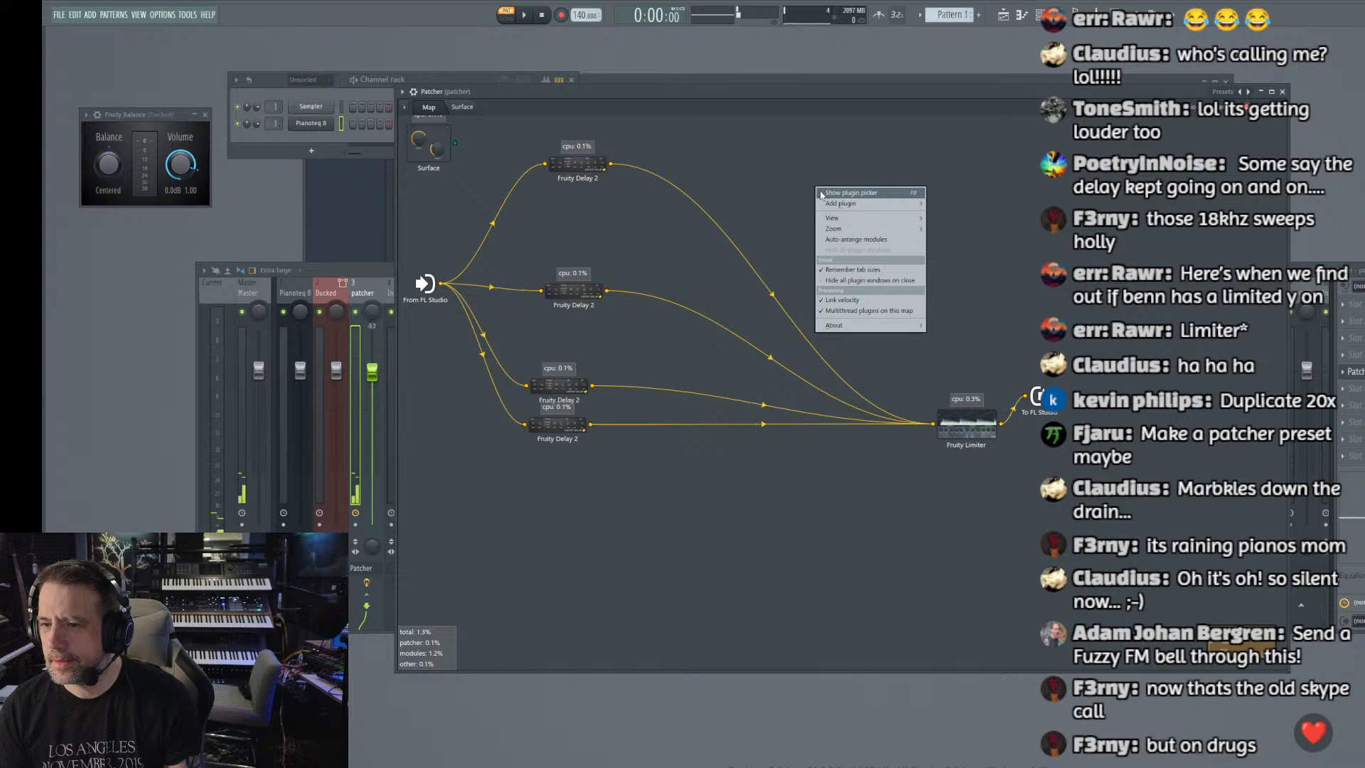
mouse_move(837, 220)
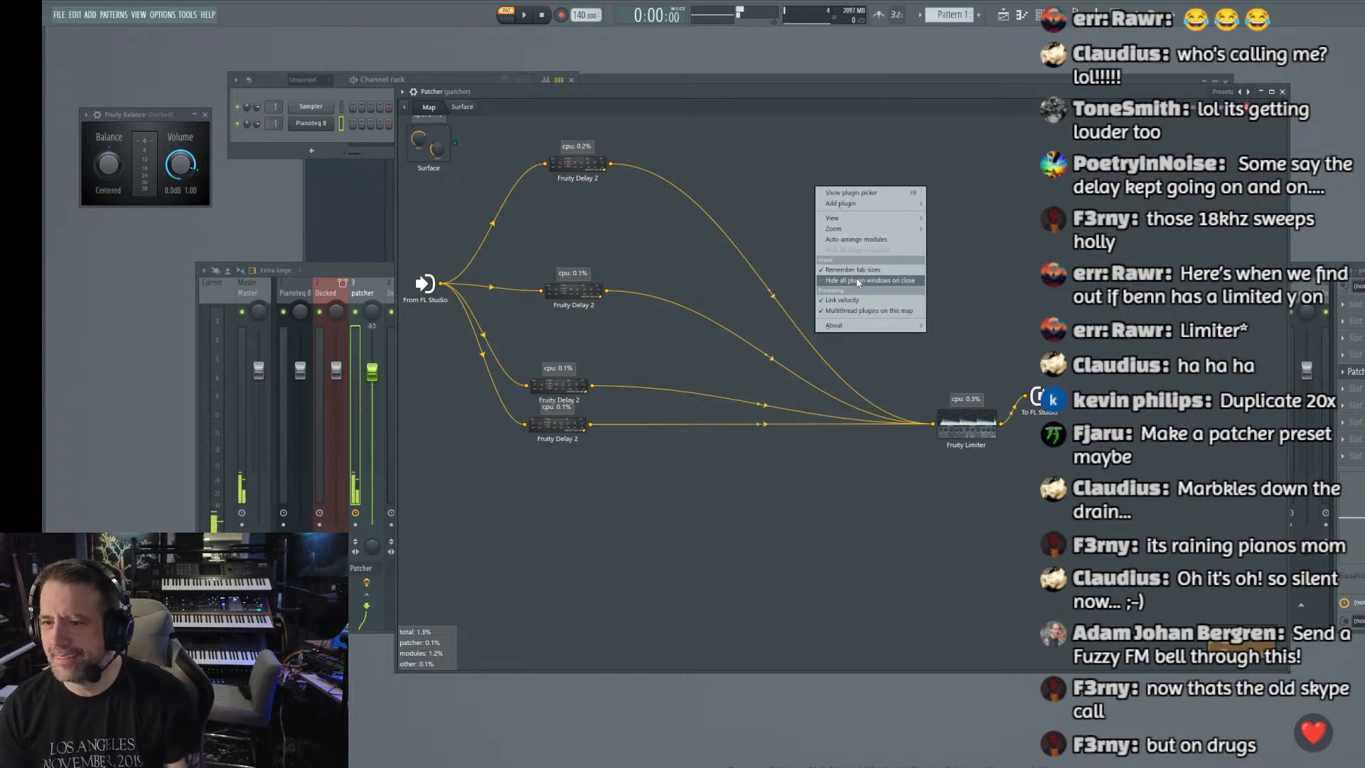
click(845, 484)
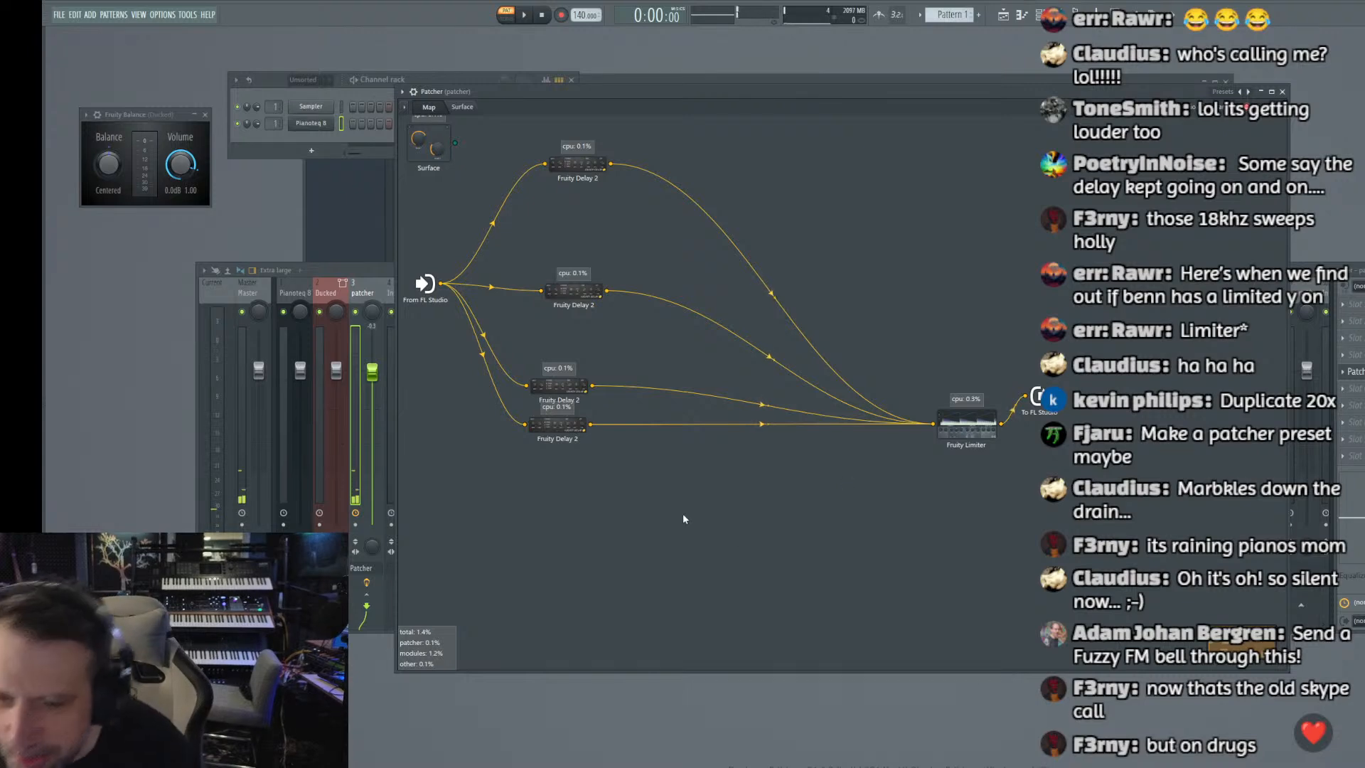
drag(682, 514, 493, 134)
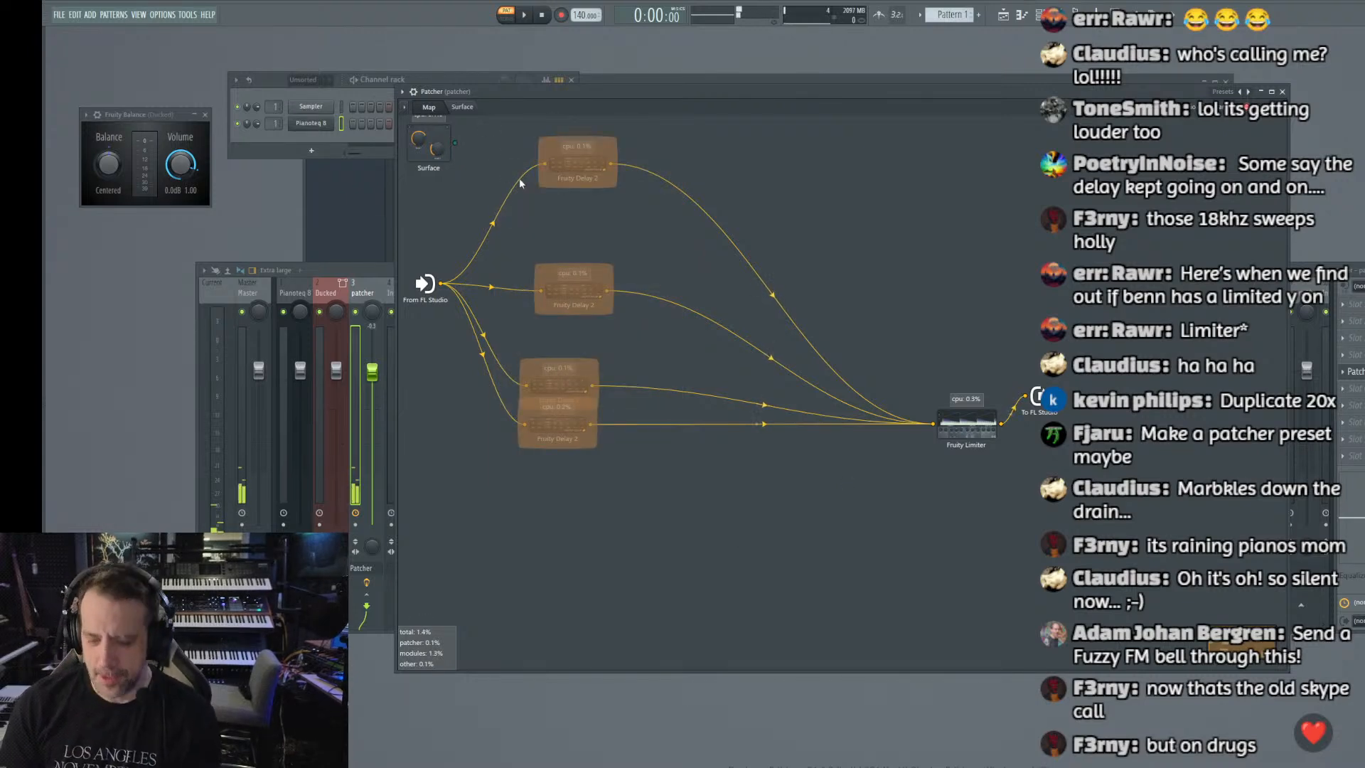
click(642, 541)
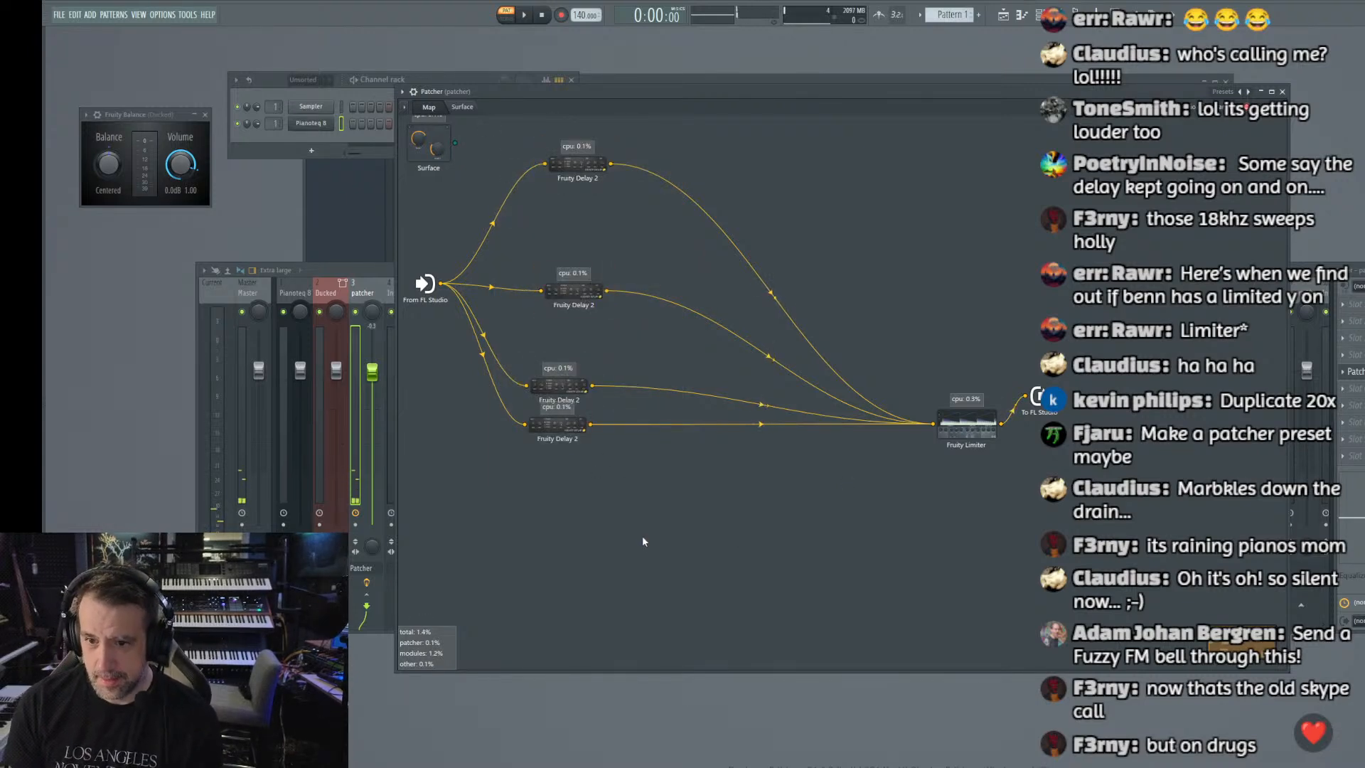
right_click(690, 516)
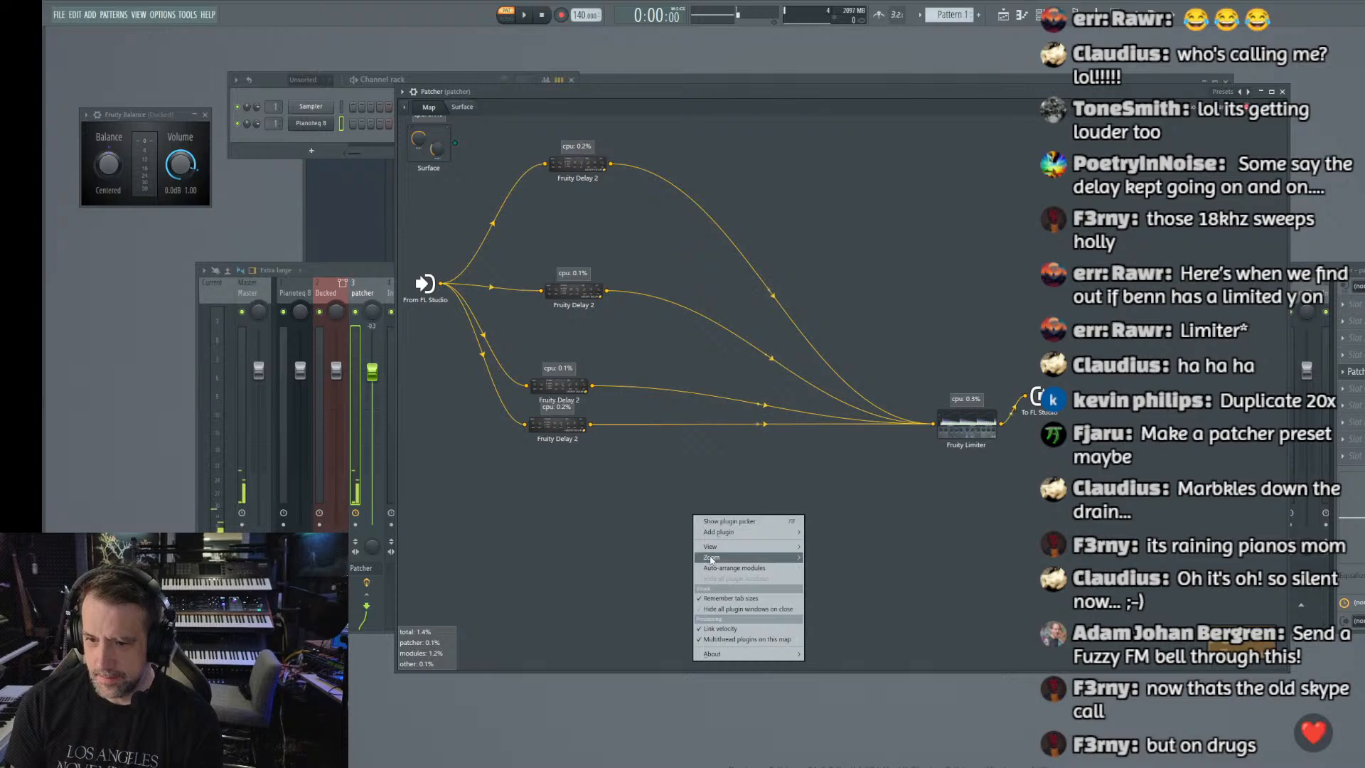
mouse_move(753, 547)
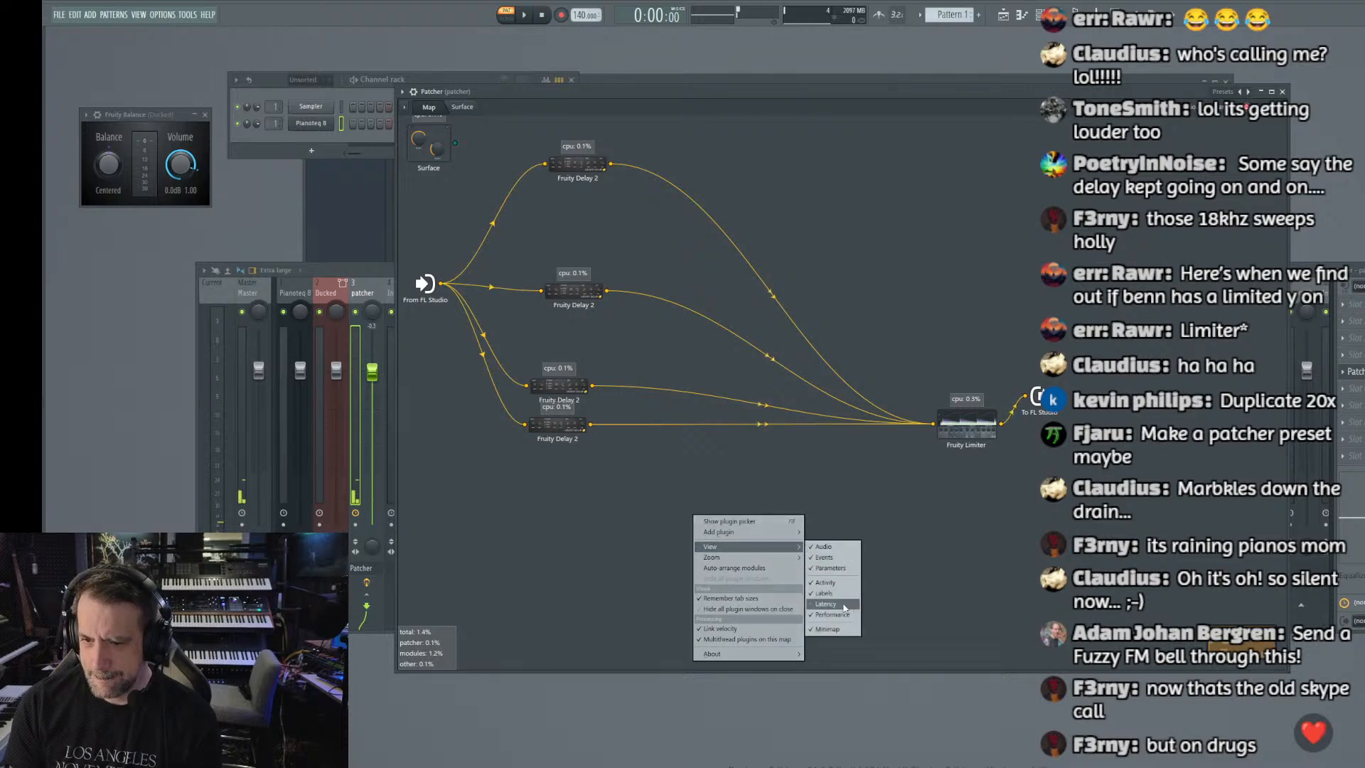
click(580, 504)
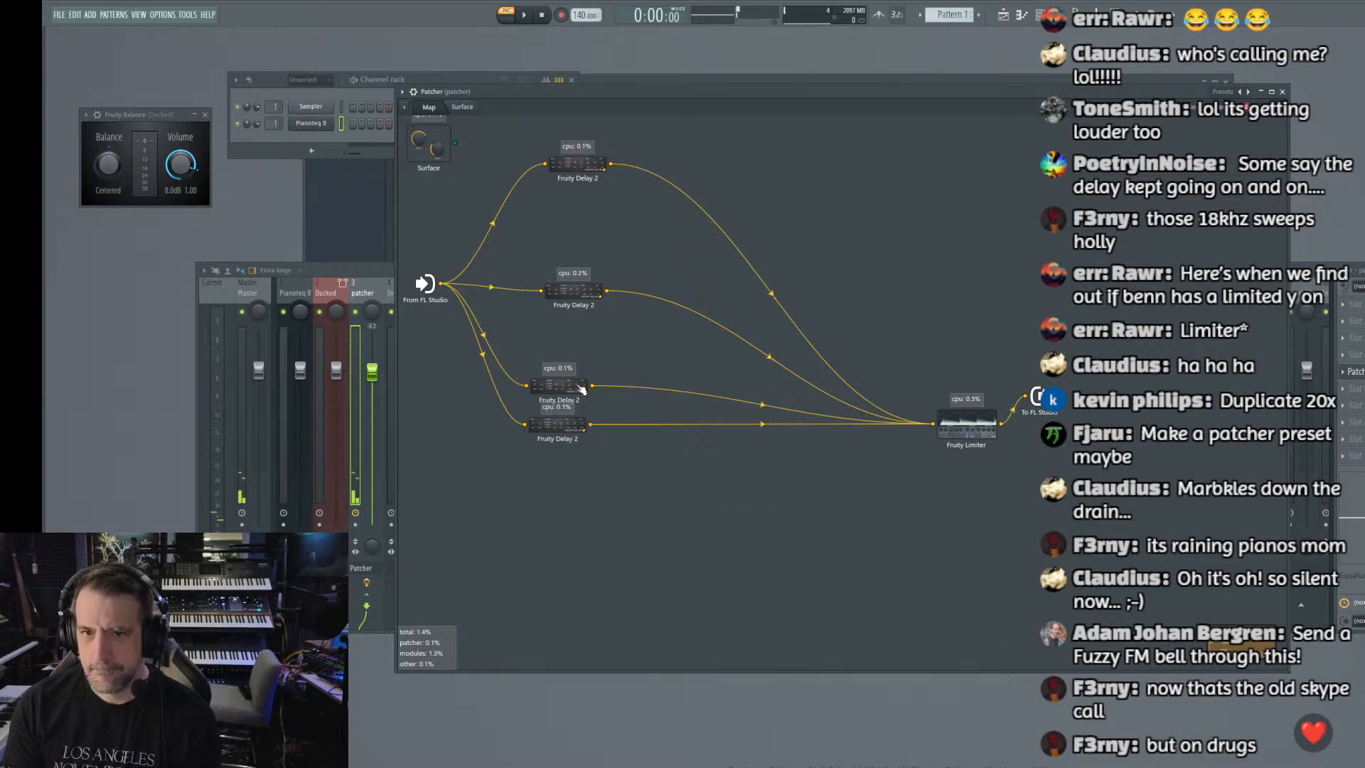
Step: Stack the four Fruity Delay 2 modules closely in one column and move the Fruity Limiter nearer to them on the Patcher map
click(462, 107)
click(440, 108)
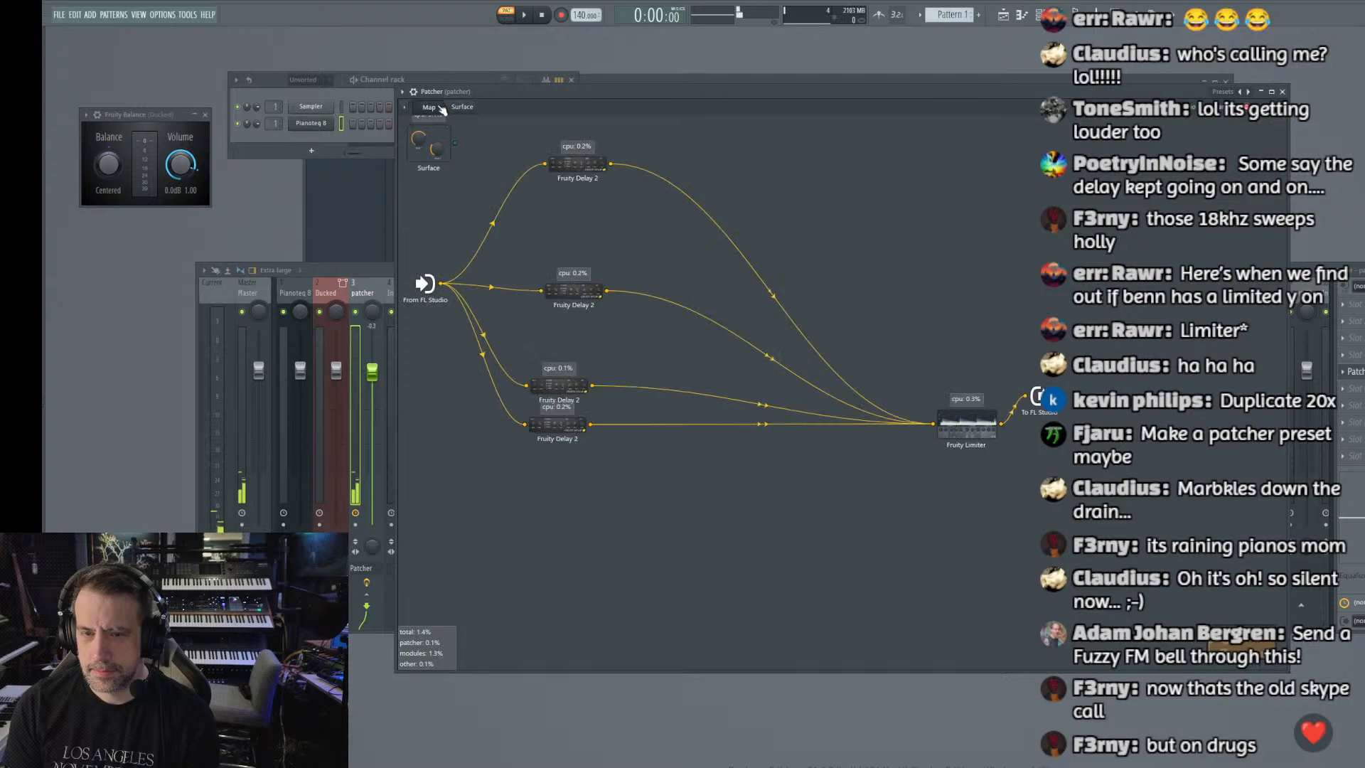
drag(564, 288, 565, 214)
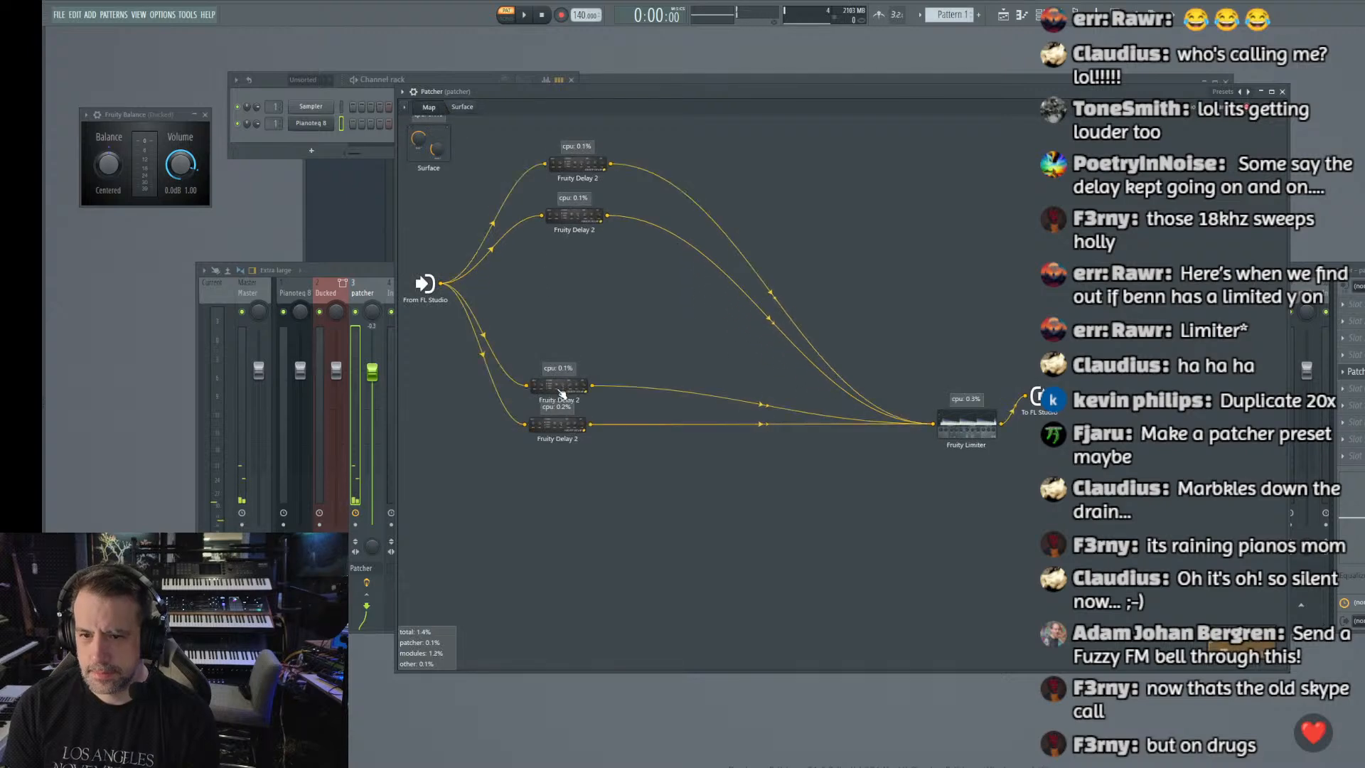
drag(559, 390, 569, 267)
drag(553, 432, 561, 320)
drag(970, 430, 879, 390)
drag(1041, 401, 1051, 401)
Step: Add four new Fruity Delay 2 plugins to the empty area of the Patcher map below the connected delays
right_click(525, 402)
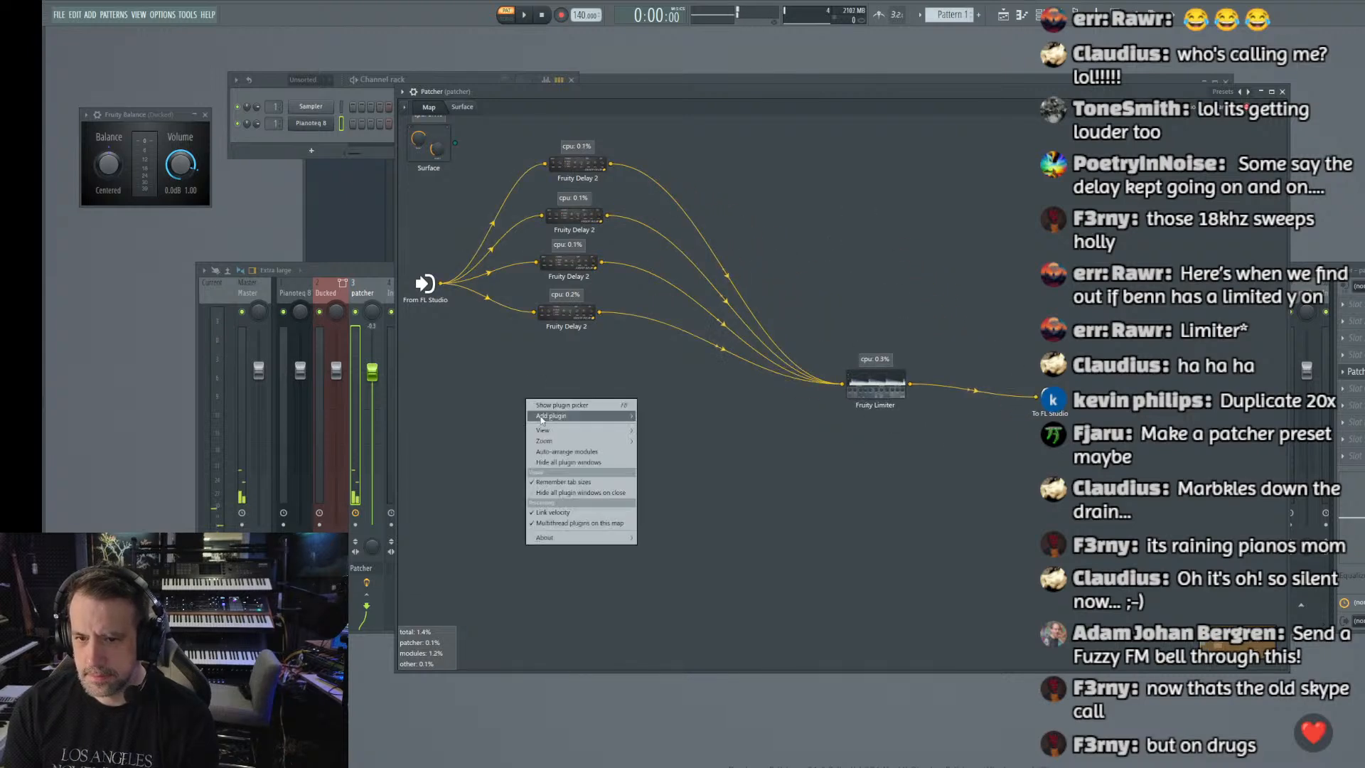
mouse_move(541, 418)
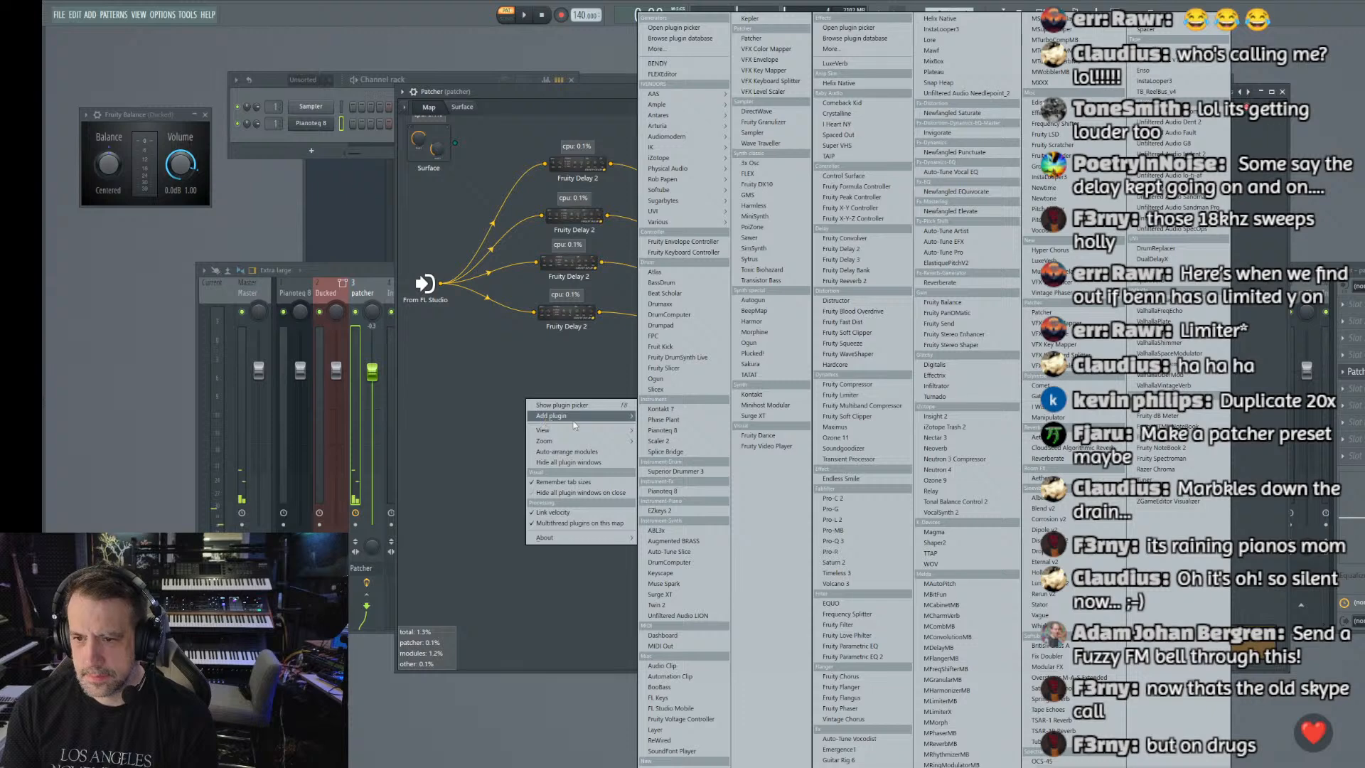
click(839, 249)
right_click(510, 498)
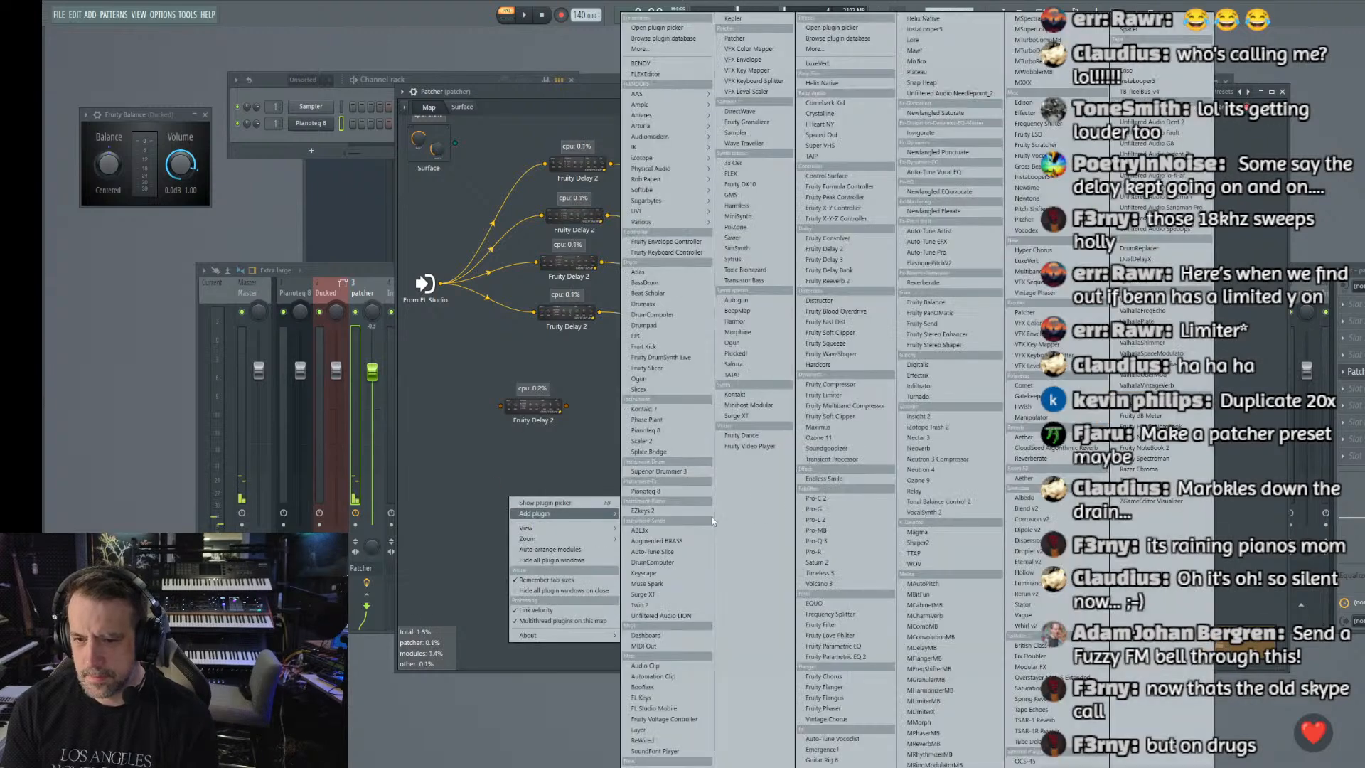
mouse_move(539, 513)
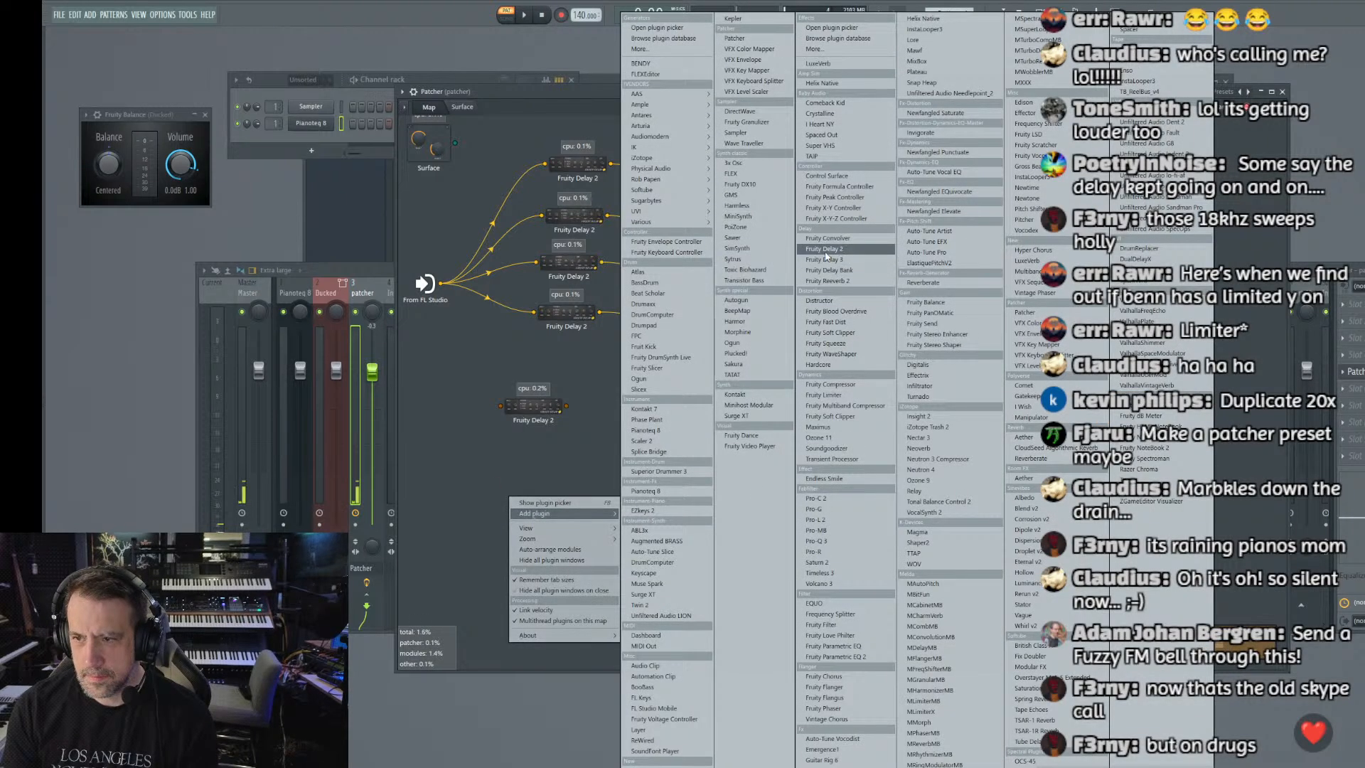
click(827, 249)
right_click(661, 501)
mouse_move(711, 519)
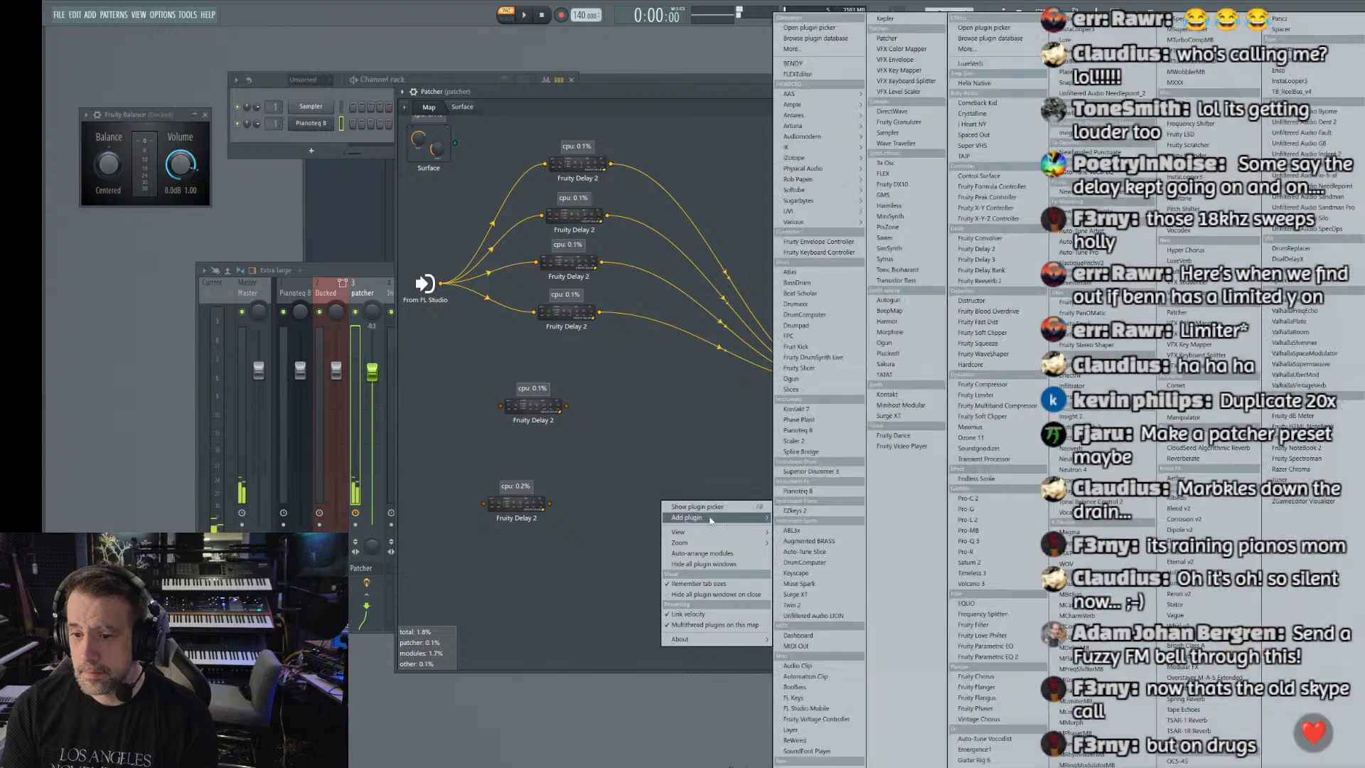
click(975, 248)
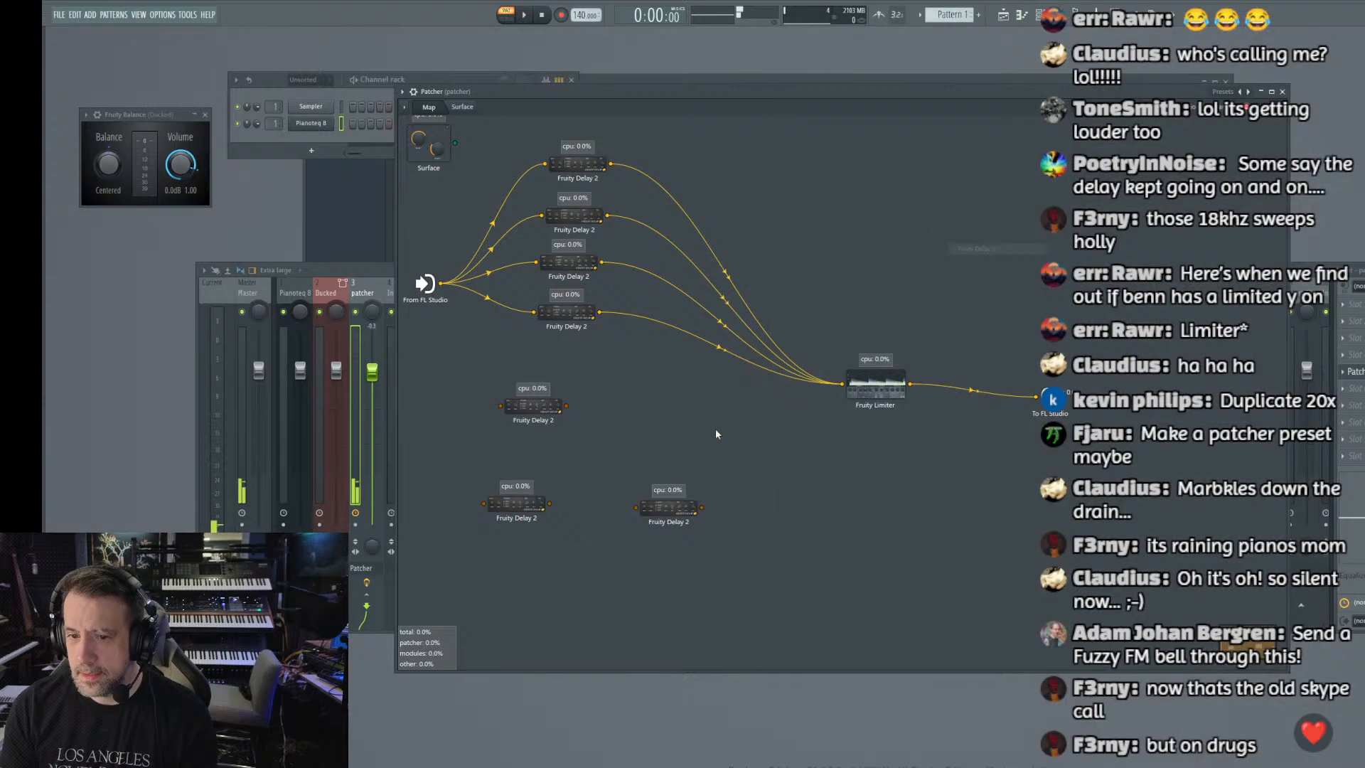
right_click(690, 561)
mouse_move(718, 575)
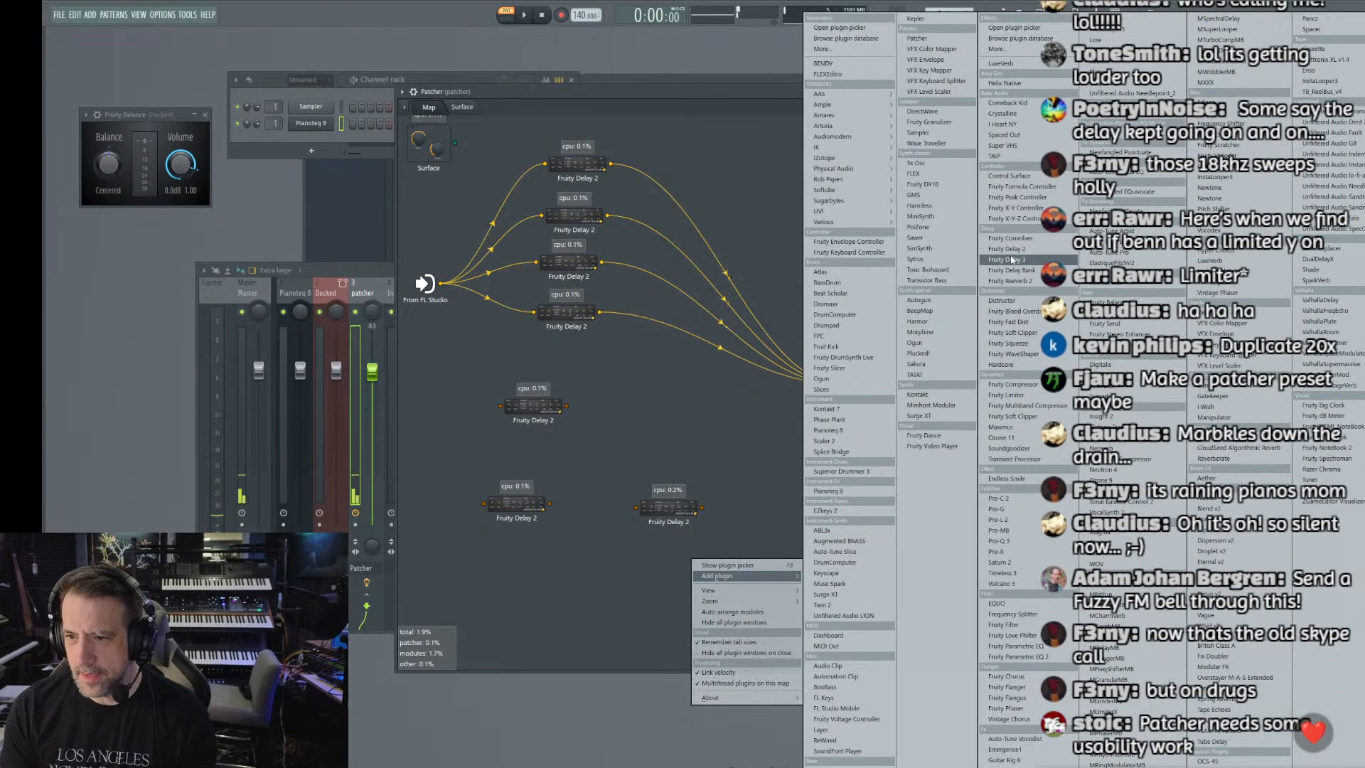
click(1010, 249)
Step: Load the patch preset in the first two new Fruity Delay 2 plugins and place the second one beneath the first
double_click(522, 406)
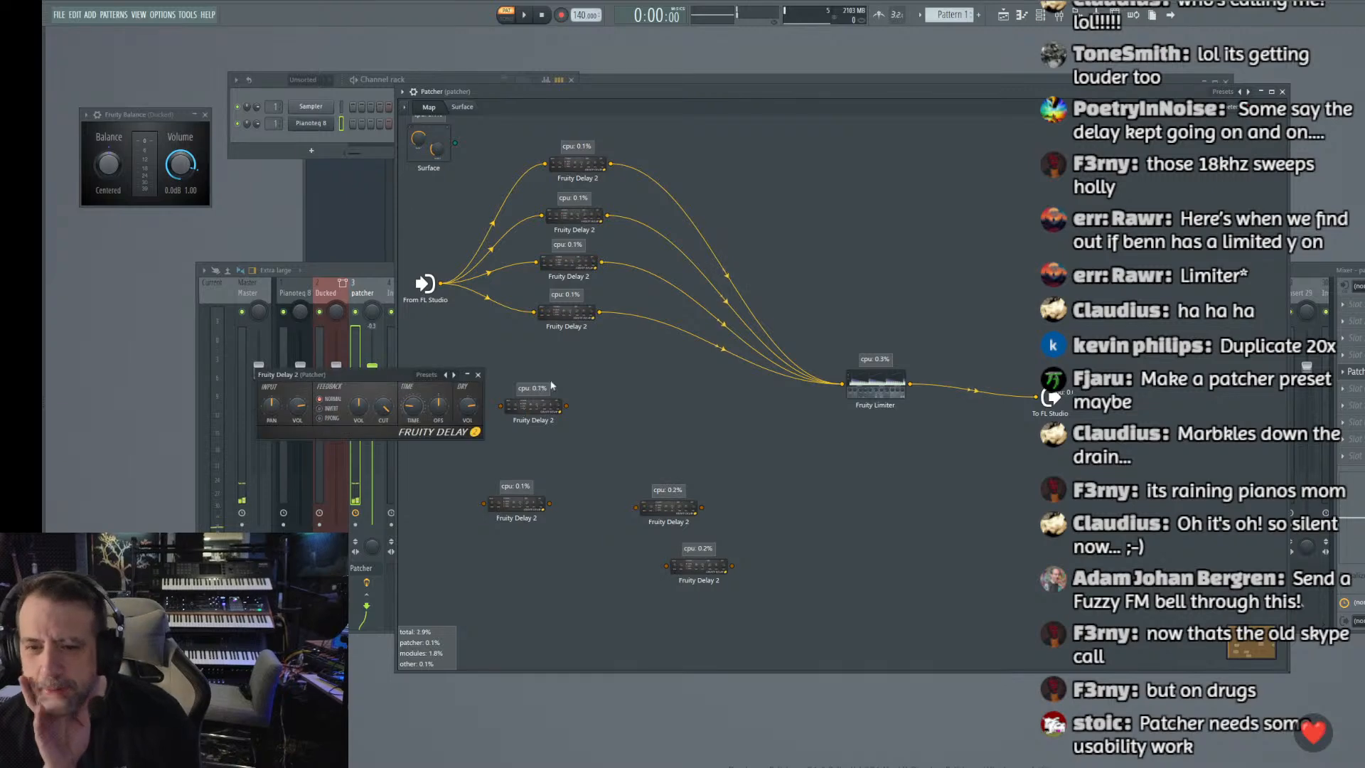
click(427, 374)
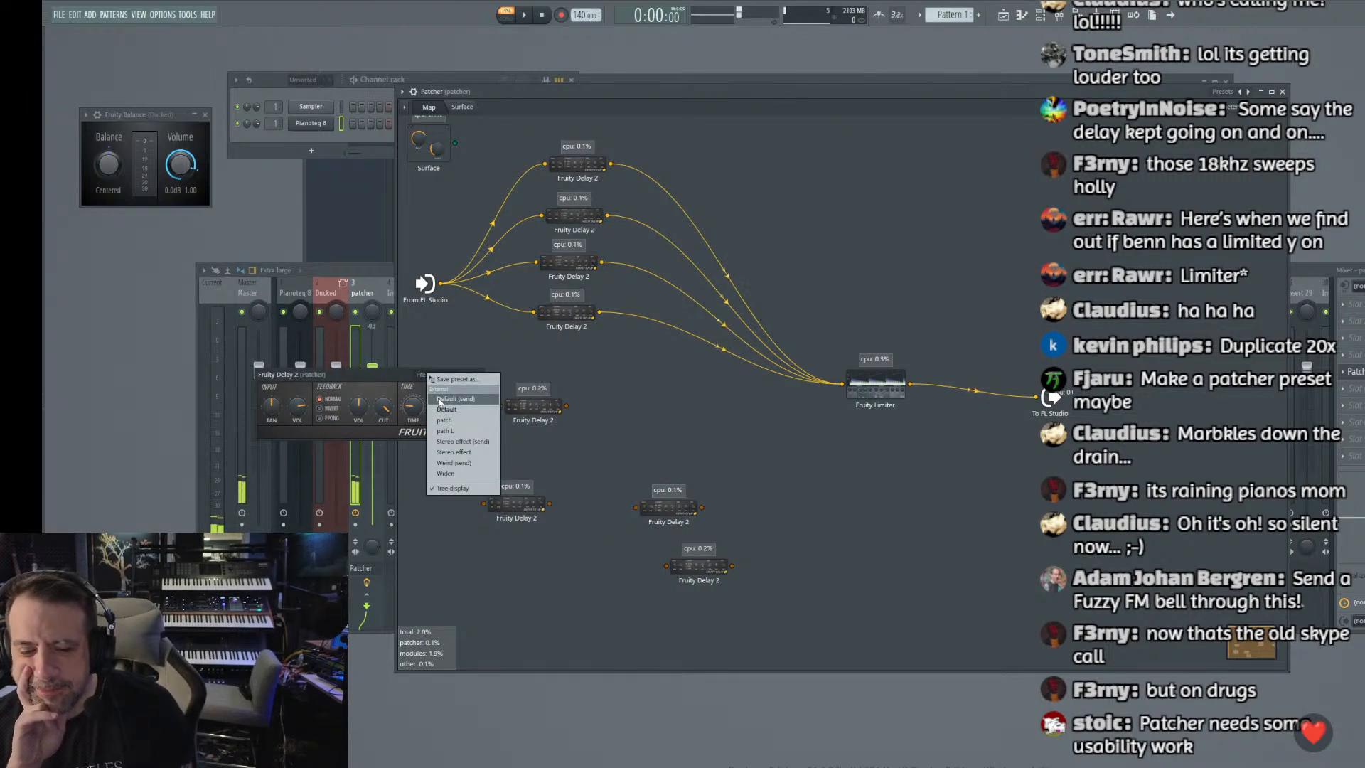
click(444, 420)
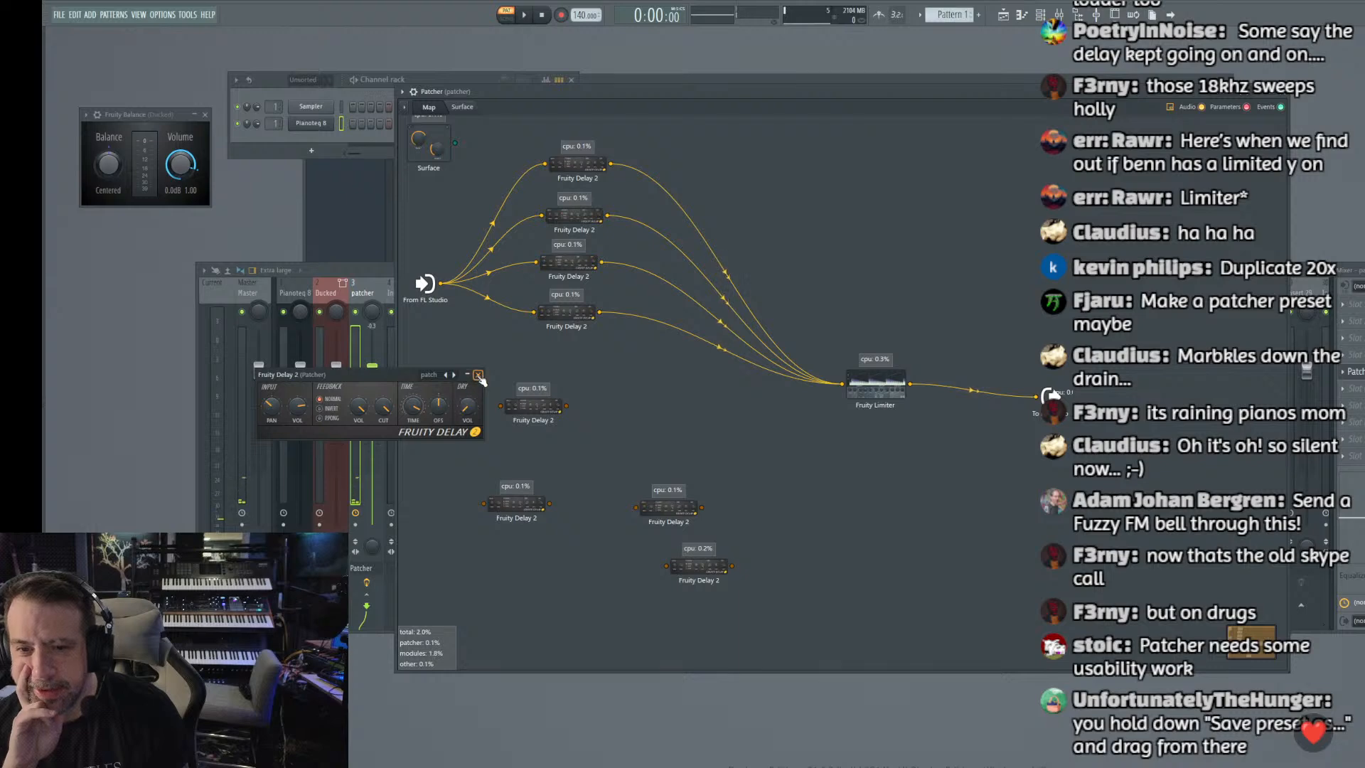
click(478, 374)
drag(509, 504, 530, 457)
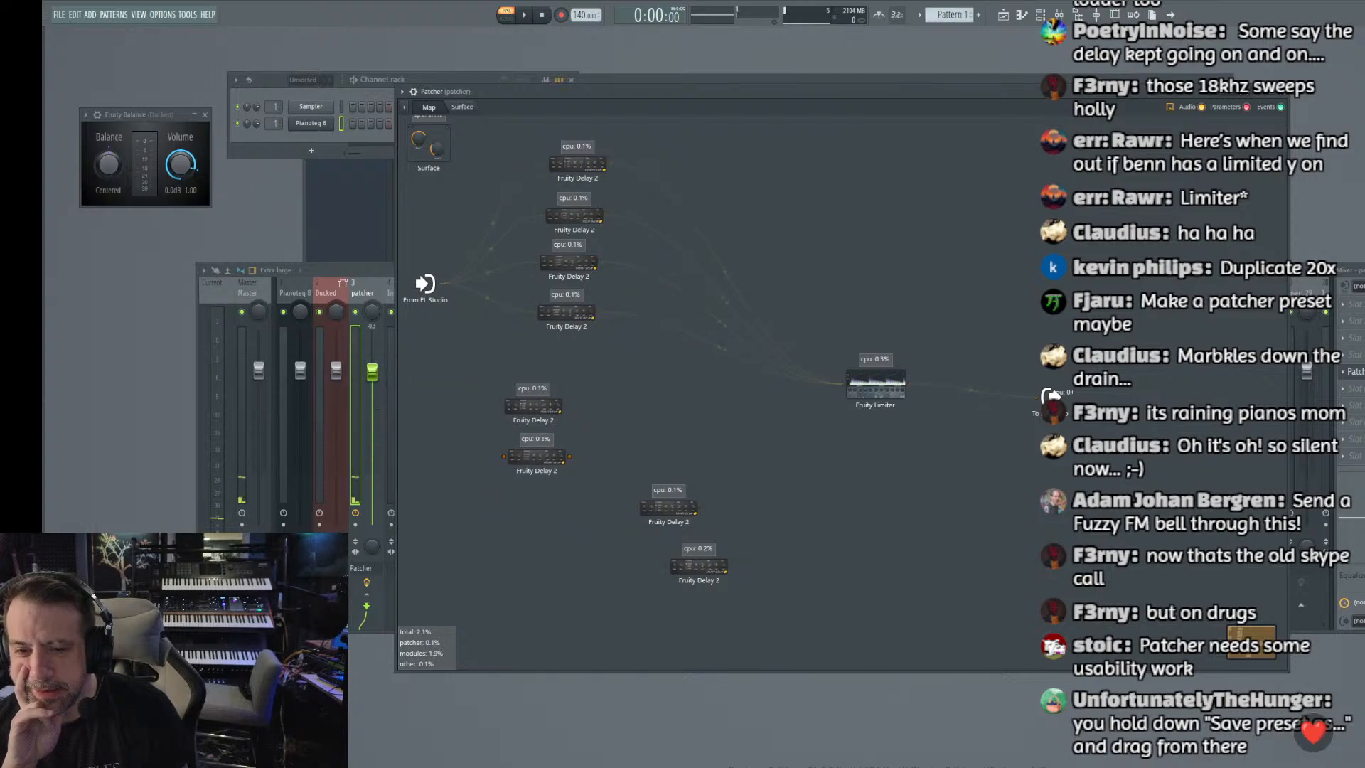
click(530, 457)
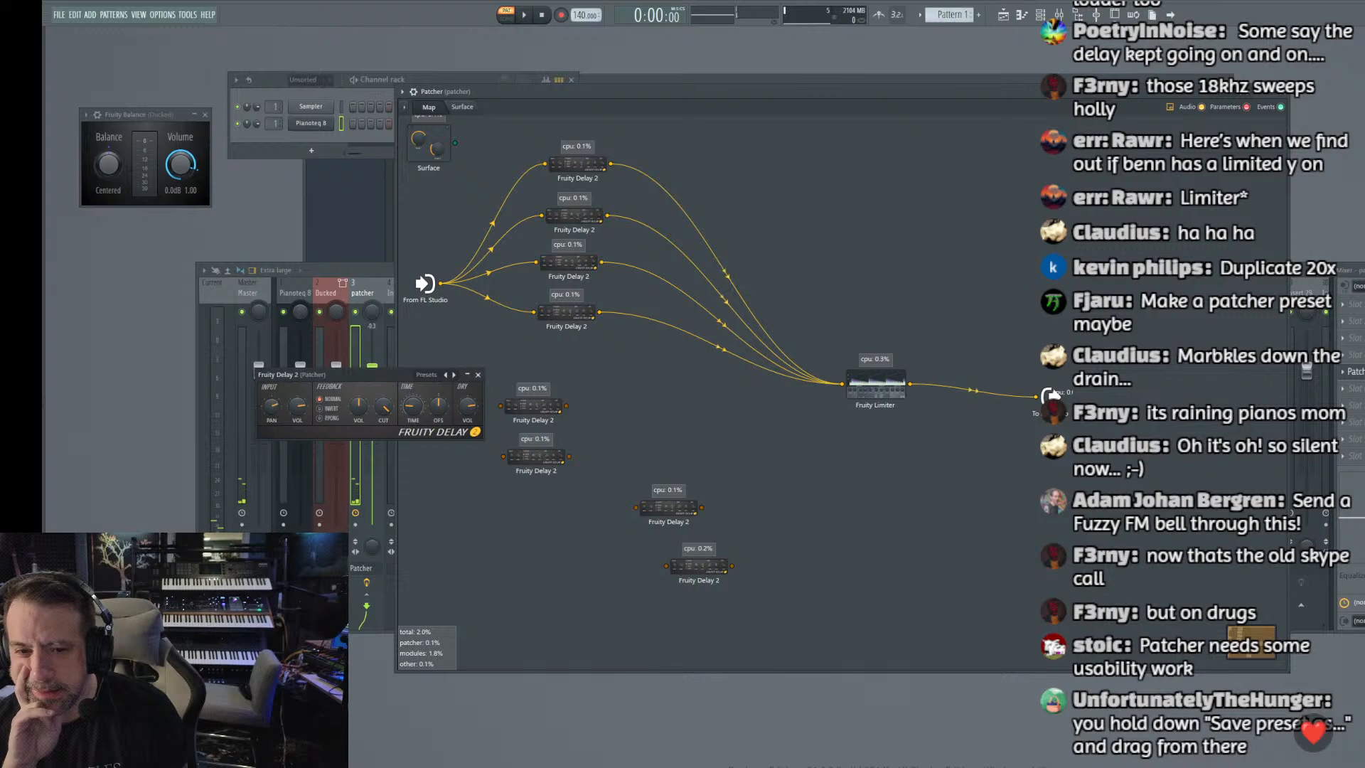
click(428, 376)
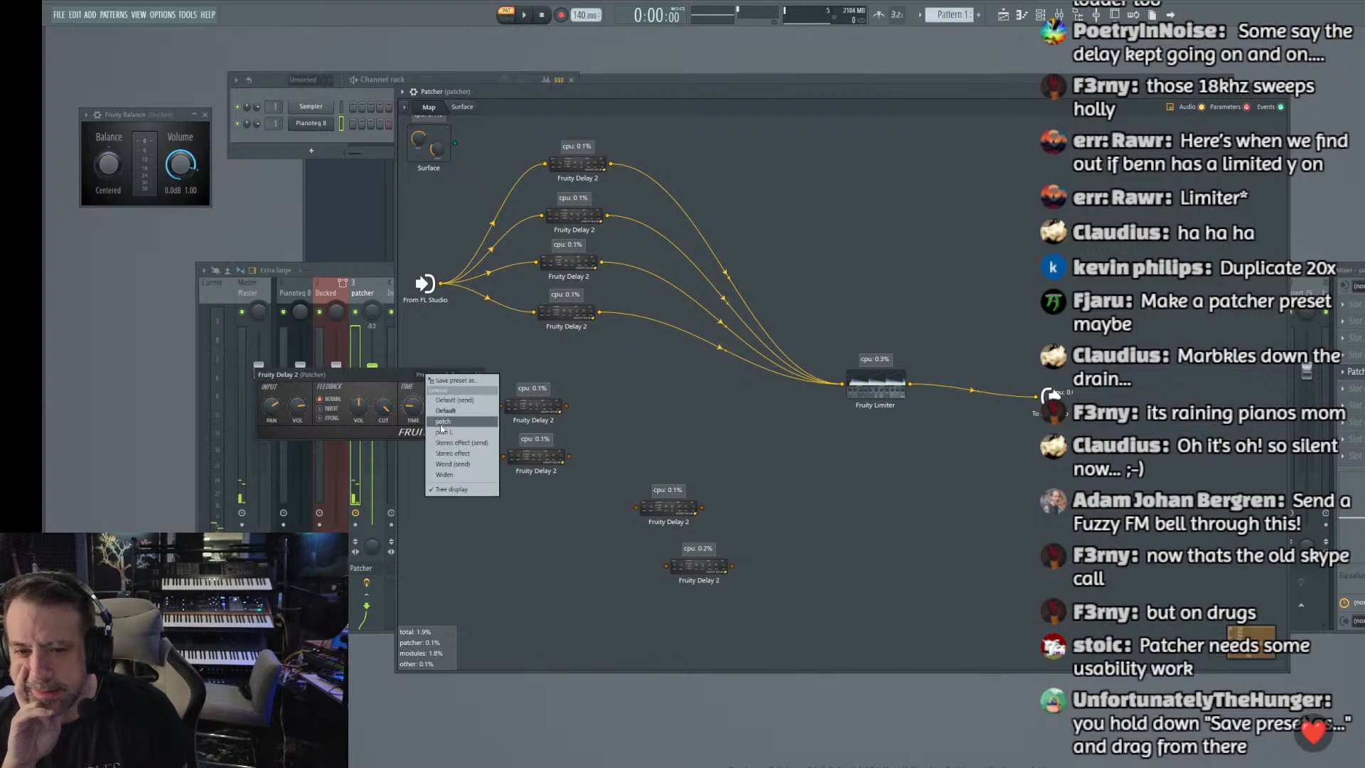
click(441, 423)
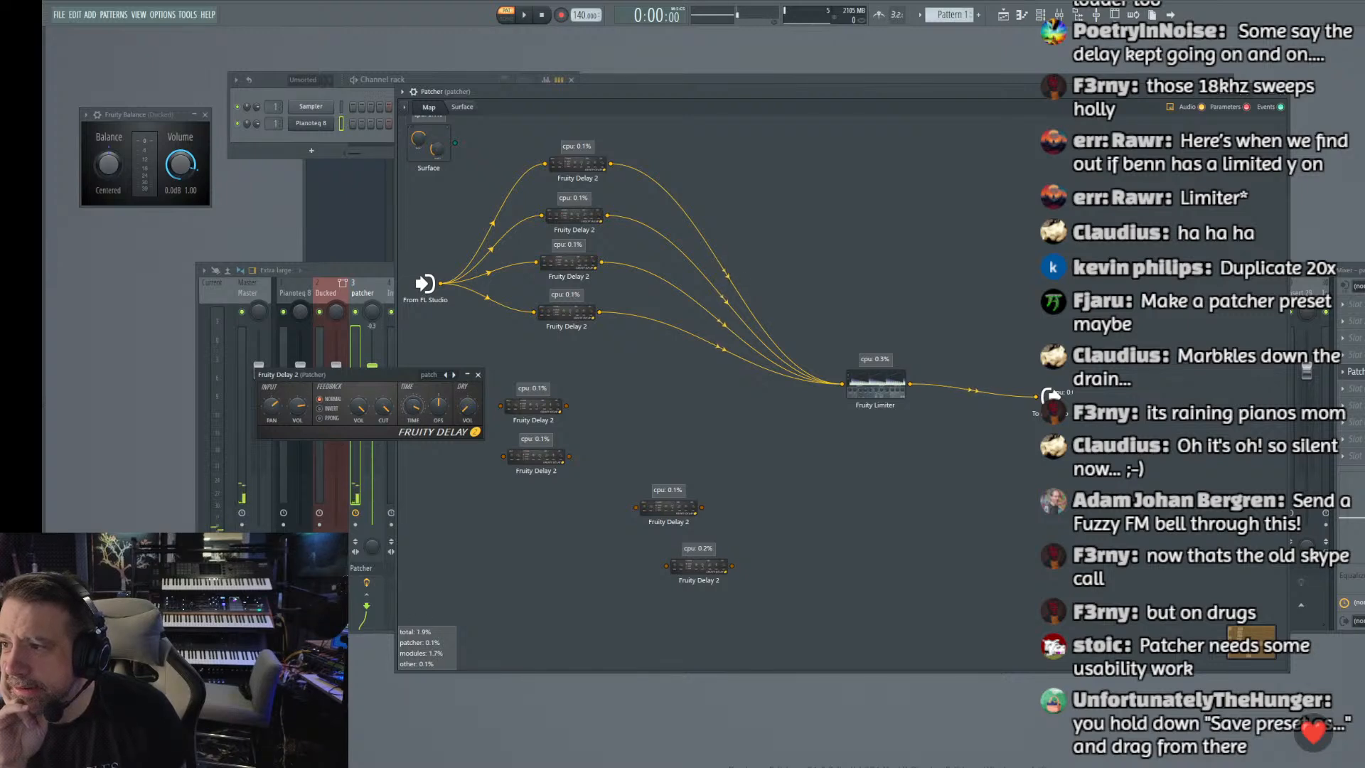
Step: Line up the third and fourth new Fruity Delay 2 plugins beneath the others and load the patch preset in both
drag(569, 457, 593, 455)
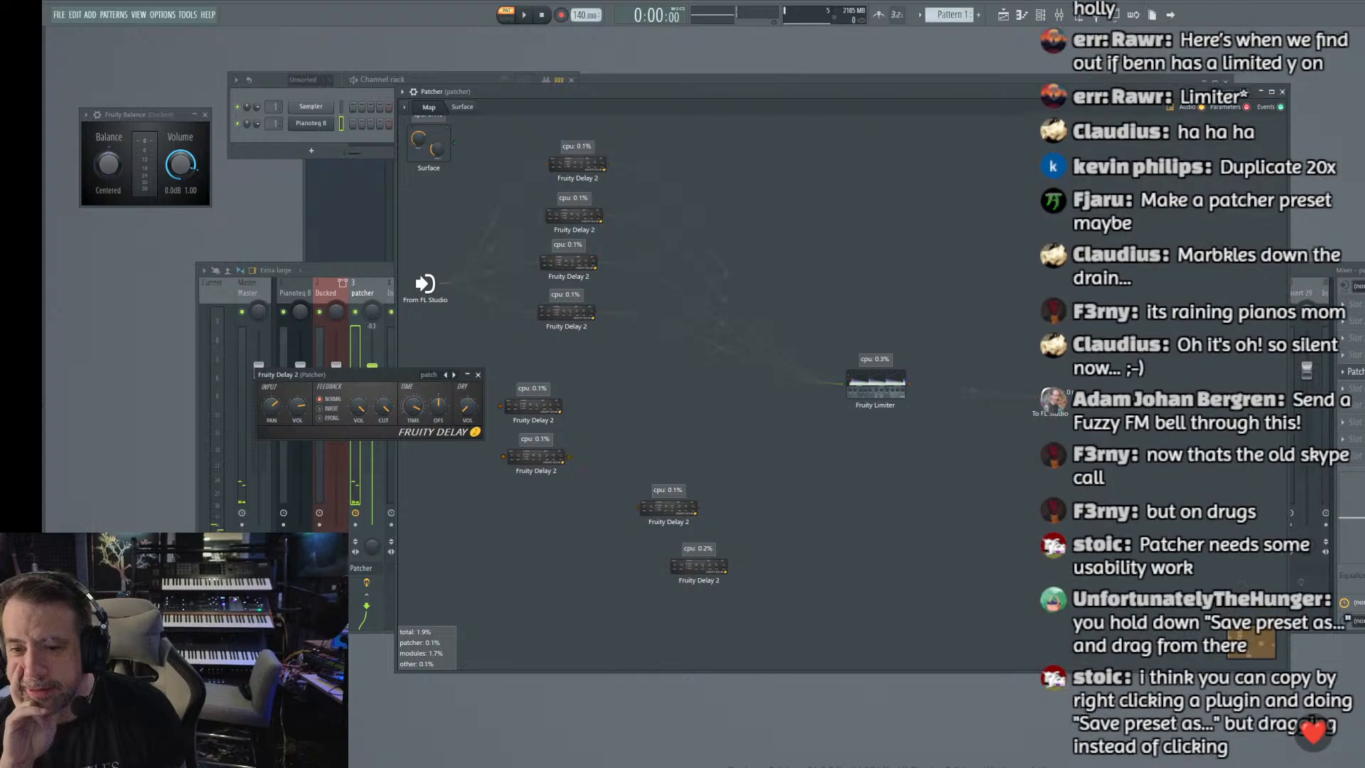
drag(663, 510, 535, 502)
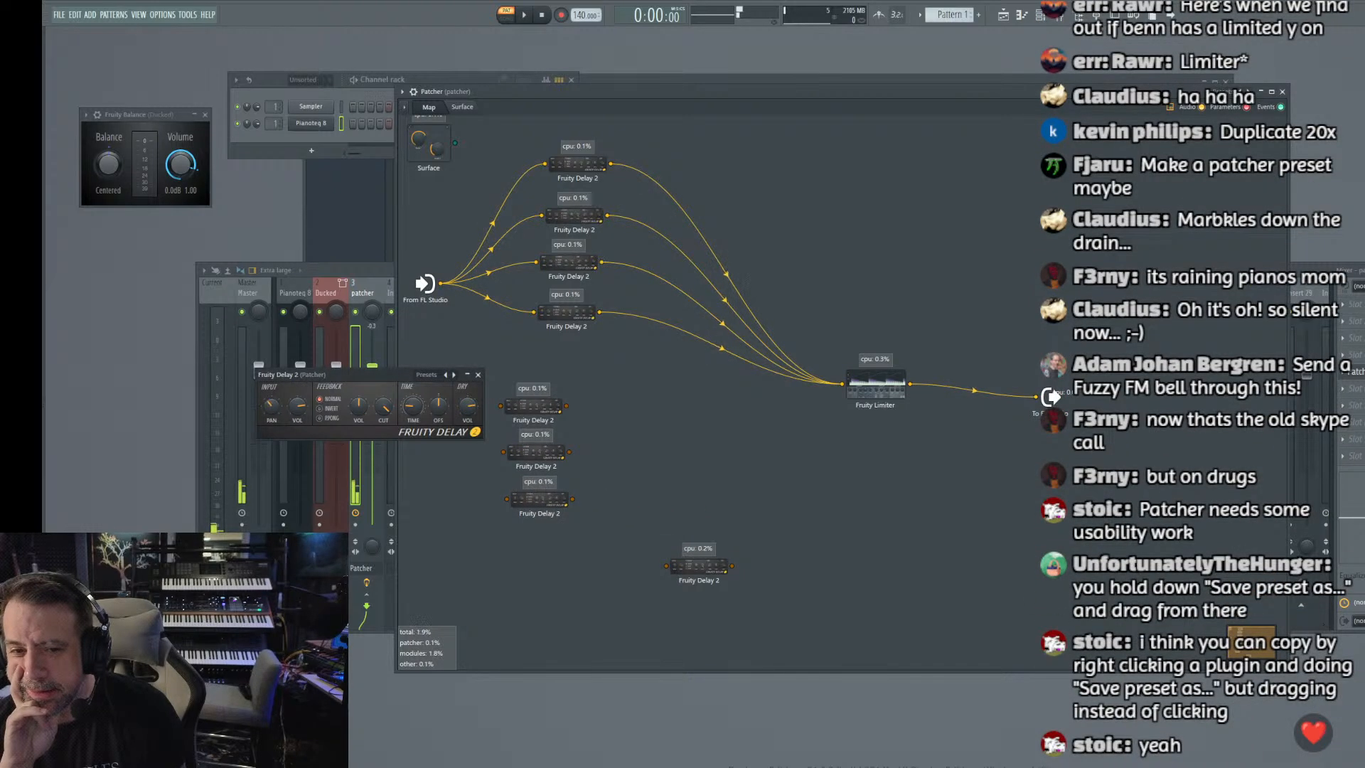
click(424, 375)
click(436, 421)
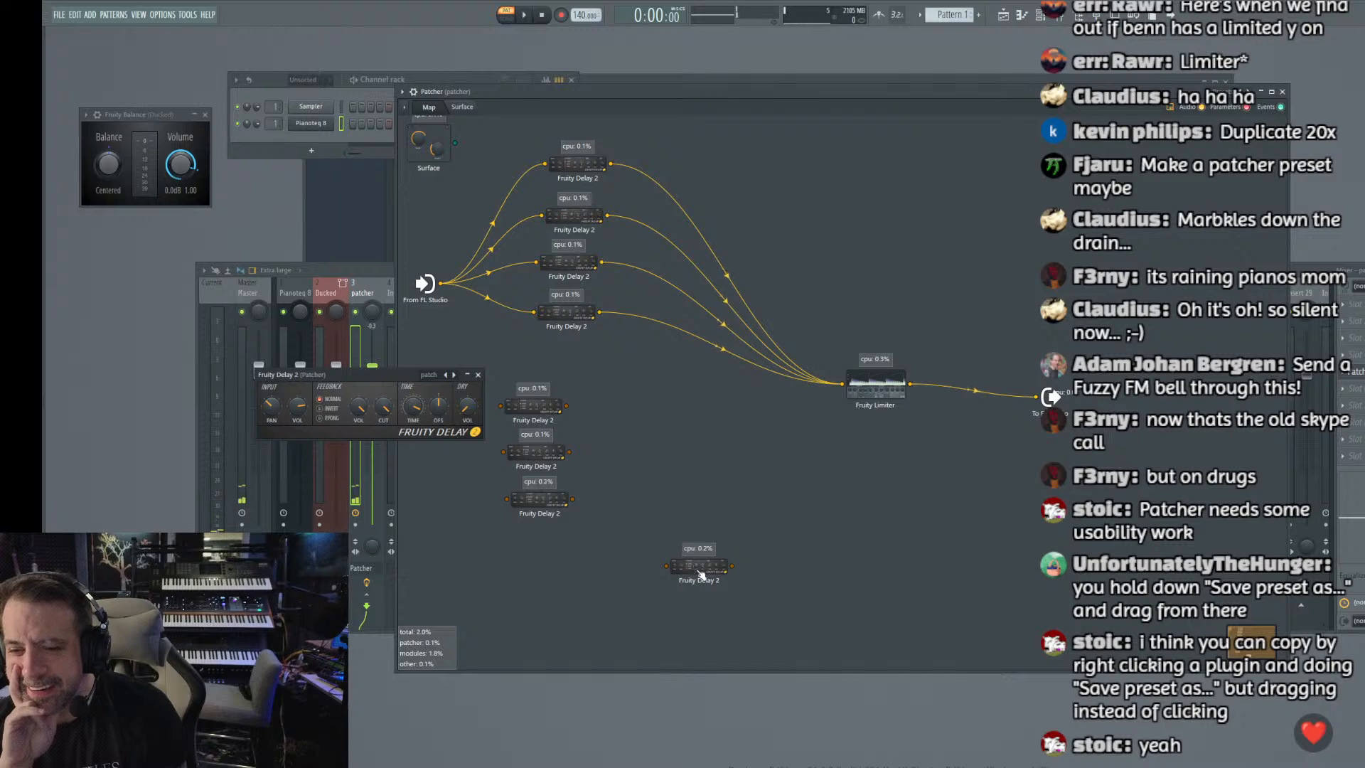
drag(700, 575, 538, 554)
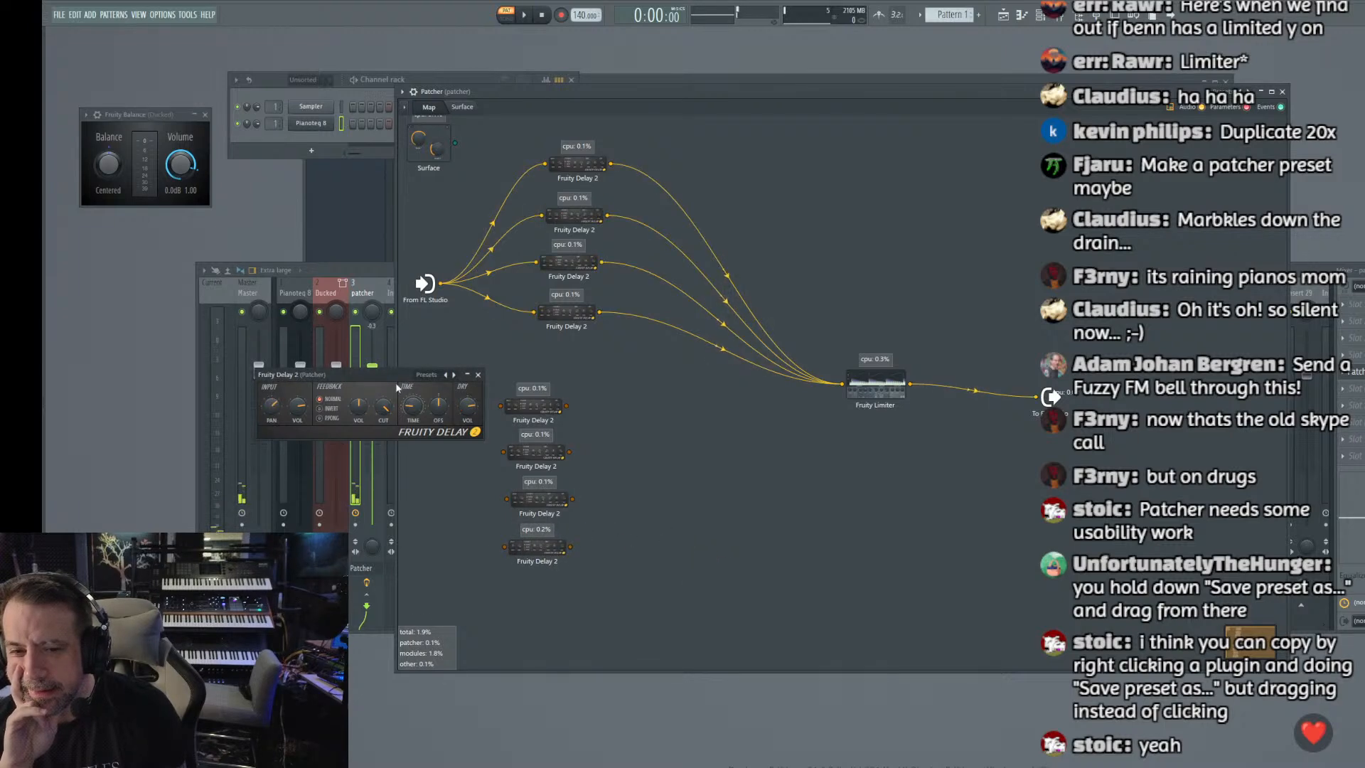
click(430, 377)
click(439, 422)
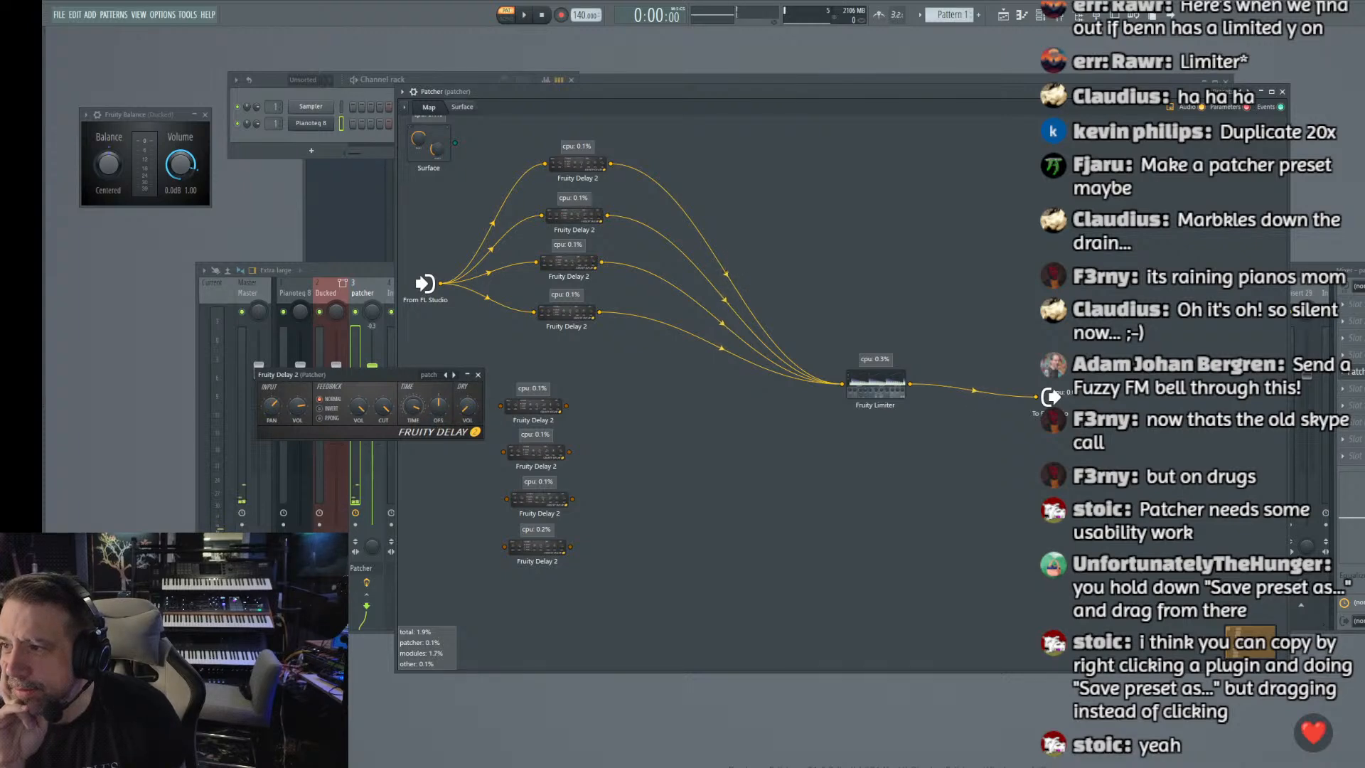
click(478, 375)
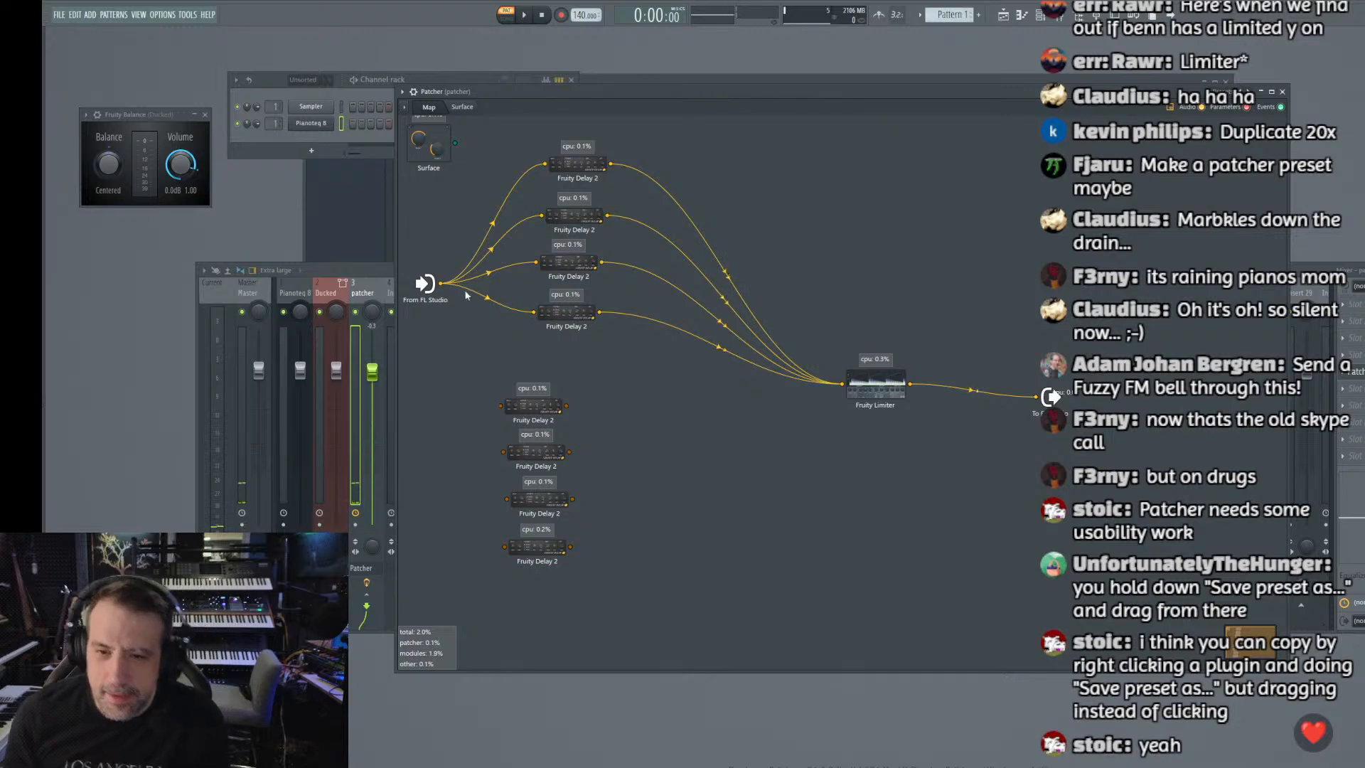
Step: Connect the From FL Studio audio output to the inputs of the four new Fruity Delay 2 plugins
drag(441, 283, 501, 406)
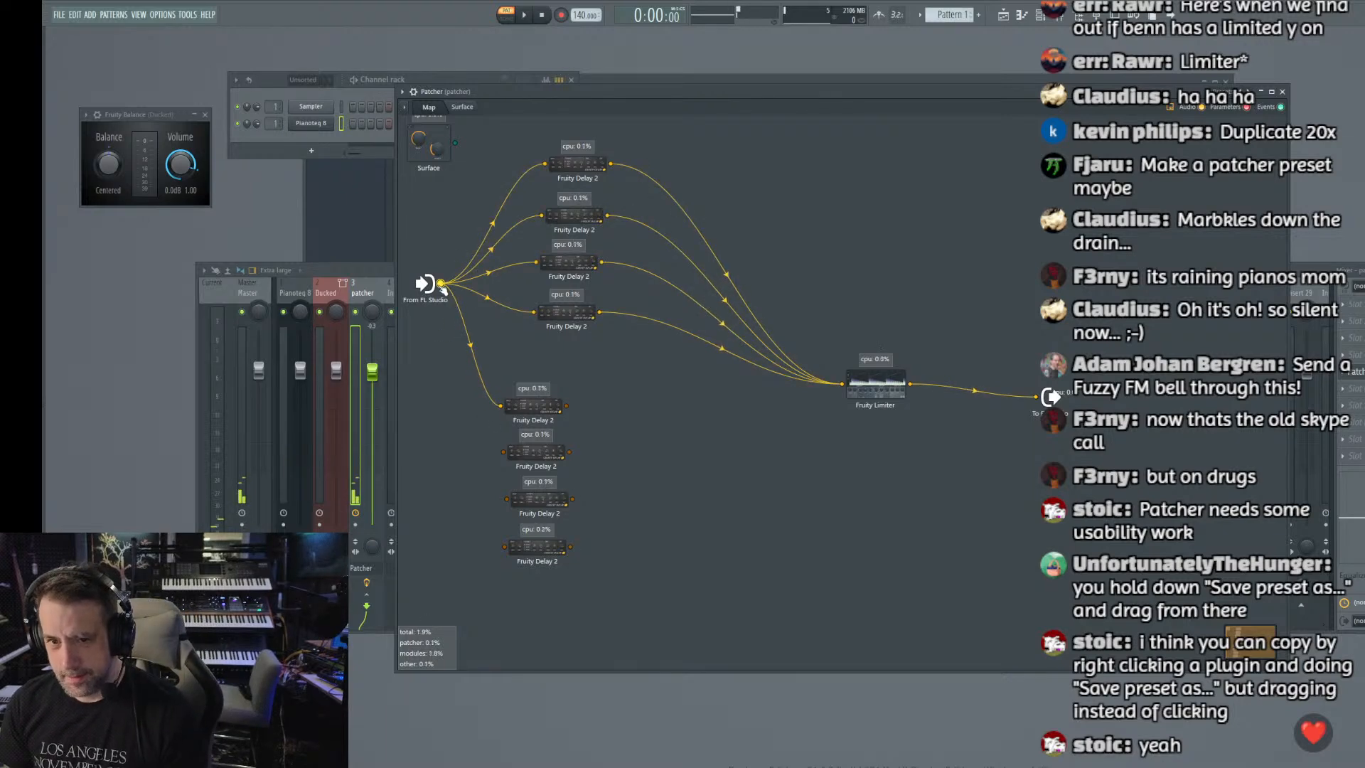
mouse_move(441, 284)
mouse_down()
mouse_move(478, 431)
mouse_move(503, 452)
mouse_move(436, 328)
mouse_move(457, 384)
mouse_move(447, 310)
mouse_up()
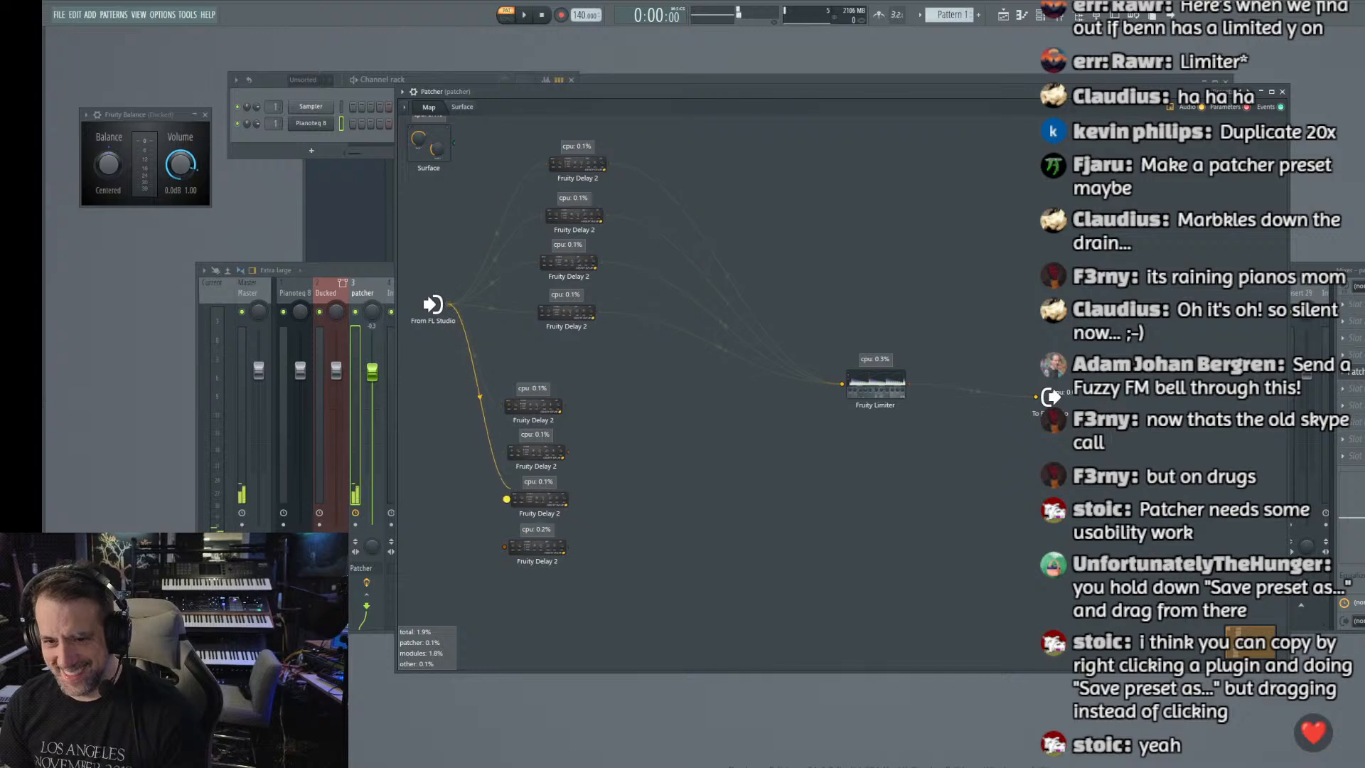
drag(448, 304, 505, 547)
Step: Connect the audio outputs of the four new Fruity Delay 2 plugins to the Fruity Limiter's input
drag(565, 406, 842, 384)
drag(568, 452, 841, 384)
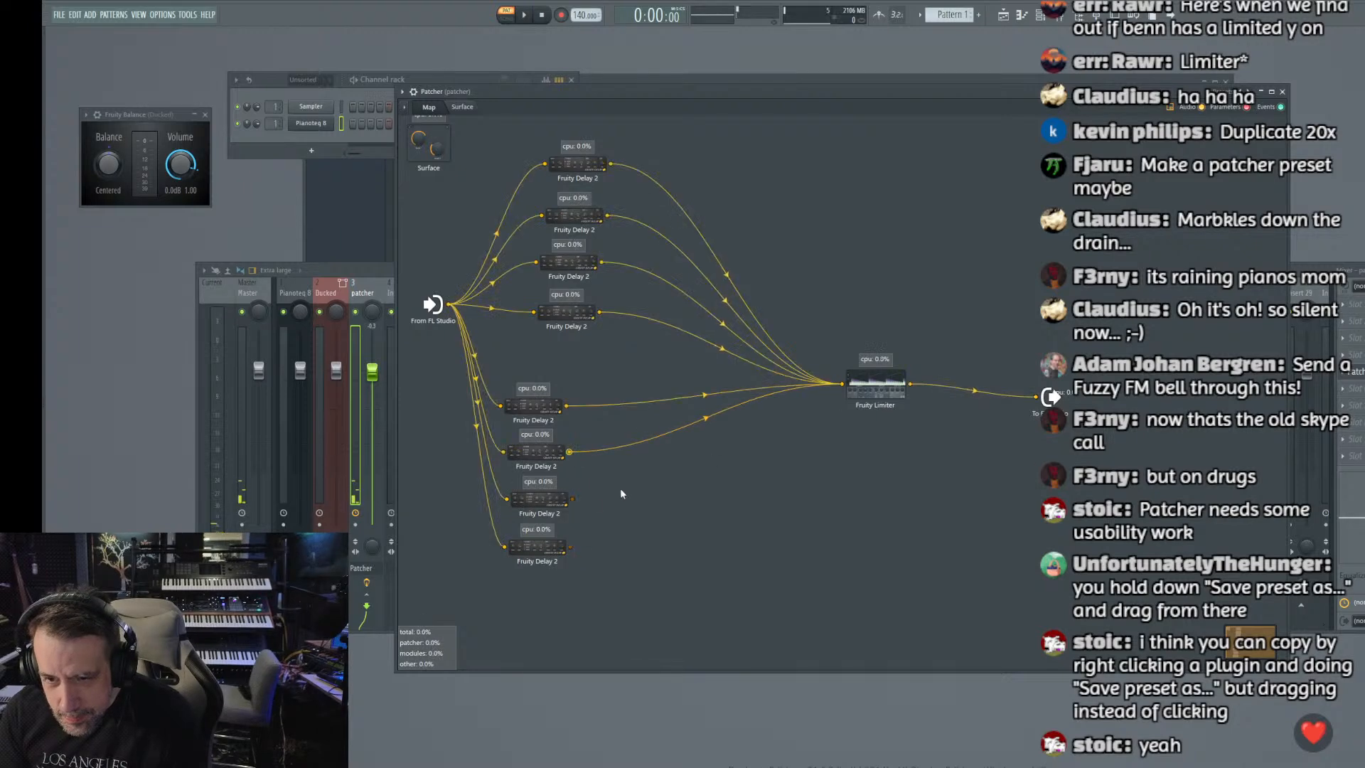
drag(574, 502, 845, 387)
drag(568, 546, 842, 384)
Step: Arrange the eight delays in two columns, with the original four nearest the input and the four newer ones beside them
drag(593, 363, 483, 599)
drag(520, 414, 563, 363)
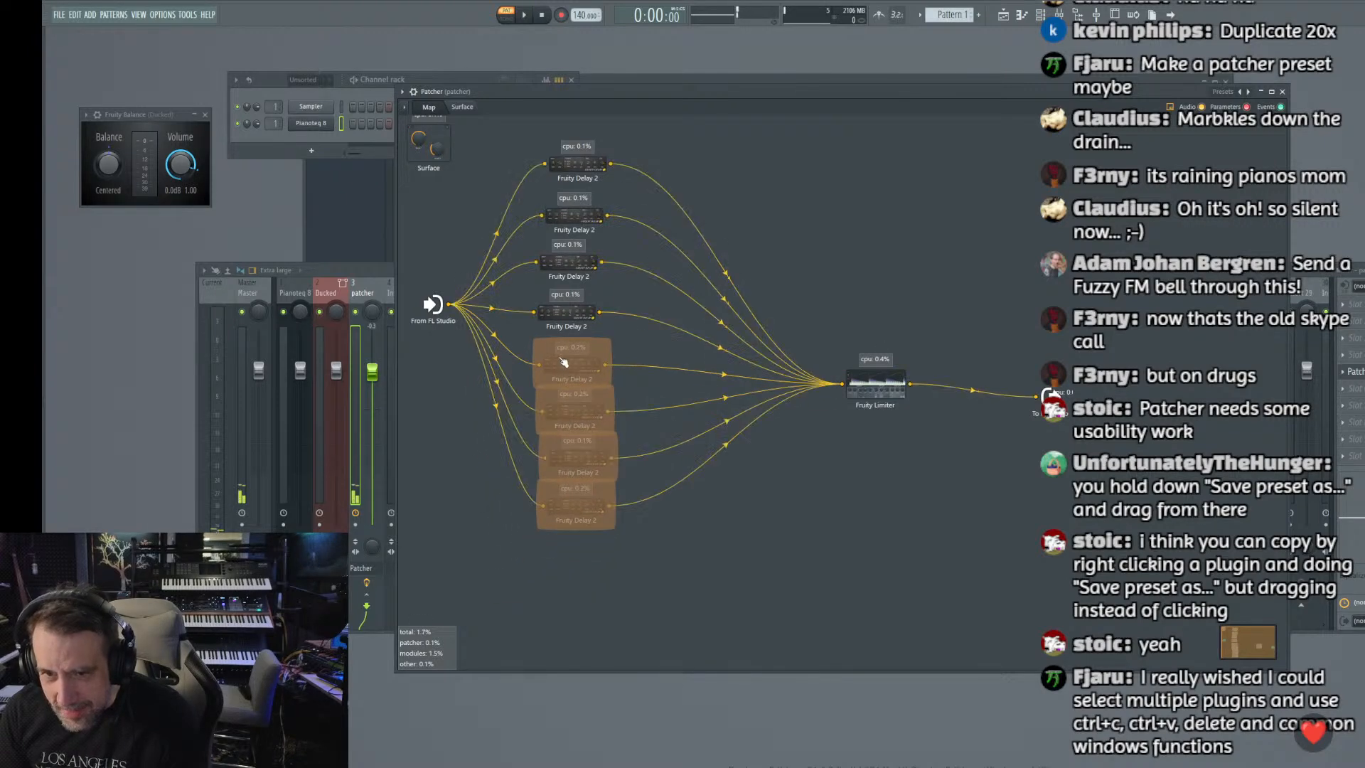
drag(493, 147, 597, 326)
drag(590, 167, 546, 148)
drag(512, 336, 619, 555)
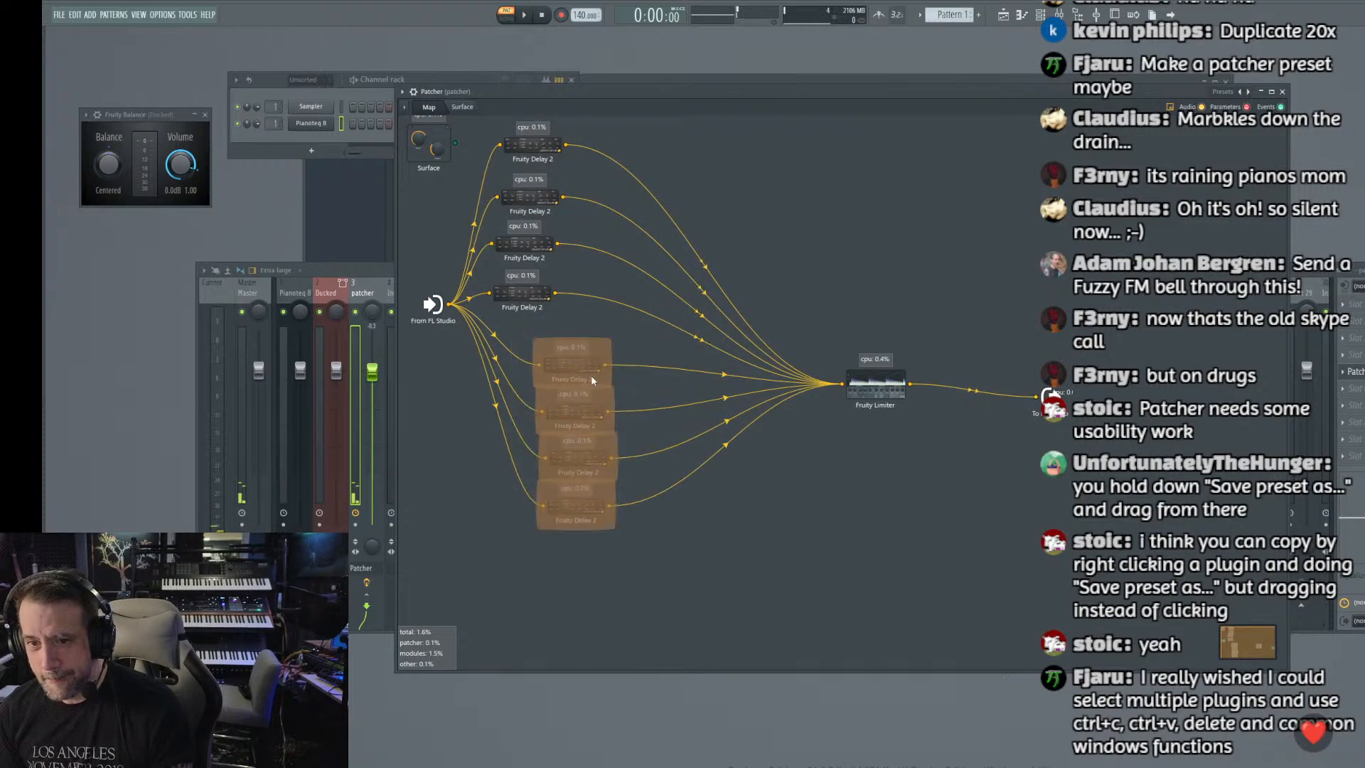
drag(590, 376, 654, 225)
click(650, 404)
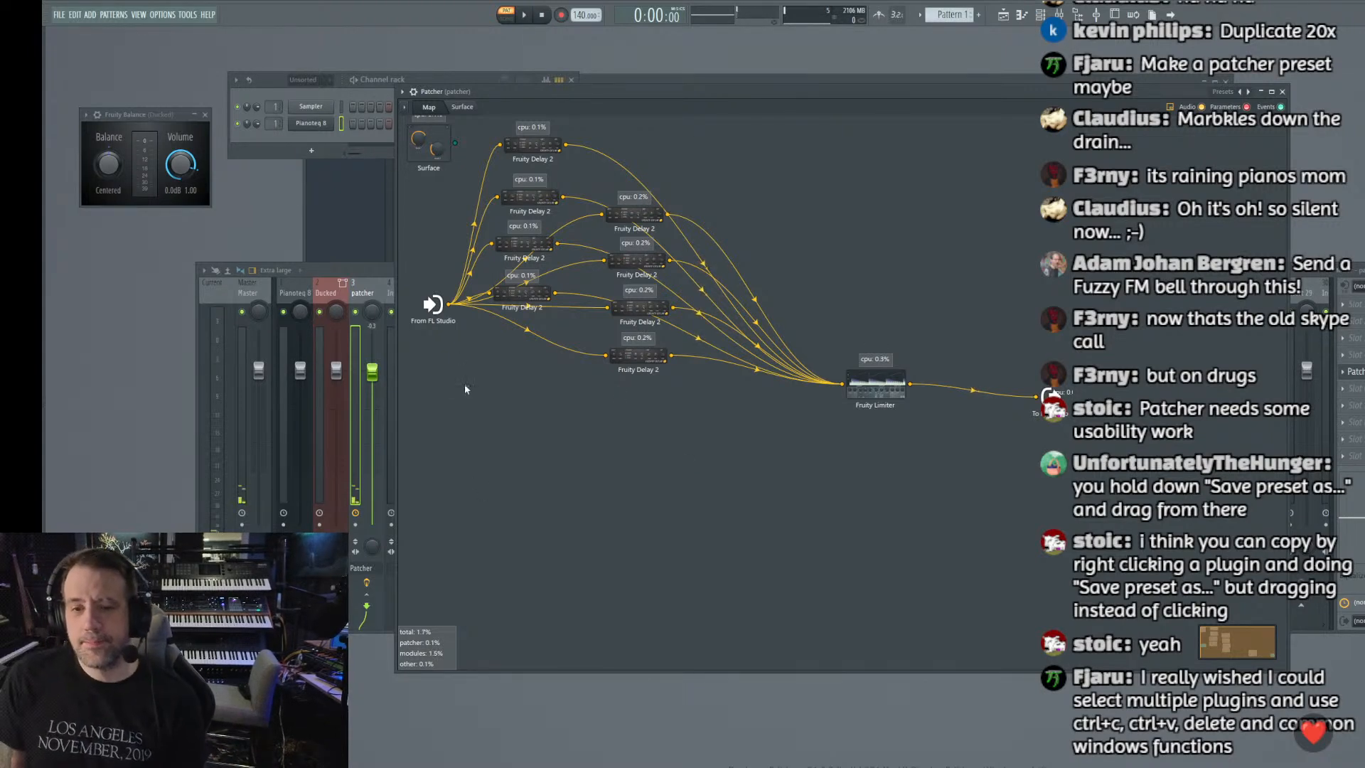
Step: Add another four Fruity Delay 2 plugins in the free space below the two columns of connected delays
right_click(494, 412)
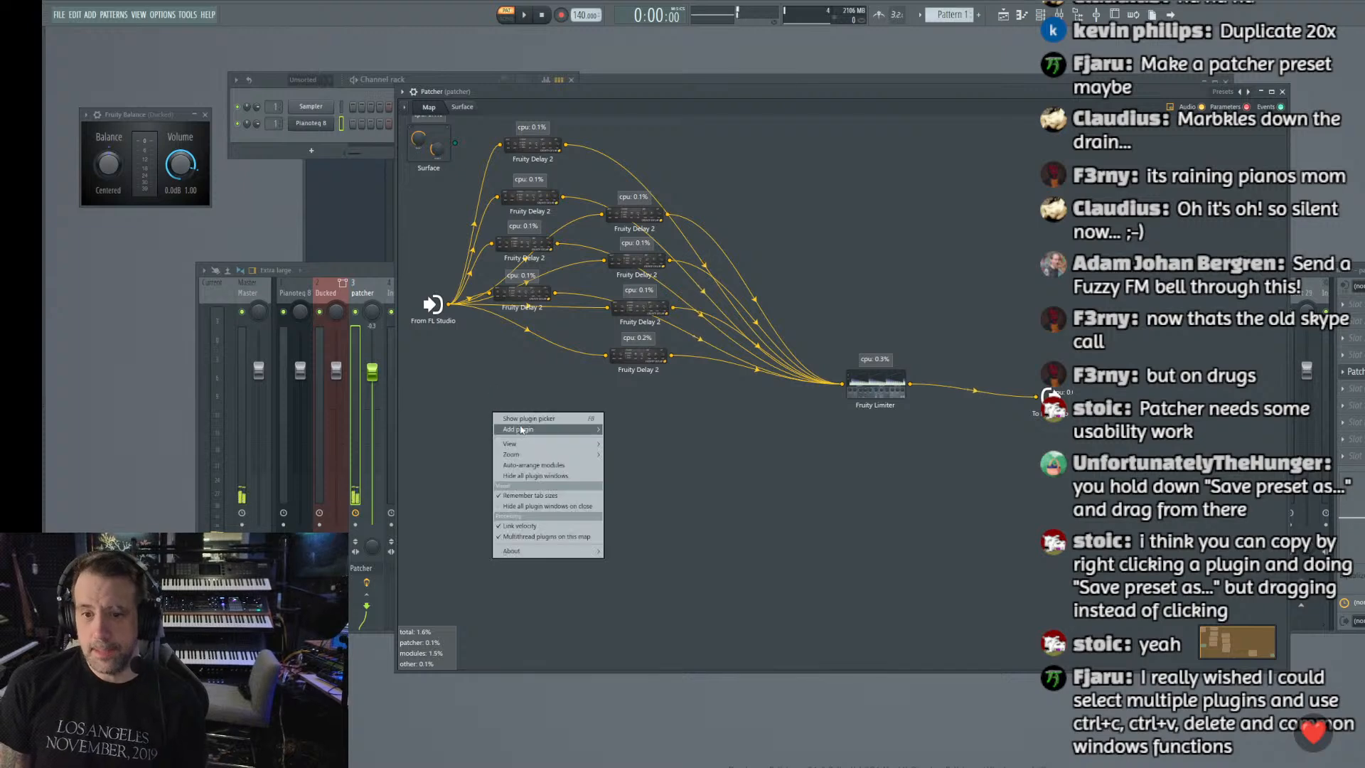
mouse_move(526, 429)
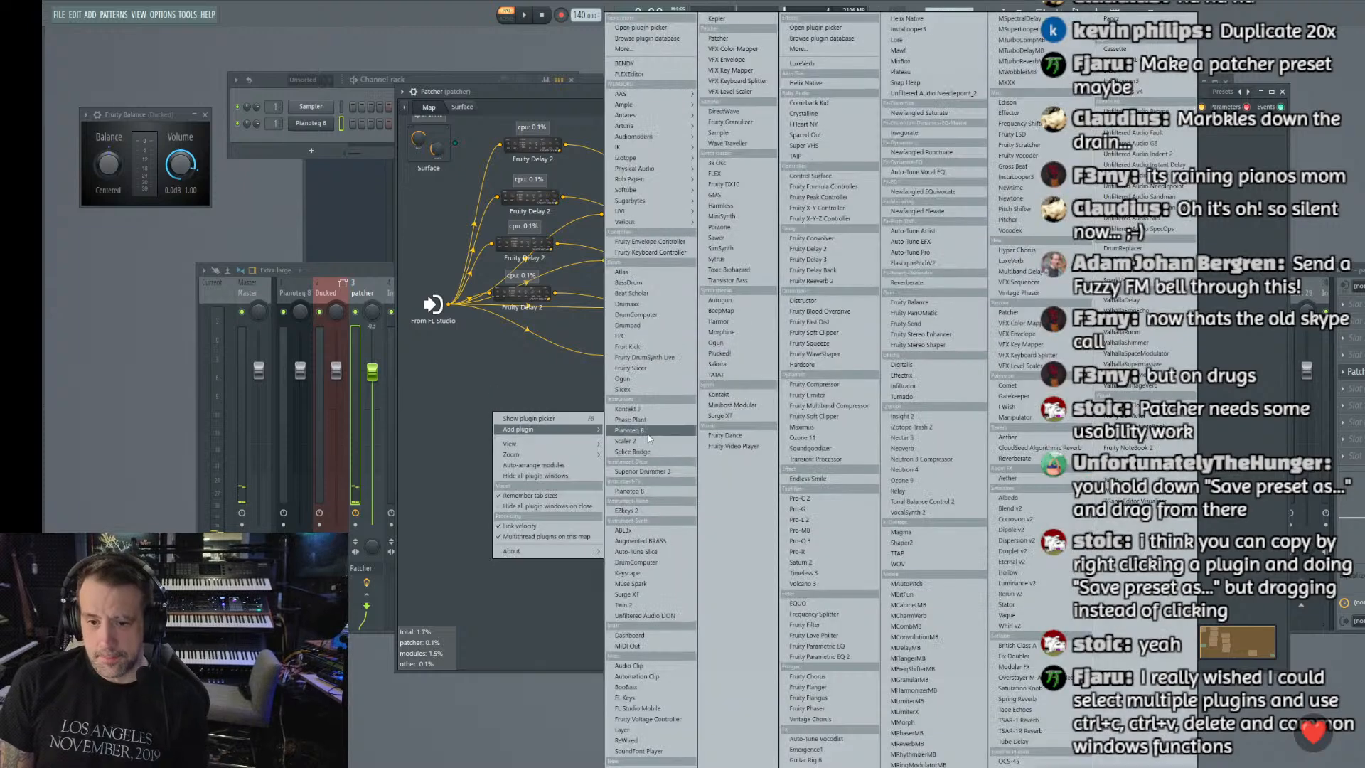
click(806, 249)
right_click(537, 485)
mouse_move(578, 502)
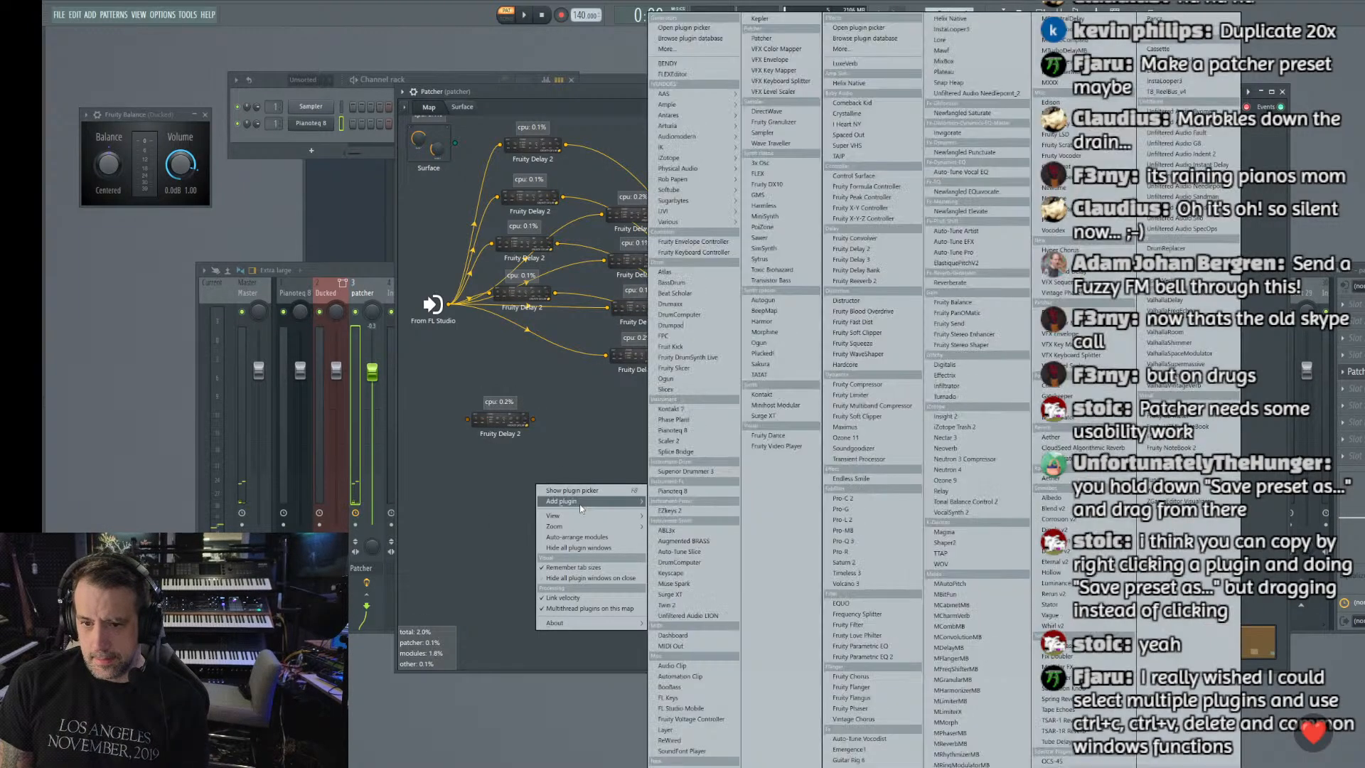
click(843, 250)
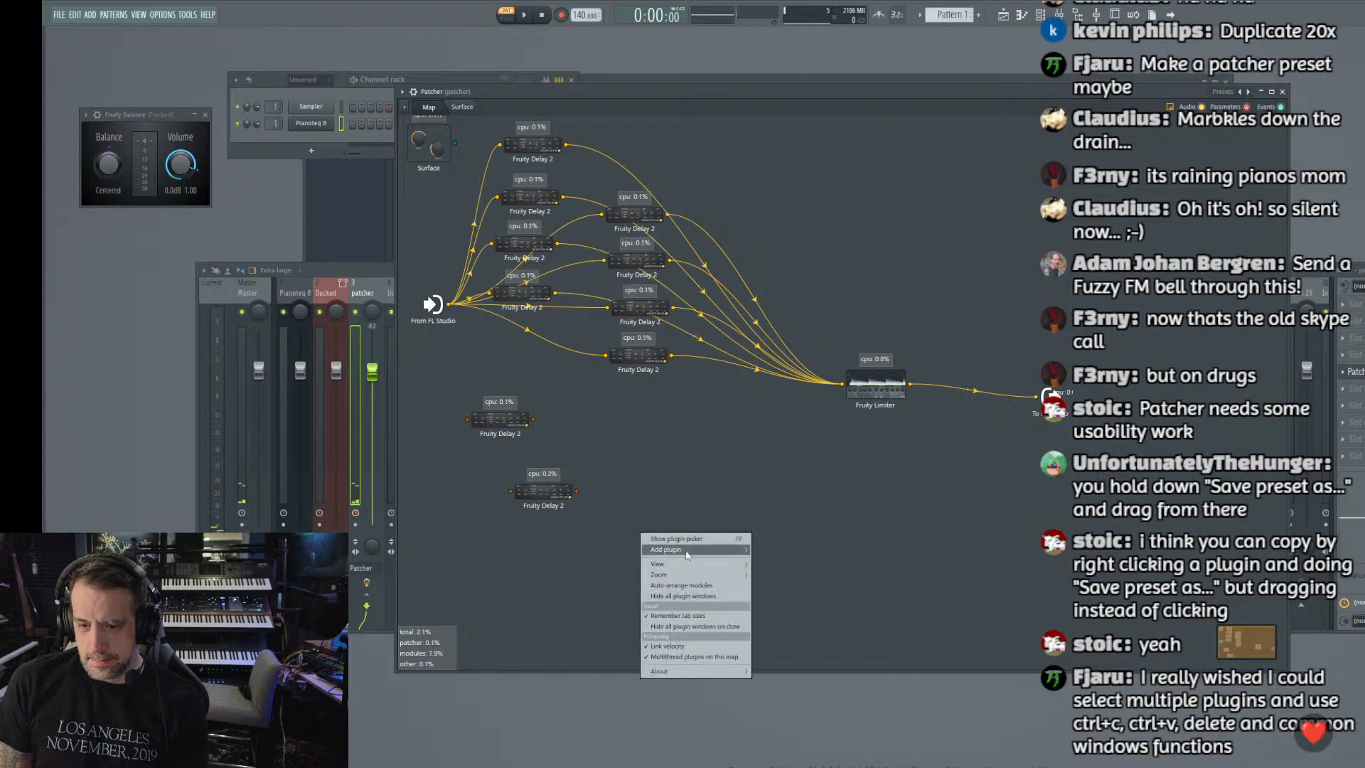
right_click(642, 534)
mouse_move(687, 550)
click(971, 250)
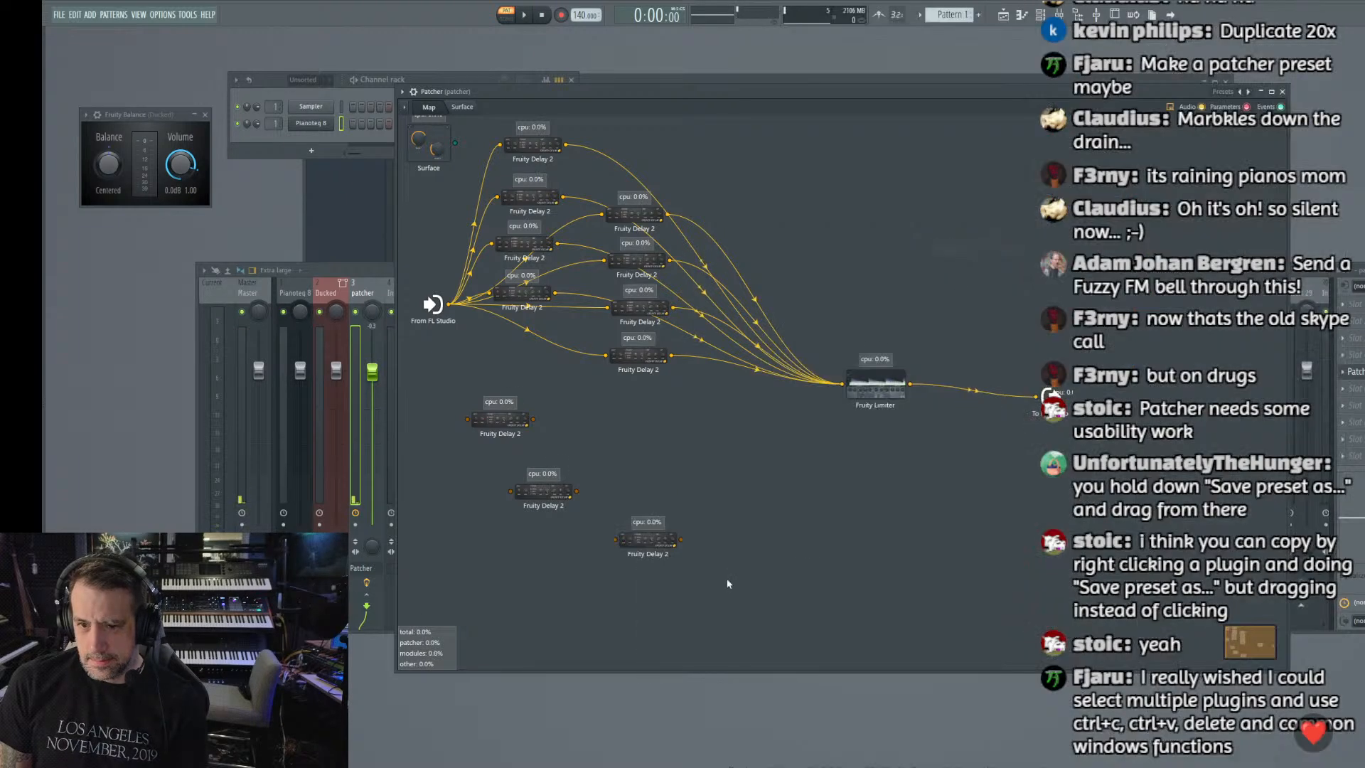
right_click(726, 579)
mouse_move(757, 599)
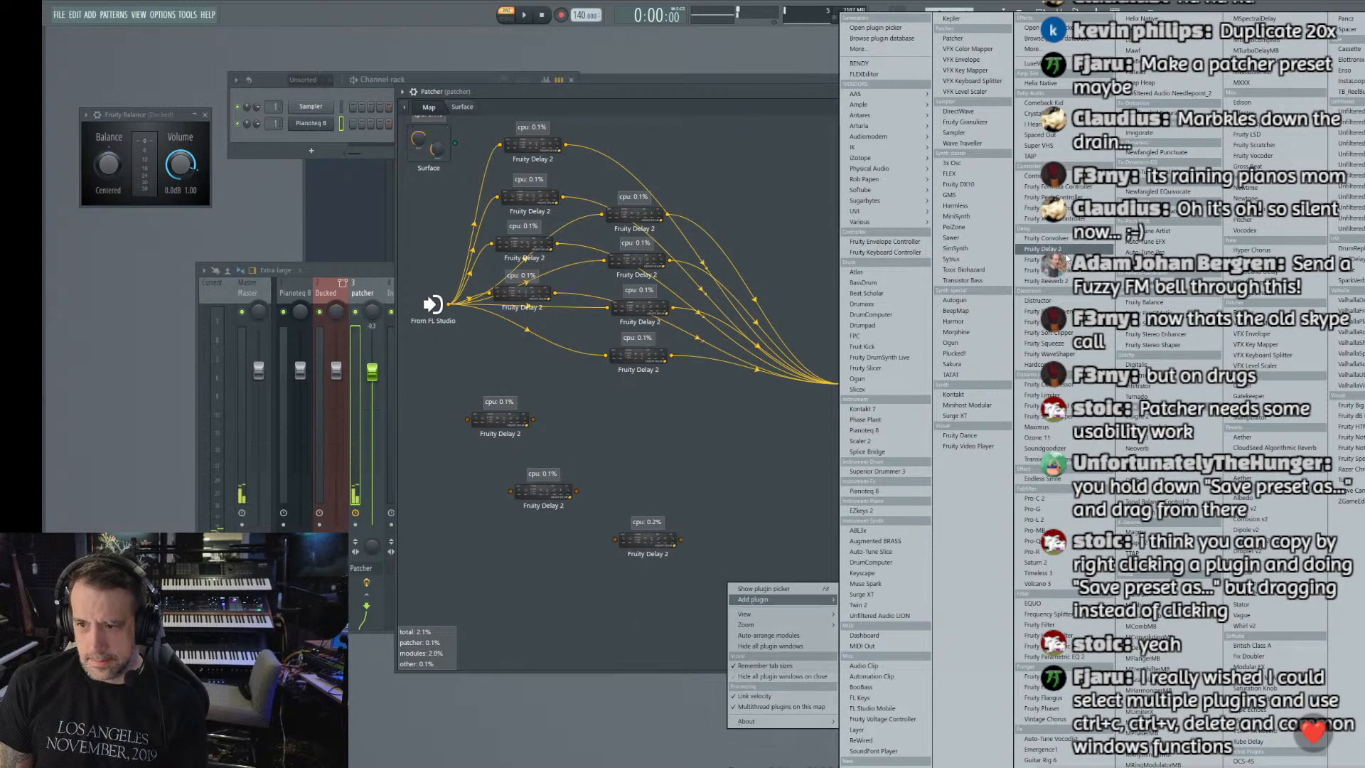
click(1043, 395)
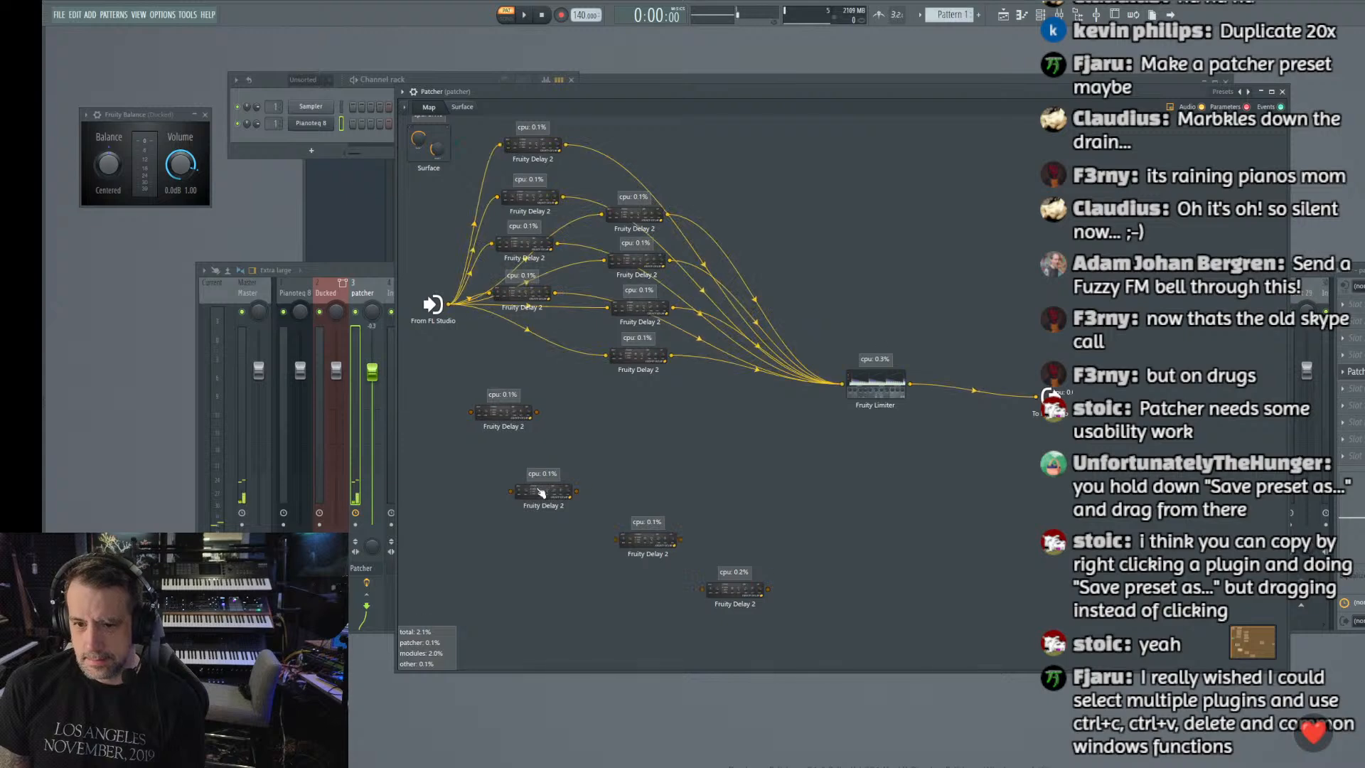
Step: Line up the four unconnected Fruity Delay 2 plugins in one vertical column below the connected delays
drag(542, 493, 505, 465)
drag(681, 546, 535, 515)
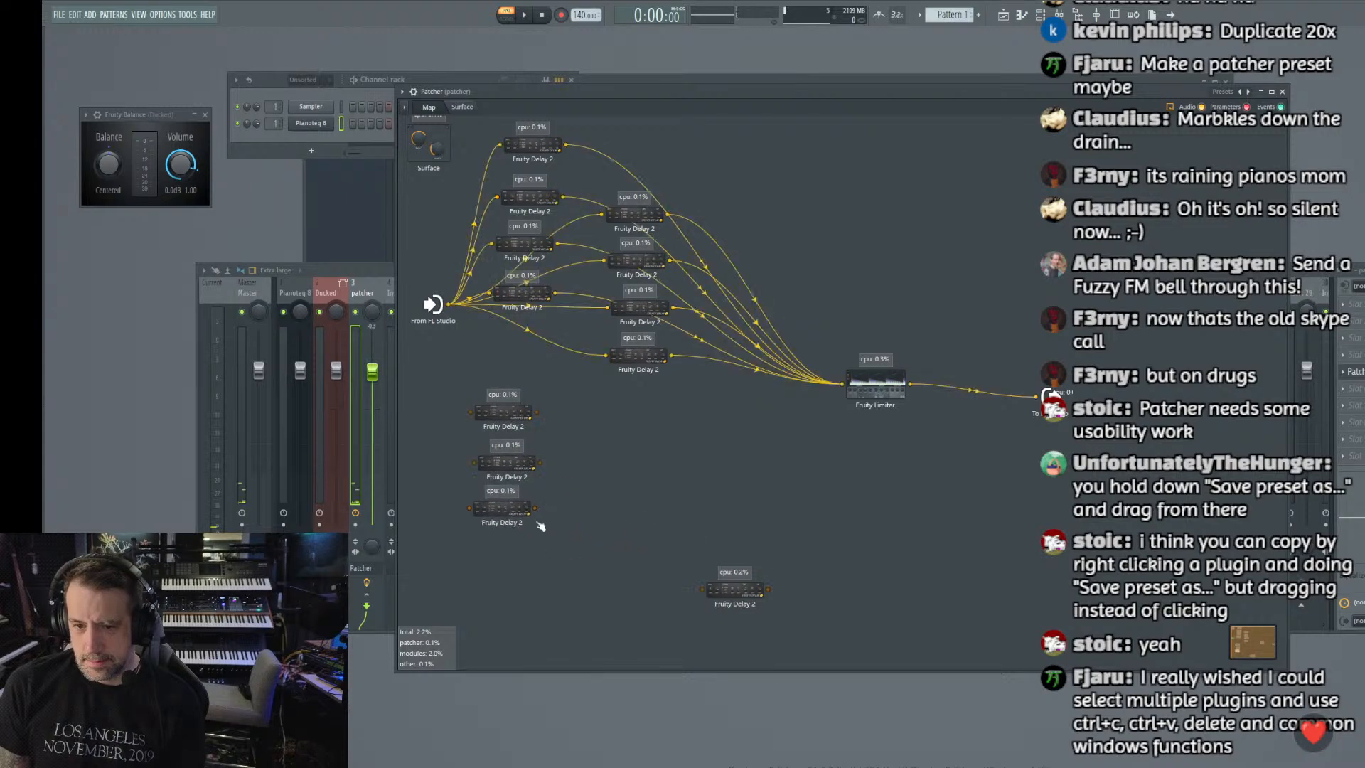
drag(736, 588, 502, 567)
Step: Add four more Fruity Delay 2 plugins in the free space beside the column of unconnected delays
right_click(659, 451)
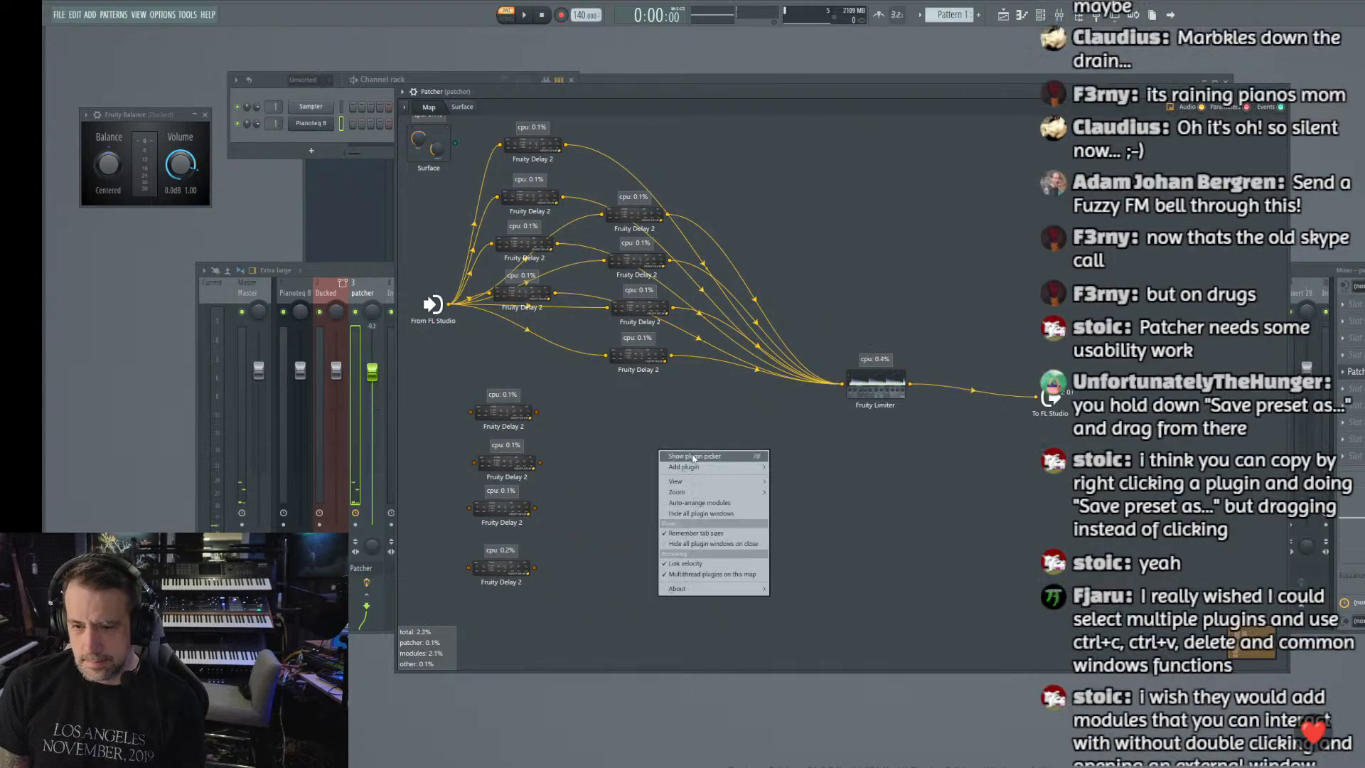
mouse_move(687, 467)
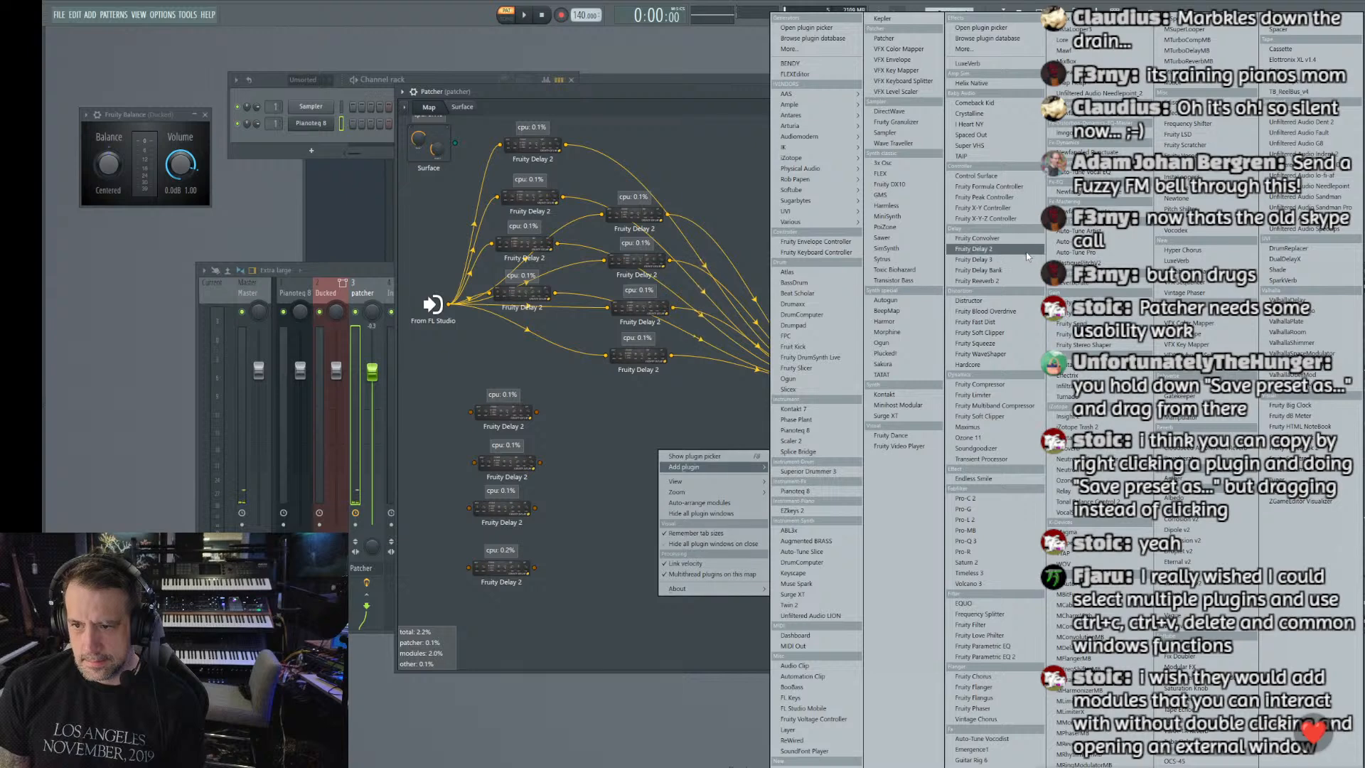
click(974, 248)
right_click(660, 490)
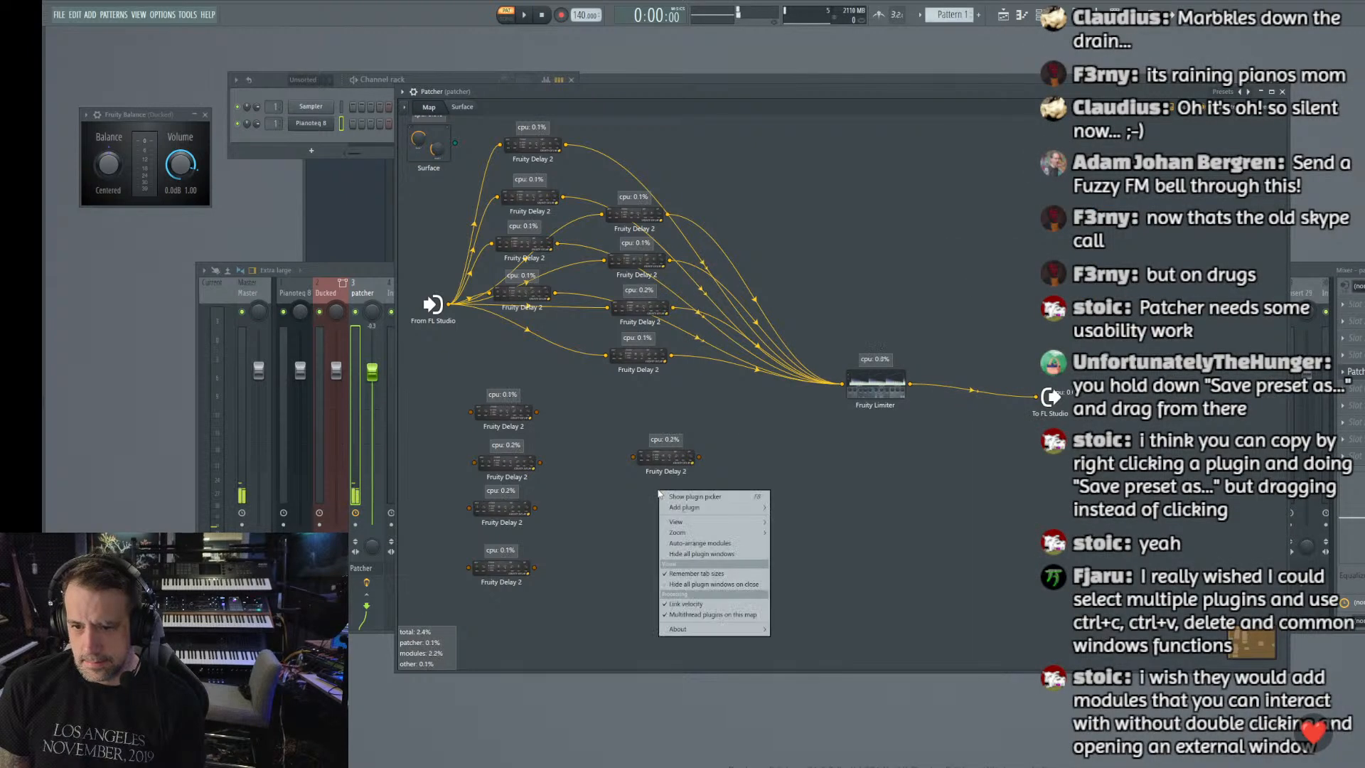
mouse_move(711, 507)
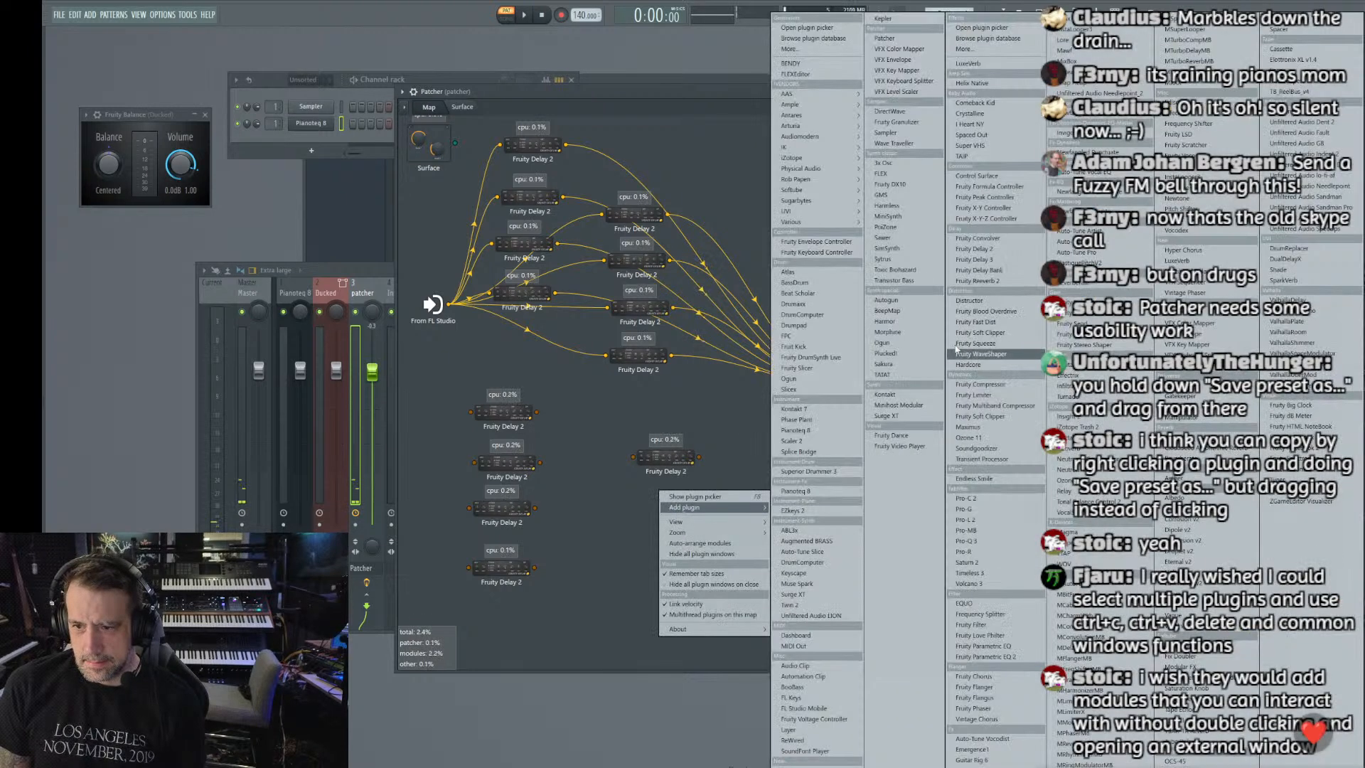
click(972, 249)
right_click(655, 546)
mouse_move(671, 561)
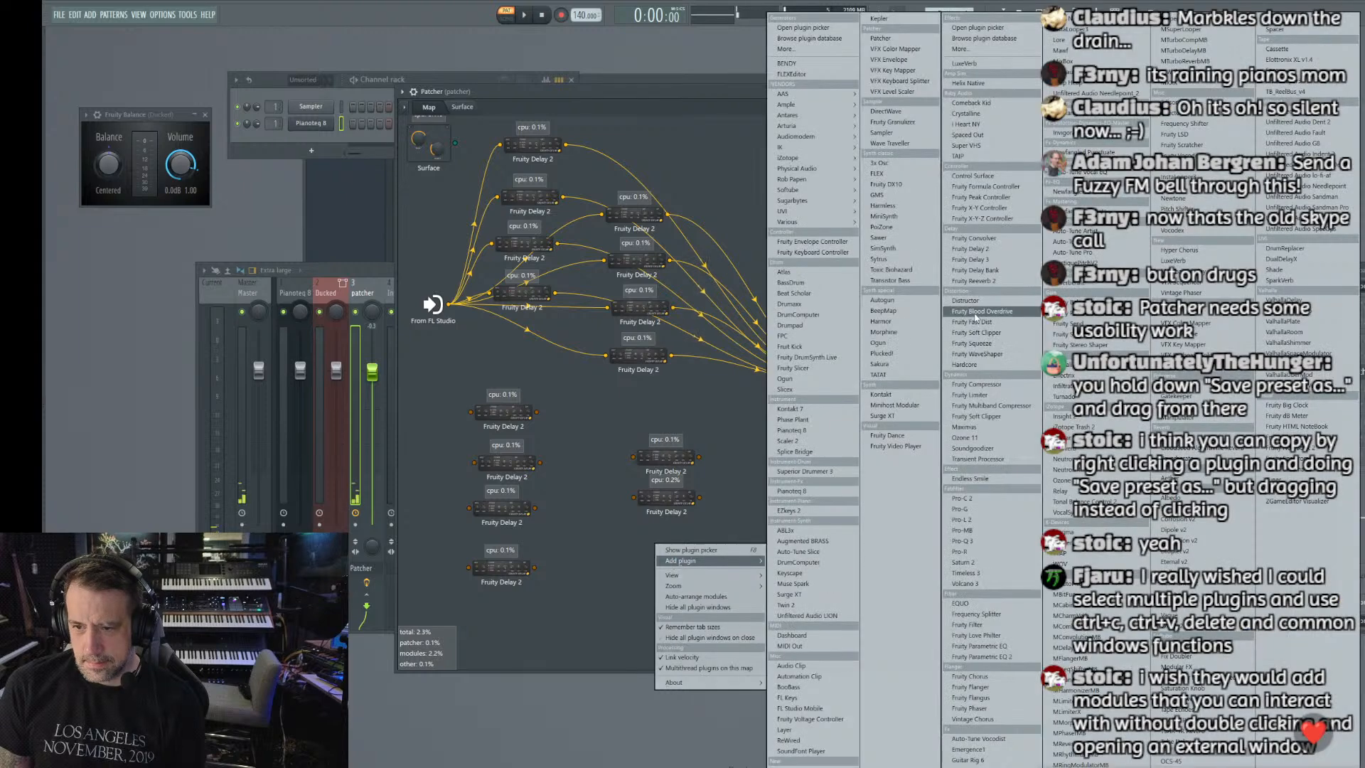
click(991, 252)
right_click(667, 590)
mouse_move(677, 608)
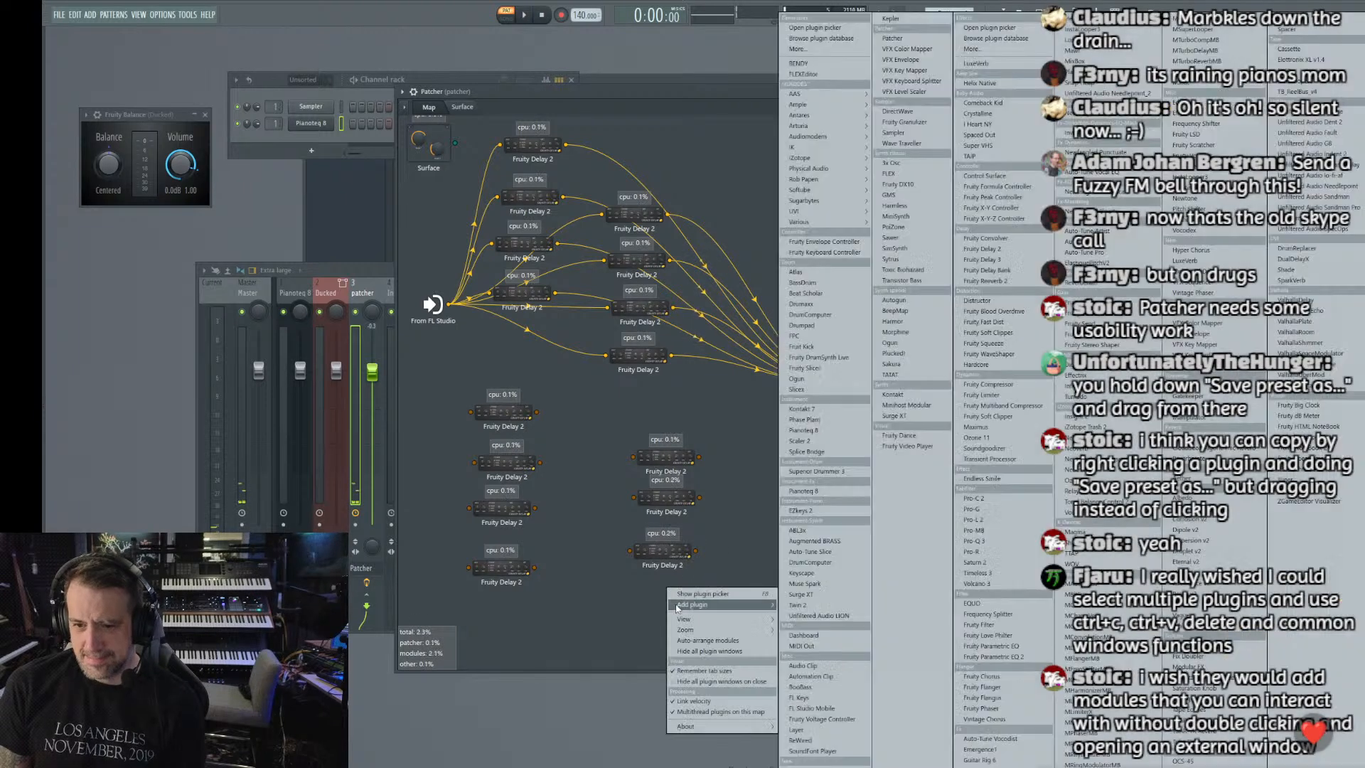
click(992, 252)
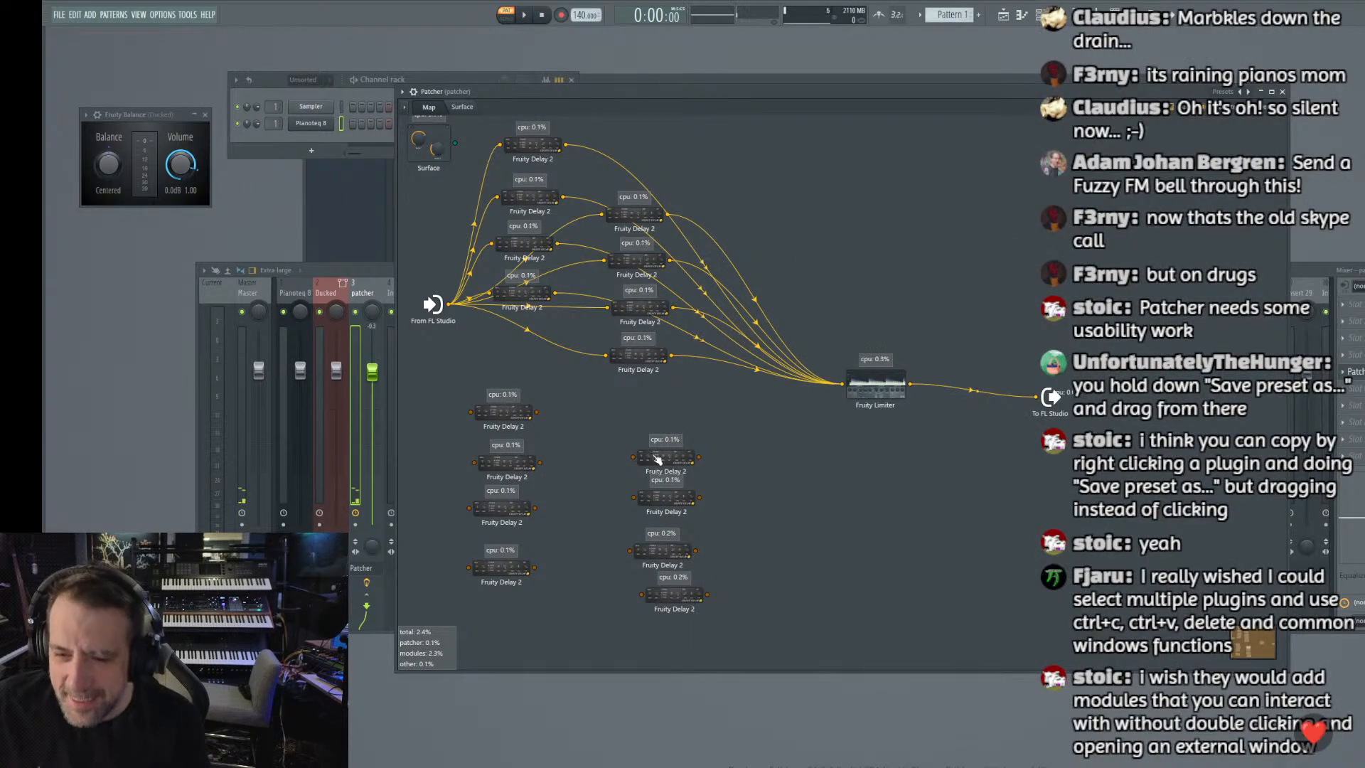
Step: Line up the four newest Fruity Delay 2 plugins in a second vertical column, farther from the first unconnected column
drag(665, 457, 733, 447)
drag(667, 501, 721, 514)
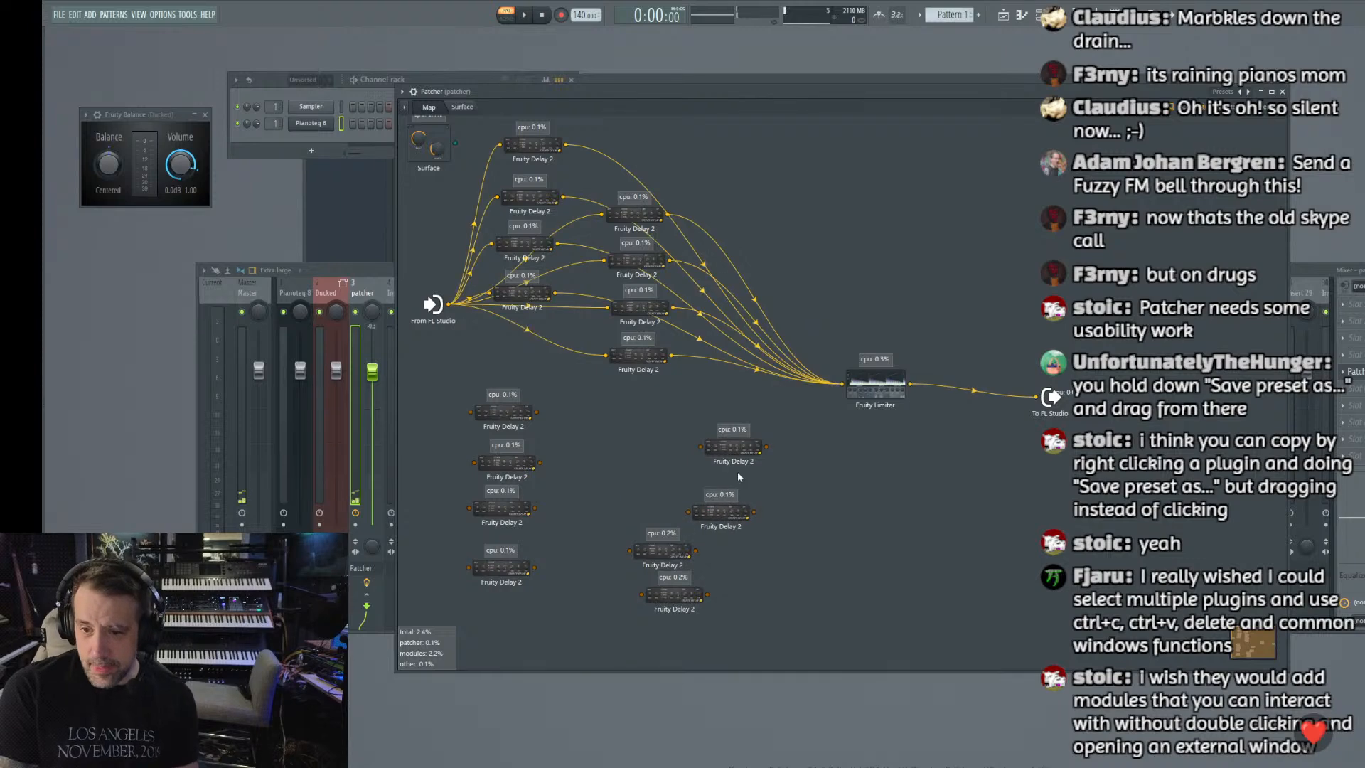
drag(734, 458, 723, 478)
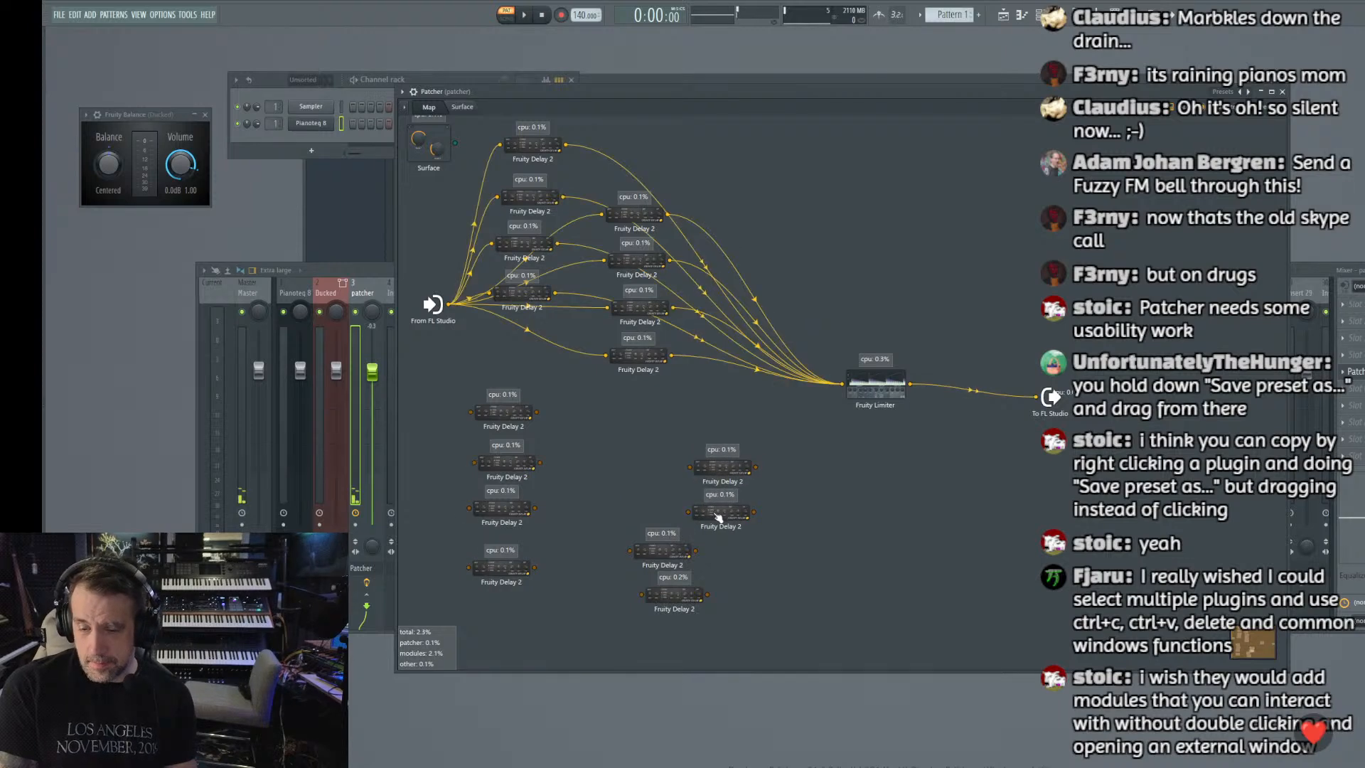
drag(661, 552, 718, 553)
drag(674, 596, 725, 606)
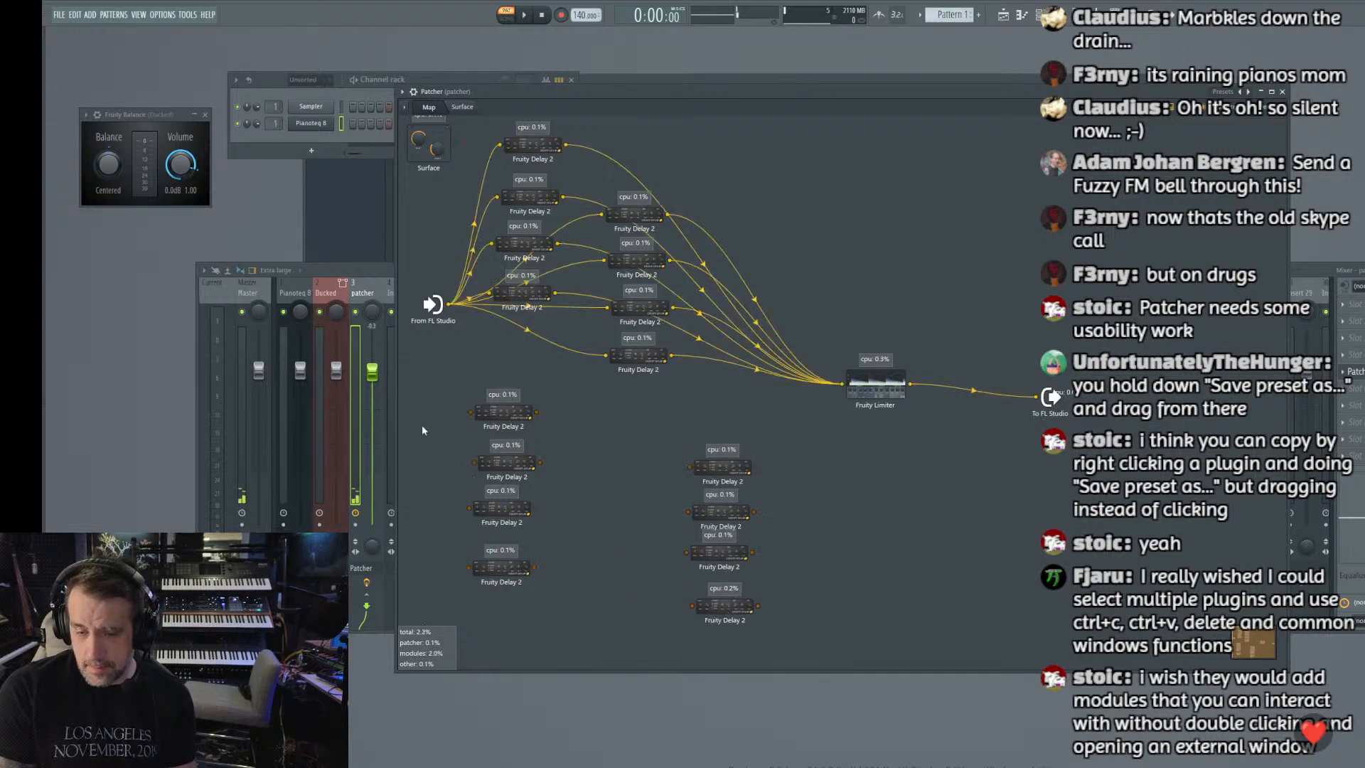
Step: Load the "patch" preset in each of the four delays in the lower column nearest From FL Studio
double_click(510, 415)
click(427, 375)
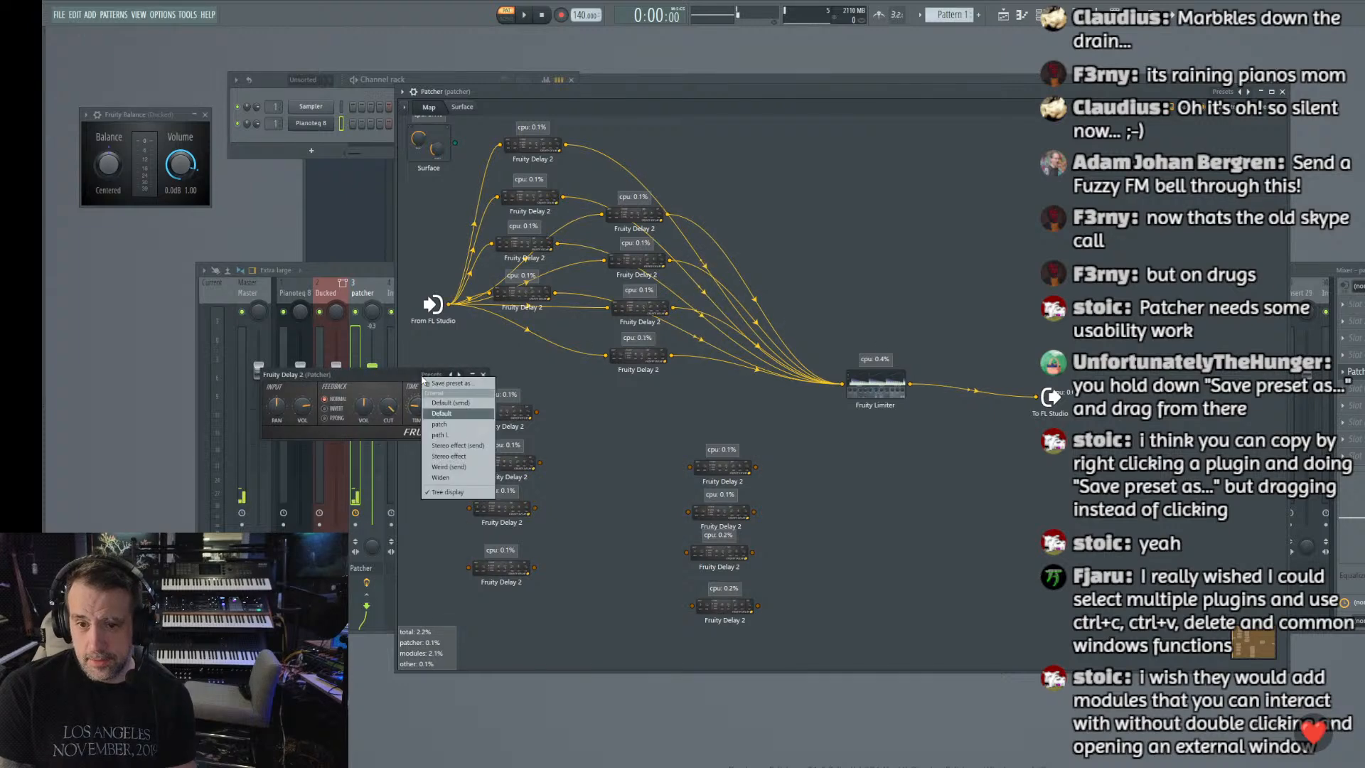
click(431, 425)
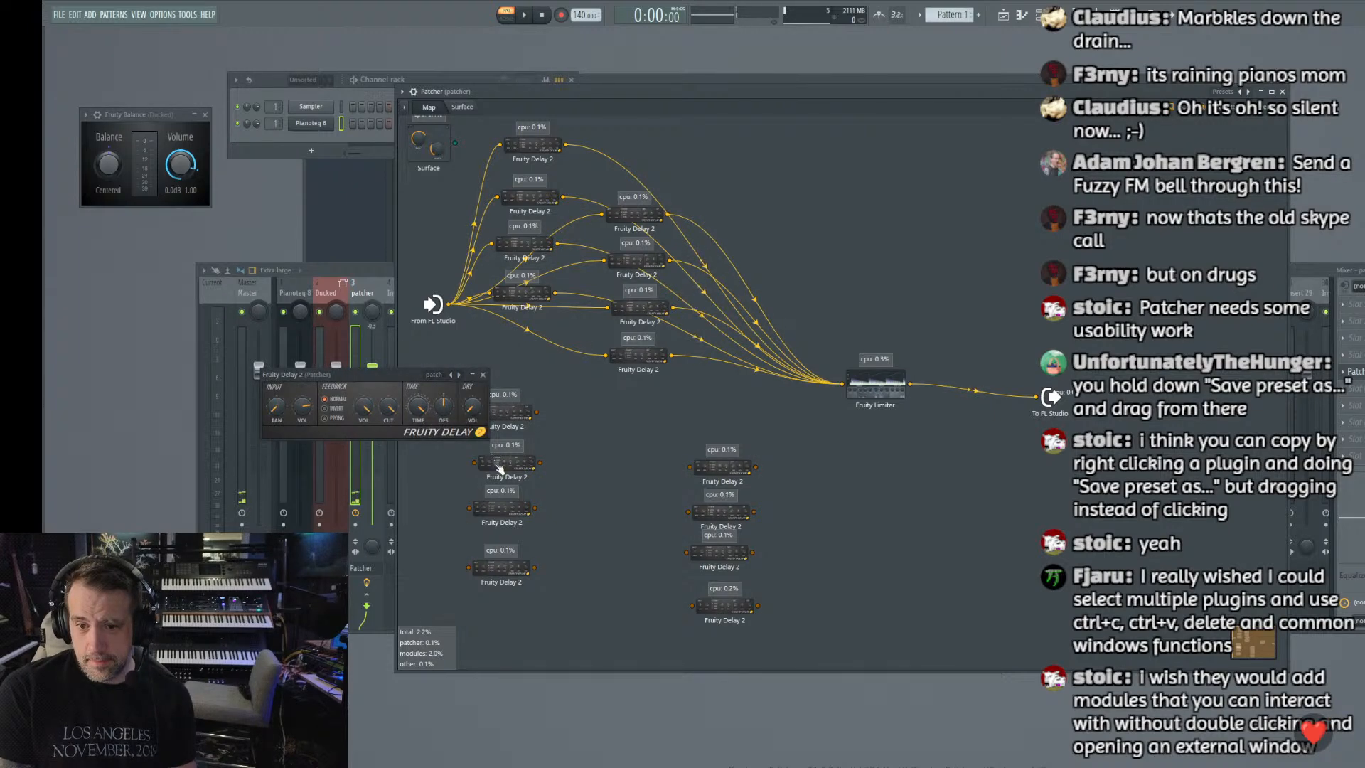
click(435, 375)
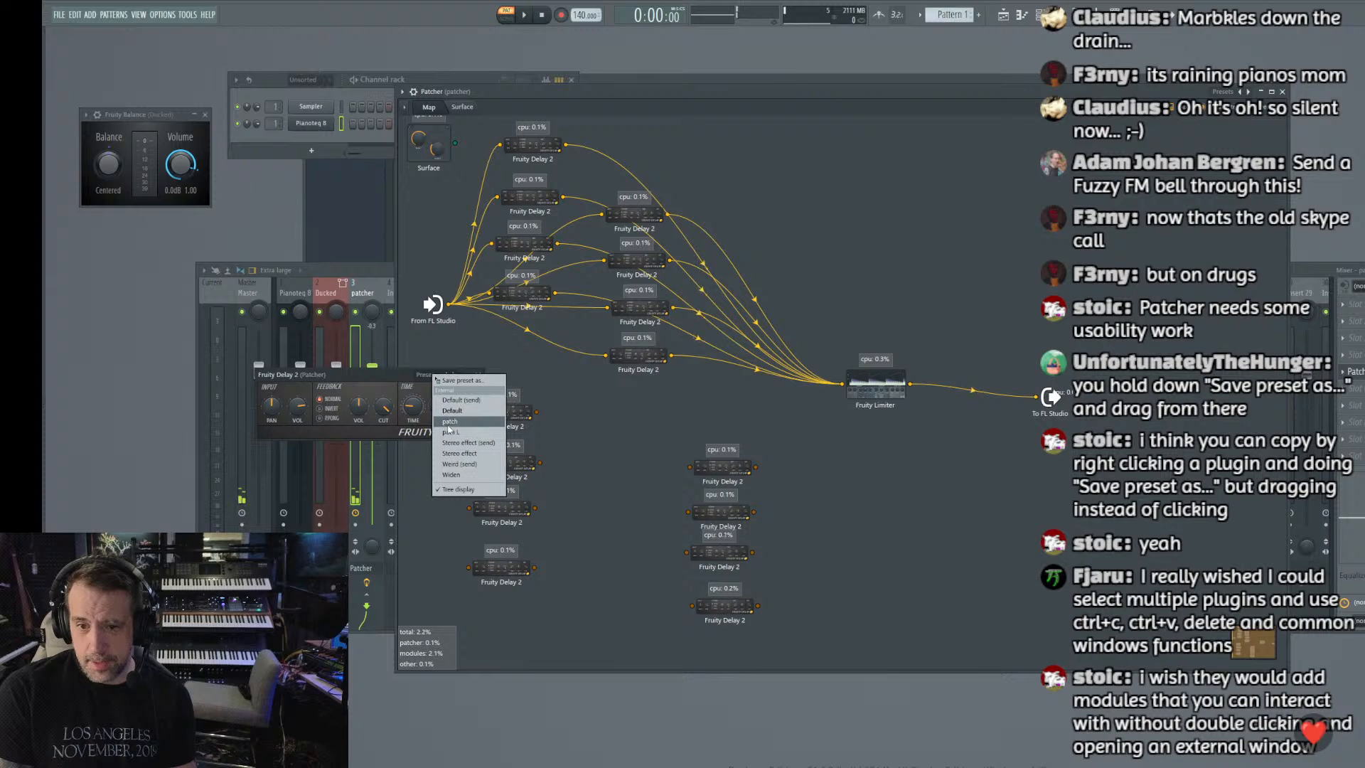
click(448, 426)
click(429, 377)
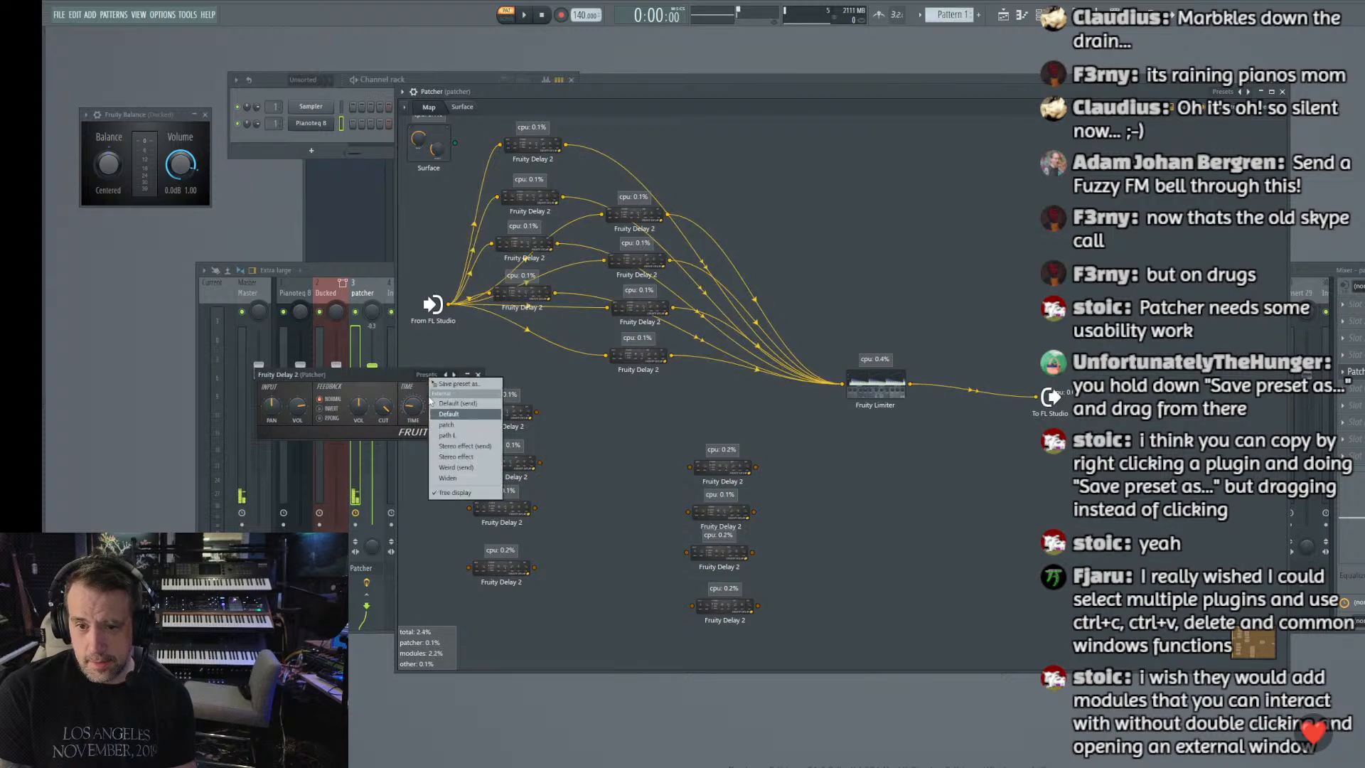
click(445, 436)
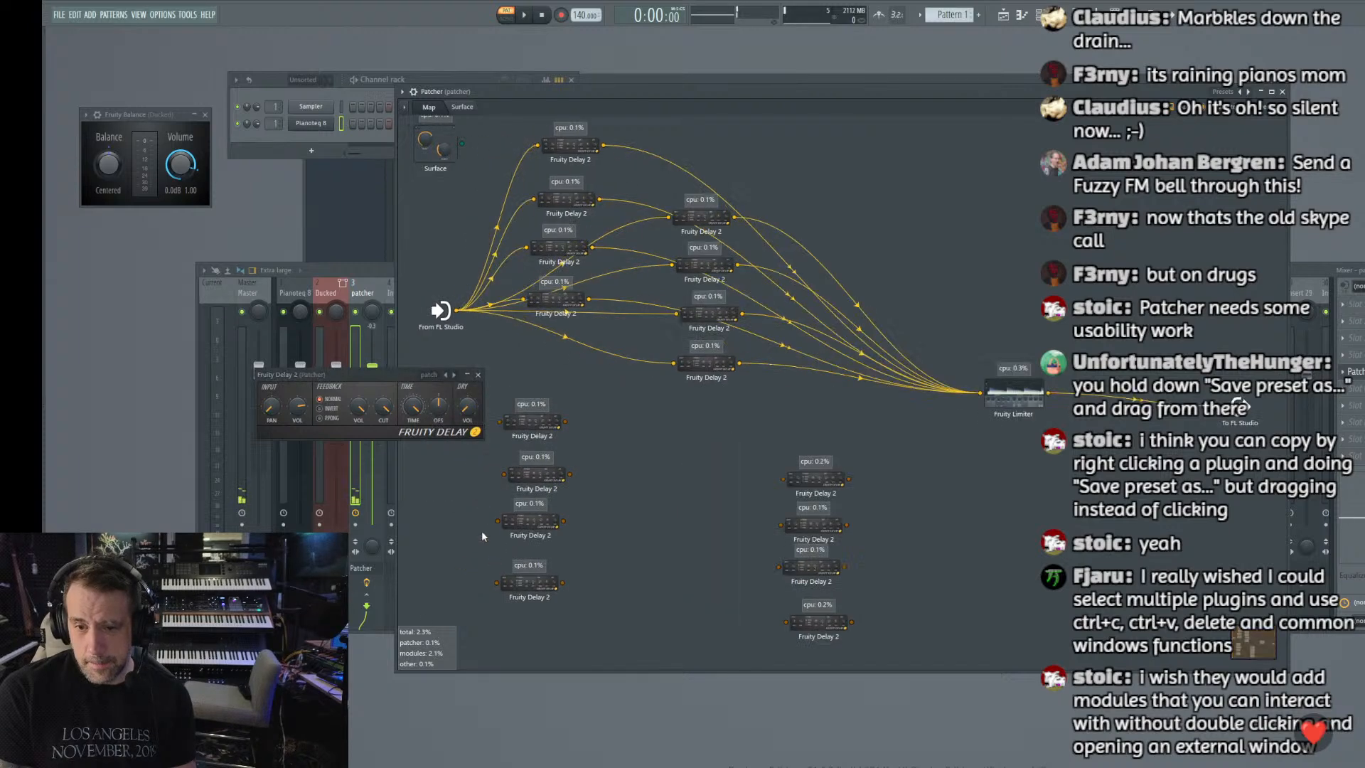
double_click(520, 581)
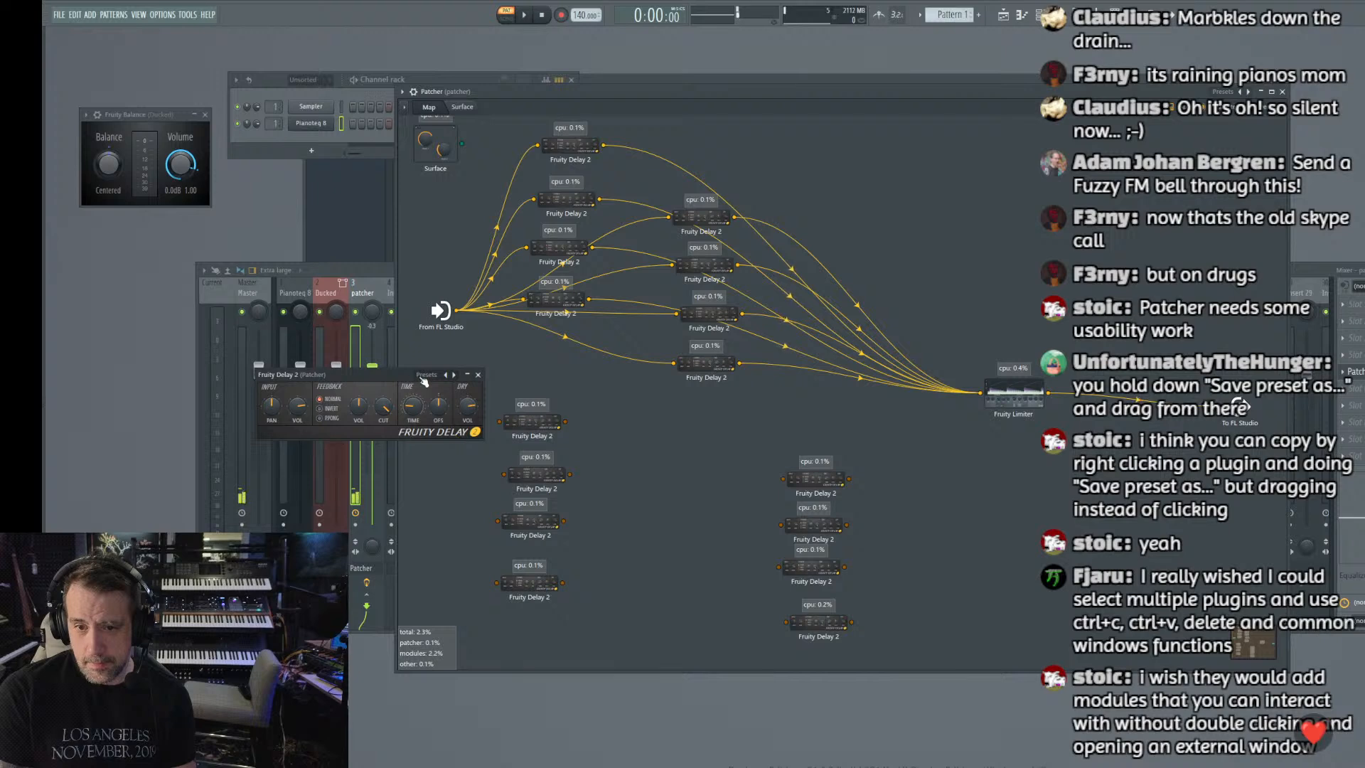
click(425, 376)
click(442, 427)
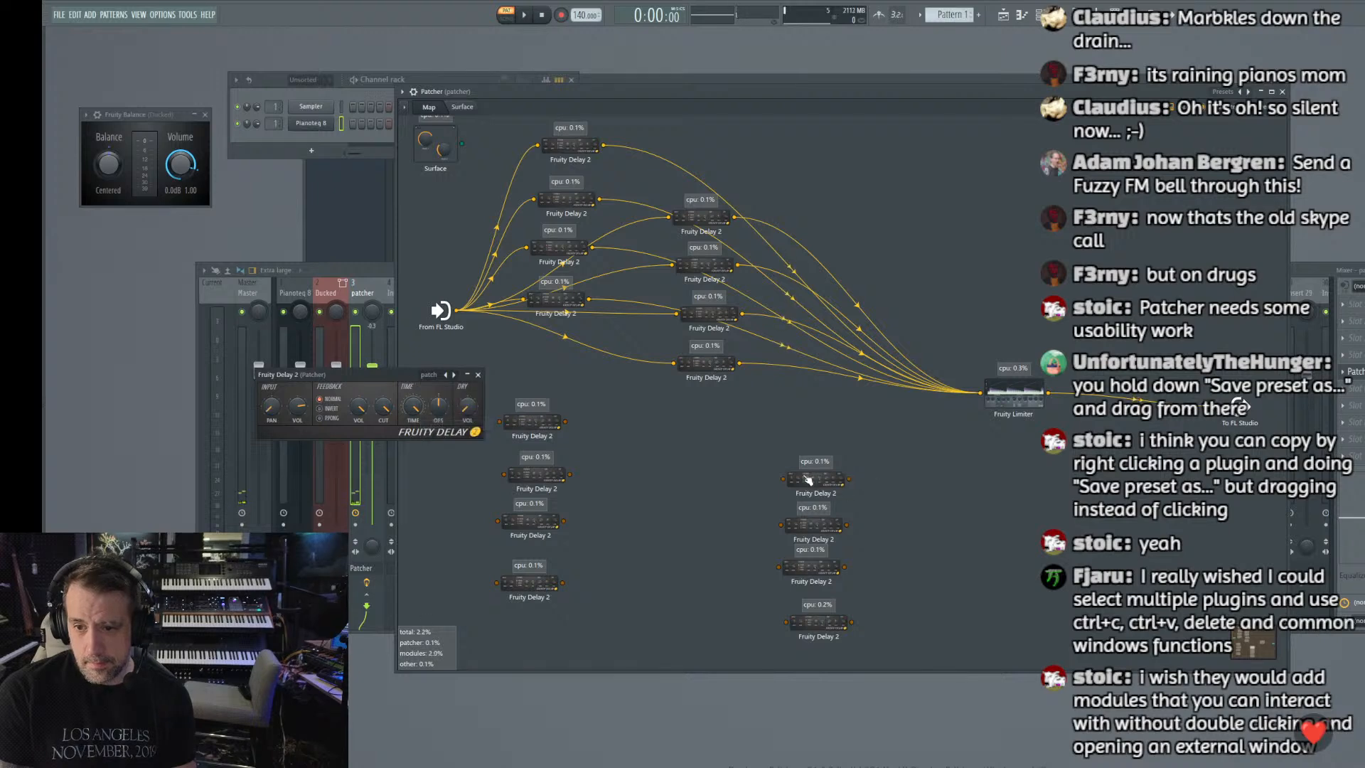
Step: Load the "patch" preset in each of the four delays in the second lower column and close the plugin window
click(427, 375)
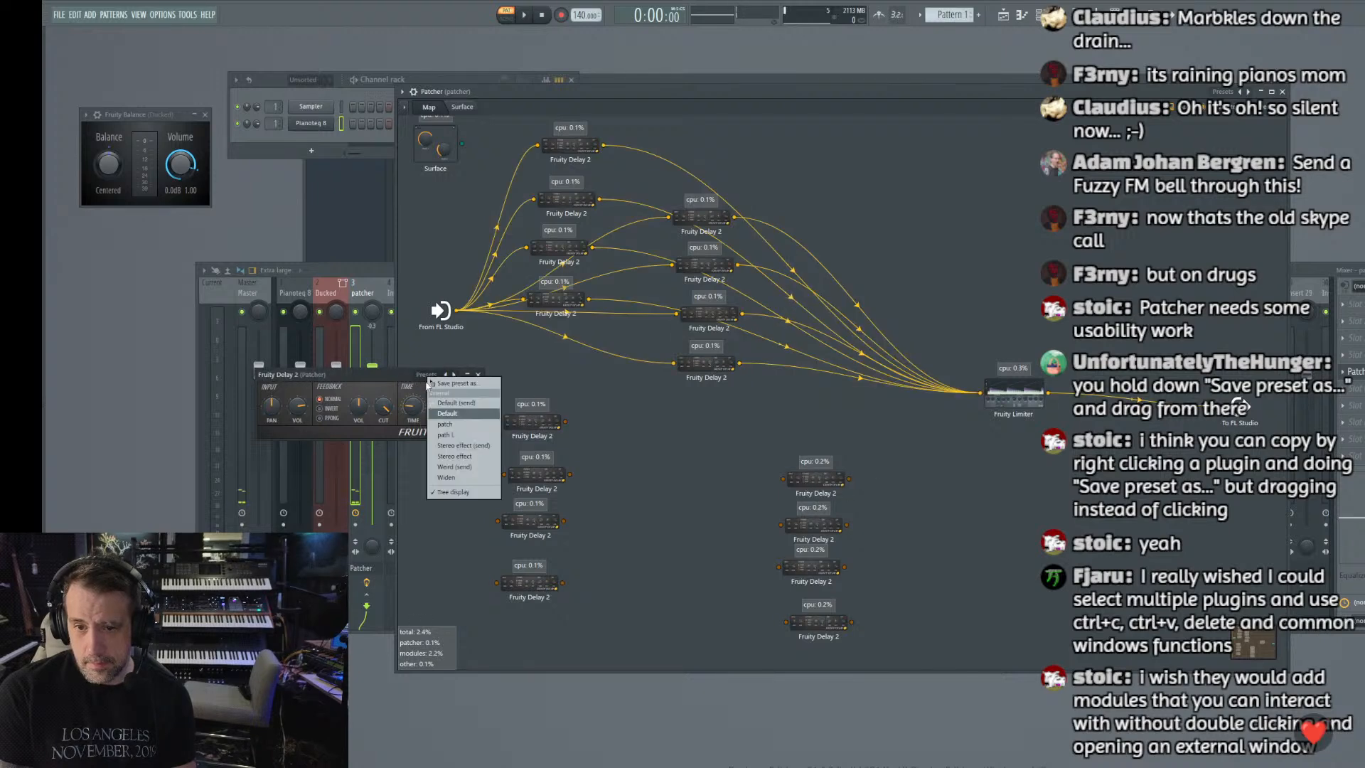
click(442, 425)
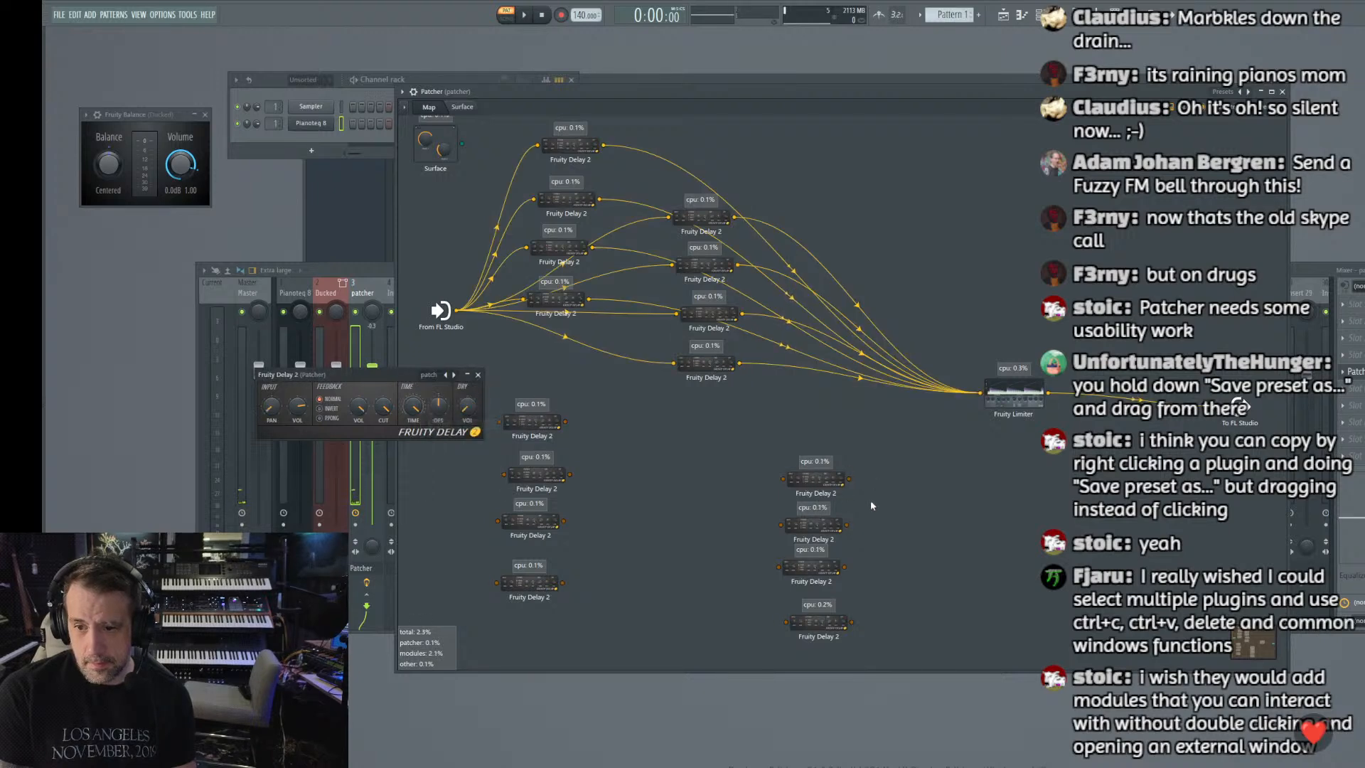
click(426, 377)
click(442, 426)
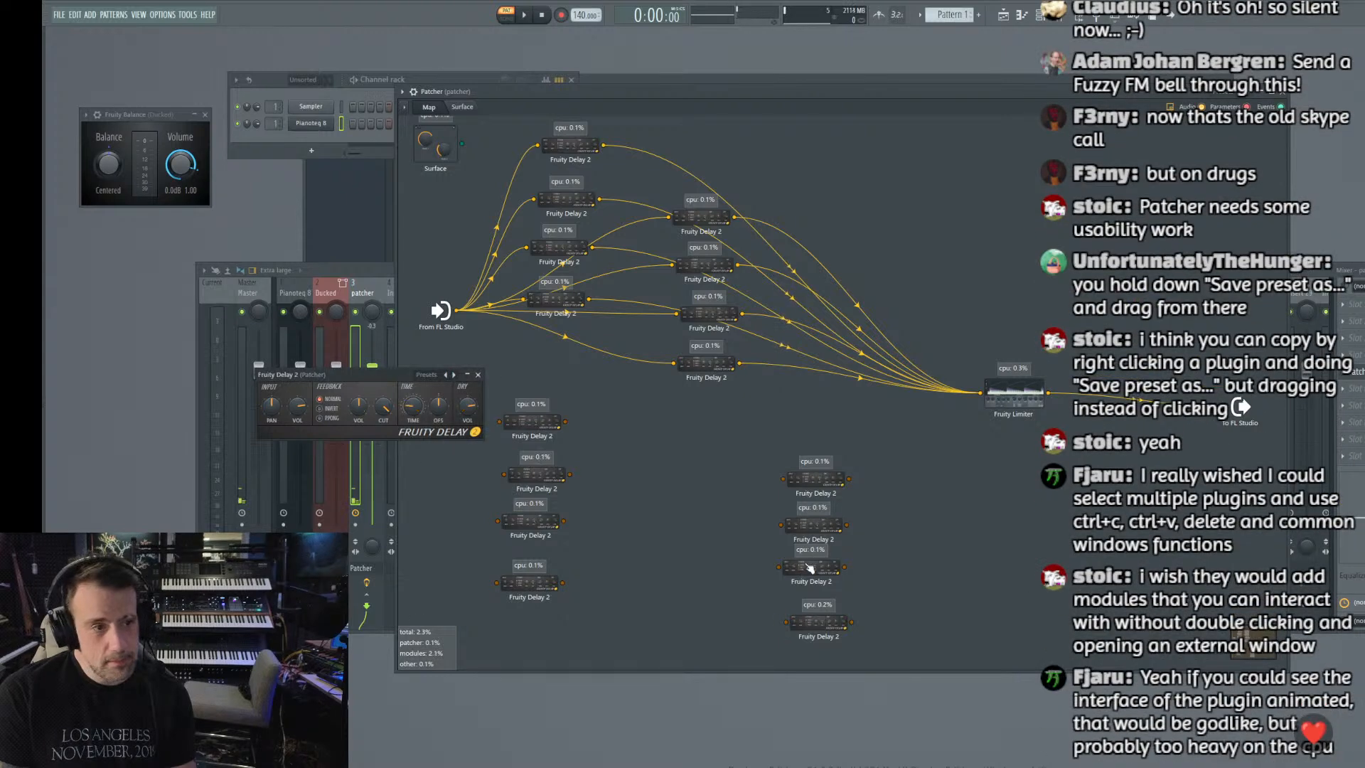
click(427, 375)
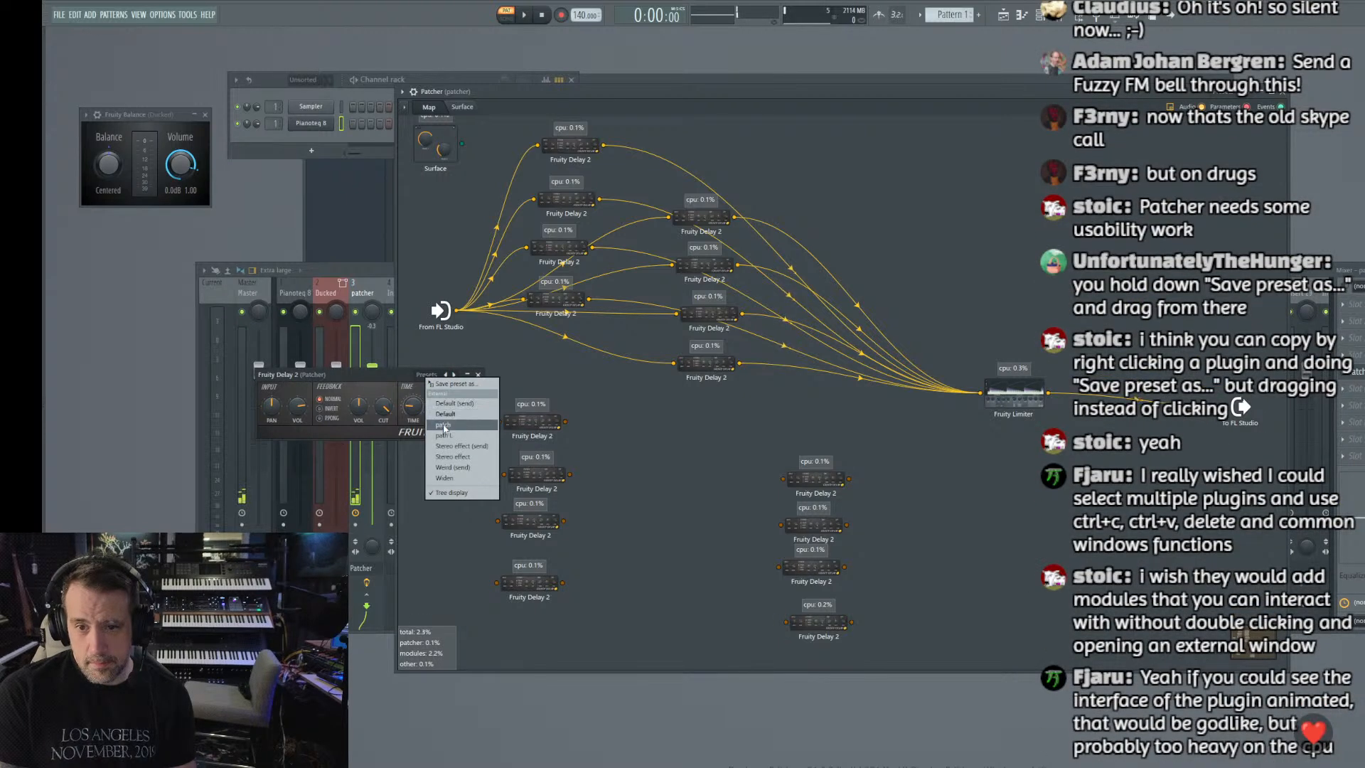
click(443, 426)
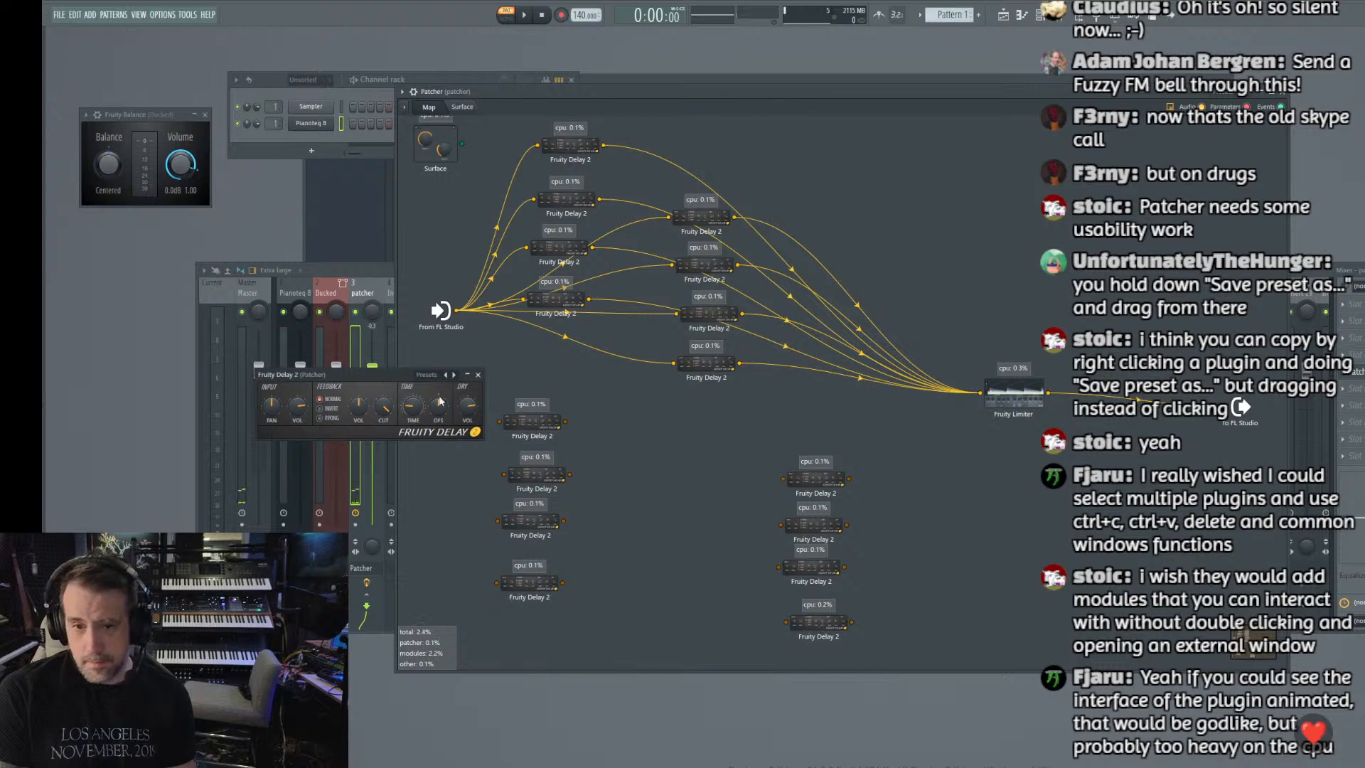
click(427, 374)
click(442, 426)
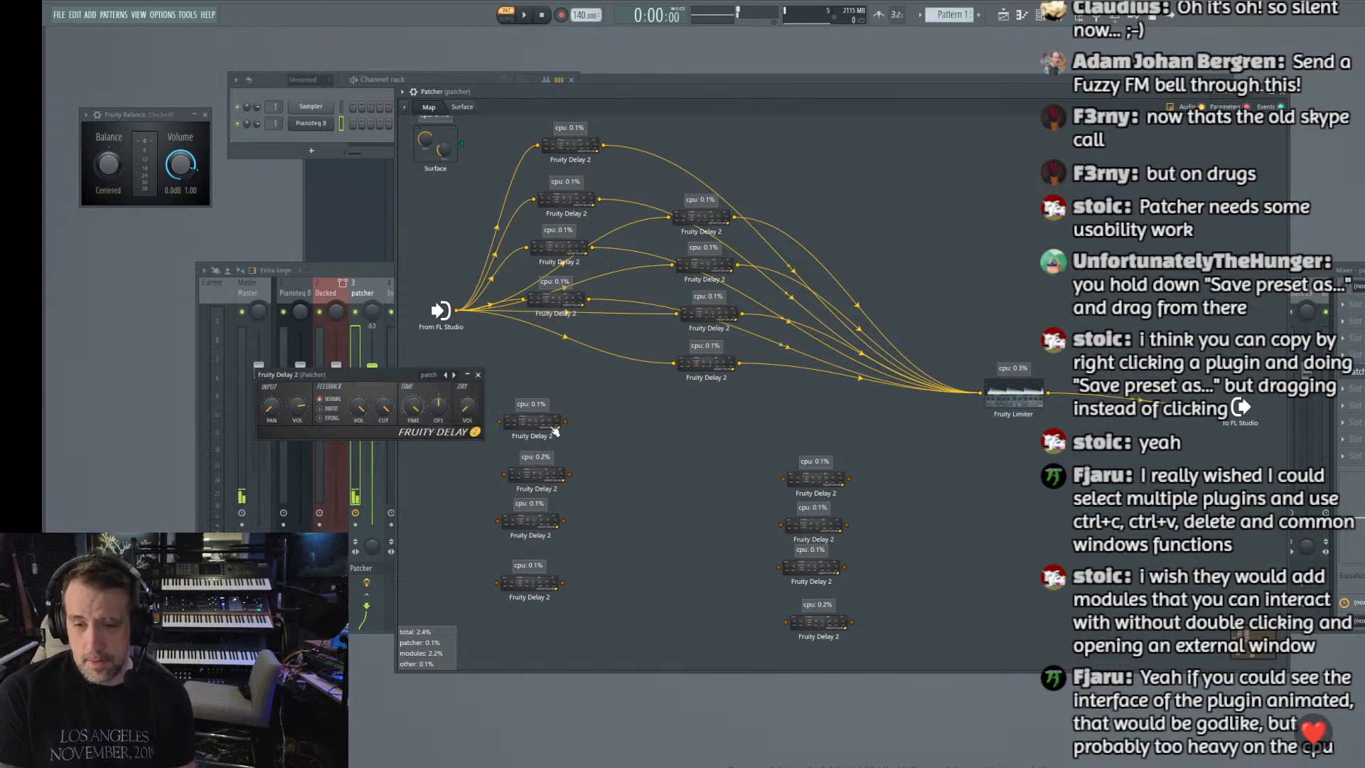
click(478, 374)
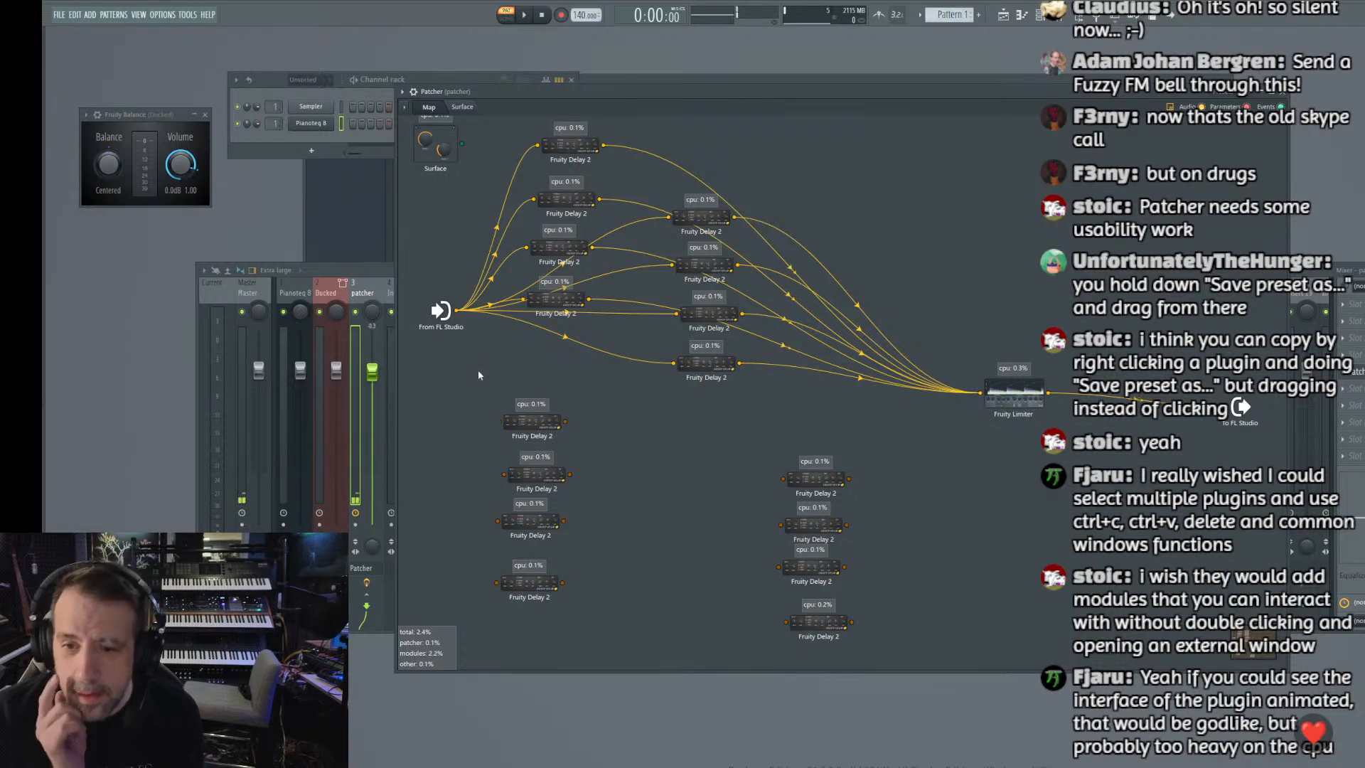
Step: Vary the input pan and delay time across the unconnected delays in the column nearest From FL Studio
double_click(529, 428)
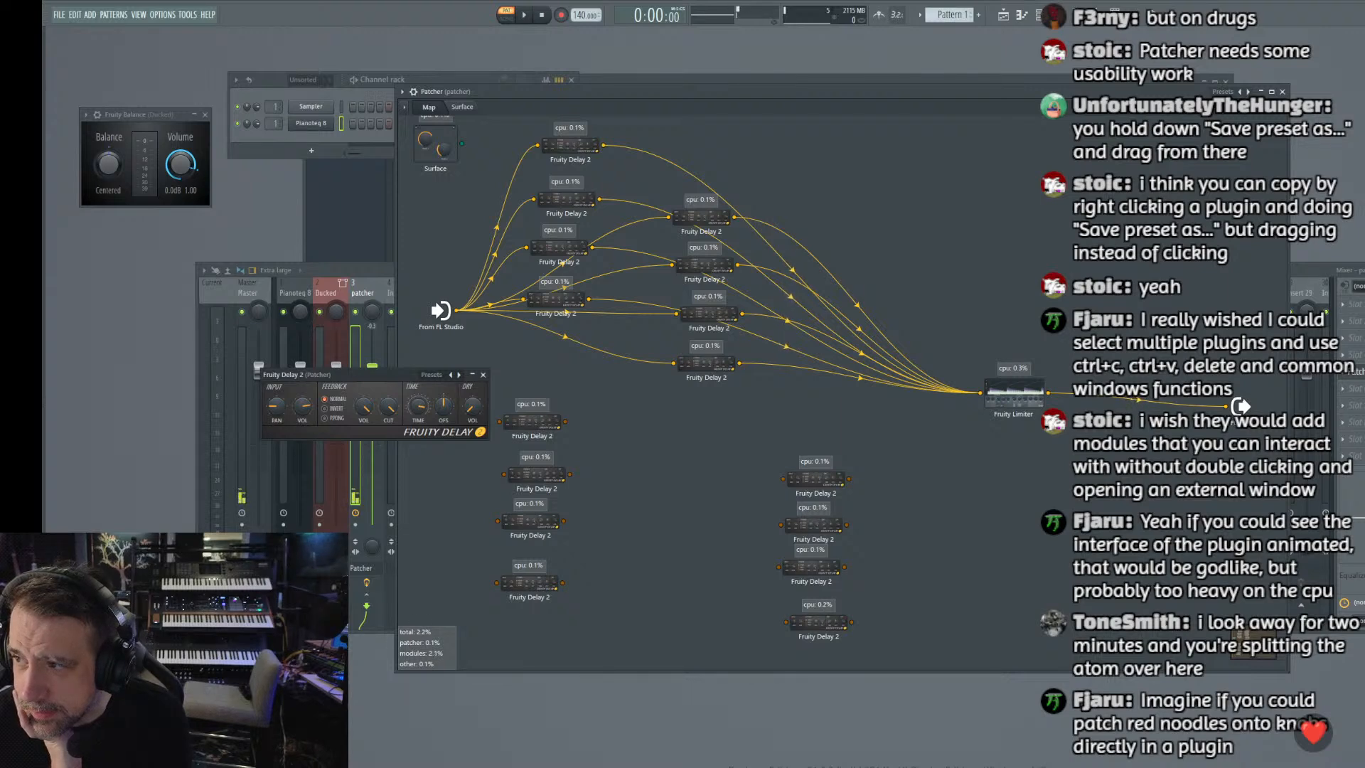
double_click(524, 478)
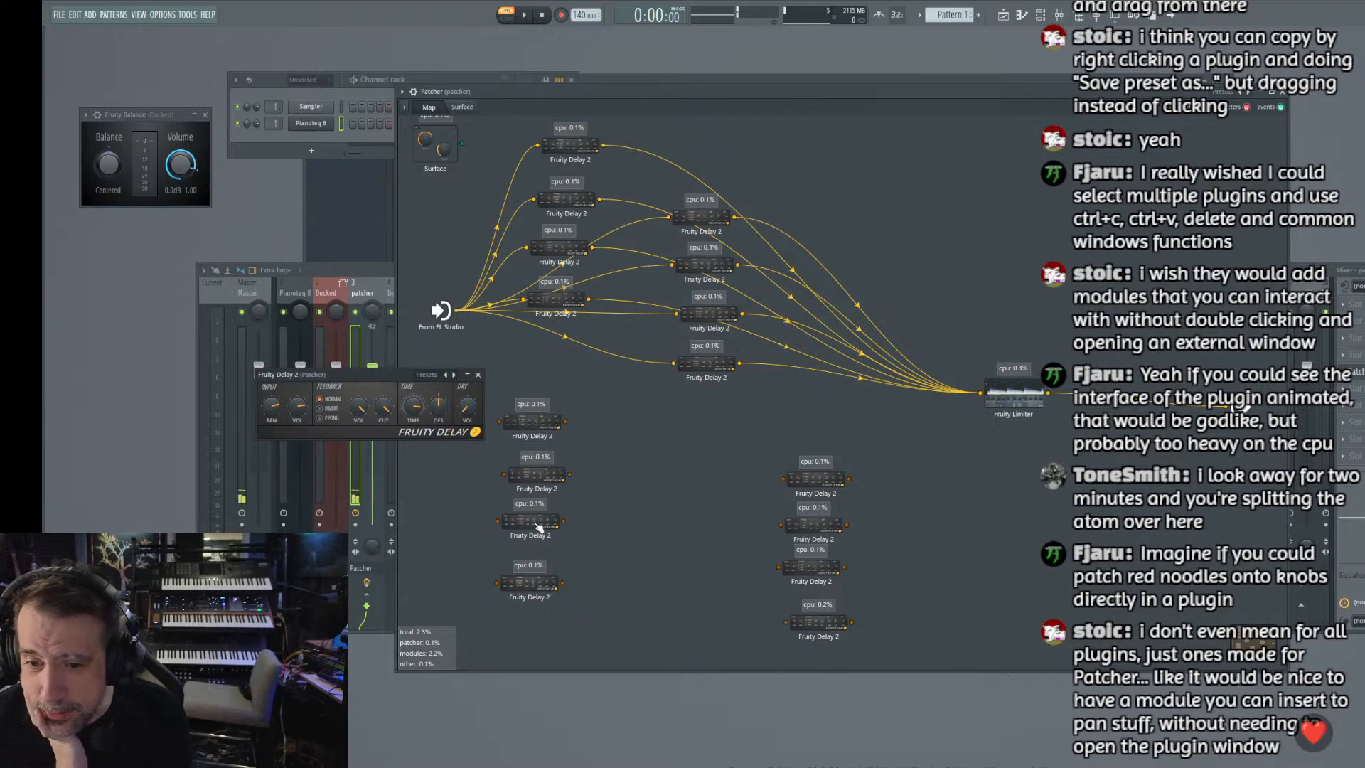
drag(271, 409, 270, 374)
click(428, 377)
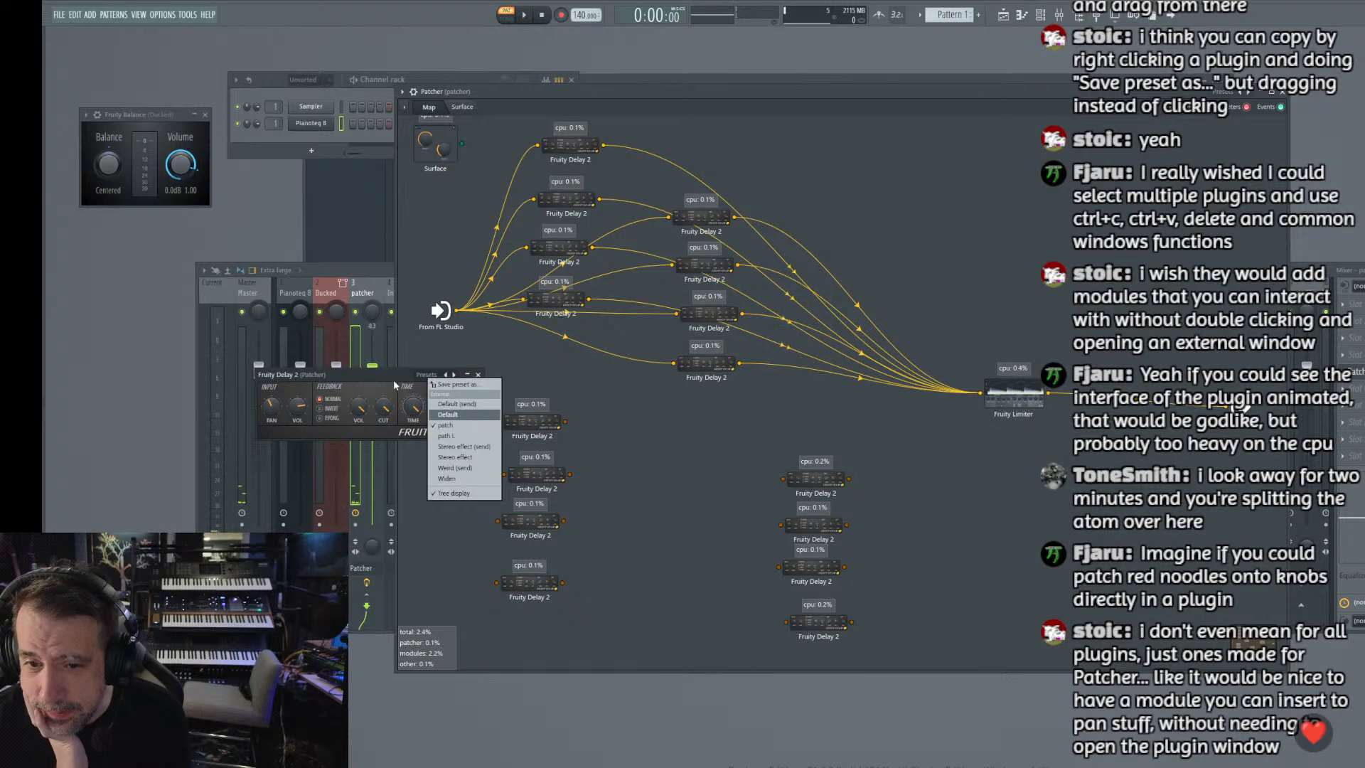
drag(406, 409, 406, 422)
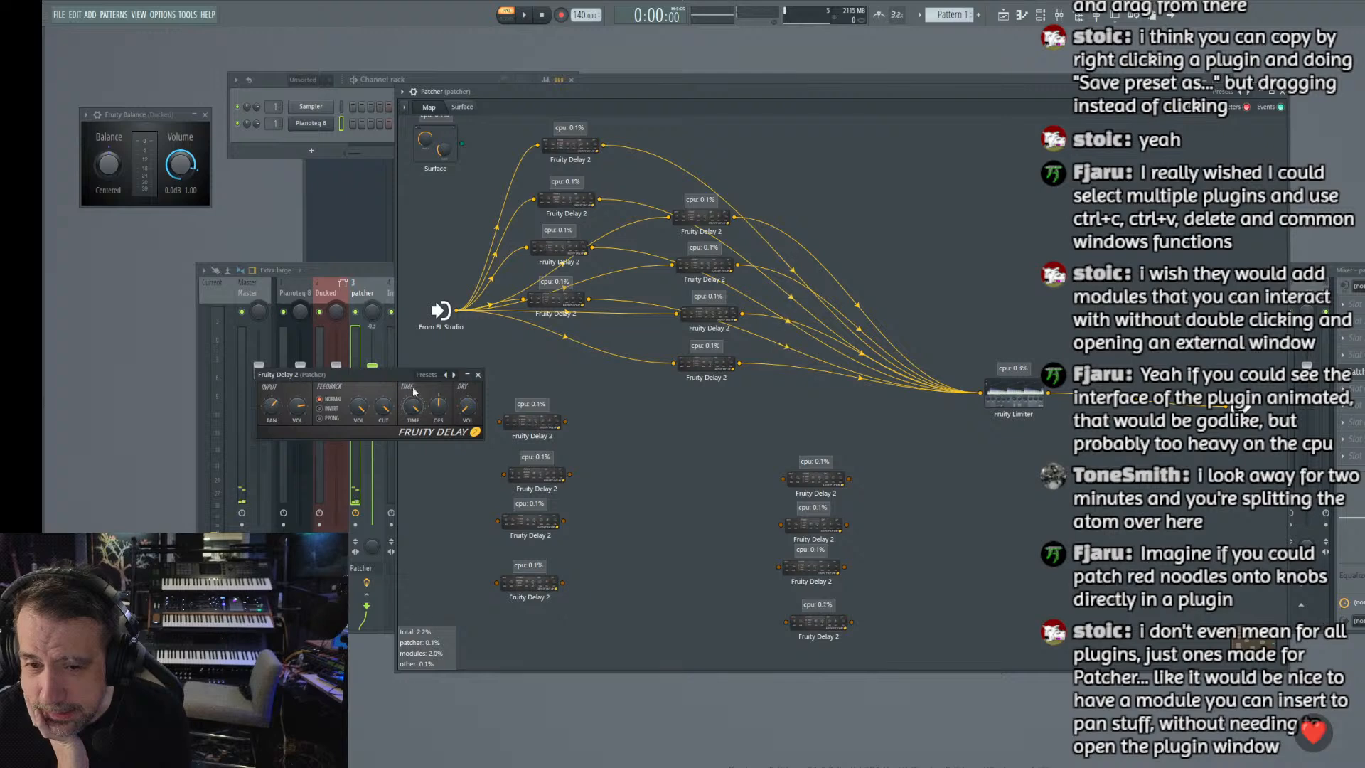
click(441, 377)
click(440, 399)
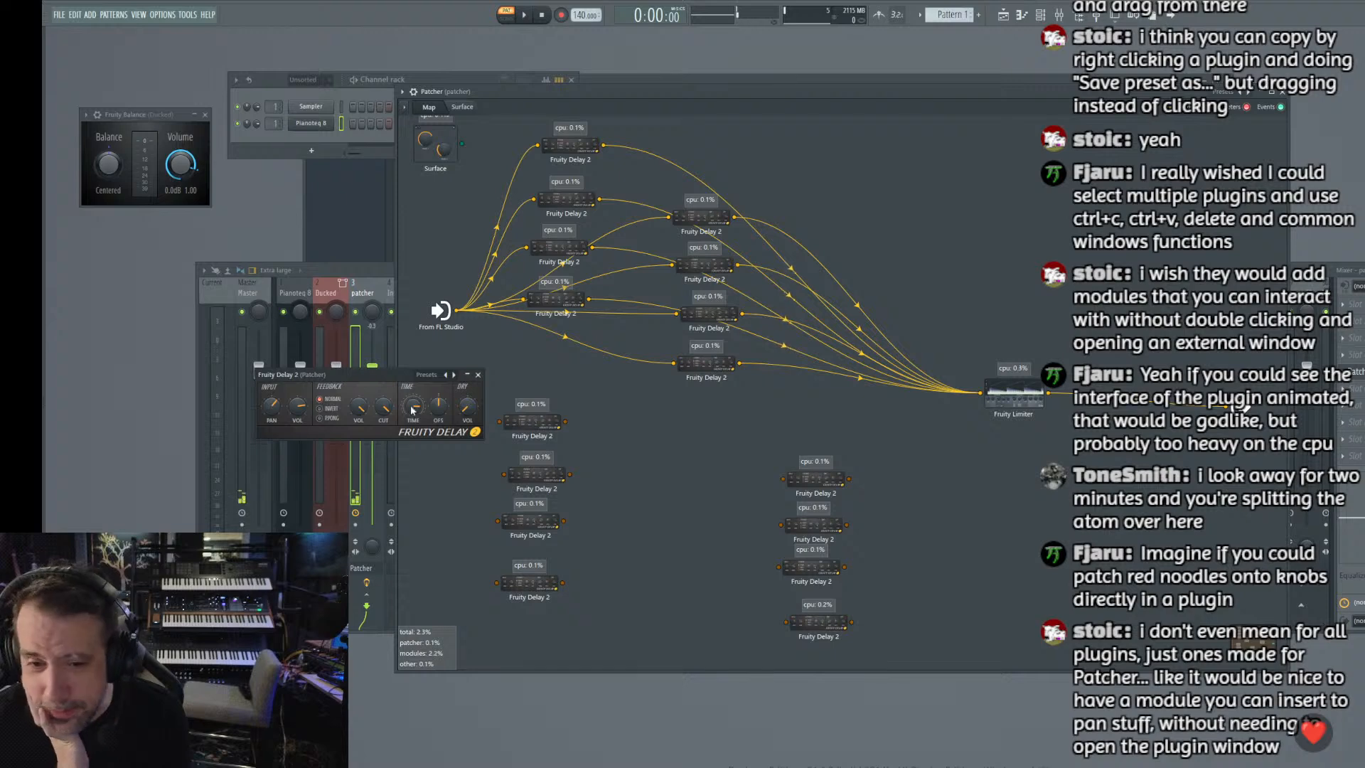
click(478, 375)
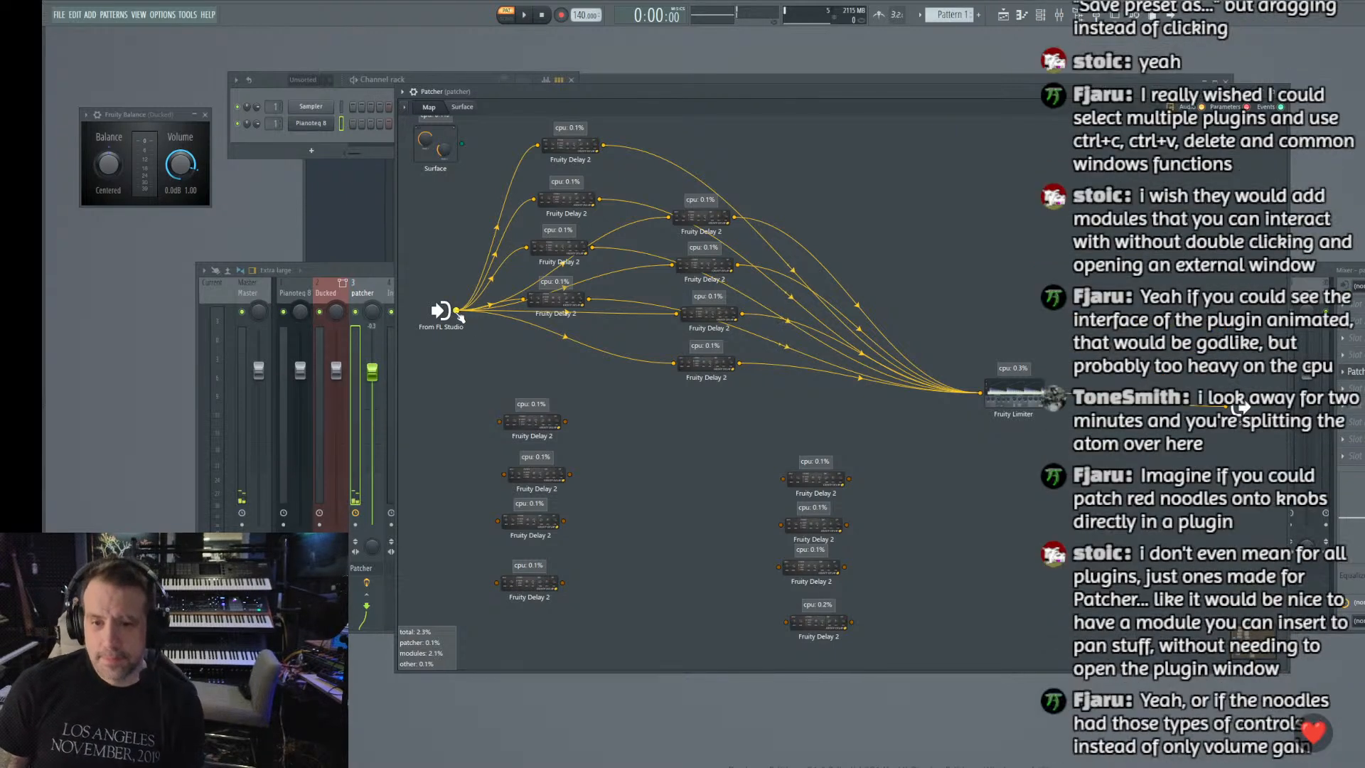
Step: Route From FL Studio into the four delays of the first lower column and their outputs into the Fruity Limiter
drag(456, 310, 498, 521)
drag(456, 312, 496, 583)
drag(566, 422, 980, 392)
drag(569, 475, 980, 392)
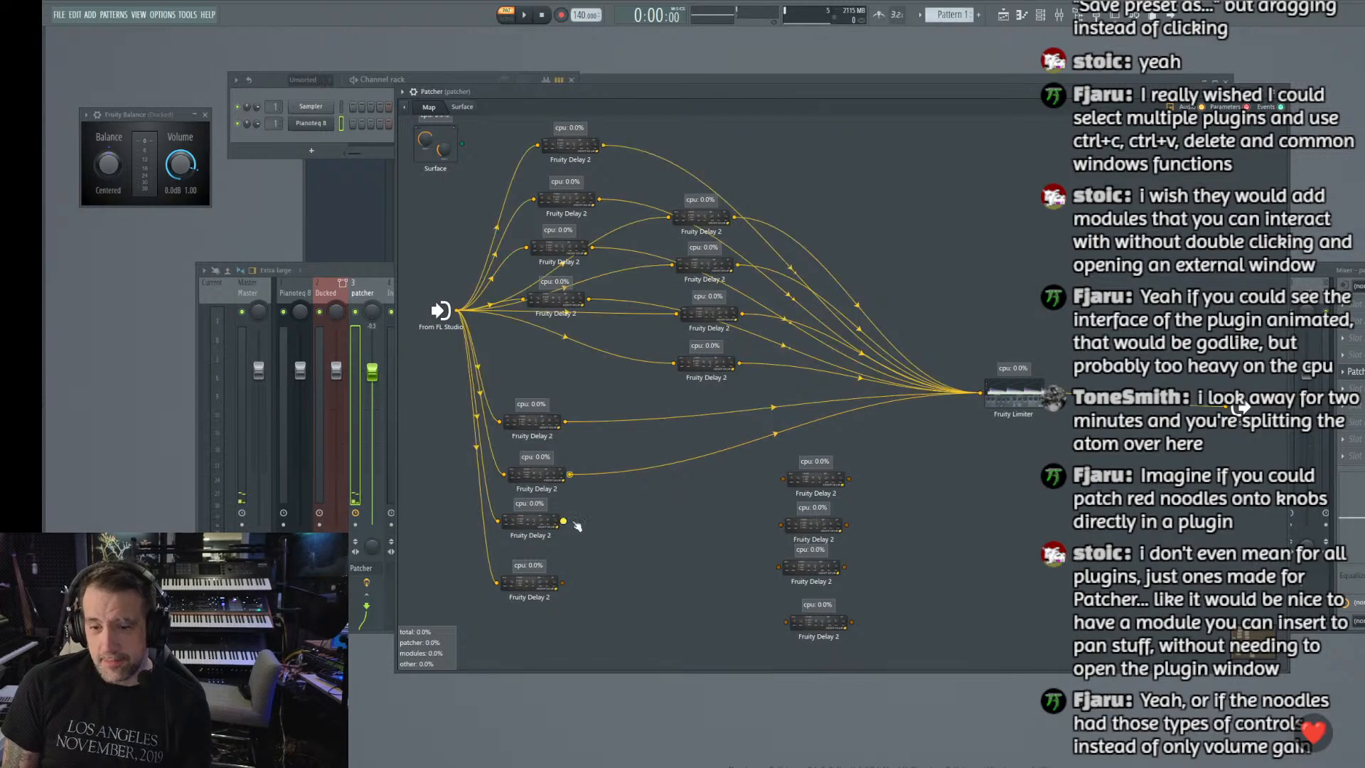
drag(564, 521, 980, 392)
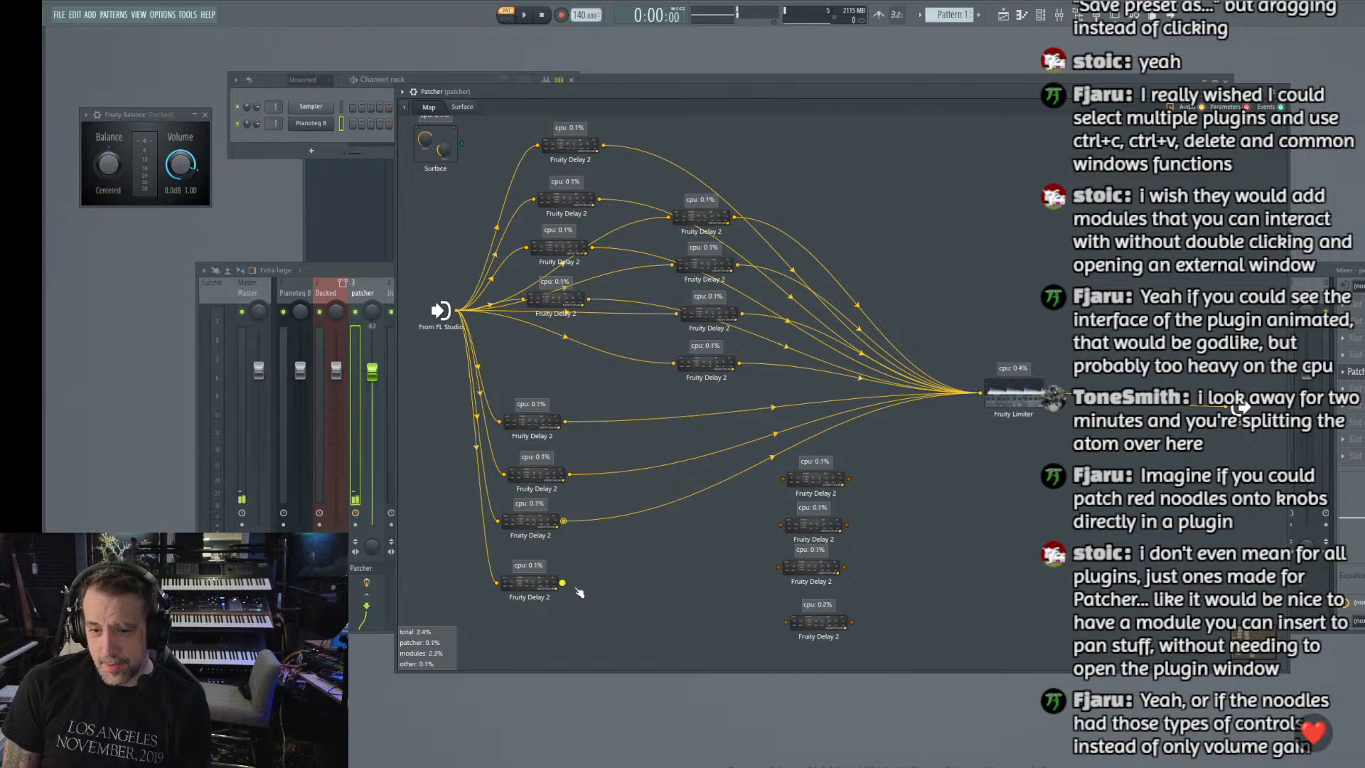
drag(562, 583, 979, 393)
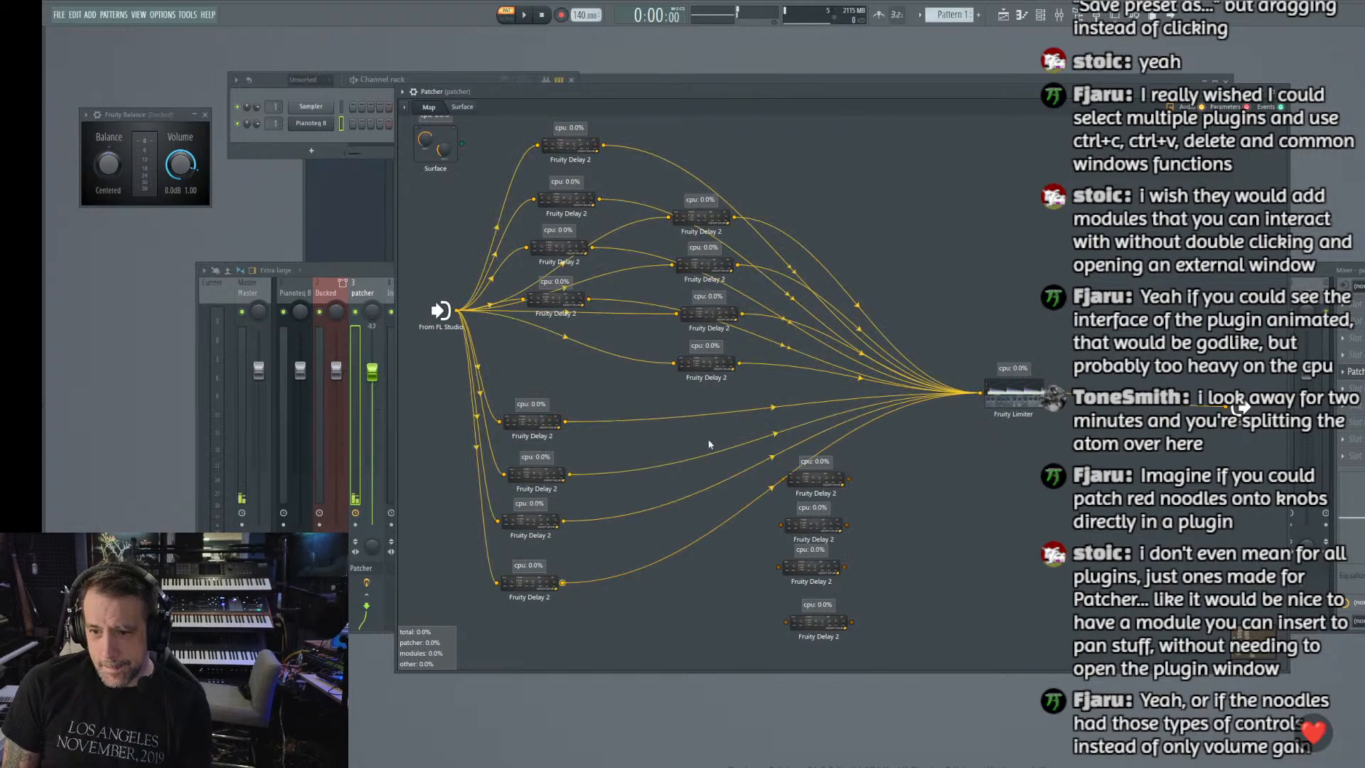
Step: Adjust the delay time in the column of unconnected Fruity Delay 2 plugins and close the plugin window
double_click(807, 483)
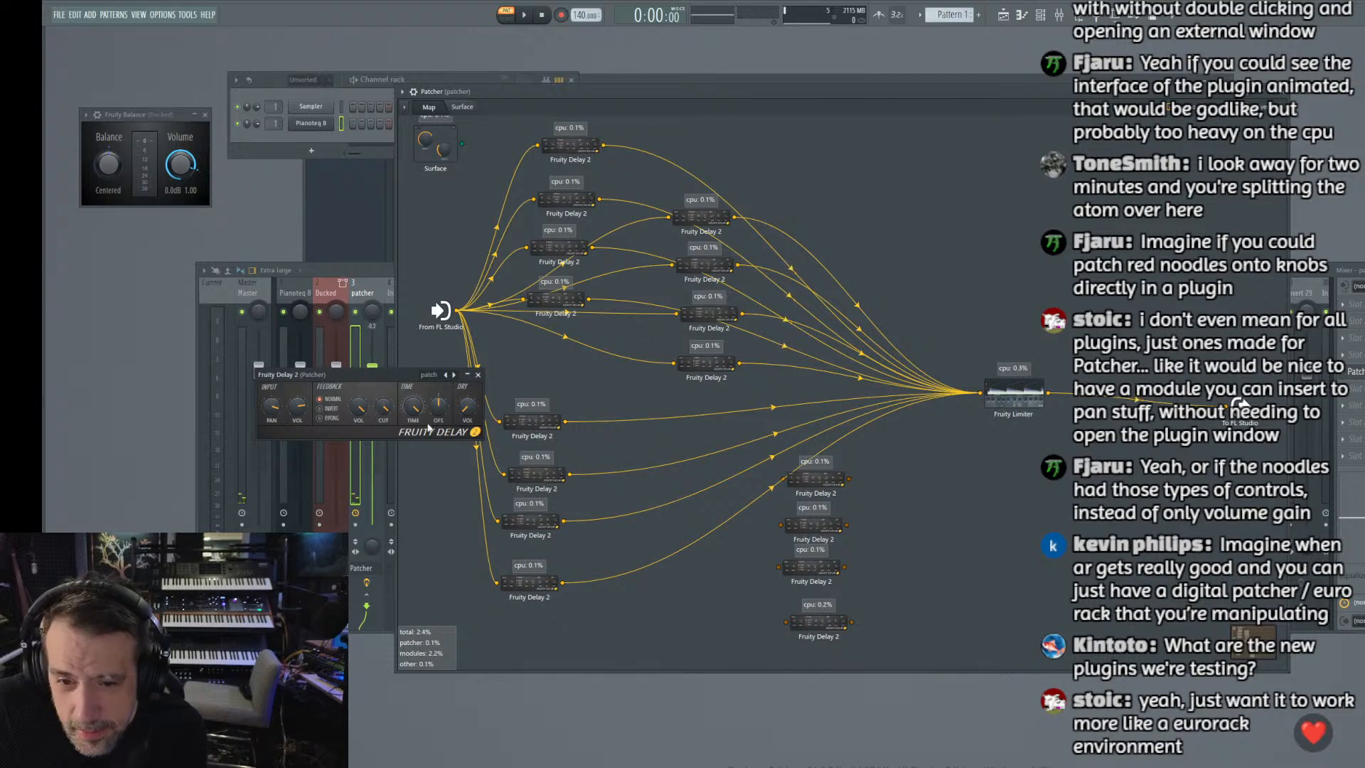
drag(414, 408, 414, 415)
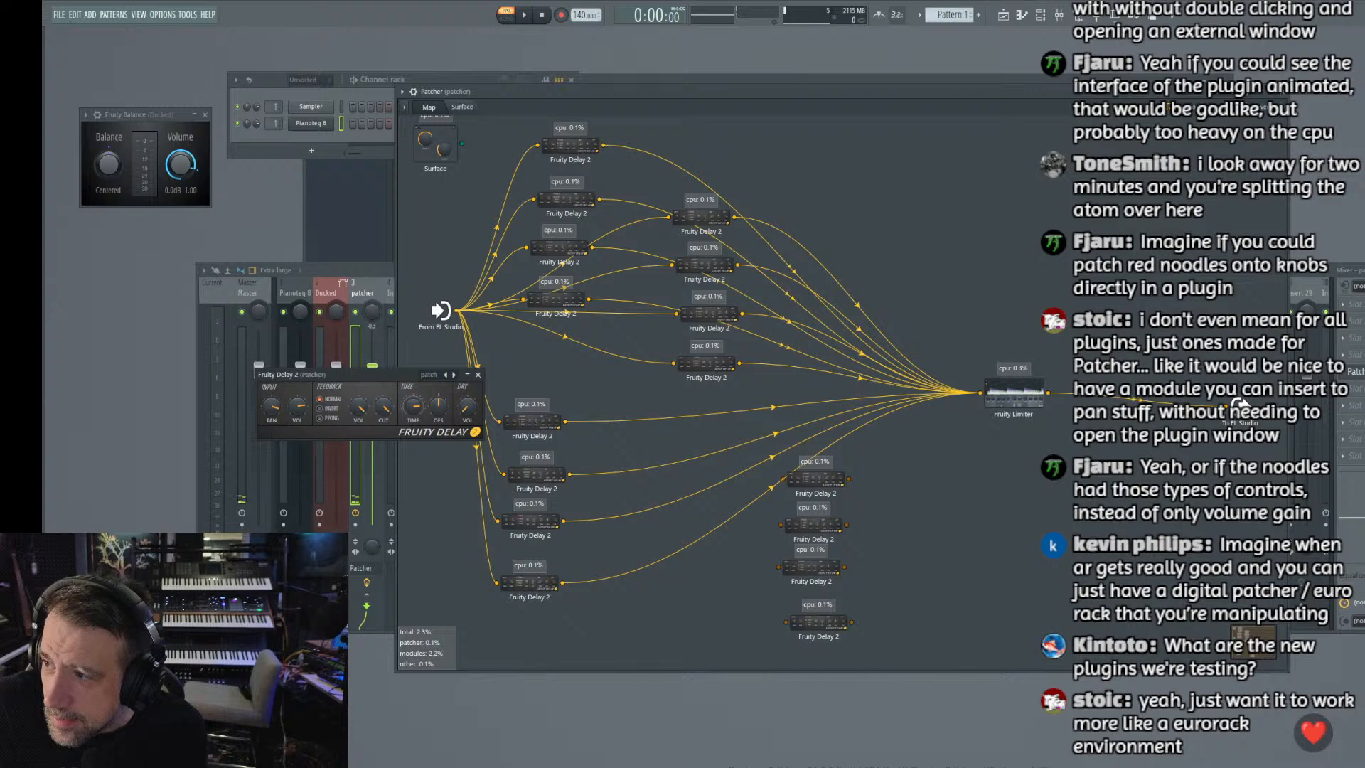
click(478, 374)
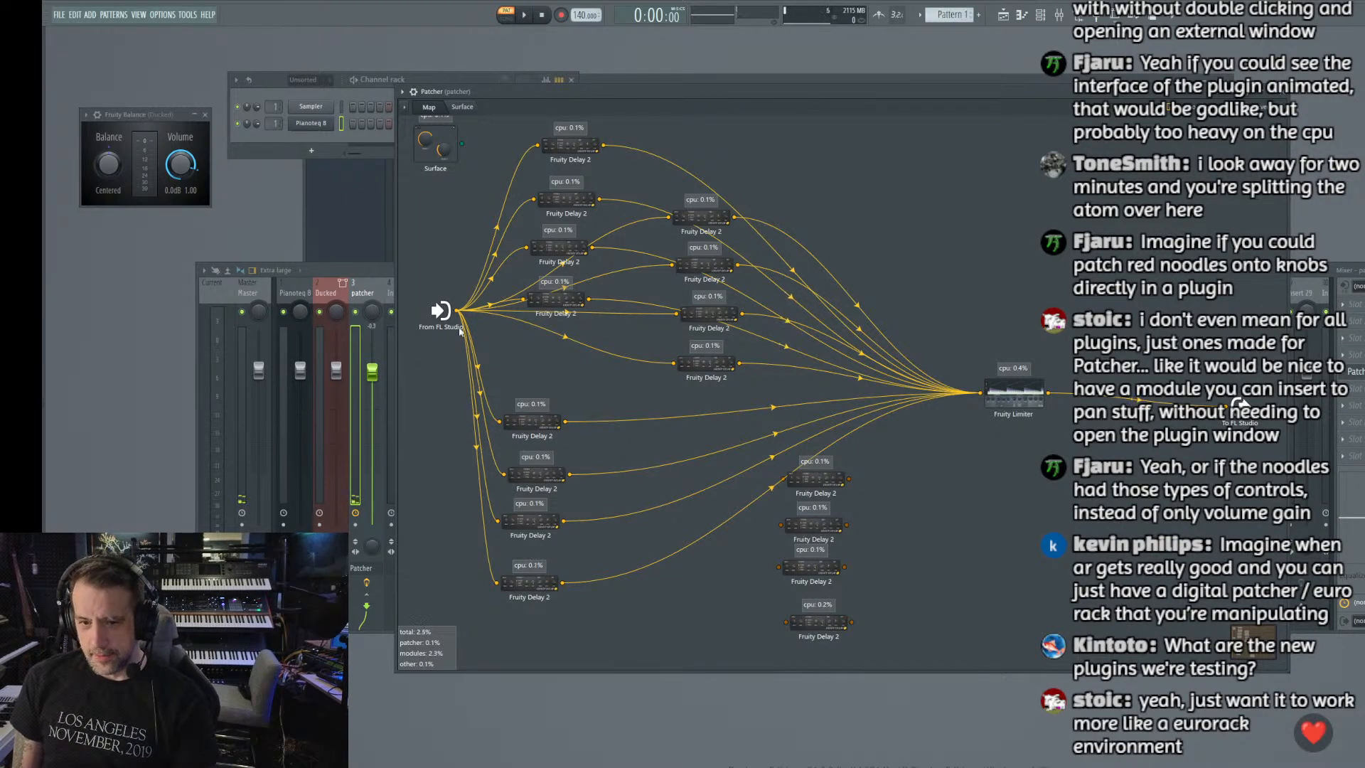
Step: Route From FL Studio into each of the four unconnected Fruity Delay 2 plugins
drag(458, 313, 784, 479)
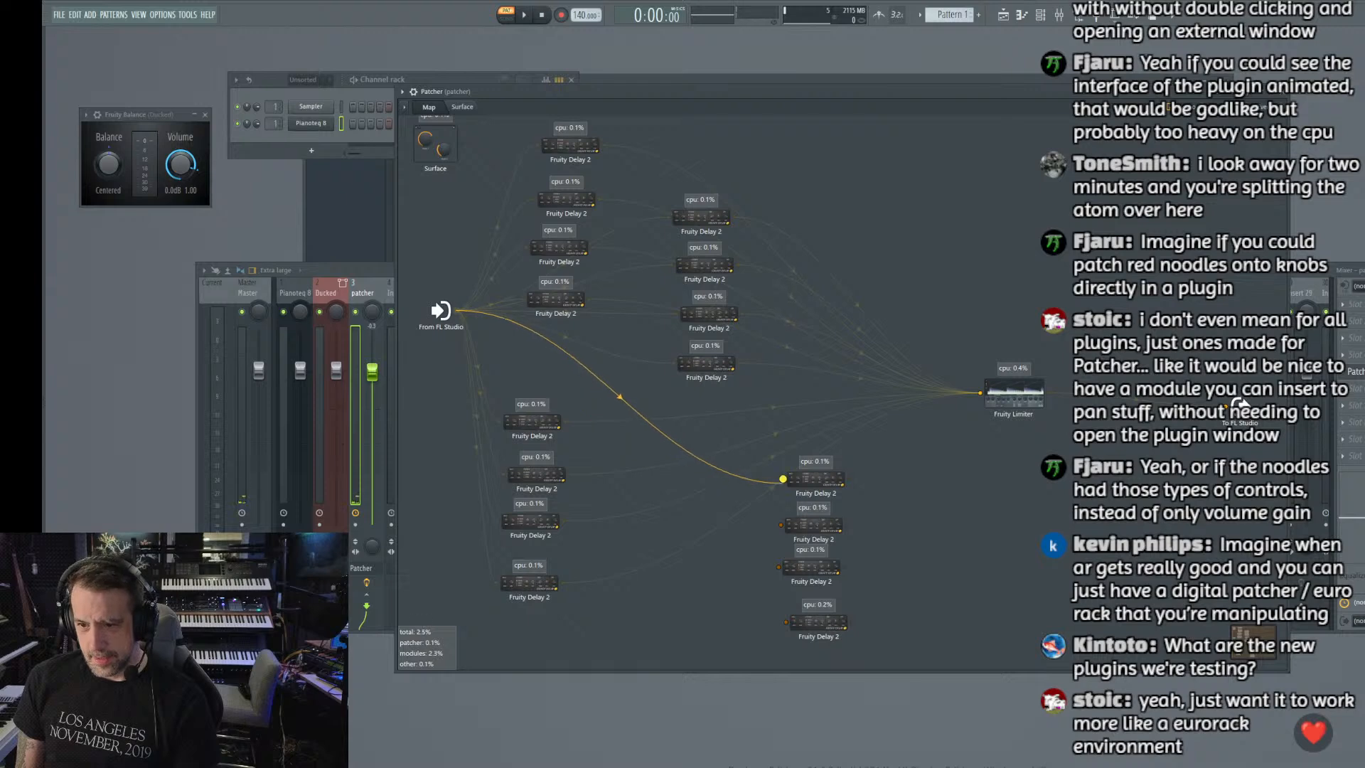
drag(455, 314, 779, 525)
drag(459, 313, 780, 567)
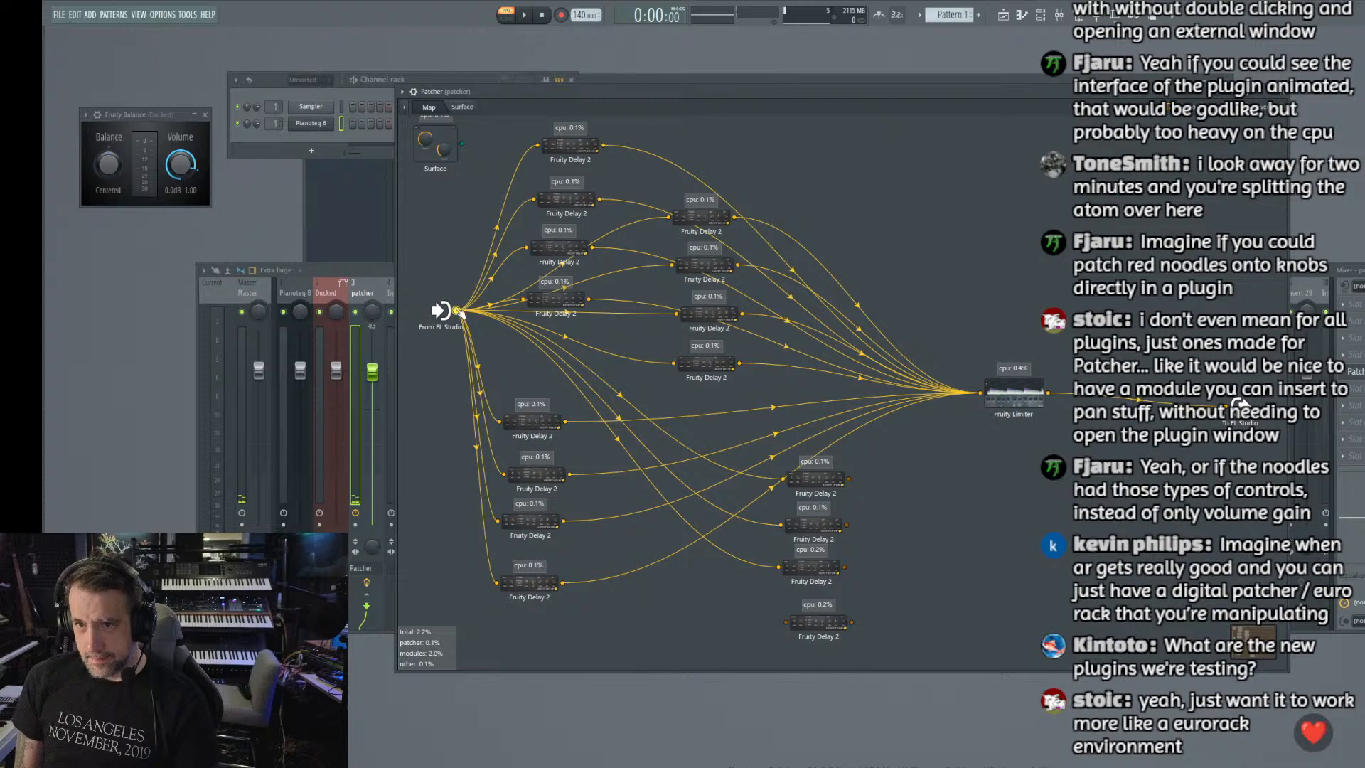
drag(457, 311, 786, 622)
Step: Connect the outputs of those four delays to the Fruity Limiter and move the group beneath the upper second column
drag(847, 478, 980, 393)
drag(847, 526, 980, 393)
drag(845, 567, 980, 392)
drag(851, 622, 980, 392)
mouse_move(925, 644)
mouse_down()
mouse_move(775, 455)
mouse_move(800, 472)
mouse_move(684, 437)
mouse_up()
click(810, 547)
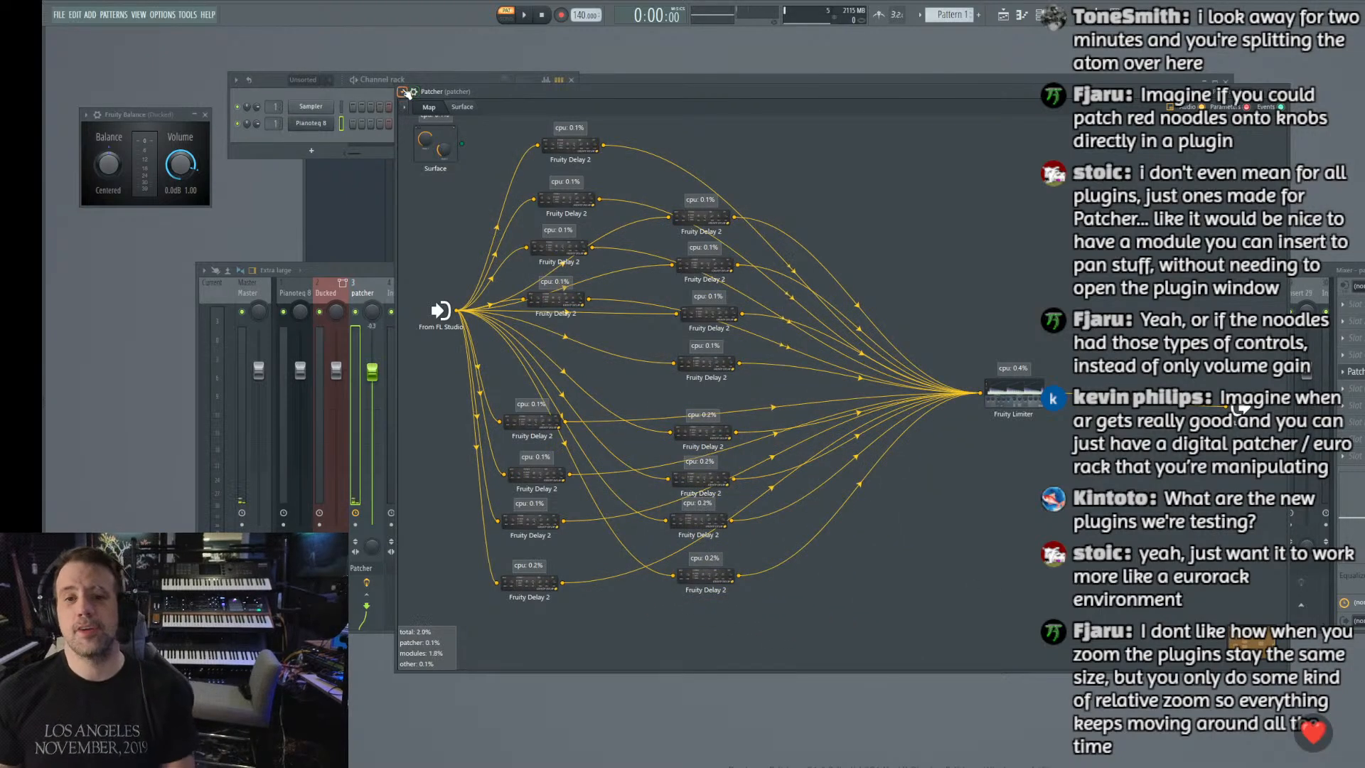
Step: Save the Patcher network as a preset named "16 delays"
right_click(941, 189)
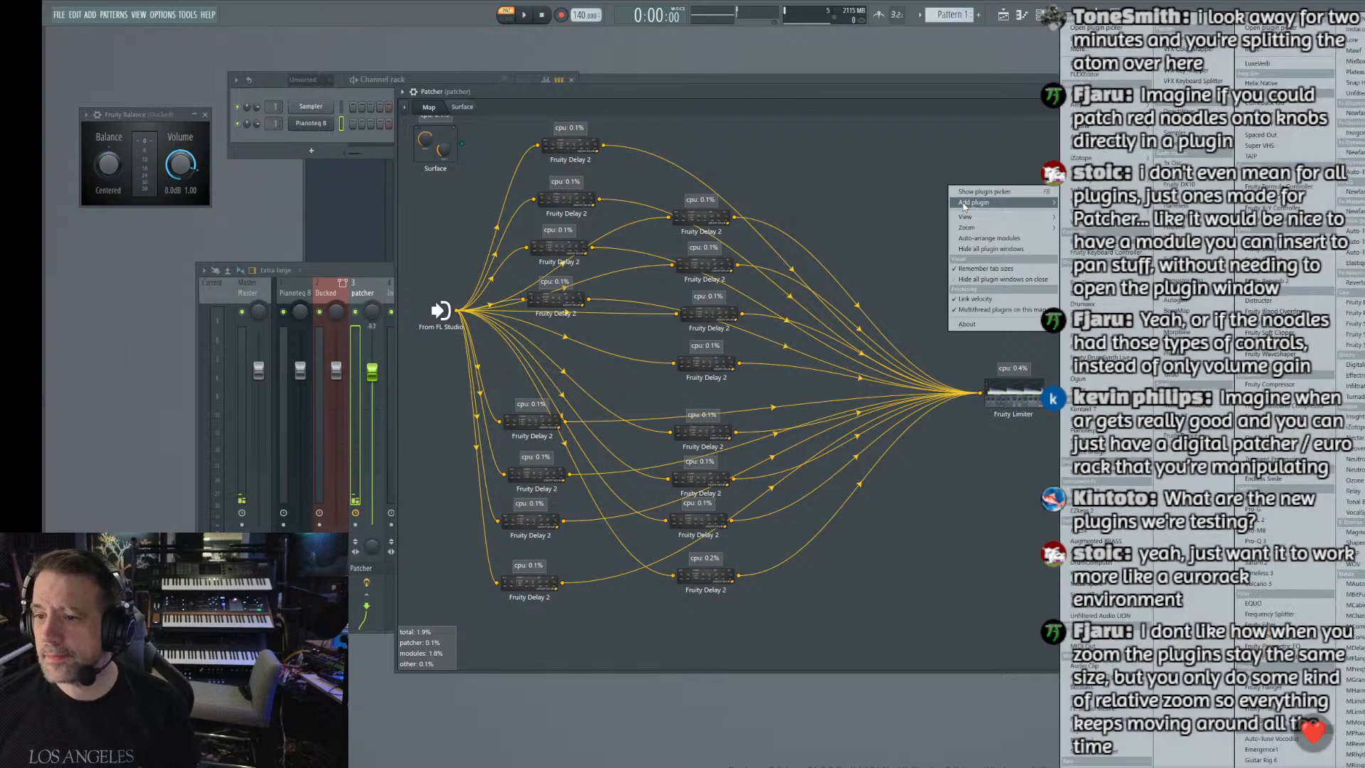
click(403, 91)
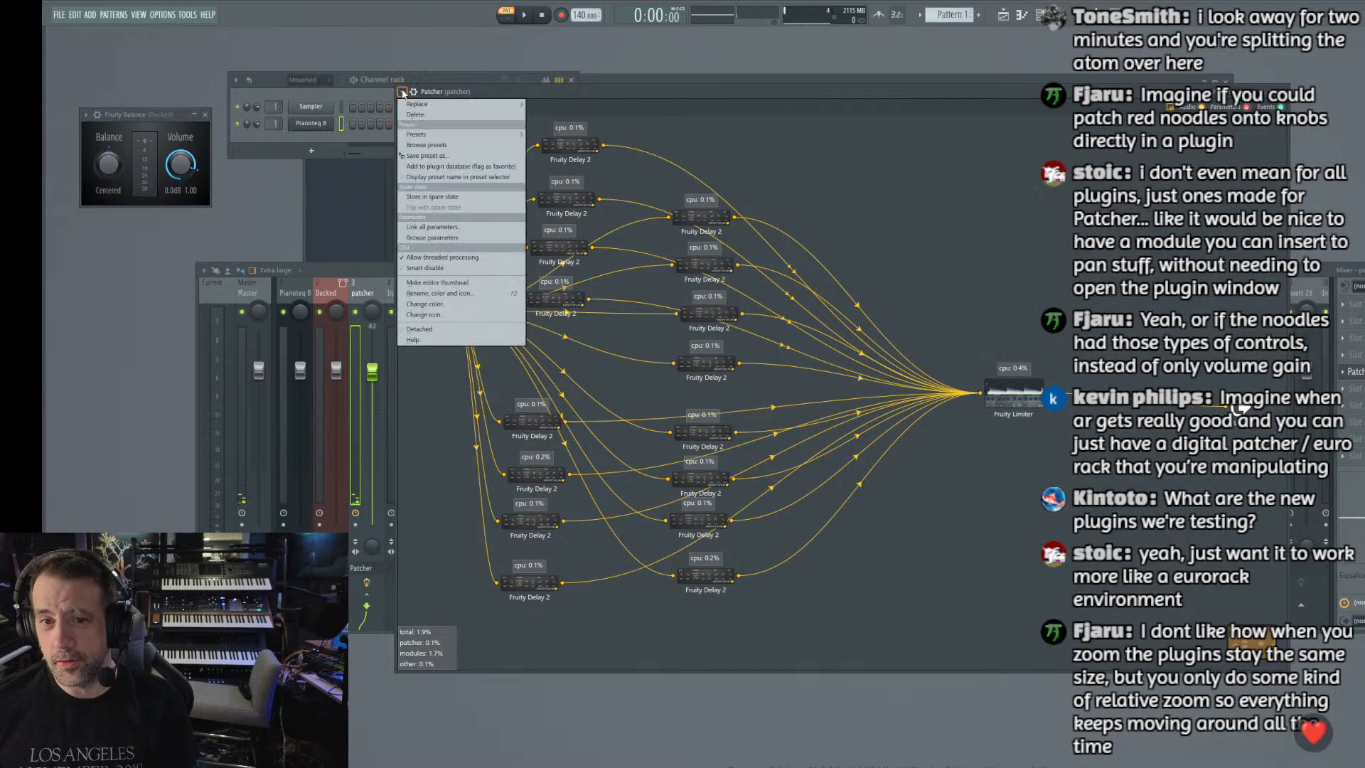
click(426, 155)
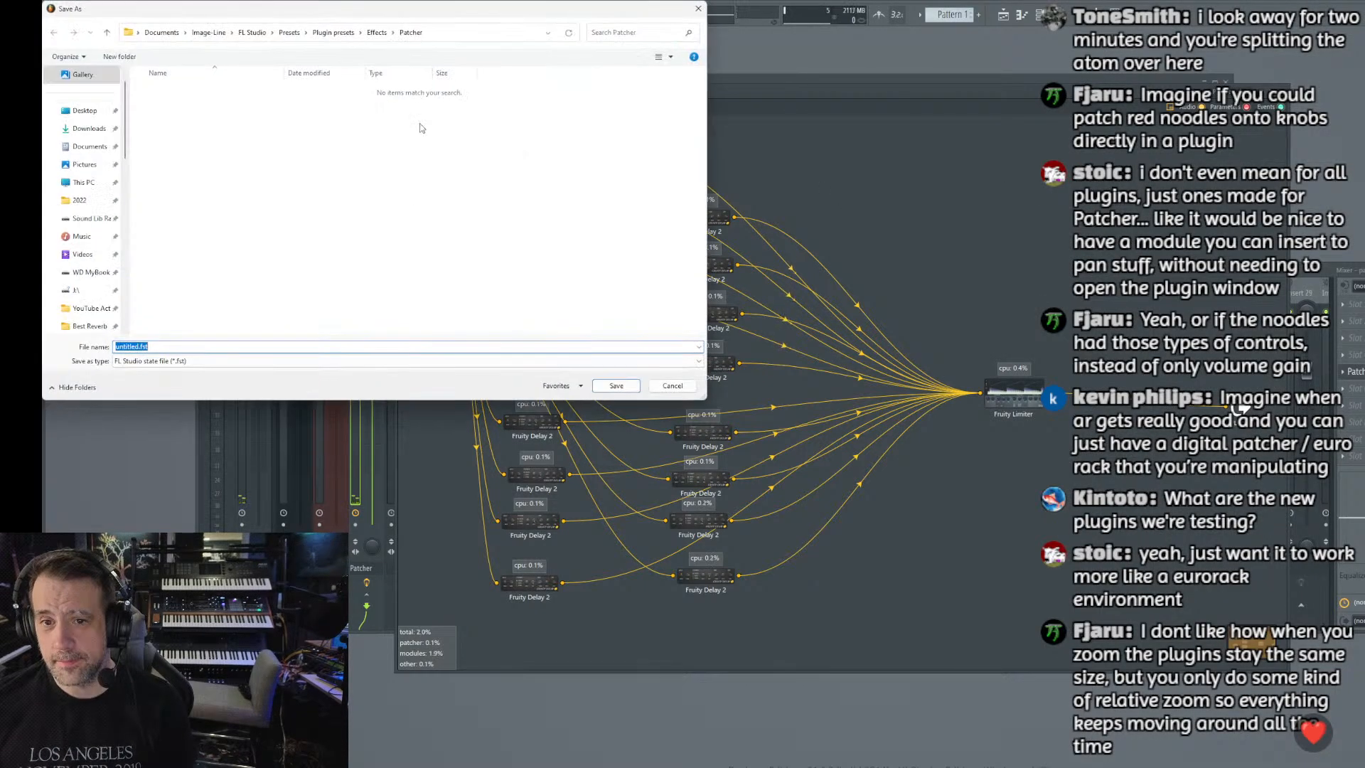
drag(383, 16, 366, 46)
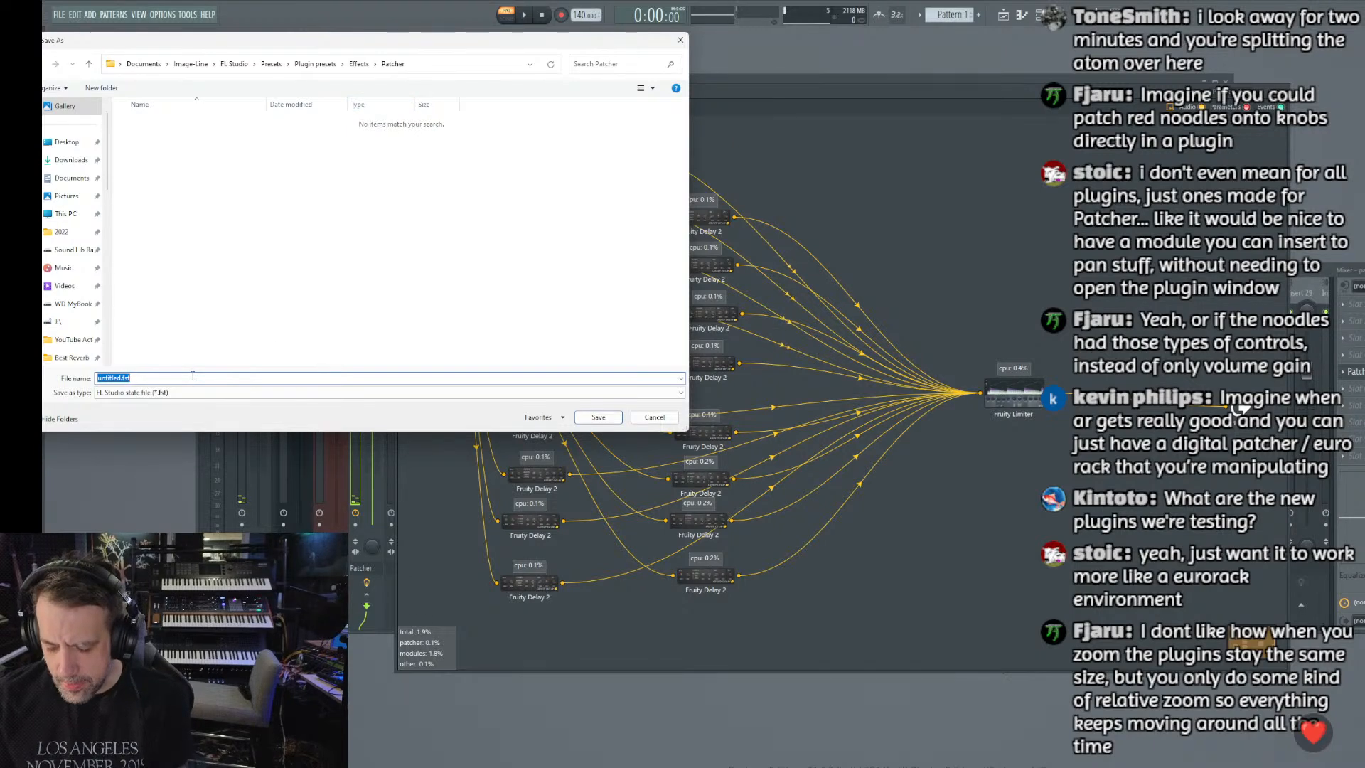
text(l)
text(6 df)
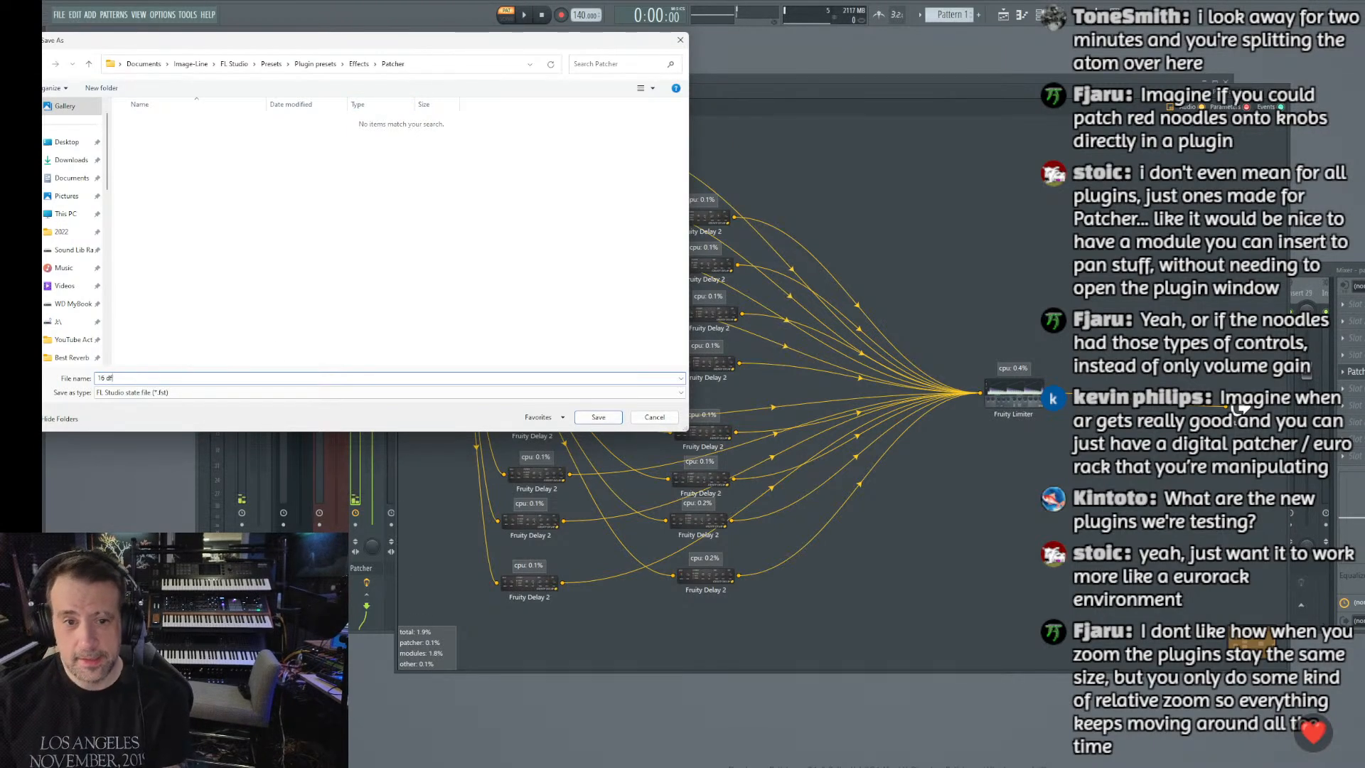
text(lays)
key(Return)
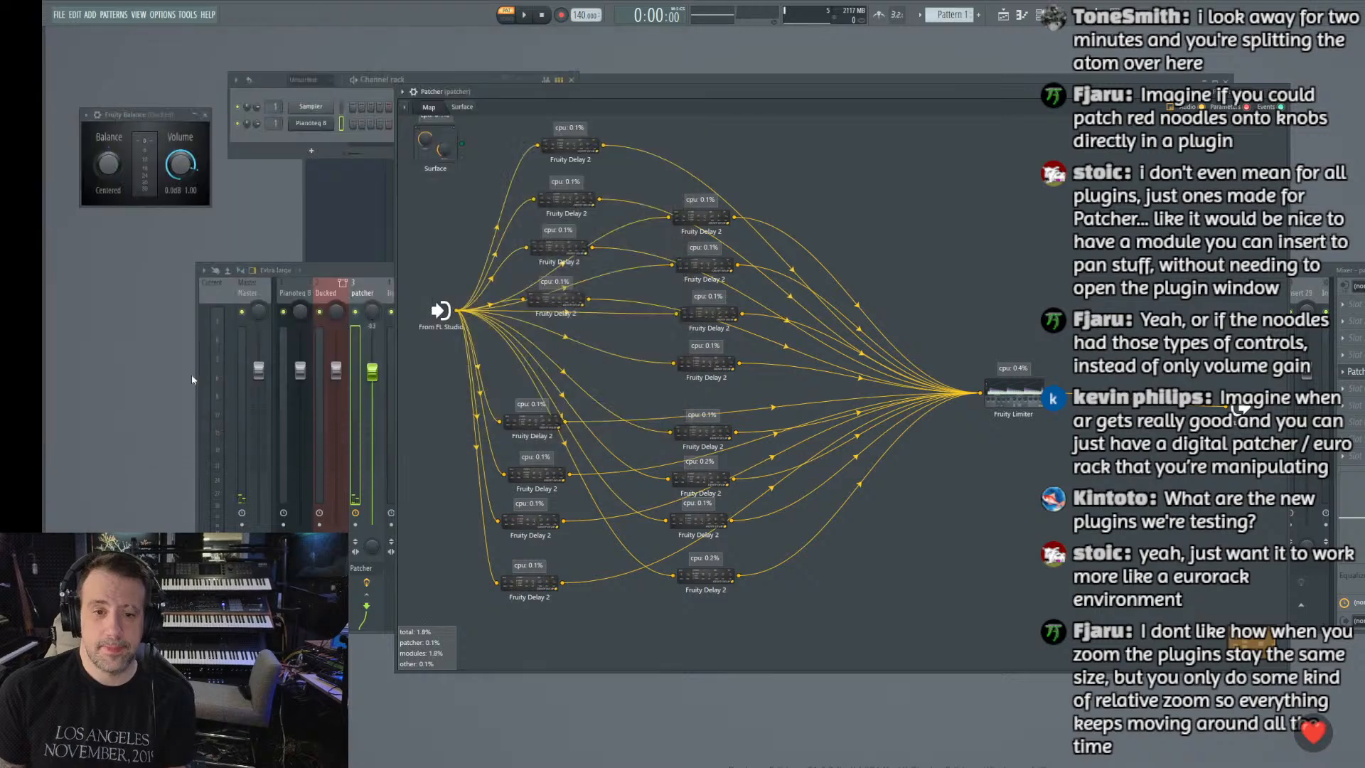
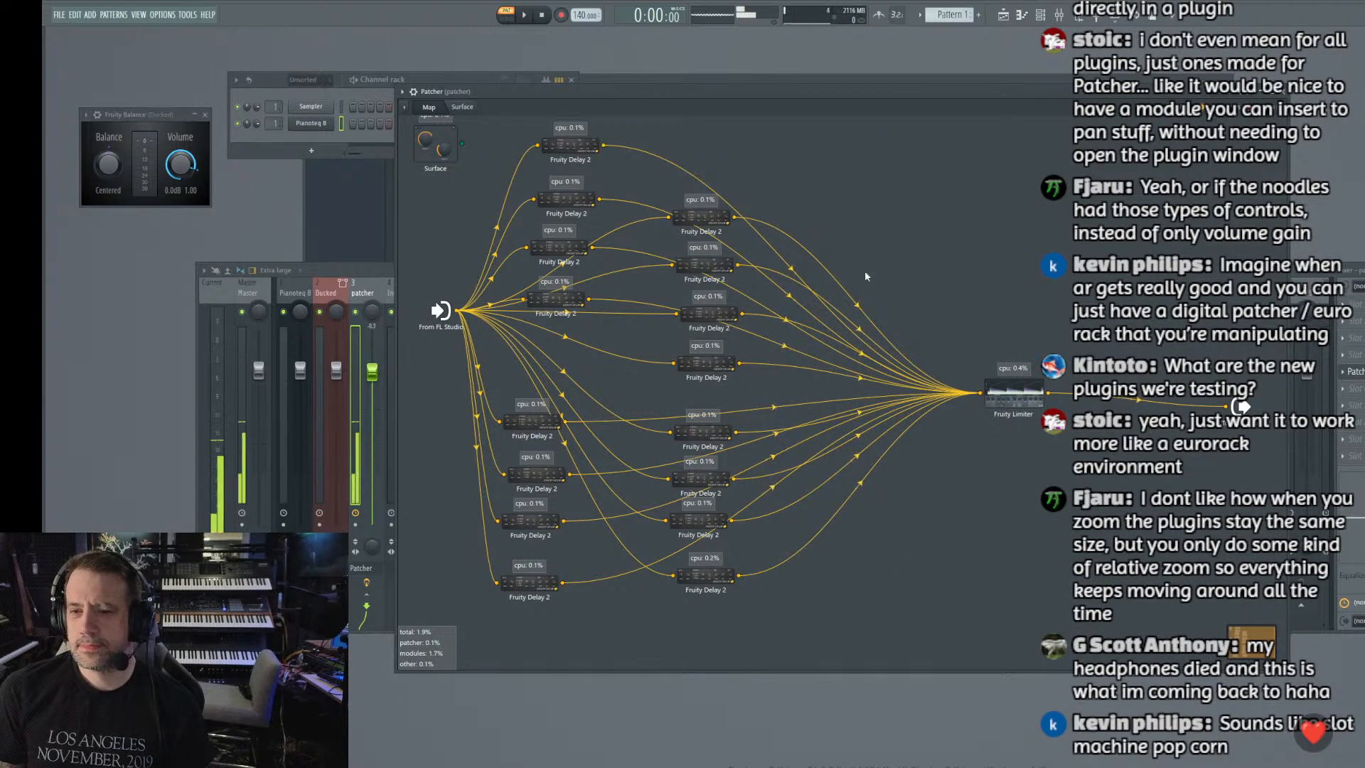
Step: Add another Fruity Delay 2 to the map, close its window and place it in the empty area above the limiter
right_click(859, 193)
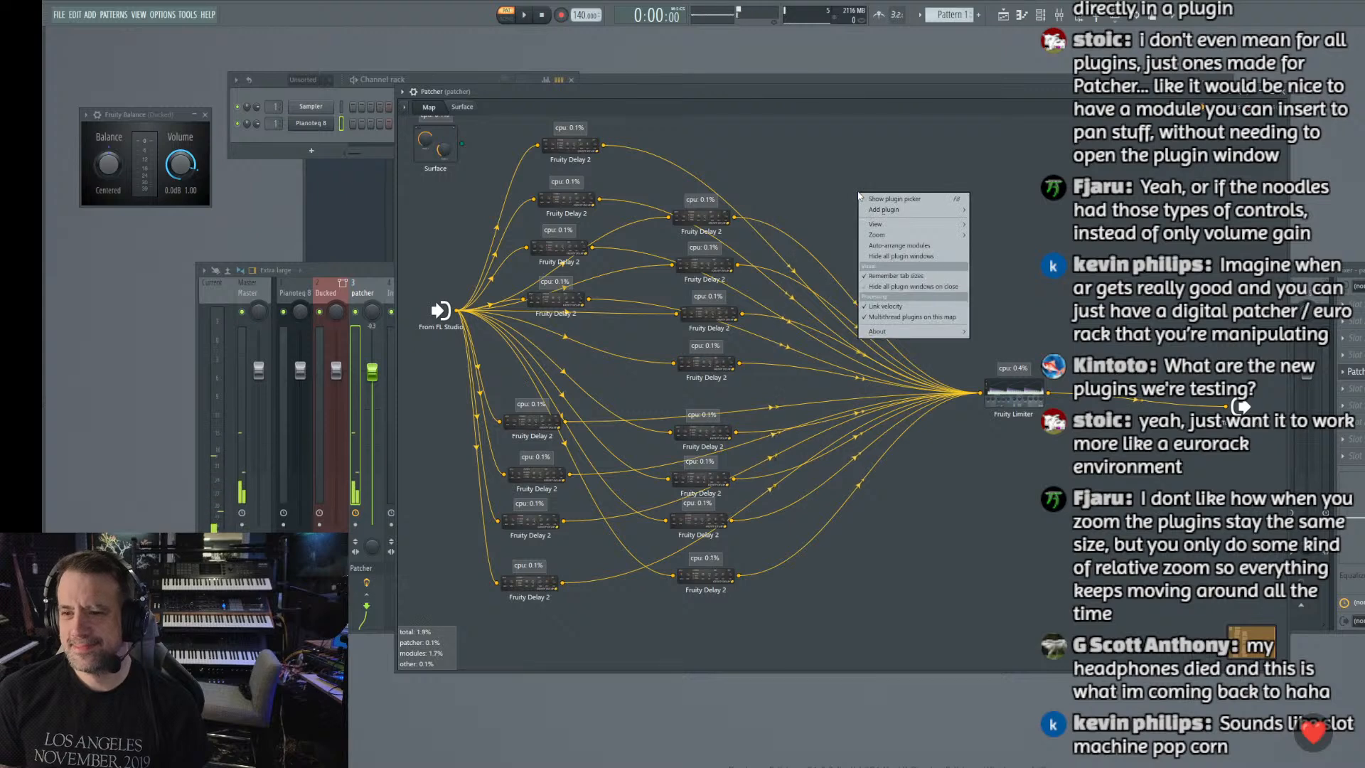
mouse_move(878, 210)
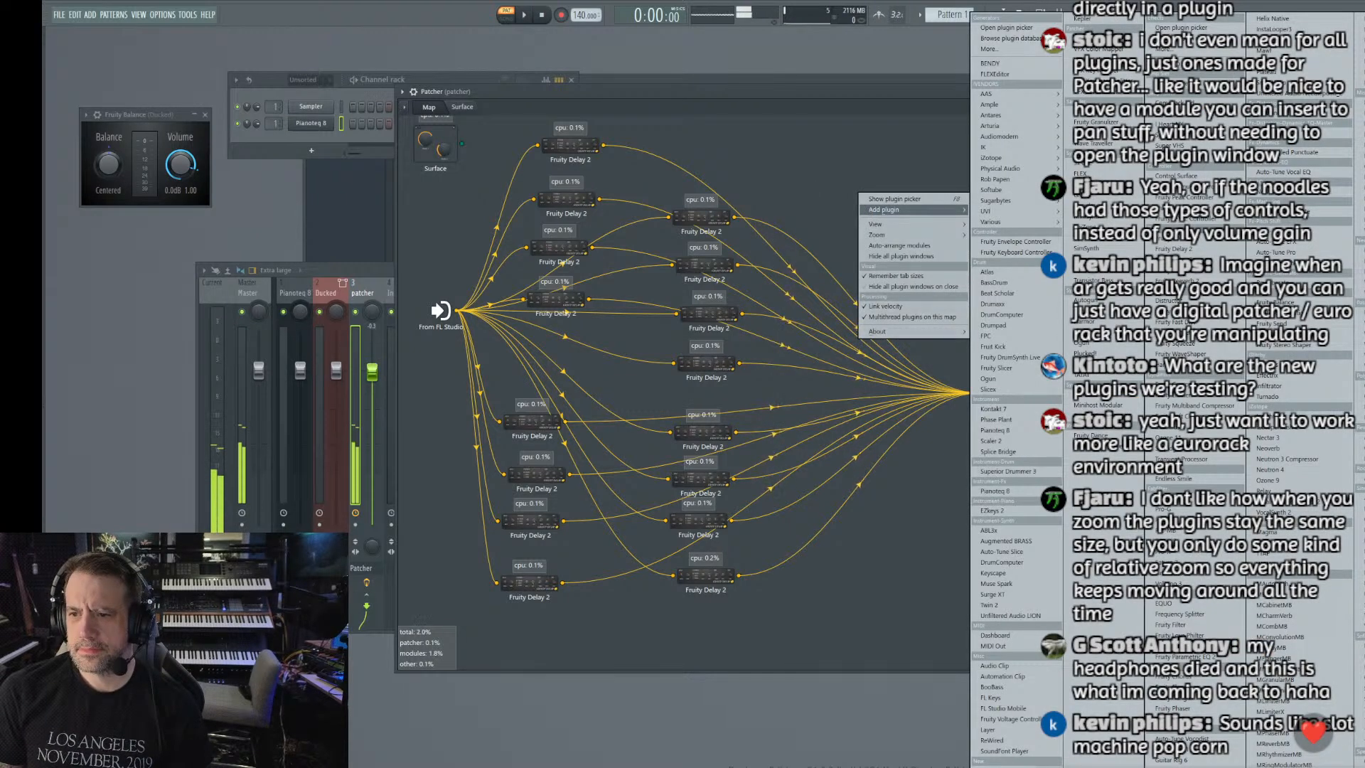
click(1189, 251)
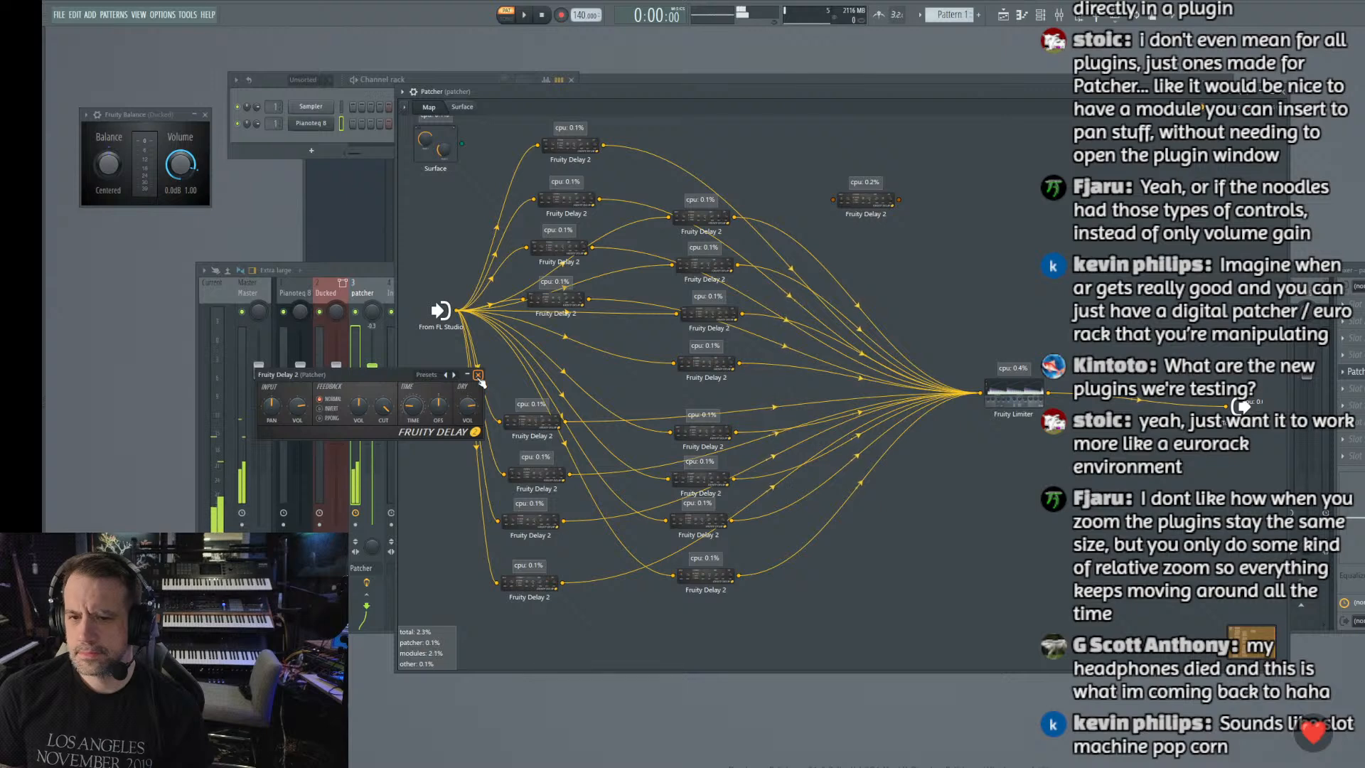
click(477, 375)
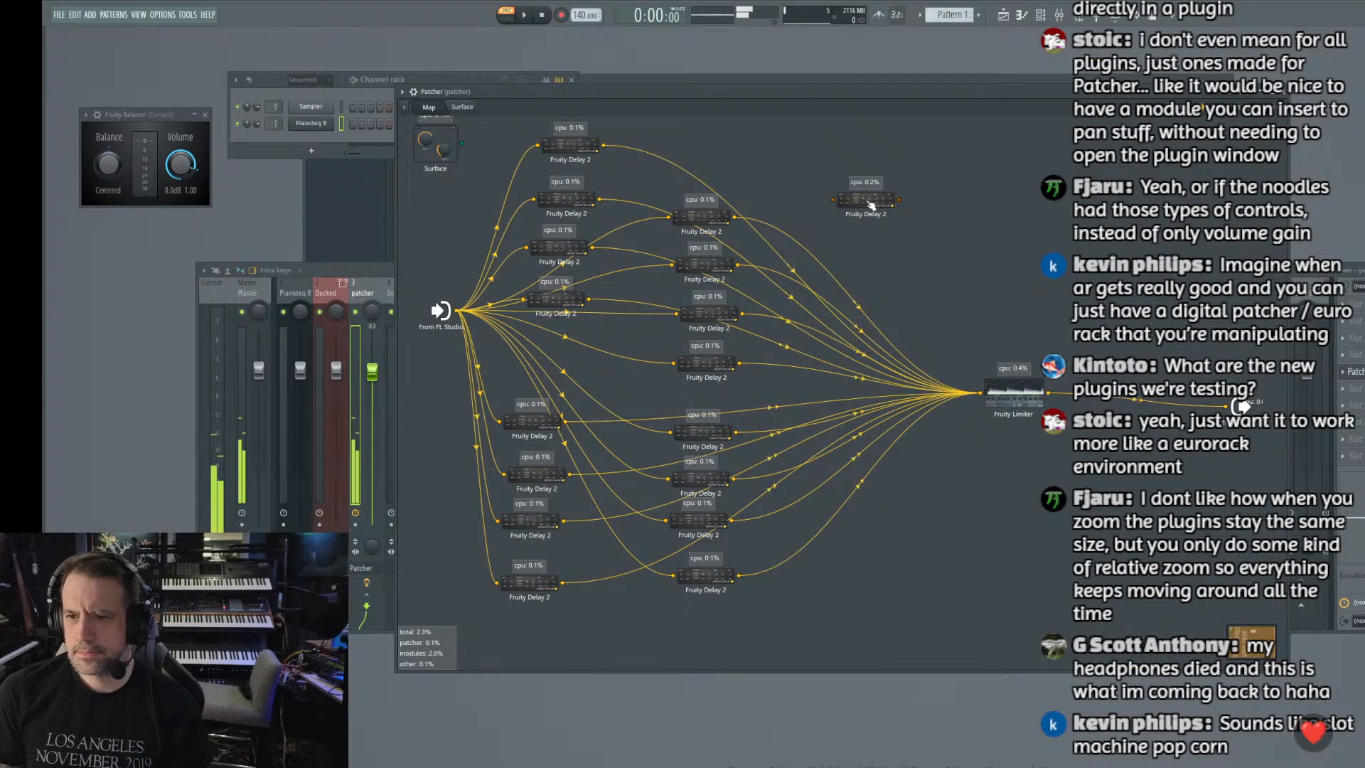
drag(870, 205, 968, 174)
right_click(968, 174)
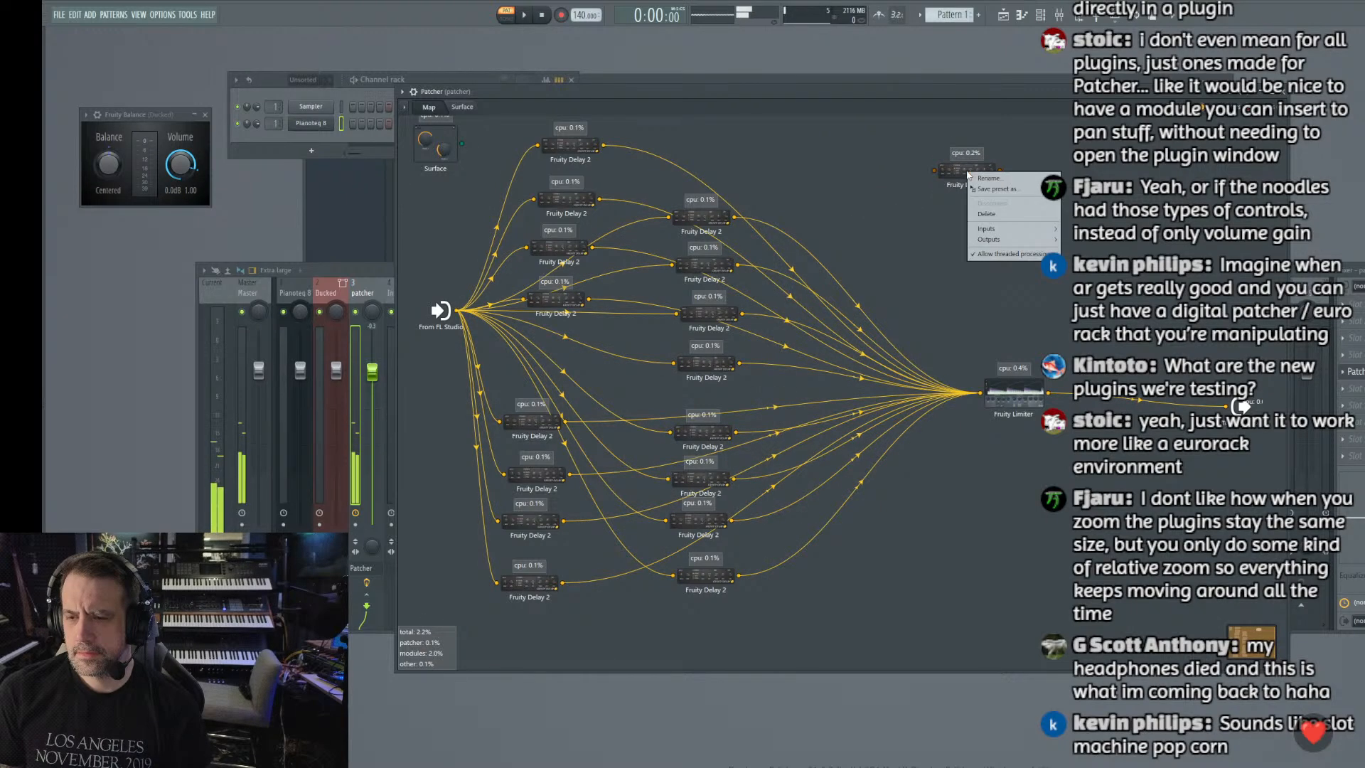
right_click(872, 176)
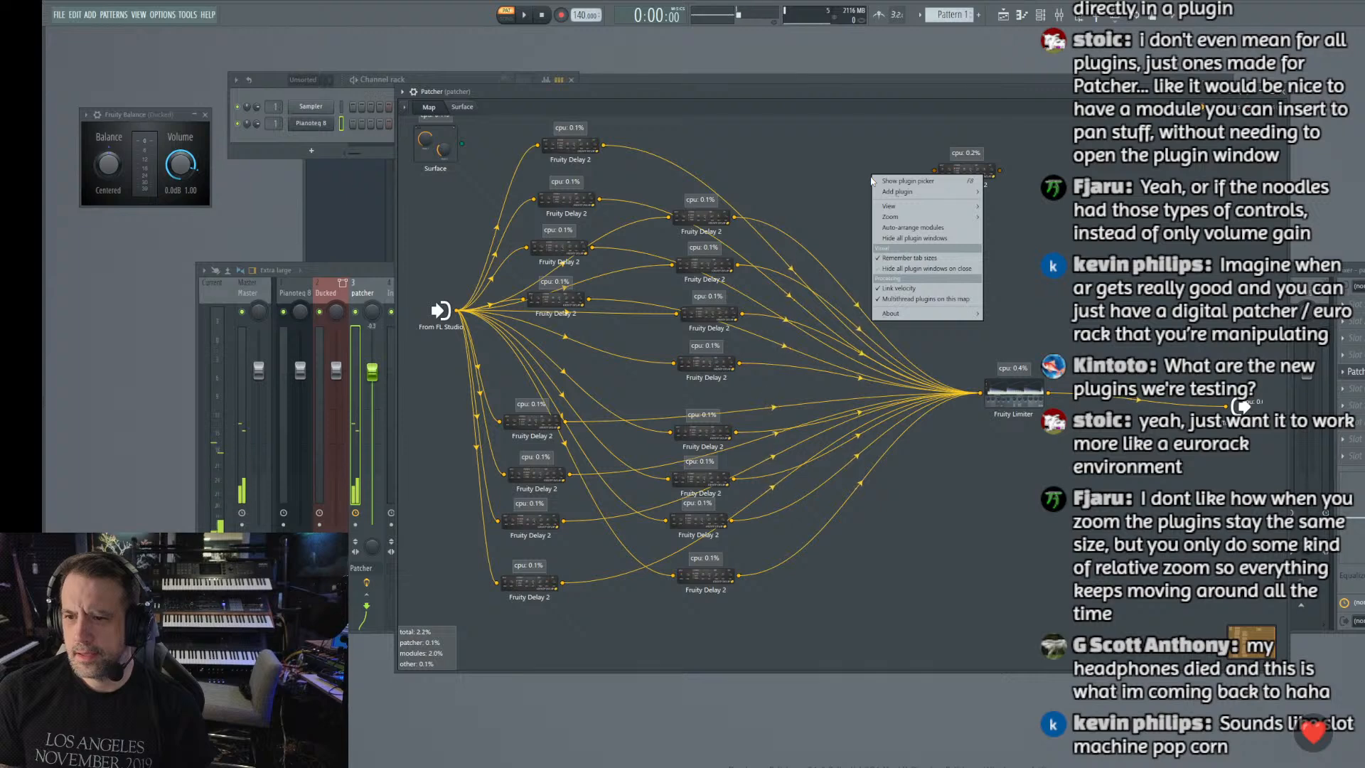
click(833, 151)
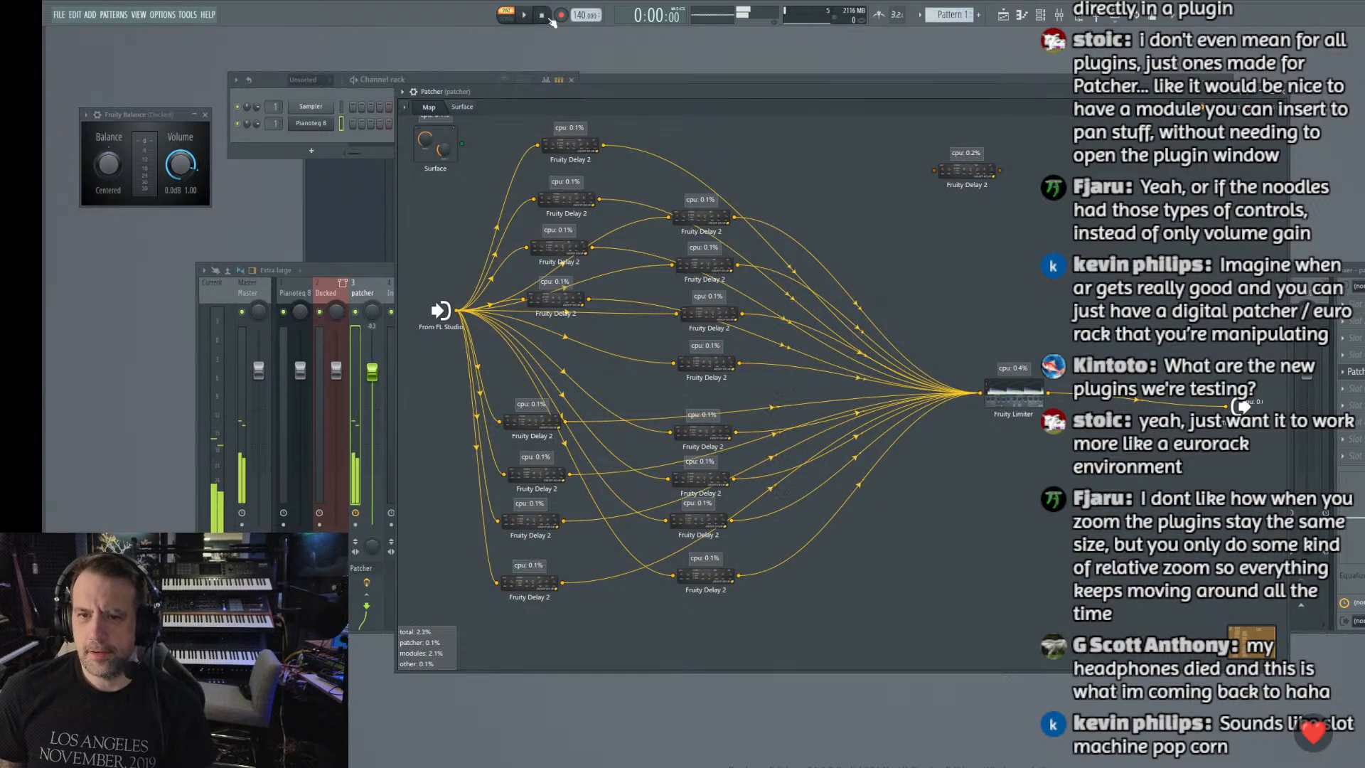
right_click(818, 129)
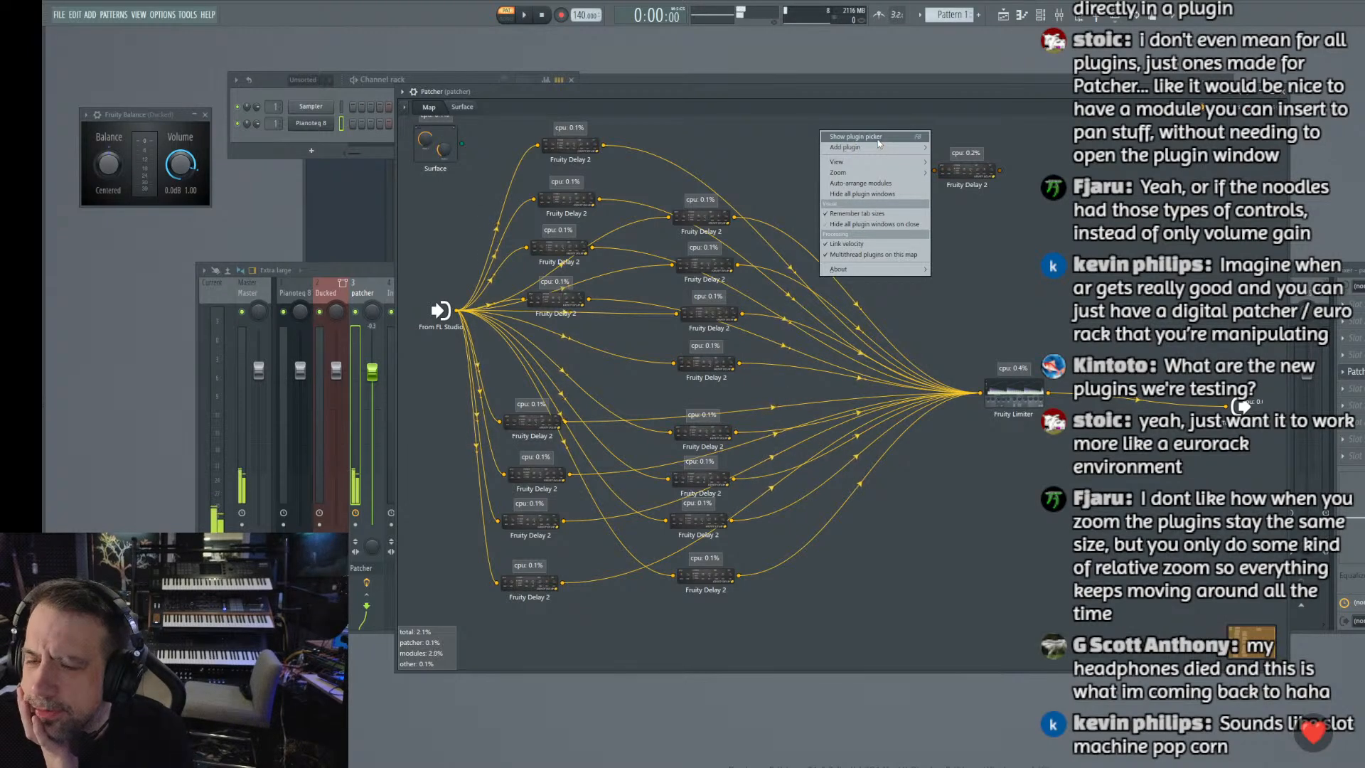
mouse_move(882, 147)
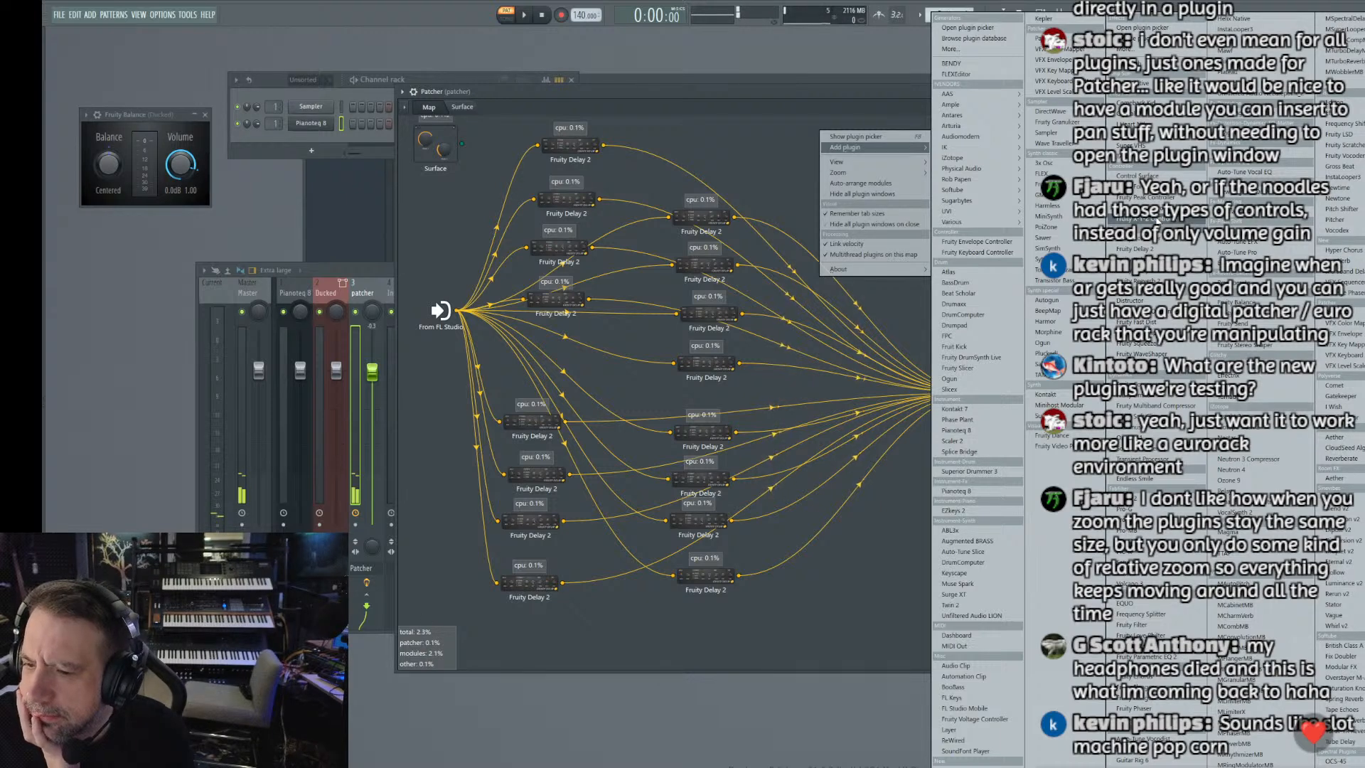
click(769, 134)
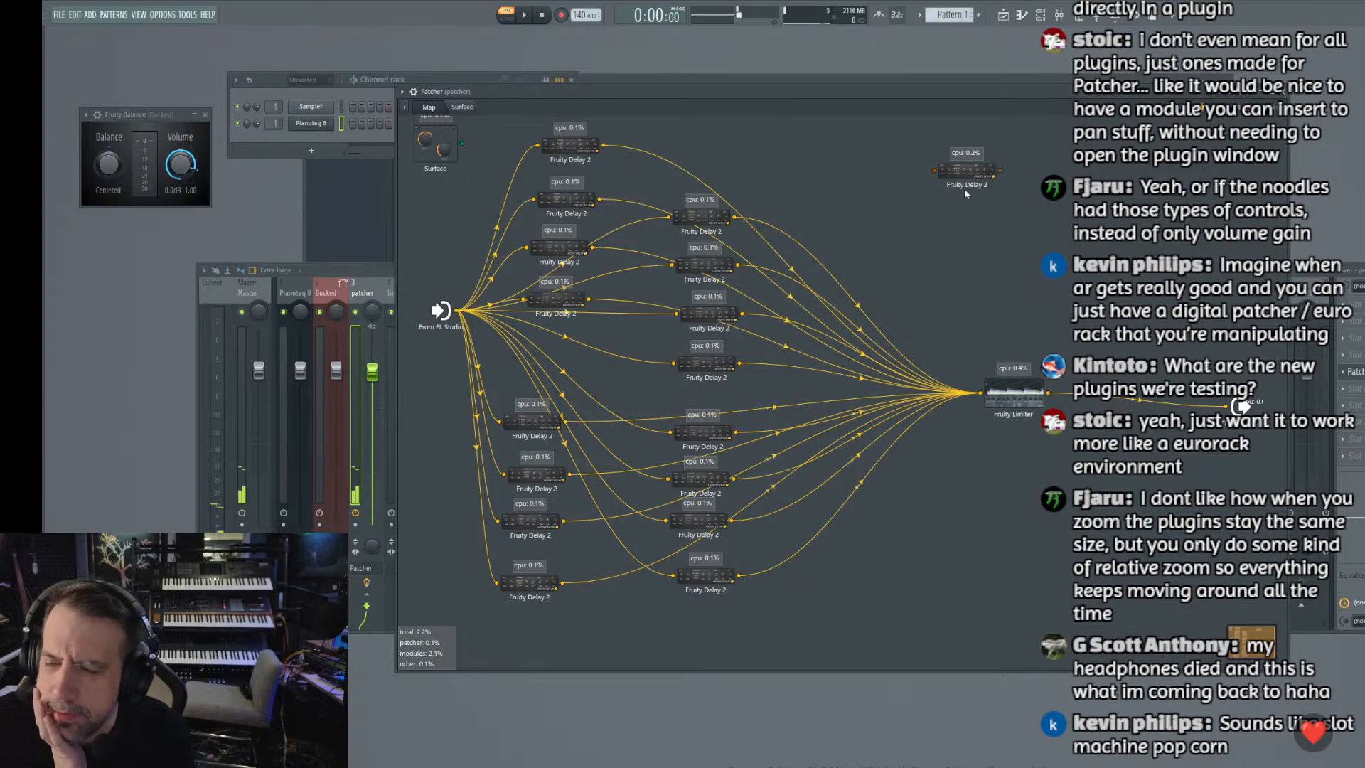
Step: Move the new Fruity Delay 2 closer to the delay network, adjust its delay settings and close its window
drag(970, 177, 894, 167)
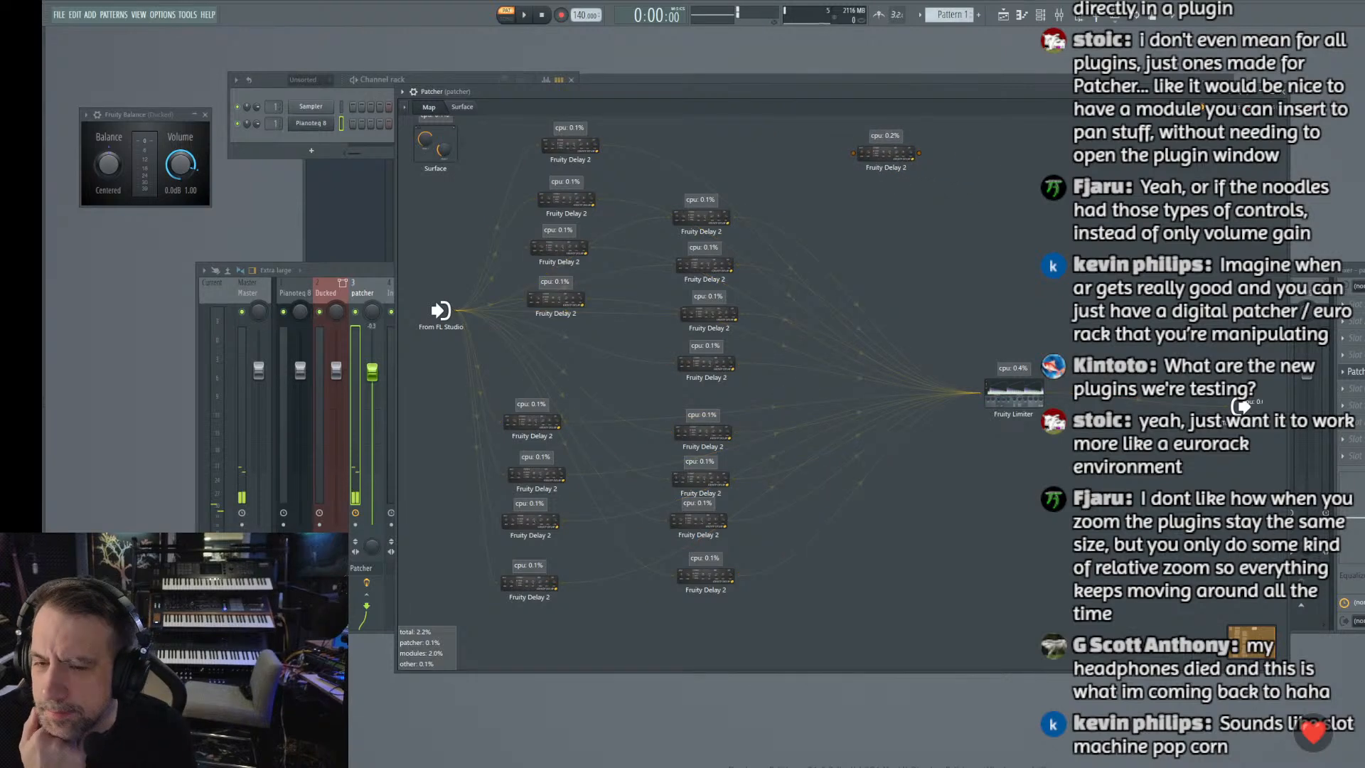
double_click(889, 162)
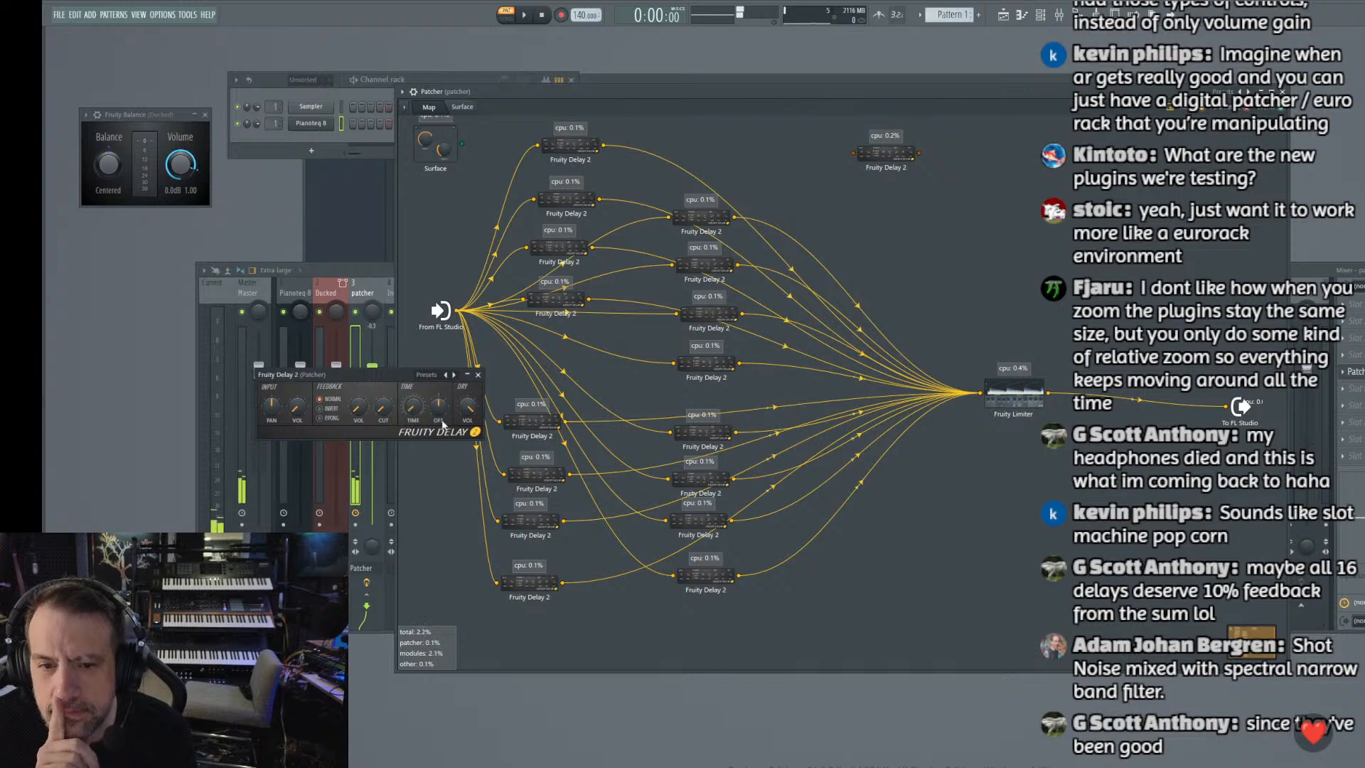
click(478, 374)
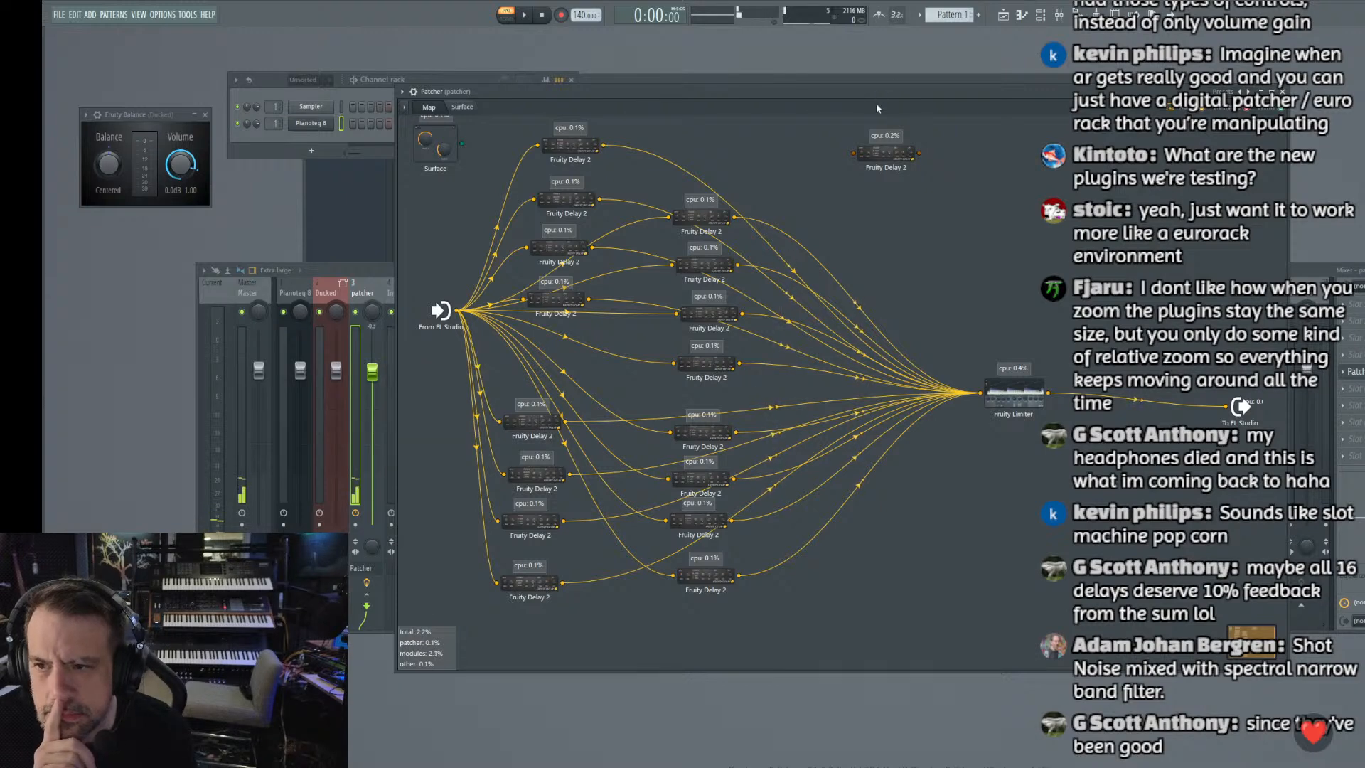
Step: Route the output of the first delay in each group of four into the new Fruity Delay 2
drag(603, 145, 854, 153)
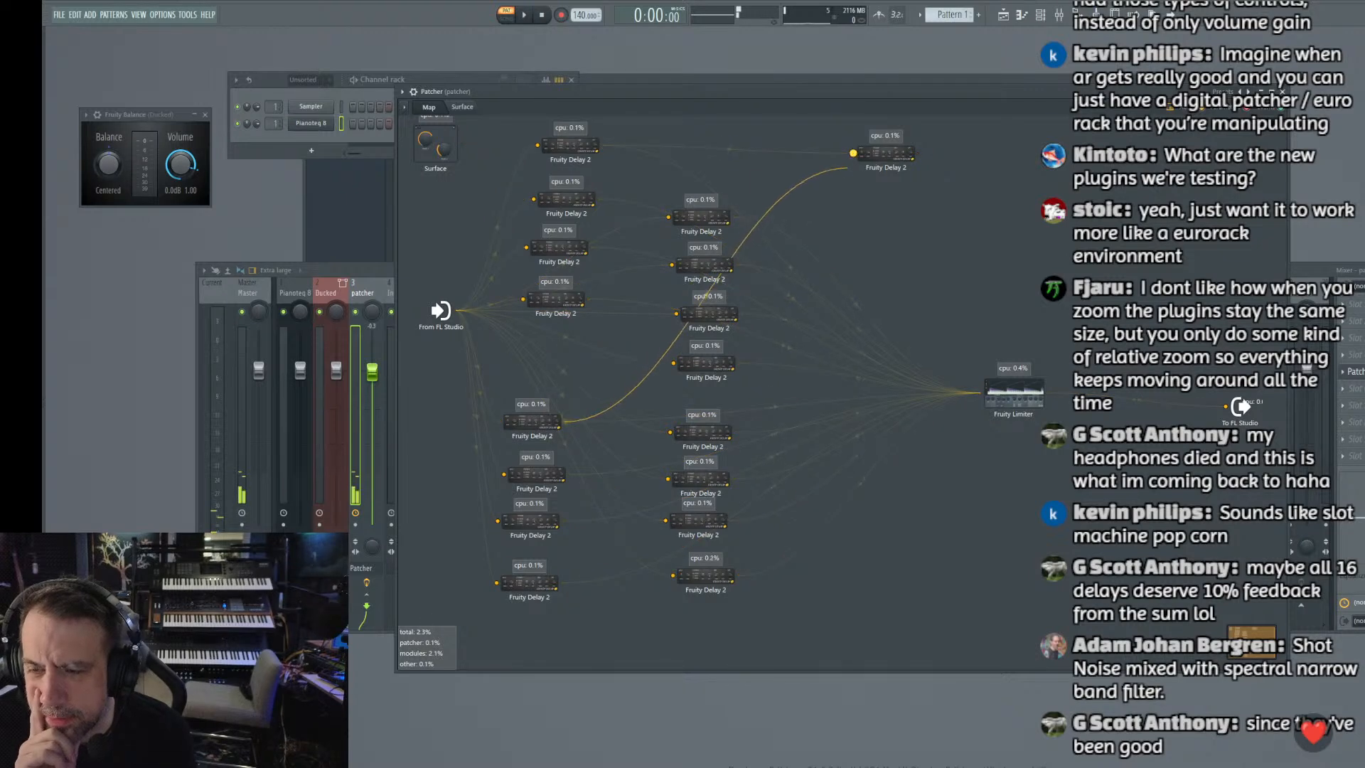
drag(734, 218, 854, 154)
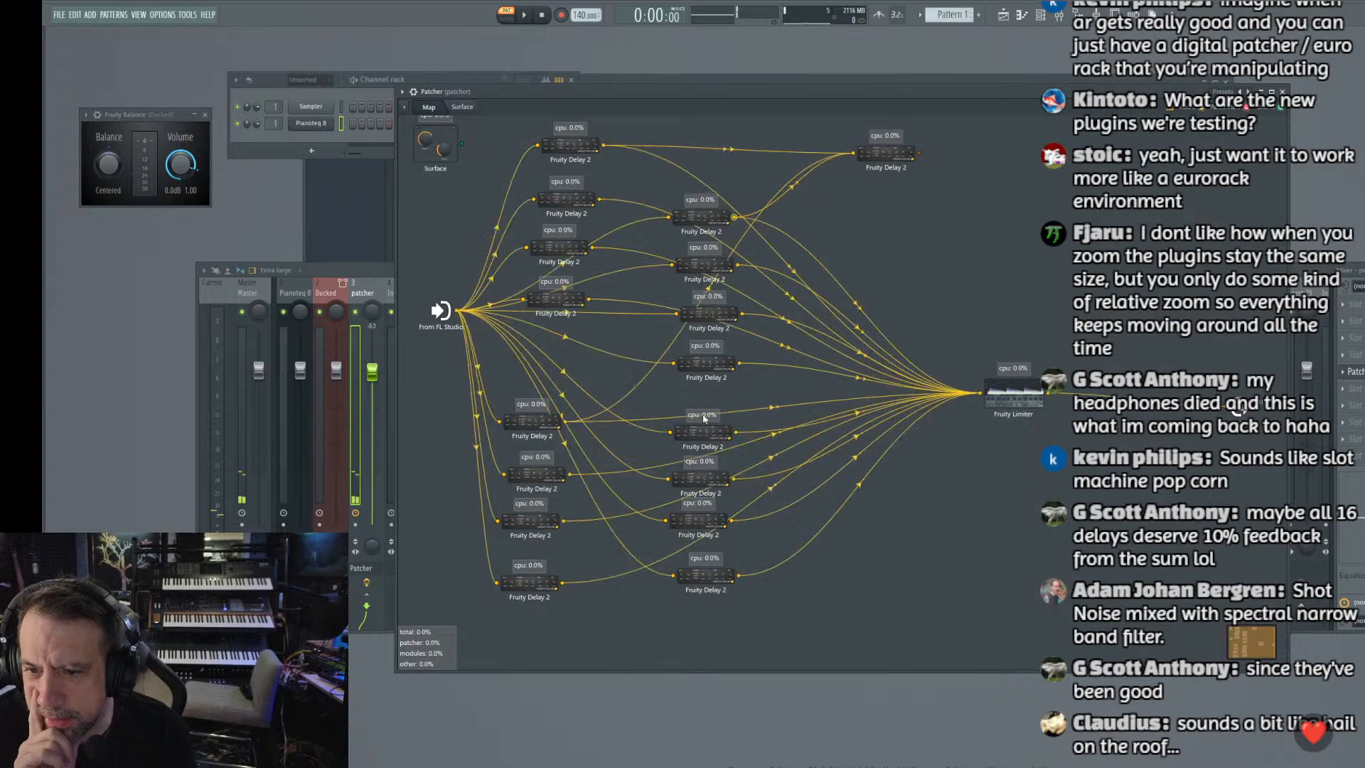
drag(737, 433, 853, 154)
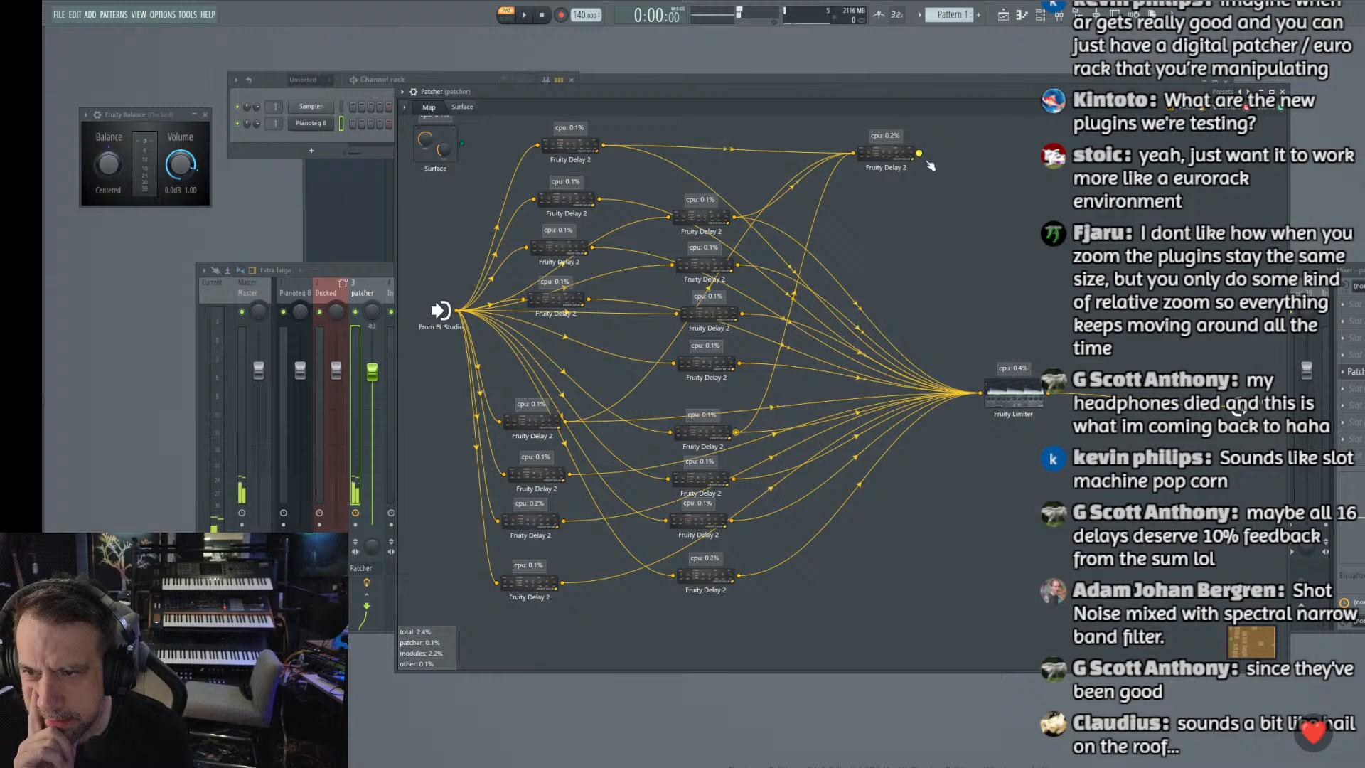
Step: Feed the new delay's output back into the second delay of each group of four, moving the new delay slightly
drag(919, 154, 534, 199)
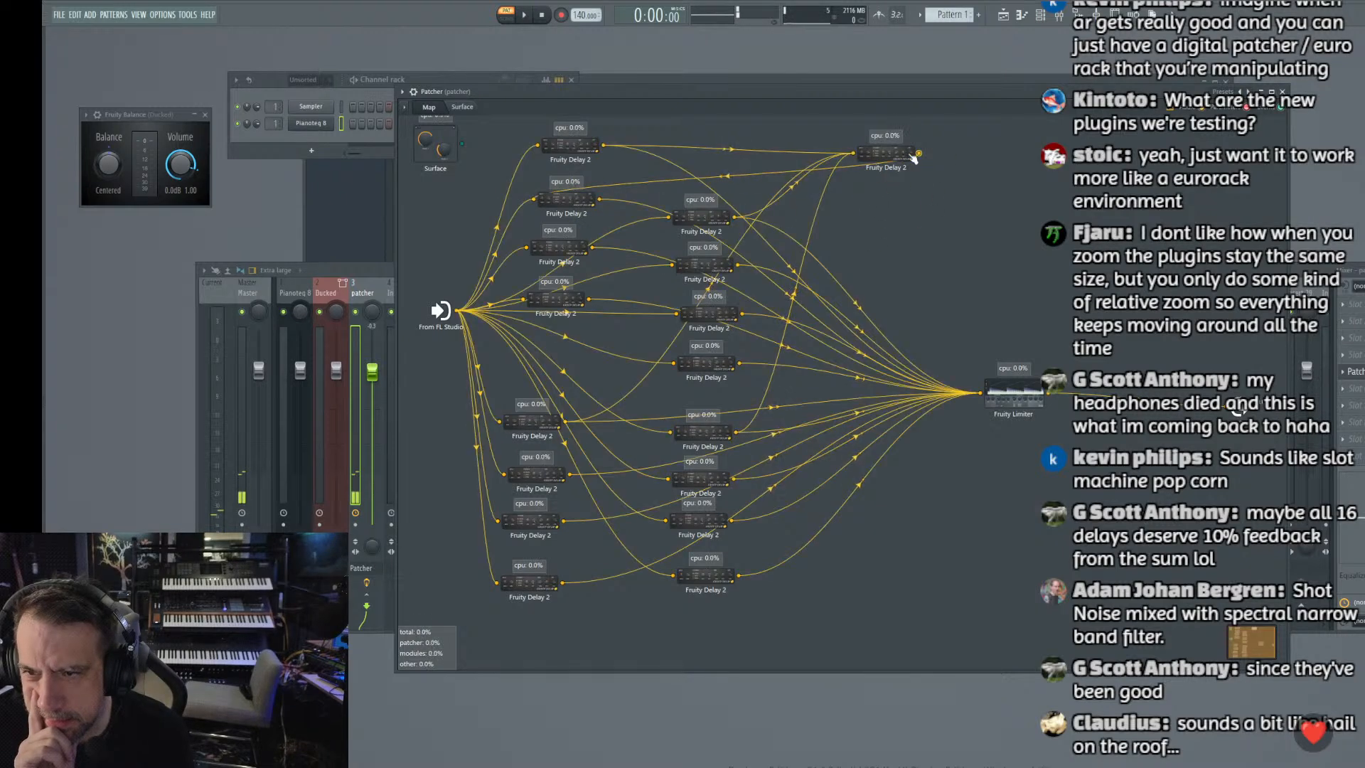
drag(912, 156, 931, 176)
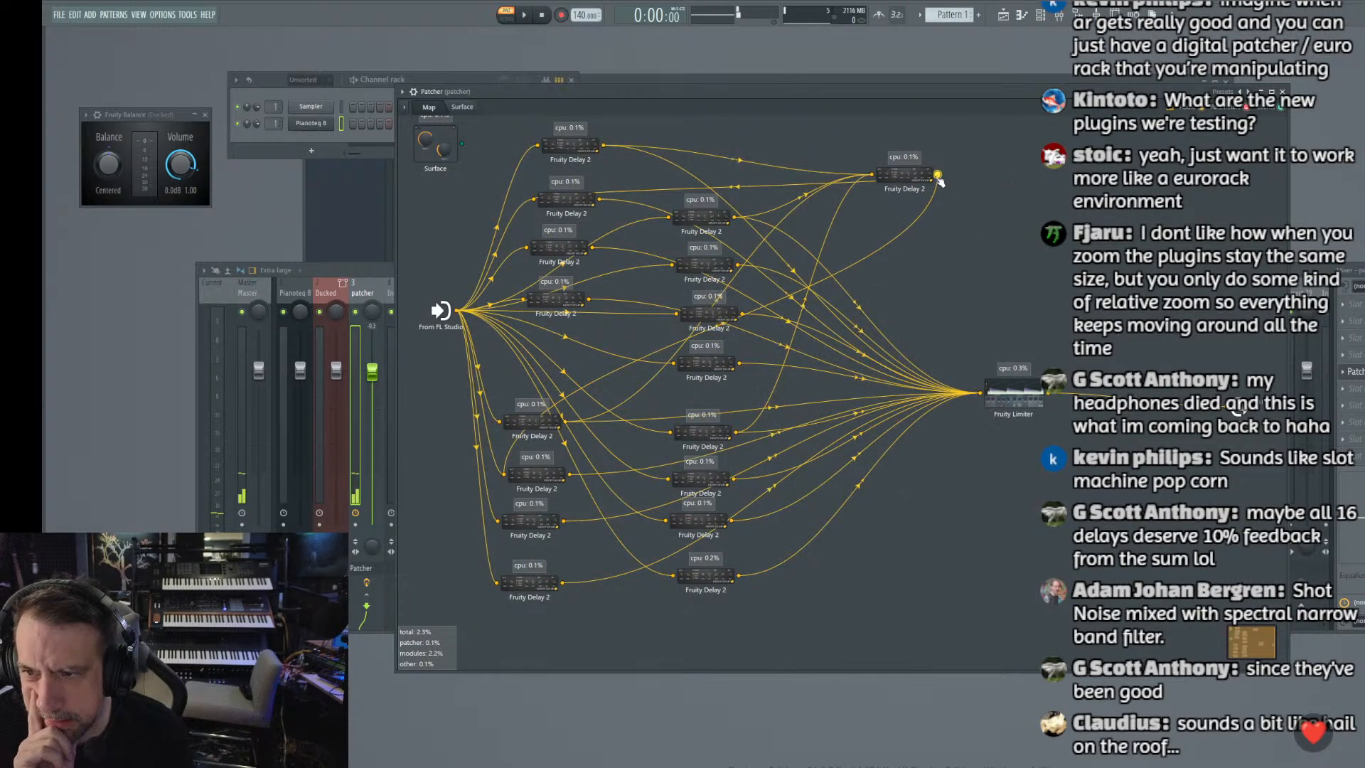
drag(659, 290, 668, 478)
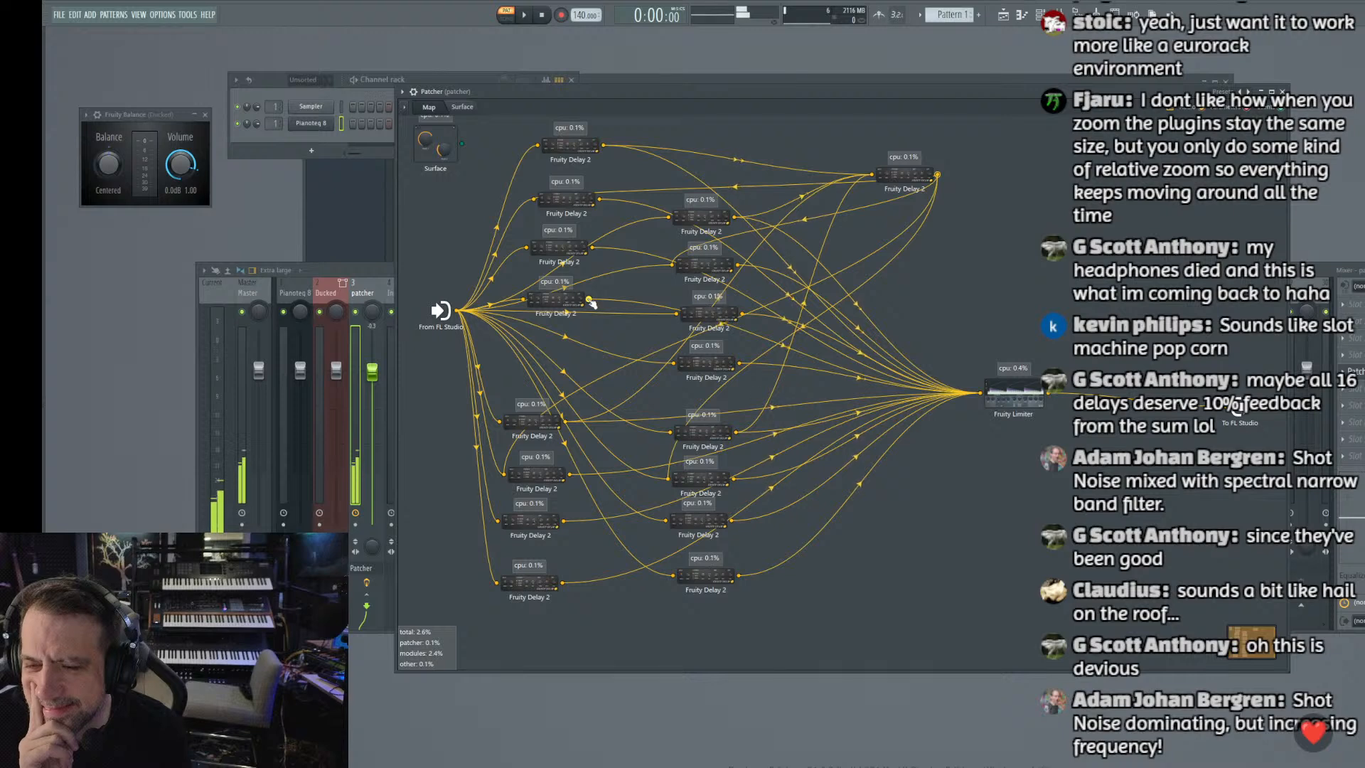
drag(589, 299, 666, 520)
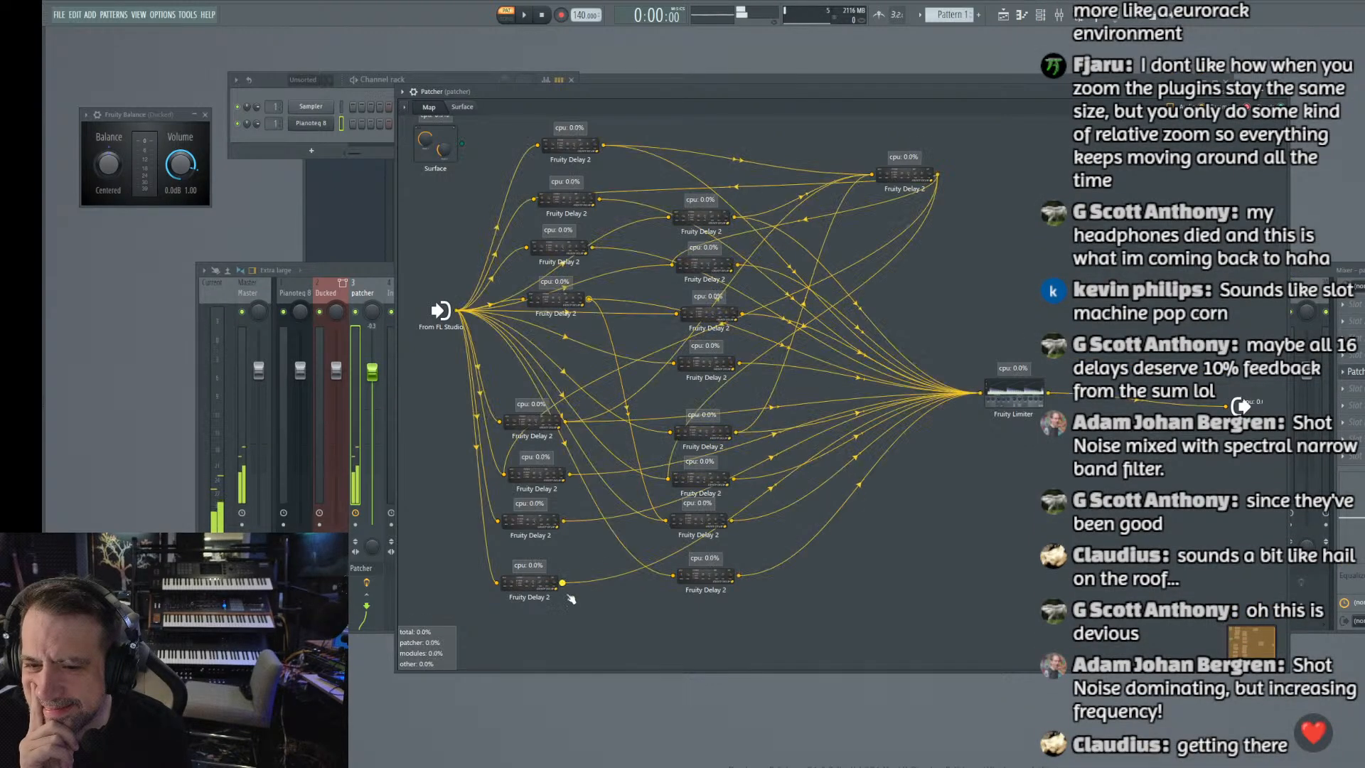
drag(562, 584, 673, 576)
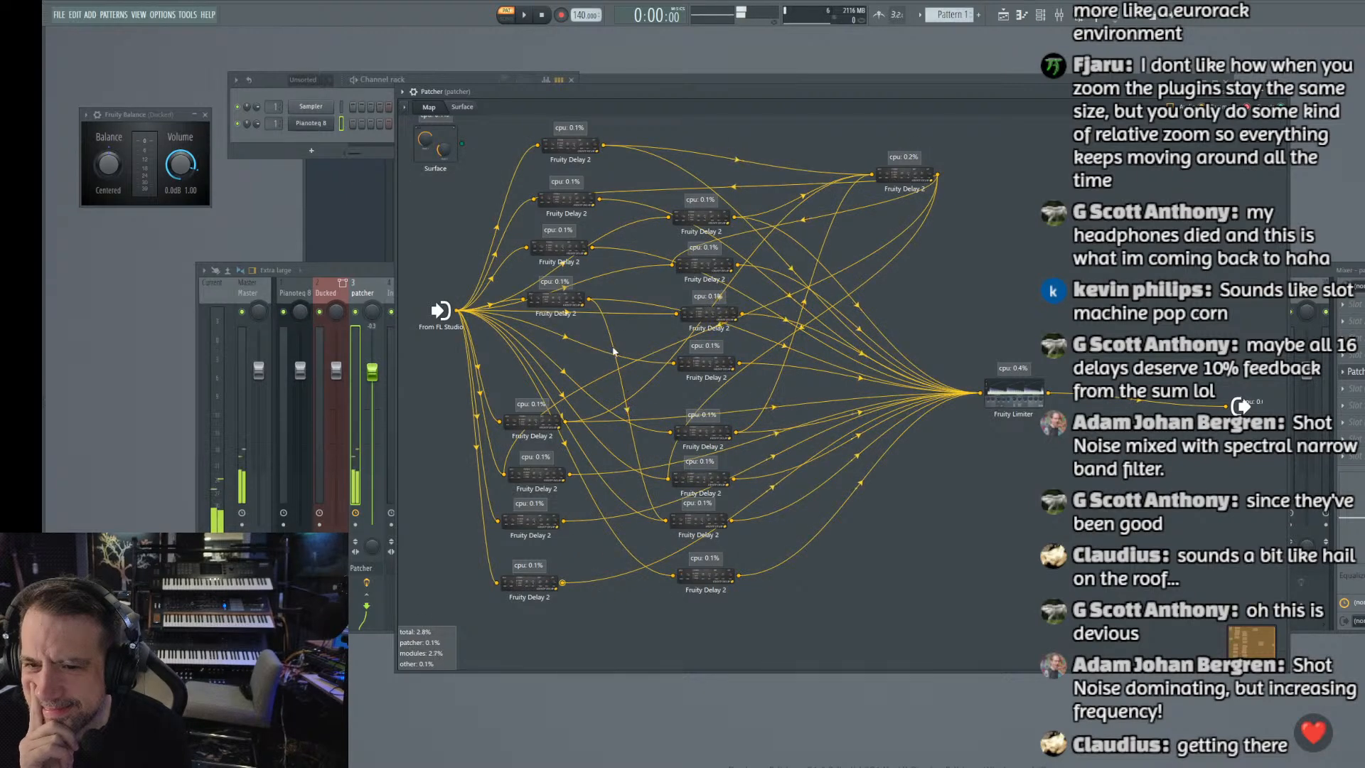
drag(666, 521, 455, 310)
click(666, 521)
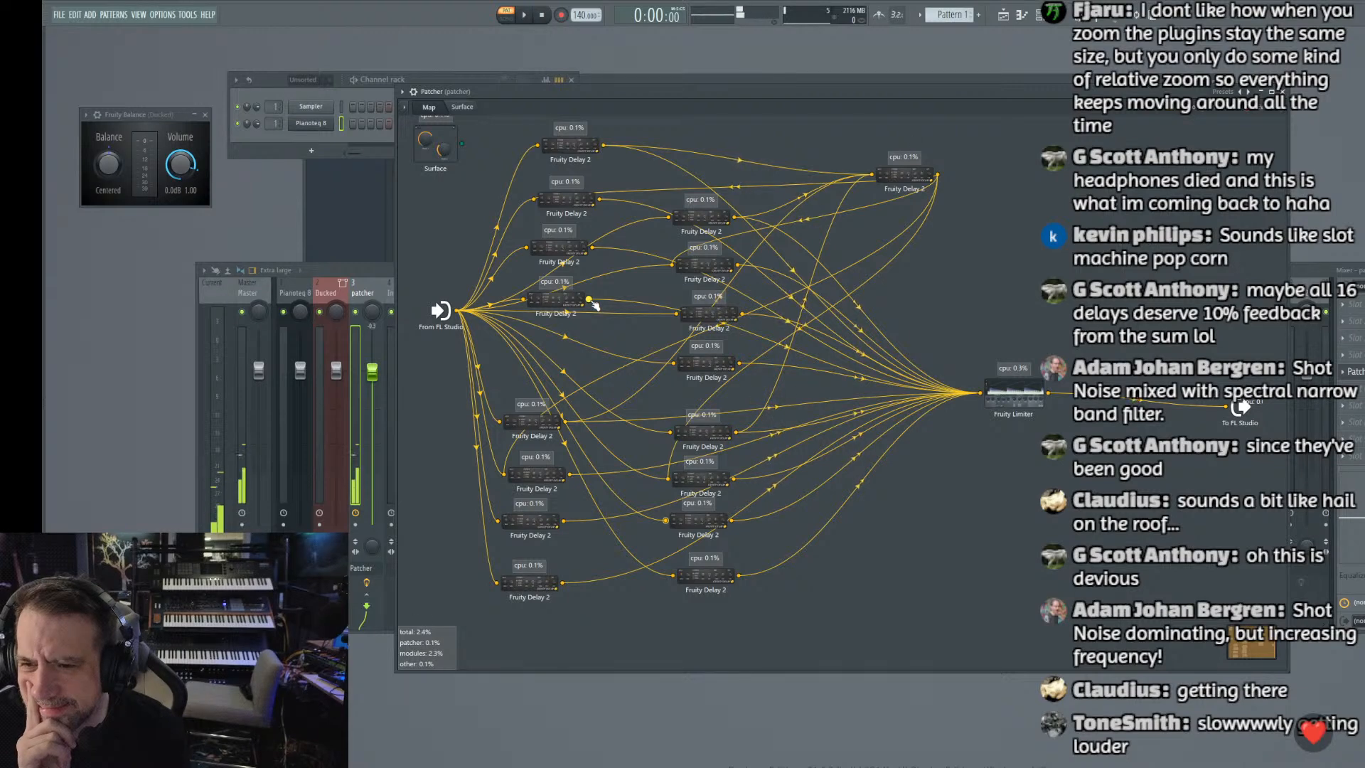
Step: Cross-connect the first group's fourth delay with the lower second-column group's third delay, and feed the upper second-column group's third delay into the lower first-column group's fourth
drag(590, 300, 665, 521)
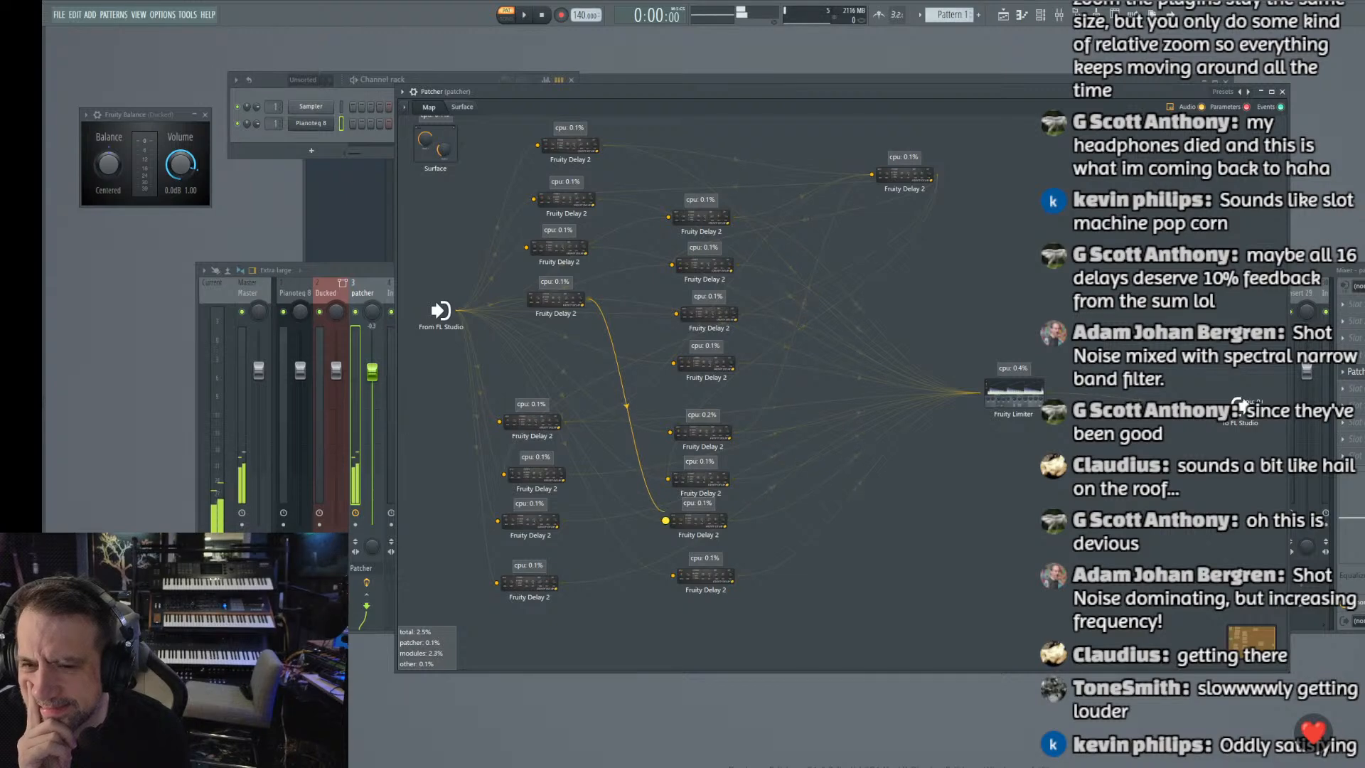
drag(666, 513, 523, 299)
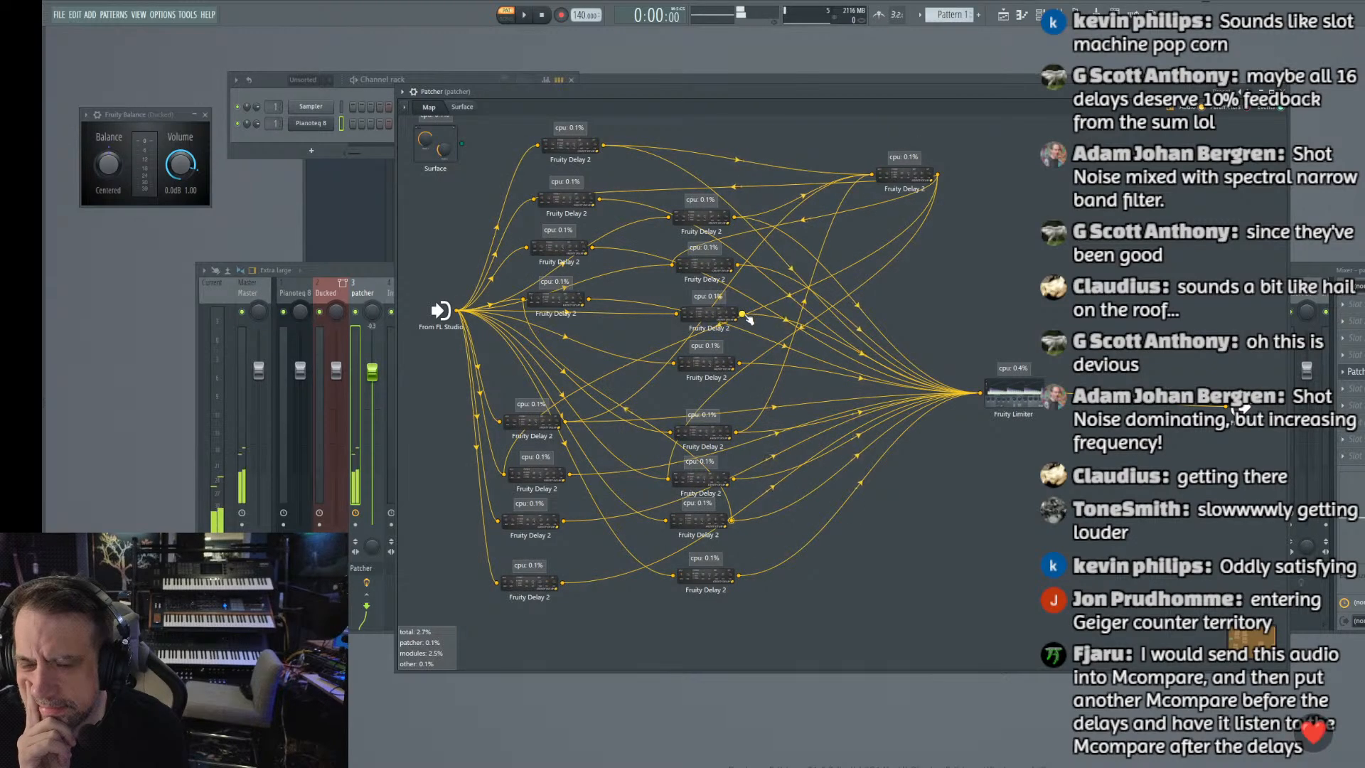
drag(742, 314, 496, 583)
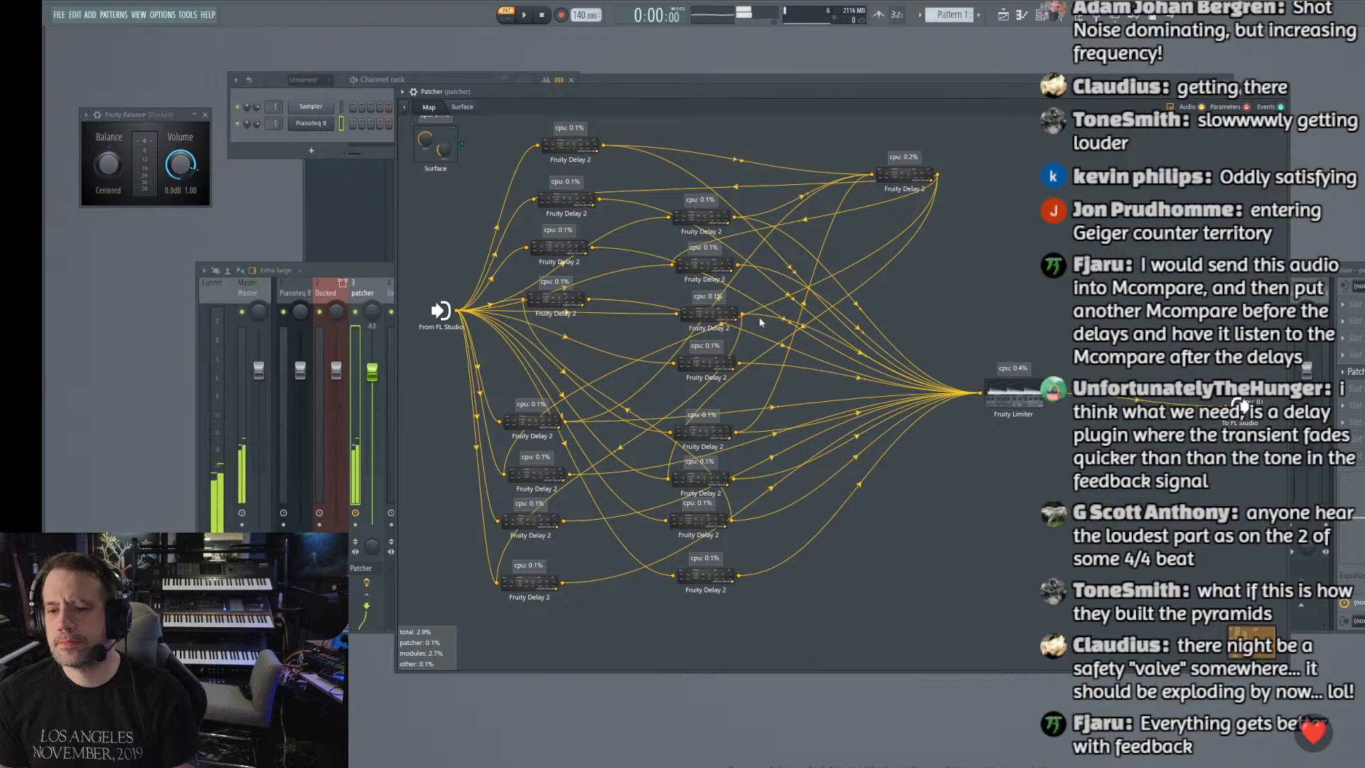
drag(752, 317, 754, 315)
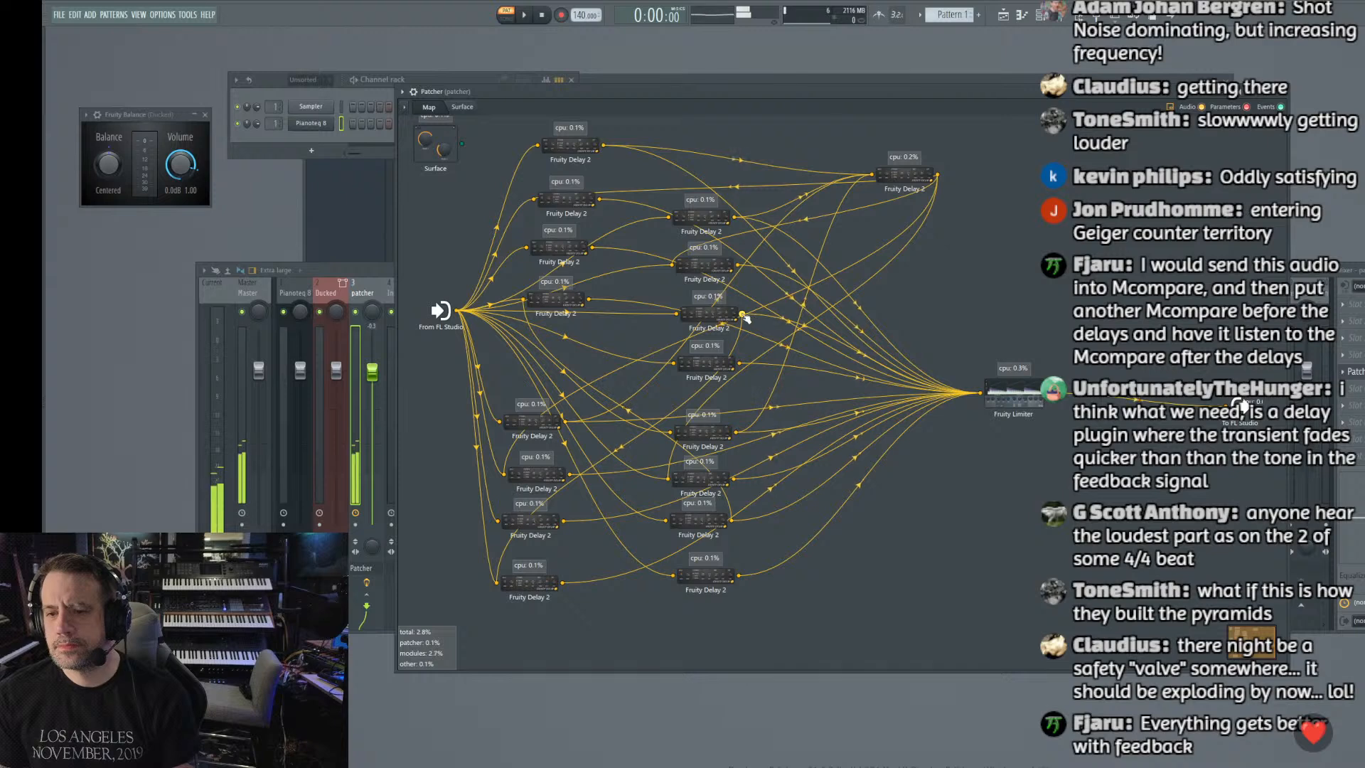
drag(744, 315, 762, 316)
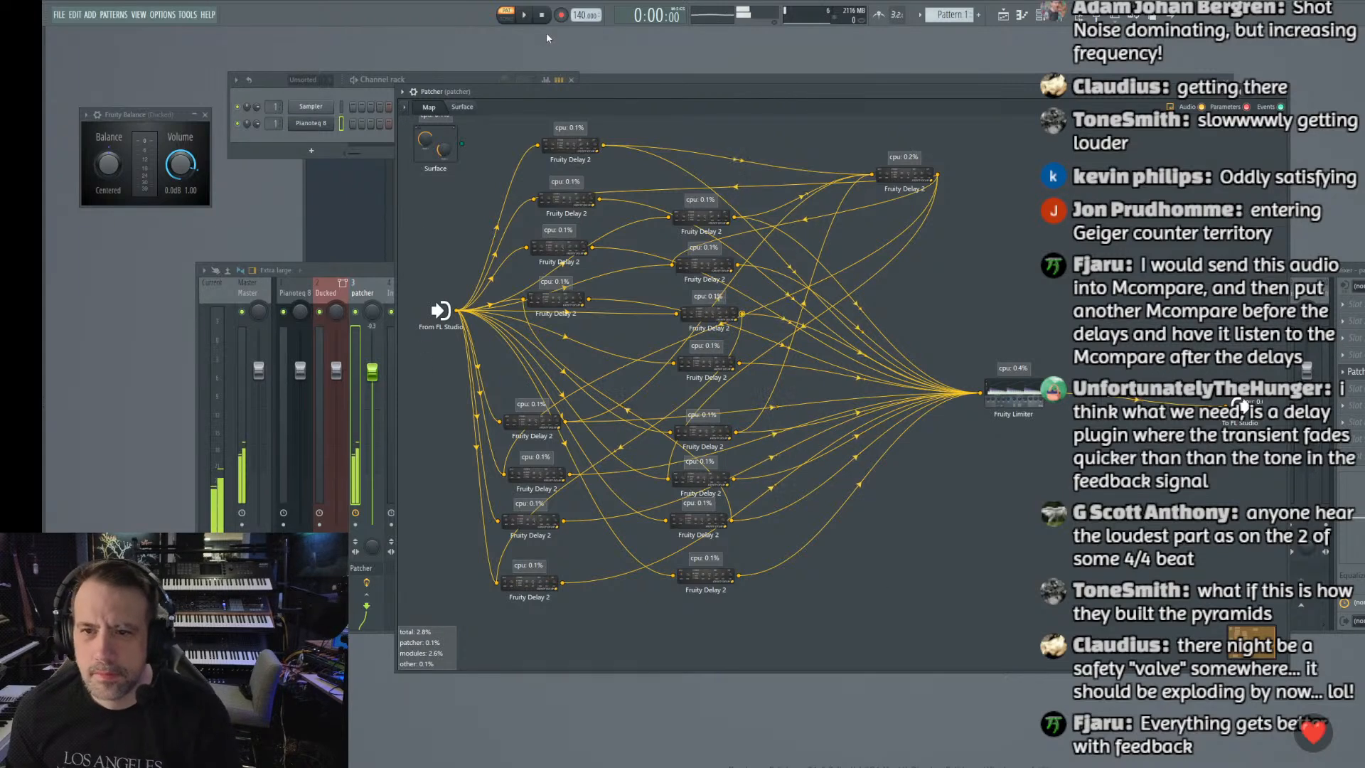
Step: Load the Xylophone Humanized preset in Pianoteq and return to the Patcher map
click(311, 123)
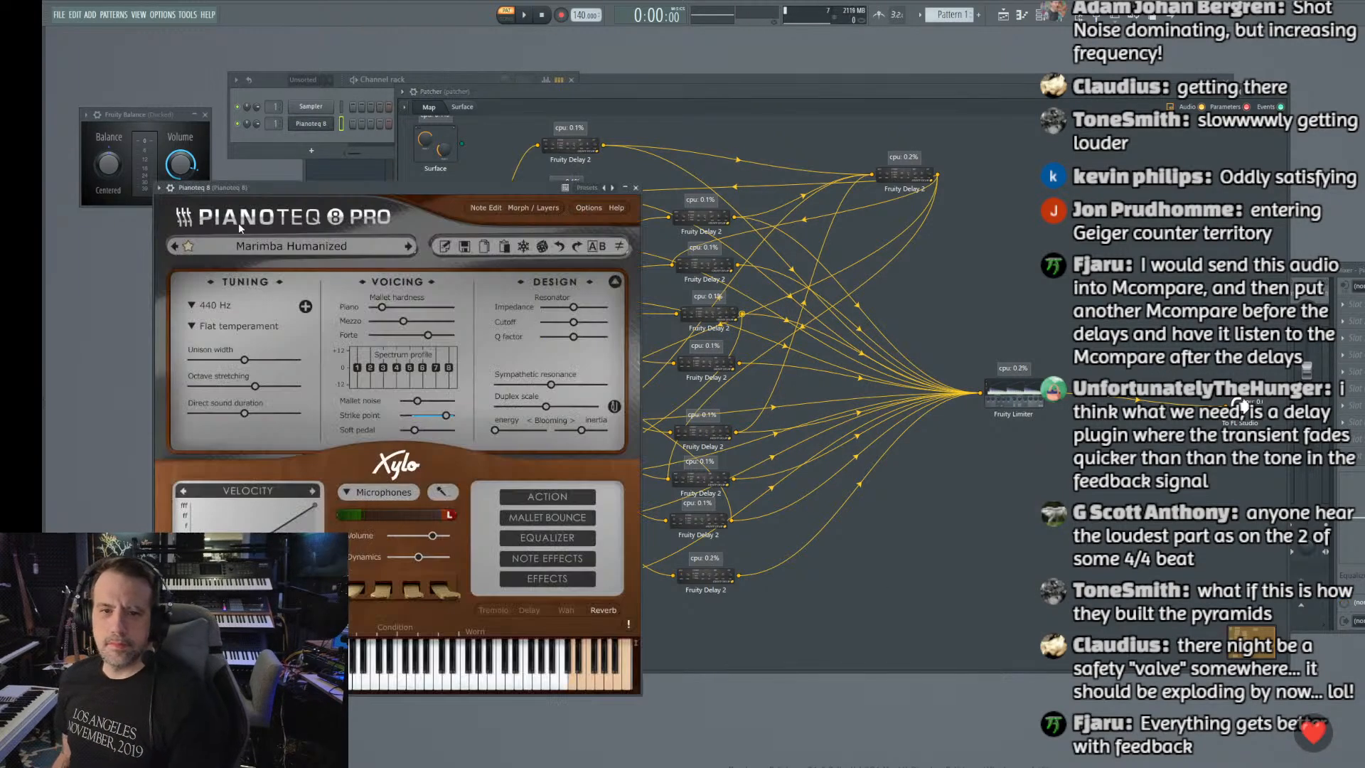
click(285, 246)
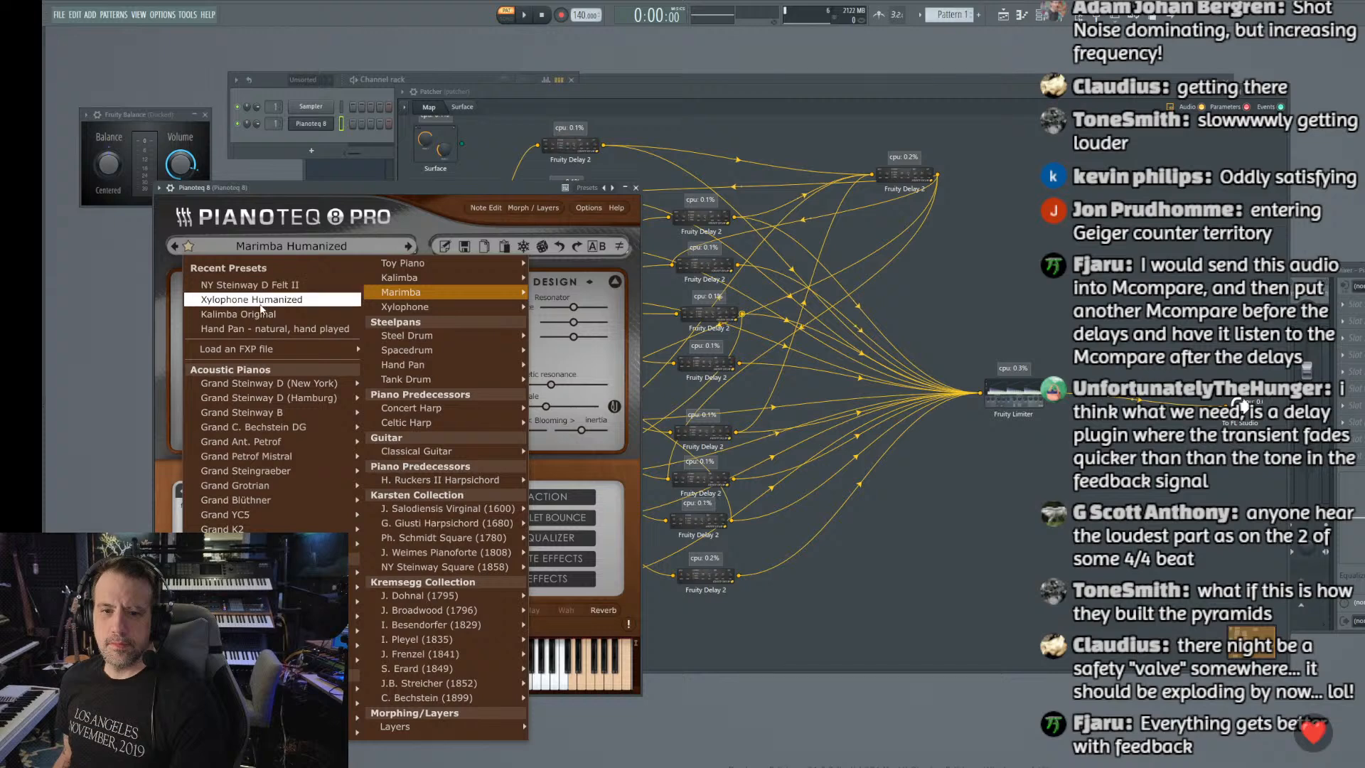
click(261, 300)
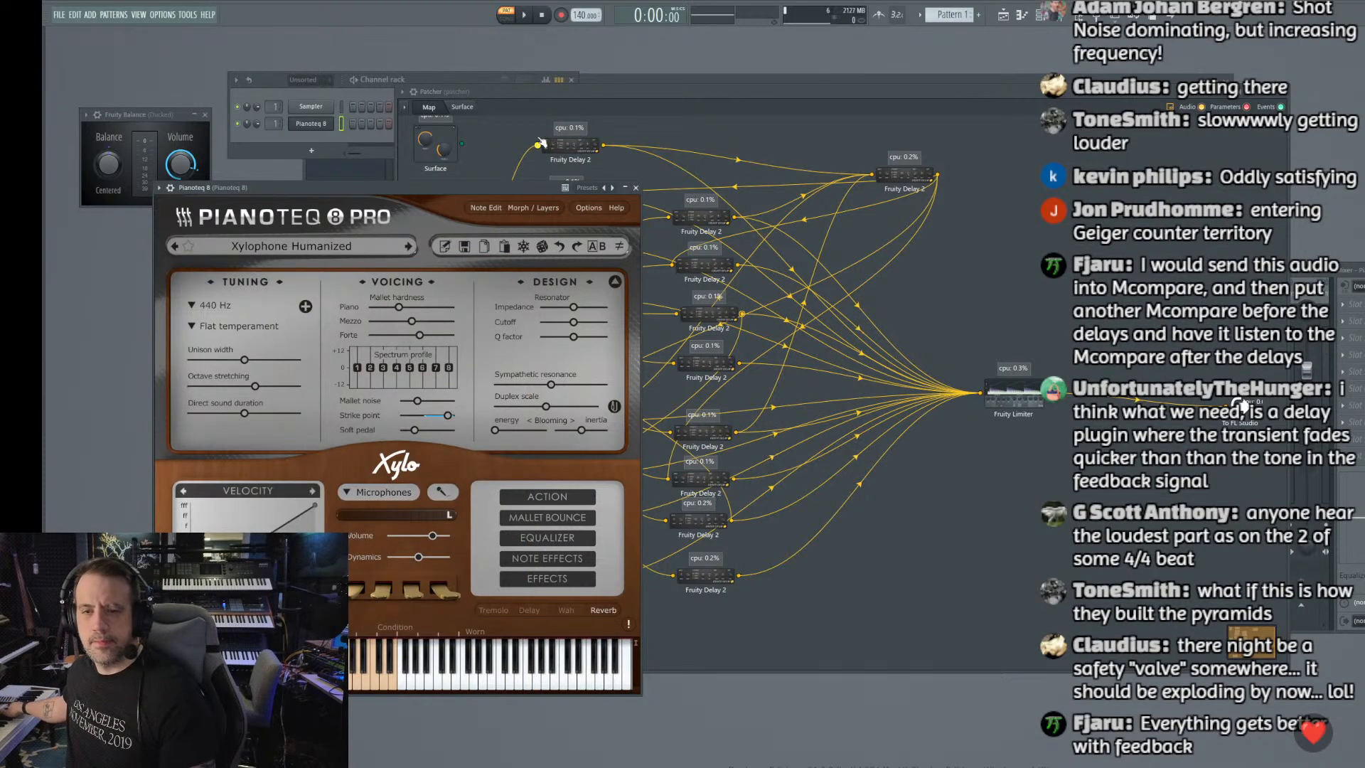
click(577, 91)
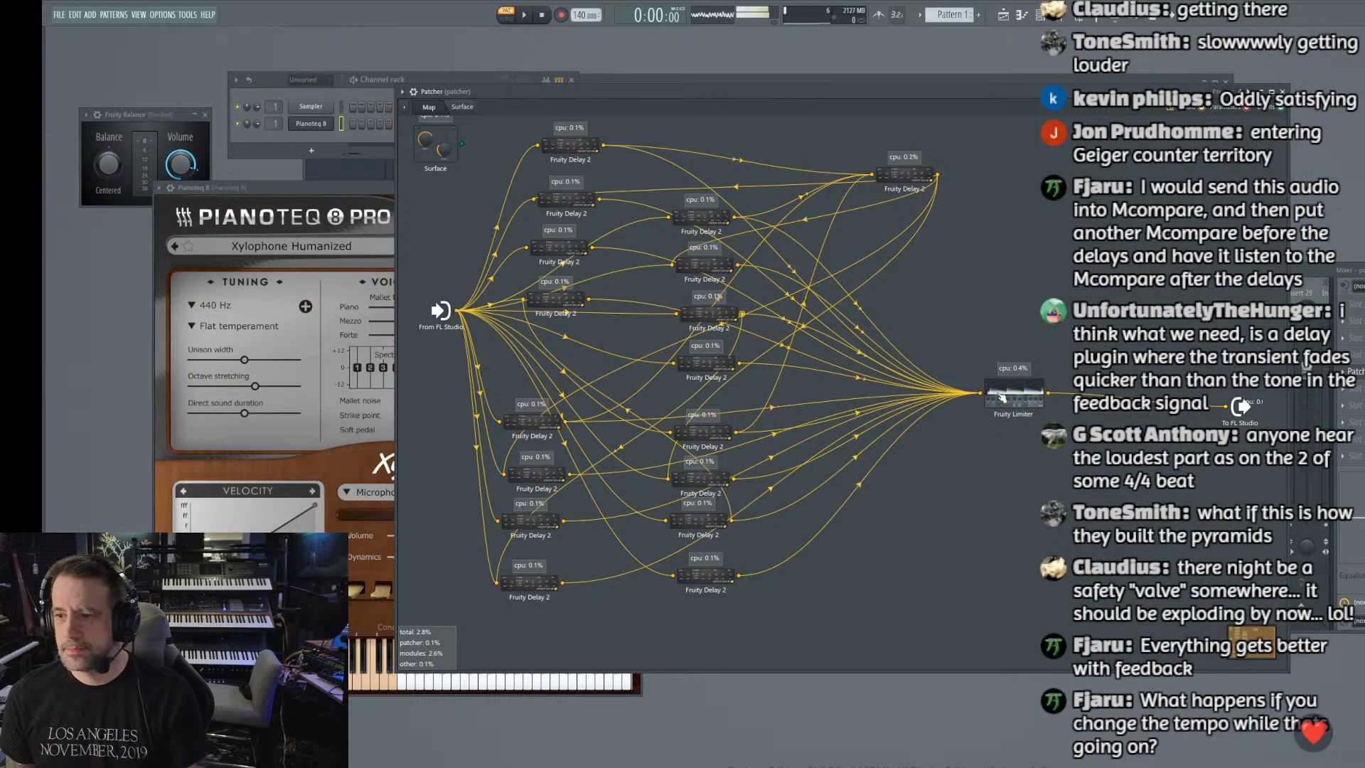
Step: Lower the patcher mixer track's volume and reduce the project tempo to 40 BPM
click(1319, 268)
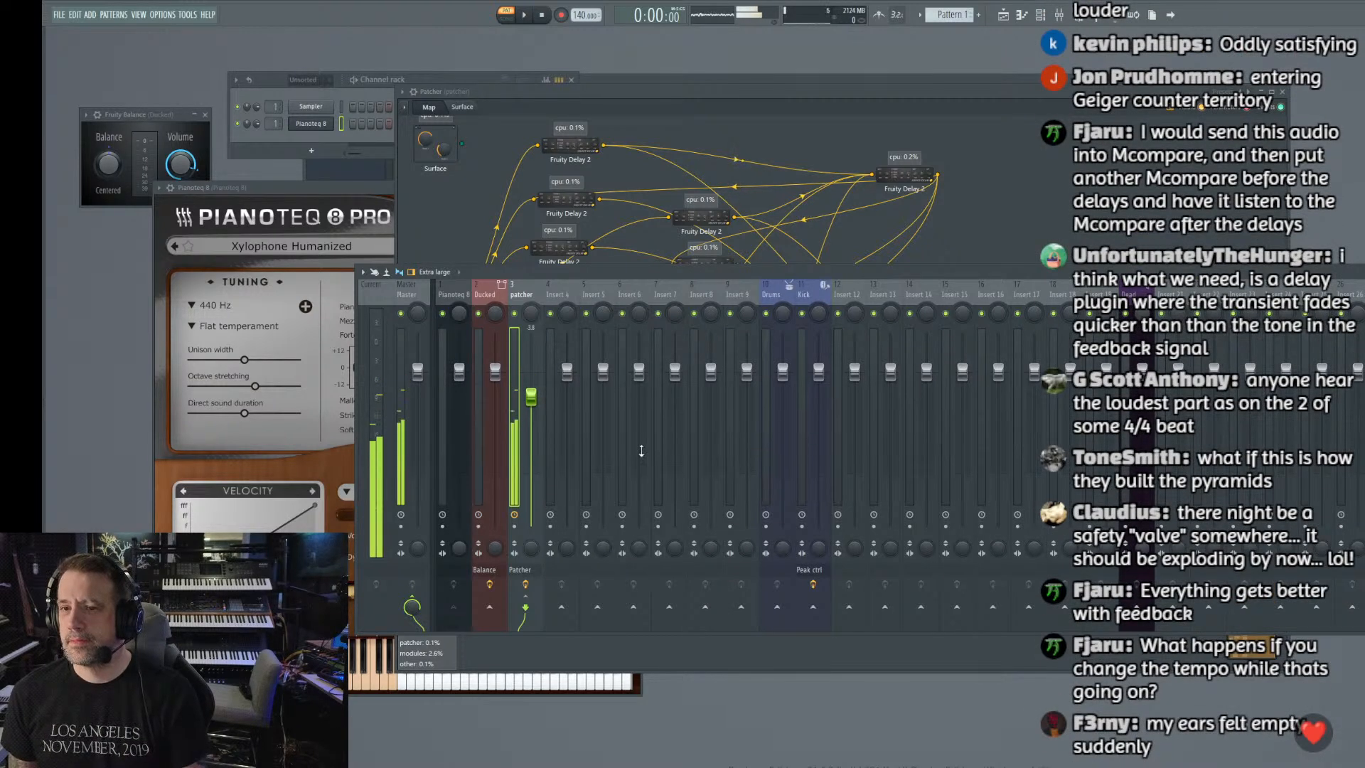
drag(531, 396, 533, 410)
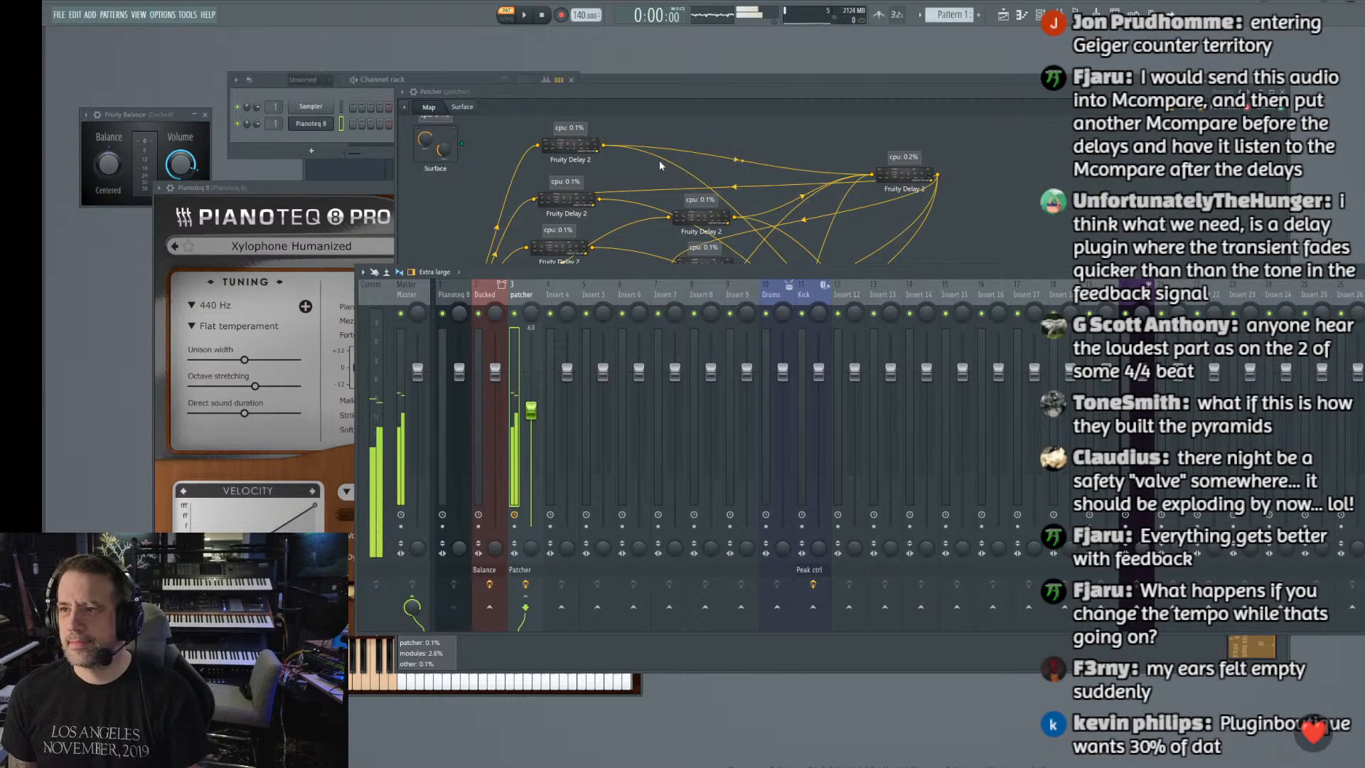
drag(581, 16, 586, 27)
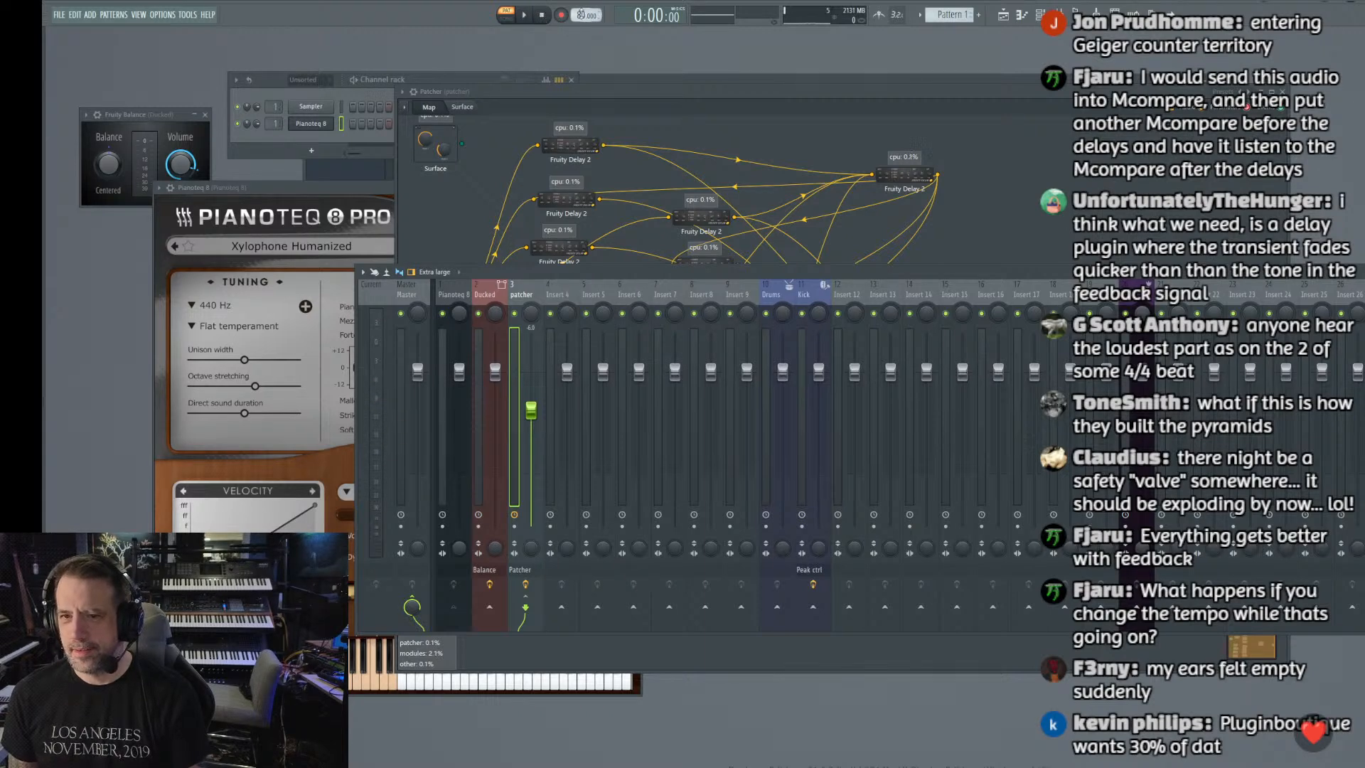
drag(581, 15, 581, 28)
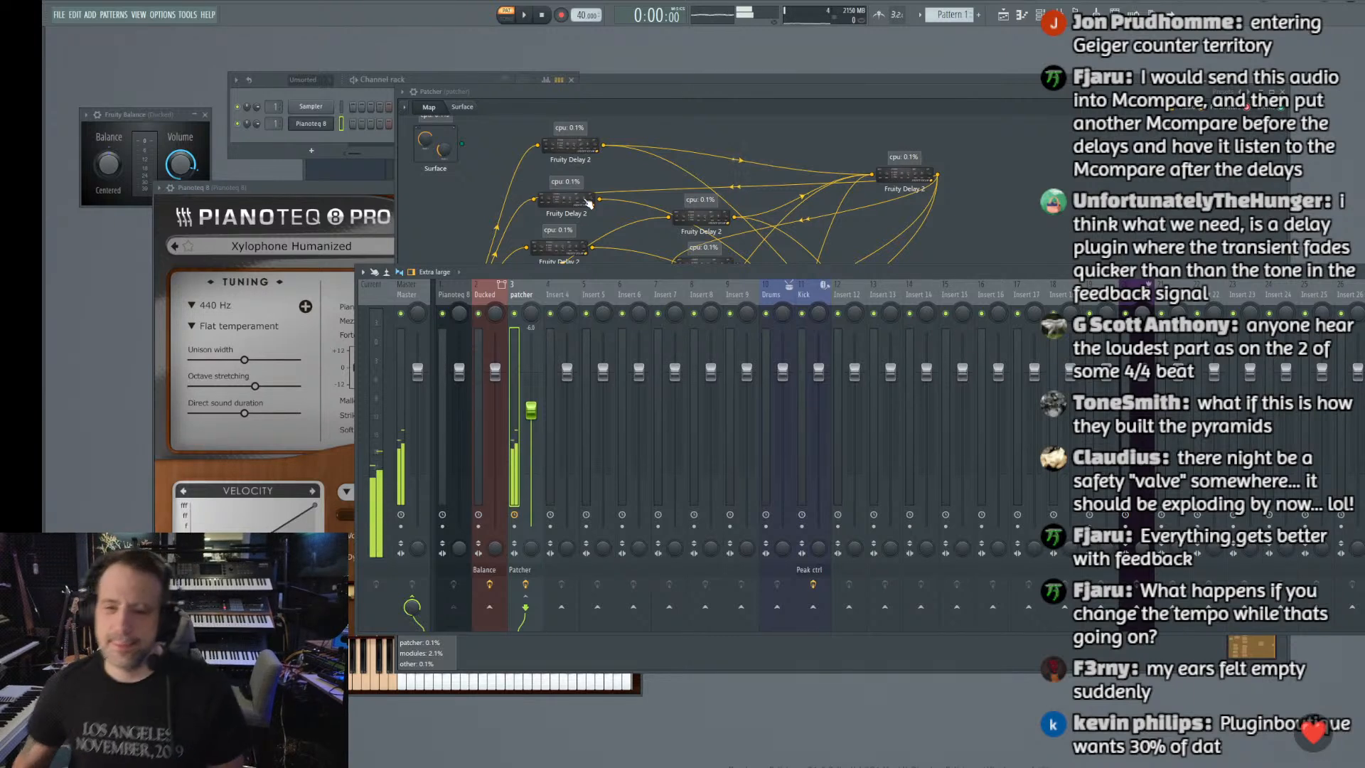
Step: Maximize the Patcher map, add a Pitch Shifter and place it beside the extra Fruity Delay 2
double_click(573, 92)
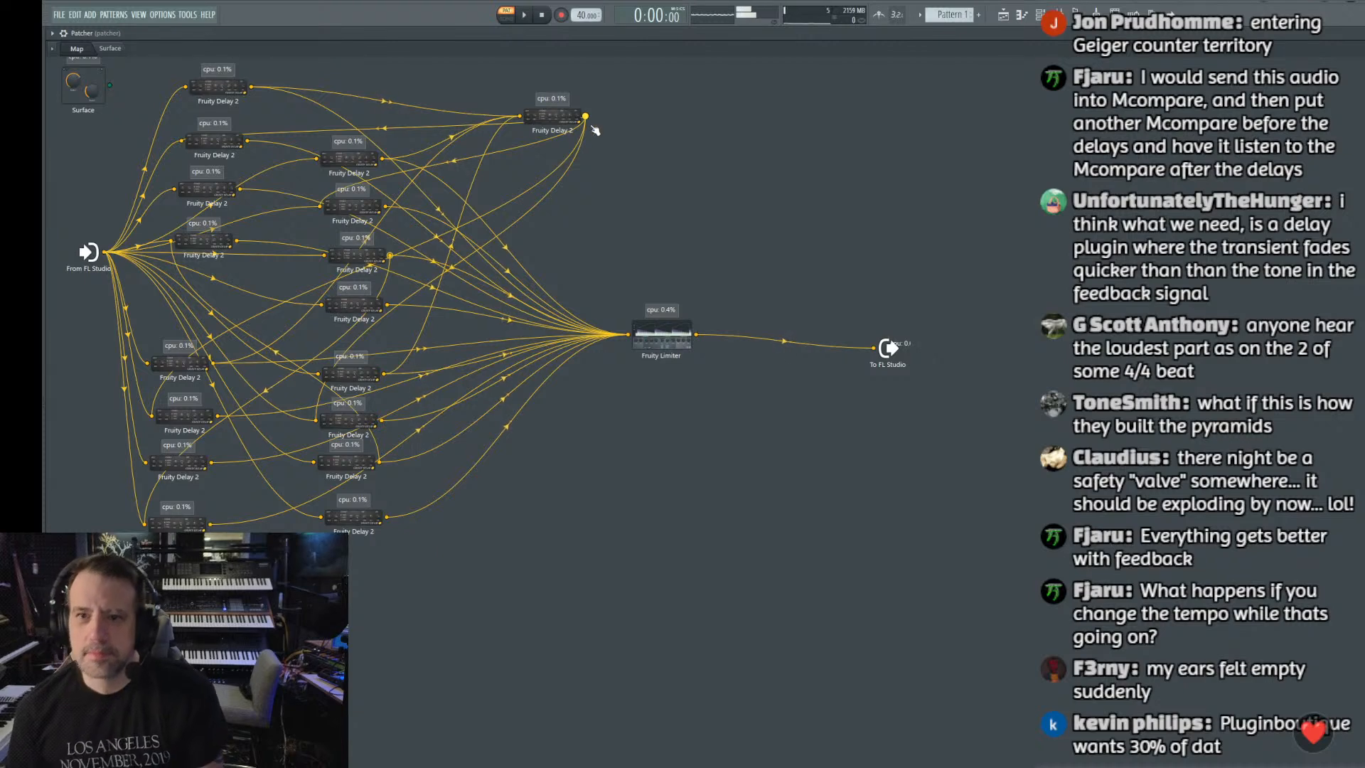
right_click(612, 206)
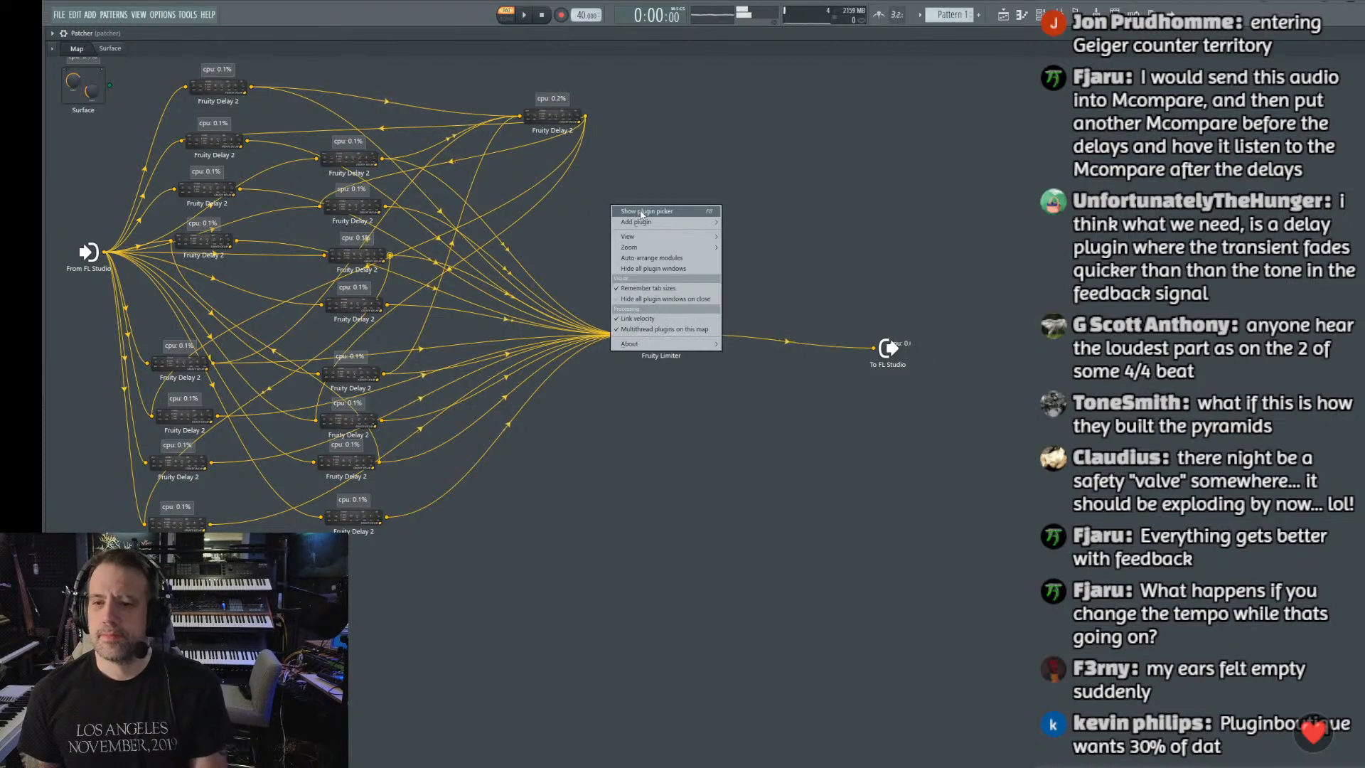
mouse_move(646, 225)
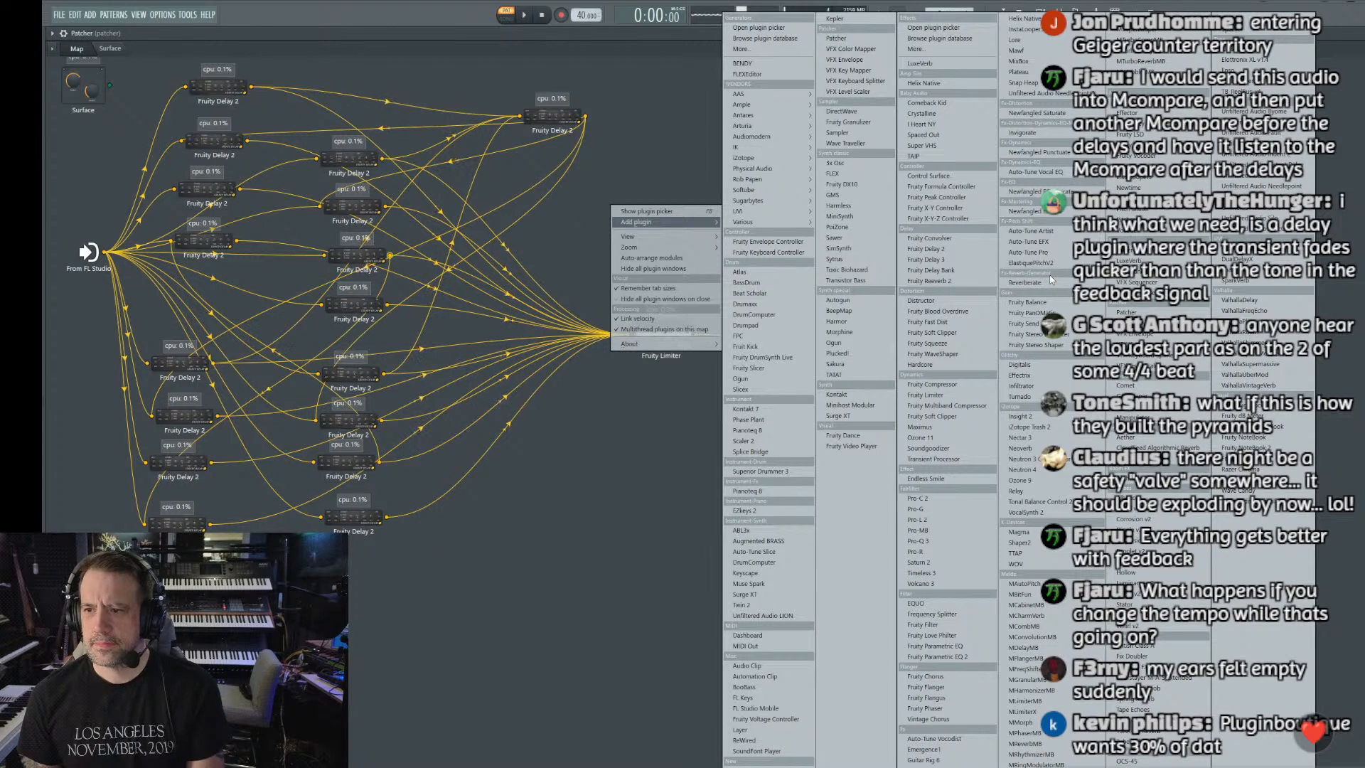
click(1144, 213)
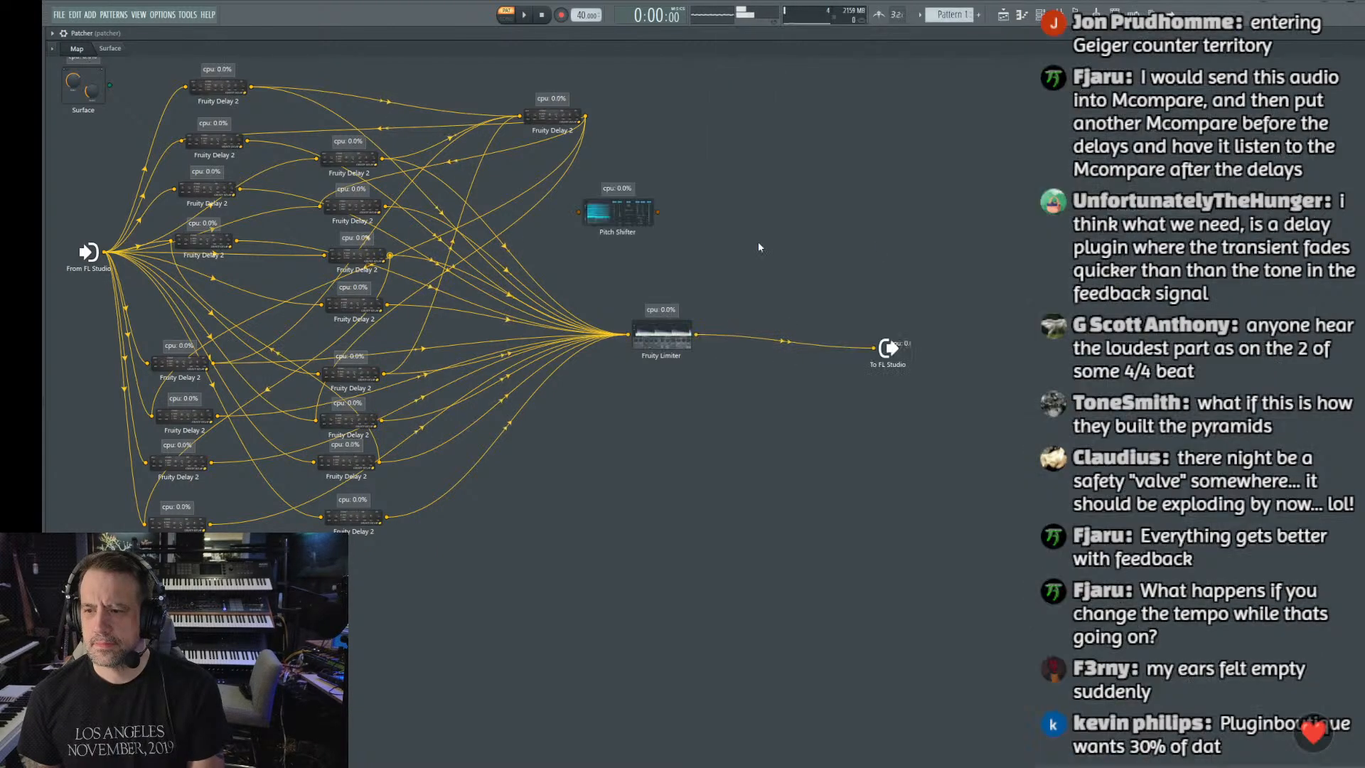
drag(607, 221, 667, 148)
right_click(725, 228)
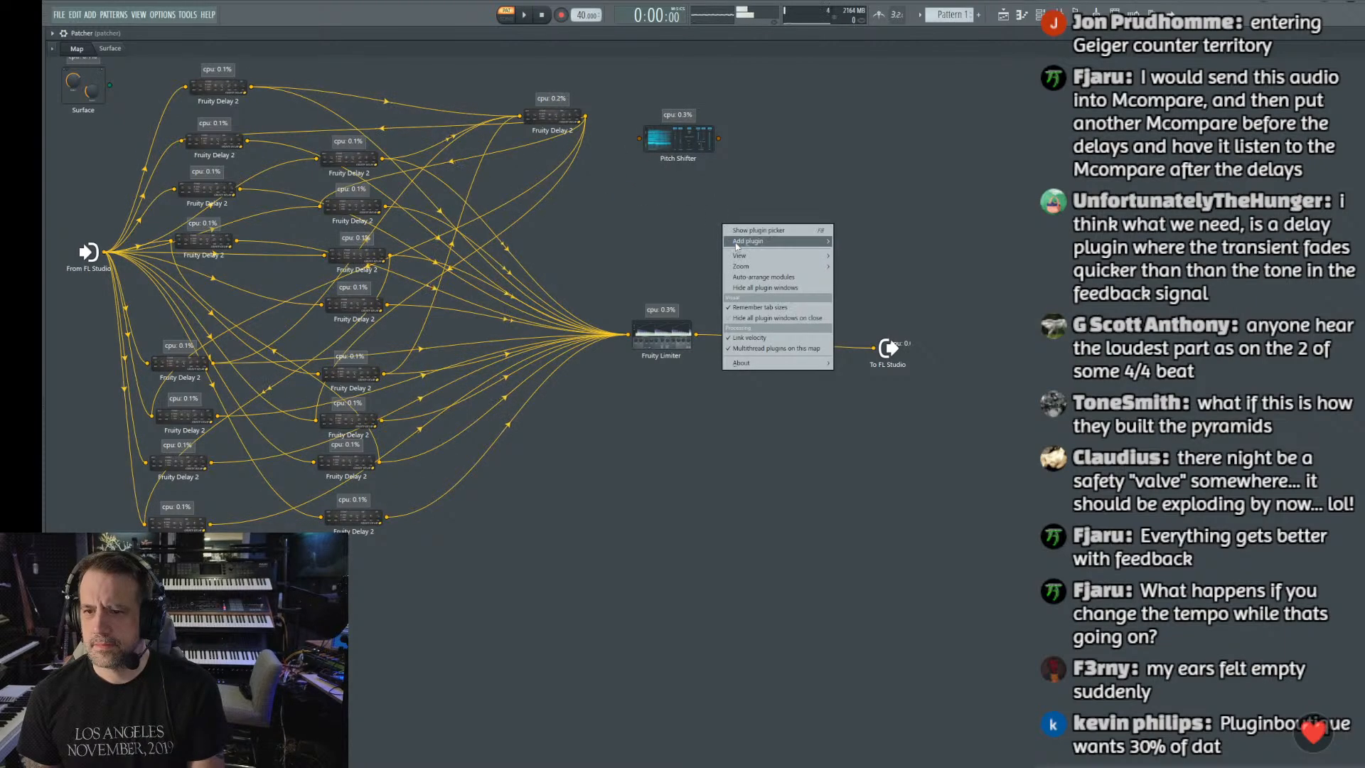
mouse_move(746, 241)
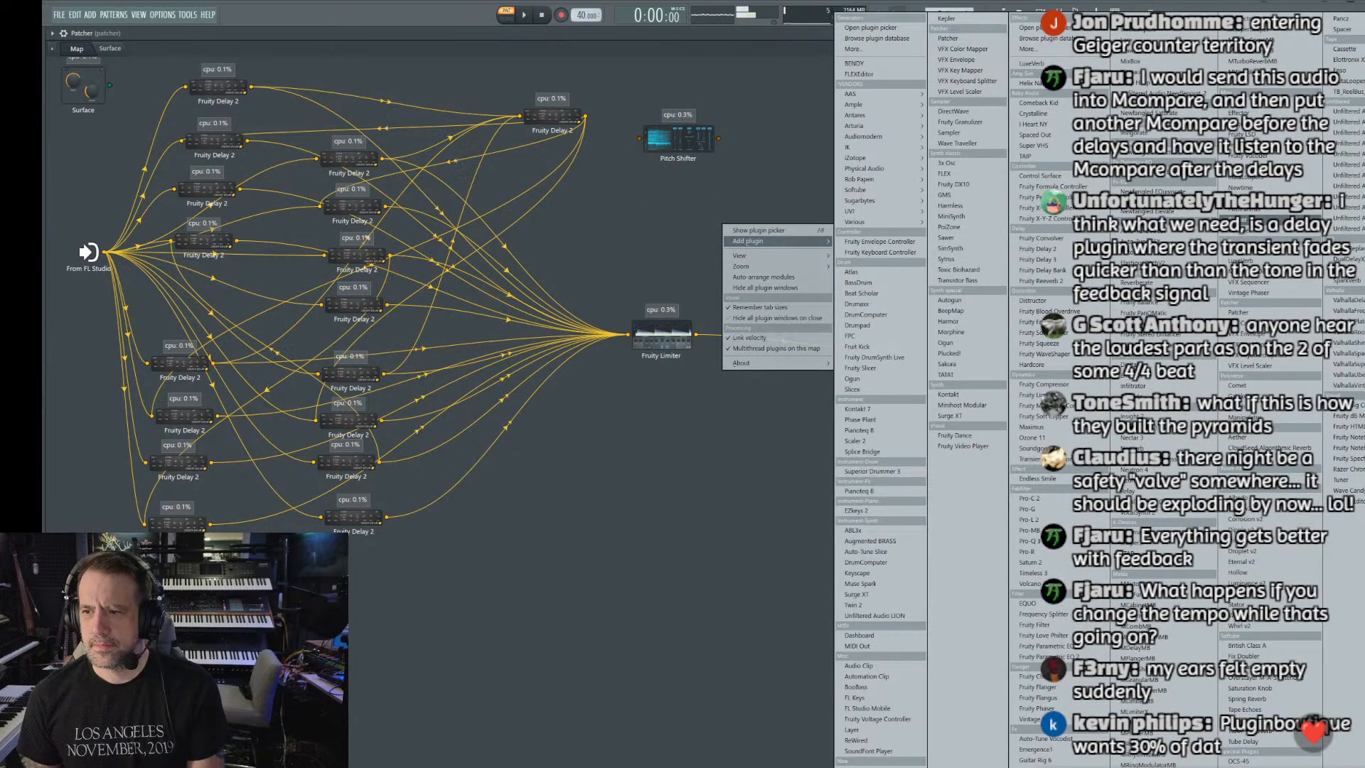
click(1237, 312)
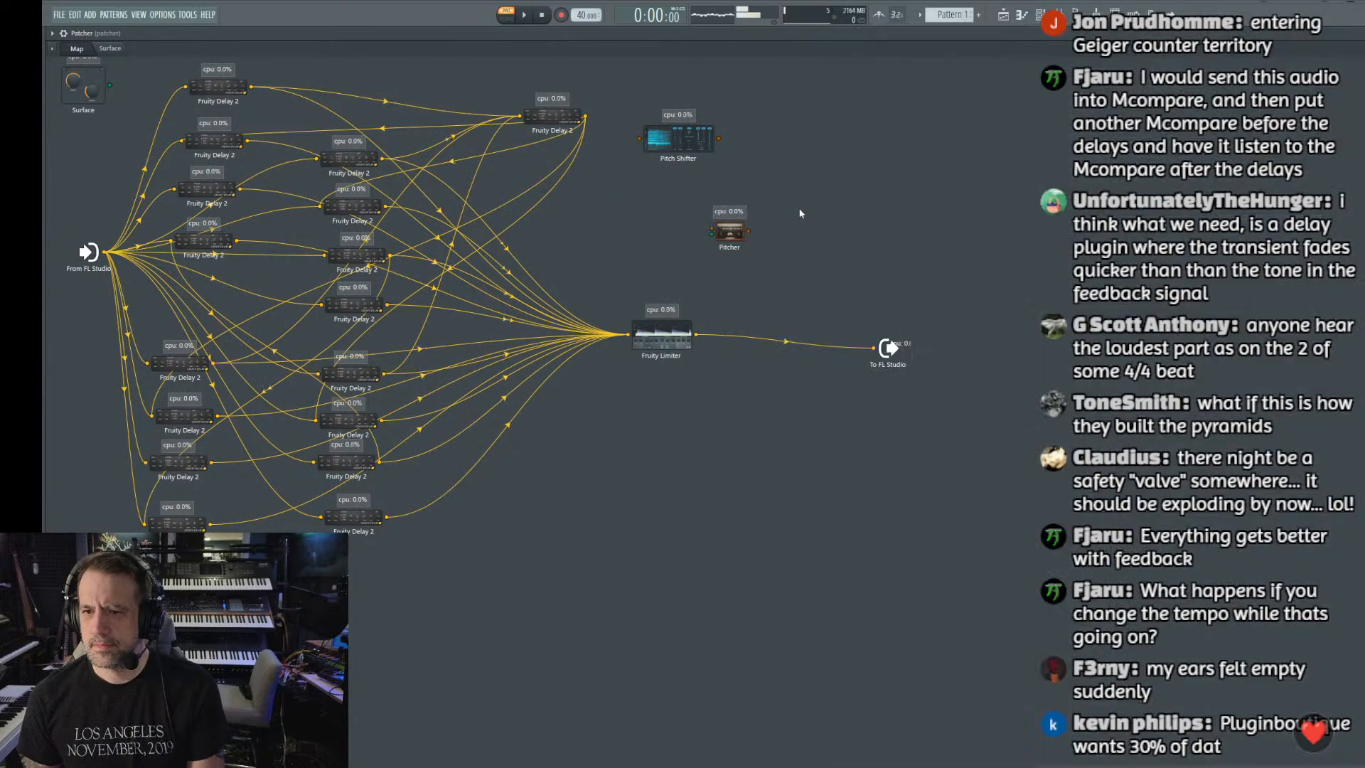
click(732, 232)
click(732, 231)
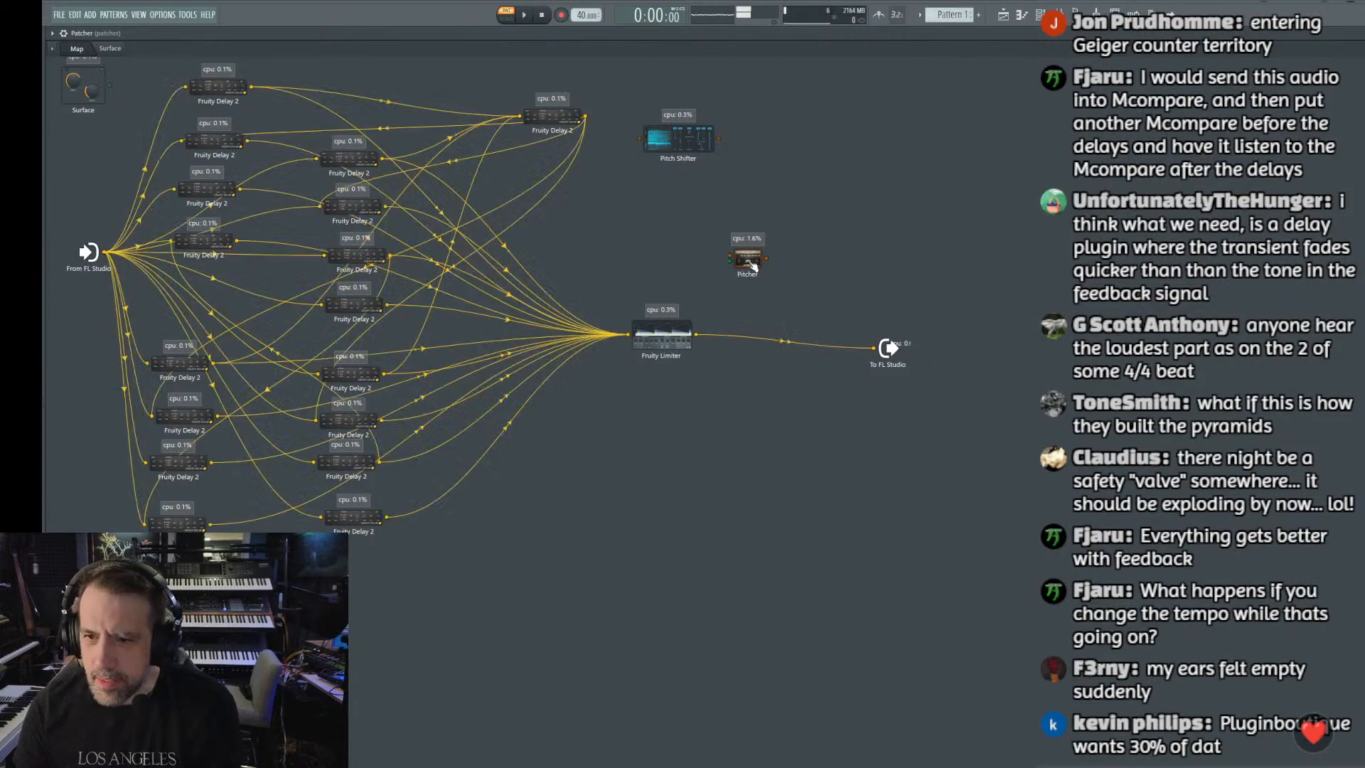
right_click(739, 252)
click(770, 306)
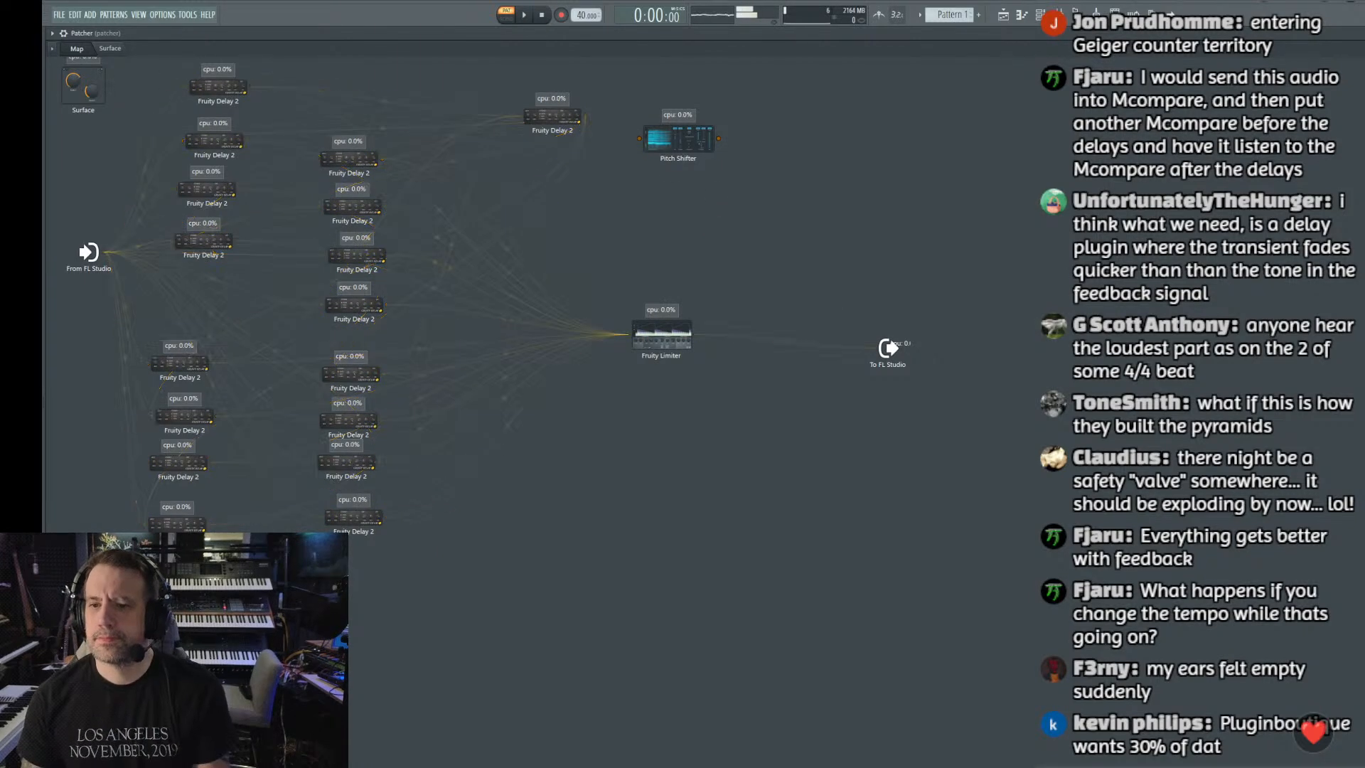
Step: Route the extra delay through the Pitch Shifter into the second delay of both first-column groups, and set its pitch to +7.00
double_click(657, 140)
drag(376, 328, 923, 98)
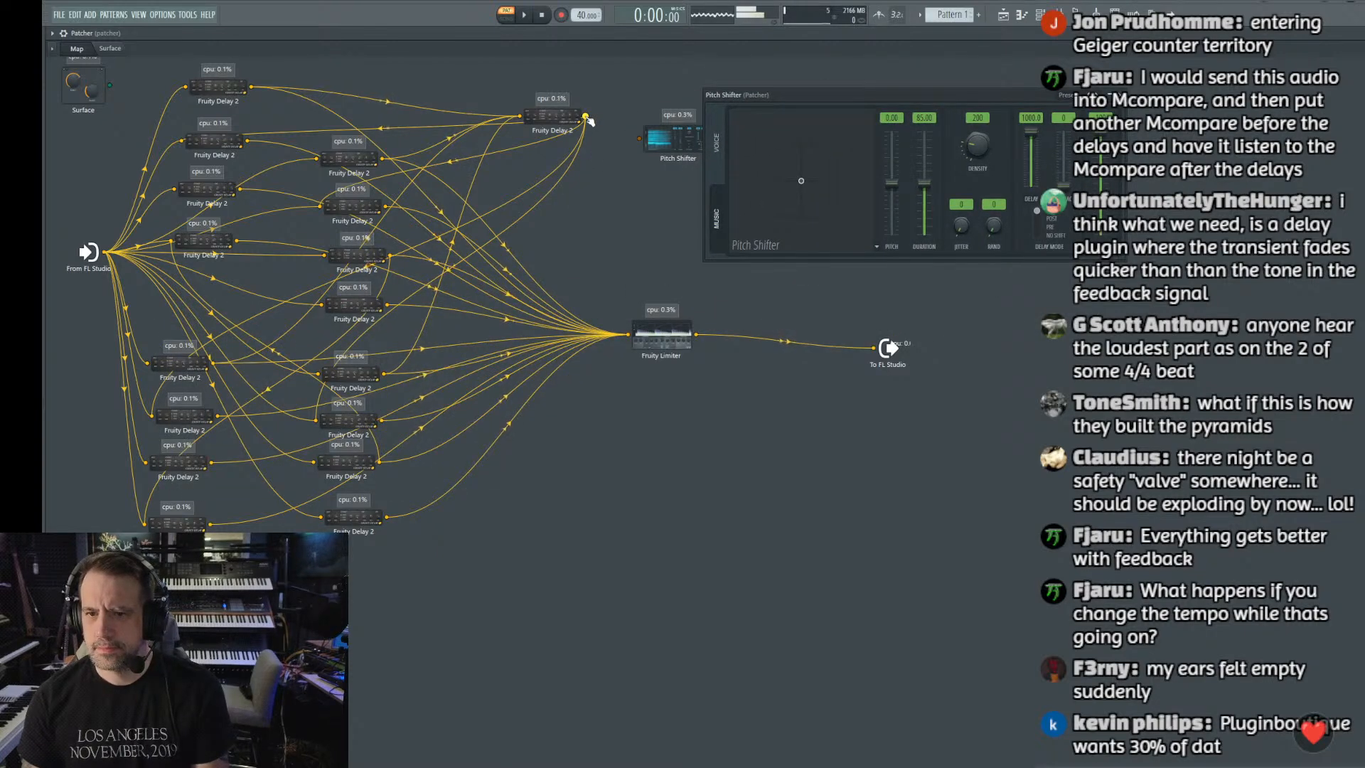
drag(586, 116, 642, 138)
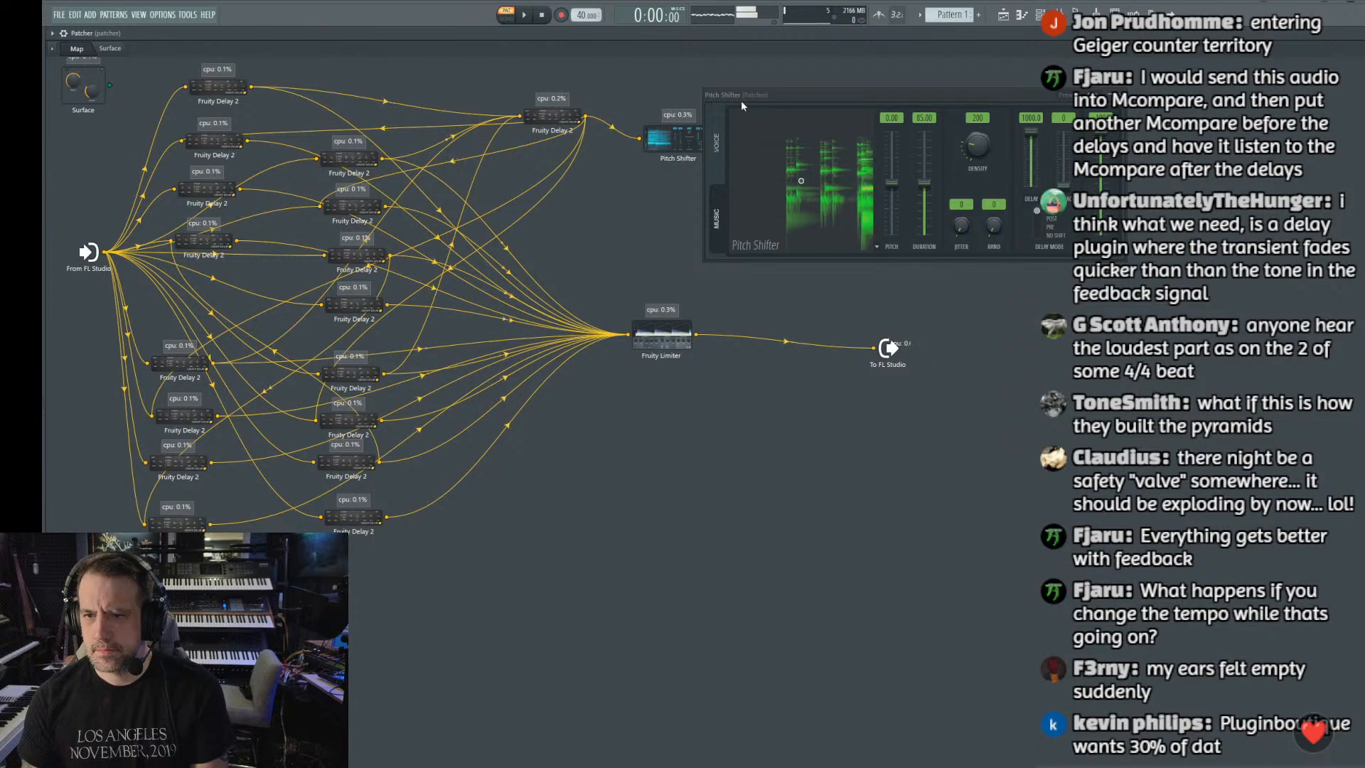
drag(740, 100, 839, 93)
drag(718, 138, 181, 140)
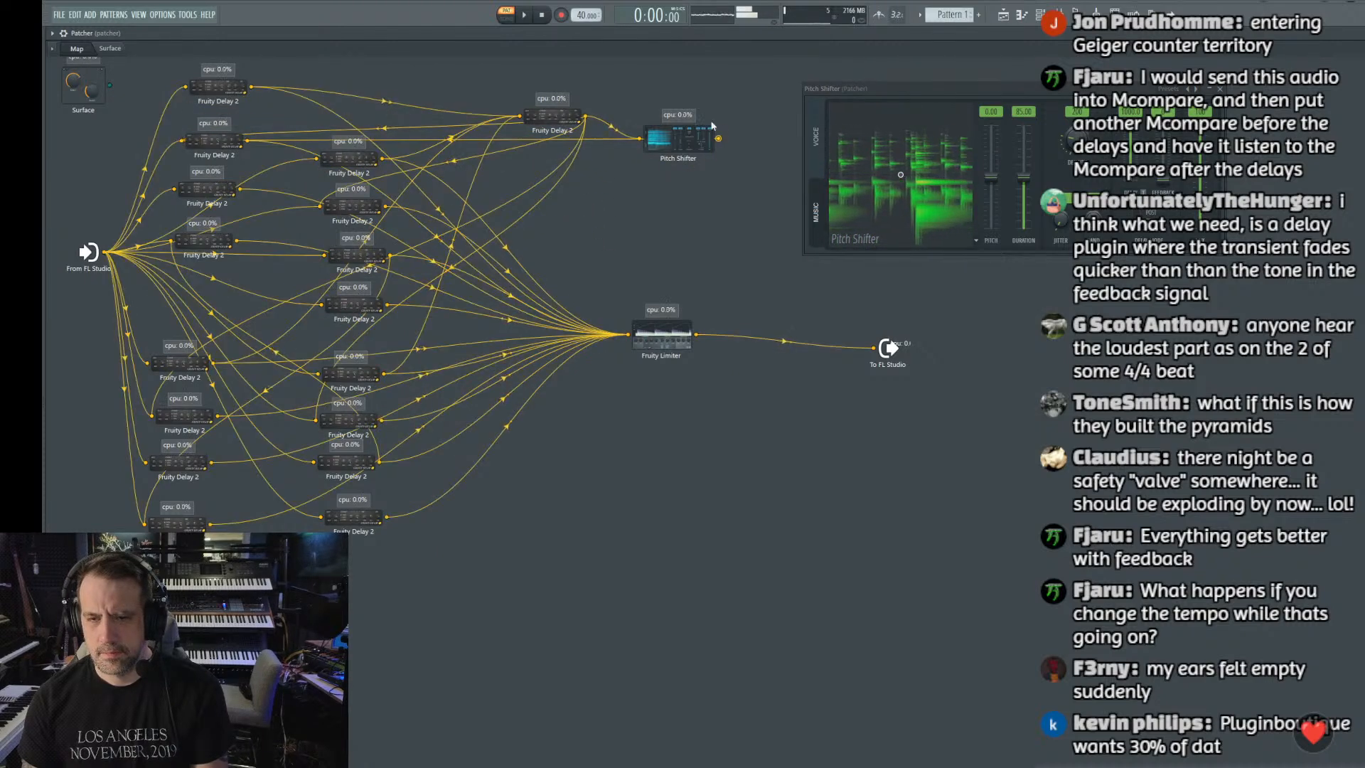
drag(718, 138, 151, 416)
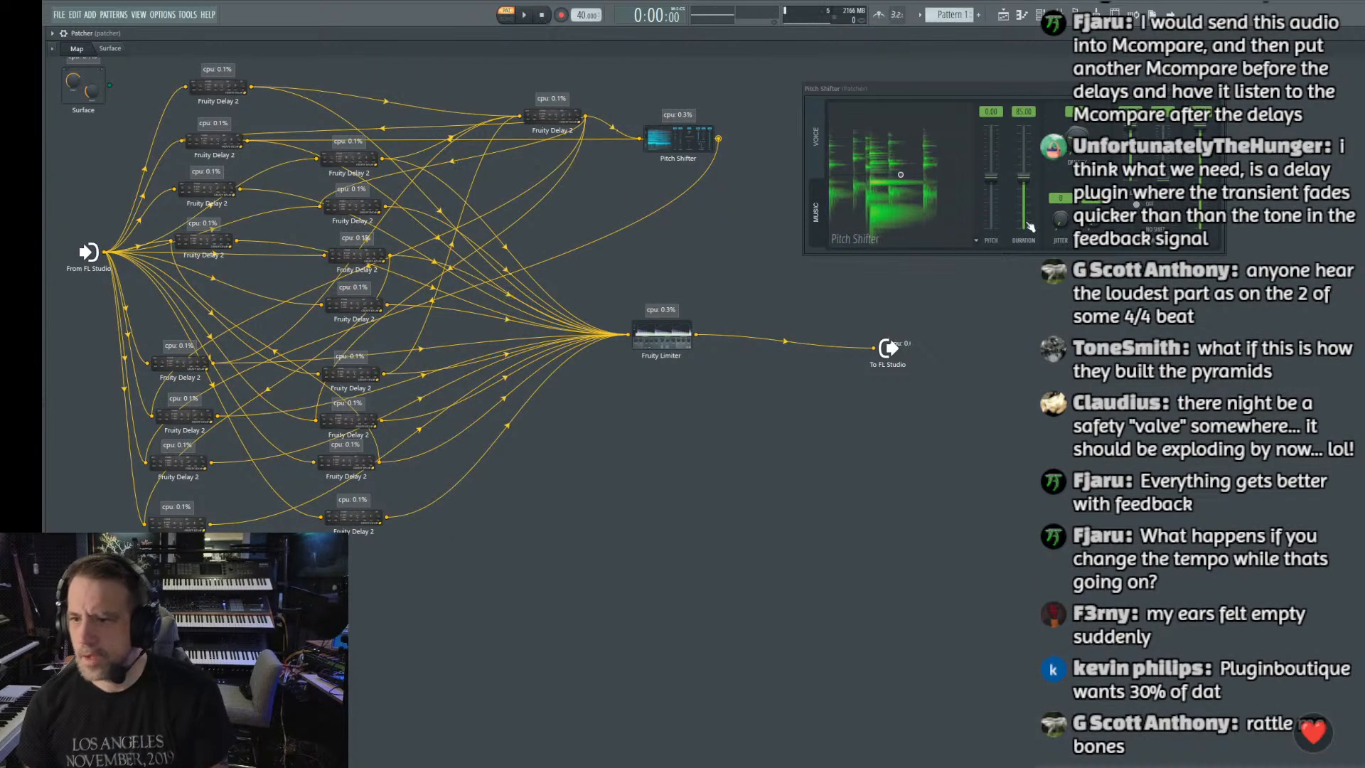
drag(991, 179, 991, 145)
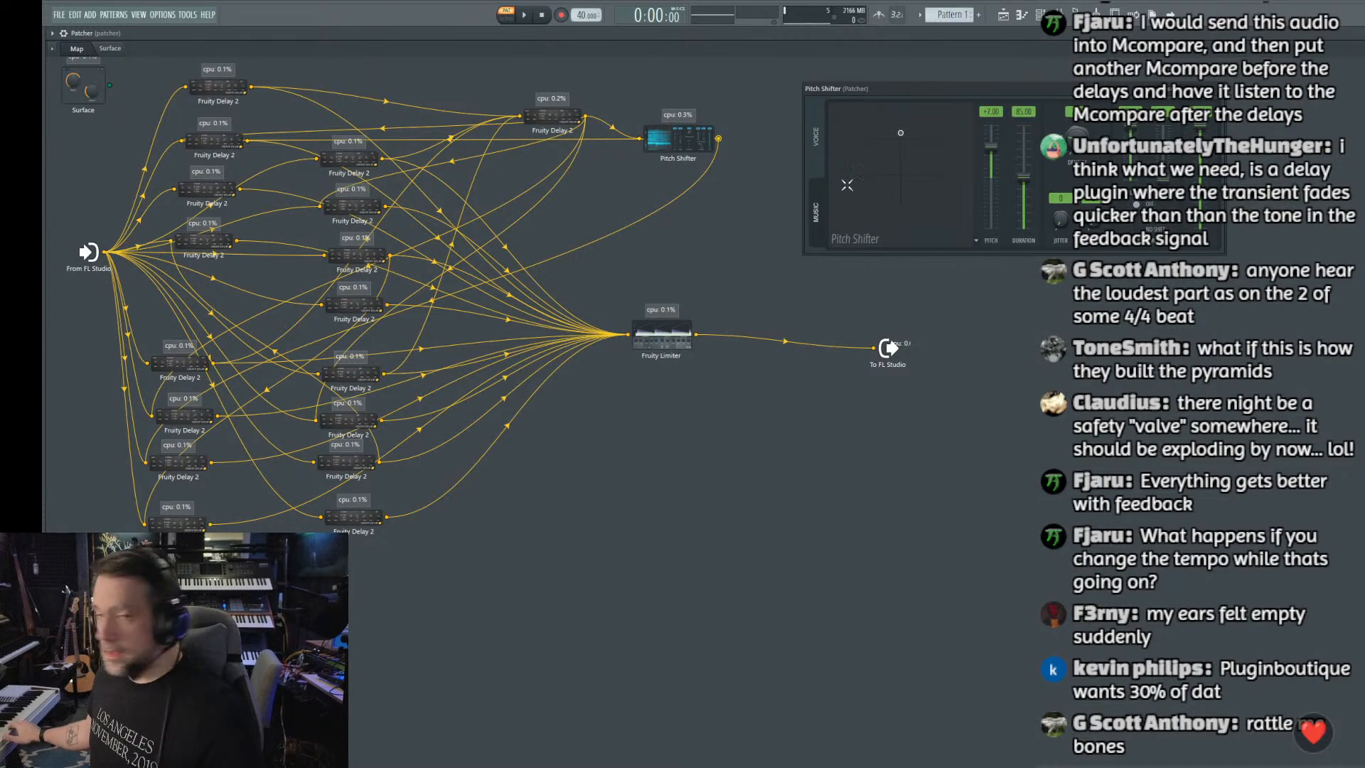
Step: Restore the Patcher window's size, load the NY Steinway Model D preset in Pianoteq and return to the Patcher map
double_click(302, 33)
click(291, 246)
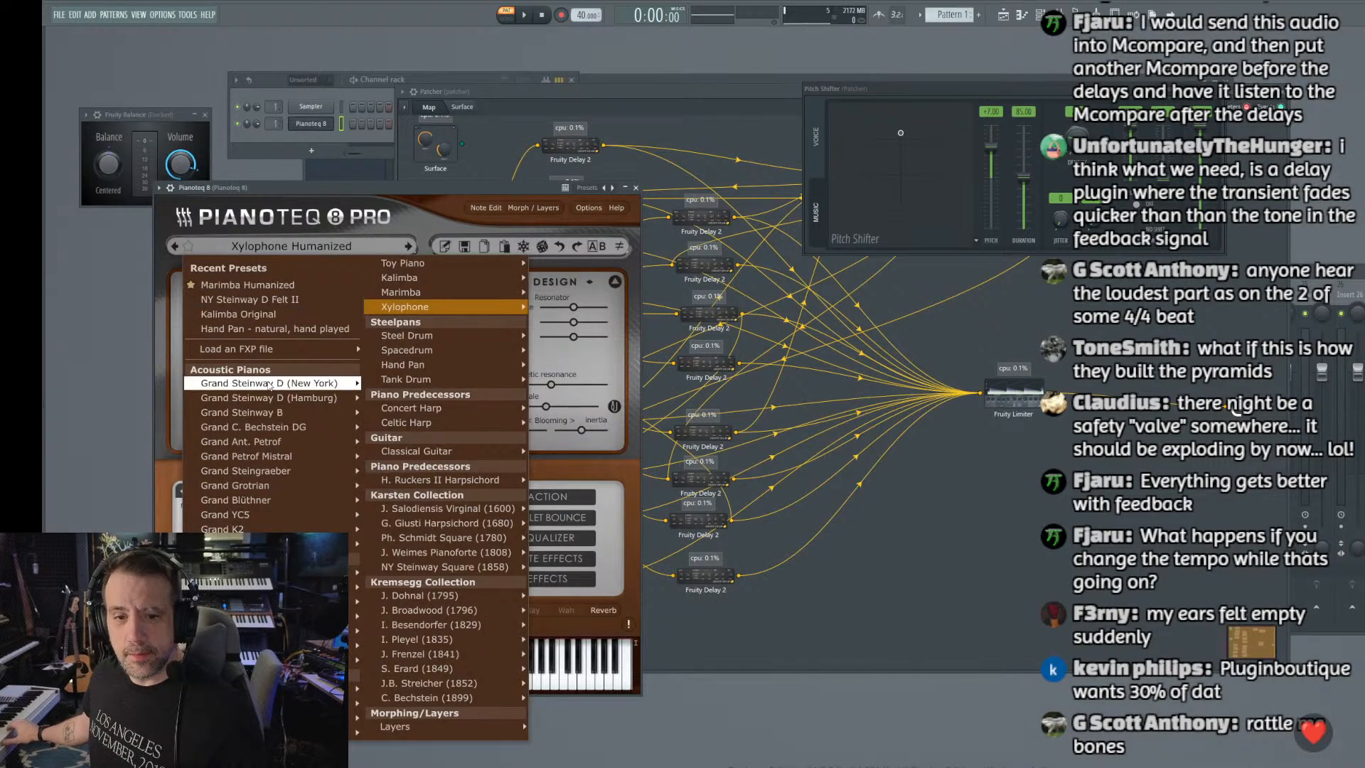
mouse_move(270, 384)
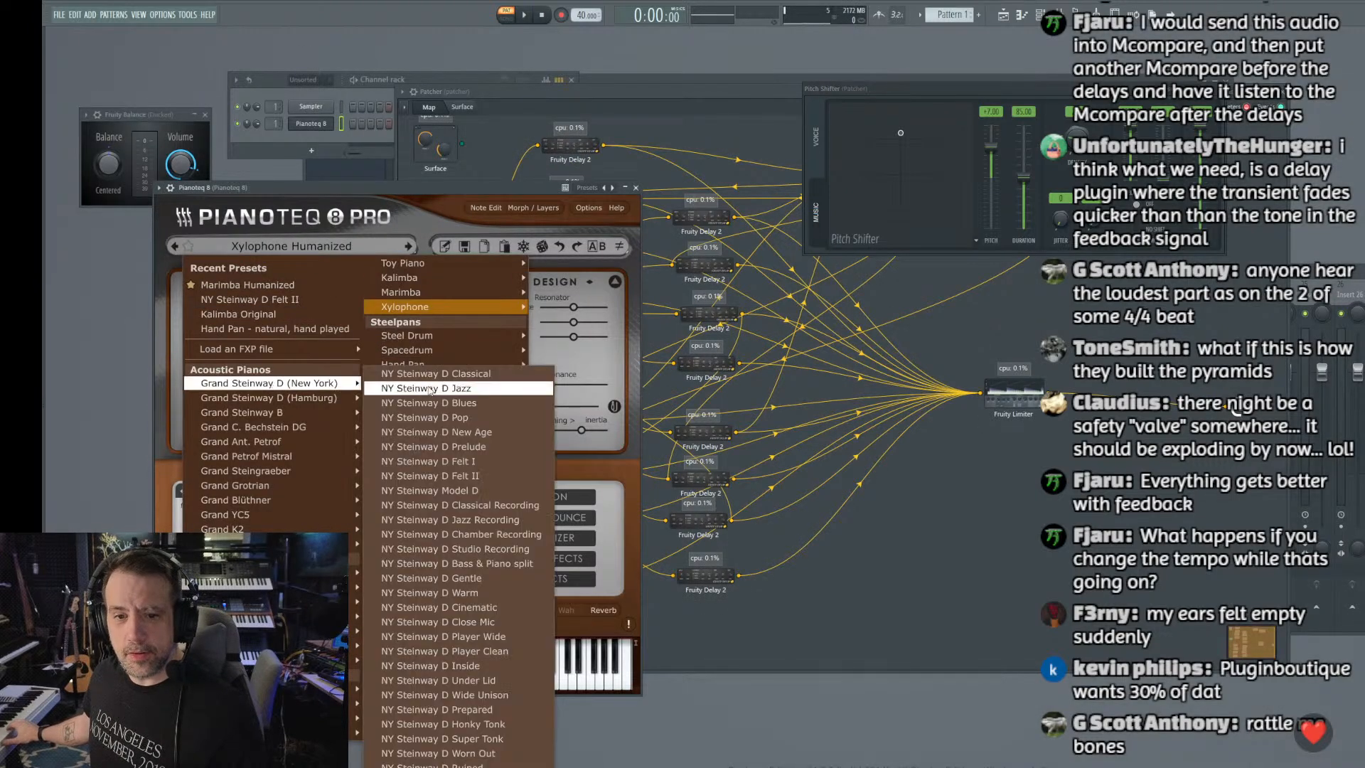
click(452, 492)
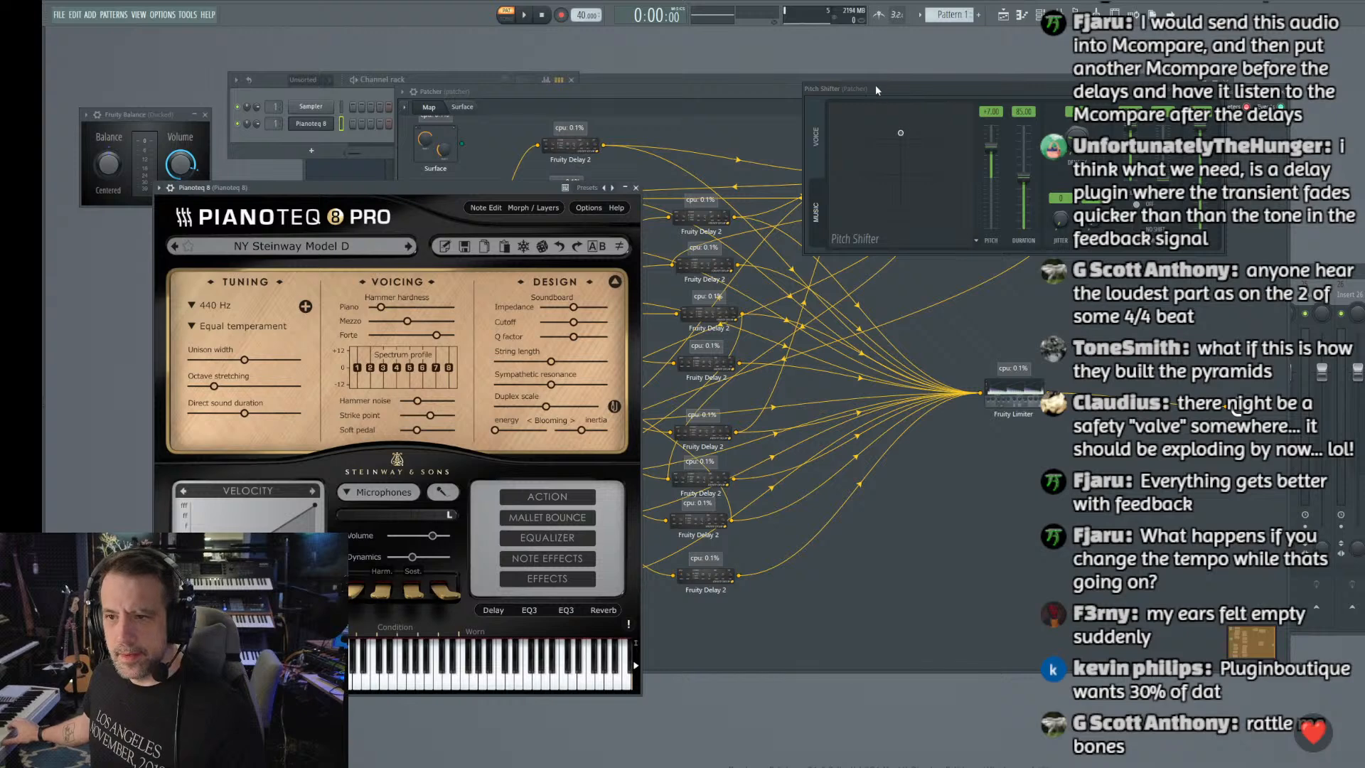
click(728, 91)
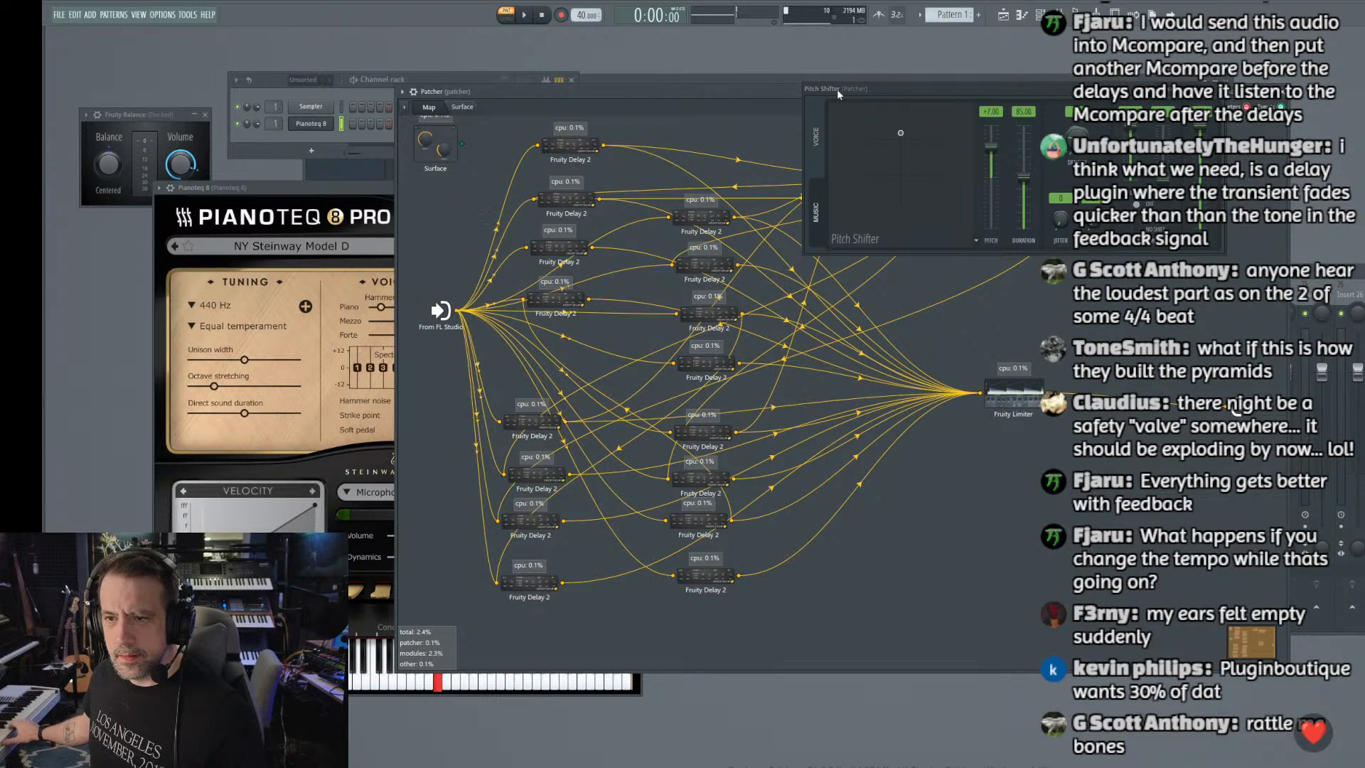
Step: Load the Delay Oct Down 1 music preset in the Pitch Shifter
drag(838, 88, 552, 71)
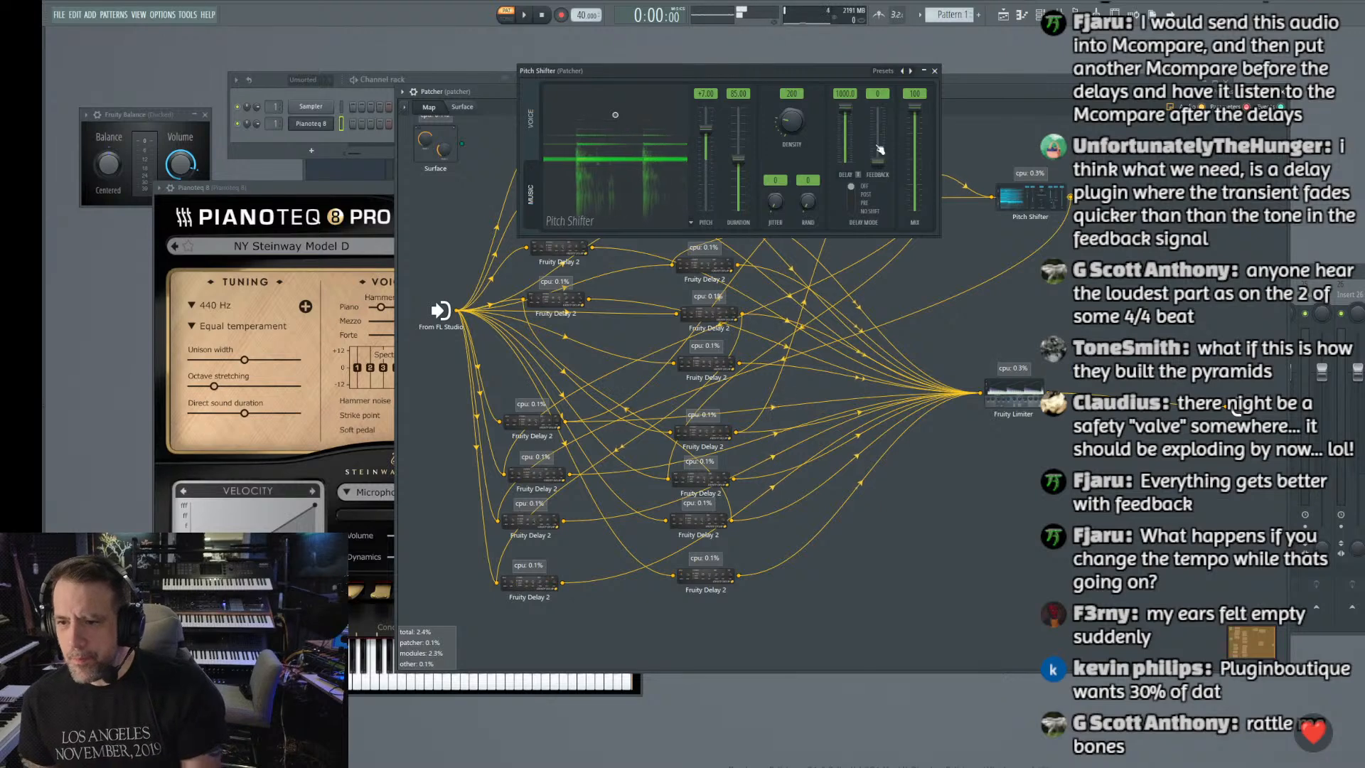
drag(732, 75, 790, 462)
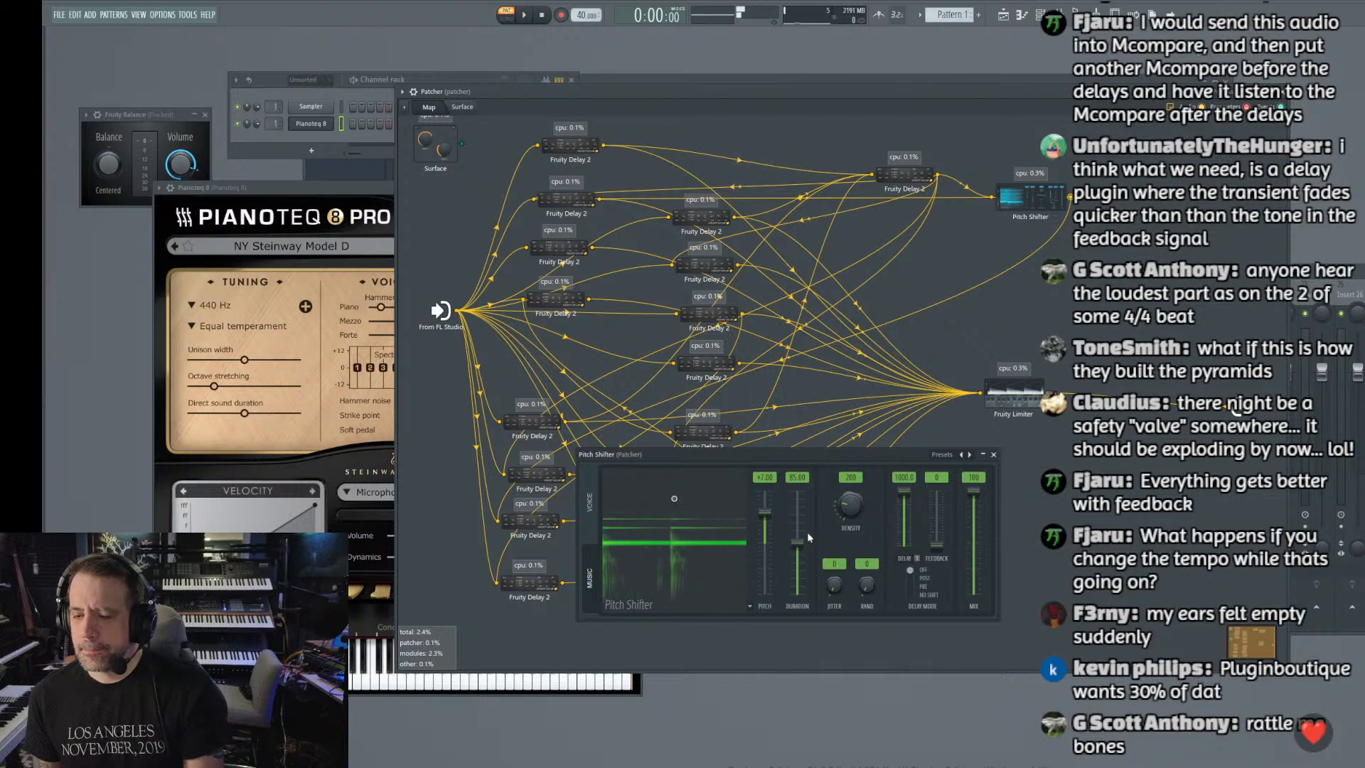
click(945, 456)
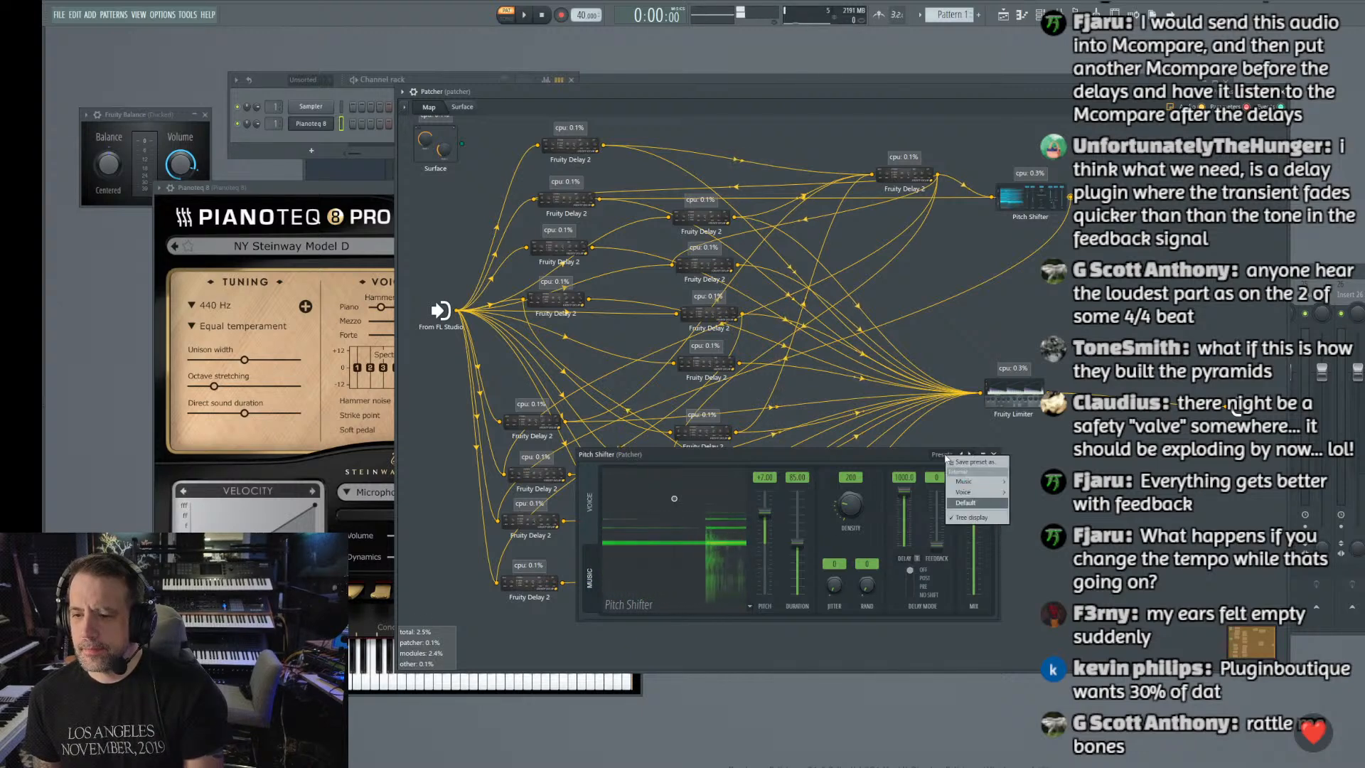
mouse_move(963, 484)
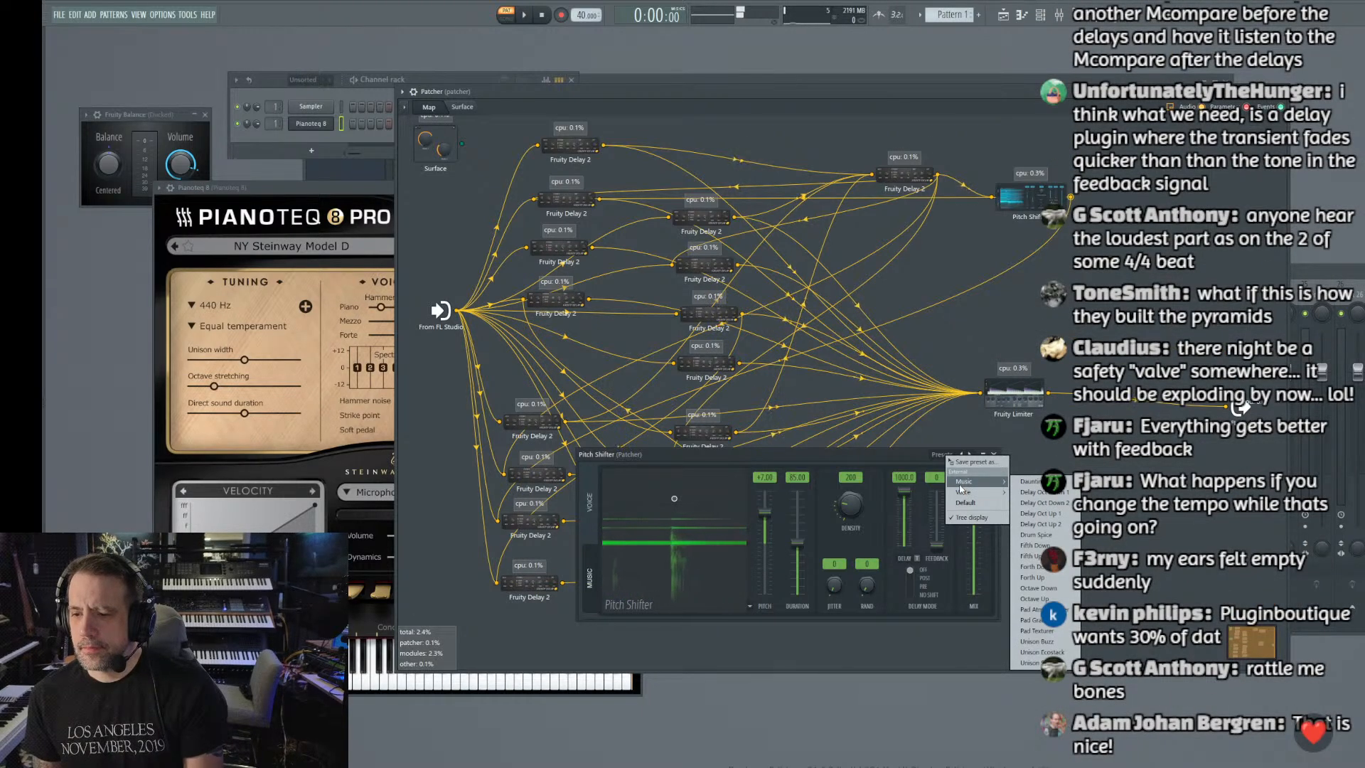
click(1042, 492)
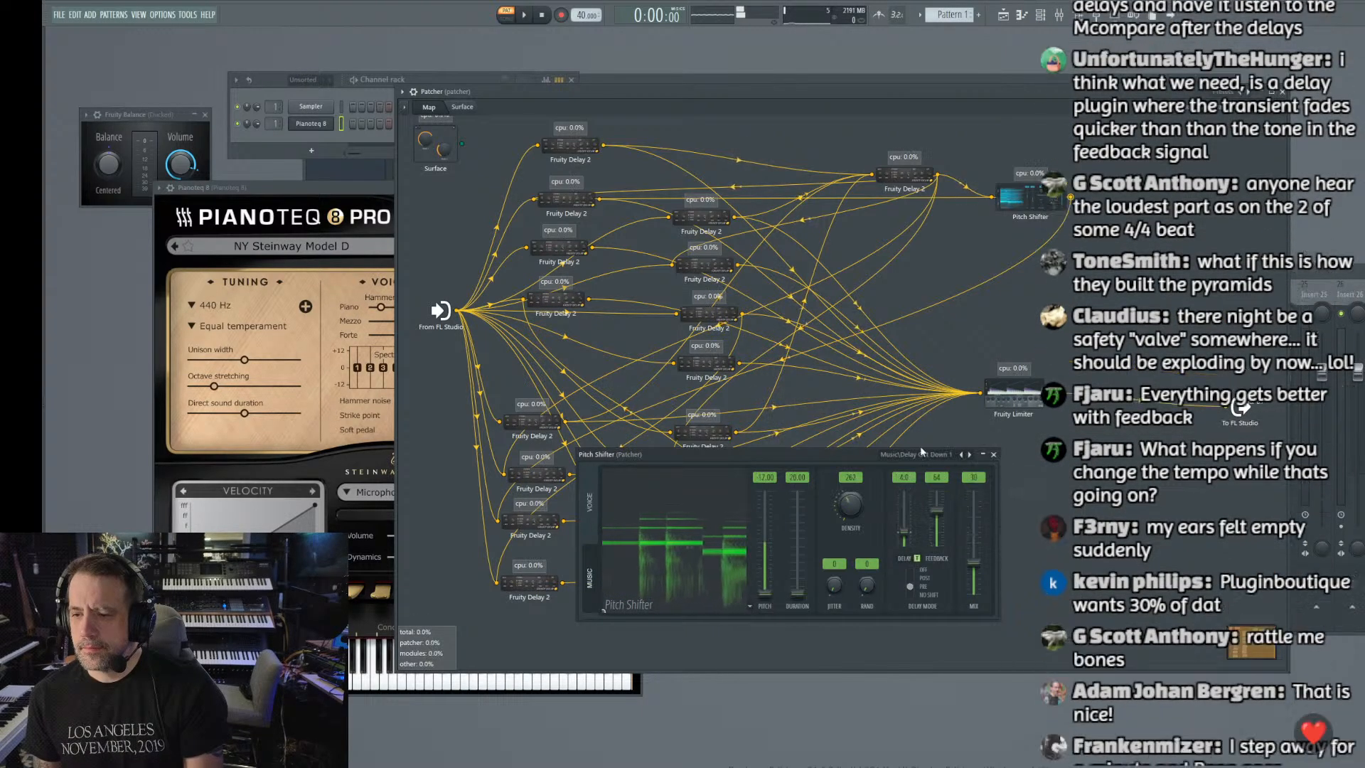
Step: Load the Pitch Shifter's Delay Oct Down 2 music preset and raise its mix to 100
drag(833, 458, 801, 398)
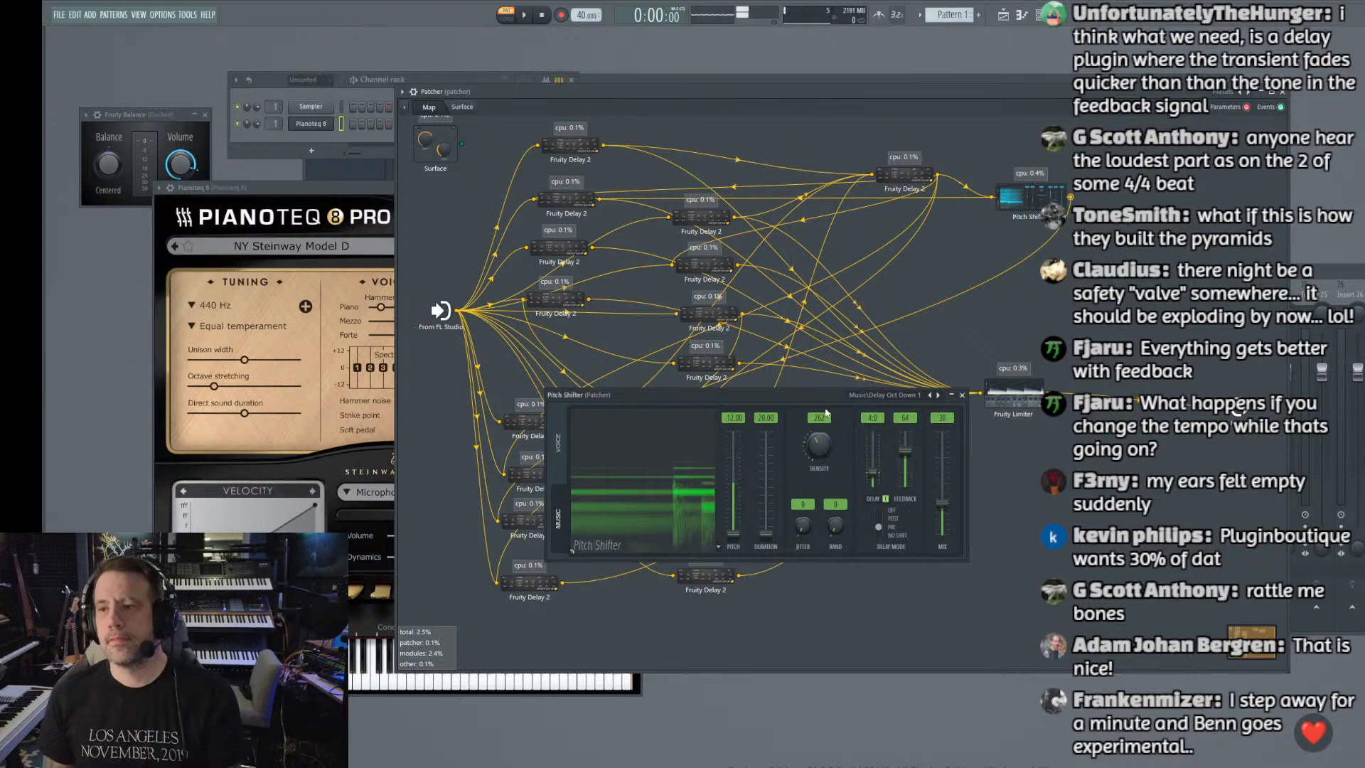
click(890, 400)
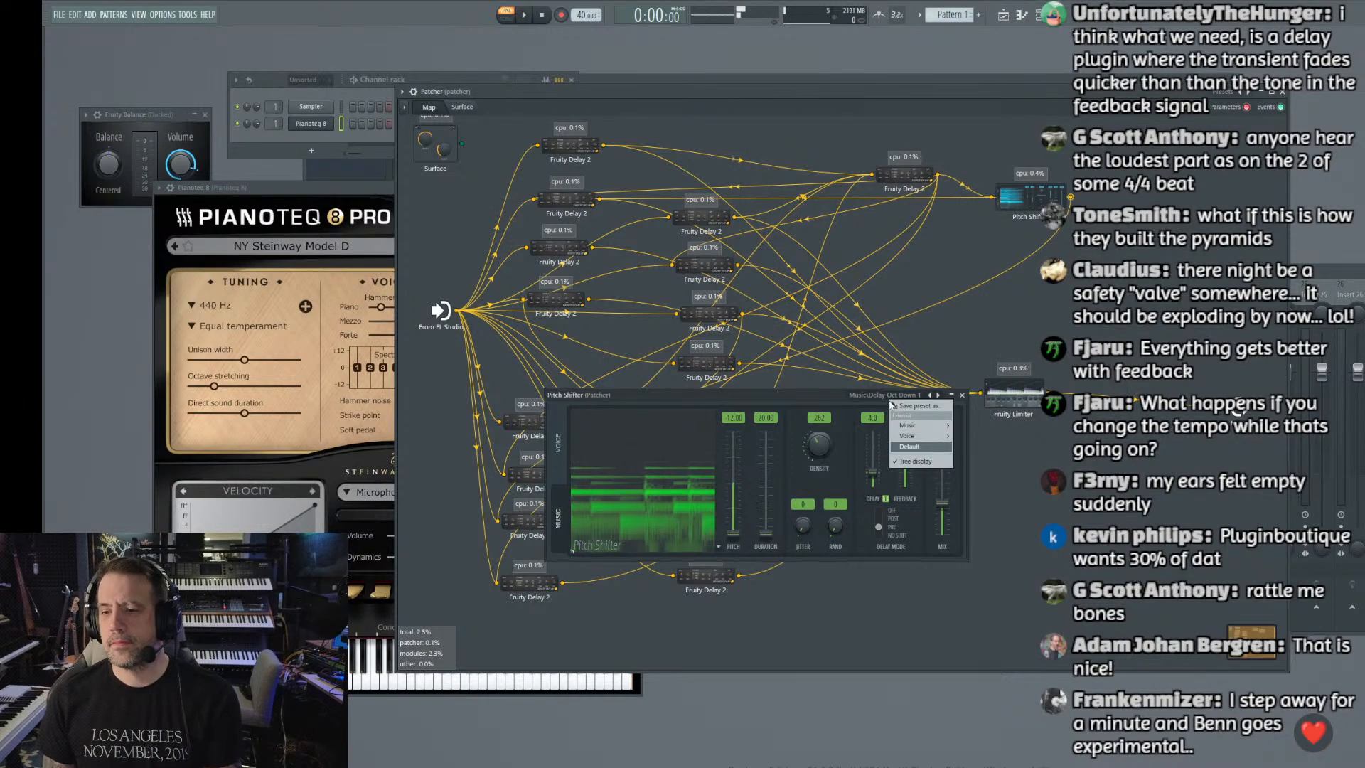
mouse_move(913, 425)
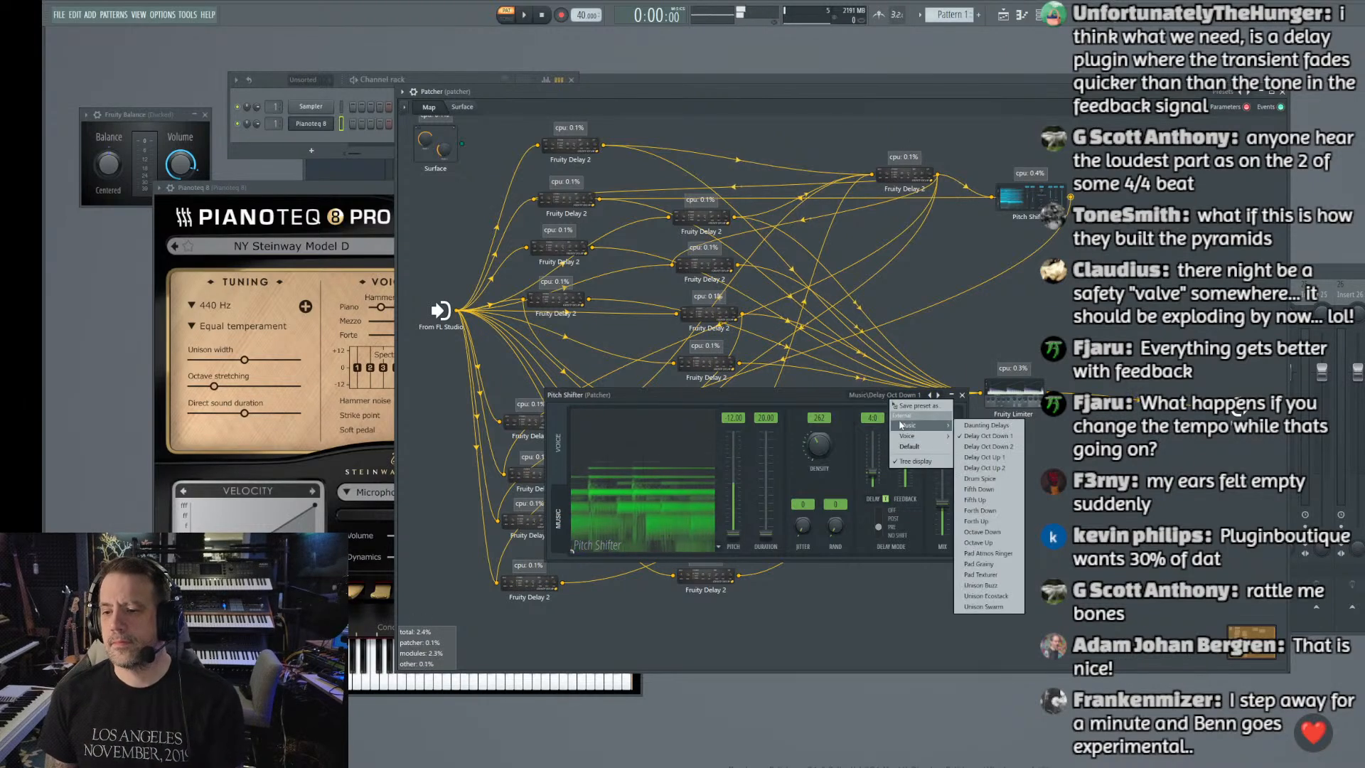
click(984, 447)
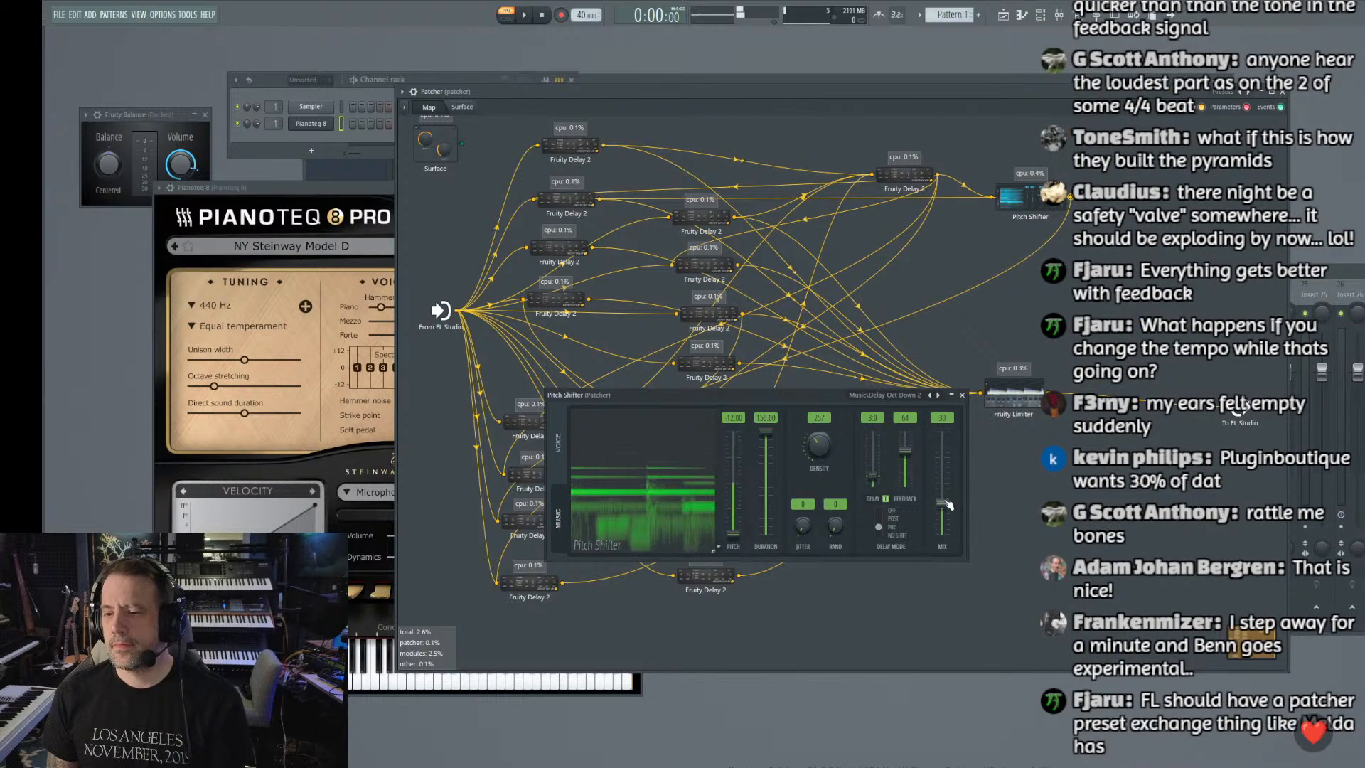
drag(942, 501, 948, 436)
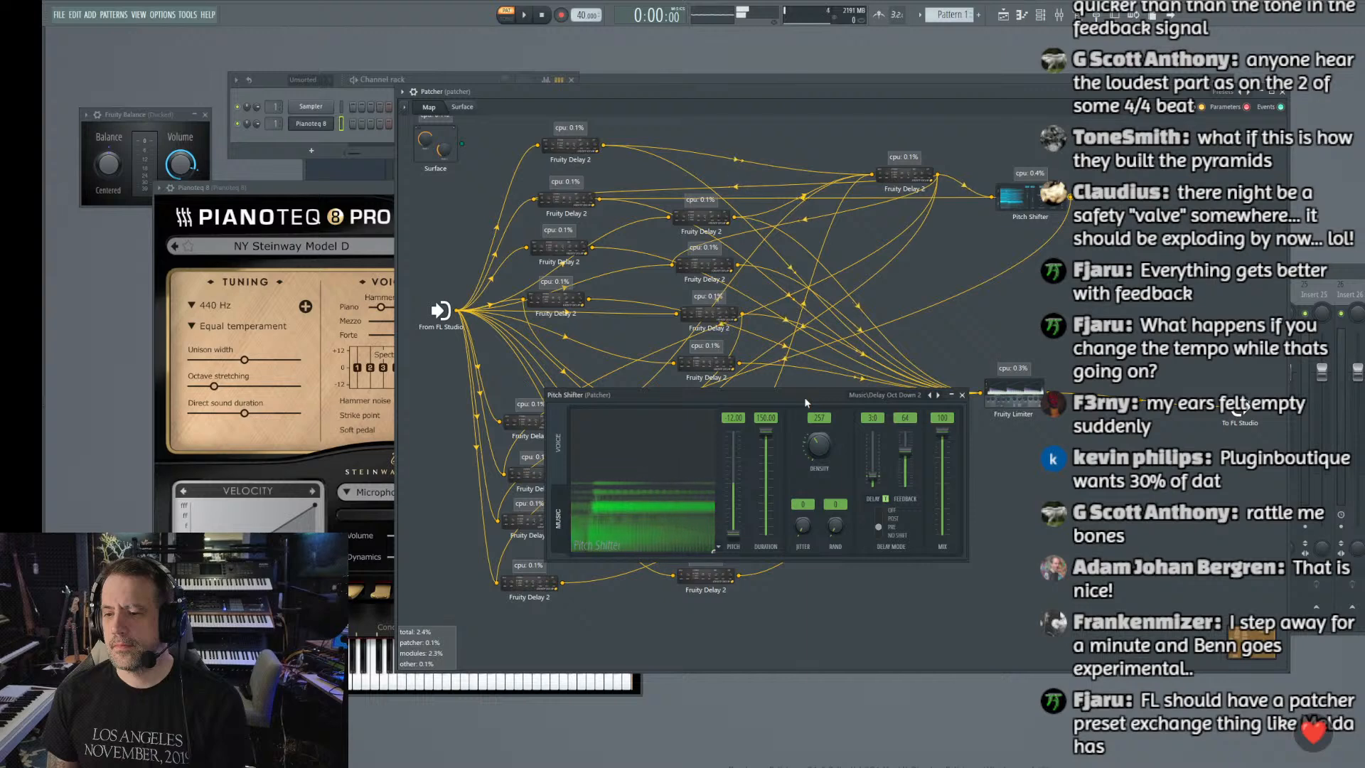
Step: Load the Fifth Up music preset in the Pitch Shifter
click(903, 403)
mouse_move(927, 426)
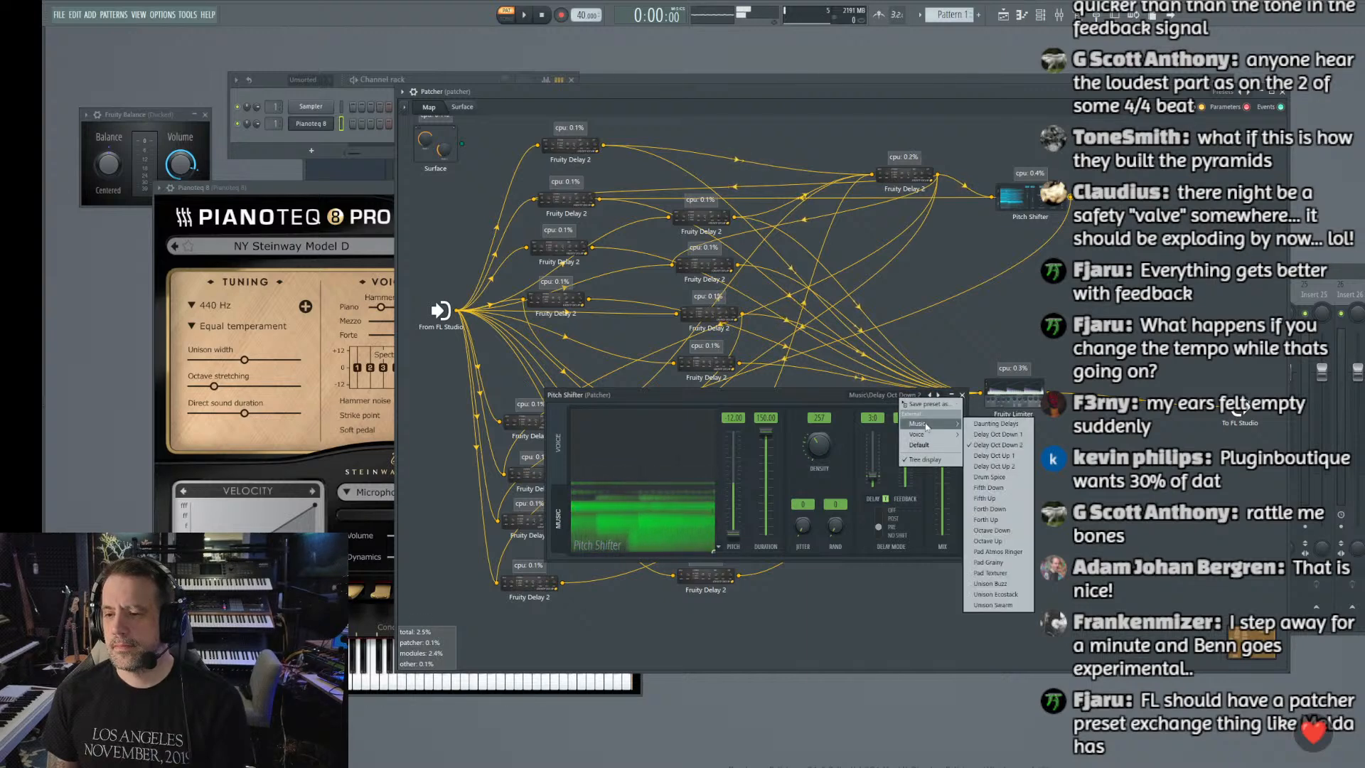
click(1026, 501)
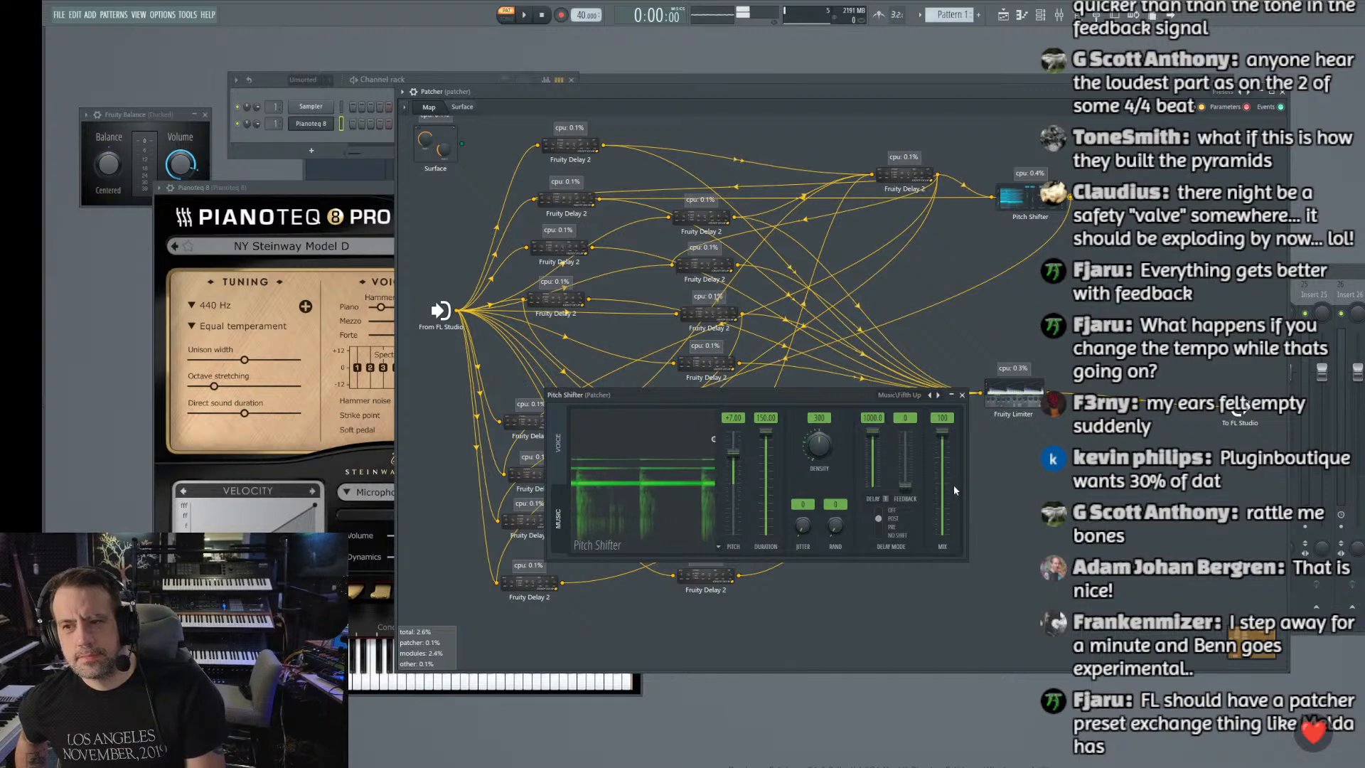
click(905, 396)
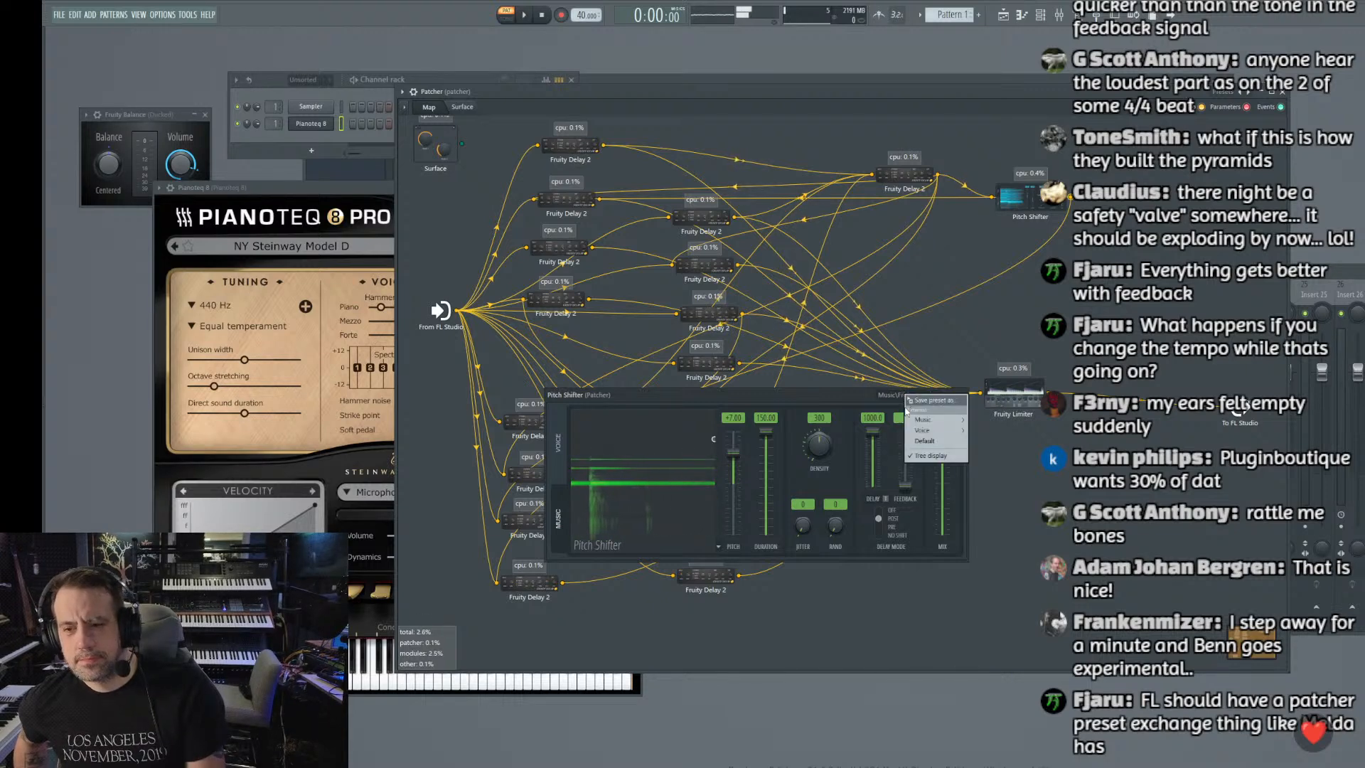
click(844, 401)
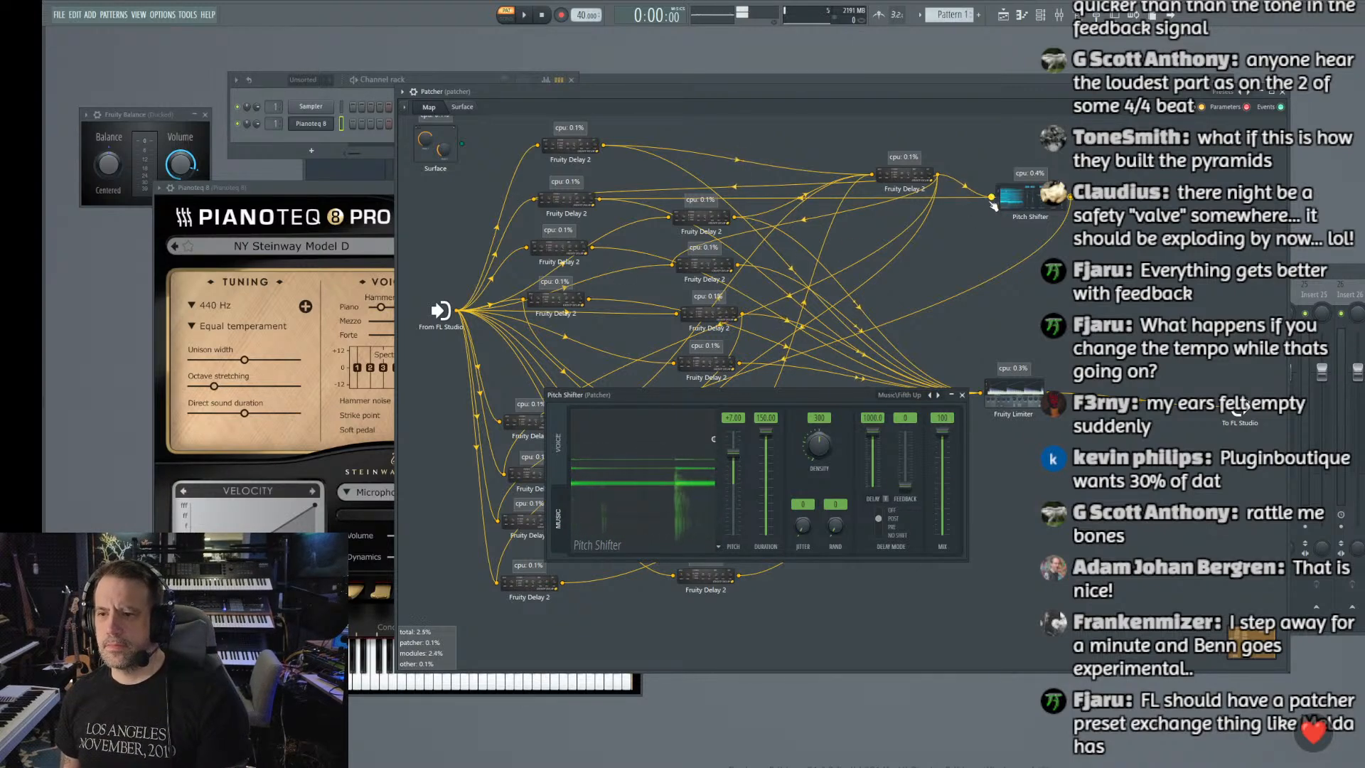
Step: Add a second Pitch Shifter to the map and feed it from the upper groups' third first-column and second second-column delays
right_click(954, 257)
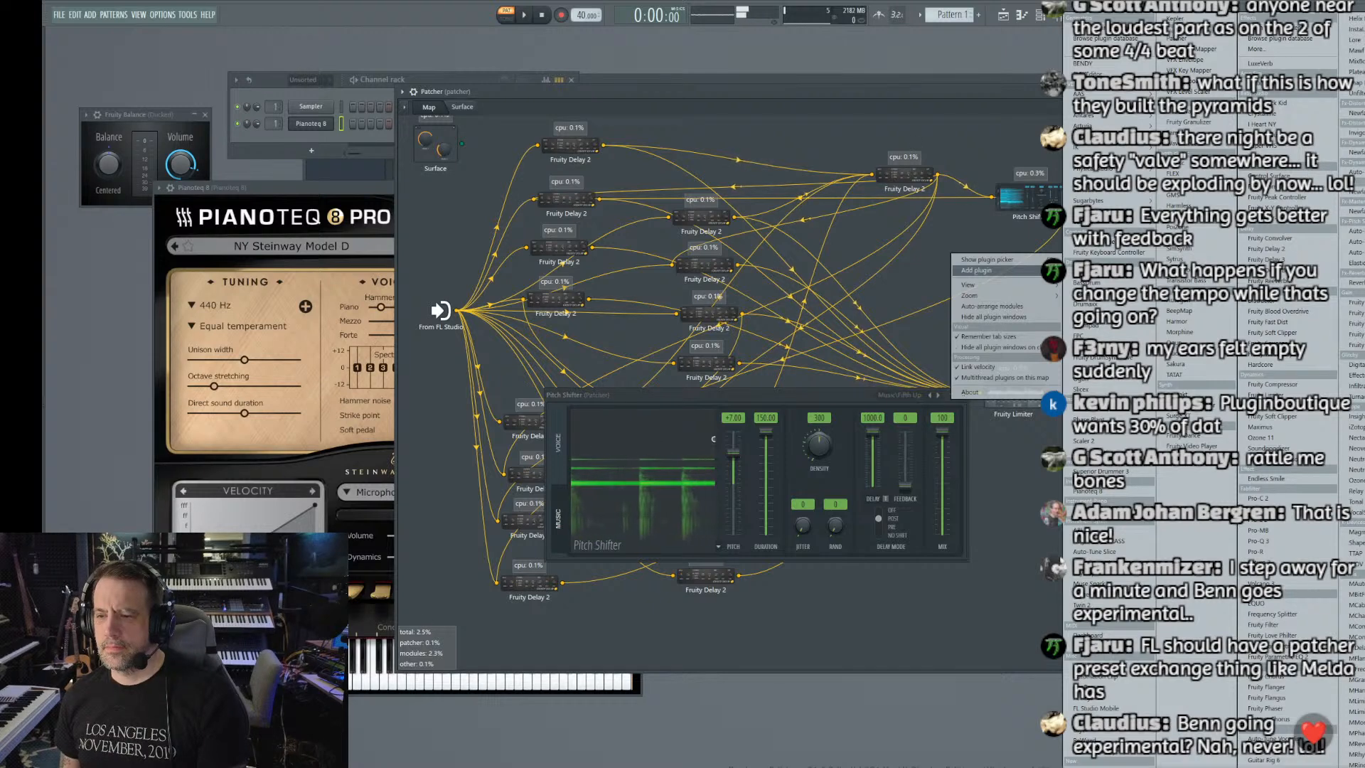
click(1260, 74)
drag(853, 391, 807, 472)
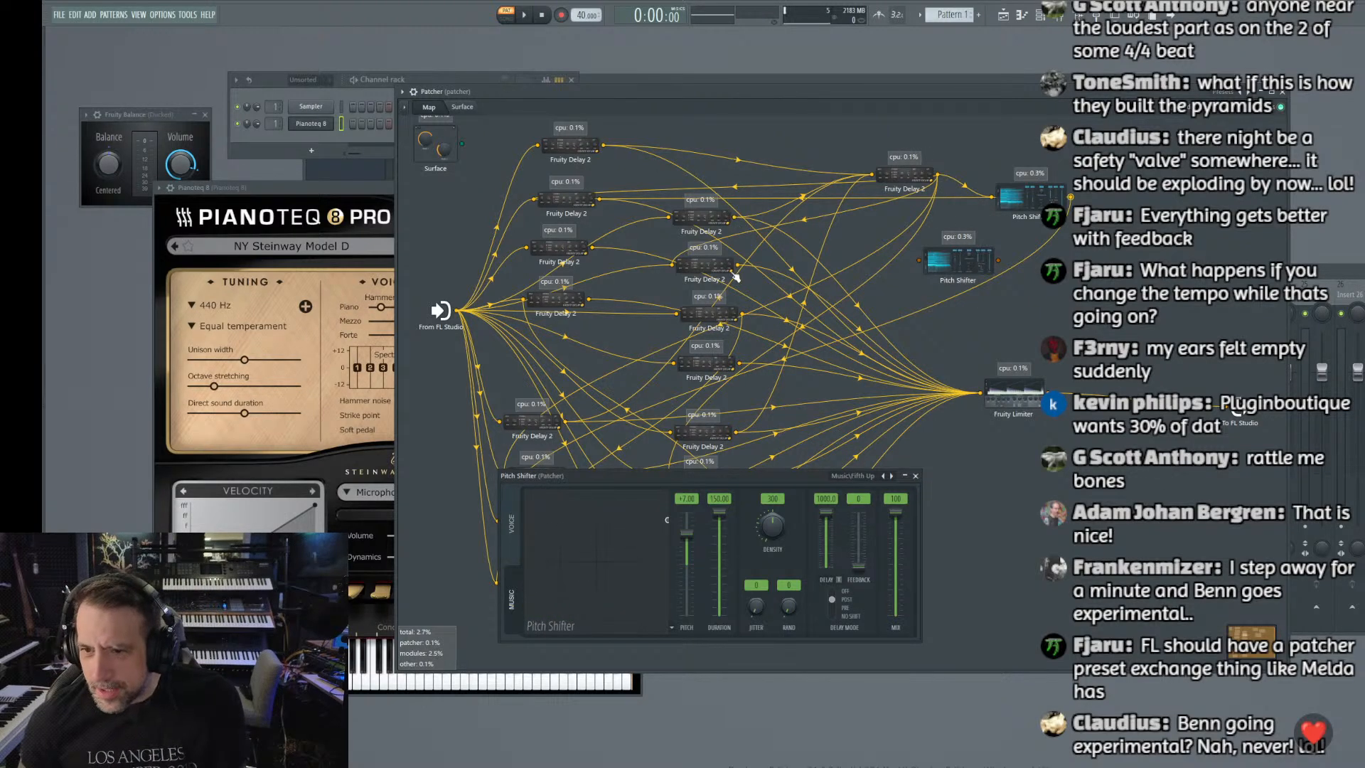
drag(739, 264, 592, 250)
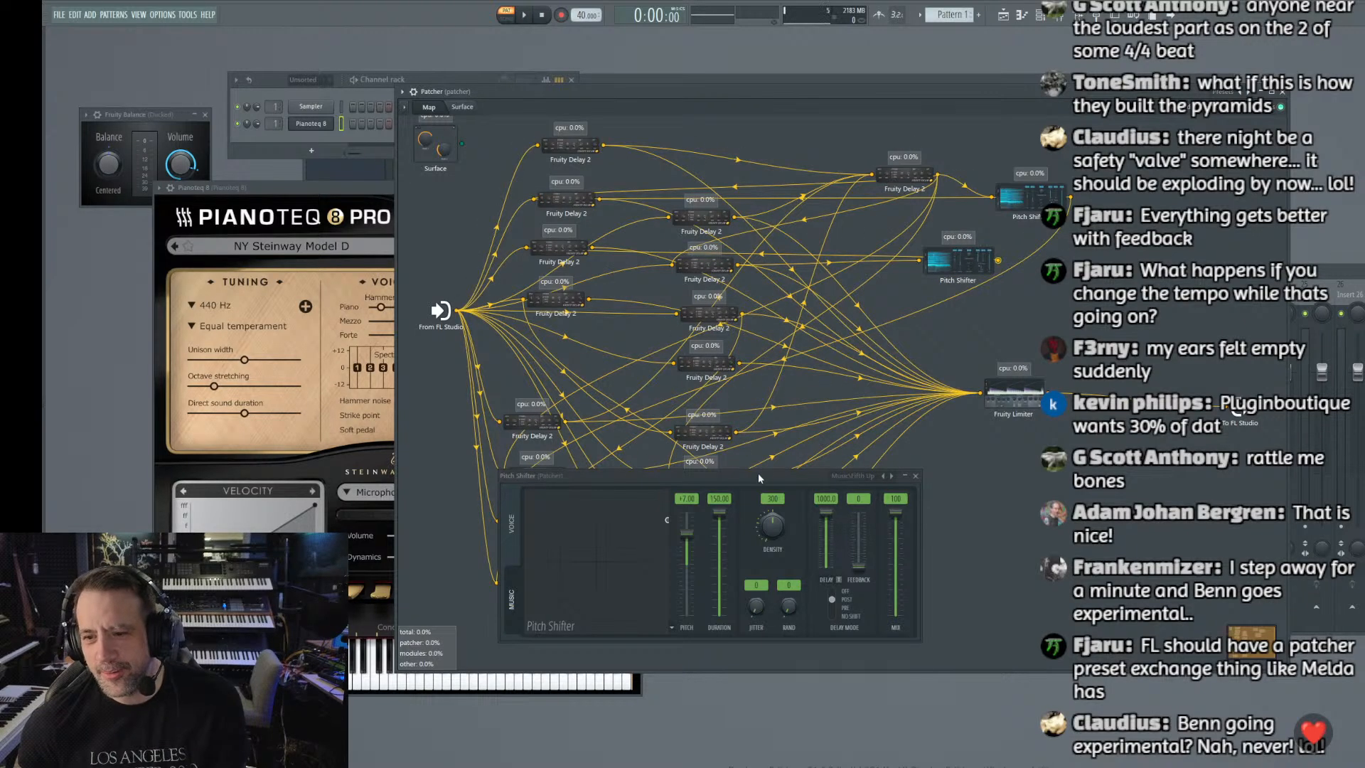
drag(758, 478, 498, 523)
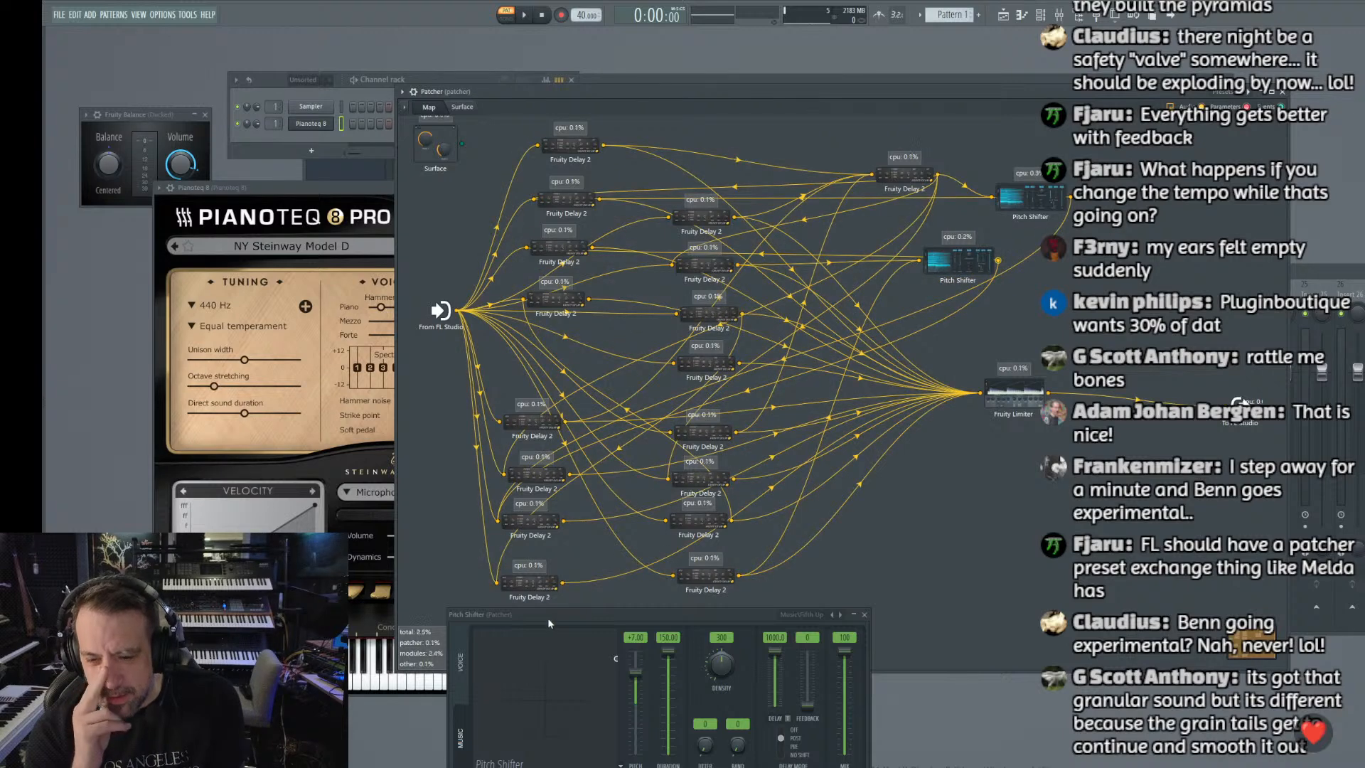
drag(548, 621, 553, 395)
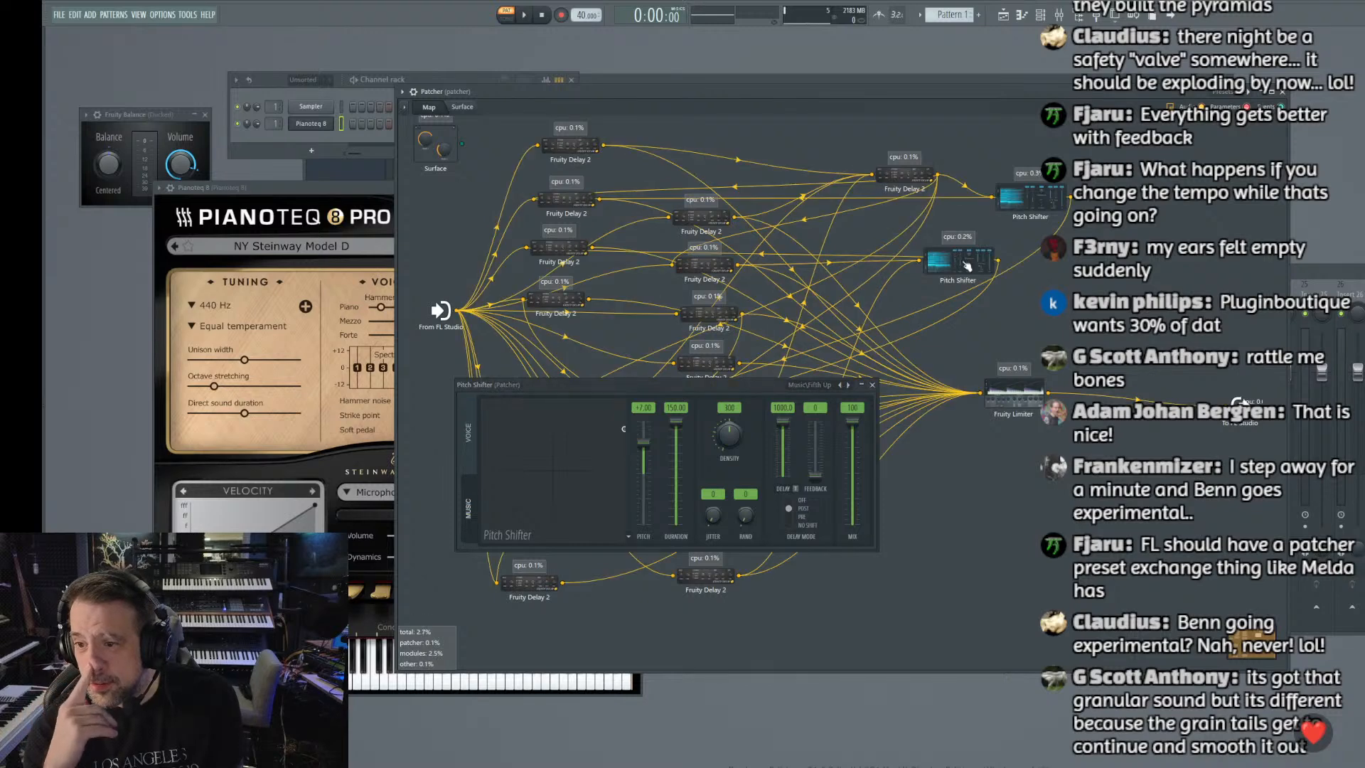
Step: Set the second Pitch Shifter's duration to 150.00 and pitch to +5.00, and stack the two Pitch Shifters together on the map
click(966, 266)
drag(416, 325, 822, 394)
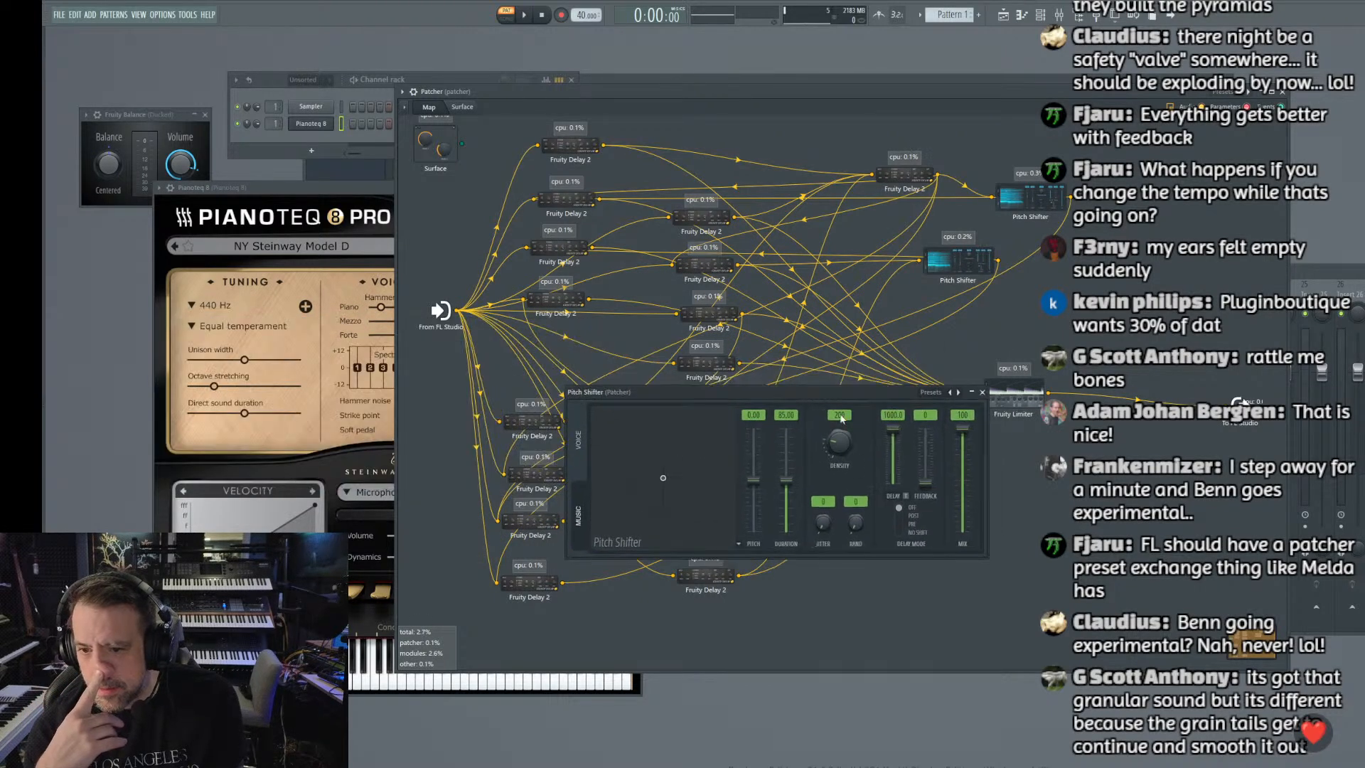
drag(791, 483, 791, 429)
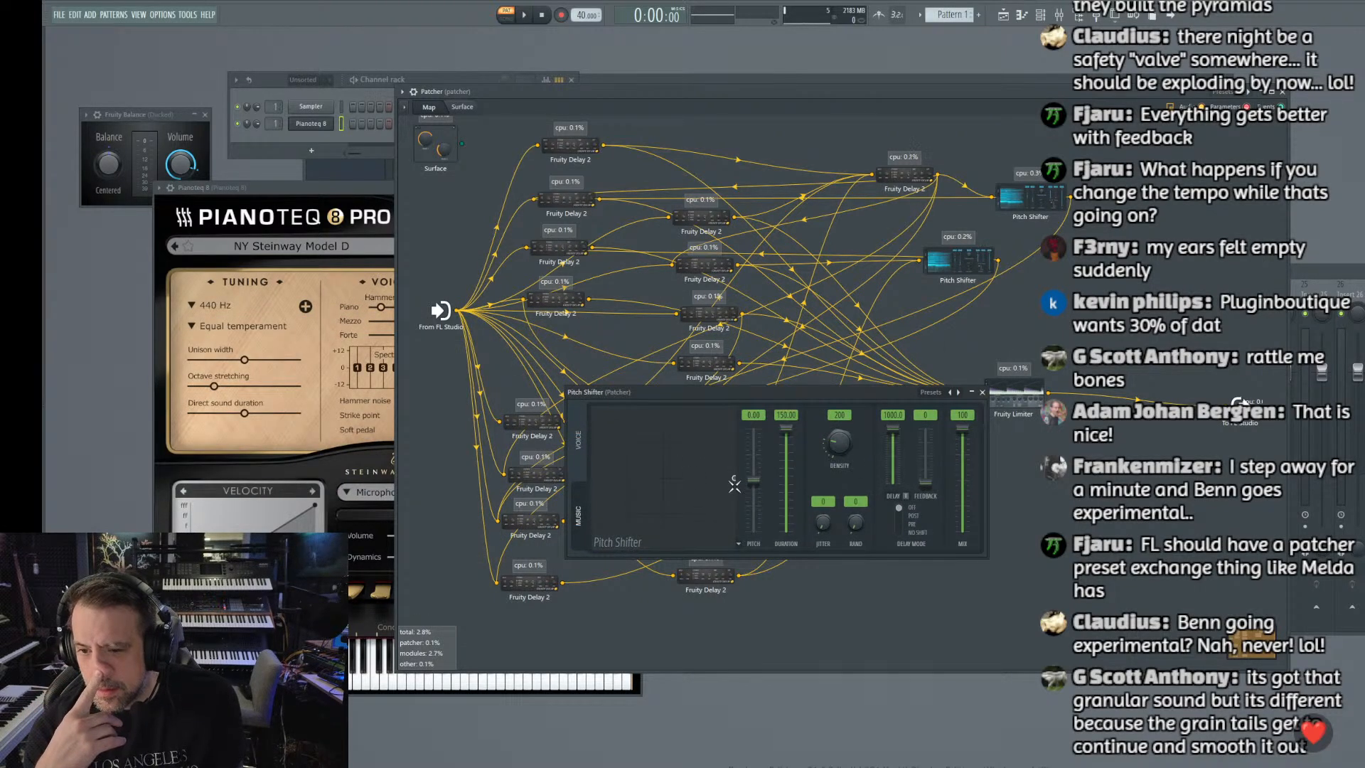
drag(733, 478, 733, 448)
drag(862, 399, 877, 464)
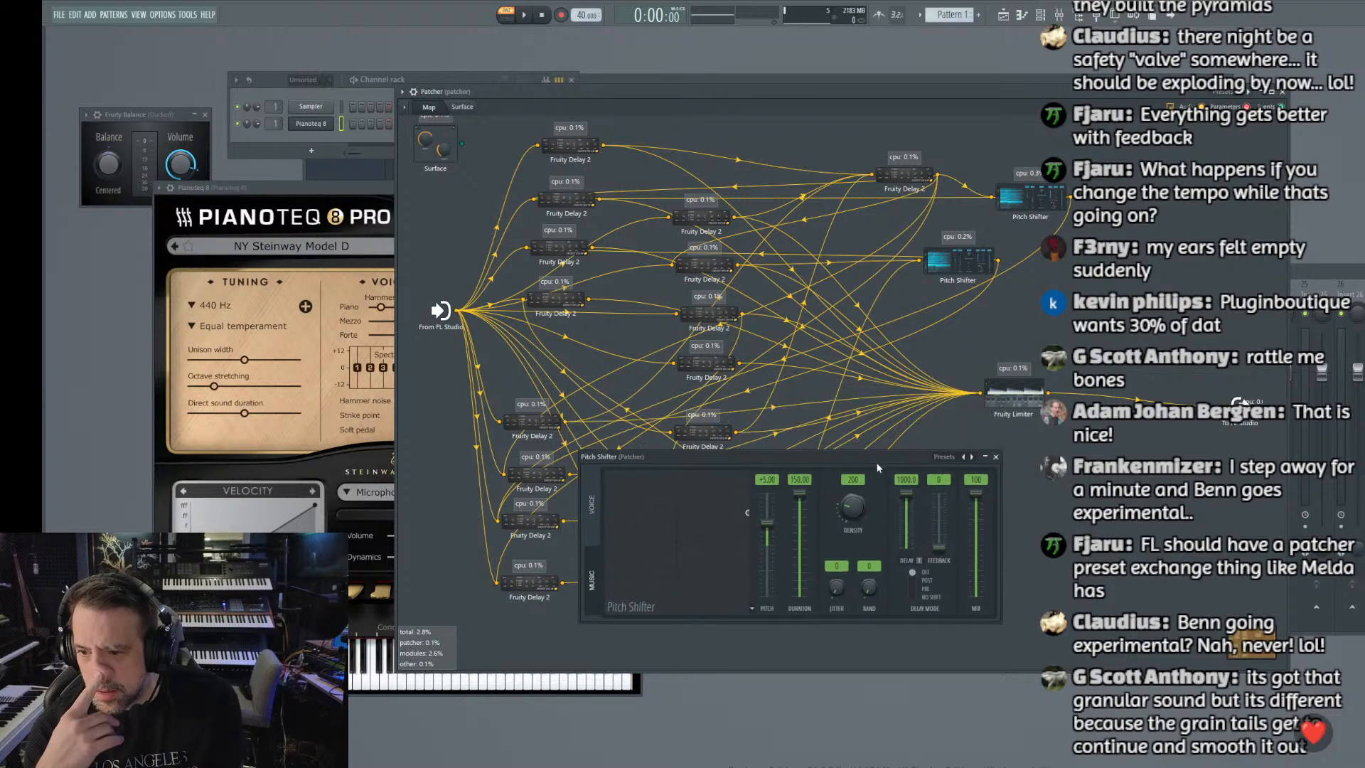
click(998, 458)
drag(964, 269, 985, 287)
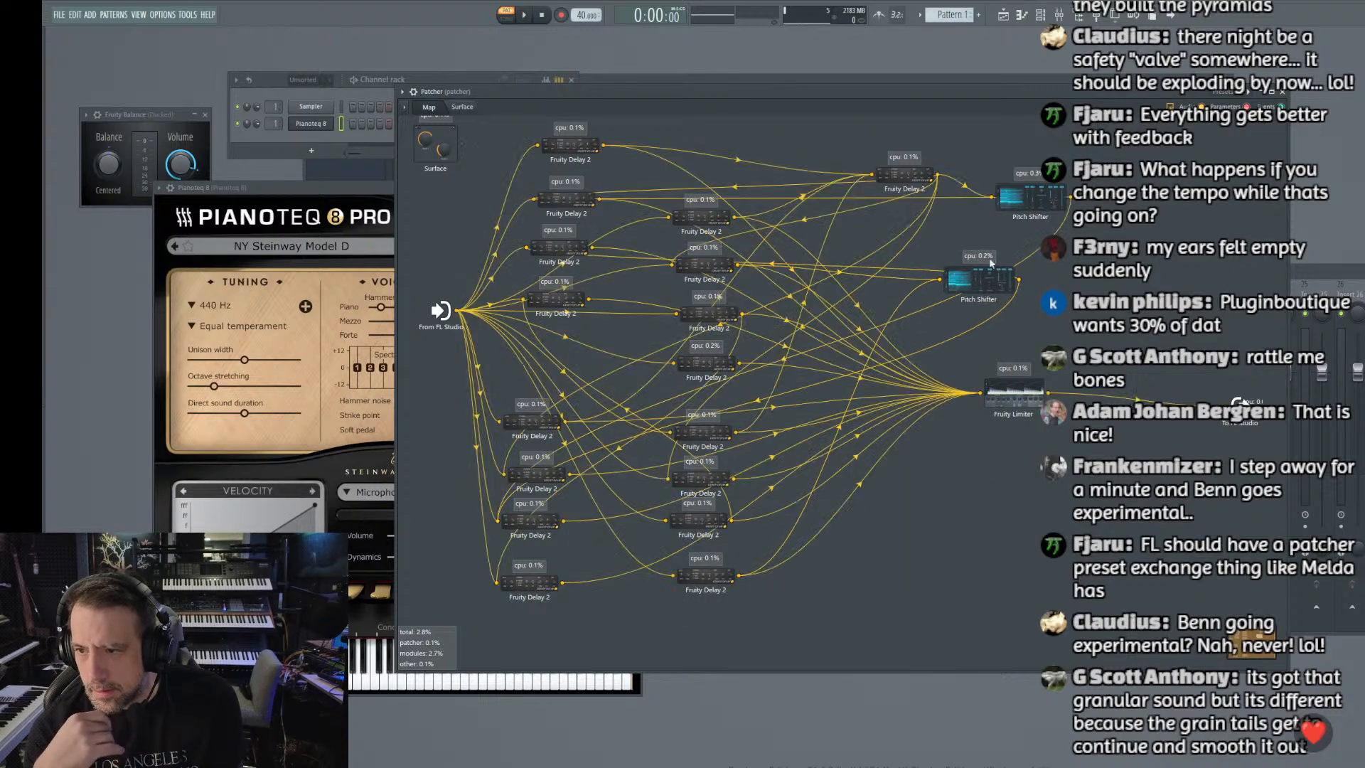
drag(1028, 212, 981, 243)
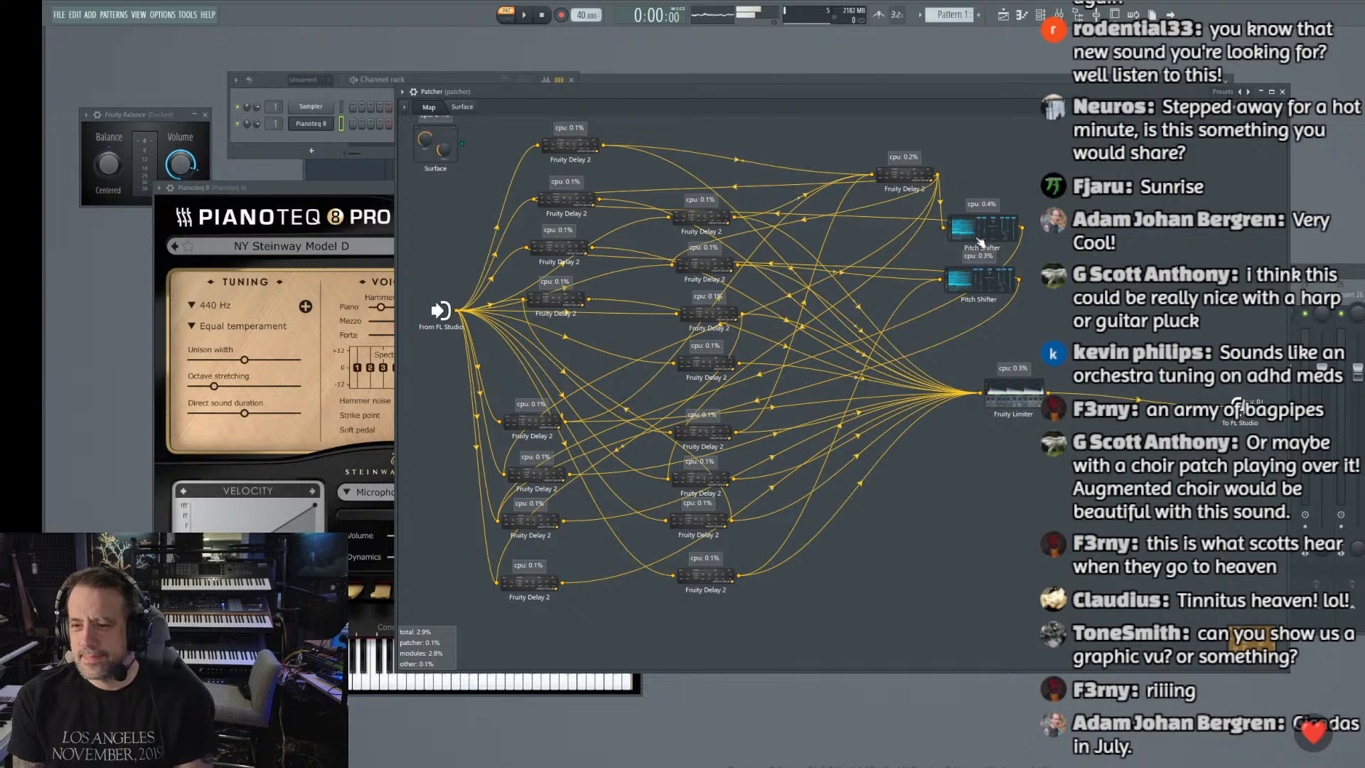
Step: Add a Fruity Parametric EQ 2 after Patcher on the patcher mixer track
key(F9)
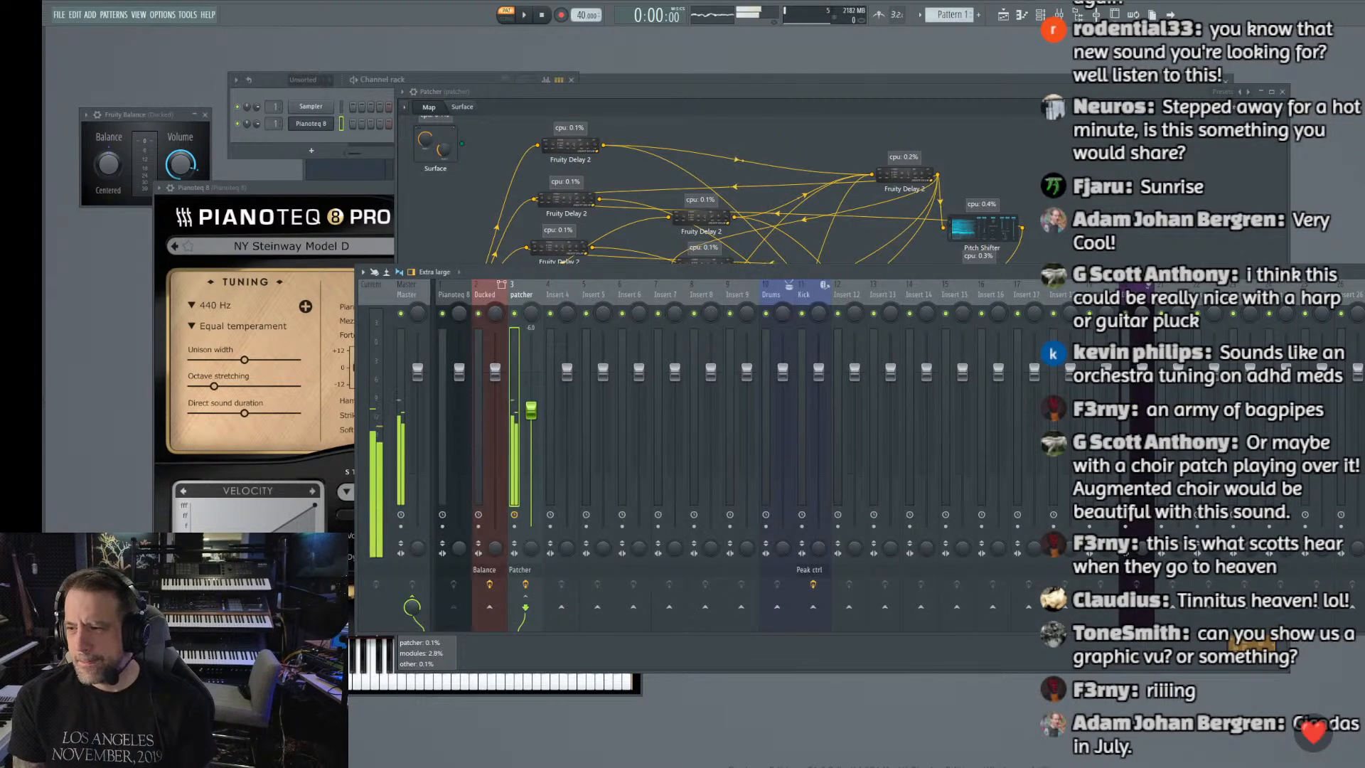
click(1360, 426)
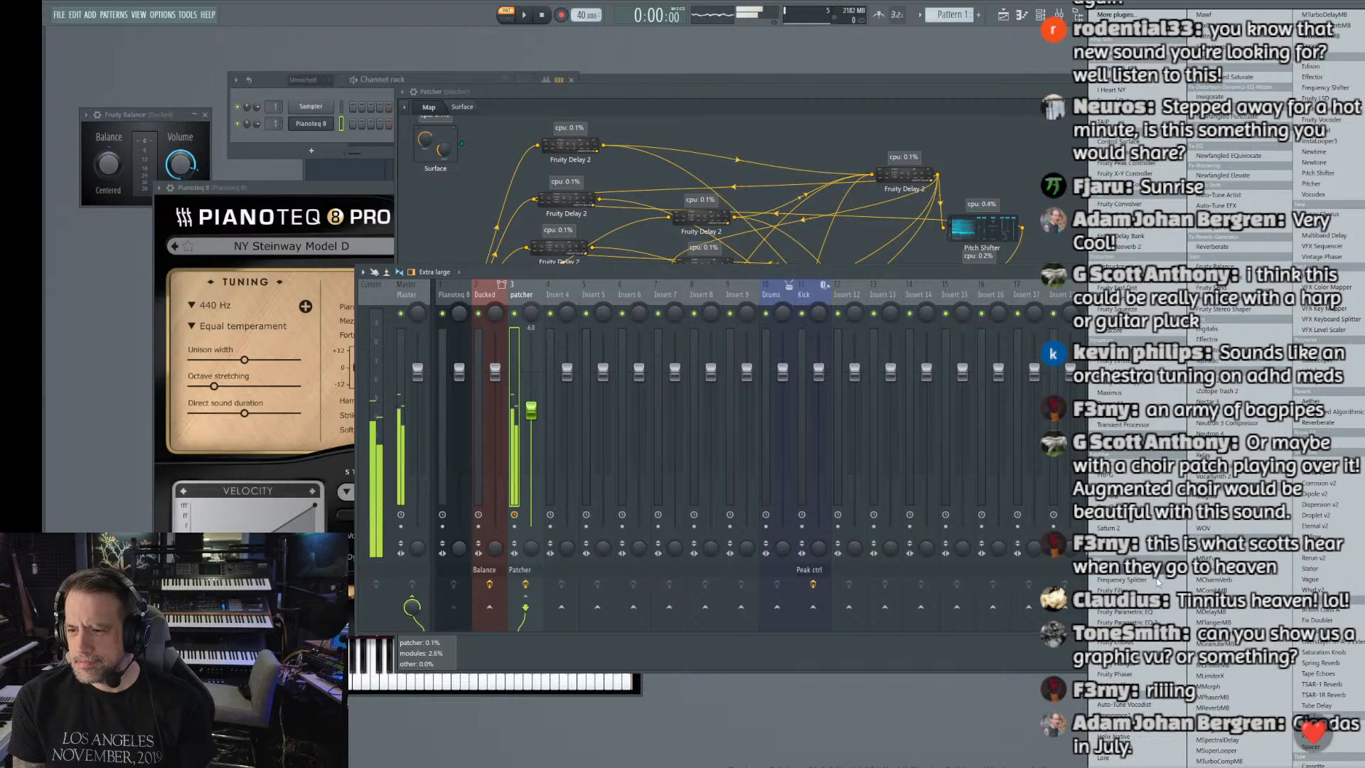
click(1152, 620)
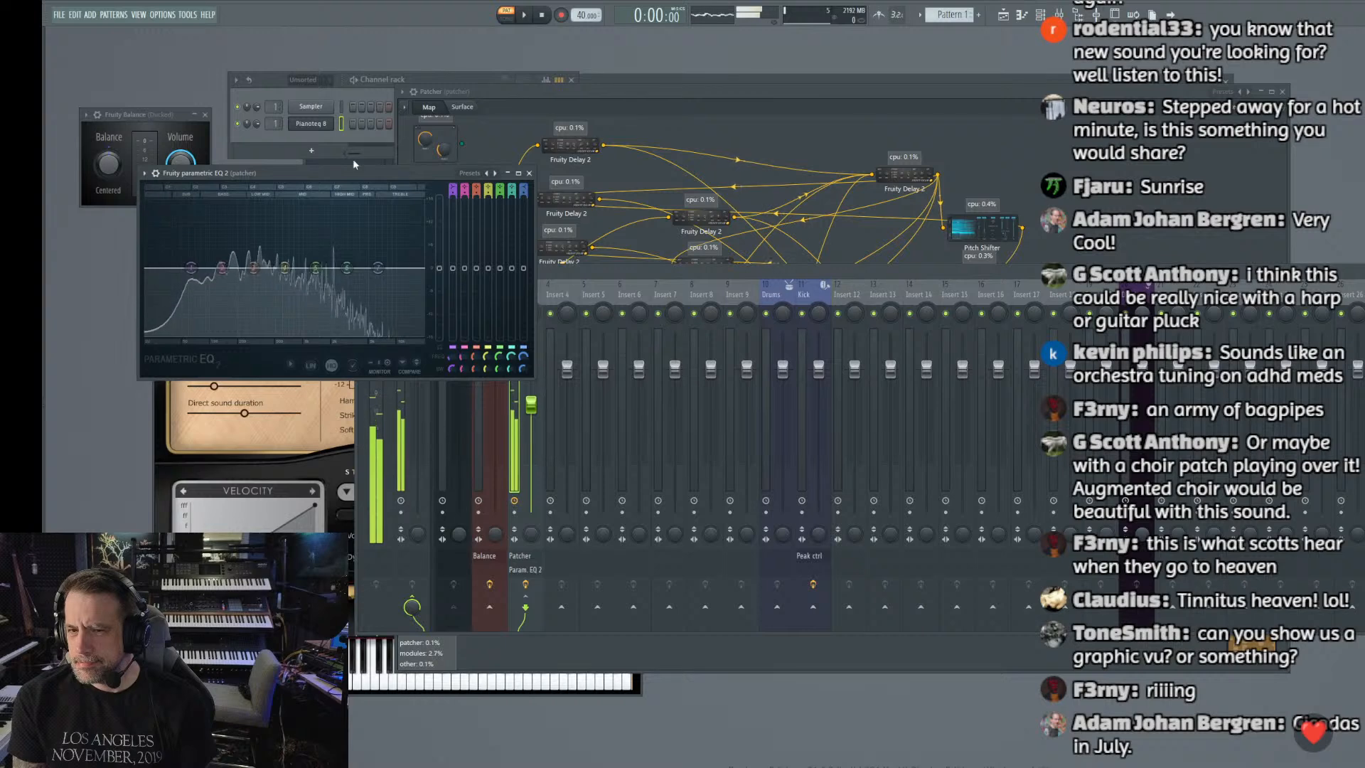
drag(301, 174, 276, 173)
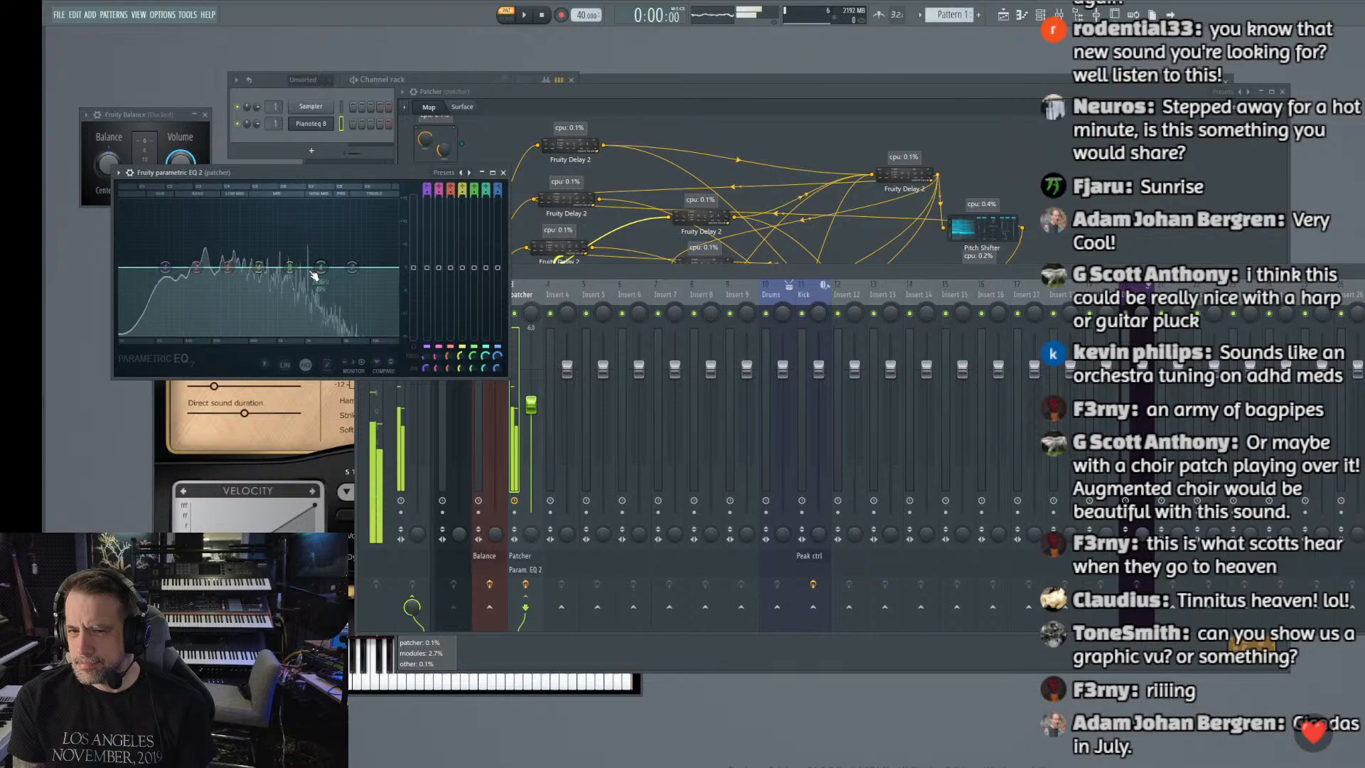
Step: Cut the EQ's sixth band at the ringing high-frequency peak and lower the second band
drag(320, 276, 307, 283)
drag(485, 368, 485, 383)
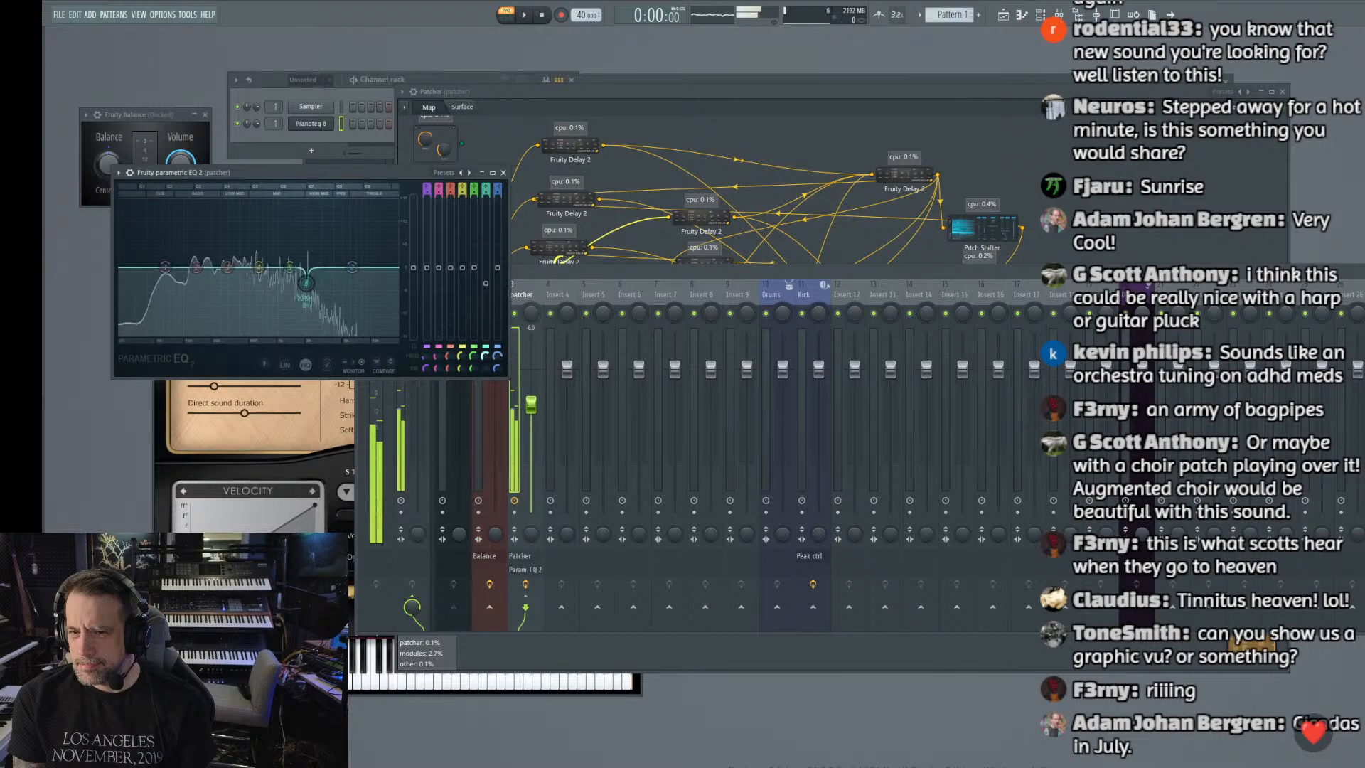
drag(308, 283, 309, 299)
scroll(309, 284, up, 2)
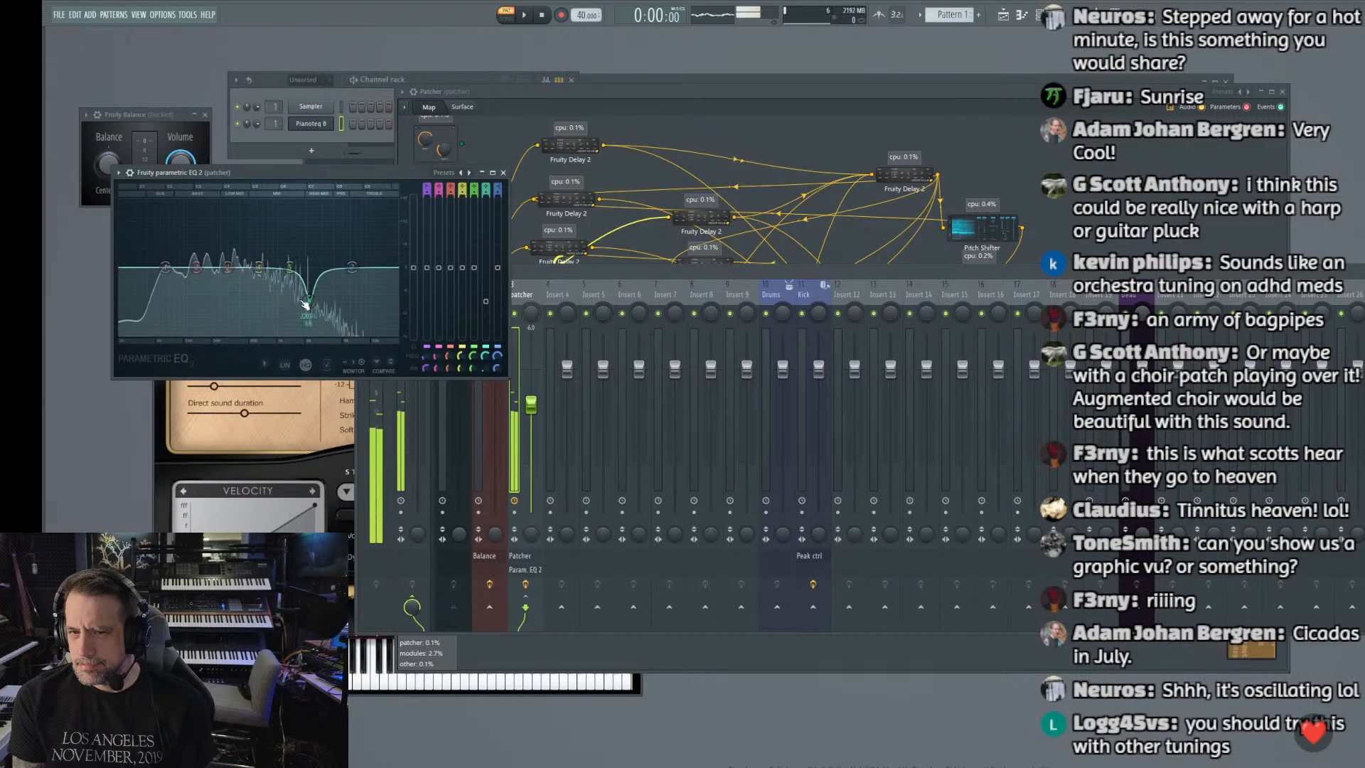
drag(196, 267, 258, 272)
drag(358, 270, 258, 267)
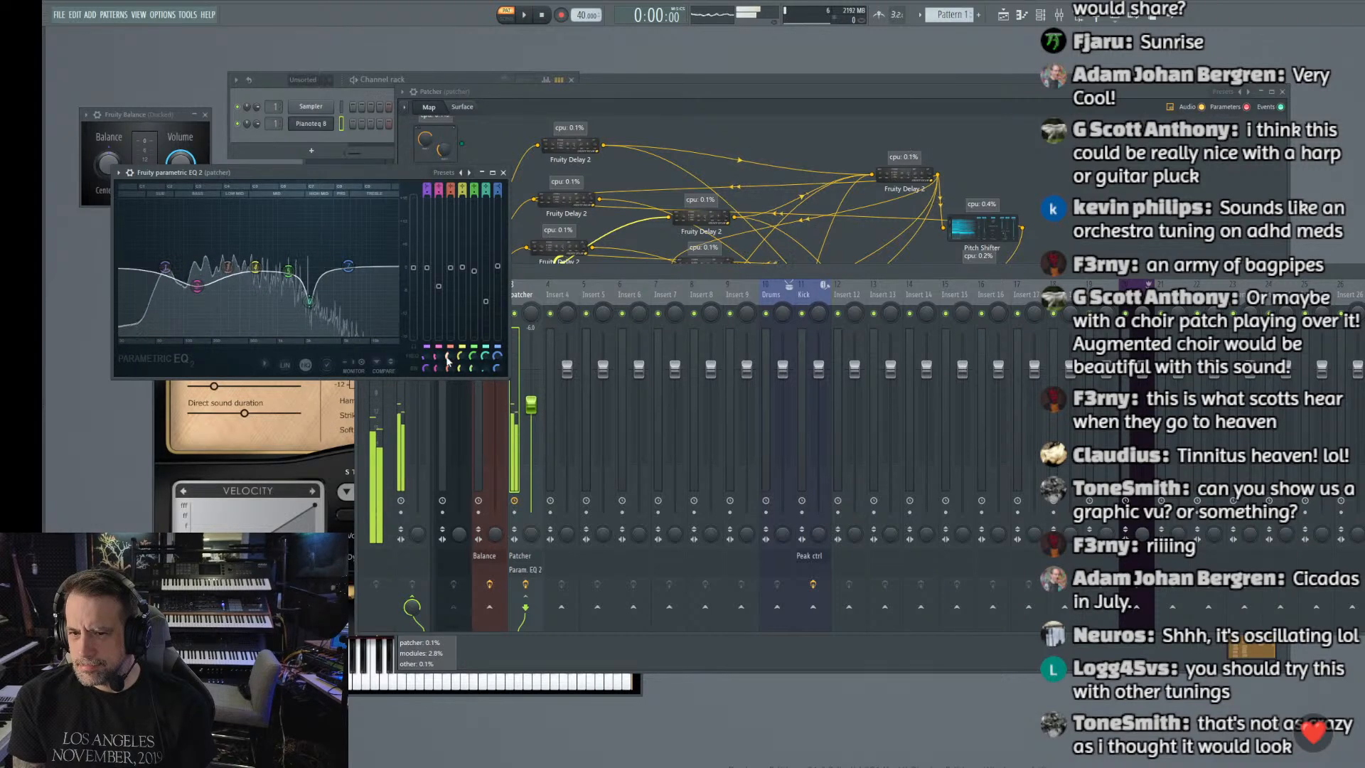
Step: Lower the EQ's fourth band slightly and give the first, lowest band a slight boost
drag(462, 355, 461, 361)
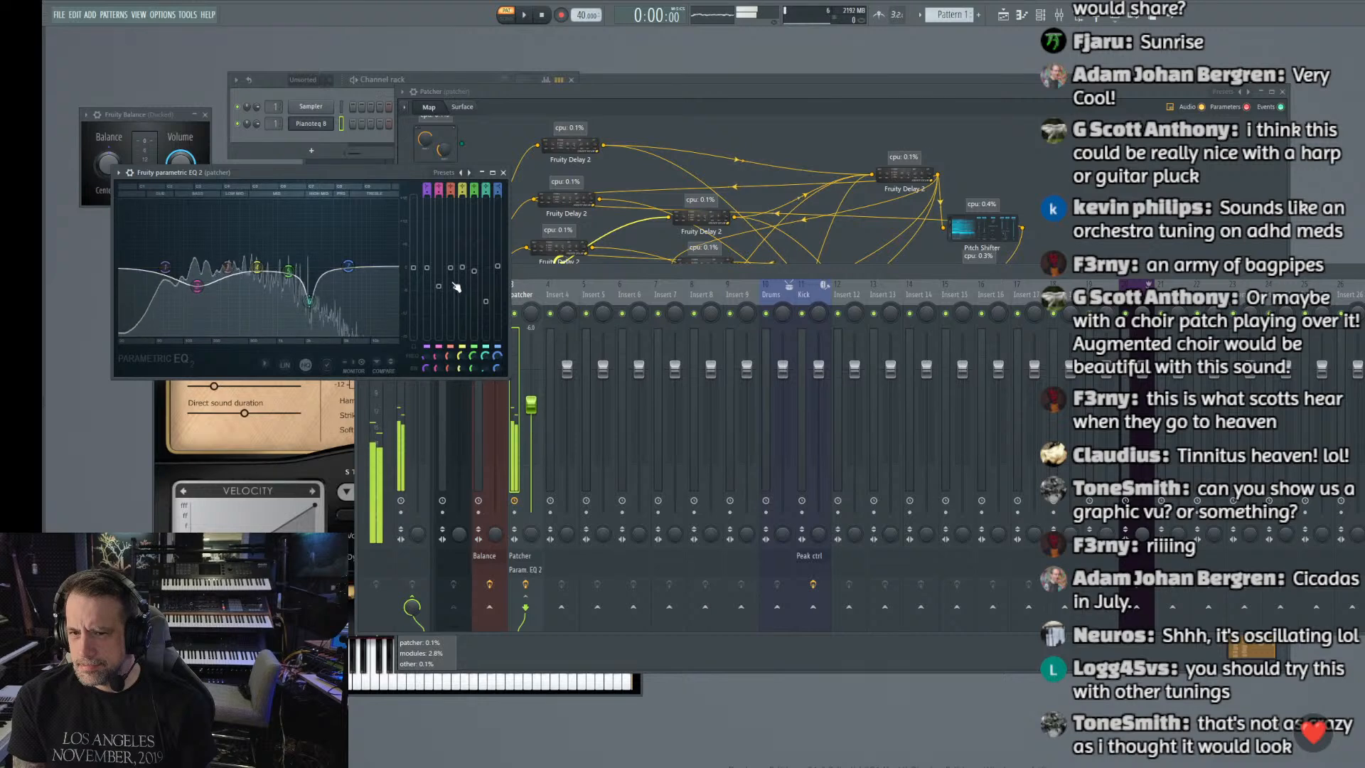
drag(256, 269, 255, 303)
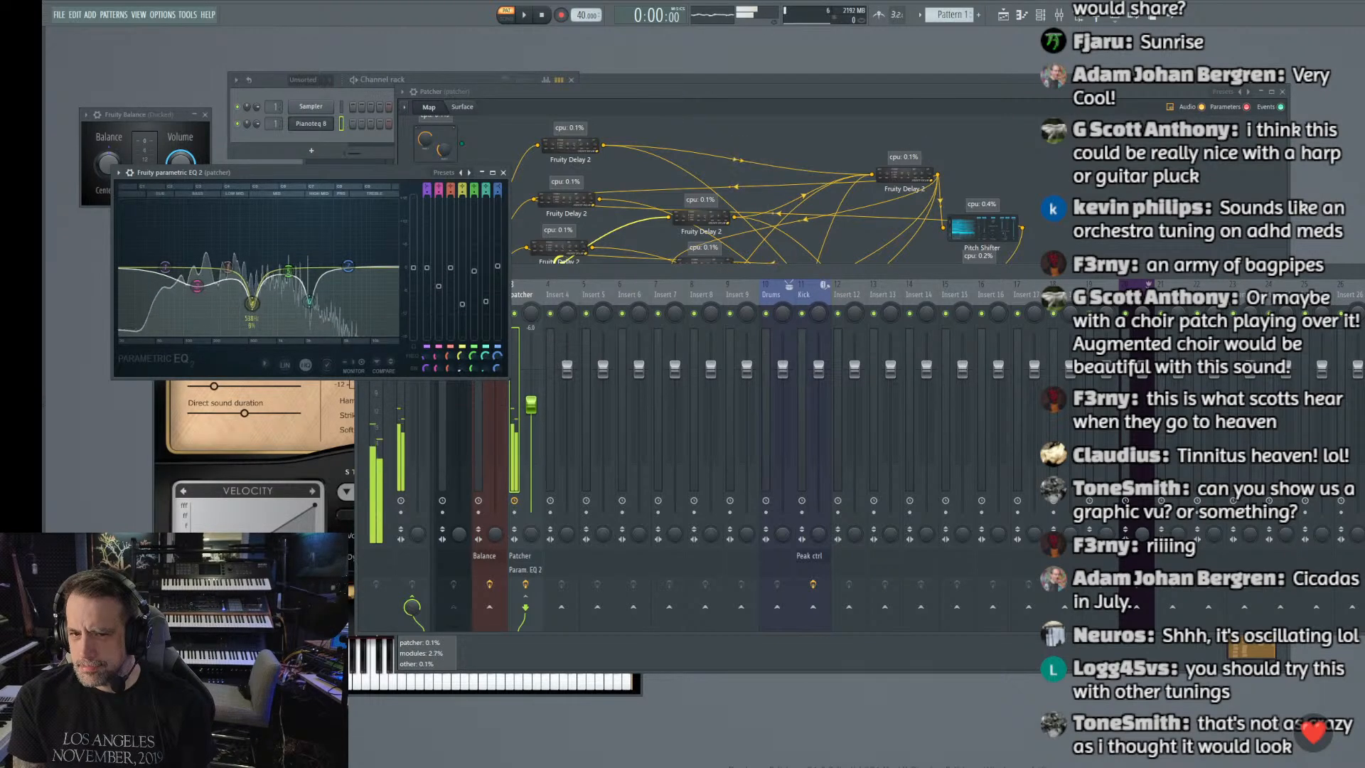
scroll(252, 304, up, 10)
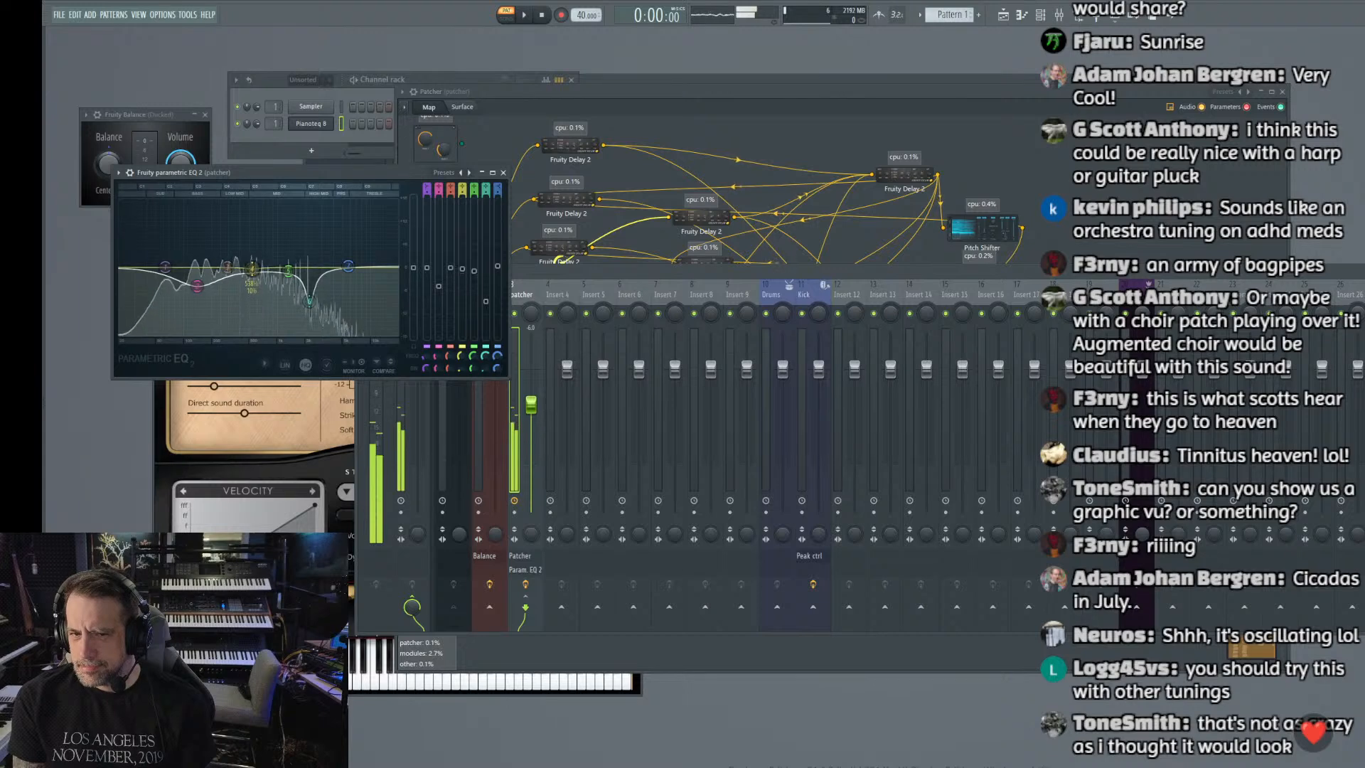
scroll(252, 250, down, 10)
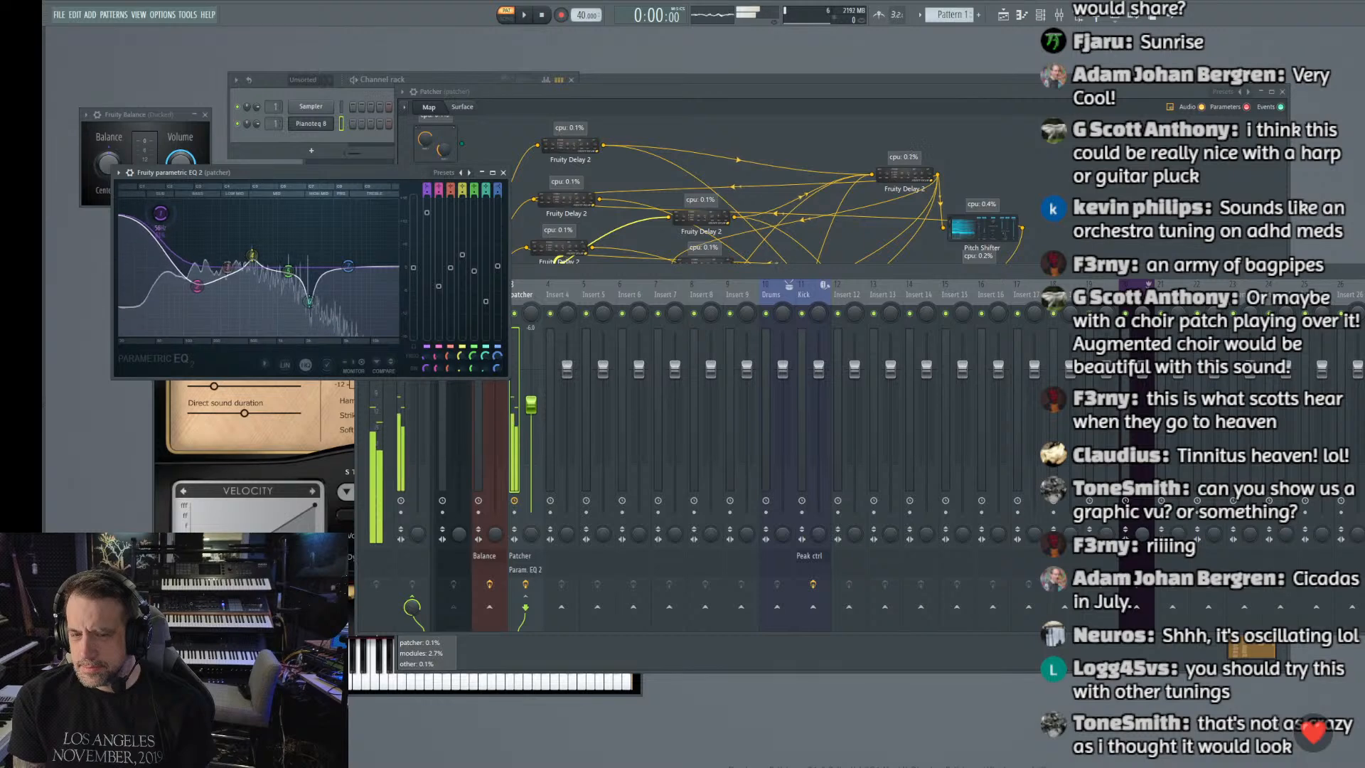
drag(160, 244, 195, 276)
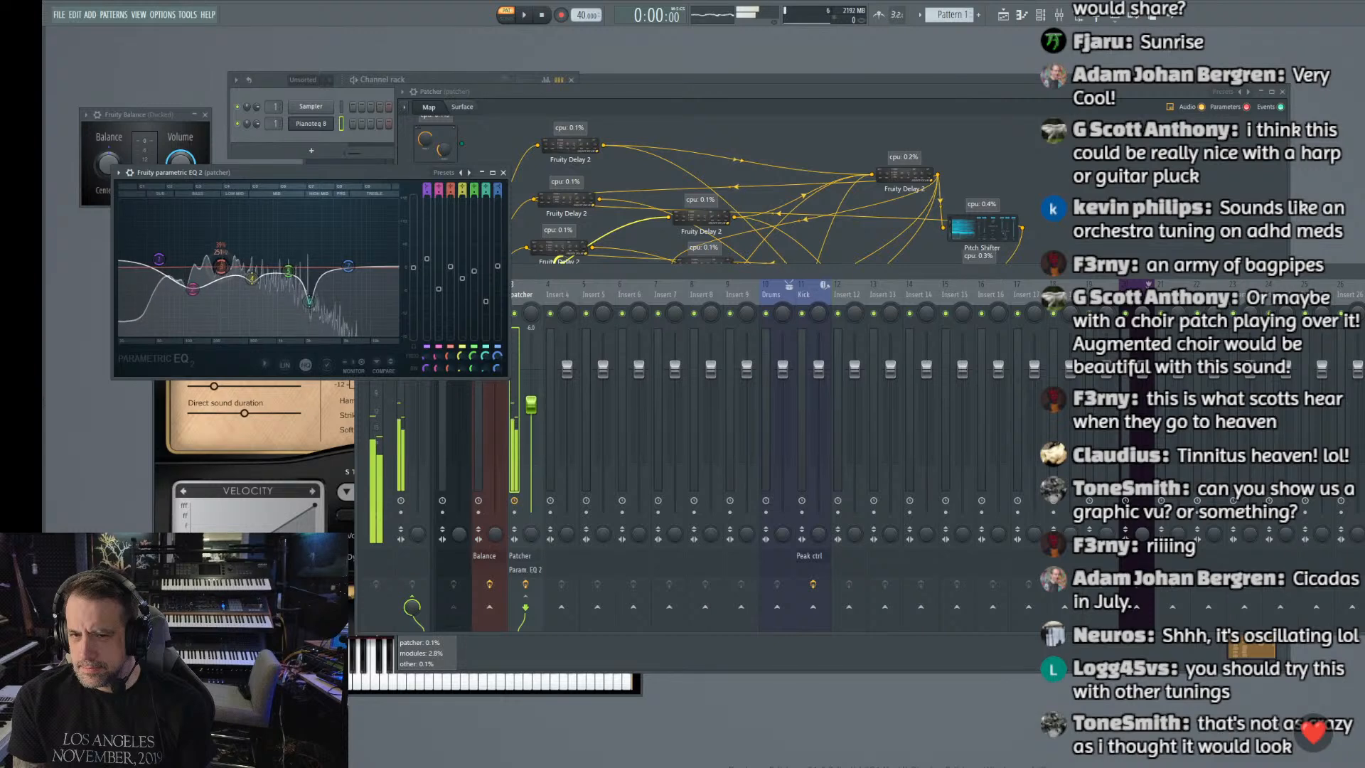
Step: Save the Patcher network as a preset named "16 delays_pitch" beside the existing 16 delays preset
drag(638, 95, 555, 78)
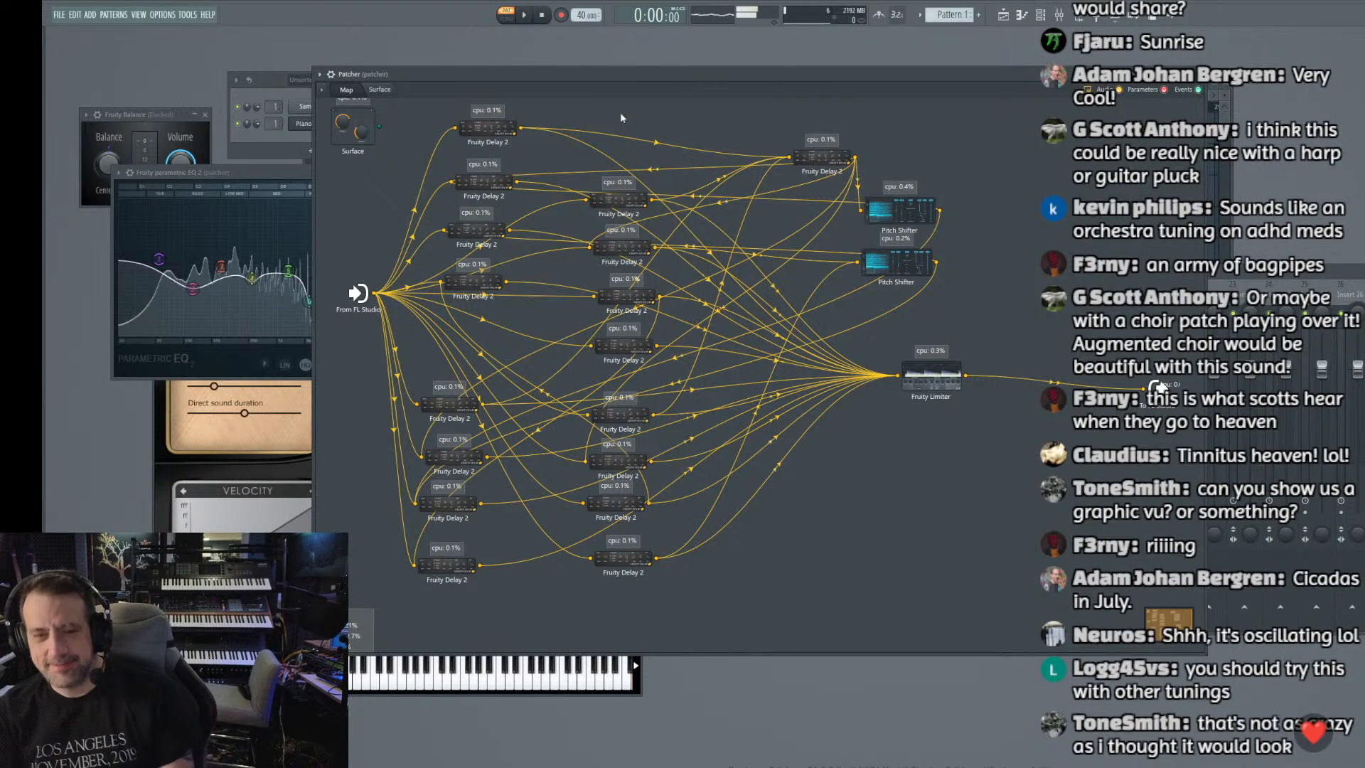
click(319, 75)
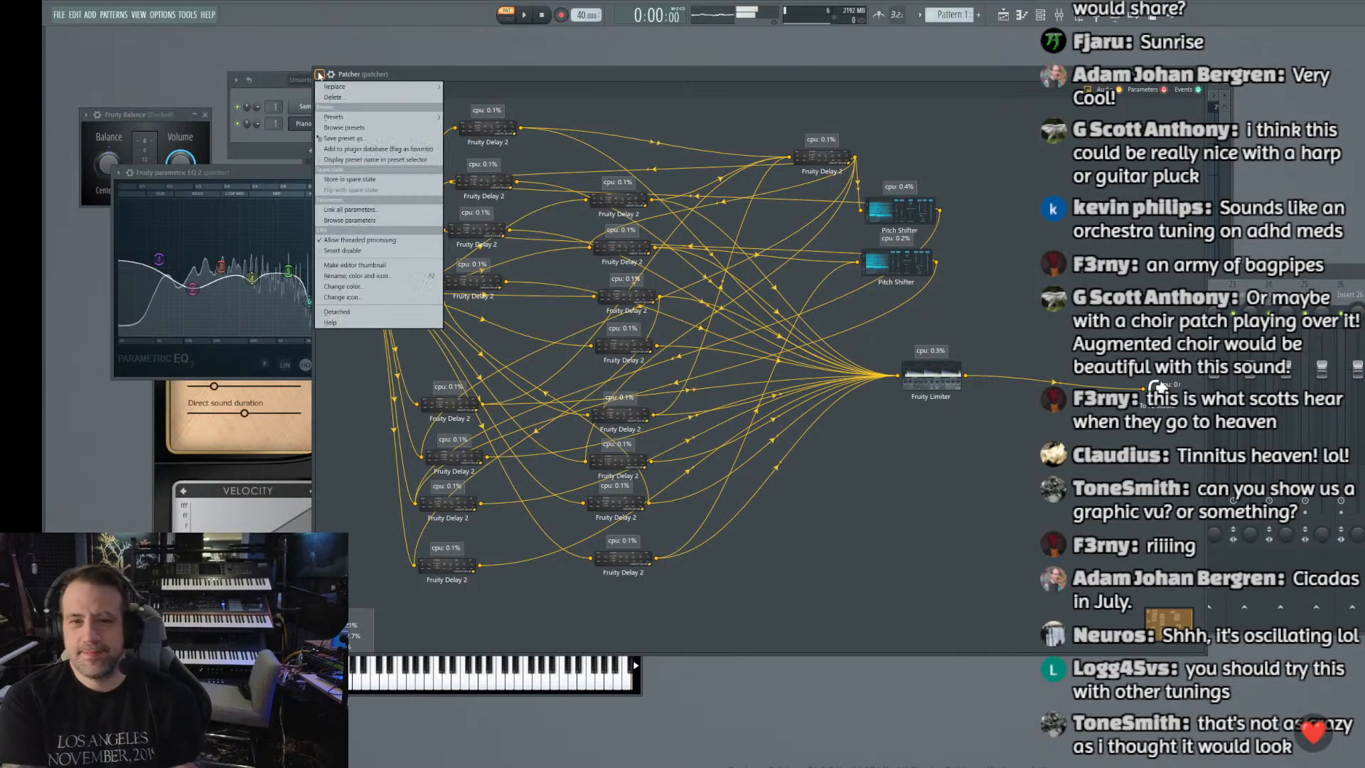
click(345, 138)
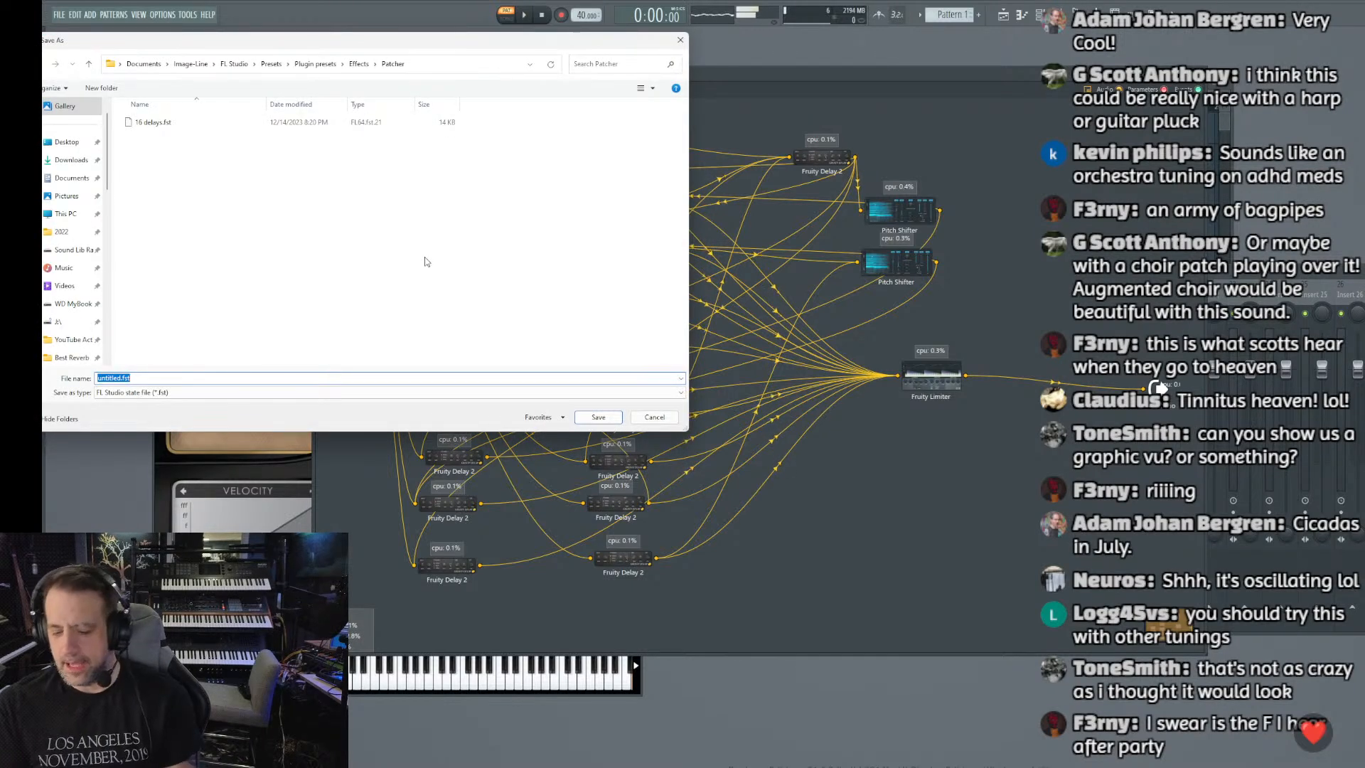
text(16 delay)
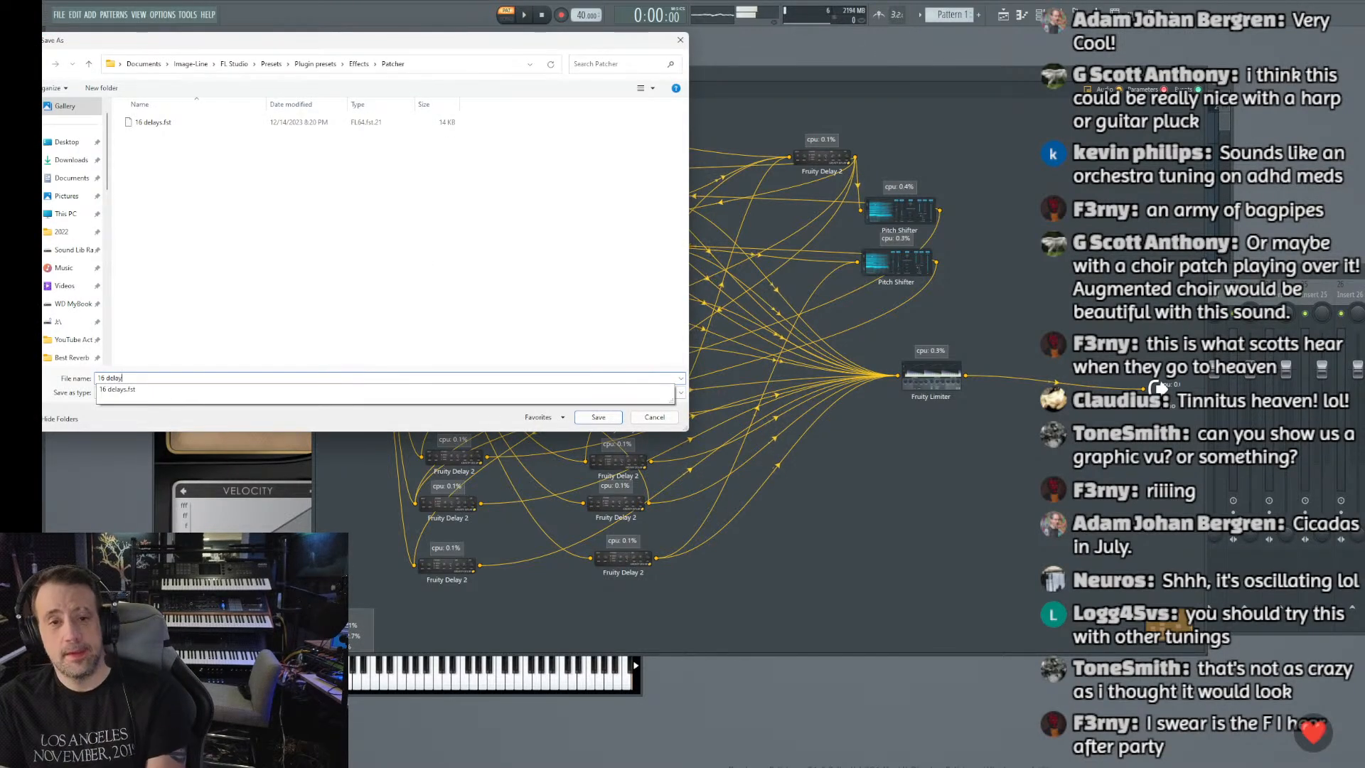
text(s_pitche)
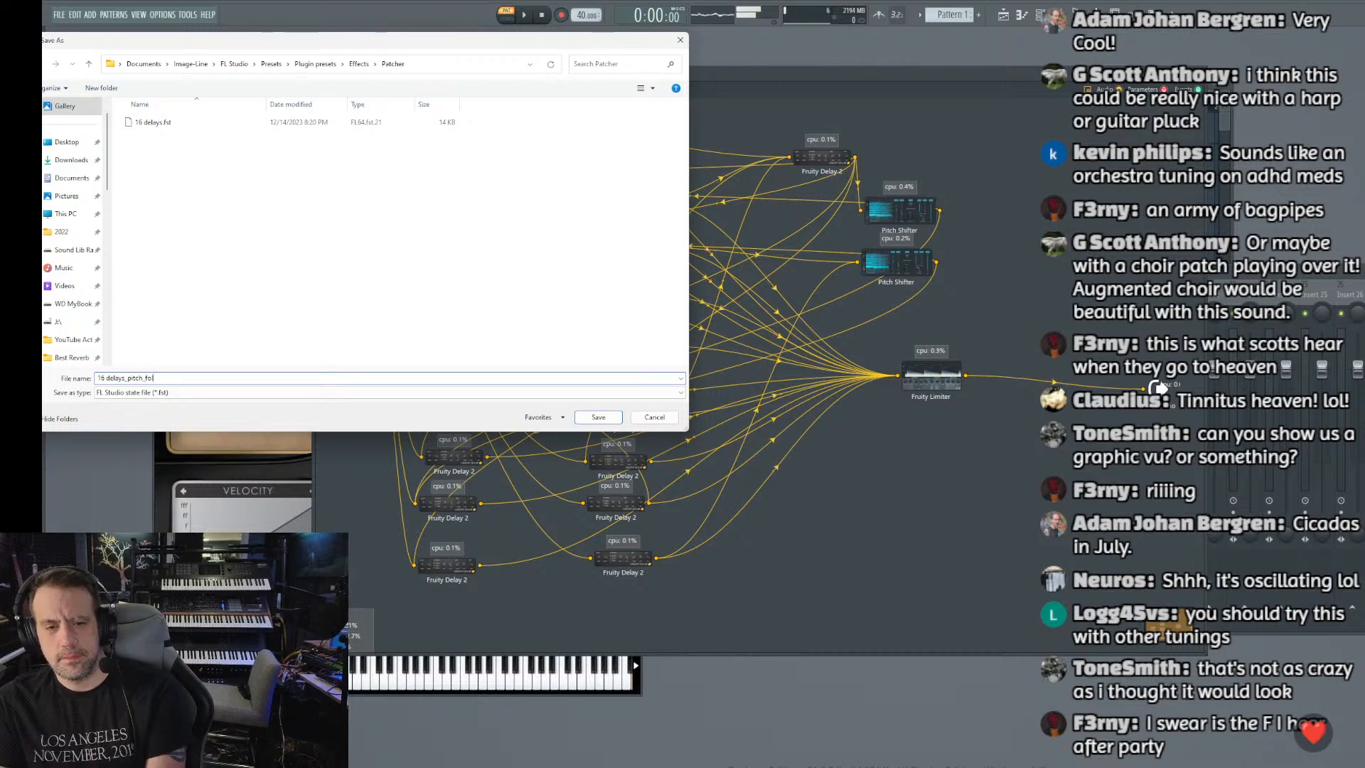
key(Return)
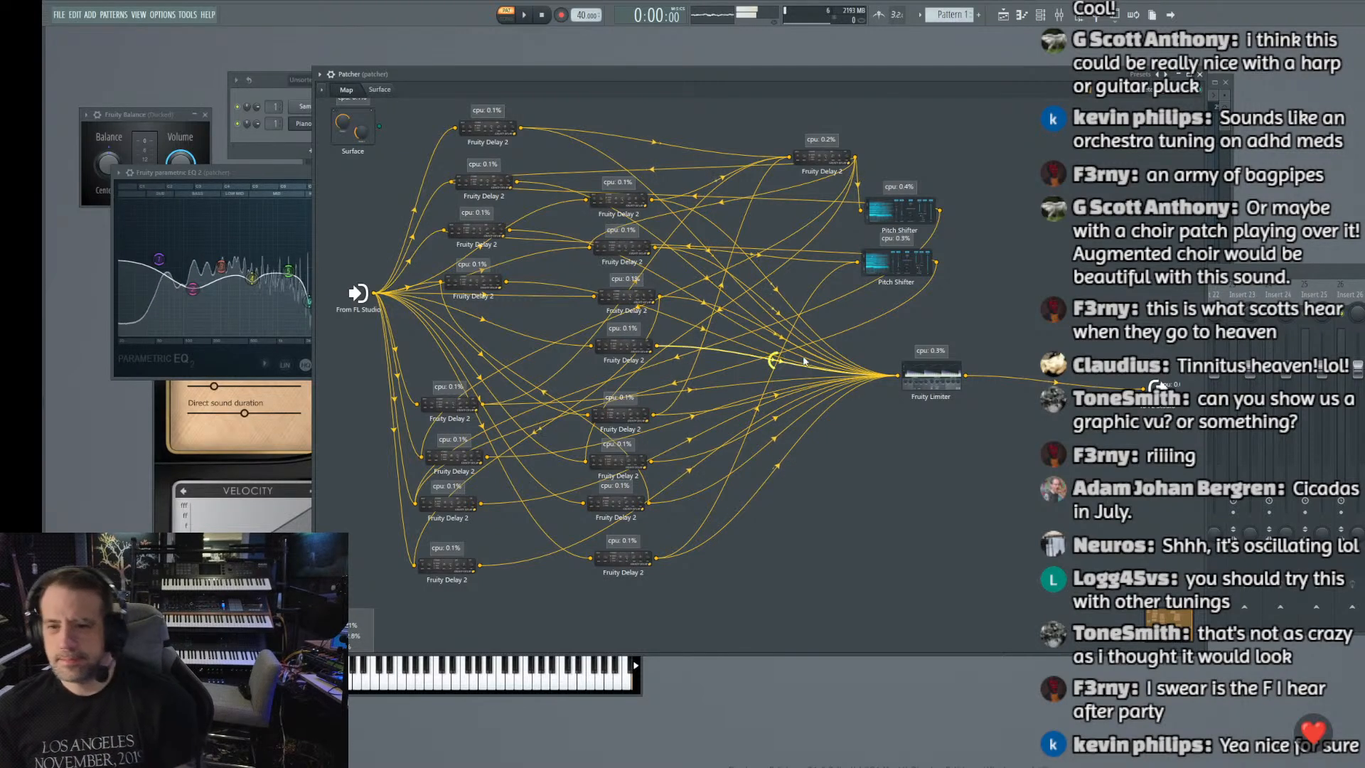
Step: Add ValhallaSupermassive after the EQ on the patcher mixer track and move its window clear of the EQ
key(F9)
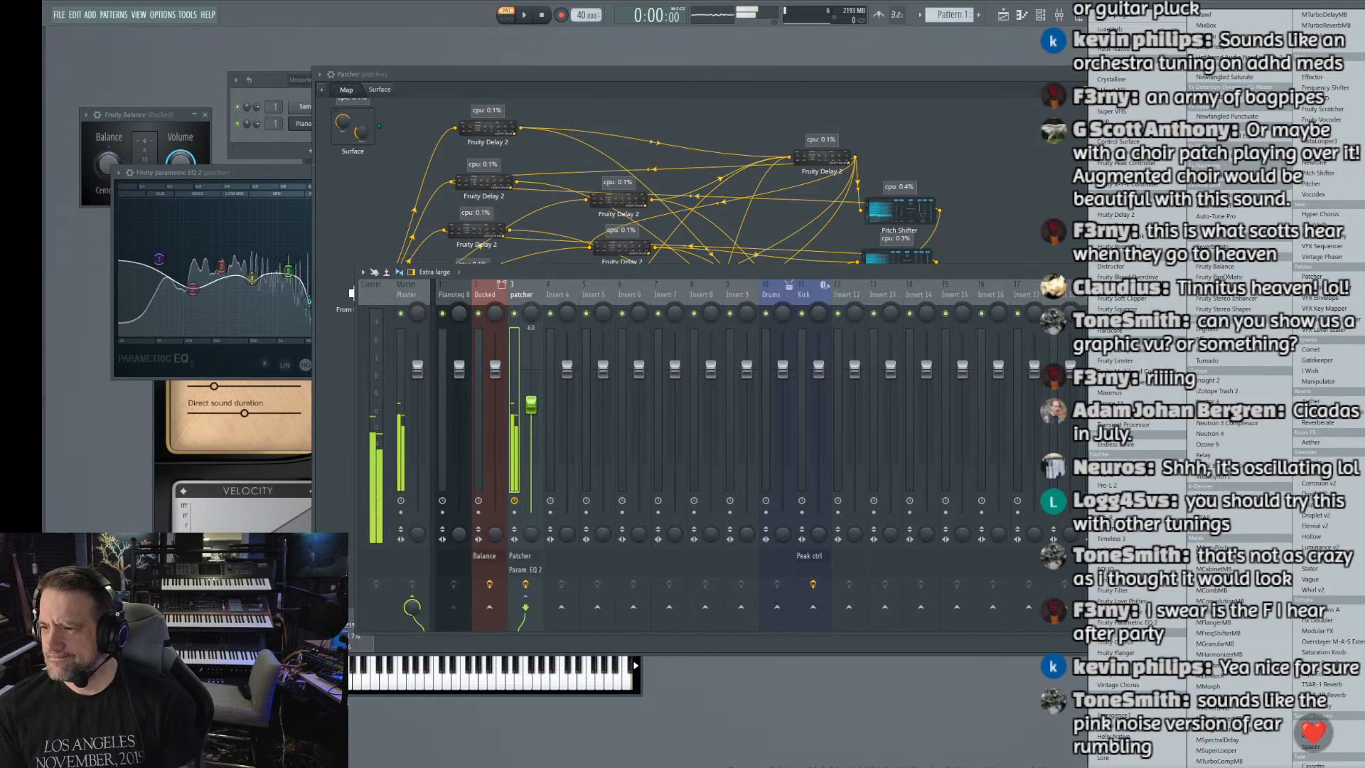
click(1361, 355)
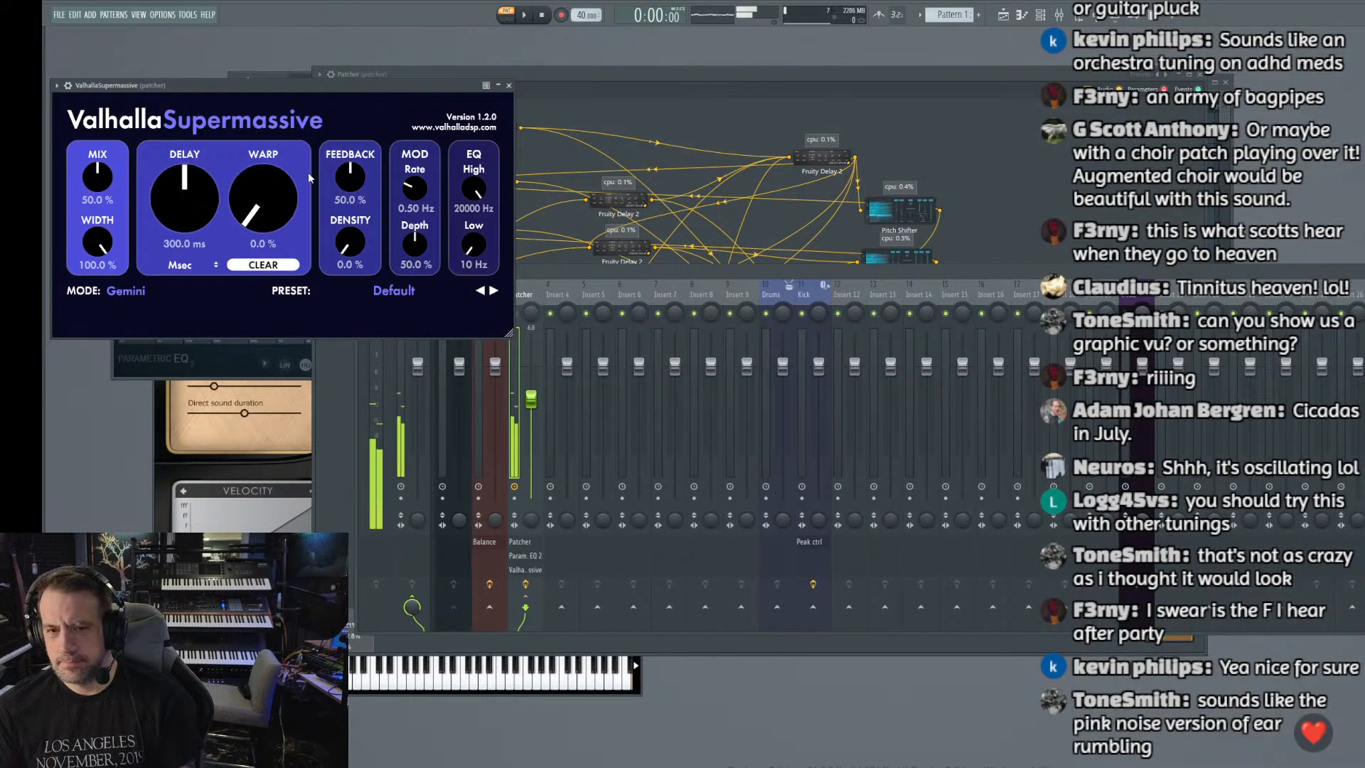
drag(313, 86, 722, 176)
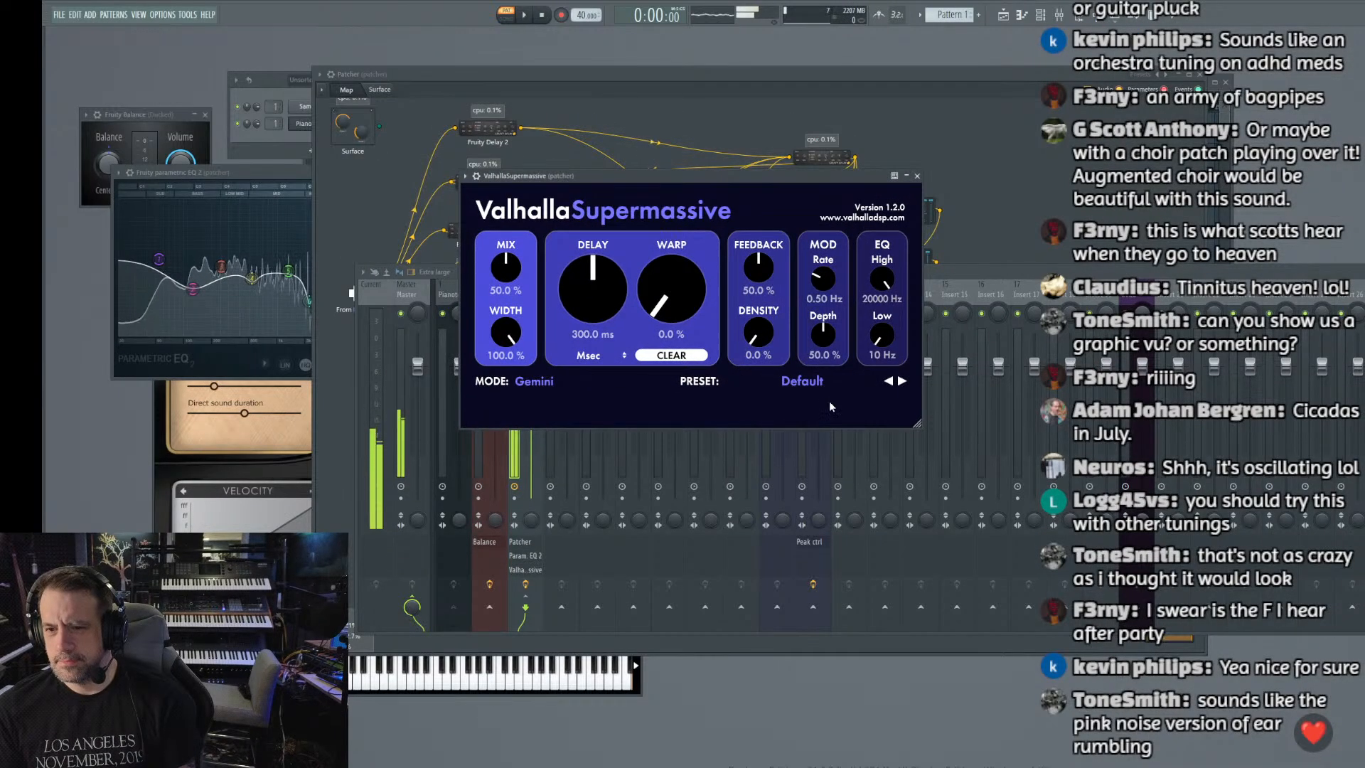
Step: Load ValhallaSupermassive's massive reverb preset BillionsAndBillions and set its mix to 20.0 %
click(816, 388)
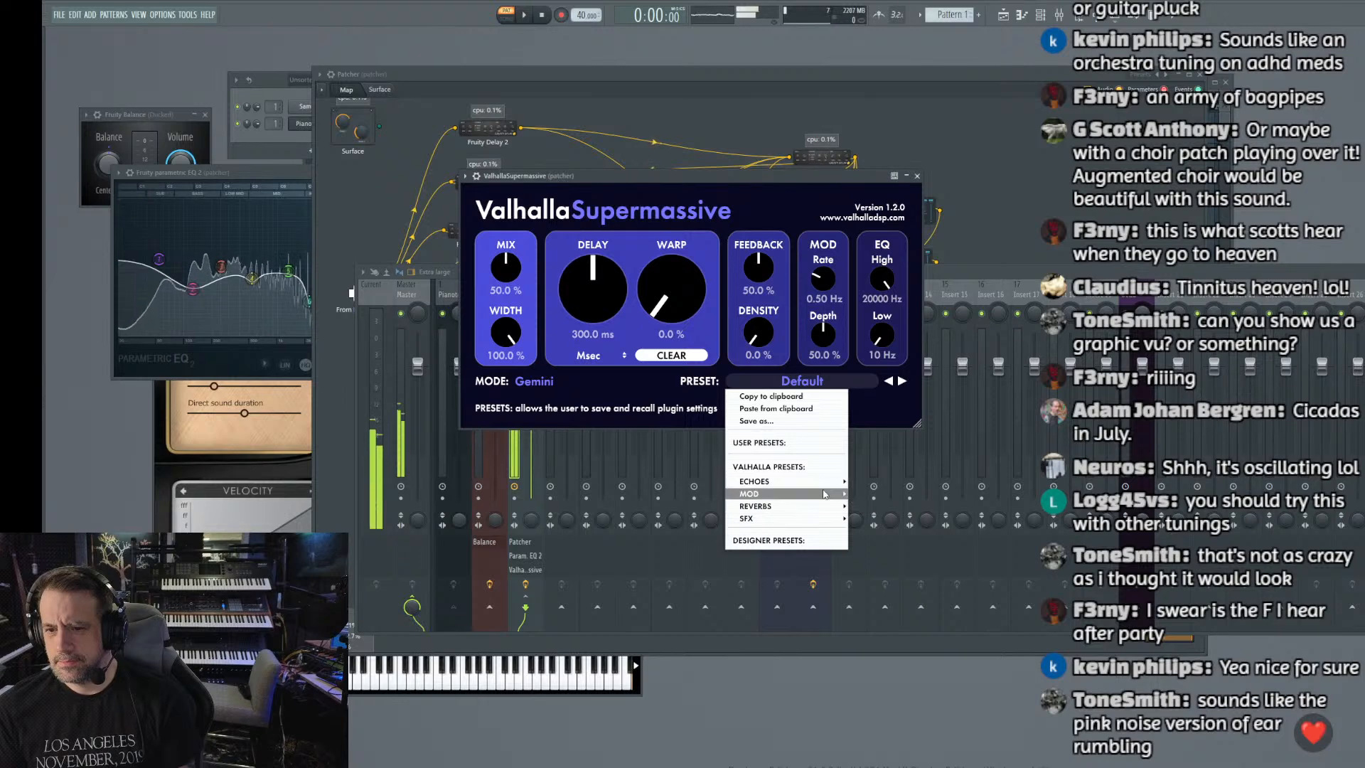
mouse_move(825, 497)
mouse_move(876, 506)
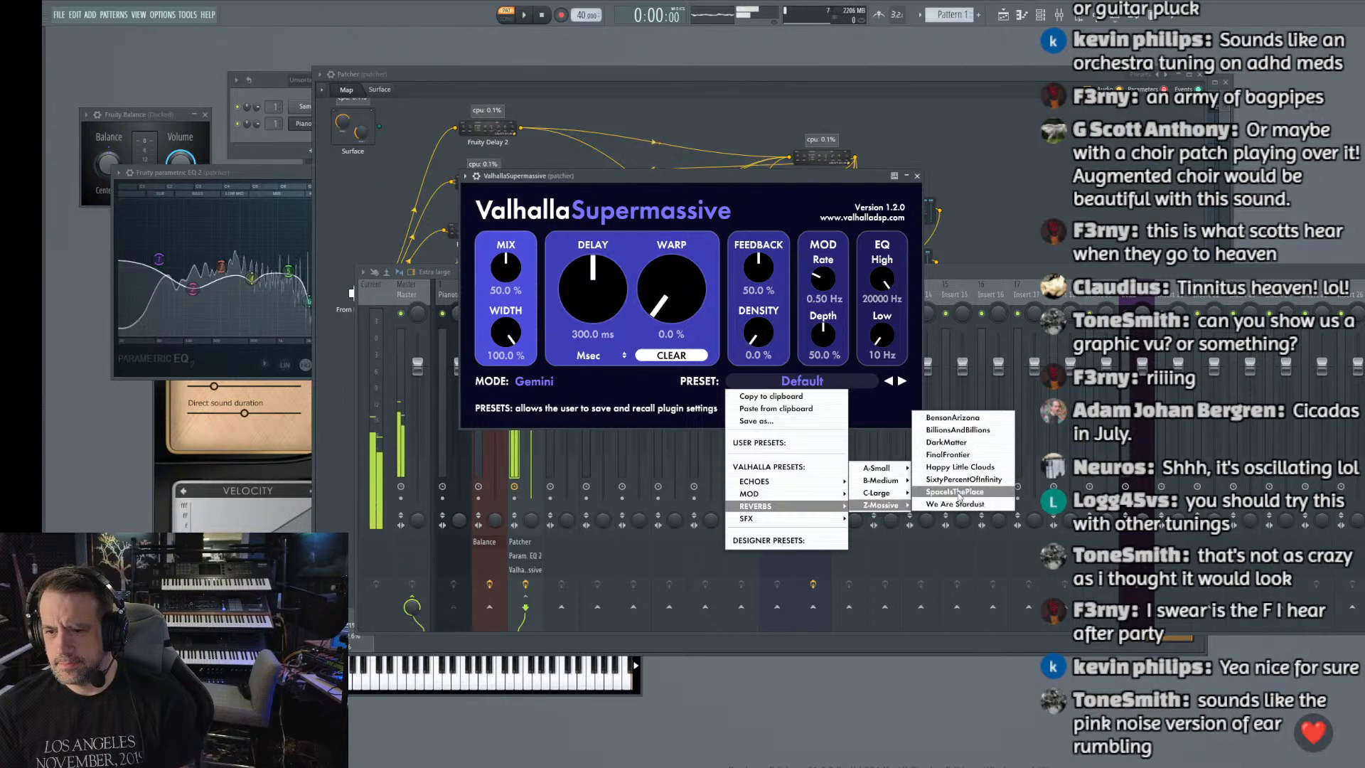
click(942, 433)
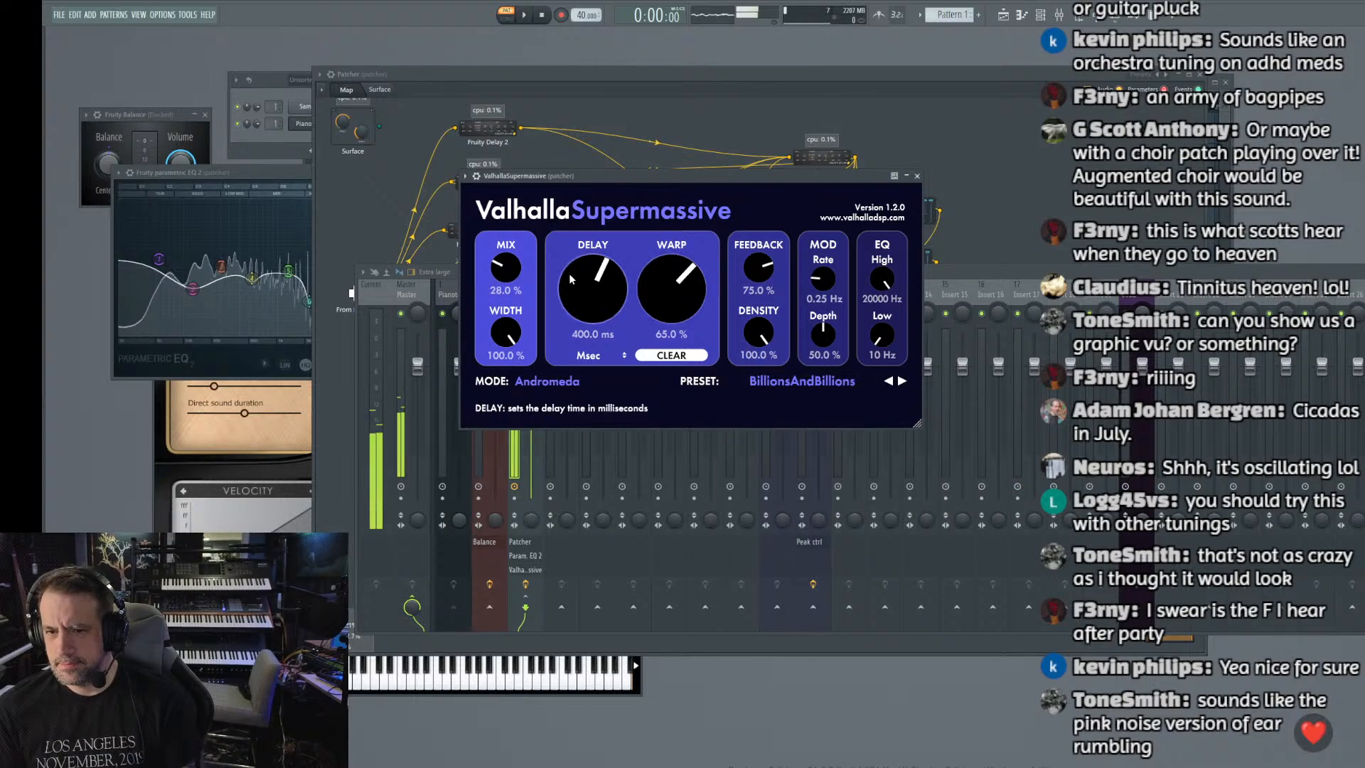
drag(504, 270, 500, 284)
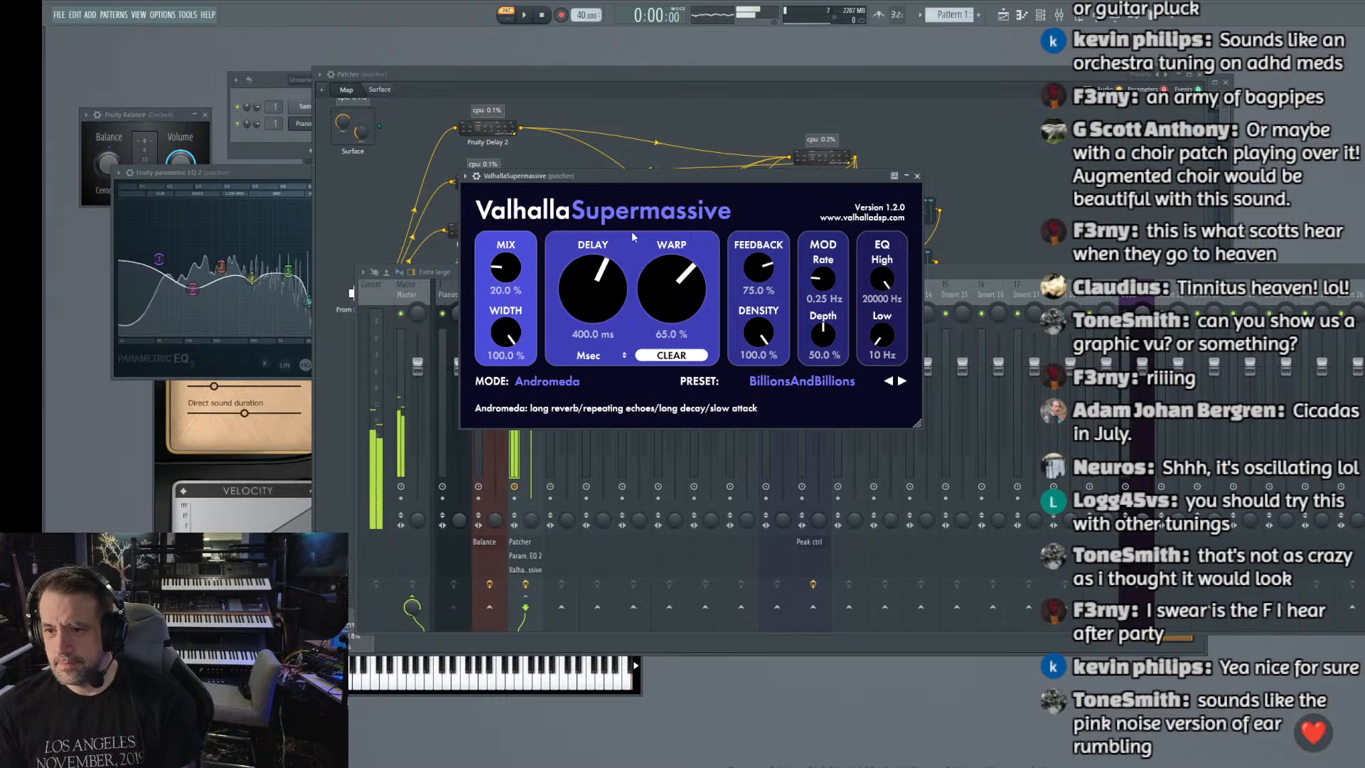
Step: Bypass ValhallaSupermassive on the patcher mixer track and raise the track's fader slightly
click(971, 273)
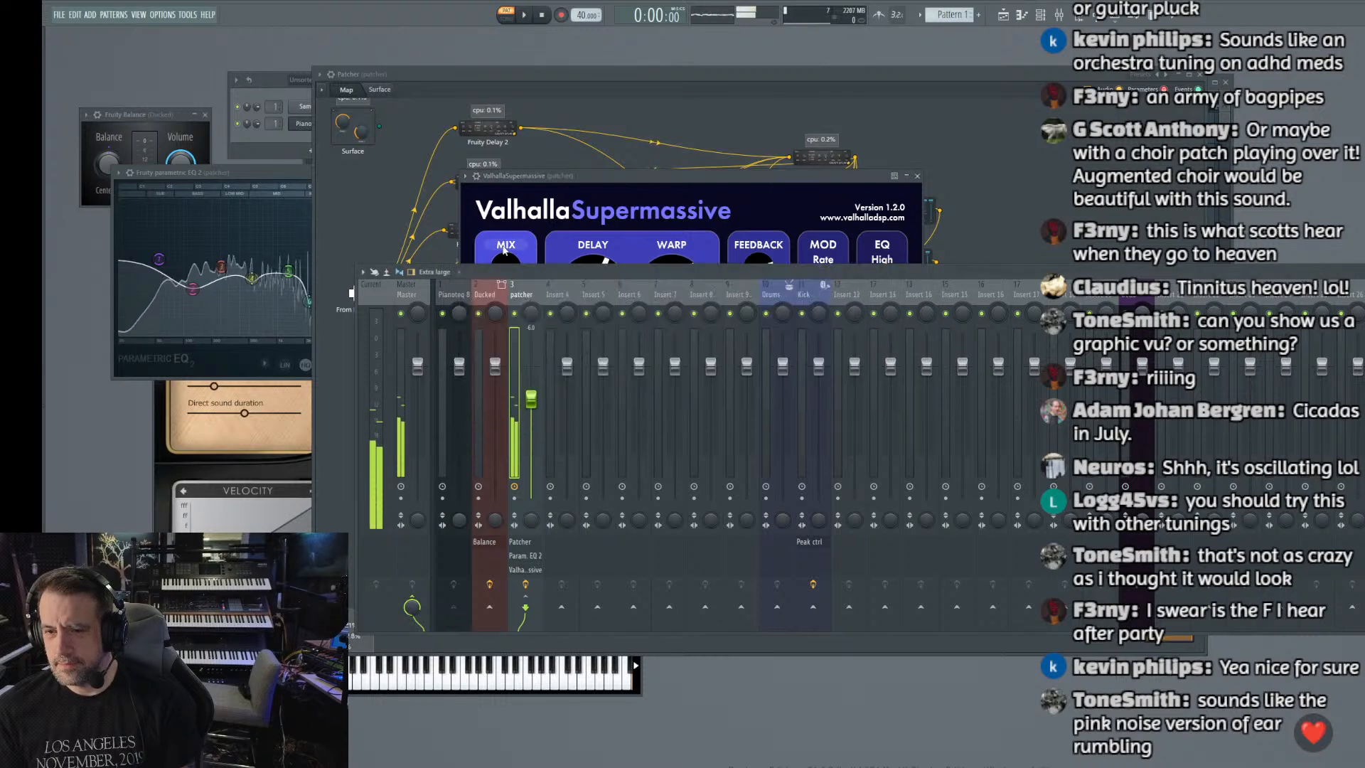
drag(530, 400, 530, 423)
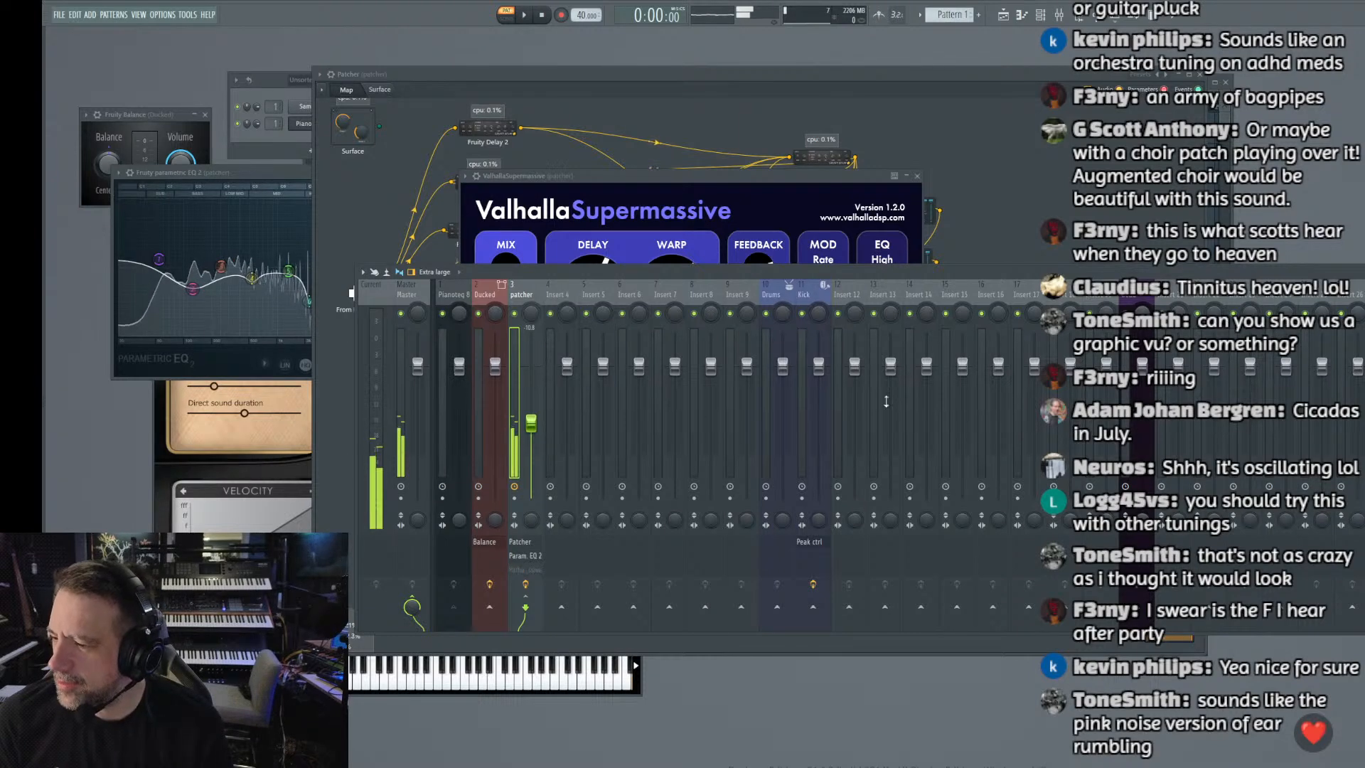
drag(531, 422, 531, 390)
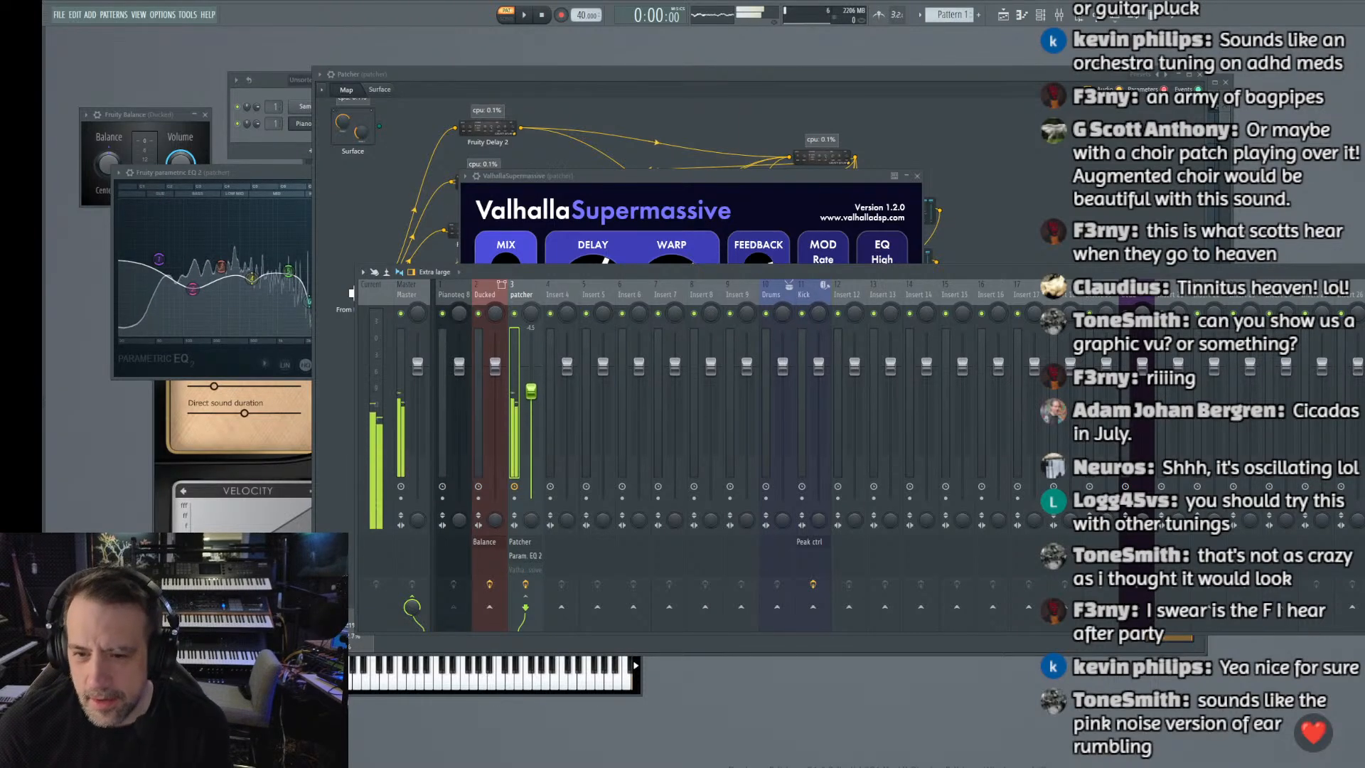
Step: Widen the EQ's sixth band, cut the second to fifth bands, and boost the seventh band
drag(247, 172, 235, 192)
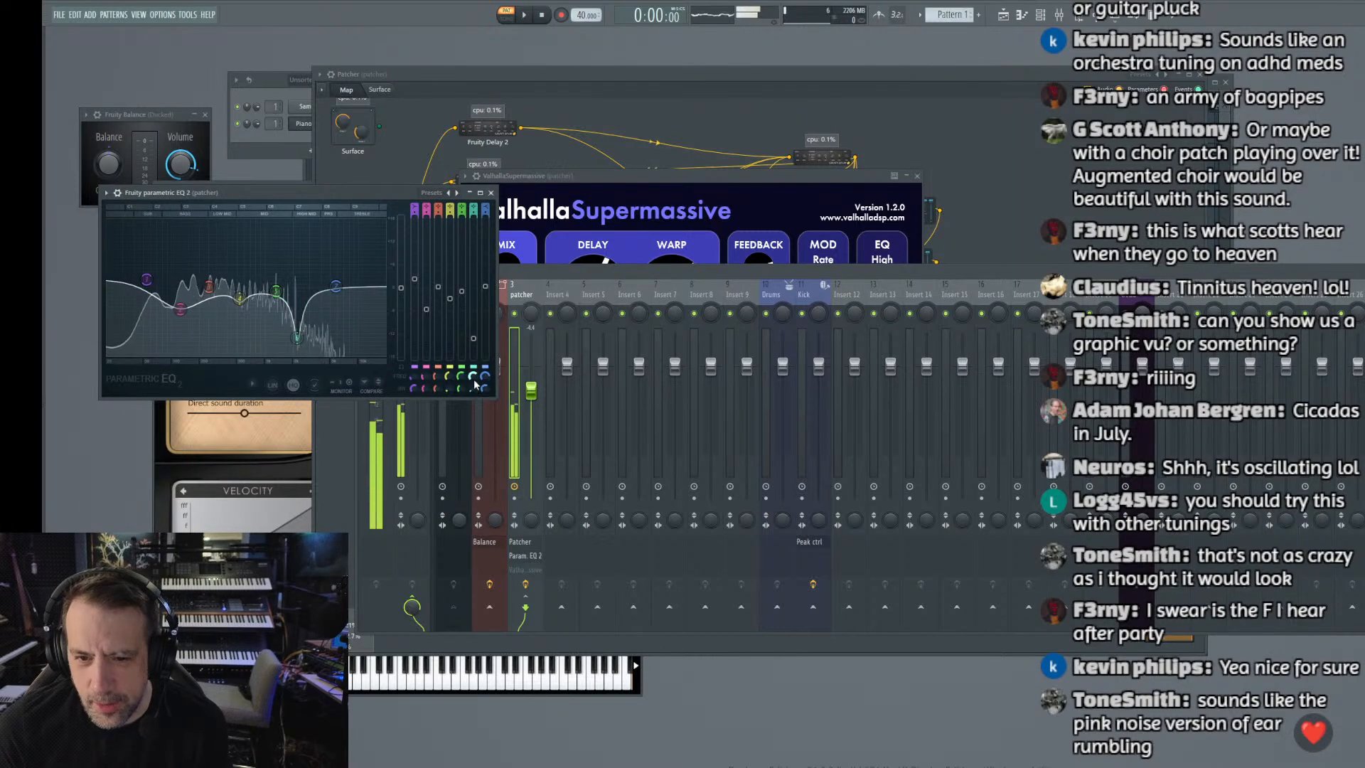
drag(474, 389, 473, 384)
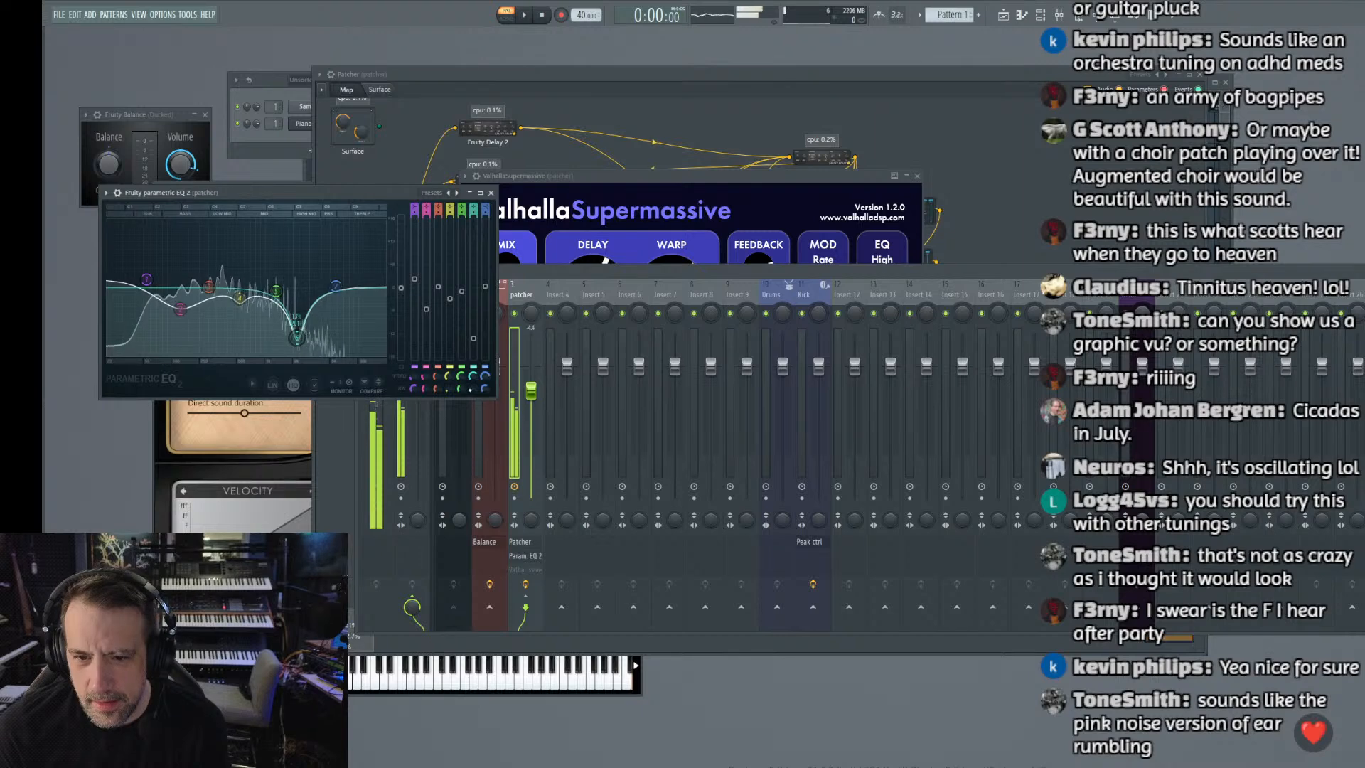
drag(486, 286, 486, 325)
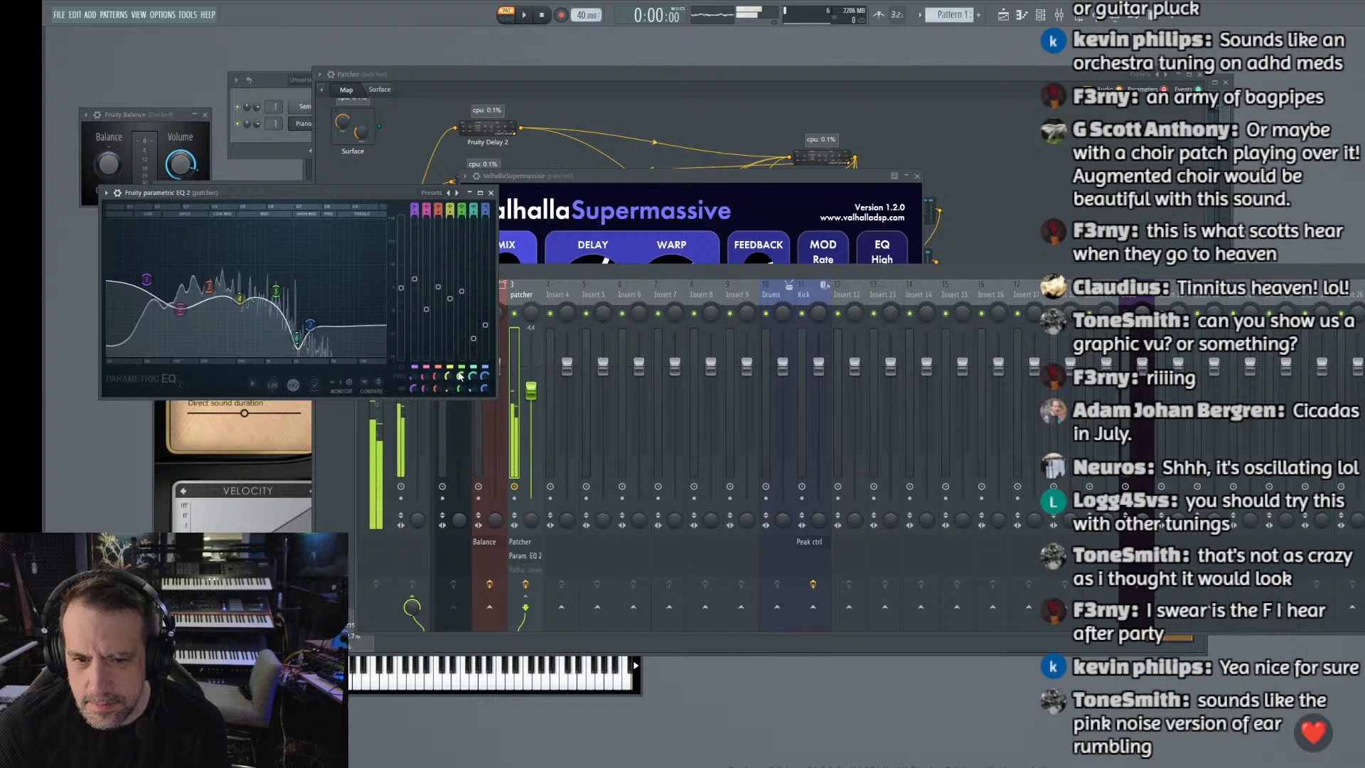
drag(464, 294, 486, 238)
drag(426, 313, 462, 342)
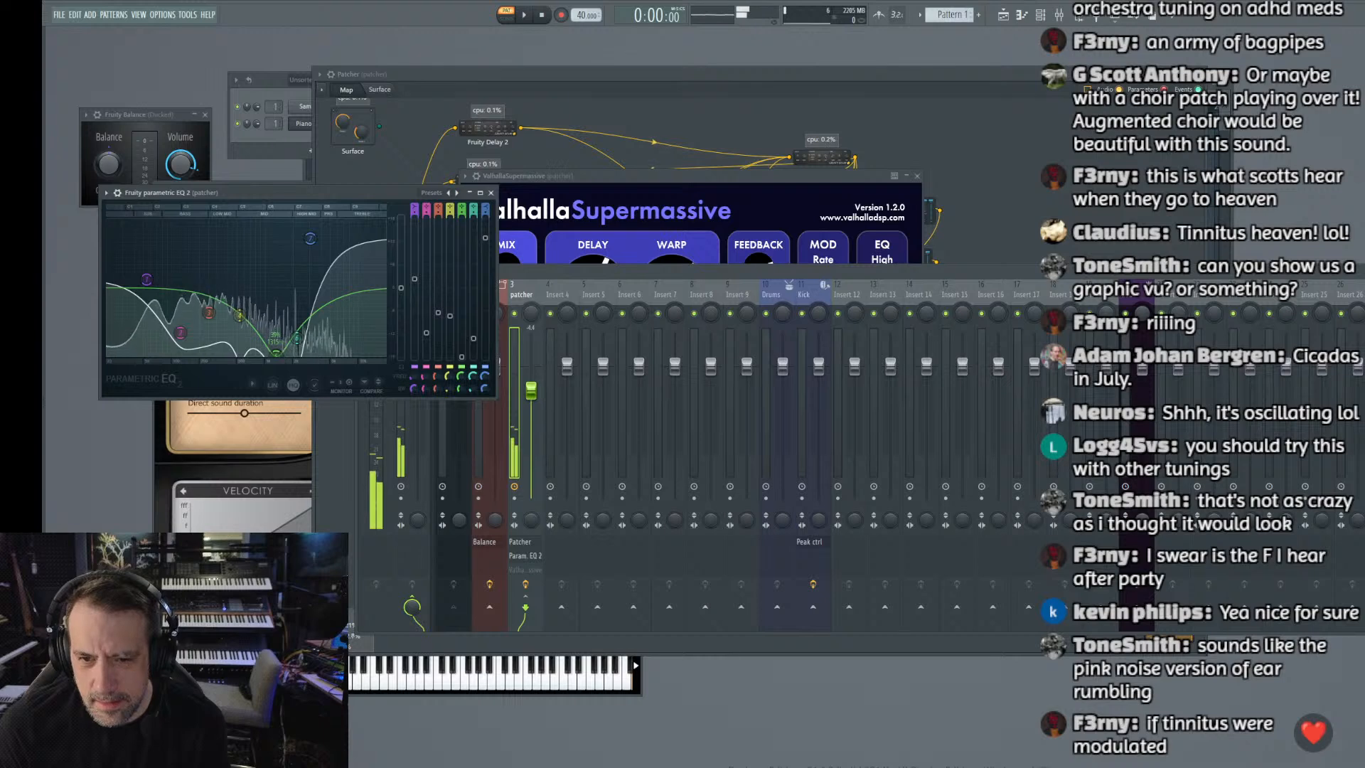
Step: Cut the EQ's sixth band to the minimum, adjust the fifth and sixth bandwidths, and push the seventh band higher
drag(462, 389, 461, 398)
drag(474, 339, 473, 339)
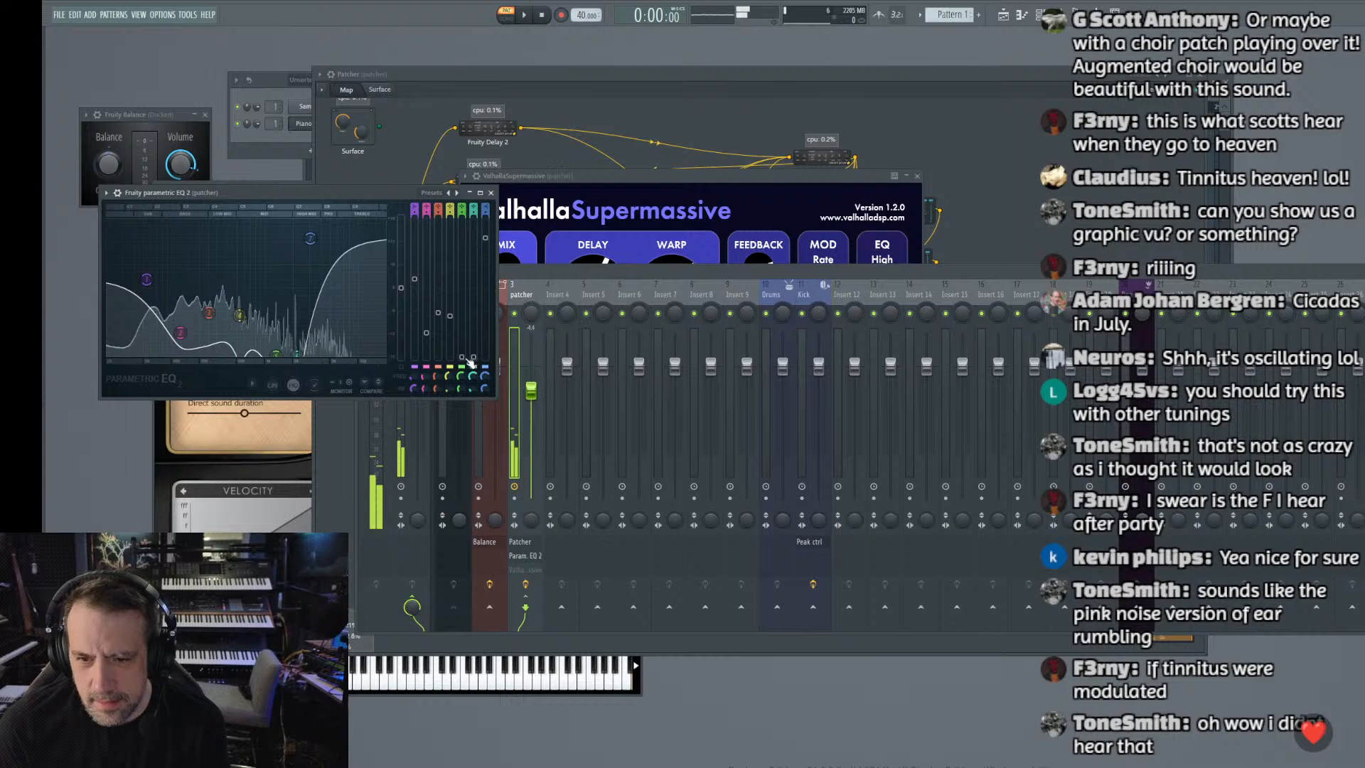
drag(473, 390, 473, 396)
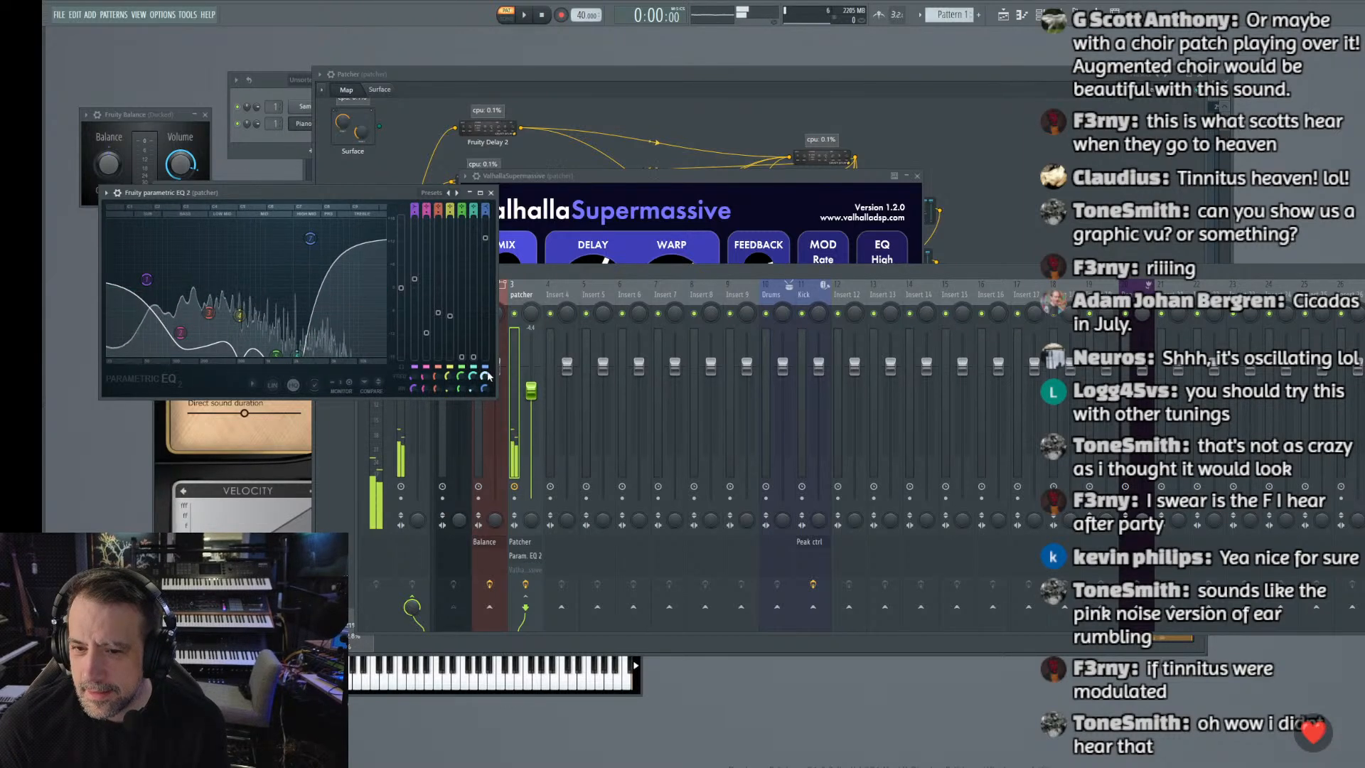
drag(489, 240, 489, 222)
drag(485, 376, 485, 368)
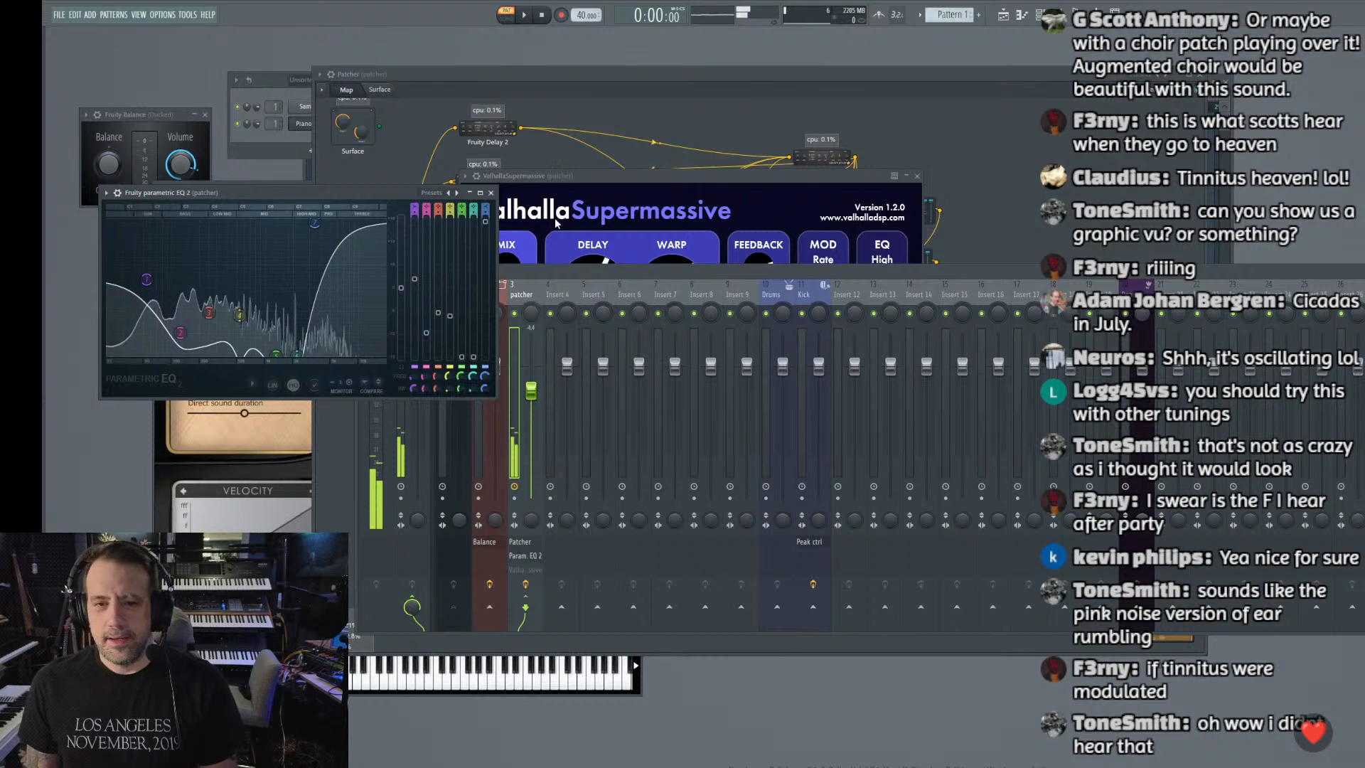
Step: Bring the Patcher map in front of the mixer to view the whole delay network
click(600, 71)
drag(600, 70, 590, 71)
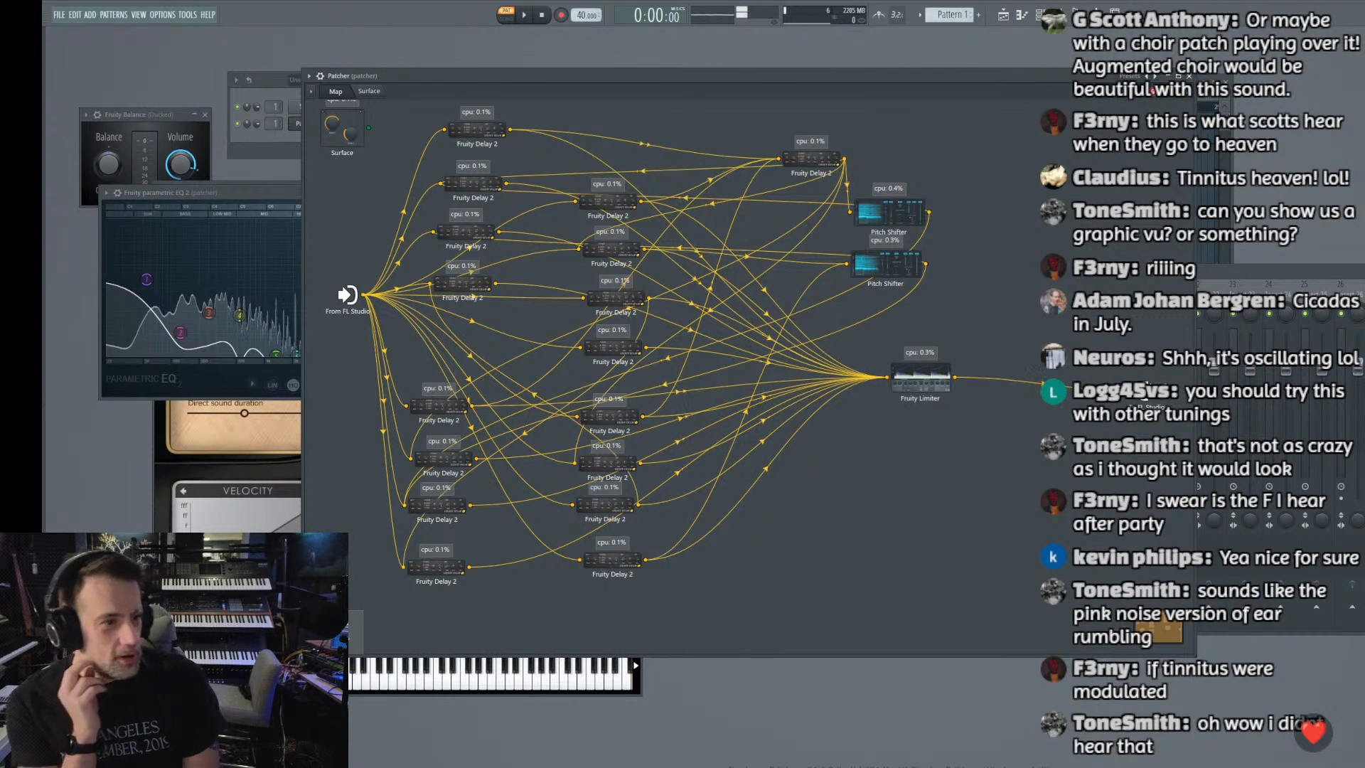
Step: Switch to UVI Portal and browse the Soundware section of My Library as far as Noctua
drag(44, 238, 342, 148)
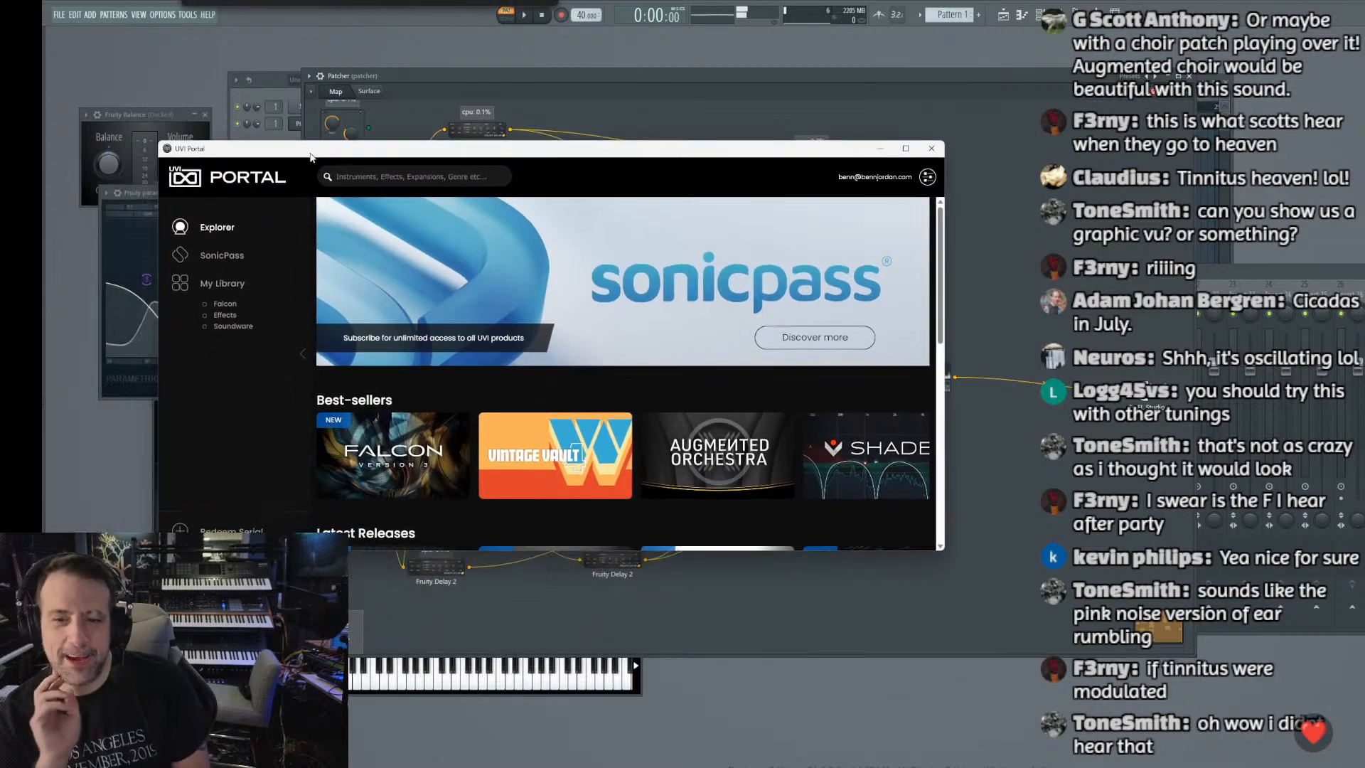
scroll(432, 427, down, 2)
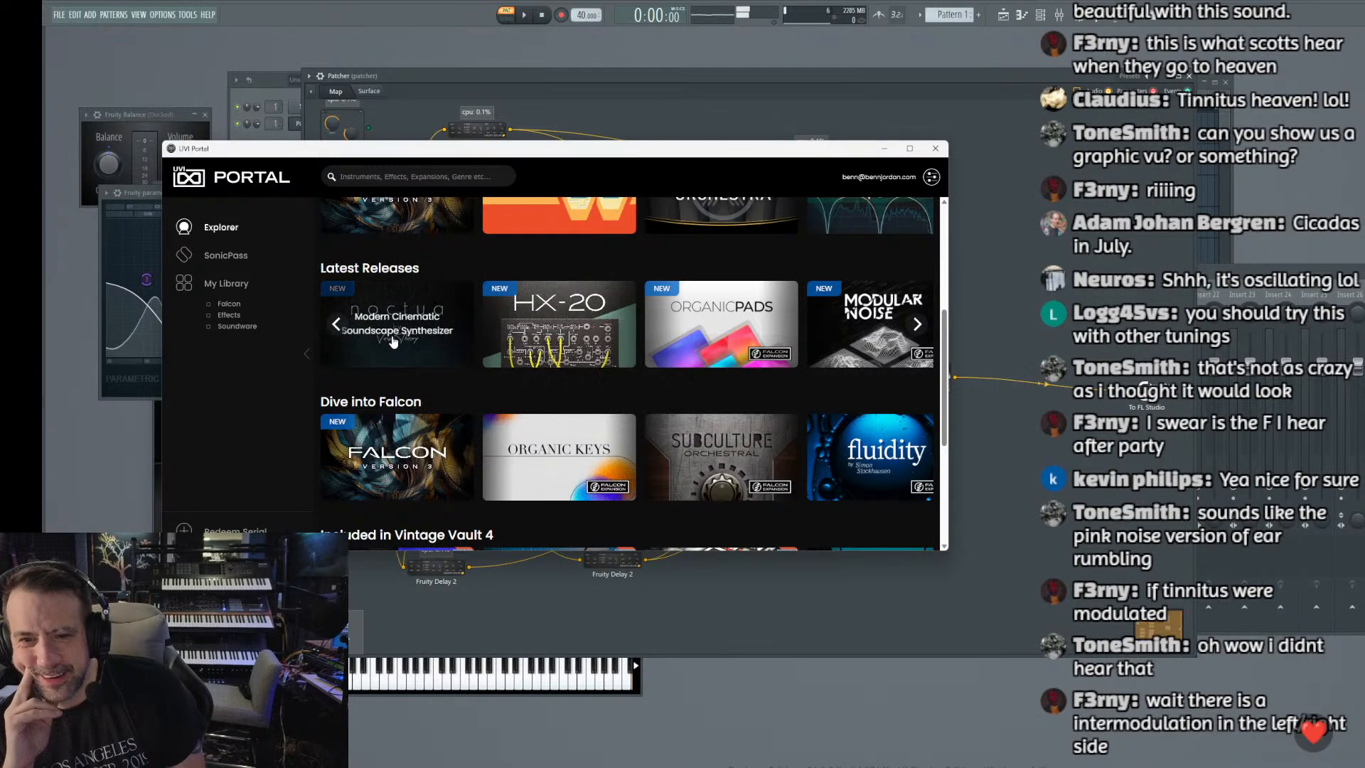
click(241, 327)
scroll(535, 430, down, 5)
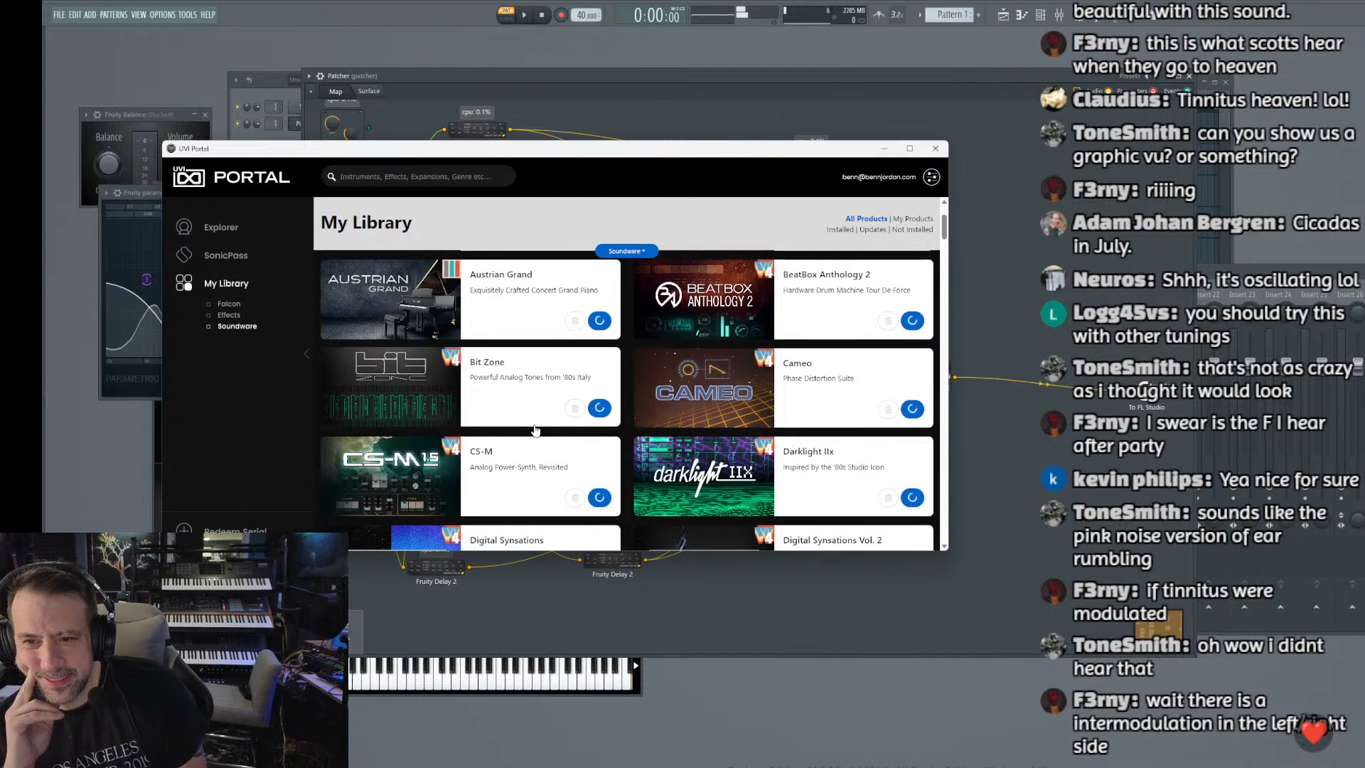
scroll(534, 431, down, 5)
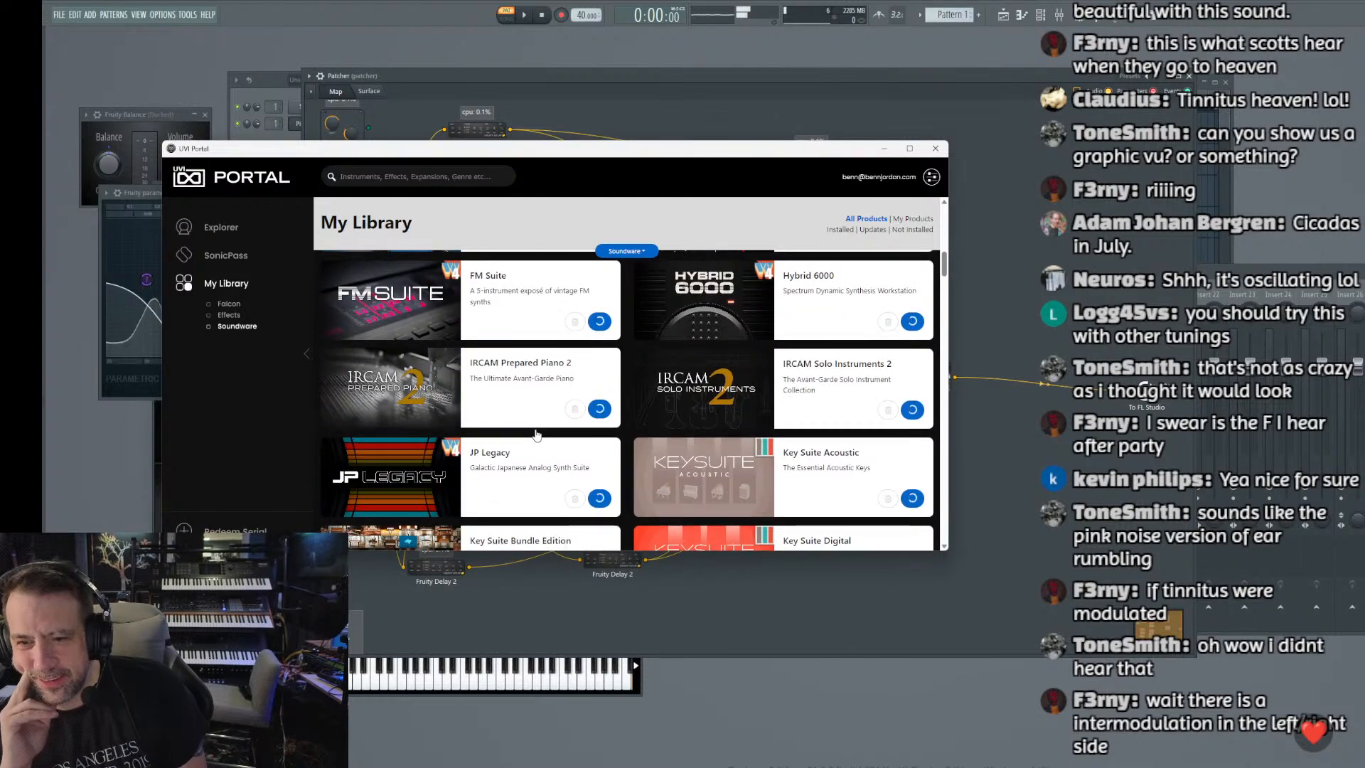
scroll(536, 434, down, 6)
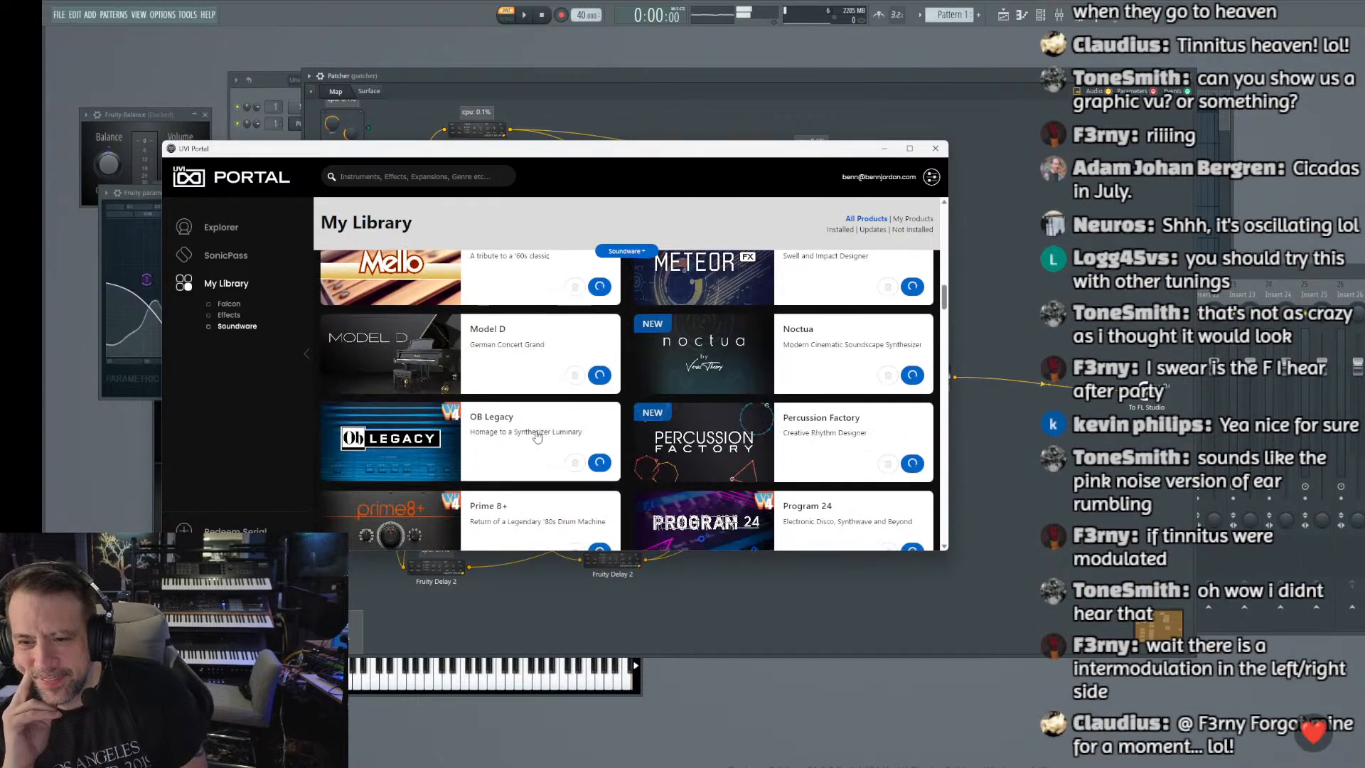
Step: Check the context options on the Noctua entry, dismiss them, and move the UVI Portal window out of view
right_click(698, 359)
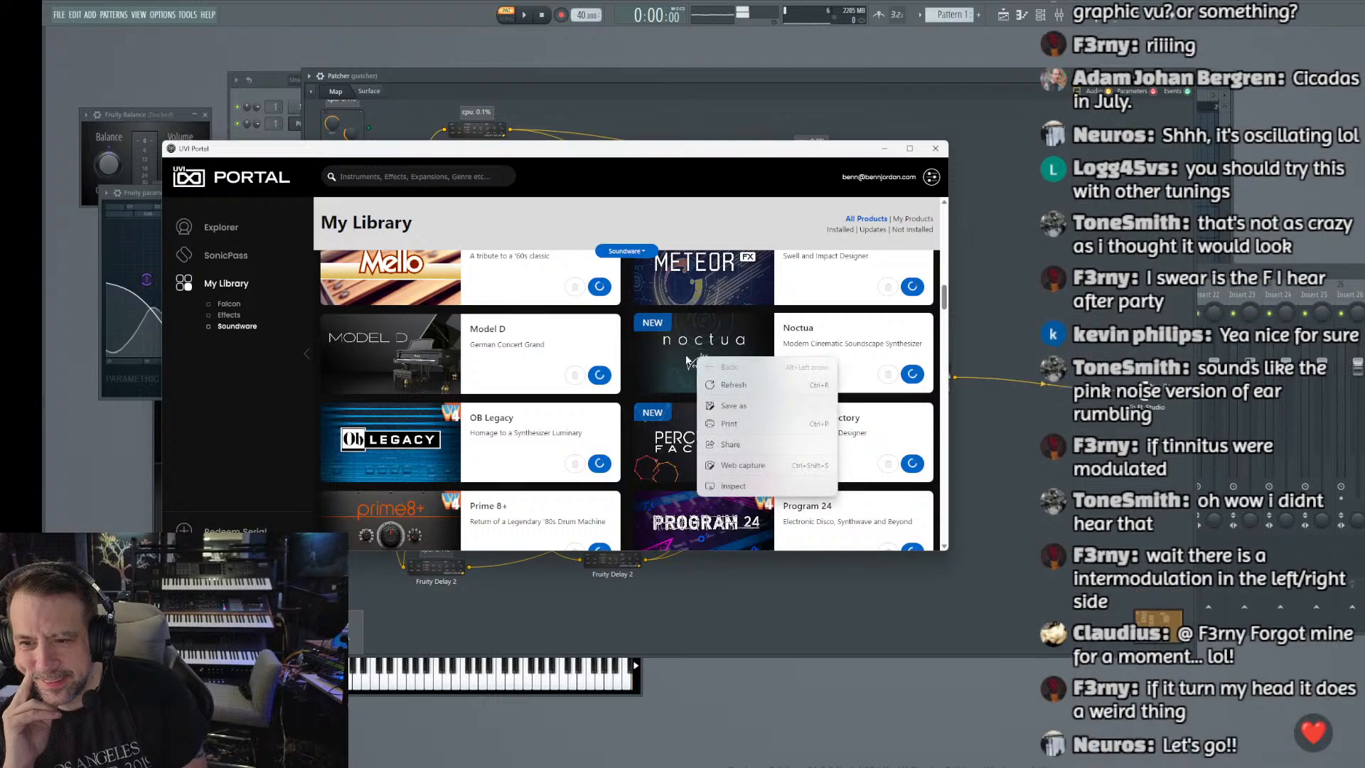
click(677, 359)
right_click(674, 356)
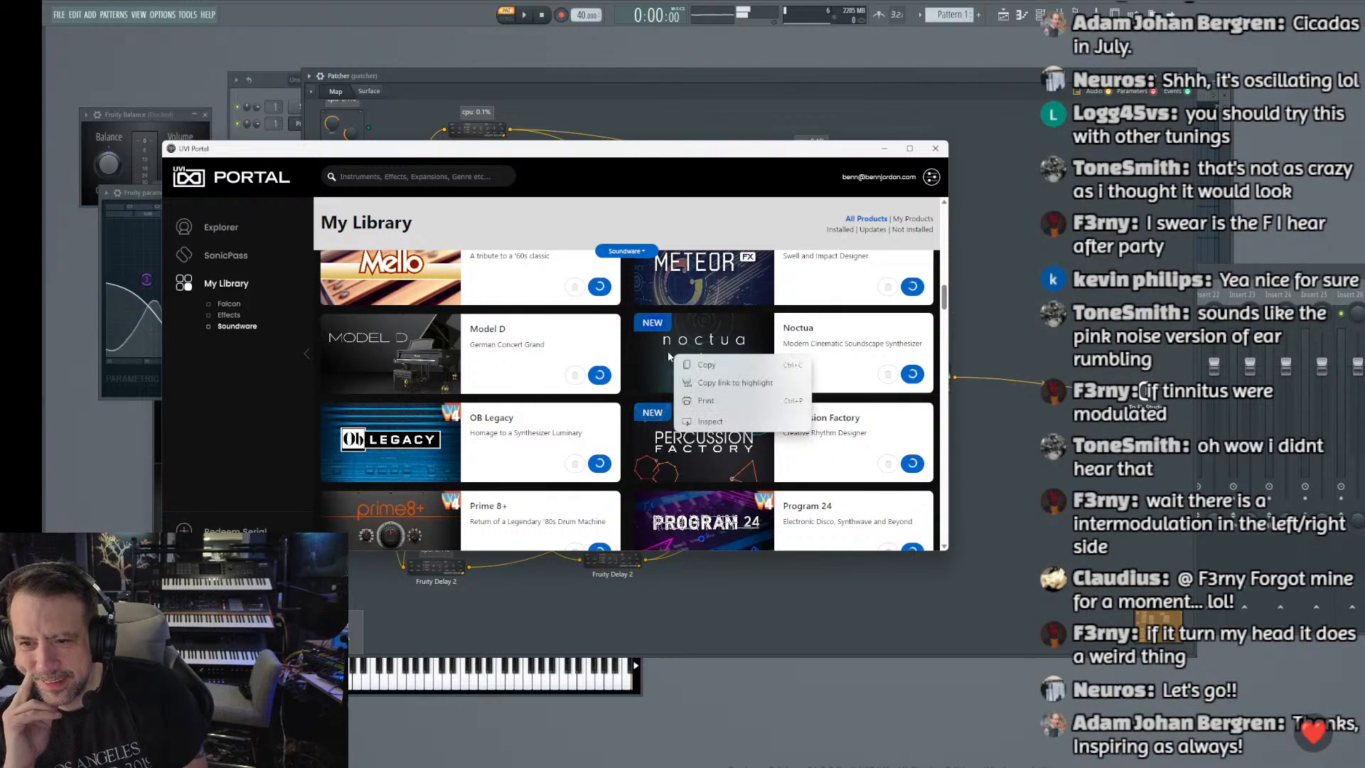
click(661, 353)
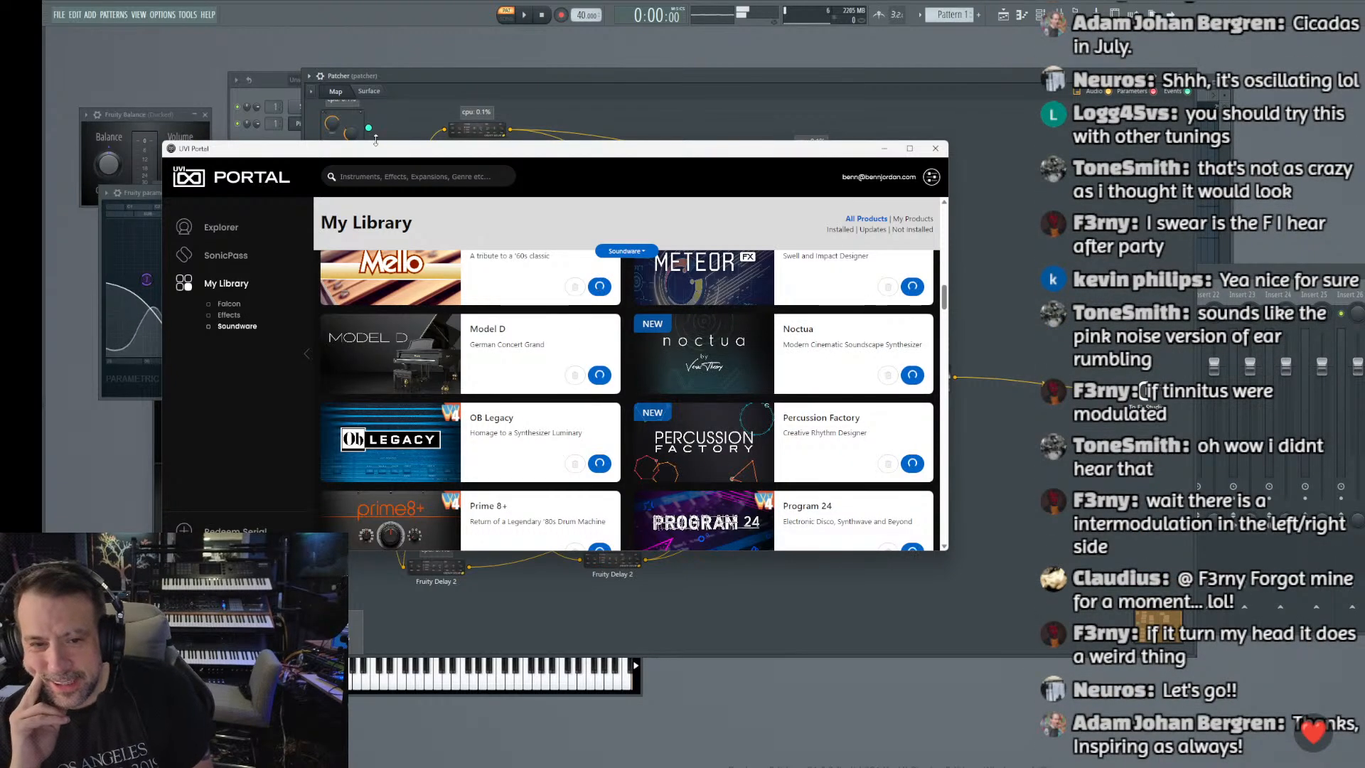
drag(384, 149, 0, 302)
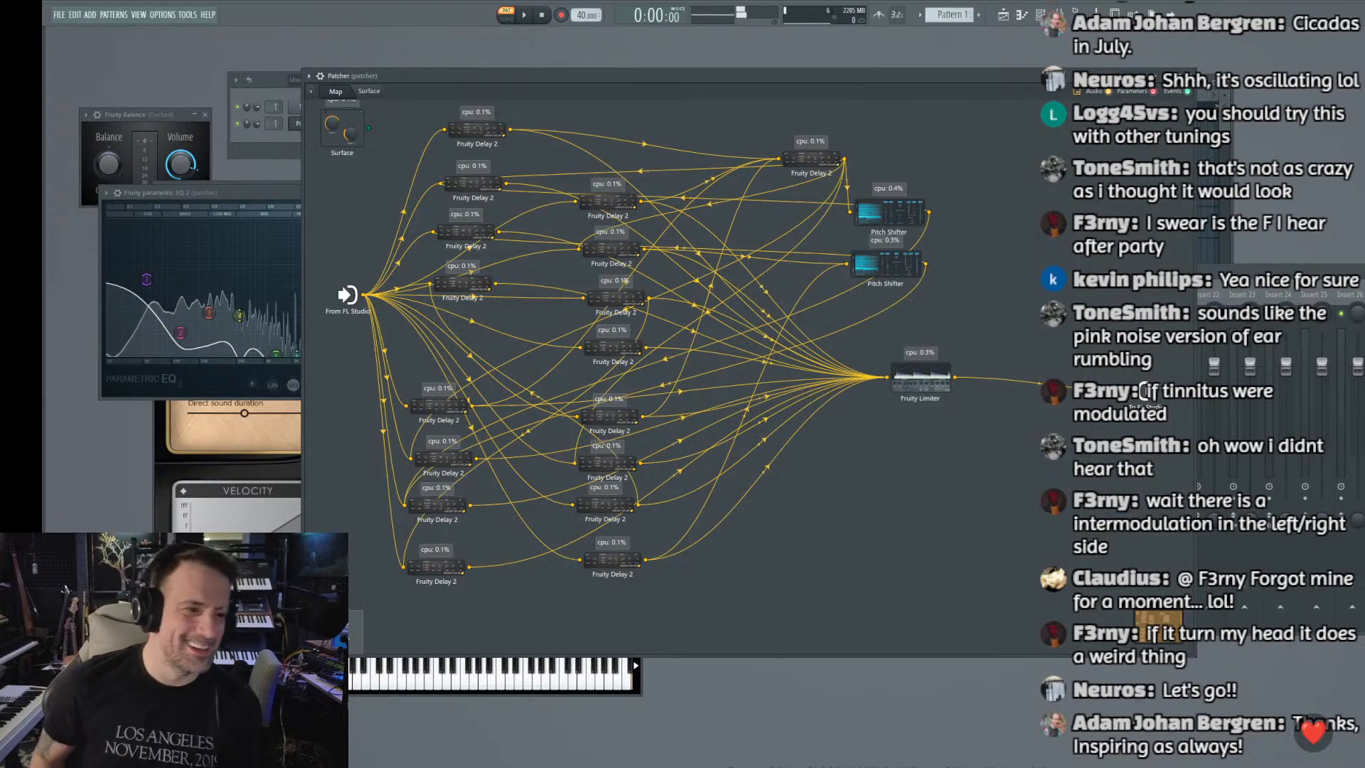
Step: Lower the patcher mixer track's fader and bring the Patcher map back in front of the mixer
drag(537, 85, 523, 91)
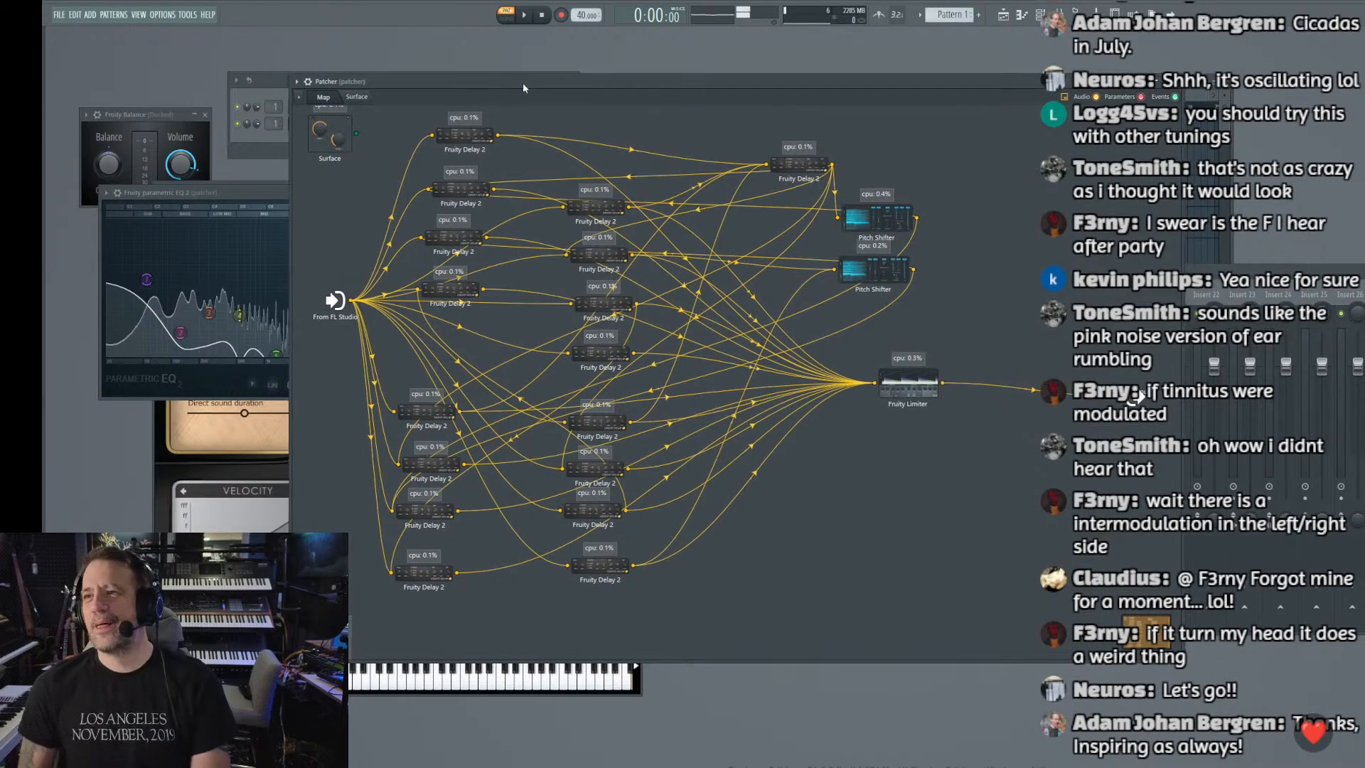
key(F9)
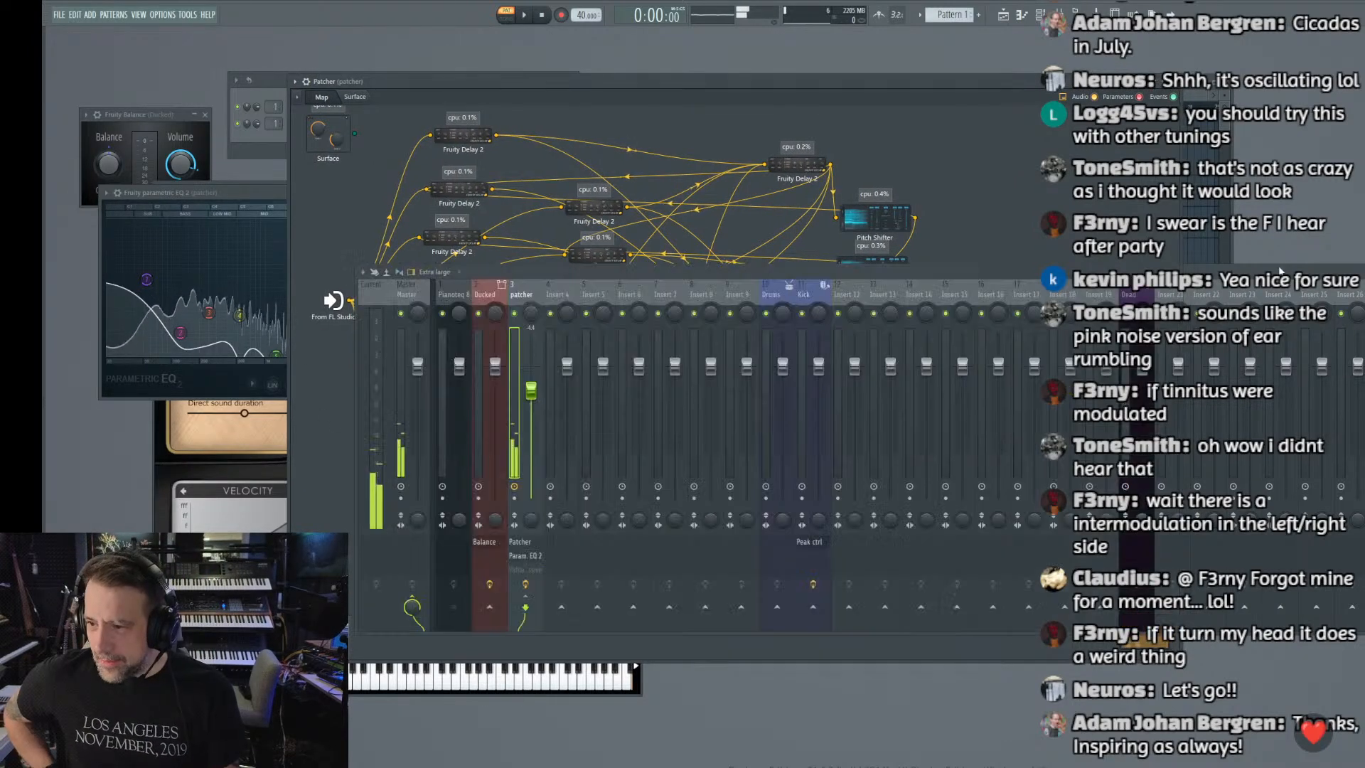
drag(531, 391, 538, 421)
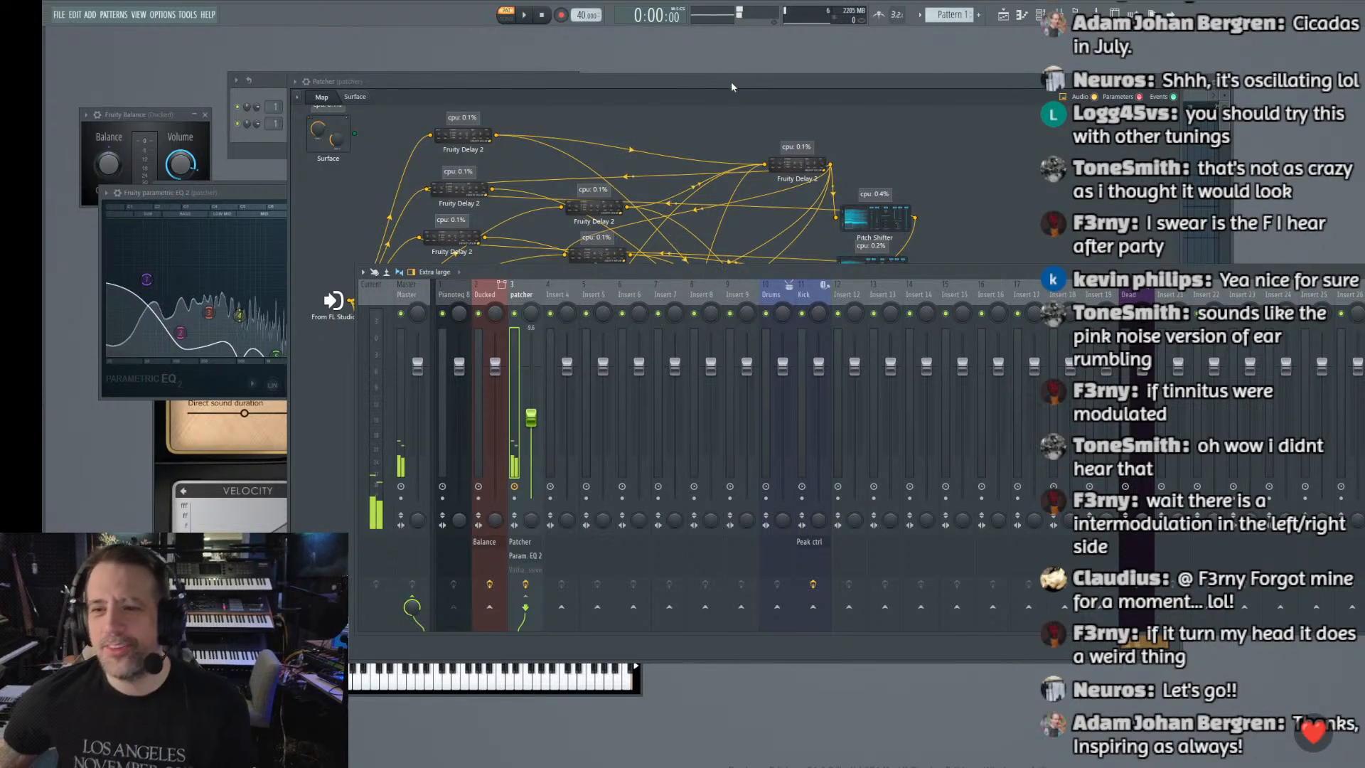
drag(728, 81, 664, 95)
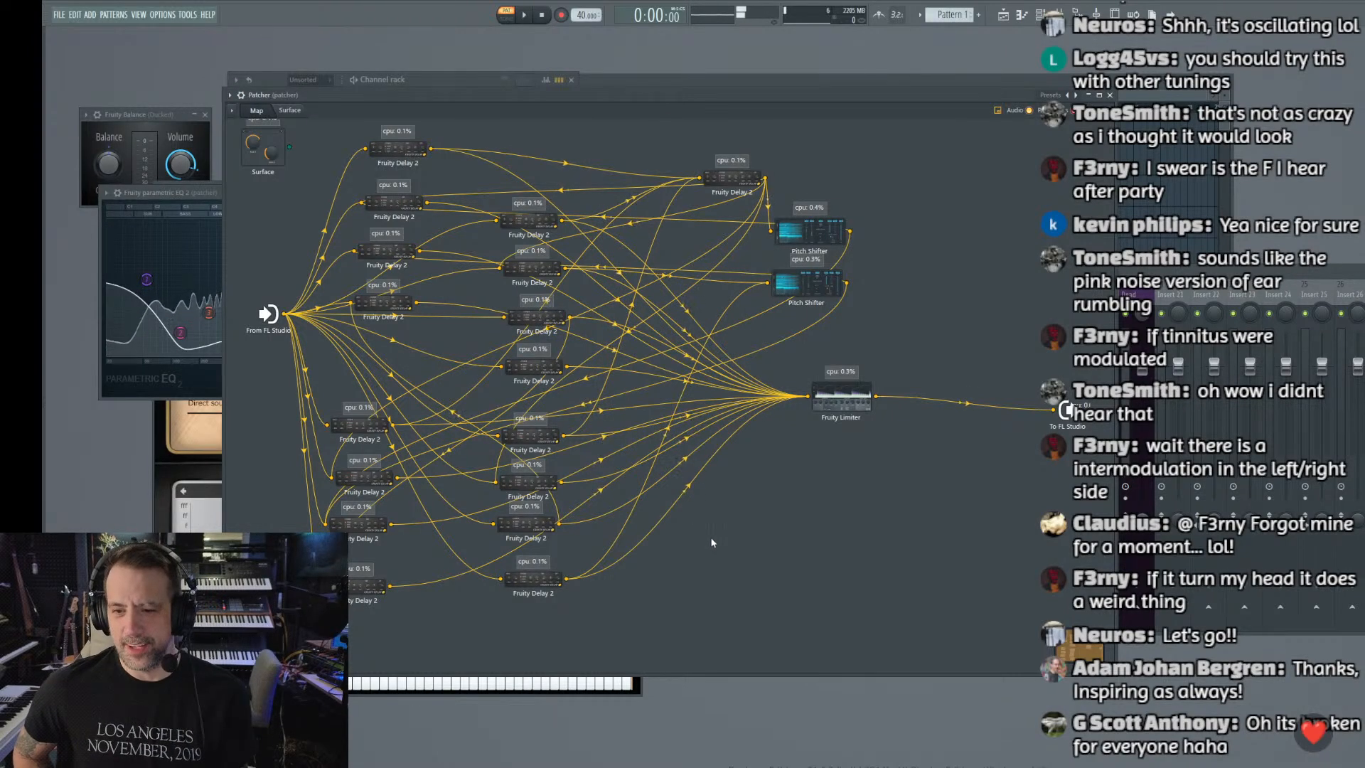
right_click(797, 477)
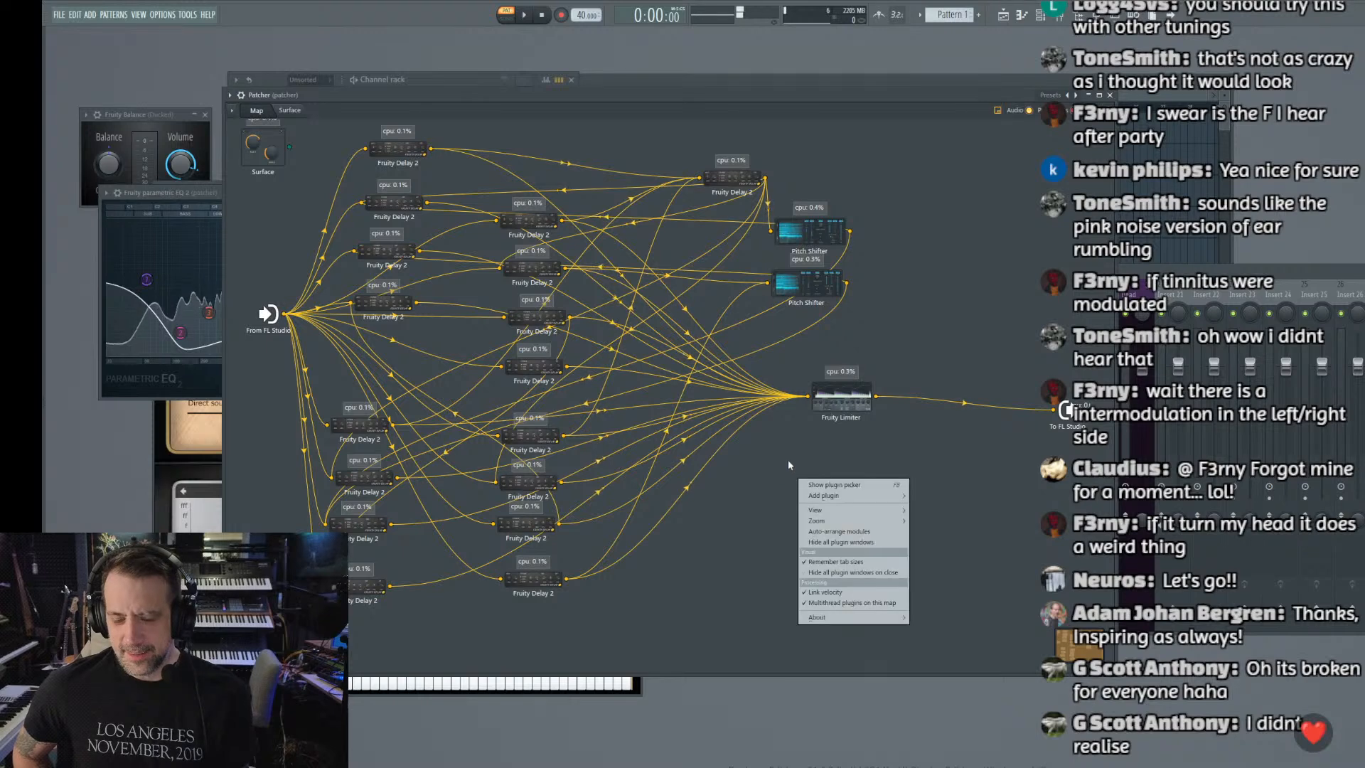
click(787, 460)
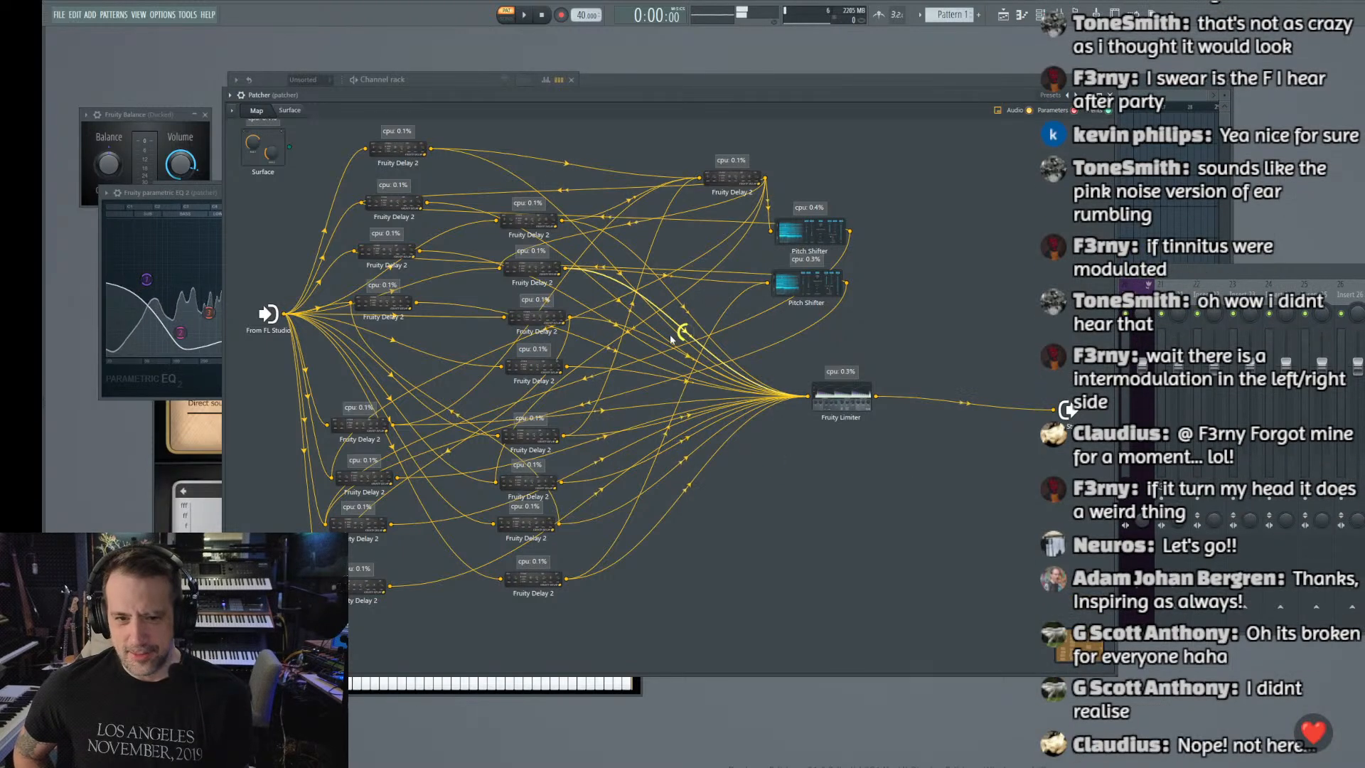
drag(319, 120, 954, 625)
click(953, 626)
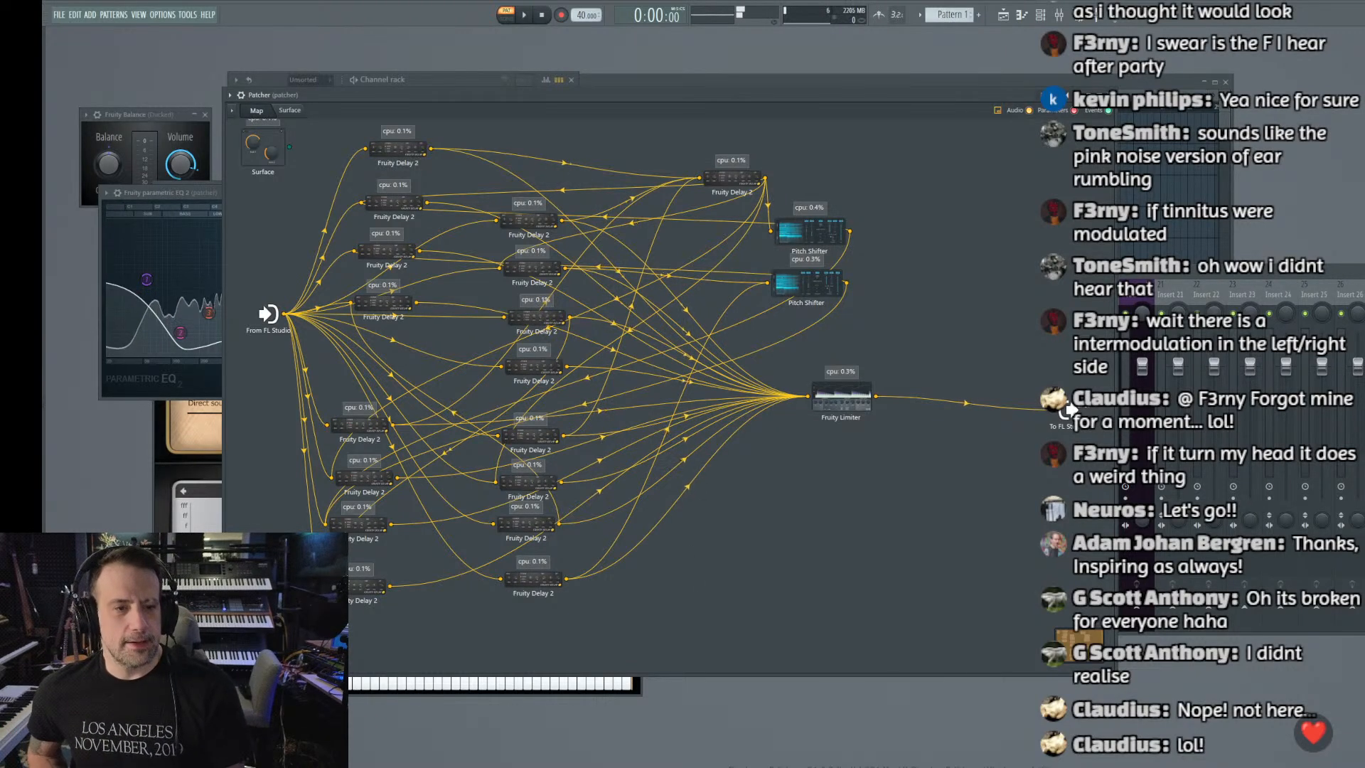
Step: Switch to UVI Portal, request activation of Noctua, and move the portal window out of view
key(alt+Tab)
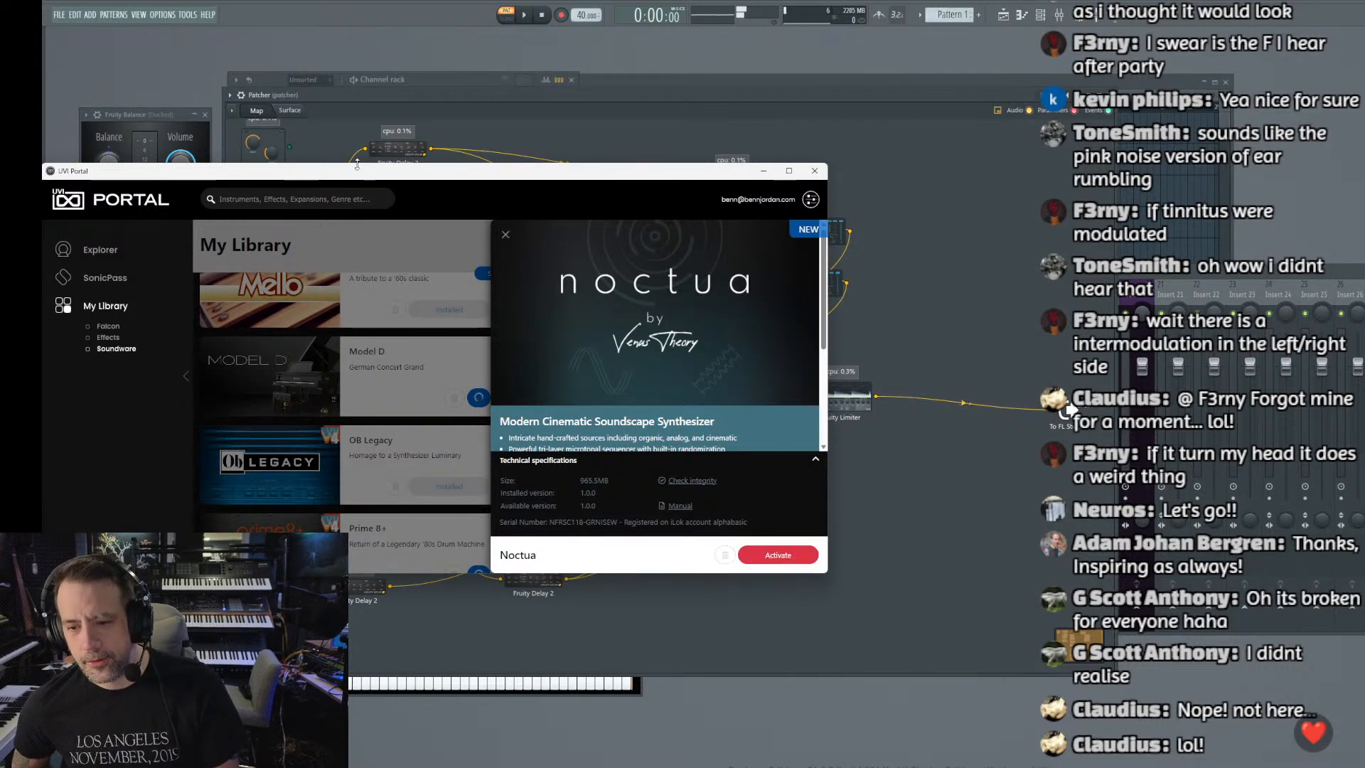
click(765, 561)
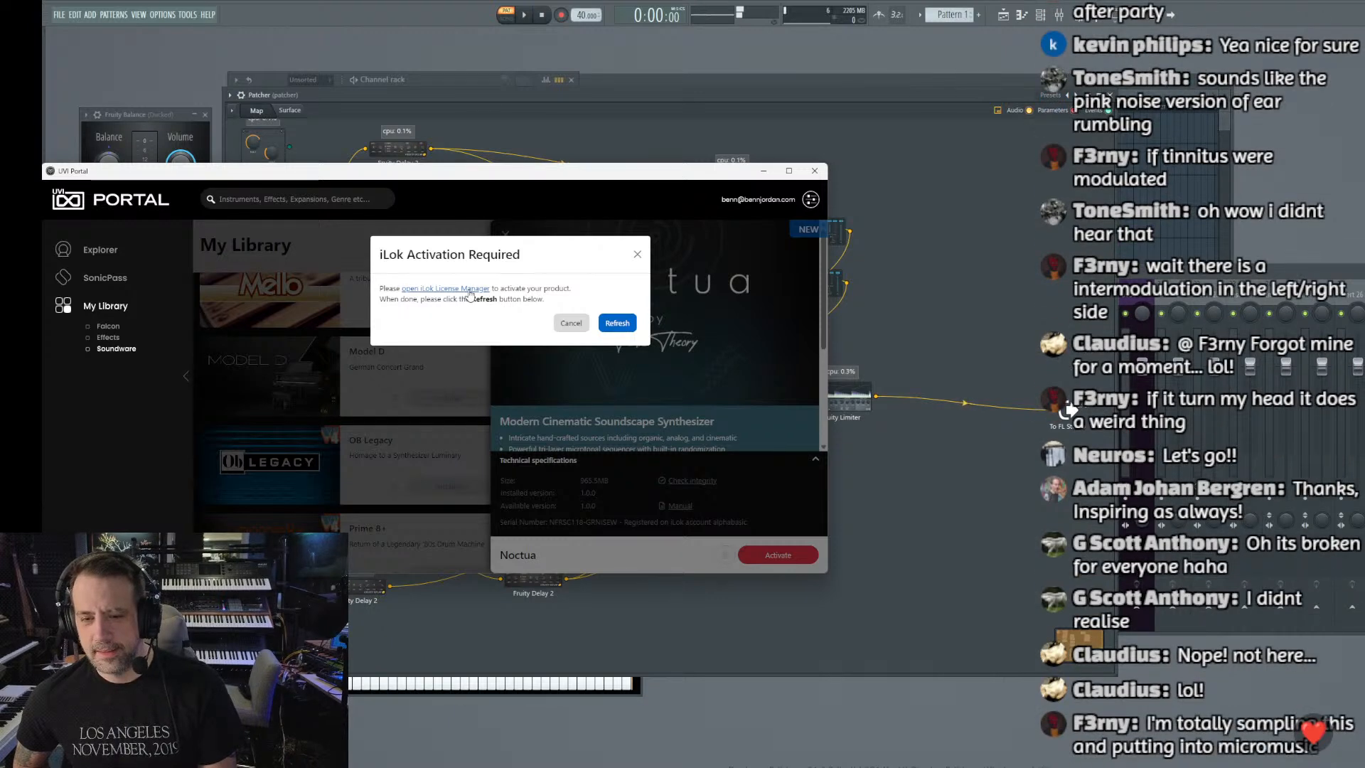
drag(549, 173, 2, 186)
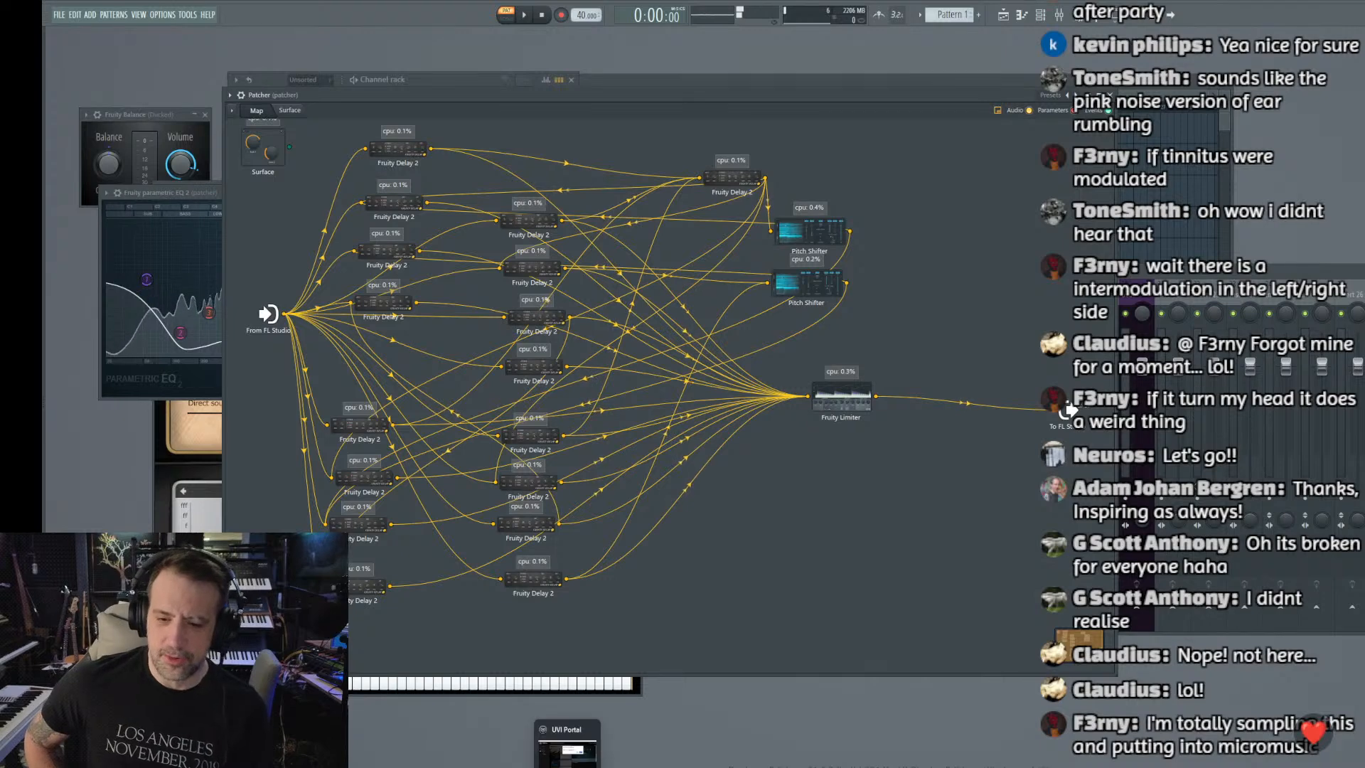
mouse_move(543, 767)
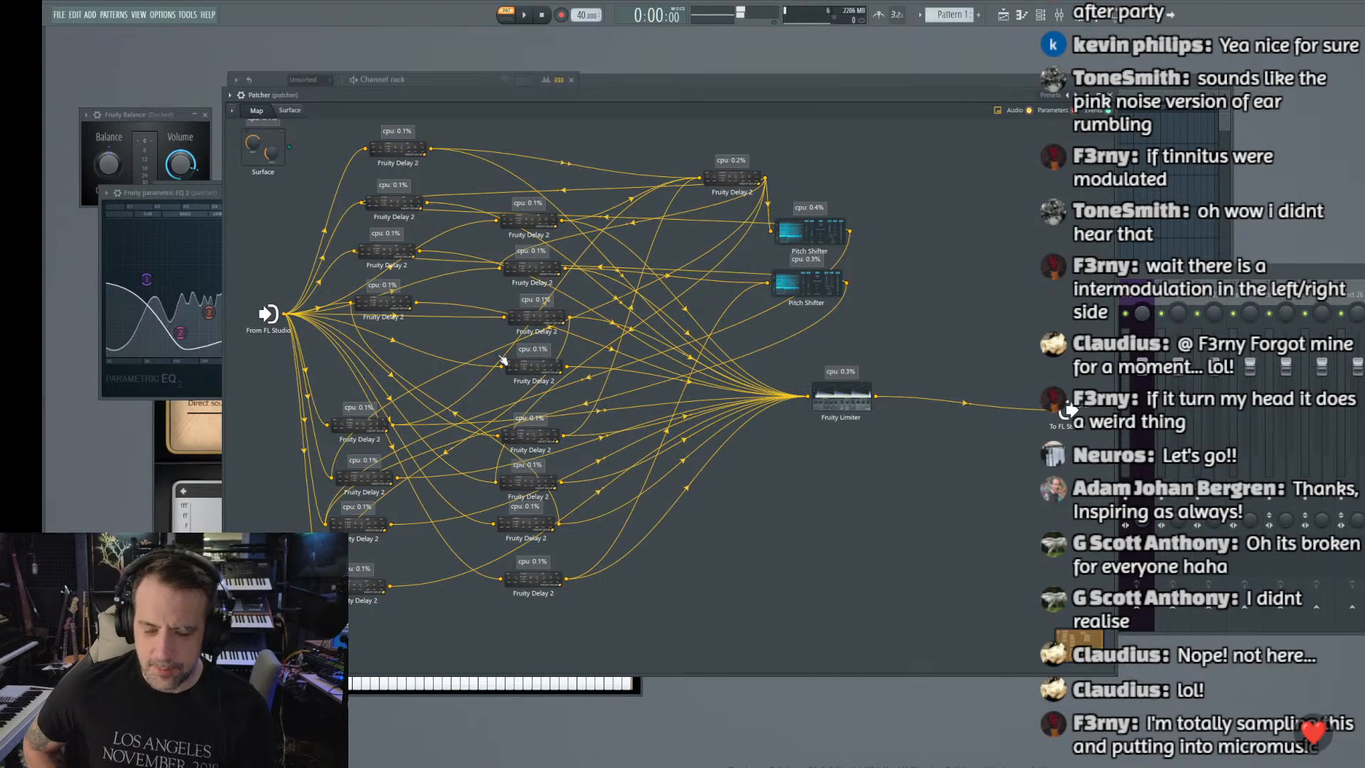